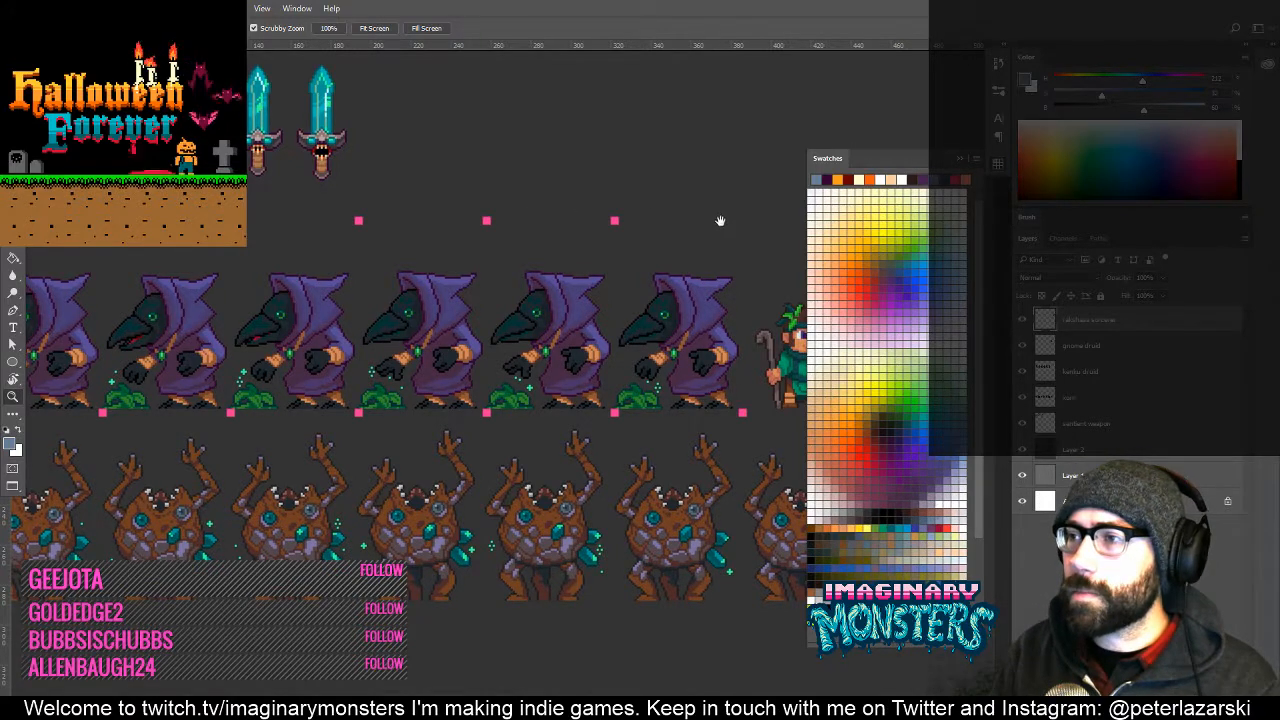
Look over the sword, hooded crow and crystal toad animation rows and the gnome and tiger characters on the sprite sheet.
left_click_drag(712, 212, 493, 217)
left_click(631, 312)
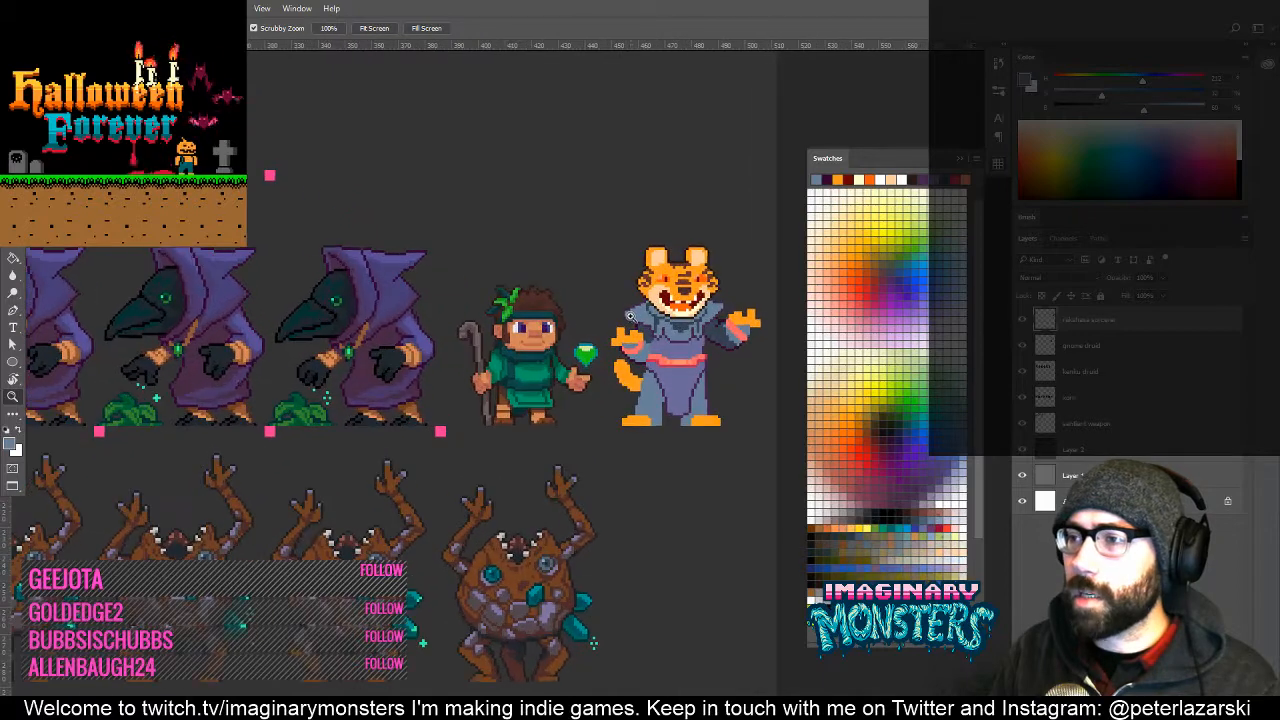
left_click(631, 312)
left_click(599, 307)
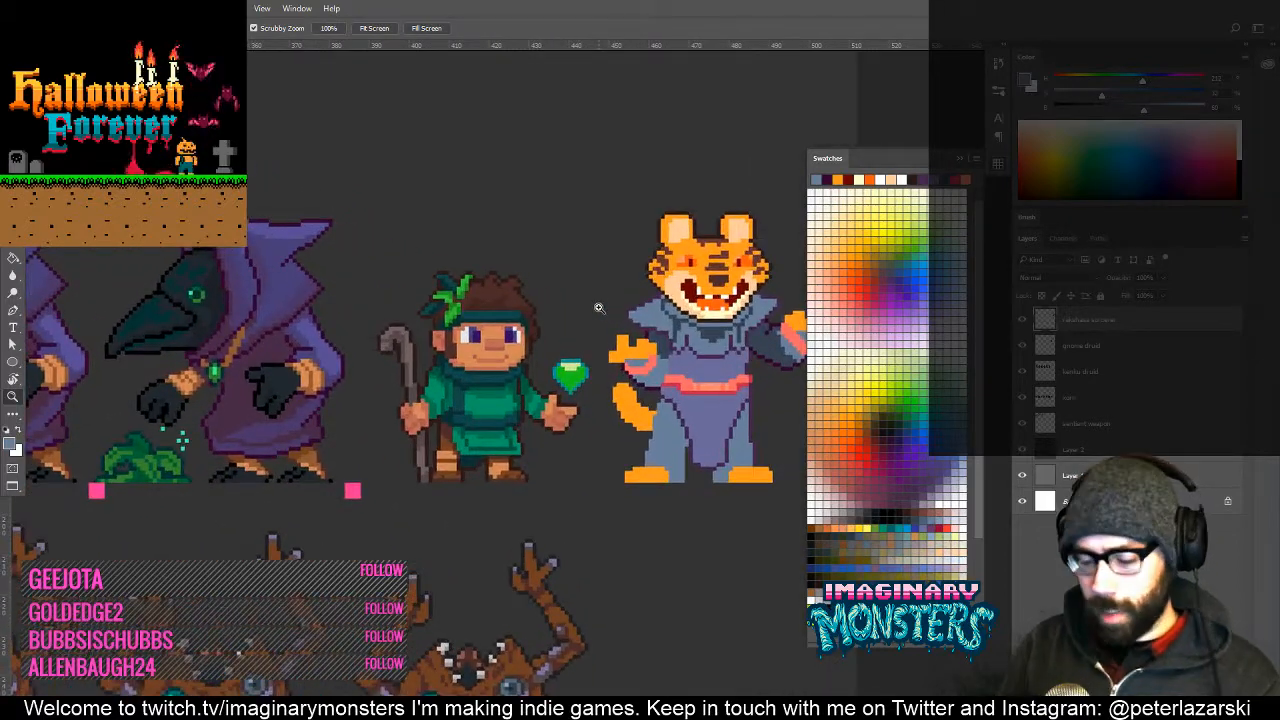
left_click_drag(548, 400, 479, 411)
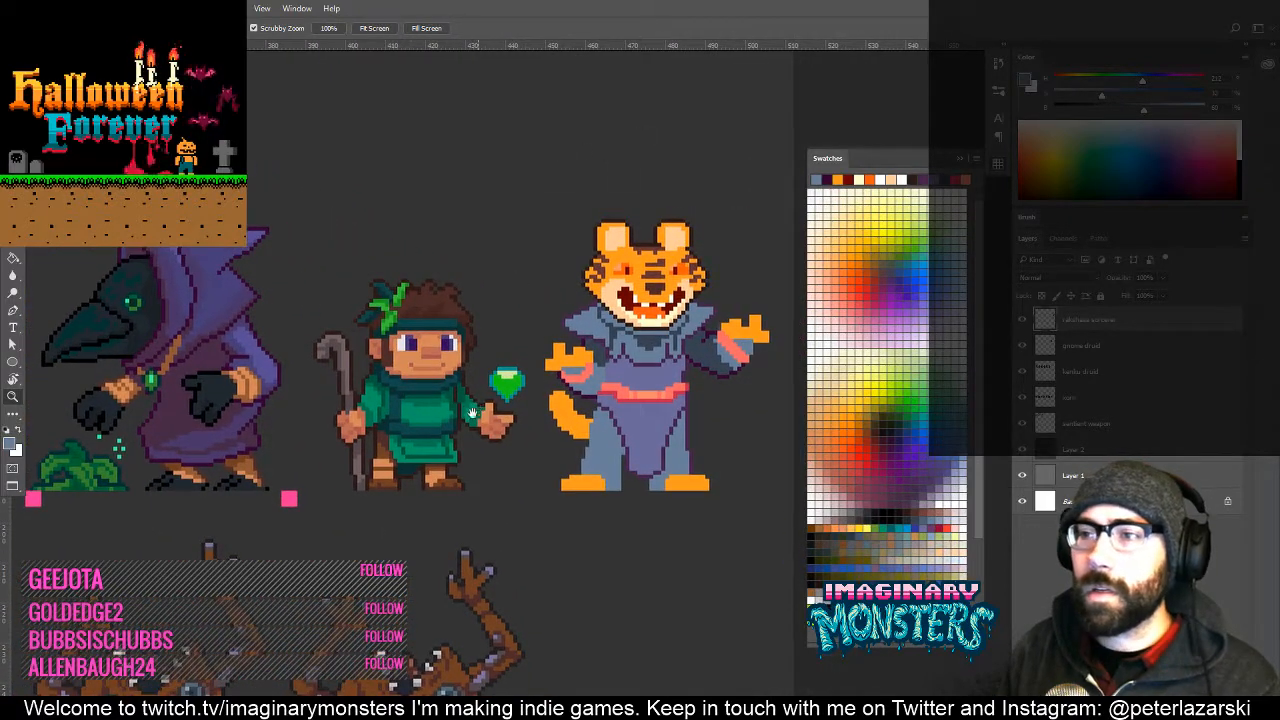
left_click_drag(333, 377, 539, 391)
left_click_drag(295, 393, 603, 446)
left_click_drag(332, 292, 429, 346)
left_click_drag(394, 298, 715, 449)
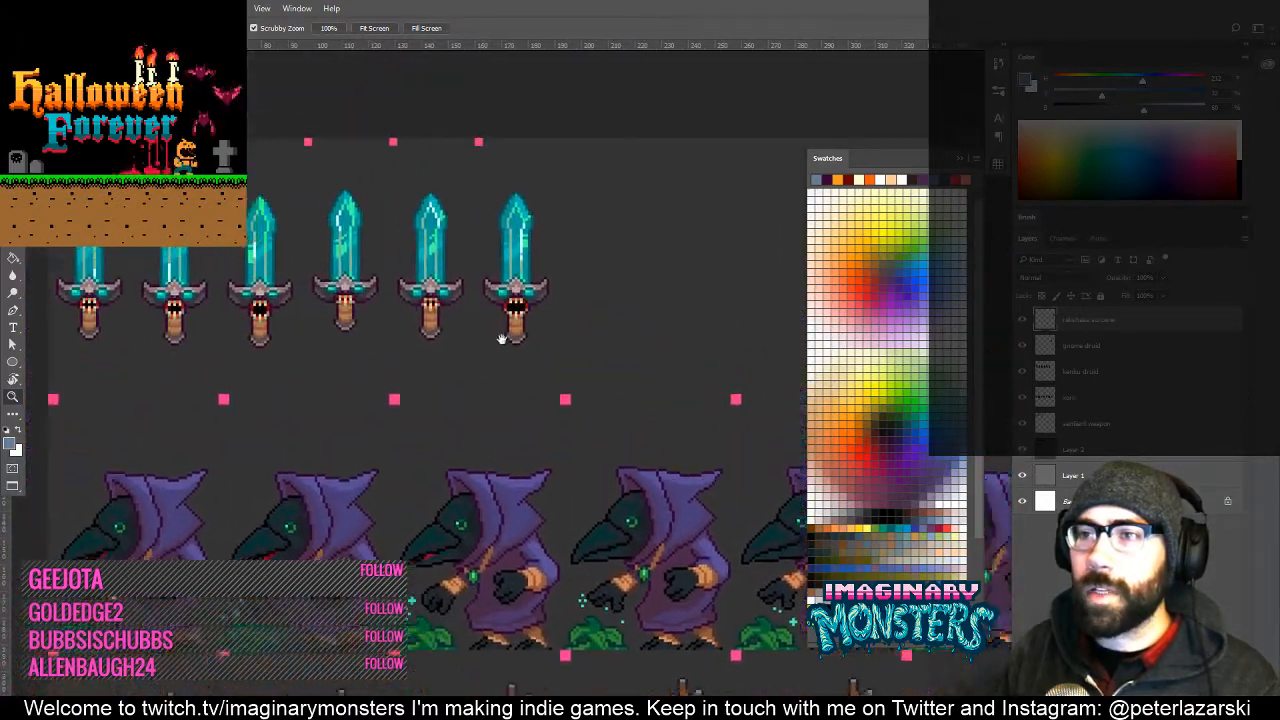
left_click_drag(500, 337, 597, 323)
scroll(457, 305, "down", 3)
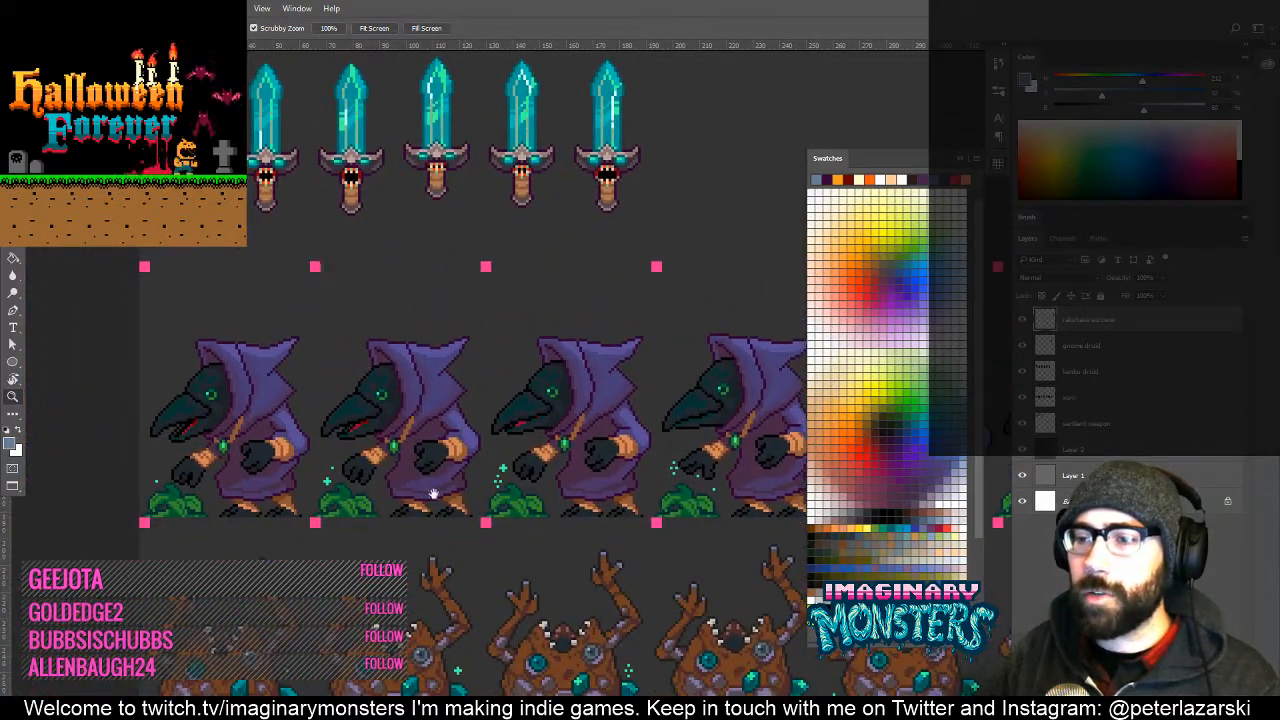
scroll(457, 300, "down", 5)
left_click_drag(458, 287, 452, 267)
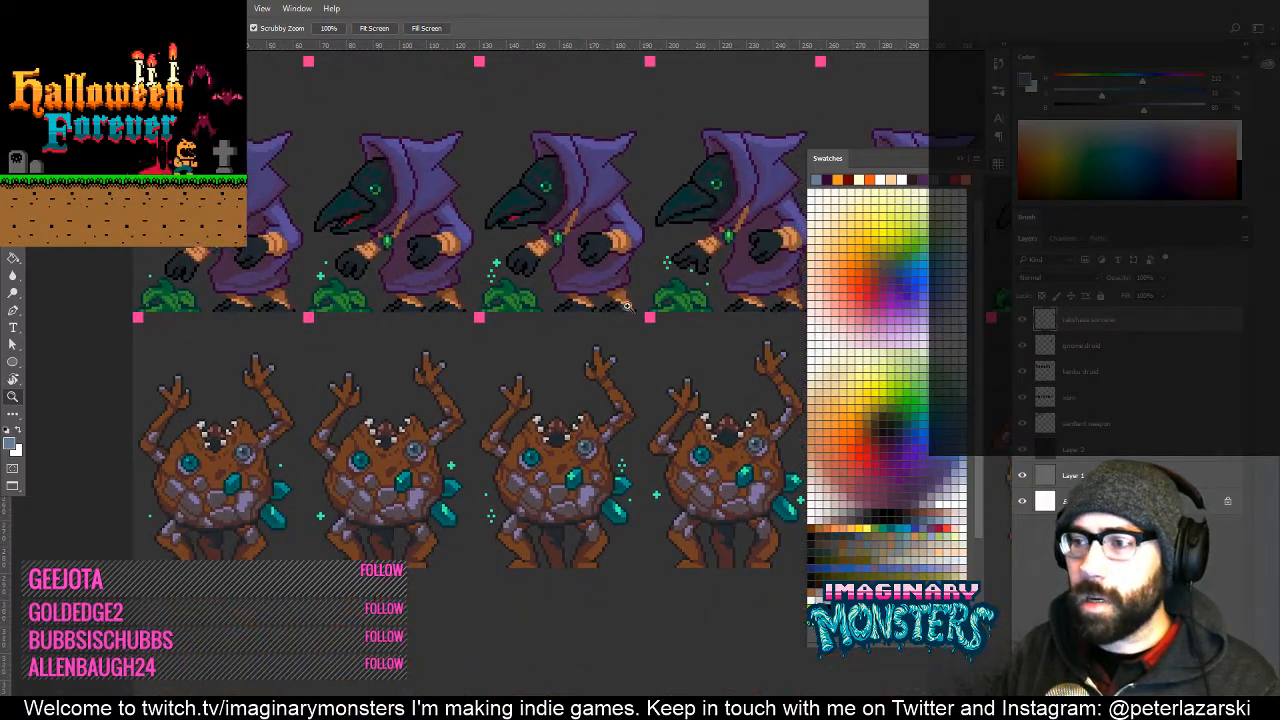
left_click_drag(644, 327, 493, 387)
left_click_drag(452, 317, 521, 294)
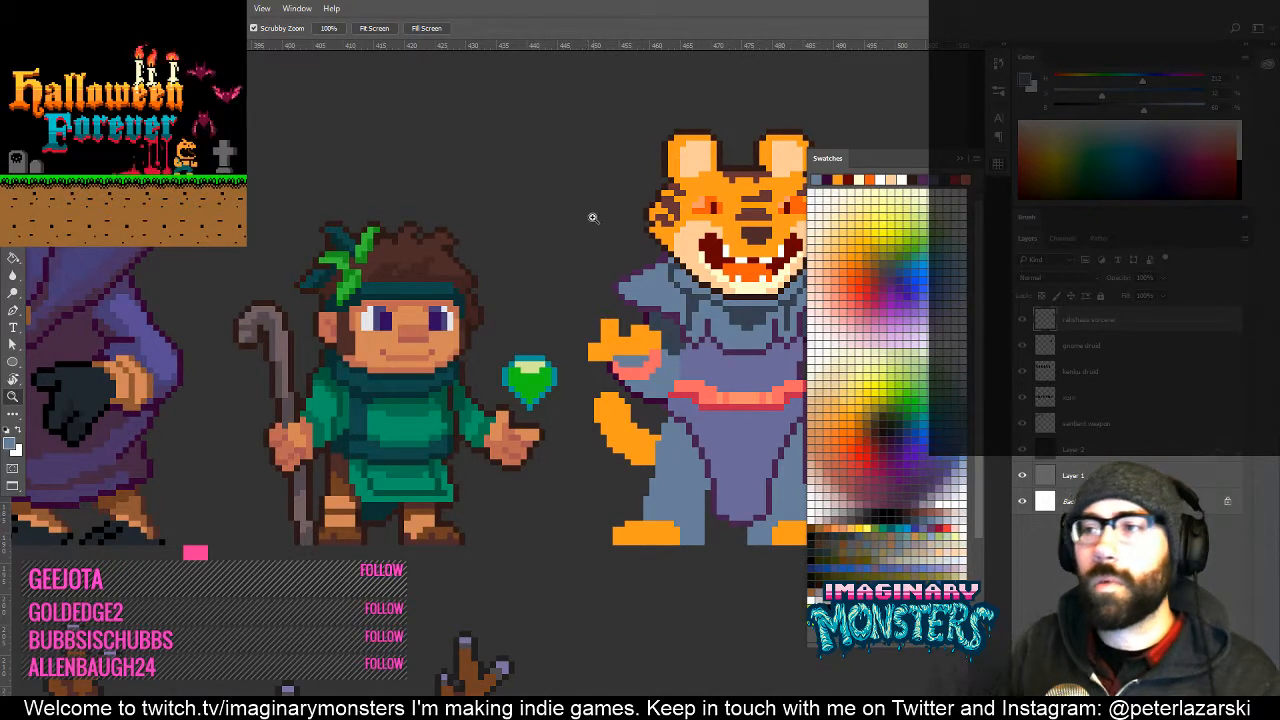
Sample the dark brown of the tiger's head outline and pencil an outline around its paw nearest the gnome.
left_click_drag(613, 227, 483, 322)
left_click(405, 377)
key("b")
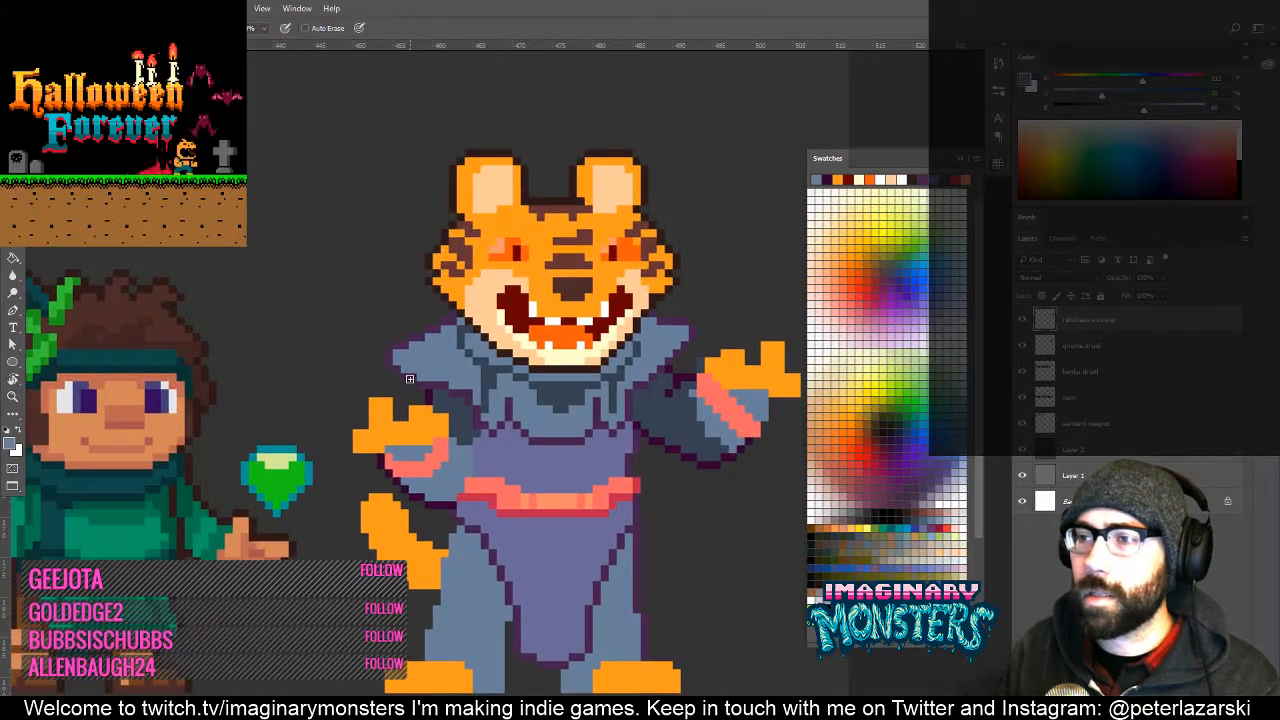
left_click(437, 270, "alt")
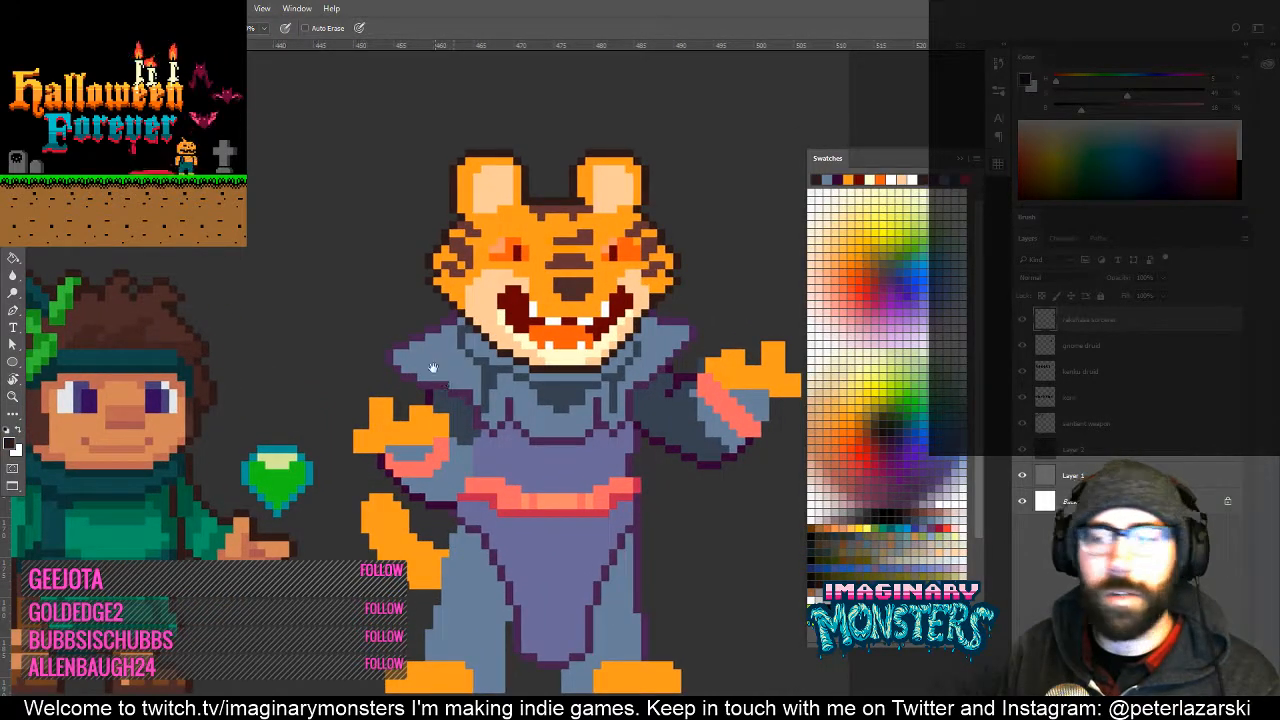
left_click_drag(449, 392, 427, 372)
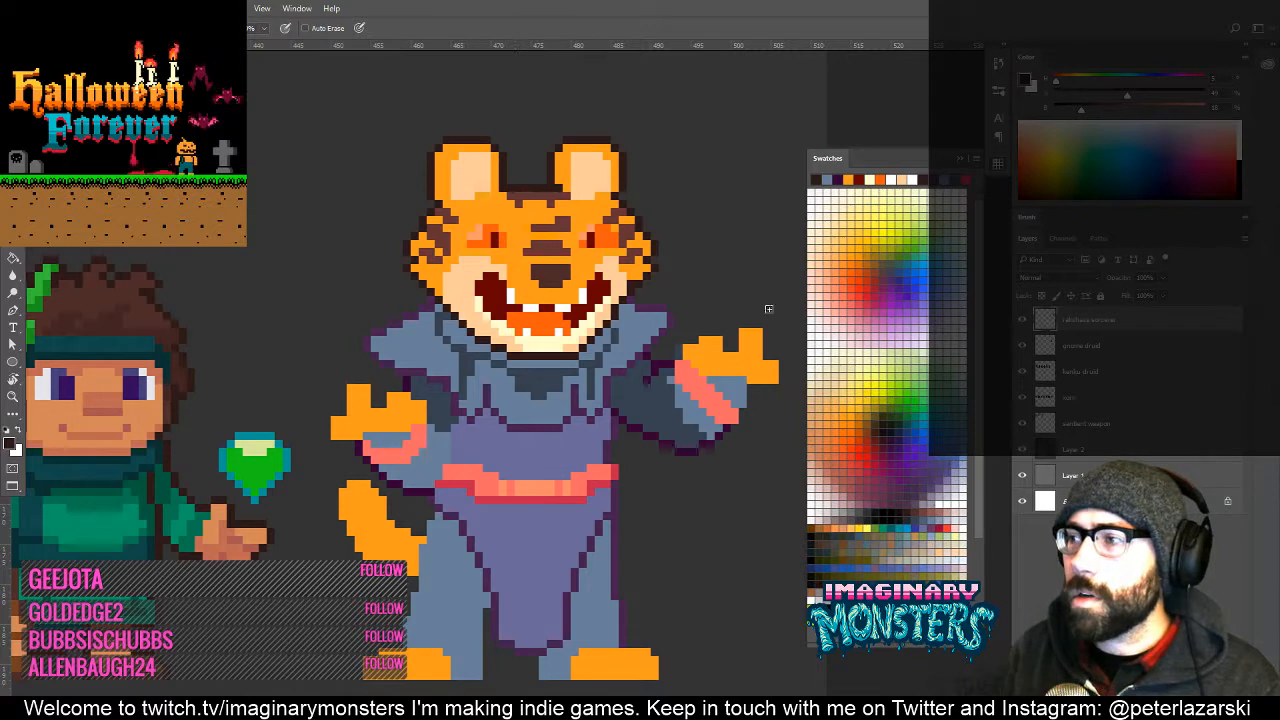
scroll(972, 340, "down", 5)
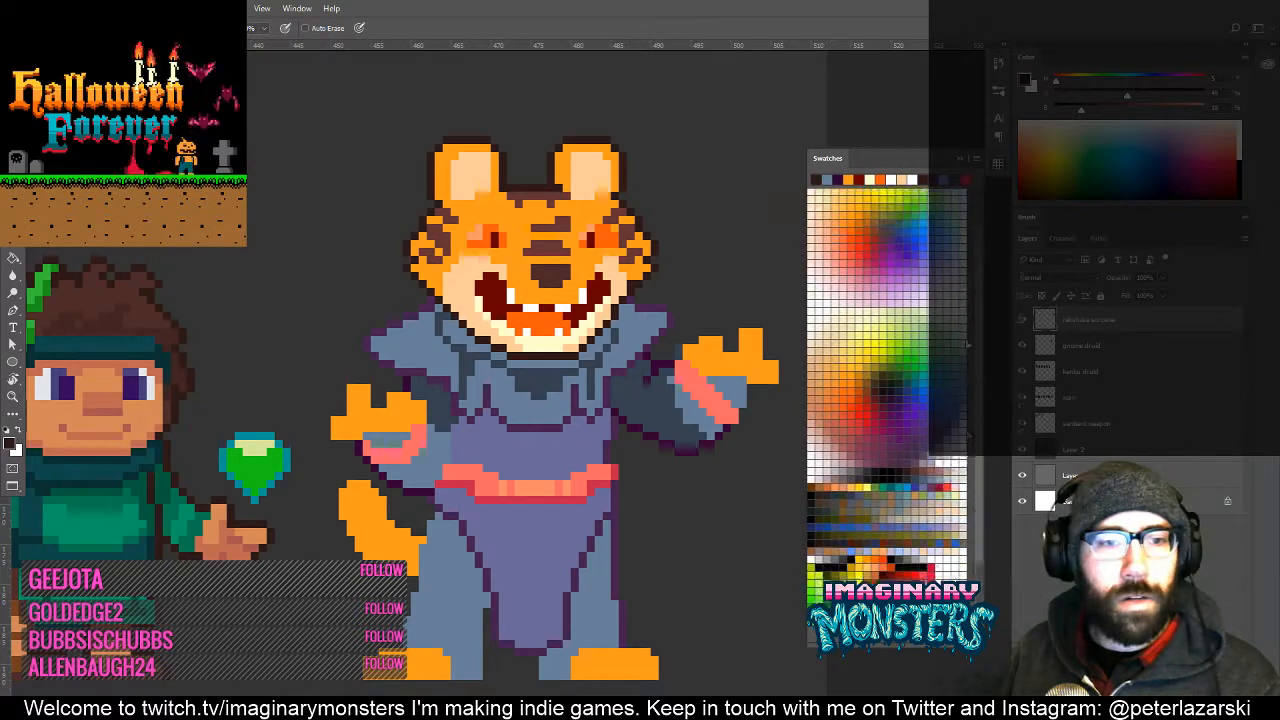
scroll(968, 362, "up", 3)
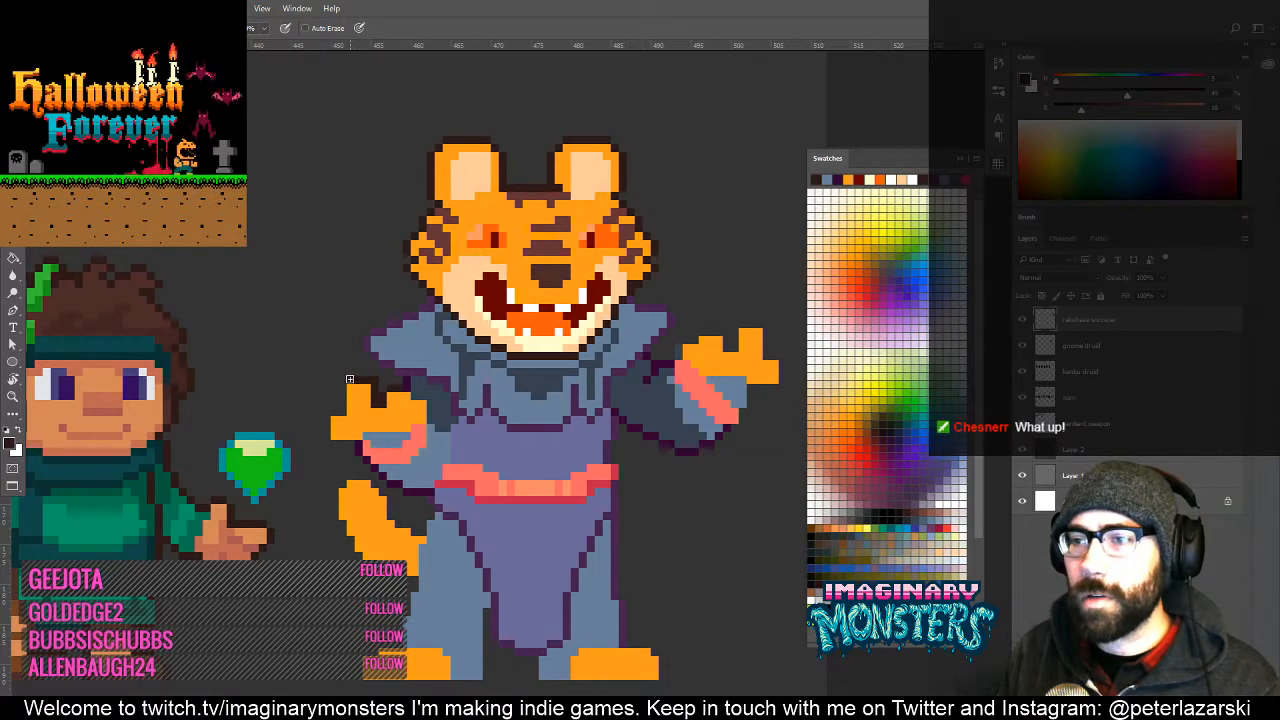
key("e")
key("z")
left_click(359, 371)
key("b")
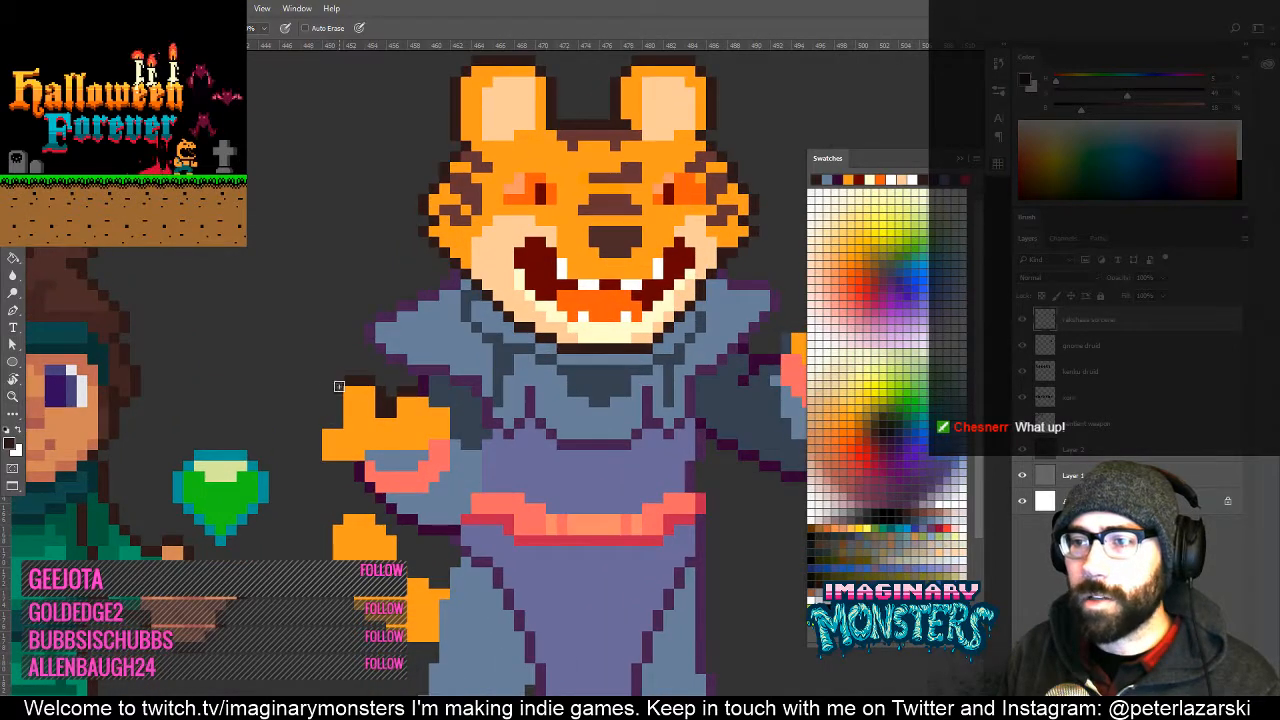
left_click_drag(338, 385, 338, 414)
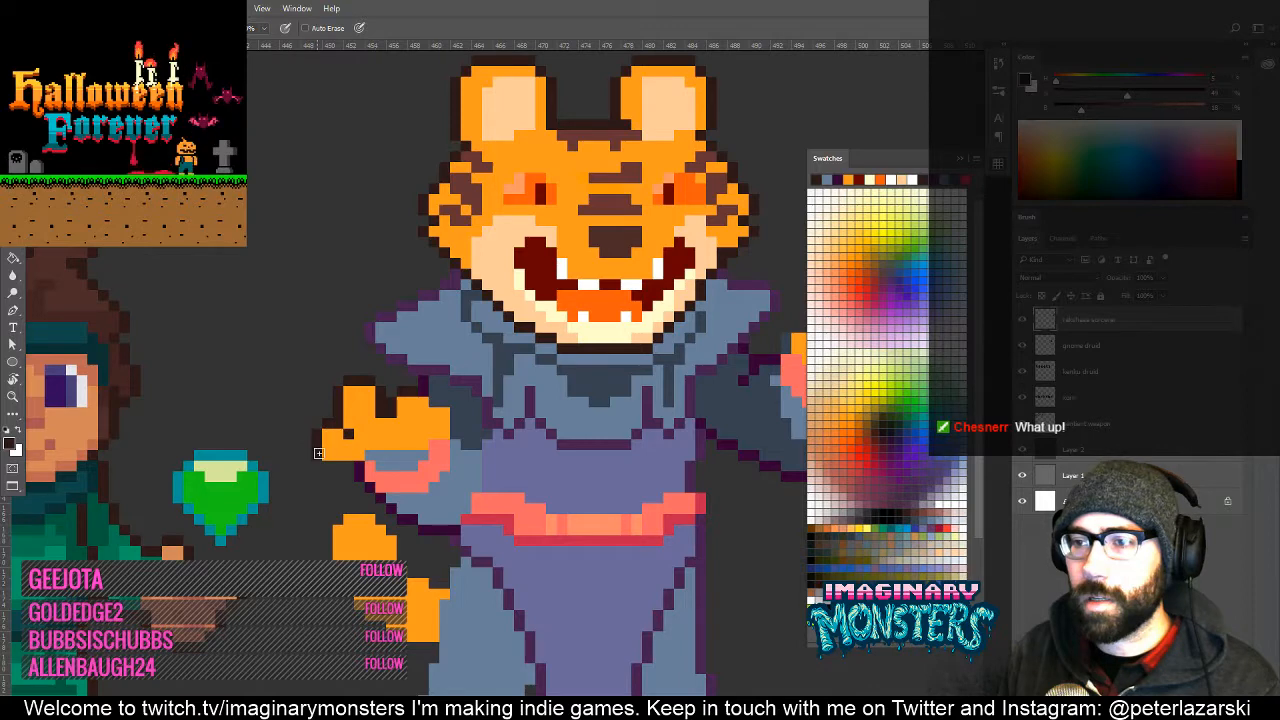
Outline the tiger's other raised paw and its fingers with dark brown pixels, including a dark pixel between thumb and palm.
left_click_drag(481, 454, 266, 454)
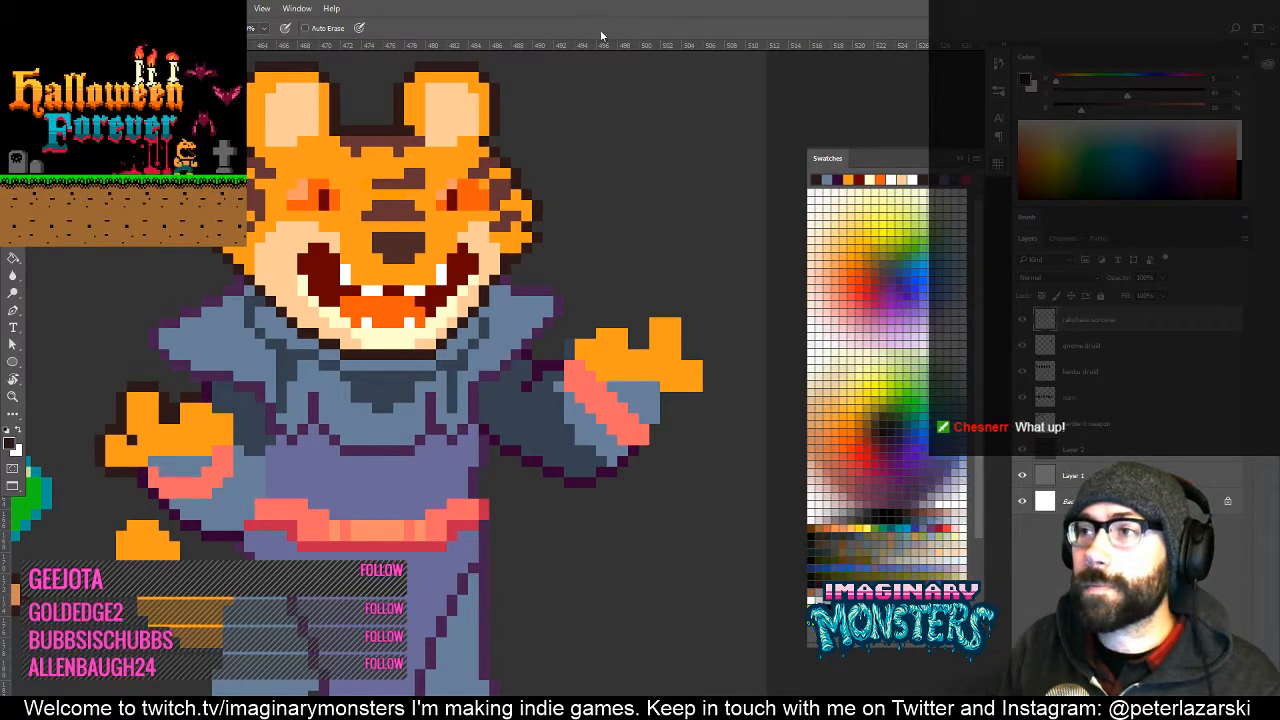
mouse_move(519, 392)
left_mouse_down()
mouse_move(554, 374)
mouse_move(555, 386)
mouse_move(499, 394)
left_mouse_up()
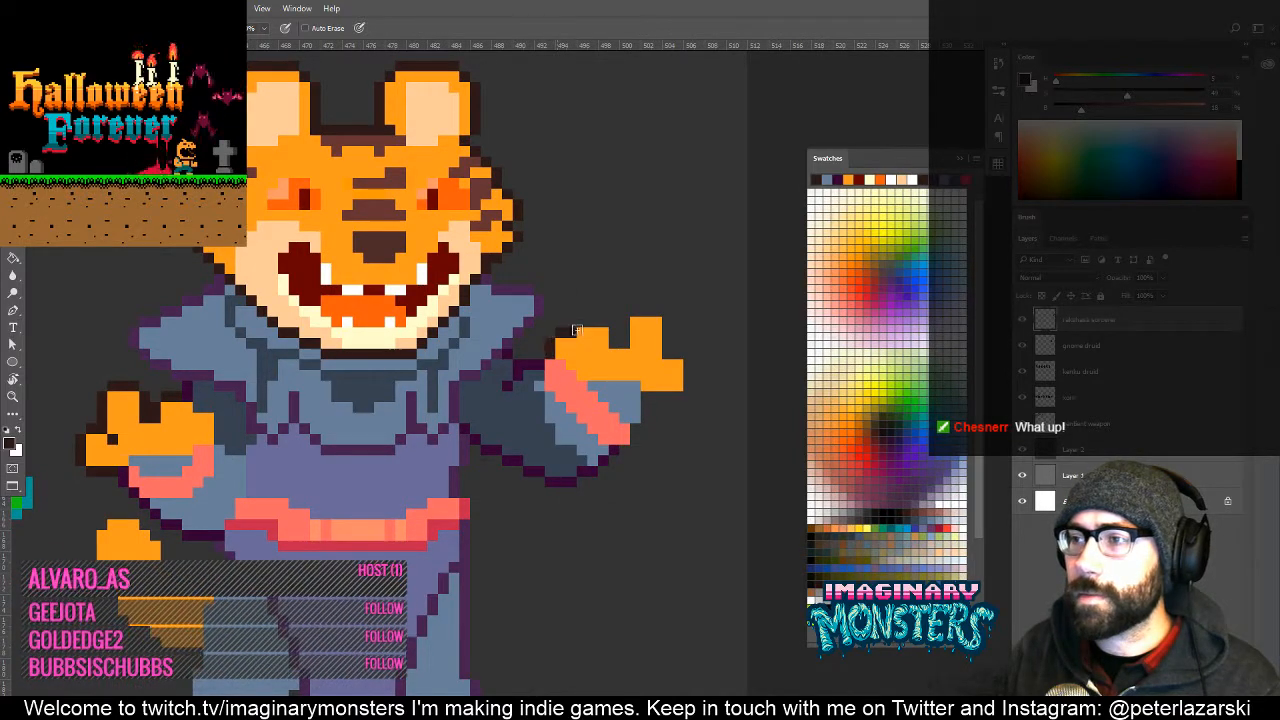
left_click_drag(603, 321, 495, 347)
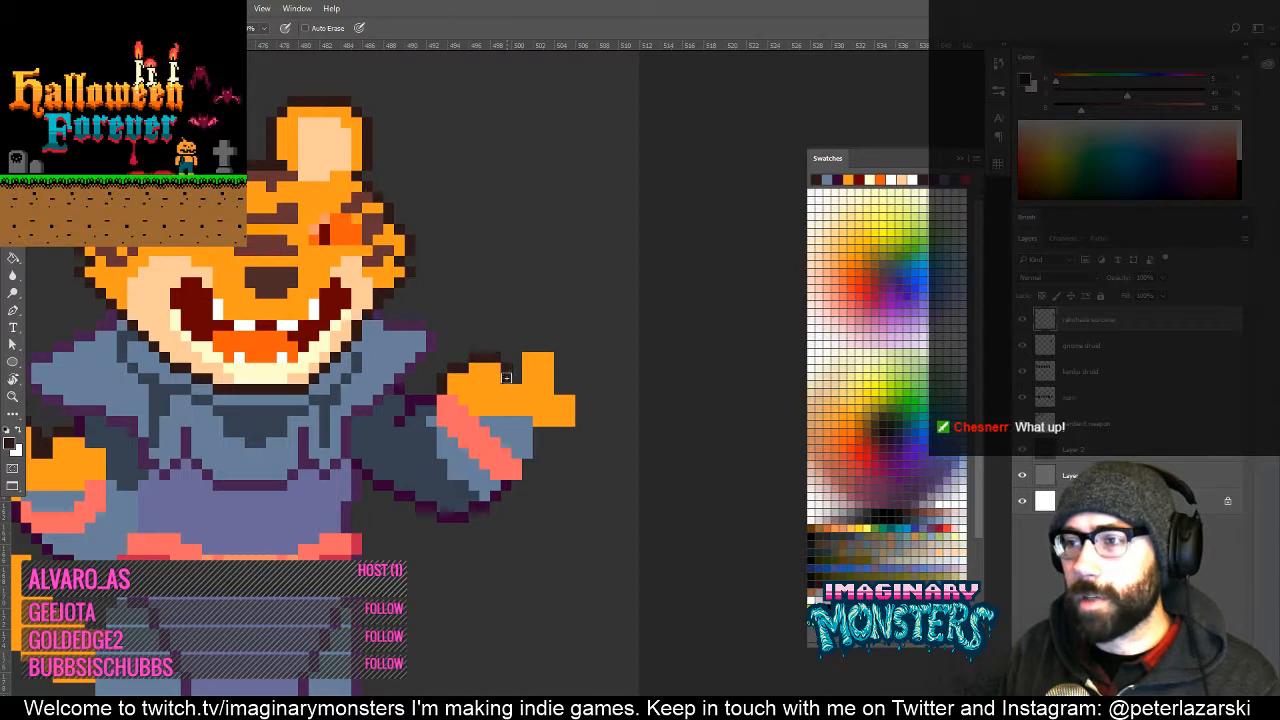
mouse_move(516, 372)
left_mouse_down()
mouse_move(519, 346)
mouse_move(547, 346)
mouse_move(588, 318)
mouse_move(666, 314)
left_mouse_up()
key("e")
left_click(517, 346)
key("b")
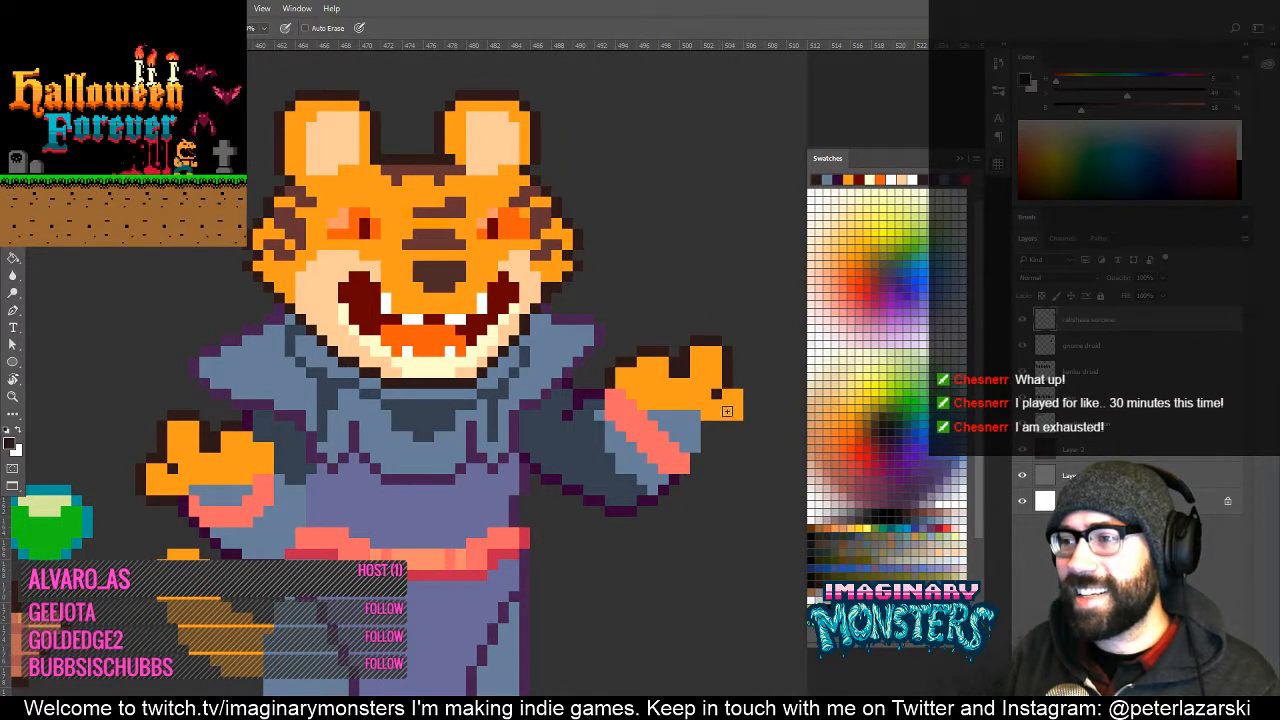
mouse_move(746, 393)
left_mouse_down()
mouse_move(746, 421)
mouse_move(716, 425)
left_mouse_up()
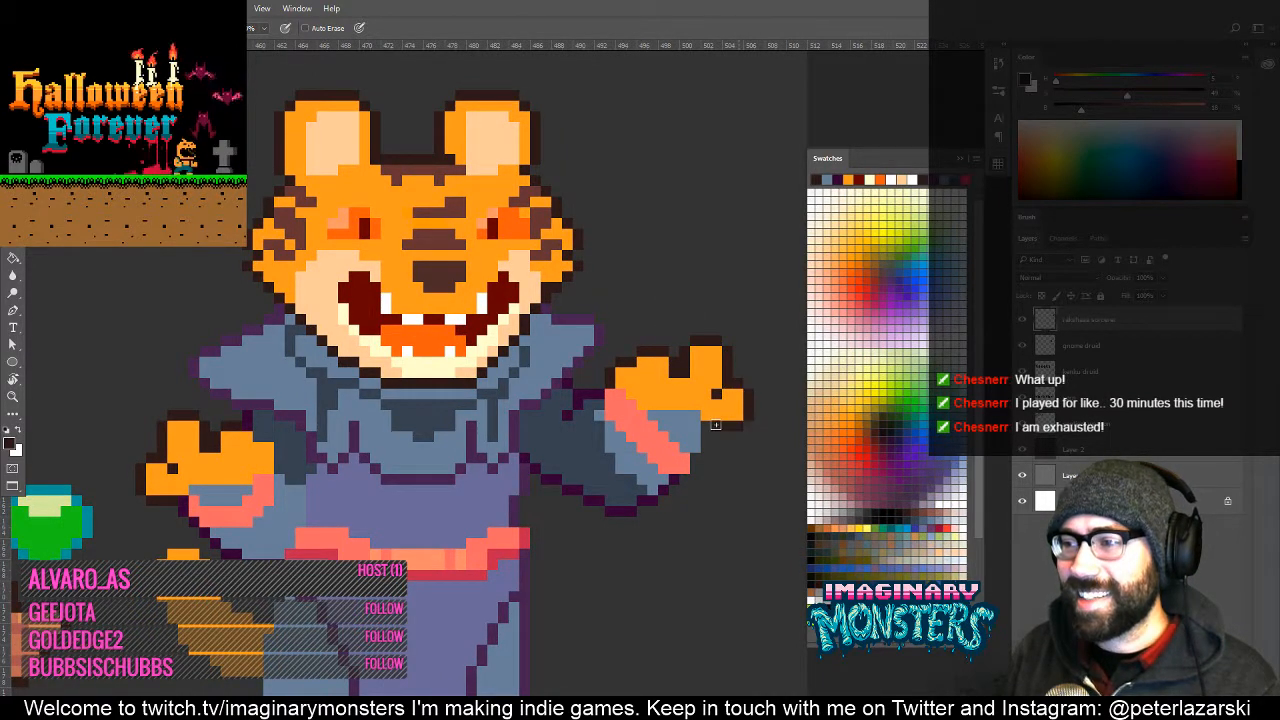
left_click(705, 405, "alt")
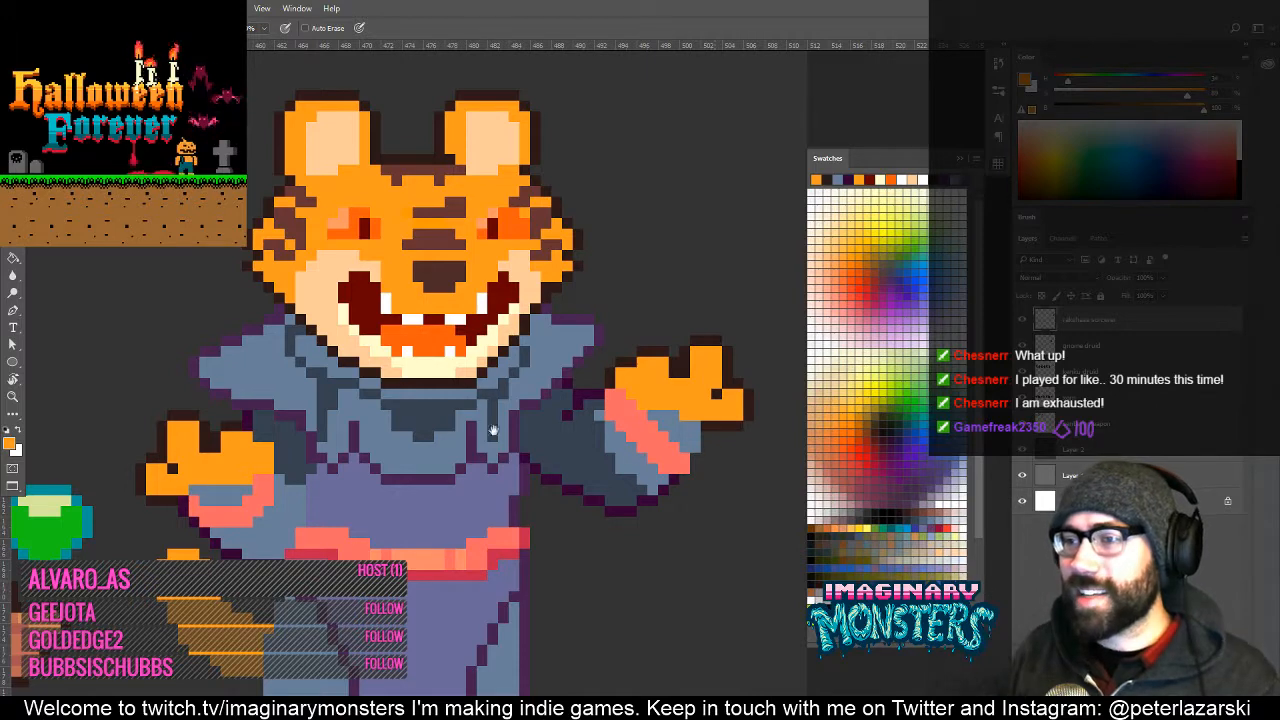
Sample the robe's purple outline color and outline the outer edge of the leg beside the tail.
left_click_drag(500, 430, 540, 440)
left_click_drag(482, 542, 453, 512)
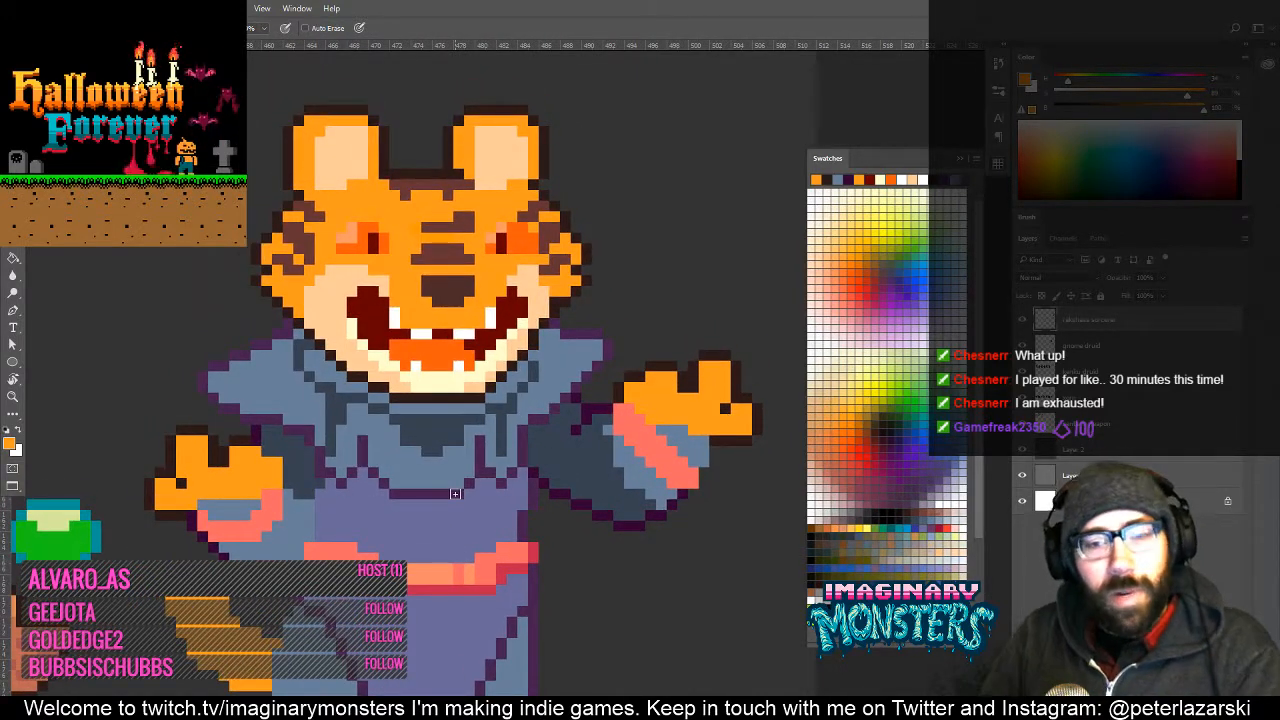
left_click_drag(306, 523, 366, 363)
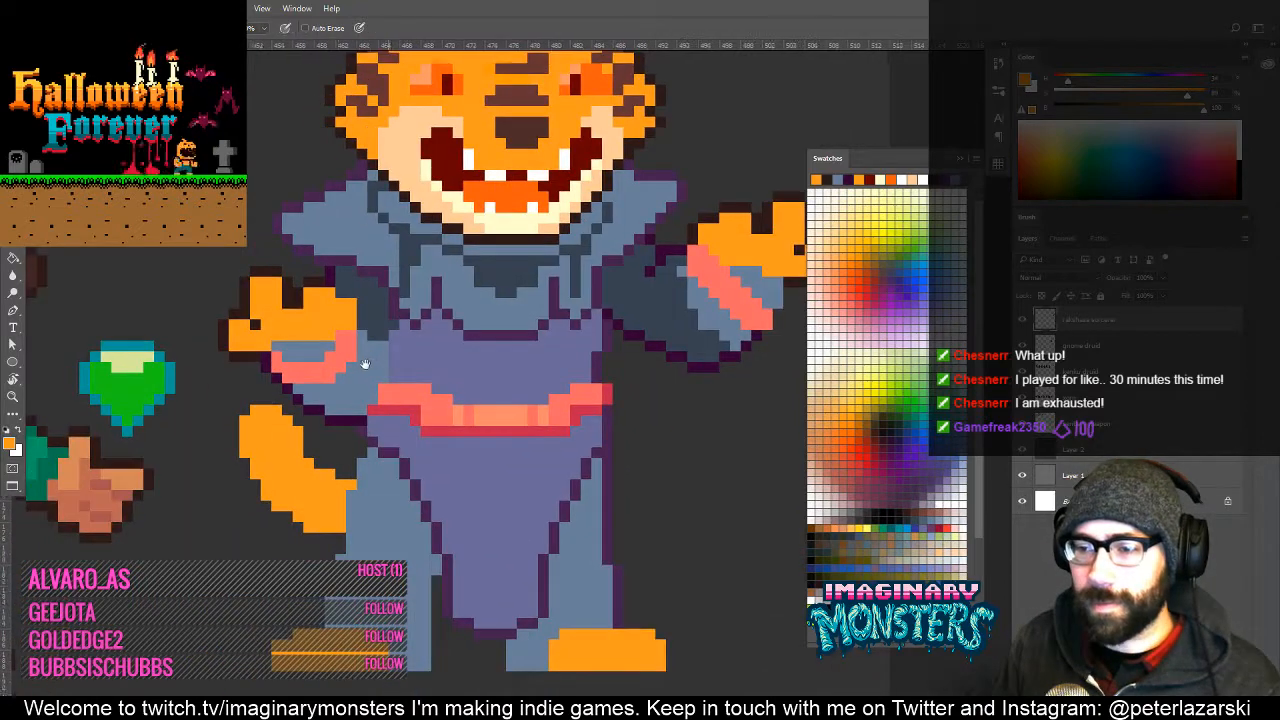
left_click(366, 456, "alt")
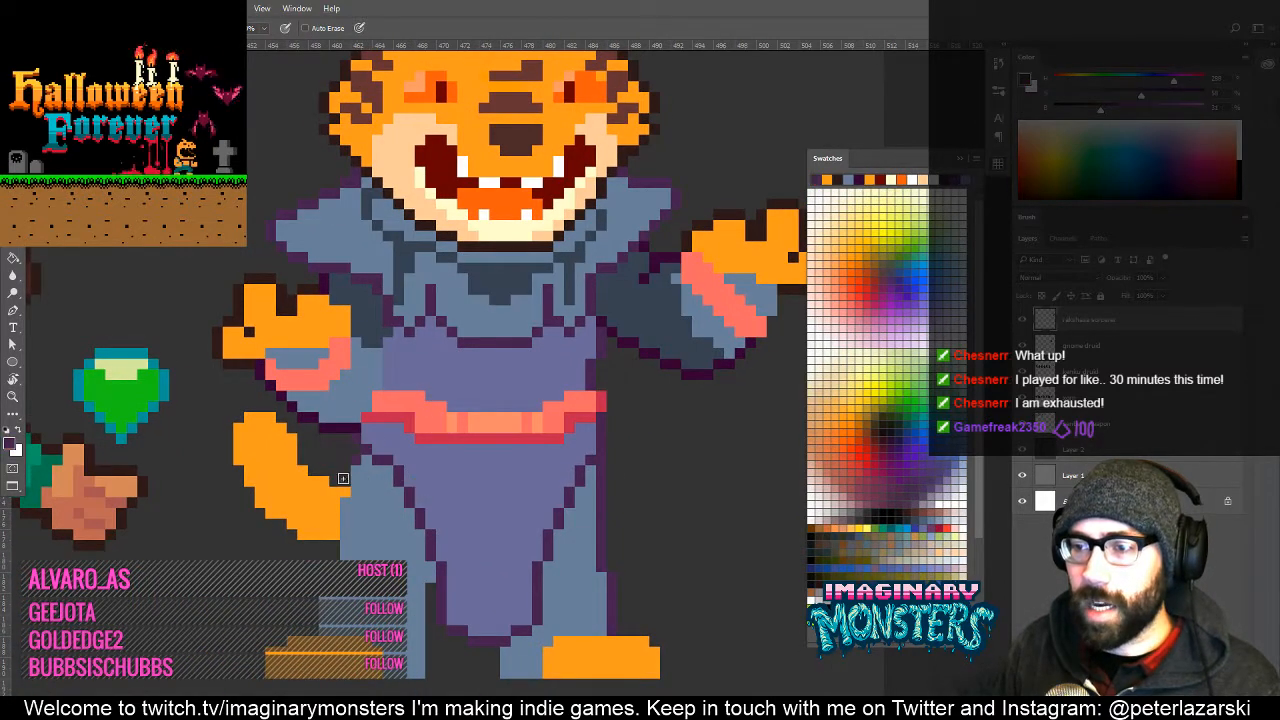
left_click_drag(335, 503, 335, 548)
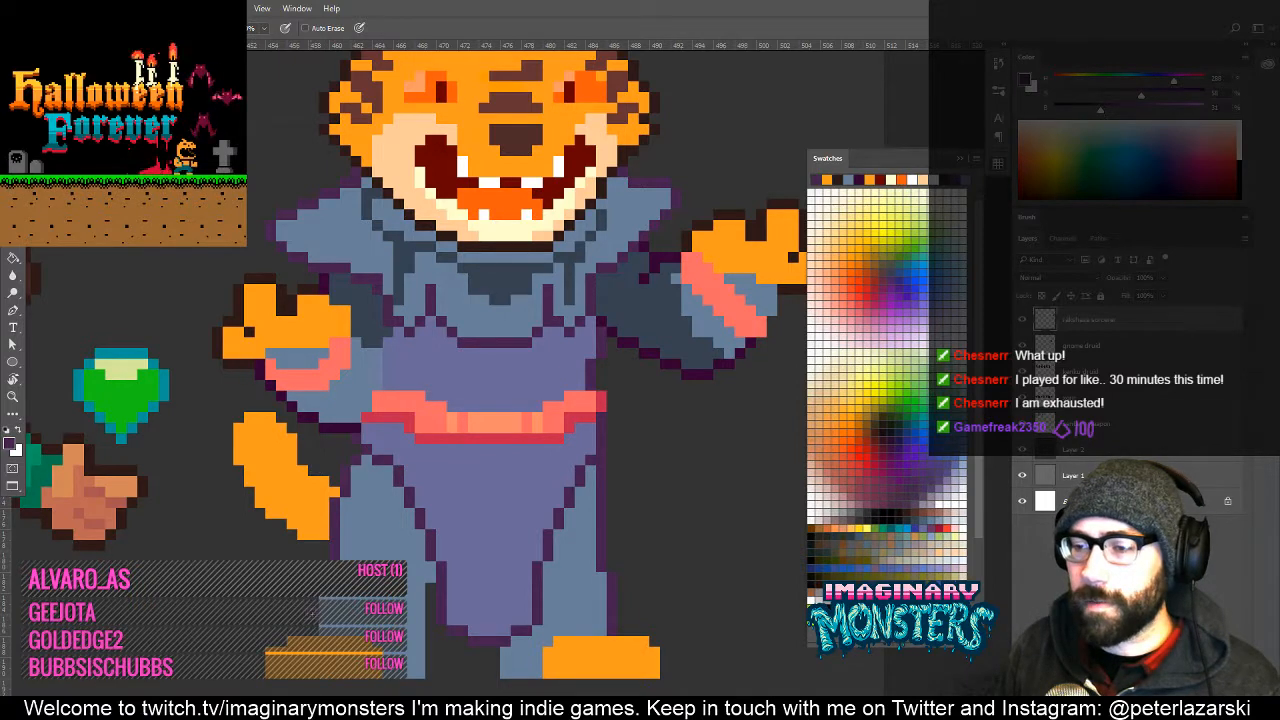
Separate the arm nearest the gnome from the torso with a dark purple line, and outline that paw's inner edge in dark brown.
left_click_drag(407, 505, 429, 487)
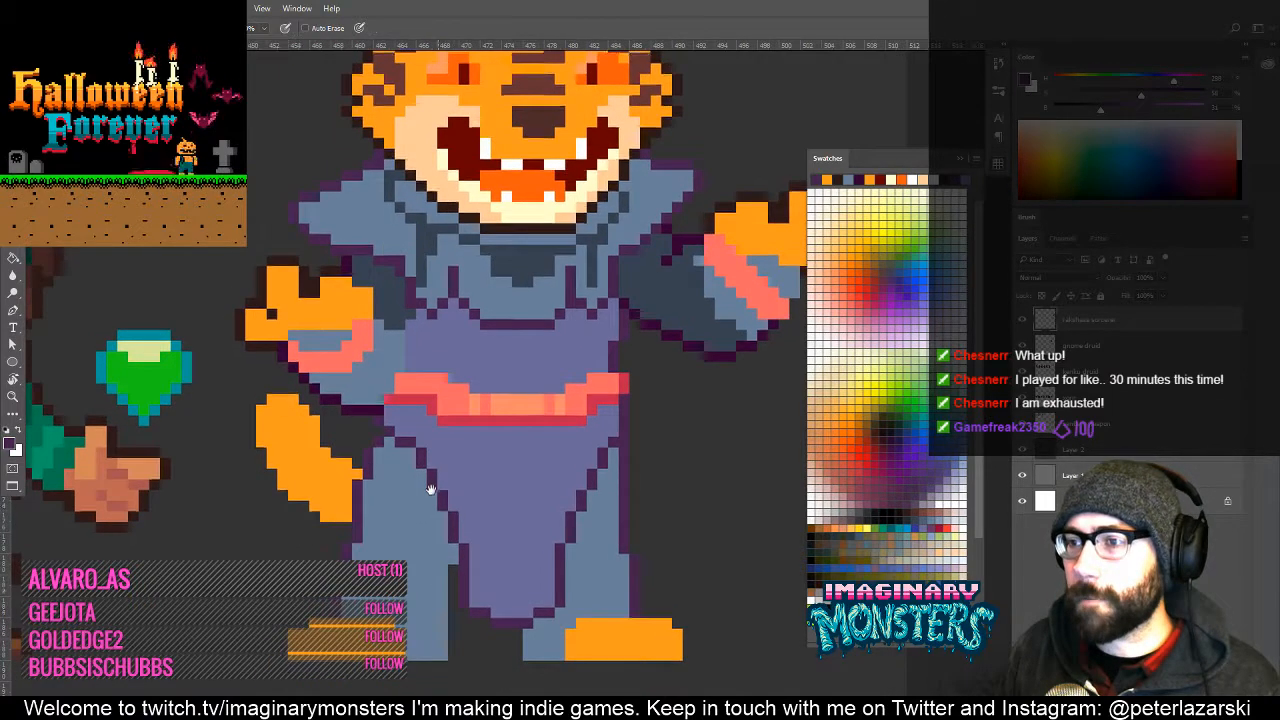
left_click(378, 410, "alt")
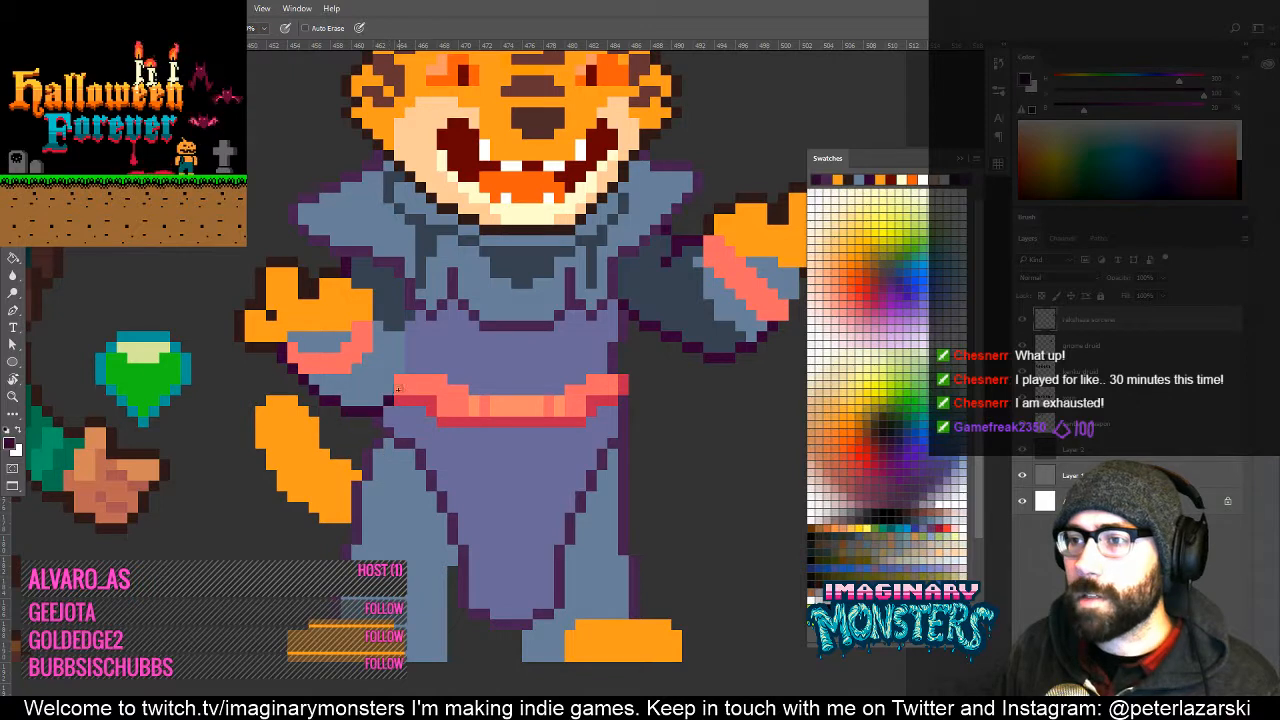
left_click_drag(410, 366, 410, 338)
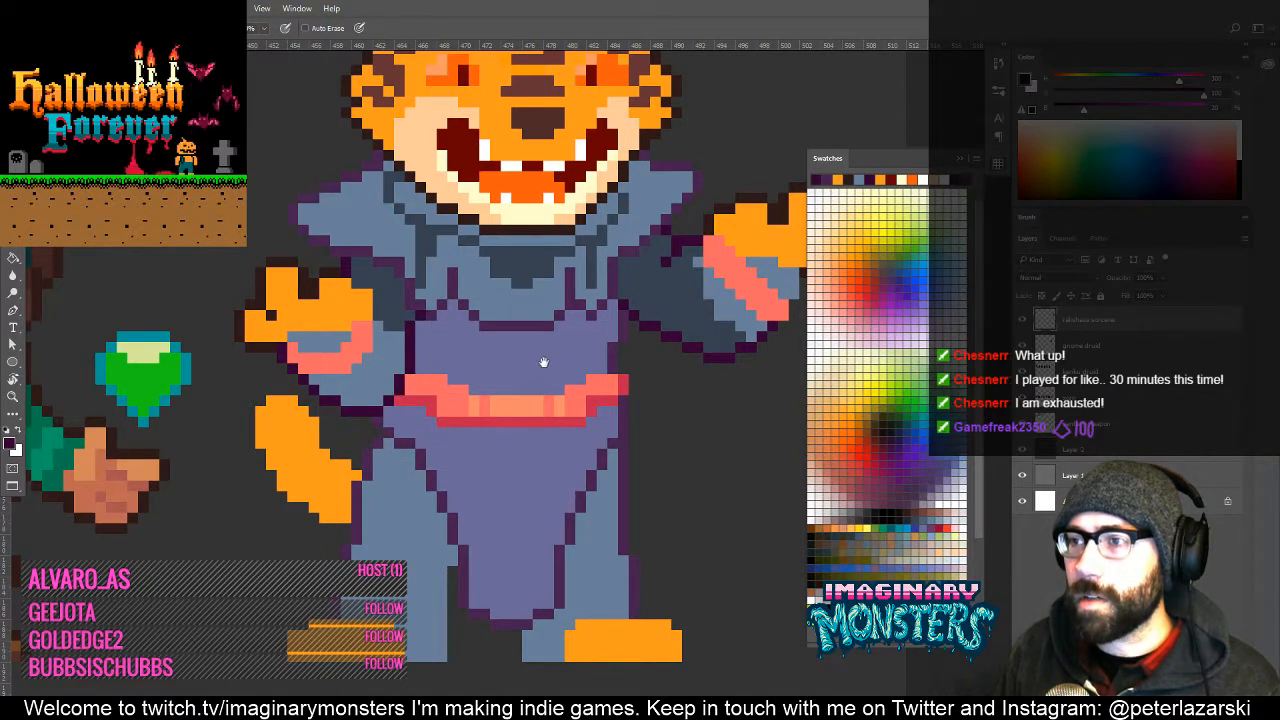
mouse_move(544, 362)
left_mouse_down()
mouse_move(388, 413)
mouse_move(545, 339)
left_mouse_up()
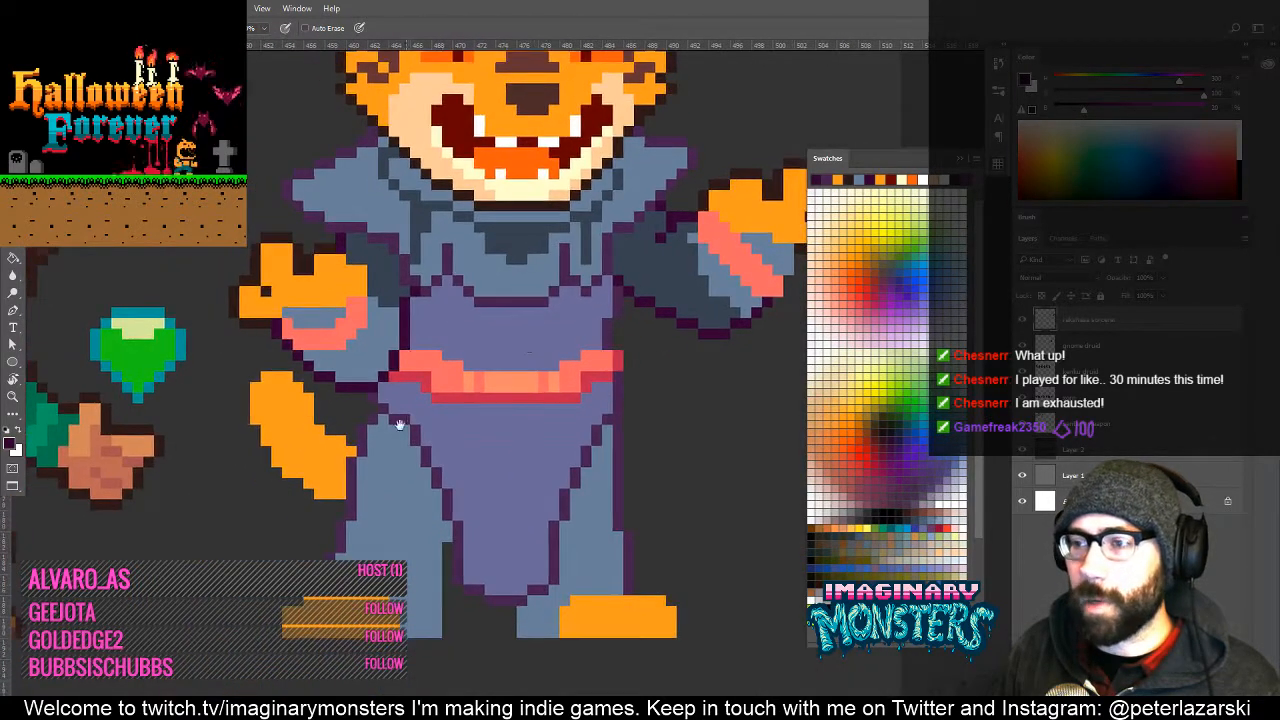
left_click(349, 262, "alt")
left_click_drag(358, 273, 358, 289)
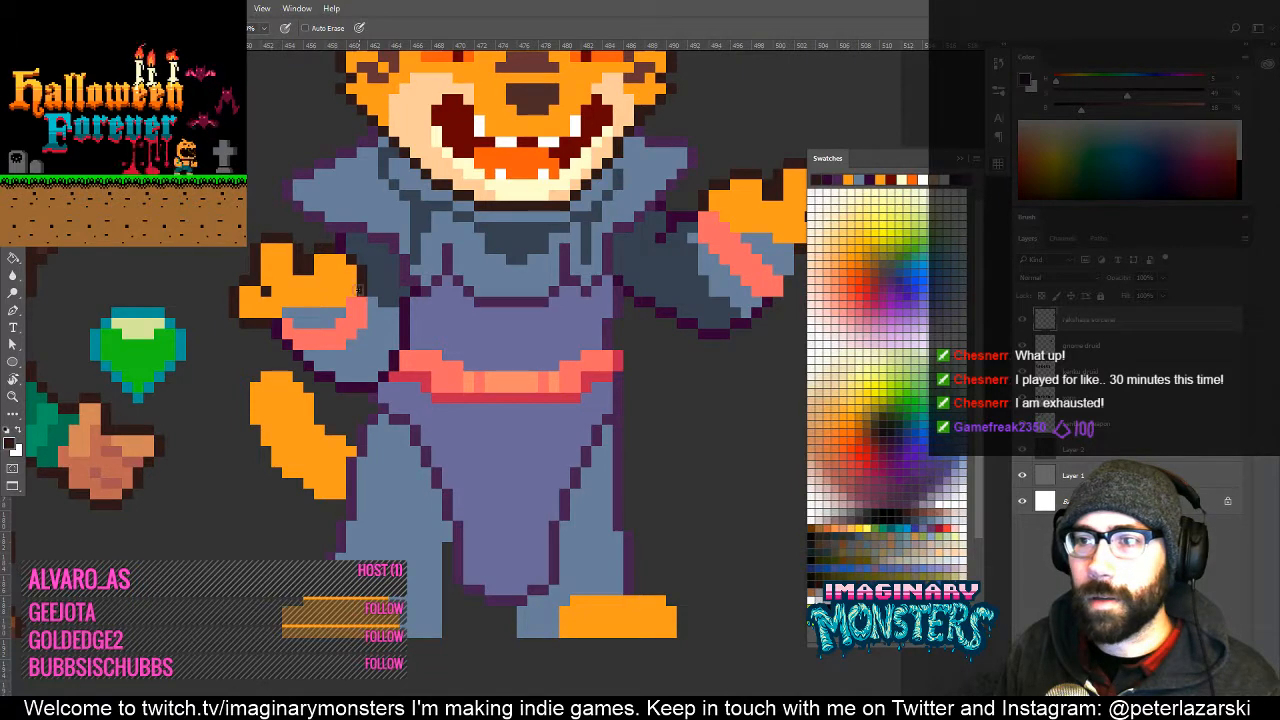
Outline the top and toe end of the tiger's foot nearest the gnome with dark brown pixels.
left_click_drag(380, 408, 249, 487)
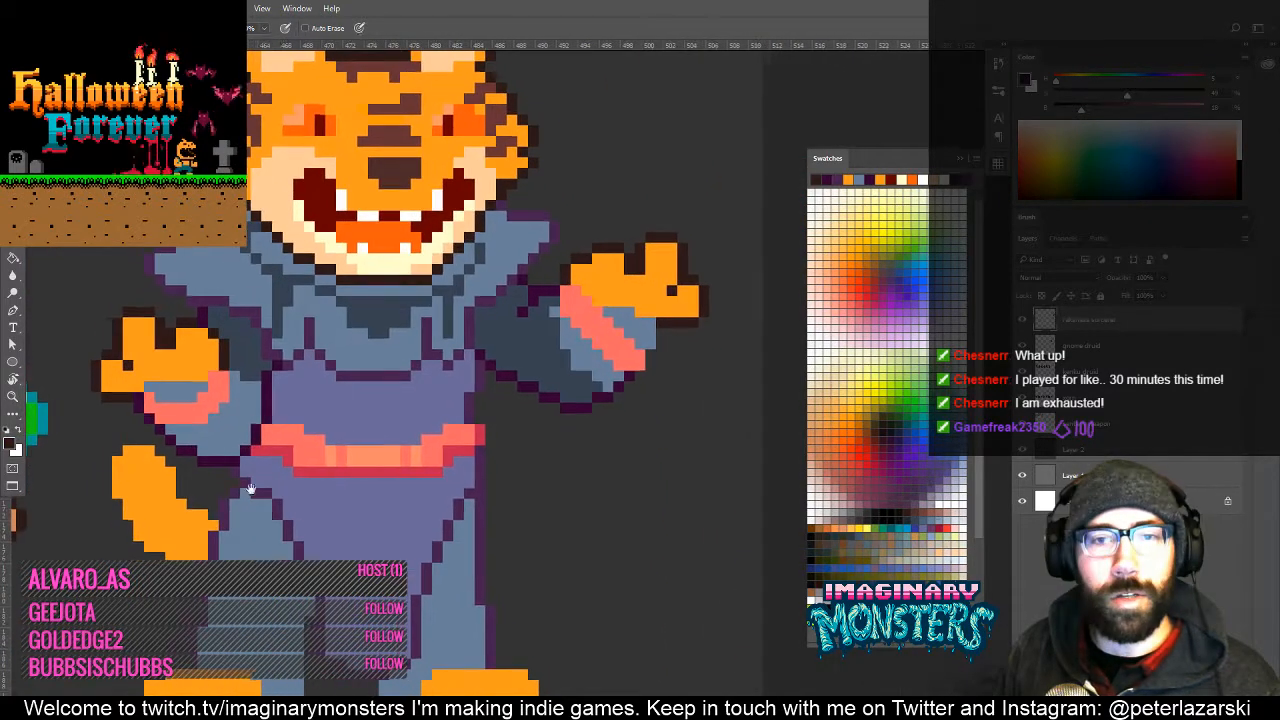
left_click_drag(441, 378, 541, 248)
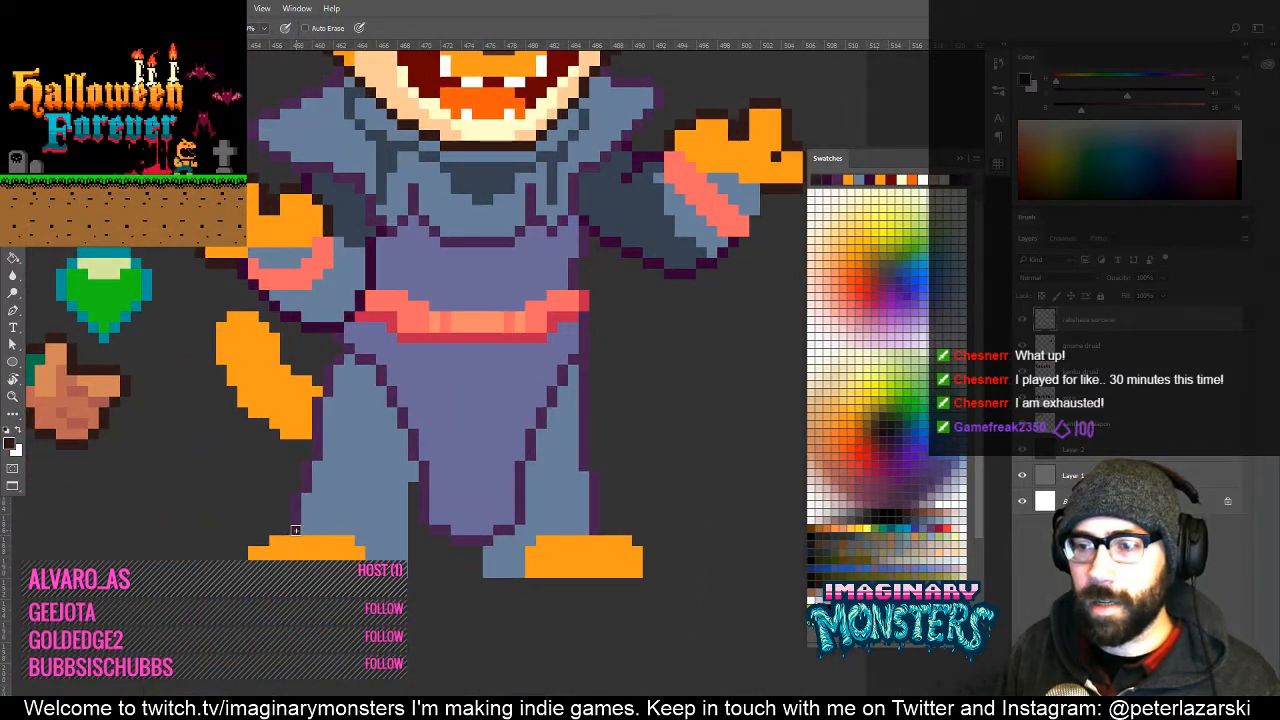
left_click_drag(296, 530, 272, 531)
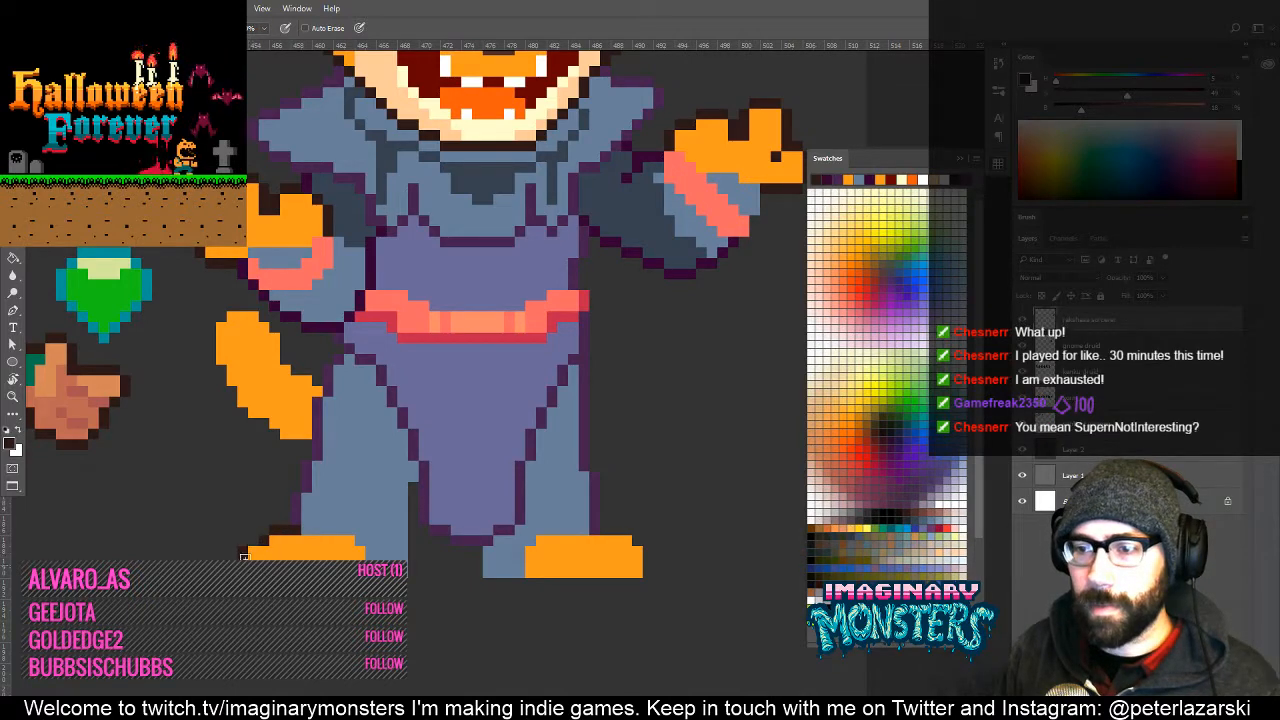
left_click_drag(281, 597, 242, 605)
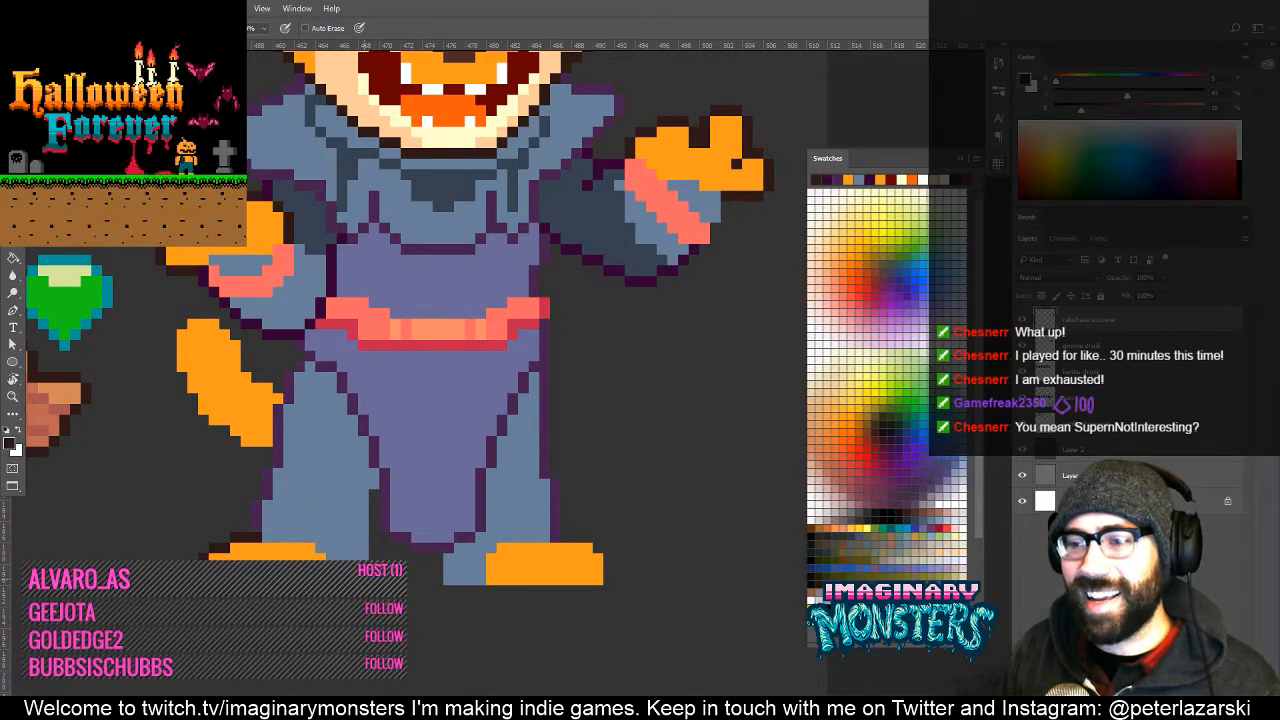
Outline the inner edges of both lower legs and the top of the foot farther from the gnome in dark brown.
left_click_drag(370, 536, 372, 502)
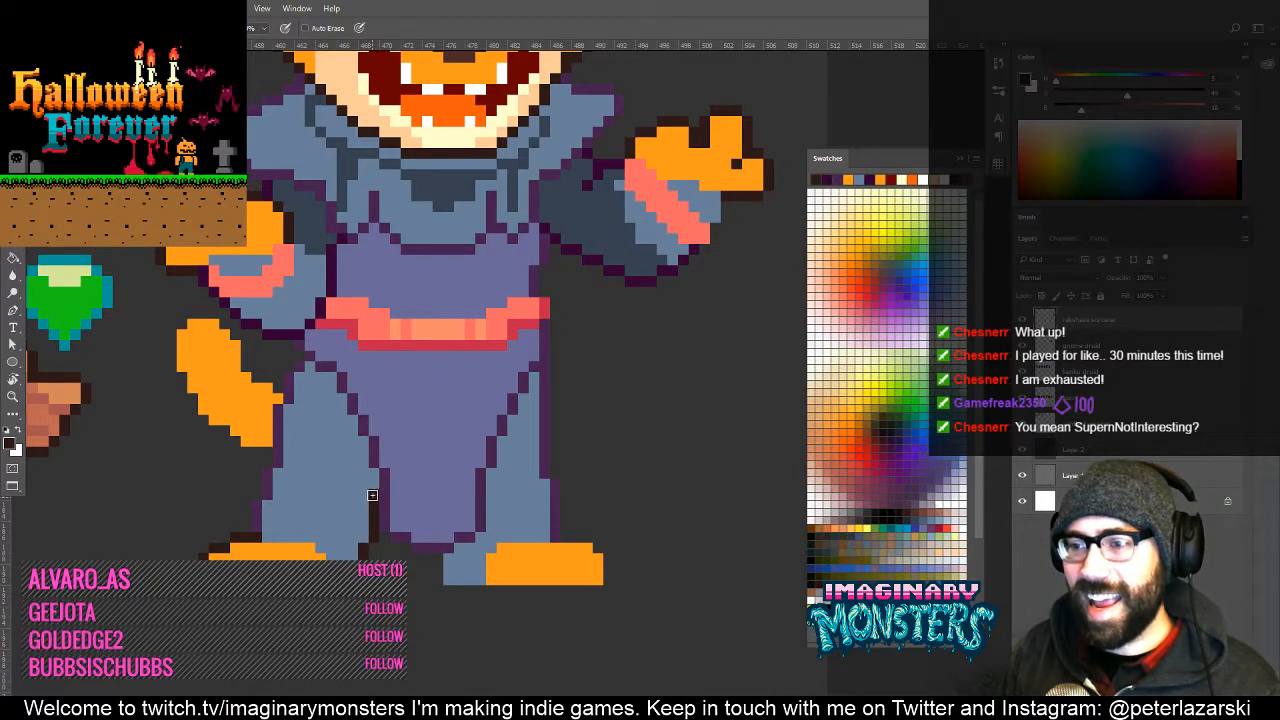
left_click_drag(434, 562, 437, 584)
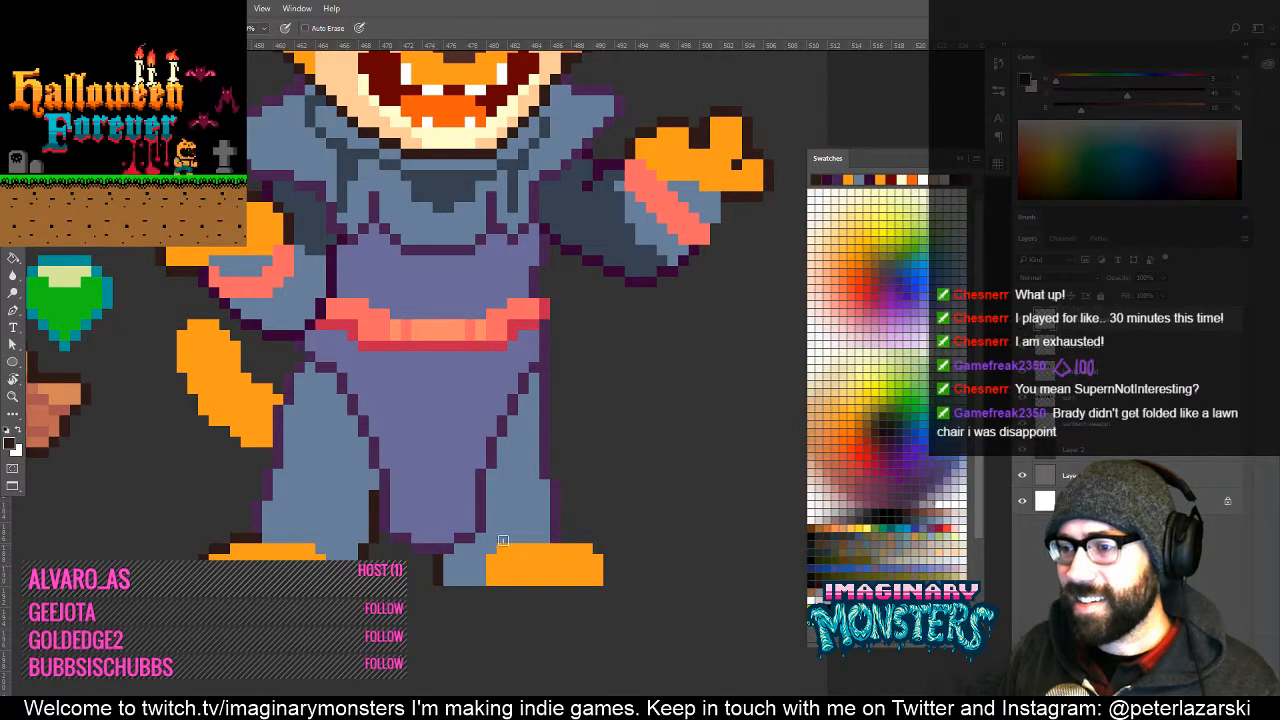
left_click_drag(567, 543, 528, 546)
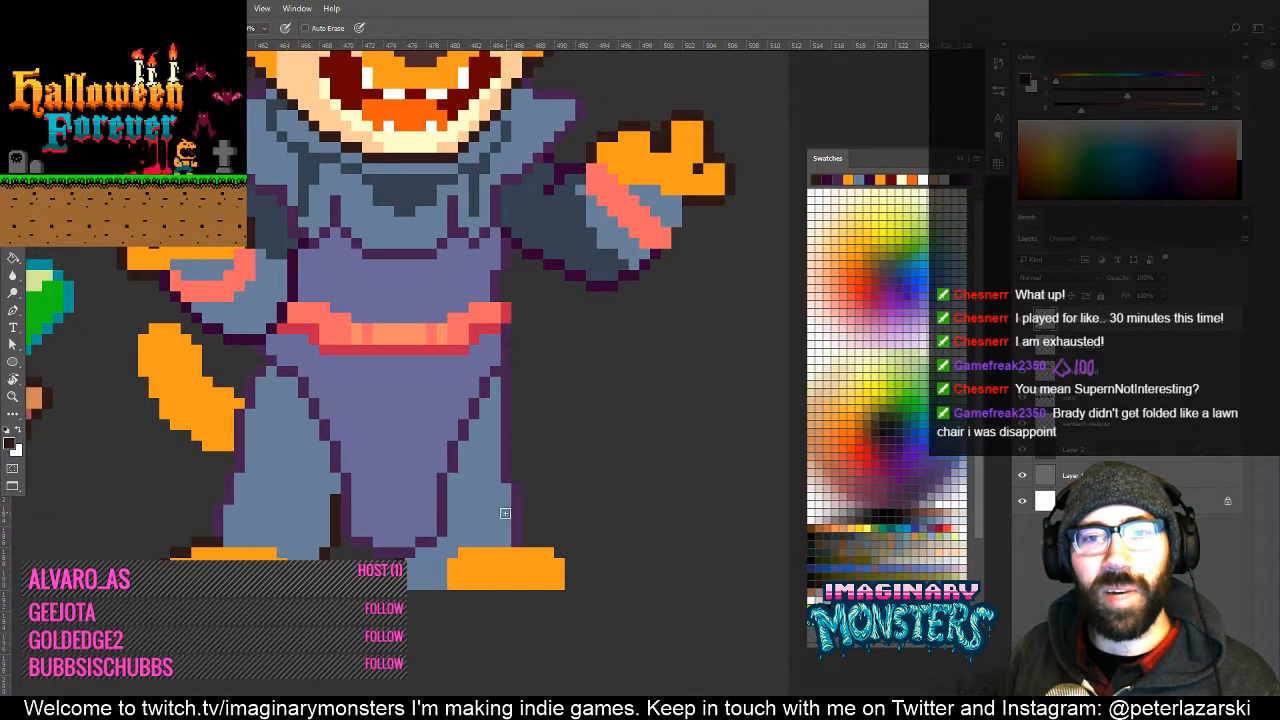
left_click_drag(518, 543, 540, 538)
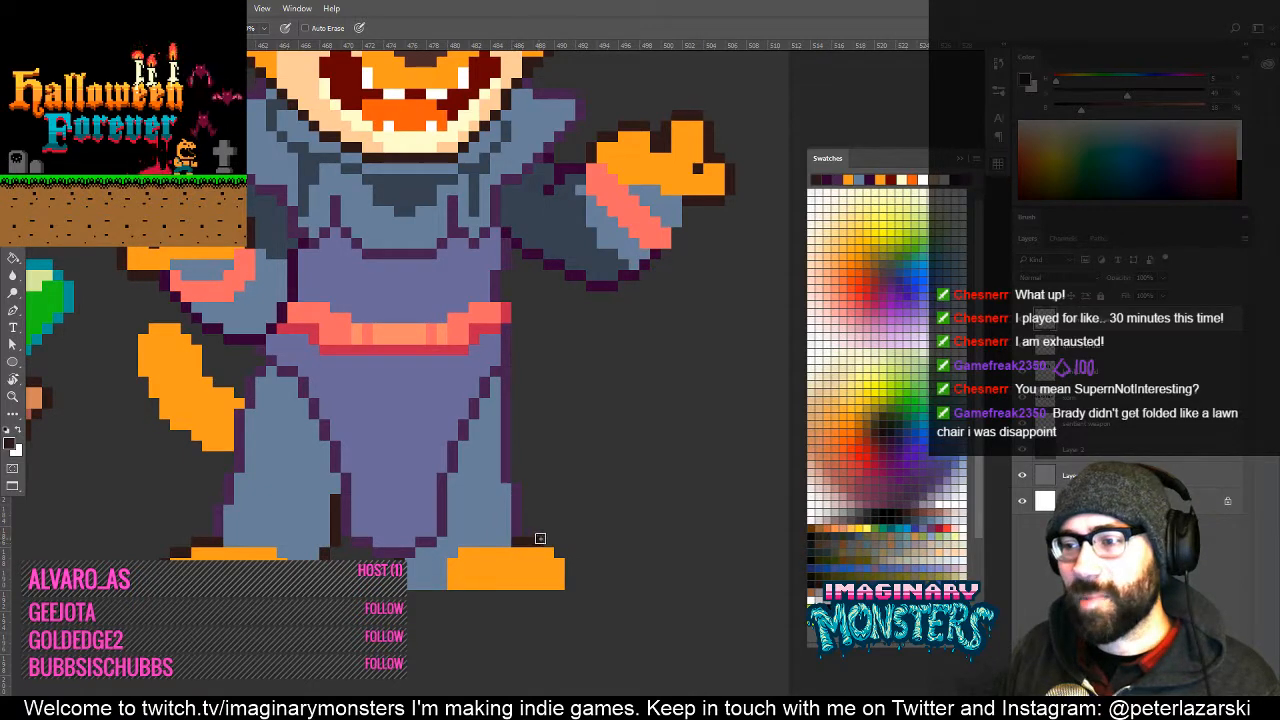
left_click_drag(527, 481, 596, 614)
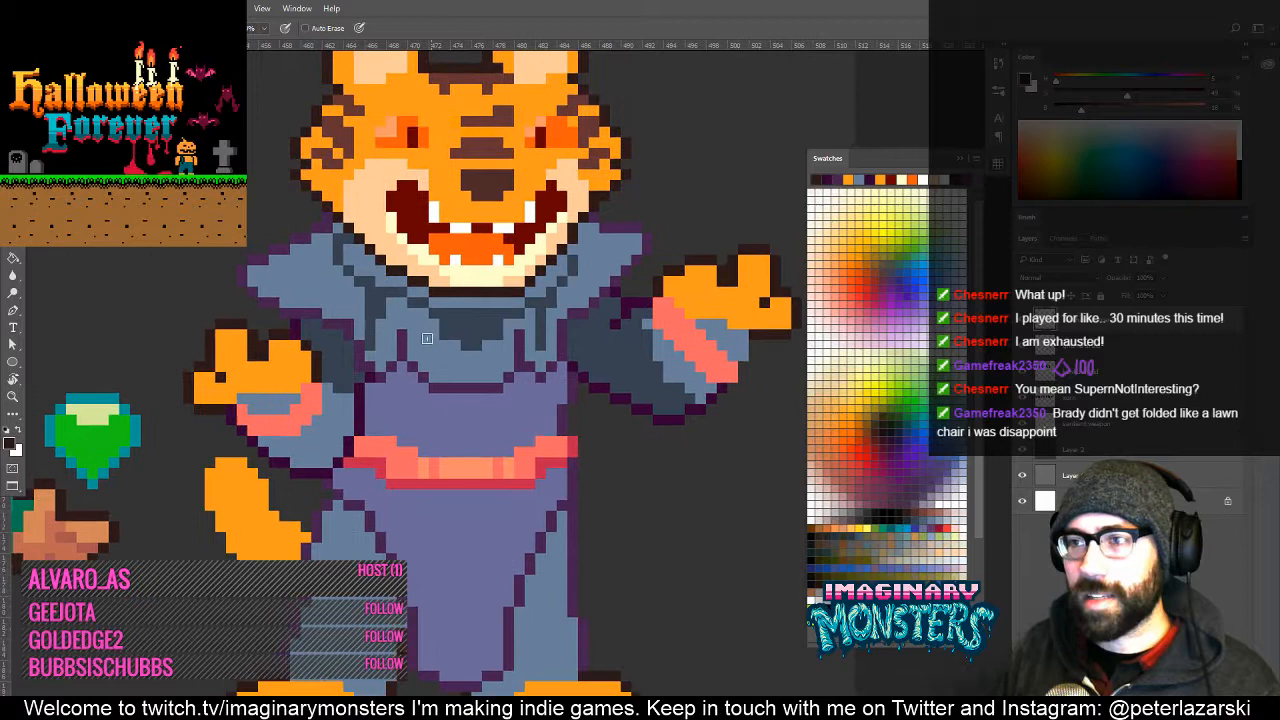
left_click(428, 253, "alt")
left_click_drag(388, 466, 436, 306)
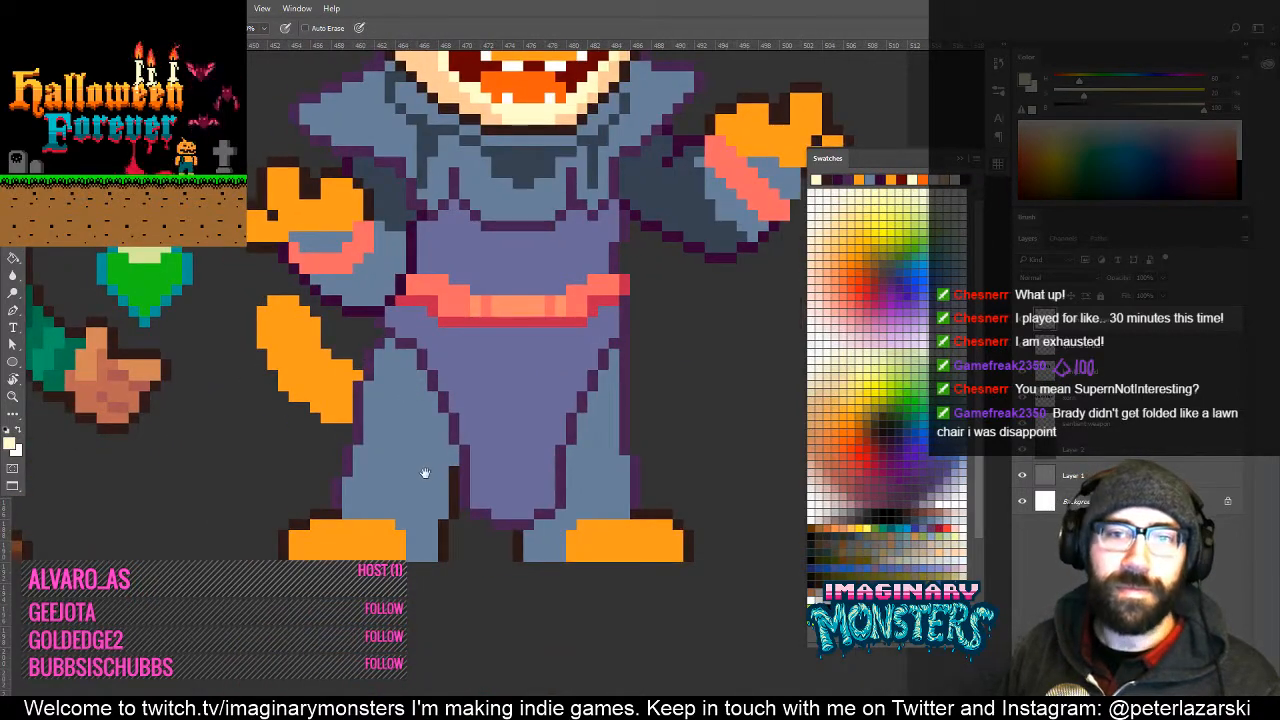
left_click_drag(425, 474, 394, 505)
left_click_drag(363, 123, 249, 370)
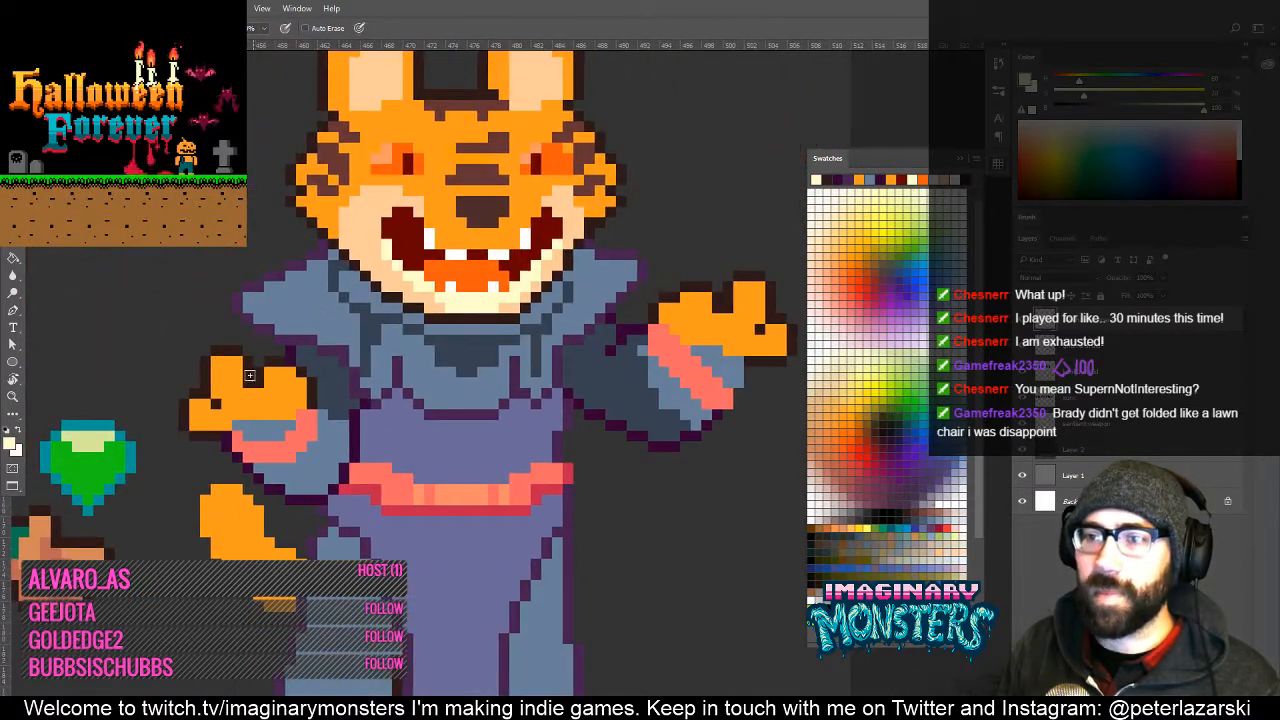
Divide the toes on both of the tiger's feet with short vertical dark brown lines.
left_click_drag(319, 583, 349, 411)
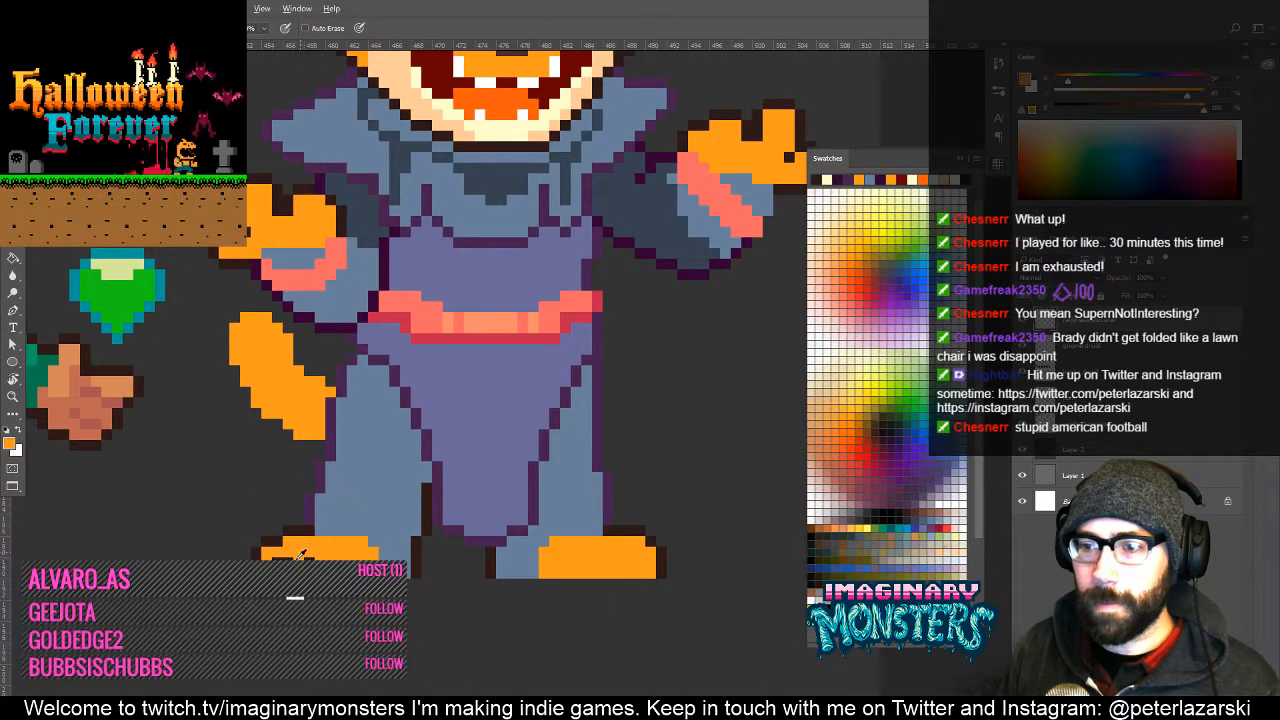
left_click(325, 545, "alt")
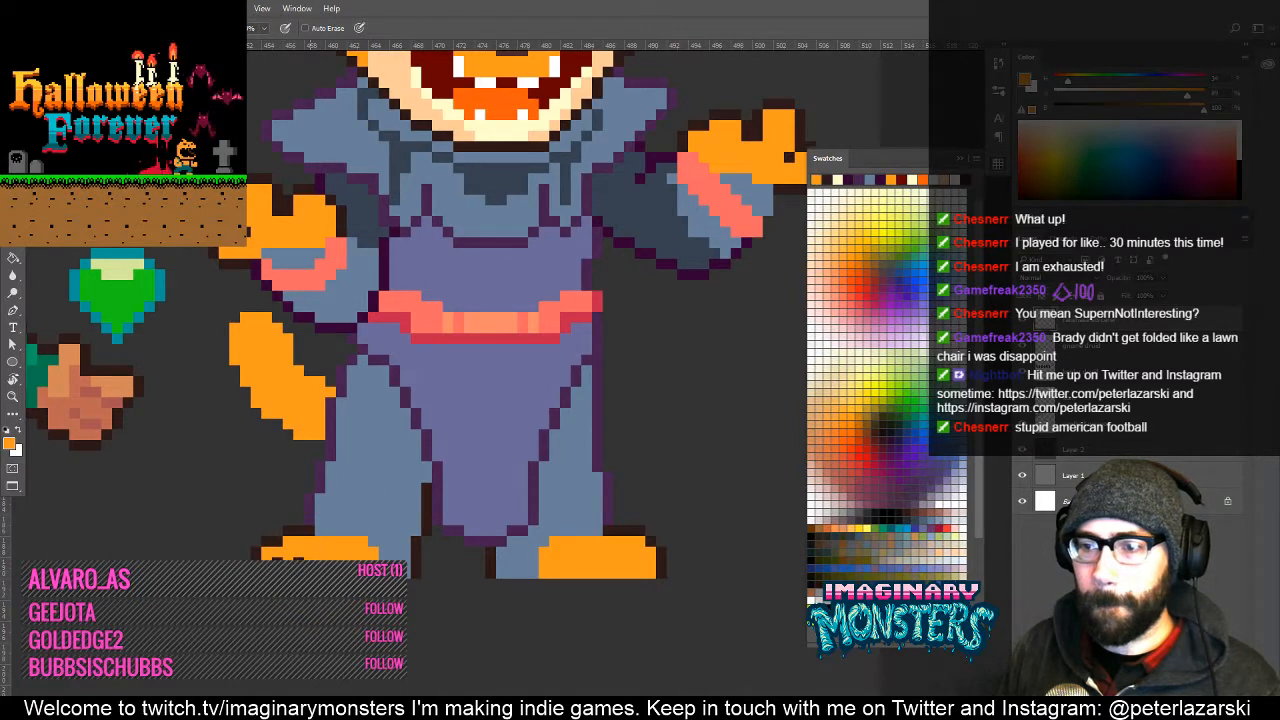
left_click(304, 562, "alt")
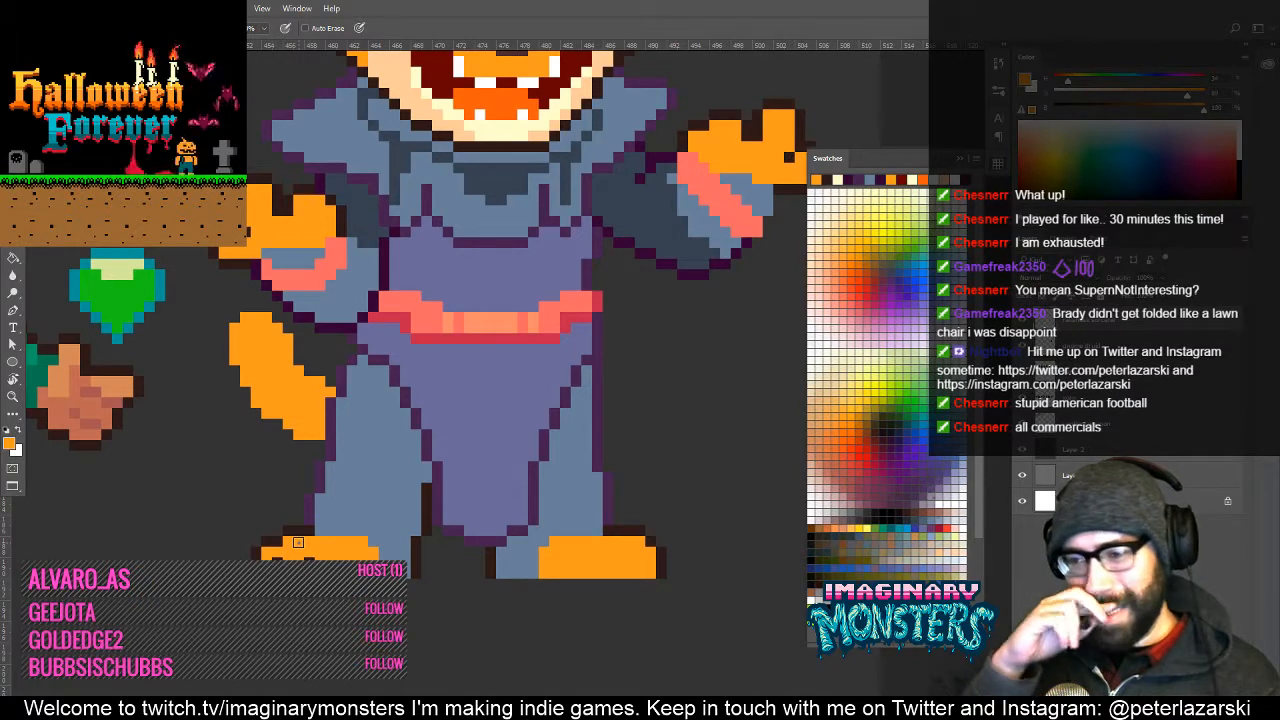
left_click(639, 563, "alt")
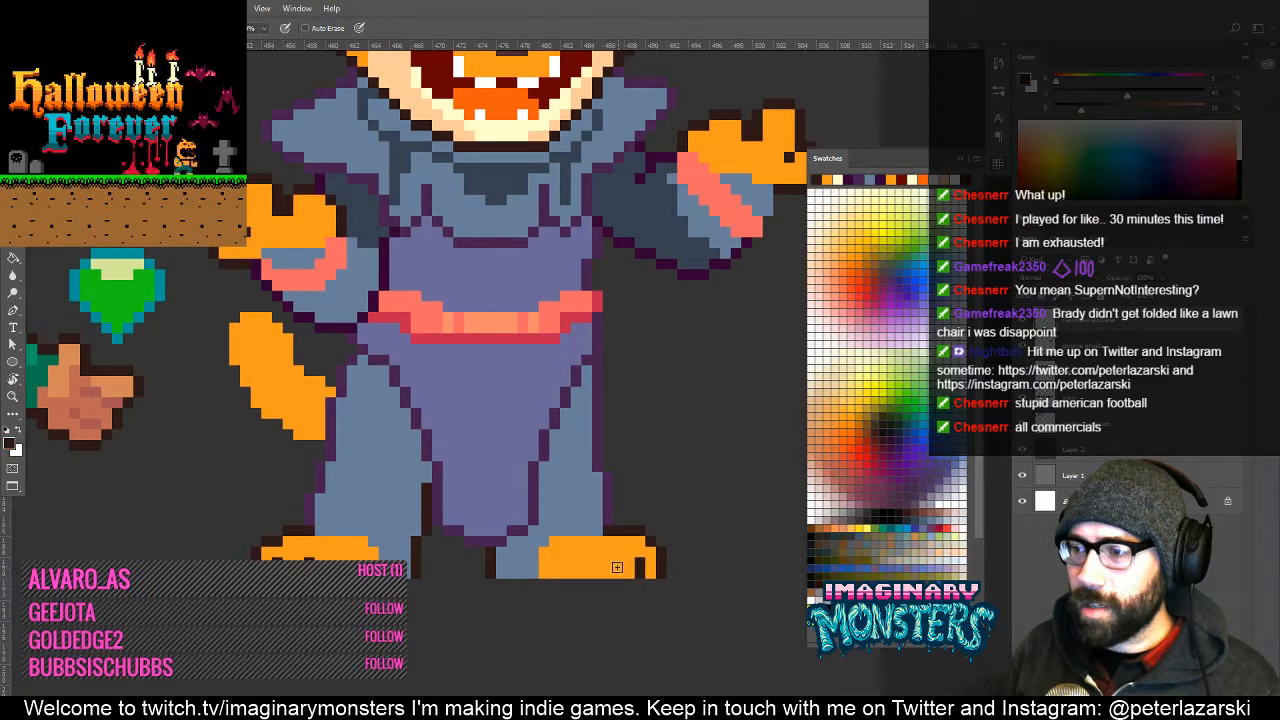
left_click_drag(596, 526, 601, 564)
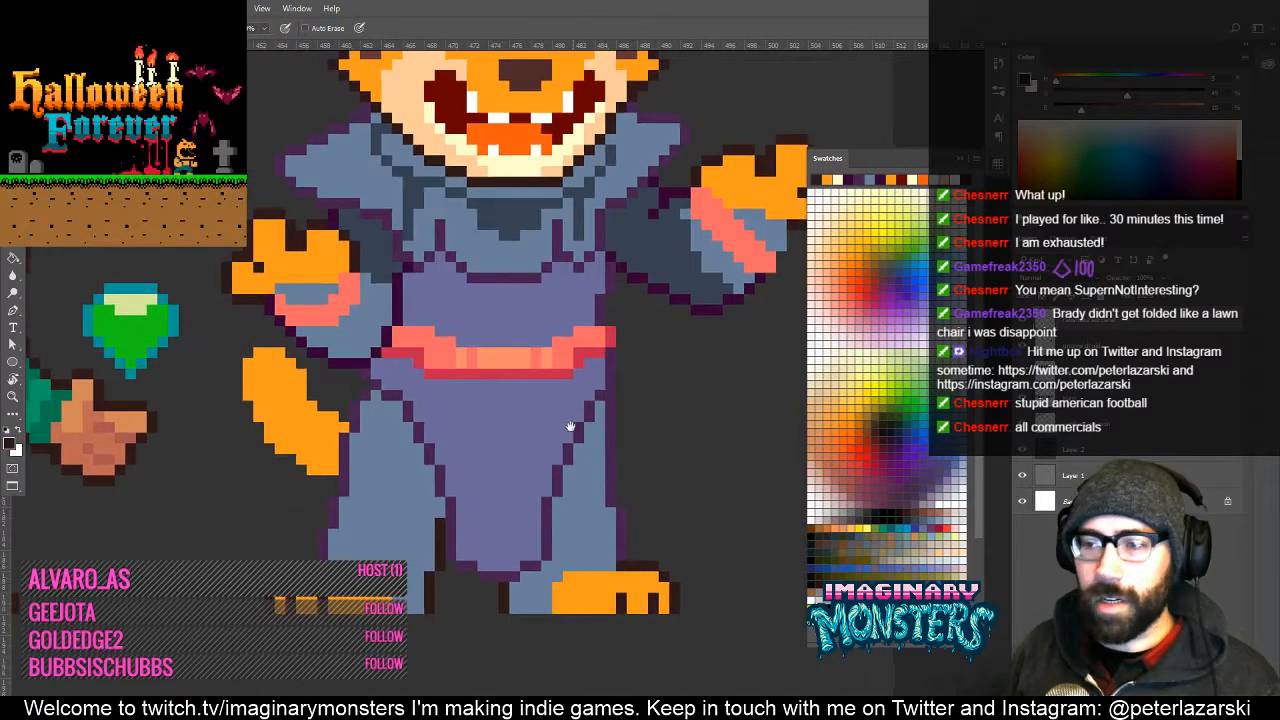
Mix a darker shade of the tiger's fur orange and paint shadows around both eyes.
left_click_drag(544, 466, 516, 586)
key("z")
left_click(566, 375, "alt")
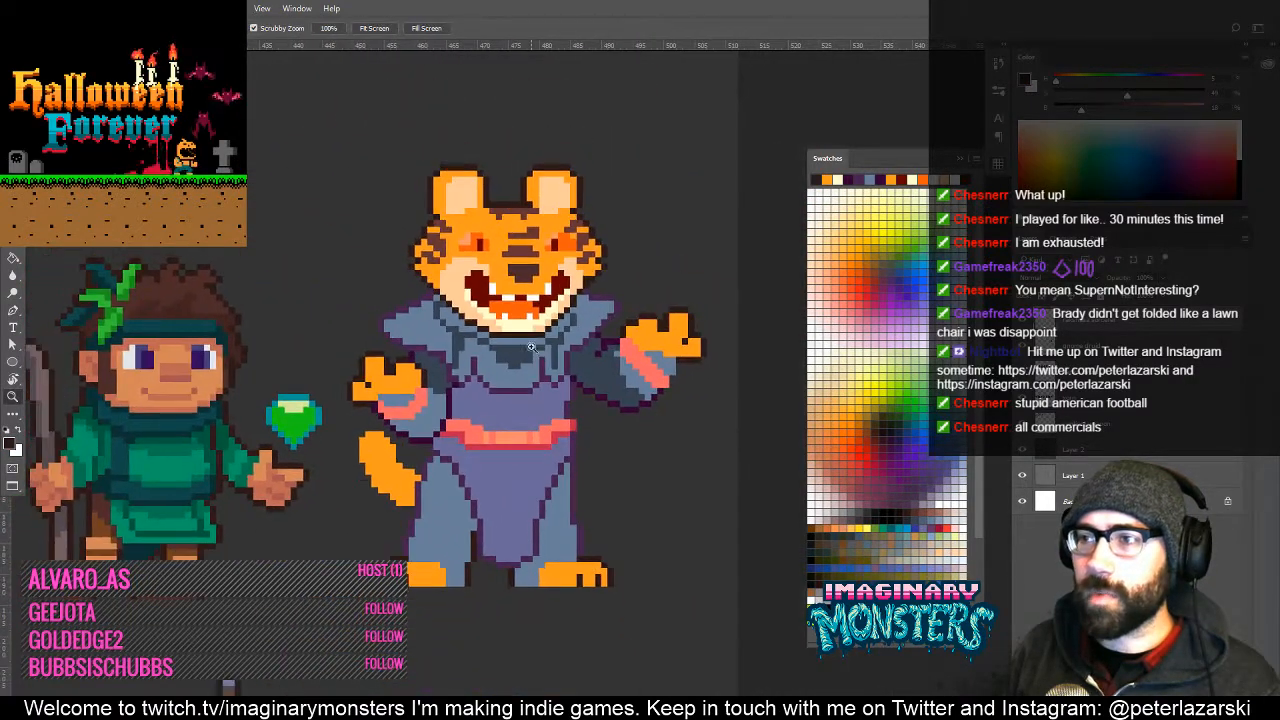
left_click(546, 254)
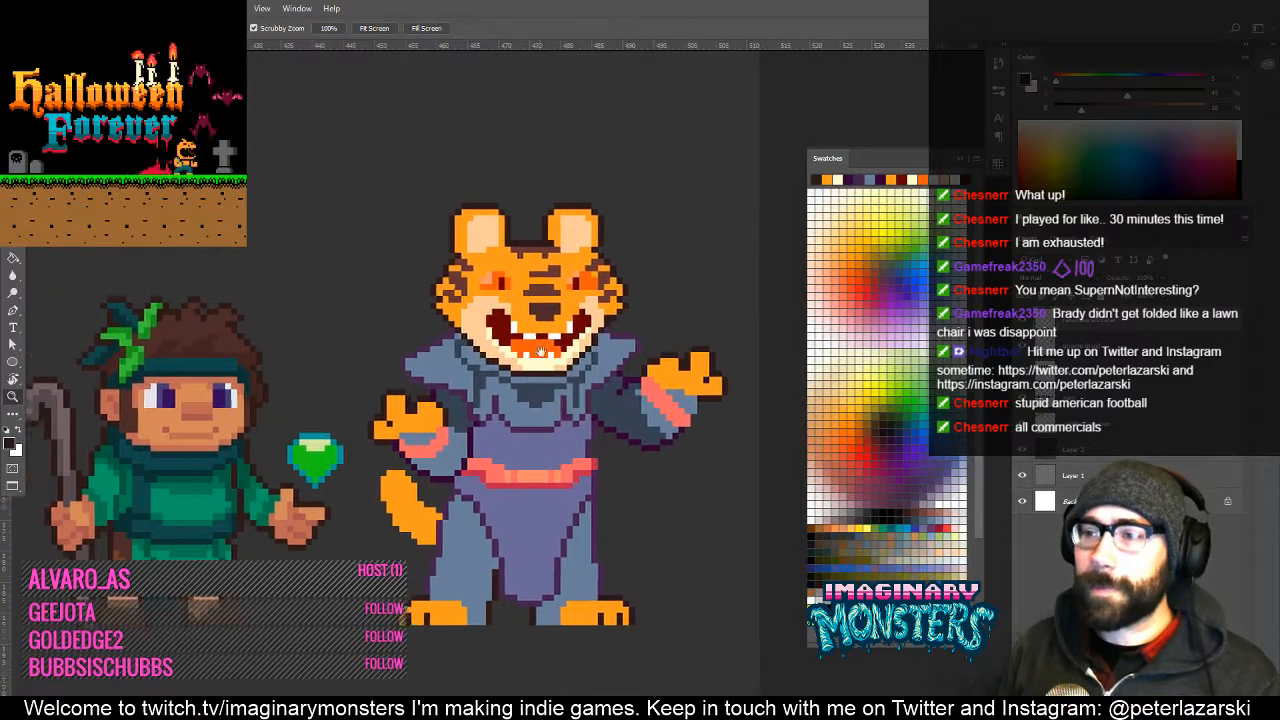
left_click(547, 240)
left_click(547, 240)
key("b")
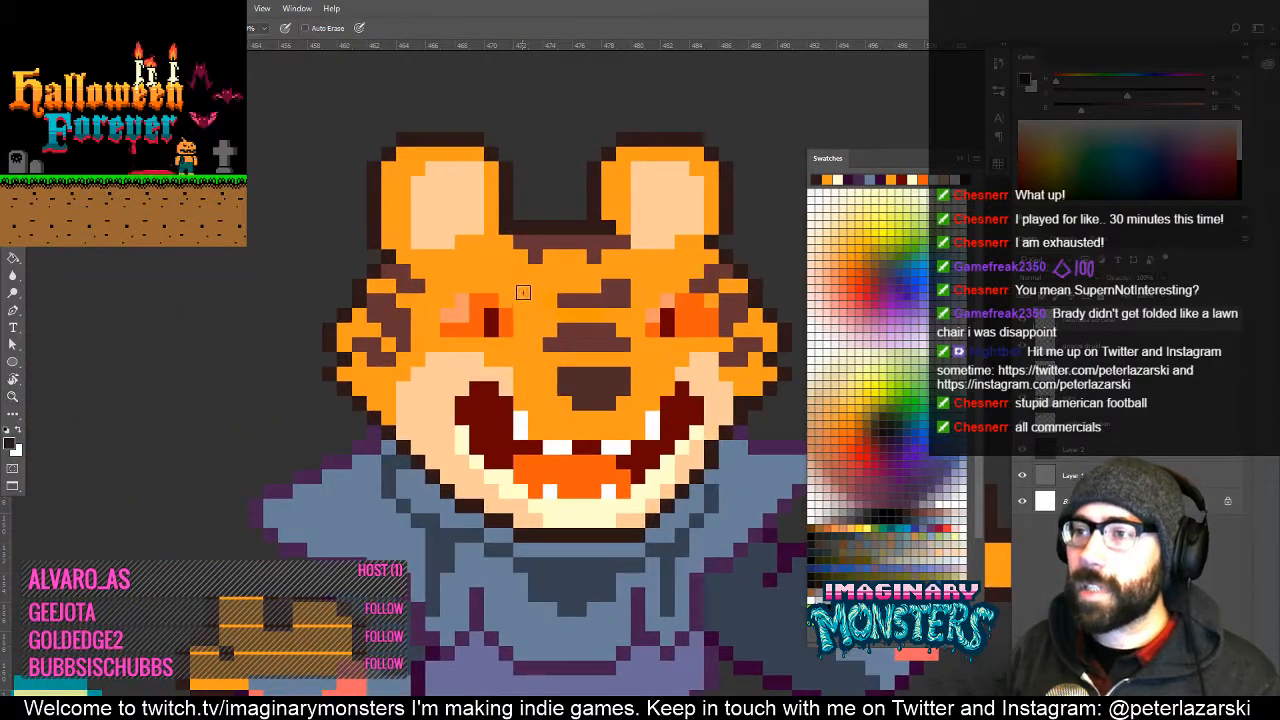
left_click_drag(630, 441, 639, 400)
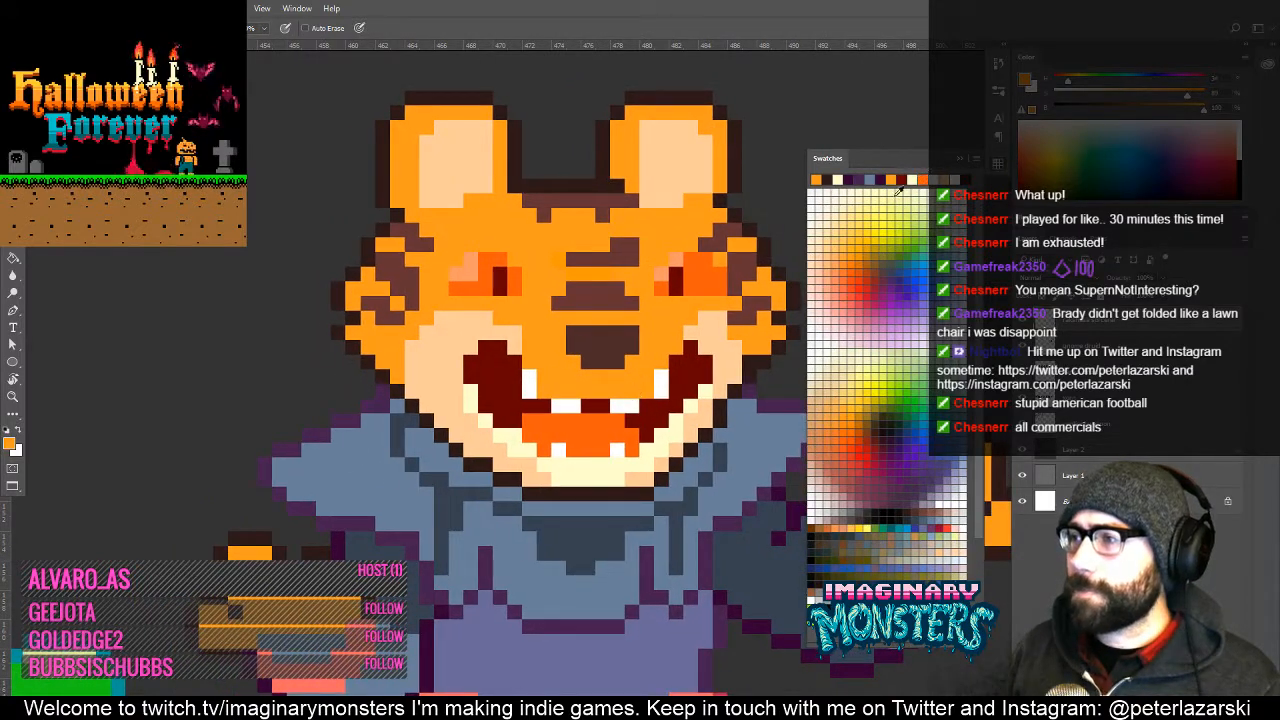
scroll(868, 395, "down", 5)
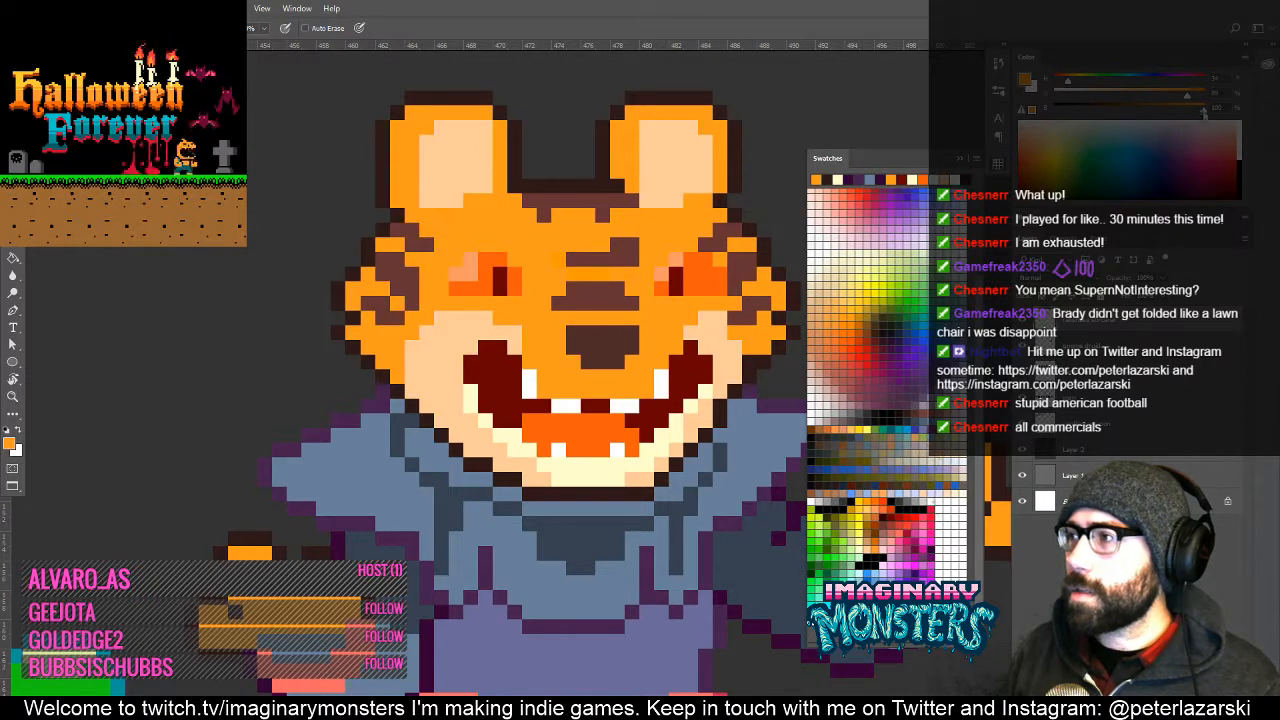
mouse_move(441, 281)
left_mouse_down()
mouse_move(464, 248)
mouse_move(509, 251)
mouse_move(499, 246)
mouse_move(529, 289)
left_mouse_up()
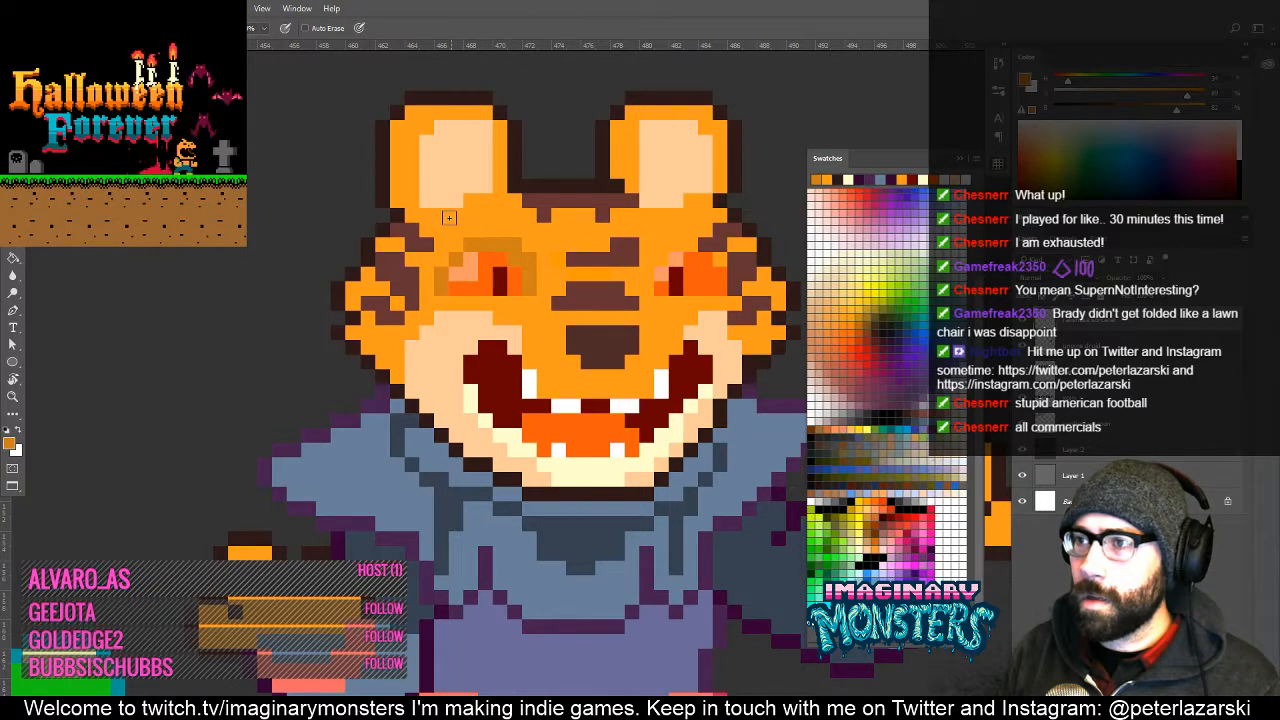
mouse_move(622, 275)
left_mouse_down()
mouse_move(544, 316)
mouse_move(572, 314)
mouse_move(600, 289)
mouse_move(637, 291)
left_mouse_up()
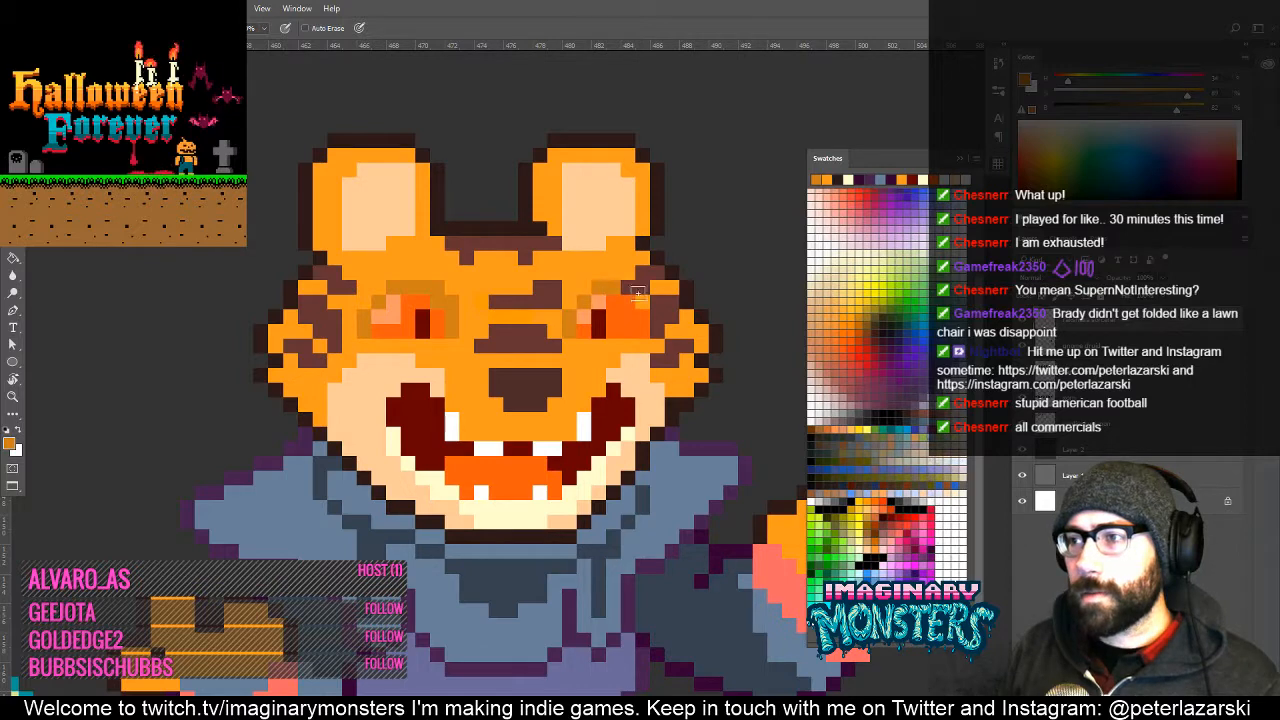
left_click_drag(623, 347, 643, 384)
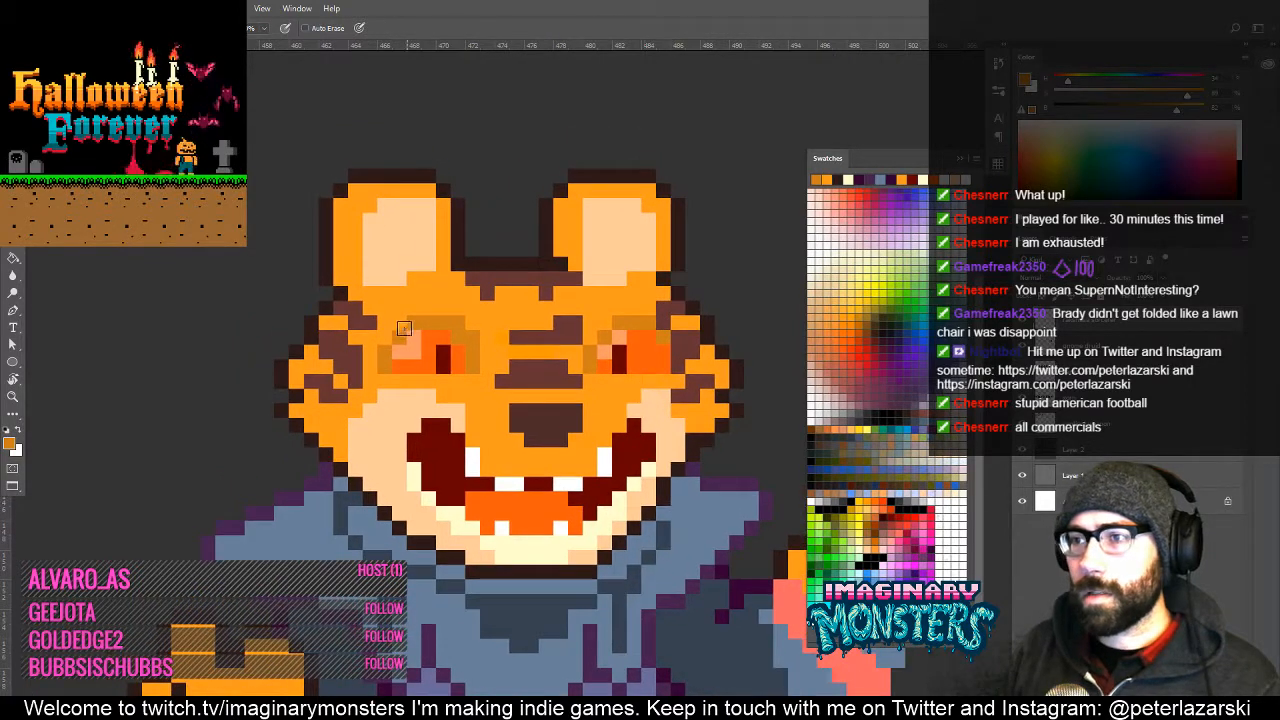
mouse_move(516, 376)
left_mouse_down()
mouse_move(479, 381)
mouse_move(522, 376)
left_mouse_up()
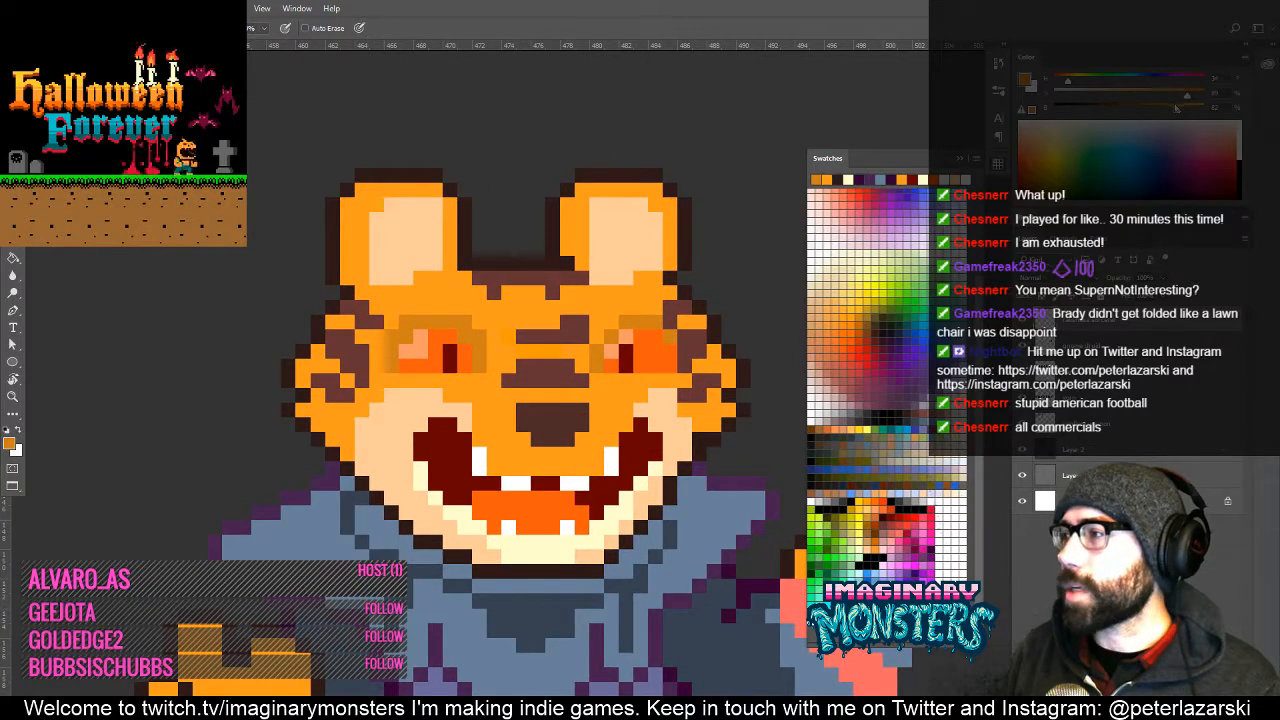
Darken the shadow orange further, repaint the surrounds of both eyes with it, and undo the stray pixel between the ears.
left_click_drag(1176, 109, 1165, 109)
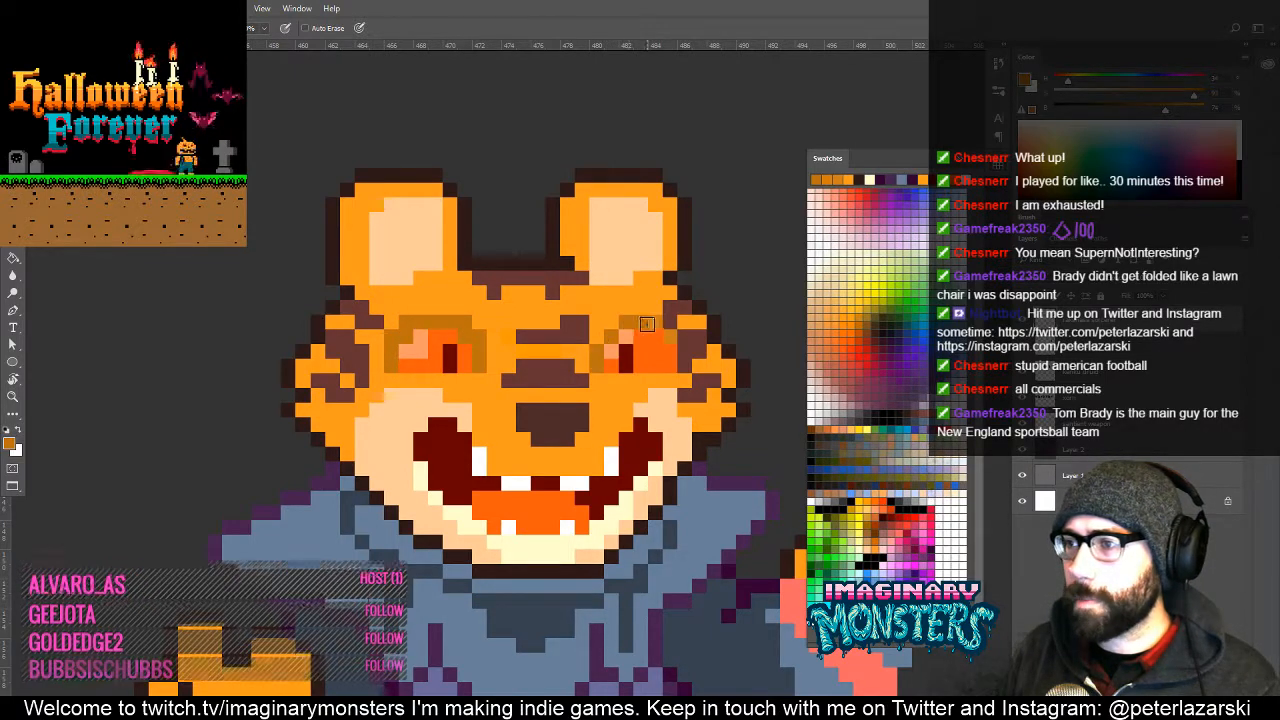
left_click_drag(630, 379, 651, 371)
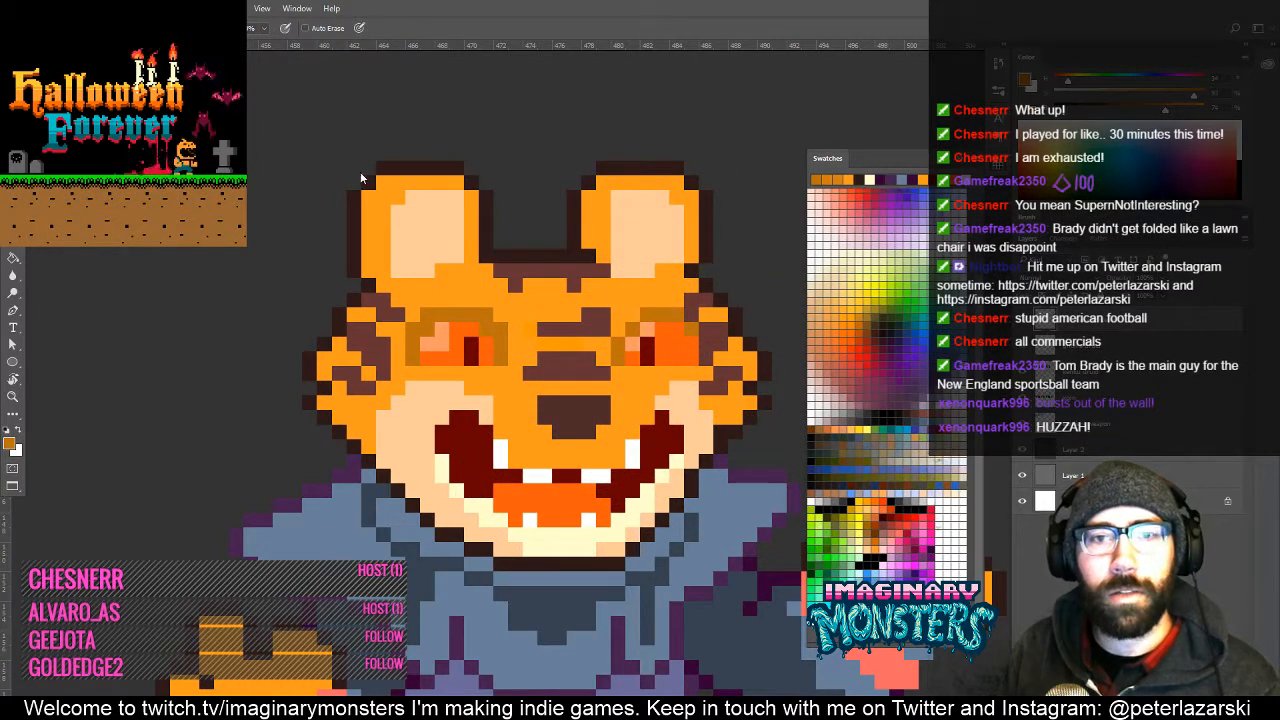
left_click(514, 200)
left_click_drag(518, 209, 532, 232)
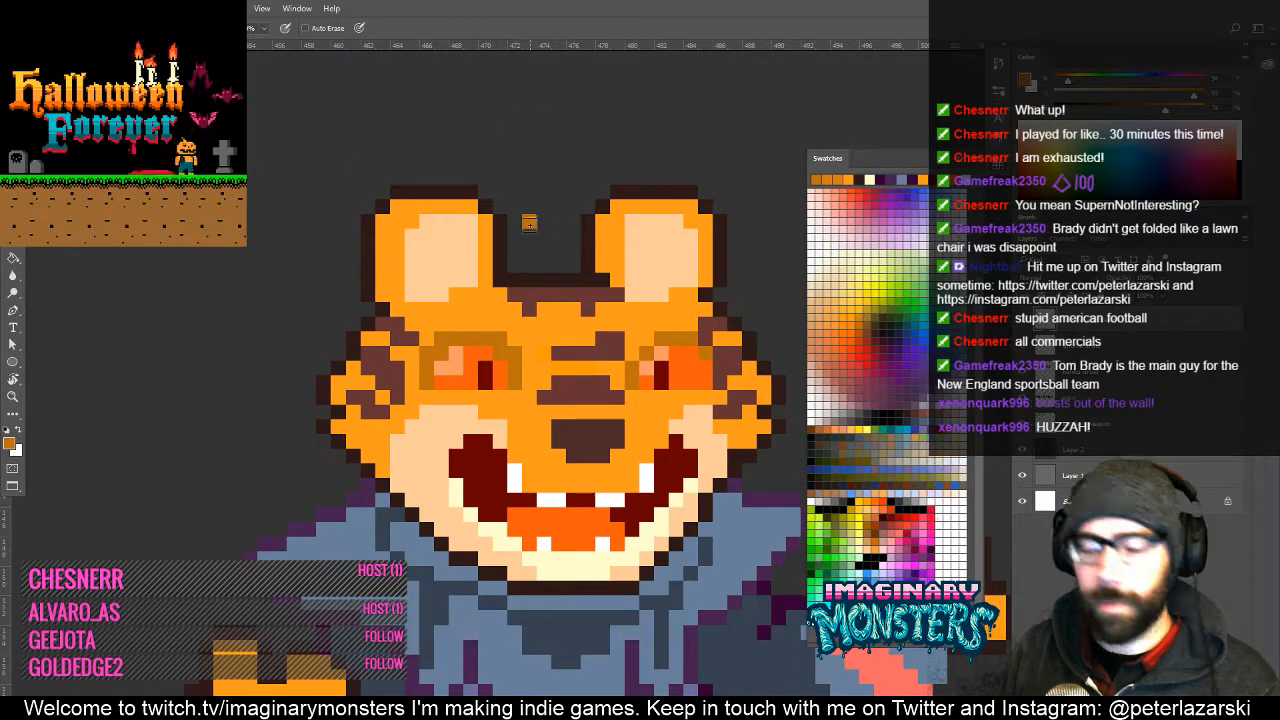
key("ctrl+z")
Sample the eye shadow orange and shade the lower orange edges of both ears with it.
left_click(453, 339, "alt")
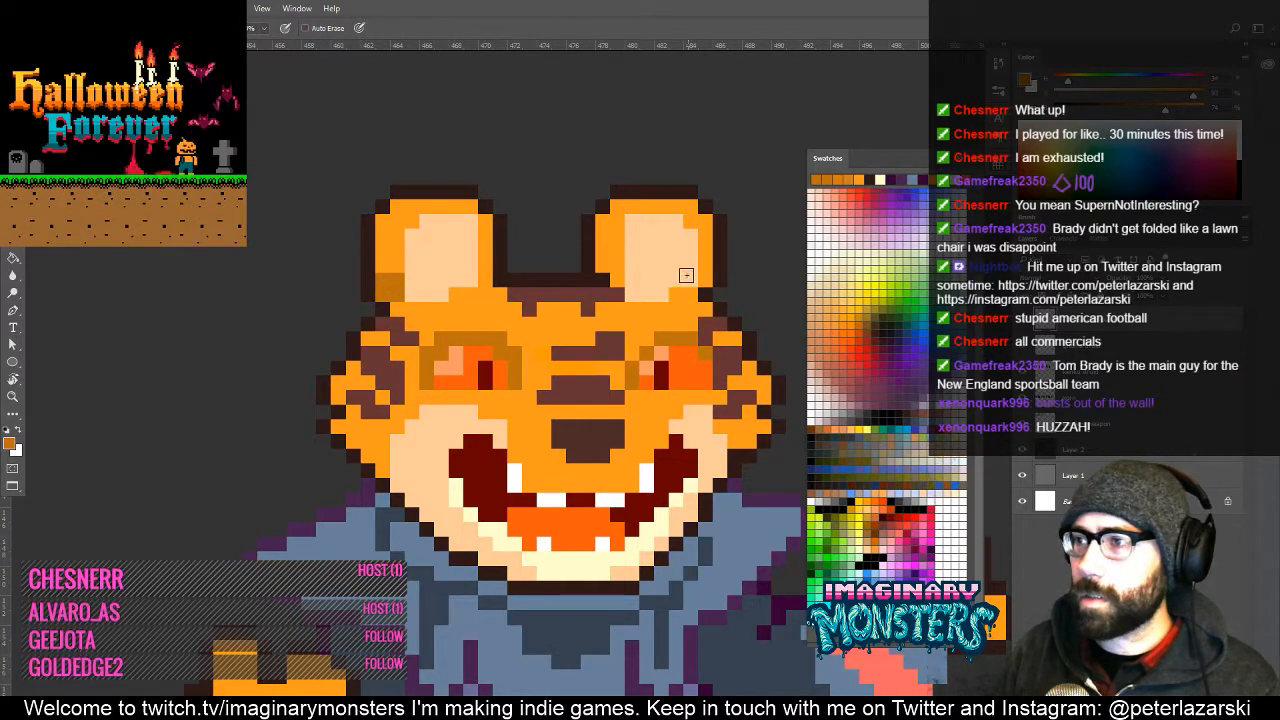
left_click_drag(706, 278, 705, 264)
mouse_move(601, 265)
left_mouse_down()
mouse_move(602, 251)
mouse_move(614, 264)
left_mouse_up()
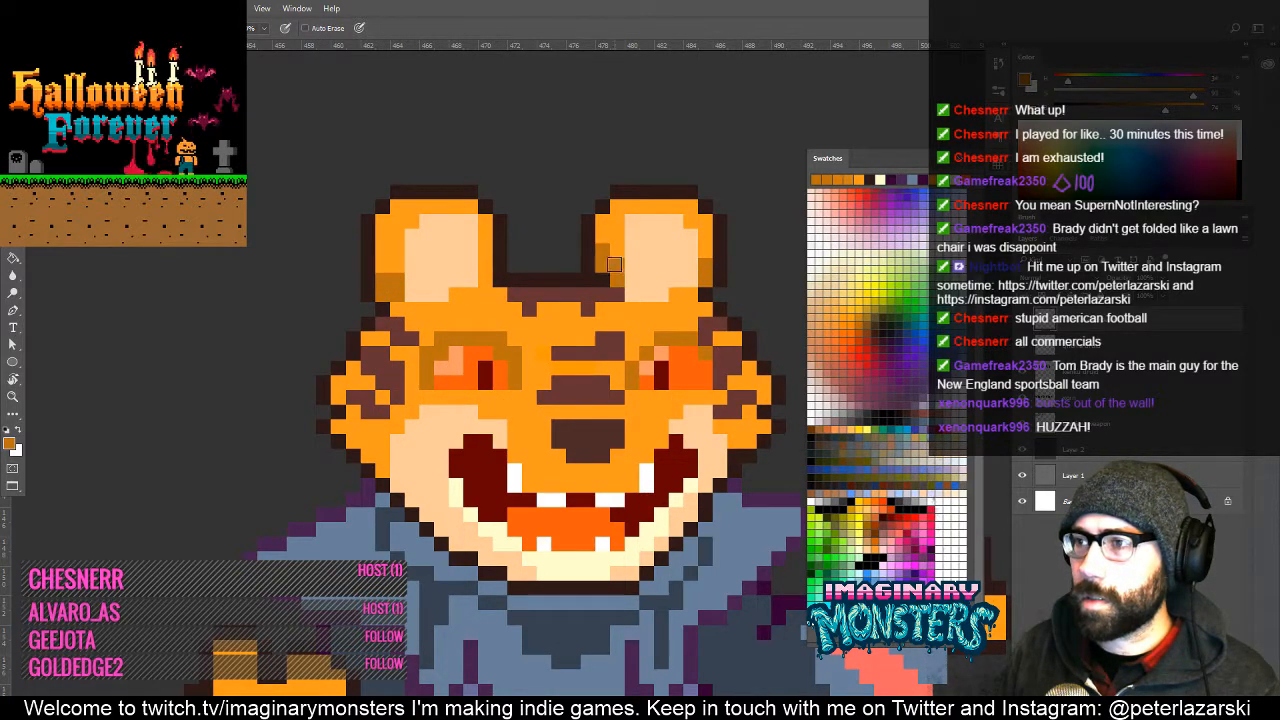
Fill out the upper forehead stripe symmetrically with its sampled brown, and tidy its edges with the fur orange.
left_click_drag(511, 346, 446, 297)
mouse_move(514, 365)
left_mouse_down()
mouse_move(506, 419)
mouse_move(523, 418)
mouse_move(485, 427)
left_mouse_up()
key("z")
left_click_drag(558, 386, 509, 372)
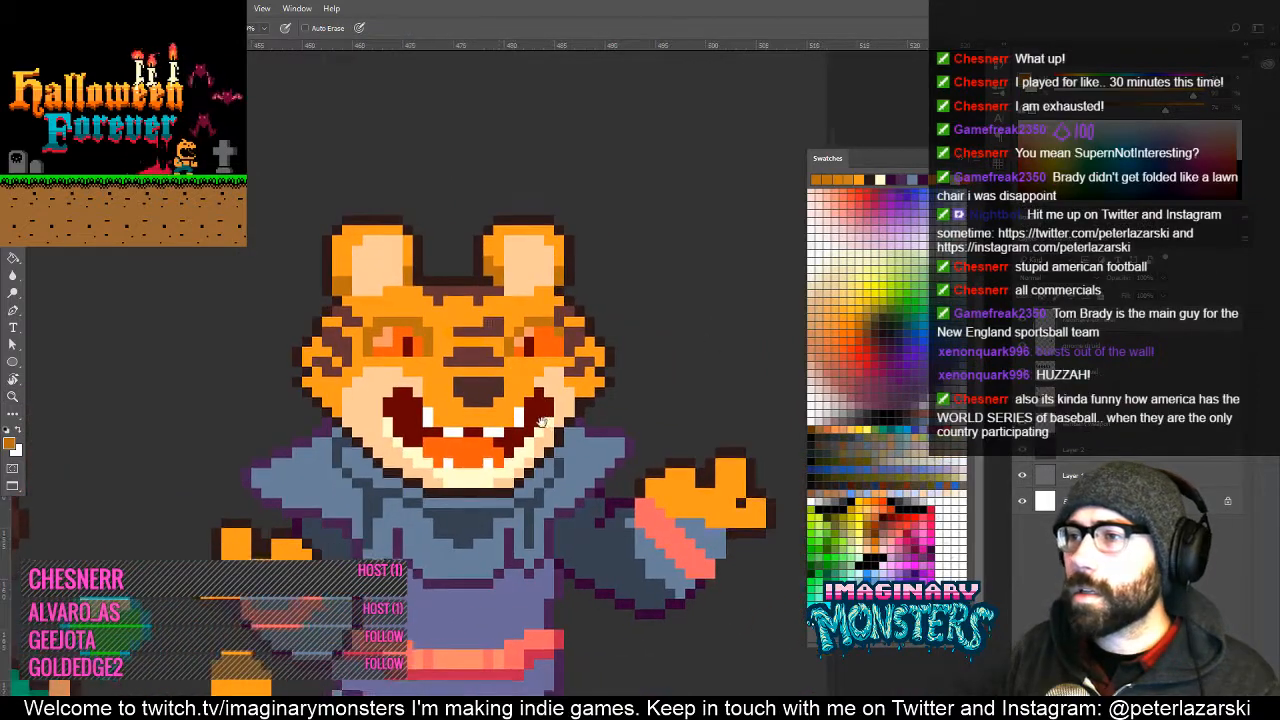
left_click(469, 322, "alt")
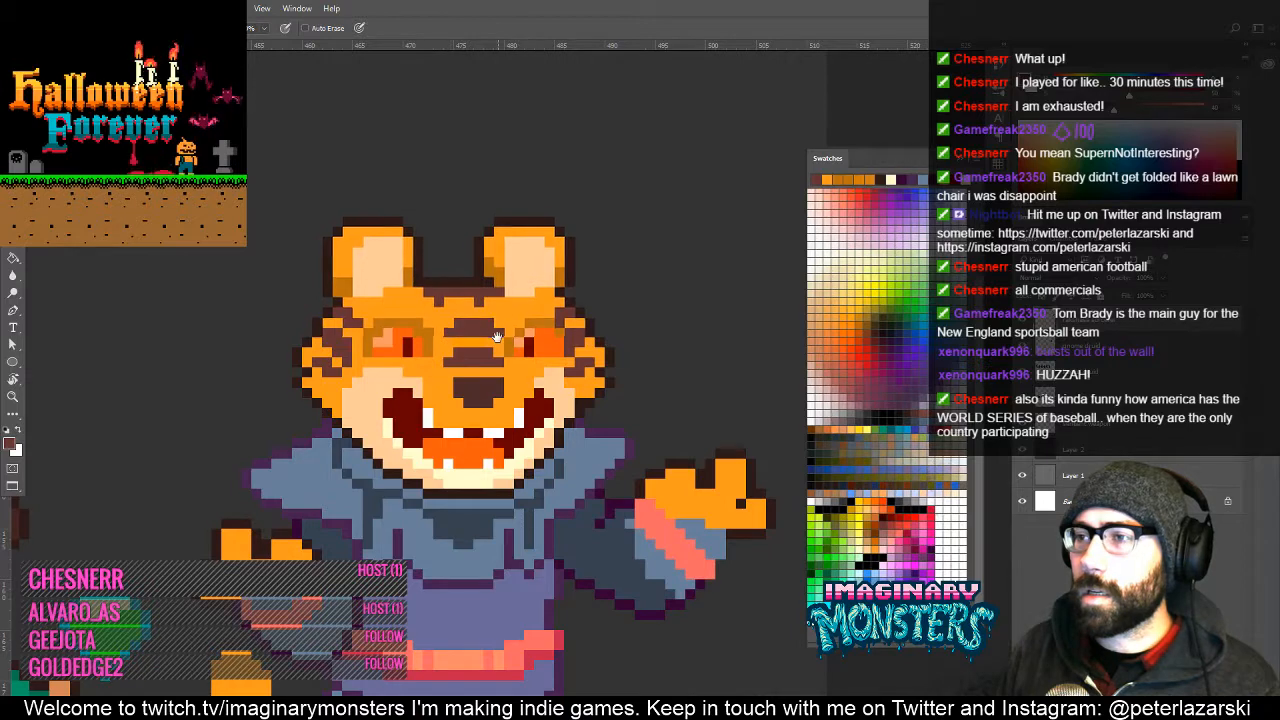
left_click_drag(487, 298, 513, 318)
left_click(495, 328, "alt")
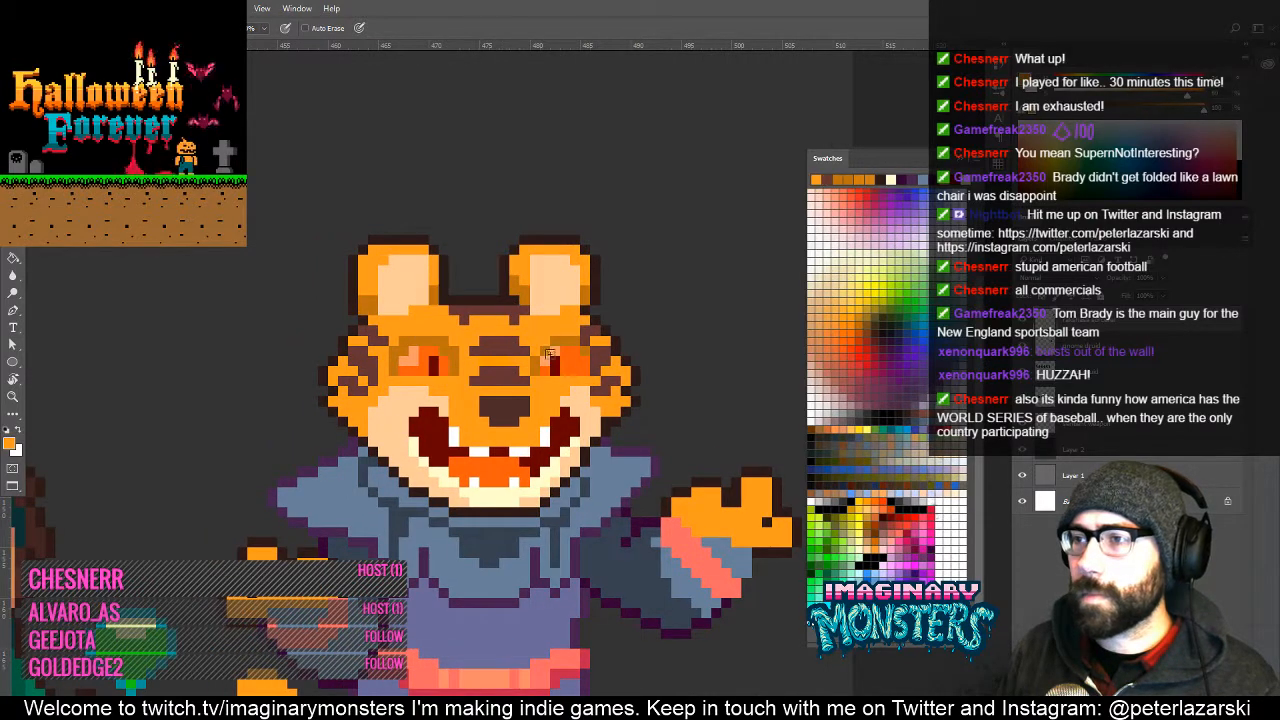
left_click_drag(554, 357, 572, 335)
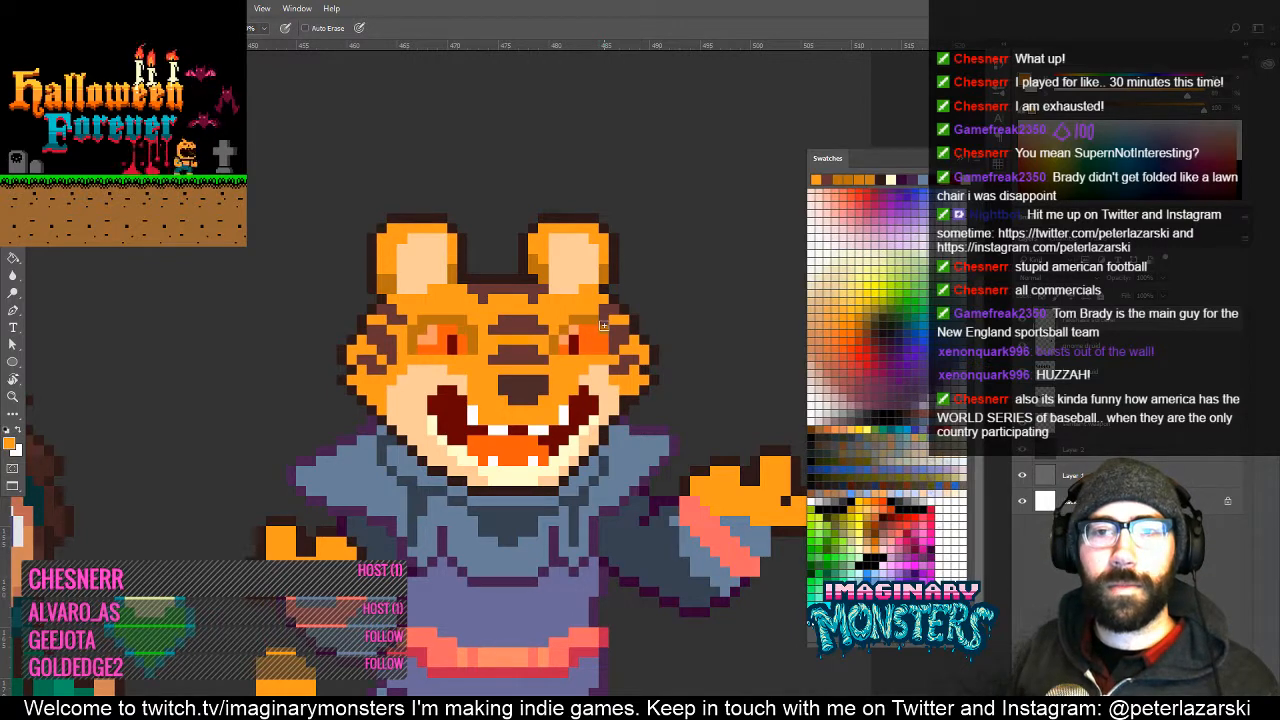
left_click_drag(581, 456, 620, 400)
key("z")
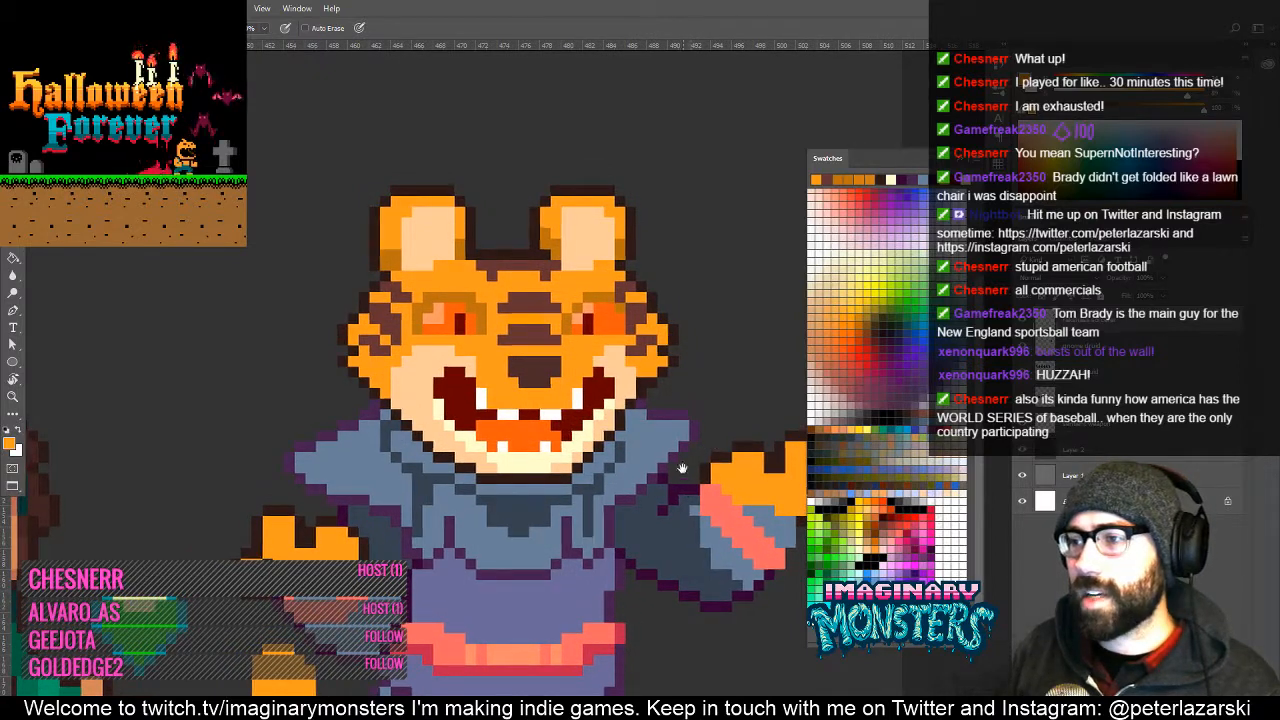
Add a lighter pinkish-brown highlight across the upper part of the tiger's nose.
mouse_move(688, 476)
left_mouse_down()
mouse_move(654, 439)
mouse_move(620, 452)
mouse_move(580, 432)
mouse_move(619, 434)
left_mouse_up()
key("e")
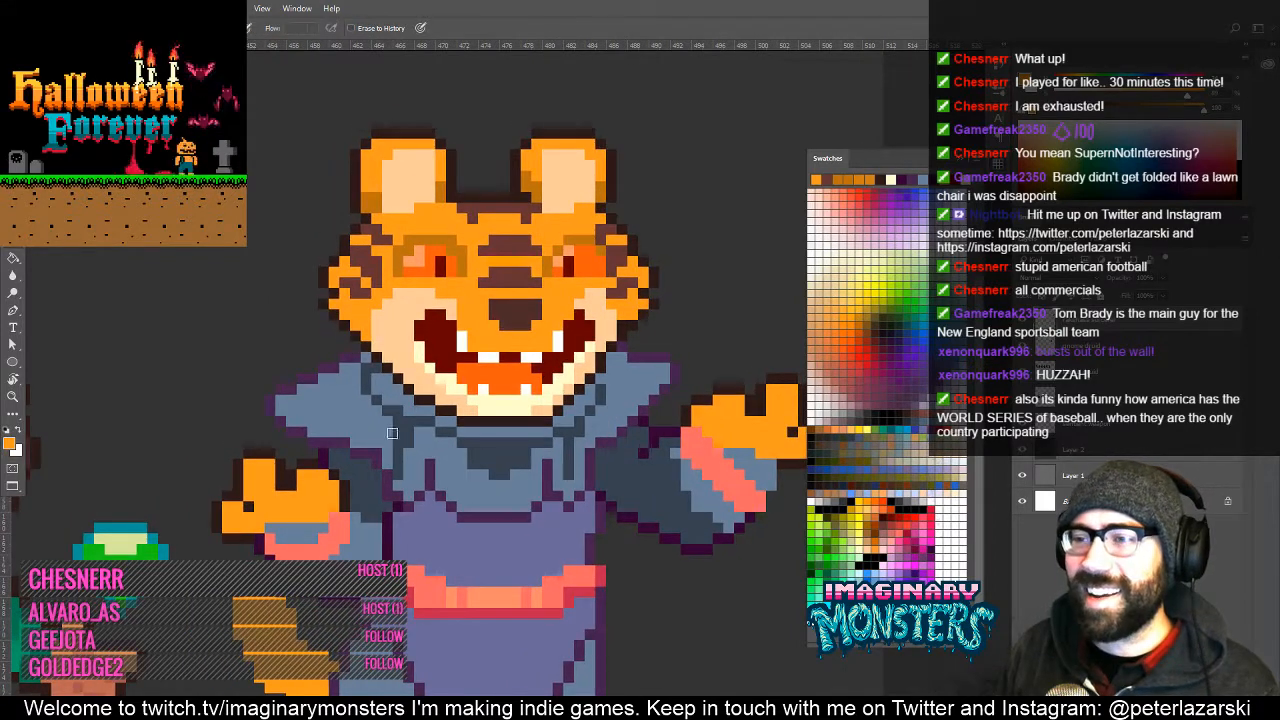
key("b")
mouse_move(623, 374)
left_mouse_down()
mouse_move(628, 415)
mouse_move(621, 406)
left_mouse_up()
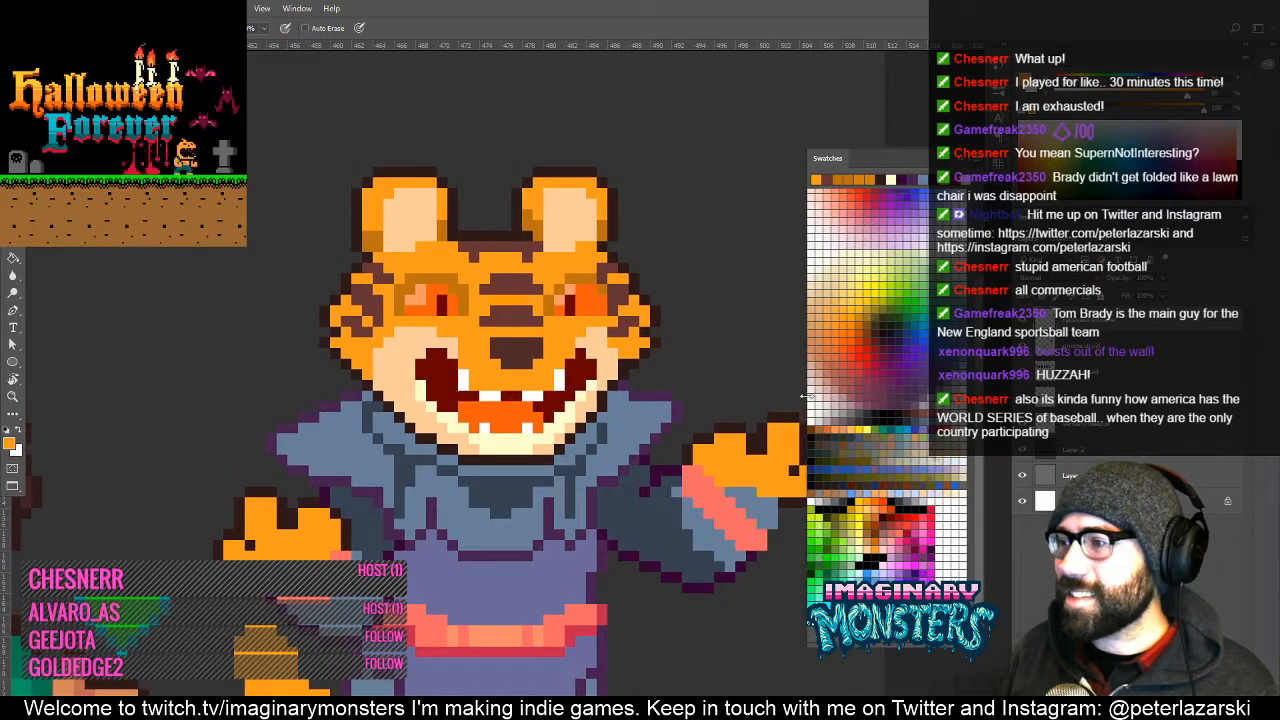
mouse_move(510, 342)
left_mouse_down()
mouse_move(538, 321)
mouse_move(517, 318)
left_mouse_up()
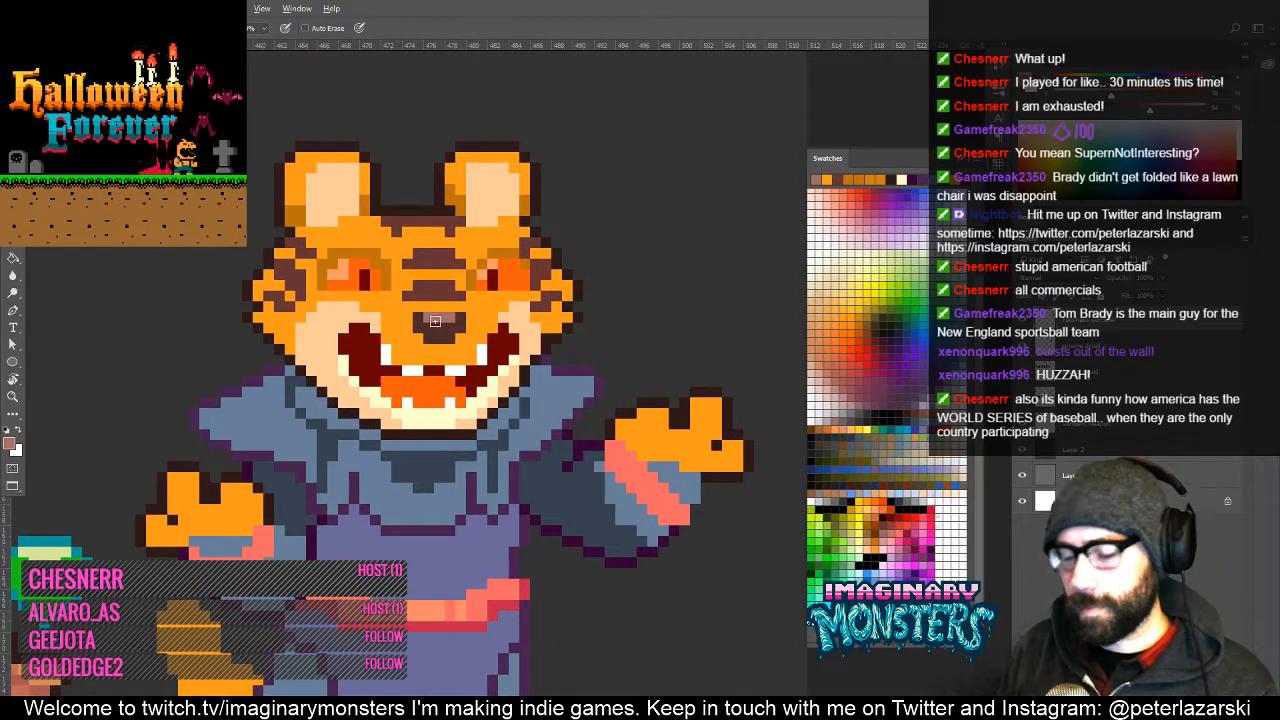
Lasso the nose, try shifting it slightly sideways, and undo the move.
key("l")
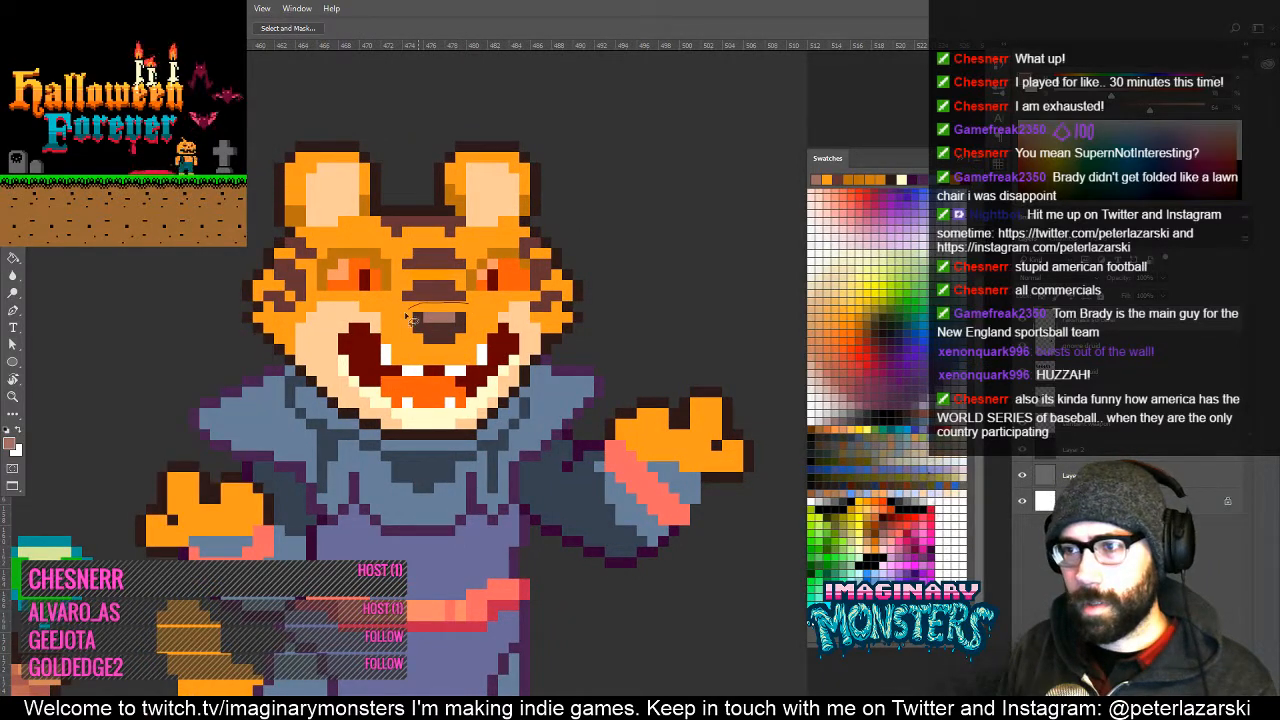
mouse_move(462, 357)
left_mouse_down()
mouse_move(486, 333)
mouse_move(477, 303)
left_mouse_up()
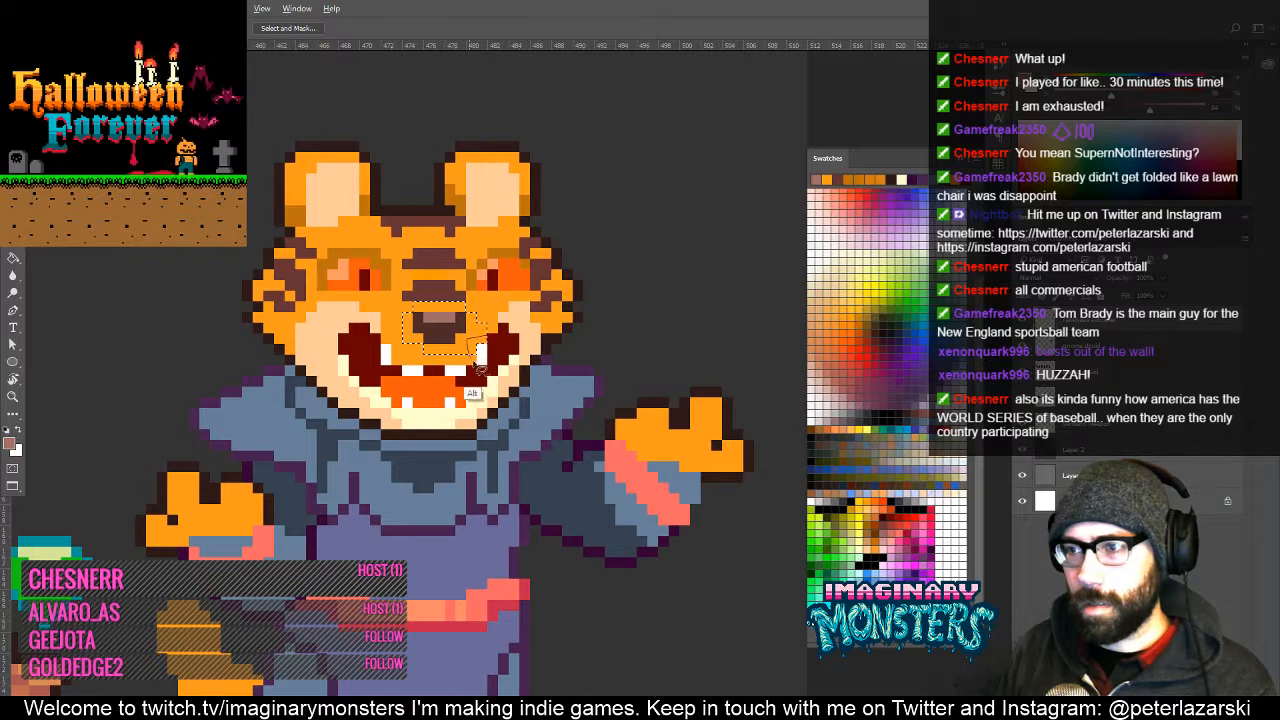
key("b")
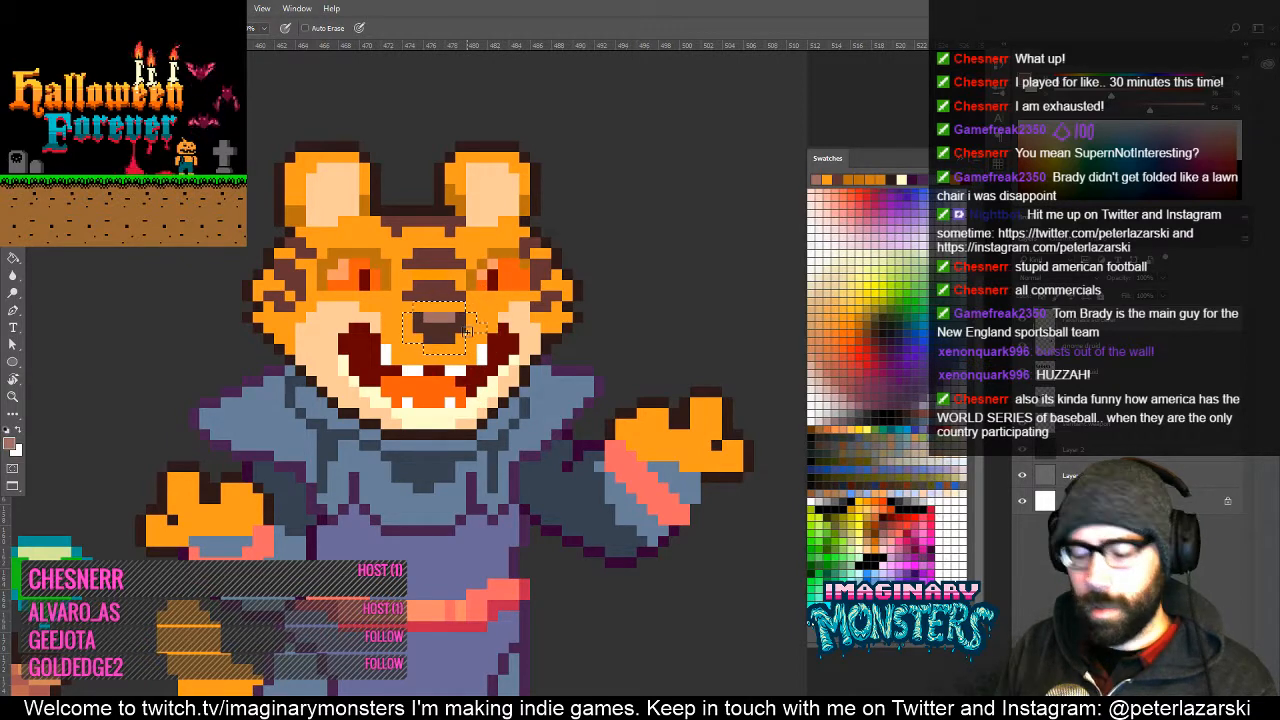
left_click_drag(467, 335, 478, 335)
key("ctrl+d")
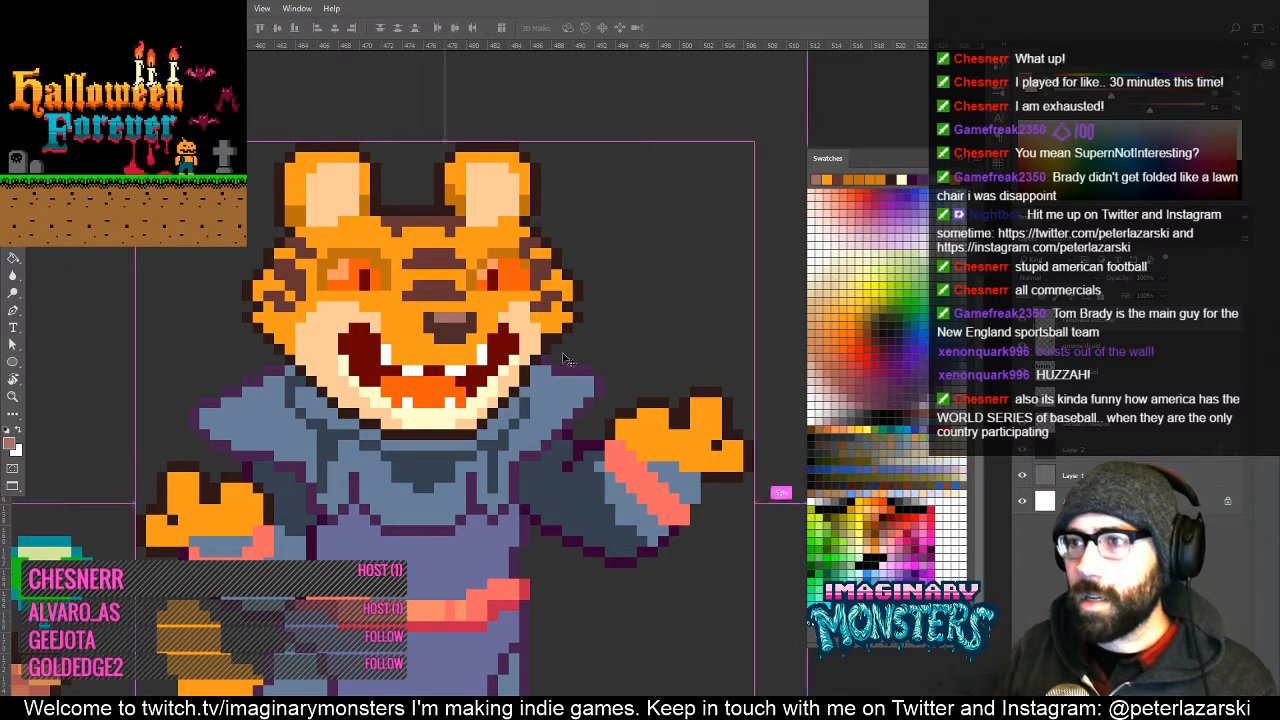
key("ctrl+alt+z")
key("ctrl+alt+z")
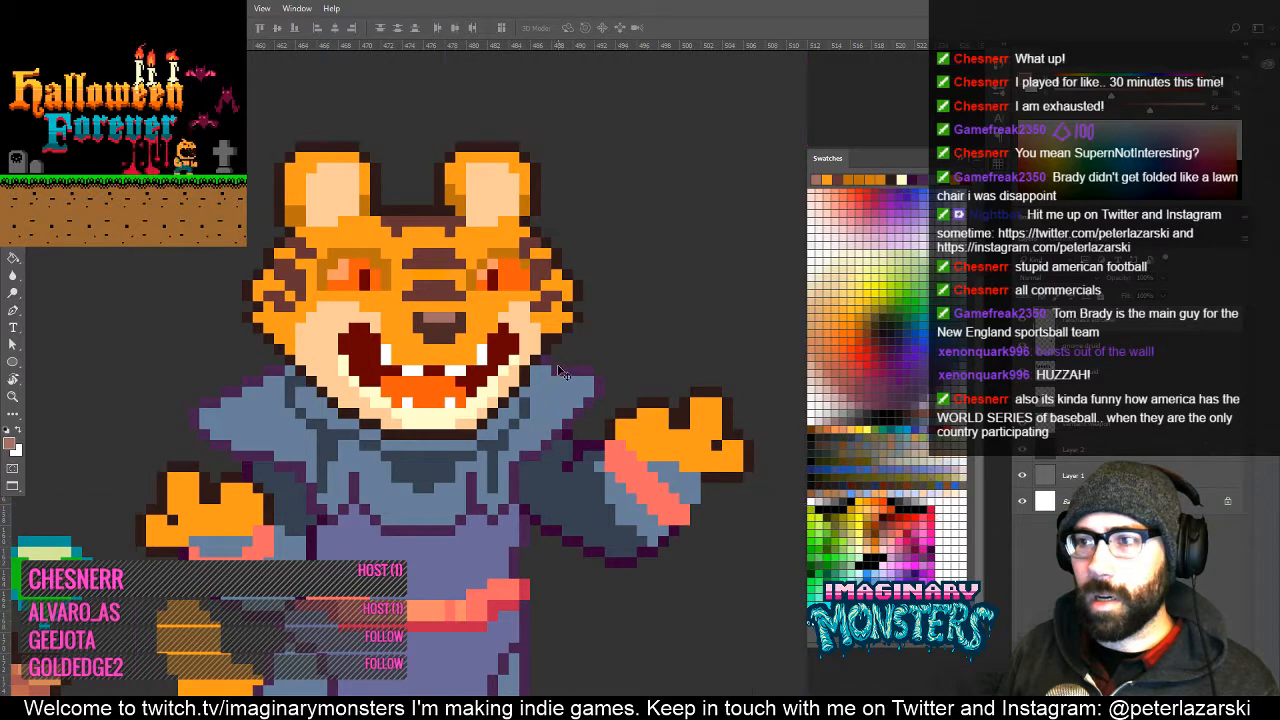
Sample the dark brown outline colour and outline the tiger's tail with it.
mouse_move(550, 428)
left_mouse_down()
mouse_move(560, 466)
mouse_move(578, 382)
mouse_move(557, 426)
mouse_move(540, 427)
left_mouse_up()
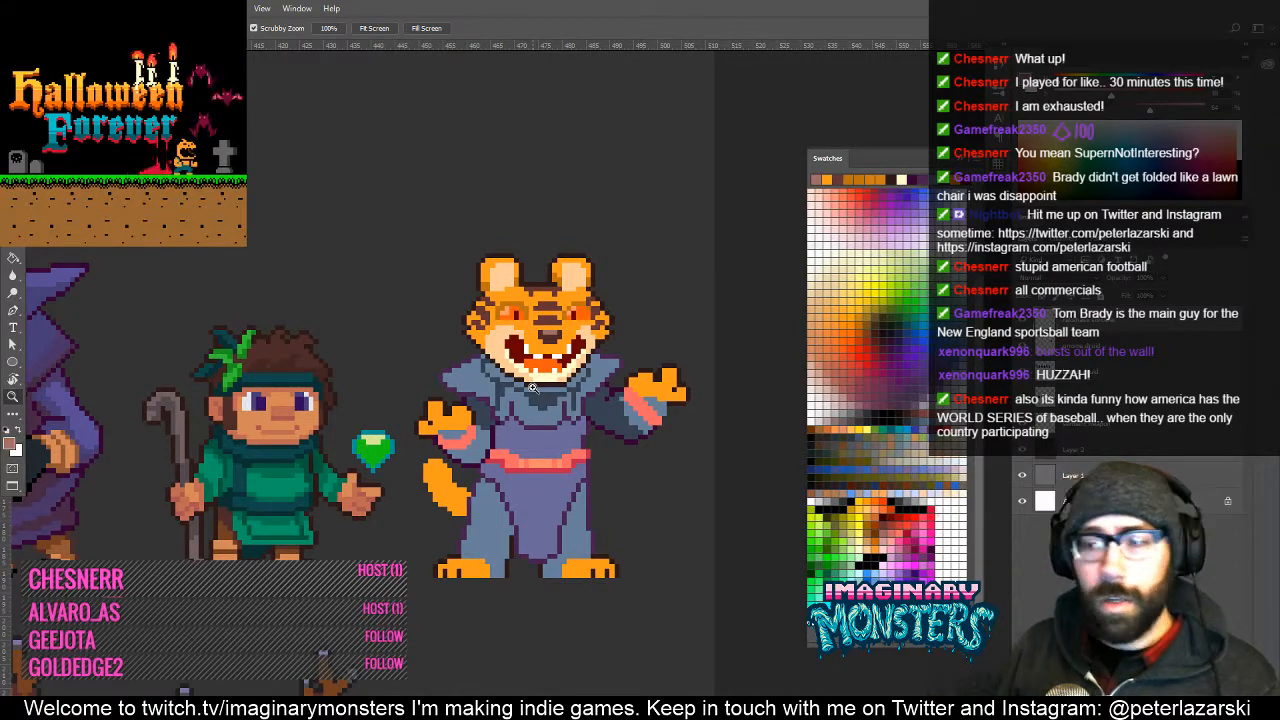
left_click_drag(477, 407, 444, 380)
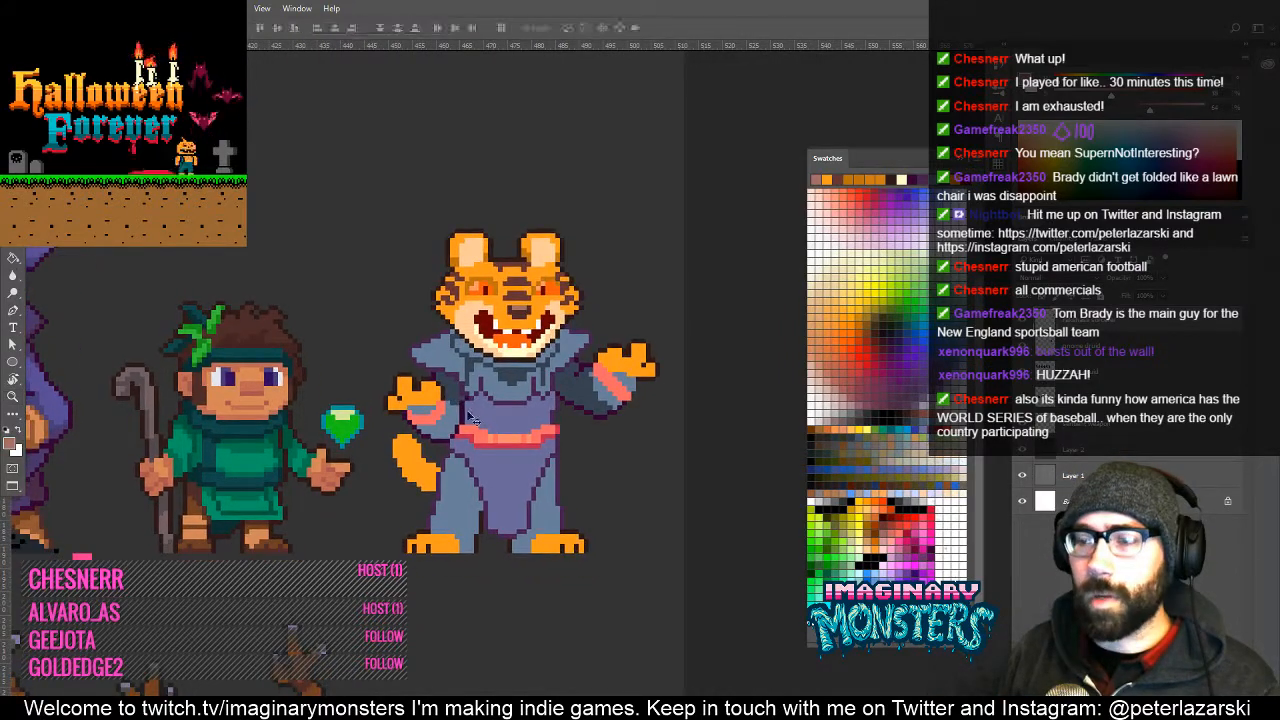
left_click_drag(441, 472, 518, 412)
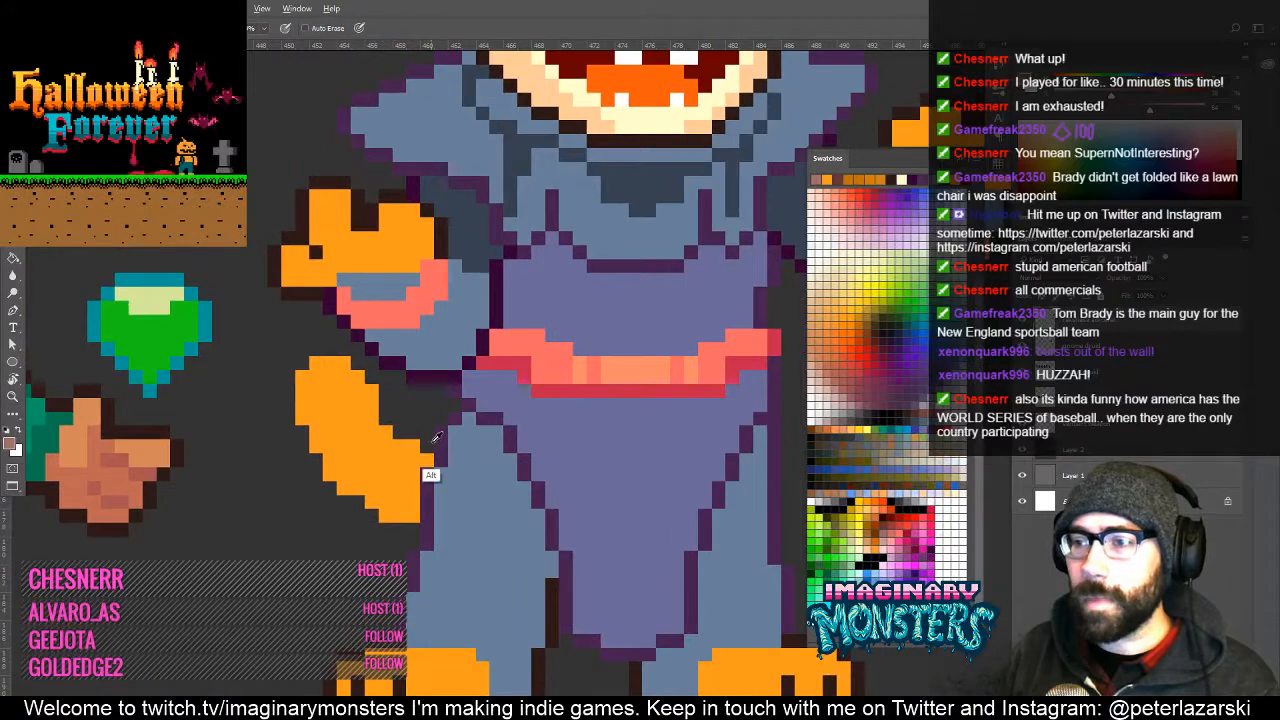
left_click(432, 439, "alt")
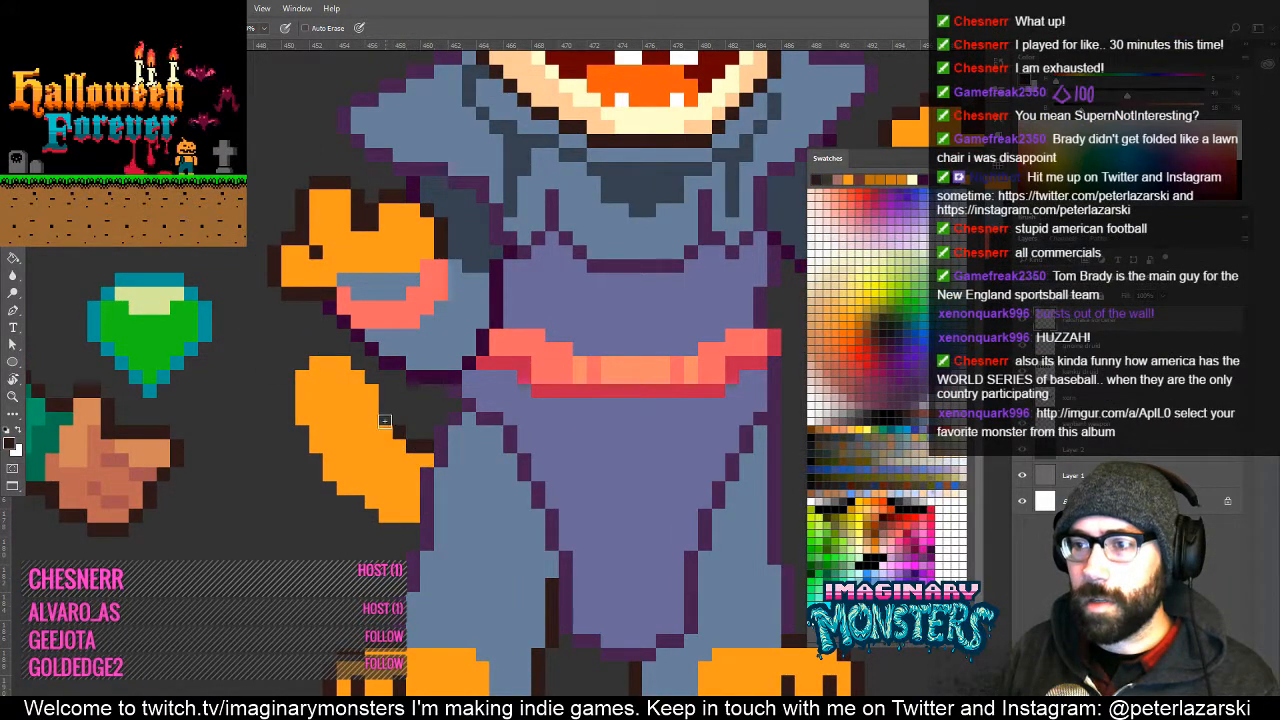
mouse_move(371, 381)
left_mouse_down()
mouse_move(410, 406)
mouse_move(330, 412)
mouse_move(328, 455)
mouse_move(390, 535)
mouse_move(453, 564)
left_mouse_up()
left_click_drag(546, 457, 411, 574)
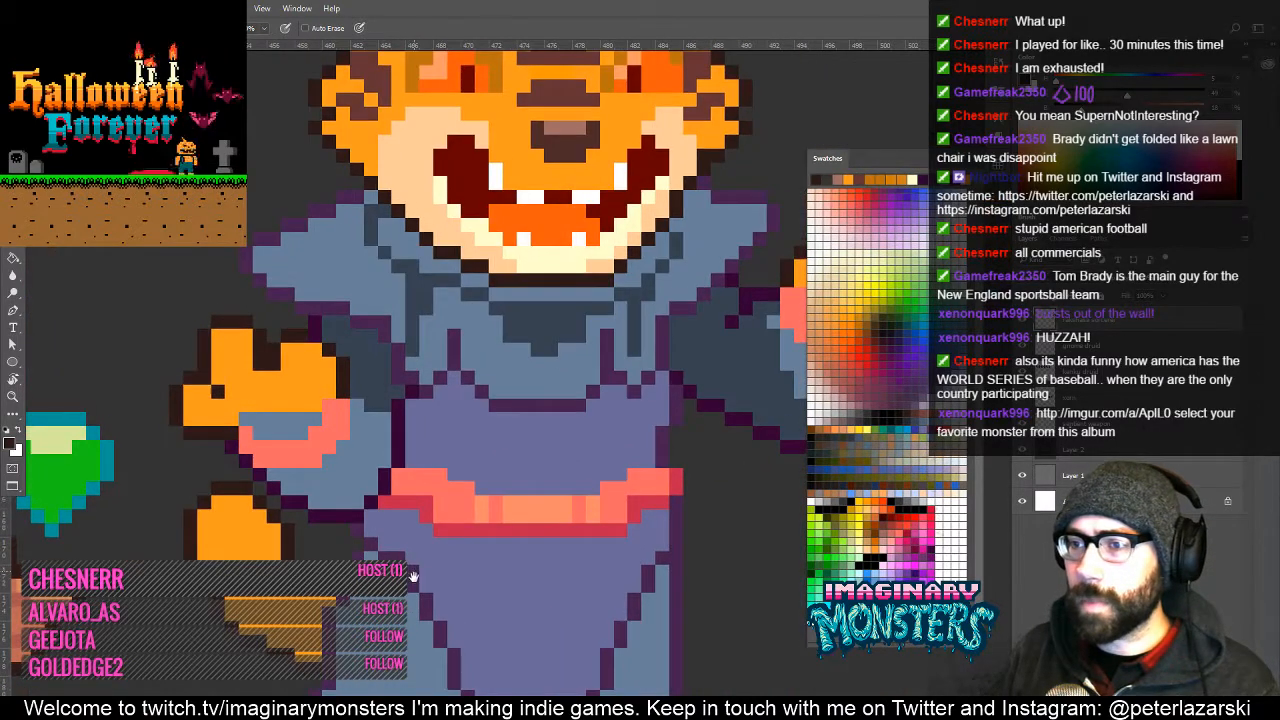
left_click_drag(443, 486, 462, 574)
Sample the stripe brown from the tiger's face and paint stripes across the tail with it.
left_click_drag(383, 417, 423, 403)
left_click(430, 186, "alt")
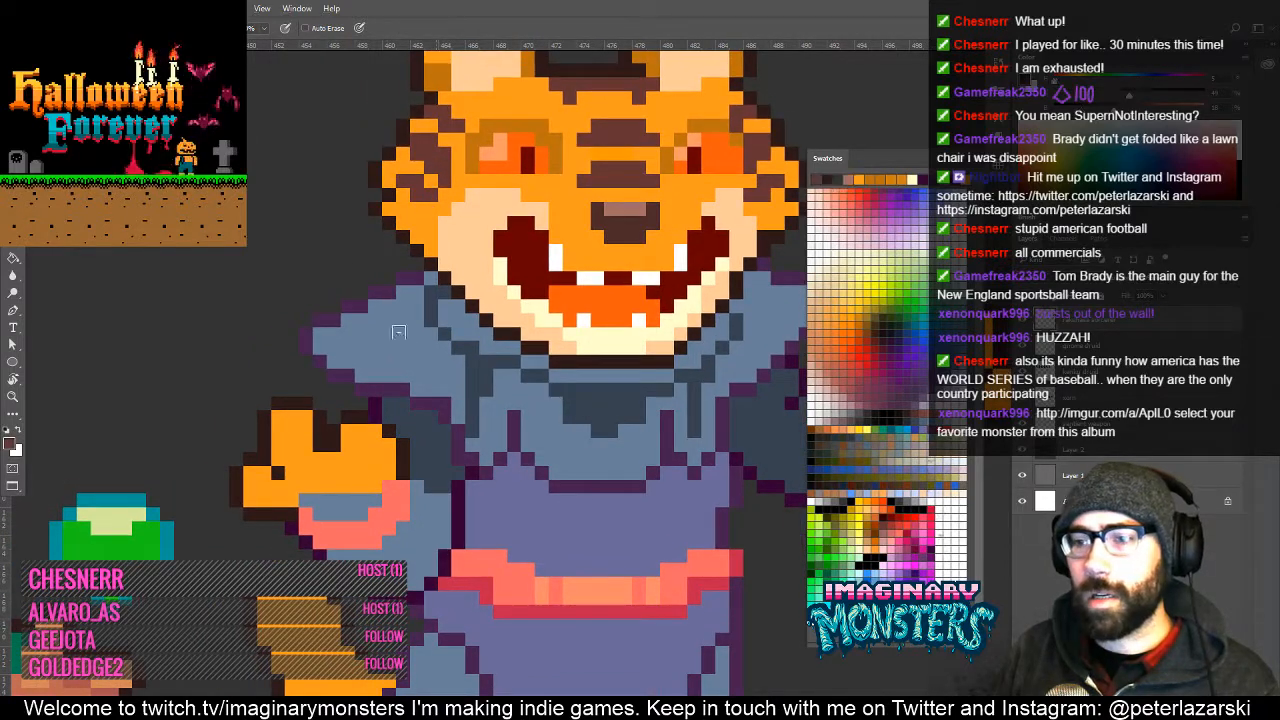
left_click_drag(358, 550, 410, 536)
left_click(401, 424, "alt")
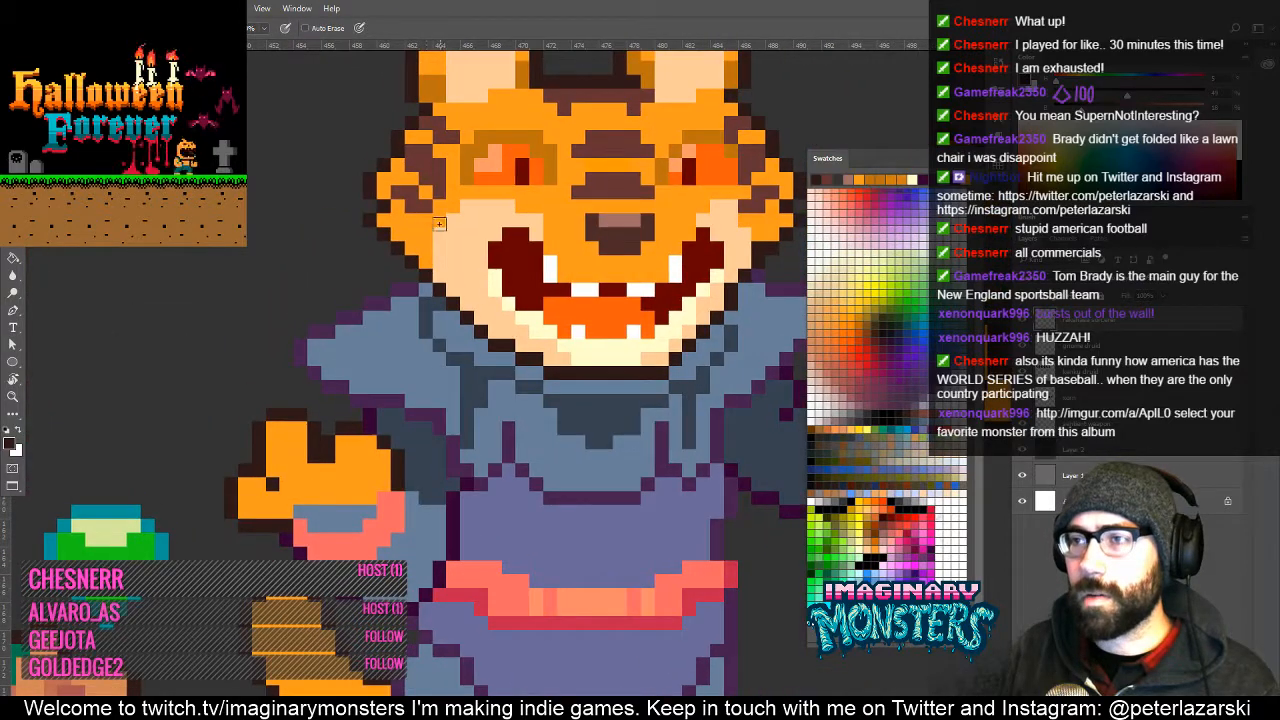
left_click(409, 233, "alt")
mouse_move(330, 624)
left_mouse_down()
mouse_move(369, 440)
mouse_move(301, 466)
mouse_move(342, 472)
mouse_move(356, 454)
mouse_move(362, 468)
left_mouse_up()
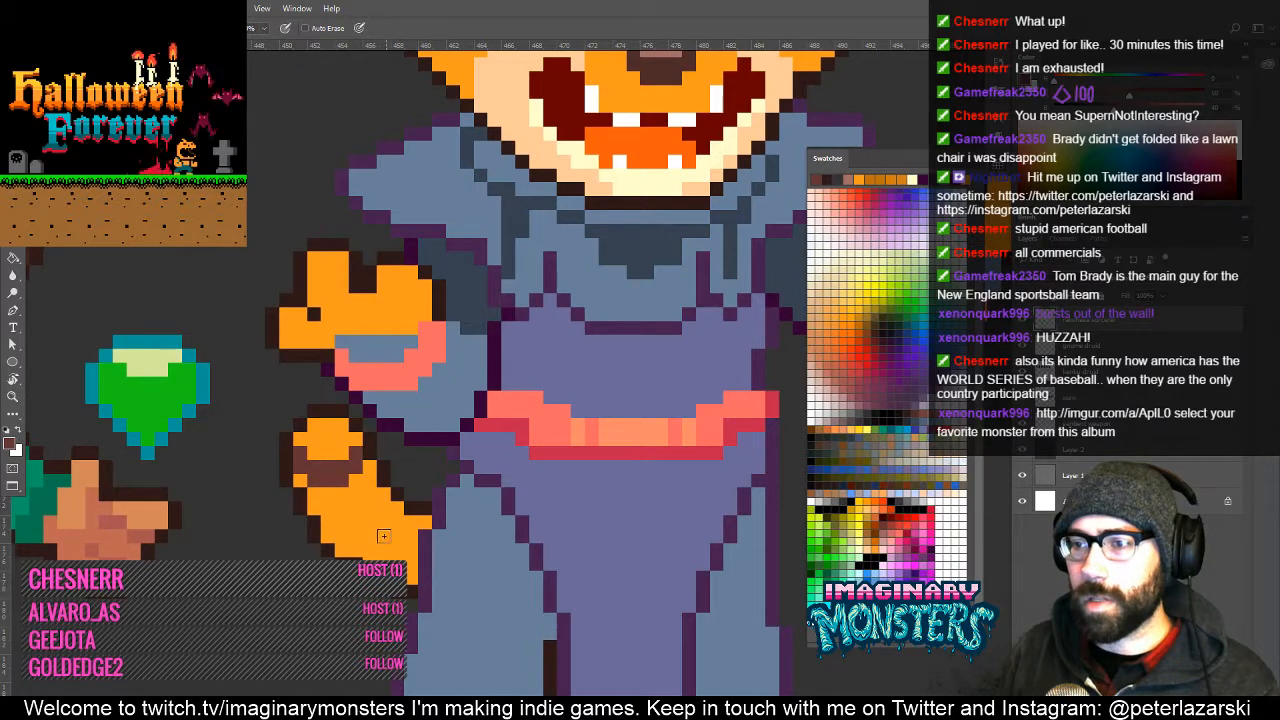
mouse_move(319, 513)
left_mouse_down()
mouse_move(342, 526)
mouse_move(390, 494)
left_mouse_up()
mouse_move(428, 562)
left_mouse_down()
mouse_move(352, 530)
mouse_move(369, 501)
left_mouse_up()
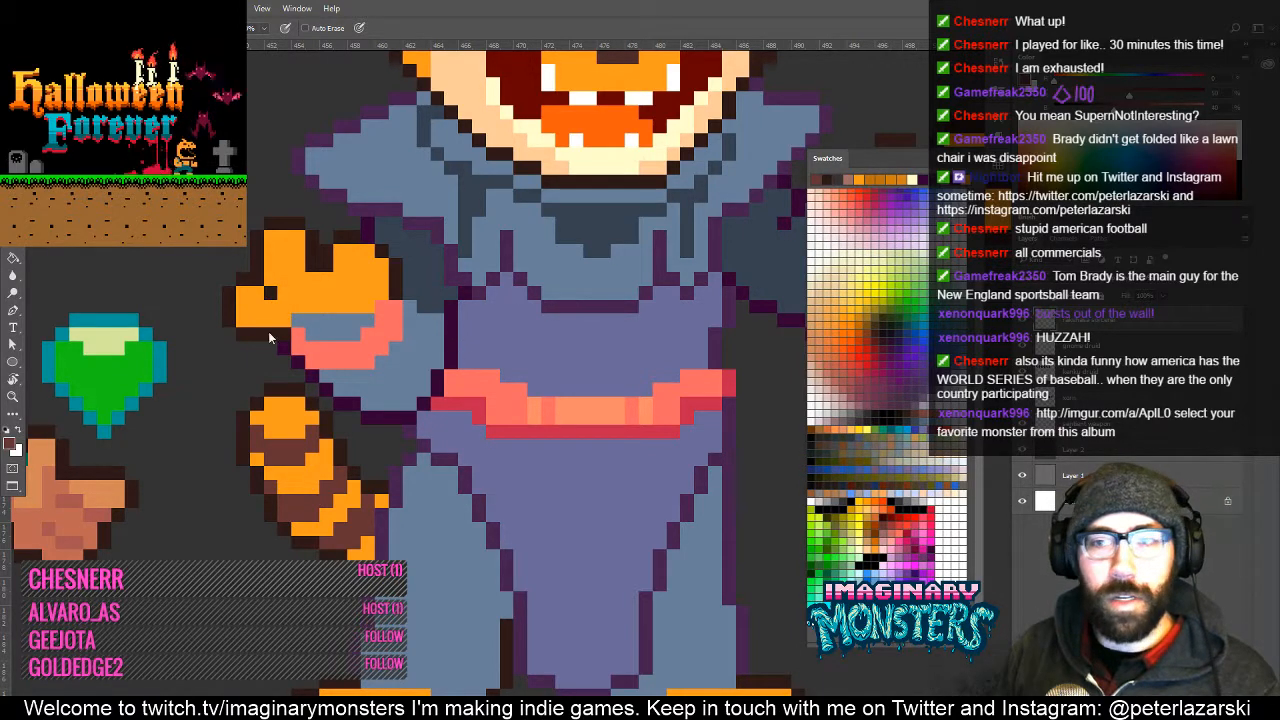
Tidy the tail's lower edge beside the robe with the eraser and the dark outline brown.
left_click_drag(382, 449, 352, 470)
key("e")
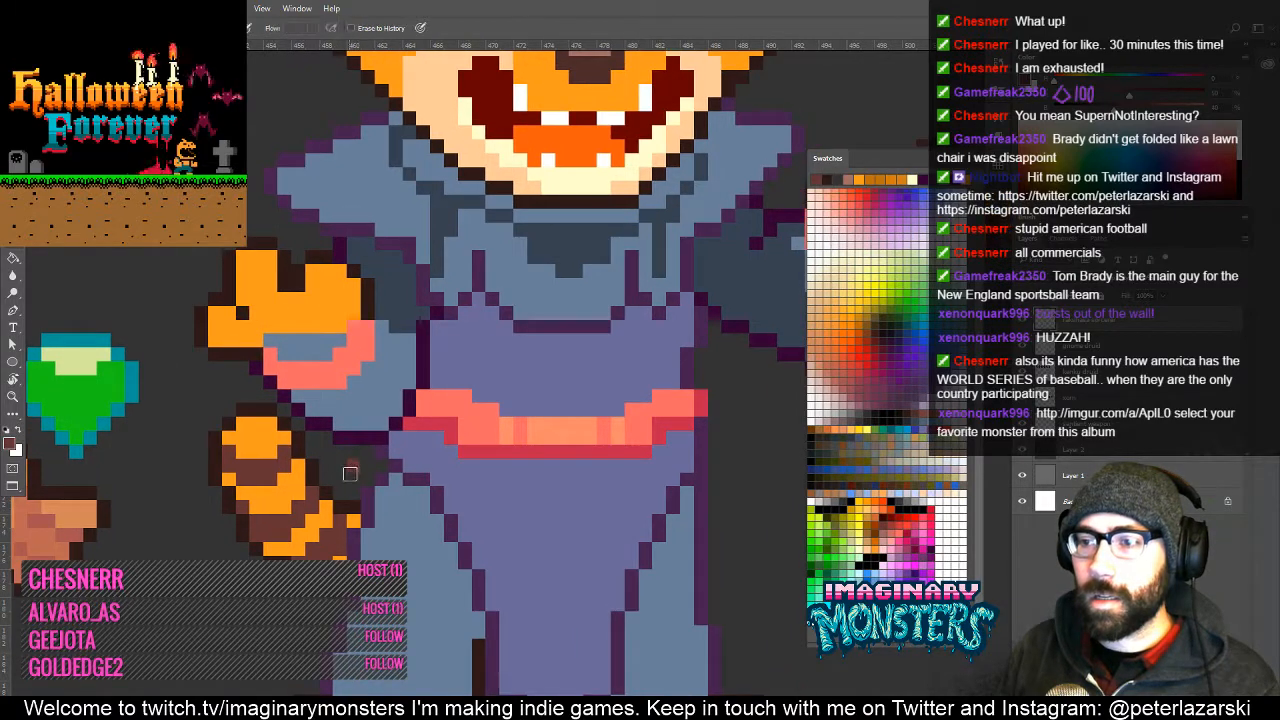
mouse_move(374, 384)
left_mouse_down()
mouse_move(319, 323)
mouse_move(333, 310)
left_mouse_up()
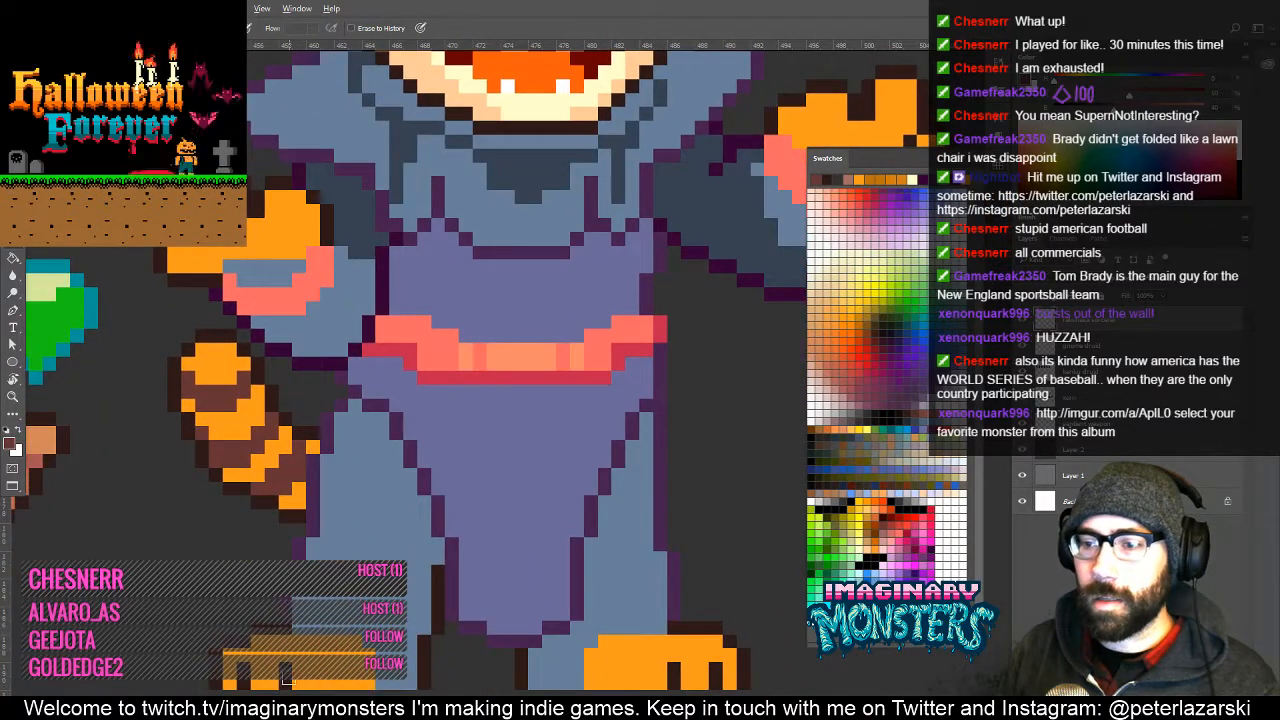
key("b")
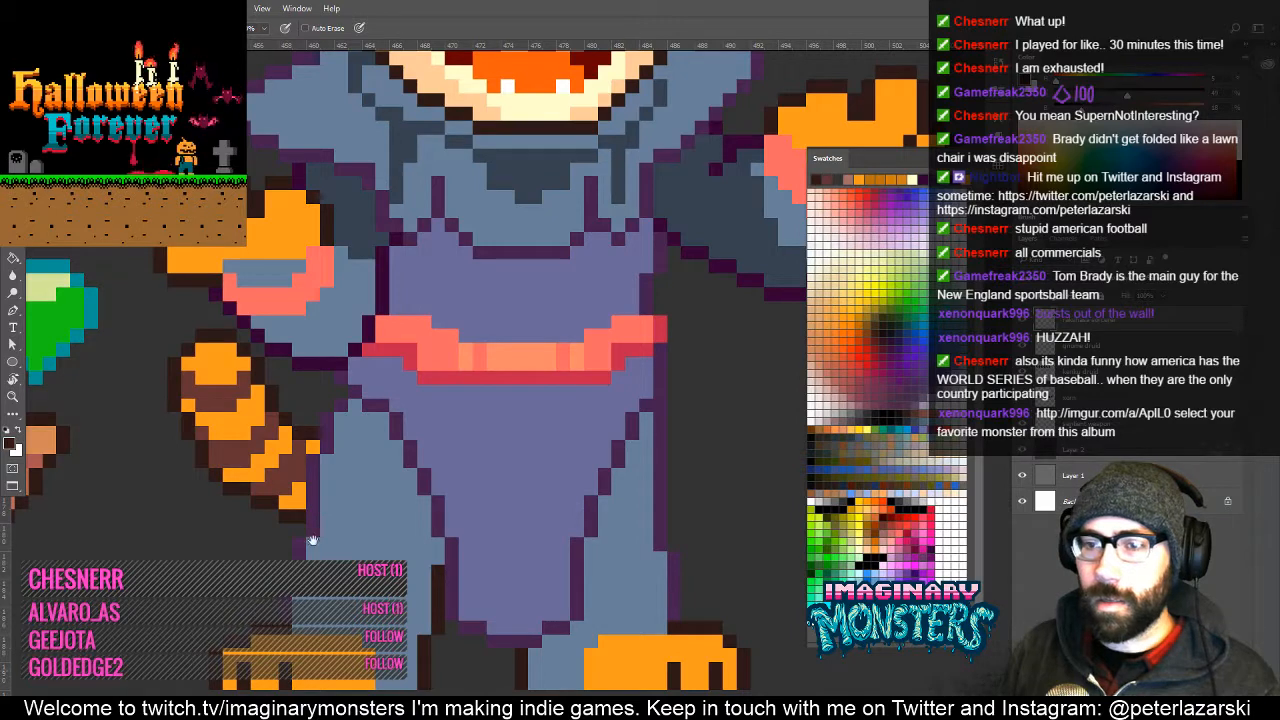
left_click_drag(243, 365, 266, 425)
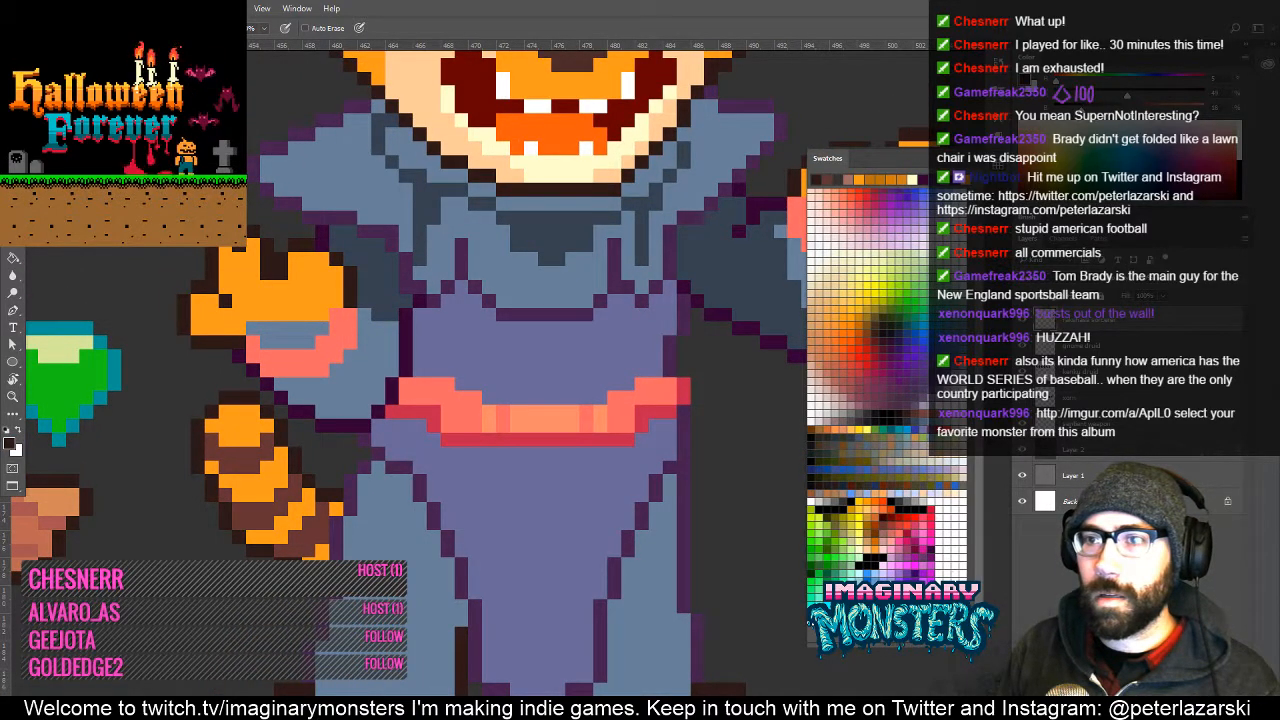
left_click_drag(339, 206, 343, 281)
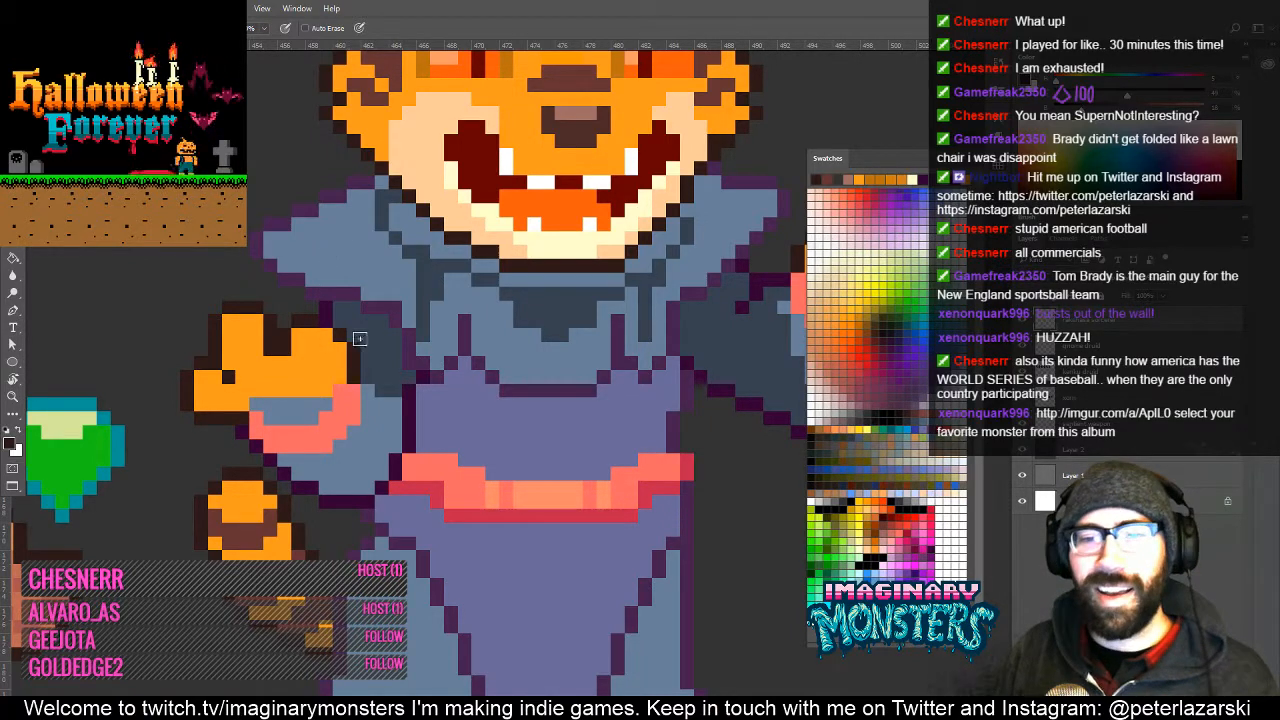
Refine the shading of the robe's collar beneath the chin with the robe's slate-blue shades.
scroll(392, 378, "up", 1)
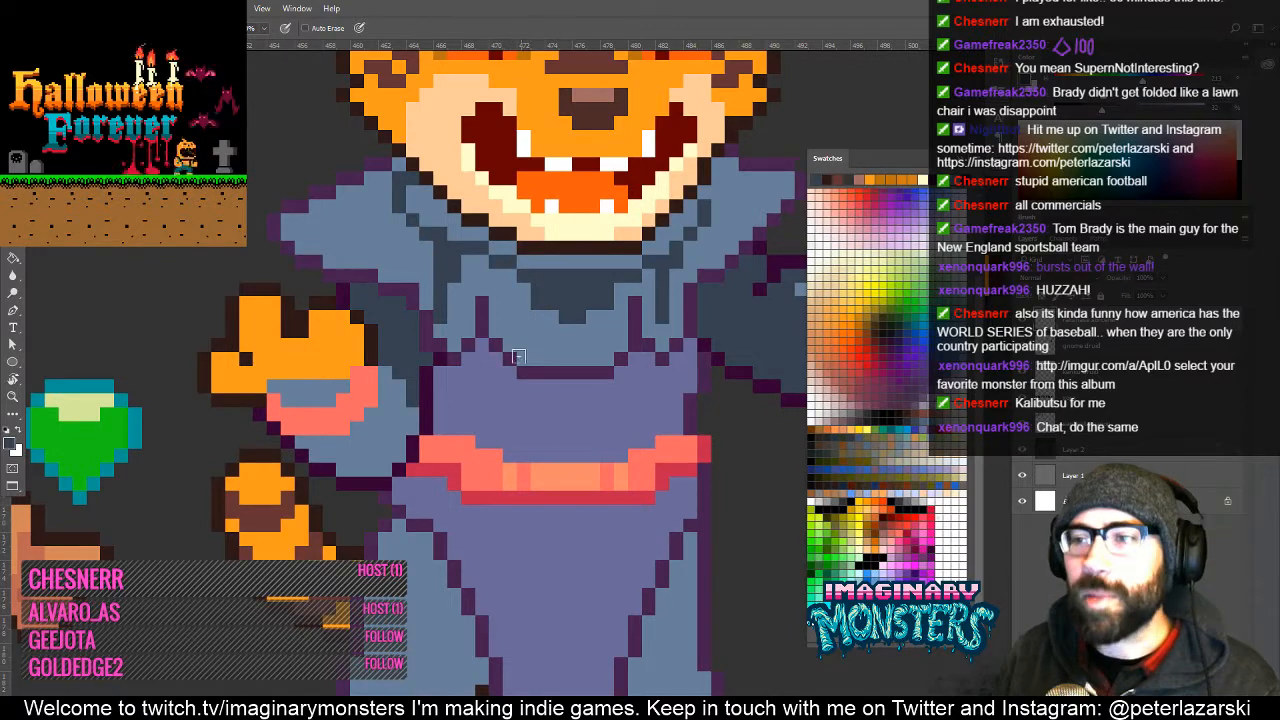
mouse_move(426, 380)
left_mouse_down()
mouse_move(361, 395)
mouse_move(302, 462)
left_mouse_up()
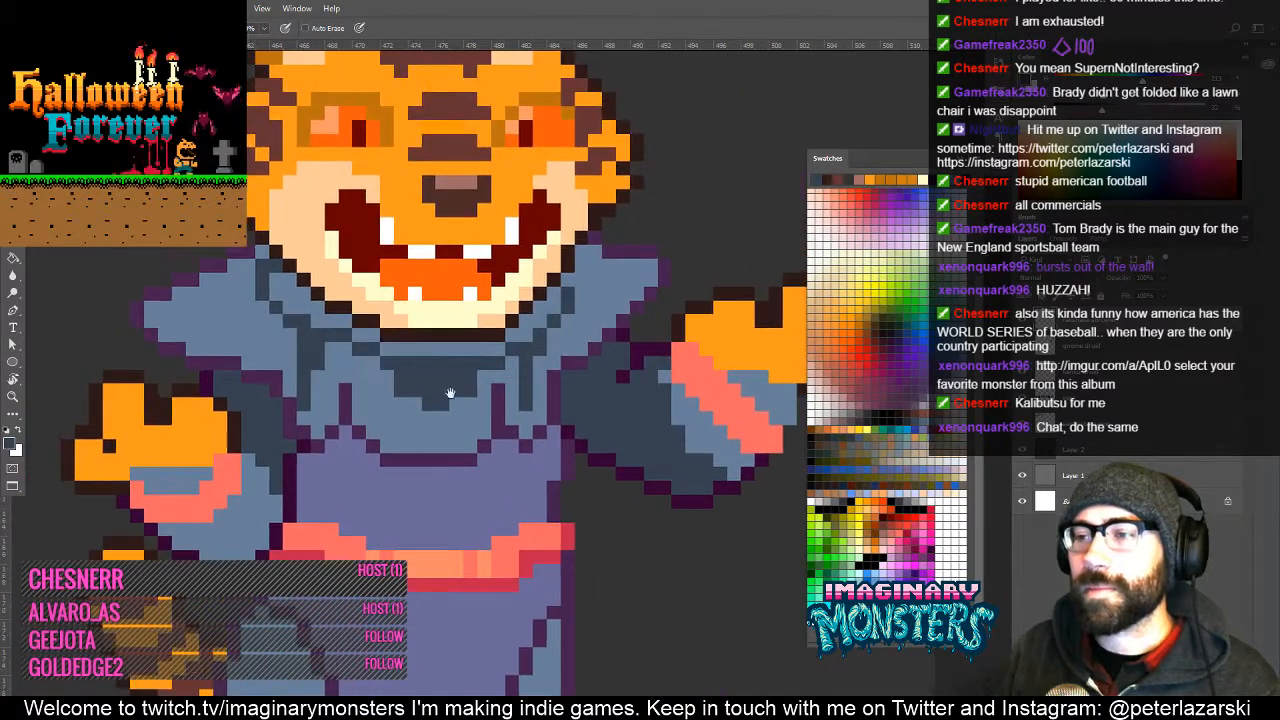
left_click_drag(450, 393, 497, 409)
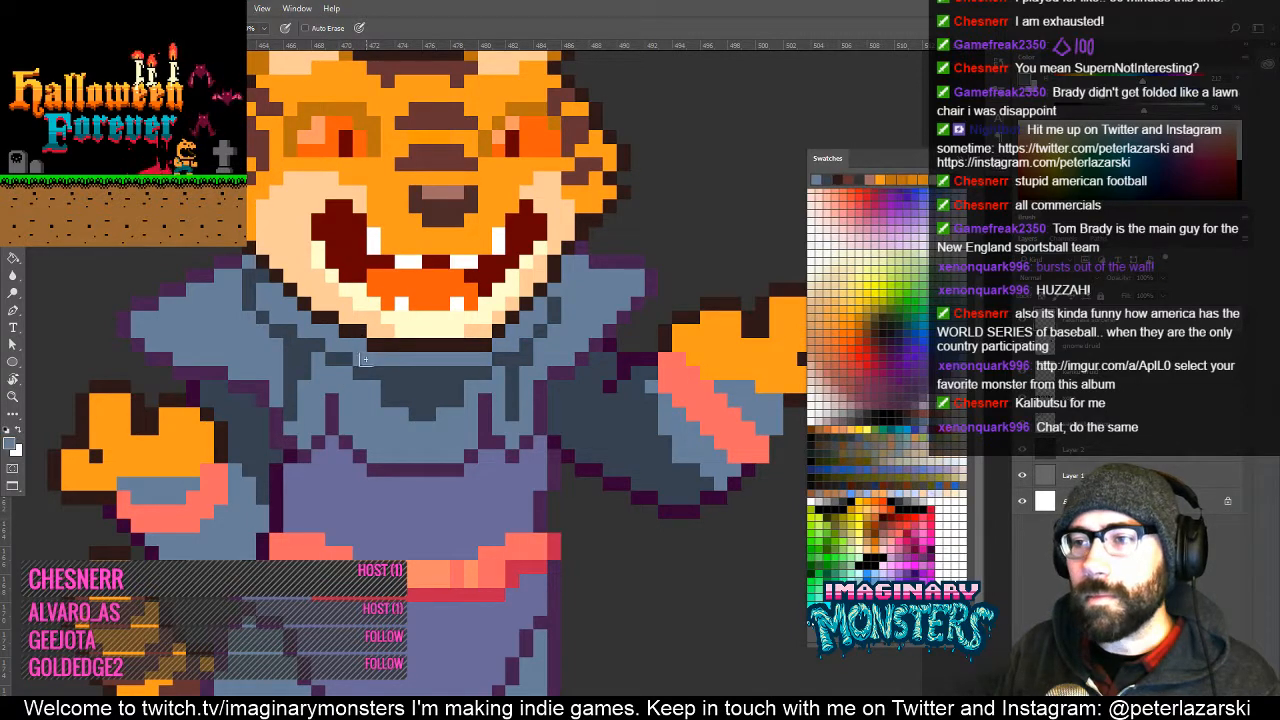
left_click_drag(518, 422, 458, 465)
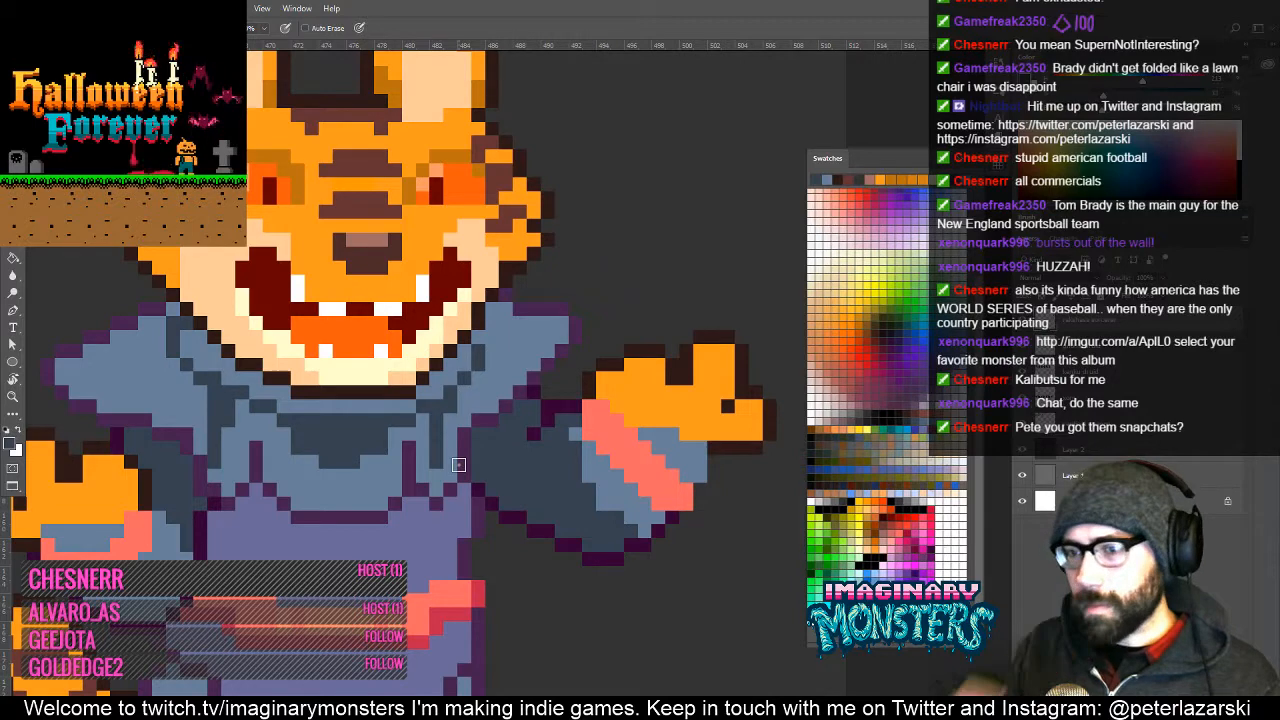
Try a dark purple outline between the hand and cuff on the tail-side arm, and undo it.
left_click_drag(268, 554, 416, 427)
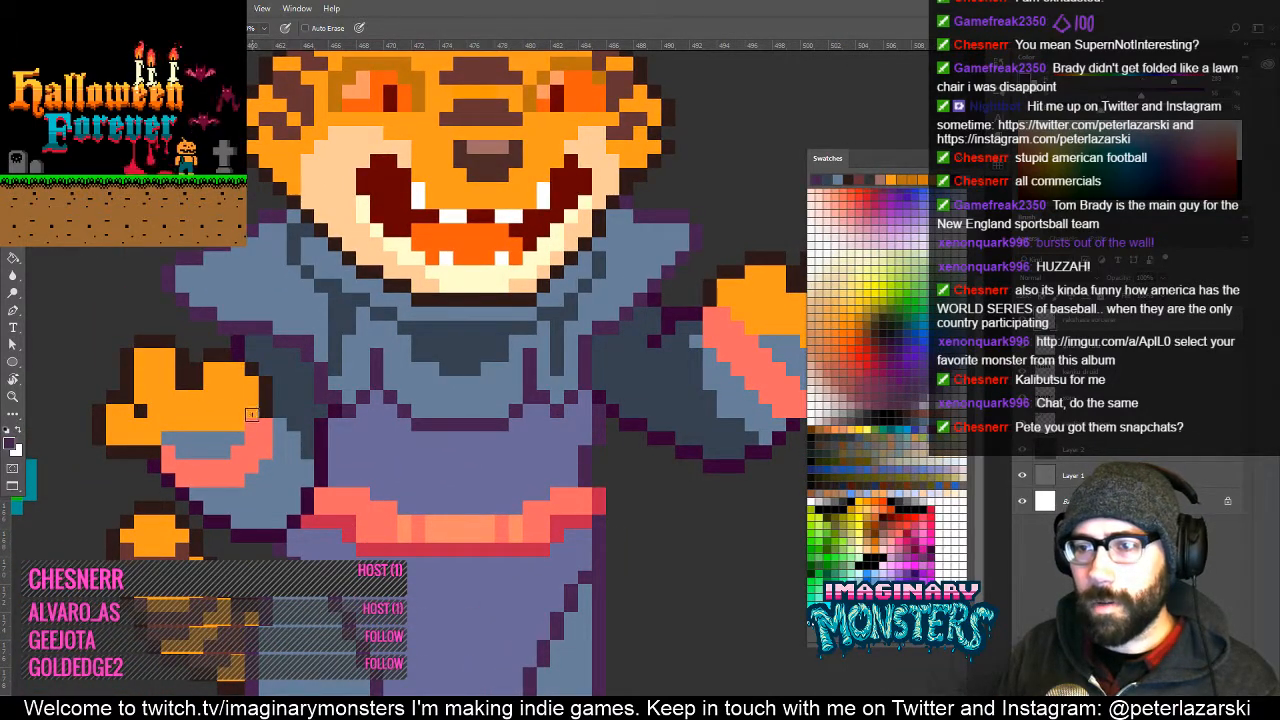
left_click_drag(232, 438, 169, 438)
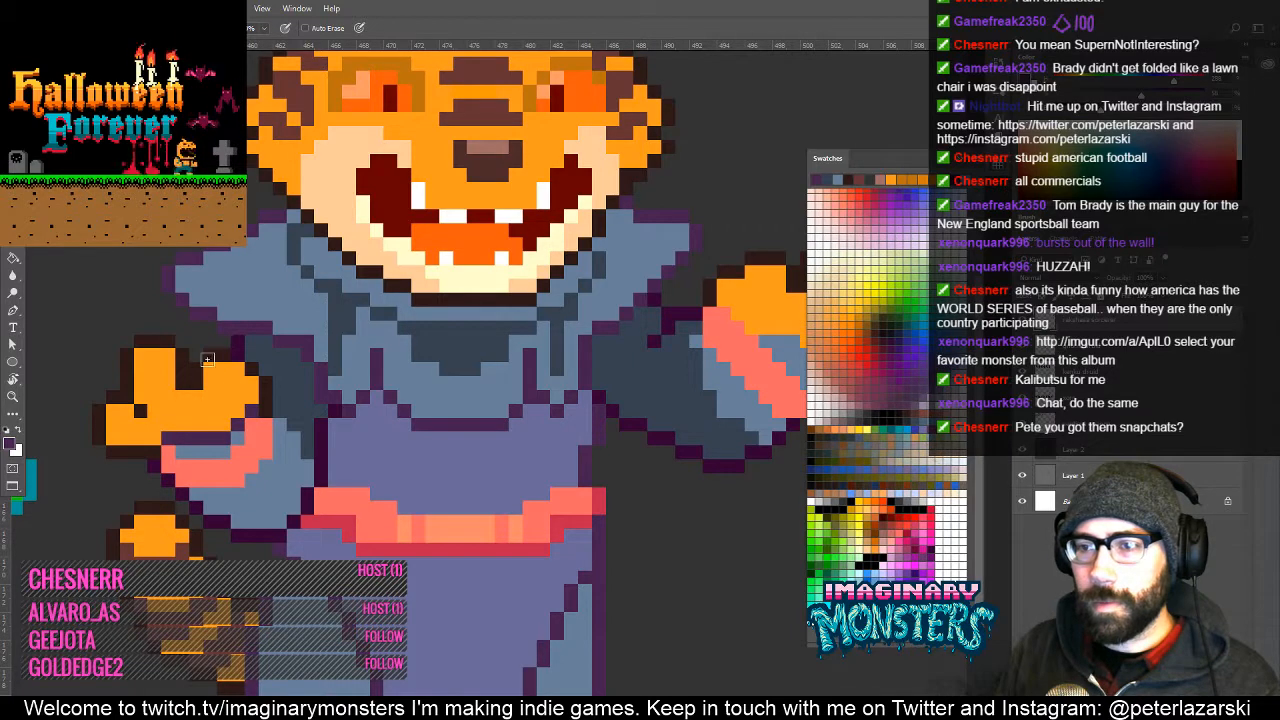
mouse_move(341, 434)
left_mouse_down()
mouse_move(277, 503)
mouse_move(174, 503)
left_mouse_up()
left_click(557, 383)
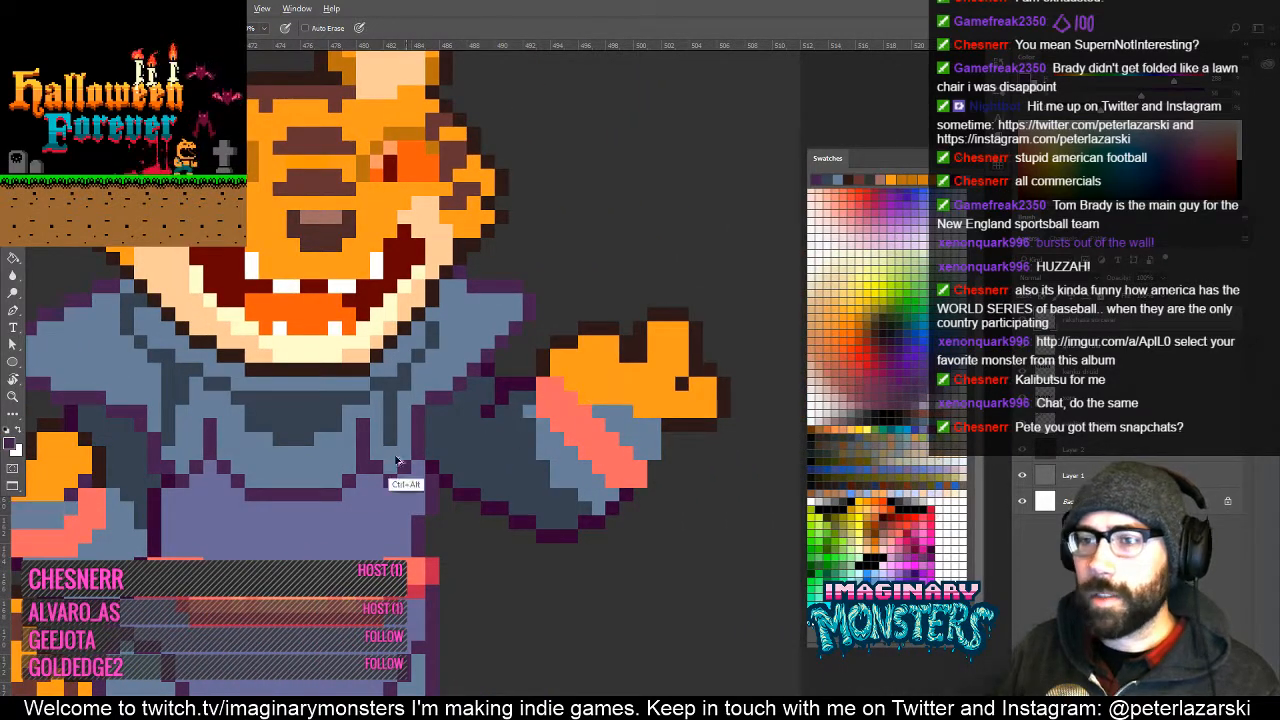
left_click_drag(300, 469, 480, 458)
Recolour the pale cream shading along the tiger's chin with the muzzle's peach, limiting the fill to the face area.
key("z")
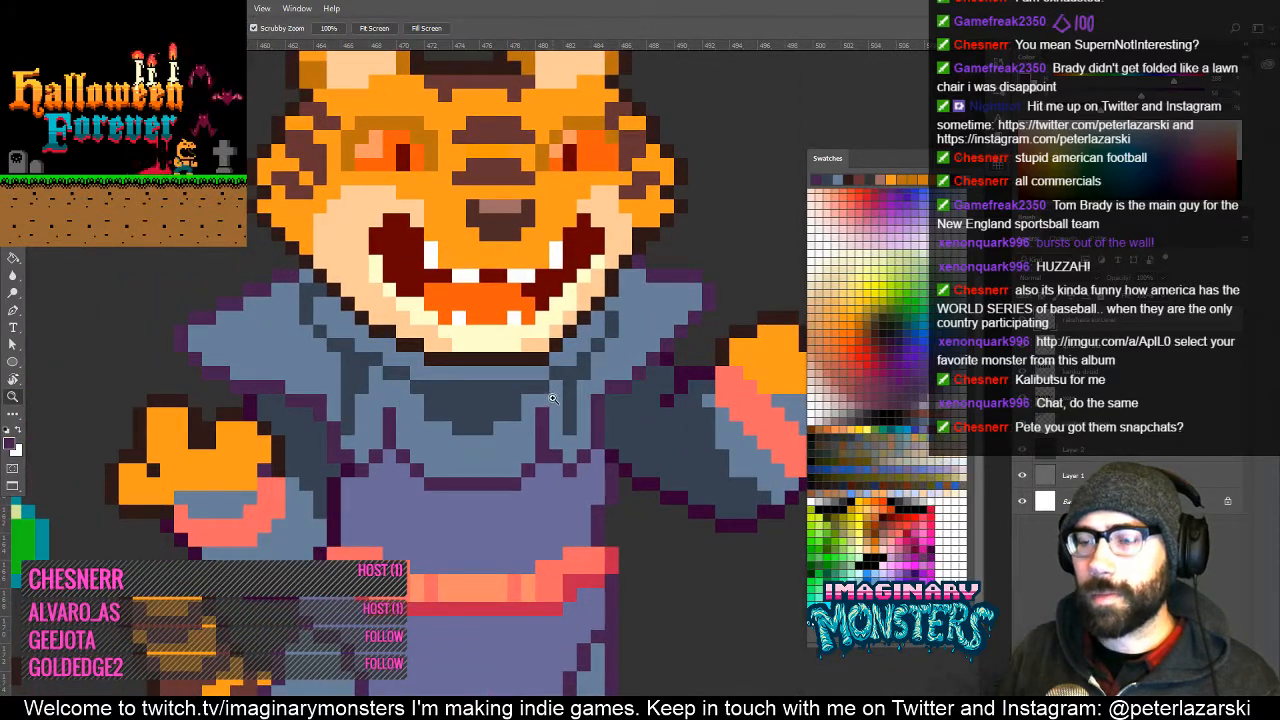
left_click(555, 402, "alt")
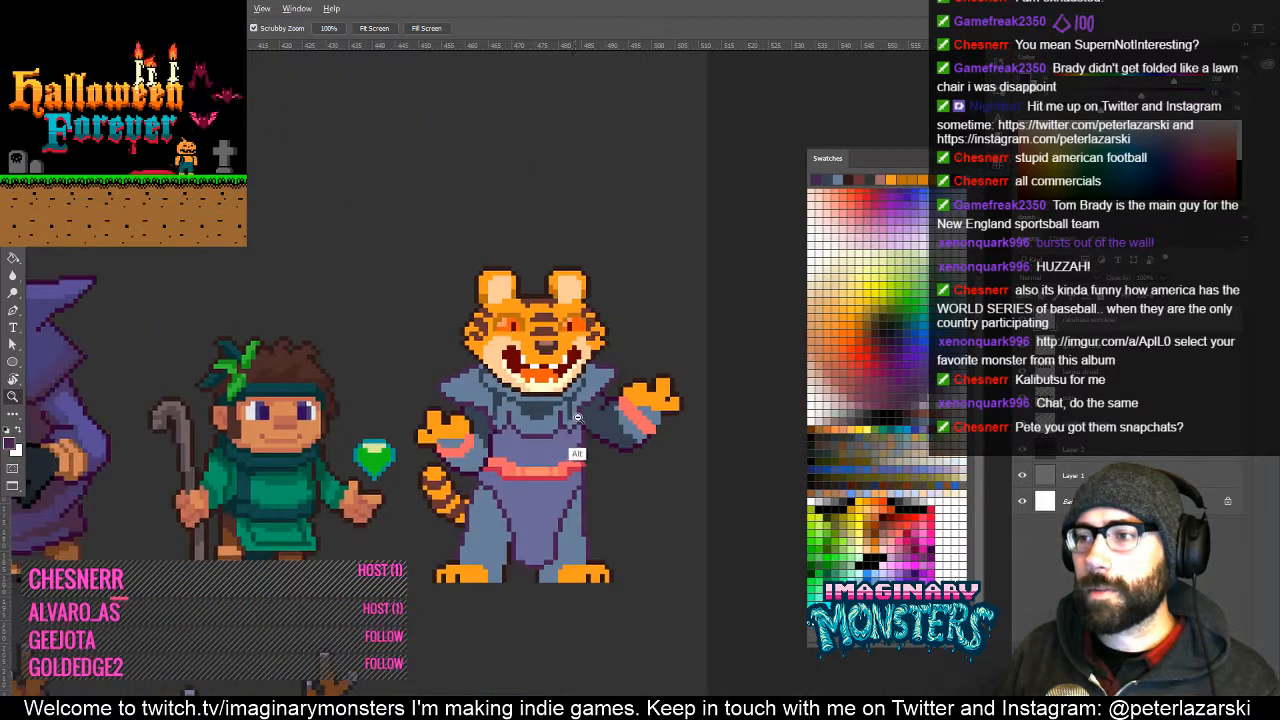
left_click(577, 416, "alt")
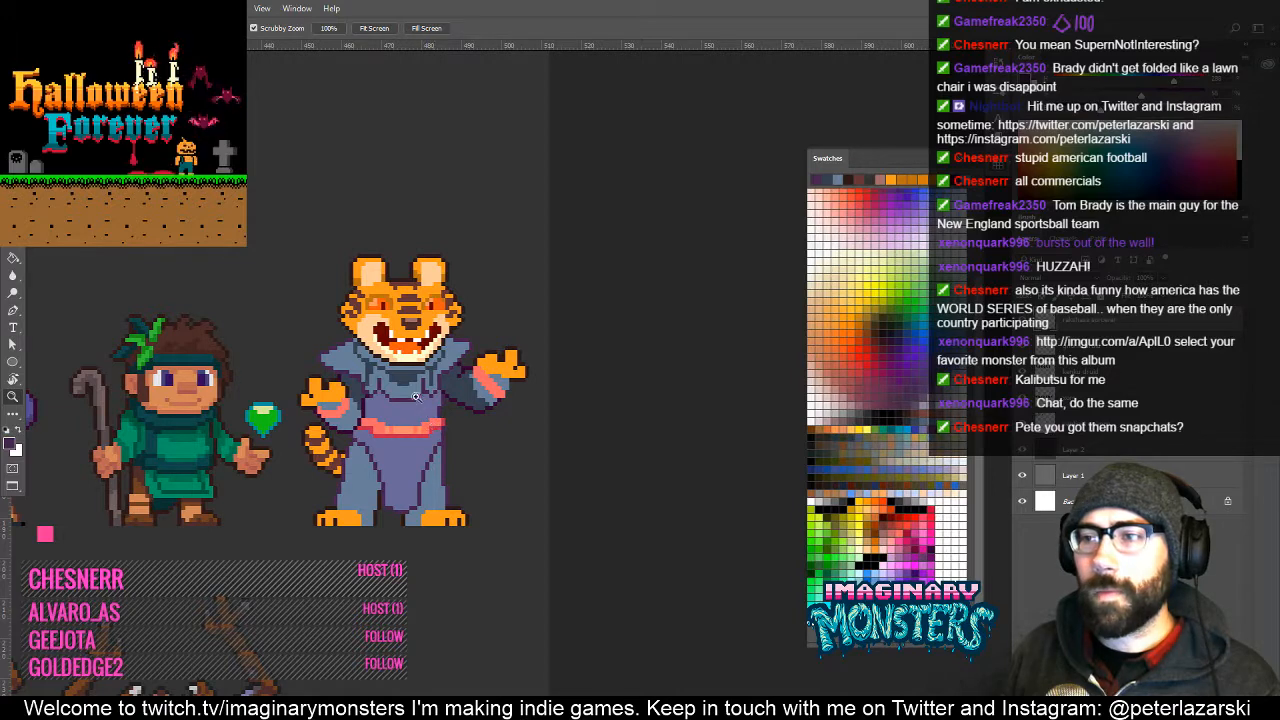
left_click(408, 386)
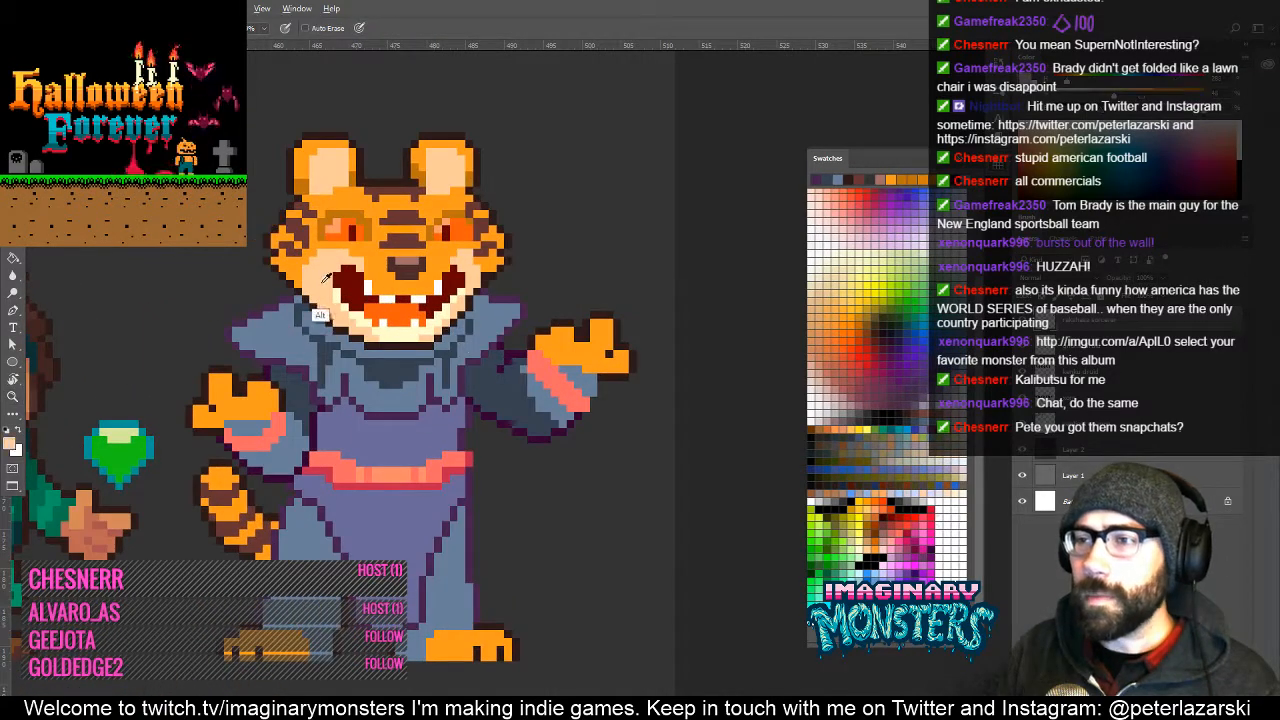
left_click(357, 291)
key("m")
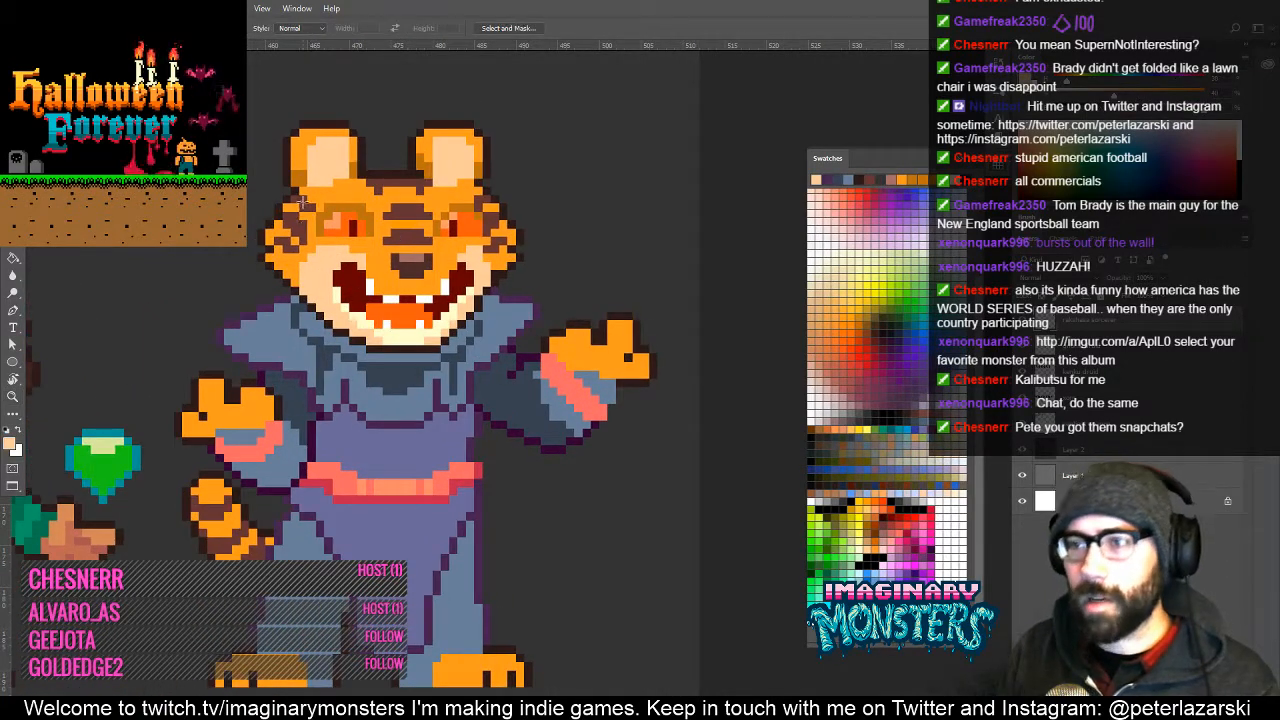
left_click_drag(300, 196, 528, 368)
key("w")
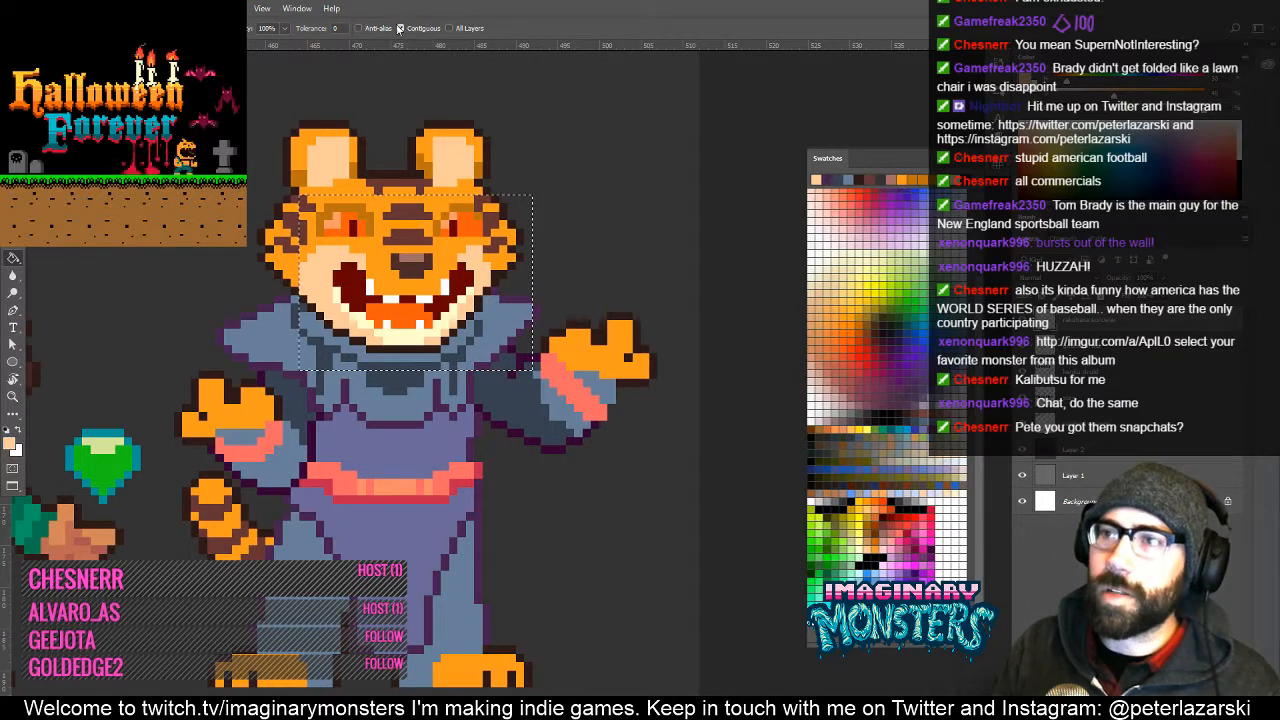
left_click(398, 340)
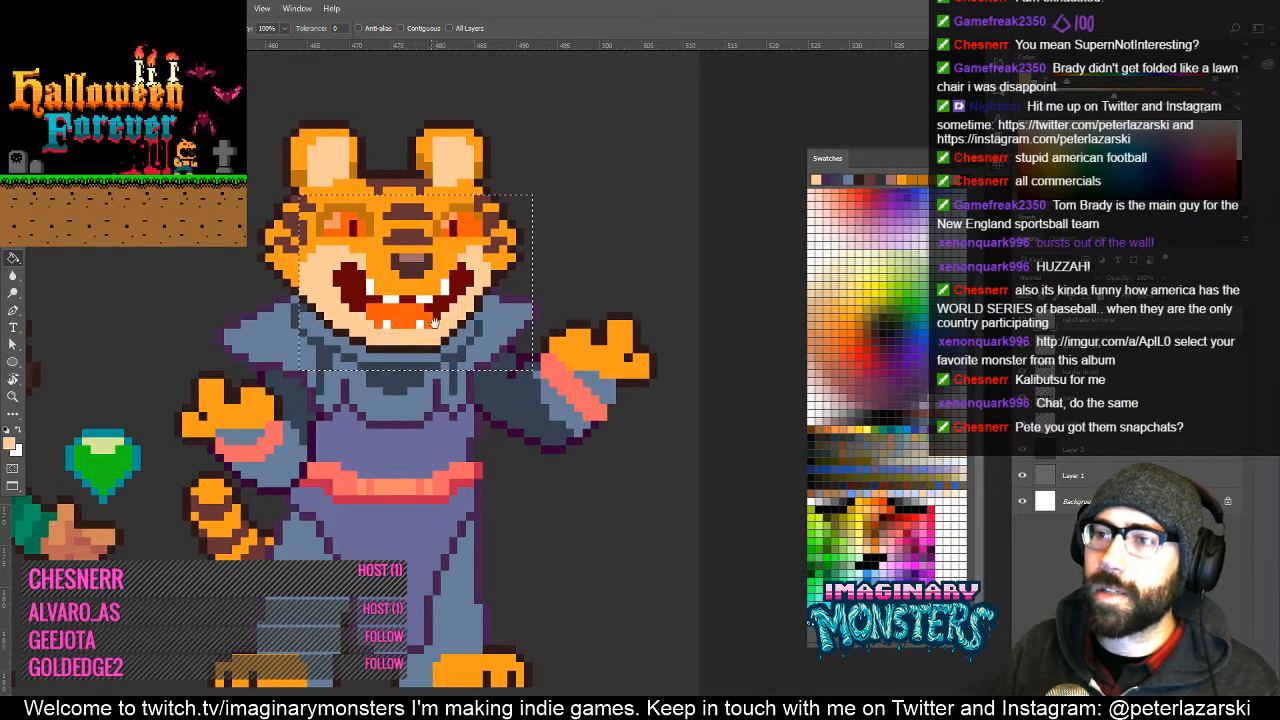
left_click_drag(398, 342, 422, 403)
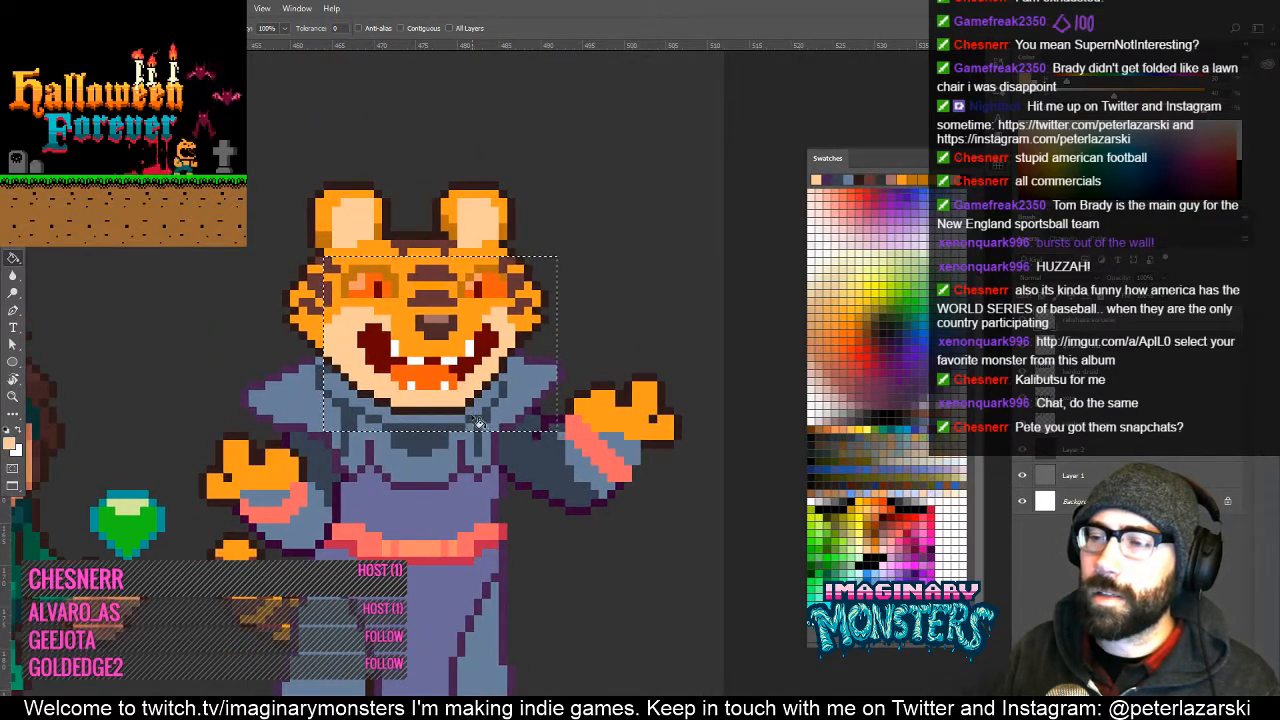
key("ctrl+d")
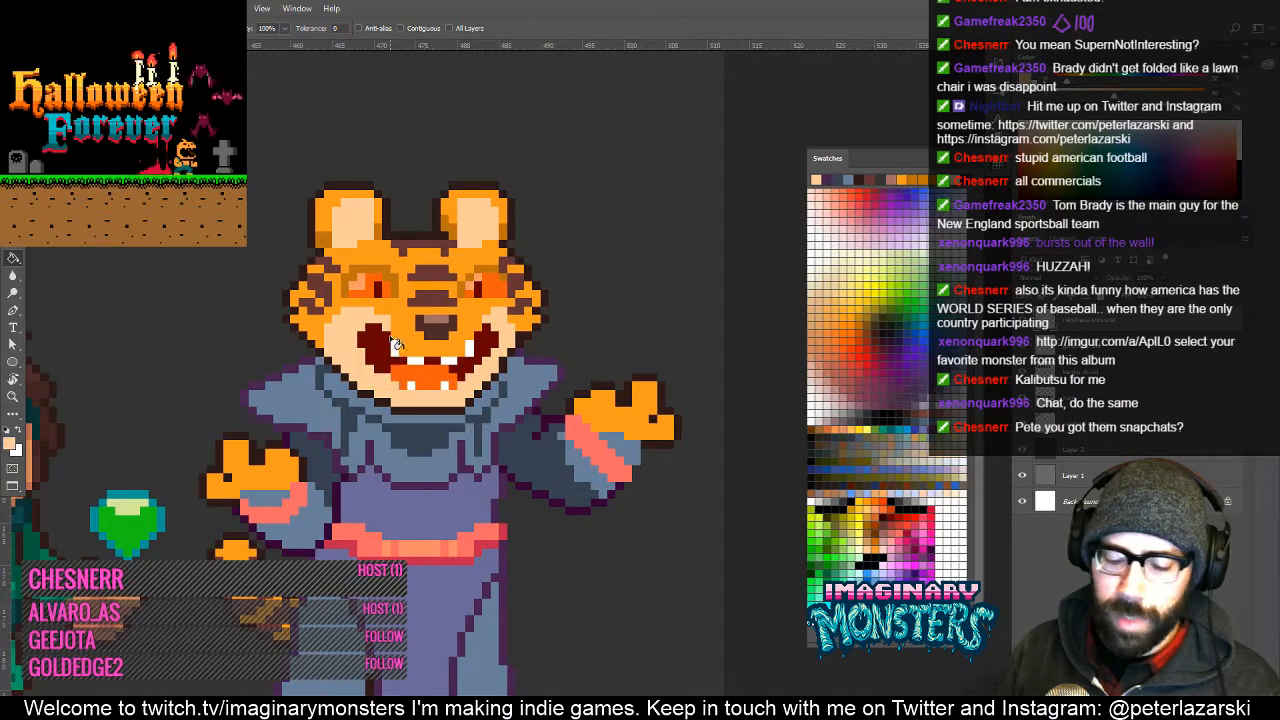
Sample the robe's dark slate and touch up the collar's shadow pixels beside the tiger's jaw.
key("b")
left_click_drag(439, 369, 459, 392)
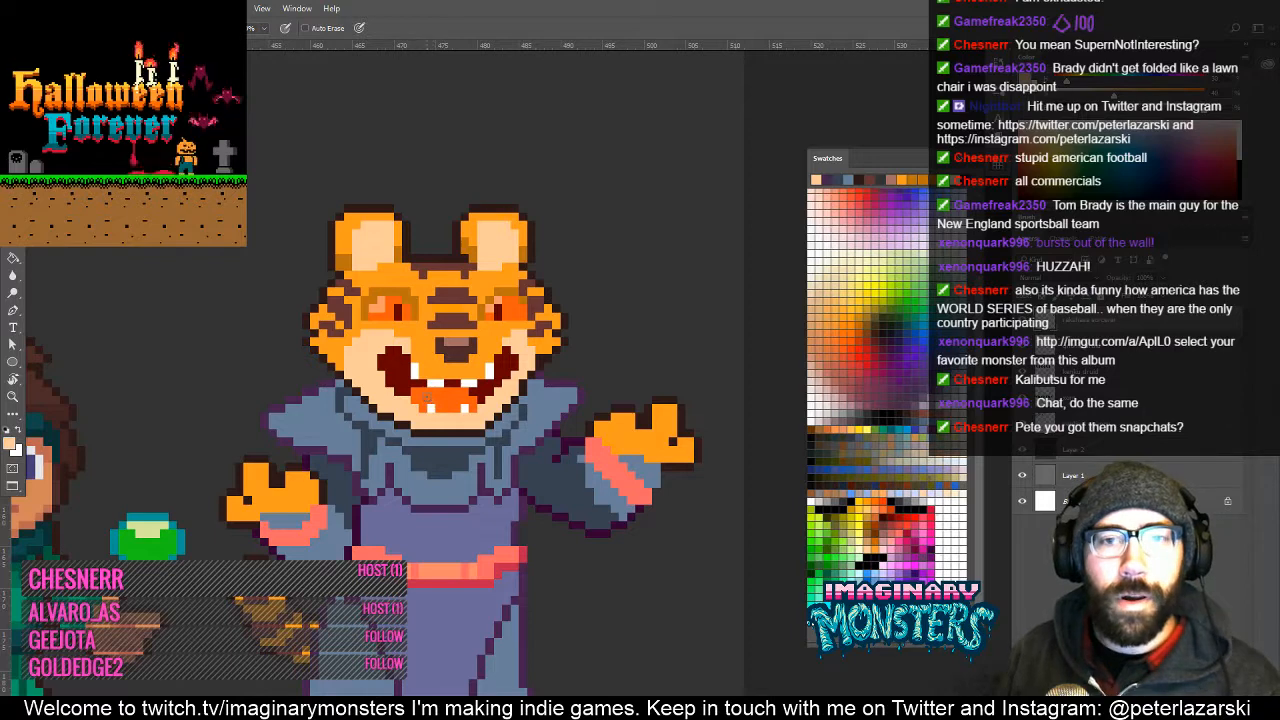
left_click_drag(430, 472, 421, 372)
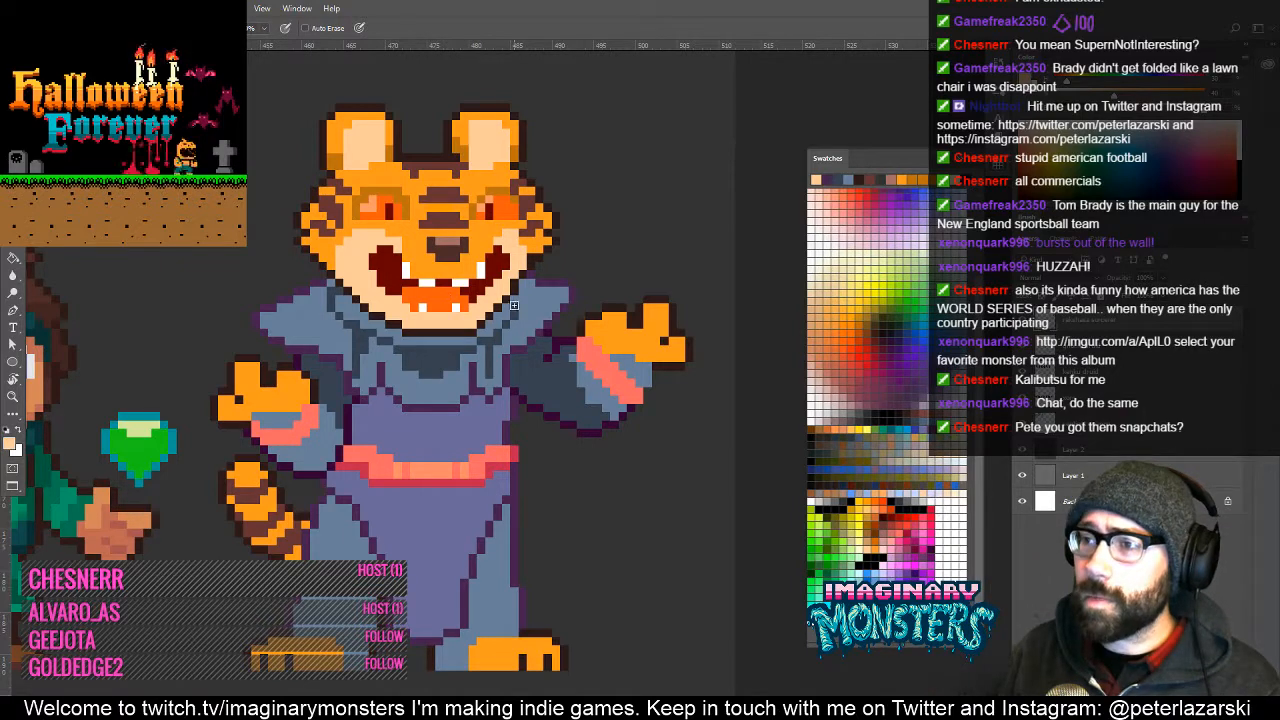
left_click(507, 345, "alt")
left_click(514, 300)
left_click_drag(328, 285, 355, 307)
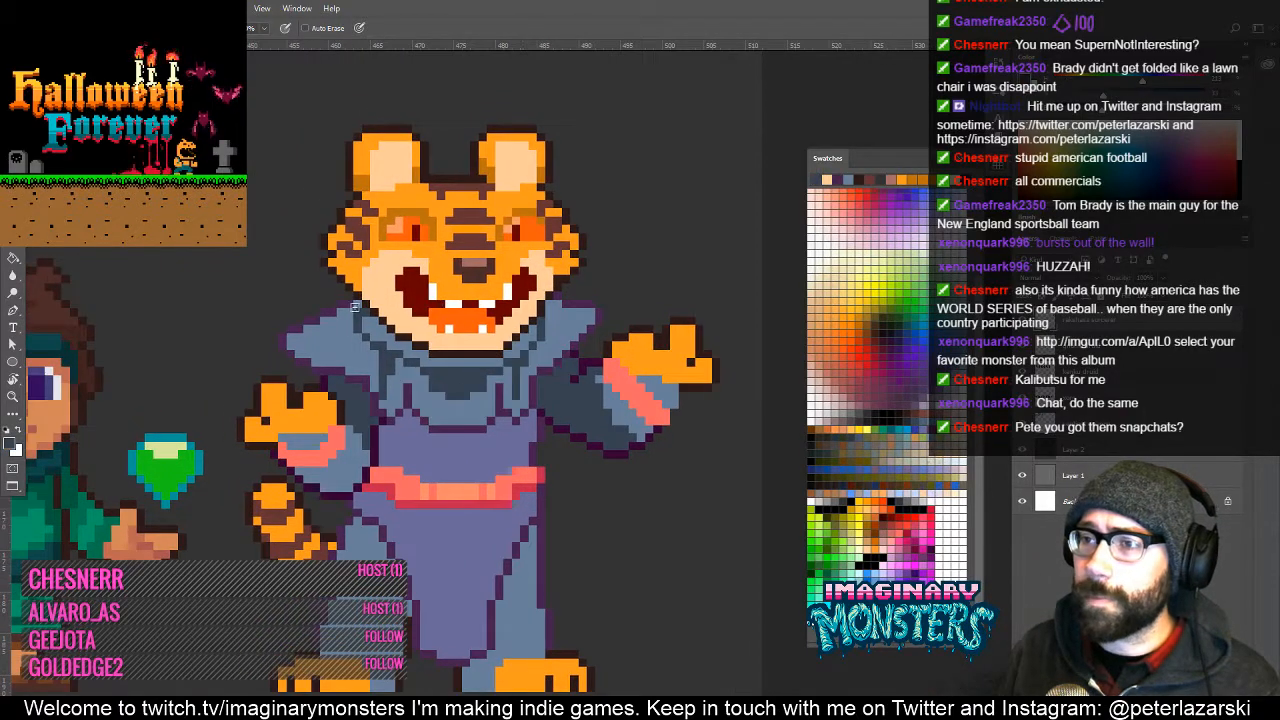
left_click_drag(383, 385, 385, 356)
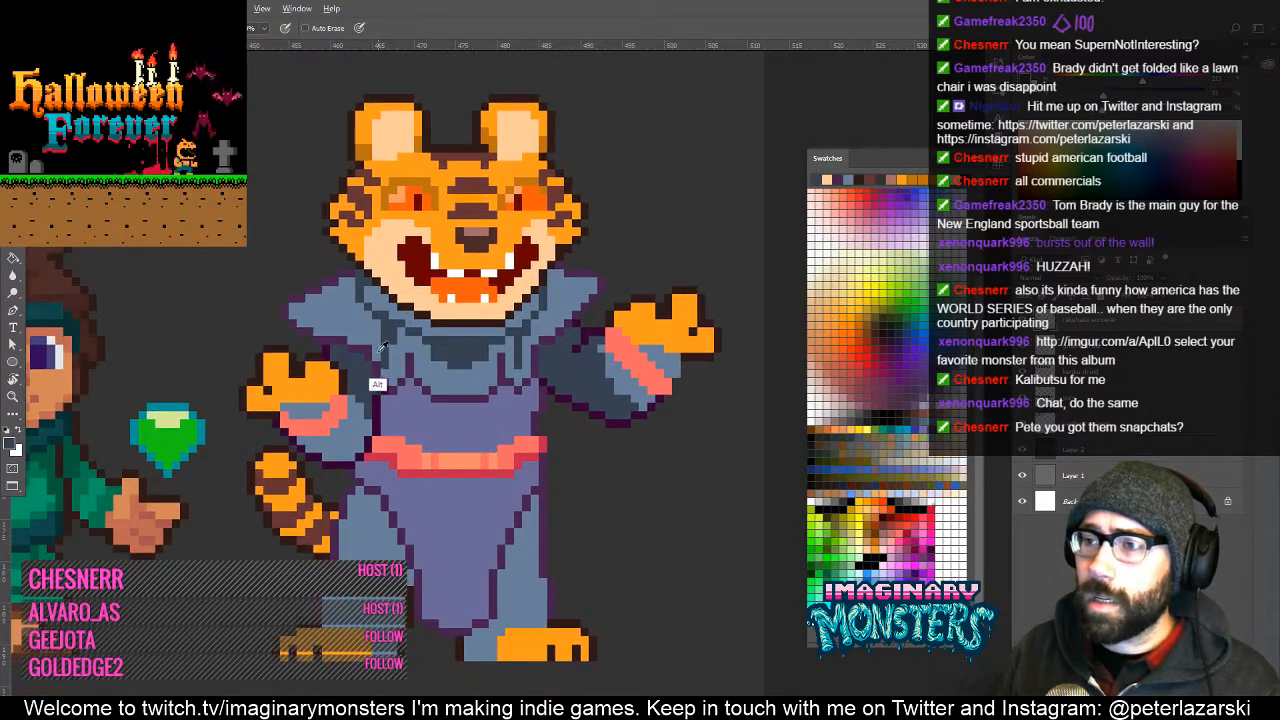
Retouch the collar's lower corner above the tail-side arm with shades sampled from the robe.
scroll(383, 355, "up", 1)
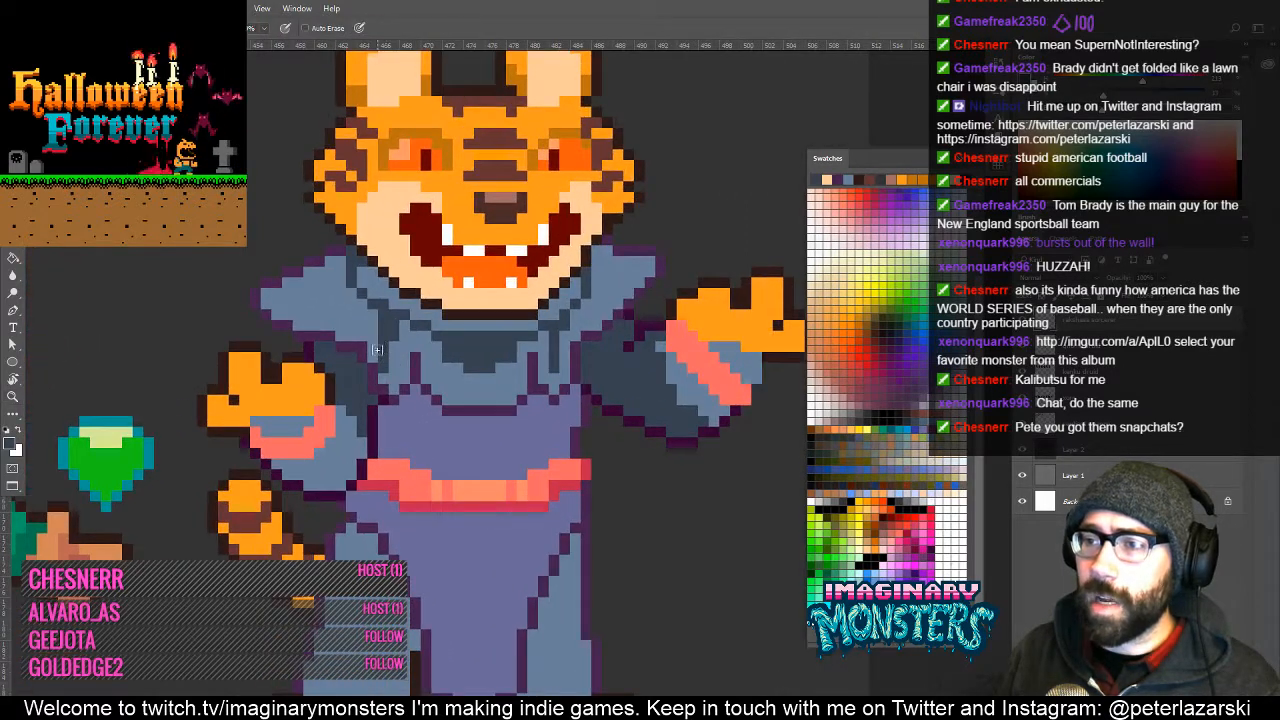
left_click_drag(382, 370, 437, 376)
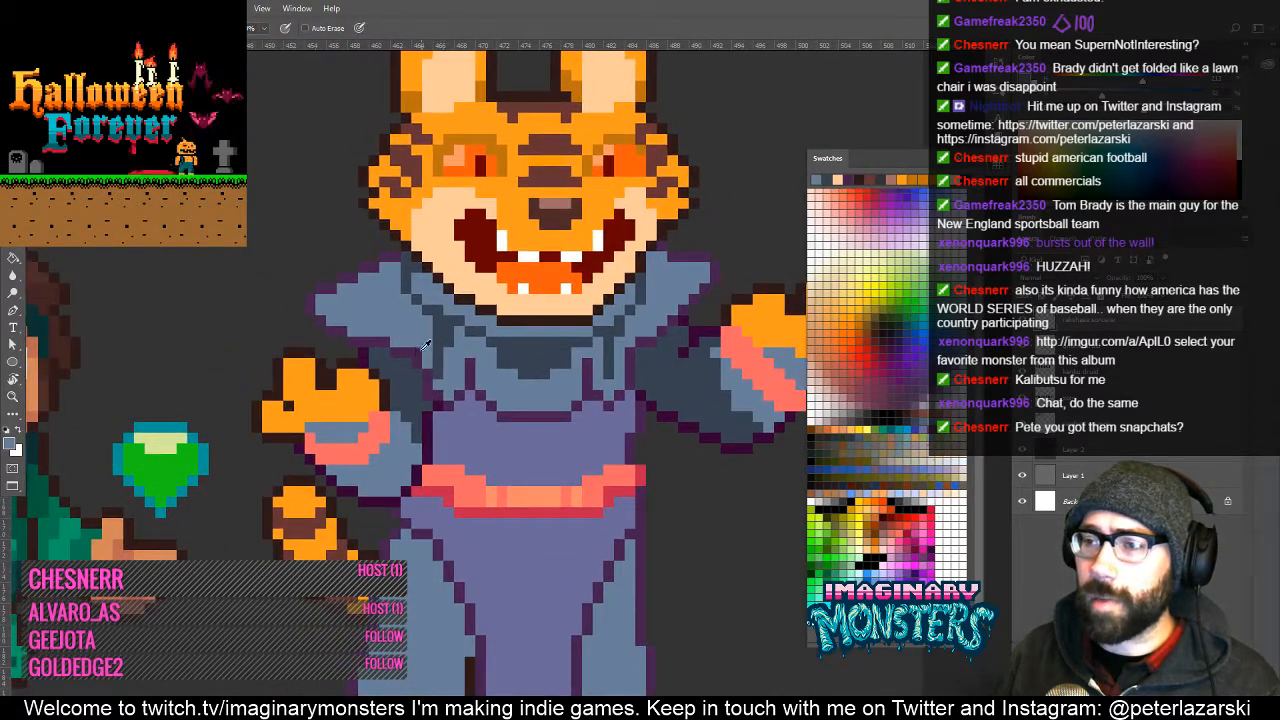
left_click(419, 351, "alt")
left_click(418, 354, "alt")
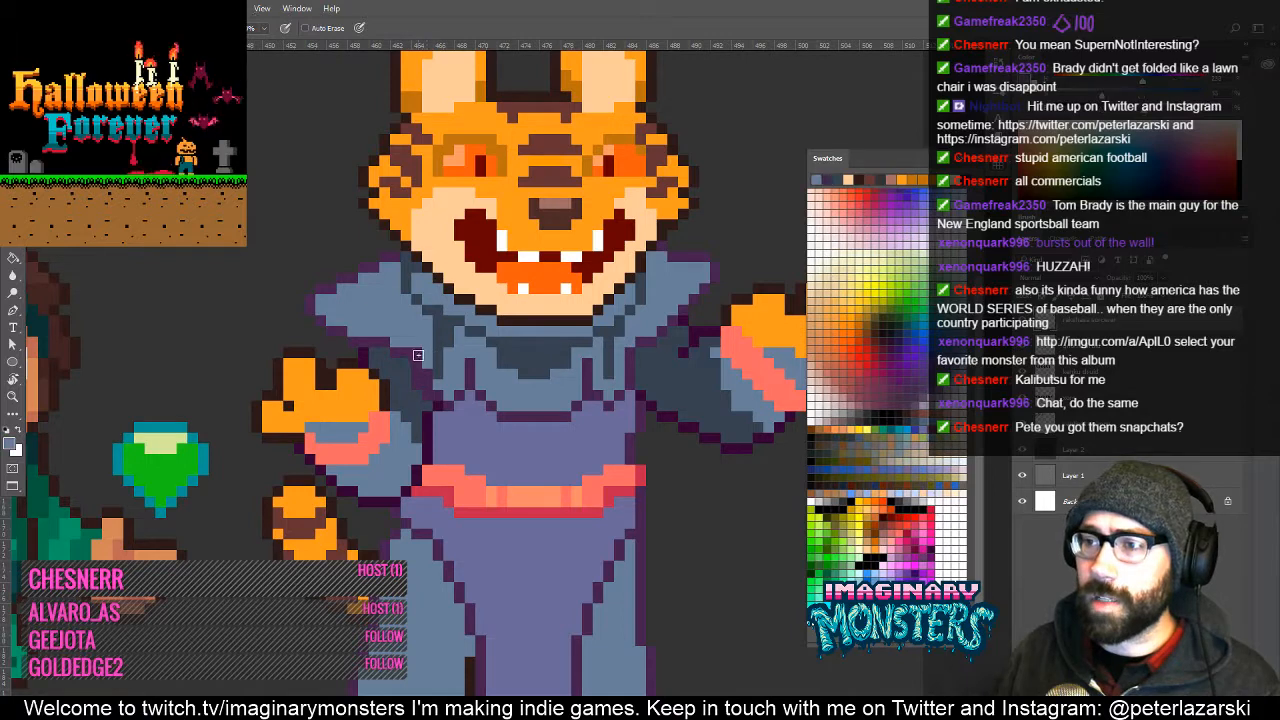
left_click(438, 404, "alt")
left_click(446, 428, "alt")
left_click_drag(467, 370, 517, 329)
left_click_drag(450, 401, 405, 391)
Examine the whole tiger beside the gnome druid, then the robe from collar to belt up close.
key("z")
left_click(494, 415, "alt")
left_click(501, 424, "alt")
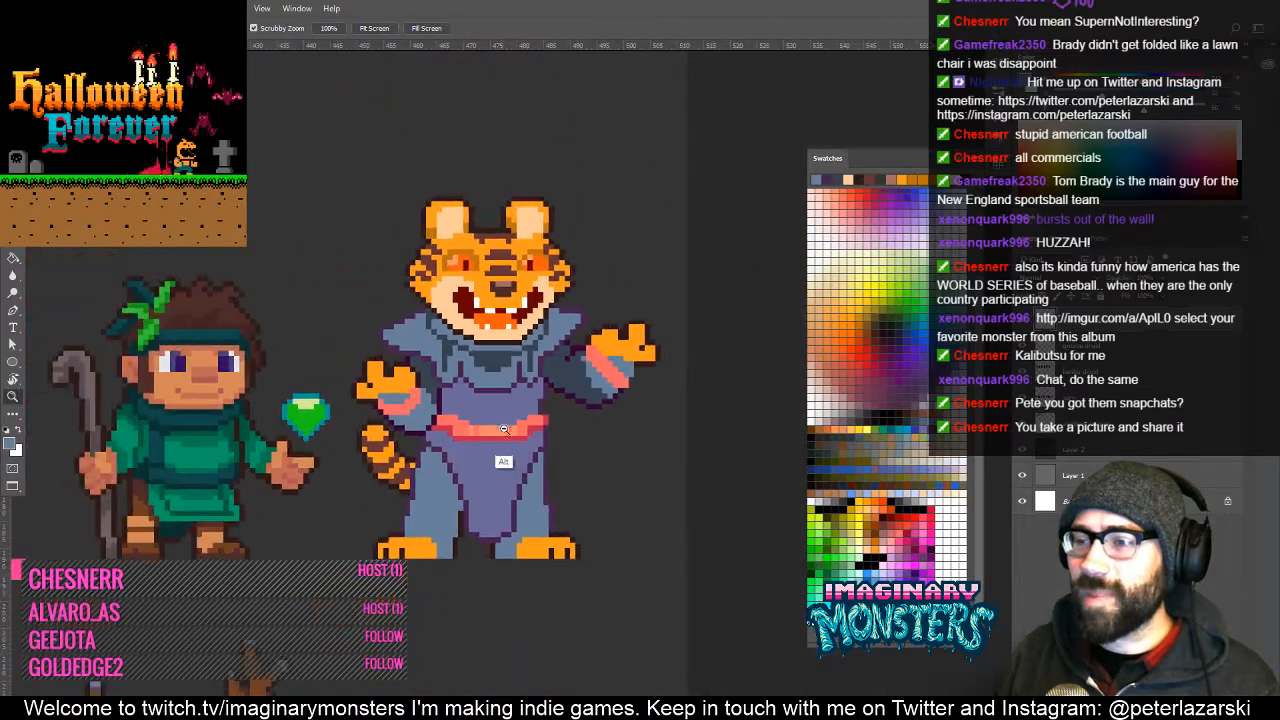
left_click_drag(519, 464, 485, 428)
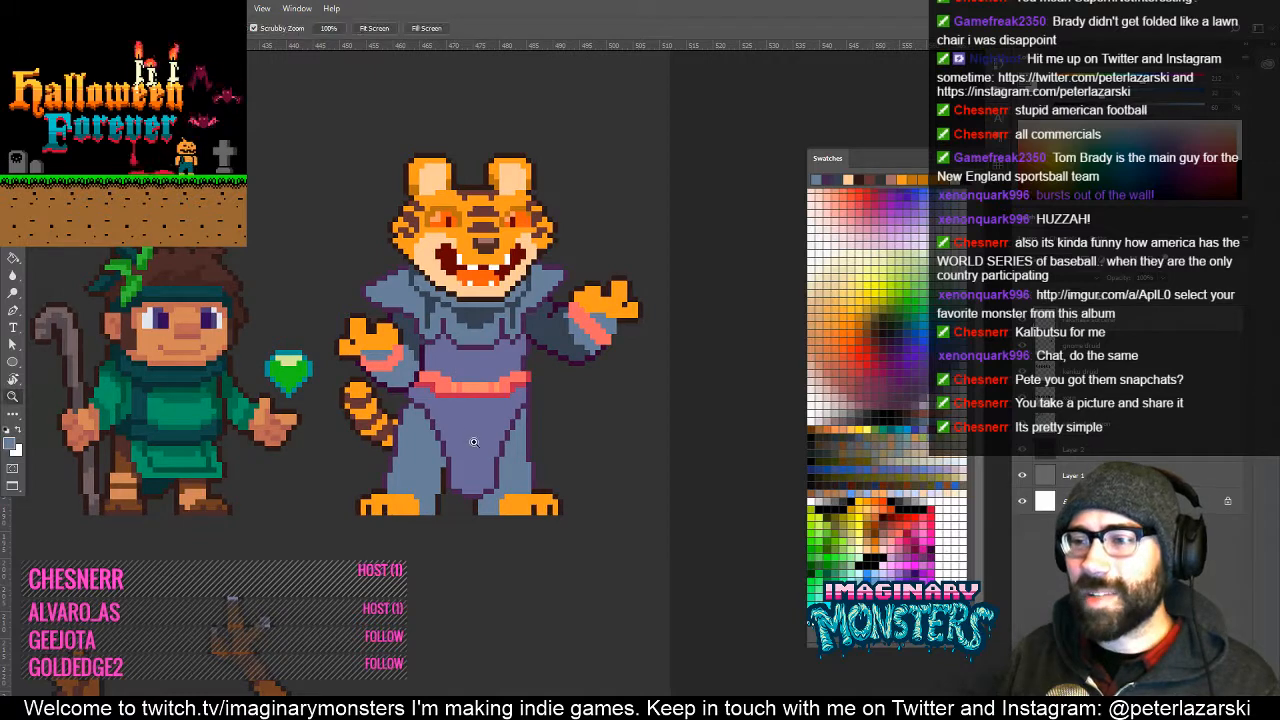
left_click(484, 435)
left_click(484, 435)
key("b")
left_click_drag(435, 397, 425, 376)
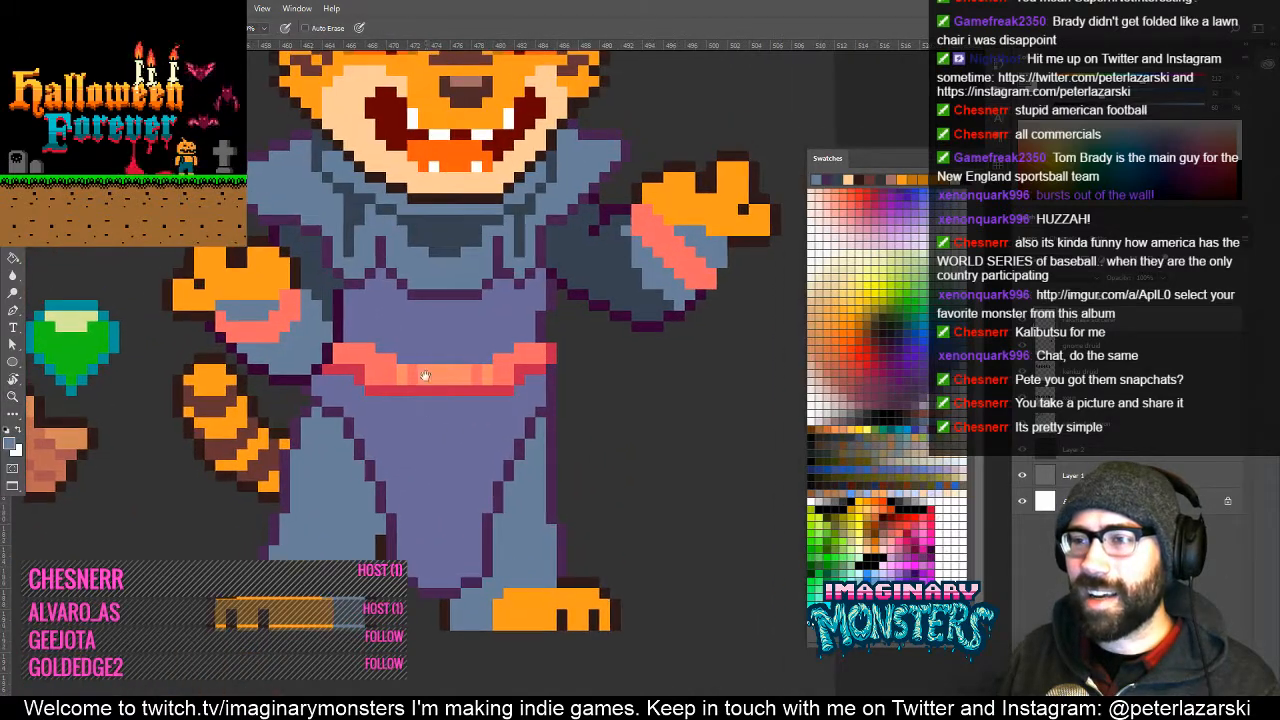
left_click_drag(538, 230, 518, 300)
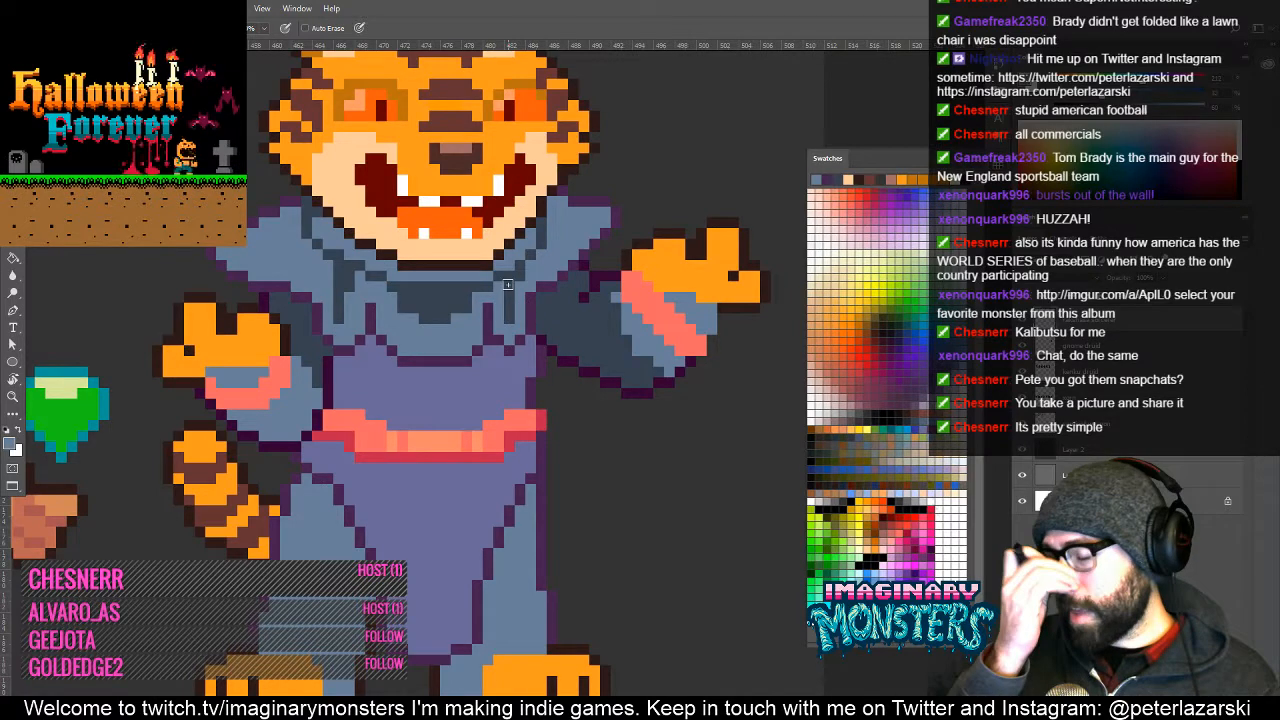
left_click_drag(514, 454, 534, 426)
Sample the belt's coral shades and touch up the belt's tail-side end with them.
left_click(380, 407, "alt")
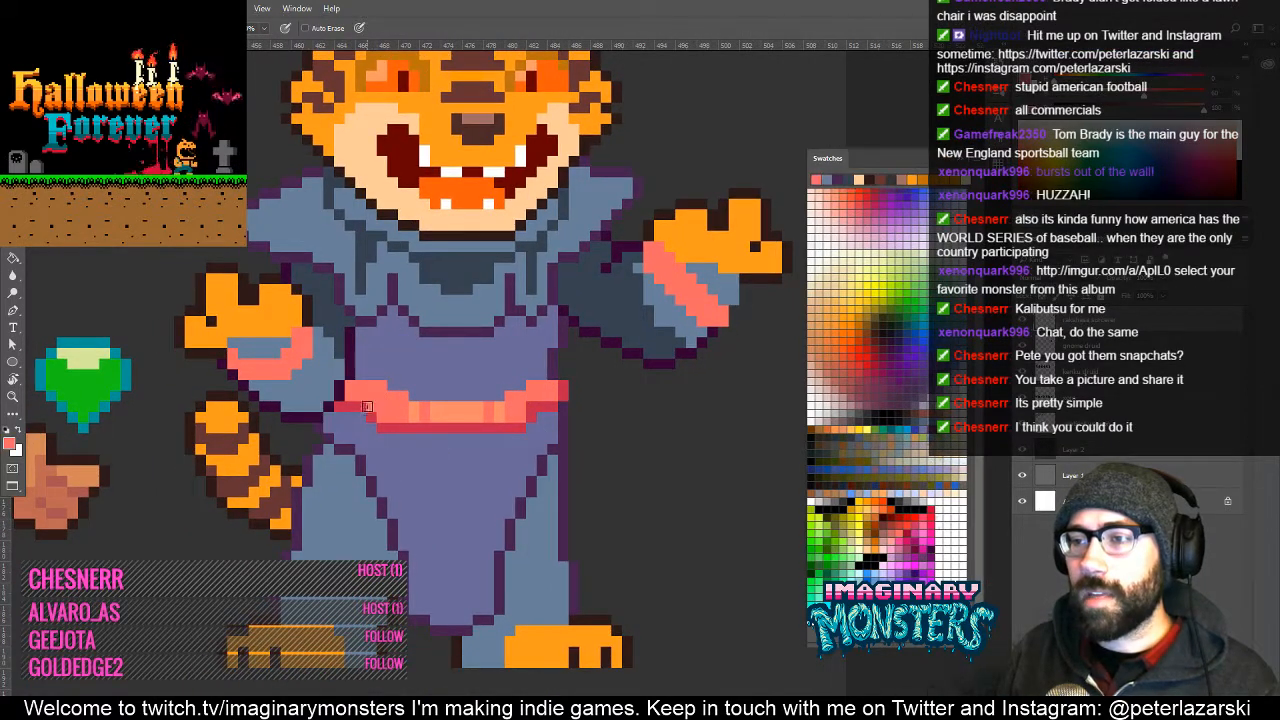
left_click(369, 408, "alt")
left_click(377, 401, "alt")
mouse_move(374, 414)
left_mouse_down()
mouse_move(361, 407)
mouse_move(385, 402)
mouse_move(370, 405)
mouse_move(370, 423)
mouse_move(364, 411)
left_mouse_up()
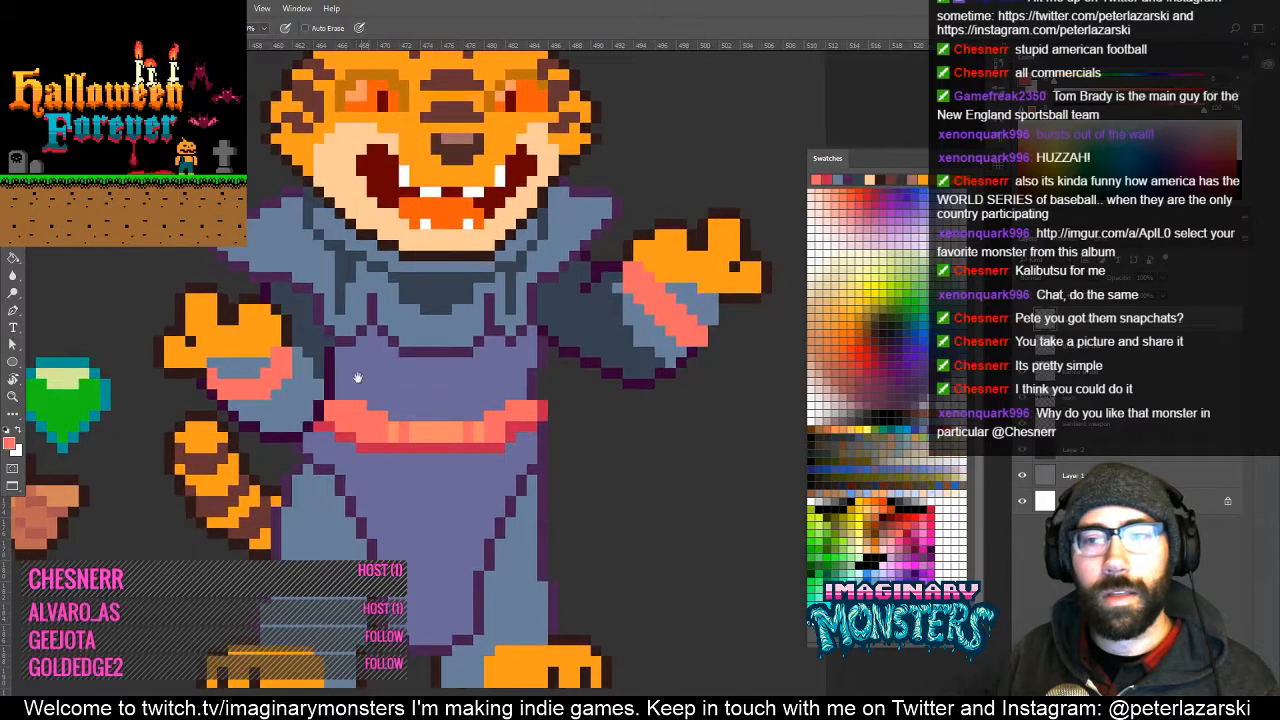
Mix a darker shade of the robe's purple and shade the sides and lower edge of the torso above the belt.
left_click(352, 340, "alt")
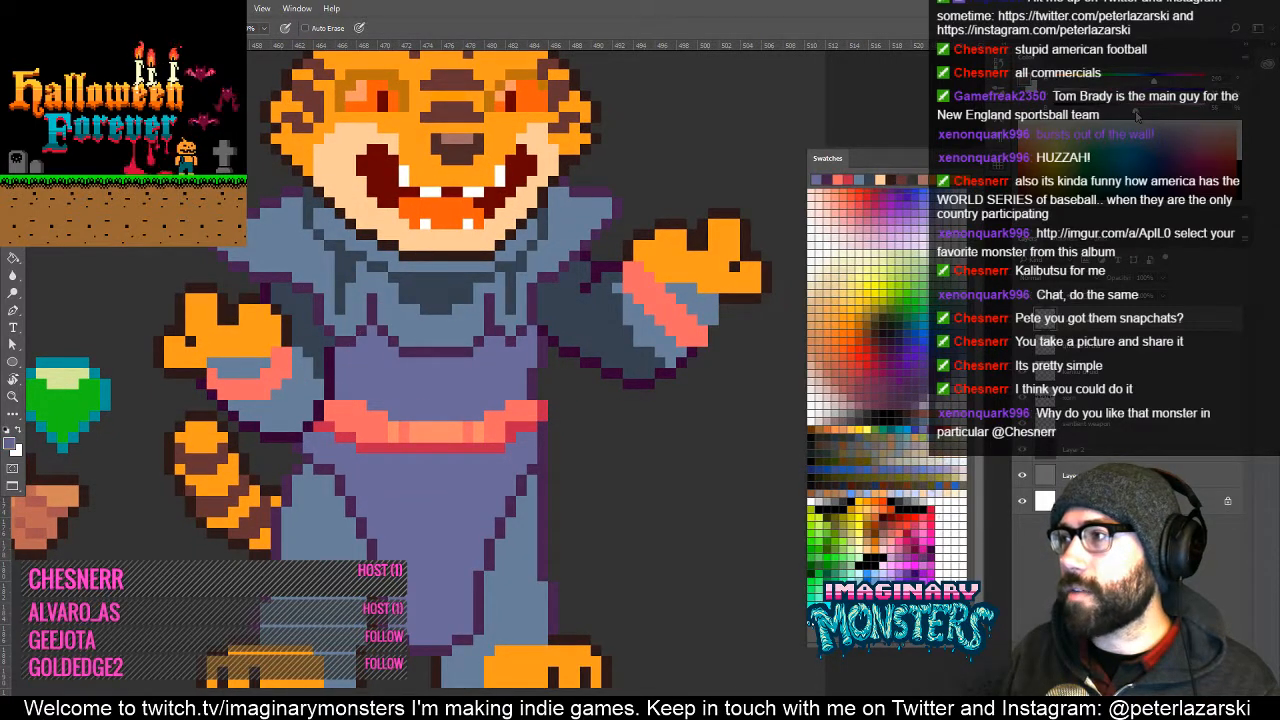
left_click_drag(345, 395, 372, 364)
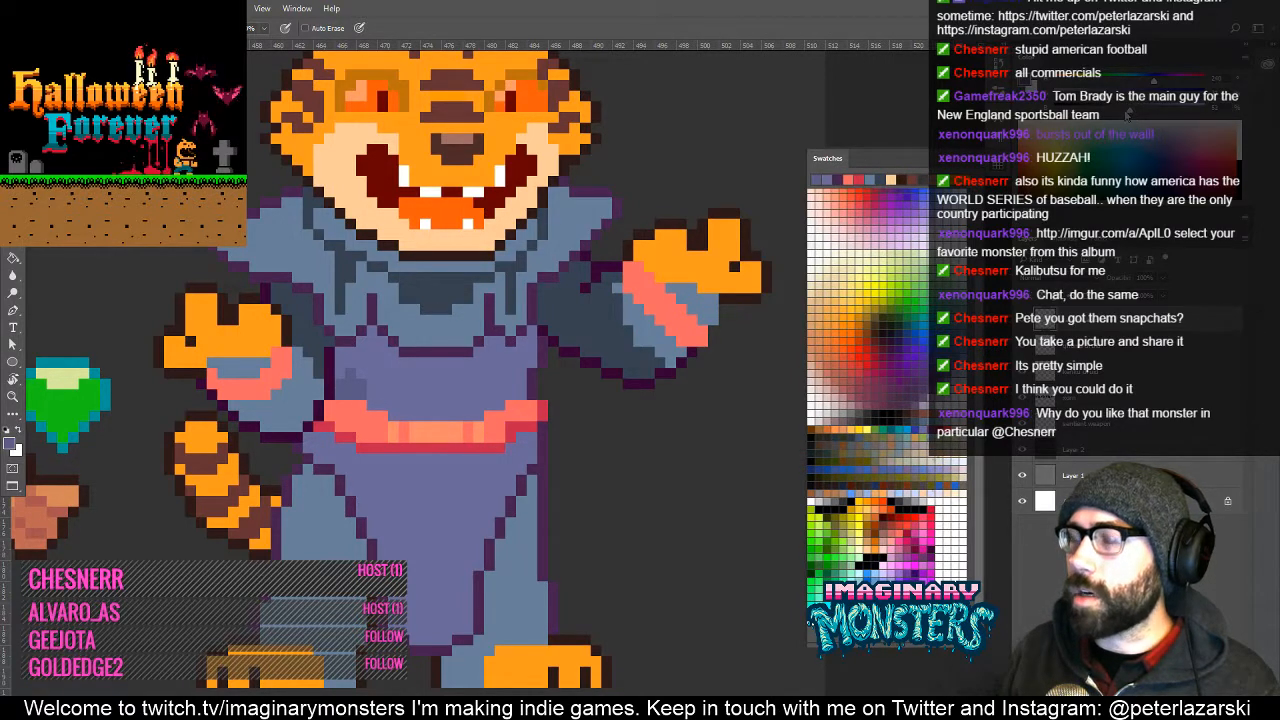
key("g")
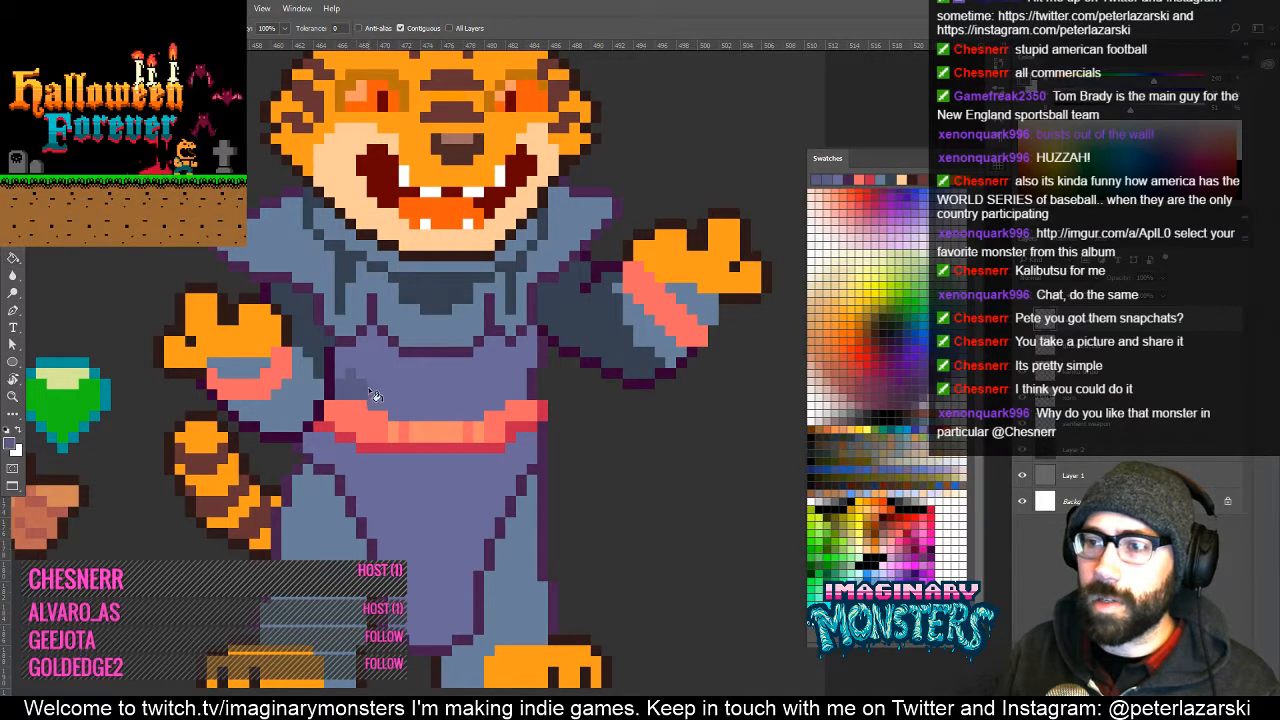
key("b")
mouse_move(360, 346)
left_mouse_down()
mouse_move(363, 374)
mouse_move(350, 357)
mouse_move(342, 378)
left_mouse_up()
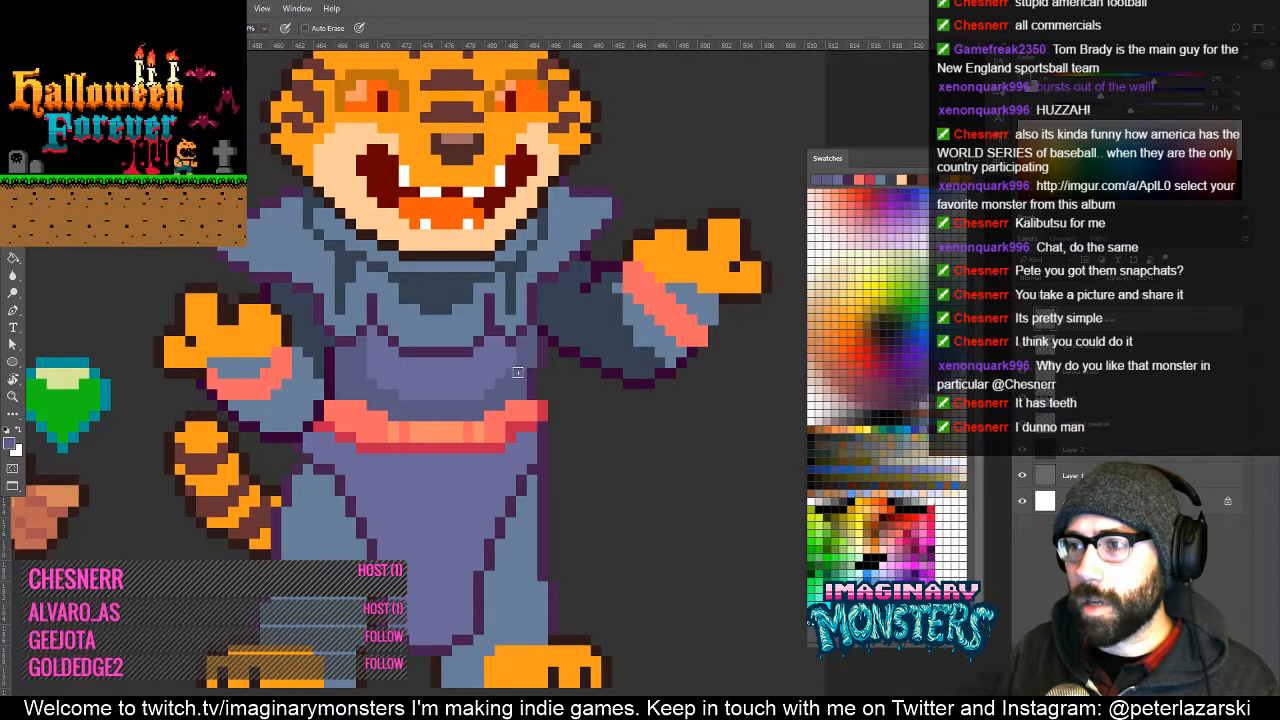
left_click_drag(522, 336, 490, 394)
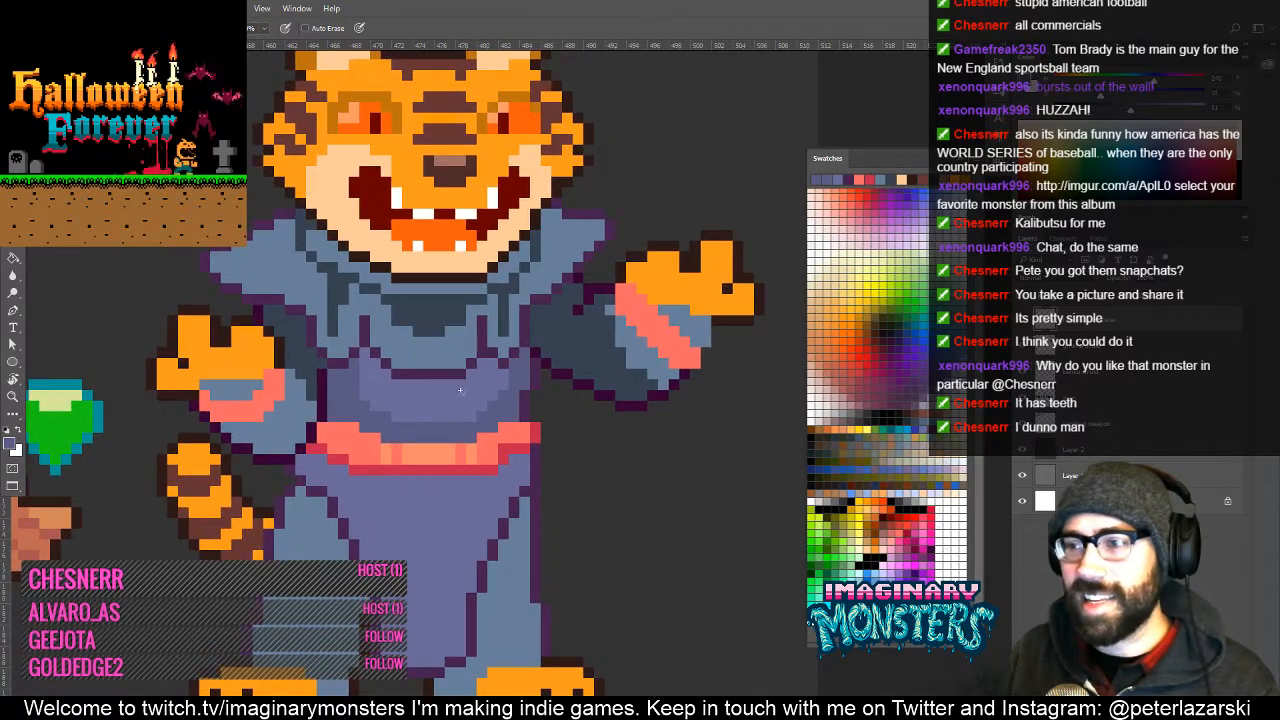
Shade both upper sides of the robe's front panel below the belt with the darker purple, outlining and filling each area.
left_click_drag(451, 448, 347, 430)
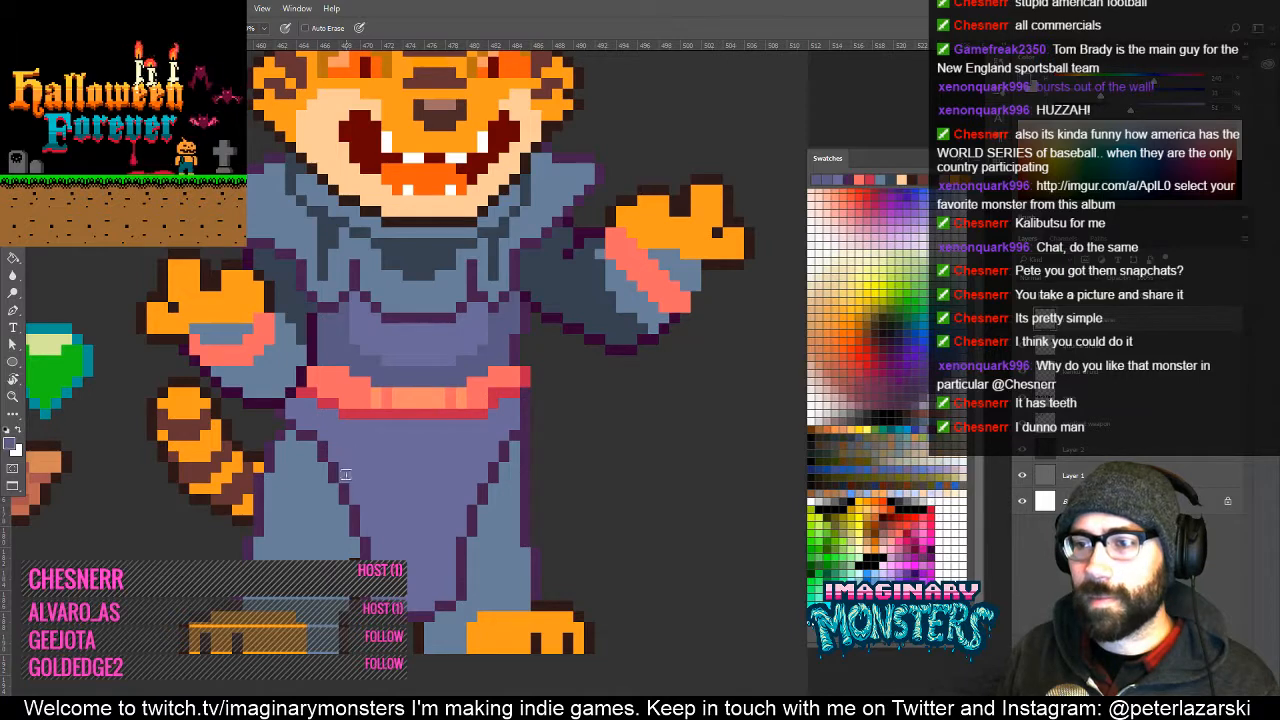
left_click_drag(346, 467, 362, 423)
key("g")
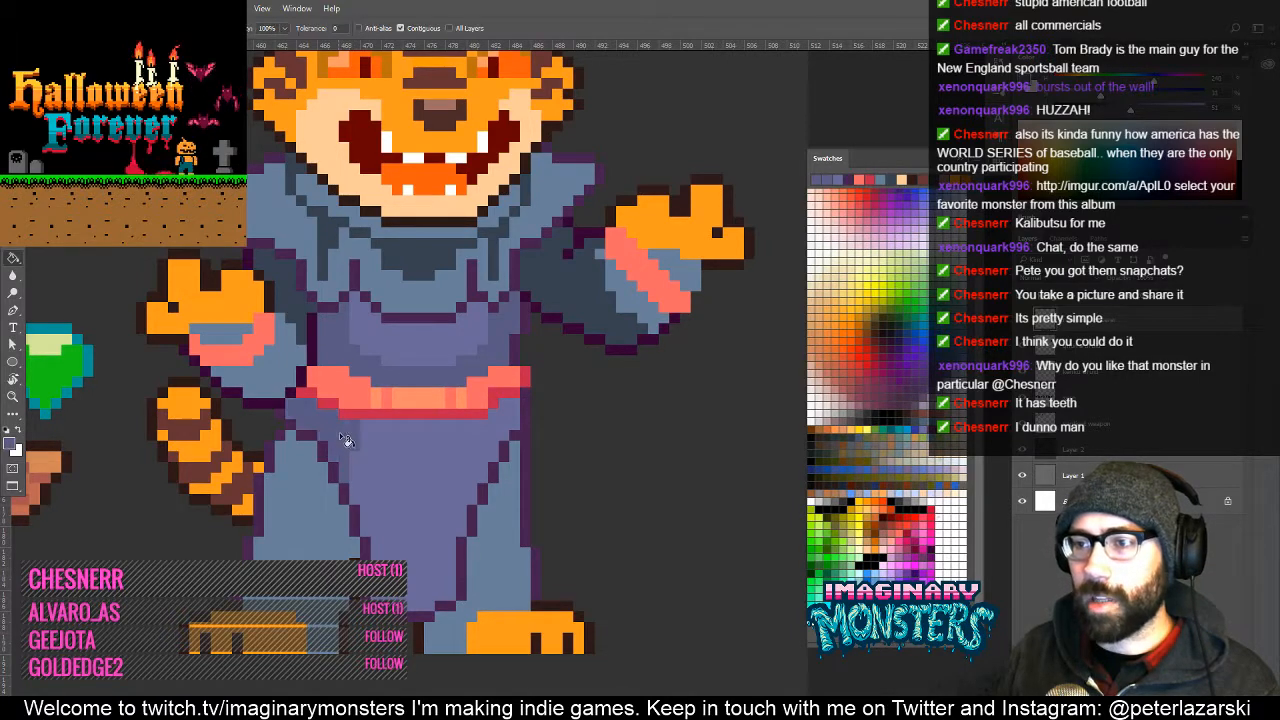
left_click(341, 436)
key("b")
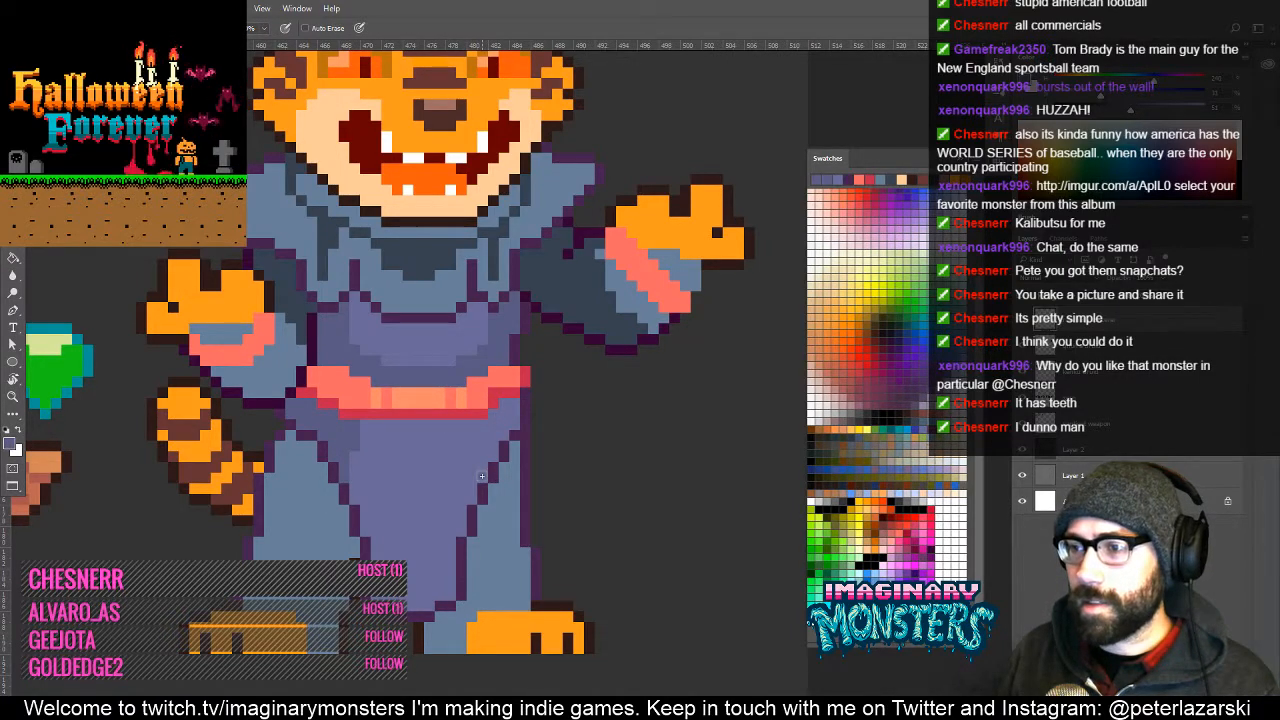
mouse_move(482, 464)
left_mouse_down()
mouse_move(469, 426)
mouse_move(476, 449)
left_mouse_up()
key("g")
left_click(501, 438)
Paint vertical shadow folds on the torso above the belt with the darker purple.
key("b")
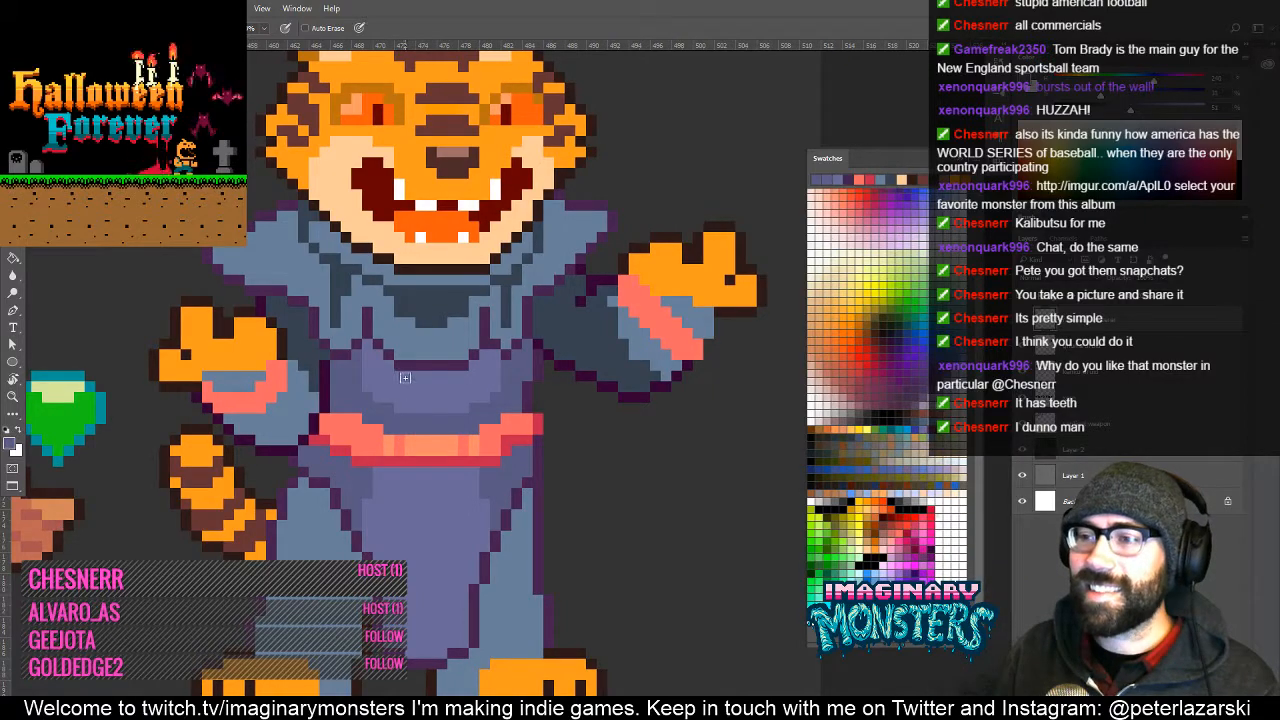
key("z")
mouse_move(466, 382)
left_mouse_down()
mouse_move(483, 424)
mouse_move(454, 450)
mouse_move(486, 416)
mouse_move(498, 372)
mouse_move(507, 442)
mouse_move(485, 435)
mouse_move(497, 381)
left_mouse_up()
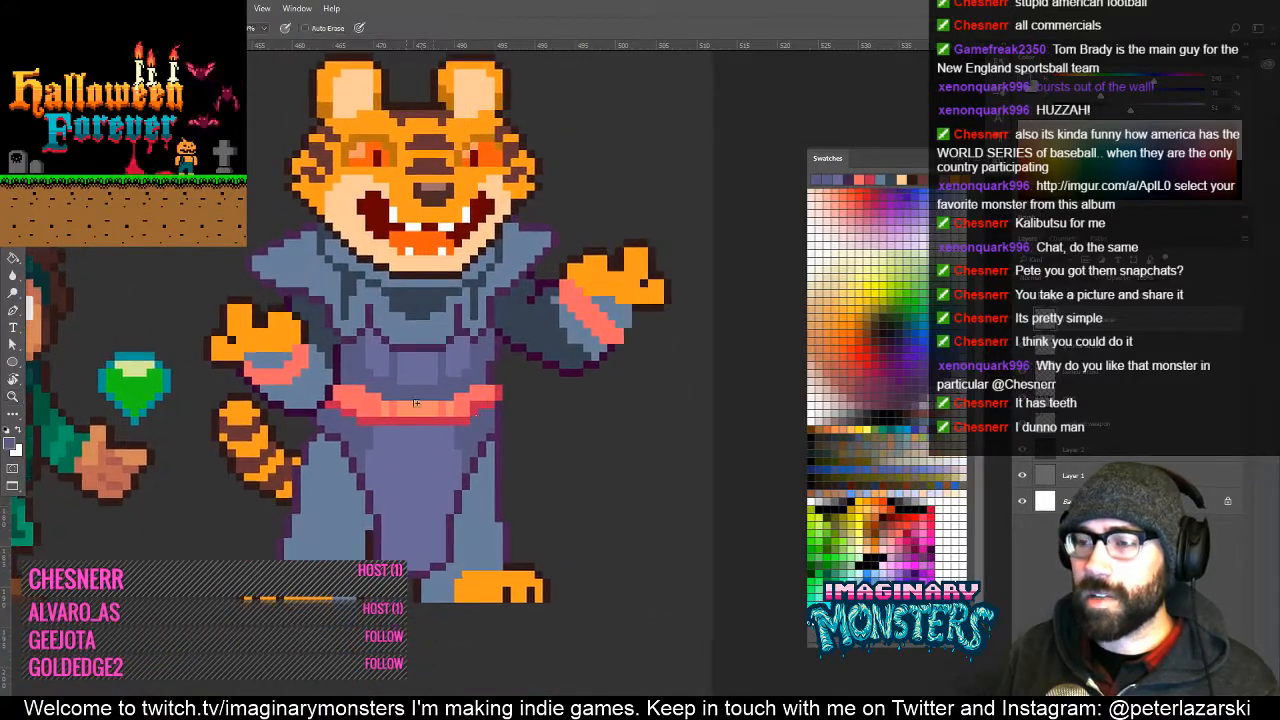
Sample the belt's light orange and paint a diagonal highlight along the coral cuff band of the raised arm.
key("ctrl+space")
left_click_drag(376, 372, 443, 418)
left_click(444, 418, "alt")
left_click_drag(648, 257, 515, 316)
left_click(553, 359)
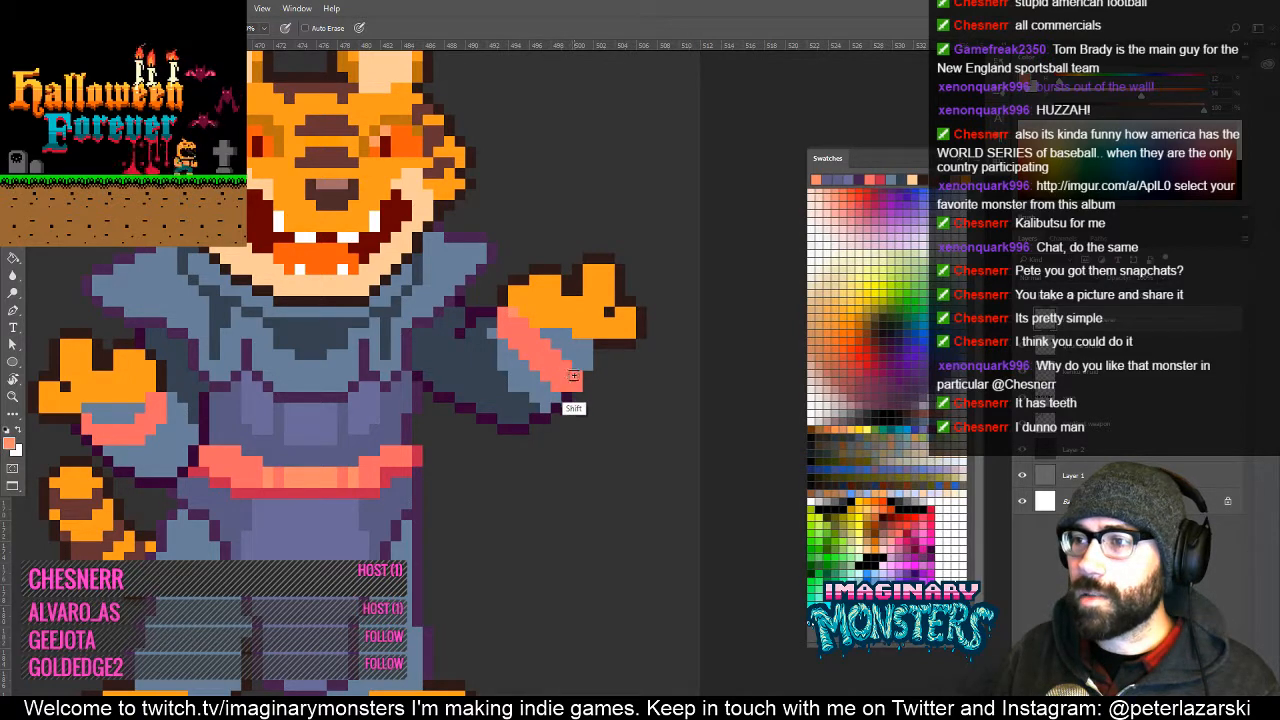
left_click(573, 374, "shift")
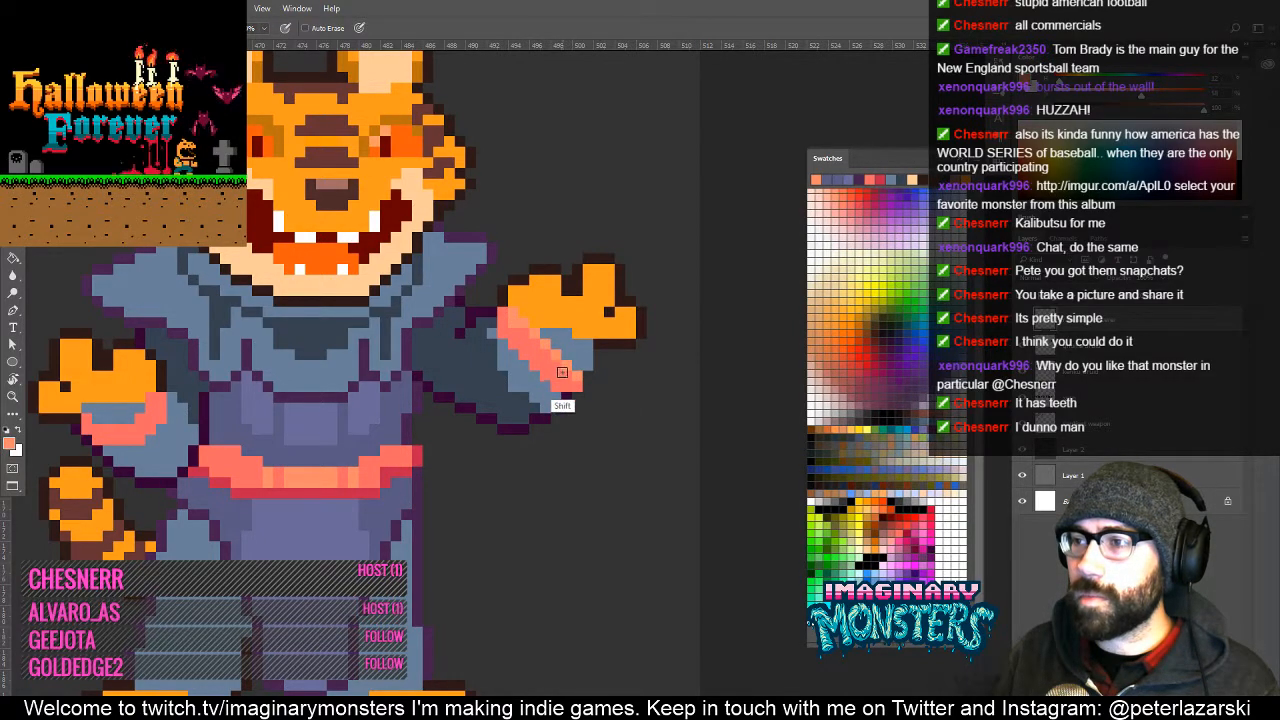
mouse_move(390, 393)
left_mouse_down()
mouse_move(524, 405)
mouse_move(464, 425)
left_mouse_up()
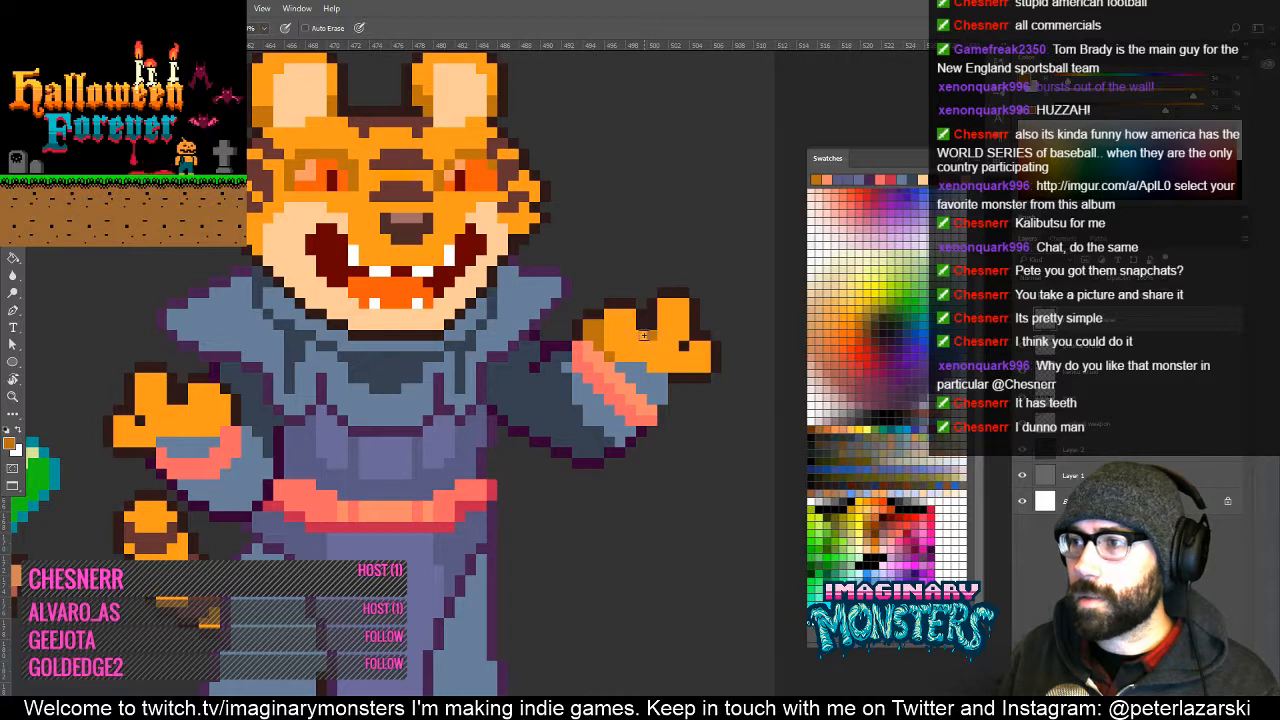
Sample the tiger's darker orange and shade the base of the lower paw beside its cuff.
left_click_drag(484, 370, 524, 388)
left_click(686, 385, "alt")
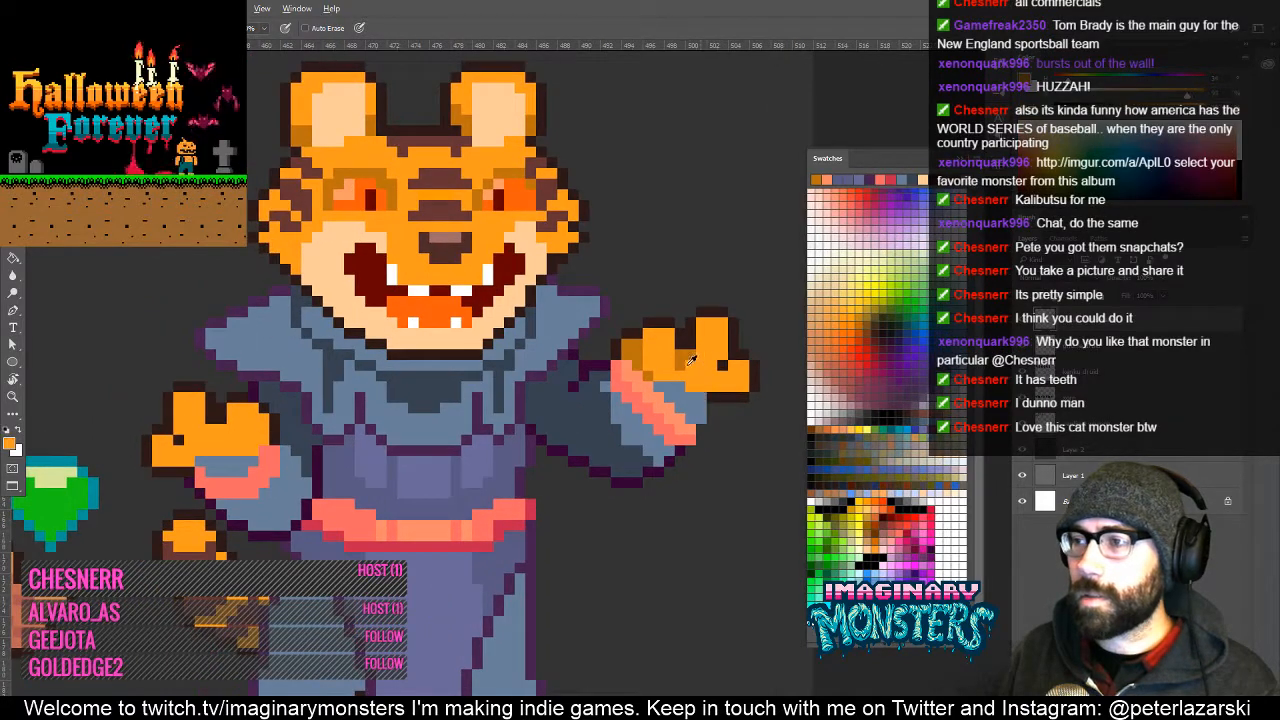
left_click_drag(406, 422, 461, 430)
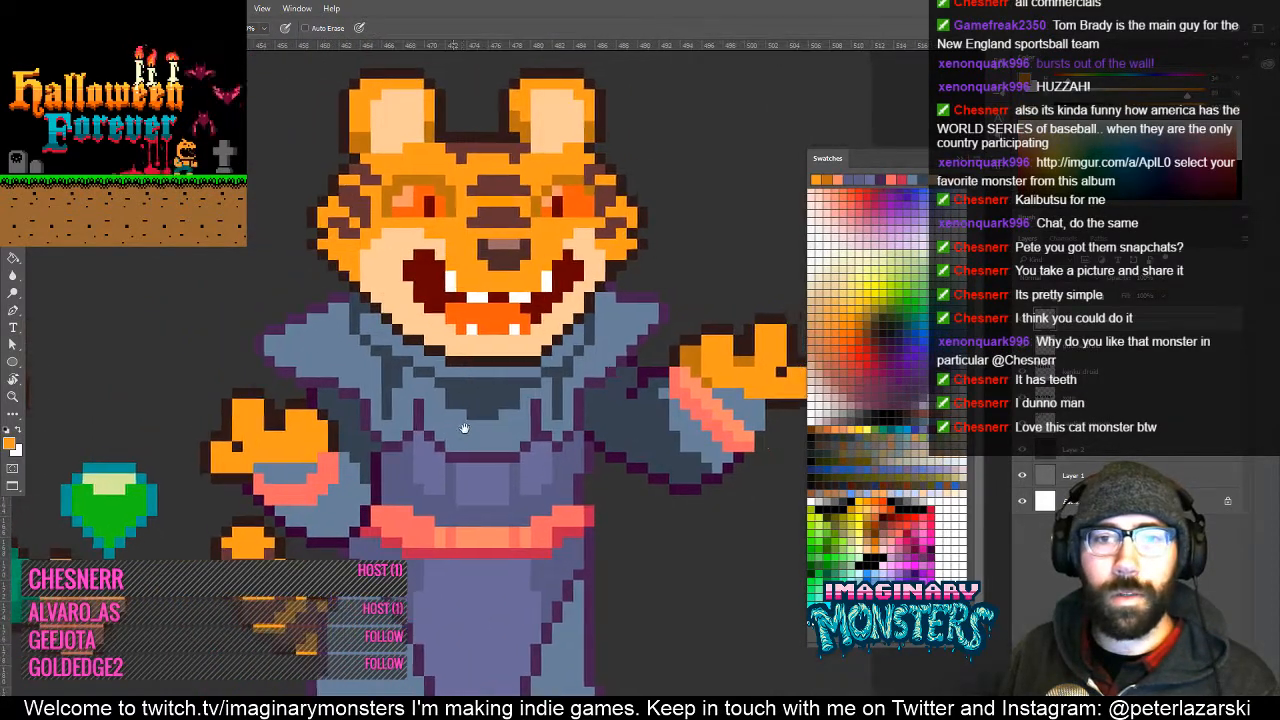
left_click(750, 357, "alt")
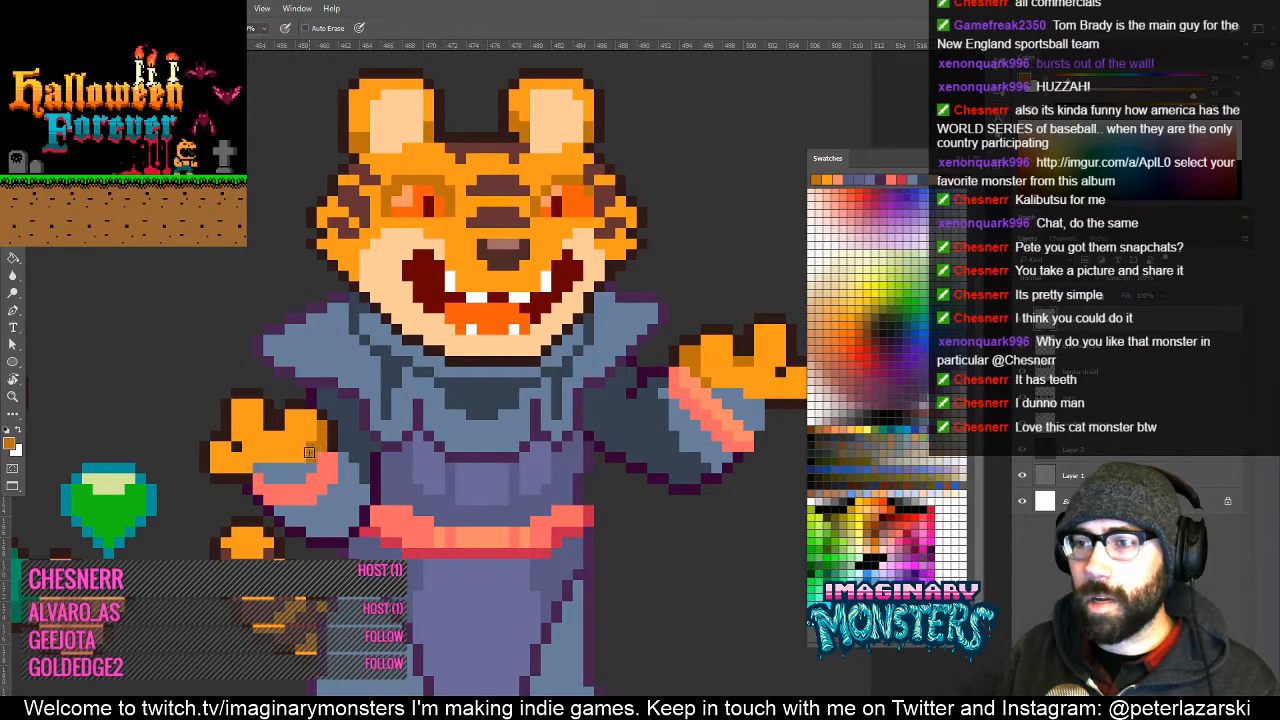
left_click_drag(307, 457, 233, 468)
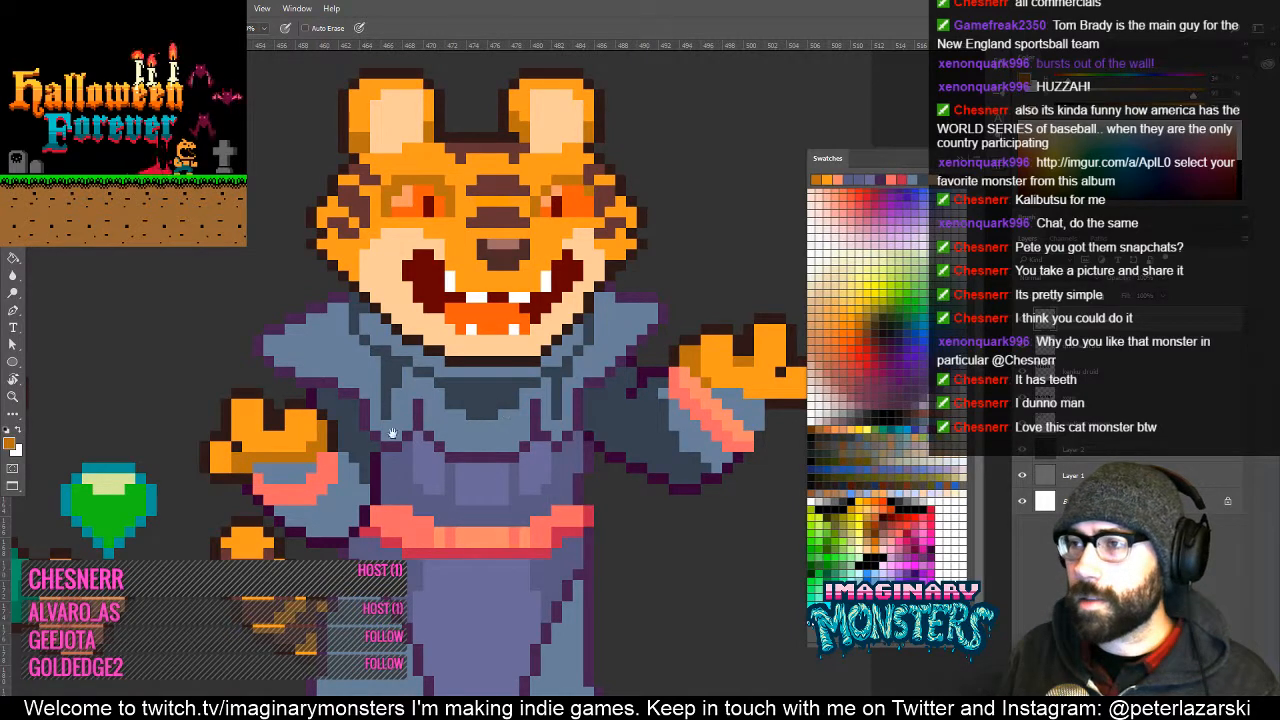
left_click_drag(392, 432, 252, 456)
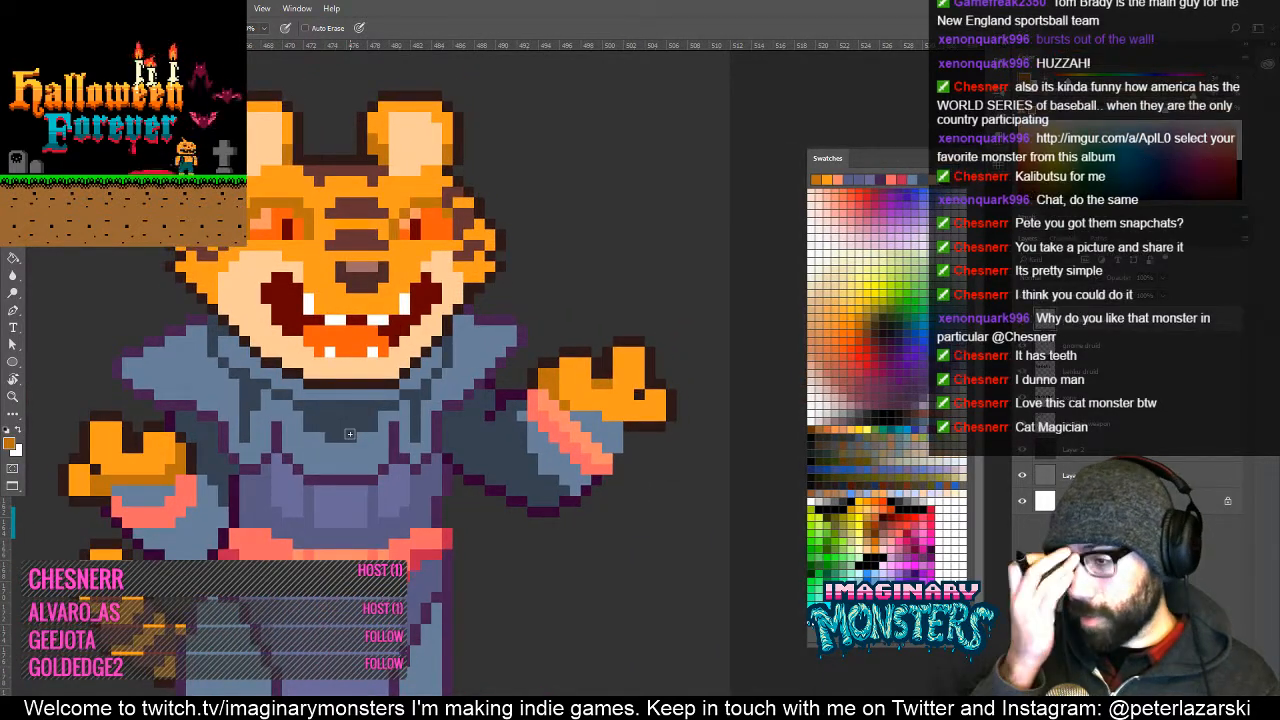
left_click_drag(420, 362, 487, 368)
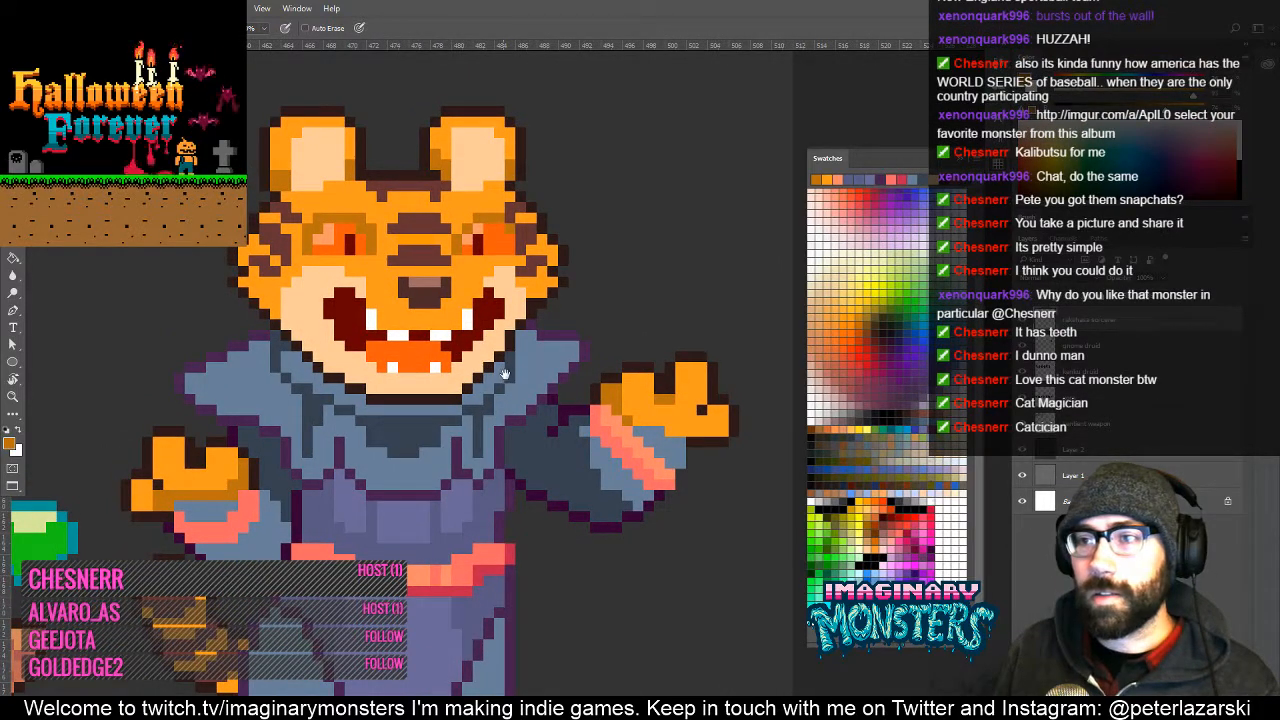
left_click_drag(504, 356, 556, 368)
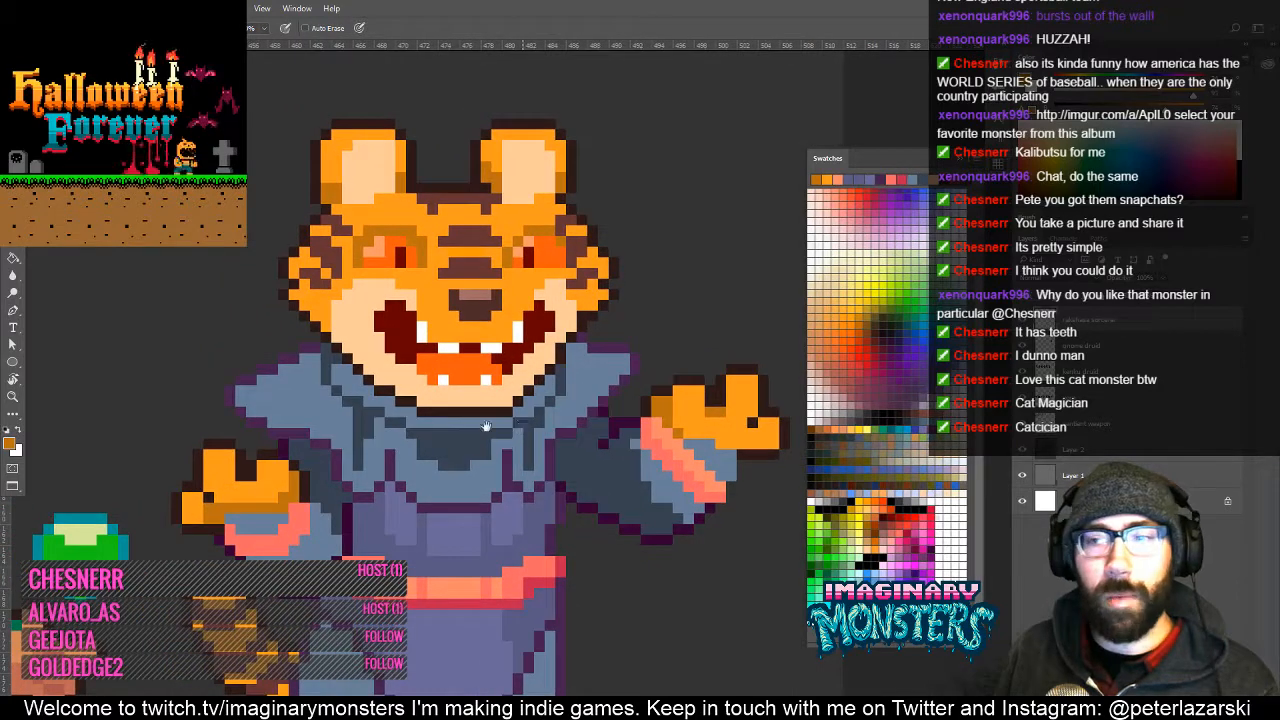
left_click_drag(486, 428, 451, 434)
left_click_drag(374, 496, 396, 466)
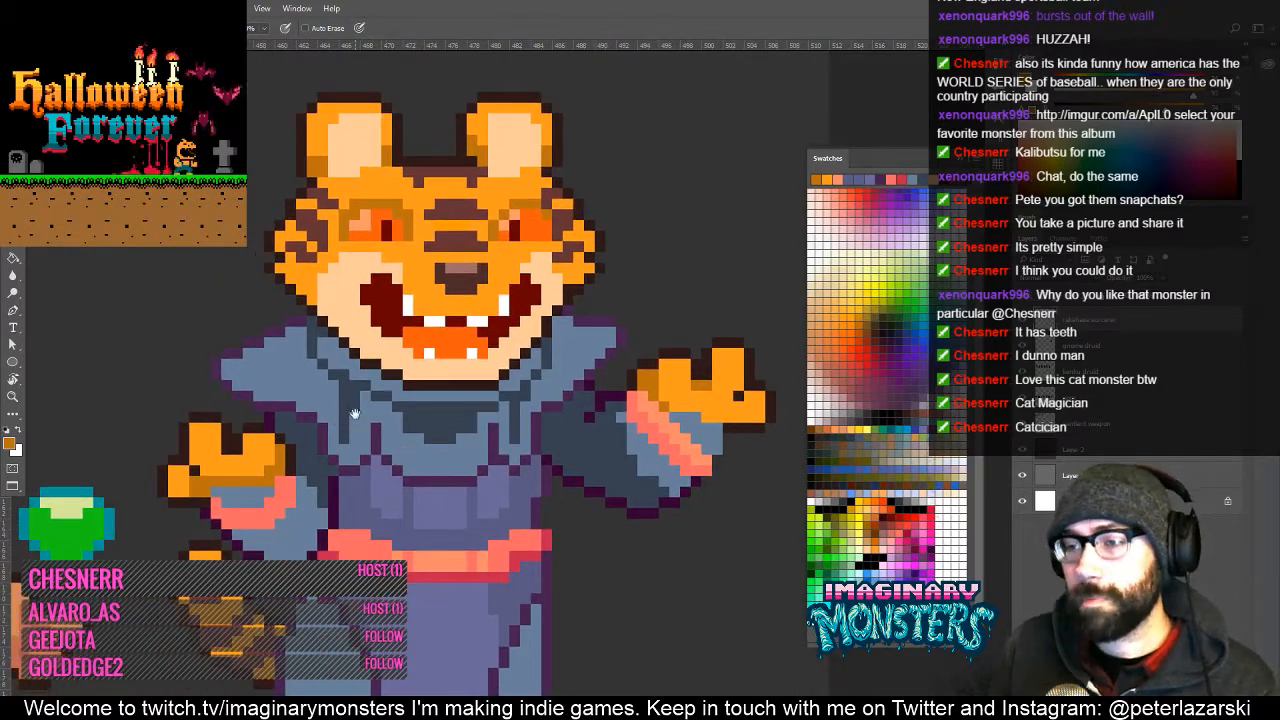
left_click_drag(354, 414, 380, 404)
Sample the belt's coral and paint a trim along the lower edge of the robe's collar, from shoulder to shoulder.
left_click(394, 526, "alt")
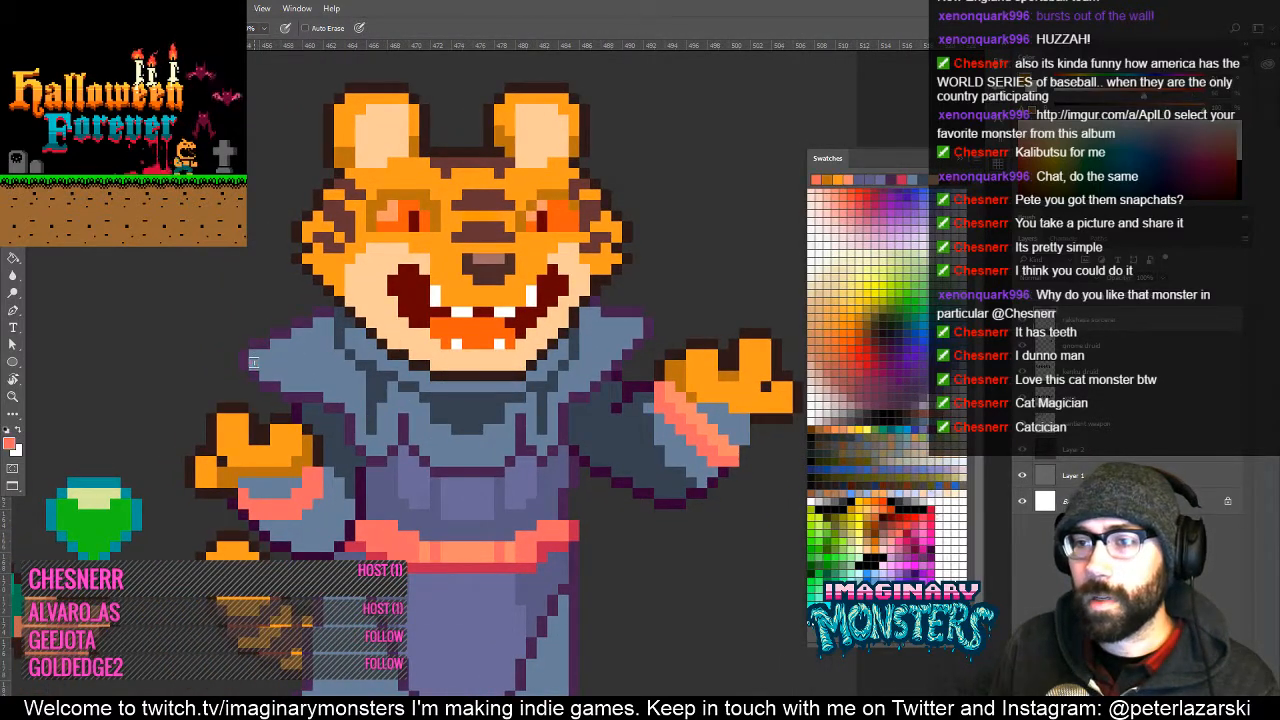
left_click_drag(288, 384, 322, 389)
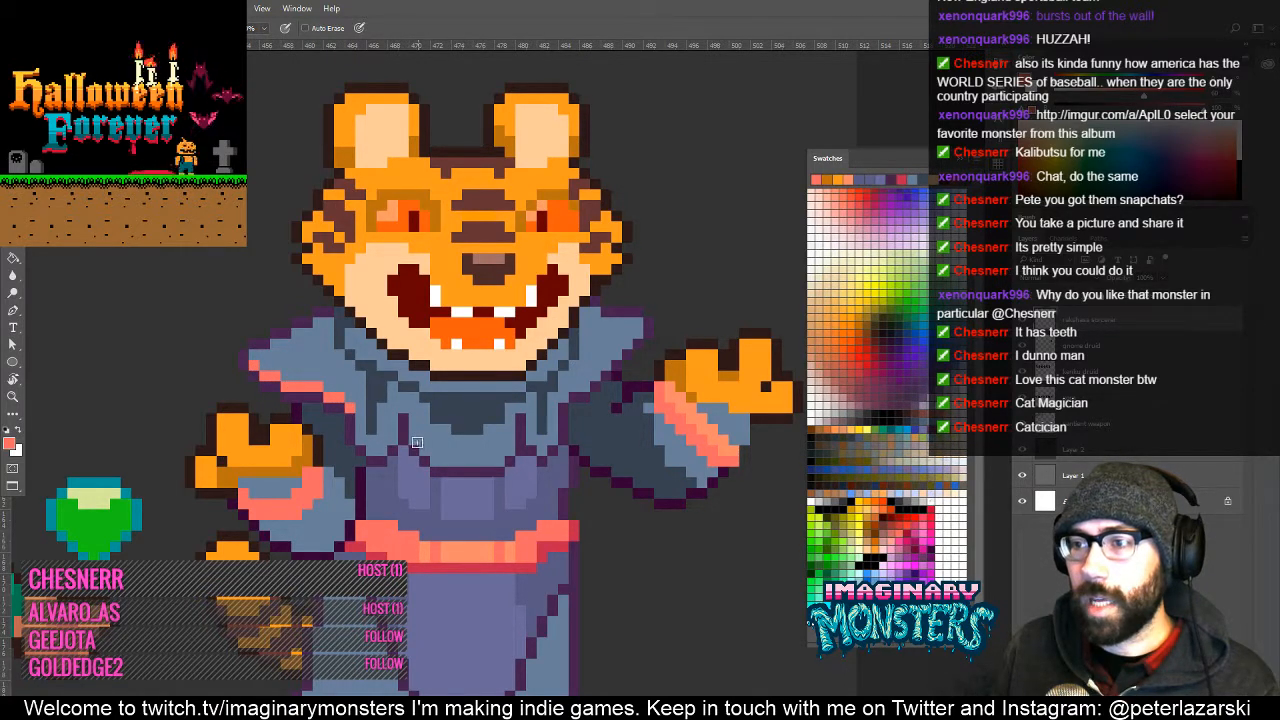
left_click_drag(420, 460, 512, 460)
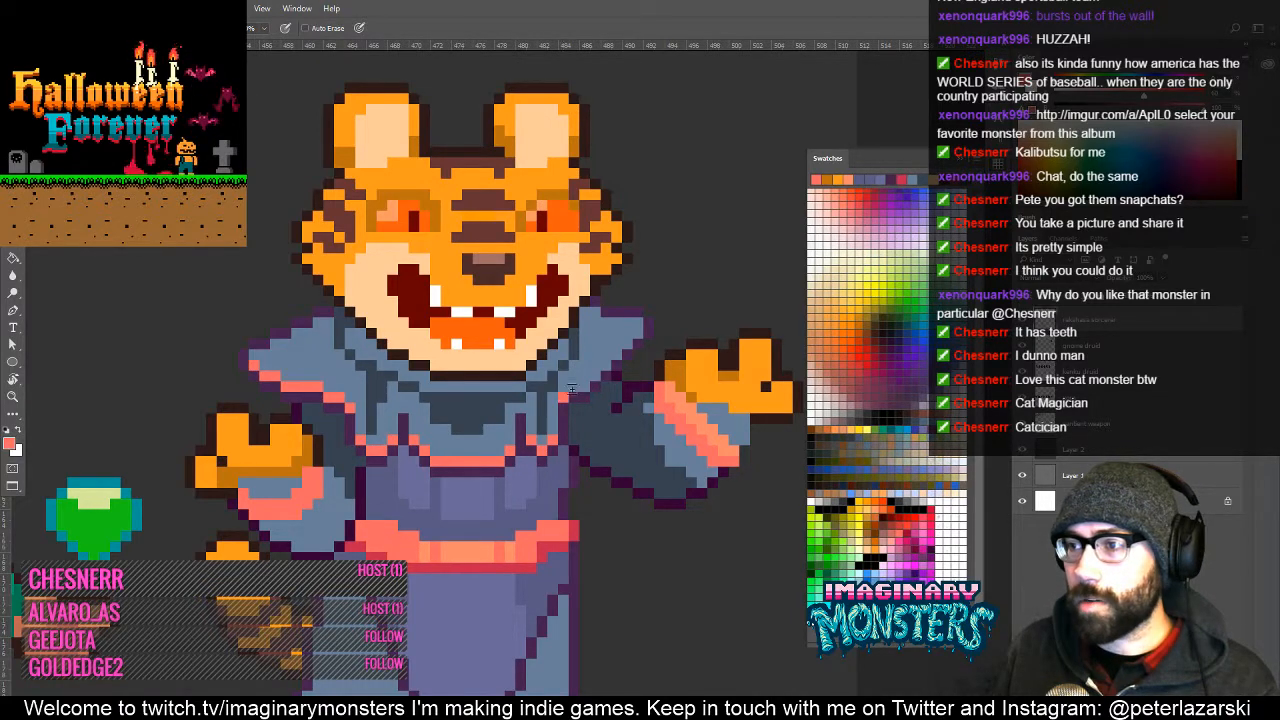
Paint a coral trim along the sides and lower edge of the robe's front panel below the belt.
key("z")
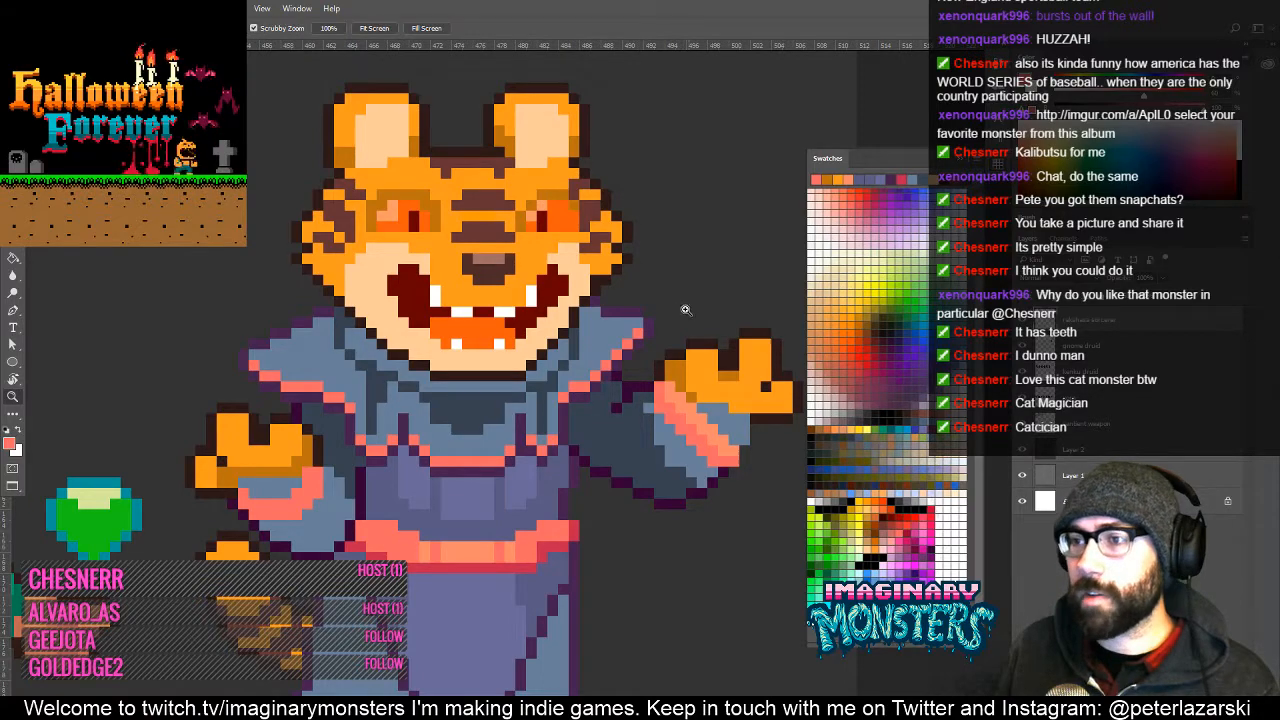
left_click(613, 325, "alt")
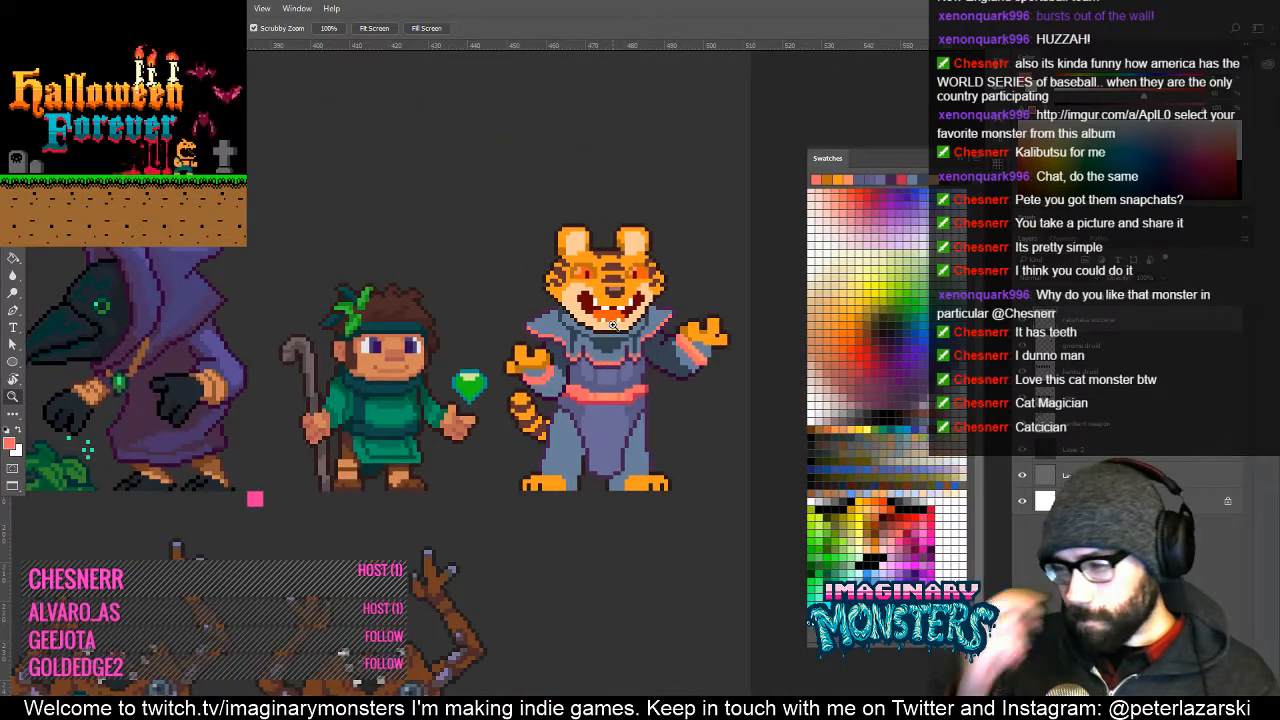
left_click_drag(625, 454, 520, 440)
left_click(508, 404)
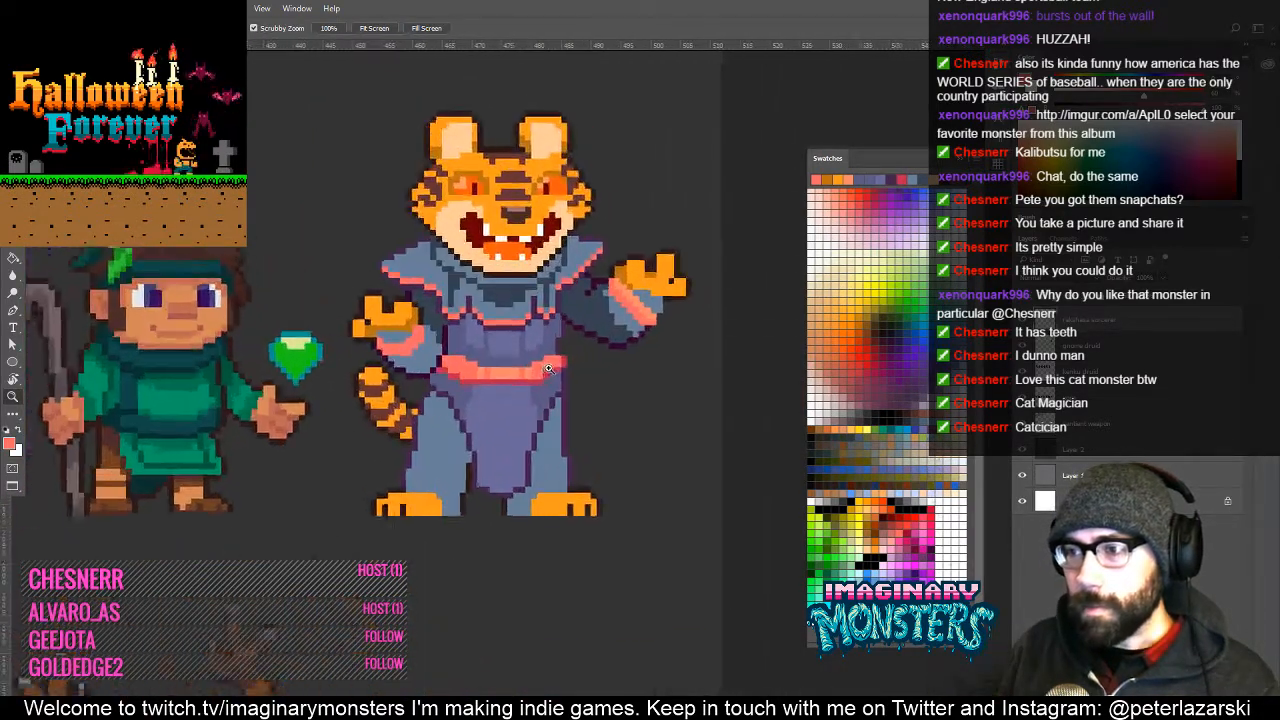
key("b")
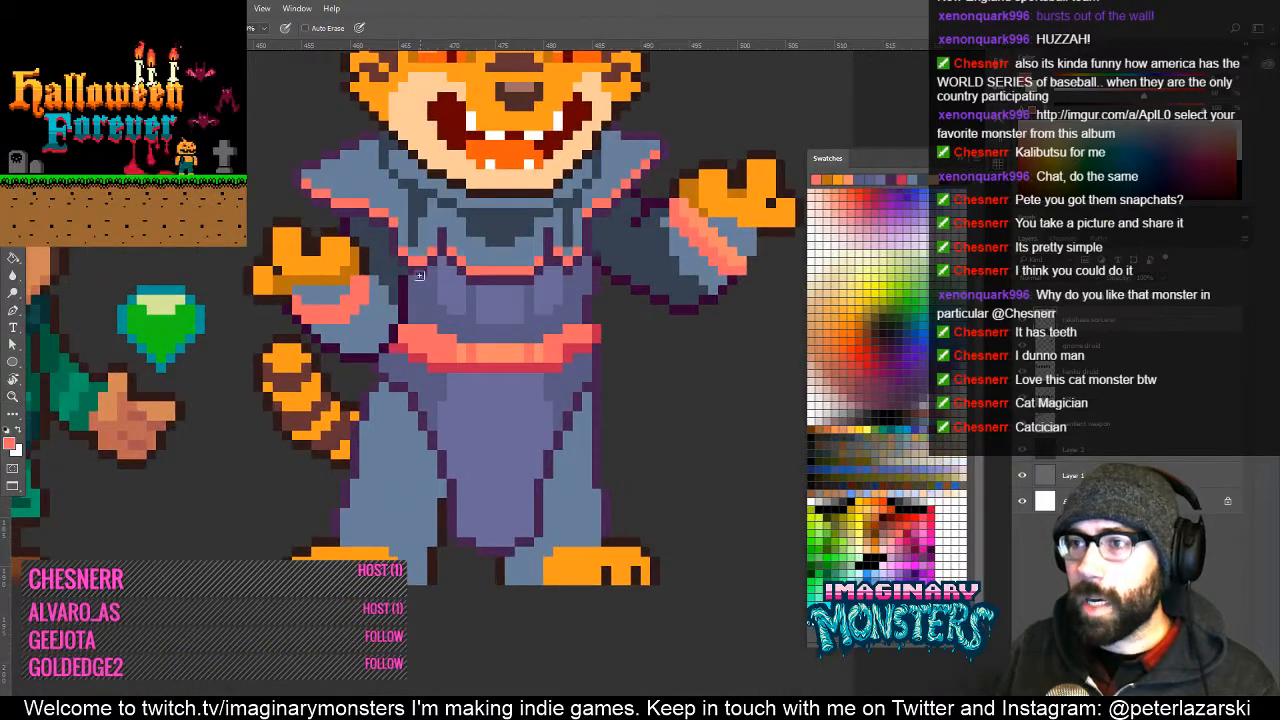
left_click(441, 437)
mouse_move(464, 492)
left_mouse_down()
mouse_move(463, 531)
mouse_move(507, 542)
mouse_move(528, 524)
mouse_move(538, 472)
left_mouse_up()
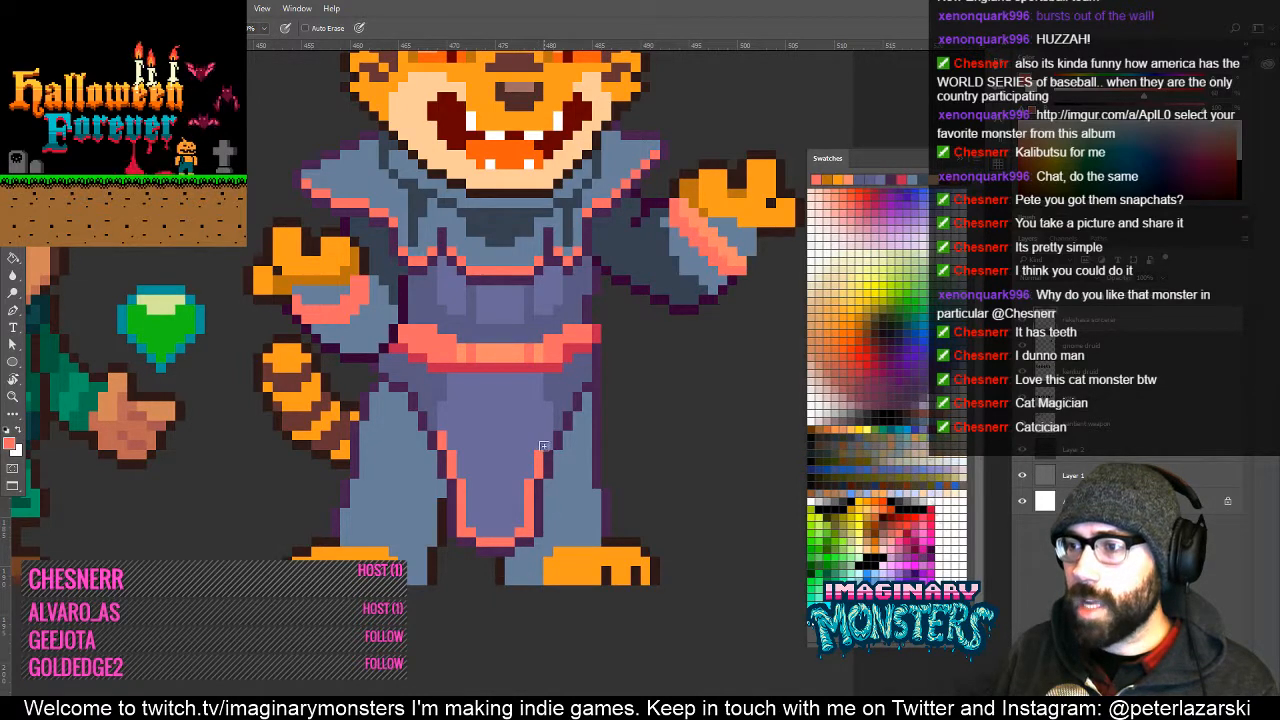
left_click_drag(554, 400, 523, 442)
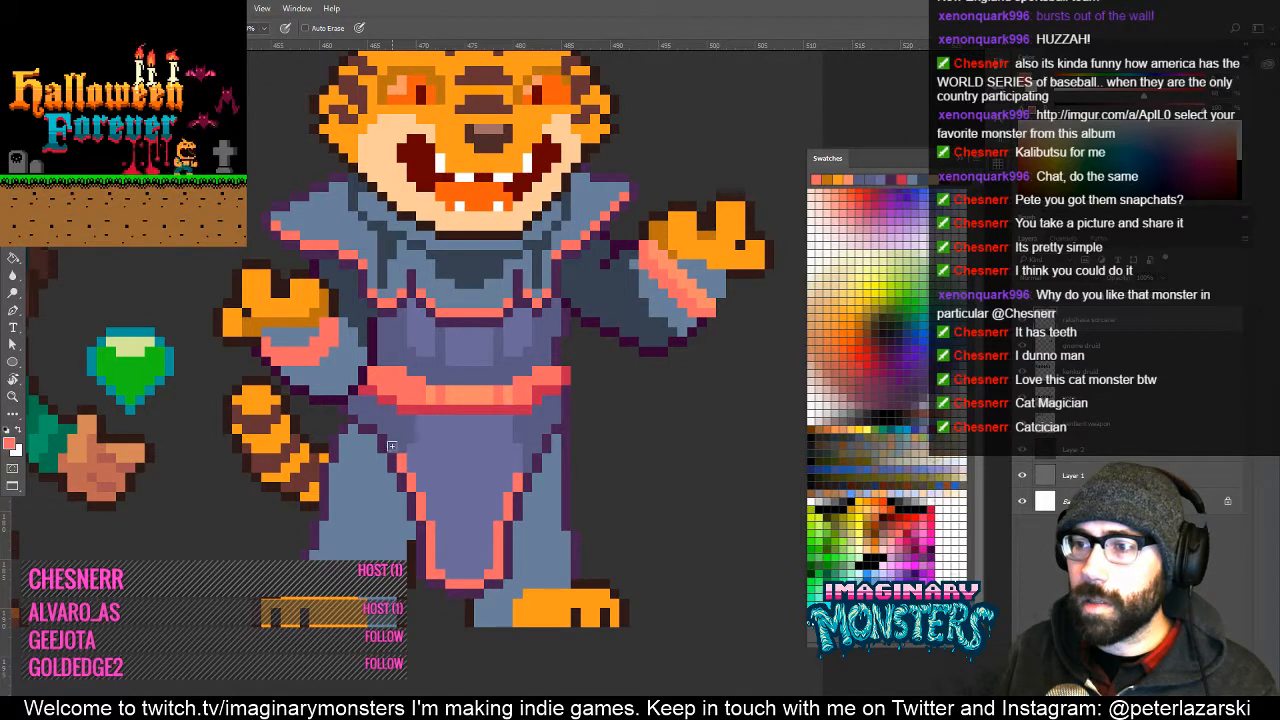
Sample the belt's darker red and continue the trim along both upper edges of the front panel just below the belt.
left_click(406, 411, "alt")
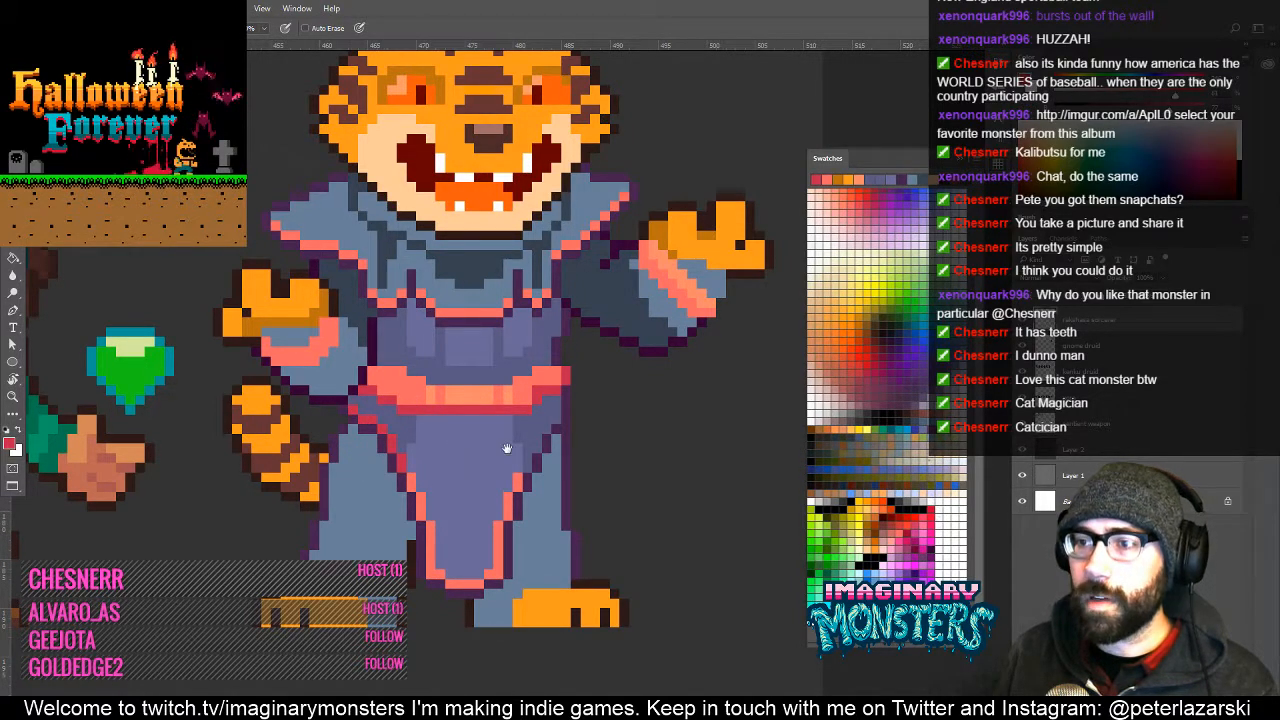
left_click_drag(507, 448, 453, 468)
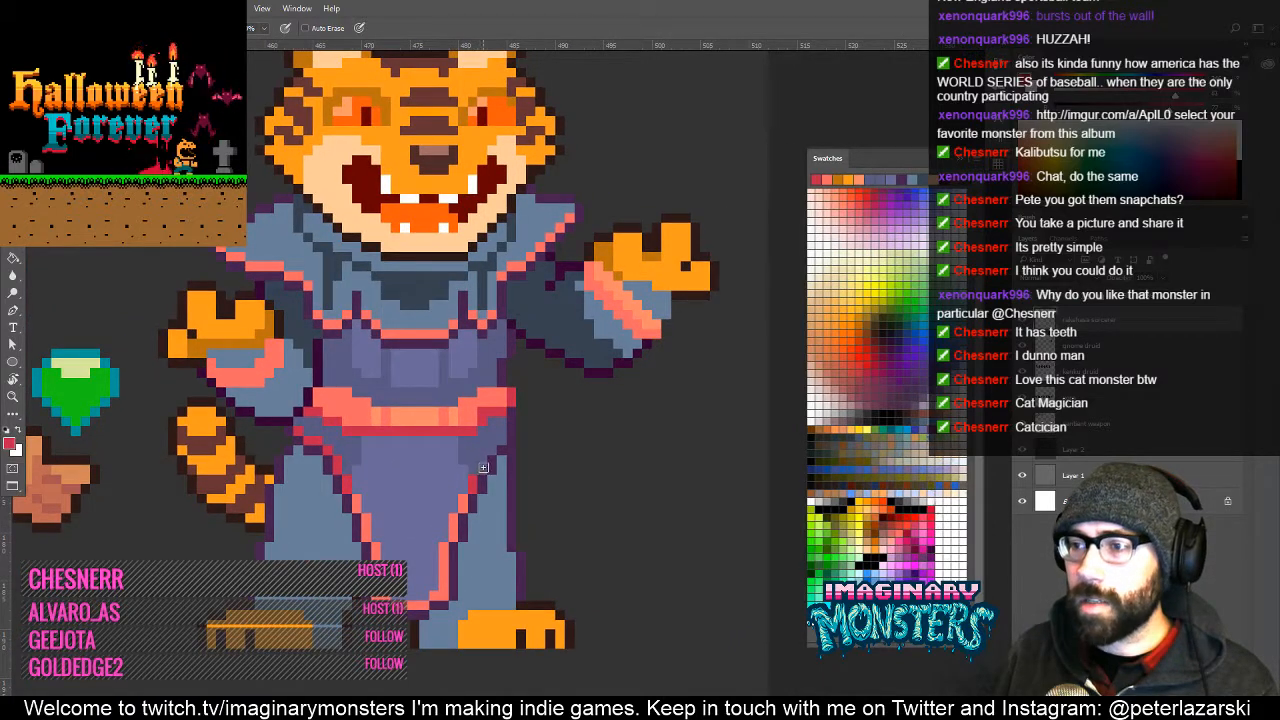
left_click_drag(482, 481, 526, 469)
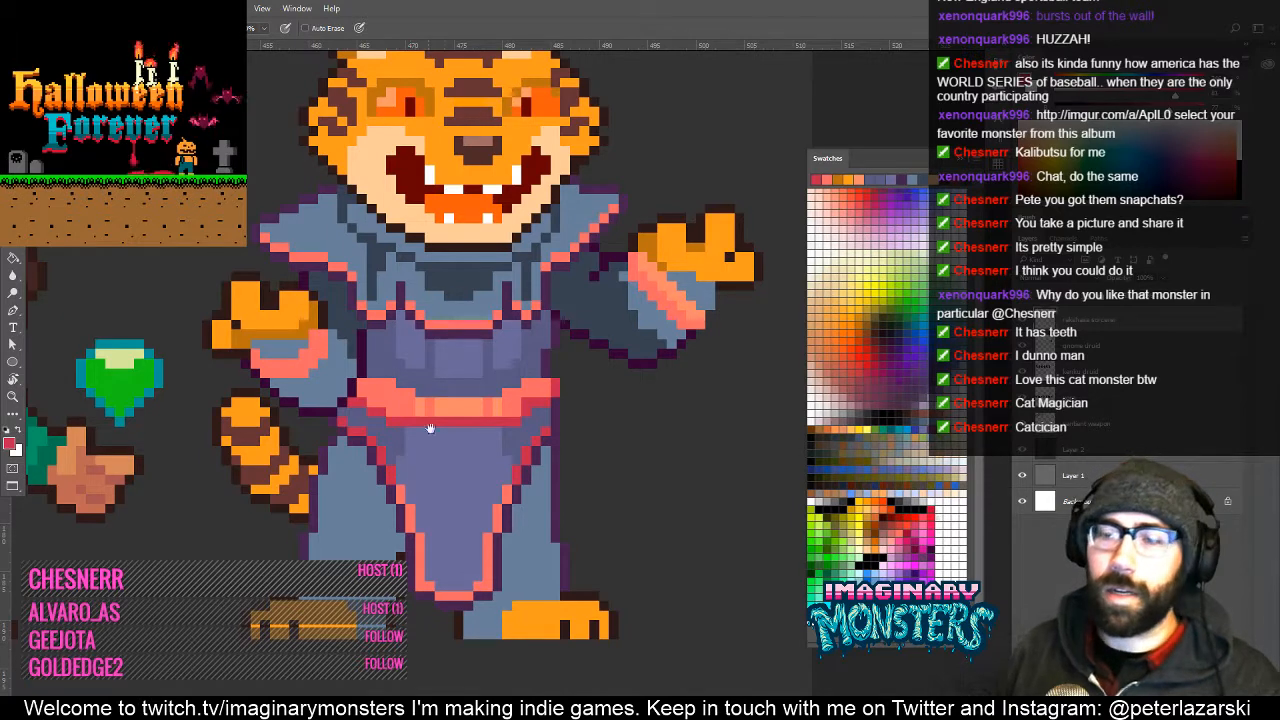
left_click_drag(441, 438, 488, 457)
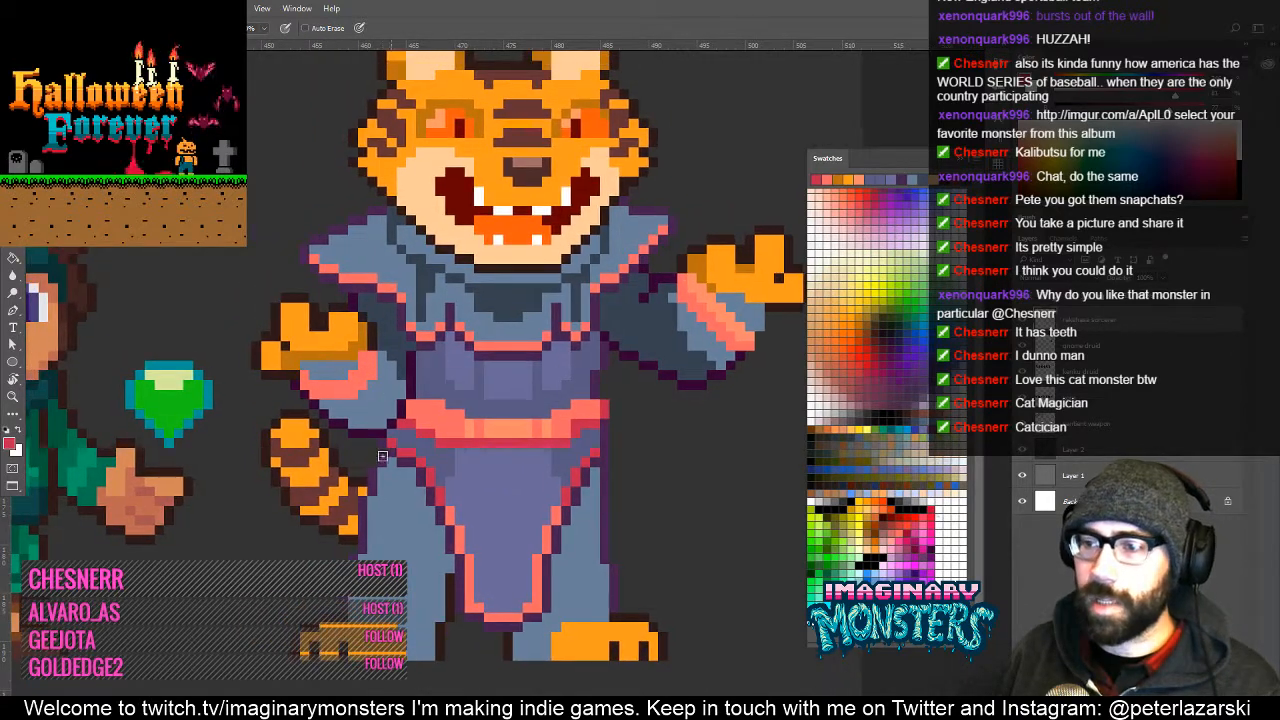
Sample the darker orange and shade the inner parts of both of the tiger's feet.
left_click(476, 153, "alt")
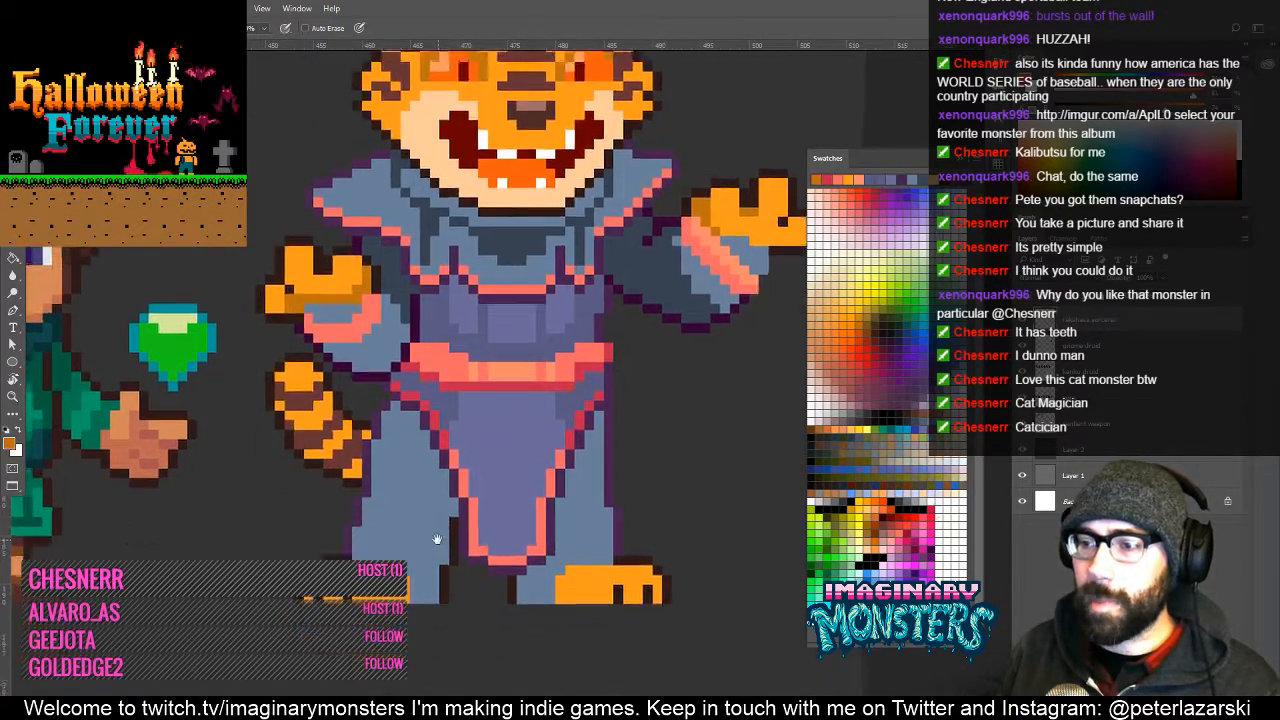
left_click_drag(476, 153, 476, 101)
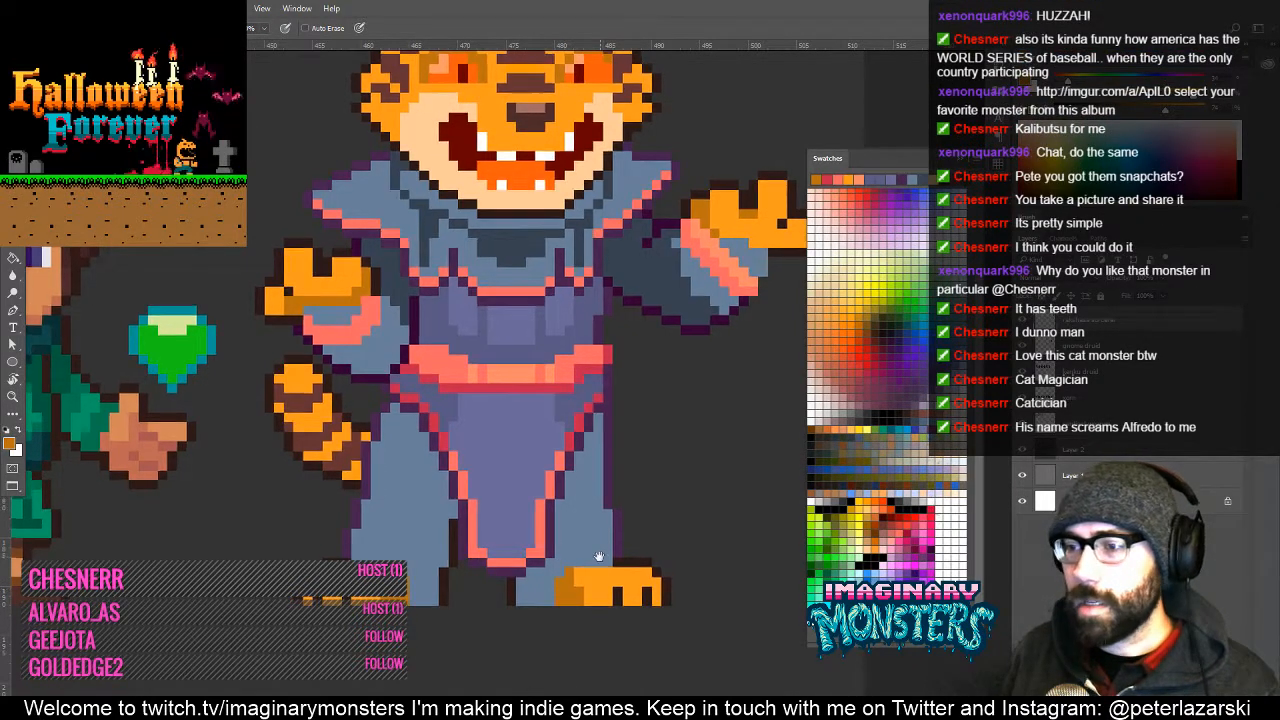
left_click_drag(599, 556, 555, 553)
left_click_drag(546, 503, 558, 521)
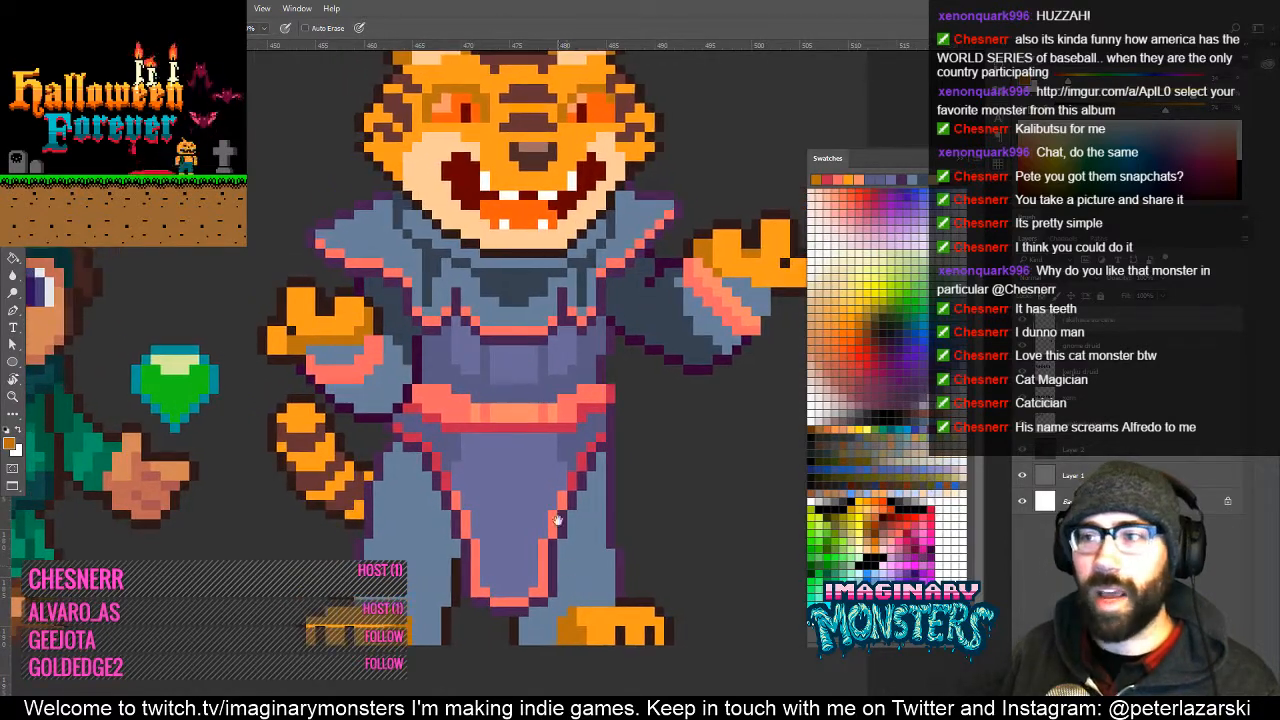
Shade both trouser legs beside the front panel with the dark slate colour, outlining and filling the shadow areas.
left_click_drag(530, 418, 430, 460)
left_click_drag(428, 482, 423, 481)
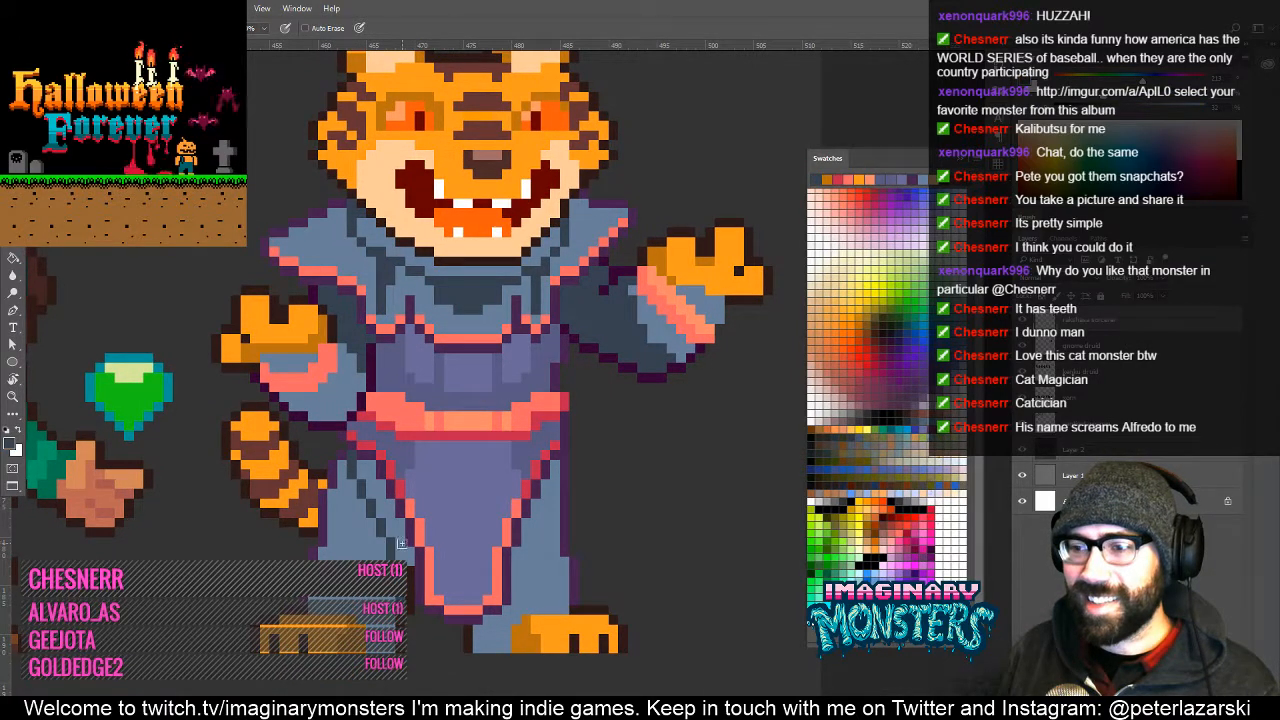
key("g")
key("b")
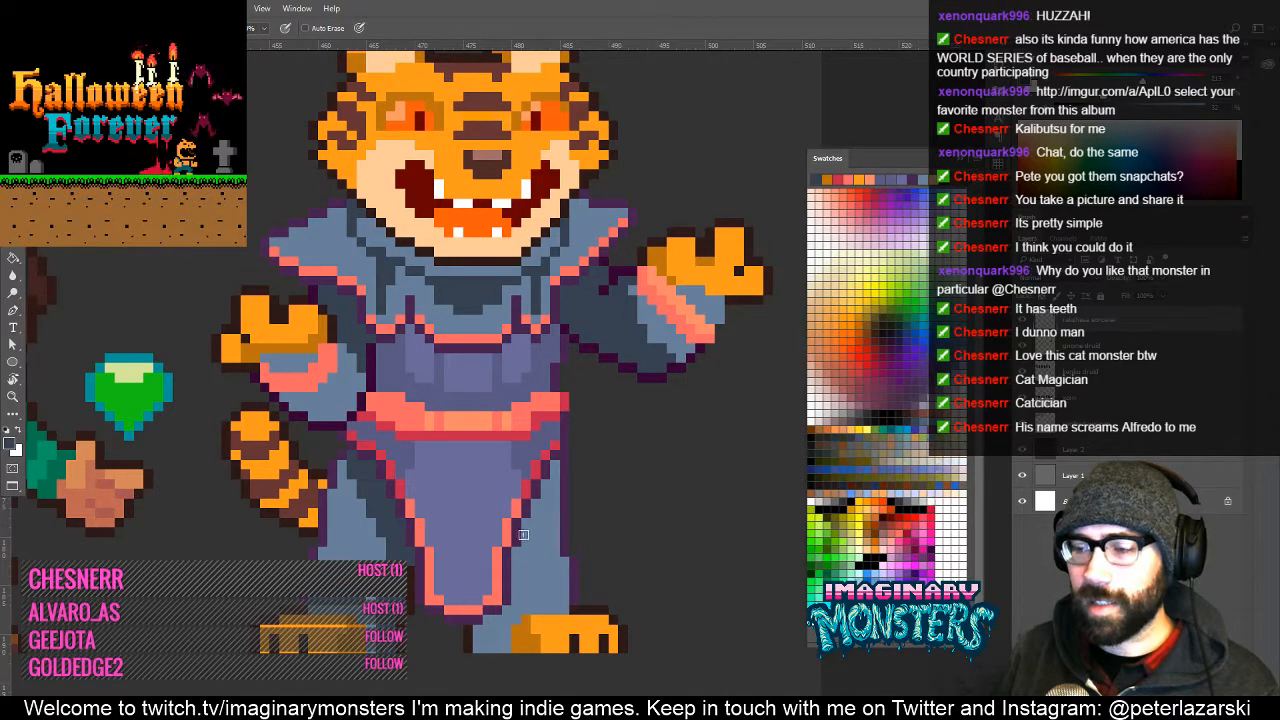
left_click_drag(521, 577, 426, 519)
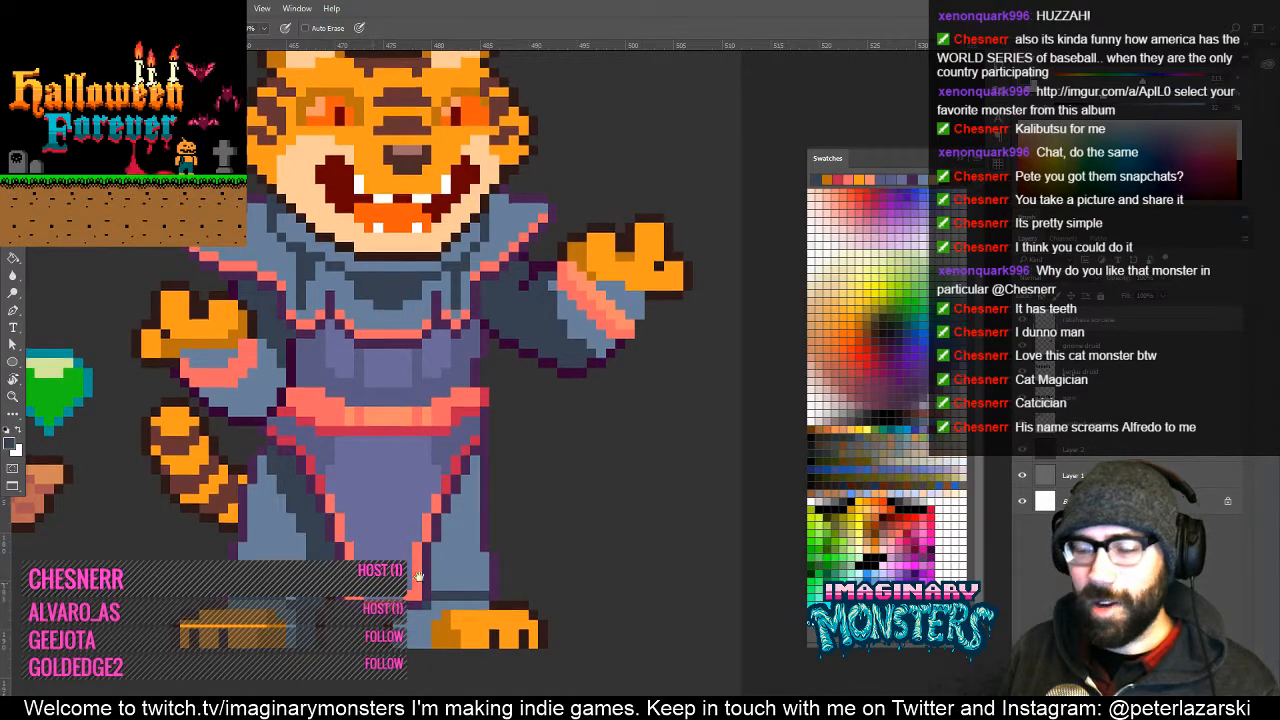
left_click_drag(349, 473, 326, 554)
Show the Timeline over the sprite sheet and set the playhead near the start.
key("z")
left_click_drag(296, 504, 668, 450)
left_click_drag(330, 450, 543, 423)
key("b")
left_click(292, 11)
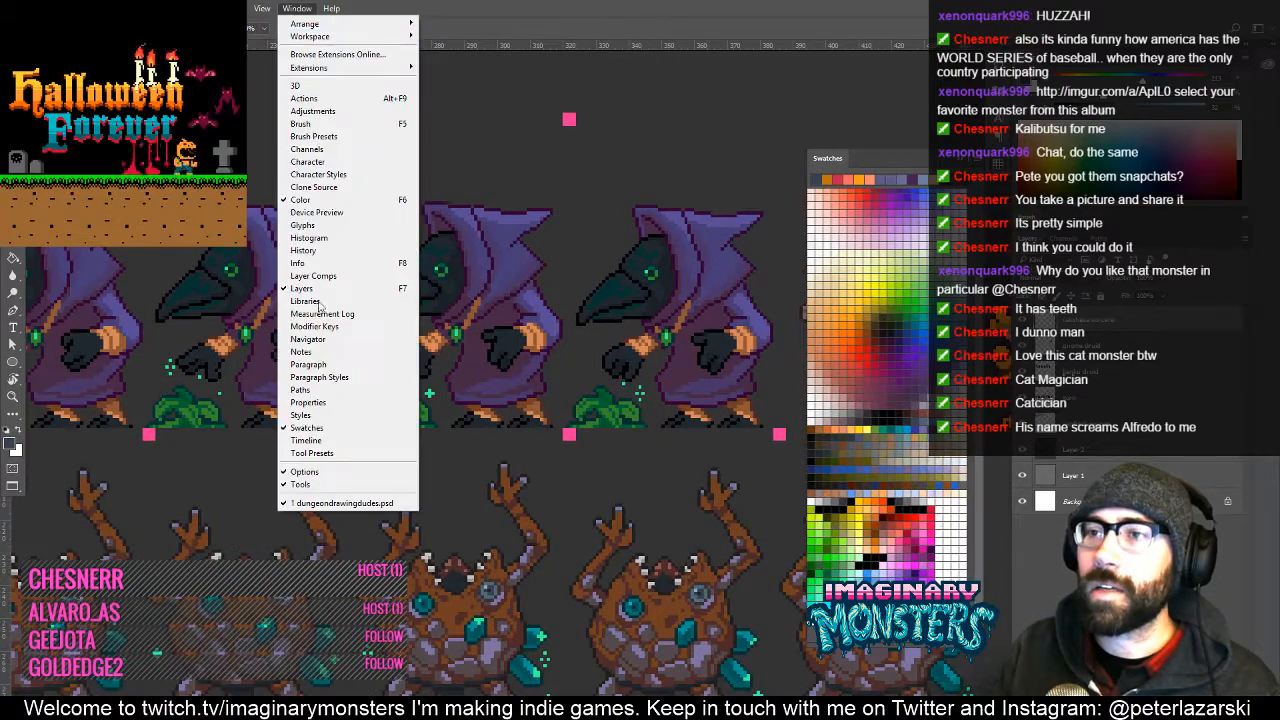
left_click(330, 432)
left_click_drag(290, 380, 495, 326)
left_click_drag(244, 499, 245, 503)
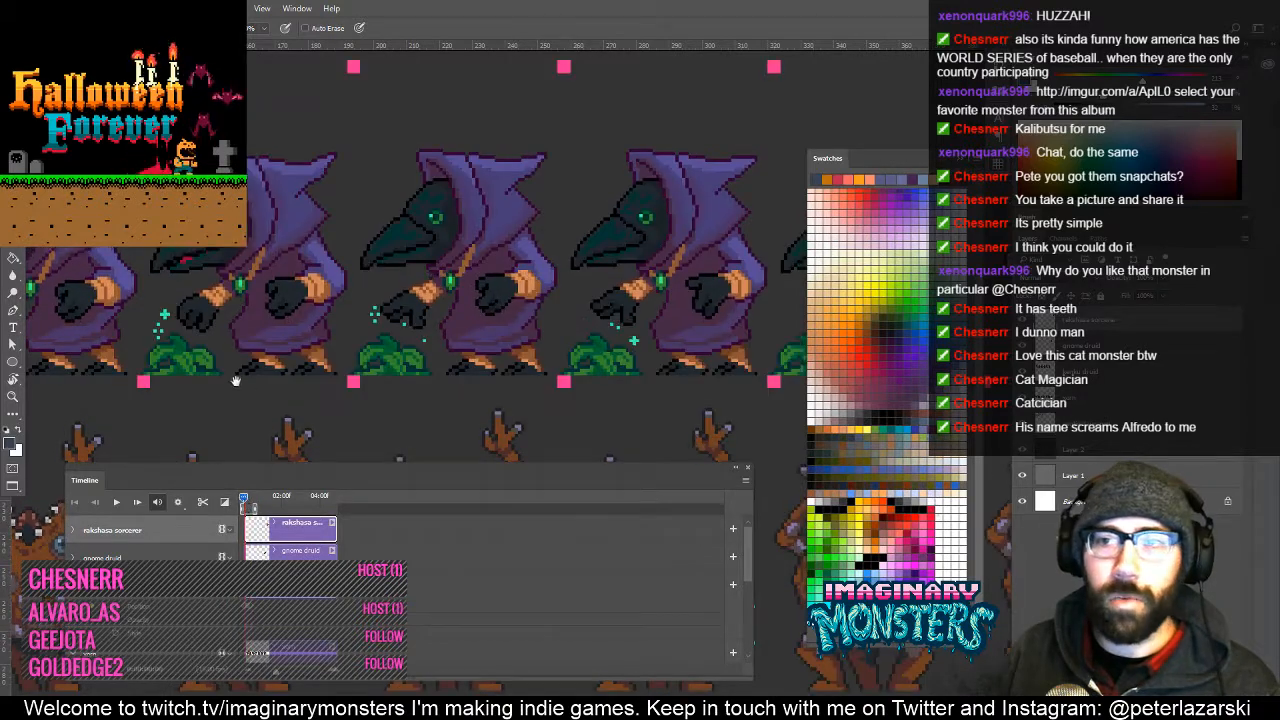
Play and stop the animation preview at the brown rock creature's frames and examine the timeline's playback options.
left_click_drag(236, 381, 534, 363)
left_click_drag(403, 407, 495, 154)
key("space")
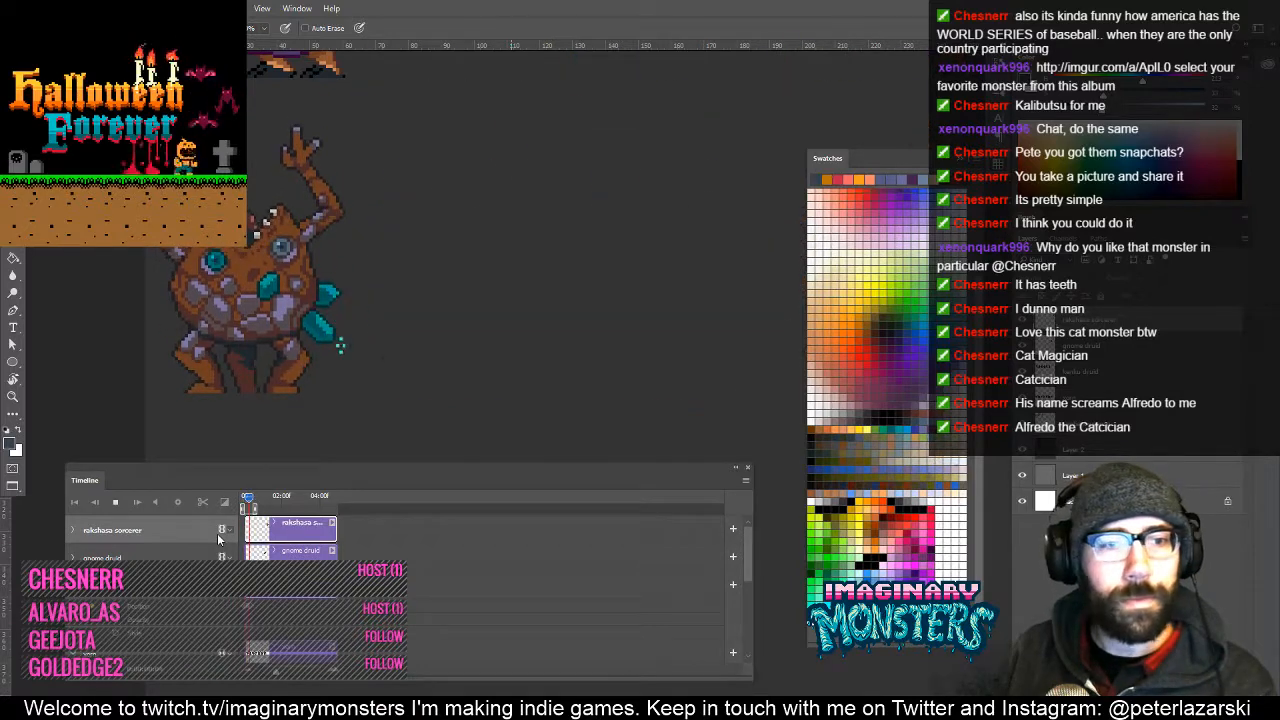
key("space")
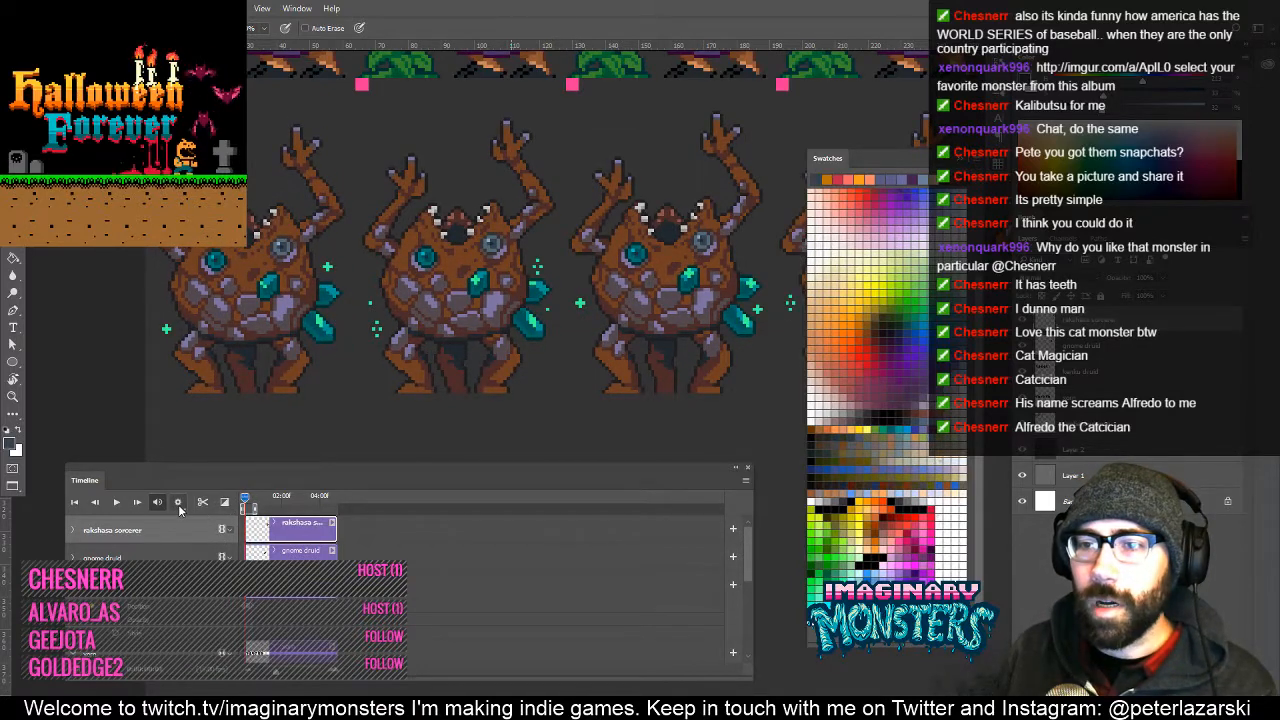
left_click(179, 503)
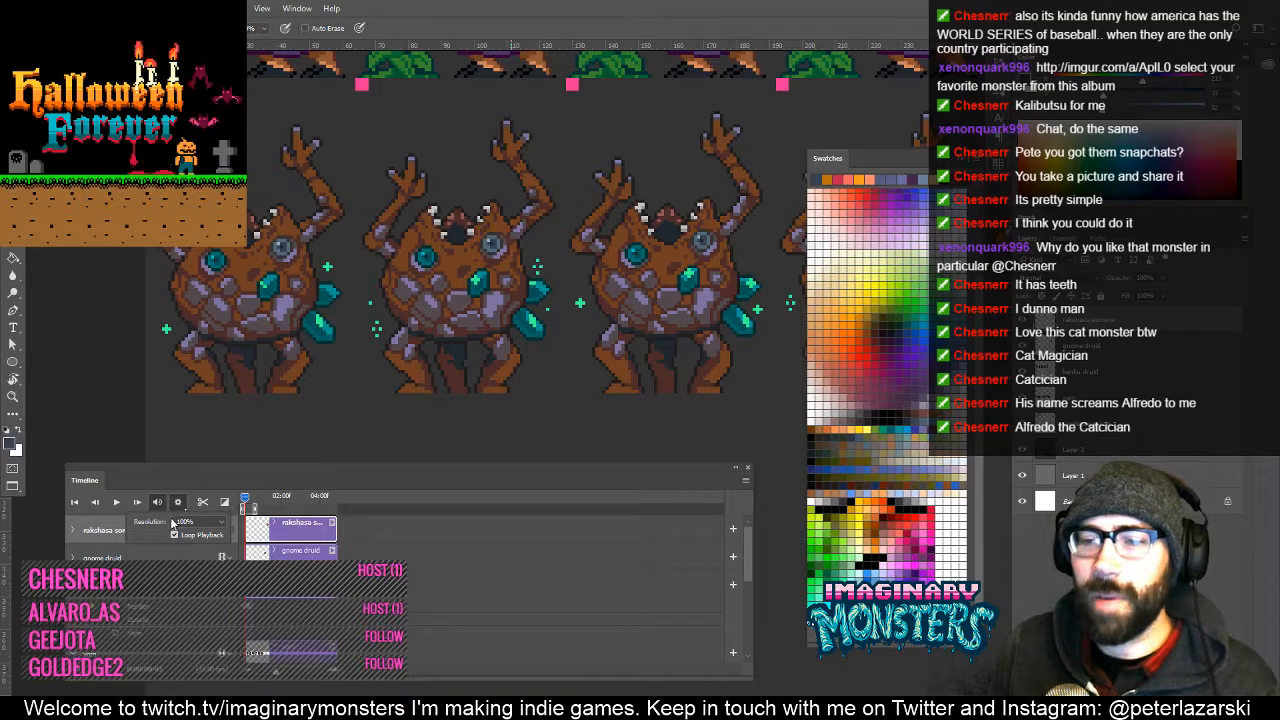
left_click(179, 503)
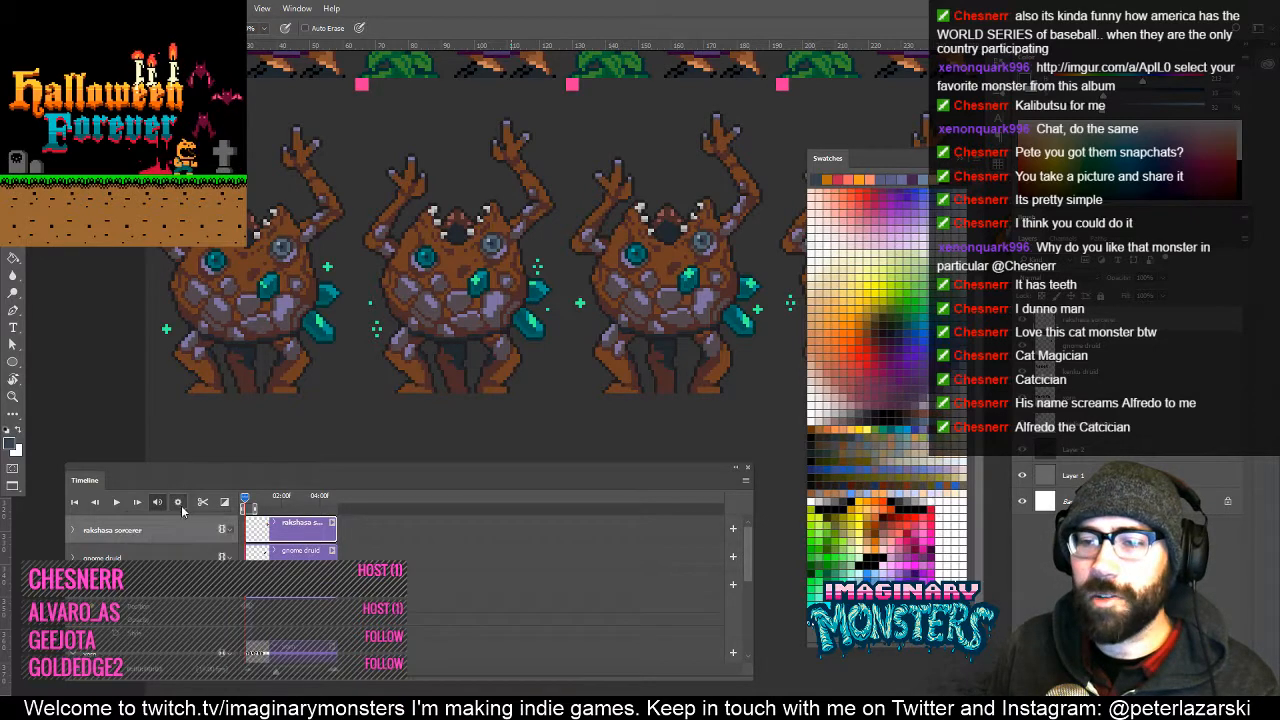
Collapse the Timeline, move it lower out of the way, and return to the tiger sprite.
double_click(80, 482)
left_click_drag(111, 473, 101, 599)
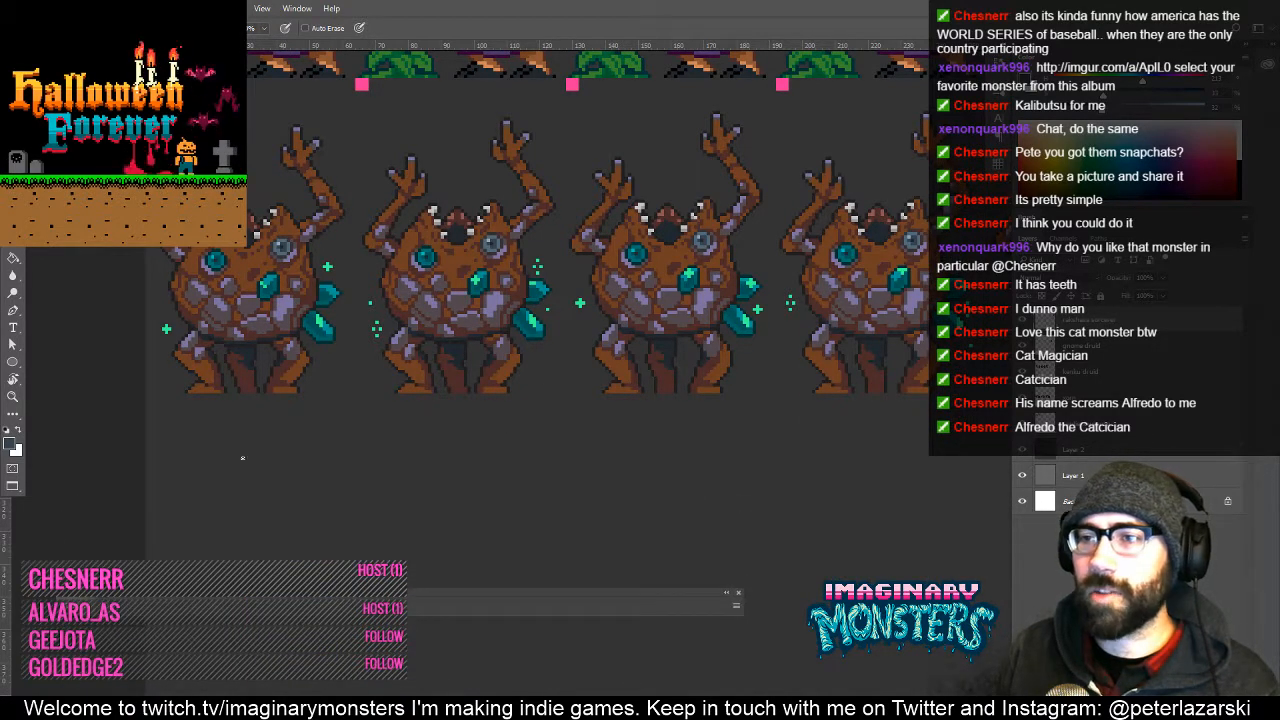
left_click_drag(700, 420, 391, 471)
left_click_drag(900, 380, 509, 531)
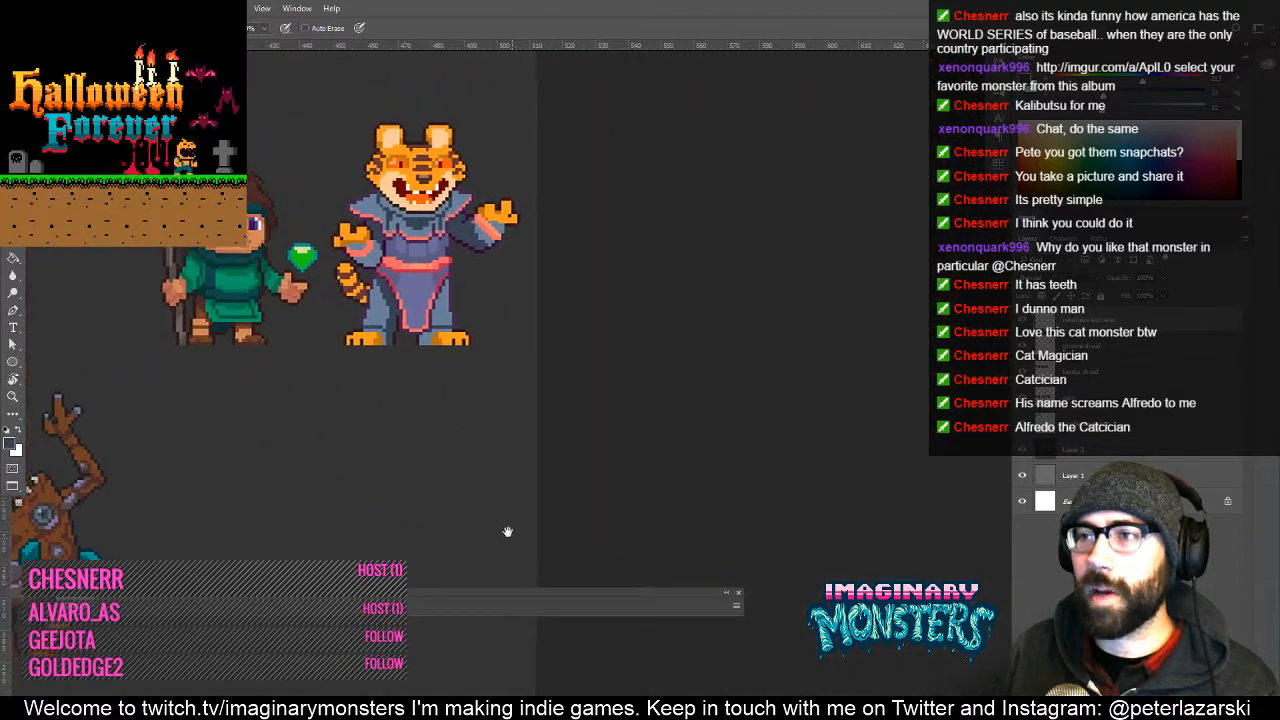
Touch up the shading of the tiger's raised paw with the darker orange sampled from the other paw.
left_click_drag(418, 377, 434, 460)
key("ctrl+space")
mouse_move(396, 306)
left_mouse_down()
mouse_move(430, 290)
mouse_move(426, 254)
left_mouse_up()
left_click_drag(441, 325, 376, 360)
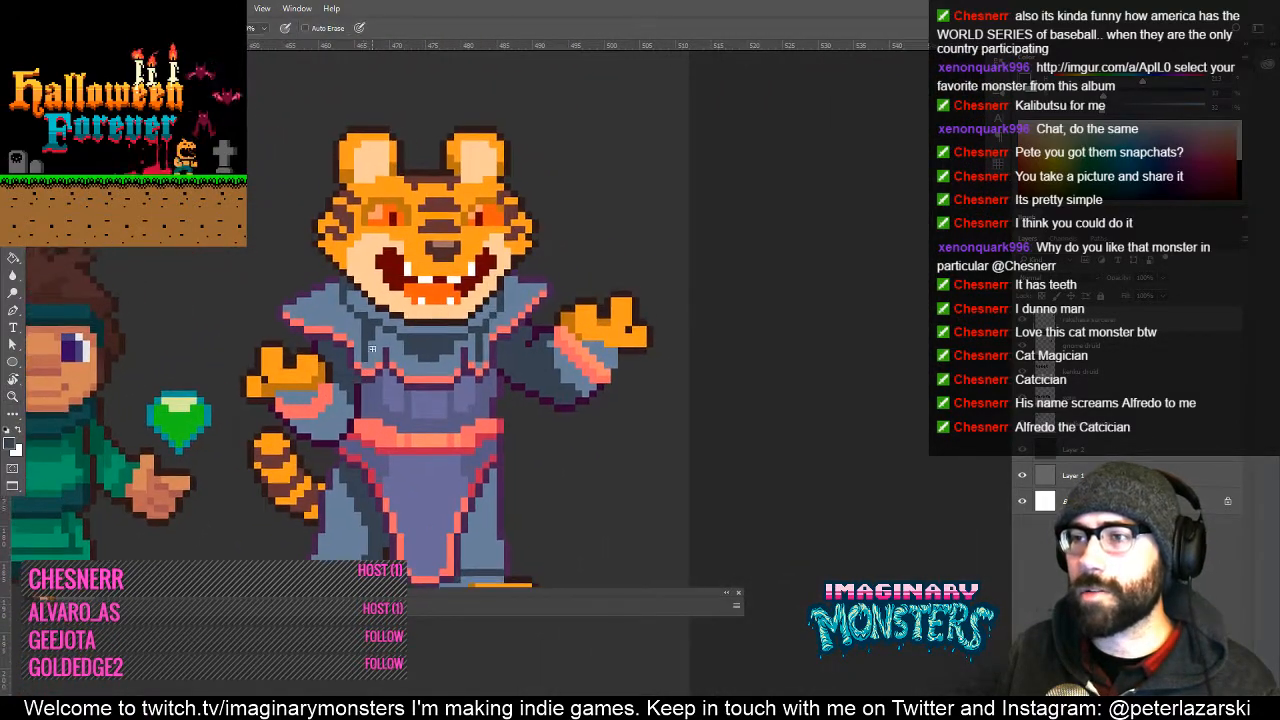
left_click(319, 375, "alt")
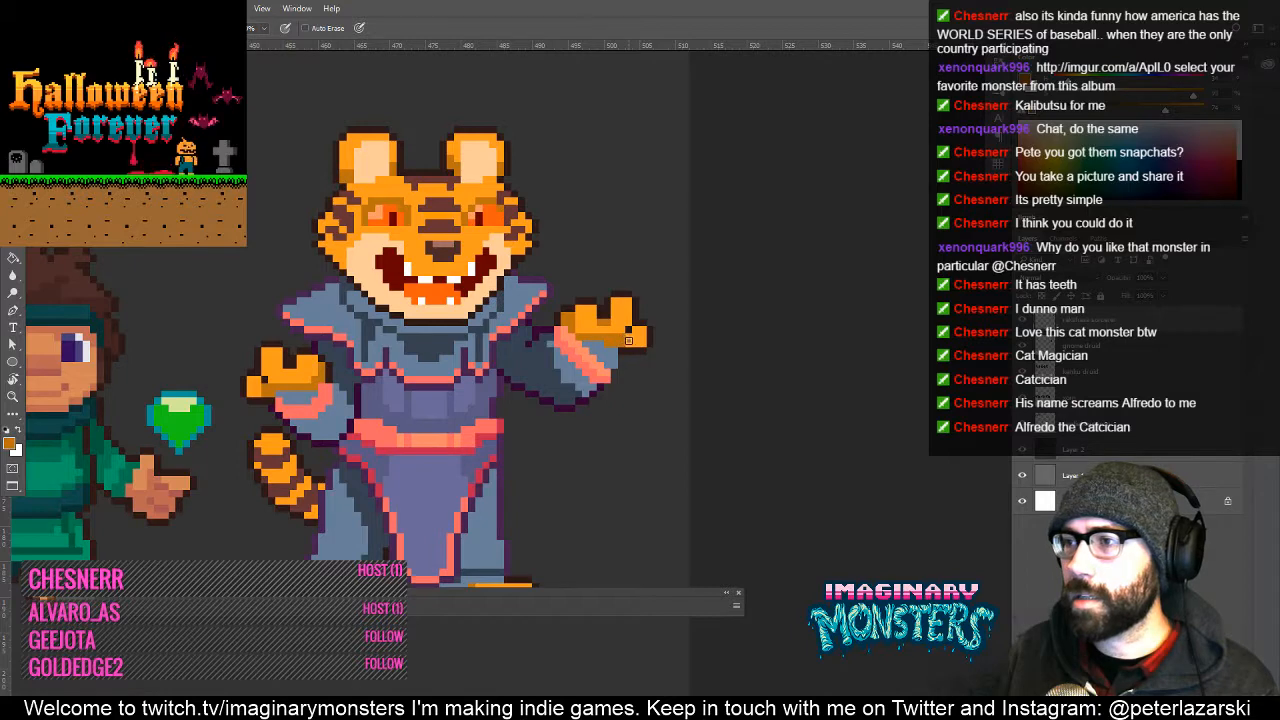
left_click_drag(621, 345, 512, 425)
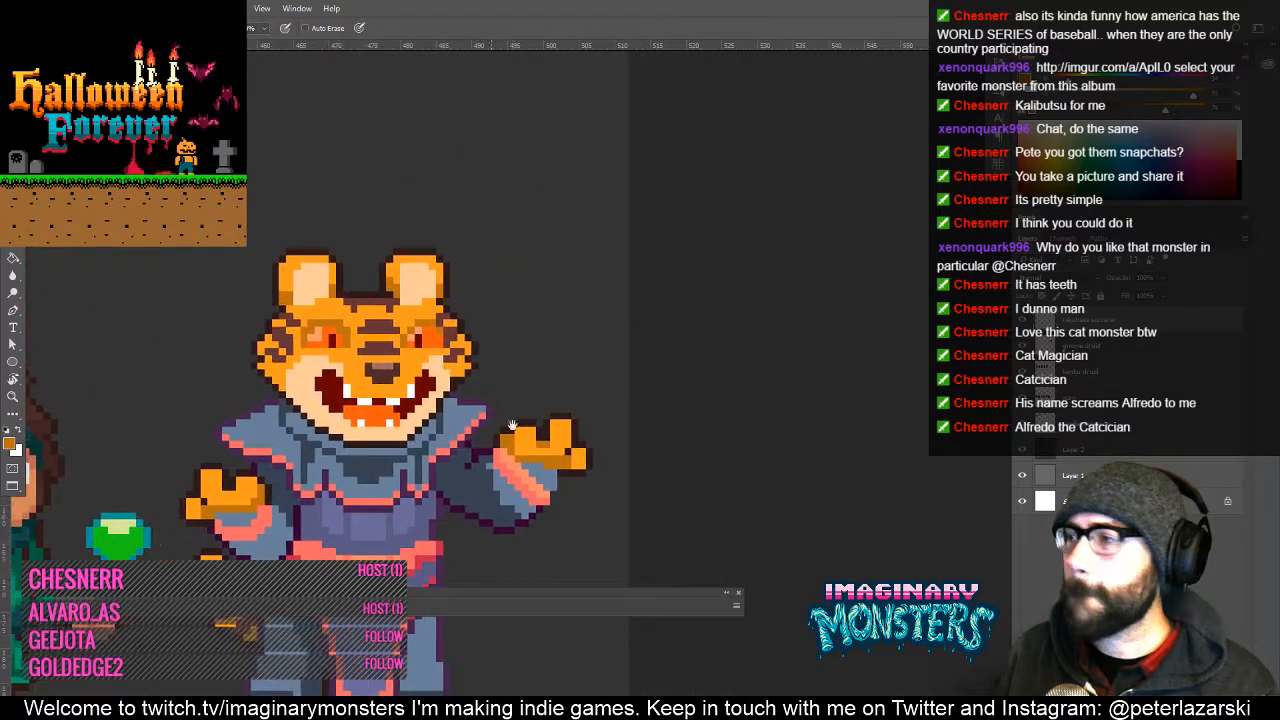
Choose a red-orange swatch, enlarge the brush and paint a round fireball above the tiger's raised paw.
left_click(1000, 163)
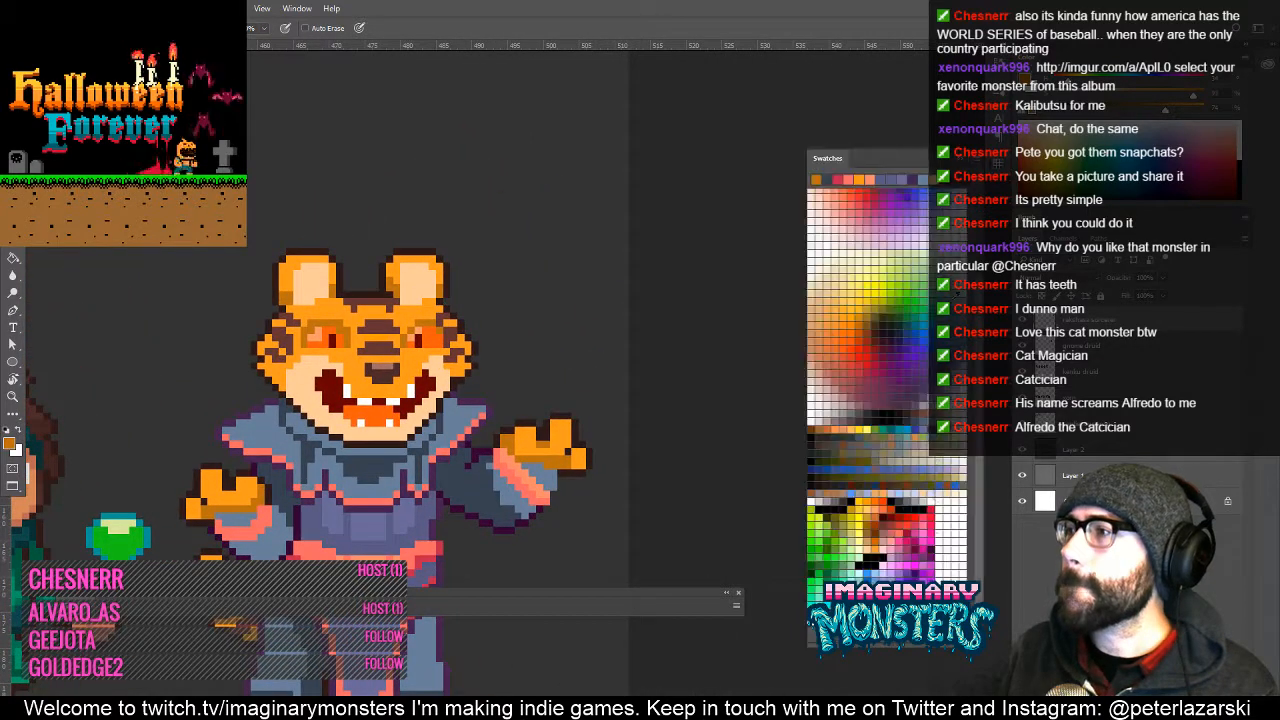
left_click(848, 194)
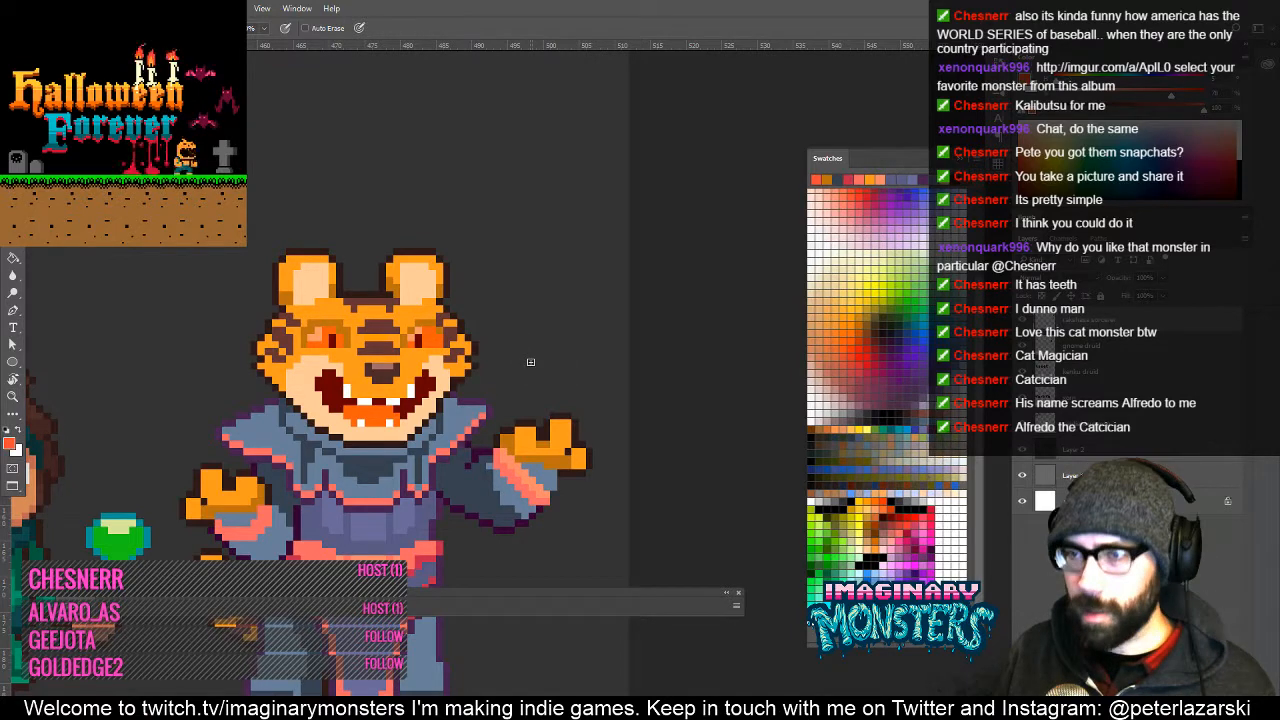
key("]")
key("]")
key("]")
key("]")
key("]")
key("]")
key("]")
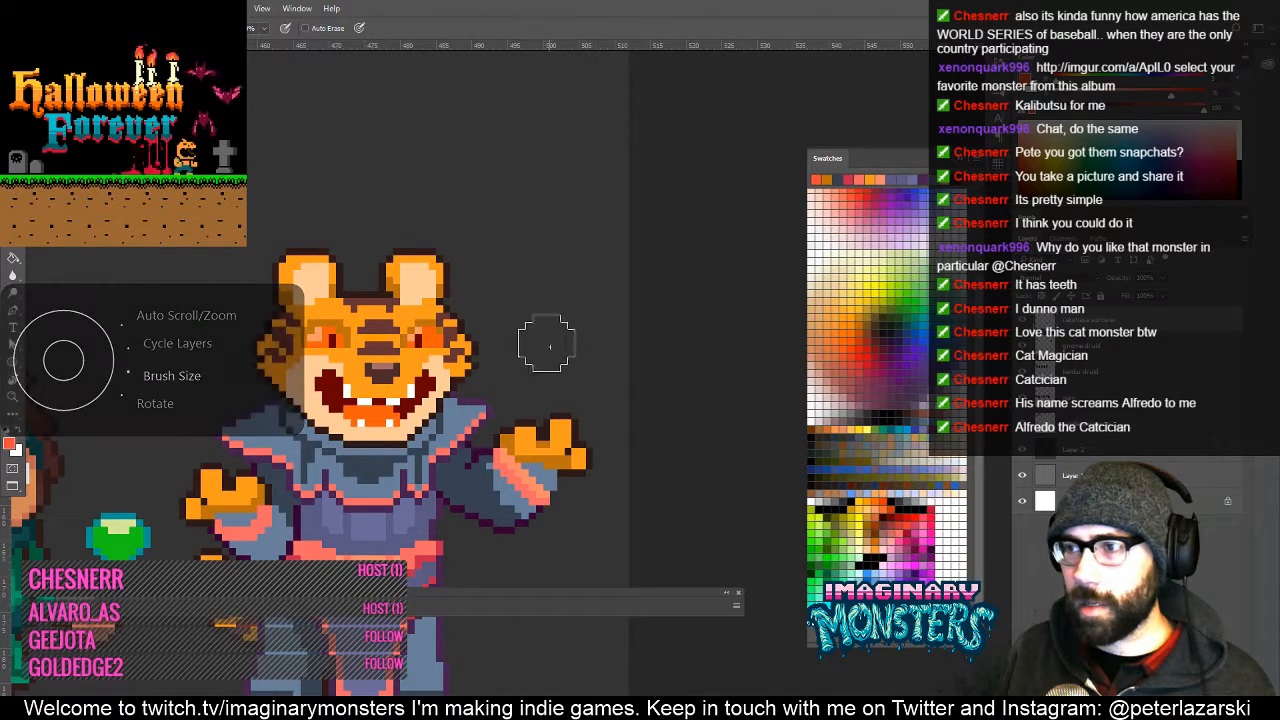
left_click(543, 351)
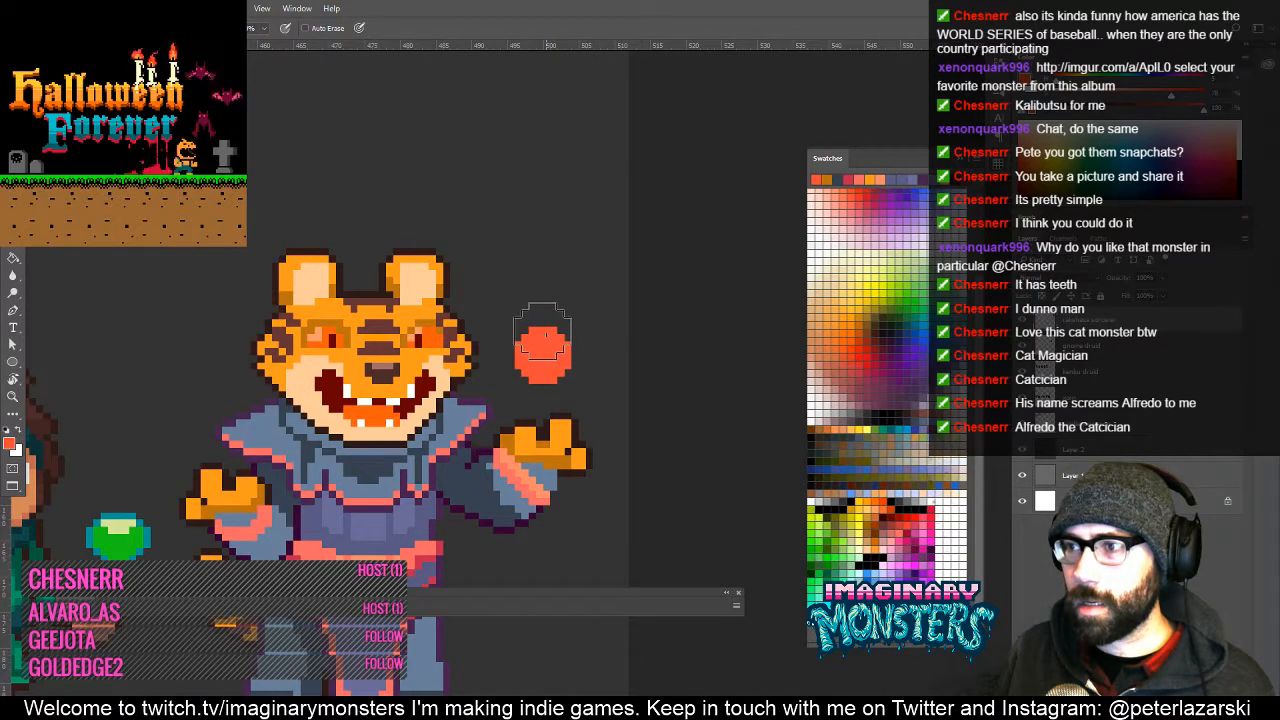
key("[")
left_click(548, 335)
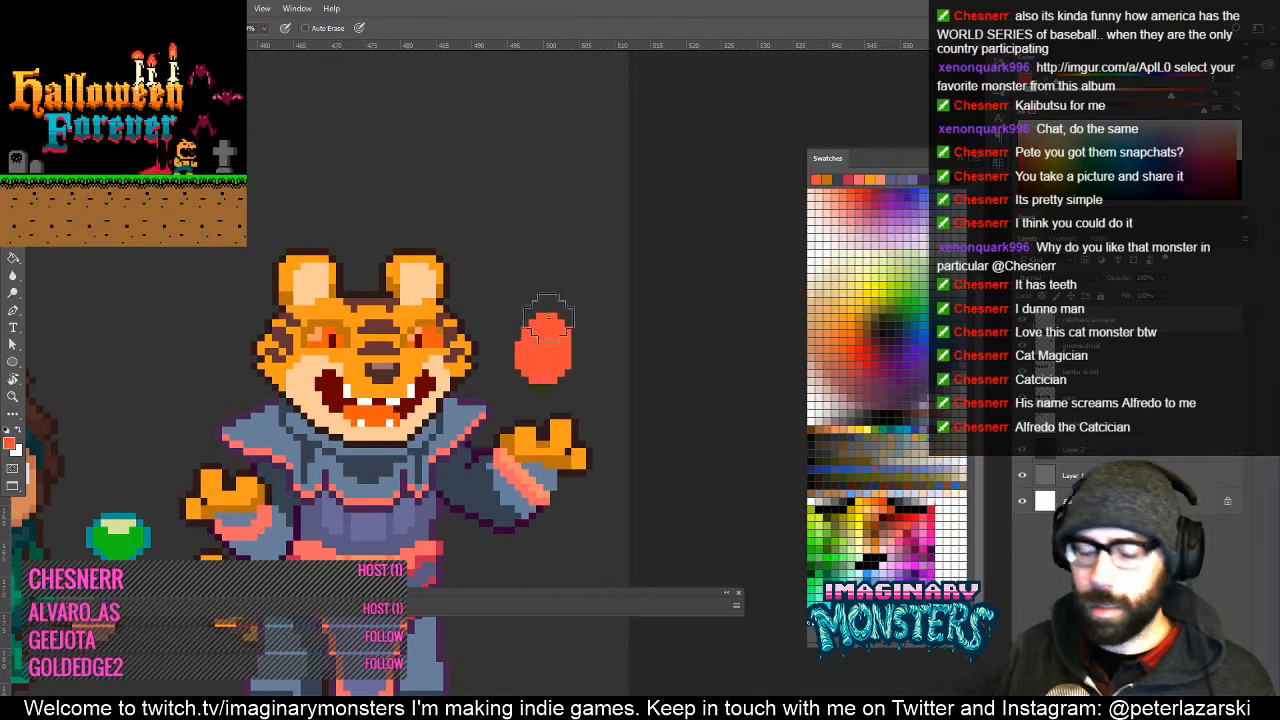
key("ctrl+z")
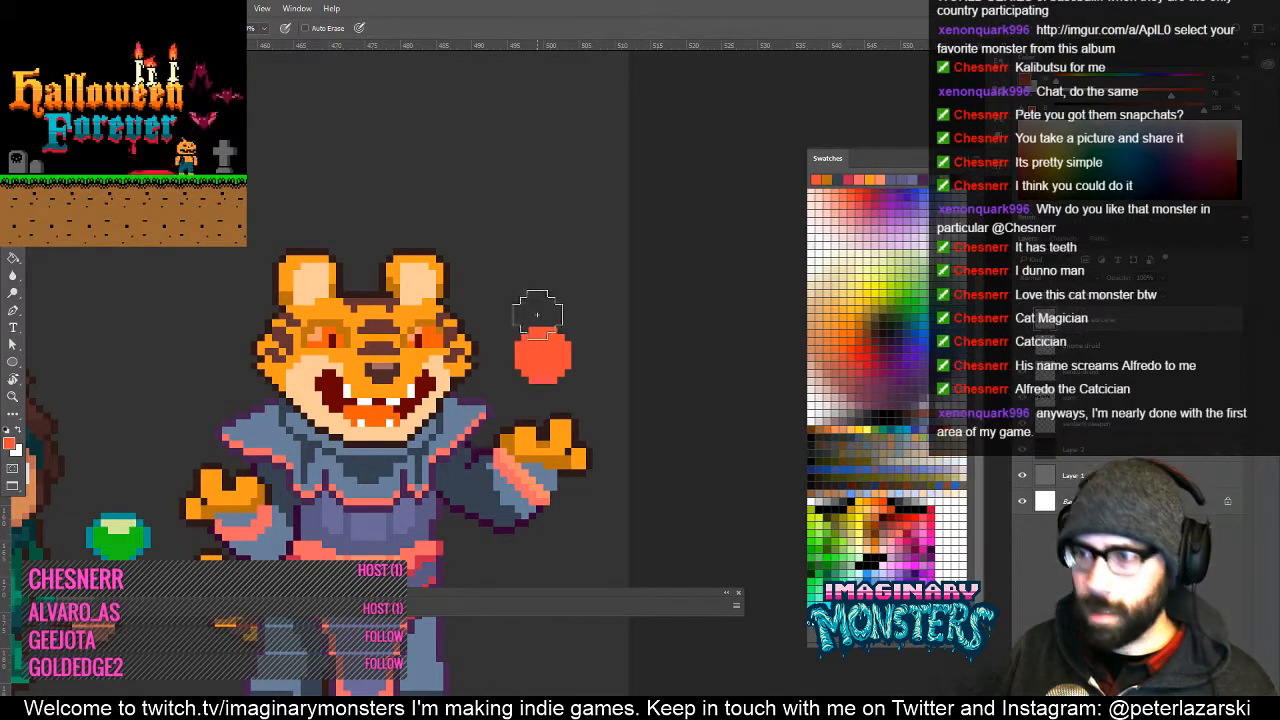
Build the fireball into a flame with a smaller brush, adding a narrow tip and widening its side.
key("[")
key("[")
key("[")
key("[")
key("[")
key("[")
left_click(540, 322)
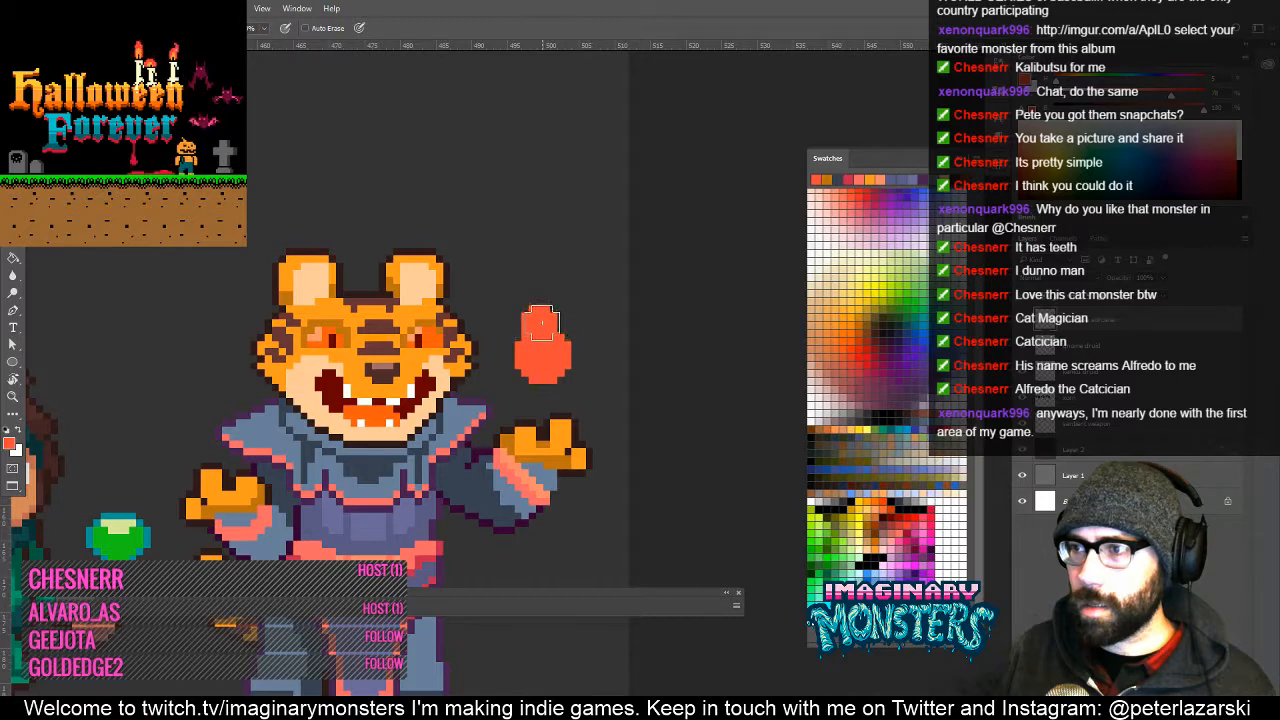
left_click(525, 355)
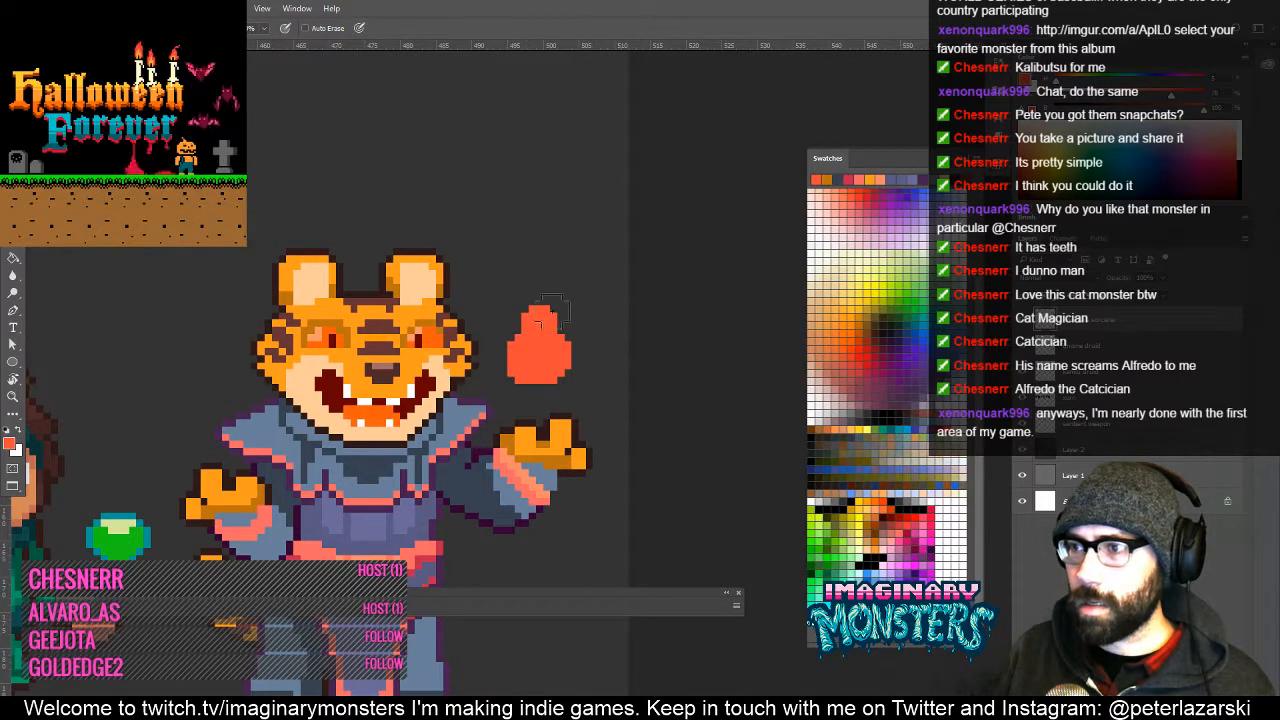
Erase the rough pixels along the flame's lower edge to round off its base.
key("e")
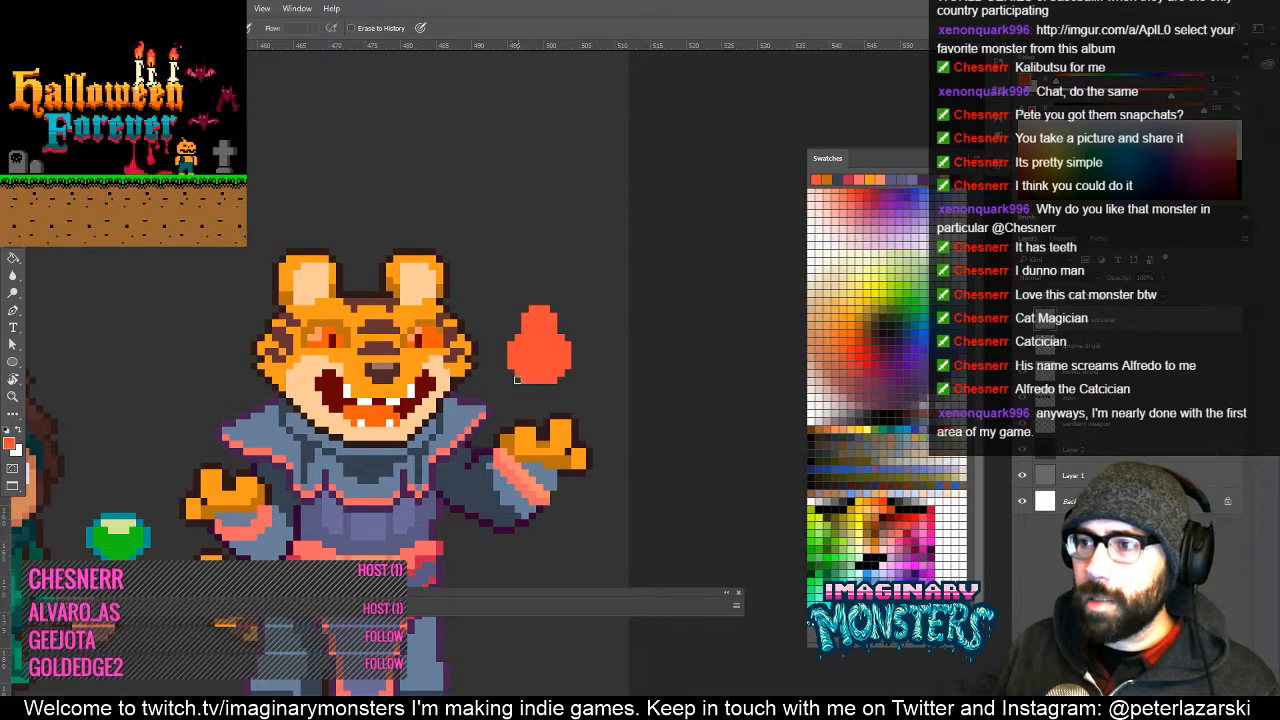
left_click_drag(540, 399, 536, 373)
key("b")
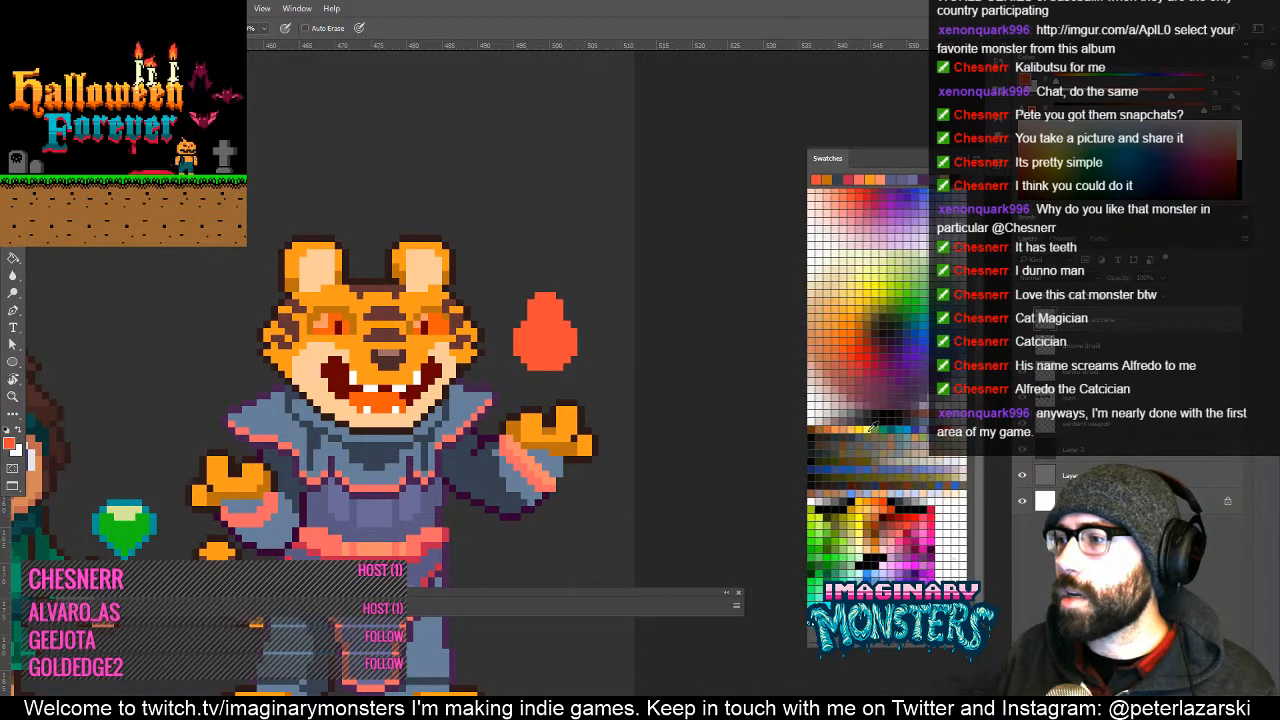
Add light pink highlights inside the flame and two square red-orange sparks above its tip.
left_click(886, 546)
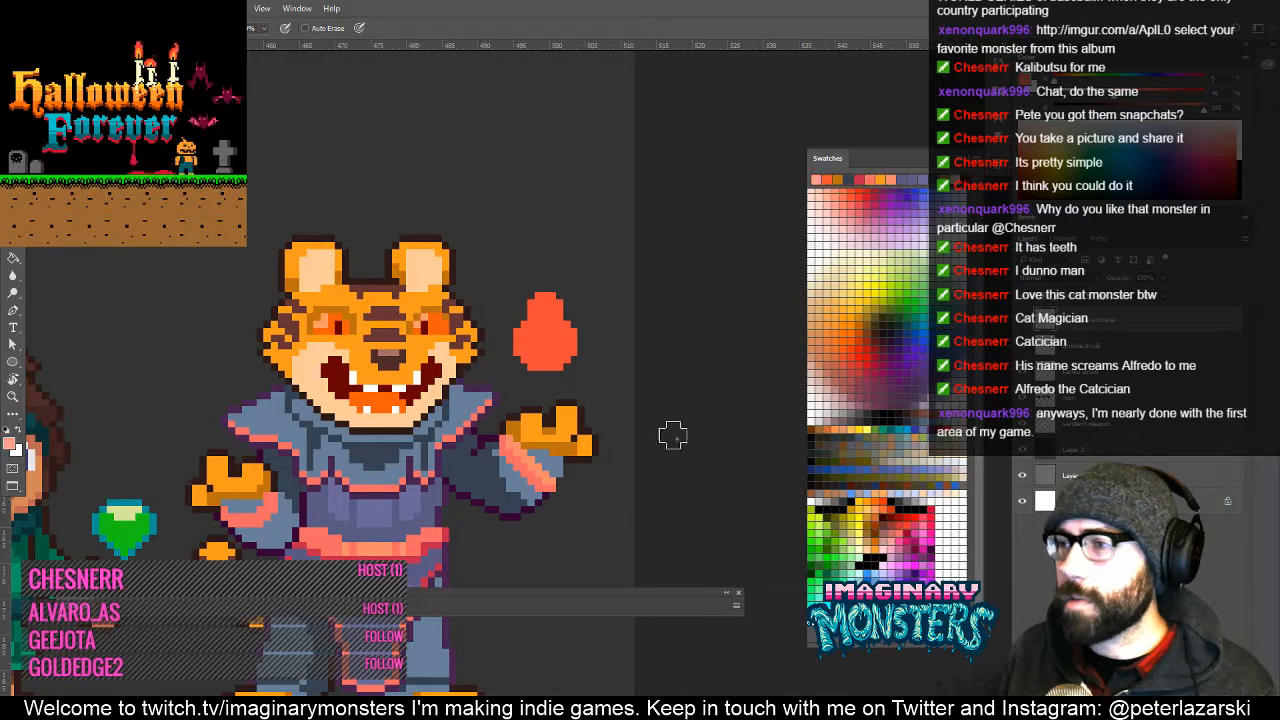
left_click(549, 349)
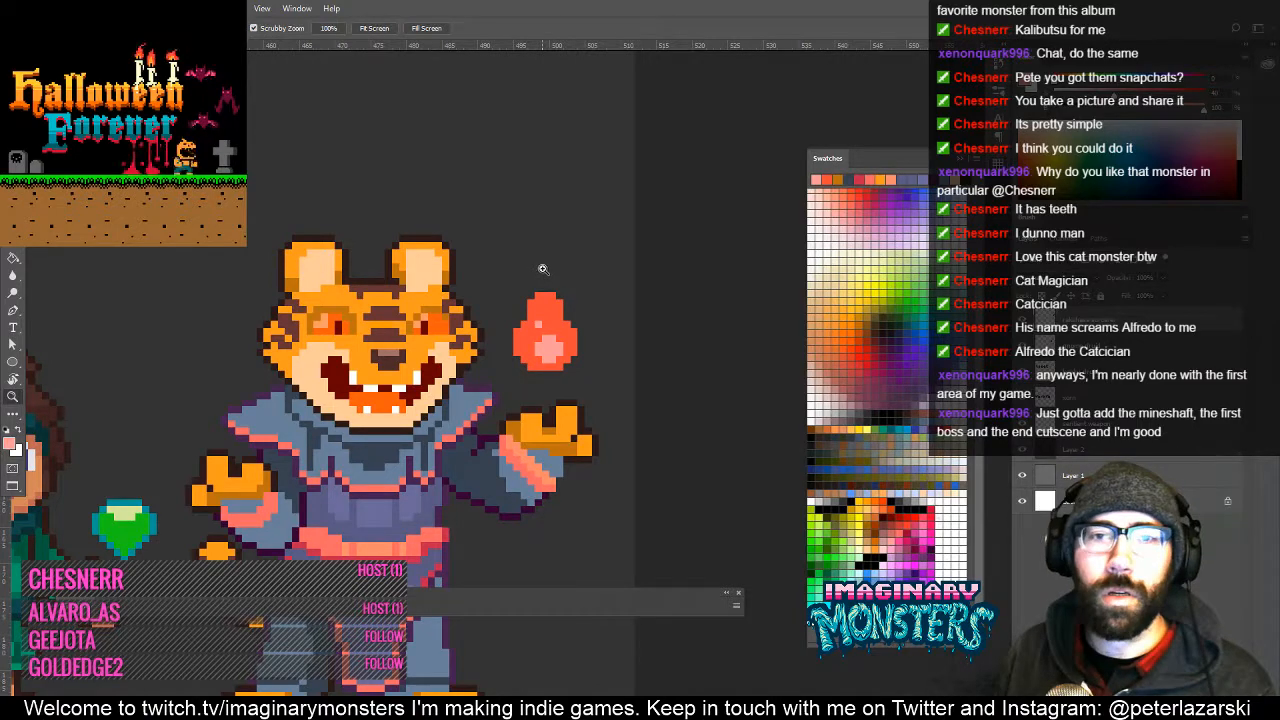
scroll(534, 269, "up", 1)
left_click_drag(505, 325, 525, 320)
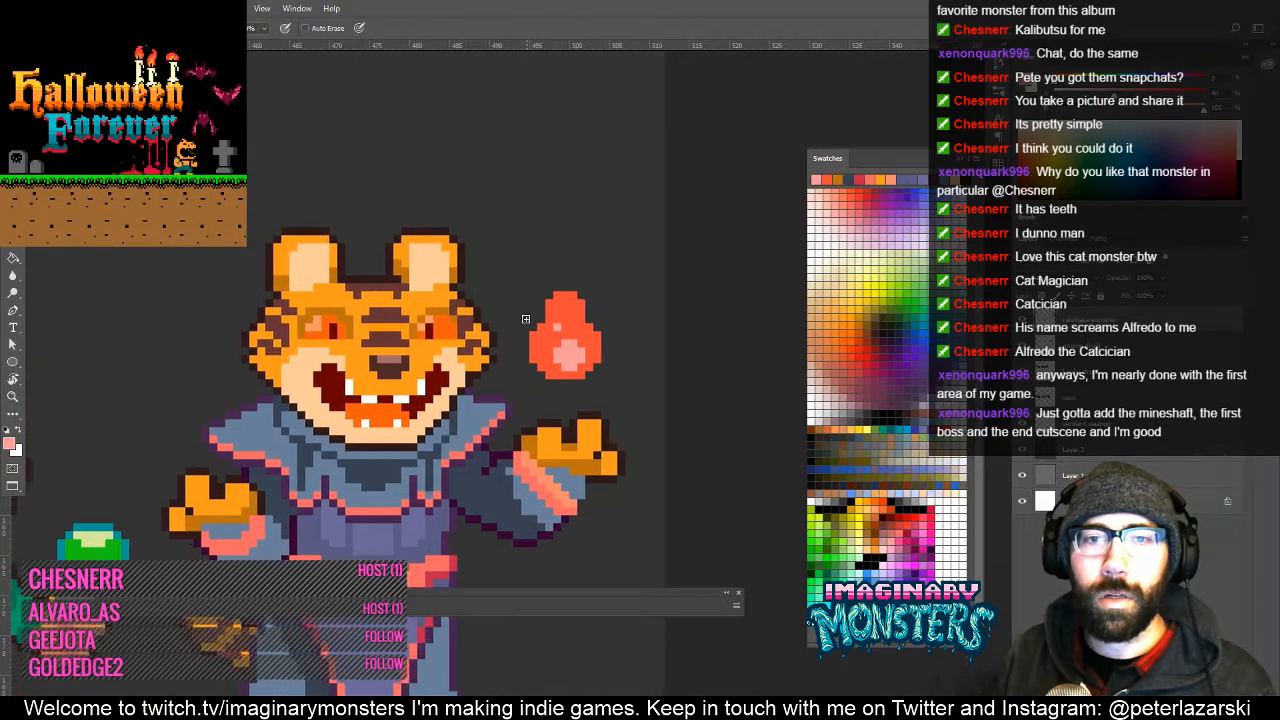
left_click(546, 365, "alt")
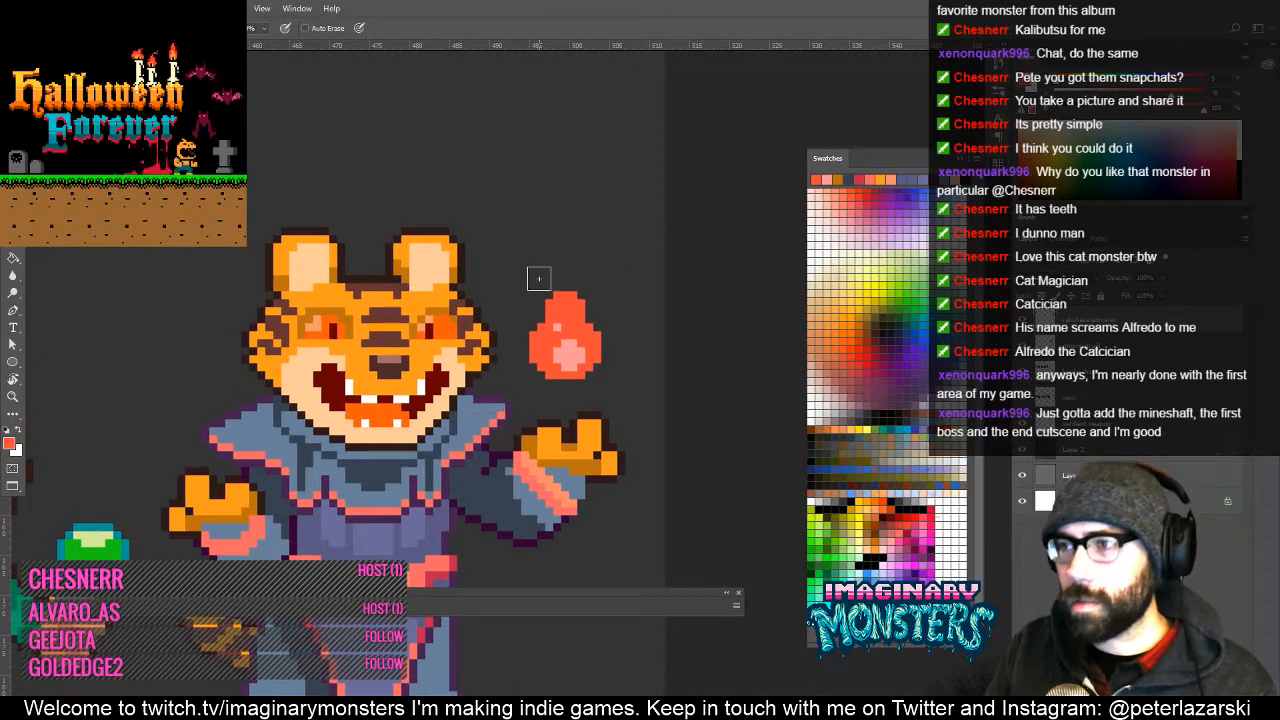
left_click(577, 259)
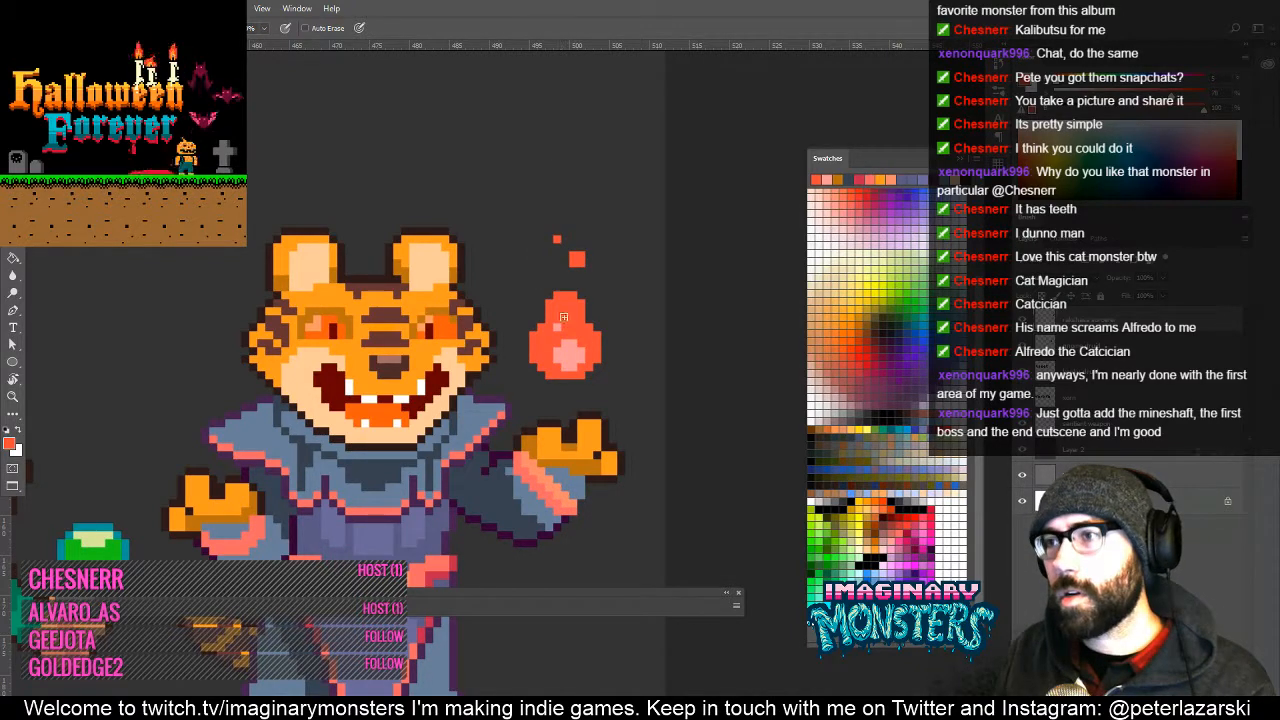
Lasso the flame together with its sparks, move it slightly closer to the raised paw and deselect.
key("l")
mouse_move(580, 209)
left_mouse_down()
mouse_move(528, 262)
mouse_move(519, 352)
mouse_move(568, 412)
left_mouse_up()
left_click_drag(611, 275, 606, 266)
key("v")
mouse_move(574, 345)
left_mouse_down()
mouse_move(582, 362)
mouse_move(520, 342)
mouse_move(214, 387)
mouse_move(206, 422)
left_mouse_up()
left_click_drag(396, 351, 550, 289)
key("ctrl+z")
left_click_drag(688, 335, 612, 347)
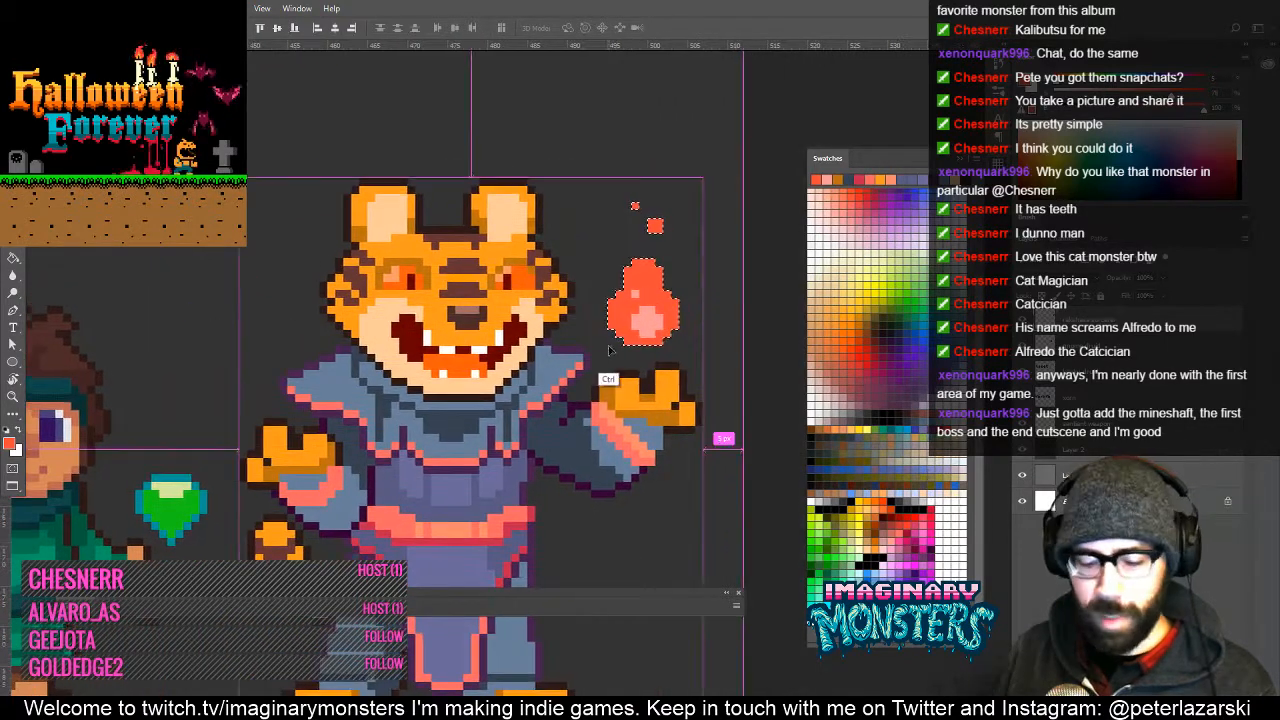
key("ctrl+d")
Shade the orange bands of the tiger's tail with the darker orange sampled from its face.
key("z")
left_click(649, 367, "alt")
left_click(649, 367, "alt")
left_click(649, 367, "alt")
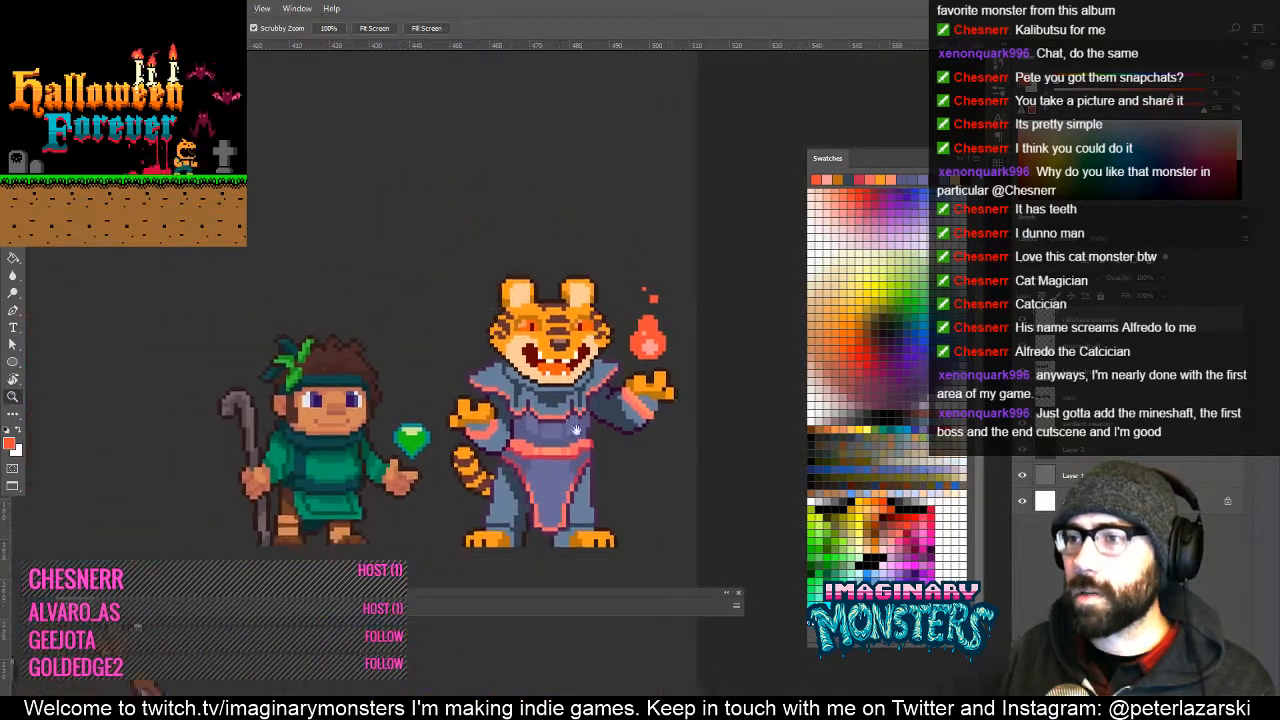
left_click_drag(608, 425, 490, 410)
left_click(387, 446)
left_click(387, 446)
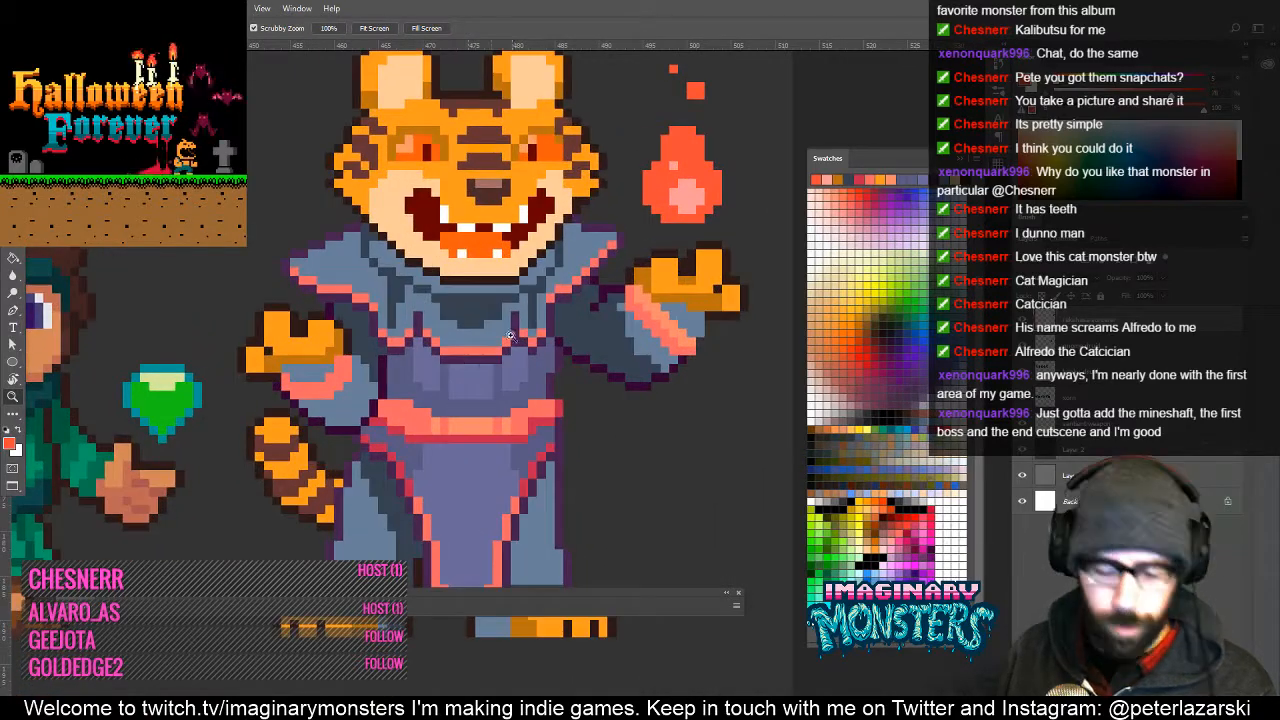
key("b")
left_click(424, 130, "alt")
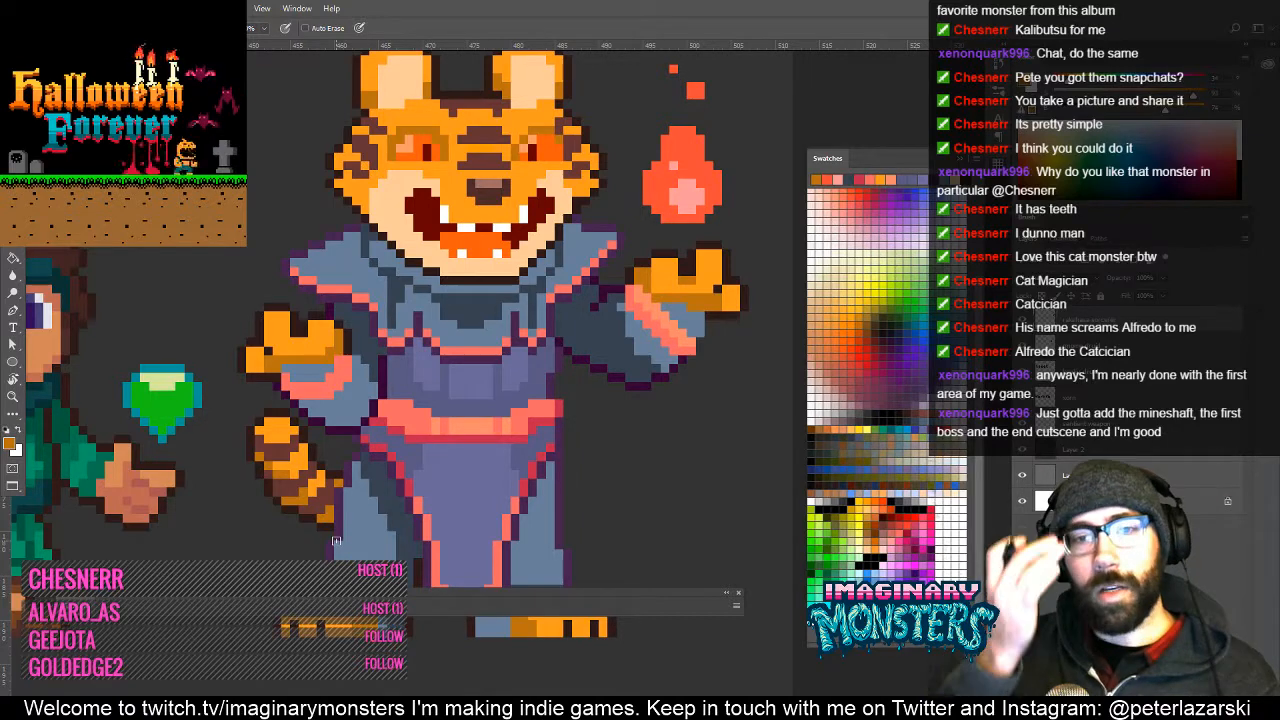
Refine the dark slate shadows on the trouser legs above the feet.
left_click_drag(422, 462, 462, 354)
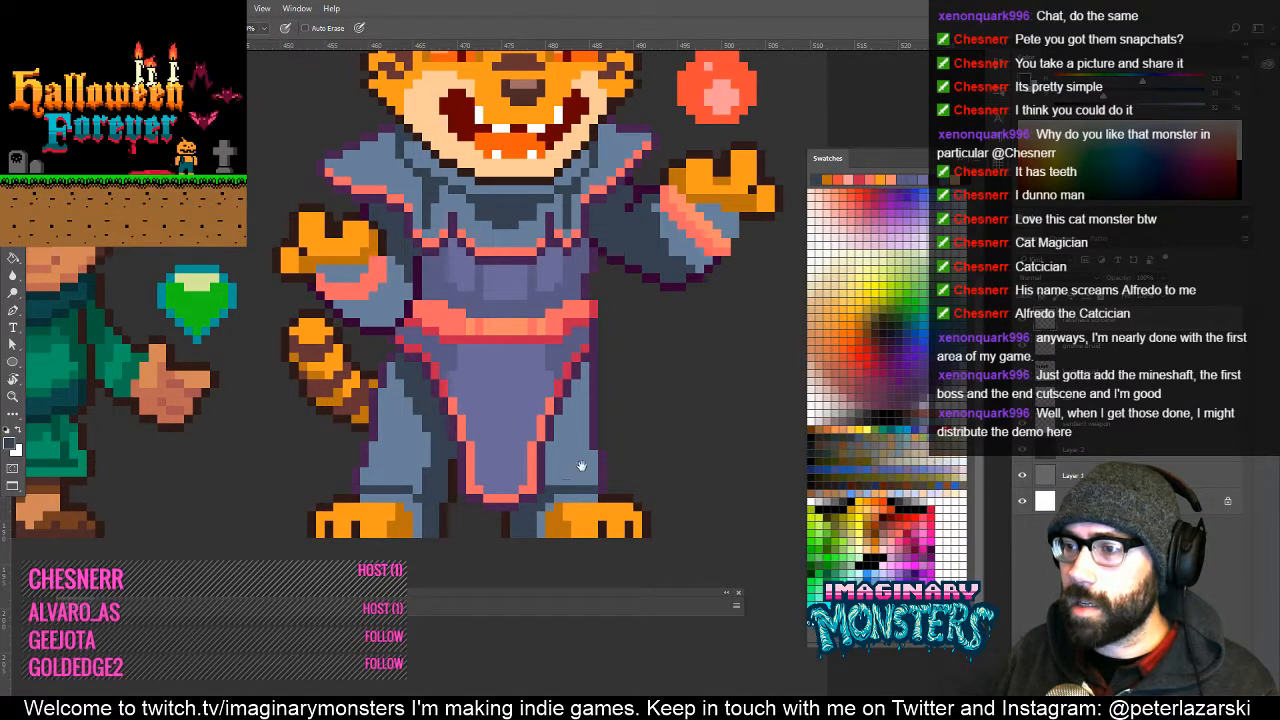
left_click_drag(582, 466, 549, 508)
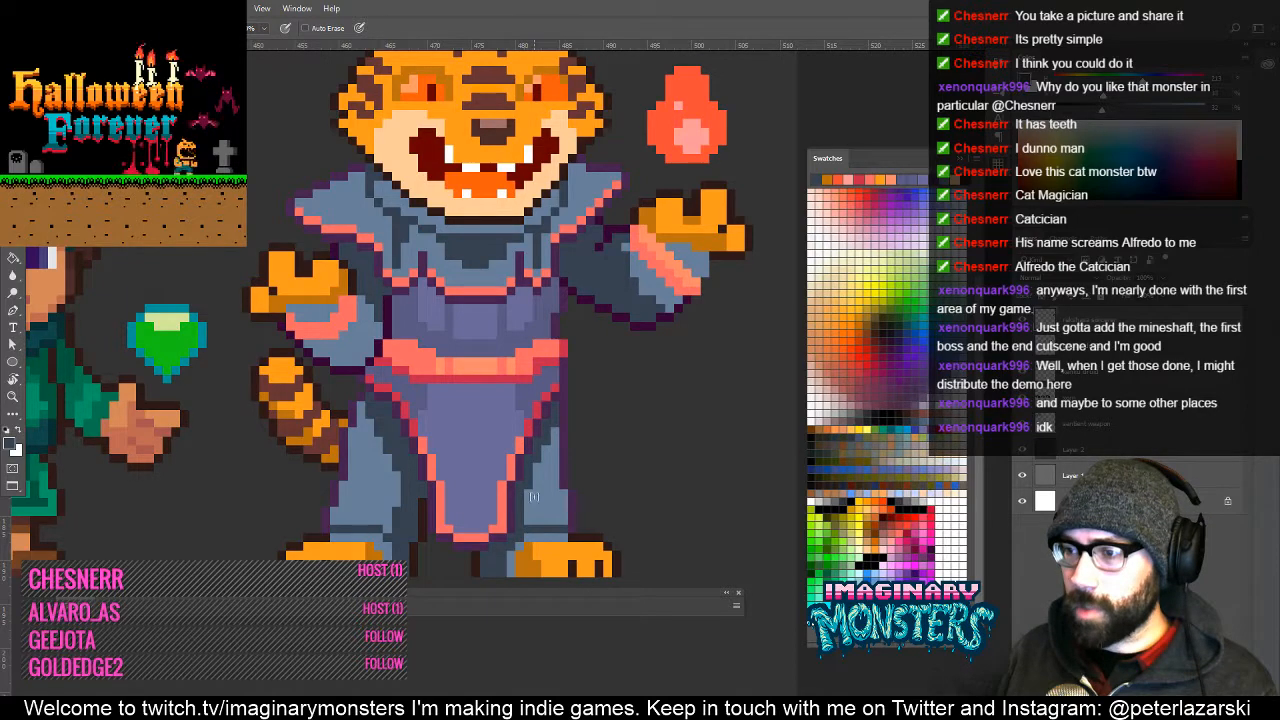
key("z")
mouse_move(571, 472)
left_mouse_down()
mouse_move(530, 379)
mouse_move(565, 380)
left_mouse_up()
key("b")
Refine the slate shading on both sleeves beside the coral cuffs, using the sprite's light and dark slate tones.
key("space")
mouse_move(457, 438)
left_mouse_down()
mouse_move(439, 380)
mouse_move(465, 330)
left_mouse_up()
key("alt")
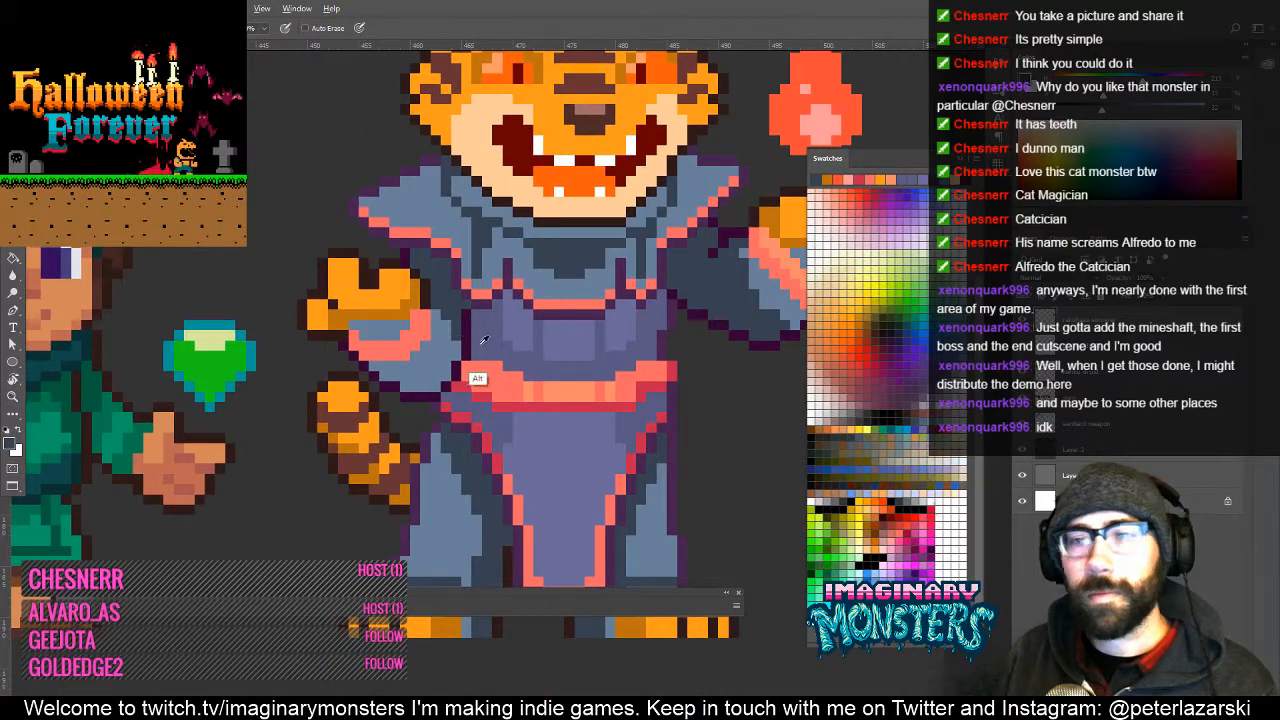
key("space")
left_click_drag(458, 360, 469, 389)
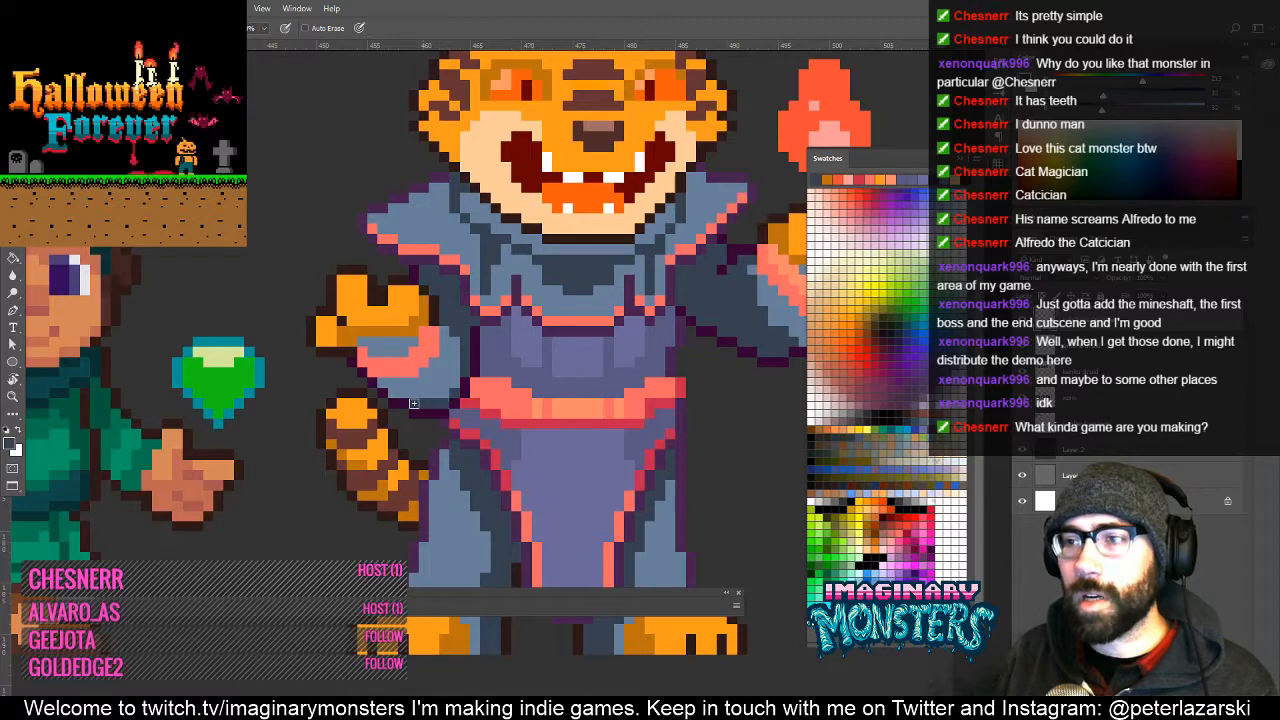
left_click_drag(532, 382, 369, 424)
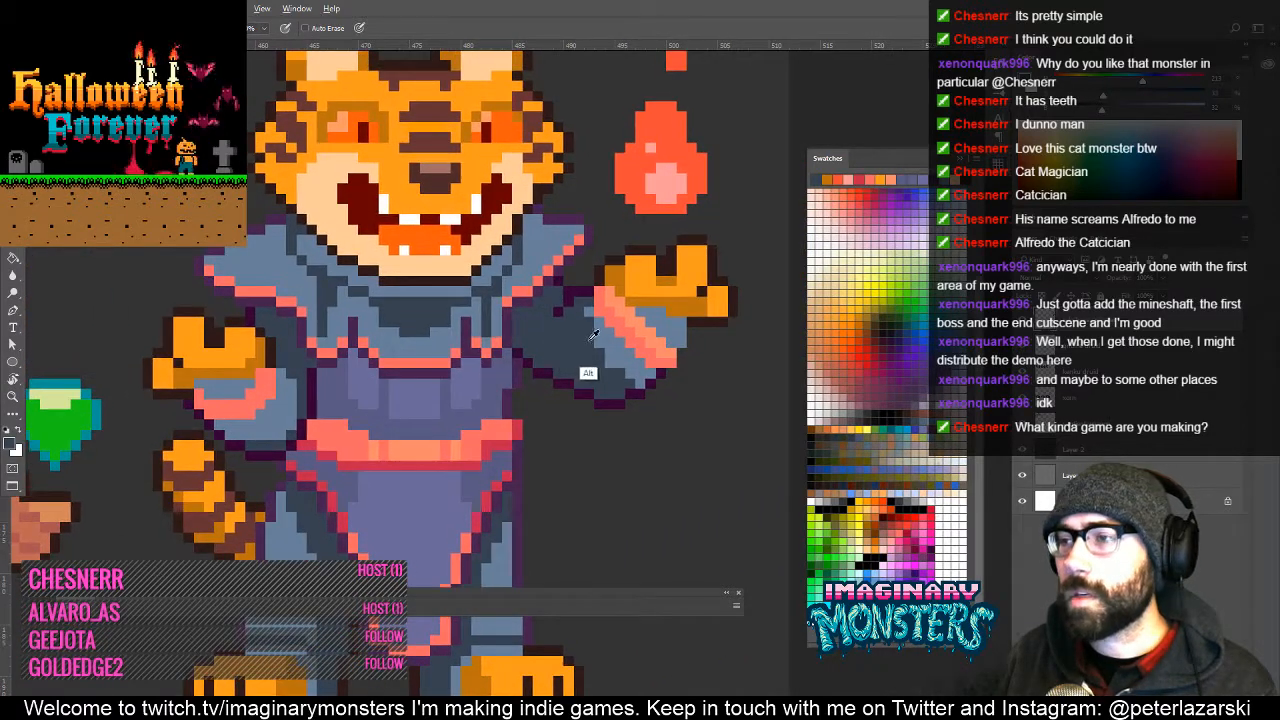
left_click(590, 323, "alt")
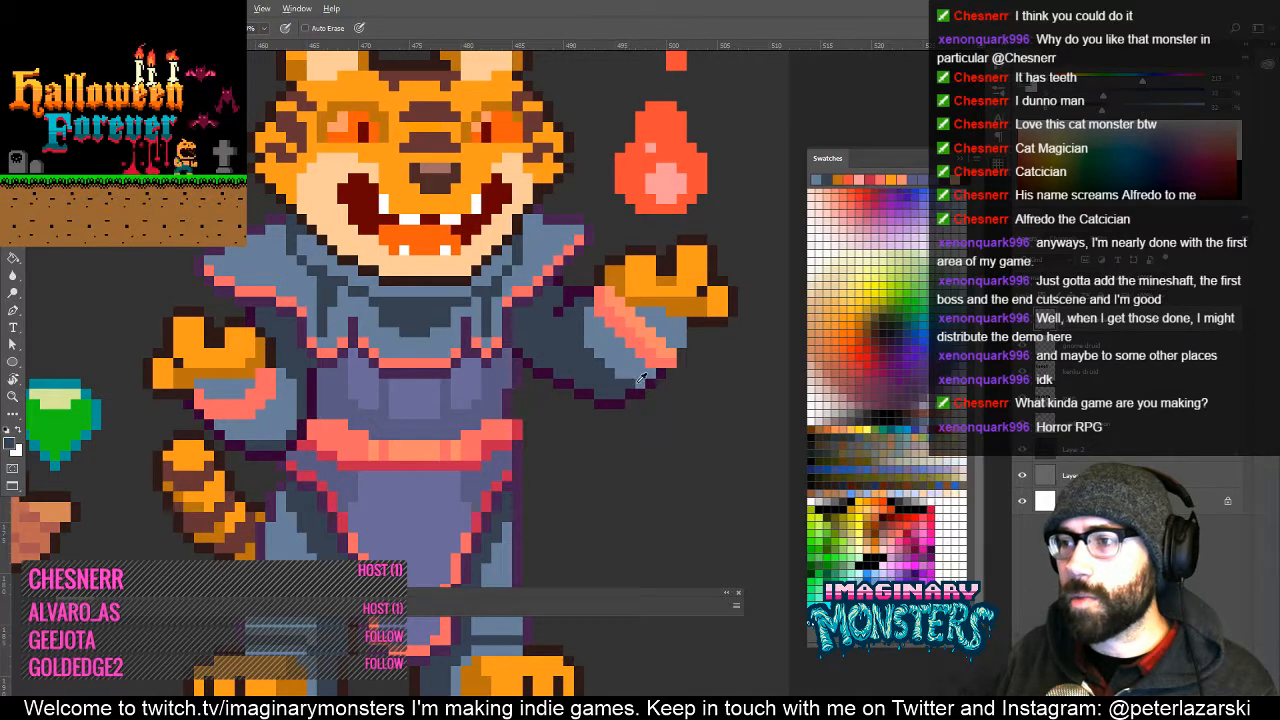
scroll(616, 426, "up", 2)
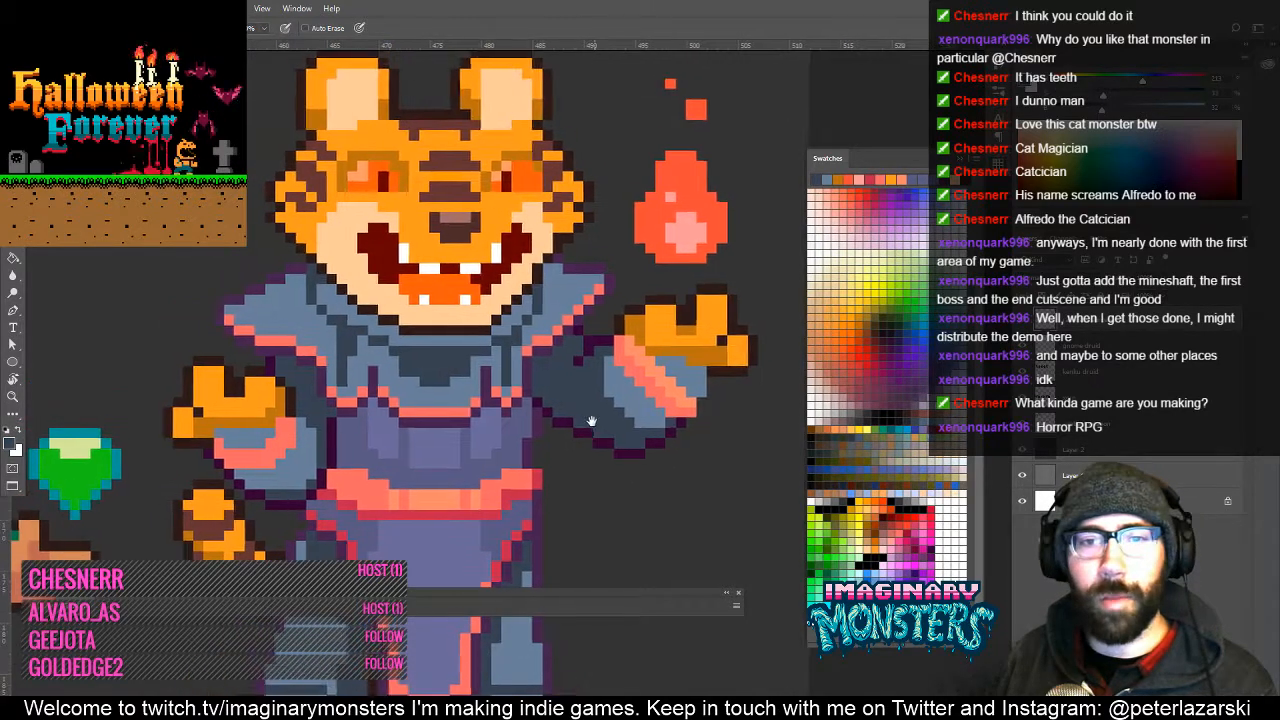
scroll(601, 367, "down", 3)
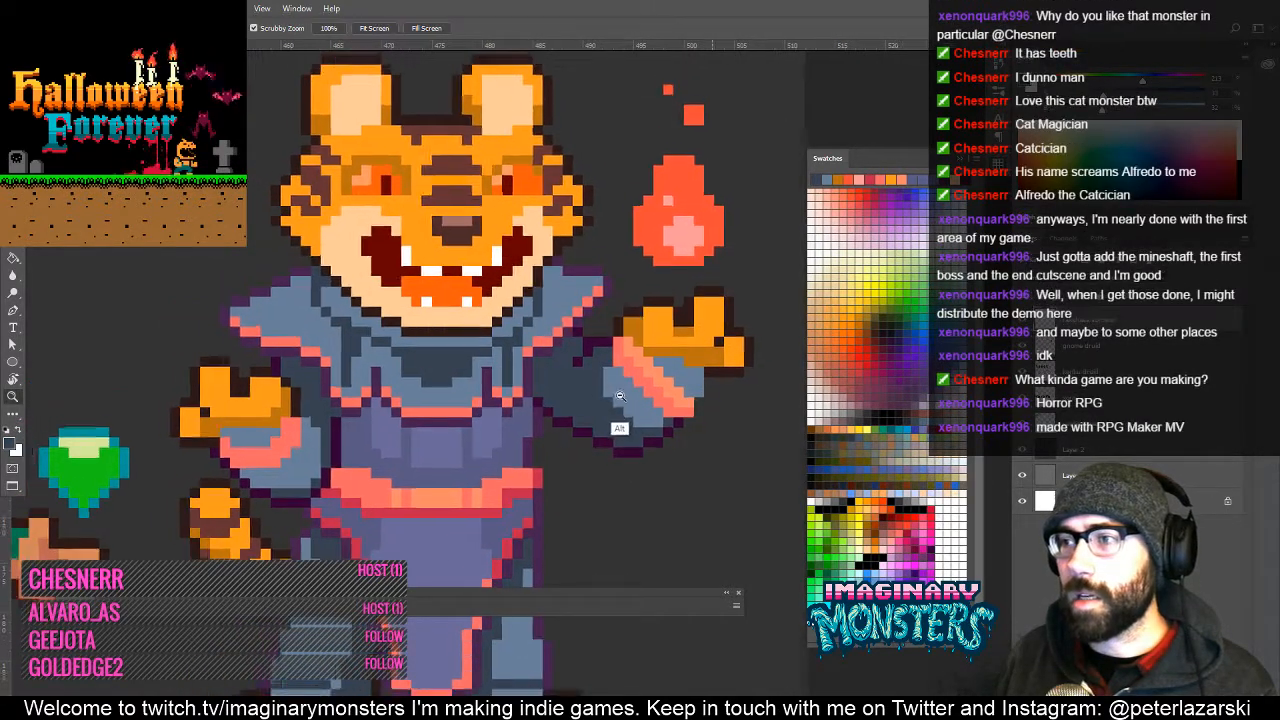
scroll(608, 410, "up", 3)
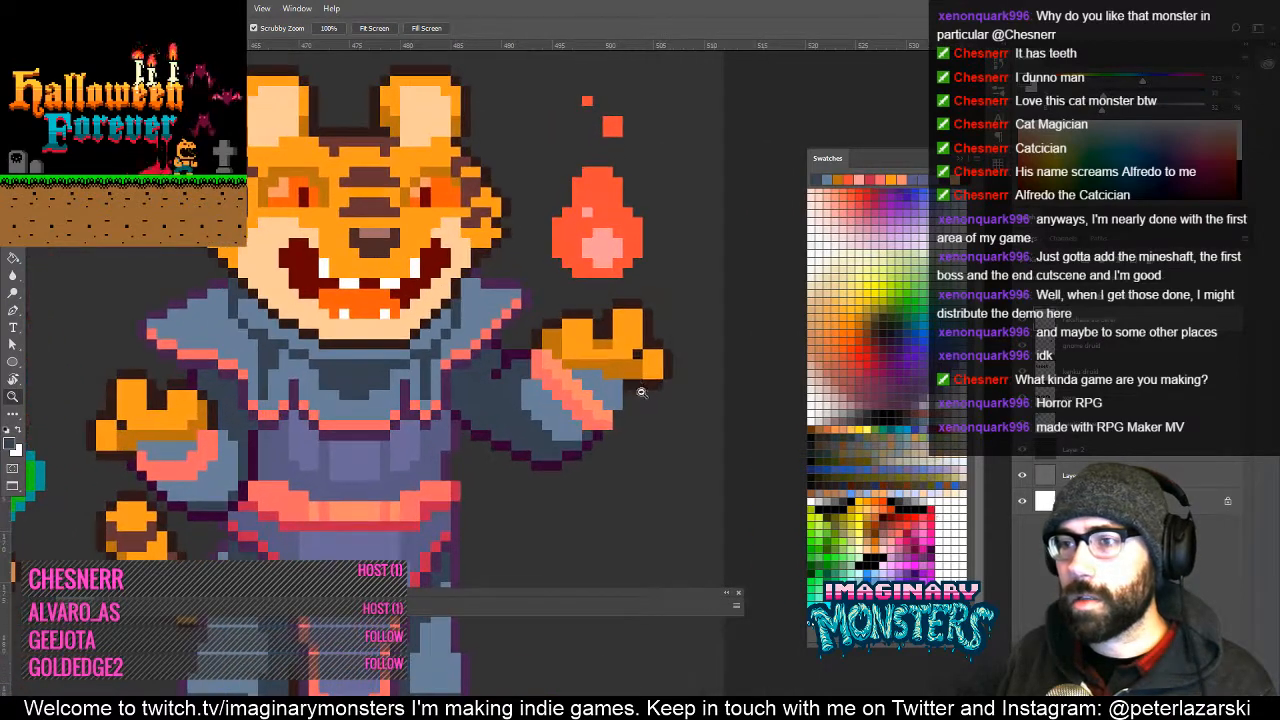
Touch up the outlines of the sleeves with the dark purple sampled from the raised sleeve's edge.
left_click(602, 430, "alt")
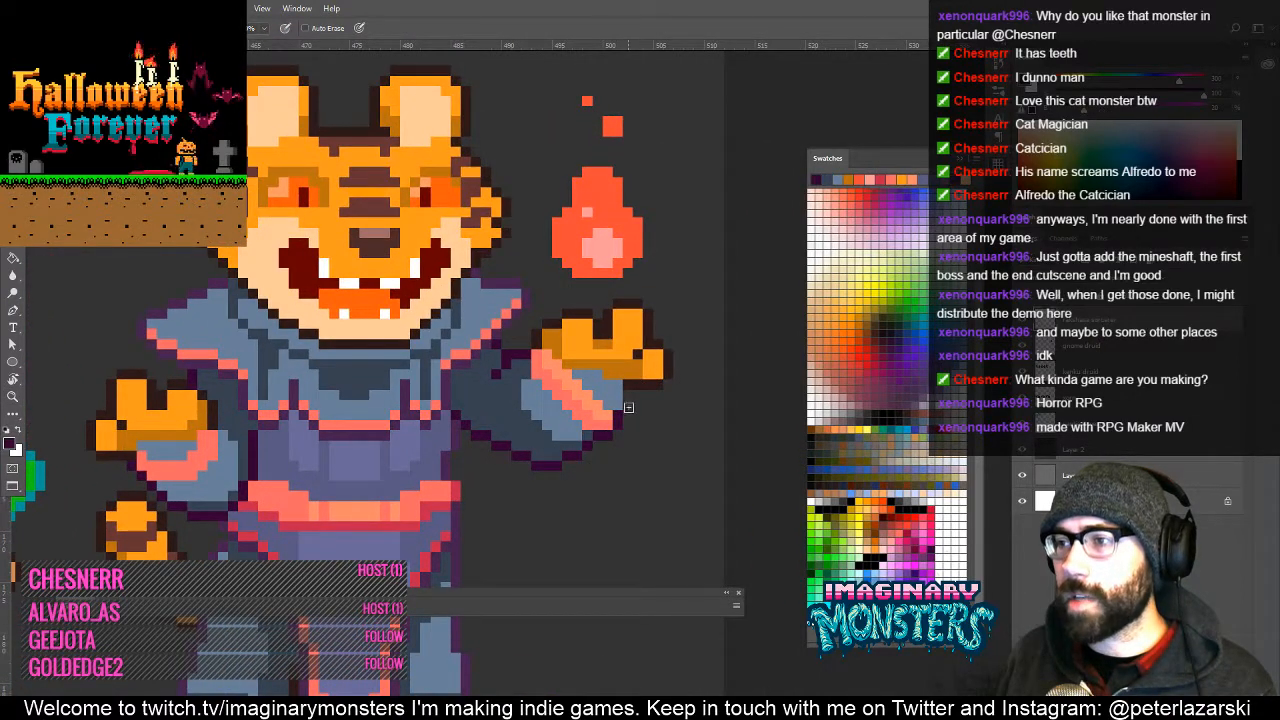
scroll(628, 365, "up", 3)
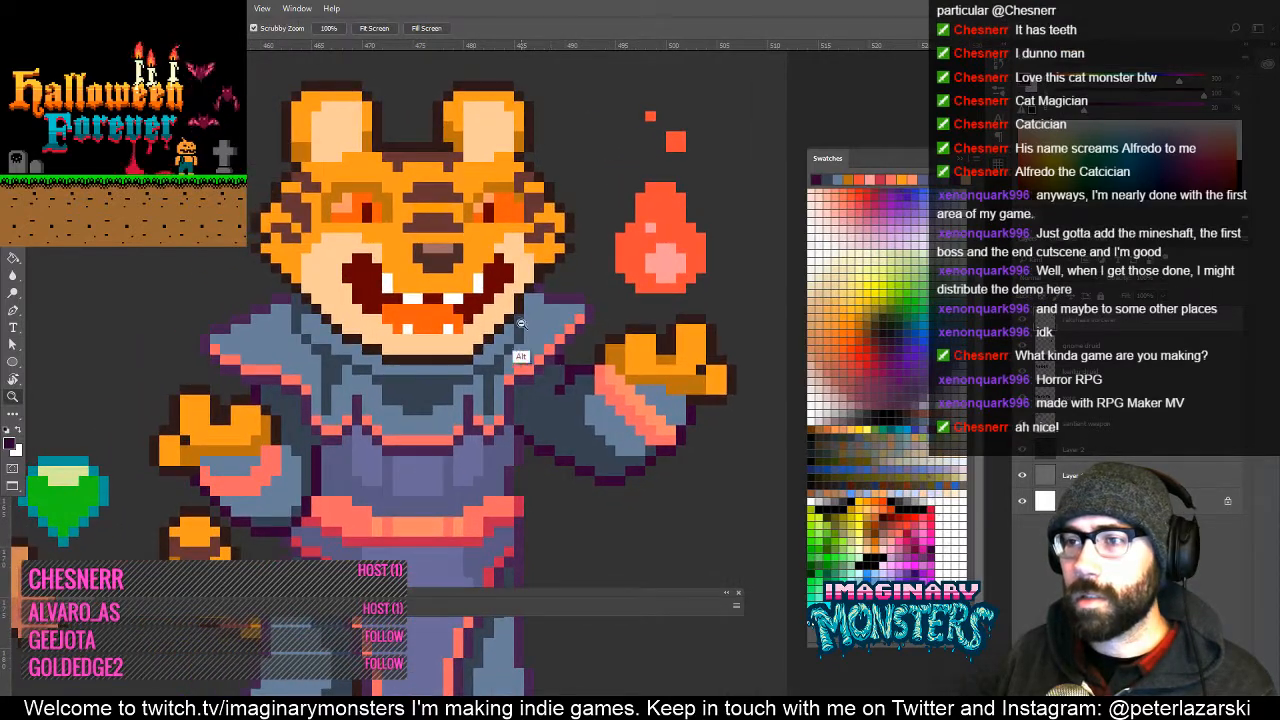
left_click_drag(370, 393, 399, 345)
left_click_drag(393, 406, 413, 356)
key("b")
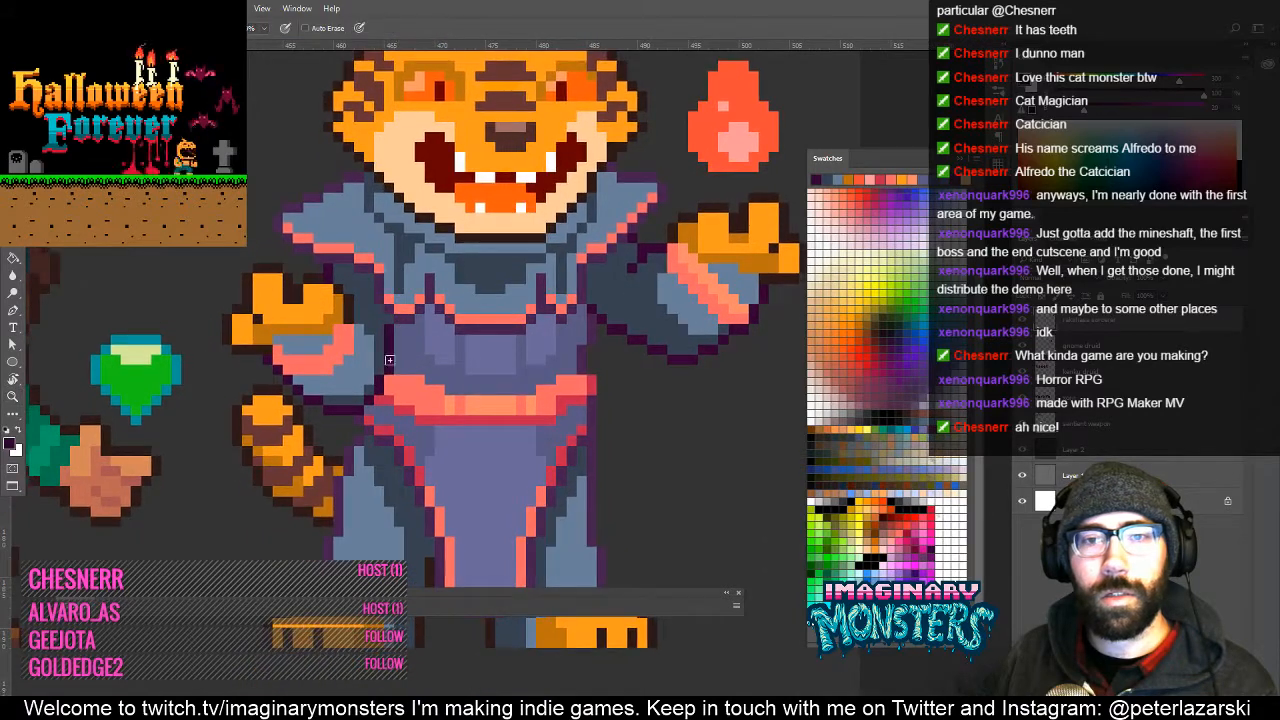
Shade both coral sleeve cuffs with light orange highlights and crimson shadows, using the crimson sampled from the robe's waist trim.
left_click(404, 414, "alt")
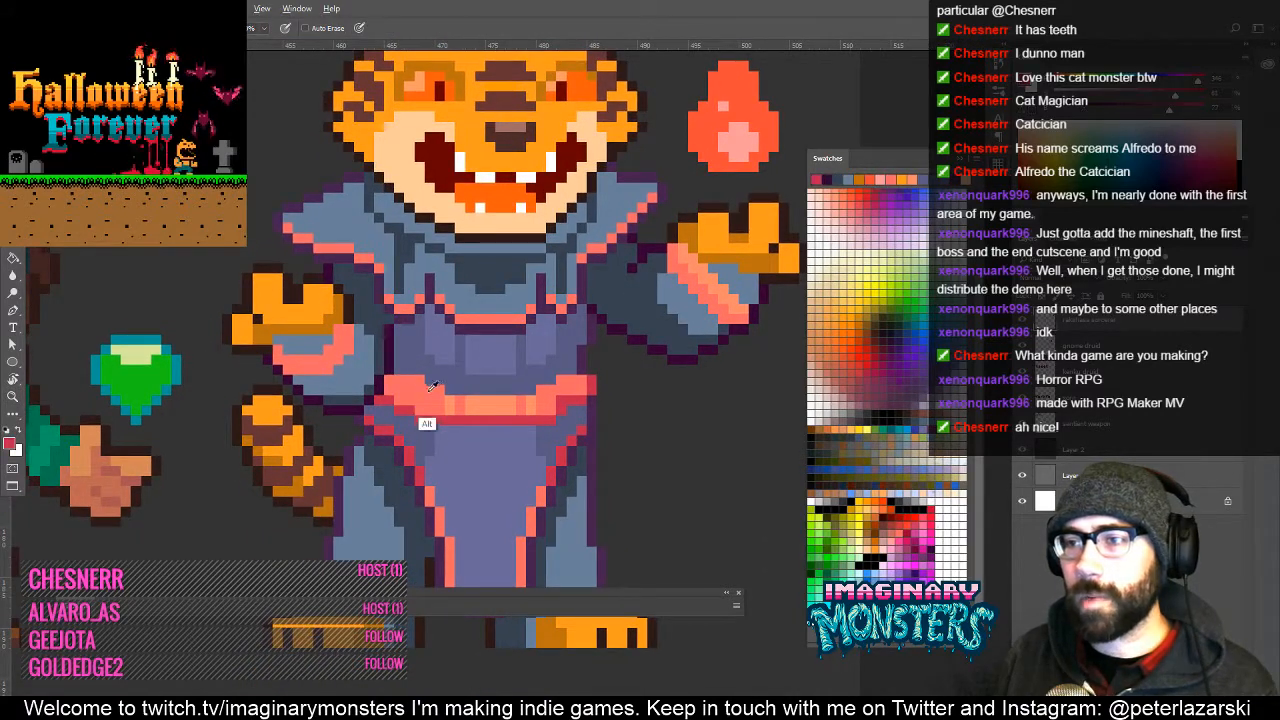
left_click(315, 352, "alt")
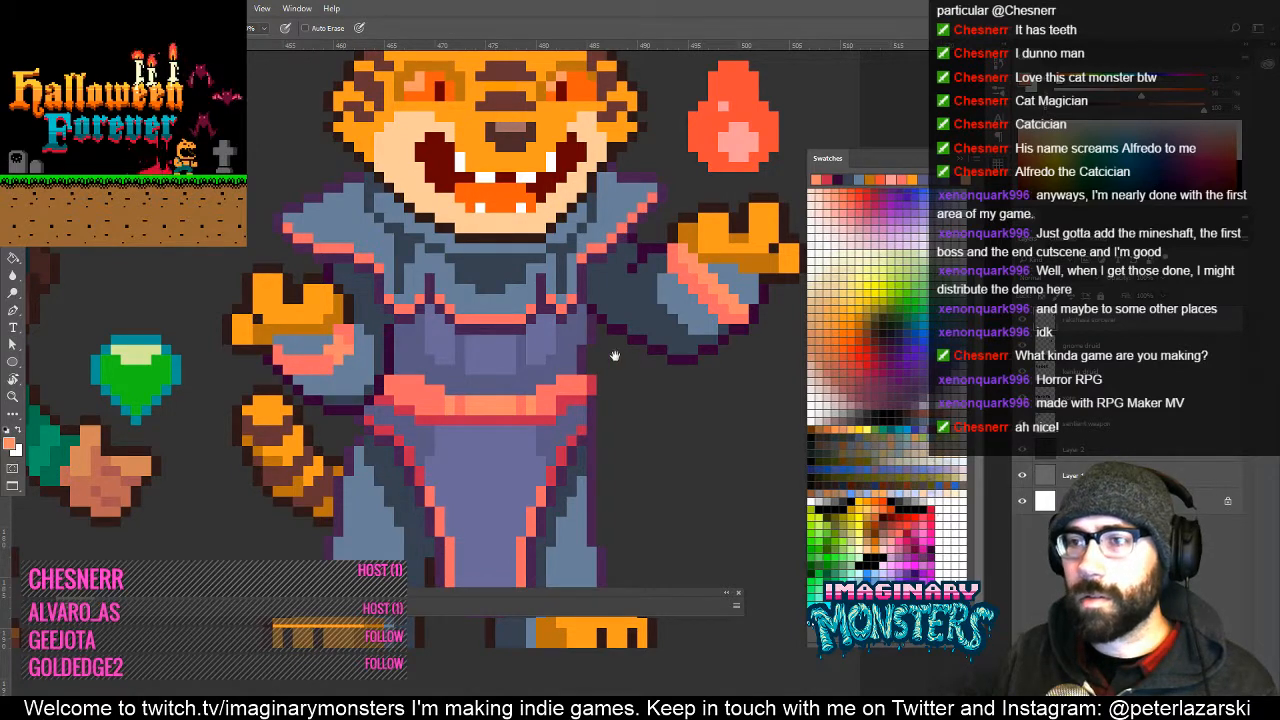
left_click_drag(615, 356, 496, 426)
left_click_drag(403, 428, 541, 374)
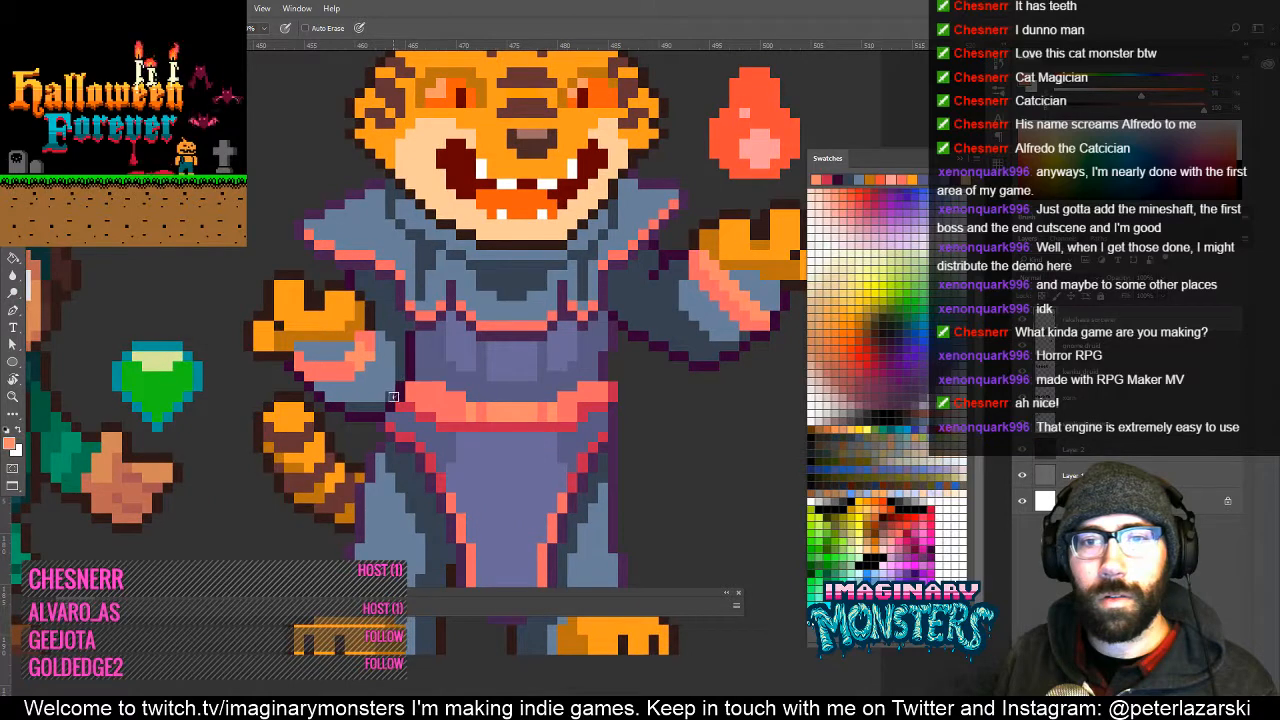
left_click(439, 458, "alt")
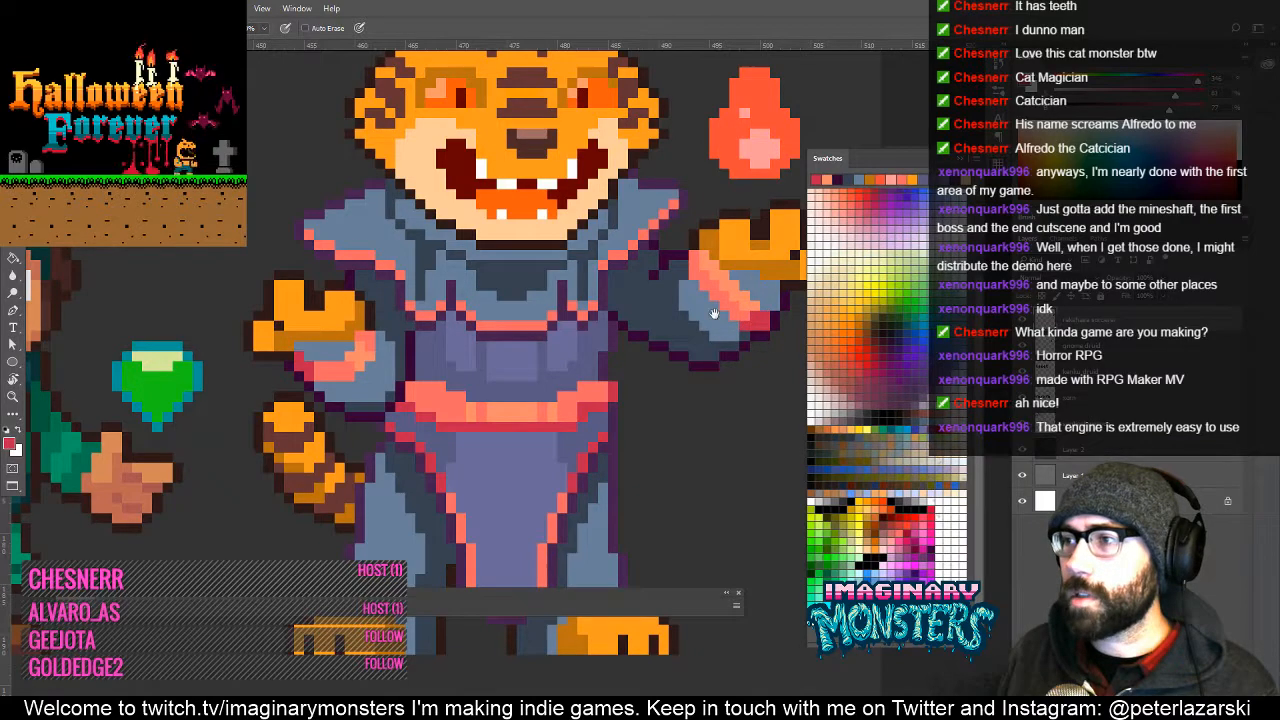
left_click_drag(714, 314, 682, 360)
key("z")
left_click(594, 303, "alt")
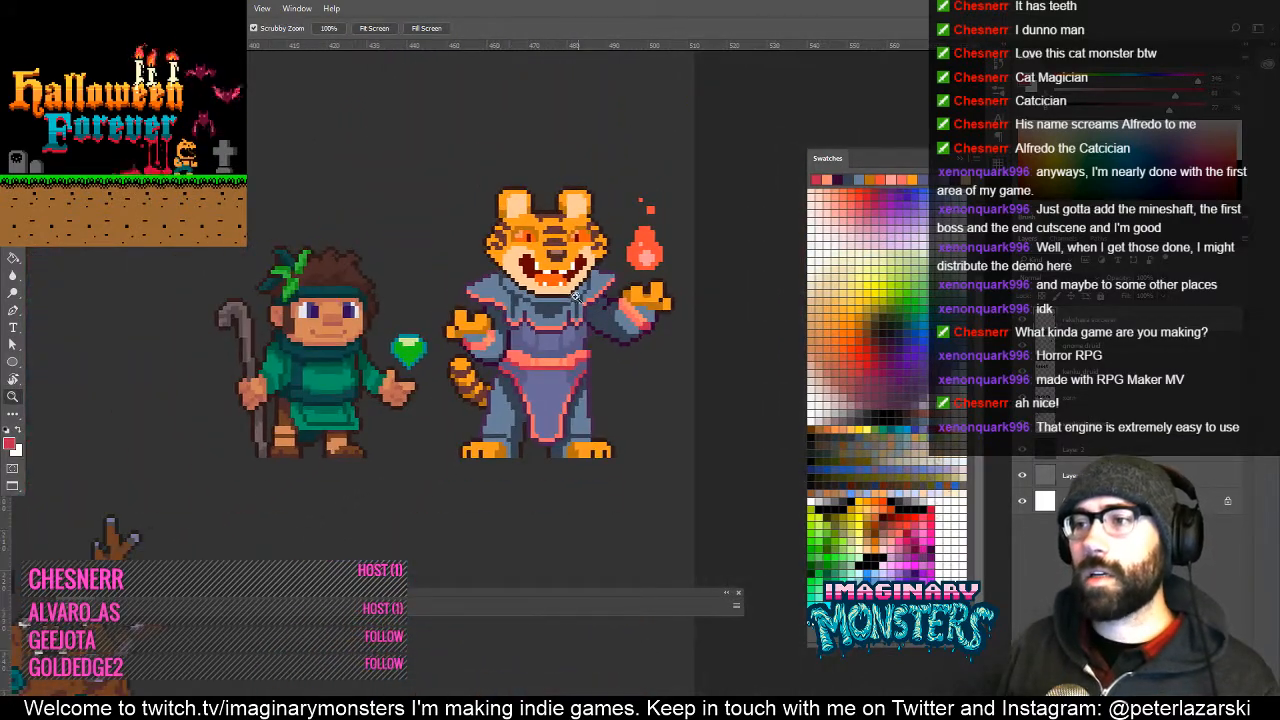
Add crimson shadows to the coral trim of the collar and the end of the belt, cleaning up with sampled coral.
key("b")
scroll(485, 288, "up", 4)
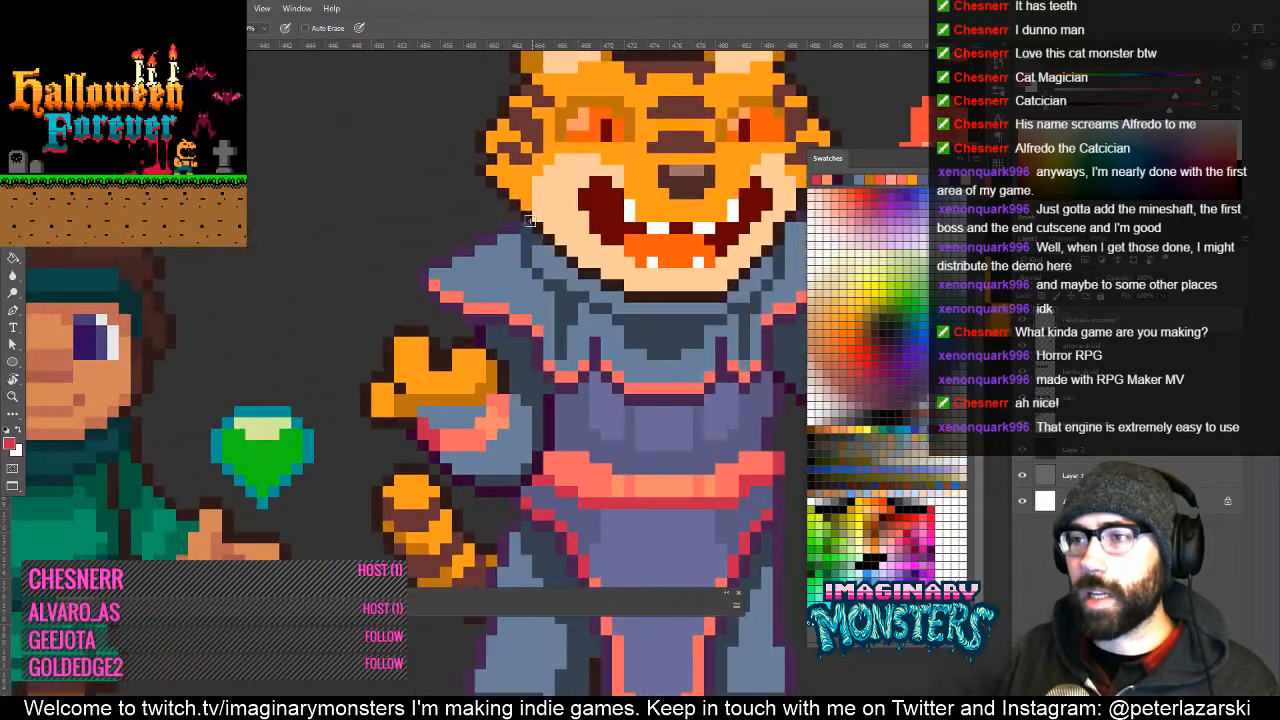
left_click_drag(537, 375, 480, 400)
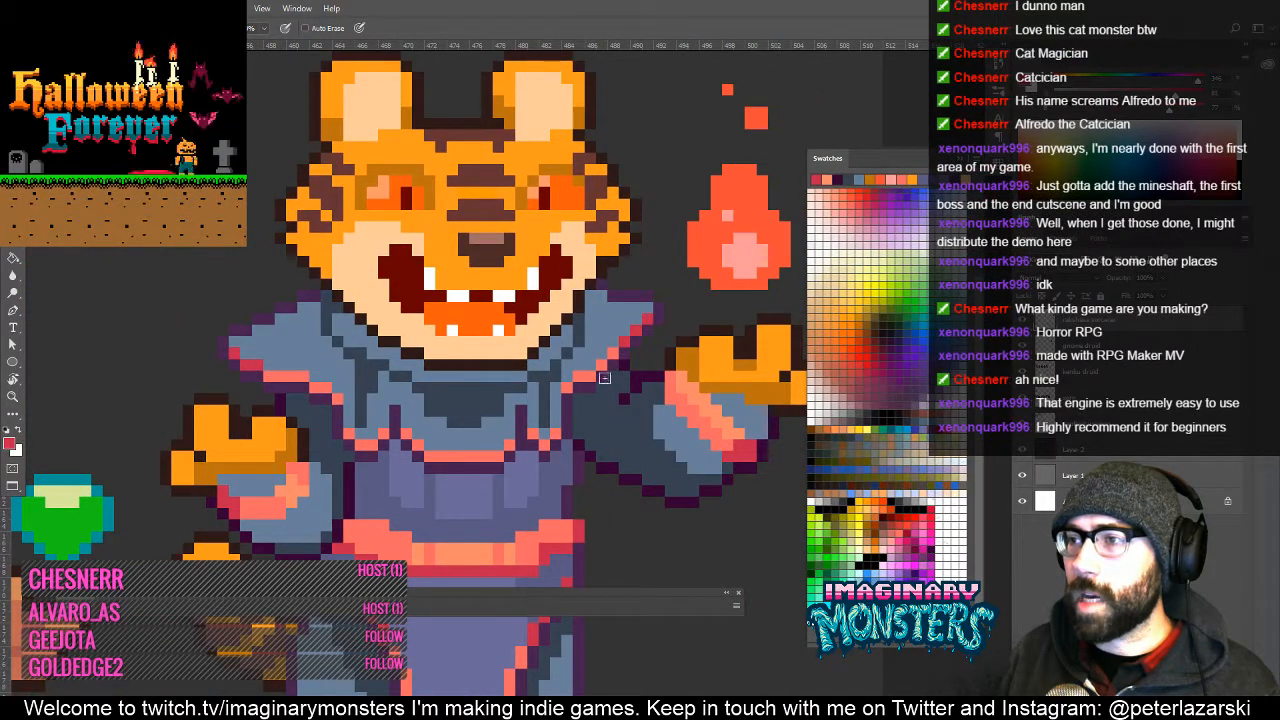
left_click_drag(473, 426, 462, 395)
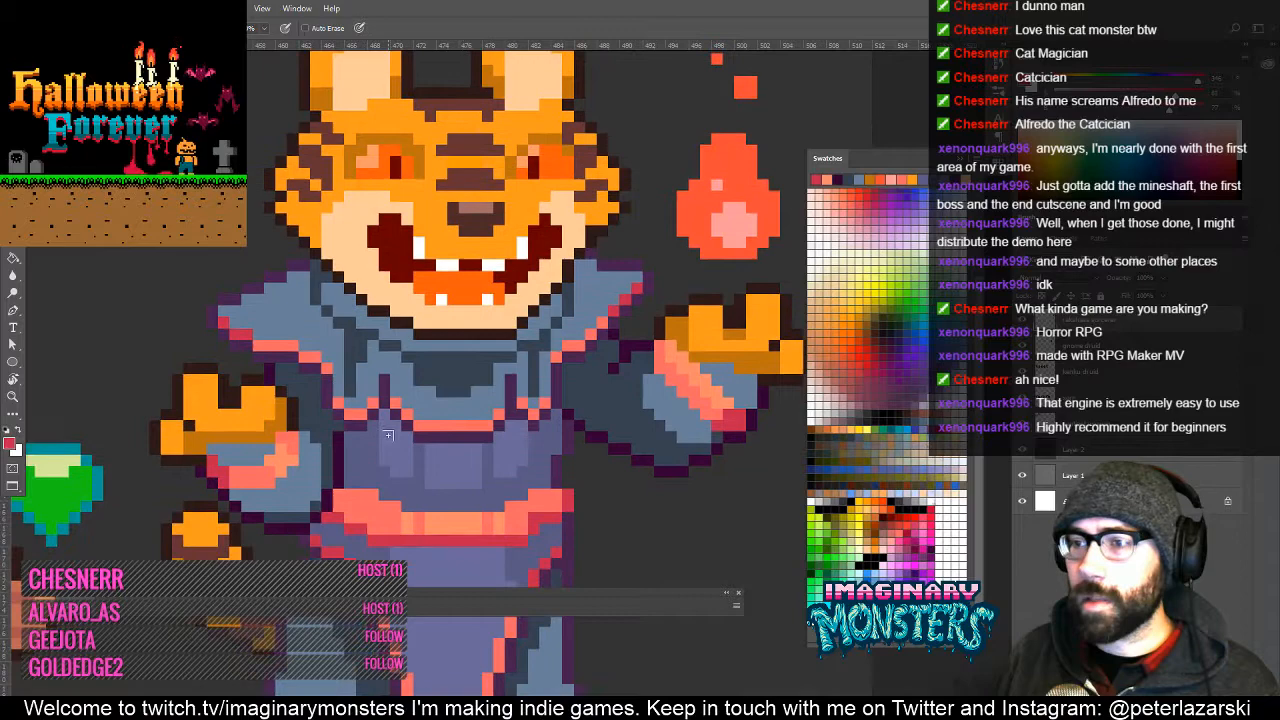
left_click(362, 510, "alt")
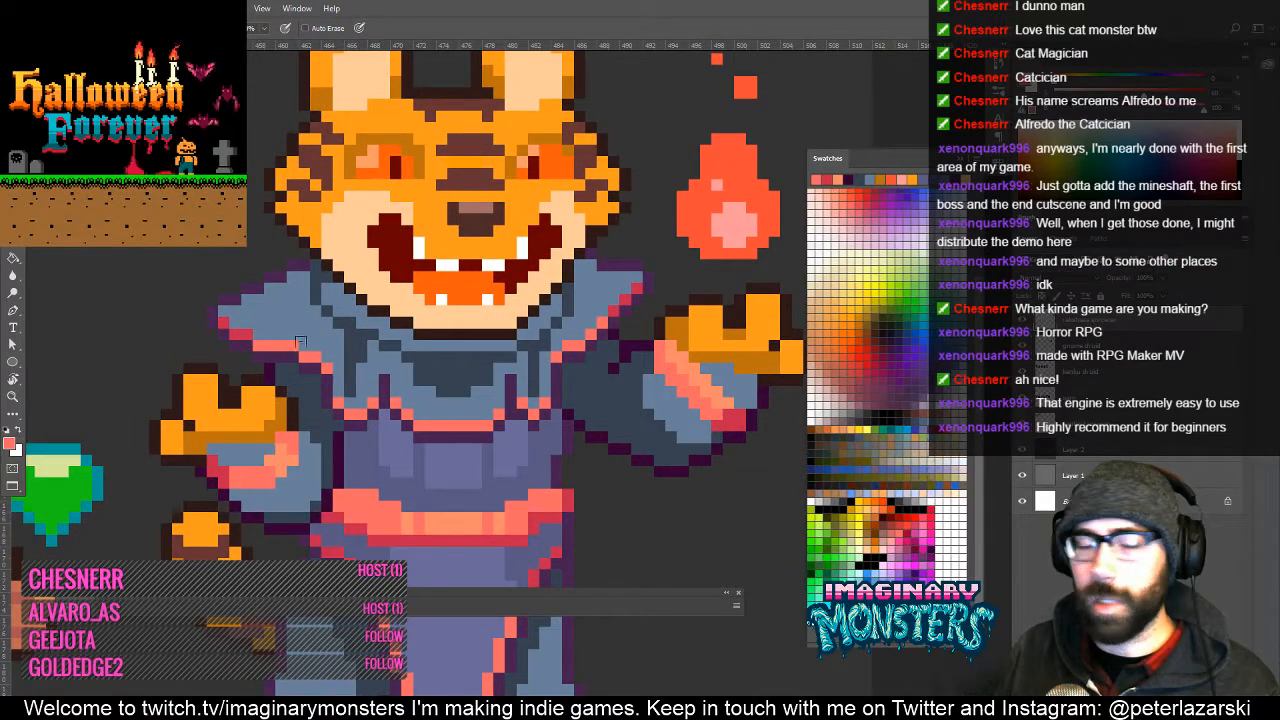
key("z")
left_click_drag(409, 326, 348, 390)
left_click_drag(498, 350, 476, 371)
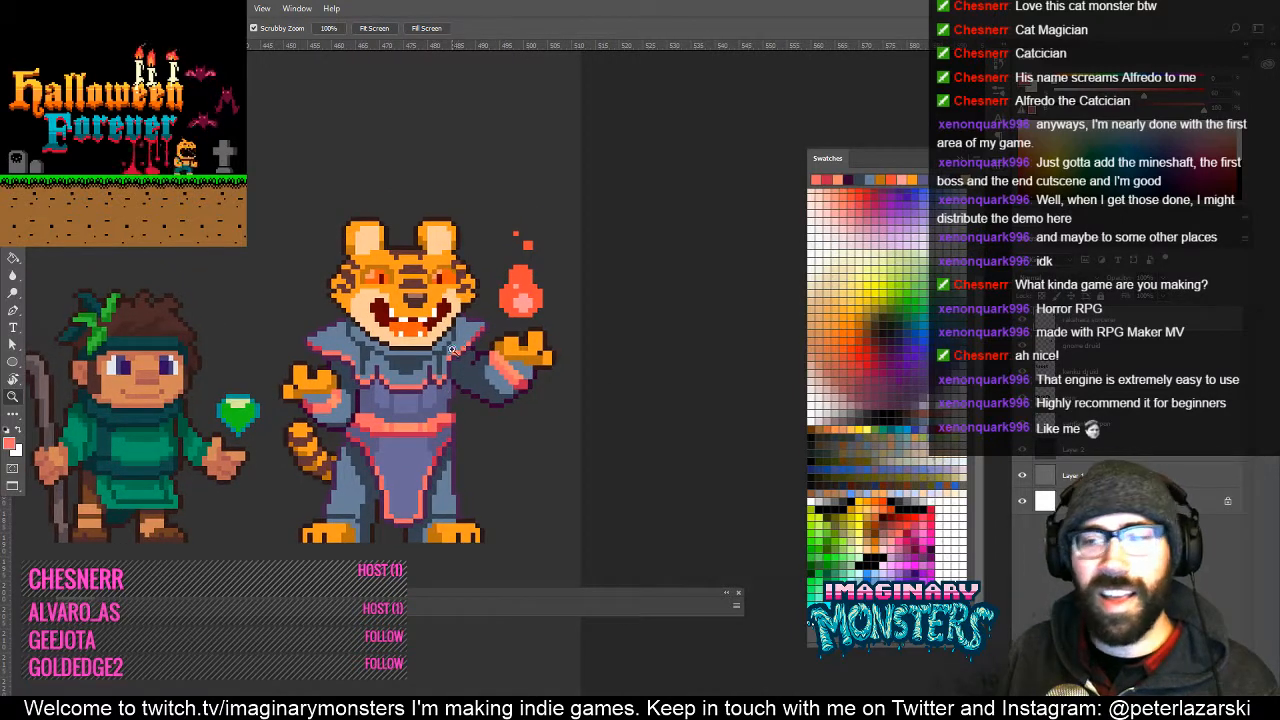
Lighten the centre of the dark slate patch below the tiger's chin with light slate, leaving a thin dark fold.
left_click(410, 360)
key("b")
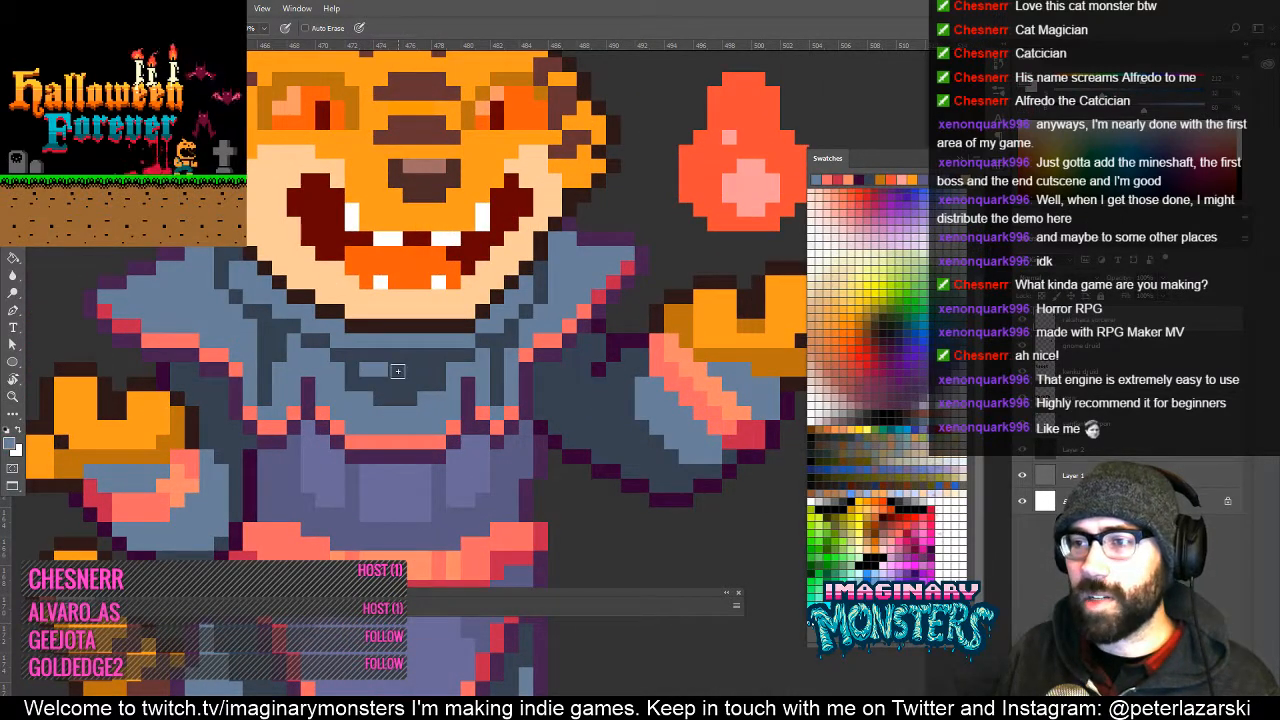
mouse_move(397, 371)
left_mouse_down()
mouse_move(426, 368)
mouse_move(429, 423)
left_mouse_up()
key("z")
left_click(473, 420, "alt")
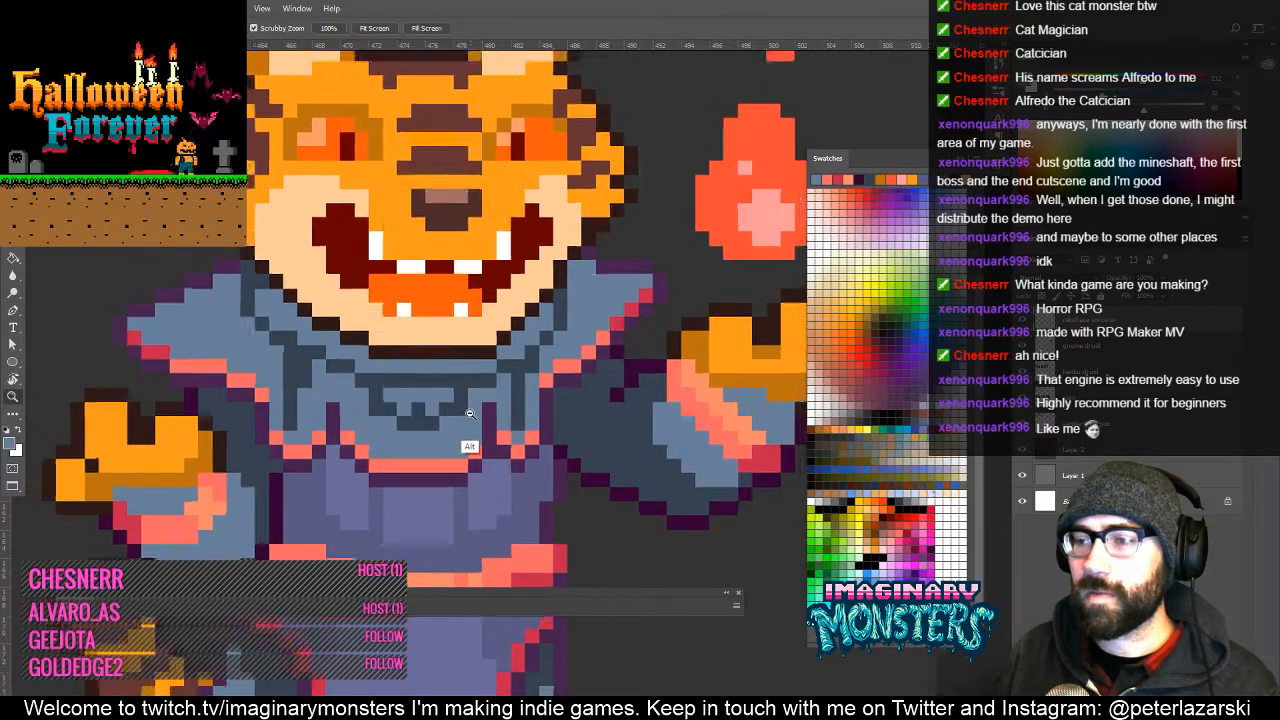
left_click(472, 425, "alt")
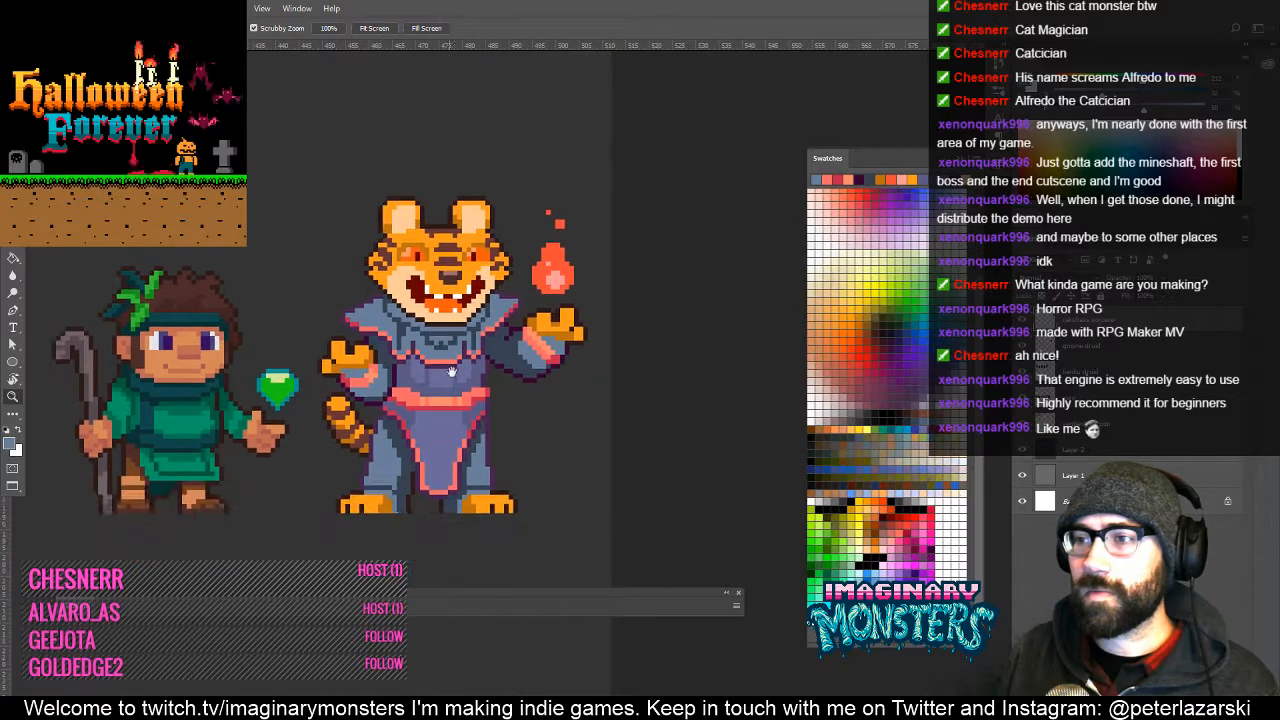
Show the grid over the sprite sheet around the druid and tiger sprites.
key("b")
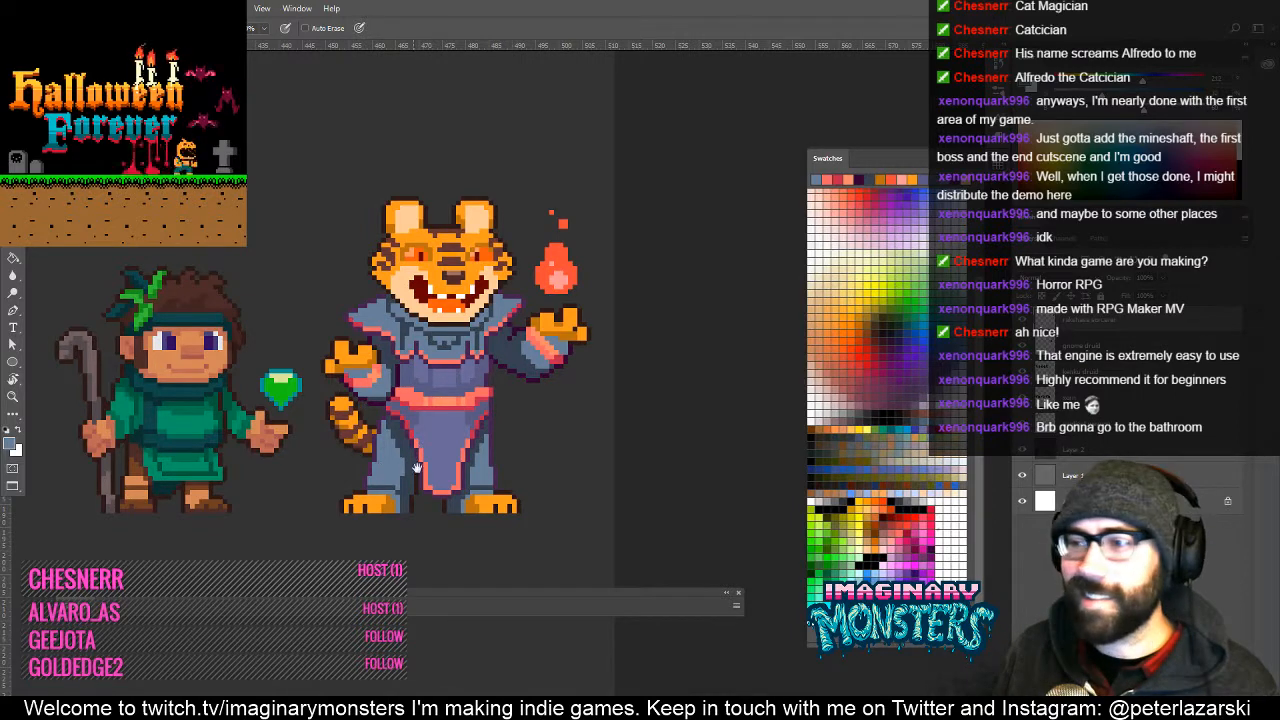
left_click_drag(418, 468, 556, 476)
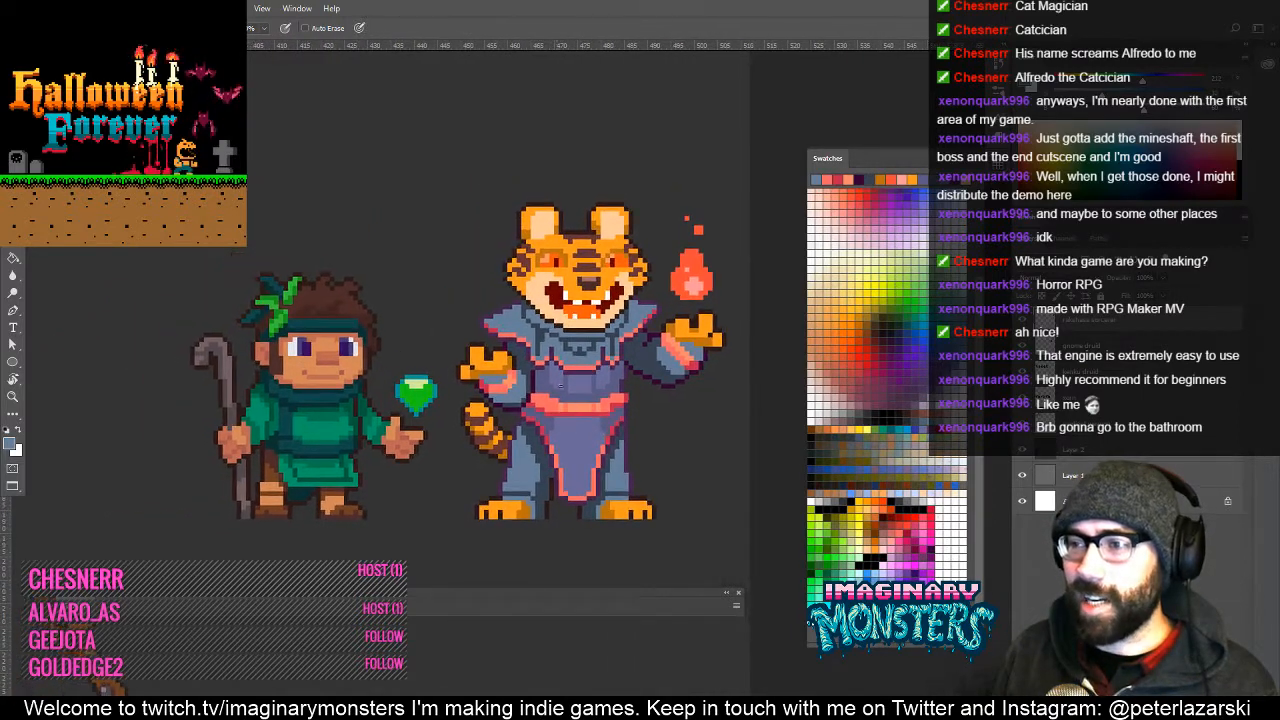
key("z")
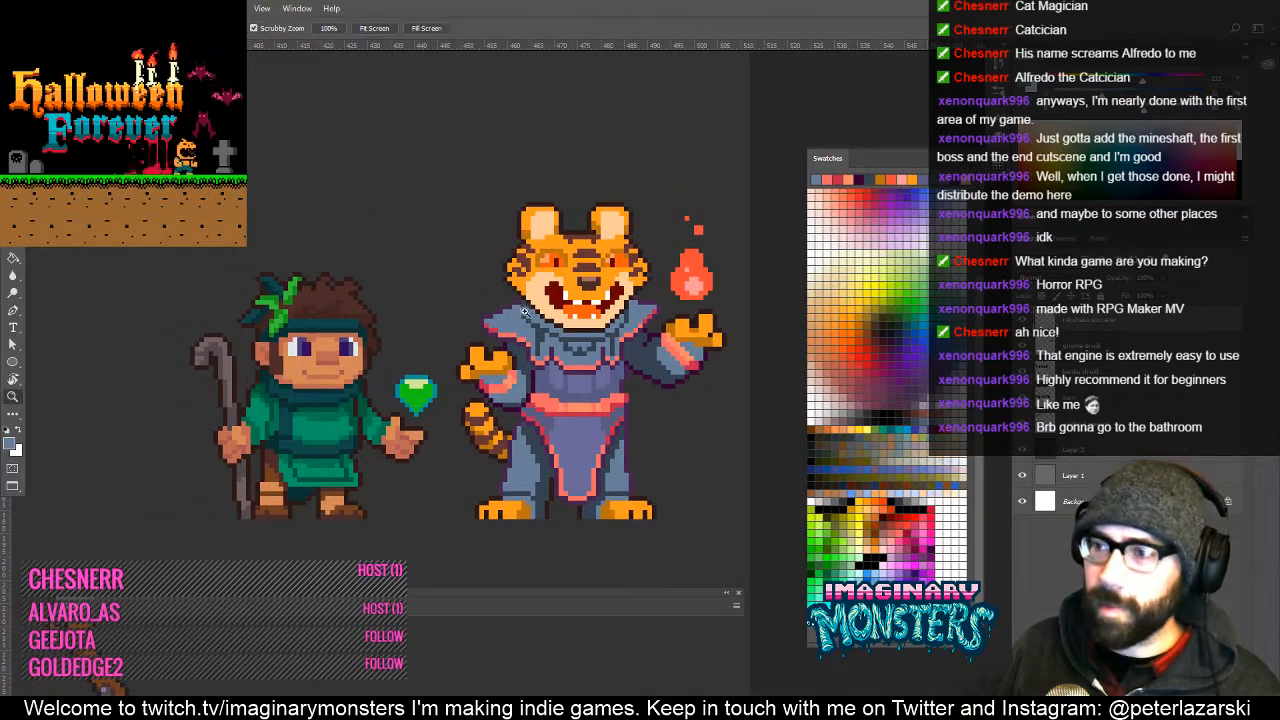
left_click(530, 316, "alt")
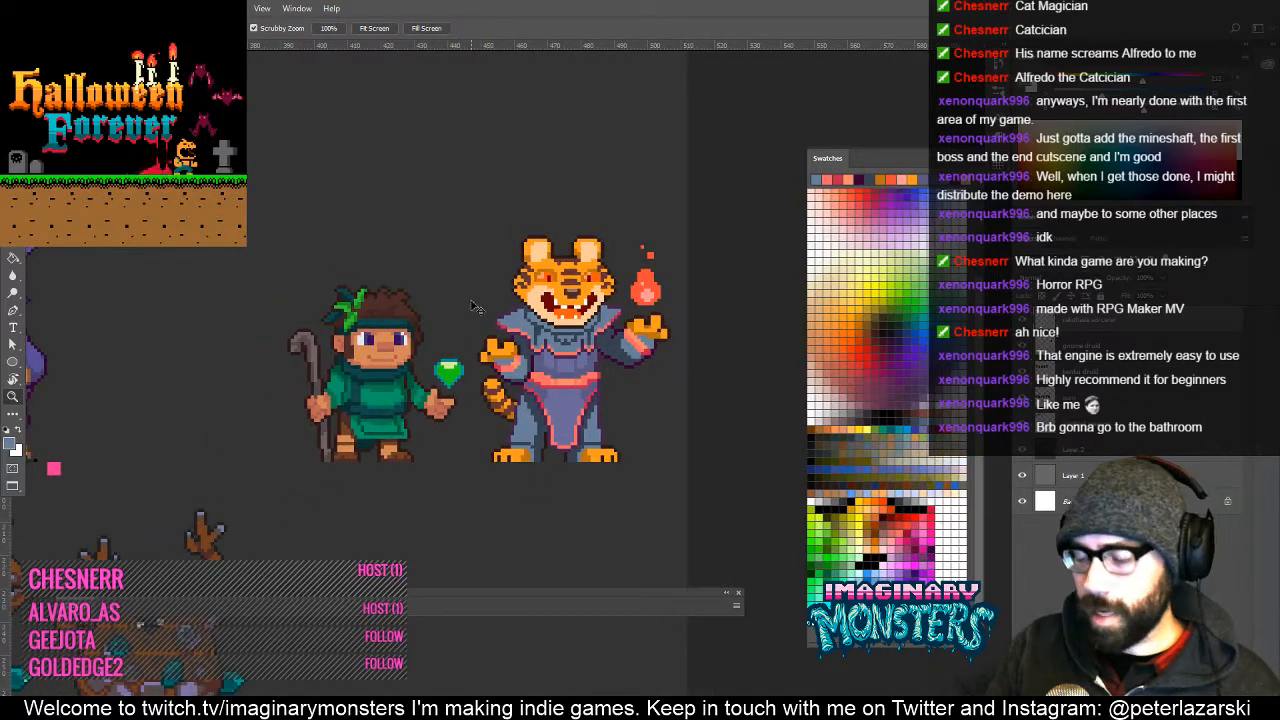
key("ctrl+apostrophe")
left_click_drag(473, 302, 581, 308)
Move the druid and tiger sprites together two grid cells to the left.
key("v")
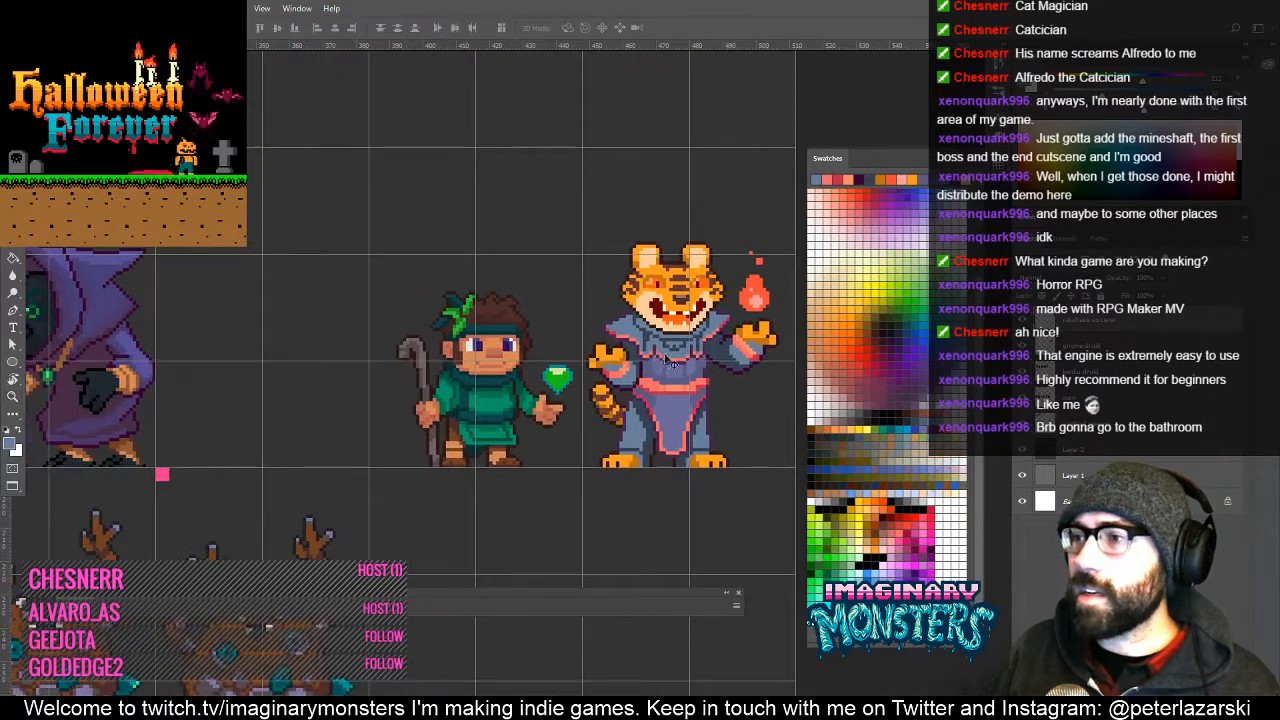
left_click_drag(668, 354, 632, 347)
key("ctrl+z")
left_click(490, 372, "ctrl")
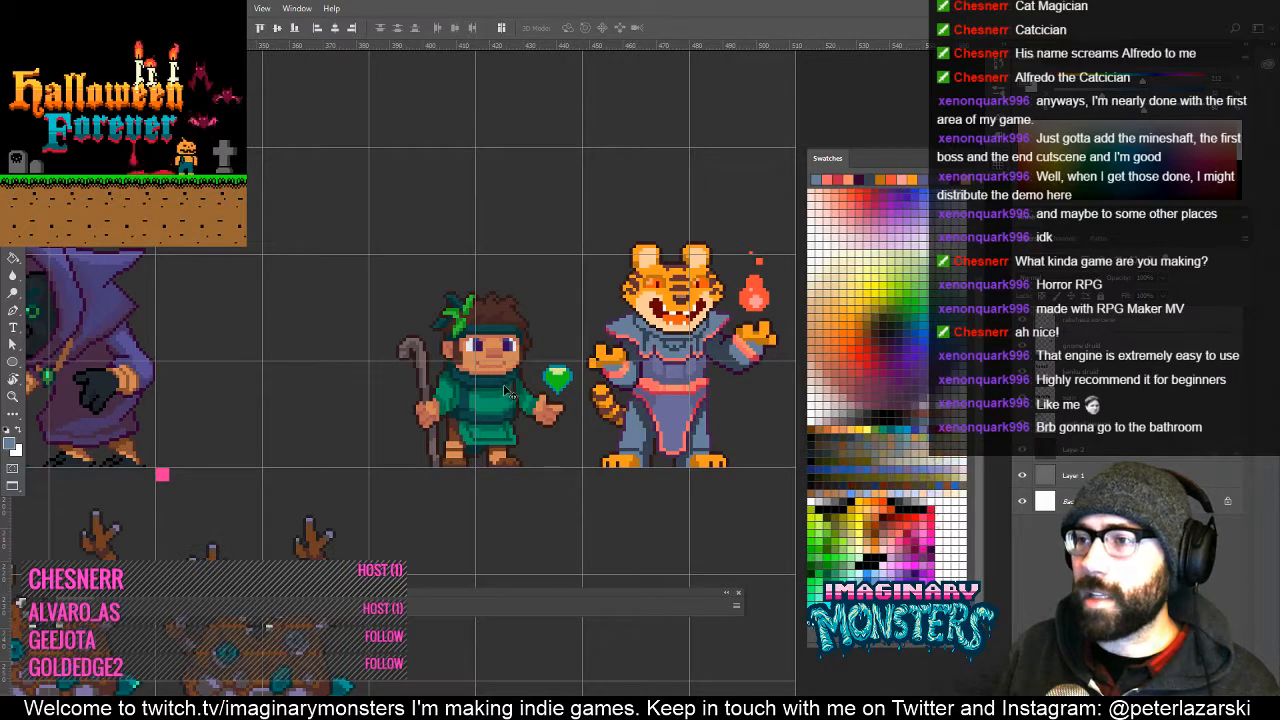
left_click_drag(503, 384, 405, 397)
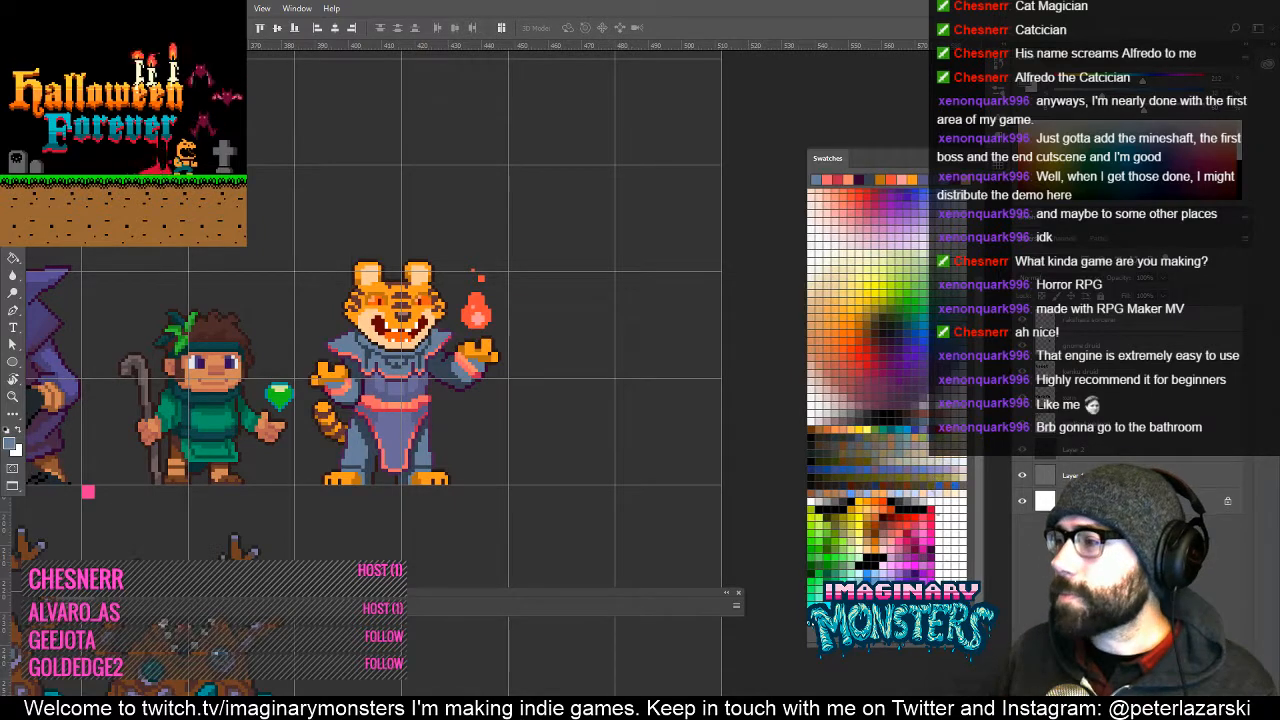
Create a new layer for another sprite in the empty grid cells beside the tiger.
key("ctrl+shift+alt+n")
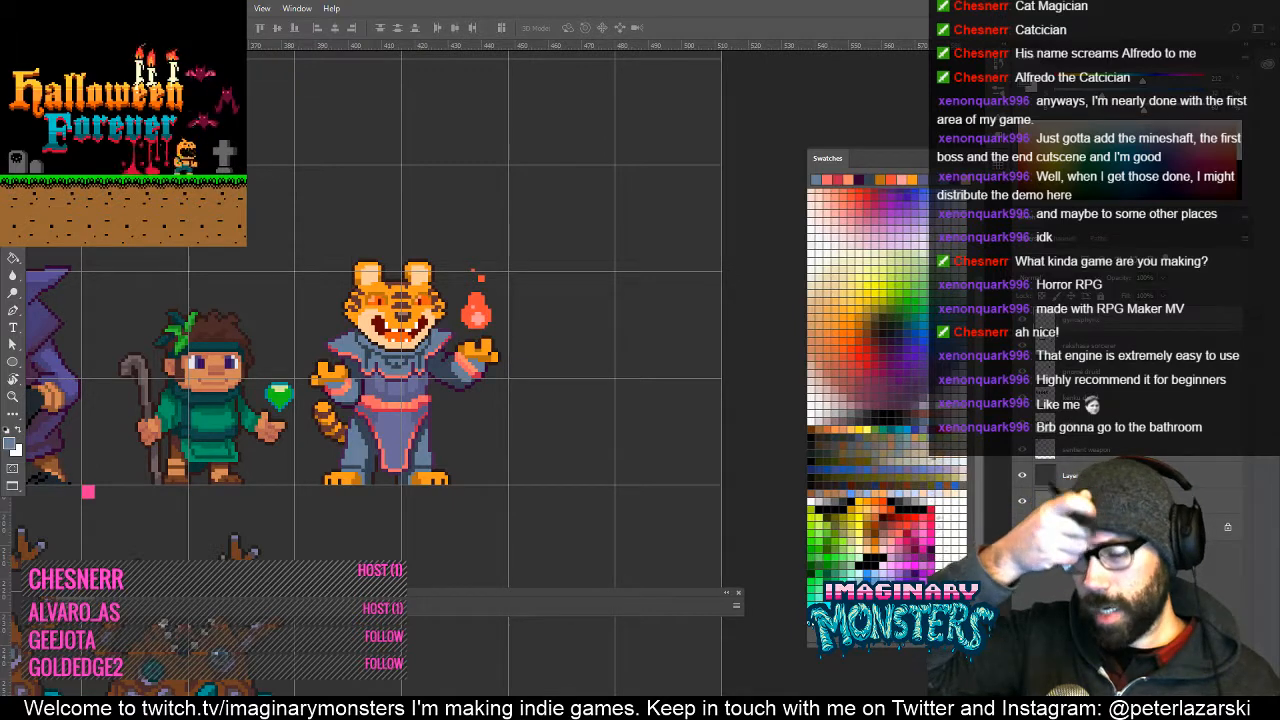
key("z")
left_click_drag(573, 362, 571, 380)
key("space")
left_click_drag(602, 434, 411, 373)
left_click(563, 308, "alt")
key("space")
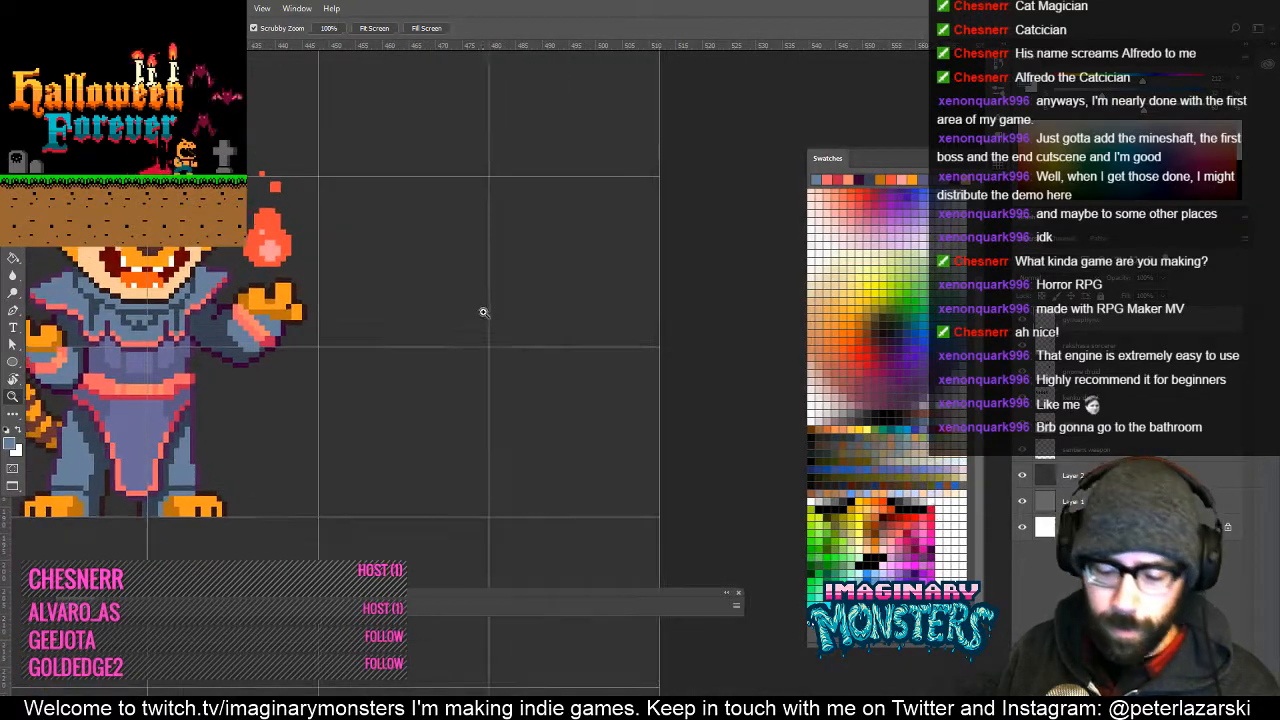
Paint a solid orange oval about 18 by 20 pixels in the empty cells beside the tiger, using a larger pencil.
key("b")
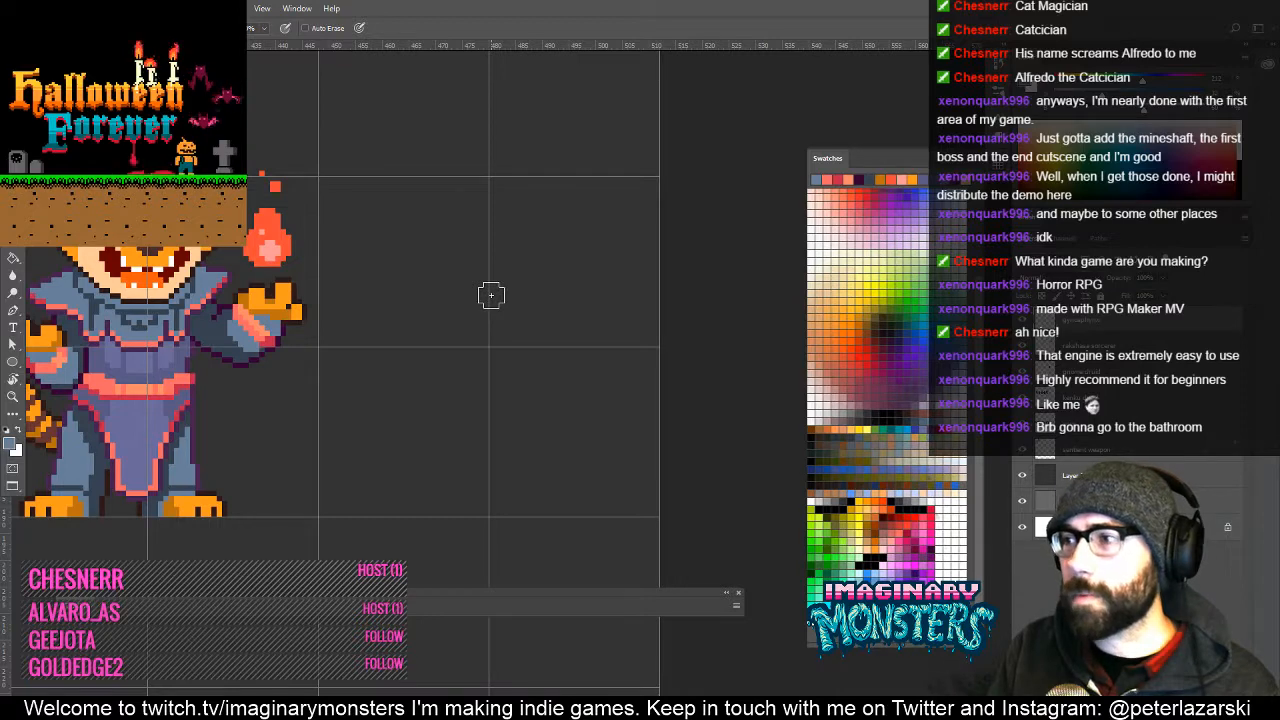
left_click(830, 331)
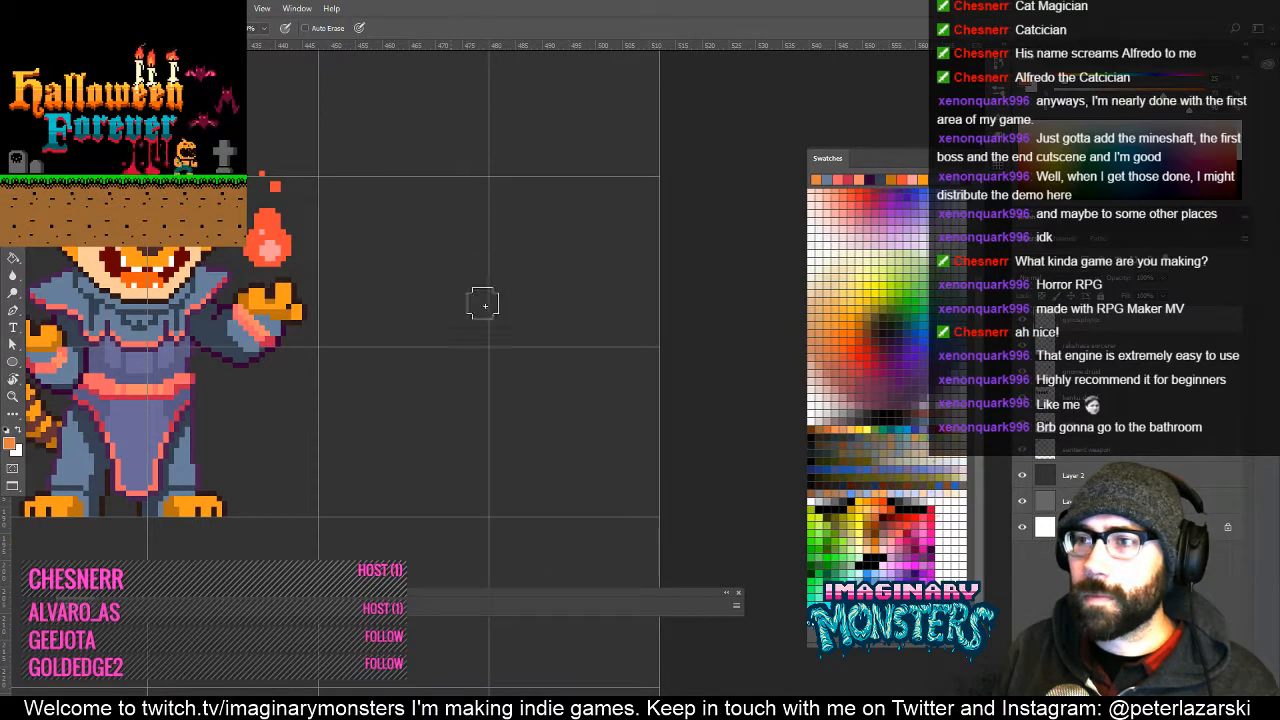
left_click_drag(484, 346, 830, 338)
left_click_drag(402, 375, 801, 413)
left_click_drag(466, 394, 209, 283)
left_click_drag(640, 380, 365, 286)
left_click_drag(720, 340, 170, 334)
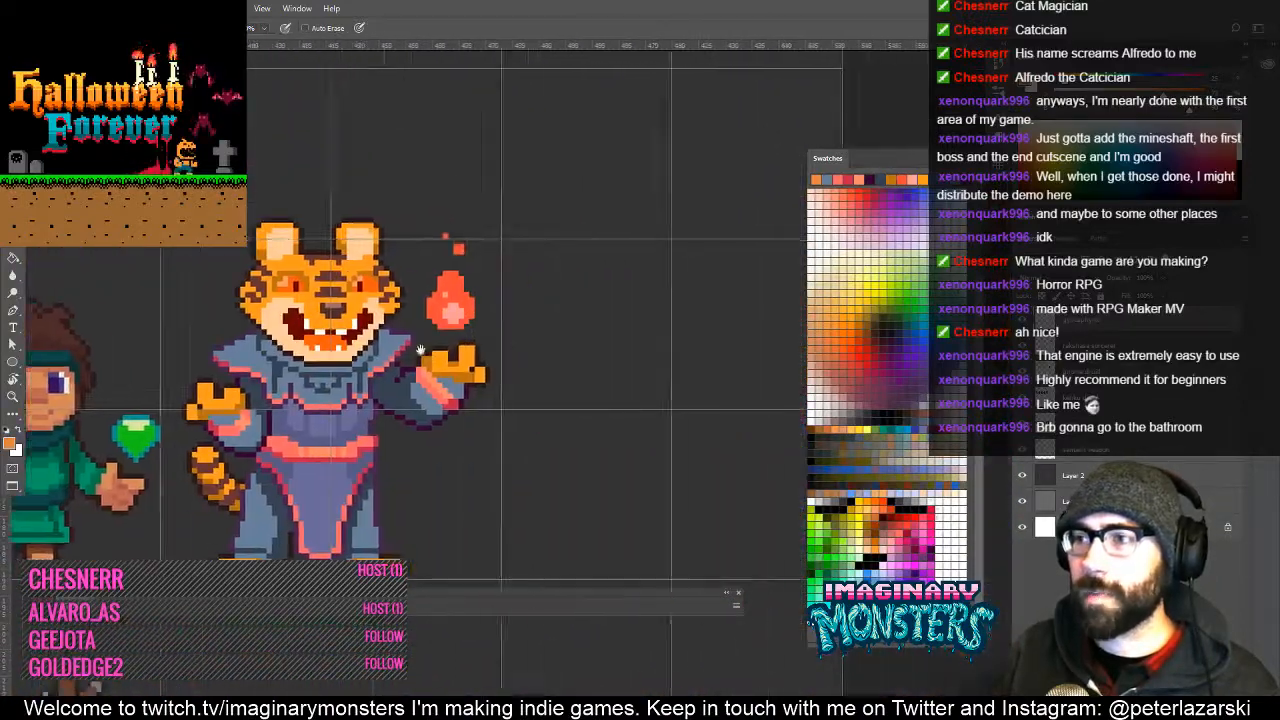
left_click_drag(680, 342, 445, 334)
mouse_move(400, 286)
left_mouse_down()
mouse_move(417, 329)
mouse_move(433, 314)
mouse_move(429, 282)
mouse_move(384, 305)
mouse_move(397, 315)
mouse_move(434, 296)
mouse_move(405, 271)
mouse_move(421, 332)
mouse_move(390, 322)
mouse_move(432, 318)
left_mouse_up()
Paint a straight dark green band across the upper part of the orange oval.
key("l")
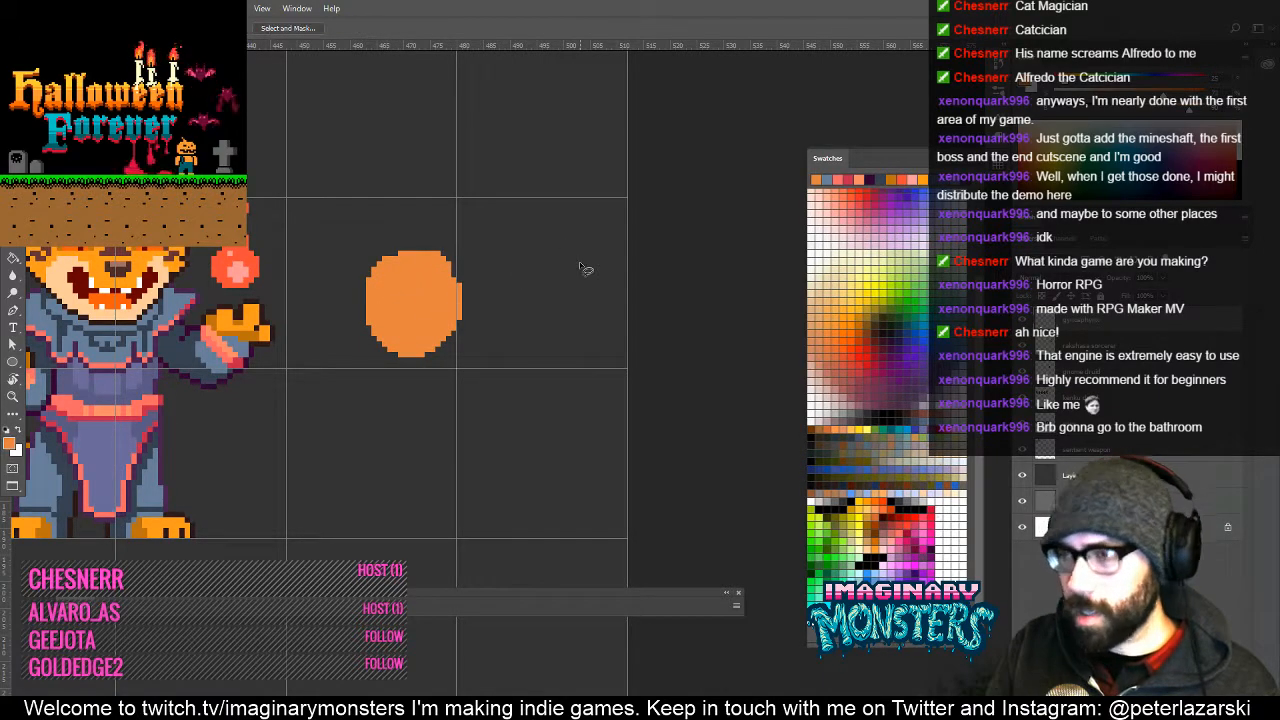
key("z")
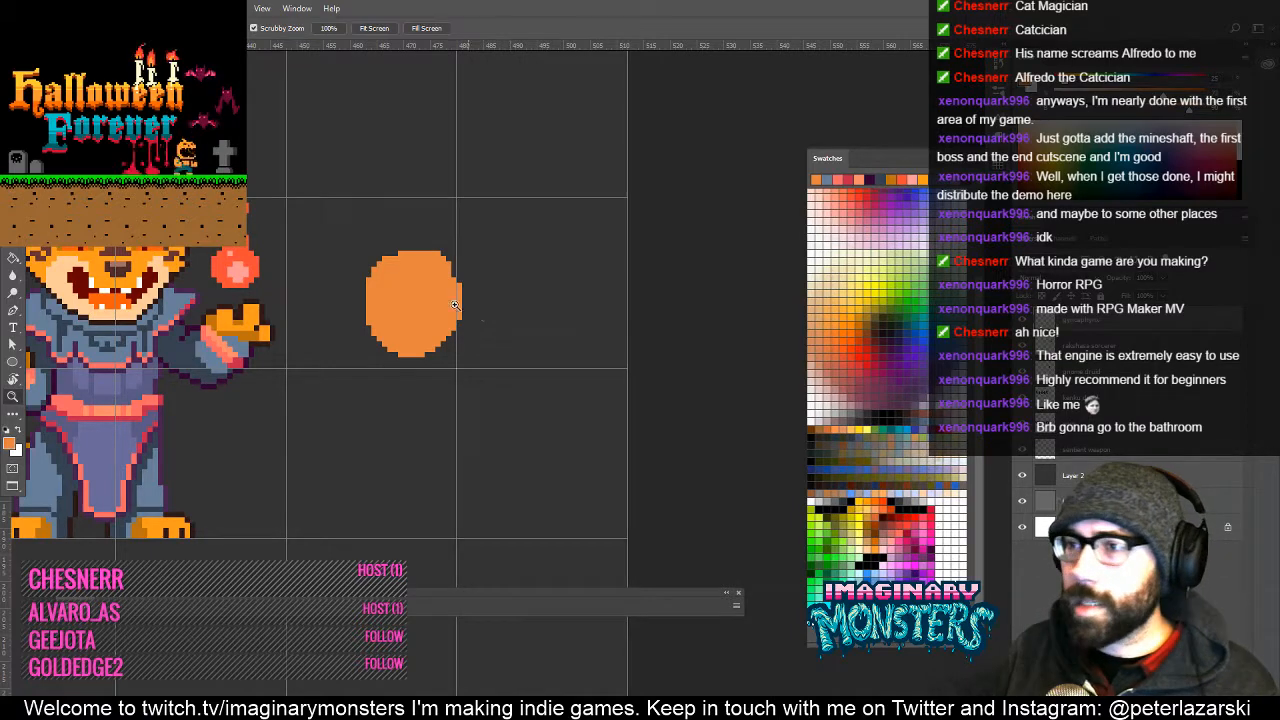
left_click(440, 298)
key("b")
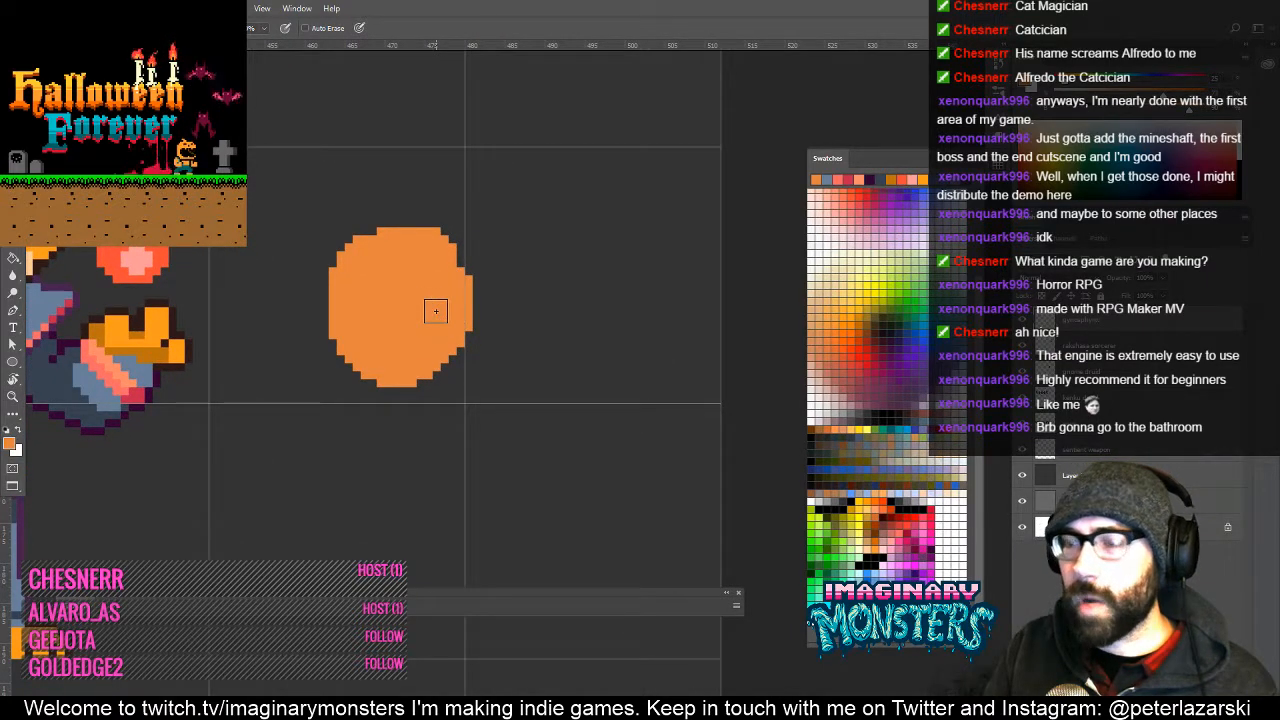
left_click_drag(520, 354, 551, 388)
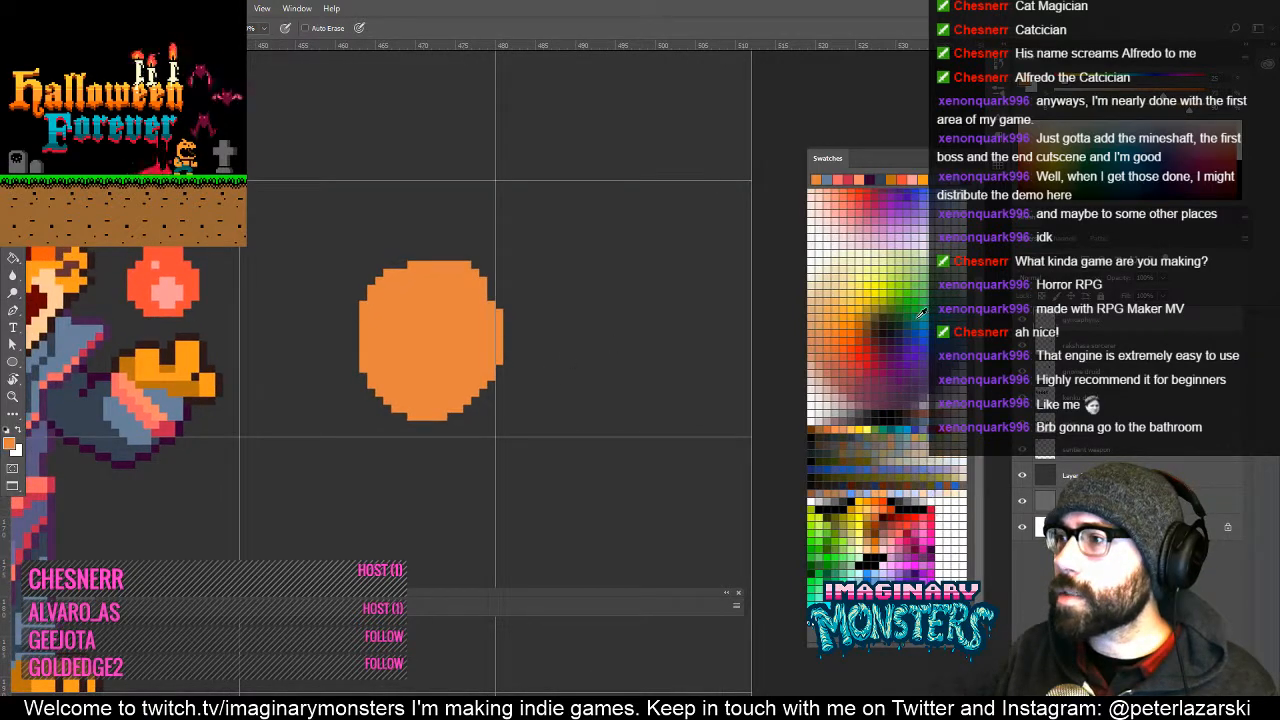
left_click(920, 314)
left_click_drag(371, 321, 487, 321)
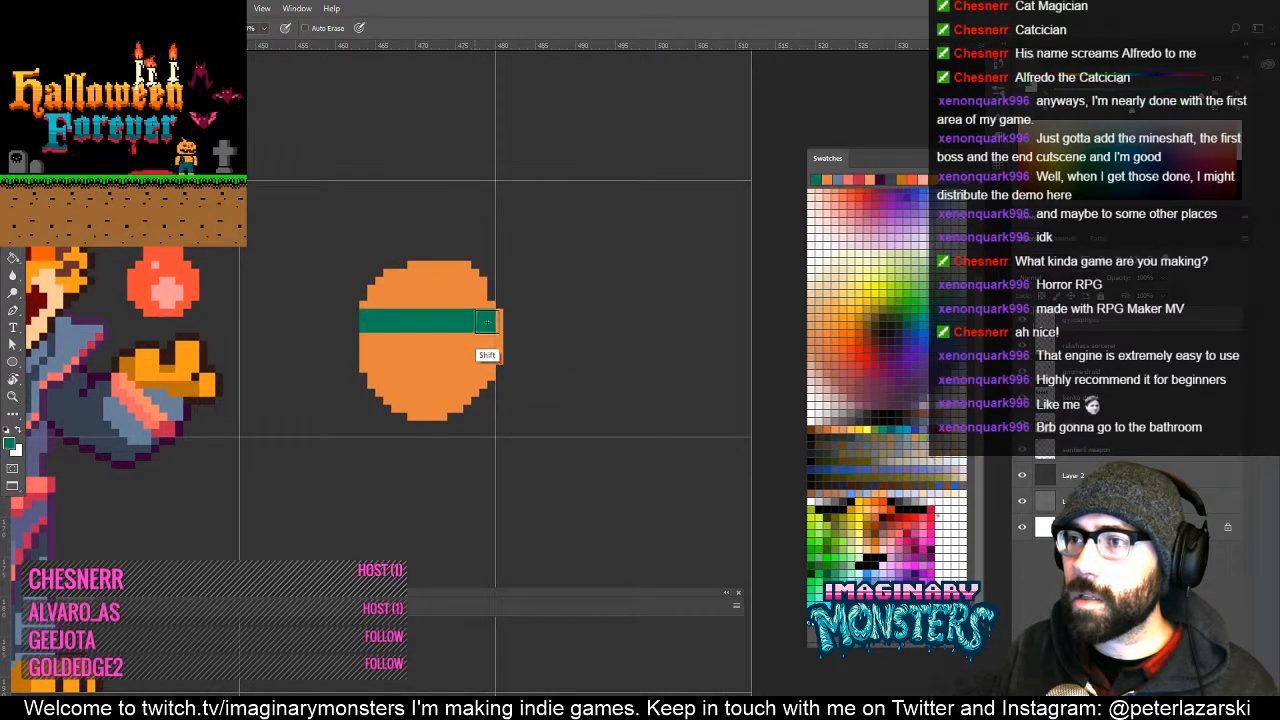
mouse_move(371, 313)
left_mouse_down()
mouse_move(485, 314)
mouse_move(557, 345)
left_mouse_up()
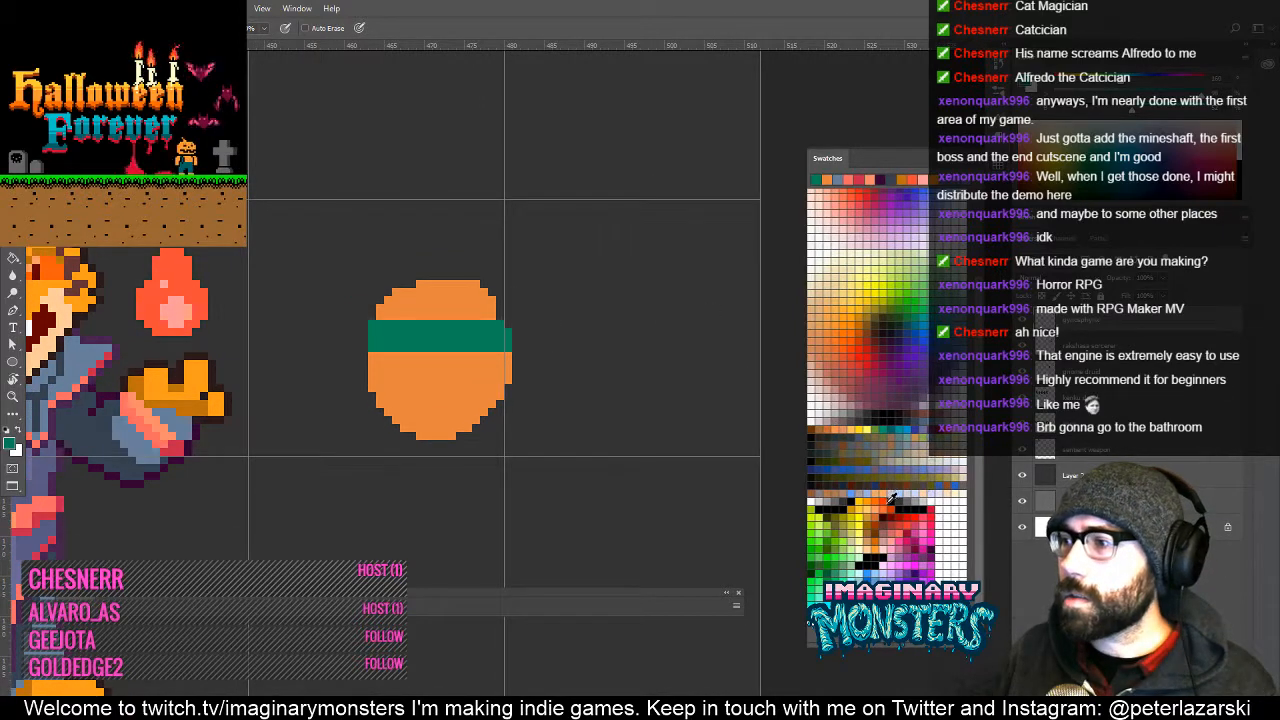
Paint near-black hair over the crown of the head and a straight lock down the right side of the face.
left_click(891, 468)
left_click(876, 408)
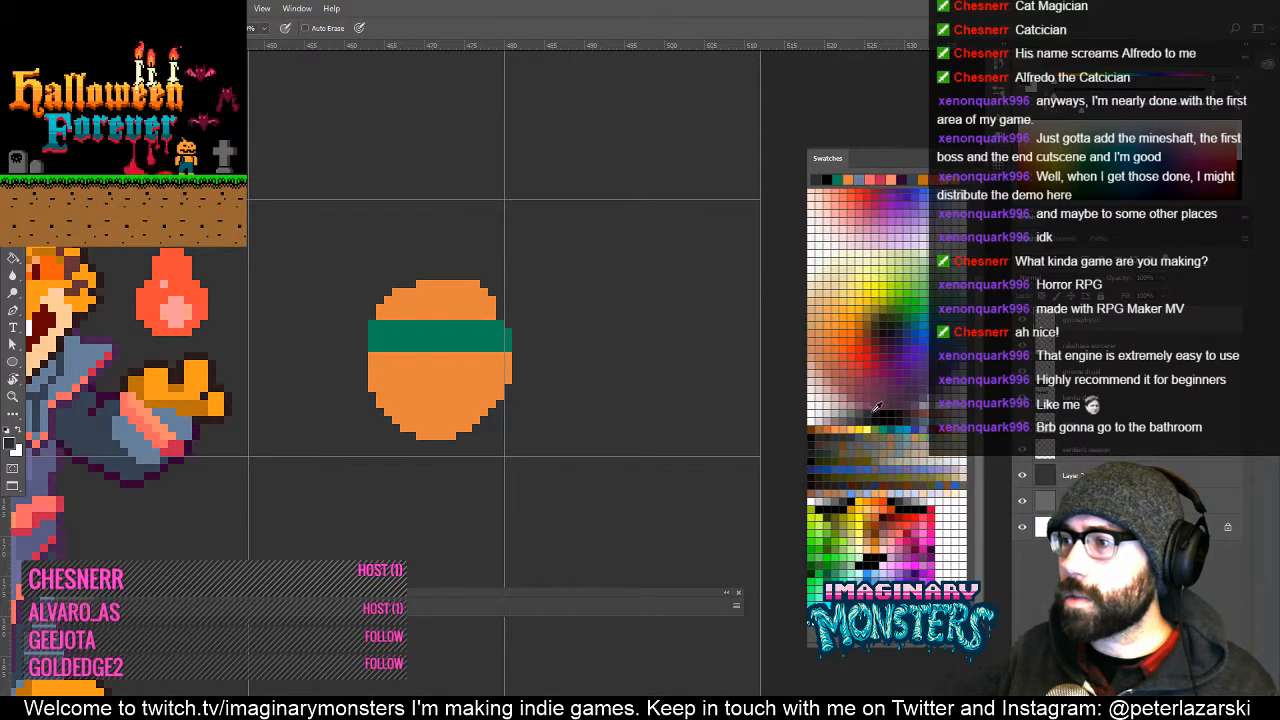
left_click(873, 410)
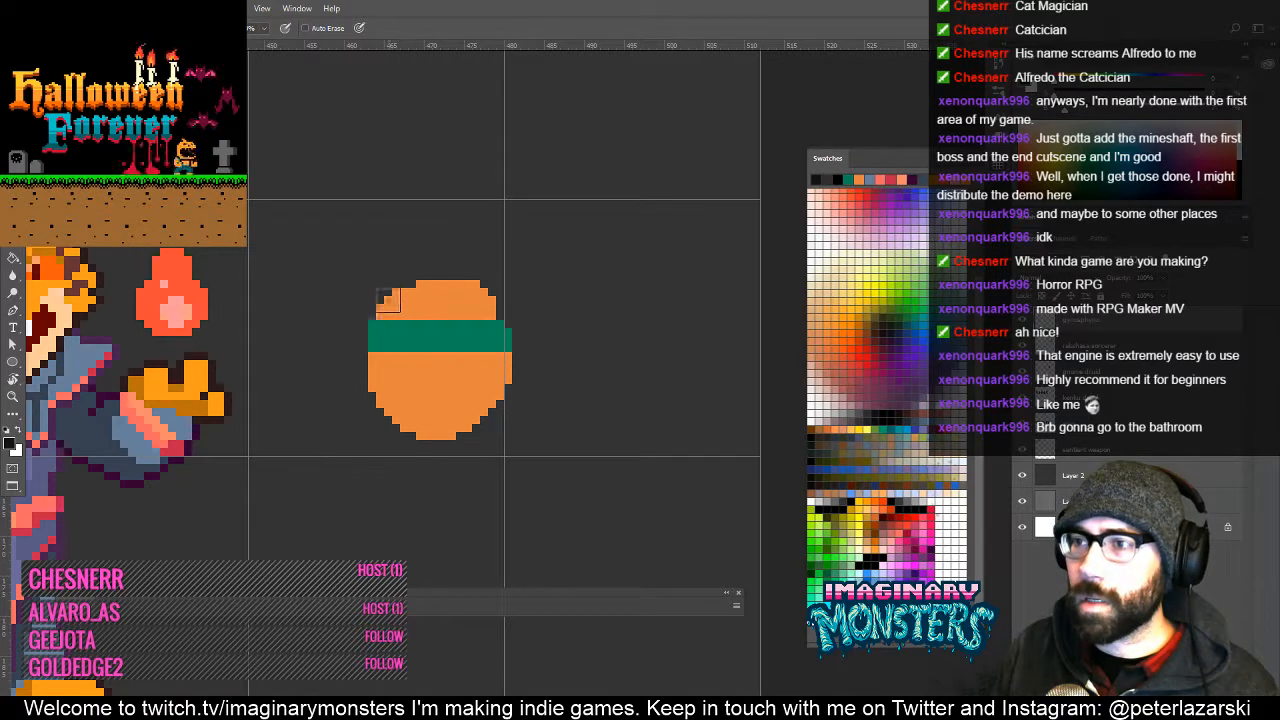
mouse_move(388, 305)
left_mouse_down()
mouse_move(454, 285)
mouse_move(411, 290)
mouse_move(417, 305)
mouse_move(446, 297)
mouse_move(439, 282)
mouse_move(495, 294)
mouse_move(512, 326)
mouse_move(508, 313)
mouse_move(516, 428)
left_mouse_up()
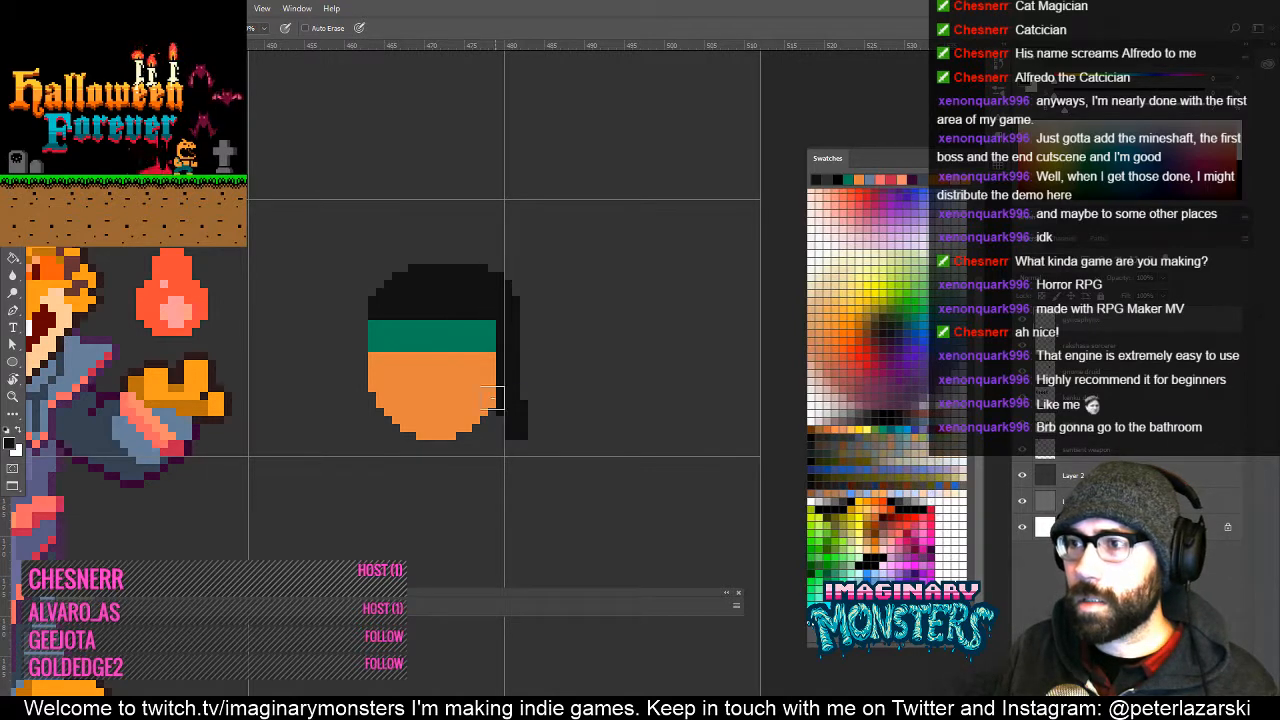
key("ctrl+z")
left_click_drag(499, 326, 500, 397)
left_click(506, 446, "shift")
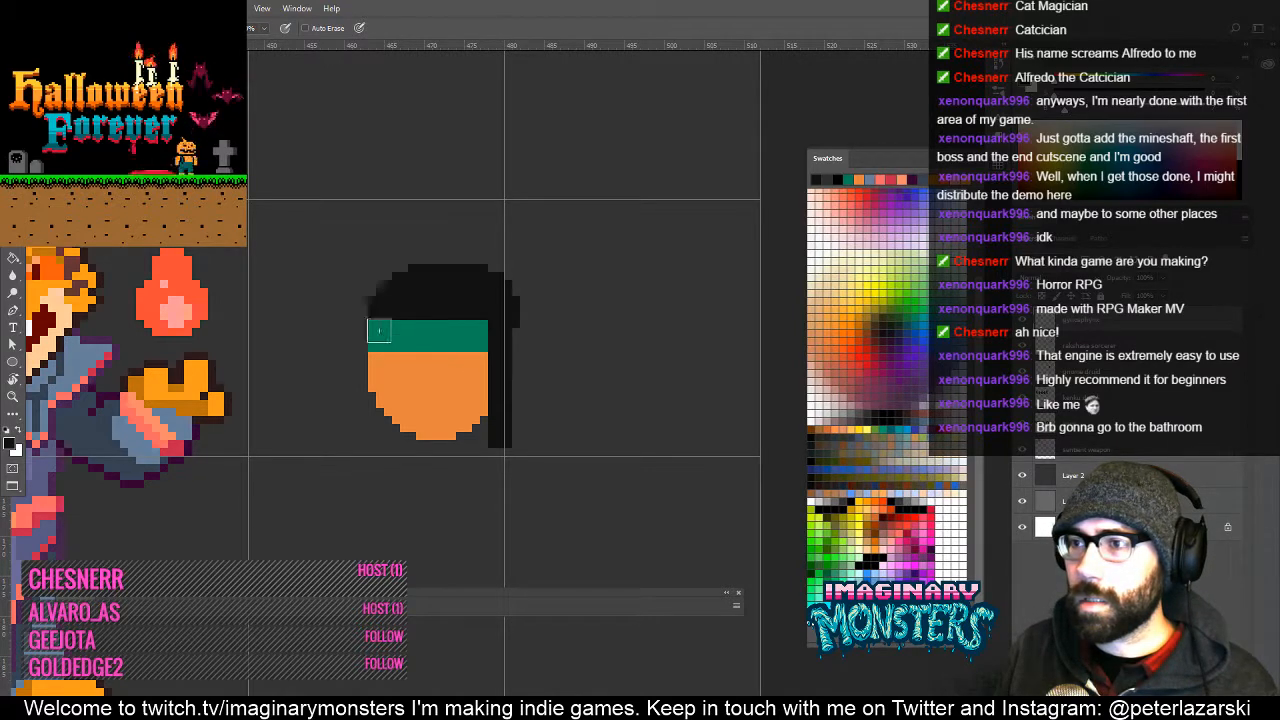
Select the empty area around the head and paint a near-black lock of hair down the left side, leaving the face untouched.
key("w")
left_click(365, 425)
key("b")
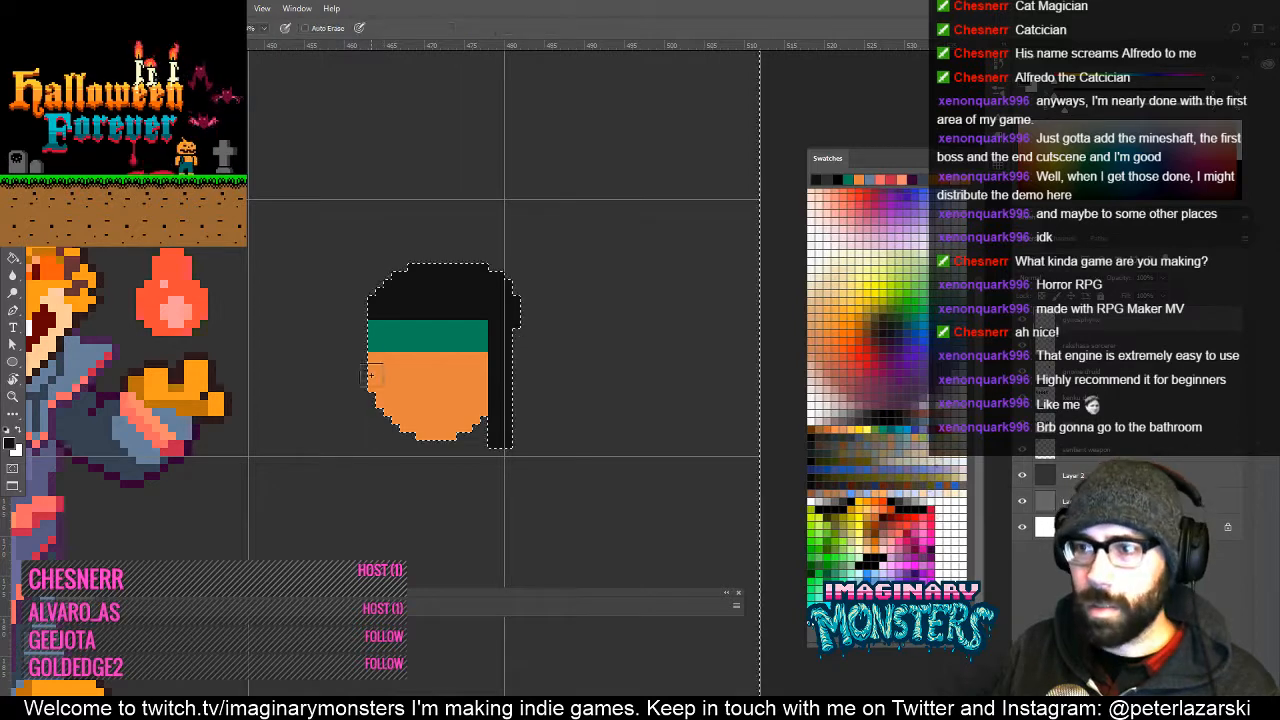
mouse_move(370, 333)
left_mouse_down()
mouse_move(370, 428)
mouse_move(357, 446)
left_mouse_up()
mouse_move(352, 402)
left_mouse_down()
mouse_move(344, 432)
mouse_move(360, 458)
left_mouse_up()
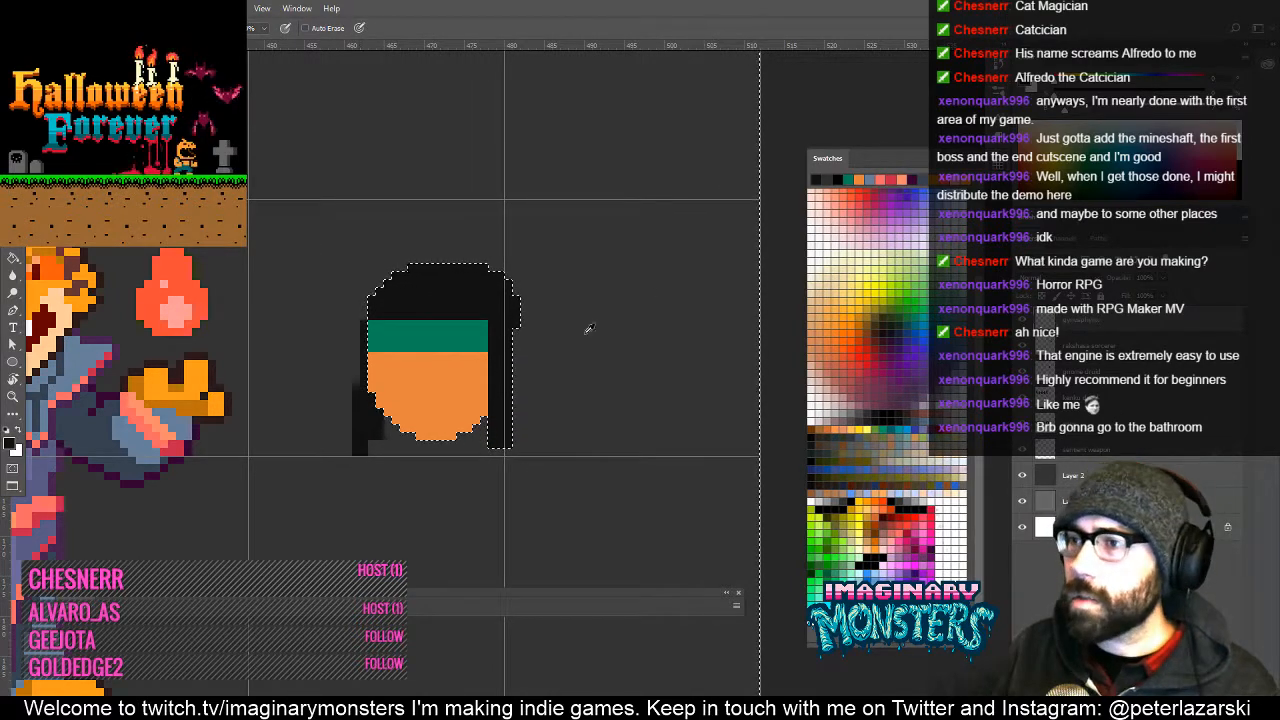
Paint two dark green eyes directly below the green band, and recolor the band itself magenta.
left_click(423, 334, "alt")
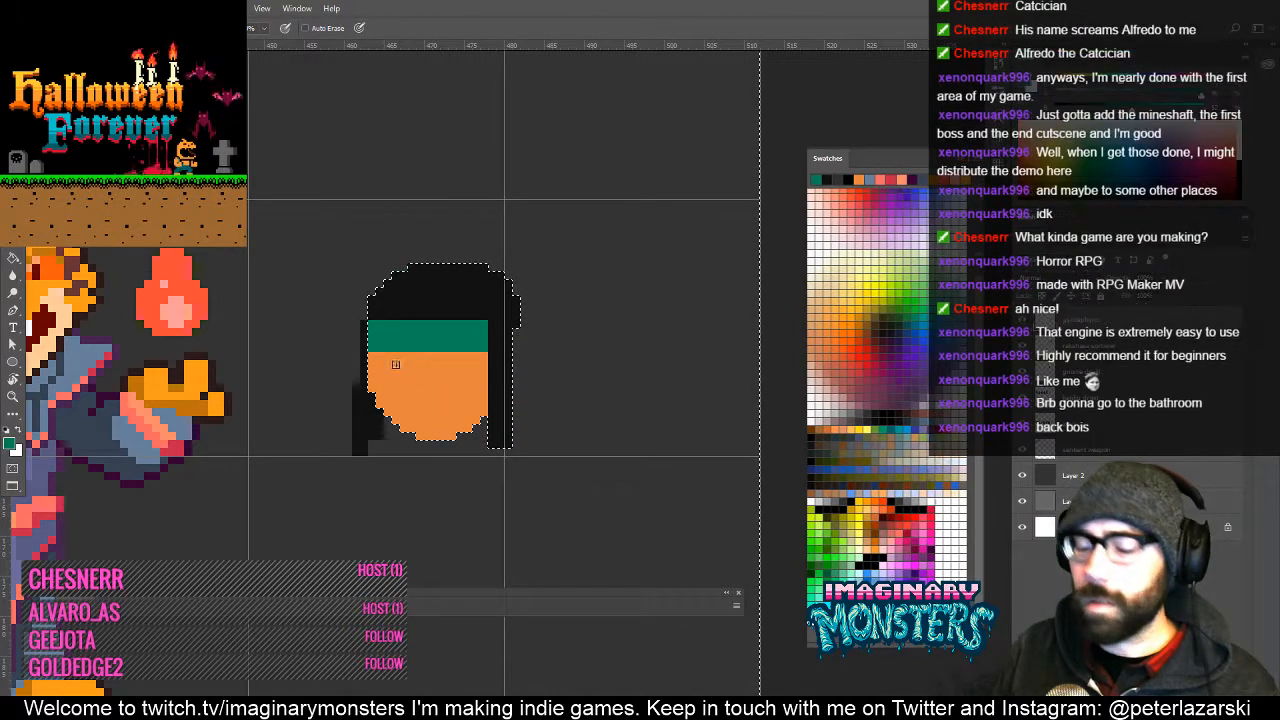
key("ctrl+d")
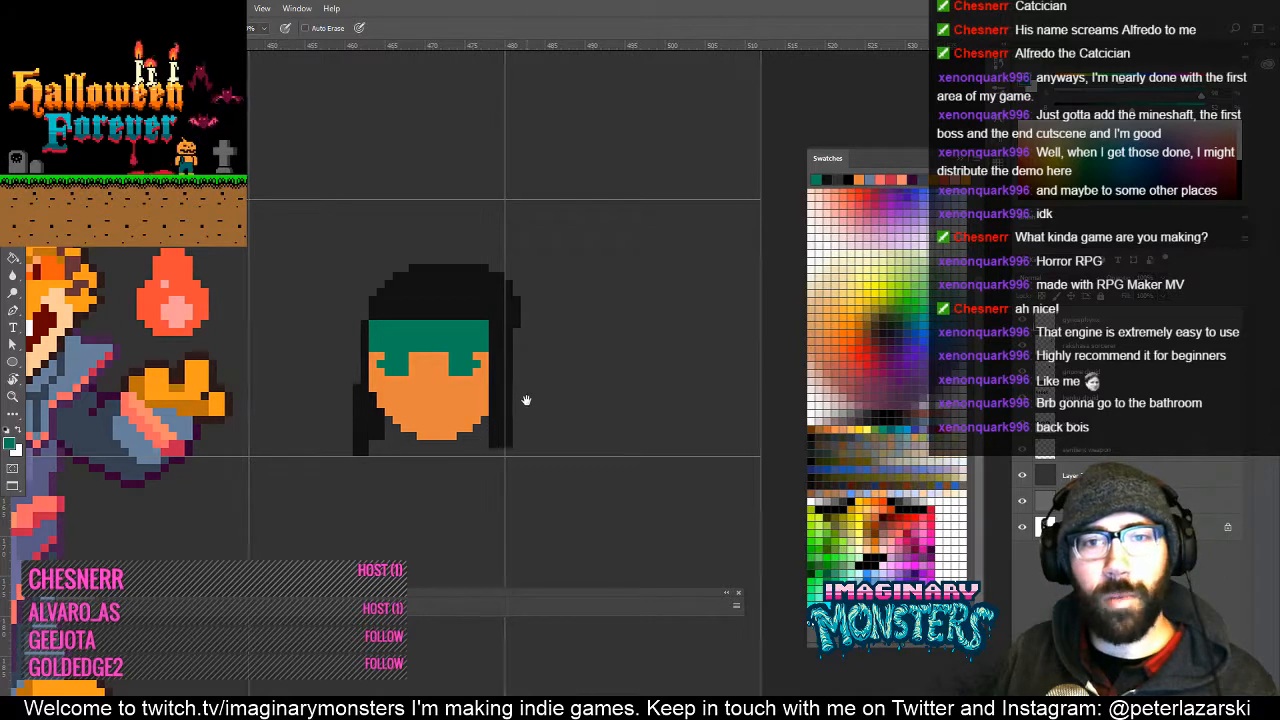
key("w")
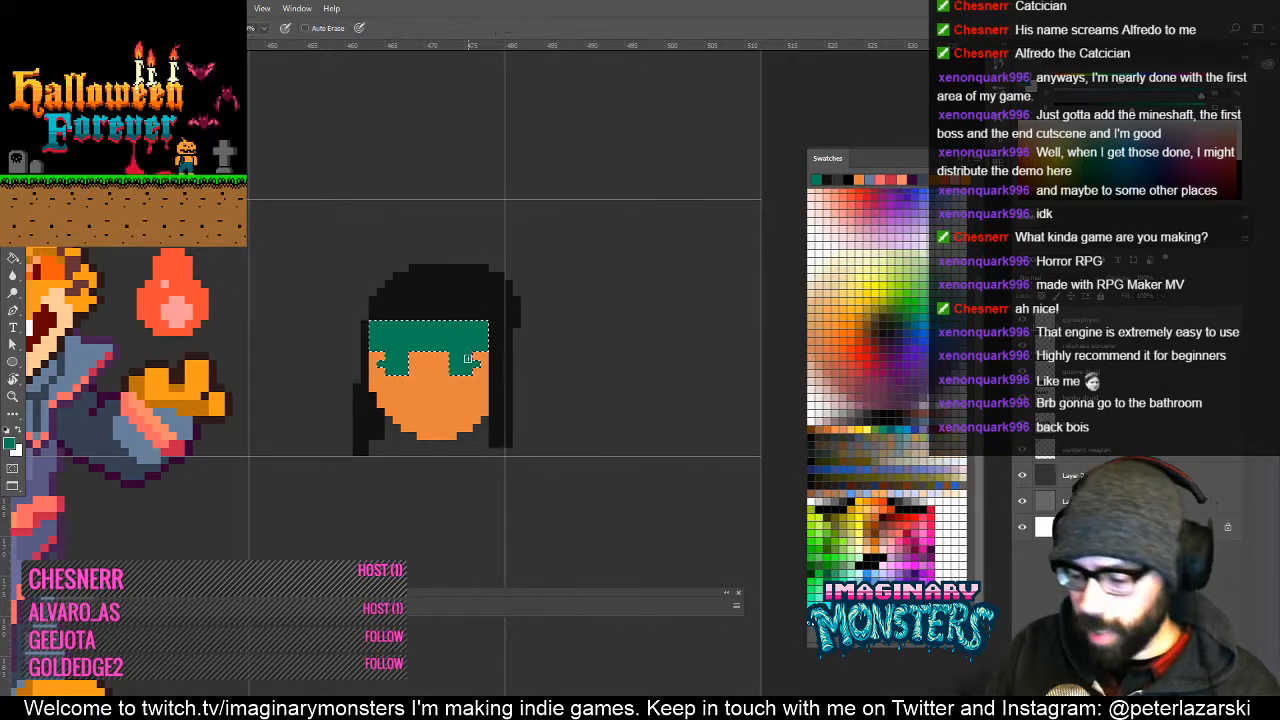
key("b")
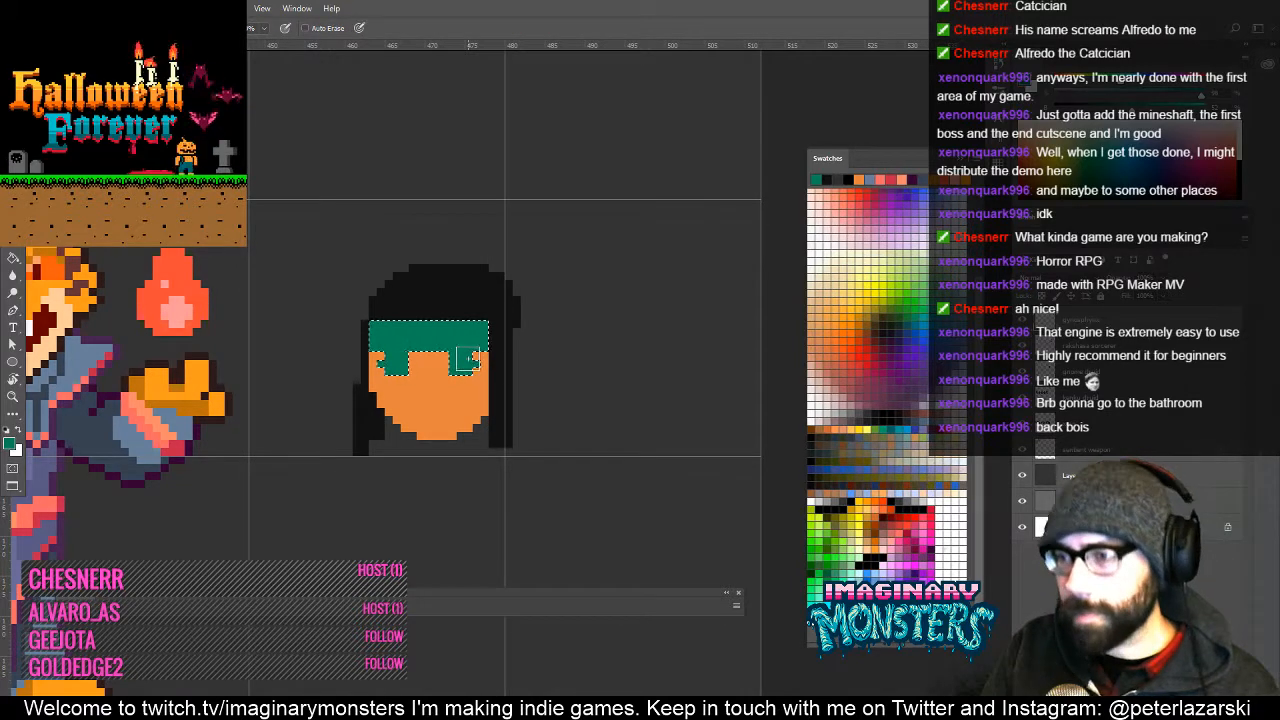
left_click(903, 551)
mouse_move(462, 338)
left_mouse_down()
mouse_move(455, 366)
mouse_move(417, 330)
mouse_move(497, 323)
left_mouse_up()
key("ctrl+d")
key("space")
left_click_drag(529, 363, 574, 344)
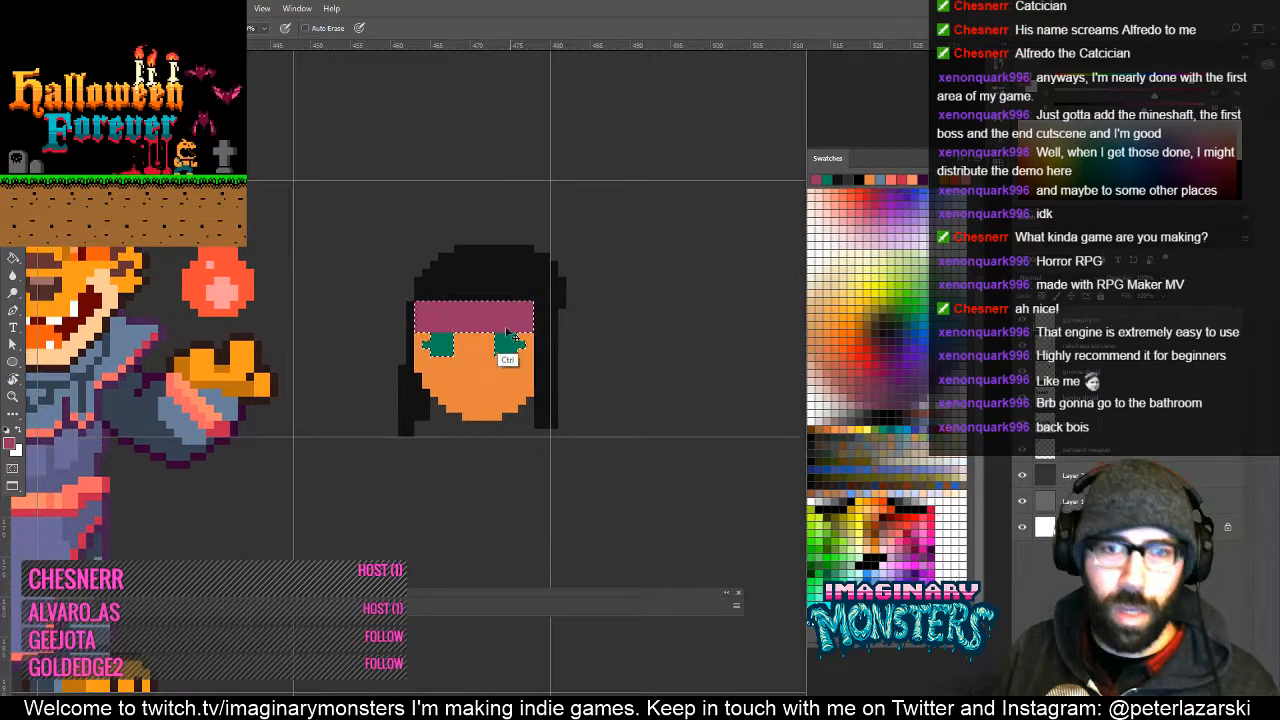
left_click_drag(570, 445, 538, 412)
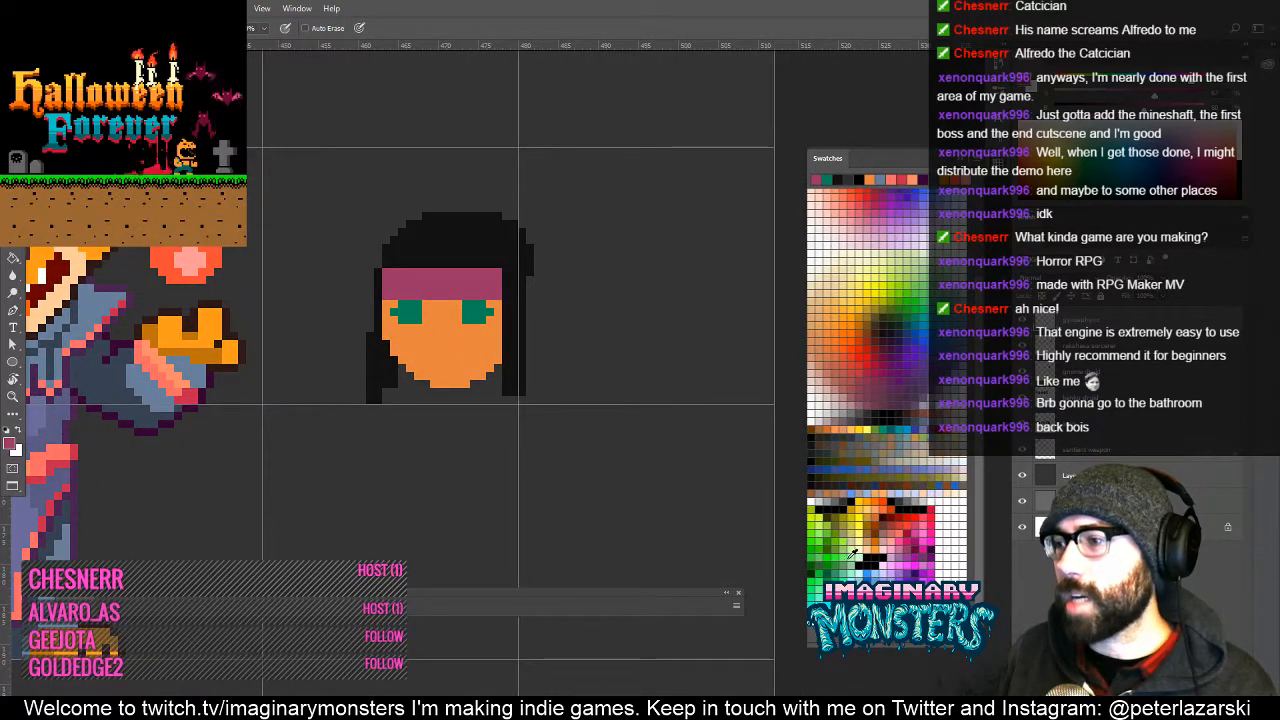
Fill both eyes with light green around narrow dark green vertical pupils, keeping the dark outer corners.
left_click(818, 563)
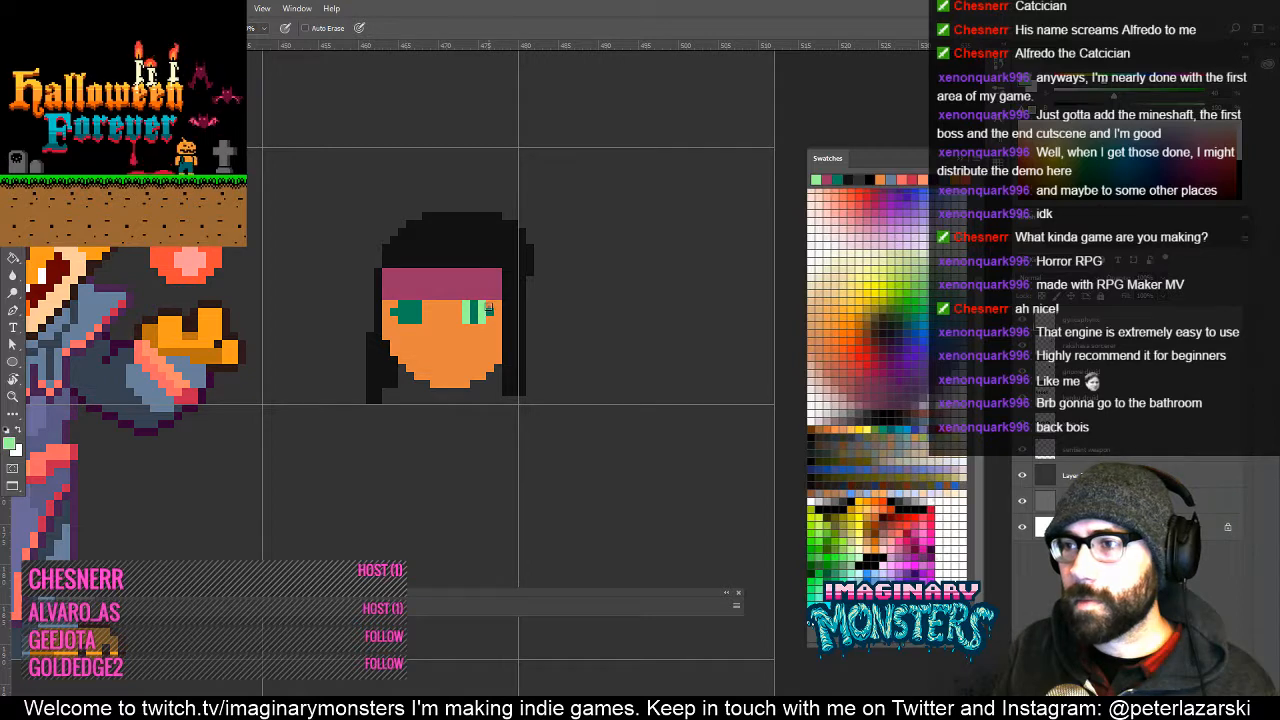
left_click(410, 342, "alt")
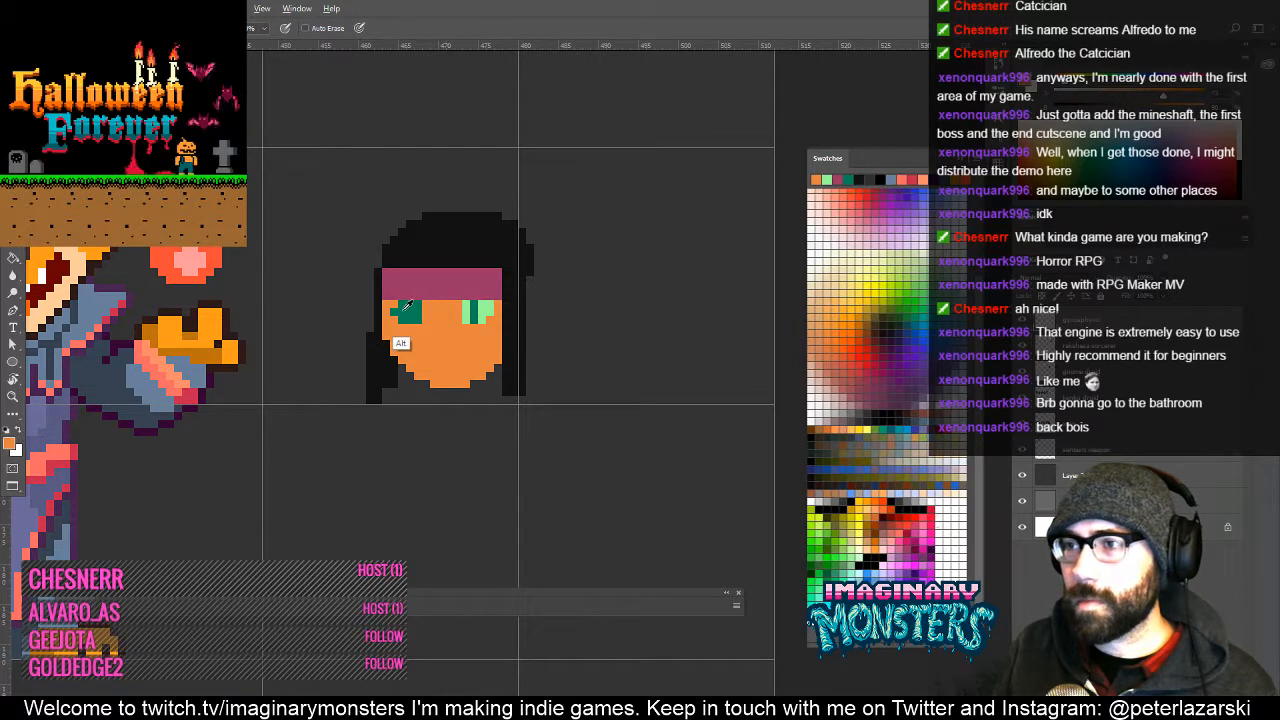
left_click(485, 306, "alt")
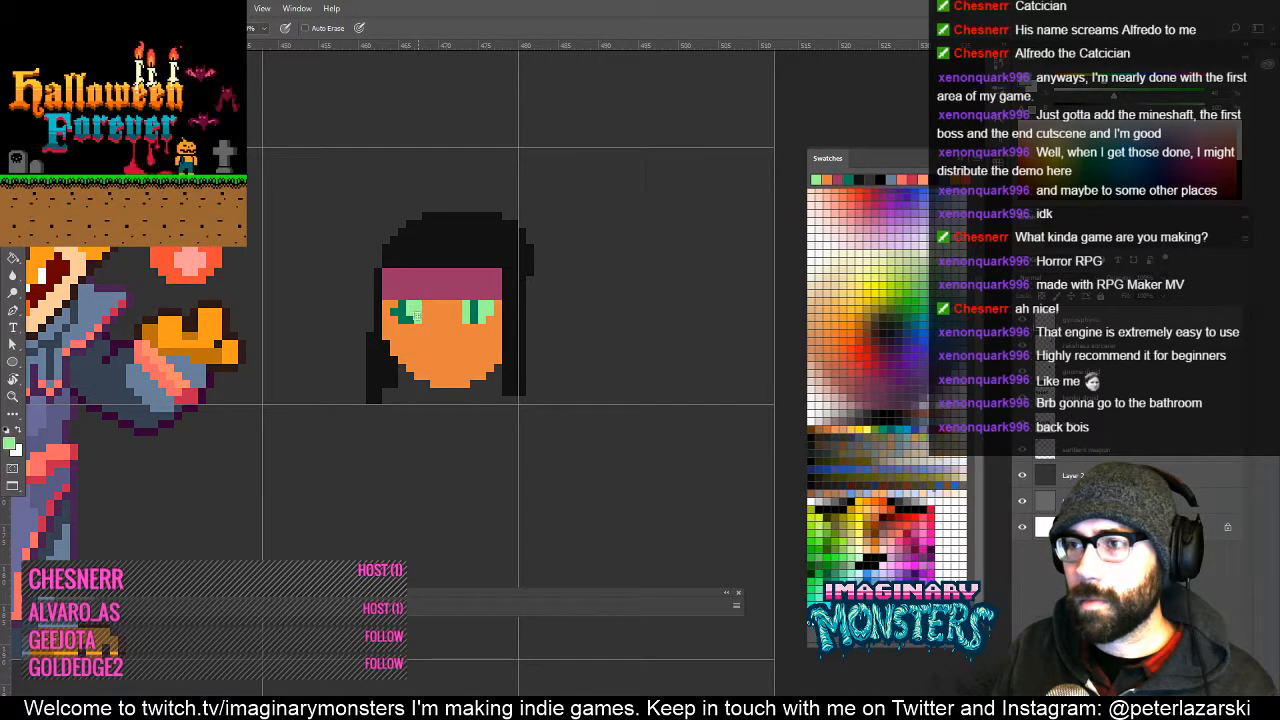
left_click_drag(402, 306, 402, 320)
left_click(408, 319, "alt")
left_click(408, 311)
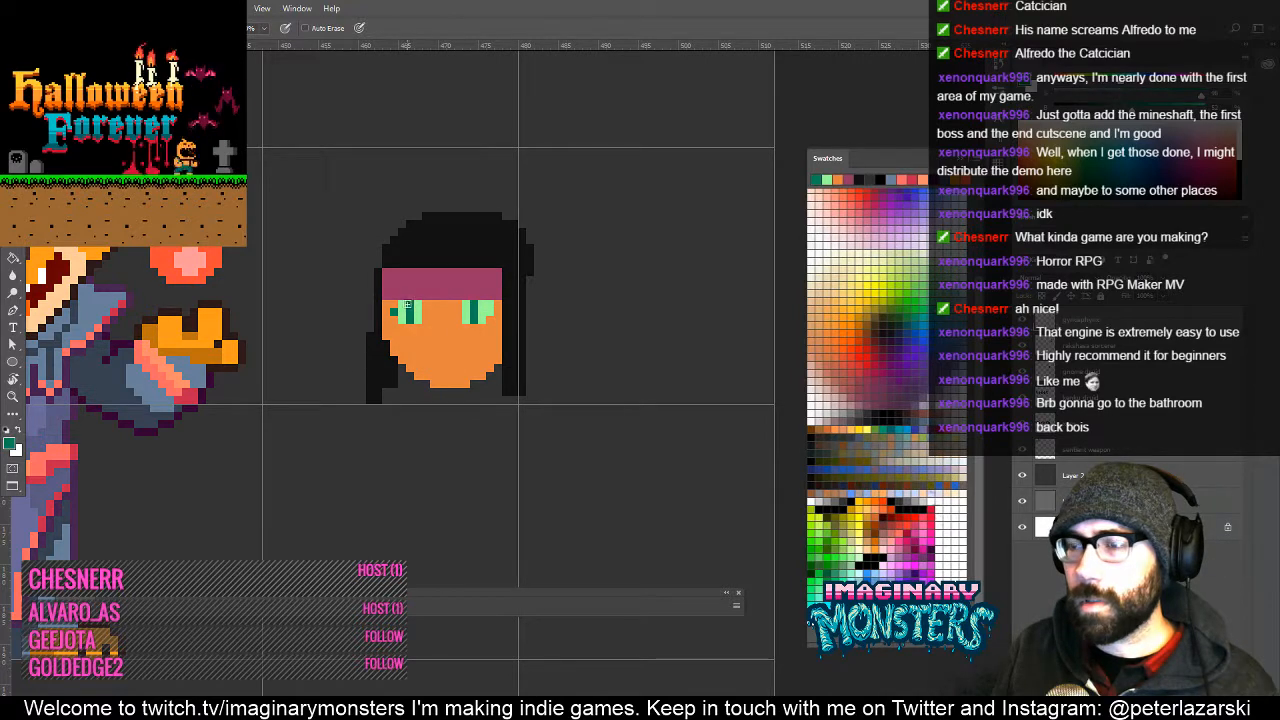
Thin the magenta headband to about two pixels high by painting its lower half in the face's orange.
left_click(501, 300, "alt")
scroll(505, 340, "up", 2)
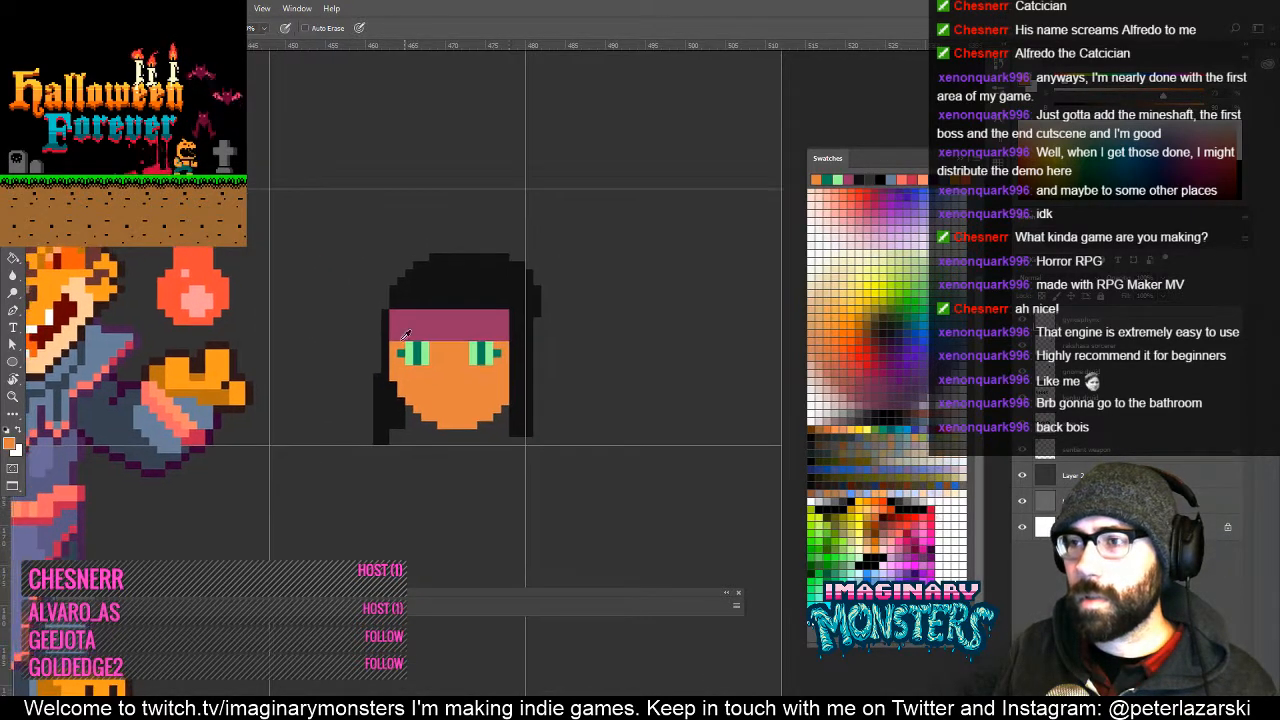
left_click(395, 338)
left_click(503, 338, "shift")
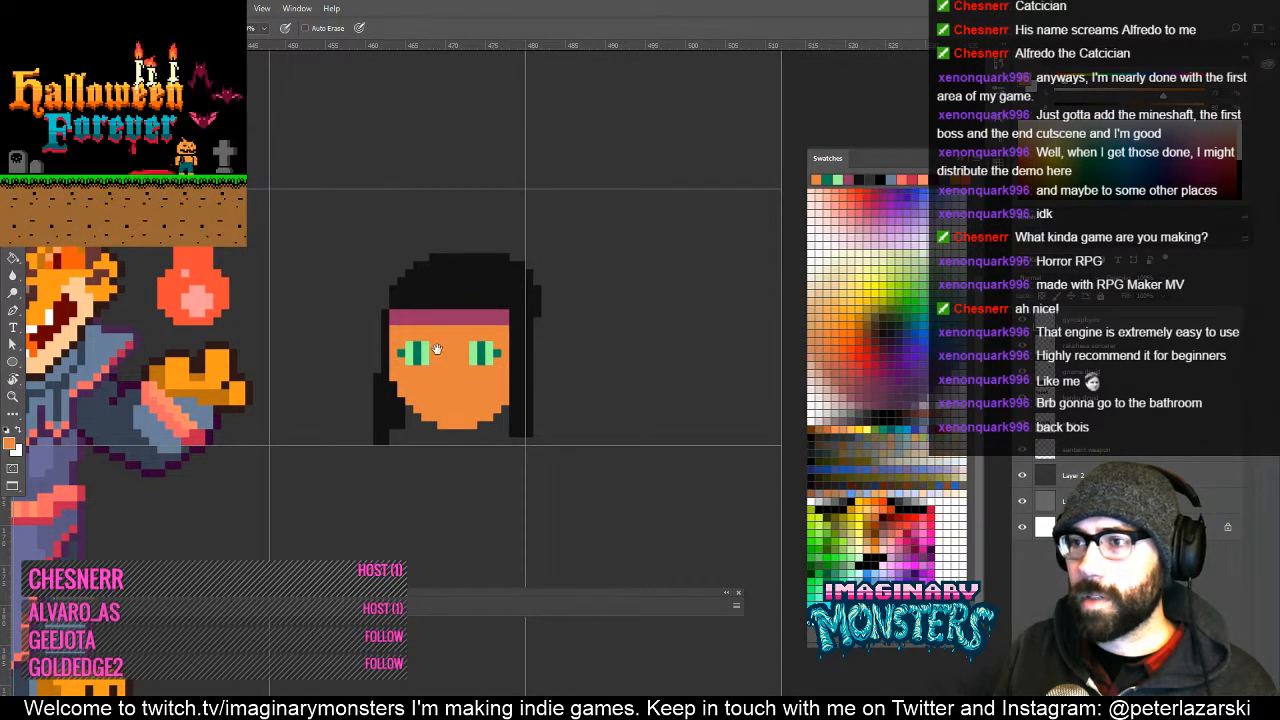
left_click_drag(437, 349, 449, 321)
left_click_drag(610, 407, 503, 334)
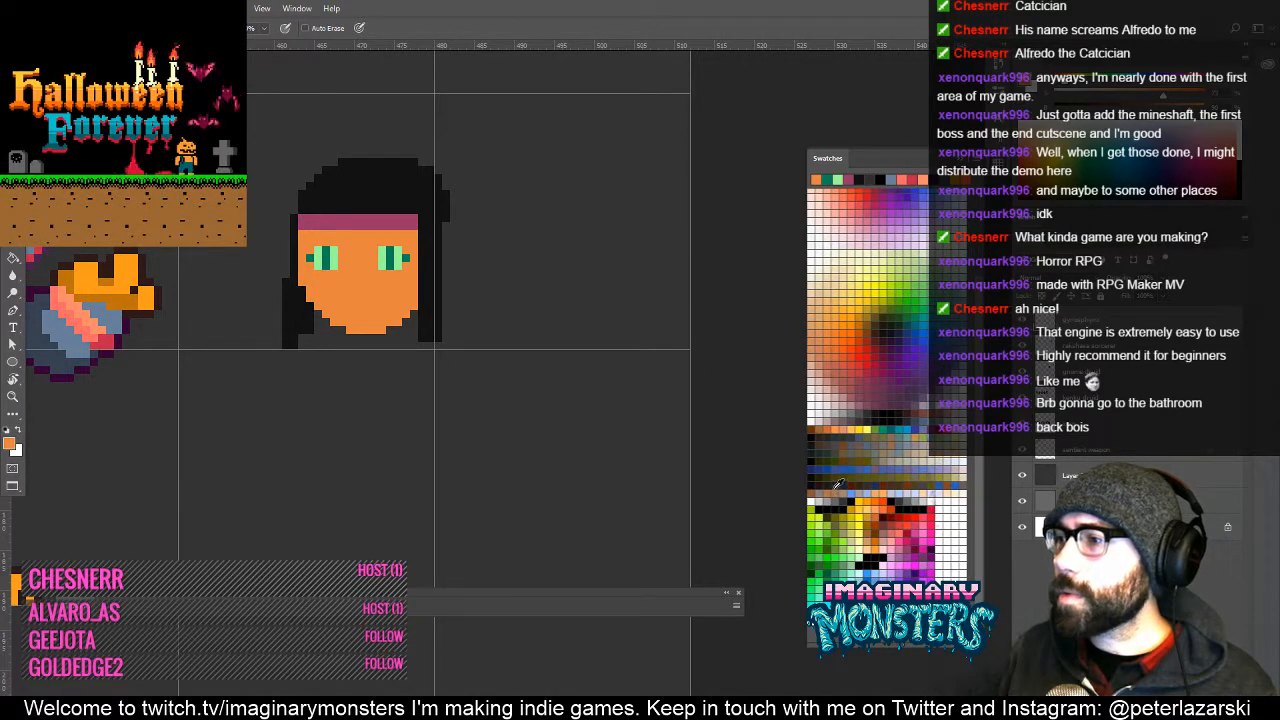
key("w")
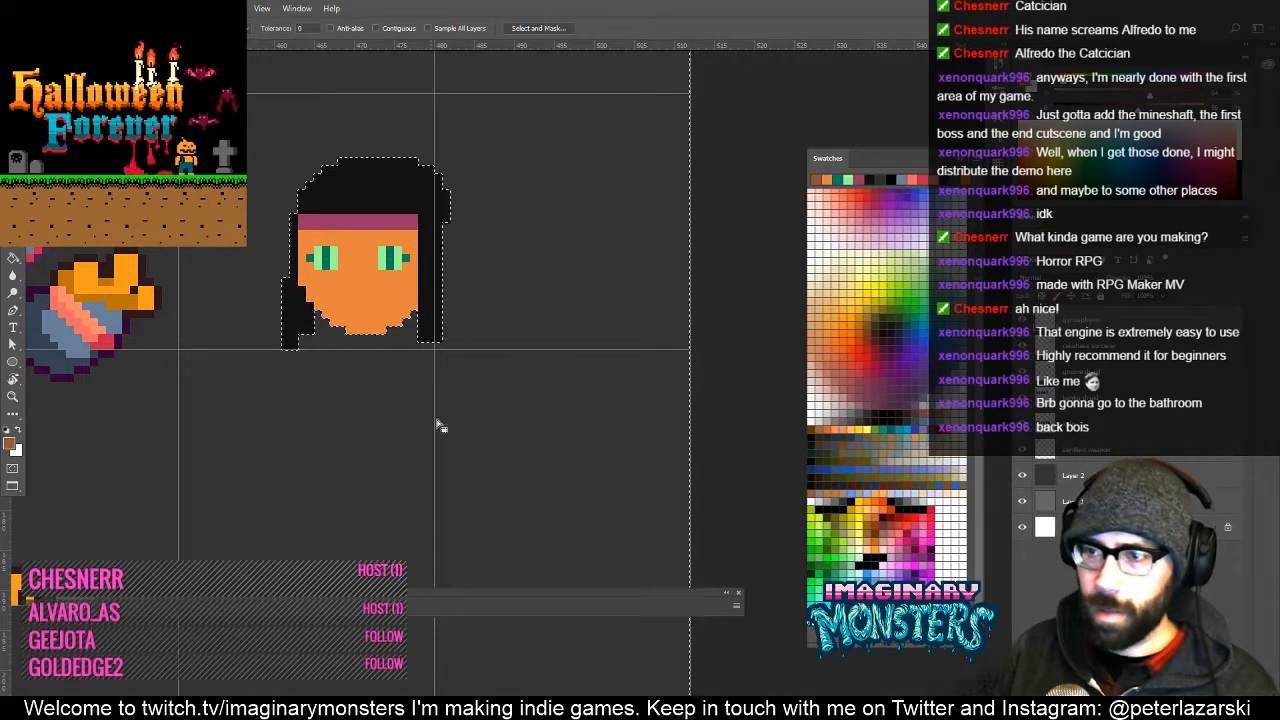
left_click(445, 364)
key("ctrl+d")
left_click_drag(410, 409, 477, 288)
key("l")
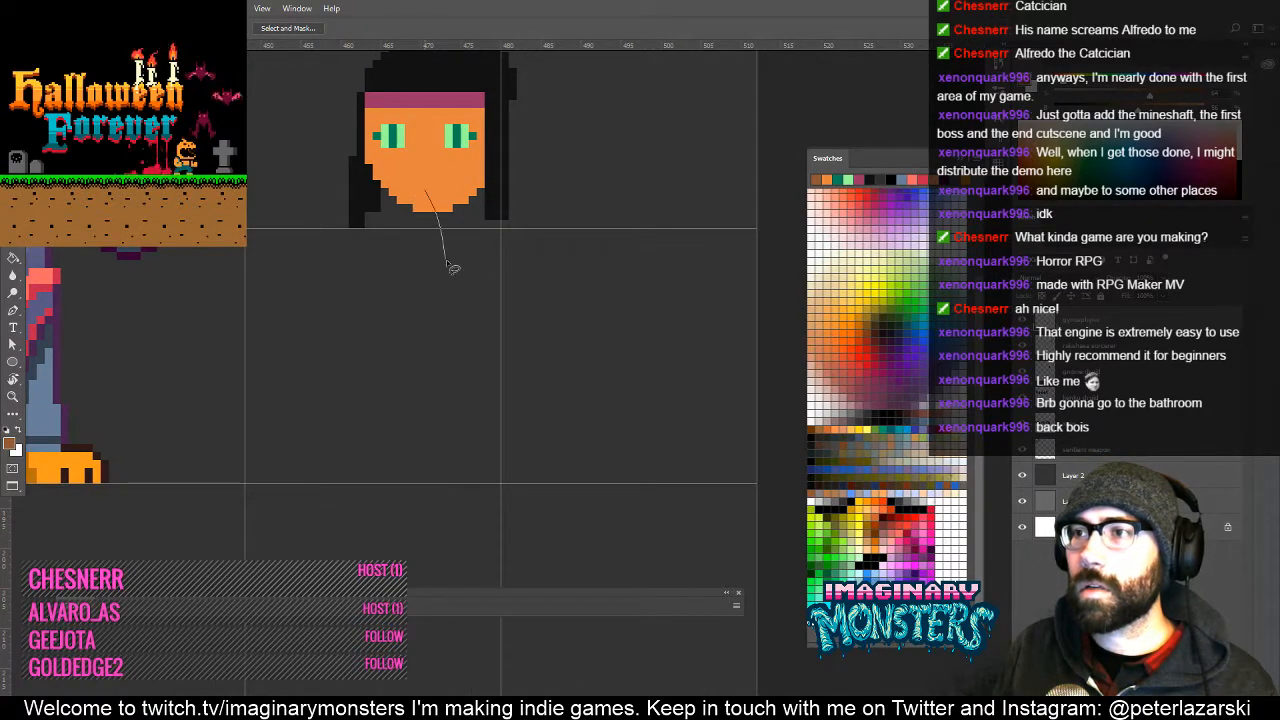
left_click_drag(447, 262, 447, 264)
left_click_drag(446, 206, 426, 241)
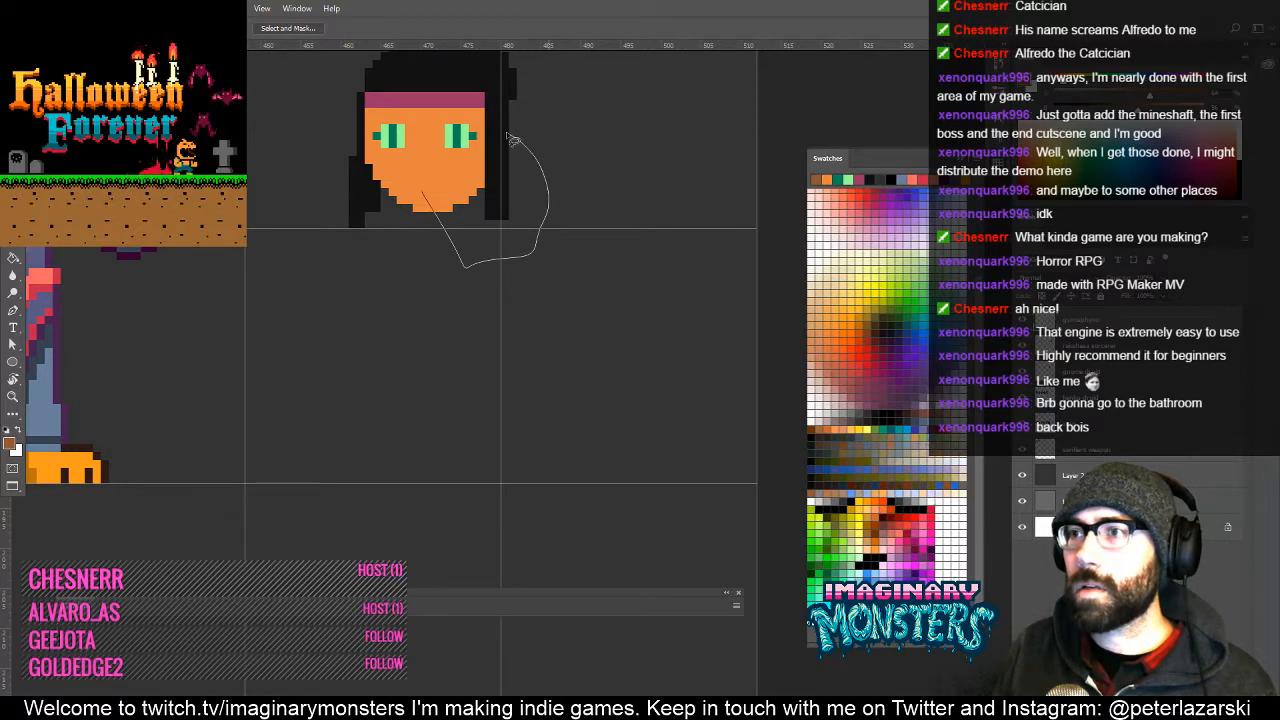
left_click_drag(508, 136, 506, 134)
key("ctrl+d")
mouse_move(434, 180)
left_mouse_down()
mouse_move(464, 257)
mouse_move(522, 228)
mouse_move(498, 160)
mouse_move(520, 220)
mouse_move(572, 253)
mouse_move(602, 368)
left_mouse_up()
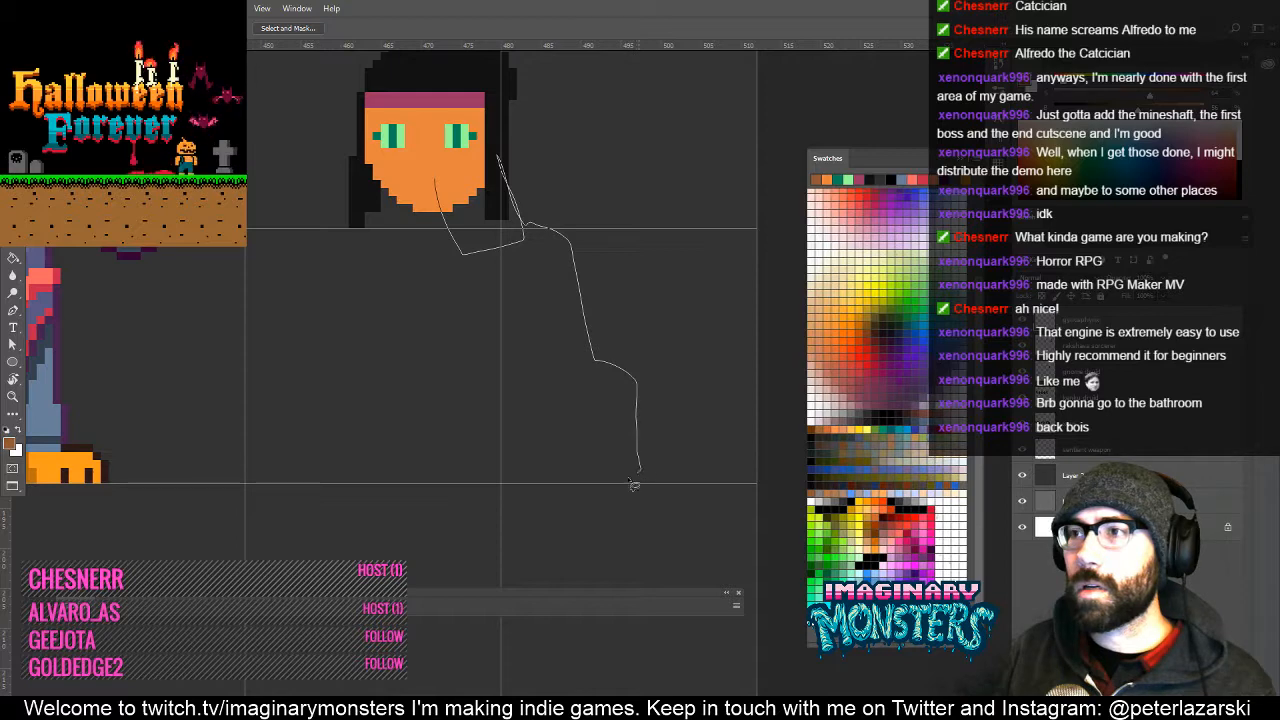
mouse_move(634, 484)
left_mouse_down()
mouse_move(580, 488)
mouse_move(410, 459)
mouse_move(449, 426)
mouse_move(457, 297)
left_mouse_up()
mouse_move(439, 243)
left_mouse_down()
mouse_move(491, 309)
mouse_move(544, 310)
mouse_move(532, 312)
left_mouse_up()
left_click(529, 243)
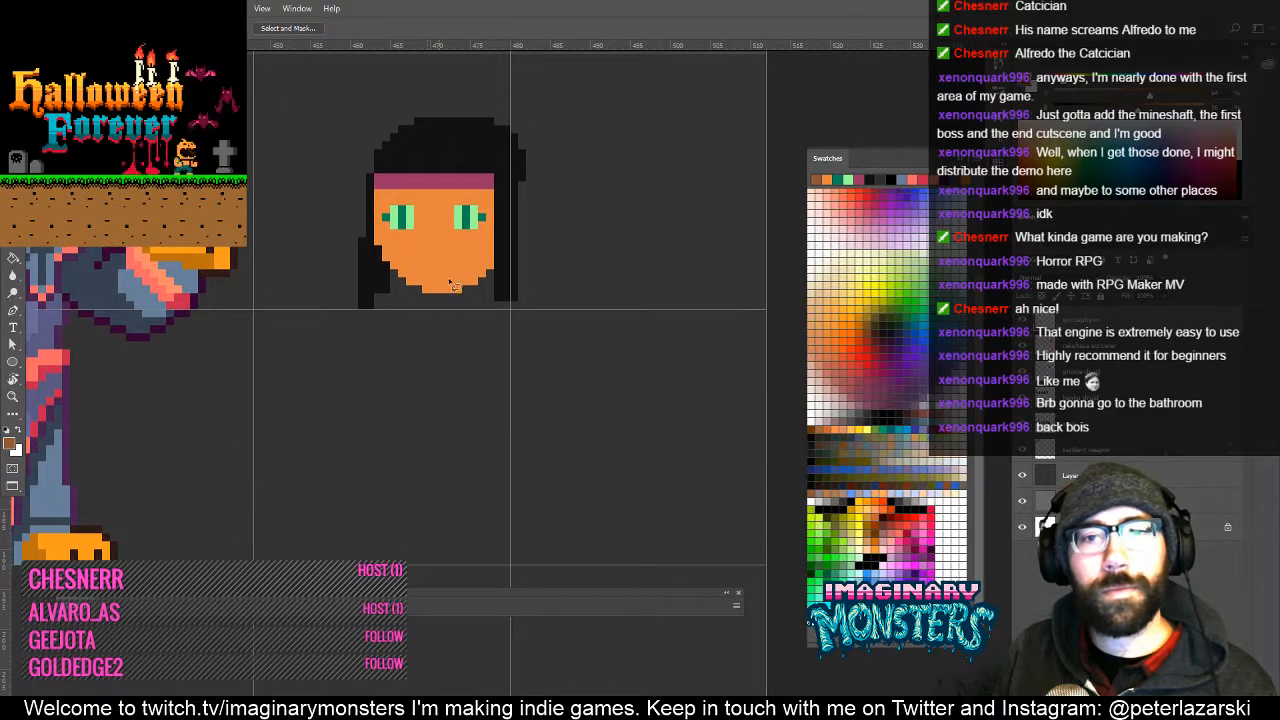
Outline a neck about 7 pixels wide below the right side of the chin and fill it with brown.
left_click_drag(454, 287, 427, 275)
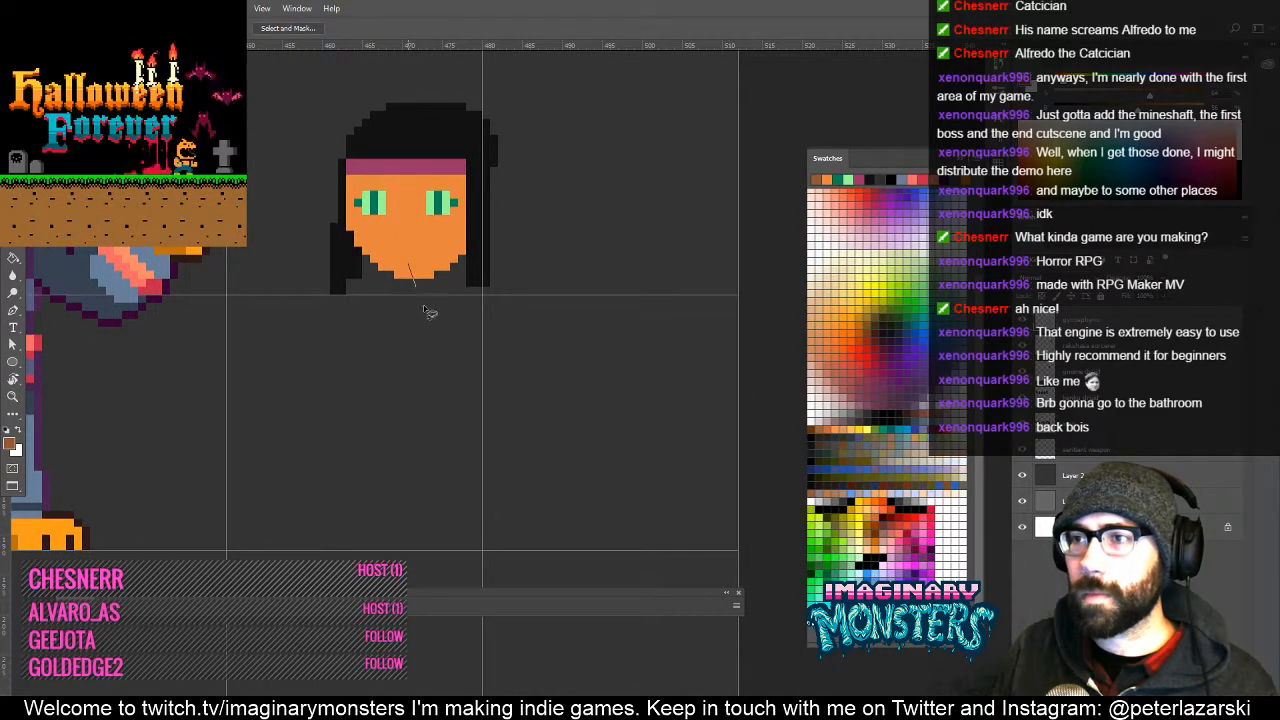
left_click_drag(461, 261, 443, 250)
key("g")
left_click(456, 304)
key("ctrl+d")
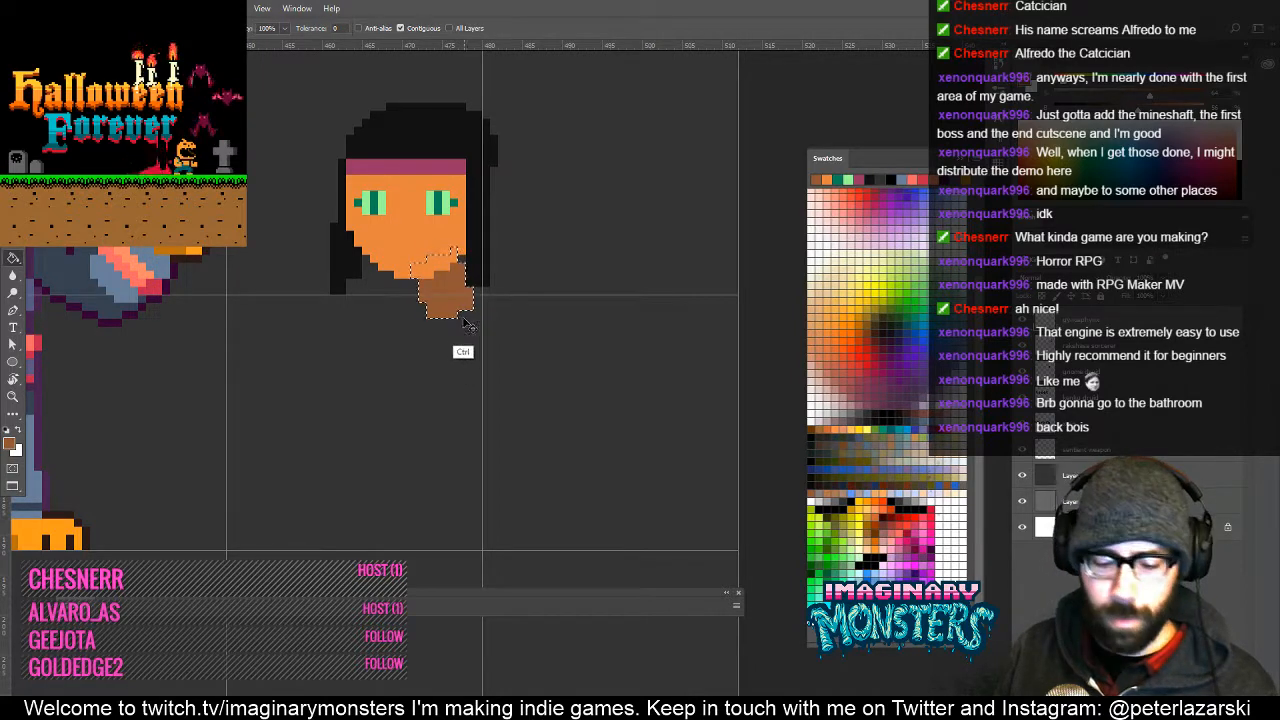
key("b")
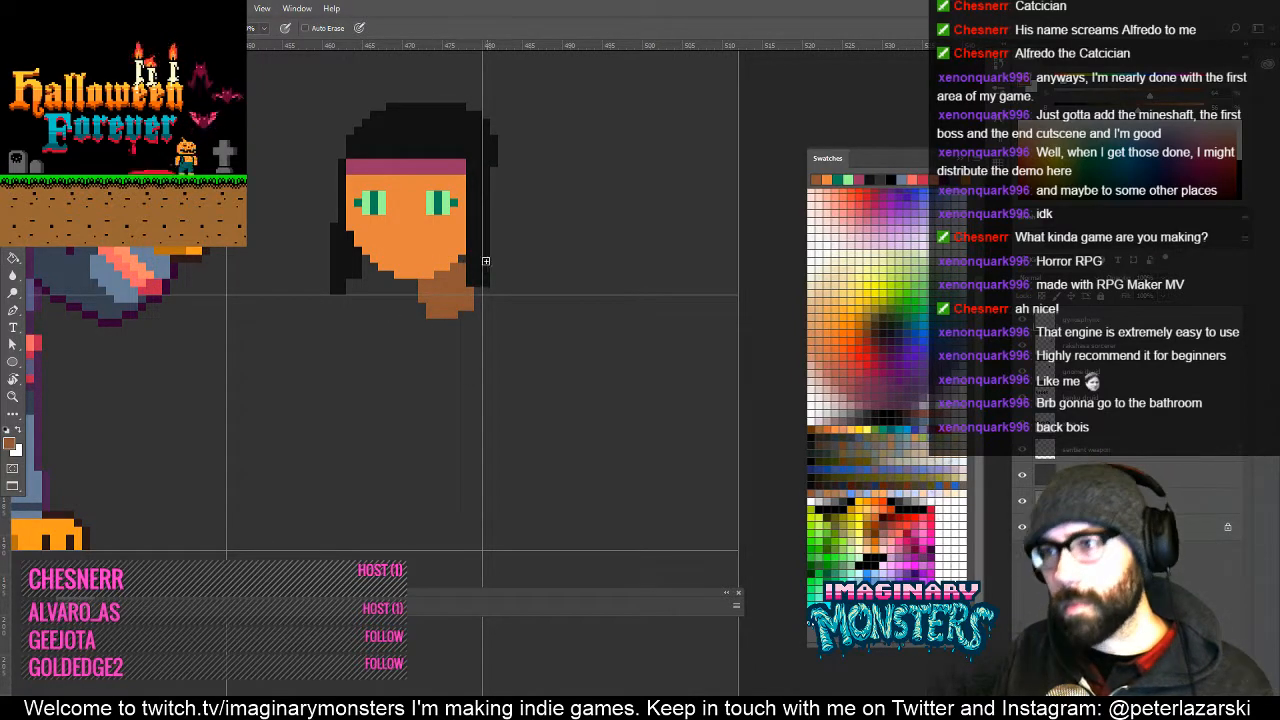
Outline a tapered torso about 23 by 12 pixels below the neck, fill it with the headband's magenta, and fill out its left shoulder.
key("l")
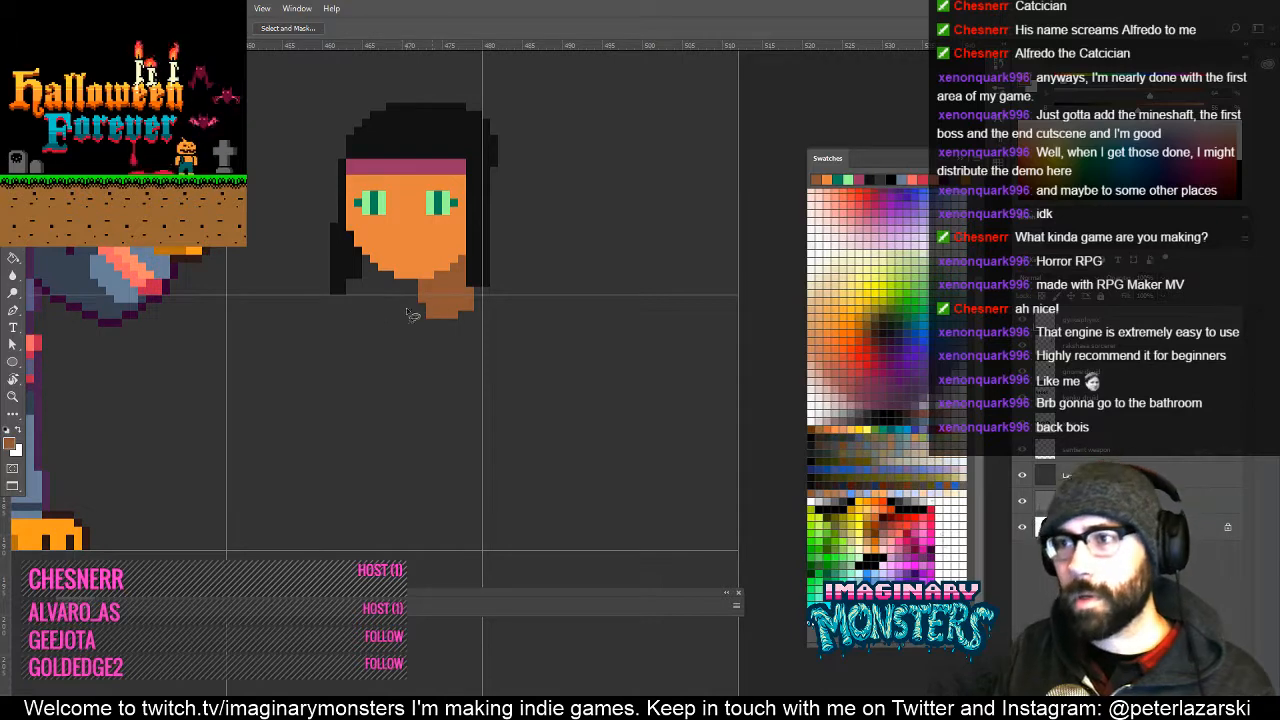
left_click_drag(394, 317, 392, 320)
key("Return")
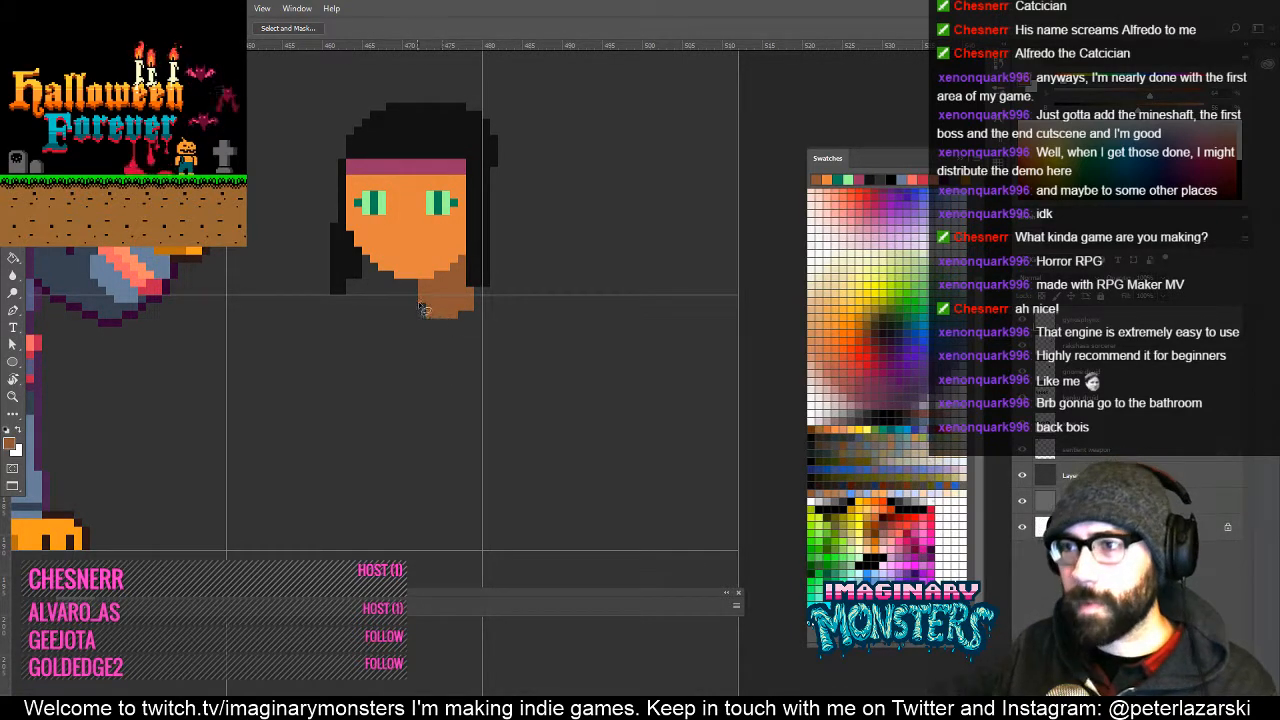
left_click_drag(479, 297, 540, 315)
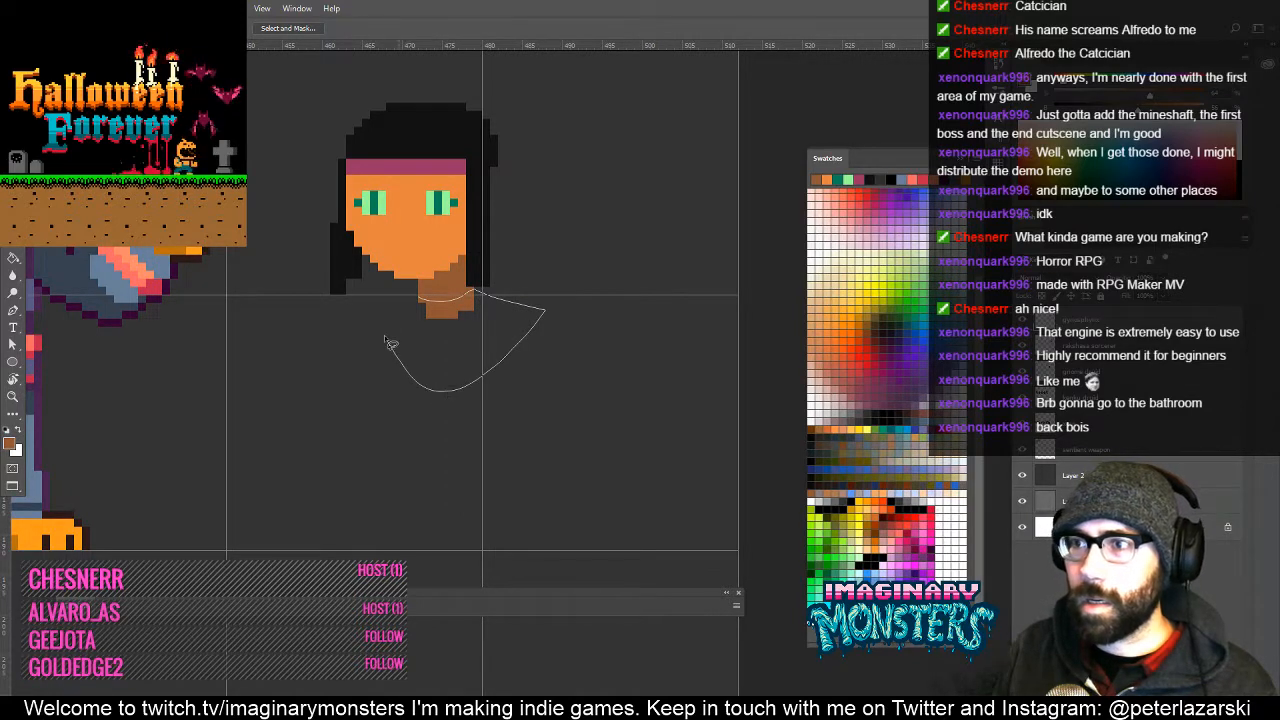
left_click_drag(413, 295, 508, 321)
key("b")
key("g")
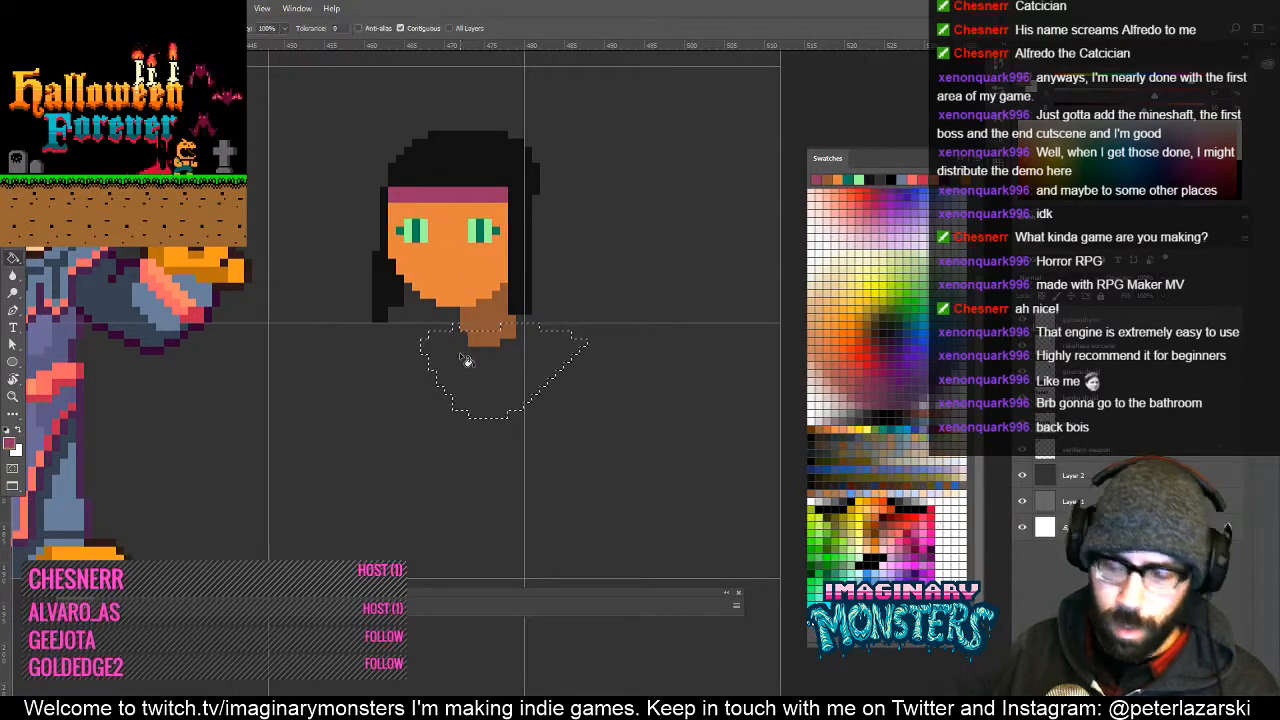
left_click(468, 360)
left_click_drag(482, 382, 528, 389)
key("ctrl+d")
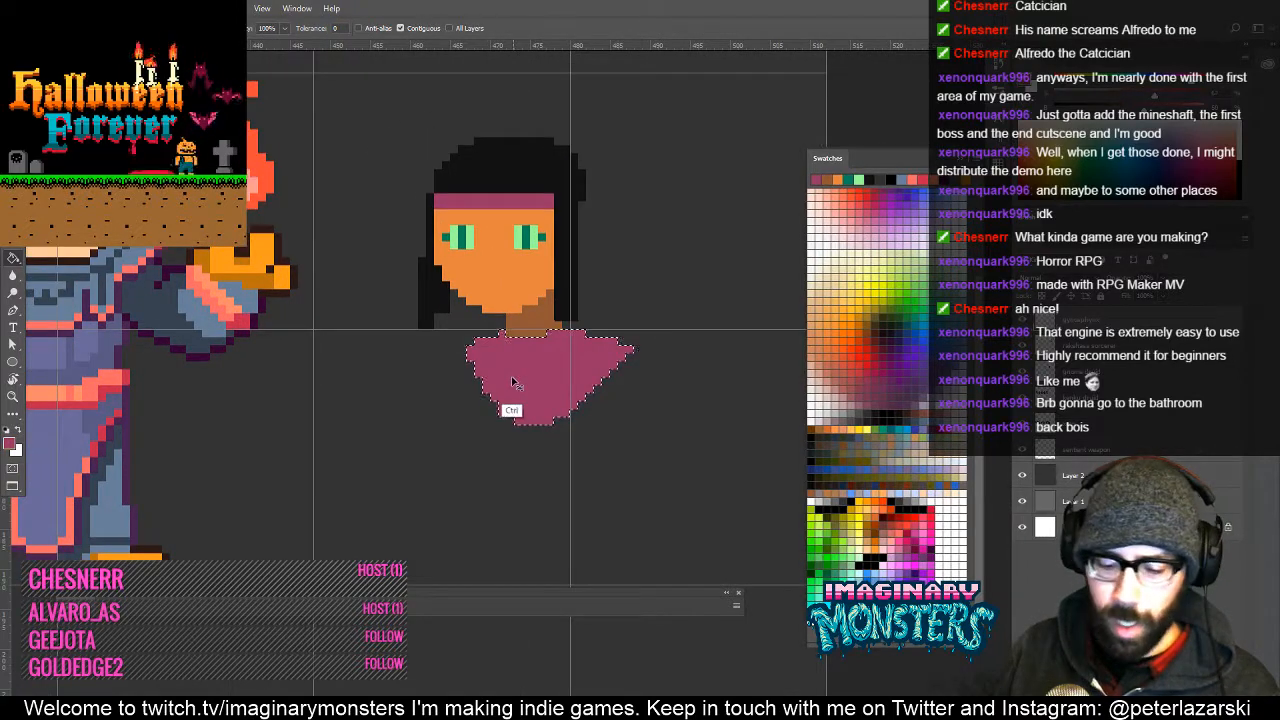
key("b")
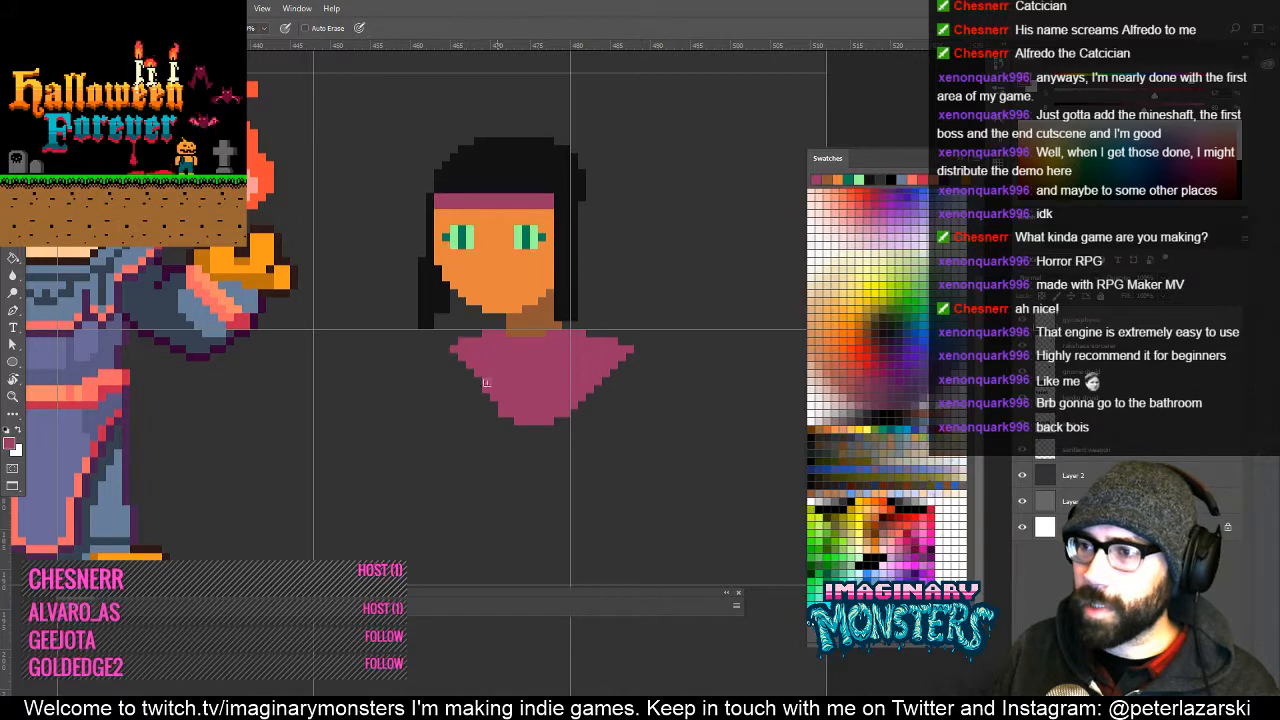
left_click_drag(486, 382, 492, 390)
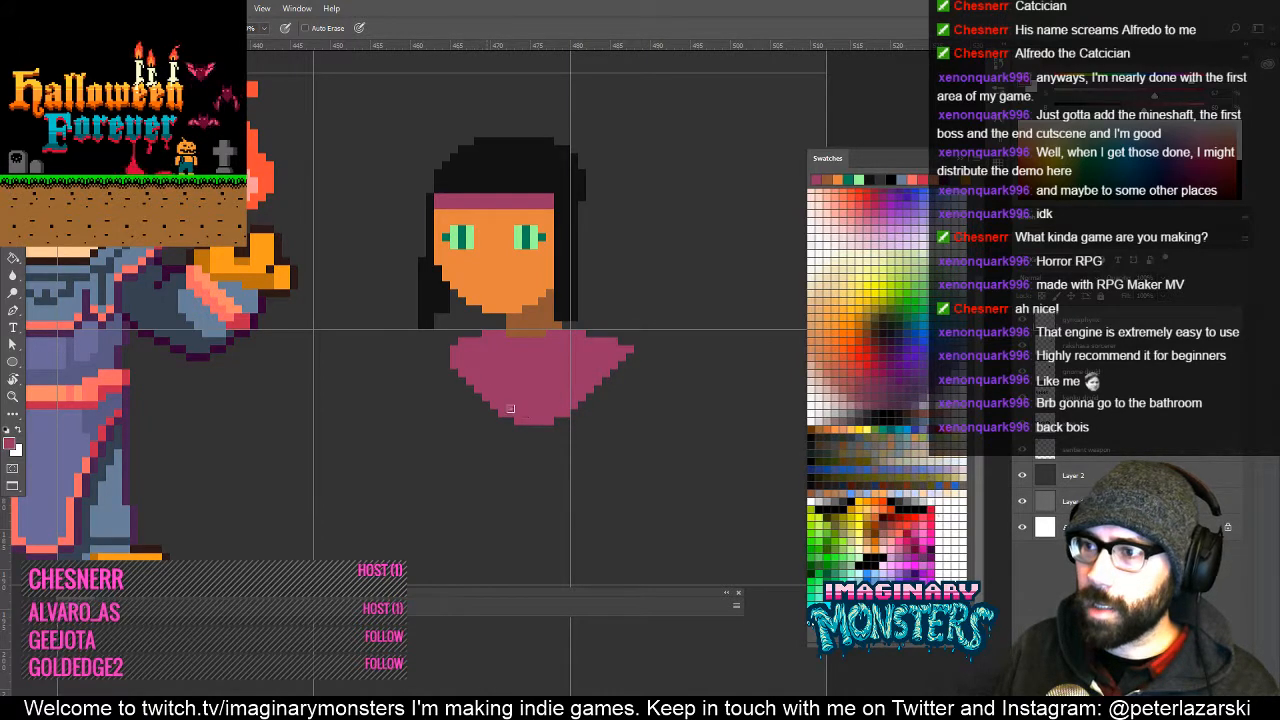
Recolor the magenta headband and top with the dark green of the eye pupils.
left_click(466, 236, "alt")
key("g")
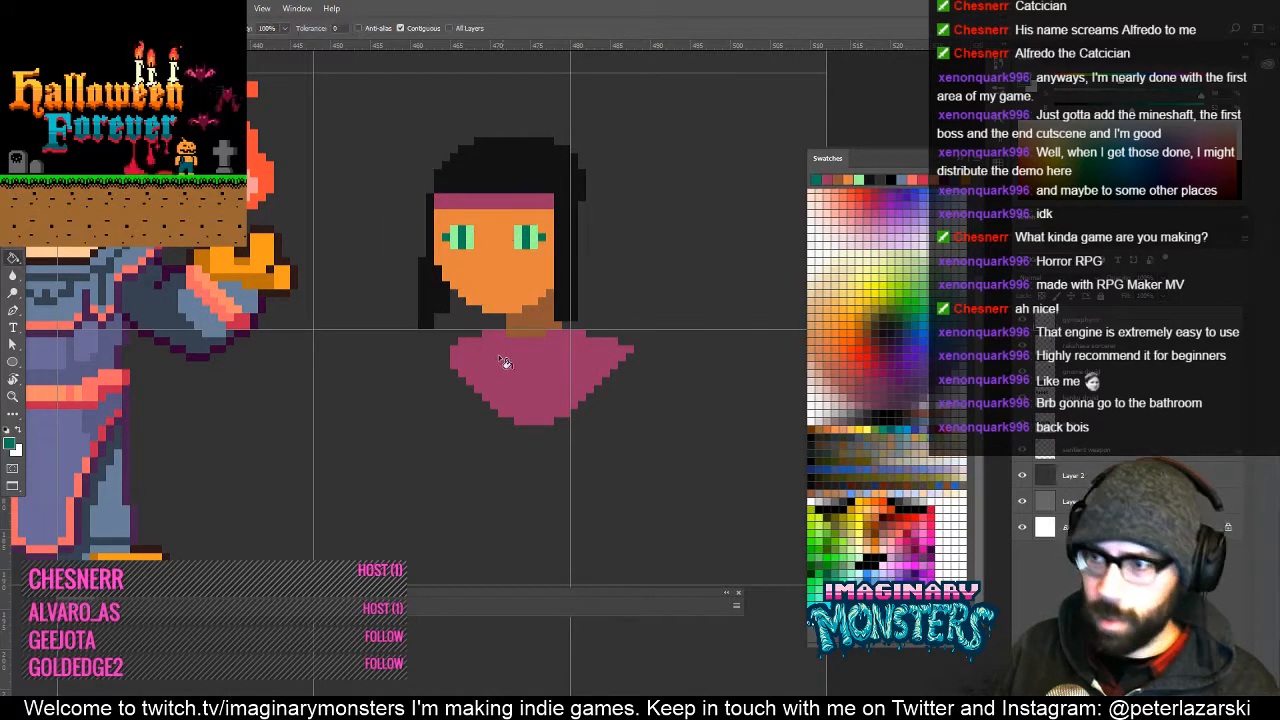
left_click_drag(557, 336, 537, 382)
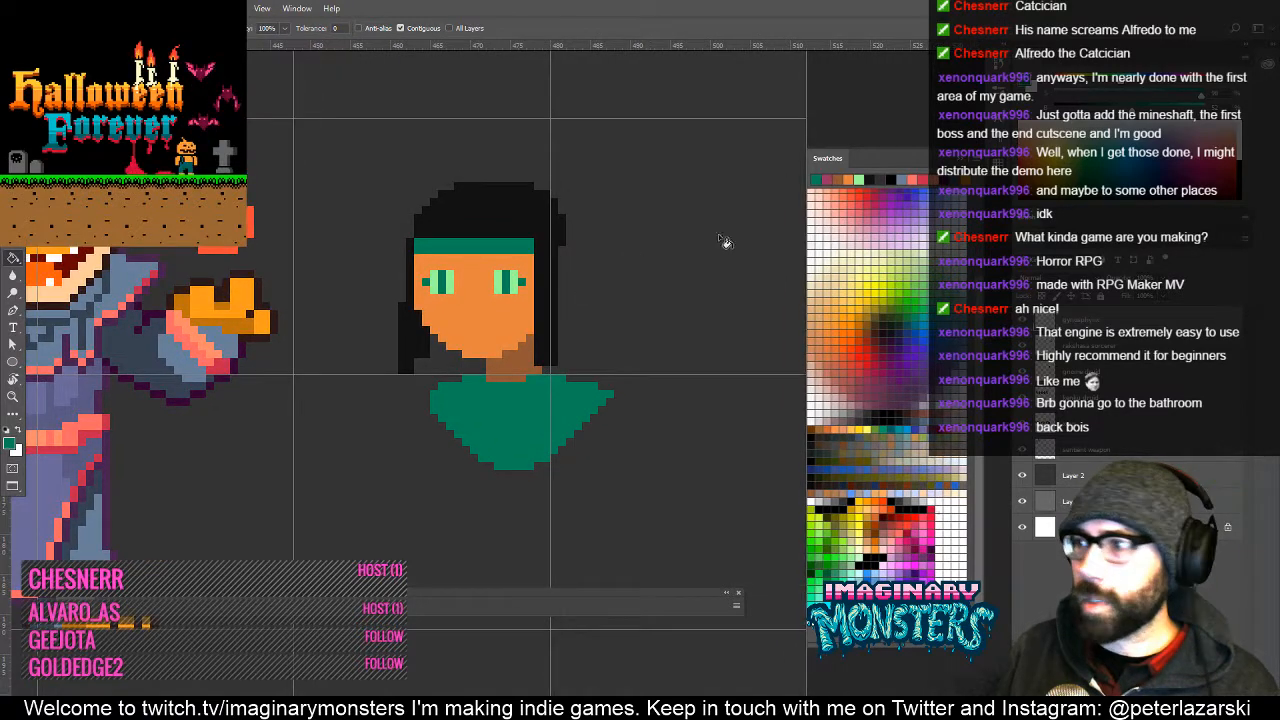
Recolor the eyes with bright magenta vertical pupils and outer corners, surrounded by pale pink in place of the light green.
left_click(919, 527)
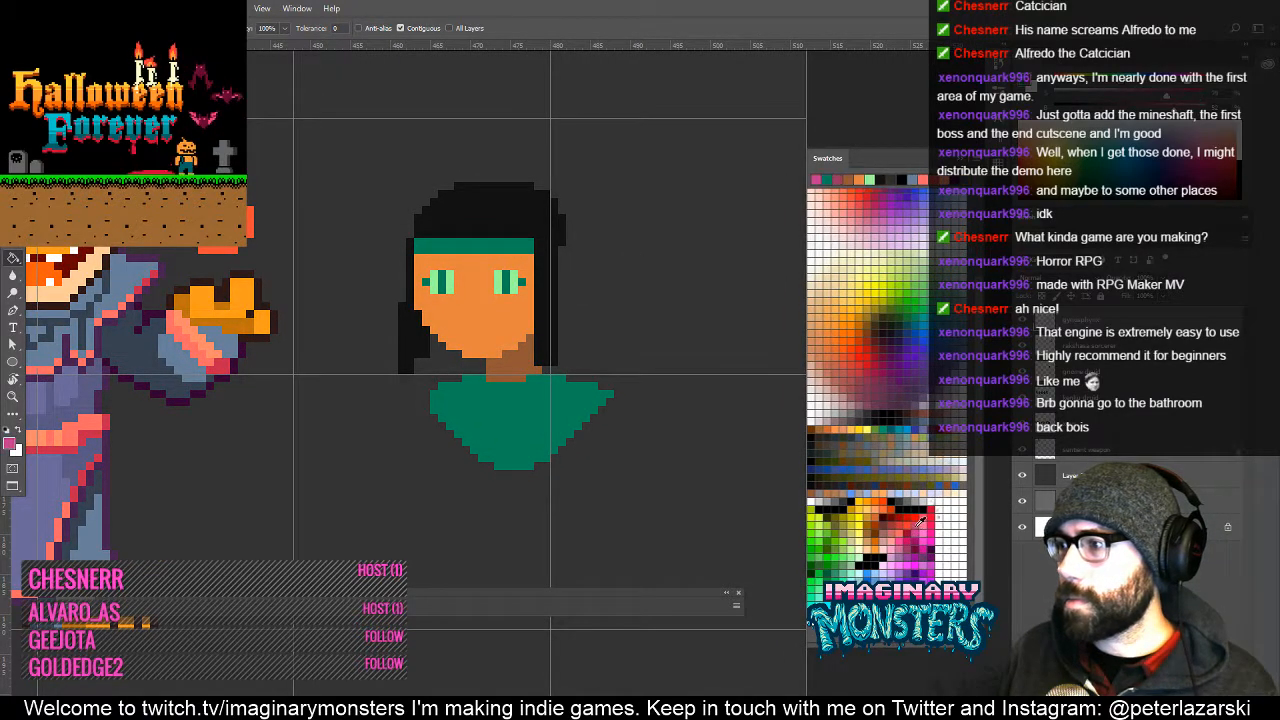
key("b")
left_click(506, 281)
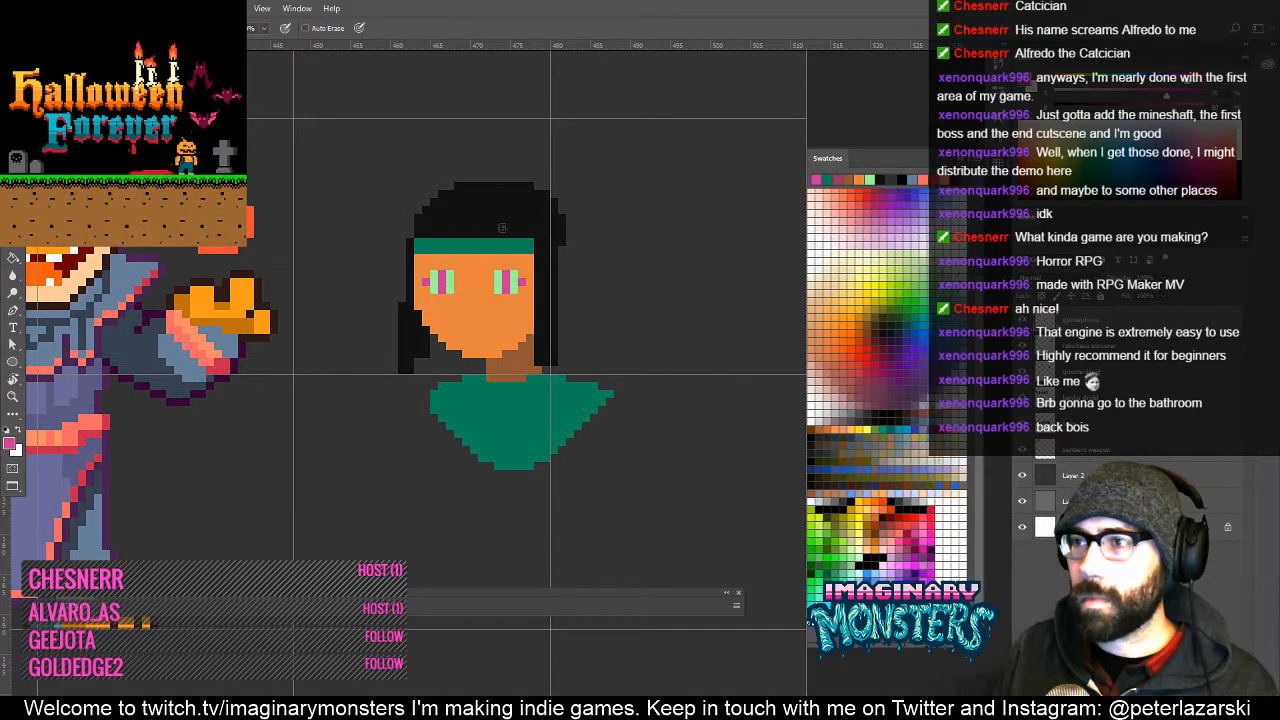
left_click(885, 547)
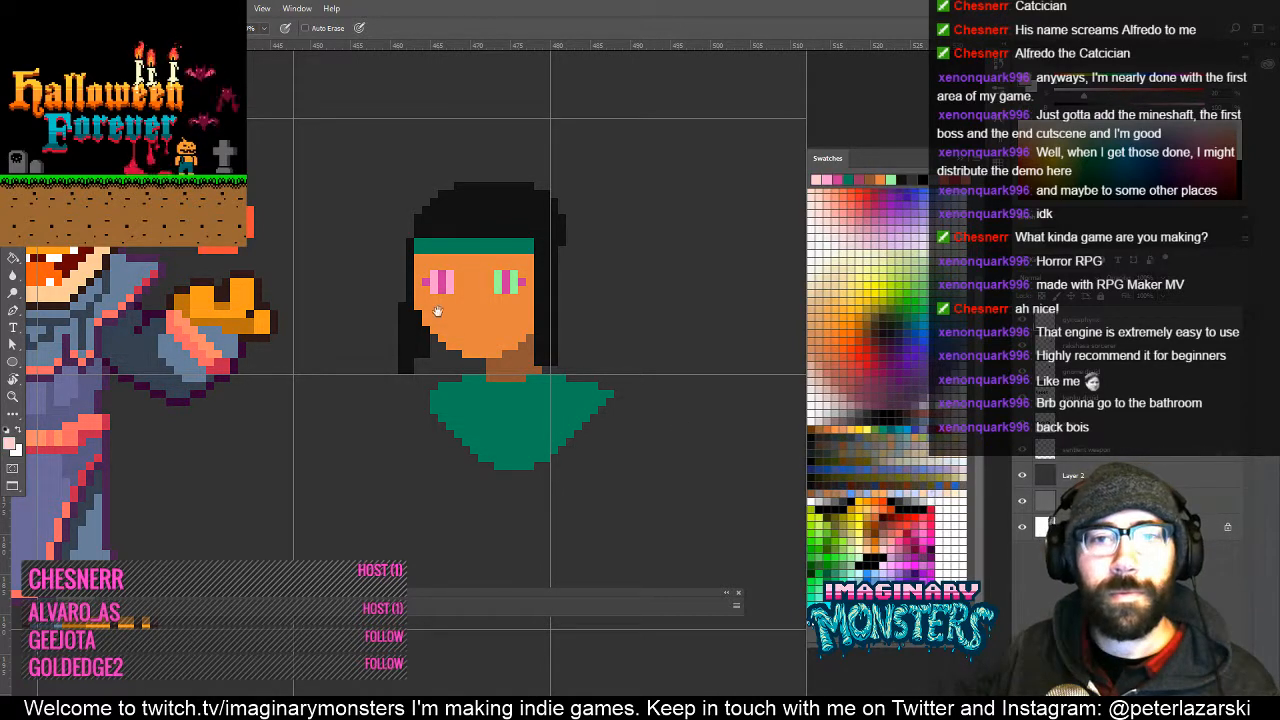
left_click_drag(470, 342, 484, 326)
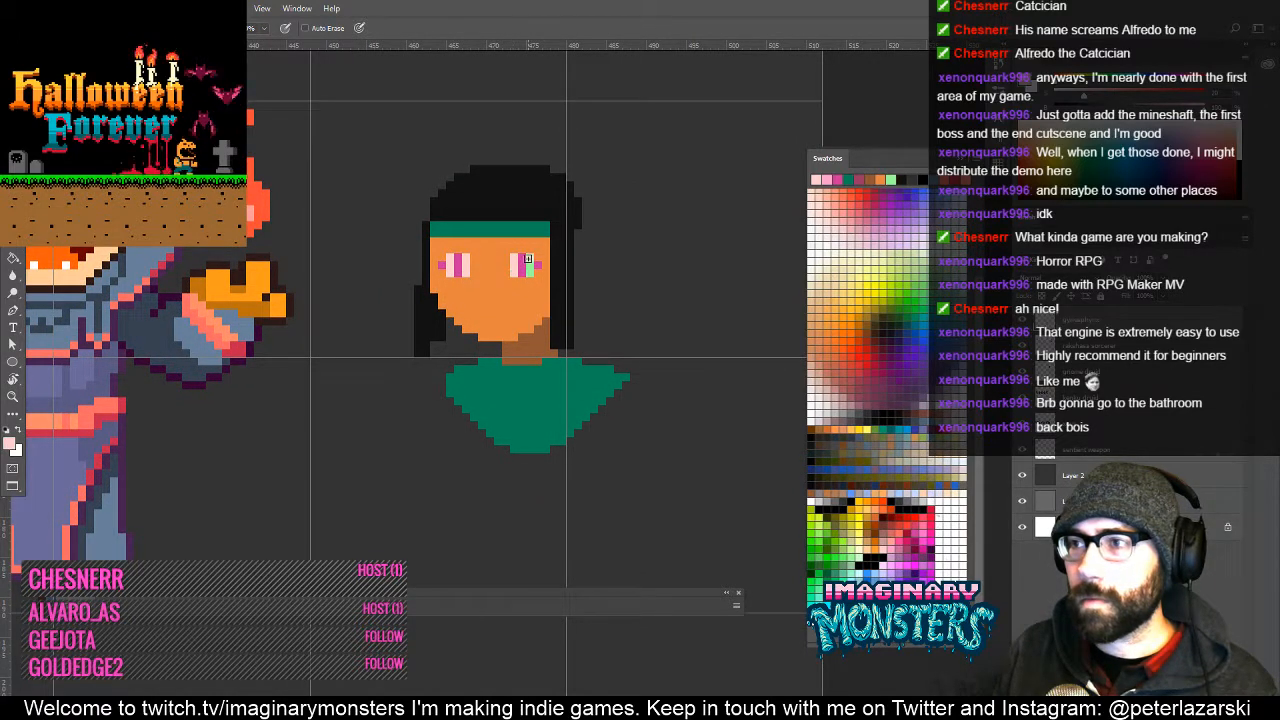
left_click_drag(528, 259, 529, 274)
Paint black upper lash lines over both eyes and turn their outer corners black, using the hair's color.
left_click(557, 269, "alt")
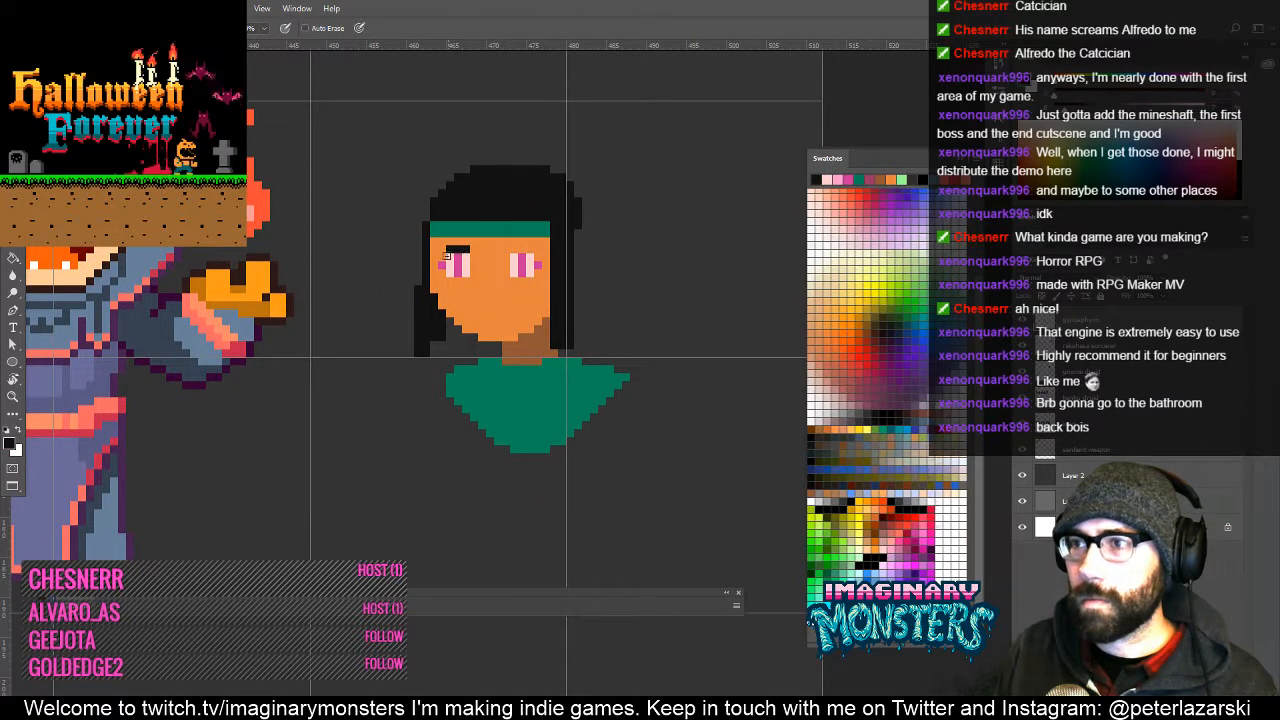
left_click(453, 268, "alt")
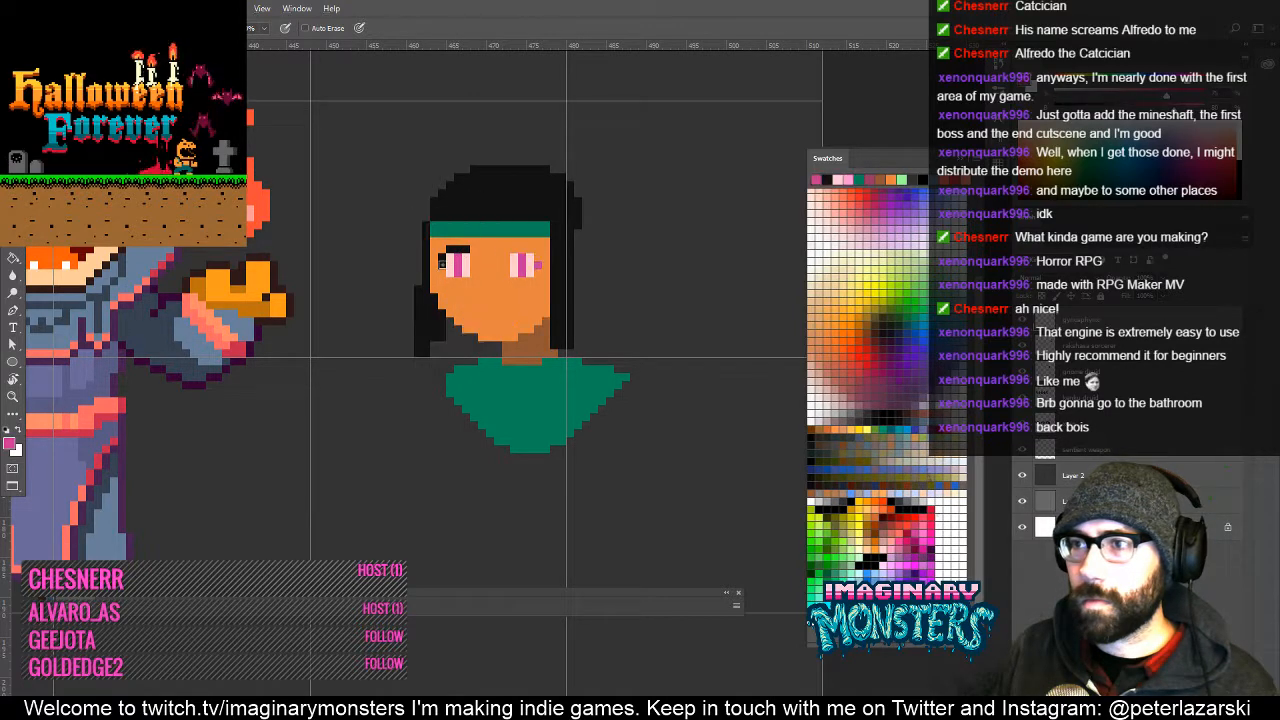
left_click(438, 256, "alt")
left_click(444, 262)
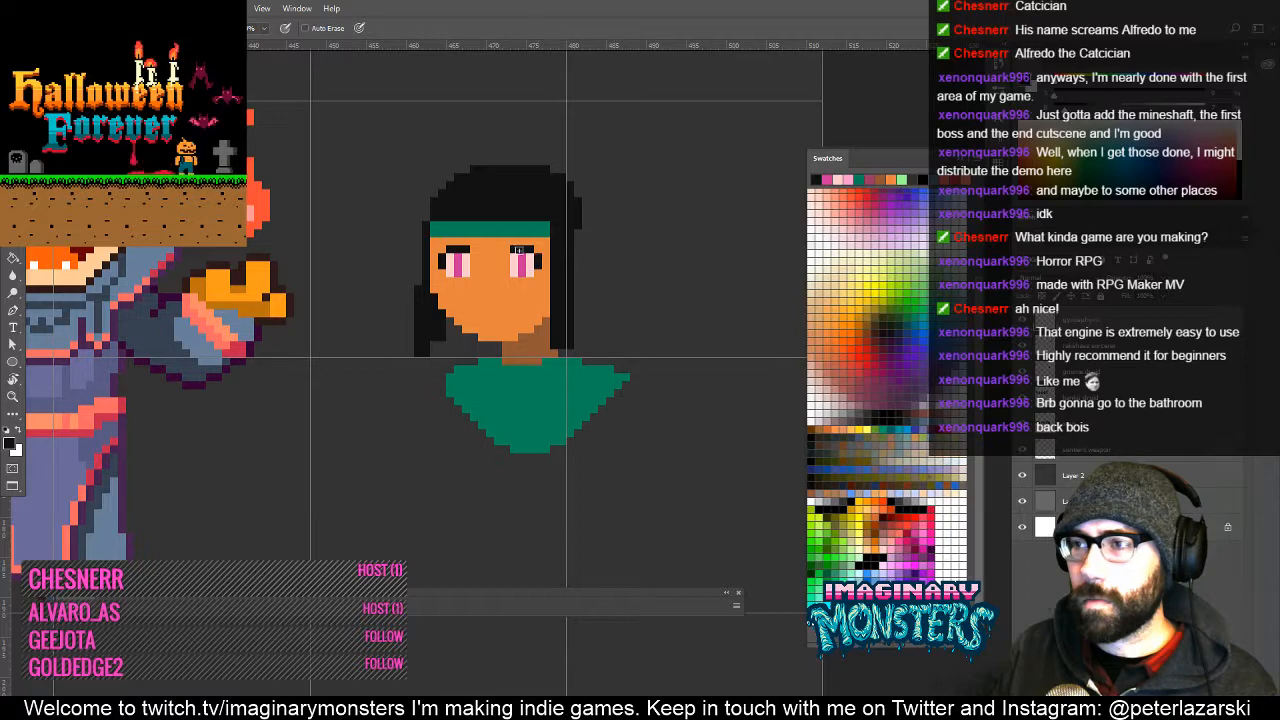
Paint a nose about 2 by 4 pixels between the eyes in the neck's brown.
left_click_drag(505, 239, 498, 266)
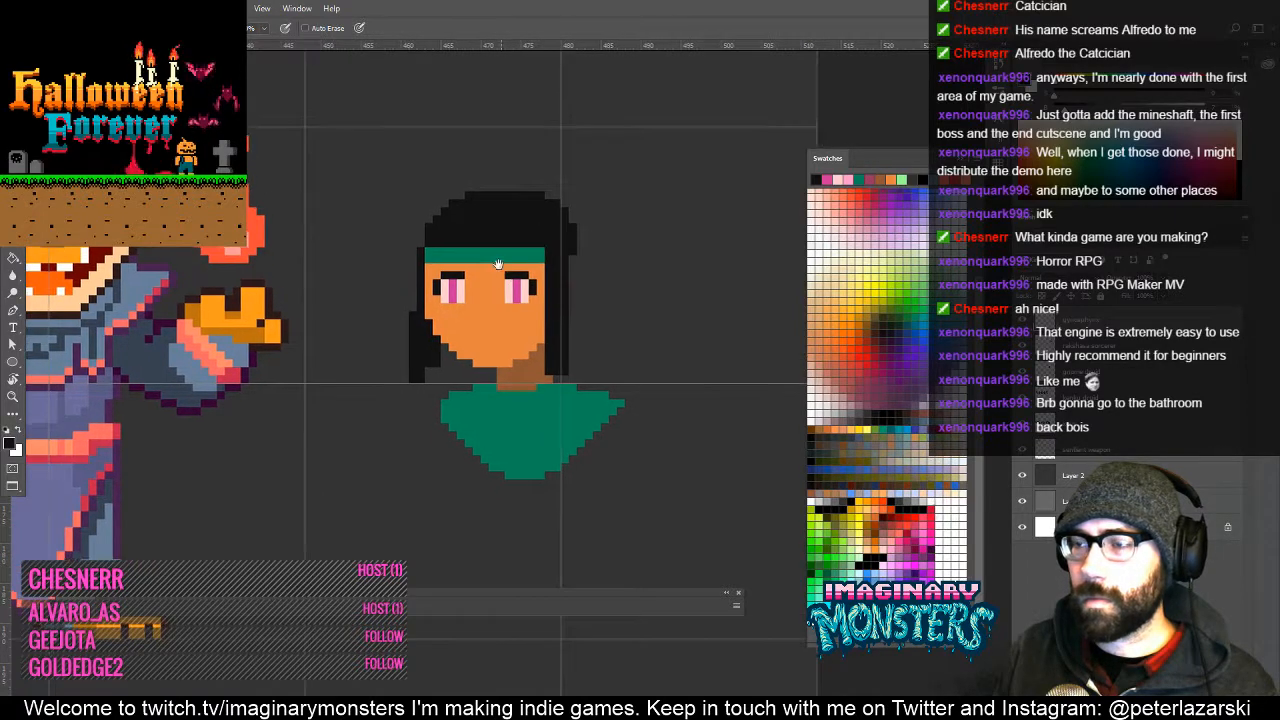
left_click_drag(519, 329, 513, 356)
left_click(485, 339, "alt")
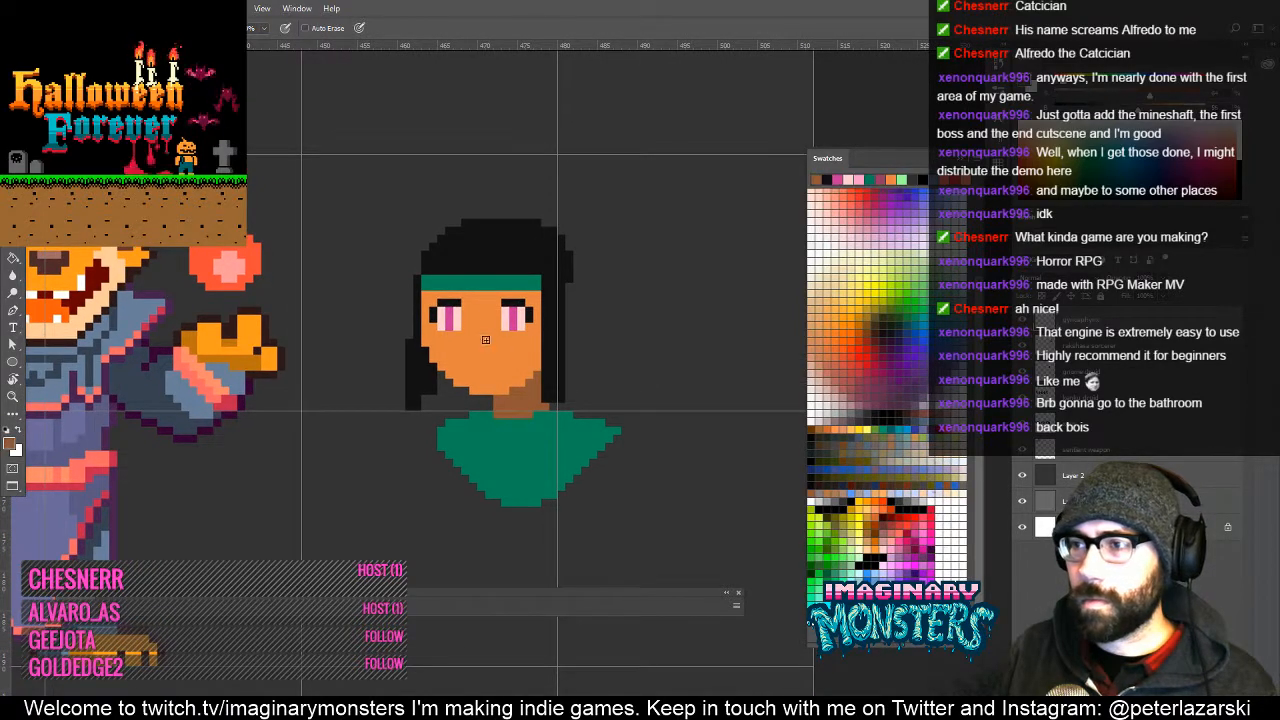
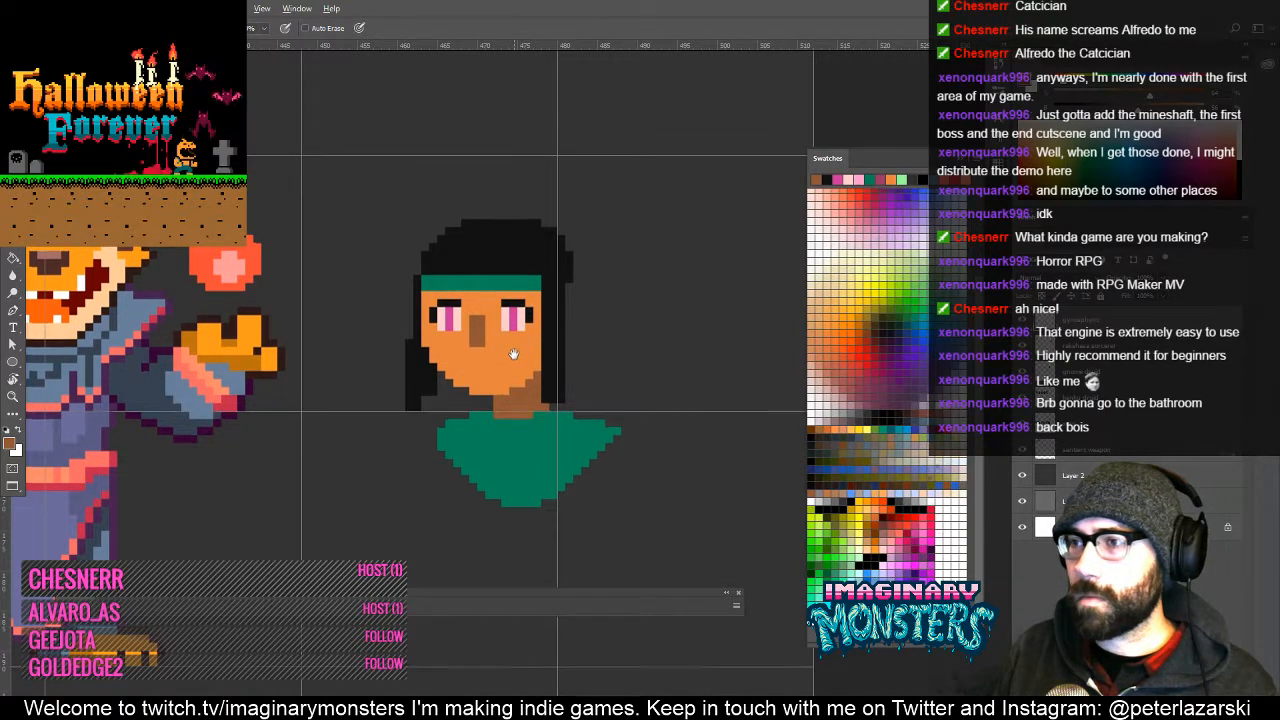
left_click_drag(514, 354, 503, 378)
left_click_drag(633, 420, 609, 391)
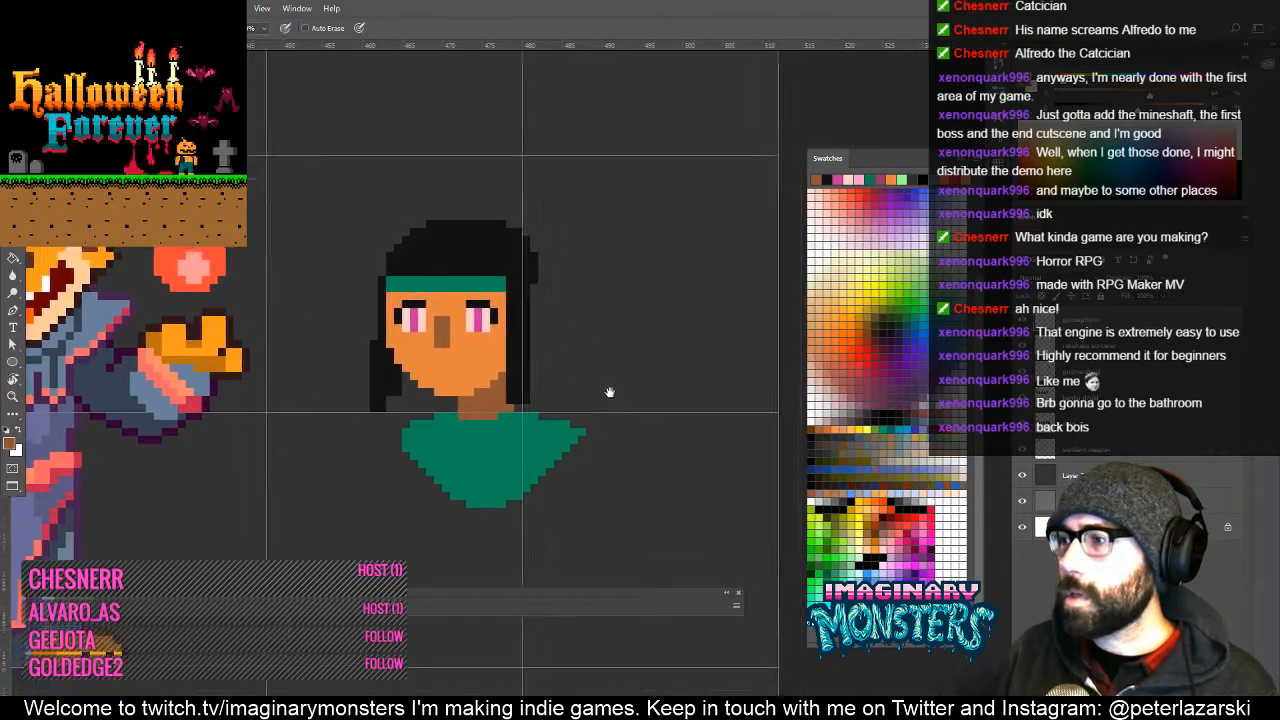
left_click(905, 518)
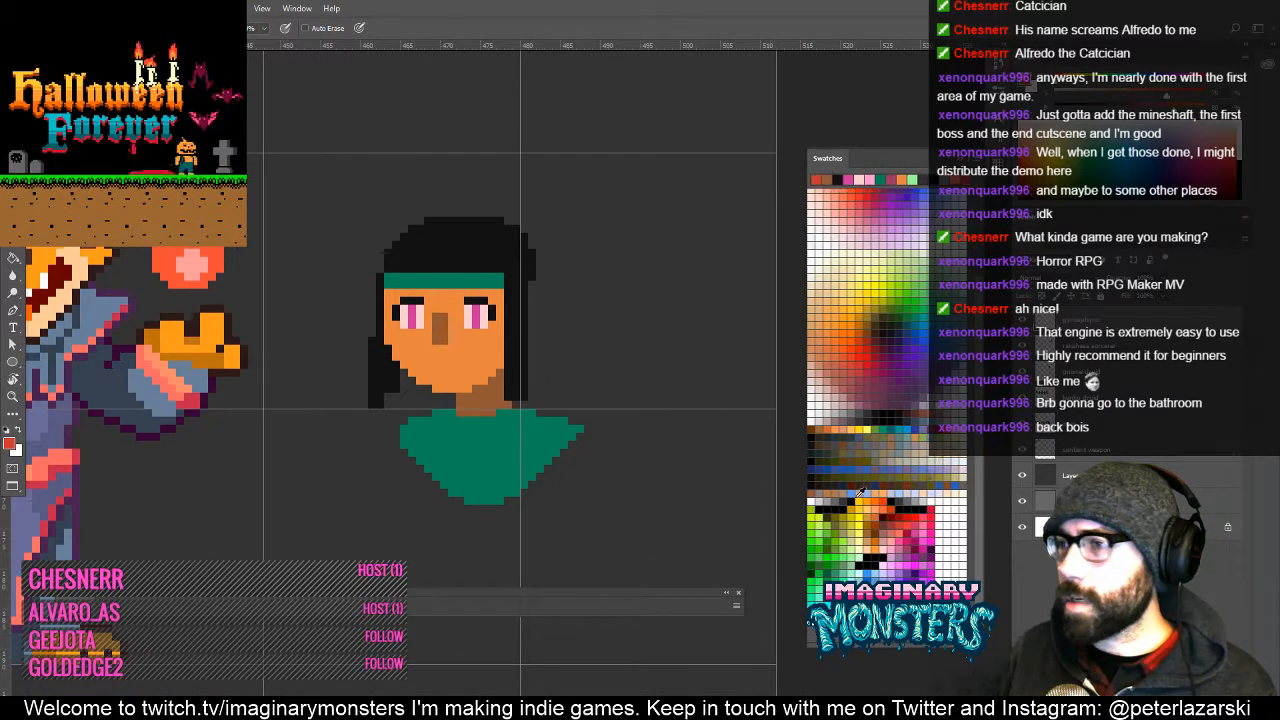
key("g")
left_click(508, 270)
key("ctrl+z")
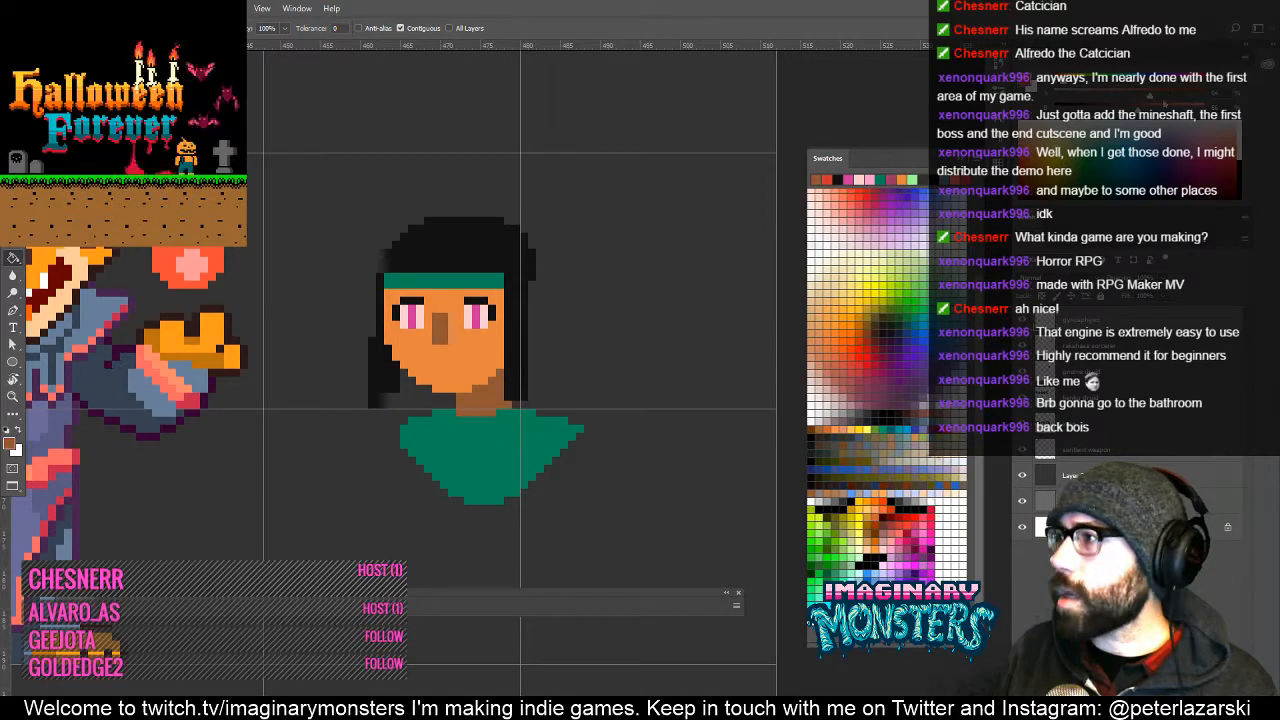
Fill all the black hair, including the separate lock beside the face, with a darker brown than the neck.
left_click(1117, 108)
left_click(488, 254)
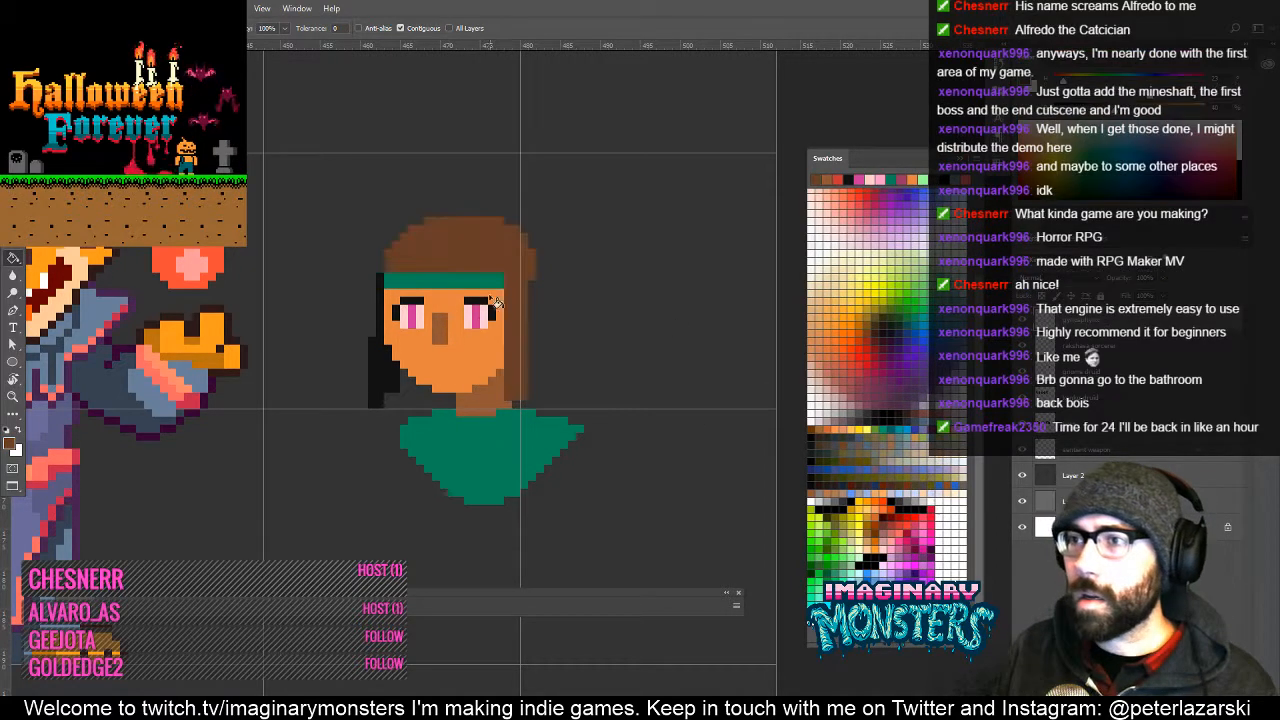
left_click(385, 372)
mouse_move(474, 470)
left_mouse_down()
mouse_move(491, 509)
mouse_move(479, 470)
left_mouse_up()
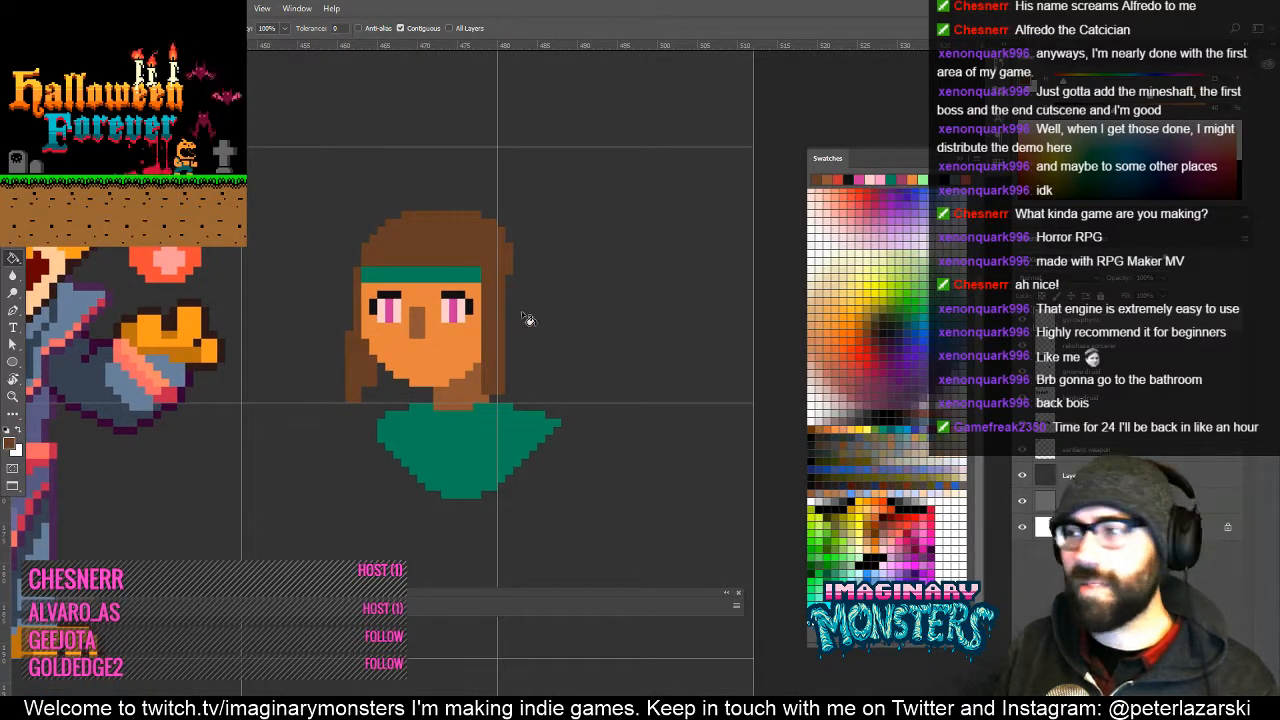
mouse_move(493, 420)
left_mouse_down()
mouse_move(543, 380)
mouse_move(562, 398)
left_mouse_up()
Lasso a seated cat-like body about 33 by 30 pixels below the green top, adding the haunch, front leg and paw.
key("b")
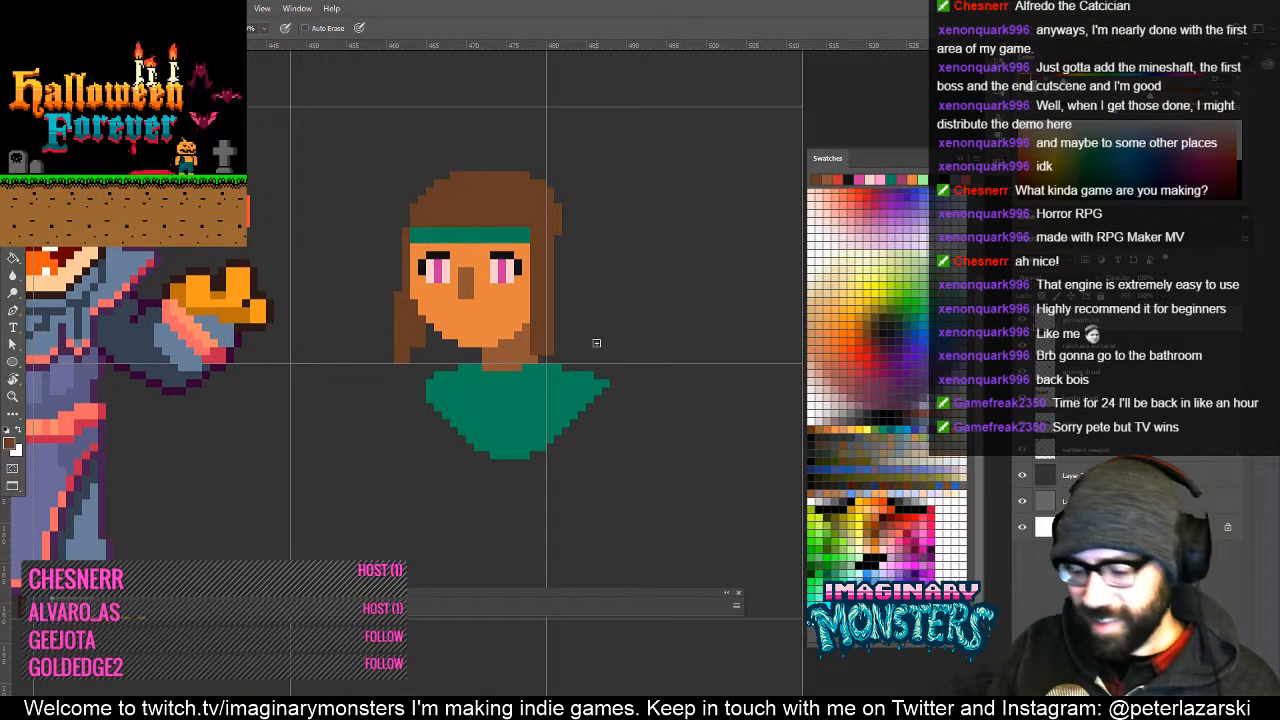
key("l")
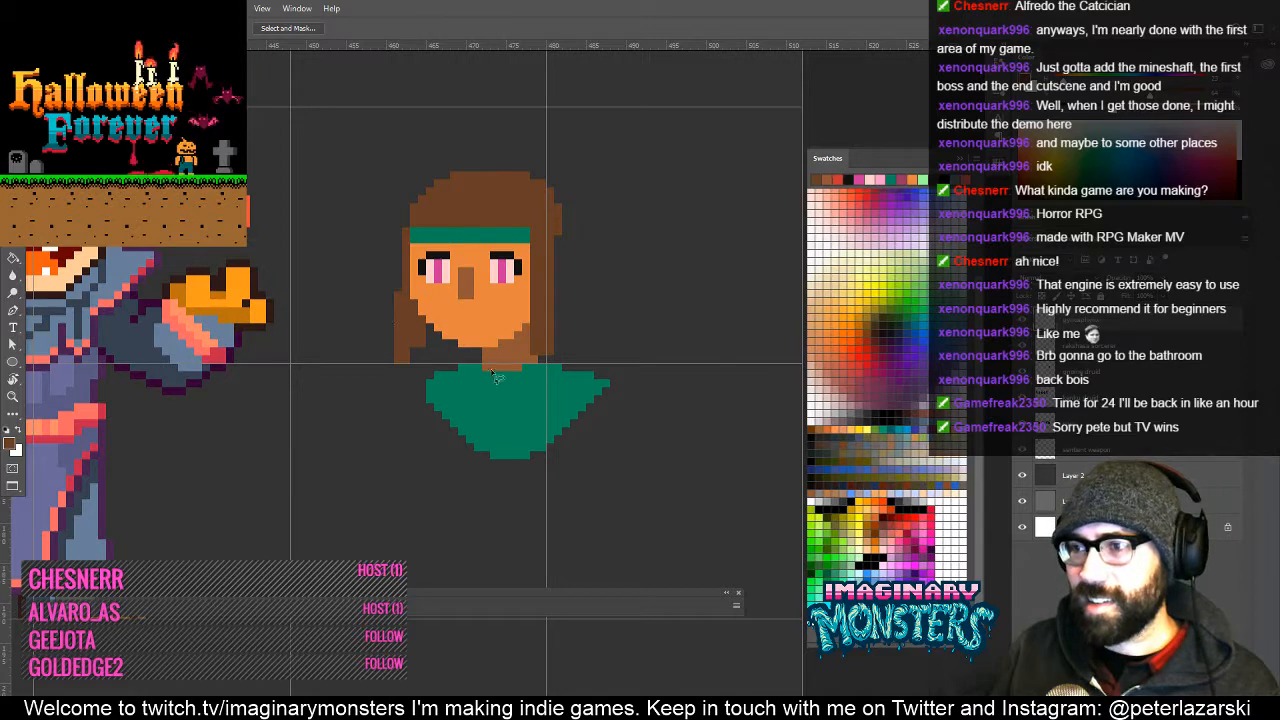
key("e")
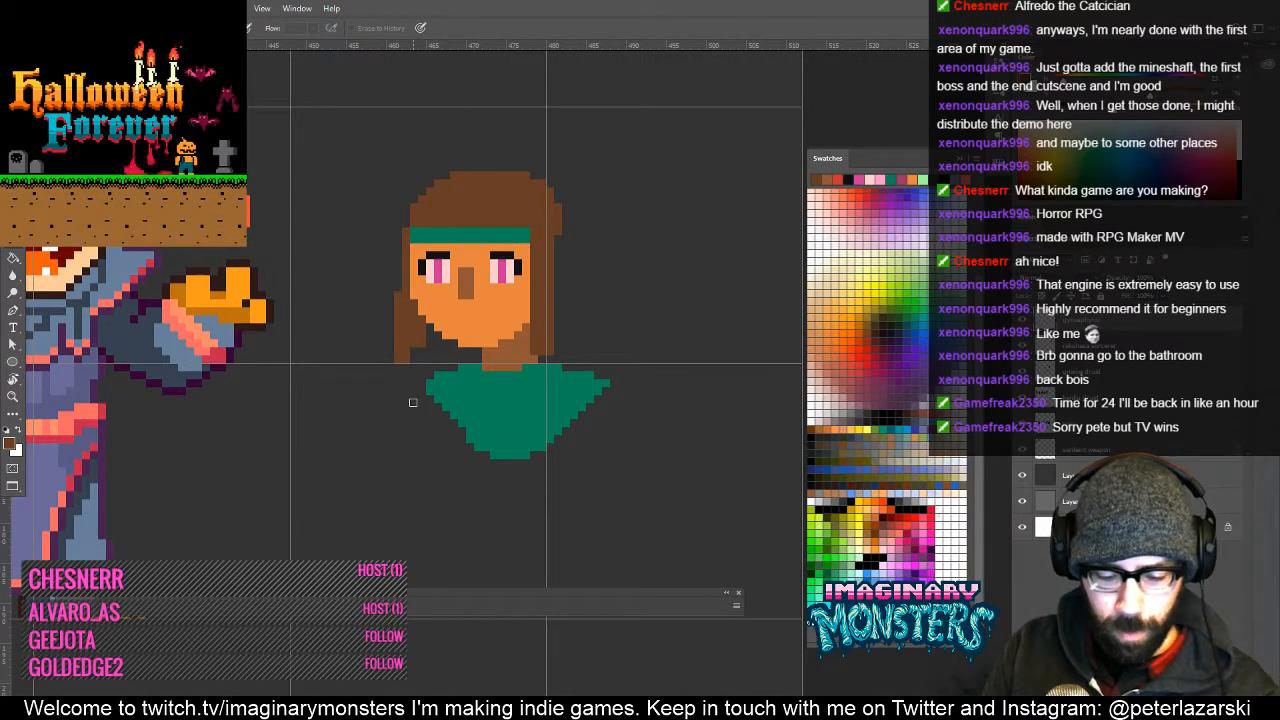
left_click_drag(566, 446, 482, 413)
left_click_drag(441, 372, 515, 385)
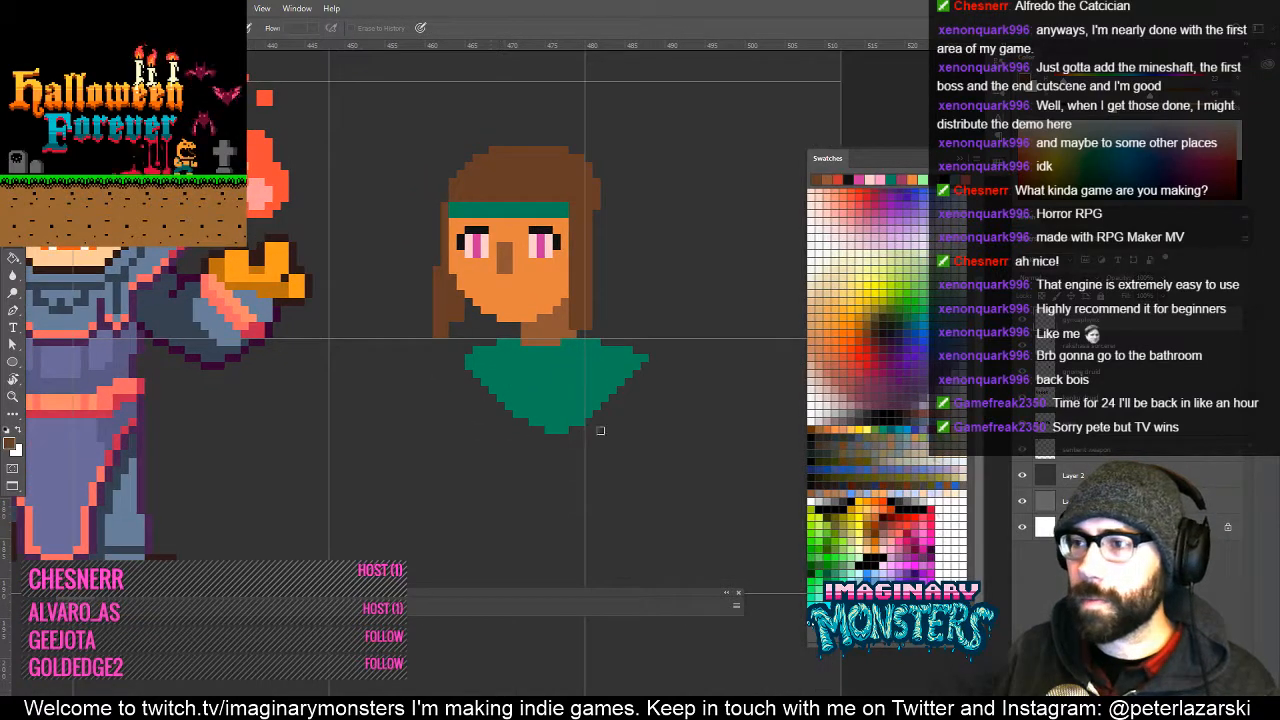
left_click_drag(619, 441, 558, 390)
key("l")
mouse_move(440, 330)
left_mouse_down()
mouse_move(448, 294)
mouse_move(430, 284)
mouse_move(429, 328)
mouse_move(465, 373)
mouse_move(481, 441)
mouse_move(506, 473)
mouse_move(602, 482)
mouse_move(633, 429)
mouse_move(609, 362)
mouse_move(542, 292)
left_mouse_up()
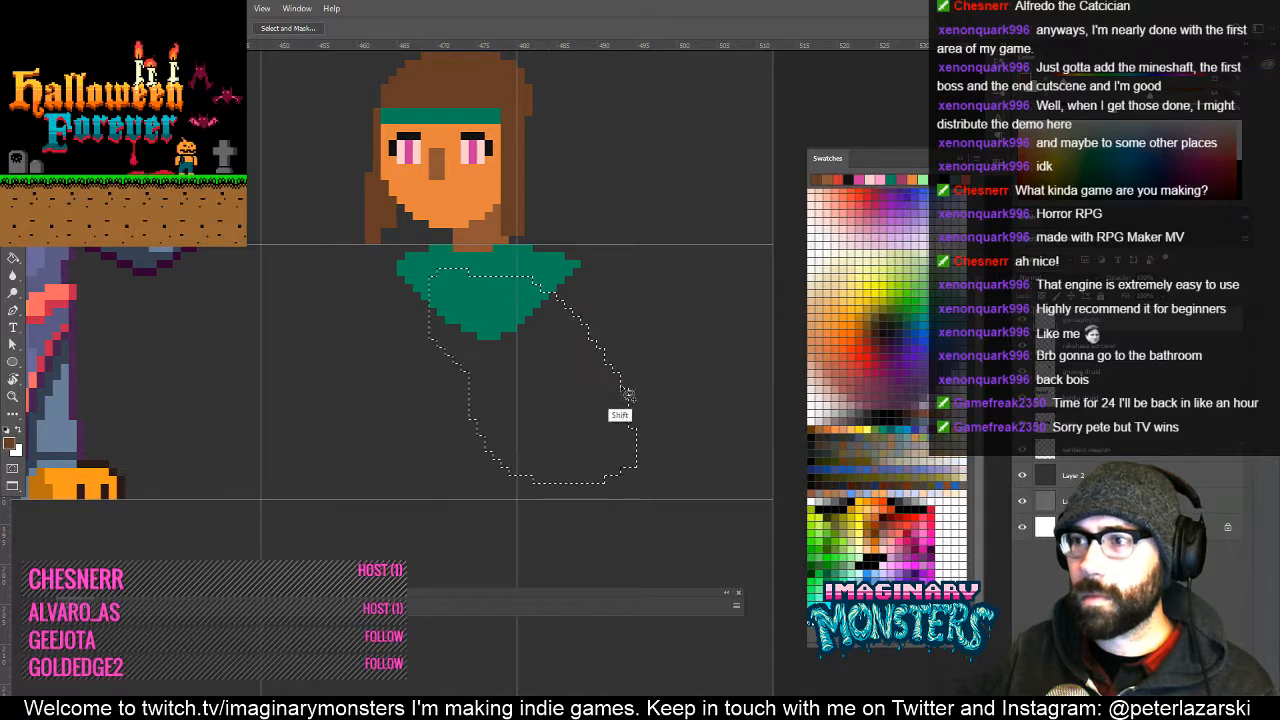
mouse_move(622, 418)
left_mouse_down("shift")
mouse_move(568, 454)
mouse_move(574, 484)
mouse_move(512, 484)
mouse_move(508, 506)
mouse_move(639, 501)
mouse_move(636, 468)
left_mouse_up("shift")
mouse_move(478, 440)
left_mouse_down("shift")
mouse_move(495, 462)
mouse_move(412, 478)
mouse_move(465, 495)
mouse_move(505, 470)
left_mouse_up("shift")
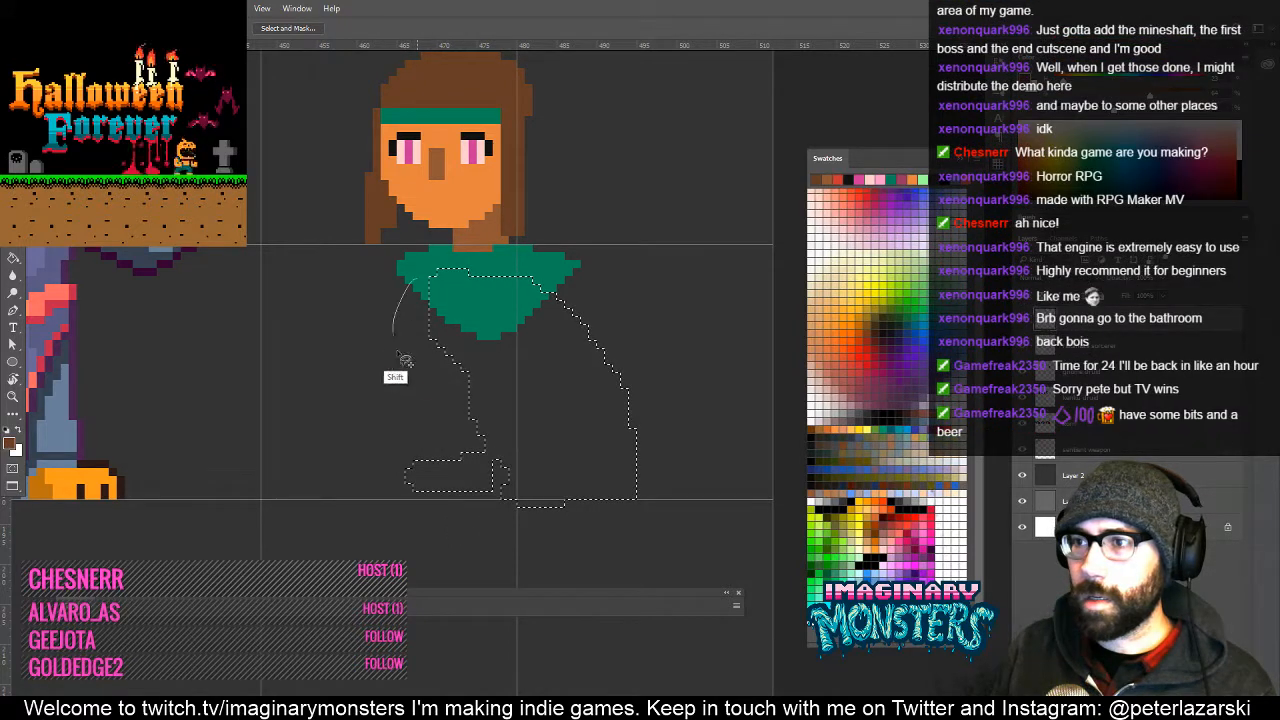
mouse_move(403, 272)
left_mouse_down("shift")
mouse_move(388, 305)
mouse_move(400, 470)
mouse_move(380, 487)
mouse_move(432, 492)
mouse_move(452, 318)
left_mouse_up("shift")
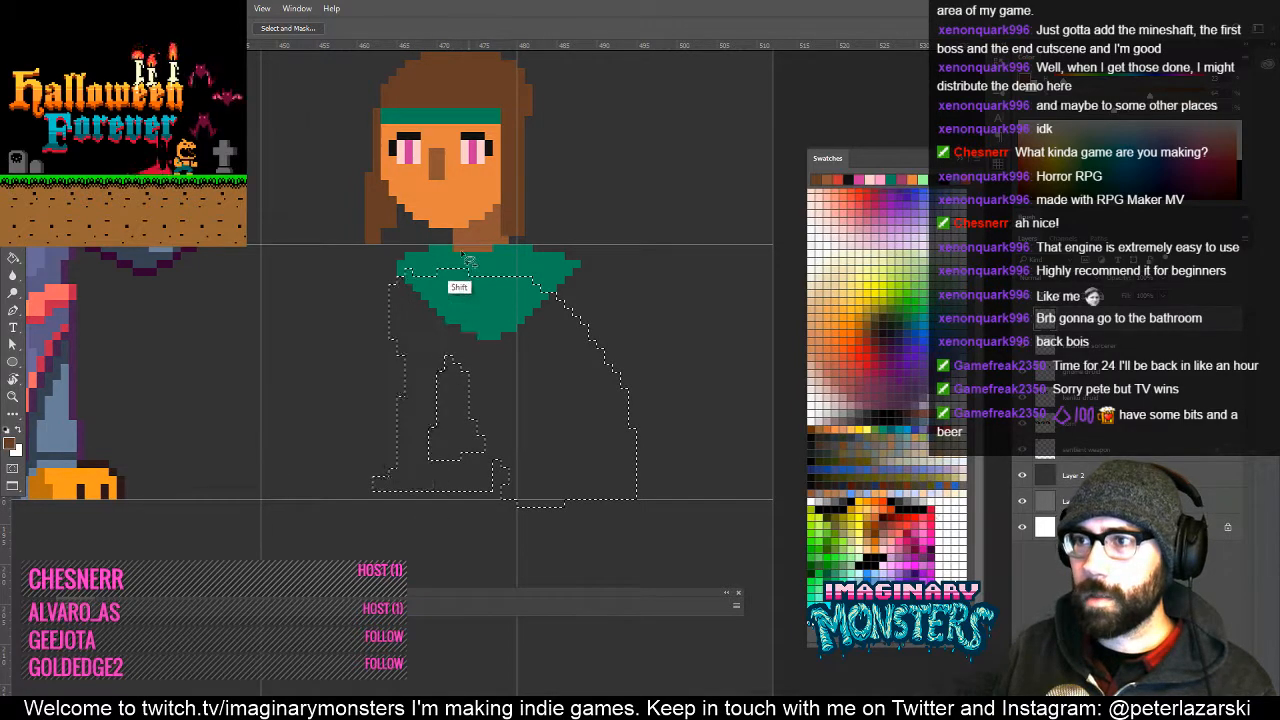
Fill the selected body with the face's orange while keeping the top green, and clear the selection.
key("w")
left_click(483, 295)
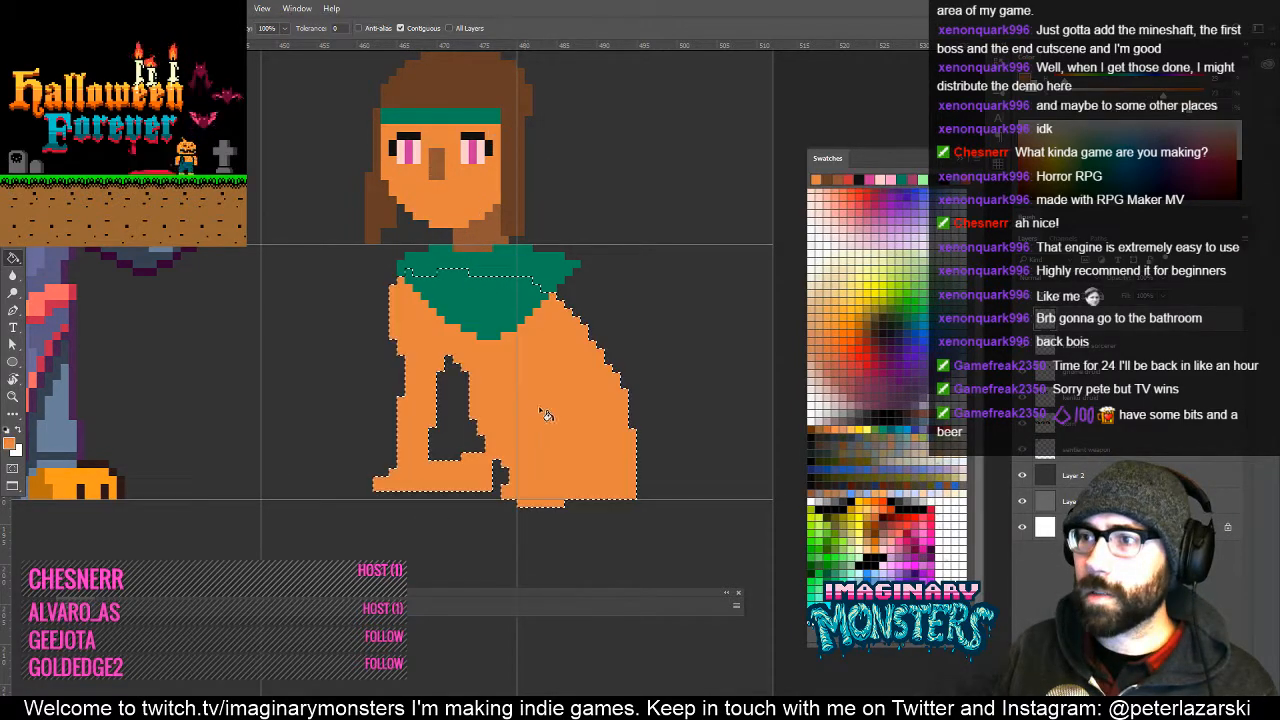
key("ctrl+d")
left_click_drag(525, 369, 470, 424)
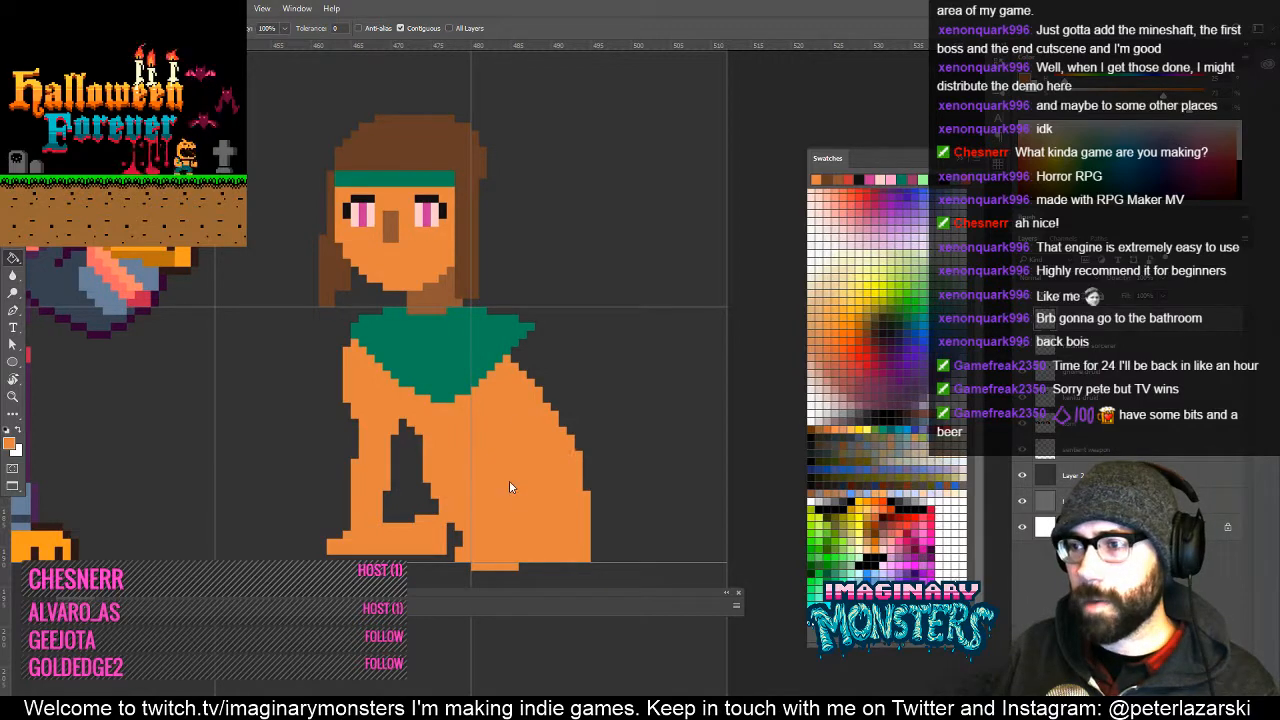
Thicken the front paw in orange down to the lower guide, close the gap beside the haunch, and erase the pixels below the guide.
mouse_move(490, 524)
left_mouse_down()
mouse_move(471, 534)
mouse_move(451, 451)
left_mouse_up()
key("b")
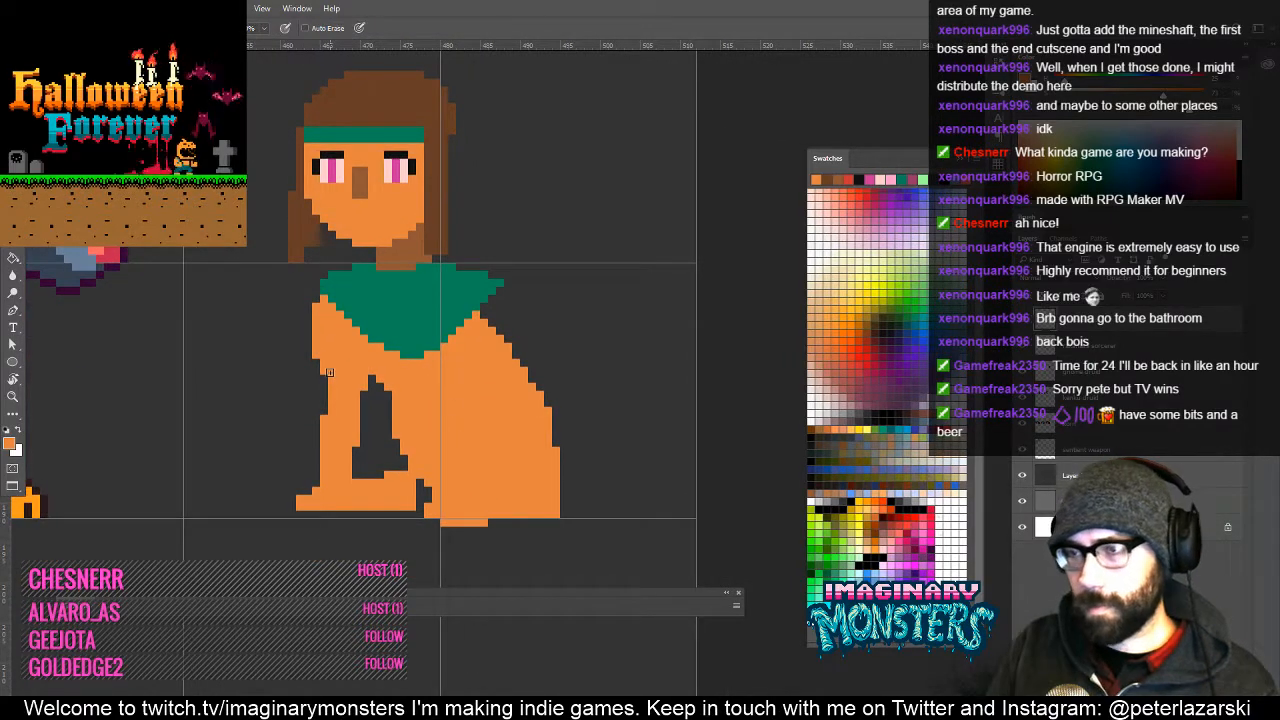
left_click(447, 456, "alt")
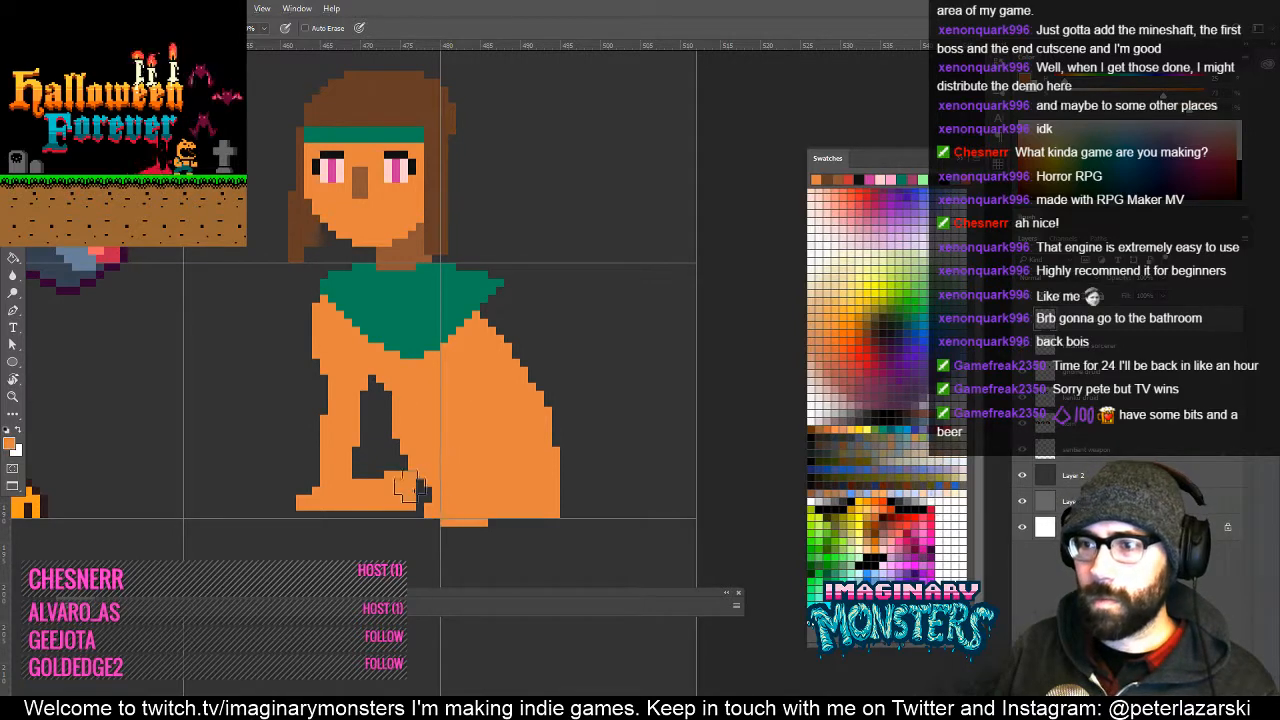
mouse_move(408, 489)
left_mouse_down()
mouse_move(333, 504)
mouse_move(342, 480)
mouse_move(294, 512)
mouse_move(300, 497)
mouse_move(316, 497)
mouse_move(289, 522)
left_mouse_up()
key("e")
key("b")
key("e")
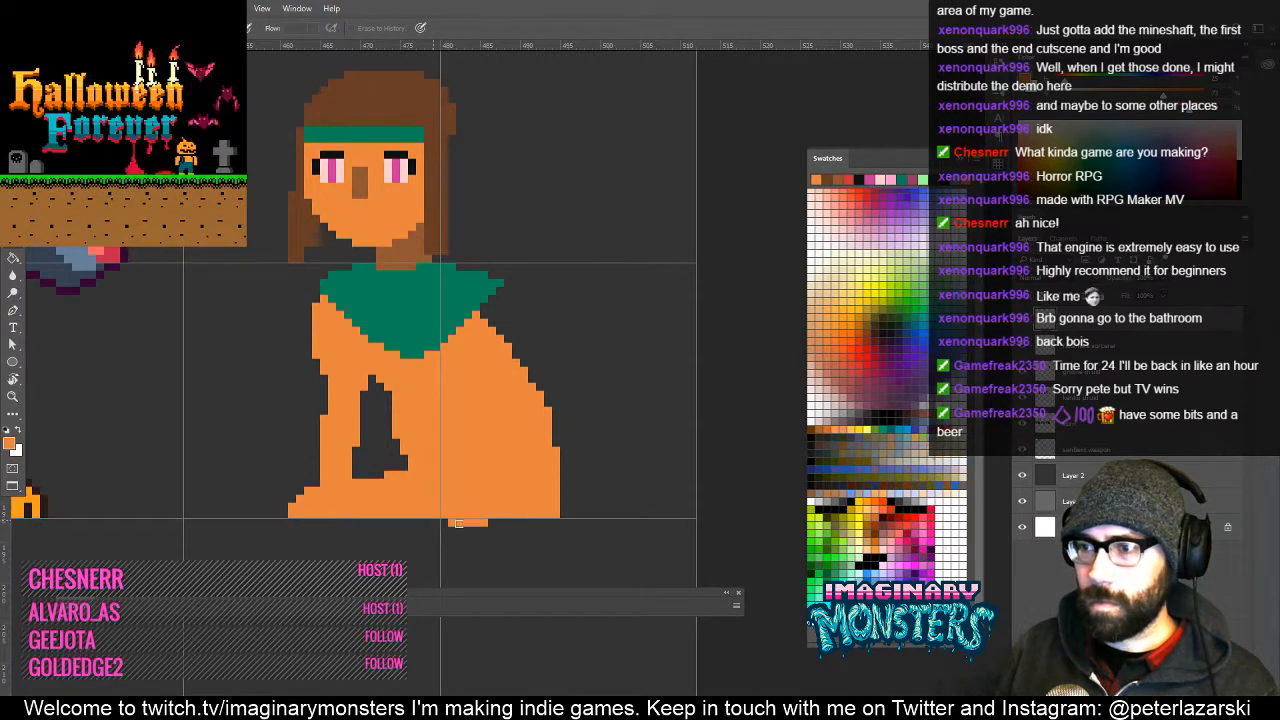
left_click_drag(458, 523, 490, 522)
Paint a curved shape about 15 by 10 pixels on the lower haunch, extending past its rear along the guide, in the neck's brown.
left_click_drag(488, 455, 475, 478)
left_click(392, 269, "alt")
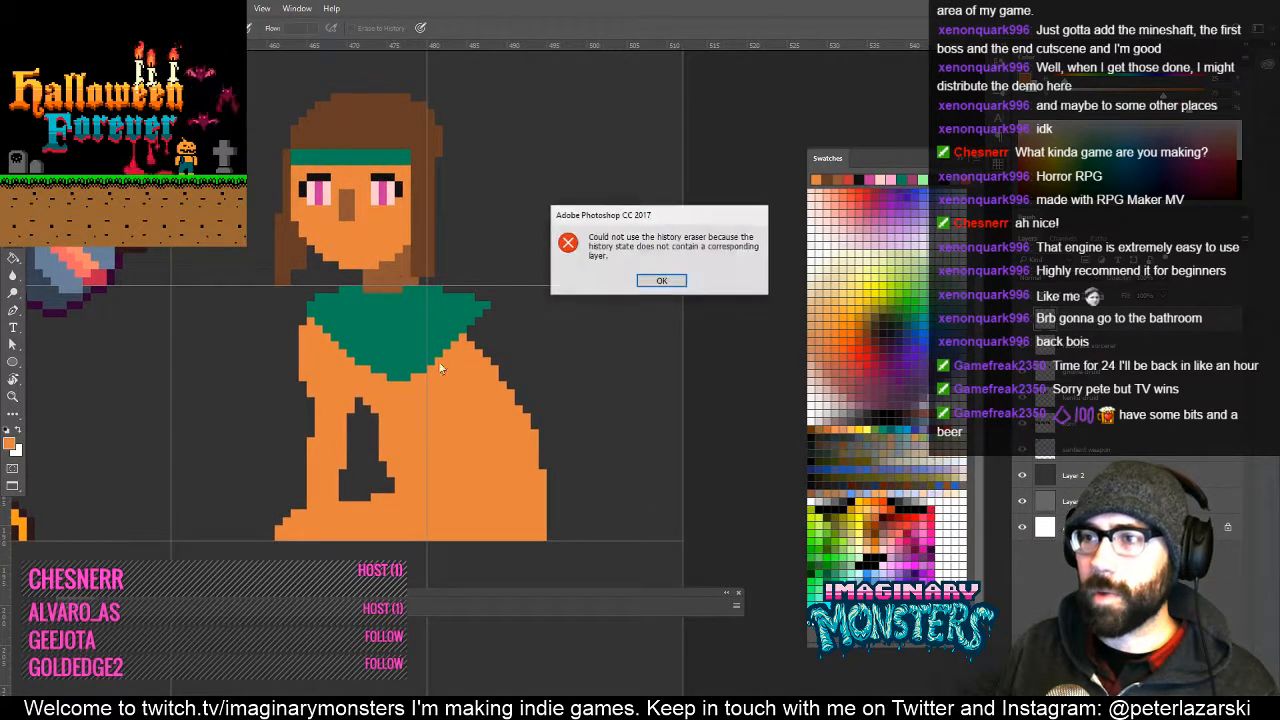
key("Return")
key("b")
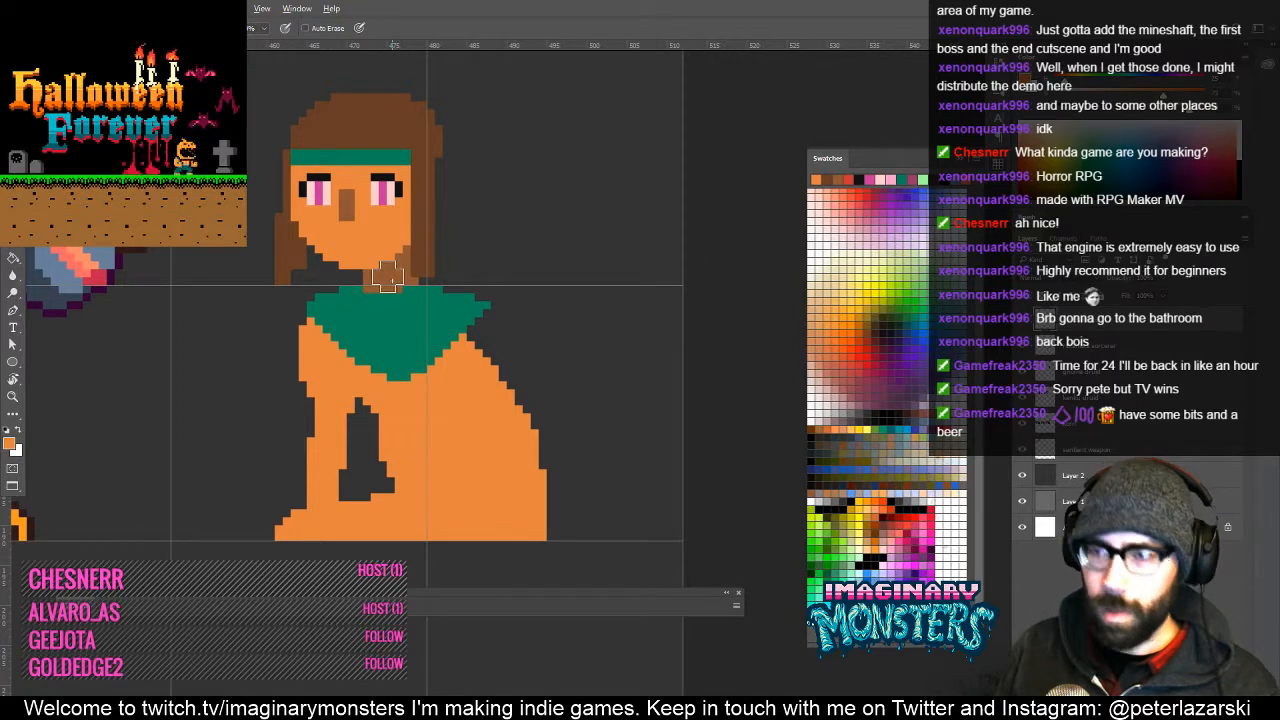
mouse_move(461, 477)
left_mouse_down()
mouse_move(510, 520)
mouse_move(557, 528)
left_mouse_up()
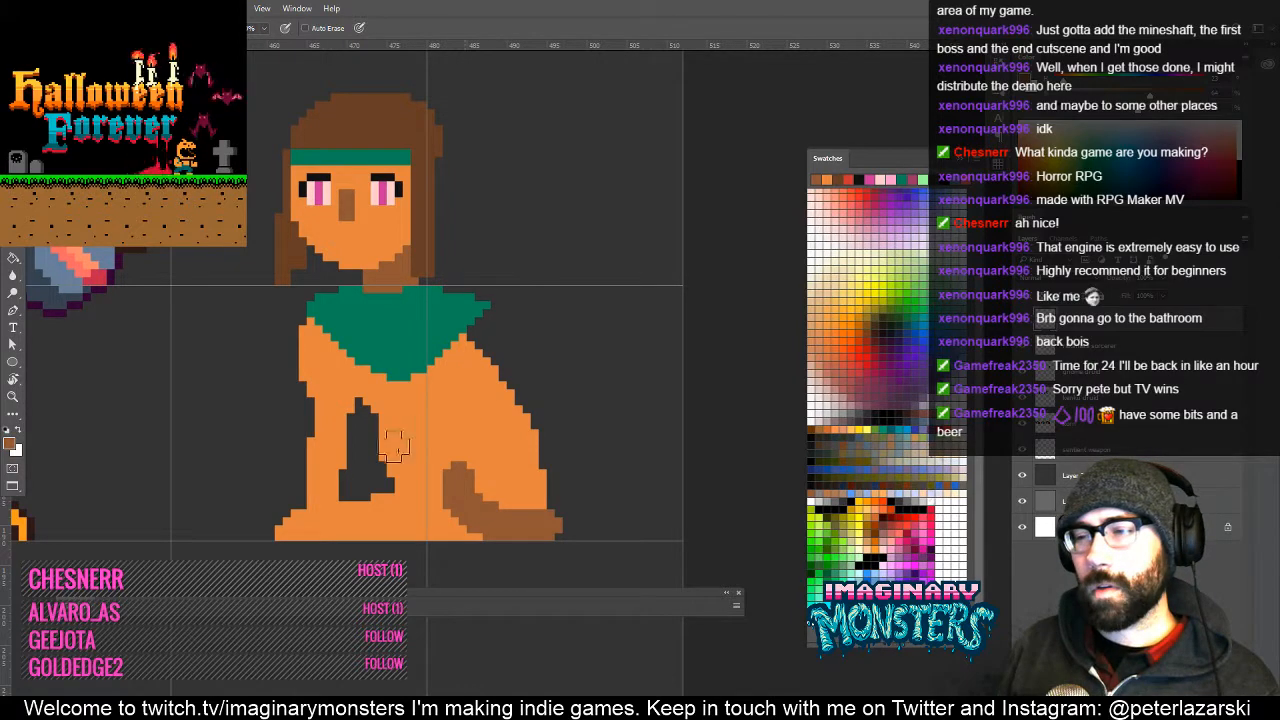
Reshape the gap between the legs by filling its rear side with orange and erasing a narrow opening down to the guide.
mouse_move(385, 432)
left_mouse_down()
mouse_move(387, 507)
mouse_move(378, 451)
mouse_move(384, 478)
mouse_move(385, 462)
mouse_move(349, 528)
left_mouse_up()
key("e")
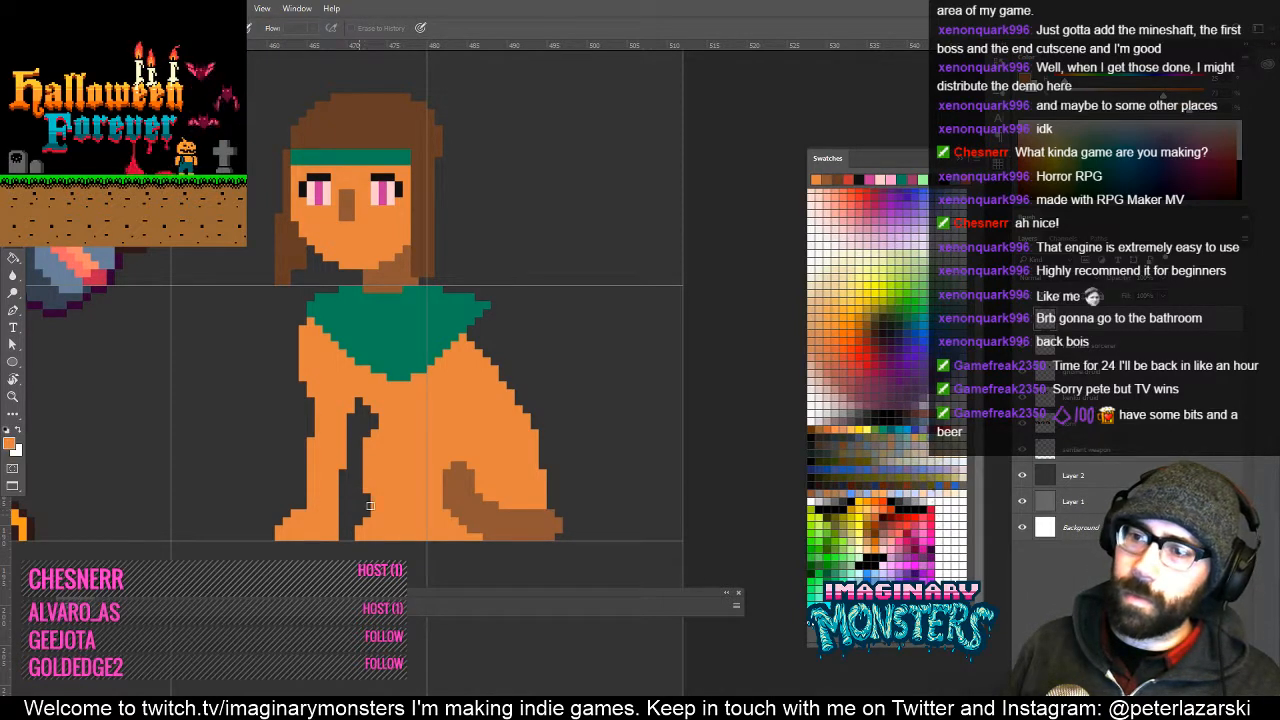
left_click_drag(398, 408, 414, 449)
Extend the green top over the front shoulder and round its lower edge, using the top's own green.
left_click_drag(372, 411, 431, 452)
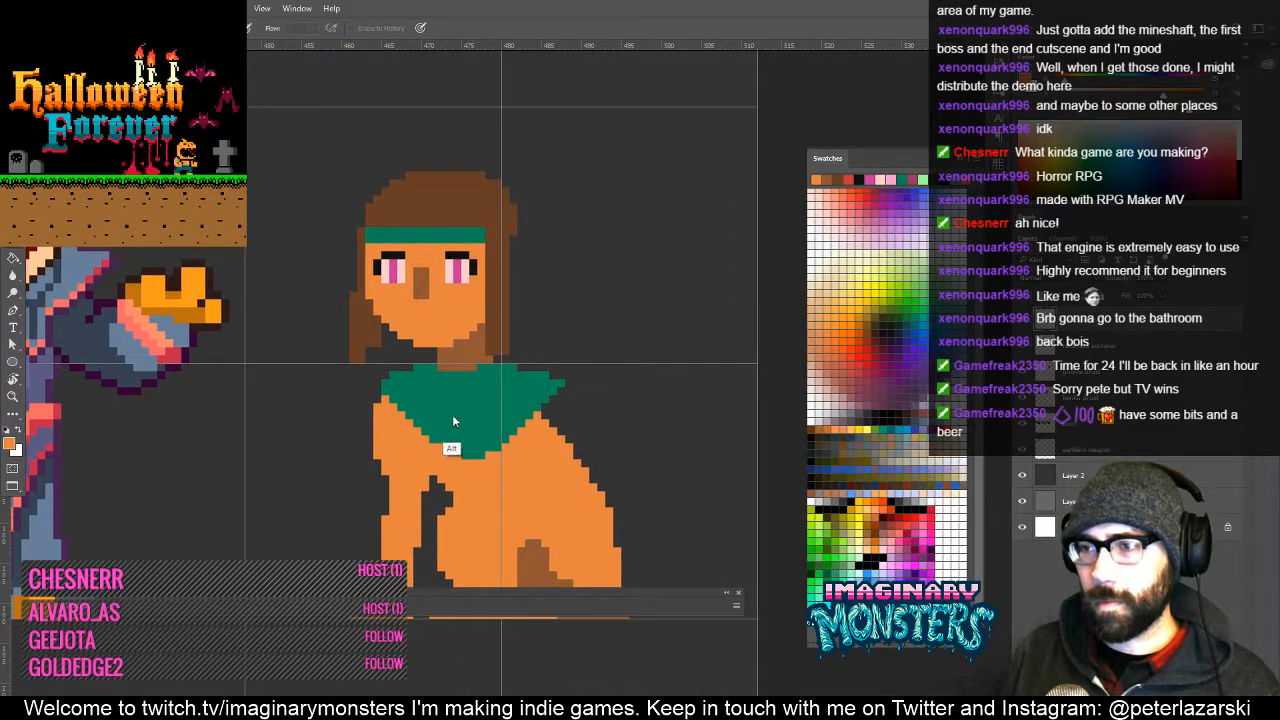
left_click(452, 416, "alt")
key("Return")
key("b")
left_click(468, 436, "alt")
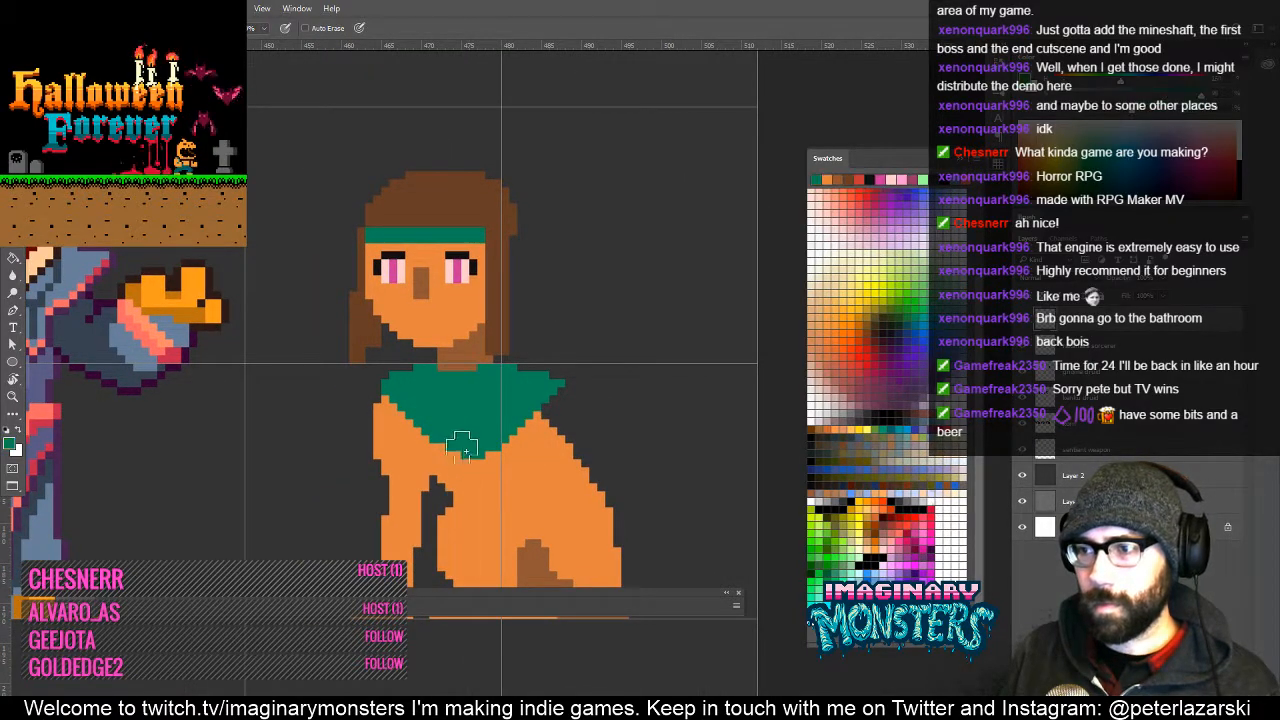
mouse_move(462, 445)
left_mouse_down()
mouse_move(376, 394)
mouse_move(461, 452)
mouse_move(410, 429)
mouse_move(492, 436)
mouse_move(471, 448)
mouse_move(530, 400)
left_mouse_up()
mouse_move(563, 442)
left_mouse_down()
mouse_move(517, 370)
mouse_move(505, 390)
left_mouse_up()
Fill the notch between the green top's rear corner and the back with the body's orange, leaving no selection.
left_click(506, 394, "alt")
key("w")
left_click(534, 354)
key("b")
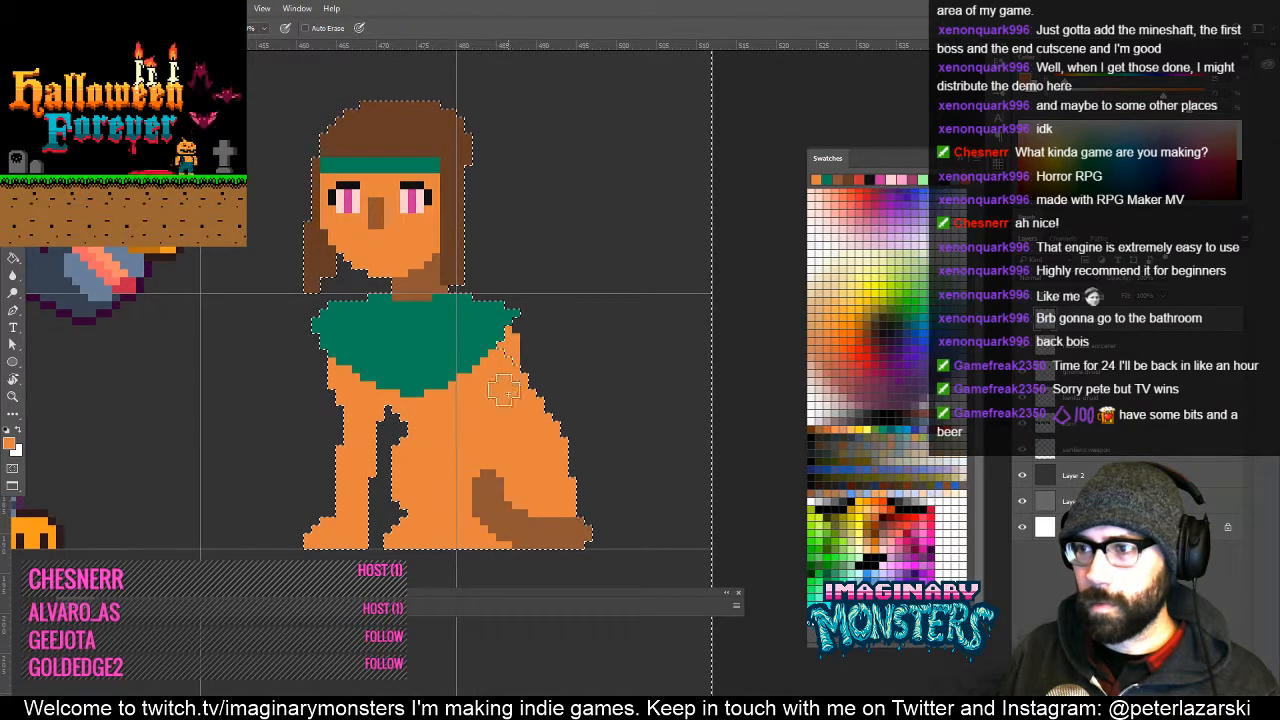
key("ctrl+d")
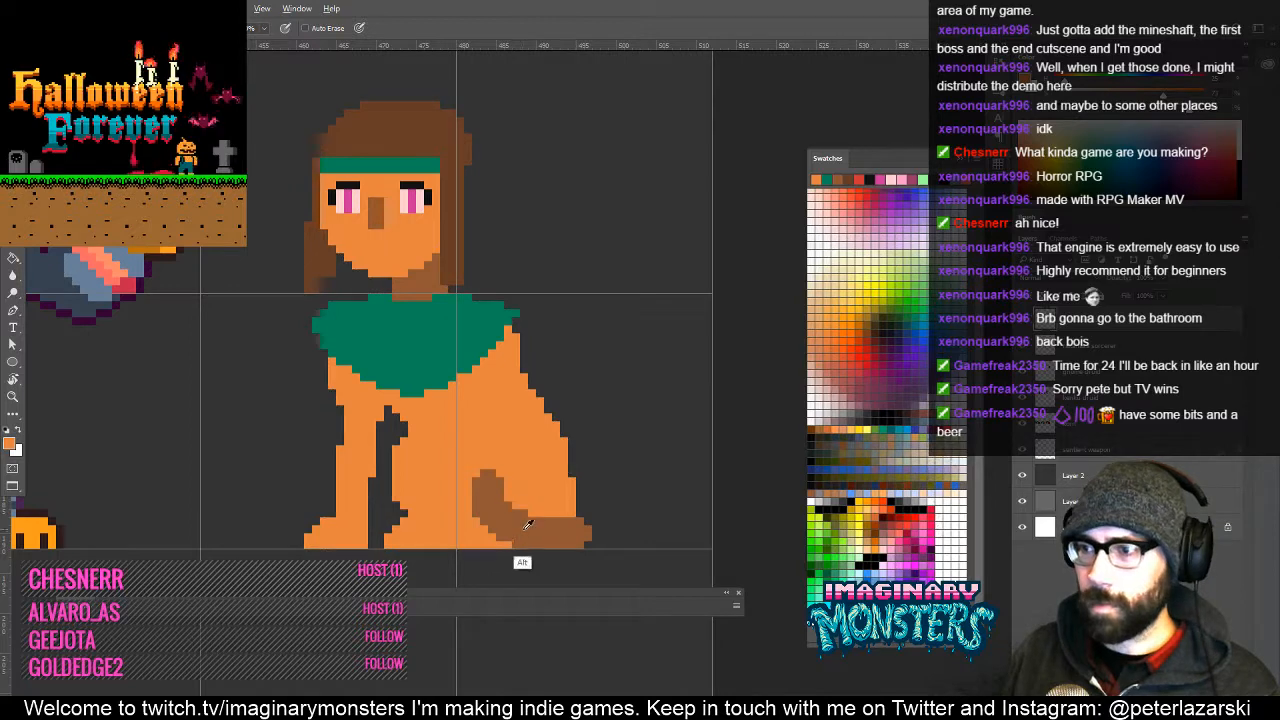
Paint two small black blocks on each hair strand beside the face, using the black of the eyes.
left_click(525, 528, "alt")
mouse_move(472, 369)
left_mouse_down()
mouse_move(512, 405)
mouse_move(508, 459)
left_mouse_up()
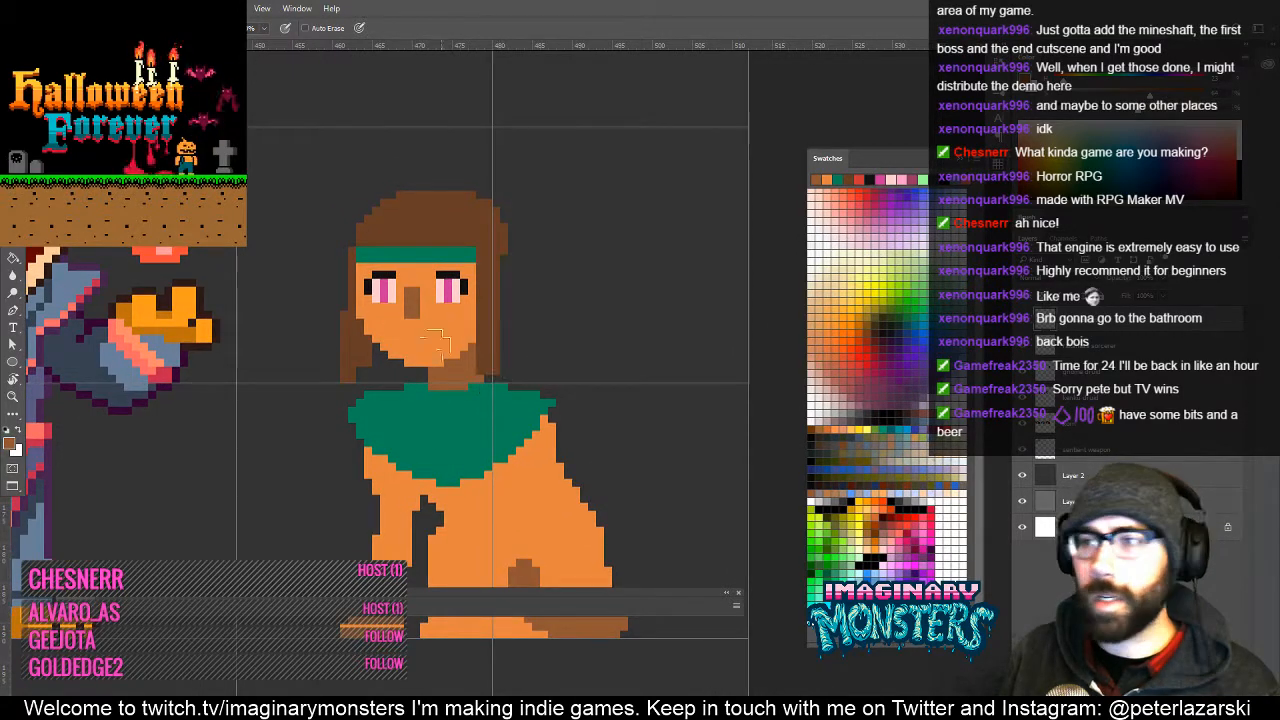
left_click(463, 288, "alt")
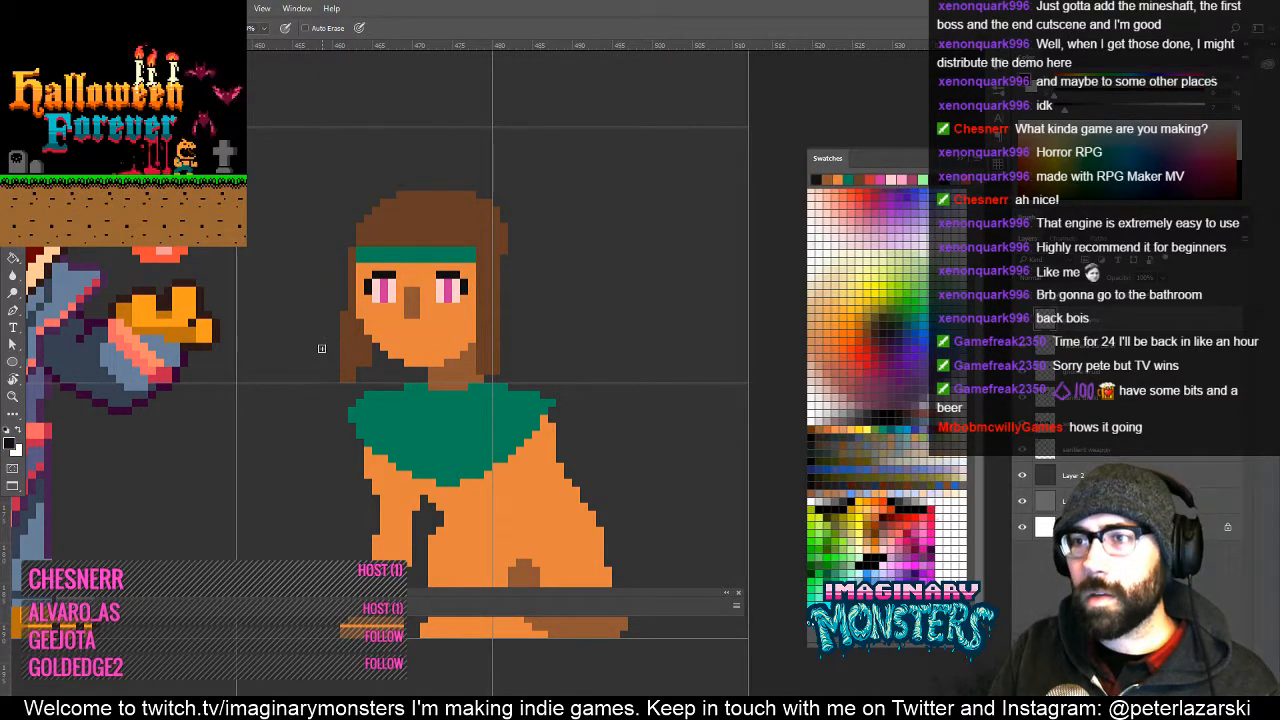
left_click_drag(347, 352, 347, 368)
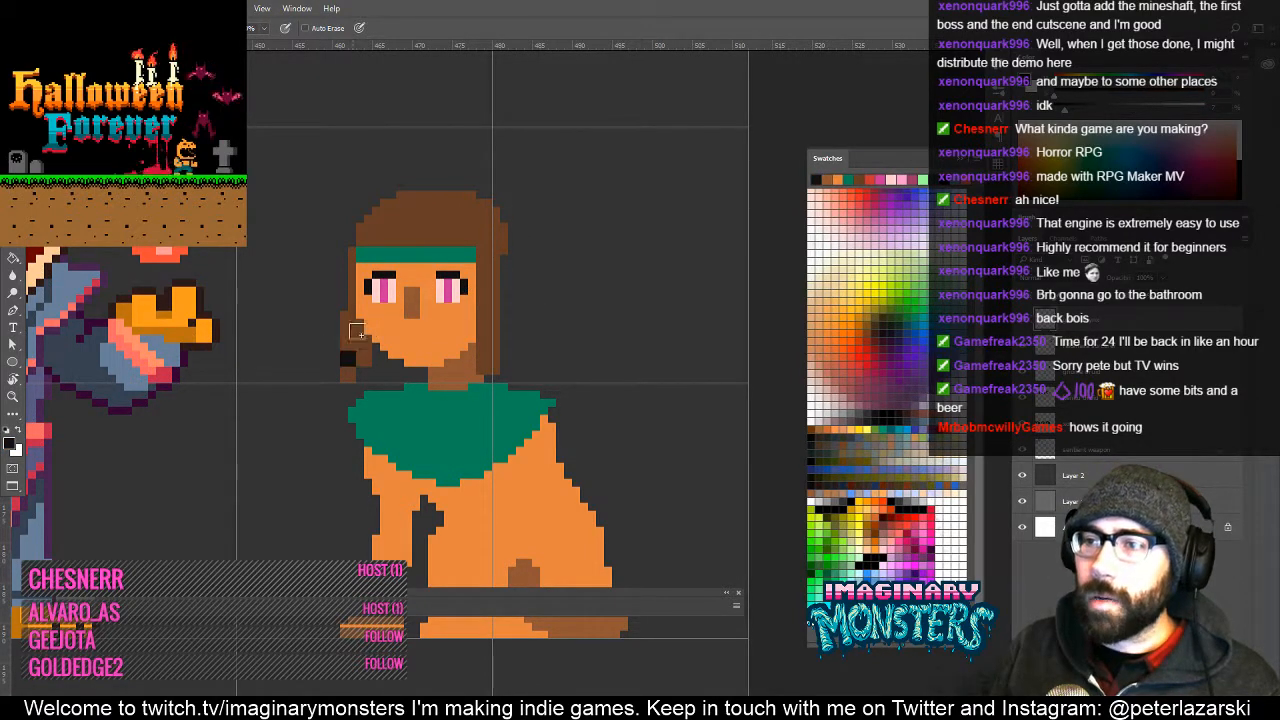
left_click(345, 336)
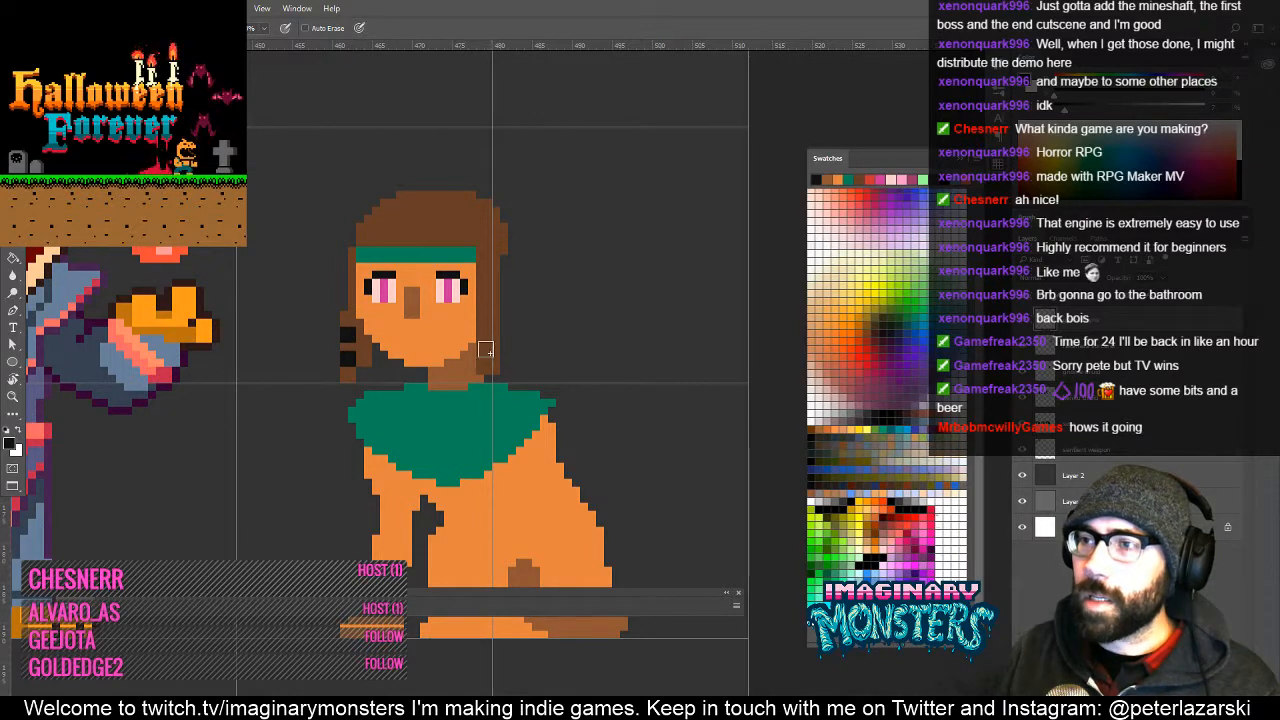
left_click(484, 347)
left_click(483, 327)
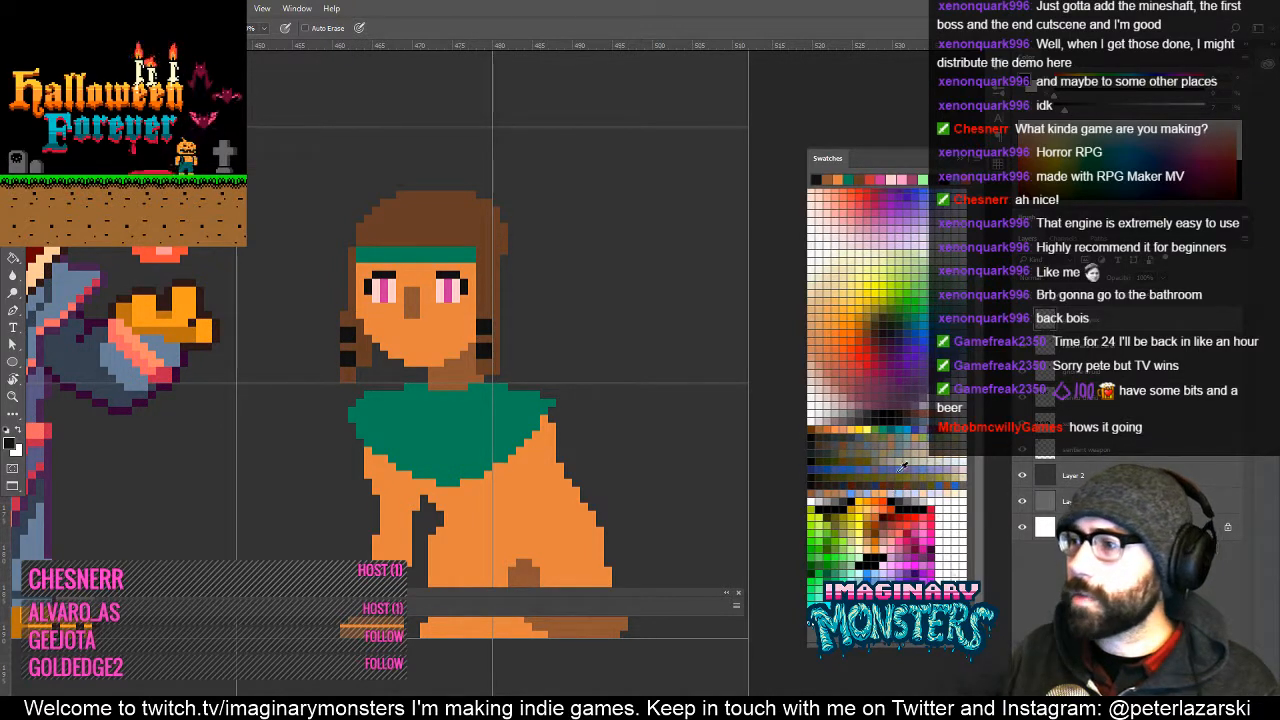
Add yellow-orange stripes to the black blocks on both hair strands to make banded hair ornaments.
left_click(868, 496)
key("p")
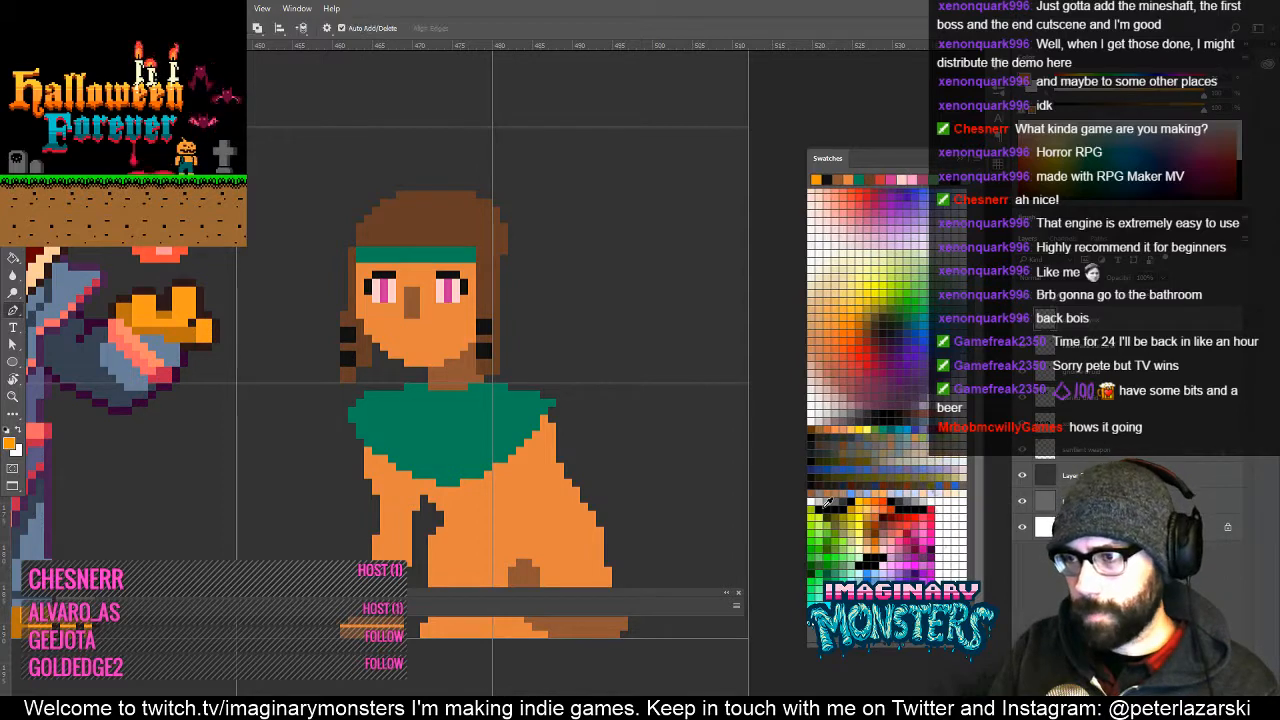
key("b")
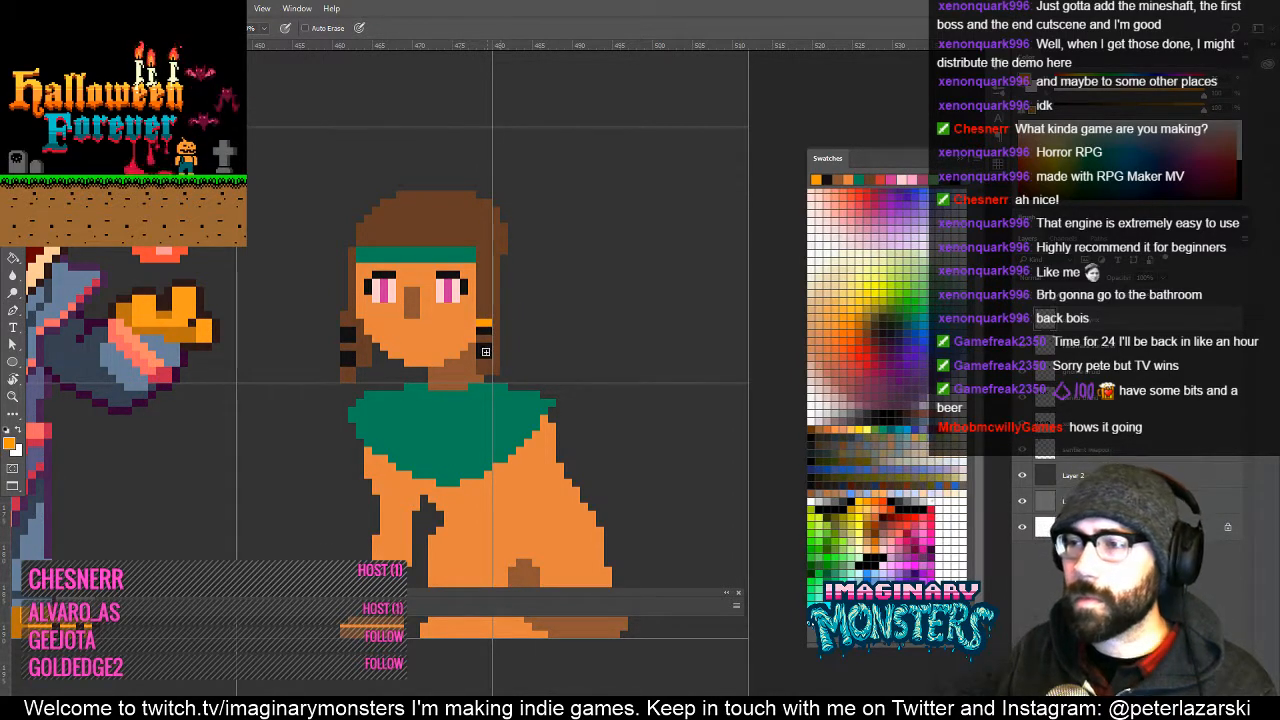
left_click(347, 333)
mouse_move(410, 398)
left_mouse_down()
mouse_move(423, 406)
mouse_move(420, 380)
mouse_move(453, 393)
left_mouse_up()
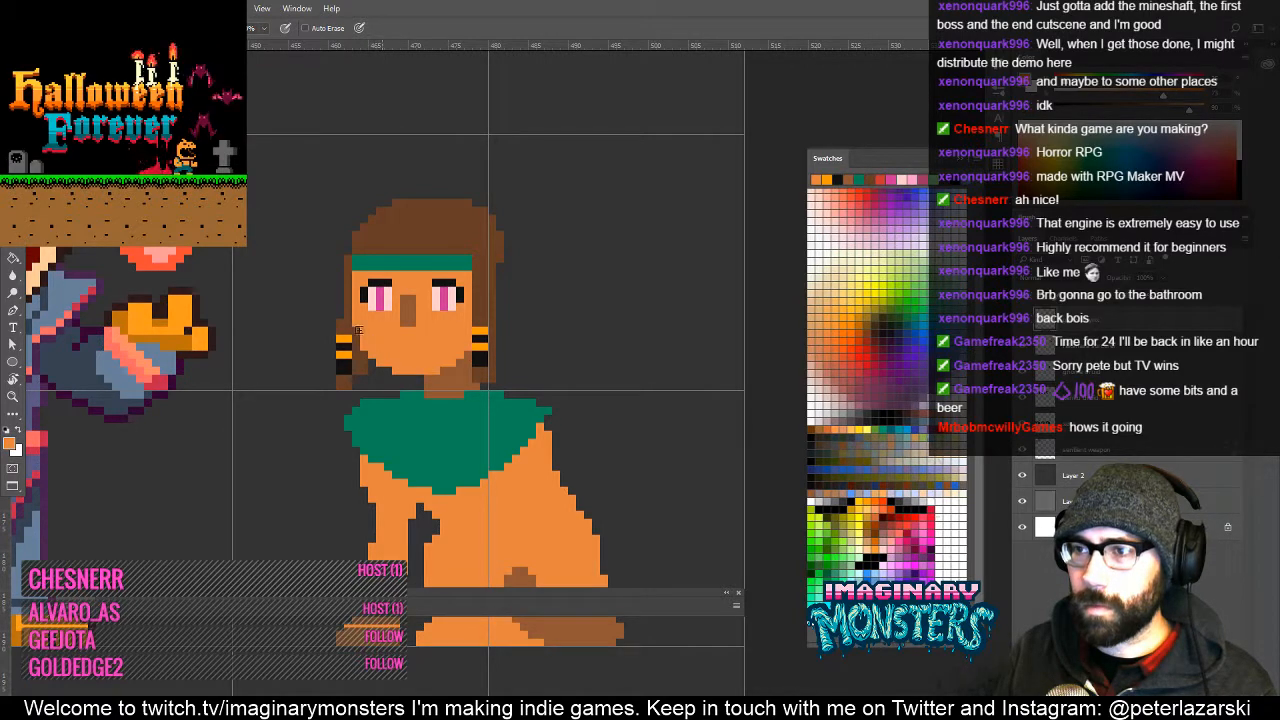
Touch up the front hair strand along the cheek in the hair's brown.
left_click(354, 303, "alt")
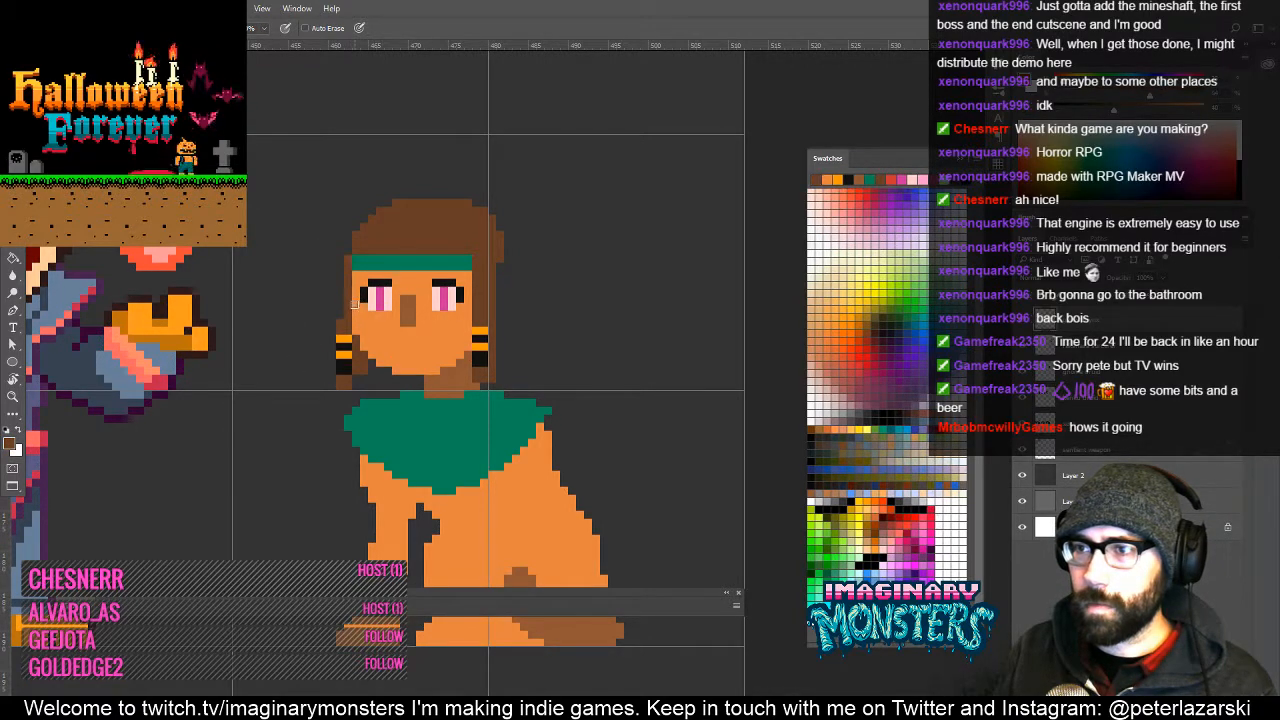
left_click_drag(392, 298, 391, 320)
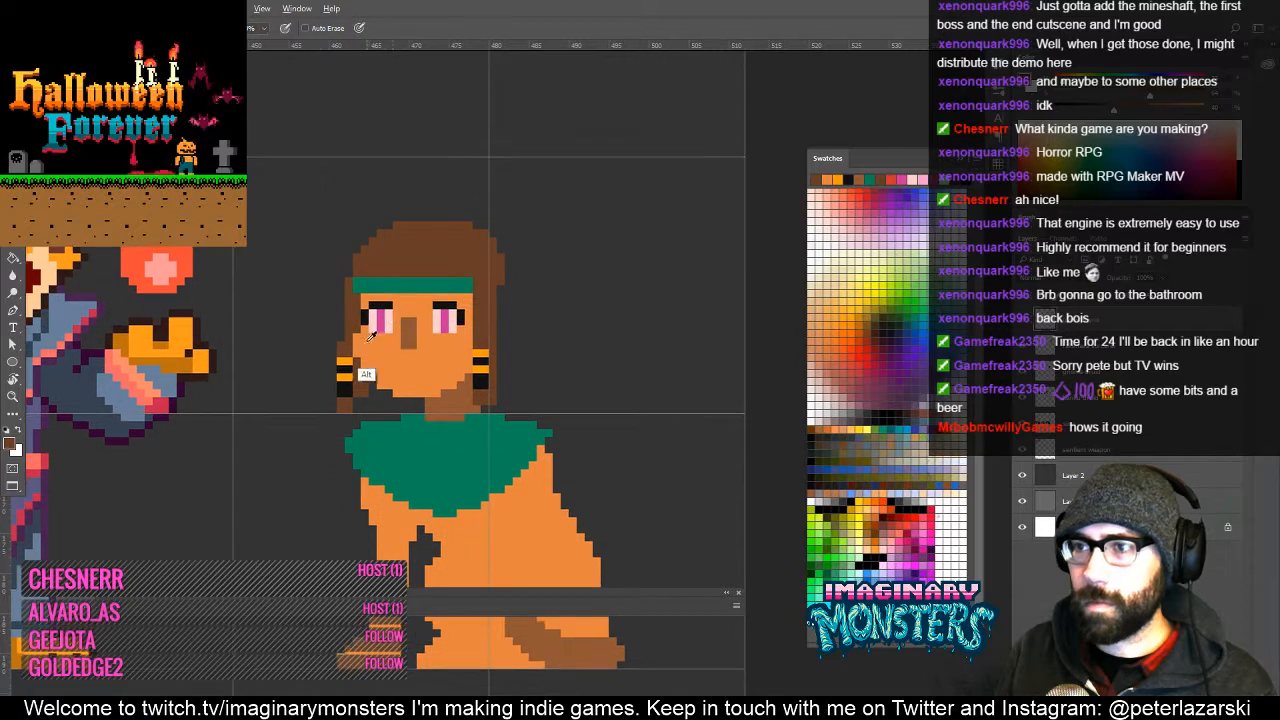
left_click(366, 375, "alt")
left_click_drag(386, 369, 394, 387)
left_click(361, 375, "alt")
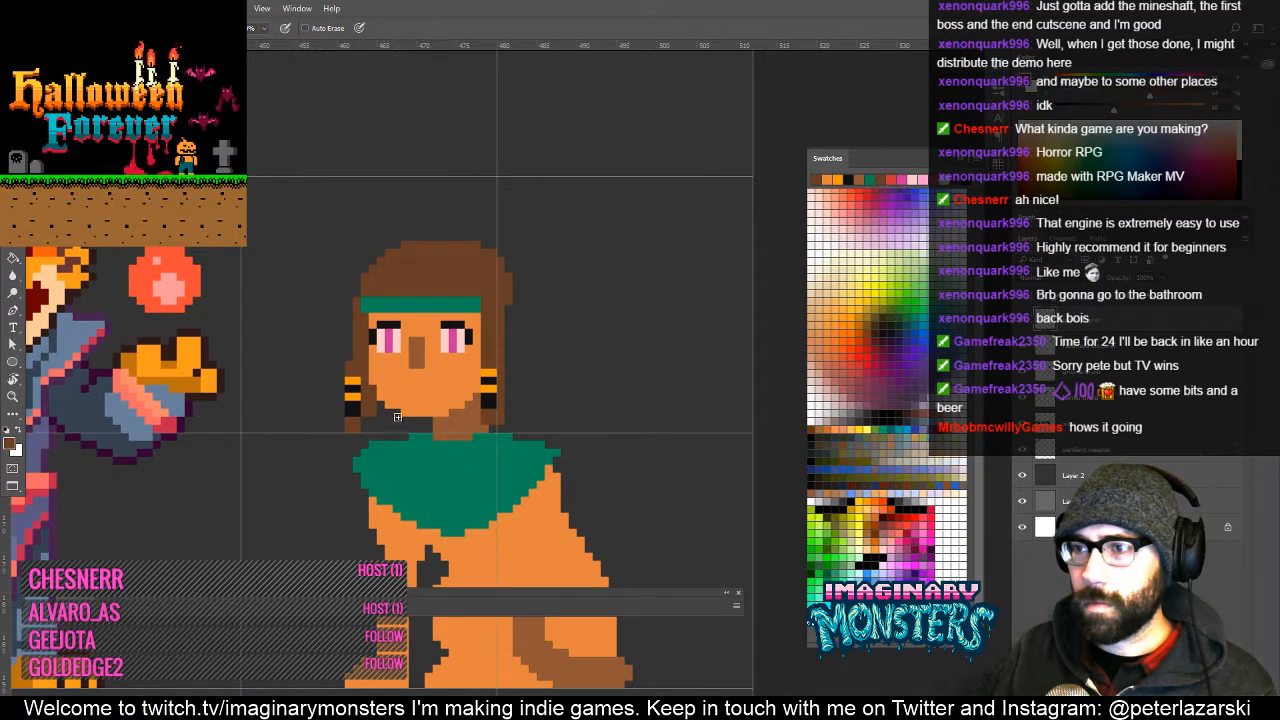
key("e")
key("b")
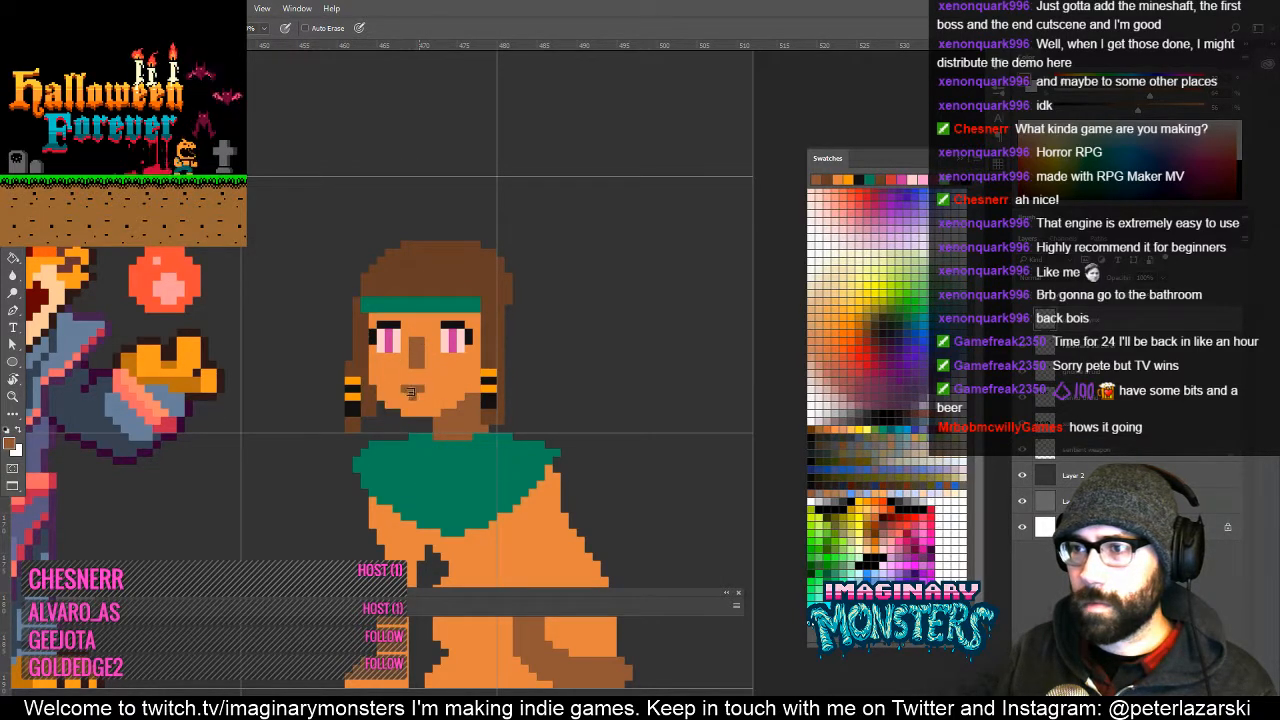
Draw a straight mouth about 4 pixels wide below the nose in brown.
left_click(440, 388, "alt")
mouse_move(414, 389)
left_mouse_down()
mouse_move(448, 403)
mouse_move(410, 416)
left_mouse_up()
left_click(424, 395, "alt")
left_click(406, 396)
Paint a pointed ear about 4 by 7 pixels behind the rear hair in the face's orange.
left_click(431, 343, "alt")
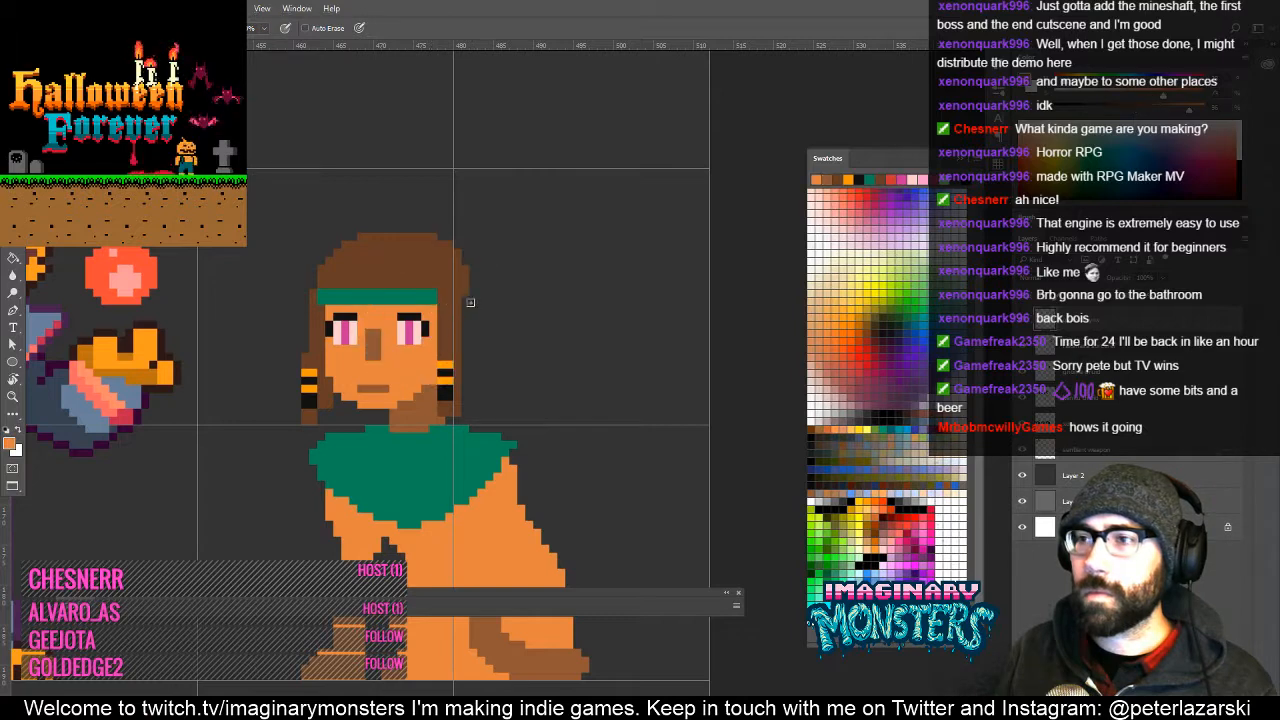
mouse_move(465, 301)
left_mouse_down()
mouse_move(471, 334)
mouse_move(483, 316)
mouse_move(468, 326)
mouse_move(484, 297)
left_mouse_up()
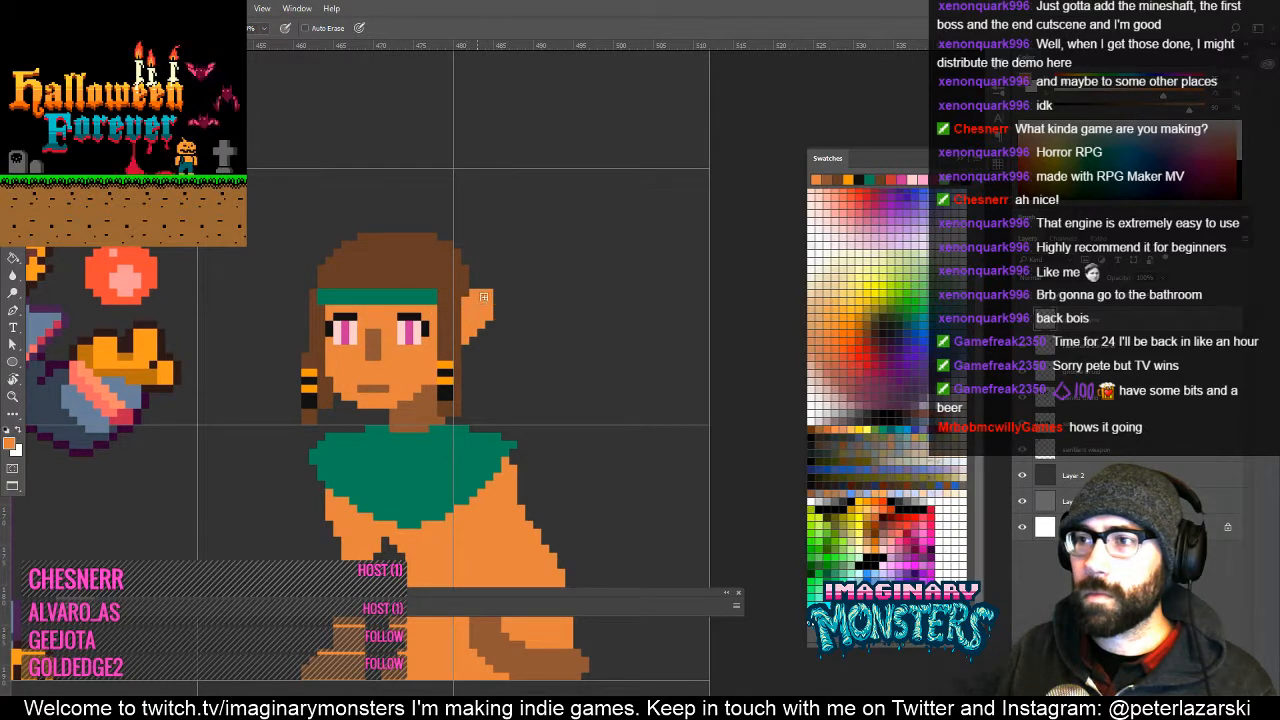
left_click_drag(401, 336, 368, 295)
left_click_drag(503, 387, 424, 344)
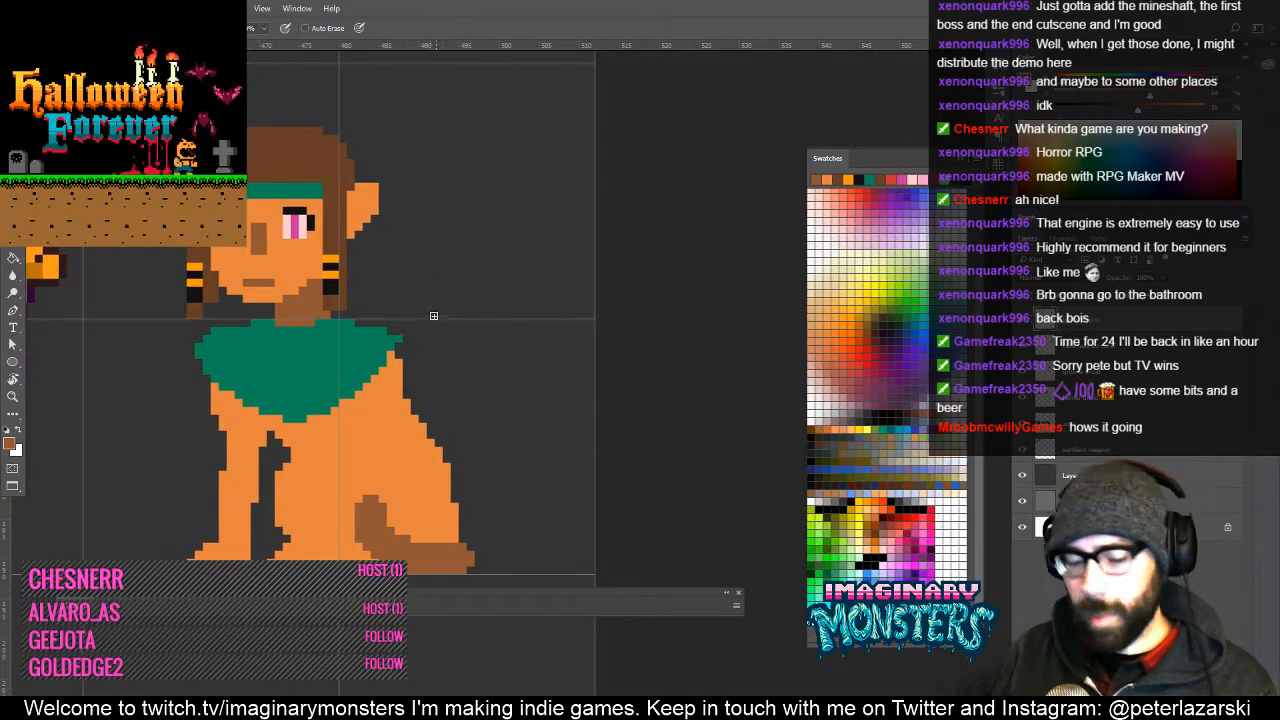
left_click(434, 382)
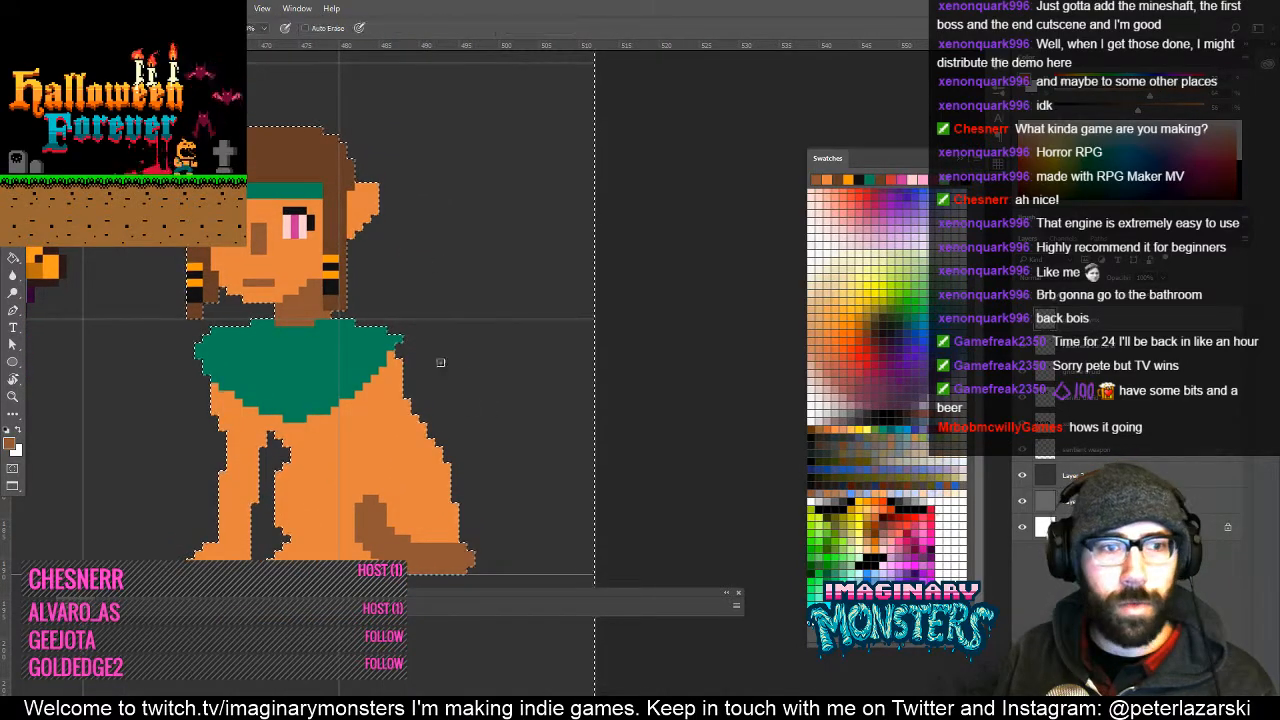
left_click_drag(440, 362, 546, 331)
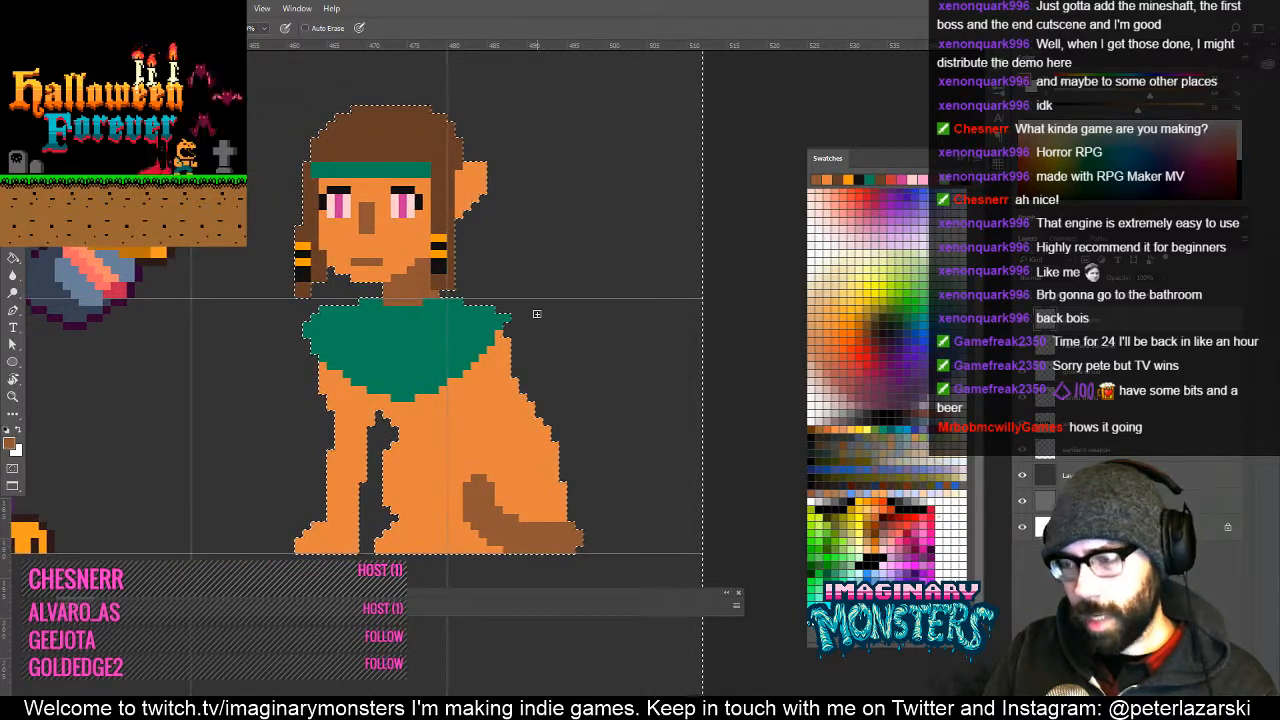
key("l")
key("ctrl+d")
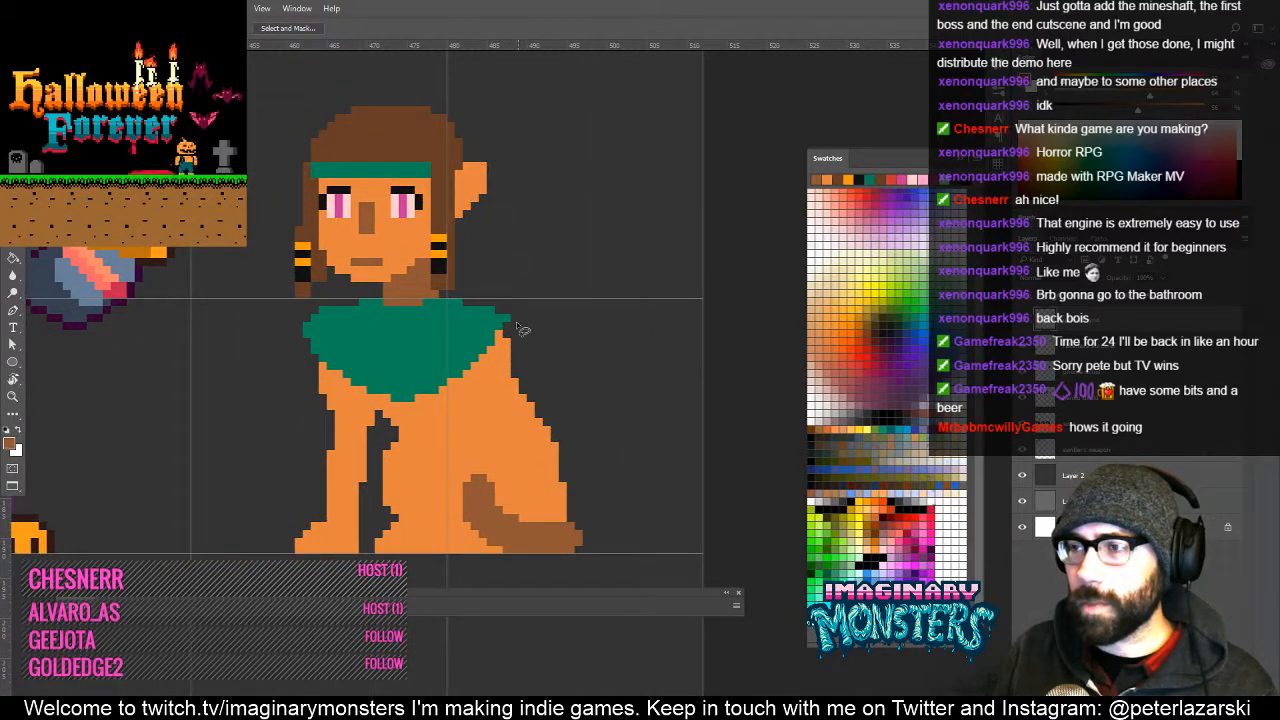
Outline a ragged-bottomed wing about 18 by 27 pixels rising from the back, fill it with the haunch marking's brown, and touch up its edge.
mouse_move(498, 345)
left_mouse_down()
mouse_move(564, 165)
mouse_move(648, 360)
mouse_move(618, 355)
mouse_move(618, 367)
mouse_move(579, 352)
mouse_move(575, 375)
mouse_move(500, 370)
left_mouse_up()
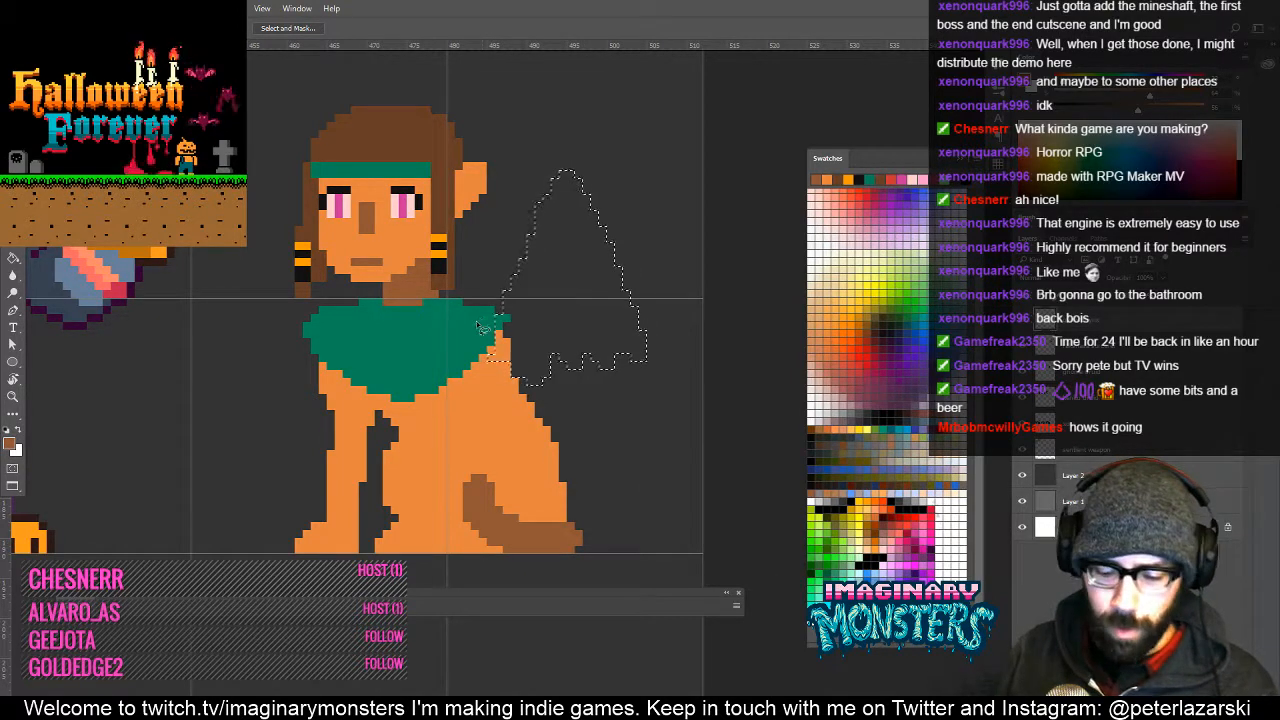
key("g")
left_click(470, 514, "alt")
left_click(557, 337)
key("ctrl+d")
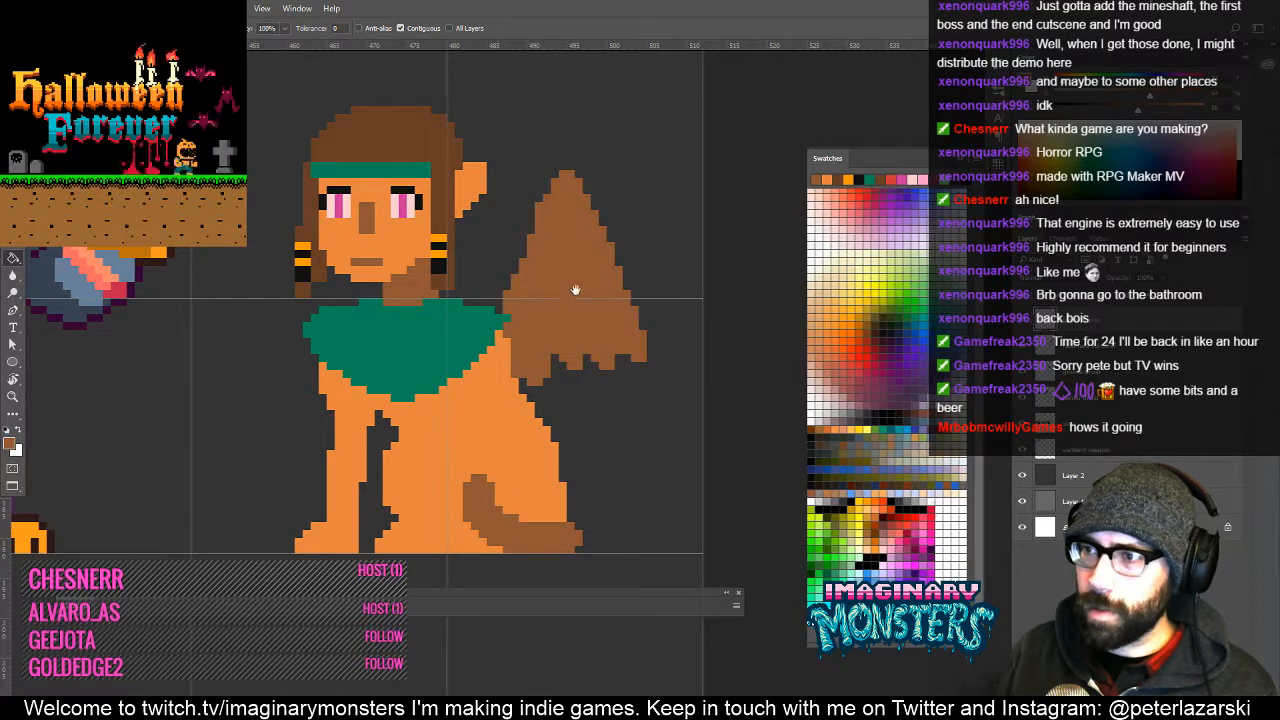
left_click_drag(576, 305, 597, 394)
key("b")
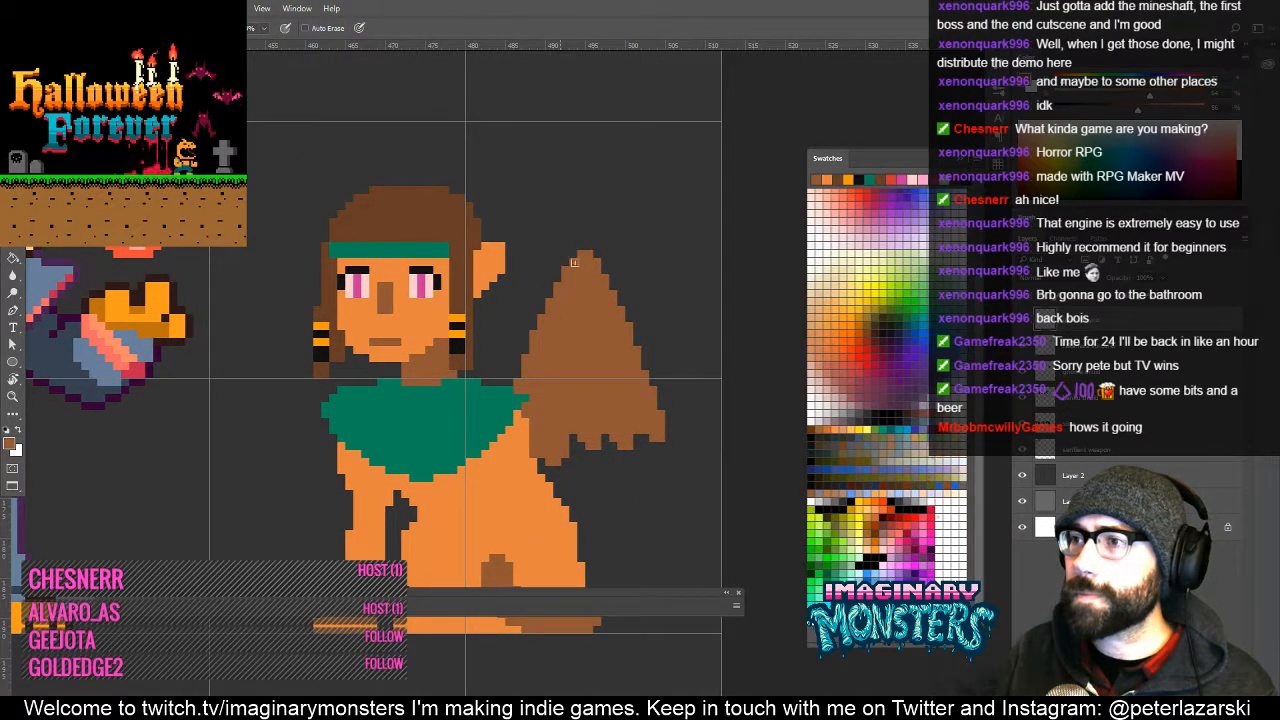
left_click_drag(563, 309, 559, 320)
mouse_move(506, 396)
left_mouse_down()
mouse_move(537, 389)
mouse_move(540, 330)
left_mouse_up()
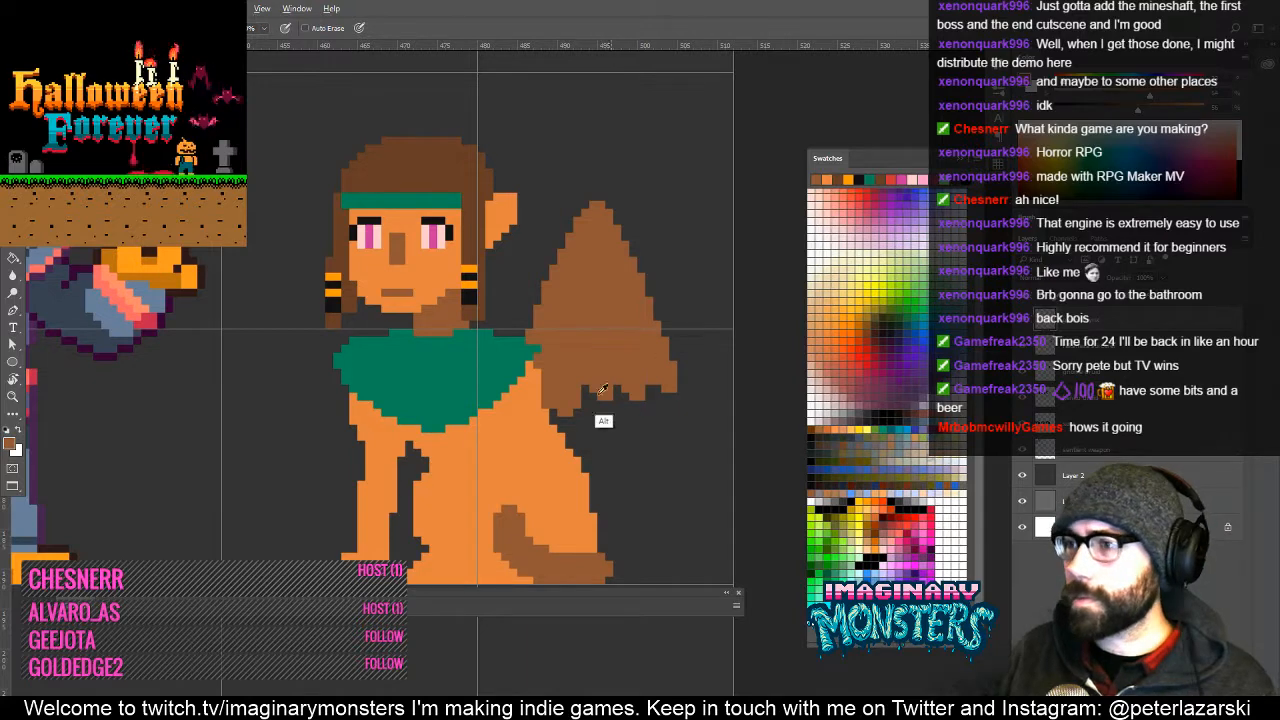
Mix a darker, browner orange from the body's orange for shading.
key("alt")
left_click(537, 467, "alt")
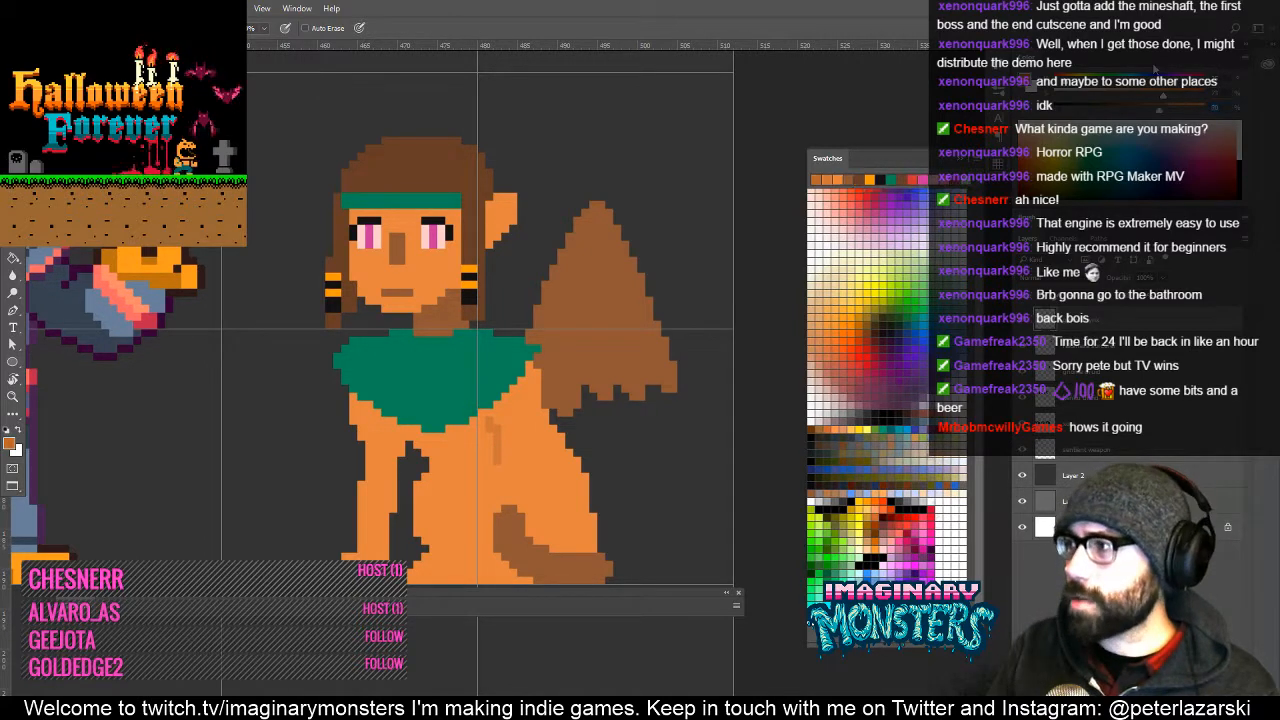
key("g")
key("b")
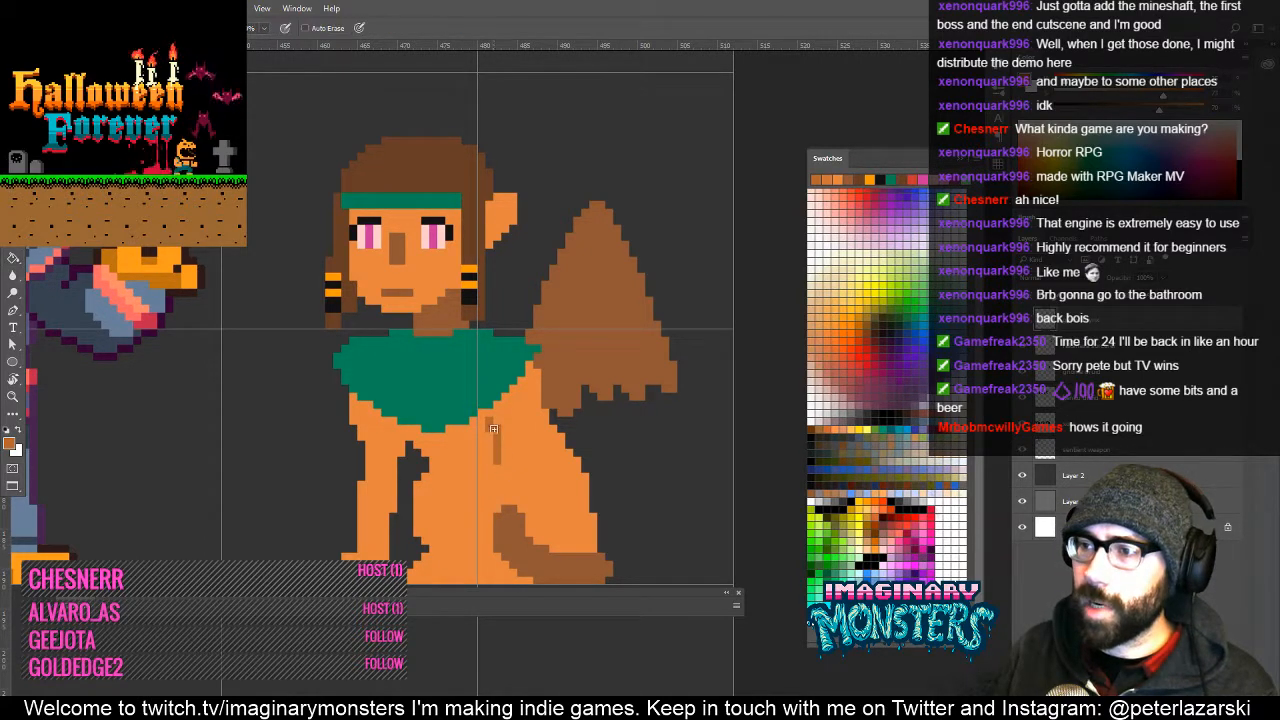
Shade a wedge in the darker orange from under the green top, behind the leg gap, down to the feet.
left_click_drag(490, 420, 493, 456)
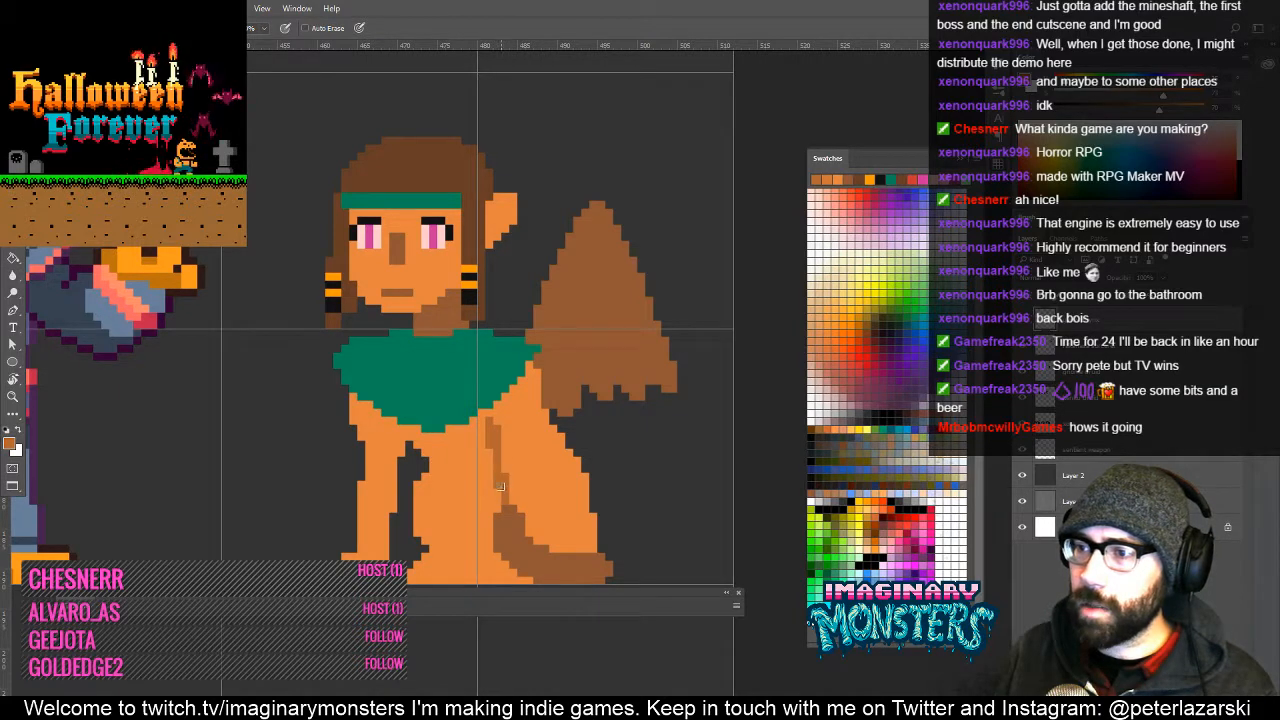
key("ctrl+alt+z")
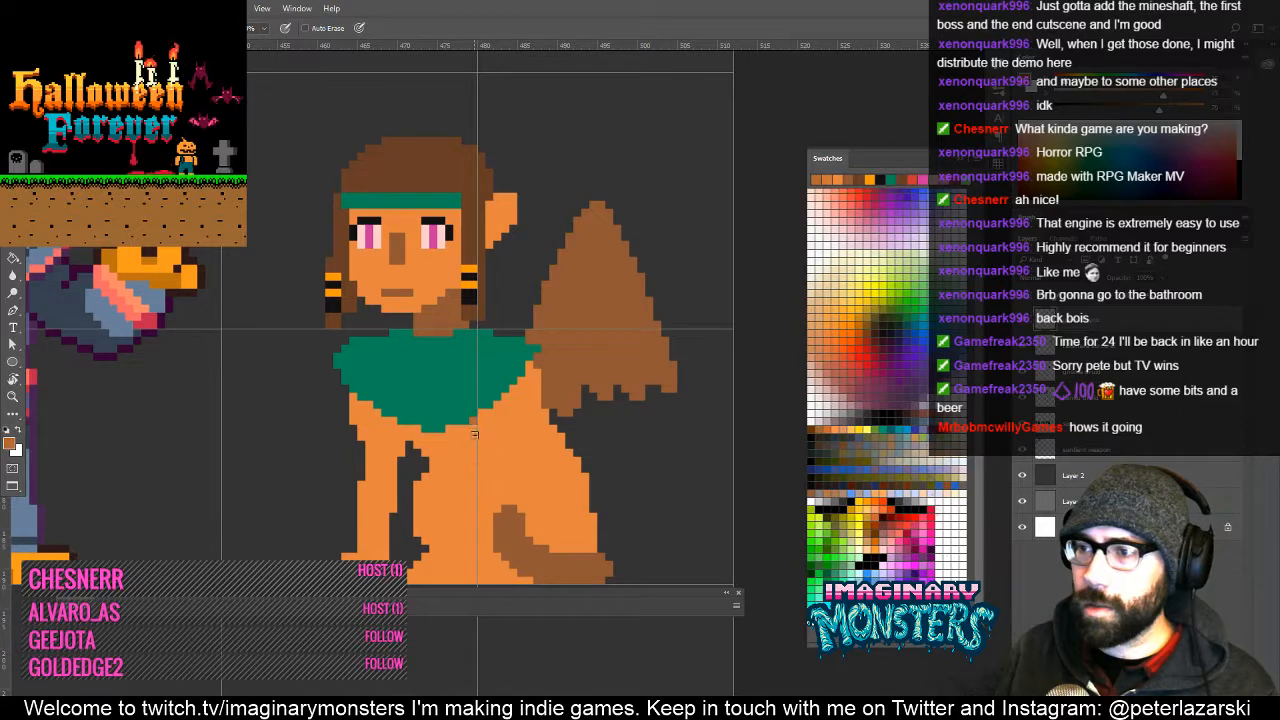
mouse_move(474, 434)
left_mouse_down()
mouse_move(480, 550)
mouse_move(459, 569)
left_mouse_up()
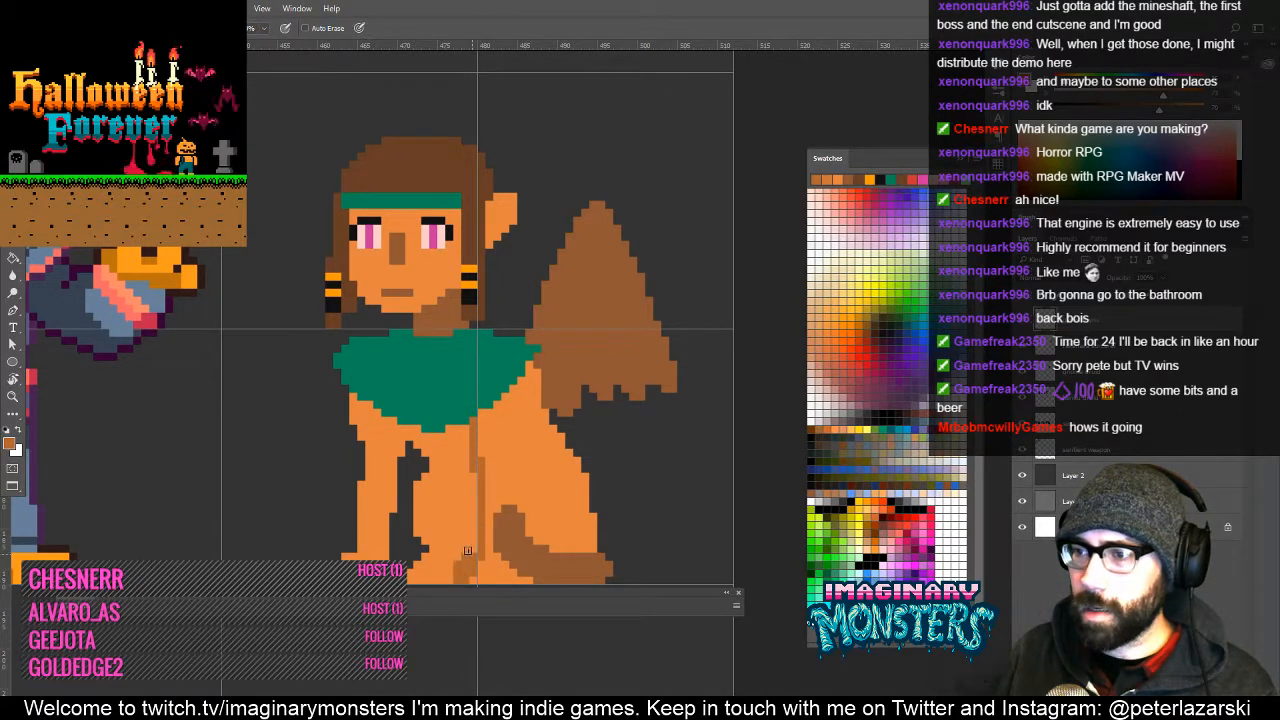
mouse_move(438, 474)
left_mouse_down()
mouse_move(474, 529)
mouse_move(439, 465)
mouse_move(466, 482)
left_mouse_up()
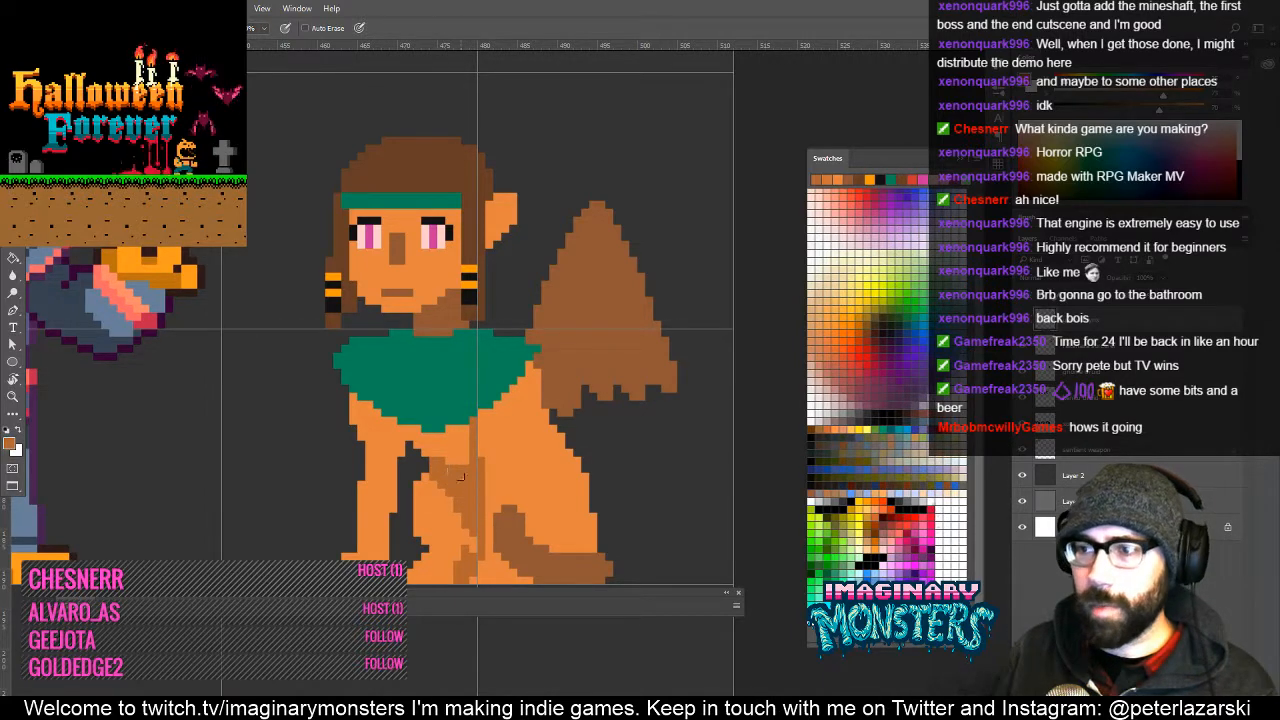
mouse_move(408, 439)
left_mouse_down()
mouse_move(467, 478)
mouse_move(465, 430)
left_mouse_up()
key("g")
left_click(482, 472)
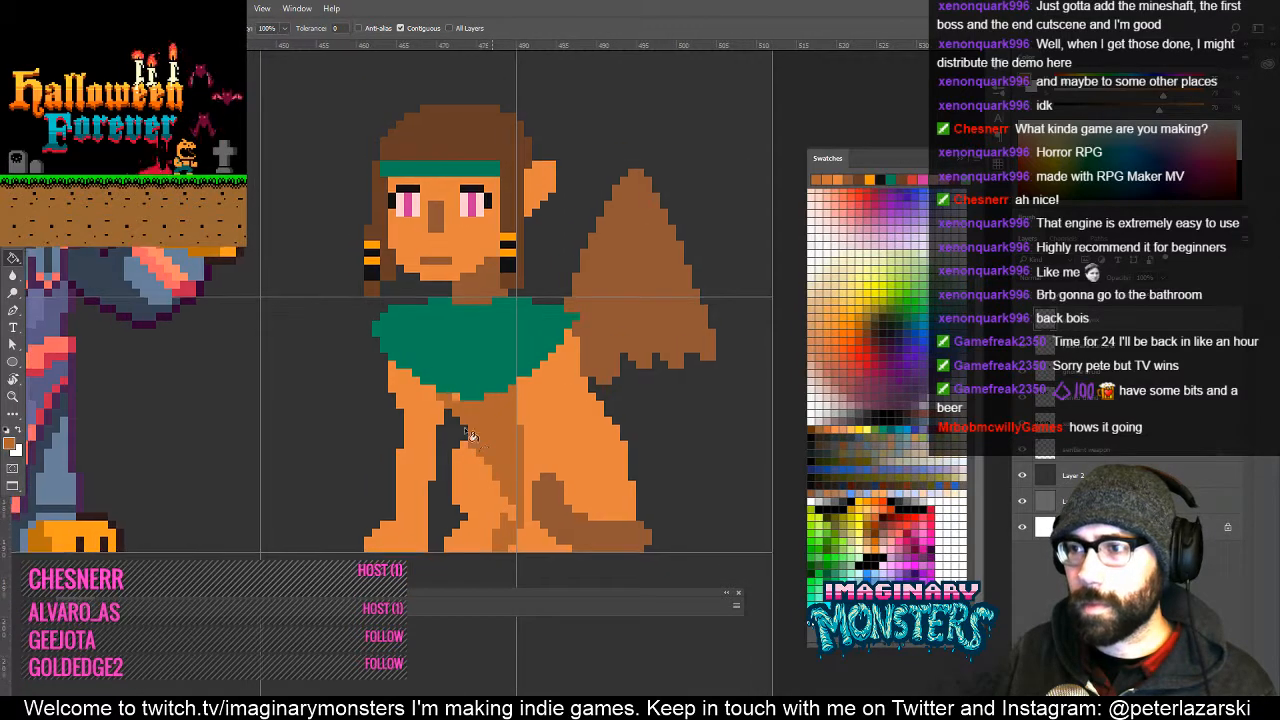
Touch up the lower edge of the green top in its own green and trim its front corner.
key("b")
left_click(464, 394, "alt")
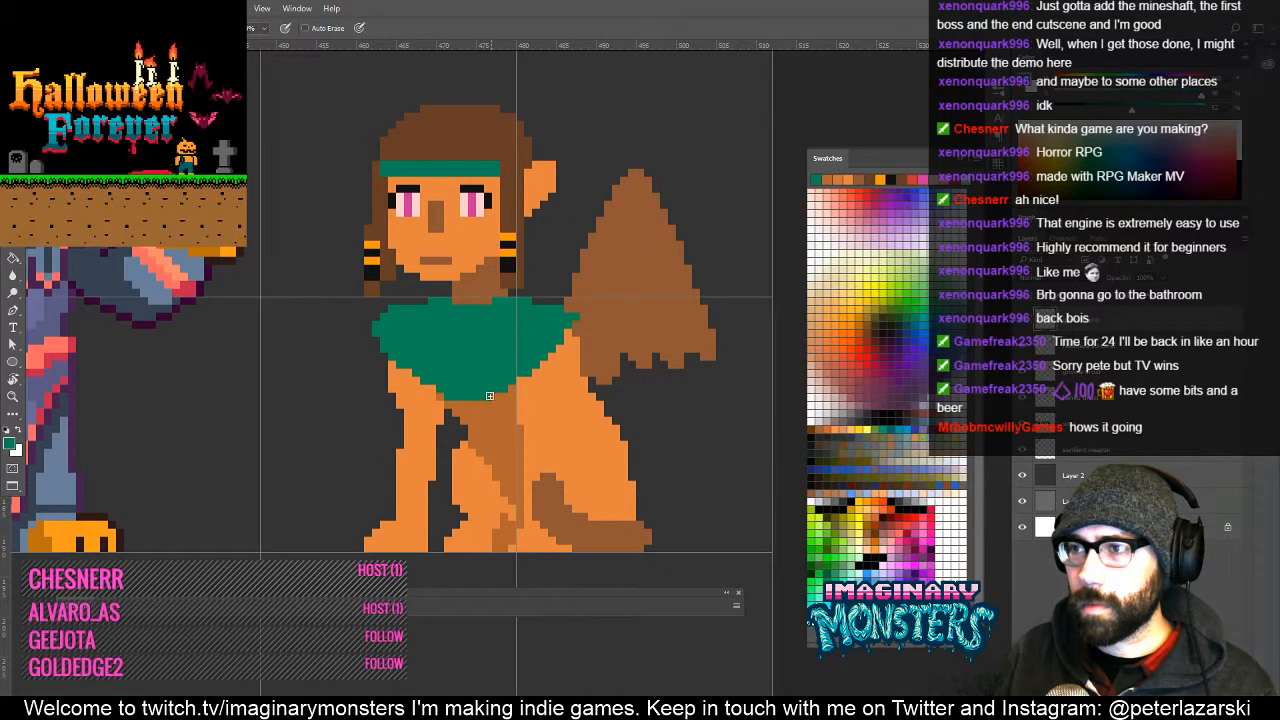
left_click_drag(468, 378, 489, 424)
key("e")
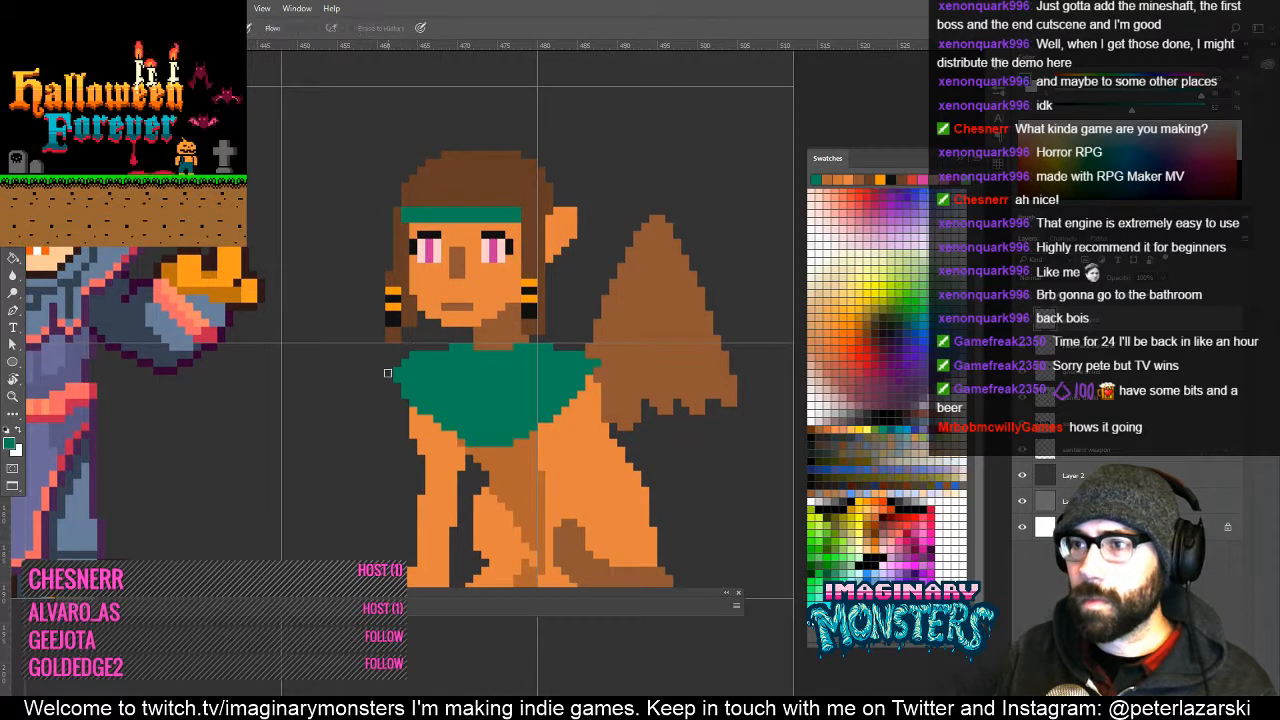
left_click_drag(388, 373, 437, 347)
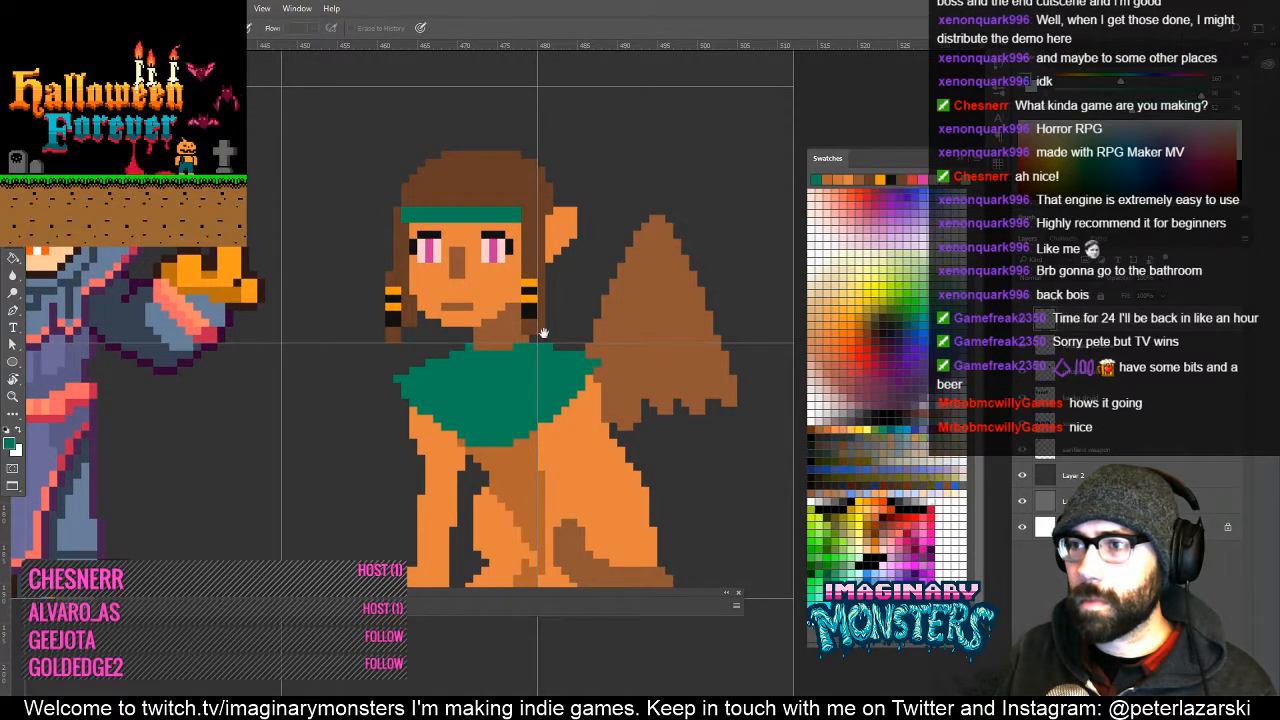
left_click_drag(544, 333, 508, 363)
mouse_move(497, 443)
left_mouse_down()
mouse_move(481, 408)
mouse_move(560, 340)
left_mouse_up()
key("b")
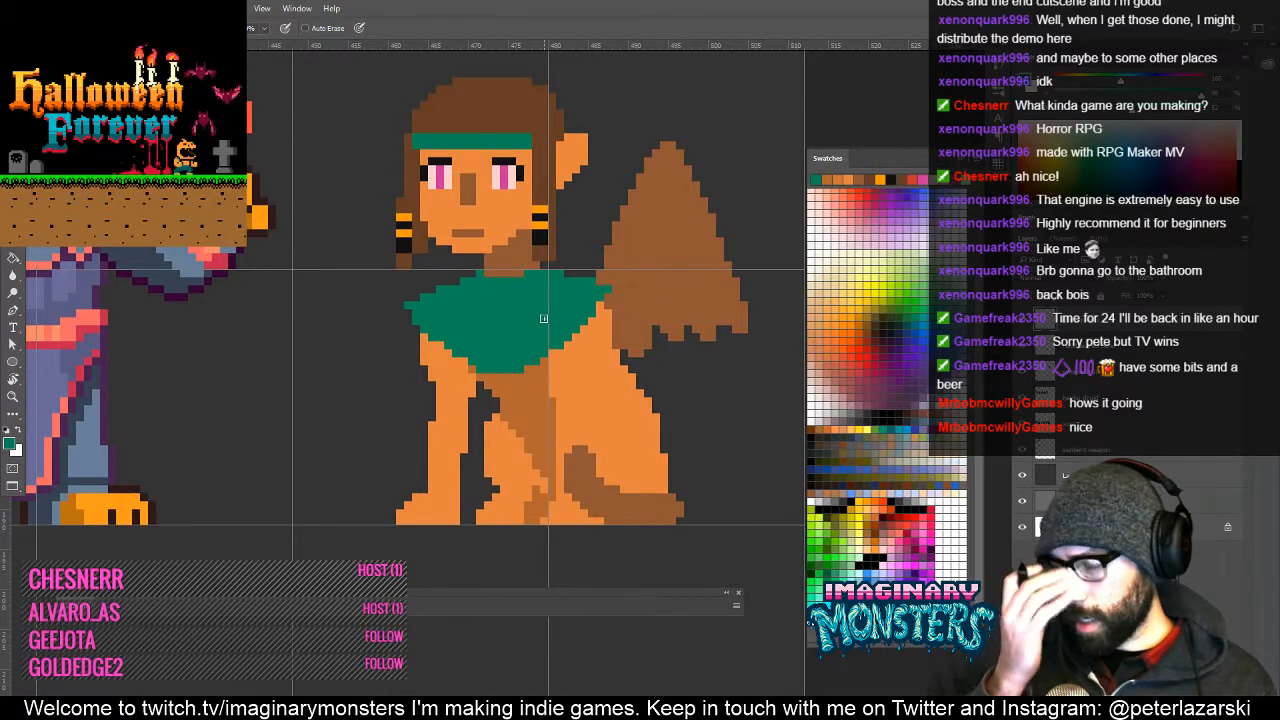
Extend the darker orange shading beneath the green top onto the inner upper part of the front leg.
left_click_drag(495, 463, 521, 455)
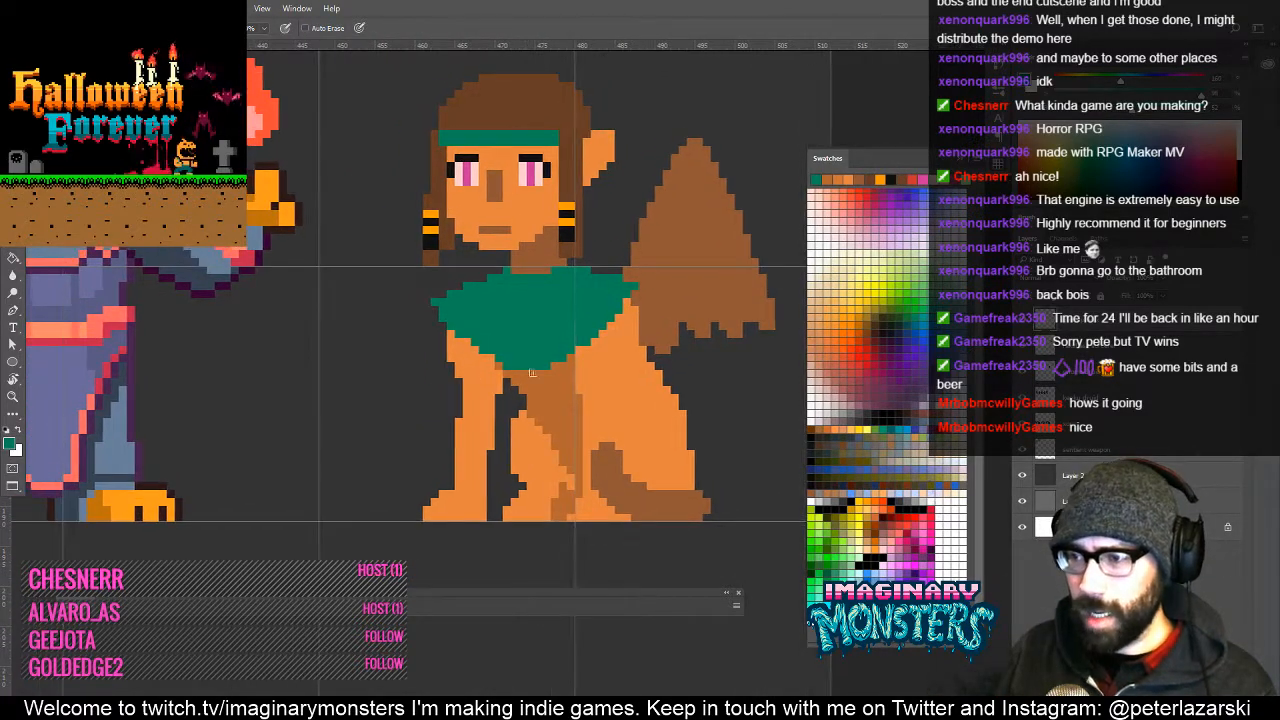
left_click(470, 376, "alt")
key("w")
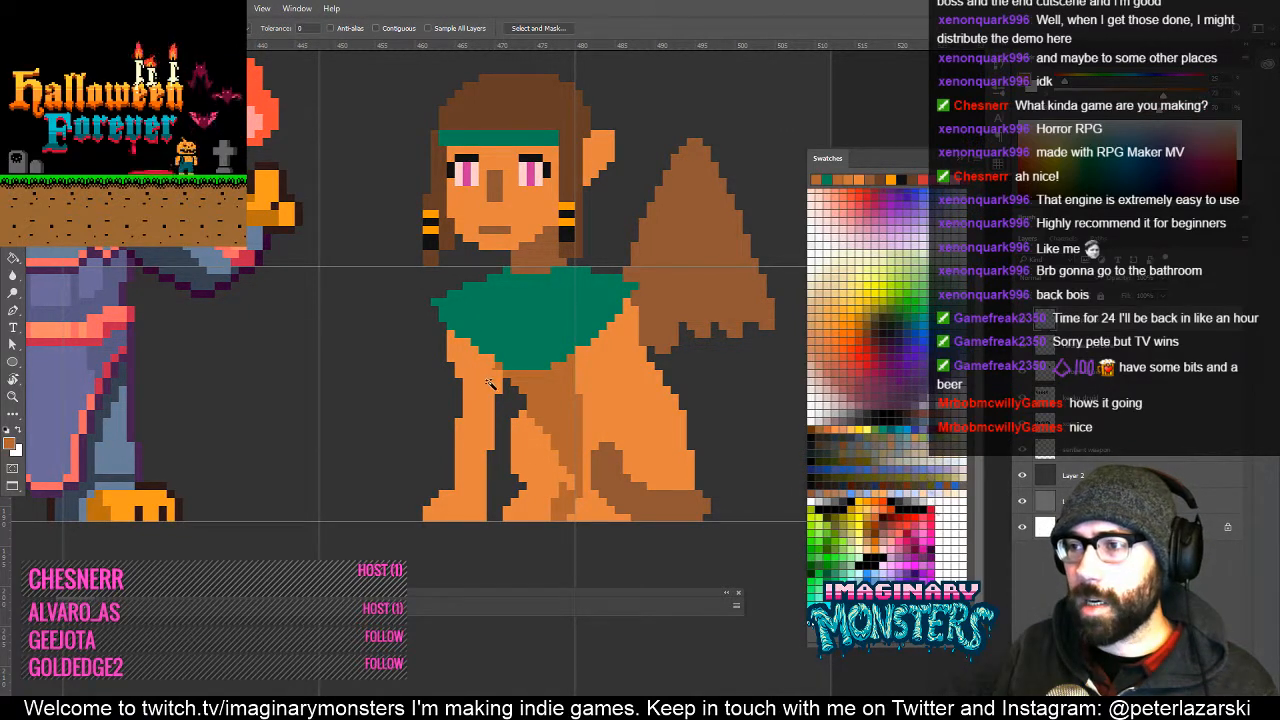
left_click(525, 410)
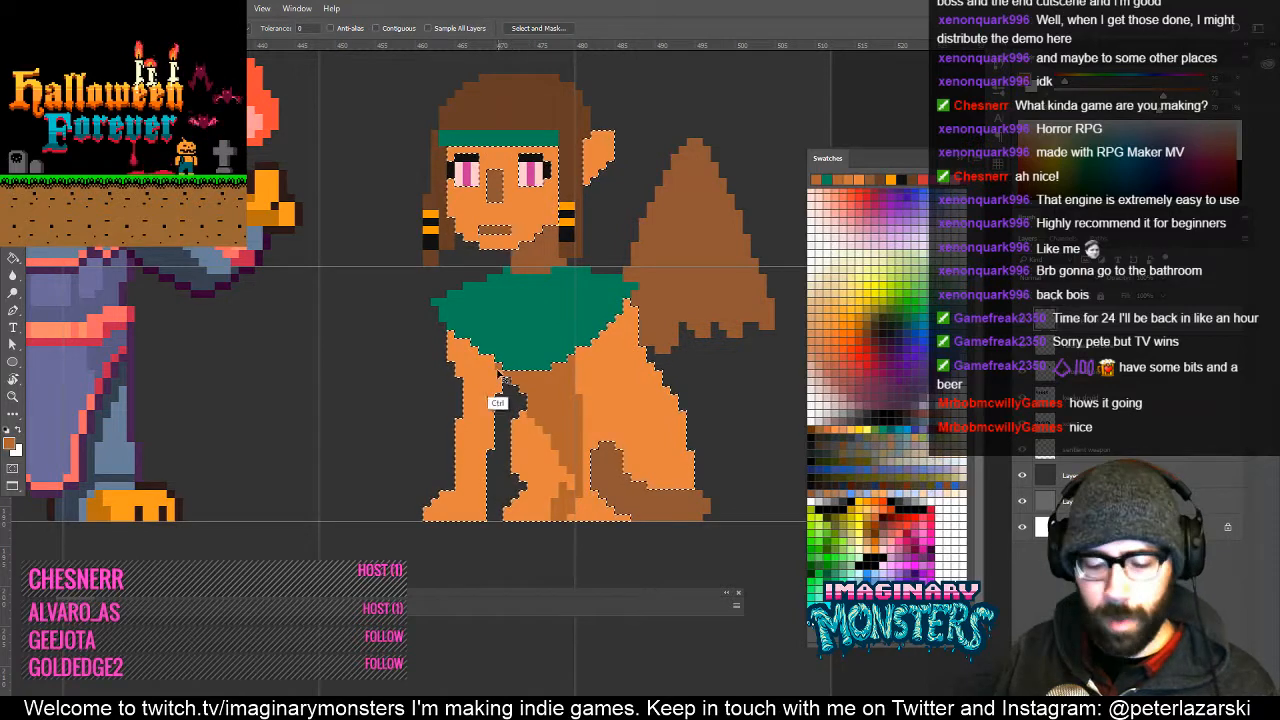
key("ctrl+d")
key("b")
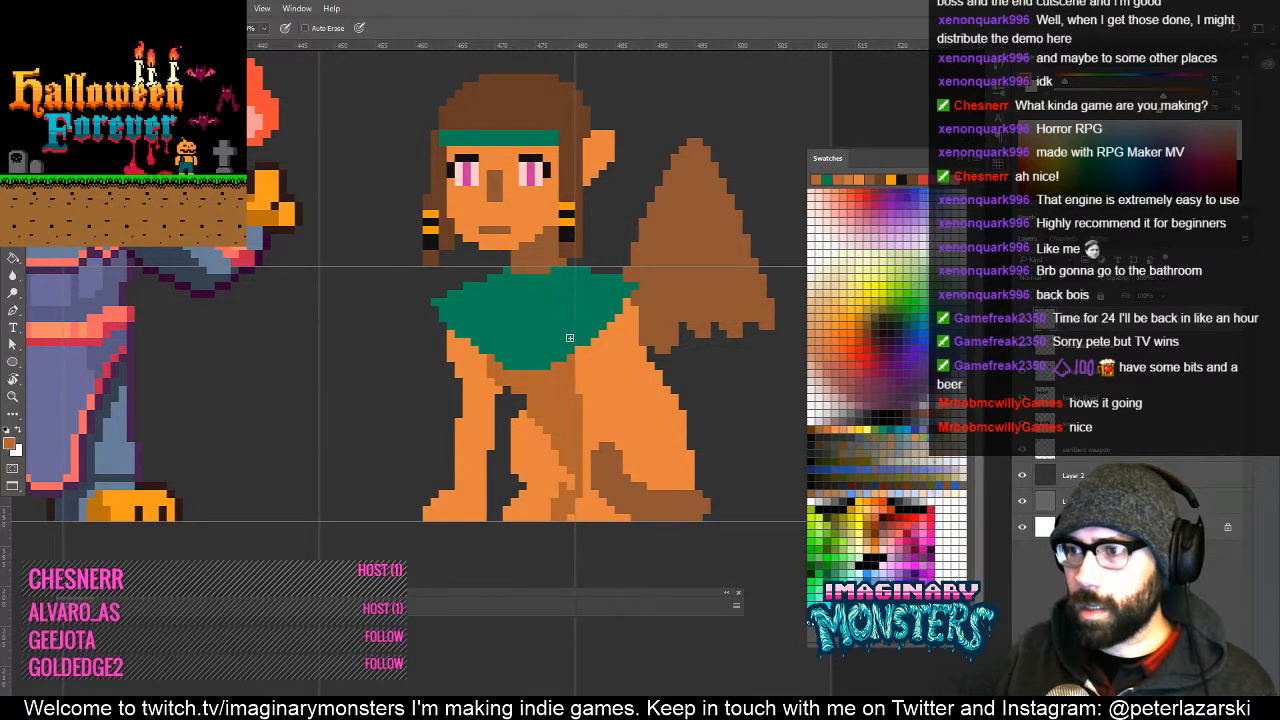
left_click_drag(572, 382, 545, 420)
left_click_drag(464, 437, 504, 416)
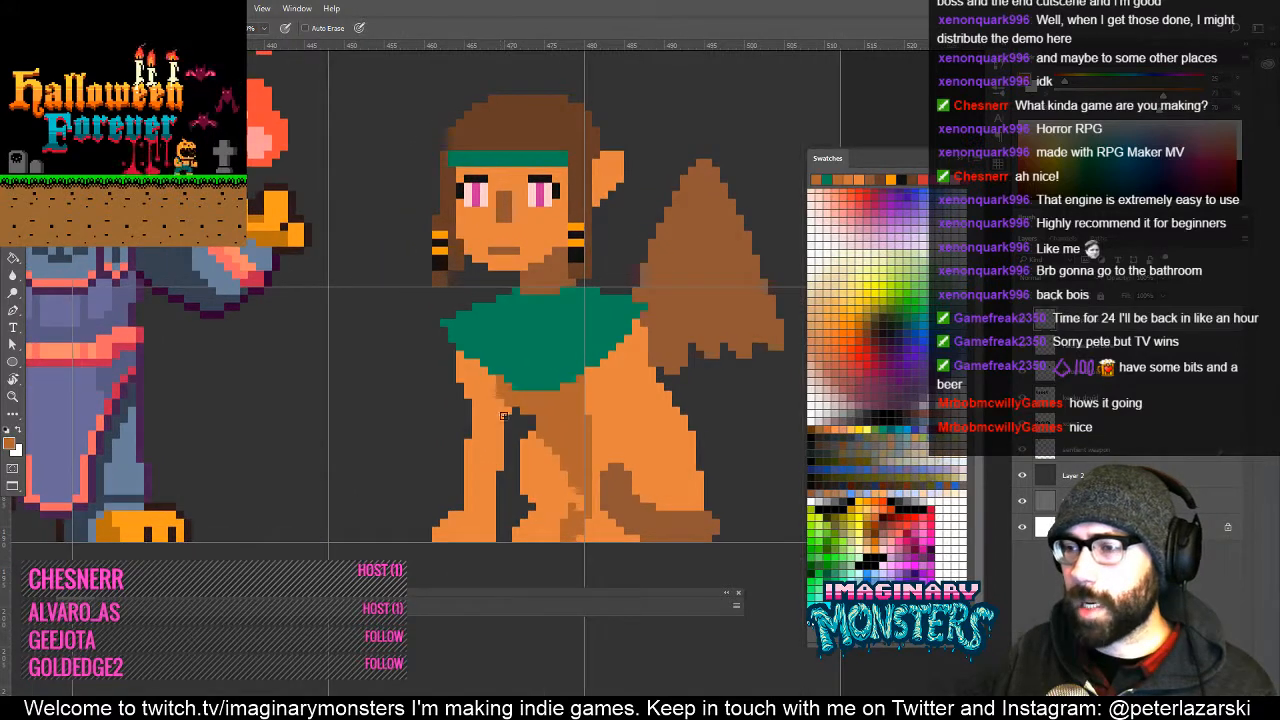
mouse_move(500, 487)
left_mouse_down()
mouse_move(540, 480)
mouse_move(532, 522)
mouse_move(482, 498)
mouse_move(462, 453)
left_mouse_up()
Clean up the patchy area between the inner foot and haunch with the darker shading orange and the body's orange.
left_click(529, 462, "alt")
key("e")
left_click_drag(638, 421, 588, 431)
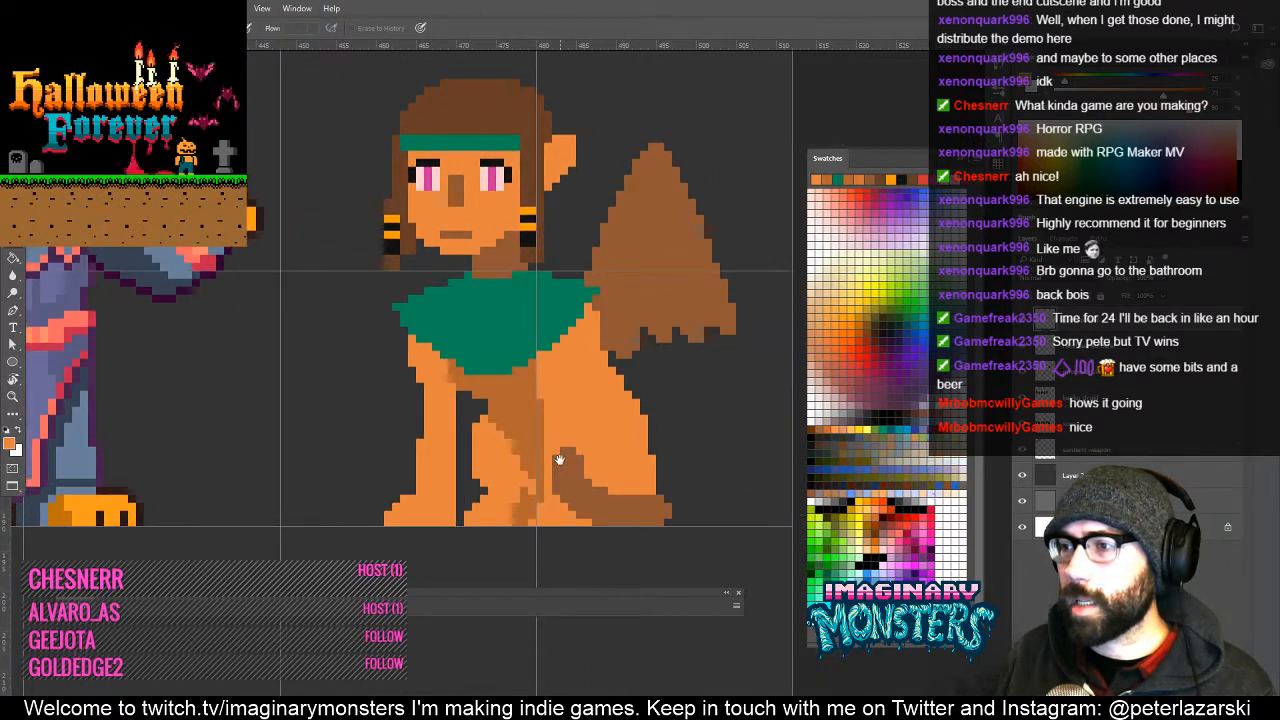
left_click(524, 498)
key("Return")
key("b")
left_click(526, 497, "alt")
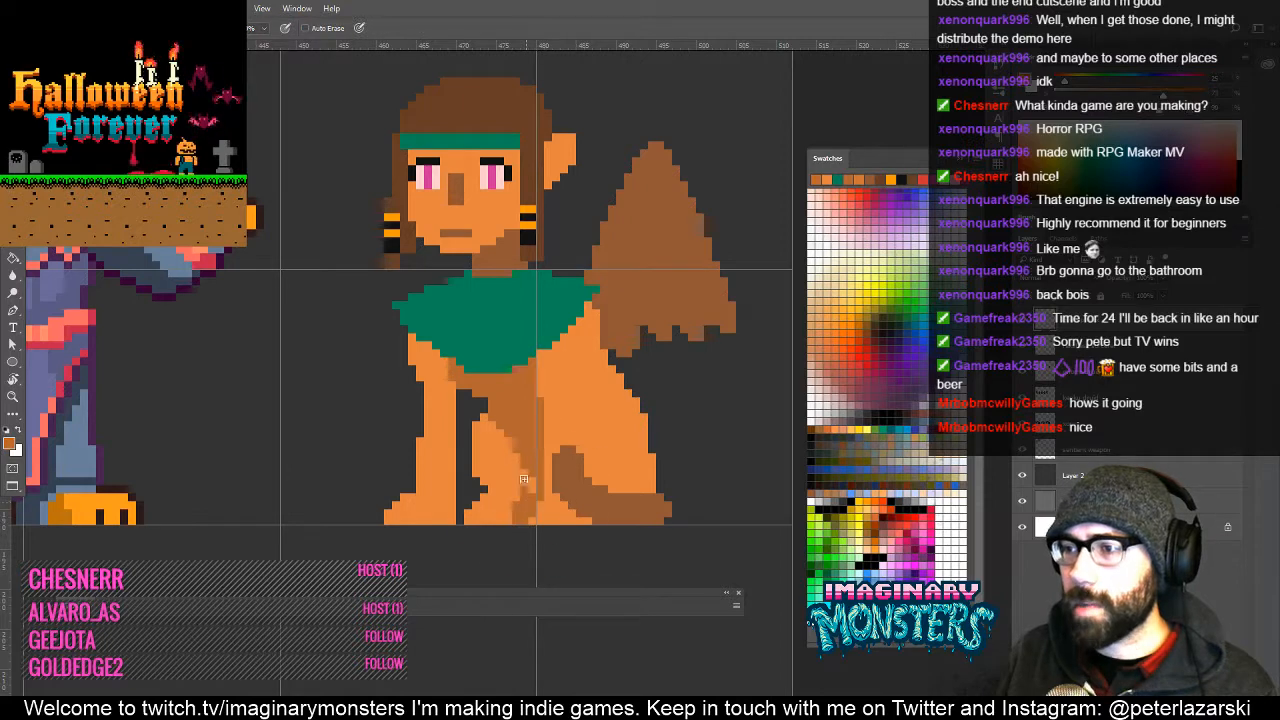
mouse_move(520, 500)
left_mouse_down()
mouse_move(534, 481)
mouse_move(514, 530)
left_mouse_up()
left_click(512, 488, "alt")
left_click(528, 502, "alt")
left_click(533, 516)
left_click(509, 503, "alt")
left_click(518, 516)
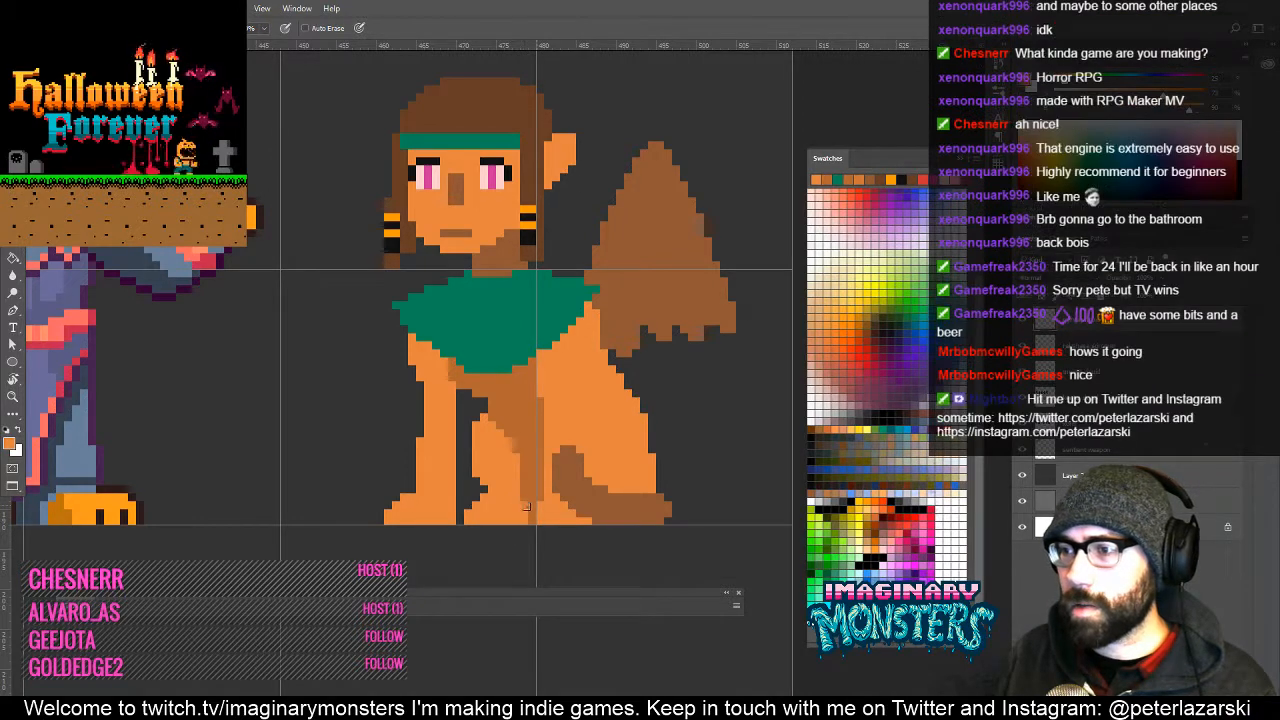
Shade the back in the darker orange from the wing's base down to the tail, then round off the haunch in body orange.
left_click_drag(527, 442, 480, 431)
left_click(478, 514, "alt")
mouse_move(479, 505)
left_mouse_down()
mouse_move(460, 436)
mouse_move(439, 496)
left_mouse_up()
left_click(439, 441, "alt")
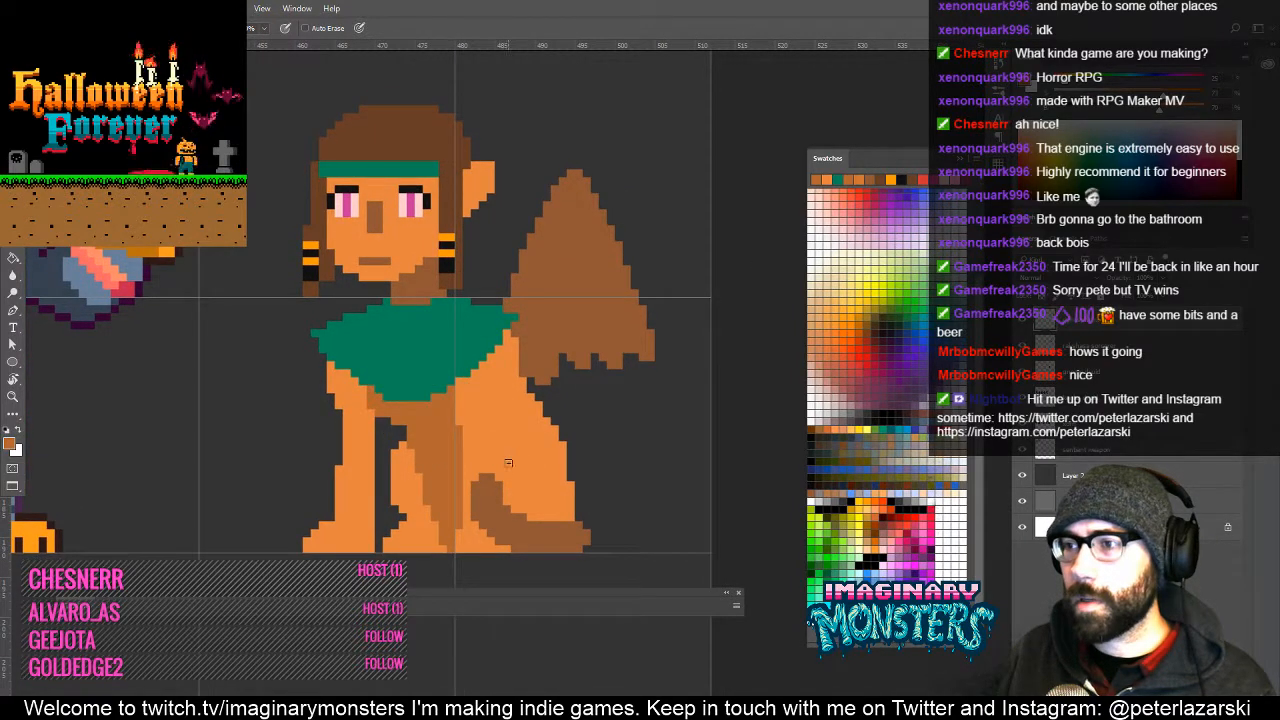
left_click_drag(508, 463, 522, 380)
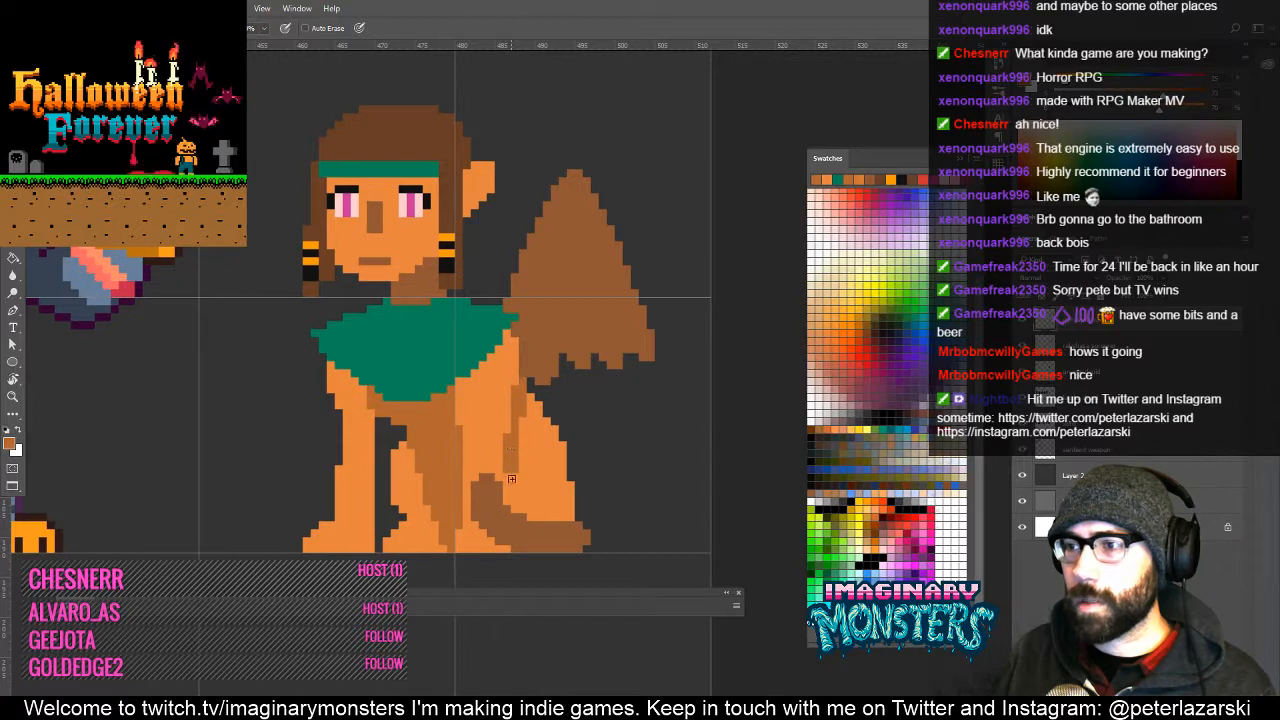
mouse_move(511, 479)
left_mouse_down()
mouse_move(542, 434)
mouse_move(519, 444)
mouse_move(545, 431)
mouse_move(537, 410)
mouse_move(553, 434)
mouse_move(524, 423)
mouse_move(524, 495)
left_mouse_up()
left_click(555, 476, "alt")
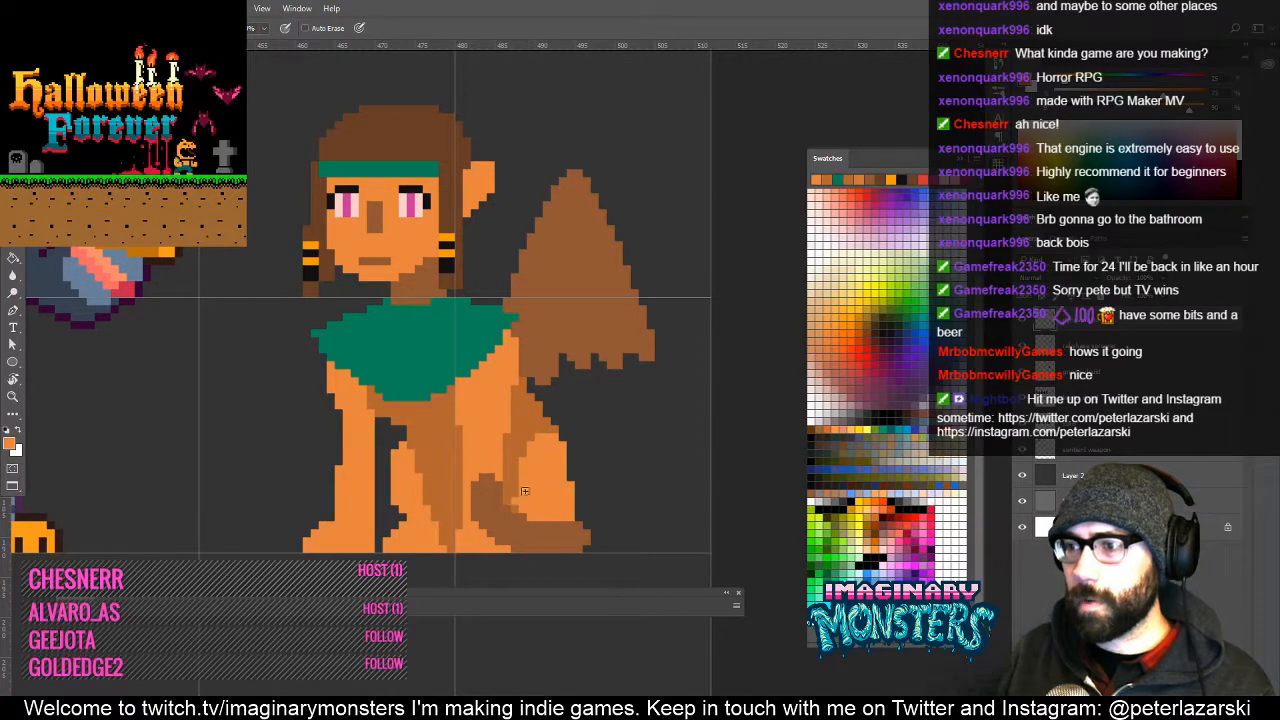
left_click_drag(562, 444, 523, 433)
Thicken the tail's rear end in its own brown so that it rises behind the haunch.
left_click(548, 510, "alt")
left_click_drag(550, 523, 541, 486)
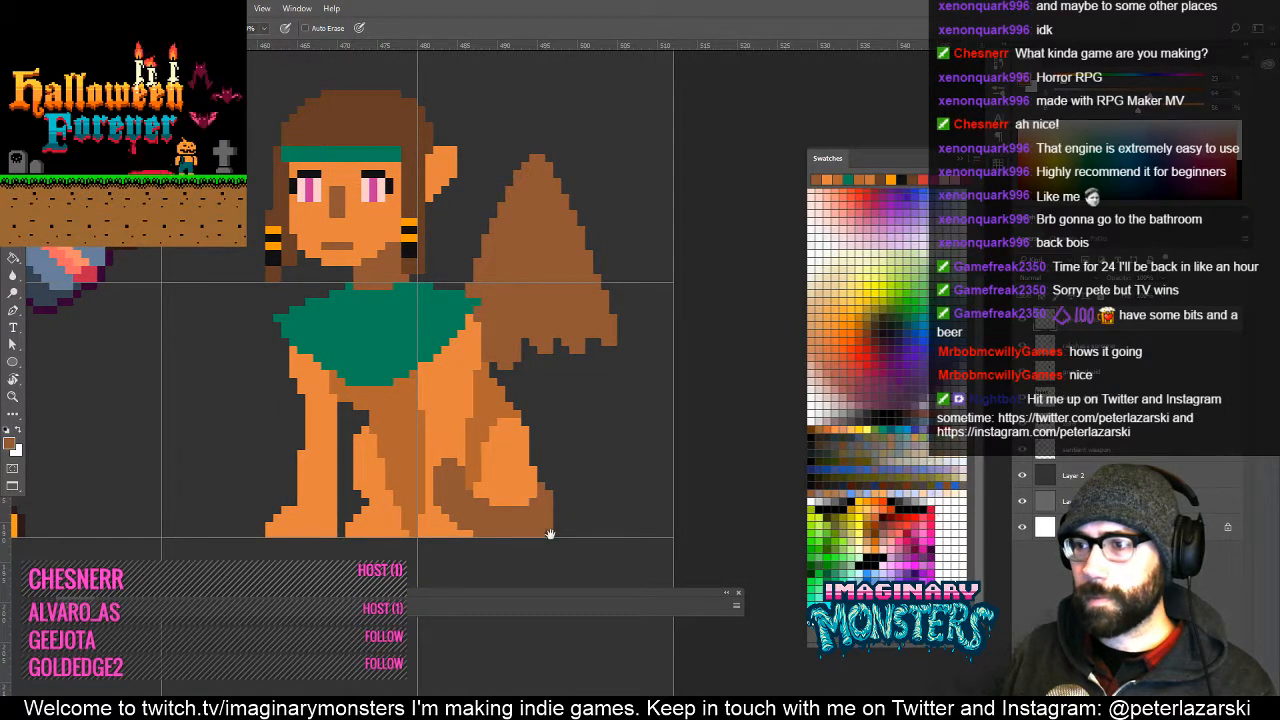
left_click_drag(549, 533, 605, 569)
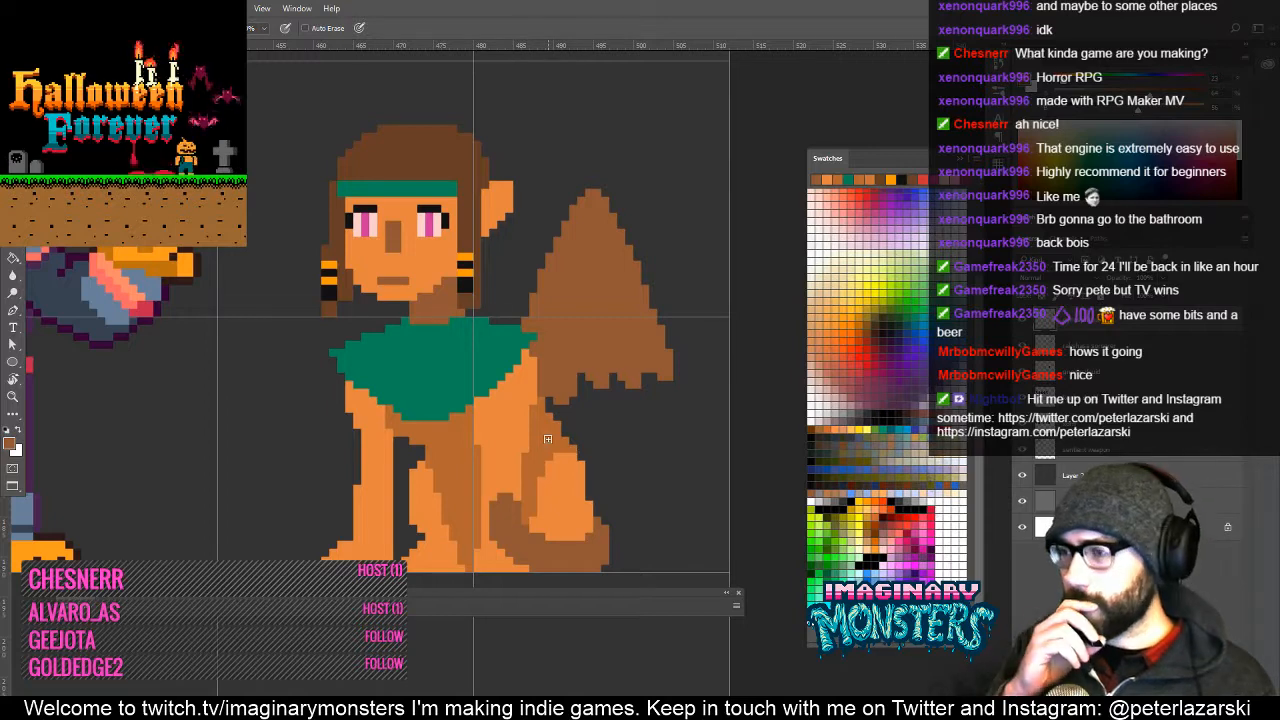
Cut away the wing's lower front tip and touch up the ragged bottom edge in the wing's brown.
mouse_move(499, 356)
left_mouse_down()
mouse_move(511, 383)
mouse_move(501, 352)
left_mouse_up()
key("m")
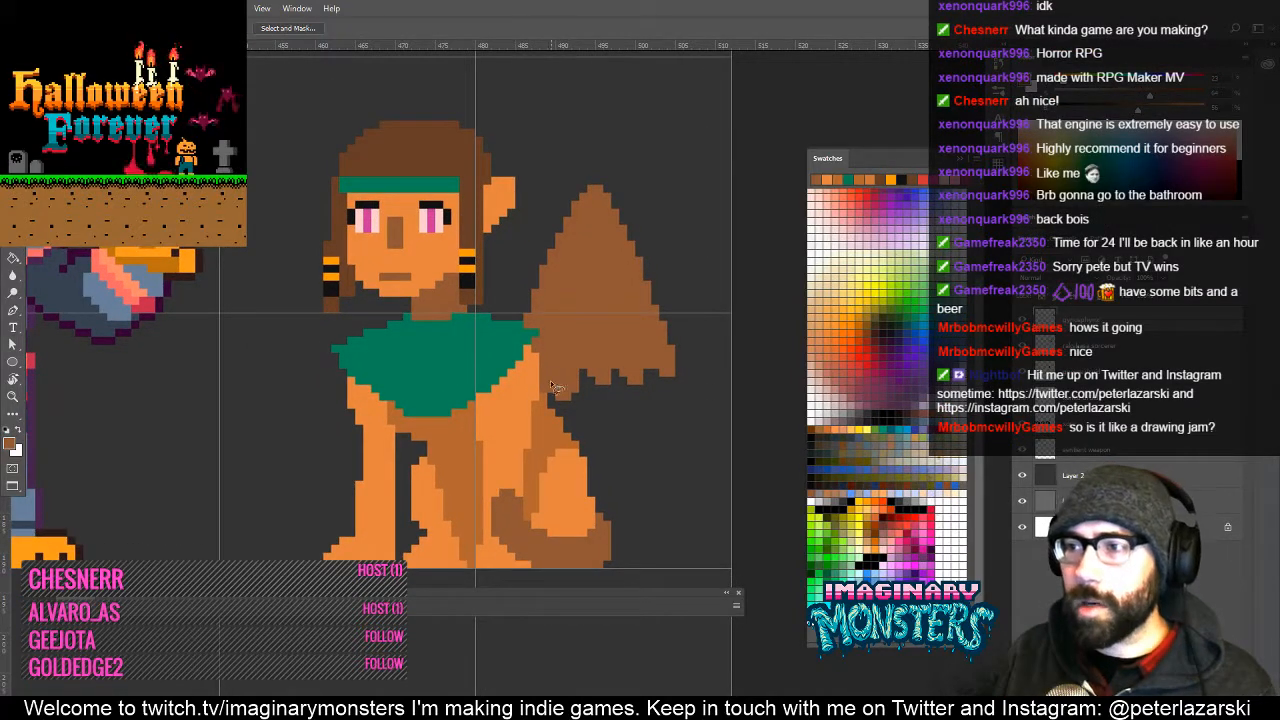
mouse_move(578, 373)
left_mouse_down()
mouse_move(584, 406)
mouse_move(549, 398)
left_mouse_up()
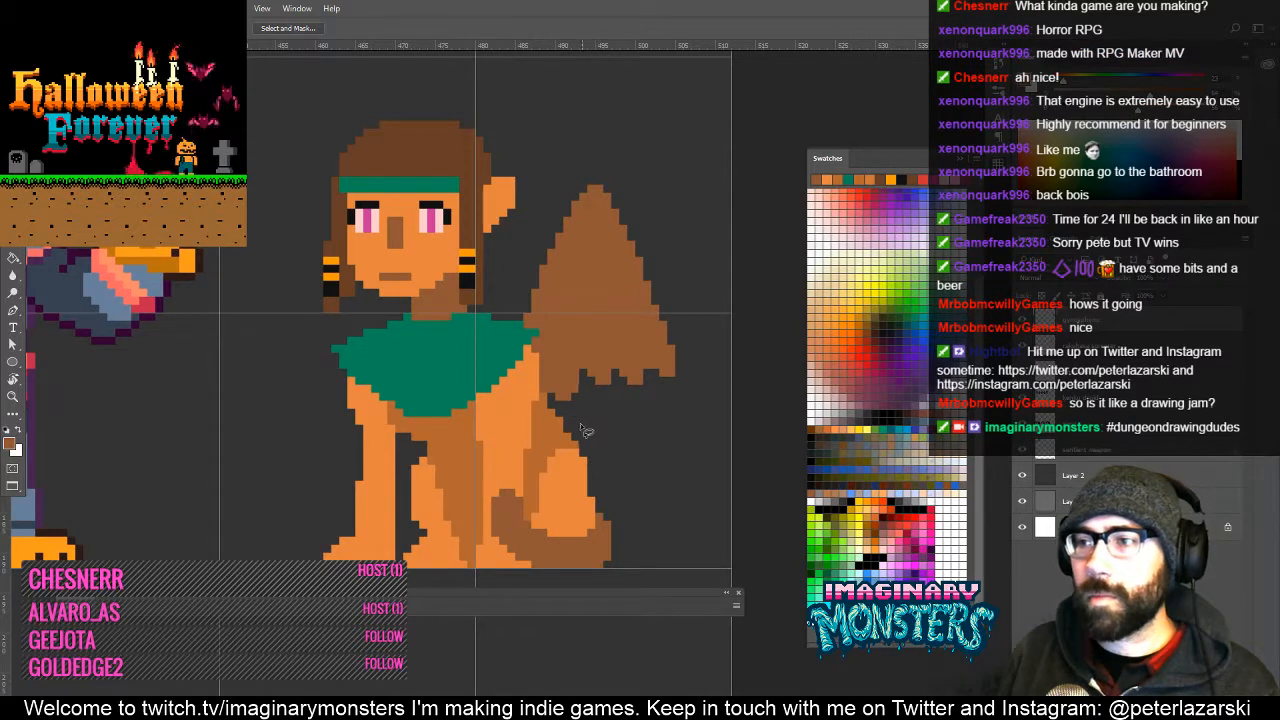
mouse_move(576, 396)
left_mouse_down()
mouse_move(610, 432)
mouse_move(588, 380)
left_mouse_up()
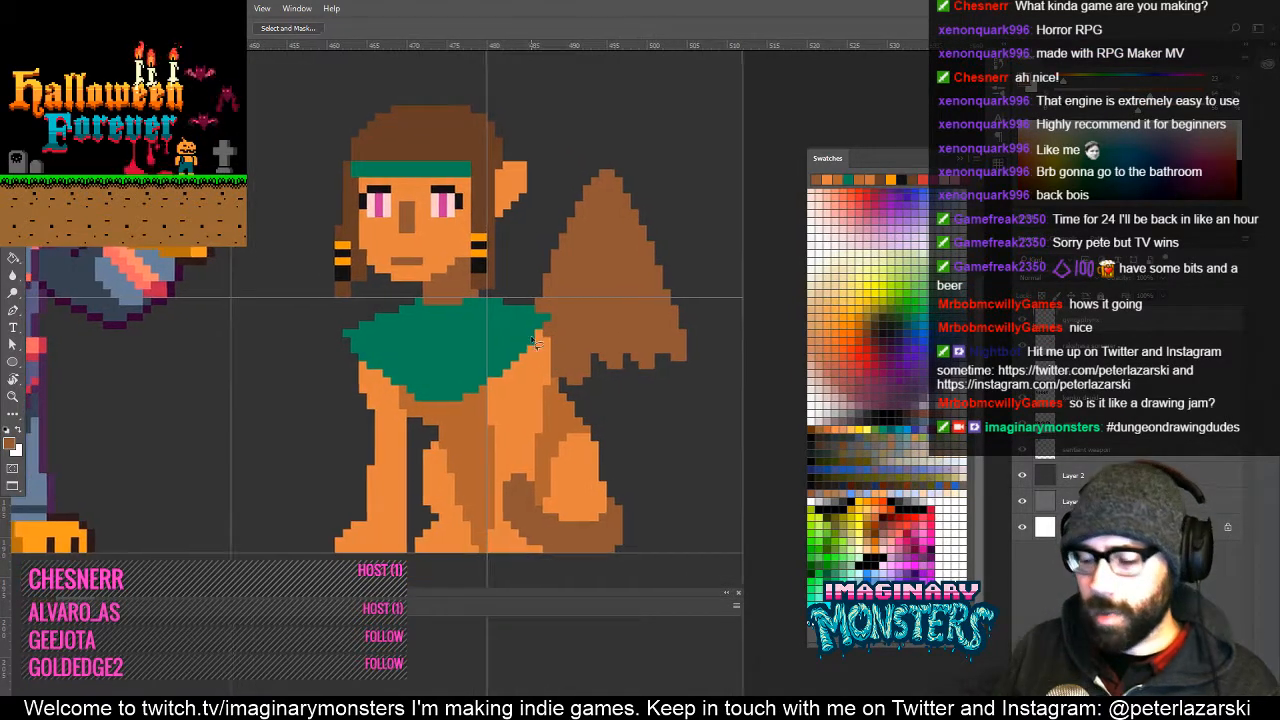
key("Delete")
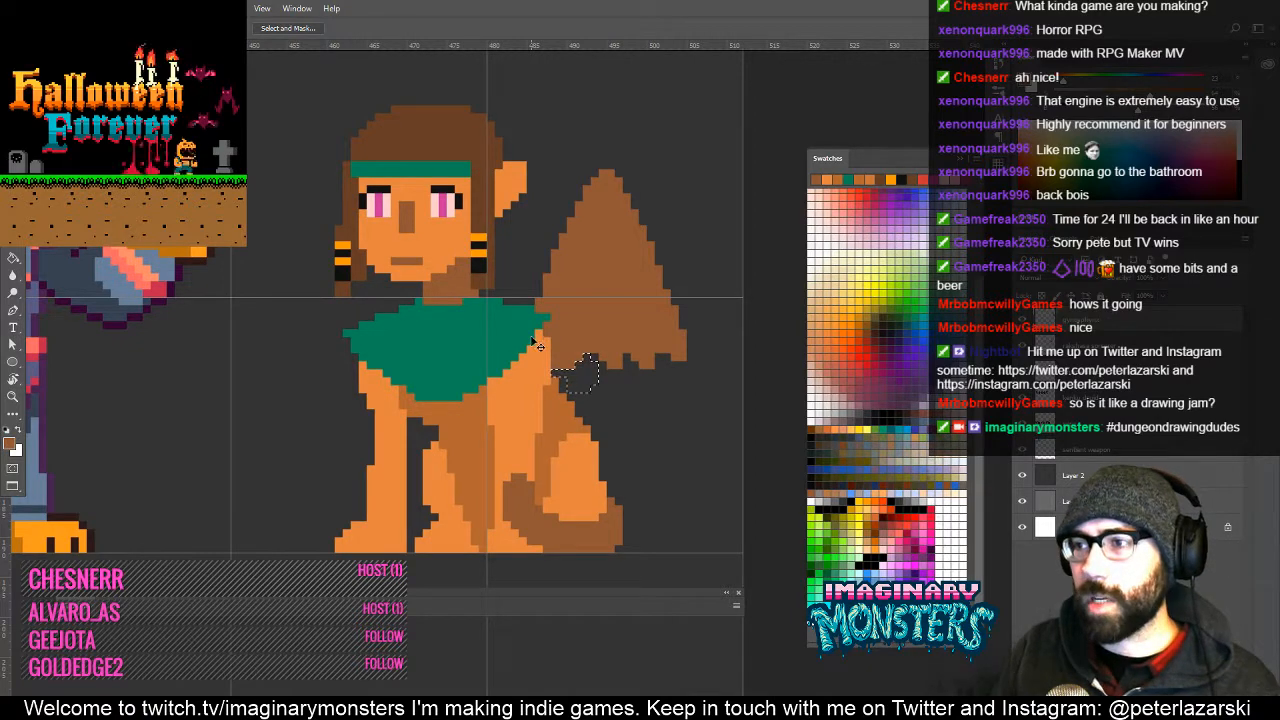
key("ctrl+d")
key("b")
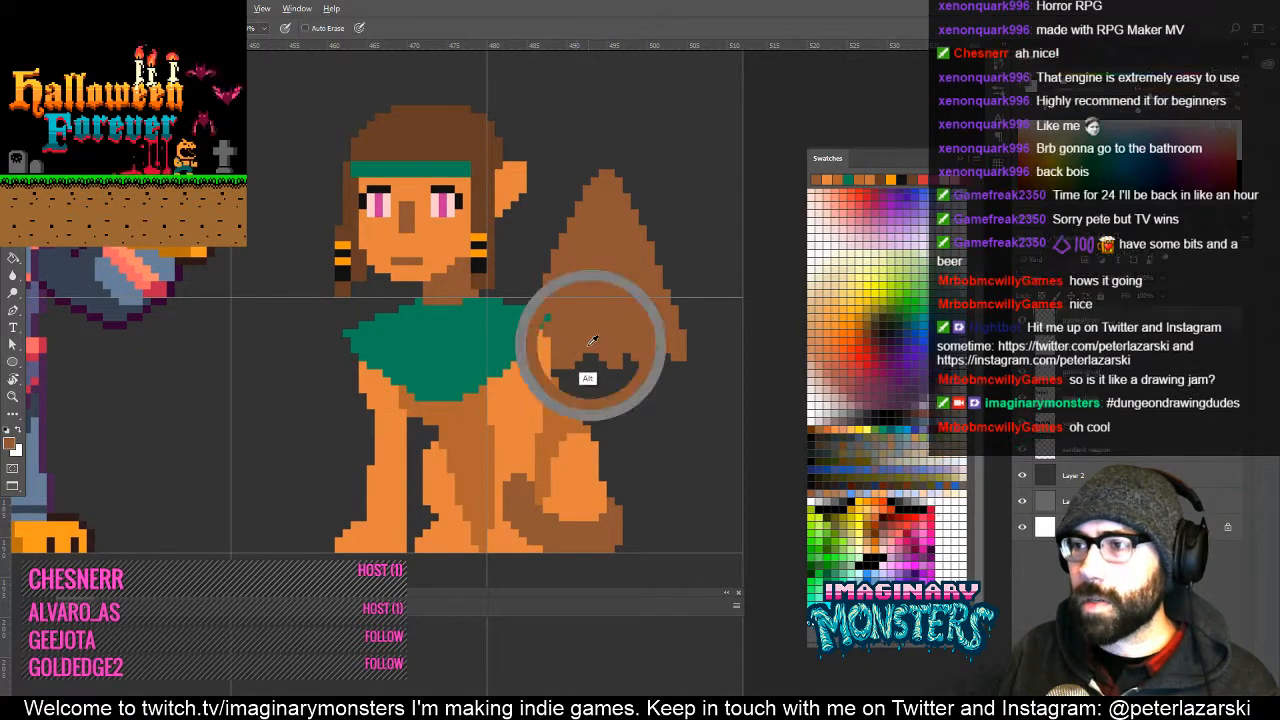
mouse_move(592, 370)
left_mouse_down()
mouse_move(589, 399)
mouse_move(556, 380)
left_mouse_up()
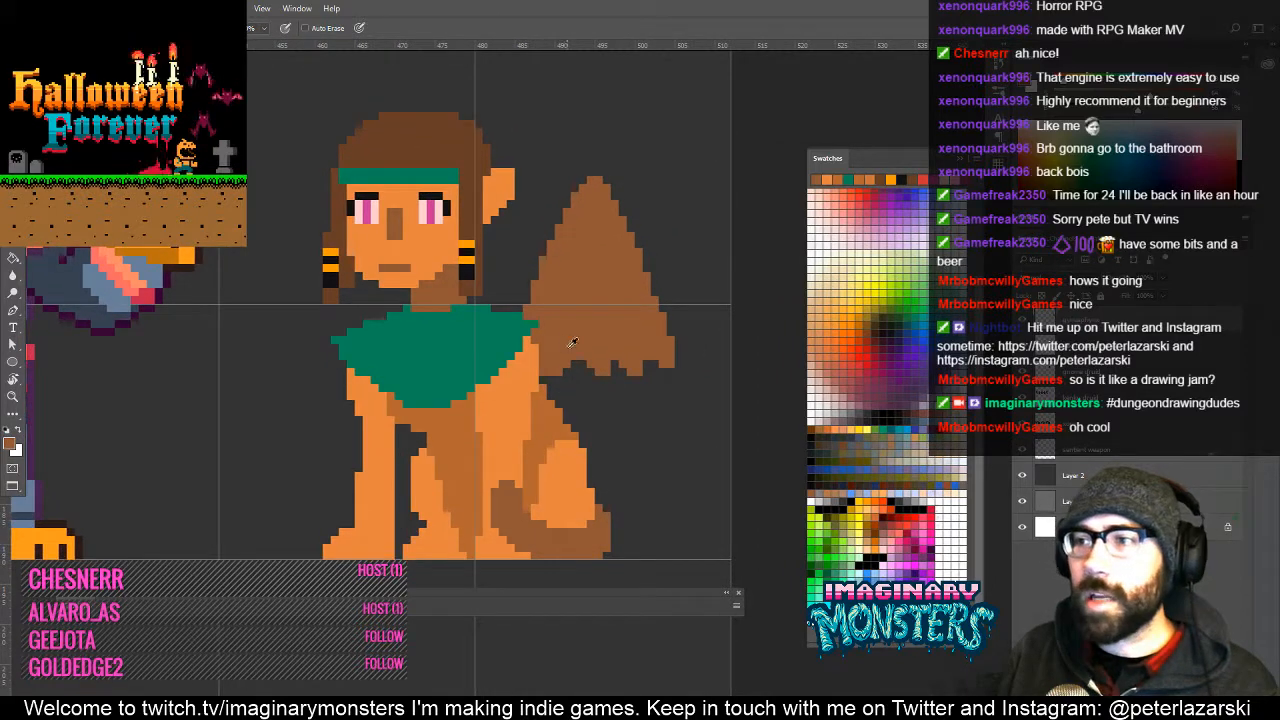
key("e")
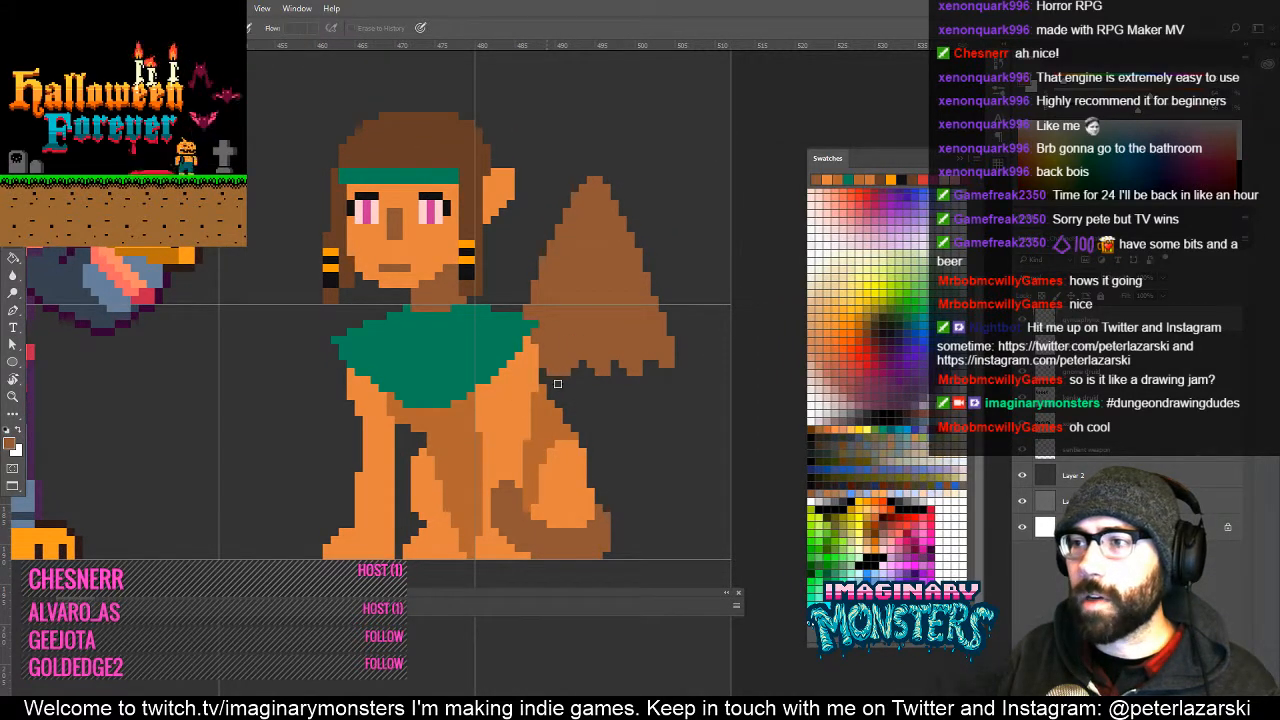
left_click_drag(565, 364, 639, 434)
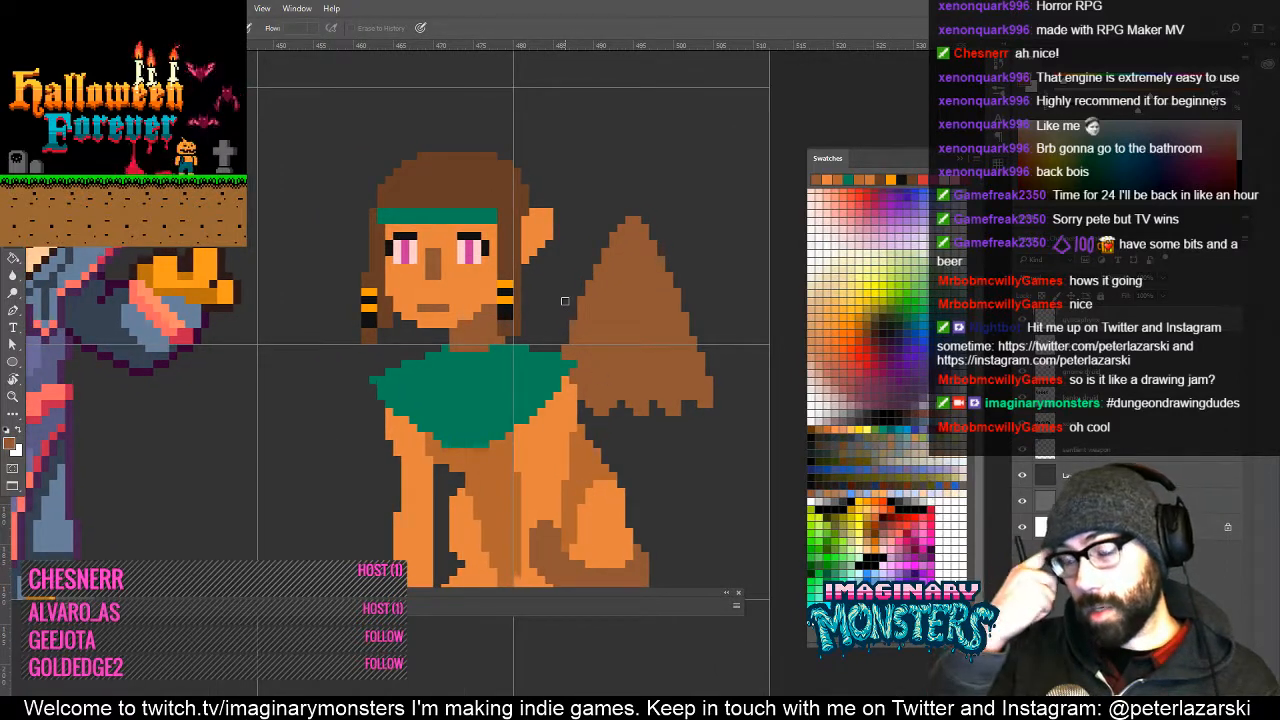
Hide the guides and thicken the green headband by a row along its upper edge, trimming its rear corner in hair brown.
key("b")
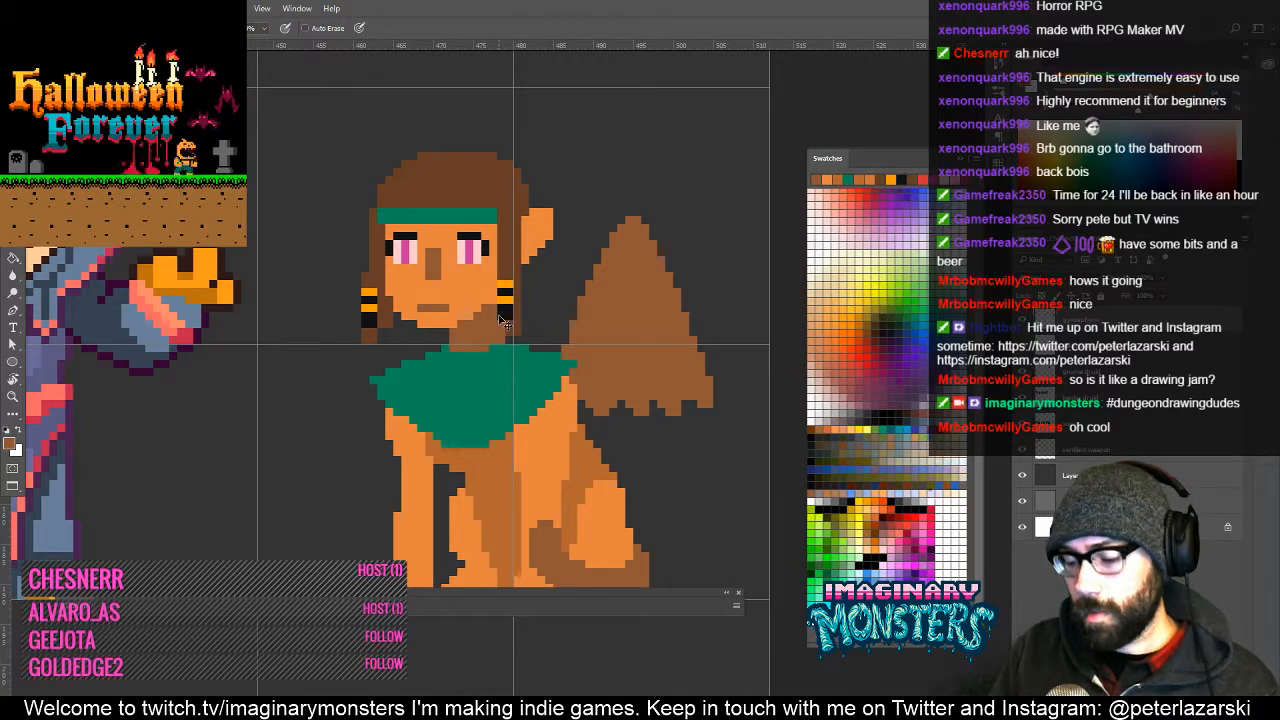
key("ctrl+semicolon")
left_click_drag(447, 262, 479, 284)
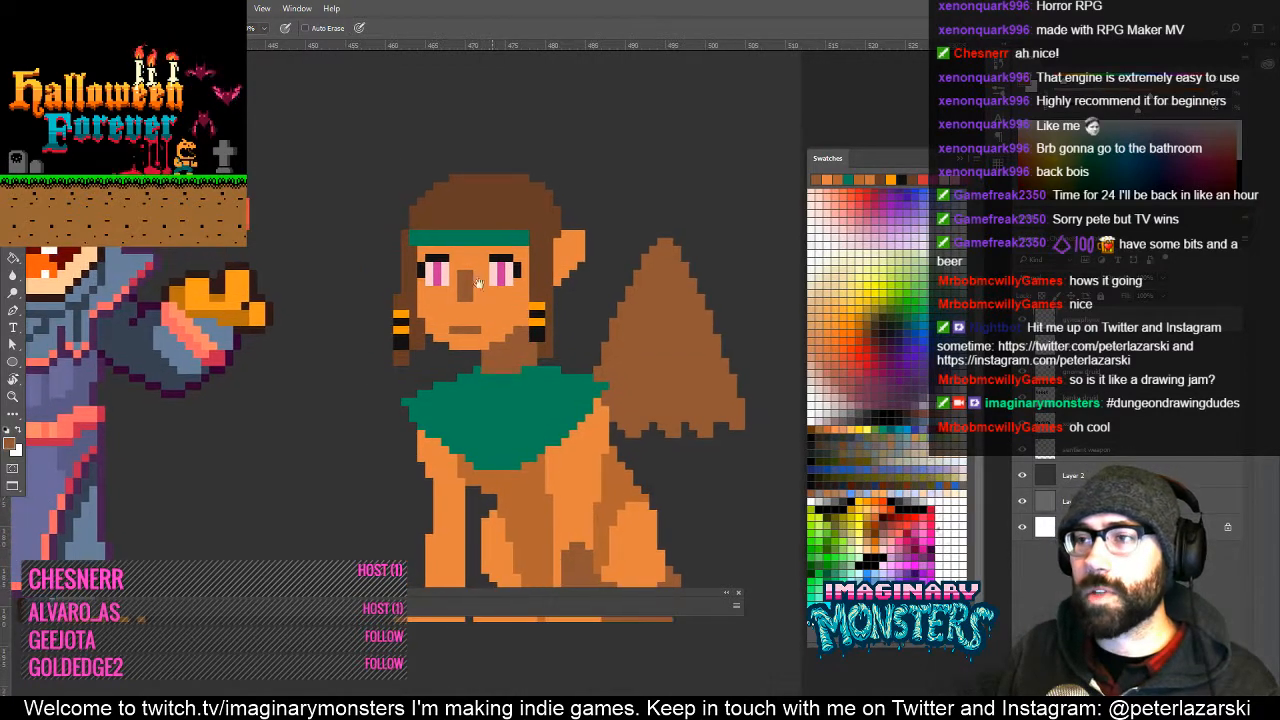
left_click(436, 233, "alt")
left_click_drag(430, 226, 520, 228)
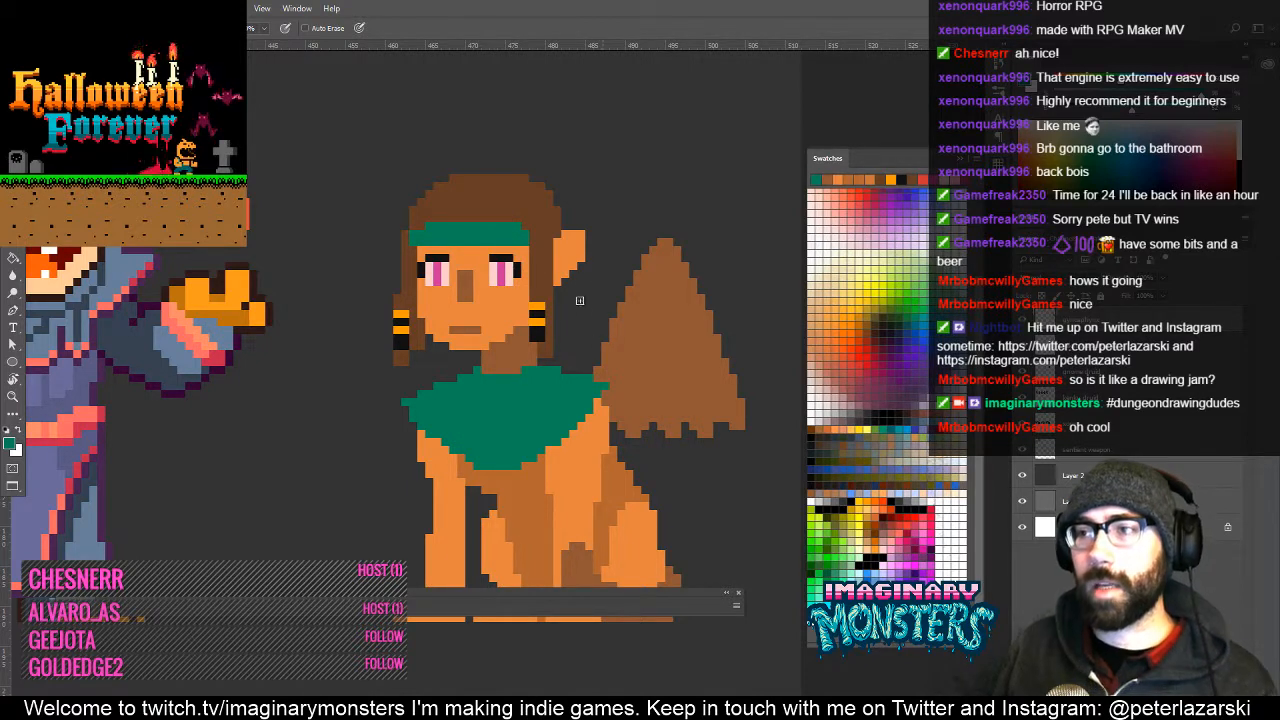
left_click(518, 227, "alt")
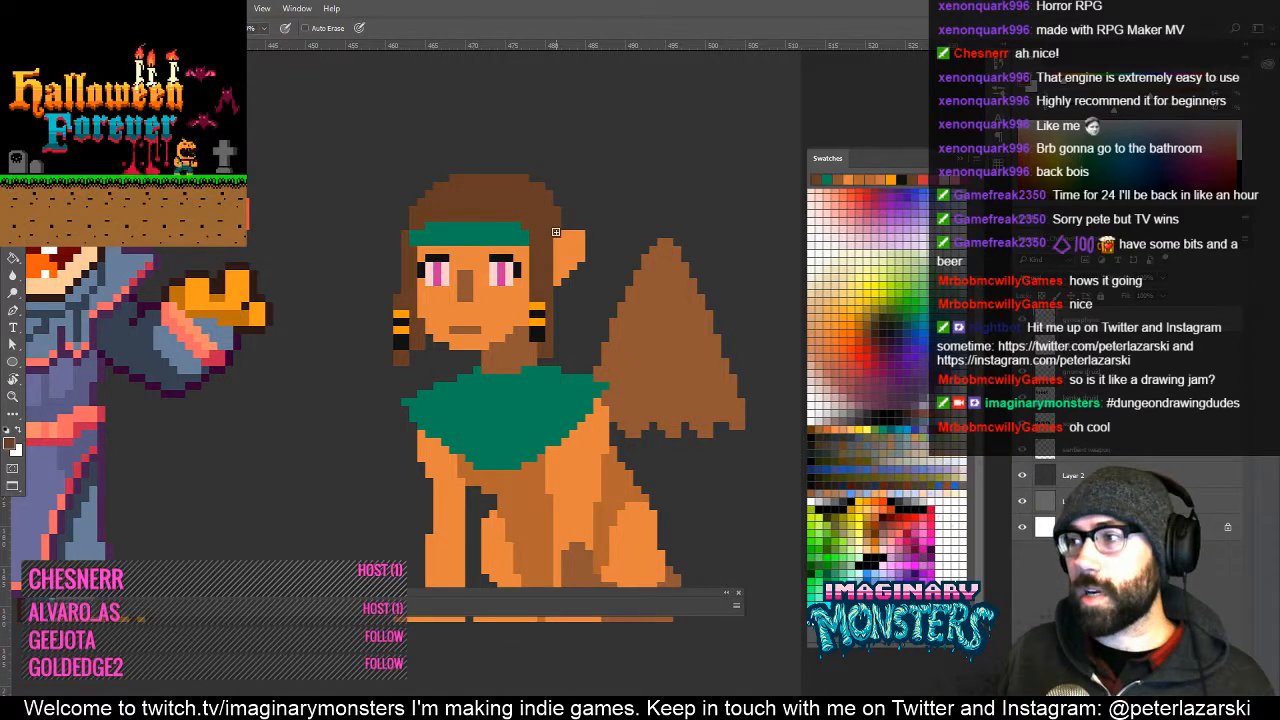
Pick a very dark brown for outlining, using the tiger sorcerer as the colour reference.
scroll(336, 290, "left", 3)
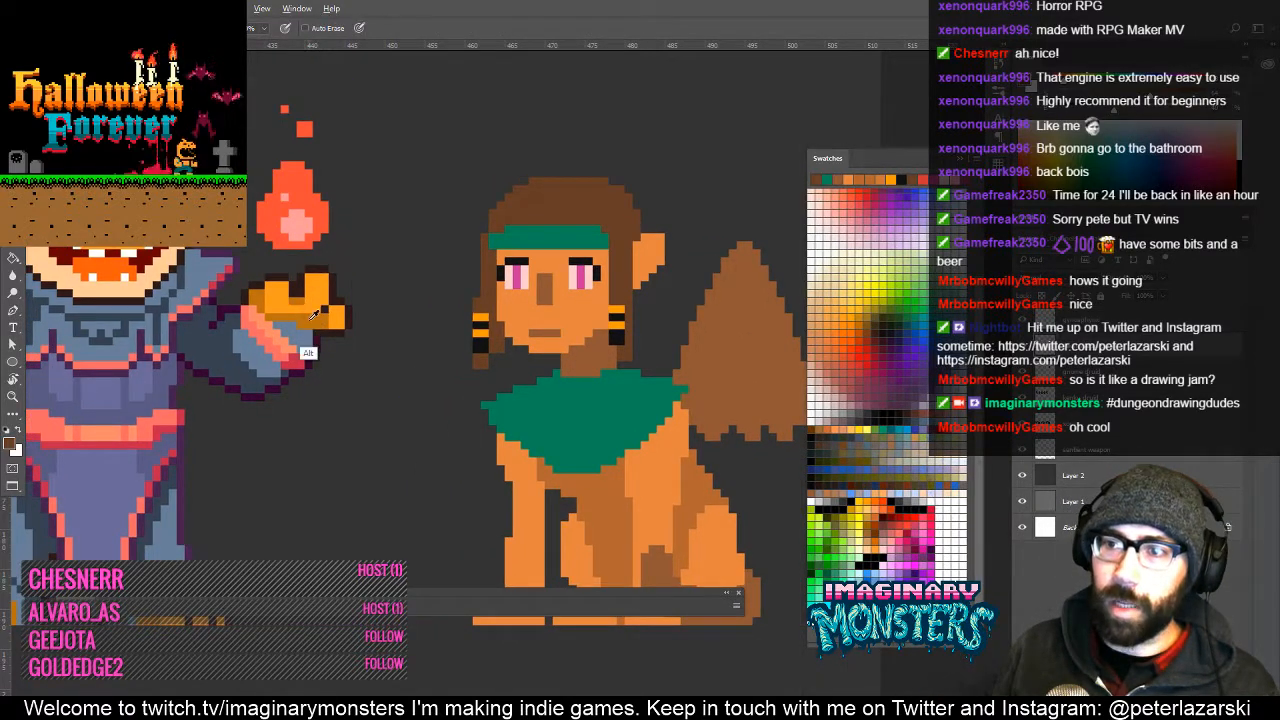
left_click(300, 309, "alt")
scroll(299, 308, "left", 7)
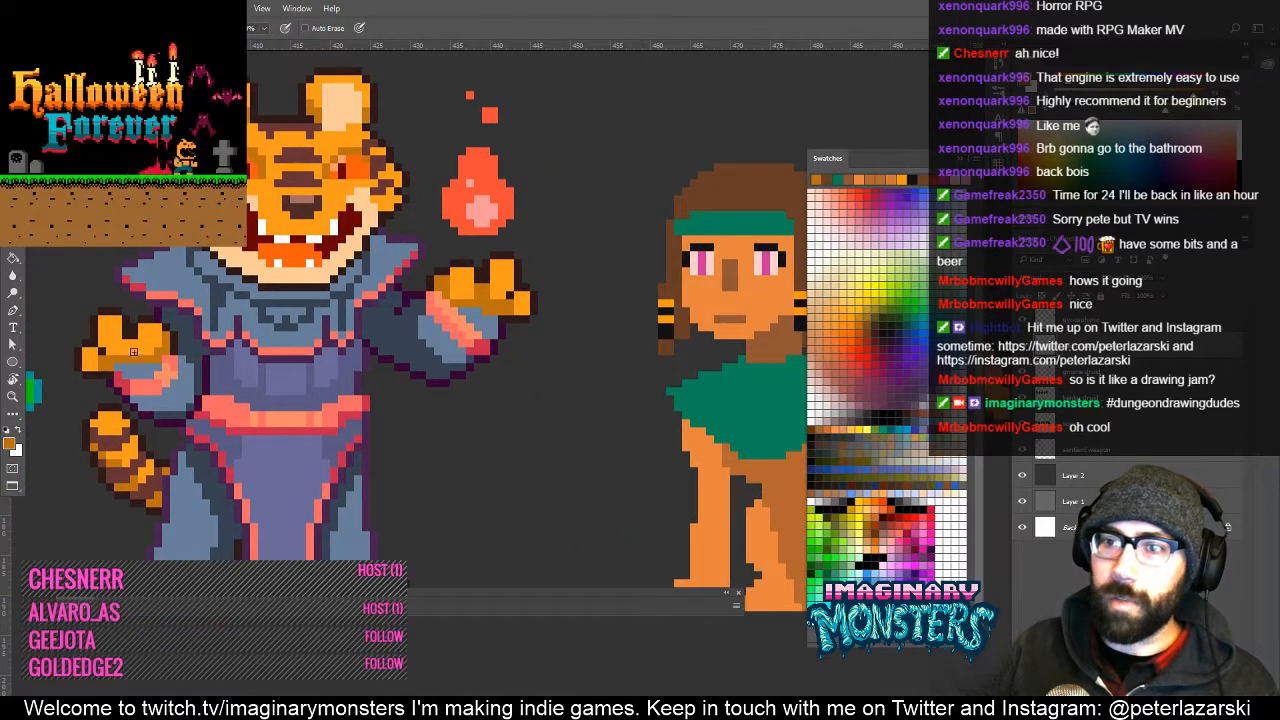
scroll(571, 360, "right", 14)
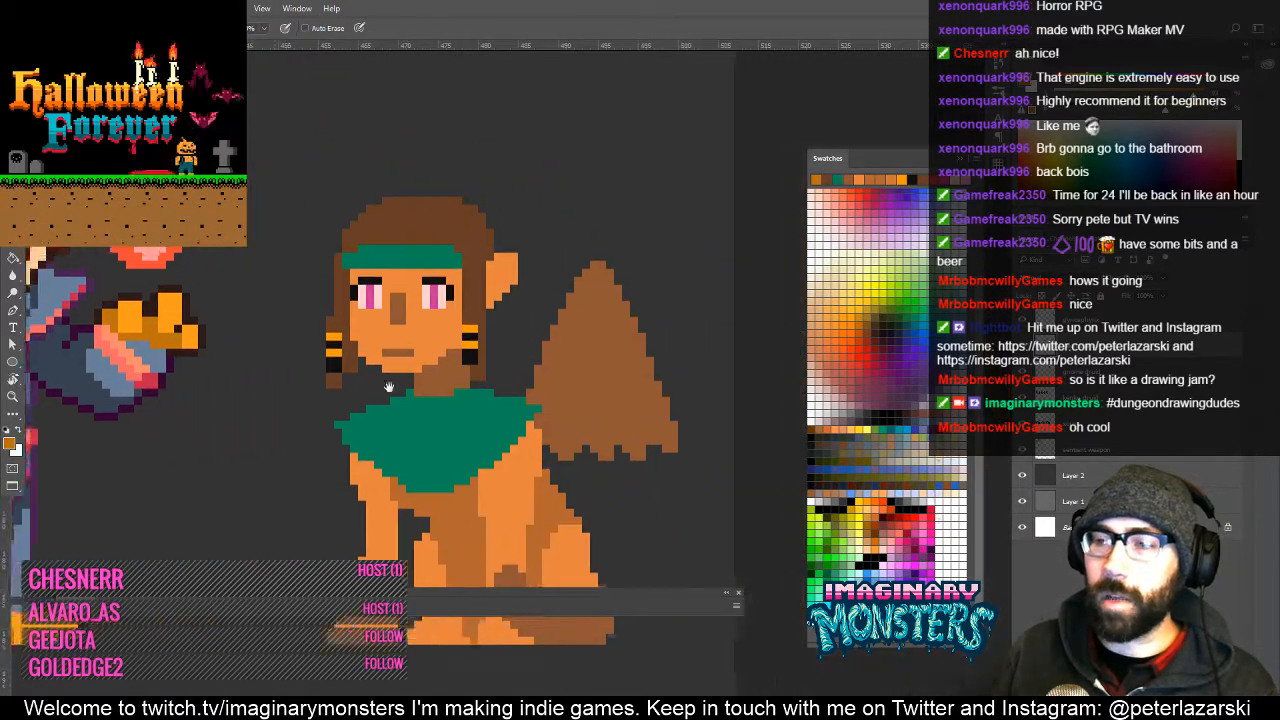
key("v")
left_click_drag(393, 403, 525, 391)
key("b")
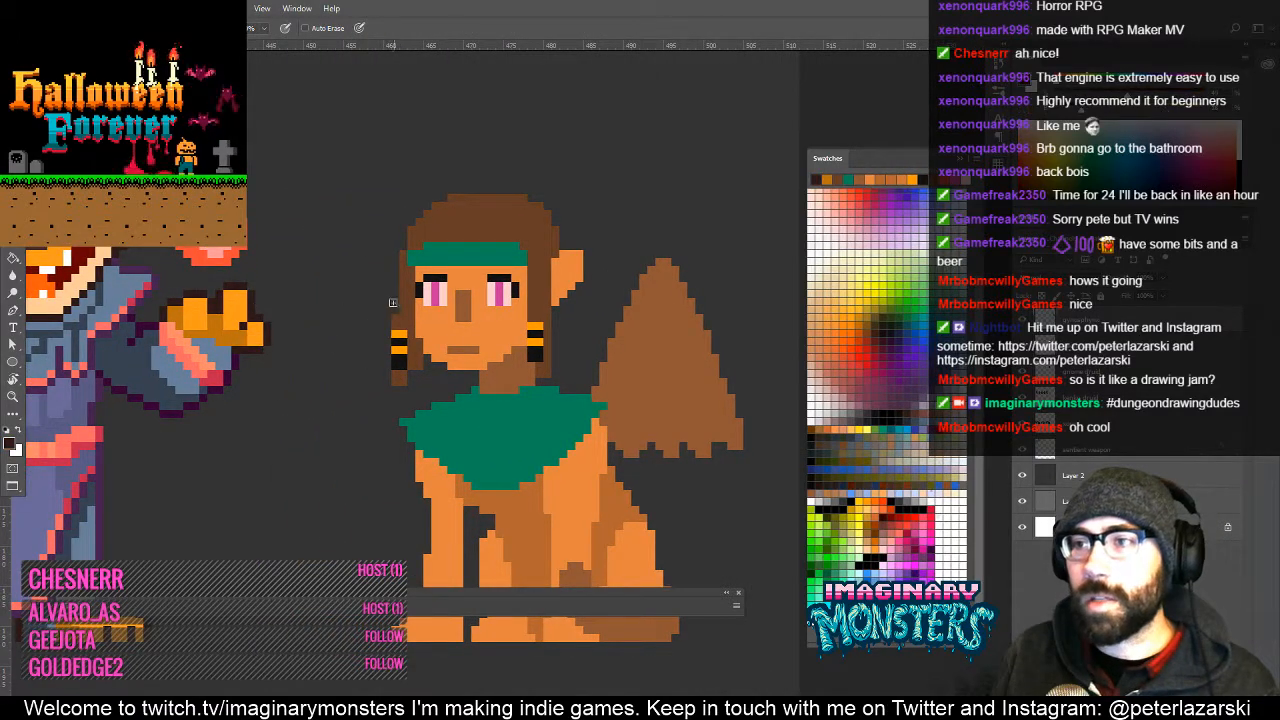
Outline the hair in very dark brown from the front edge beside the face up and over the crown to the rear curve.
left_click(393, 303)
left_click(394, 278, "shift")
left_click(397, 261, "shift")
left_click(400, 246, "shift")
left_click(402, 235, "shift")
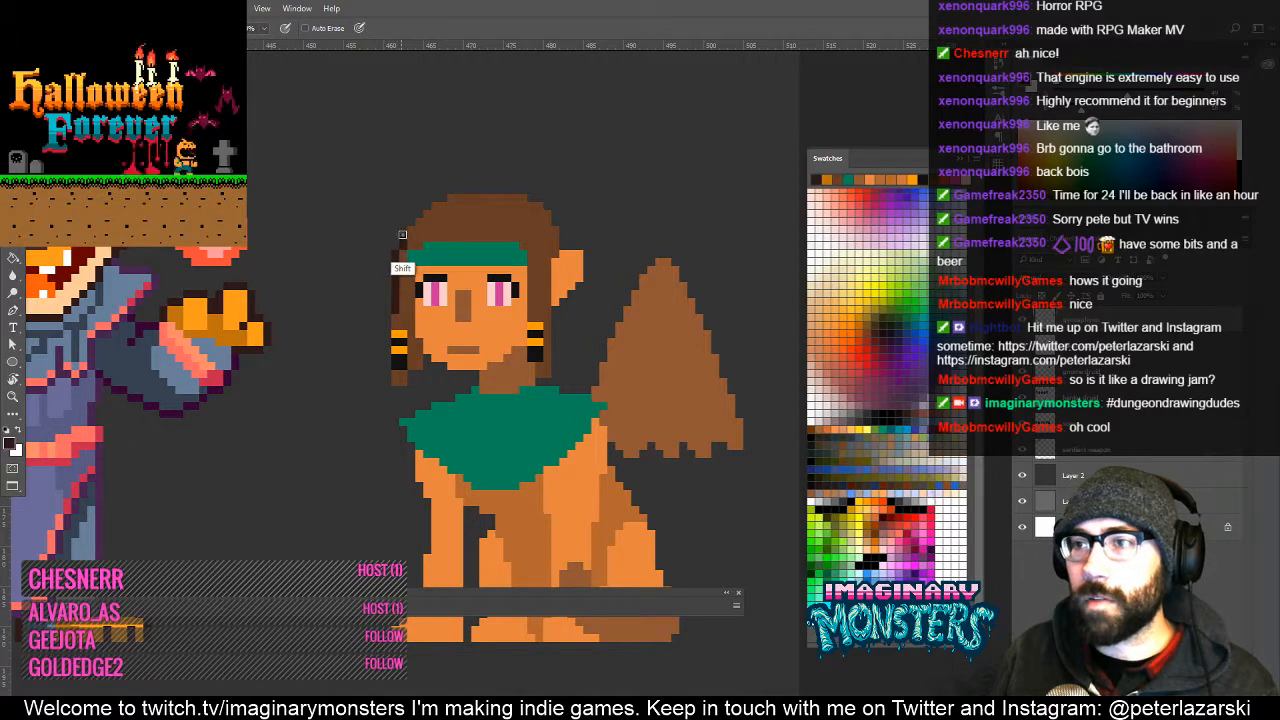
left_click(444, 195, "shift")
left_click(468, 190, "shift")
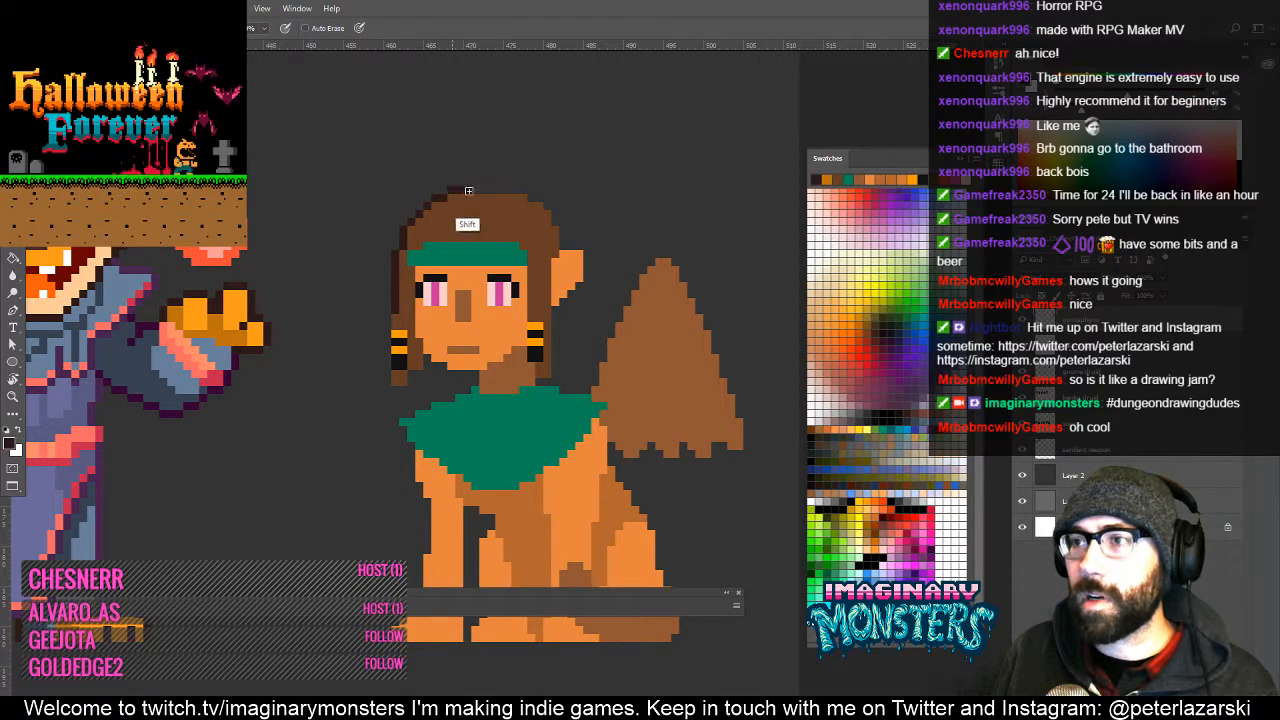
left_click(522, 189, "shift")
left_click(528, 196, "shift")
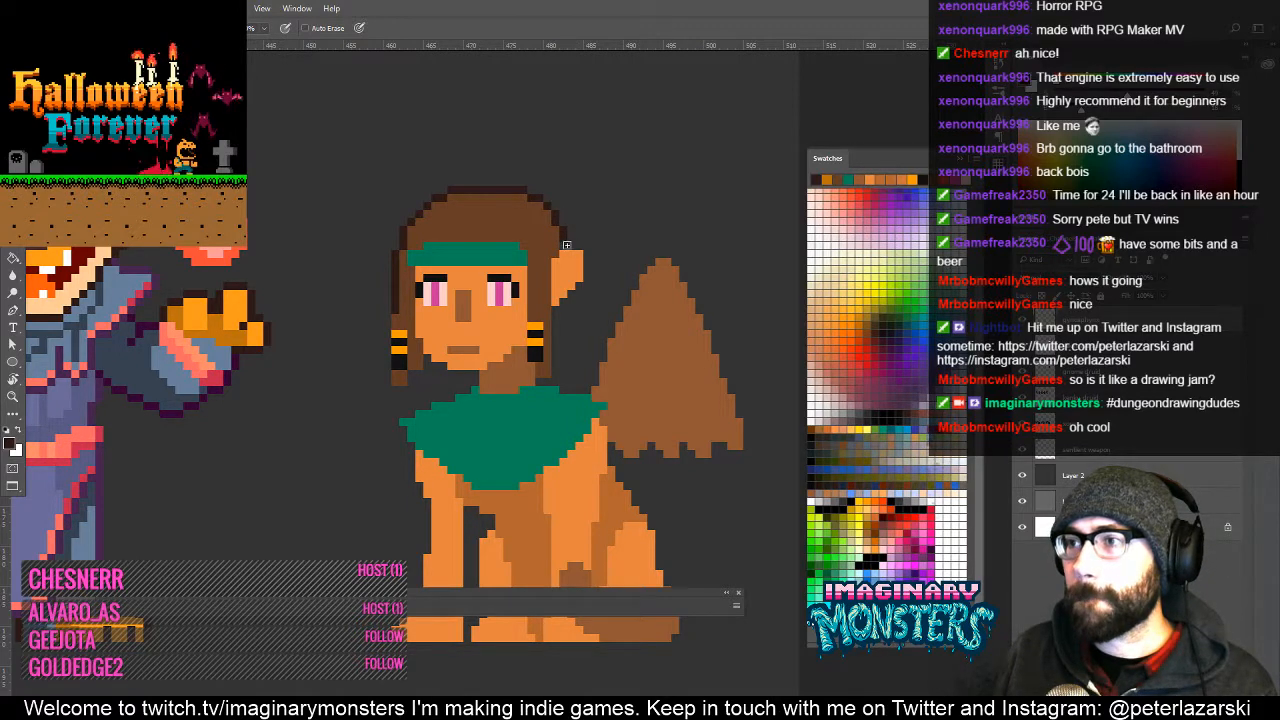
Continue the dark outline around the ear and down the back of the hair, extending it along the shoulder's upper edge to the wing.
scroll(566, 244, "up", 1)
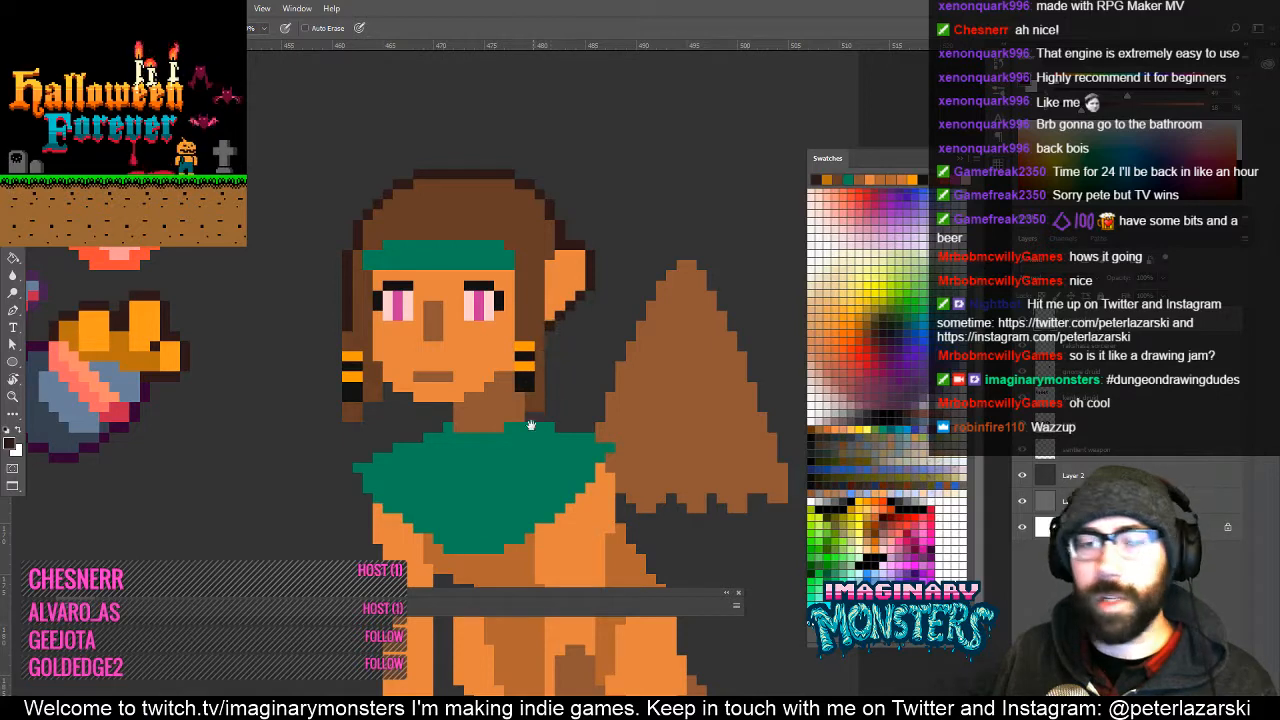
left_click_drag(529, 396, 488, 363)
mouse_move(472, 302)
left_mouse_down()
mouse_move(455, 300)
mouse_move(494, 349)
mouse_move(490, 376)
mouse_move(484, 365)
left_mouse_up()
left_click_drag(508, 428, 548, 410)
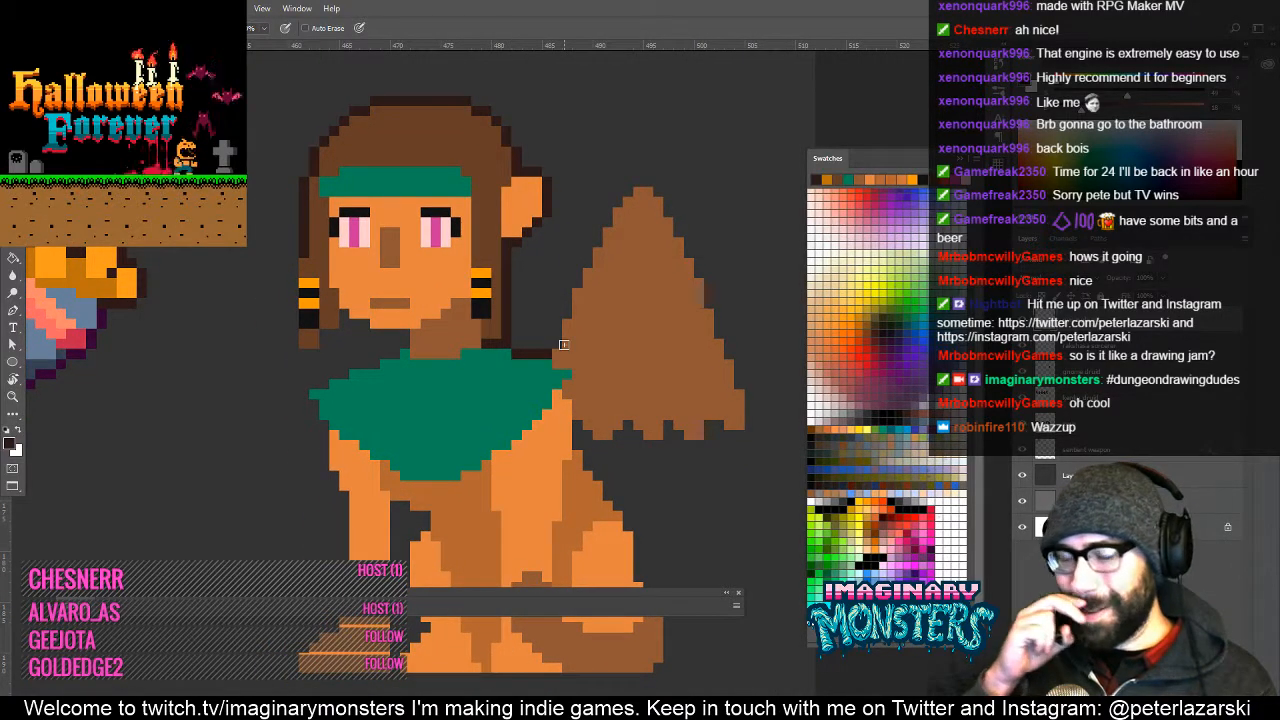
Shade the belly between the front legs with the darker brown picked from the tail.
left_click_drag(485, 438, 531, 328)
left_click(585, 485, "alt")
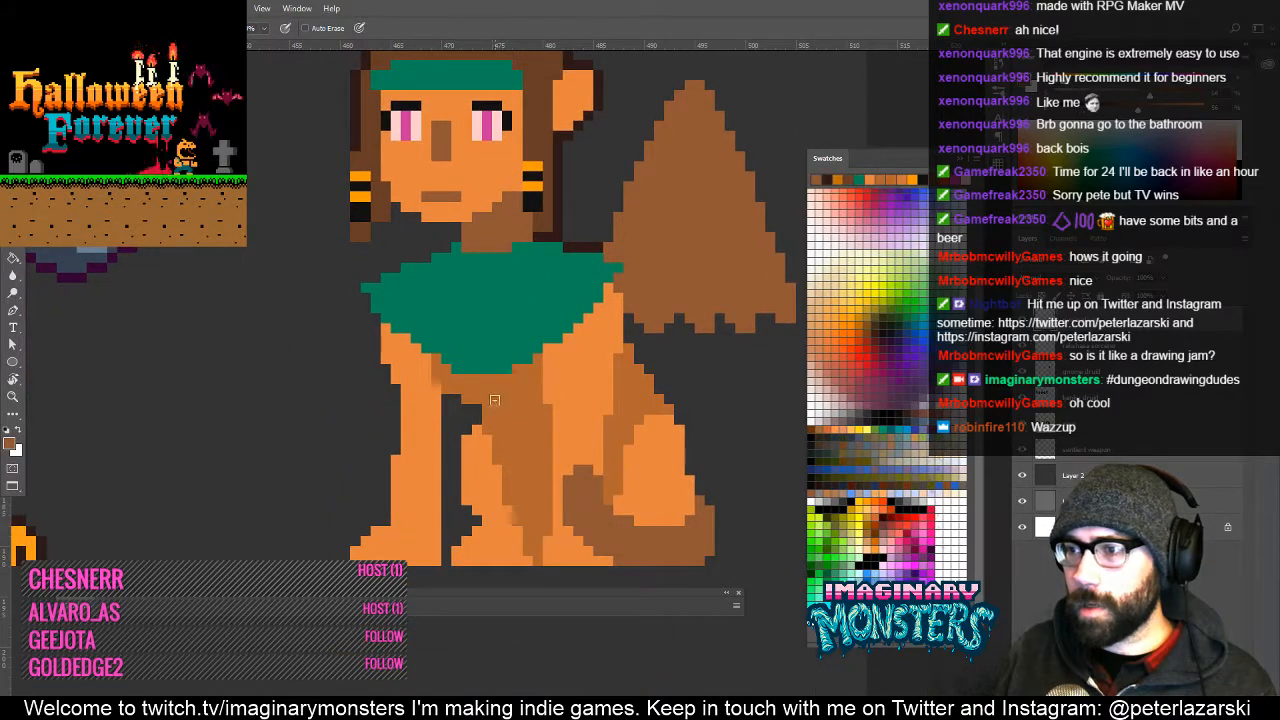
mouse_move(493, 409)
left_mouse_down()
mouse_move(535, 411)
mouse_move(500, 419)
mouse_move(546, 412)
mouse_move(504, 423)
mouse_move(520, 405)
mouse_move(536, 473)
left_mouse_up()
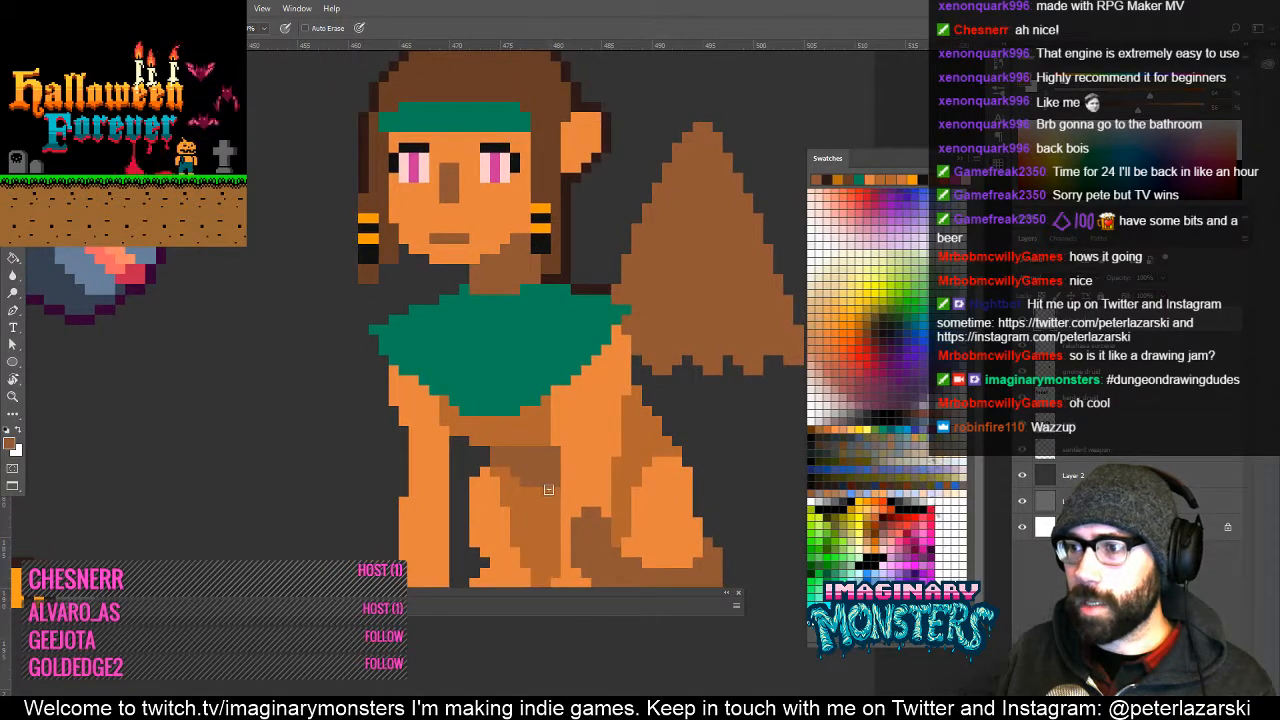
Outline the front hair lock and its banded ornament in very dark brown, along both sides and around the lower tip.
left_click_drag(582, 404, 624, 461)
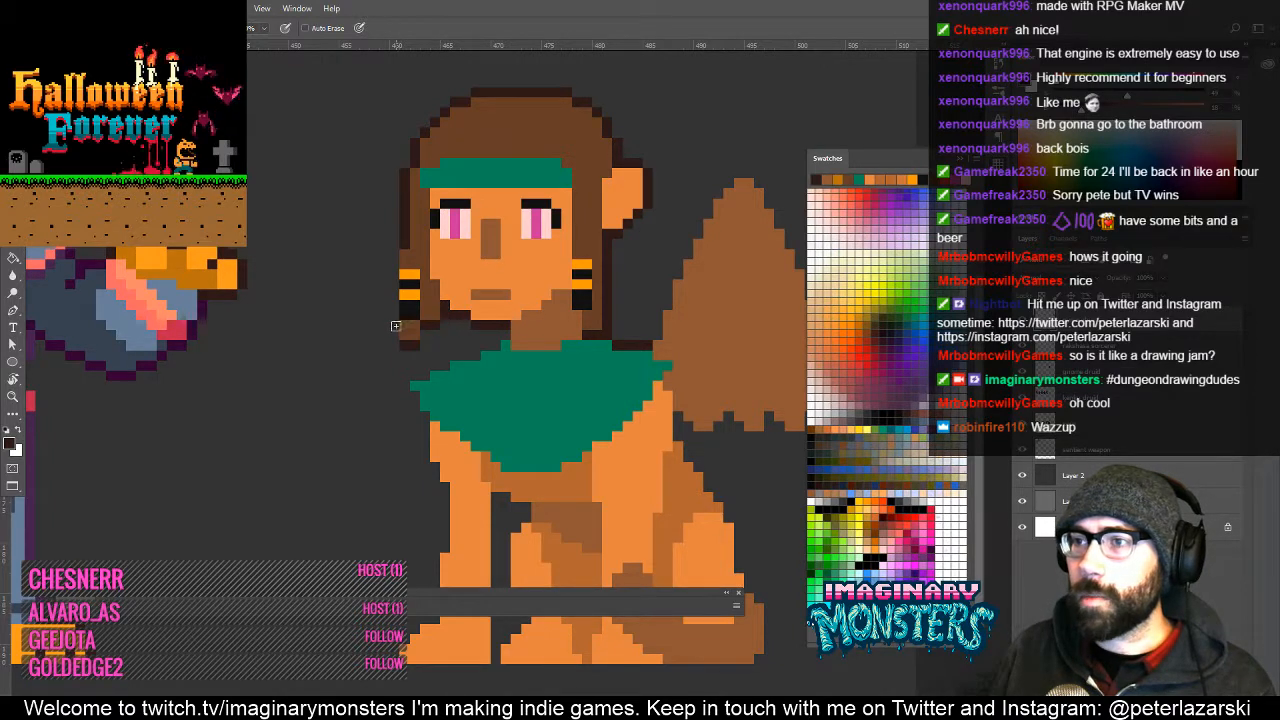
left_click_drag(396, 333, 396, 257)
left_click_drag(429, 320, 427, 366)
left_click_drag(473, 427, 440, 403)
left_click_drag(382, 358, 408, 361)
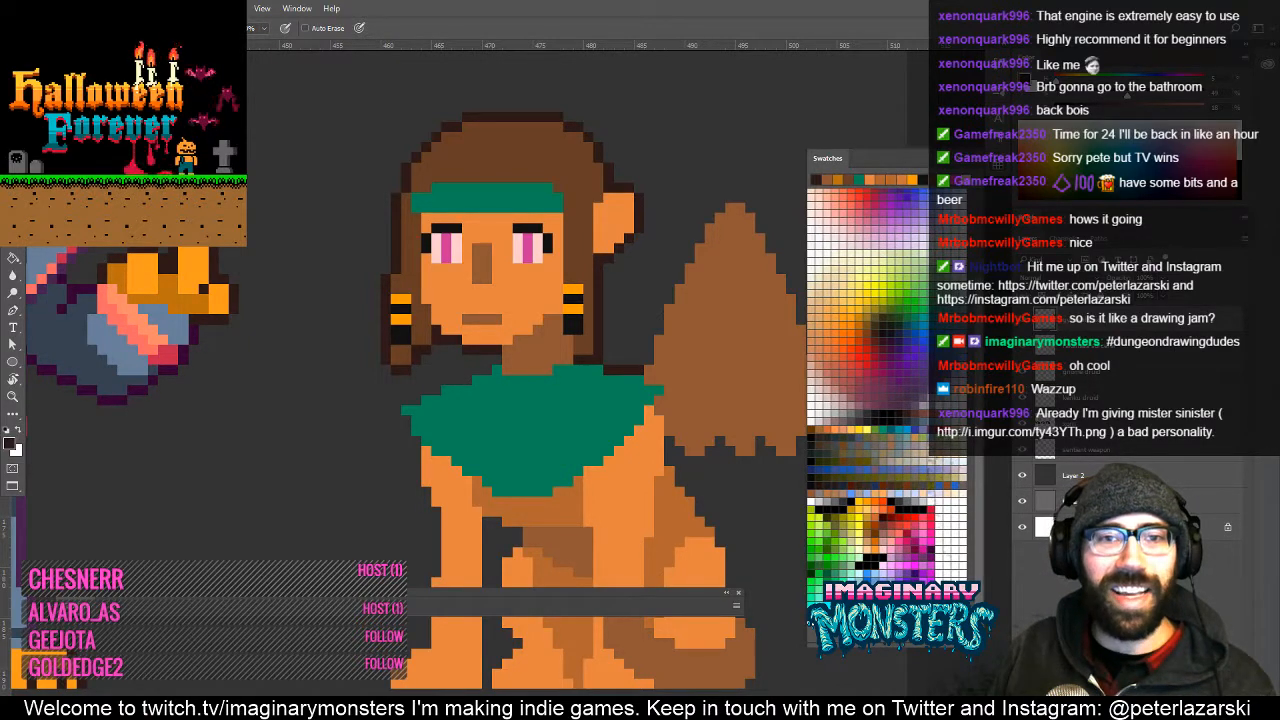
Switch to the browser and bring the window with the chat's linked monster drawing into view.
mouse_move(0, 303)
left_mouse_down()
mouse_move(220, 303)
mouse_move(555, 146)
left_mouse_up()
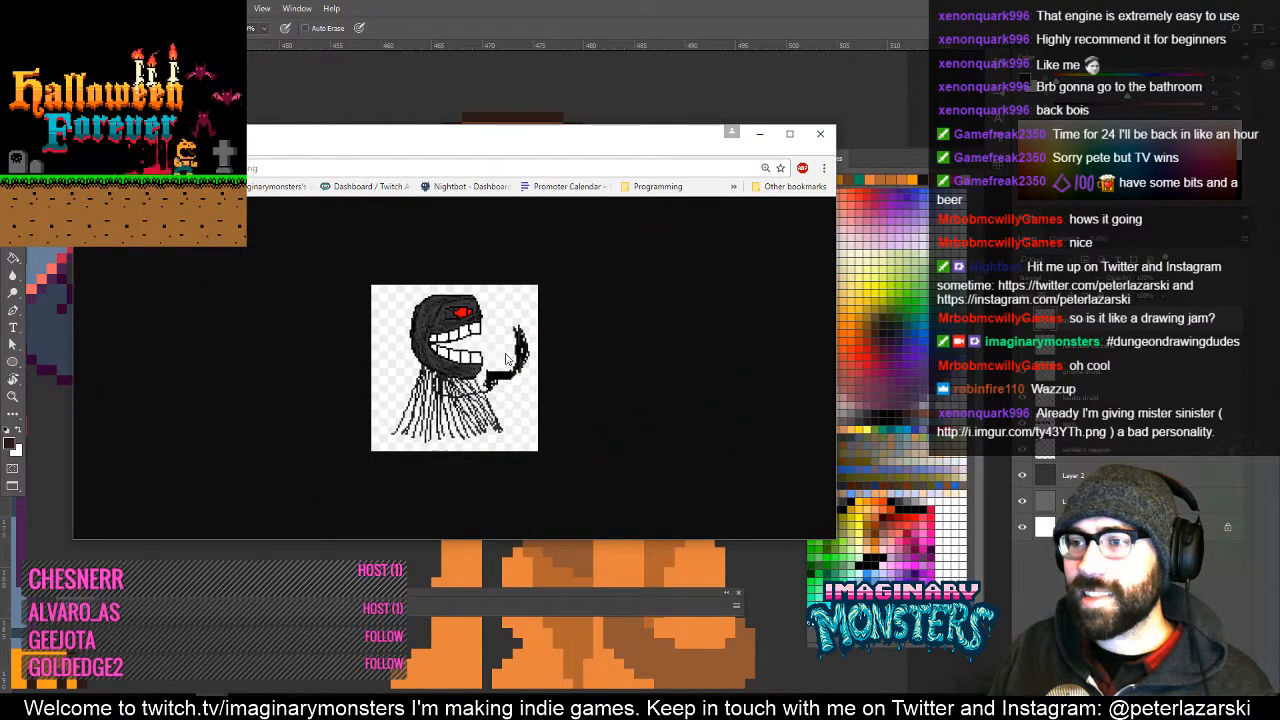
Close the browser window showing the monster picture and outline the upper edge of the sphinx's cape shoulder beneath the chin in dark brown.
left_click(820, 134)
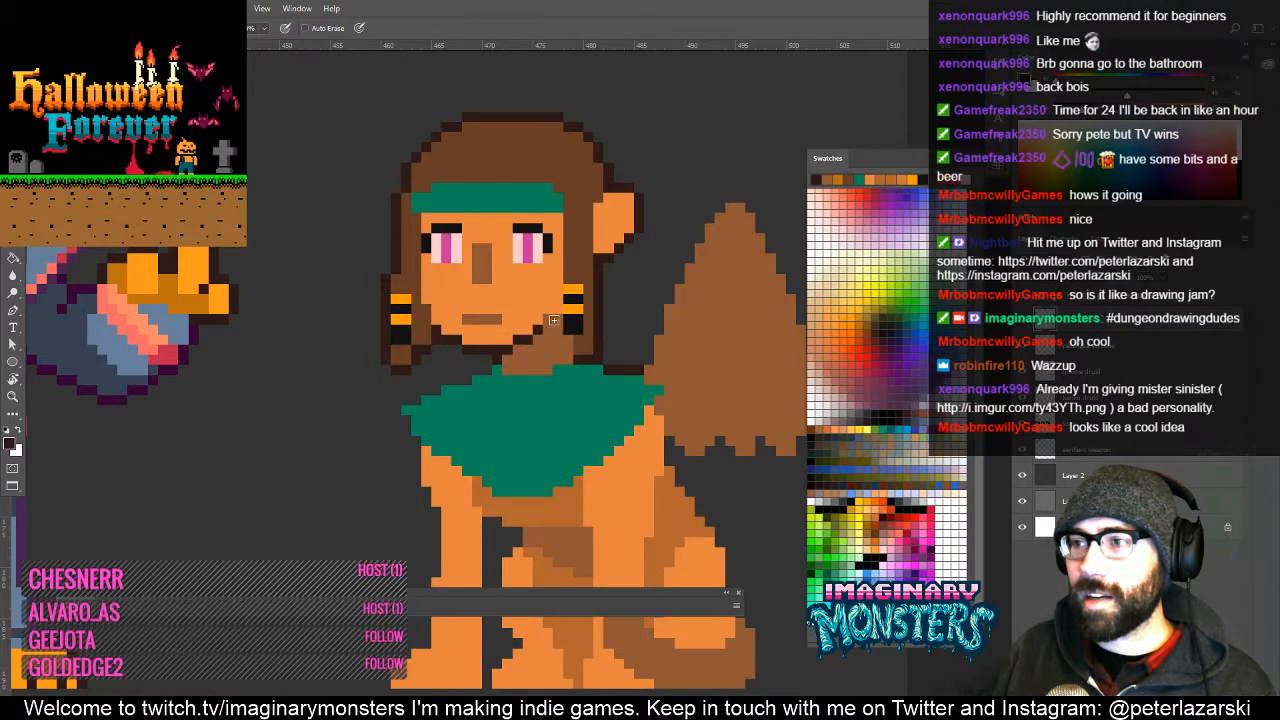
left_click_drag(533, 371, 555, 347)
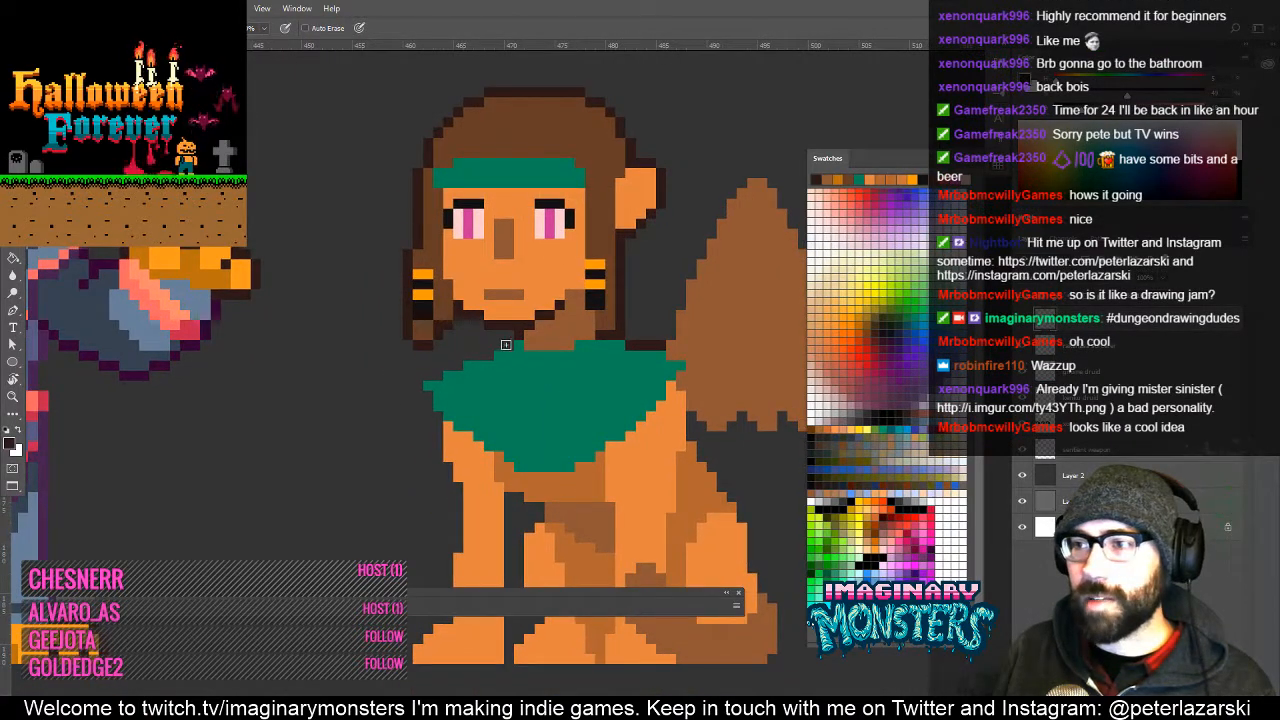
left_click_drag(436, 402, 465, 372)
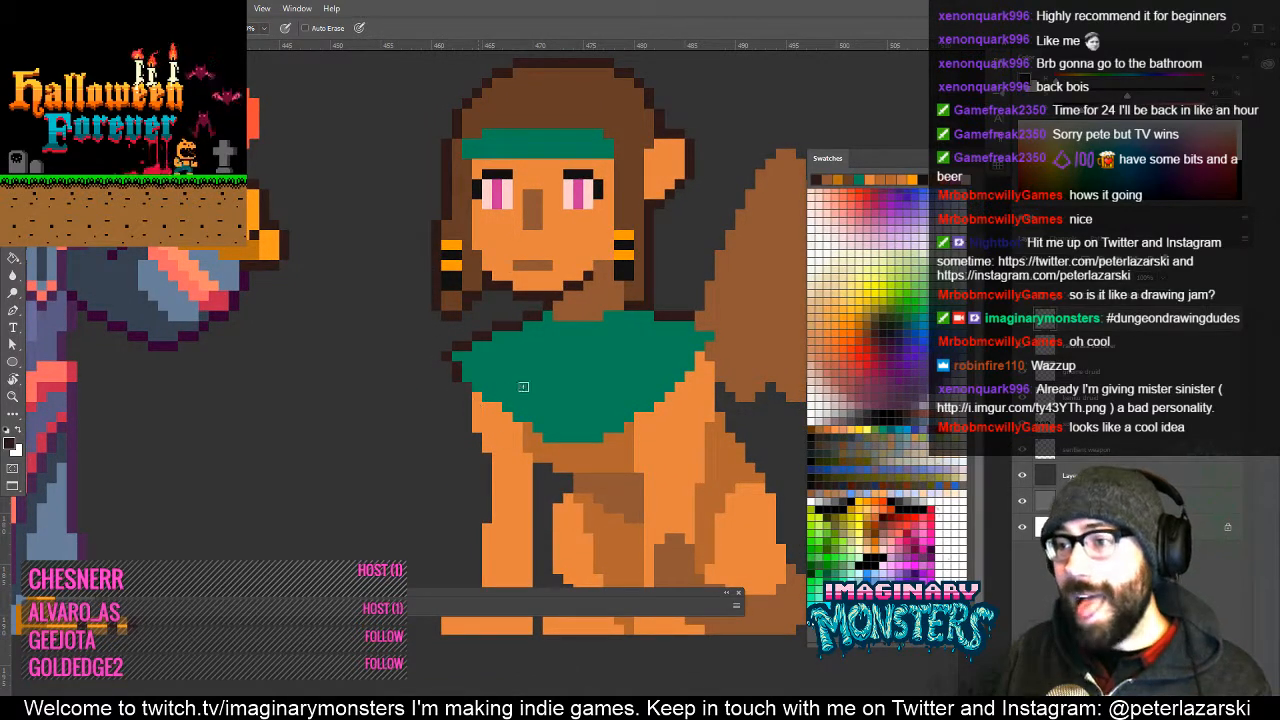
Sample the dark green from the neighbouring character sprites, shade both headband ends and recolour the cape's upper outline beneath the chin.
left_click_drag(500, 391, 811, 458)
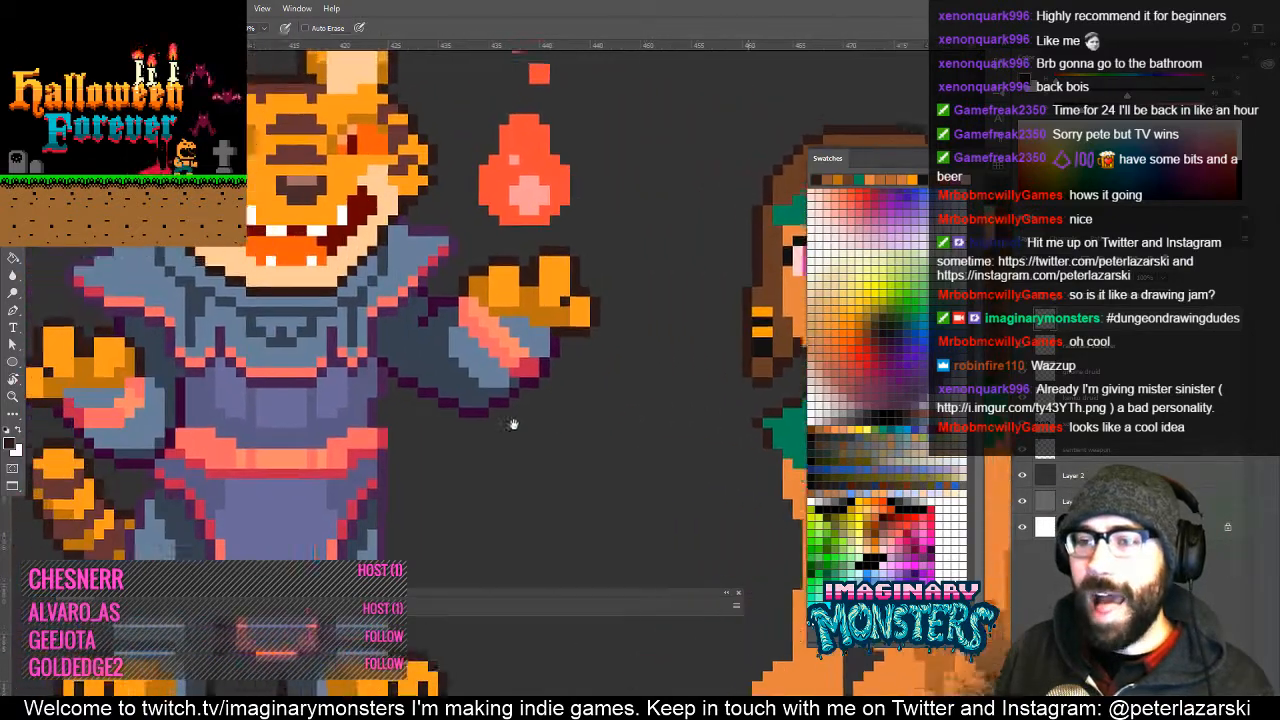
left_click_drag(63, 494, 262, 412)
left_click(260, 331, "alt")
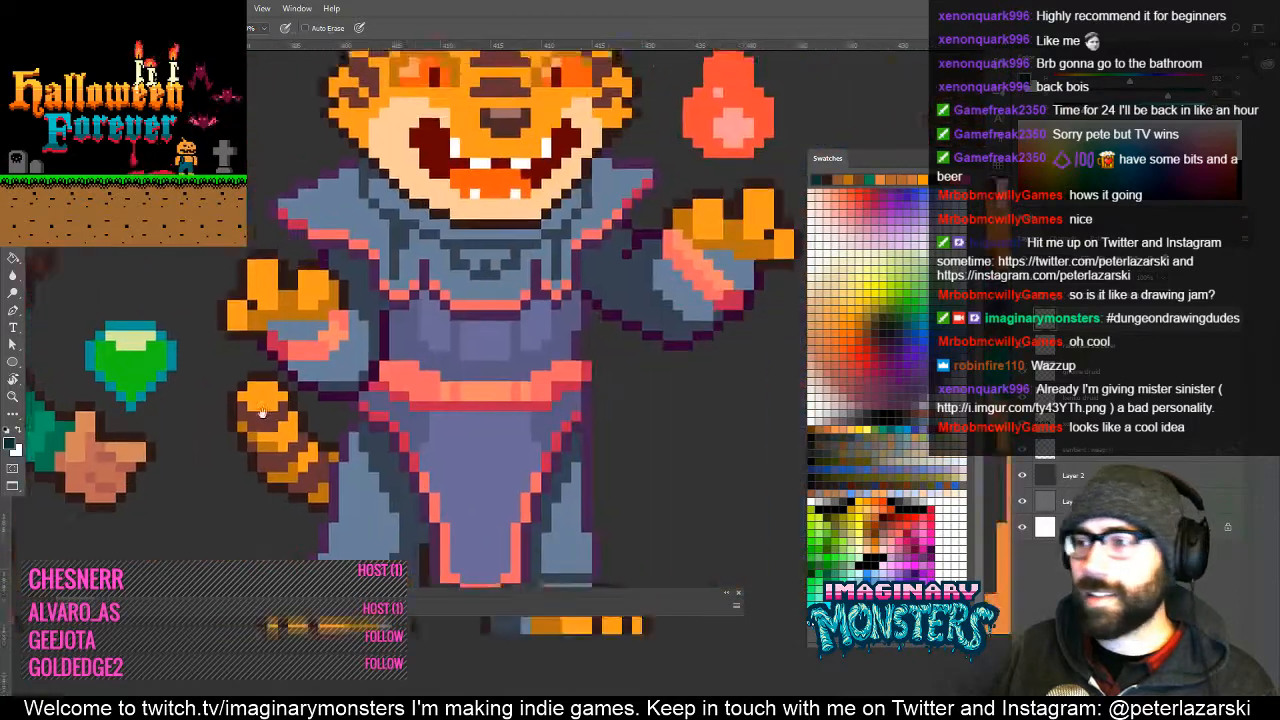
left_click_drag(800, 319, 394, 374)
left_click_drag(508, 338, 399, 309)
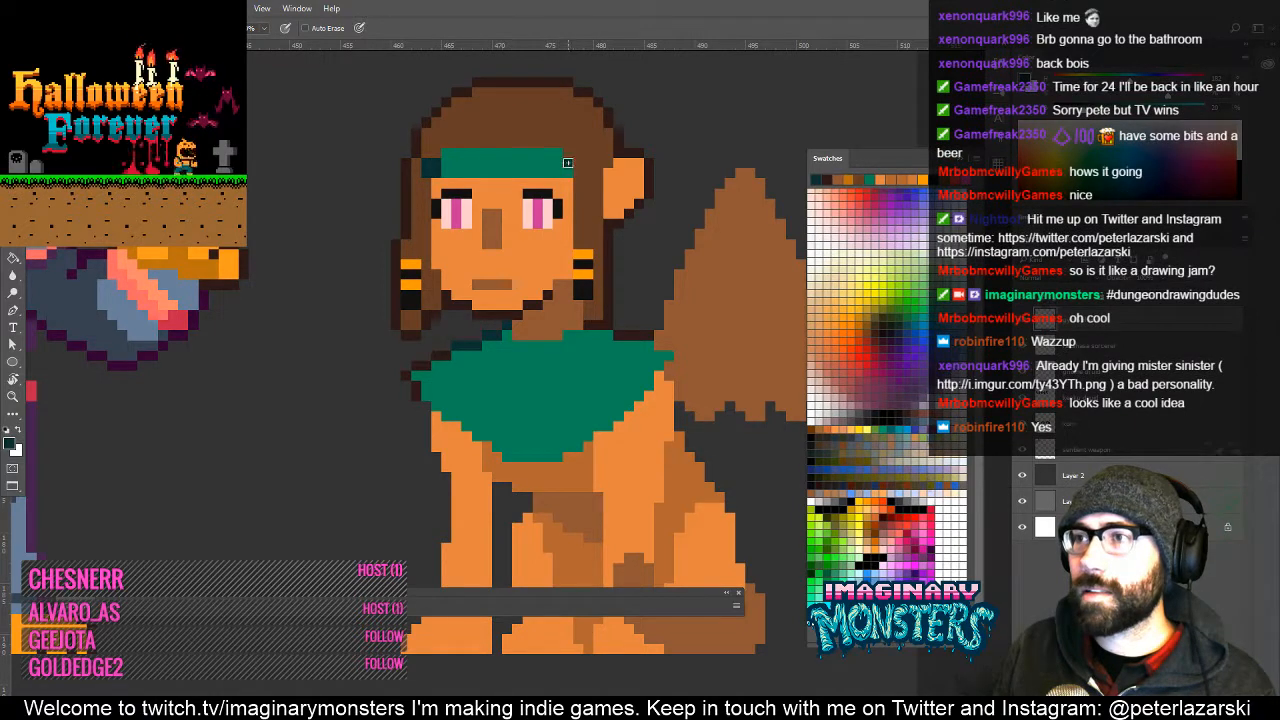
mouse_move(493, 286)
left_mouse_down()
mouse_move(523, 308)
mouse_move(506, 302)
left_mouse_up()
left_click_drag(457, 361, 470, 339)
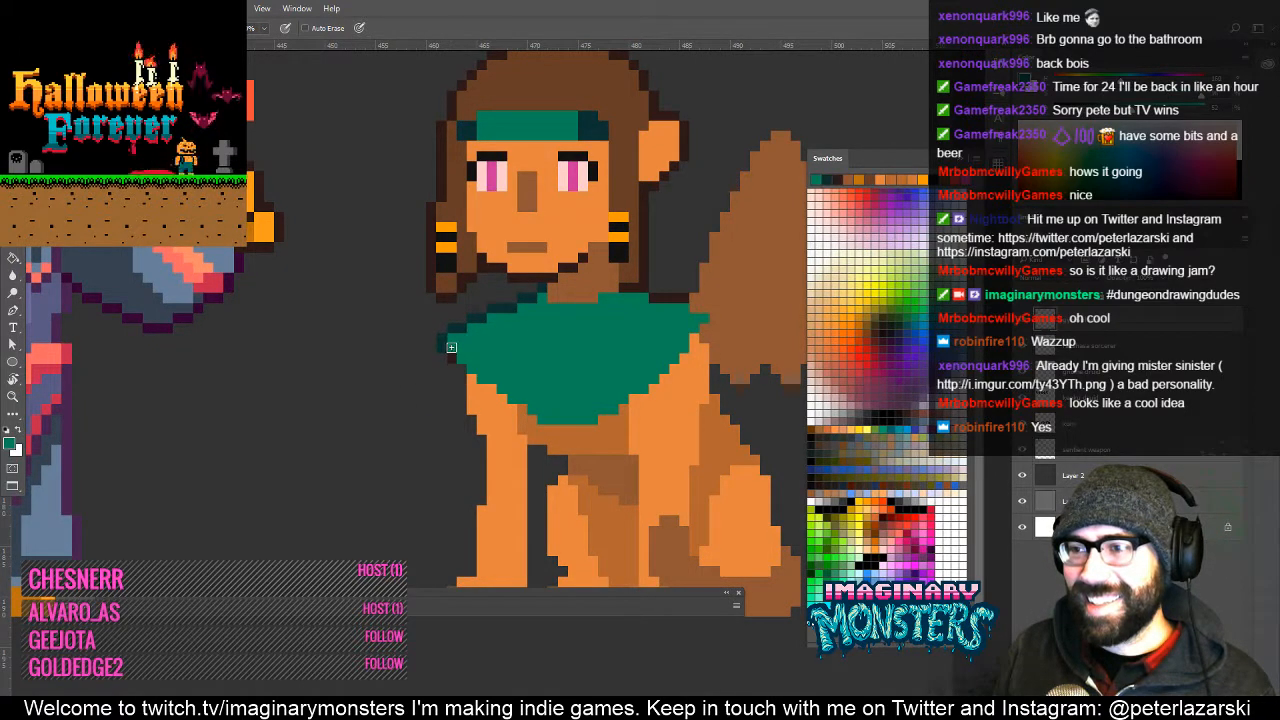
Outline the cape's shoulder on the tail side in dark green, from the neck around to its outer corner.
left_click_drag(523, 427, 458, 419)
left_click_drag(615, 324, 558, 338)
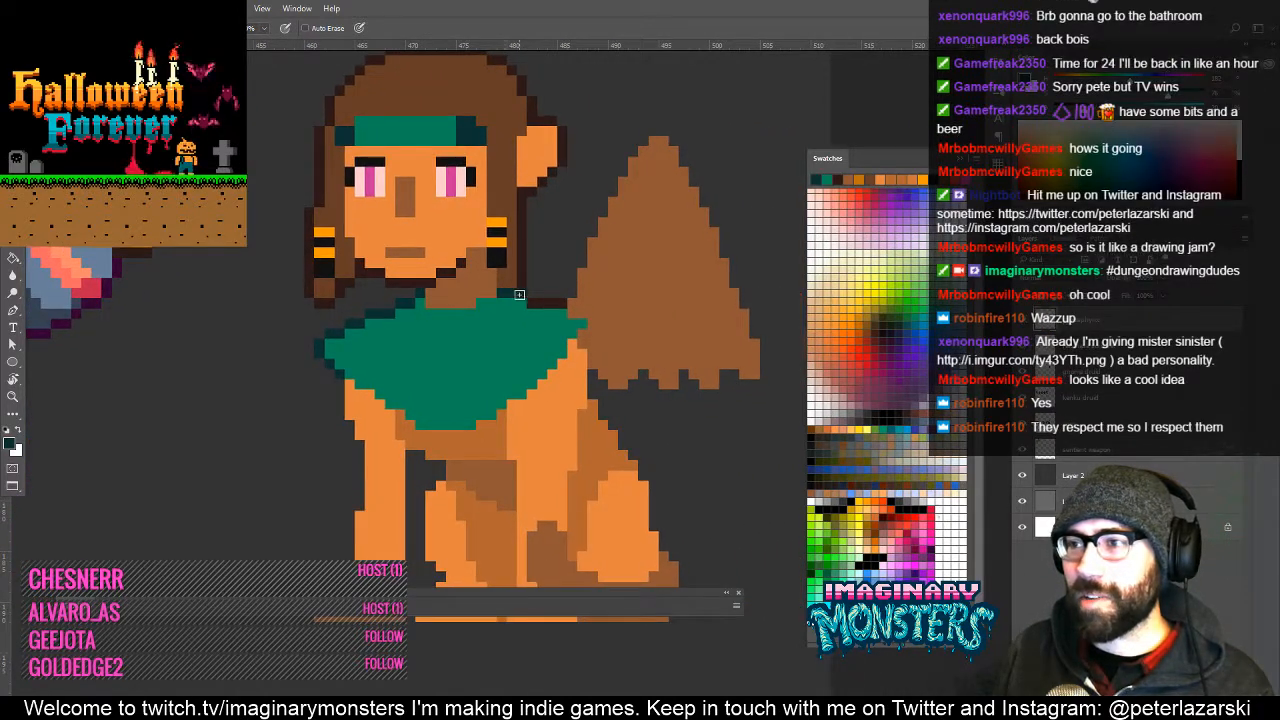
left_click_drag(528, 300, 499, 281)
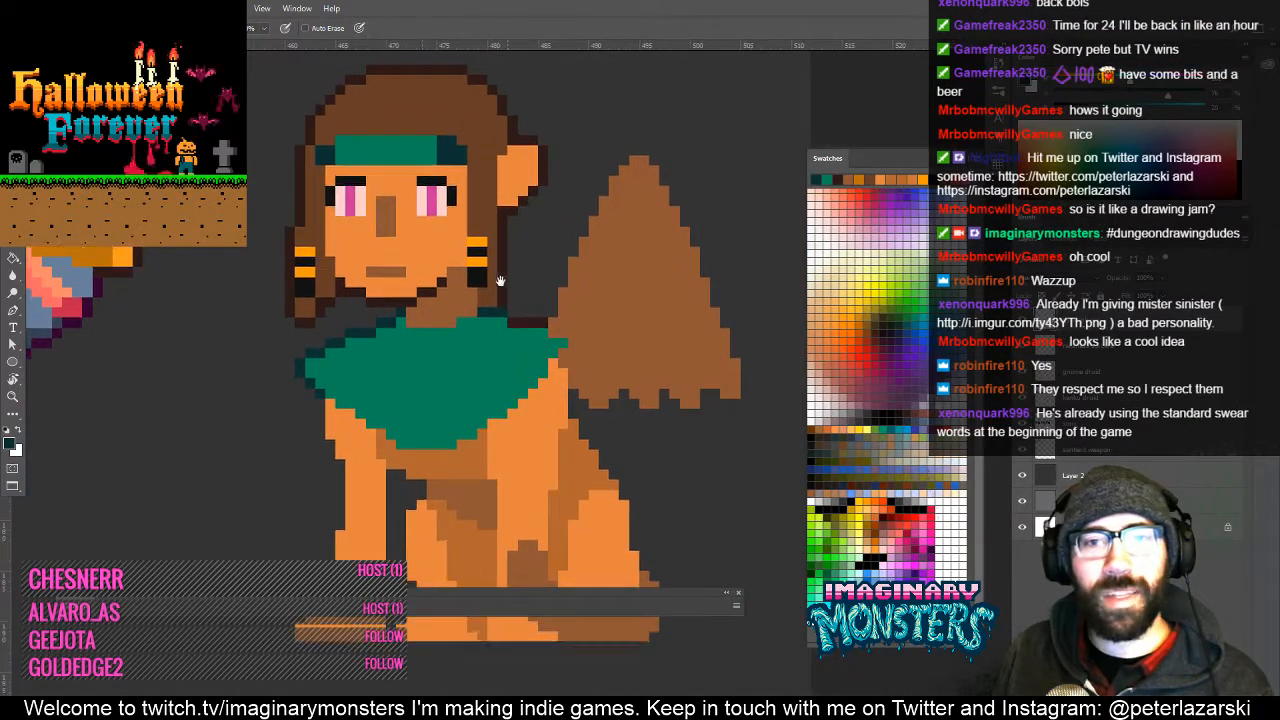
left_click_drag(479, 347, 470, 281)
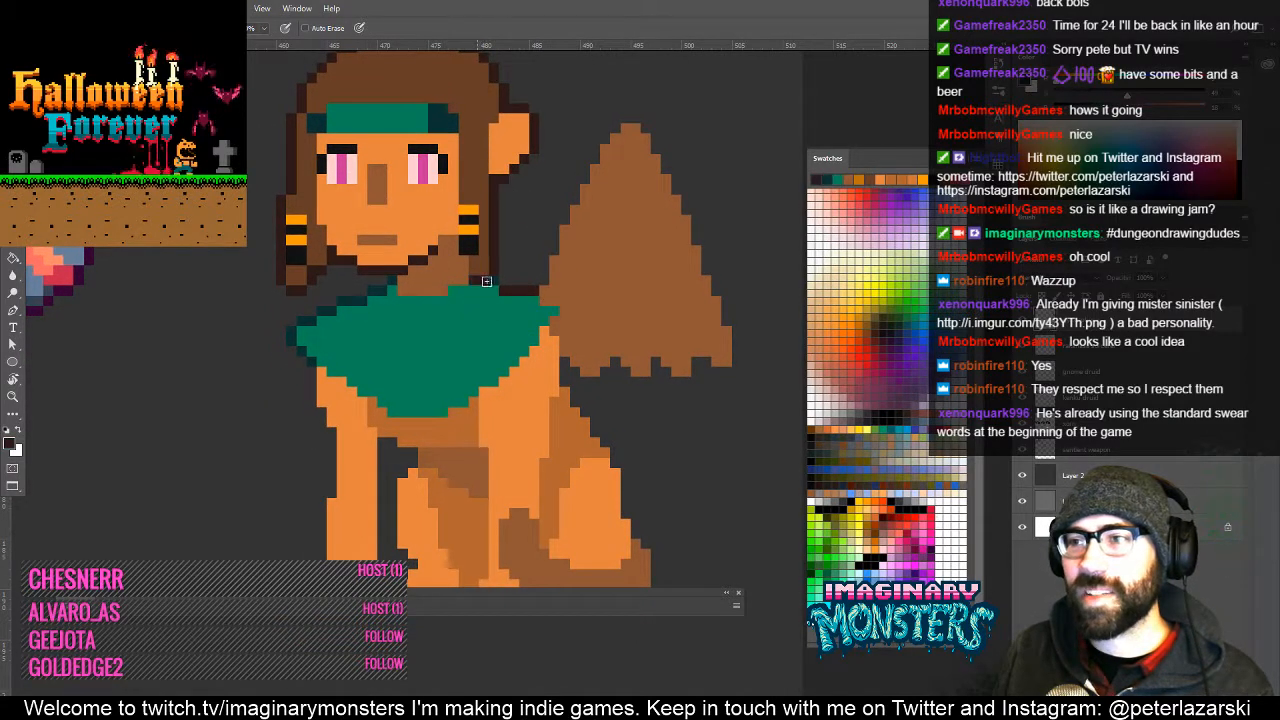
left_click(510, 292, "alt")
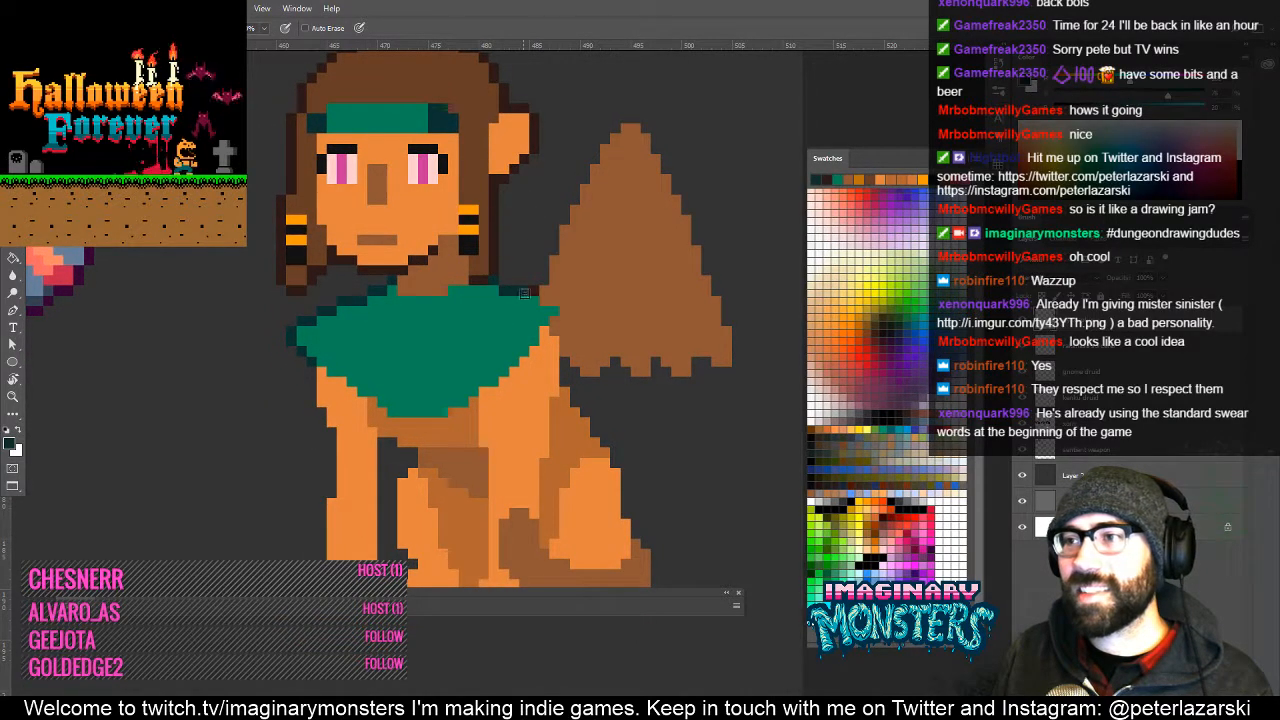
left_click(535, 352)
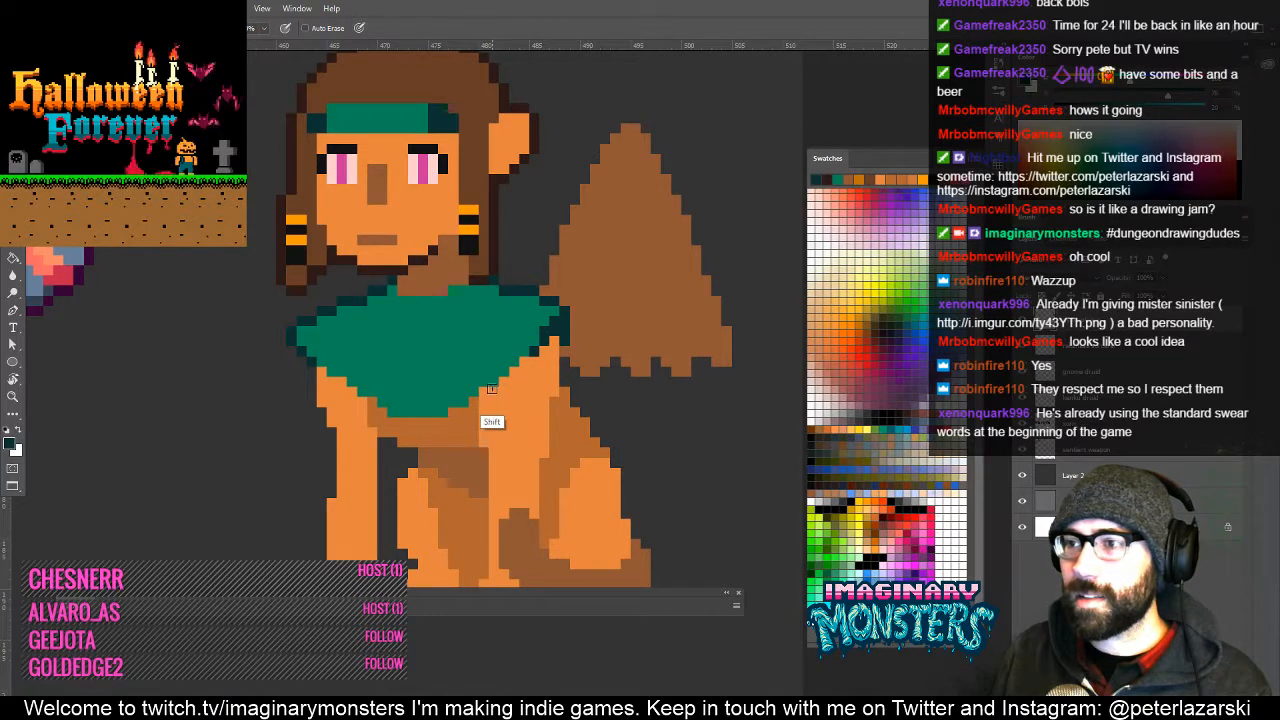
Complete the dark green outline along the cape's lower edge and touch it up with the cape's base green.
left_click(488, 394, "shift")
left_click(474, 402)
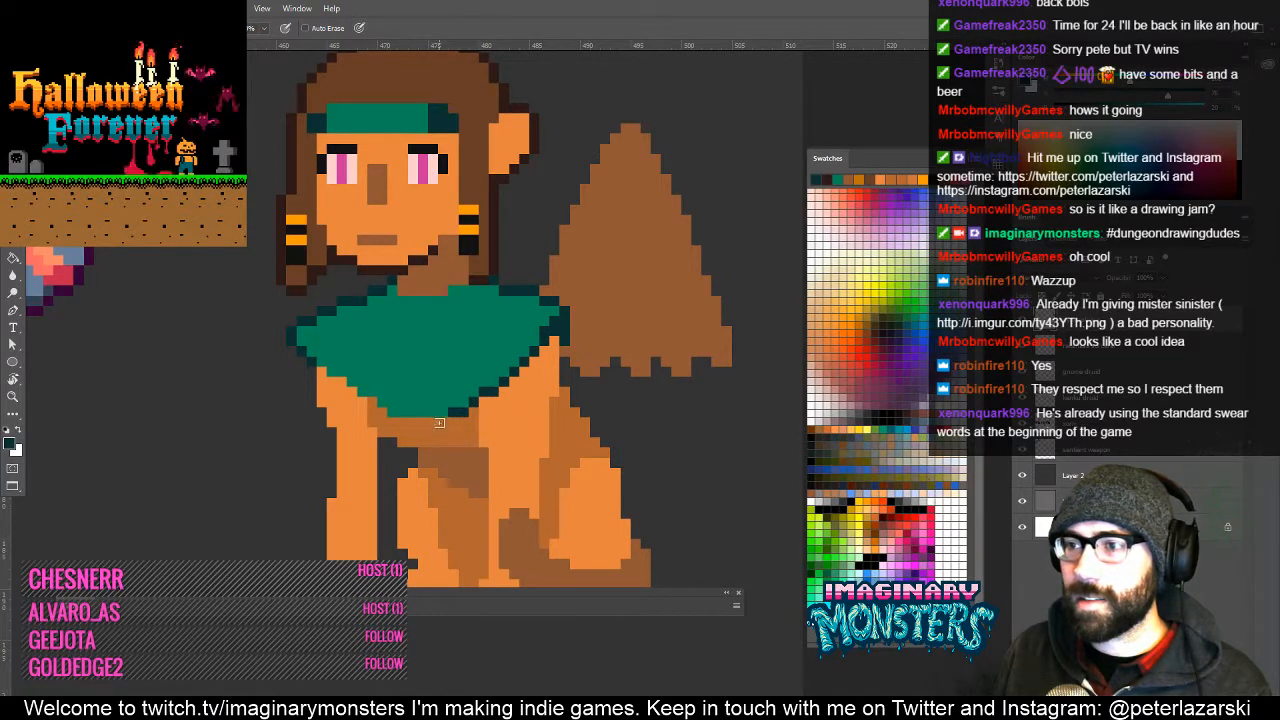
mouse_move(438, 423)
left_mouse_down()
mouse_move(386, 424)
mouse_move(383, 410)
left_mouse_up()
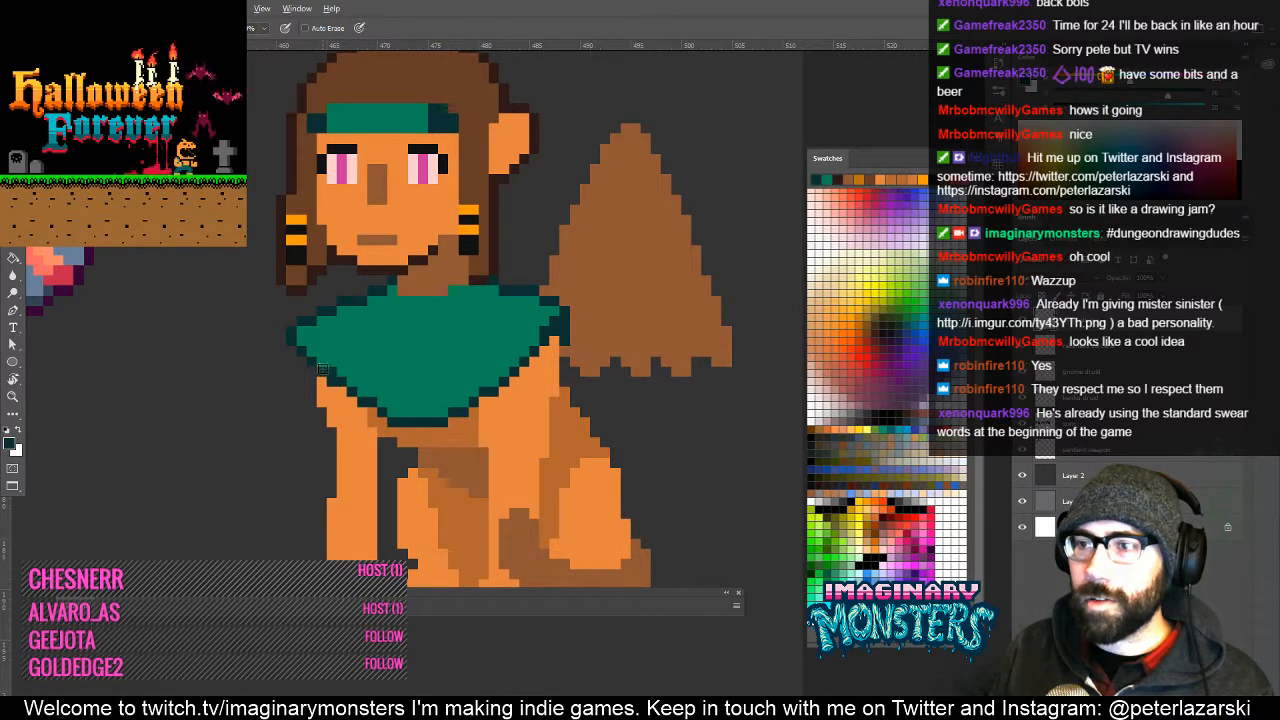
left_click(338, 358, "alt")
left_click(332, 371)
mouse_move(392, 416)
left_mouse_down()
mouse_move(478, 363)
mouse_move(470, 383)
left_mouse_up()
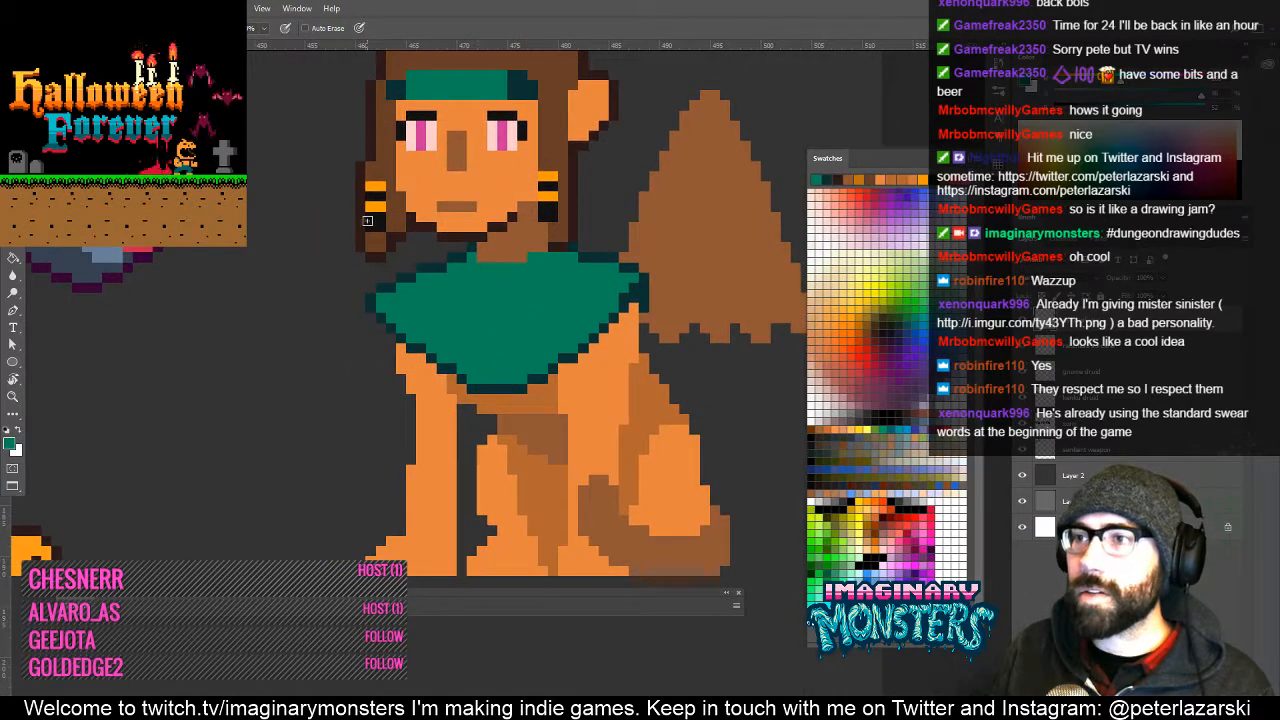
Sample the dark brown hair outline and outline both sides of the sphinx's outer front leg and its paw.
left_click(386, 268, "alt")
scroll(390, 285, "down", 2)
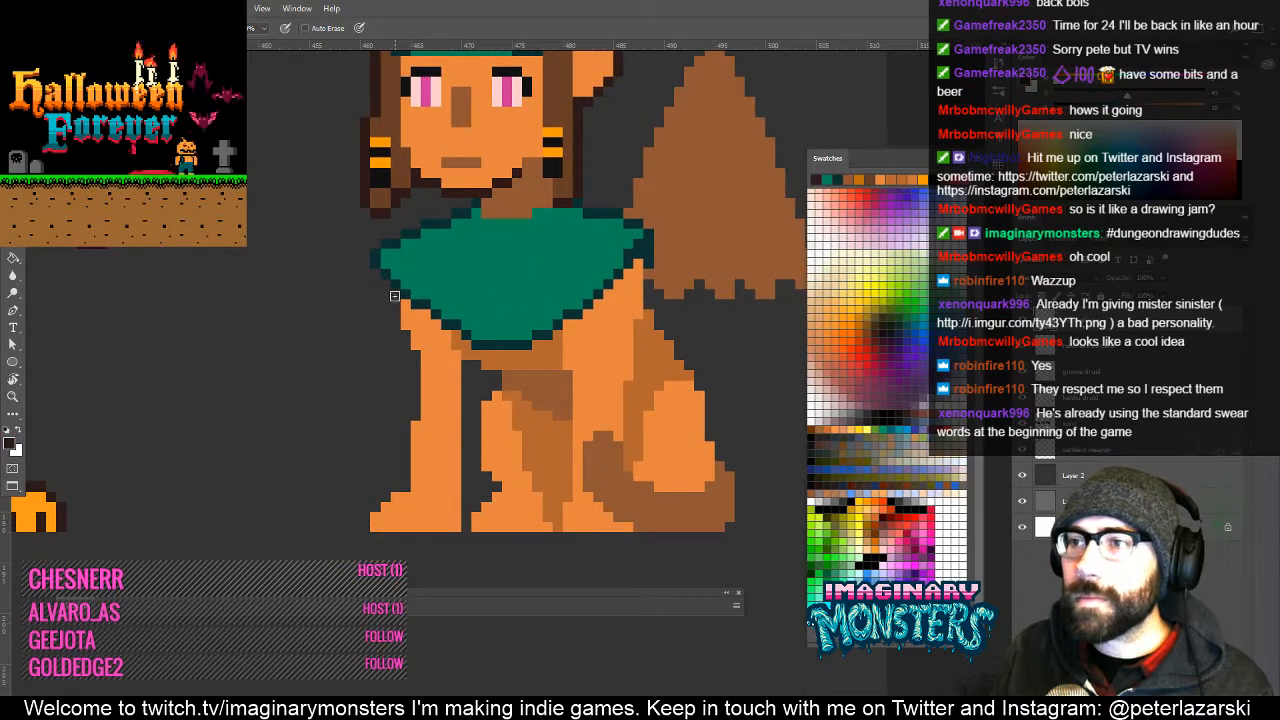
left_click(419, 408, "shift")
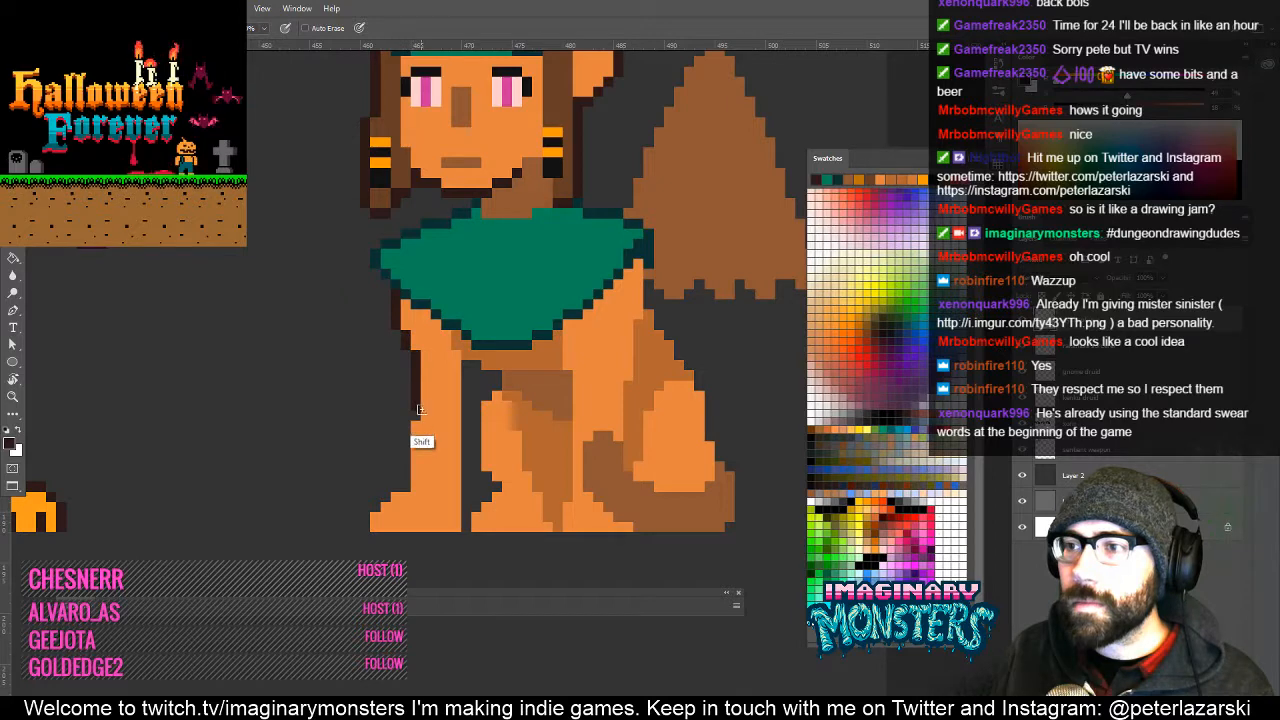
left_click(405, 485, "shift")
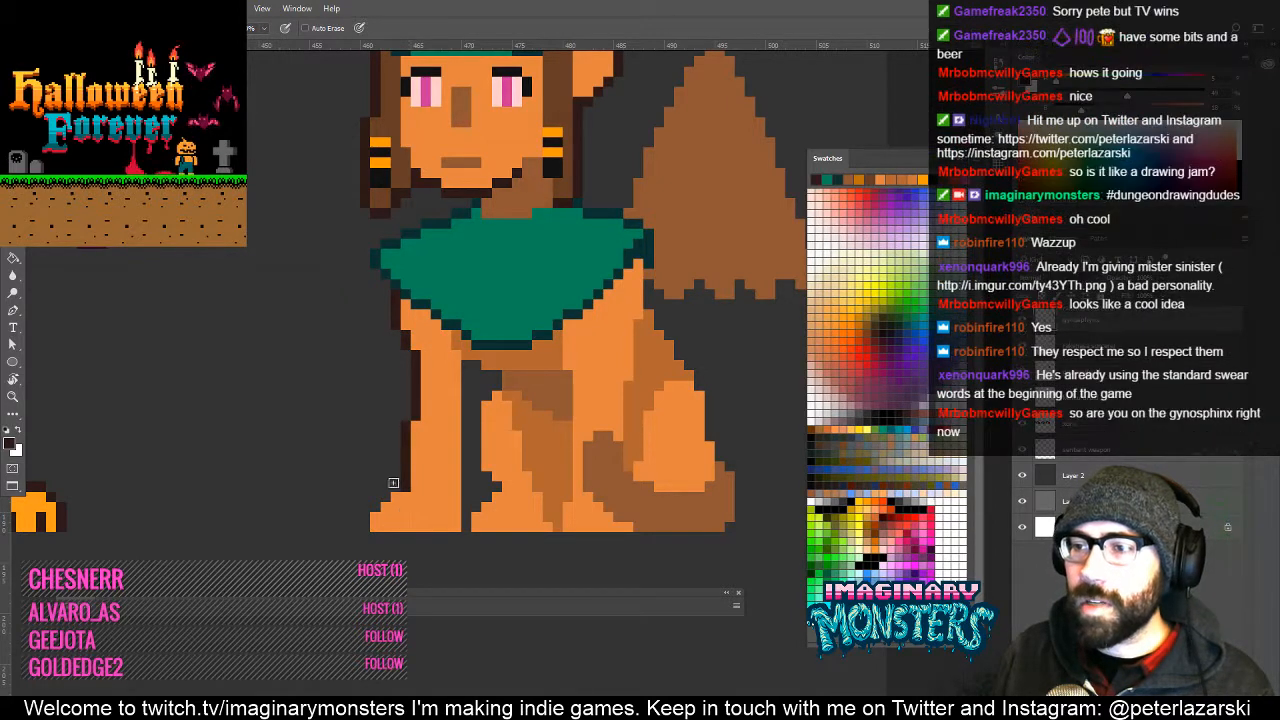
left_click_drag(362, 515, 363, 526)
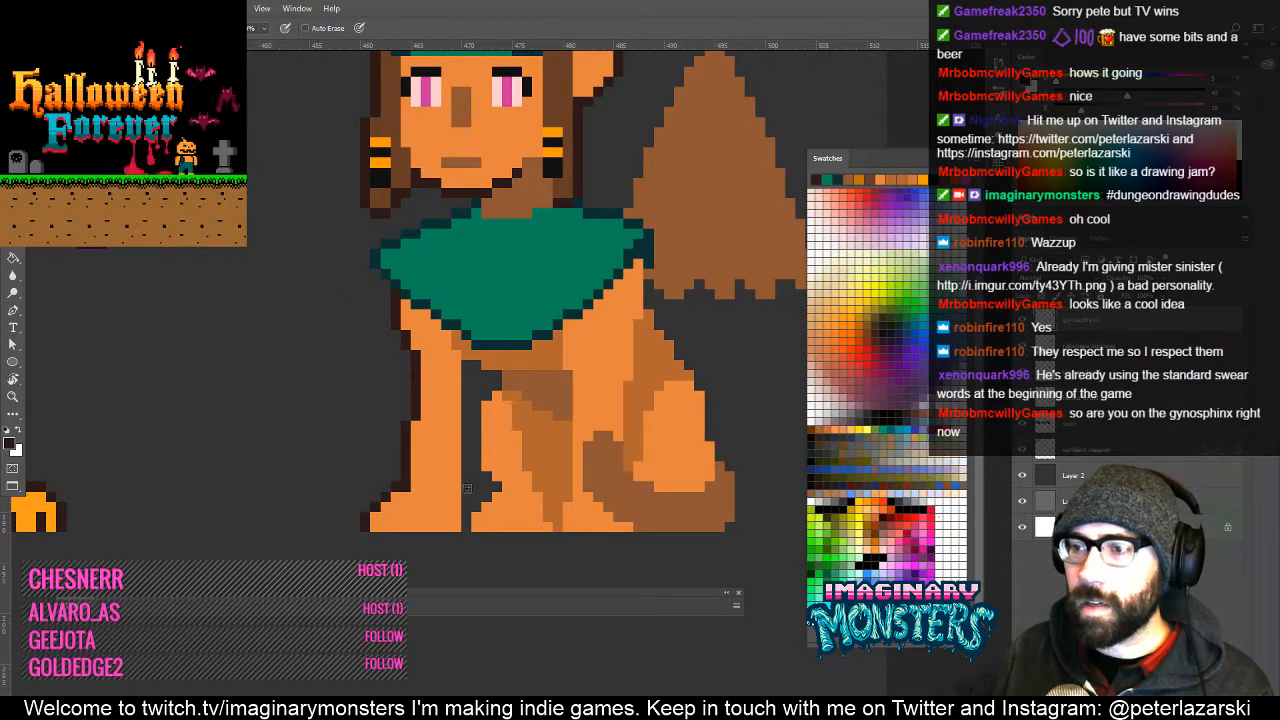
mouse_move(466, 527)
left_mouse_down()
mouse_move(483, 365)
mouse_move(426, 395)
left_mouse_up()
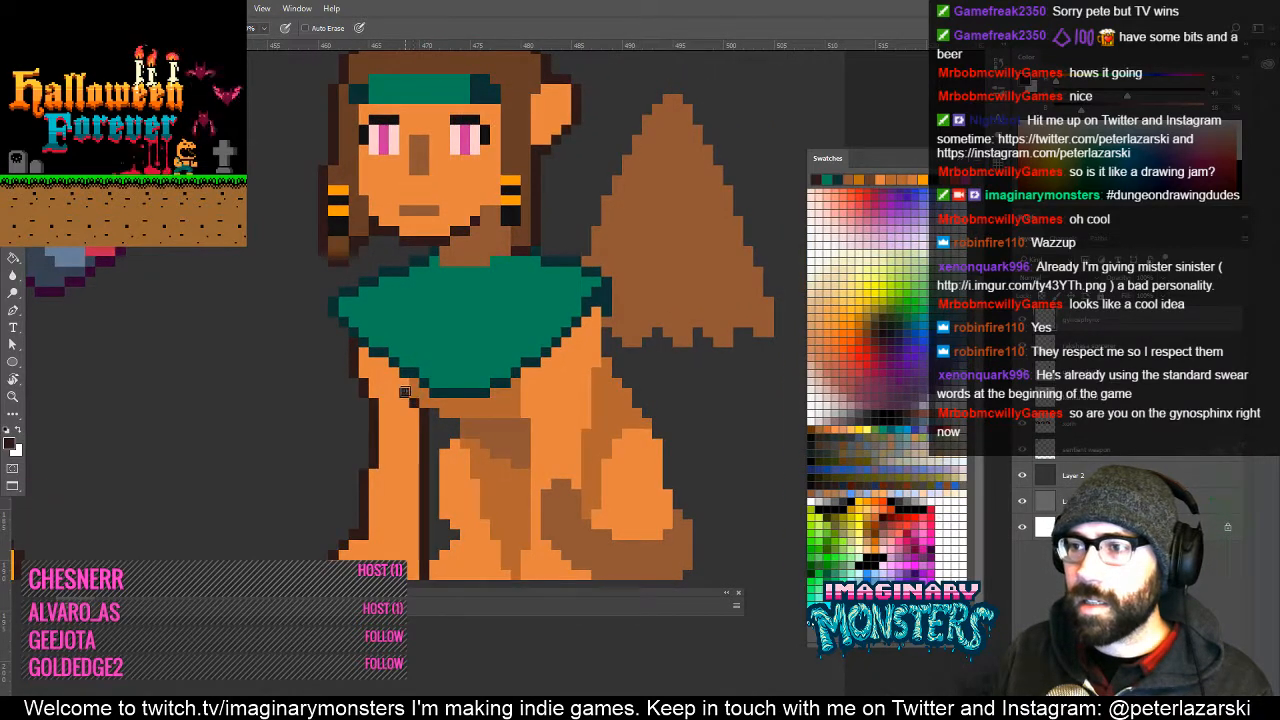
Outline the underside of the chest and the gap behind the outer front leg in dark brown.
left_click(405, 383)
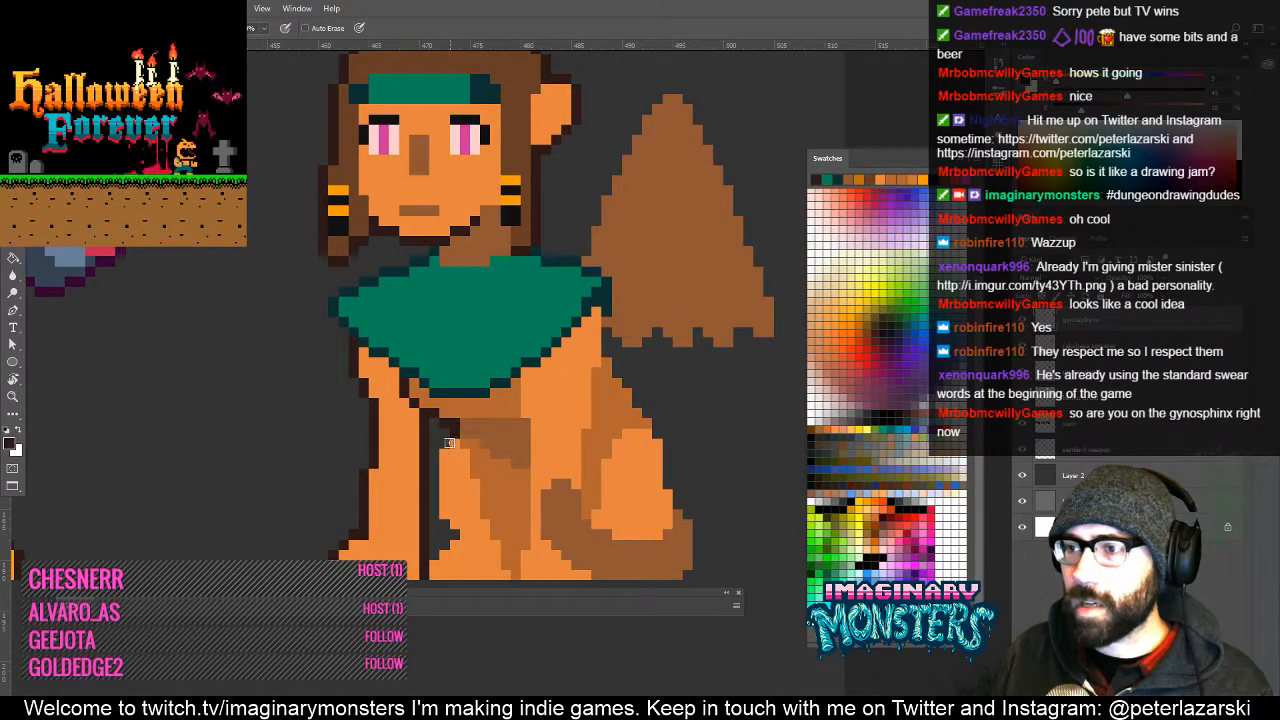
left_click_drag(436, 460, 437, 543)
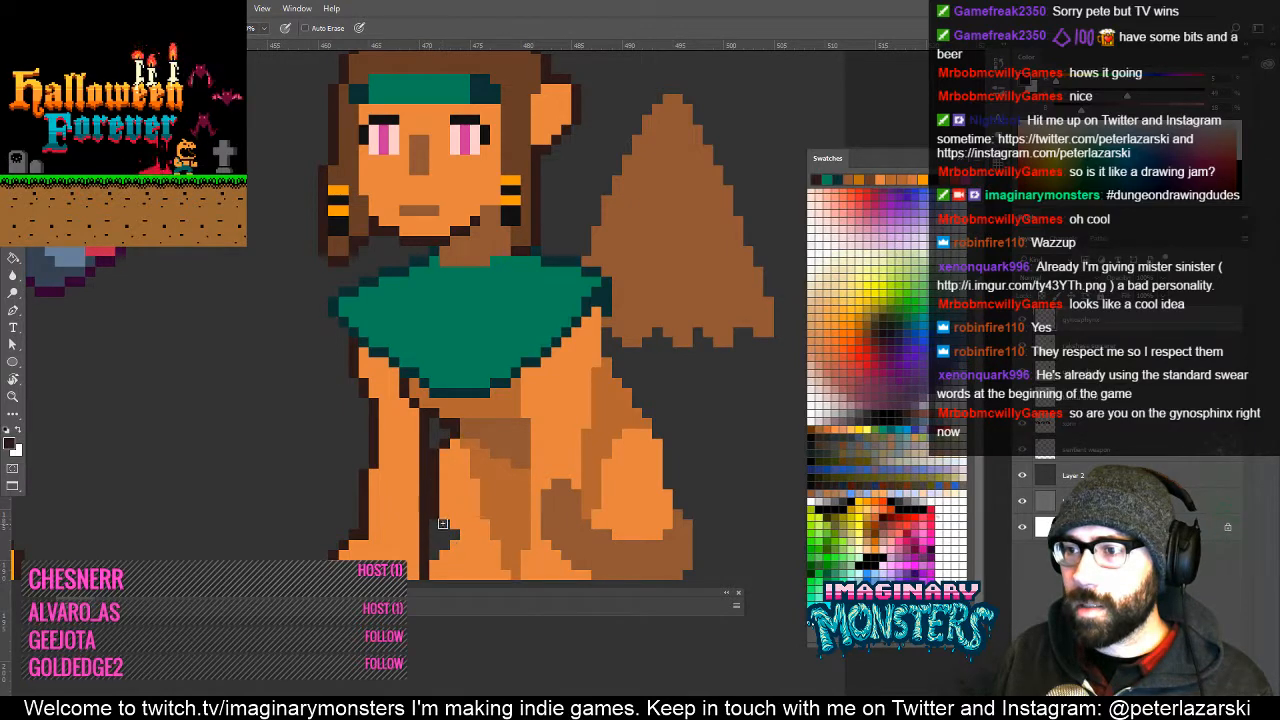
left_click(435, 551)
Outline the sphinx's remaining body in dark brown, along the back, haunch and curled tail.
key("z")
mouse_move(452, 482)
left_mouse_down()
mouse_move(488, 488)
mouse_move(424, 362)
left_mouse_up()
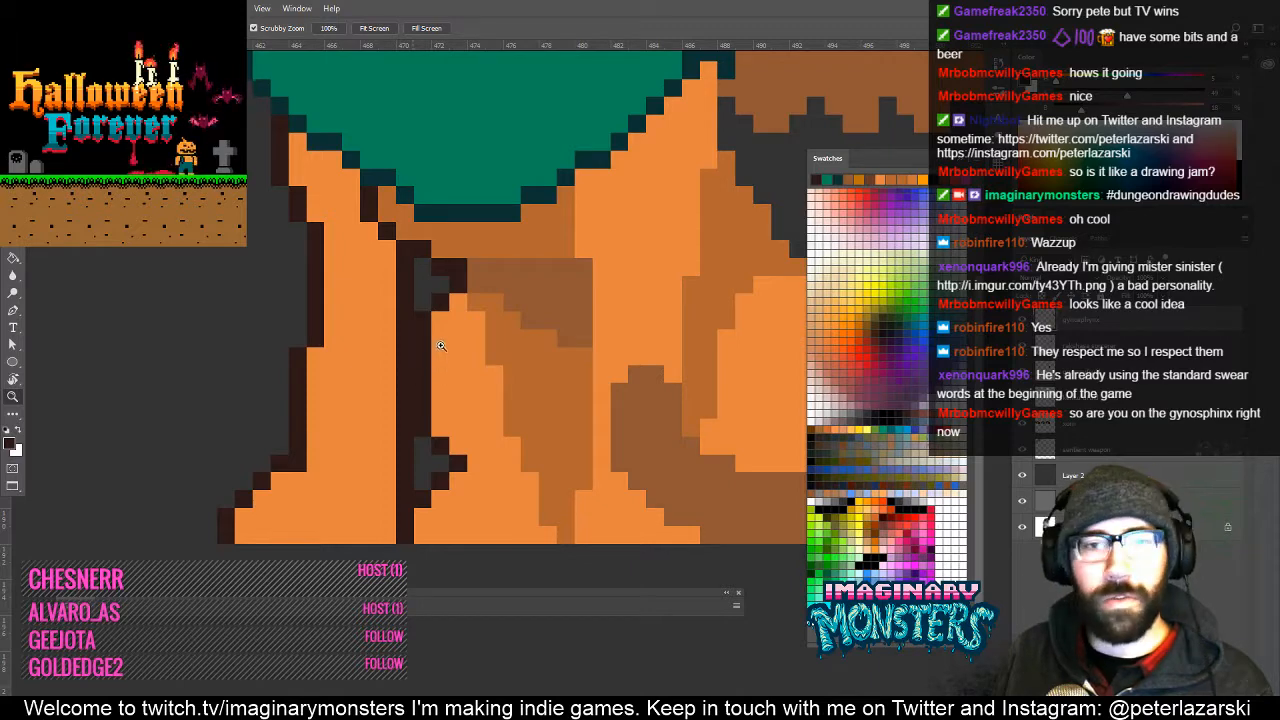
left_click_drag(510, 356, 449, 423)
left_click_drag(561, 421, 488, 416)
left_click_drag(474, 330, 517, 297)
key("b")
left_click_drag(340, 381, 364, 345)
mouse_move(477, 281)
left_mouse_down()
mouse_move(560, 434)
mouse_move(563, 489)
mouse_move(593, 552)
mouse_move(528, 428)
mouse_move(526, 515)
left_mouse_up()
left_click_drag(523, 450, 560, 526)
Examine the other characters on the sheet, including the sword, hooded raven and rock creature animation frames.
key("z")
left_click_drag(516, 435, 440, 443)
left_click_drag(450, 391, 497, 424)
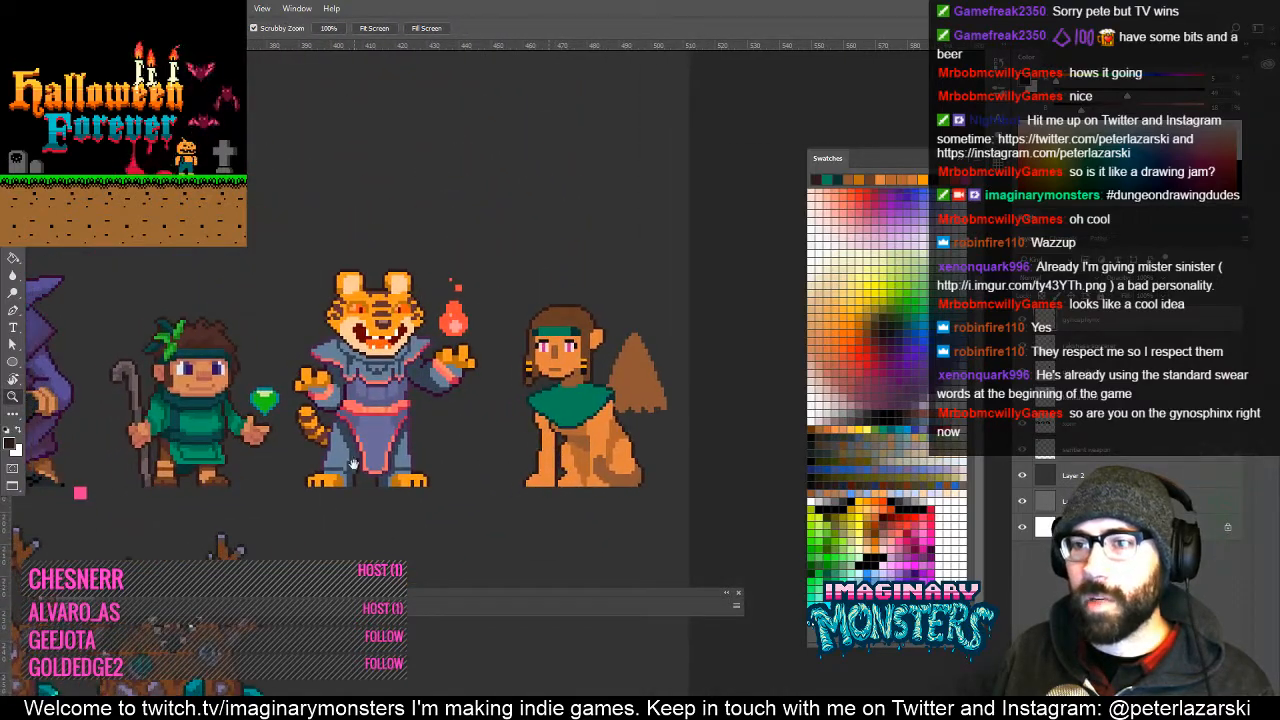
left_click_drag(354, 465, 760, 400)
mouse_move(320, 240)
left_mouse_down()
mouse_move(444, 396)
mouse_move(702, 541)
left_mouse_up()
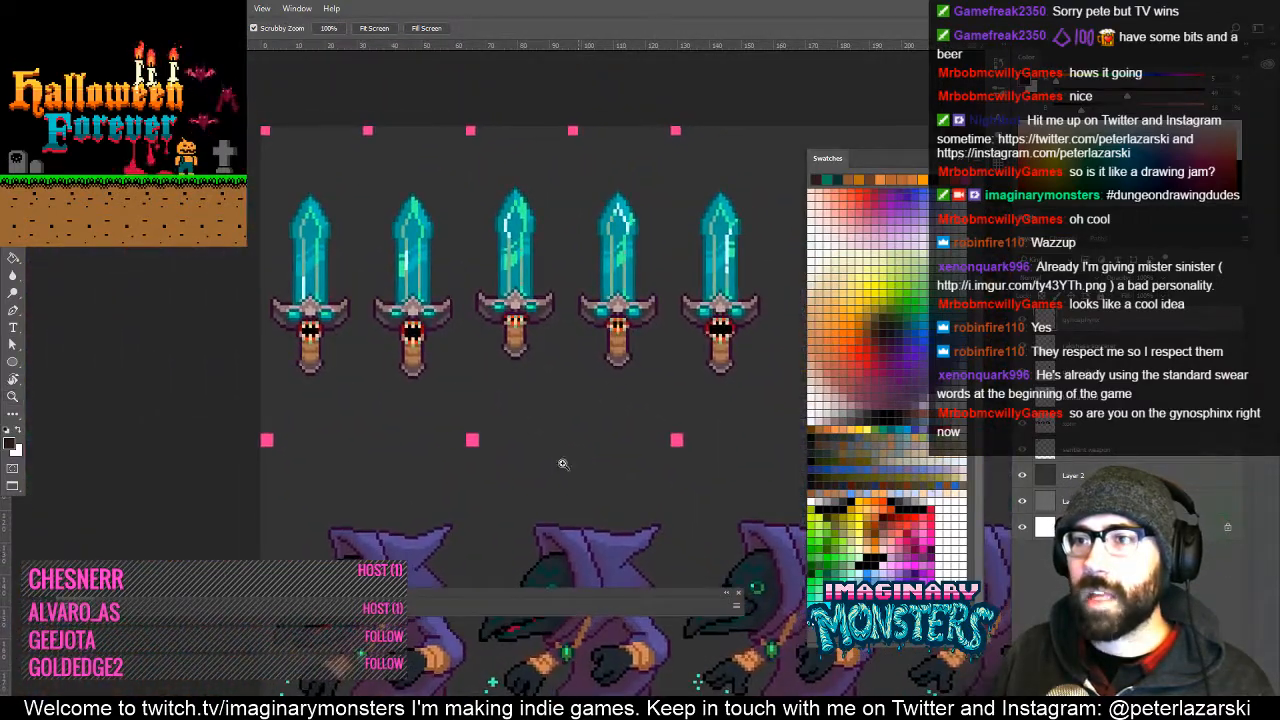
key("b")
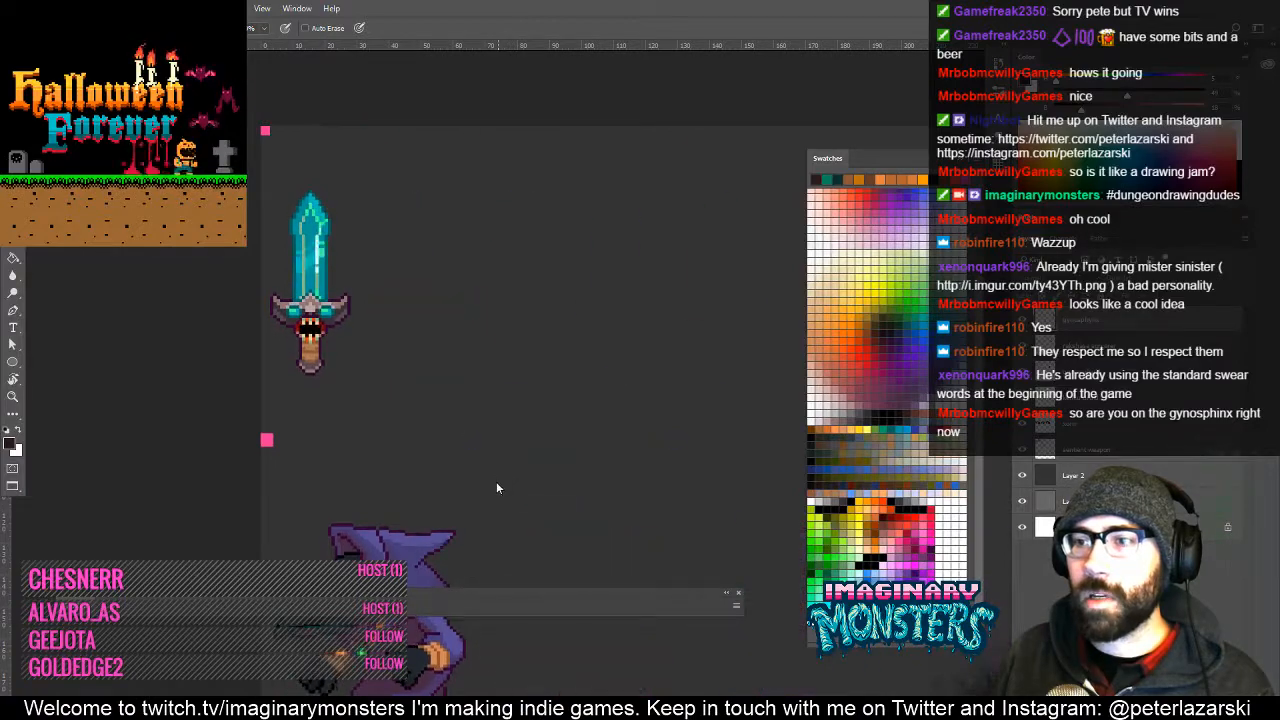
left_click_drag(462, 498, 620, 153)
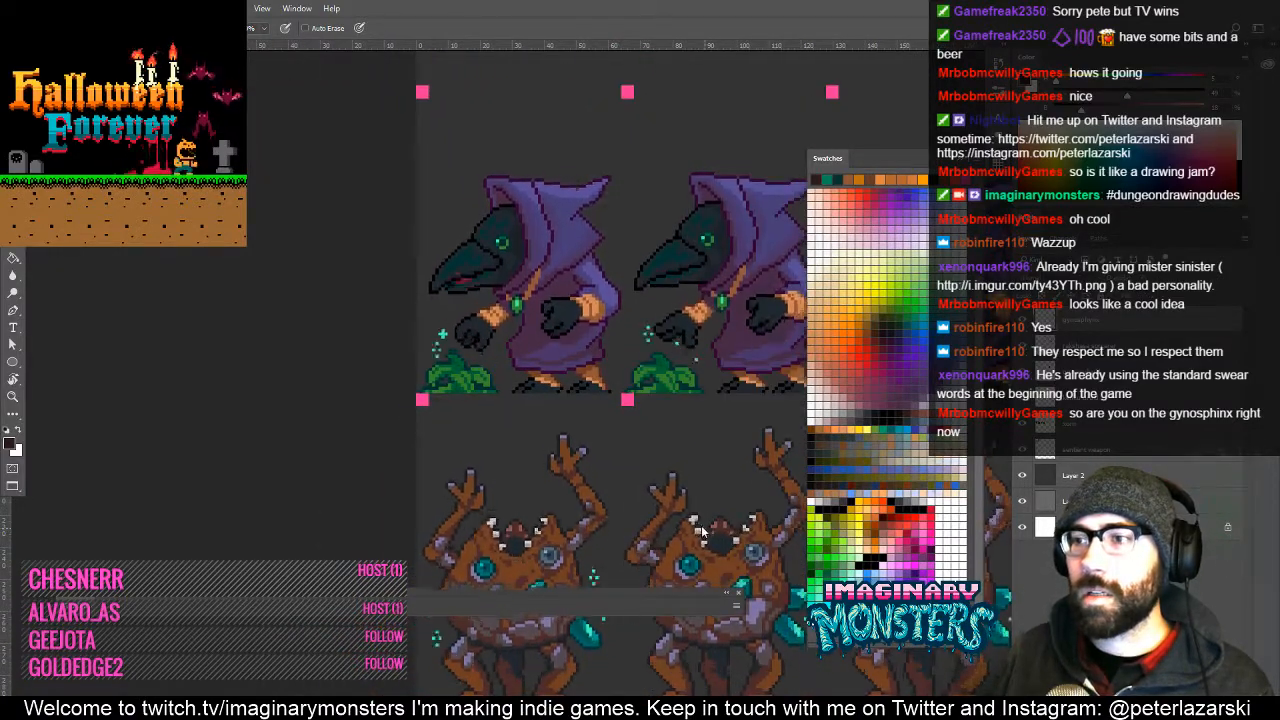
left_click_drag(671, 432, 690, 215)
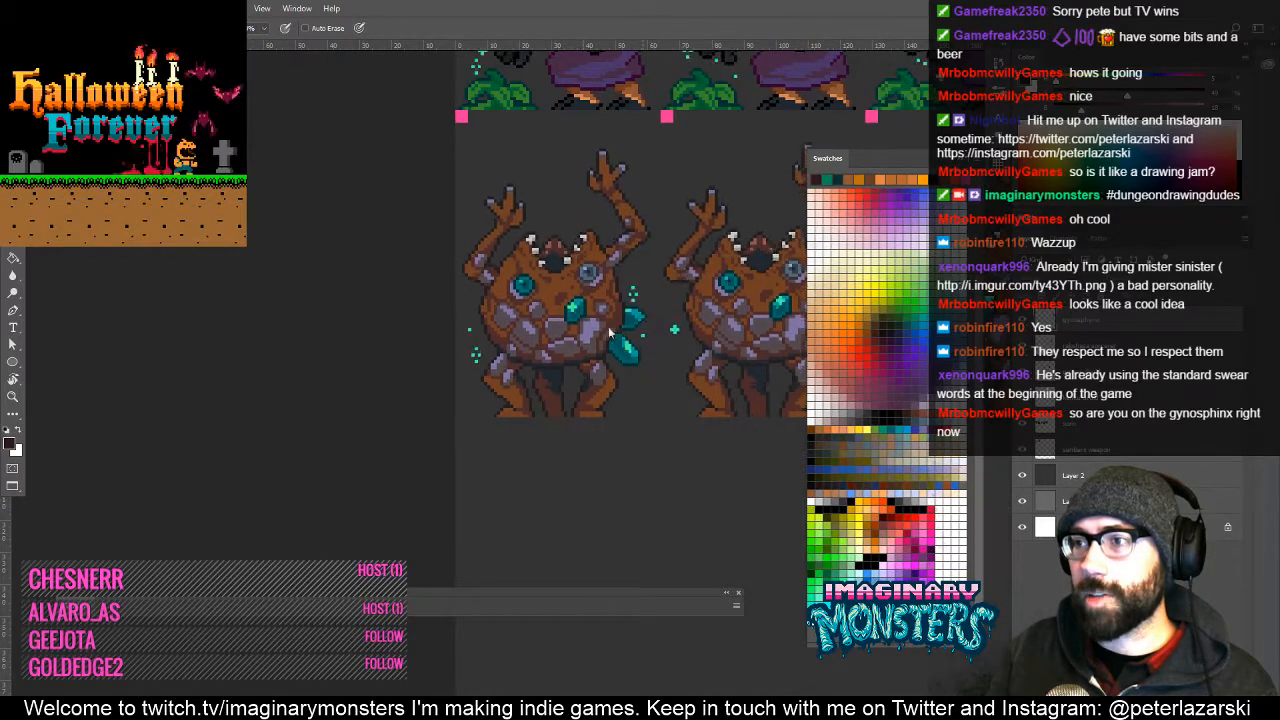
left_click_drag(684, 291, 326, 314)
left_click_drag(700, 250, 476, 356)
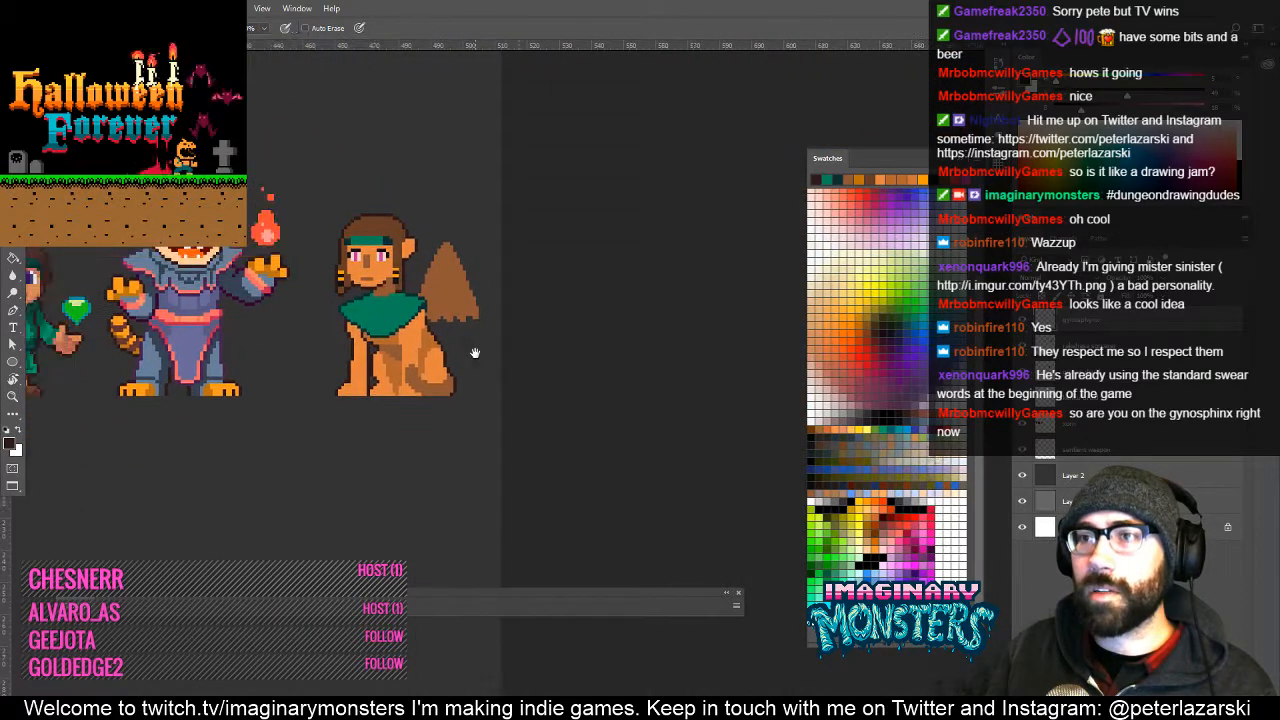
Extend the dark brown jaw outline from the sphinx's chin up to the earring beside the neck.
key("z")
left_click_drag(376, 296, 379, 291)
left_click_drag(485, 477, 509, 443)
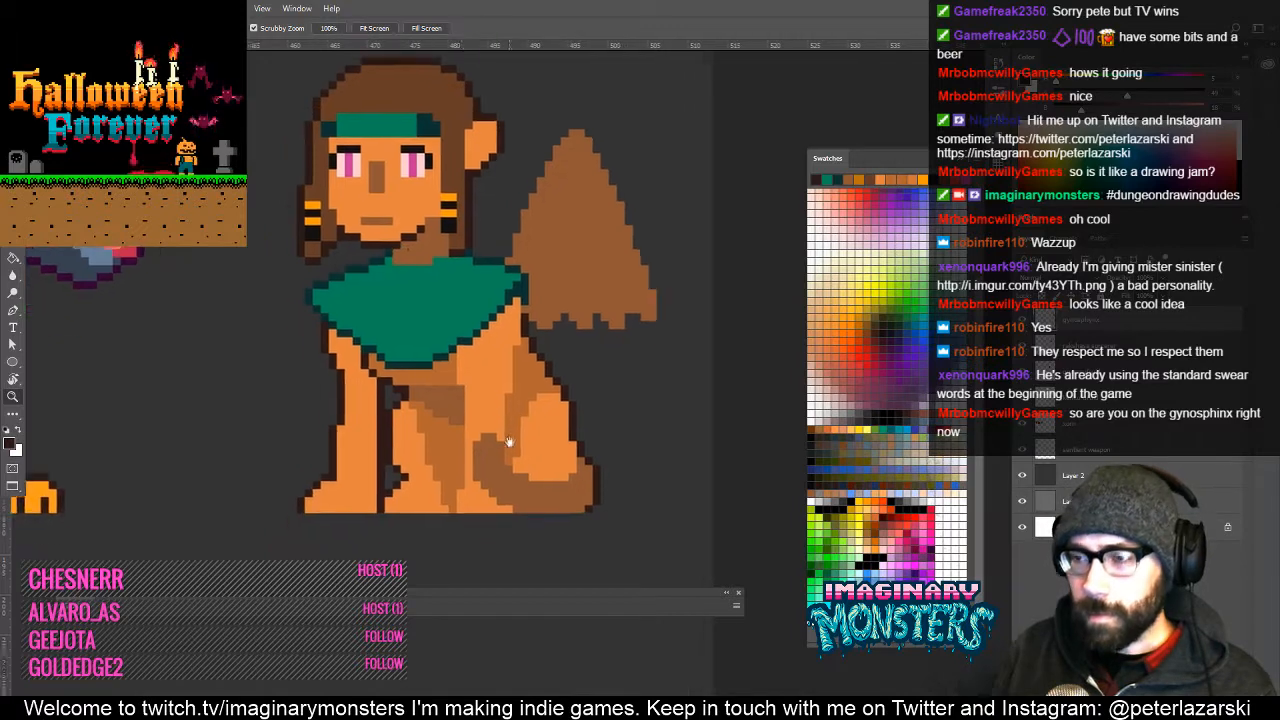
key("b")
left_click_drag(450, 325, 466, 362)
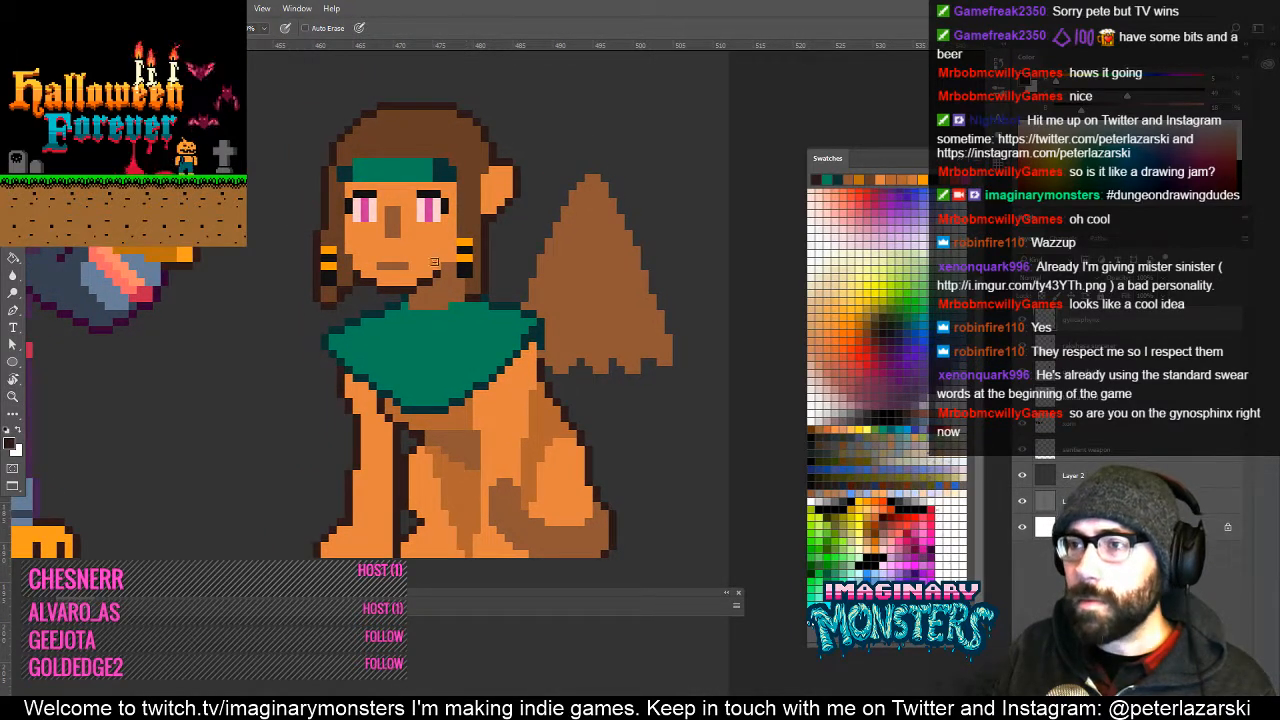
left_click(441, 270, "alt")
left_click_drag(488, 305, 474, 356)
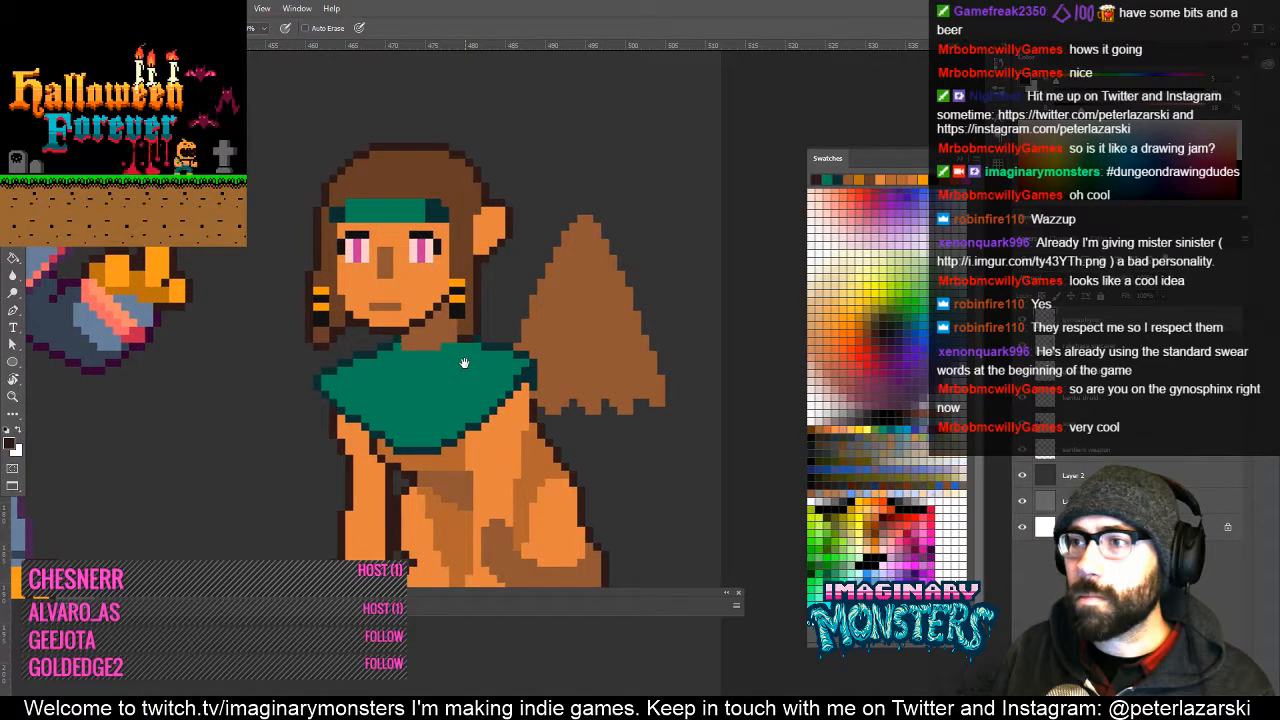
Try painting the sphinx's neck in the cape's dark green outline colour, and undo the strokes.
left_click(443, 330)
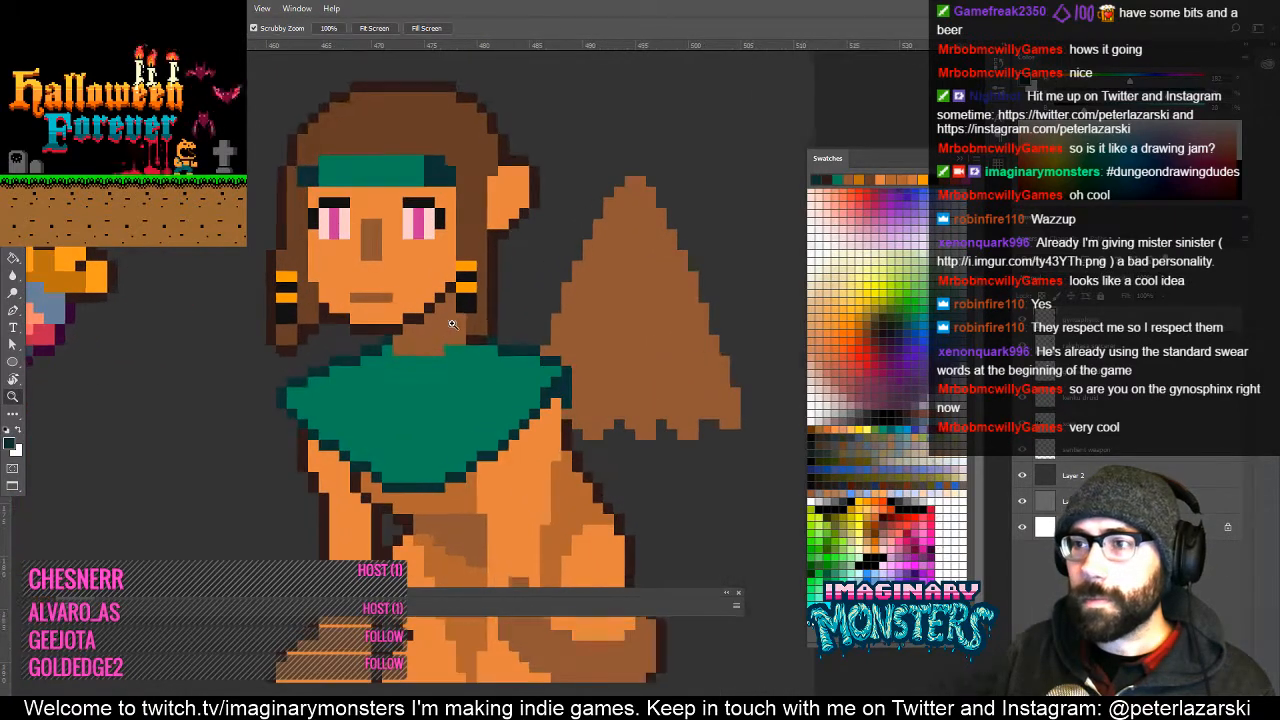
key("b")
mouse_move(407, 329)
left_mouse_down()
mouse_move(440, 328)
mouse_move(440, 345)
mouse_move(400, 345)
mouse_move(414, 345)
left_mouse_up()
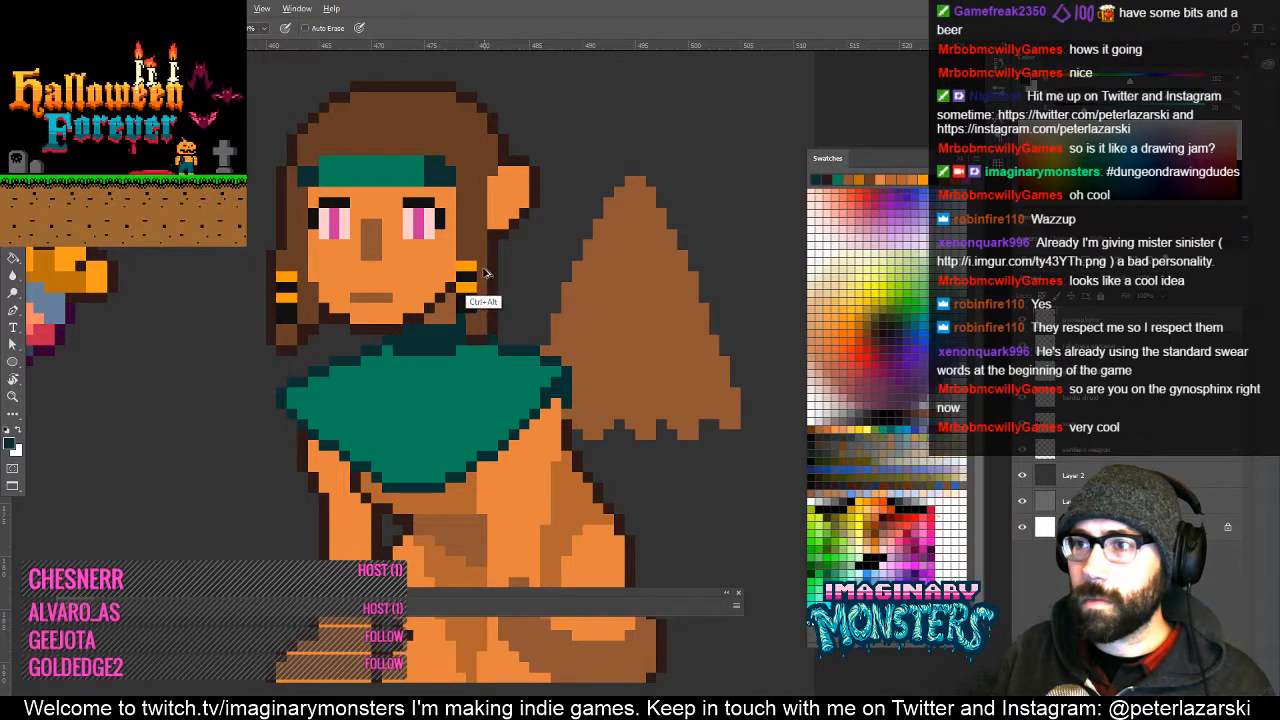
key("ctrl+alt+z")
key("ctrl+alt+z")
key("ctrl+alt+z")
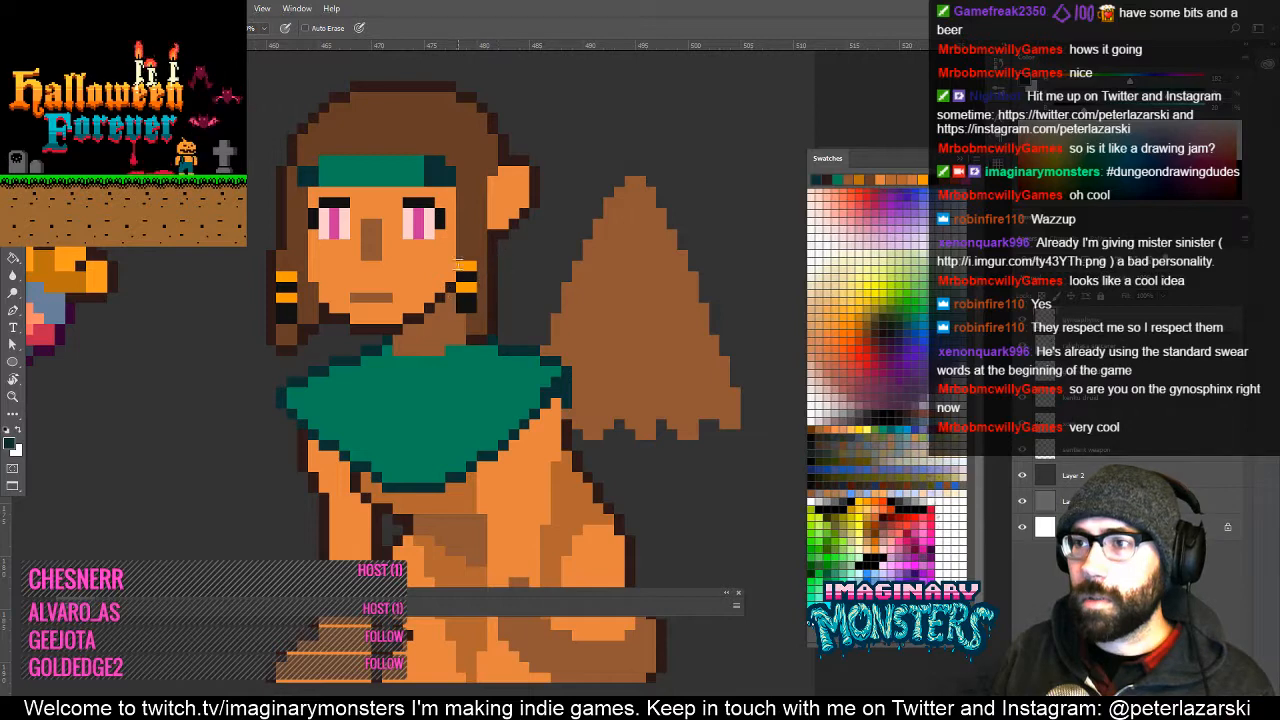
Shade the sphinx's headband with mid and dark teal tones toward its two ends.
left_click_drag(498, 375, 505, 360)
mouse_move(586, 404)
left_mouse_down()
mouse_move(591, 391)
mouse_move(601, 411)
left_mouse_up()
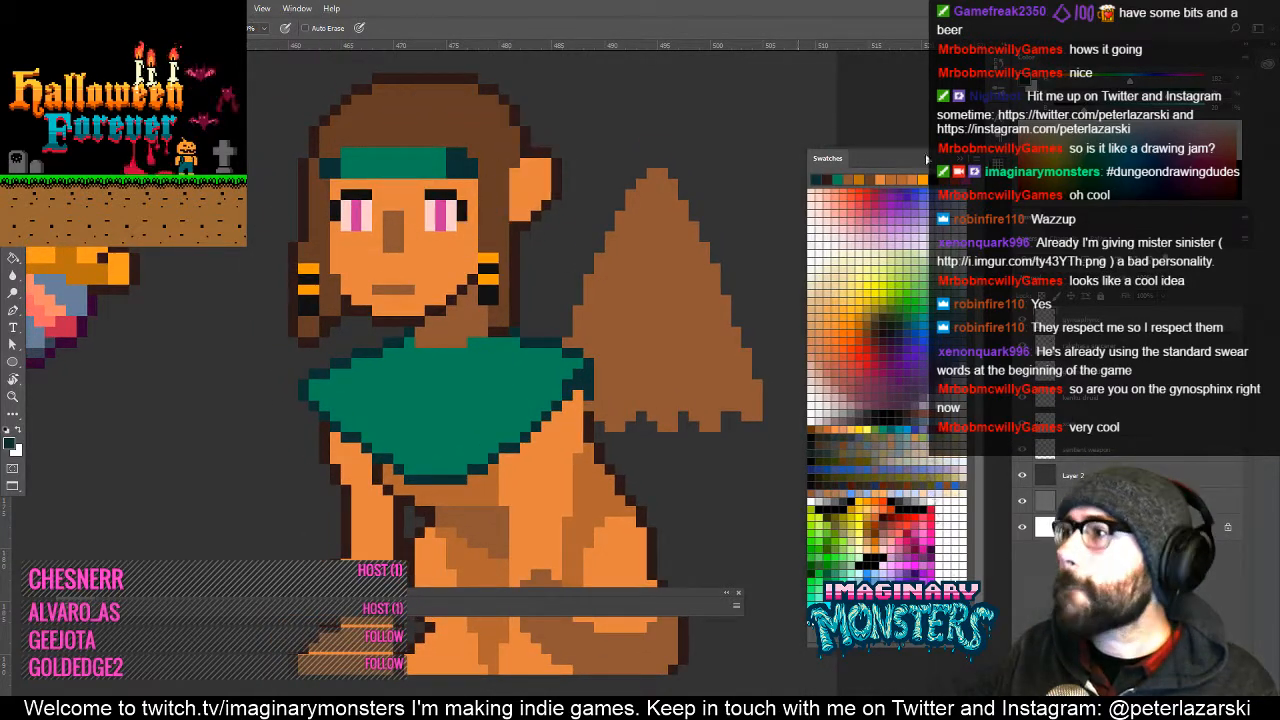
mouse_move(437, 152)
left_mouse_down()
mouse_move(440, 177)
mouse_move(429, 176)
mouse_move(459, 168)
mouse_move(432, 157)
left_mouse_up()
left_click(452, 158, "alt")
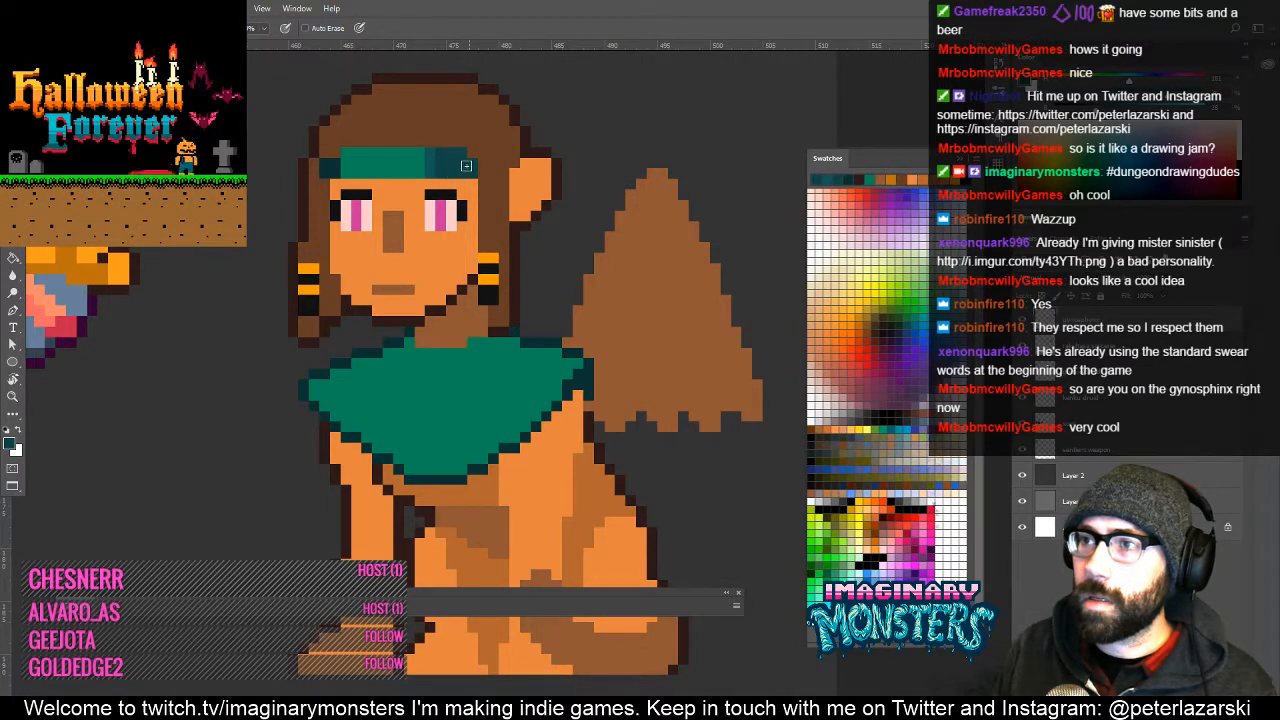
left_click(436, 158, "alt")
left_click_drag(396, 163, 467, 183)
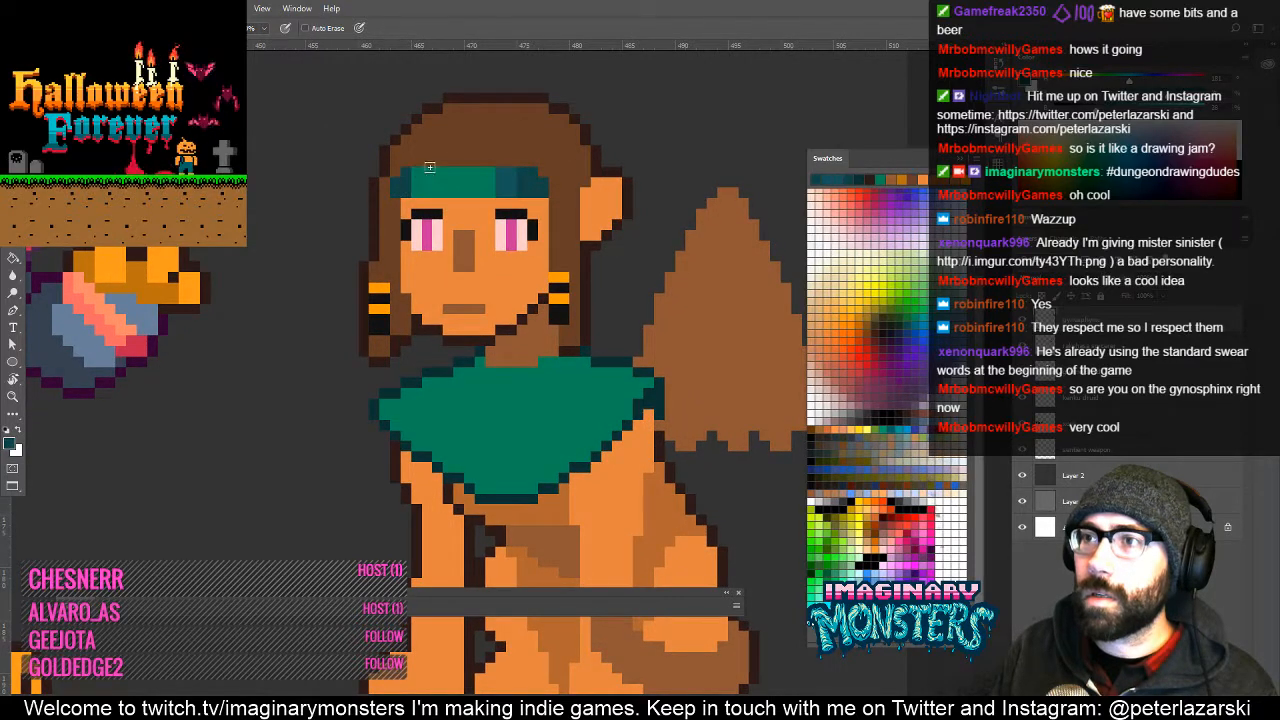
left_click_drag(474, 200, 513, 278)
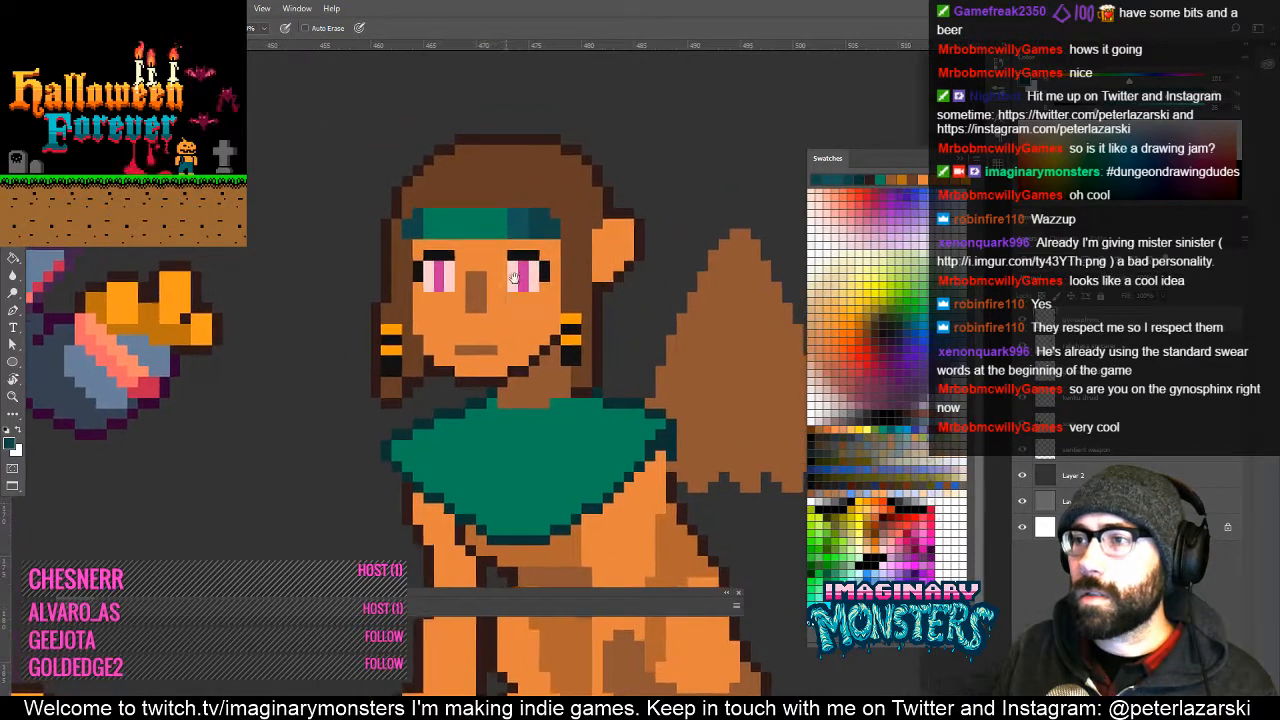
left_click_drag(497, 383, 455, 398)
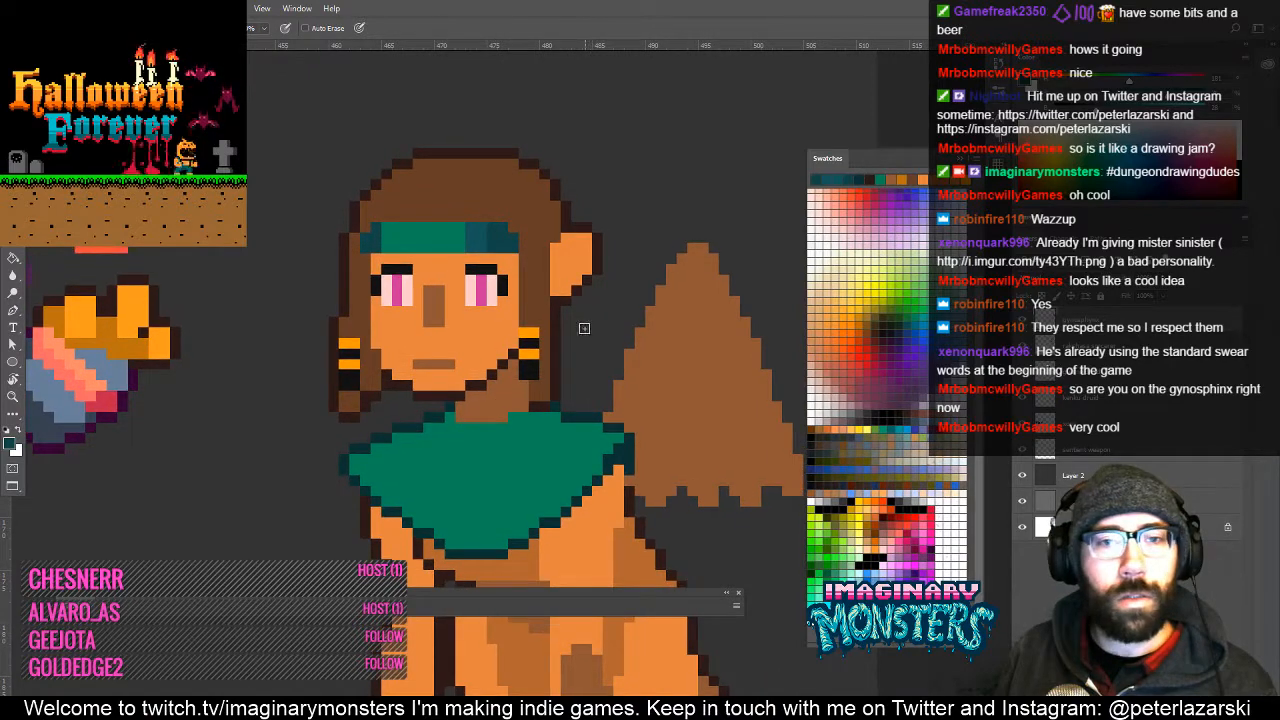
Extend the sphinx's brown nose shading one pixel row downward, and undo the skin-orange change at the bridge.
left_click(433, 362, "alt")
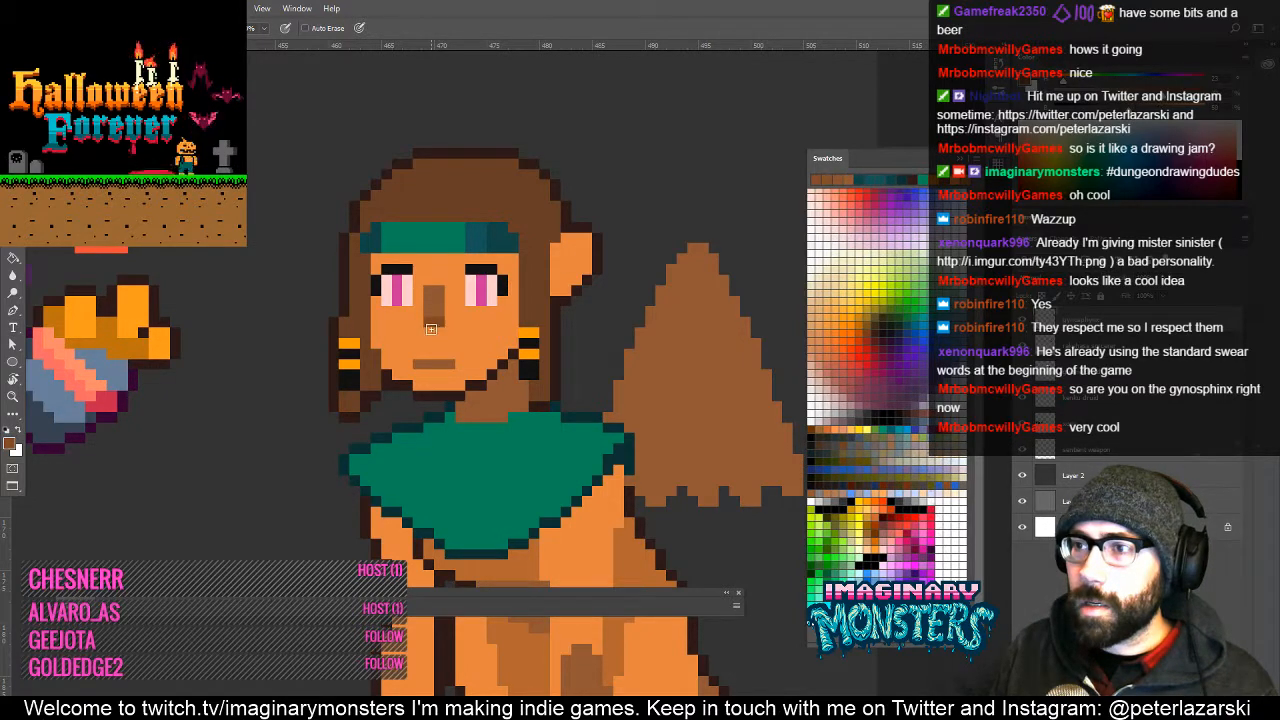
left_click_drag(431, 329, 485, 343)
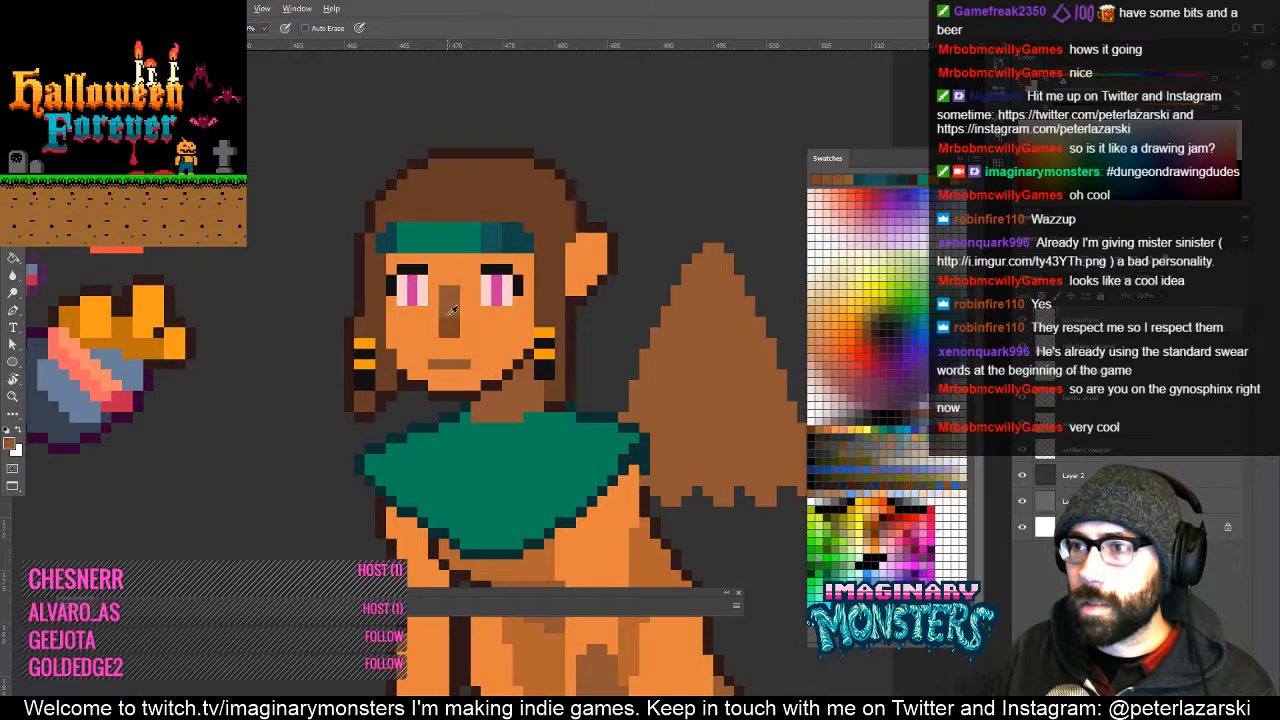
left_click(469, 296, "alt")
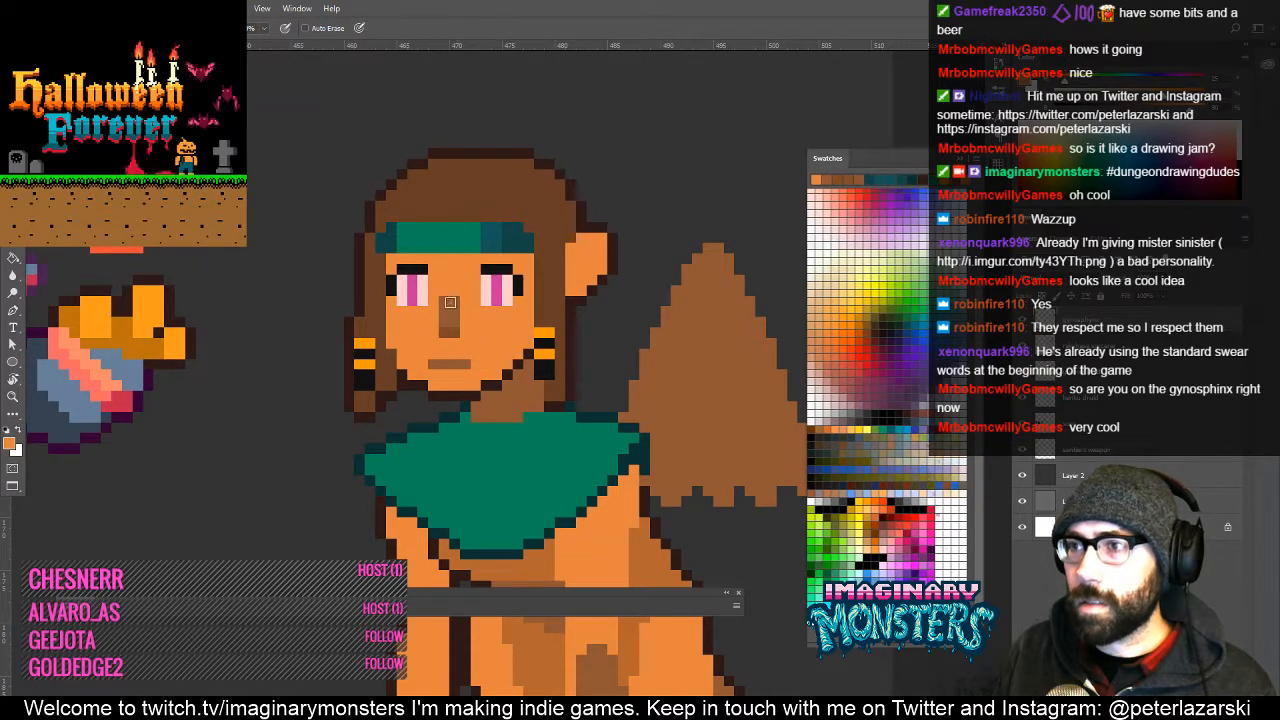
key("ctrl+z")
left_click_drag(450, 297, 437, 317)
Shade the forehead below the headband, the inner ear and the cheek beside the hair in the skin's brown shadow tone.
left_click(437, 317, "alt")
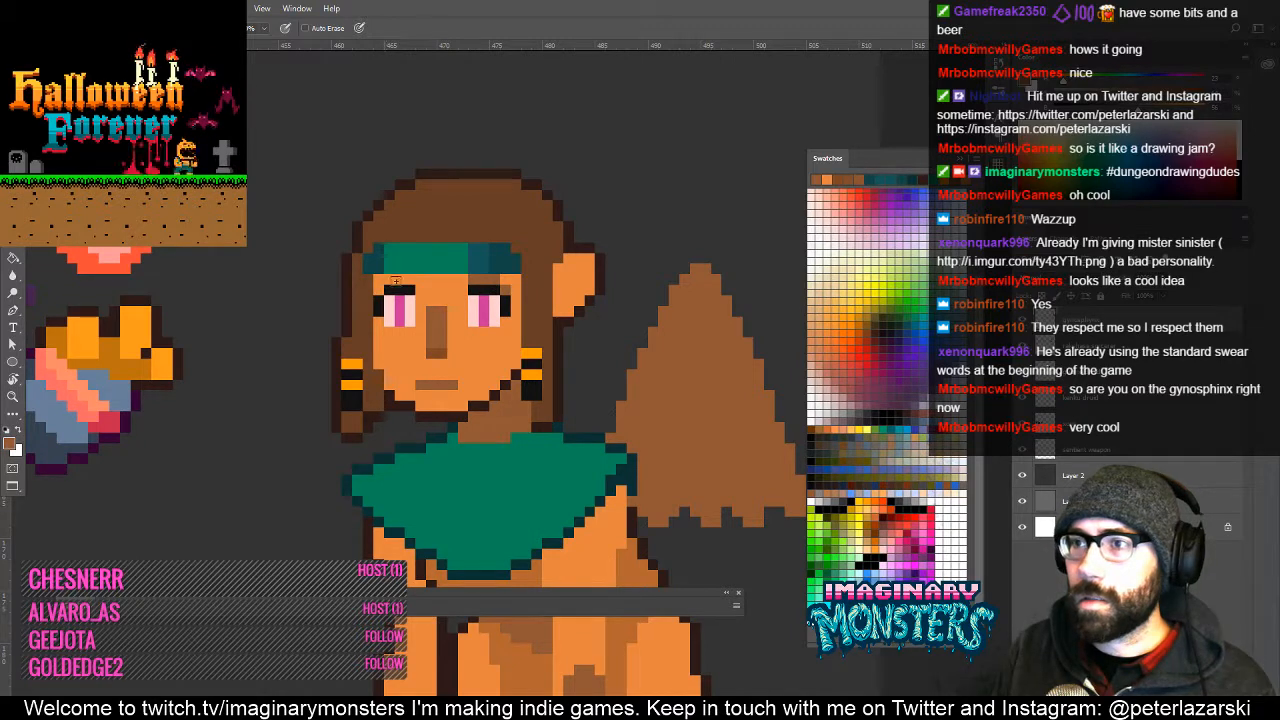
mouse_move(416, 322)
left_mouse_down()
mouse_move(440, 332)
mouse_move(358, 332)
left_mouse_up()
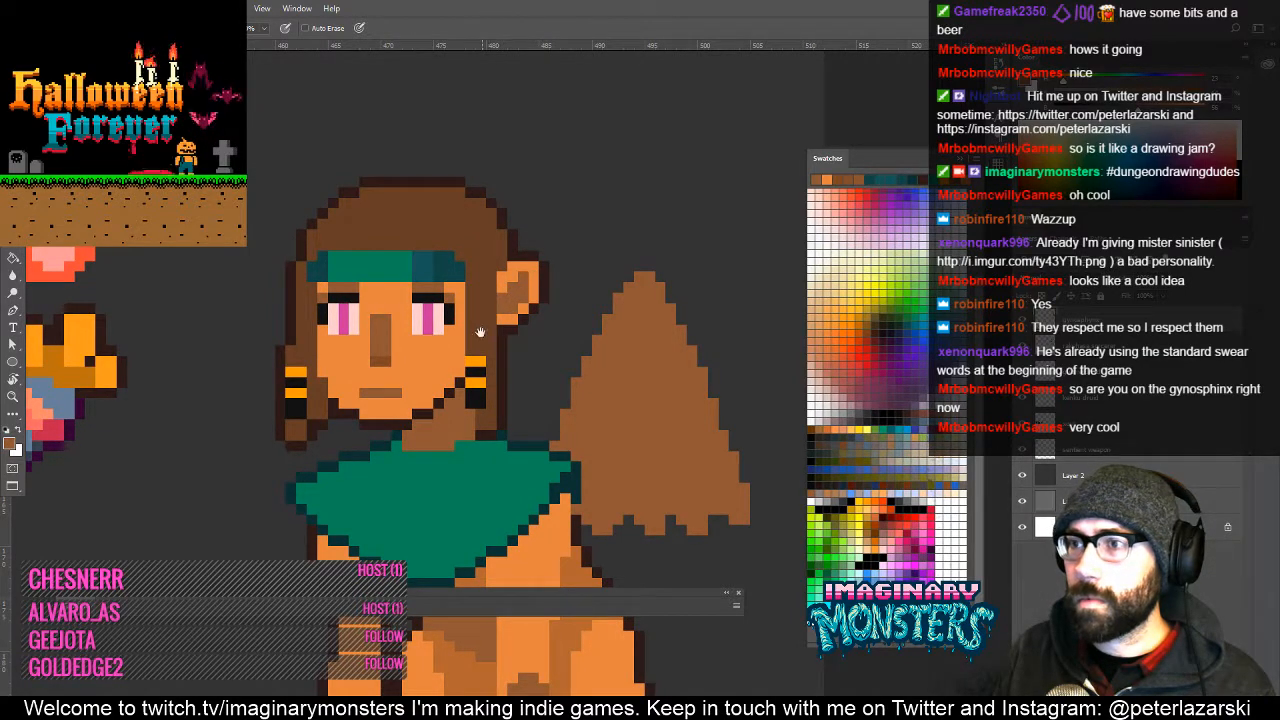
left_click_drag(480, 332, 520, 337)
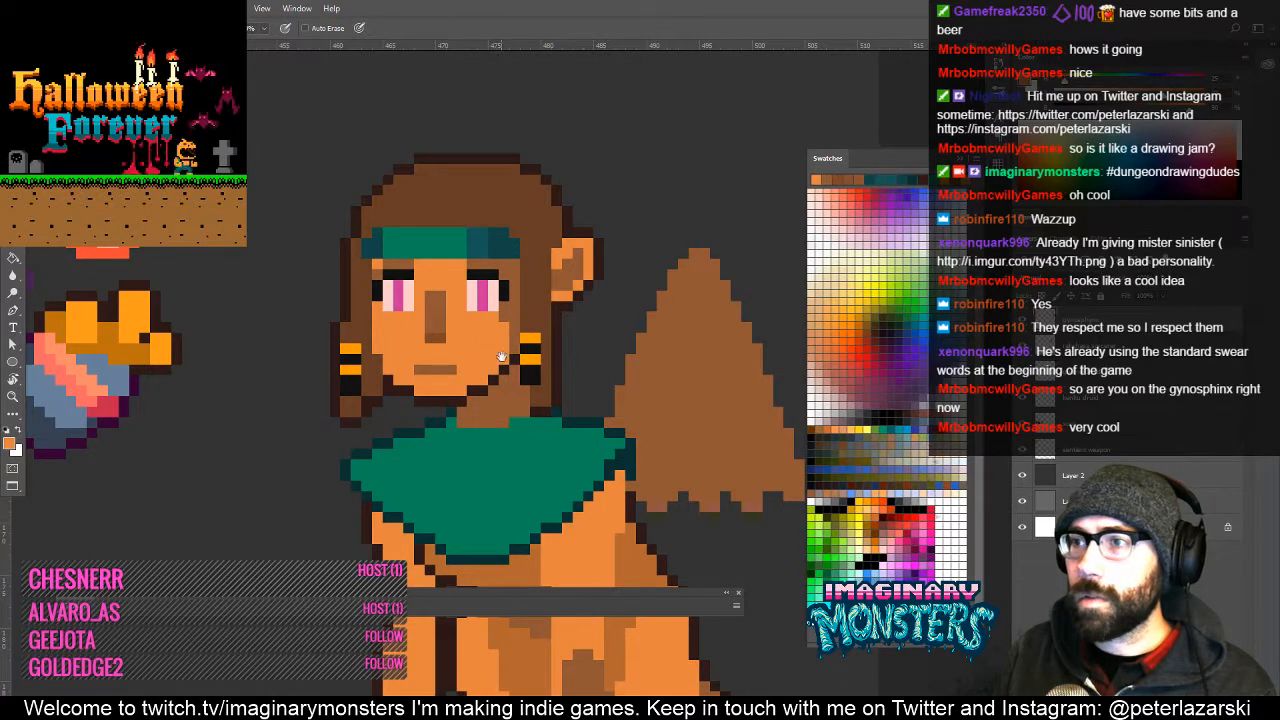
left_click_drag(502, 356, 528, 364)
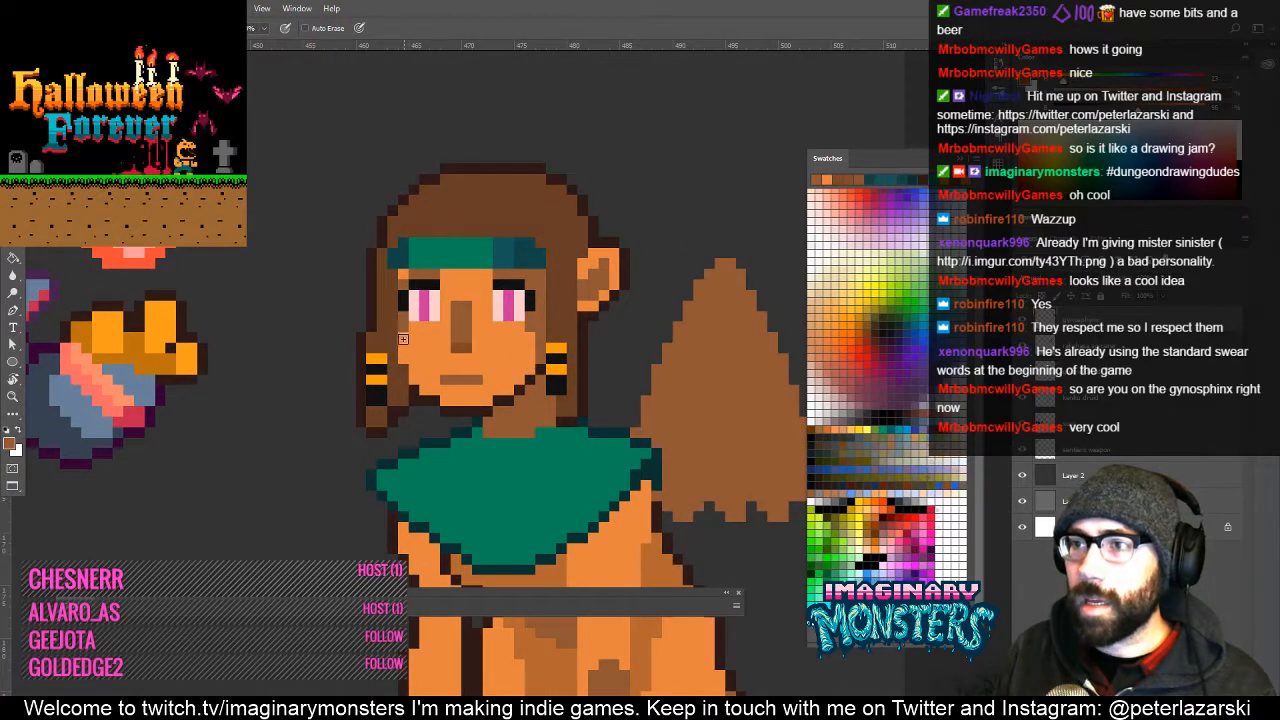
key("z")
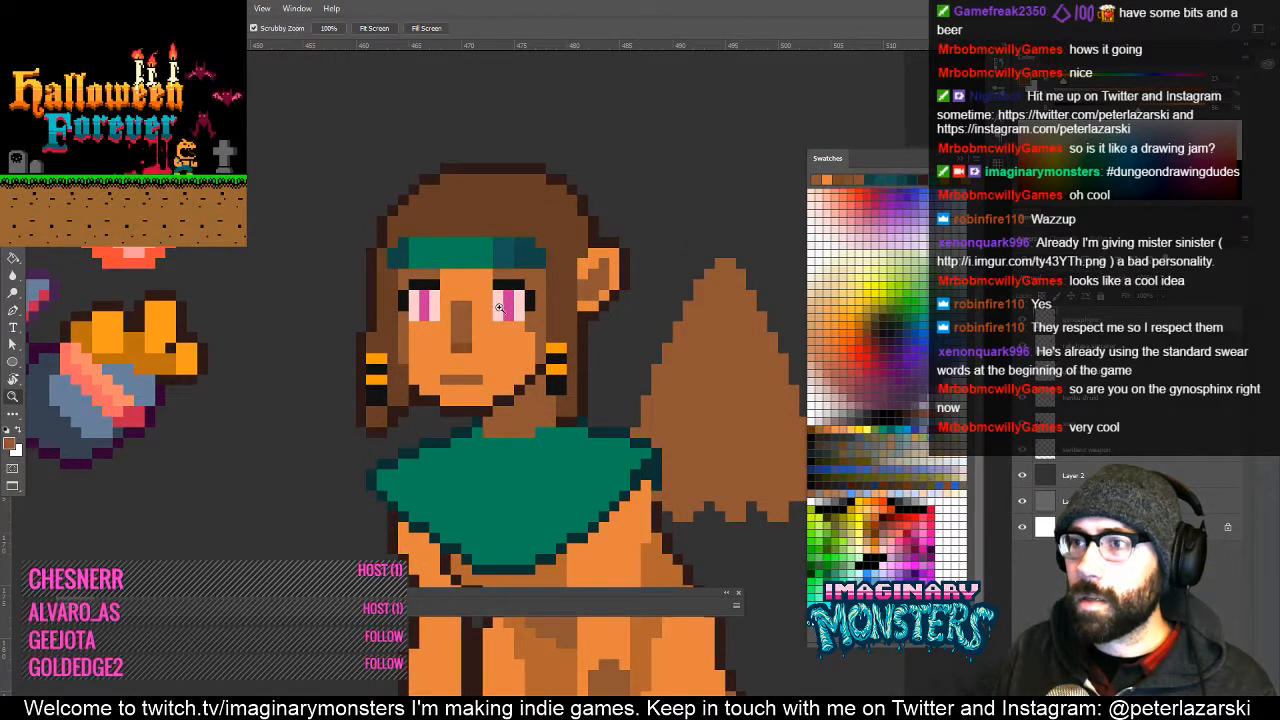
left_click_drag(512, 312, 534, 268)
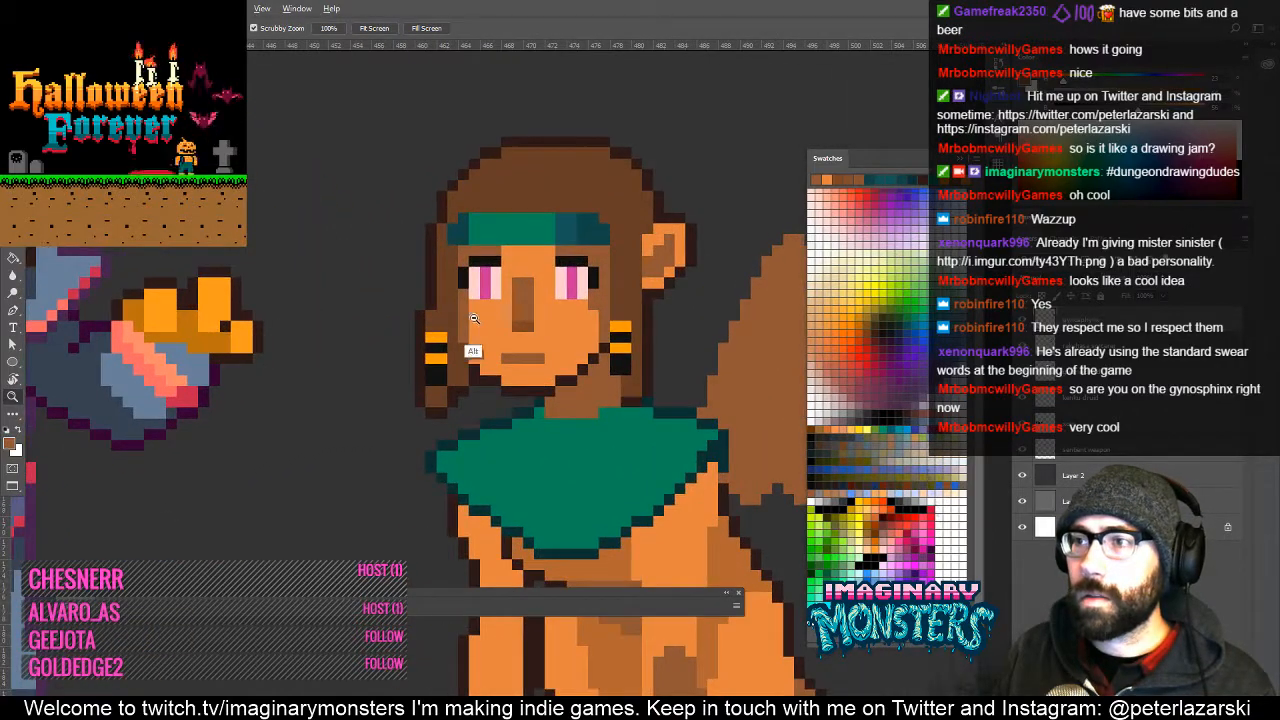
key("b")
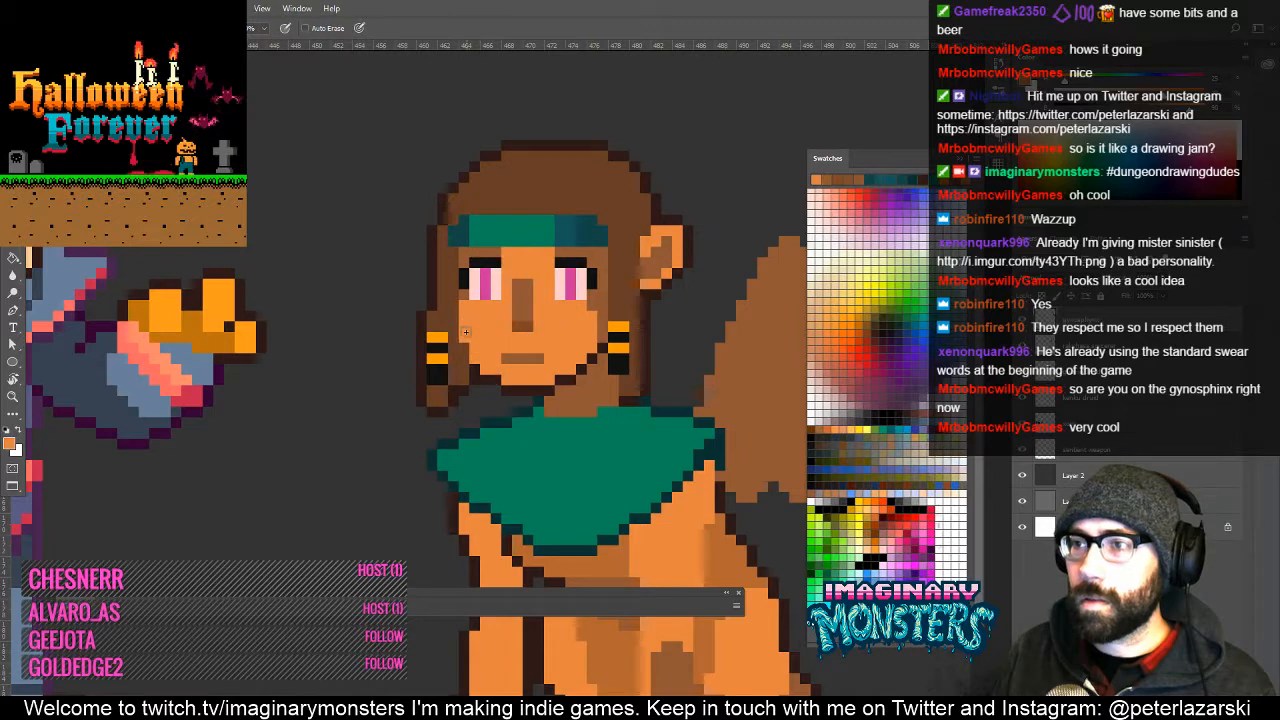
Paint a brown cast shadow on the sphinx's shoulders and chest along the lower edge of the cape.
mouse_move(557, 310)
left_mouse_down()
mouse_move(519, 333)
mouse_move(511, 285)
left_mouse_up()
left_click_drag(548, 370, 478, 241)
left_click_drag(479, 348, 529, 294)
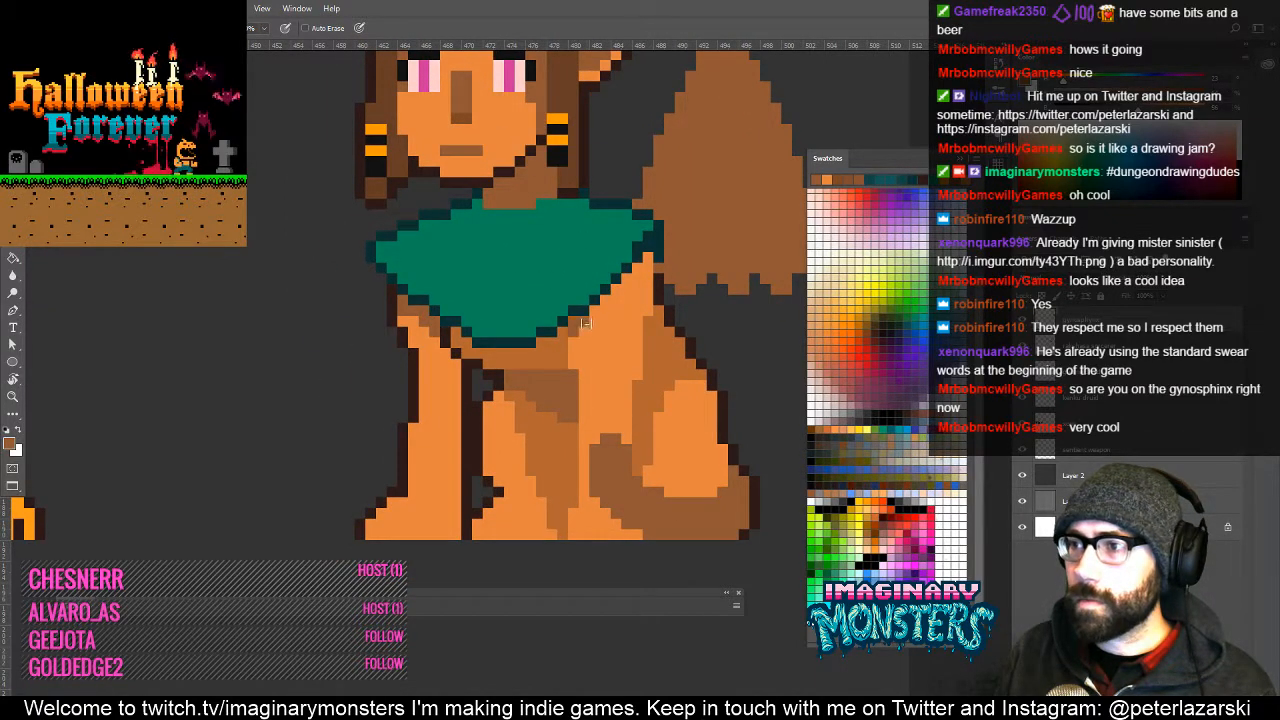
left_click_drag(595, 313, 617, 289)
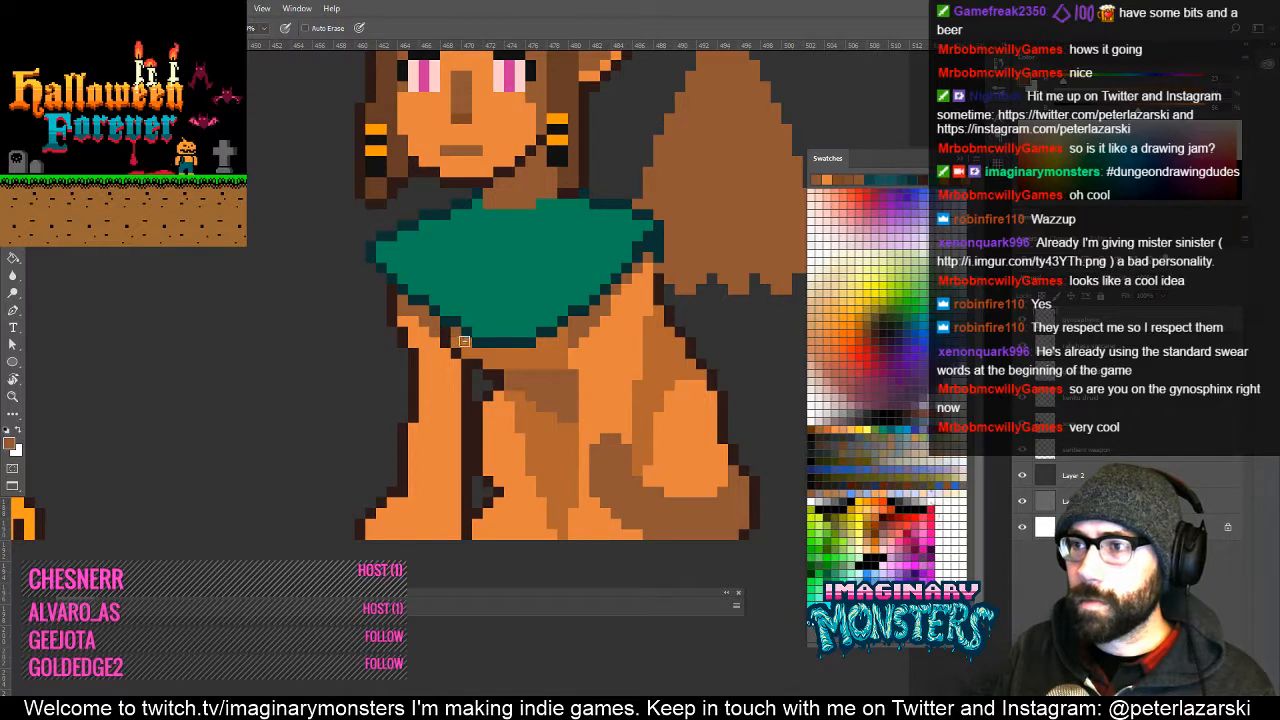
mouse_move(482, 352)
left_mouse_down()
mouse_move(551, 340)
mouse_move(600, 367)
left_mouse_up()
Compare the sphinx's shading with the neighbouring druid and tiger characters, and examine its unfinished wing.
left_click(621, 359, "alt")
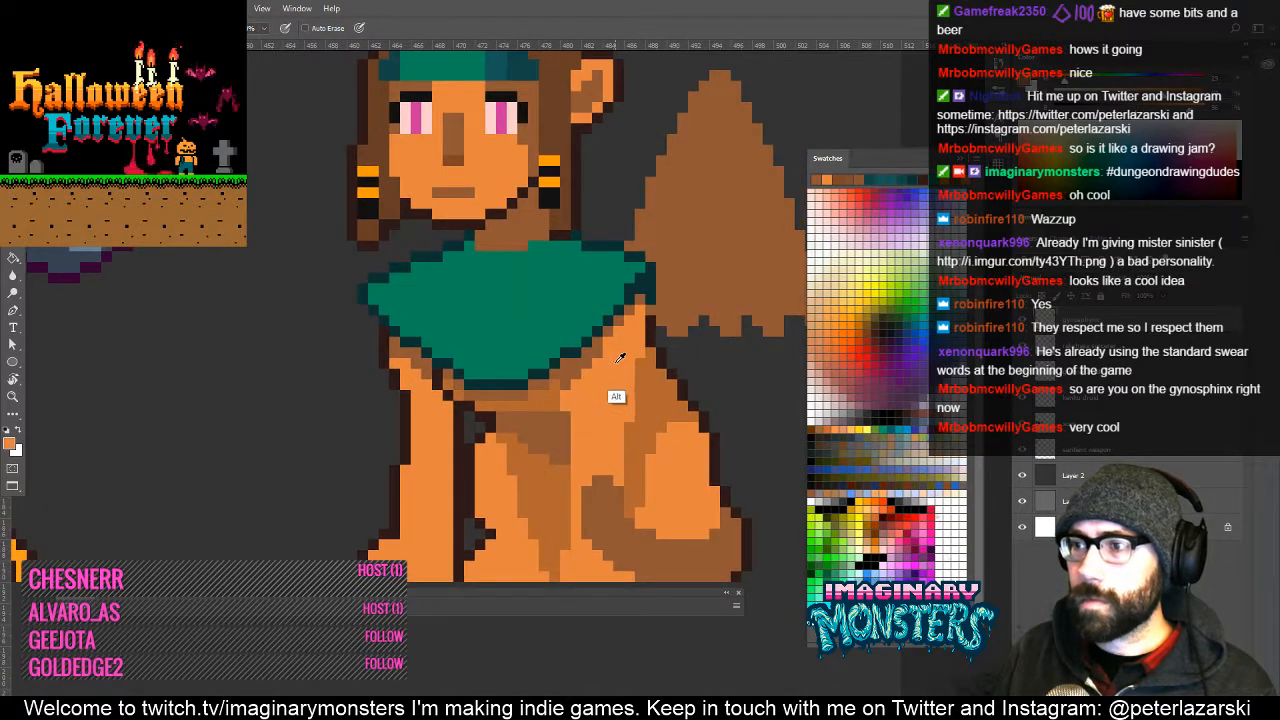
key("z")
left_click(642, 384, "alt")
left_click(642, 384, "alt")
left_click(642, 384, "alt")
left_click(642, 384, "alt")
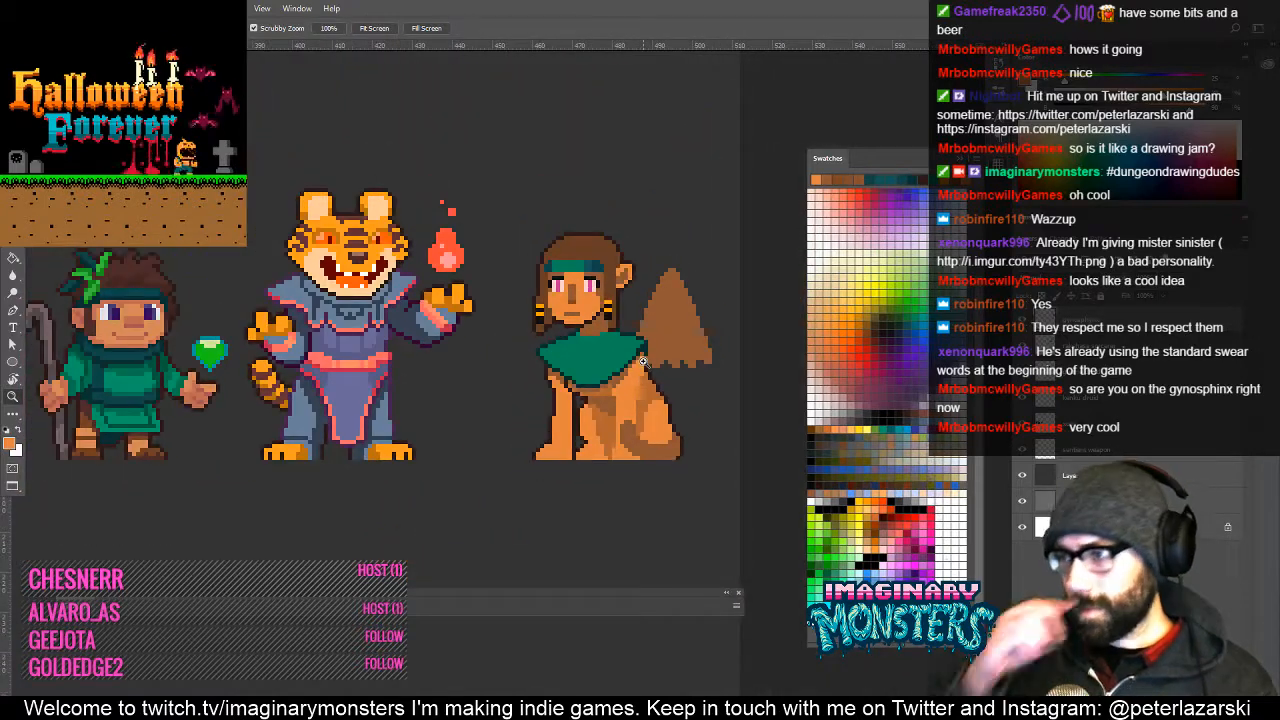
left_click_drag(626, 335, 452, 410)
left_click(474, 397)
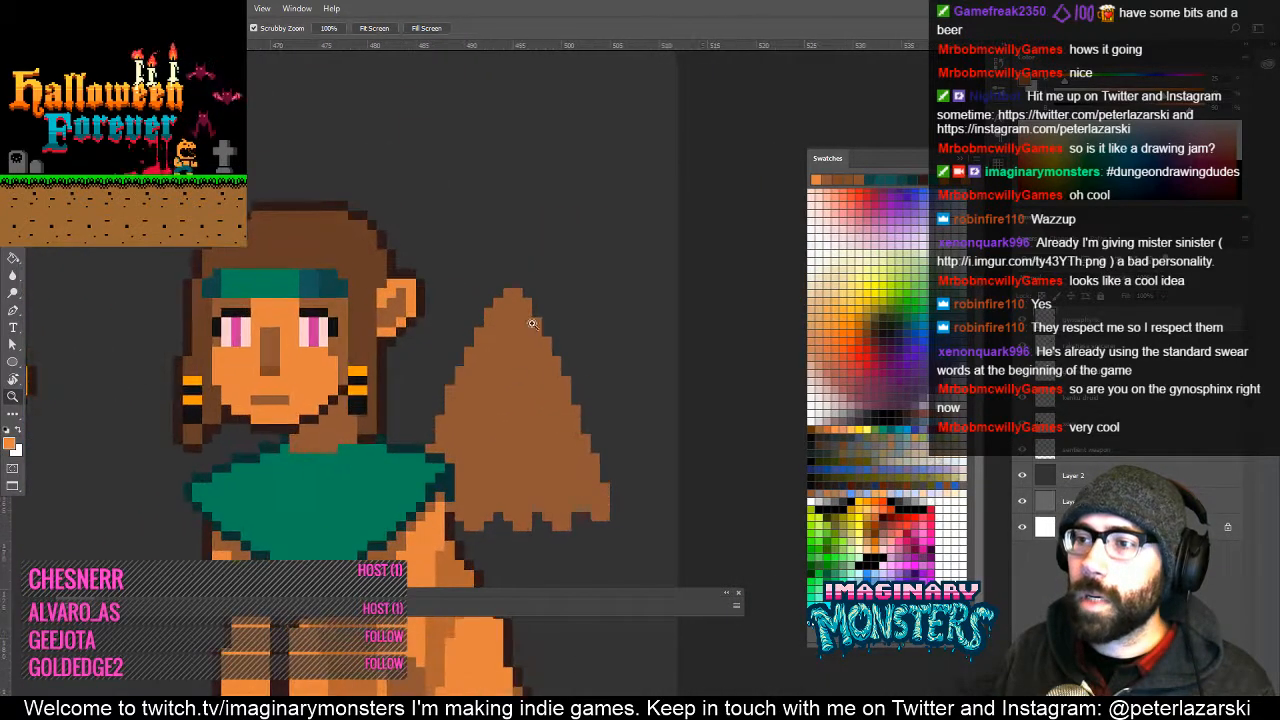
left_click(474, 397)
key("b")
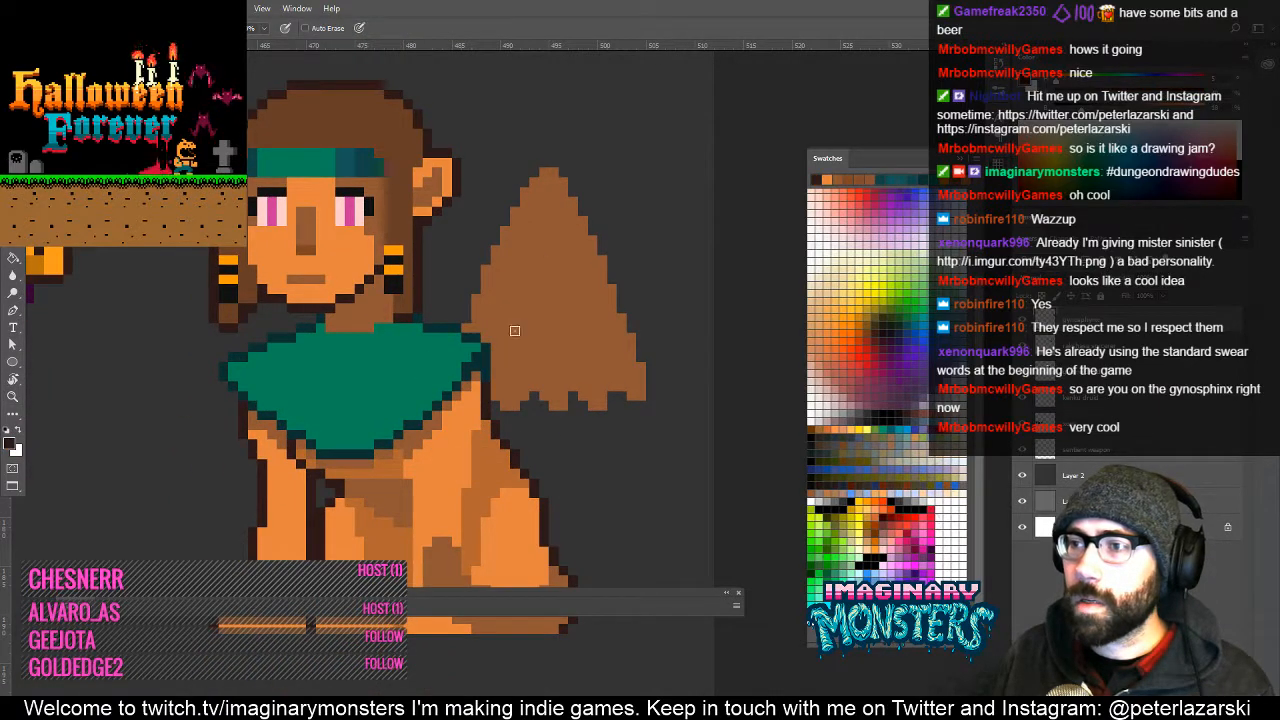
Paint light peach claws on the sphinx's front paws using the palette's pale skin colour.
left_click_drag(510, 334, 573, 247)
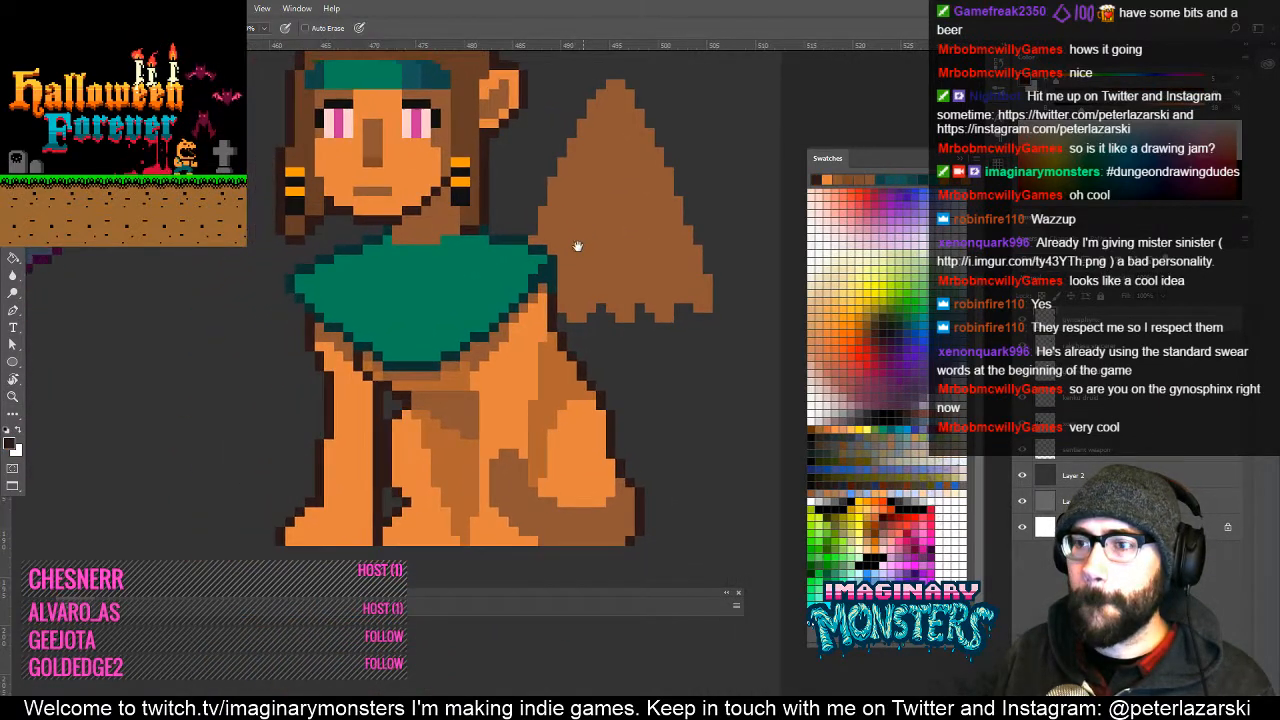
left_click(873, 541)
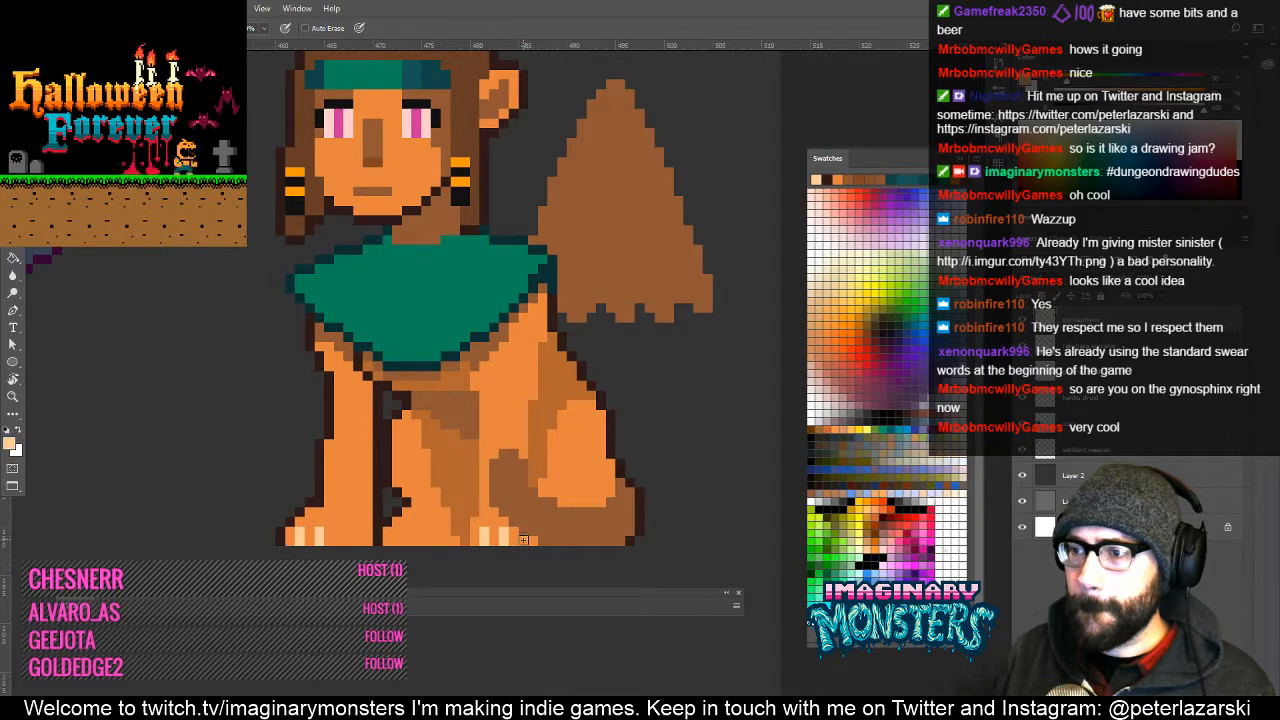
left_click_drag(515, 500, 557, 492)
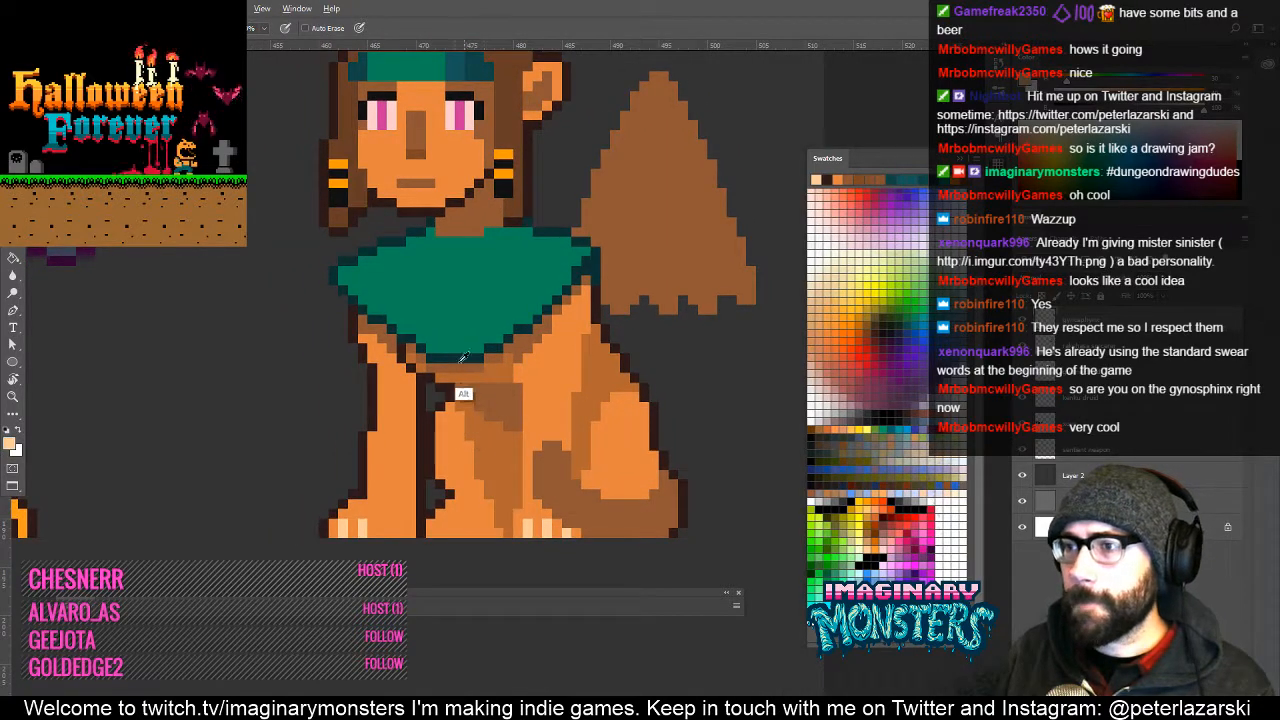
Fill the sphinx's far leg behind the front legs with the brown shadow tone and touch up the adjoining belly.
left_click(485, 176, "alt")
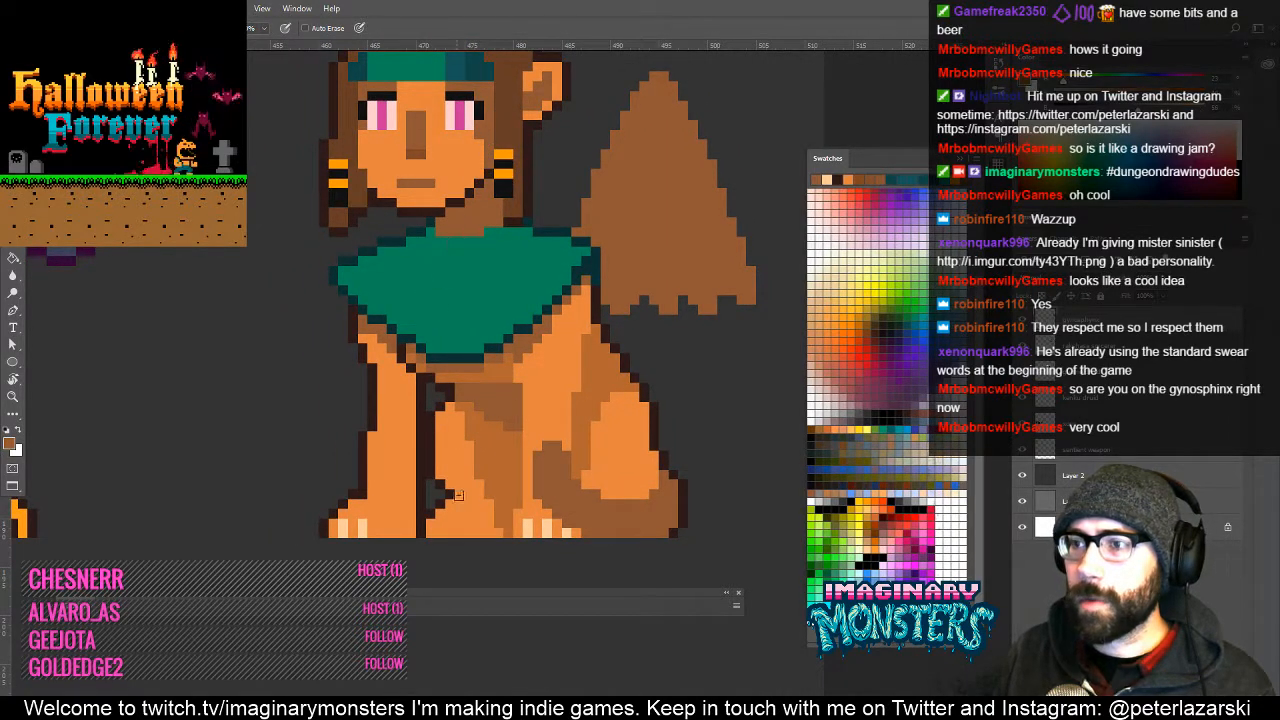
mouse_move(450, 456)
left_mouse_down()
mouse_move(459, 476)
mouse_move(466, 468)
left_mouse_up()
key("g")
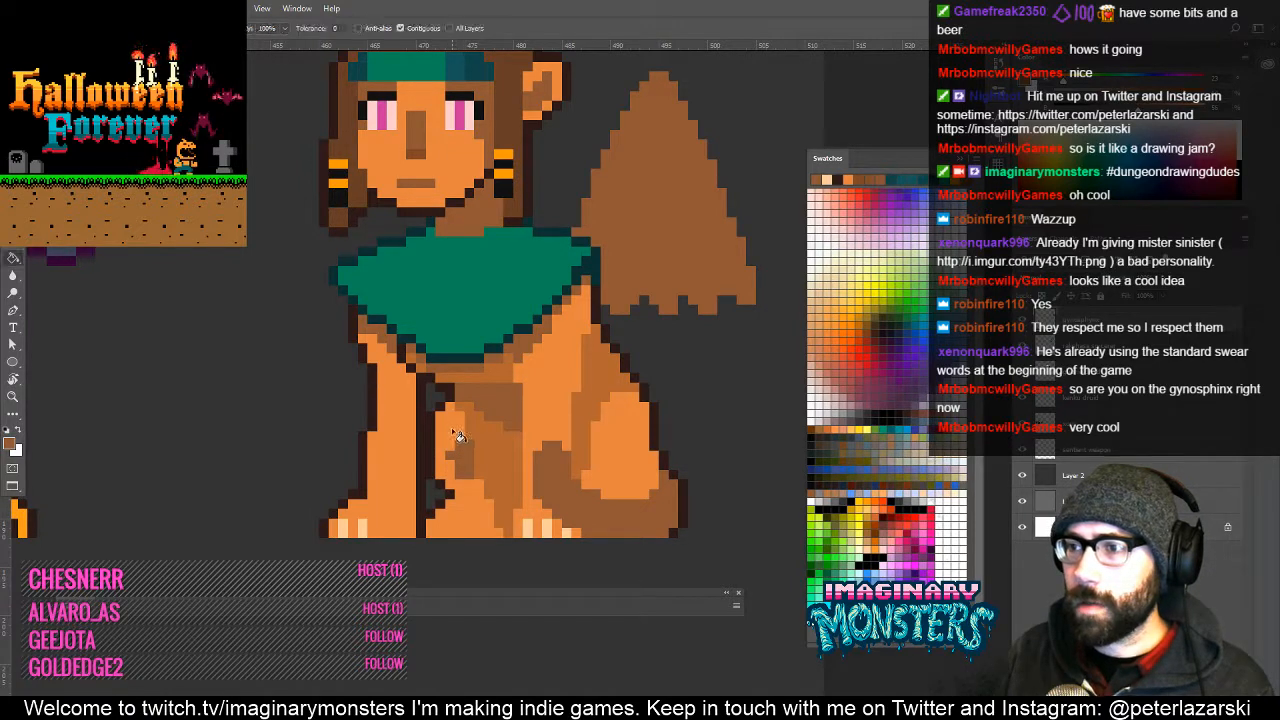
left_click(452, 430)
key("b")
mouse_move(473, 422)
left_mouse_down()
mouse_move(486, 531)
mouse_move(500, 424)
left_mouse_up()
left_click_drag(496, 470, 499, 420)
mouse_move(519, 518)
left_mouse_down()
mouse_move(498, 477)
mouse_move(483, 476)
mouse_move(500, 537)
left_mouse_up()
Try outlining the inner edge of the far leg in dark brown, check it against the whole sprite, and undo the outline.
left_click(452, 393, "alt")
left_click(461, 425)
key("z")
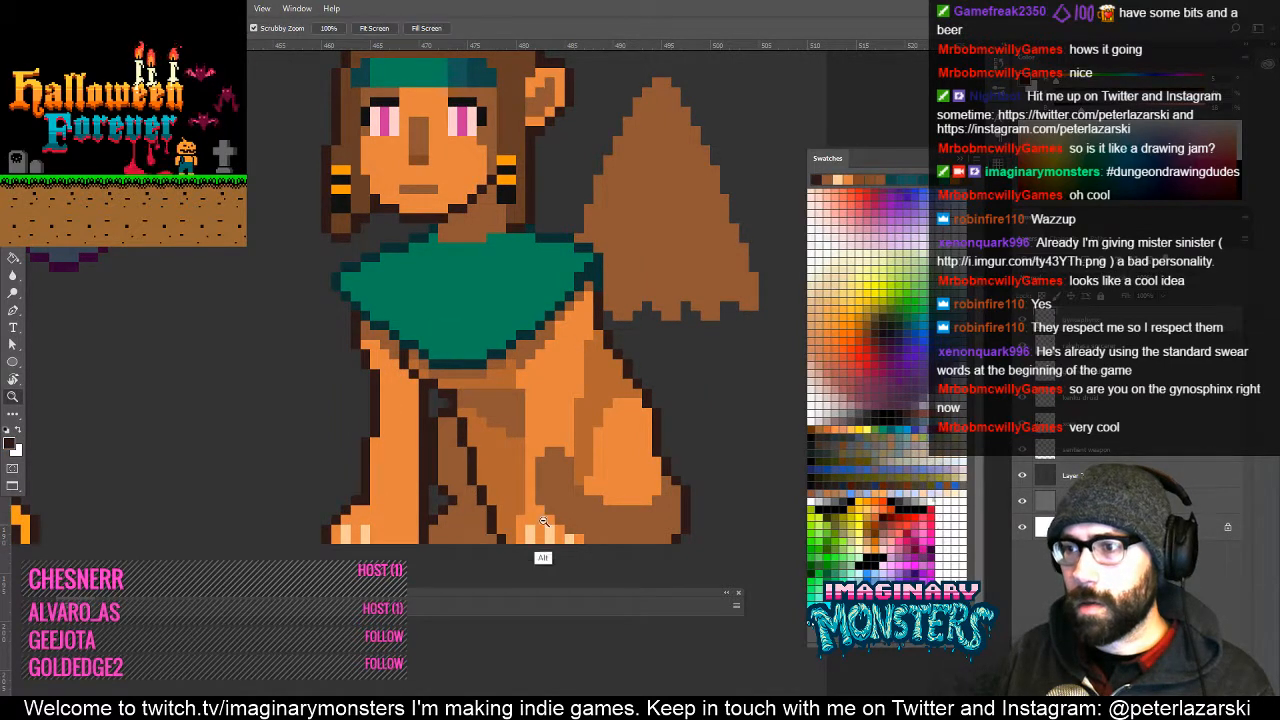
left_click(547, 518, "alt")
left_click(559, 519, "alt")
left_click(560, 520, "alt")
left_click_drag(622, 490, 585, 524)
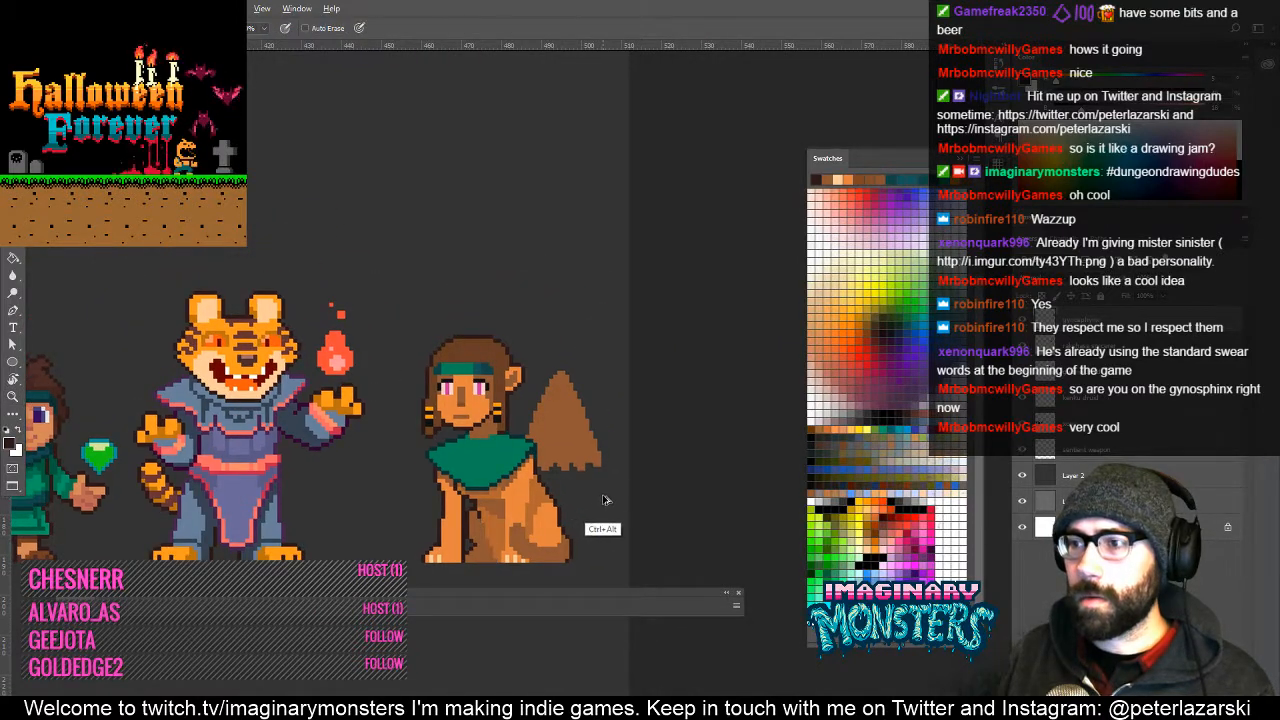
Darken the sampled brown and fill the sphinx's far leg with it.
key("z")
left_click_drag(510, 485, 526, 321)
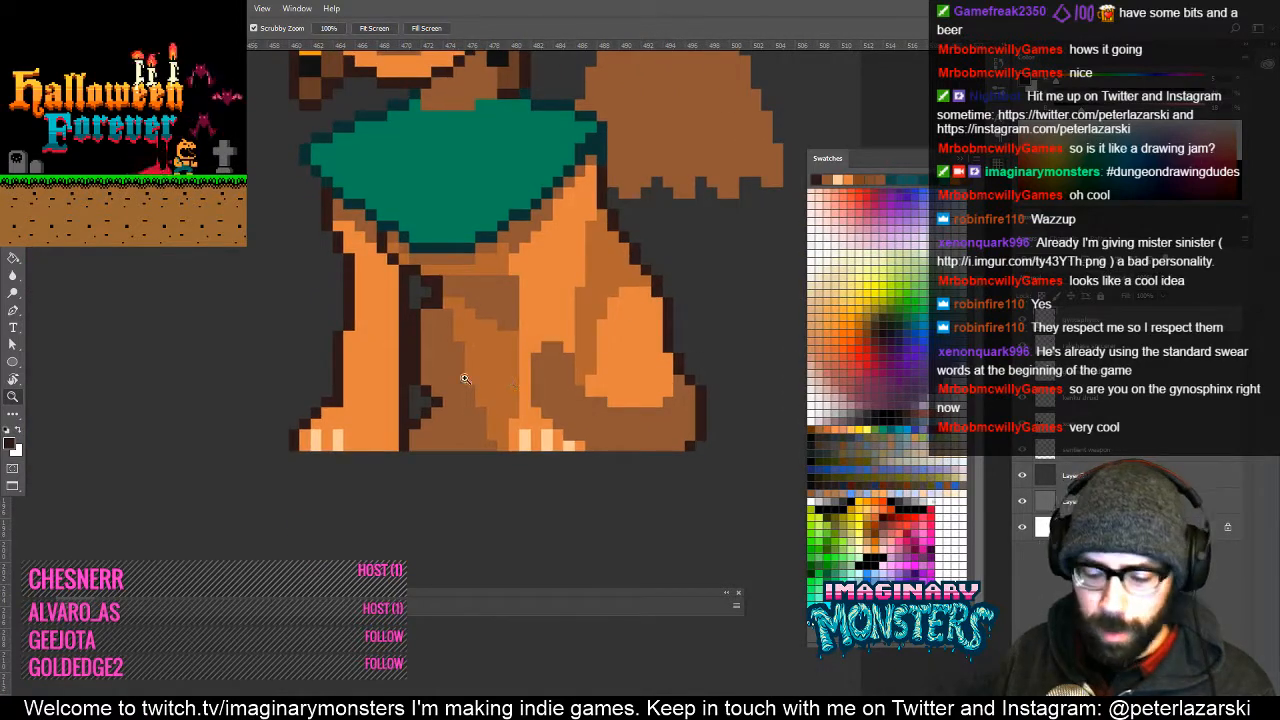
key("g")
left_click(458, 420, "alt")
left_click_drag(466, 369, 542, 401)
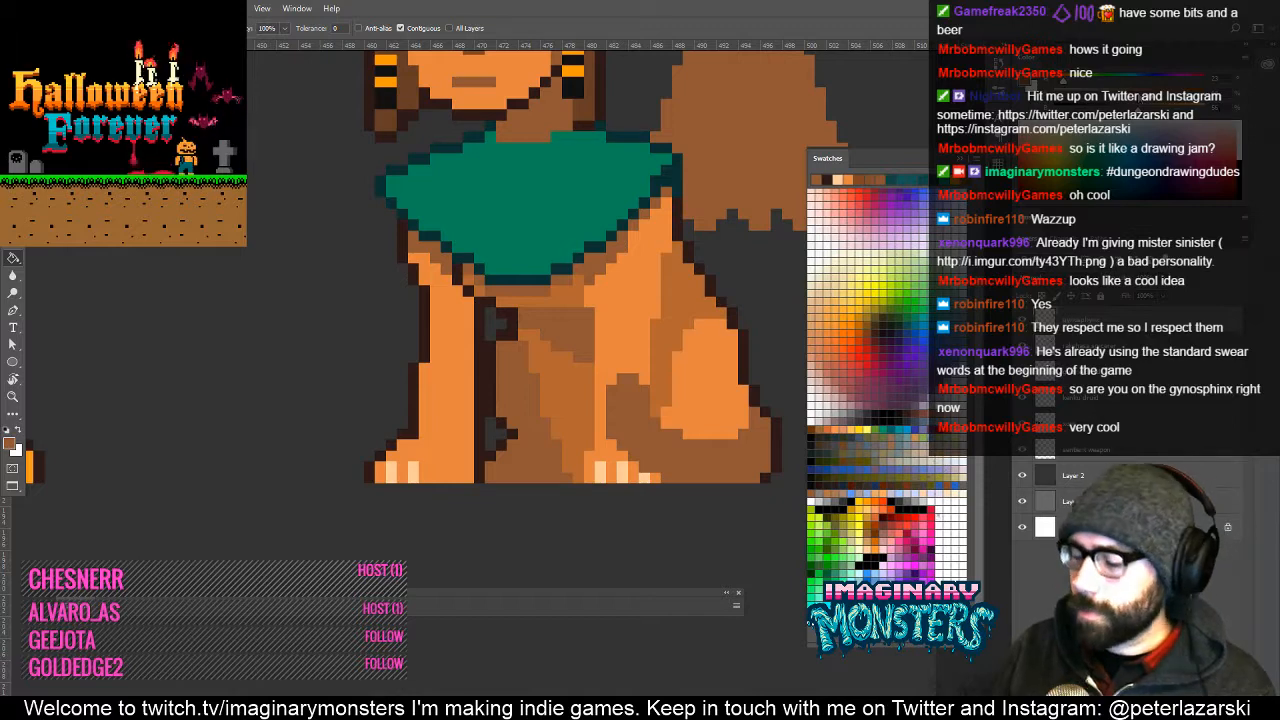
left_click(543, 458)
key("b")
Shade the outer end of the sphinx's curled tail with the darker brown.
left_click_drag(571, 381, 564, 438)
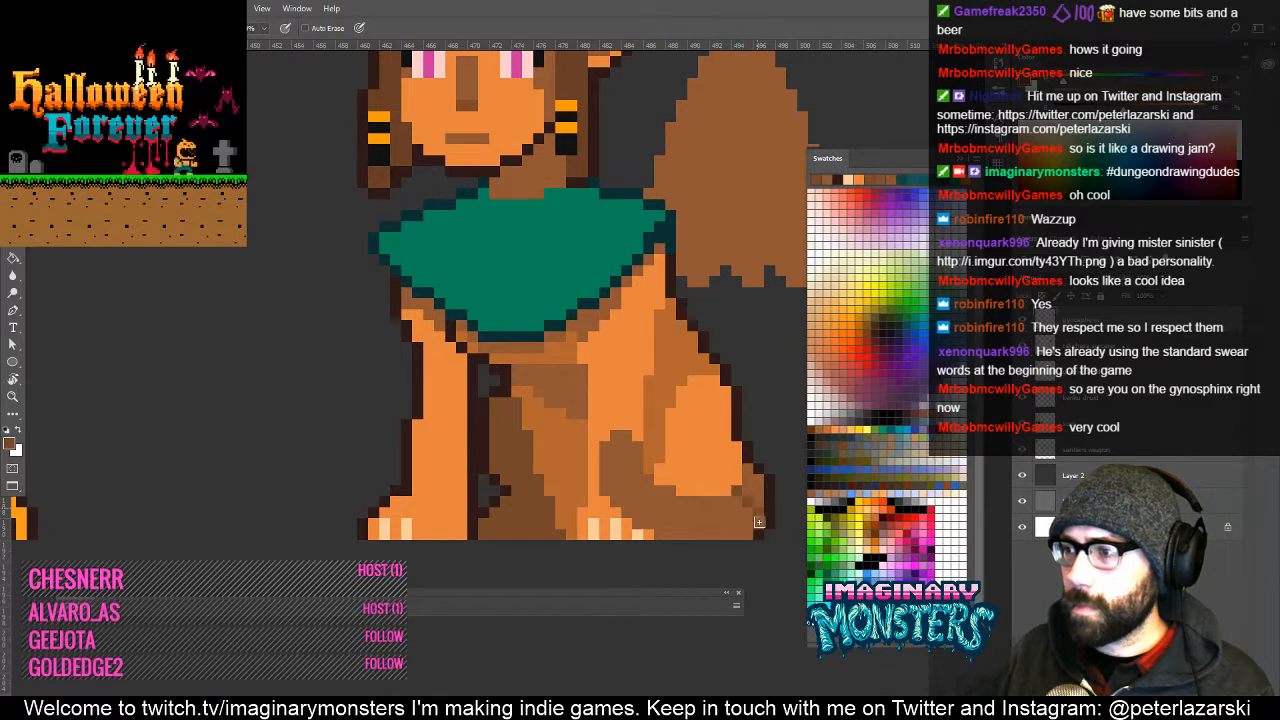
mouse_move(759, 521)
left_mouse_down()
mouse_move(752, 483)
mouse_move(661, 471)
mouse_move(657, 485)
left_mouse_up()
mouse_move(480, 394)
left_mouse_down()
mouse_move(506, 432)
mouse_move(544, 433)
left_mouse_up()
Compare the shaded sphinx's full body with the tiger character, and examine its head and hair up close.
key("z")
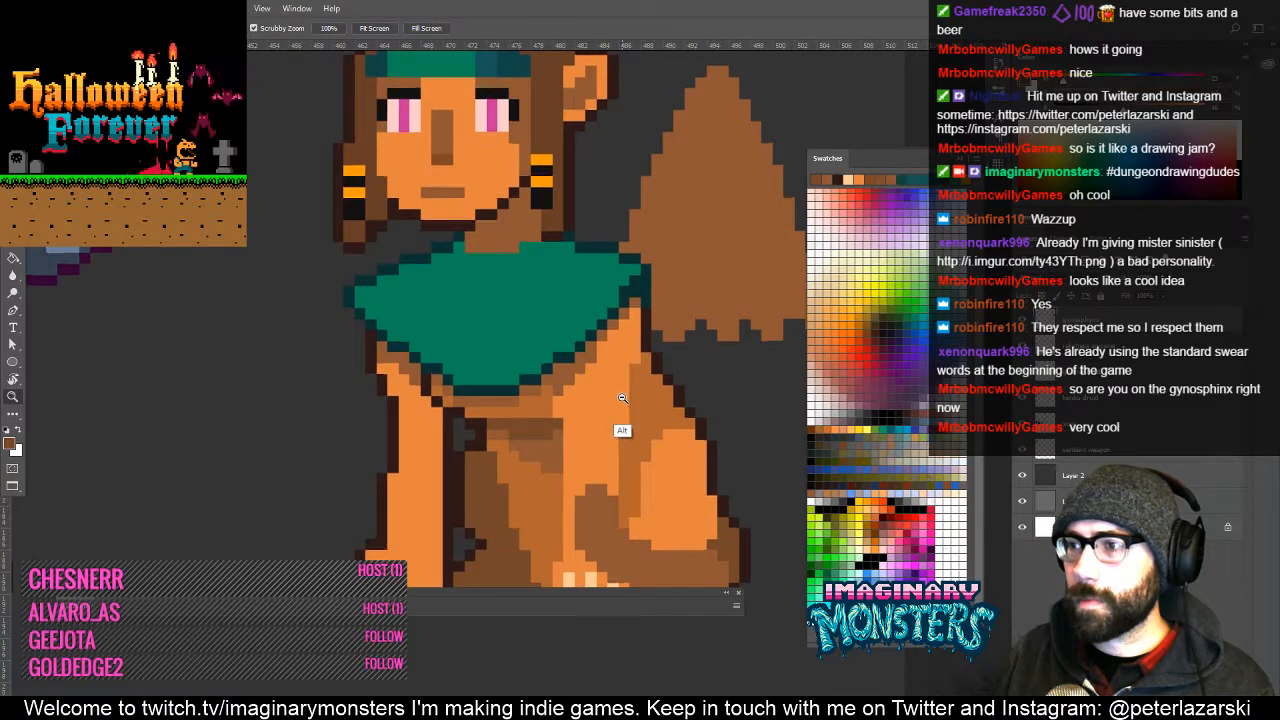
left_click(623, 429, "alt")
left_click(629, 437, "alt")
left_click_drag(683, 335, 600, 400)
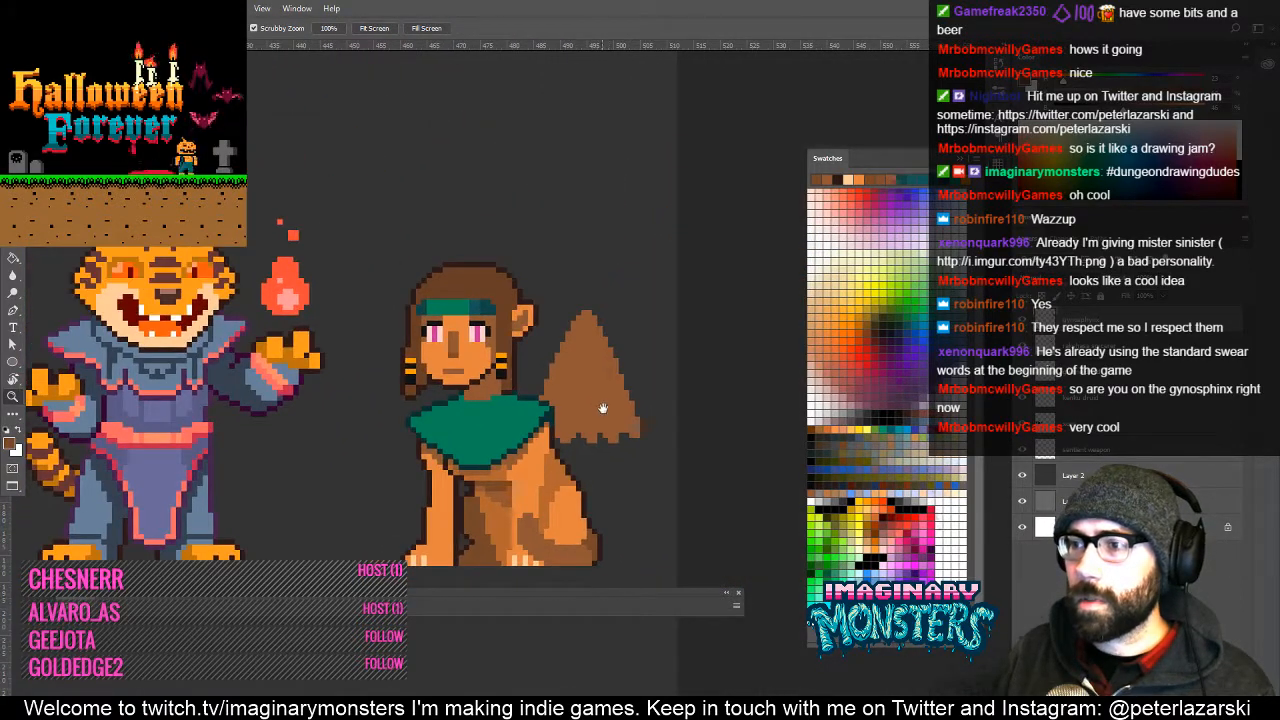
left_click_drag(613, 468, 615, 438)
key("b")
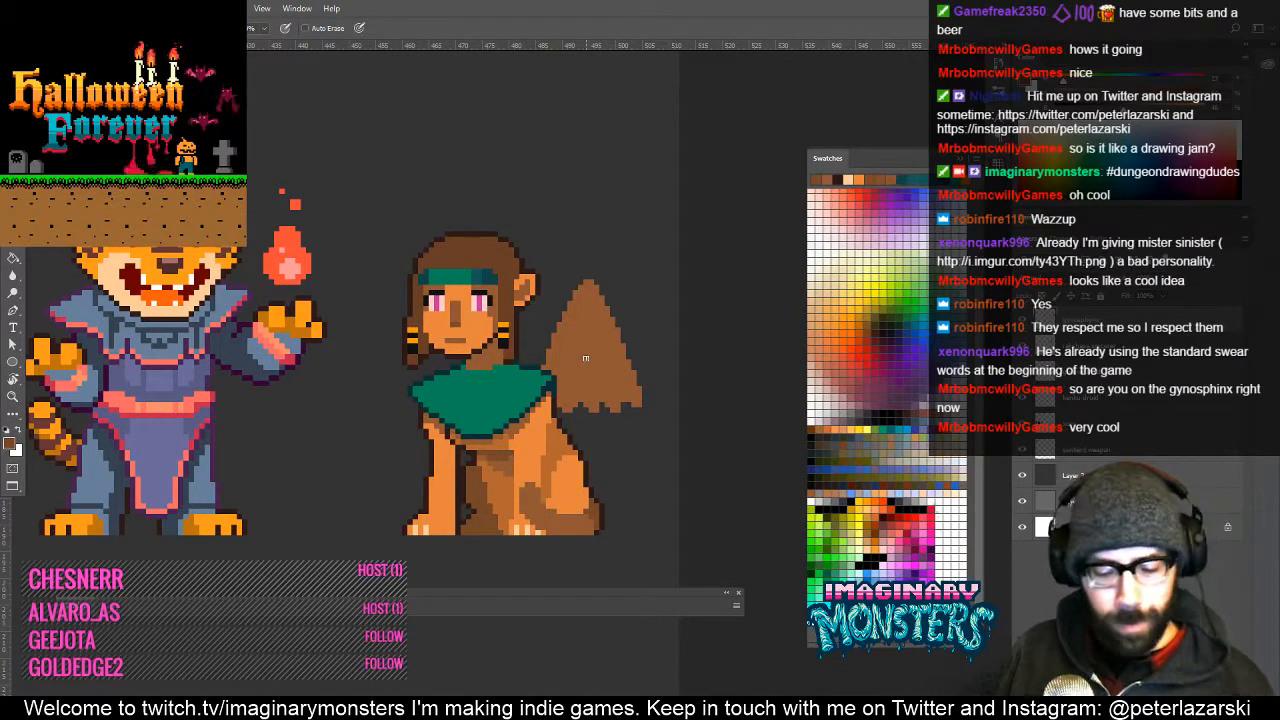
key("z")
left_click_drag(494, 264, 538, 236)
key("b")
left_click_drag(464, 304, 550, 294)
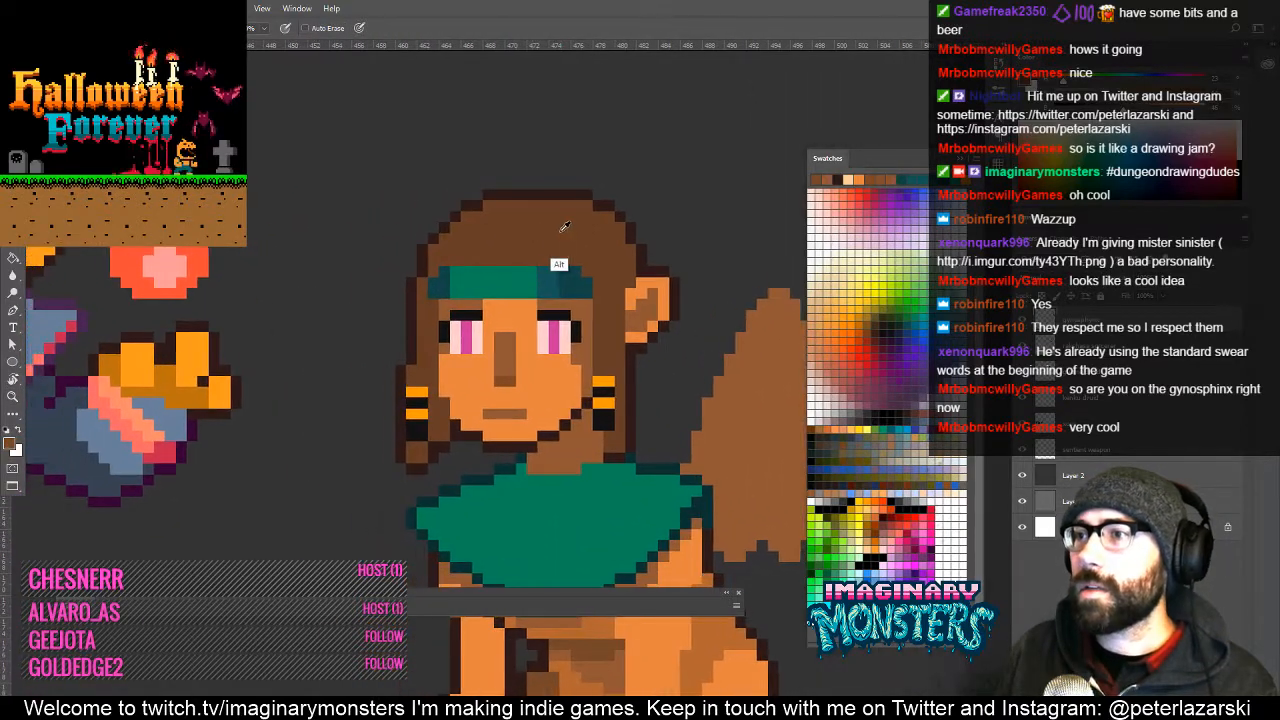
Sample the sphinx's hair brown, lighten it, and paint a highlight patch on the right side of the crown above the headband.
left_click(562, 231, "alt")
left_click(1119, 113)
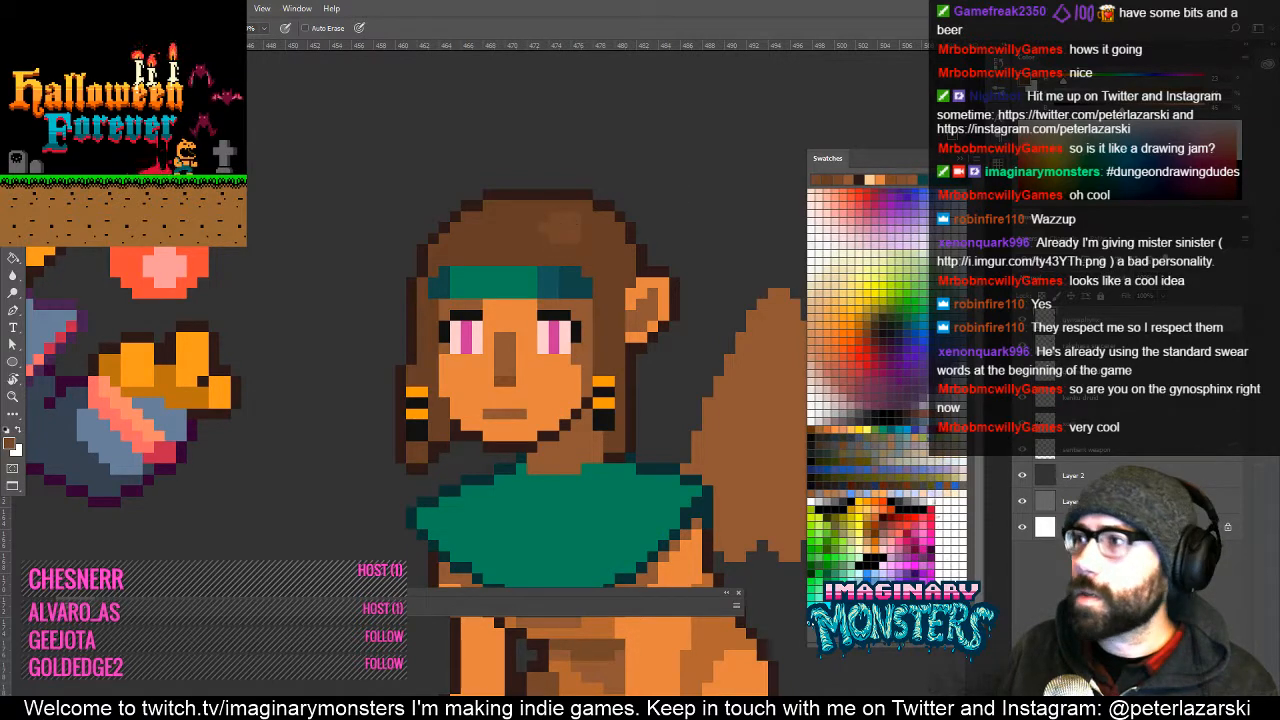
key("g")
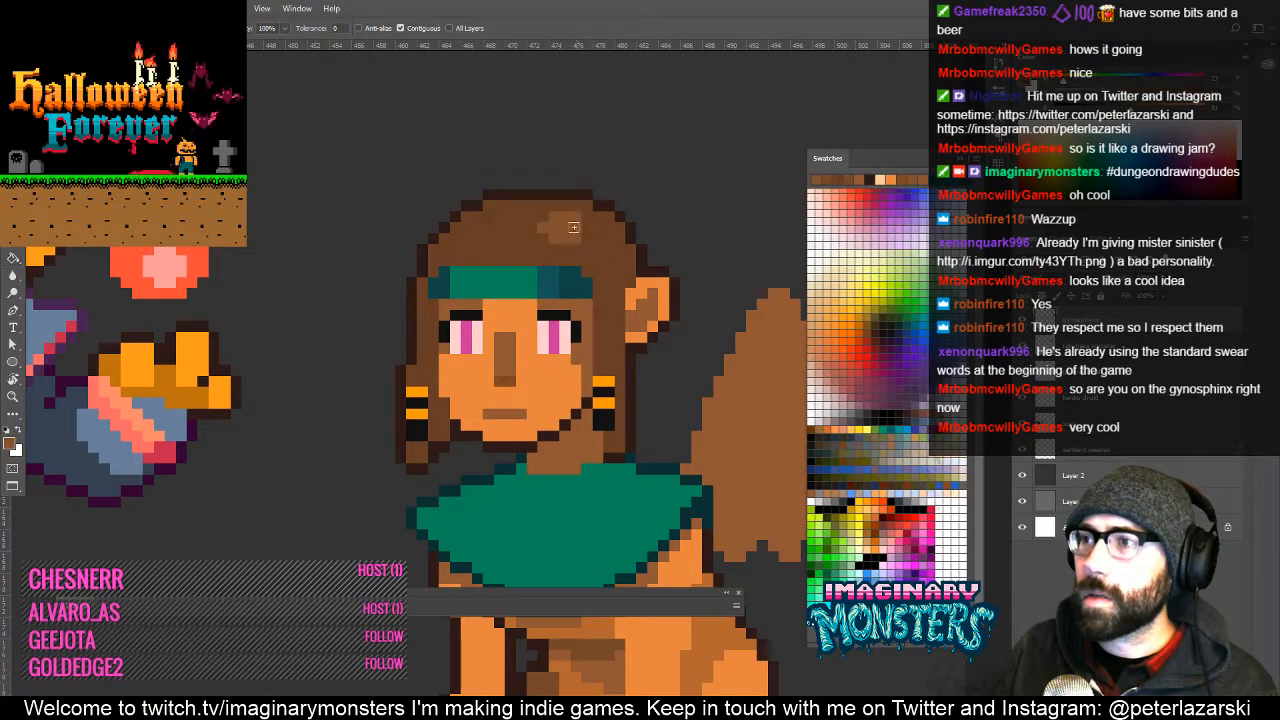
key("b")
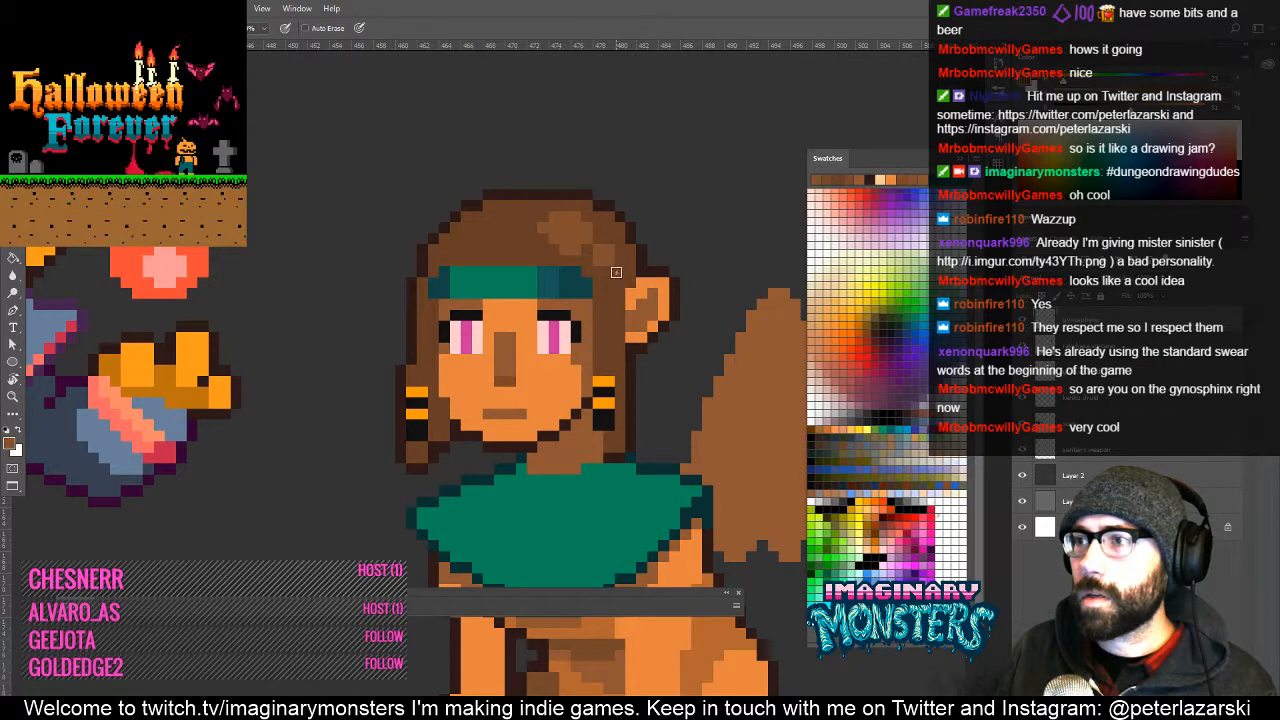
left_click_drag(614, 357, 482, 205)
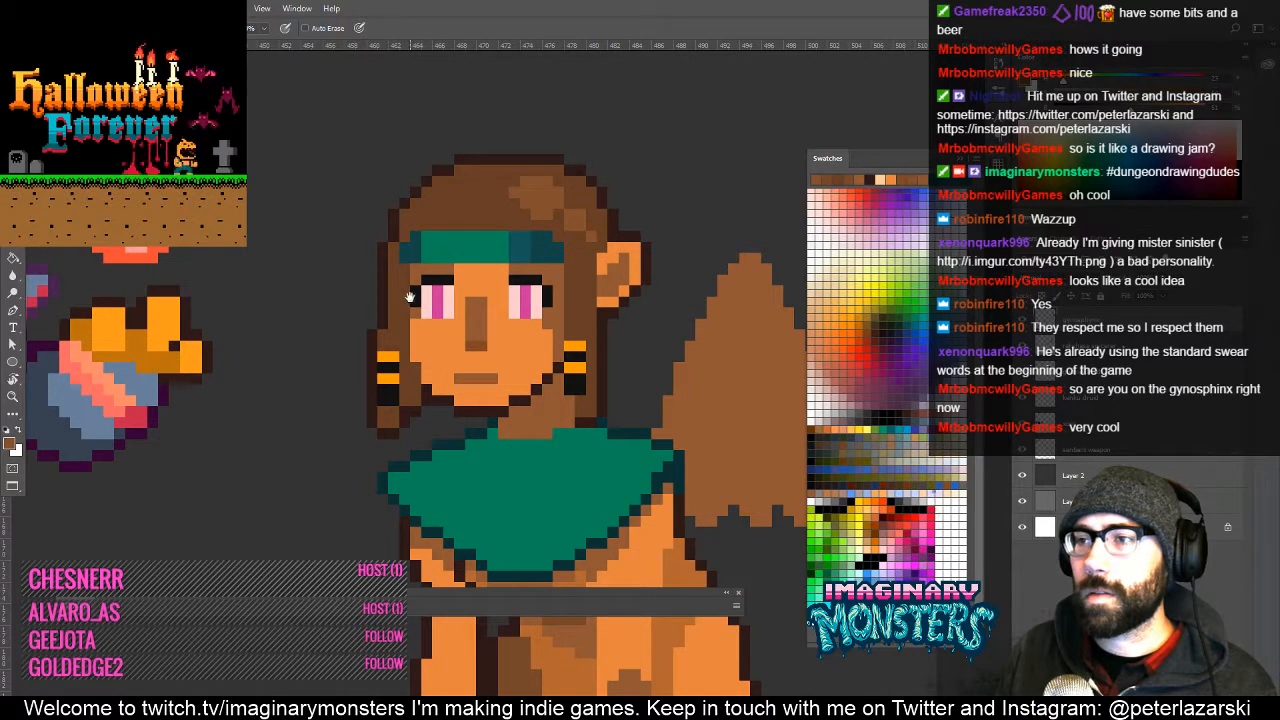
Sample the base hair brown, darken it, and shade the hair along the left side of the face.
left_click_drag(409, 297, 406, 328)
left_click(582, 328, "alt")
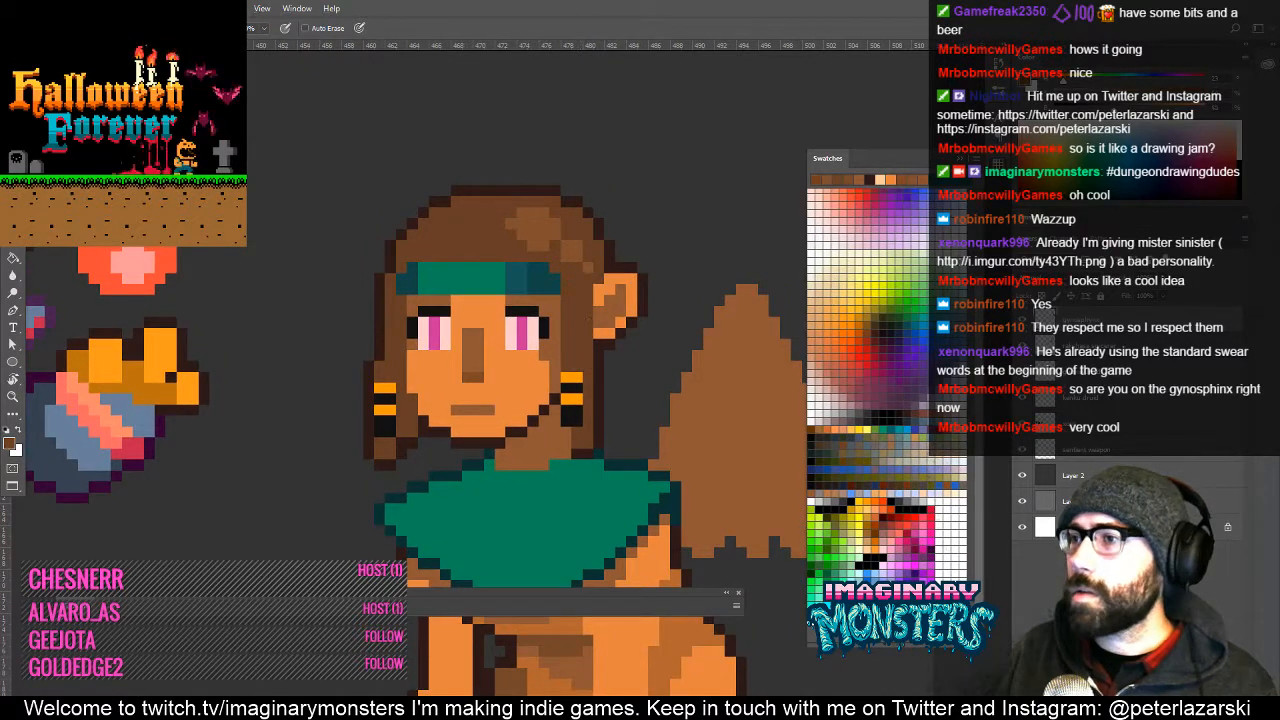
left_click_drag(567, 453, 593, 330)
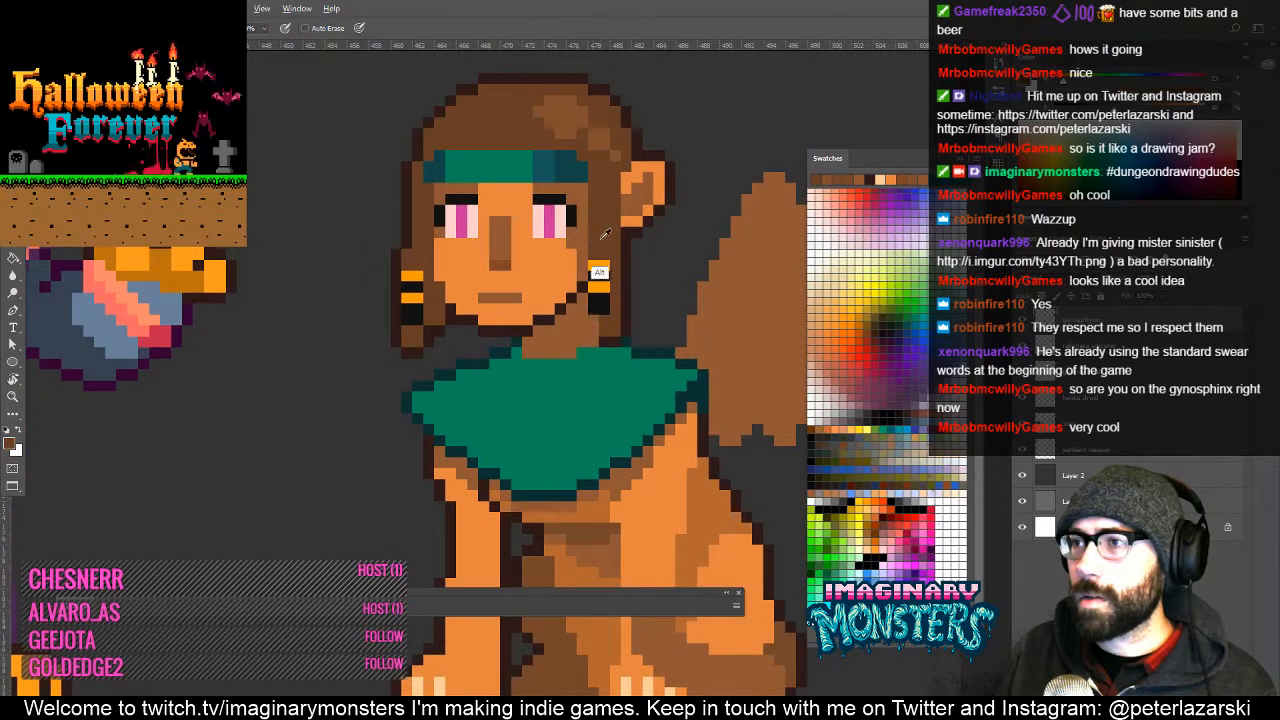
left_click_drag(593, 454, 560, 308)
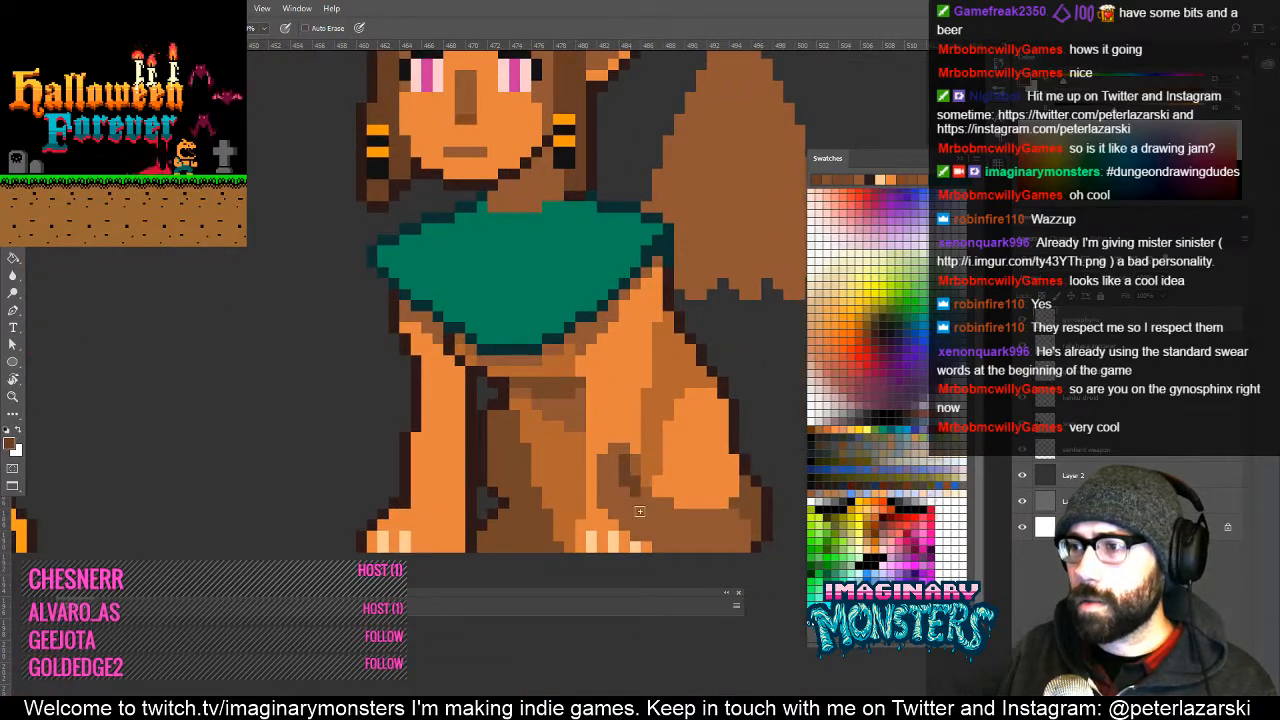
left_click_drag(590, 410, 609, 460)
left_click_drag(556, 350, 619, 470)
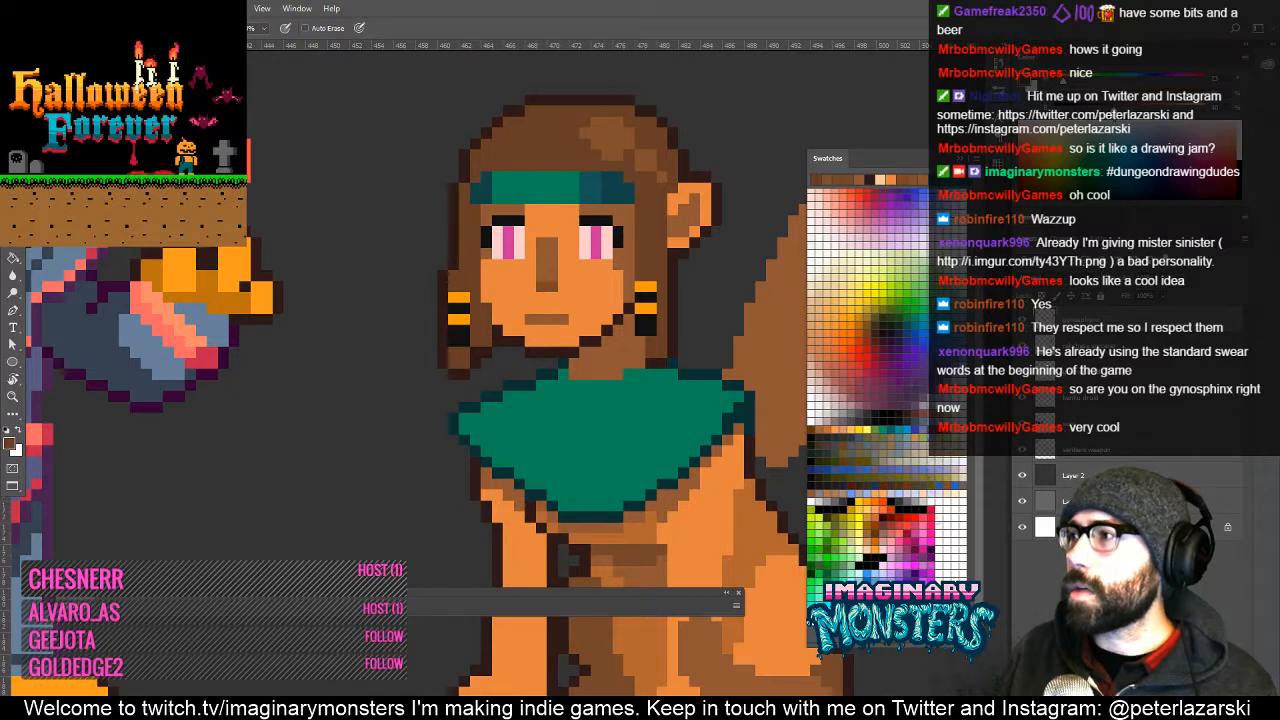
left_click_drag(476, 210, 483, 332)
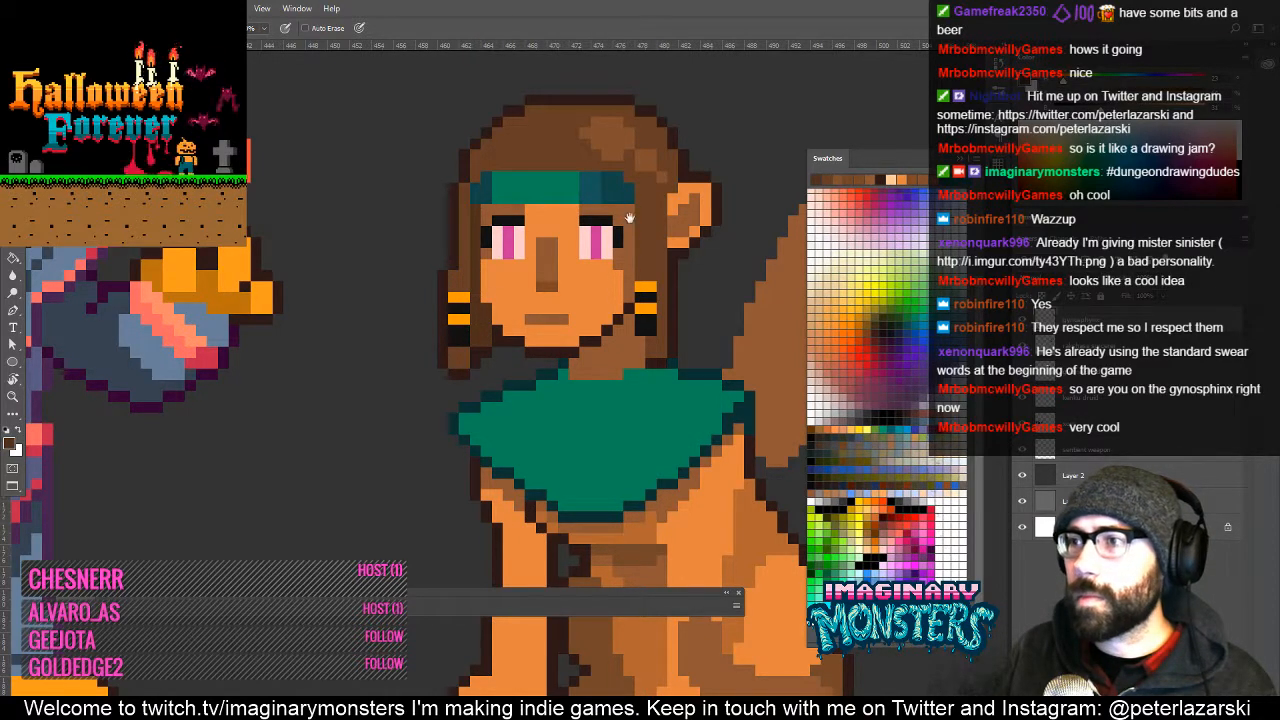
left_click_drag(630, 217, 624, 249)
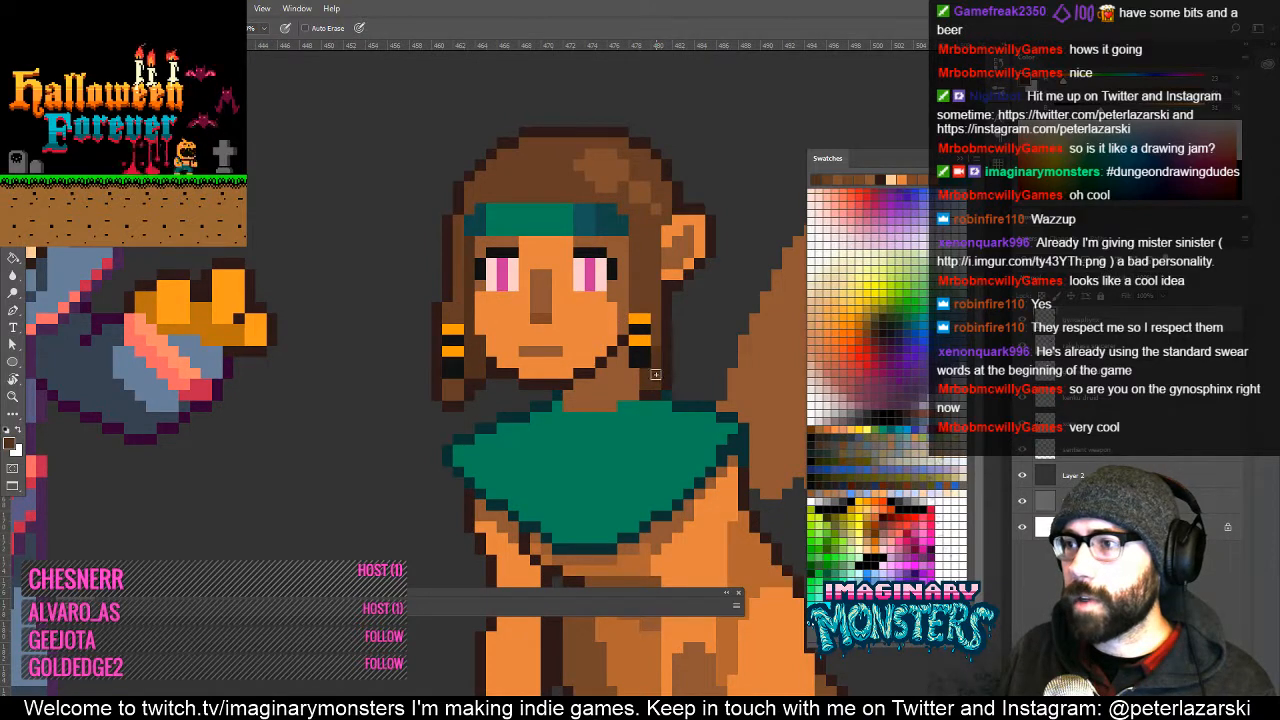
Shade the hair's right edge and the upper-left of the crown in dark brown, and check the result beside the tiger.
left_click_drag(655, 374, 666, 191)
left_click_drag(585, 134, 590, 194)
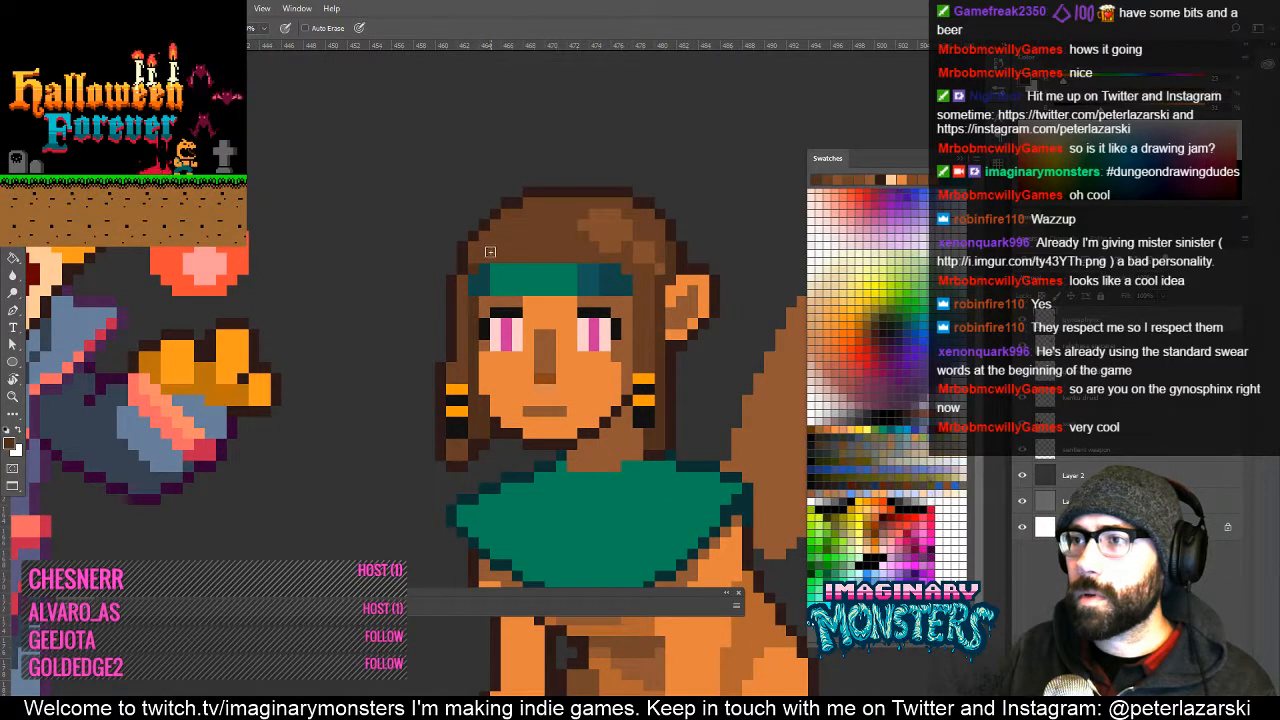
left_click_drag(493, 247, 509, 226)
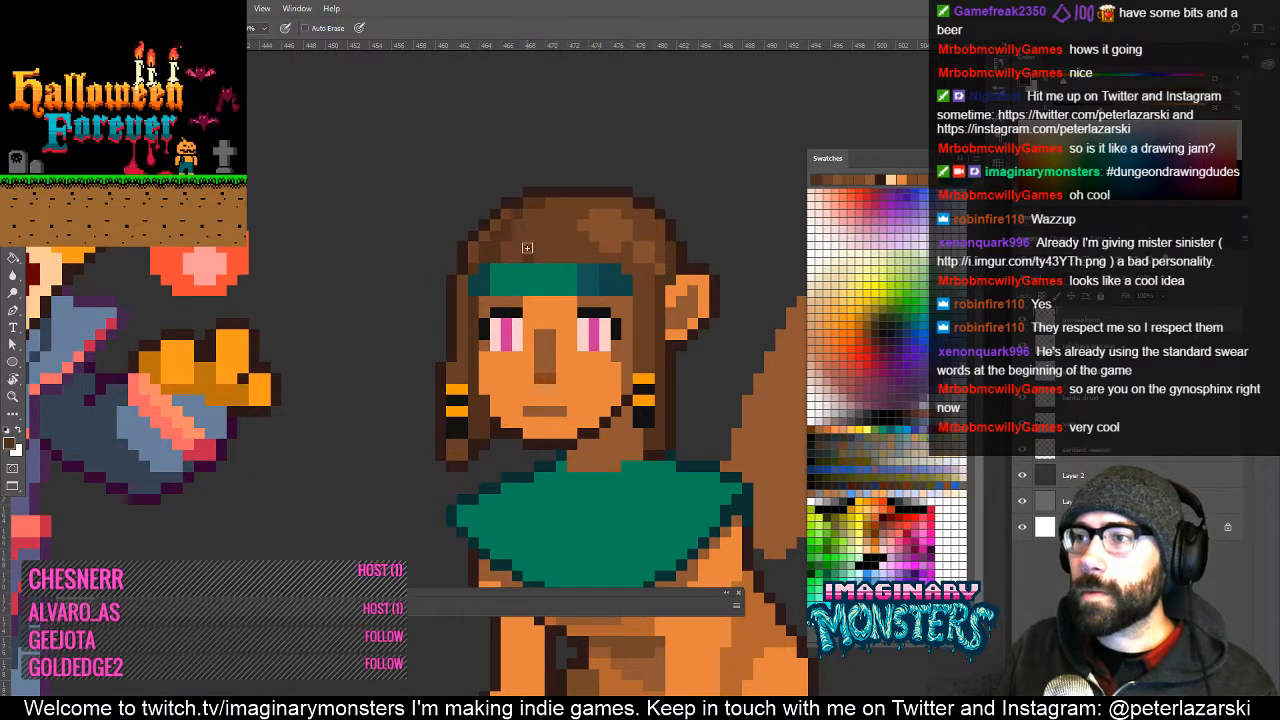
key("z")
left_click_drag(590, 266, 496, 272)
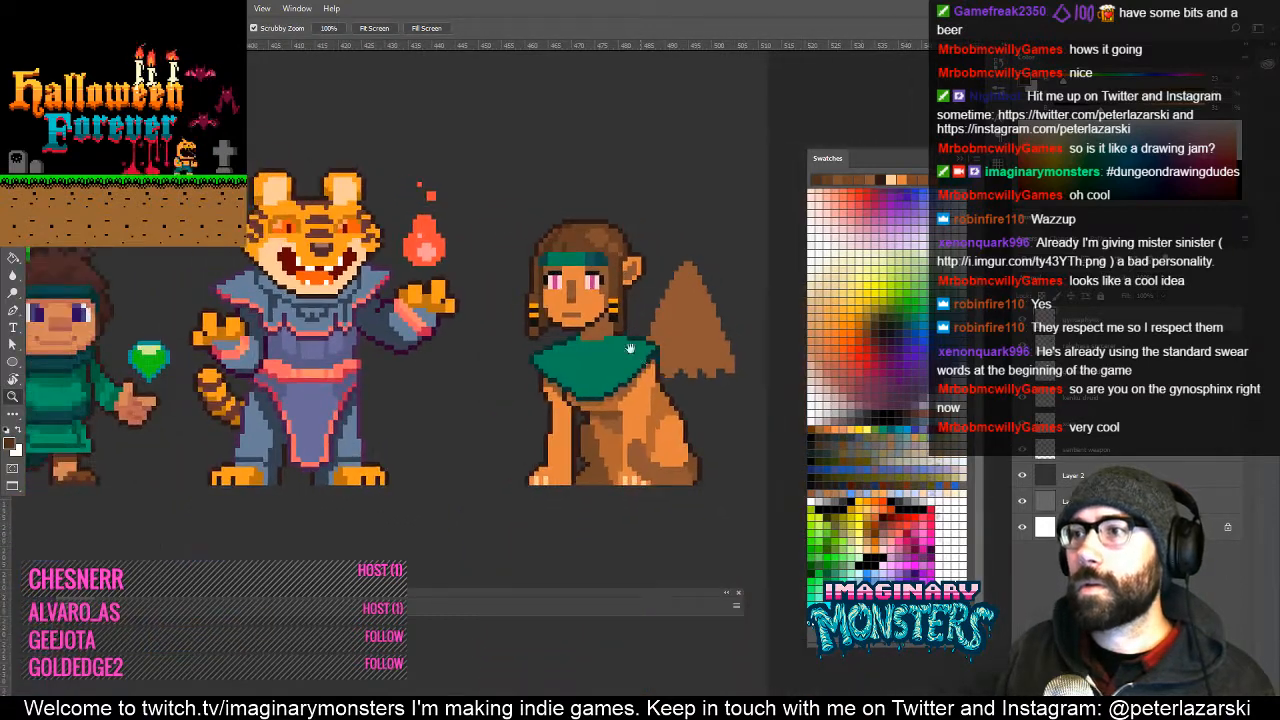
left_click_drag(630, 347, 543, 391)
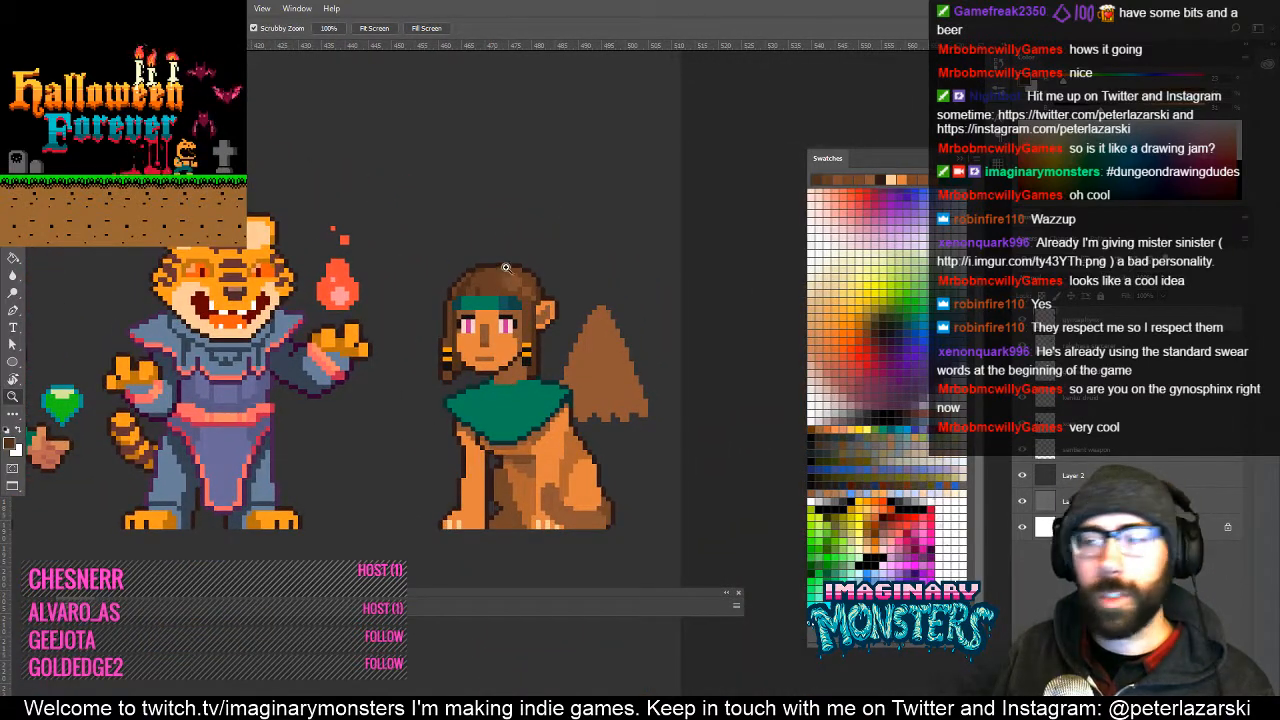
Sample the hair brown, trace an inner triangle inside the sphinx's wing, and fill it with that darker brown.
left_click_drag(512, 270, 584, 288)
key("b")
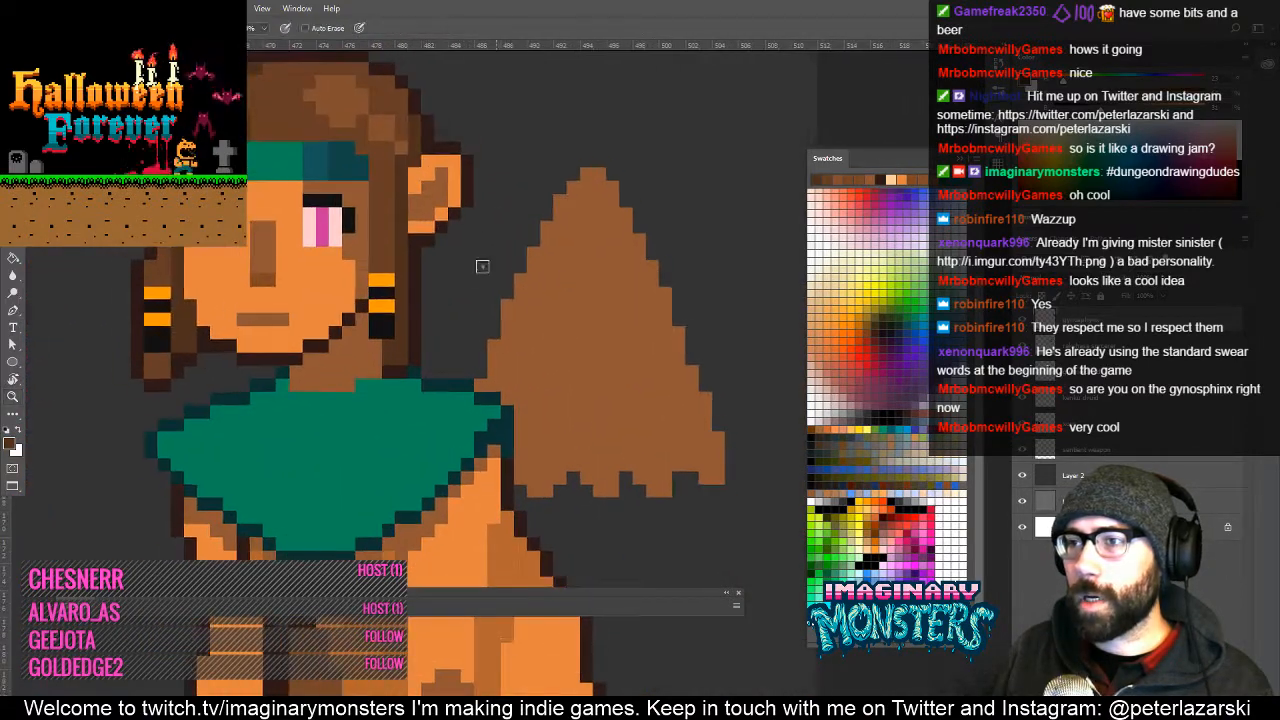
left_click_drag(408, 374, 376, 362)
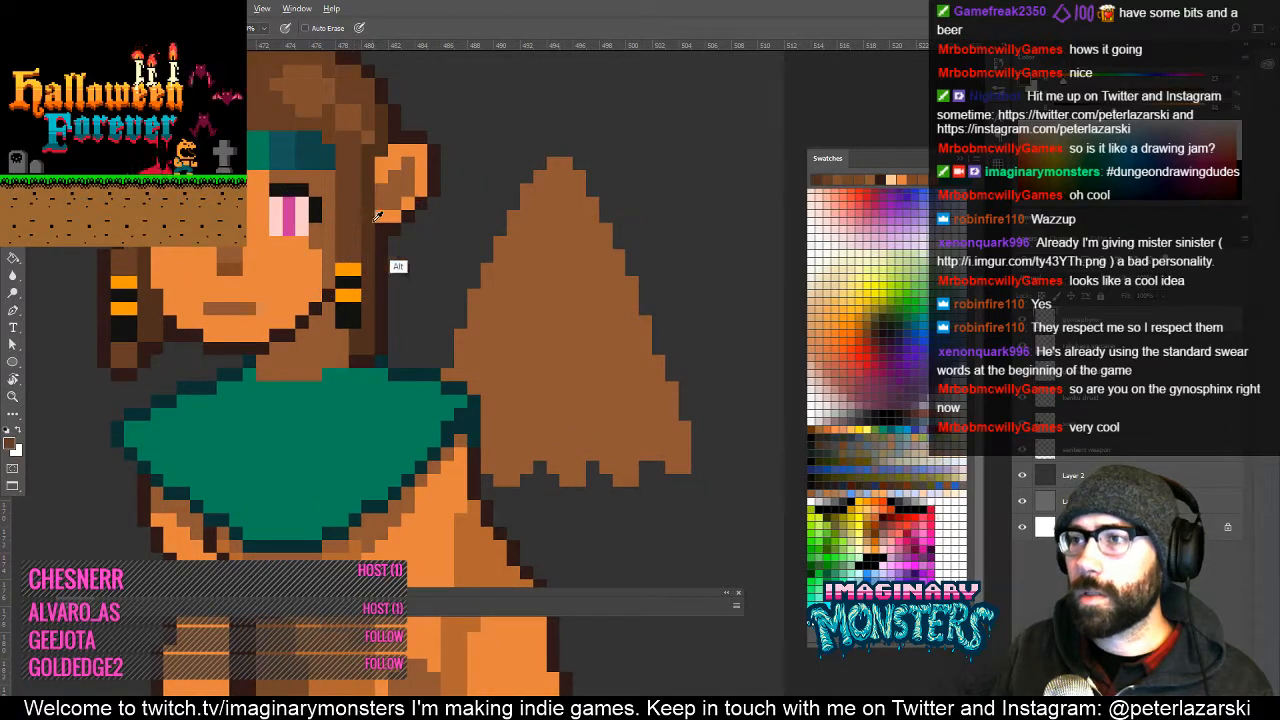
left_click(533, 335)
left_click_drag(531, 322, 526, 362)
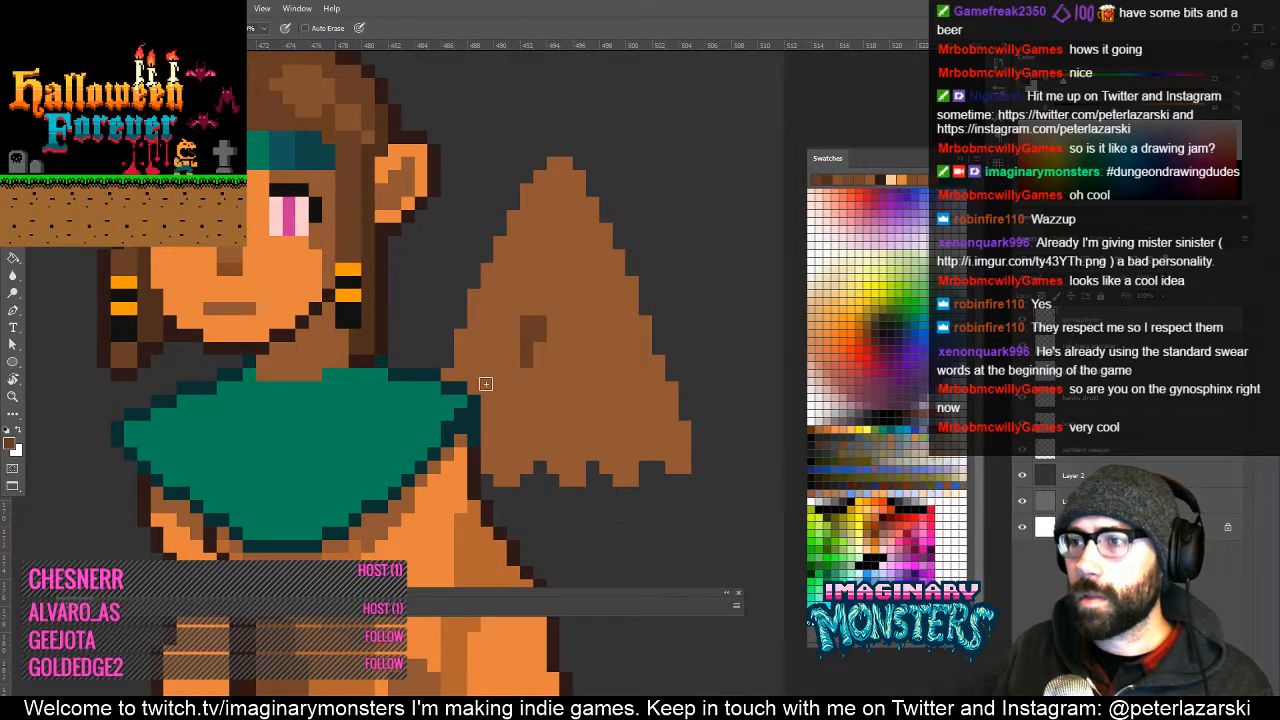
left_click(548, 222, "shift")
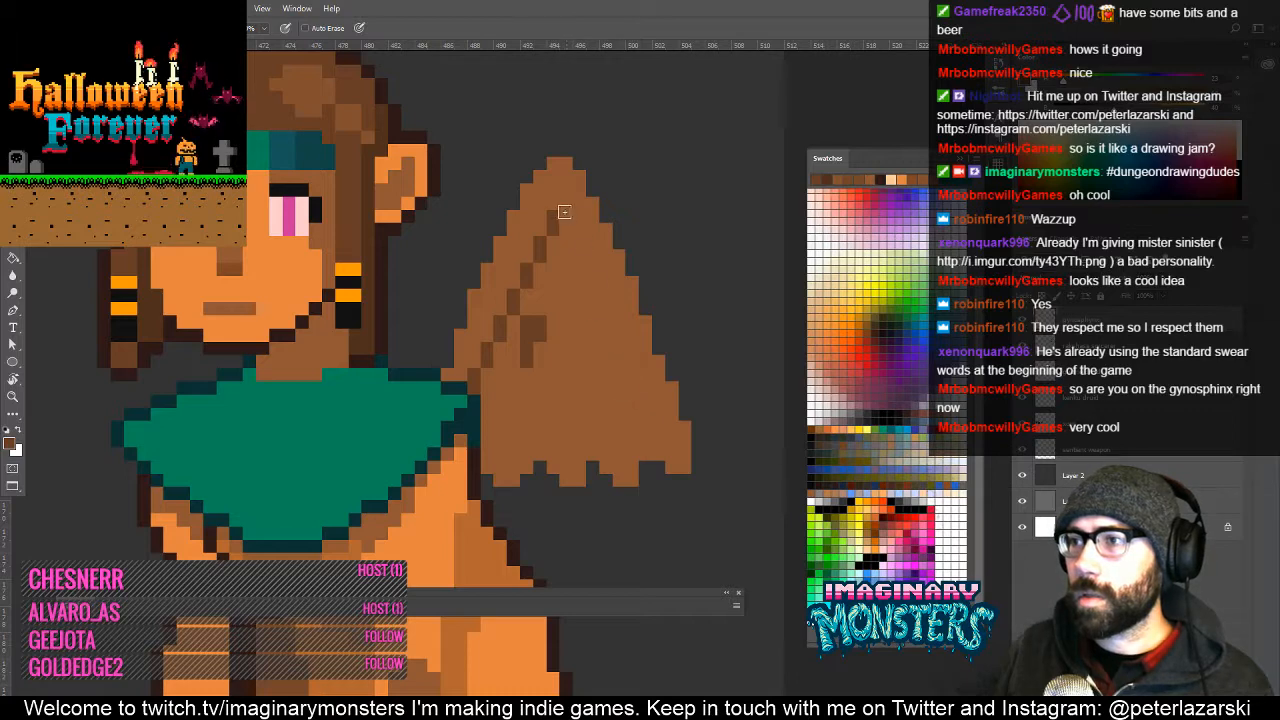
left_click(658, 456, "shift")
key("g")
left_click(608, 432)
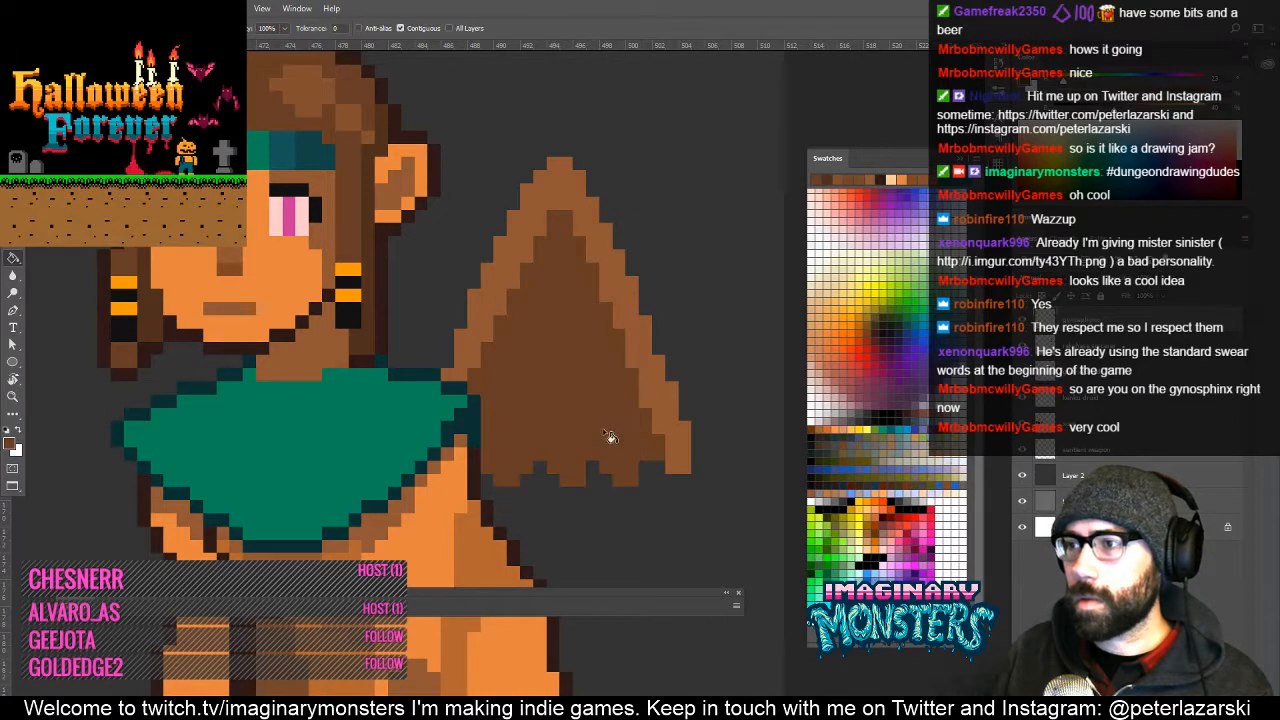
Sample the darkest outline brown and outline the wing along both sloping sides, the tip and the scalloped lower edge.
key("b")
left_click_drag(551, 314, 549, 375)
left_click(380, 396, "alt")
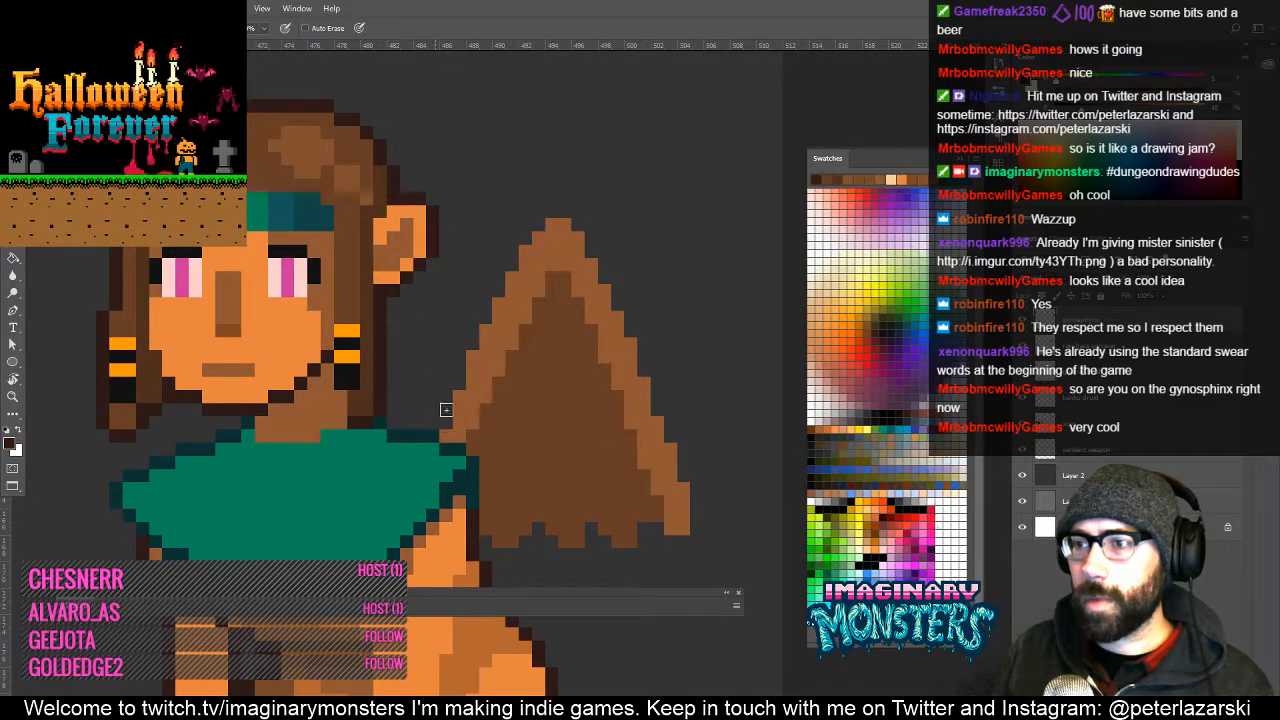
left_click(446, 422)
left_click(446, 398, "shift")
left_click(459, 383)
left_click(459, 358, "shift")
left_click(473, 330, "shift")
left_click(471, 343, "shift")
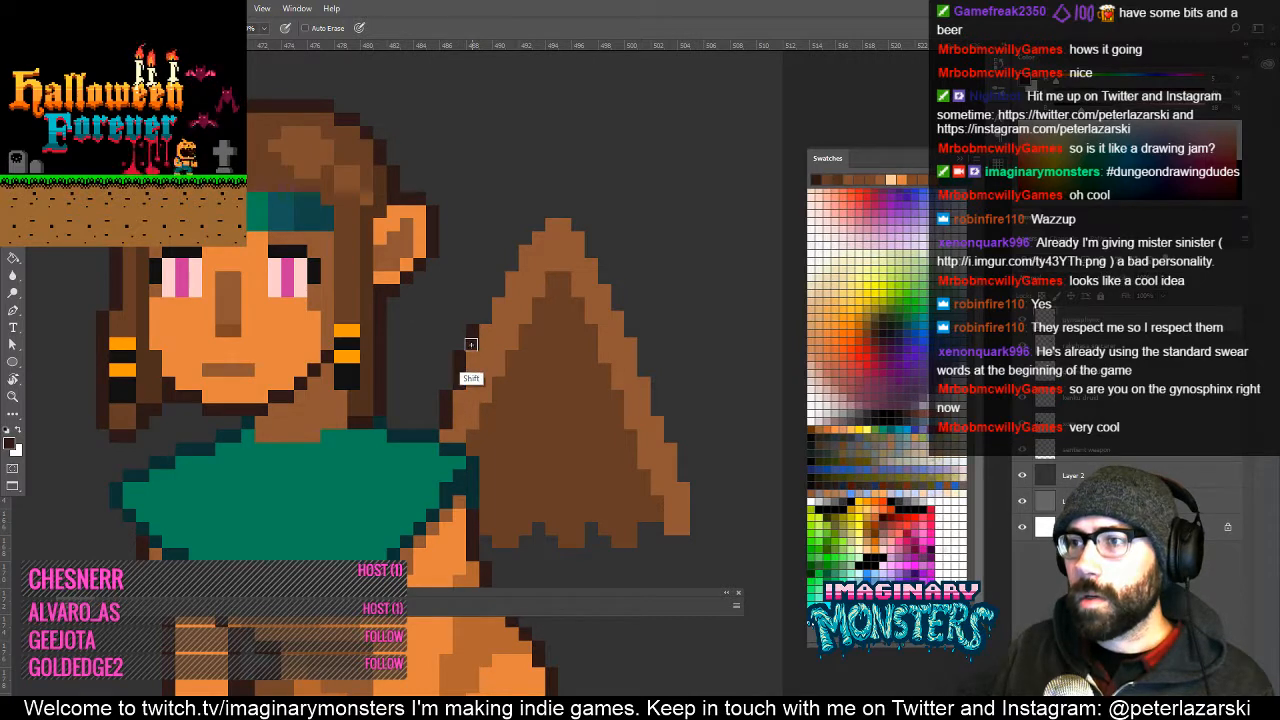
mouse_move(485, 317)
left_mouse_down()
mouse_move(517, 248)
mouse_move(572, 212)
mouse_move(608, 250)
mouse_move(686, 471)
mouse_move(590, 395)
mouse_move(612, 417)
mouse_move(559, 424)
mouse_move(553, 405)
left_mouse_up()
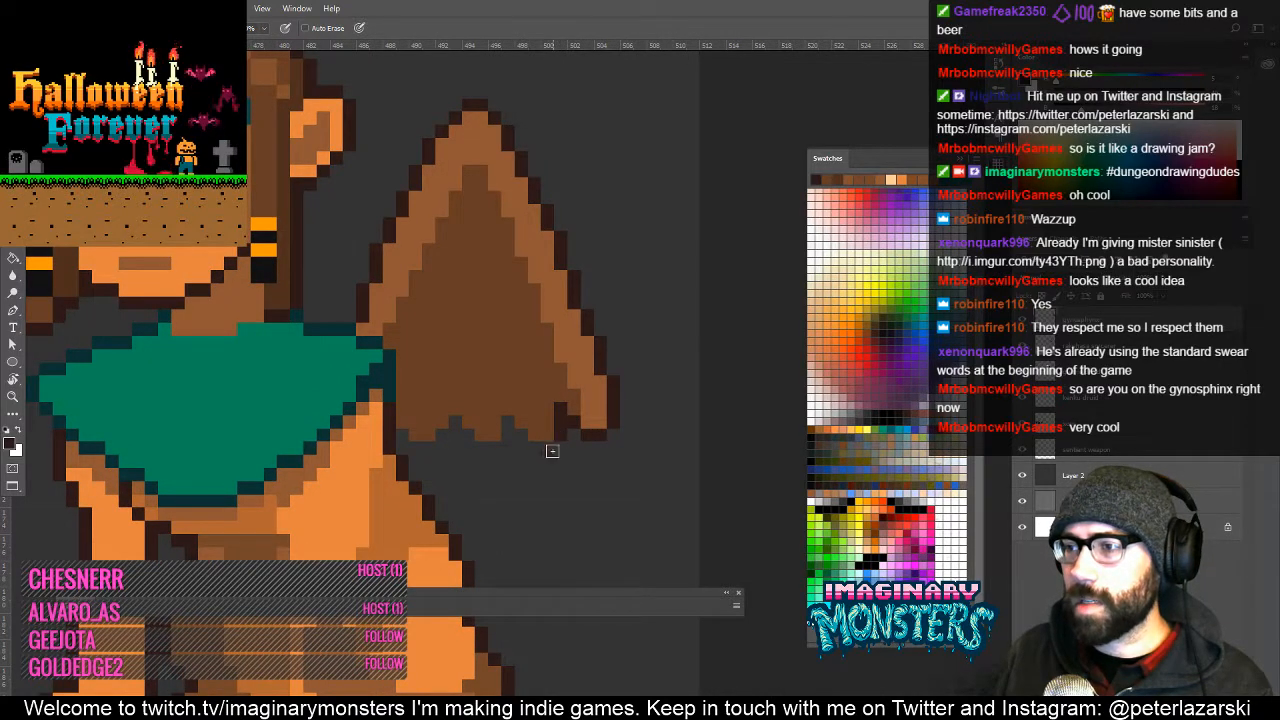
mouse_move(524, 438)
left_mouse_down()
mouse_move(491, 419)
mouse_move(501, 456)
mouse_move(481, 442)
mouse_move(505, 438)
mouse_move(463, 442)
mouse_move(453, 402)
mouse_move(404, 437)
left_mouse_up()
Compare the sphinx with its outlined wing against the tiger character at a smaller view scale.
key("z")
left_click(492, 368, "alt")
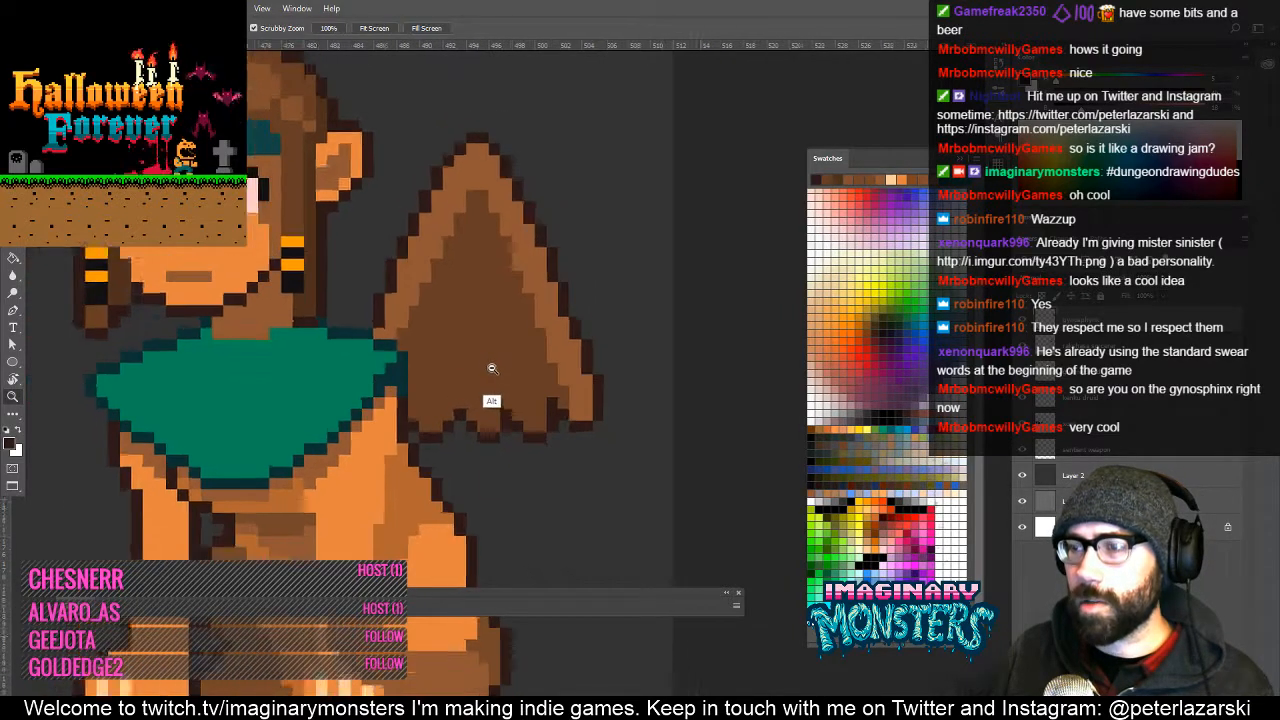
left_click(492, 368, "alt")
left_click(495, 366, "alt")
left_click(497, 366, "alt")
left_click(497, 366, "alt")
left_click(497, 366)
left_click_drag(454, 330, 593, 362)
key("b")
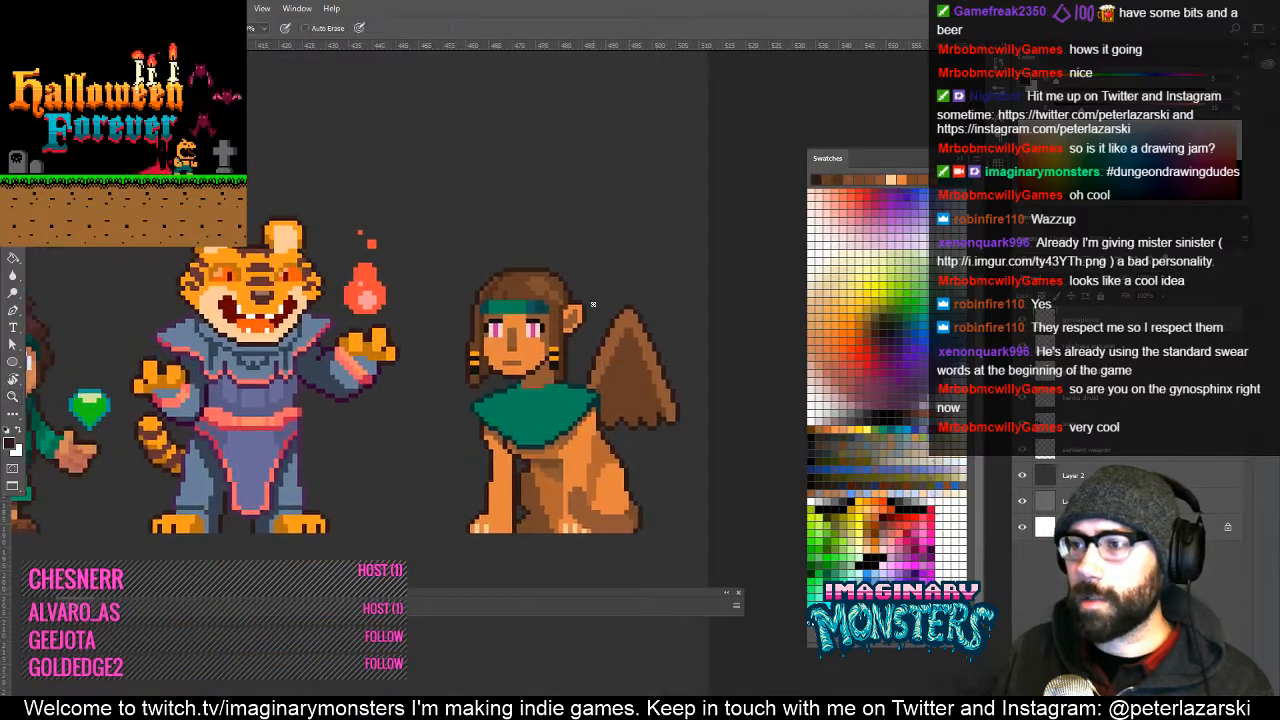
Shade the left end of the sphinx's headband in dark teal.
key("z")
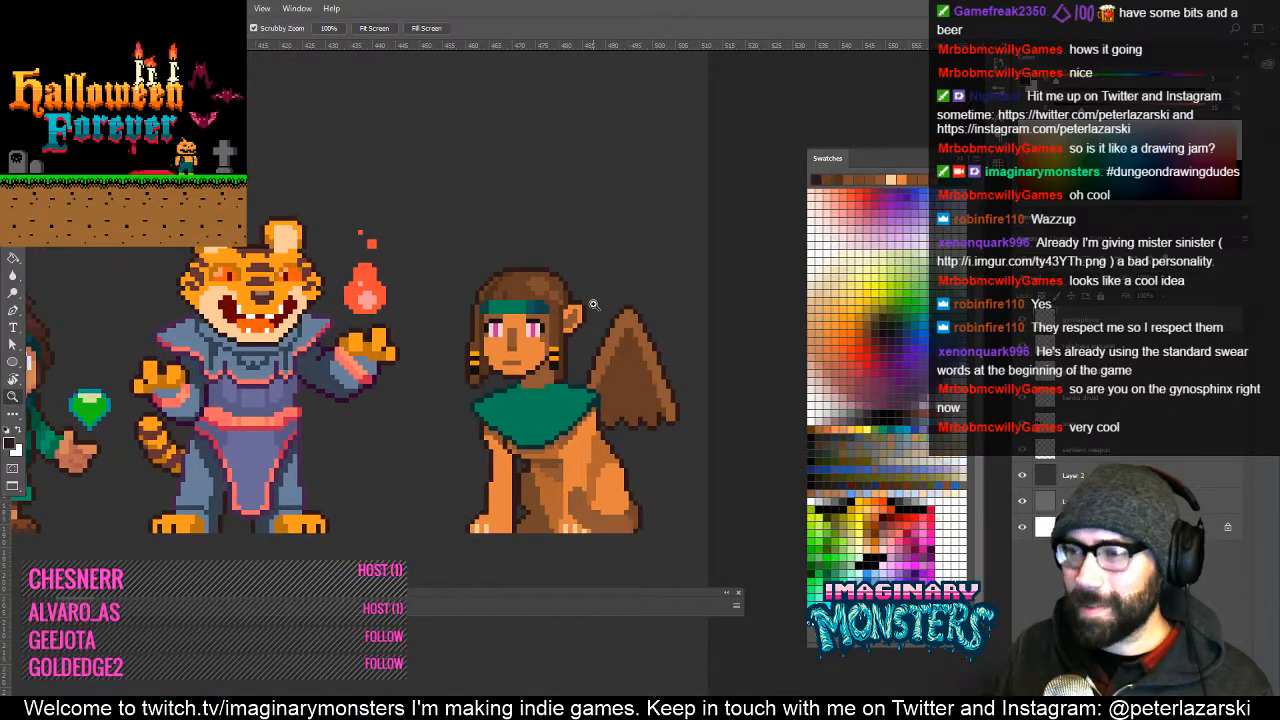
left_click(532, 392)
key("b")
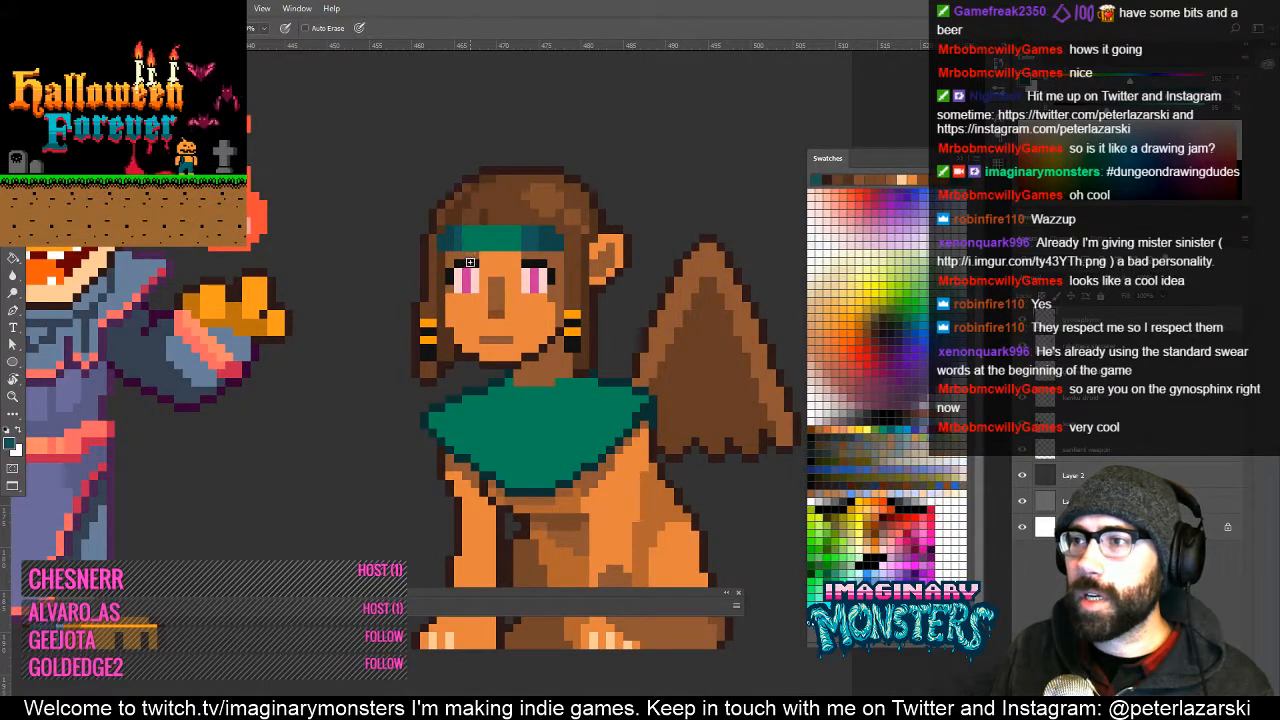
left_click_drag(507, 374, 443, 296)
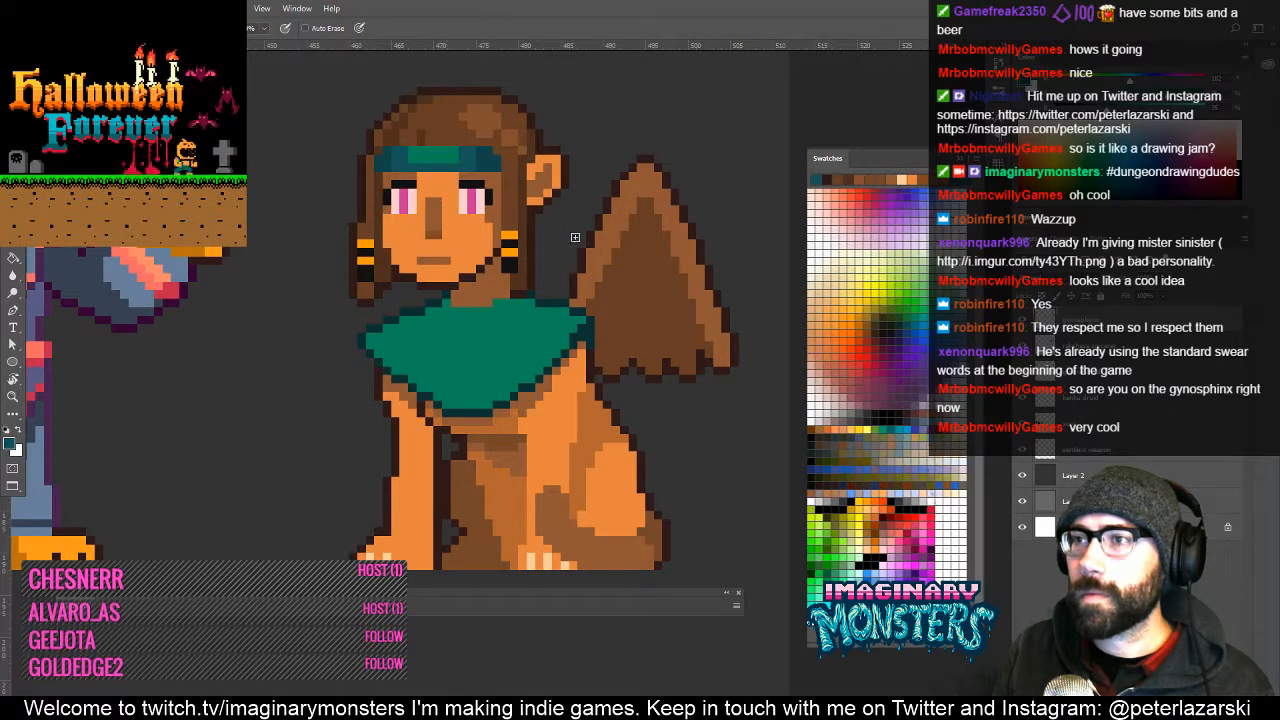
Shade the green cape with dark teal along its lower-left edge and across its bottom point.
left_click_drag(554, 328, 543, 351)
left_click(471, 374, "ctrl")
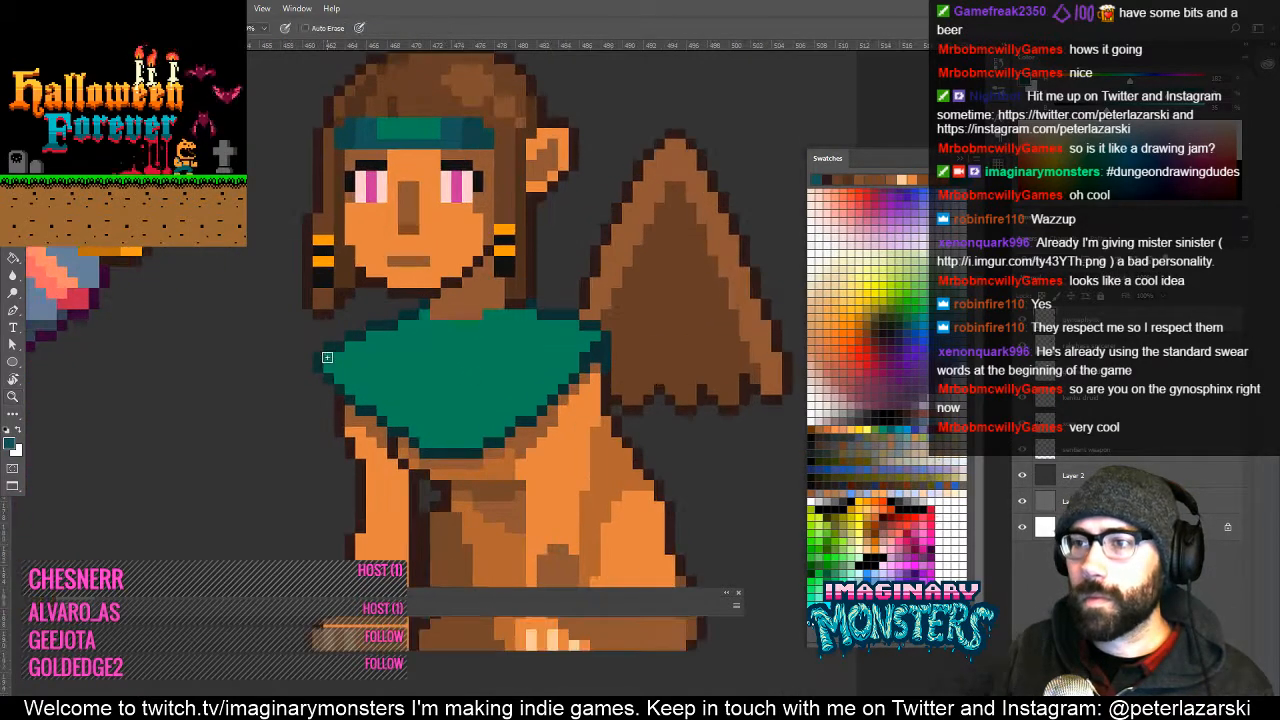
left_click_drag(329, 355, 371, 393)
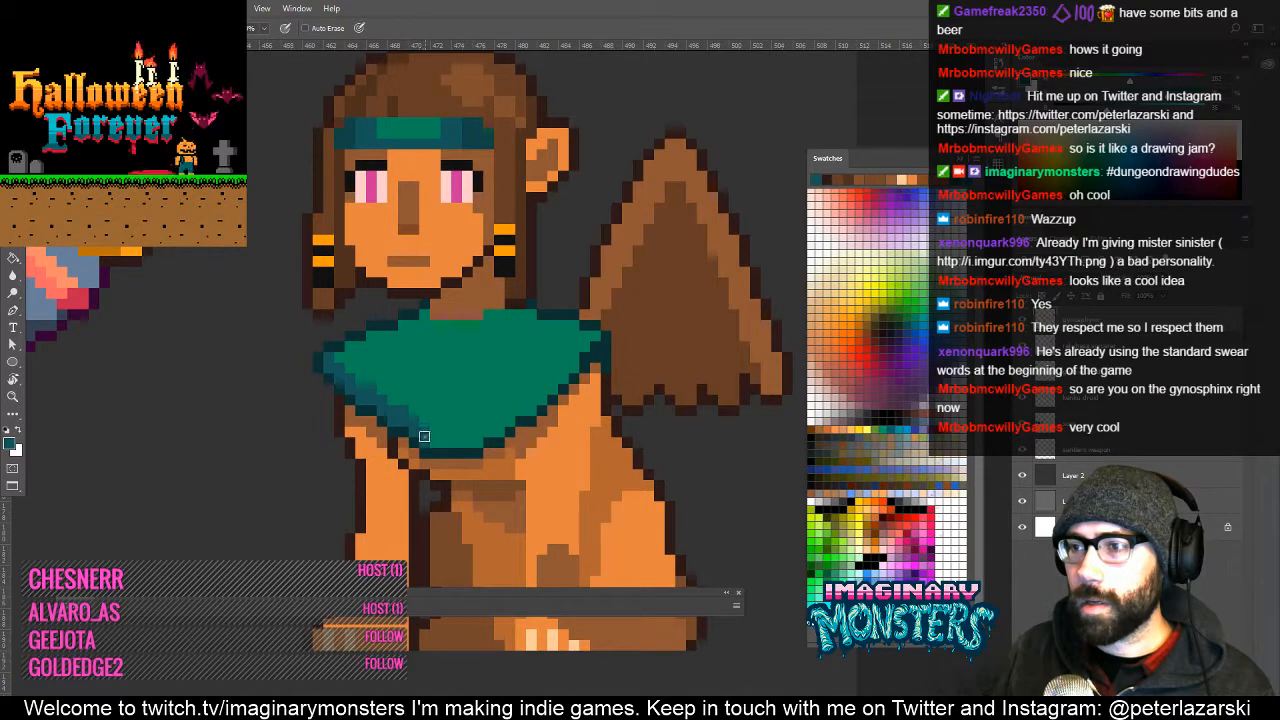
left_click(477, 434, "shift")
left_click_drag(470, 443, 437, 444)
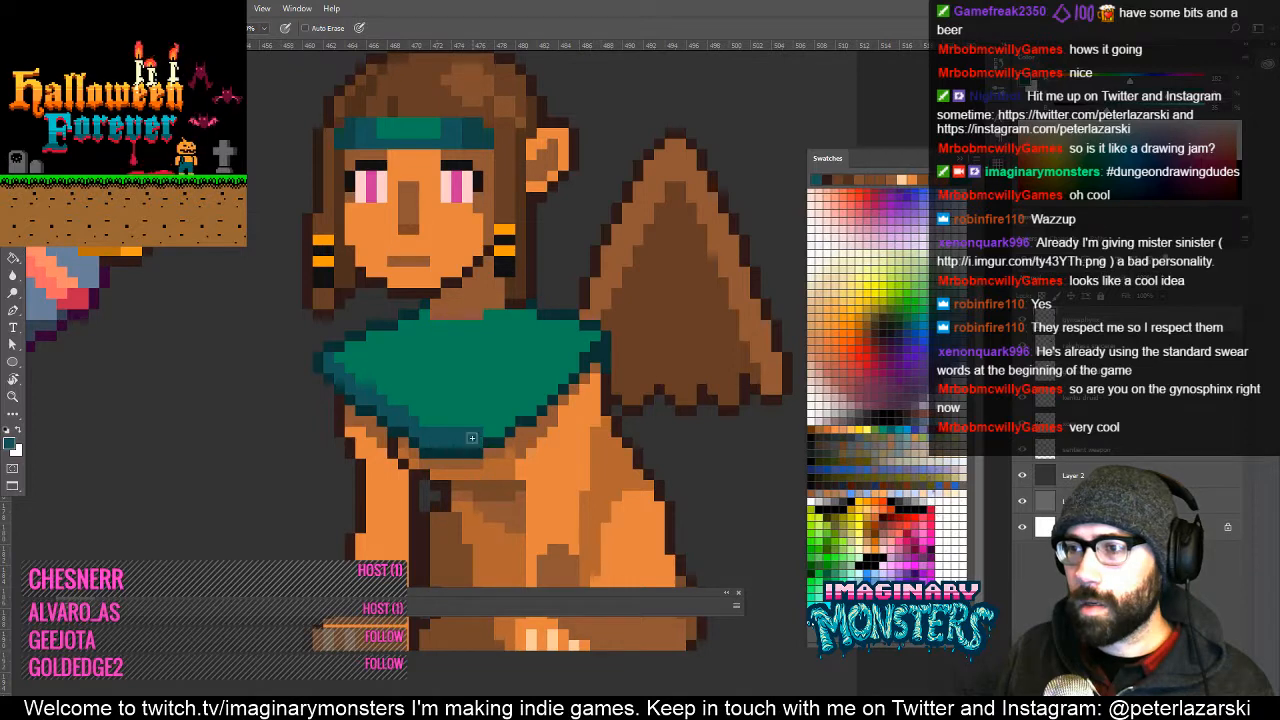
Repaint the cape's bottom point and lower-left edge in its base green, thinning the dark teal shading to a narrow band.
left_click(454, 414, "alt")
left_click(471, 442)
left_click(437, 441, "shift")
left_click(426, 440, "shift")
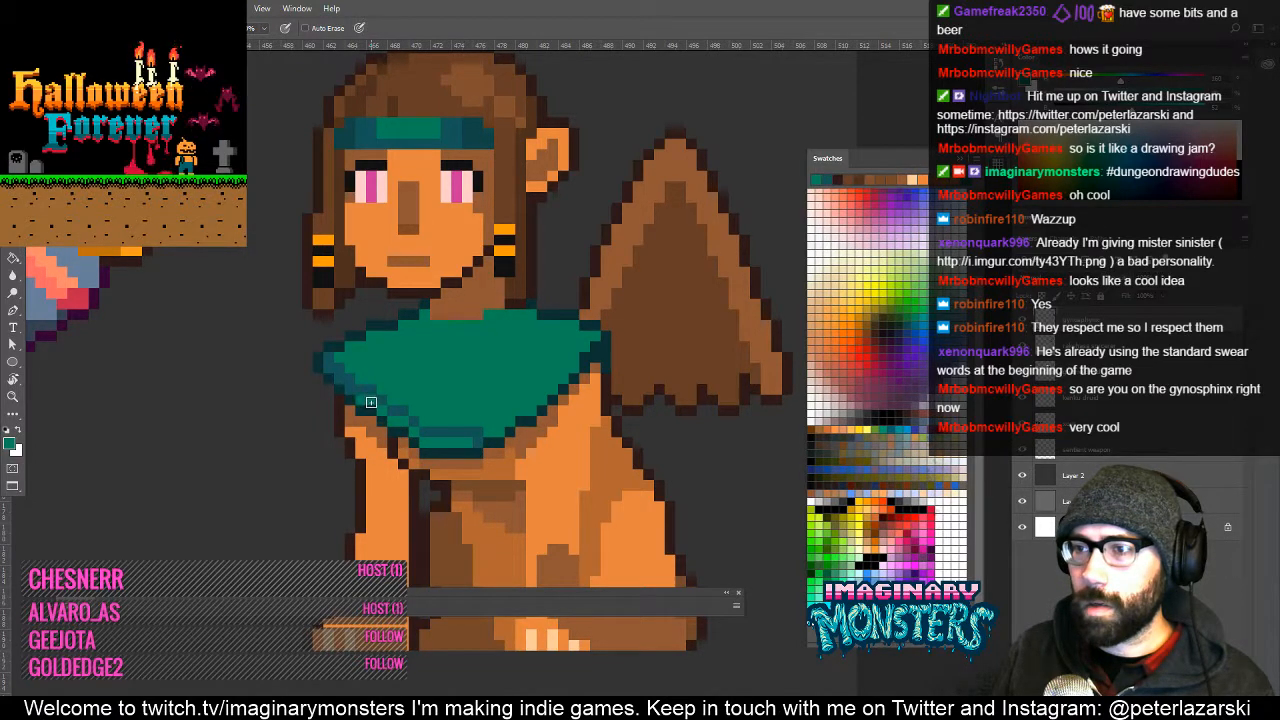
left_click_drag(417, 346, 389, 373)
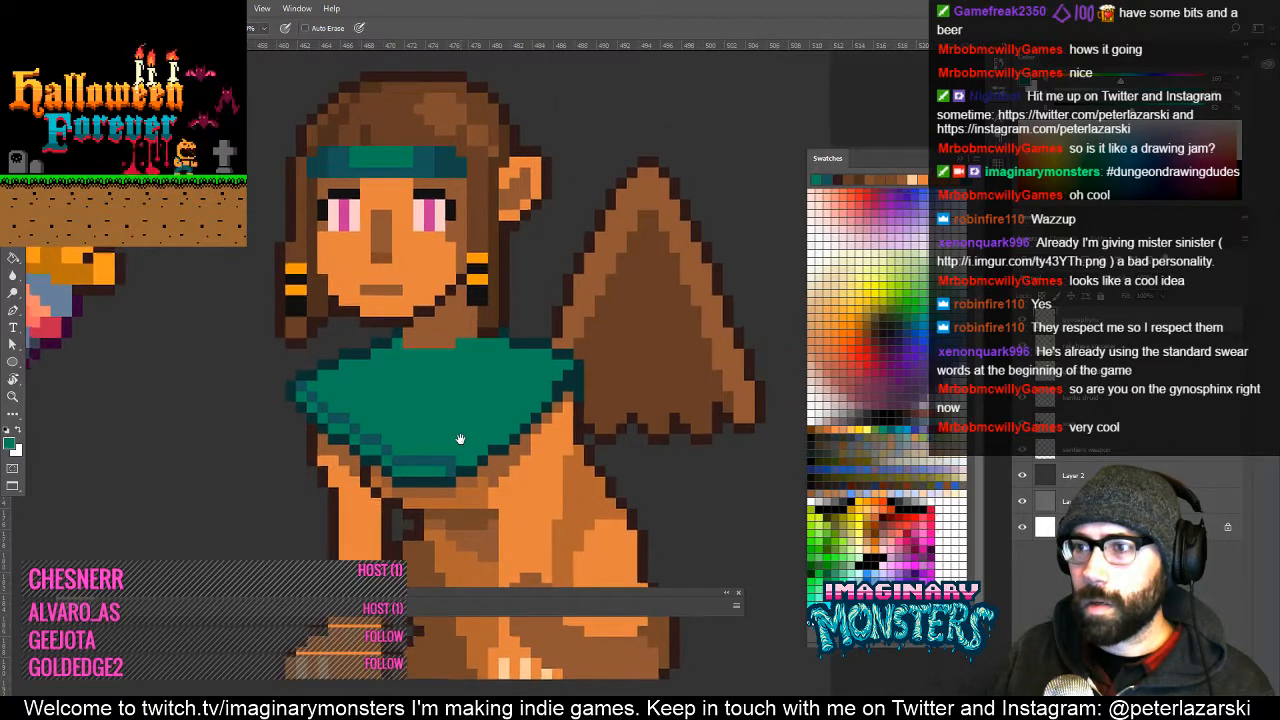
left_click_drag(431, 410, 431, 432)
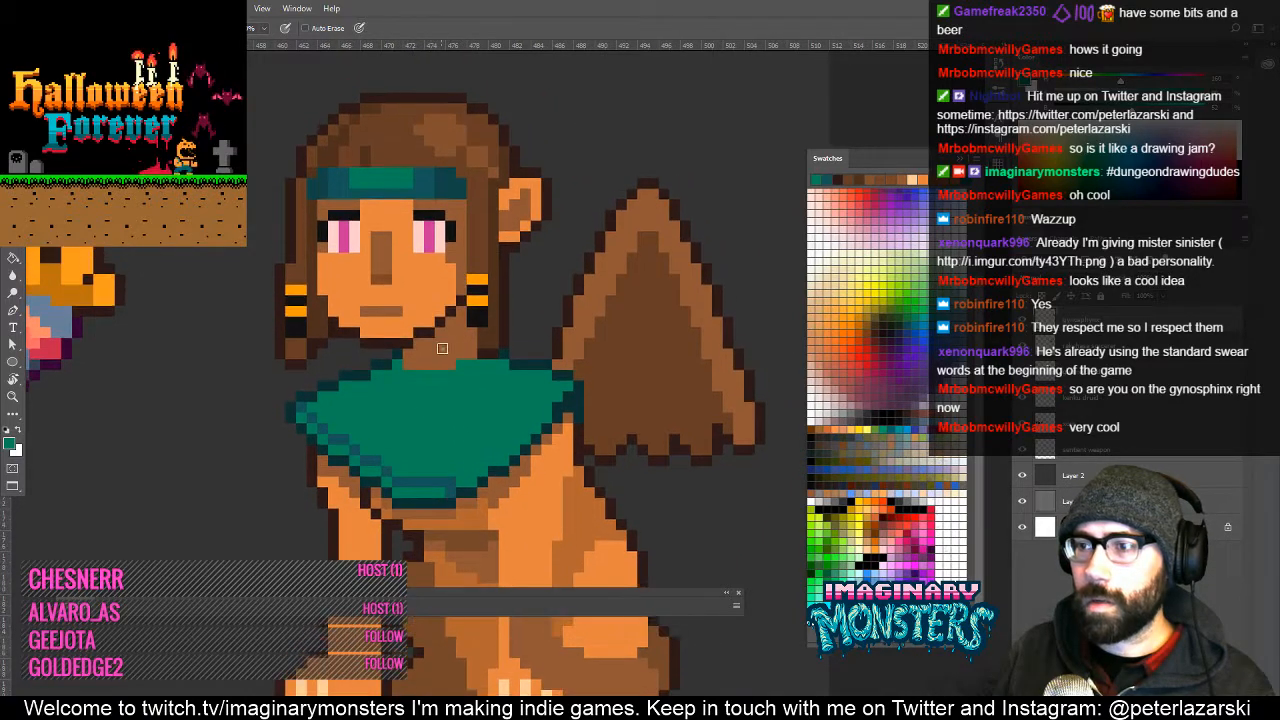
Shift the dark teal hem stripe one pixel row up on the cape and raise the cape's bottom outline by one row.
left_click(352, 438, "alt")
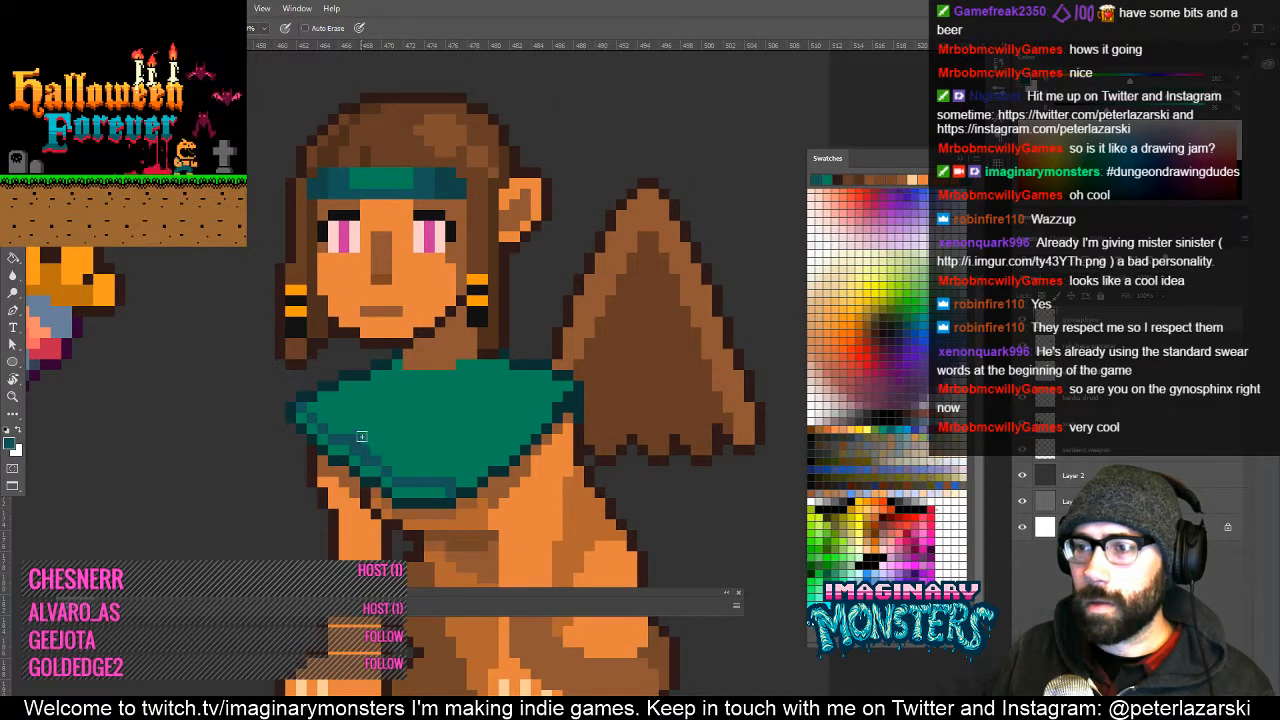
left_click(360, 455, "alt")
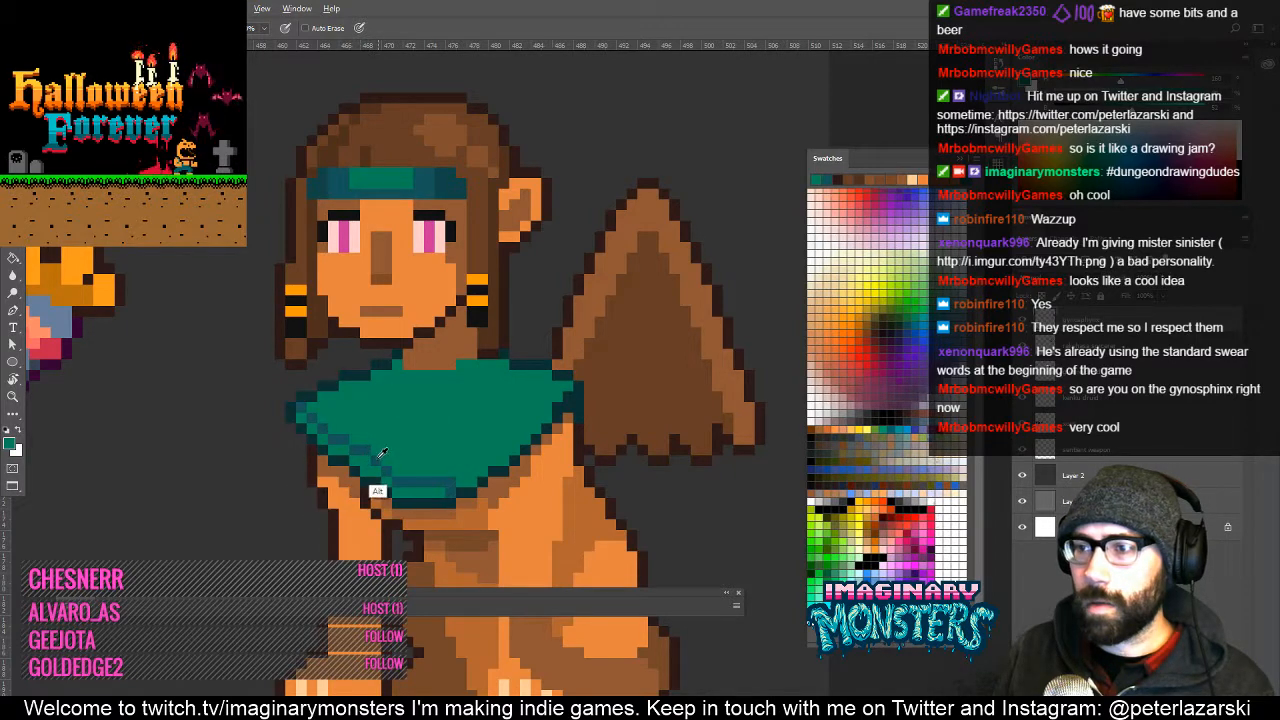
left_click(391, 467, "alt")
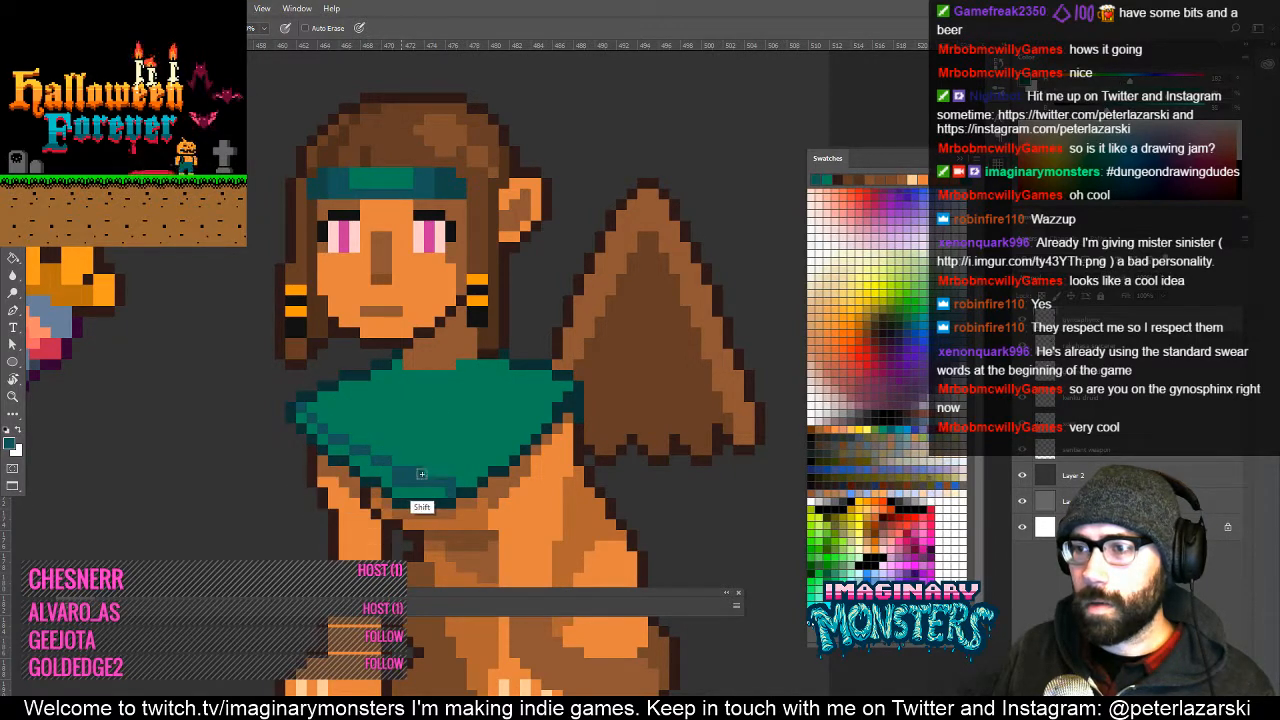
mouse_move(422, 474)
left_mouse_down()
mouse_move(456, 473)
mouse_move(400, 480)
left_mouse_up()
left_click(466, 477, "alt")
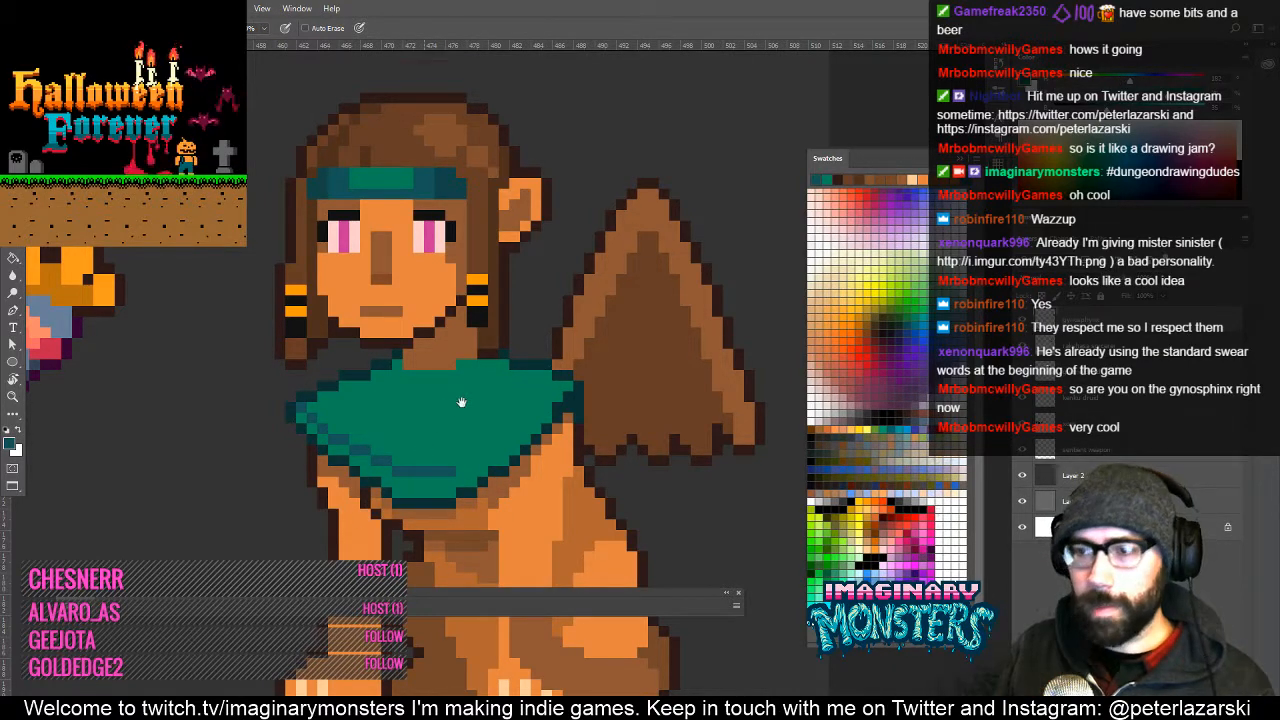
left_click_drag(461, 402, 486, 357)
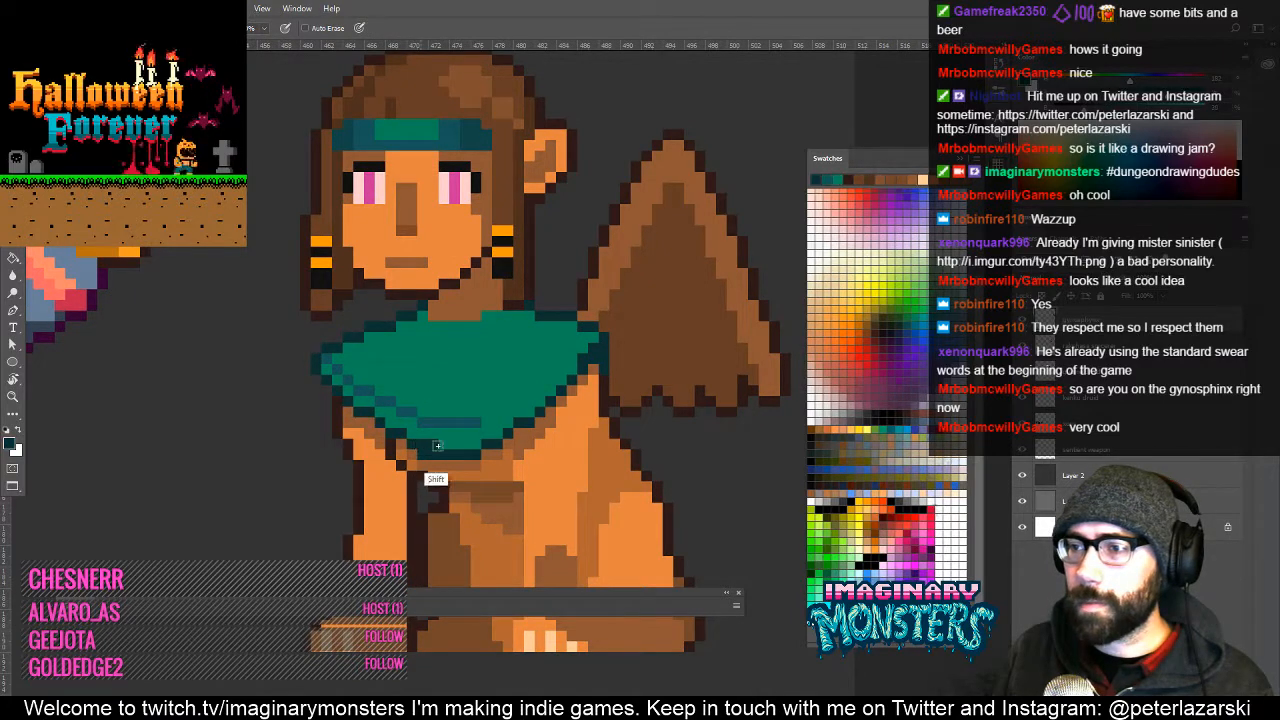
left_click(478, 495, "alt")
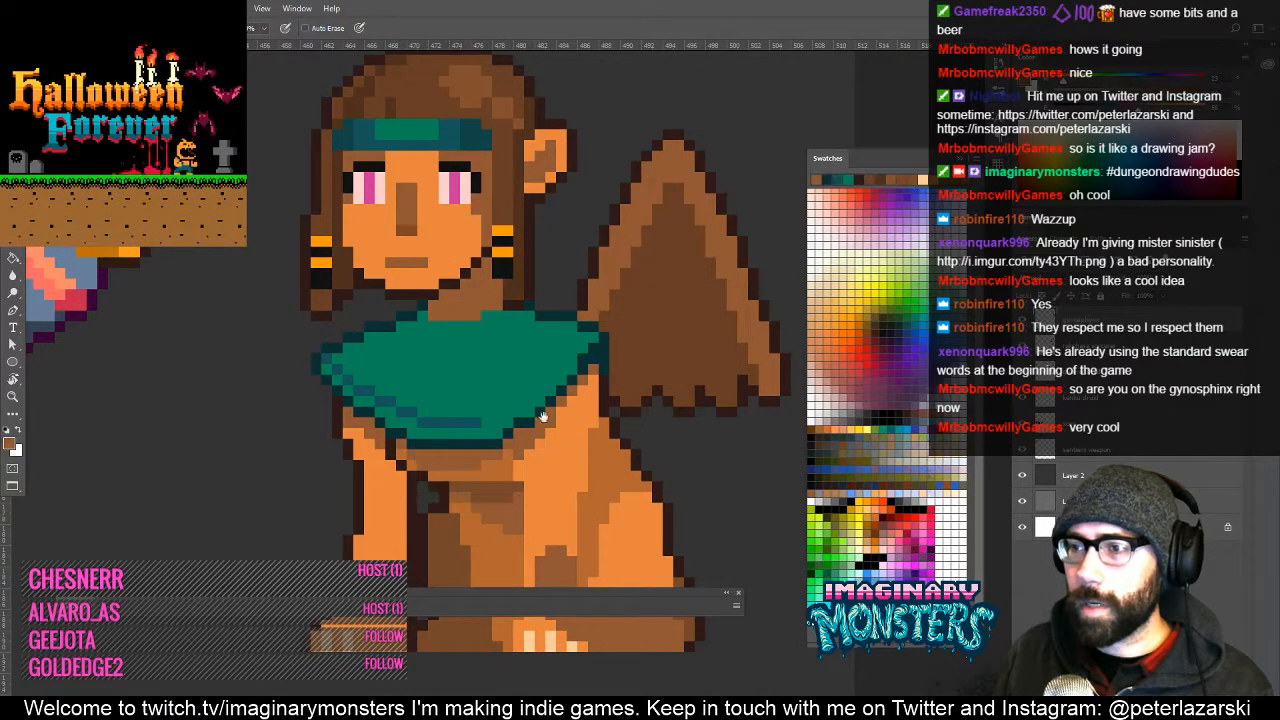
Continue the dark teal stripe diagonally along the cape's lower-right edge, one pixel inside the outline, up to the shoulder.
left_click_drag(543, 417, 480, 438)
left_click_drag(469, 374, 437, 411)
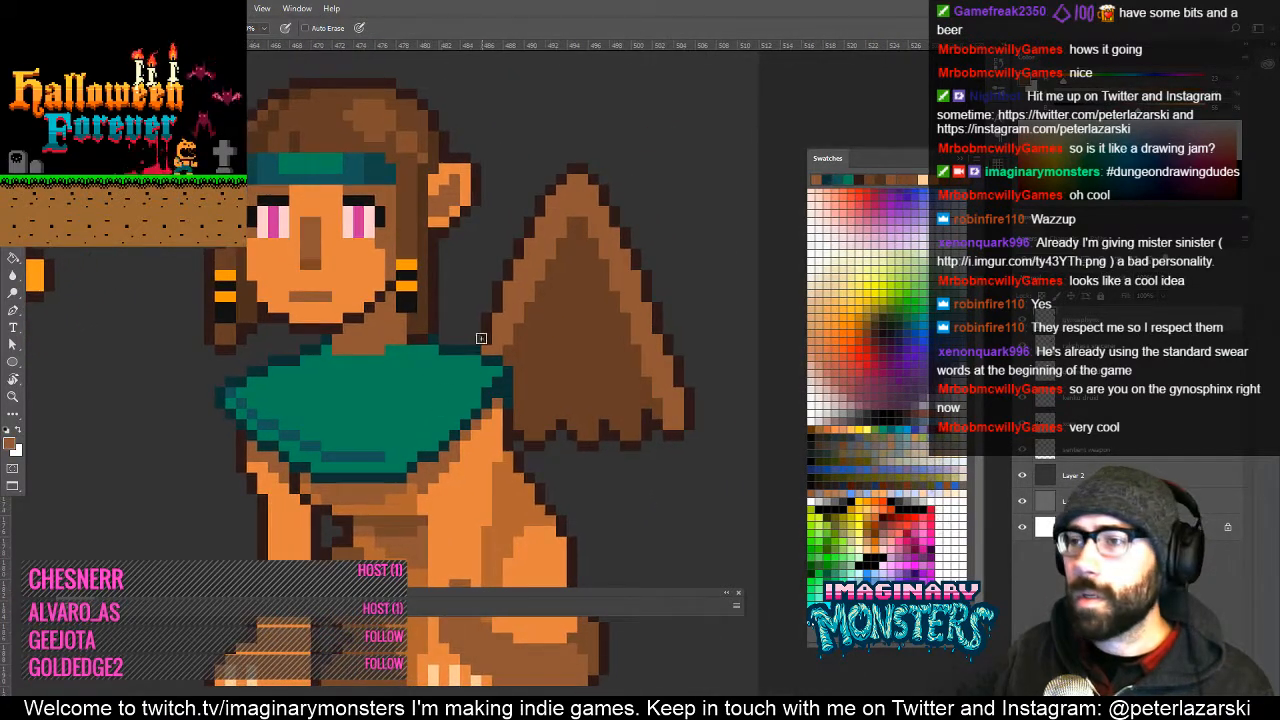
left_click(412, 471, "alt")
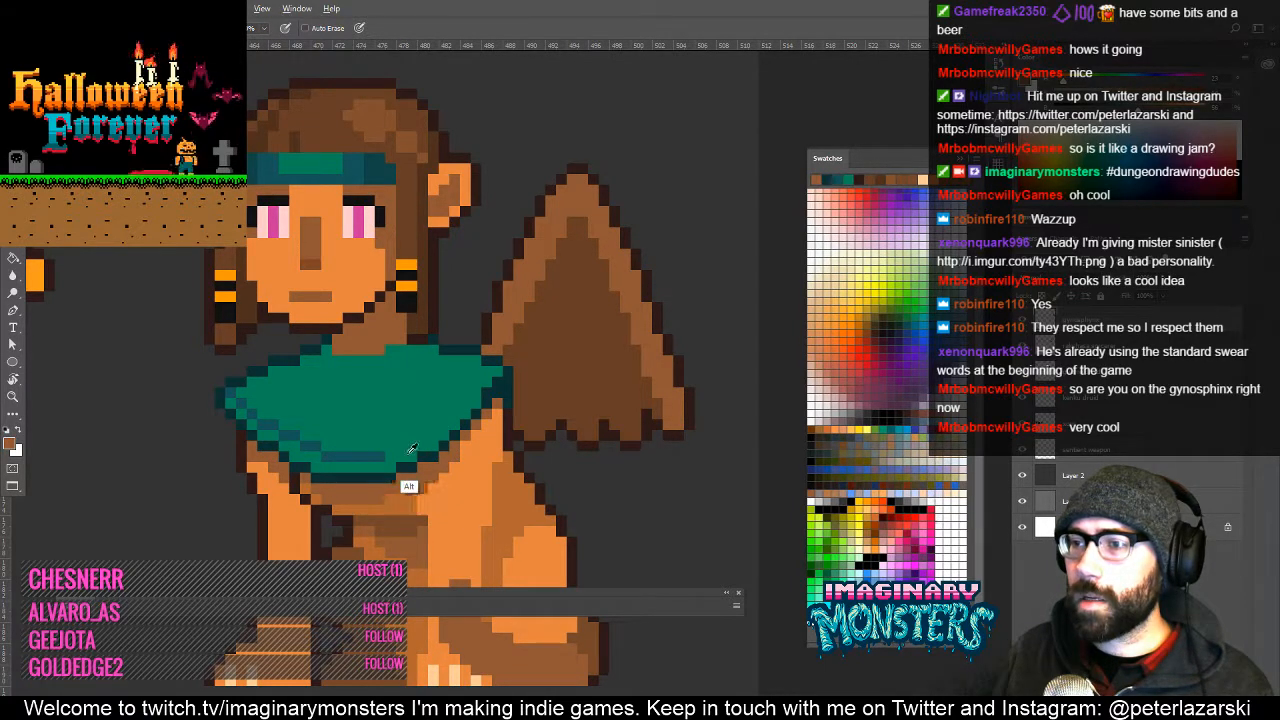
left_click(408, 449, "alt")
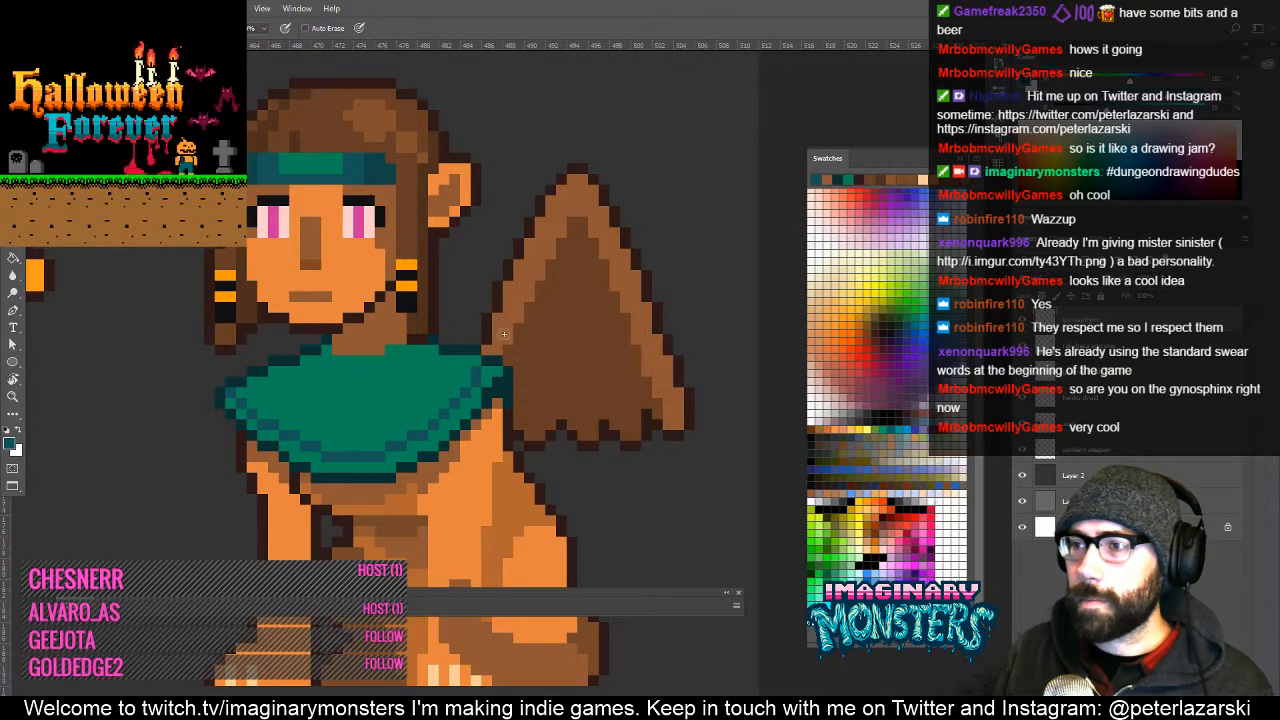
Shade the cape's neckline with dark teal in a shallow V directly under the sphinx's neck.
left_click_drag(463, 390, 540, 404)
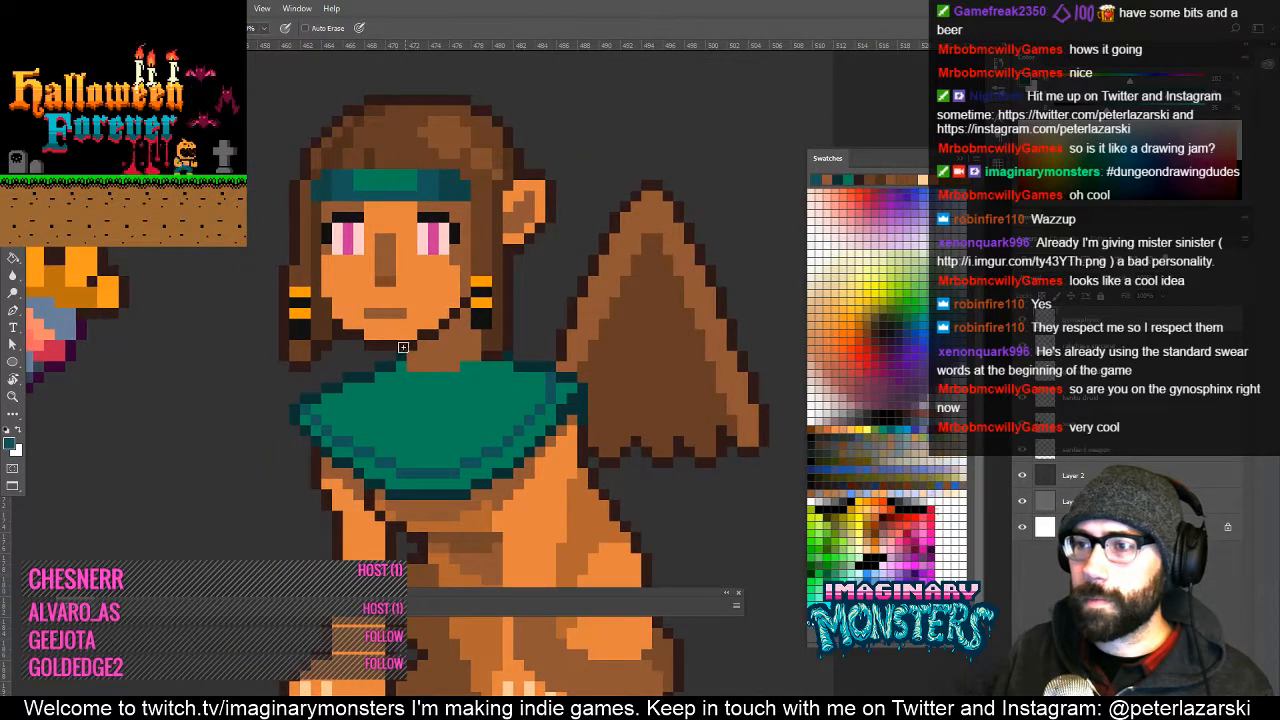
left_click_drag(414, 376, 454, 378)
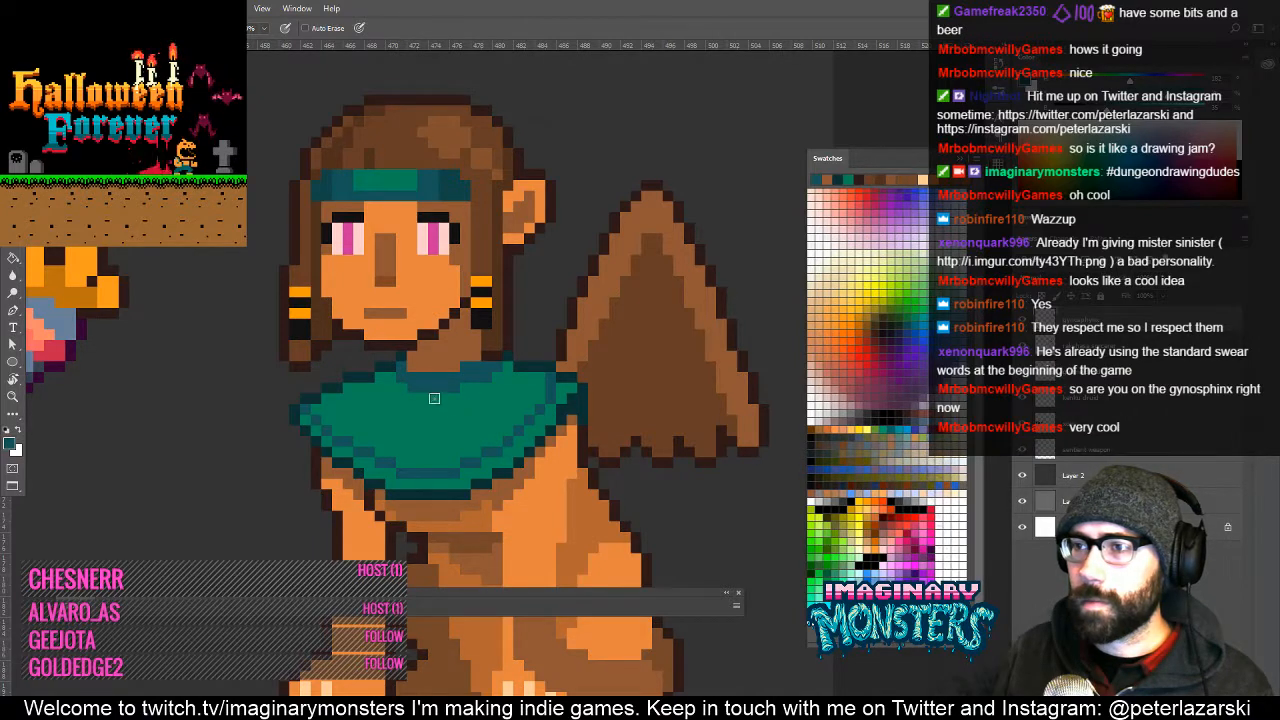
left_click_drag(425, 400, 477, 410)
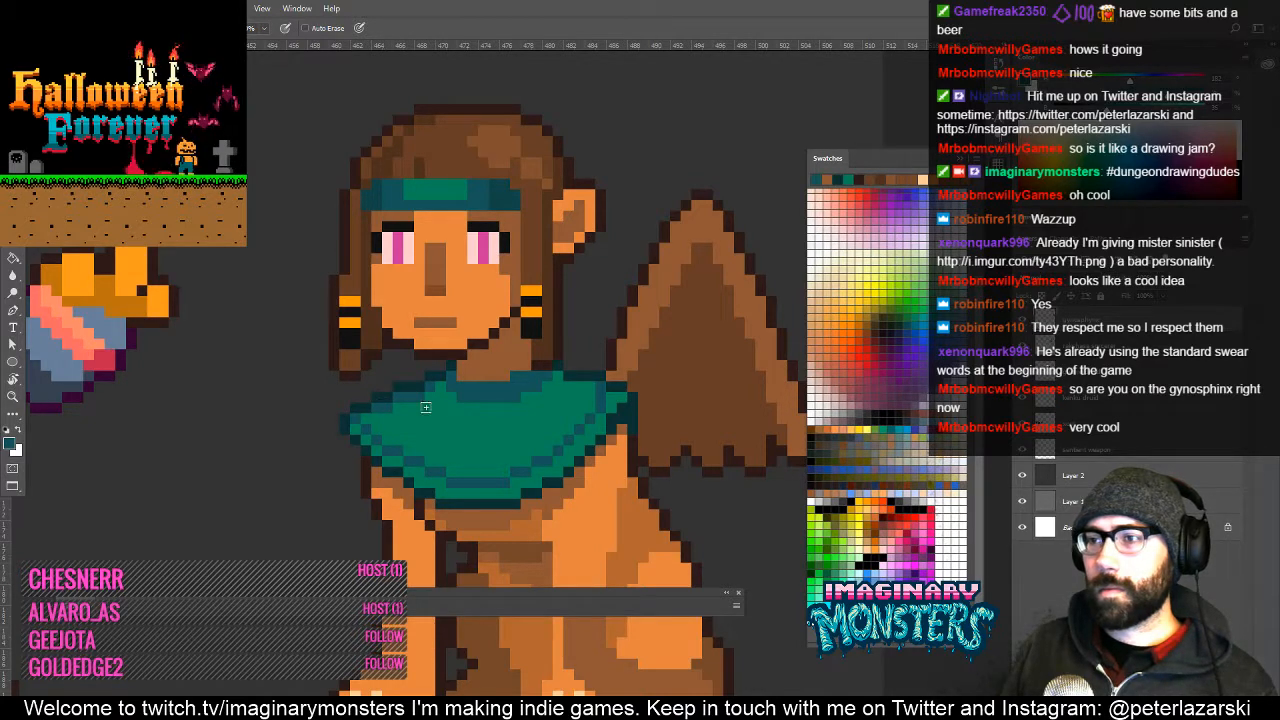
left_click_drag(581, 403, 526, 418)
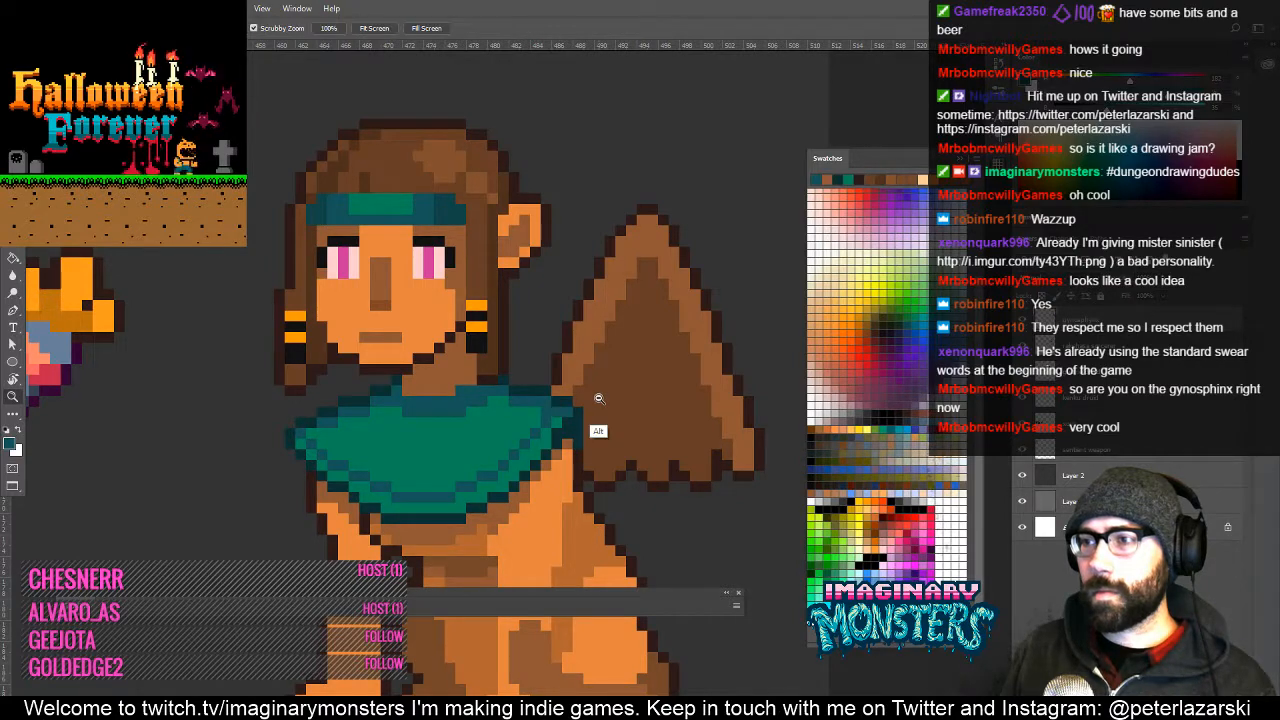
Compare the shaded cape with the tiger and druid characters at a smaller view scale.
scroll(559, 410, "down", 4)
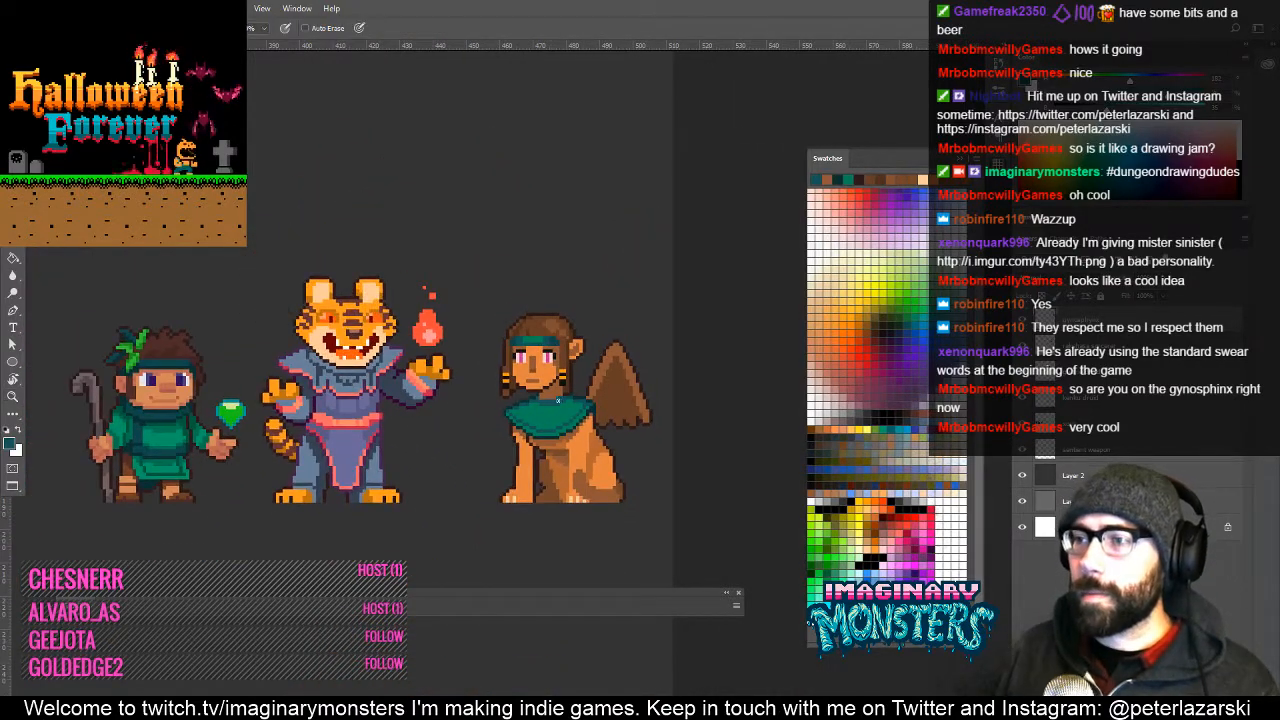
scroll(544, 396, "up", 4)
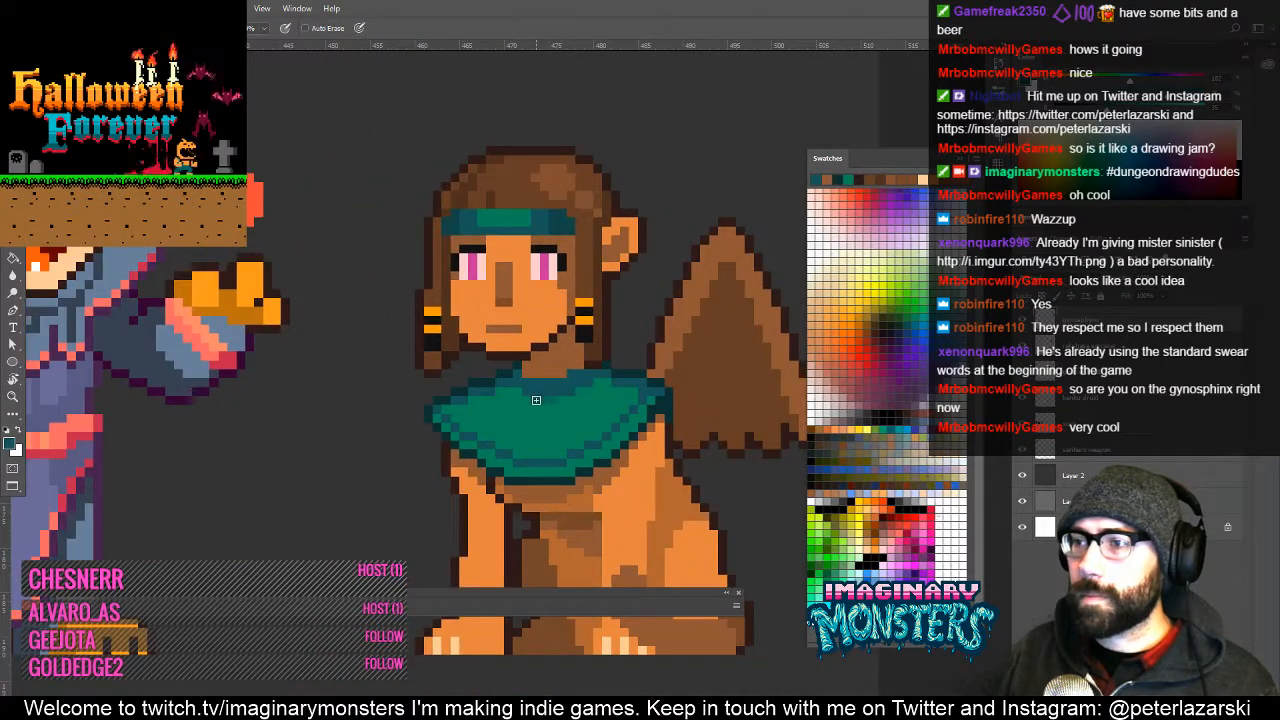
scroll(536, 400, "down", 4)
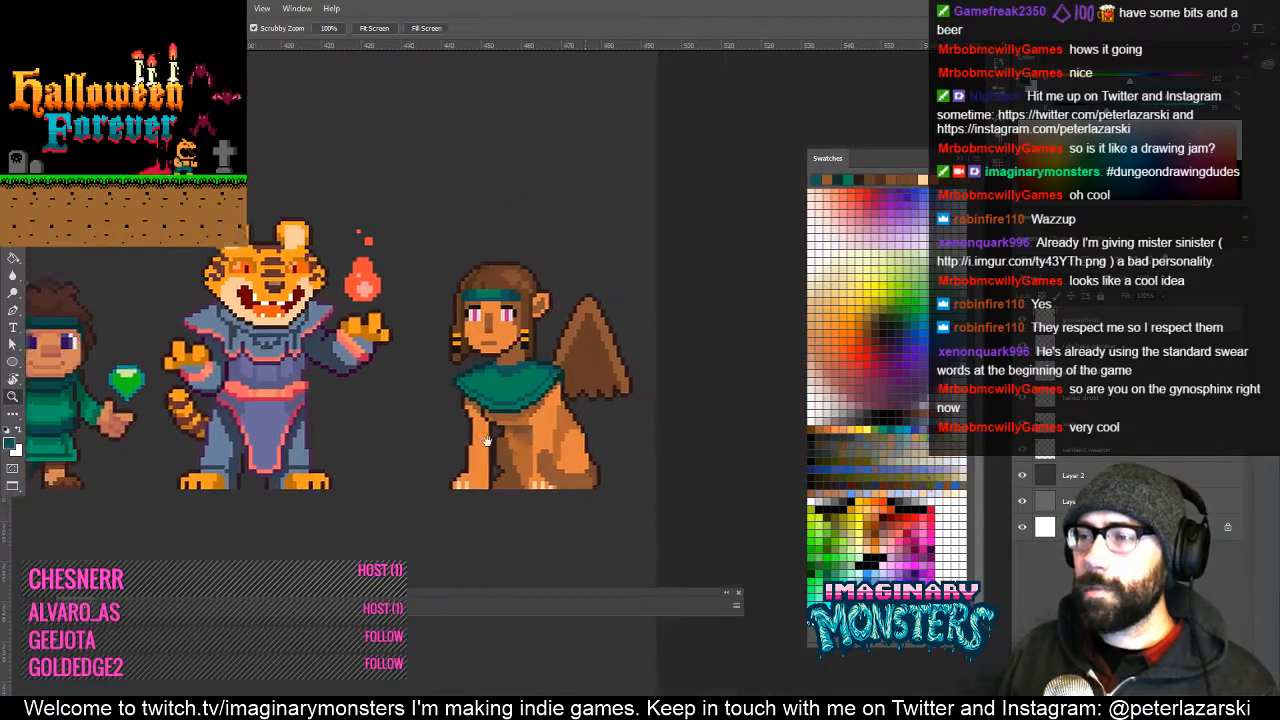
left_click_drag(487, 441, 455, 432)
left_click_drag(493, 368, 545, 271)
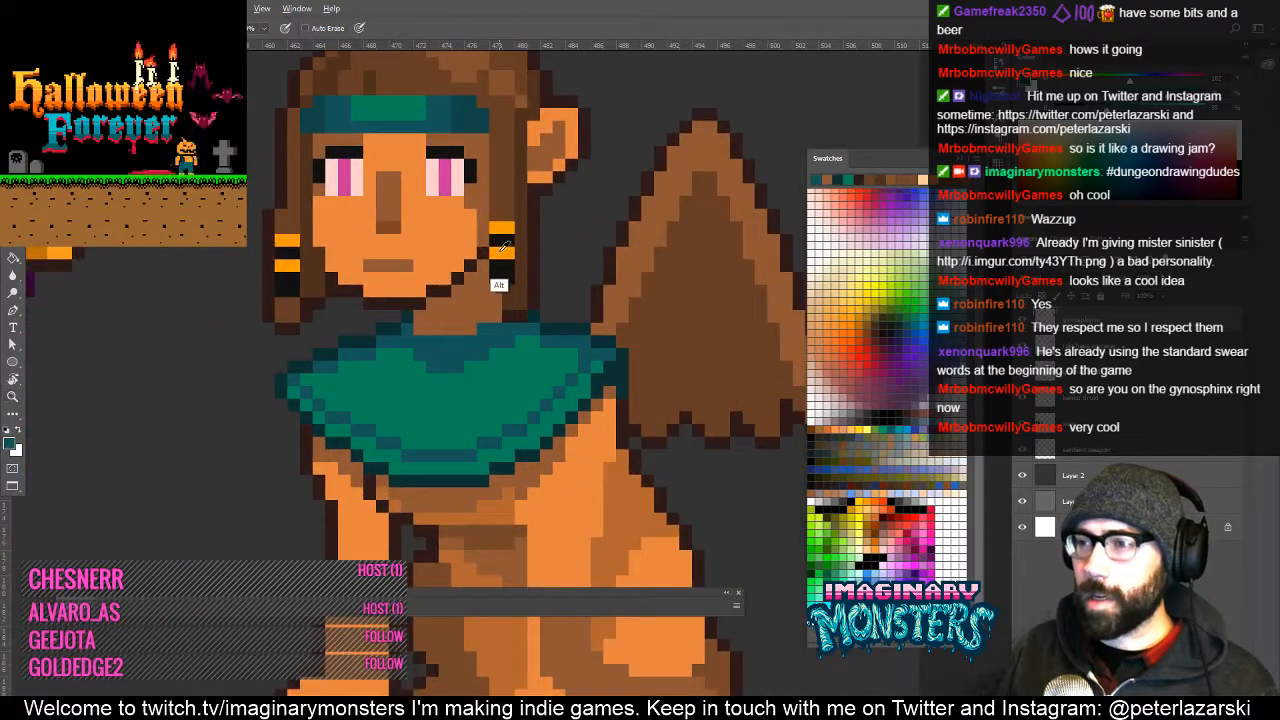
Sample the earring's gold and add short gold trim marks along the bottom hem of the cape.
left_click(503, 248, "alt")
left_click_drag(417, 467, 446, 469)
key("ctrl+z")
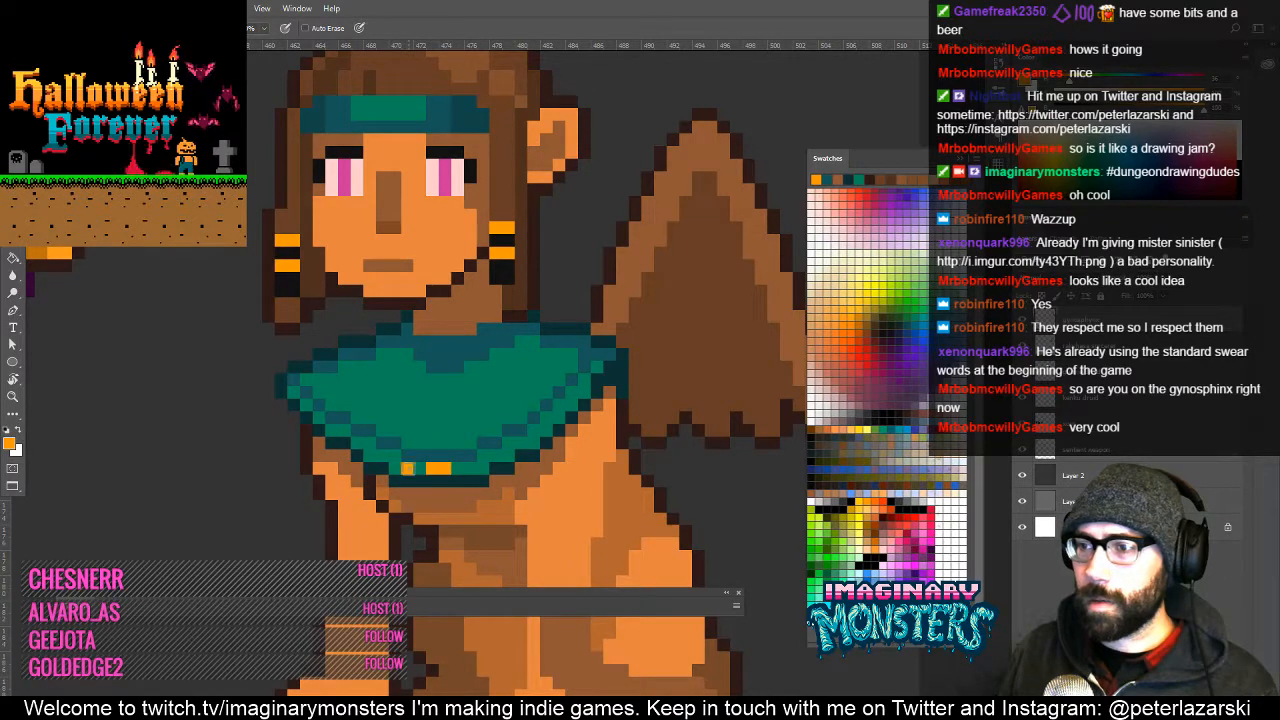
left_click(467, 468)
Check the sphinx's gold hem trim against the neighbouring characters at a smaller view scale.
key("z")
left_click(543, 484, "alt")
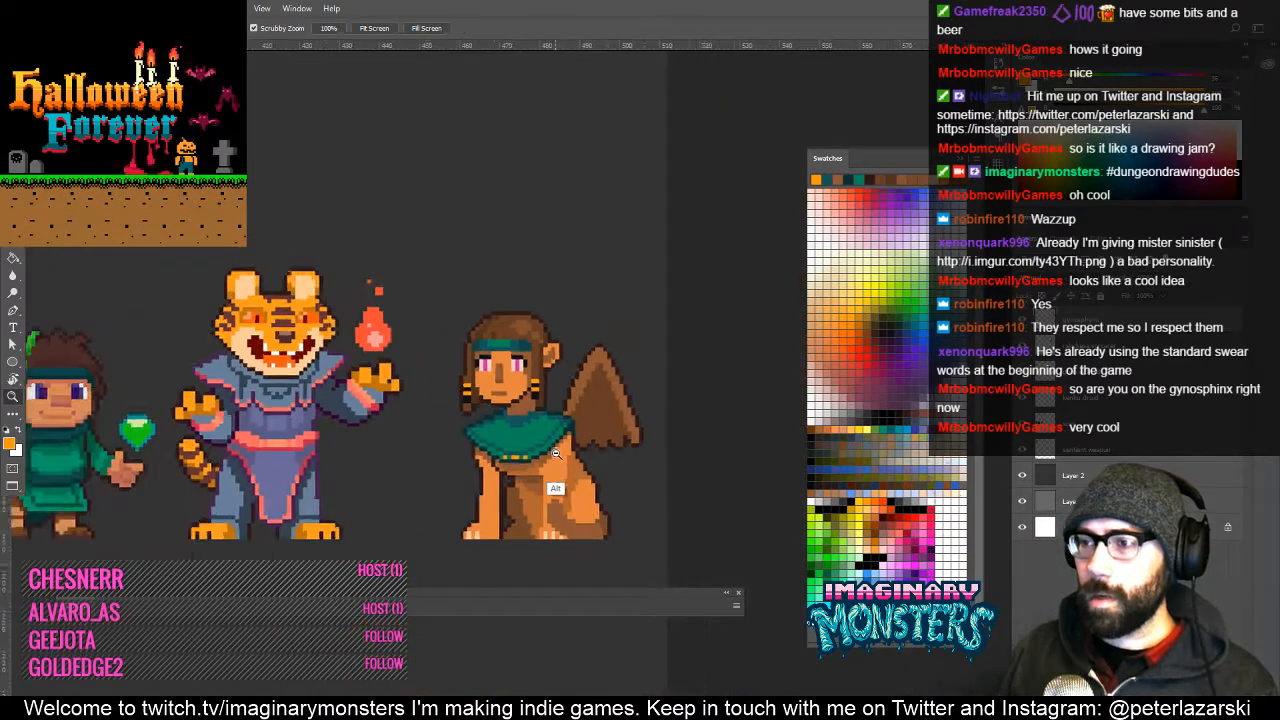
left_click_drag(613, 516, 516, 412)
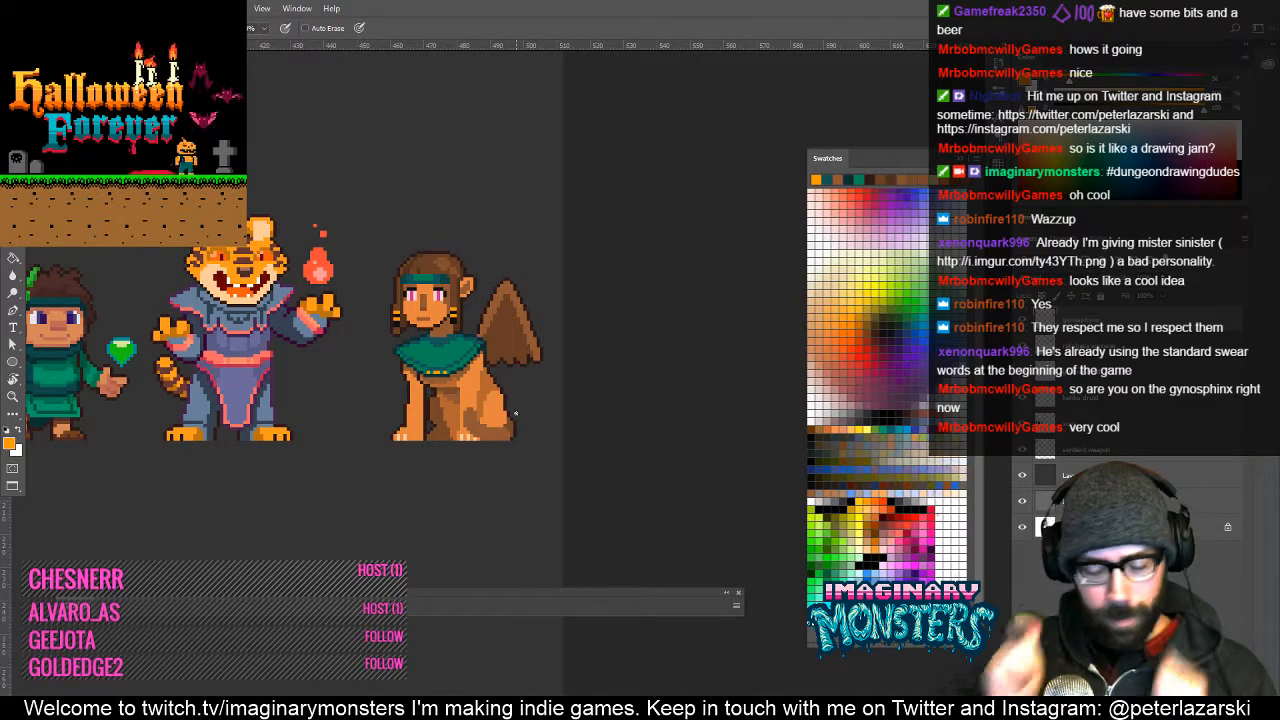
Select the druid sprite and move it to the empty area beneath the row of rock creatures.
left_click_drag(261, 357, 720, 308)
key("z")
left_click(496, 342, "alt")
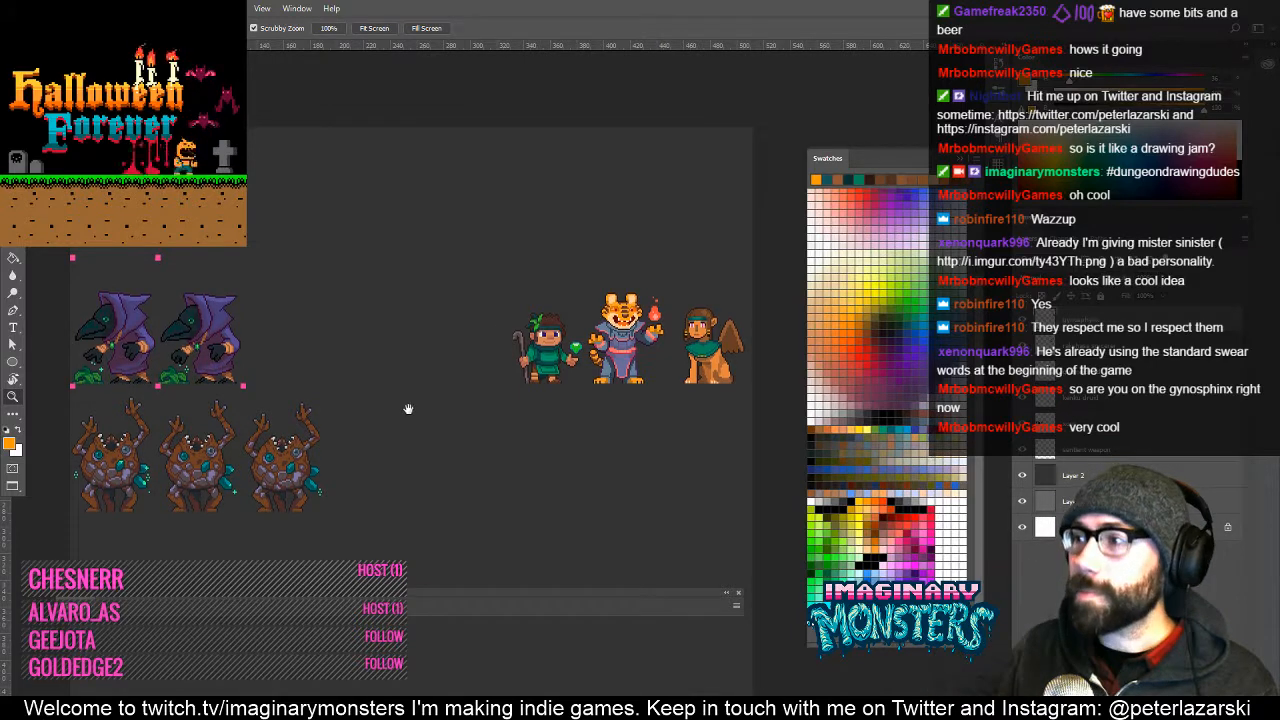
left_click_drag(409, 408, 531, 311)
key("v")
left_click(666, 280, "ctrl")
left_click_drag(684, 256, 334, 474)
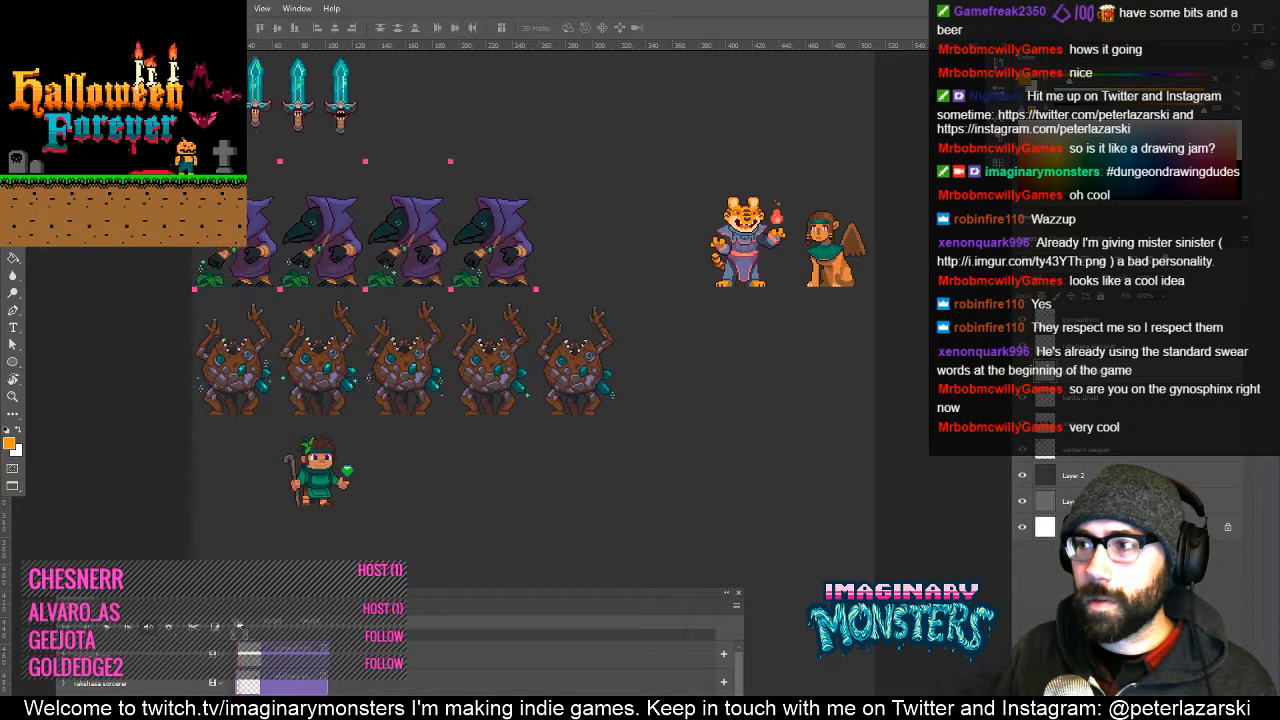
Bring the Timeline panel fully into view and return the playhead to the first frame.
left_click_drag(266, 599, 246, 445)
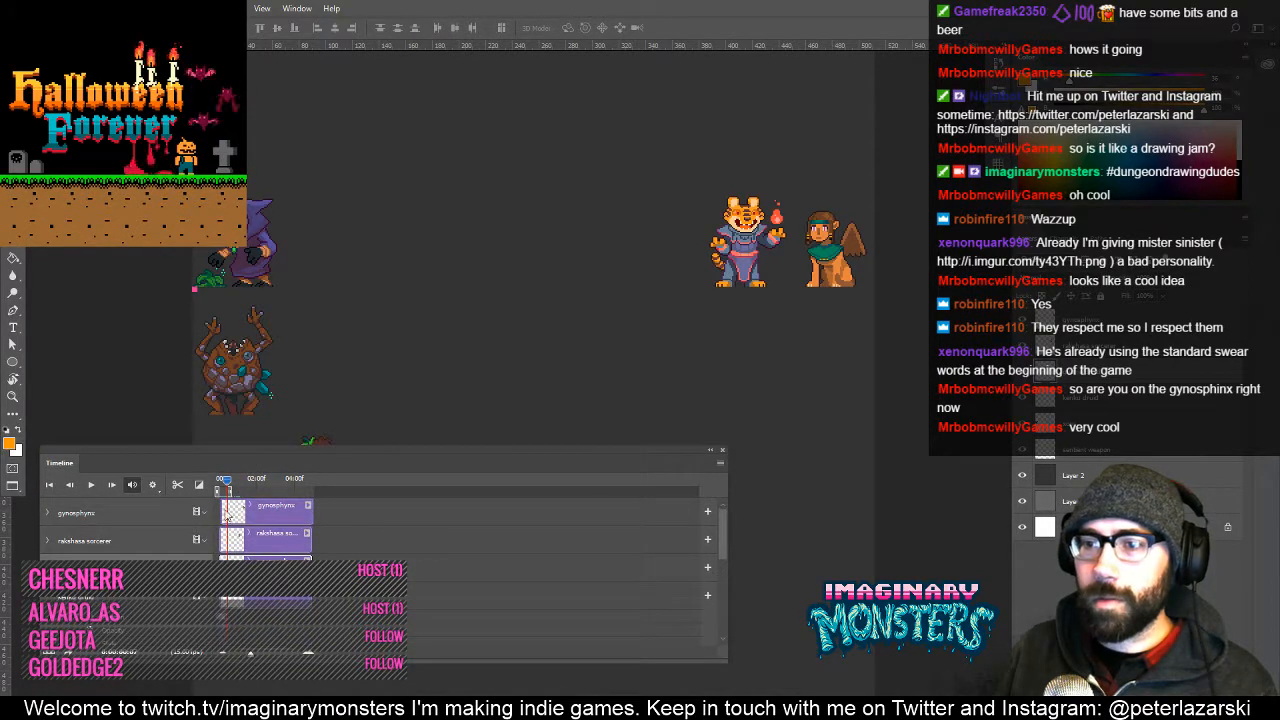
left_click_drag(243, 513, 200, 484)
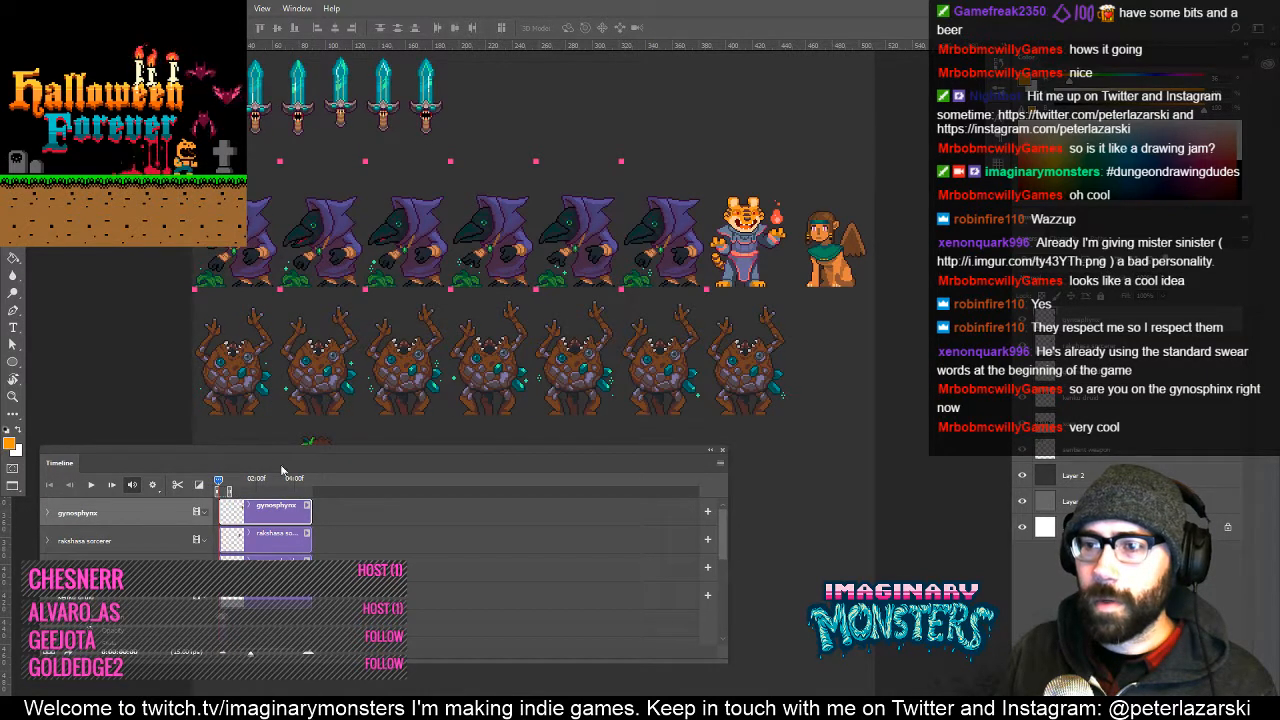
left_click_drag(259, 512, 257, 507)
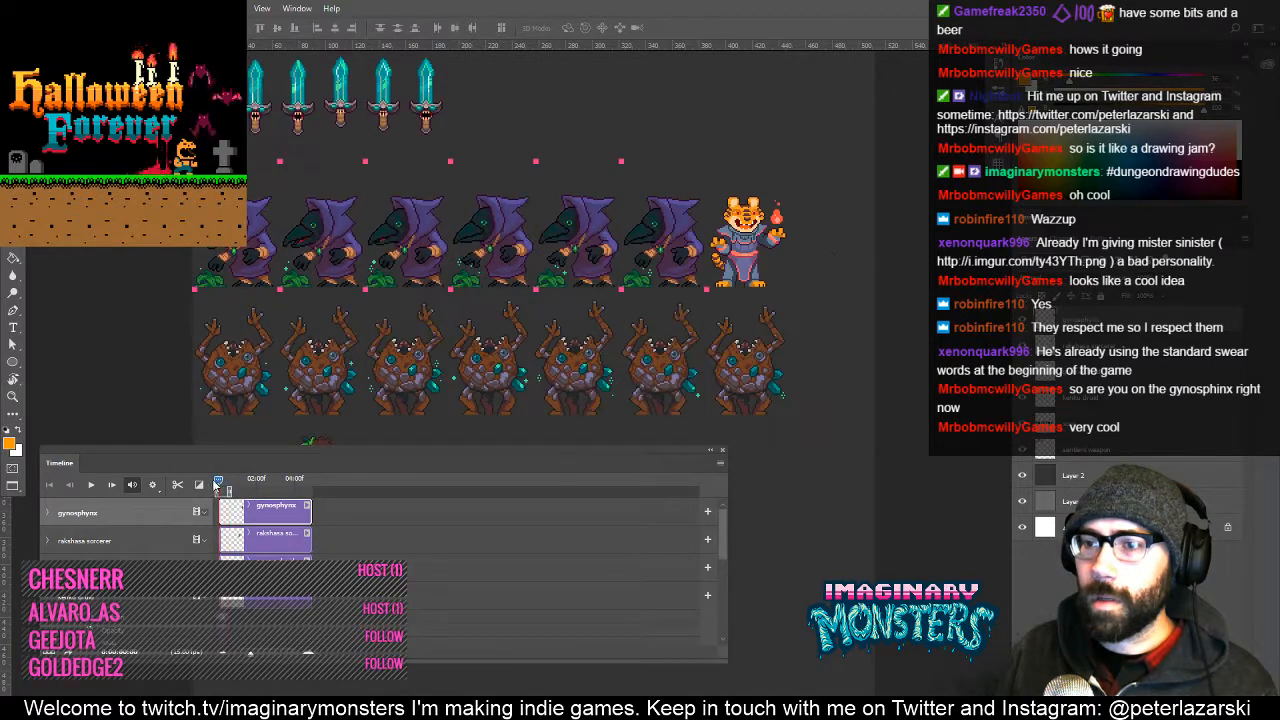
Enlarge the timeline's scale to show individual frames and make the gynosphynx layer visible on the sheet.
left_click(311, 651)
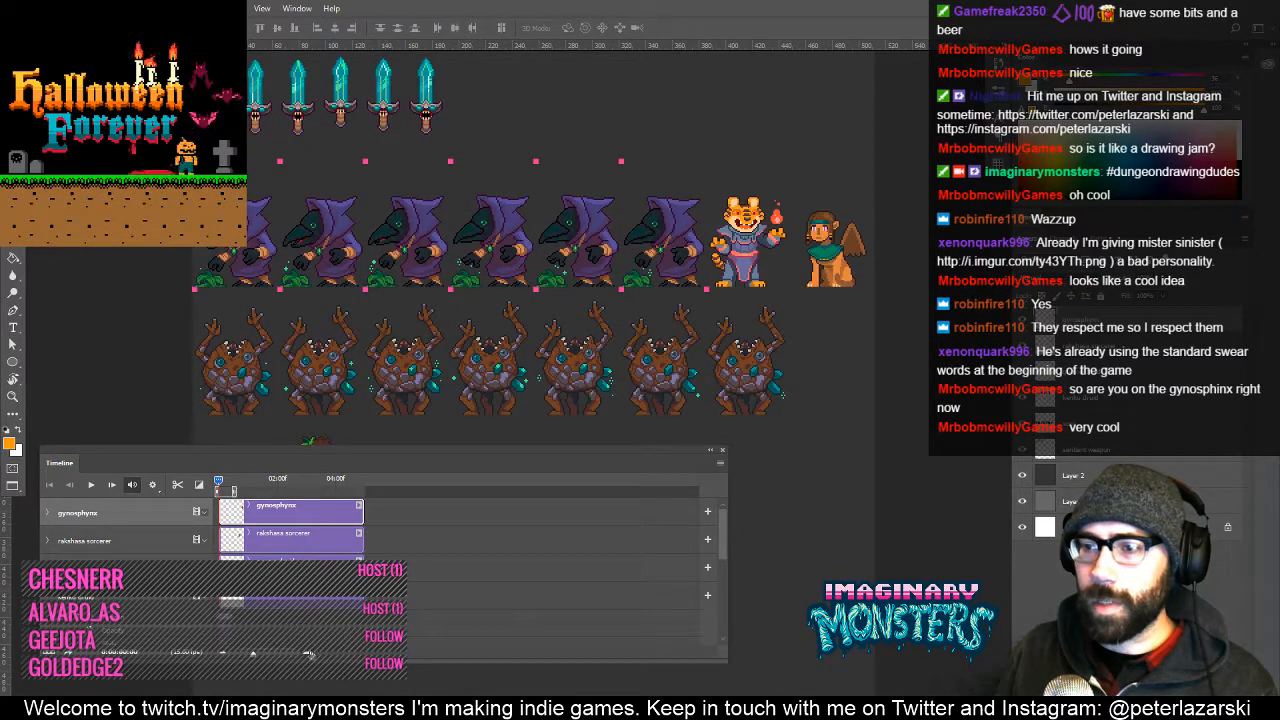
left_click(311, 651)
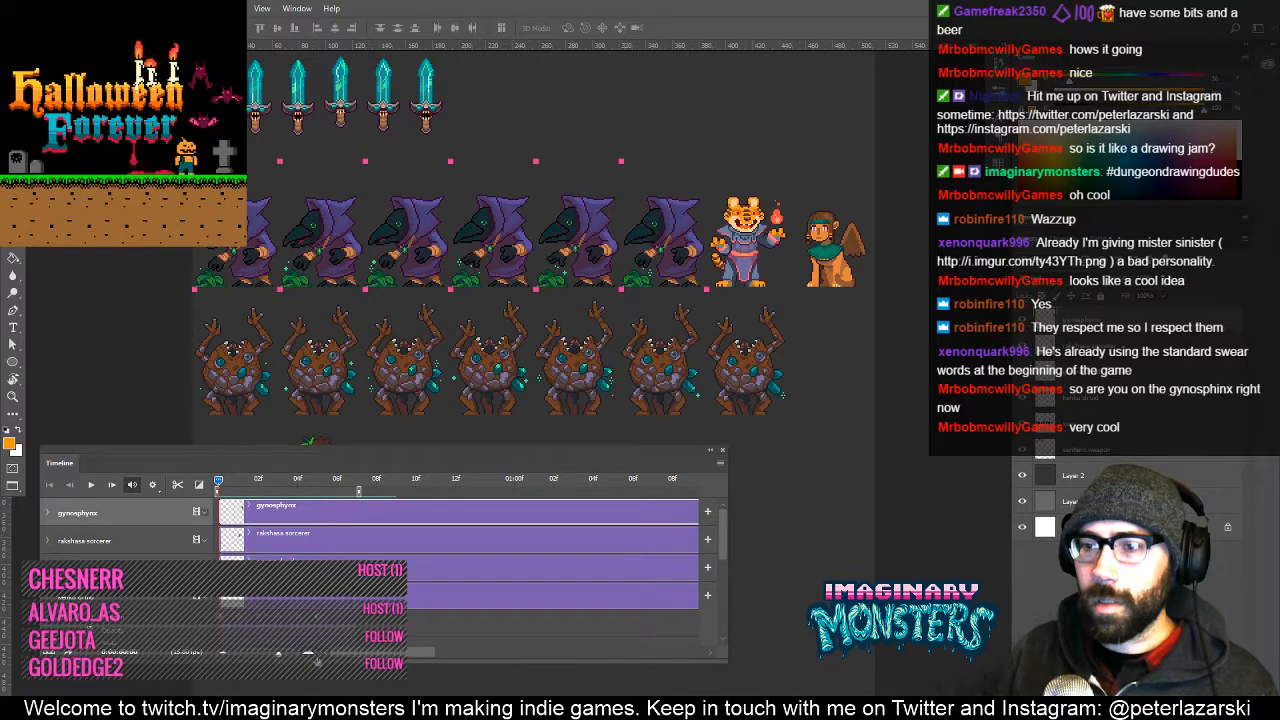
left_click(311, 651)
left_click_drag(244, 514, 212, 492)
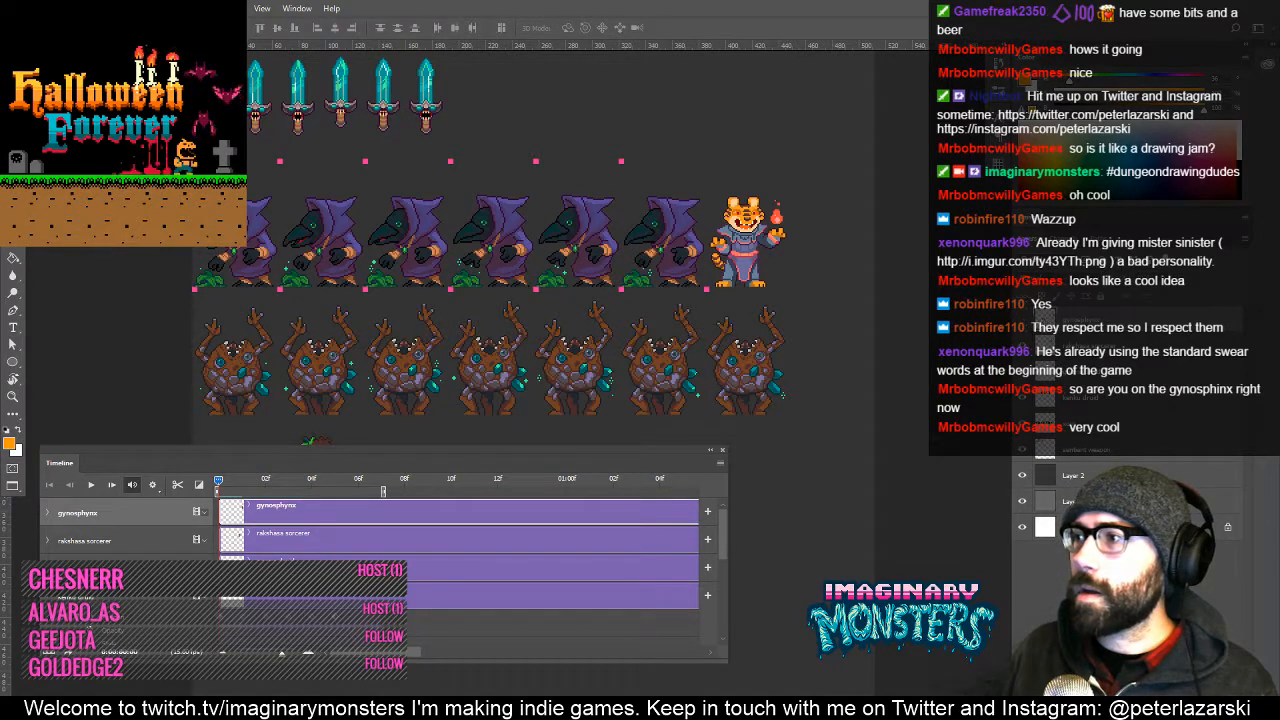
left_click(1022, 320)
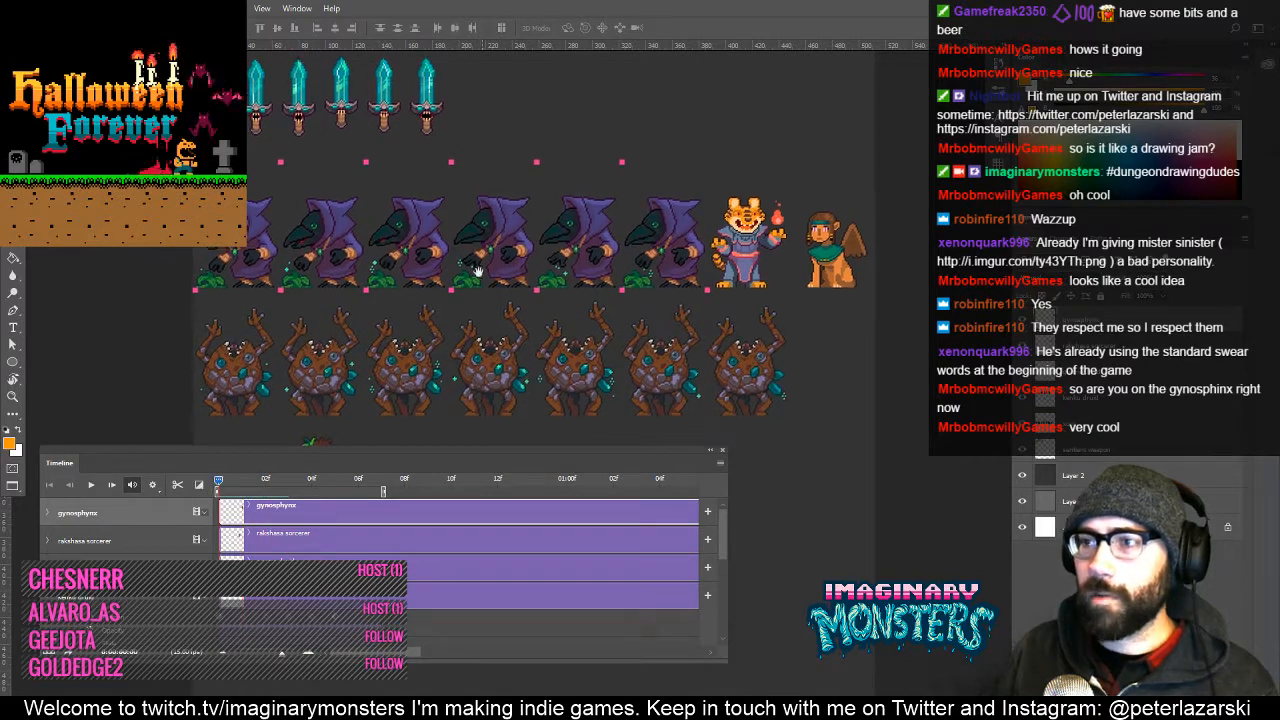
Turn on the grid and place the druid sprite in the first cell of the row below the rock creatures.
left_click_drag(484, 359, 527, 232)
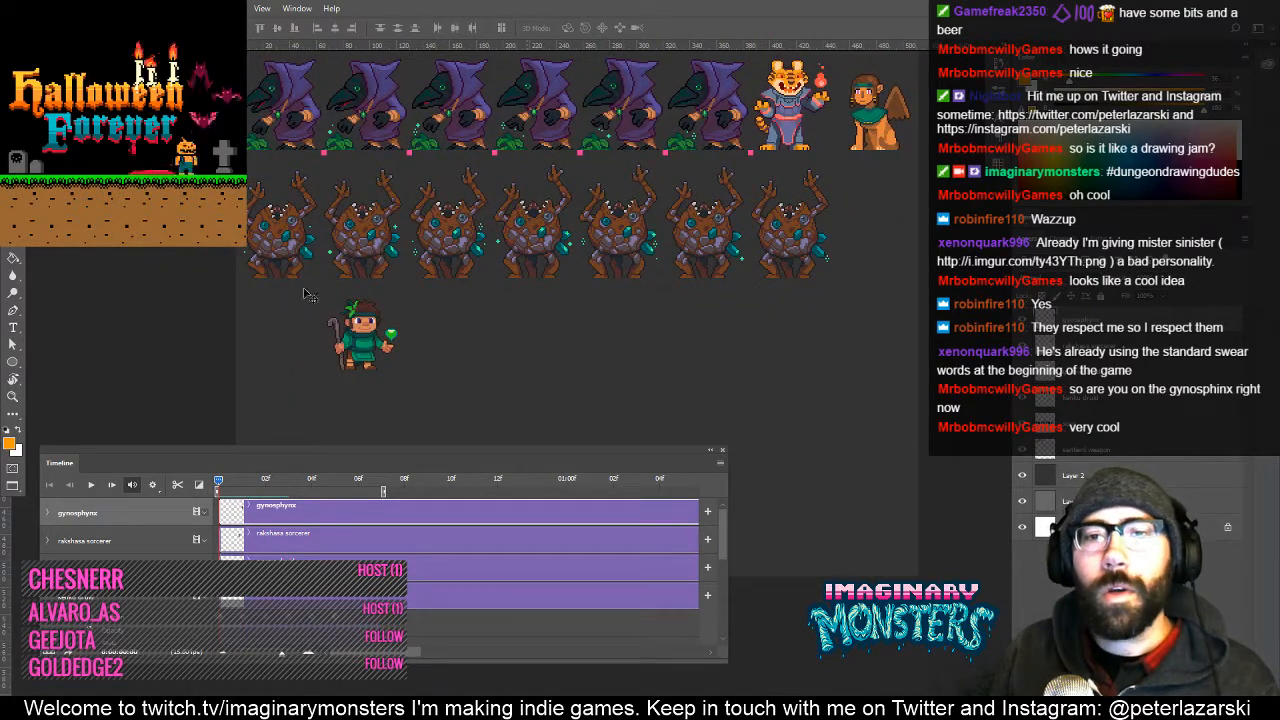
left_click_drag(314, 276, 352, 259)
key("ctrl+apostrophe")
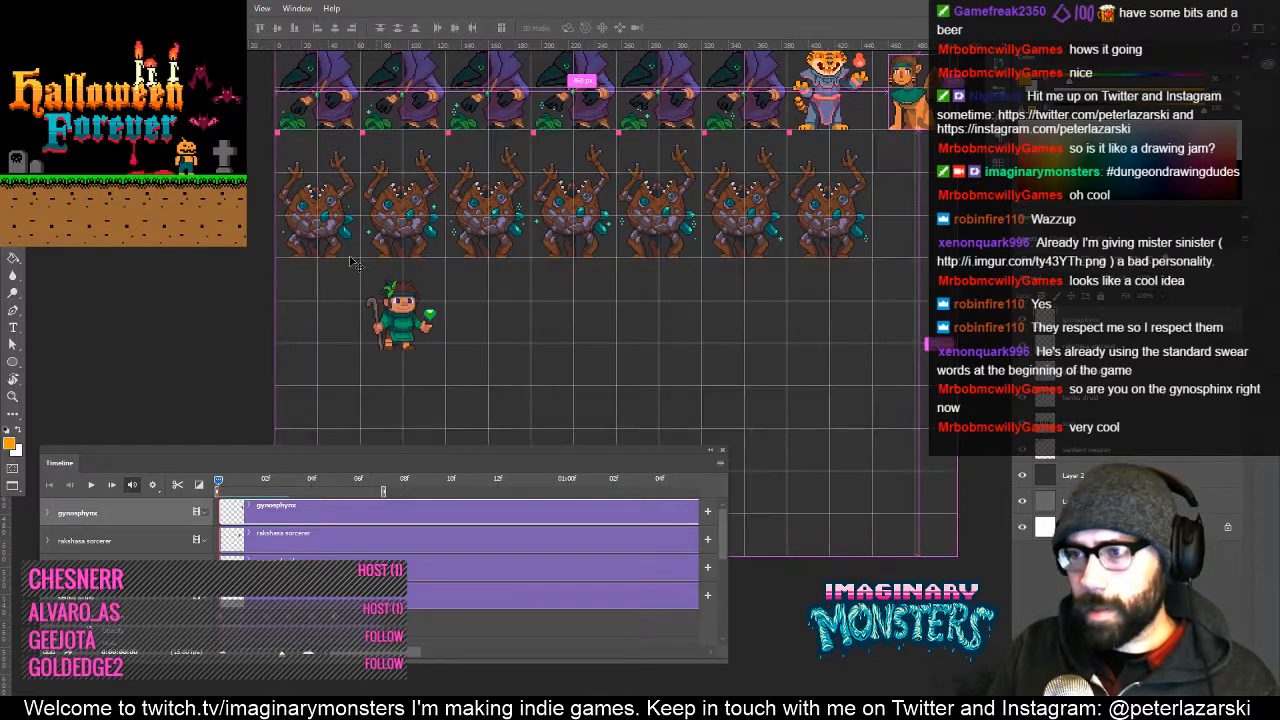
left_click_drag(405, 319, 502, 263)
key("z")
key("b")
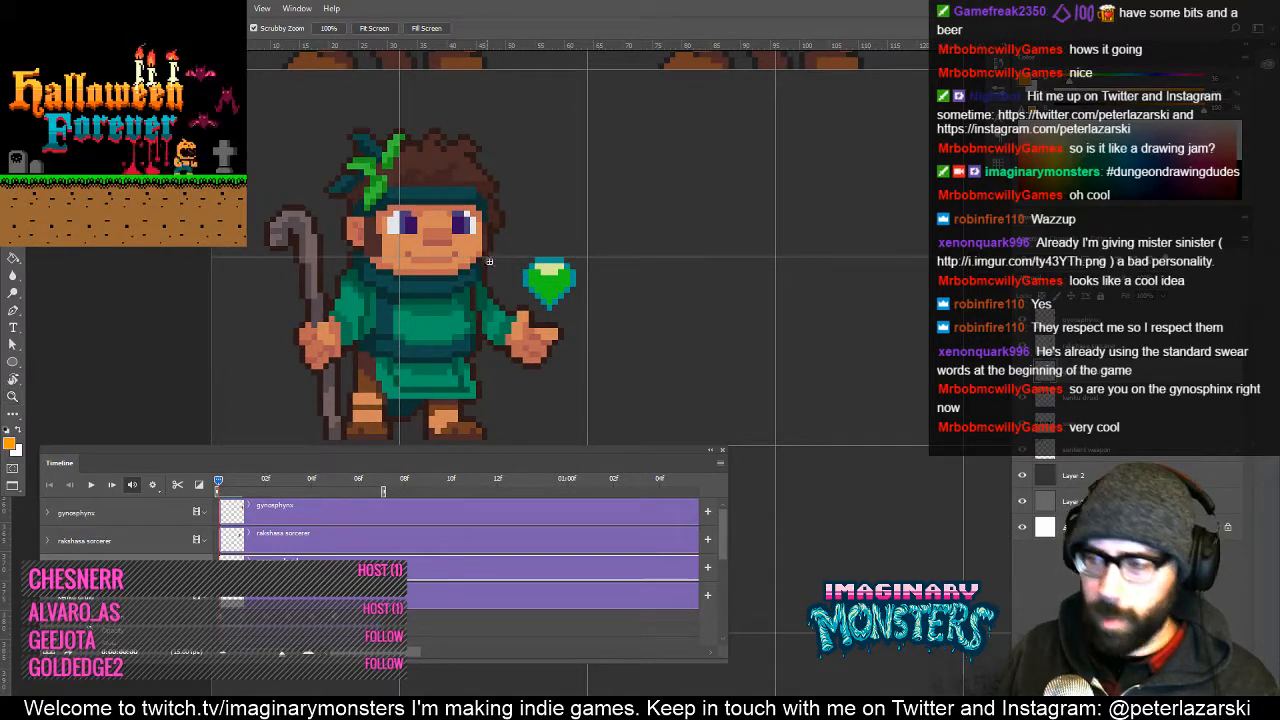
Choose pink from the swatches as the drawing colour and mark the upper corner of the druid's cell with it.
left_click(549, 287, "alt")
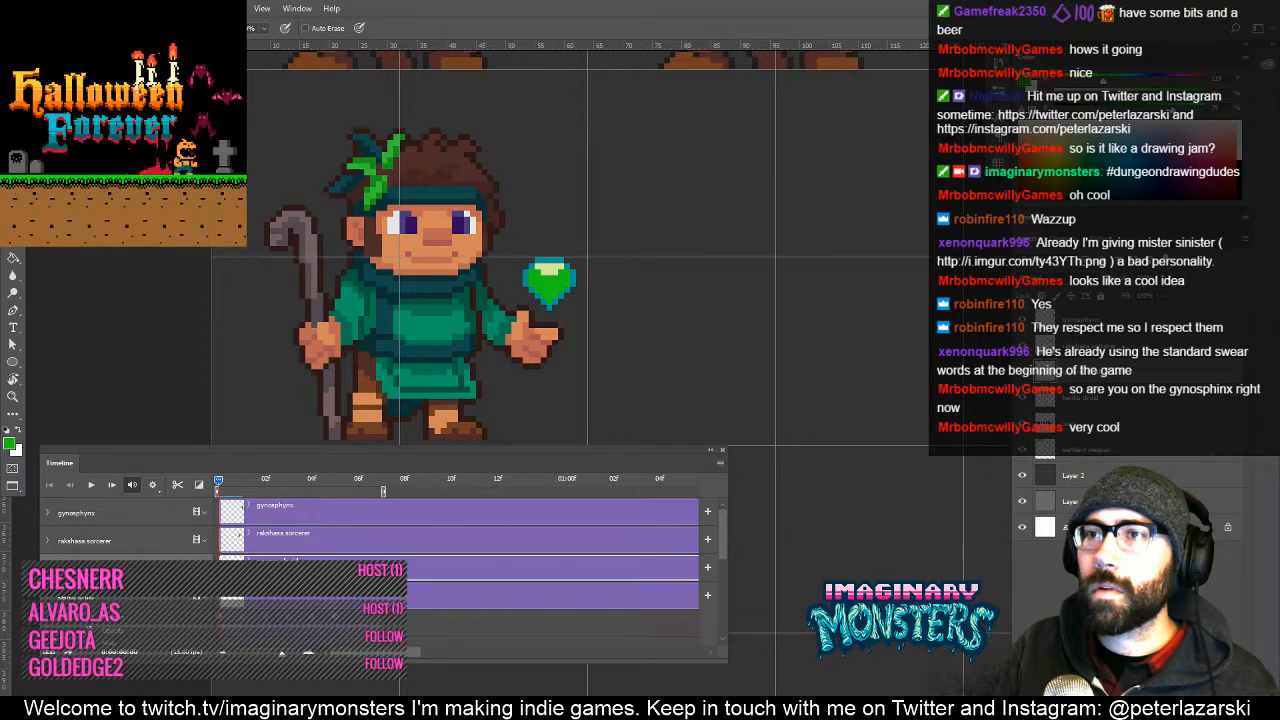
left_click(997, 161)
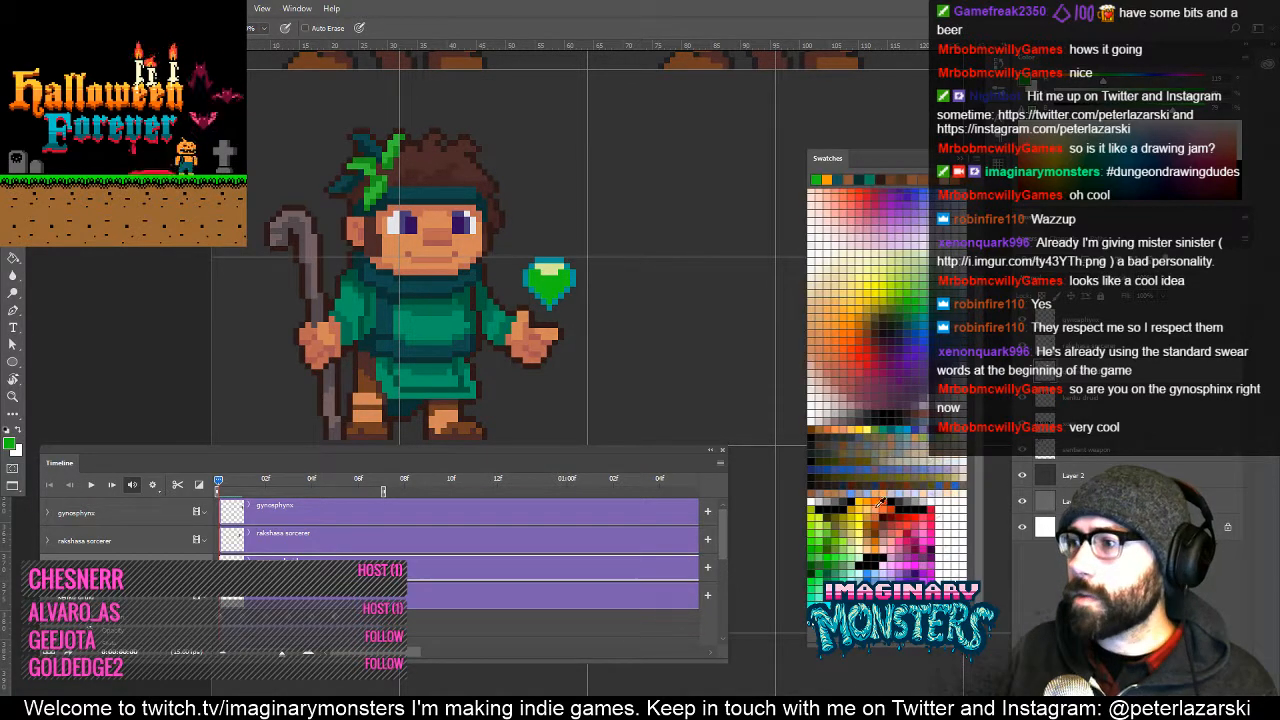
key("w")
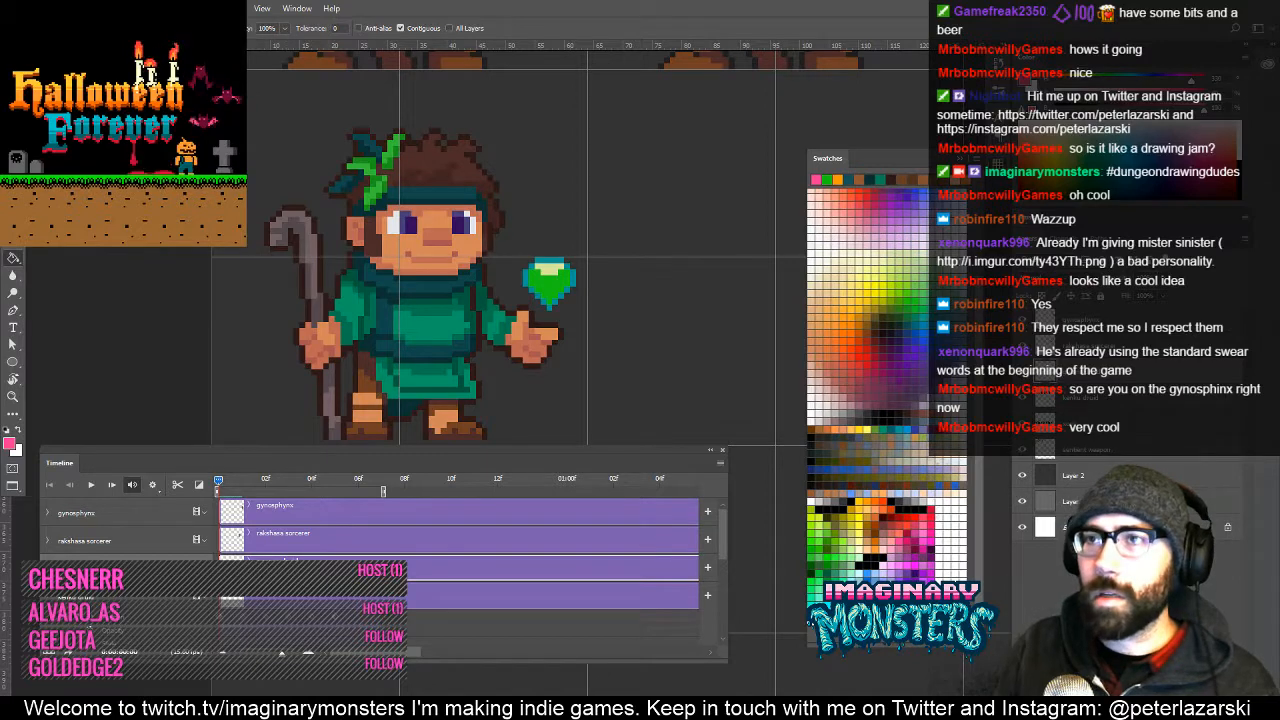
left_click_drag(341, 320, 300, 260)
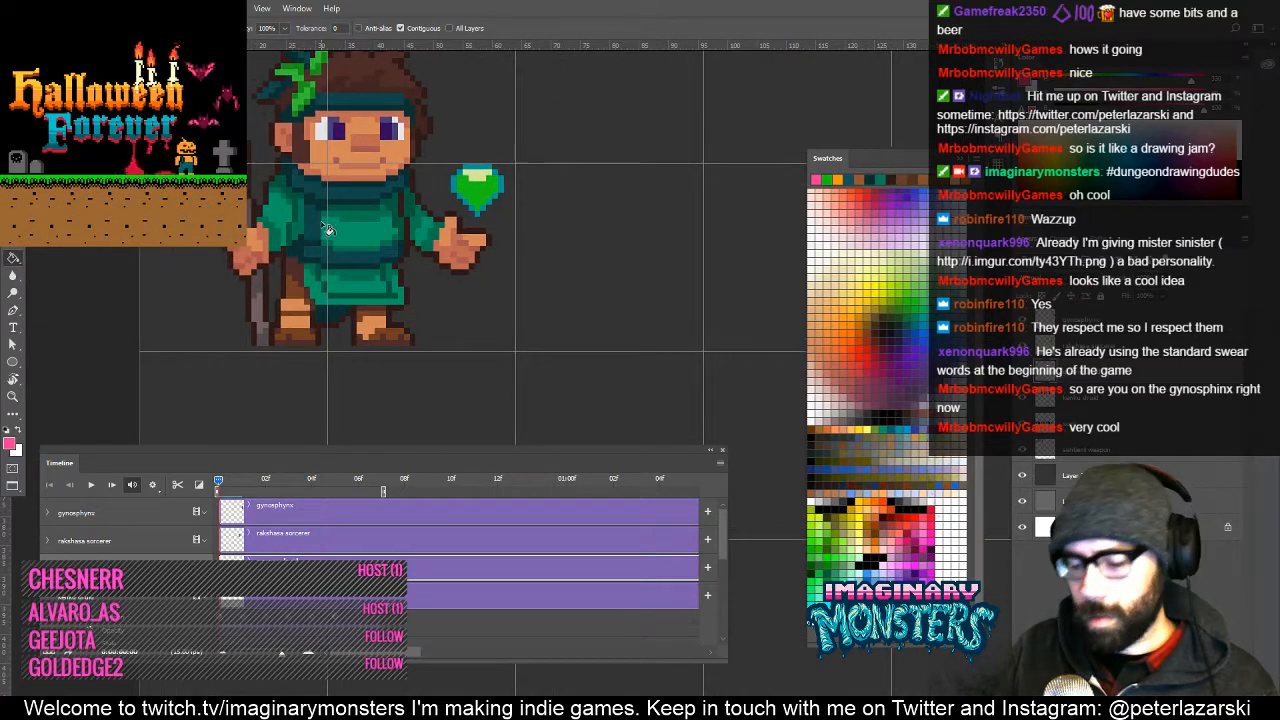
Lasso the druid, move the Timeline panel clear of it, shift the sprite slightly down and left onto the cell's baseline, and deselect.
key("l")
left_click_drag(264, 52, 313, 111)
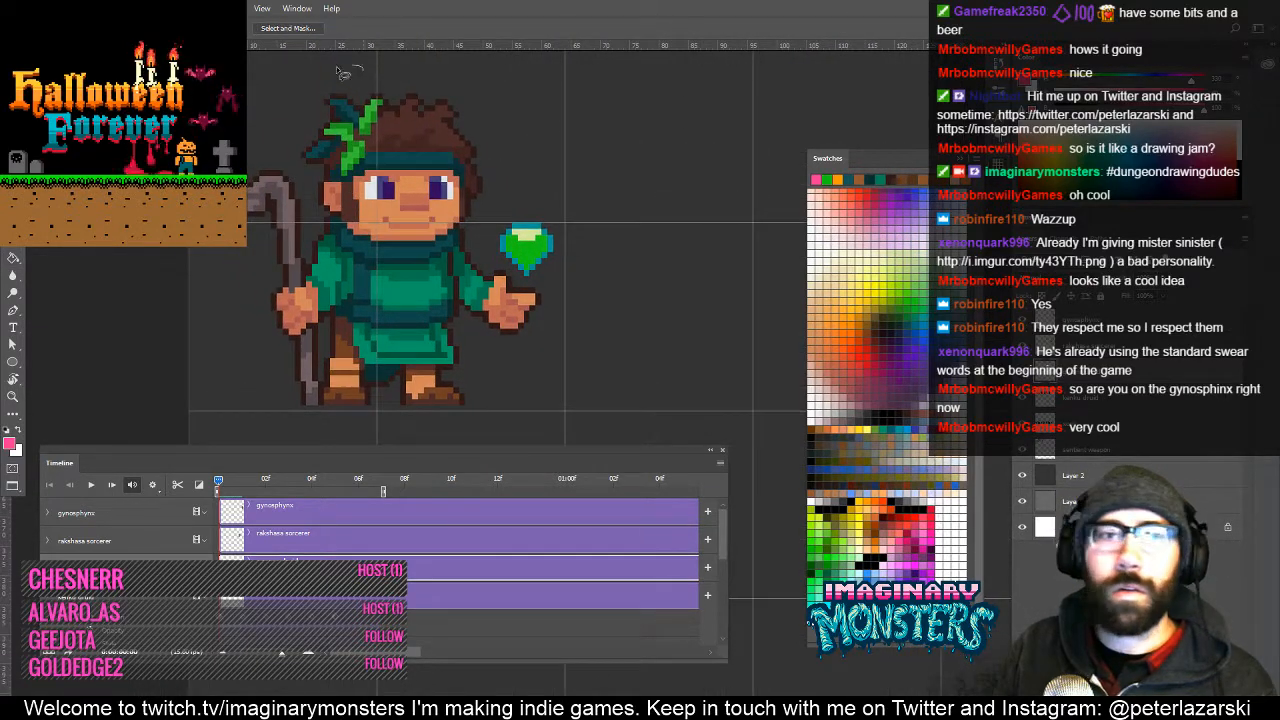
mouse_move(193, 314)
left_mouse_down()
mouse_move(619, 344)
mouse_move(508, 120)
left_mouse_up()
left_click_drag(465, 235, 586, 277)
left_click_drag(161, 449, 164, 495)
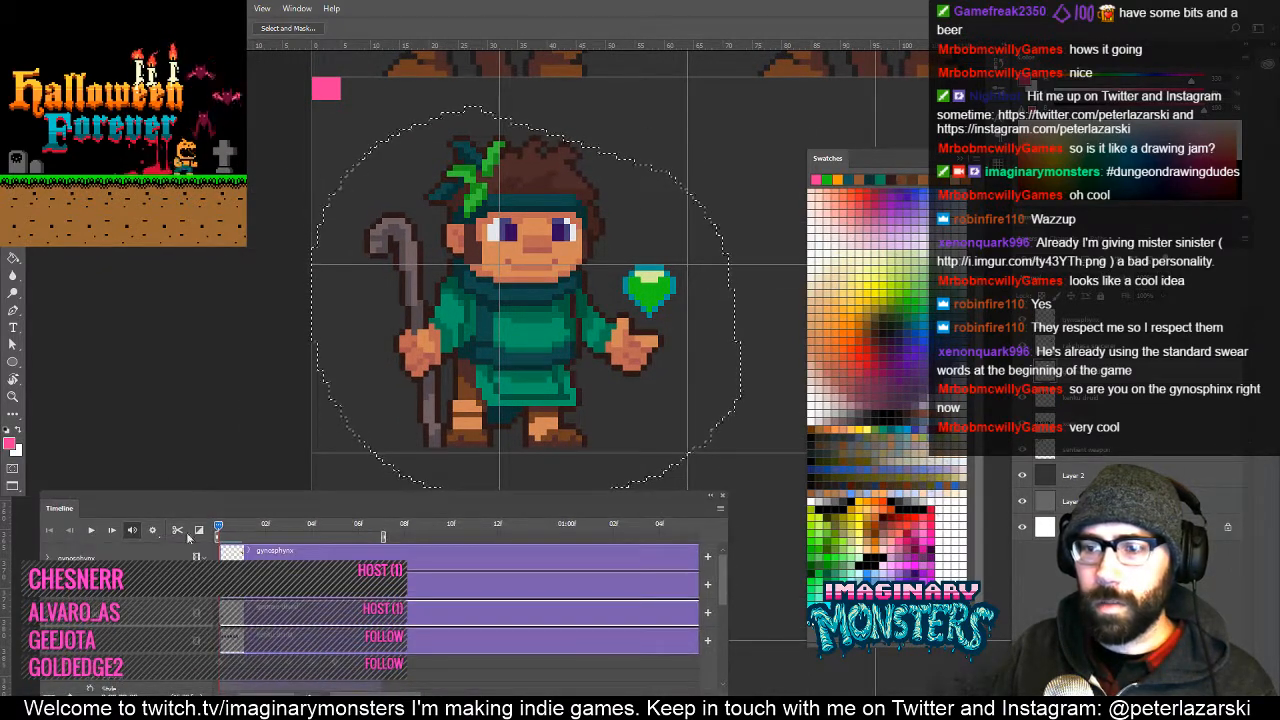
left_click_drag(656, 696, 657, 664)
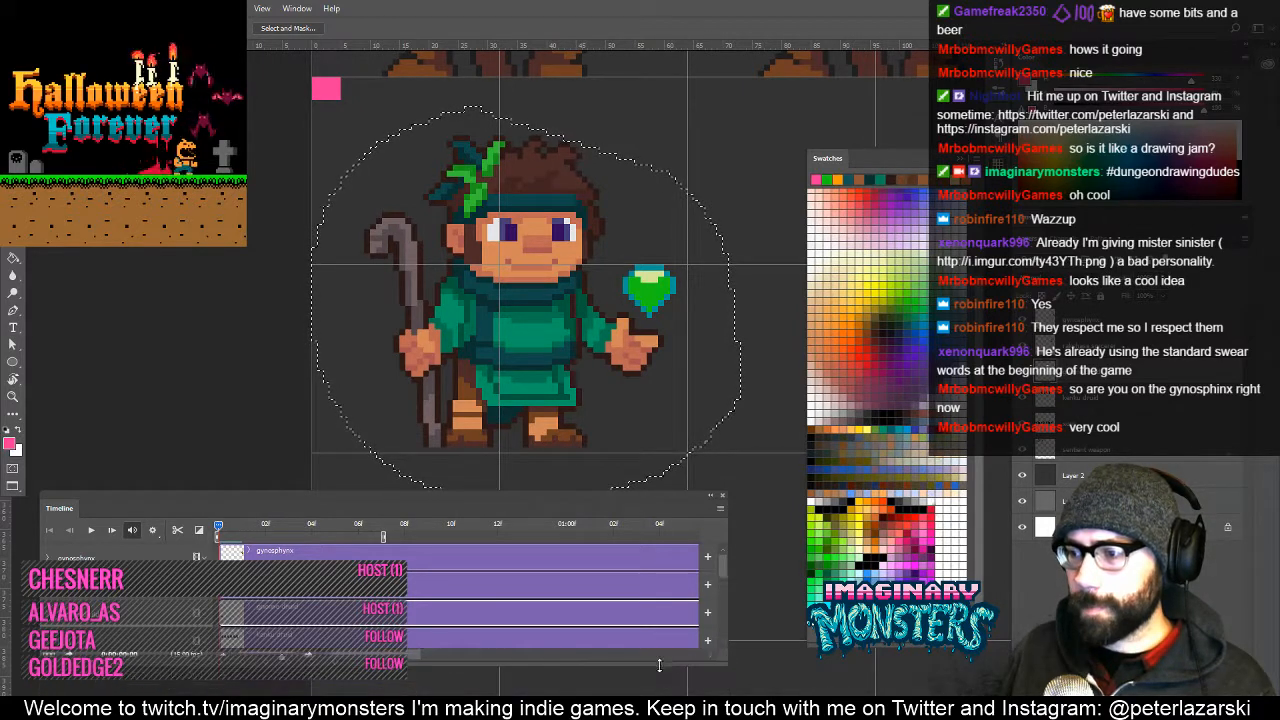
left_click_drag(529, 513, 531, 560)
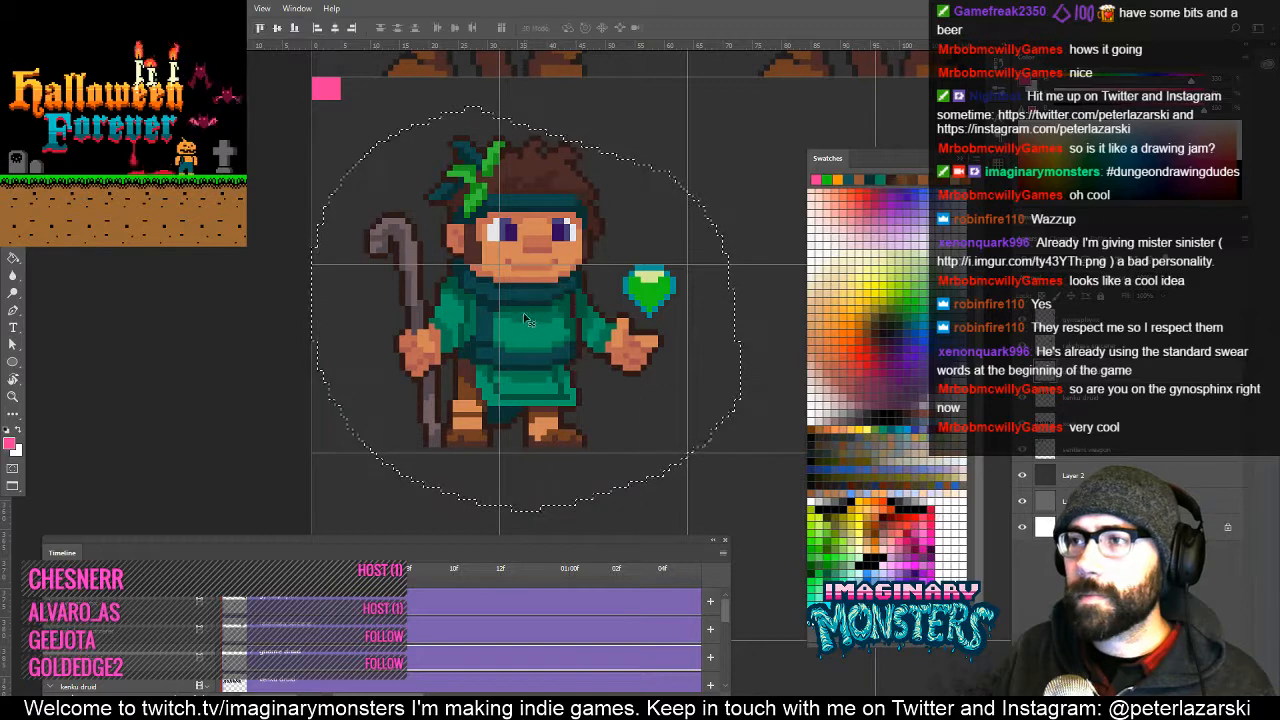
mouse_move(527, 320)
left_mouse_down()
mouse_move(528, 333)
mouse_move(516, 328)
left_mouse_up()
key("z")
key("ctrl+d")
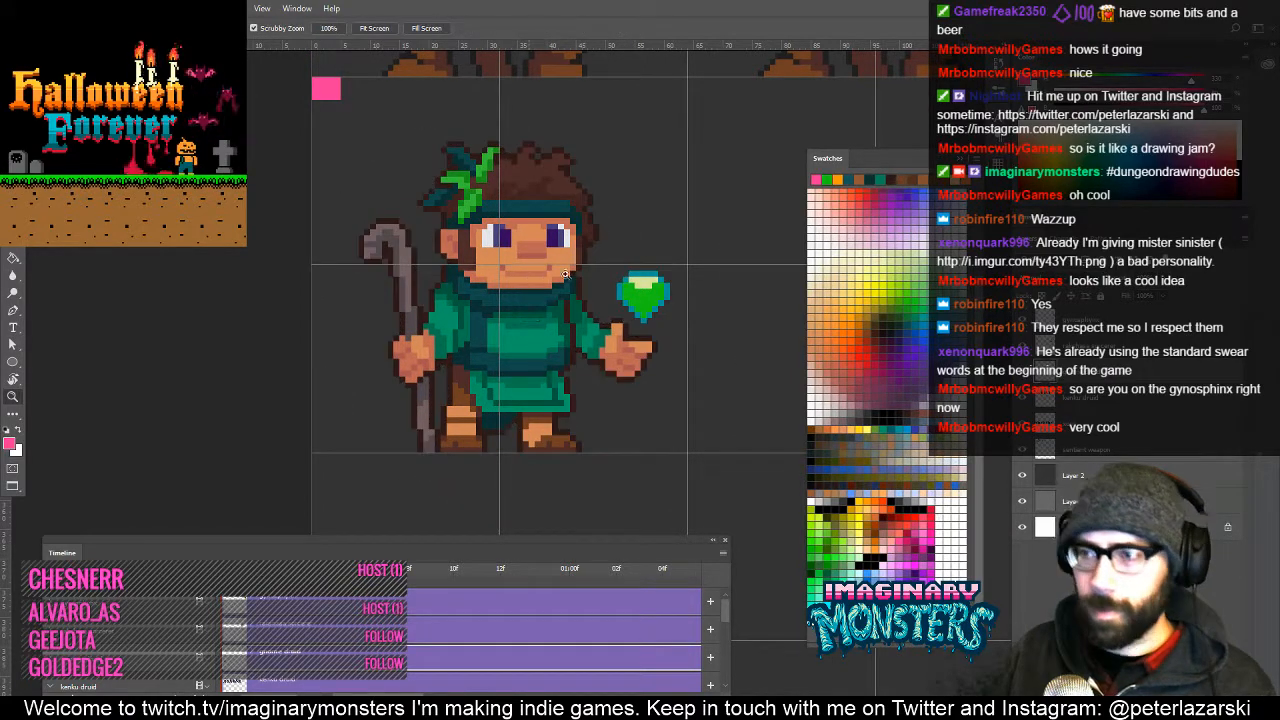
Compare the druid's size and placement with the other creatures on the sheet, with and without the grid.
left_click_drag(606, 254, 385, 420)
left_click_drag(558, 268, 326, 485)
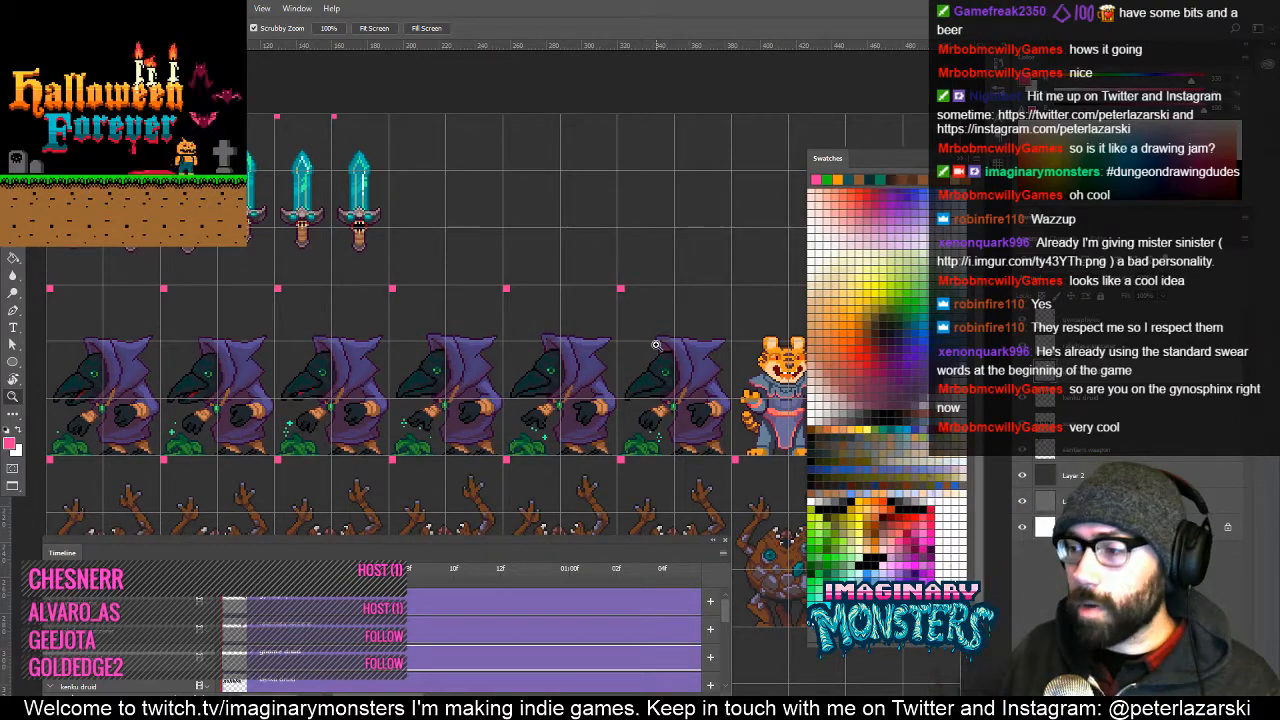
scroll(436, 372, "down", 1)
left_click_drag(436, 372, 381, 227)
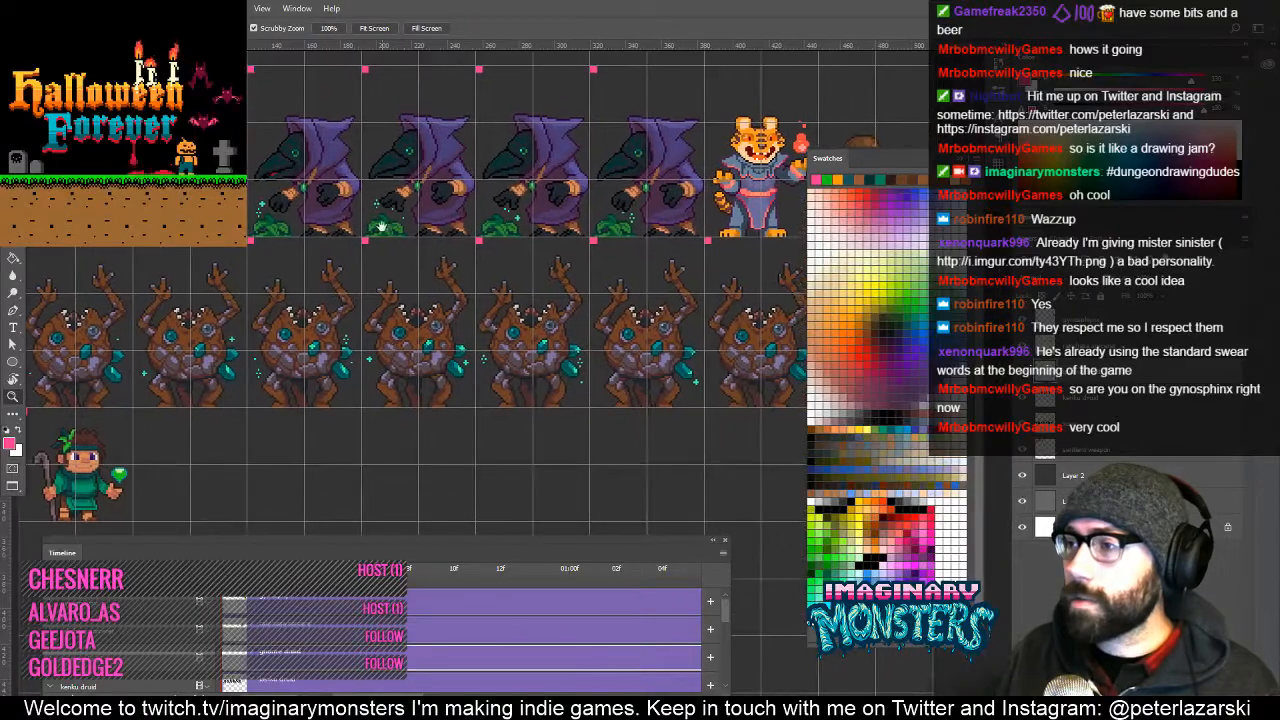
left_click_drag(357, 414, 369, 285)
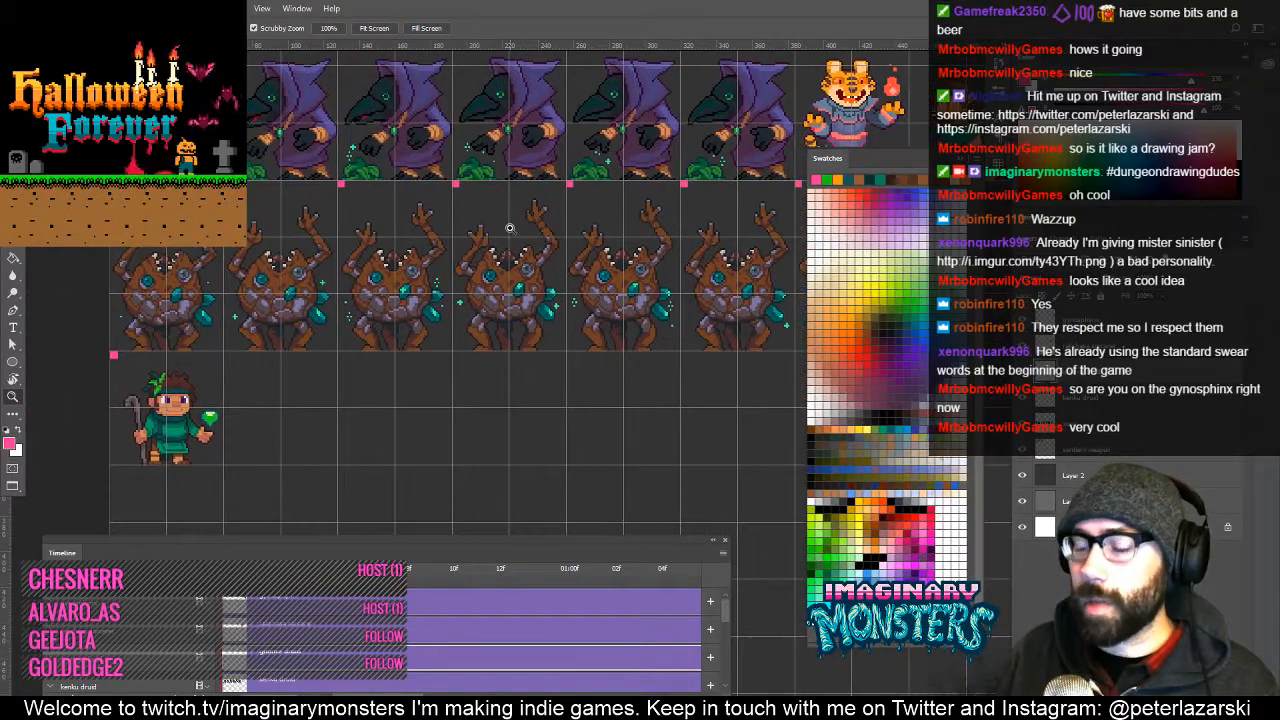
key("ctrl+apostrophe")
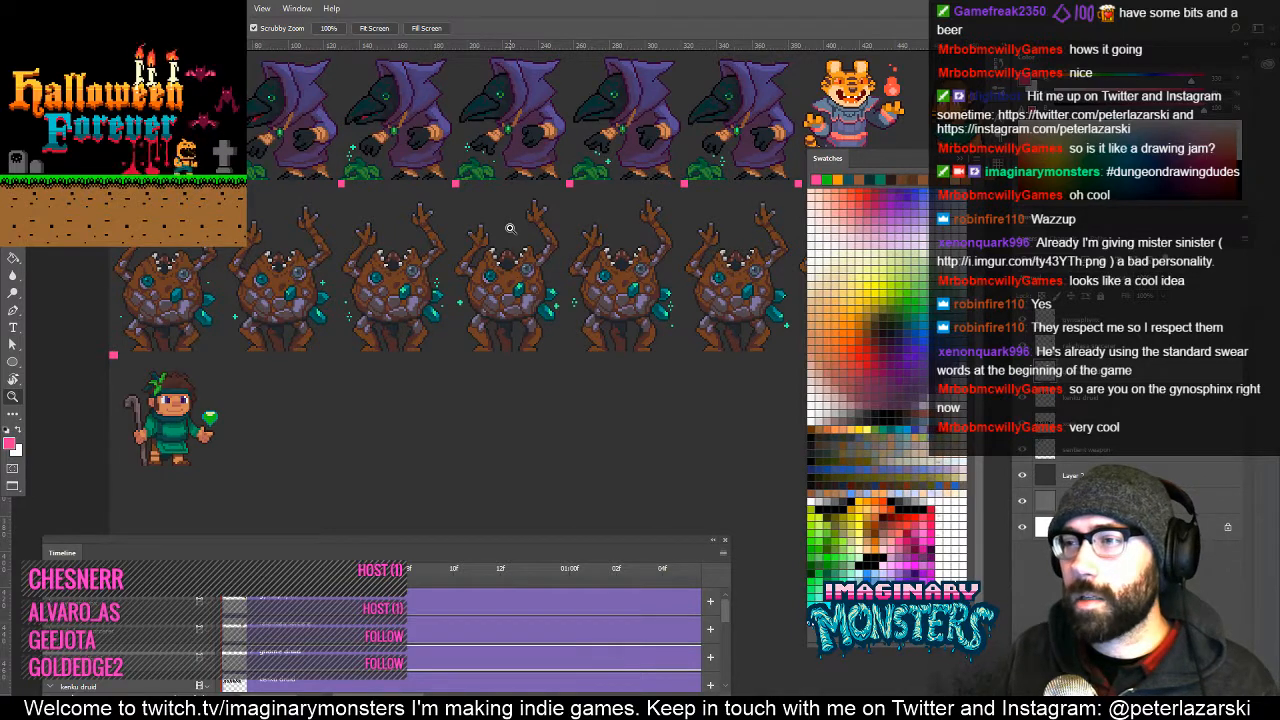
left_click(297, 400)
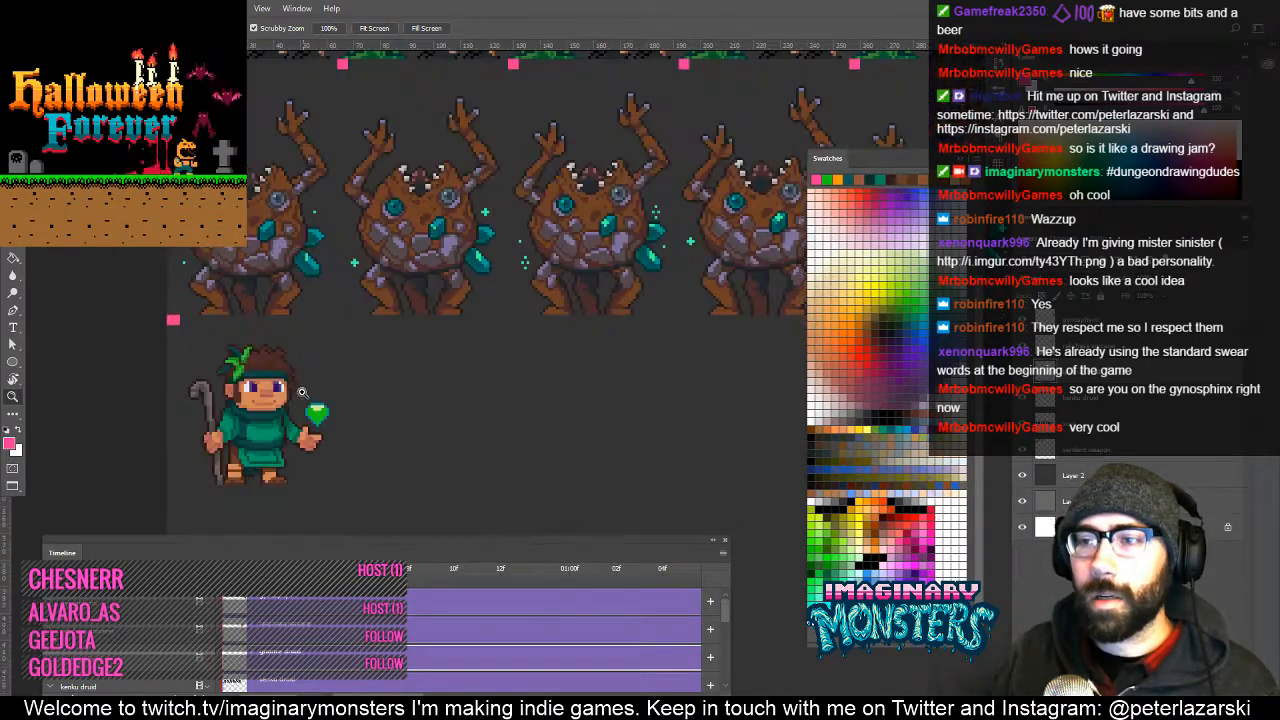
left_click_drag(297, 403, 370, 295)
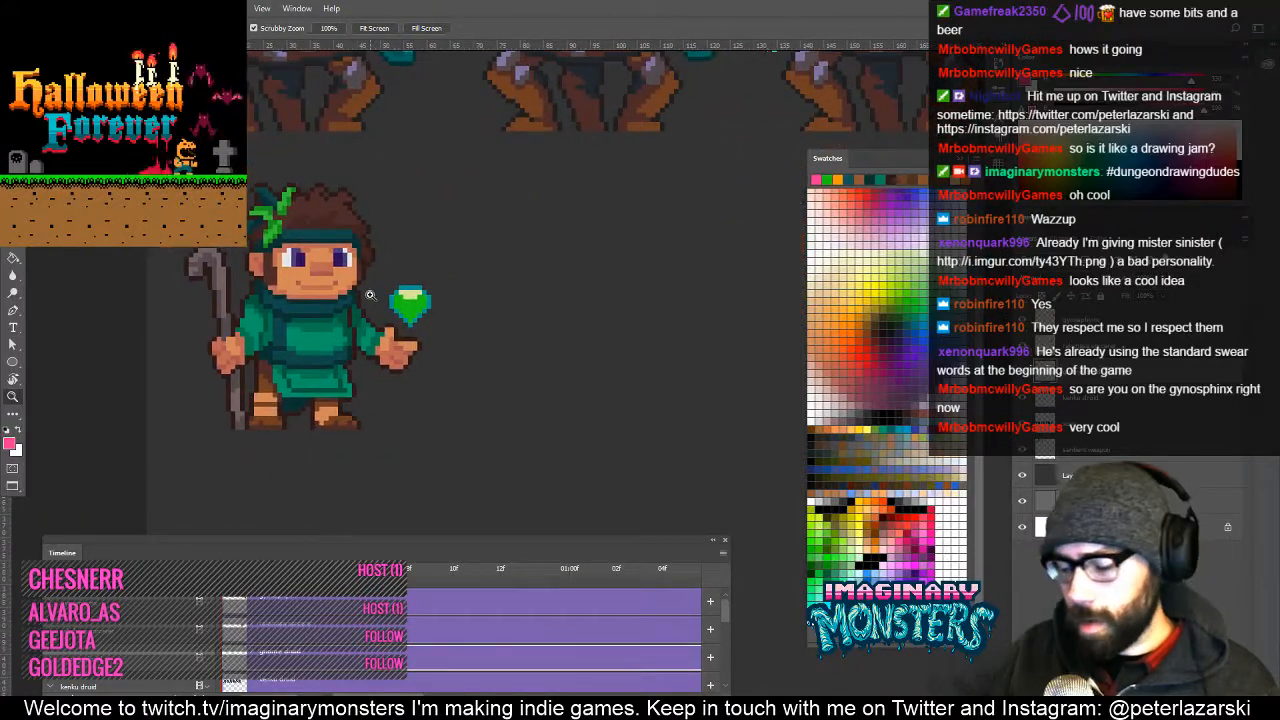
key("ctrl+apostrophe")
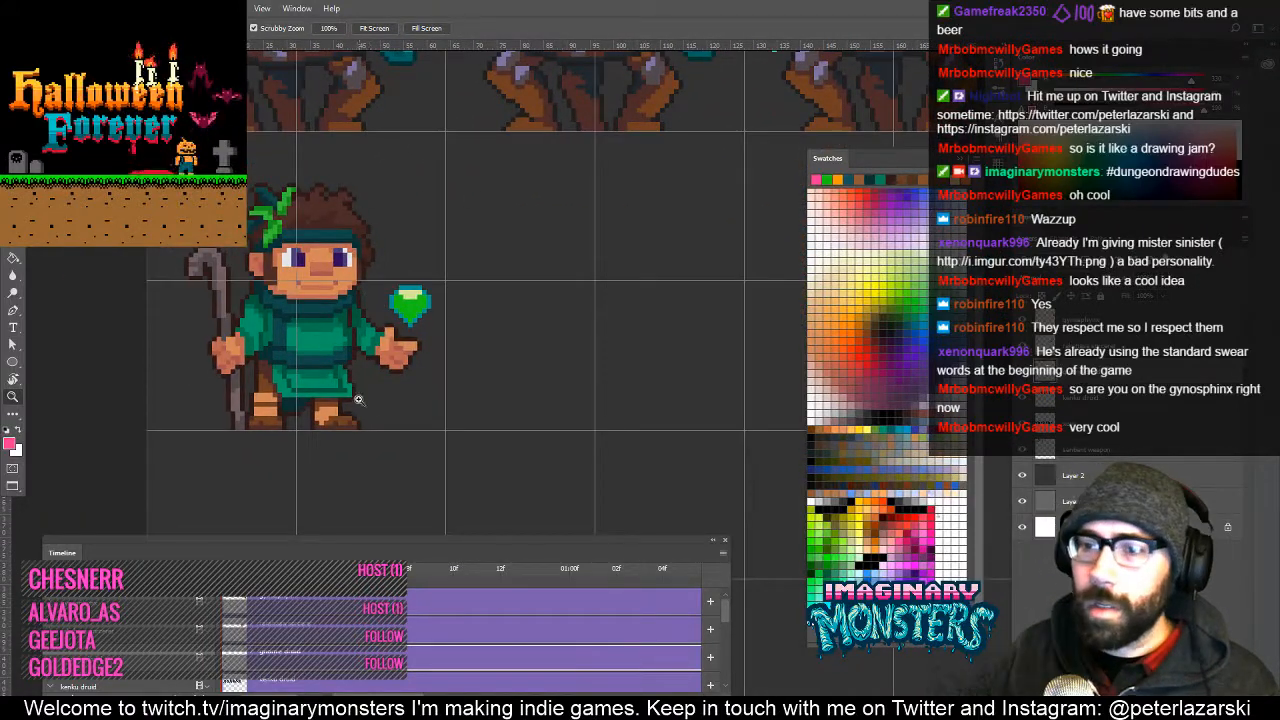
Lasso the druid with its pink corner marker and duplicate both into the next cell of the row.
key("l")
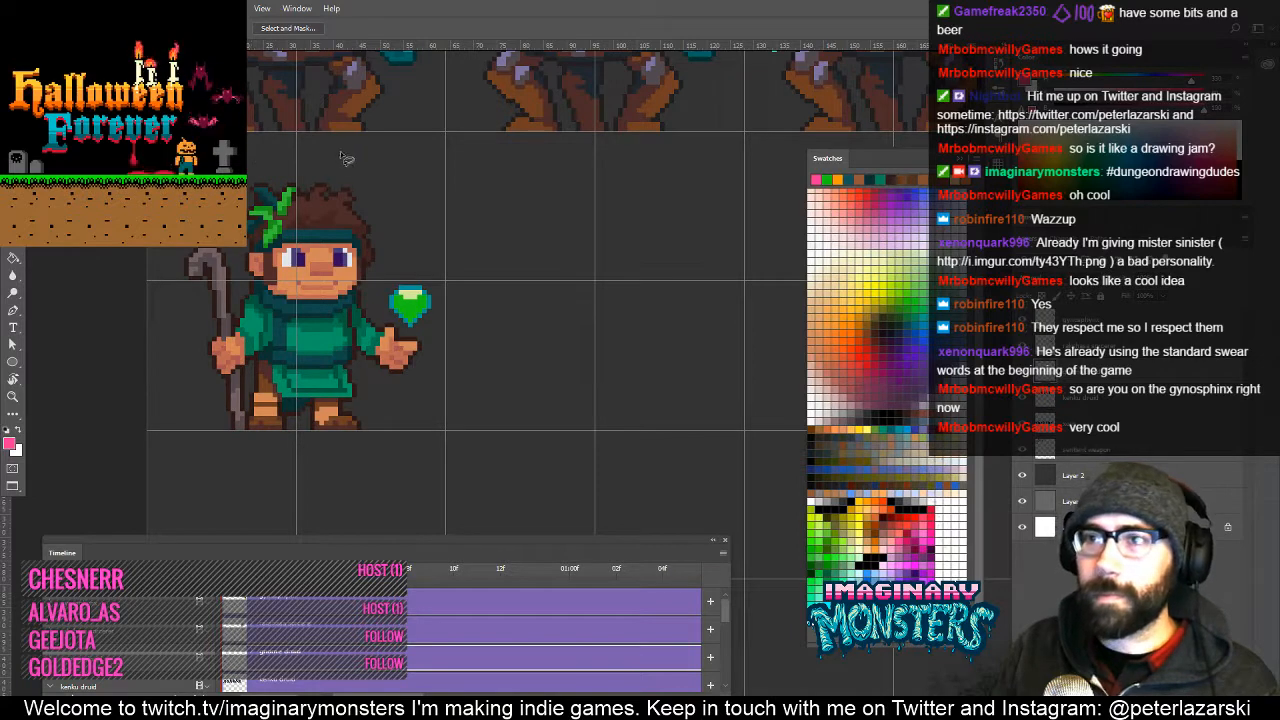
mouse_move(210, 170)
left_mouse_down()
mouse_move(402, 468)
mouse_move(532, 256)
mouse_move(475, 198)
mouse_move(368, 162)
left_mouse_up()
left_click_drag(448, 404, 328, 392)
key("v")
left_click_drag(205, 291, 502, 290)
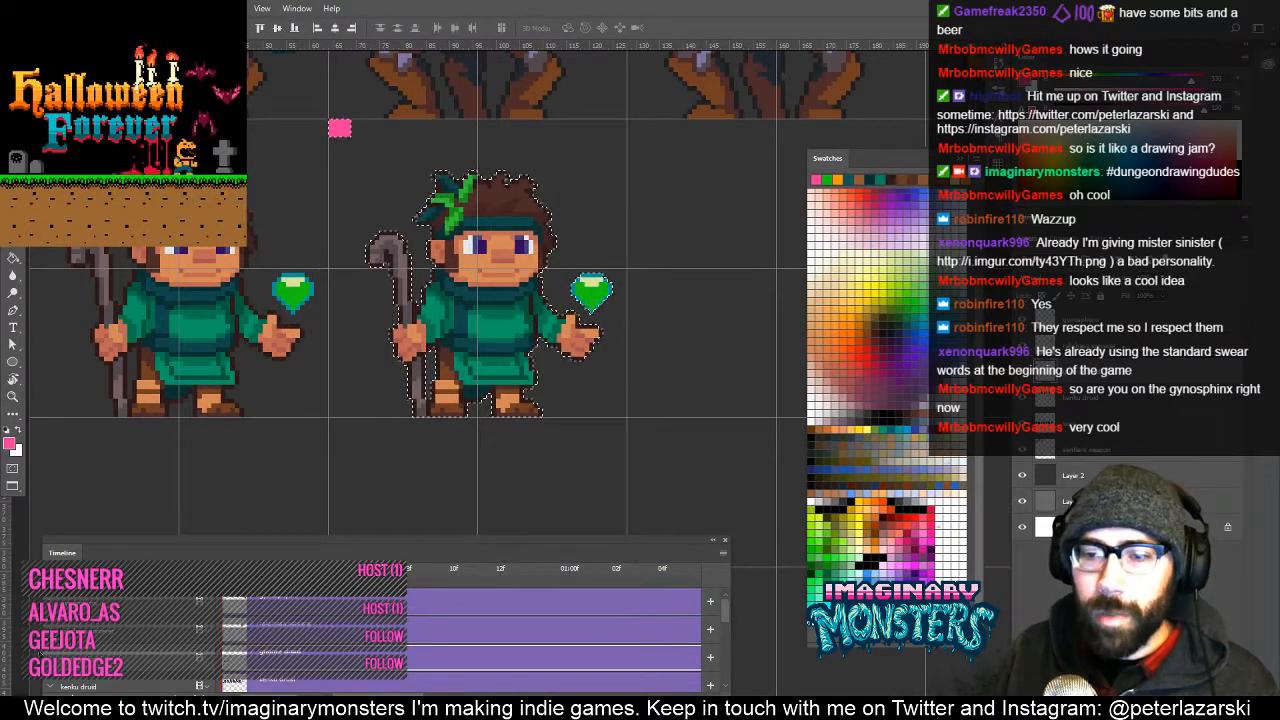
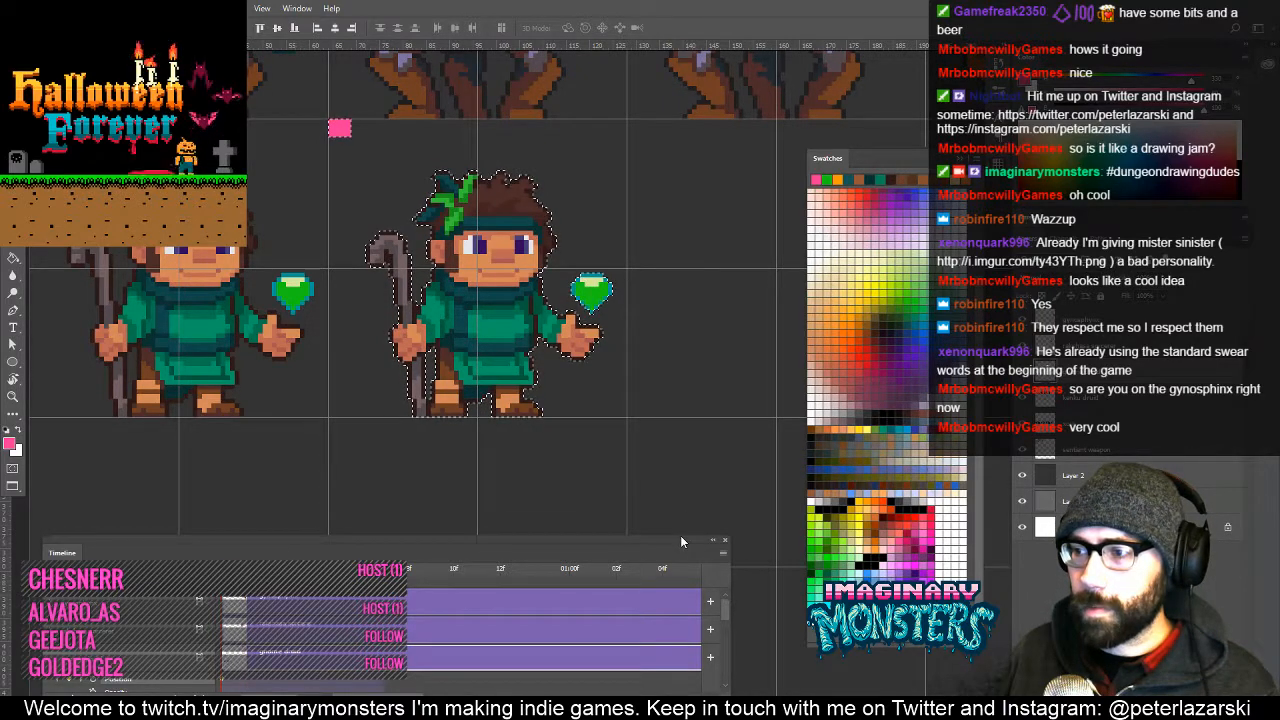
At the second timeline frame, shift the druid layer one cell left to show the copy, and return the playhead to the first frame.
left_click_drag(680, 535, 681, 497)
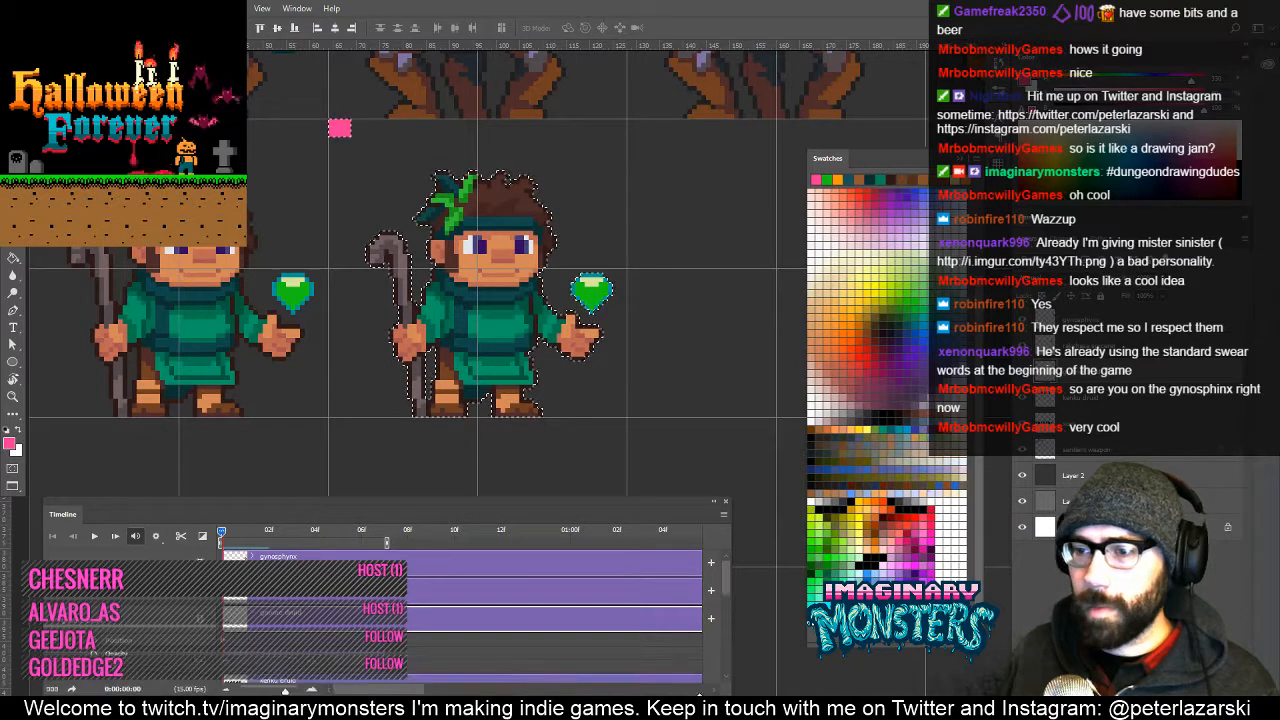
left_click(237, 541)
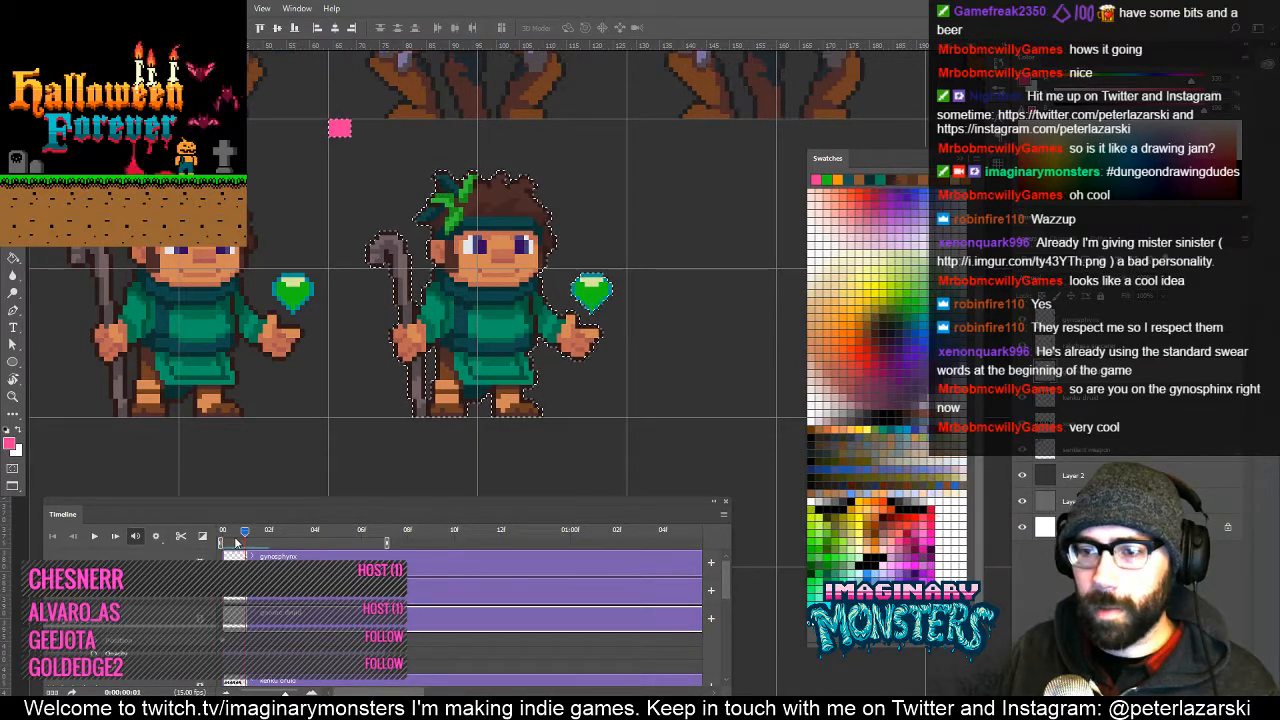
scroll(726, 599, "down", 3)
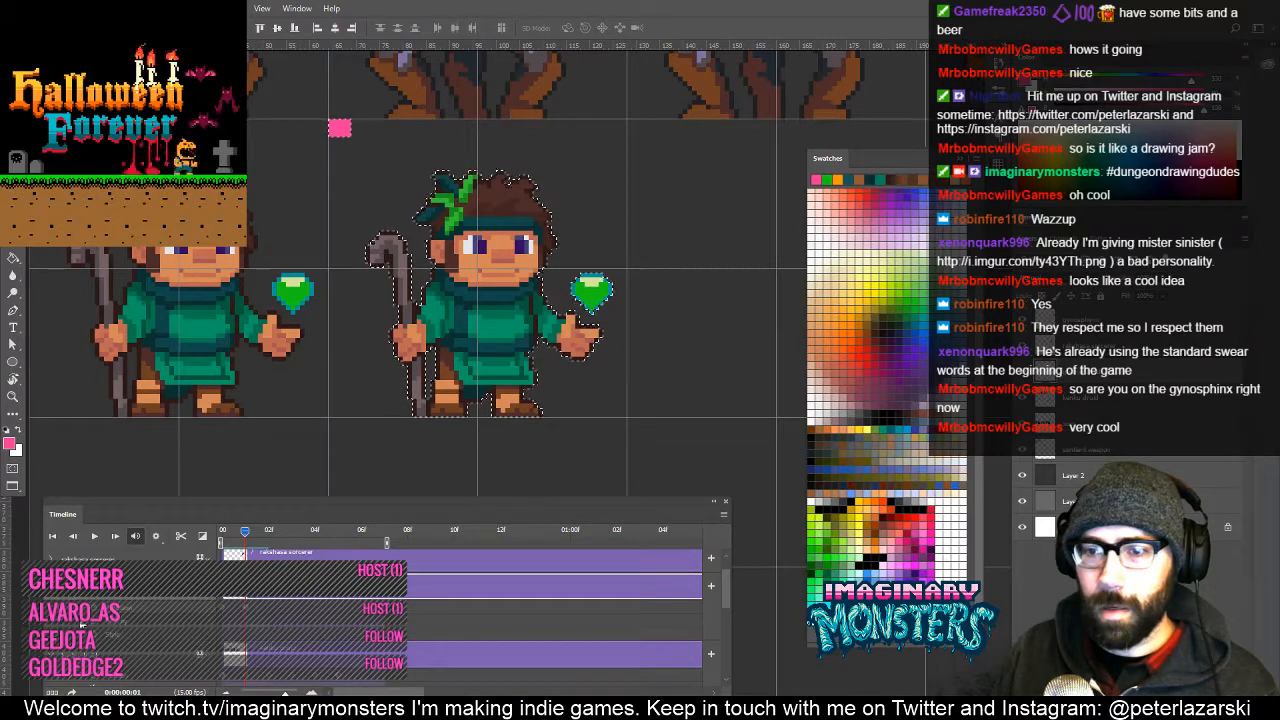
left_click_drag(377, 295, 531, 319)
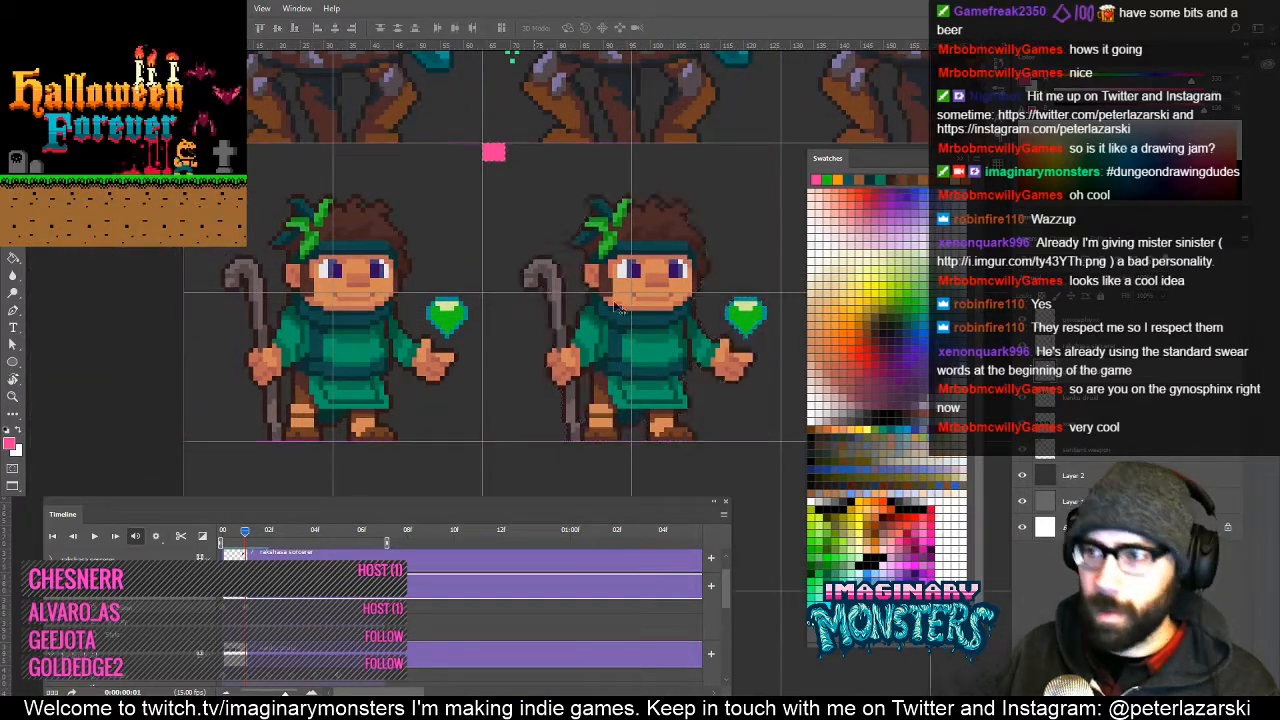
left_click_drag(645, 315, 326, 346)
left_click_drag(244, 532, 222, 532)
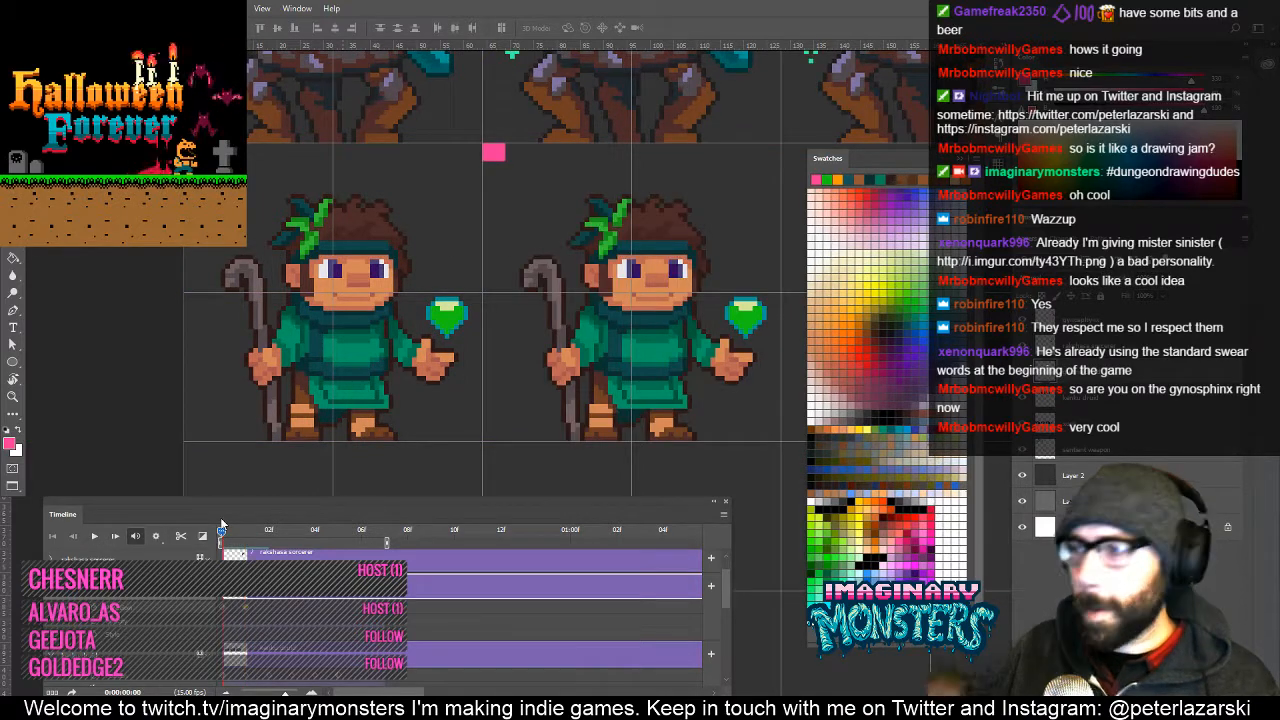
Hide the grid, lasso the second druid except for its feet, nudge the selection up one pixel, and deselect.
key("ctrl+h")
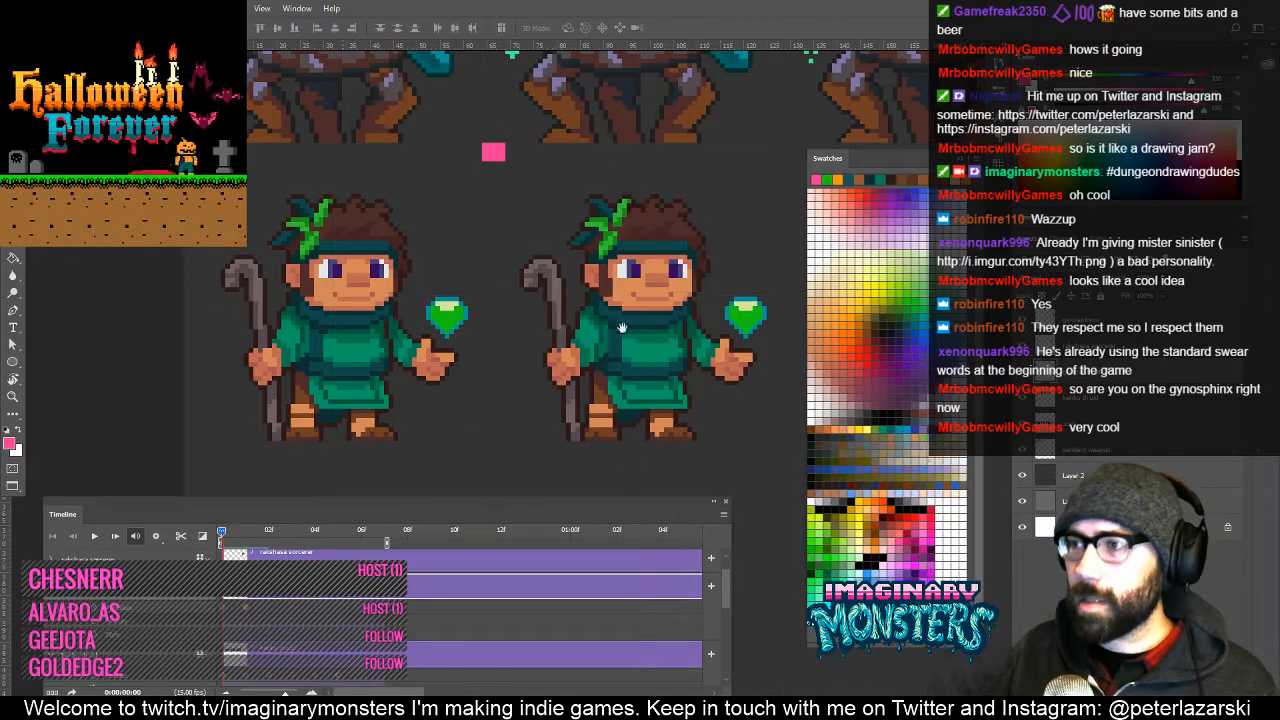
left_click_drag(601, 361, 456, 363)
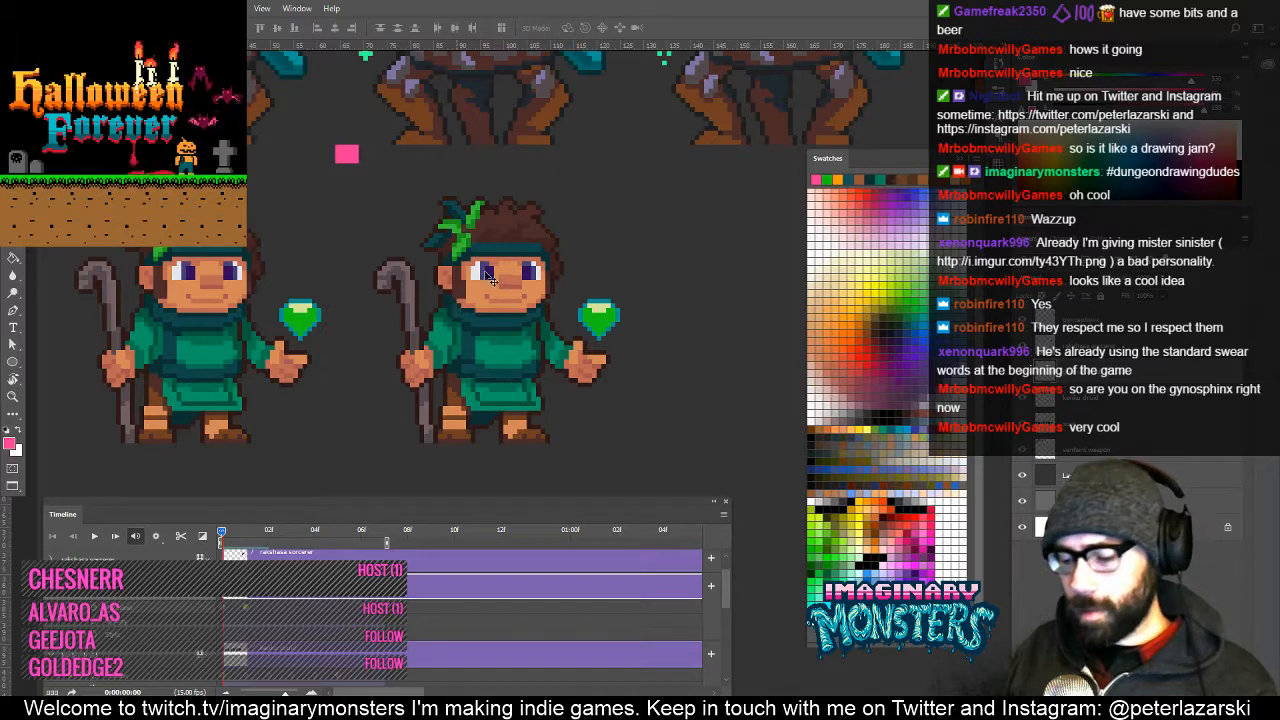
key("m")
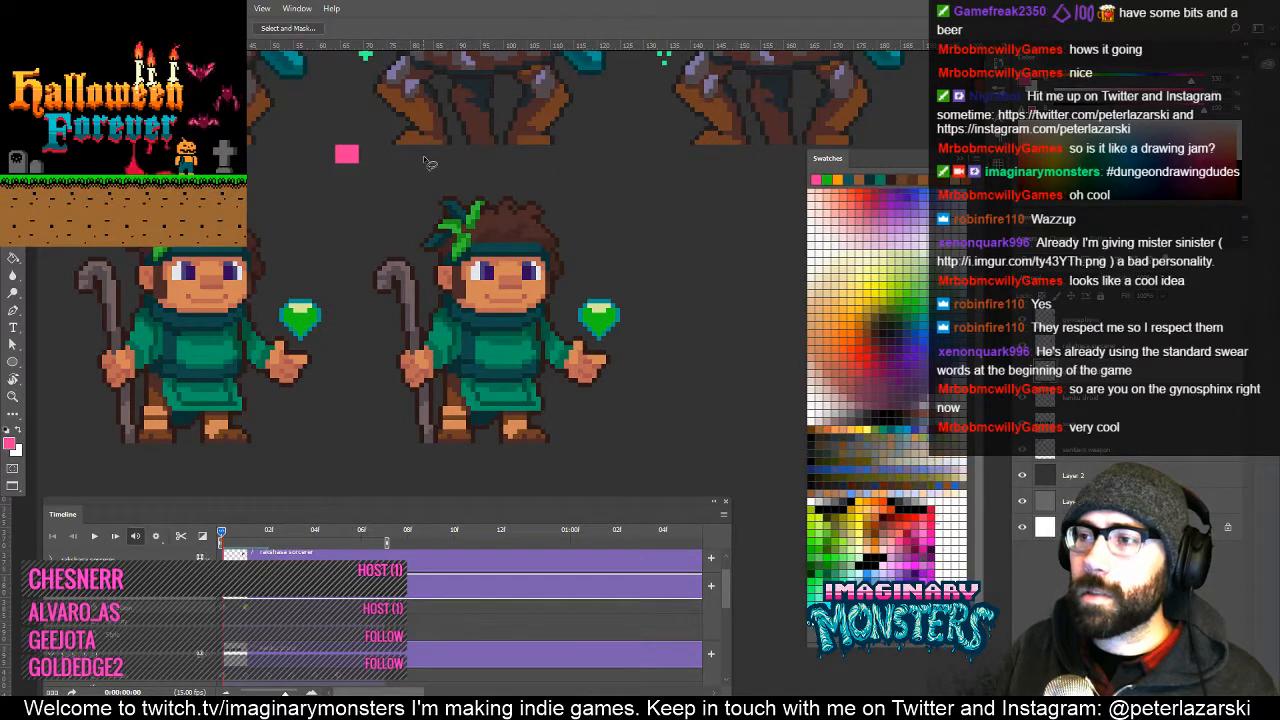
left_click_drag(496, 156, 368, 229)
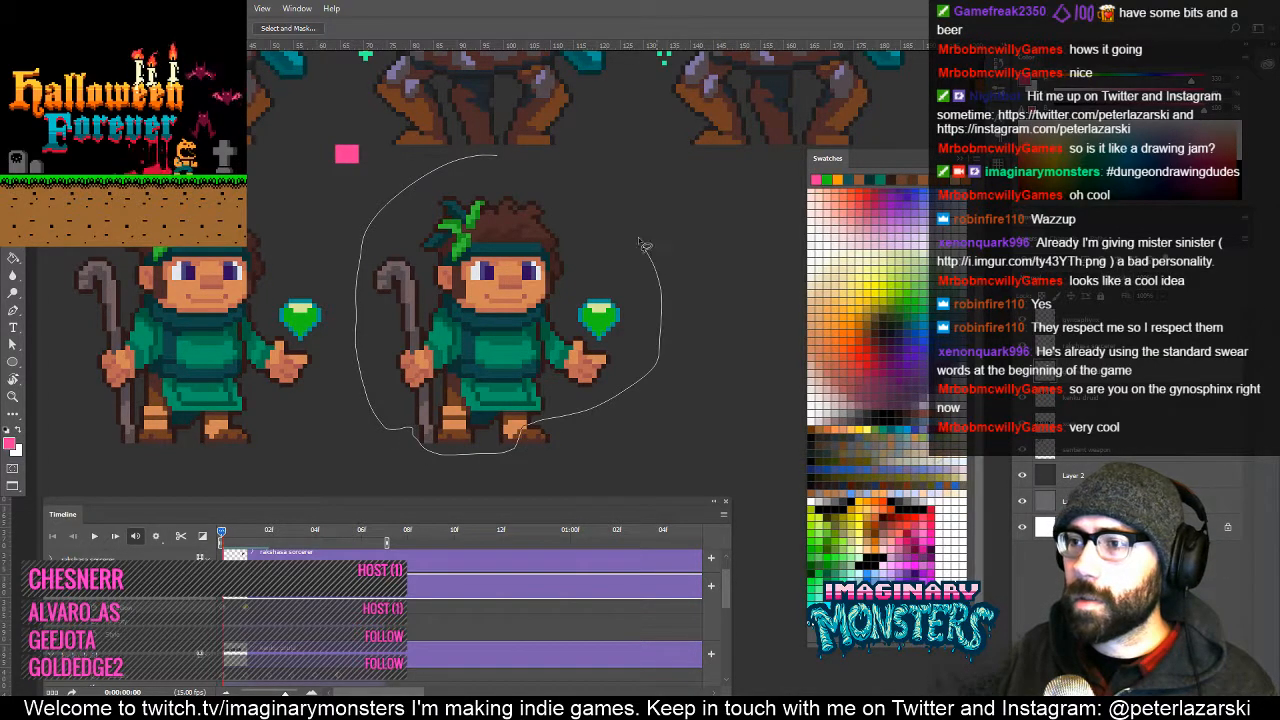
left_click_drag(640, 240, 508, 159)
key("z")
left_click_drag(478, 423, 504, 398)
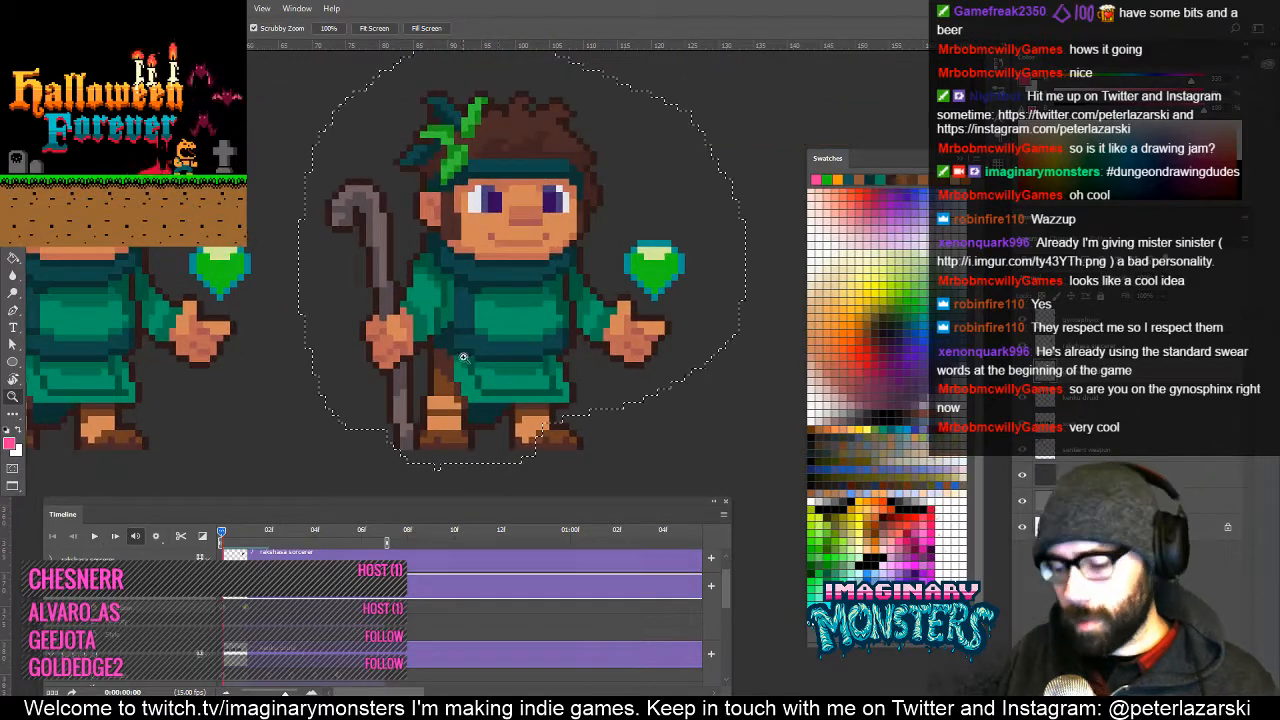
key("l")
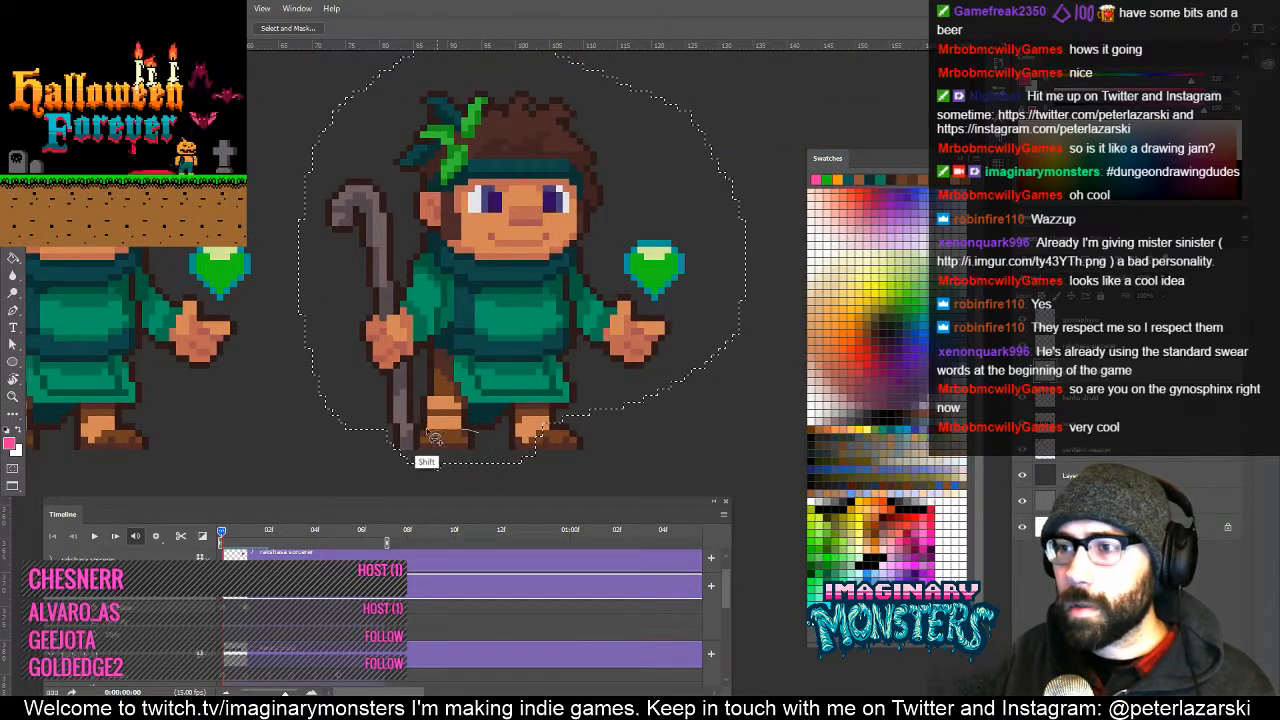
mouse_move(434, 437)
left_mouse_down()
mouse_move(424, 441)
mouse_move(492, 472)
left_mouse_up()
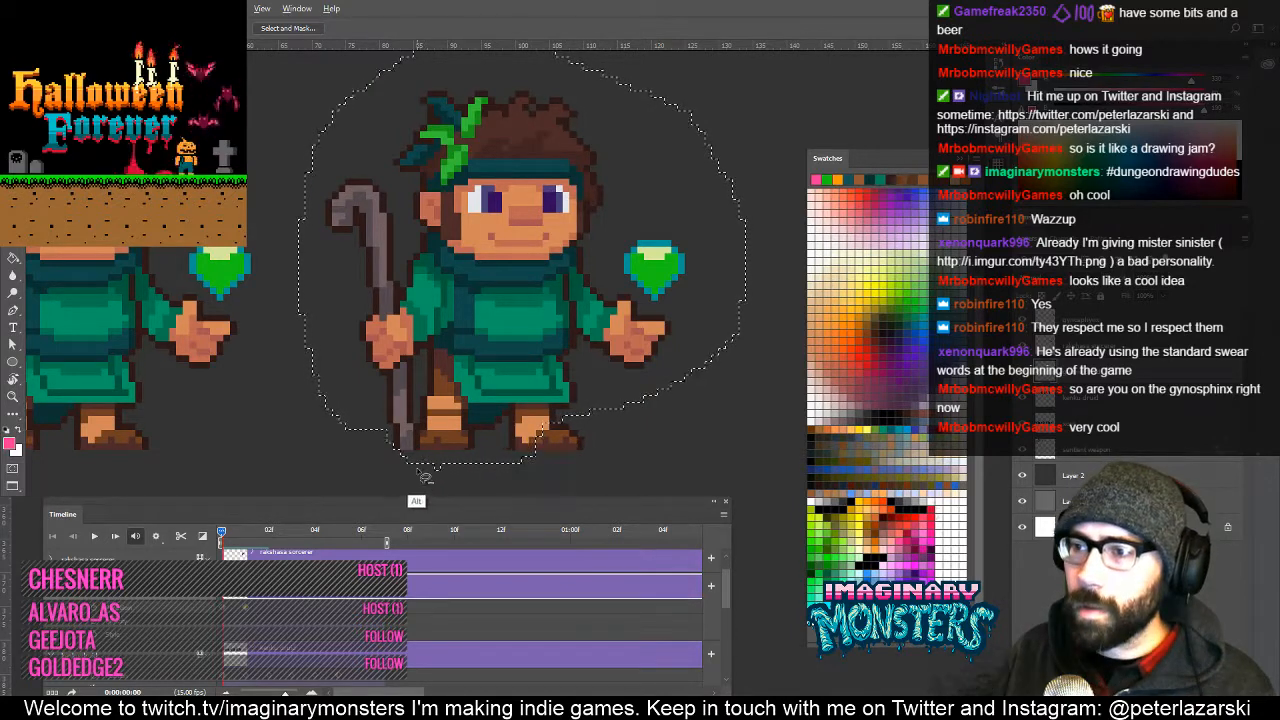
mouse_move(425, 478)
left_mouse_down()
mouse_move(422, 438)
mouse_move(472, 439)
mouse_move(484, 450)
mouse_move(476, 484)
left_mouse_up()
key("v")
key("Up")
key("ctrl+d")
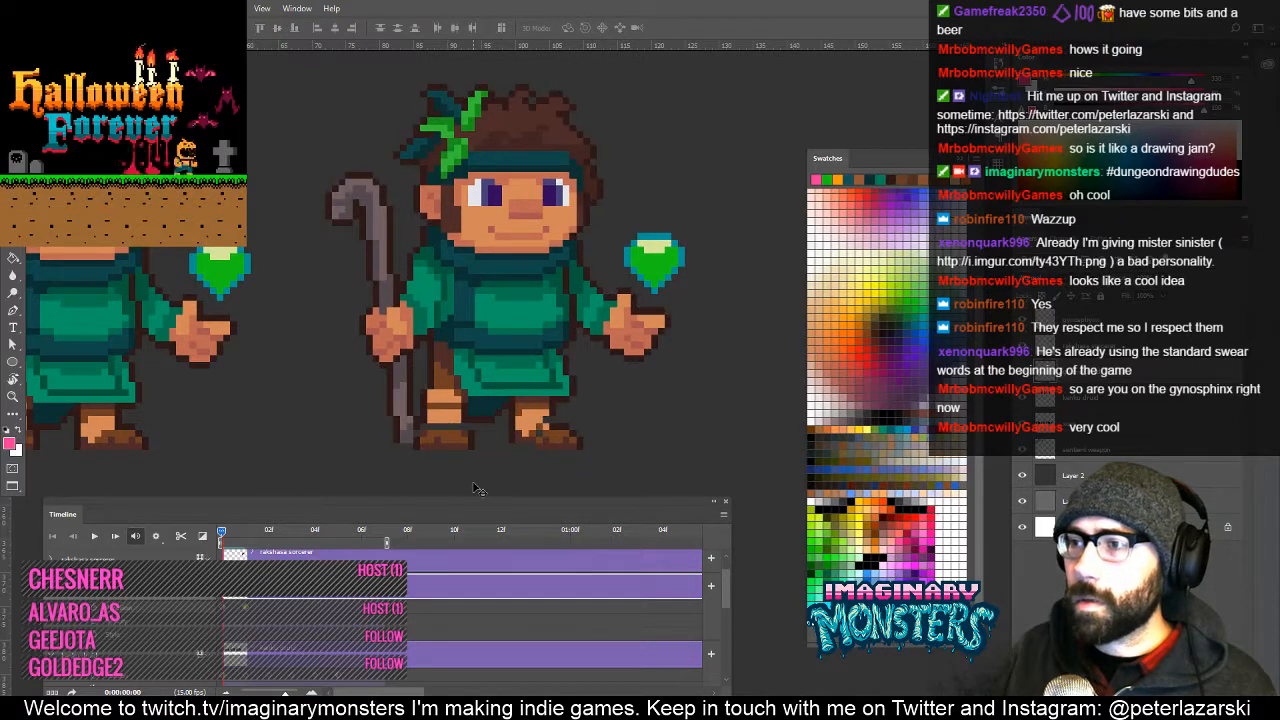
Repaint the second druid's front shoe and ankle with sampled outline and brown tones to close the gap left by the raised body.
key("b")
scroll(560, 394, "up", 1)
left_click(522, 430, "alt")
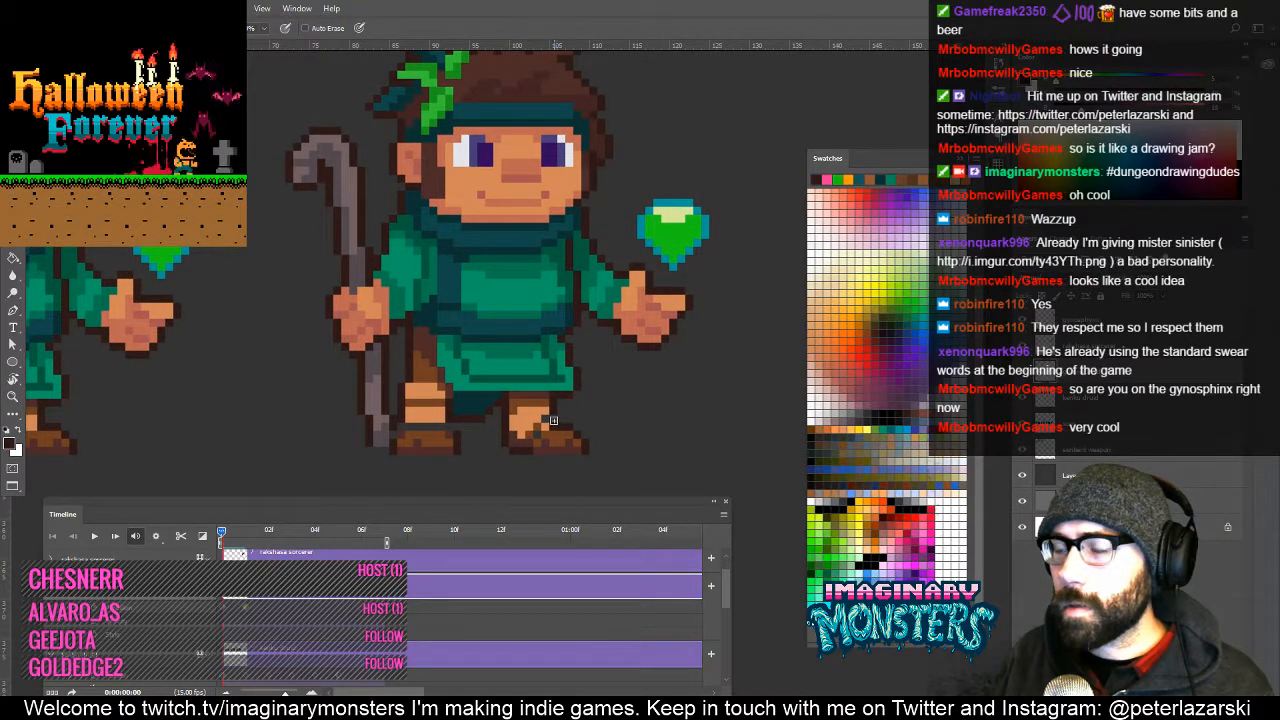
left_click(544, 418, "alt")
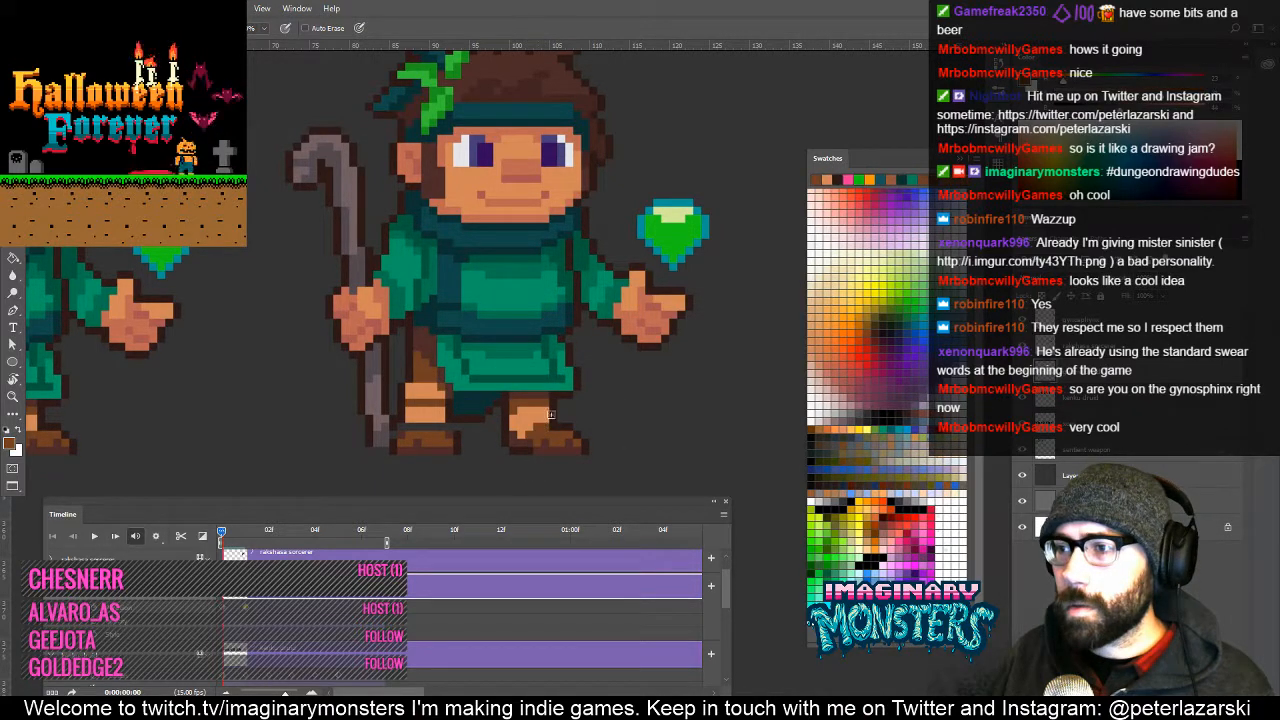
left_click_drag(473, 443, 529, 432)
Rework the second druid's back foot beside the staff, using sampled outline, brown and skin colours.
left_click(516, 412, "alt")
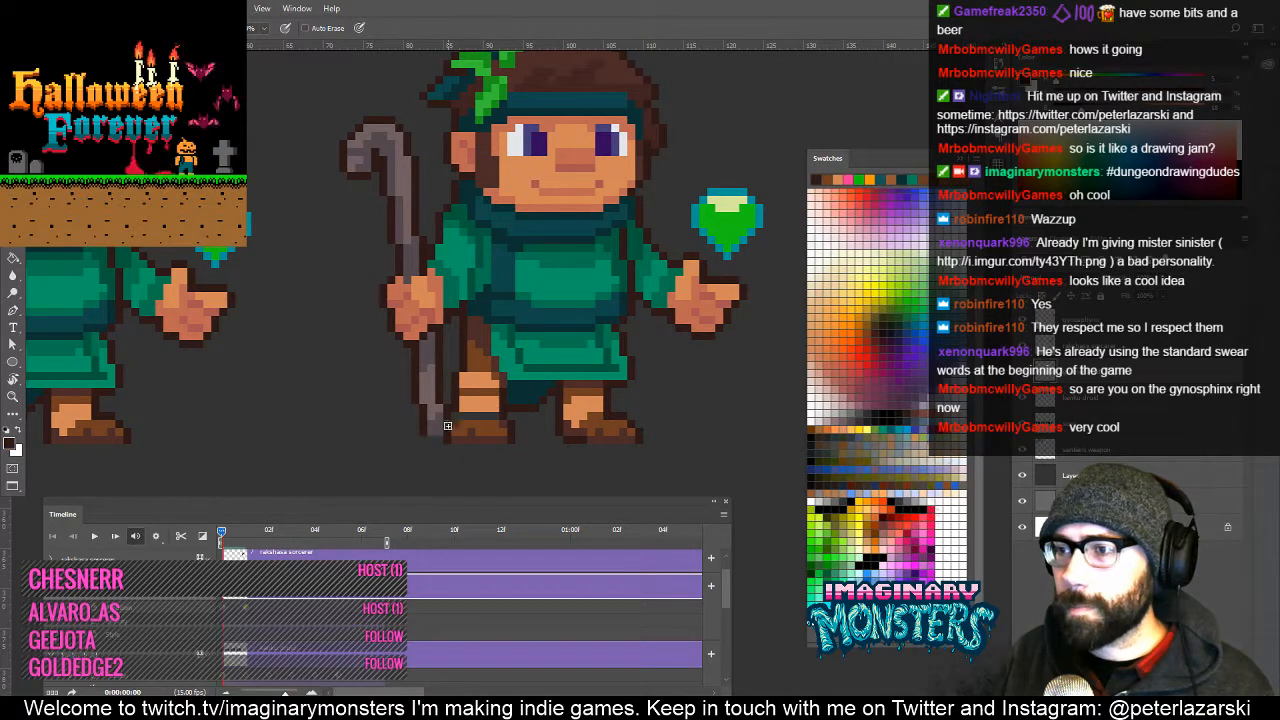
left_click(508, 413, "alt")
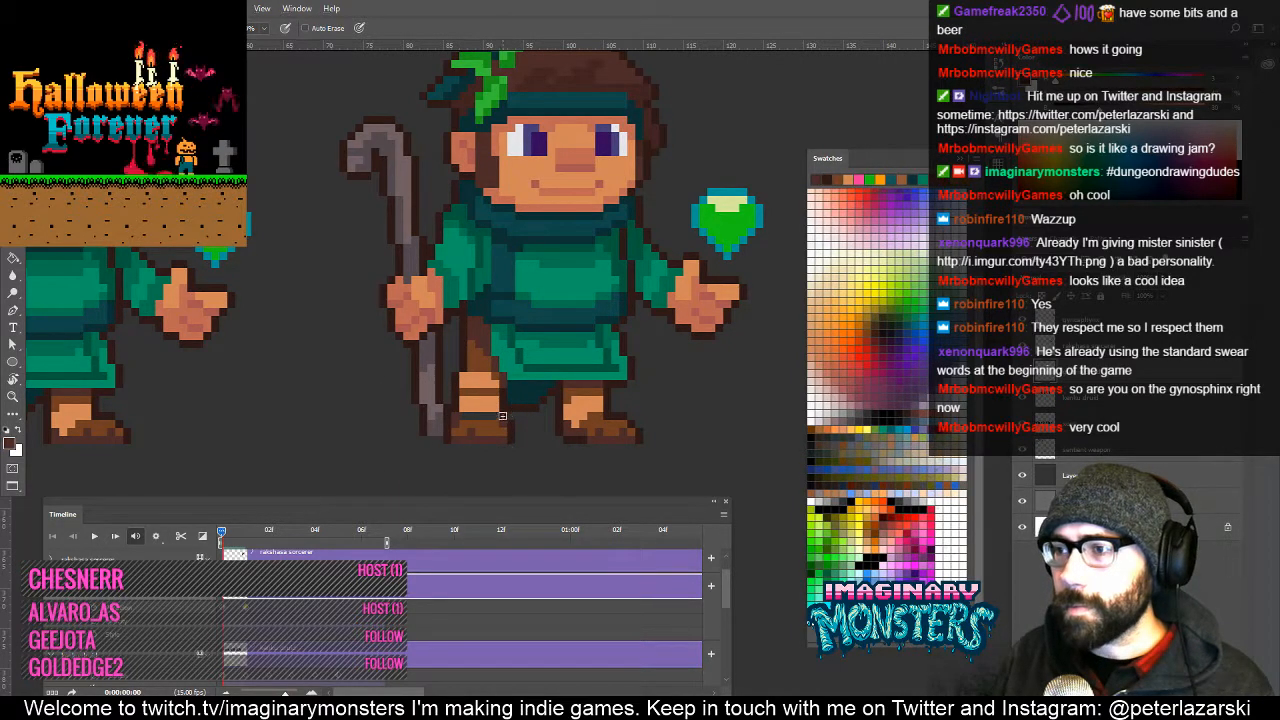
left_click(475, 424, "alt")
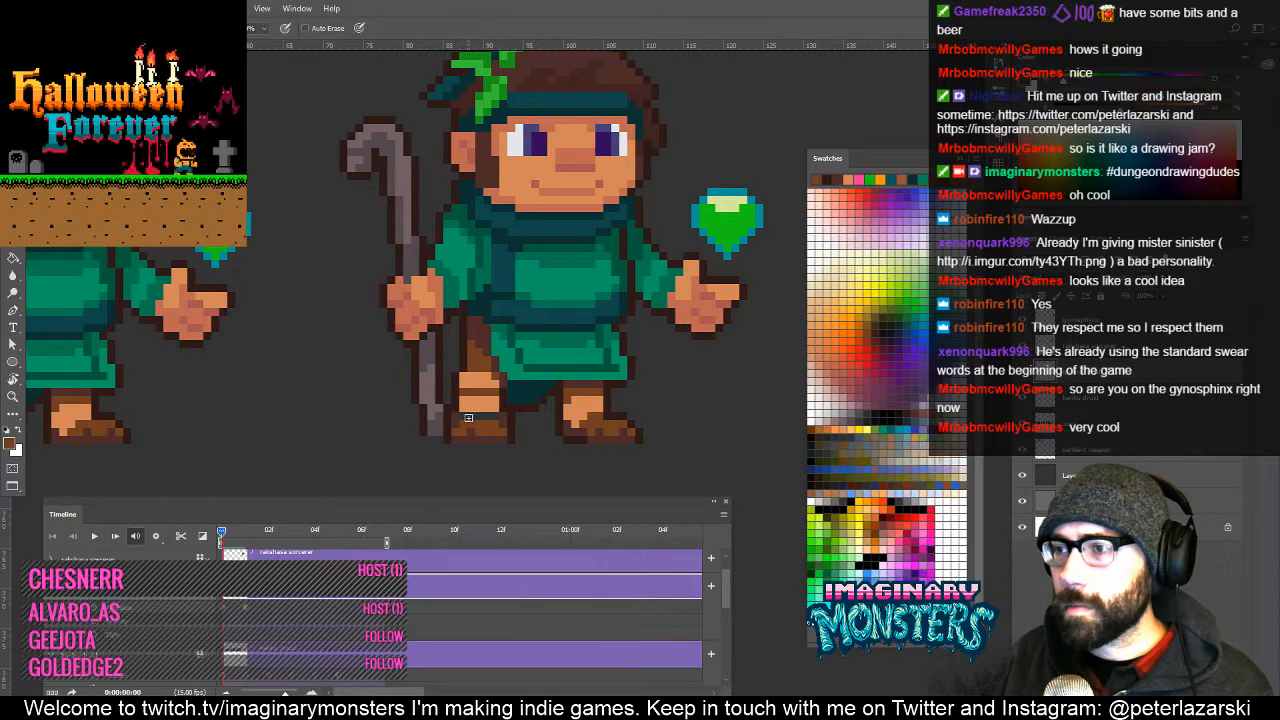
left_click(467, 416, "alt")
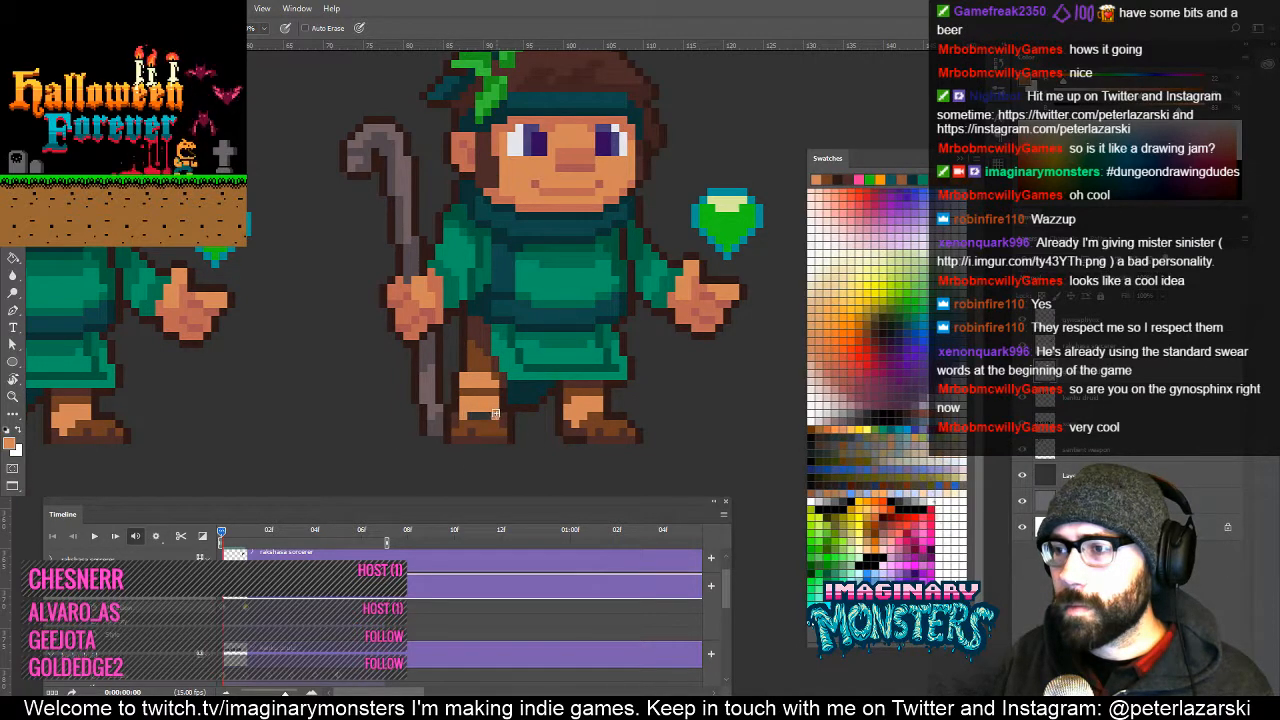
left_click_drag(455, 428, 509, 411)
Touch up the lower end of the second druid's staff with its sampled outline and grey colours.
left_click(482, 421, "alt")
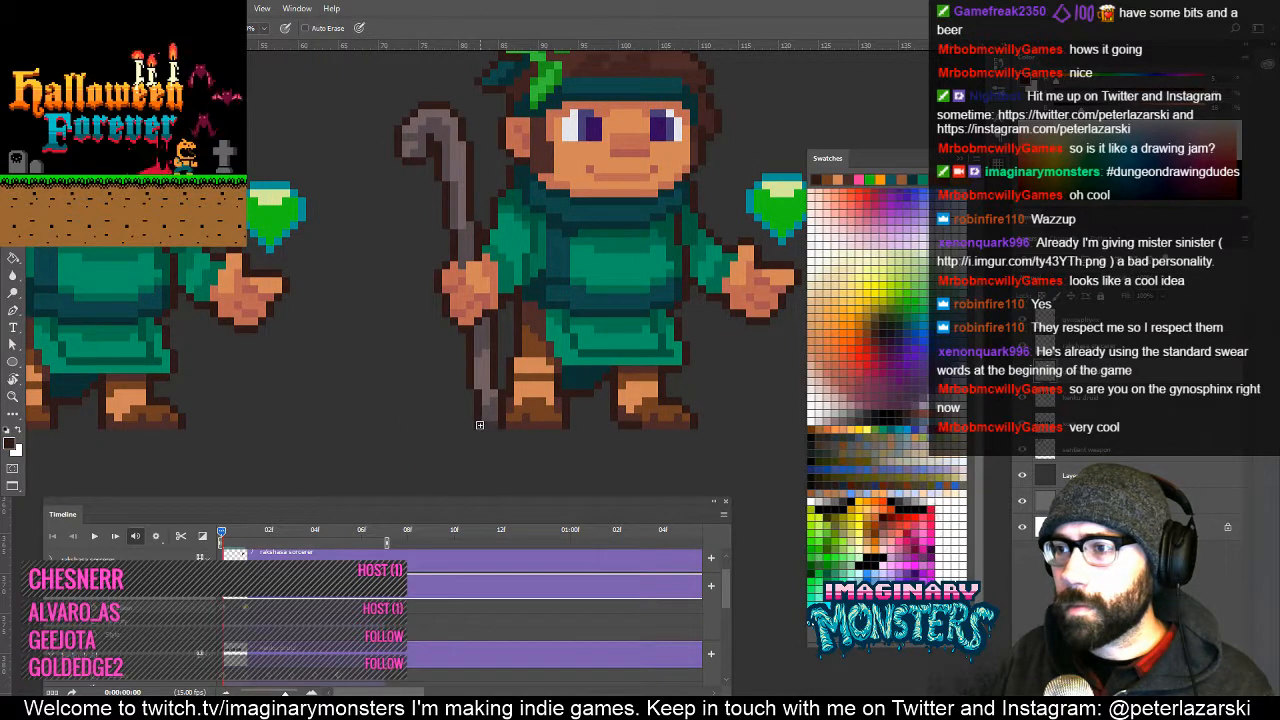
left_click(491, 416, "alt")
left_click_drag(476, 388, 520, 408)
Scrub the timeline between the first frames to compare the two druid poses and the still empty third cell.
key("z")
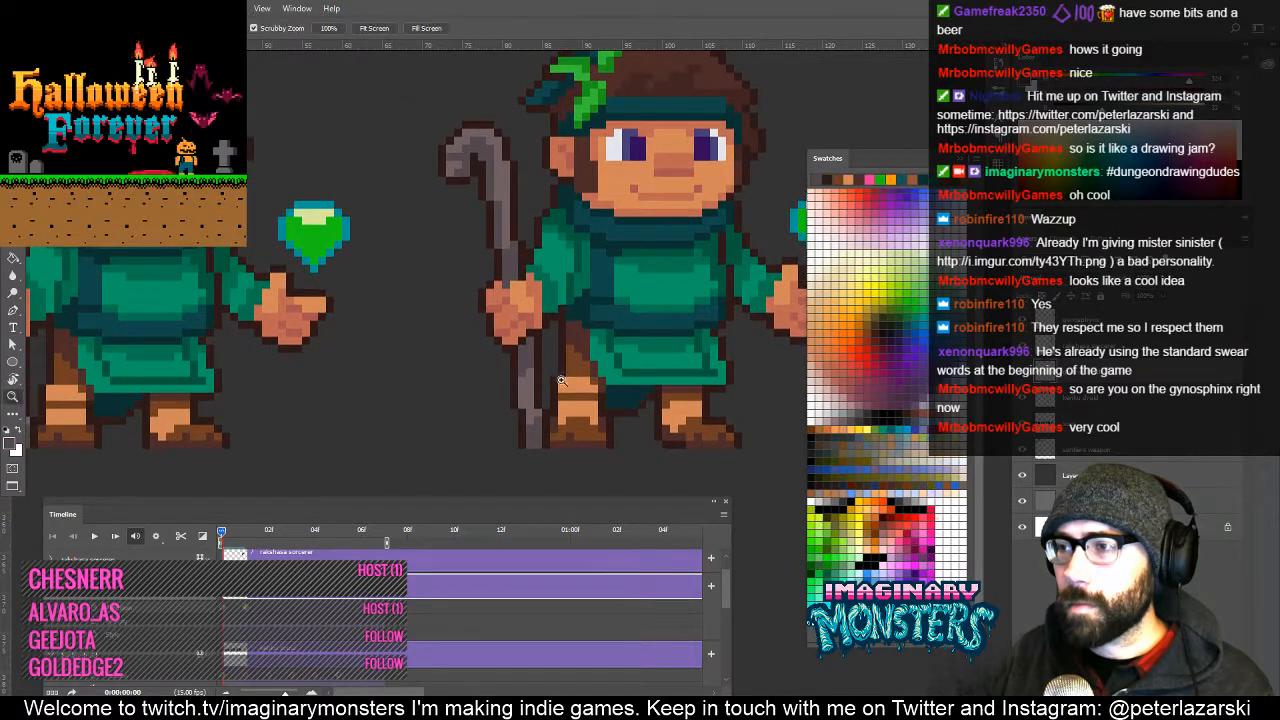
left_click(562, 380, "alt")
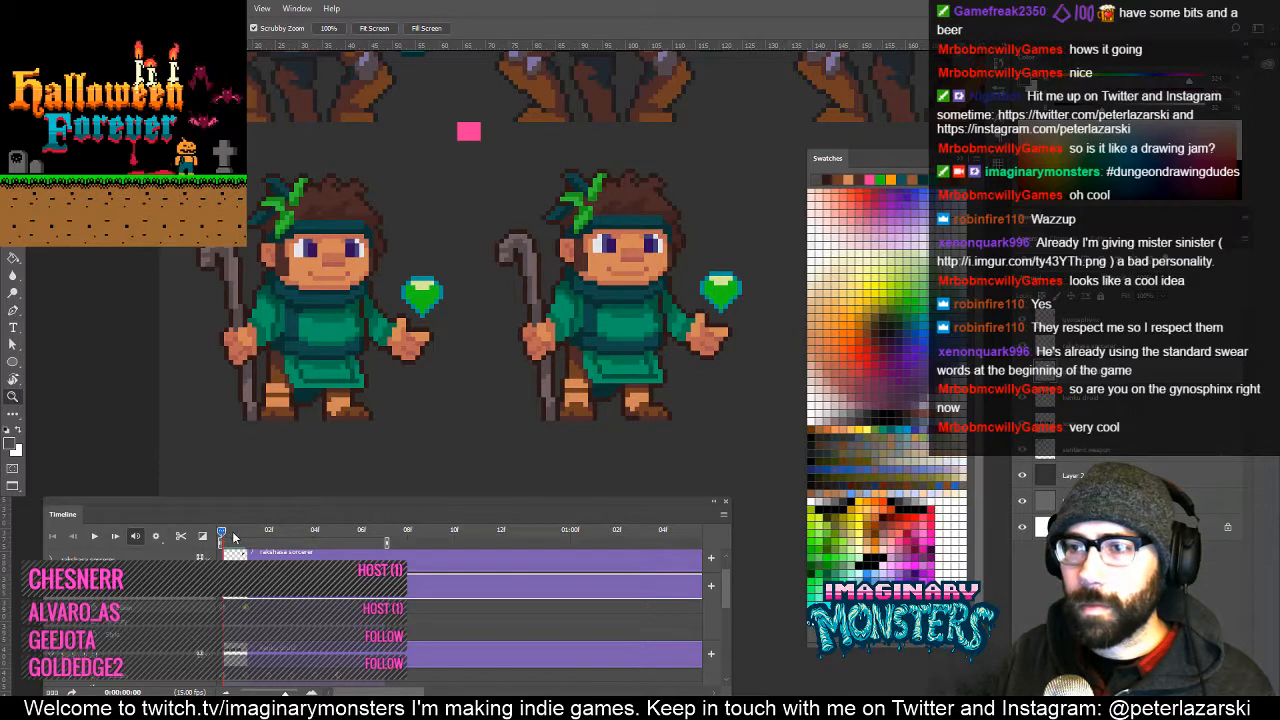
mouse_move(233, 535)
left_mouse_down()
mouse_move(246, 535)
mouse_move(220, 535)
left_mouse_up()
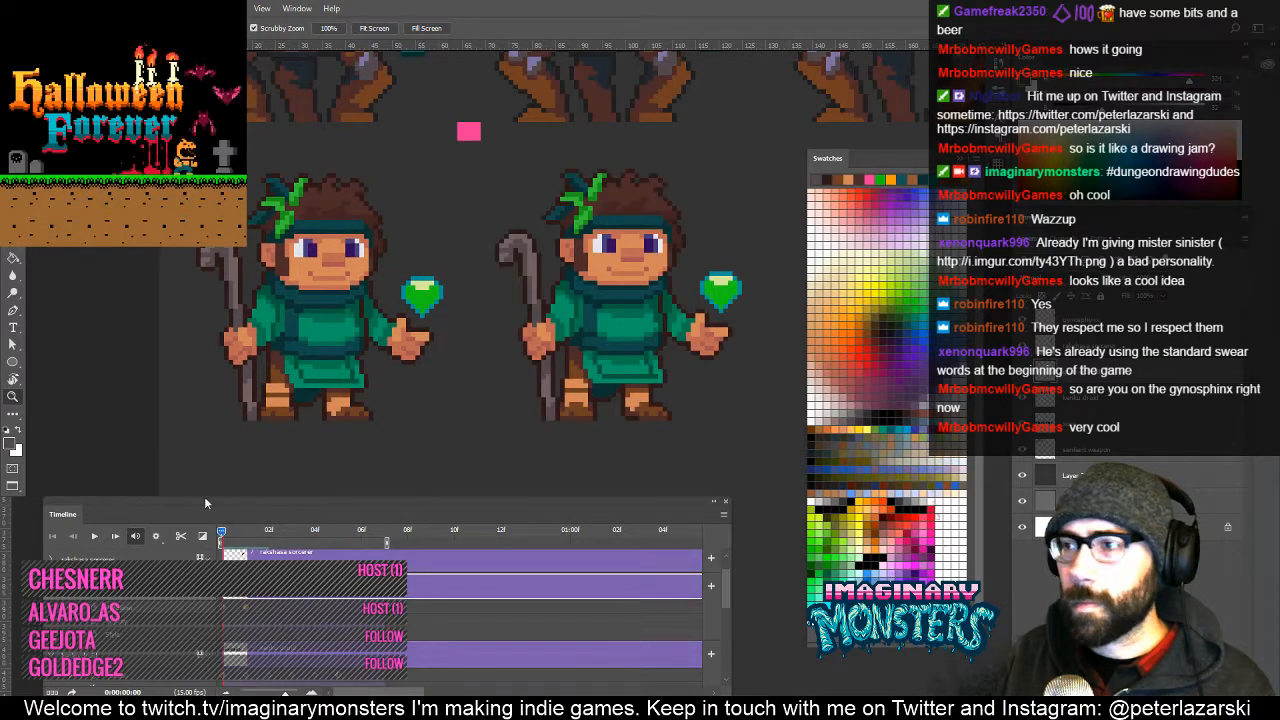
mouse_move(707, 353)
left_mouse_down()
mouse_move(480, 394)
mouse_move(474, 373)
left_mouse_up()
key("b")
key("l")
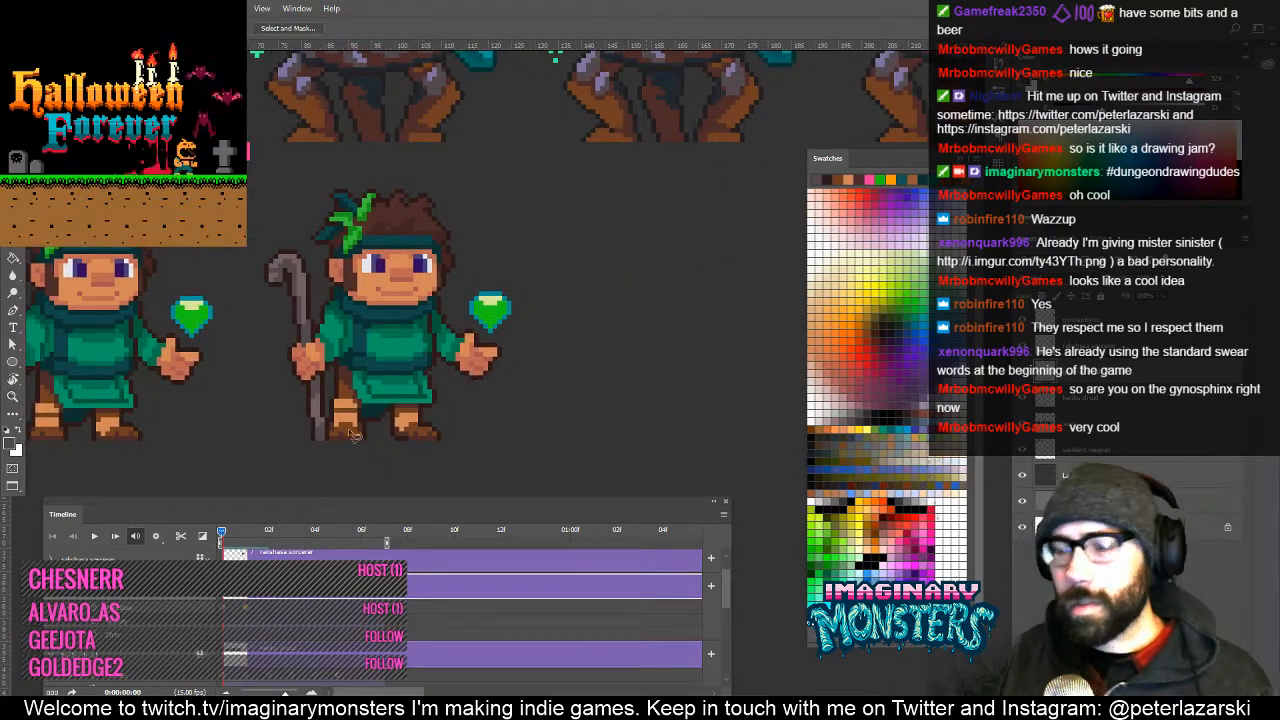
left_click_drag(326, 382, 414, 366)
left_click_drag(240, 534, 267, 536)
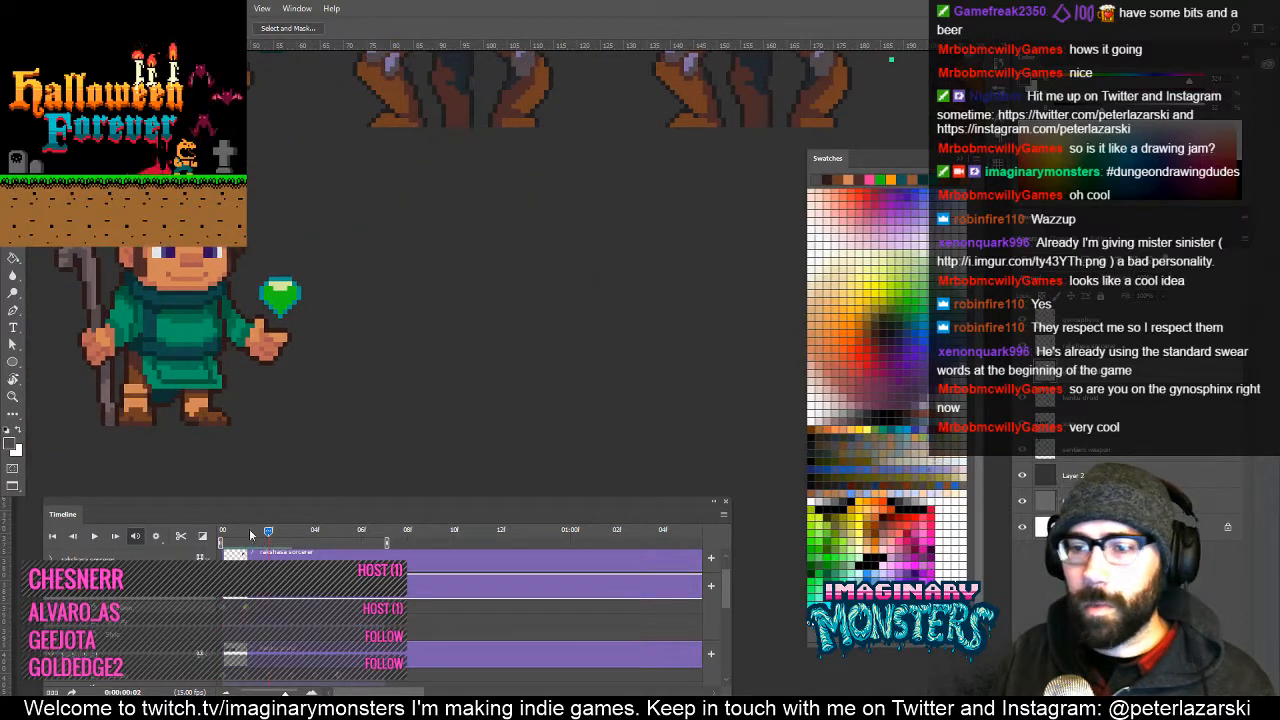
left_click_drag(250, 473, 405, 417)
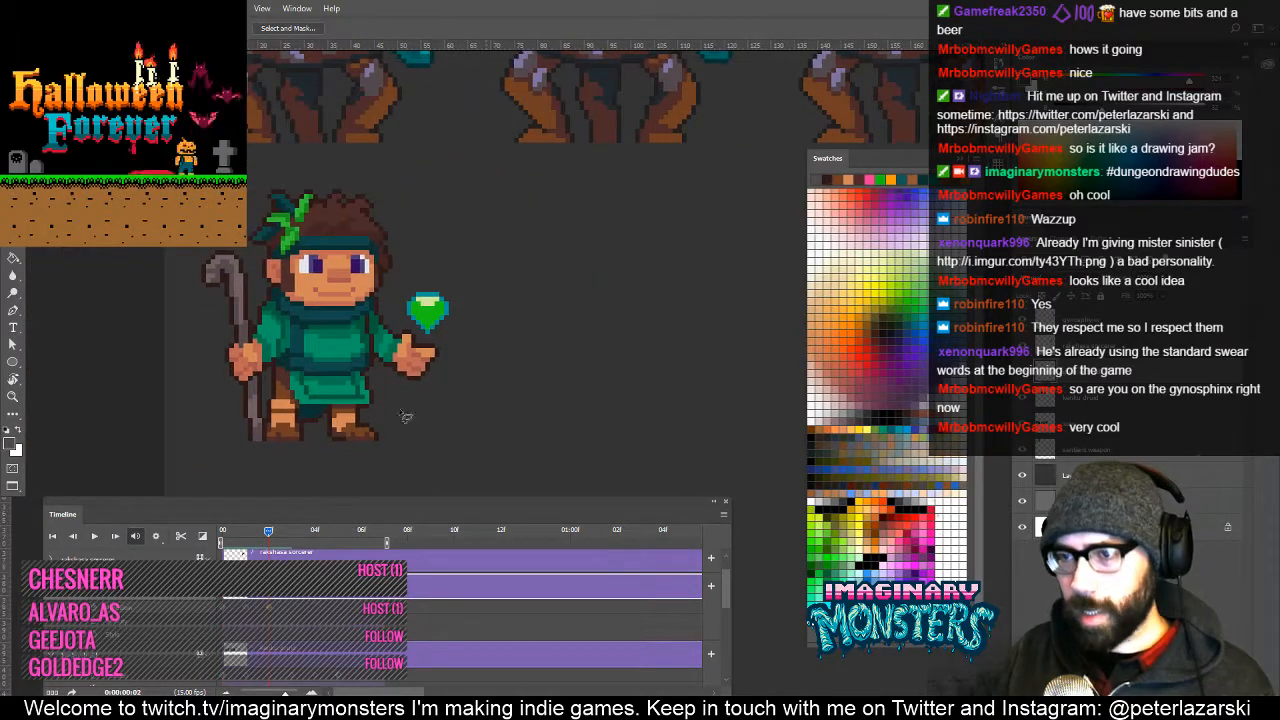
left_click_drag(264, 532, 221, 531)
left_click_drag(592, 330, 380, 316)
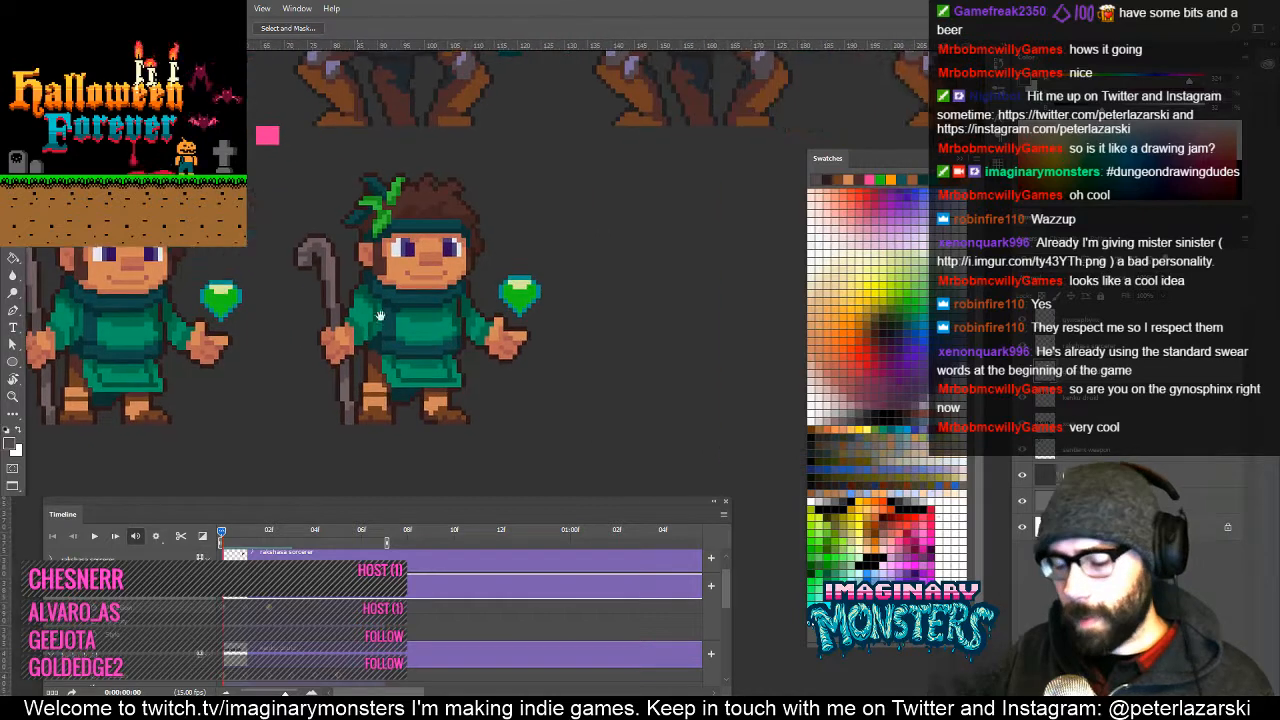
Lasso the second druid with its pink corner marker, duplicate both into the third cell of the row, and deselect.
mouse_move(480, 147)
left_mouse_down()
mouse_move(248, 108)
mouse_move(291, 396)
mouse_move(523, 475)
mouse_move(578, 152)
left_mouse_up()
key("v")
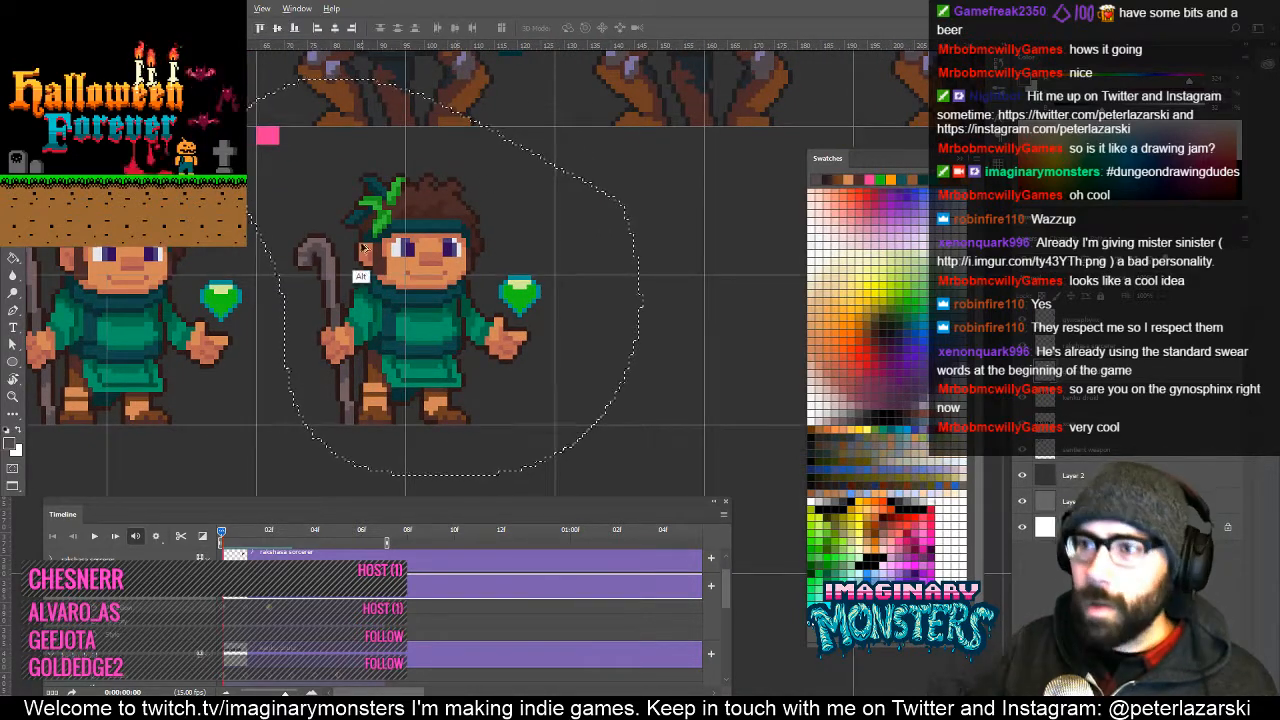
left_click_drag(395, 249, 686, 249)
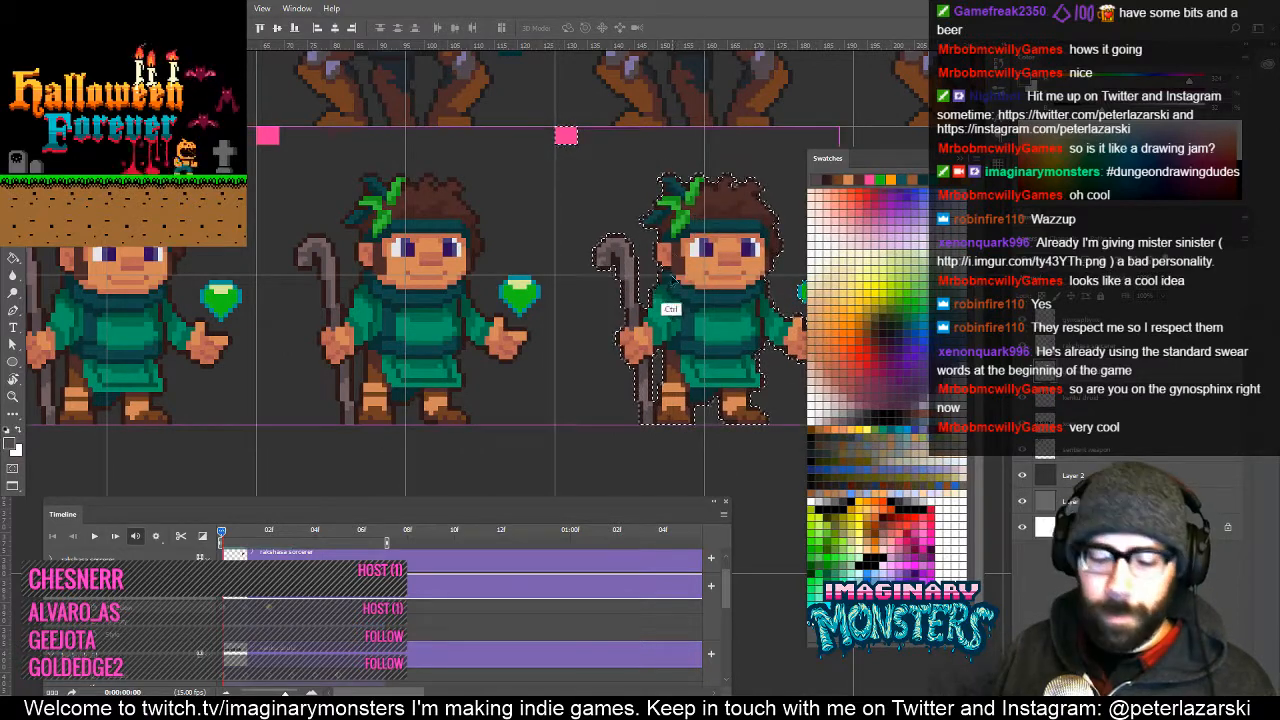
key("ctrl+d")
left_click_drag(481, 394, 479, 402)
mouse_move(221, 535)
left_mouse_down()
mouse_move(240, 535)
mouse_move(221, 538)
left_mouse_up()
Lasso the third druid except for its feet, nudge the selection one pixel up and one pixel right, and deselect.
key("m")
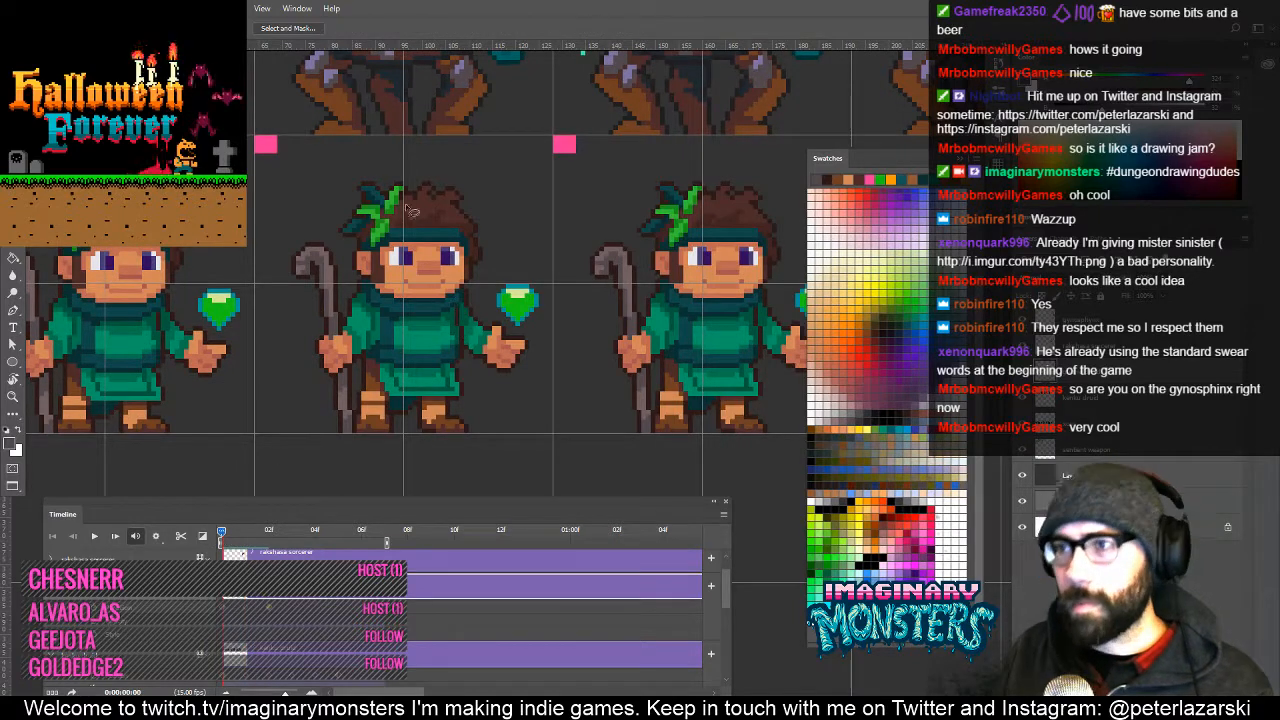
left_click_drag(680, 226, 540, 218)
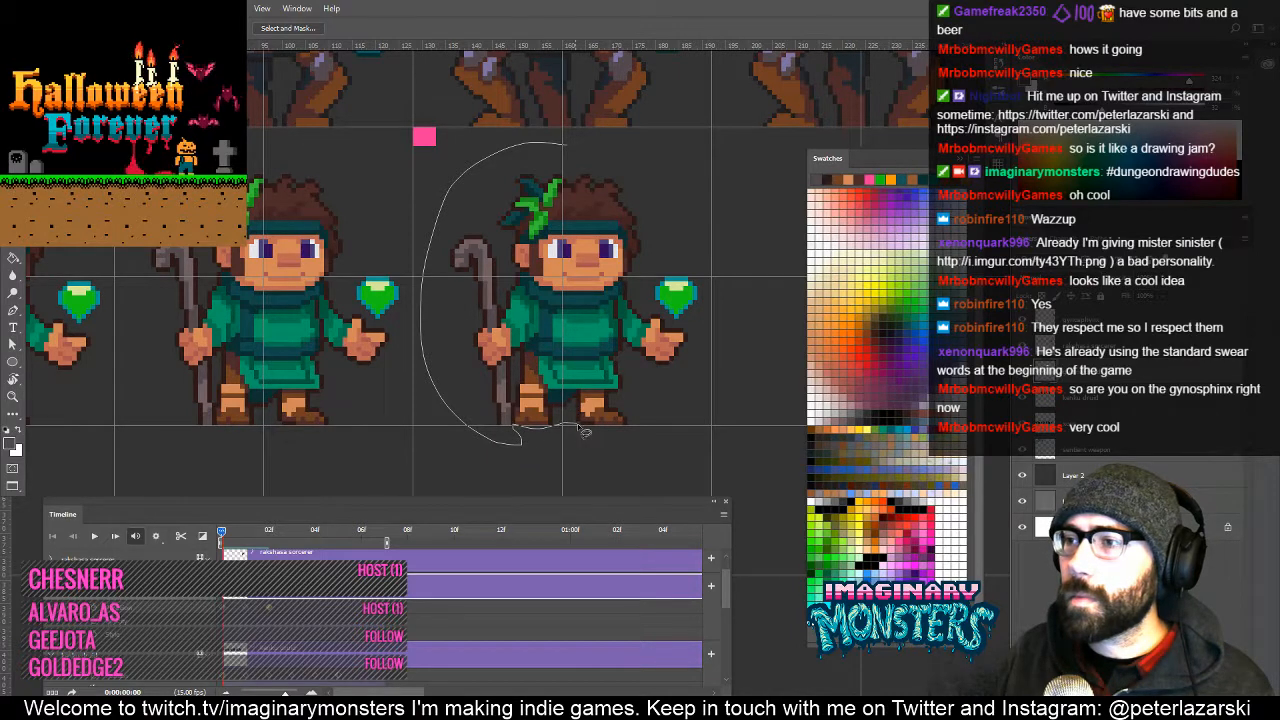
mouse_move(632, 401)
left_mouse_down()
mouse_move(727, 187)
mouse_move(668, 142)
left_mouse_up()
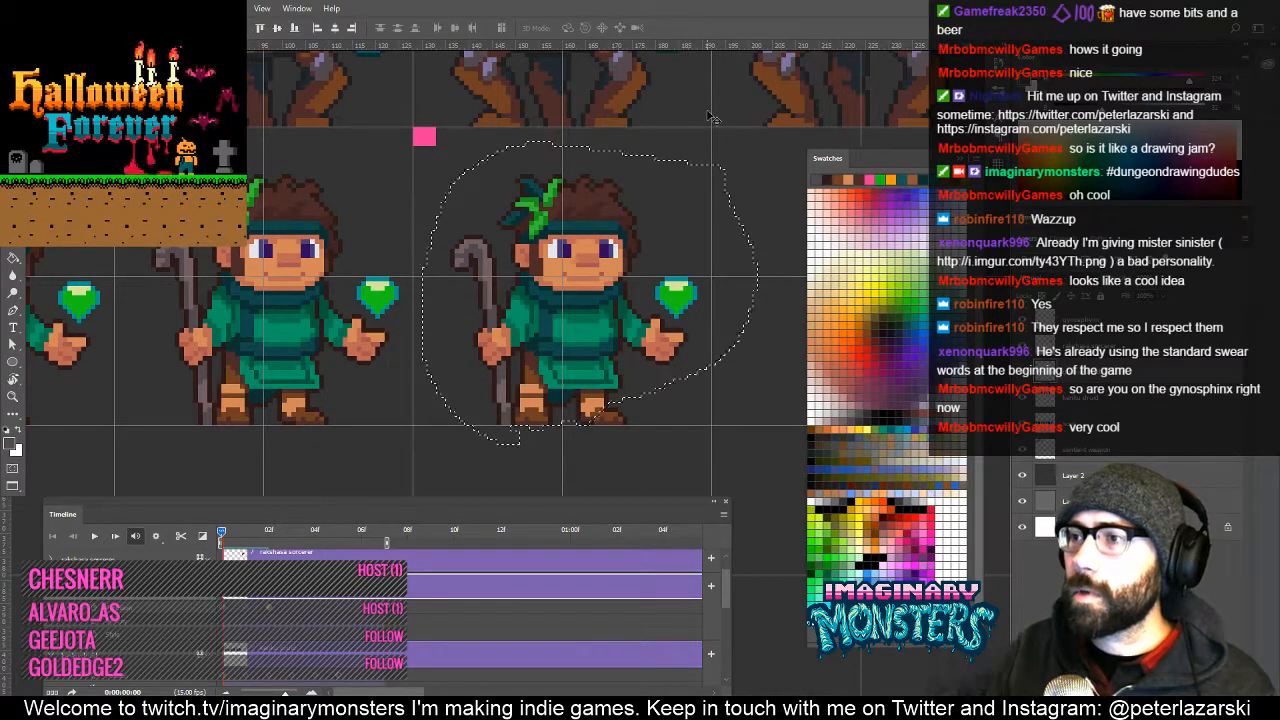
key("v")
key("Up")
key("Right")
key("ctrl+d")
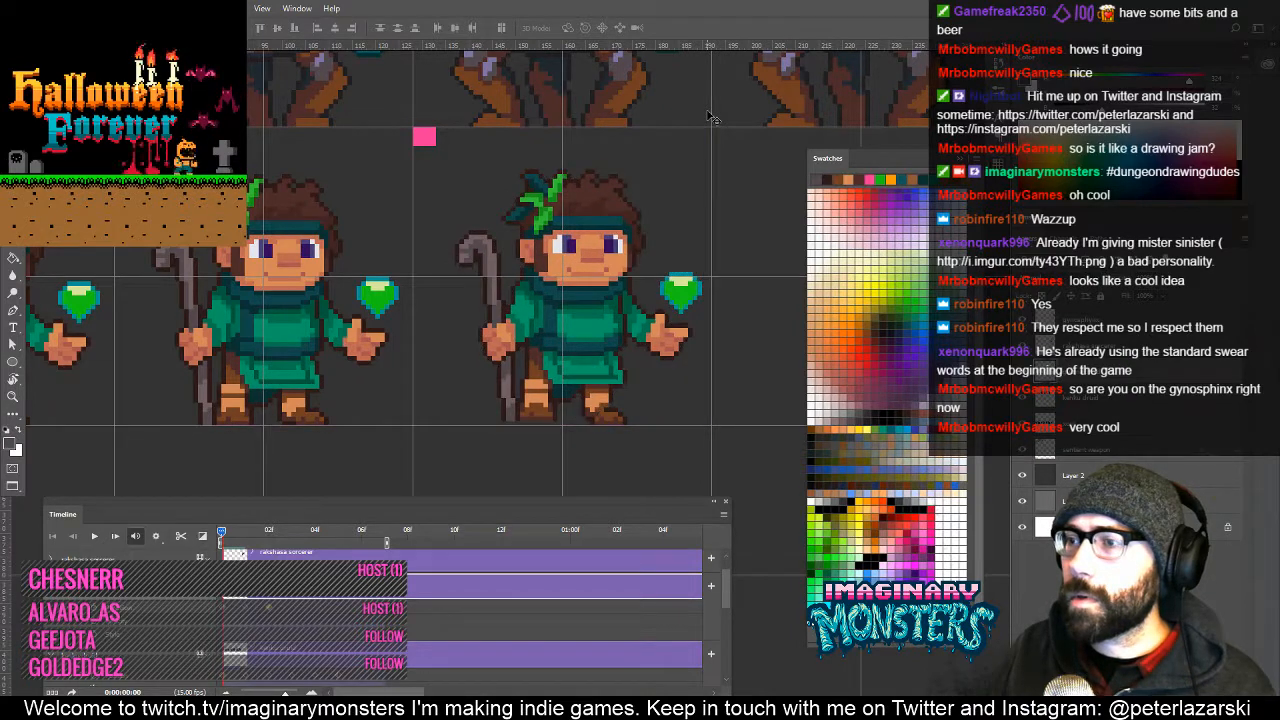
Close the gap between the third druid's front ankle and shoe with the Pencil, using sampled outline, skin and brown colours.
key("z")
left_click(629, 426)
left_click(629, 426)
left_click_drag(606, 404, 540, 391)
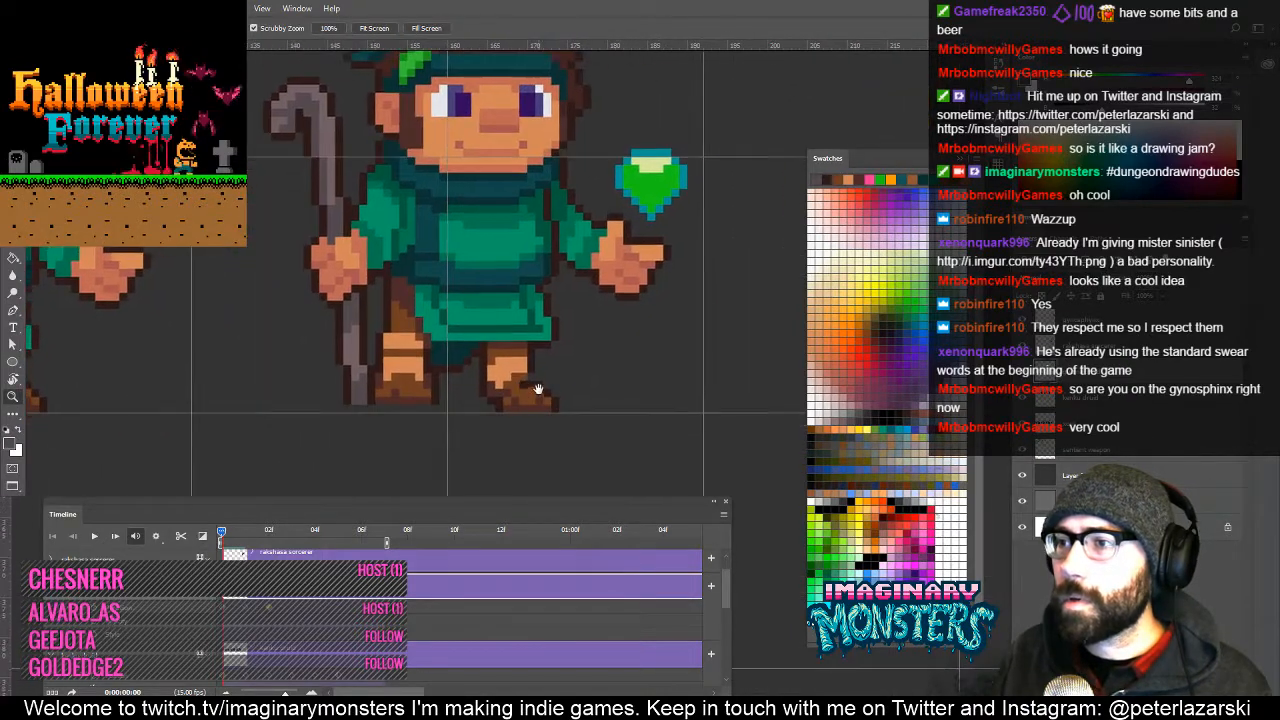
left_click(536, 391)
key("b")
left_click(468, 408, "alt")
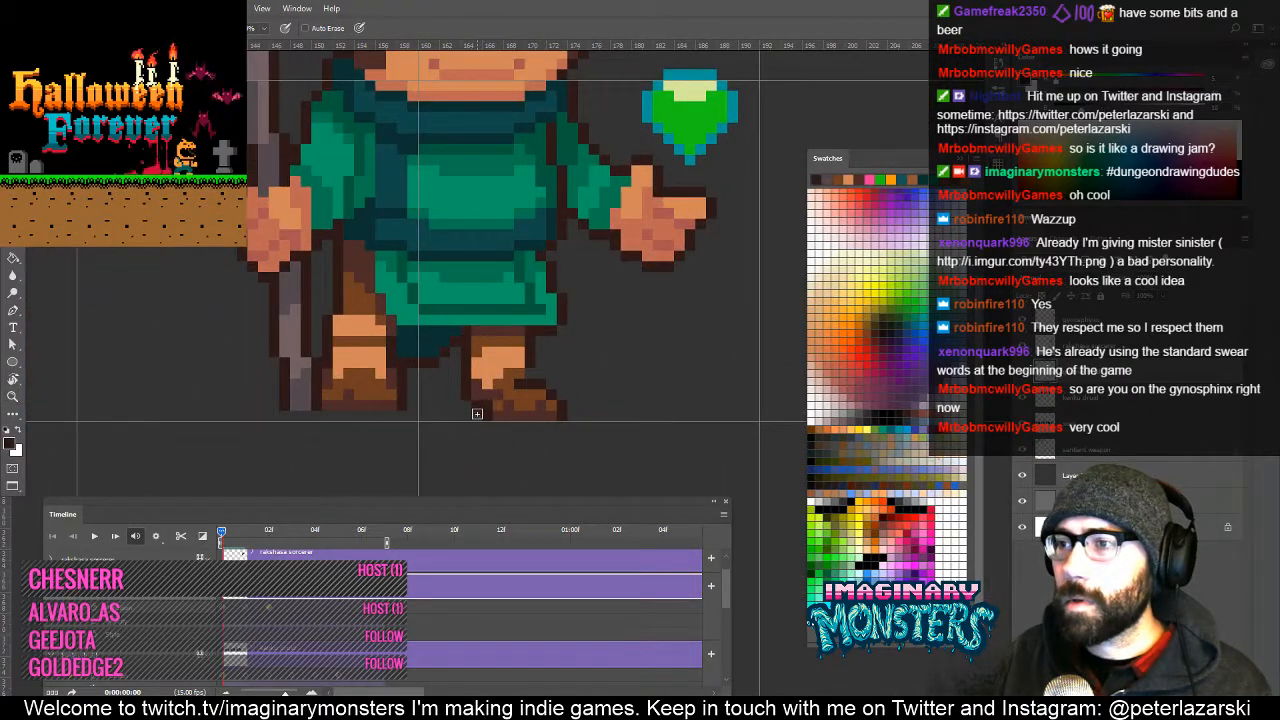
left_click(524, 357, "alt")
left_click(535, 386, "alt")
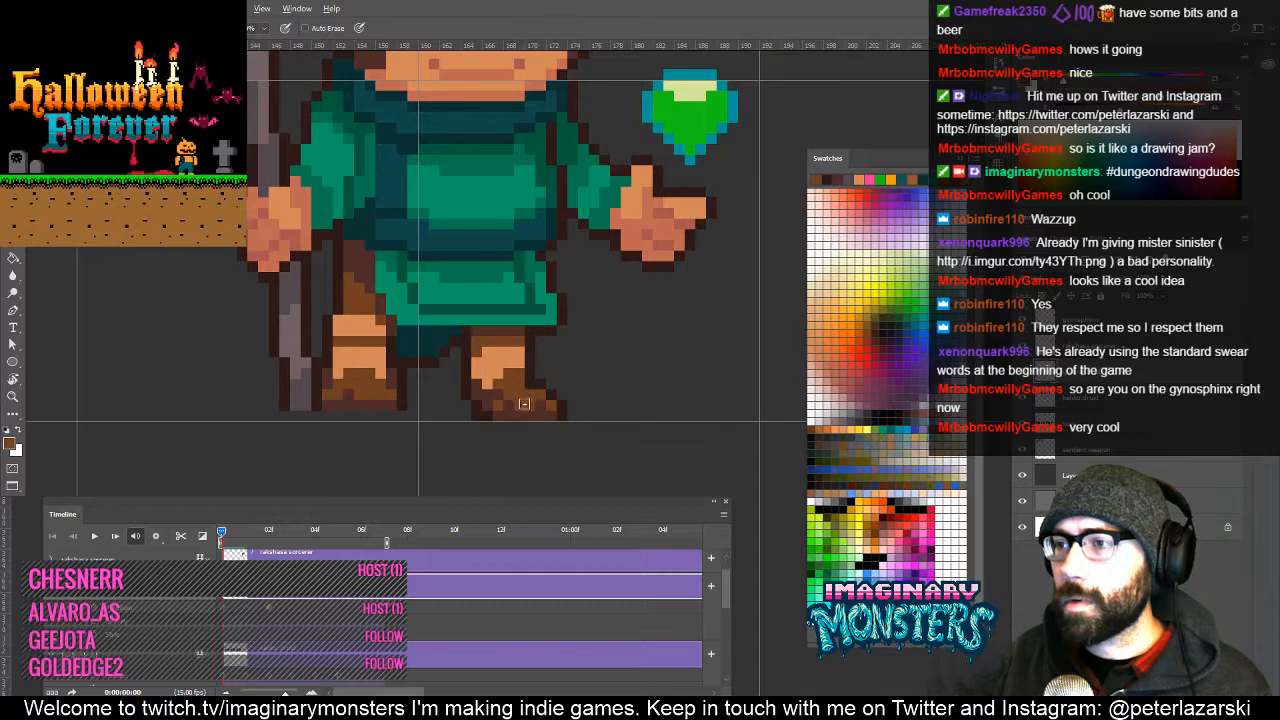
left_click_drag(514, 385, 543, 411)
Refine the instep and toe of the third druid's front shoe with sampled brown shades.
left_click(576, 428, "alt")
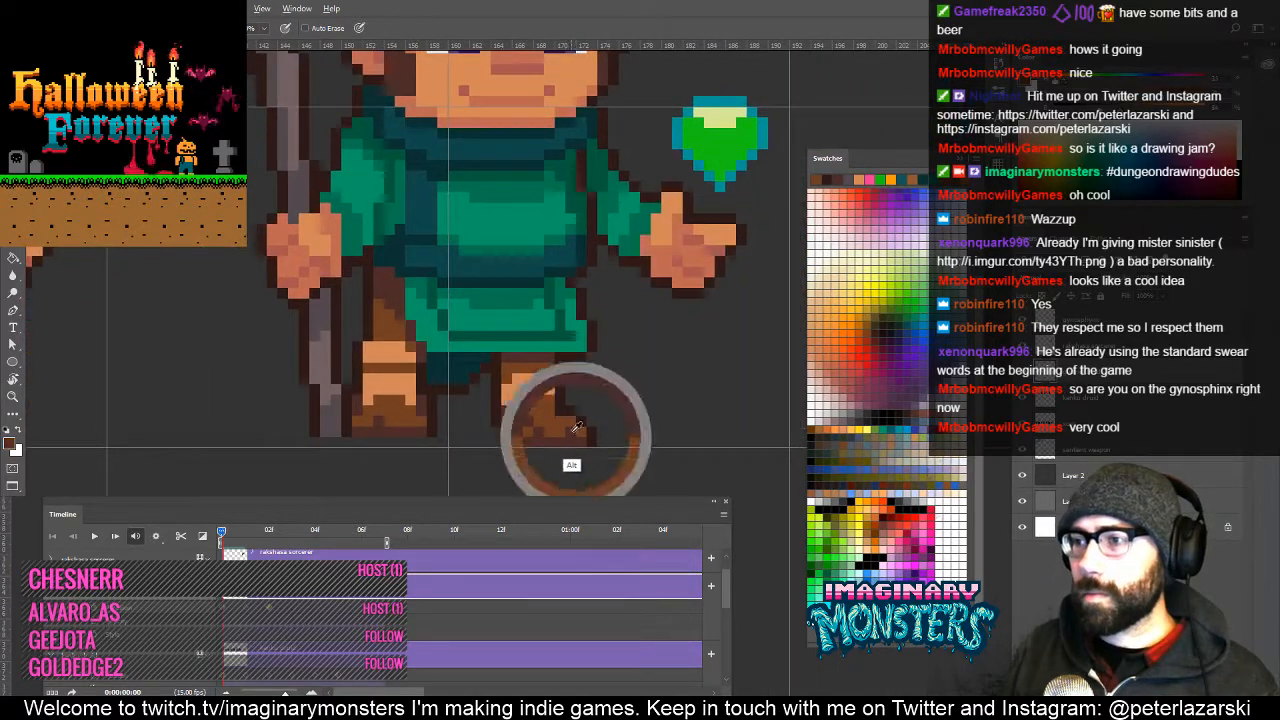
left_click(549, 413, "alt")
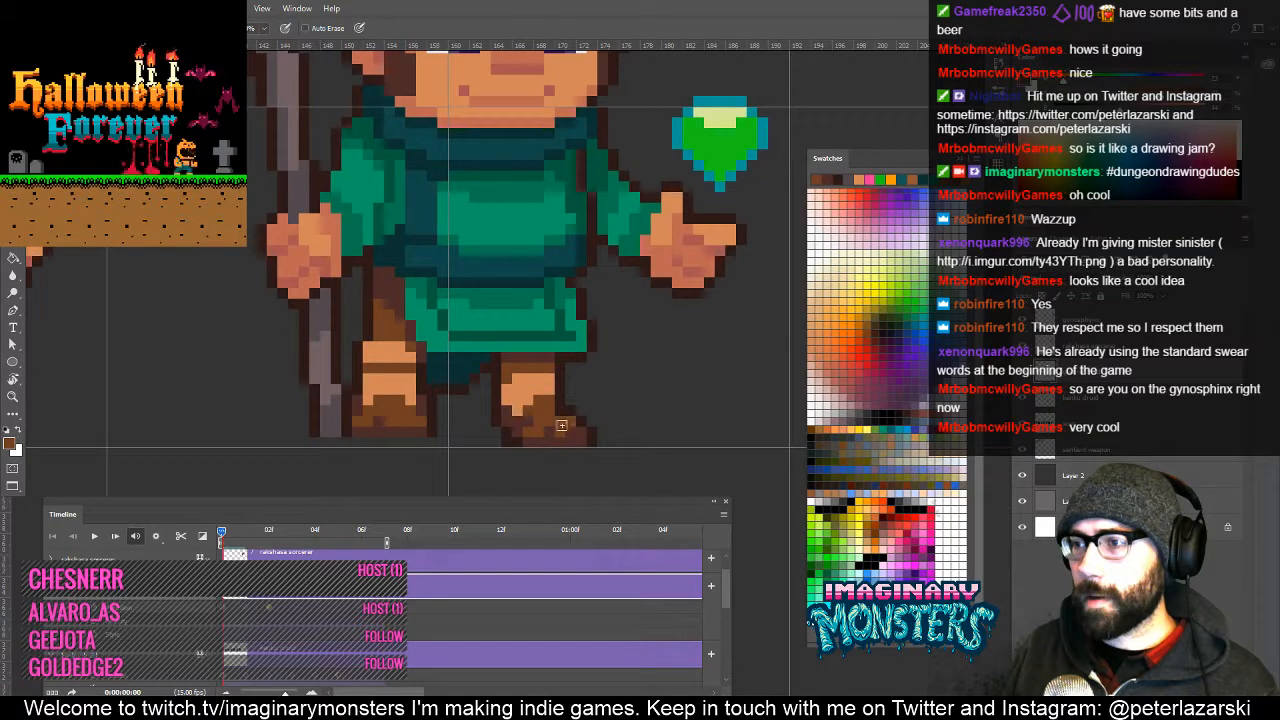
mouse_move(572, 424)
left_mouse_down()
mouse_move(580, 382)
mouse_move(543, 446)
mouse_move(543, 429)
left_mouse_up()
Scrub the timeline to check the reworked third druid against the other frames, and hide the grid.
key("z")
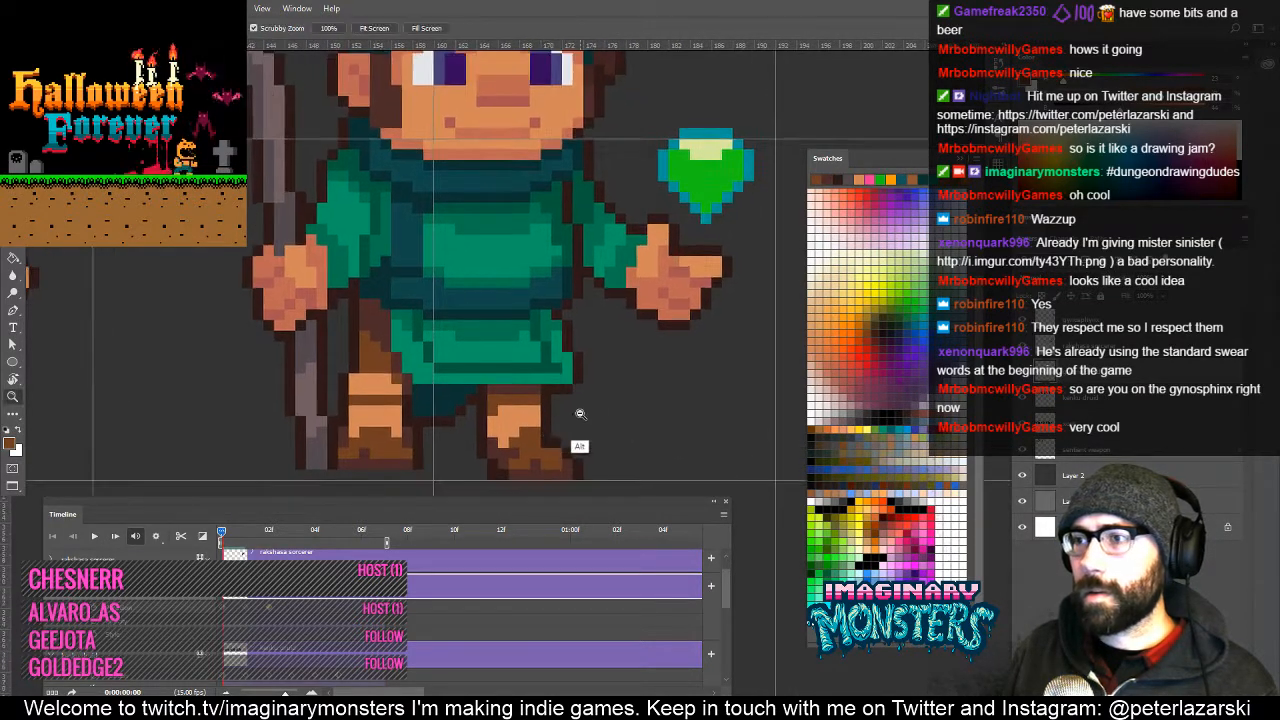
left_click(574, 414, "alt")
left_click(572, 414, "alt")
mouse_move(225, 537)
left_mouse_down()
mouse_move(258, 542)
mouse_move(204, 543)
left_mouse_up()
scroll(604, 414, "up", 3)
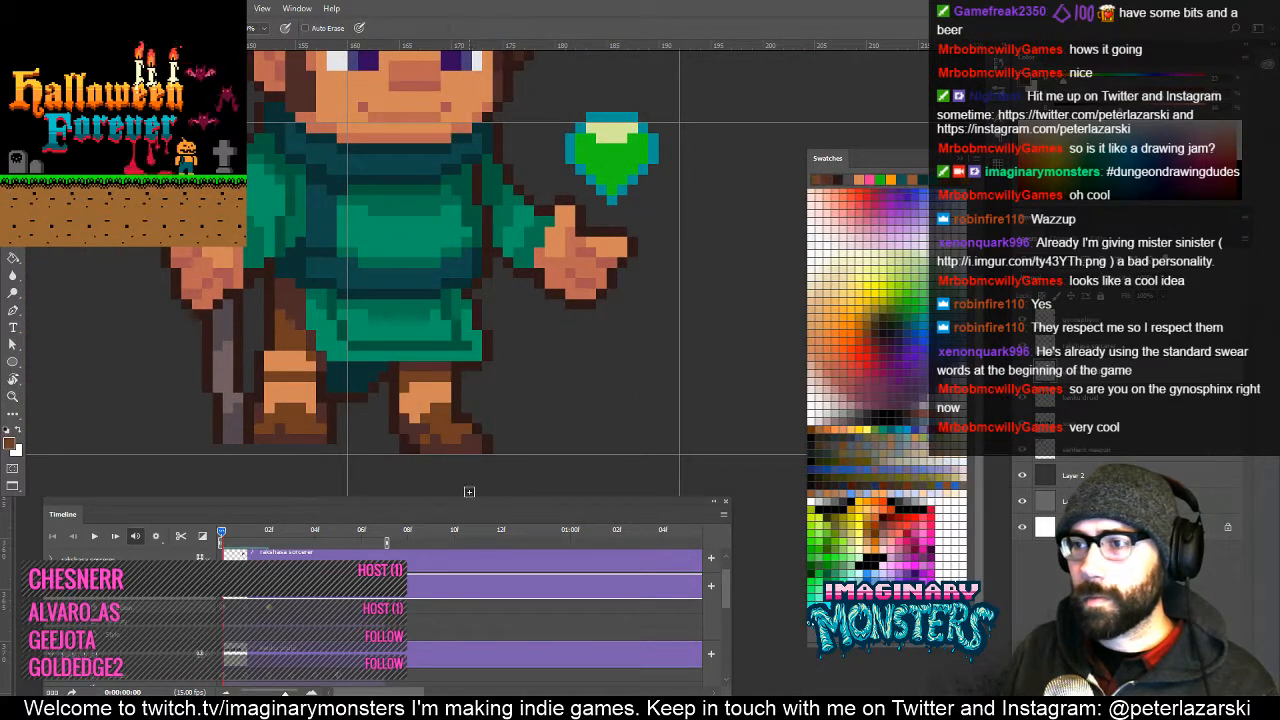
scroll(476, 434, "down", 1)
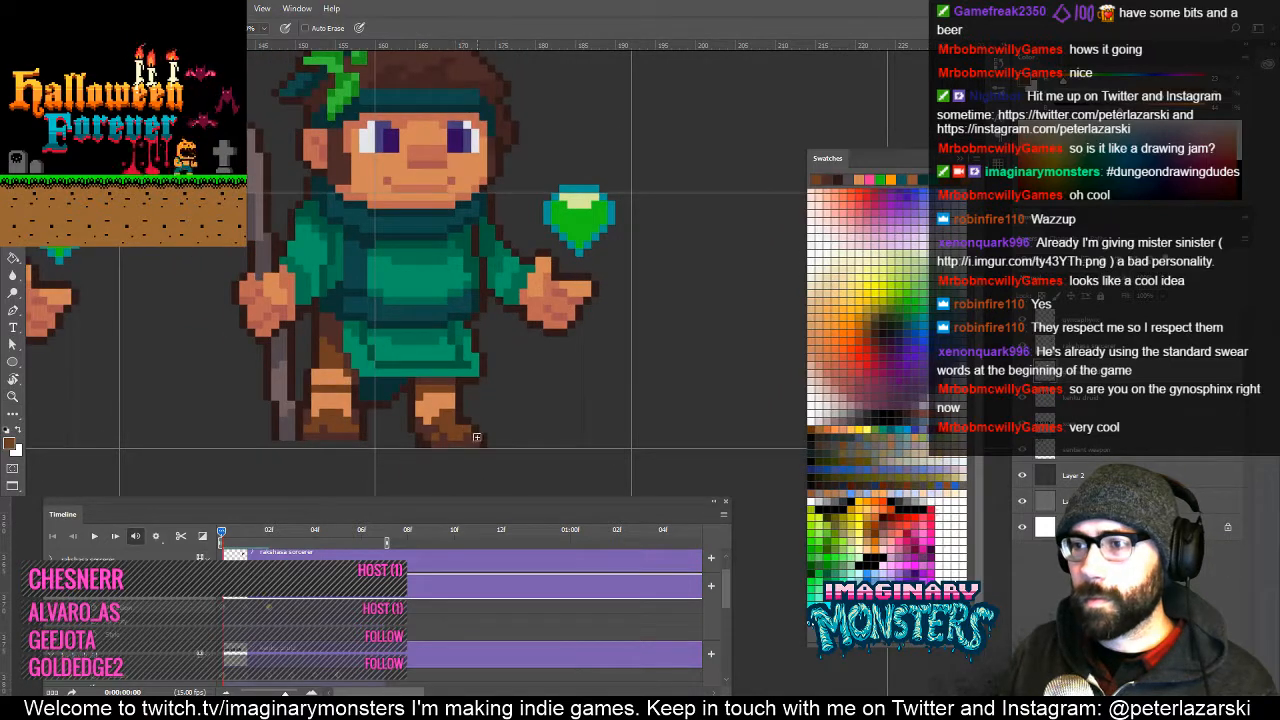
key("ctrl+h")
left_click_drag(356, 446, 548, 448)
mouse_move(224, 532)
left_mouse_down()
mouse_move(243, 532)
mouse_move(227, 532)
left_mouse_up()
left_click_drag(390, 324, 440, 339)
Lasso the upper part of the third druid's staff, nudge it one pixel right, deselect, and touch up the shaft outline.
key("l")
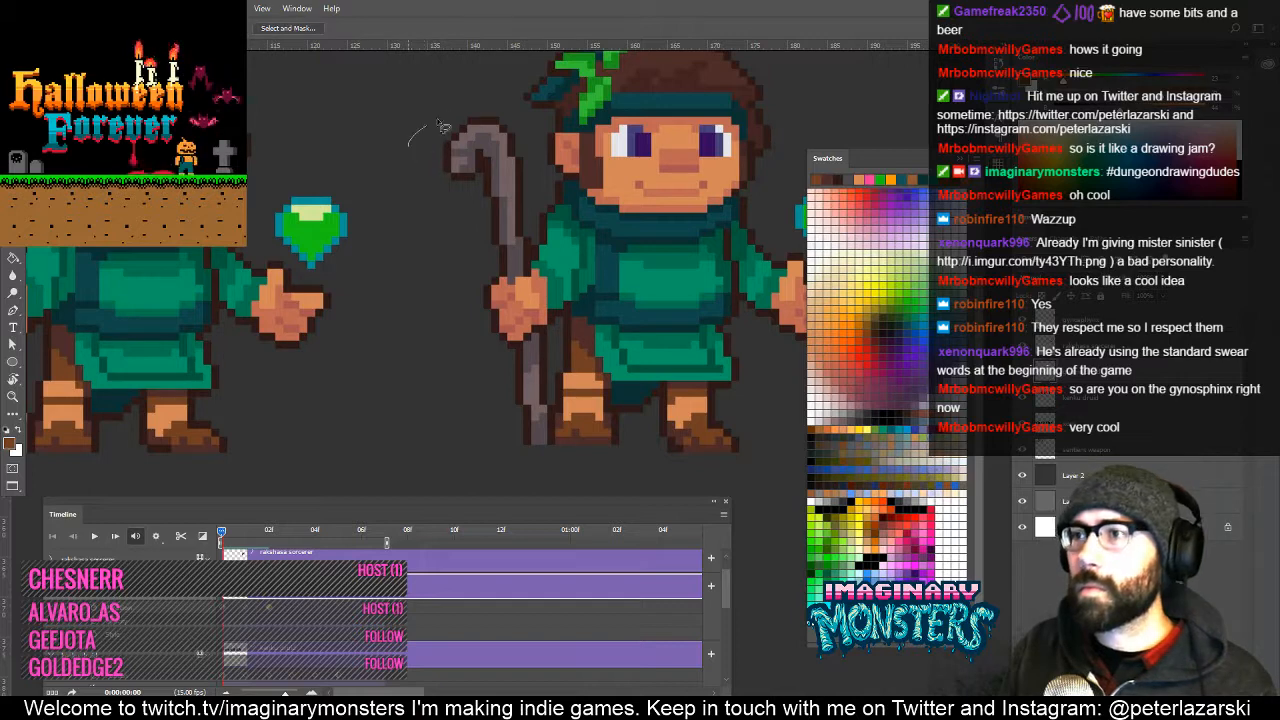
left_click_drag(519, 238, 446, 242)
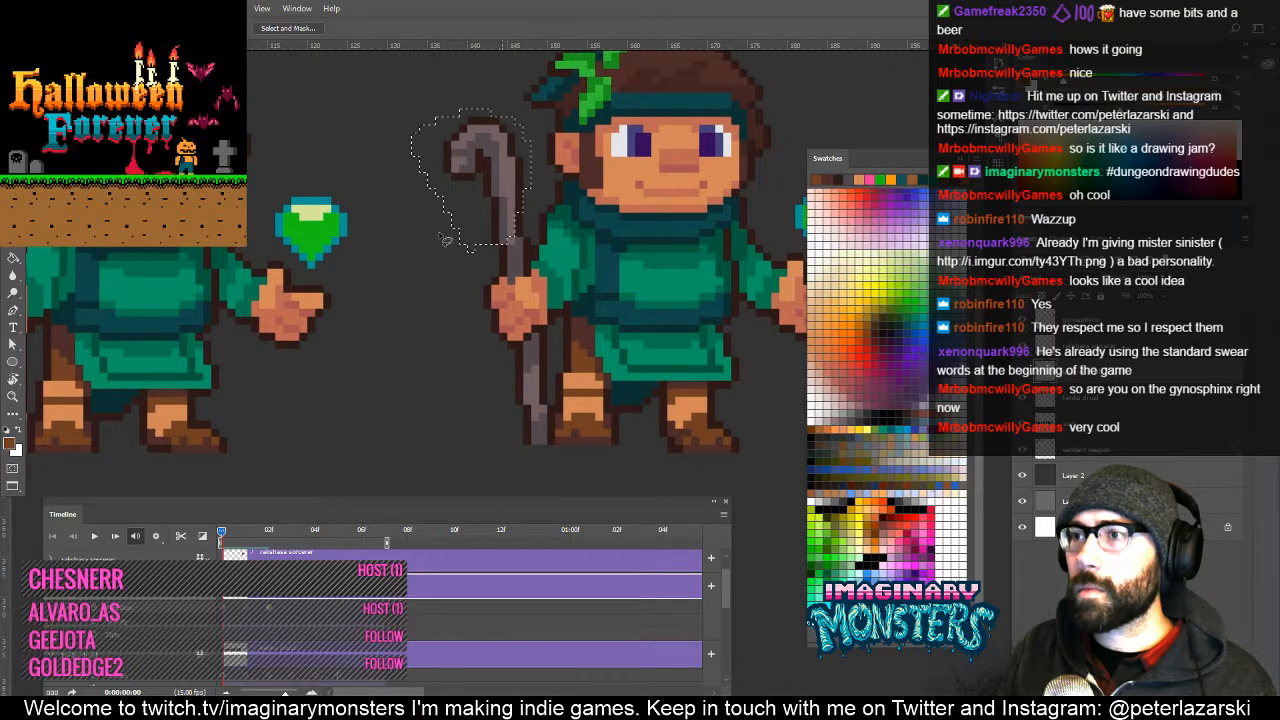
key("v")
key("Right")
key("ctrl+d")
key("b")
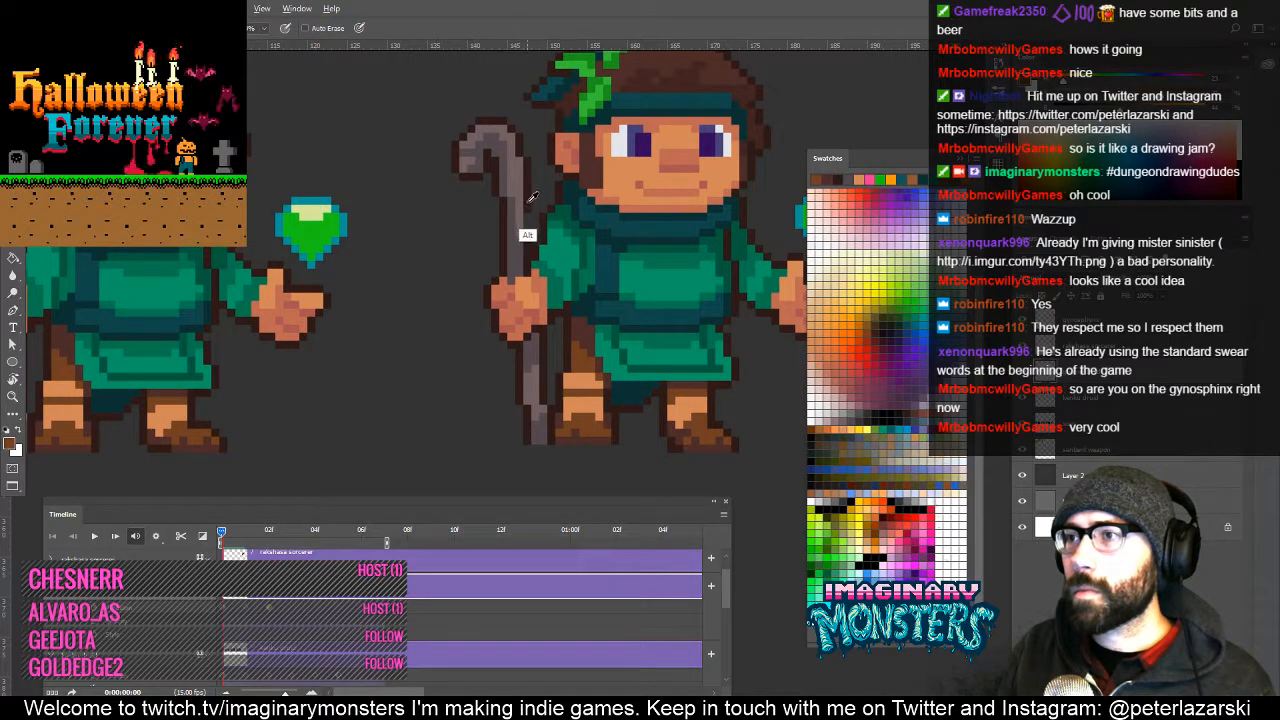
left_click_drag(548, 344, 487, 355)
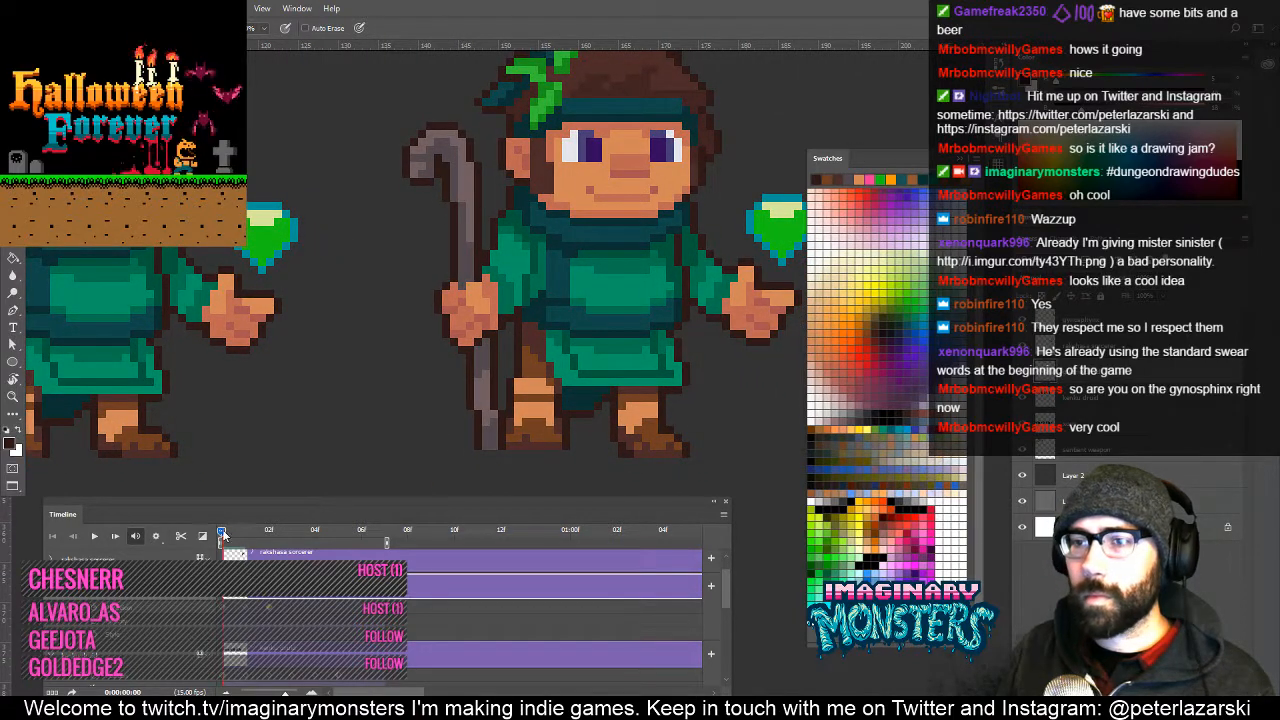
Lasso the foot of the third druid's staff, shift it left, deselect, and touch up the lower shaft outline with the Pencil.
left_click_drag(271, 403, 556, 427)
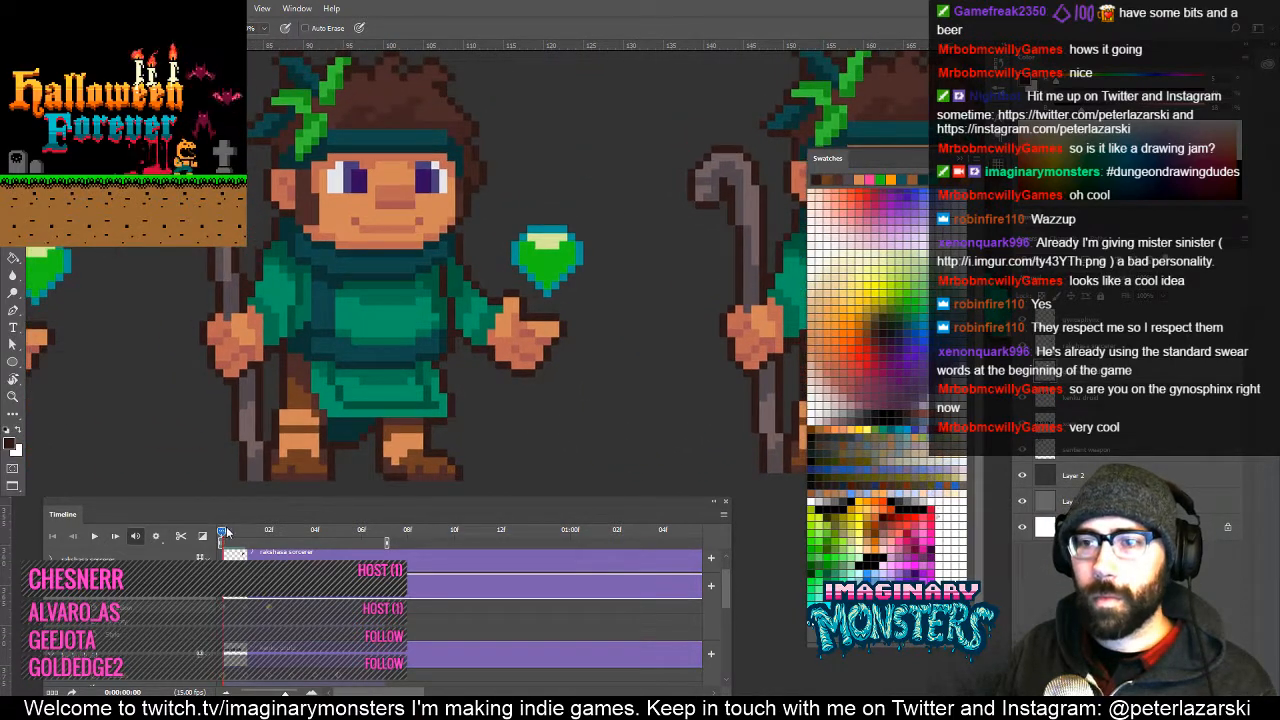
mouse_move(224, 533)
left_mouse_down()
mouse_move(244, 535)
mouse_move(221, 533)
left_mouse_up()
left_click_drag(612, 380, 394, 345)
key("l")
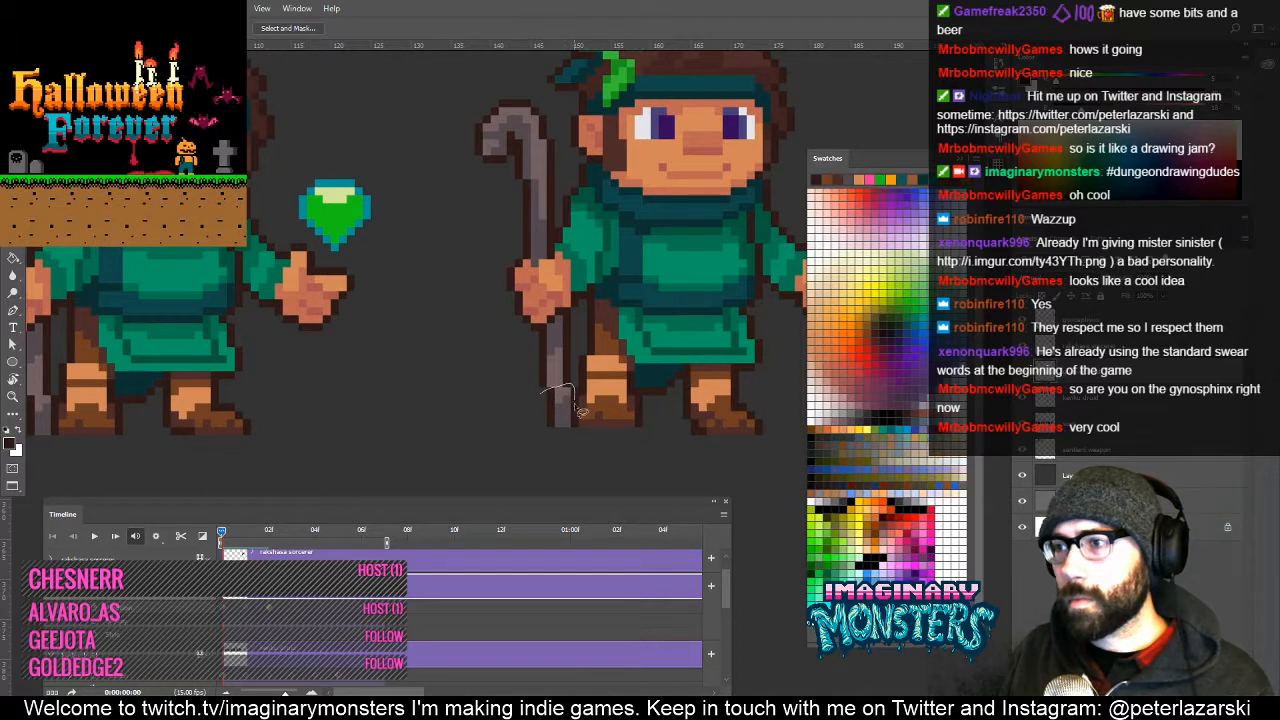
left_click_drag(548, 437, 542, 420)
key("ctrl")
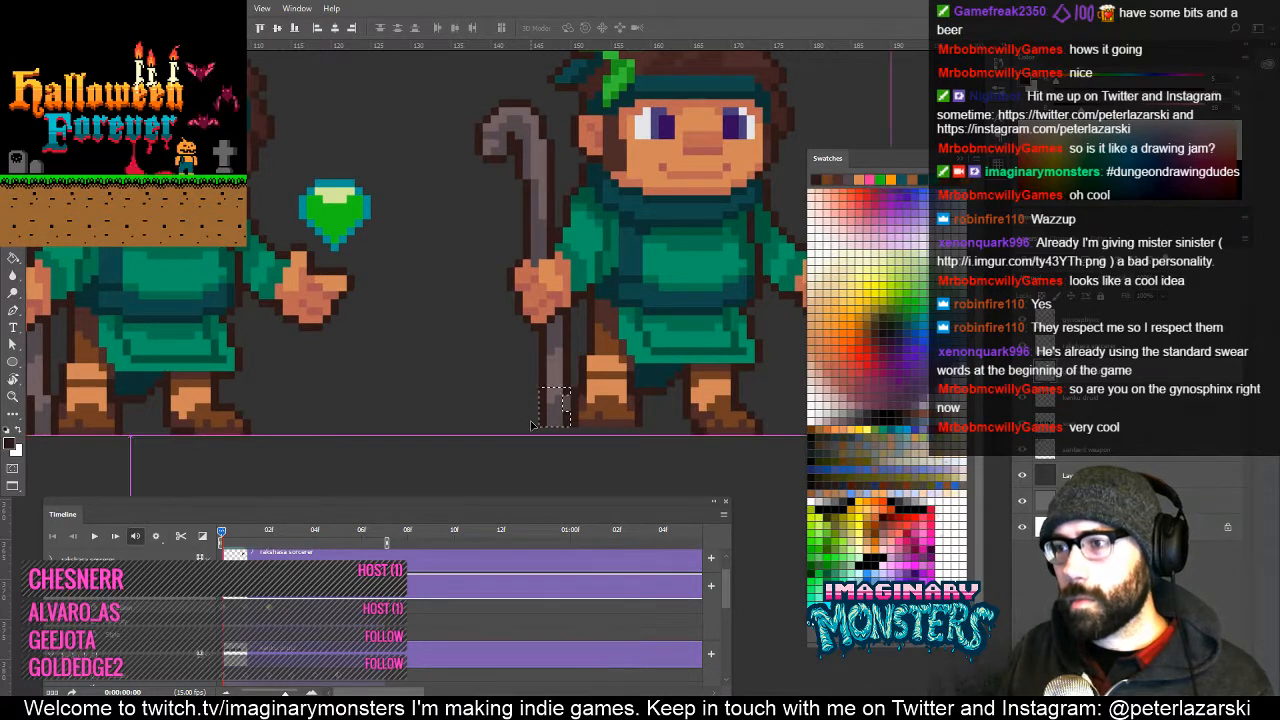
key("ctrl+d")
key("b")
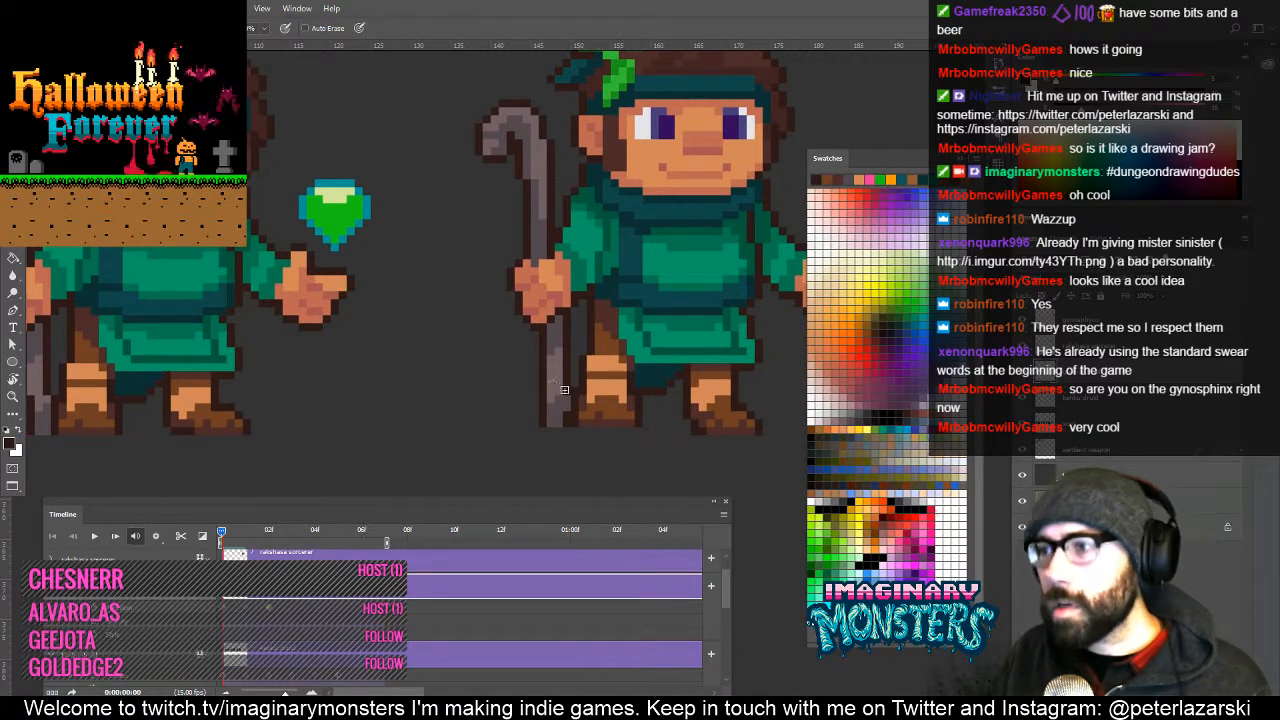
left_click_drag(568, 408, 568, 399)
left_click_drag(533, 477, 468, 459)
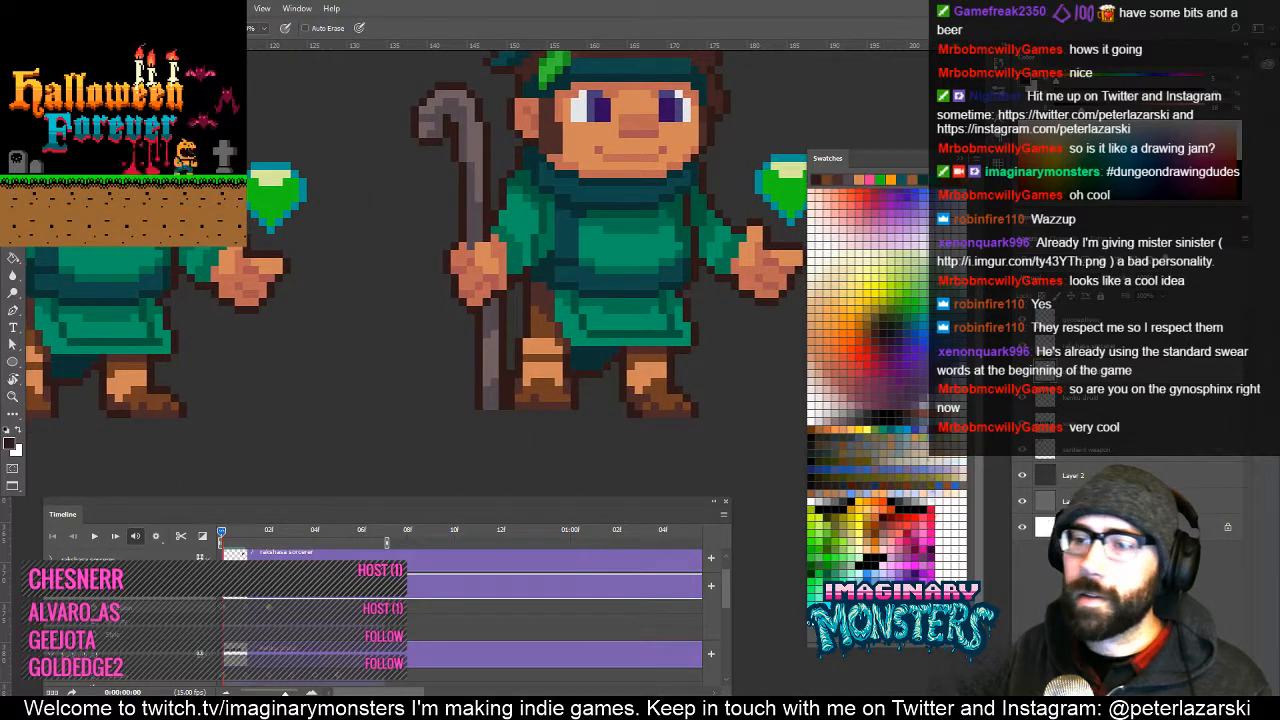
Compare the staff across frames on the timeline and shade the third druid's staff foot with its sampled grey.
left_click_drag(296, 413, 488, 424)
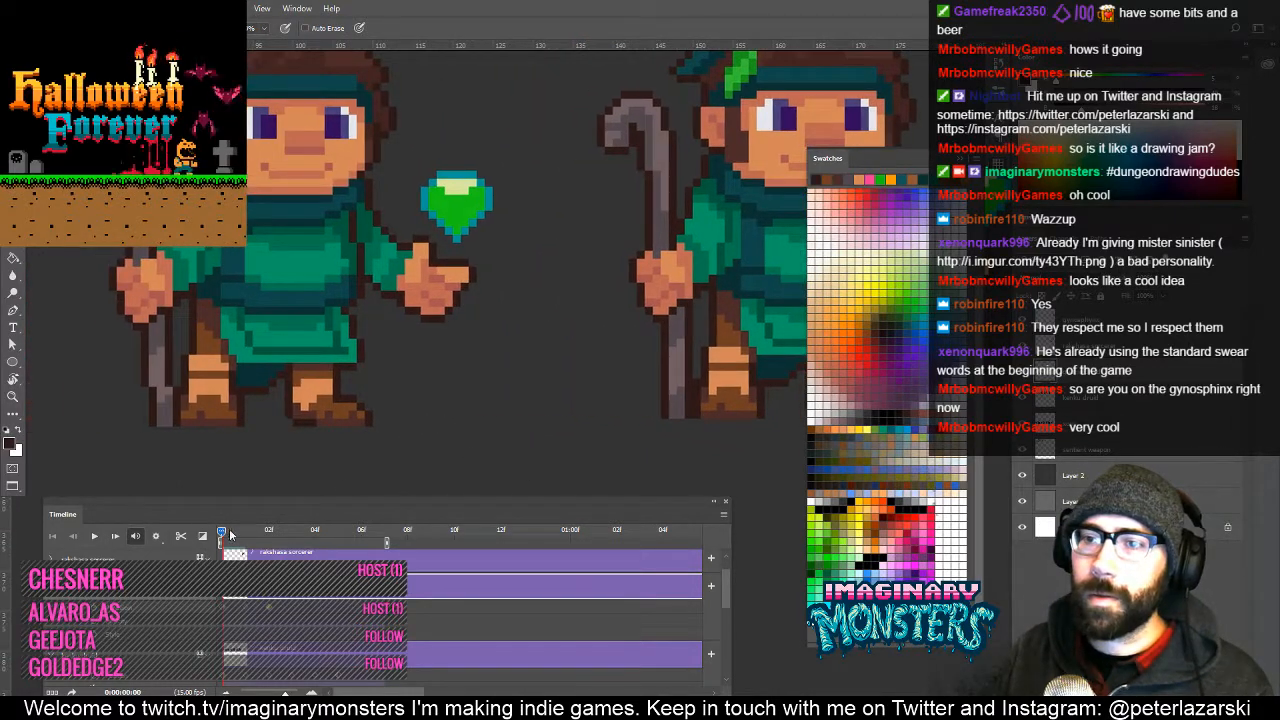
mouse_move(230, 535)
left_mouse_down()
mouse_move(245, 537)
mouse_move(208, 543)
left_mouse_up()
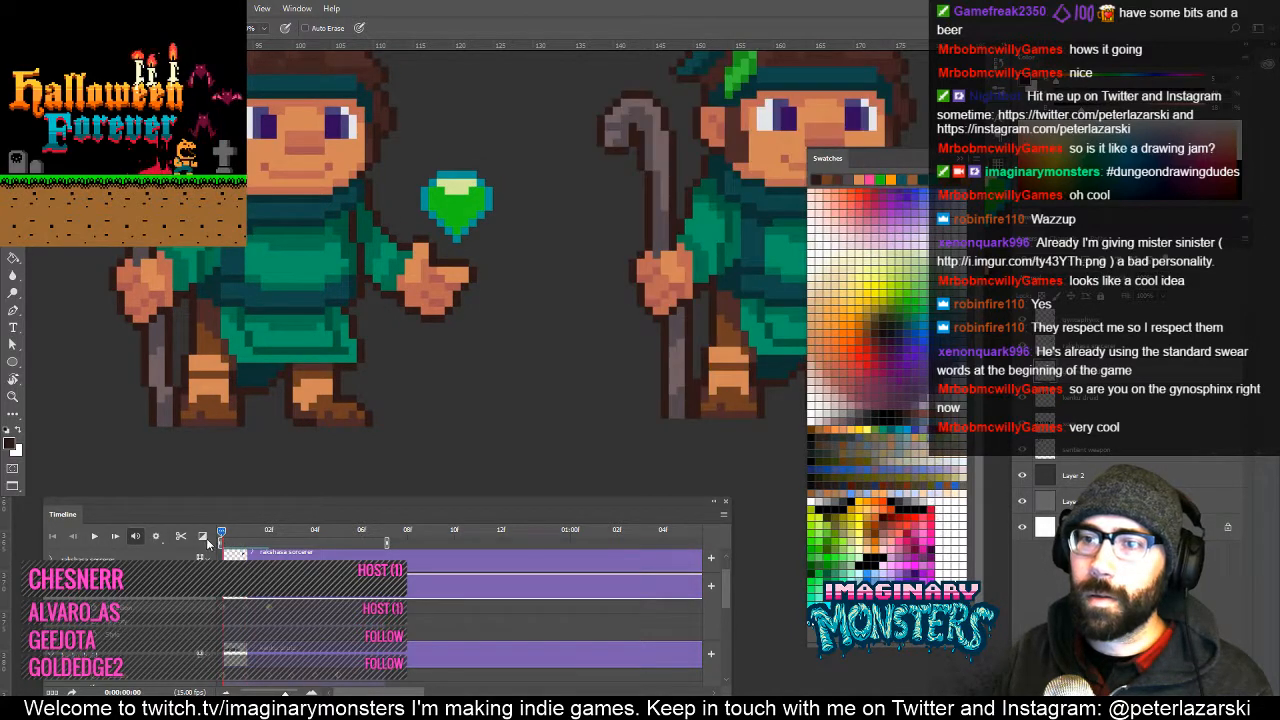
left_click(681, 409, "alt")
left_click_drag(679, 408, 679, 423)
left_click_drag(653, 444, 682, 448)
mouse_move(220, 528)
left_mouse_down()
mouse_move(244, 538)
mouse_move(221, 540)
left_mouse_up()
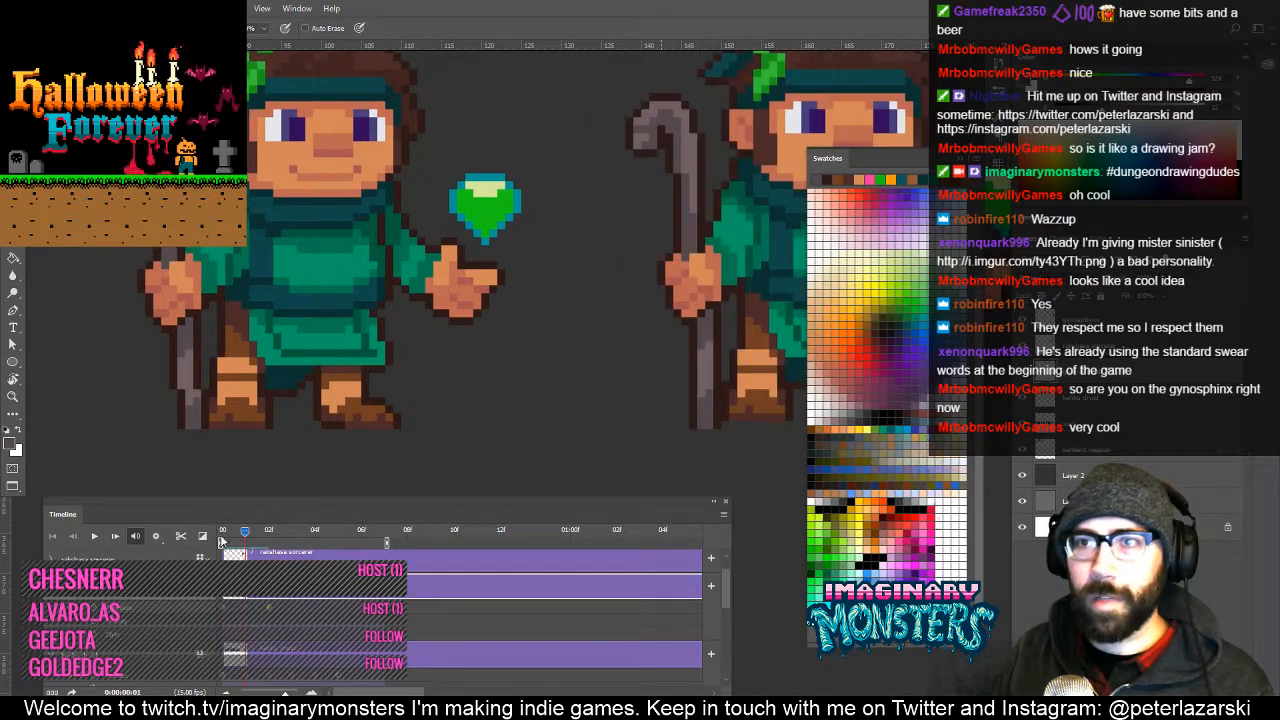
Lasso the third druid's rear shoe beside the staff, nudge it one pixel left and down, and deselect.
mouse_move(560, 421)
left_mouse_down()
mouse_move(391, 429)
mouse_move(514, 457)
mouse_move(463, 443)
mouse_move(508, 442)
mouse_move(520, 420)
left_mouse_up()
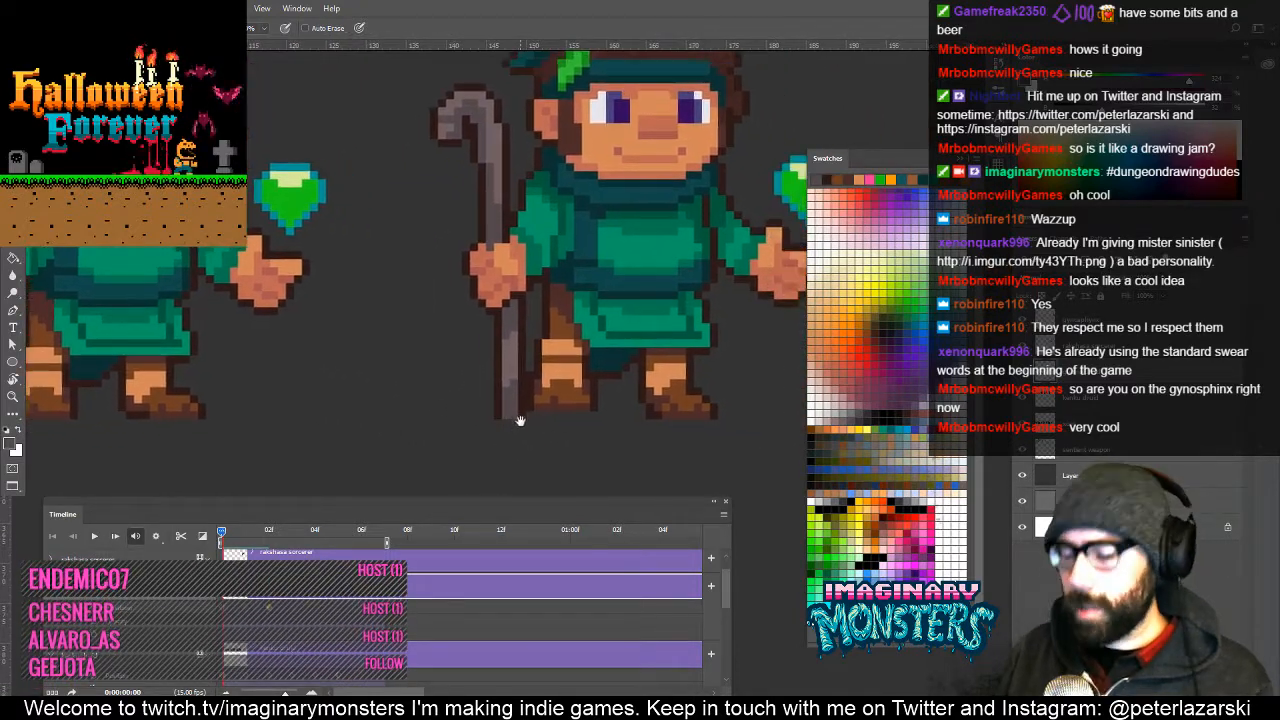
key("l")
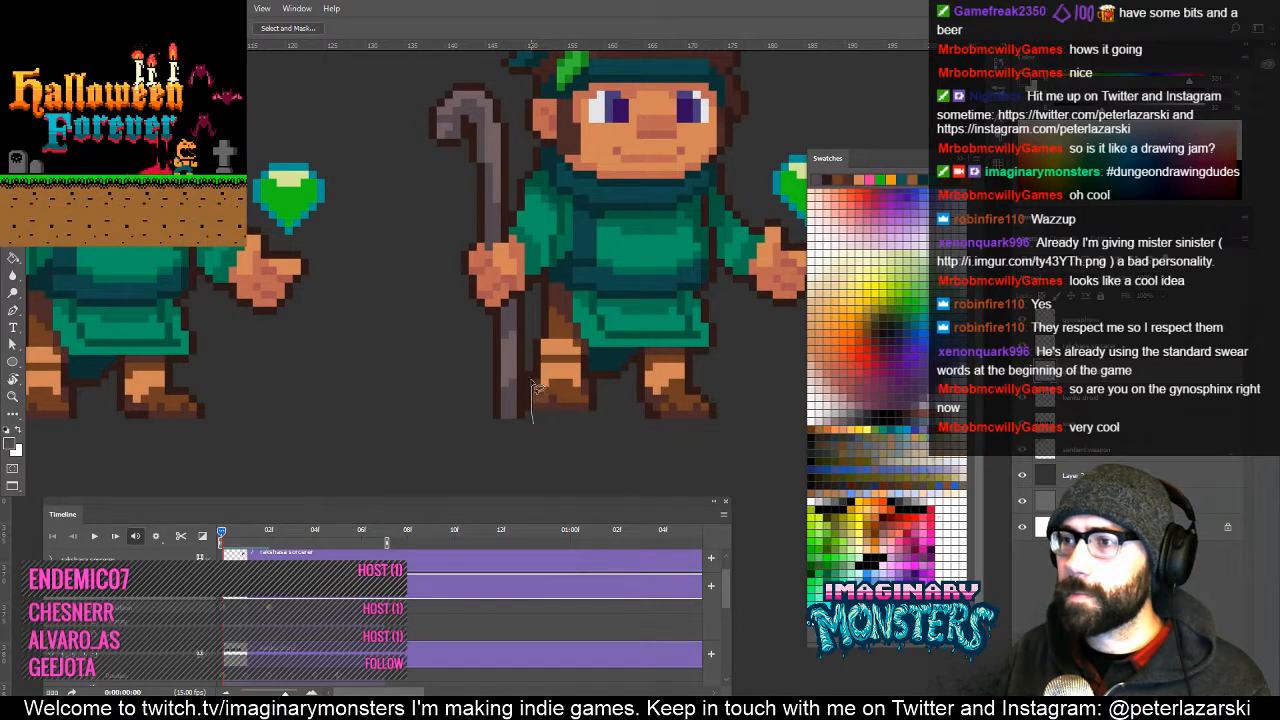
left_click_drag(608, 430, 604, 427)
key("v")
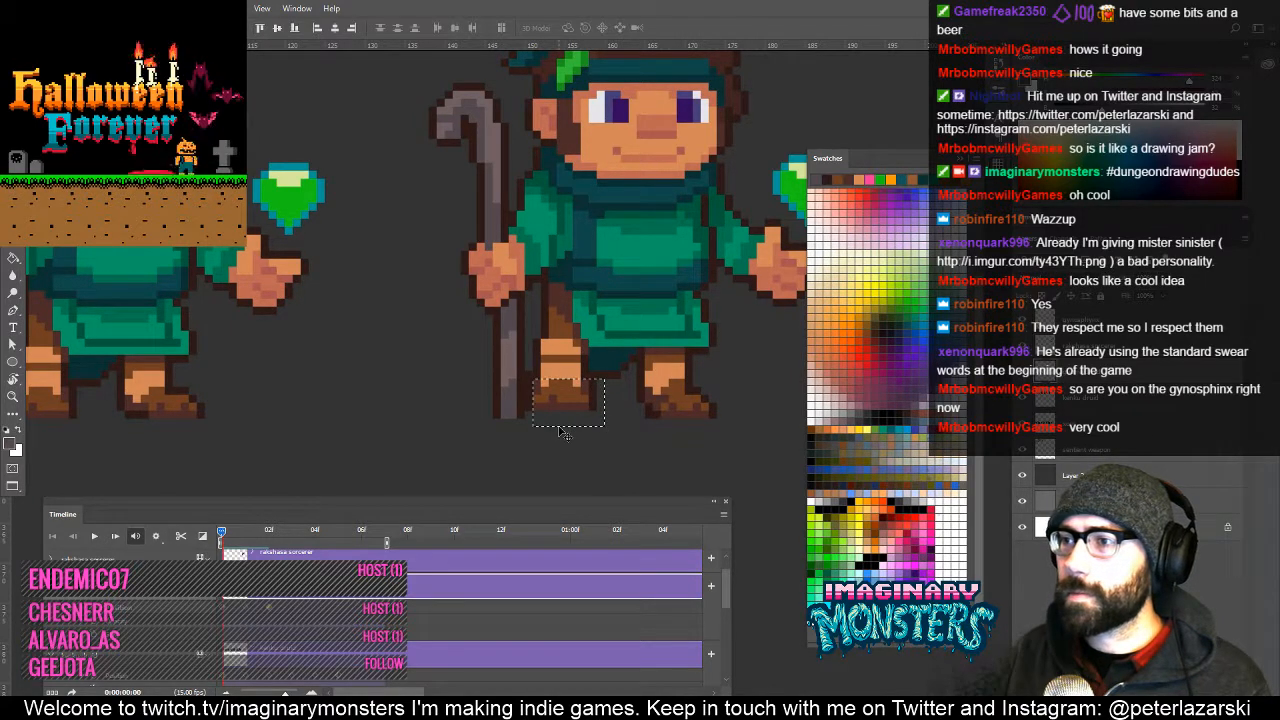
key("Down")
key("ctrl+d")
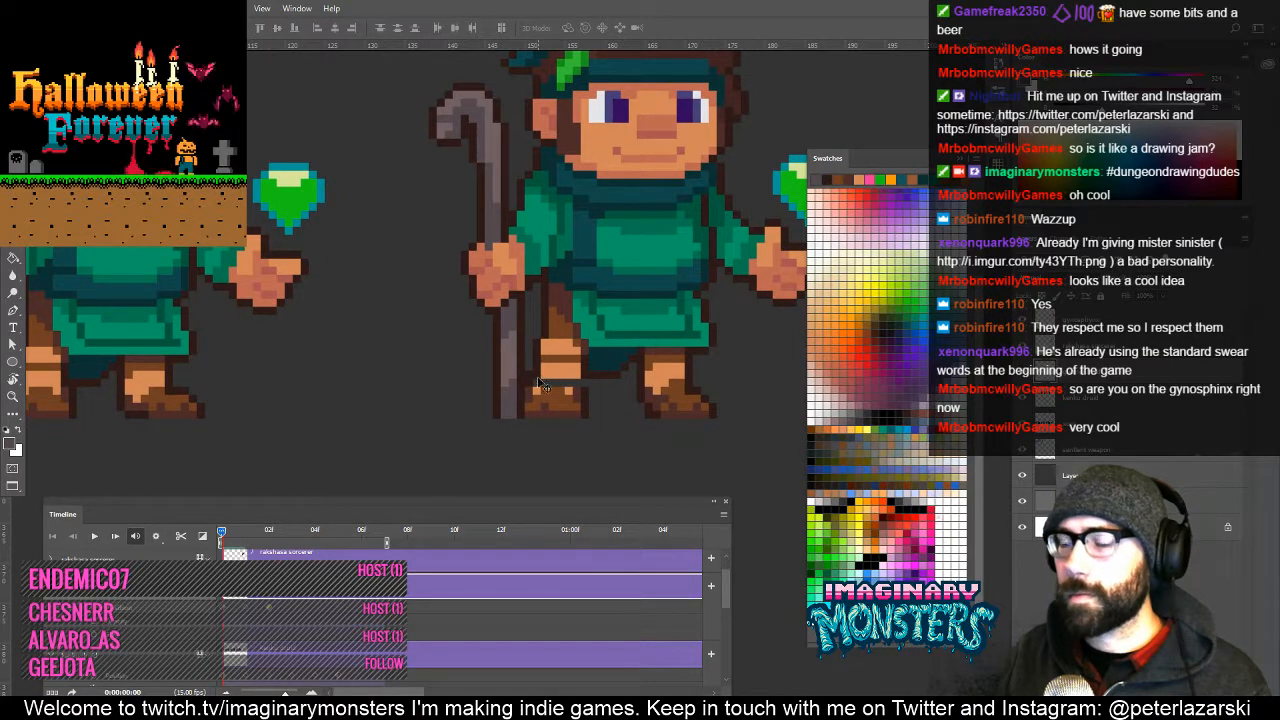
key("b")
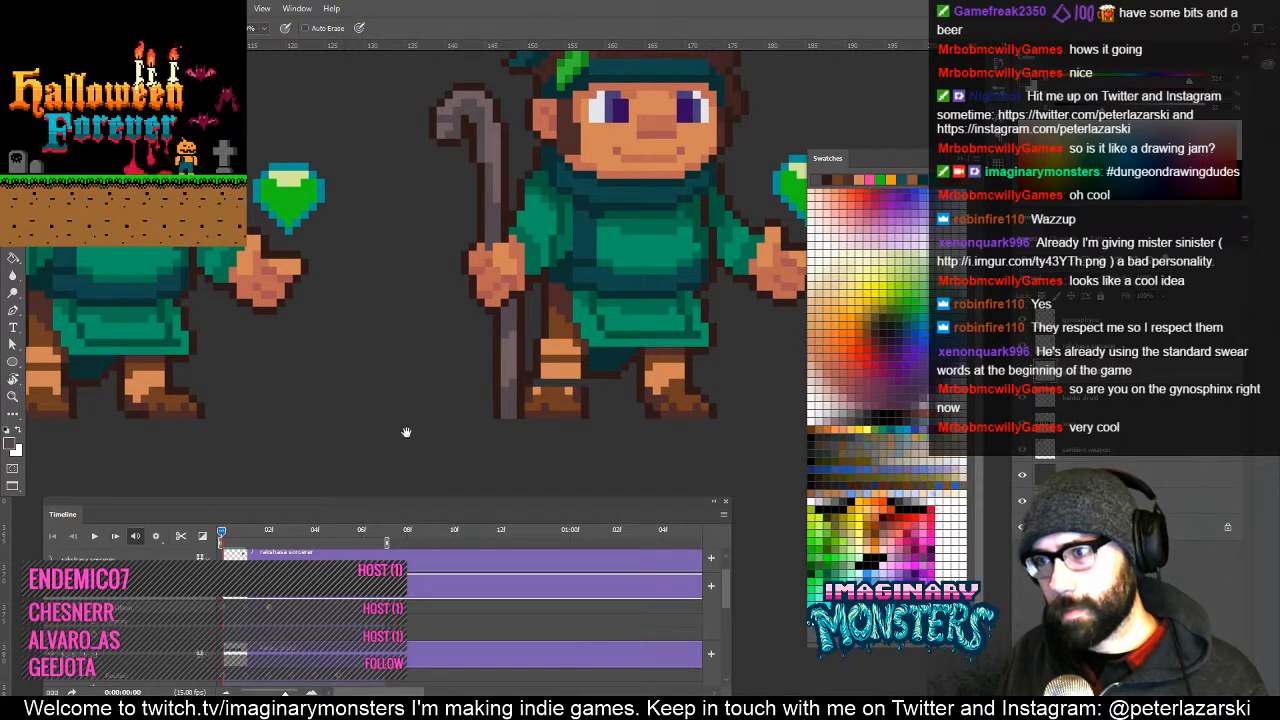
Scrub the timeline while viewing all the druid poses to check the third frame's motion against its neighbours.
left_click_drag(406, 432, 452, 440)
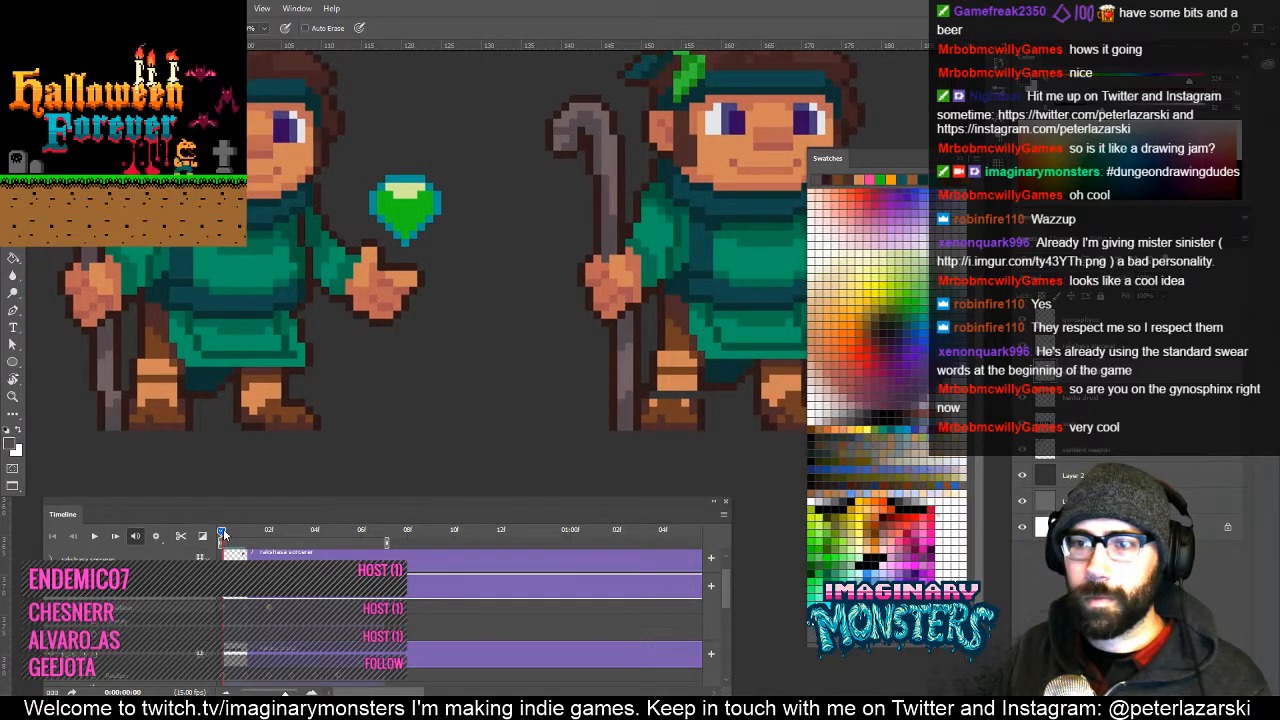
left_click_drag(222, 535, 201, 519)
key("z")
left_click_drag(329, 374, 446, 393)
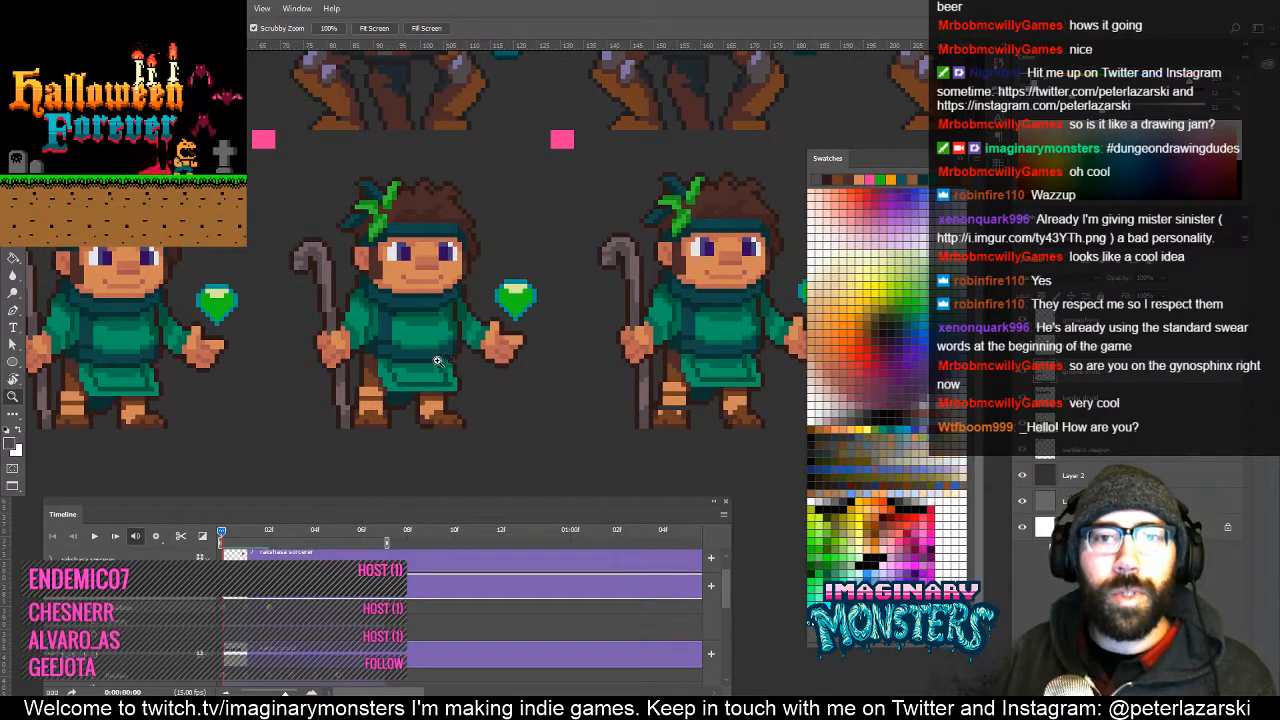
left_click_drag(467, 403, 627, 370)
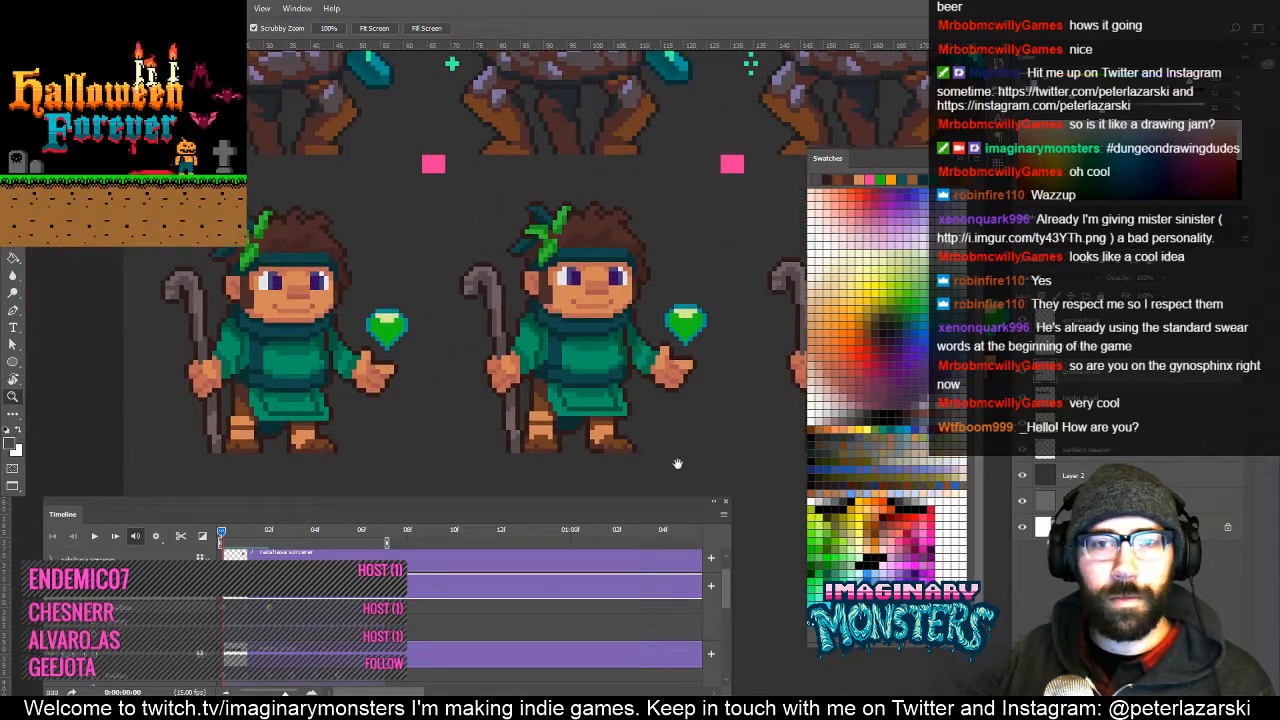
left_click_drag(678, 464, 481, 404)
left_click_drag(645, 380, 507, 401)
mouse_move(222, 532)
left_mouse_down()
mouse_move(243, 532)
mouse_move(219, 534)
left_mouse_up()
left_click_drag(229, 394, 457, 385)
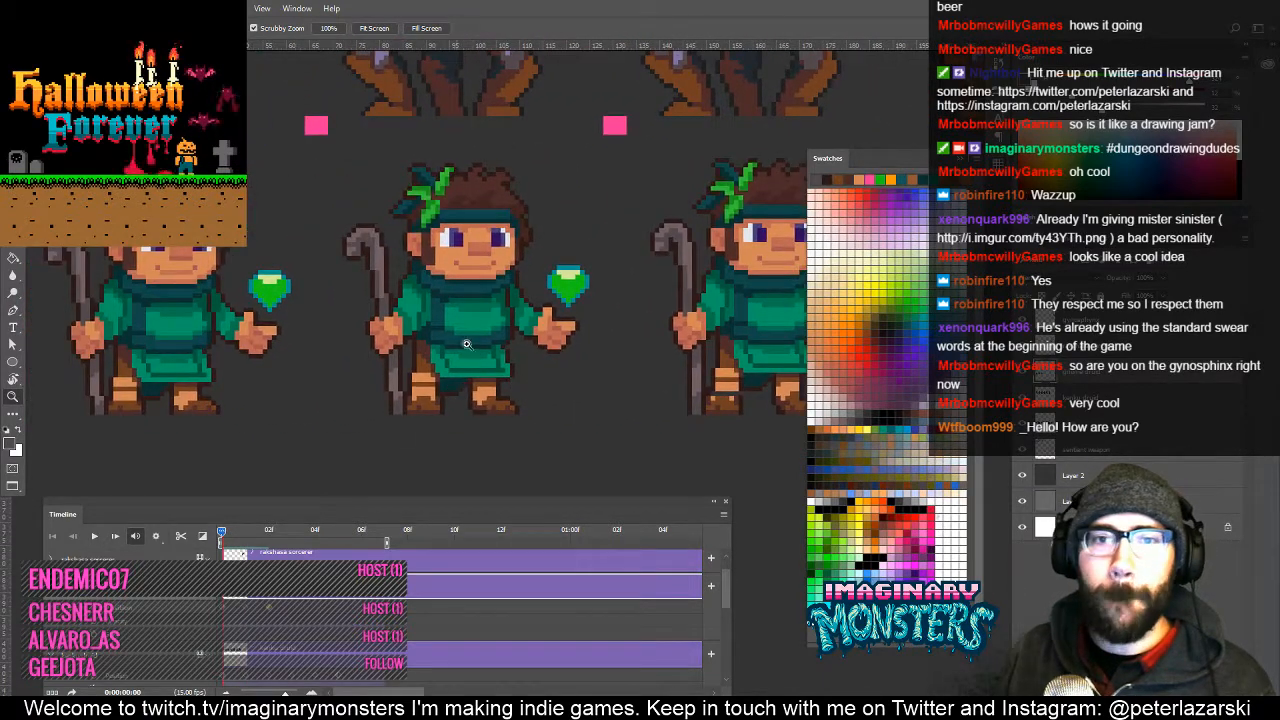
mouse_move(229, 537)
left_mouse_down()
mouse_move(246, 543)
mouse_move(220, 538)
left_mouse_up()
left_click_drag(700, 385, 433, 375)
left_click_drag(535, 350, 587, 296)
Lasso the lower flap of the third druid's tunic, nudge it one pixel left, and deselect.
key("l")
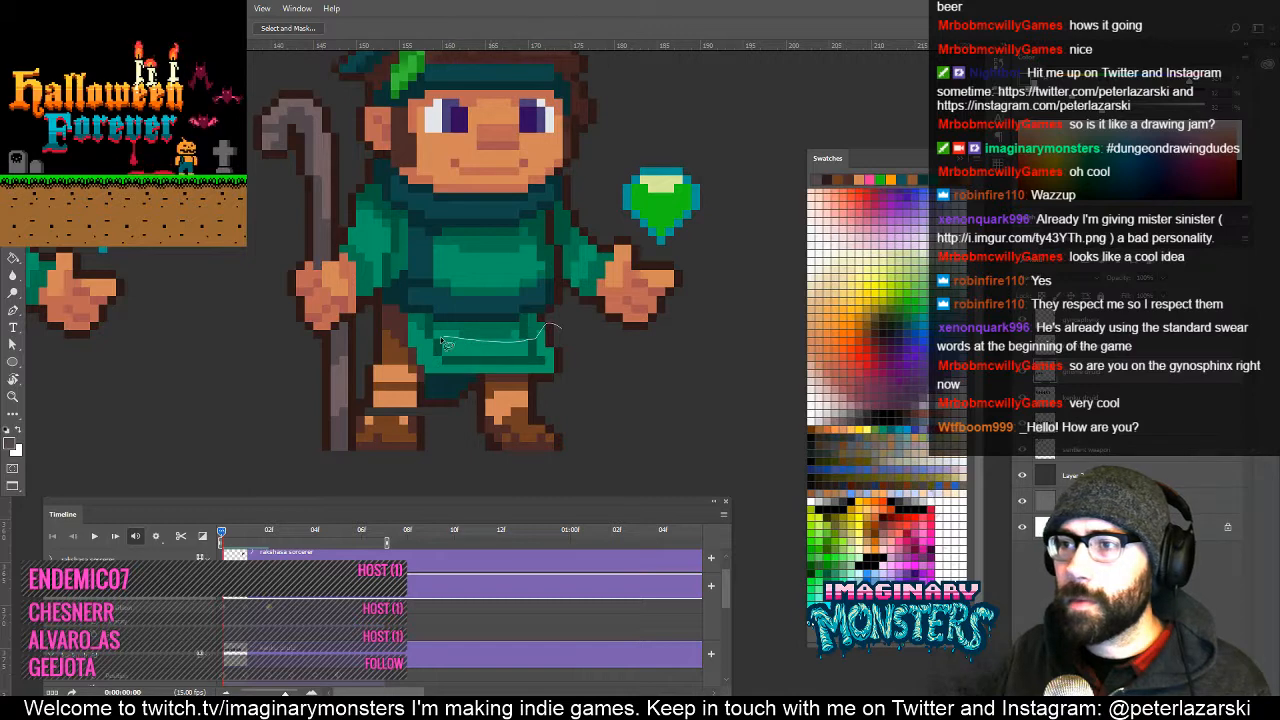
left_click_drag(446, 343, 416, 352)
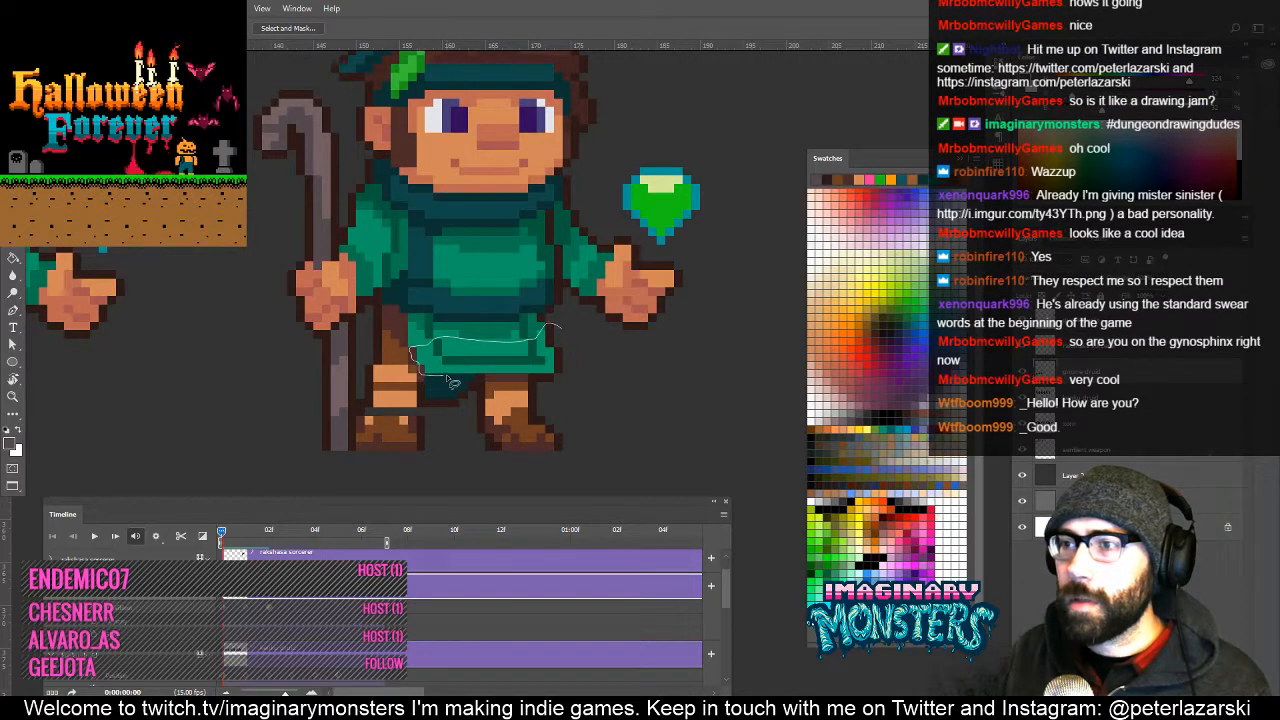
left_click_drag(562, 380, 582, 343)
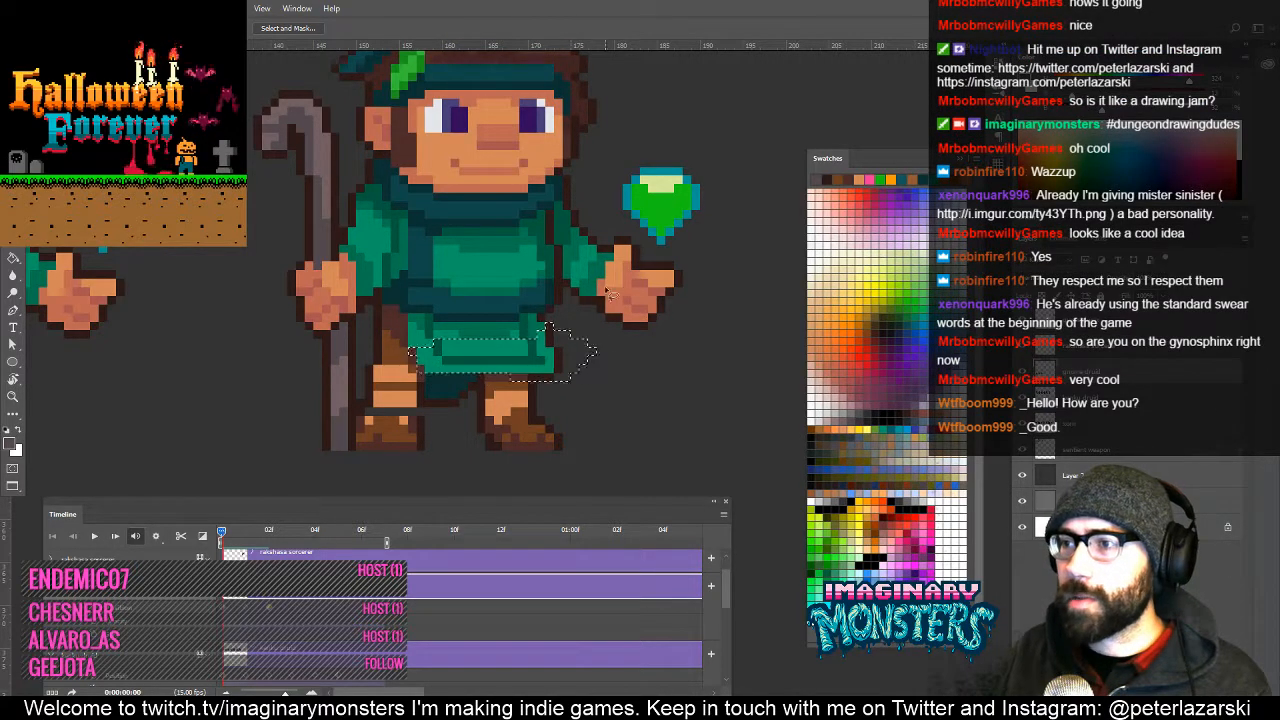
key("v")
key("Left")
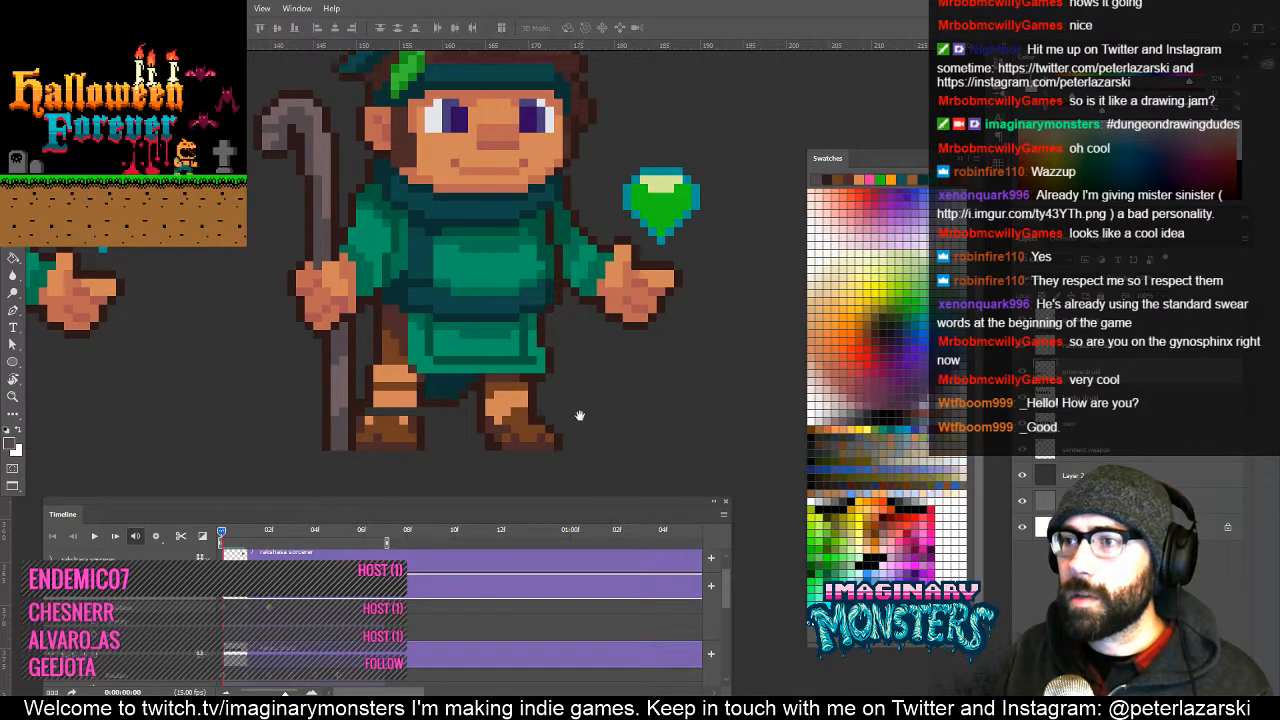
left_click_drag(580, 414, 549, 430)
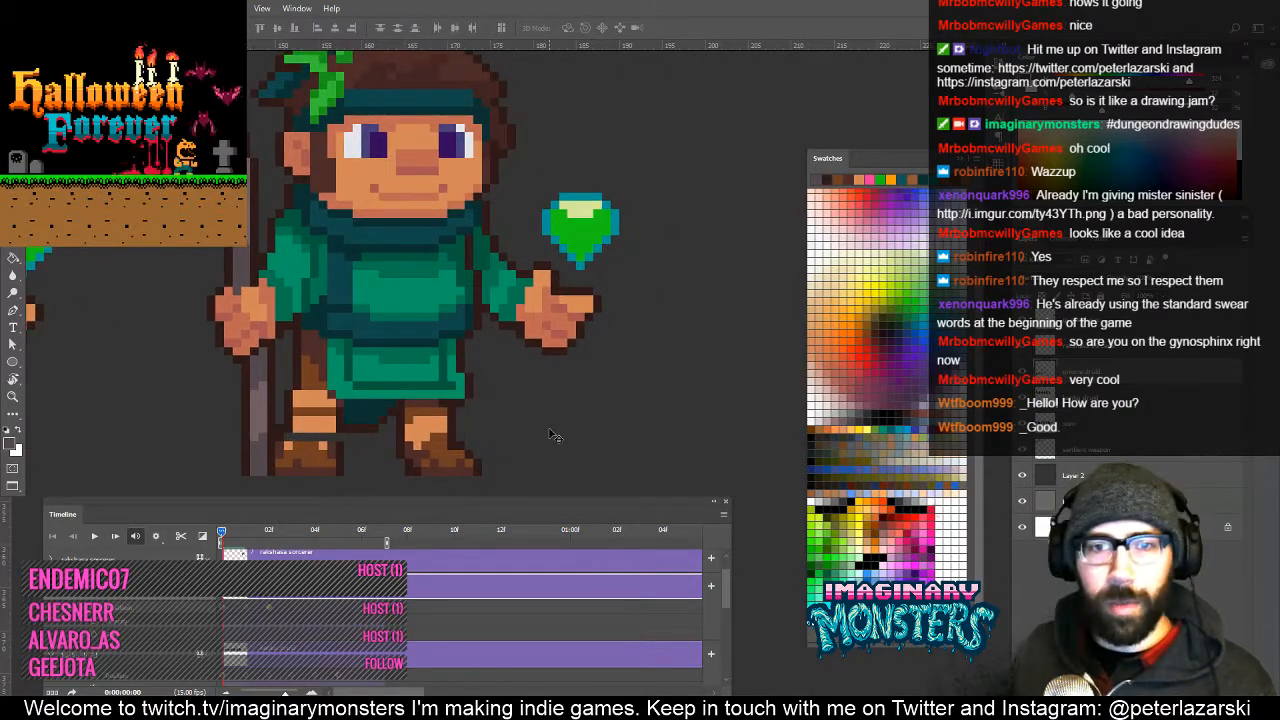
left_click_drag(481, 353, 521, 343)
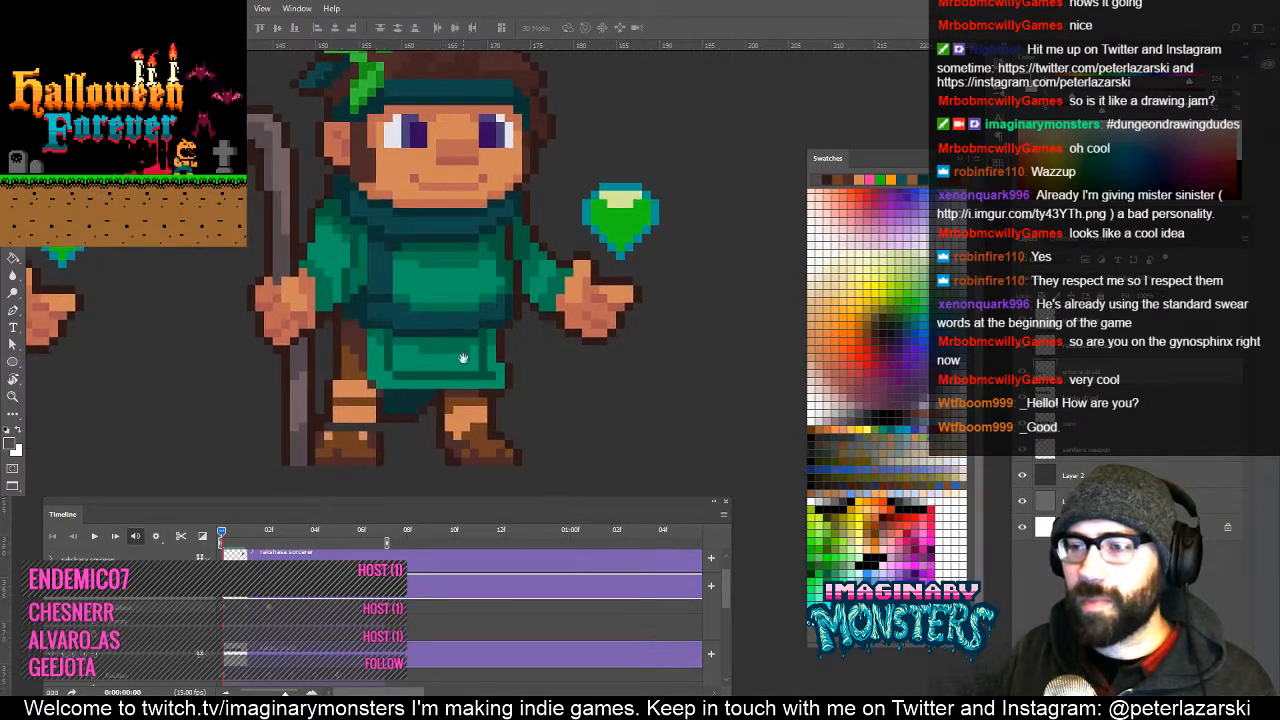
Fill the gap between the third druid's rear ankle and shoe with the Pencil, using sampled skin and shoe colours.
key("b")
left_click_drag(358, 416, 563, 401)
left_click(571, 442, "alt")
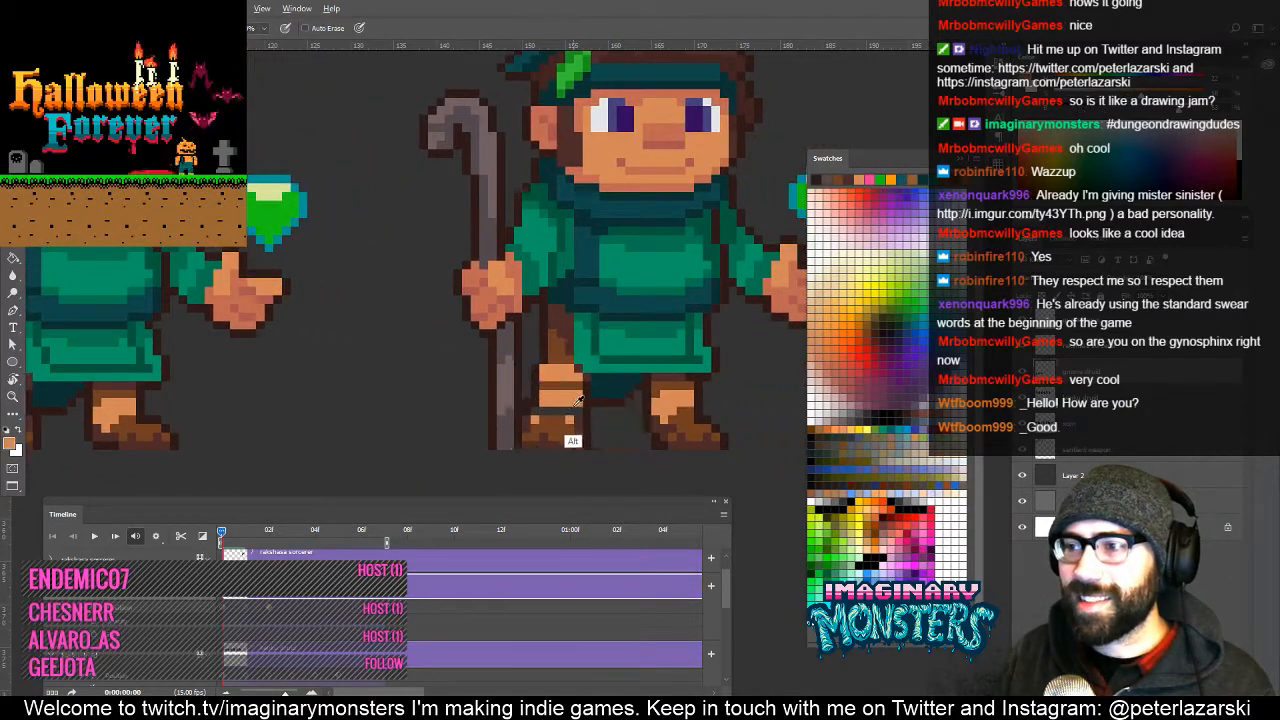
left_click(580, 449, "alt")
left_click(575, 397, "alt")
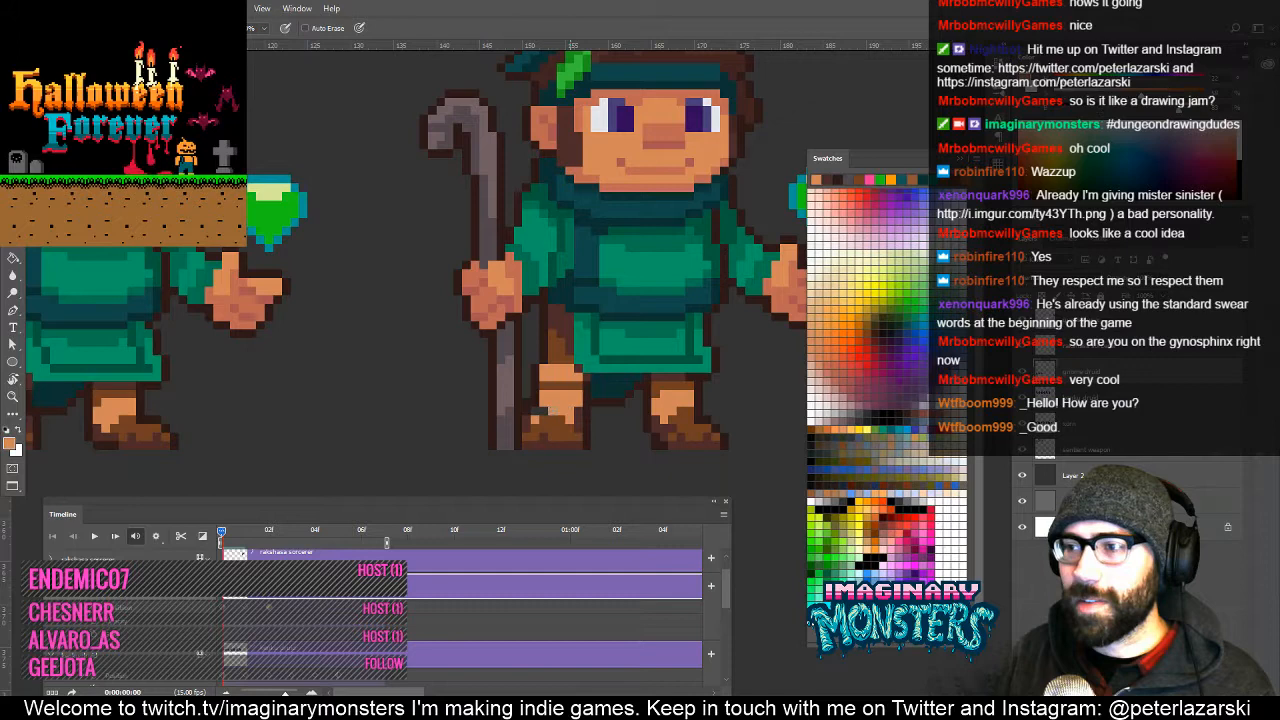
left_click(536, 409)
Trim the heel outline of the third druid's front shoe with the Eraser.
key("z")
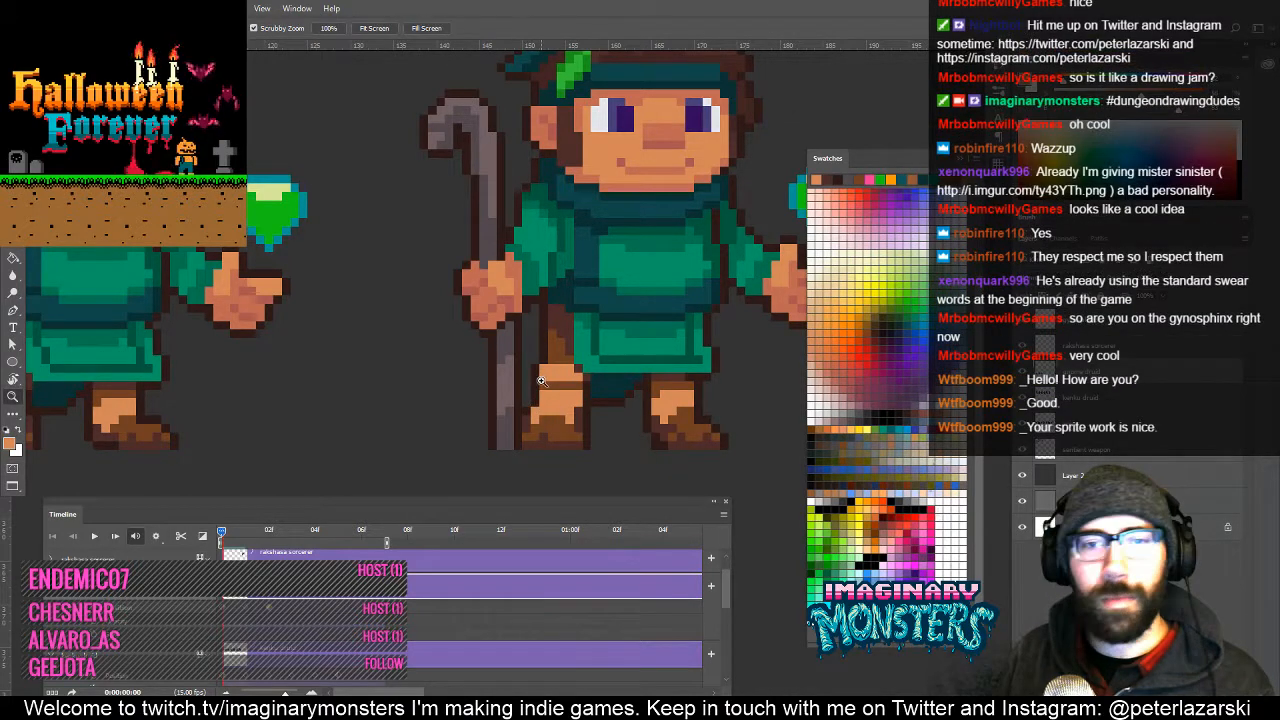
left_click(542, 376, "alt")
left_click(545, 376, "alt")
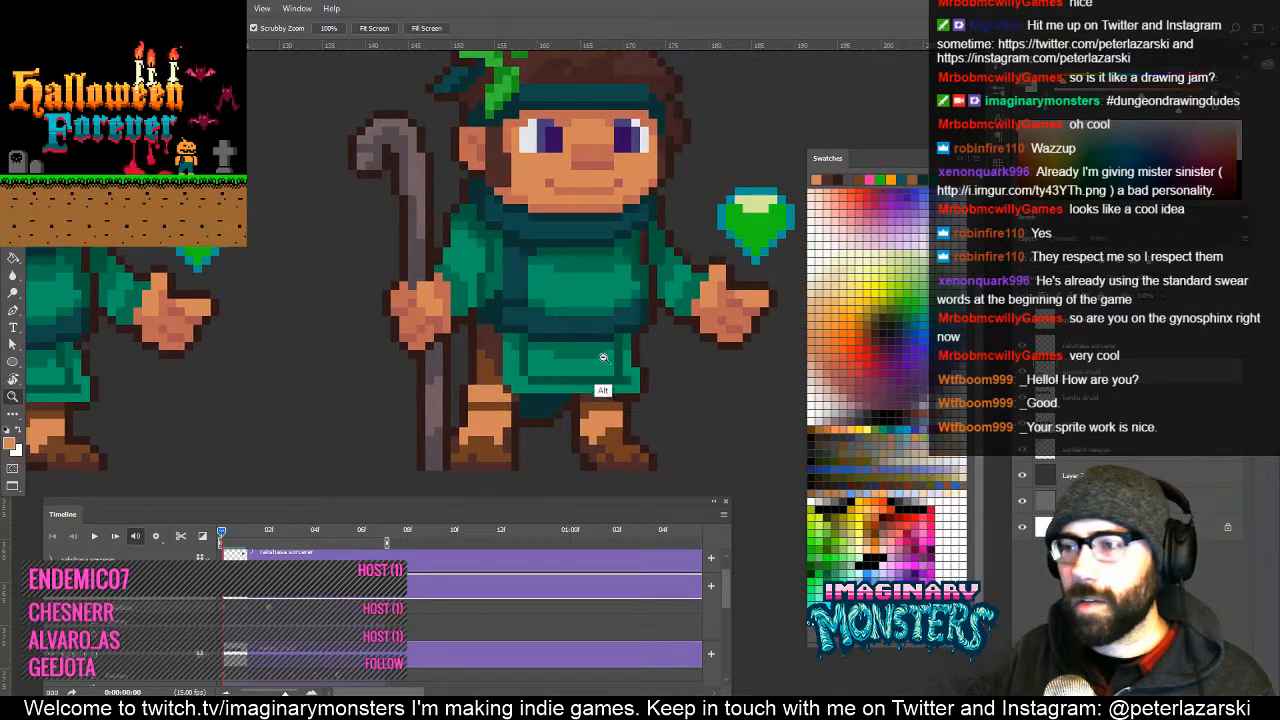
left_click(553, 375, "alt")
left_click_drag(555, 376, 566, 404)
left_click_drag(609, 362, 514, 378)
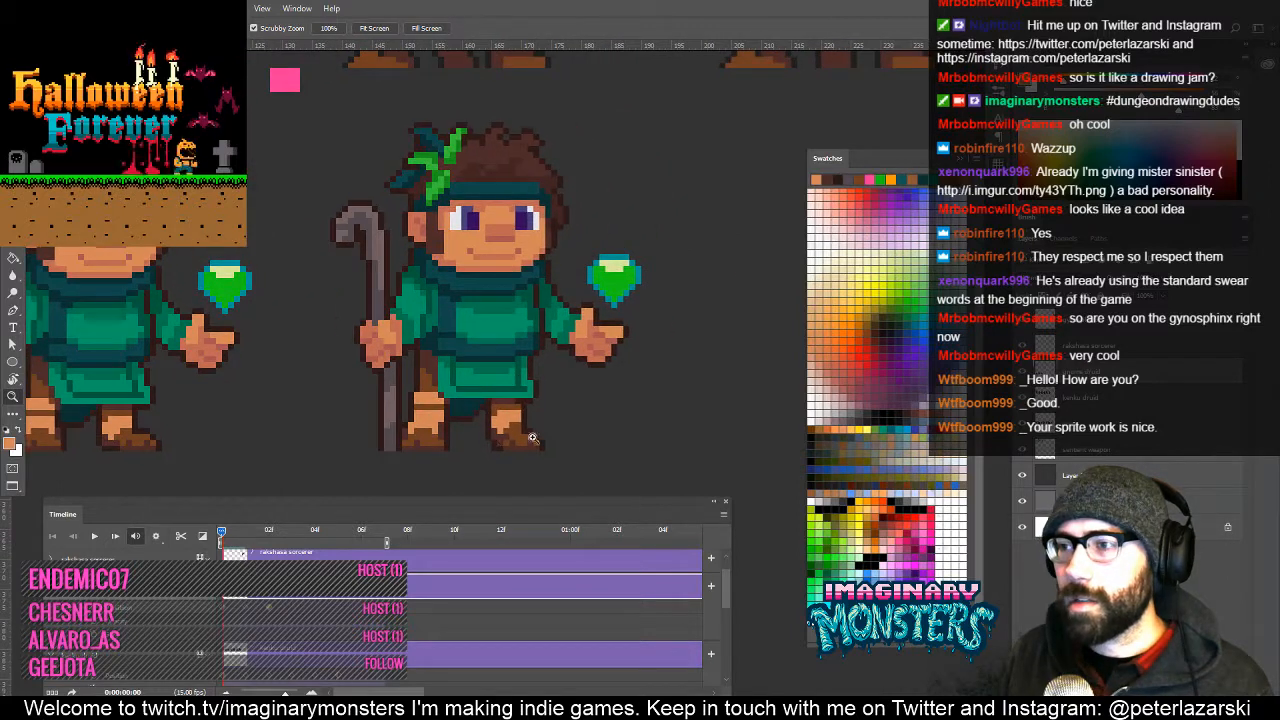
left_click(532, 437)
left_click(532, 437)
left_click(533, 438)
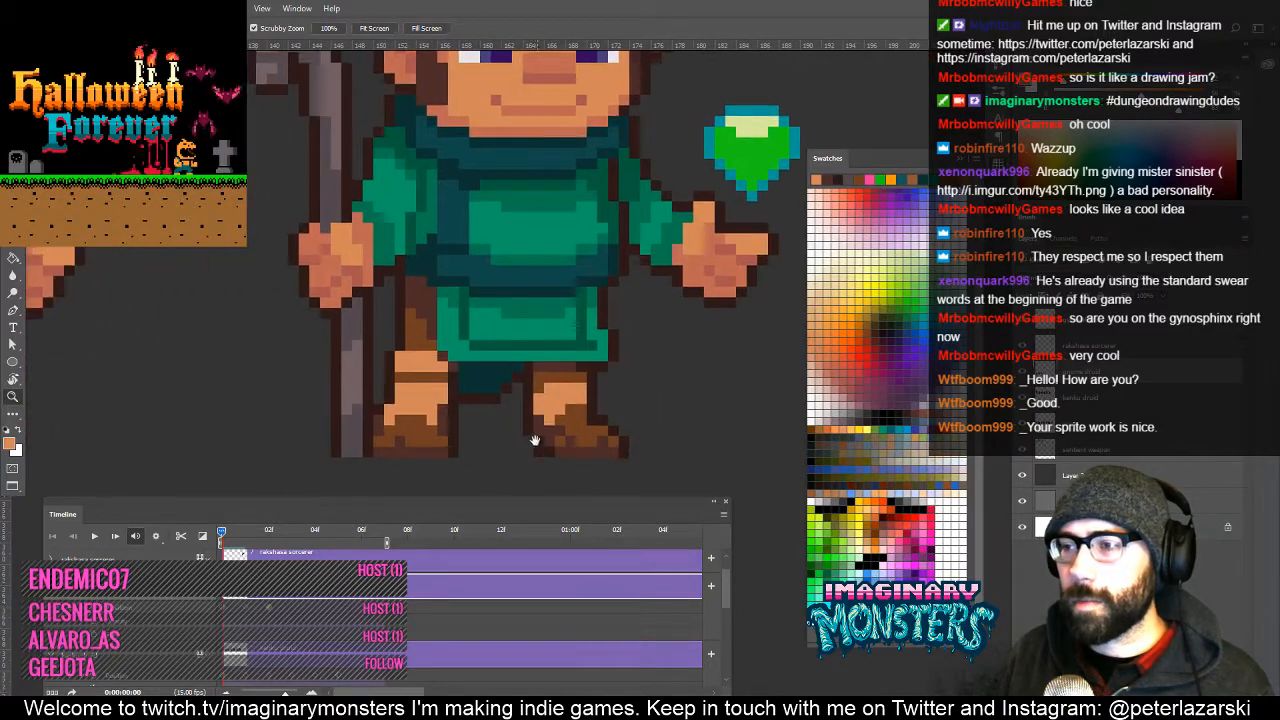
left_click_drag(535, 440, 472, 443)
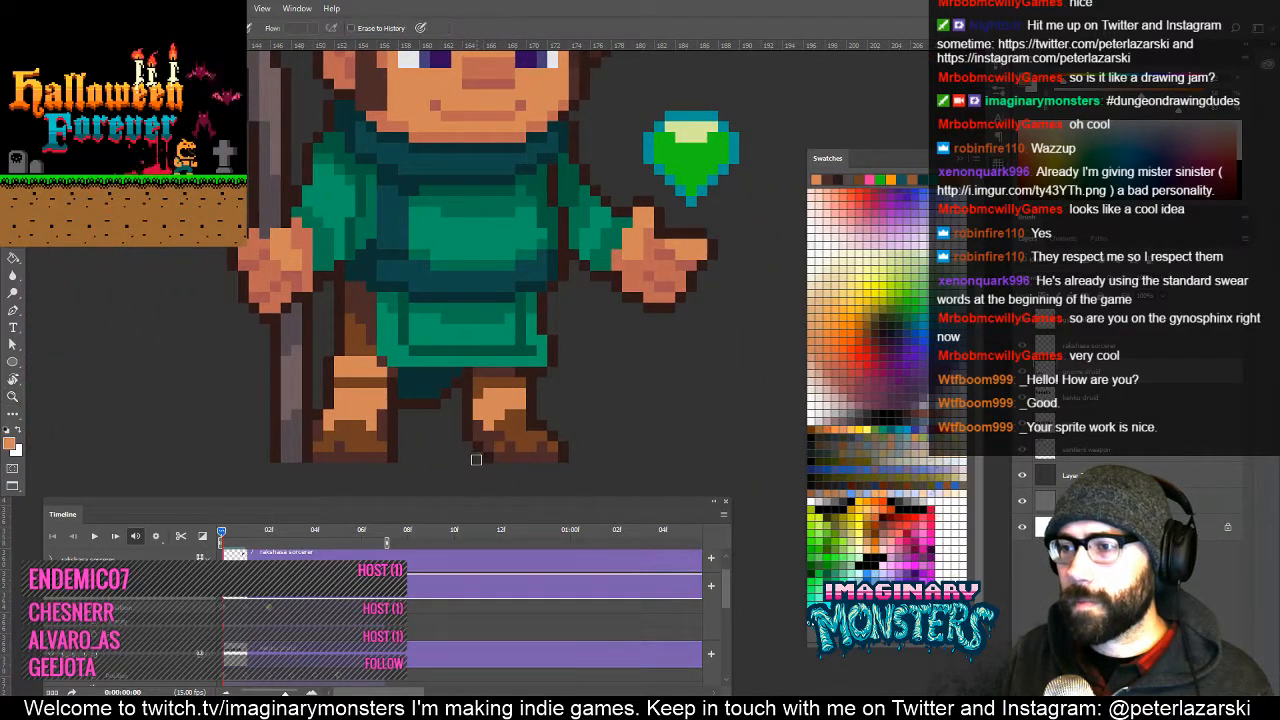
left_click(550, 457, "alt")
left_click_drag(550, 458, 485, 449)
left_click_drag(430, 449, 529, 426)
key("e")
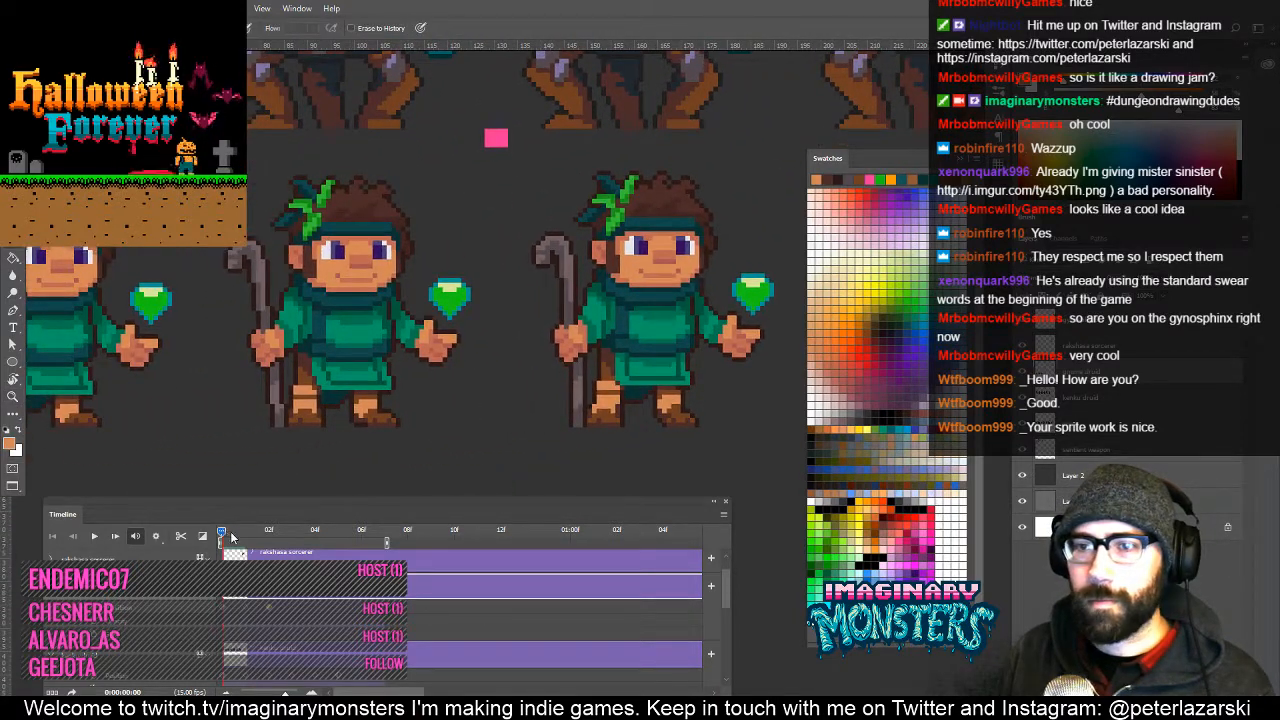
Scrub the timeline and compare the first, second and third druid poses along the row.
mouse_move(231, 538)
left_mouse_down()
mouse_move(270, 543)
mouse_move(213, 541)
left_mouse_up()
left_click_drag(236, 414, 426, 424)
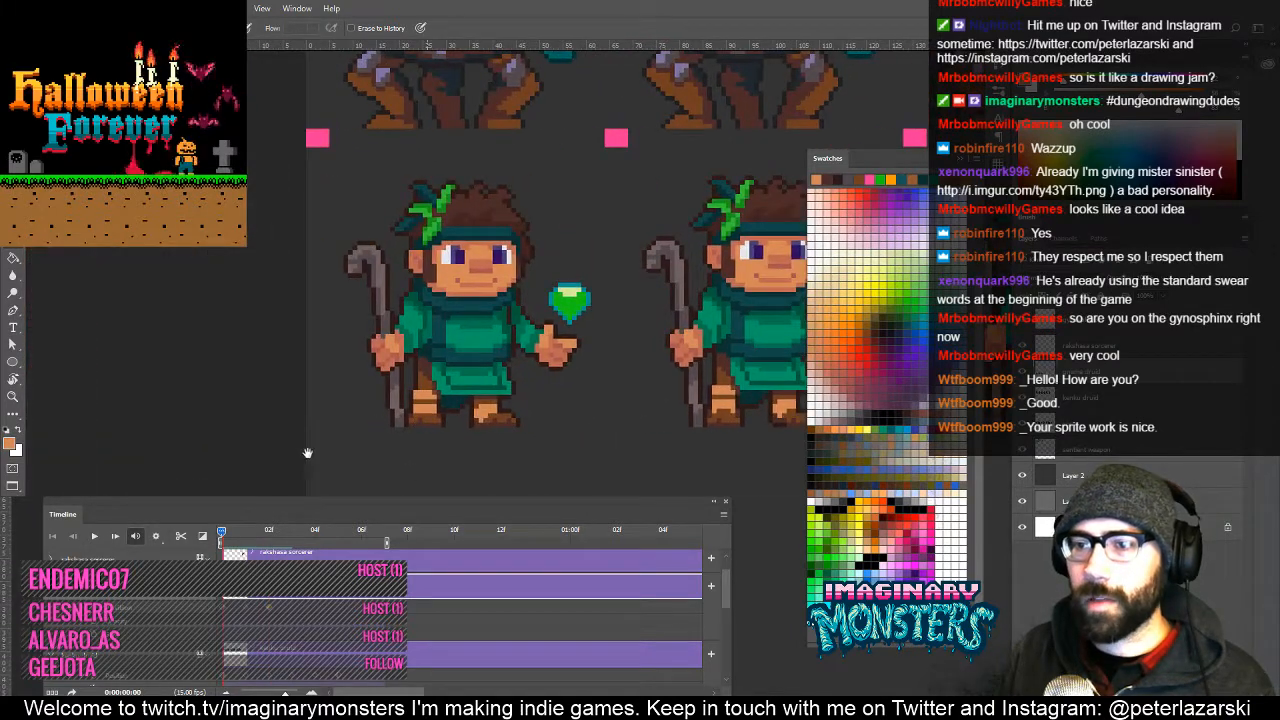
left_click_drag(307, 453, 271, 462)
left_click_drag(232, 537, 267, 544)
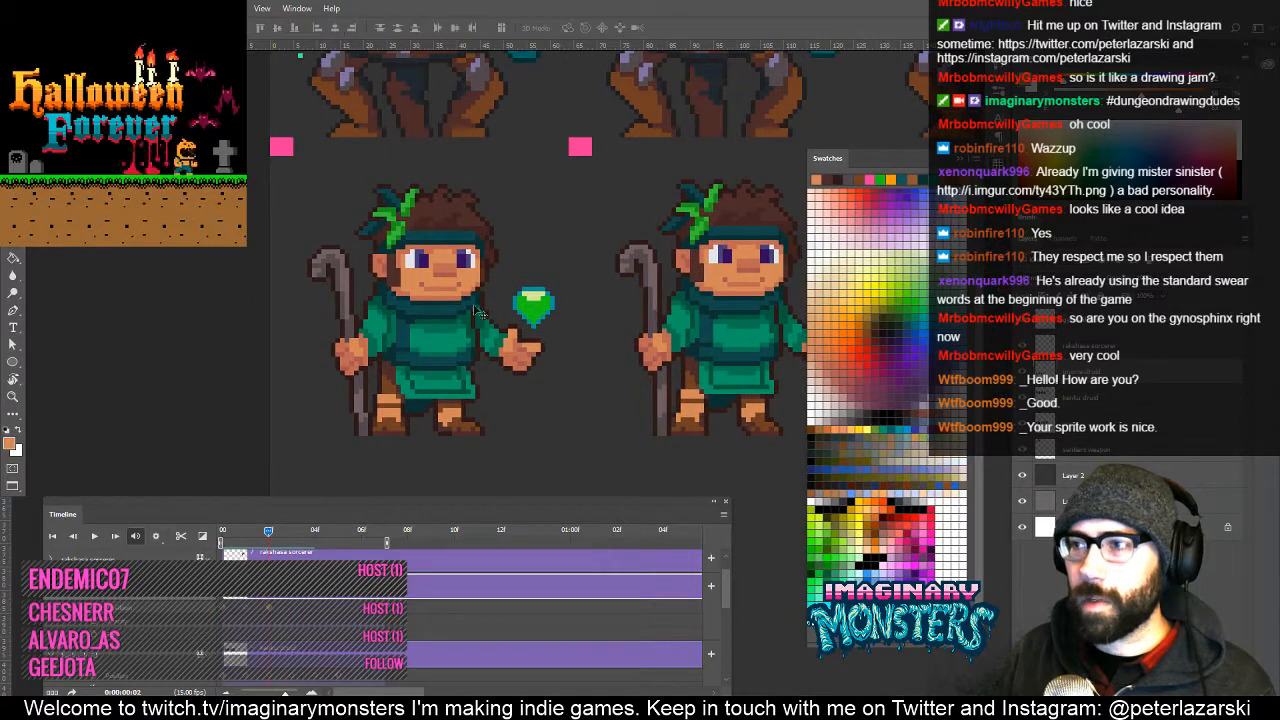
left_click_drag(706, 281, 410, 307)
left_click_drag(262, 538, 190, 555)
left_click_drag(601, 432, 349, 454)
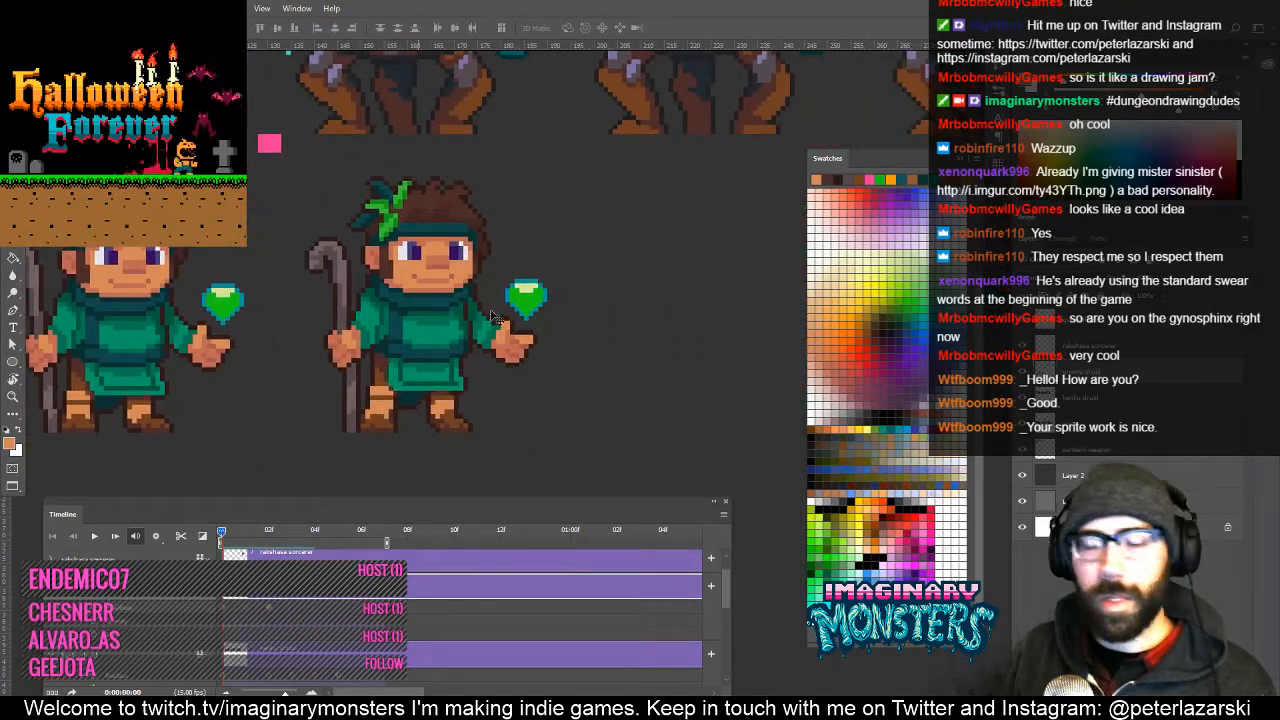
key("z")
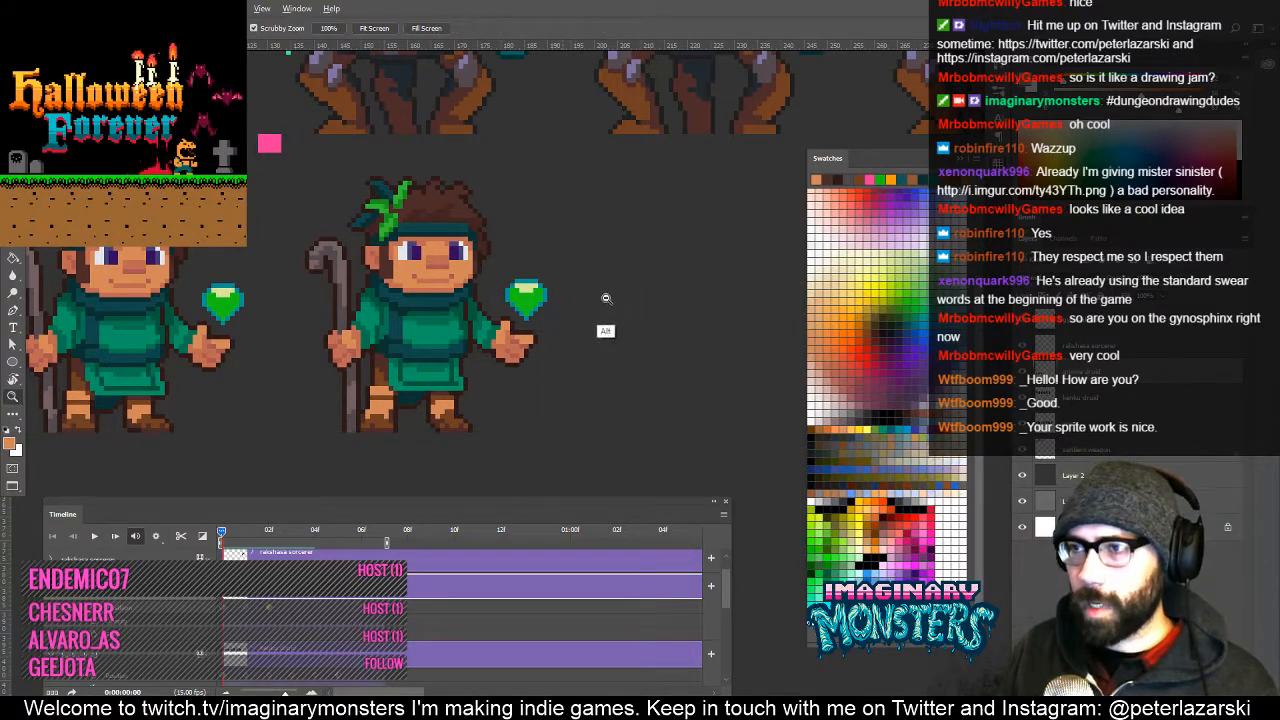
View the whole row of three druids and scrub the start of the timeline to check their motion.
left_click(608, 300, "alt")
left_click(617, 311, "alt")
left_click(612, 334, "alt")
left_click_drag(611, 337, 473, 375)
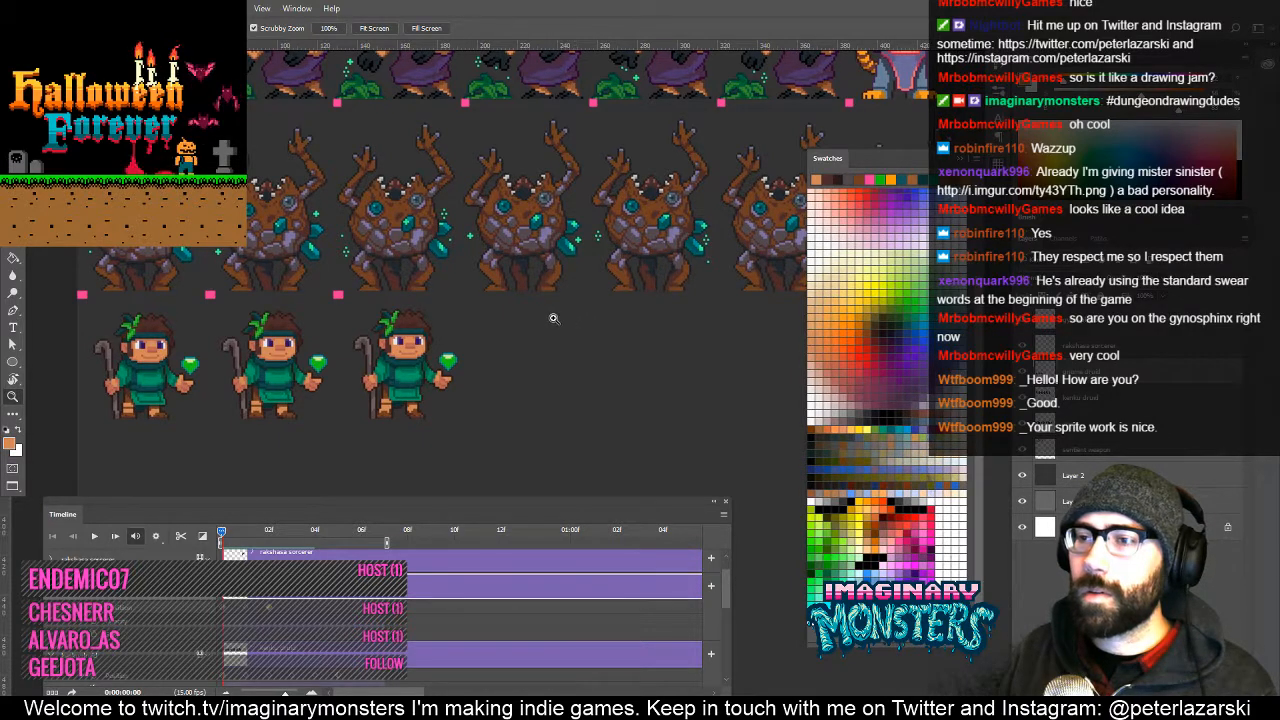
left_click_drag(225, 535, 197, 542)
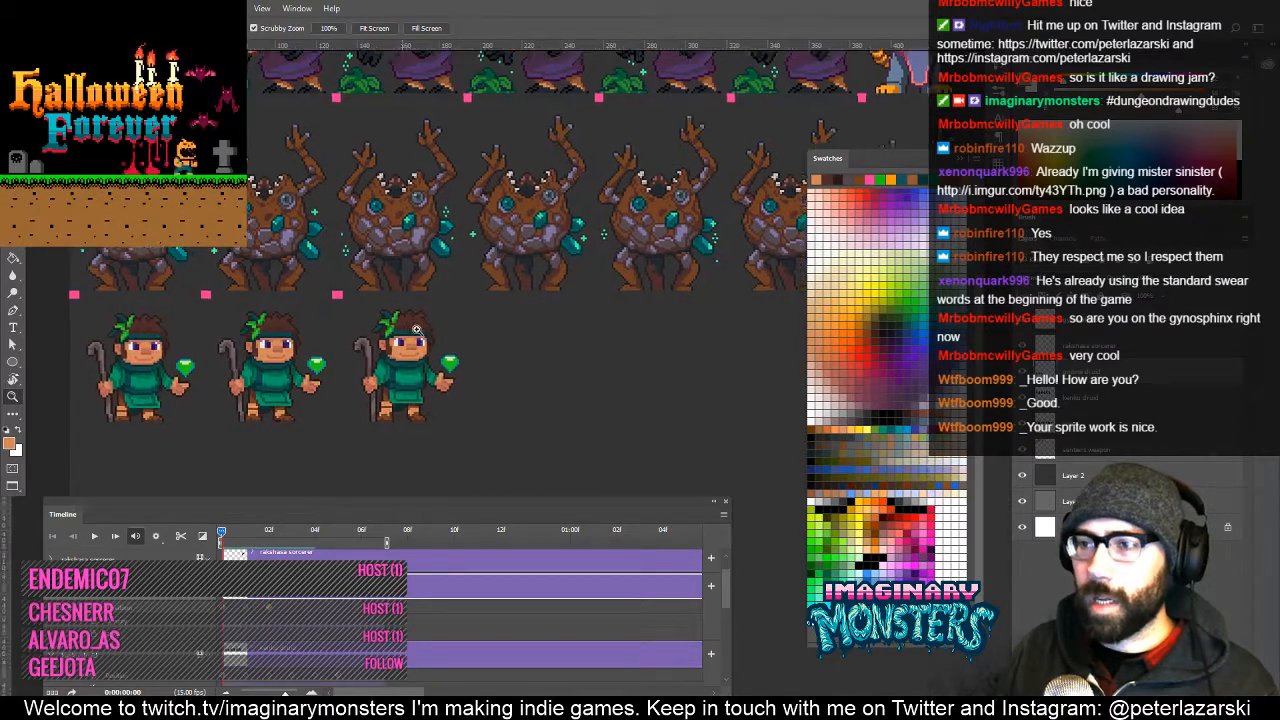
Lasso the third druid and duplicate it one cell to the right as the fourth frame, then deselect.
left_click(408, 324)
left_click(410, 324)
left_click_drag(397, 418, 327, 325)
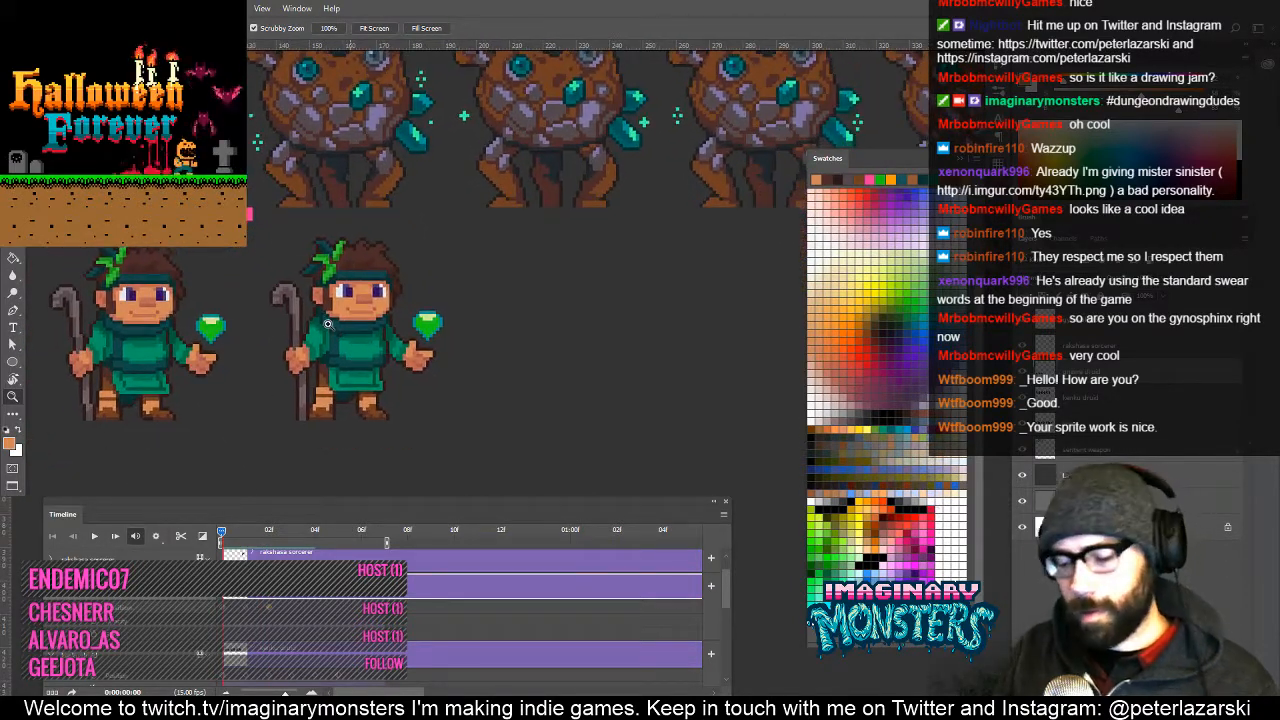
key("l")
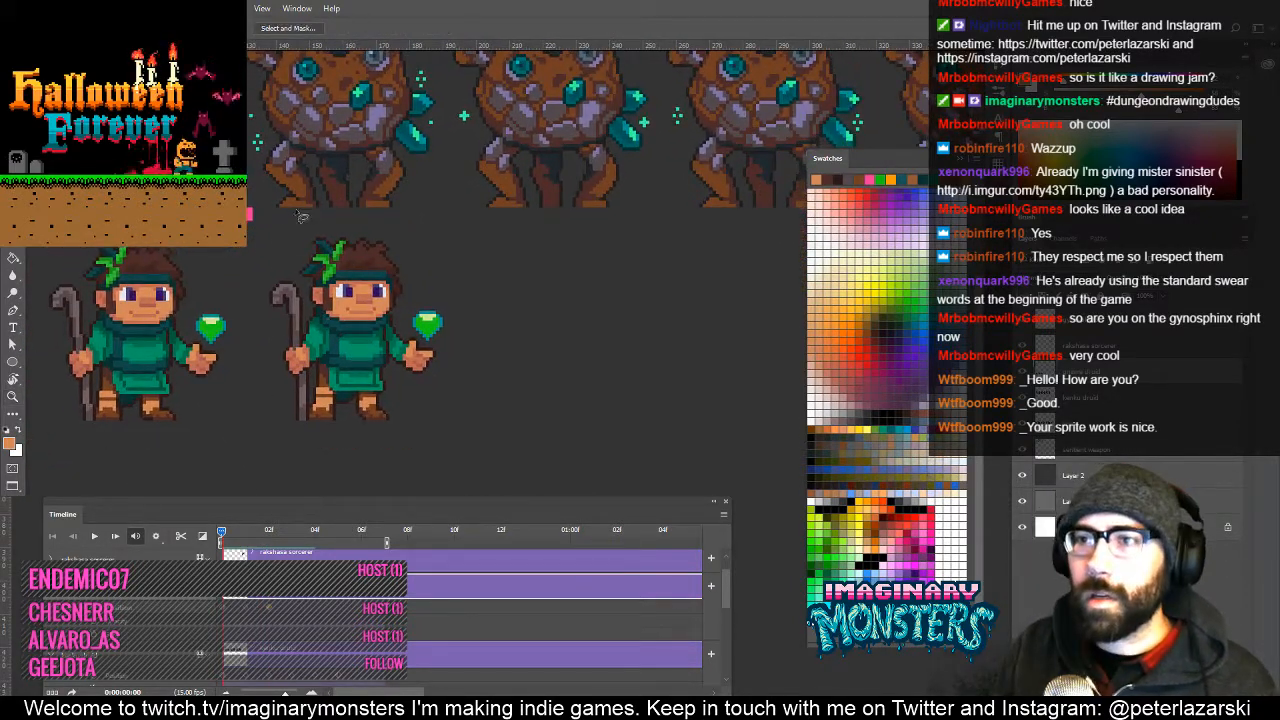
left_click_drag(326, 479, 372, 180)
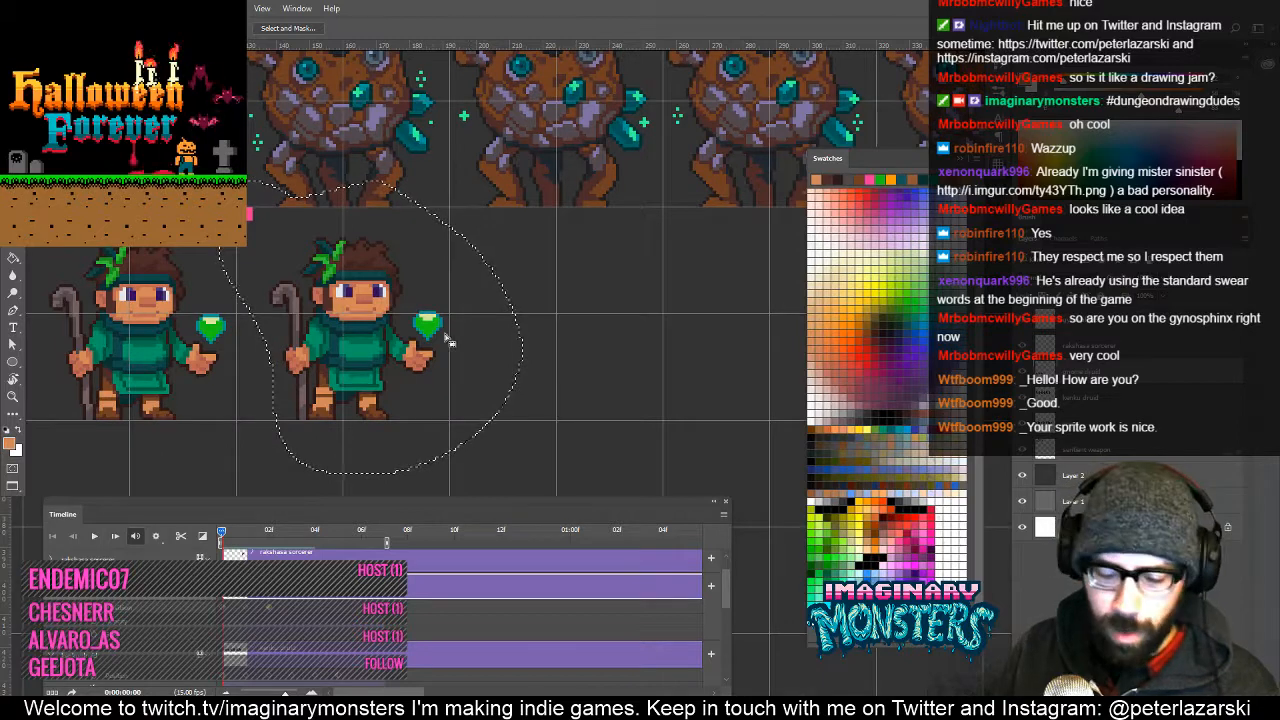
key("v")
mouse_move(350, 346)
left_mouse_down()
mouse_move(548, 346)
mouse_move(566, 333)
mouse_move(512, 376)
mouse_move(535, 372)
left_mouse_up()
key("ctrl+d")
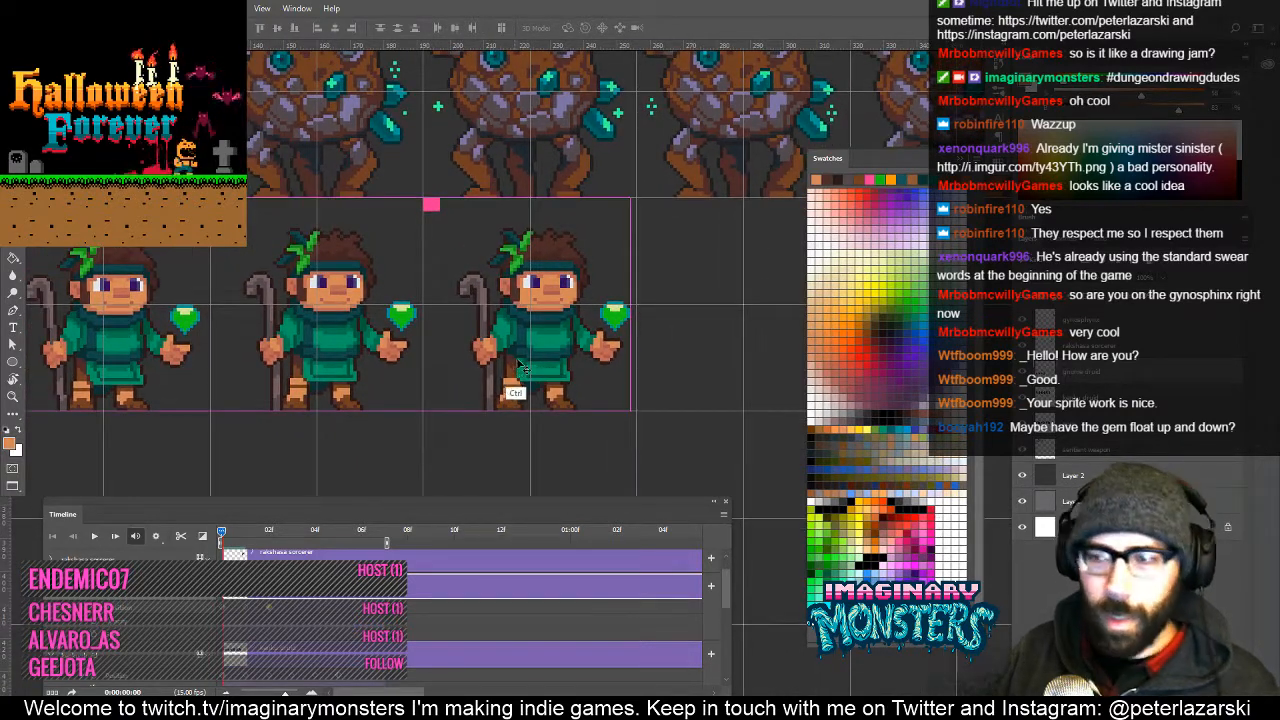
Scrub the timeline and examine the four druid poses along the row, ending on the fourth druid.
left_click_drag(371, 354, 640, 358)
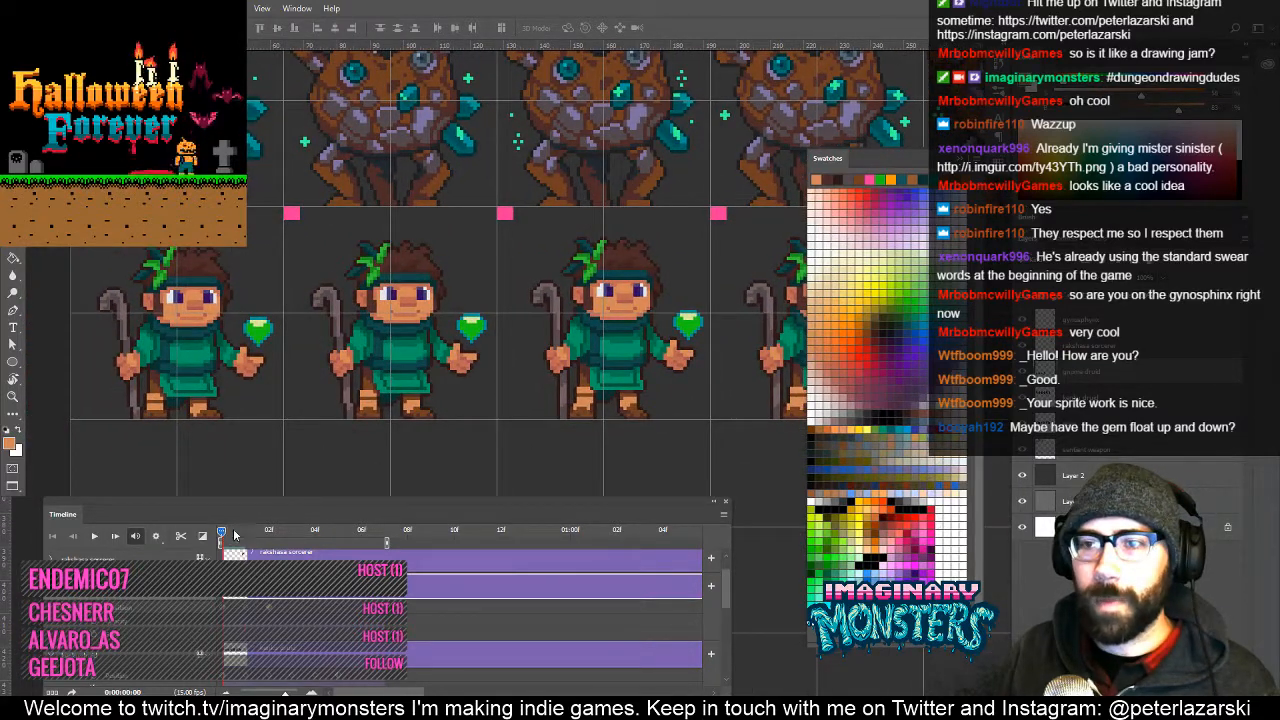
left_click_drag(234, 535, 208, 540)
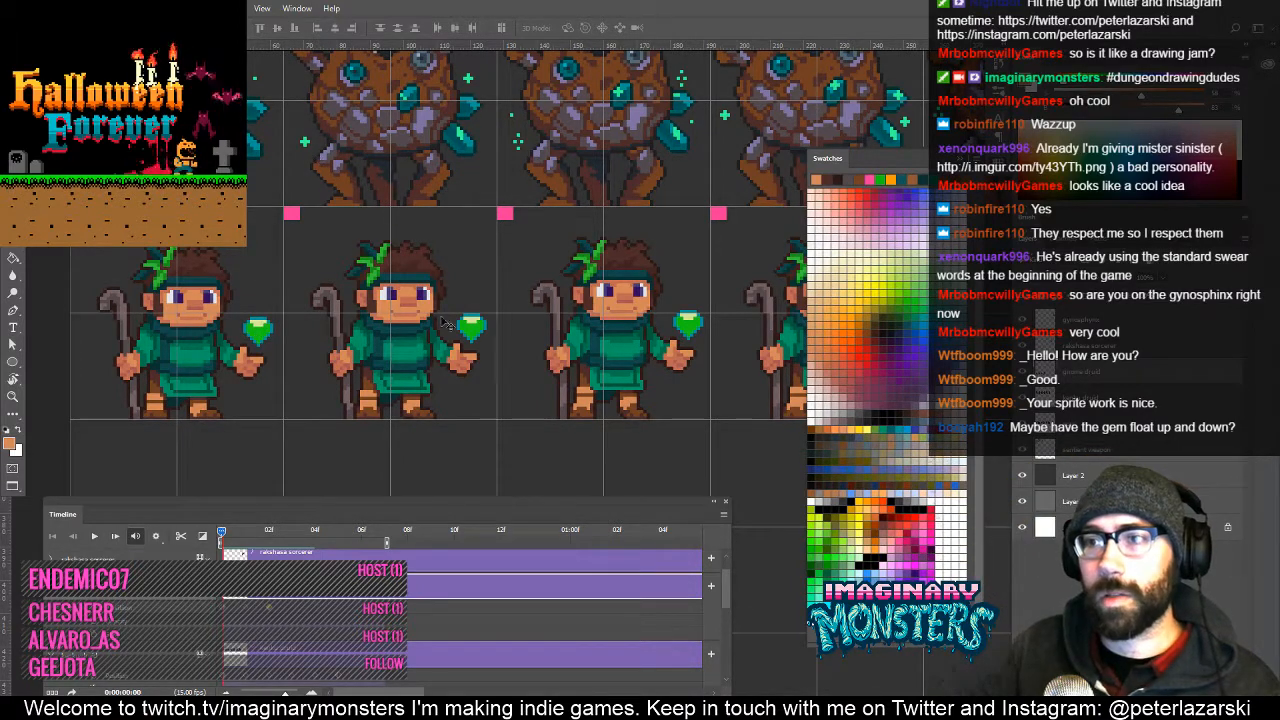
left_click_drag(605, 354, 330, 378)
left_click_drag(540, 356, 408, 374)
key("z")
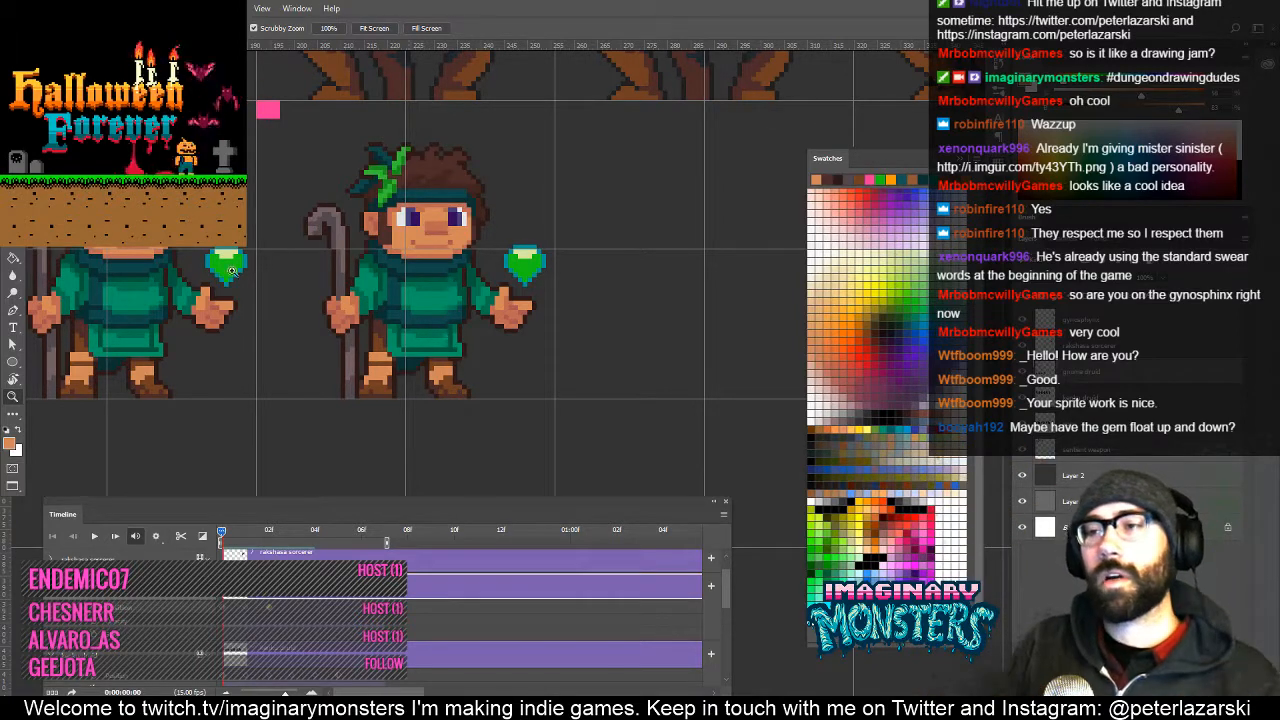
left_click_drag(486, 361, 491, 386)
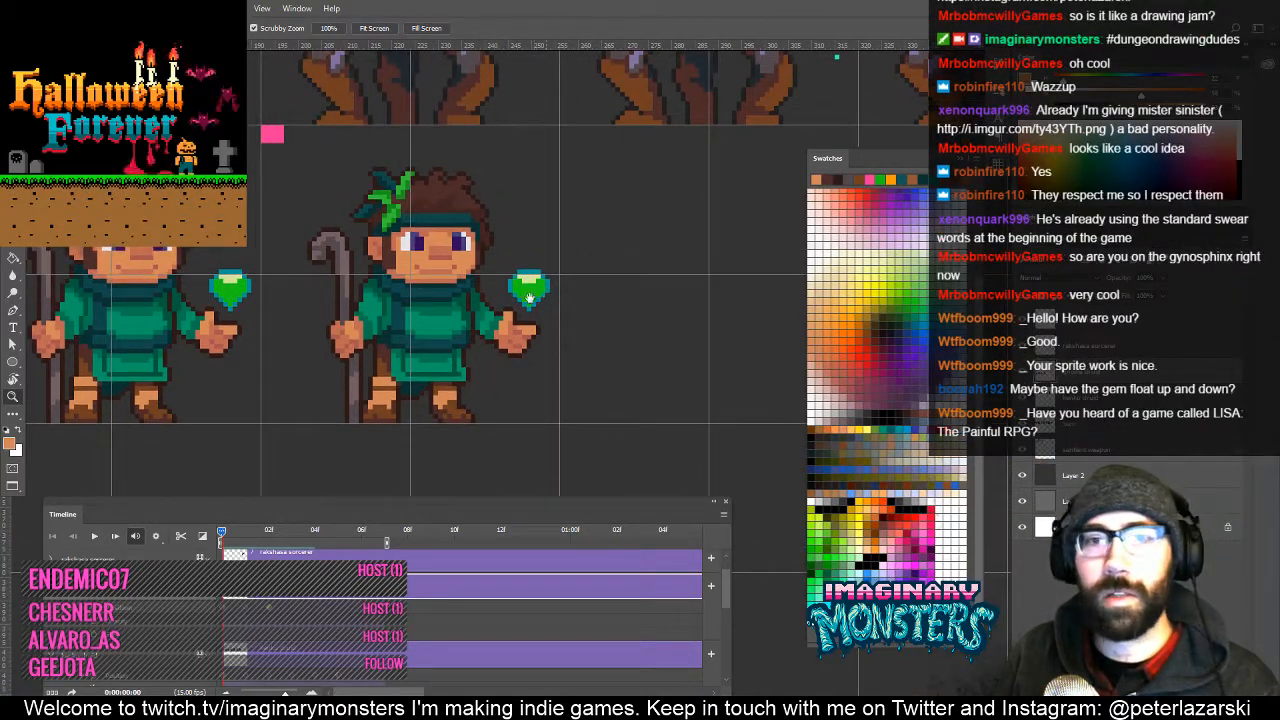
left_click_drag(529, 297, 550, 319)
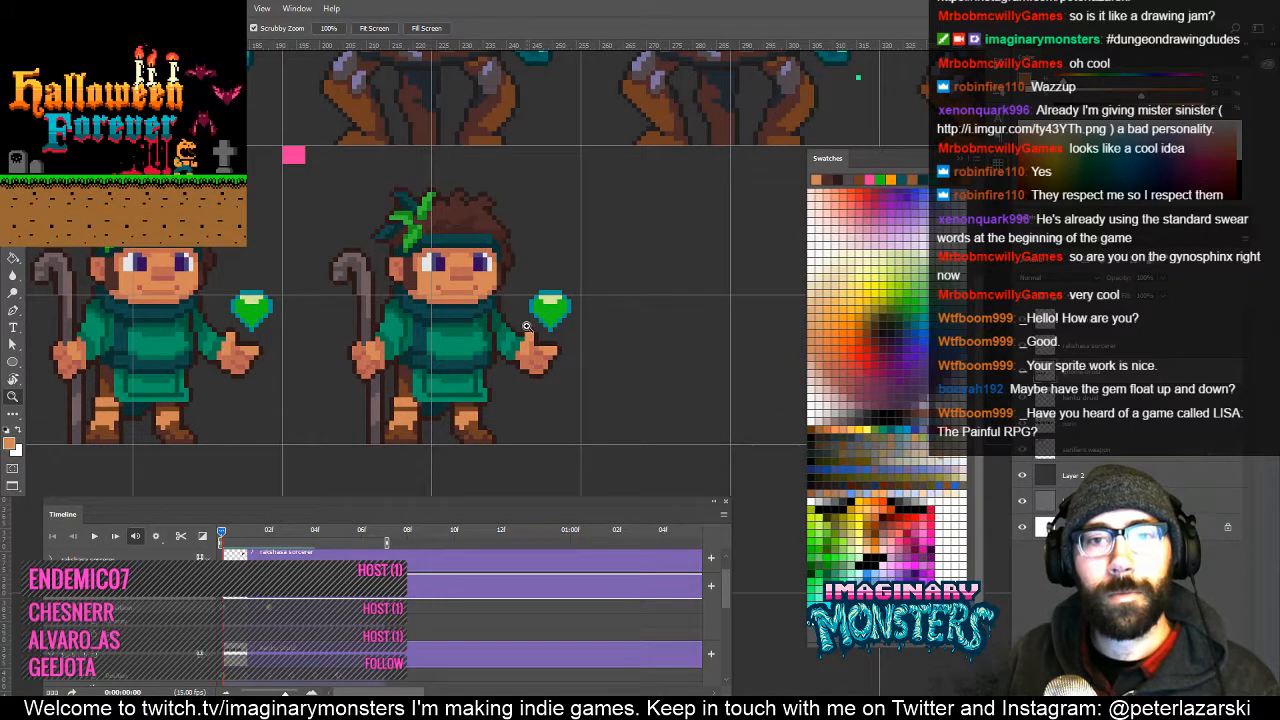
left_click_drag(444, 364, 504, 367)
left_click_drag(545, 415, 560, 415)
Lasso the fourth druid except the bottoms of the shoes, nudge it one pixel up, and deselect.
key("l")
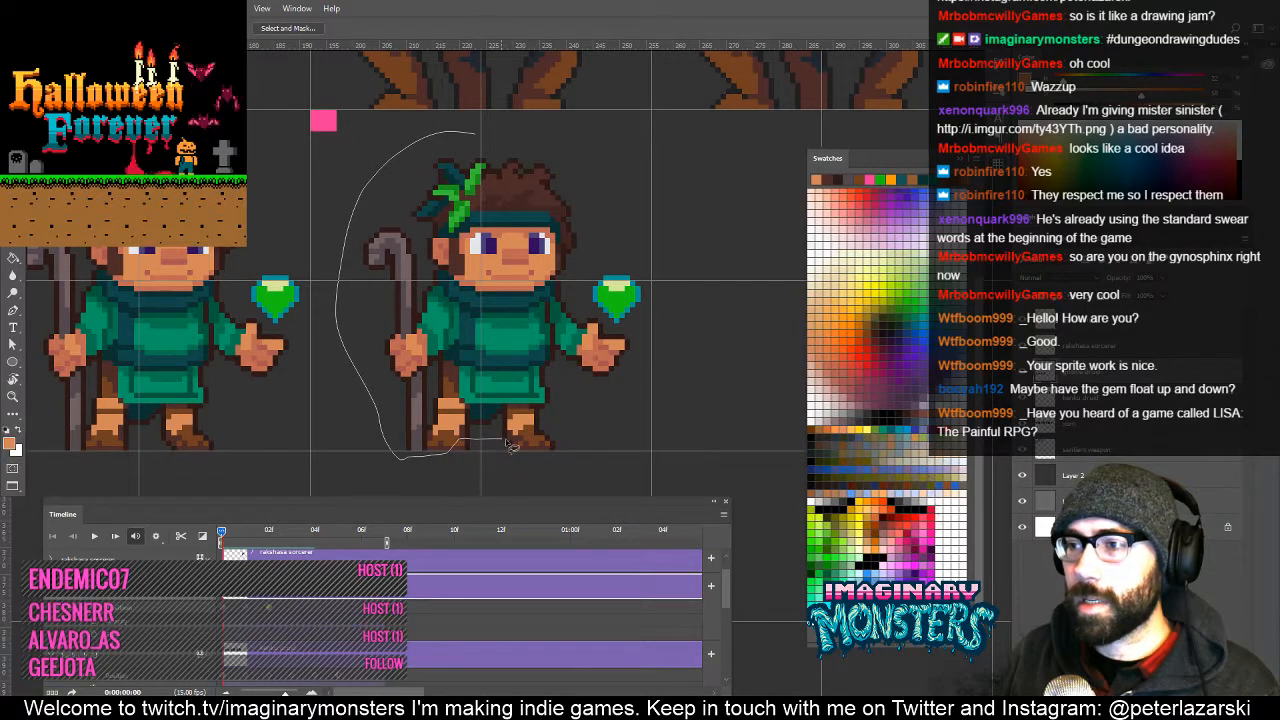
left_click_drag(627, 399, 666, 145)
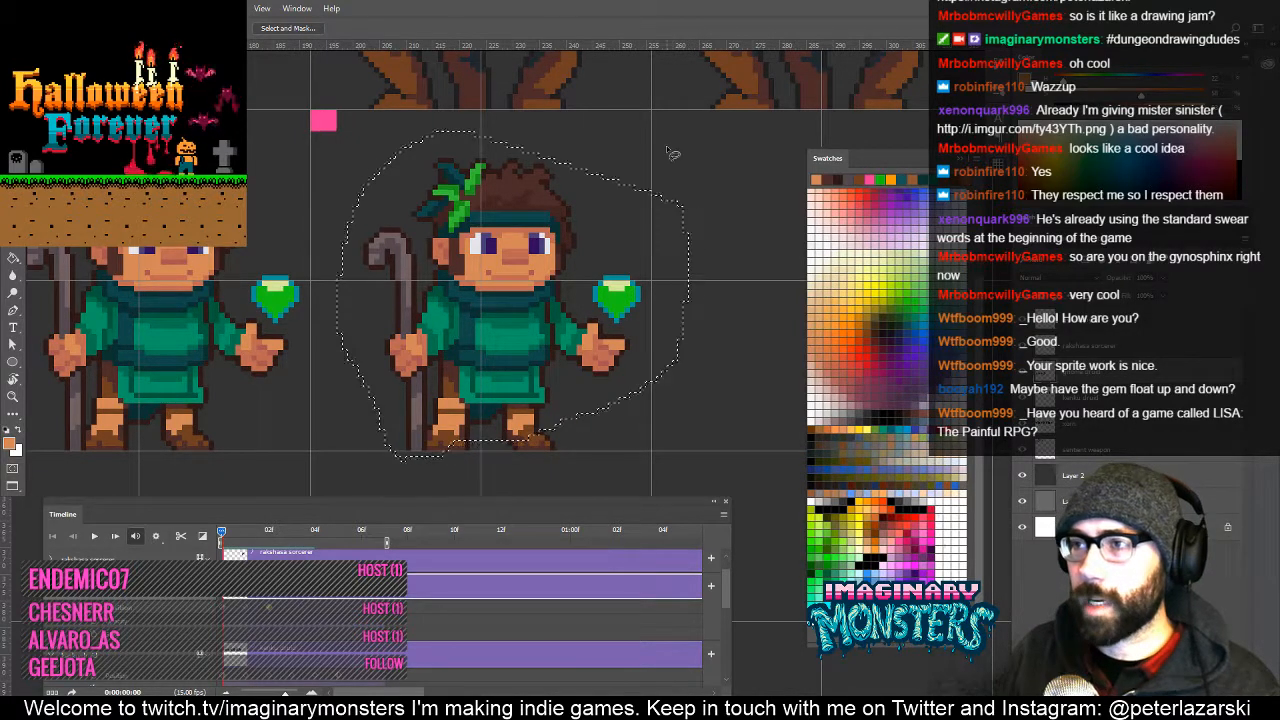
key("v")
mouse_move(300, 397)
left_mouse_down()
mouse_move(540, 374)
mouse_move(494, 374)
left_mouse_up()
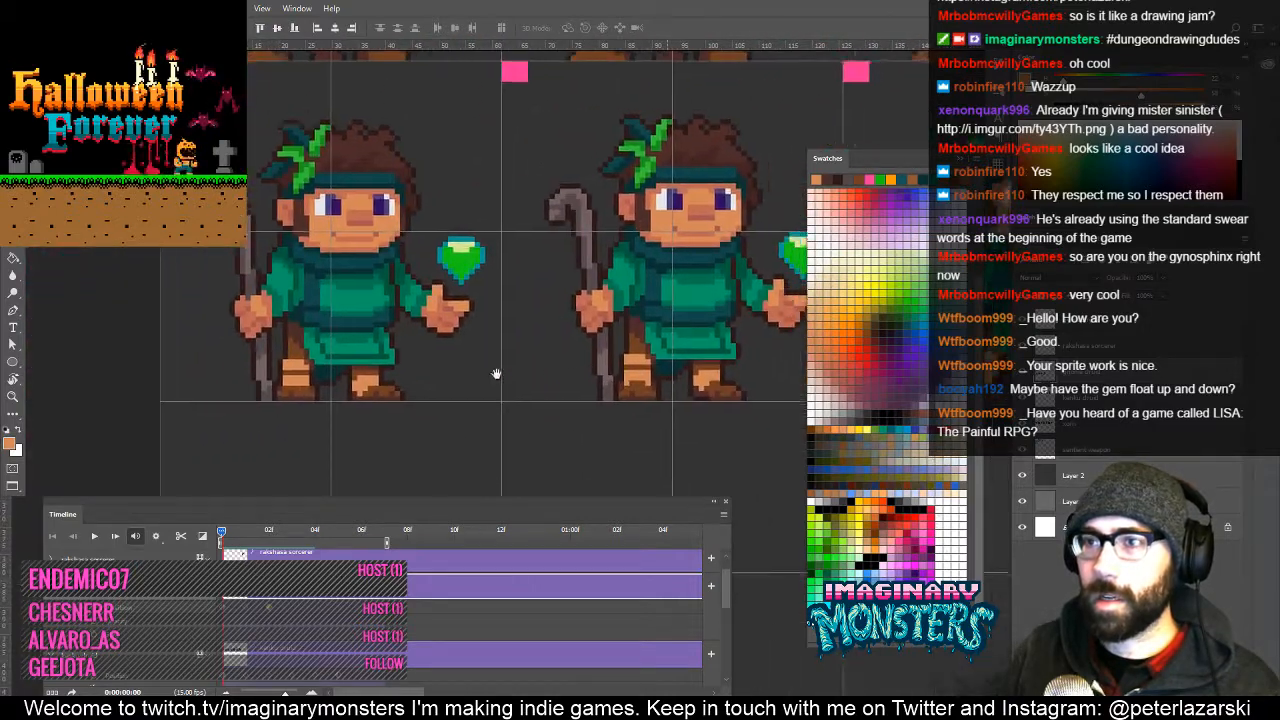
left_click_drag(799, 355, 451, 386)
left_click_drag(602, 377, 380, 357)
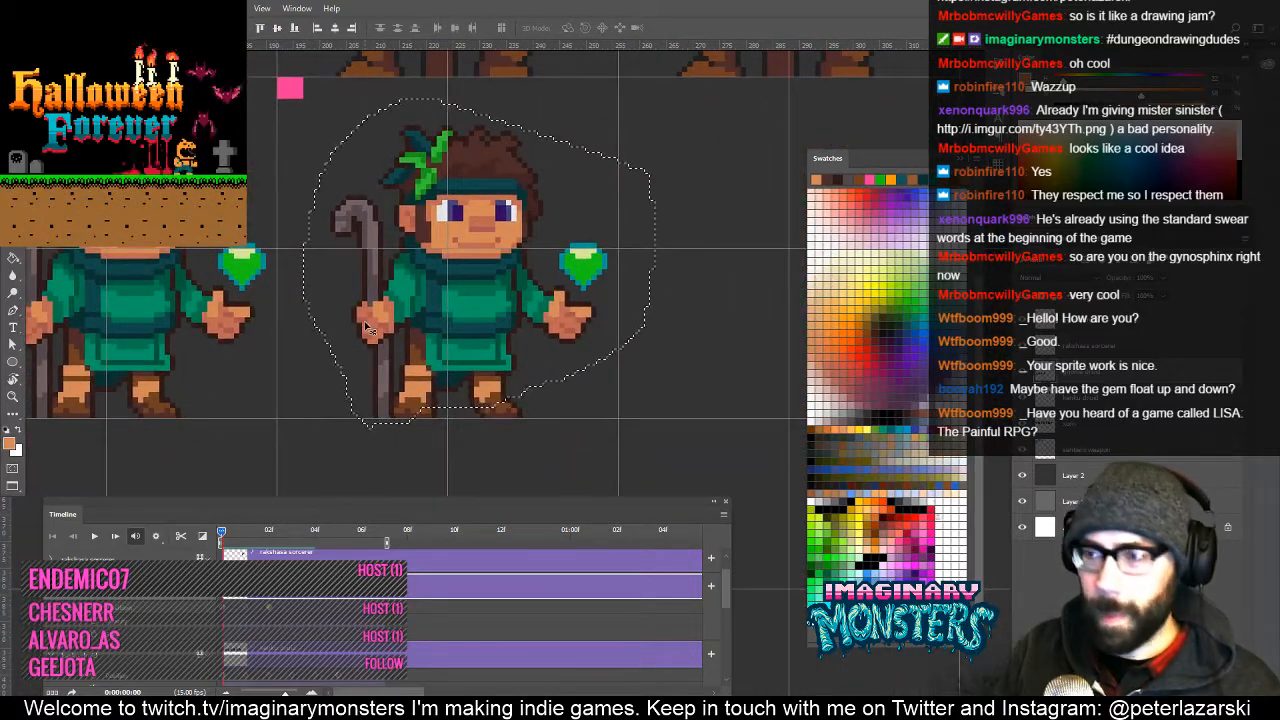
key("ctrl+d")
Lasso the fourth druid's open hand and floating gem, nudge them one pixel down, and deselect.
key("z")
left_click(568, 345)
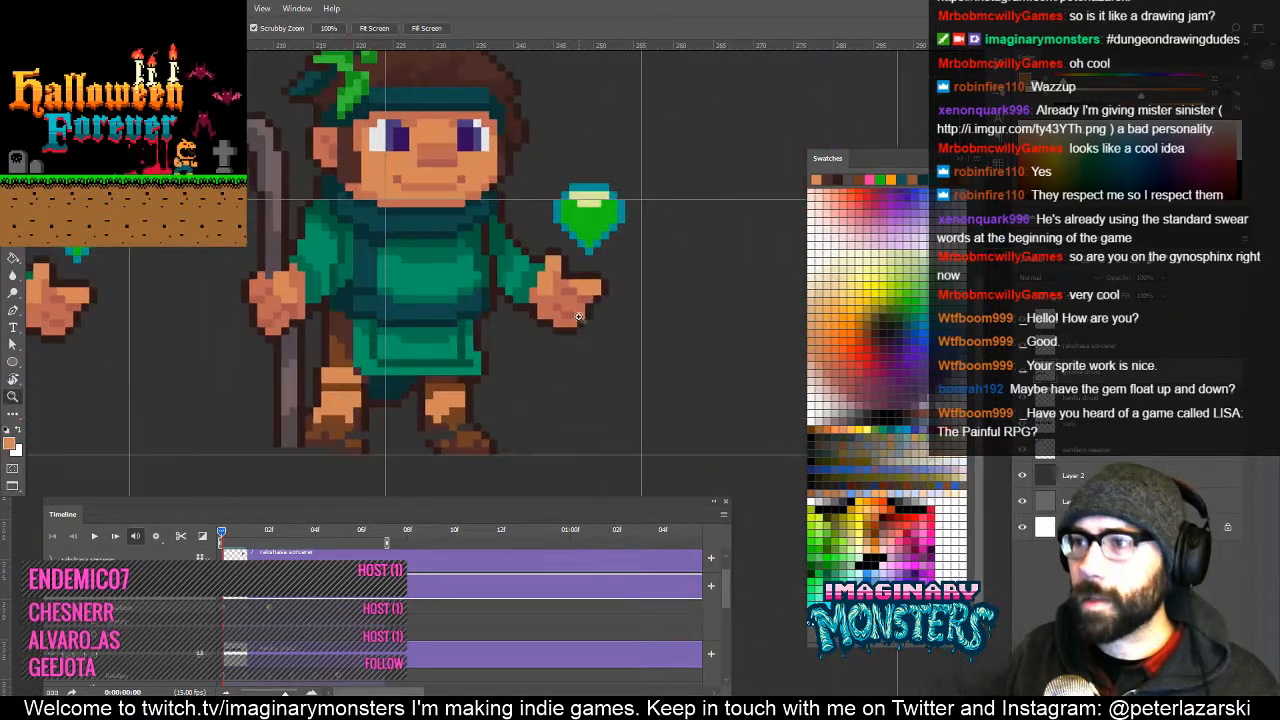
left_click_drag(568, 345, 517, 390)
key("l")
left_click_drag(592, 197, 516, 197)
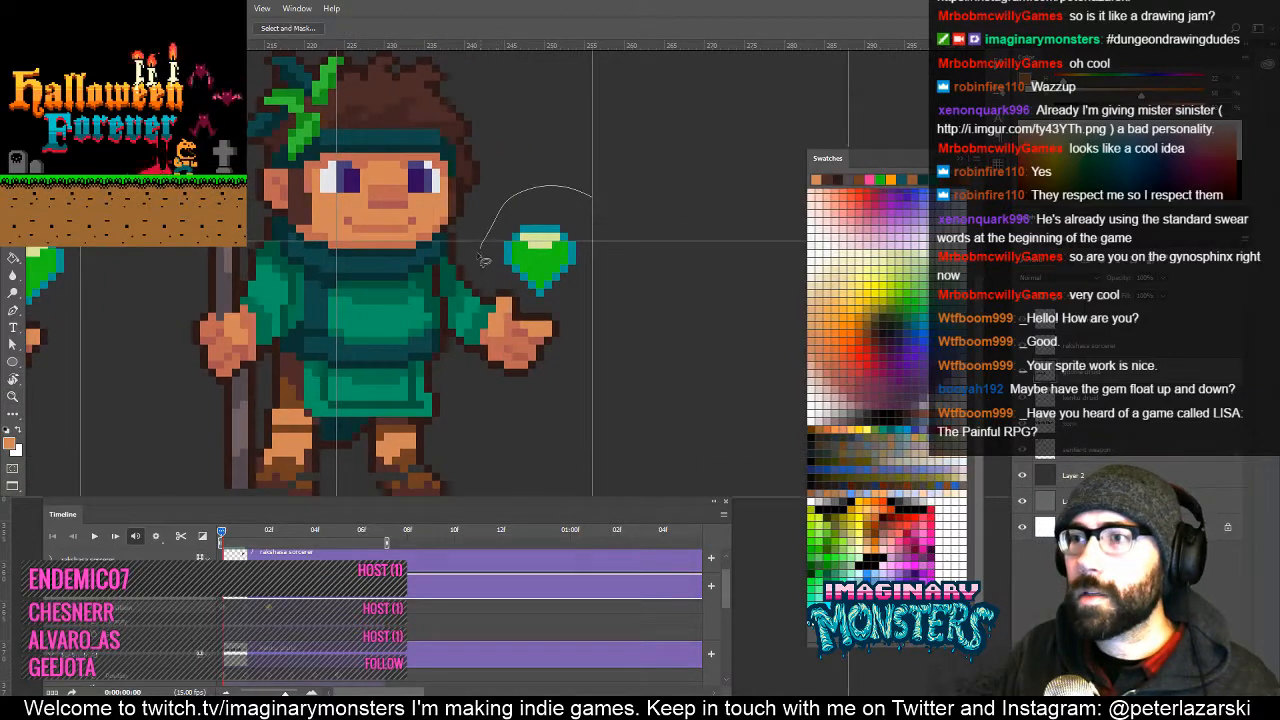
left_click_drag(466, 376, 652, 186)
key("v")
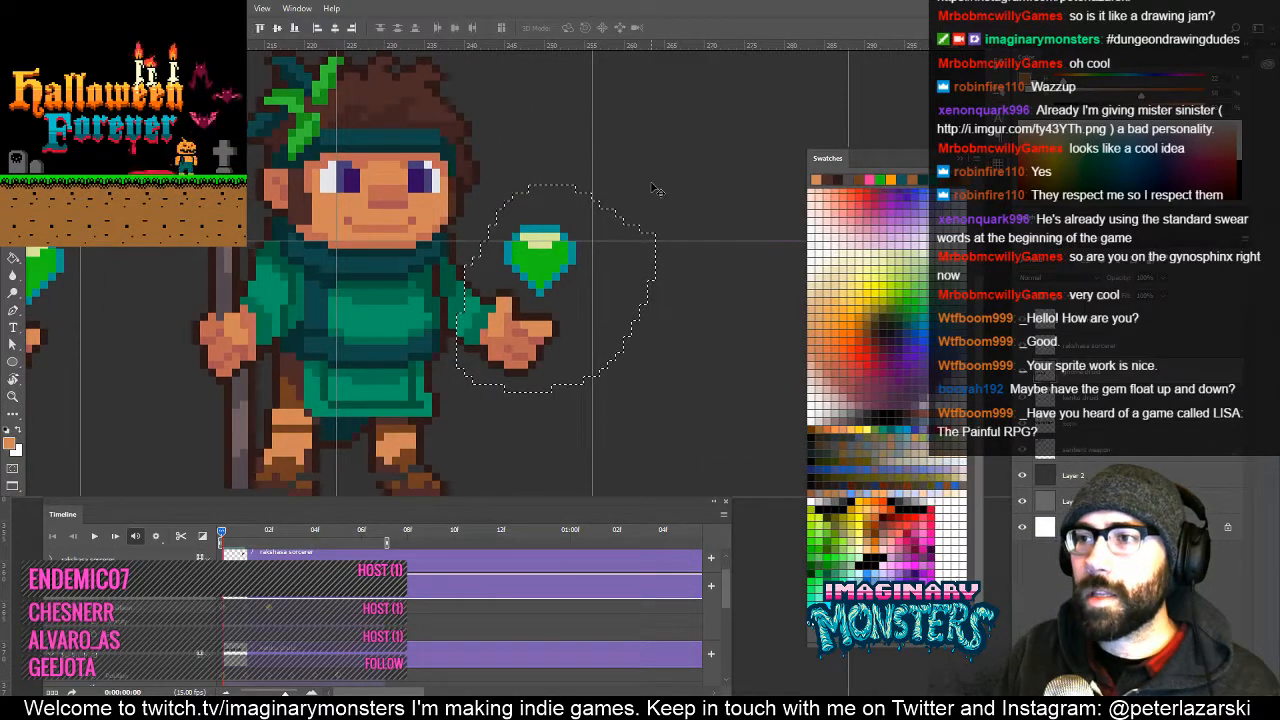
key("Down")
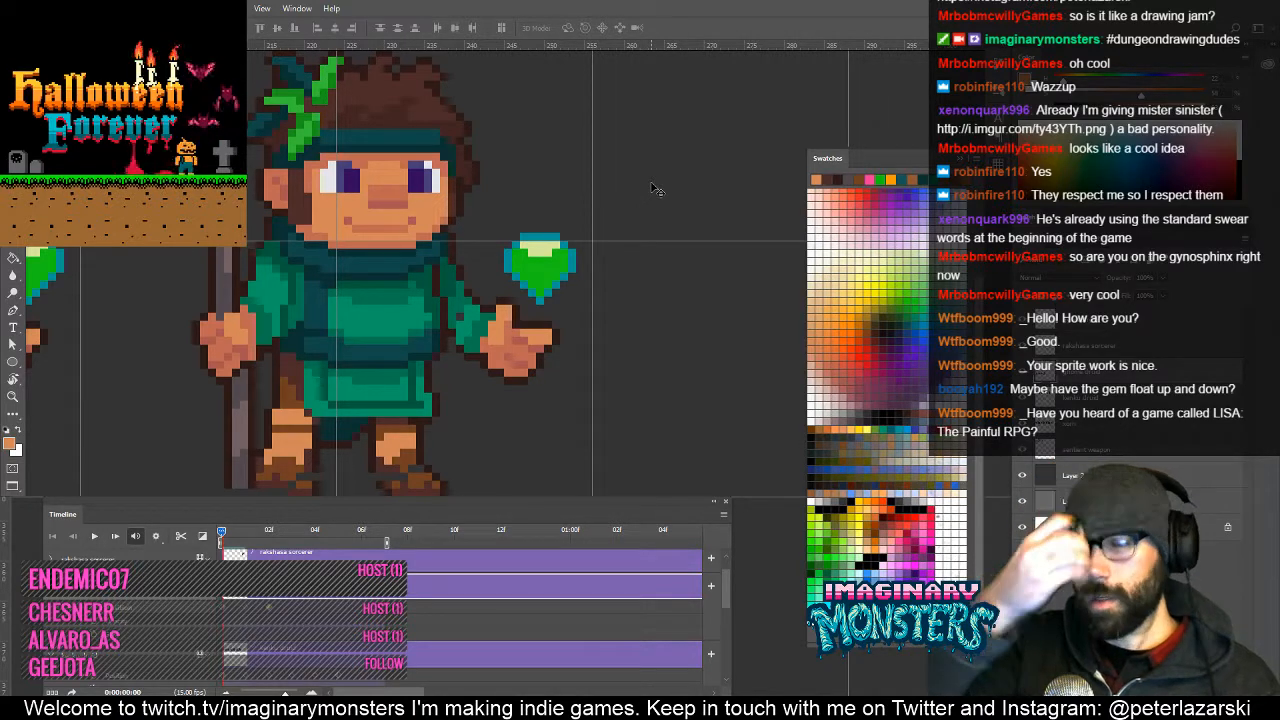
Touch up the fourth druid's sleeve beside the open hand with the Pencil, using sampled tunic greens and the dark outline colour.
key("b")
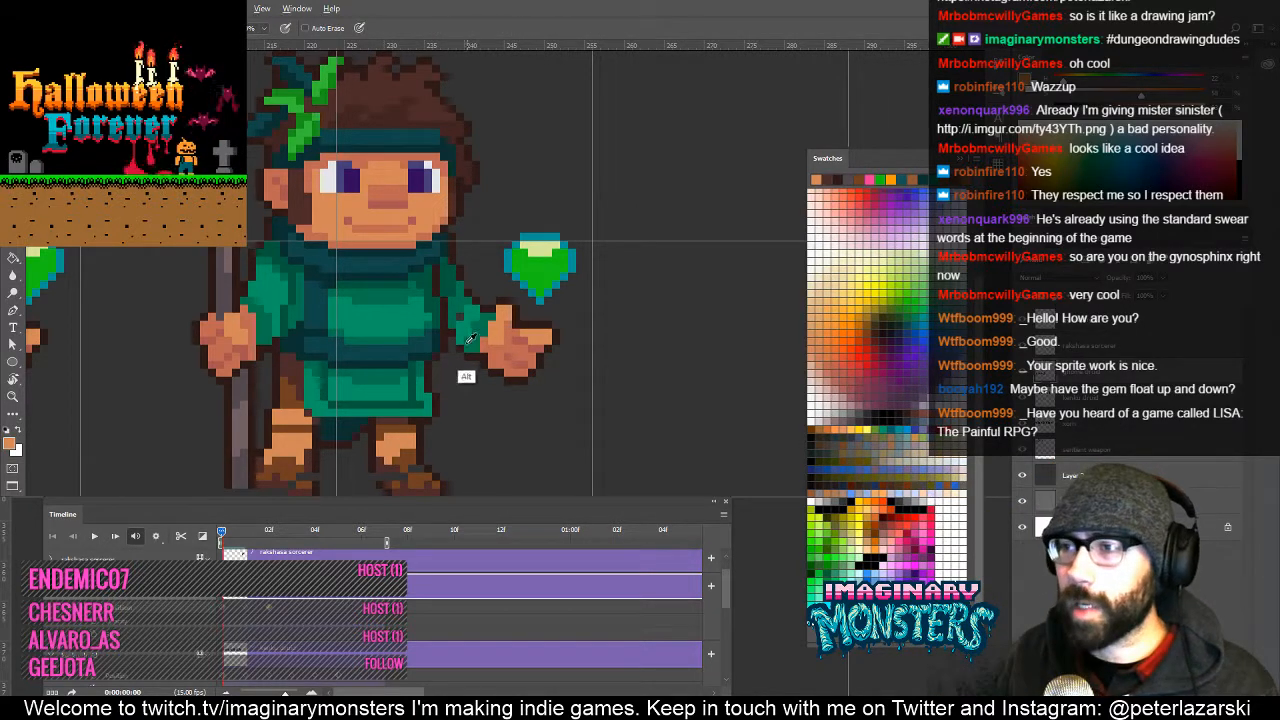
left_click(466, 341, "alt")
left_click(451, 341)
left_click(461, 330, "alt")
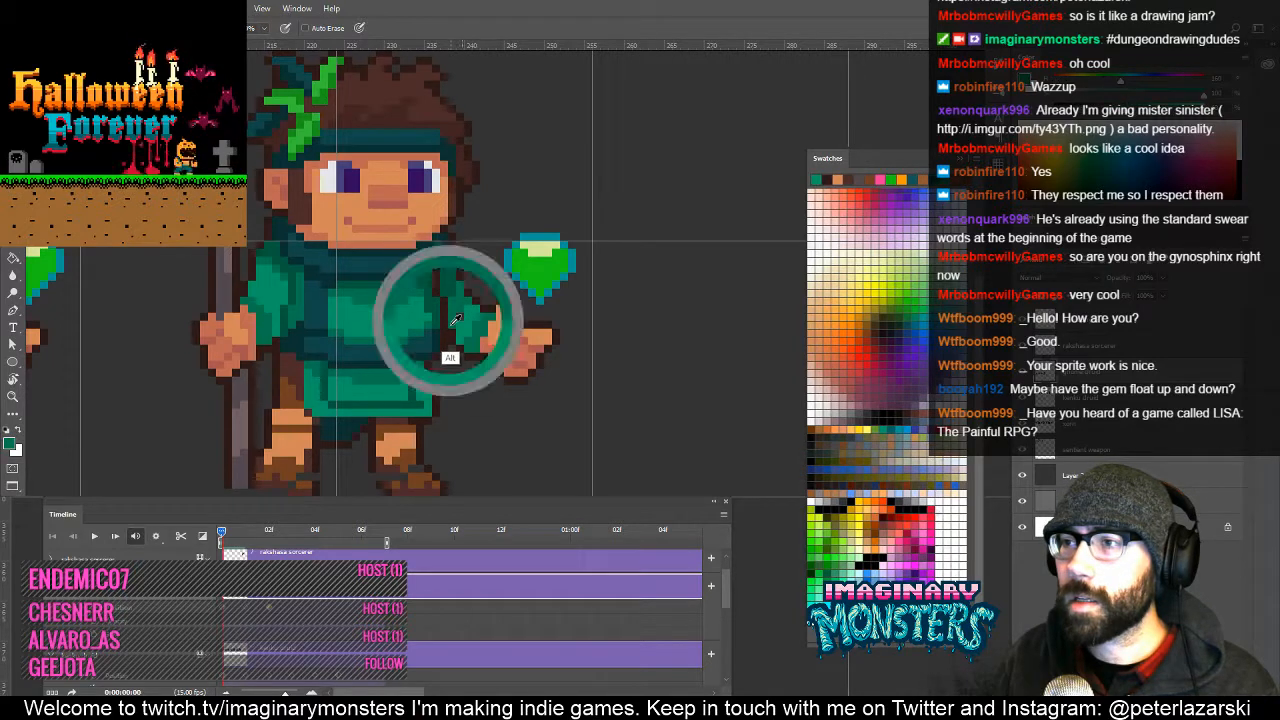
key("space")
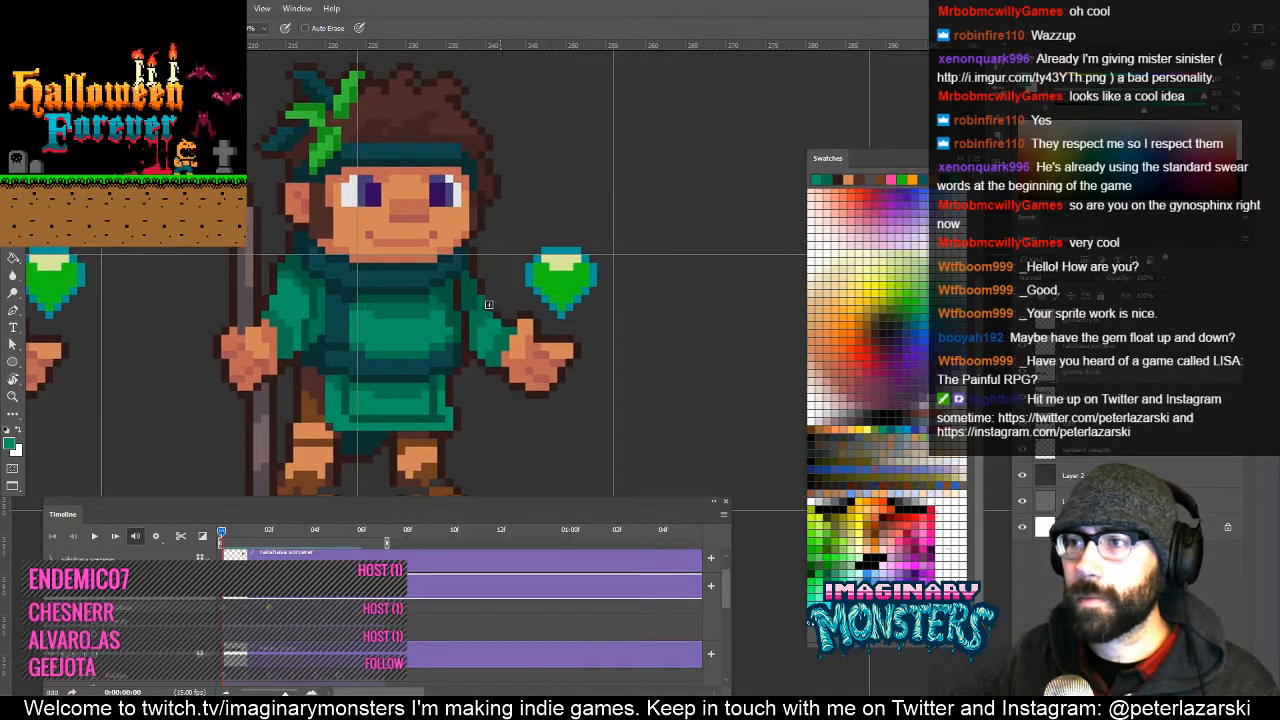
left_click_drag(436, 313, 514, 352)
left_click_drag(383, 390, 412, 416)
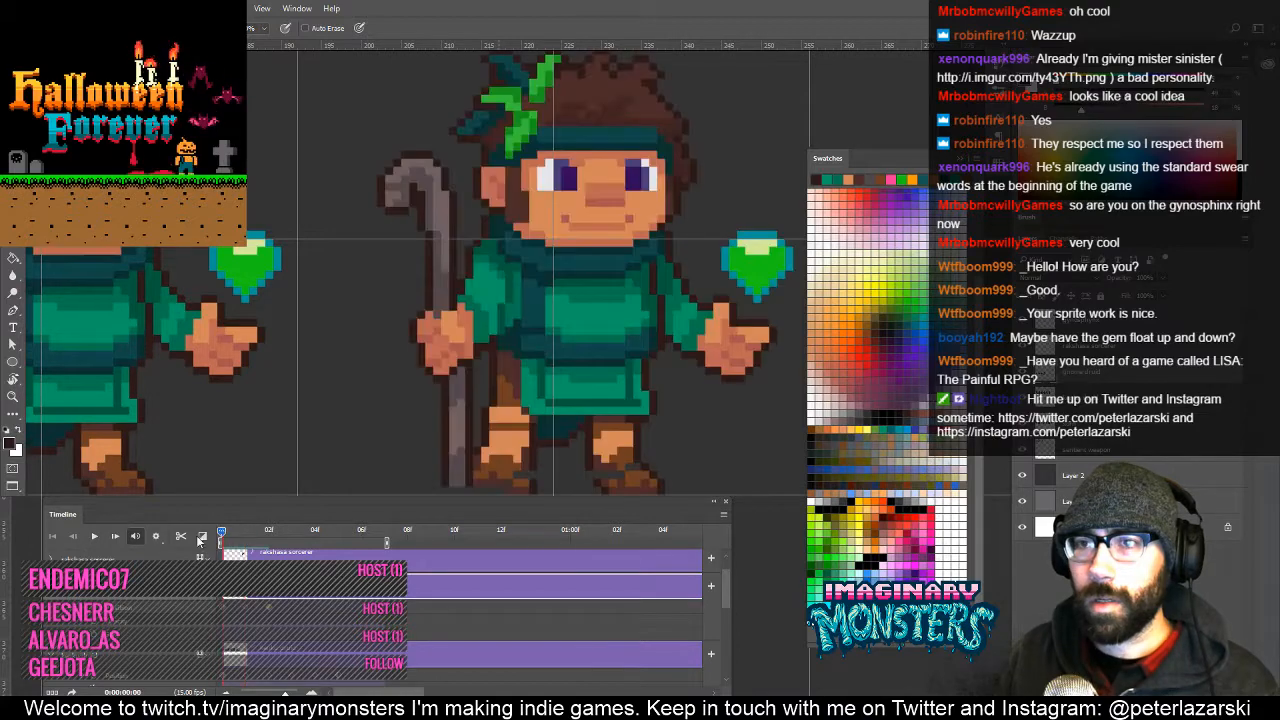
At timeline position 0:00:00:03, move the druid layer one cell left so the fourth pose fills the first cell.
key("z")
left_click(461, 347, "alt")
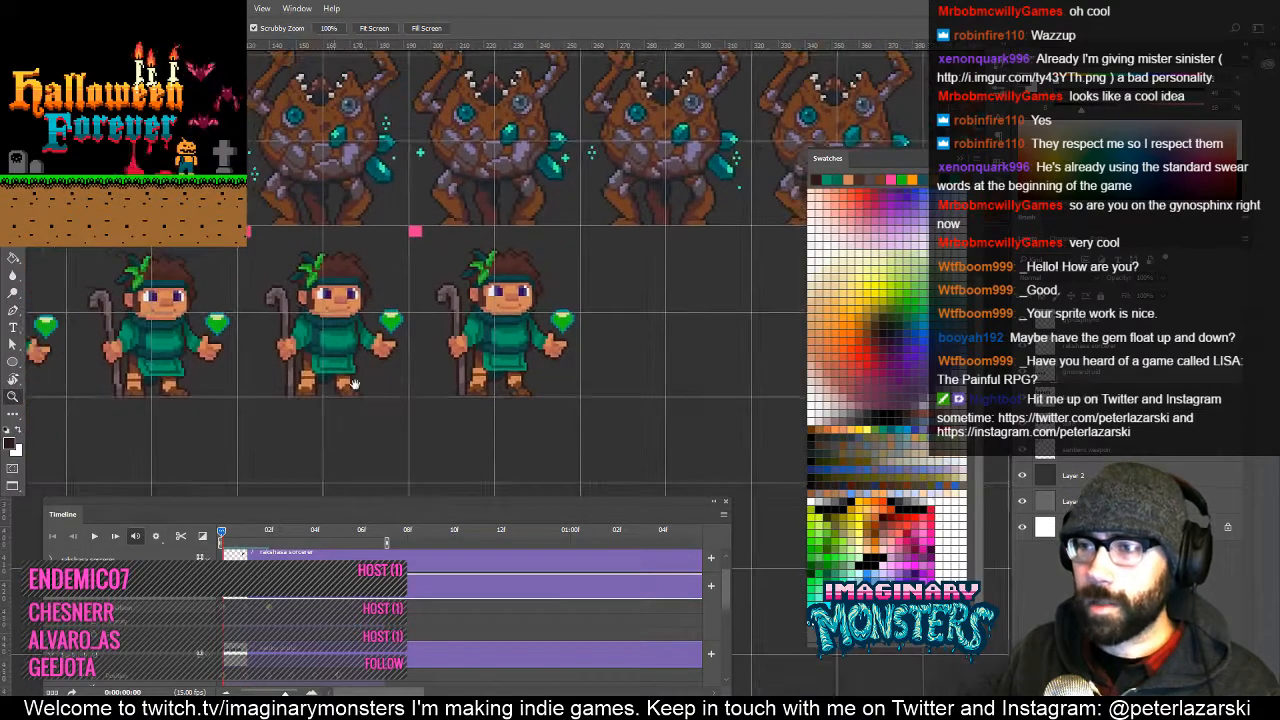
left_click_drag(224, 530, 287, 553)
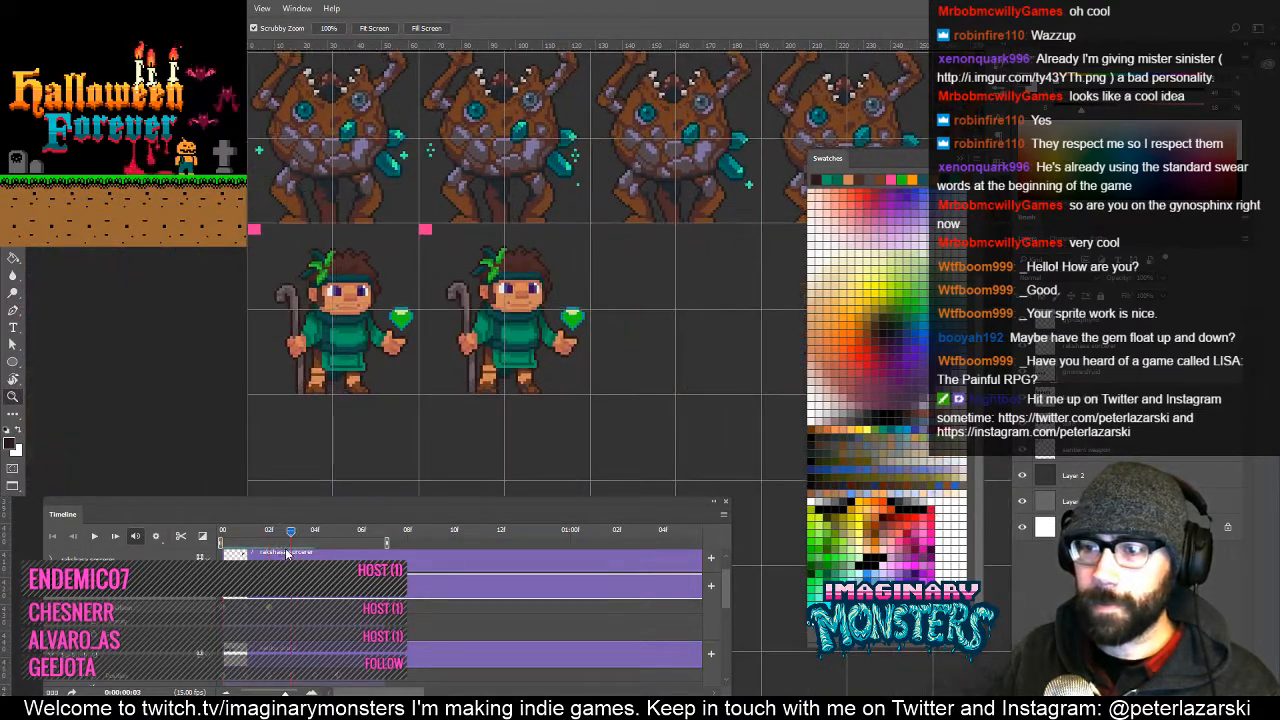
key("v")
left_click_drag(490, 340, 324, 348)
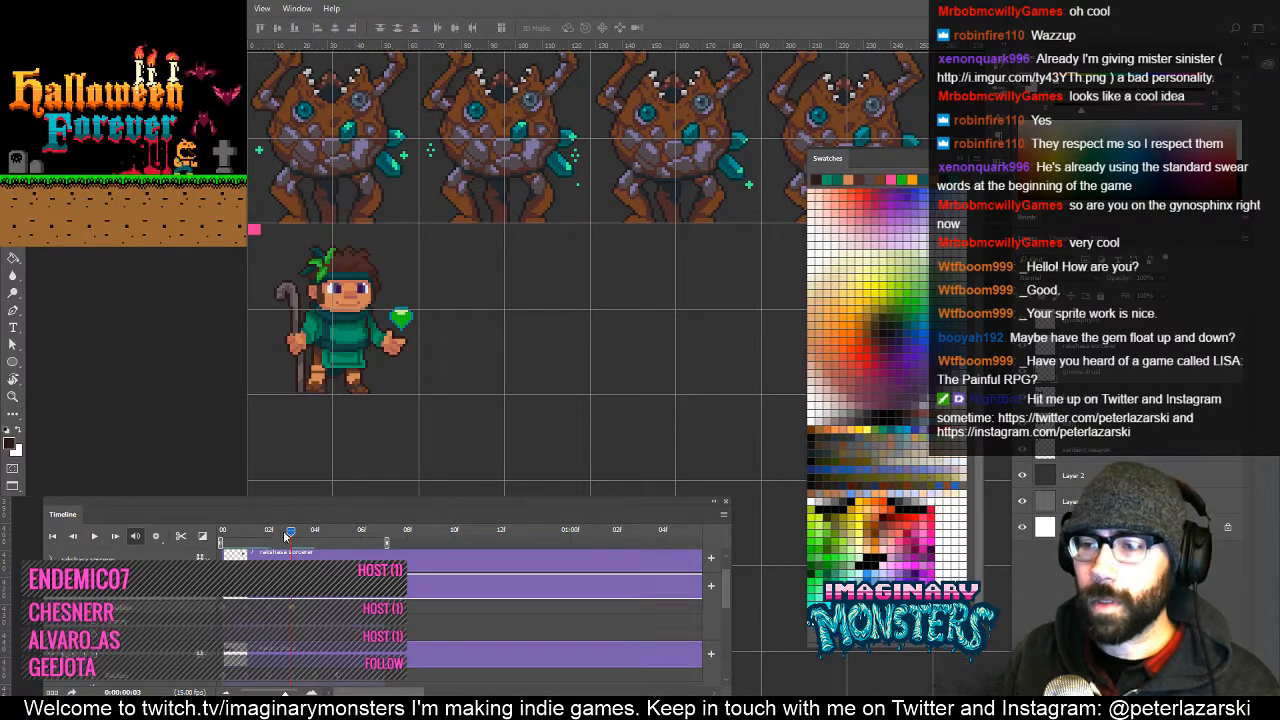
Return the playhead to the timeline start and preview the four-frame druid animation.
left_click_drag(289, 535, 197, 534)
left_click_drag(604, 386, 383, 376)
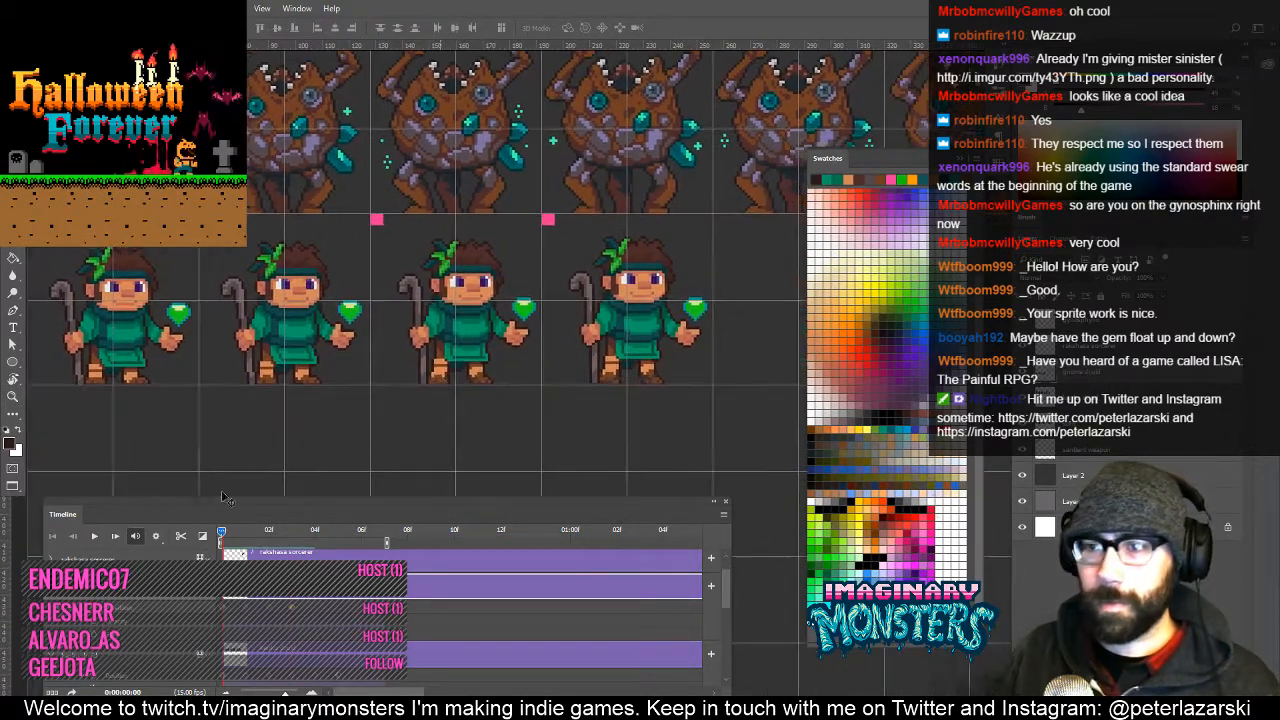
key("space")
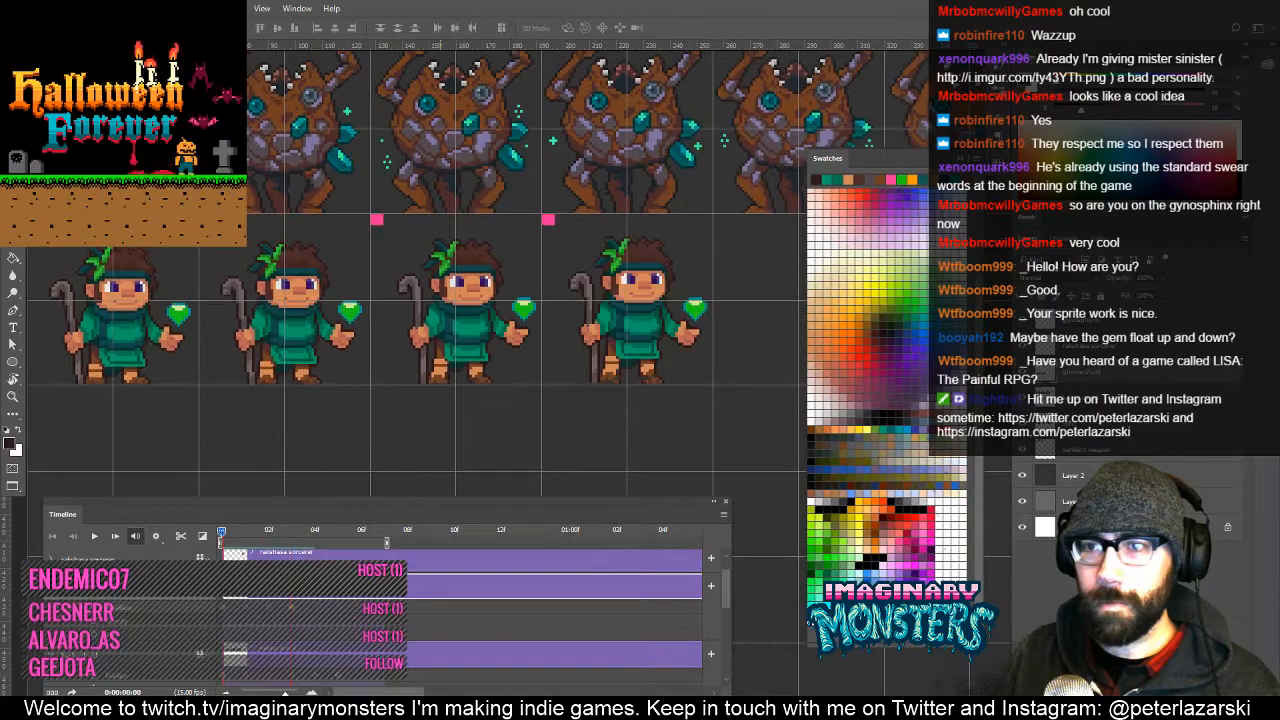
Compare the fourth druid's tunic hem, legs and shoes with the neighbouring druid poses.
mouse_move(424, 382)
left_mouse_down()
mouse_move(380, 389)
mouse_move(491, 311)
left_mouse_up()
key("z")
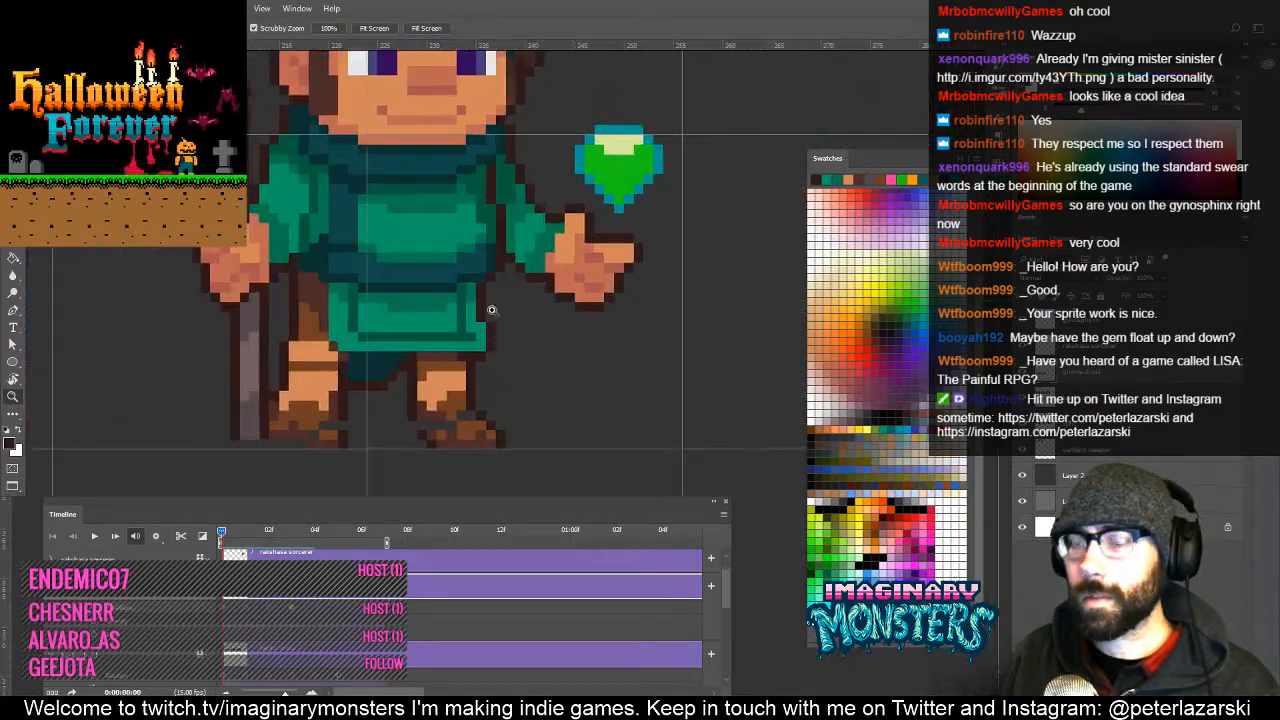
key("l")
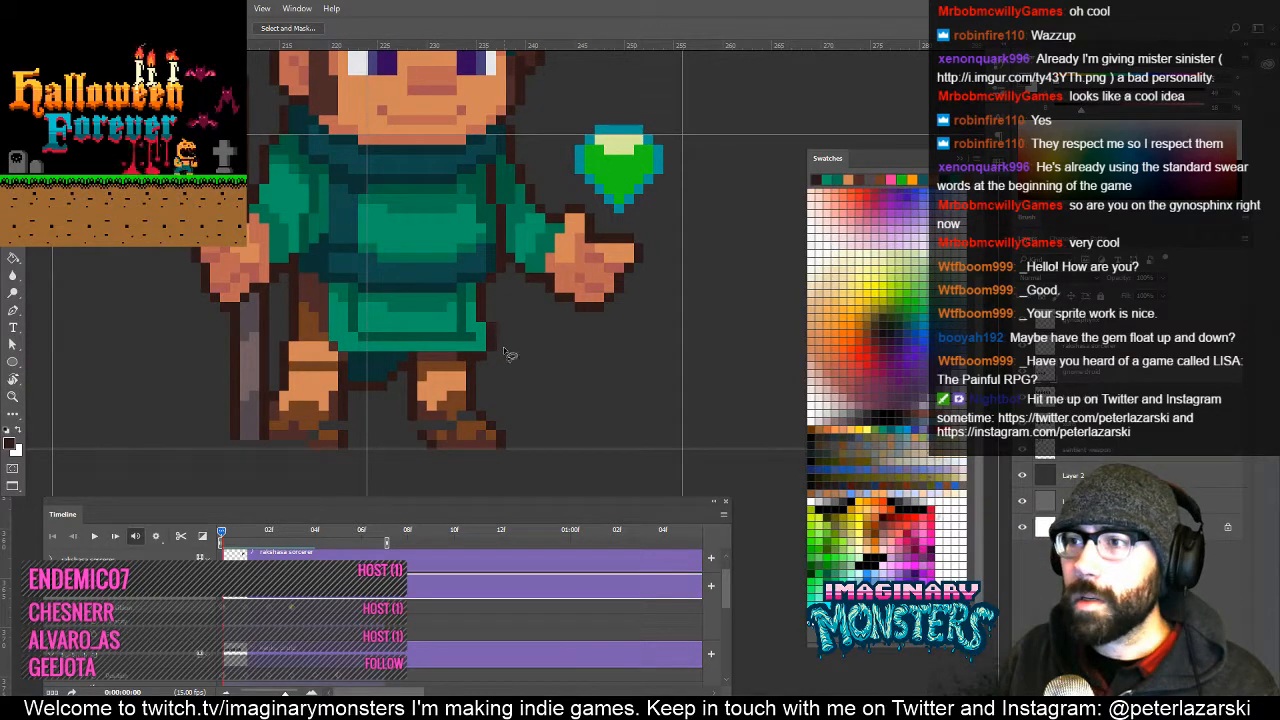
left_click_drag(468, 360, 456, 365)
key("space")
mouse_move(329, 392)
left_mouse_down()
mouse_move(391, 375)
mouse_move(706, 352)
left_mouse_up()
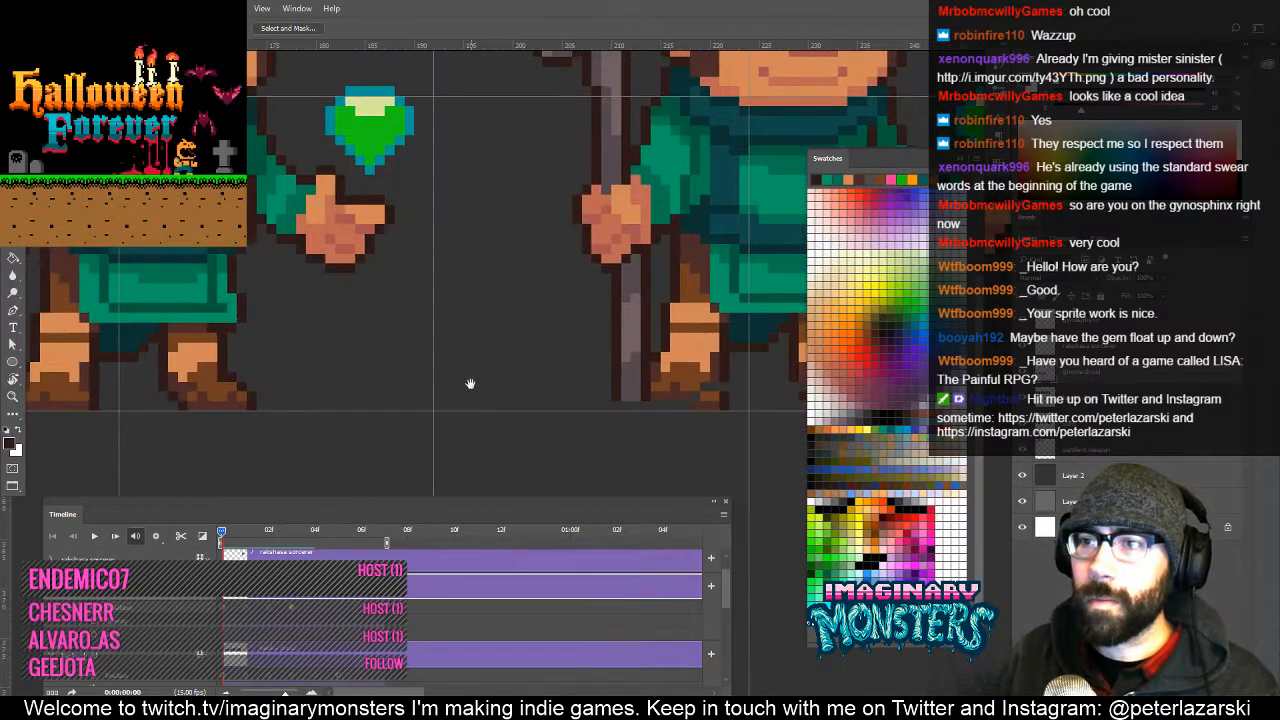
left_click_drag(469, 383, 643, 380)
mouse_move(280, 388)
left_mouse_down()
mouse_move(671, 383)
mouse_move(330, 377)
left_mouse_up()
Sample a dark brown from the druid sprites for the Pencil and return to the fourth druid's tunic.
key("b")
key("space")
left_click_drag(453, 303, 381, 353)
left_click(203, 308, "alt")
key("space")
key("space")
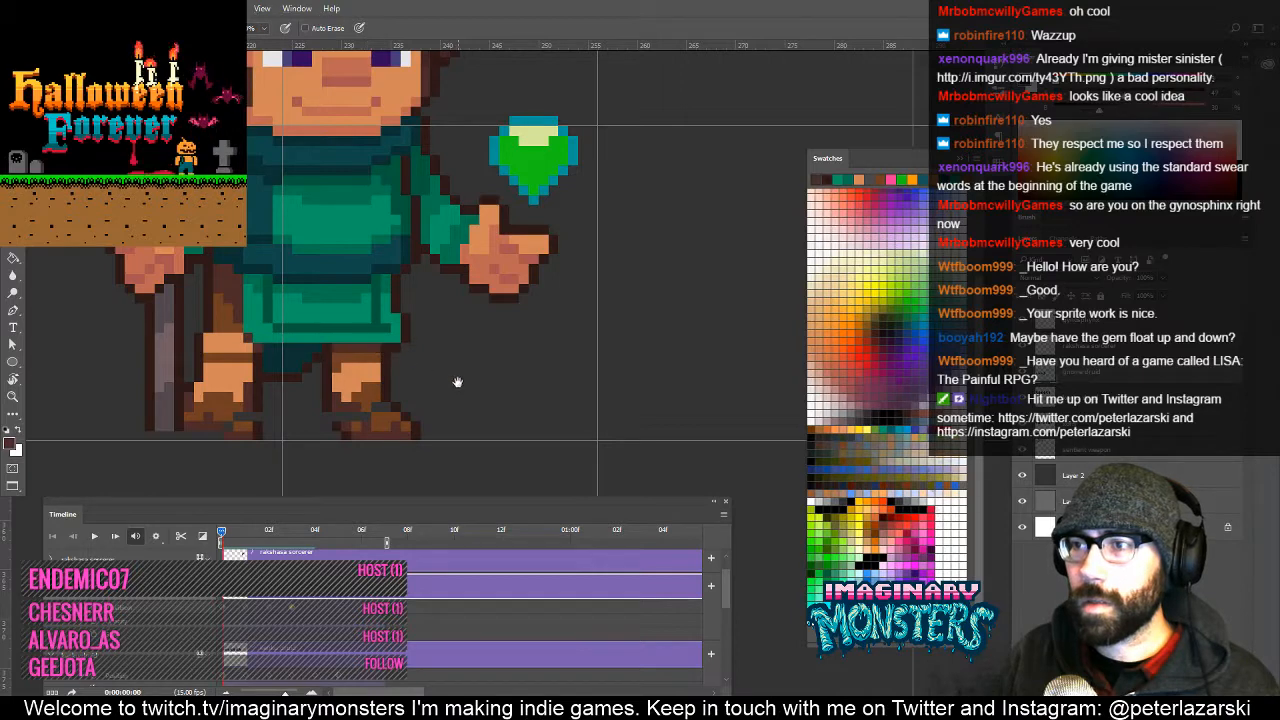
left_click_drag(457, 383, 506, 389)
Lasso the lower hem of the fourth druid's tunic and nudge it one pixel down and one pixel left.
key("l")
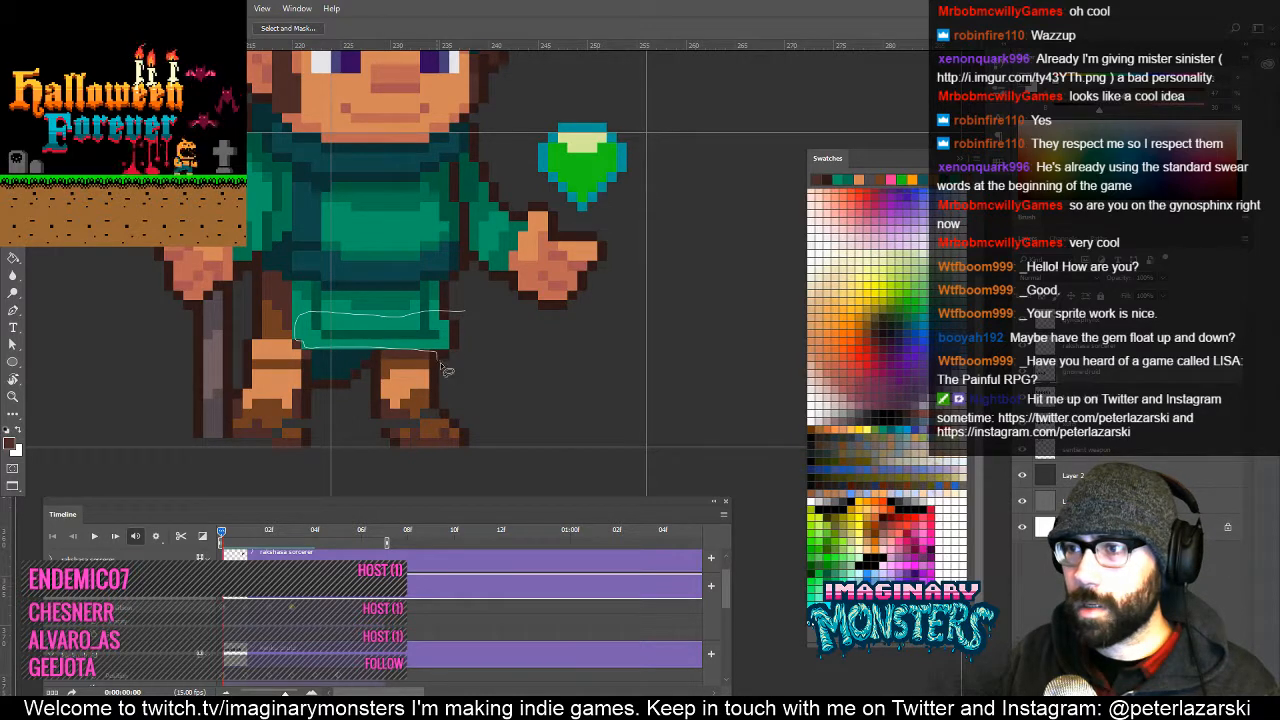
left_click_drag(445, 369, 452, 362)
key("v")
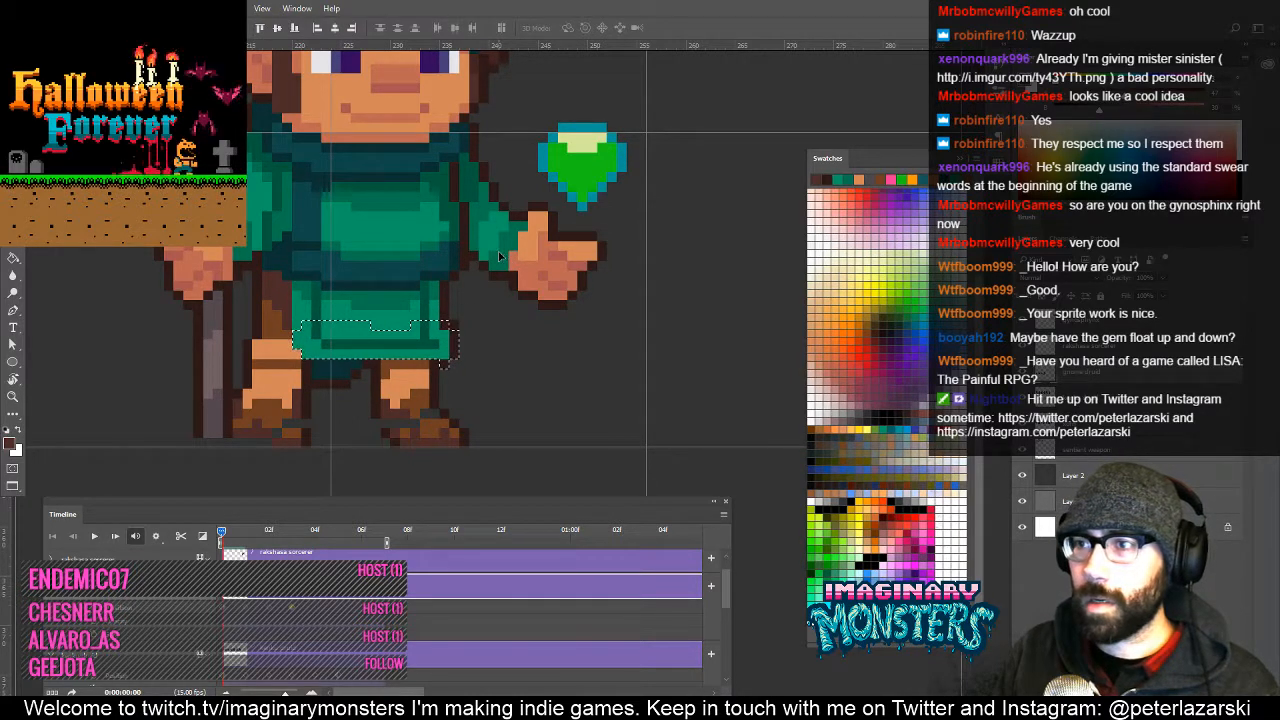
key("Left")
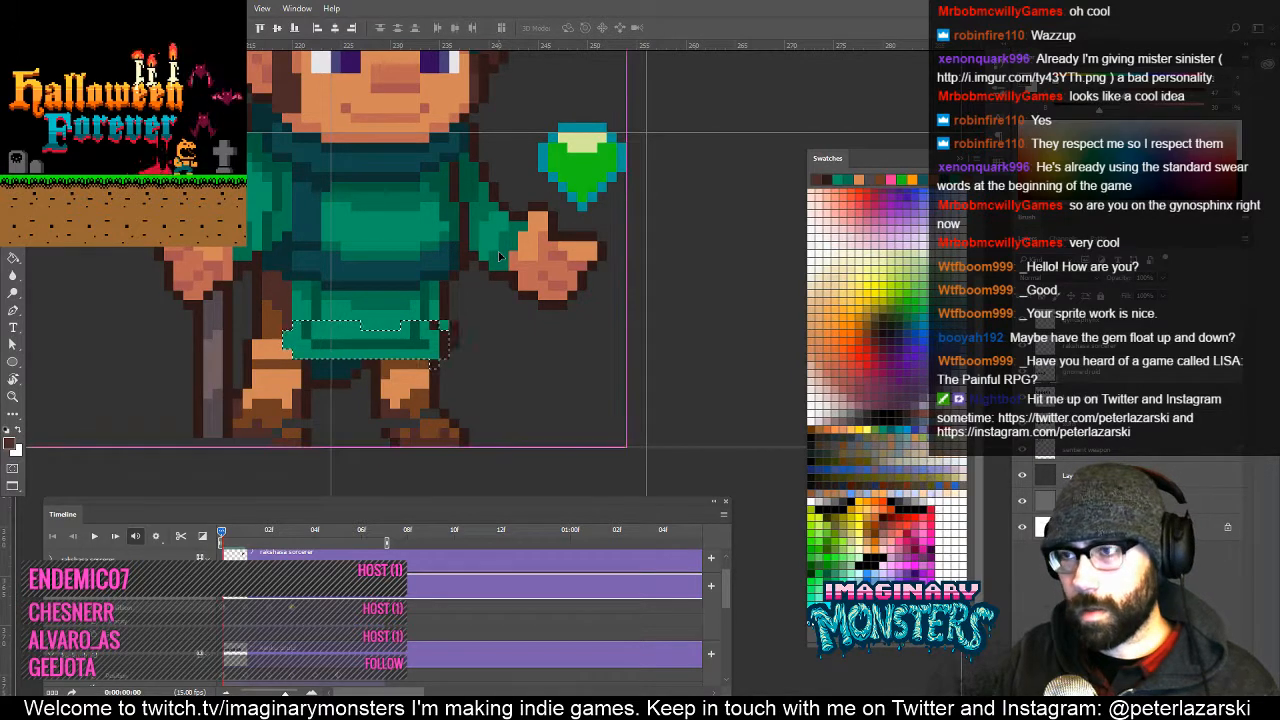
Deselect the moved hem and clean up the gem-side edge of the fourth druid's tunic with sampled green and dark outline pixels.
key("ctrl+d")
key("b")
left_click(287, 331, "alt")
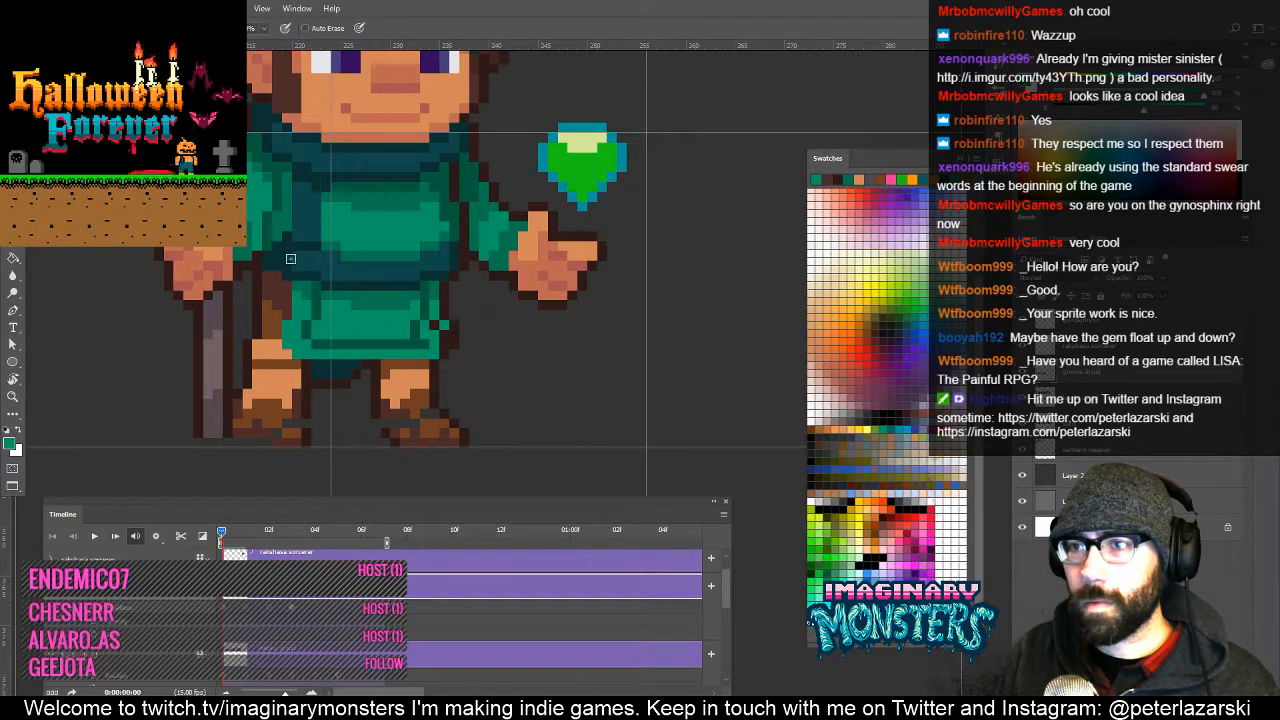
left_click(440, 310, "alt")
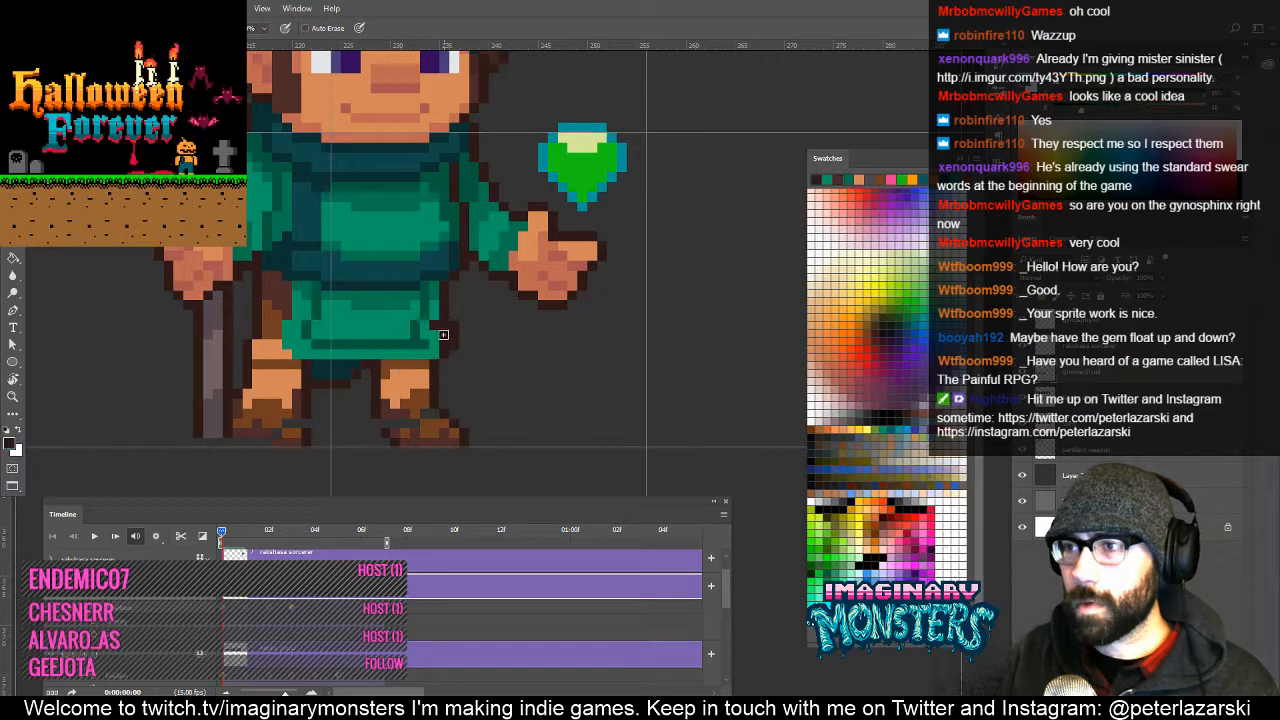
left_click(430, 312, "alt")
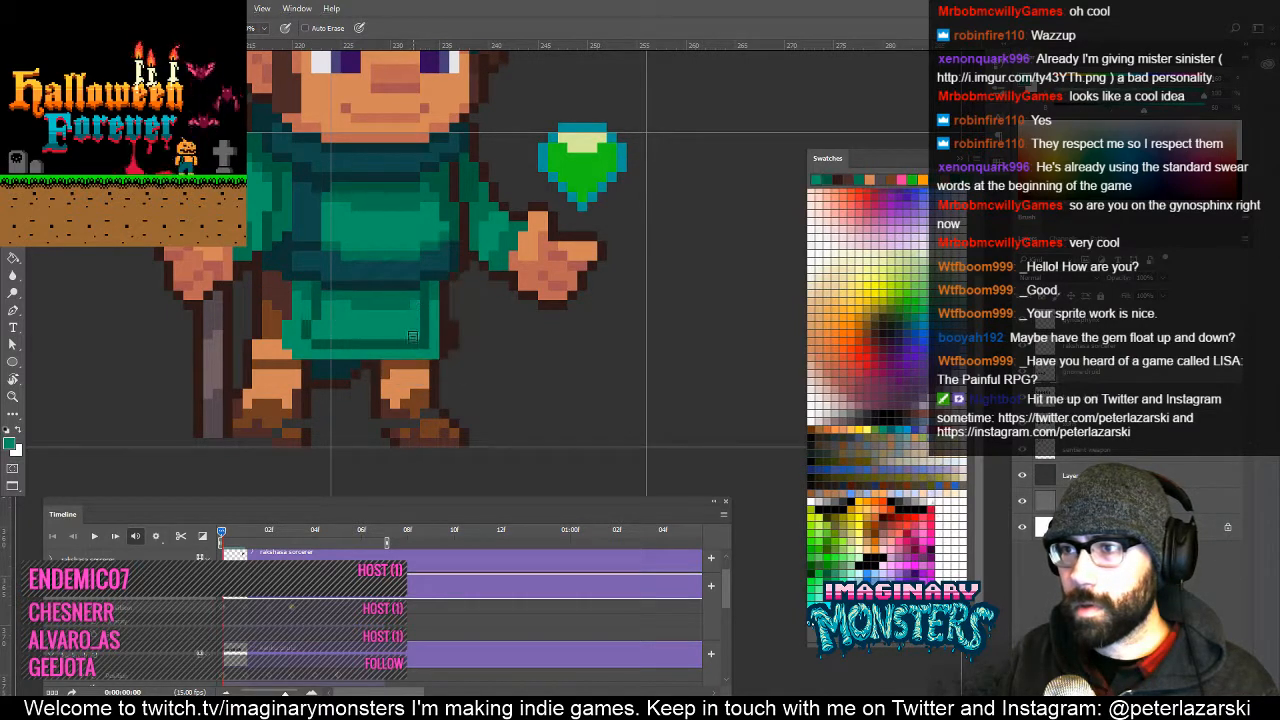
left_click(455, 330, "alt")
key("e")
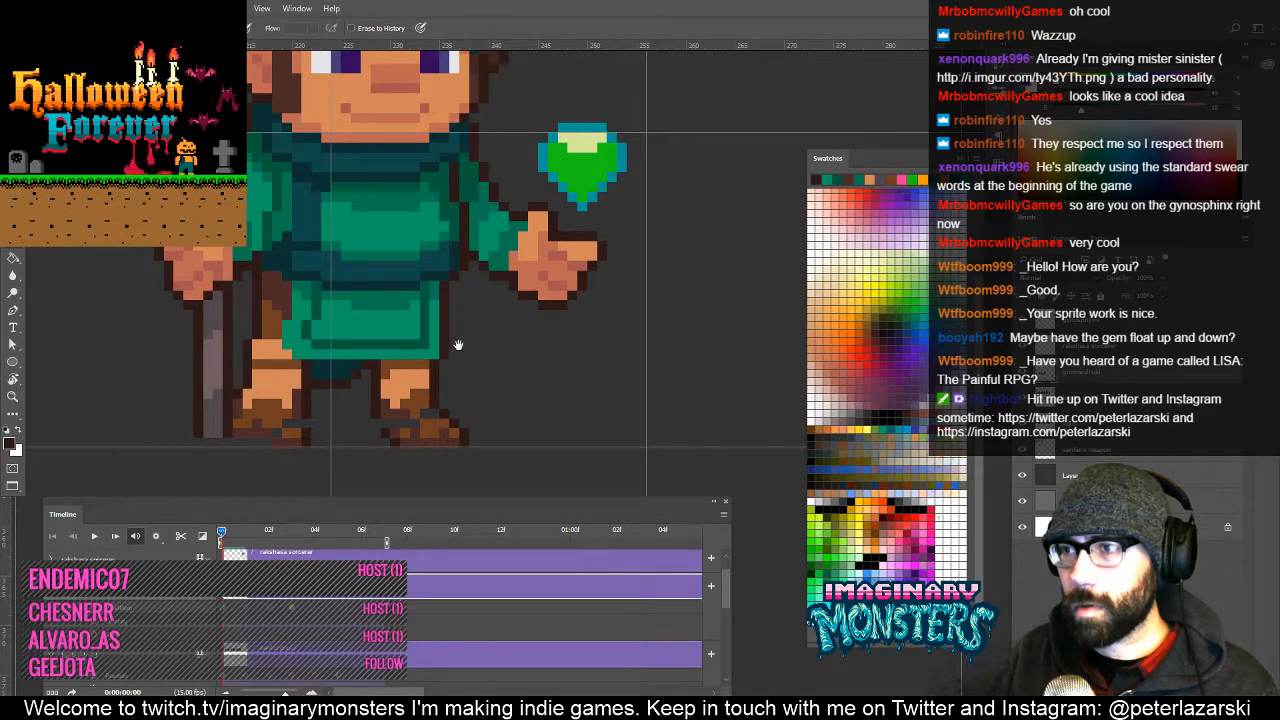
Compare the fourth druid with the neighbouring pose and scrub the timeline to preview the idle animation.
left_click_drag(458, 345, 536, 360)
key("z")
left_click(527, 370, "alt")
left_click(514, 366, "alt")
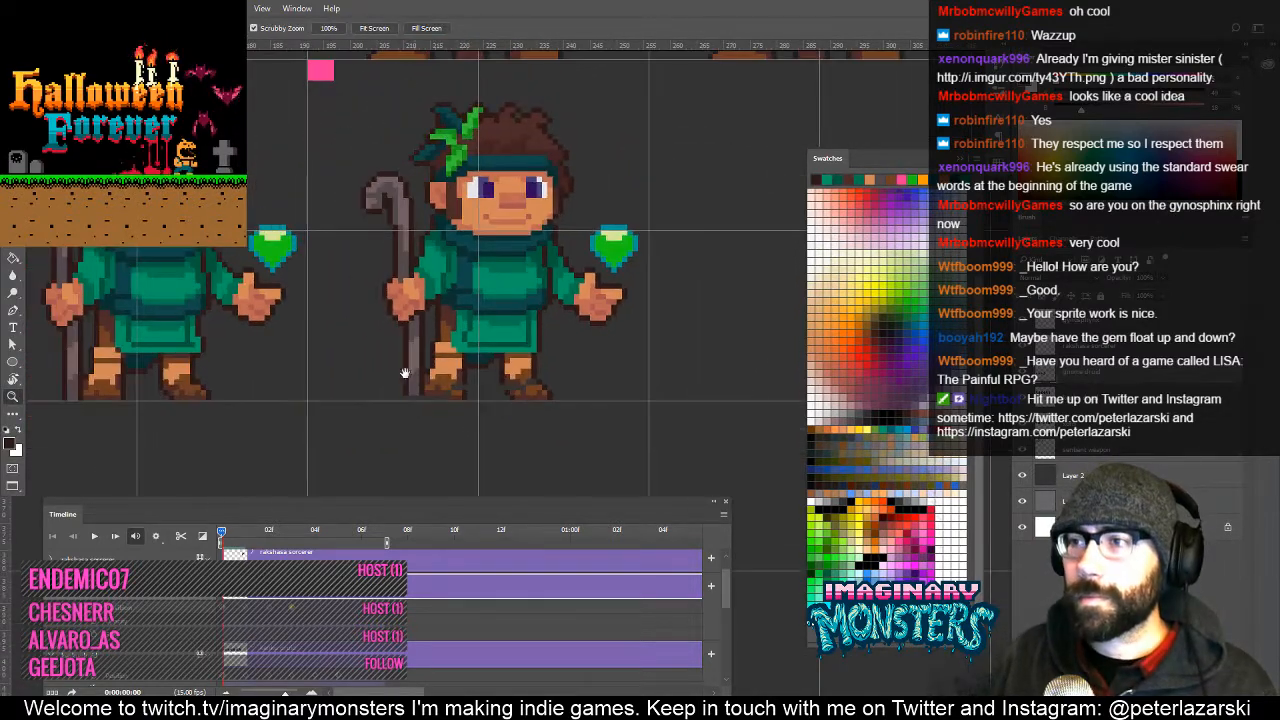
left_click_drag(404, 373, 427, 392)
key("e")
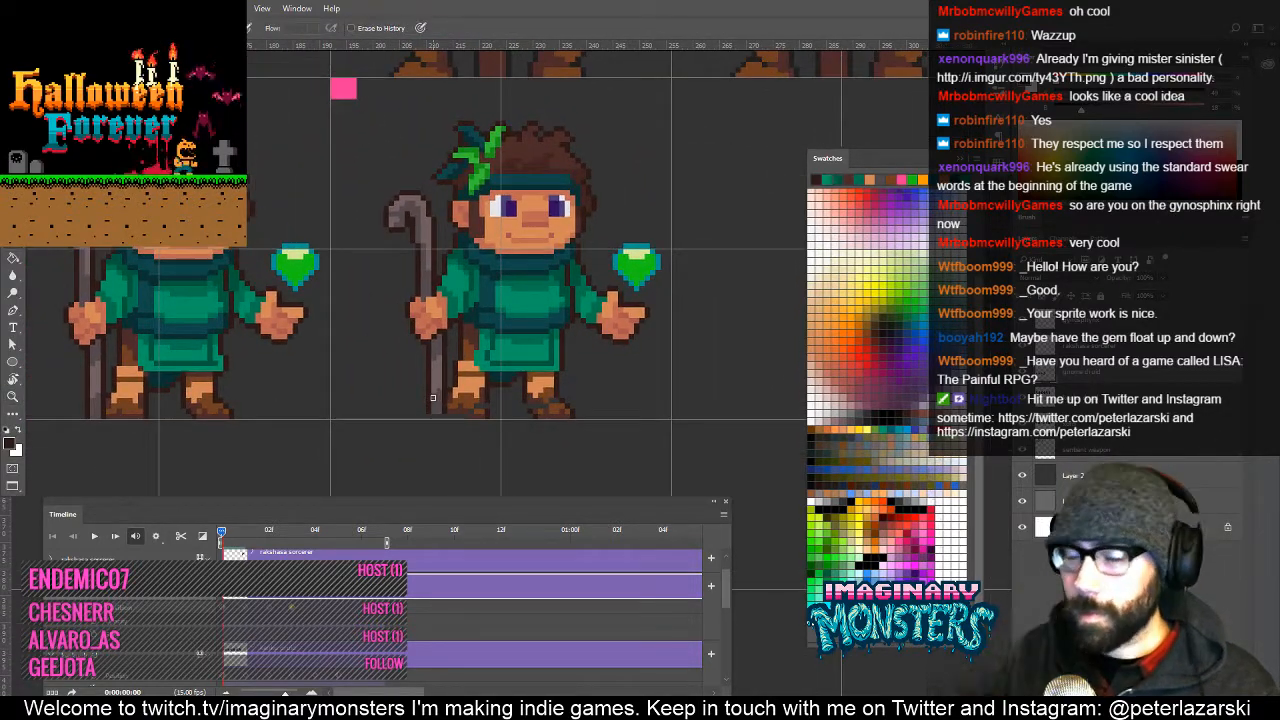
mouse_move(224, 536)
left_mouse_down()
mouse_move(244, 543)
mouse_move(231, 548)
left_mouse_up()
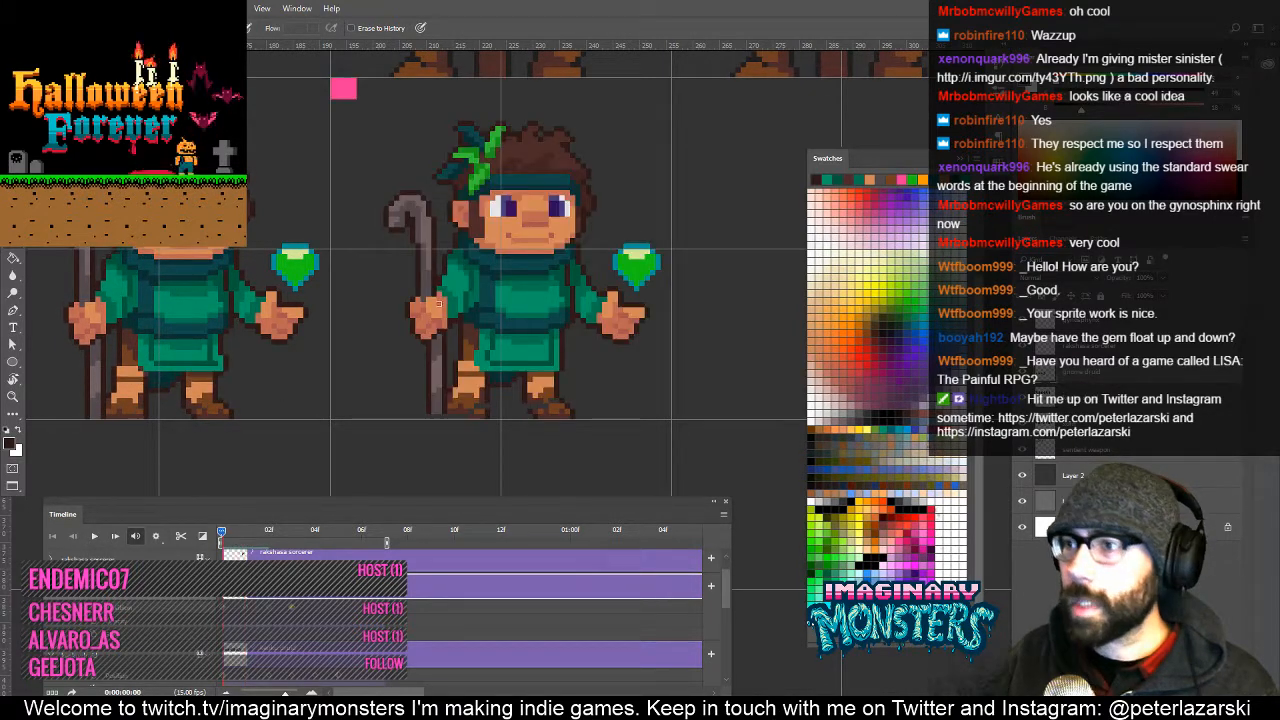
Touch up the staff-side fold of the fourth druid's lower tunic with sampled dark and lighter greens.
key("z")
left_click(531, 346)
left_click(530, 345)
key("b")
left_click(504, 338, "alt")
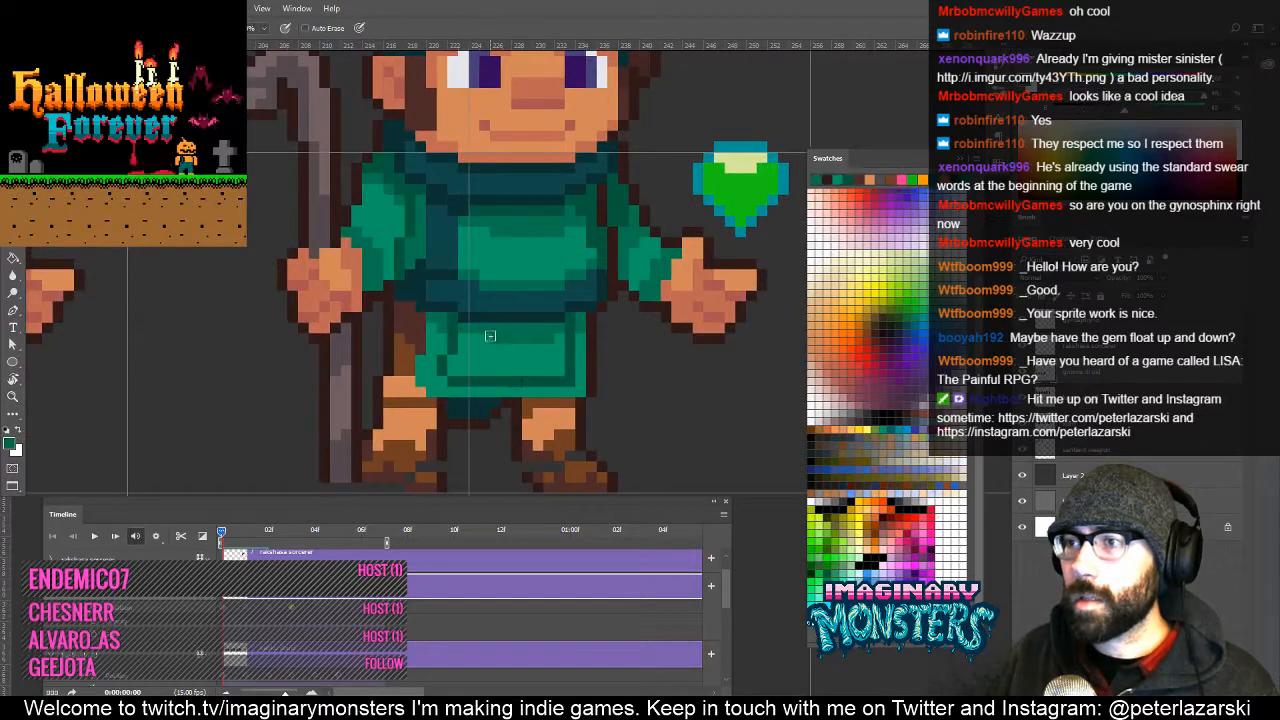
left_click_drag(494, 402, 540, 368)
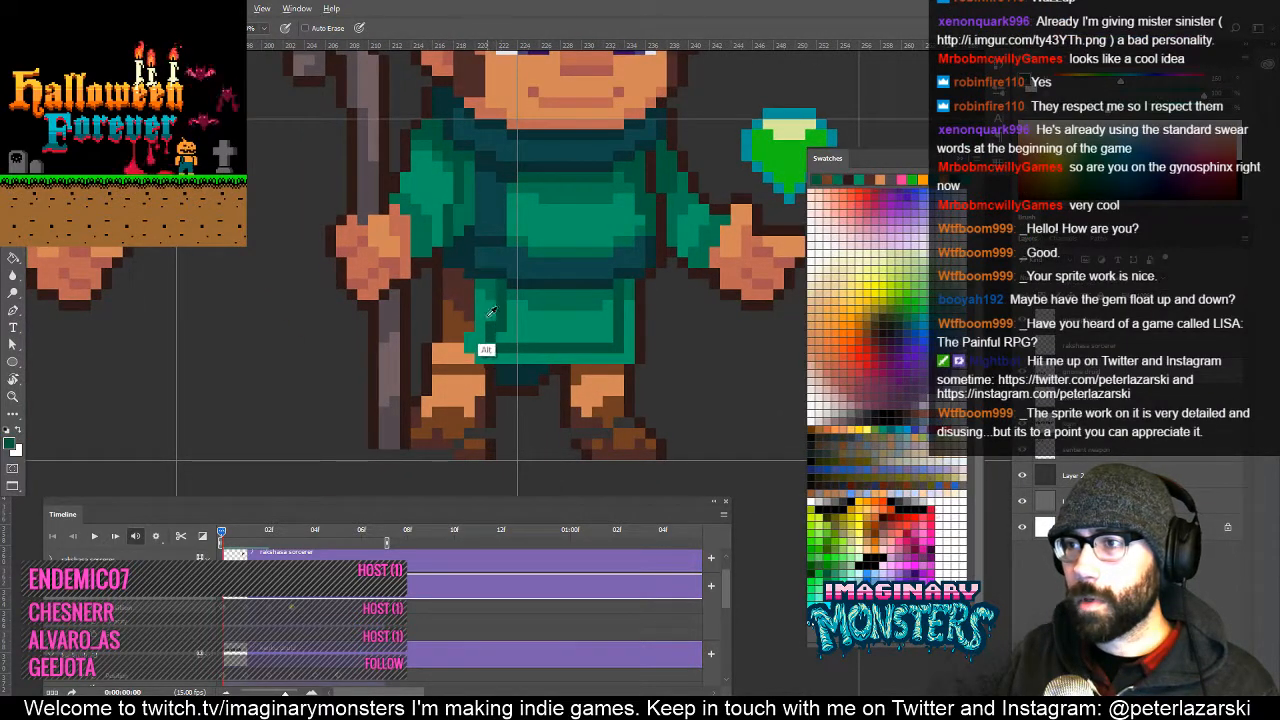
left_click(488, 315, "alt")
key("z")
left_click(558, 347, "alt")
left_click(558, 347, "alt")
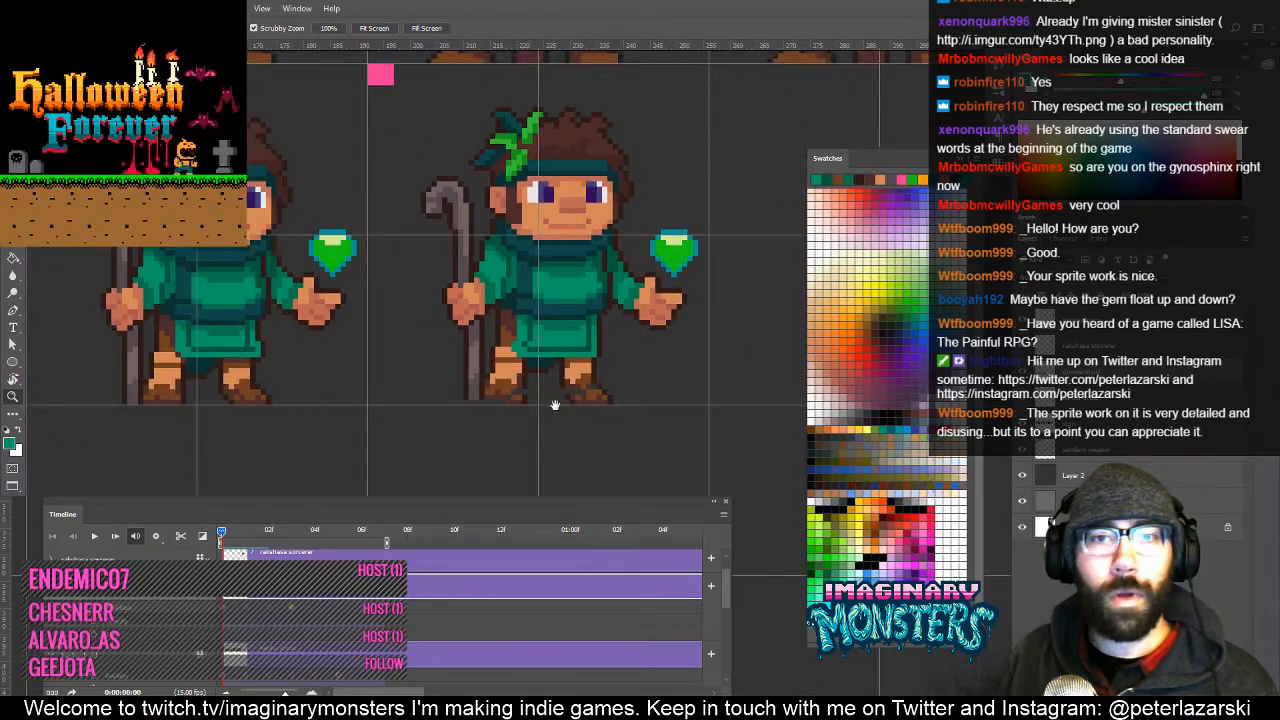
left_click_drag(555, 405, 473, 374)
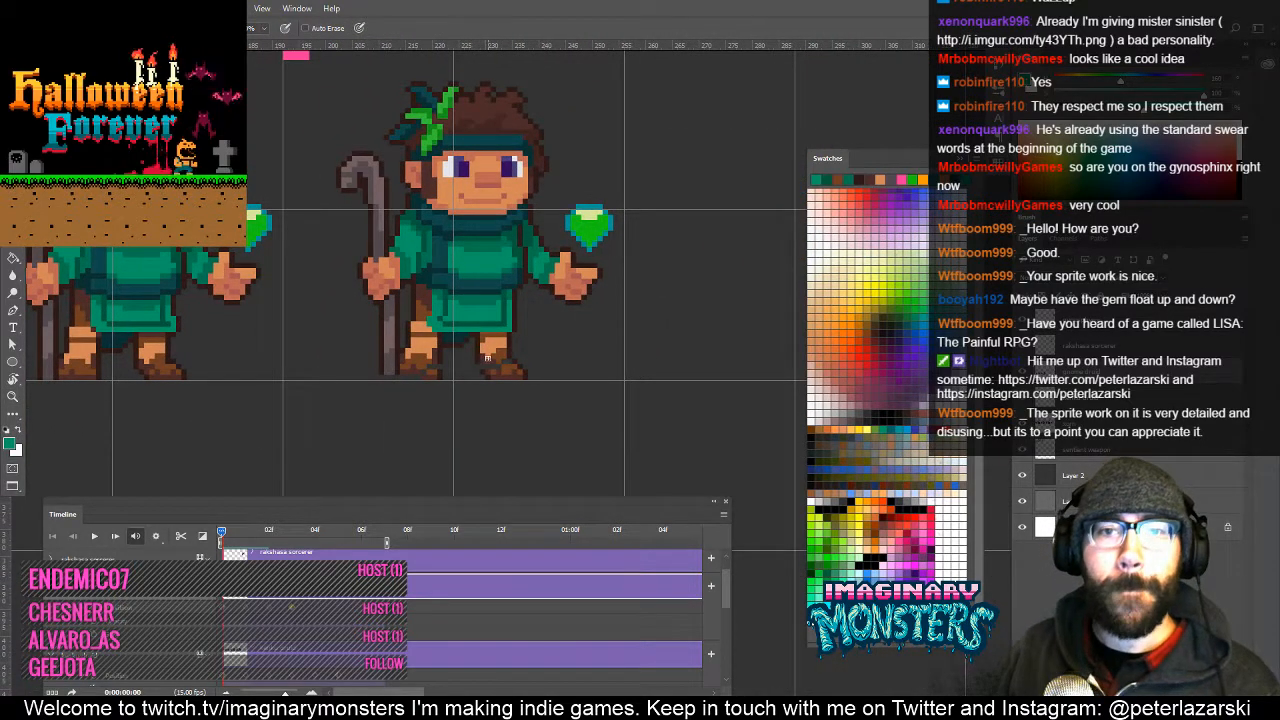
left_click_drag(449, 343, 475, 354)
Redraw the outline of the fourth druid's gem-side shoe with the Pencil in a sampled dark brown.
key("z")
left_click(476, 385)
left_click_drag(434, 397, 383, 420)
left_click_drag(497, 443, 452, 440)
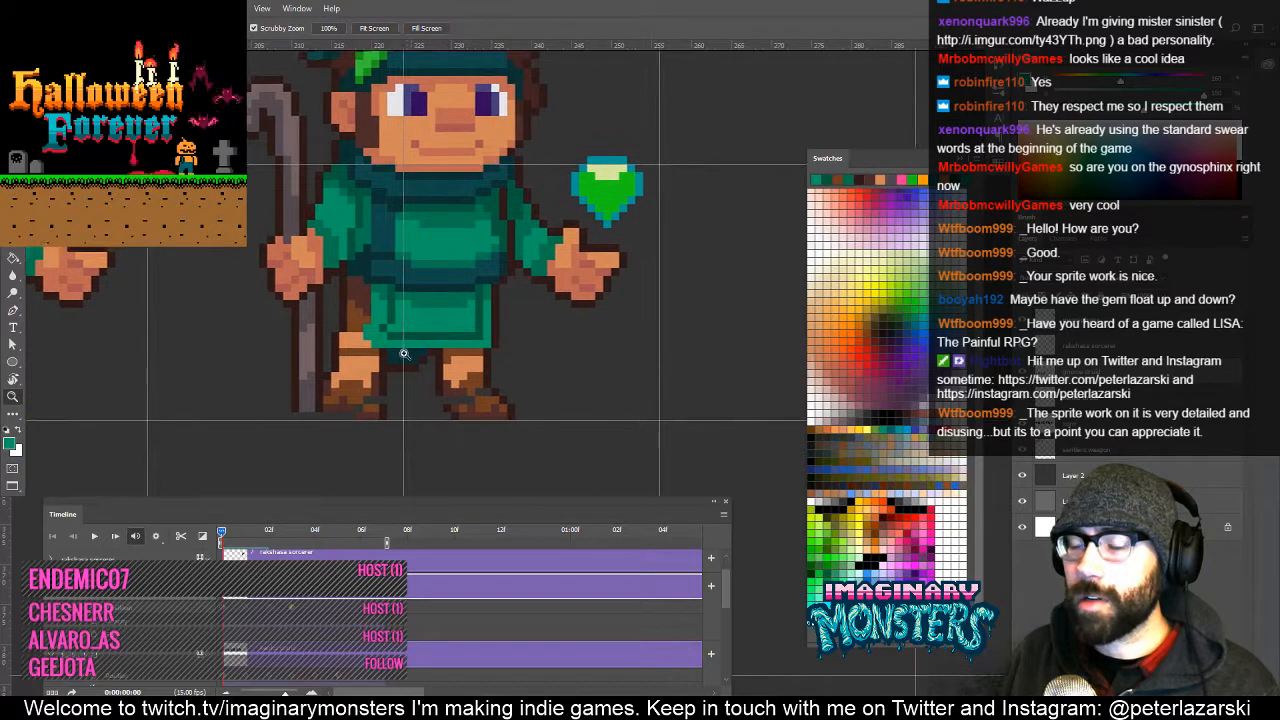
key("b")
left_click(448, 402, "alt")
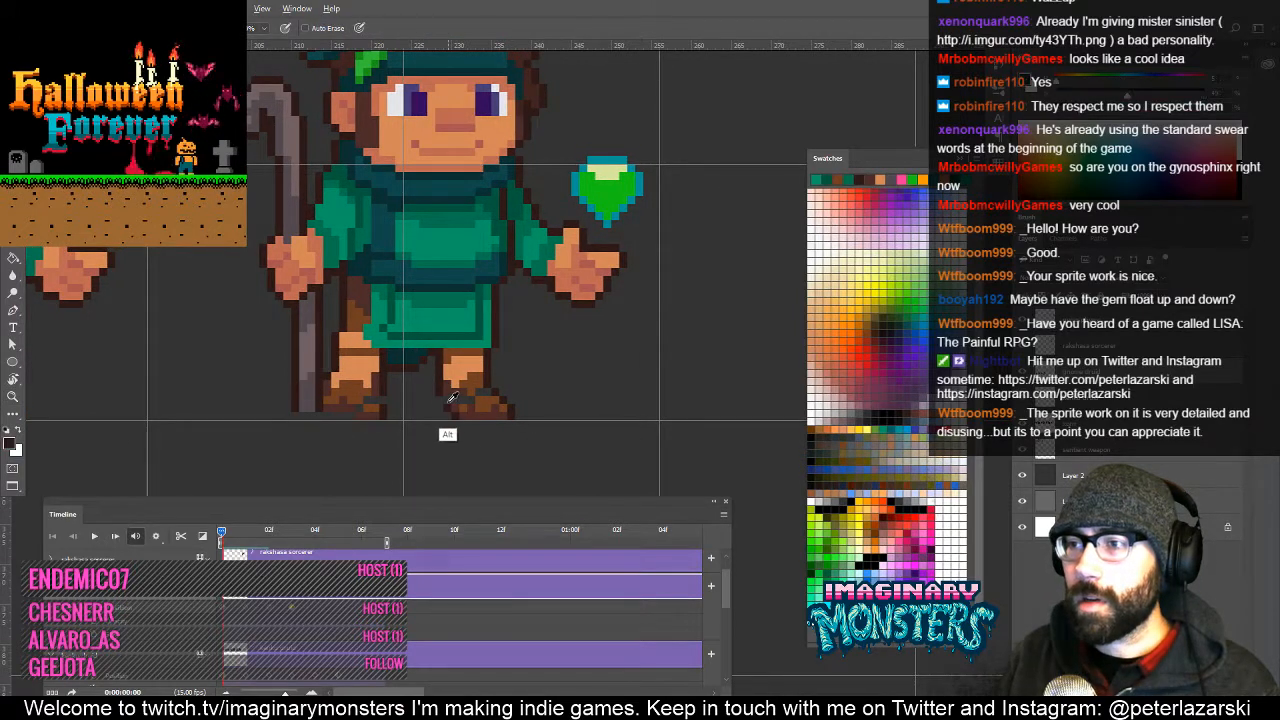
mouse_move(505, 383)
left_mouse_down()
mouse_move(514, 403)
mouse_move(522, 391)
left_mouse_up()
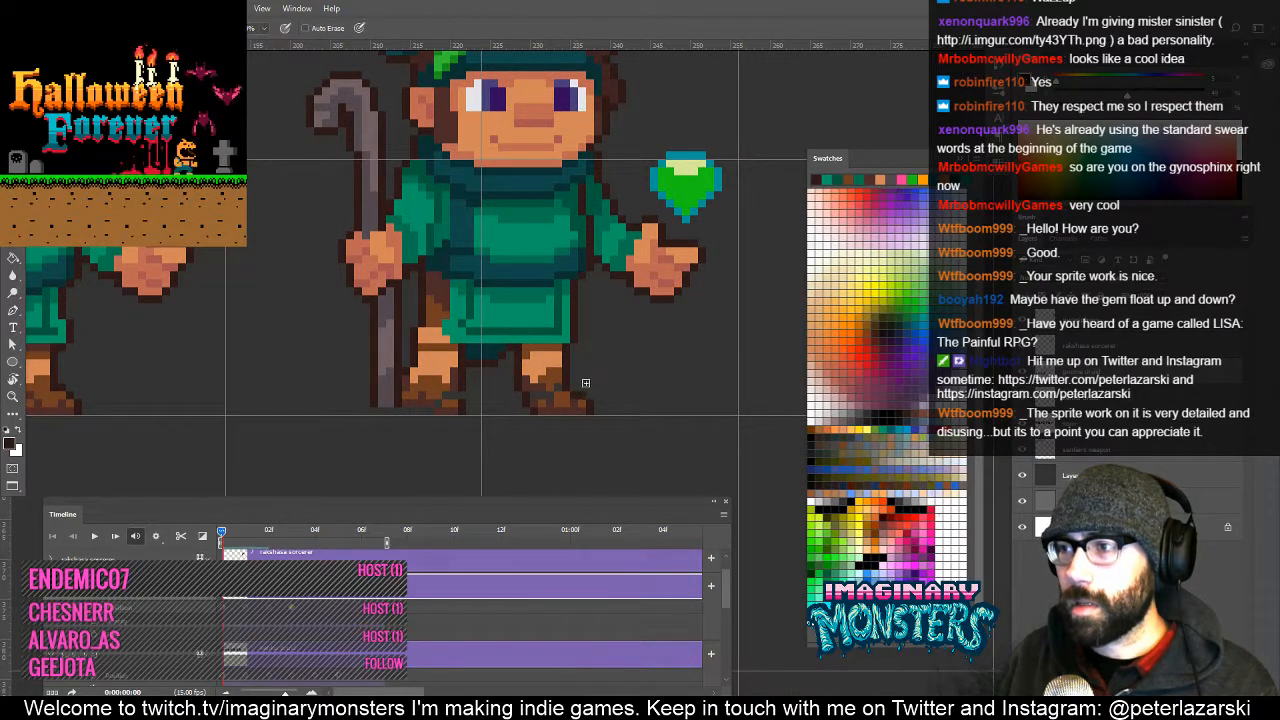
left_click_drag(581, 391, 513, 390)
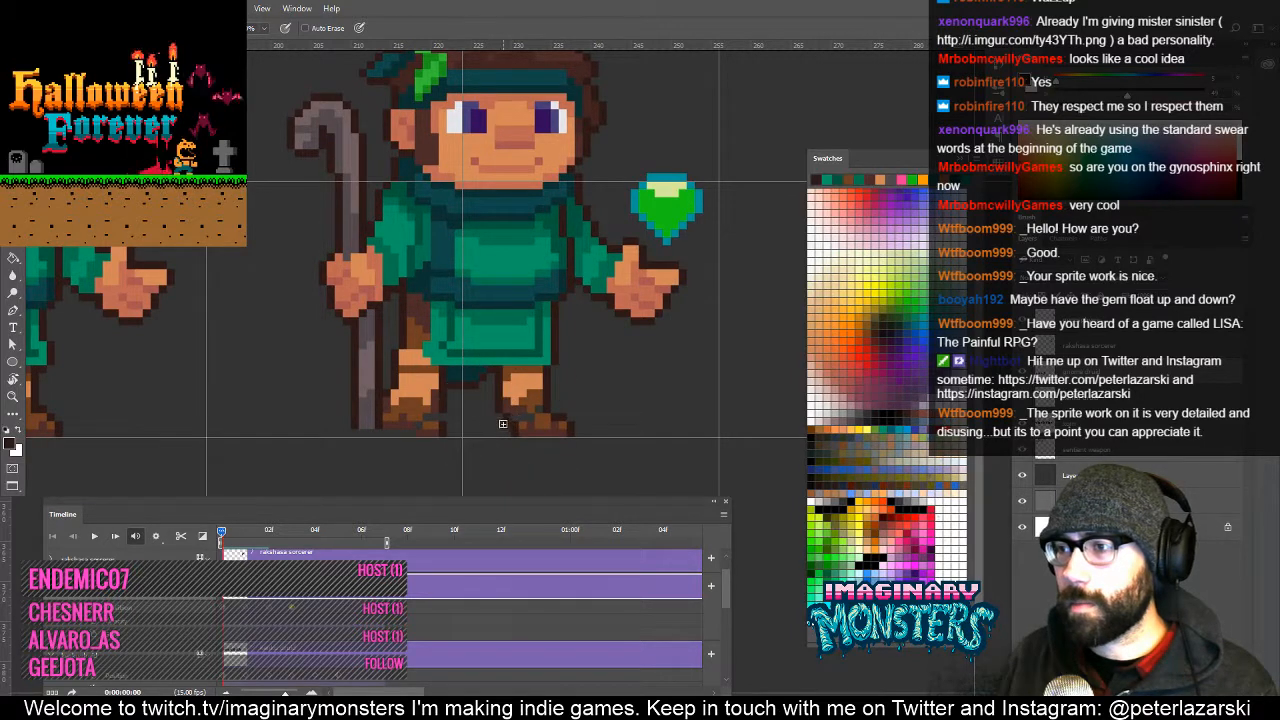
key("e")
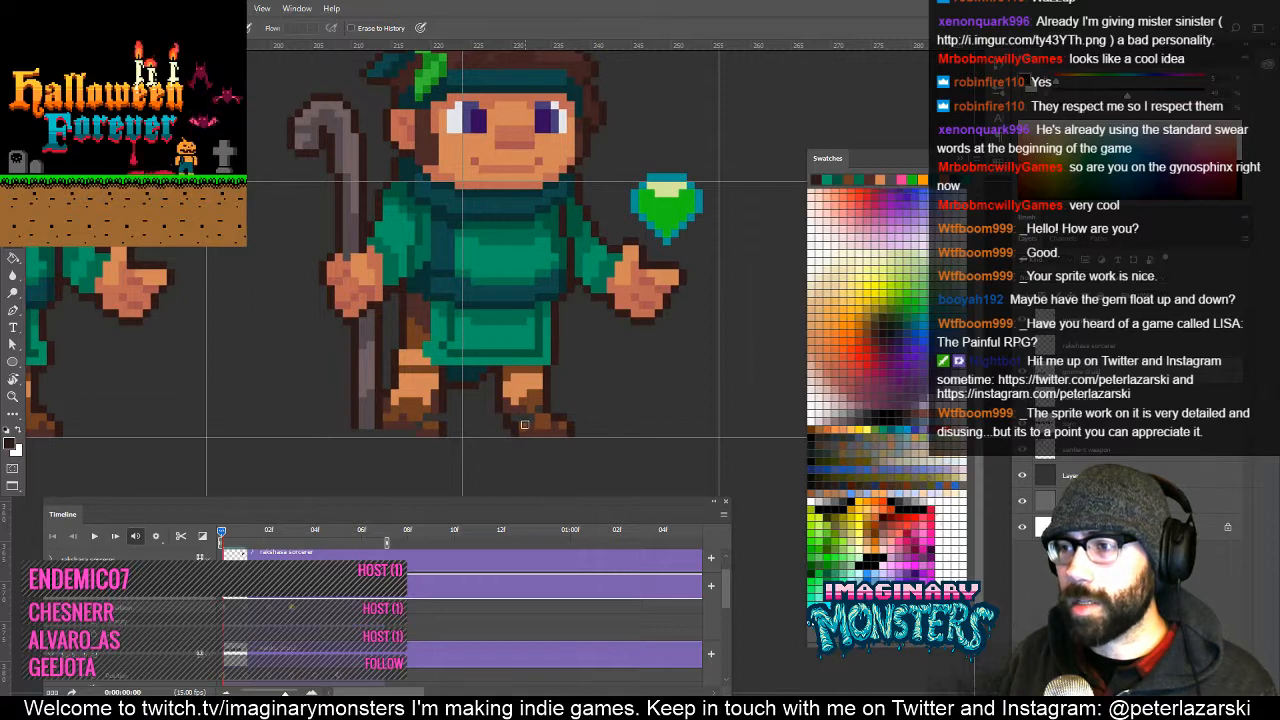
Fill in the fourth druid's gem-side shoe with brown sampled from the shoe.
left_click_drag(538, 457, 497, 454)
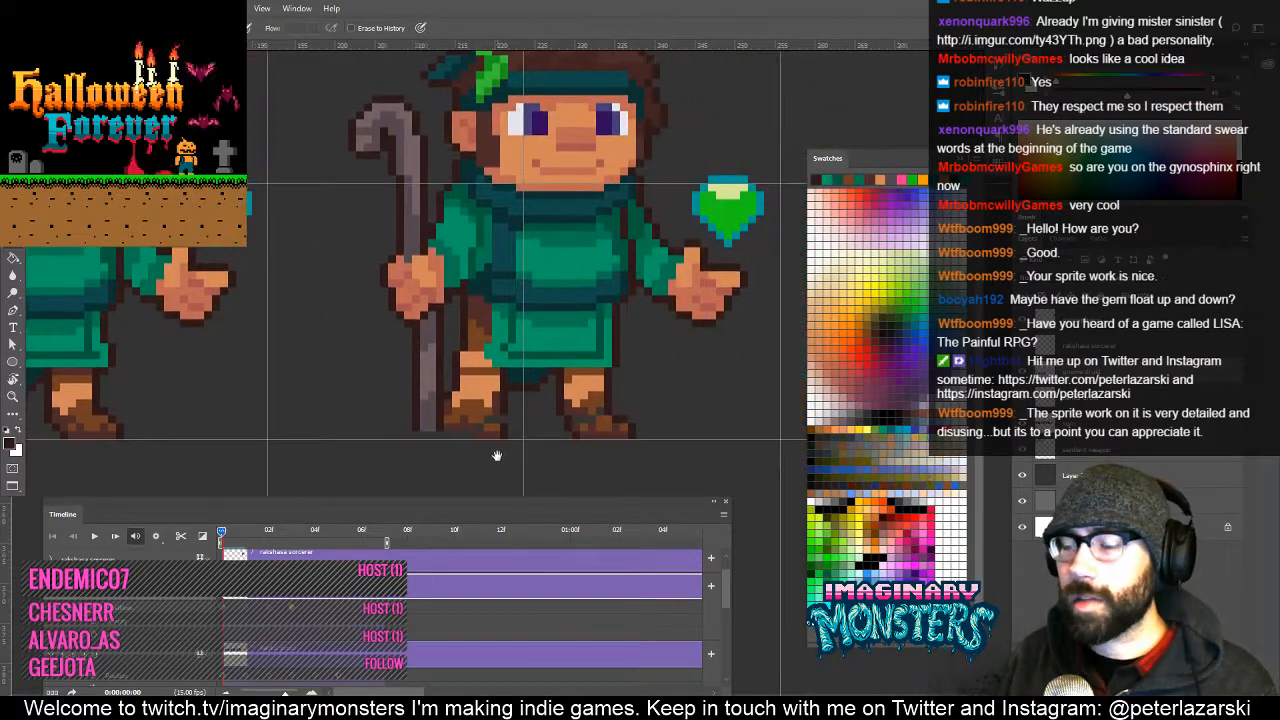
key("z")
left_click(586, 437)
key("b")
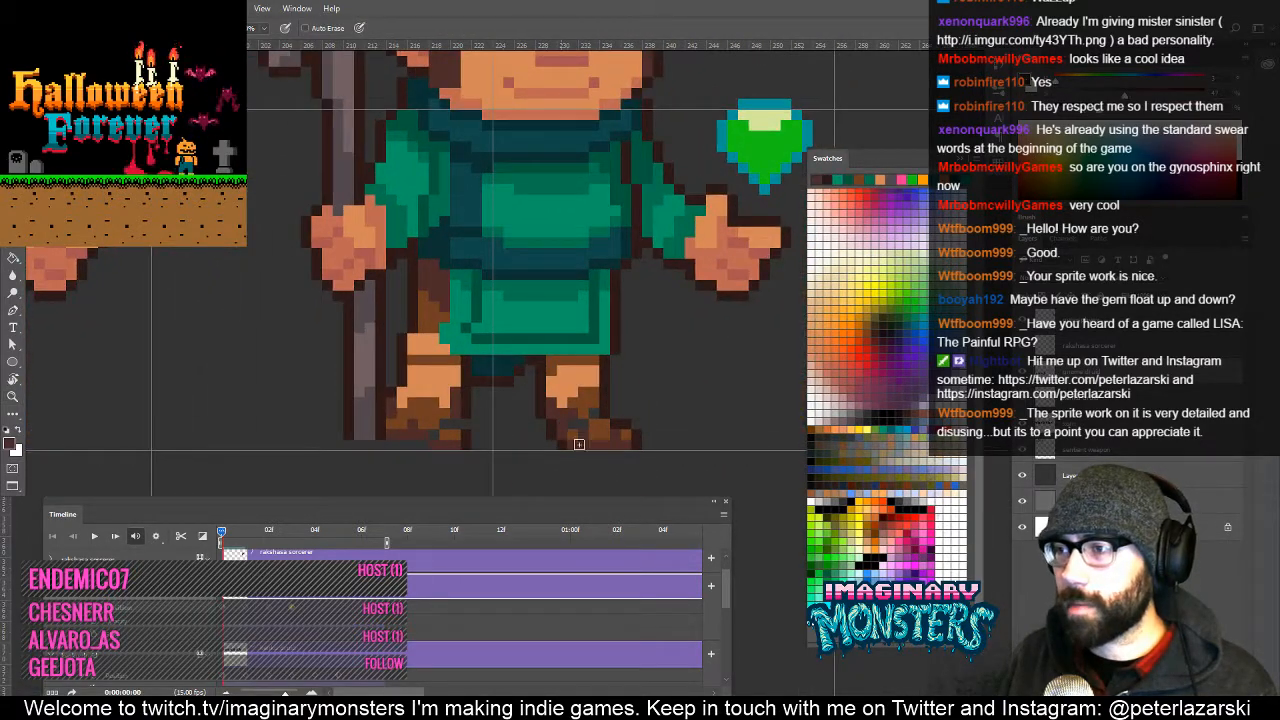
left_click(600, 425, "alt")
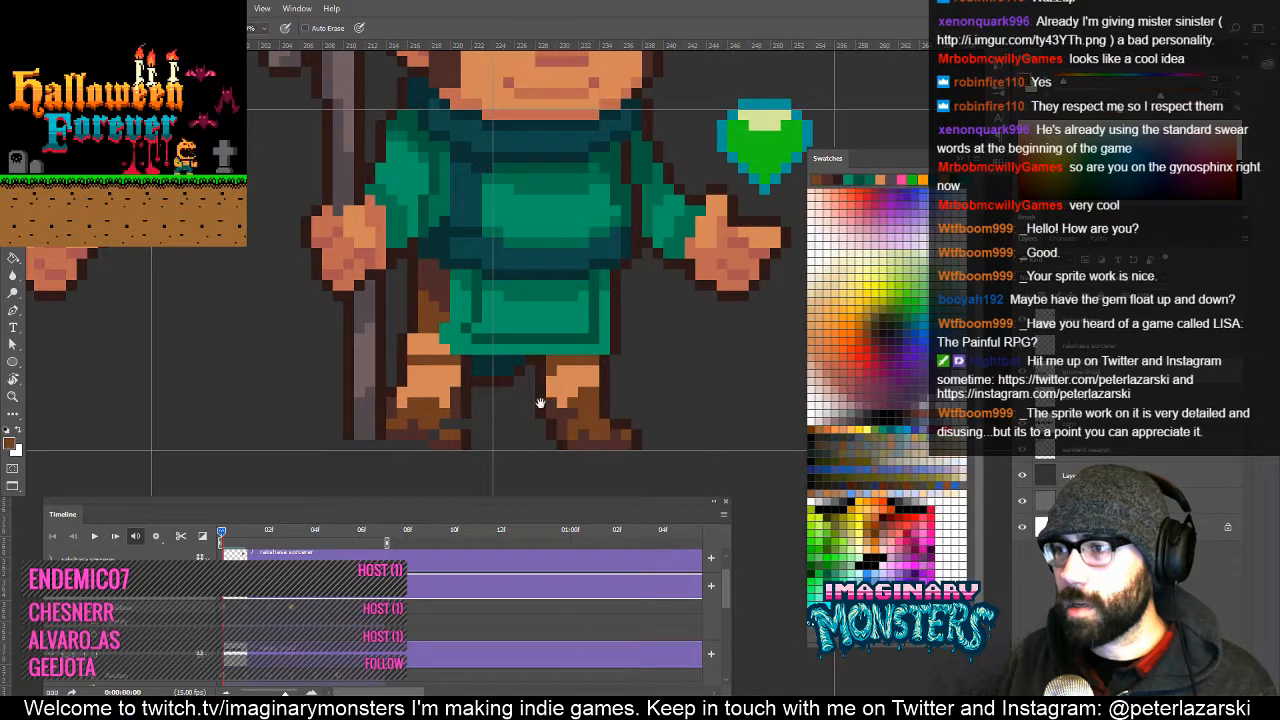
Retouch the fourth druid's gem-side leg with a sampled skin tone and scrub the timeline to check the motion.
left_click_drag(540, 403, 645, 425)
key("z")
left_click(645, 418, "alt")
left_click(647, 410, "alt")
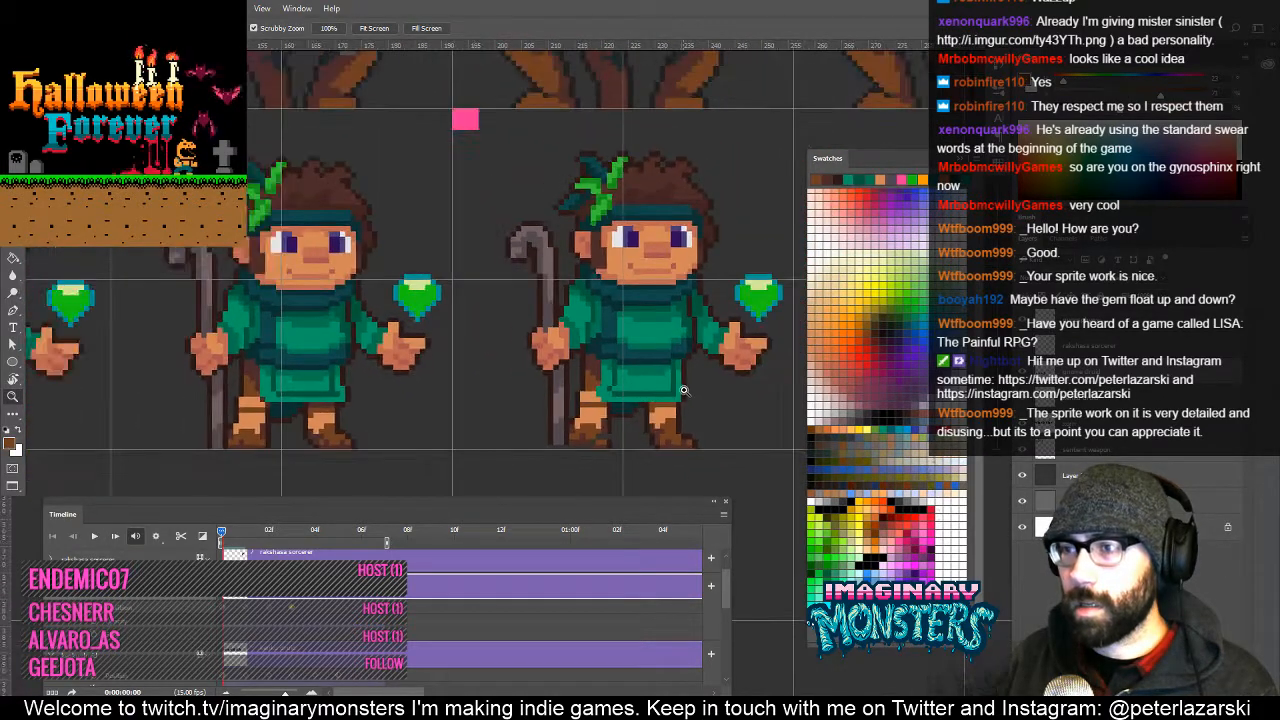
key("b")
left_click(668, 416, "alt")
left_click_drag(622, 441, 661, 430)
mouse_move(222, 533)
left_mouse_down()
mouse_move(250, 546)
mouse_move(202, 551)
mouse_move(242, 549)
mouse_move(219, 549)
left_mouse_up()
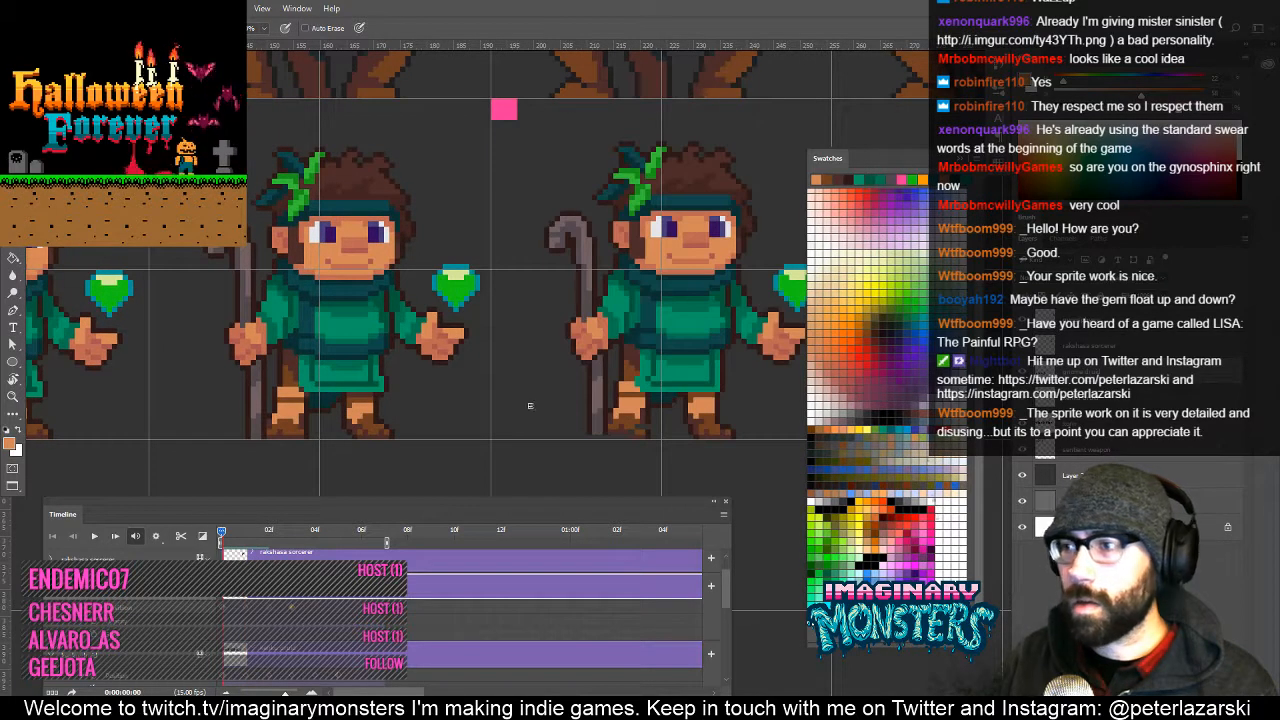
Refine the edge of the fourth druid's gem-side shoe with sampled browns and compare it with the third pose.
left_click_drag(736, 426, 648, 416)
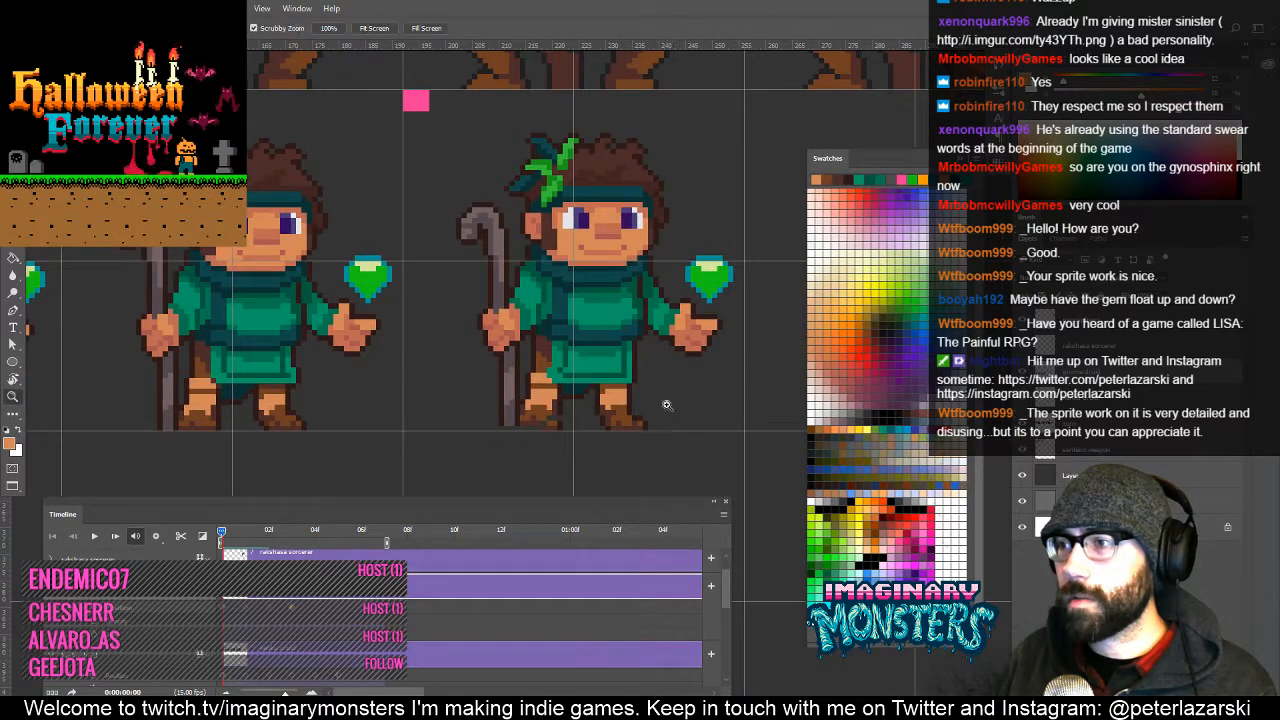
scroll(655, 410, "up", 3)
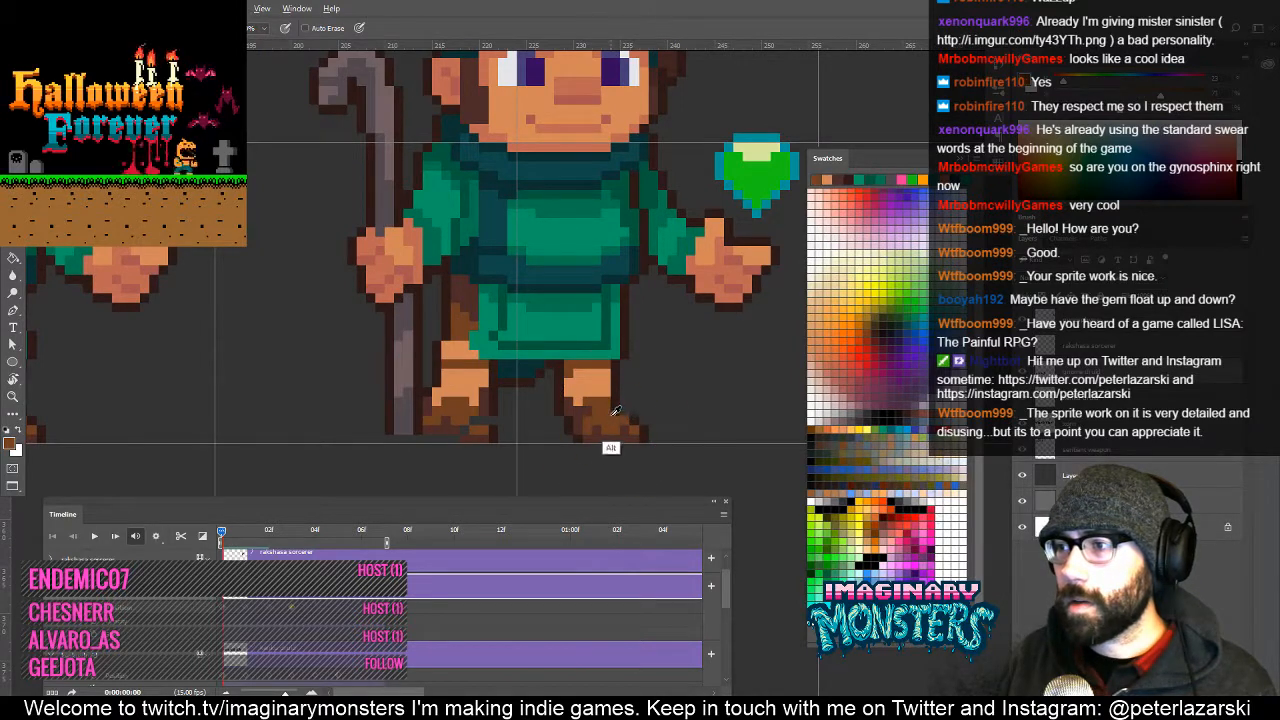
left_click(620, 406, "alt")
key("z")
left_click(672, 448, "alt")
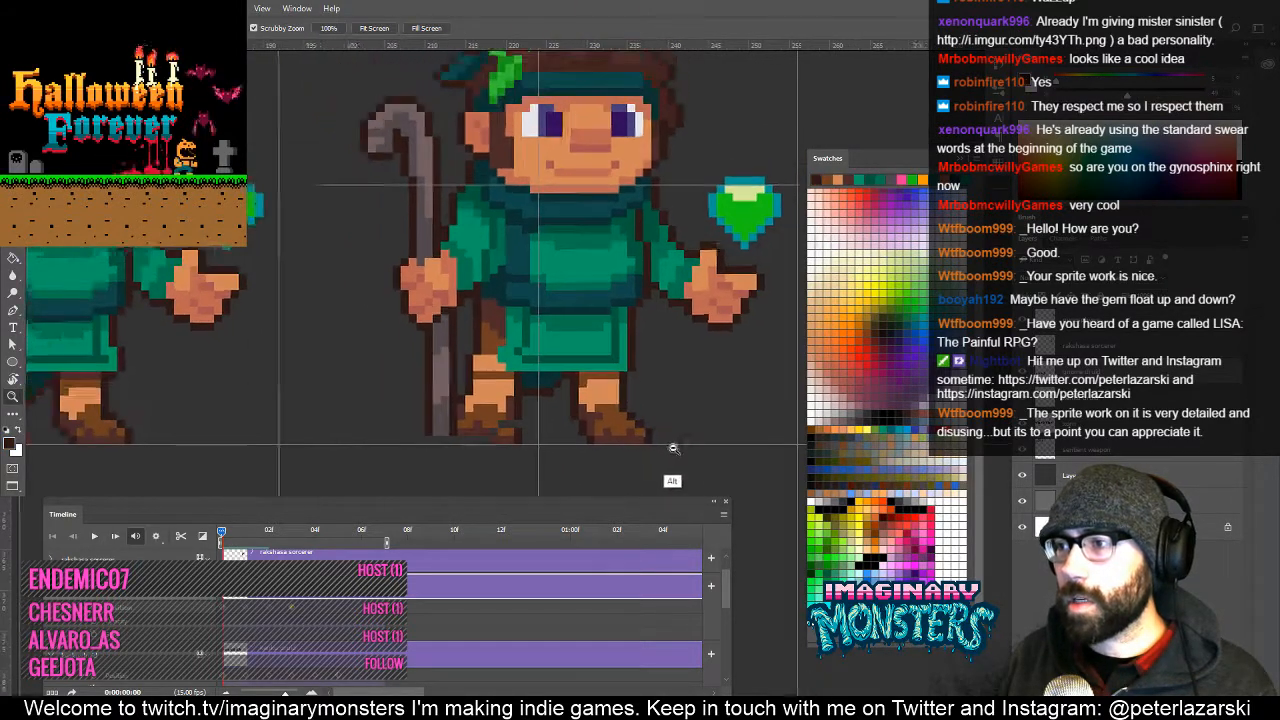
left_click(672, 448, "alt")
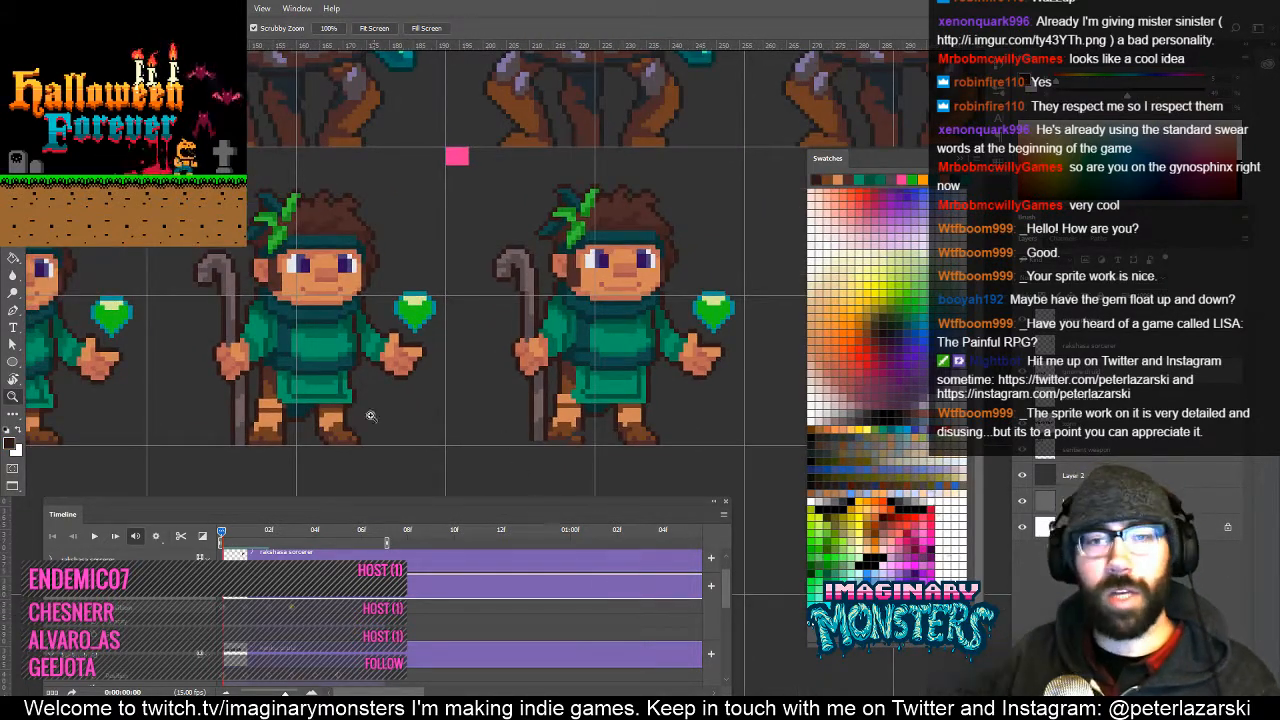
scroll(450, 414, "down", 2)
key("b")
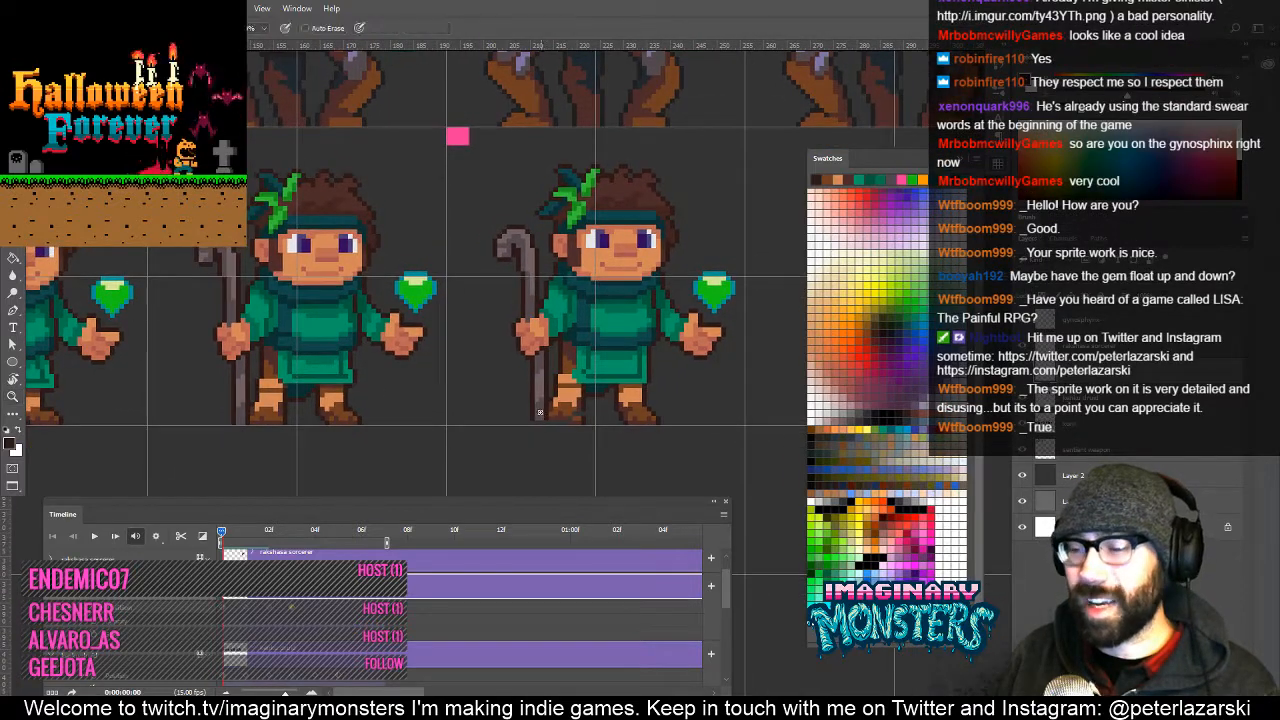
left_click_drag(439, 438, 477, 440)
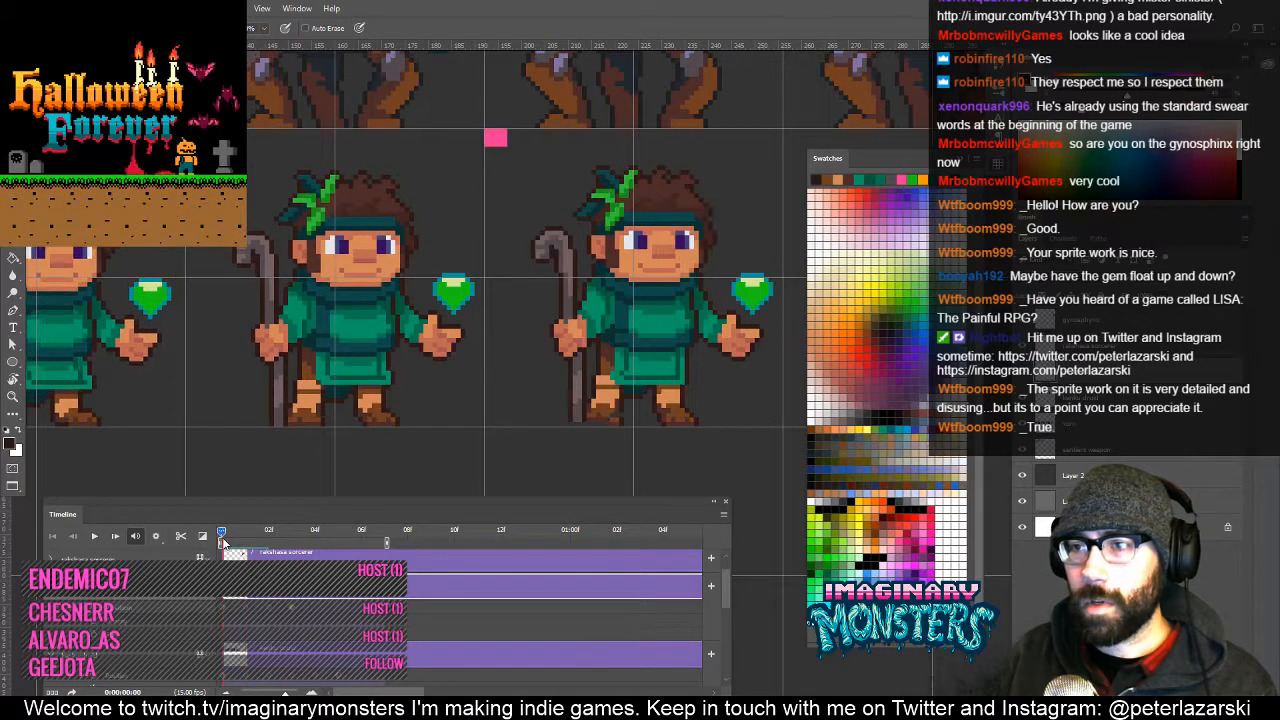
Lasso the fourth druid's upper staff together with the hand holding it and nudge the selection one pixel right.
left_click_drag(592, 428, 503, 425)
key("z")
left_click(492, 304)
key("l")
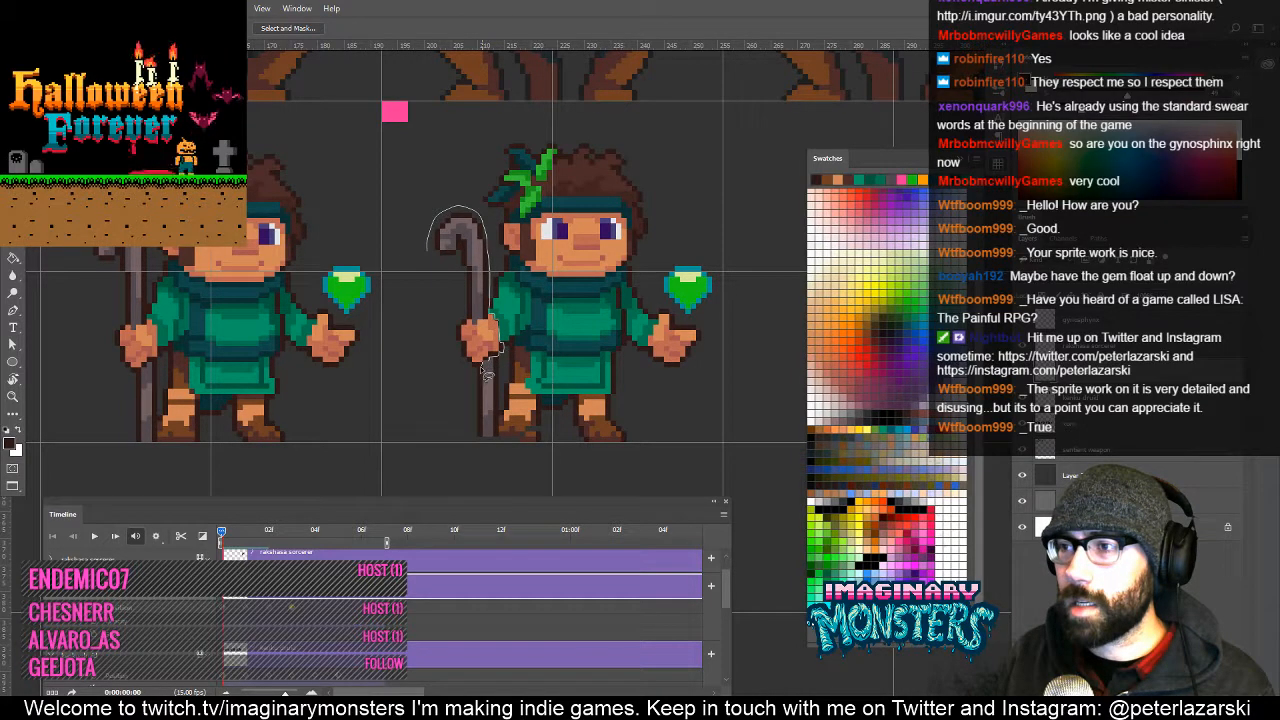
left_click_drag(468, 368, 422, 303)
left_click(497, 325)
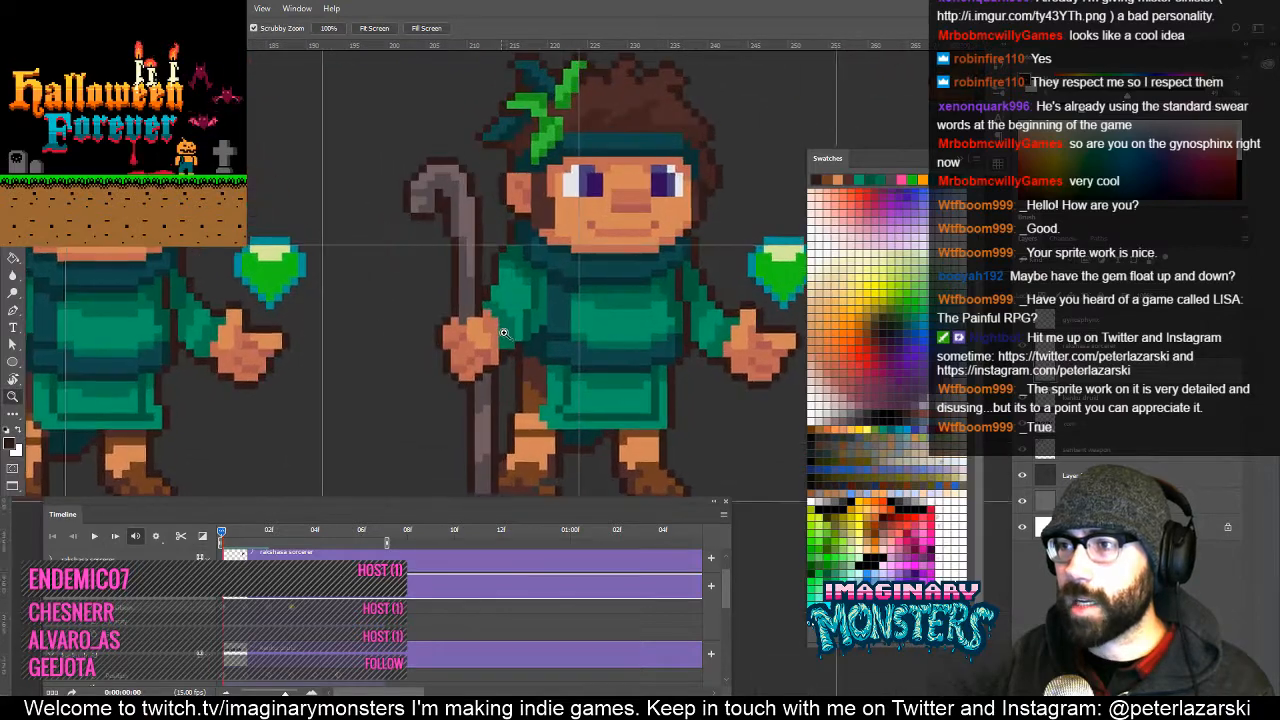
key("Right")
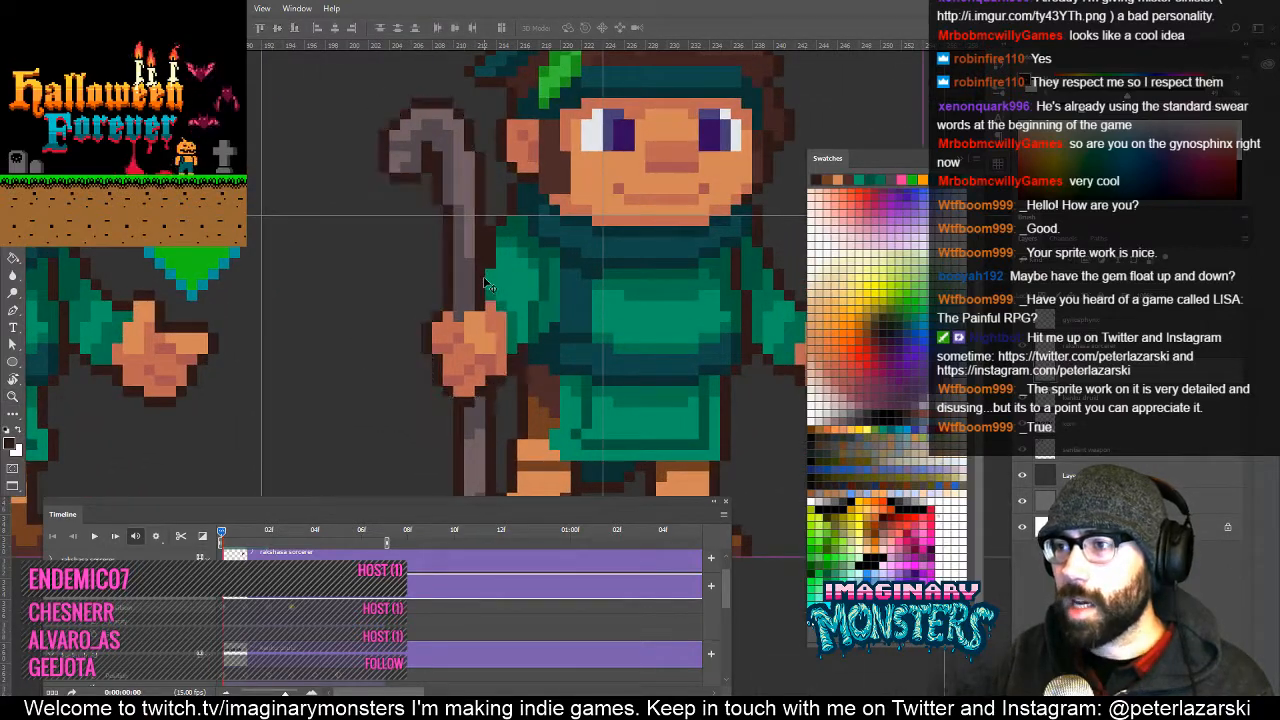
Compare the four druid poses across the sprite sheet and scrub the timeline to preview the staff movement.
left_click(567, 346, "alt")
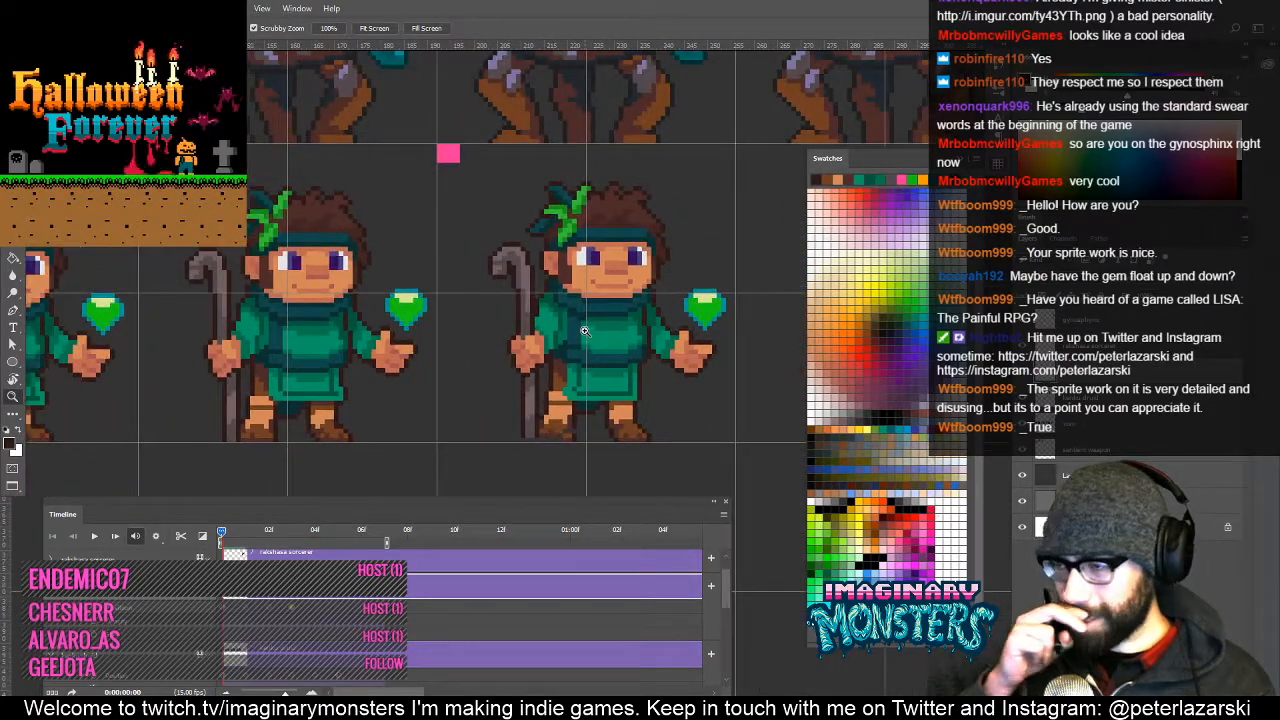
mouse_move(492, 430)
left_mouse_down()
mouse_move(481, 408)
mouse_move(559, 439)
left_mouse_up()
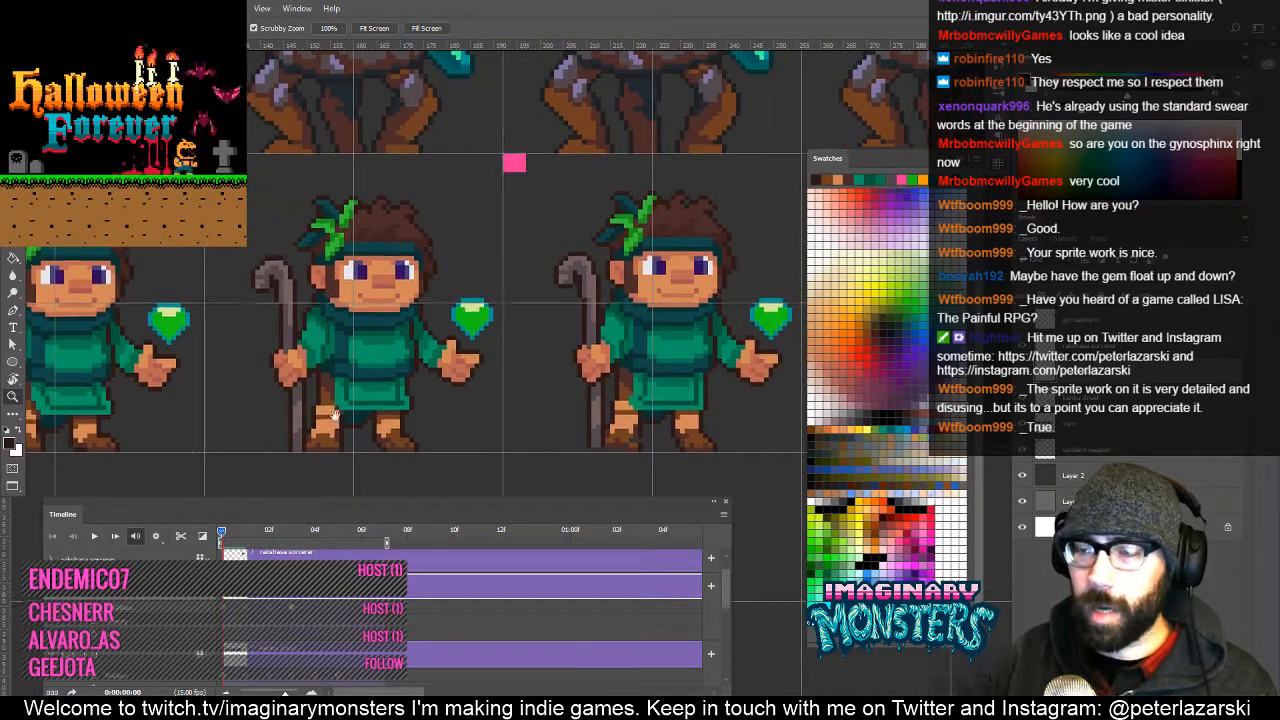
left_click_drag(246, 446, 308, 437)
mouse_move(233, 535)
left_mouse_down()
mouse_move(246, 538)
mouse_move(225, 545)
left_mouse_up()
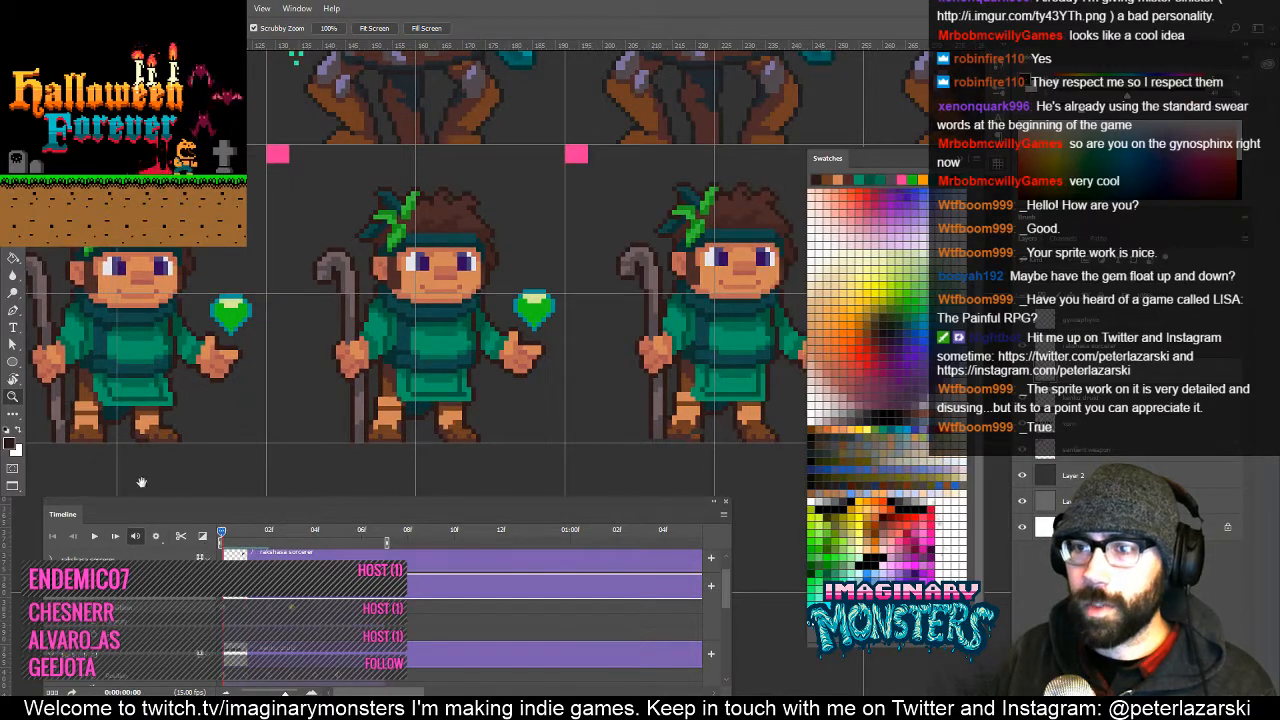
left_click_drag(167, 408, 437, 412)
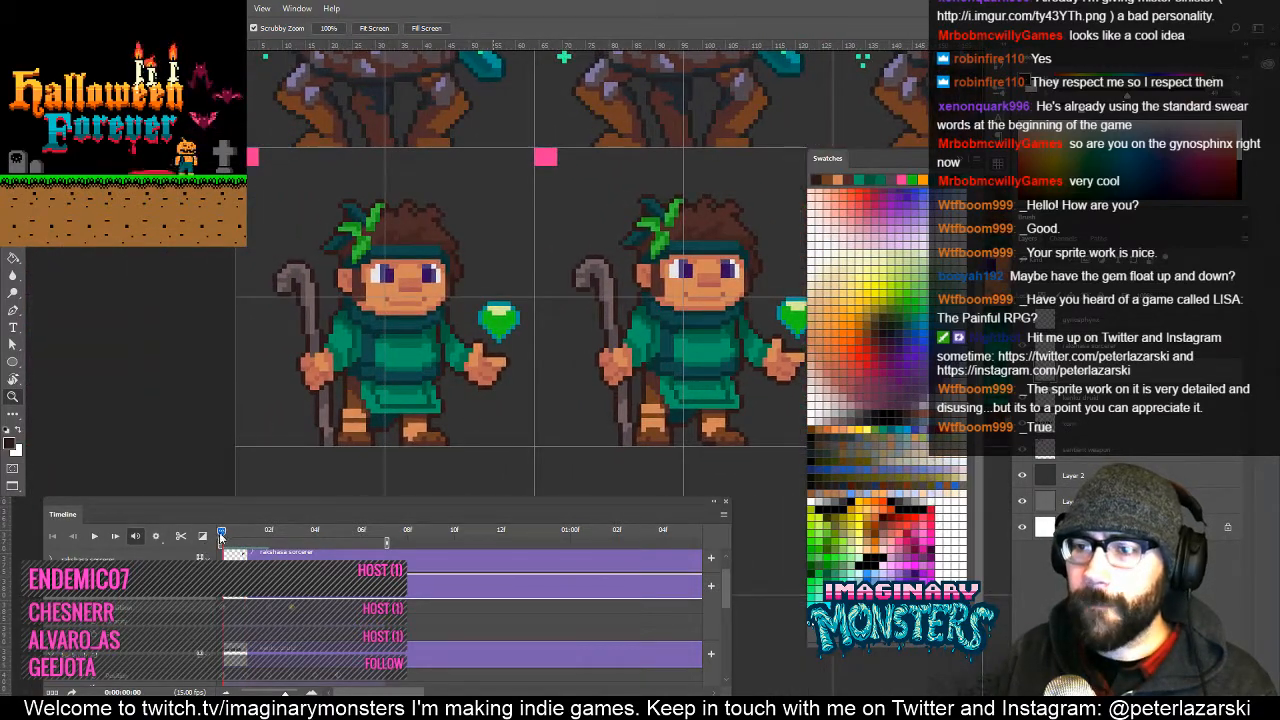
mouse_move(221, 537)
left_mouse_down()
mouse_move(314, 545)
mouse_move(221, 545)
mouse_move(221, 532)
mouse_move(314, 532)
mouse_move(221, 532)
left_mouse_up()
Clean up the bottom edge of the fourth druid's staff where it meets the ground line.
mouse_move(192, 450)
left_mouse_down()
mouse_move(447, 422)
mouse_move(325, 411)
left_mouse_up()
left_click_drag(464, 378, 494, 385)
key("b")
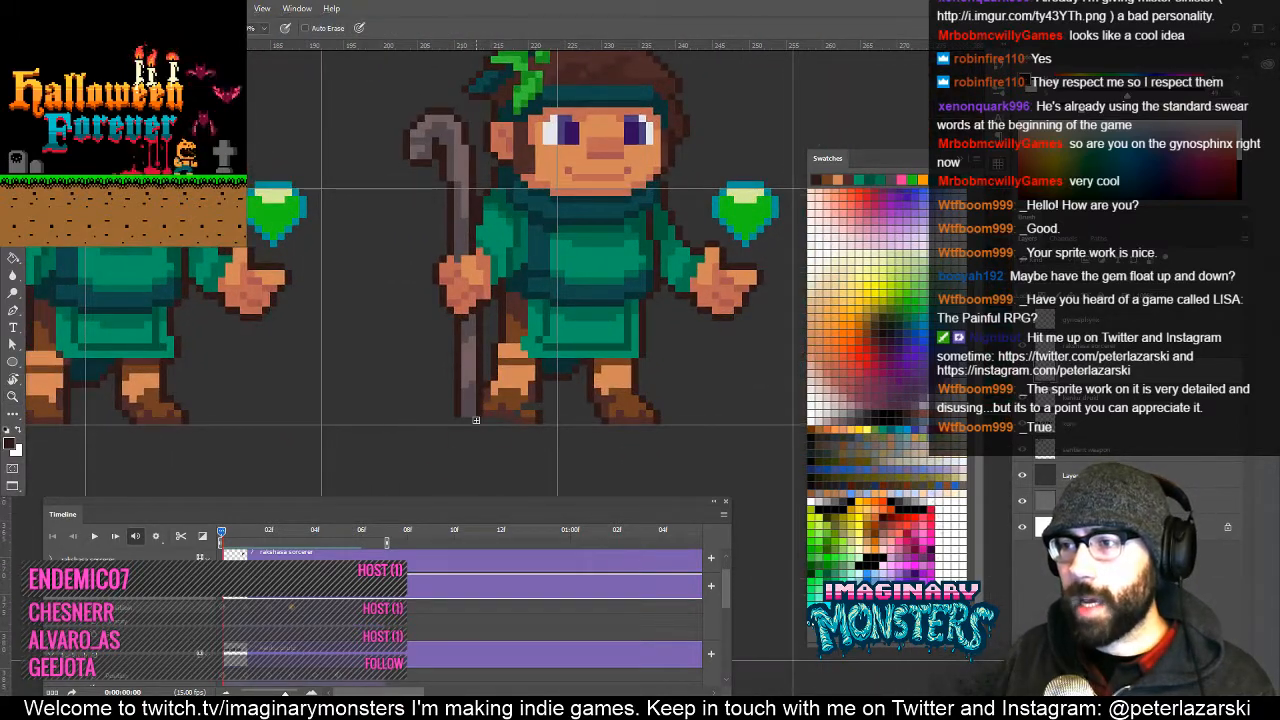
key("e")
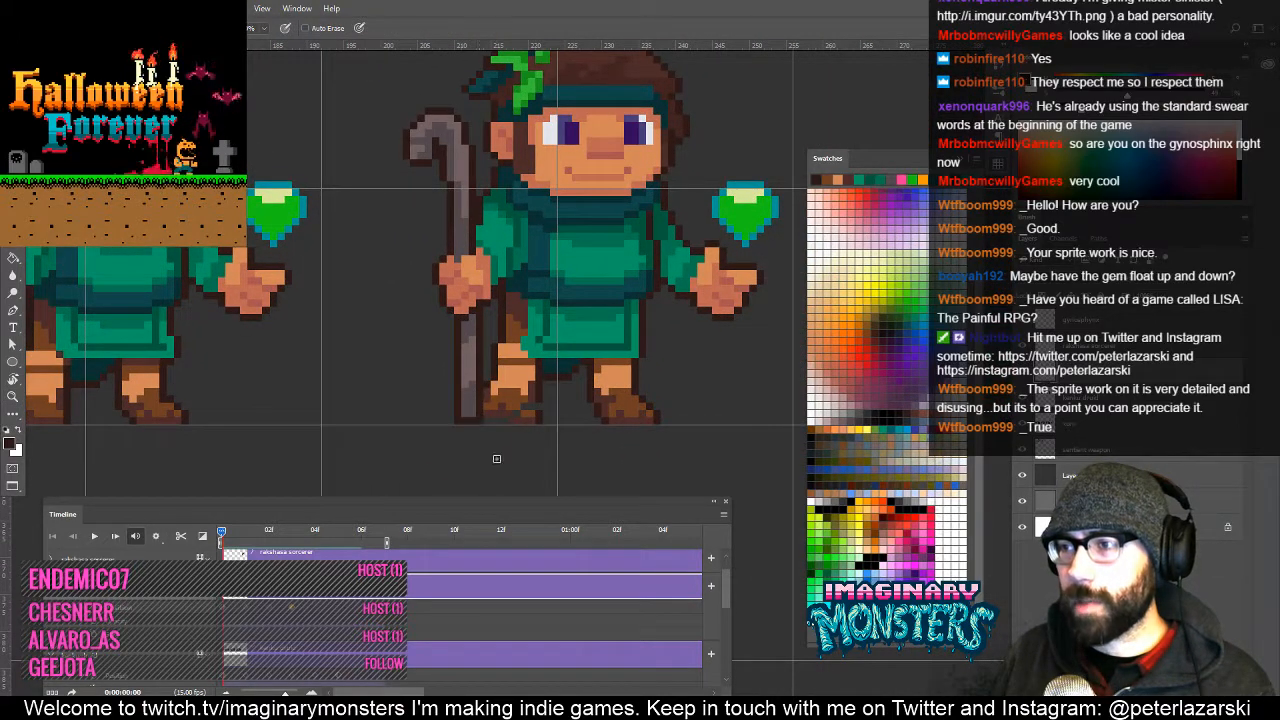
left_click_drag(471, 418, 412, 394)
Touch up the fourth druid's staff-side shoe with a brown sampled from the shoe.
key("z")
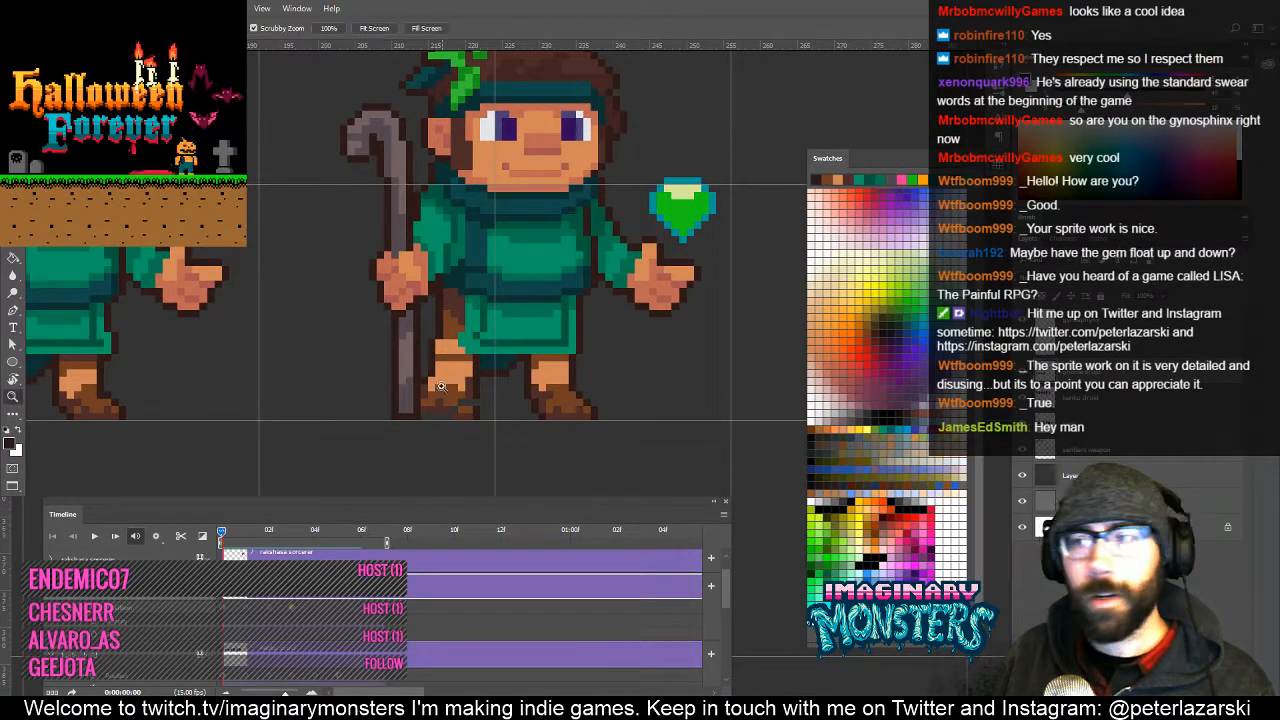
left_click(461, 410)
key("b")
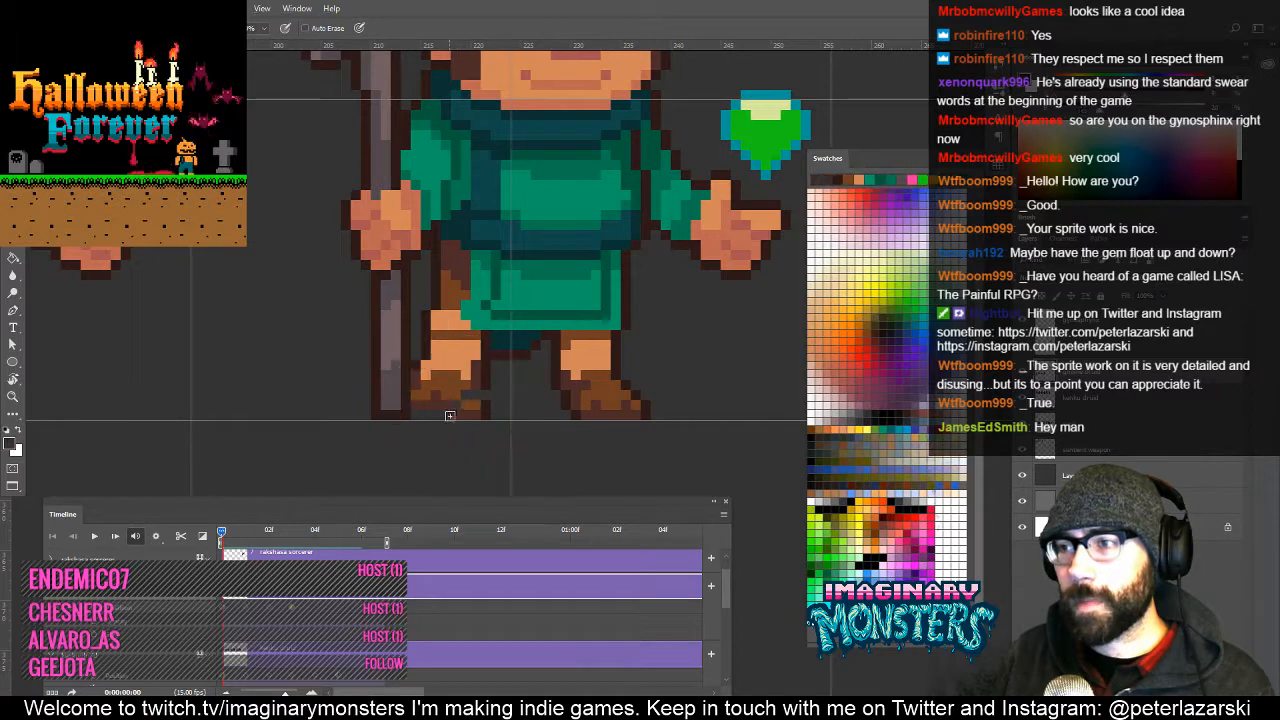
left_click(421, 391, "alt")
left_click(423, 403)
left_click_drag(444, 410, 526, 402)
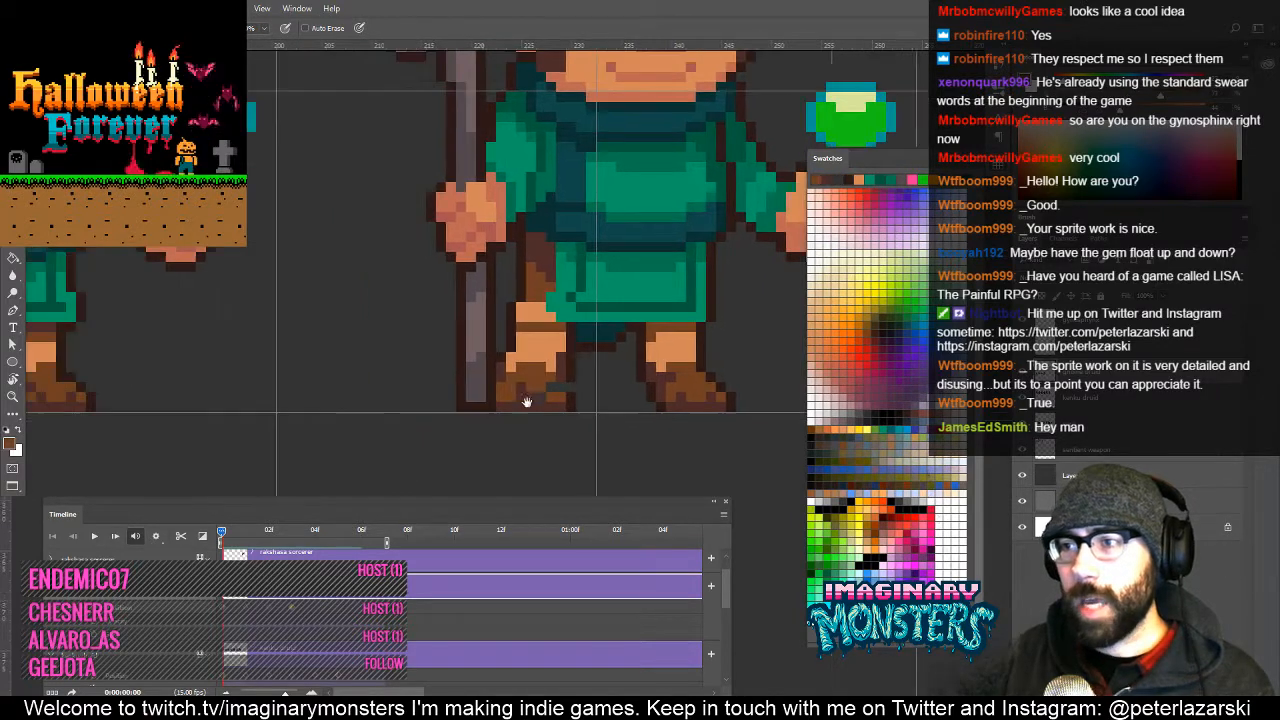
left_click_drag(428, 420, 348, 426)
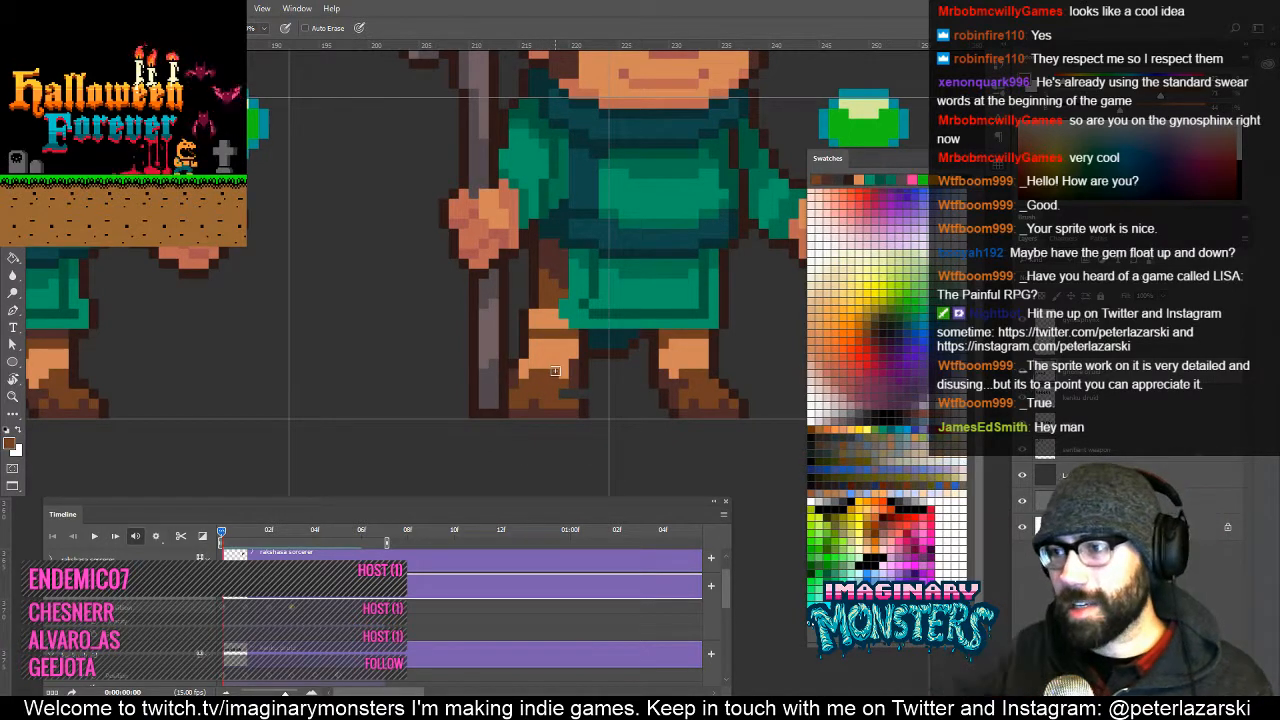
mouse_move(480, 385)
left_mouse_down()
mouse_move(594, 414)
mouse_move(514, 413)
mouse_move(530, 432)
mouse_move(495, 445)
mouse_move(512, 443)
left_mouse_up()
left_click(577, 417, "alt")
Check the fourth druid against the earlier poses and scrub the timeline to review the idle motion.
key("z")
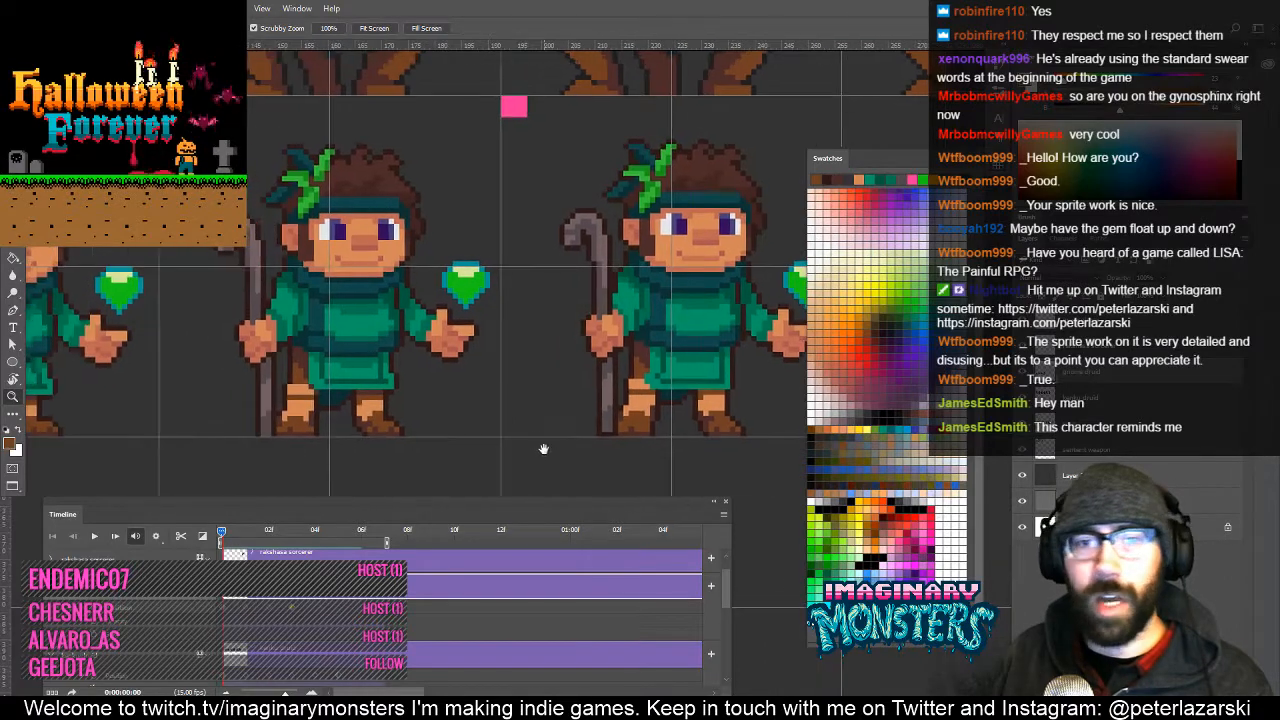
key("b")
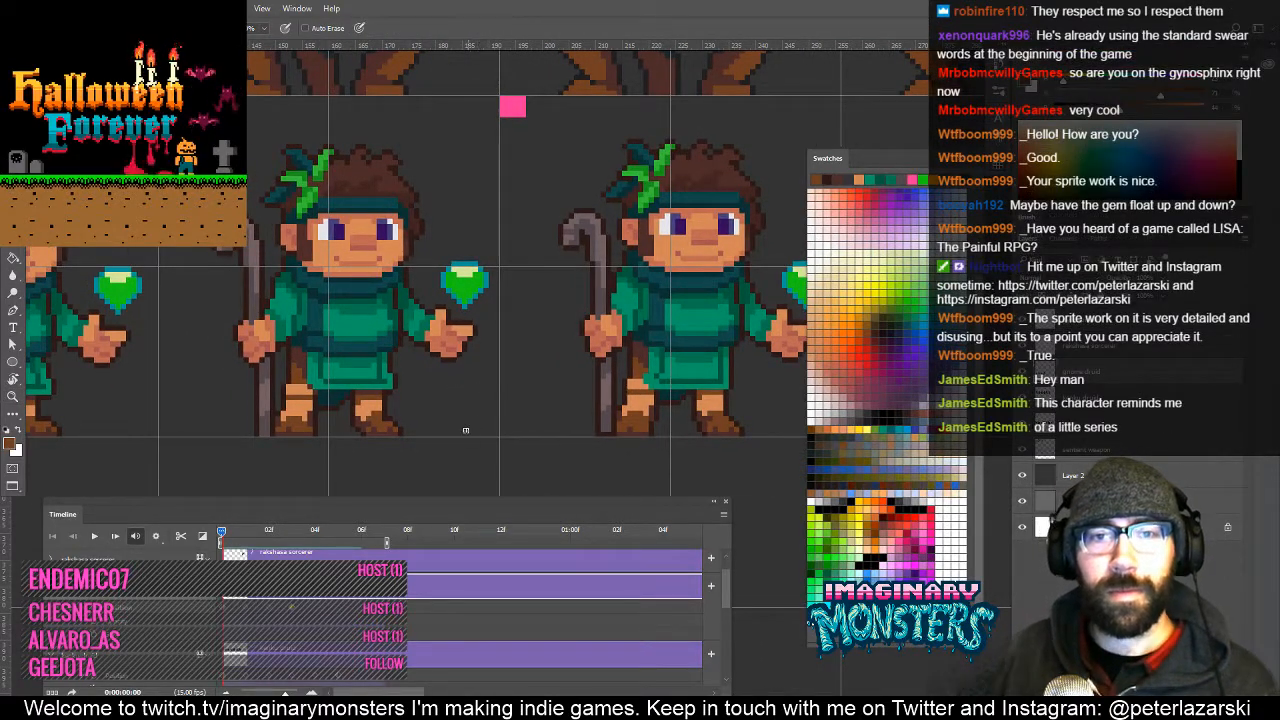
left_click_drag(508, 403, 414, 426)
left_click_drag(474, 478, 456, 452)
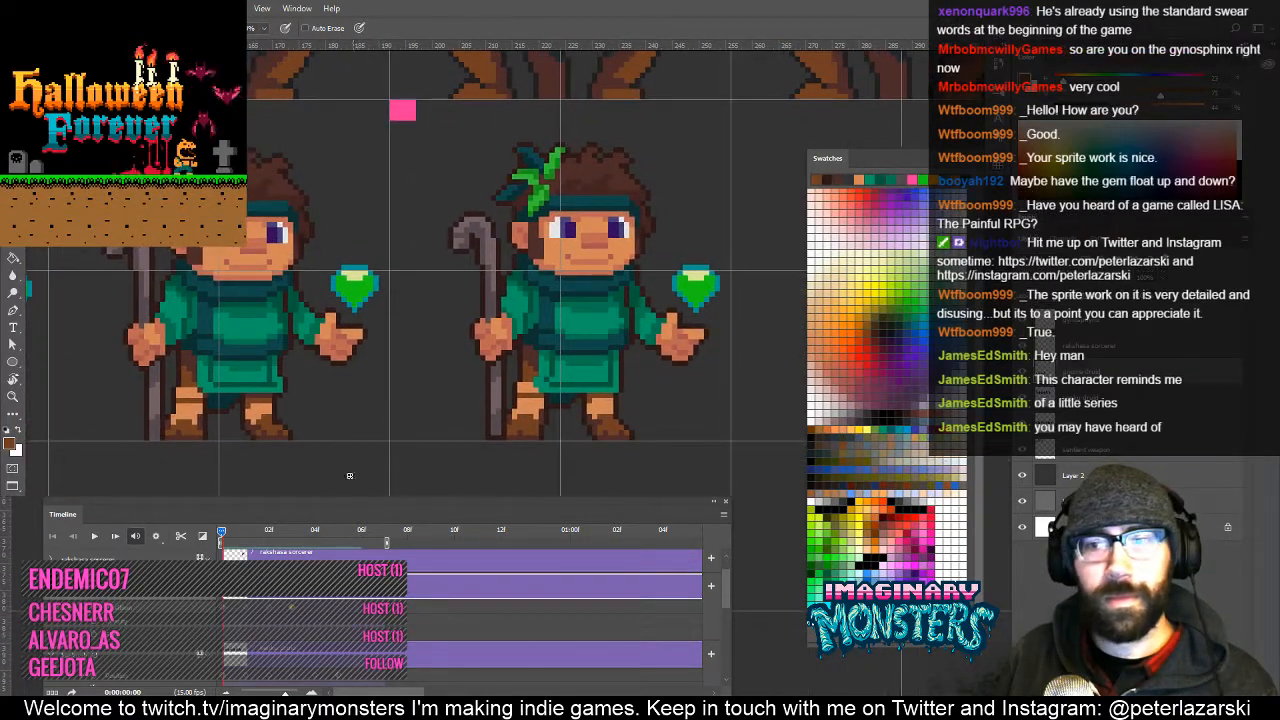
left_click_drag(222, 533, 193, 538)
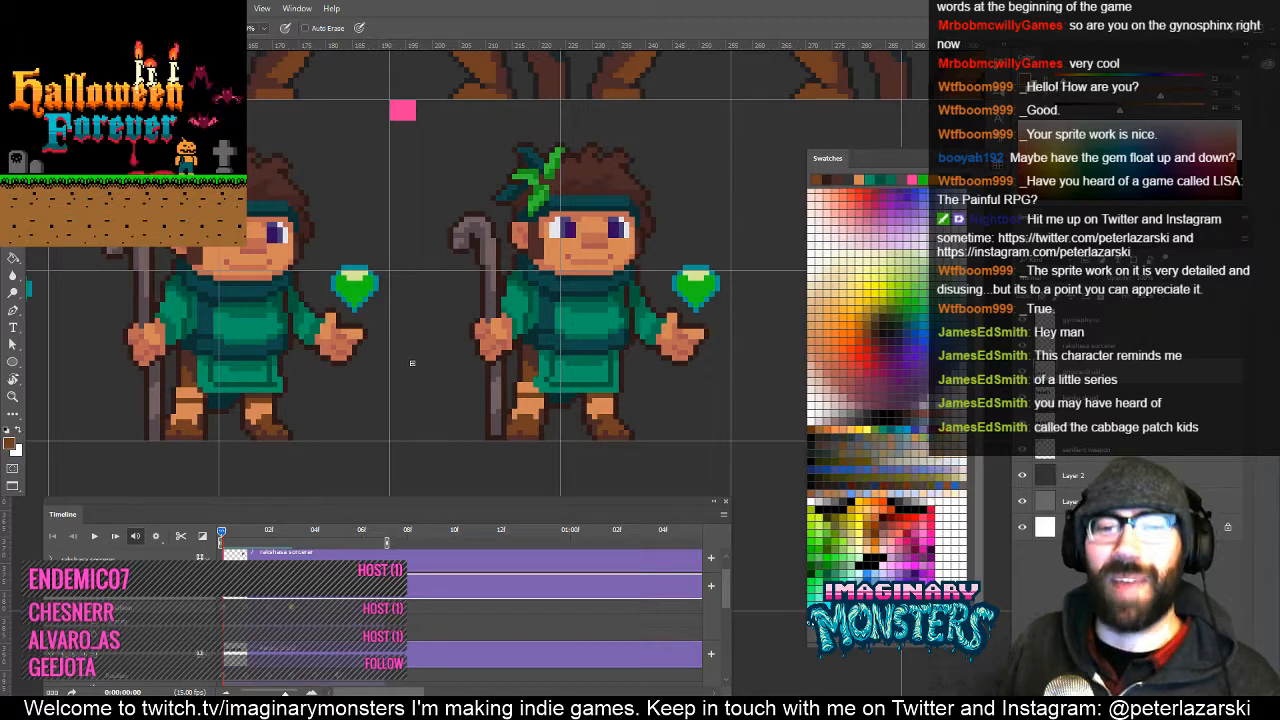
left_click_drag(492, 383, 414, 406)
mouse_move(471, 371)
left_mouse_down()
mouse_move(544, 382)
mouse_move(491, 398)
left_mouse_up()
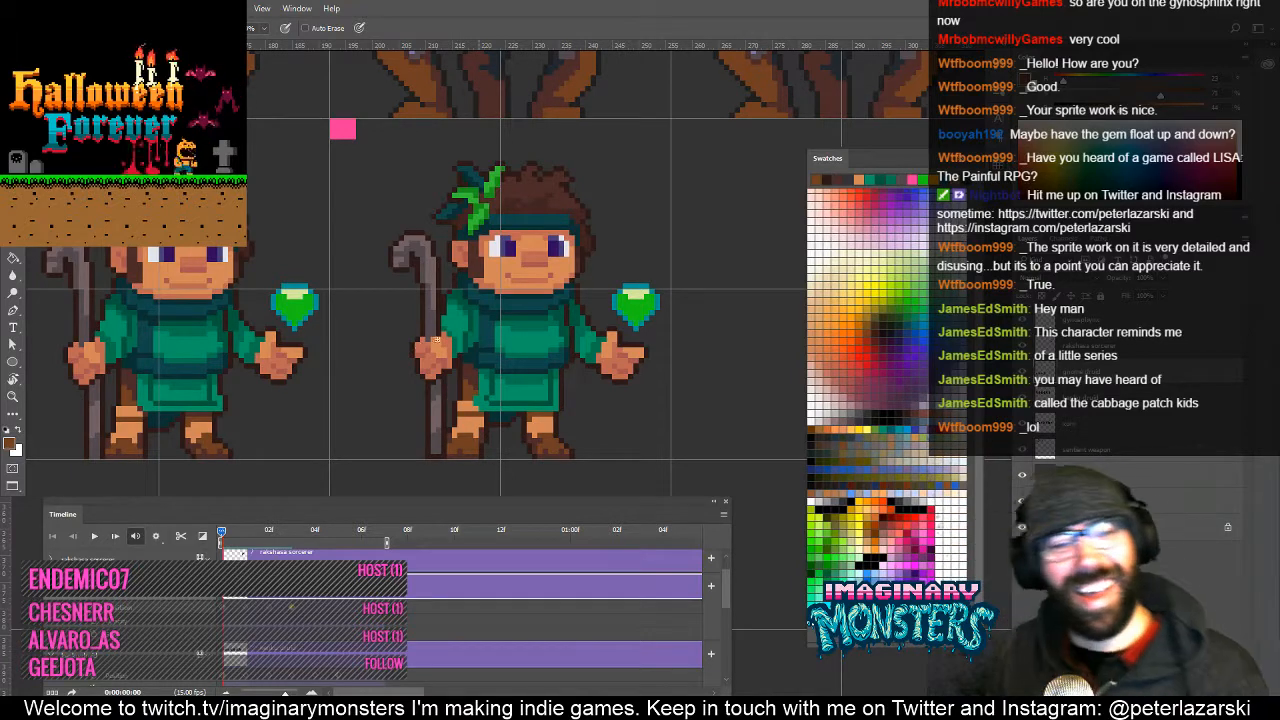
left_click_drag(112, 352, 569, 397)
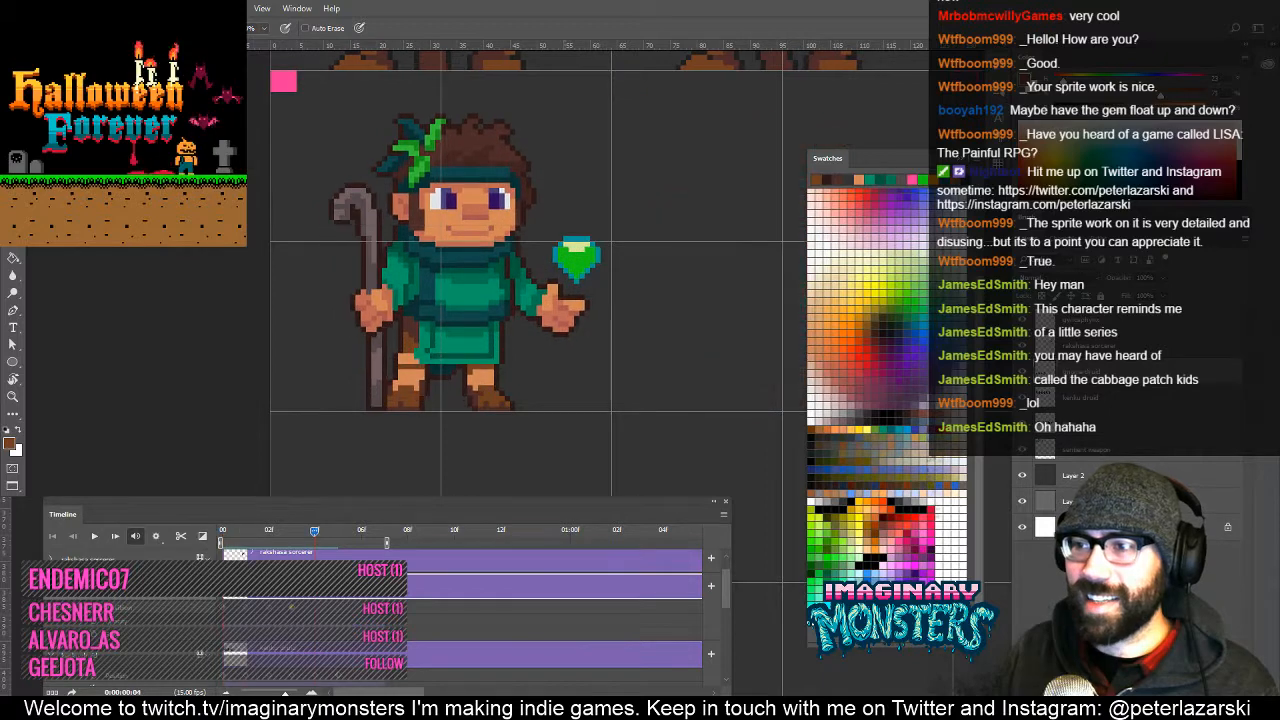
left_click_drag(715, 468, 277, 468)
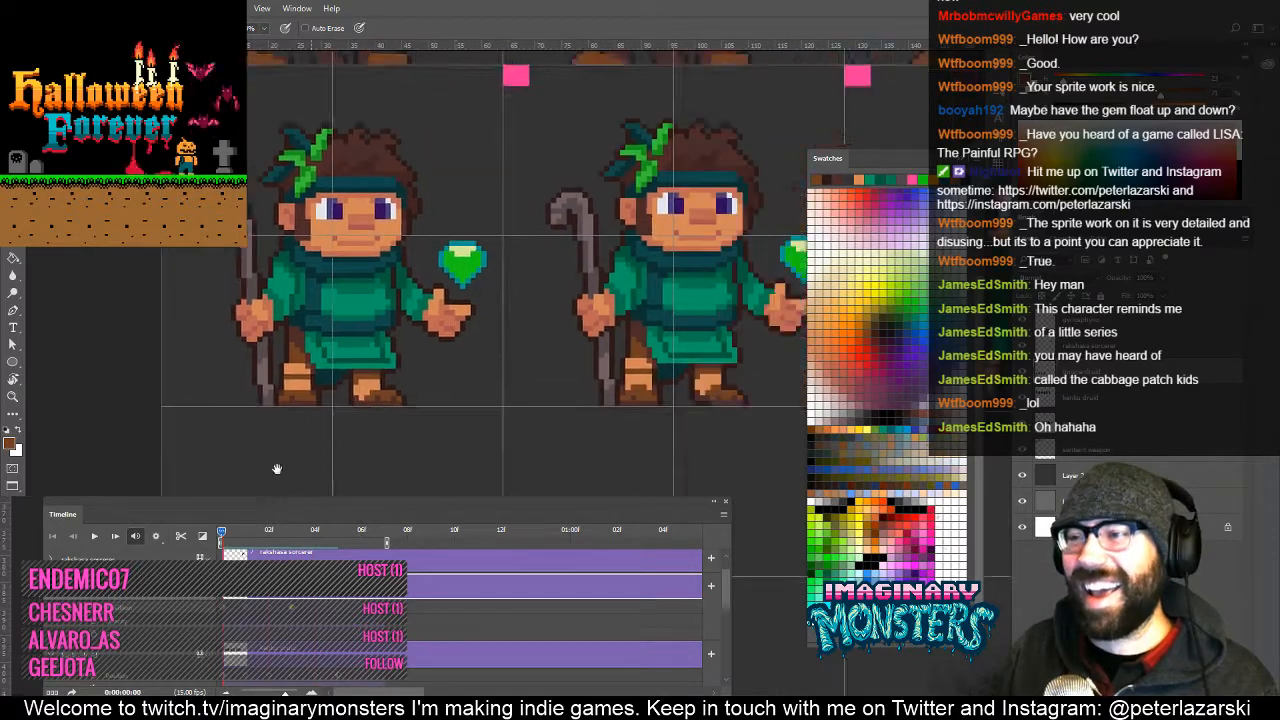
mouse_move(576, 451)
left_mouse_down()
mouse_move(246, 451)
mouse_move(332, 437)
mouse_move(320, 435)
left_mouse_up()
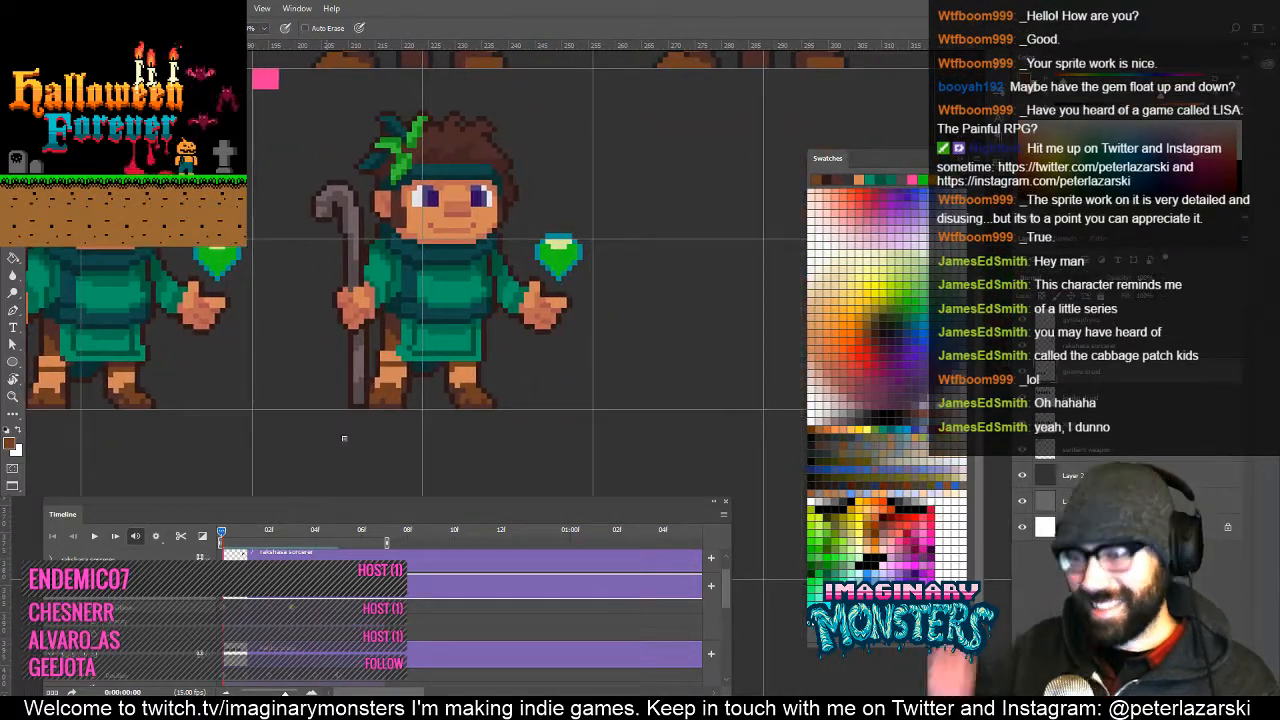
Select the whole first druid pose with a rectangular marquee and place a copy in the fifth cell of the row.
key("z")
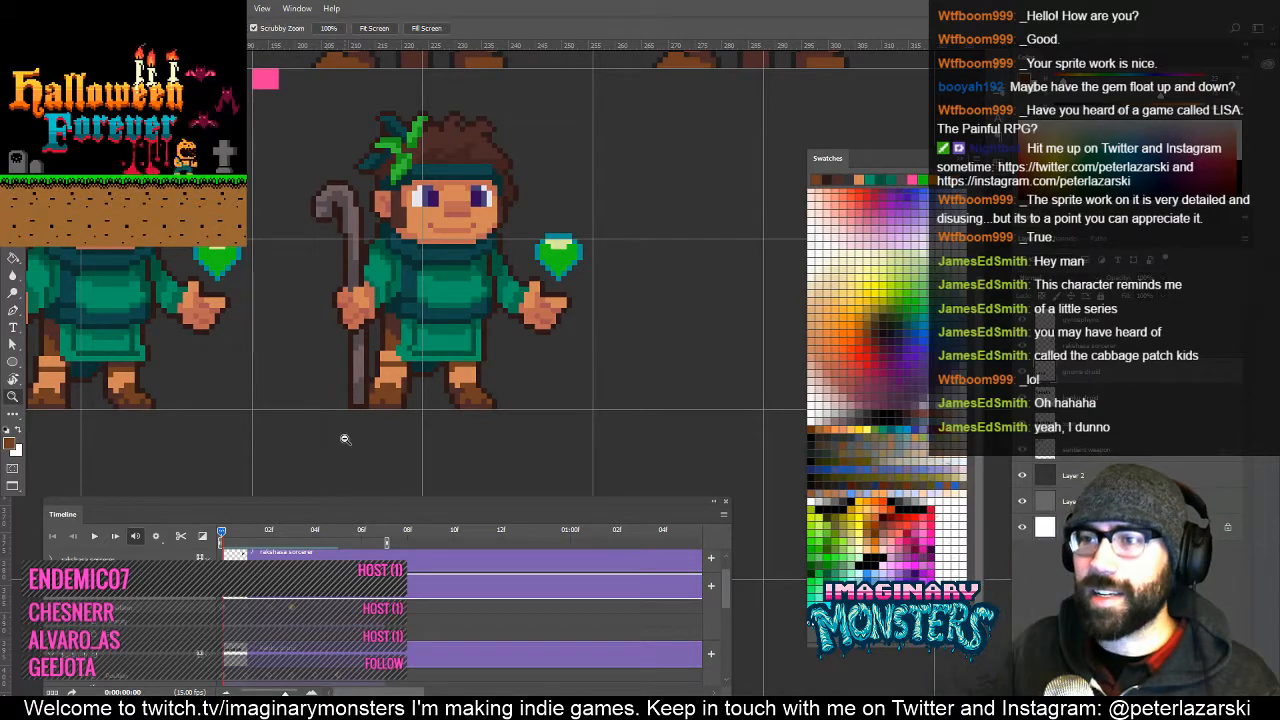
left_click(355, 344, "alt")
left_click(355, 344, "alt")
left_click_drag(271, 371, 483, 397)
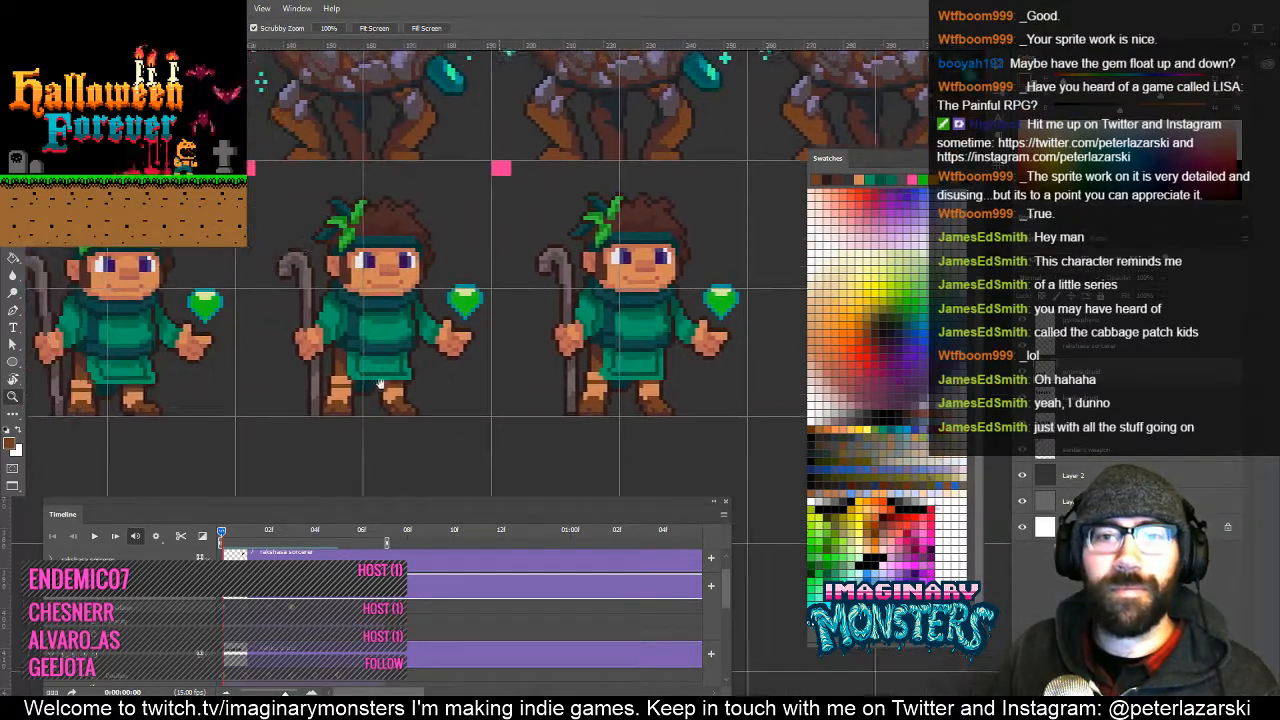
left_click_drag(325, 378, 461, 396)
left_click_drag(178, 364, 393, 355)
key("m")
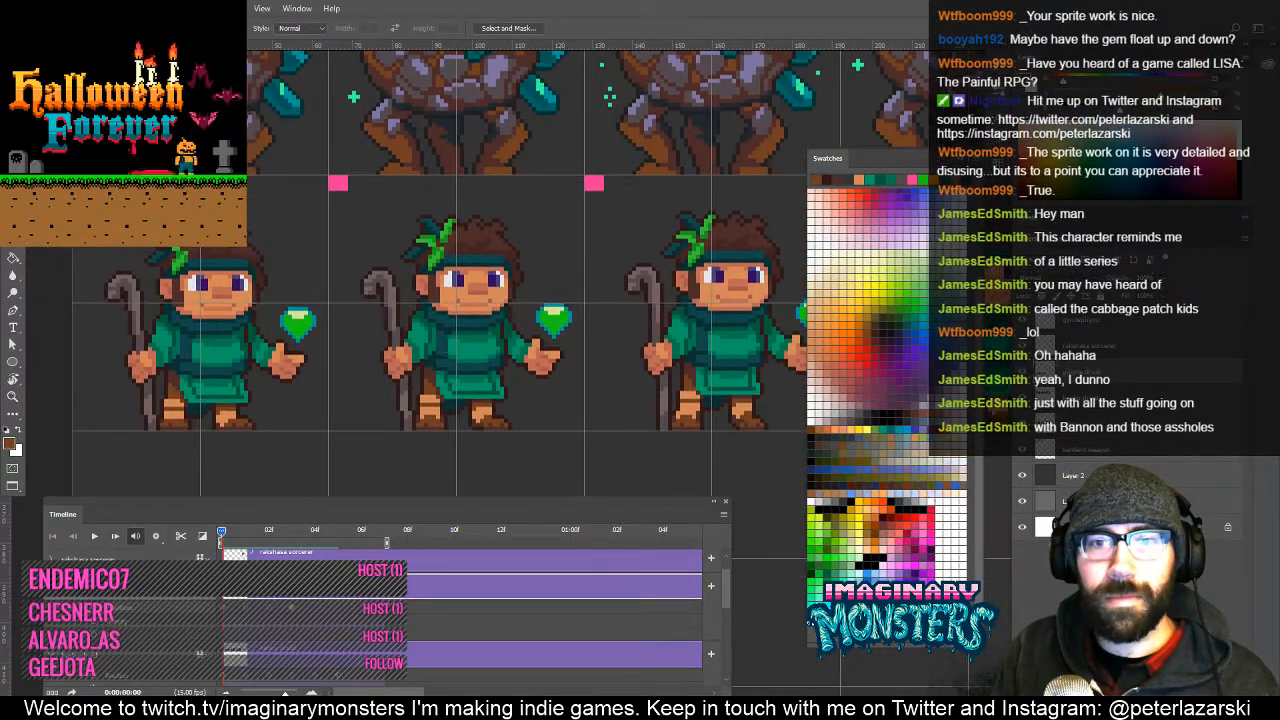
left_click_drag(322, 455, 324, 458)
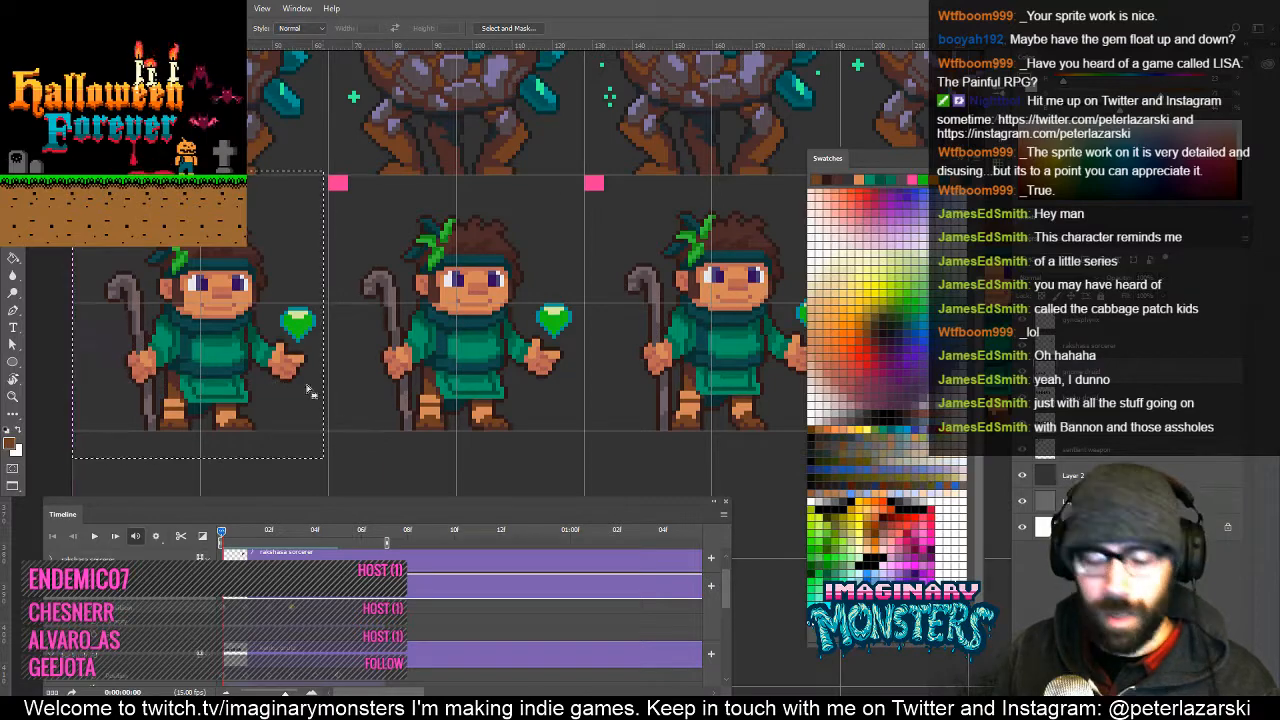
key("v")
left_click_drag(230, 329, 162, 351)
mouse_move(497, 357)
left_mouse_down()
mouse_move(589, 352)
mouse_move(322, 371)
mouse_move(520, 352)
left_mouse_up()
key("ctrl+d")
key("z")
Lasso the fifth druid's upper body, staff and gem without the legs, and nudge the selection one pixel down and one pixel right.
left_click_drag(624, 345, 374, 388)
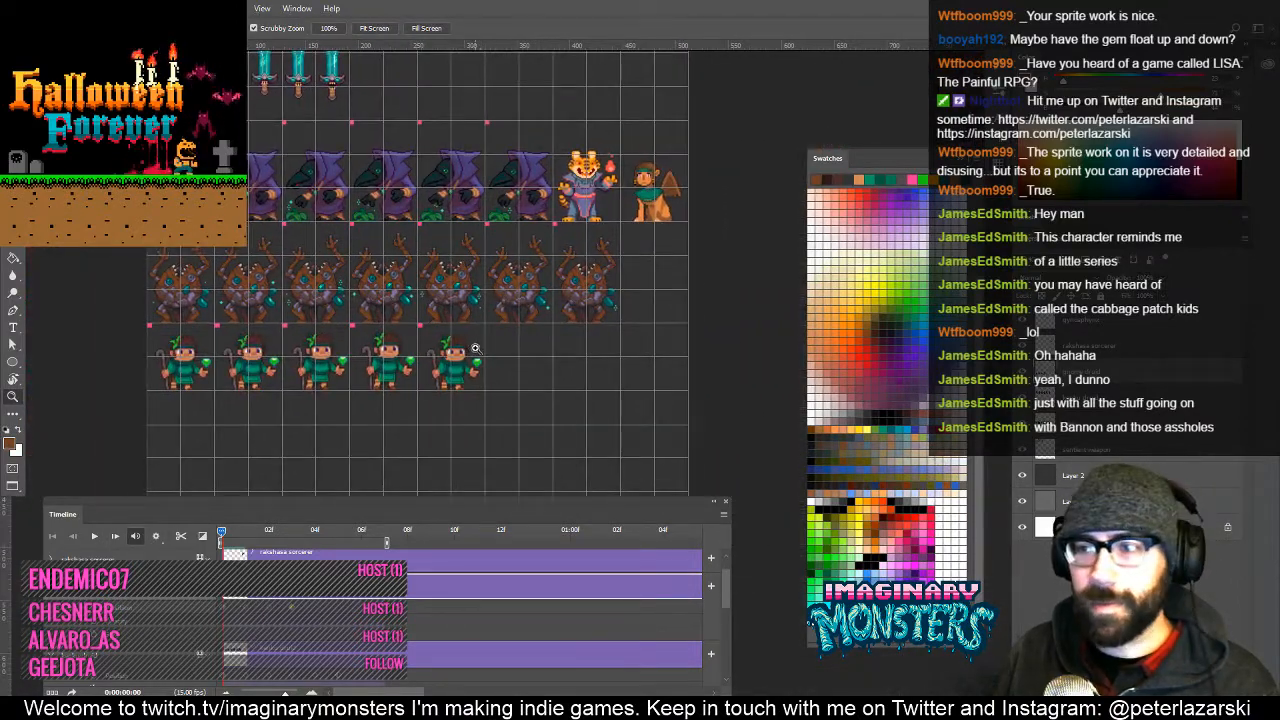
left_click(476, 347)
left_click(476, 347)
left_click(476, 347)
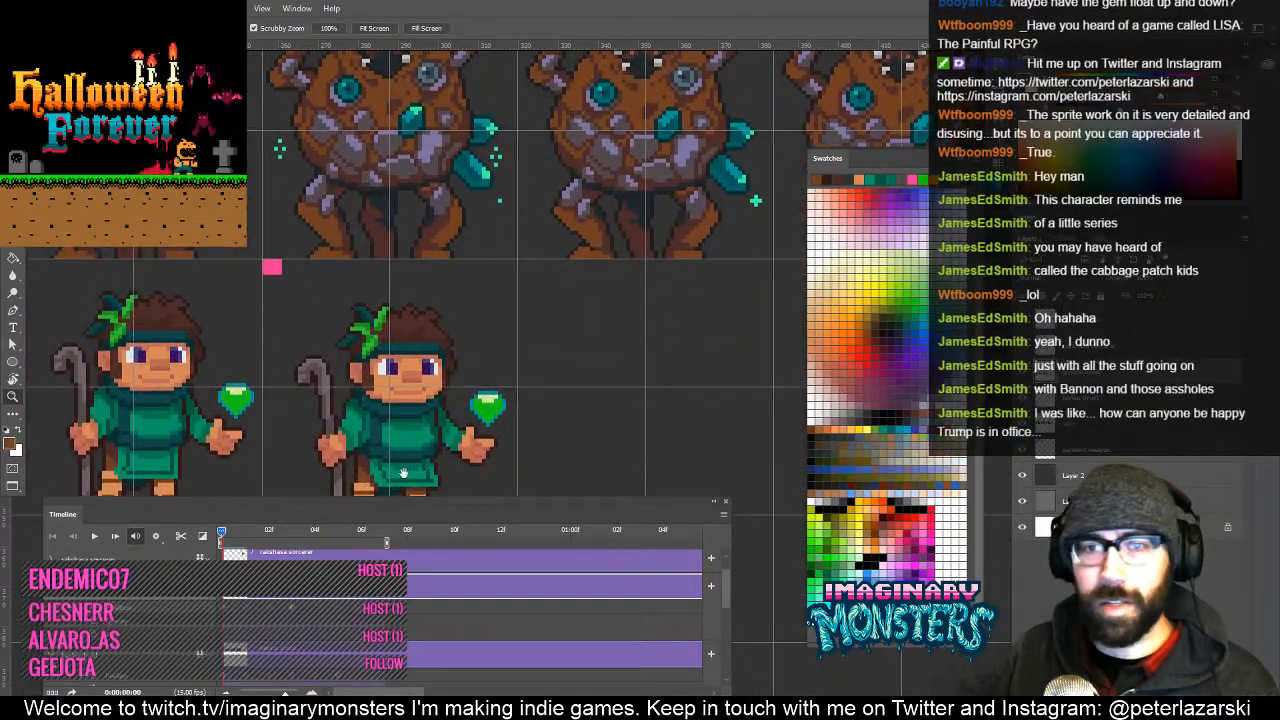
left_click_drag(403, 472, 437, 388)
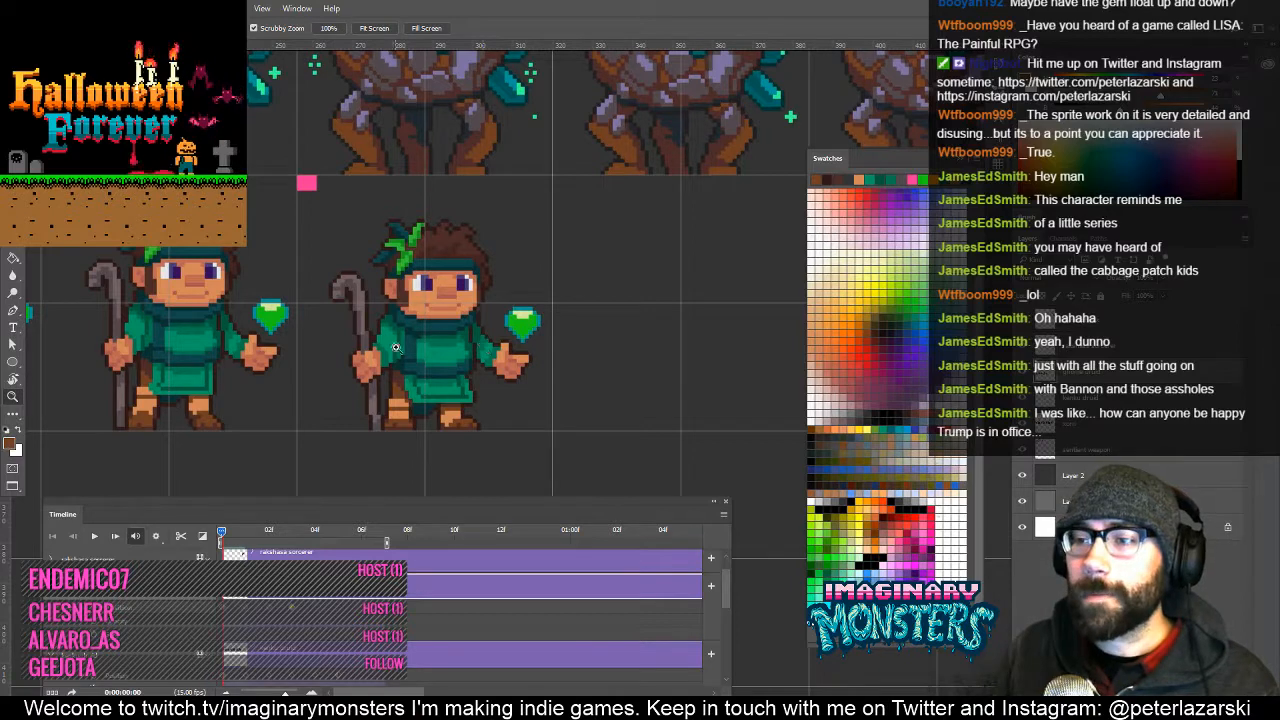
left_click_drag(412, 370, 475, 350)
key("l")
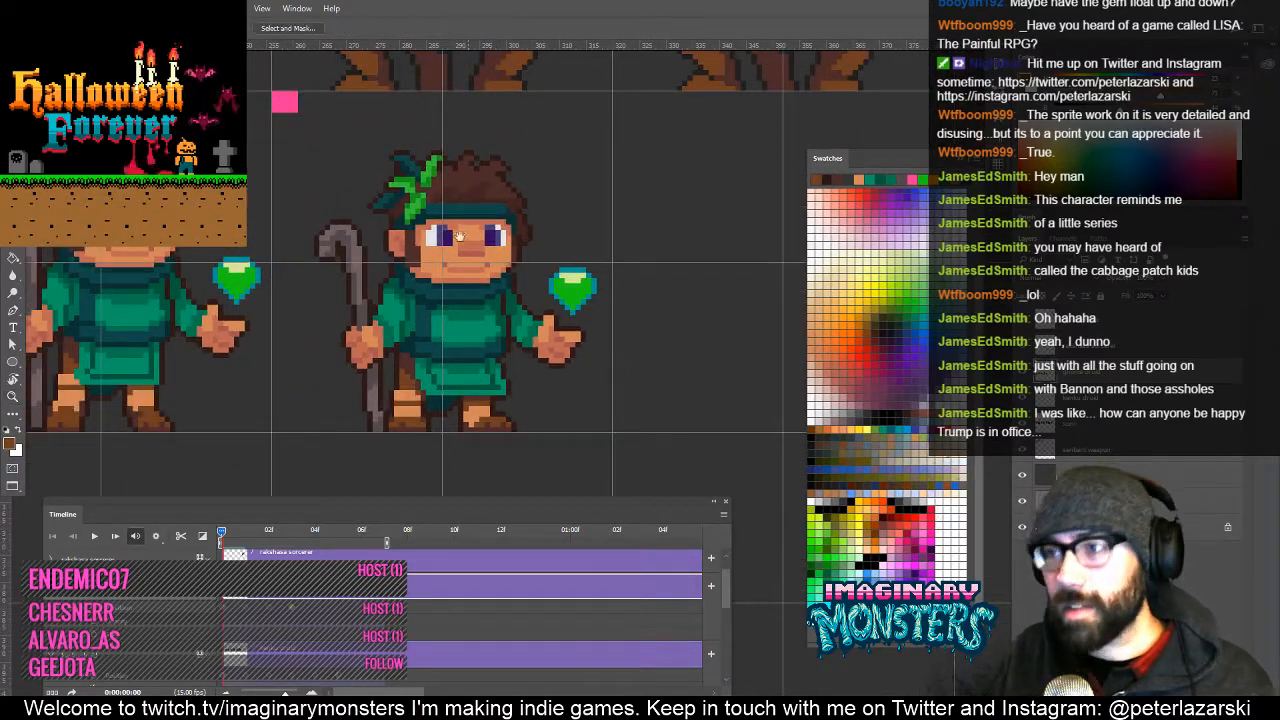
left_click_drag(413, 196, 379, 196)
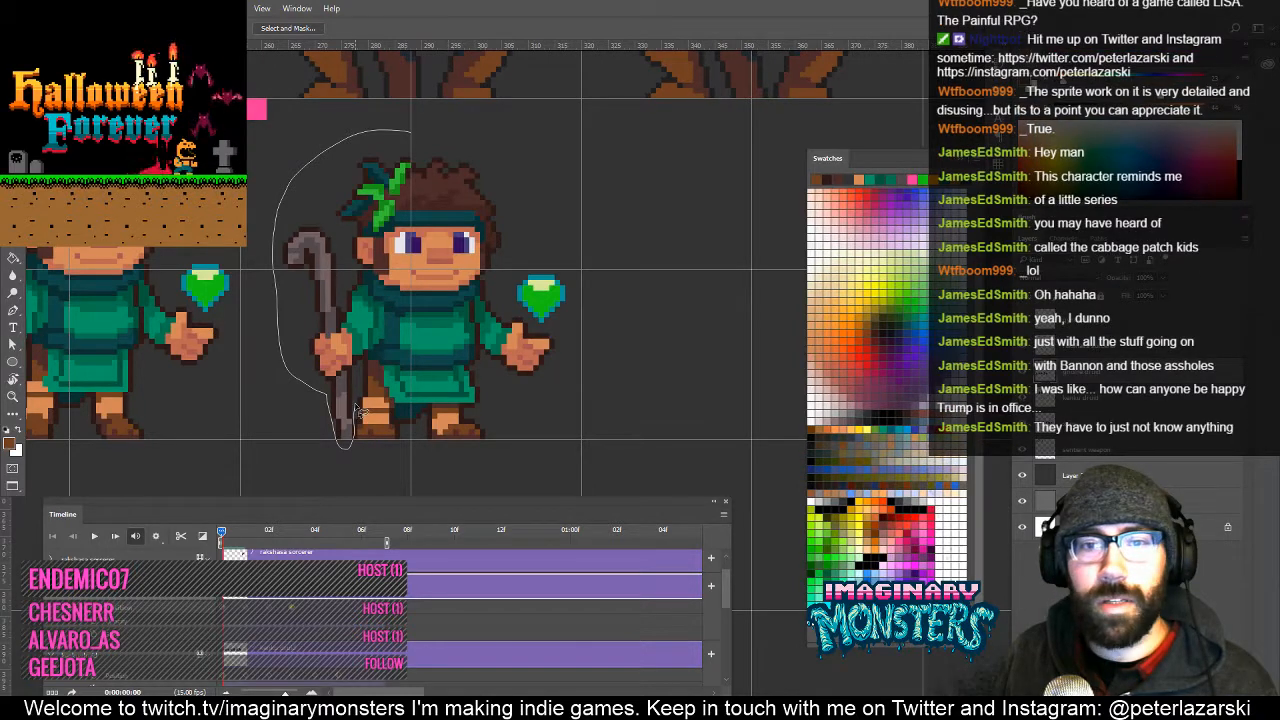
left_click_drag(367, 393, 388, 400)
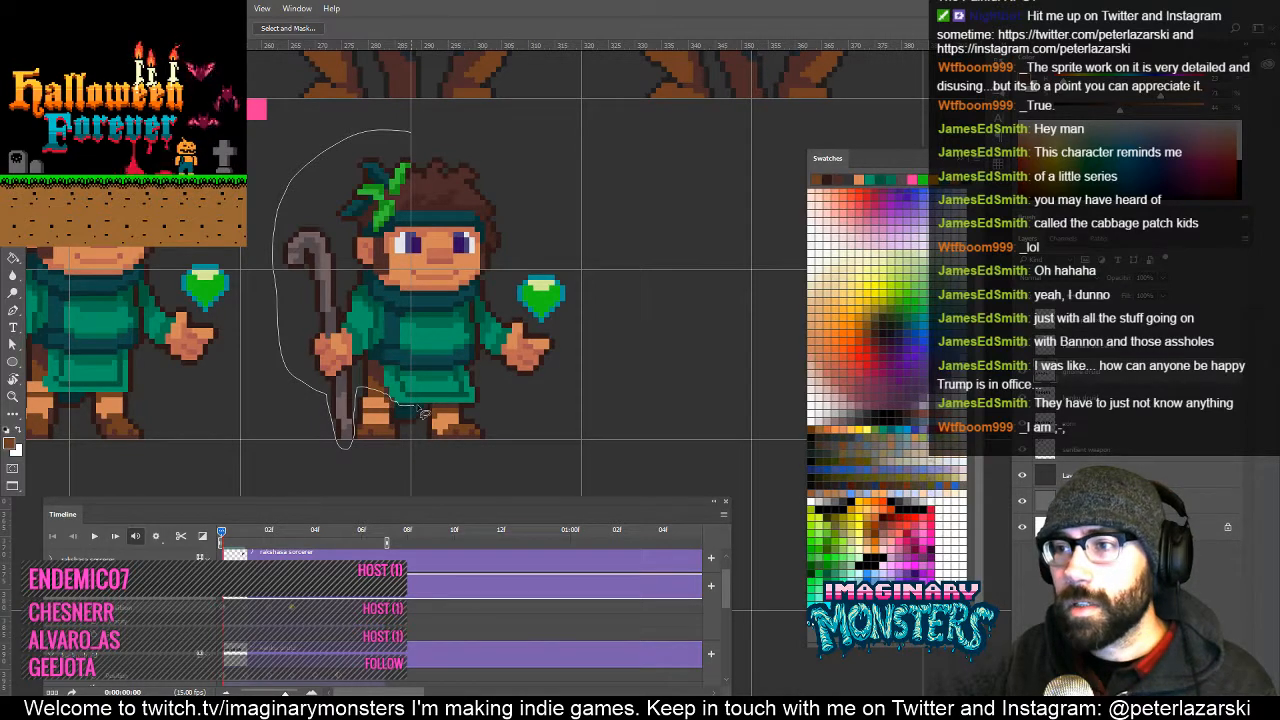
left_click_drag(433, 411, 487, 410)
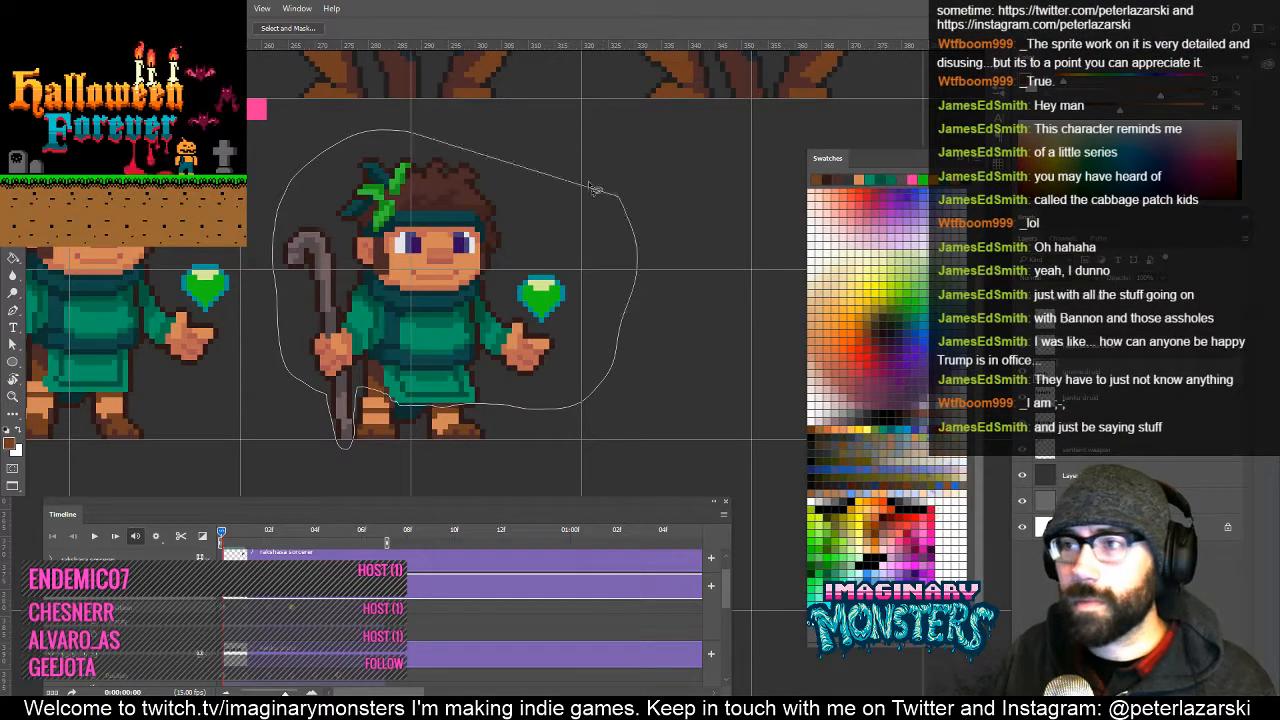
left_click_drag(592, 188, 589, 186)
left_click_drag(519, 257, 589, 282)
key("z")
left_click(627, 345)
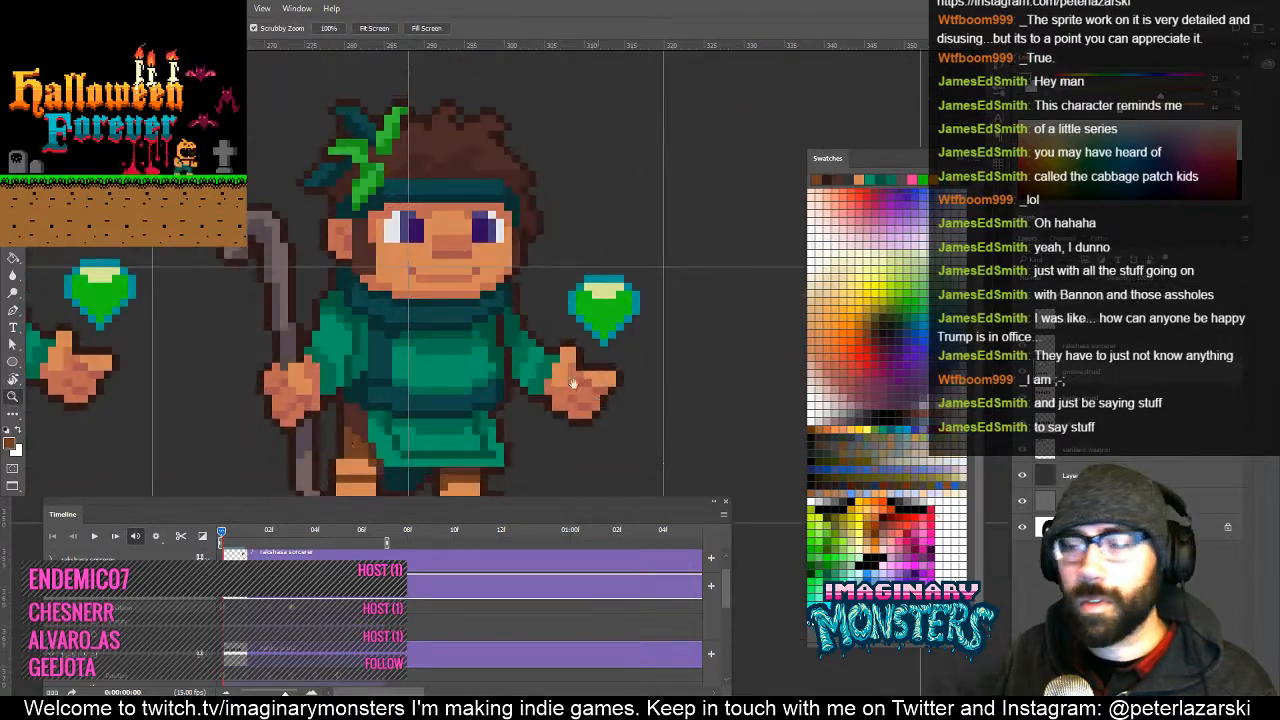
left_click_drag(573, 384, 571, 370)
key("m")
left_click_drag(487, 414, 562, 368)
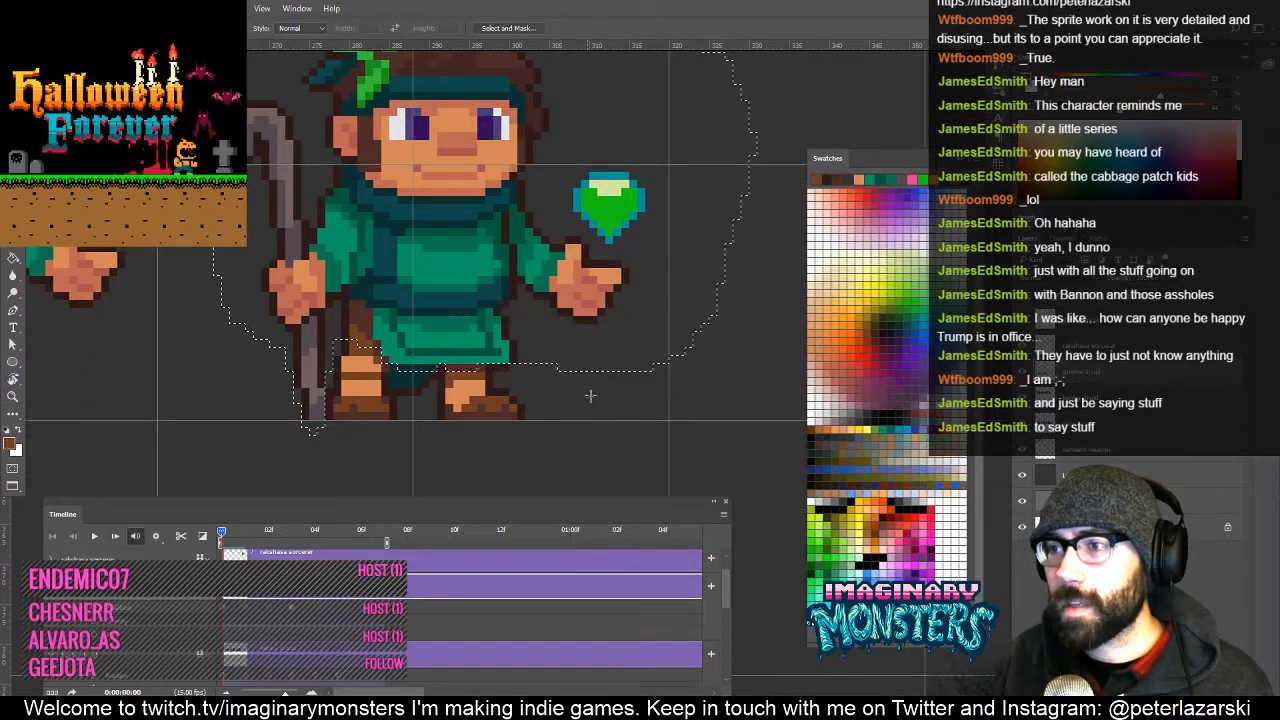
key("z")
left_click(595, 380, "alt")
left_click(620, 360, "alt")
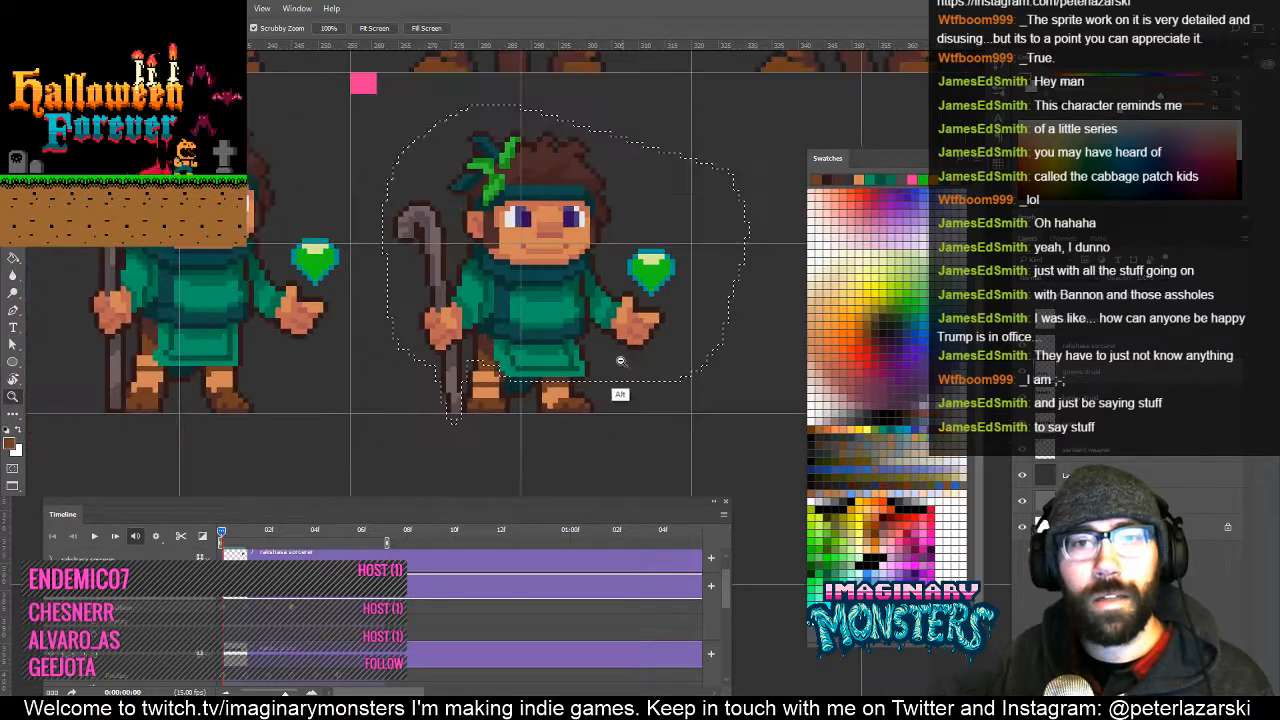
left_click(557, 354, "alt")
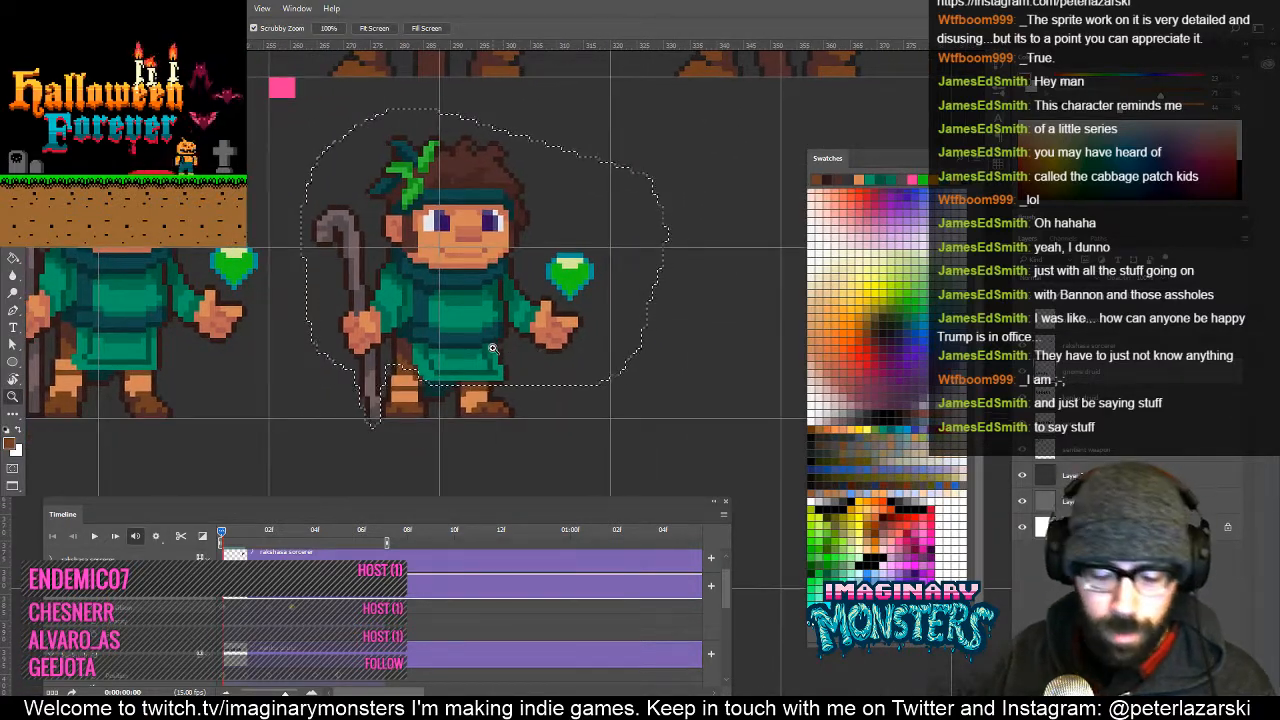
key("v")
key("z")
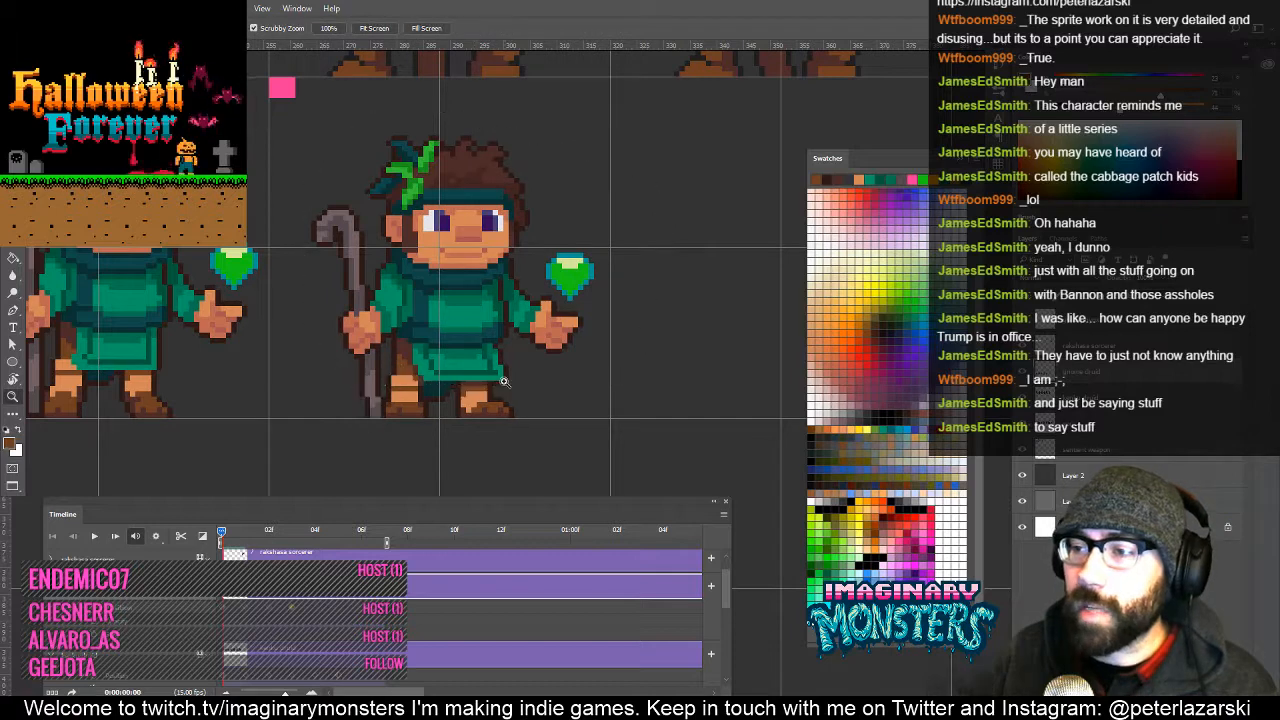
left_click(490, 373)
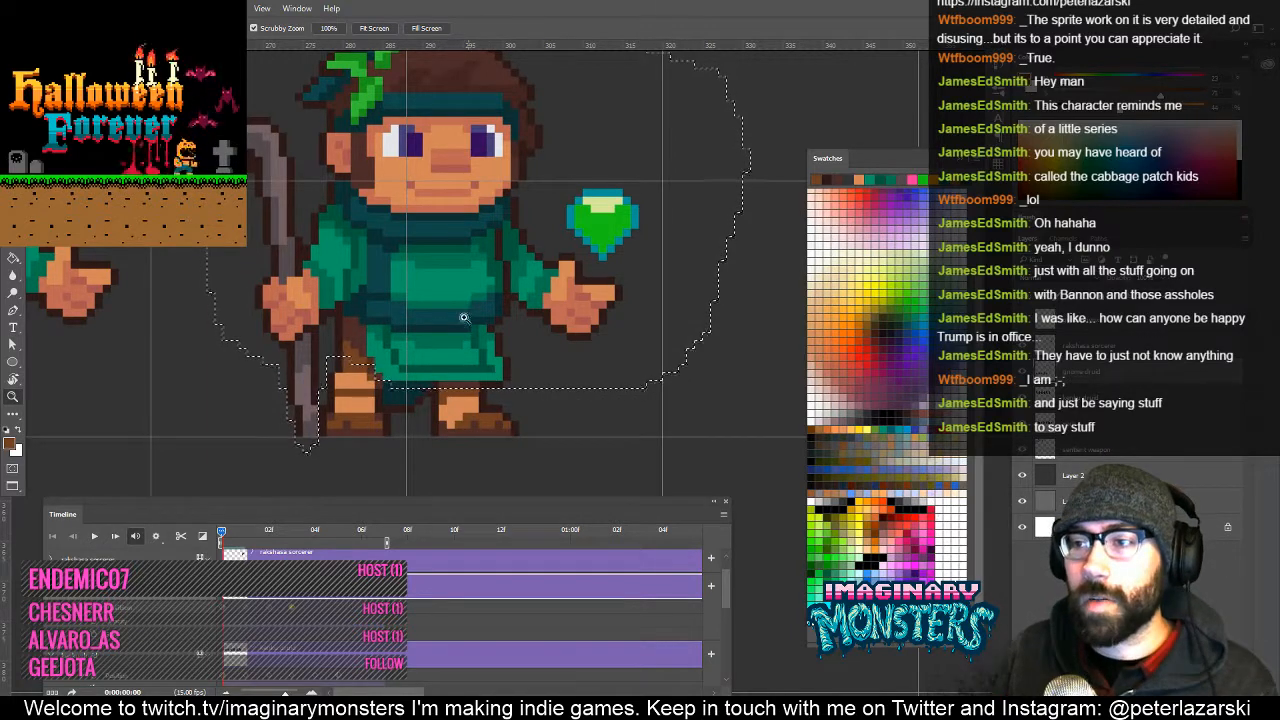
left_click(495, 346, "alt")
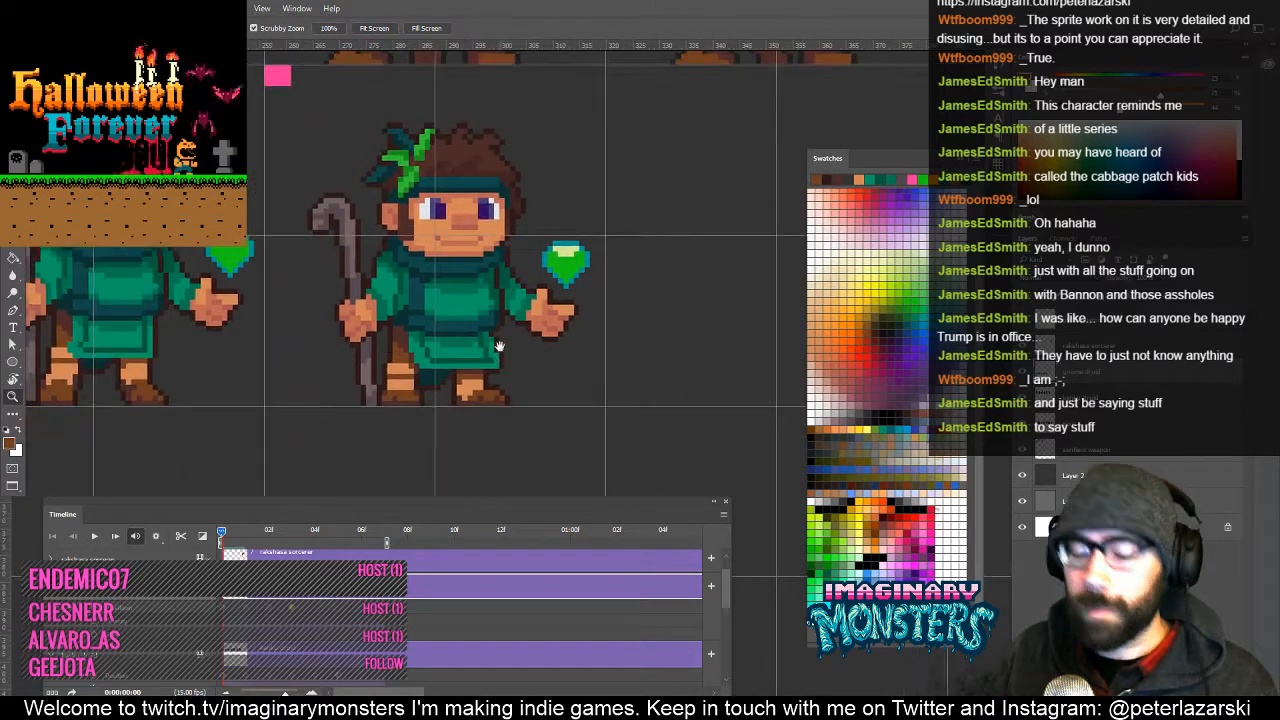
left_click_drag(499, 346, 444, 350)
key("v")
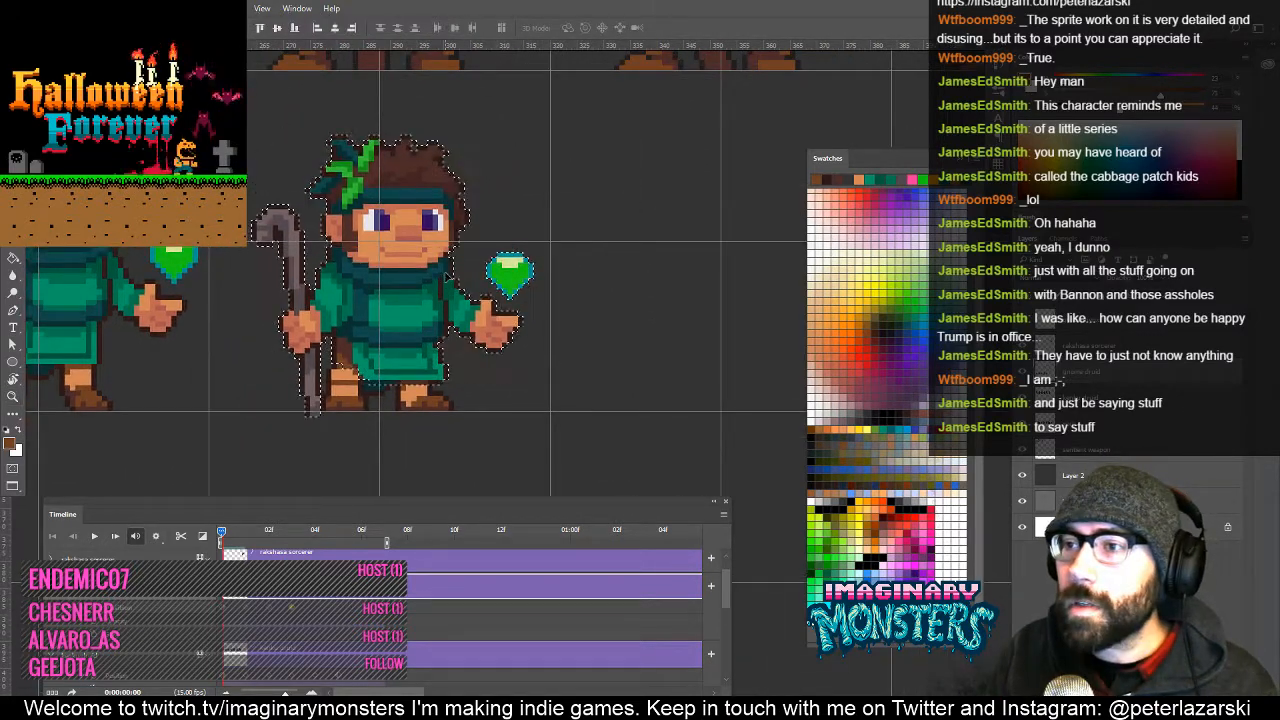
key("Right")
key("ctrl+d")
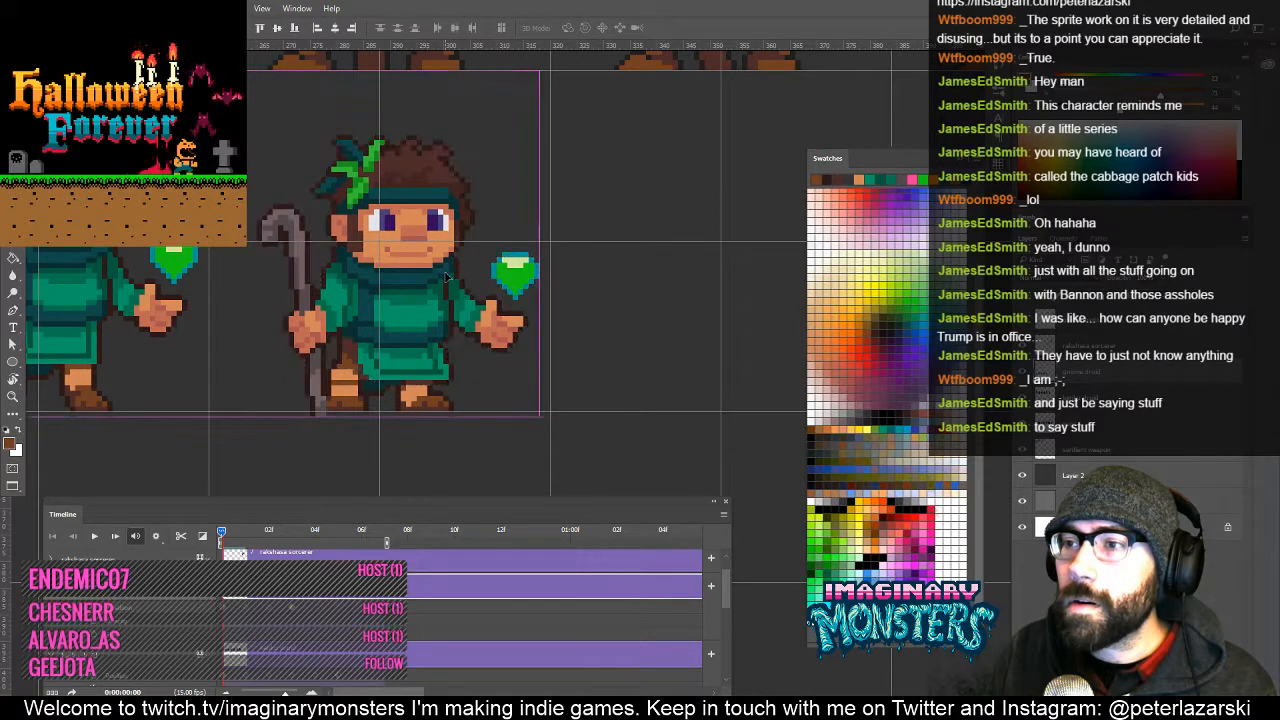
Trim the fifth druid's staff tip to the ground line and retouch its lower end with a color sampled from the staff.
key("z")
left_click(340, 395)
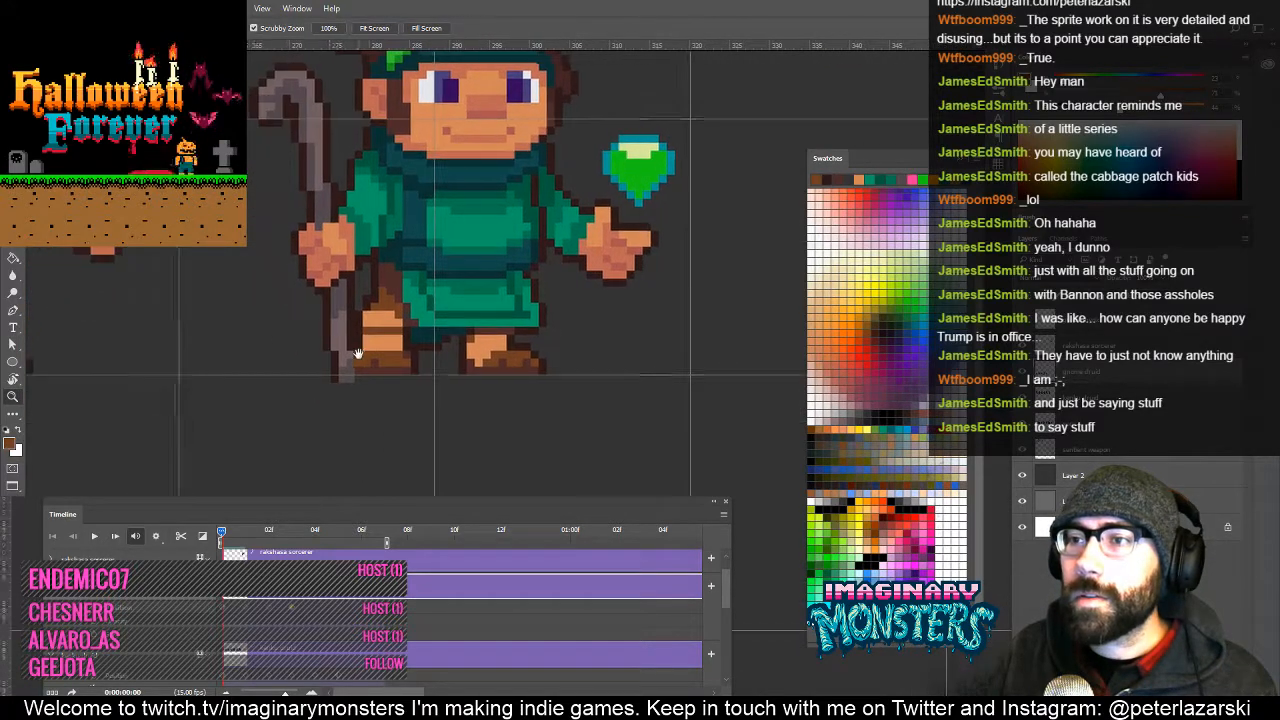
key("b")
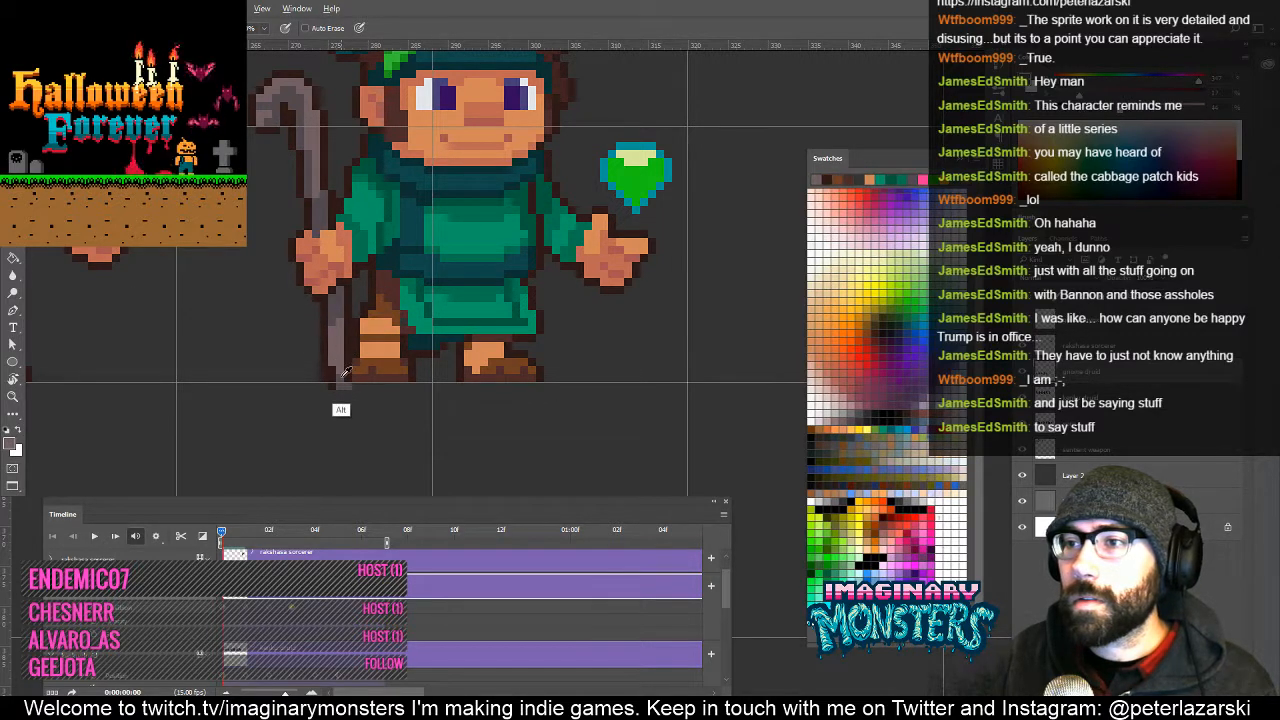
key("e")
mouse_move(353, 389)
left_mouse_down()
mouse_move(329, 401)
mouse_move(355, 382)
left_mouse_up()
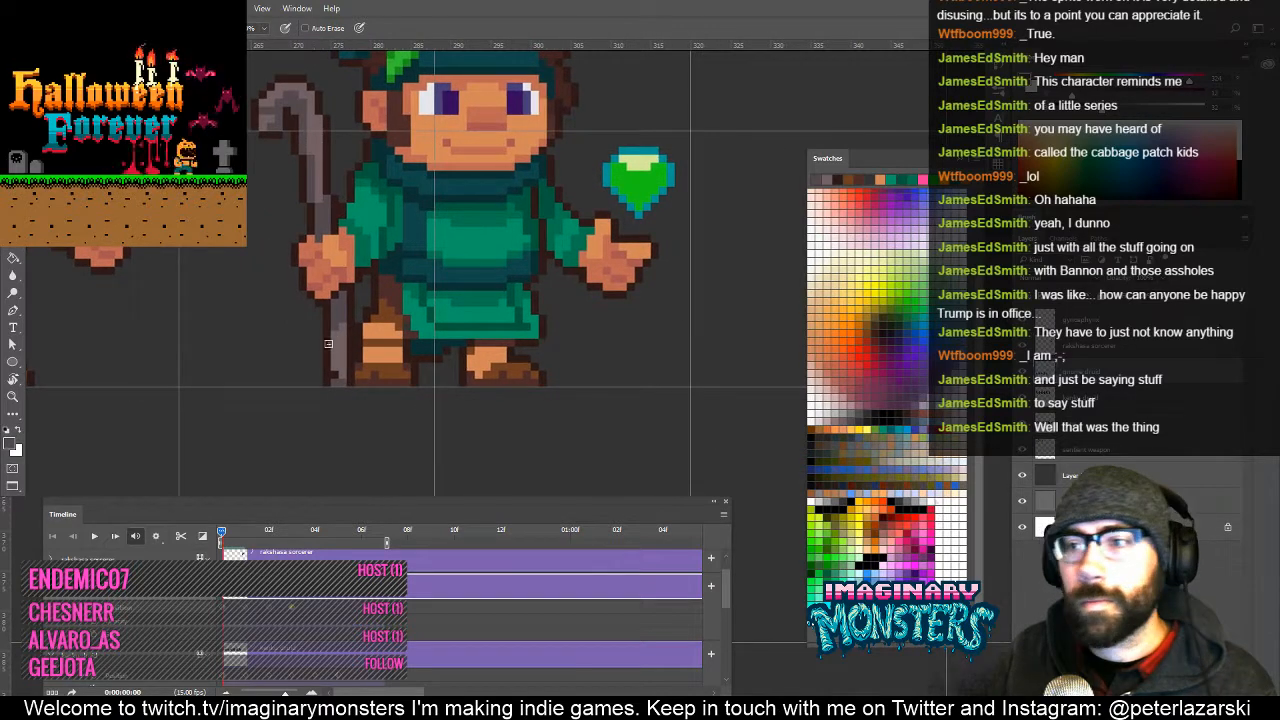
left_click(339, 363, "alt")
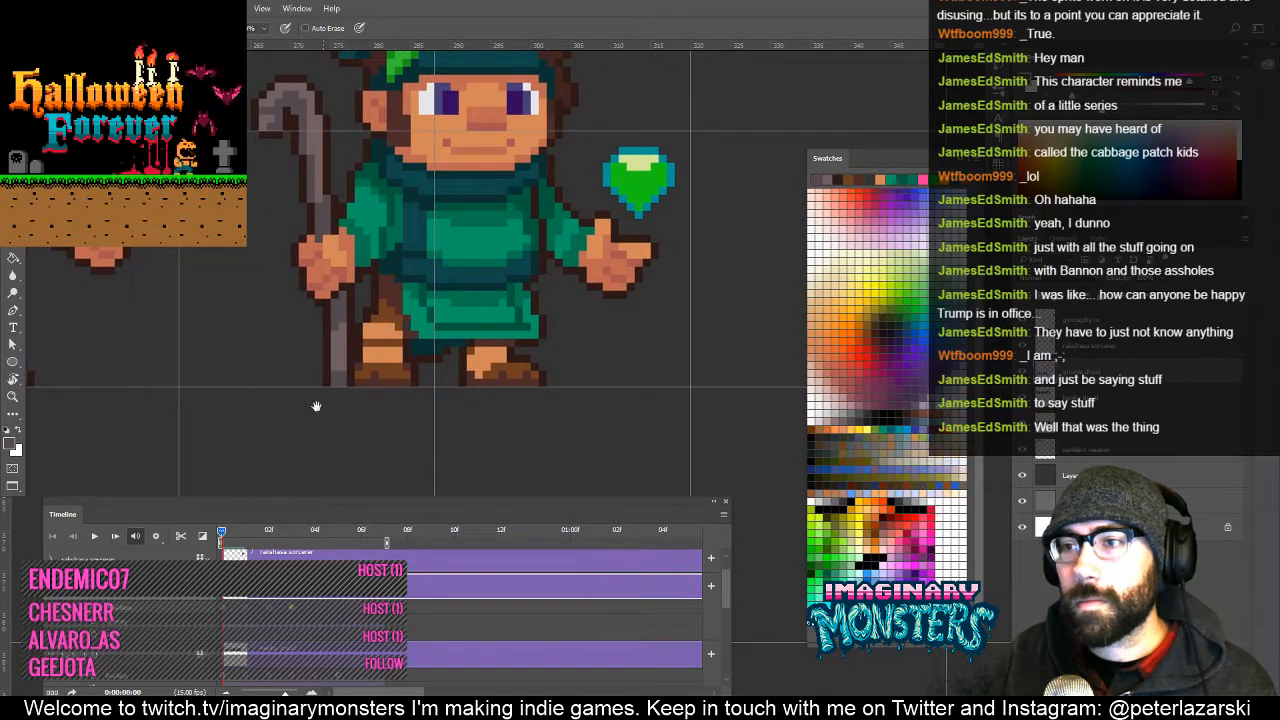
left_click_drag(316, 406, 265, 420)
mouse_move(375, 377)
left_mouse_down()
mouse_move(337, 396)
mouse_move(377, 386)
left_mouse_up()
left_click_drag(298, 361, 335, 361)
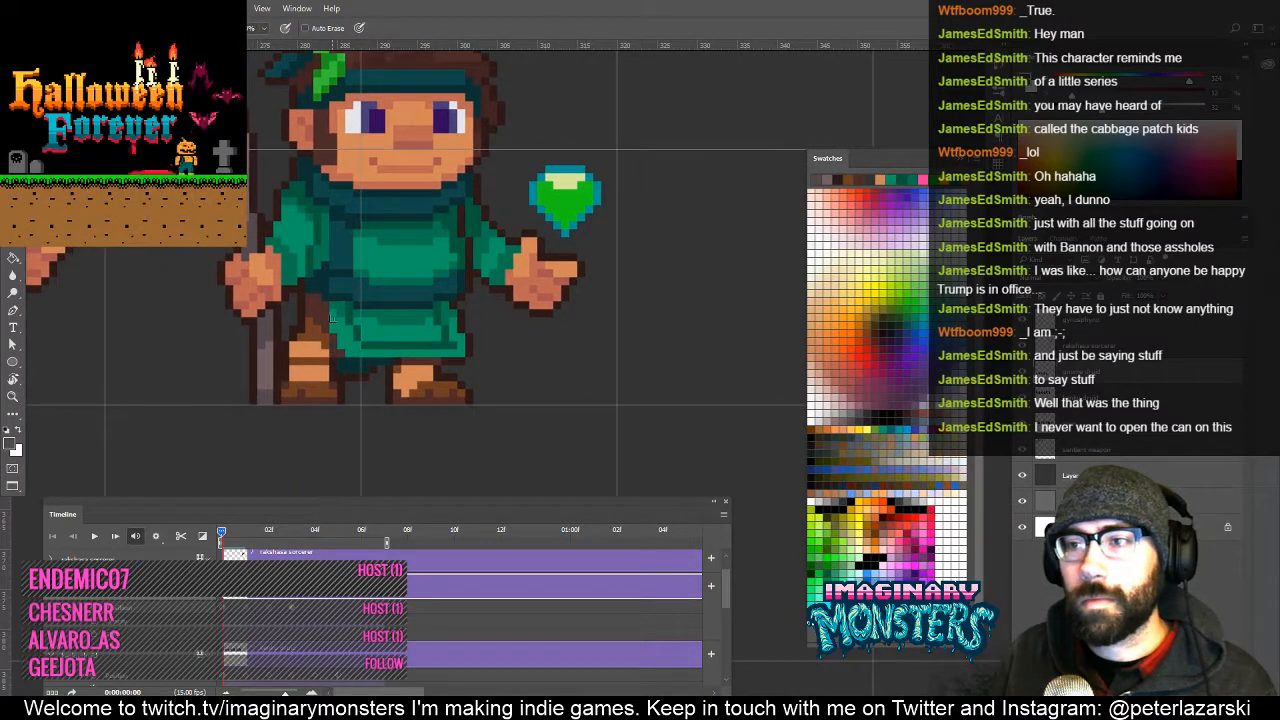
Clean up the edge of the fifth druid's staff-side leg and retouch the shadow under the tunic with sampled dark teal.
key("alt")
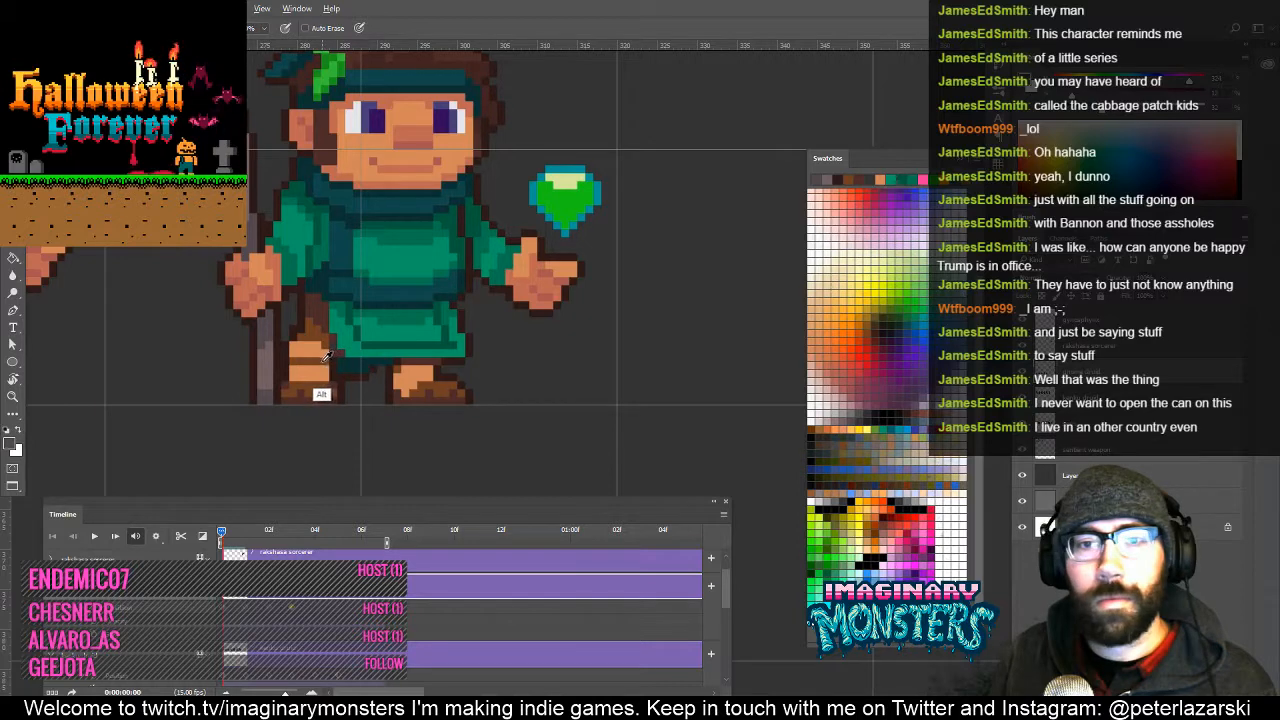
left_click_drag(331, 342, 348, 336)
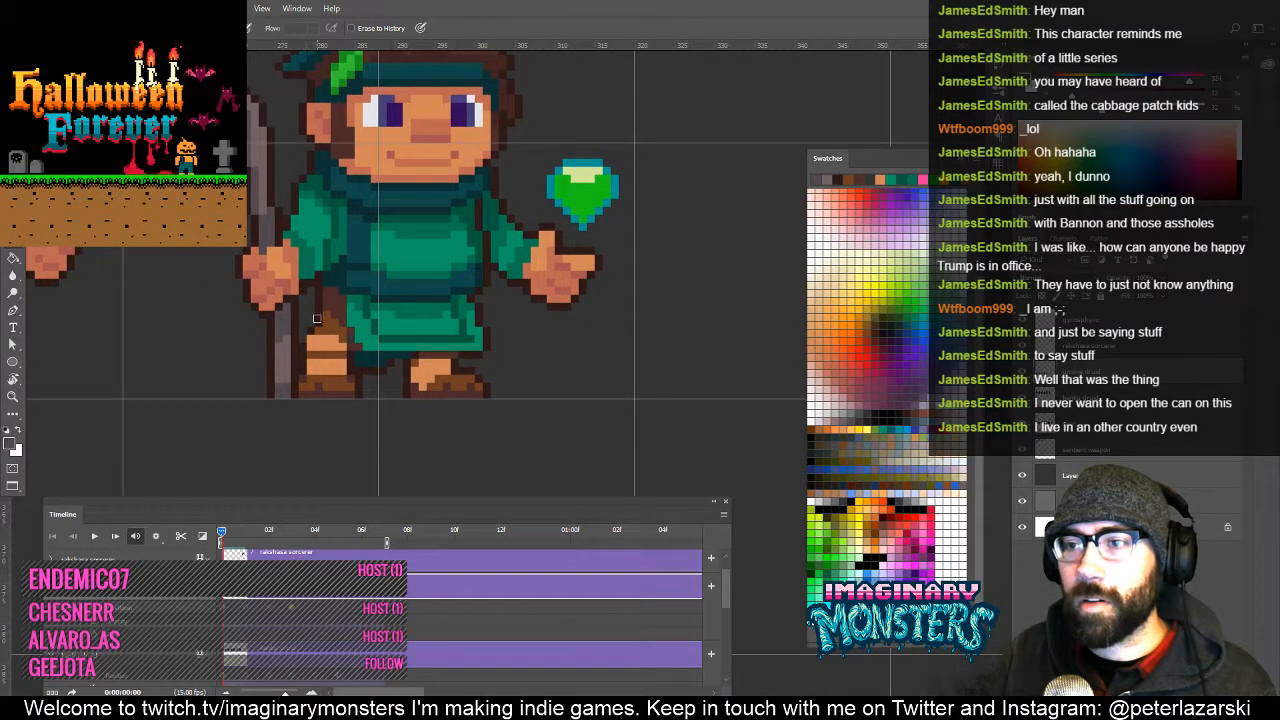
left_click_drag(360, 362, 331, 337)
key("z")
left_click(336, 377)
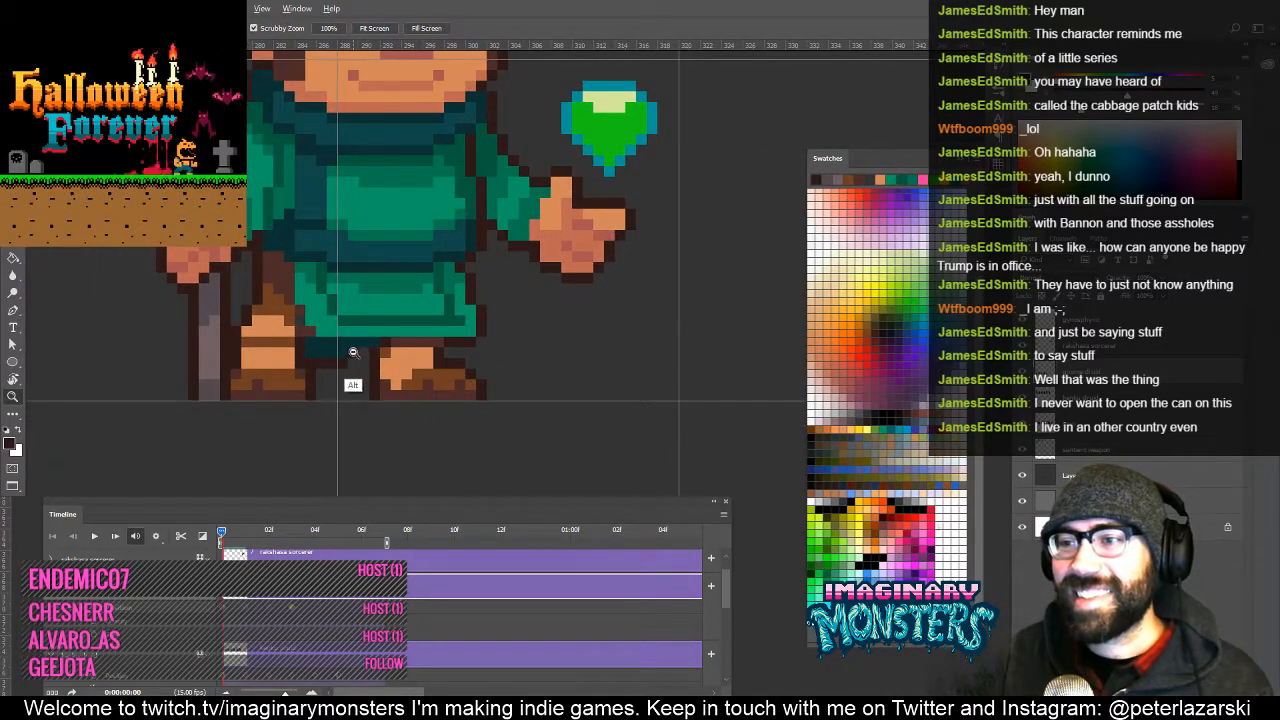
key("b")
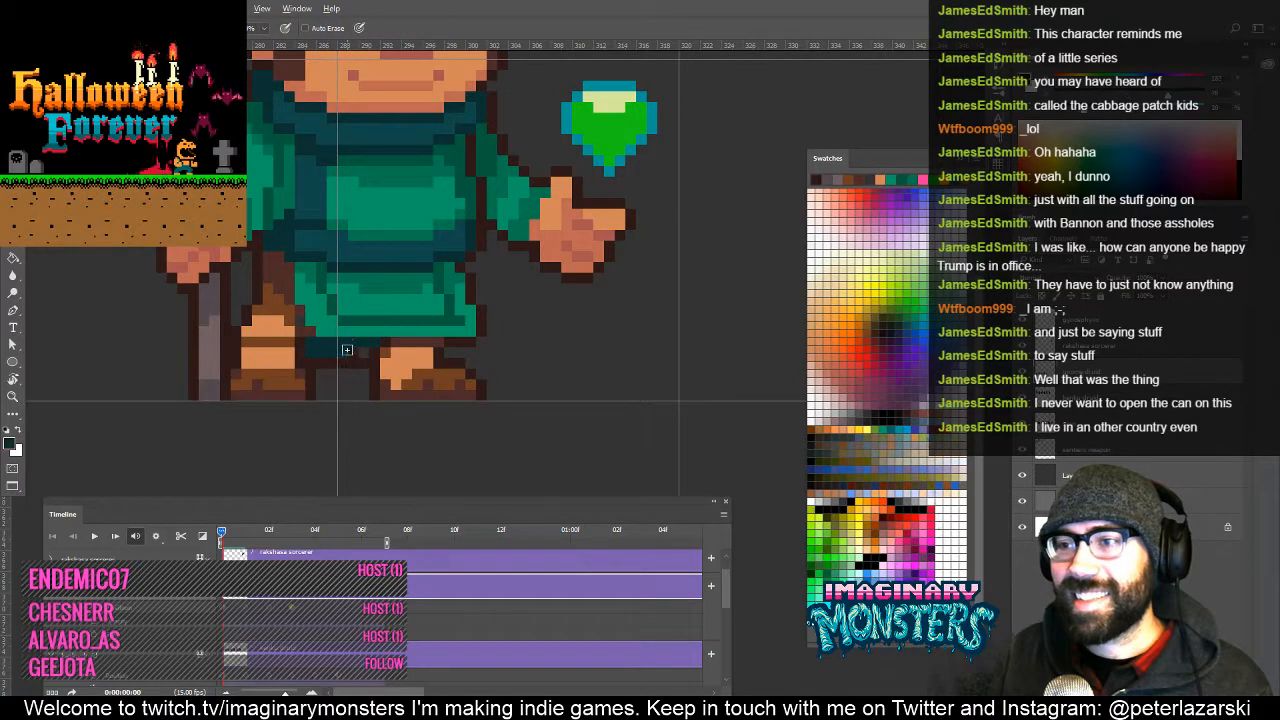
key("z")
left_click(381, 350, "alt")
left_click(382, 355, "alt")
mouse_move(456, 362)
left_mouse_down()
mouse_move(707, 399)
mouse_move(609, 381)
left_mouse_up()
left_click_drag(481, 417, 400, 409)
key("b")
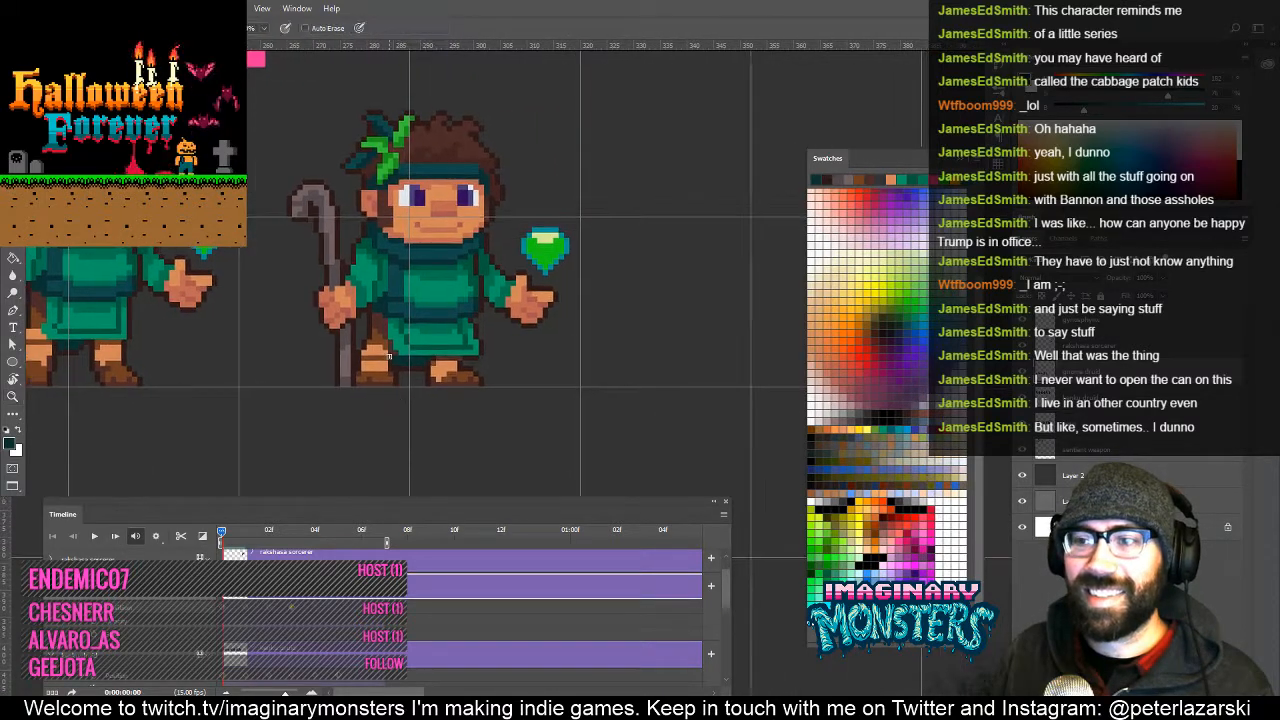
Refine the underside of the fifth druid's tunic between the legs with sampled dark brown and erase stray pixels.
key("z")
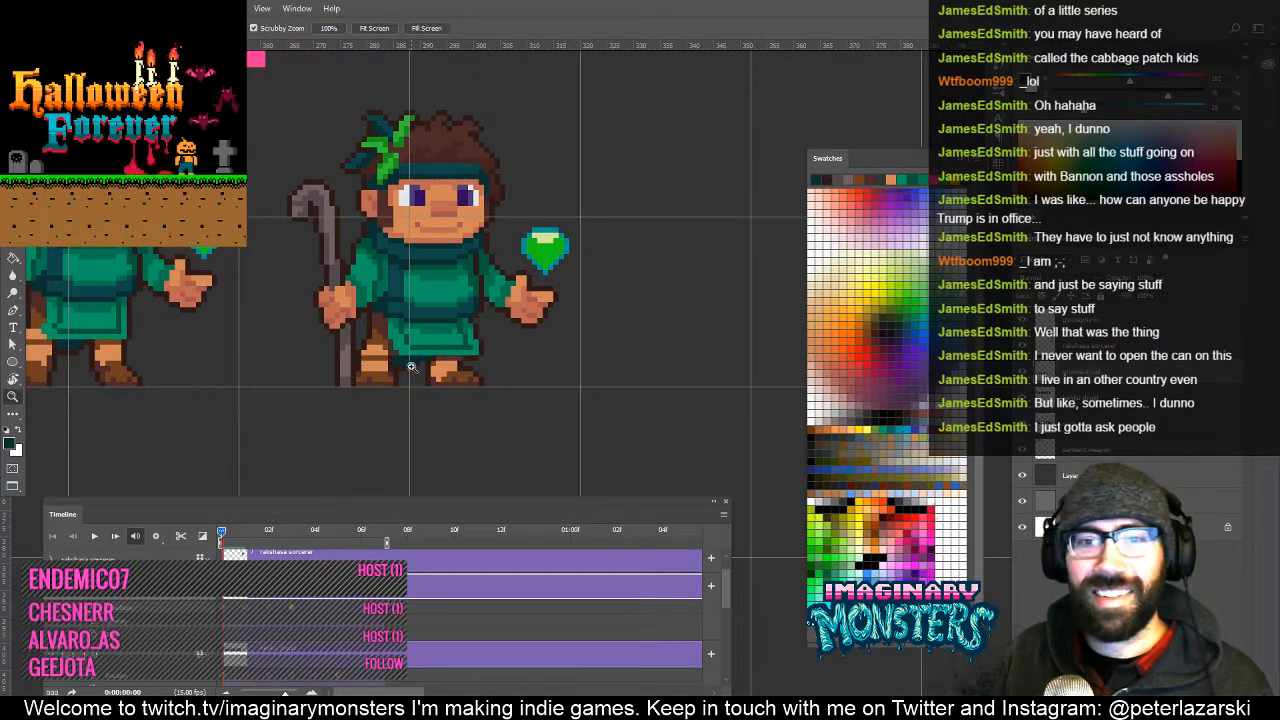
left_click(425, 361)
key("b")
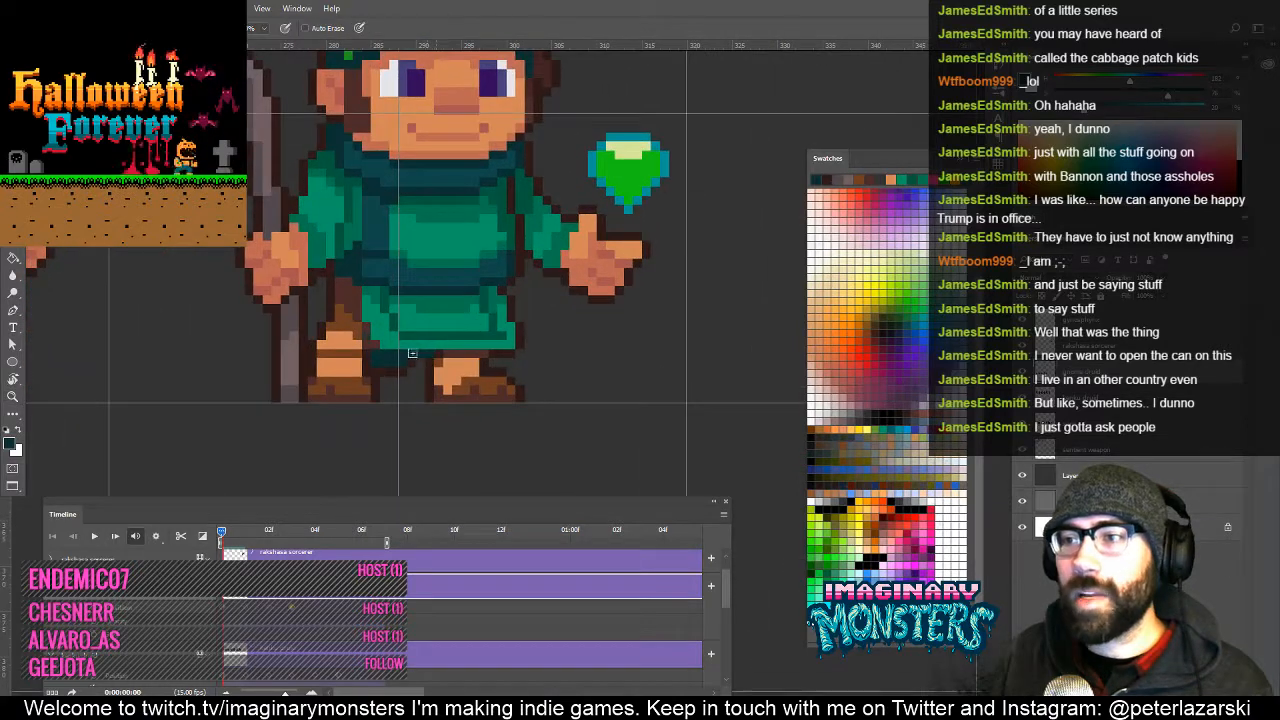
key("e")
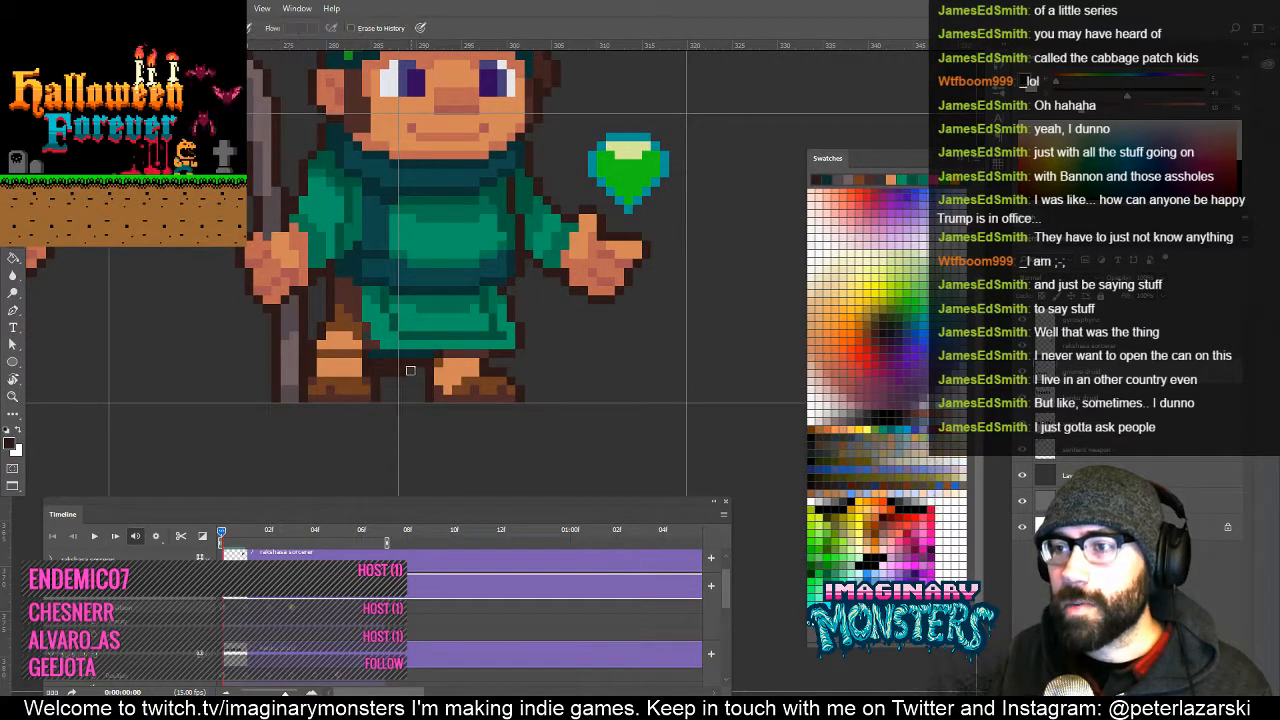
mouse_move(435, 368)
left_mouse_down()
mouse_move(437, 413)
mouse_move(476, 364)
left_mouse_up()
key("z")
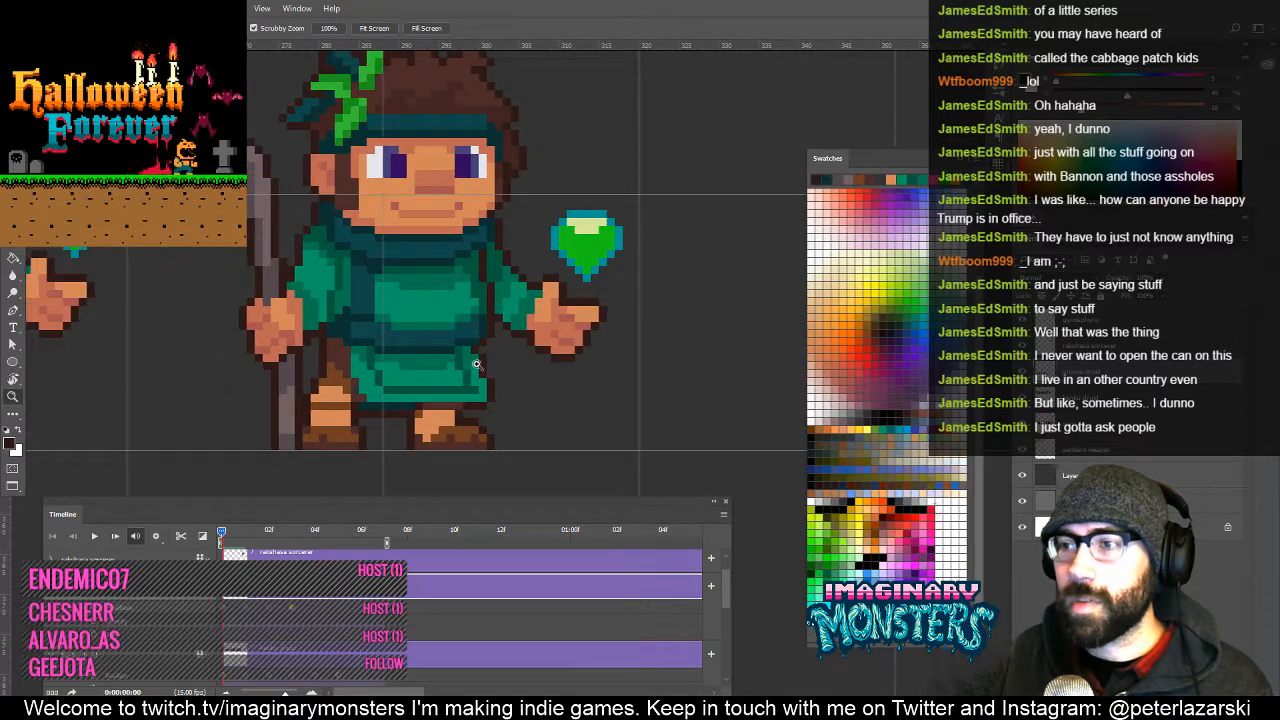
key("e")
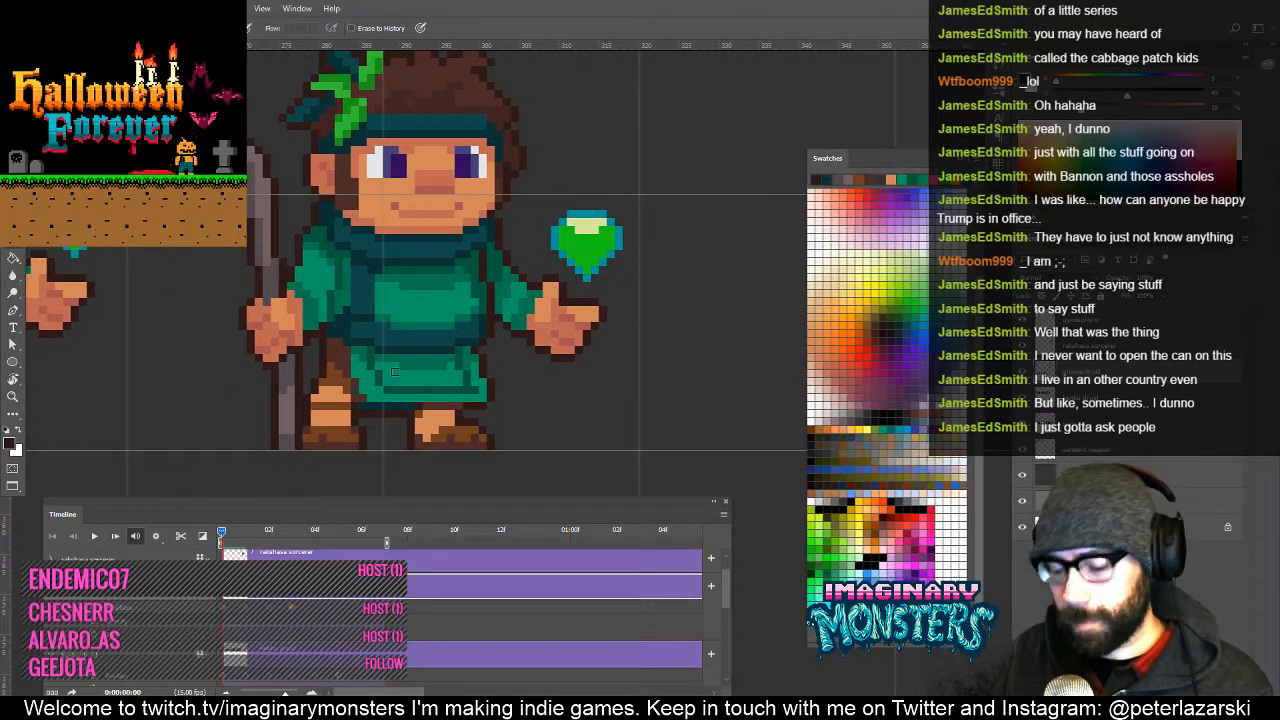
Lasso the lower hem of the fifth druid's tunic, nudge it one pixel right and one pixel up, and deselect.
key("l")
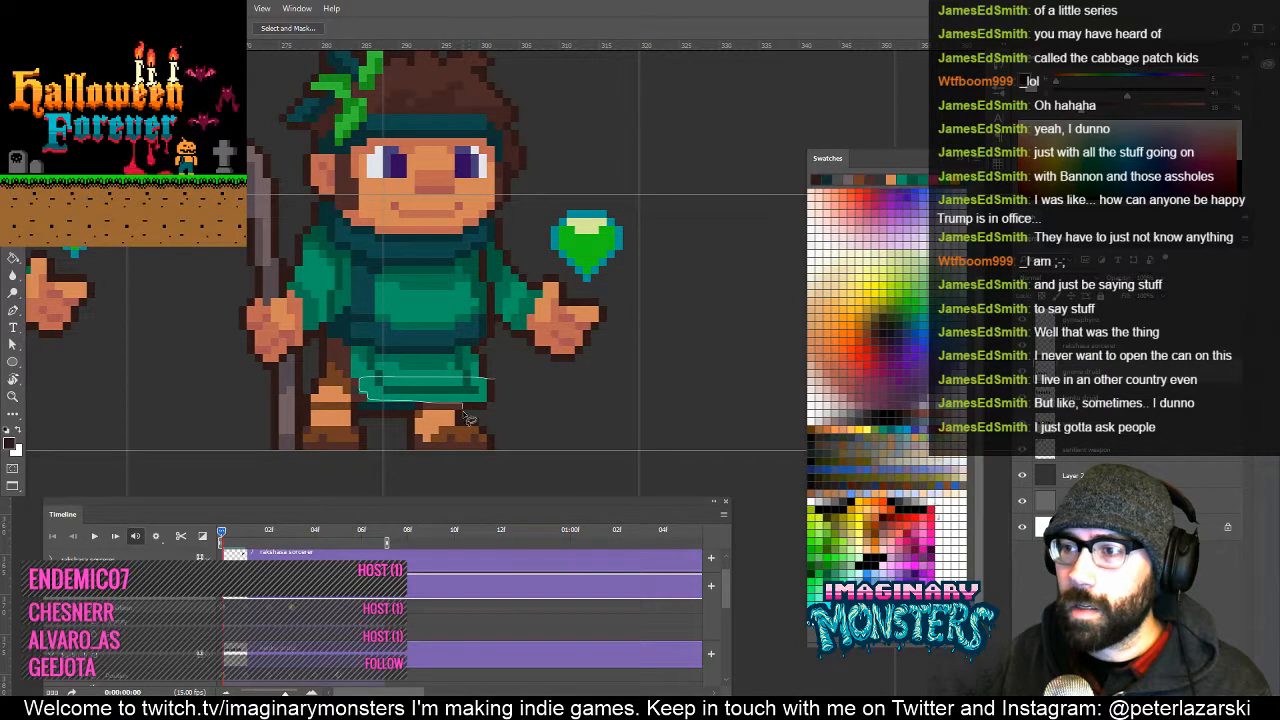
left_click_drag(508, 413, 517, 391)
left_click(516, 390, "ctrl")
key("v")
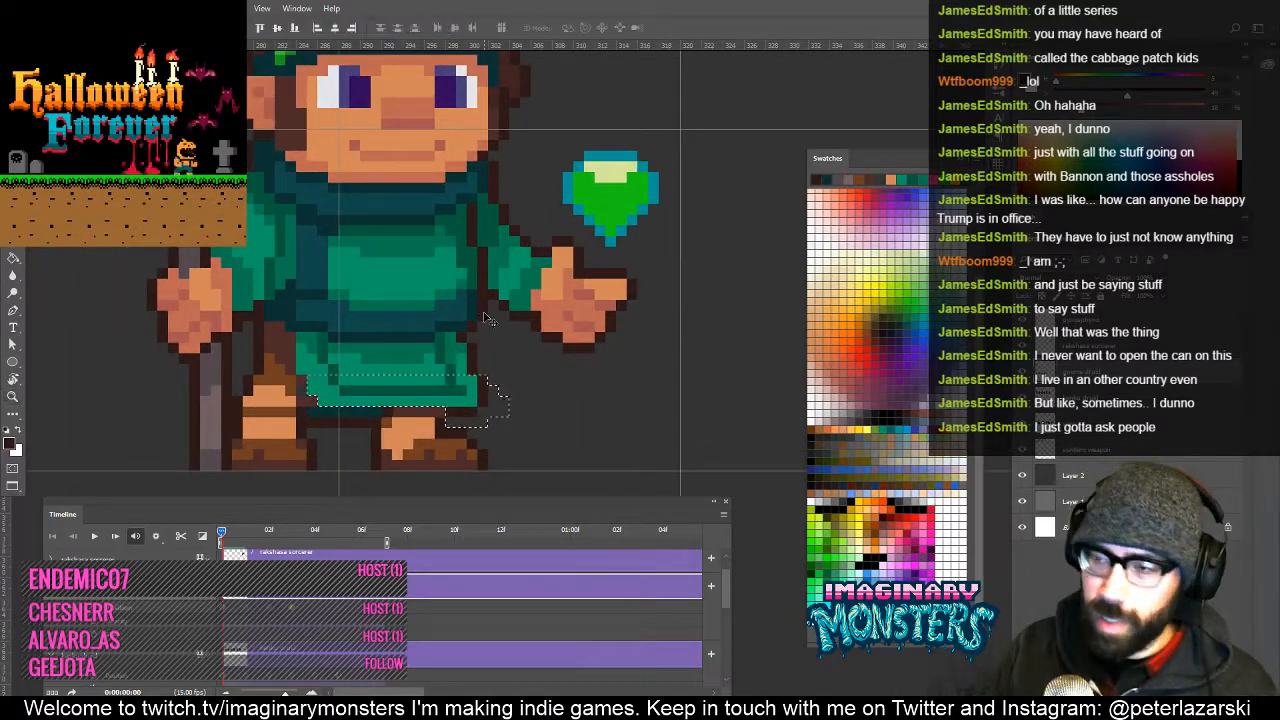
key("Right")
key("Up")
key("ctrl+d")
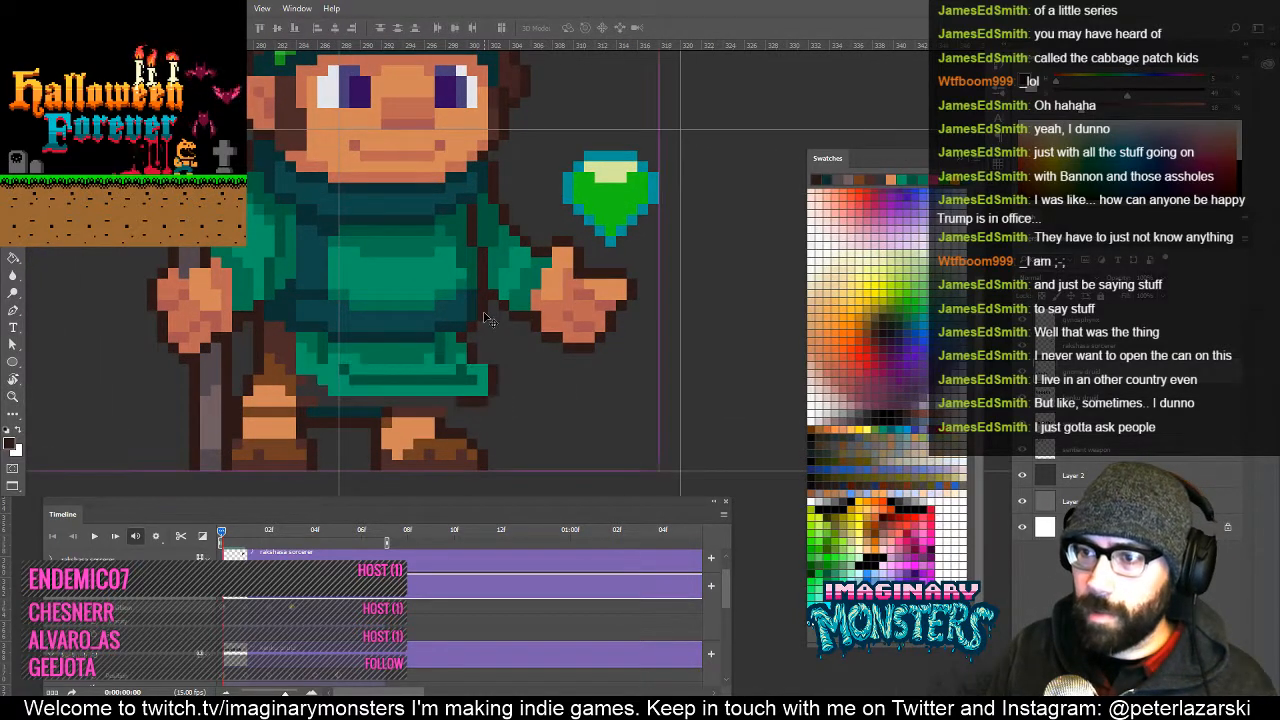
Fill the gap between the raised hem and the gem-side leg with dark brown sampled from the sprite.
key("b")
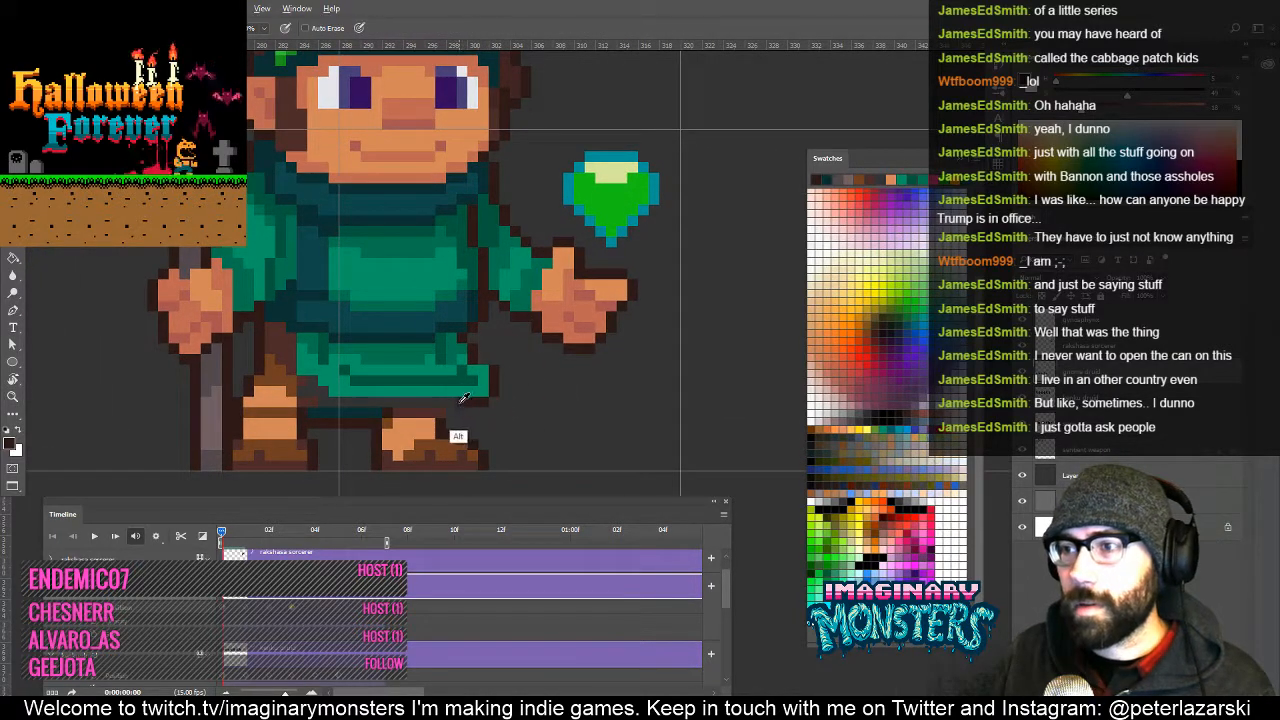
mouse_move(446, 436)
left_mouse_down()
mouse_move(493, 446)
mouse_move(495, 431)
mouse_move(468, 428)
mouse_move(460, 396)
mouse_move(481, 391)
left_mouse_up()
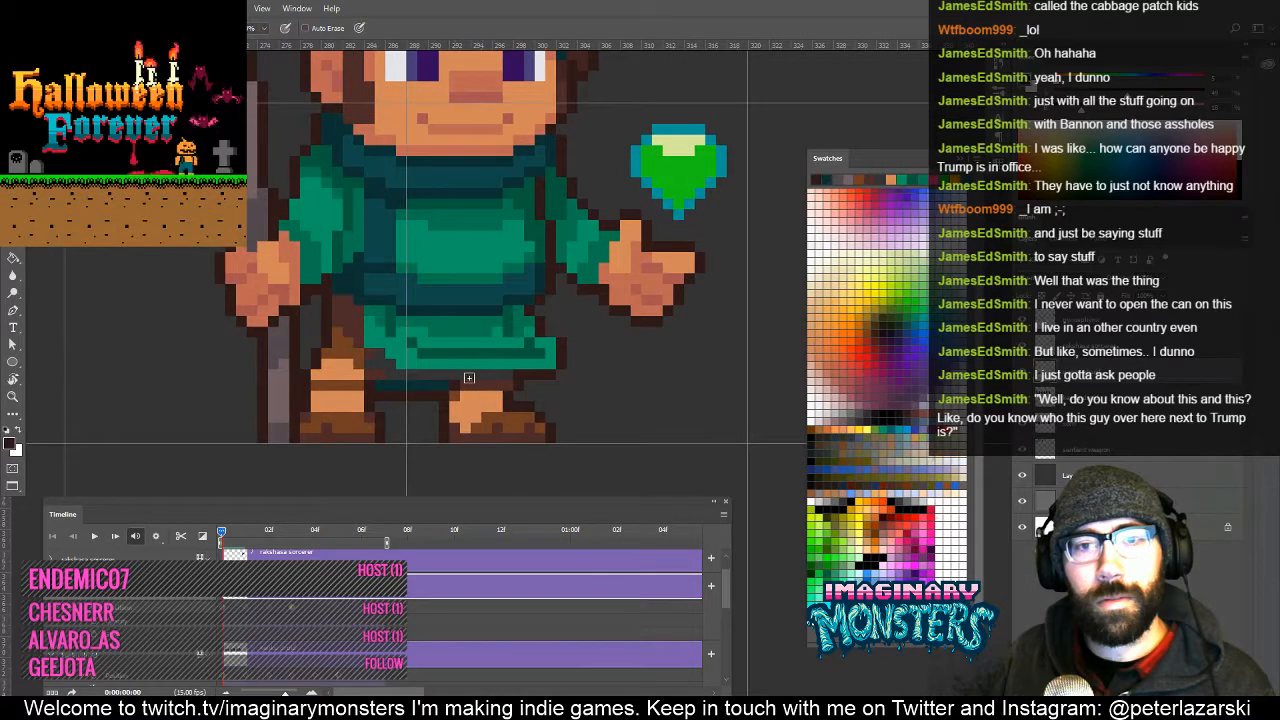
left_click(507, 381, "alt")
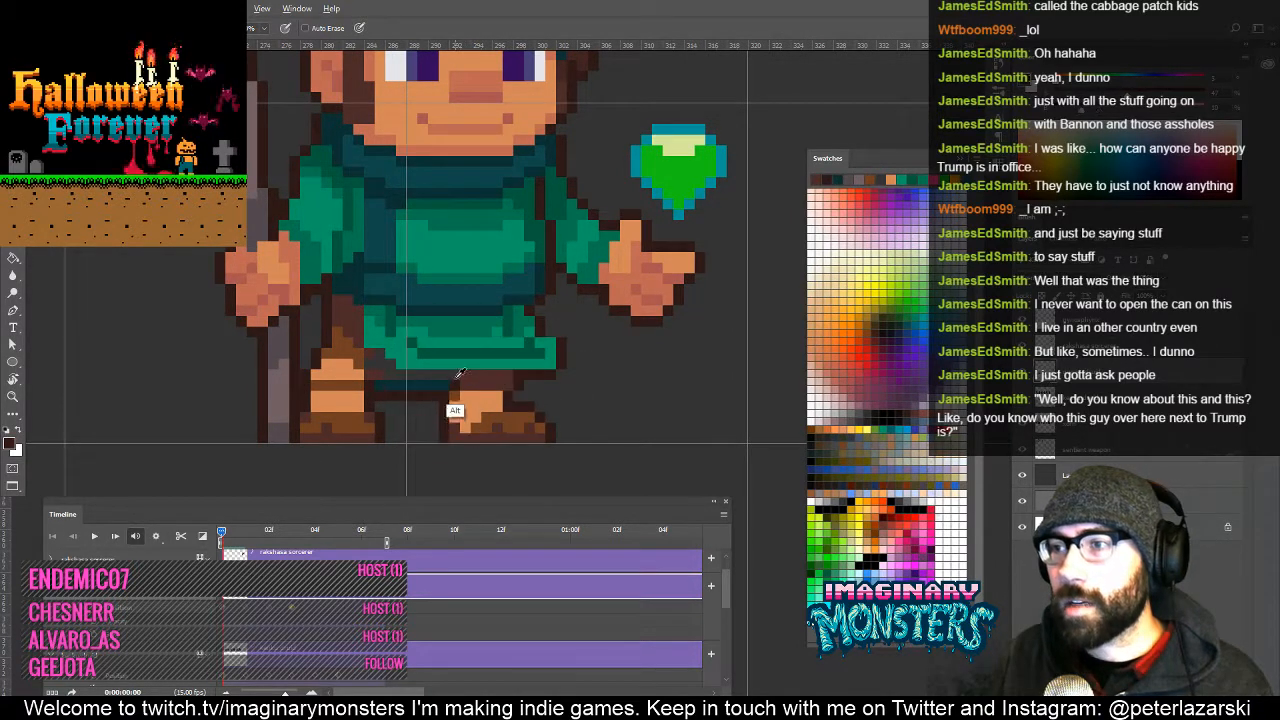
left_click_drag(406, 364, 456, 382)
left_click(424, 397, "alt")
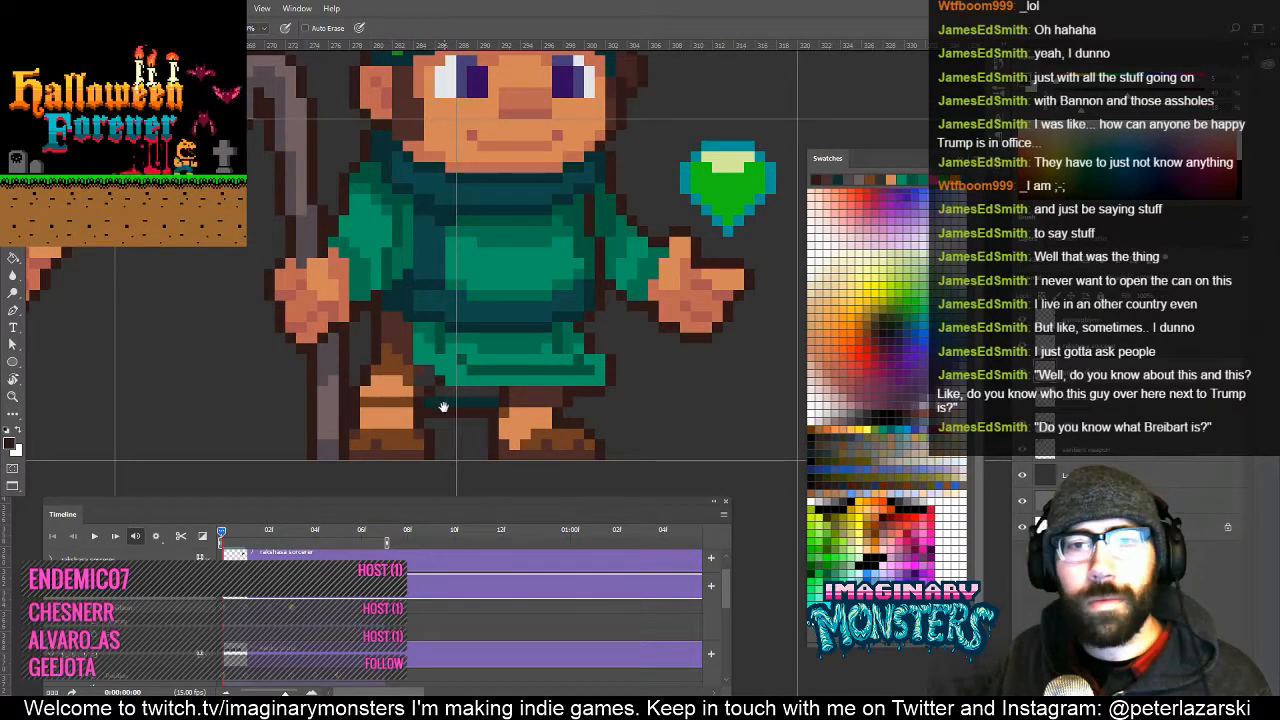
left_click_drag(443, 407, 418, 382)
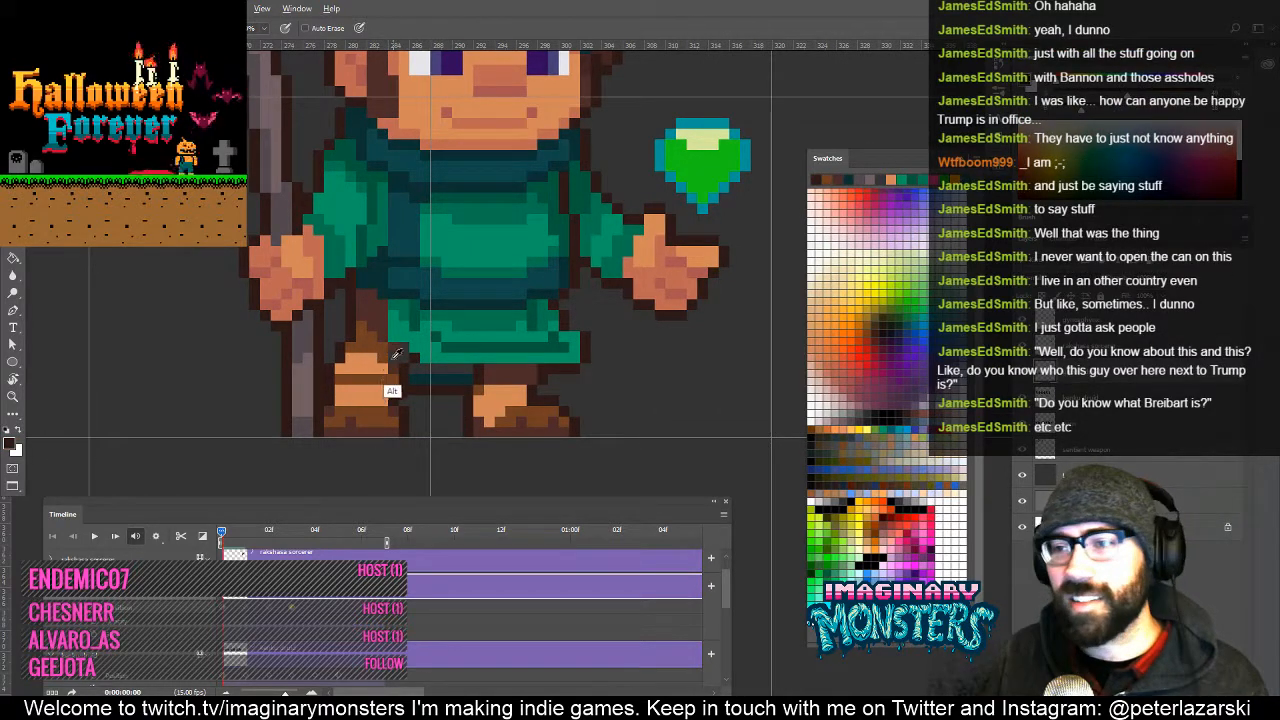
Touch up the staff-side leg with sampled skin and brown tones, and thicken the dark teal shadow under the hem.
left_click(382, 369, "alt")
left_click(393, 369)
left_click_drag(468, 371, 439, 394)
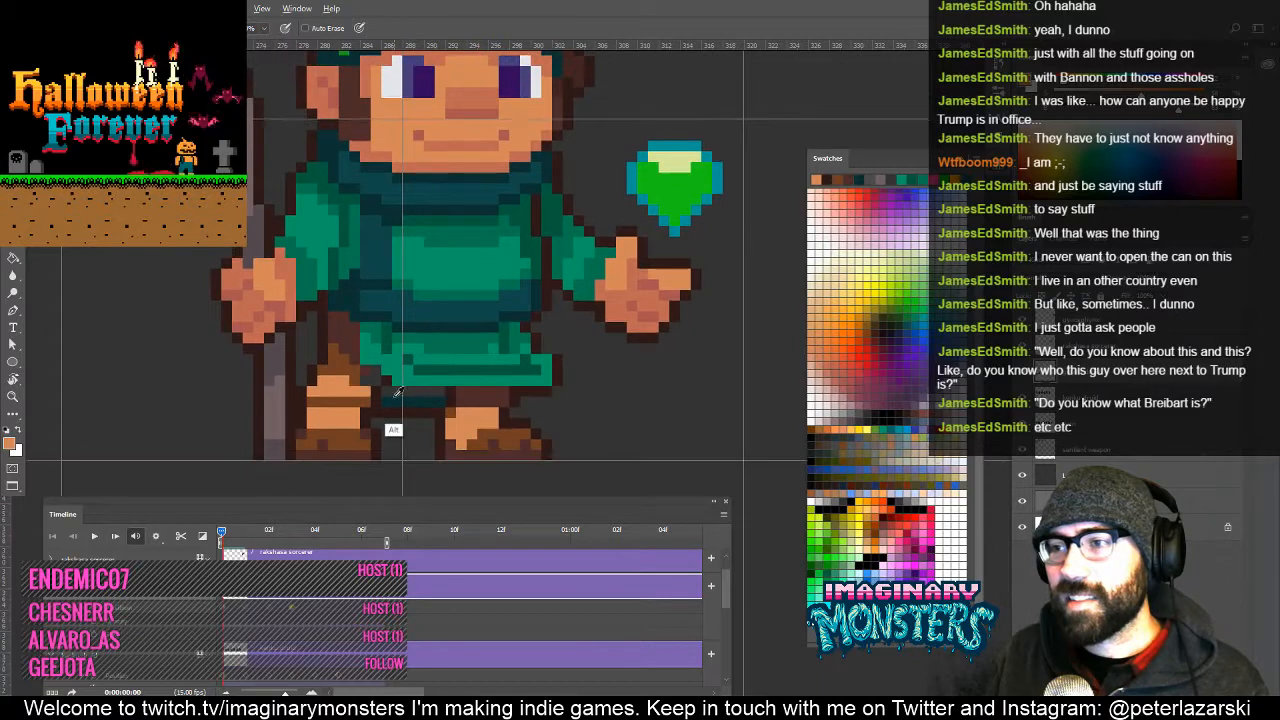
left_click(397, 392, "alt")
left_click_drag(370, 366, 415, 381)
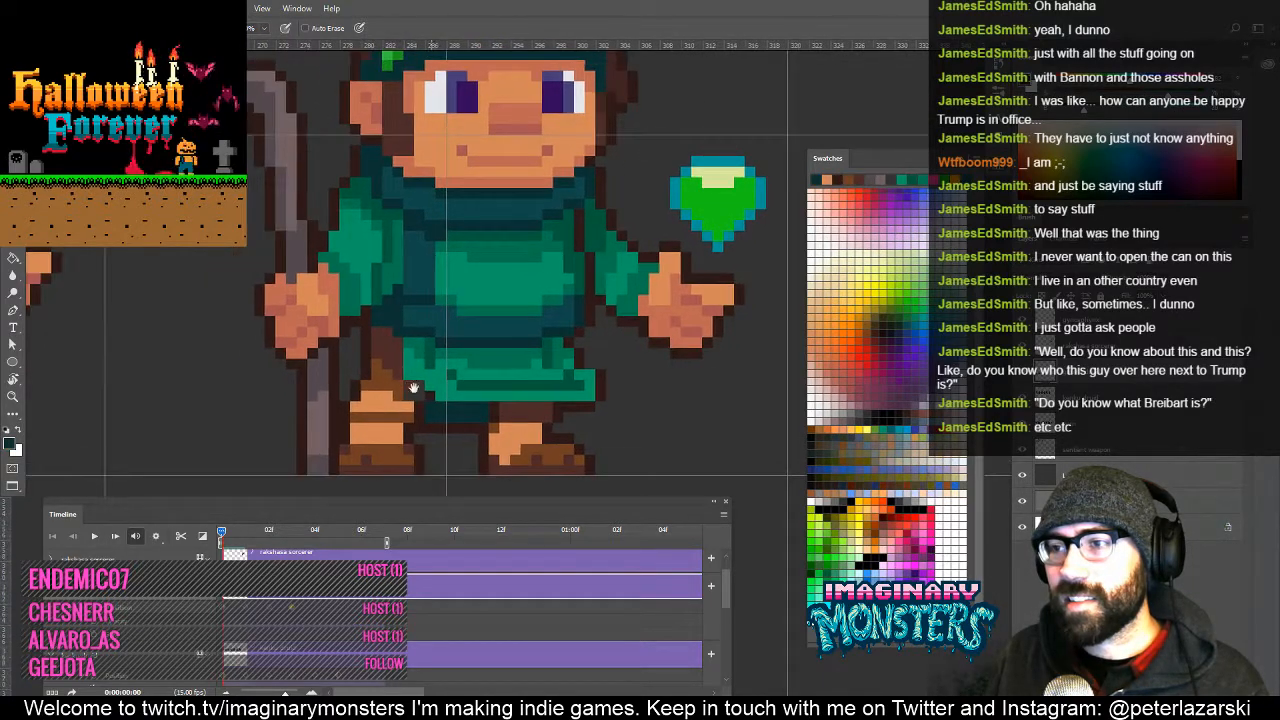
left_click(415, 381, "alt")
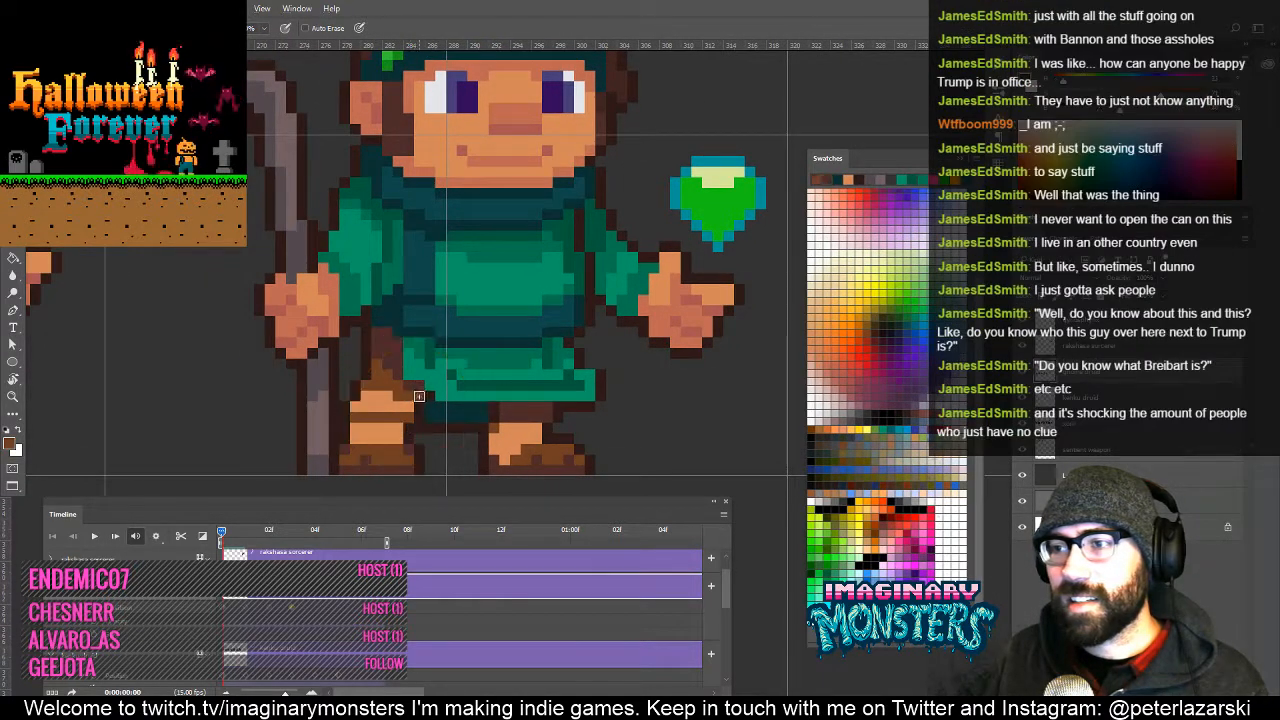
Hide the guides and compare the fifth druid with the earlier poses along the row.
key("z")
left_click(455, 404, "alt")
left_click(455, 404, "alt")
key("b")
left_click_drag(375, 306, 416, 306)
key("ctrl+h")
left_click_drag(455, 438, 612, 432)
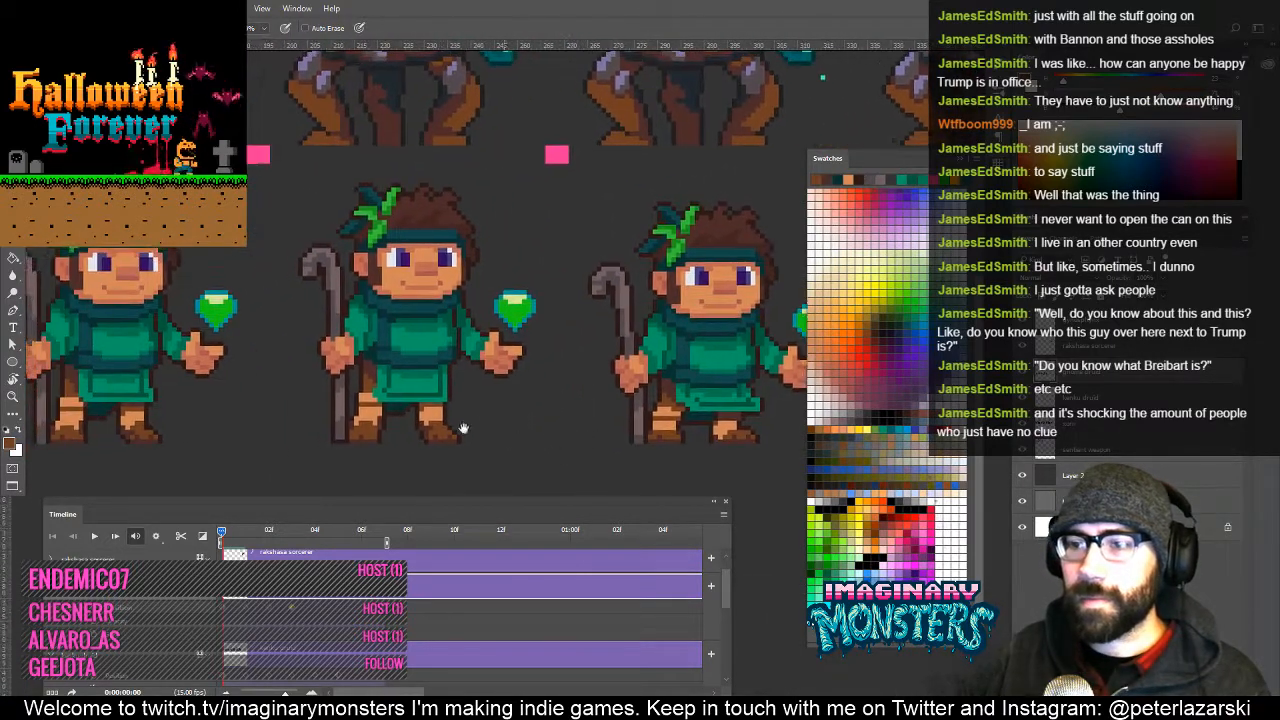
left_click_drag(358, 406, 606, 411)
key("z")
left_click(417, 397, "alt")
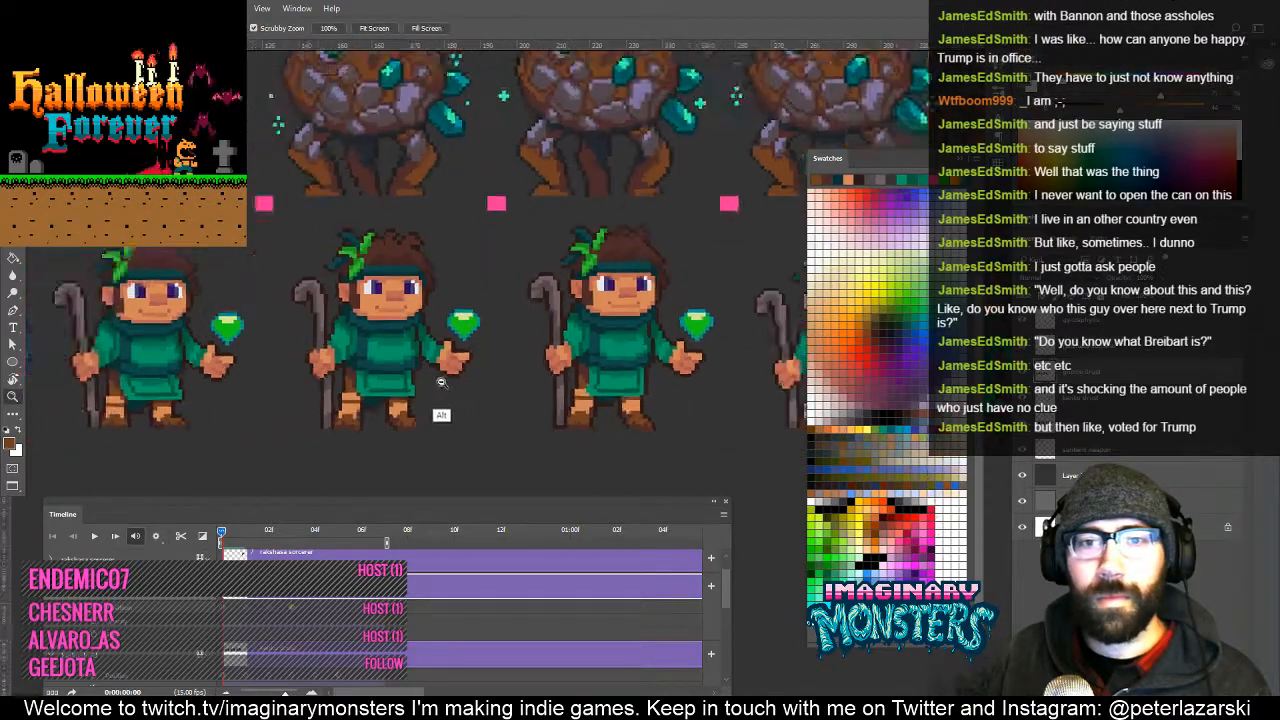
left_click_drag(461, 403, 581, 390)
key("b")
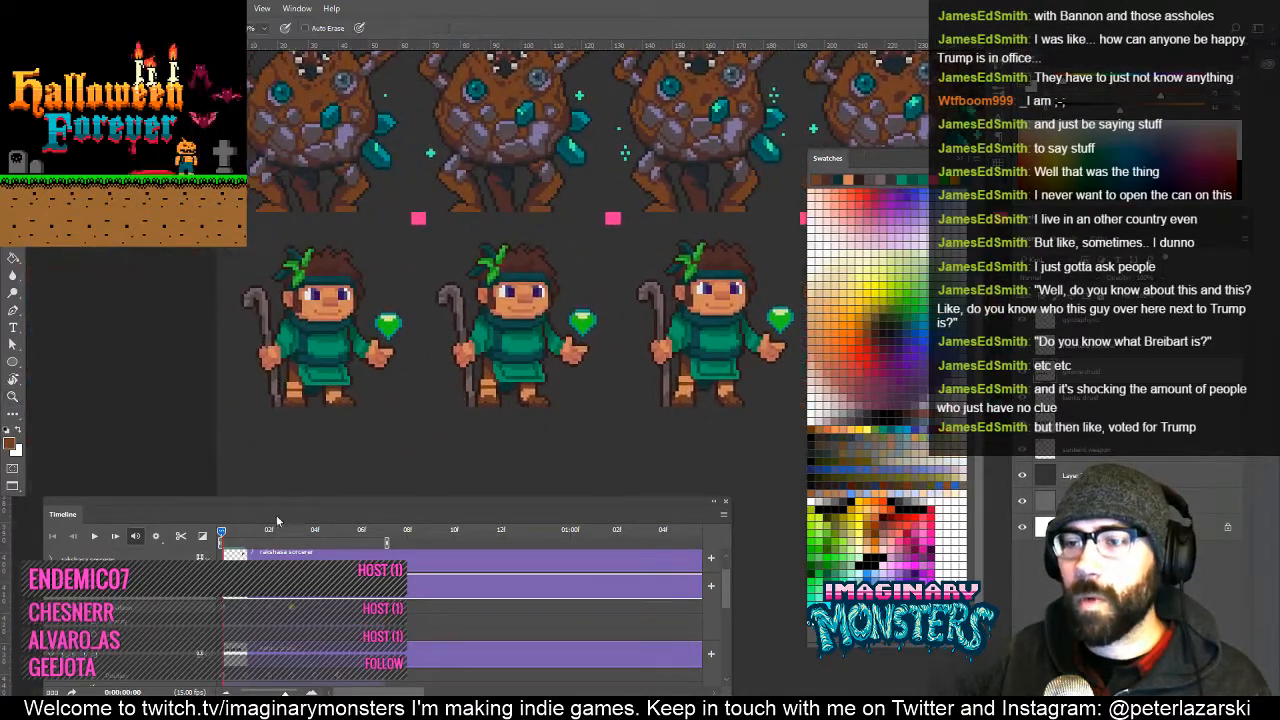
At timeline frame 4, shift the druid row one cell left so the fifth pose sits in the first cell.
left_click_drag(222, 533, 316, 555)
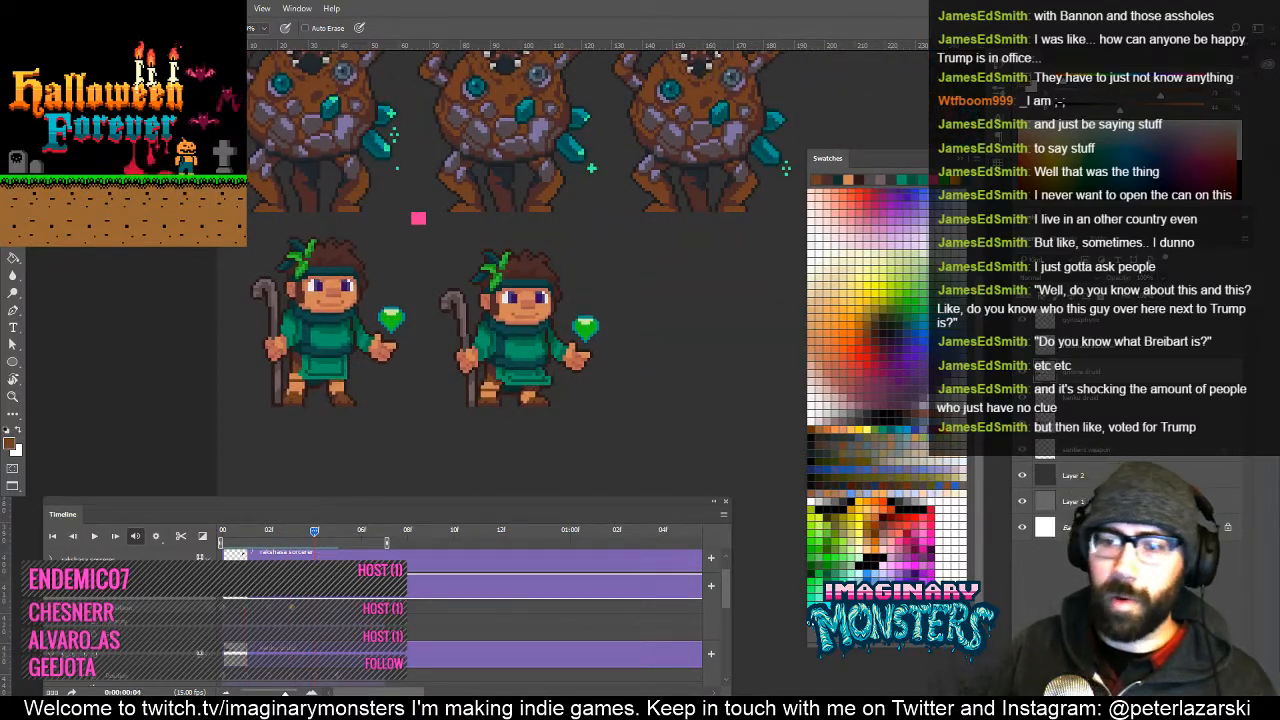
key("v")
mouse_move(512, 320)
left_mouse_down()
mouse_move(322, 322)
mouse_move(312, 350)
left_mouse_up()
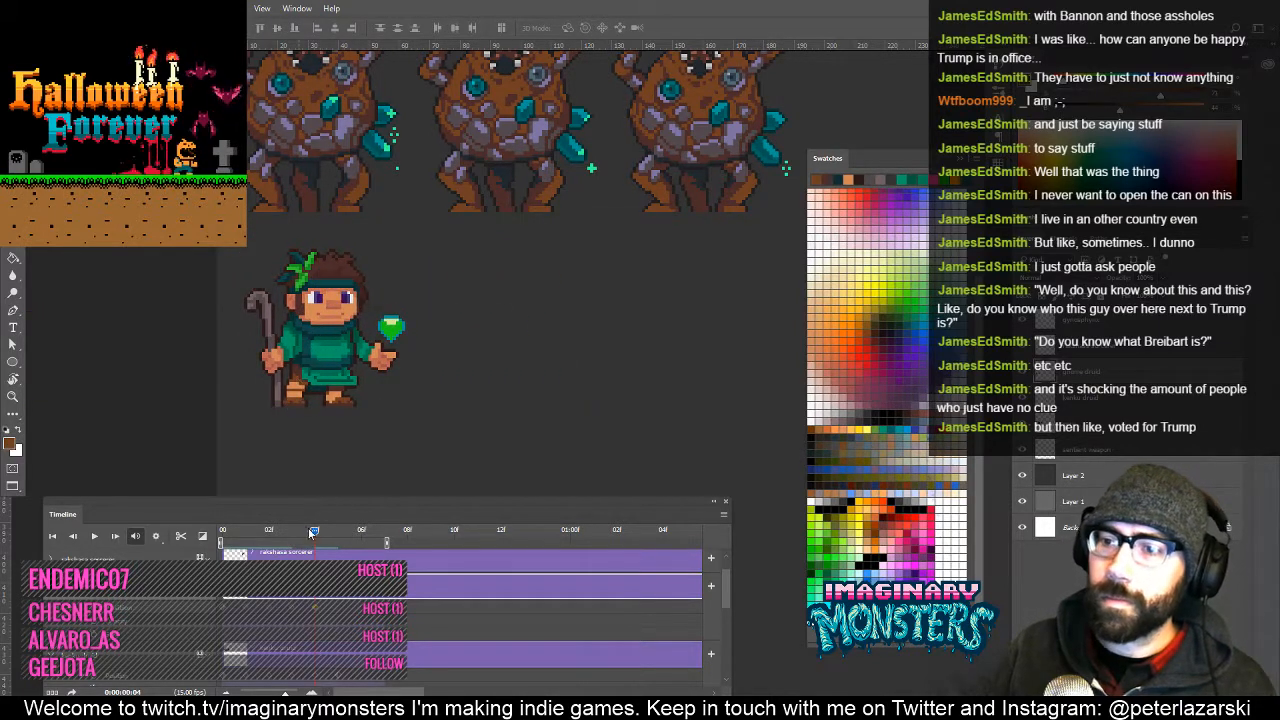
Return the playhead to the start, shorten the work area to end at frame 5, and play the idle loop.
left_click_drag(313, 533, 221, 533)
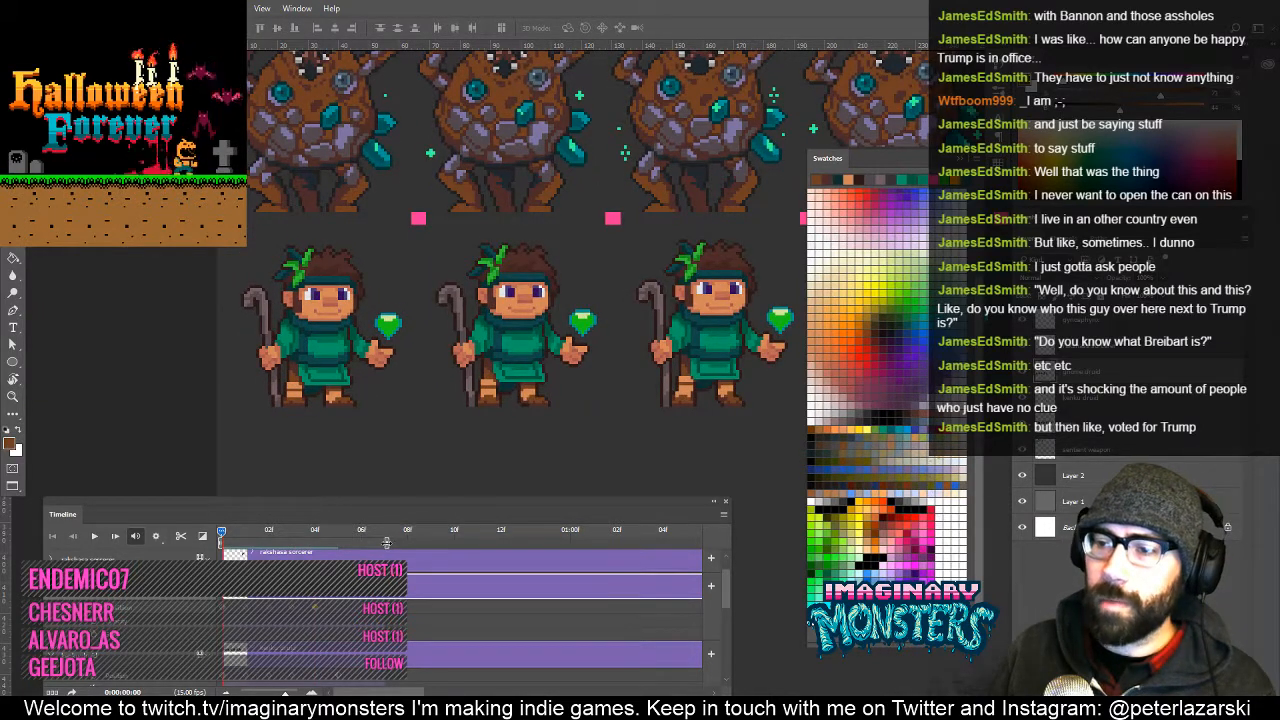
key("space")
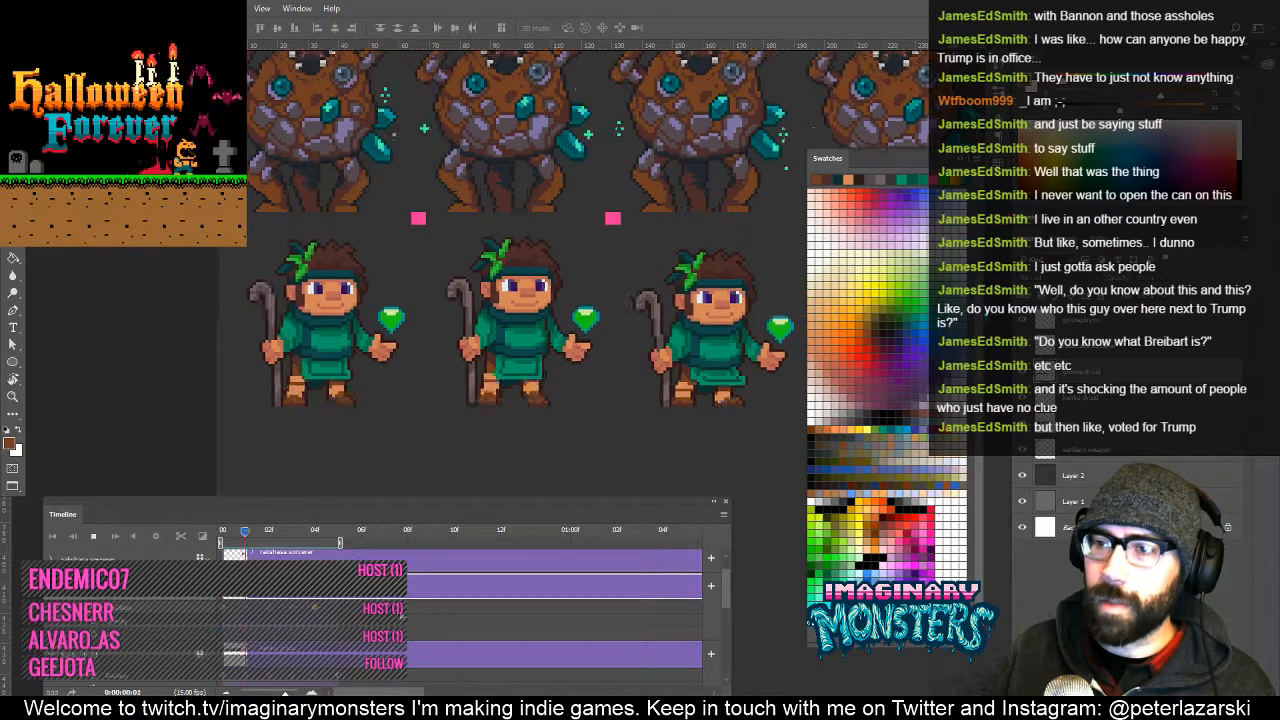
Stop the animation preview, scrub to frame 4 and extend the end of the work area to frame 6.
key("space")
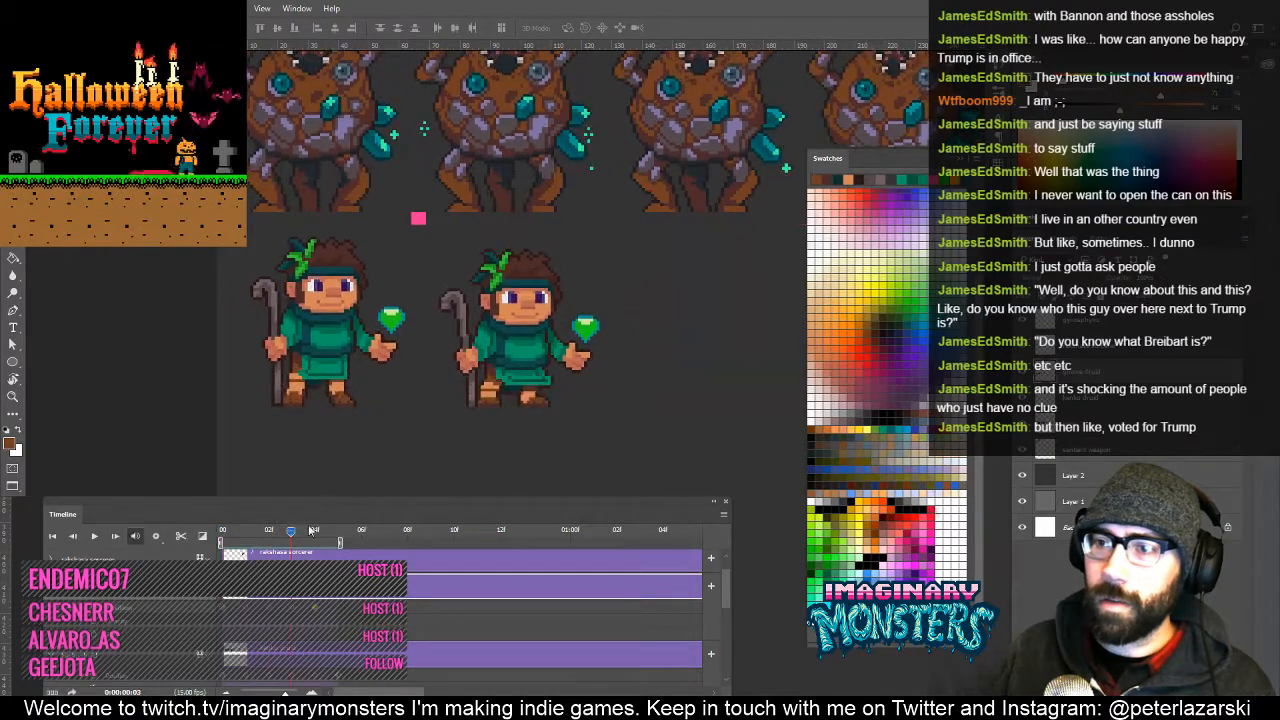
mouse_move(293, 537)
left_mouse_down()
mouse_move(313, 548)
mouse_move(290, 549)
mouse_move(313, 551)
mouse_move(290, 551)
mouse_move(314, 551)
left_mouse_up()
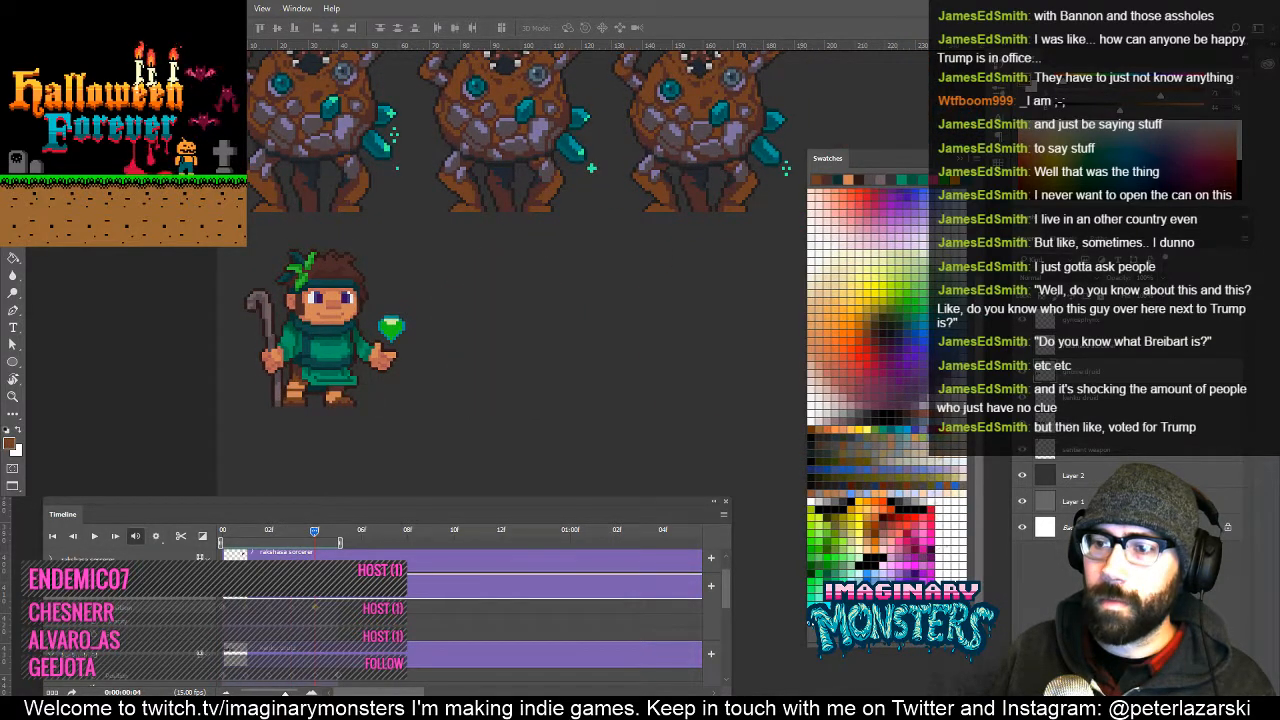
left_click(222, 533)
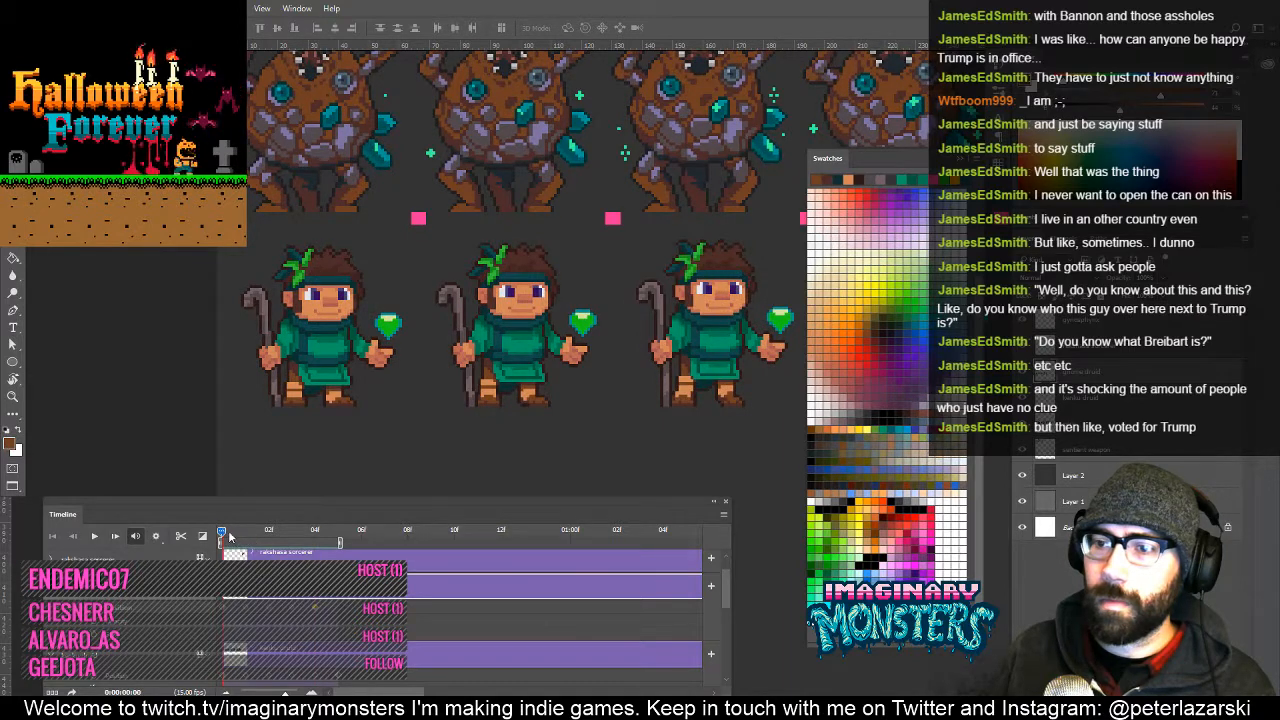
left_click_drag(224, 535, 325, 552)
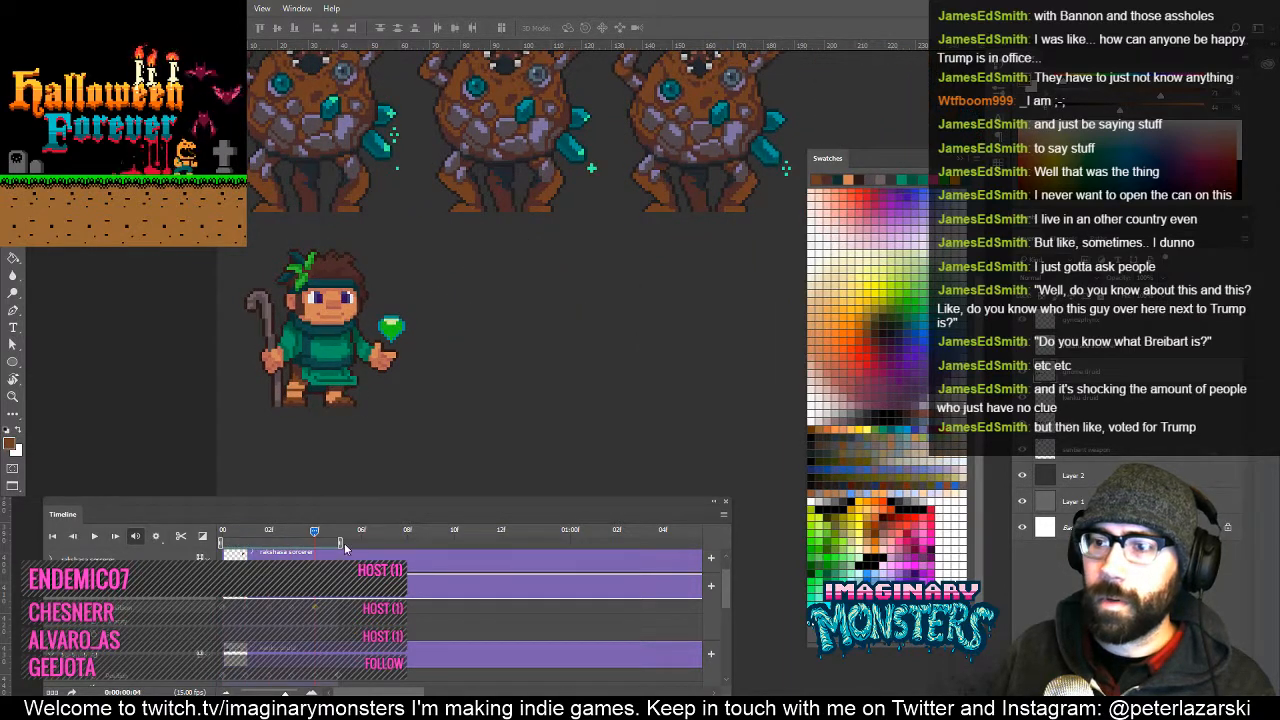
left_click_drag(418, 384, 379, 403)
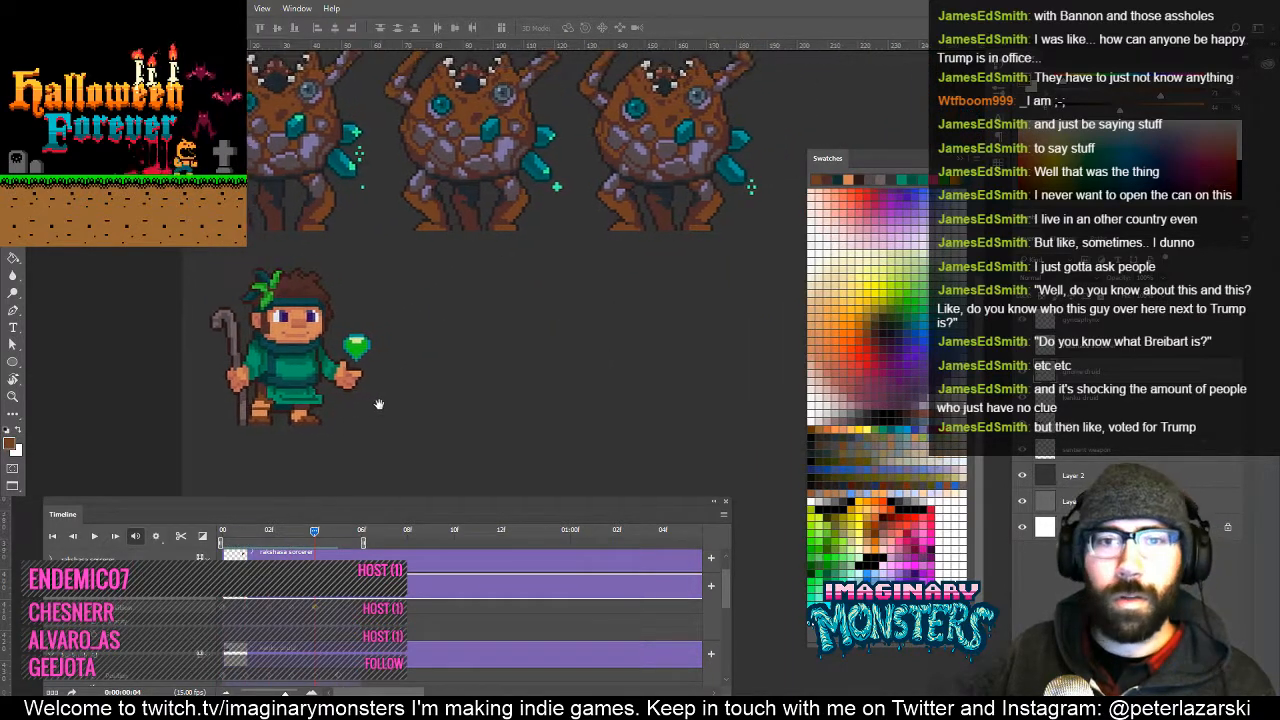
Marquee-select the druid sprite with its pink marker in frame 4 and place a copy in the adjacent grid cell.
key("z")
left_click(319, 367)
left_click(319, 367)
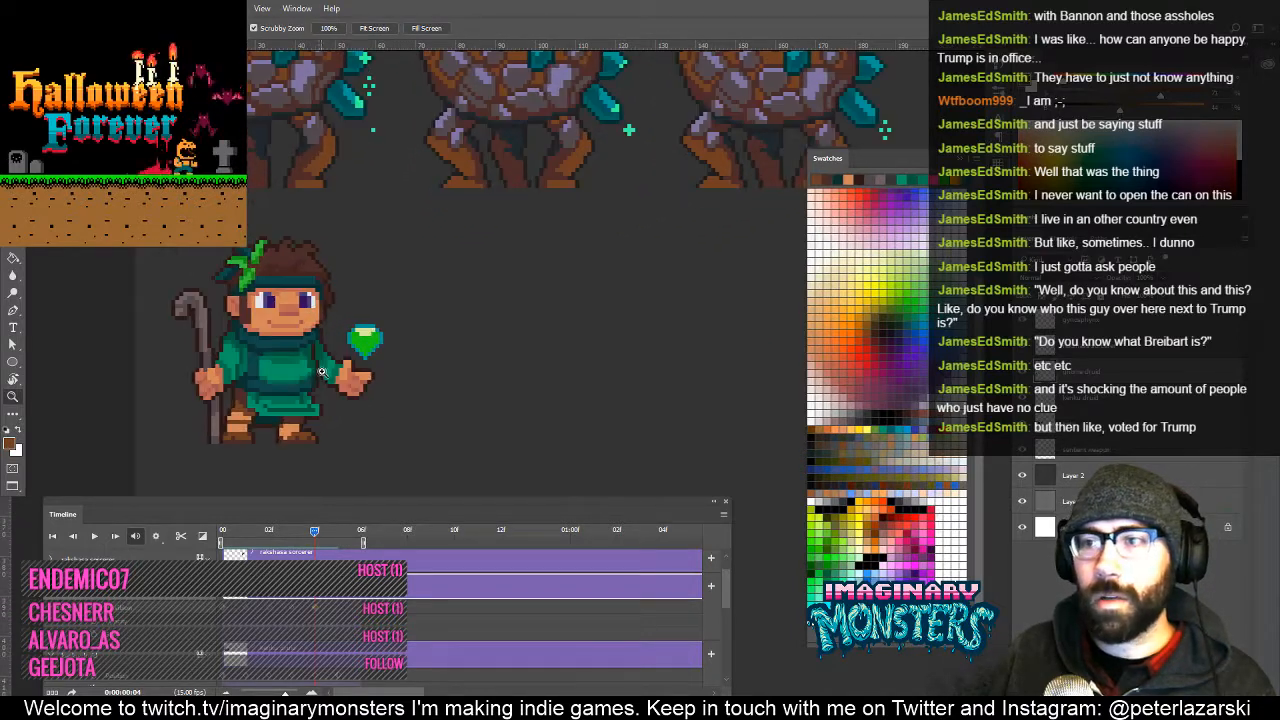
left_click(319, 367)
left_click_drag(321, 398, 423, 323)
key("m")
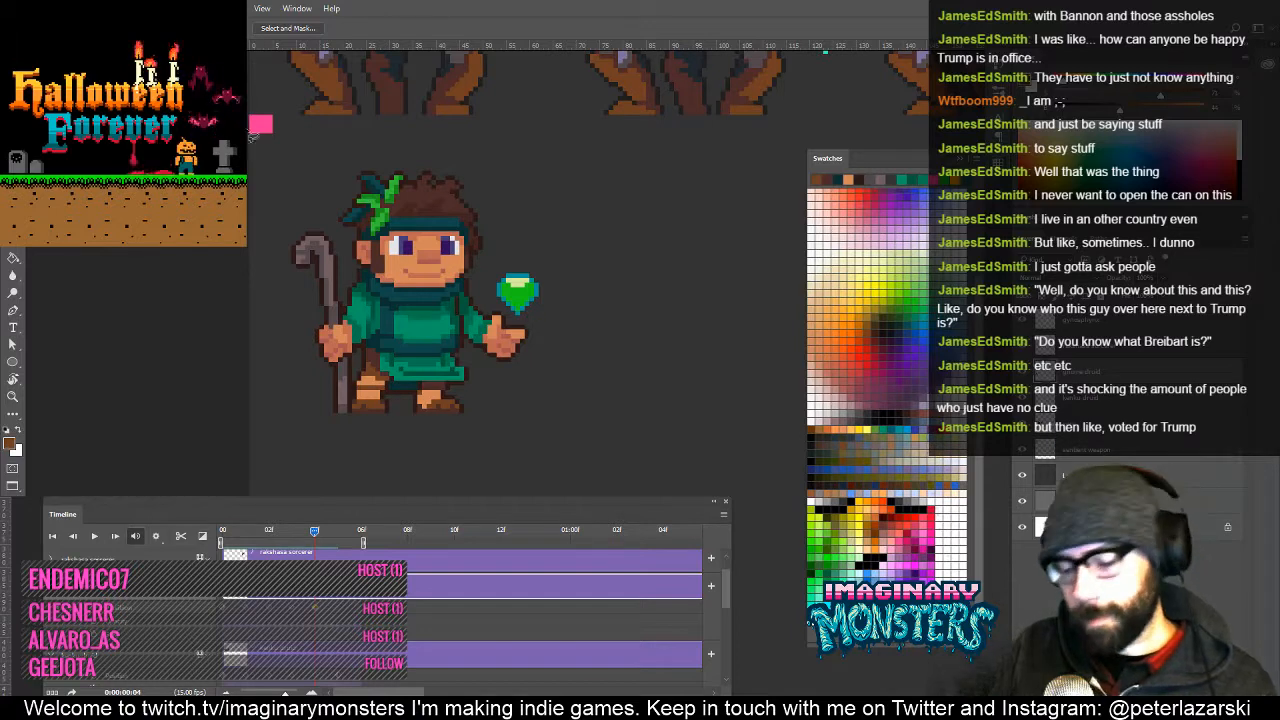
left_click_drag(250, 102, 613, 440)
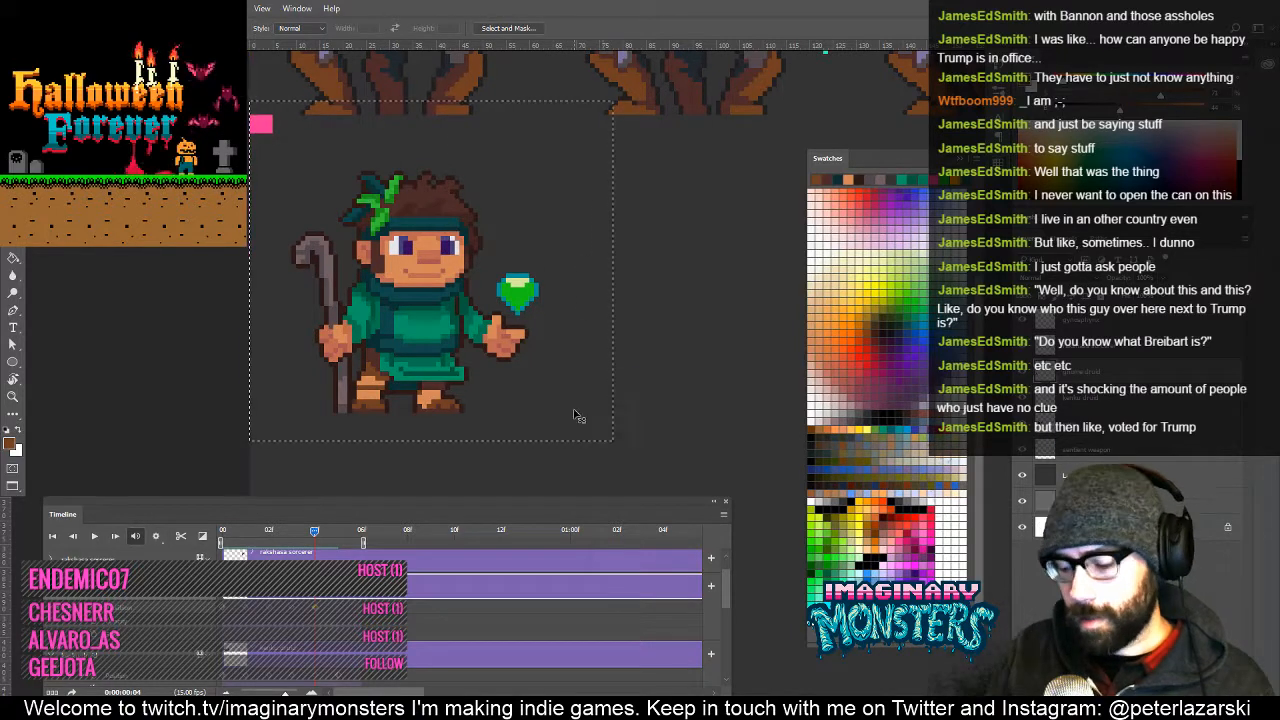
key("v")
left_click_drag(410, 271, 495, 334)
key("ctrl+d")
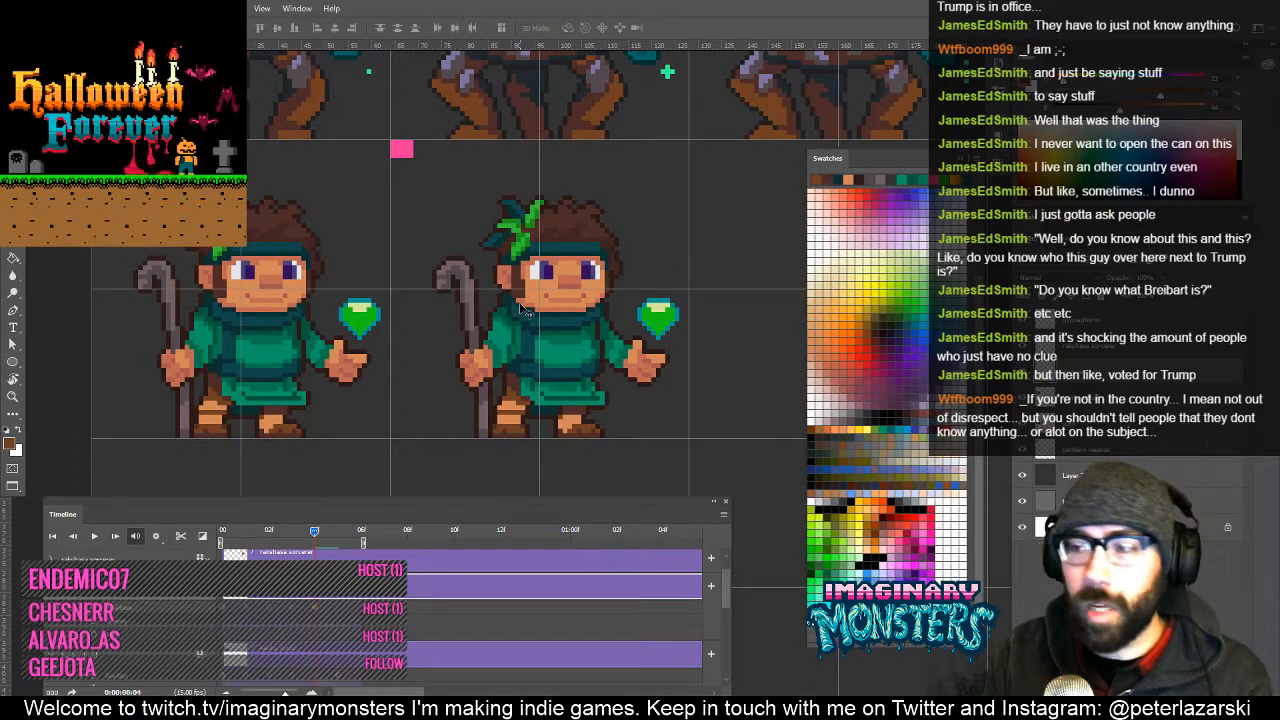
Lasso the copied druid's staff, then add the head, torso, arms and floating gem to the selection.
scroll(577, 282, "right", 2)
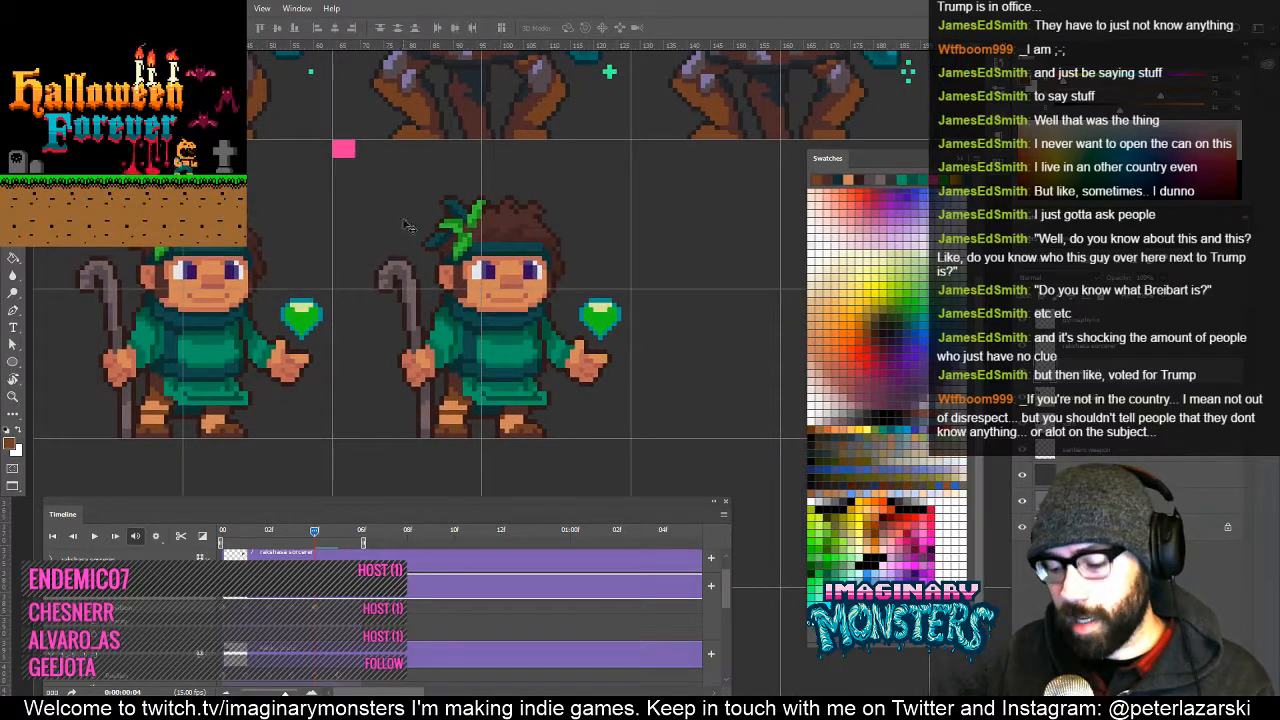
left_click_drag(443, 267, 406, 275)
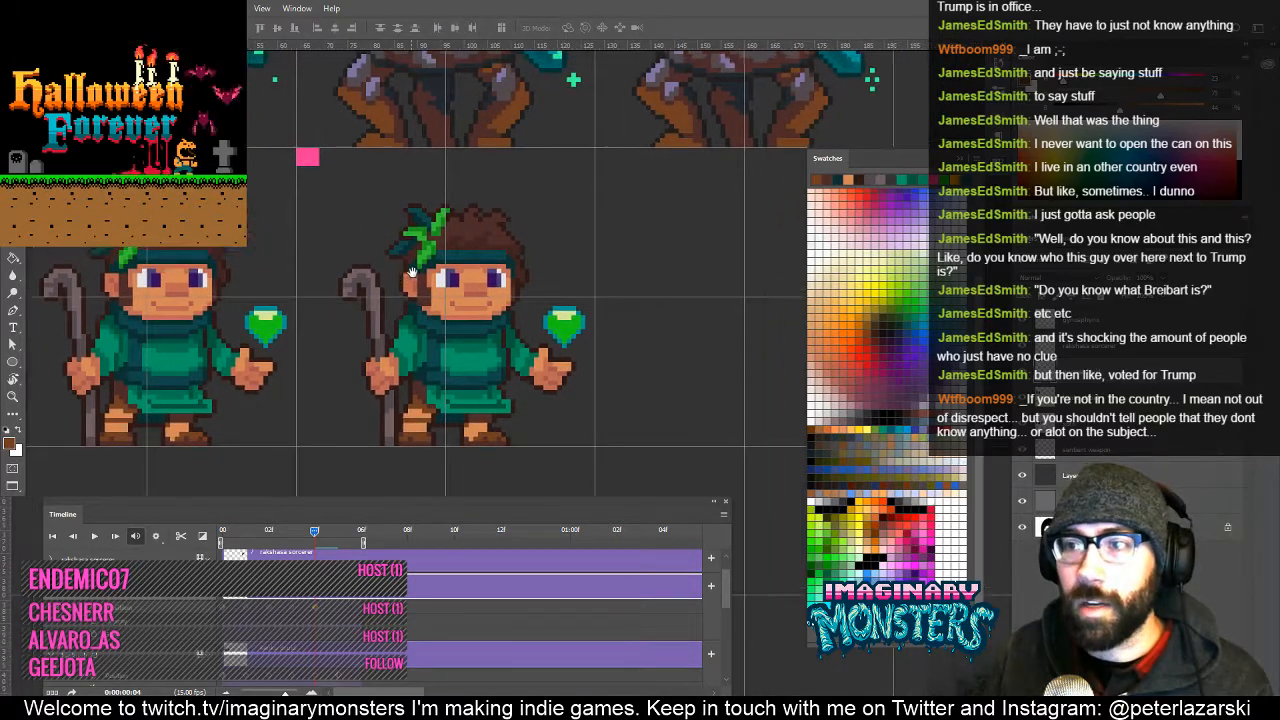
key("z")
mouse_move(449, 328)
left_mouse_down()
mouse_move(463, 326)
mouse_move(485, 270)
left_mouse_up()
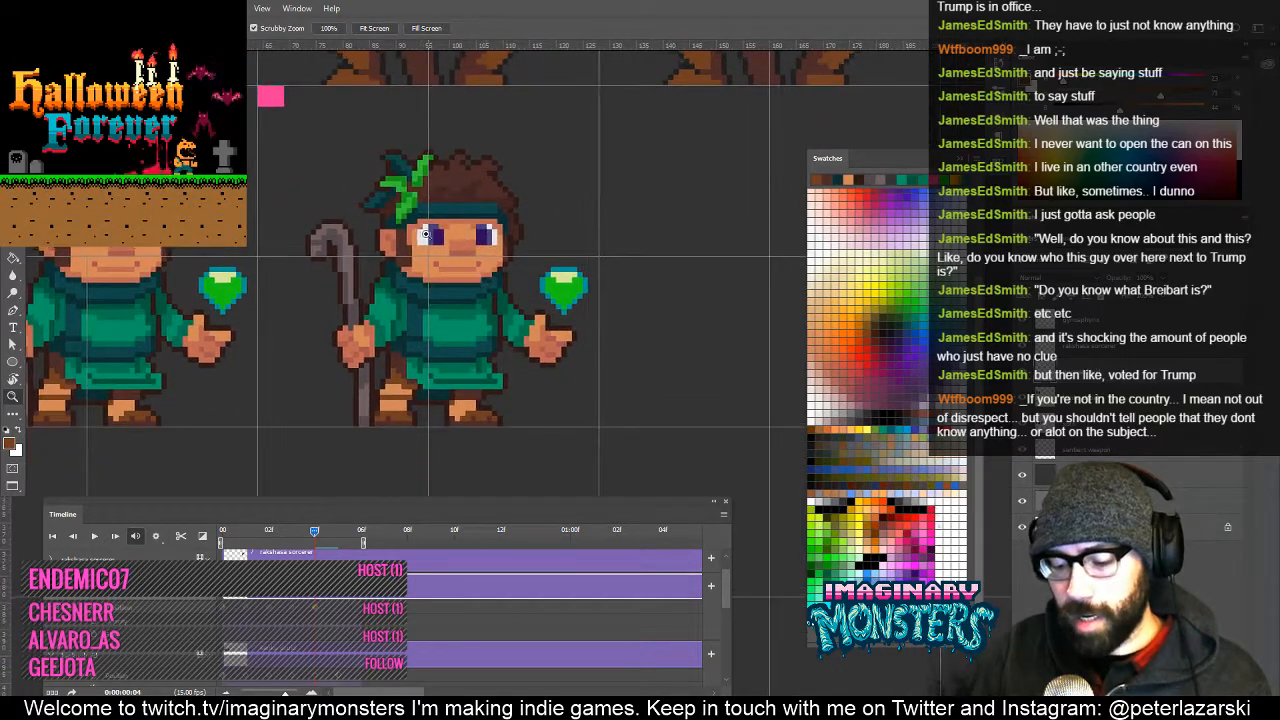
key("l")
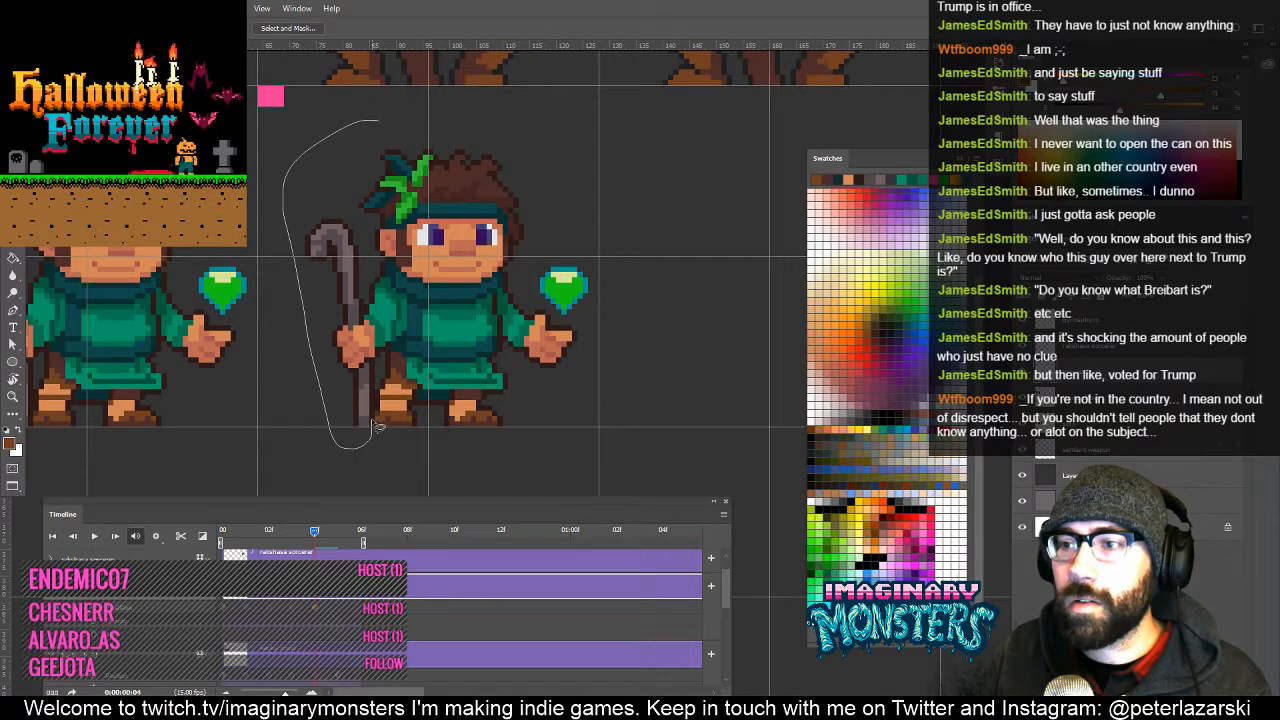
mouse_move(372, 425)
left_mouse_down()
mouse_move(373, 358)
mouse_move(404, 392)
mouse_move(436, 372)
left_mouse_up()
key("z")
left_click(443, 368, "alt")
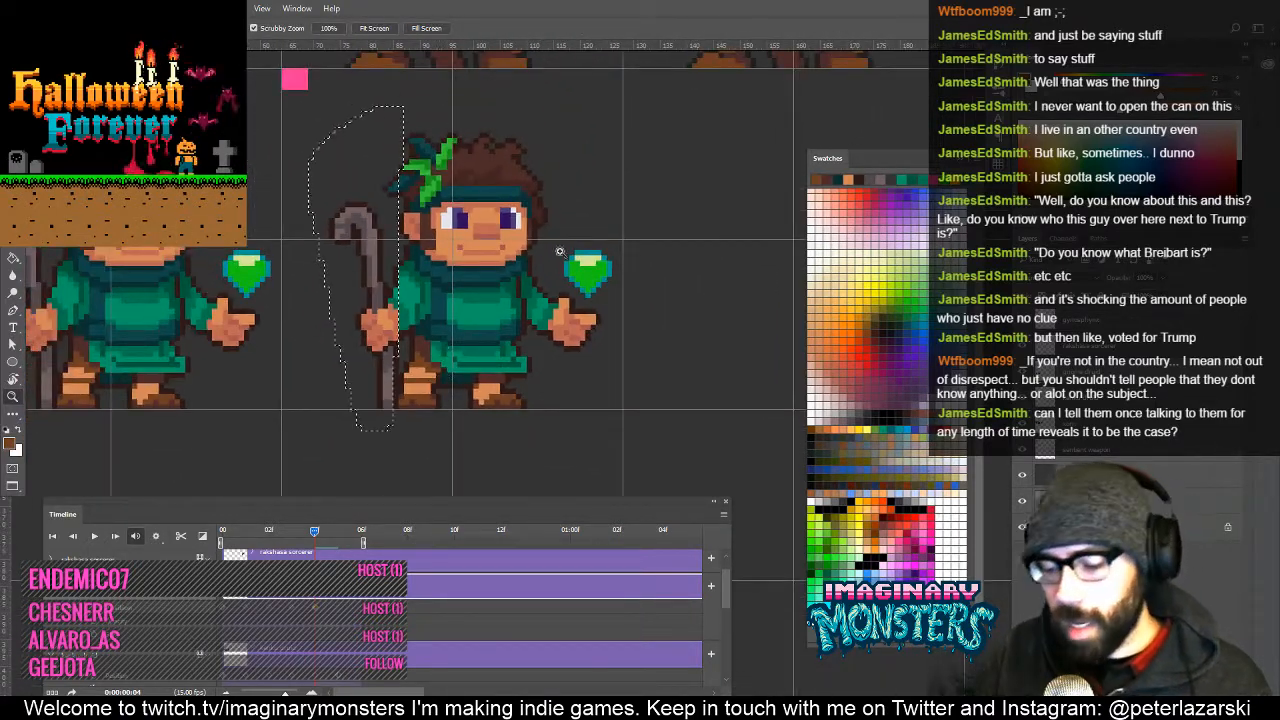
key("l")
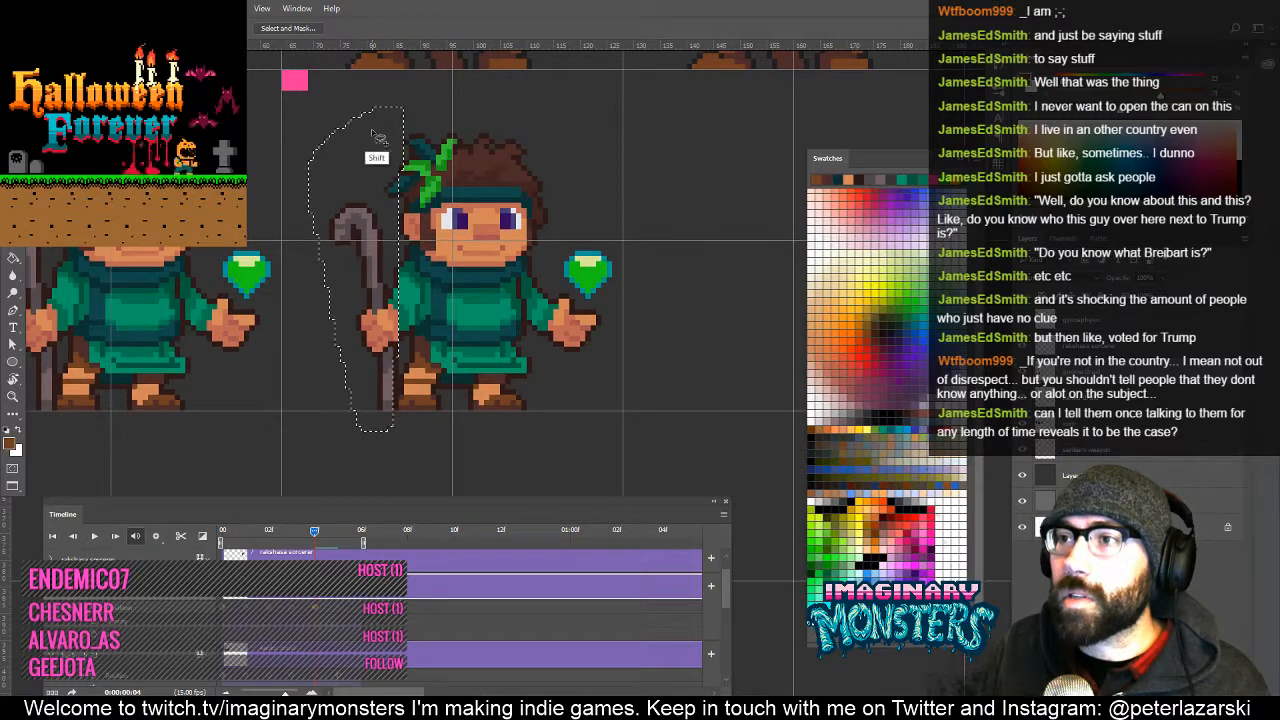
mouse_move(376, 128)
left_mouse_down()
mouse_move(661, 226)
mouse_move(661, 312)
mouse_move(596, 370)
mouse_move(476, 396)
mouse_move(376, 388)
left_mouse_up()
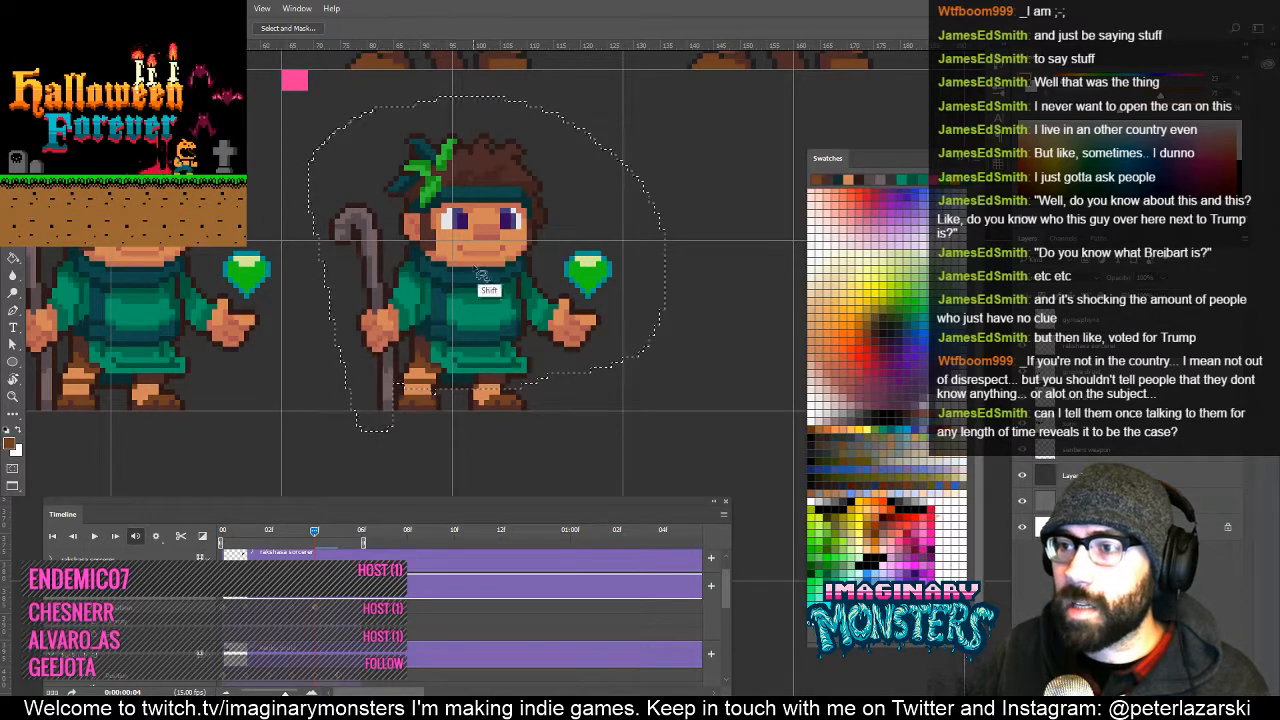
Clean up the selection's lower edge with the marquee so the copied druid's feet are excluded.
left_click_drag(529, 303, 486, 314)
key("z")
mouse_move(434, 350)
left_mouse_down()
mouse_move(480, 351)
mouse_move(480, 366)
left_mouse_up()
key("m")
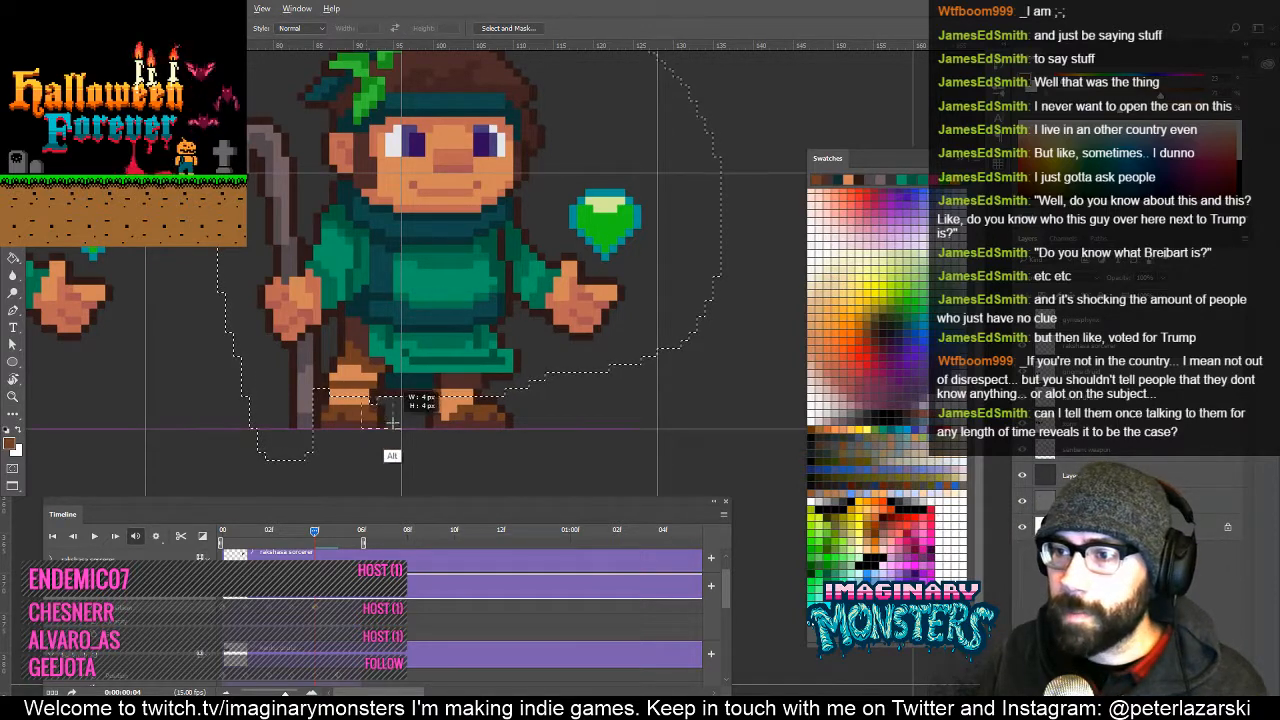
left_click_drag(503, 410, 506, 430)
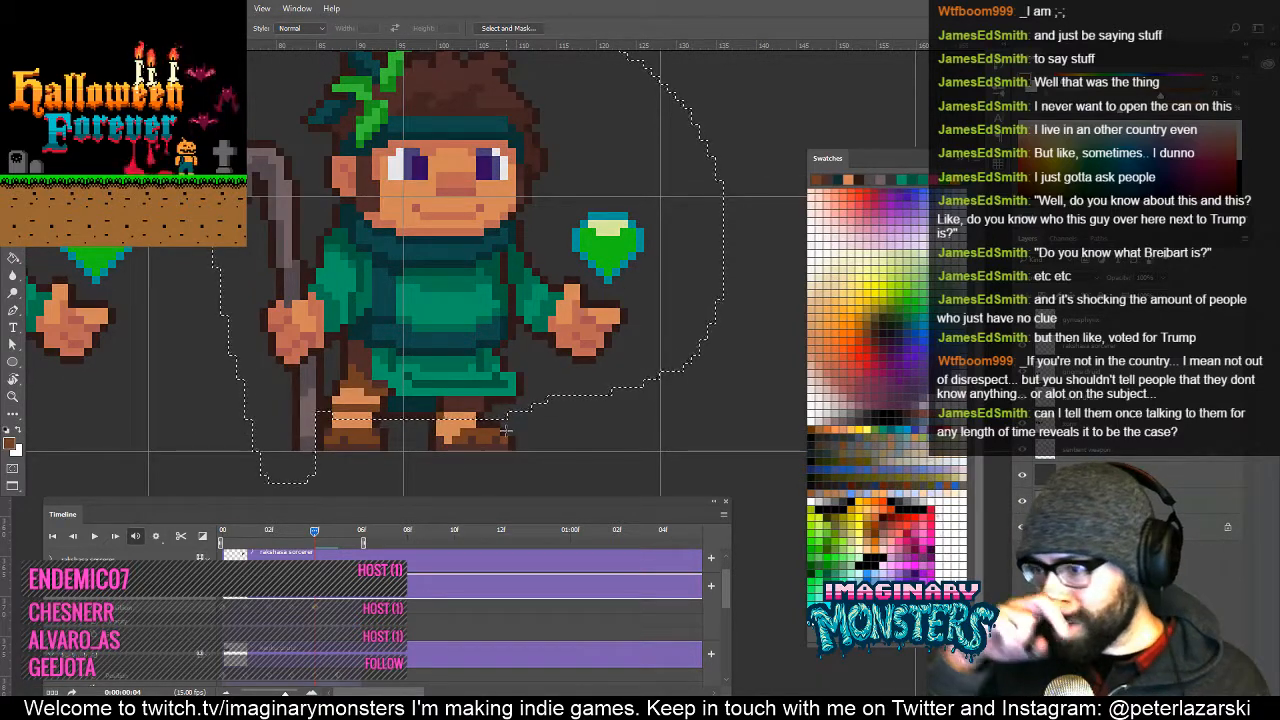
key("z")
left_click(421, 358, "alt")
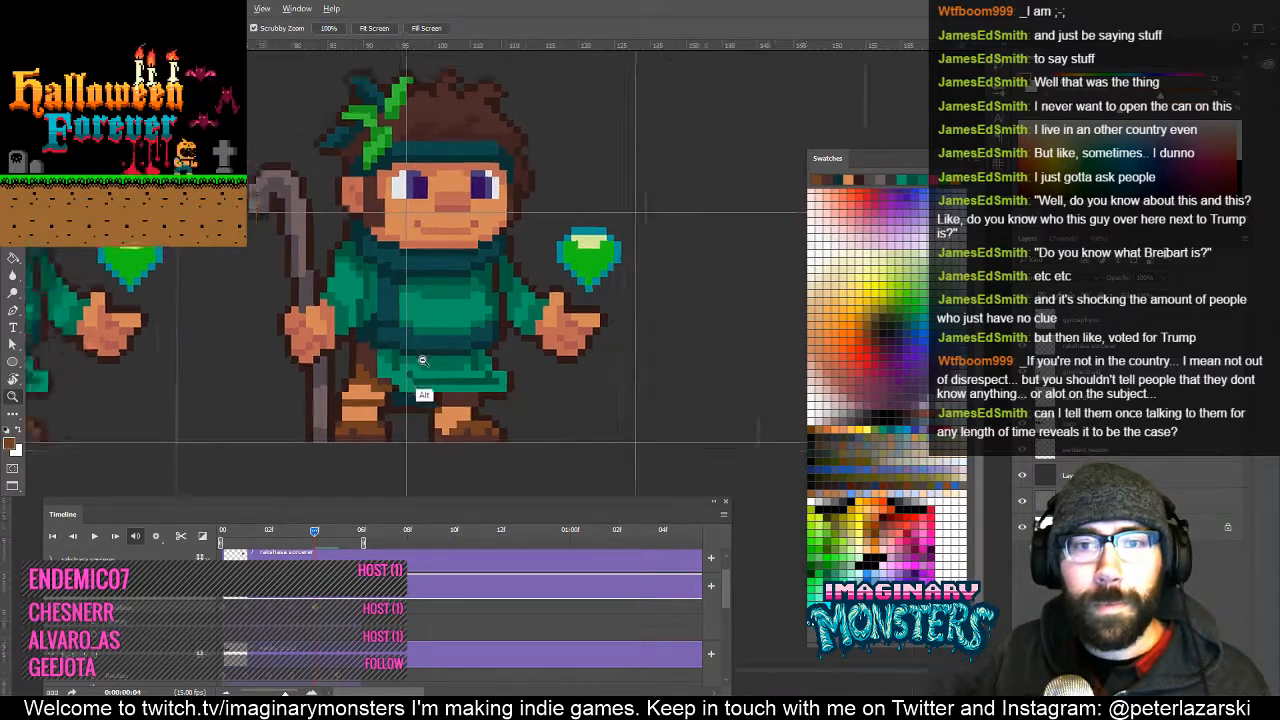
left_click_drag(437, 376, 513, 386)
left_click(440, 350)
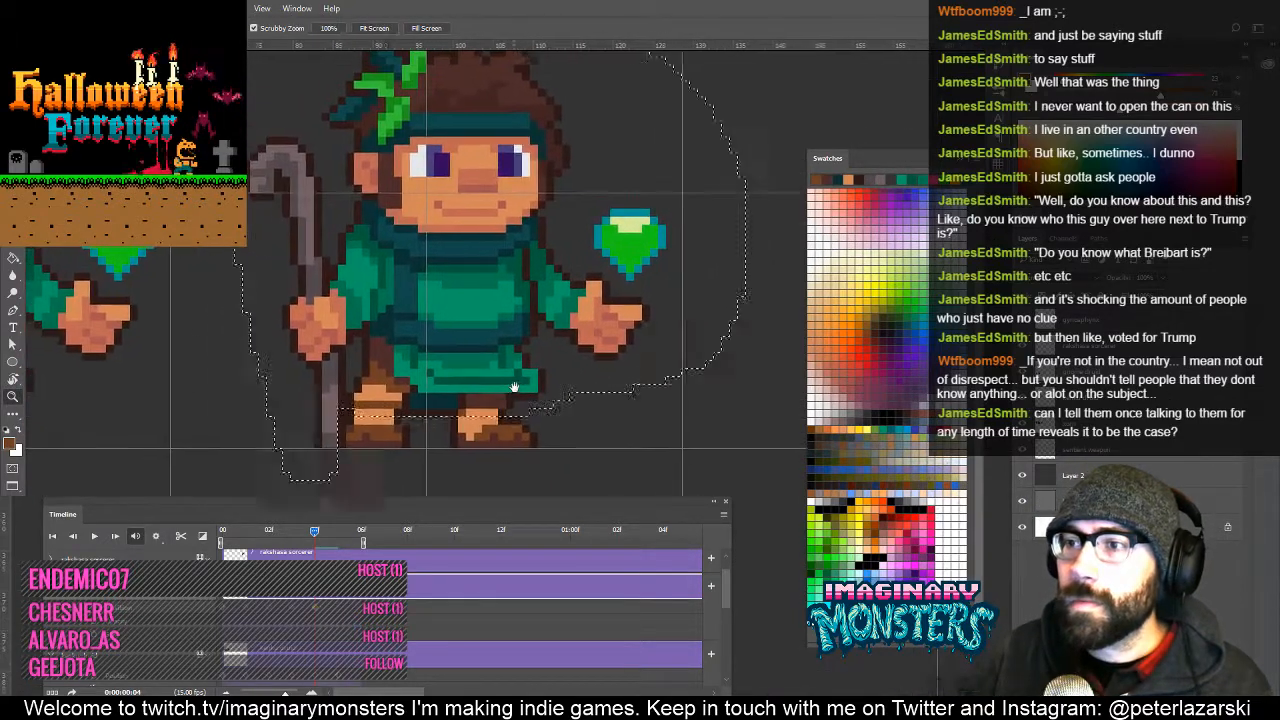
left_click(473, 367, "alt")
left_click_drag(334, 406, 374, 419)
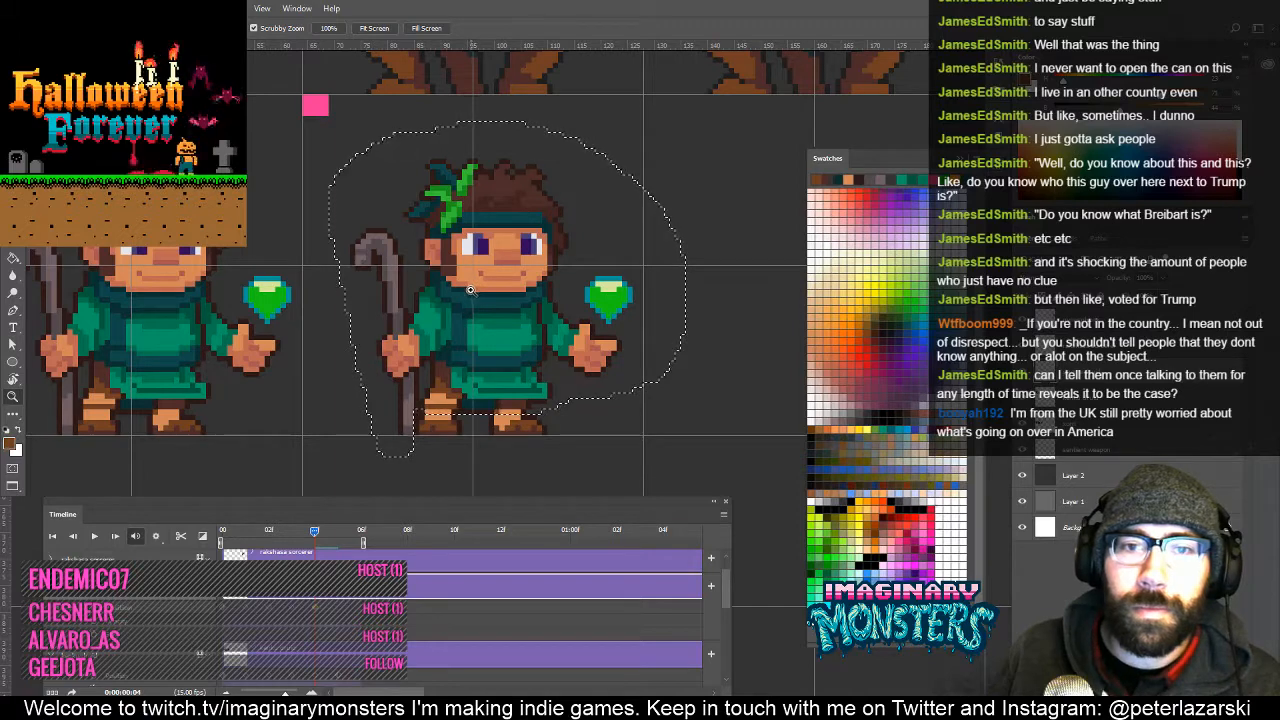
Nudge the selected staff, upper body and gem down one pixel, then deselect.
key("v")
mouse_move(466, 393)
left_mouse_down()
mouse_move(426, 388)
mouse_move(454, 394)
left_mouse_up()
key("z")
left_click(456, 405)
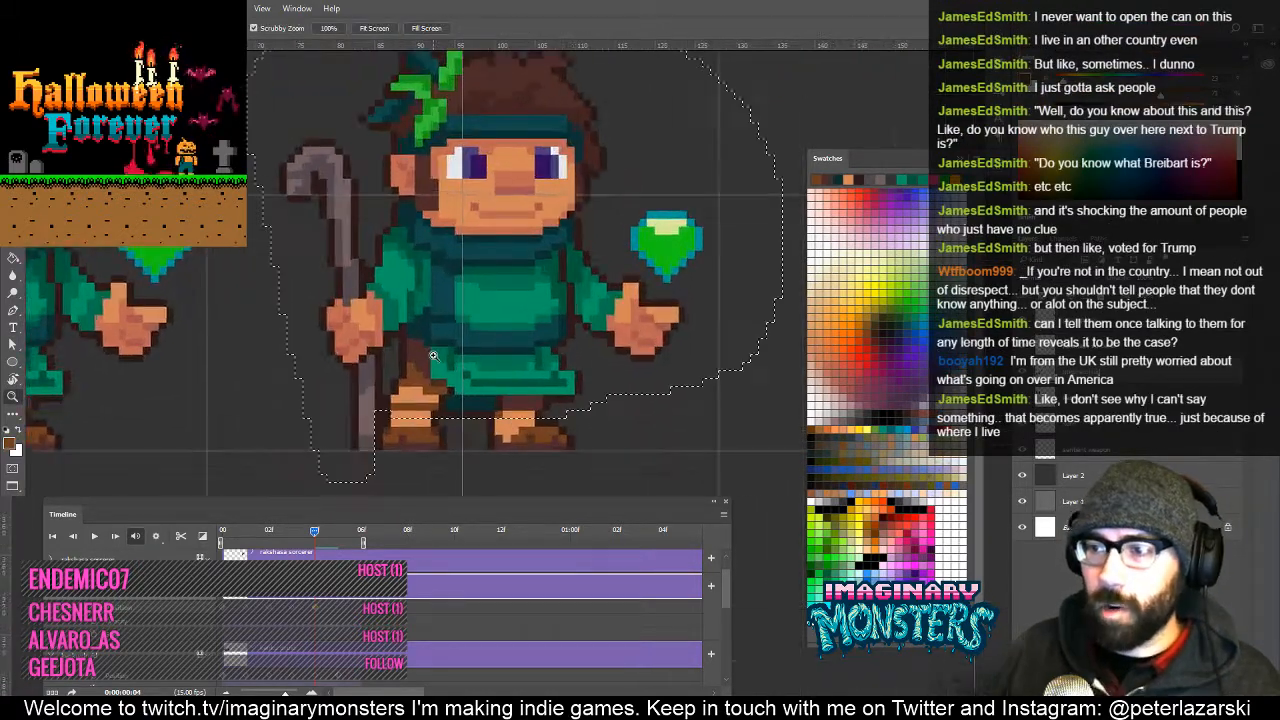
key("v")
key("Down")
key("ctrl+d")
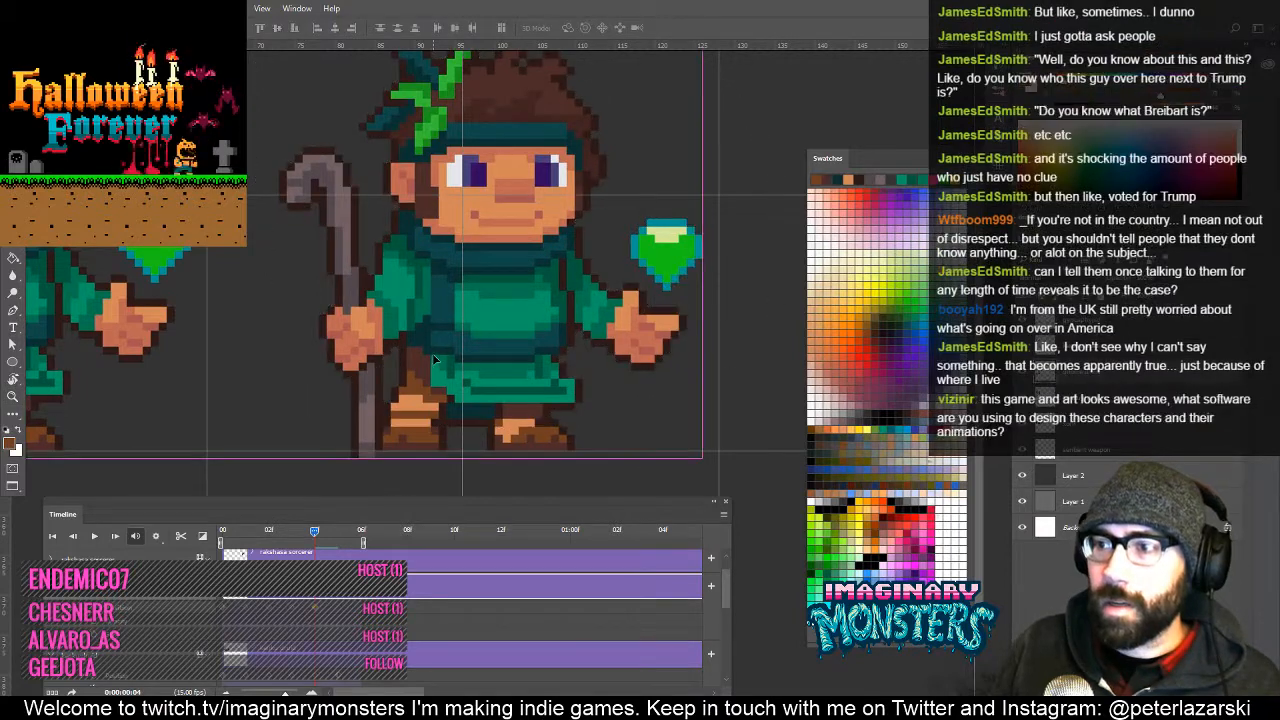
Return the timeline to the first frame and examine the druid sprites along the row up to the last one.
key("z")
left_click(463, 358, "alt")
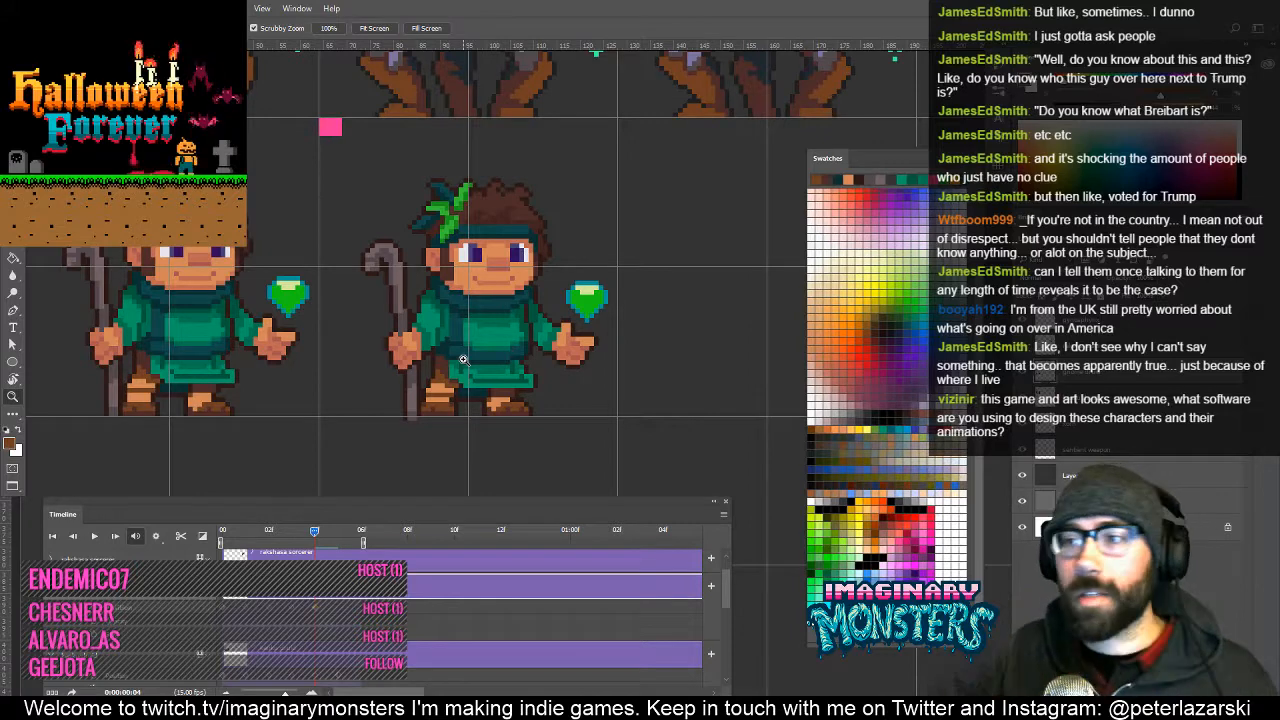
mouse_move(425, 357)
left_mouse_down()
mouse_move(520, 394)
mouse_move(521, 406)
mouse_move(498, 397)
mouse_move(470, 461)
left_mouse_up()
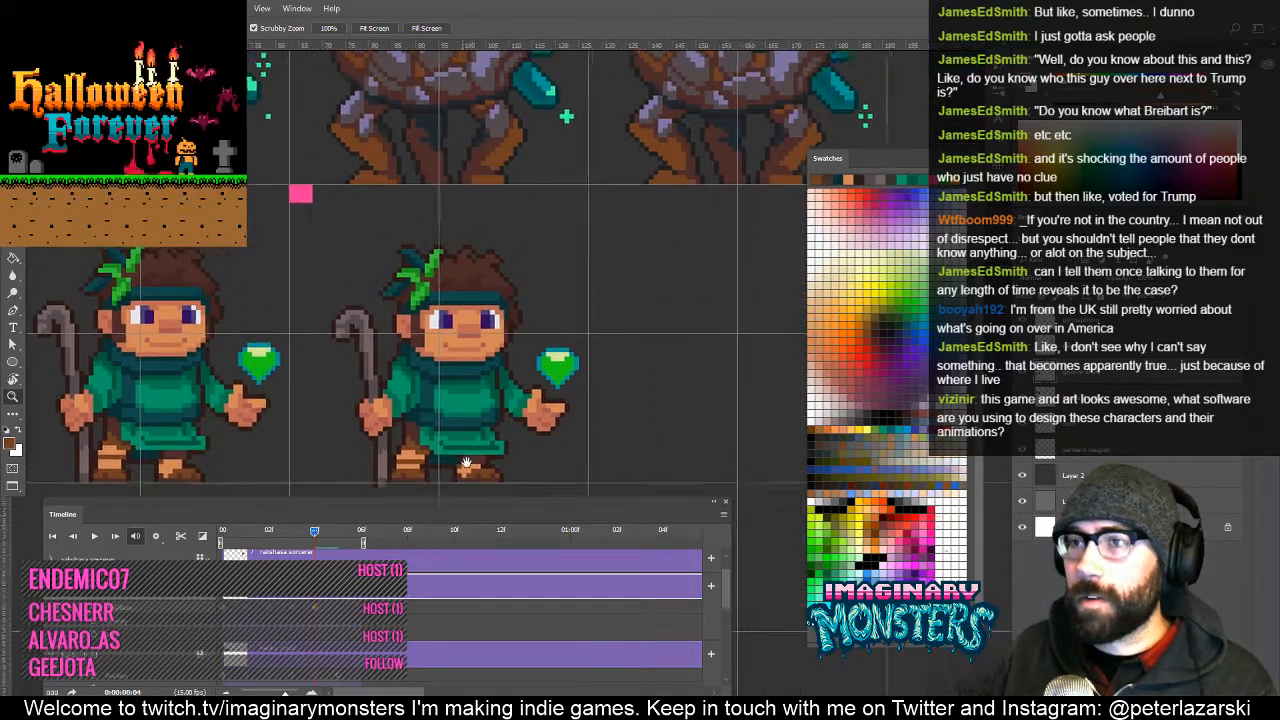
left_click(222, 536)
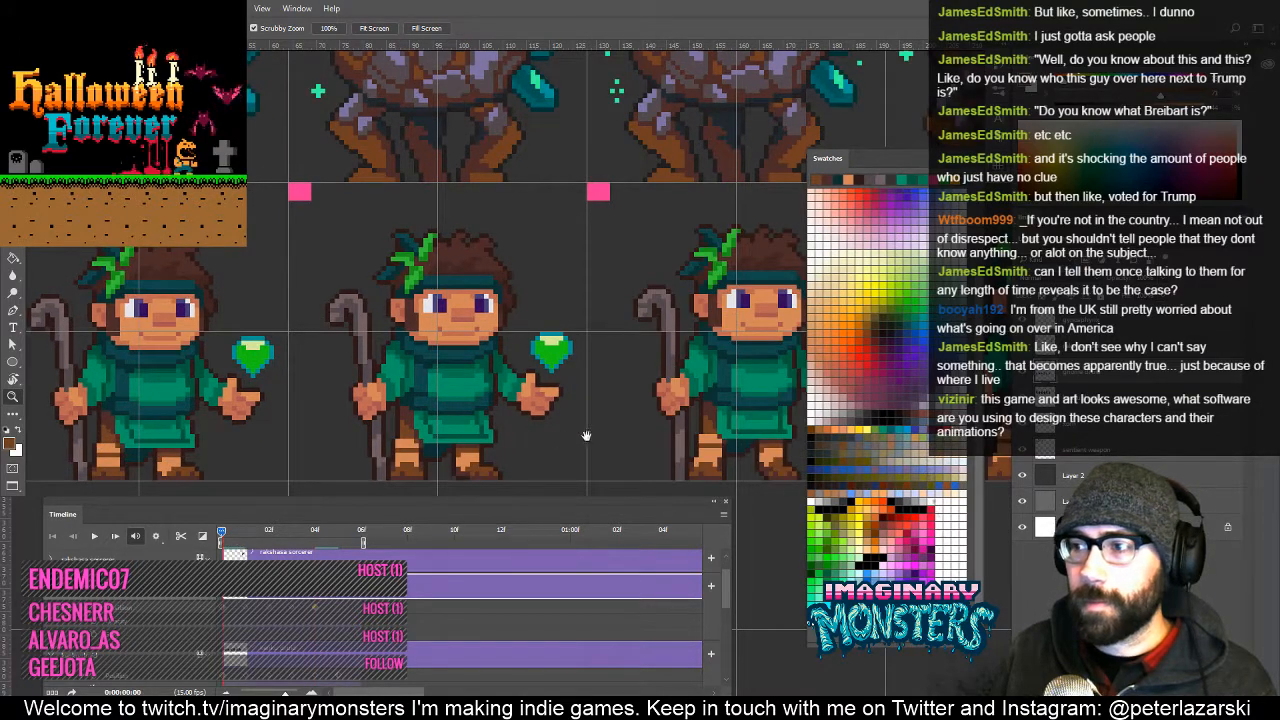
left_click_drag(586, 436, 230, 400)
left_click_drag(581, 410, 229, 406)
left_click_drag(700, 382, 298, 402)
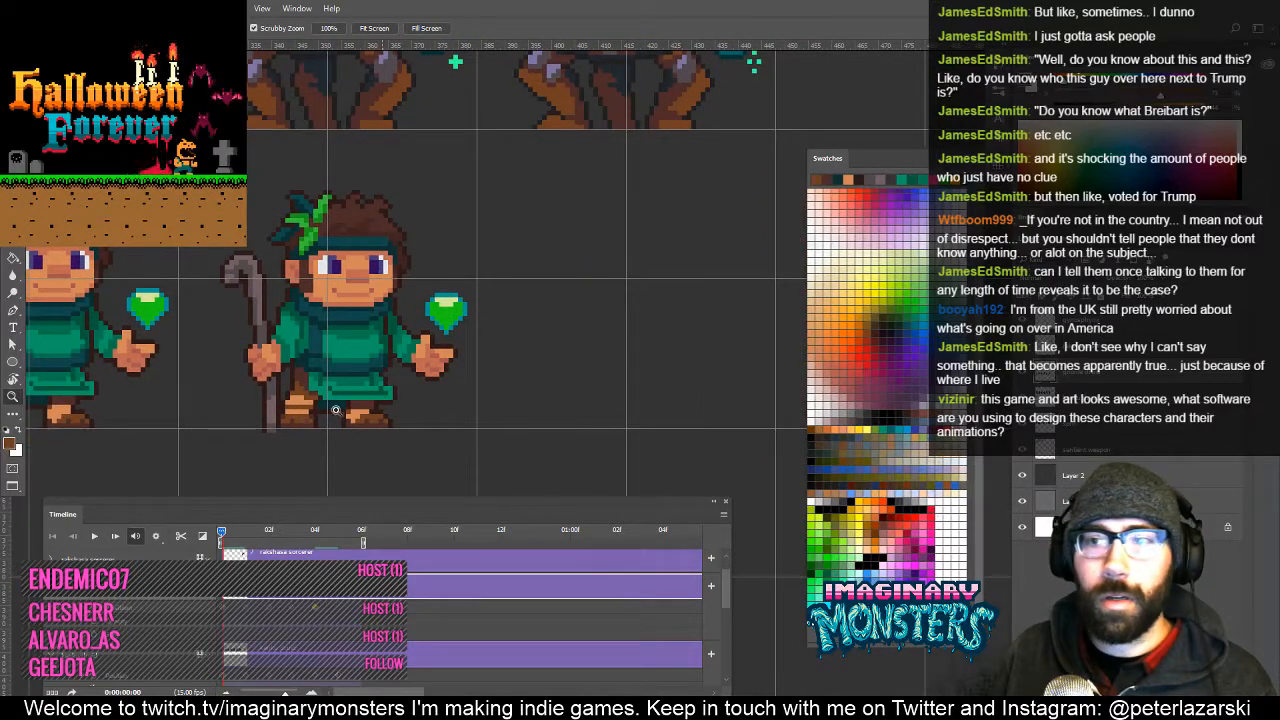
left_click(376, 404)
left_click_drag(131, 389, 314, 385)
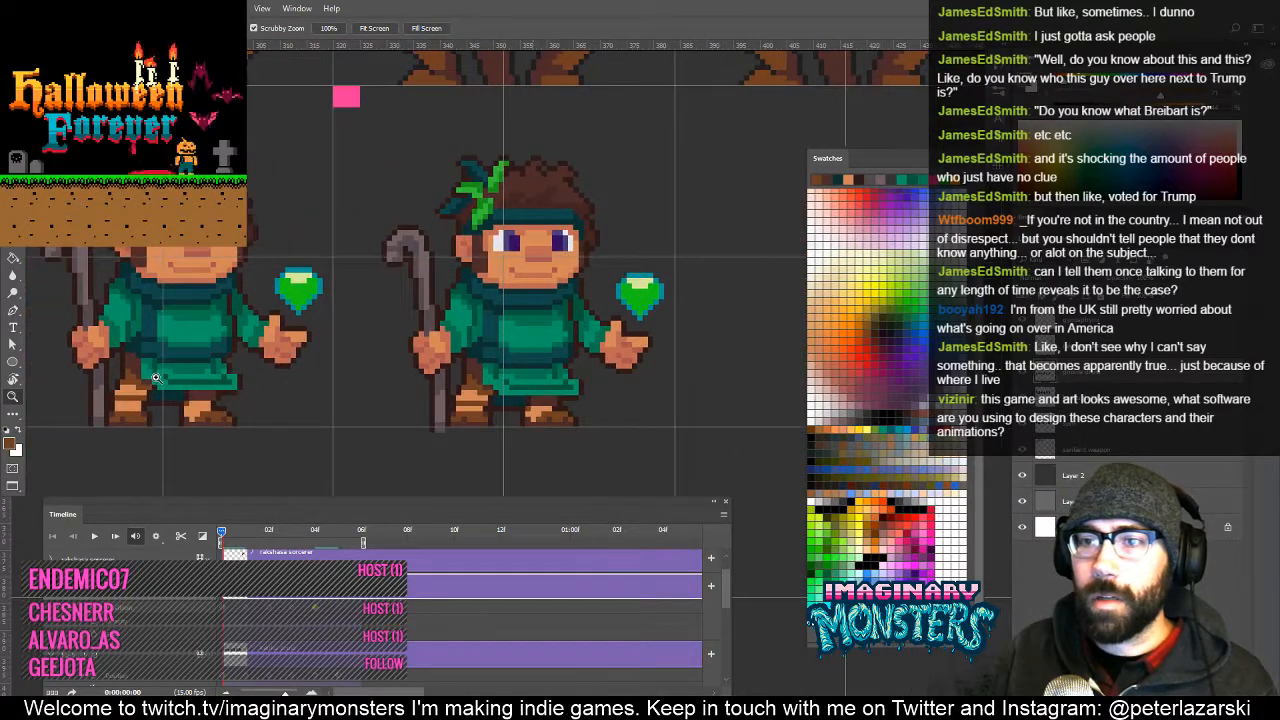
left_click(153, 384)
left_click_drag(142, 385, 285, 366)
Repaint the tunic hem of the second-to-last druid with the Pencil, using greens and a dark outline colour sampled from the sprite.
key("b")
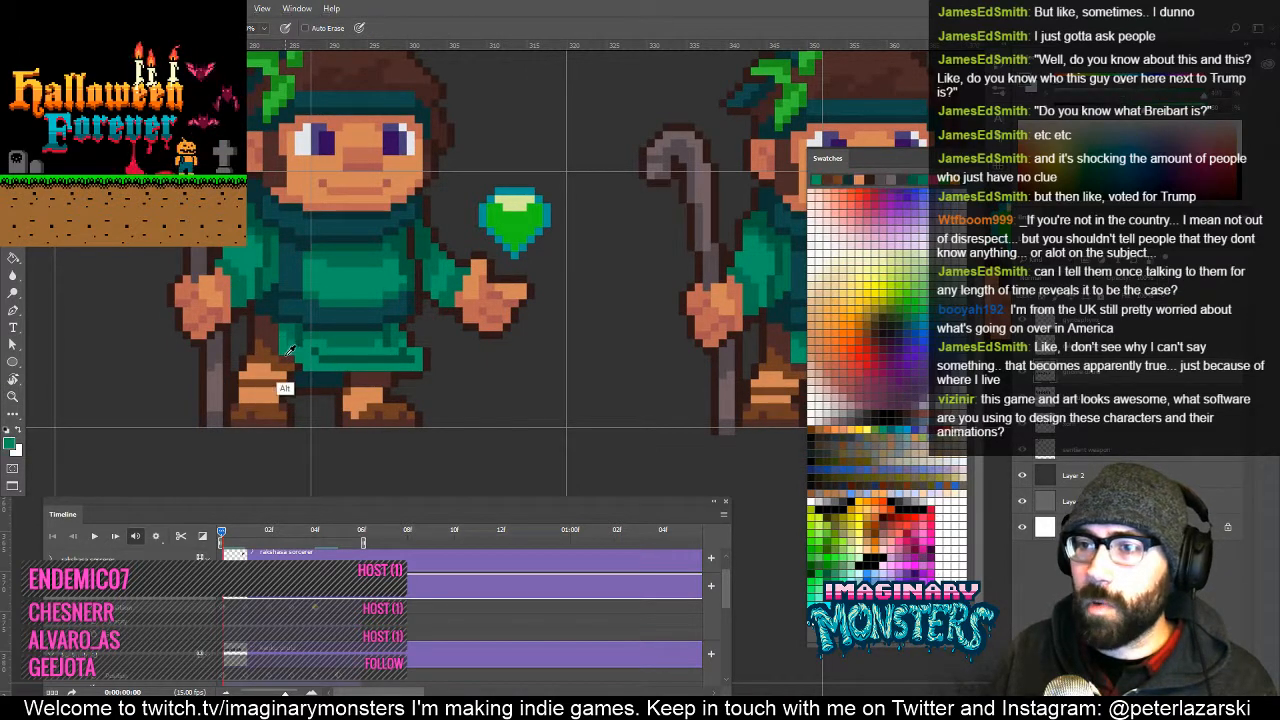
left_click_drag(348, 386, 289, 398)
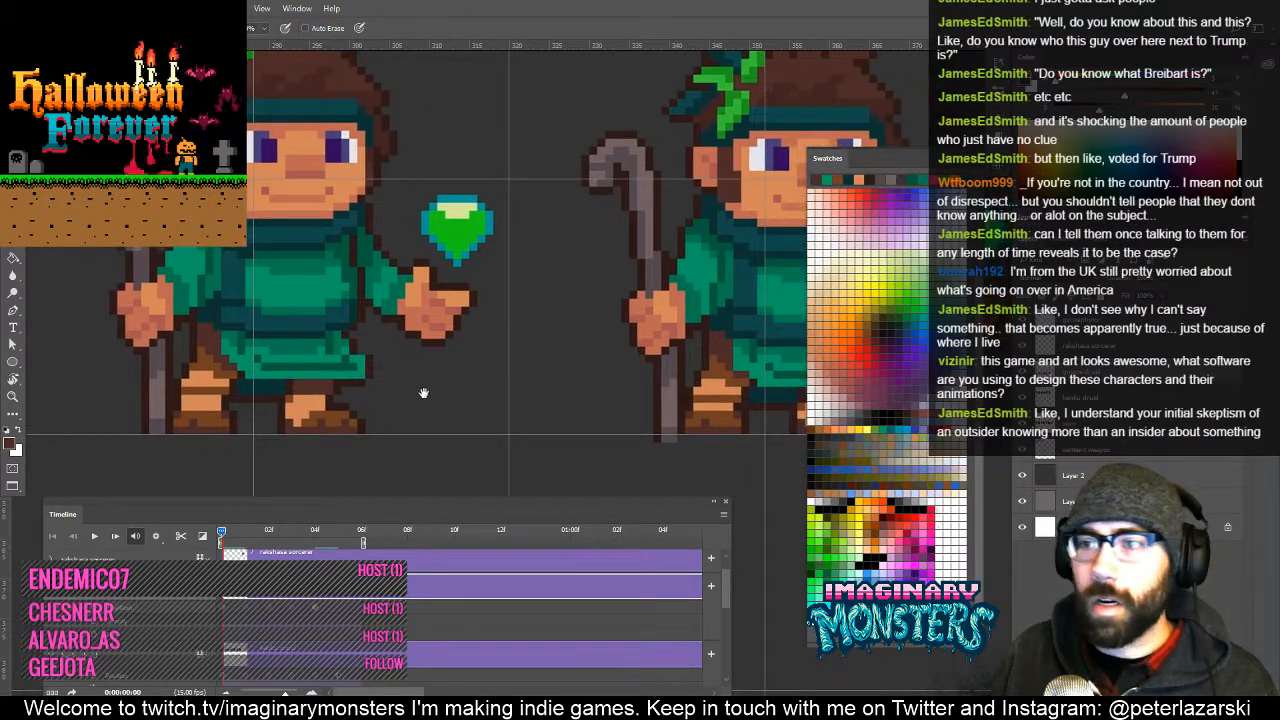
left_click_drag(420, 398, 406, 417)
left_click(338, 372, "alt")
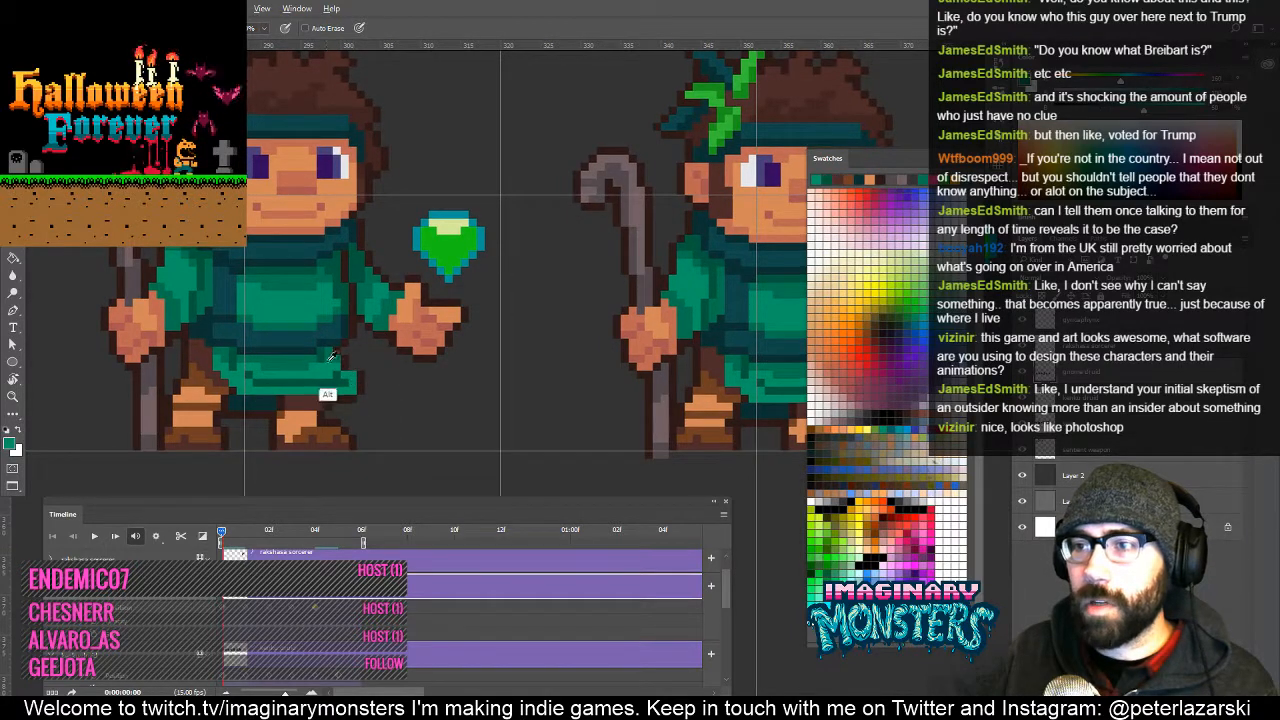
mouse_move(344, 383)
left_mouse_down()
mouse_move(369, 385)
mouse_move(367, 373)
left_mouse_up()
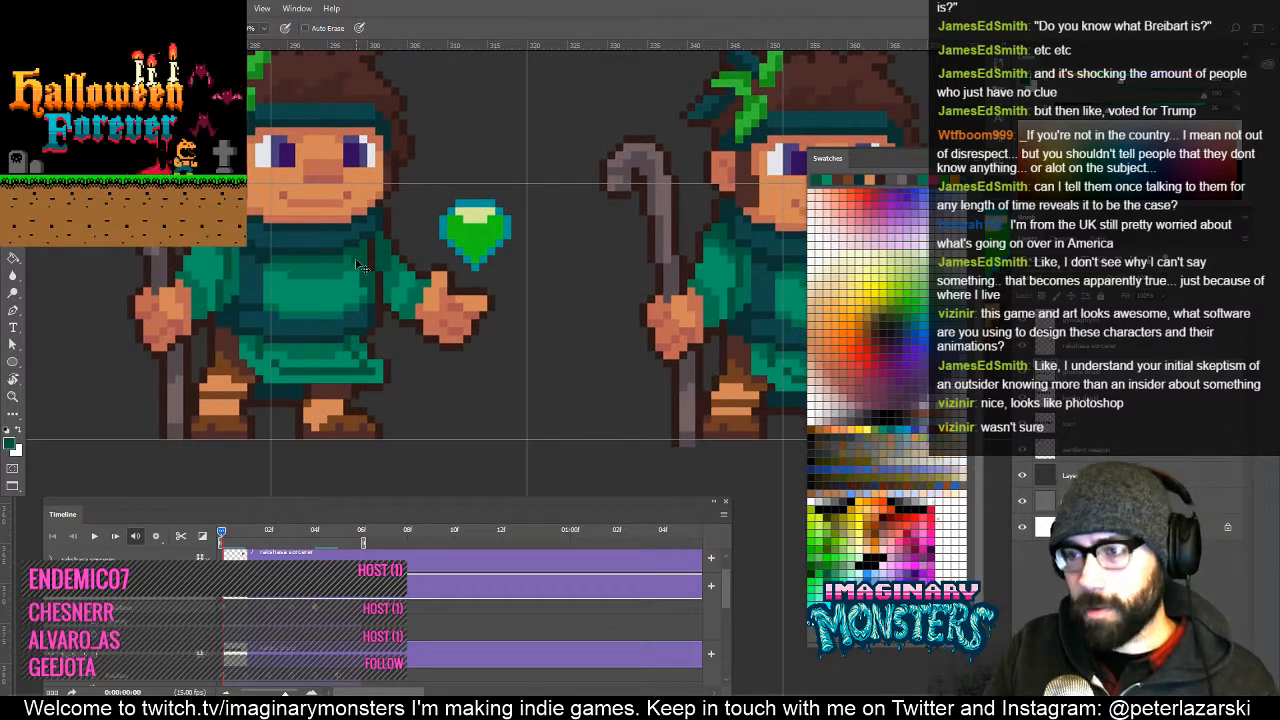
left_click(356, 261, "ctrl")
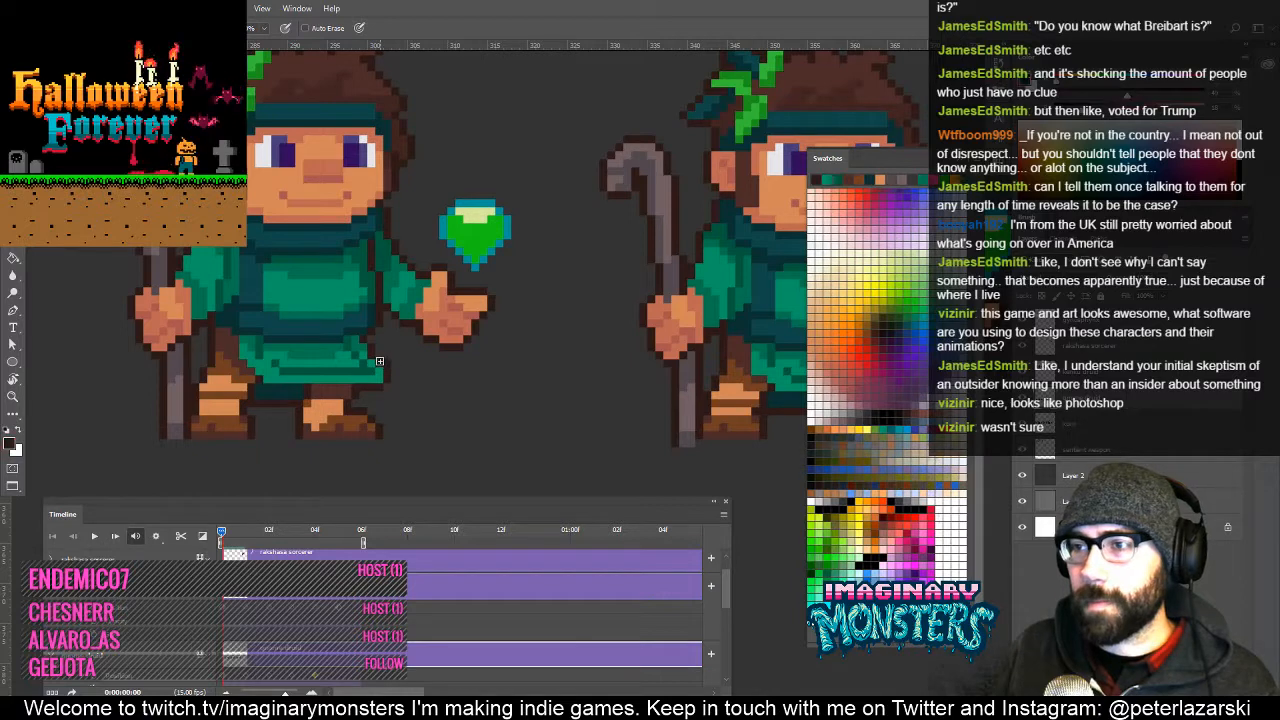
scroll(387, 363, "down", 3)
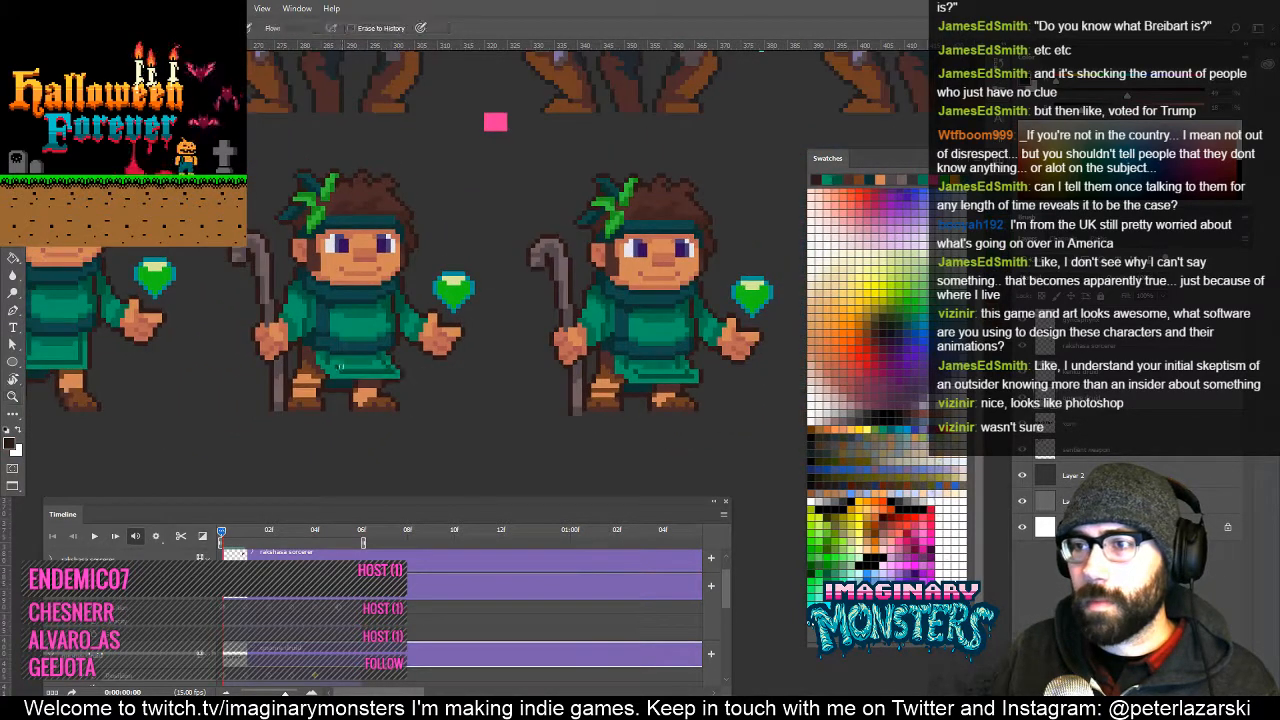
Refine the fold shading on the second-to-last druid's tunic hem with dark and light greens sampled from the tunic.
key("z")
left_click(341, 368)
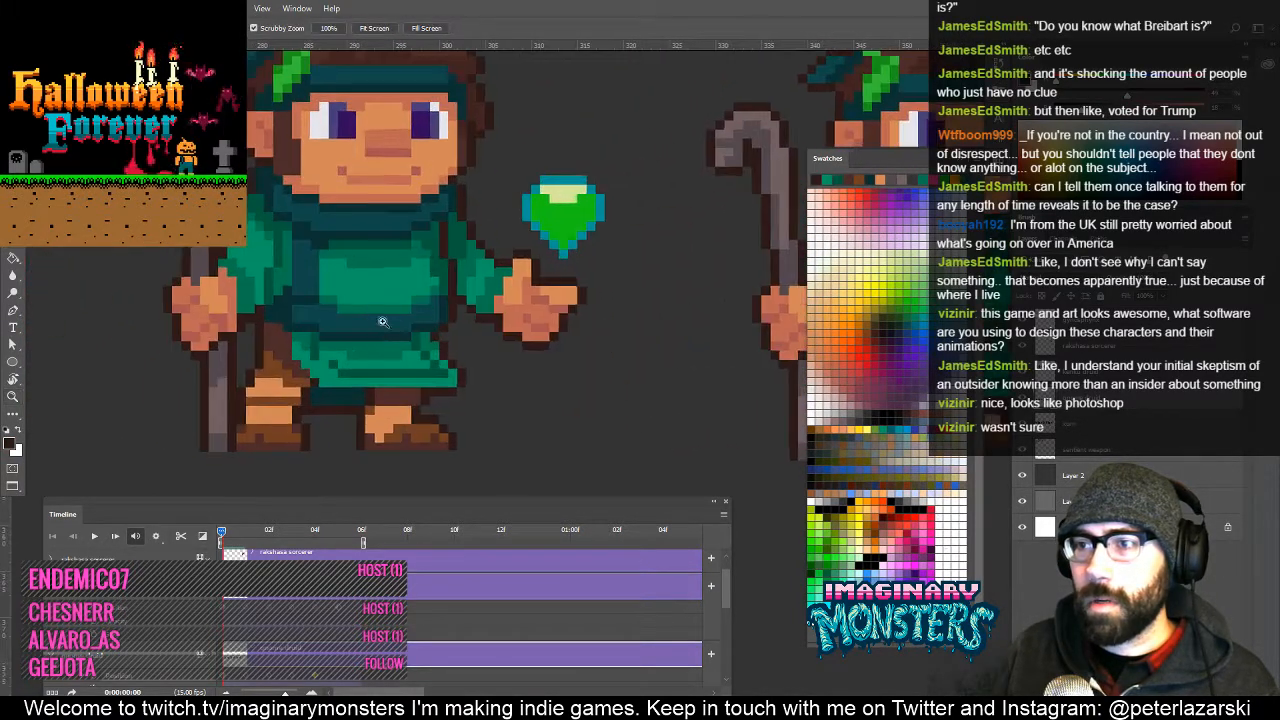
key("b")
left_click(338, 368, "alt")
left_click_drag(396, 386, 416, 403)
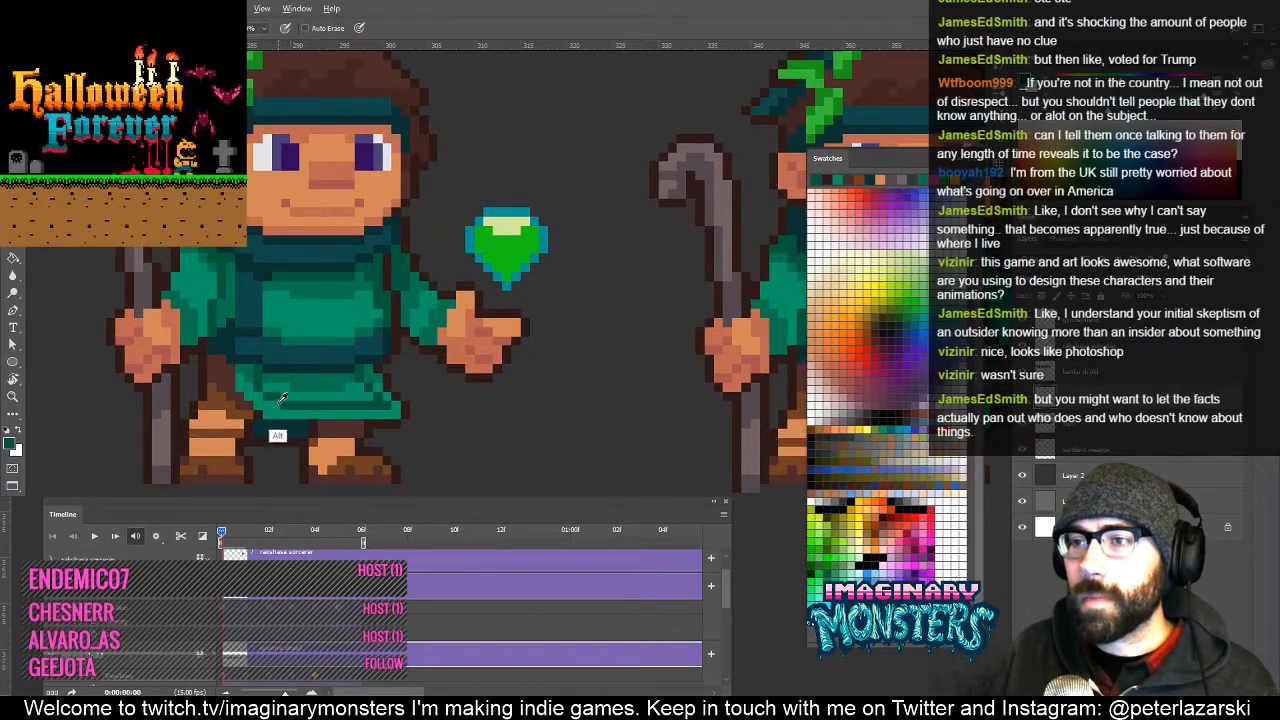
left_click(291, 394, "alt")
key("z")
left_click(411, 404, "alt")
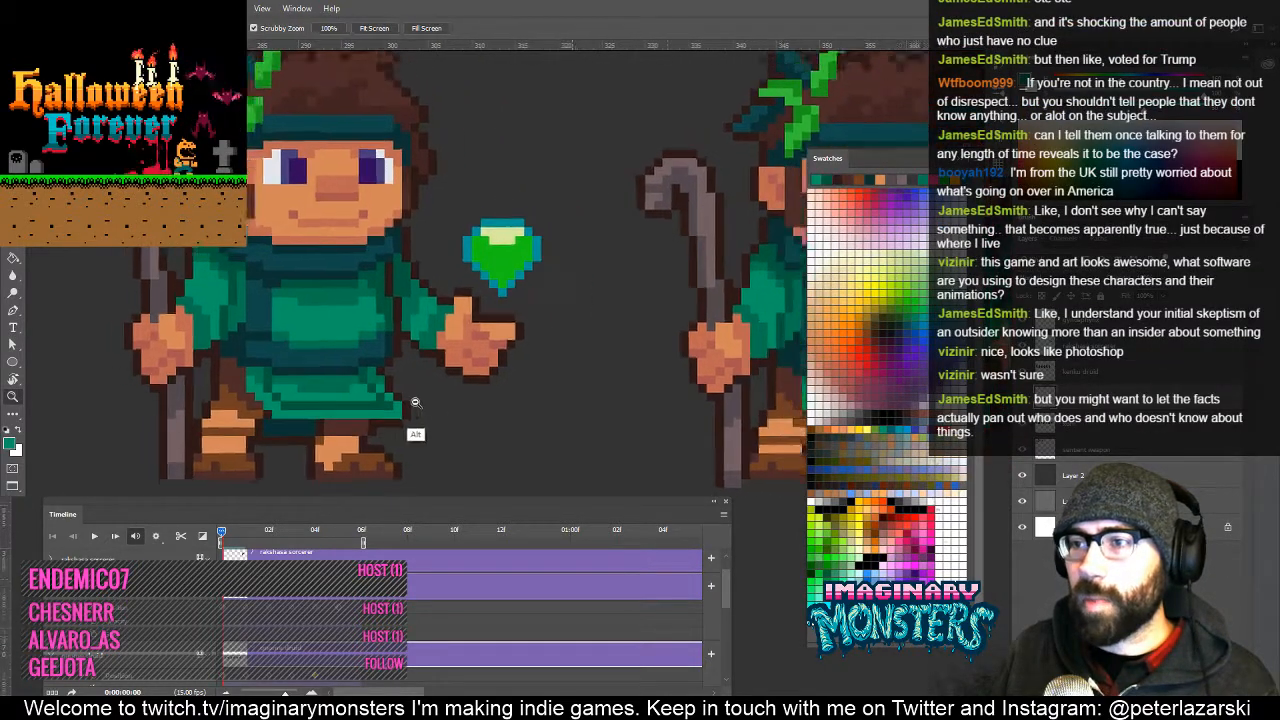
left_click_drag(479, 431, 500, 440)
key("b")
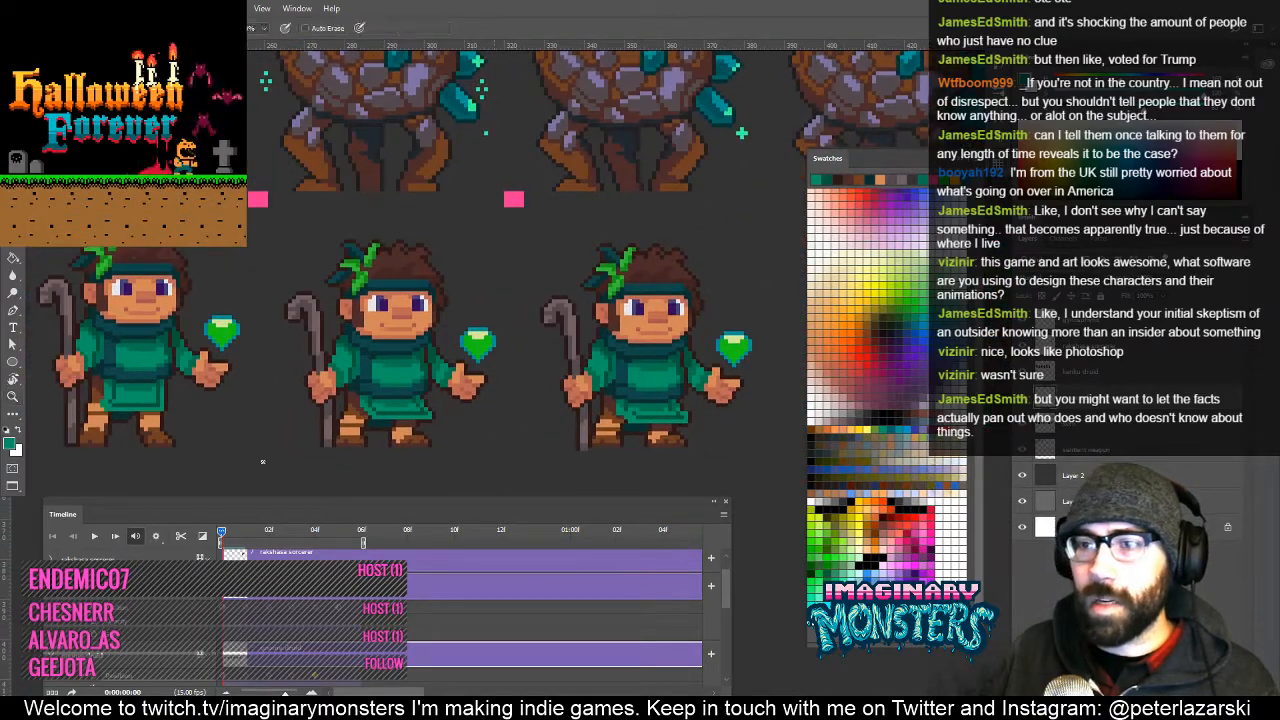
At timeline frame 5, shift the druid sprite row one cell left so the last druid sits in the first cell.
key("z")
left_click_drag(227, 434, 516, 412)
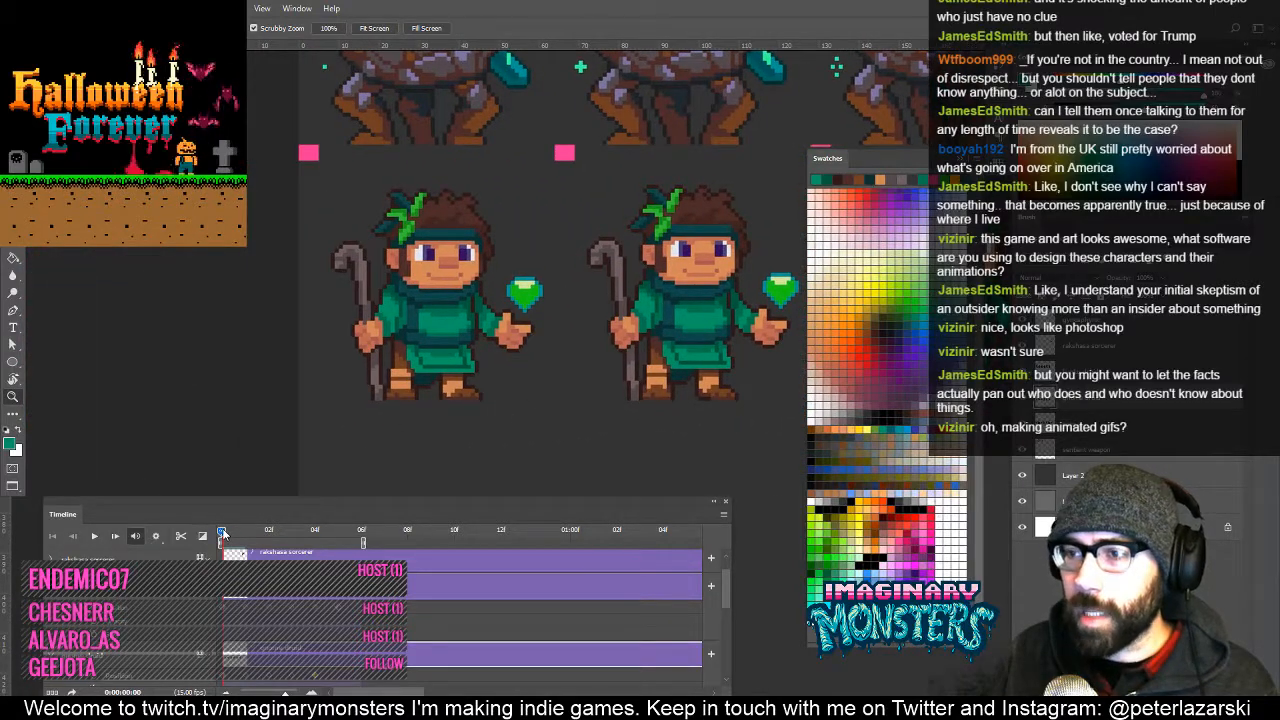
mouse_move(222, 535)
left_mouse_down()
mouse_move(336, 541)
mouse_move(232, 535)
left_mouse_up()
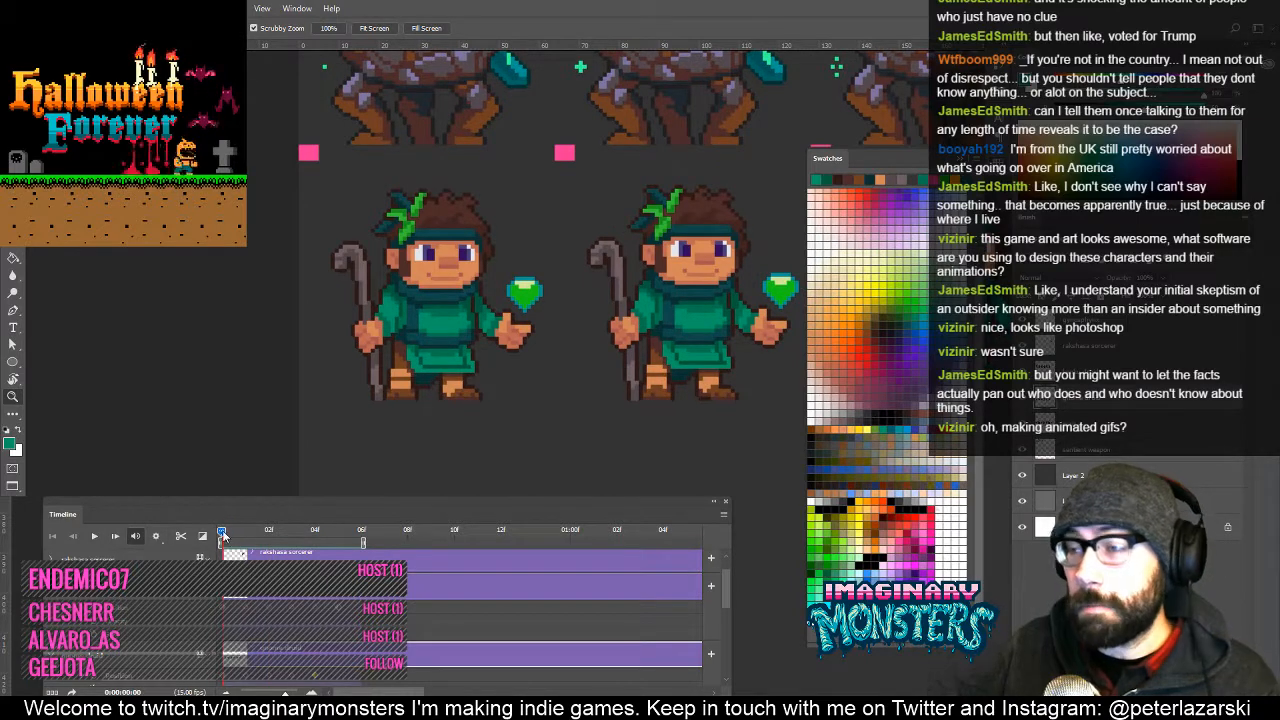
left_click_drag(225, 537, 330, 551)
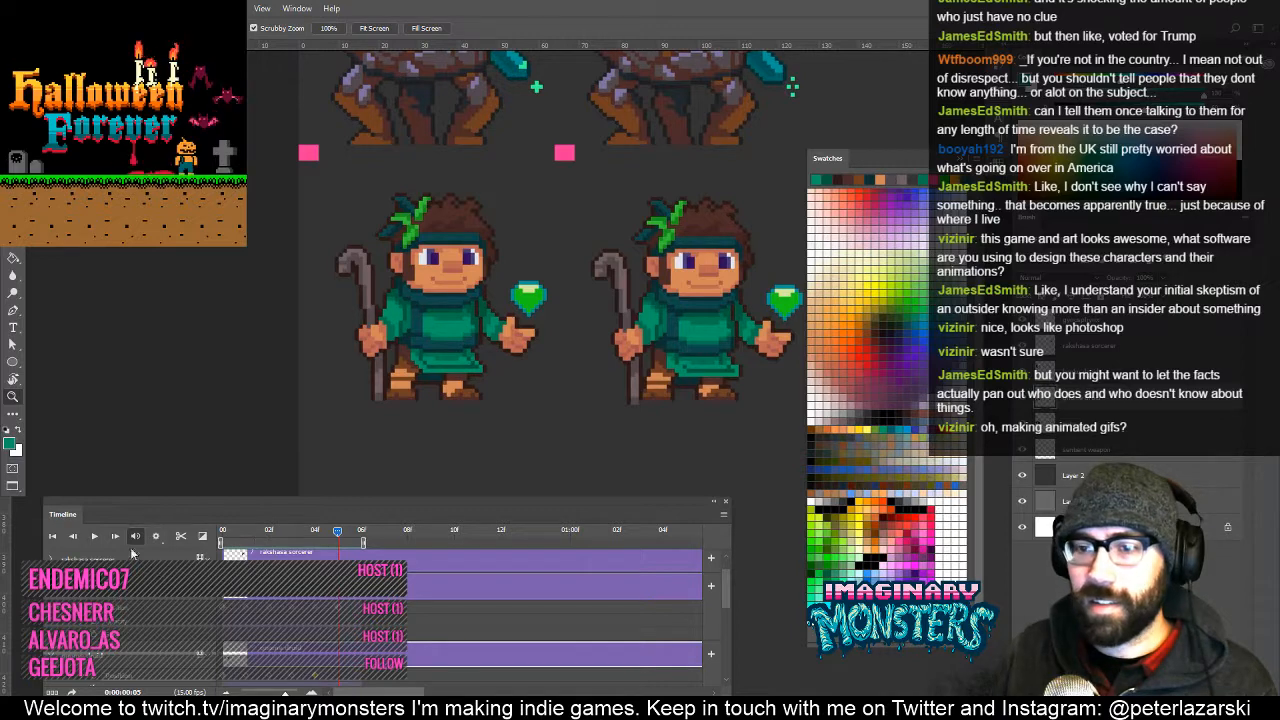
key("v")
left_click_drag(687, 265, 414, 285)
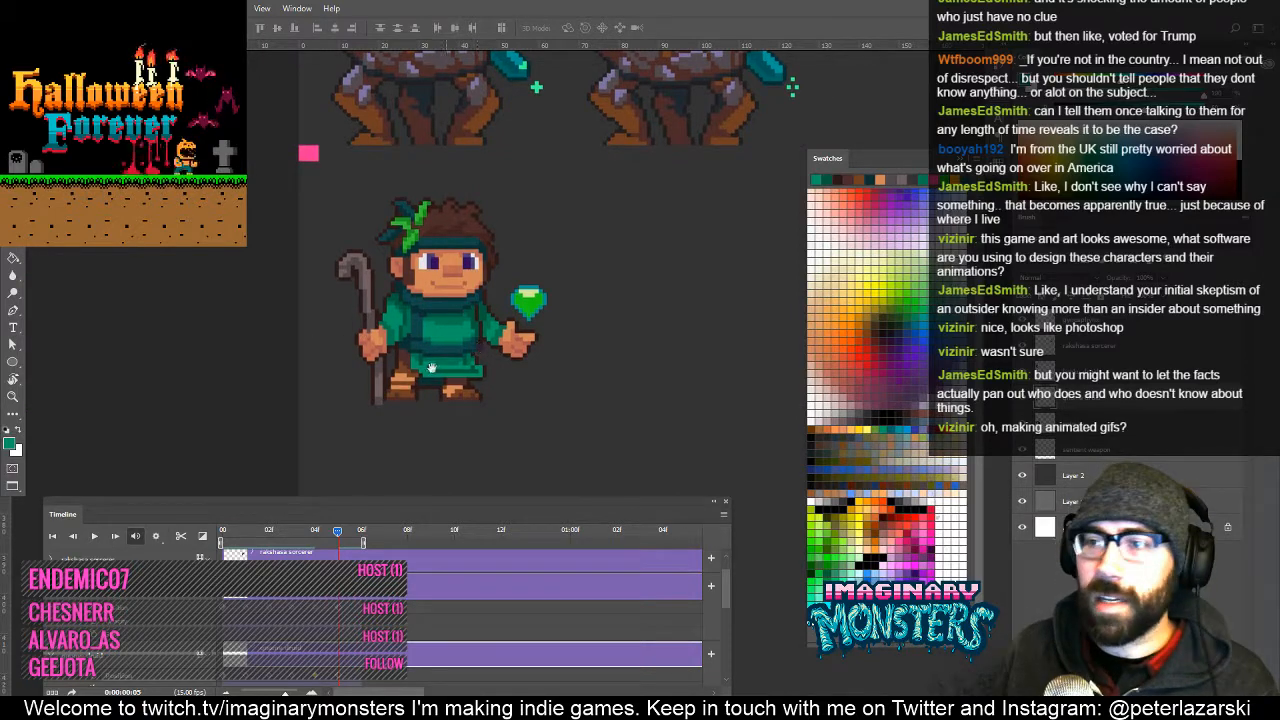
left_click_drag(432, 368, 405, 375)
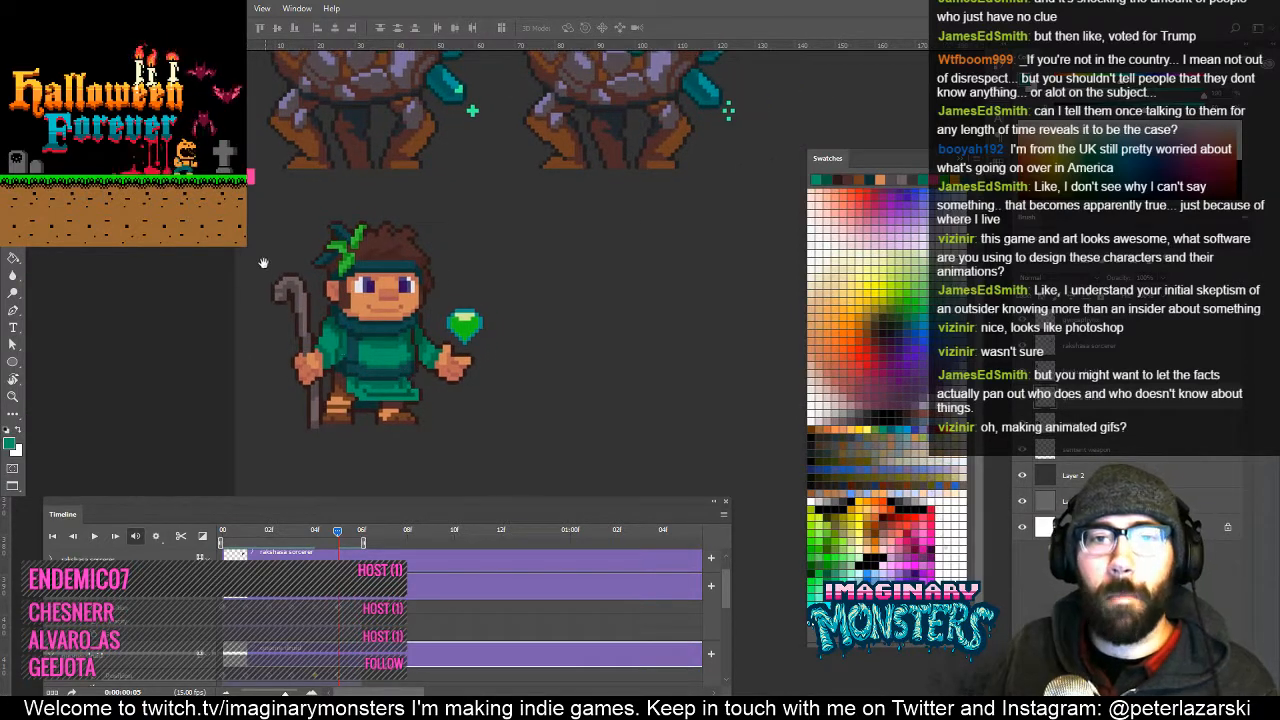
Play the sprite sheet animation around the rock creatures, then stop it and return the timeline to the first frame.
left_click_drag(338, 85, 291, 350)
key("space")
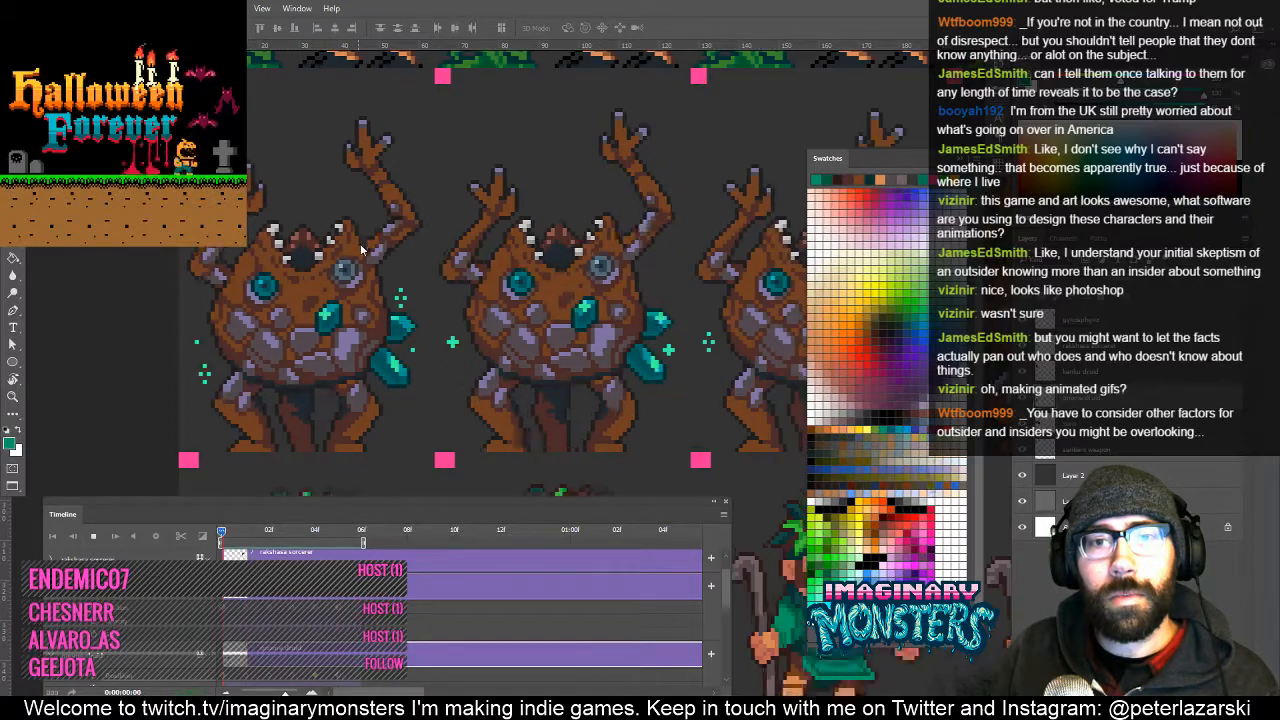
key("space")
left_click_drag(266, 530, 221, 531)
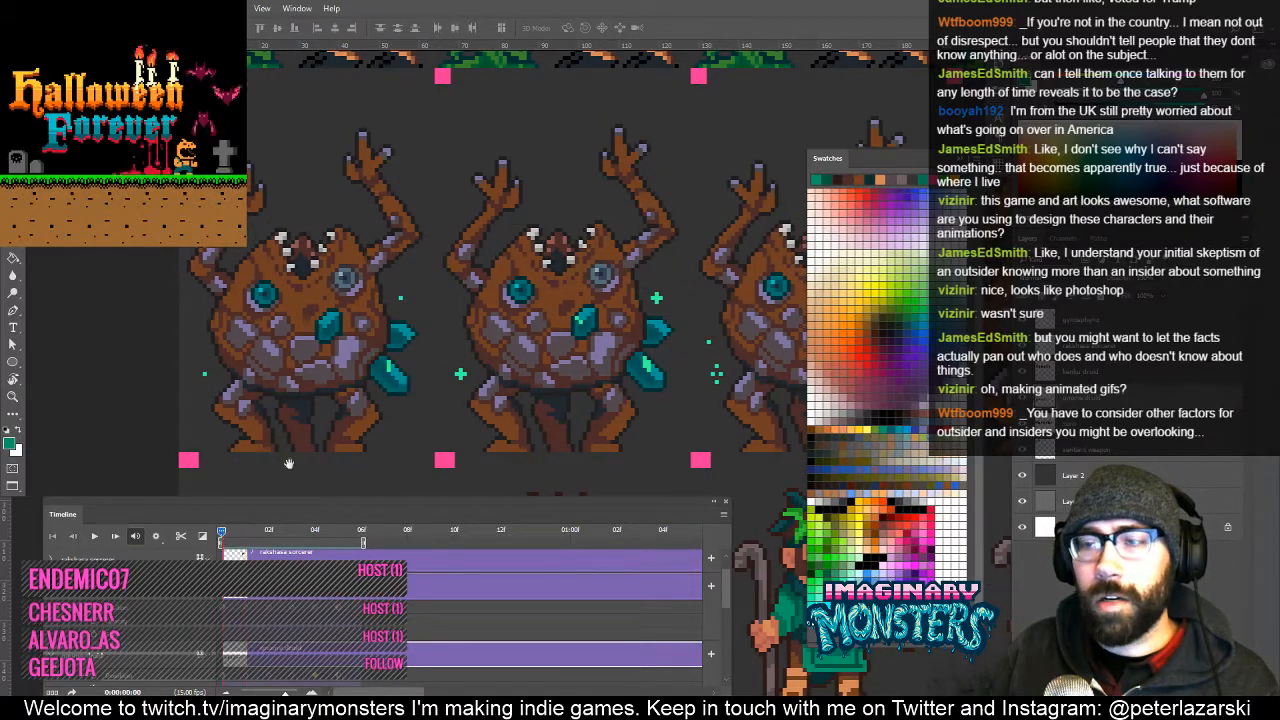
Touch up the last druid's tunic hem with the Pencil in the current green.
left_click_drag(398, 456, 280, 60)
left_click_drag(540, 280, 320, 420)
left_click_drag(480, 340, 269, 417)
left_click_drag(700, 365, 452, 371)
left_click_drag(663, 411, 307, 391)
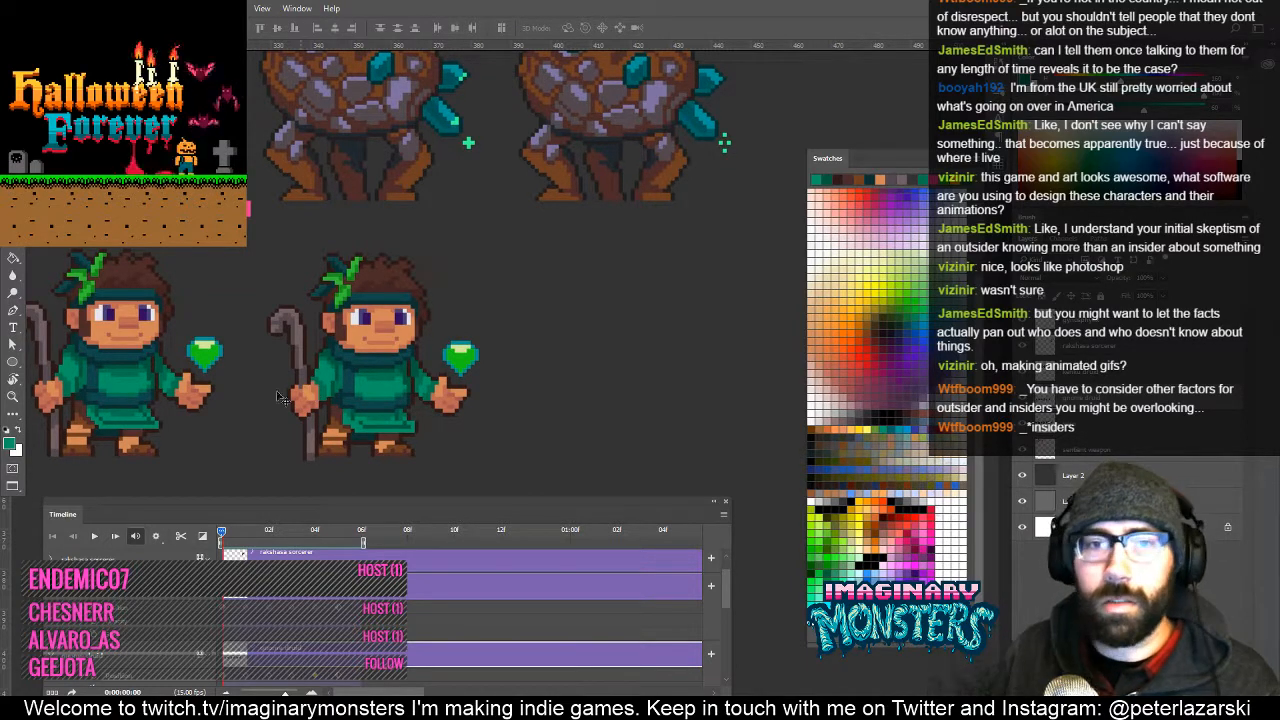
left_click_drag(390, 394, 428, 398)
key("z")
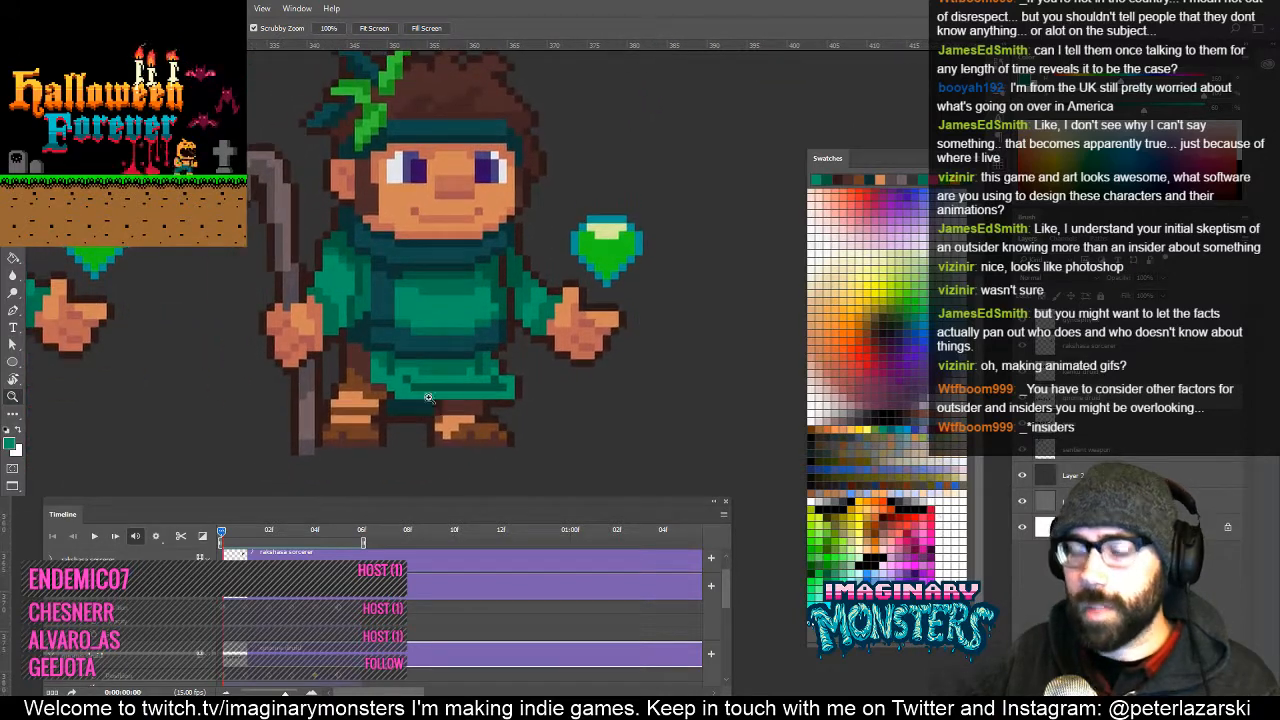
key("b")
mouse_move(525, 409)
left_mouse_down()
mouse_move(706, 441)
mouse_move(851, 408)
mouse_move(450, 420)
left_mouse_up()
key("z")
left_click(539, 376, "alt")
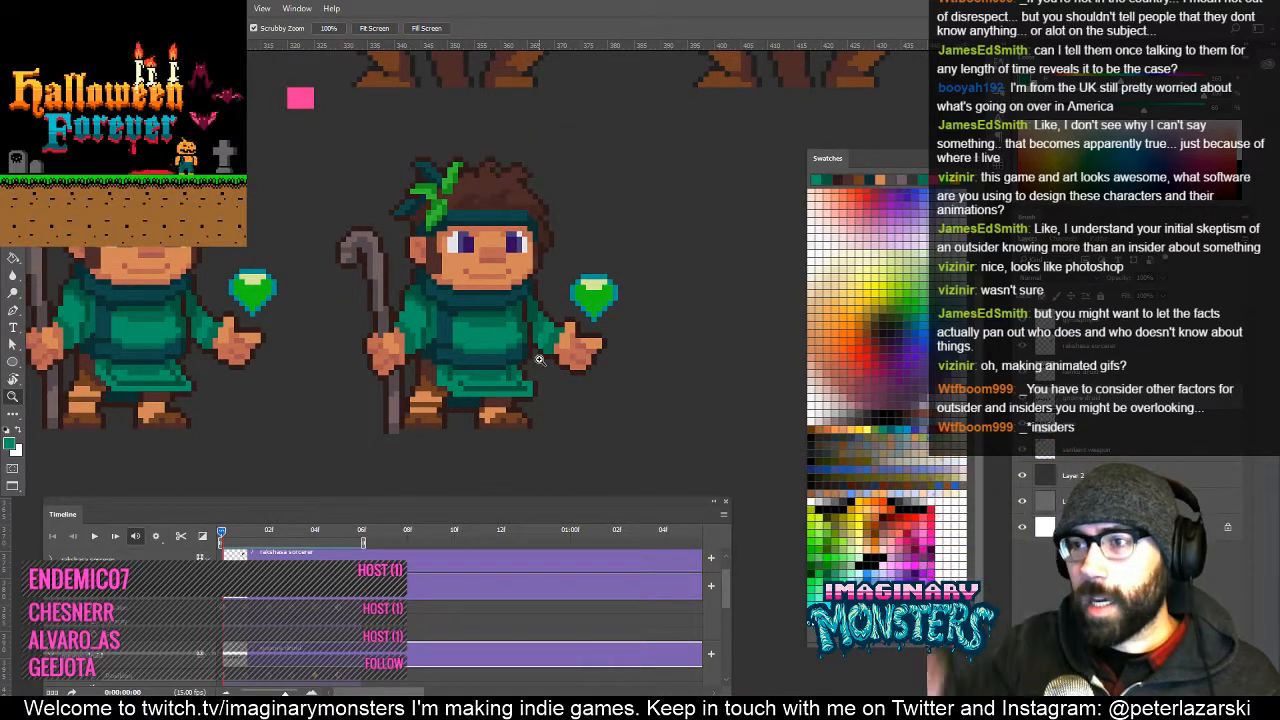
left_click_drag(440, 348, 500, 415)
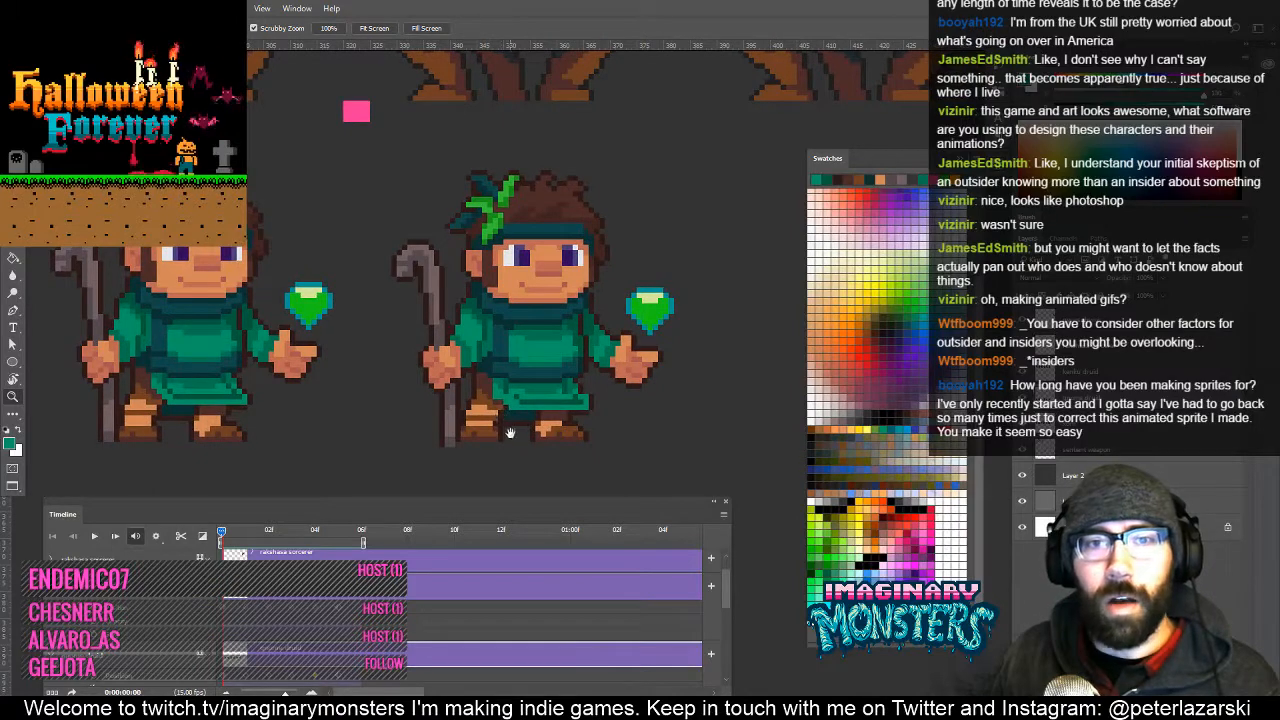
Sample the dark outline colour and touch up the outline around the last druid's head leaves with the Pencil.
key("b")
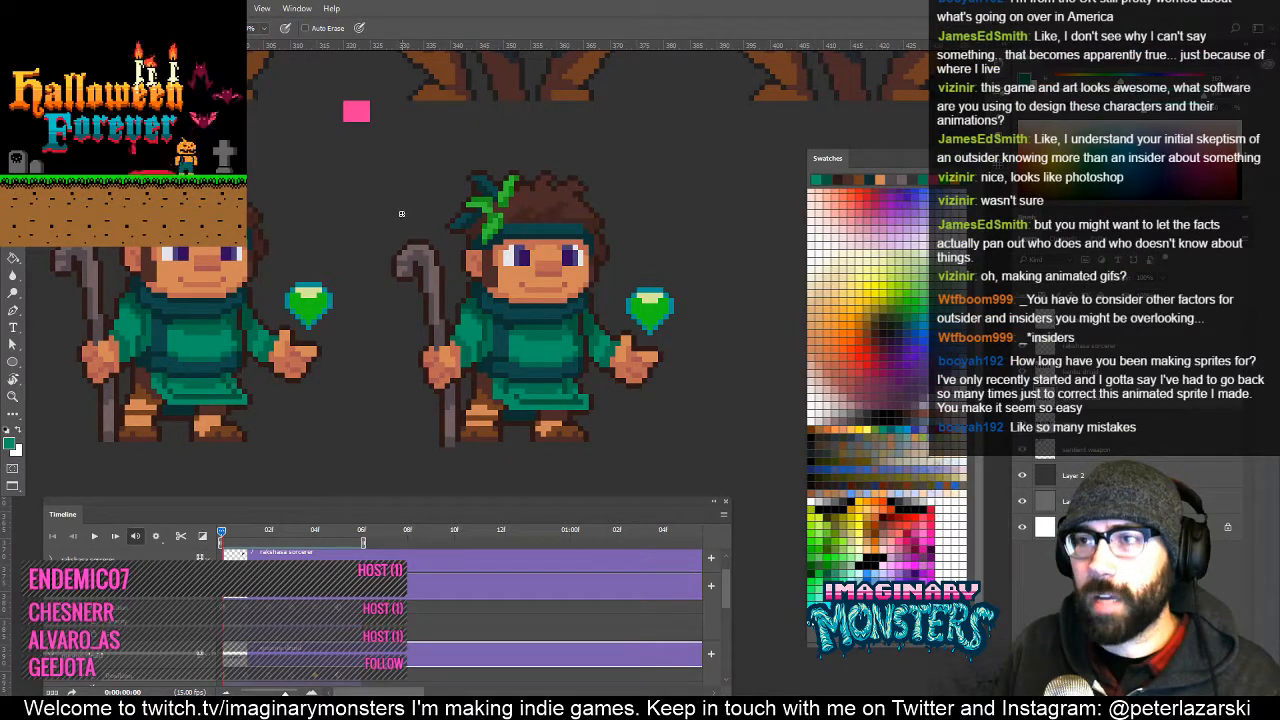
left_click_drag(401, 213, 490, 290)
left_click(476, 296, "alt")
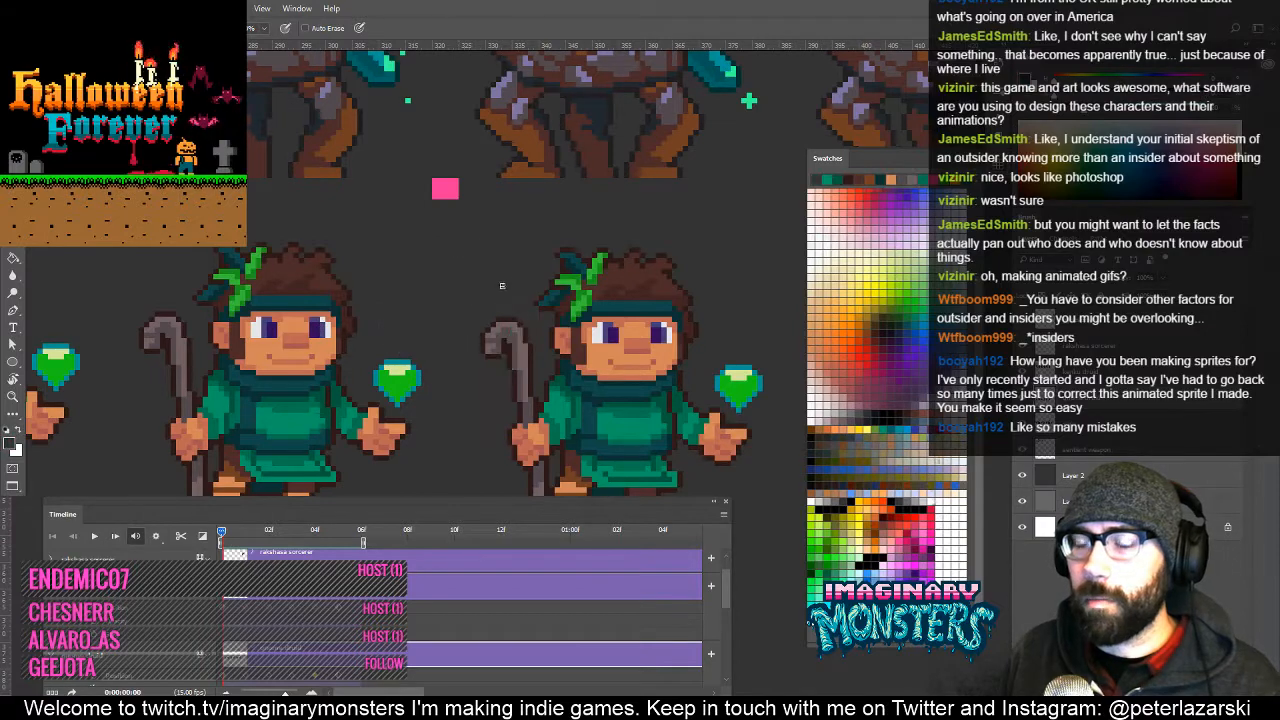
left_click_drag(558, 256, 503, 289)
key("z")
left_click(503, 289, "alt")
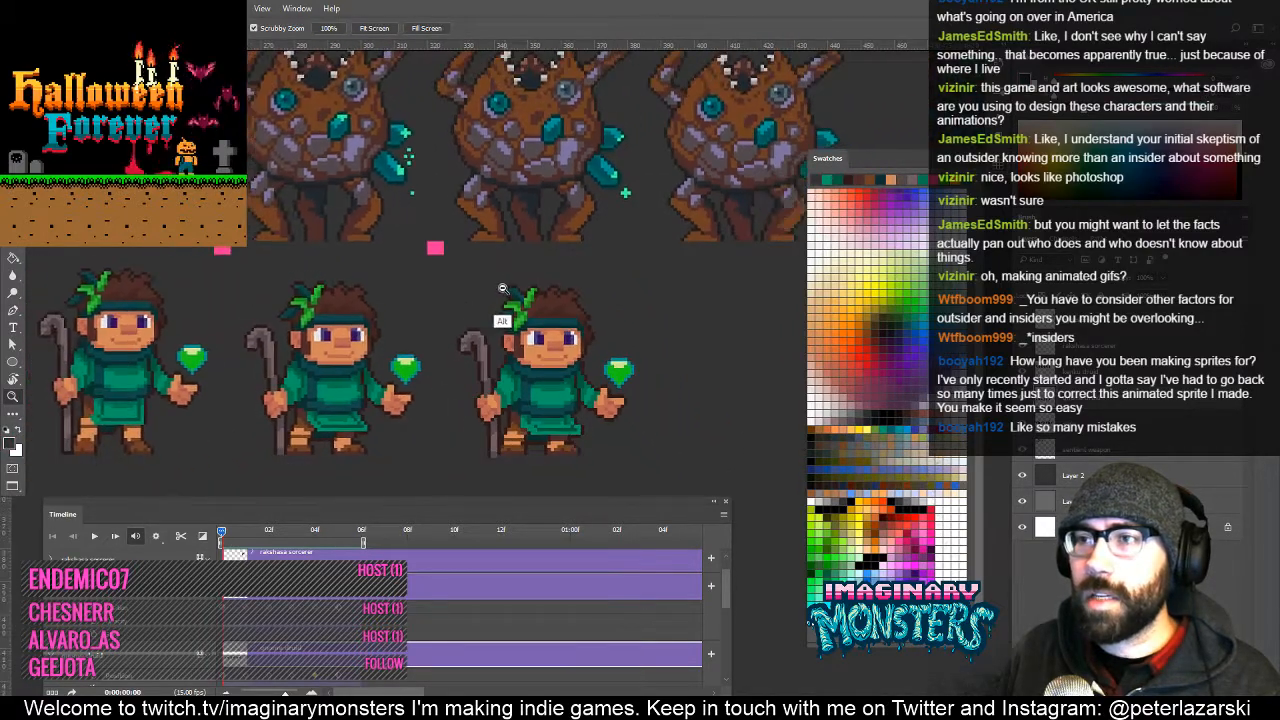
left_click(503, 289, "alt")
Scrub the timeline from the first frame to frame 3 and back to compare the rock creature and druid animations.
left_click_drag(363, 134, 623, 380)
mouse_move(400, 298)
left_mouse_down()
mouse_move(443, 308)
mouse_move(470, 254)
mouse_move(449, 235)
left_mouse_up()
key("b")
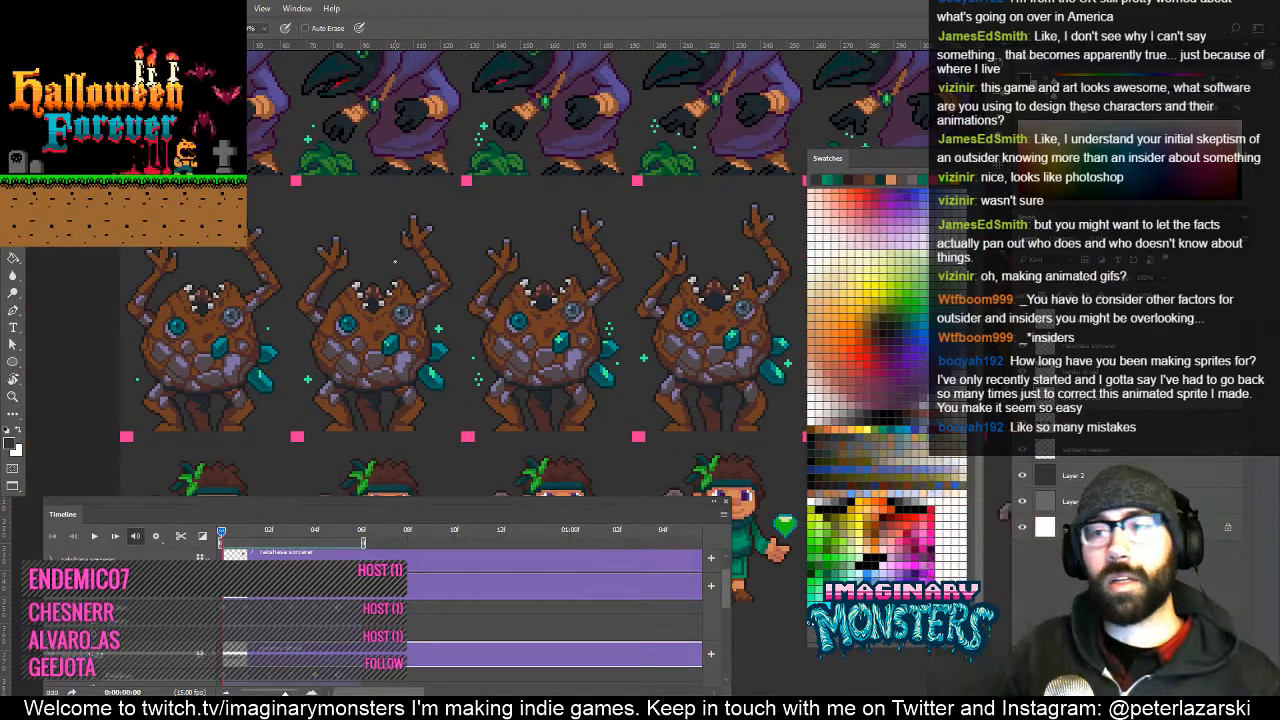
left_click_drag(280, 433, 292, 299)
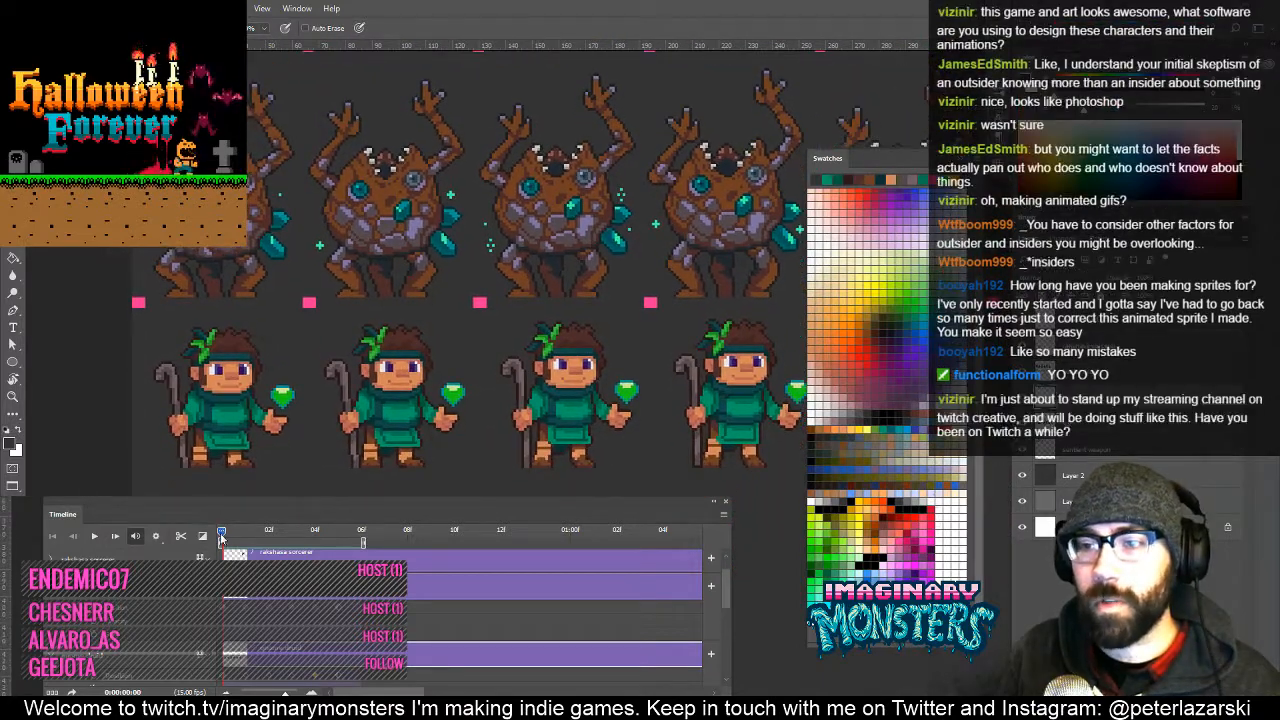
left_click_drag(222, 536, 291, 530)
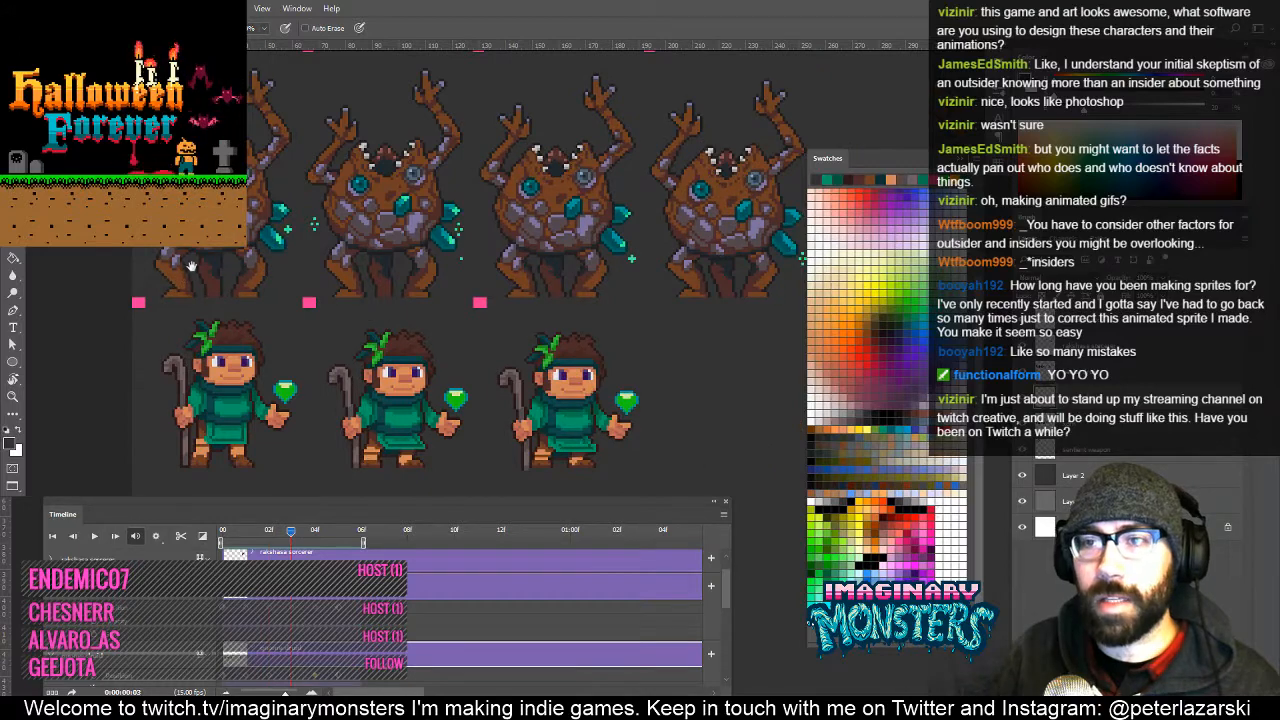
left_click_drag(190, 265, 237, 318)
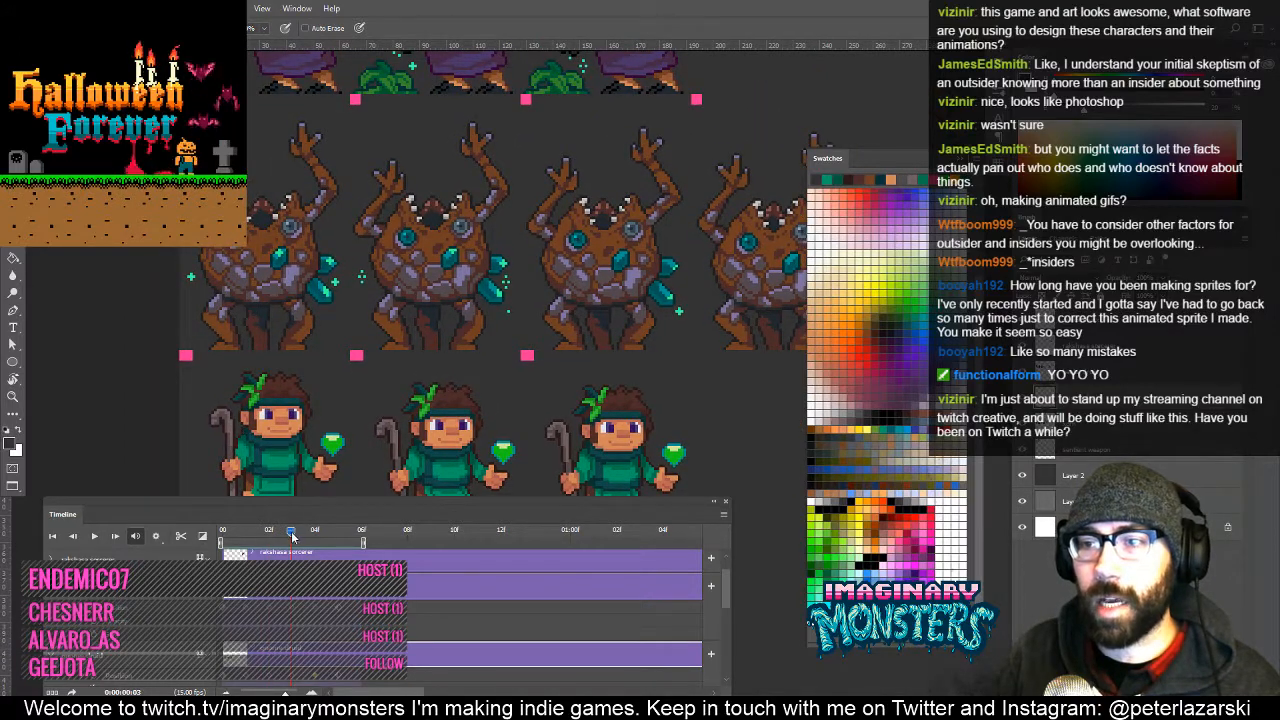
left_click_drag(292, 536, 221, 537)
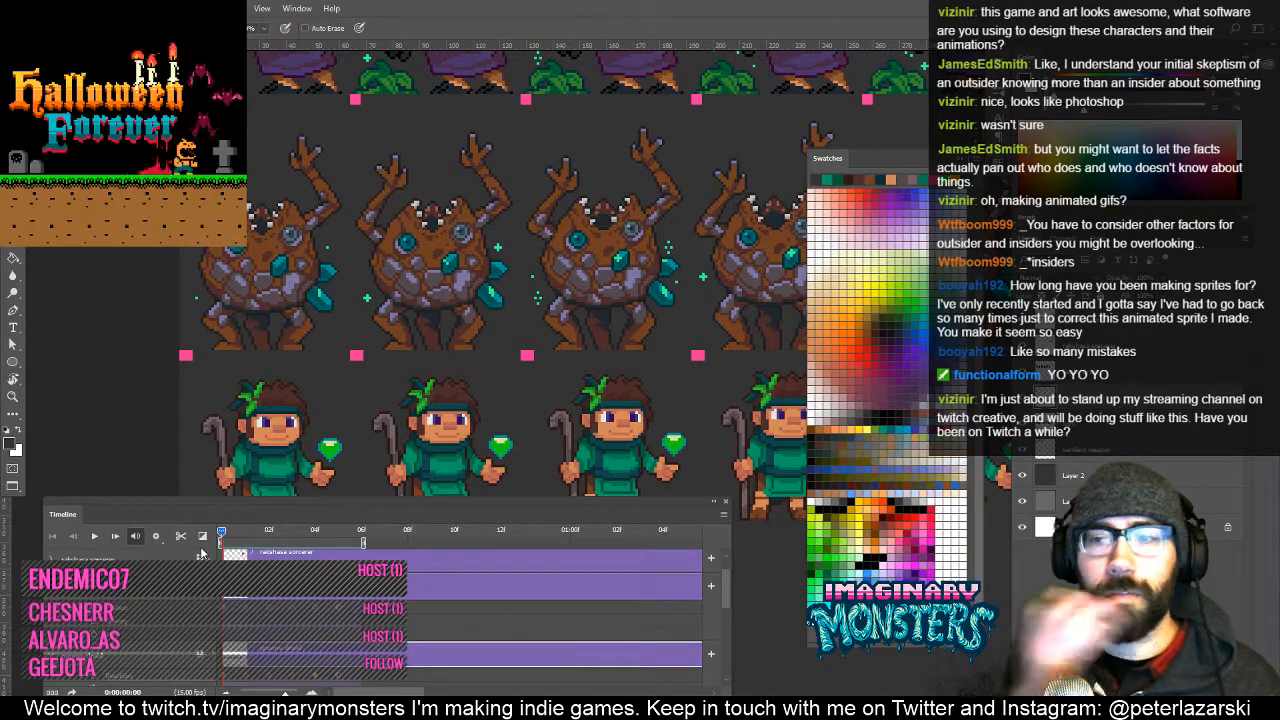
Examine the druid sprites at the end of the row up close, then review the row back to its start.
left_click_drag(470, 428, 253, 283)
left_click_drag(700, 351, 302, 360)
key("z")
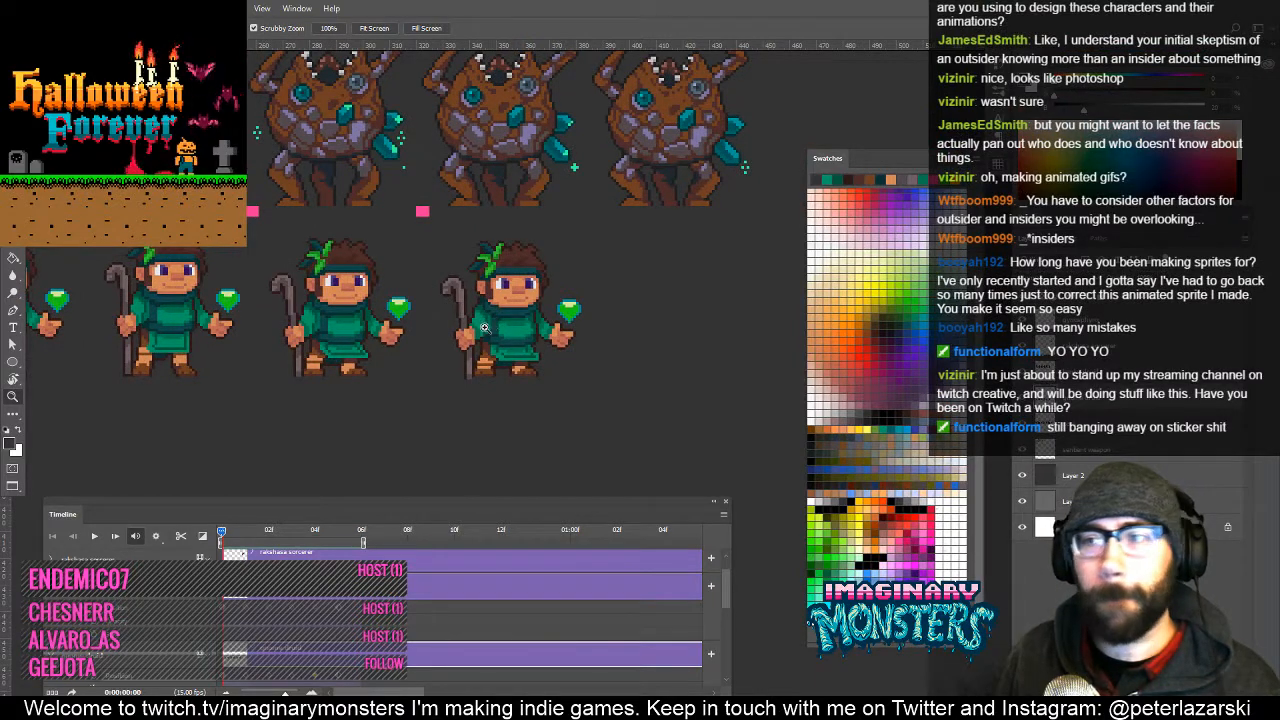
left_click_drag(452, 342, 520, 374)
left_click_drag(358, 407, 425, 404)
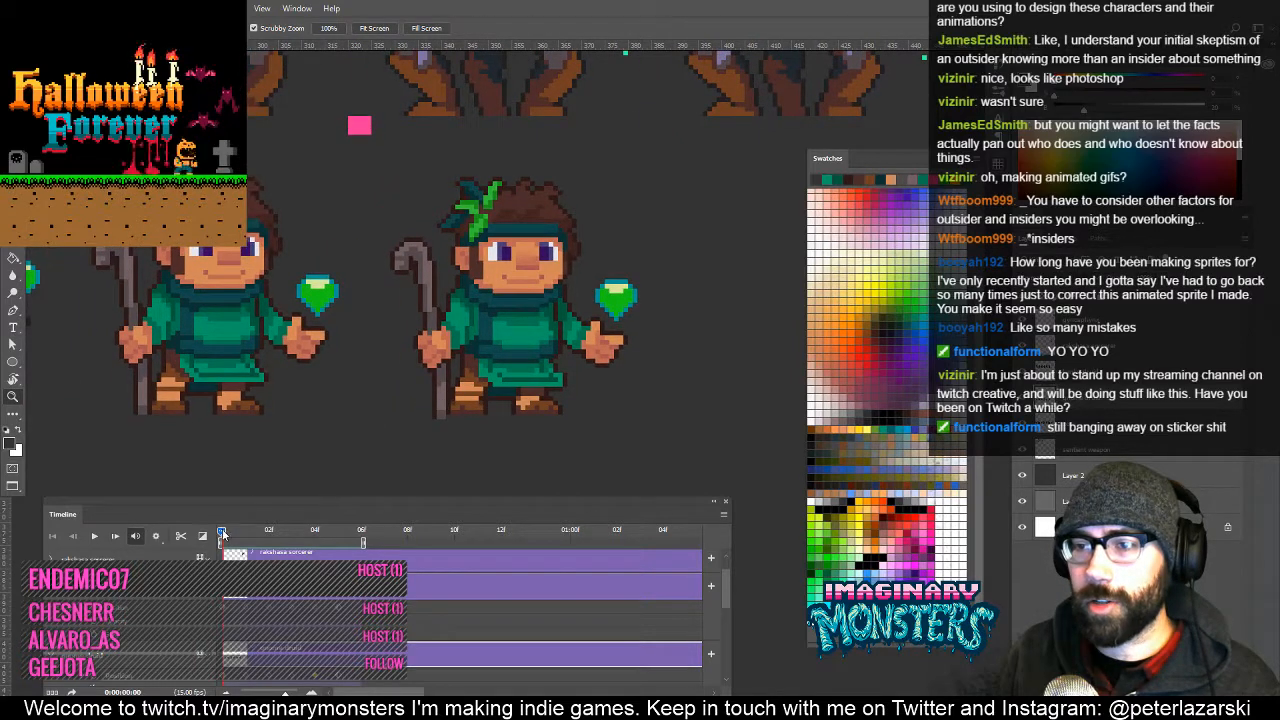
left_click_drag(222, 535, 180, 537)
left_click_drag(348, 400, 534, 391)
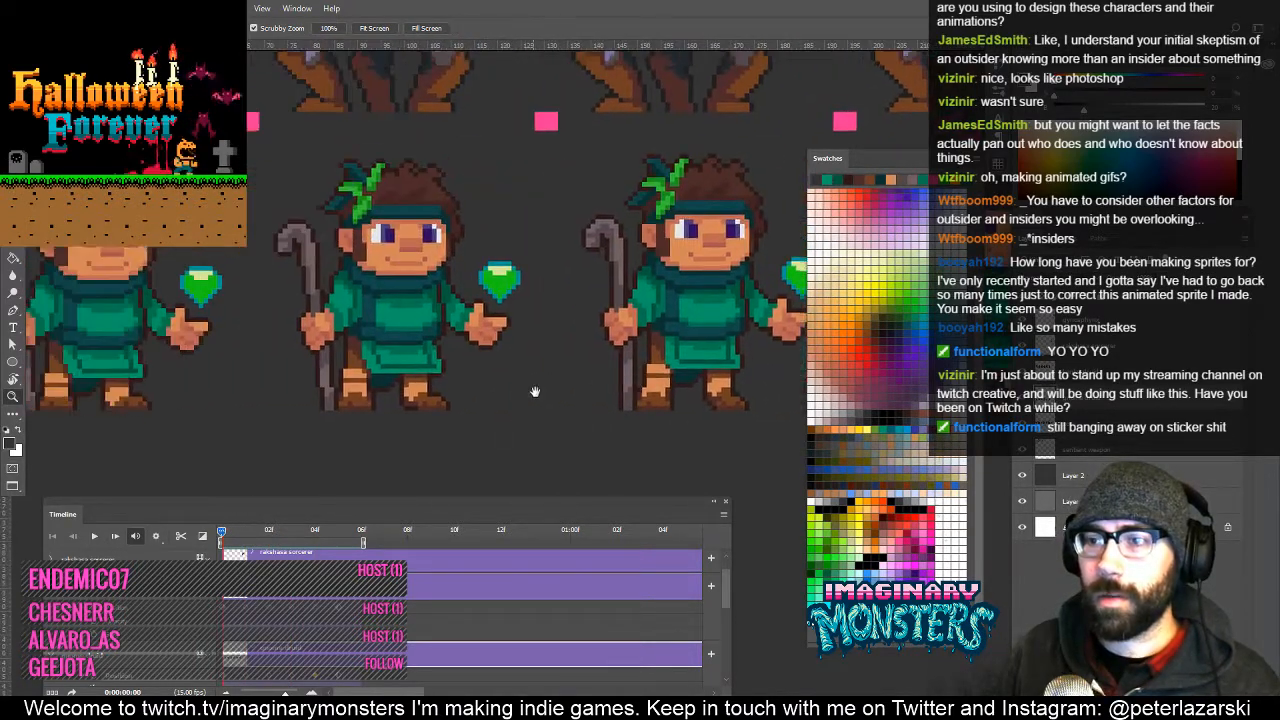
scroll(362, 420, "down", 2)
scroll(365, 420, "down", 2)
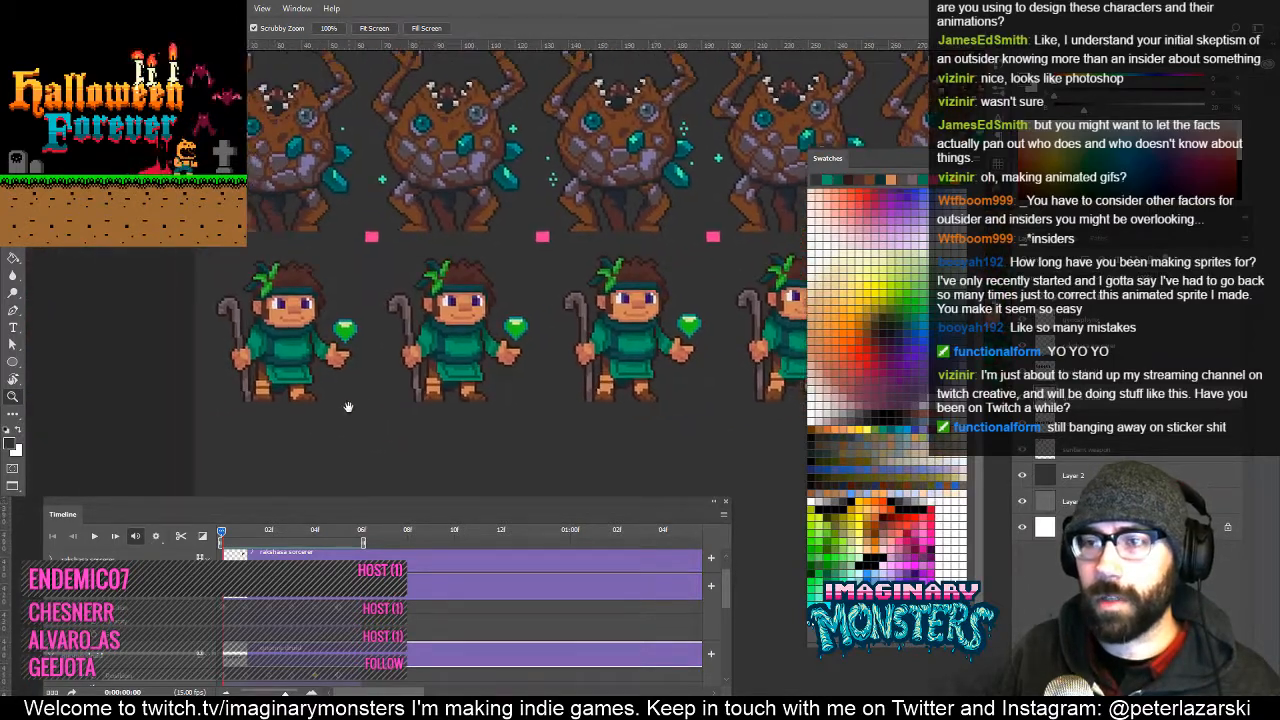
Play the druid animation, then scrub the timeline back to the start and on to frame 5 to check the last pose.
key("space")
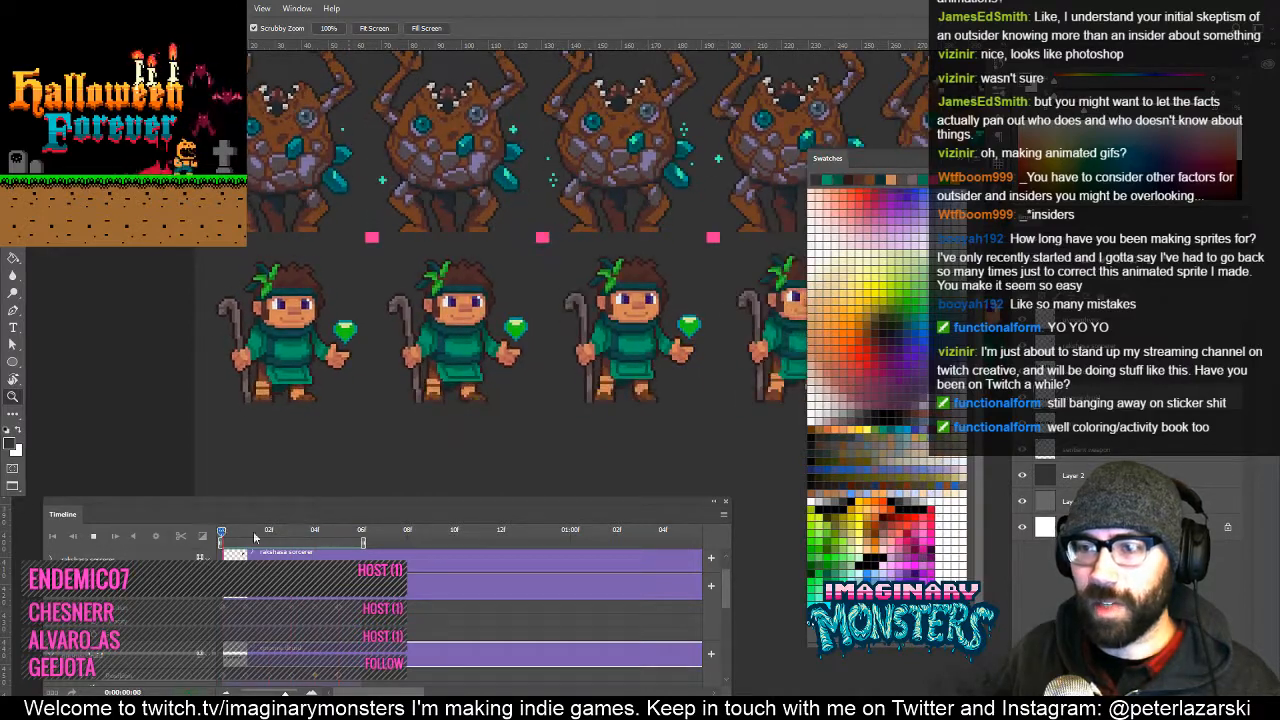
left_click(320, 532)
left_click_drag(320, 532, 225, 537)
left_click_drag(334, 538, 341, 532)
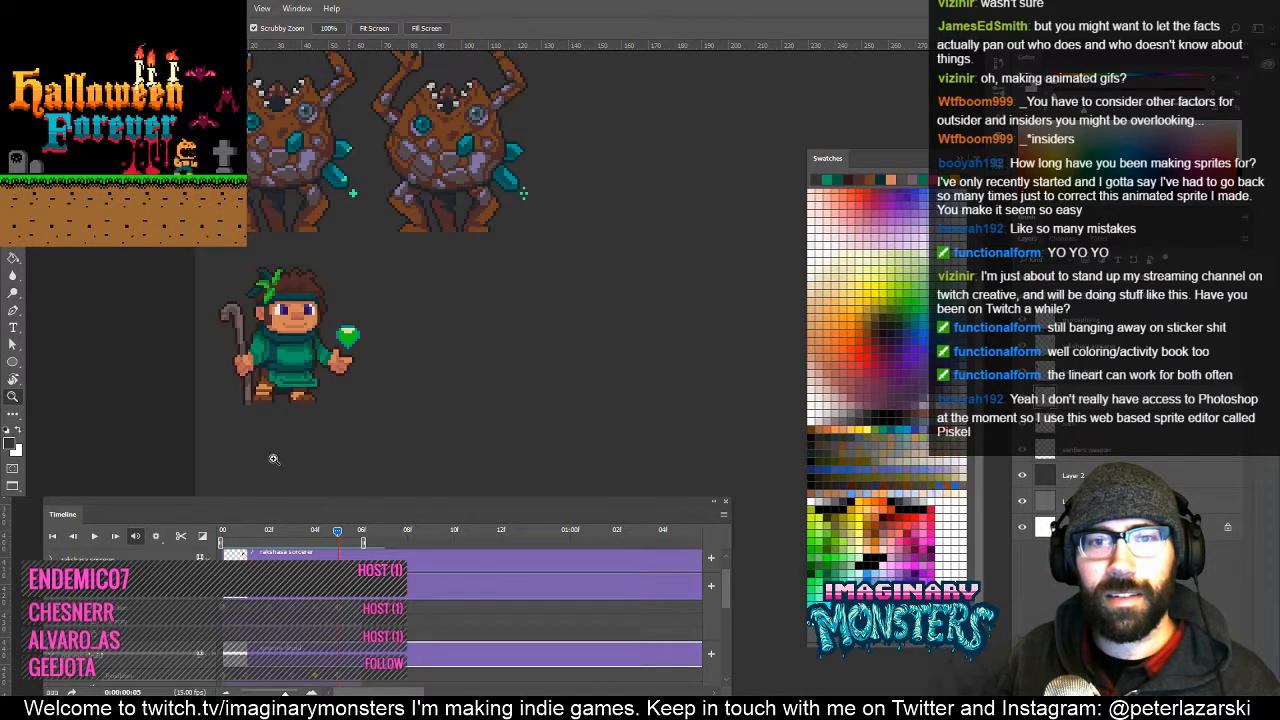
On timeline frame 4, lasso the outer corner of the last druid's tunic hem and nudge it outward by one pixel.
left_click(319, 536)
left_click_drag(532, 410, 429, 418)
left_click_drag(375, 387, 460, 335)
mouse_move(330, 400)
left_mouse_down()
mouse_move(706, 371)
mouse_move(437, 407)
mouse_move(325, 387)
mouse_move(336, 372)
left_mouse_up()
key("b")
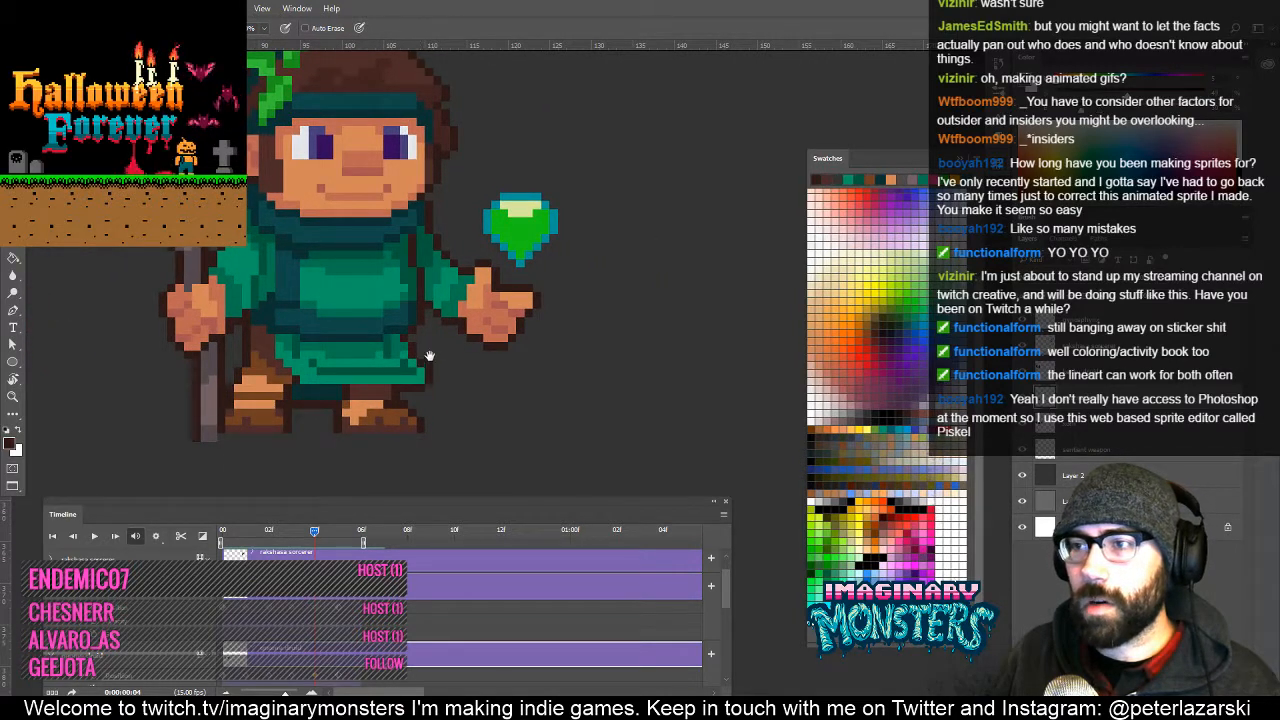
left_click_drag(429, 355, 390, 350)
key("l")
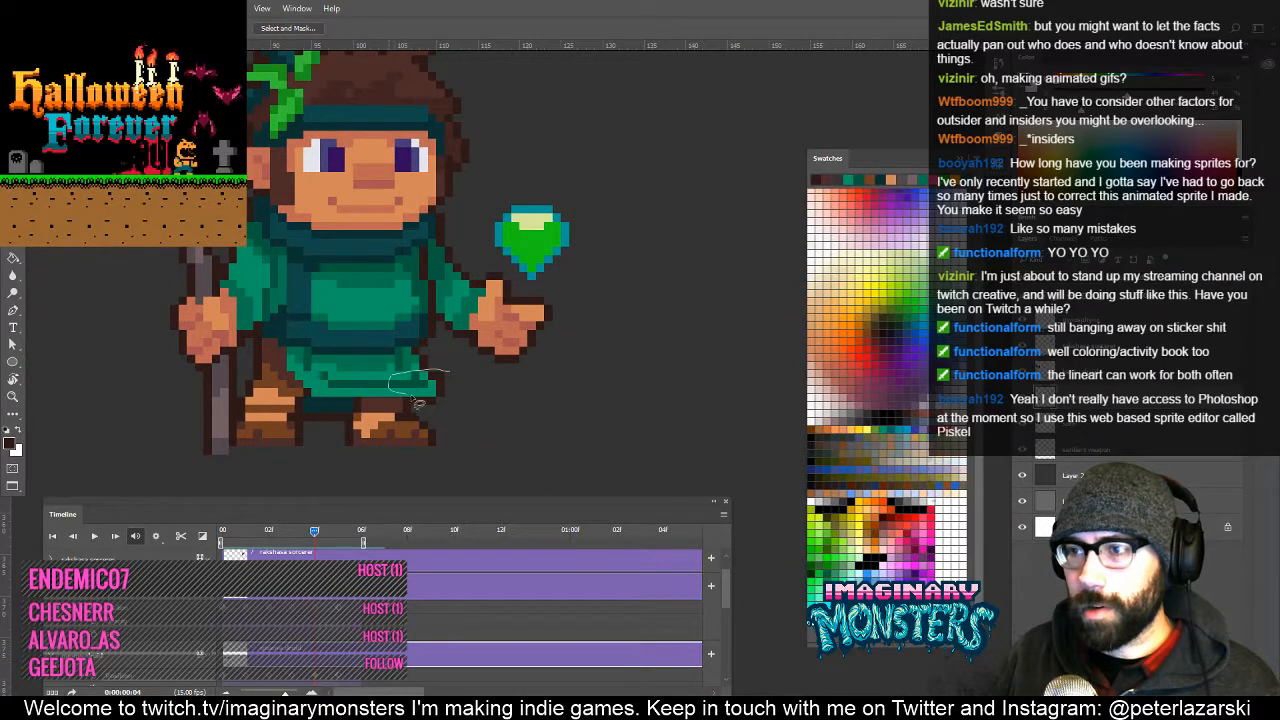
left_click_drag(433, 410, 476, 405)
key("v")
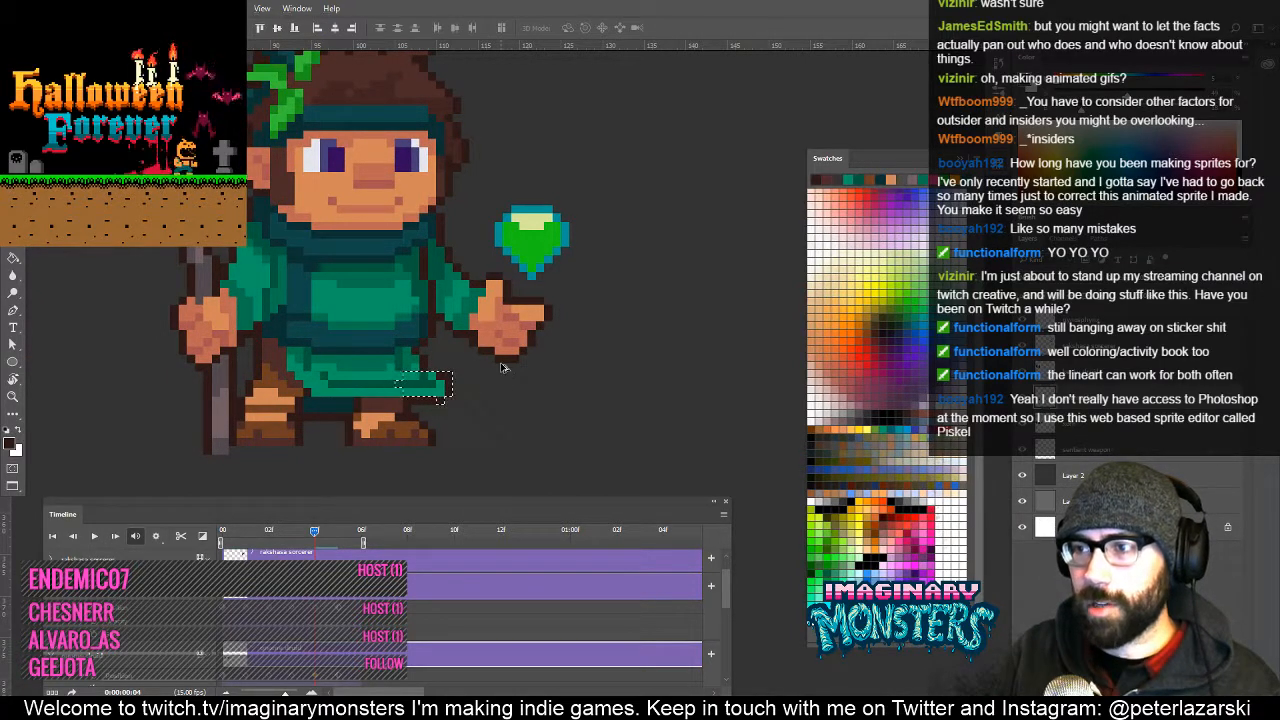
key("ctrl+d")
Sample the outline and tunic green shades and retouch the last druid's skirt and hem folds with the Pencil.
key("b")
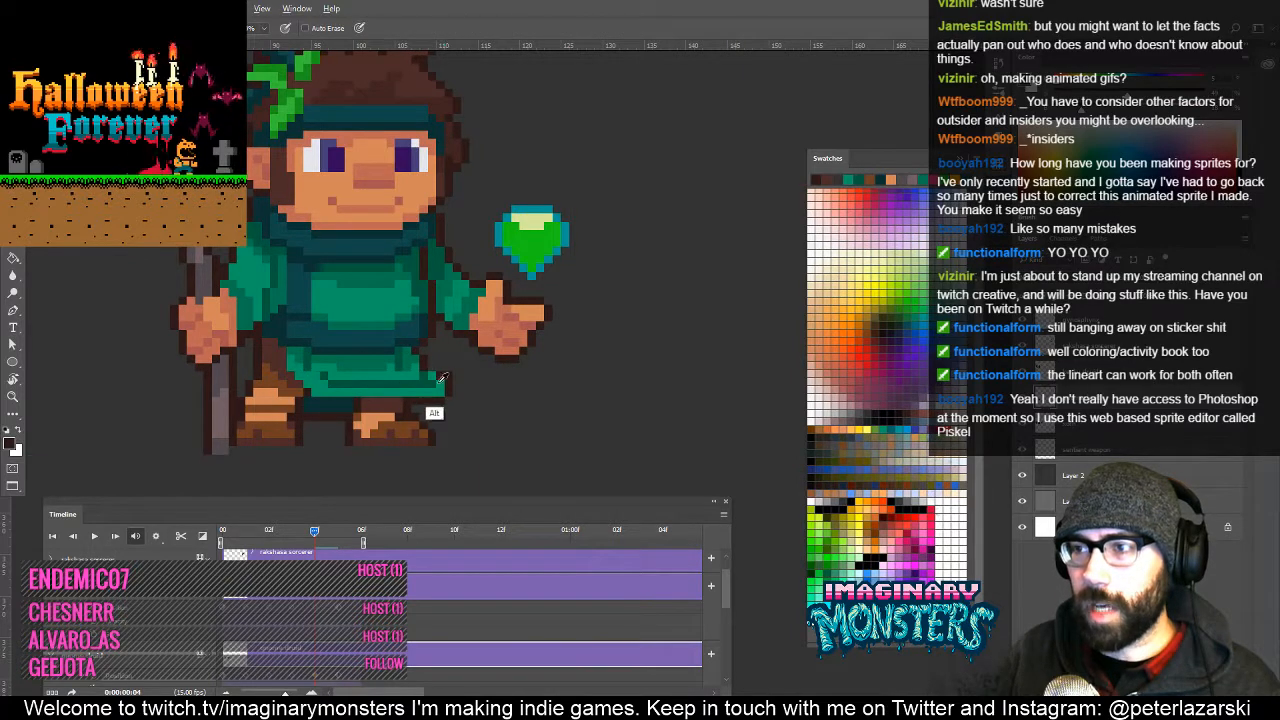
left_click(443, 380, "alt")
left_click_drag(402, 361, 431, 385)
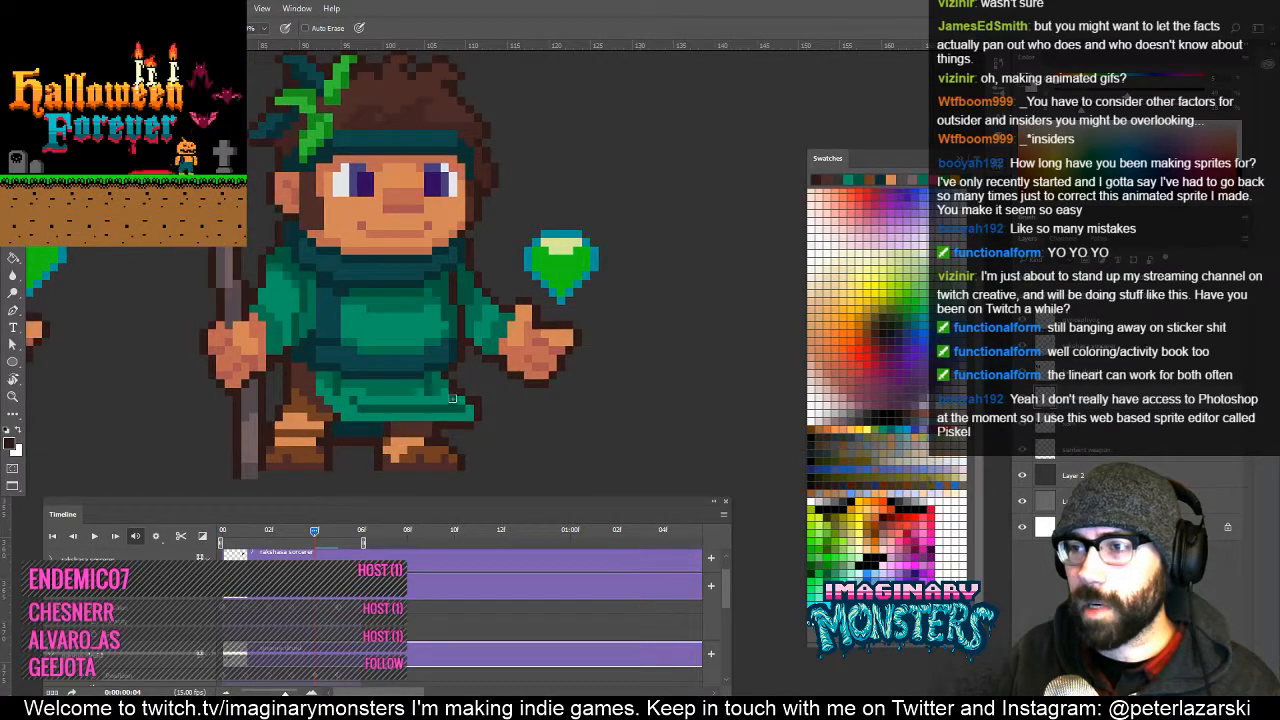
left_click(450, 396, "alt")
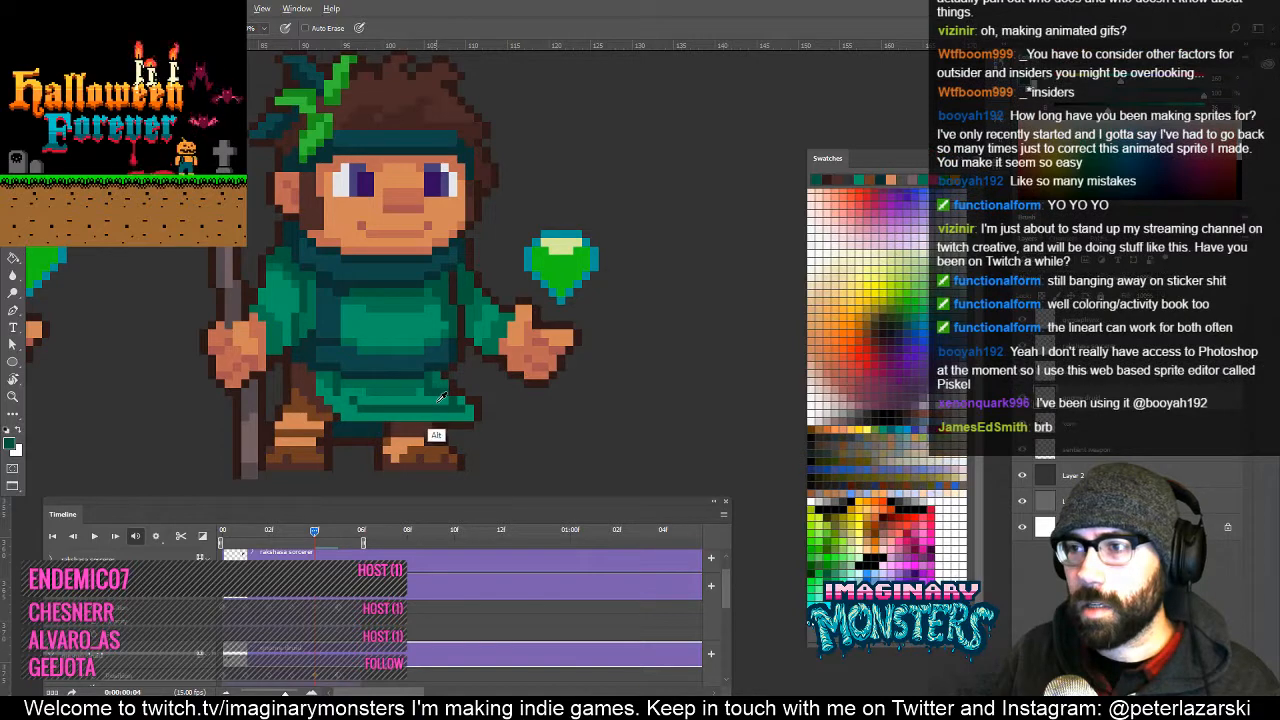
left_click(424, 383, "alt")
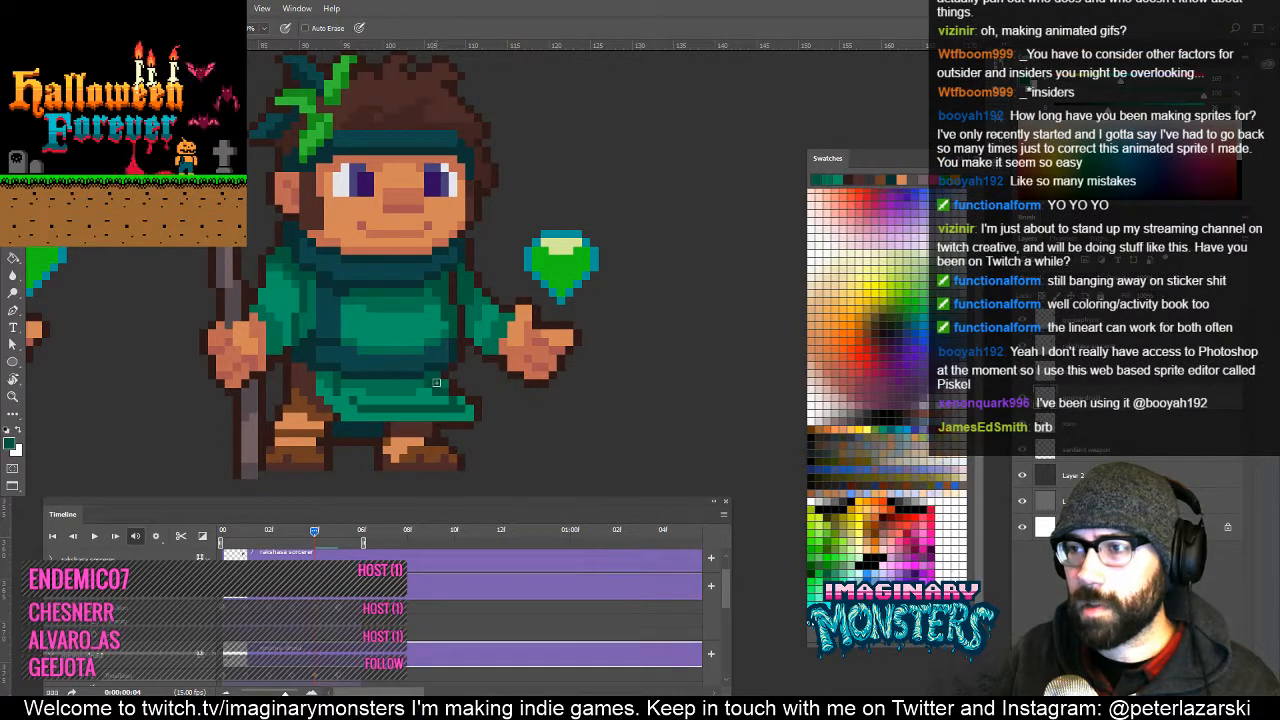
left_click(432, 377, "alt")
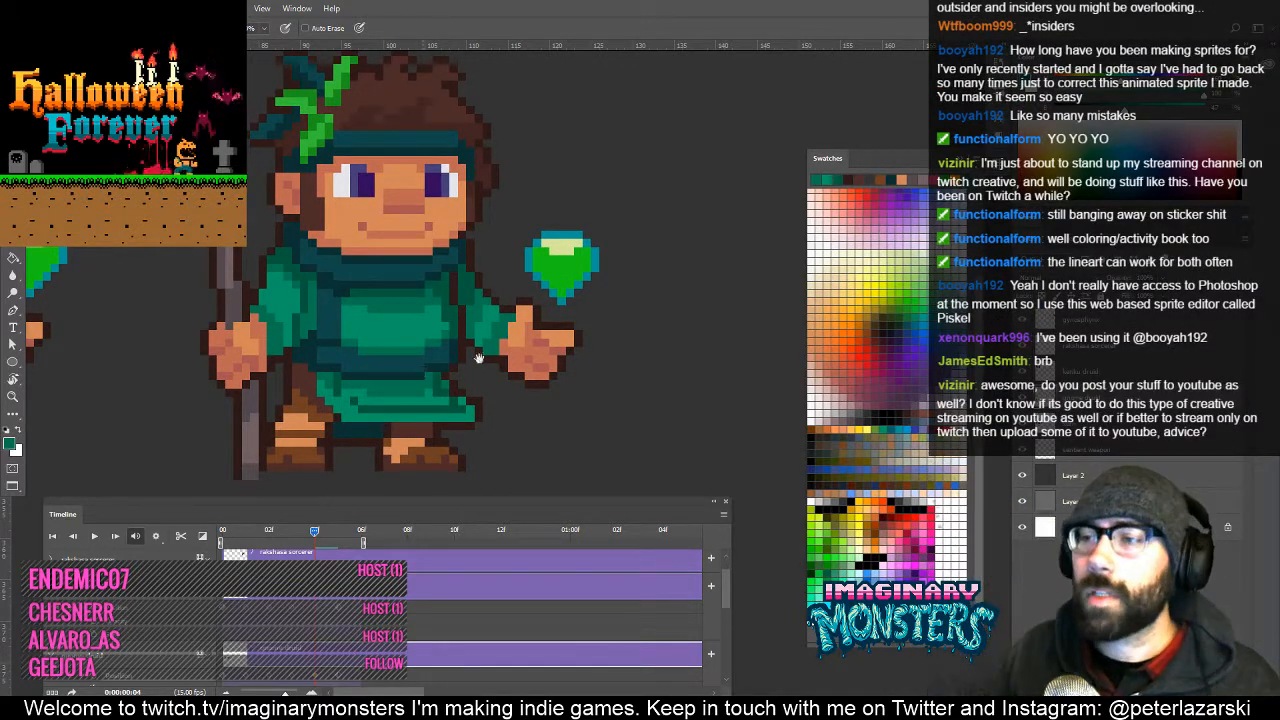
left_click_drag(424, 365, 526, 419)
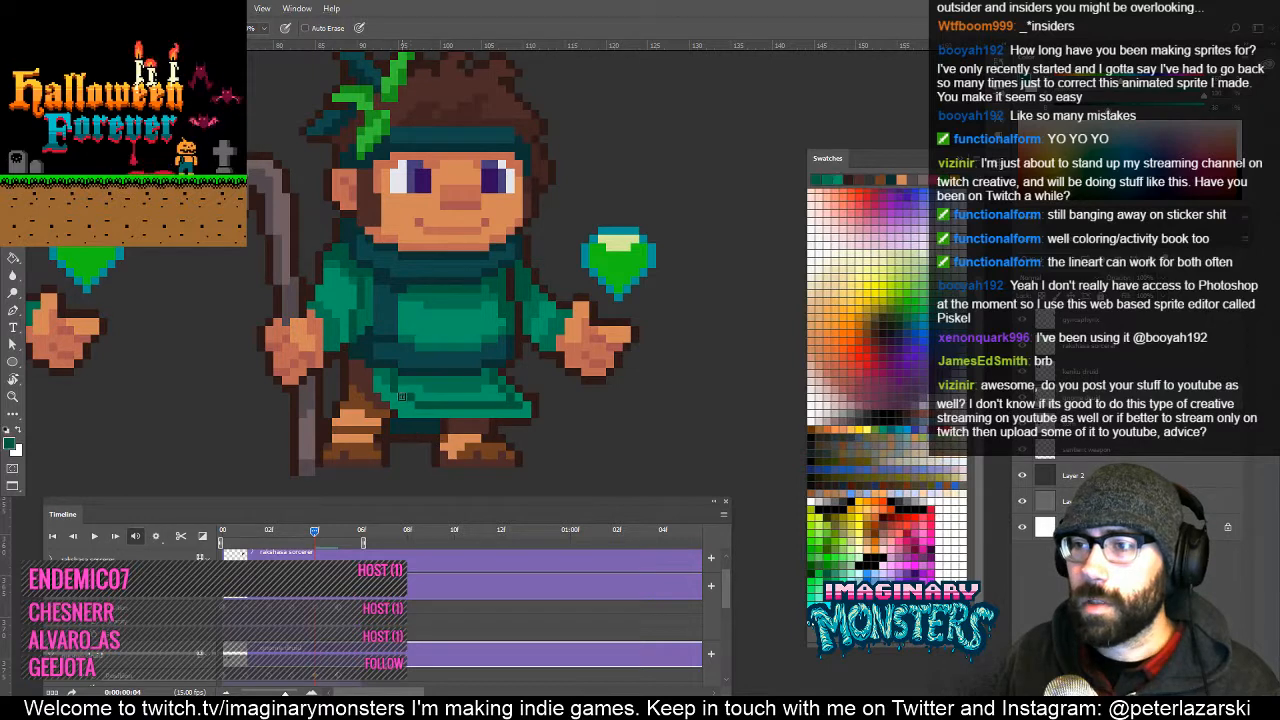
Scrub the timeline past frame 4, play the druid animation, and return to the first frame.
key("z")
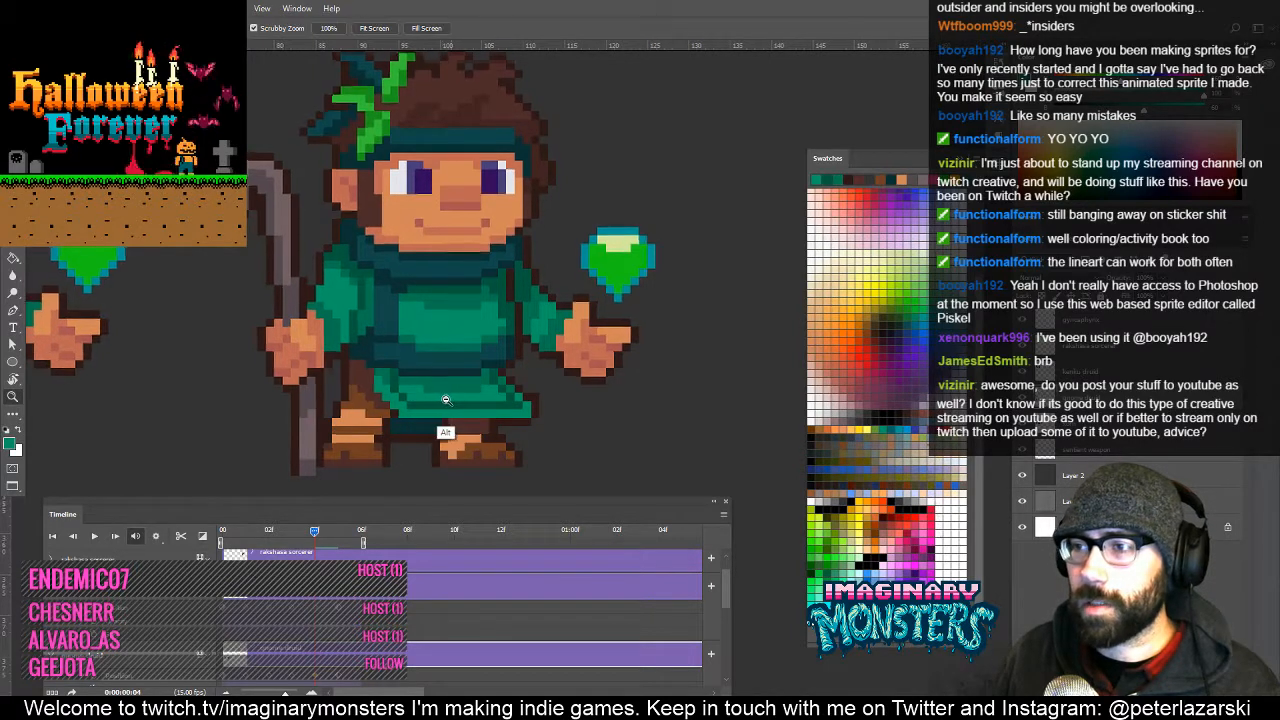
left_click(441, 399, "alt")
left_click_drag(431, 403, 505, 402)
key("b")
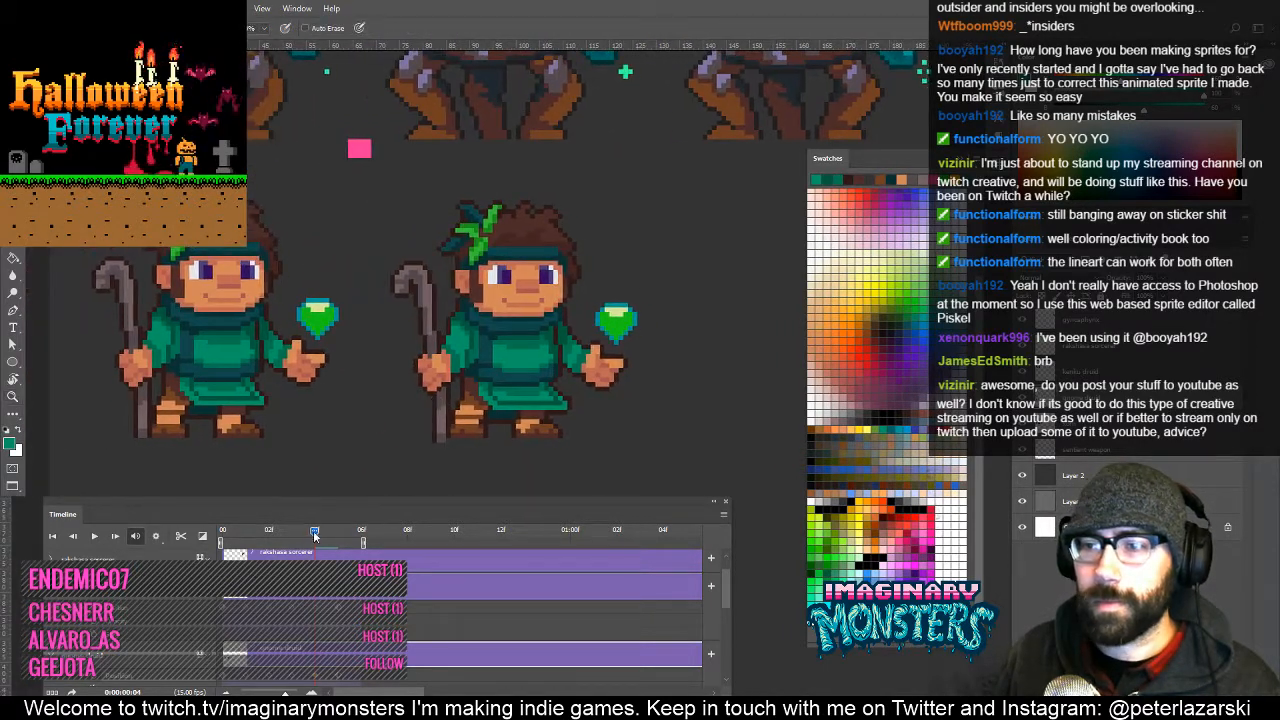
left_click_drag(326, 538, 361, 542)
key("space")
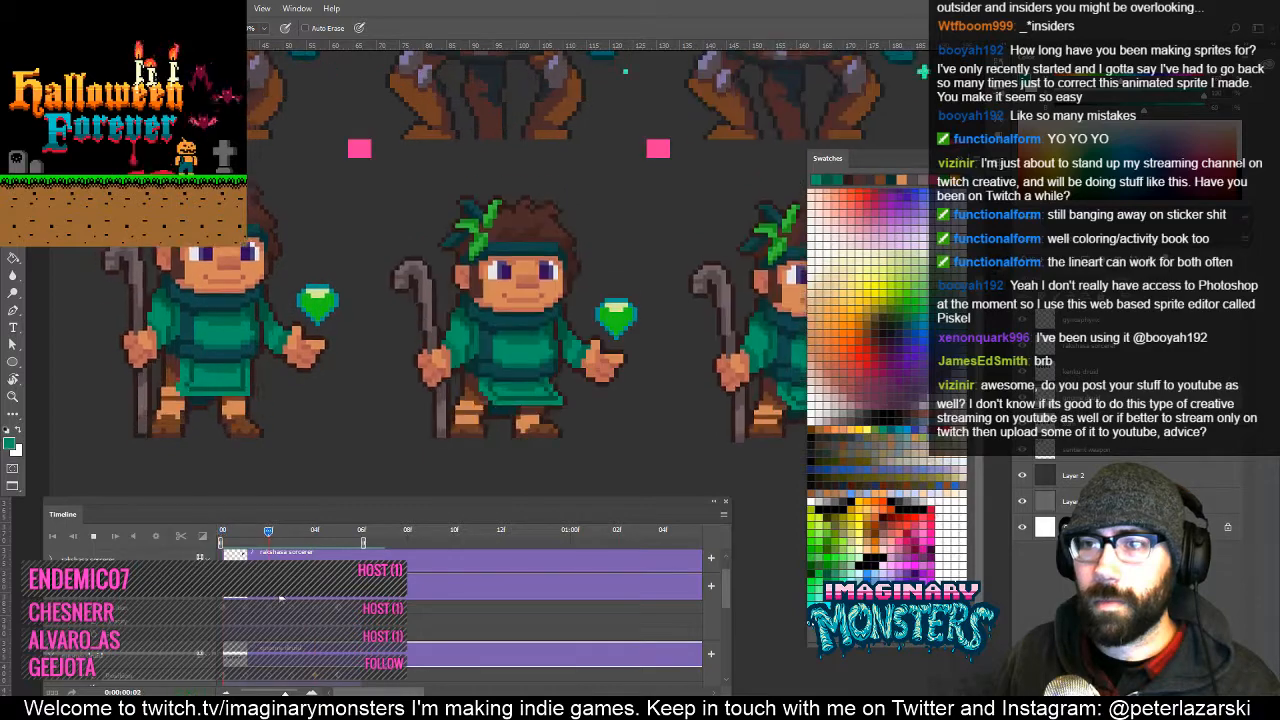
key("space")
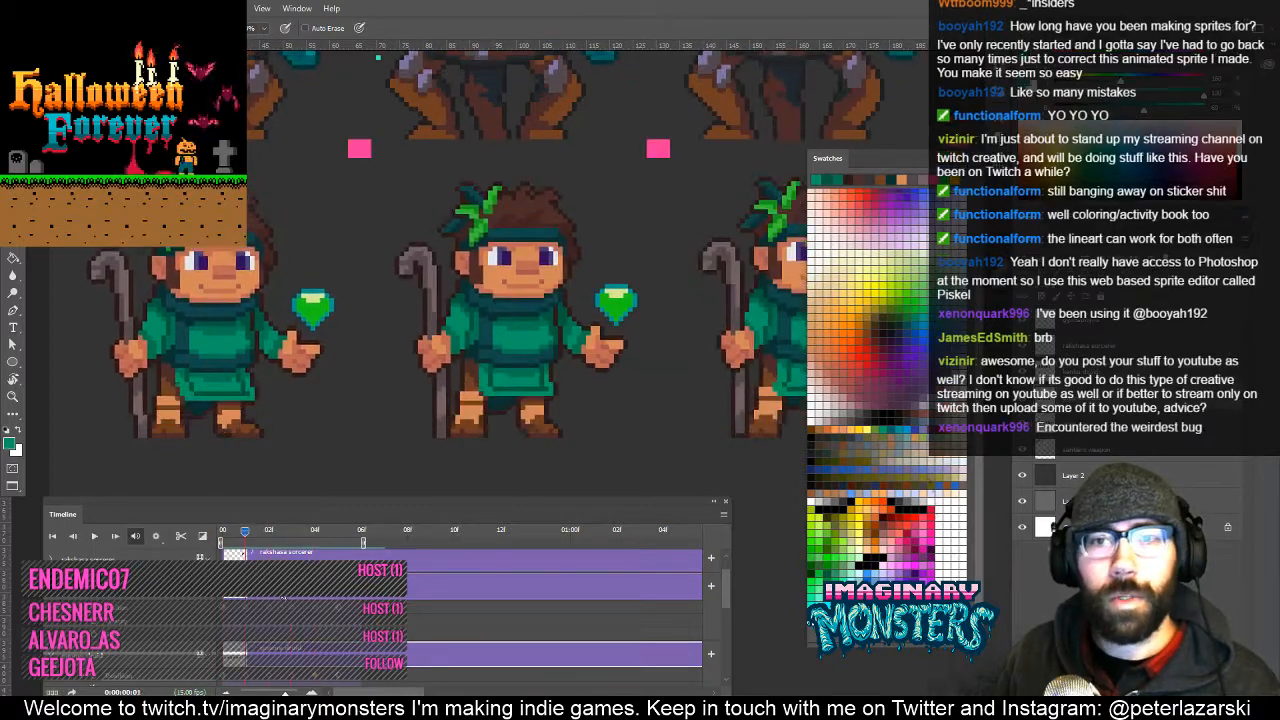
left_click_drag(280, 537, 205, 537)
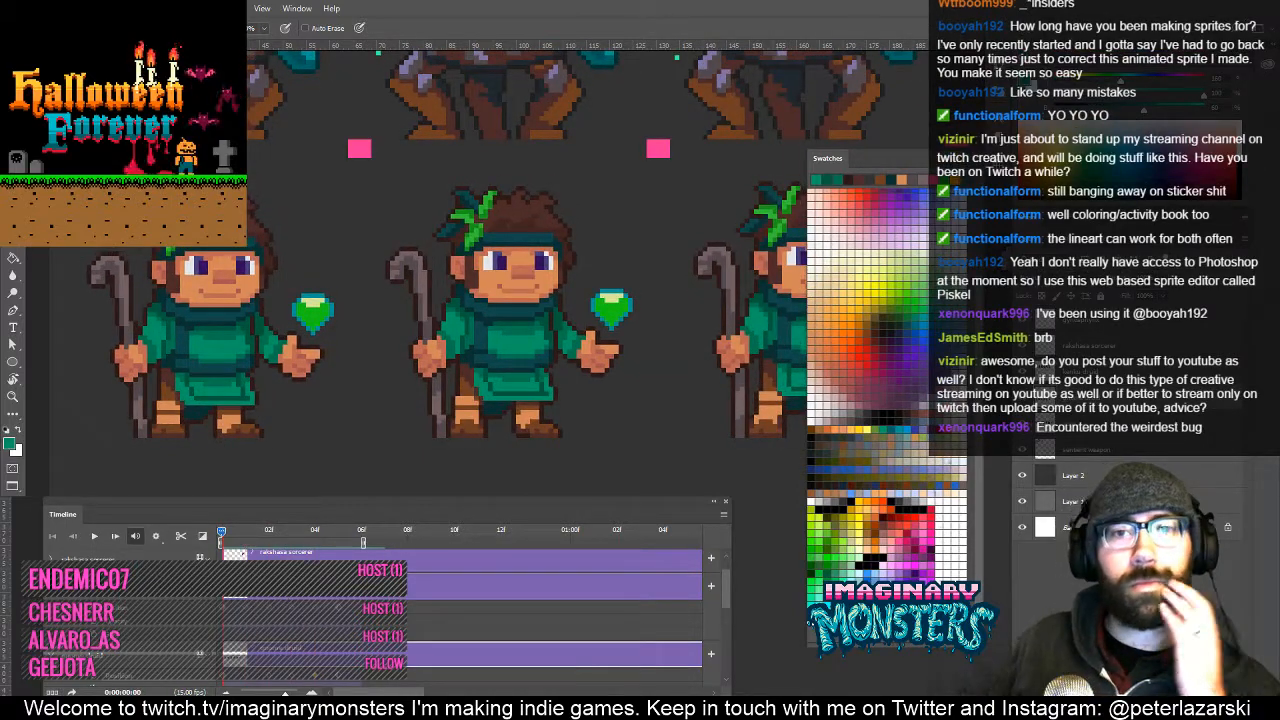
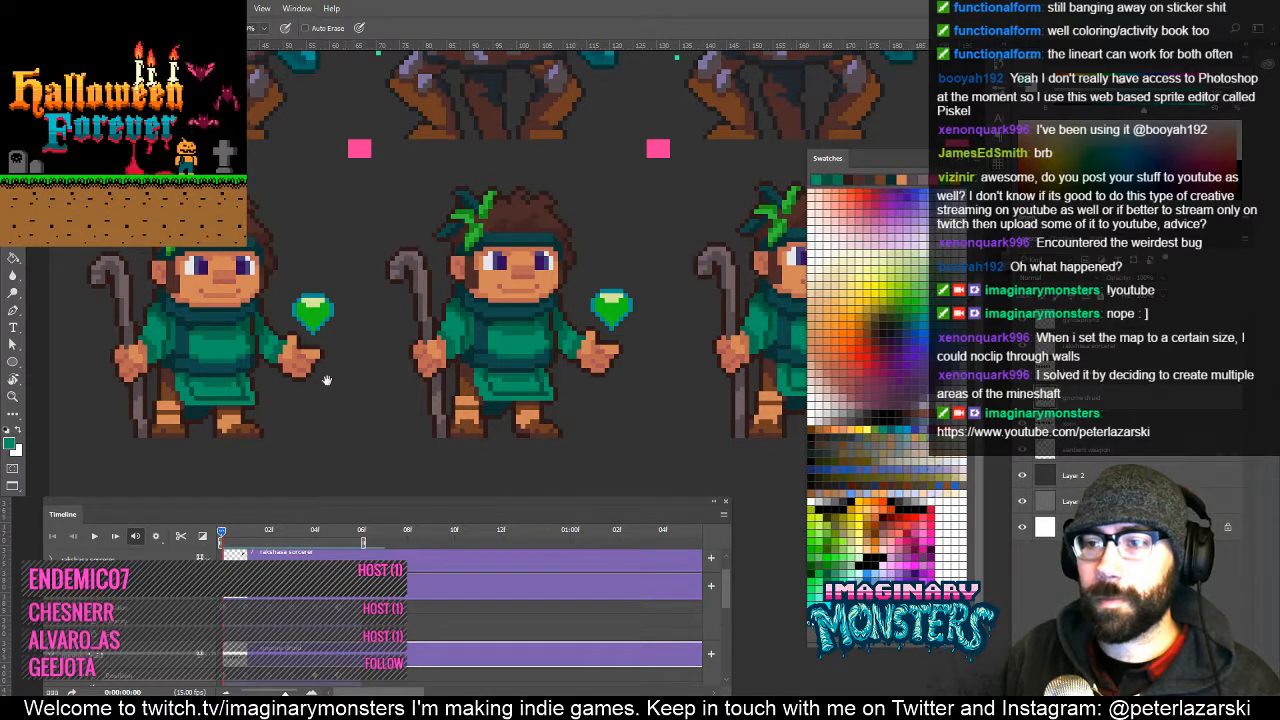
Scrub to frame 5, play the animation back, and compare the druid row with the creature rows above it.
left_click_drag(326, 380, 371, 402)
left_click_drag(222, 533, 335, 541)
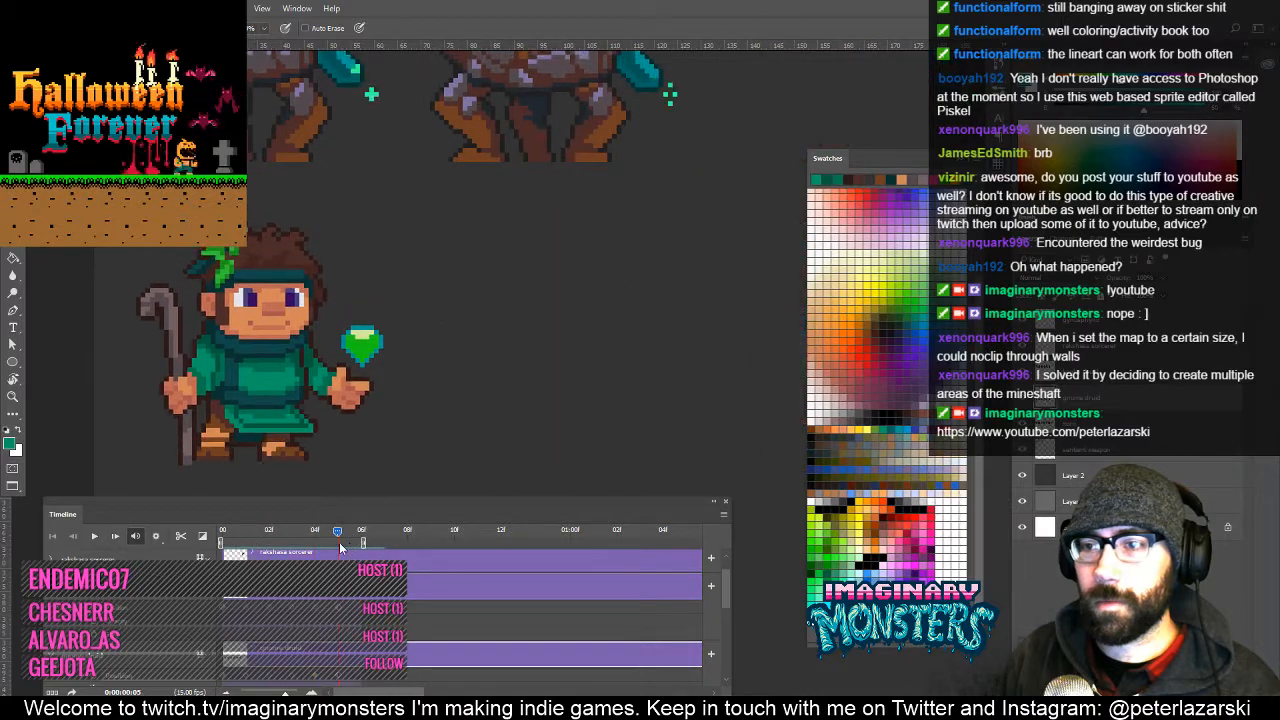
key("space")
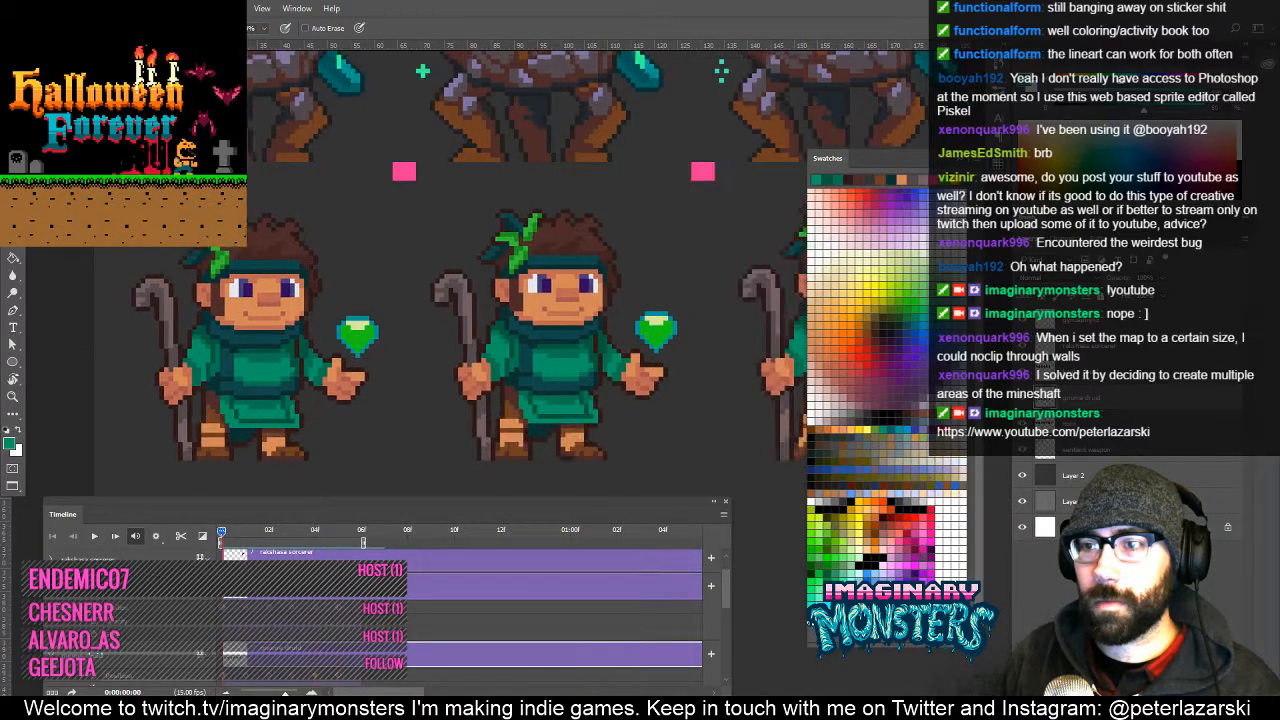
key("z")
left_click_drag(466, 428, 431, 357)
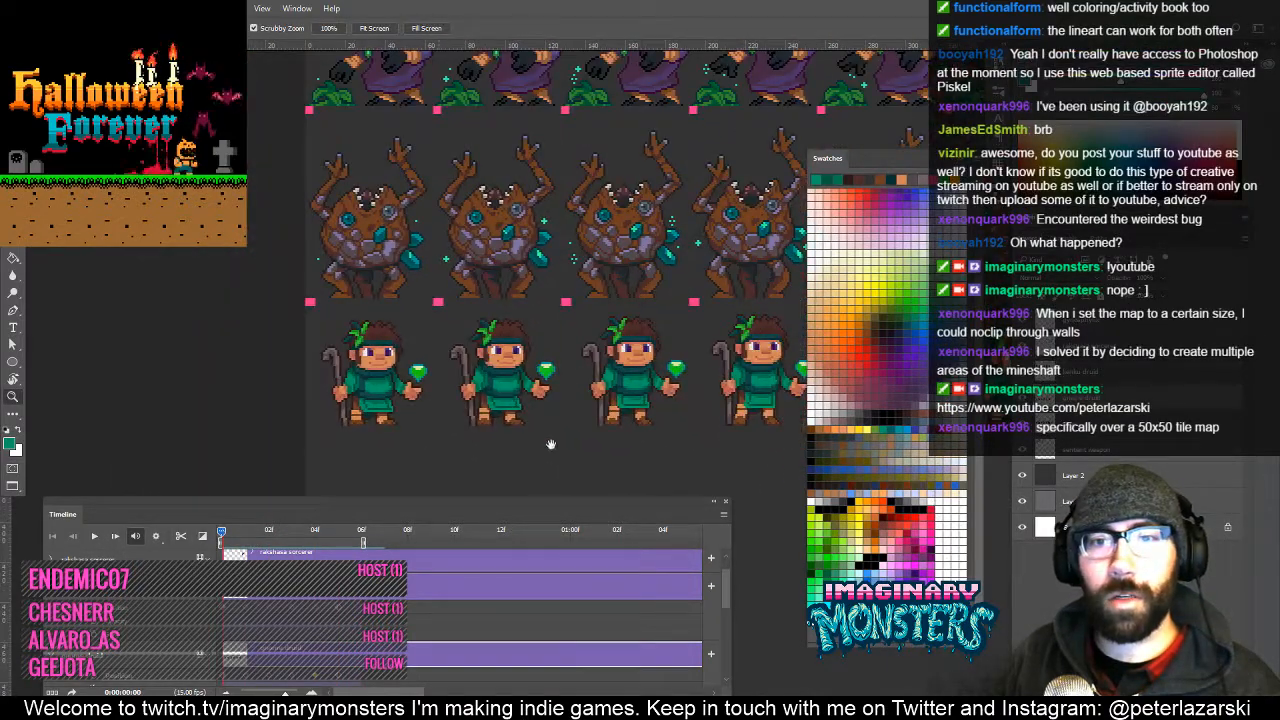
left_click_drag(550, 444, 625, 465)
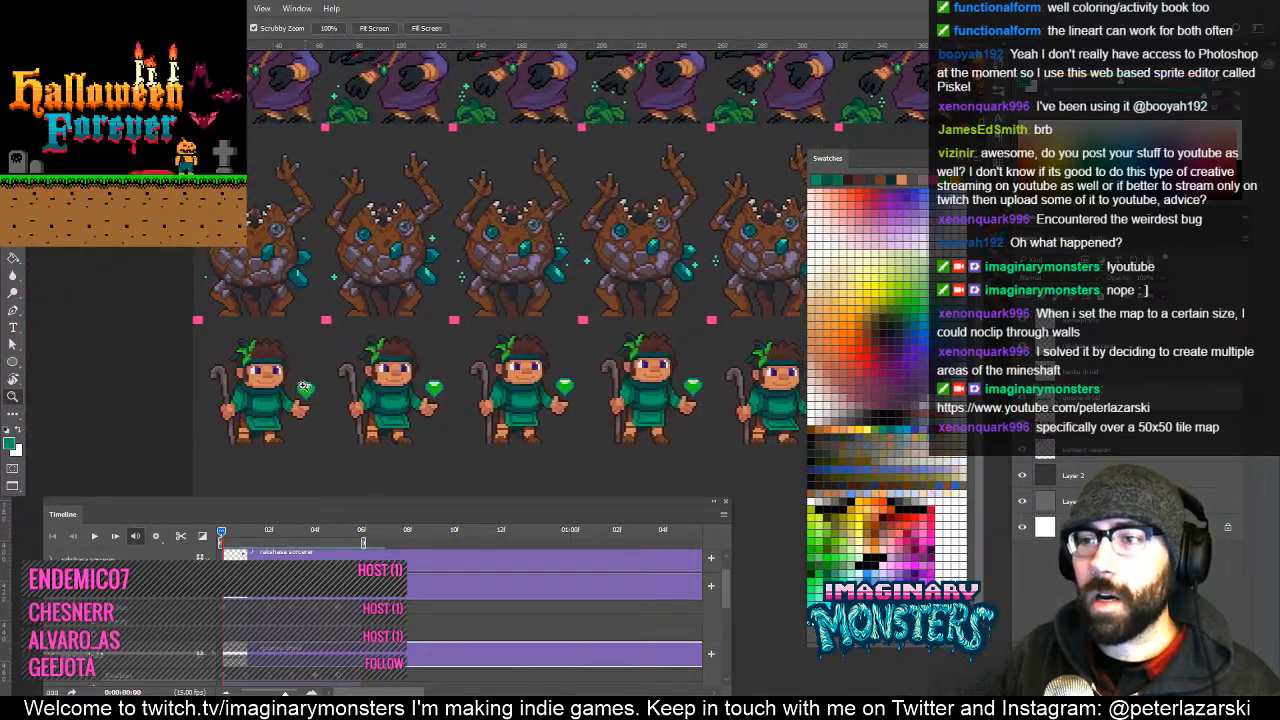
left_click_drag(304, 386, 242, 400)
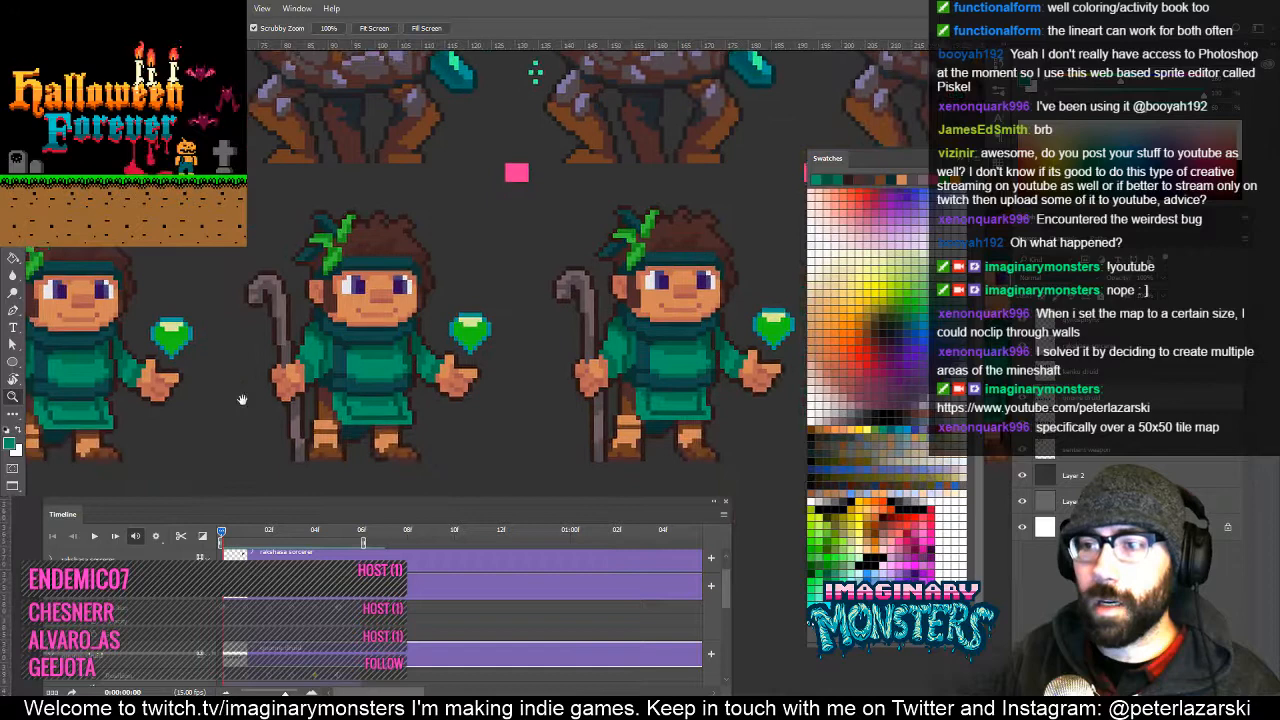
On timeline frame 3, lasso the first druid's floating green gem and nudge it up by one pixel.
left_click(242, 537)
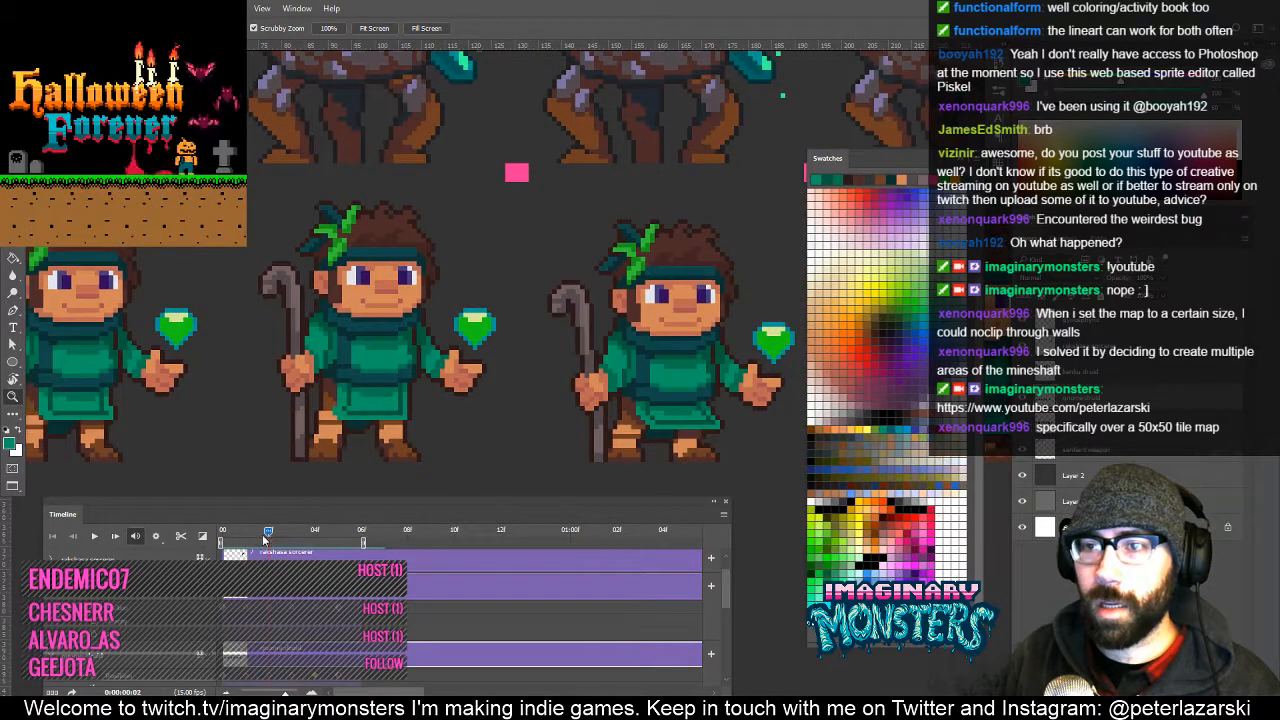
left_click(288, 537)
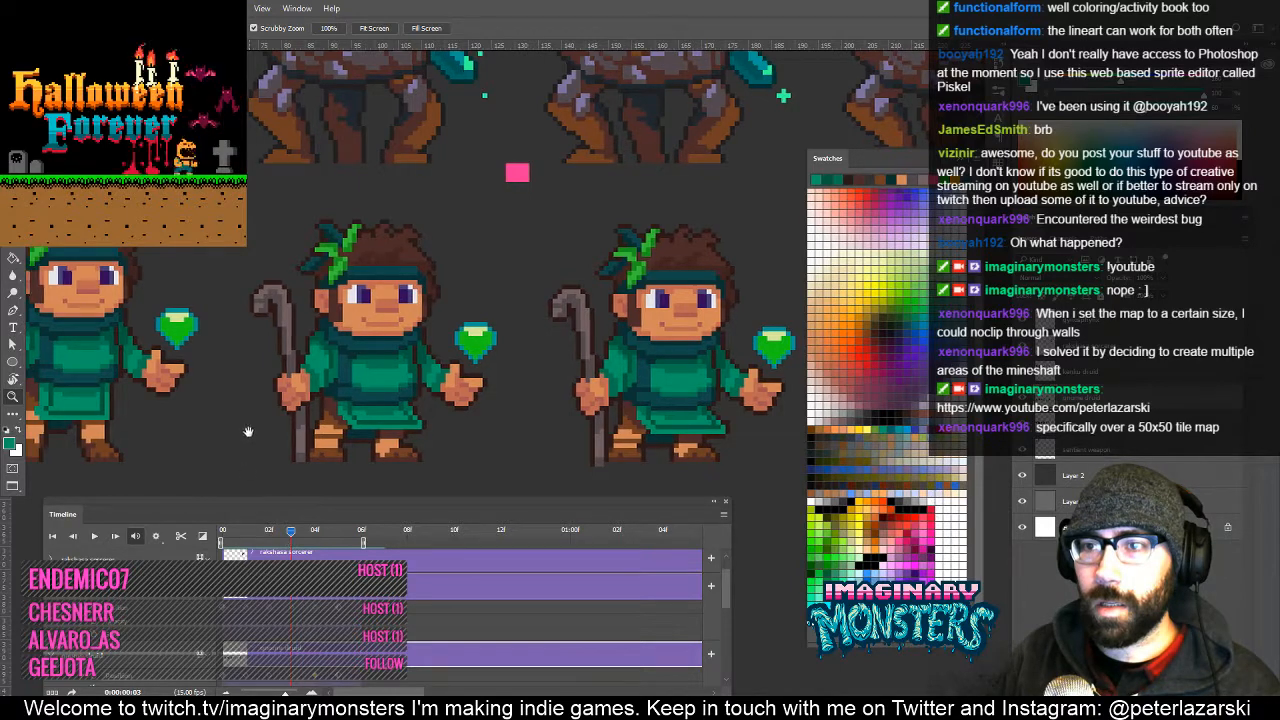
left_click_drag(182, 288, 247, 293)
key("l")
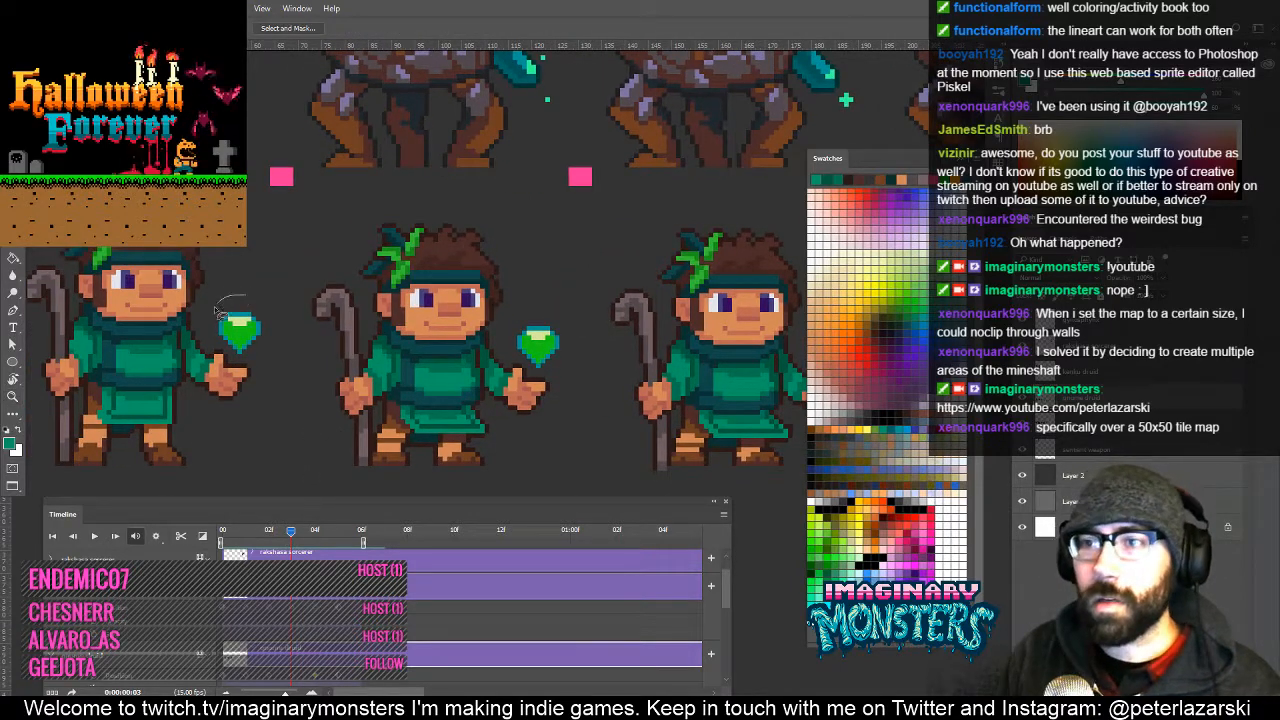
left_click_drag(270, 353, 275, 302)
key("v")
key("Up")
key("ctrl+d")
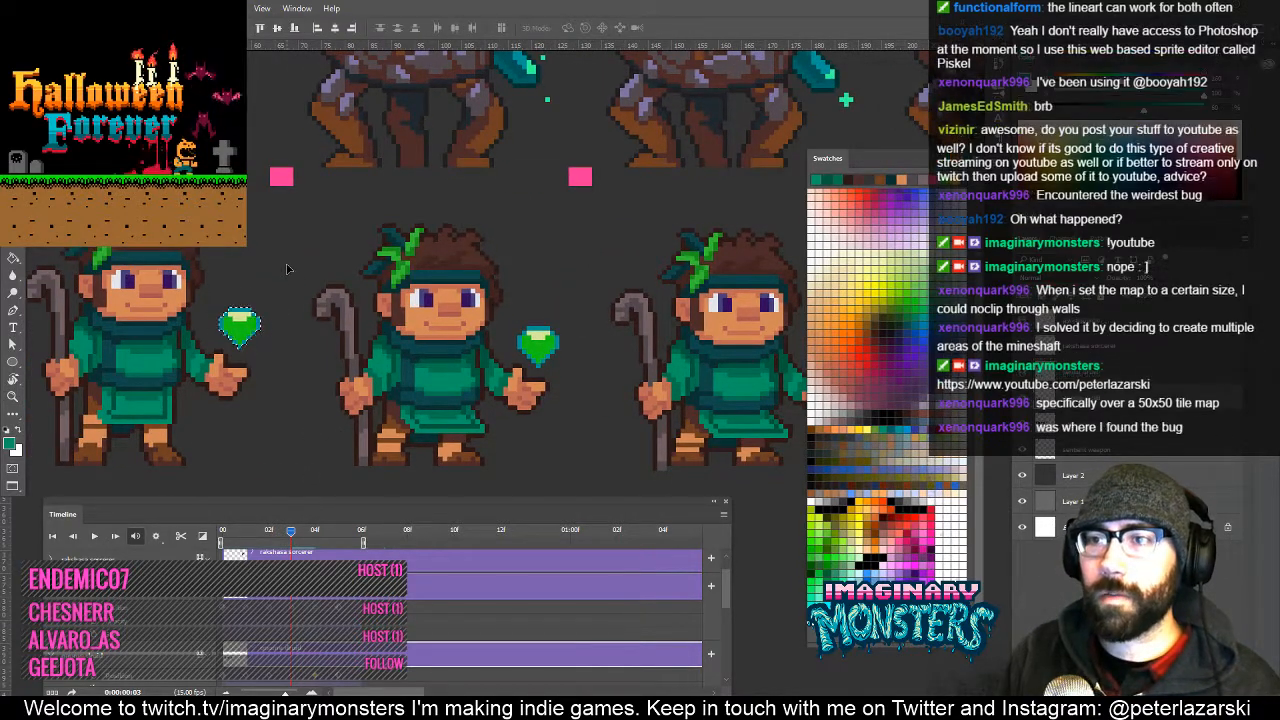
On timeline frame 4, lasso the first druid's floating green gem and nudge it down by one pixel.
left_click_drag(387, 370, 333, 398)
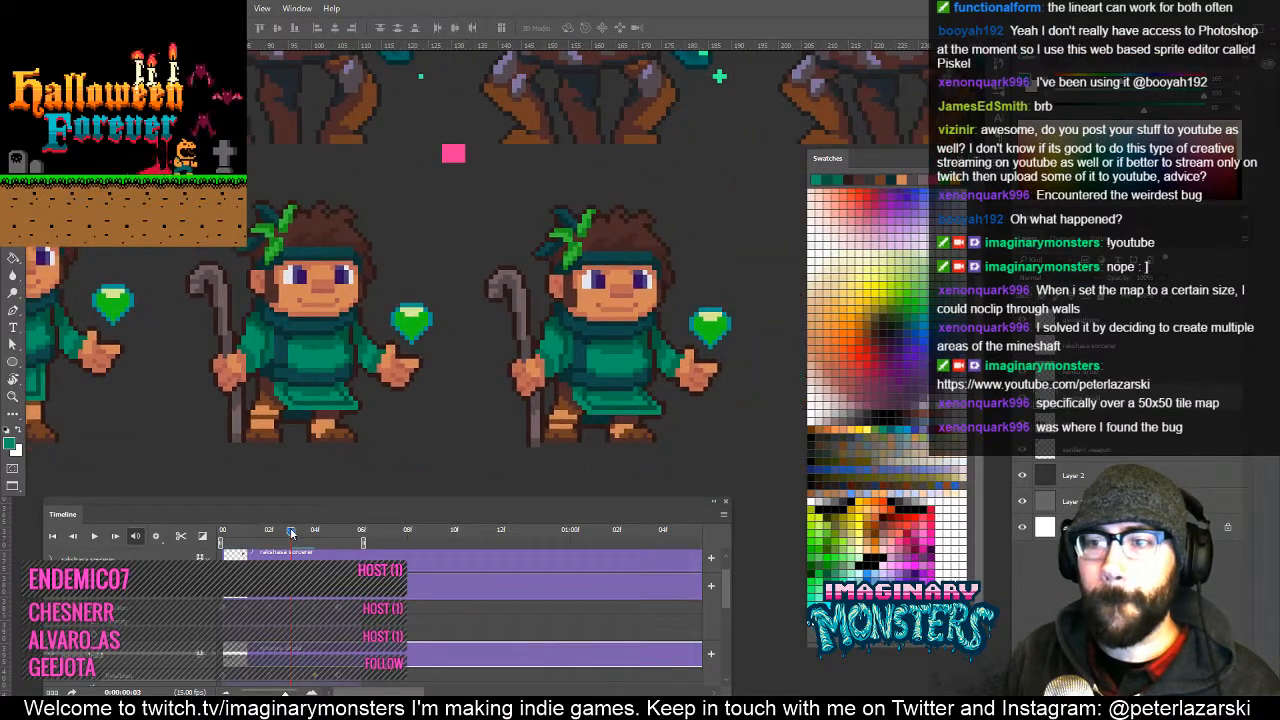
left_click_drag(295, 529, 308, 533)
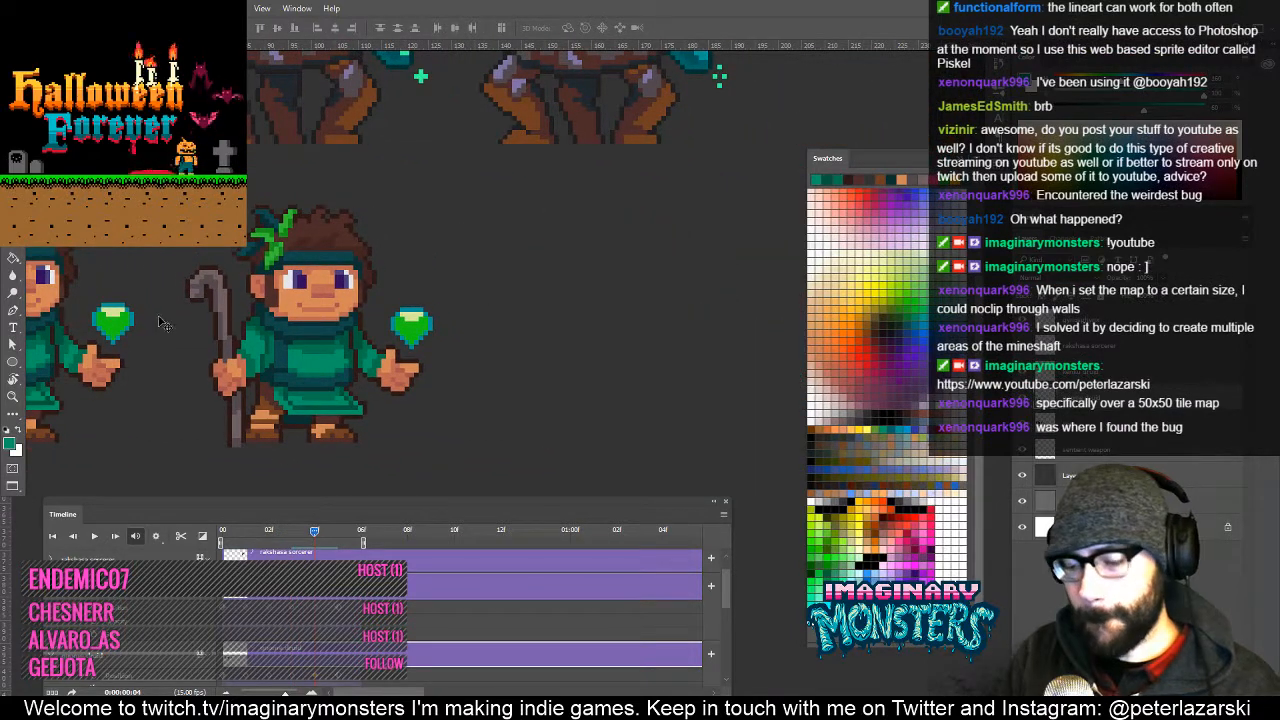
key("l")
mouse_move(123, 292)
left_mouse_down()
mouse_move(88, 305)
mouse_move(118, 350)
left_mouse_up()
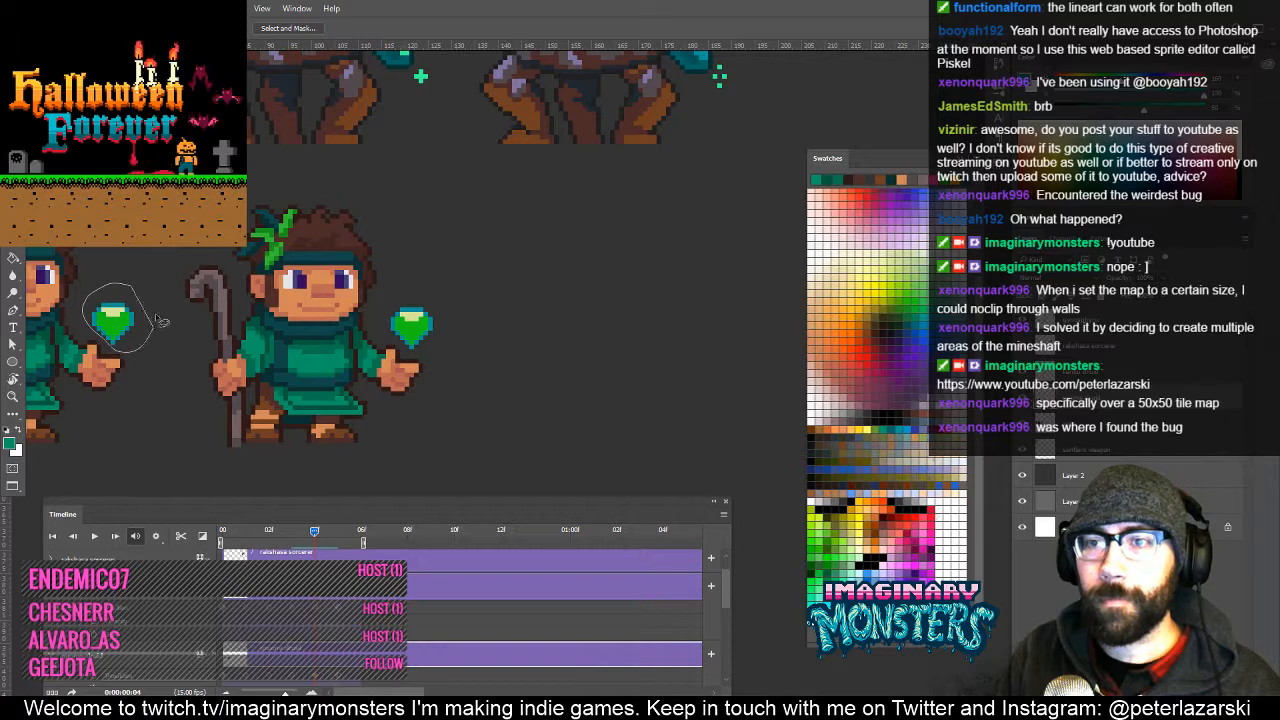
key("v")
key("ctrl+d")
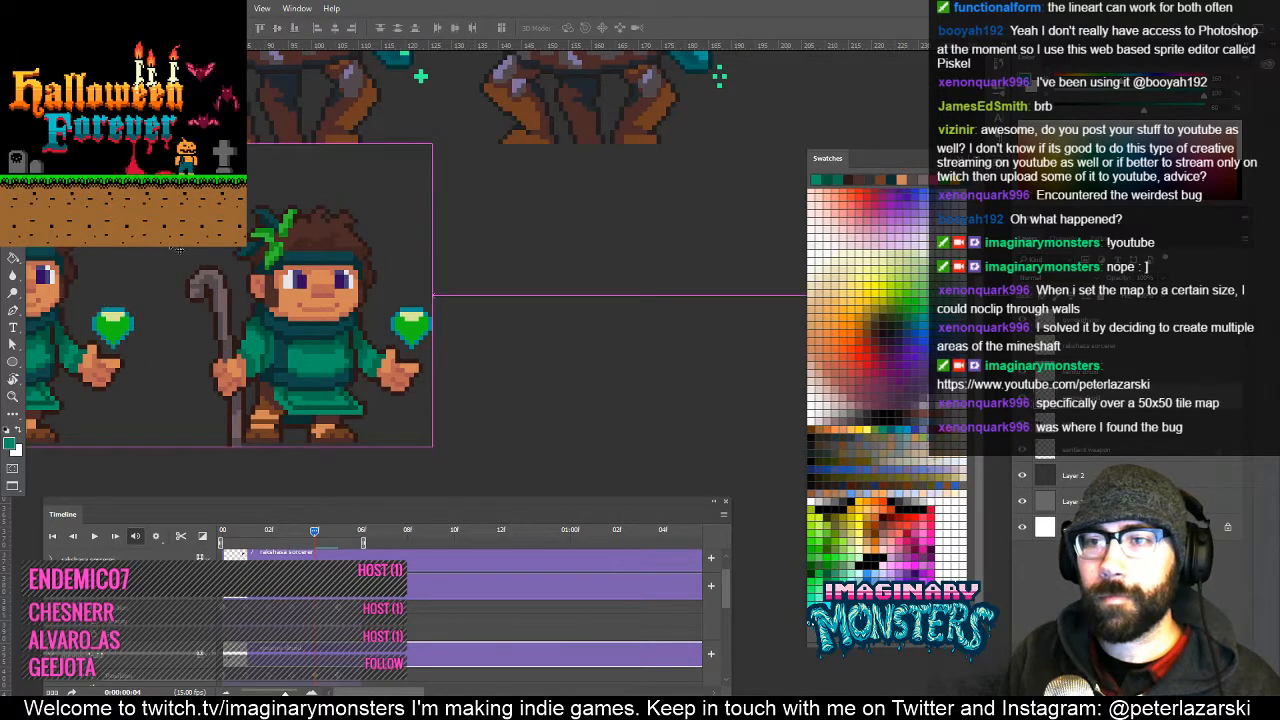
Play the druid animation from the first frame and scrub to frame 3 to check the gem's movement.
left_click_drag(309, 393, 492, 403)
left_click(226, 530)
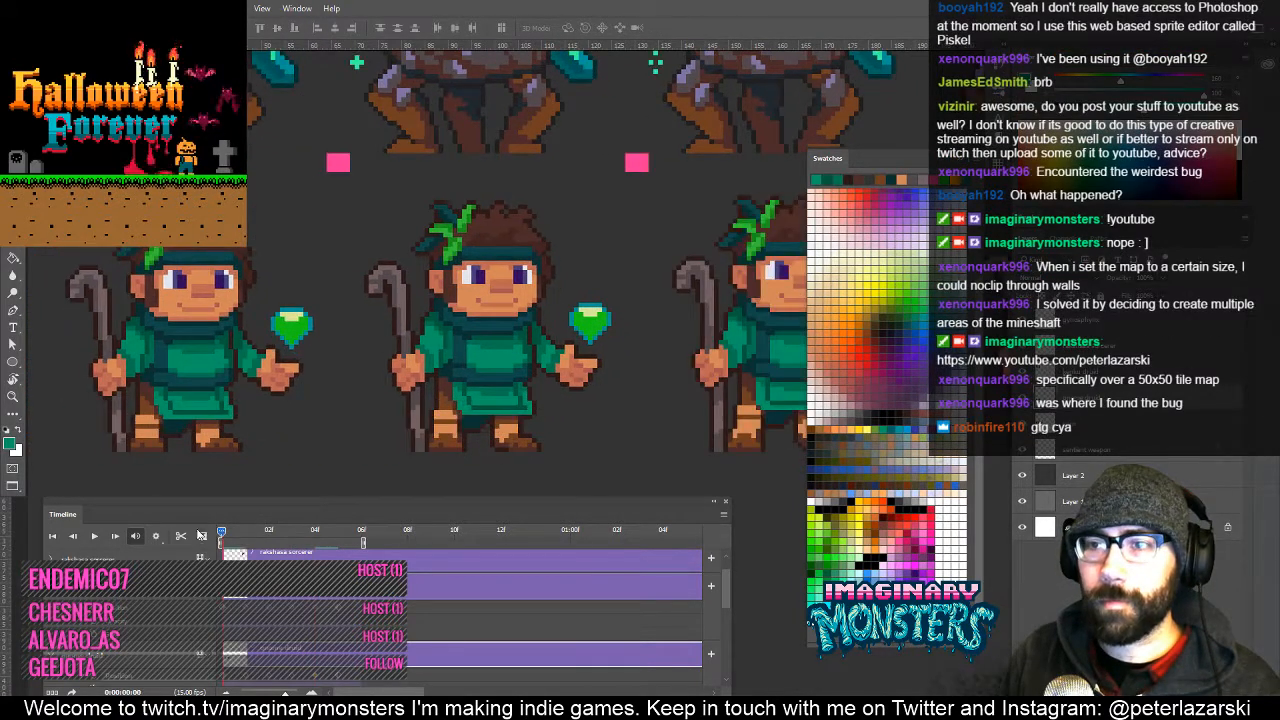
key("space")
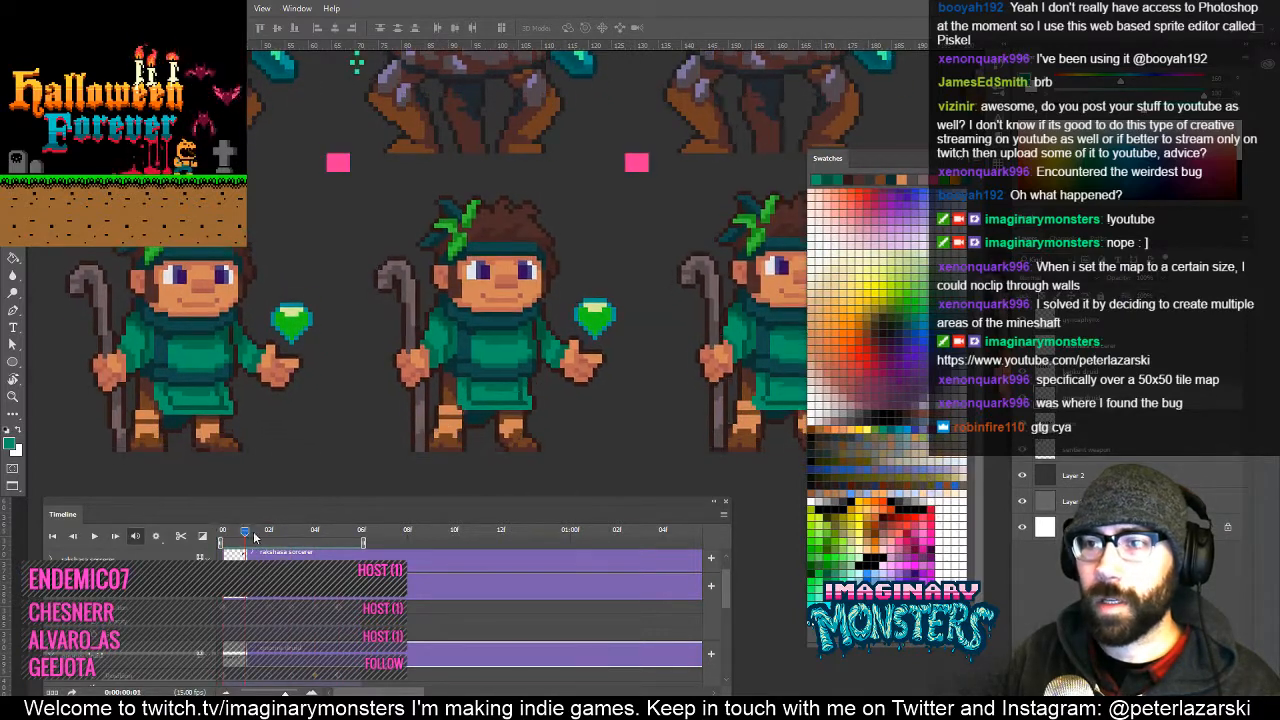
left_click(267, 532)
left_click_drag(272, 532, 286, 540)
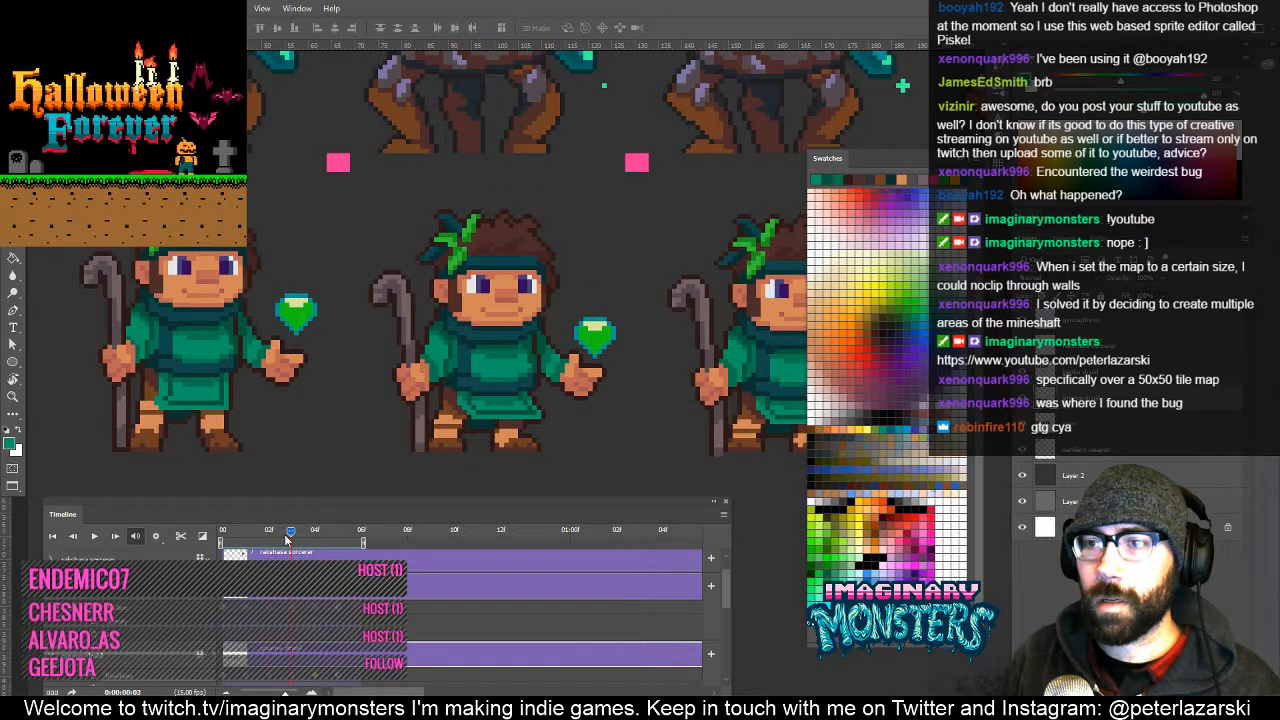
On frame 3, lasso the first druid's open hand beneath the gem and nudge it up by one pixel.
key("z")
left_click(287, 334)
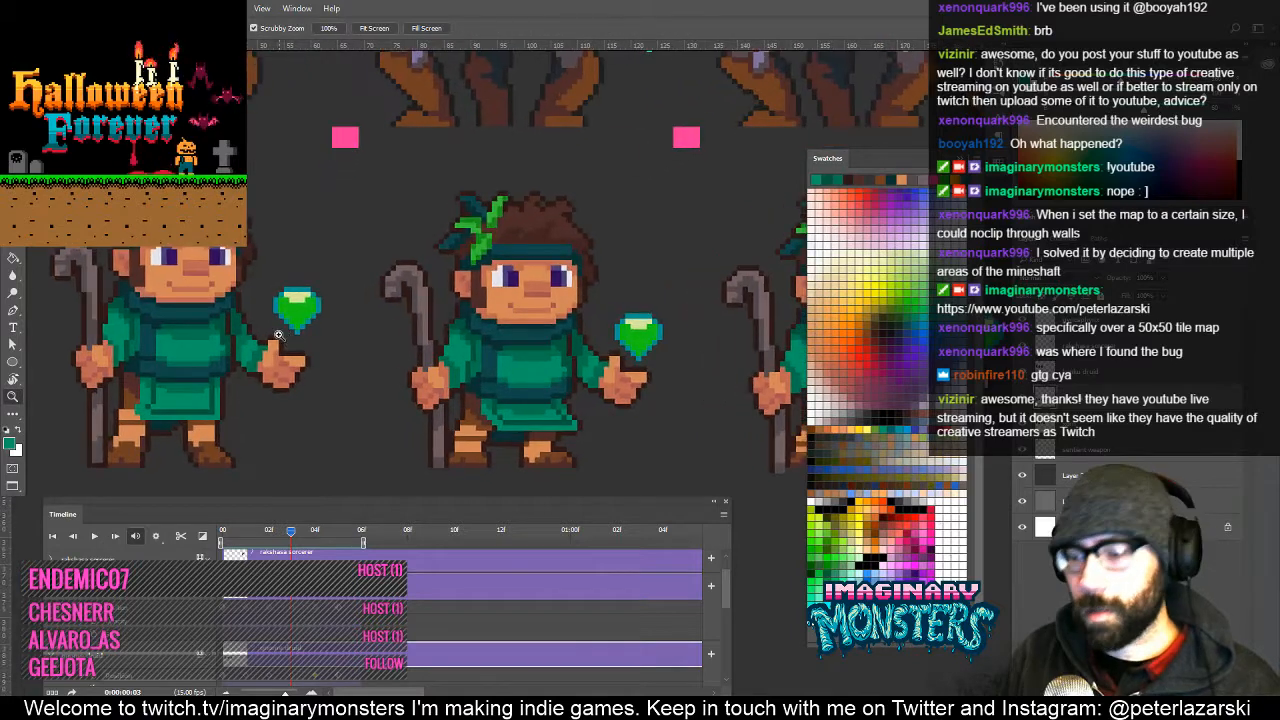
key("l")
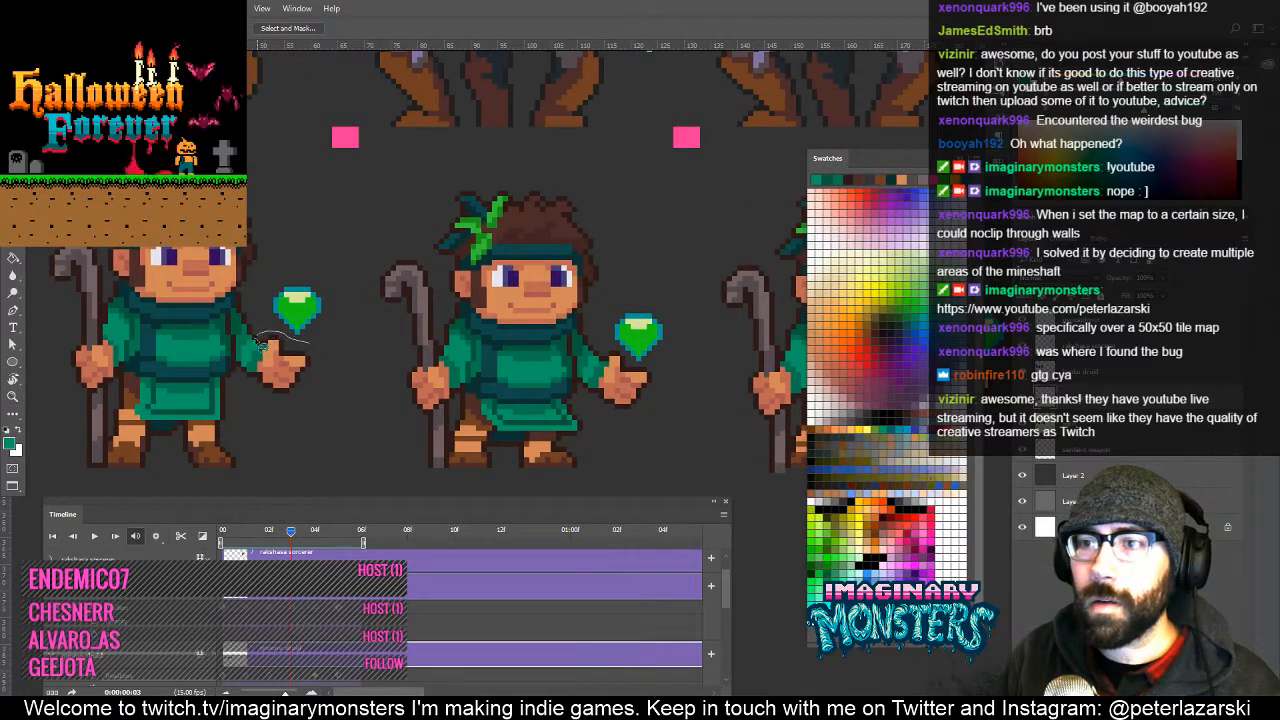
left_click_drag(339, 355, 322, 335)
key("v")
key("Up")
key("ctrl+d")
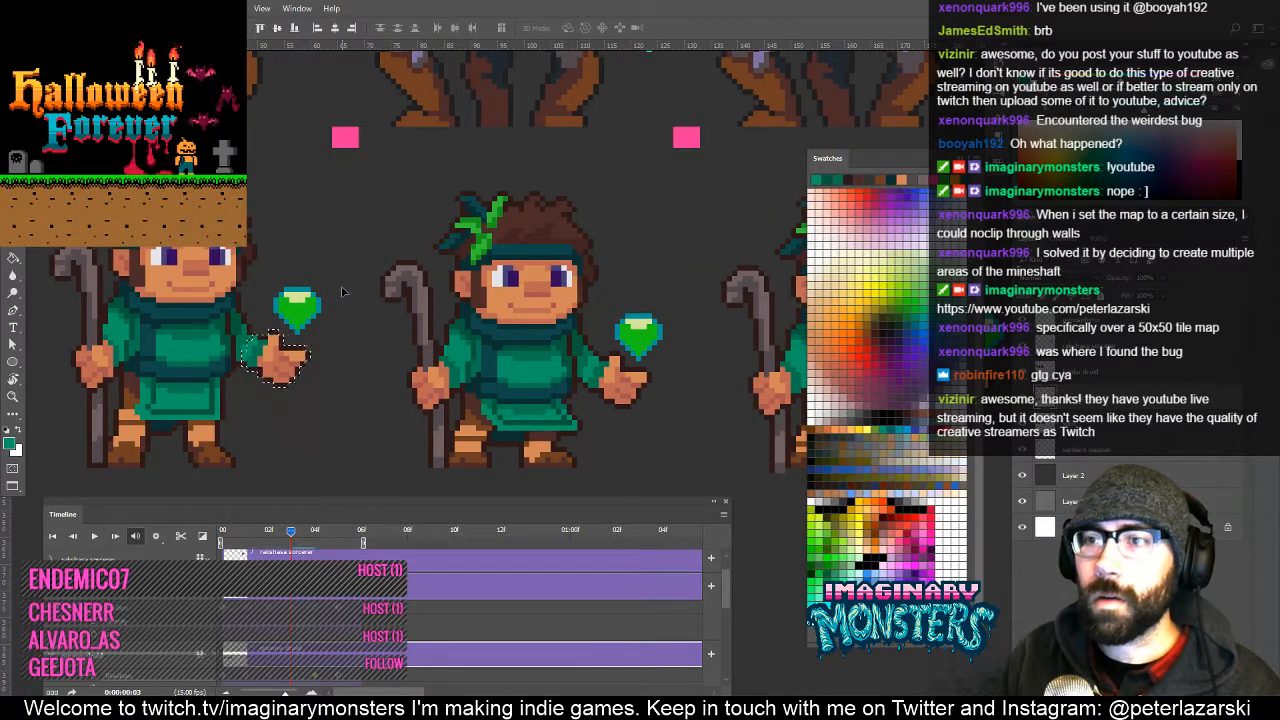
left_click_drag(394, 382, 362, 384)
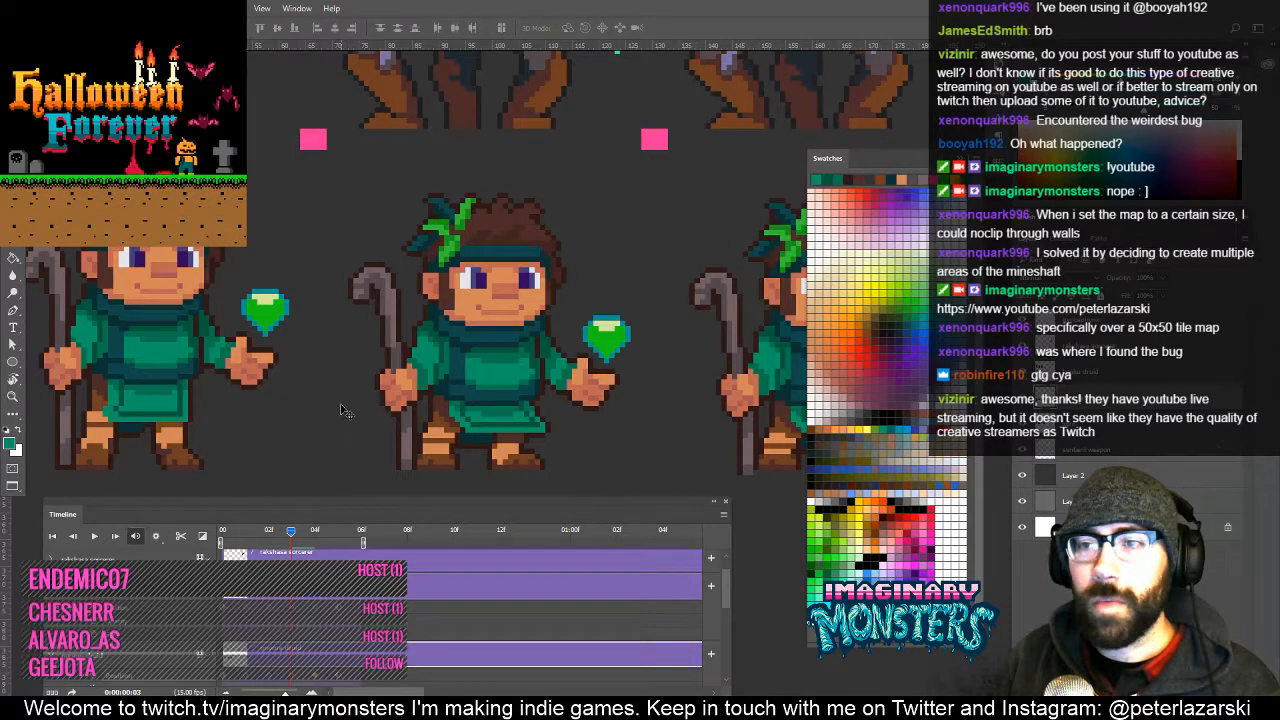
Scrub back to timeline frame 2 and examine the second druid's open hand and floating gem up close and beside its neighbours.
mouse_move(402, 452)
left_mouse_down()
mouse_move(357, 443)
mouse_move(389, 447)
left_mouse_up()
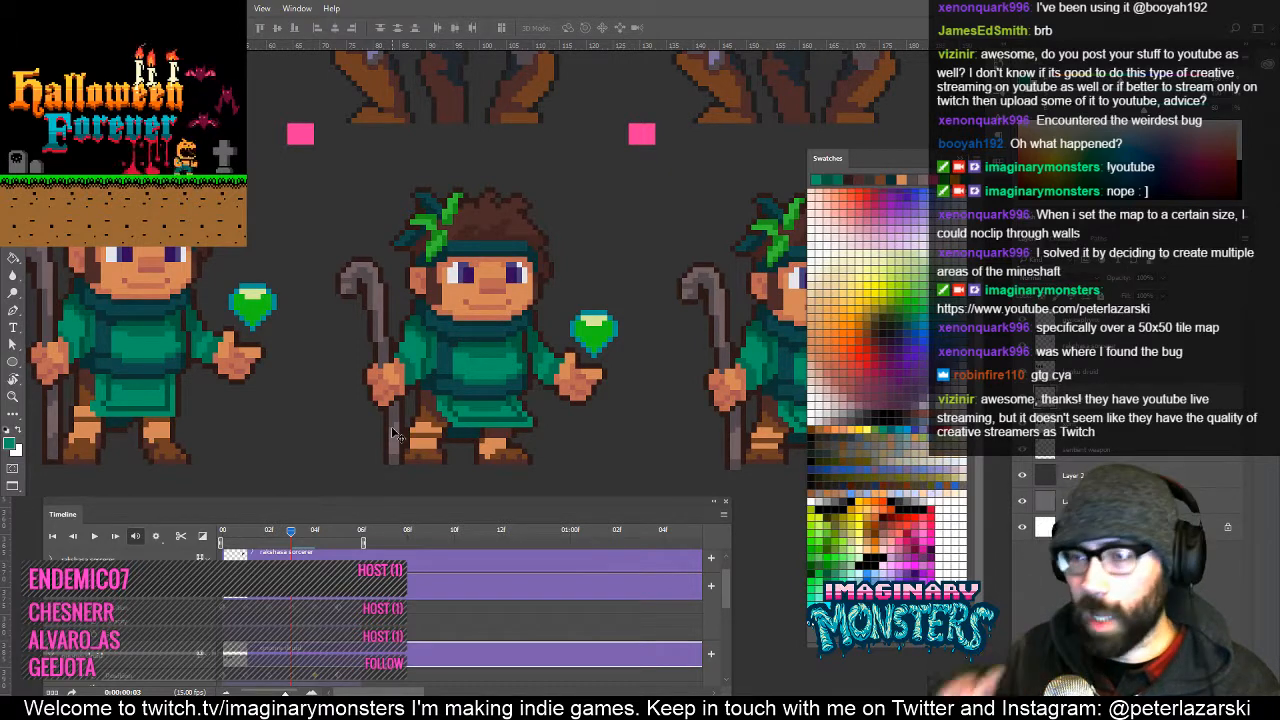
mouse_move(290, 533)
left_mouse_down()
mouse_move(220, 533)
mouse_move(312, 525)
mouse_move(267, 528)
left_mouse_up()
key("b")
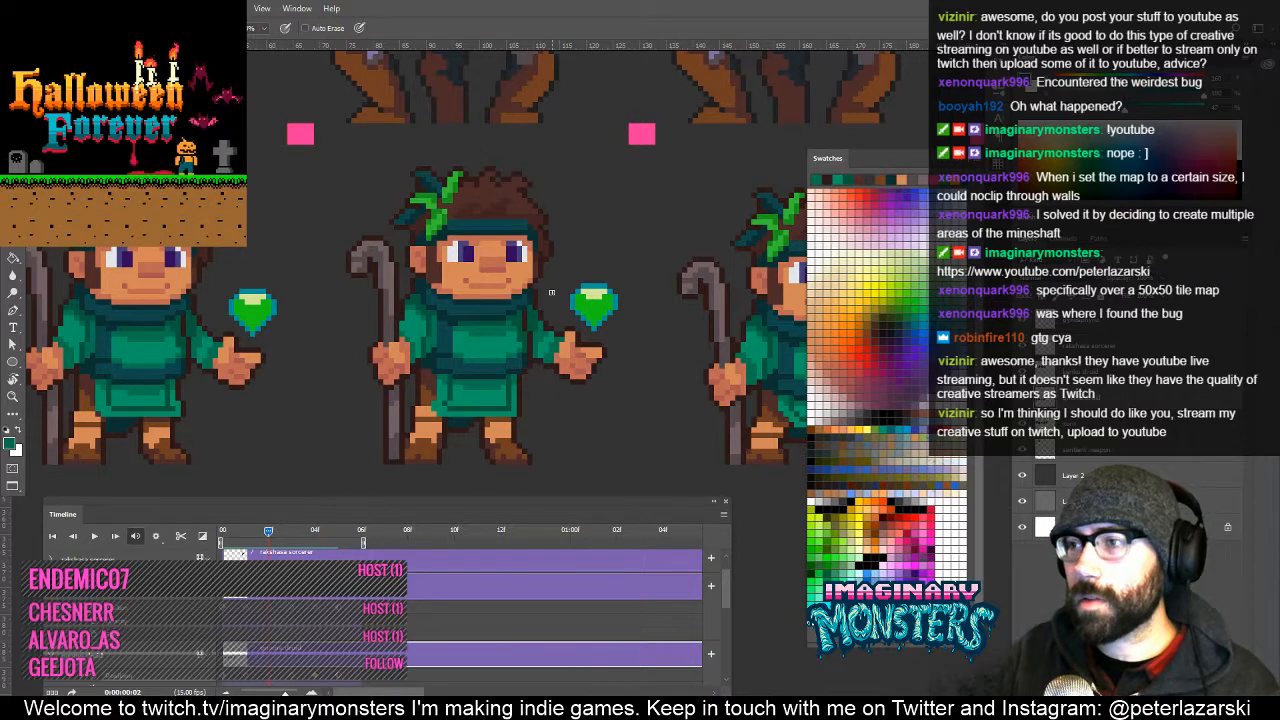
scroll(549, 305, "up", 2)
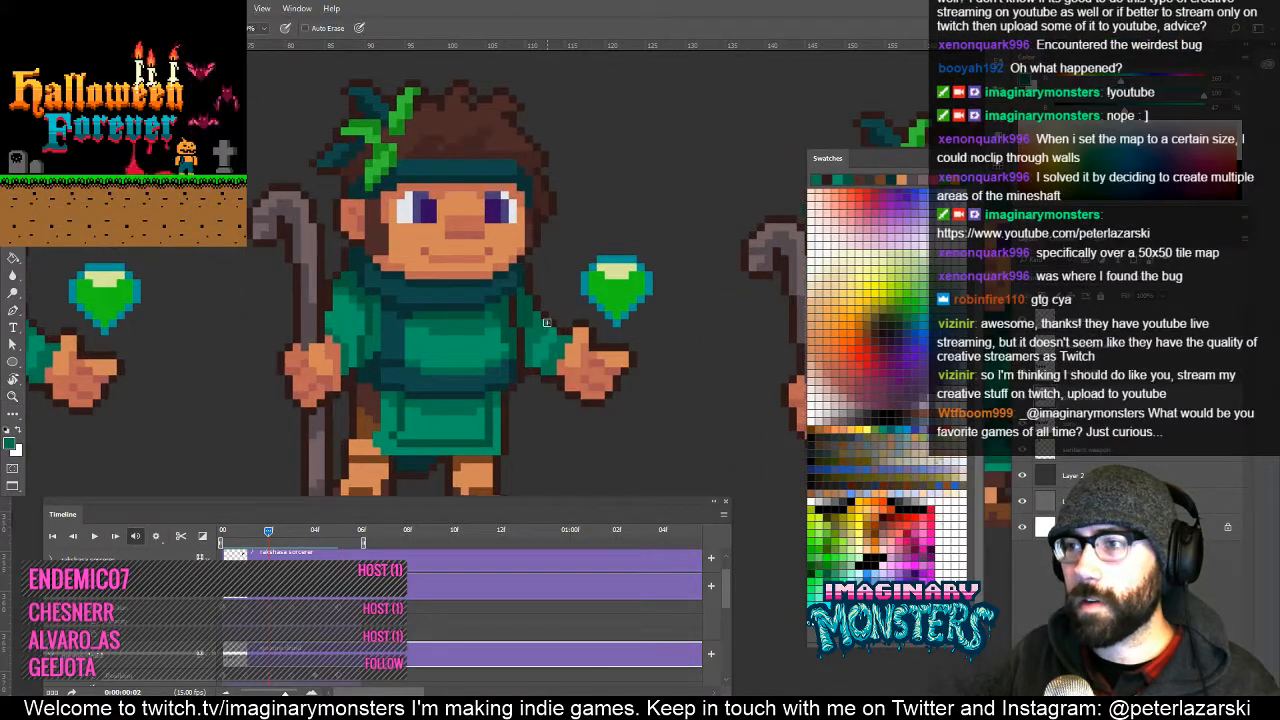
left_click_drag(583, 363, 557, 371)
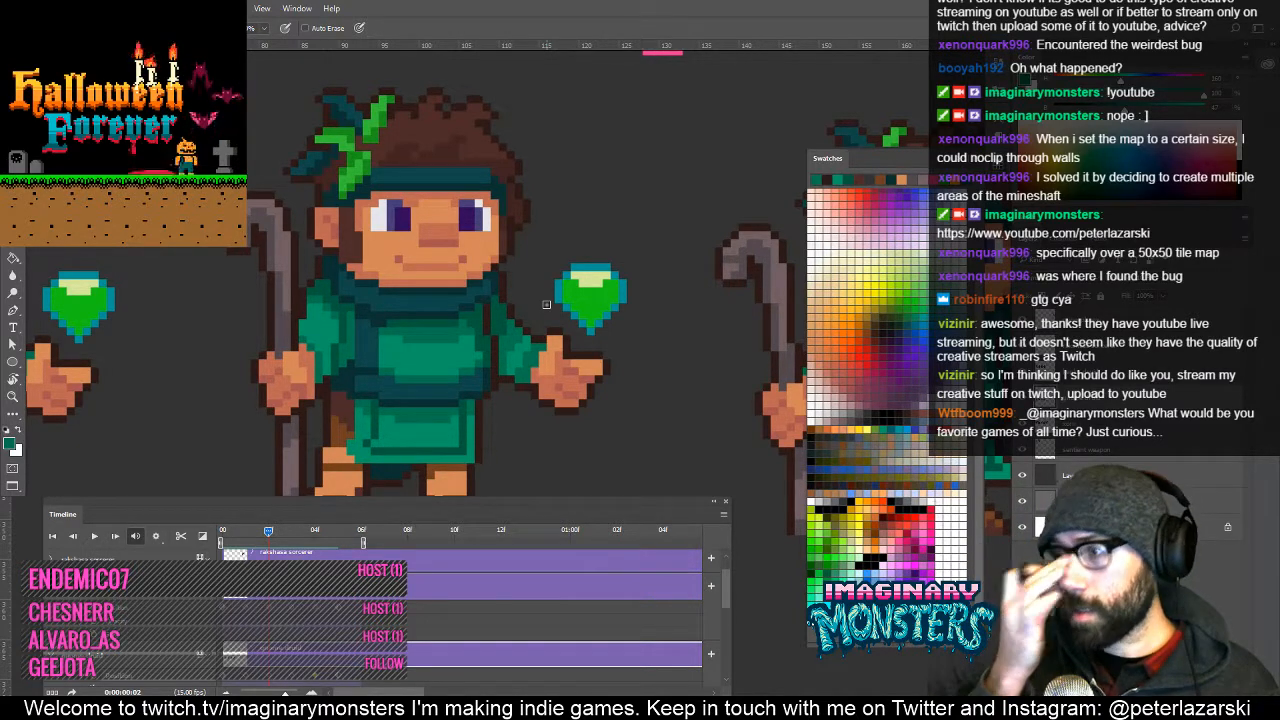
key("z")
left_click(510, 318, "alt")
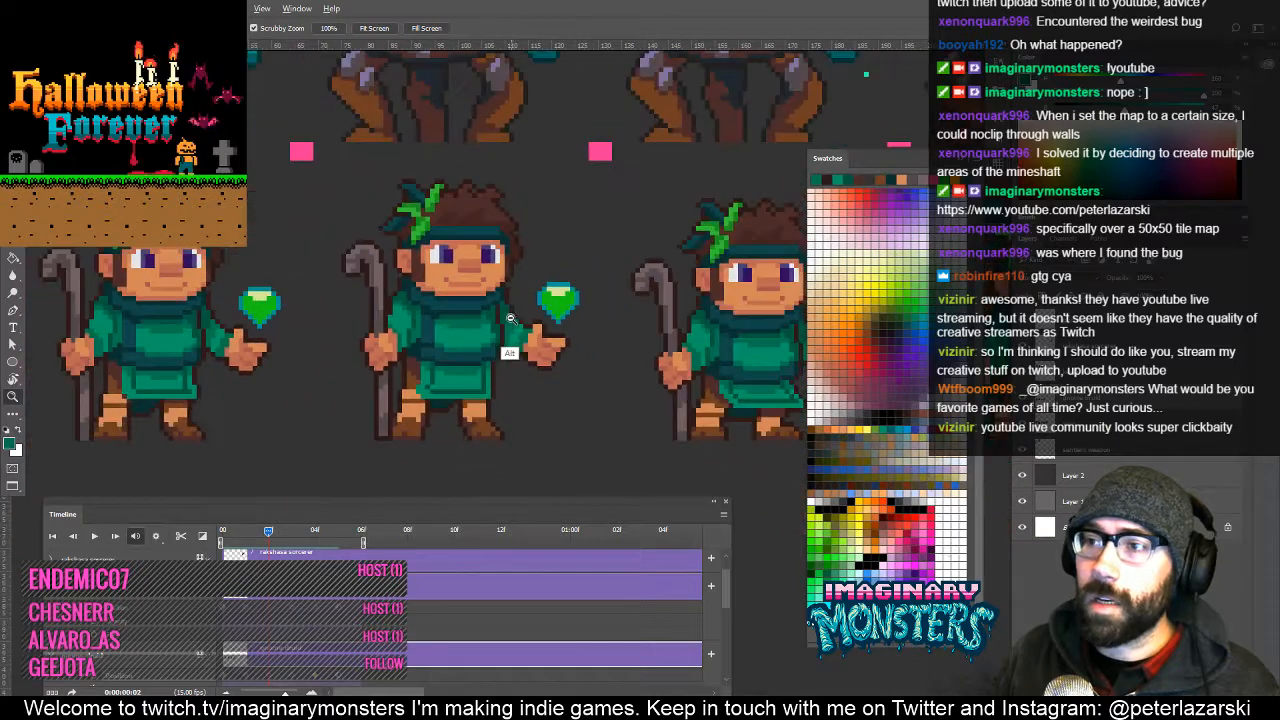
left_click_drag(478, 343, 534, 352)
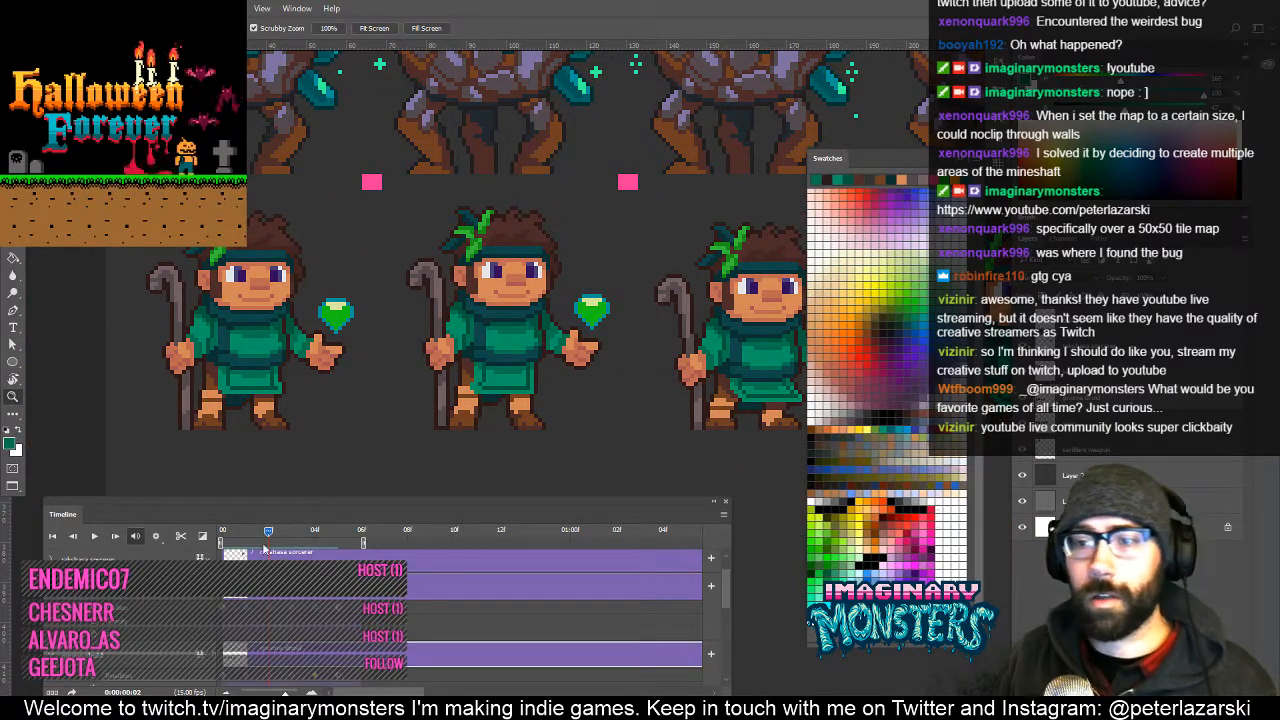
Scrub the timeline between the first frame and frame 5, then preview the animation to check the first druid's gem and hand movement.
left_click_drag(260, 532, 208, 535)
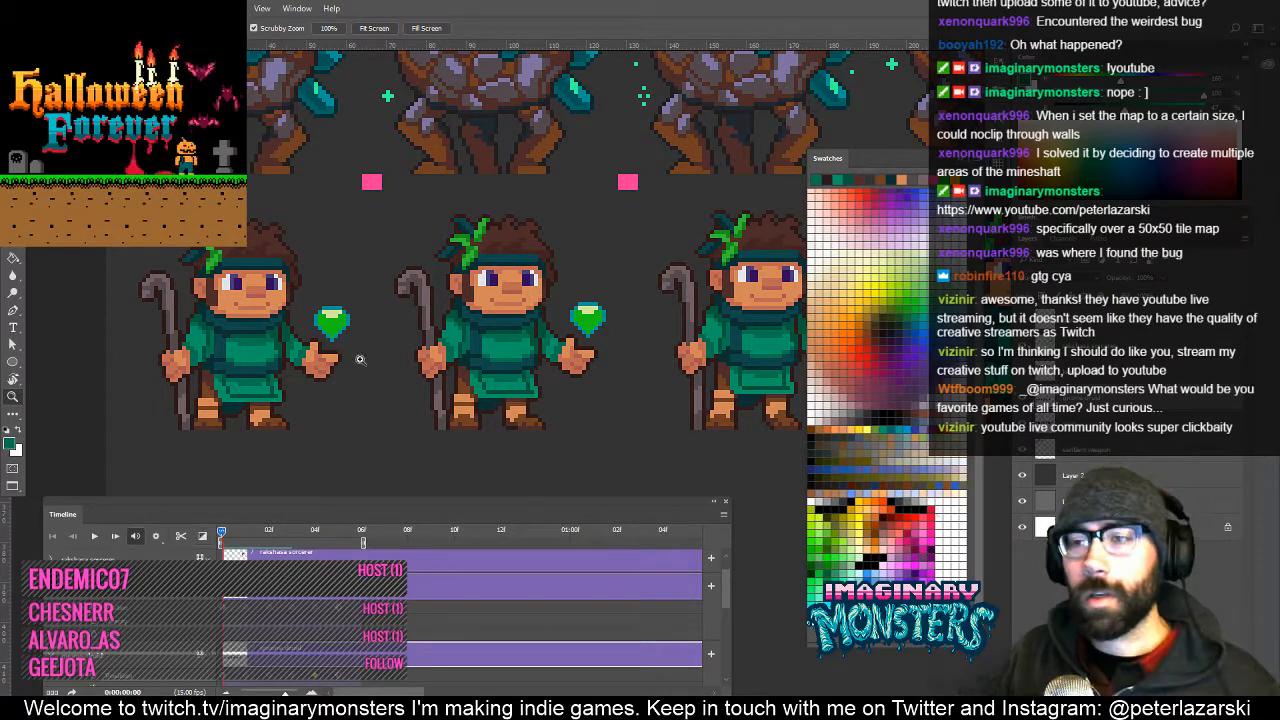
left_click_drag(224, 537, 336, 550)
left_click_drag(298, 409, 296, 376)
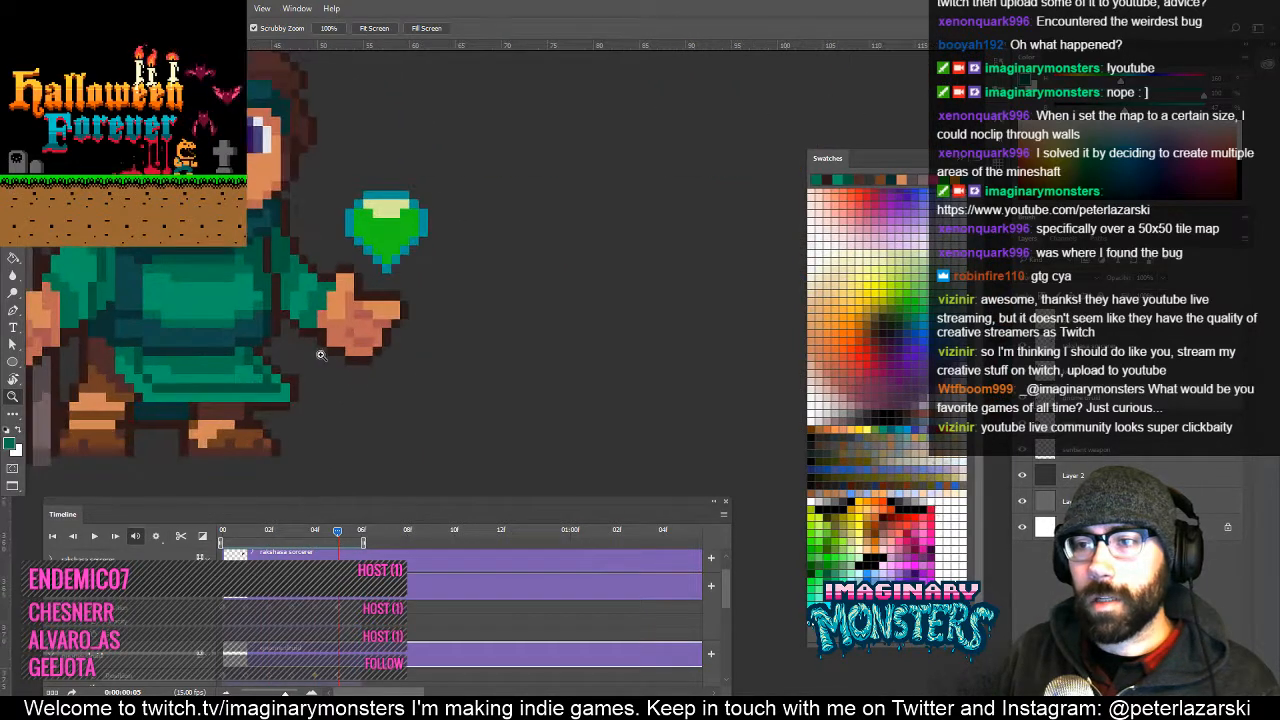
left_click_drag(356, 417, 355, 453)
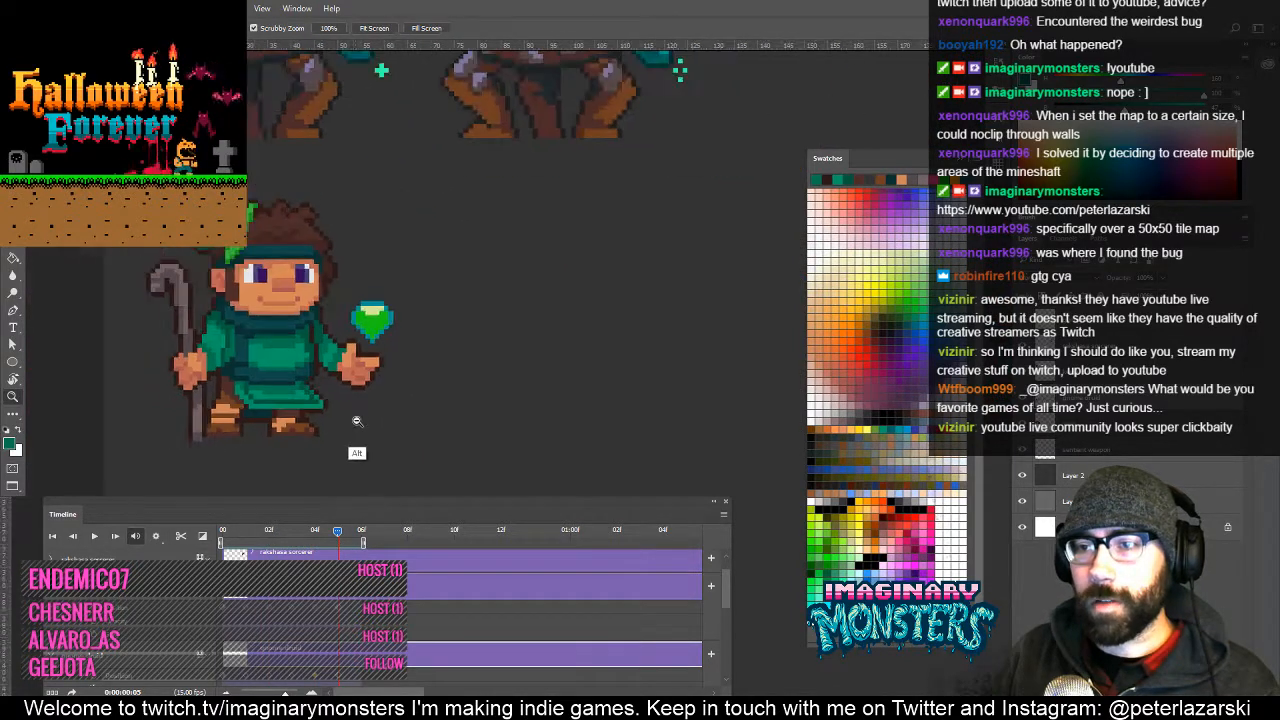
left_click_drag(285, 532, 344, 551)
key("space")
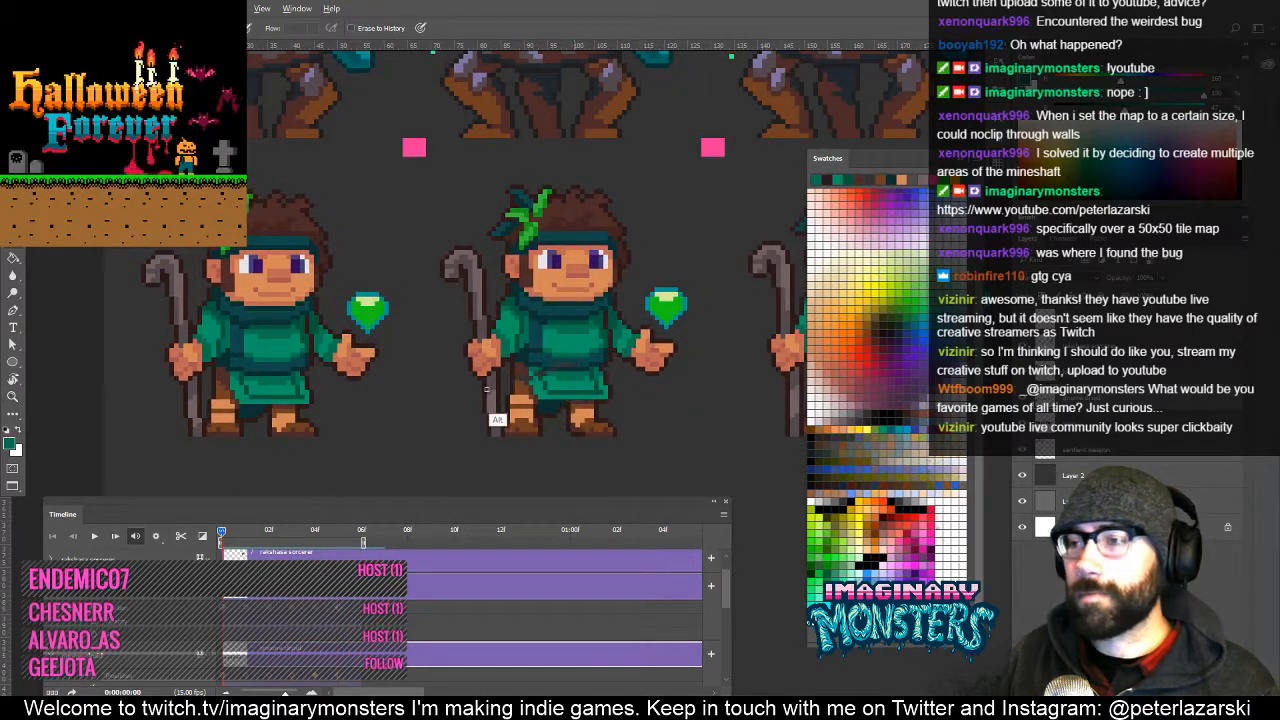
Compare the druid poses across the whole sprite row, then examine the first few druids more closely.
left_click(670, 381, "alt")
left_click(673, 383, "alt")
left_click(677, 386, "alt")
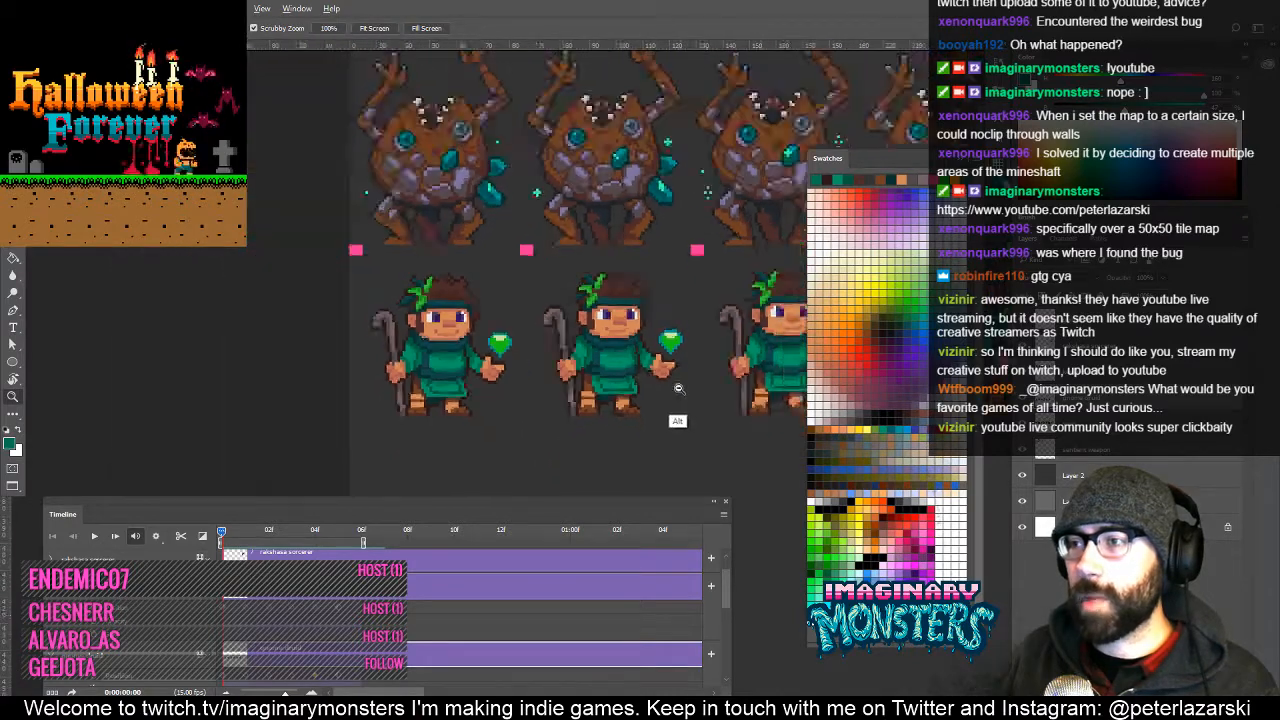
left_click(680, 390, "alt")
left_click_drag(706, 414, 483, 398)
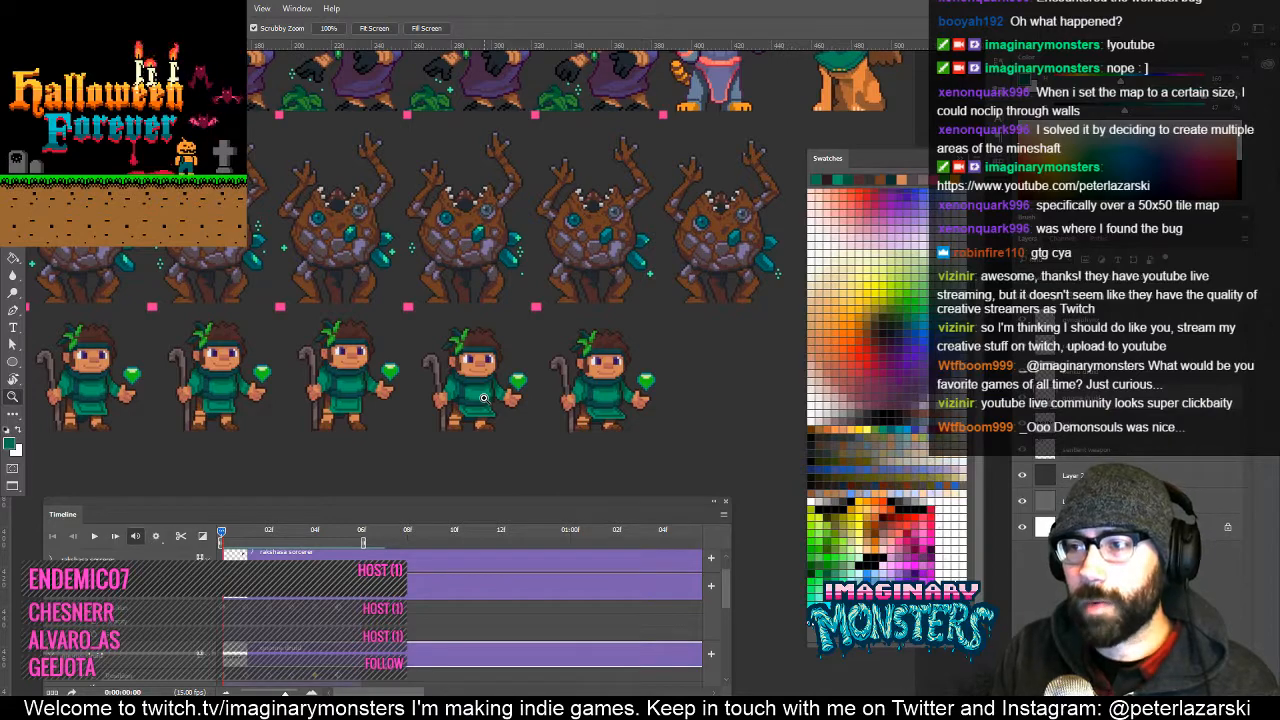
left_click_drag(340, 370, 515, 354)
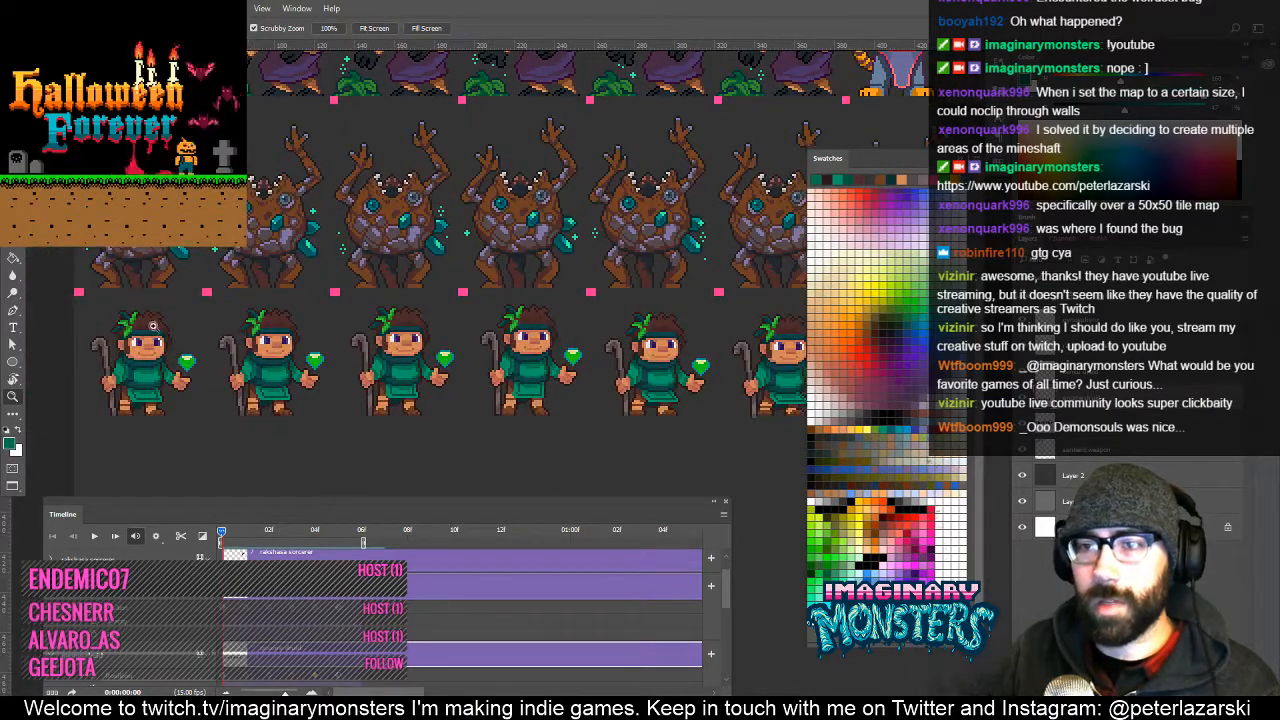
left_click(158, 324)
left_click(188, 346)
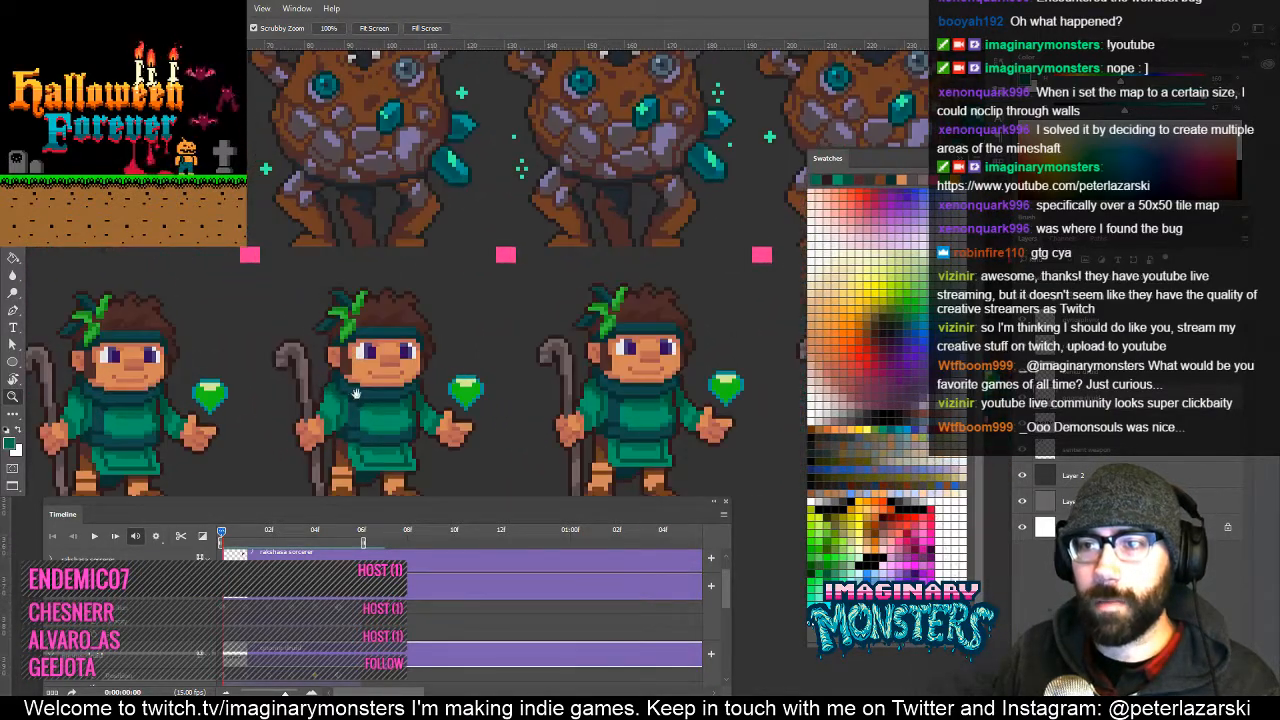
left_click_drag(360, 396, 308, 374)
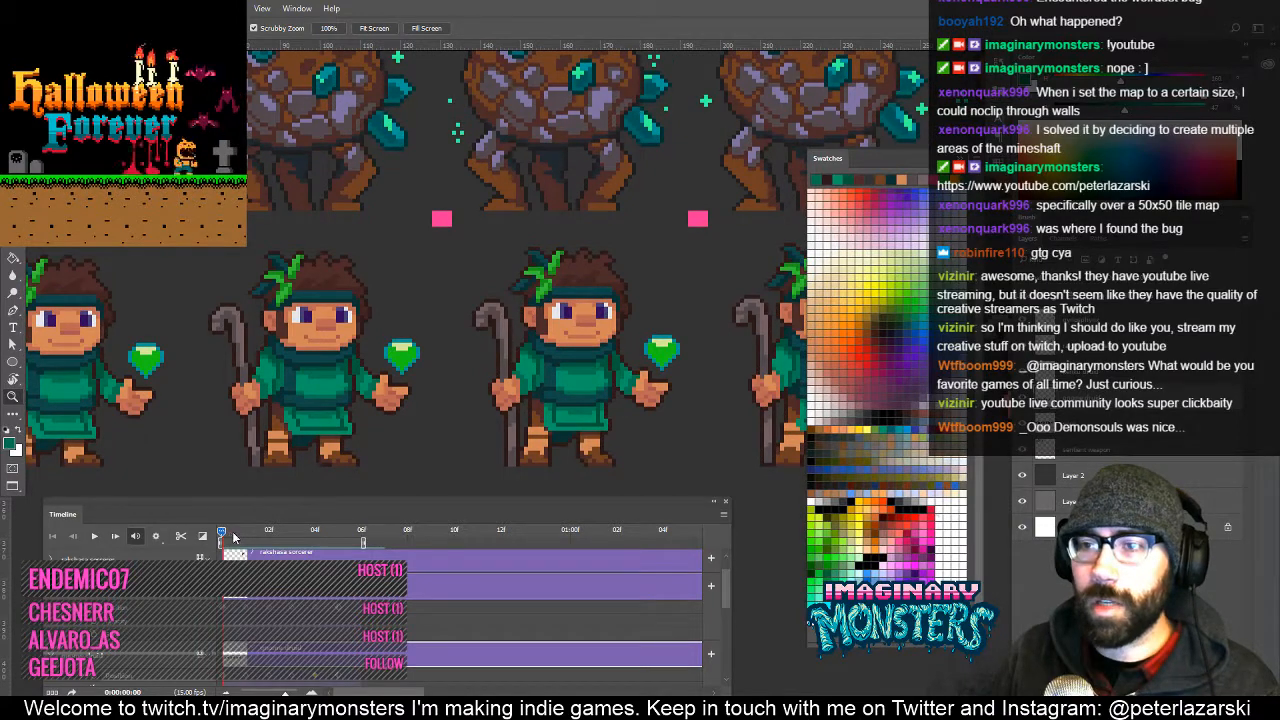
On timeline frame 2, reshape the tip of the second druid's upper dark leaf with pencil and eraser pixels.
left_click_drag(233, 537, 264, 535)
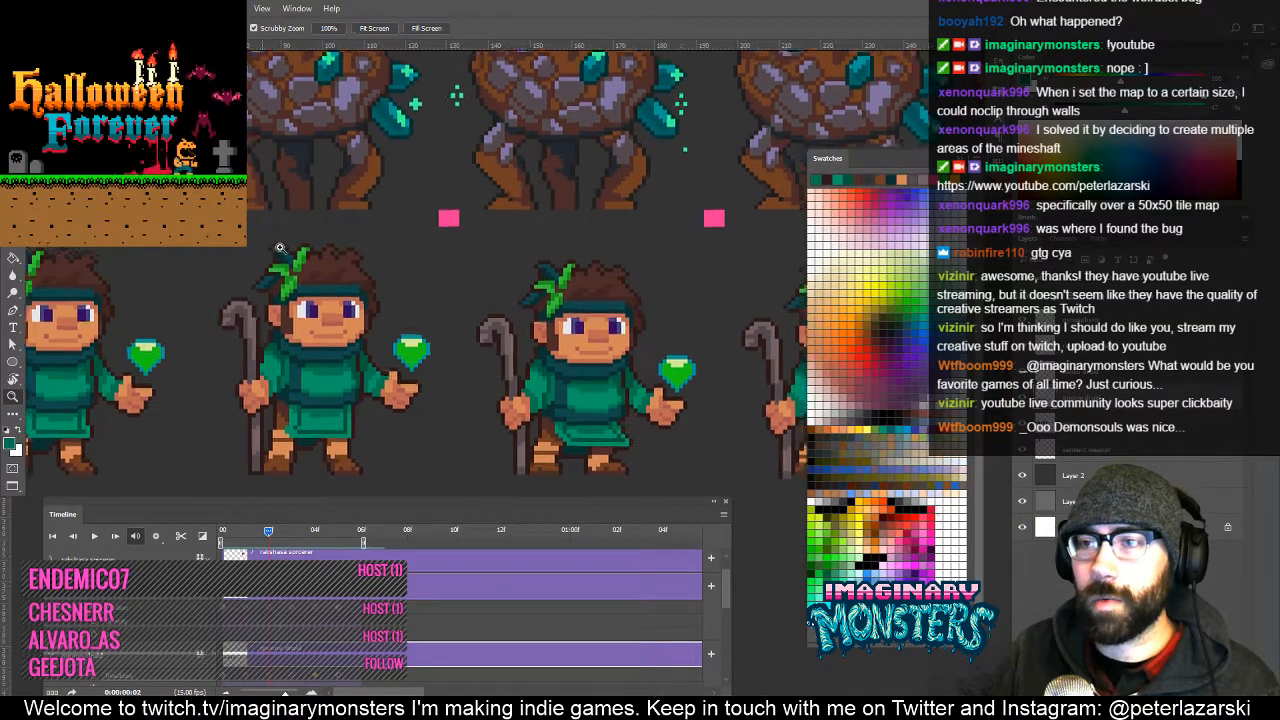
left_click(280, 247)
left_click(280, 247)
key("b")
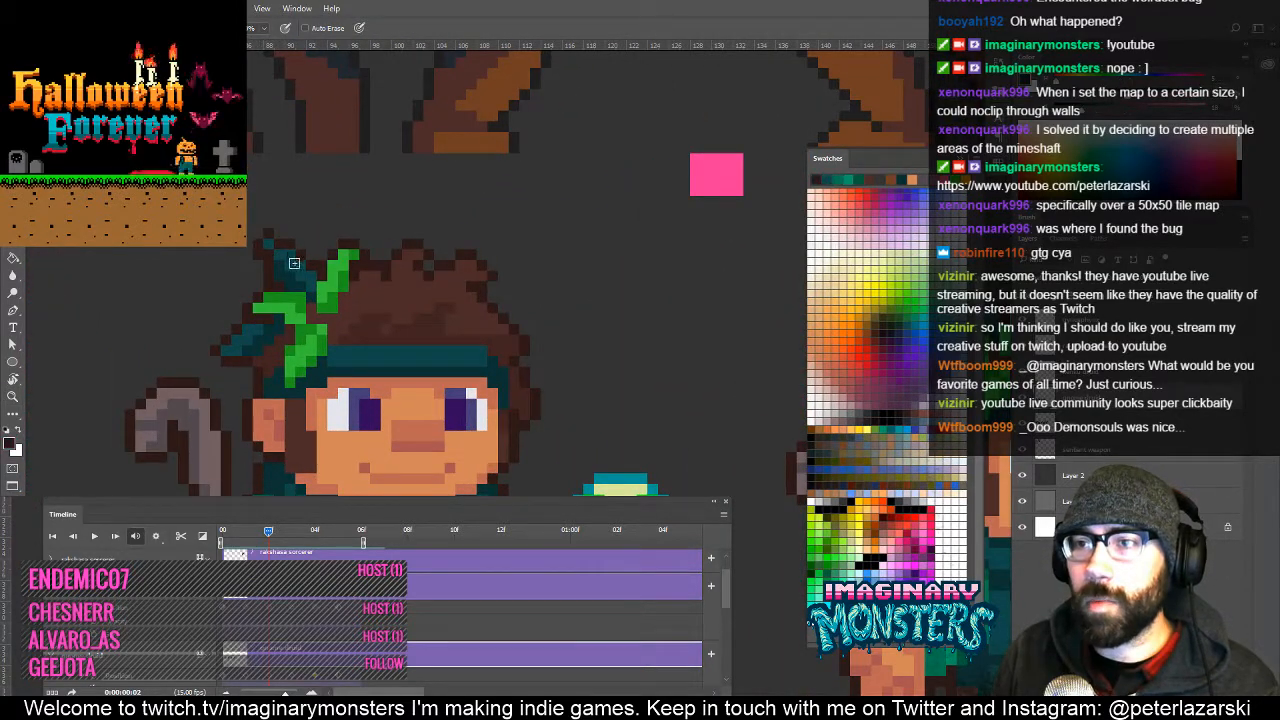
key("e")
mouse_move(285, 270)
left_mouse_down()
mouse_move(286, 294)
mouse_move(342, 280)
mouse_move(389, 288)
left_mouse_up()
key("b")
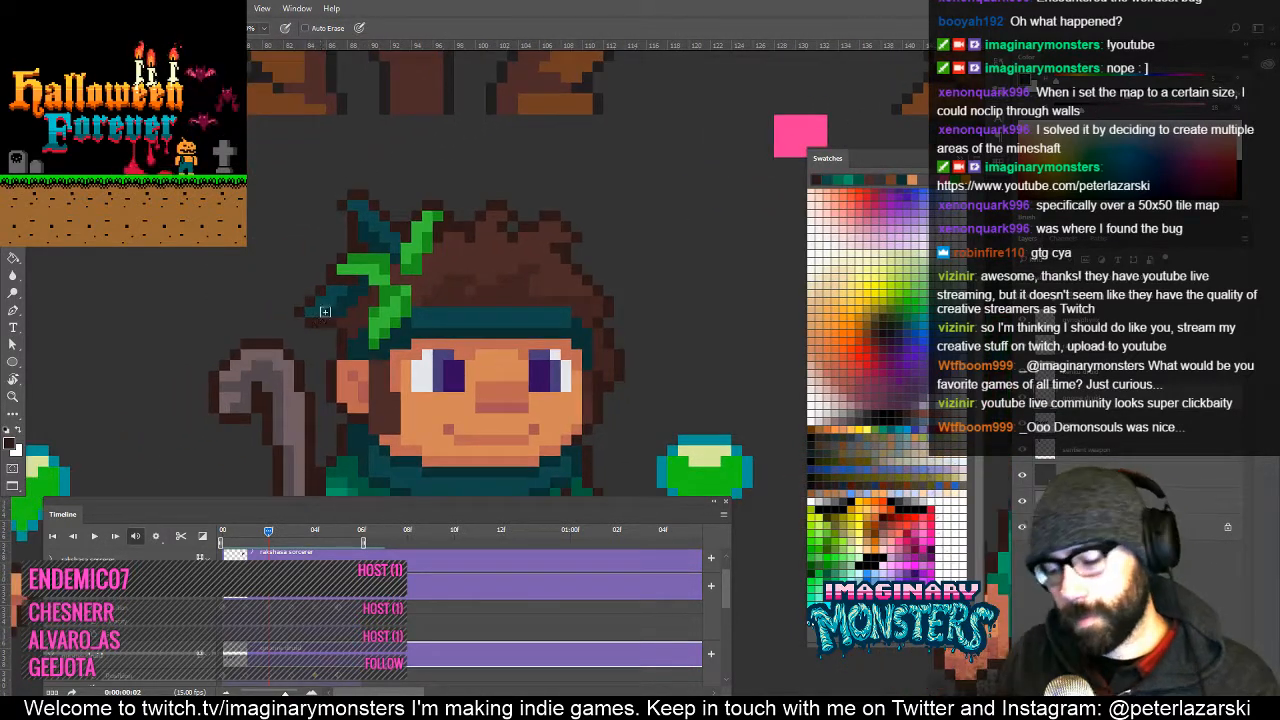
Lasso the tip of the second druid's lower dark leaf, nudge it up by one pixel, and sample the dark brown outline colour.
key("l")
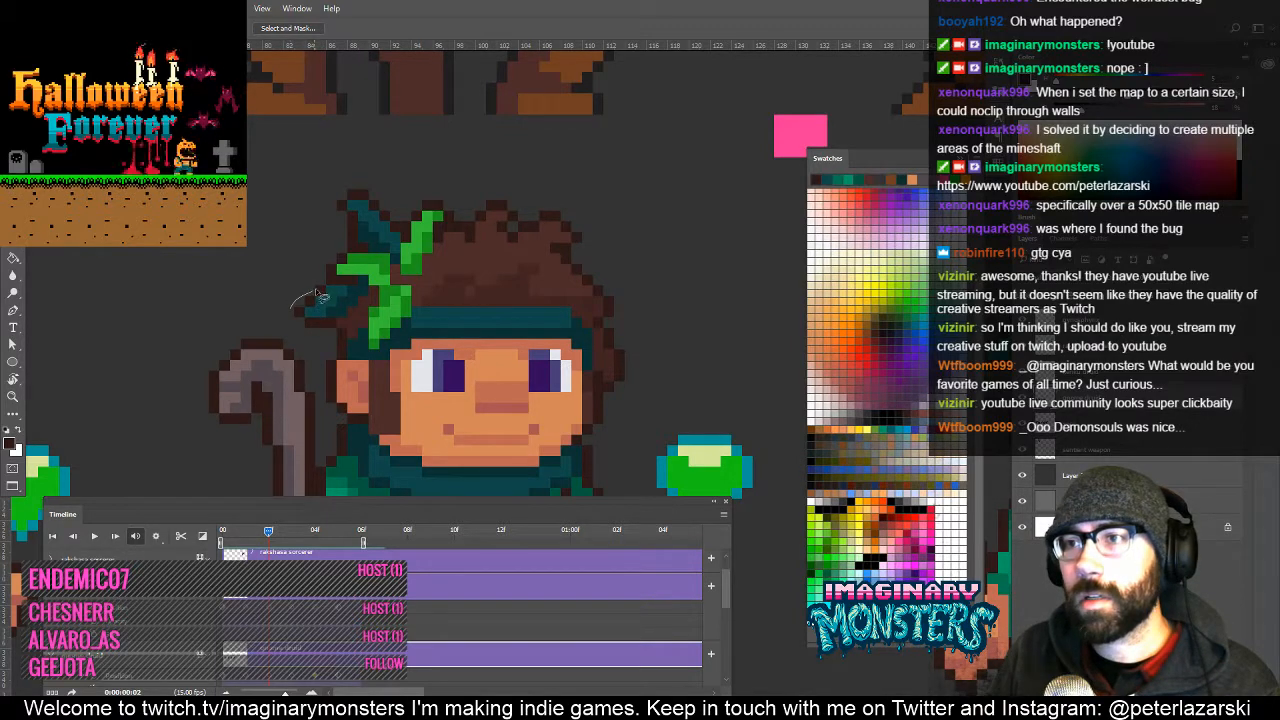
left_click_drag(296, 335, 287, 308)
key("v")
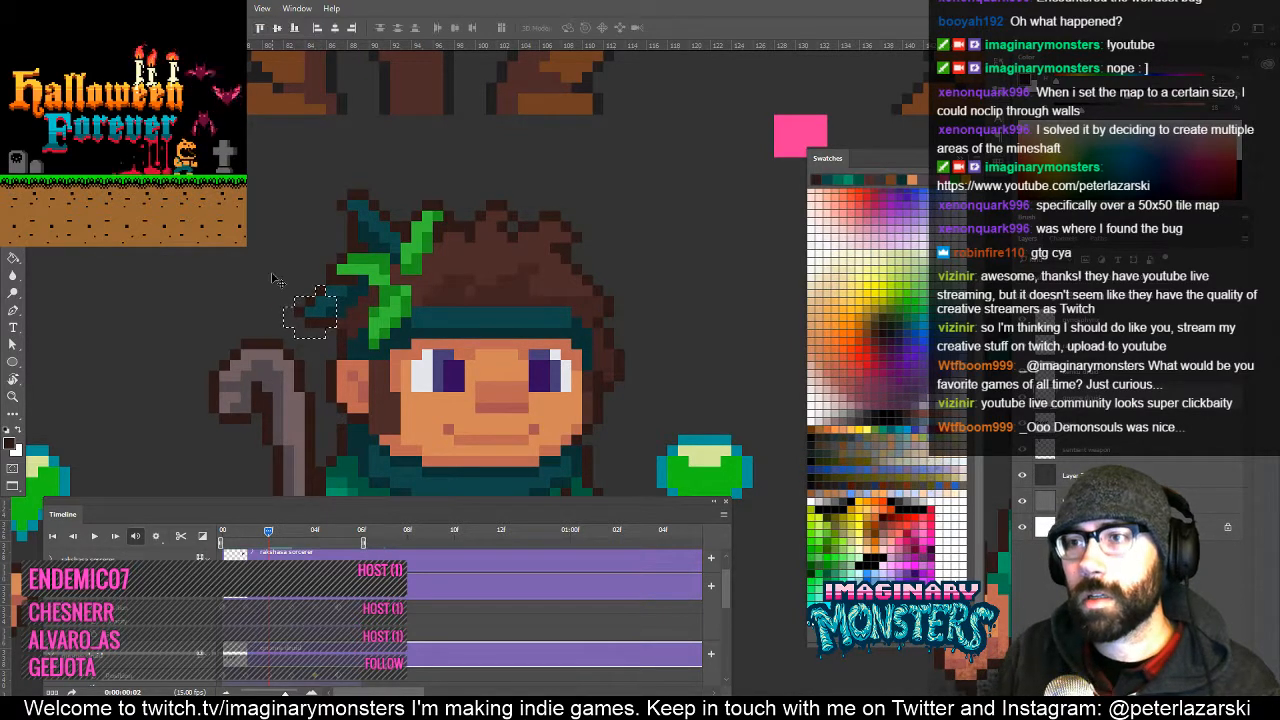
key("Up")
key("d")
key("b")
key("ctrl+d")
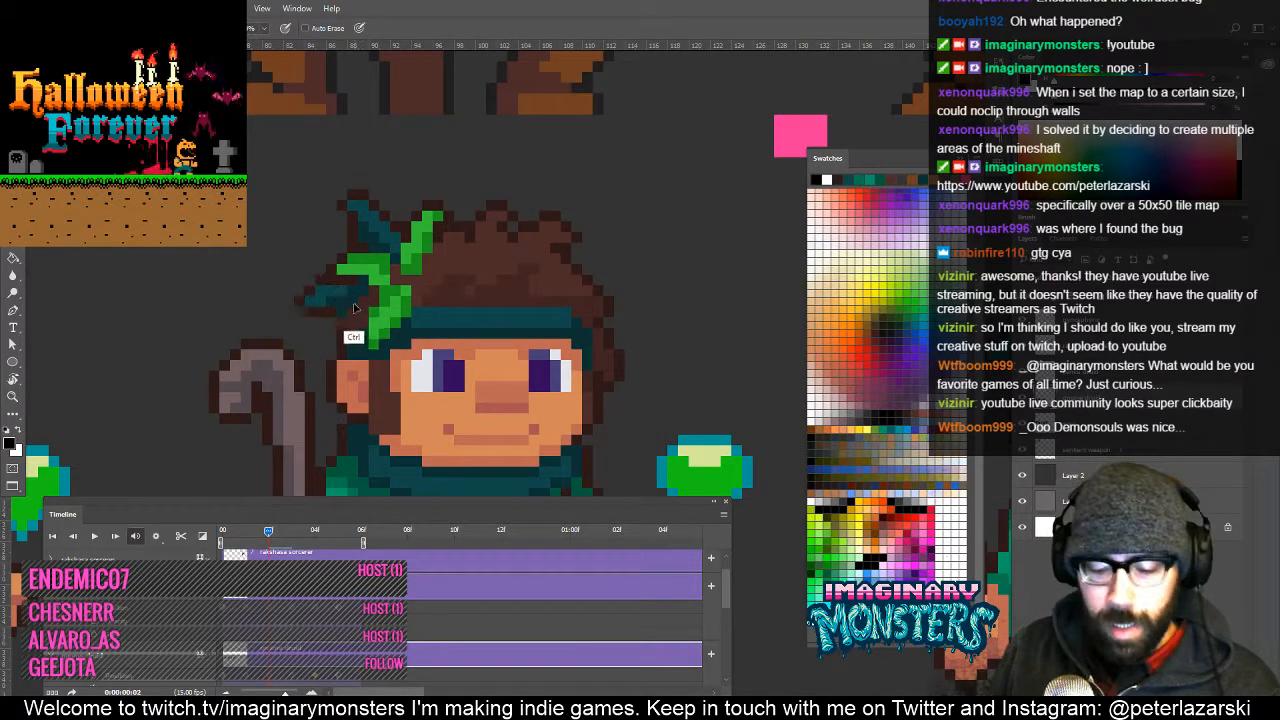
left_click(336, 319, "alt")
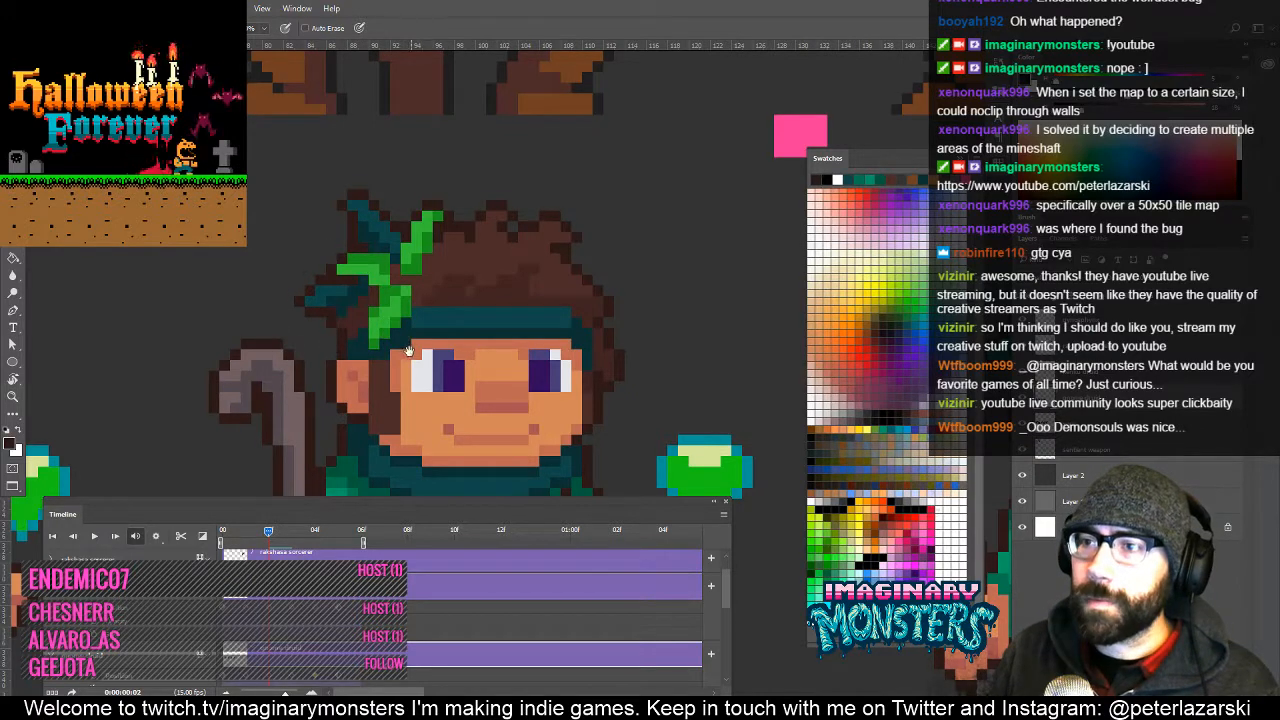
On frame 2, reshape the tips of the third druid's lower and upper dark leaves with teal and dark brown outline pixels.
left_click_drag(408, 352, 390, 370)
mouse_move(267, 532)
left_mouse_down()
mouse_move(250, 531)
mouse_move(262, 530)
left_mouse_up()
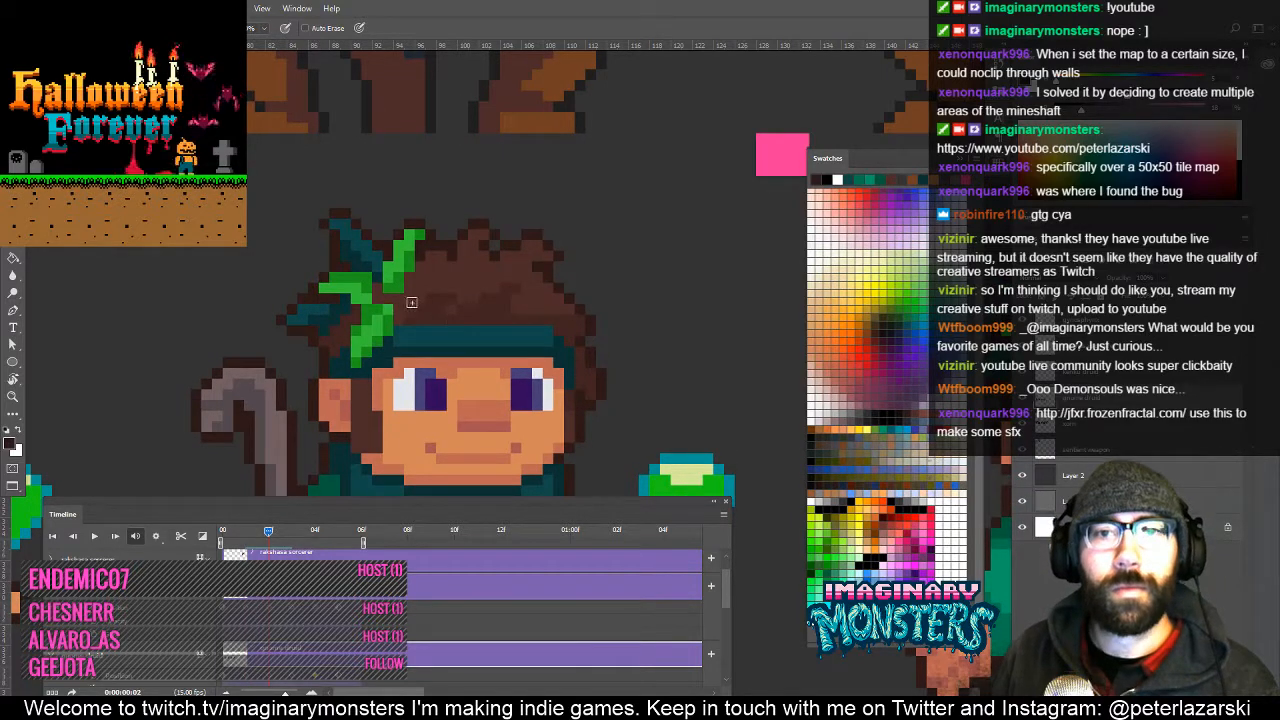
left_click_drag(581, 360, 272, 330)
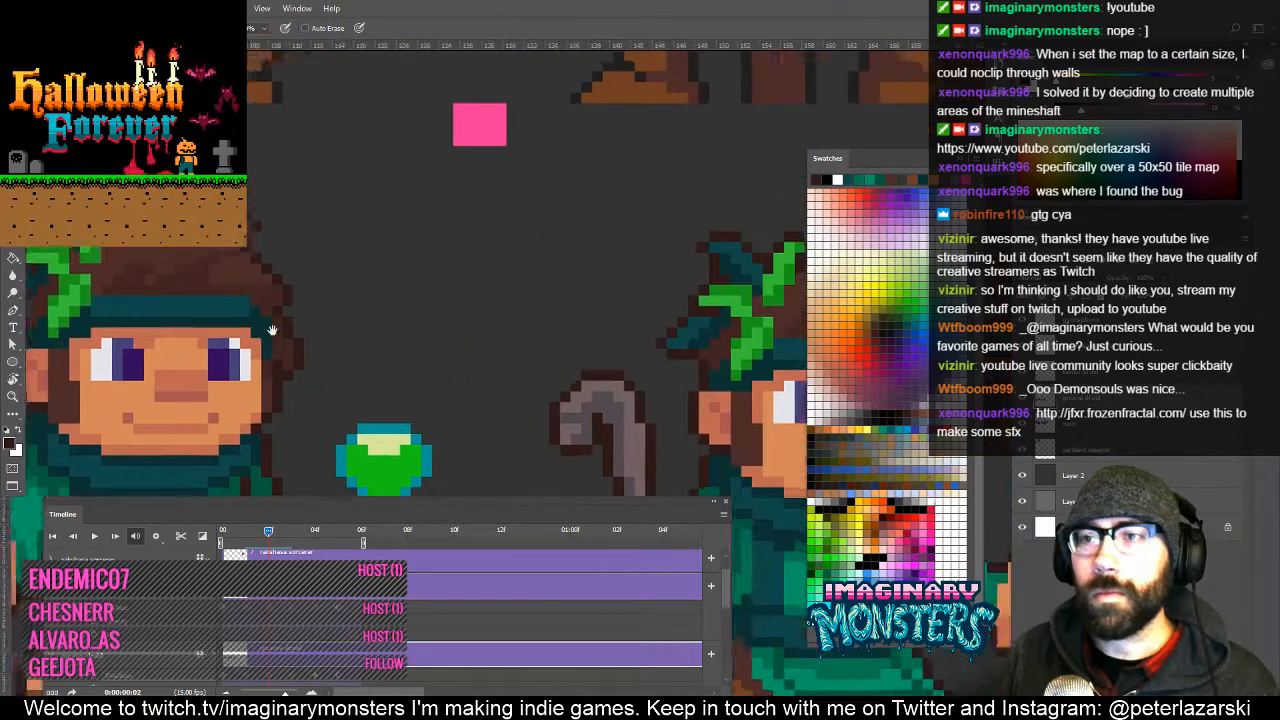
left_click_drag(560, 309, 371, 283)
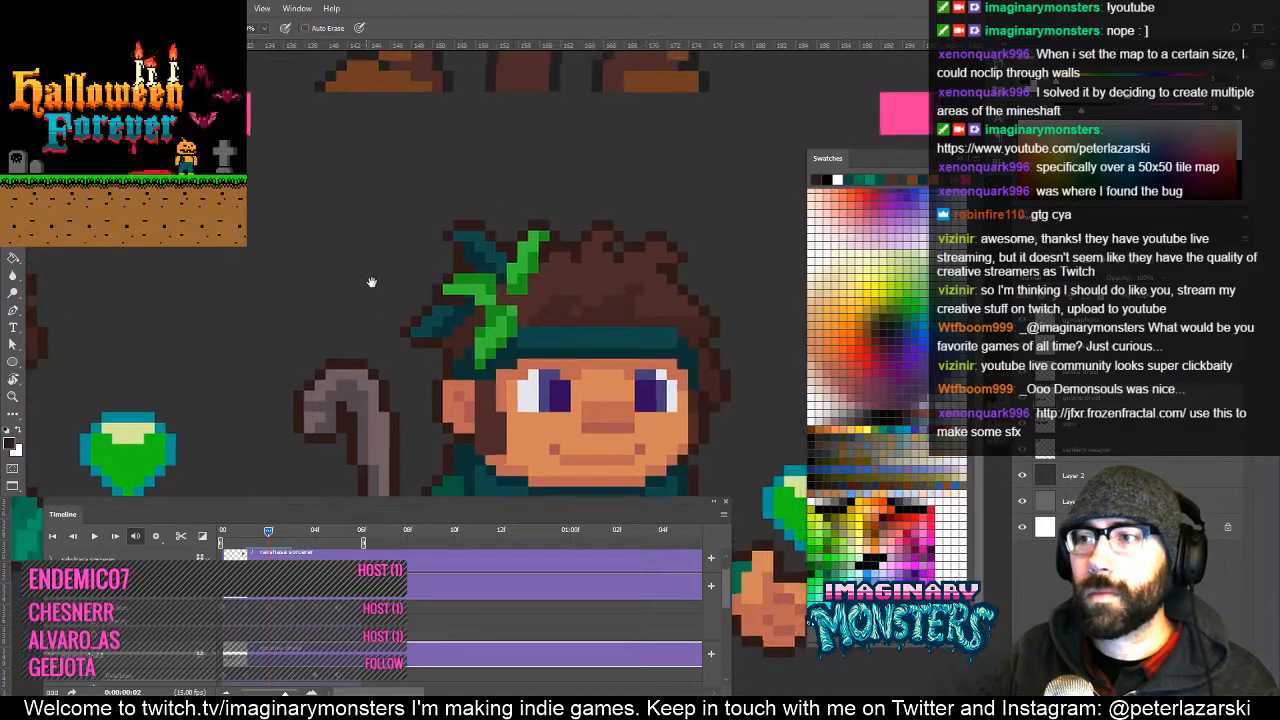
left_click(420, 338, "alt")
key("e")
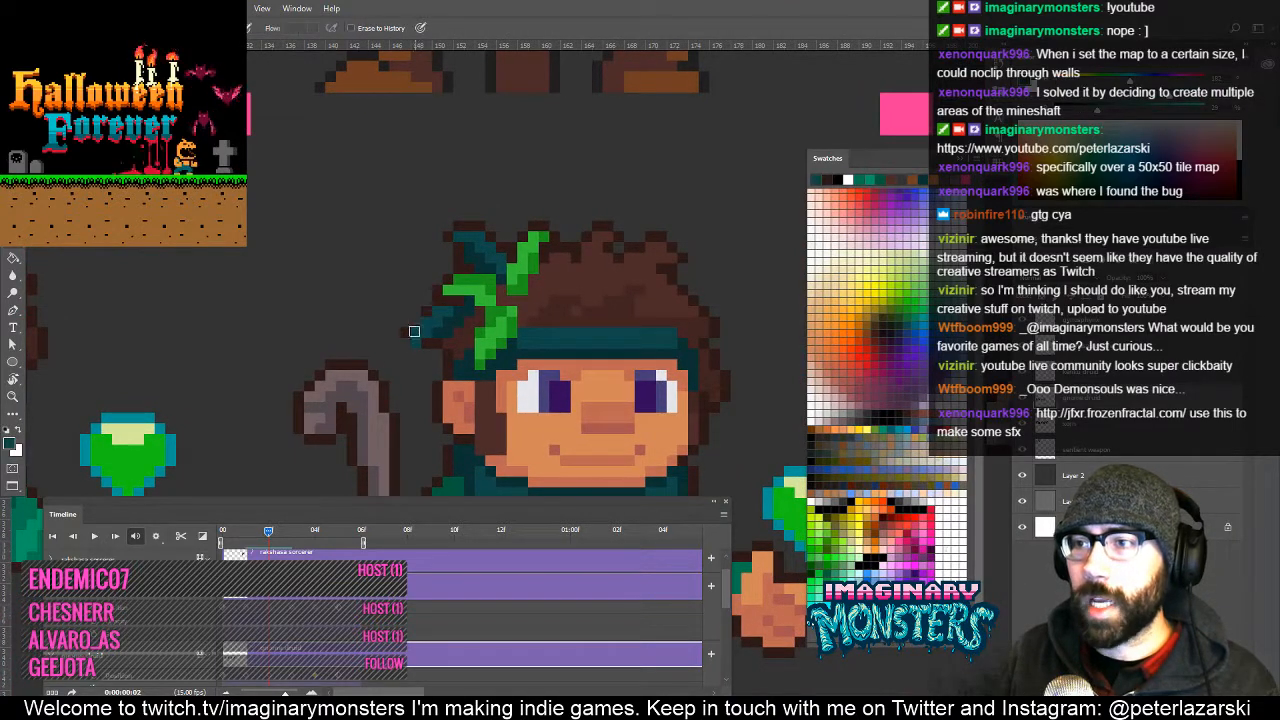
key("b")
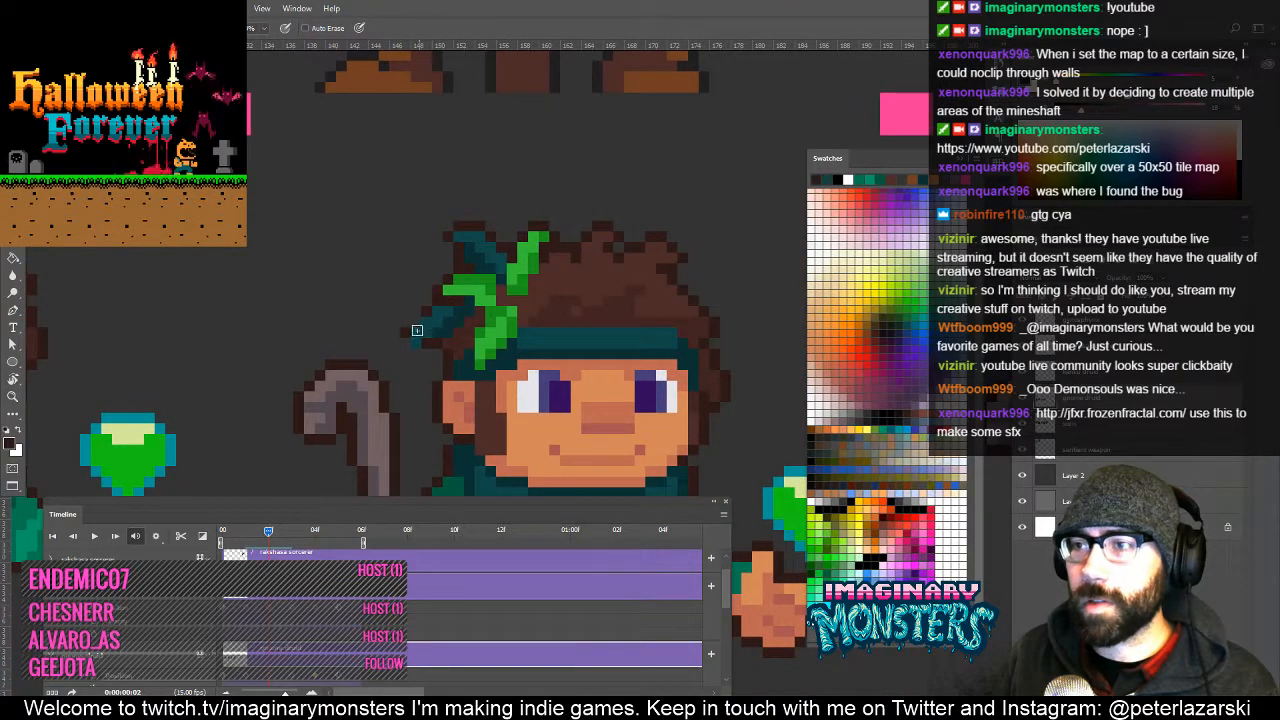
left_click_drag(455, 342, 440, 372)
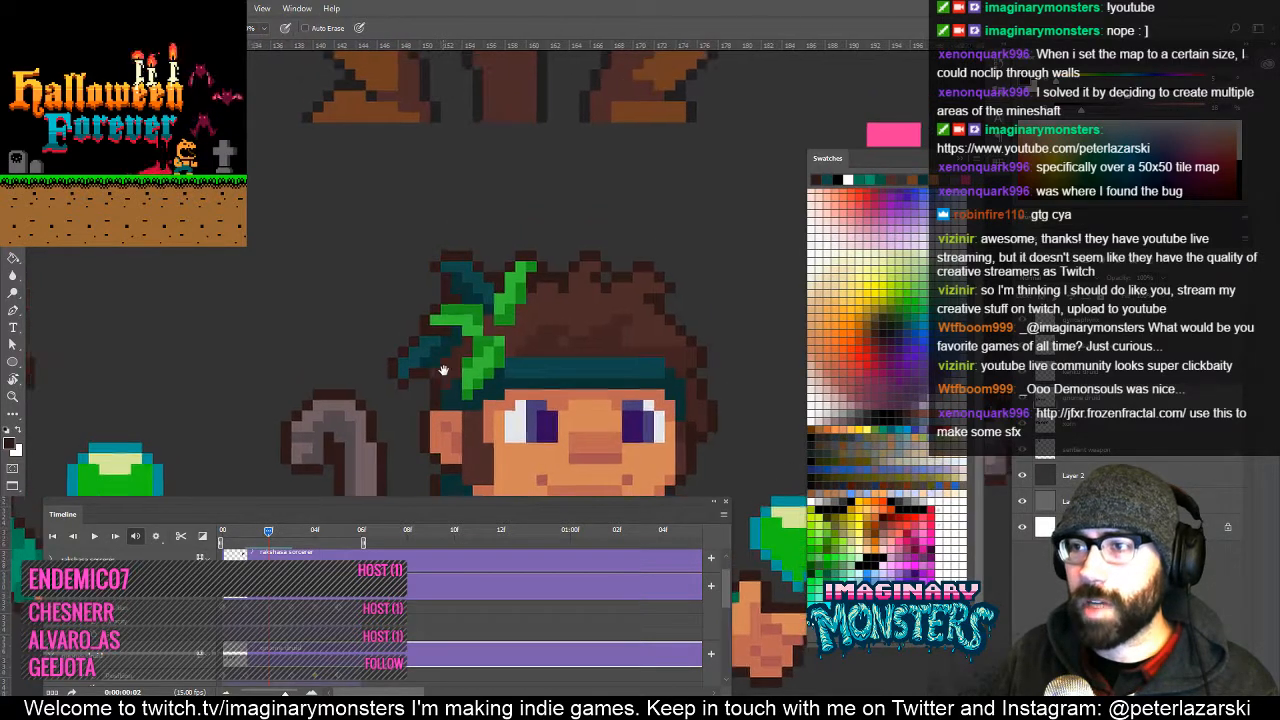
left_click(436, 266, "alt")
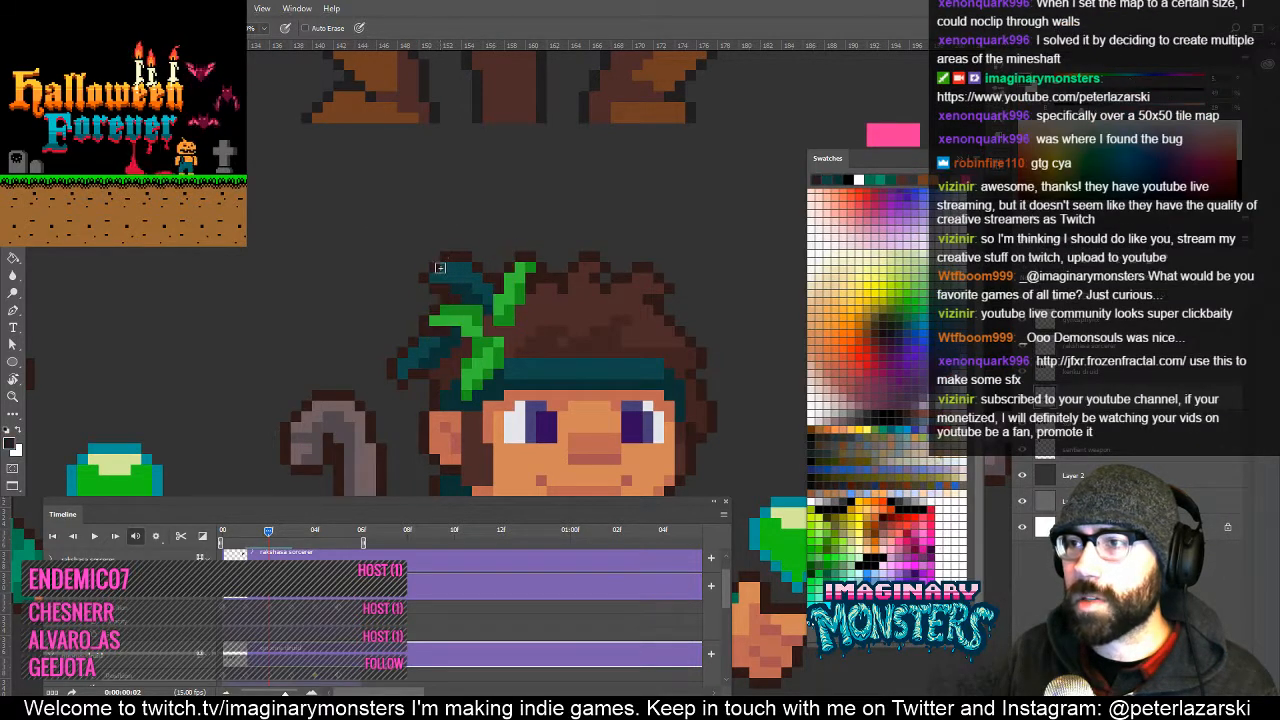
key("e")
Examine the third druid's reshaped leaves on frame 2, then return to the first frame and compare the neighbouring druids.
key("z")
mouse_move(540, 312)
left_mouse_down()
mouse_move(460, 340)
mouse_move(434, 383)
mouse_move(490, 353)
mouse_move(468, 363)
left_mouse_up()
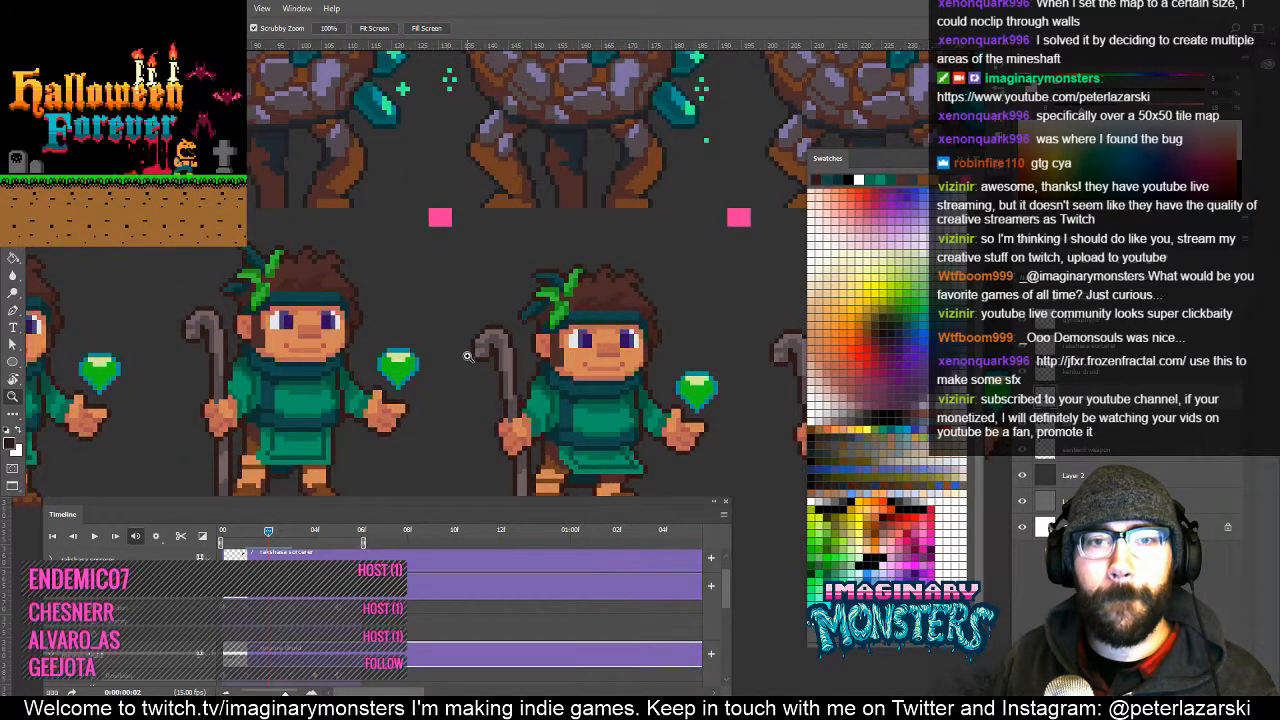
left_click(535, 289)
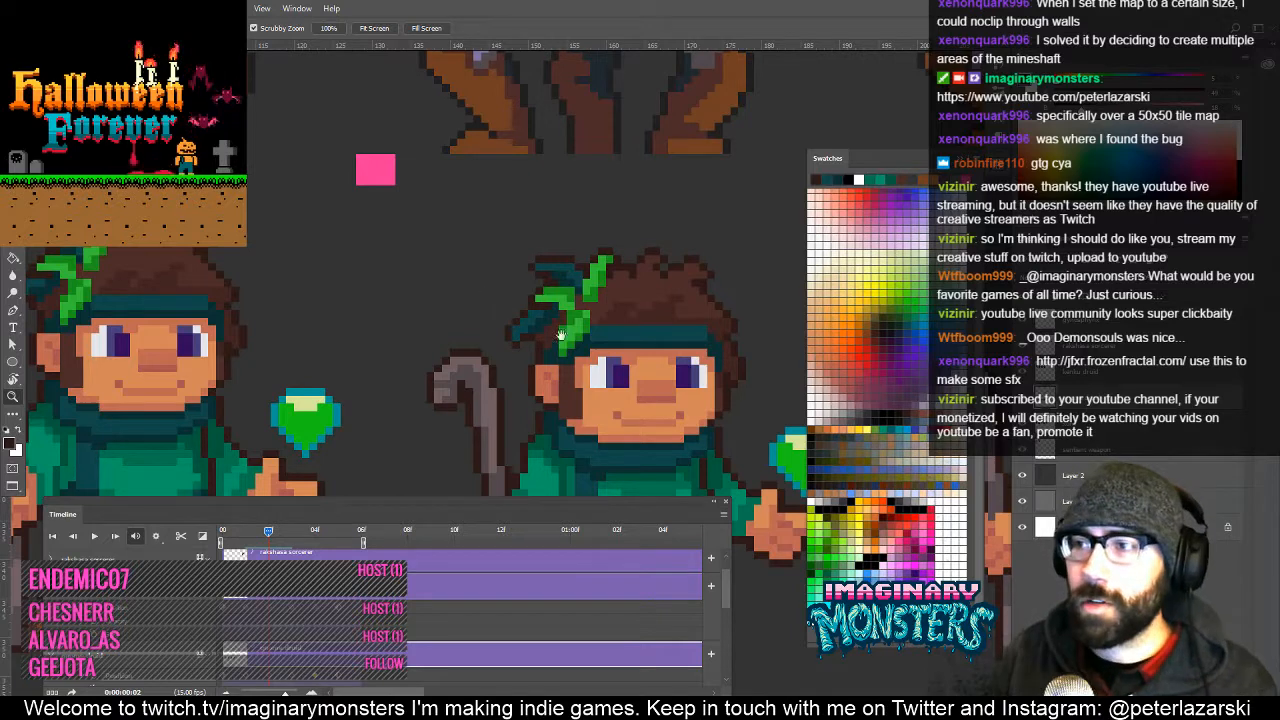
scroll(510, 300, "right", 3)
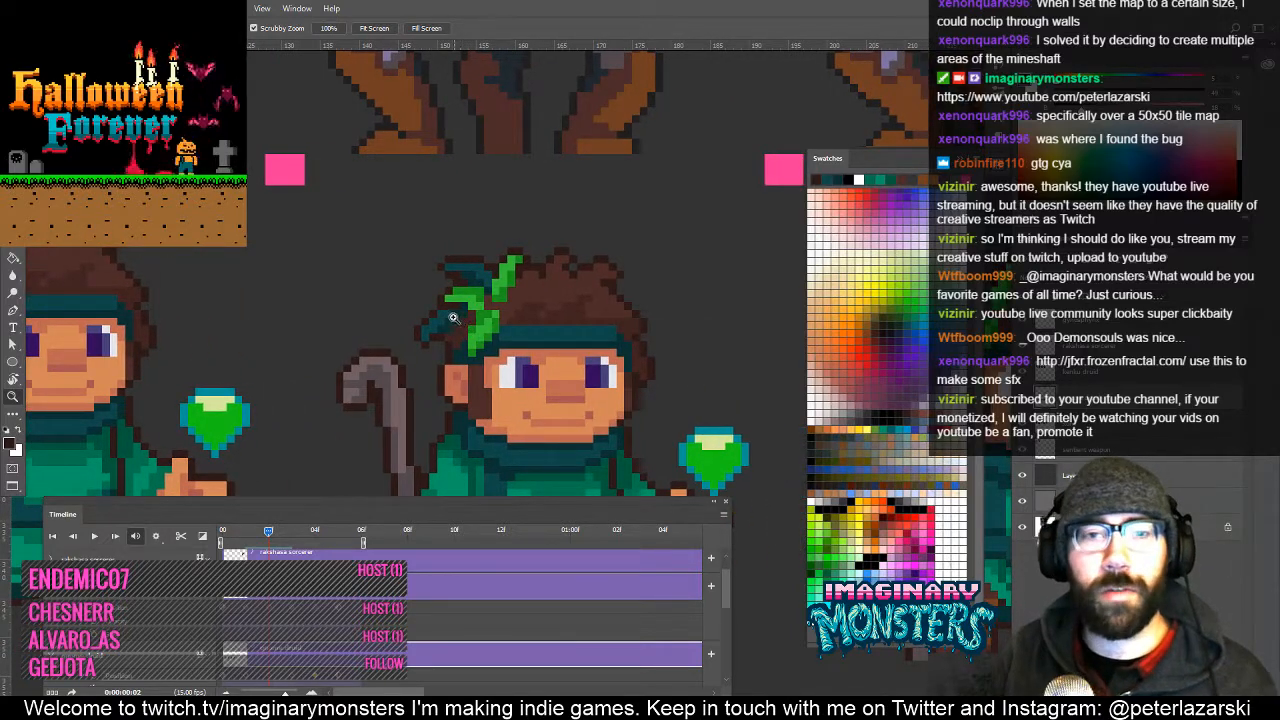
left_click_drag(510, 346, 500, 330)
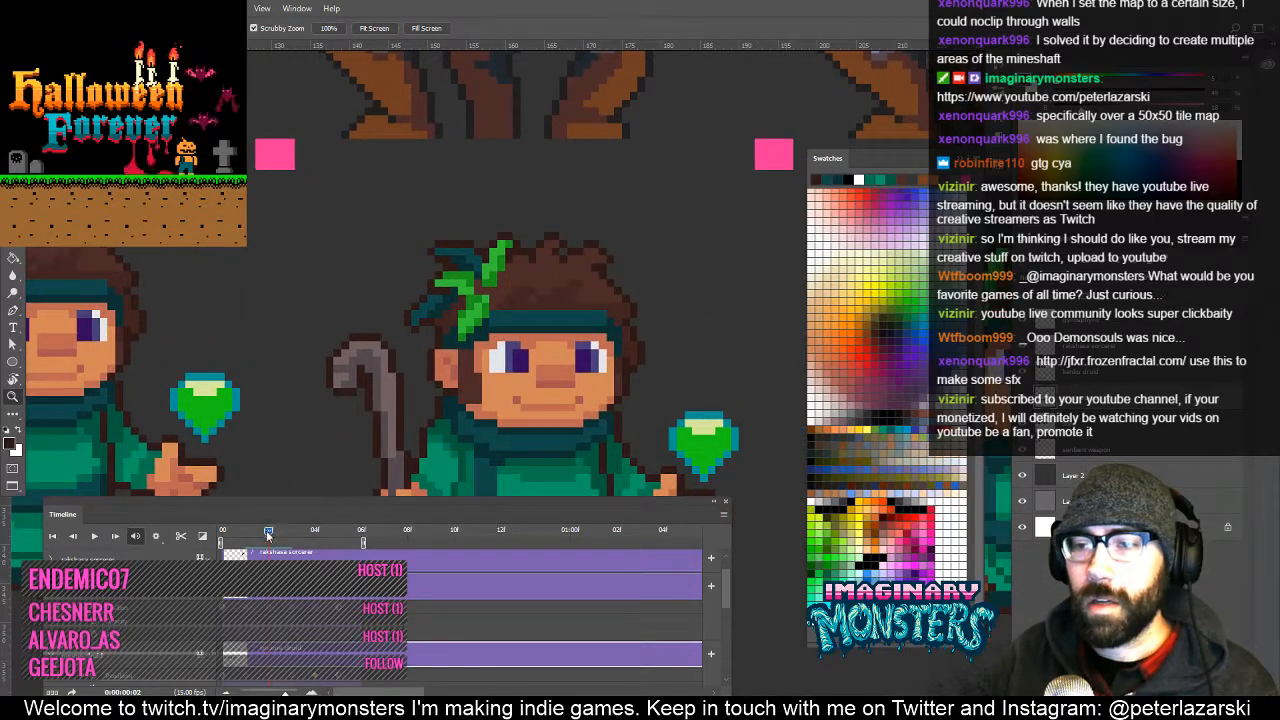
left_click_drag(268, 531, 226, 524)
left_click(486, 283, "alt")
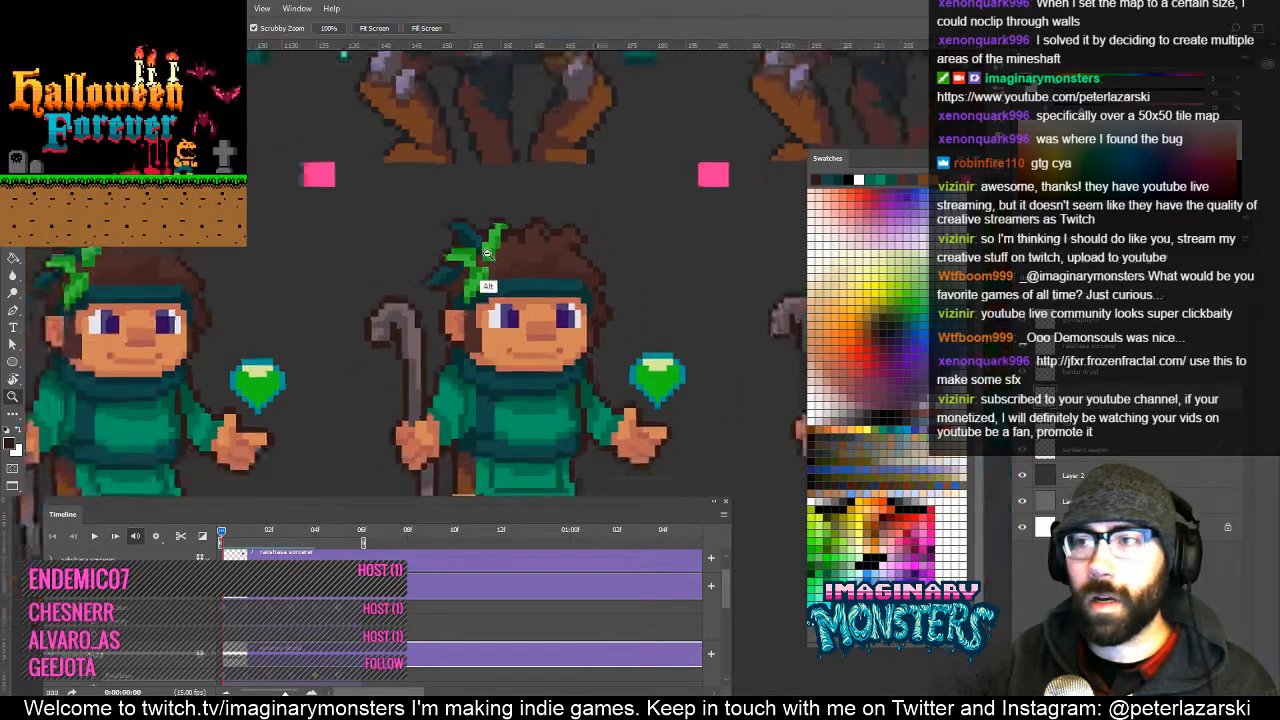
left_click_drag(300, 340, 231, 356)
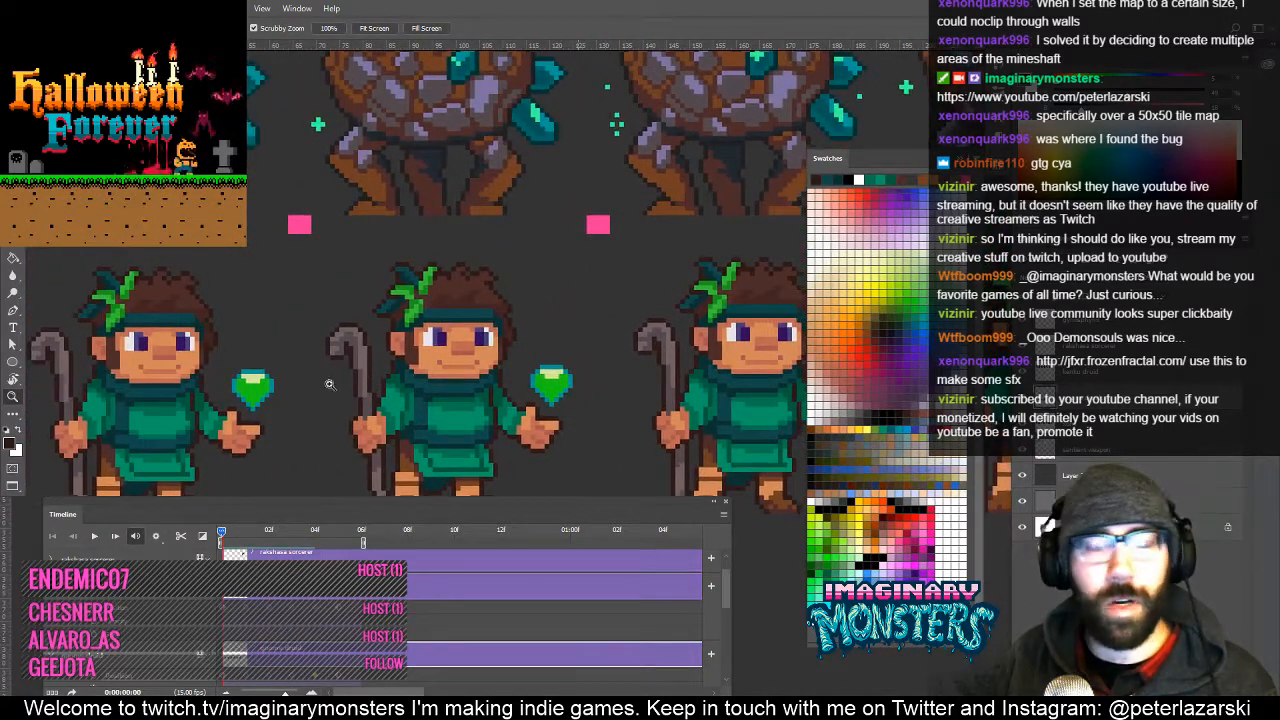
On timeline frame 2, sharpen the tuft at the top of the second druid's hair with brown and dark outline pixels.
mouse_move(222, 533)
left_mouse_down()
mouse_move(325, 530)
mouse_move(175, 537)
left_mouse_up()
mouse_move(506, 401)
left_mouse_down()
mouse_move(420, 399)
mouse_move(517, 395)
left_mouse_up()
left_click_drag(298, 351, 551, 348)
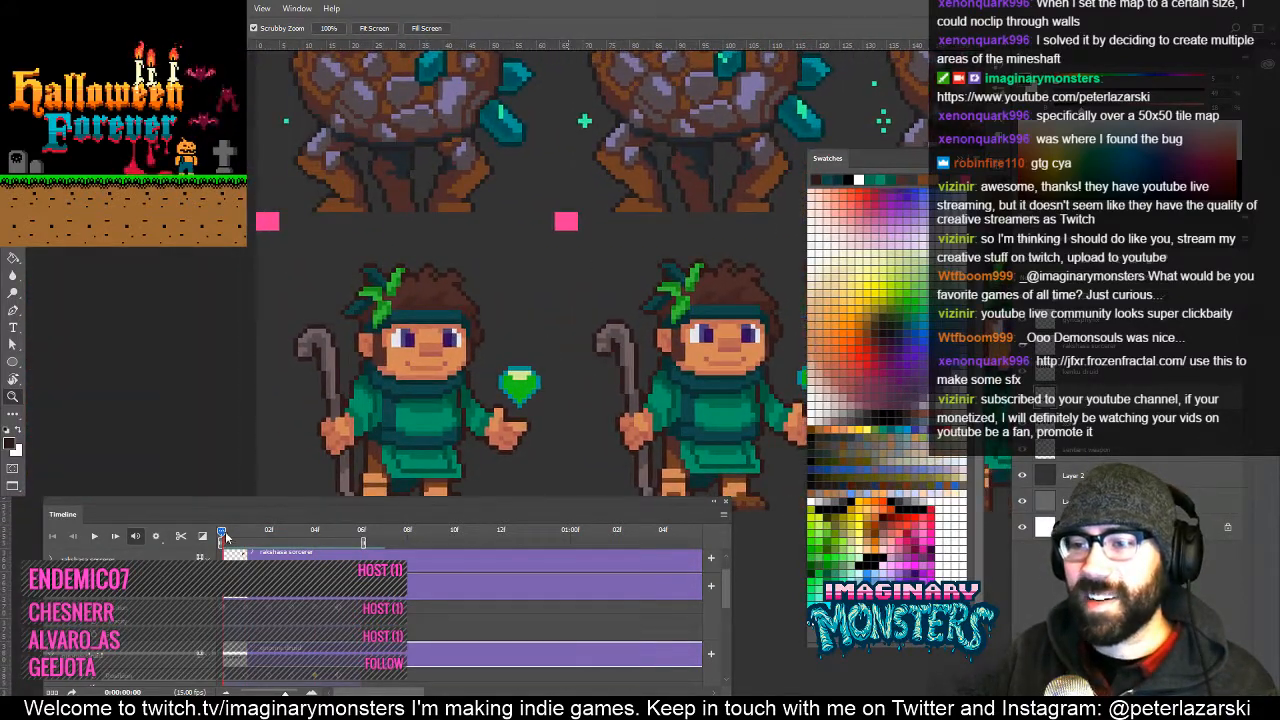
left_click_drag(616, 398, 396, 411)
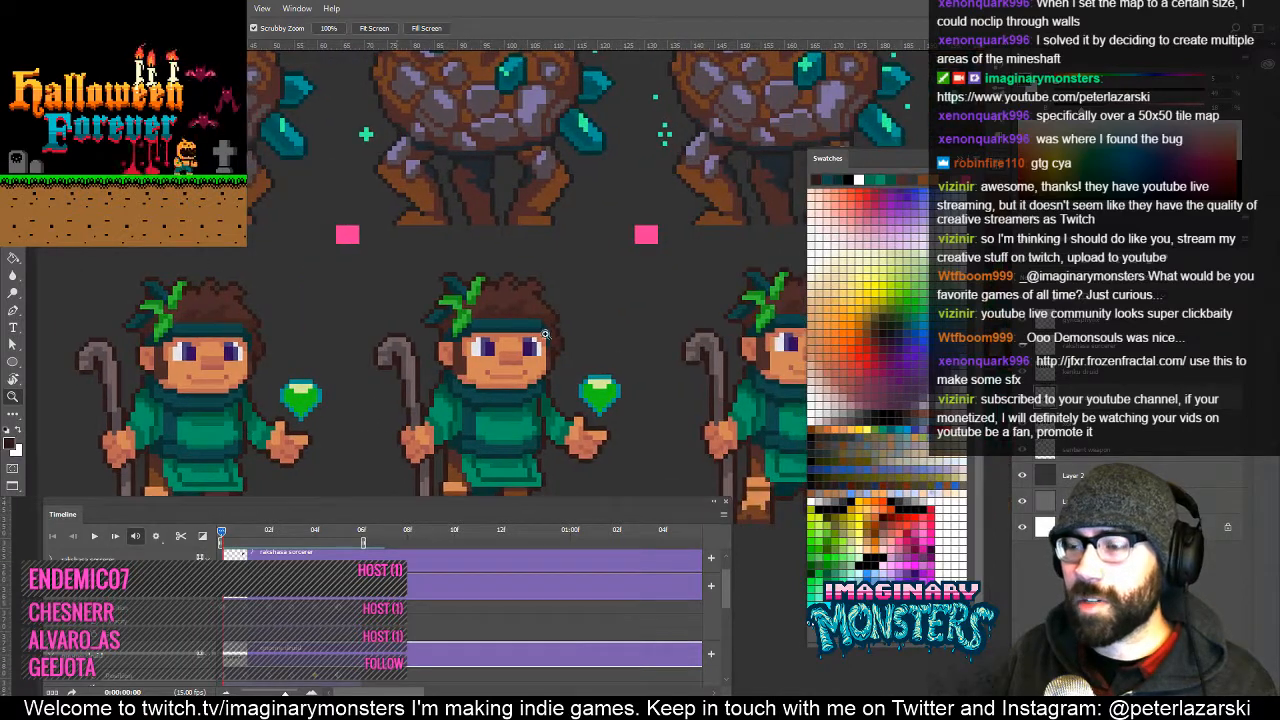
left_click_drag(558, 429, 342, 445)
left_click_drag(222, 536, 268, 537)
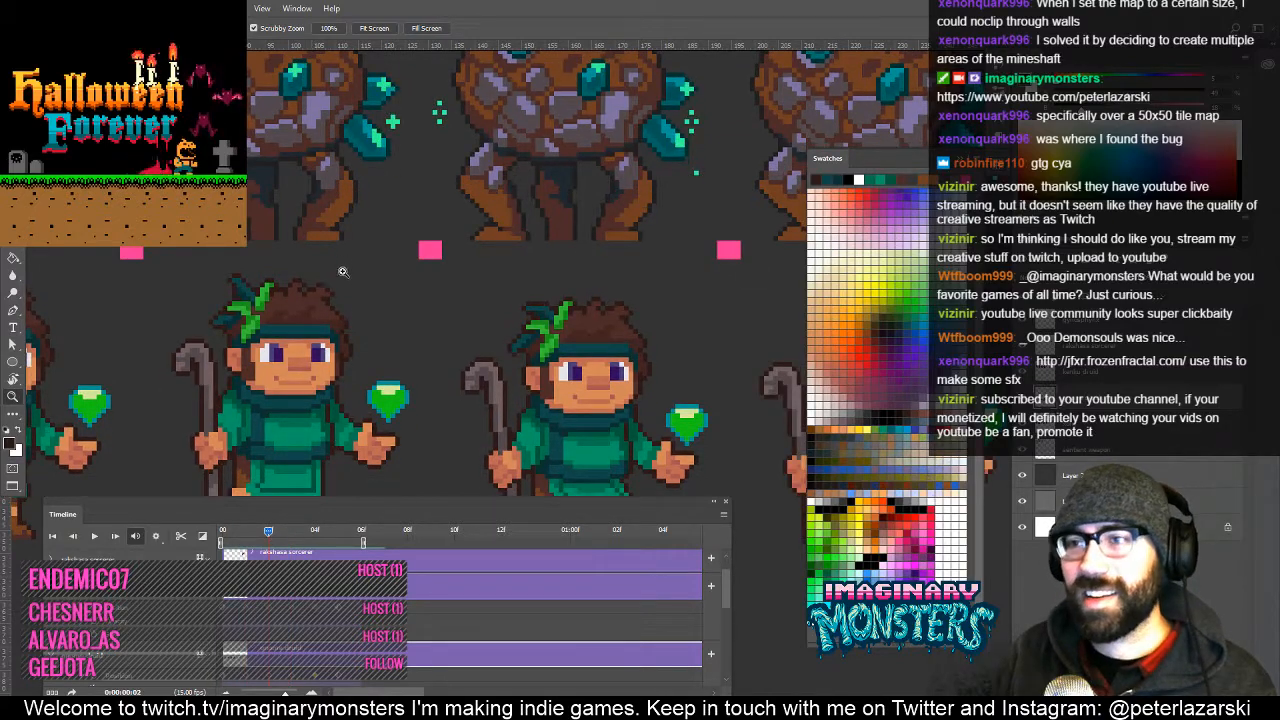
left_click_drag(343, 272, 410, 272)
key("b")
left_click_drag(267, 306, 364, 286)
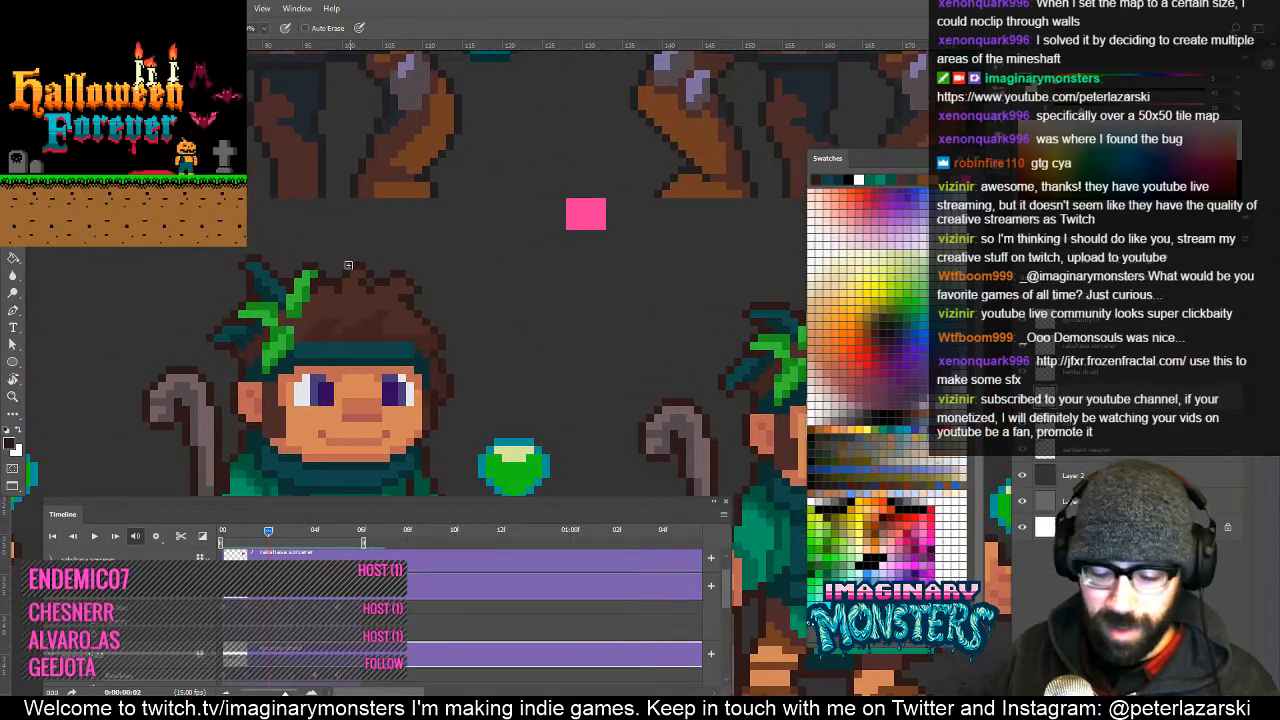
left_click(346, 268, "alt")
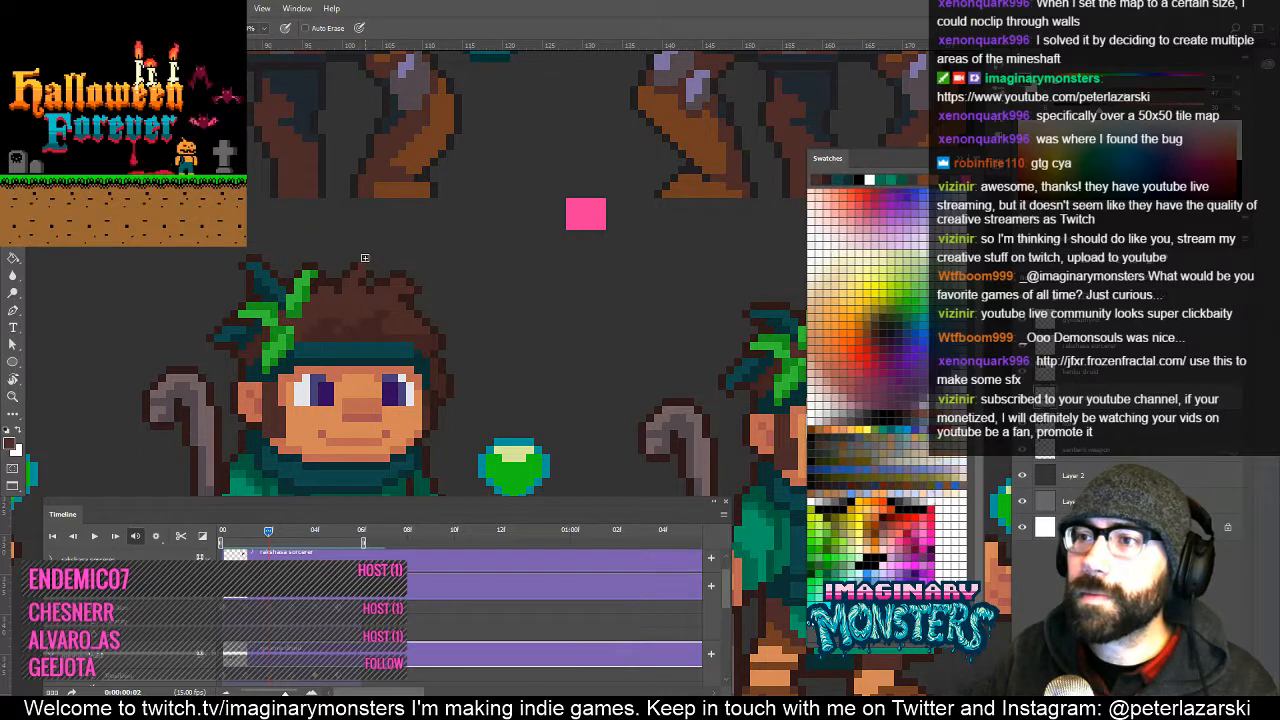
left_click(359, 270, "alt")
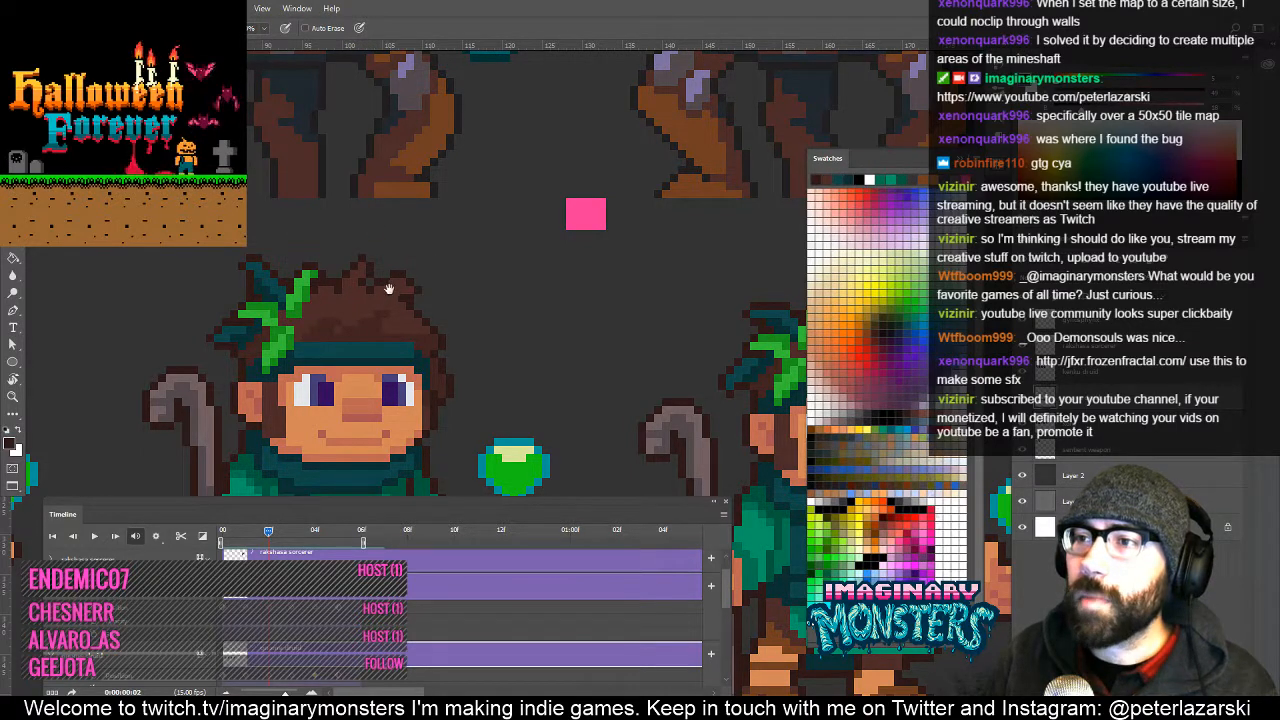
Extend the second druid's right hair tuft into a pointed spike with brown and dark outline pixels, trimming its edge.
left_click_drag(389, 289, 353, 312)
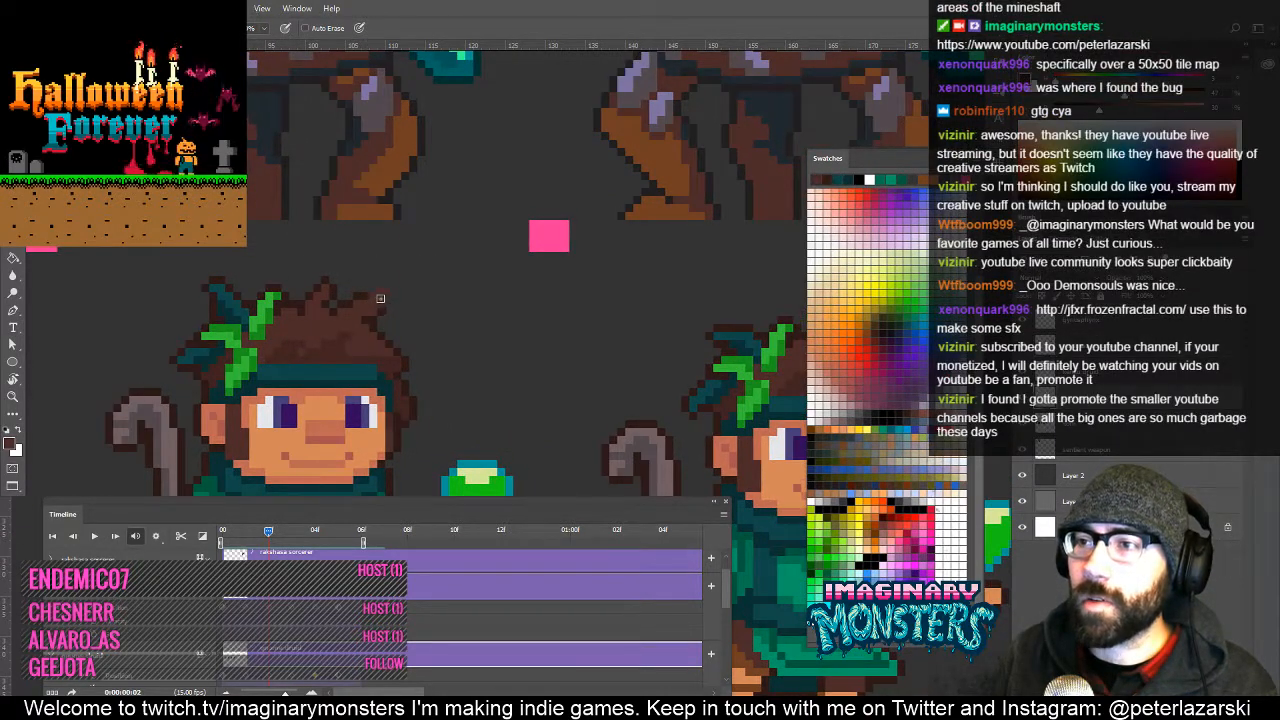
left_click(365, 329, "alt")
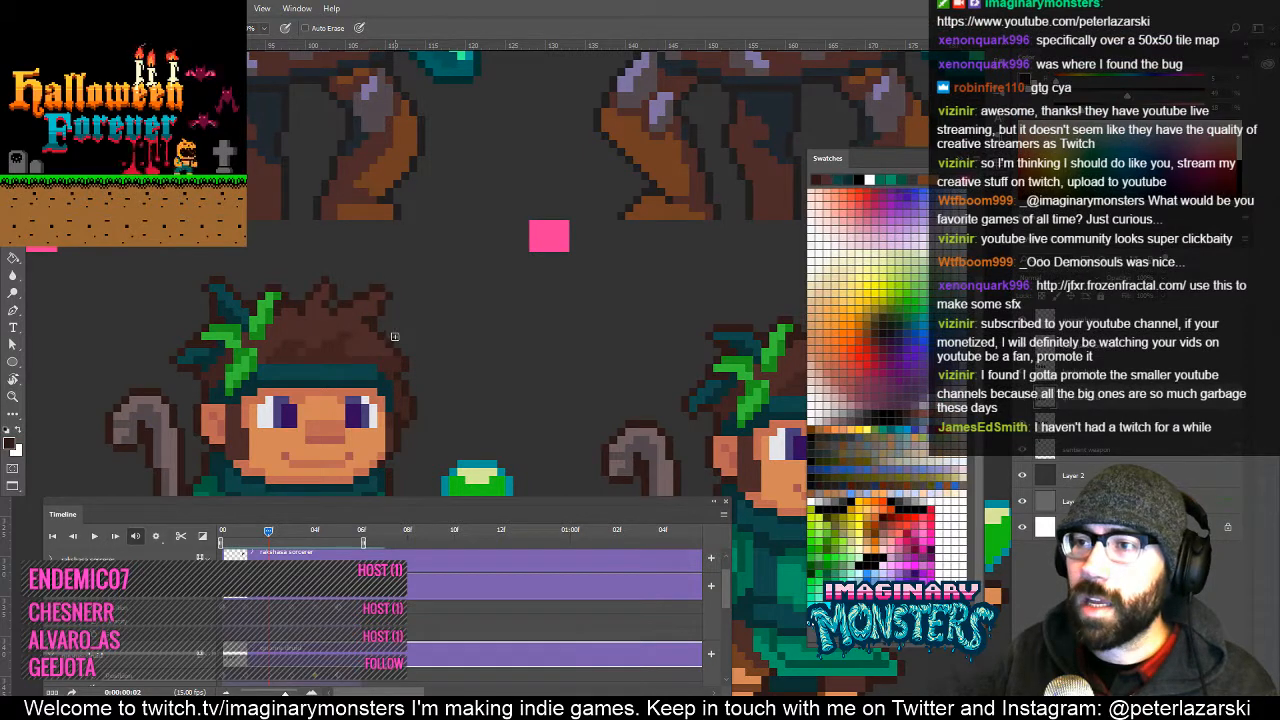
key("e")
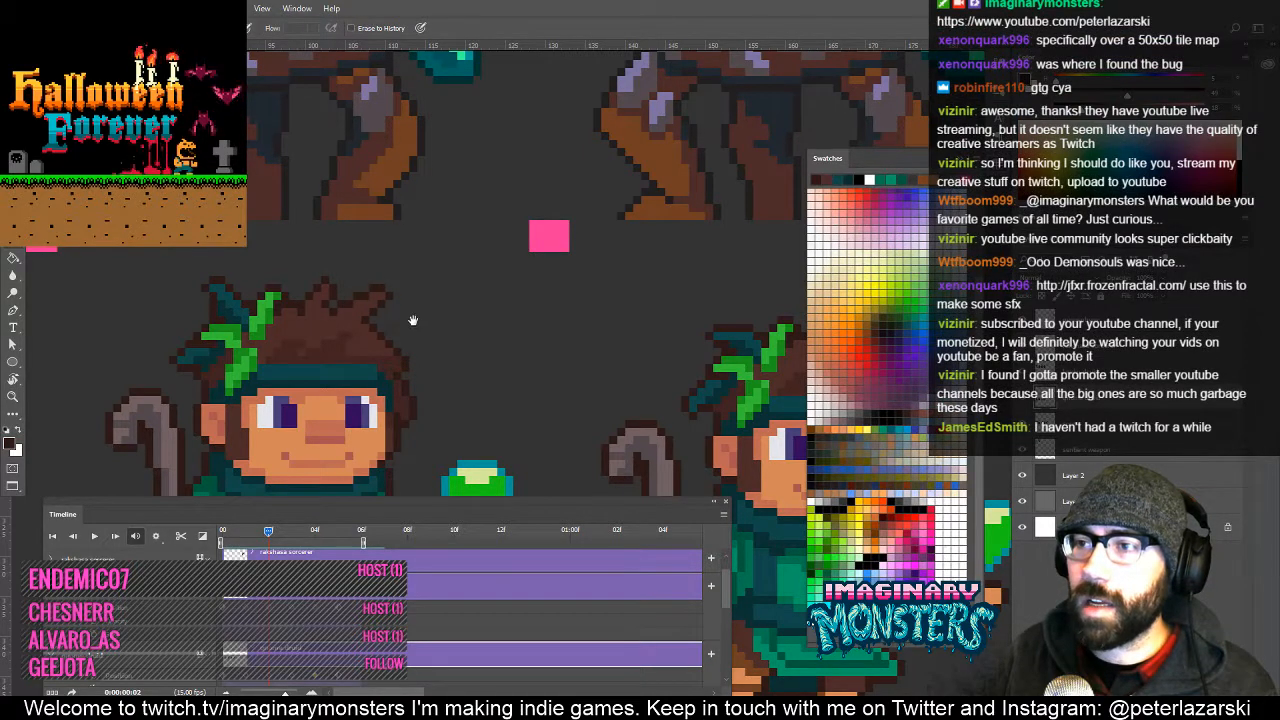
mouse_move(412, 320)
left_mouse_down()
mouse_move(371, 289)
mouse_move(382, 293)
left_mouse_up()
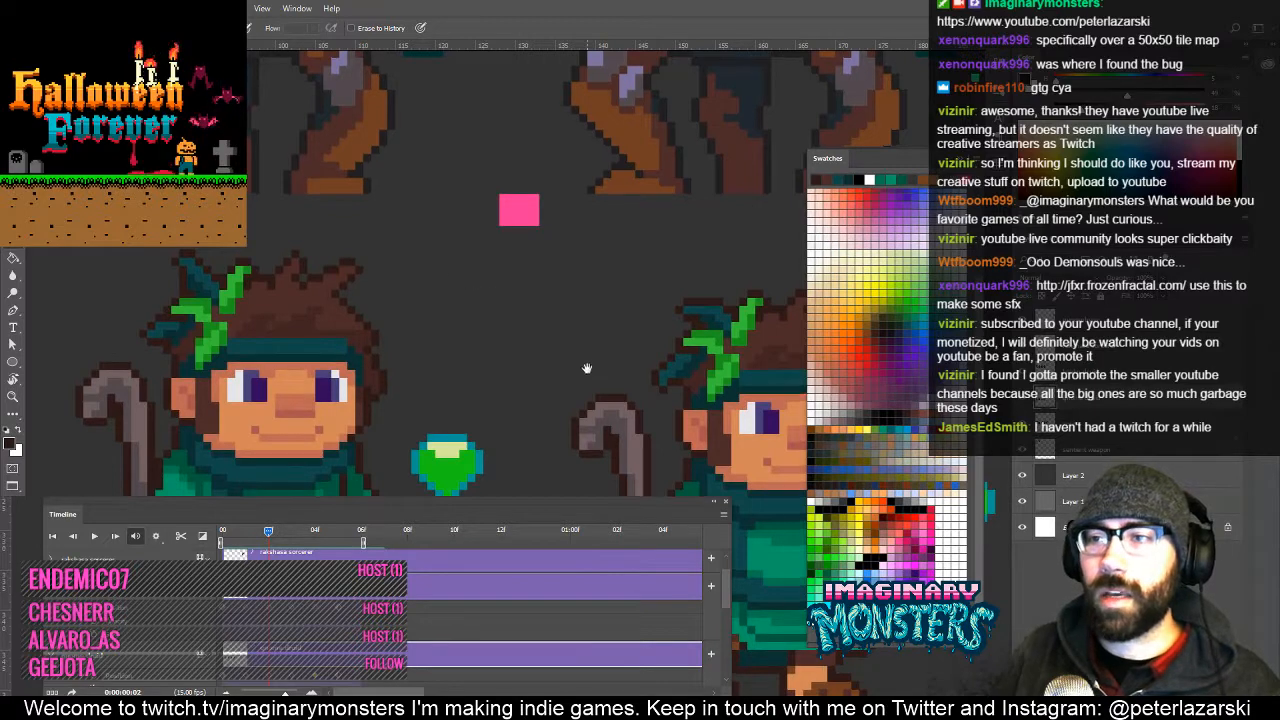
On frame 2, flatten the right hair outline of the third druid and extend its top tuft with brown and dark outline pixels.
left_click_drag(67, 368, 293, 360)
left_click_drag(539, 347, 466, 294)
key("z")
key("b")
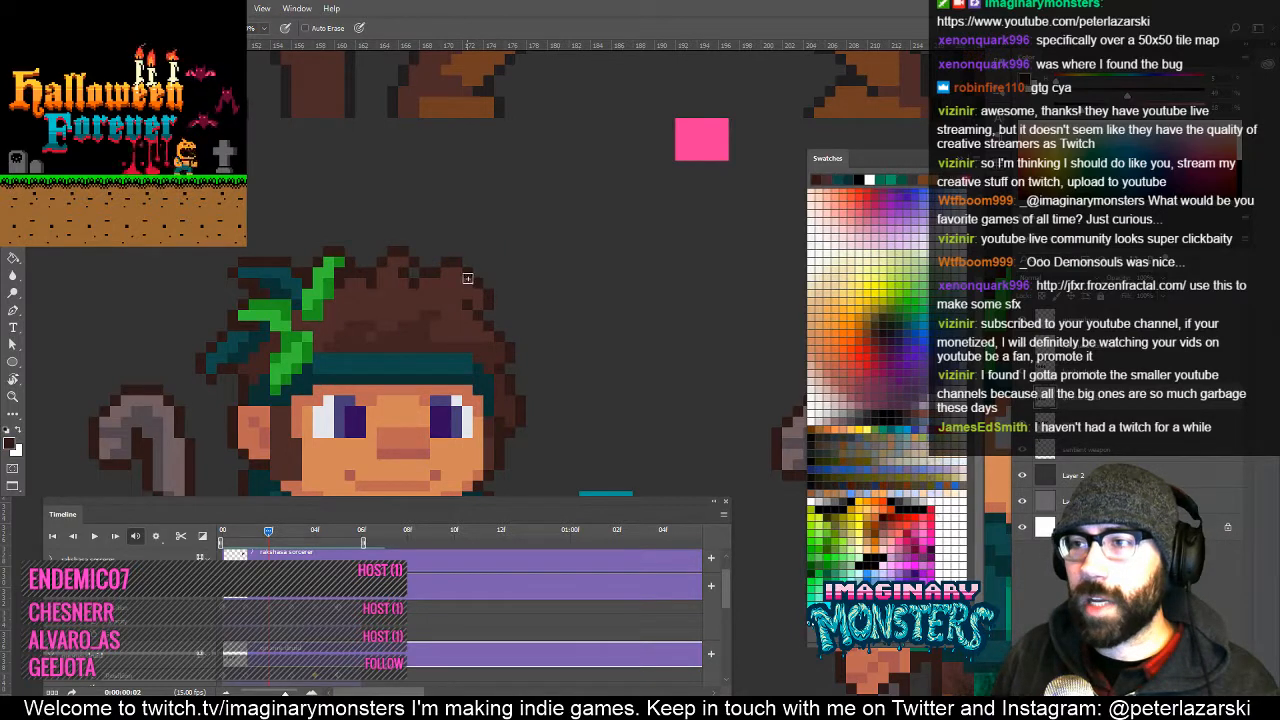
key("e")
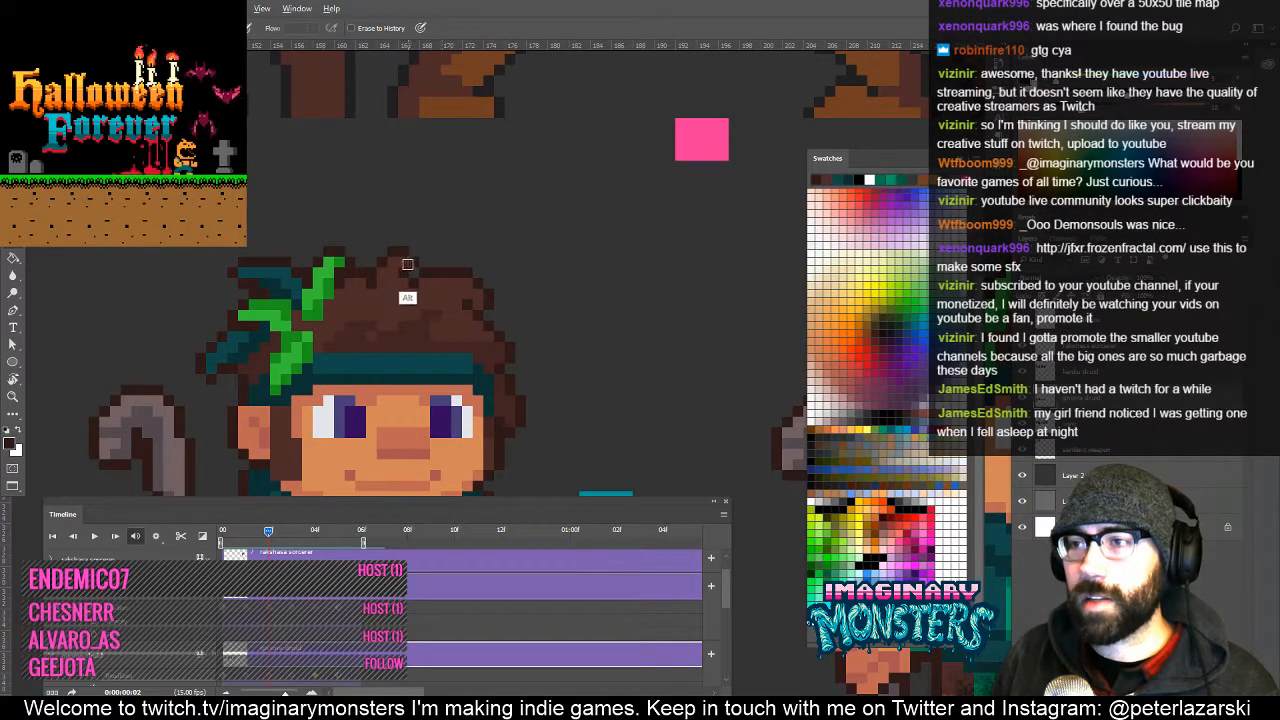
key("b")
left_click_drag(412, 272, 422, 298)
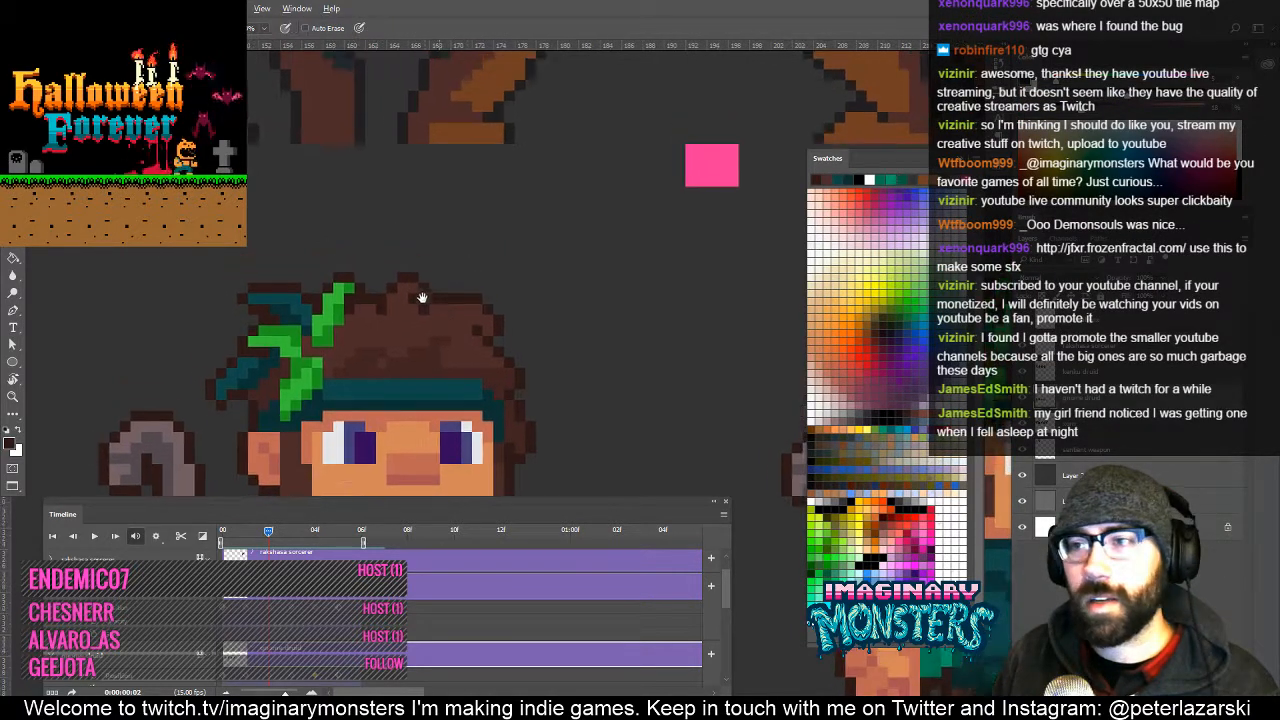
left_click(408, 290, "alt")
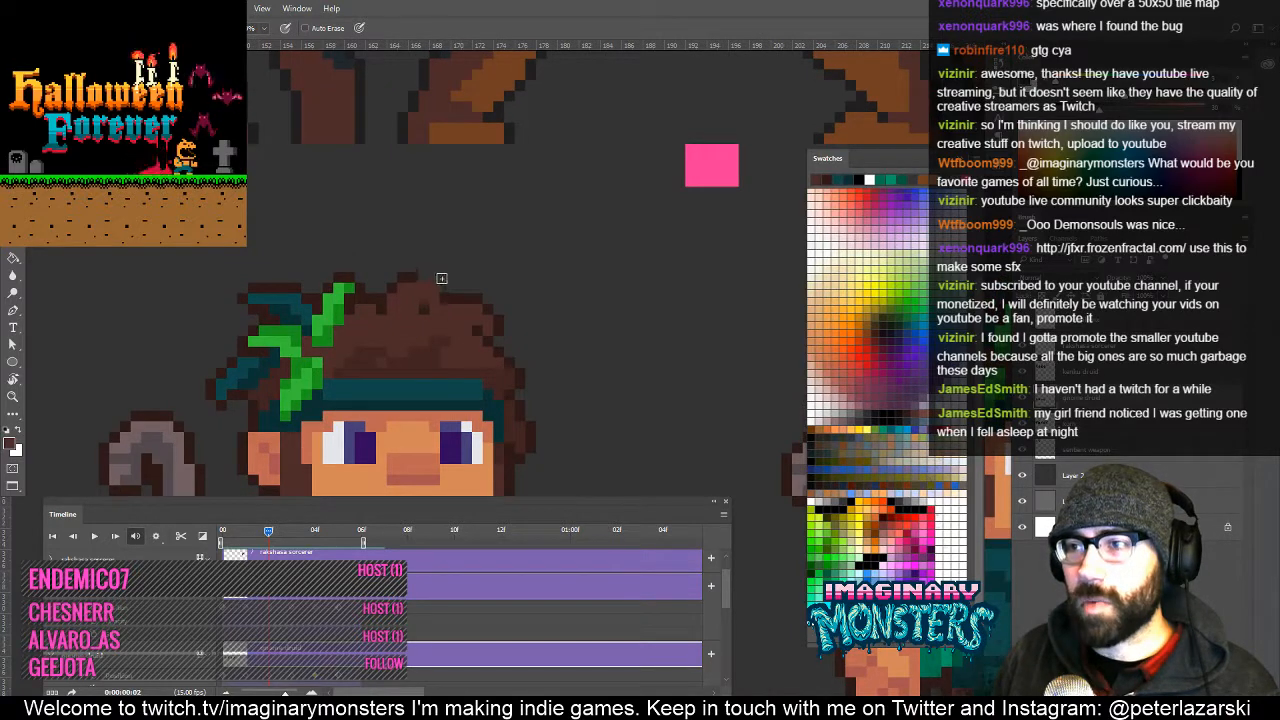
left_click(445, 278, "alt")
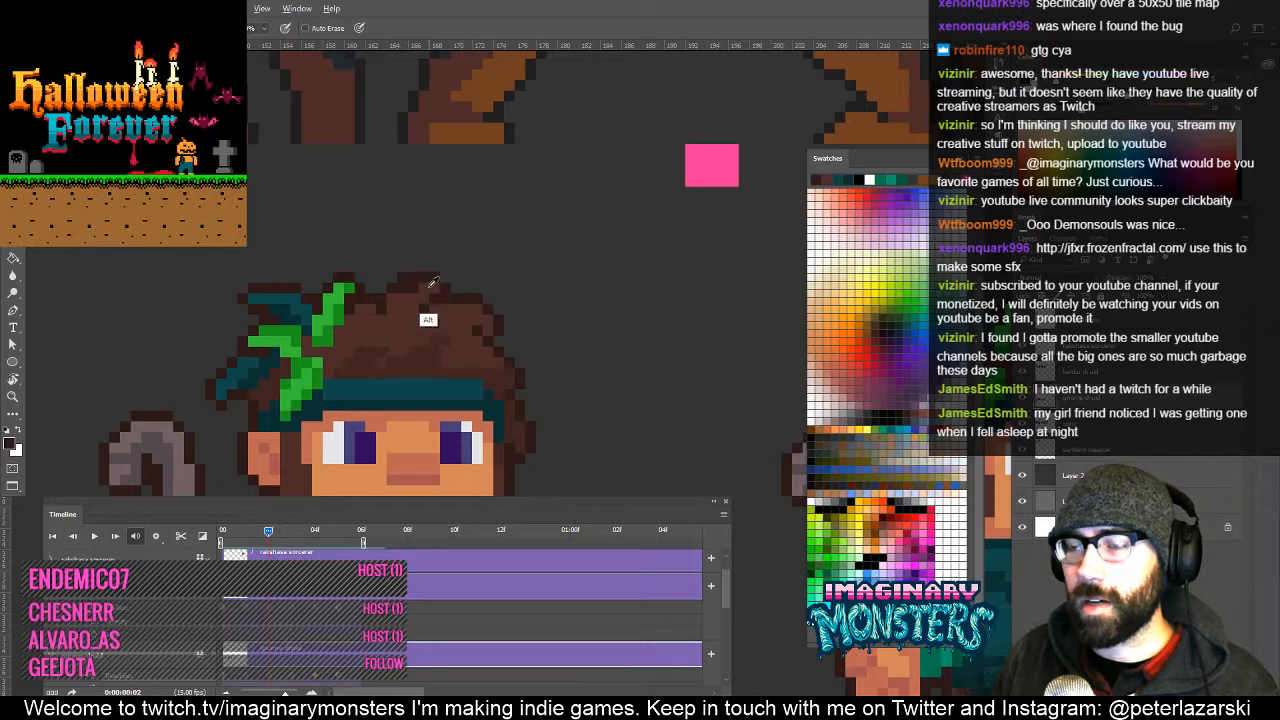
Trim the left edge of the third druid's top hair tuft and tidy its dark outline.
key("e")
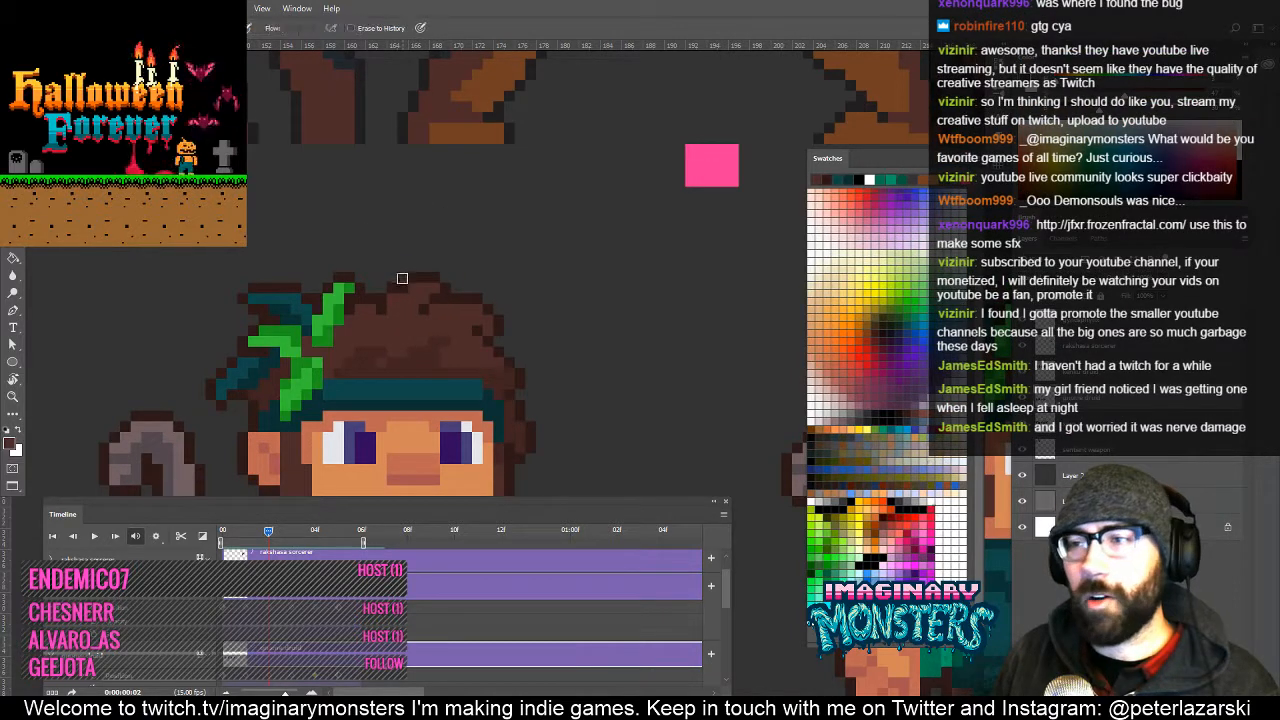
left_click(401, 279)
key("b")
left_click(389, 297, "alt")
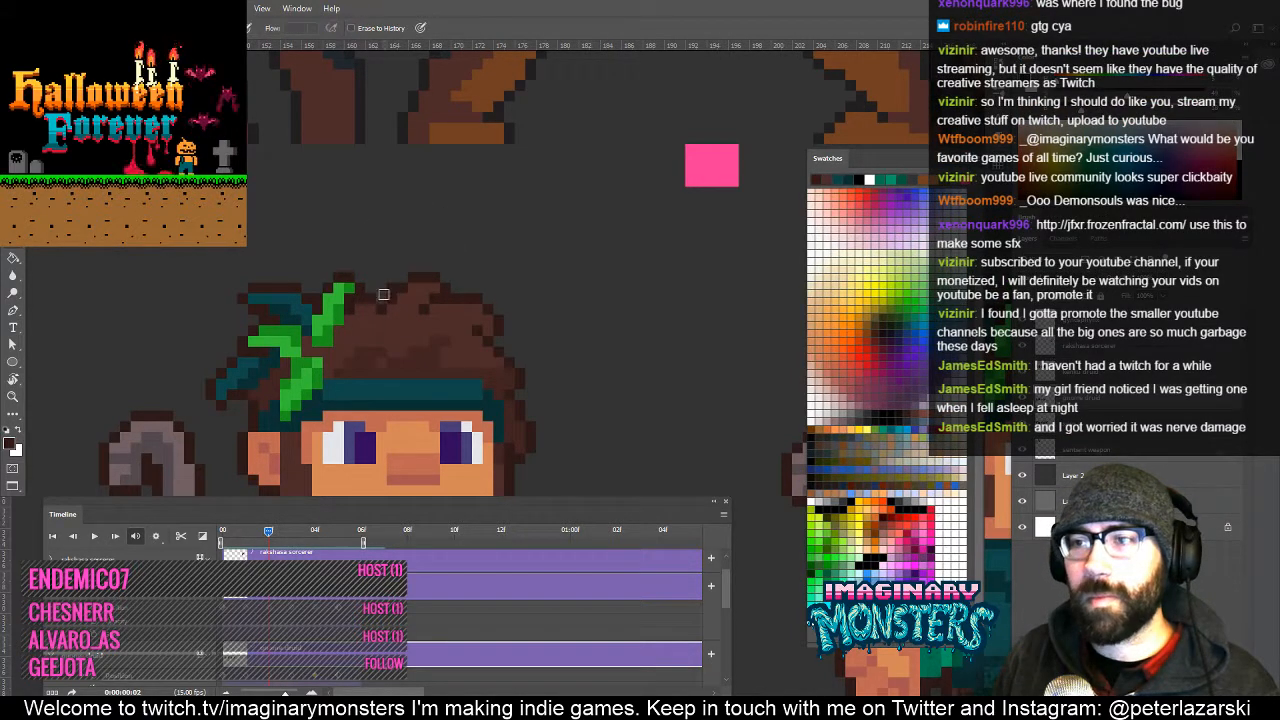
key("z")
left_click(424, 297, "alt")
left_click(424, 297, "alt")
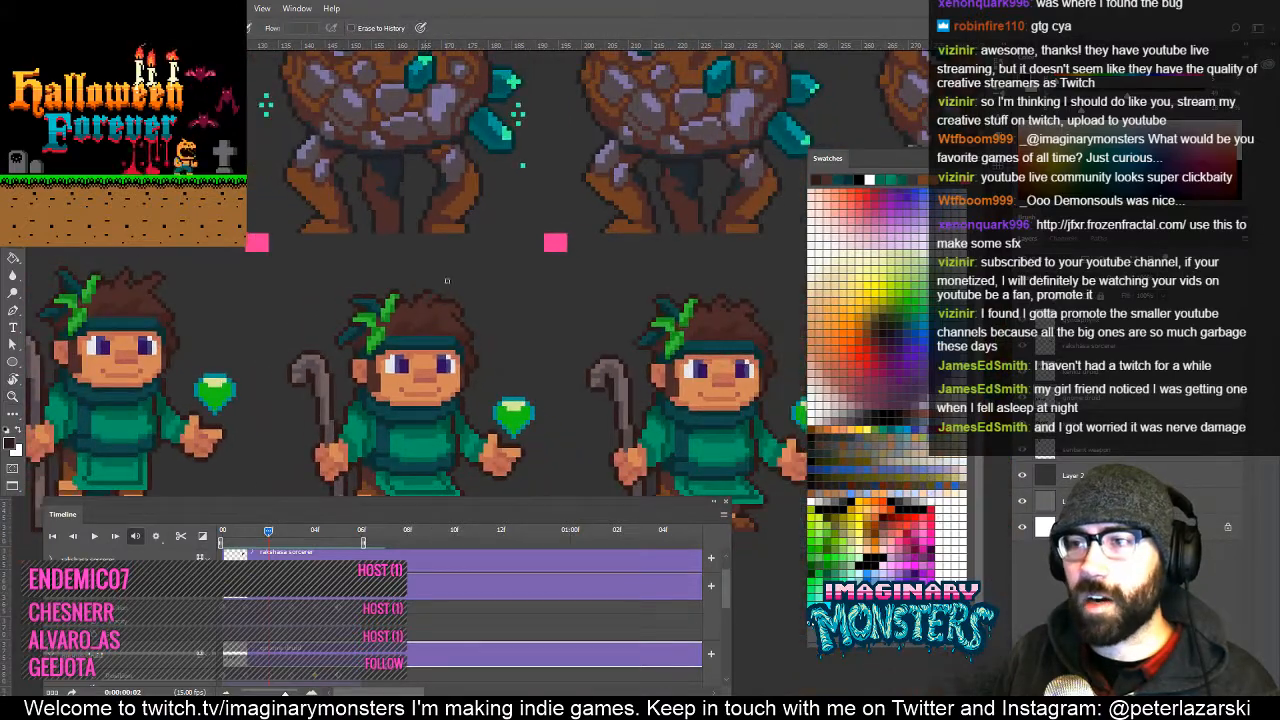
left_click(449, 274)
key("e")
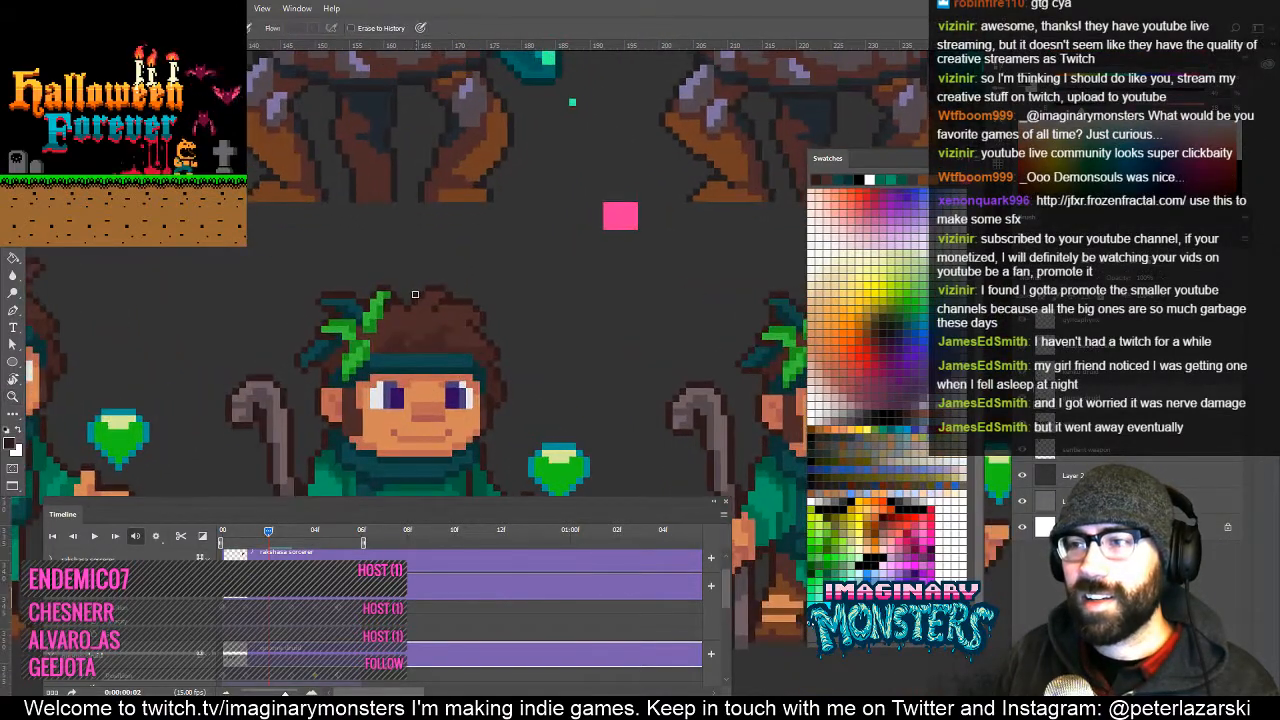
left_click_drag(443, 344, 475, 343)
Play the idle animation and step between frames 1 and 2 to compare the hair motion across the druids.
key("z")
left_click(538, 356, "alt")
left_click_drag(126, 393, 443, 374)
key("e")
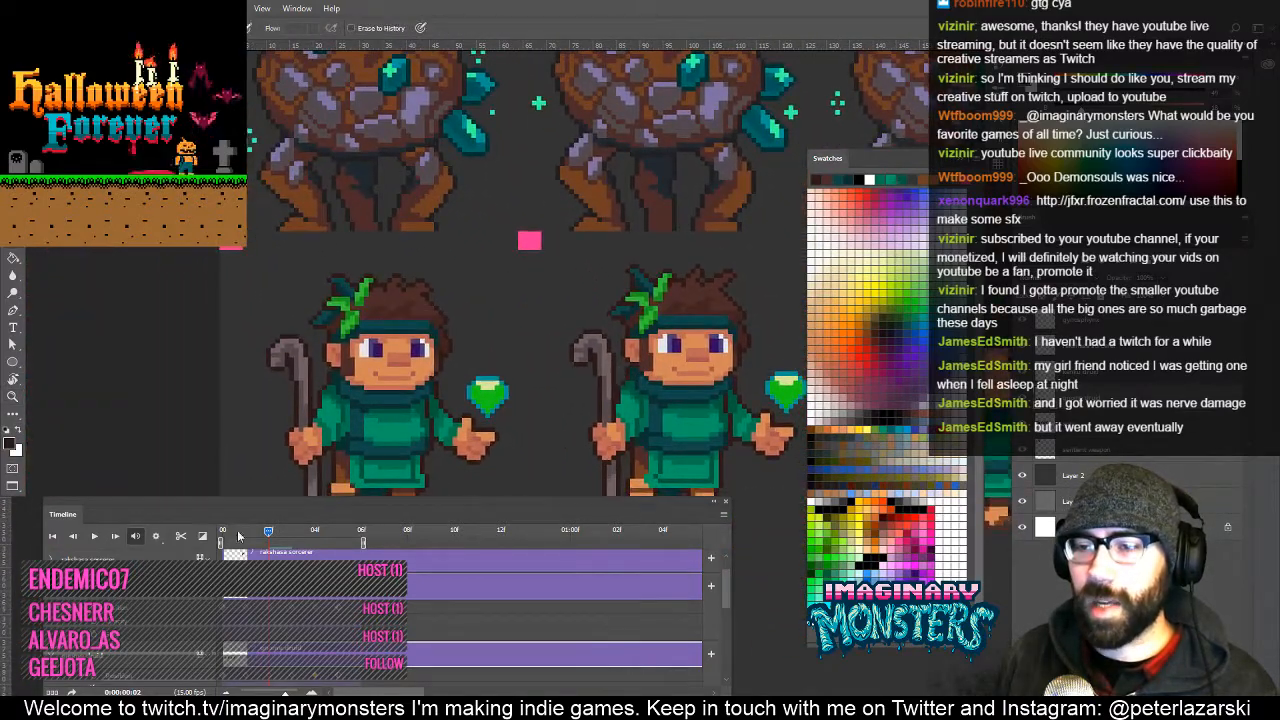
key("space")
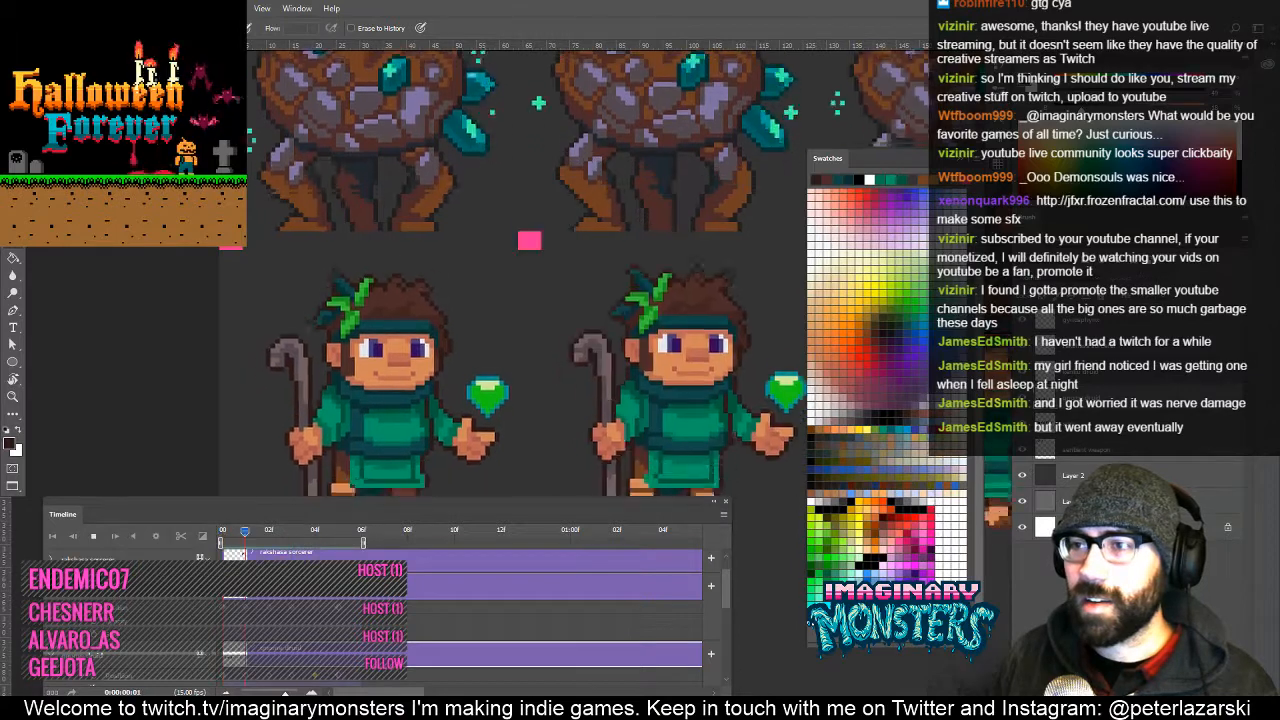
key("space")
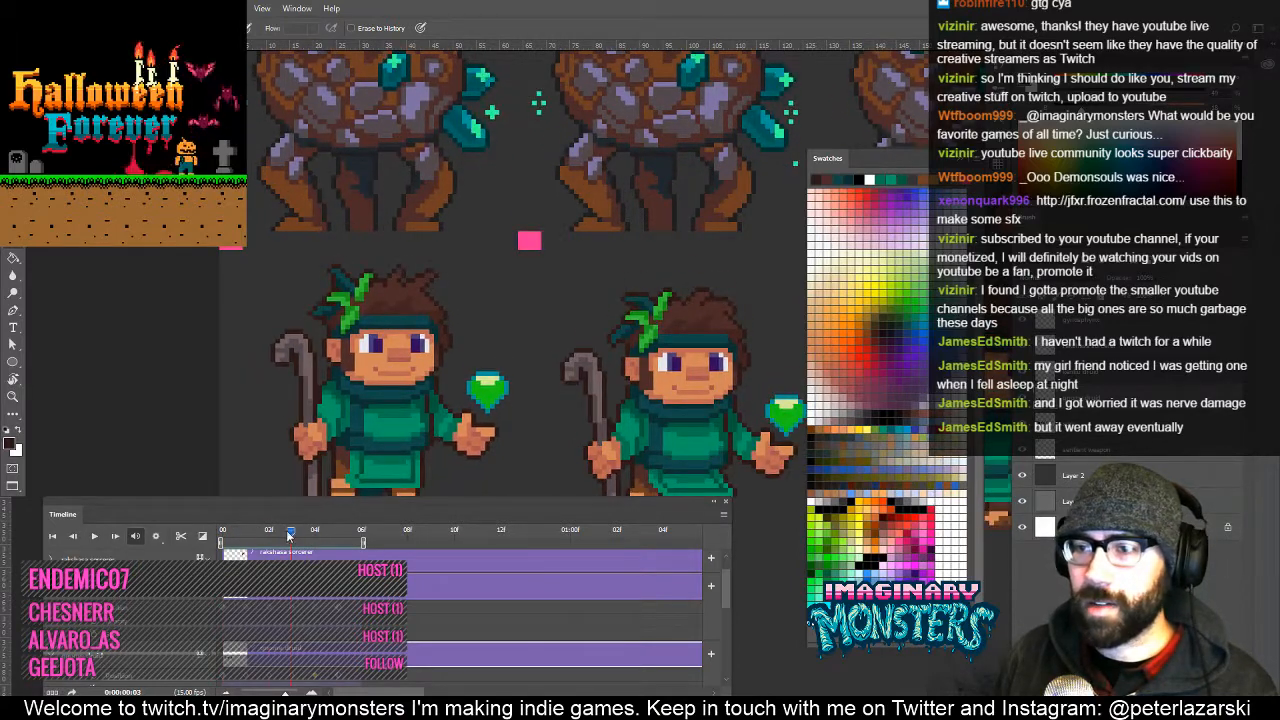
left_click_drag(289, 536, 249, 536)
left_click_drag(620, 342, 462, 368)
key("Right")
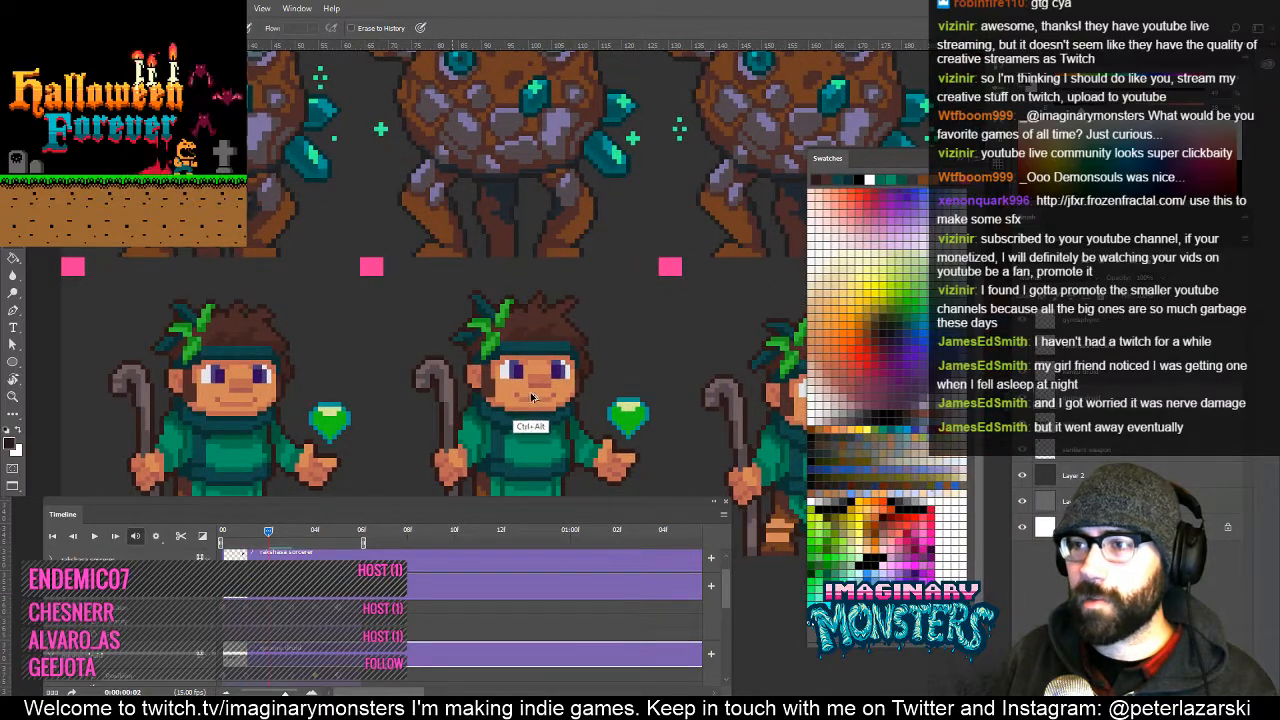
left_click_drag(662, 406, 472, 390)
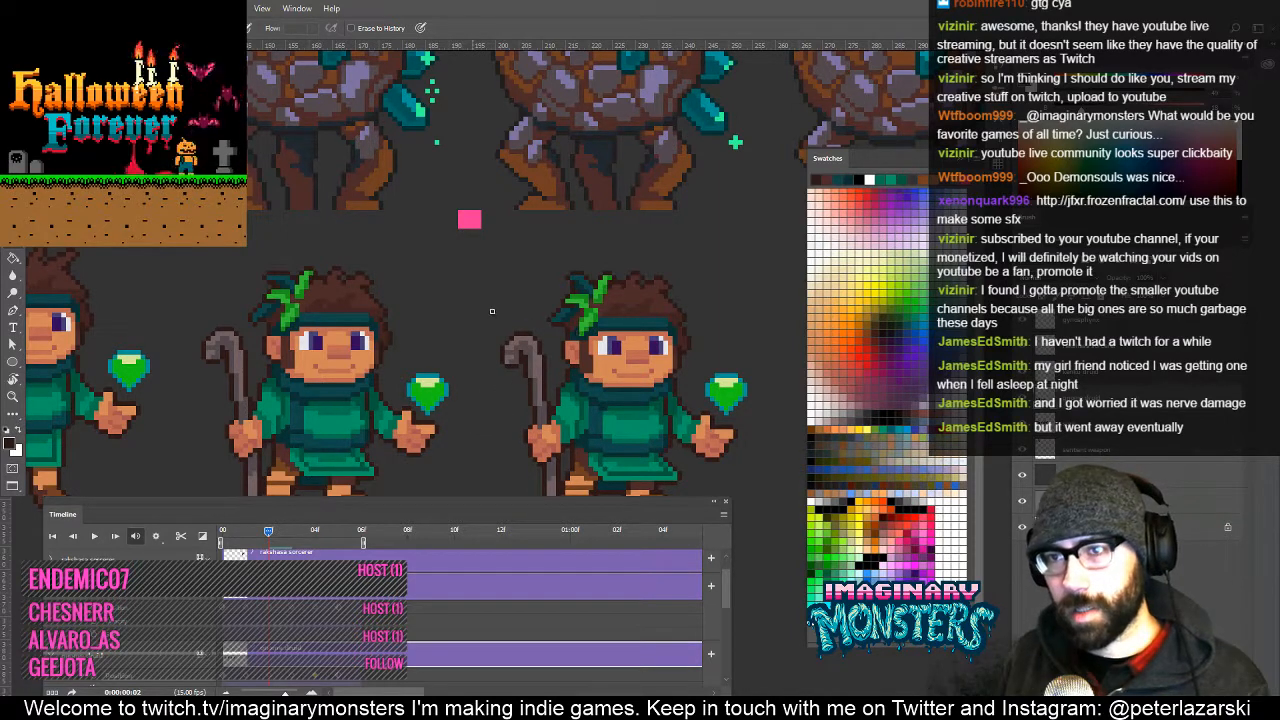
key("Left")
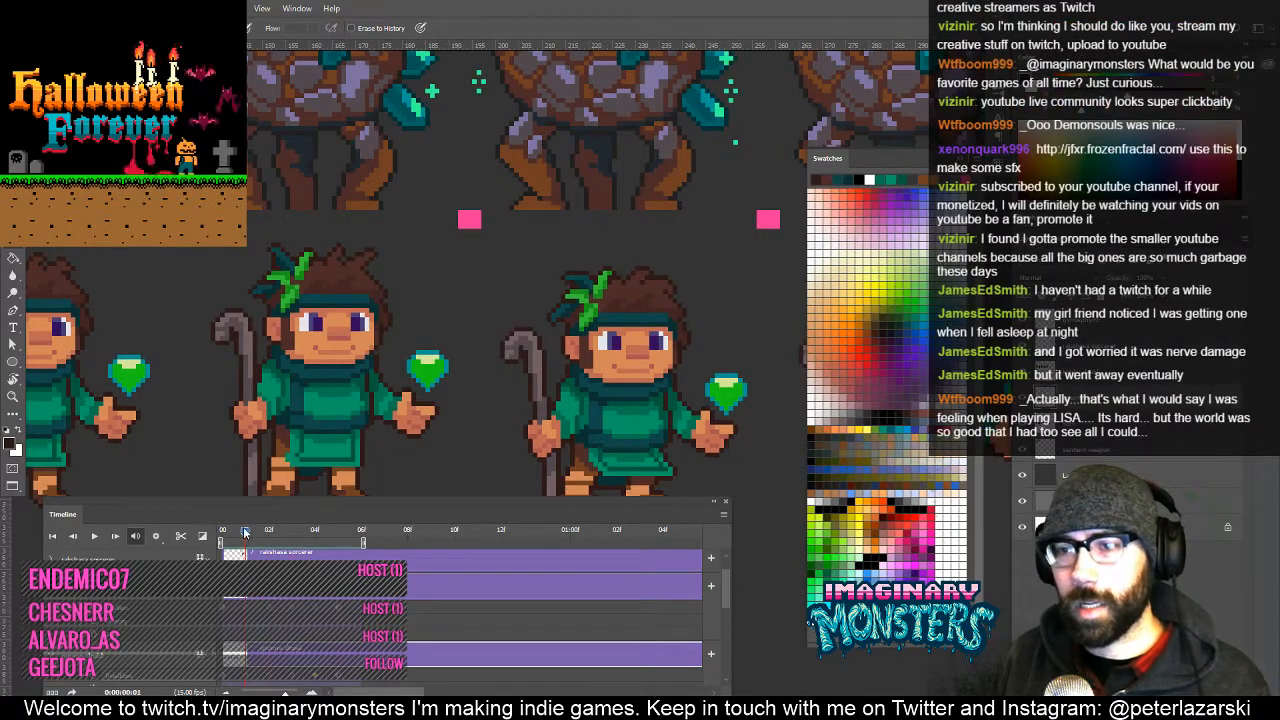
On the first timeline frame, replace the top of the fifth druid's hair with a copy of the sixth druid's hair.
key("Left")
left_click_drag(657, 354, 443, 349)
key("l")
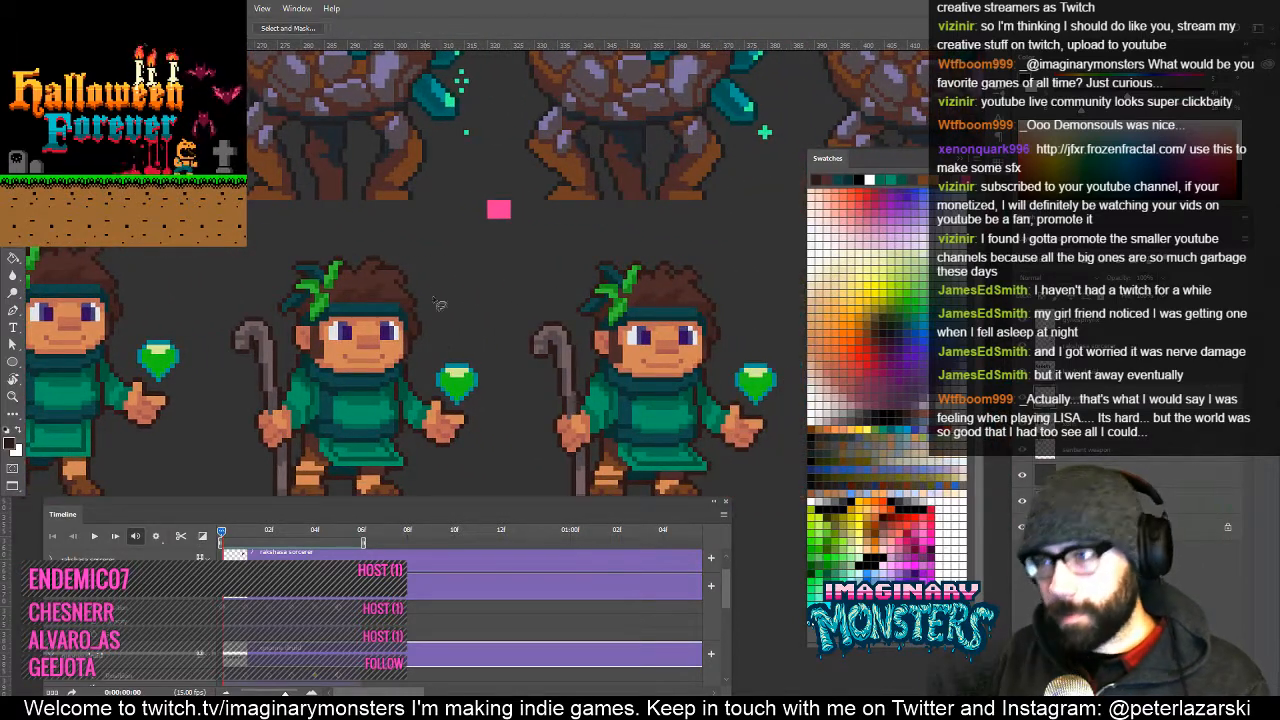
left_click_drag(414, 290, 432, 260)
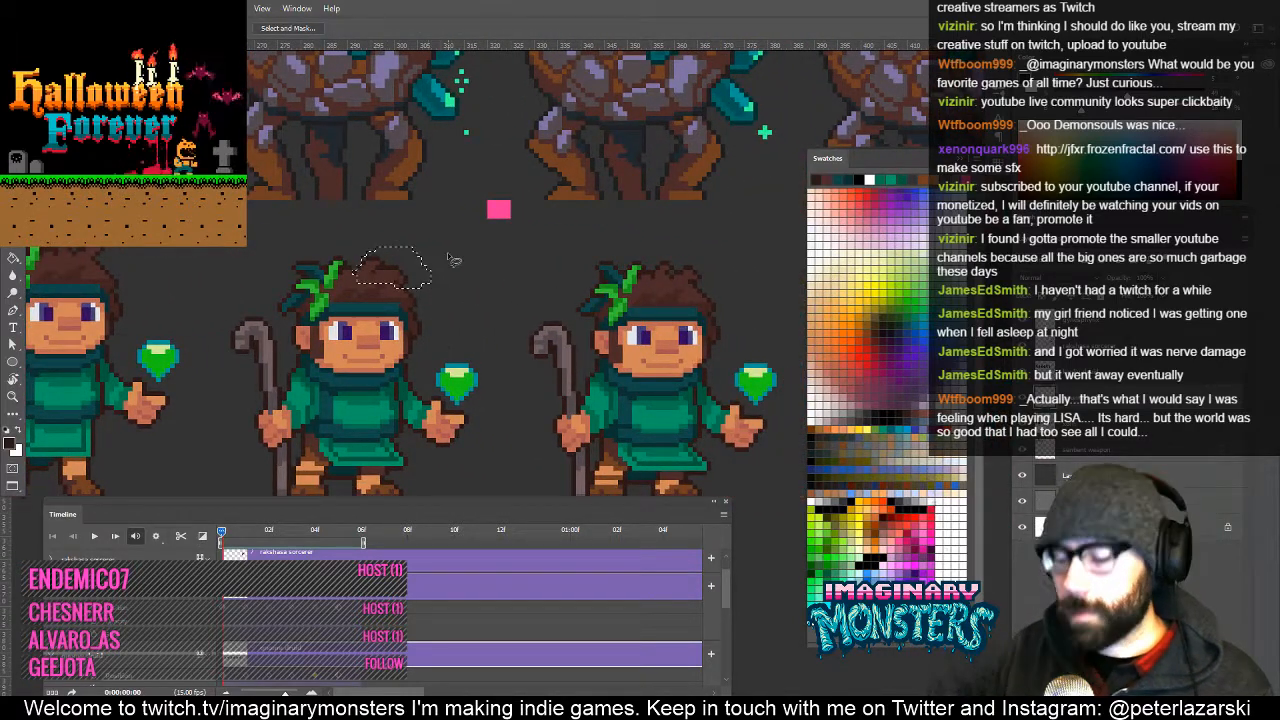
key("ctrl+x")
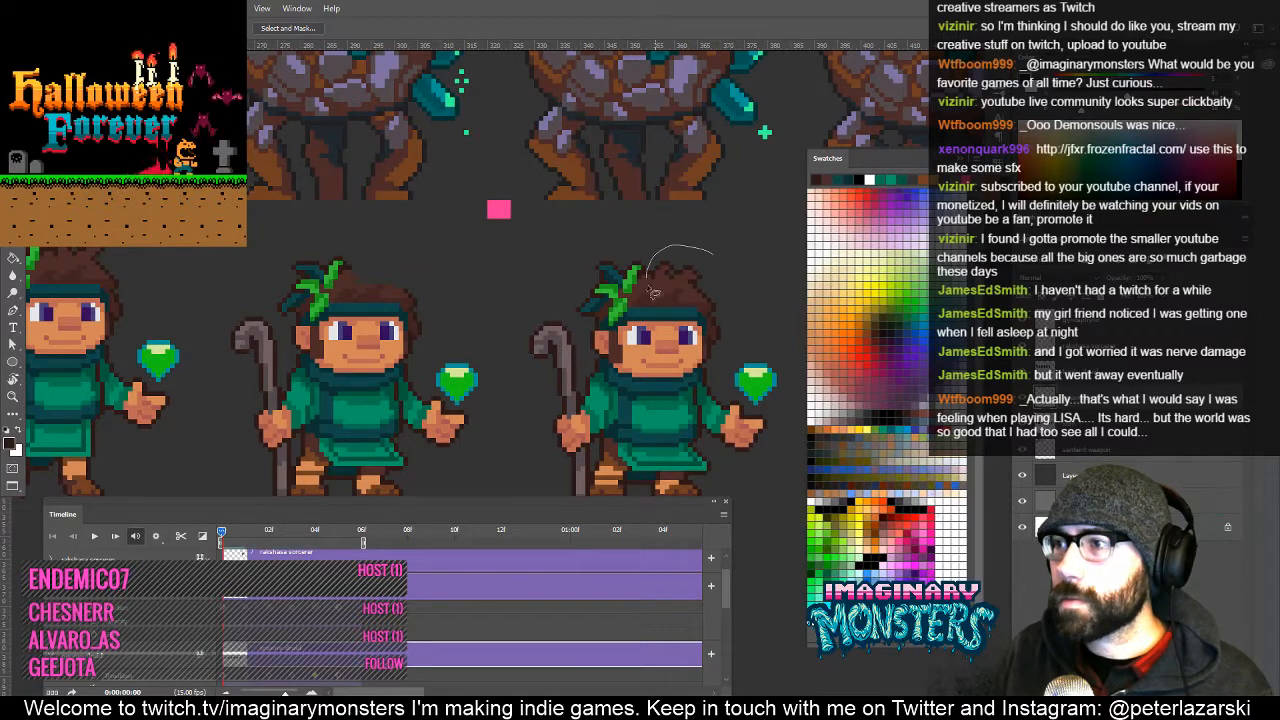
key("v")
mouse_move(735, 276)
left_mouse_down()
mouse_move(714, 255)
mouse_move(455, 234)
mouse_move(399, 271)
mouse_move(414, 231)
left_mouse_up()
key("ctrl+d")
key("z")
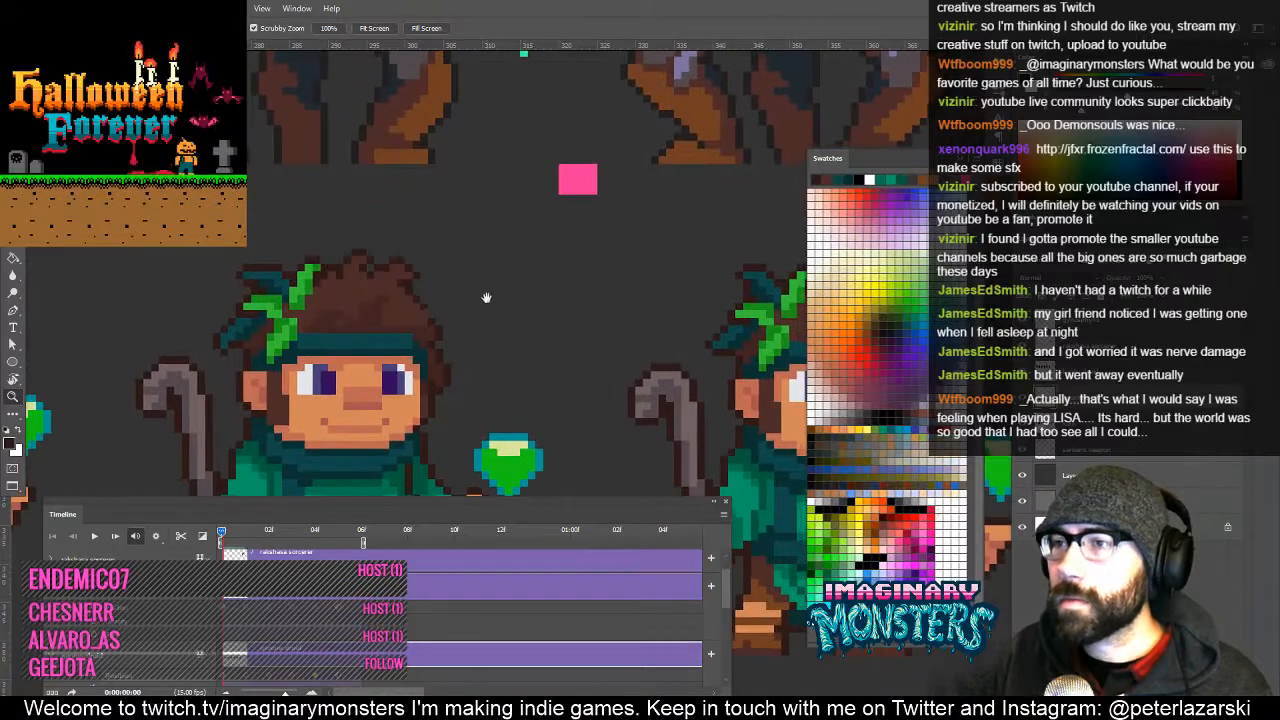
left_click_drag(486, 297, 350, 310)
key("ctrl+shift+d")
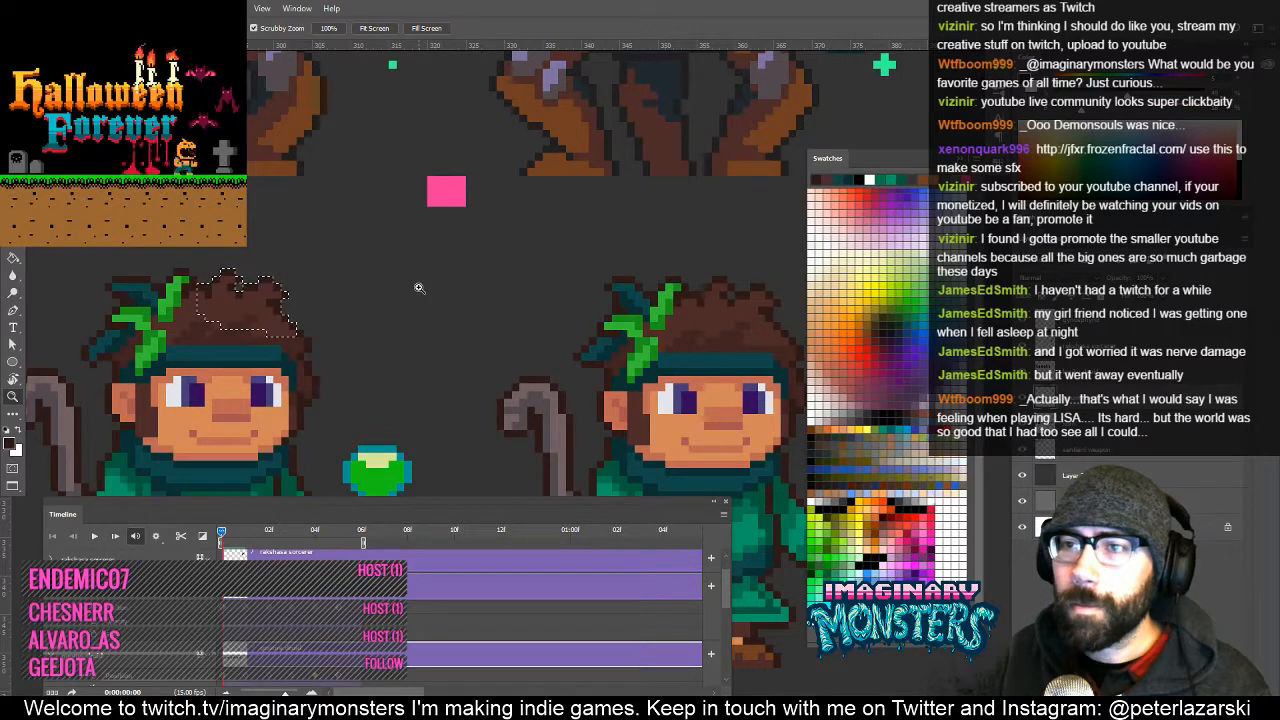
key("ctrl+j")
Compare the druids' hair along the sprite row, then play the idle animation to review the motion.
left_click_drag(415, 403, 490, 394)
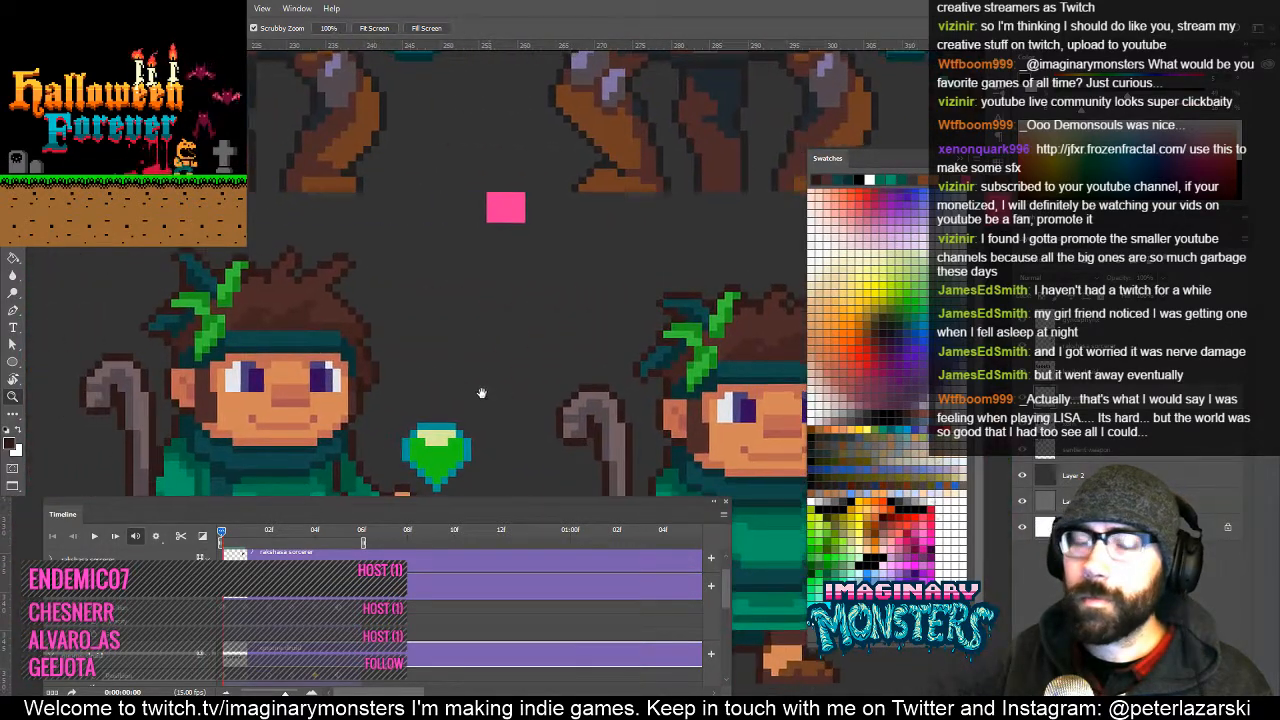
left_click(426, 343, "alt")
left_click_drag(401, 345, 441, 364)
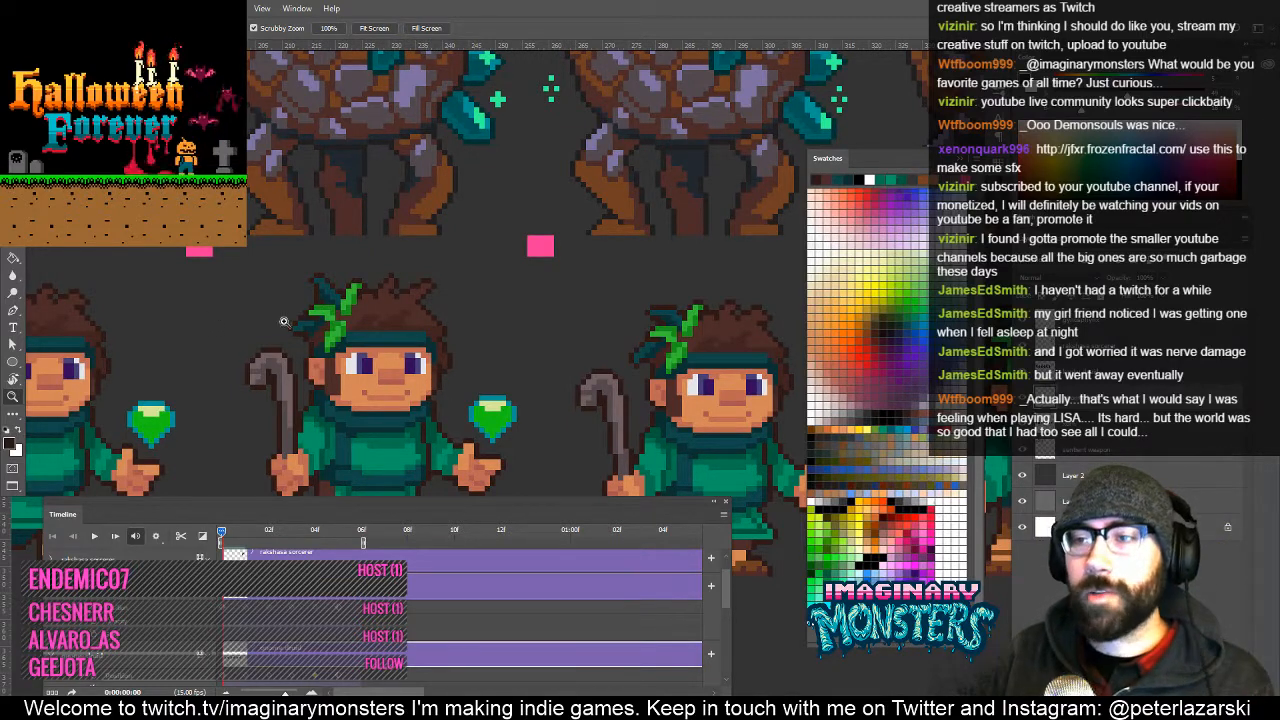
left_click_drag(369, 332, 700, 275)
left_click_drag(180, 345, 499, 370)
left_click_drag(257, 443, 332, 427)
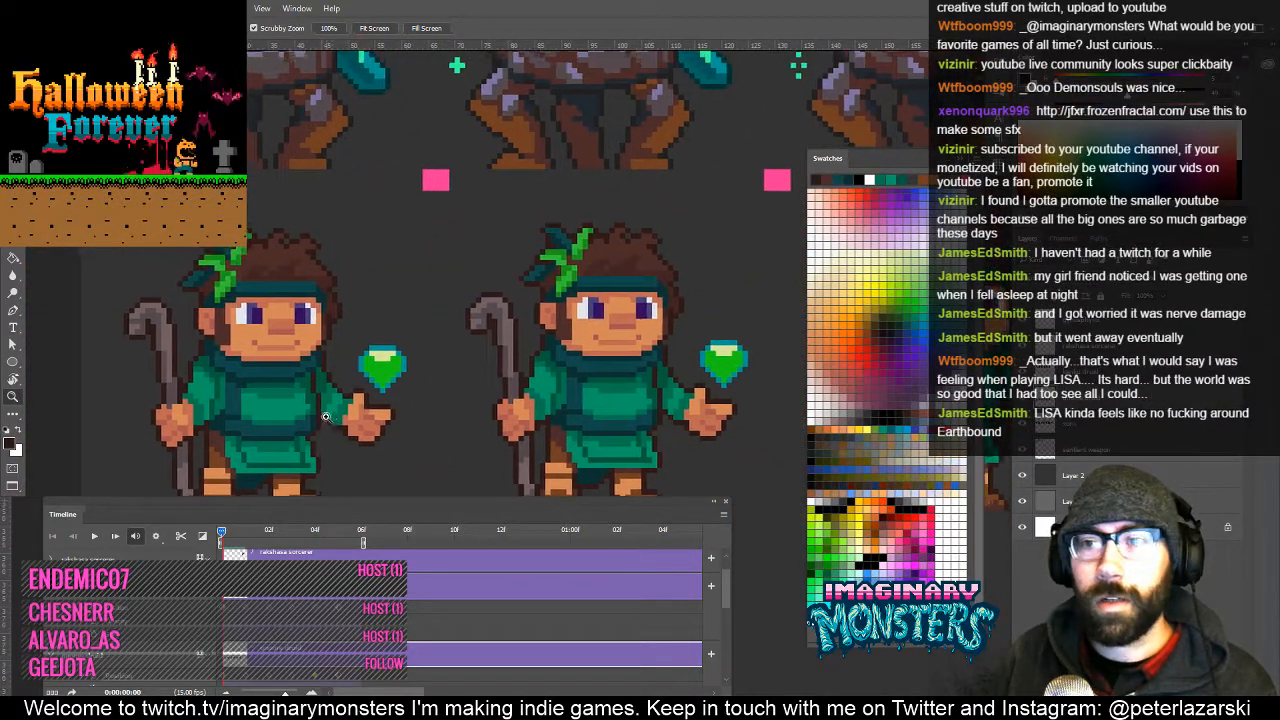
key("space")
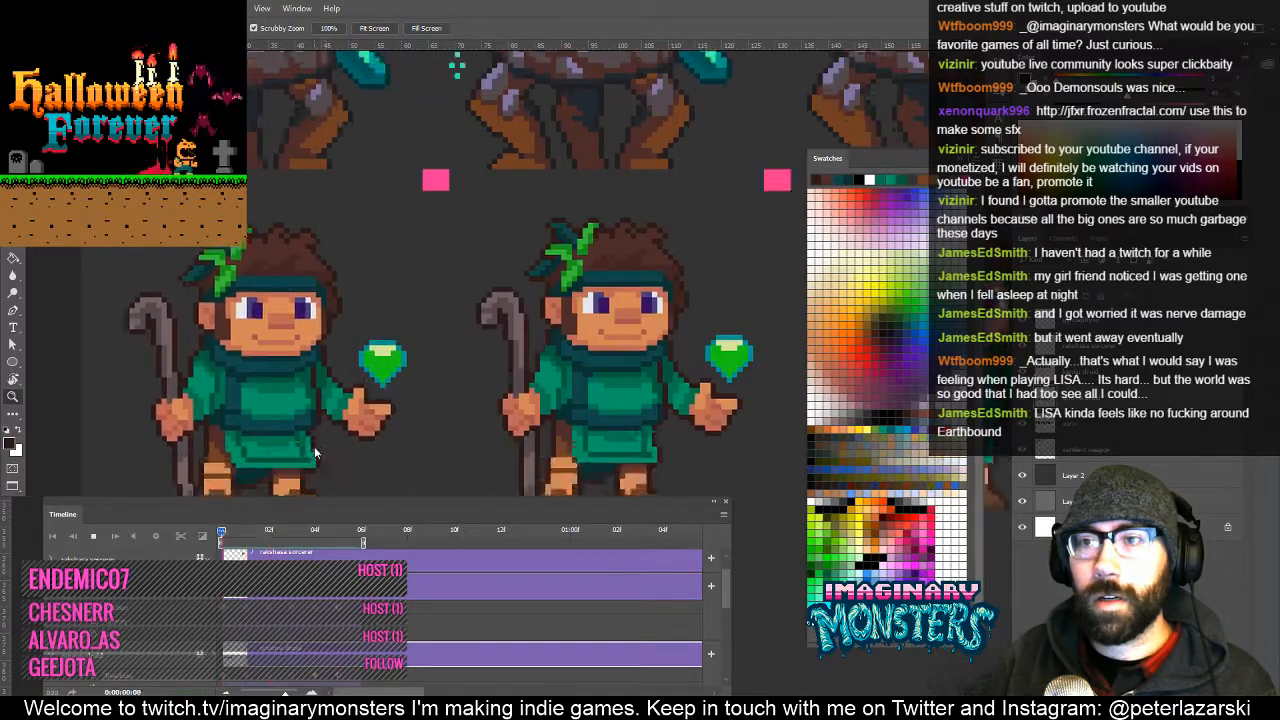
key("space")
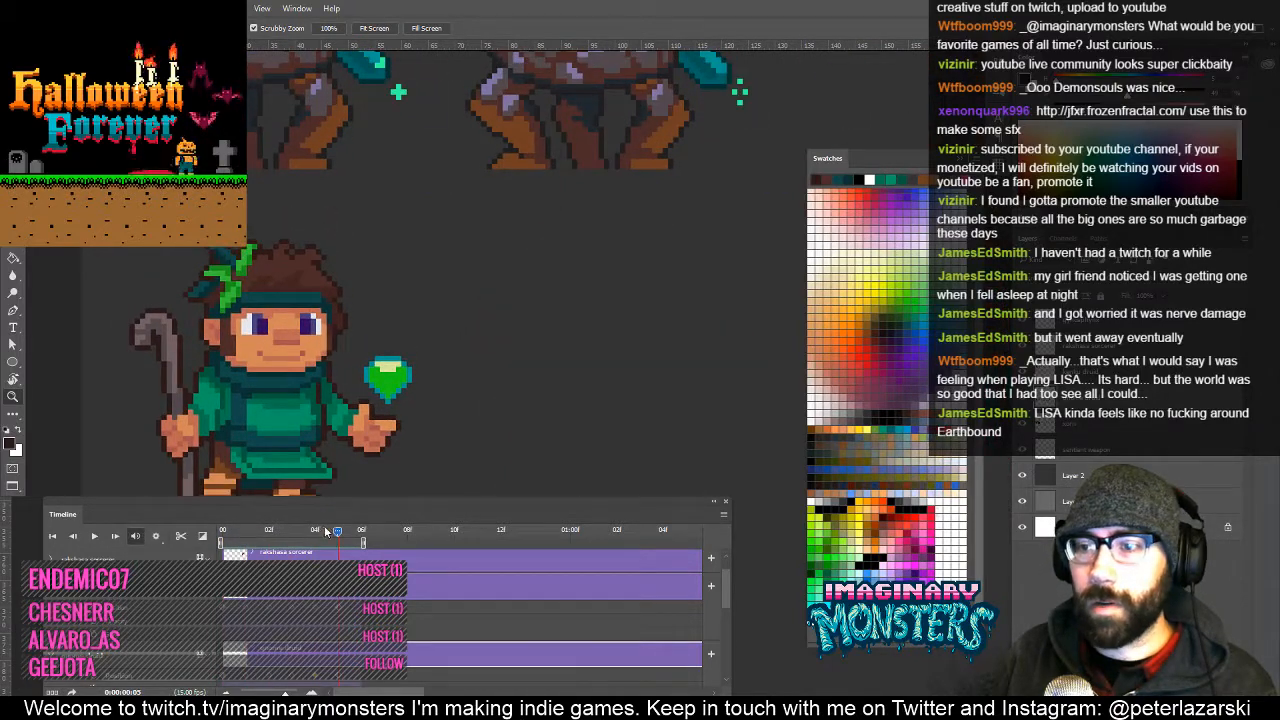
On the first timeline frame, lasso the top of the fifth druid's hair and nudge it slightly.
left_click_drag(325, 530, 199, 543)
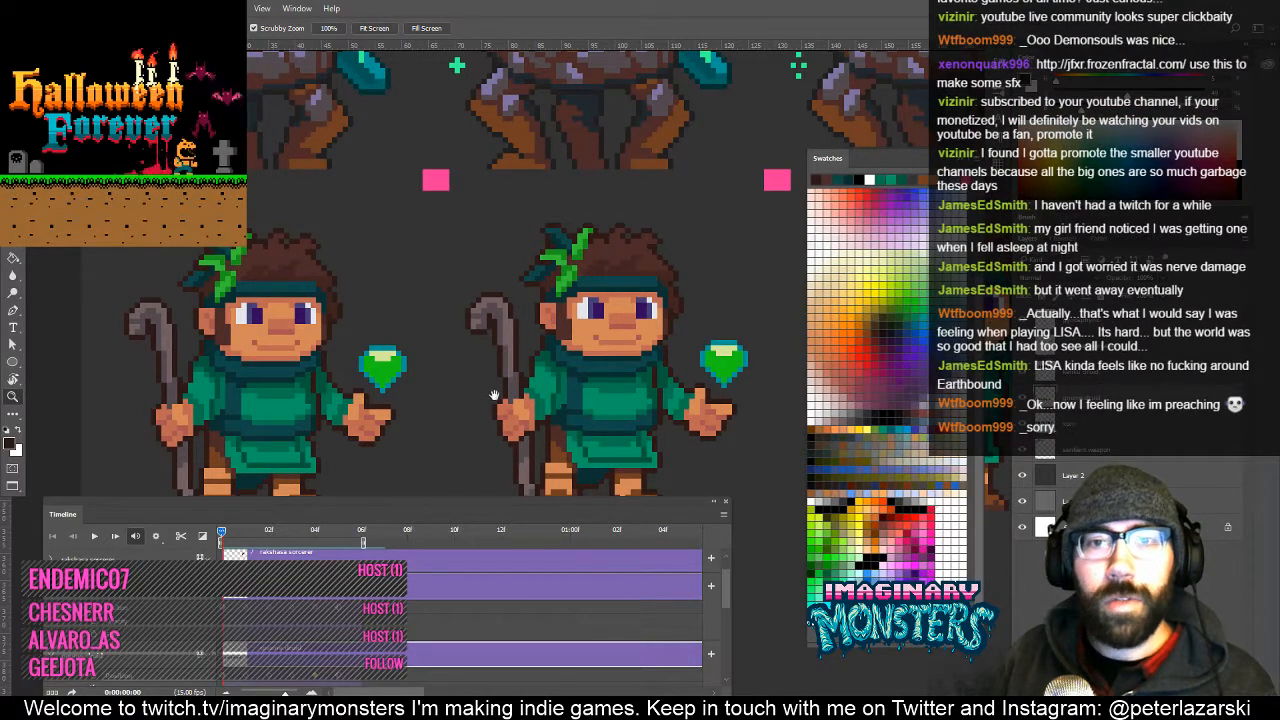
left_click_drag(609, 372, 260, 400)
left_click_drag(740, 356, 480, 366)
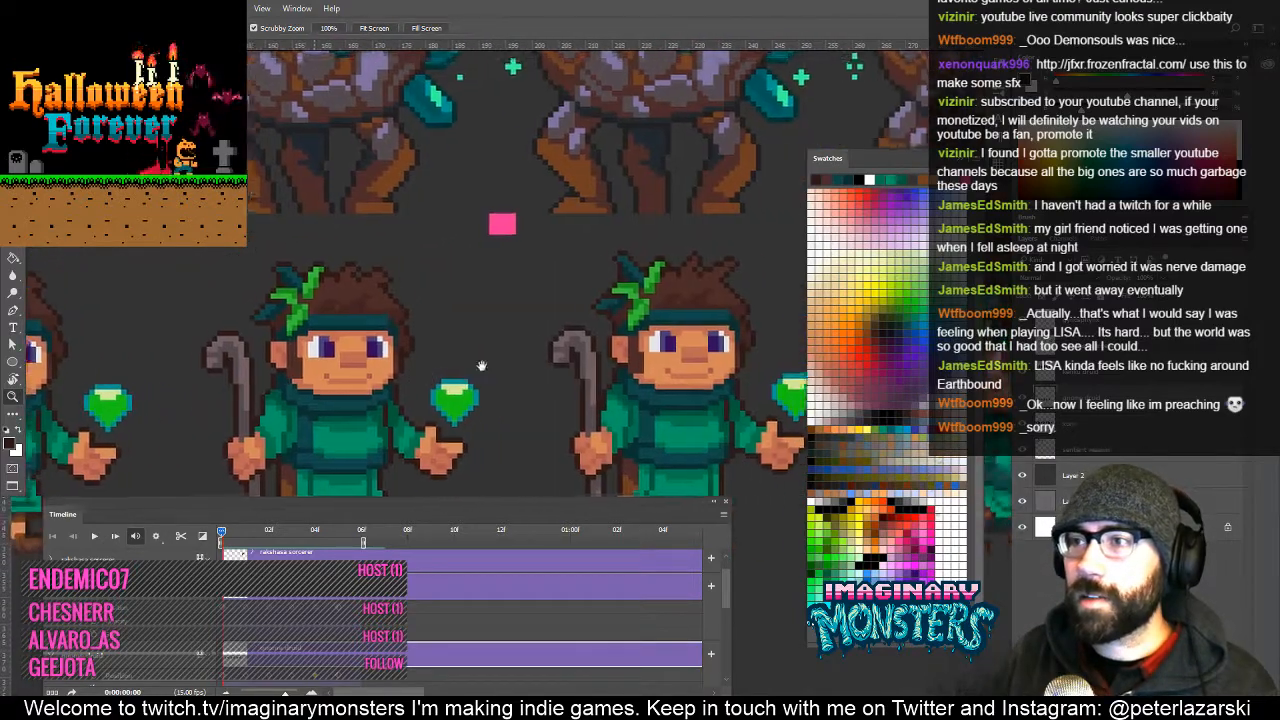
left_click_drag(627, 346, 408, 340)
mouse_move(566, 316)
left_mouse_down()
mouse_move(354, 363)
mouse_move(574, 363)
mouse_move(559, 357)
left_mouse_up()
key("l")
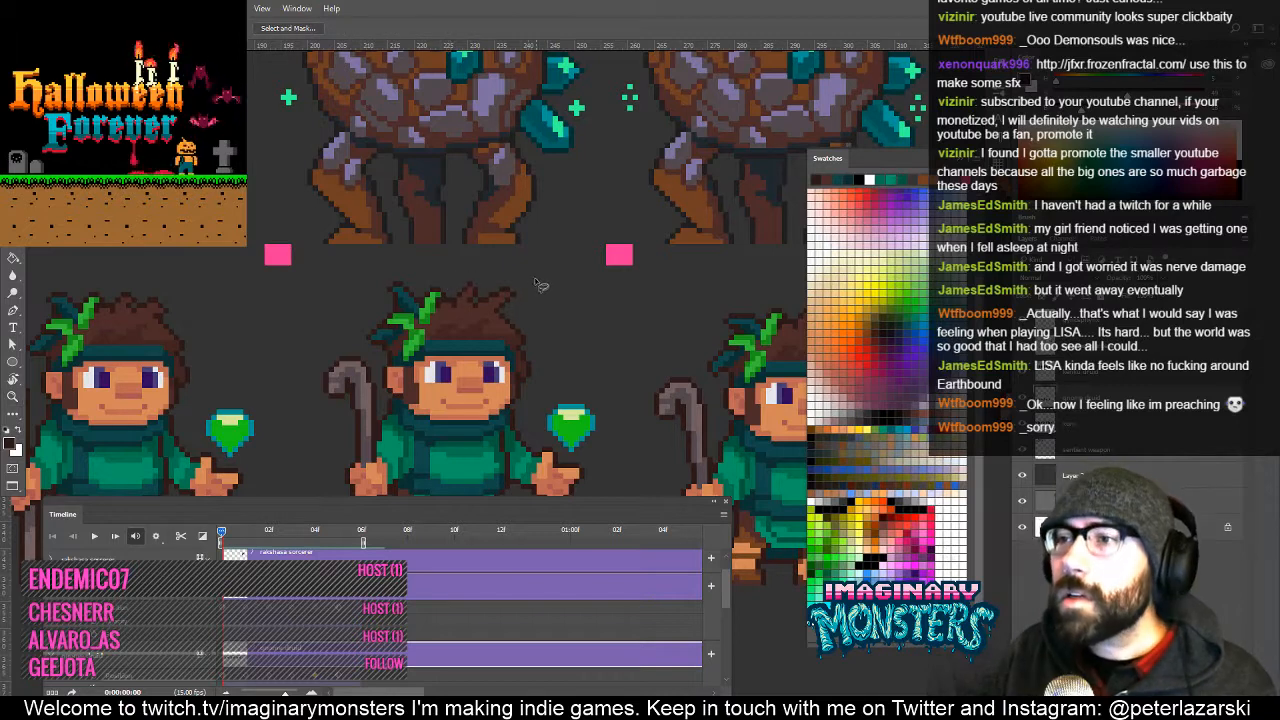
mouse_move(458, 293)
left_mouse_down()
mouse_move(519, 318)
mouse_move(537, 275)
left_mouse_up()
left_click_drag(604, 372, 440, 335)
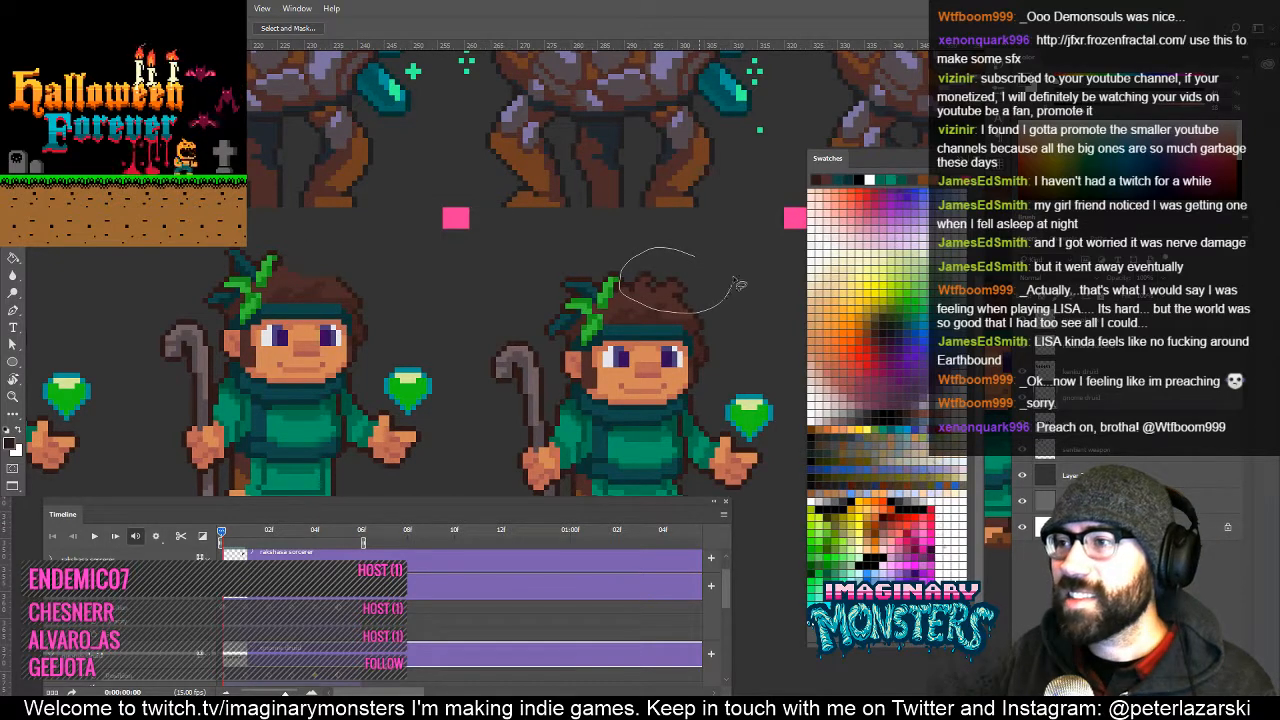
left_click_drag(738, 284, 698, 256)
mouse_move(676, 327)
left_mouse_down()
mouse_move(497, 284)
mouse_move(294, 300)
left_mouse_up()
key("z")
left_click(318, 248)
key("v")
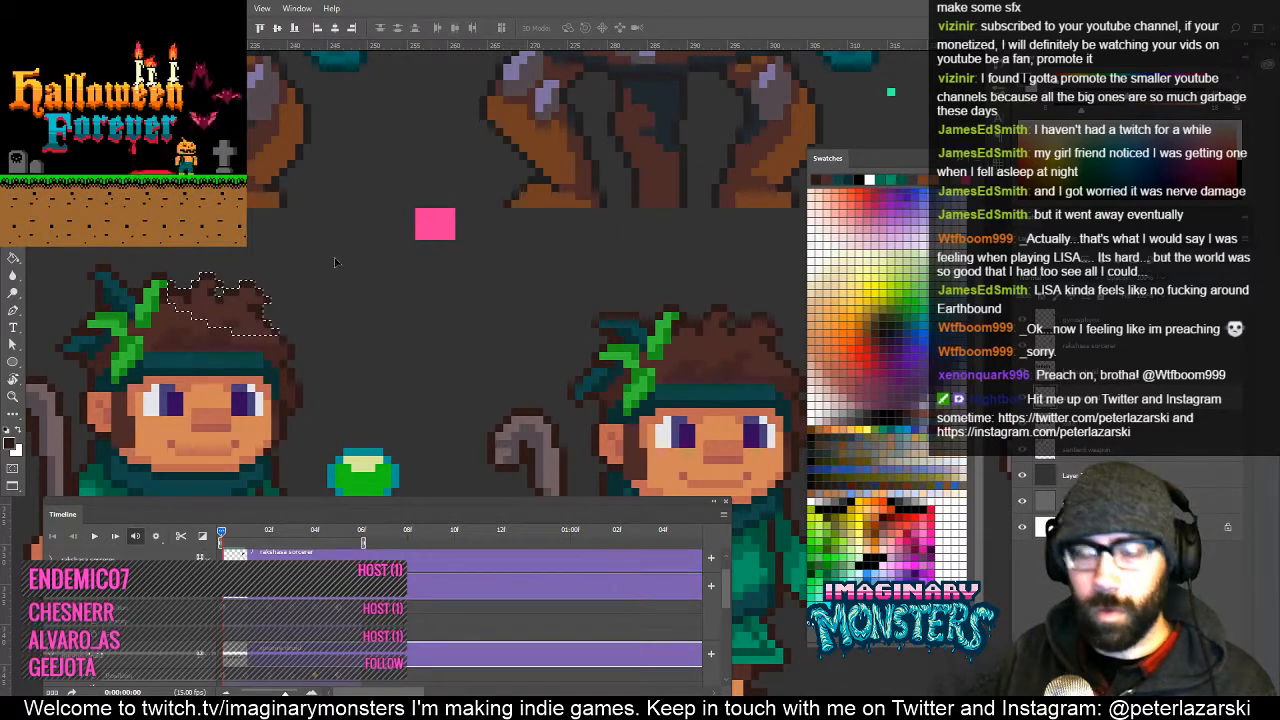
Play the idle animation and review the hair motion across the row of druids.
key("z")
left_click(410, 346, "alt")
left_click(429, 327, "alt")
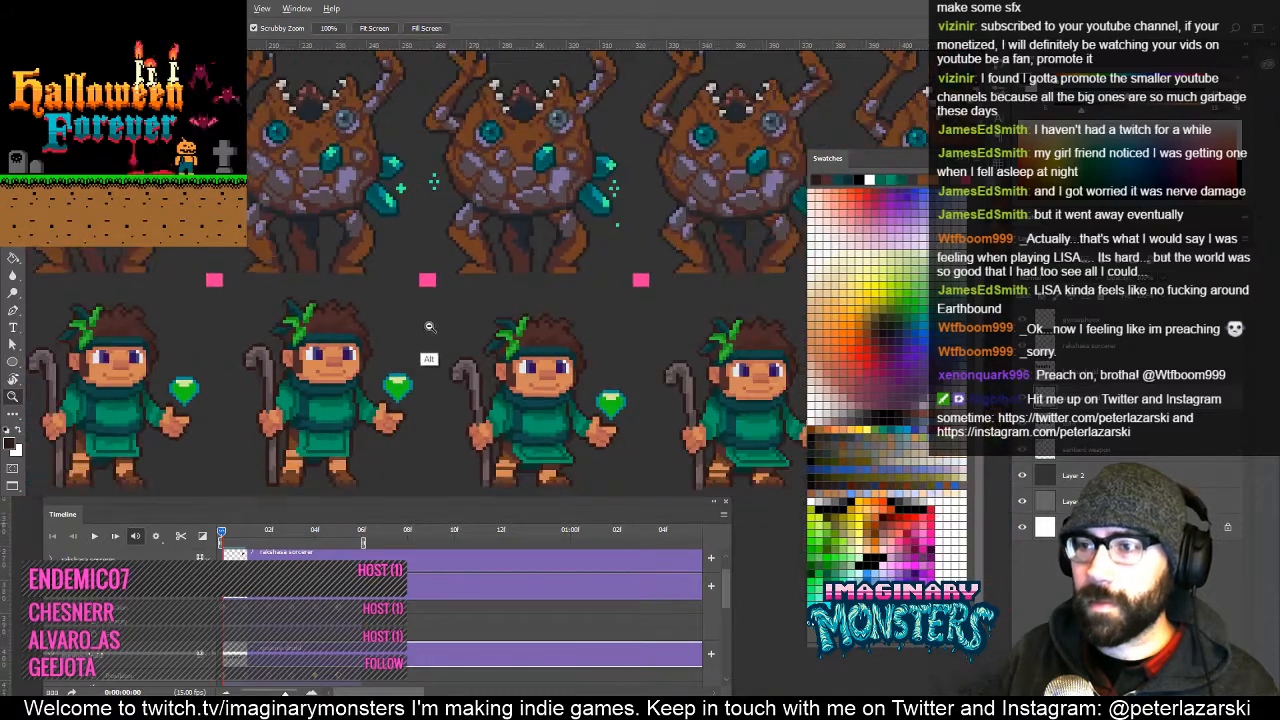
left_click(430, 327, "alt")
left_click_drag(450, 386, 594, 369)
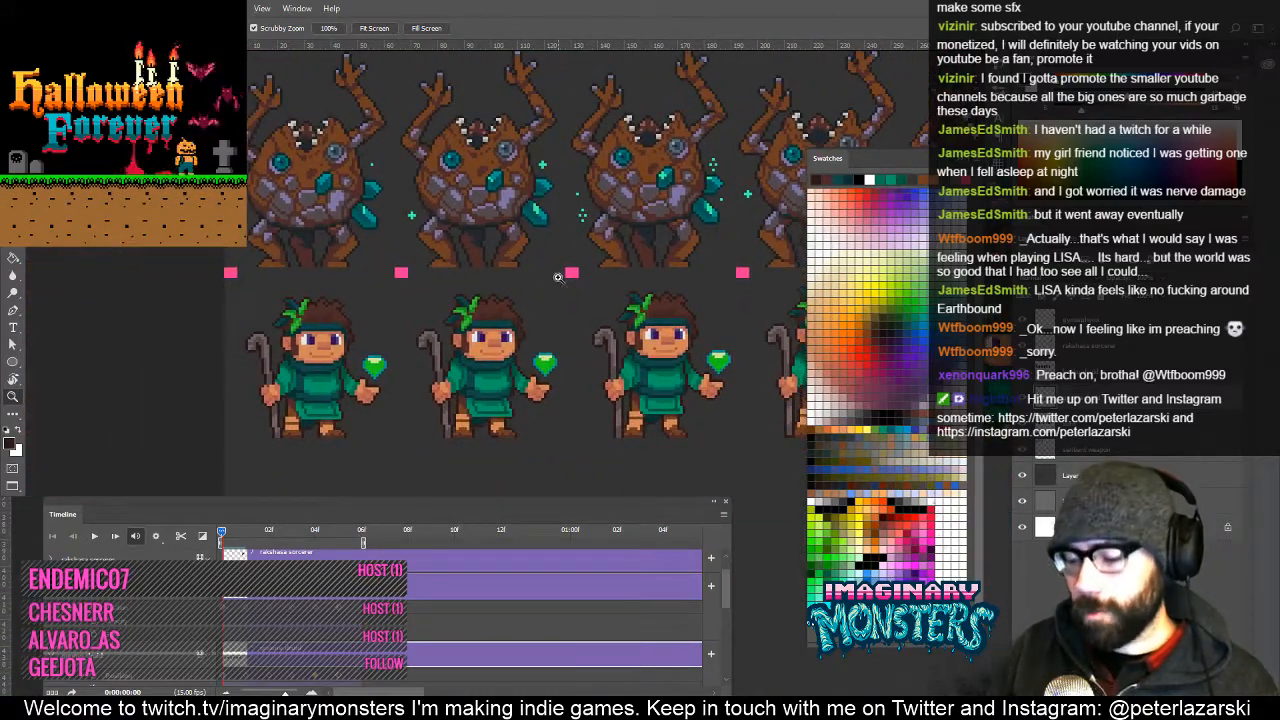
key("space")
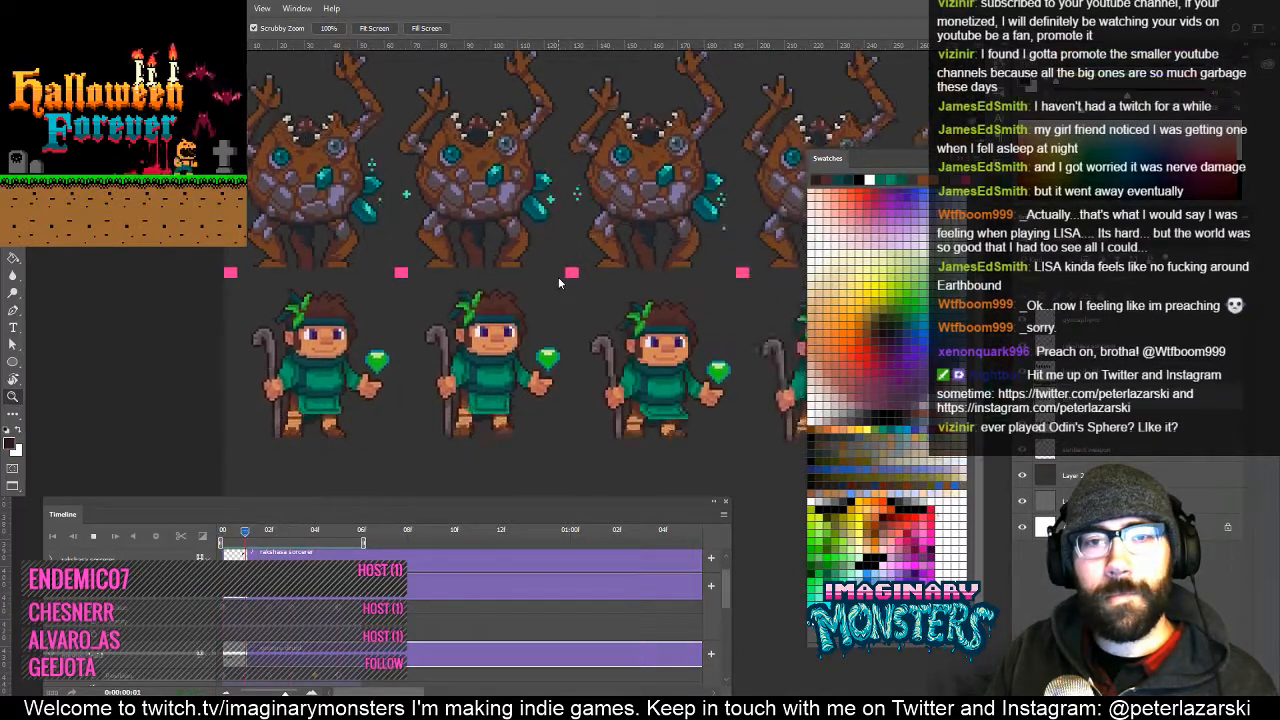
key("space")
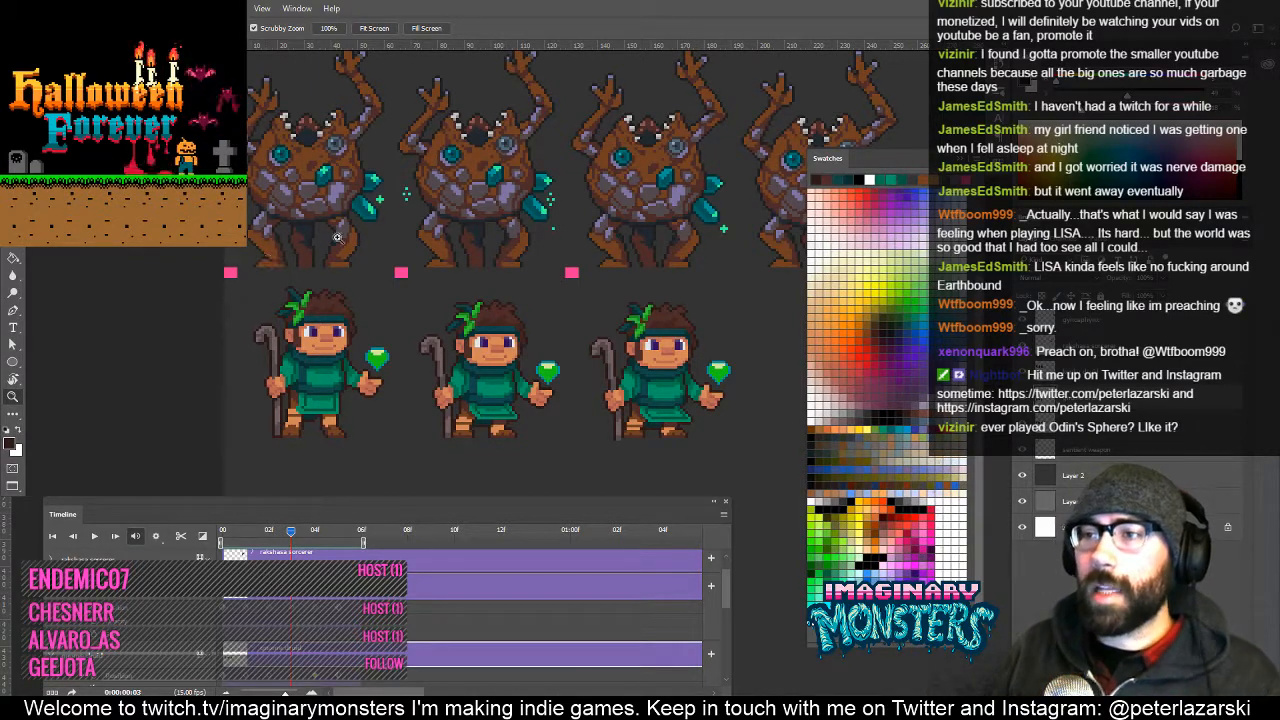
Return the timeline to the first frame and look over the first druids in the row.
mouse_move(411, 304)
left_mouse_down()
mouse_move(460, 266)
mouse_move(406, 286)
left_mouse_up()
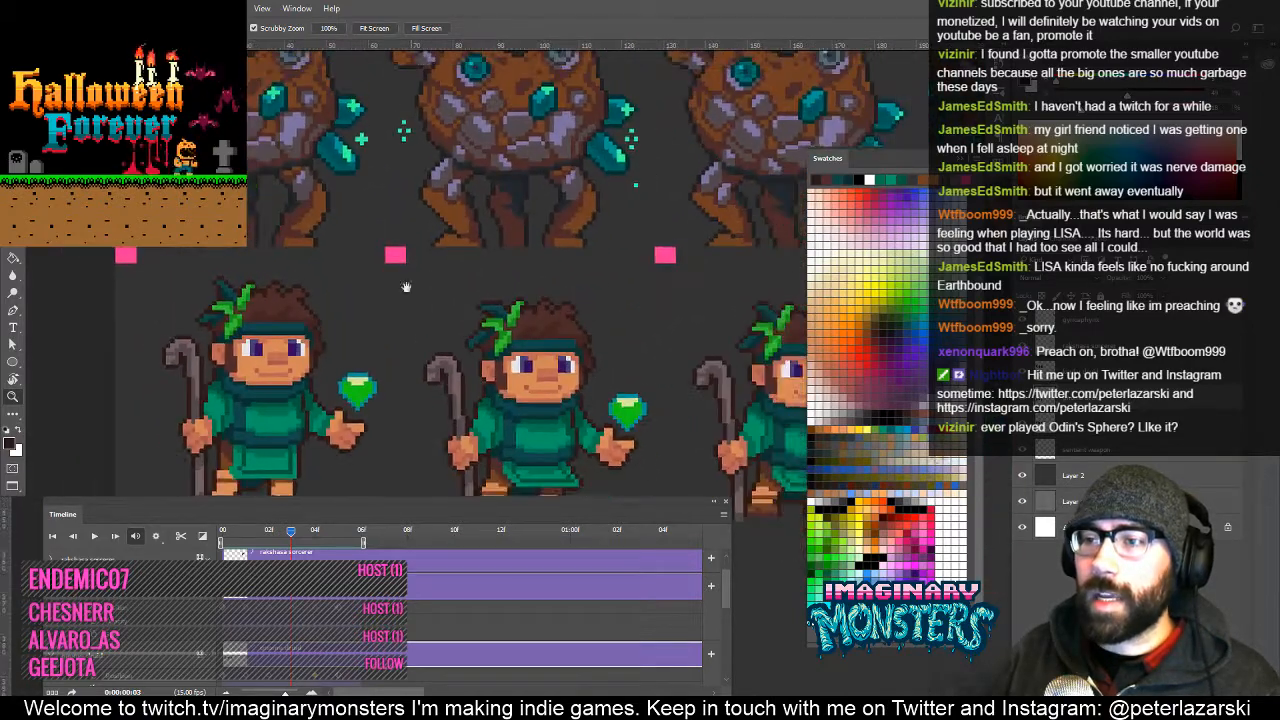
left_click_drag(341, 408, 405, 322)
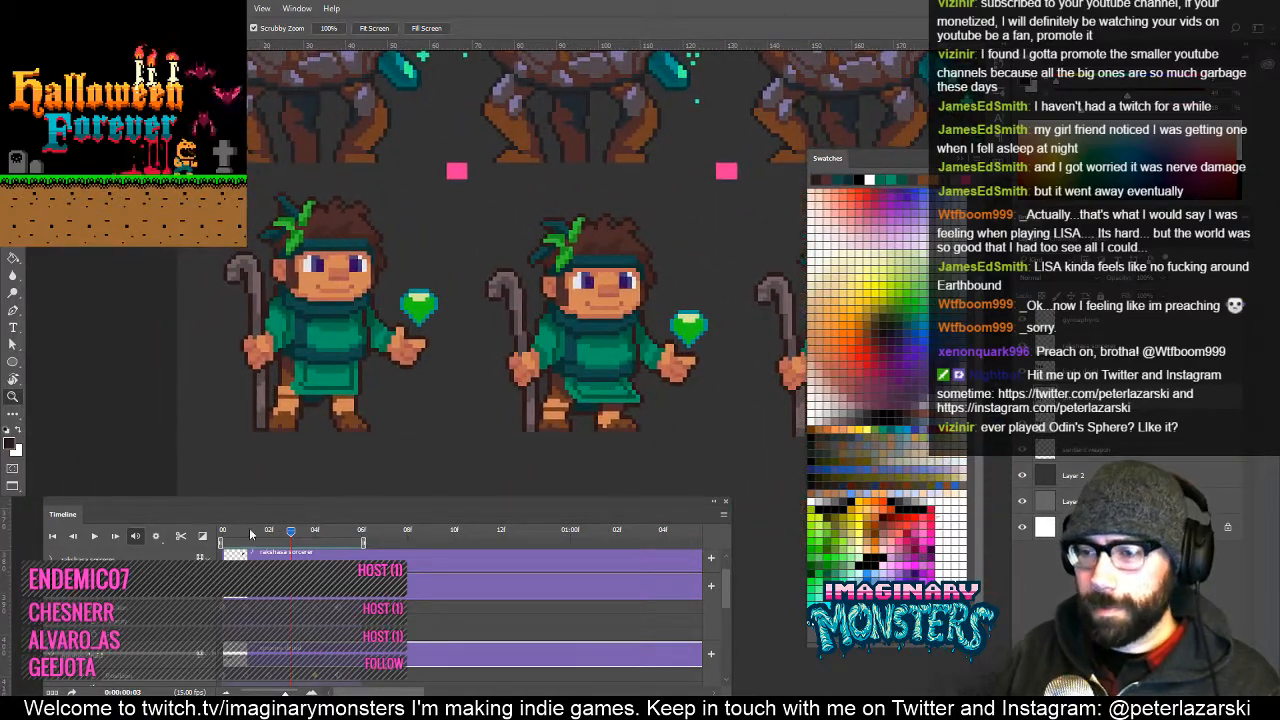
left_click_drag(258, 532, 216, 542)
left_click_drag(388, 326, 345, 370)
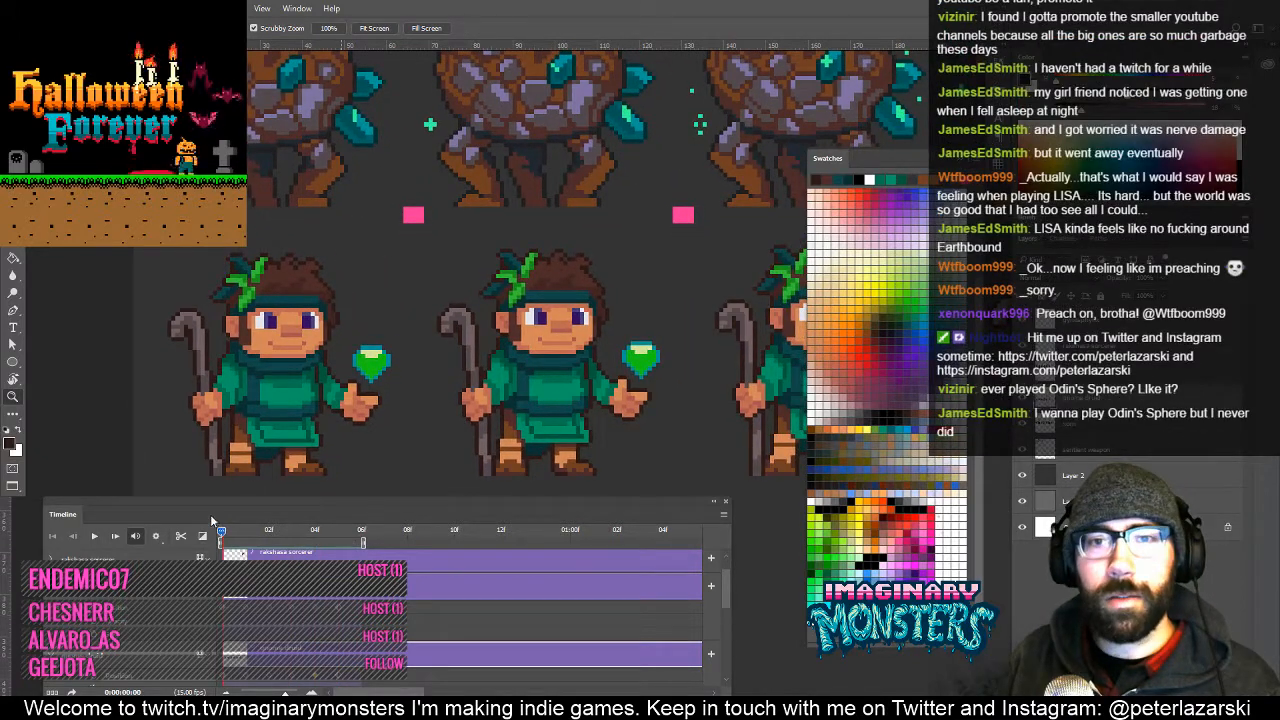
mouse_move(224, 536)
left_mouse_down()
mouse_move(245, 536)
mouse_move(213, 537)
left_mouse_up()
Paint white highlight pixels on the upper-left facet of the second druid's green gem with the Pencil tool.
key("b")
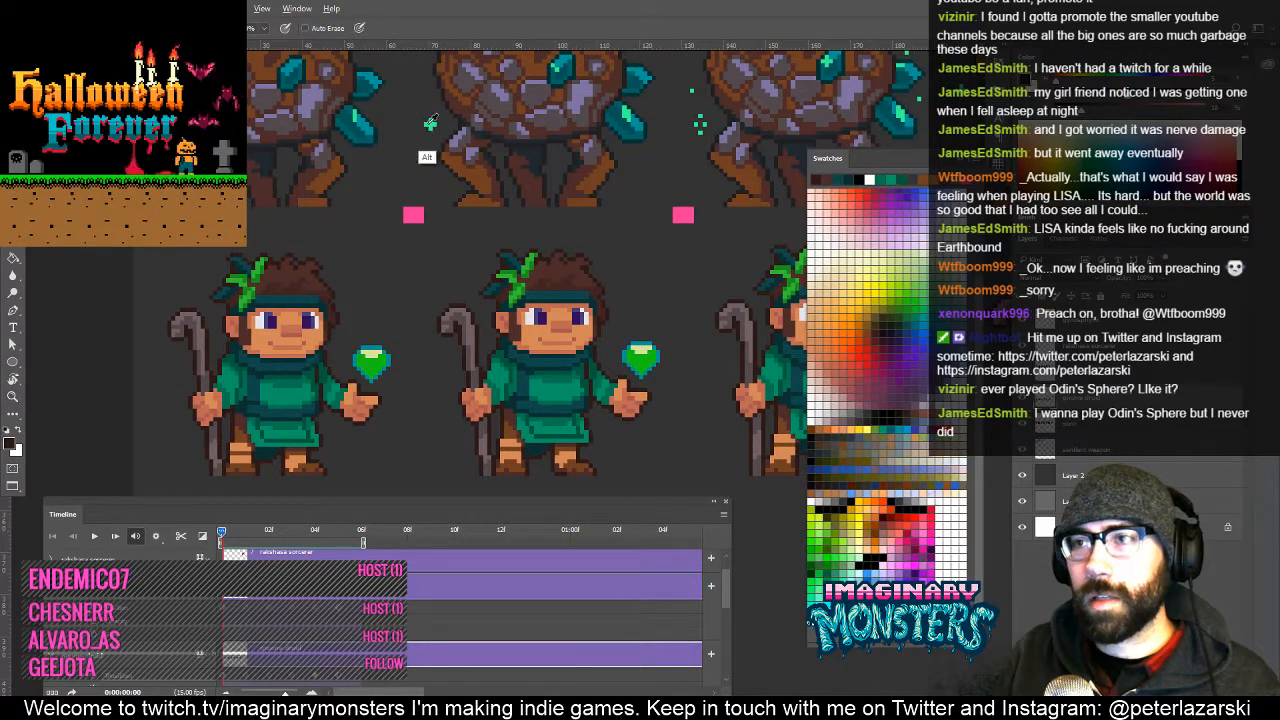
left_click_drag(400, 363, 326, 375)
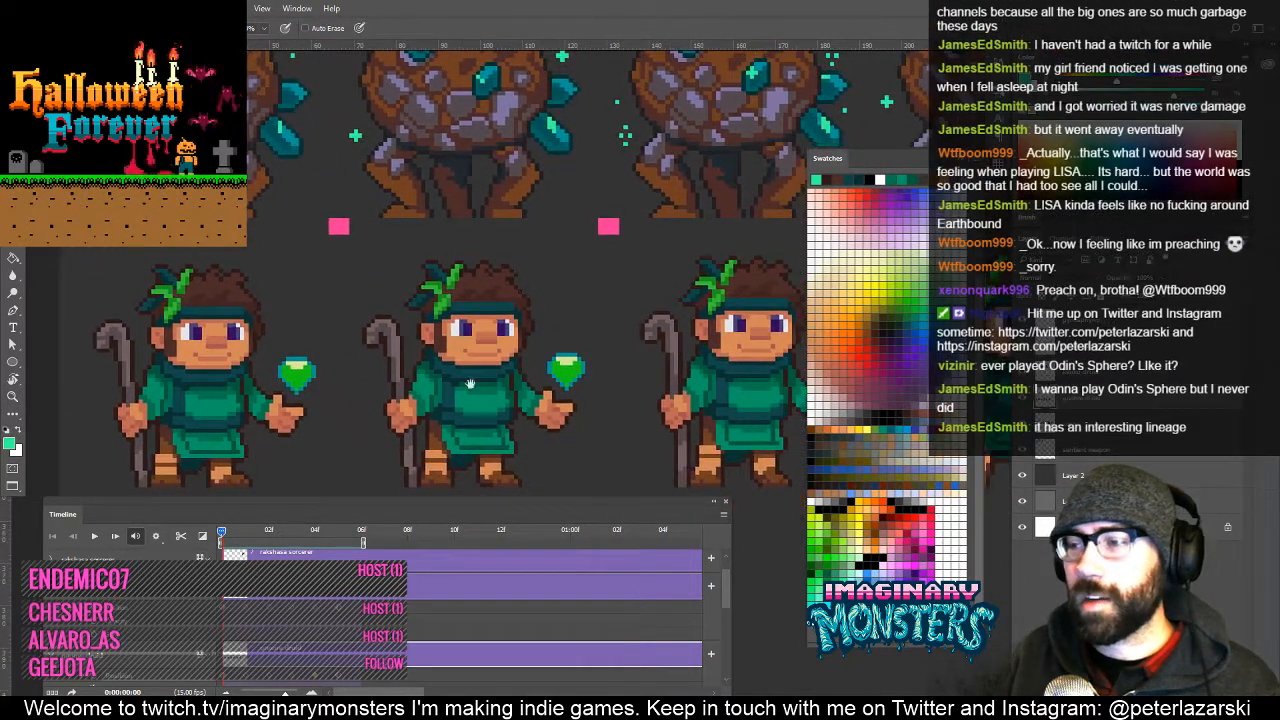
left_click_drag(536, 414, 464, 400)
key("z")
left_click(499, 353)
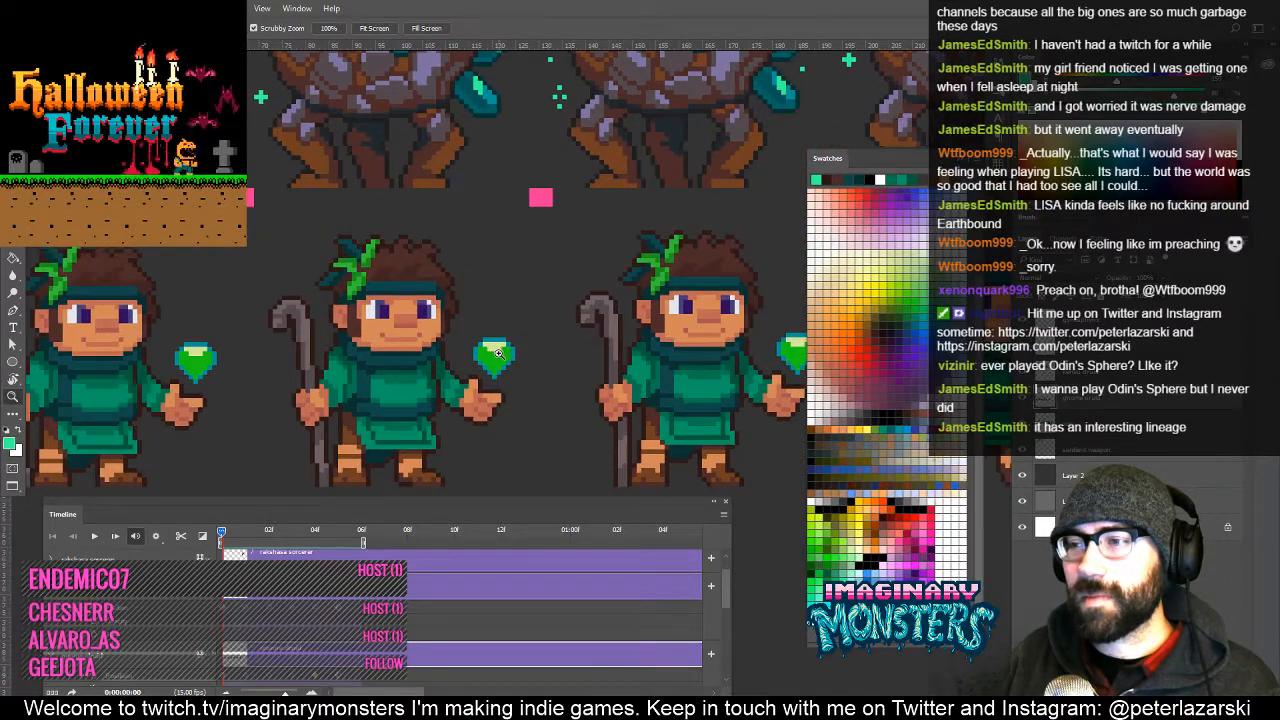
left_click(496, 356)
left_click(500, 368)
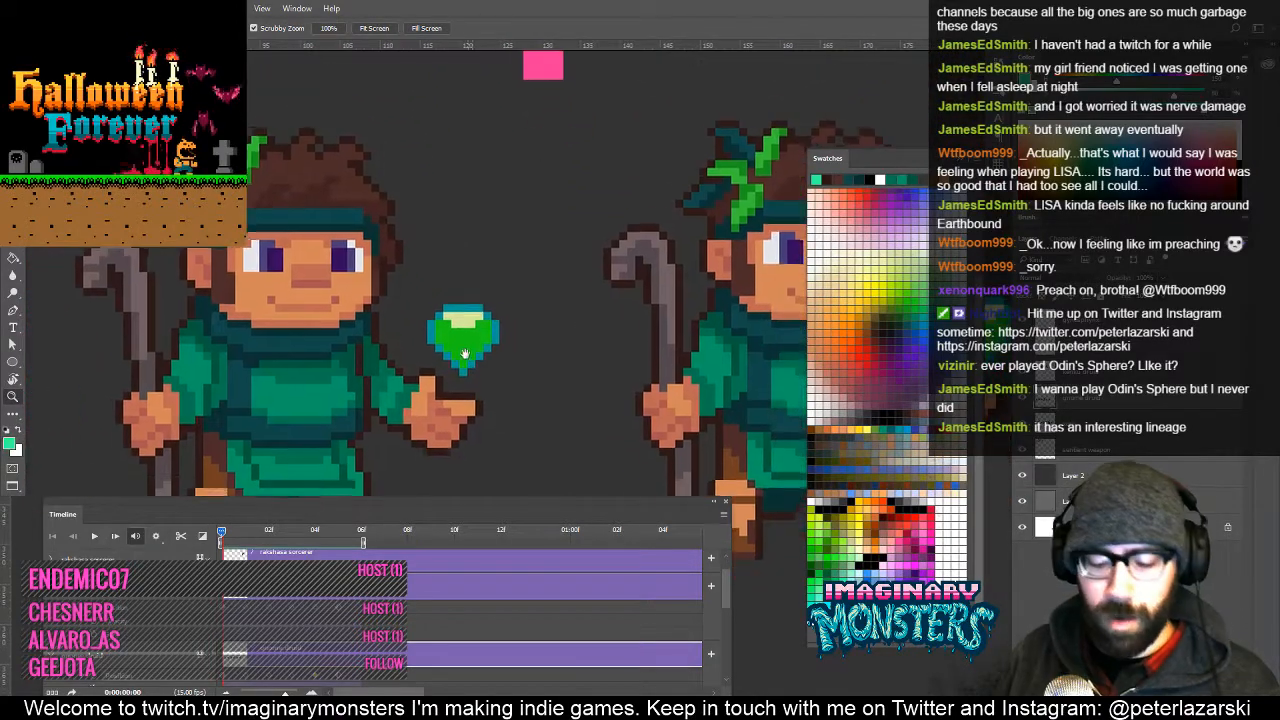
key("b")
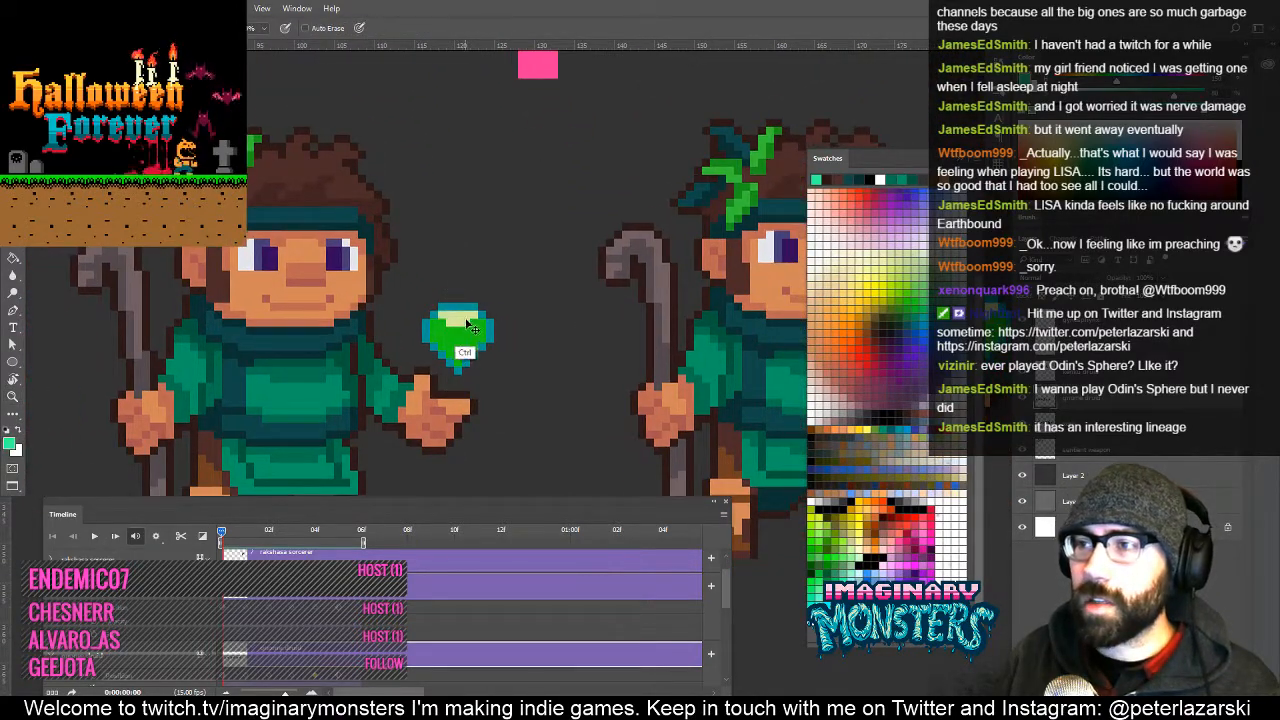
left_click_drag(546, 351, 534, 317)
left_click(848, 481)
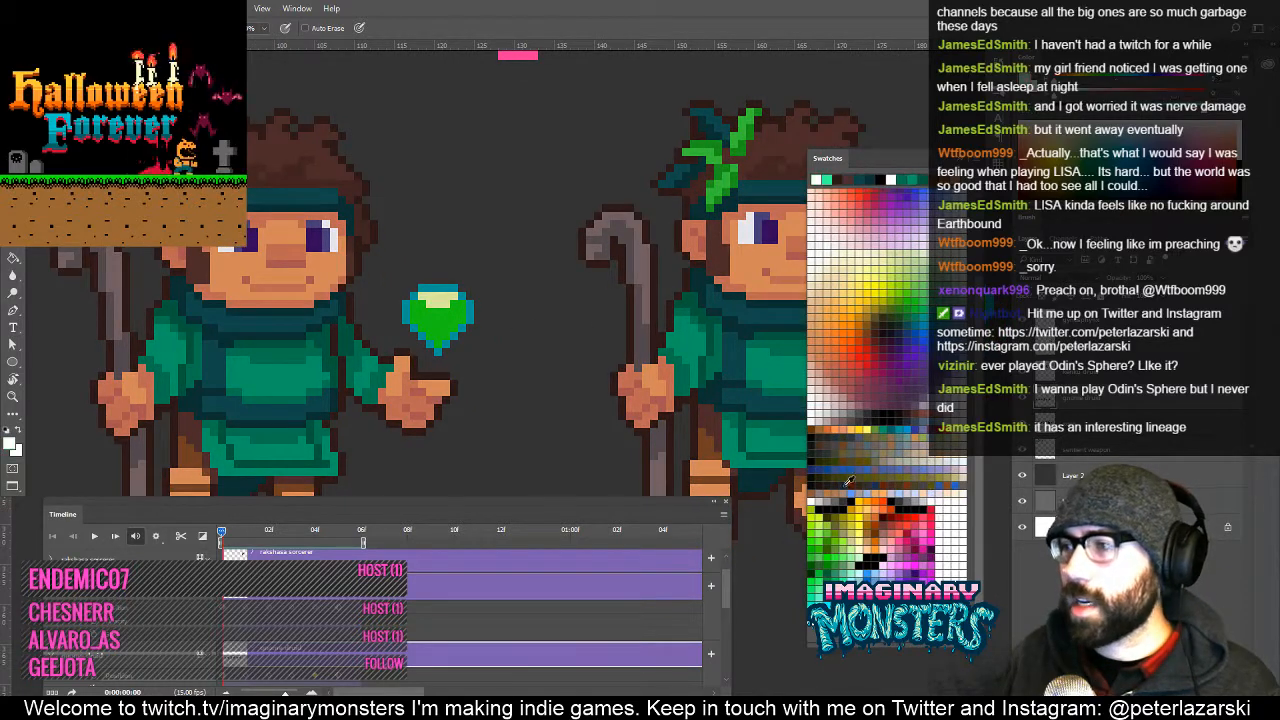
left_click_drag(409, 291, 425, 316)
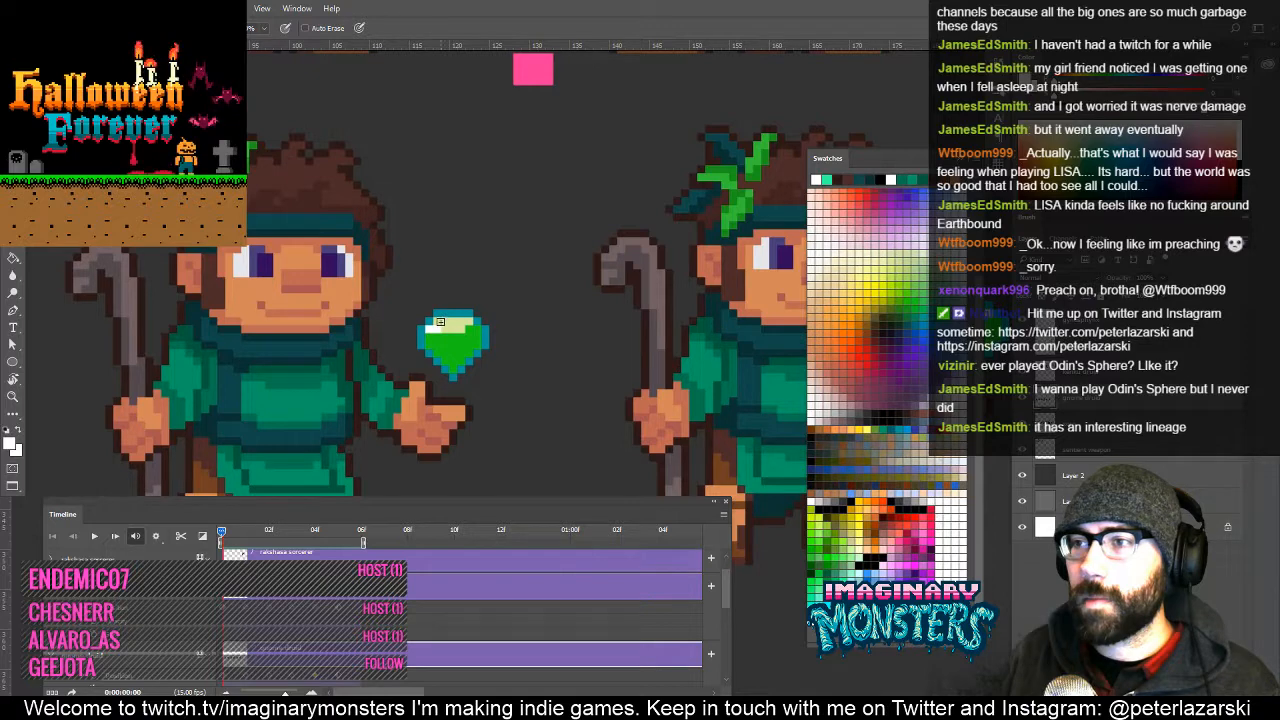
Paint diagonal white glints on the third to sixth druids' gems, shifting the glint toward the lower right from one druid to the next.
left_click_drag(577, 394, 277, 337)
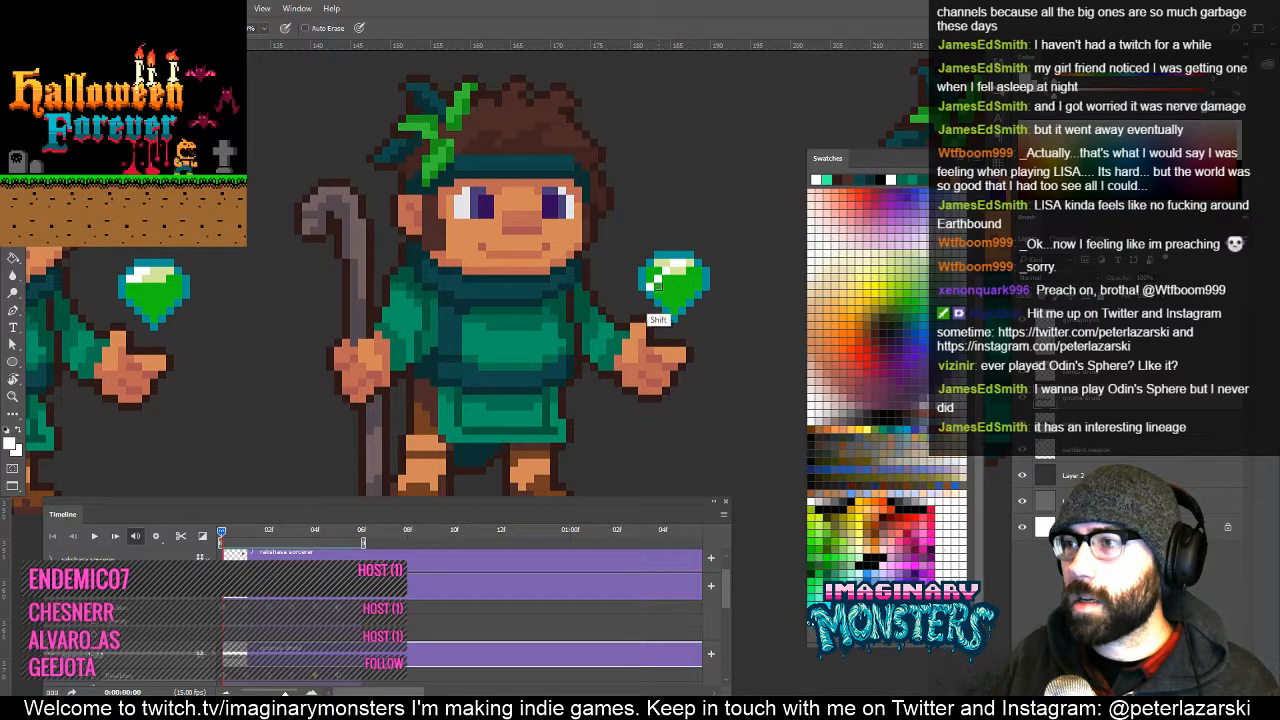
left_click_drag(660, 295, 260, 323)
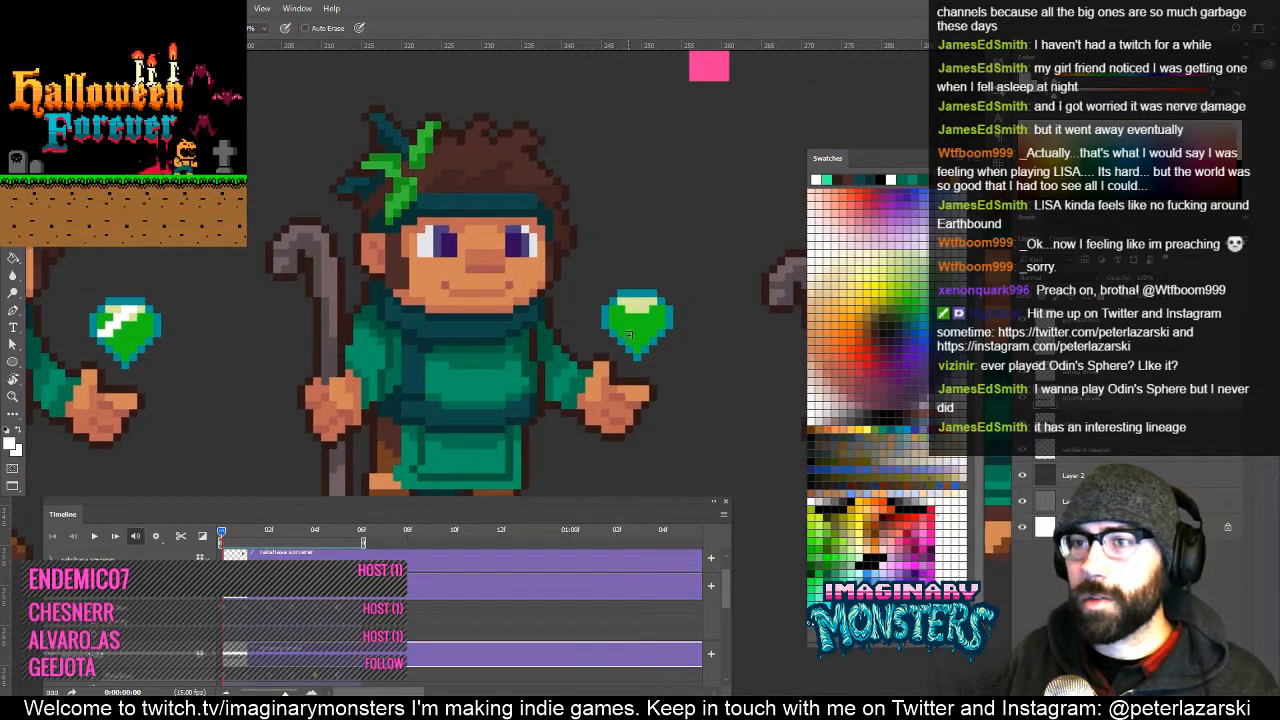
left_click(629, 332)
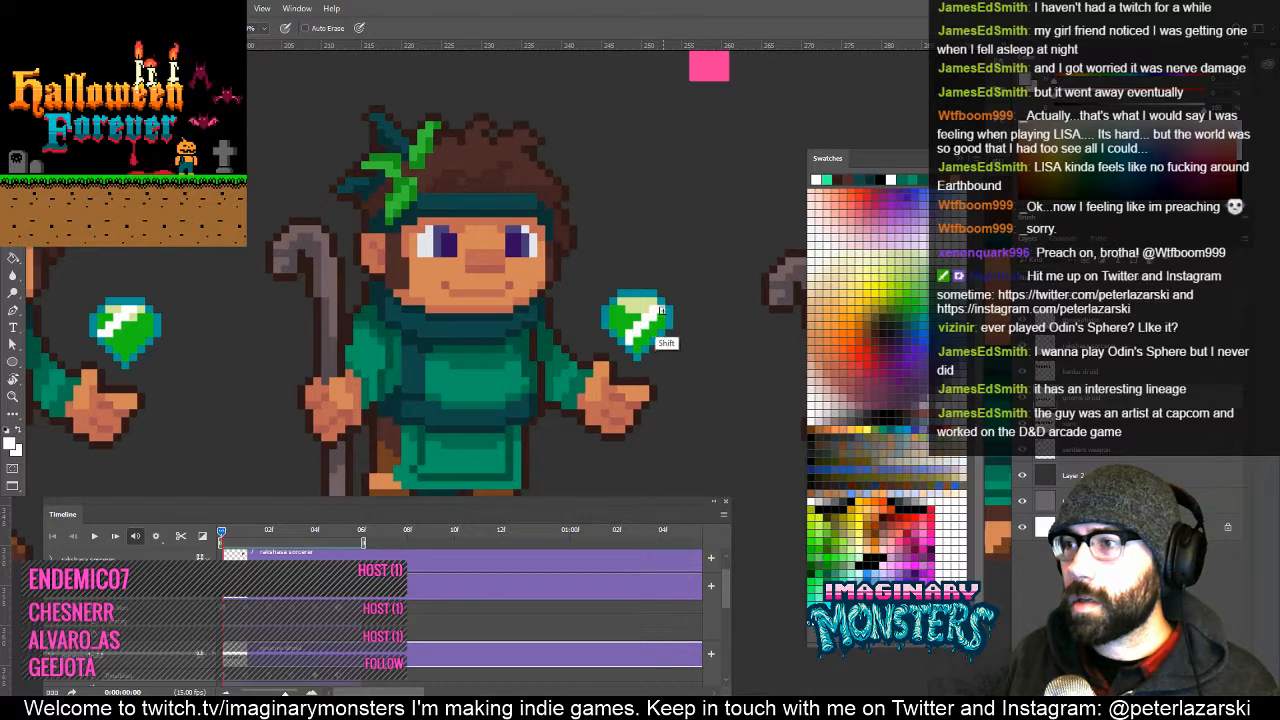
left_click_drag(728, 335, 192, 346)
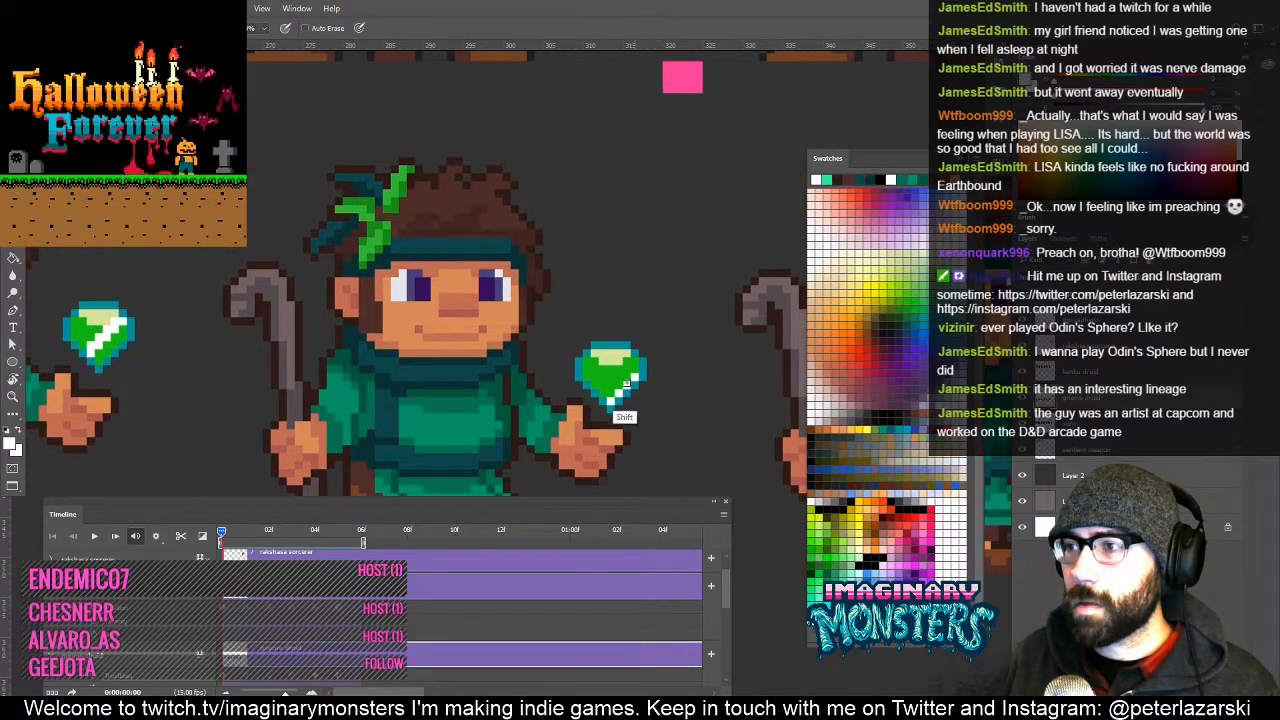
left_click_drag(691, 415, 531, 376)
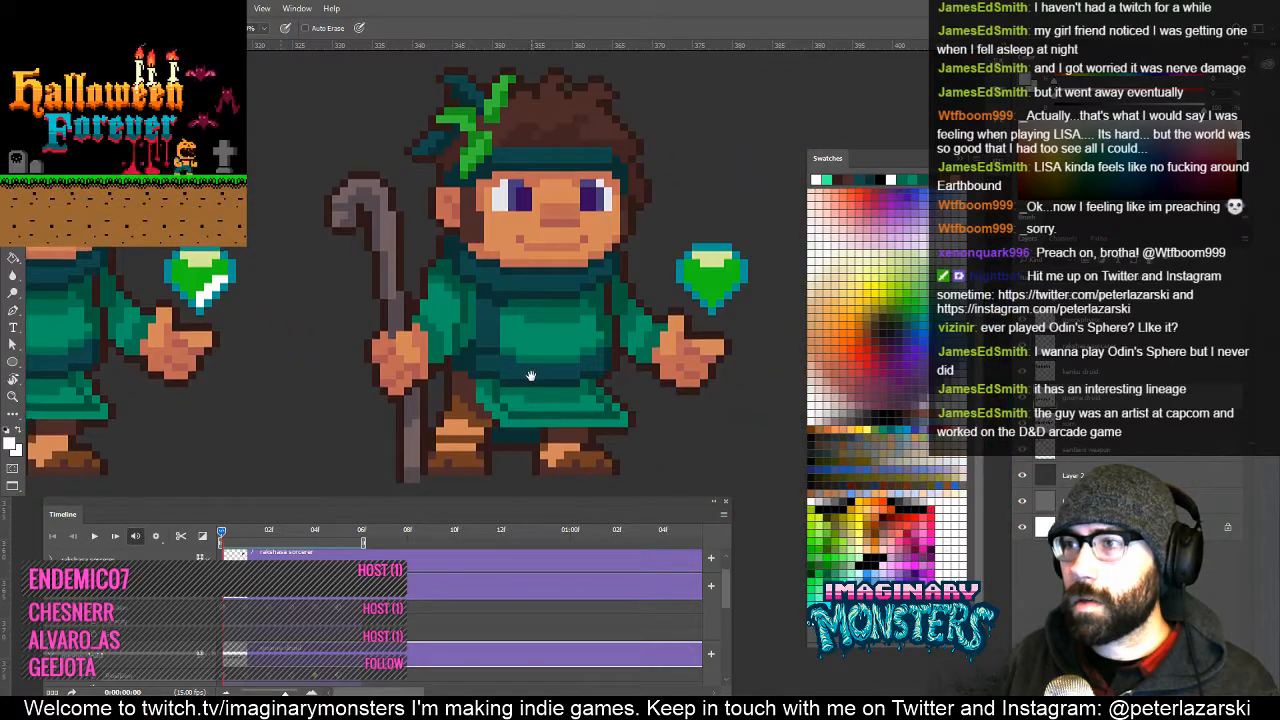
Play the idle animation to review the white glint moving across the druids' gems.
key("z")
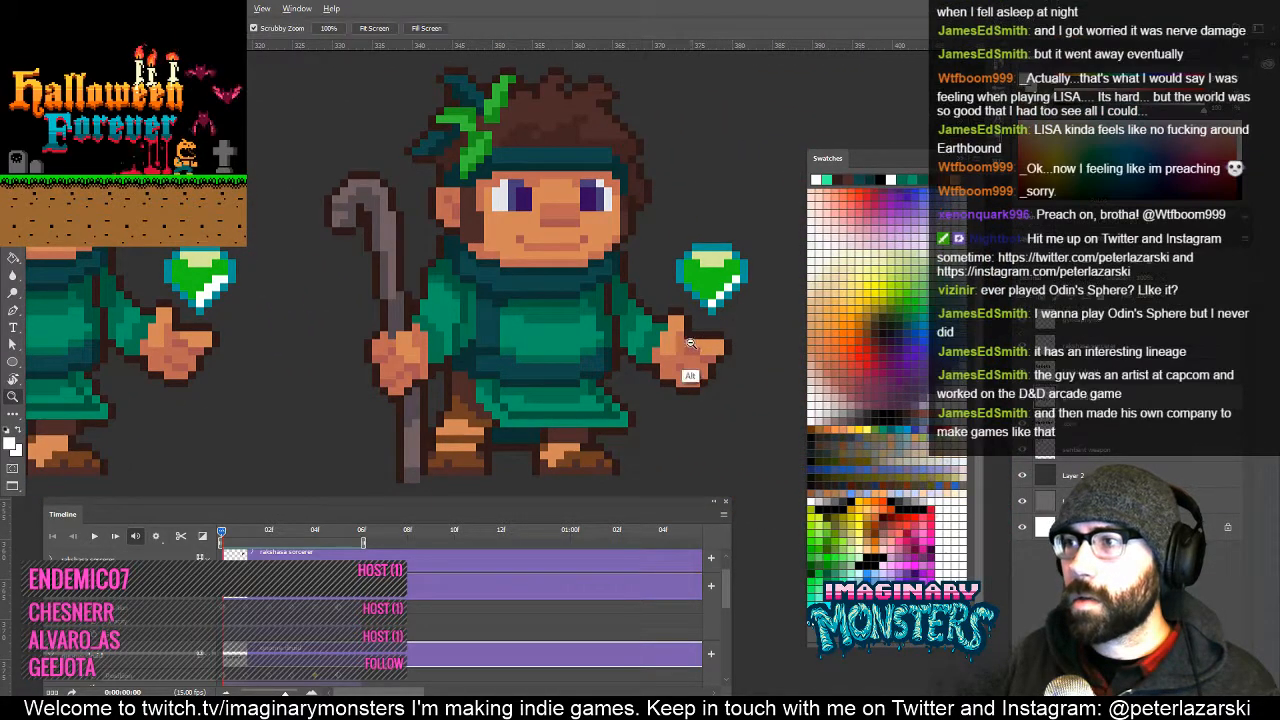
left_click(690, 336, "alt")
left_click_drag(476, 355, 530, 386)
key("space")
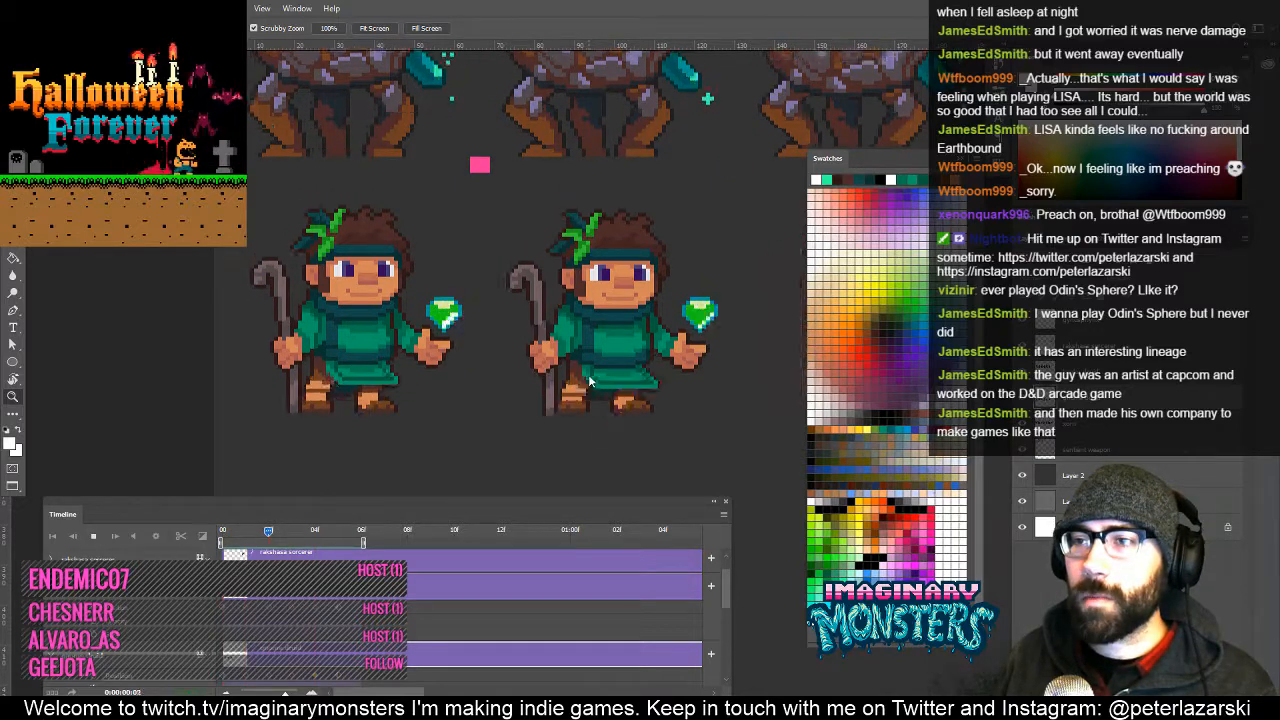
key("space")
On the first timeline frame, duplicate the whole row of druids into the empty area below it and show the grid.
left_click_drag(268, 535, 228, 540)
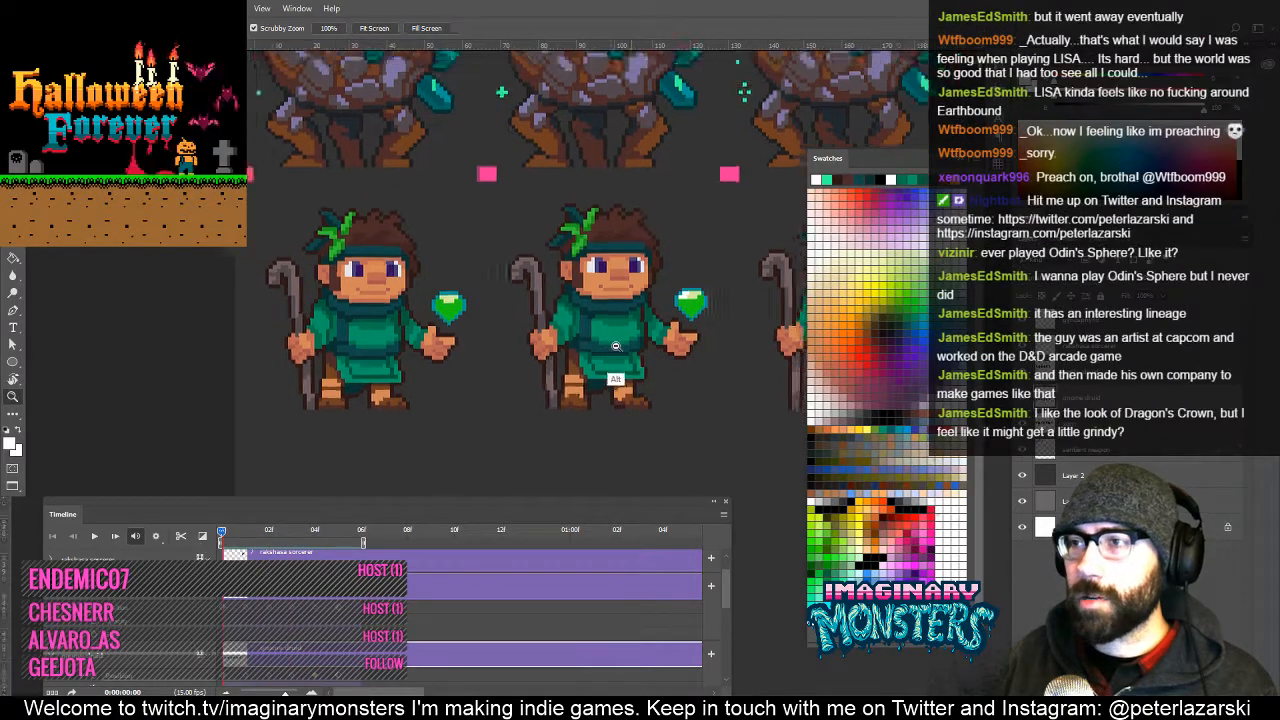
left_click(617, 368, "alt")
left_click_drag(636, 428, 443, 220)
key("v")
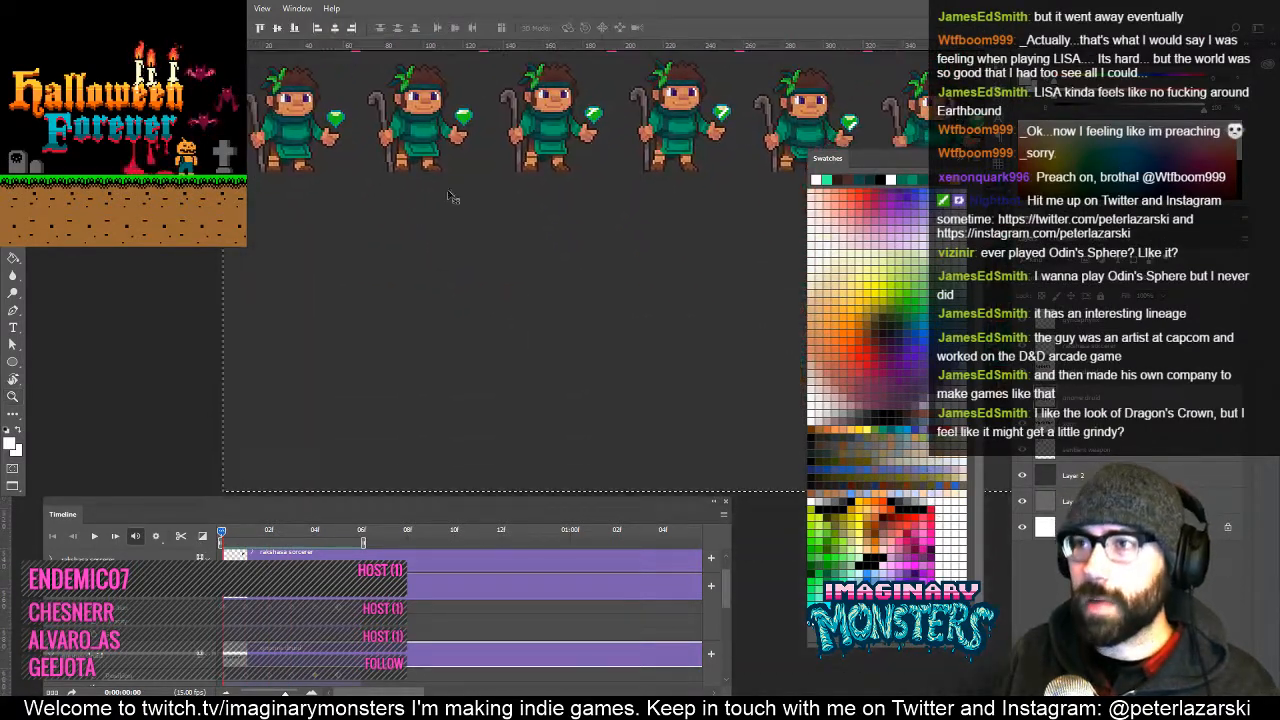
left_click_drag(554, 139, 556, 291)
key("ctrl+'")
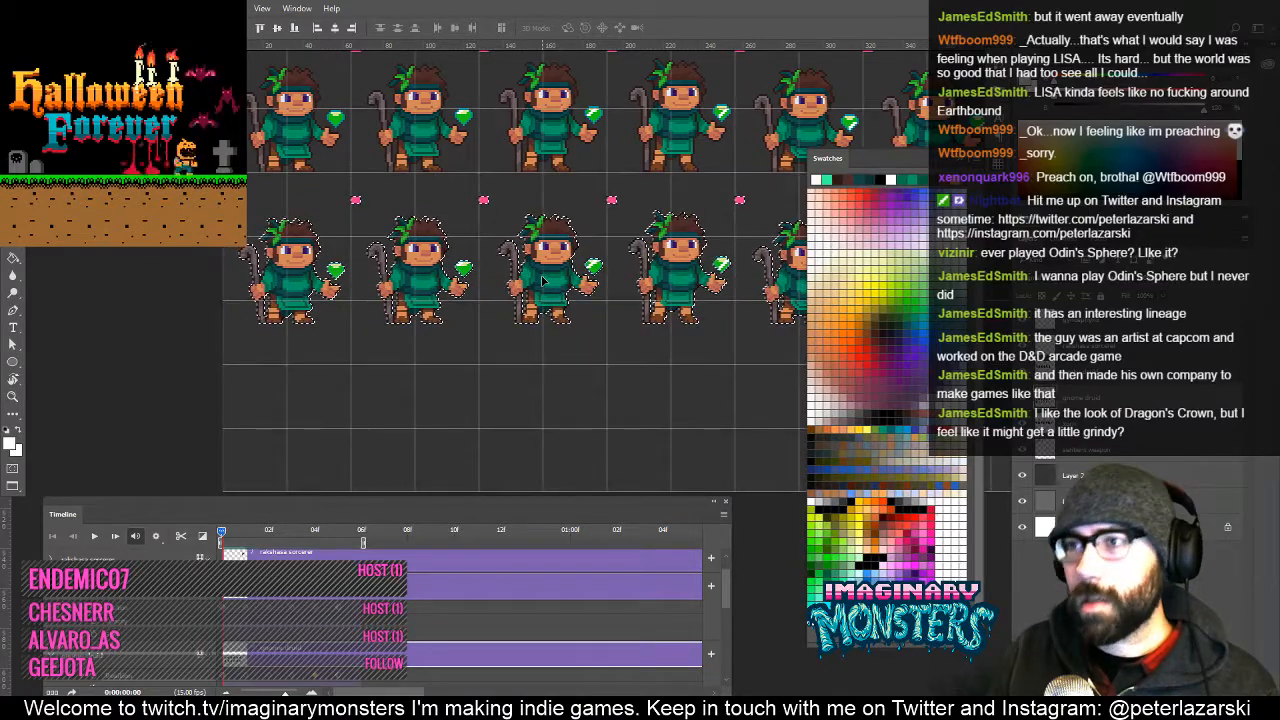
Align the copied druid row's feet with the grid line and deselect the row.
key("z")
left_click(421, 204)
key("v")
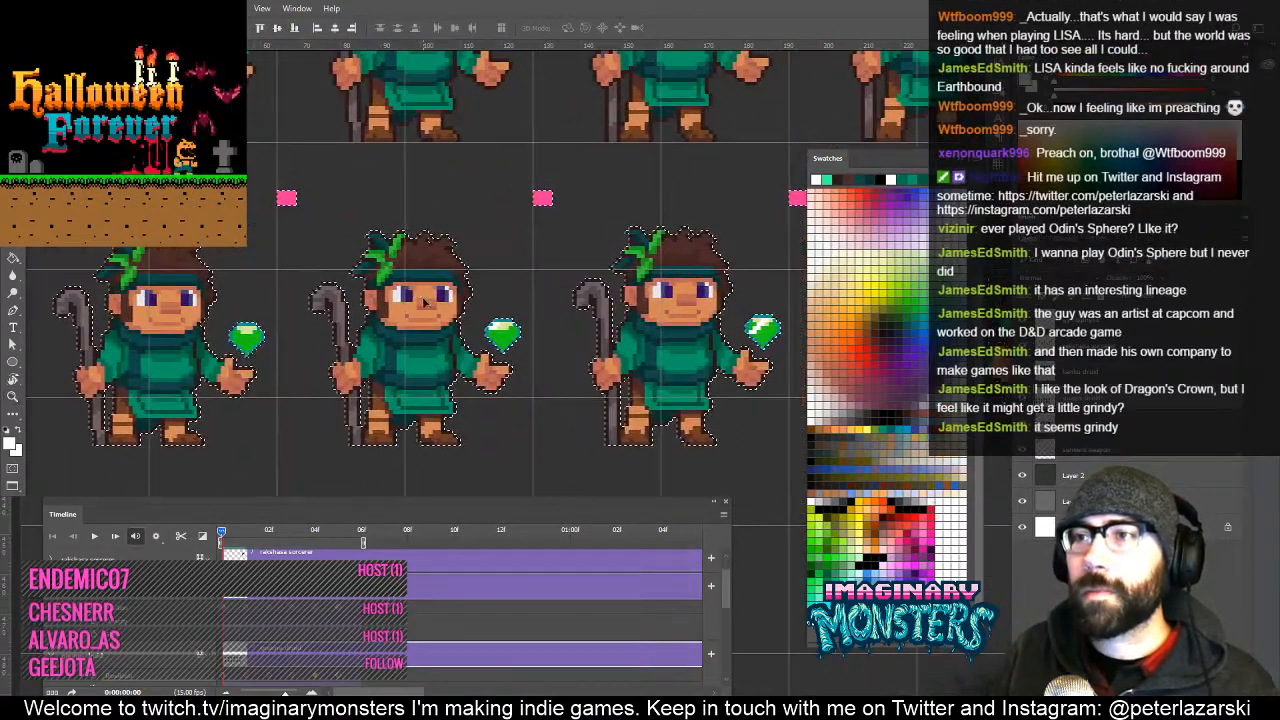
left_click_drag(420, 204, 418, 256)
key("ctrl+d")
Lasso the fourth druid in the copied row, nudge it down one pixel onto the grid line, and deselect it.
left_click_drag(668, 280, 438, 316)
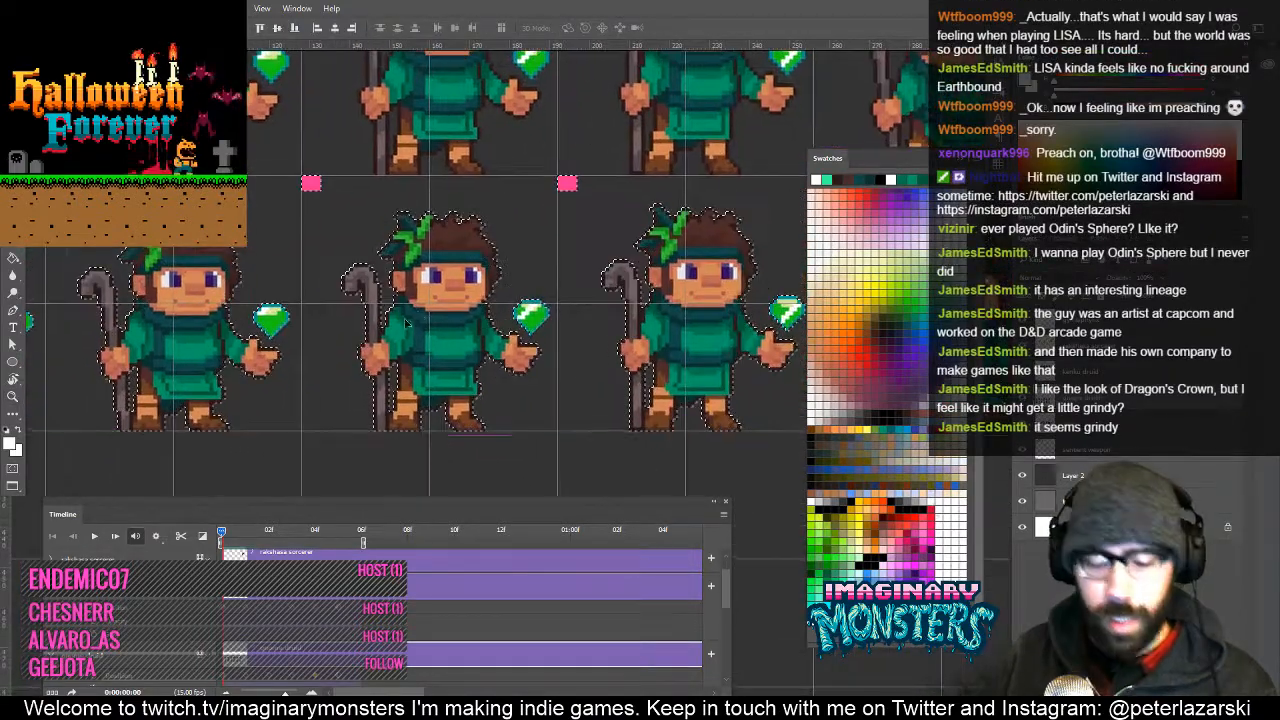
left_click_drag(470, 365, 276, 371)
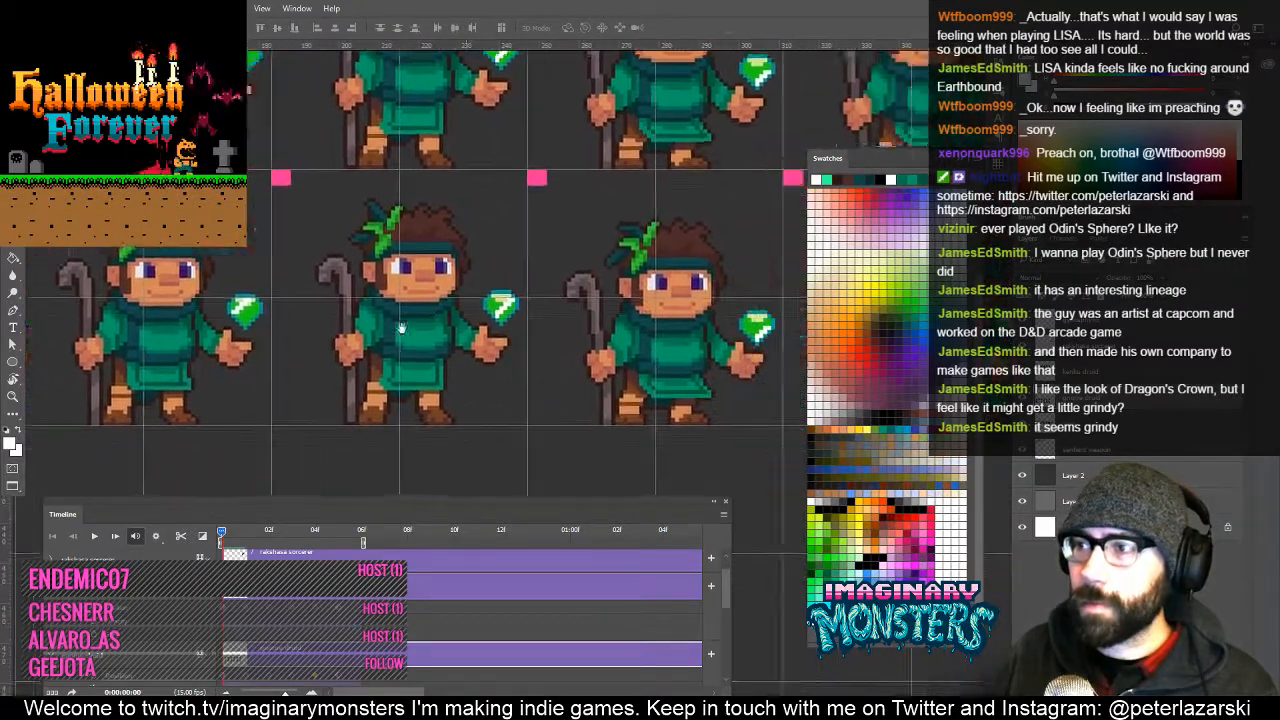
left_click_drag(568, 340, 381, 323)
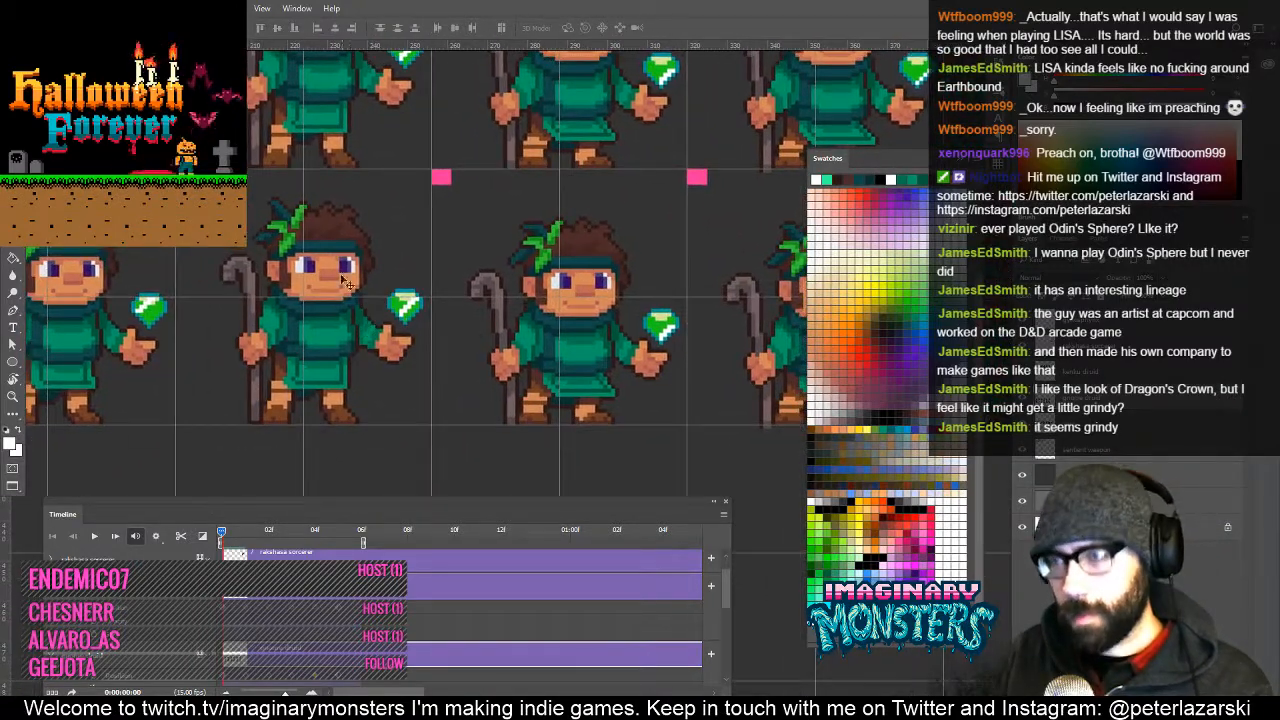
key("m")
left_click_drag(195, 215, 205, 357)
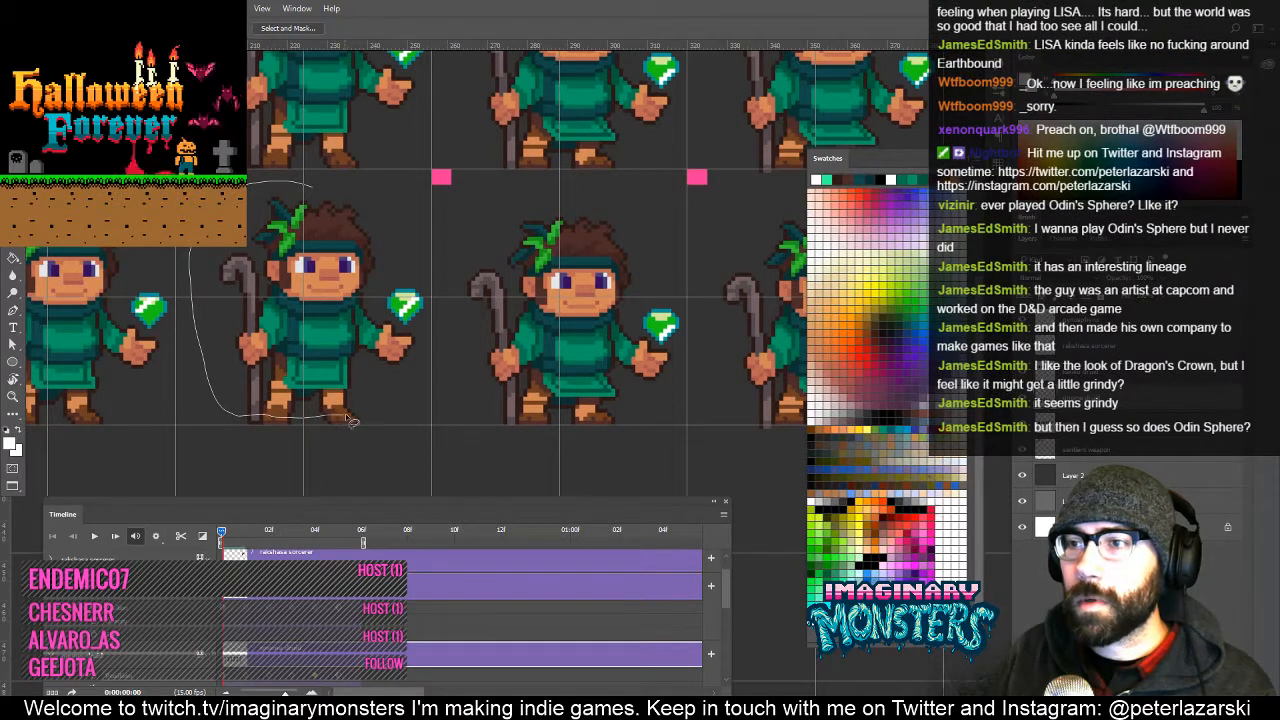
left_click_drag(447, 347, 322, 190)
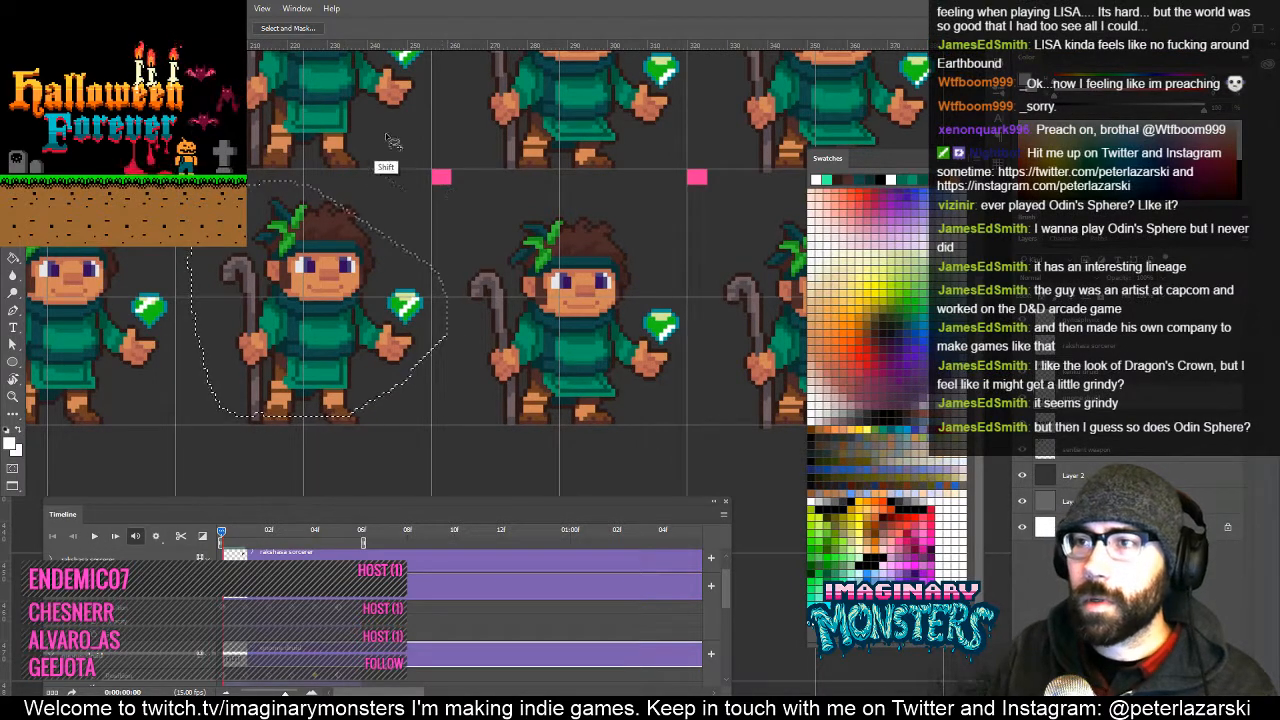
key("v")
key("Down")
key("ctrl+d")
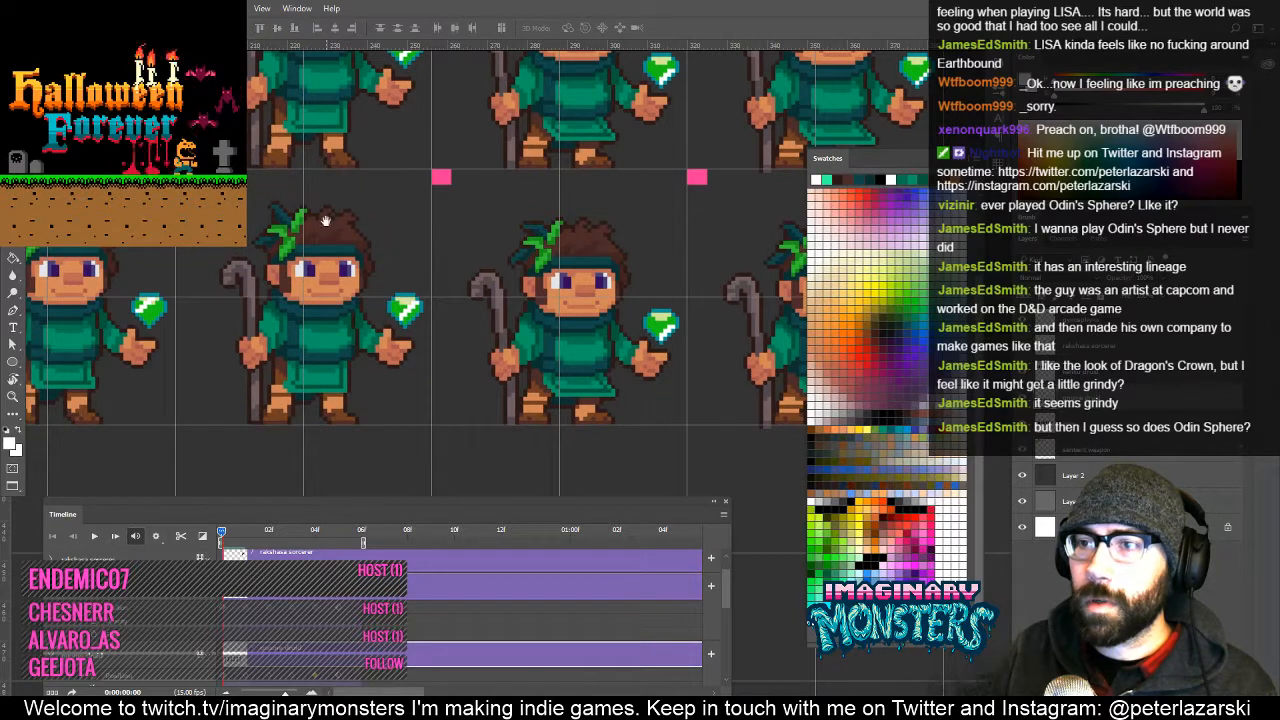
Play the idle animation from the first frame to review the copied row, and hide the grid.
left_click_drag(366, 352, 587, 344)
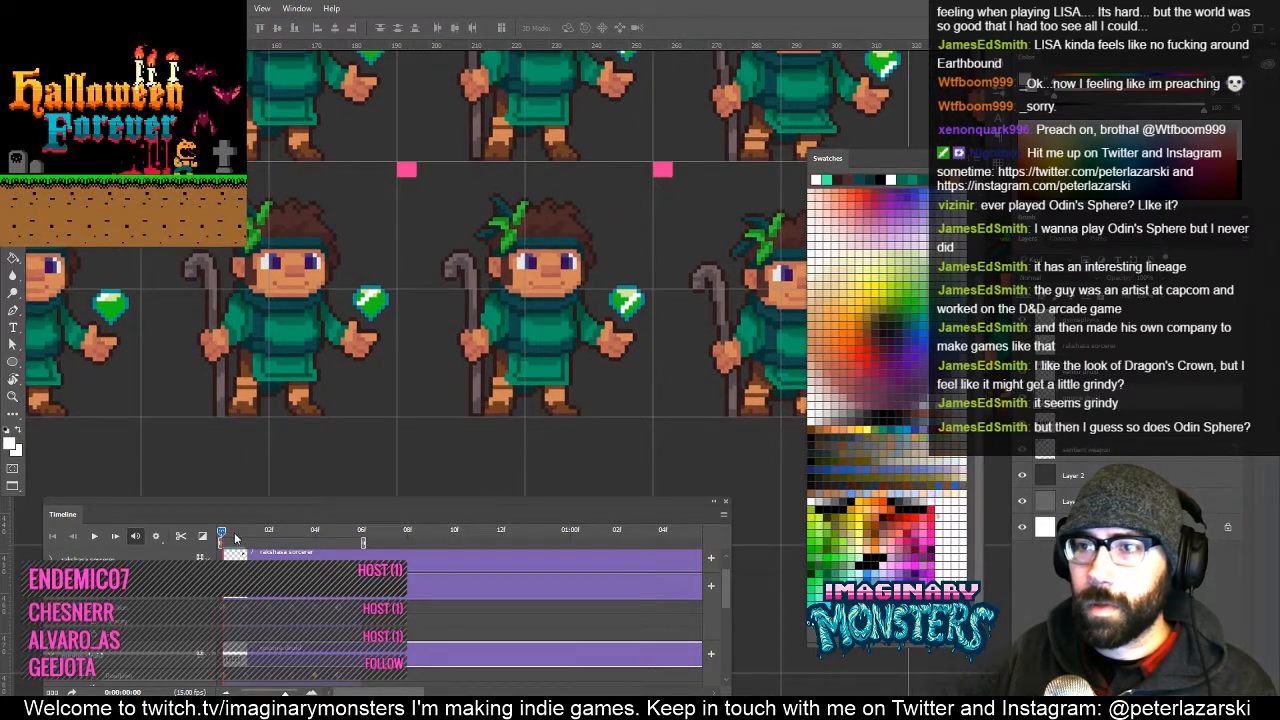
left_click_drag(228, 537, 184, 541)
left_click_drag(138, 416, 491, 398)
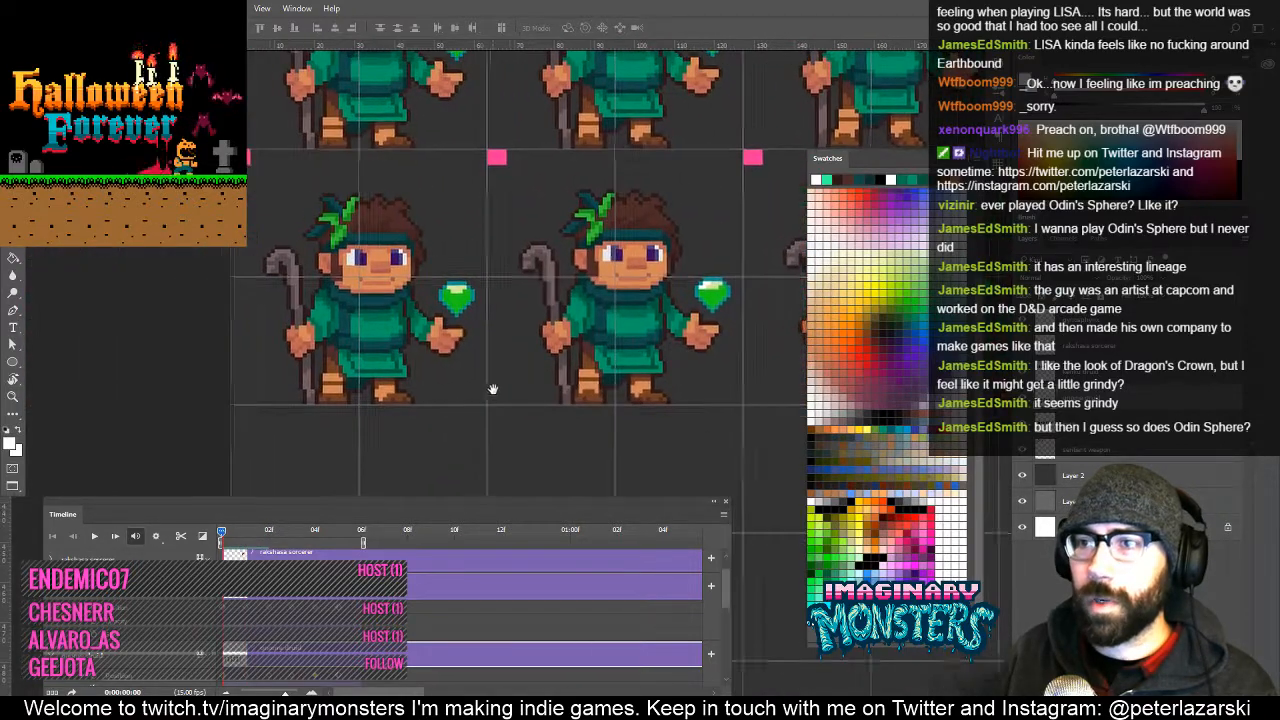
key("space")
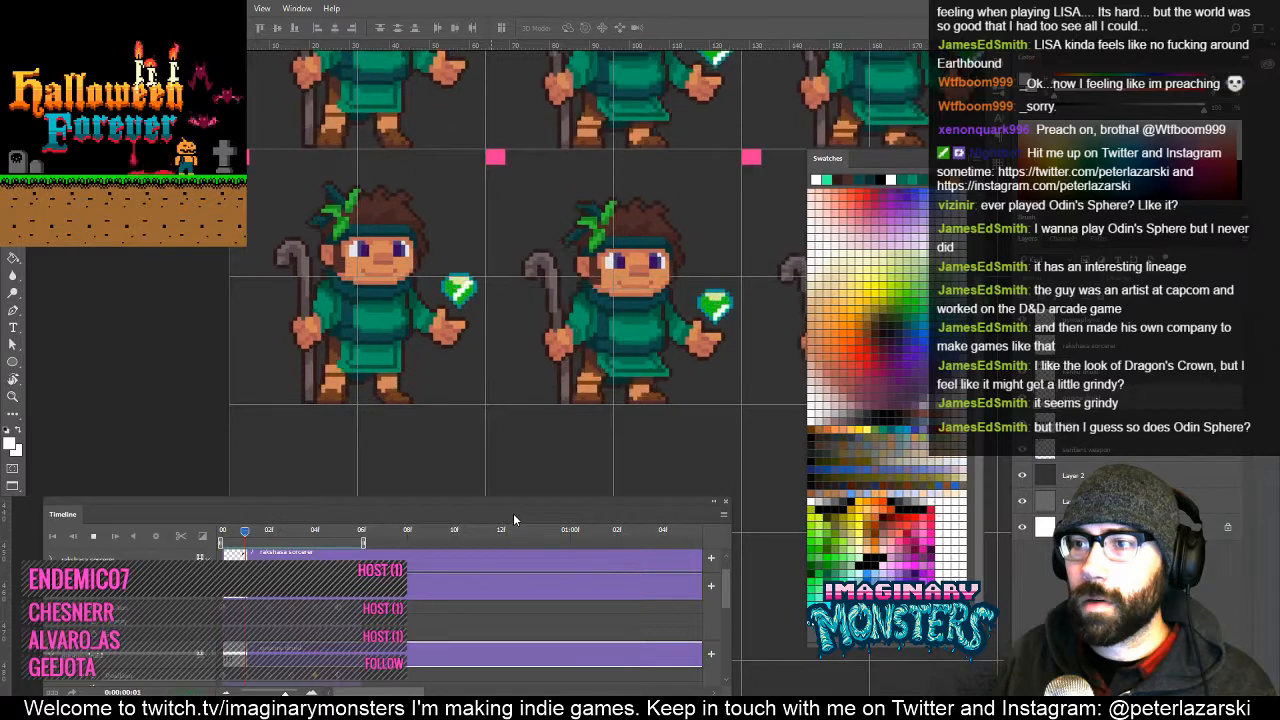
key("space")
key("ctrl+h")
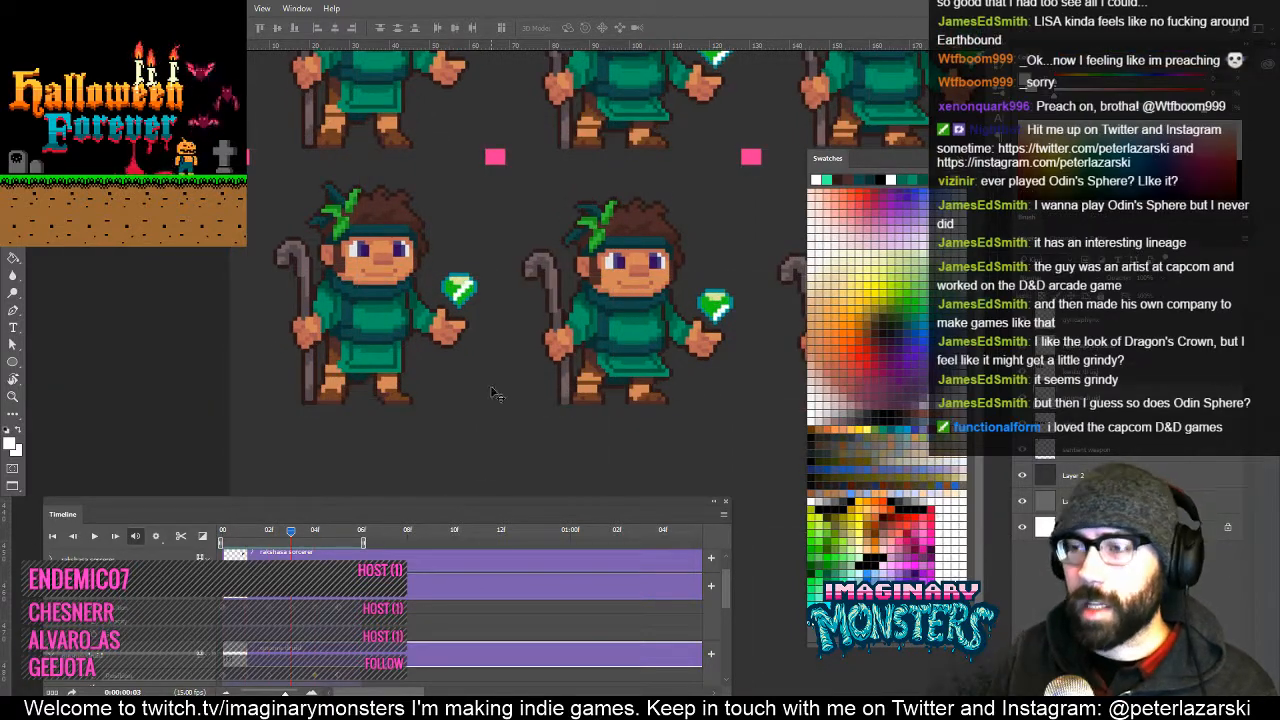
On the third timeline frame, copy the third druid's front foot 64 px across onto the fourth druid.
left_click_drag(406, 446, 374, 457)
left_click(272, 531)
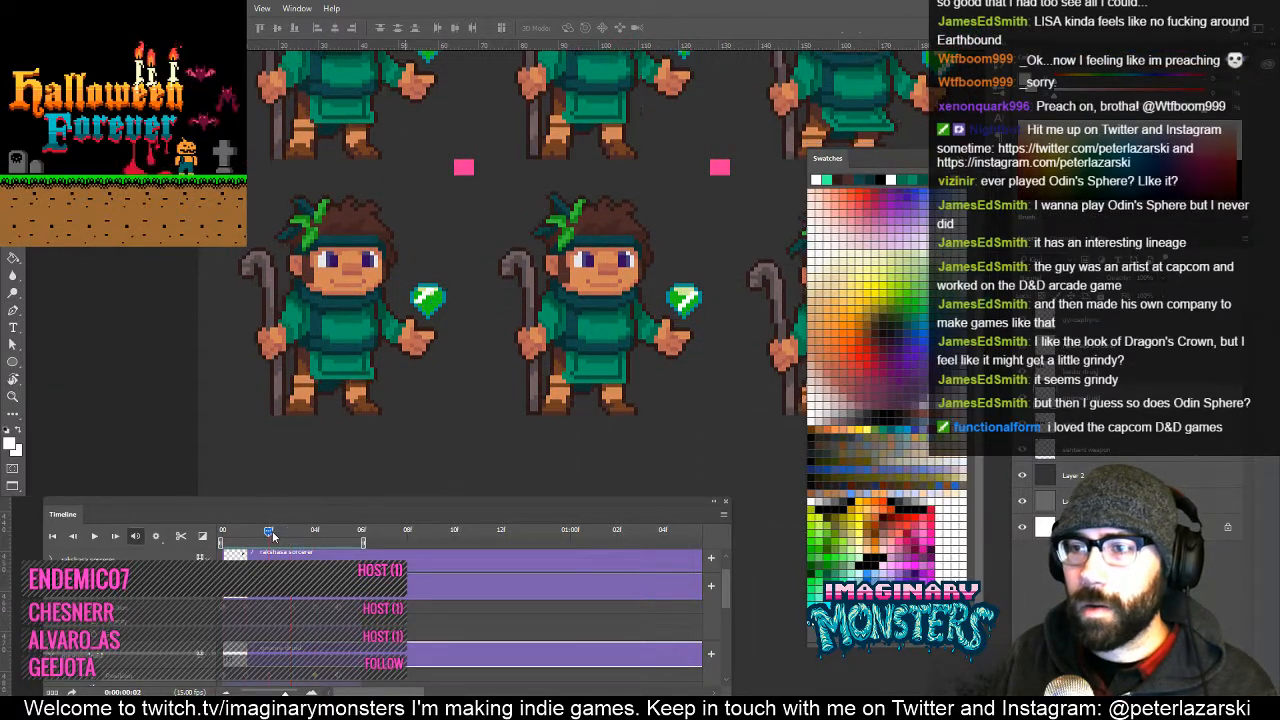
key("z")
left_click(578, 407)
left_click(576, 410)
key("b")
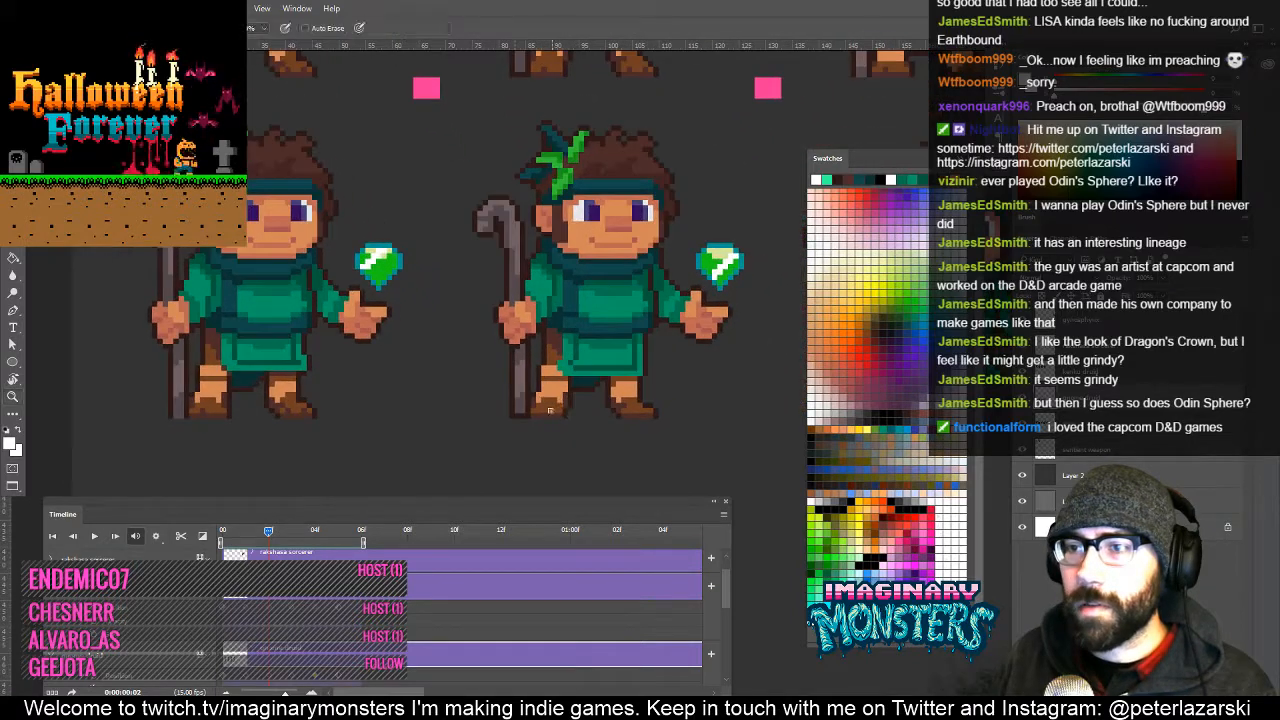
left_click(546, 406, "alt")
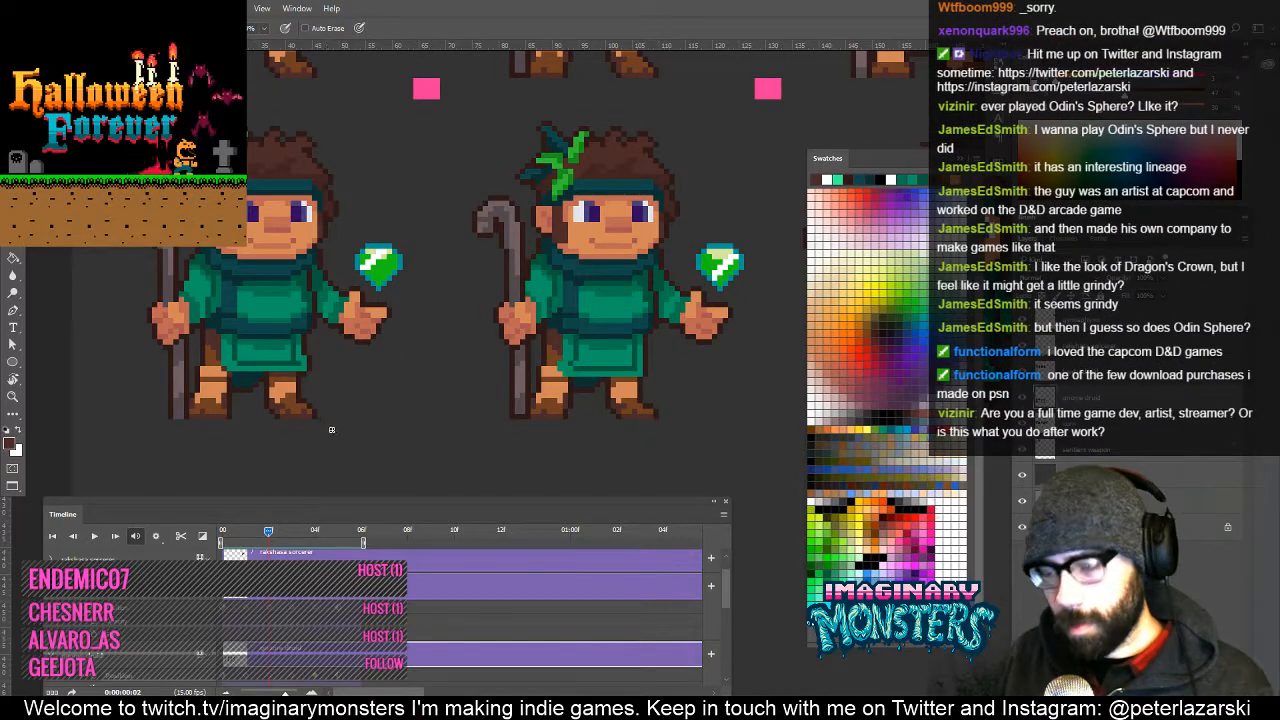
key("m")
left_click_drag(328, 425, 338, 434)
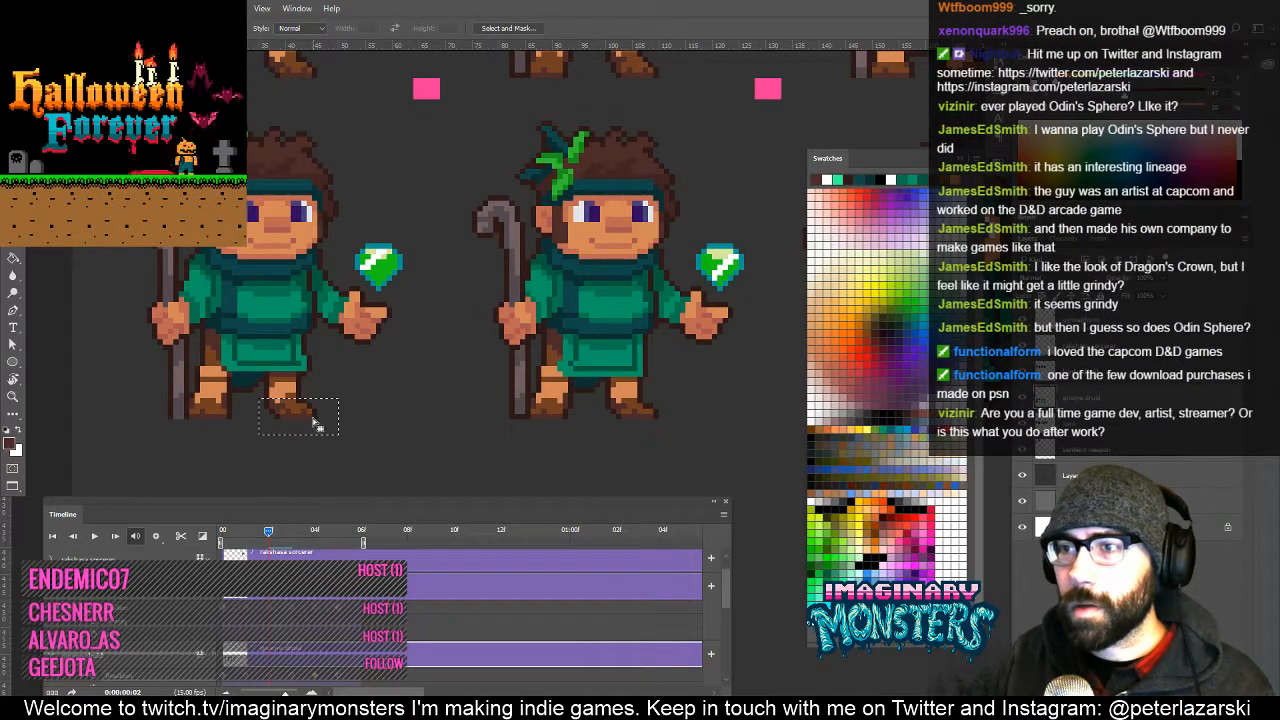
key("v")
left_click_drag(305, 416, 645, 442)
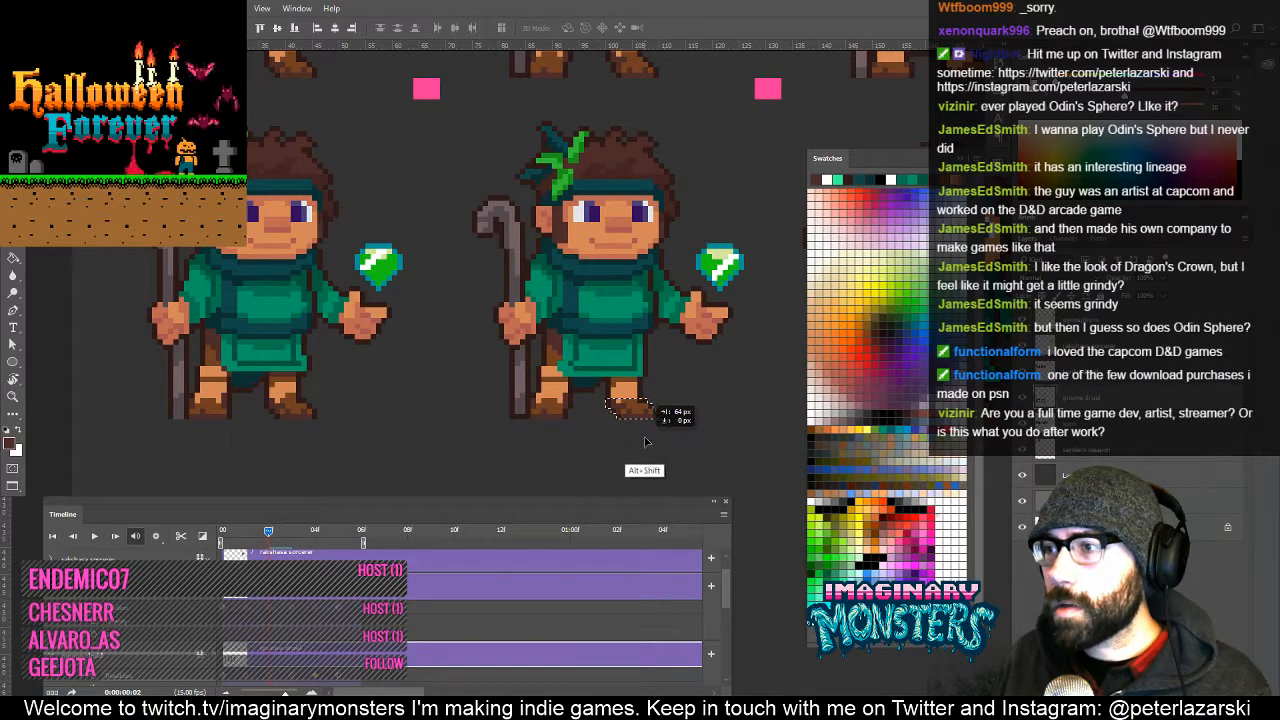
Play the idle animation to check the fourth druid's replaced foot.
key("z")
left_click(697, 407, "alt")
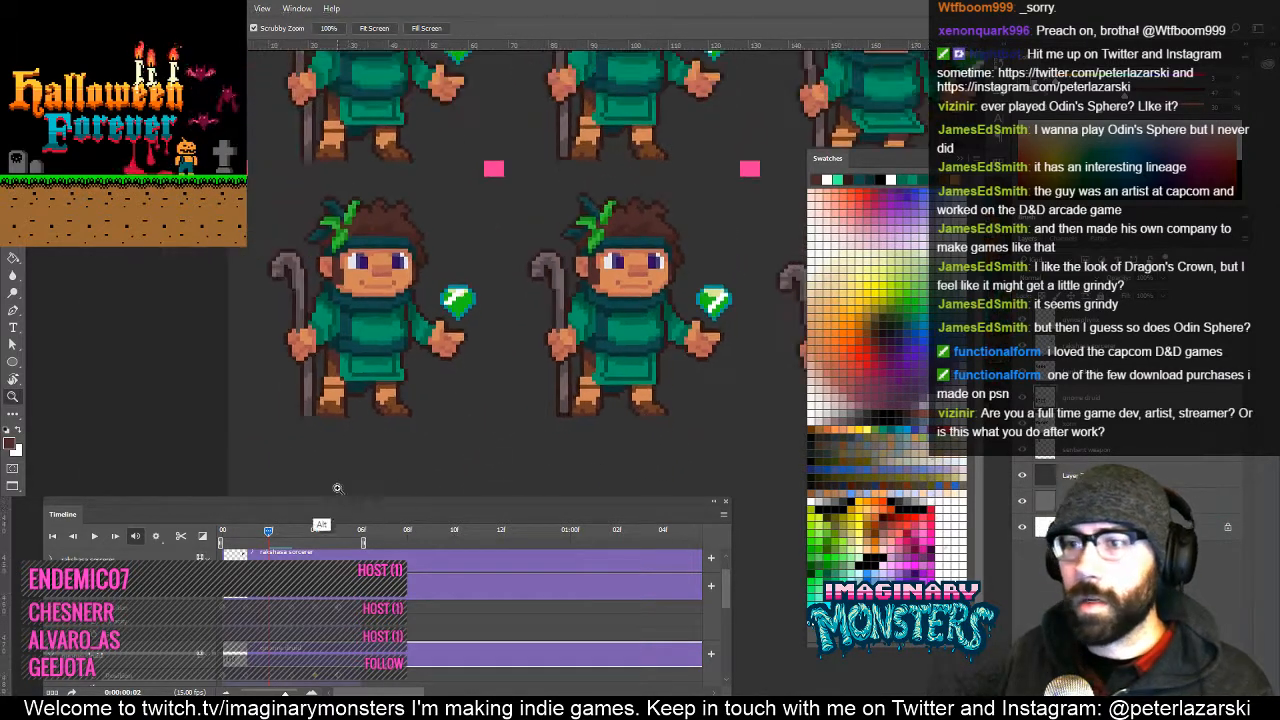
key("space")
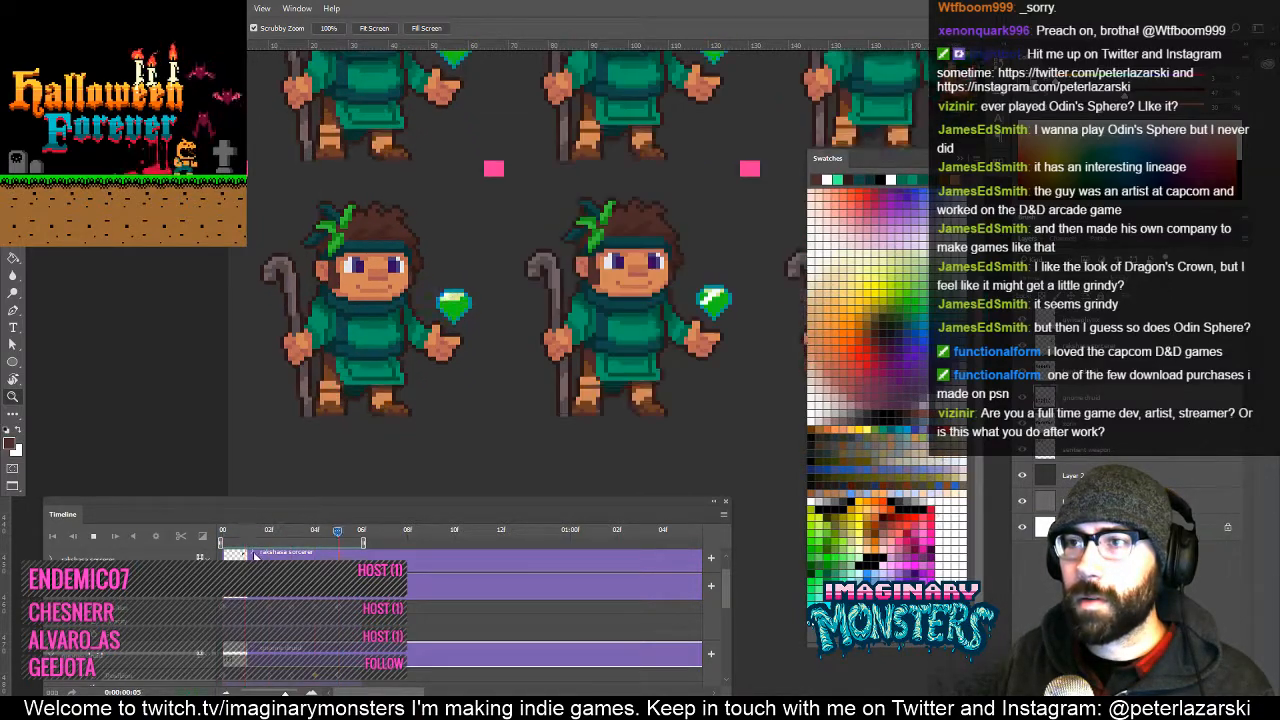
key("space")
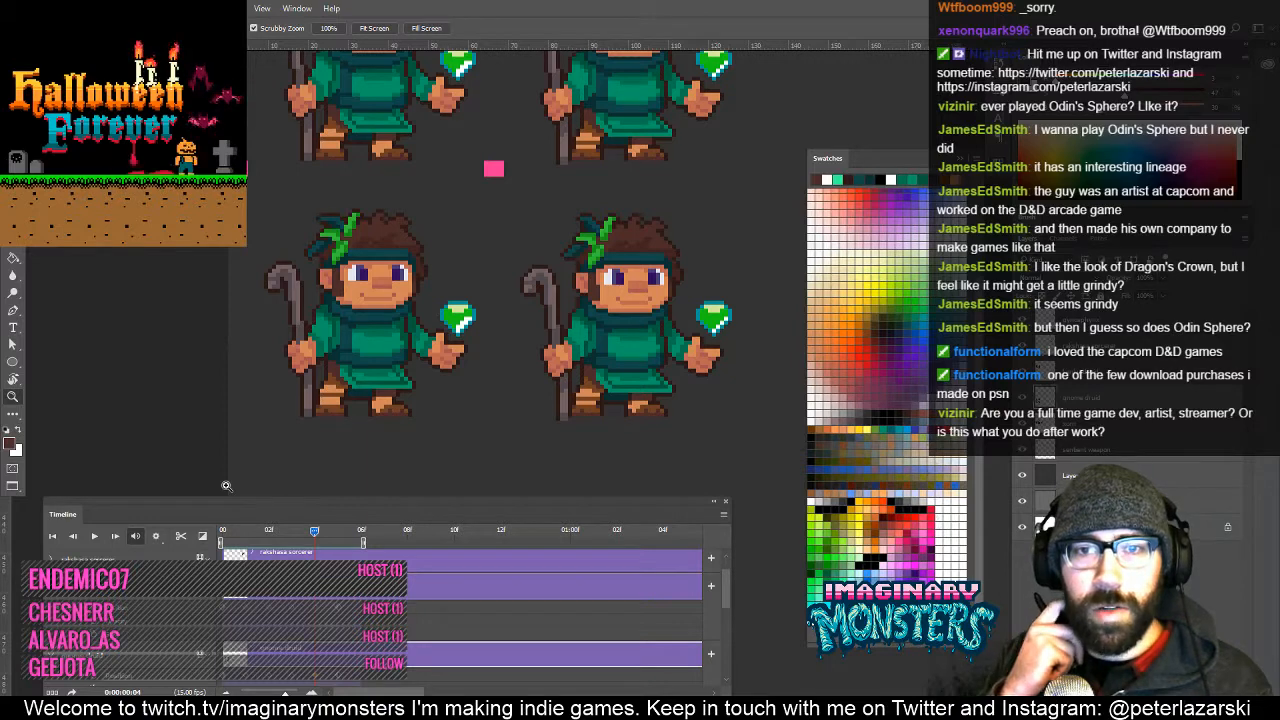
On the first timeline frame, delete the entire upper row of druids together with its pink markers and deselect.
left_click(432, 344, "alt")
left_click_drag(450, 334, 368, 428)
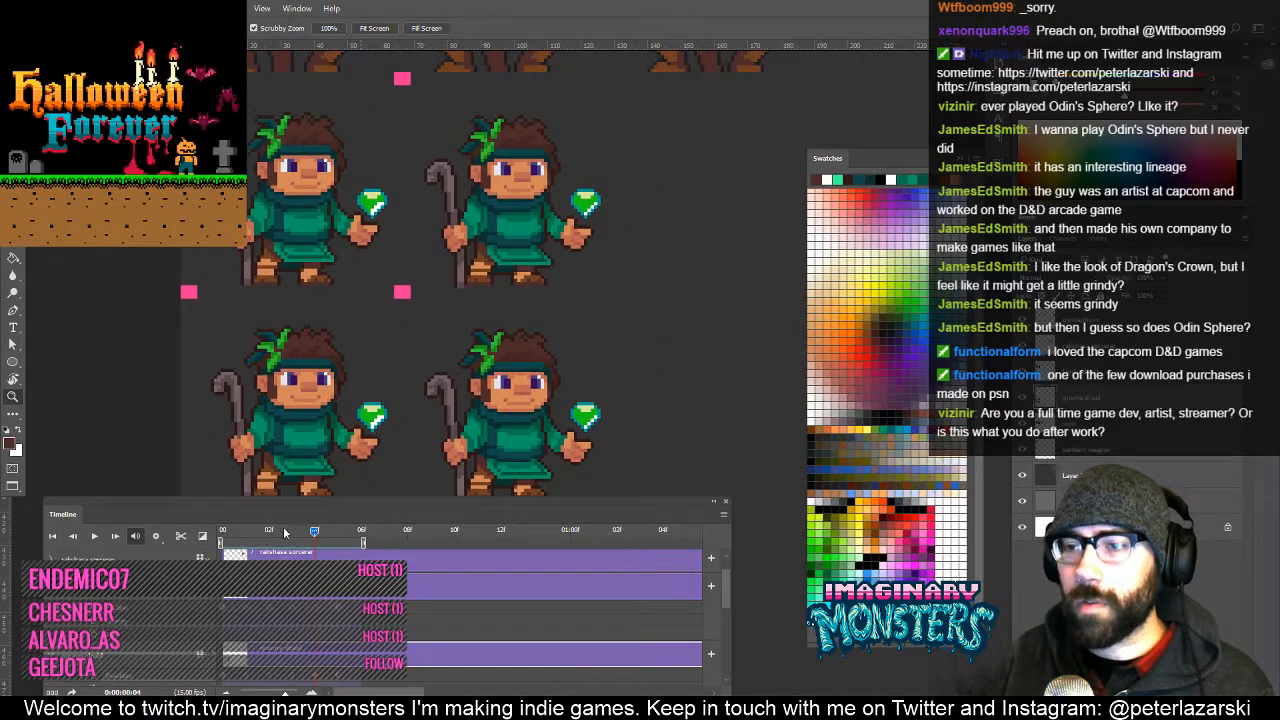
left_click_drag(284, 532, 185, 530)
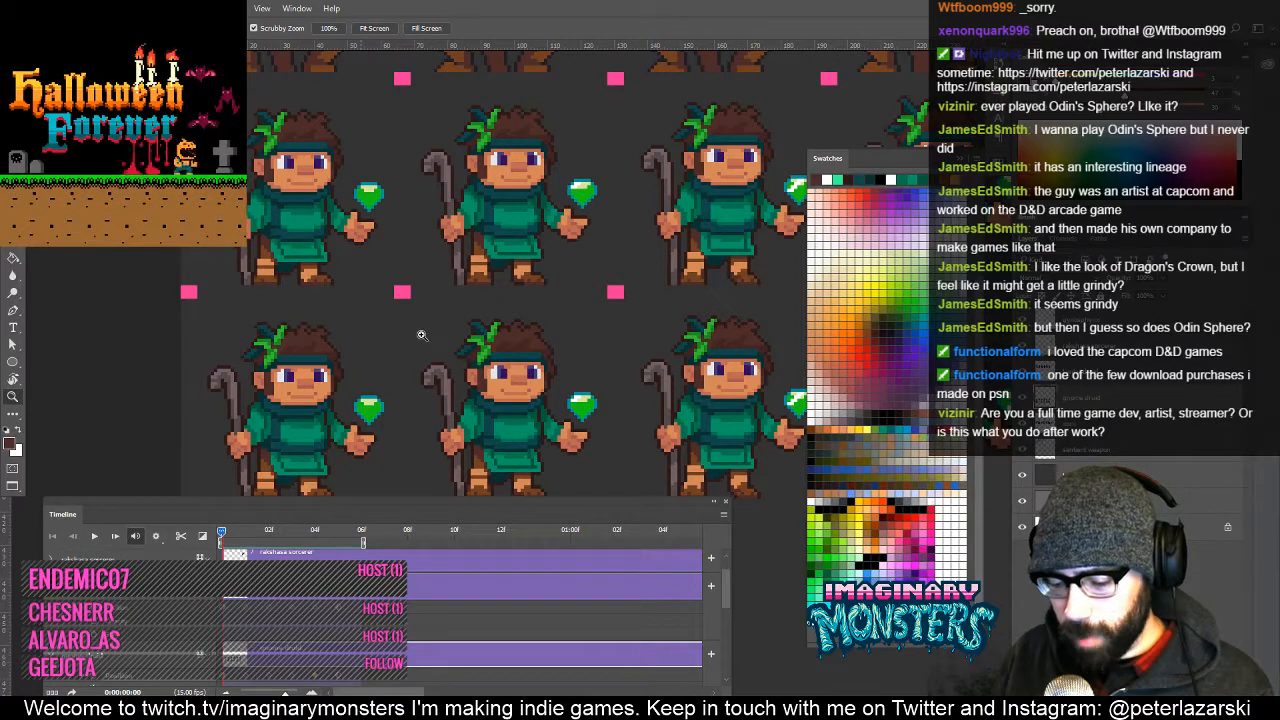
key("m")
left_click_drag(340, 320, 294, 378)
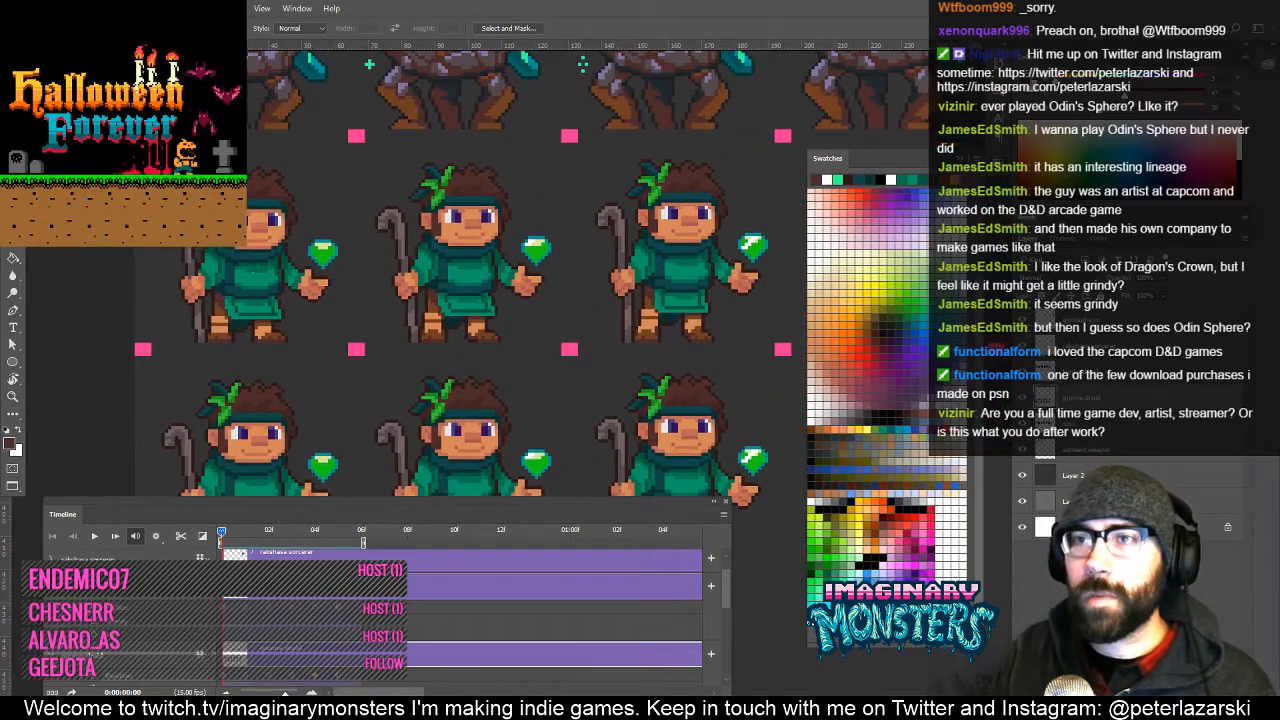
left_click_drag(135, 116, 1142, 342)
left_click_drag(743, 440, 340, 435)
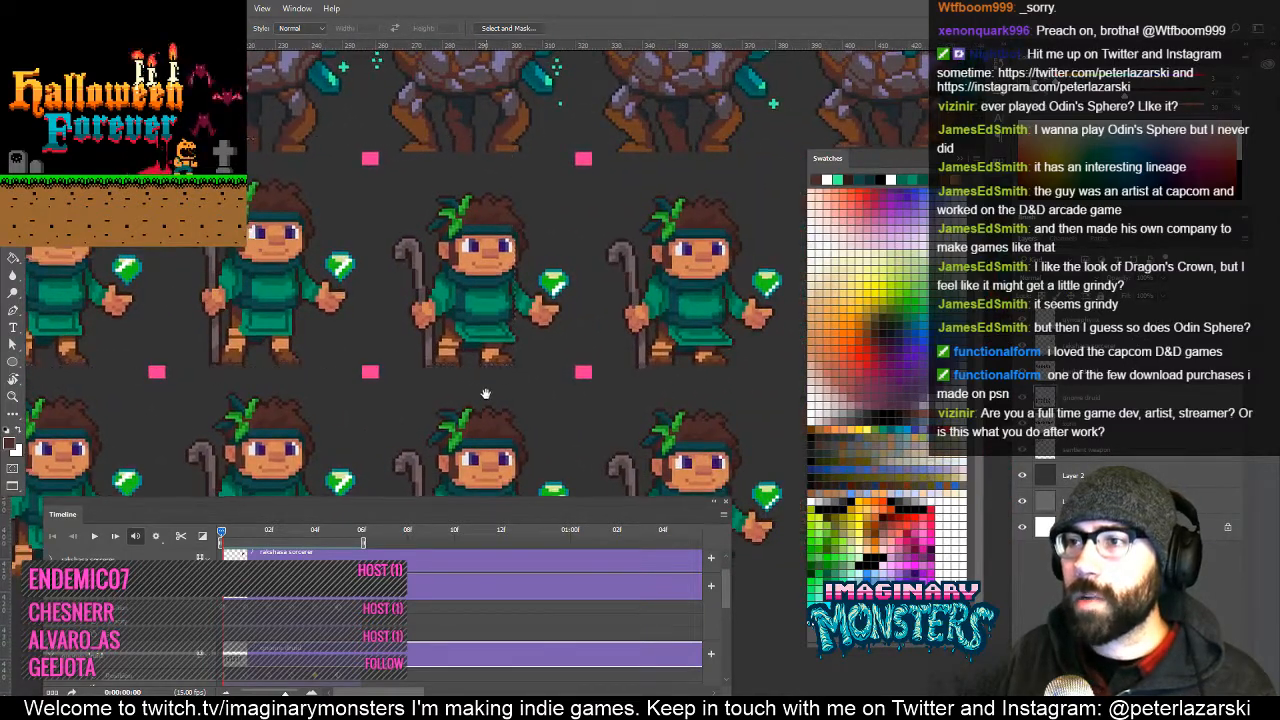
left_click_drag(485, 393, 430, 393)
left_click_drag(388, 100, 833, 366)
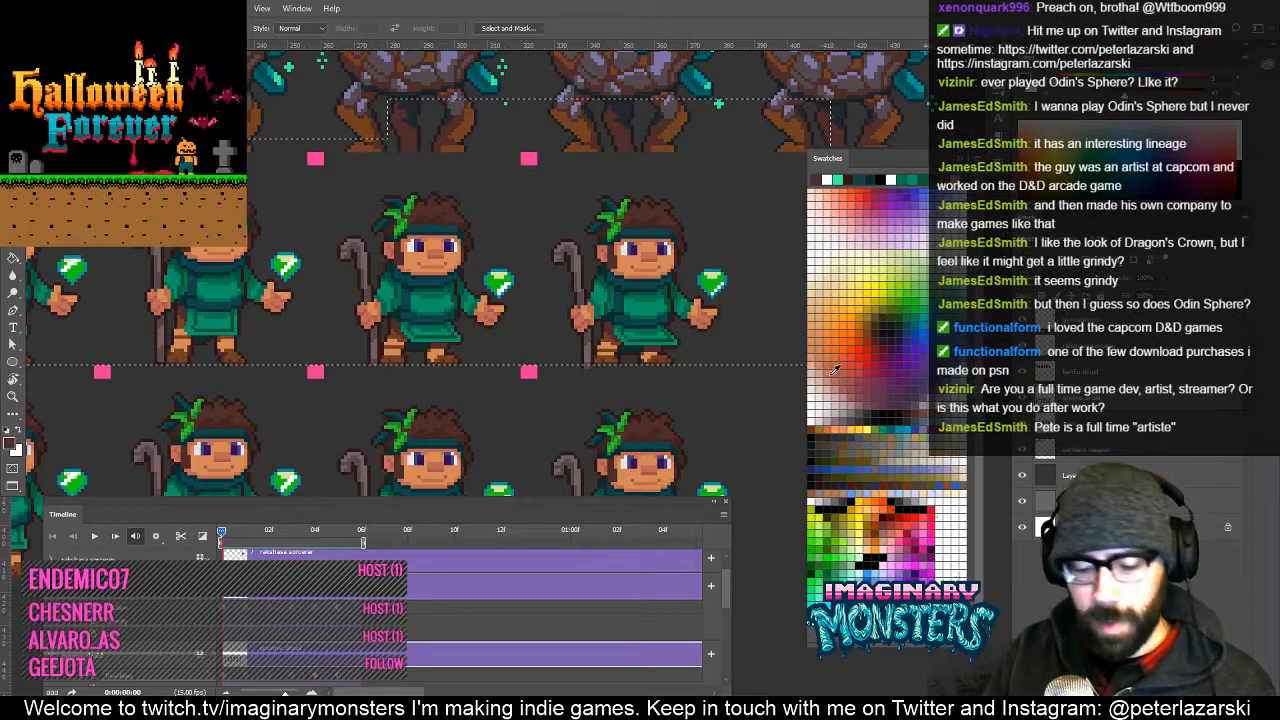
key("Delete")
key("ctrl+d")
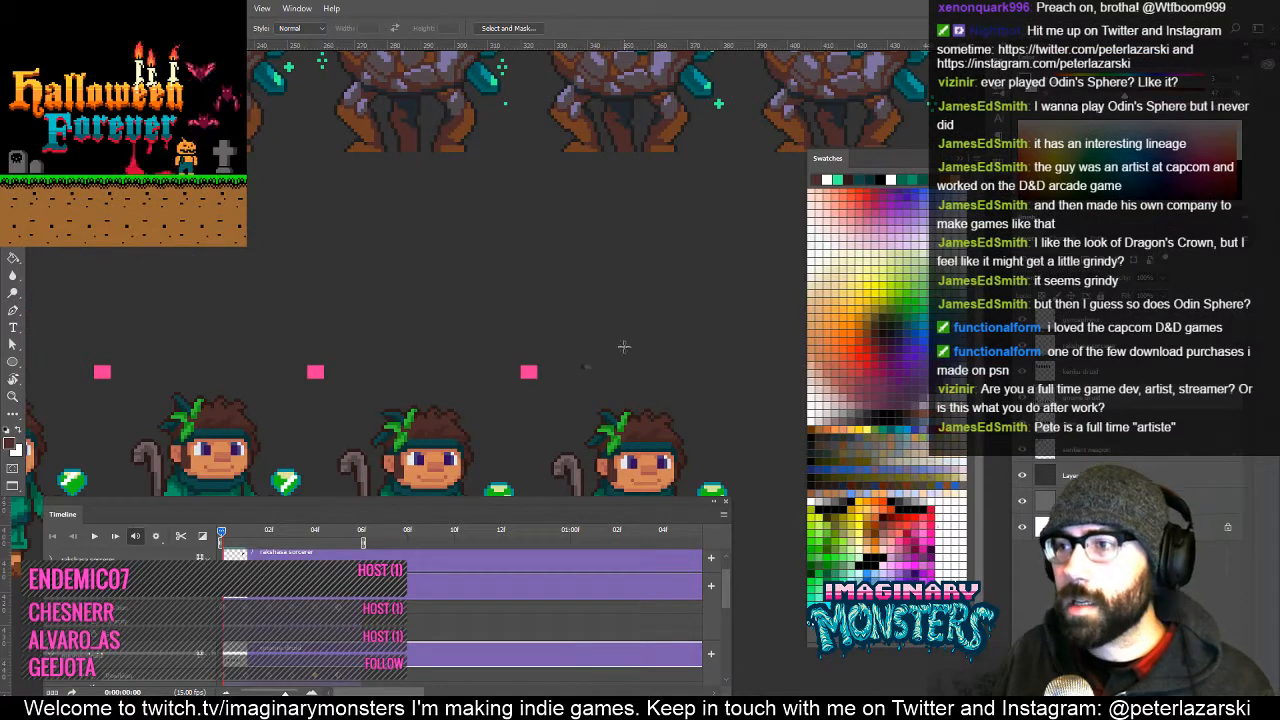
Erase the stray staff pixels left over from the deleted row above the last druid.
key("e")
left_click_drag(528, 375, 406, 219)
scroll(565, 420, "up", 2)
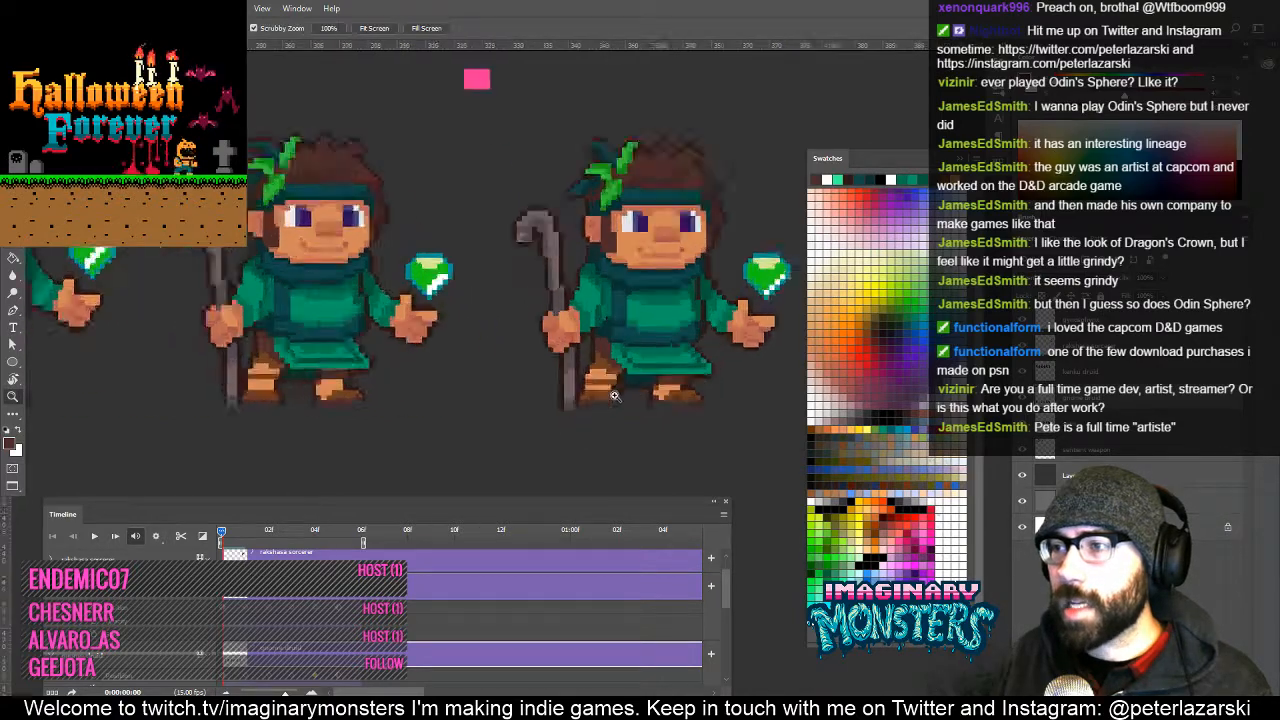
key("z")
scroll(547, 406, "down", 4)
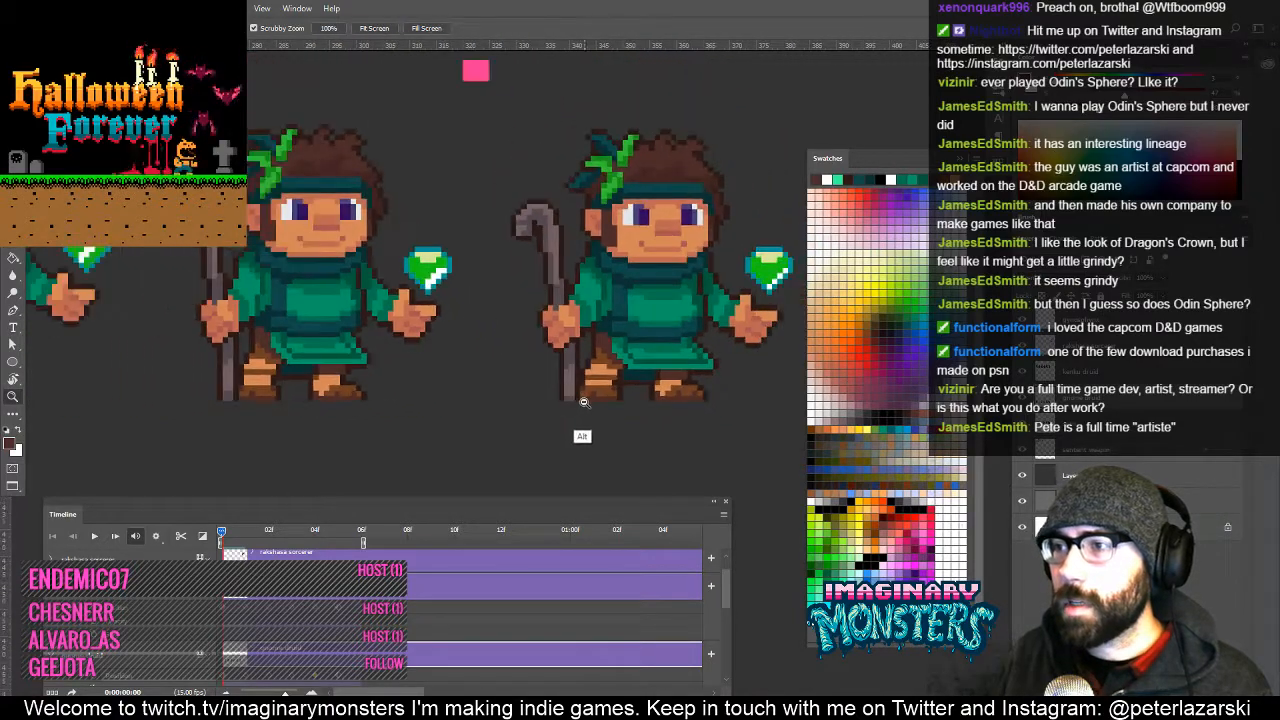
Select the remaining druid row and move it up into the cleared space below the rock monsters.
left_click_drag(619, 404, 730, 425)
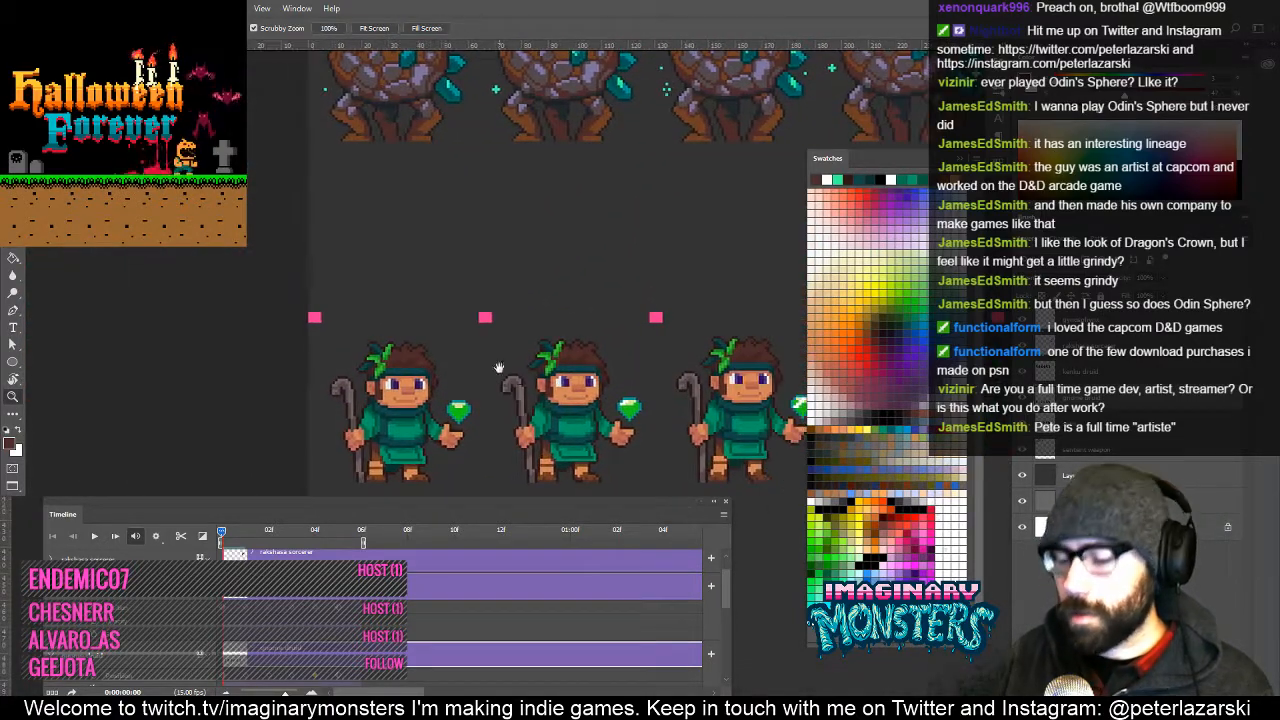
key("e")
key("v")
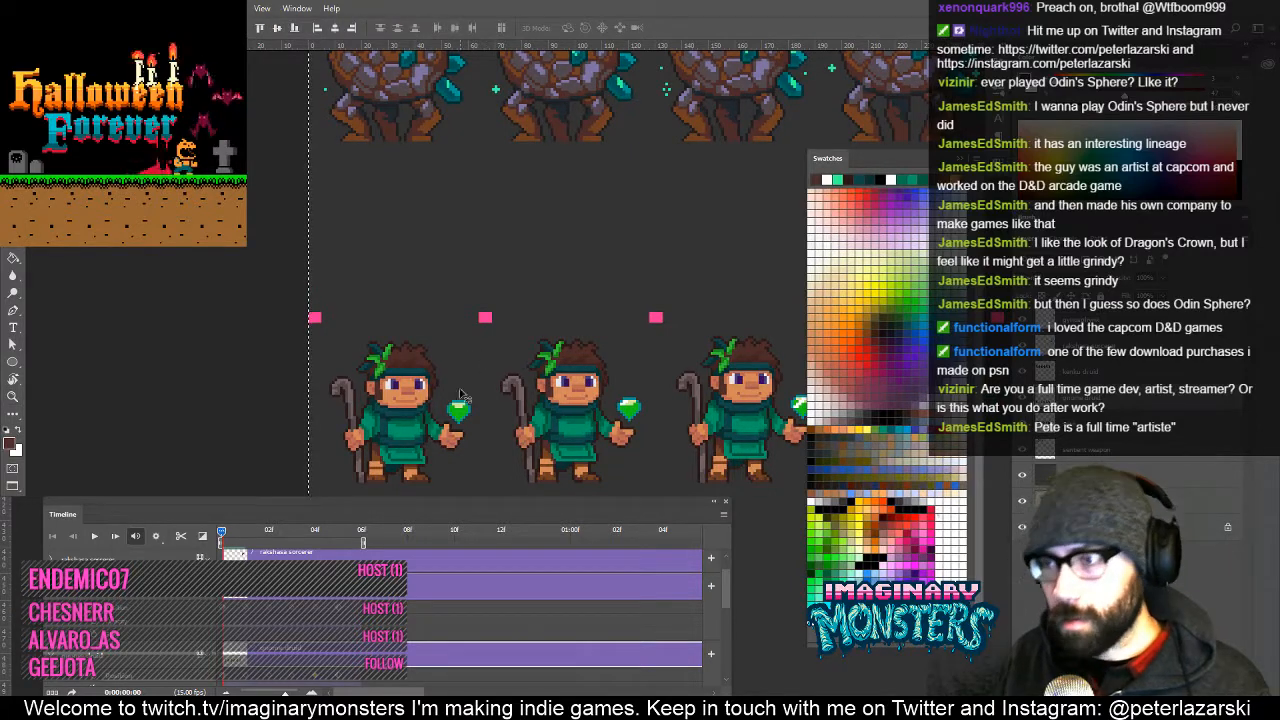
left_click_drag(440, 414, 445, 248)
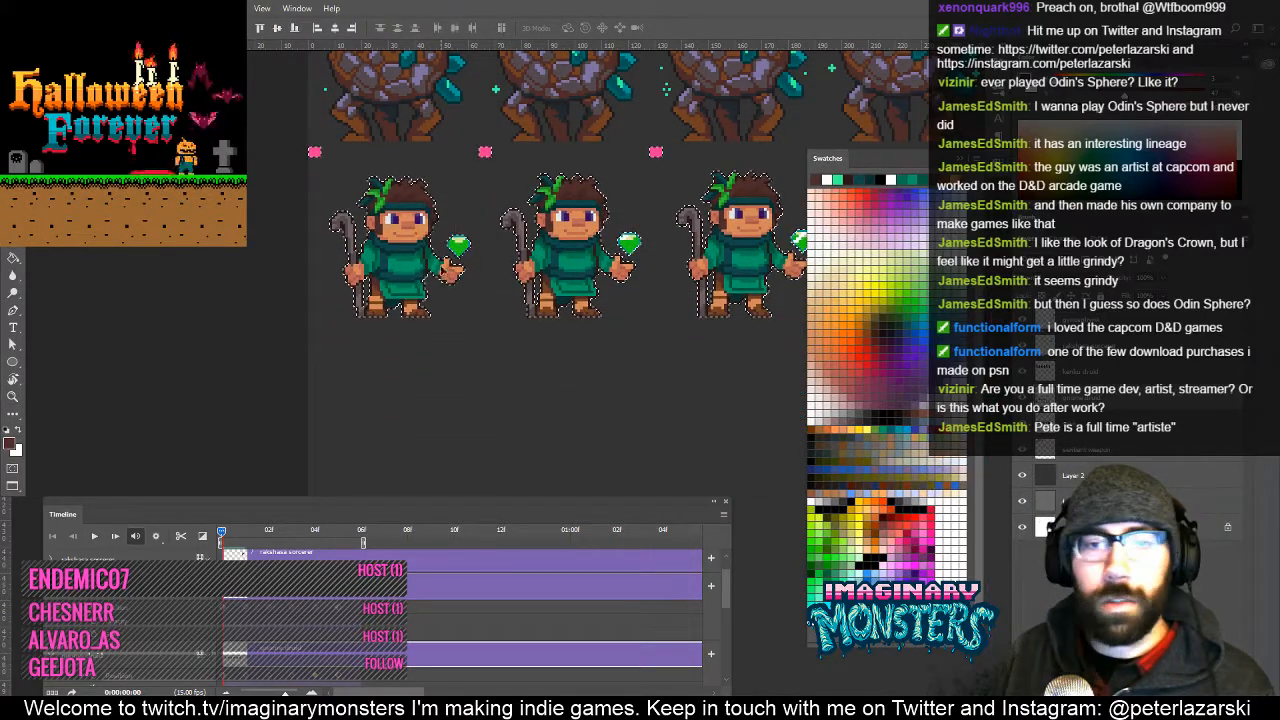
Show the grid, align the moved row's feet and markers with the grid lines, and deselect the row.
key("z")
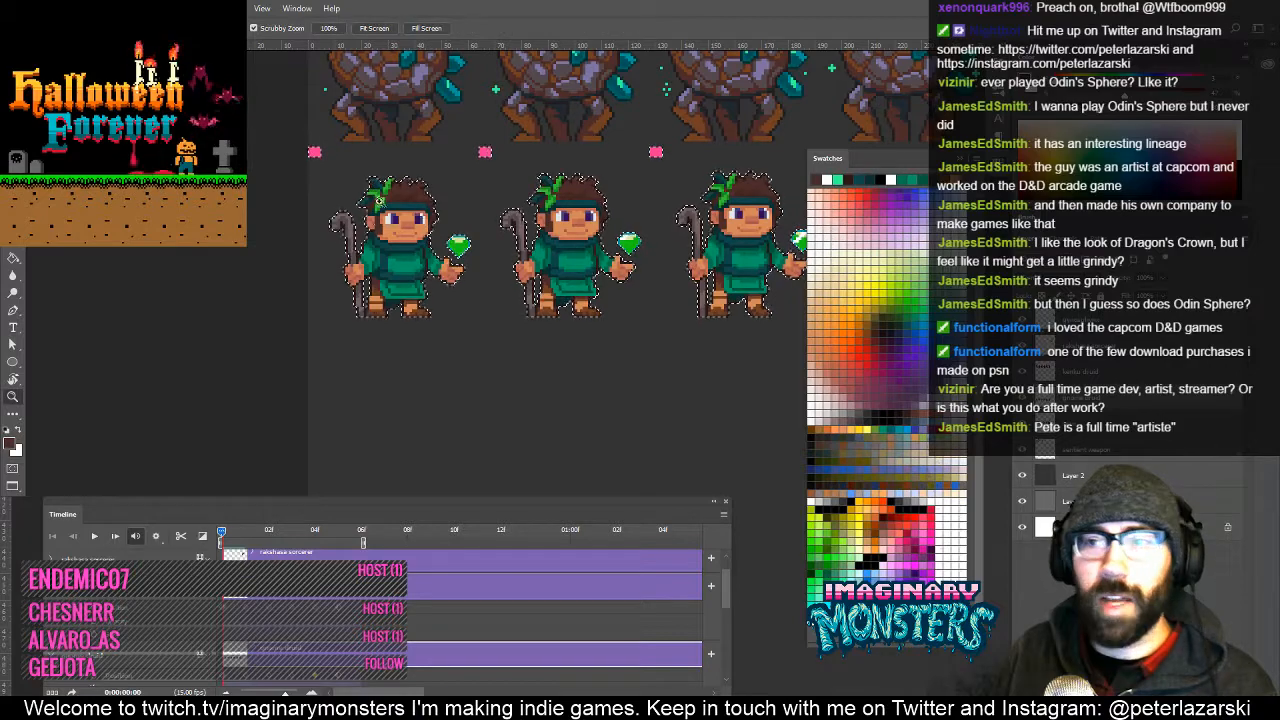
left_click(360, 168)
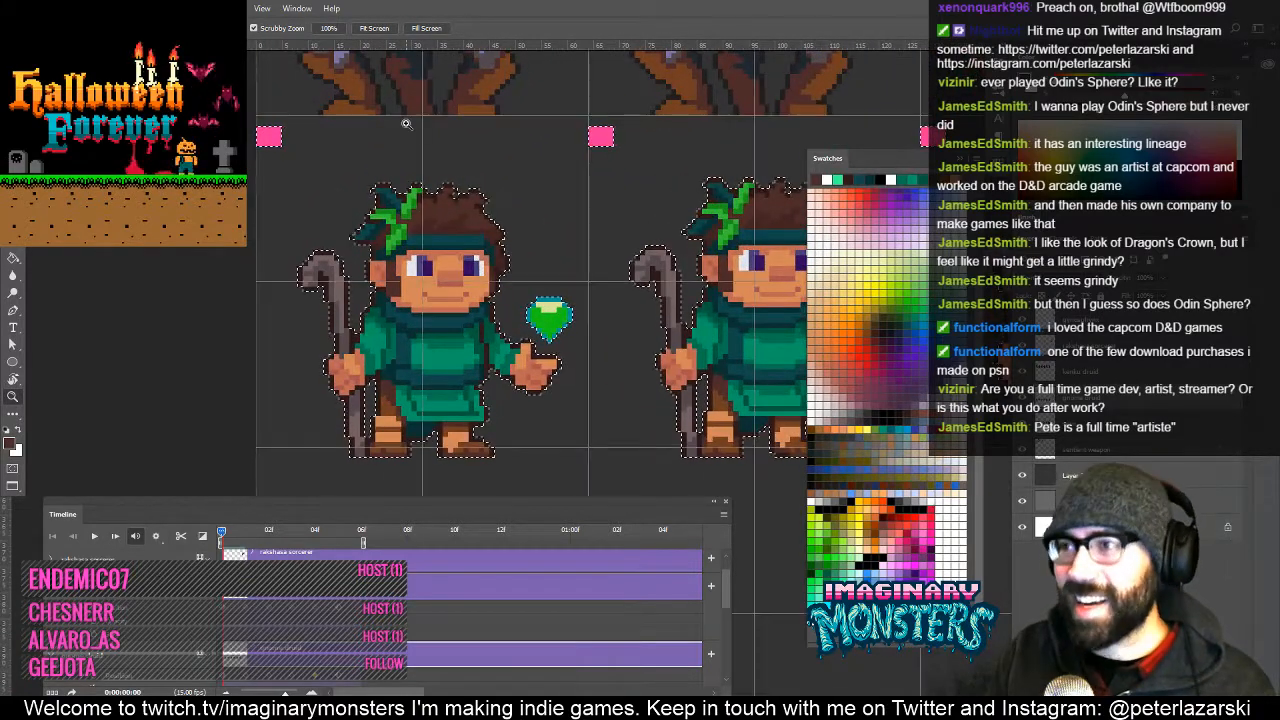
mouse_move(441, 231)
left_mouse_down()
mouse_move(425, 259)
mouse_move(425, 247)
left_mouse_up()
key("v")
key("ctrl+d")
key("z")
left_click_drag(540, 291, 387, 340)
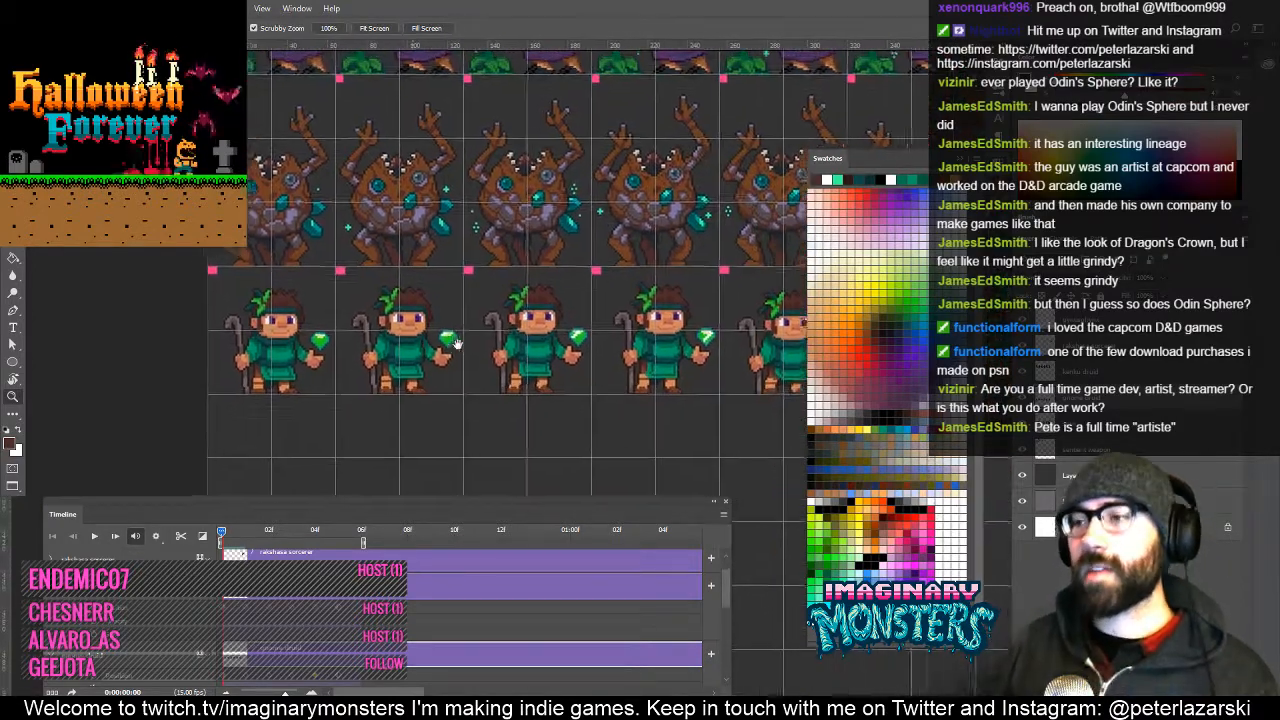
left_click_drag(643, 314, 439, 306)
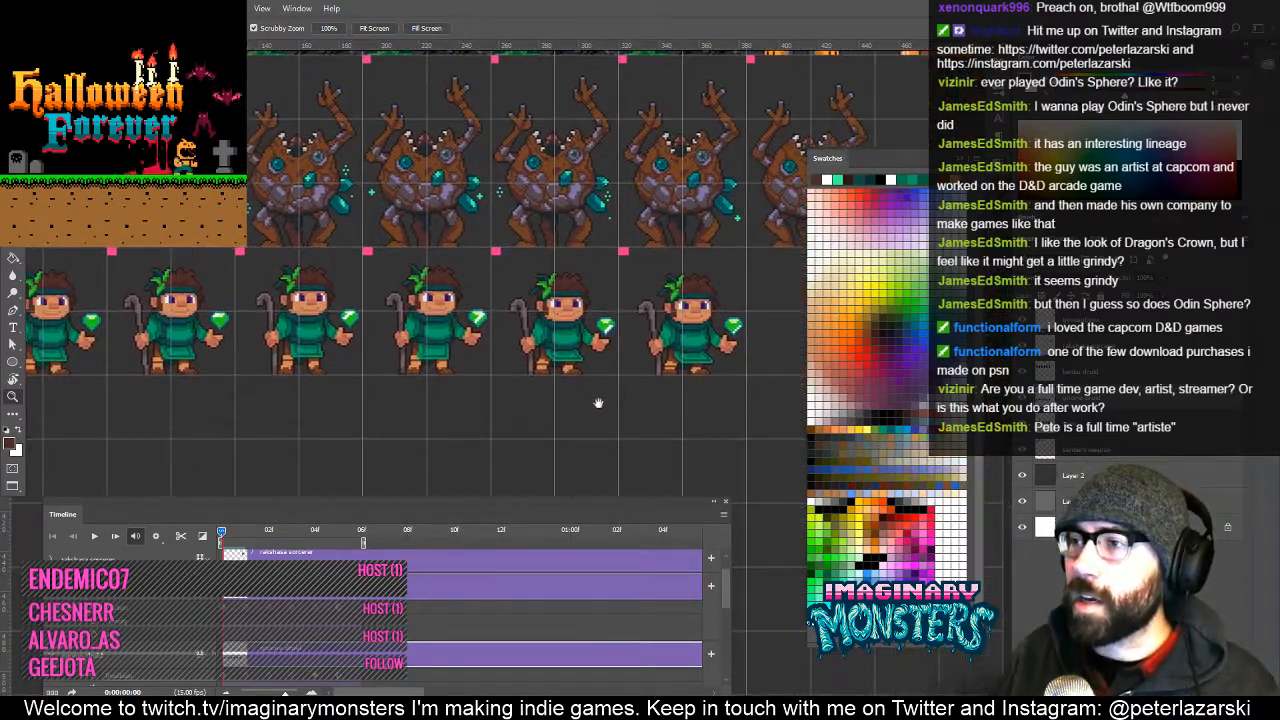
left_click_drag(574, 378, 603, 360)
left_click_drag(520, 357, 575, 337)
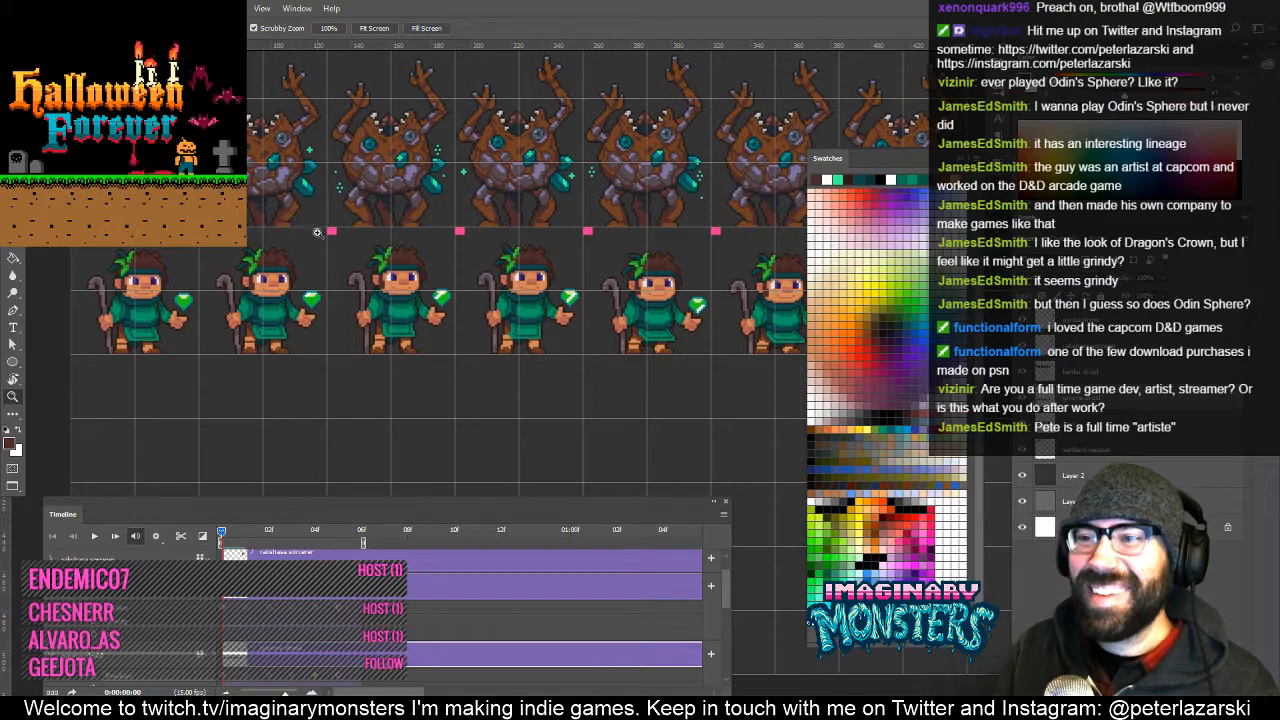
left_click_drag(317, 233, 453, 335)
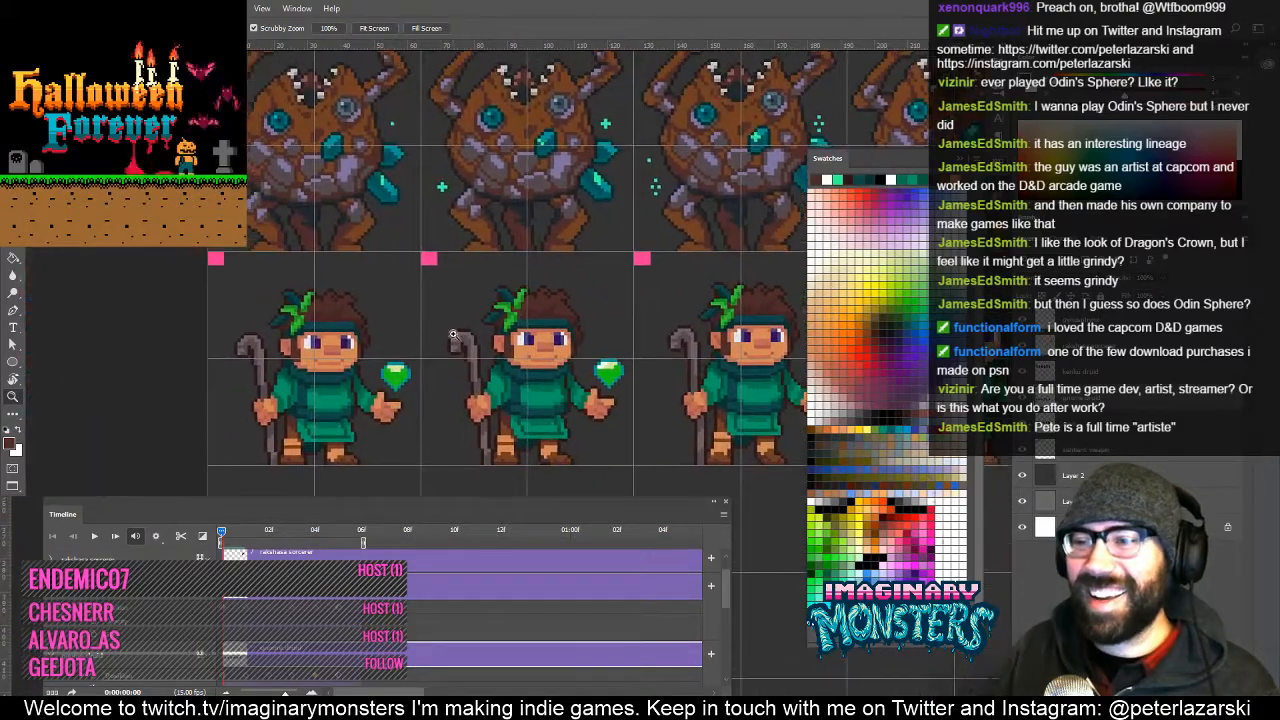
Sample the bright teal from the rock monster's crystals and pencil a dot beside the first druid and a small plus above the second druid's gem.
left_click(410, 352)
left_click(400, 341)
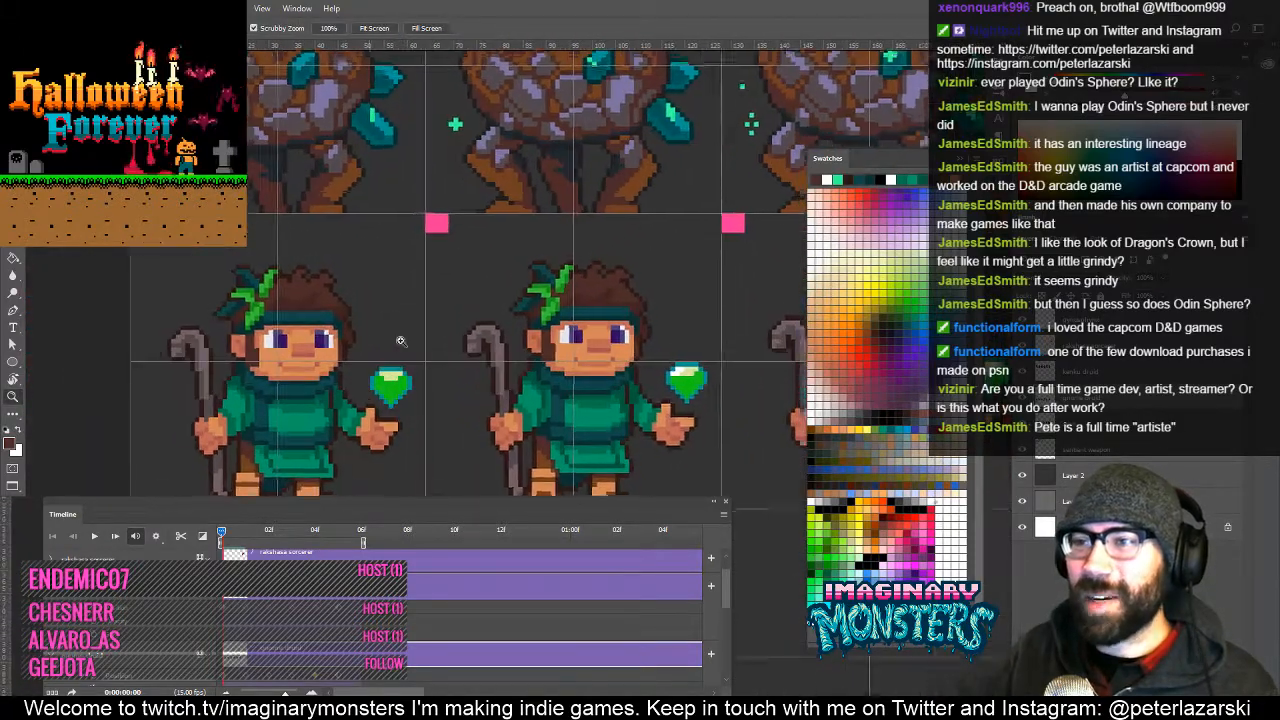
key("b")
left_click(372, 112, "alt")
key("z")
left_click(399, 363)
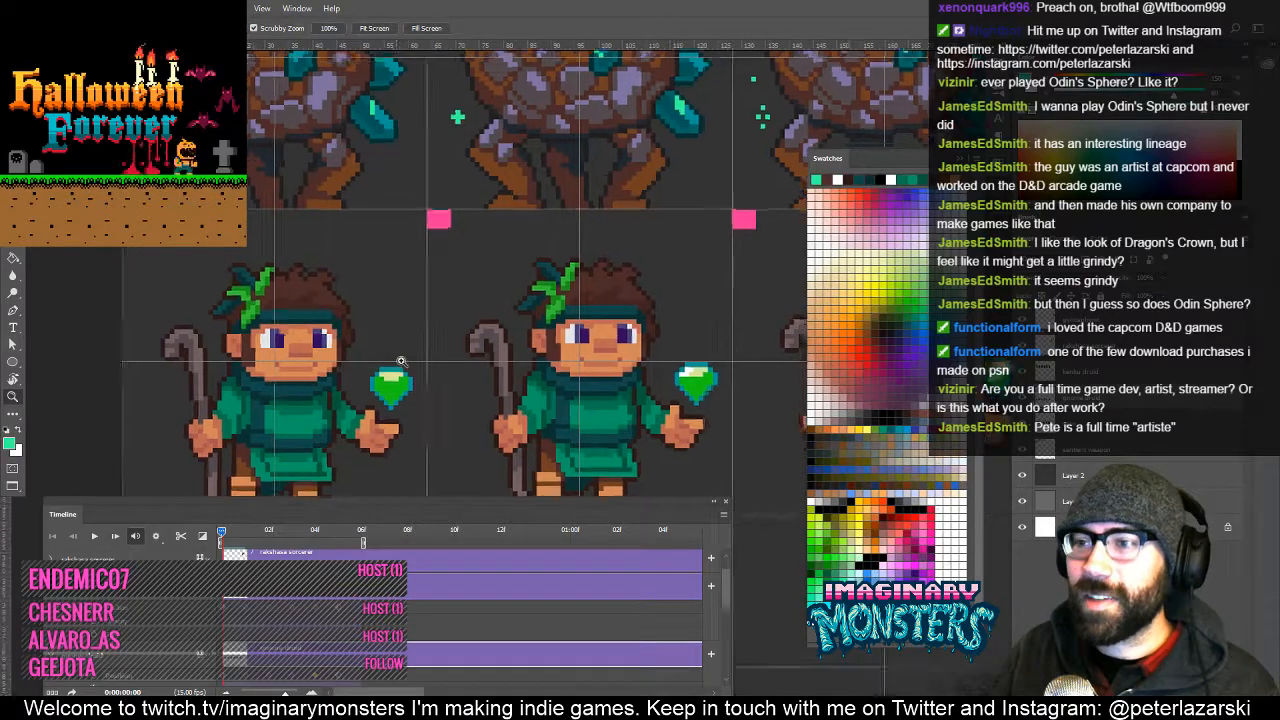
key("b")
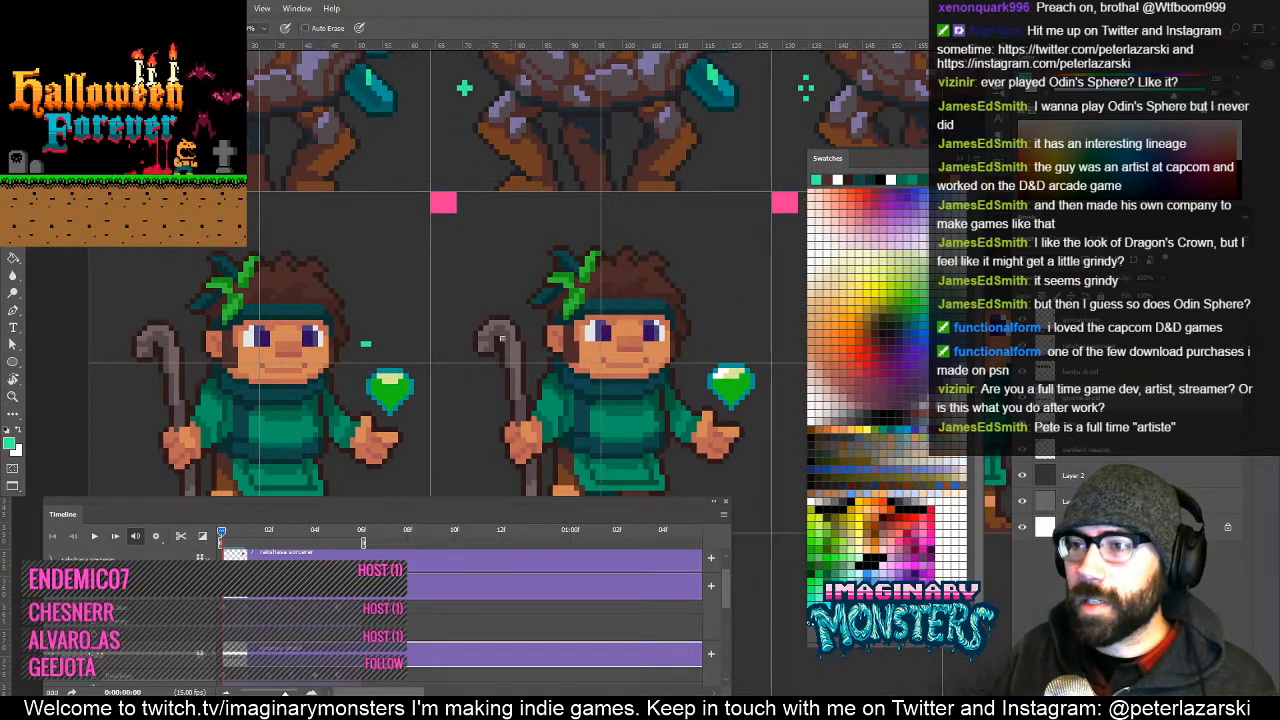
left_click_drag(551, 377, 398, 365)
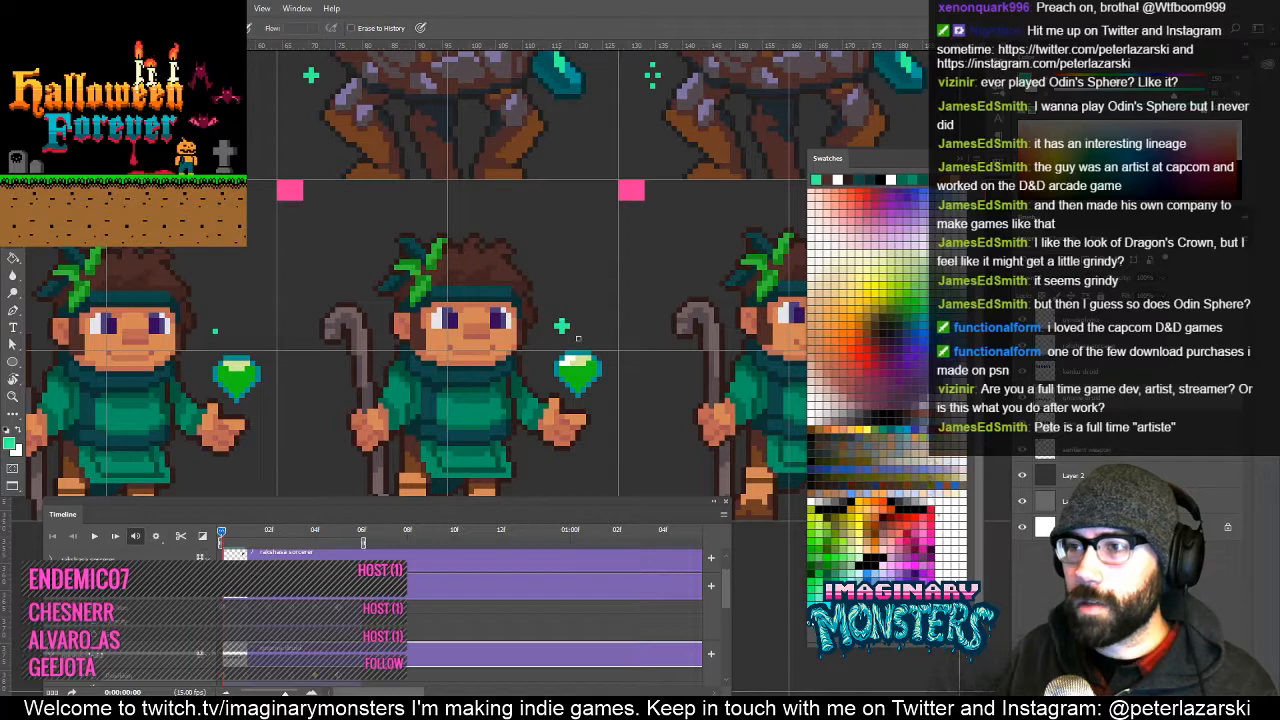
mouse_move(224, 533)
left_mouse_down()
mouse_move(241, 535)
mouse_move(225, 538)
left_mouse_up()
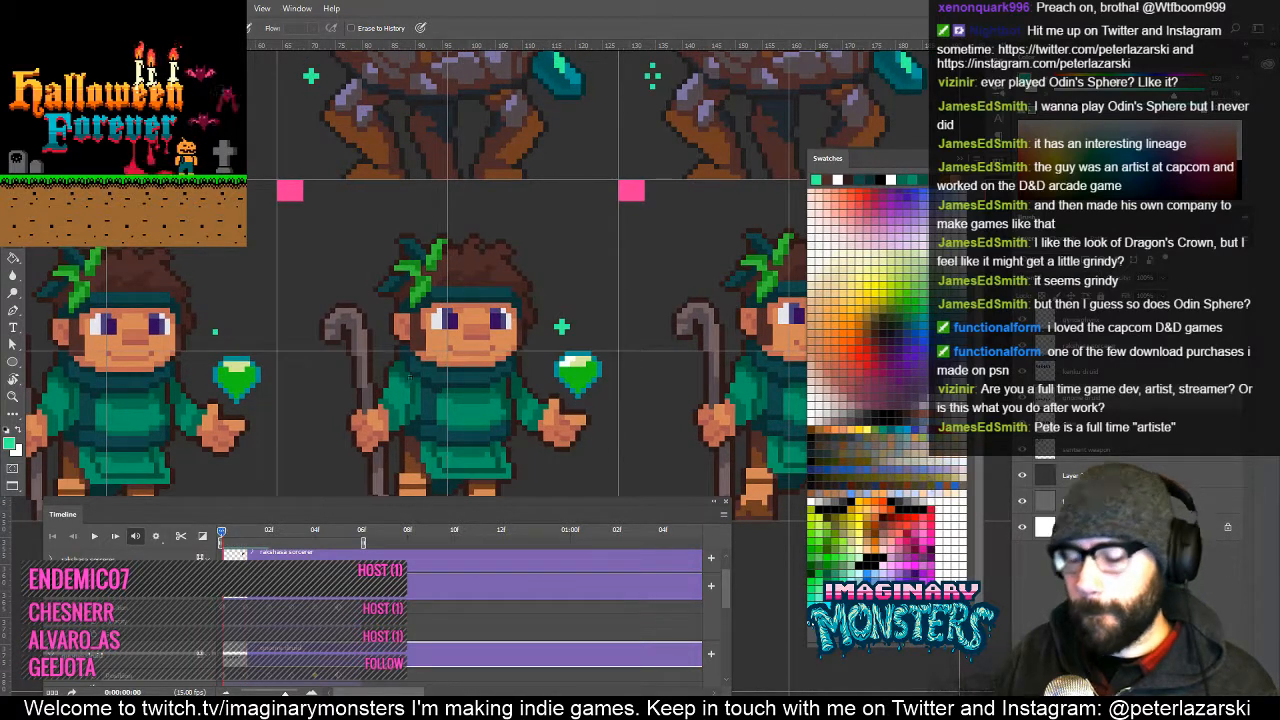
Select the plus sparkle above the second druid's gem and nudge it into position.
key("l")
left_click_drag(553, 337, 576, 334)
key("v")
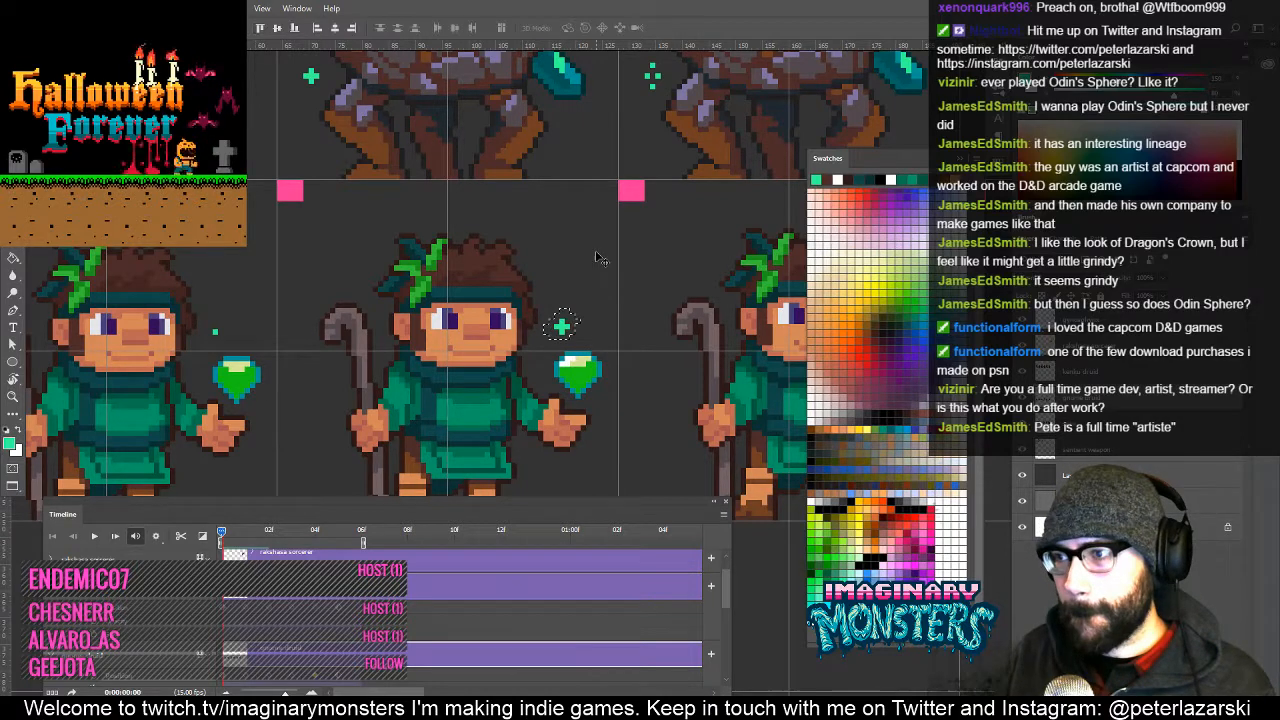
left_click_drag(596, 258, 338, 354)
Pencil a sparkle of four scattered dots above the third druid's gem, then select and nudge it into position.
key("b")
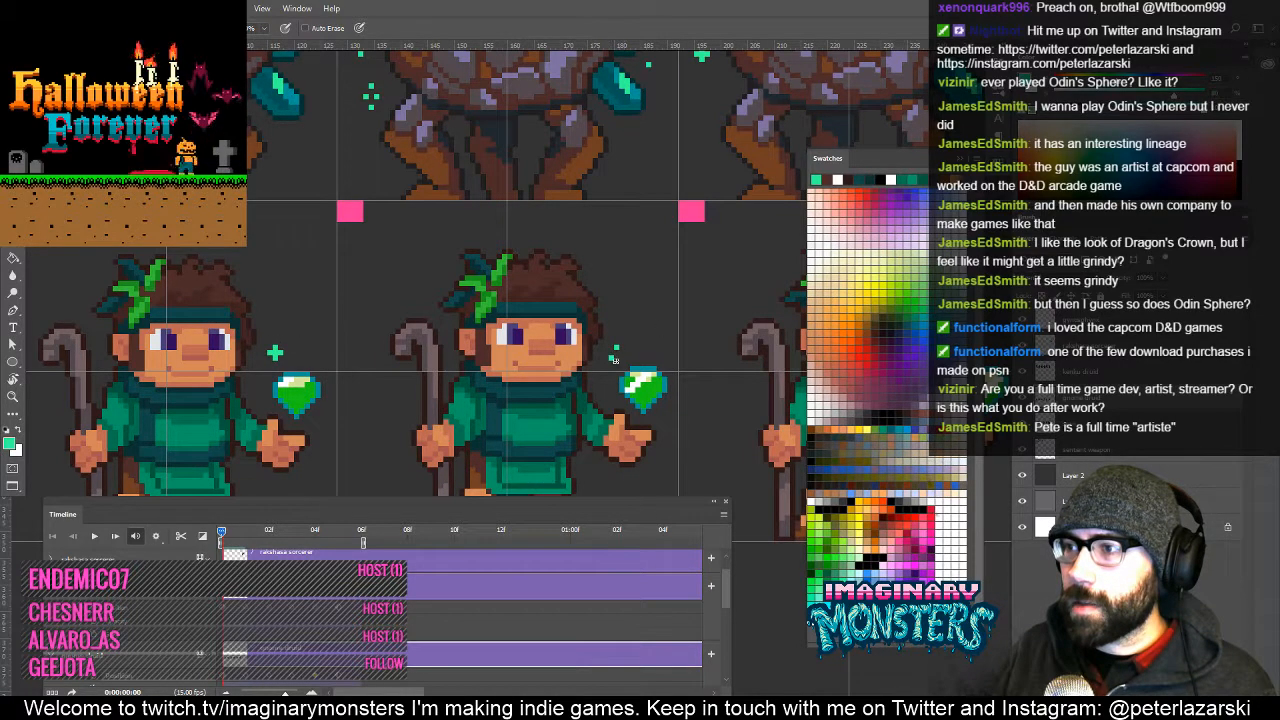
left_click_drag(564, 406, 580, 362)
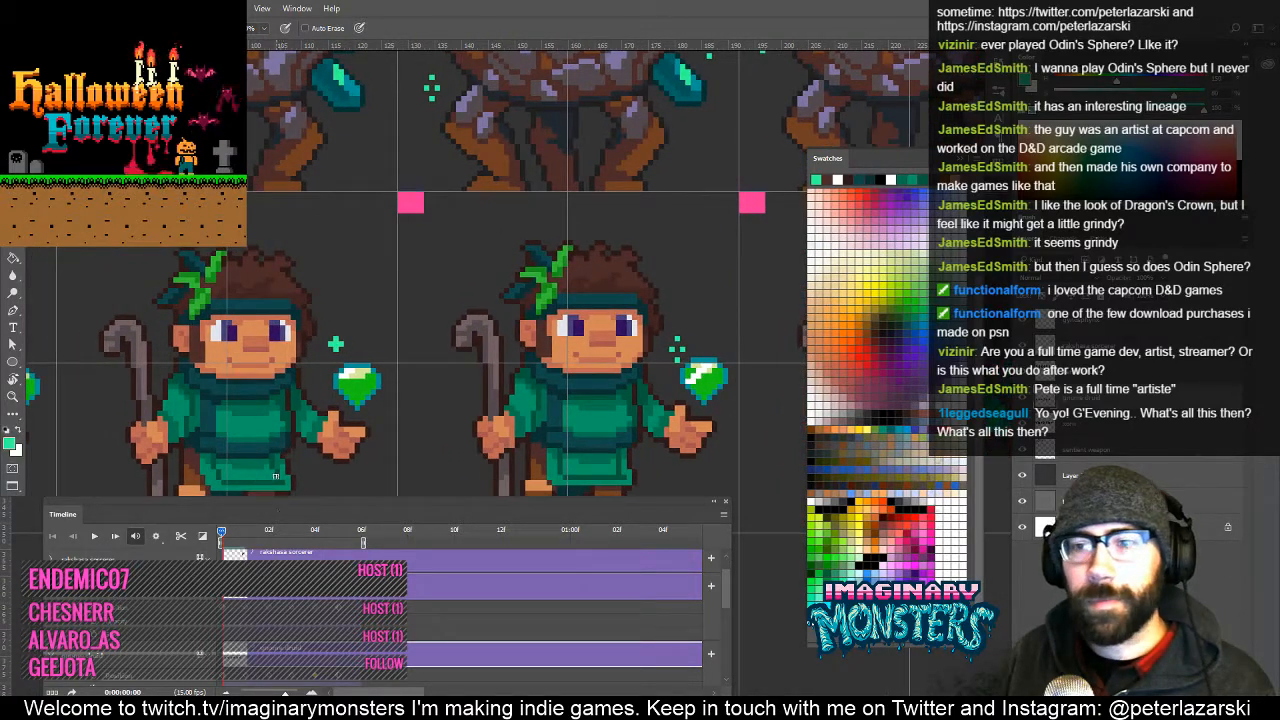
left_click_drag(226, 528, 217, 503)
key("m")
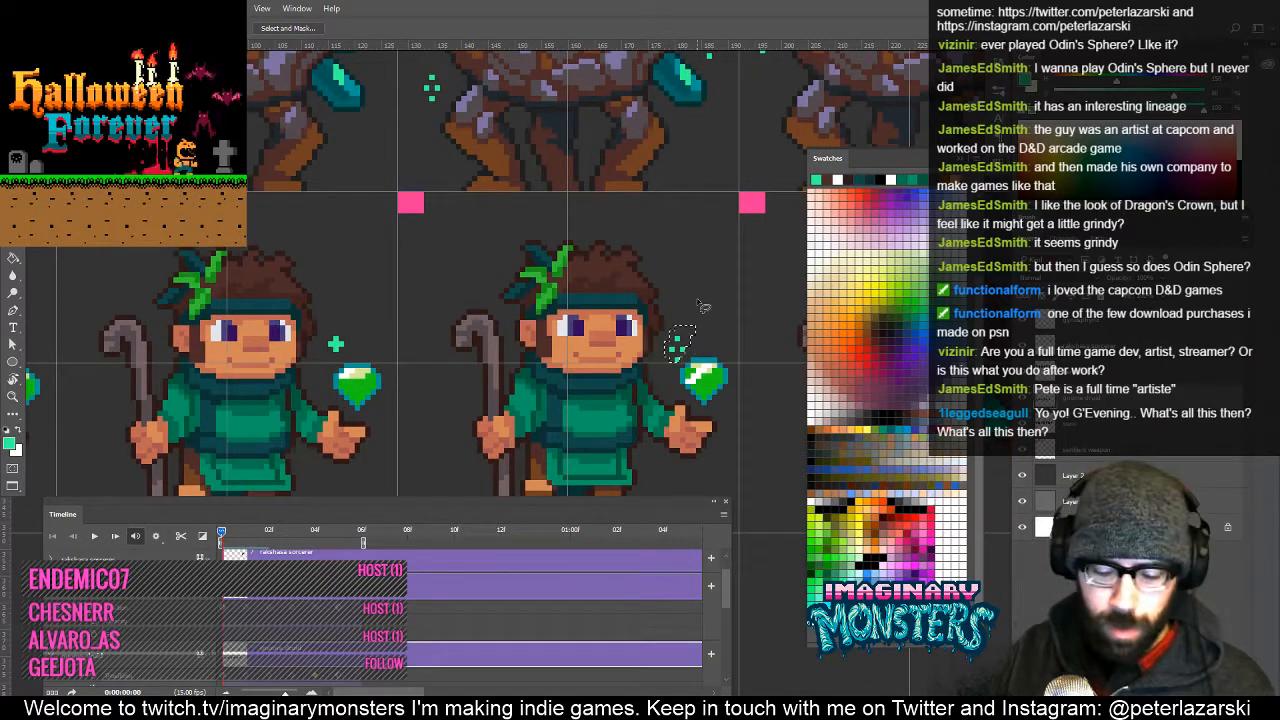
key("ctrl+Right")
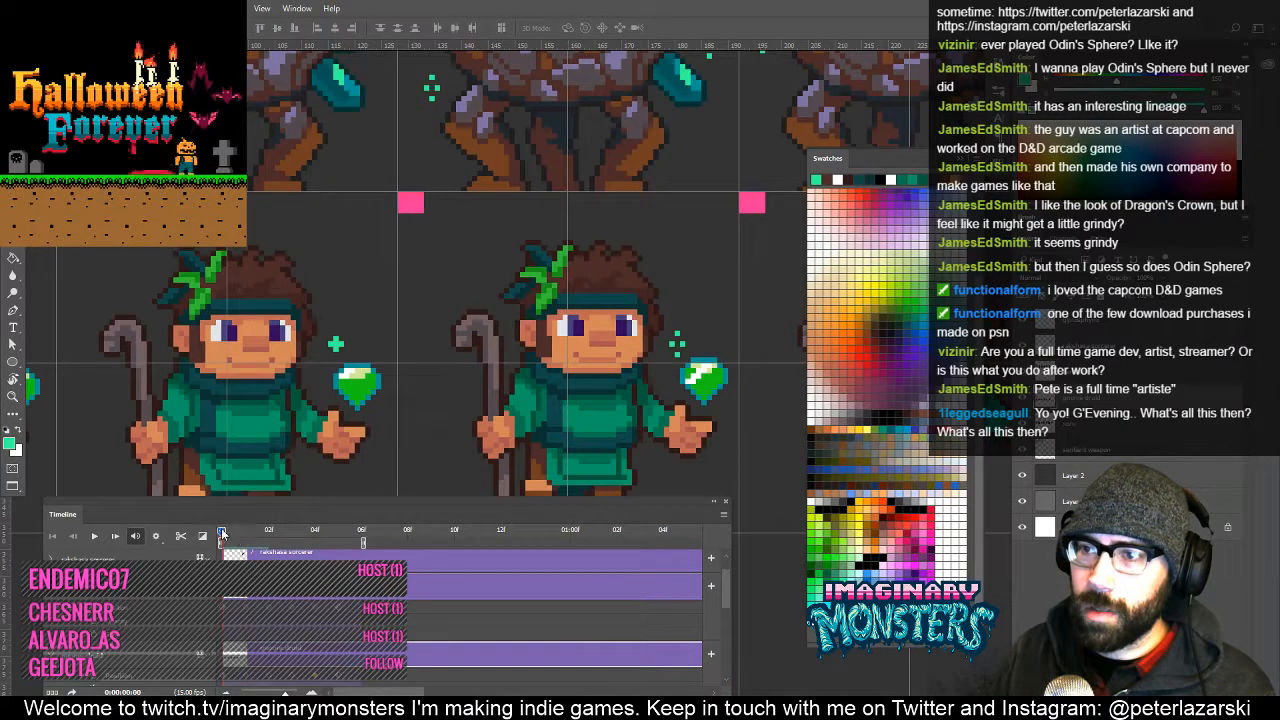
Play back the animation from the first frame to check the druid's new sparkle, then stop it.
left_click_drag(214, 537, 150, 530)
key("z")
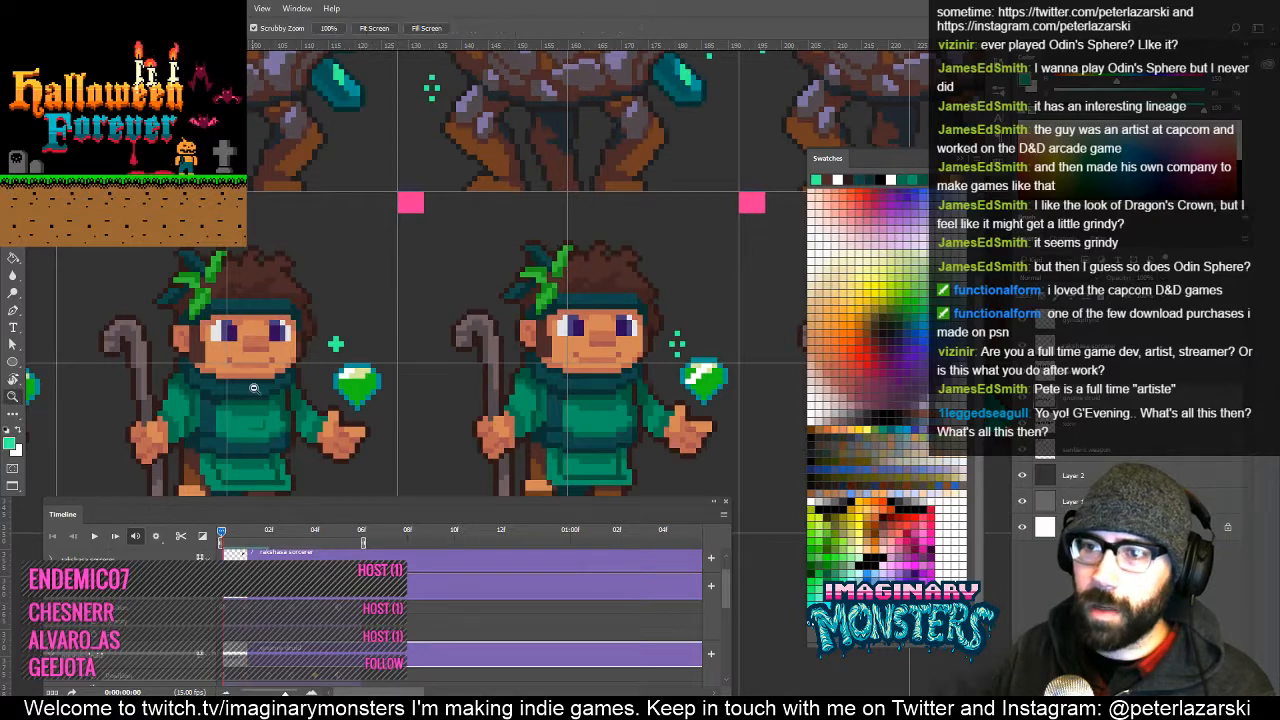
left_click_drag(260, 427, 120, 420)
key("space")
left_click_drag(50, 395, 478, 355)
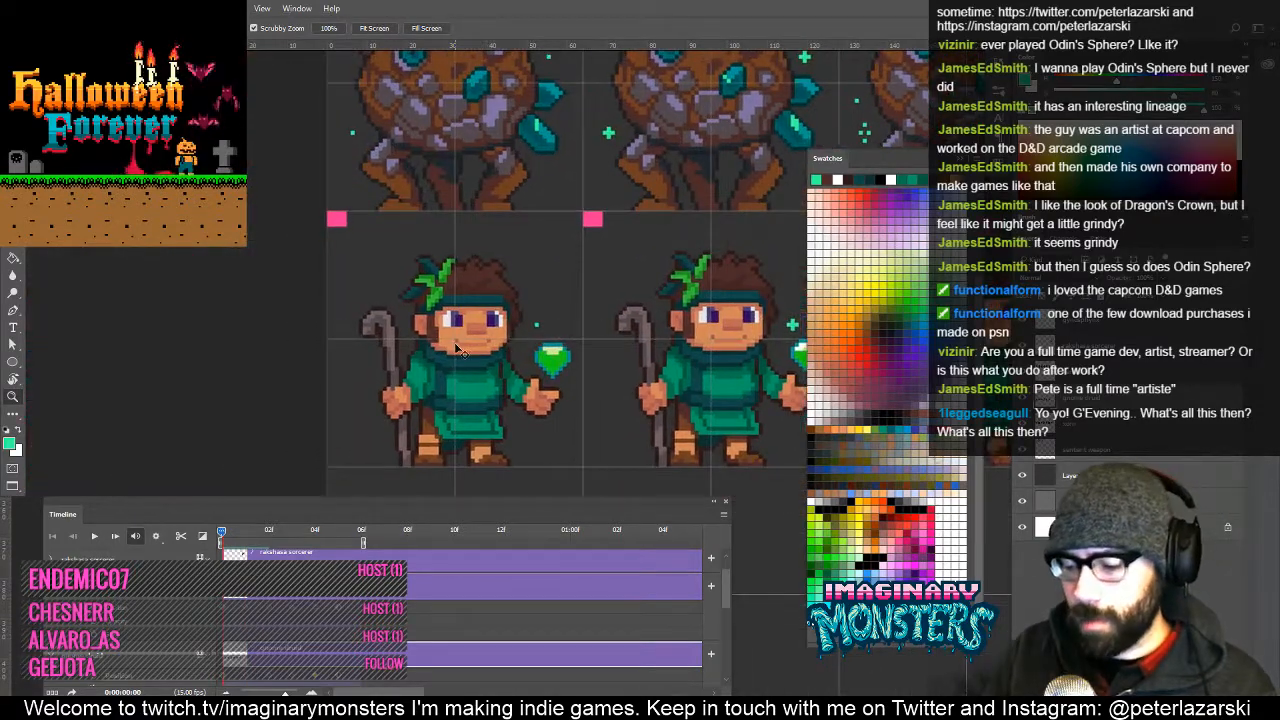
key("space")
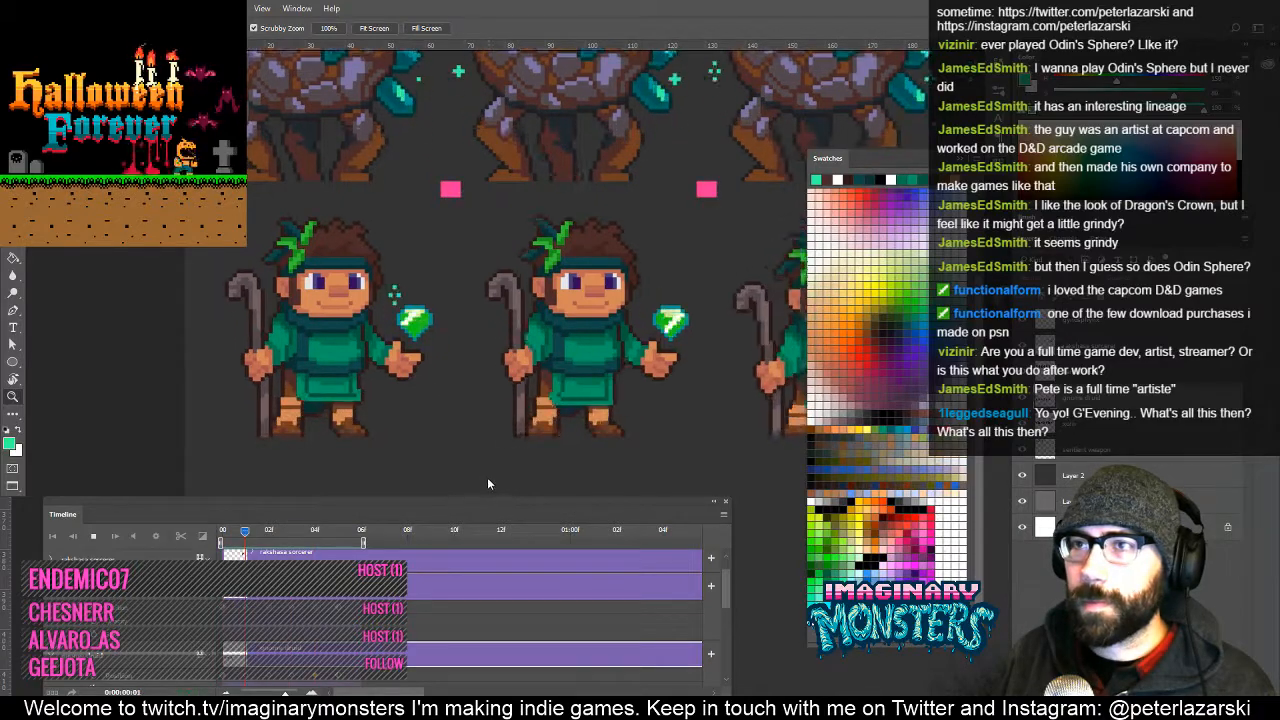
key("space")
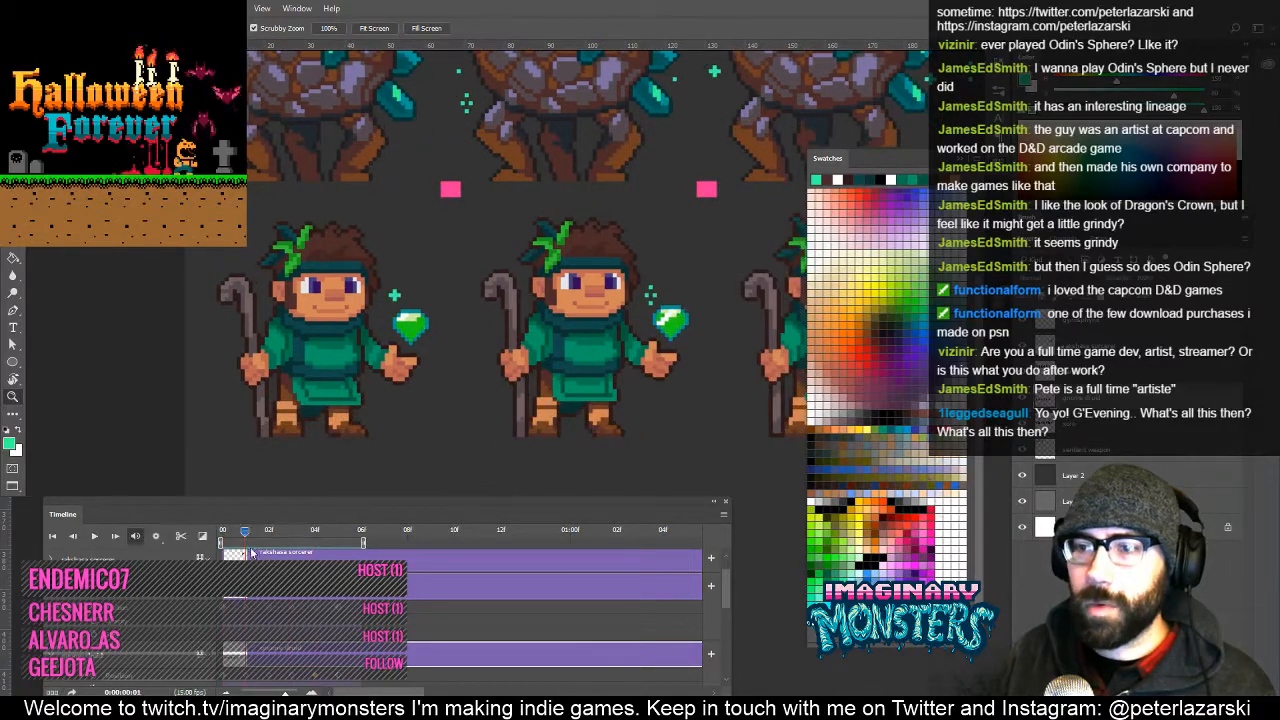
On the first timeline frame, select the three druids' sparkles together and duplicate them to the far side of the third, fourth and fifth druids' gems.
left_click(224, 532)
left_click_drag(505, 402, 325, 442)
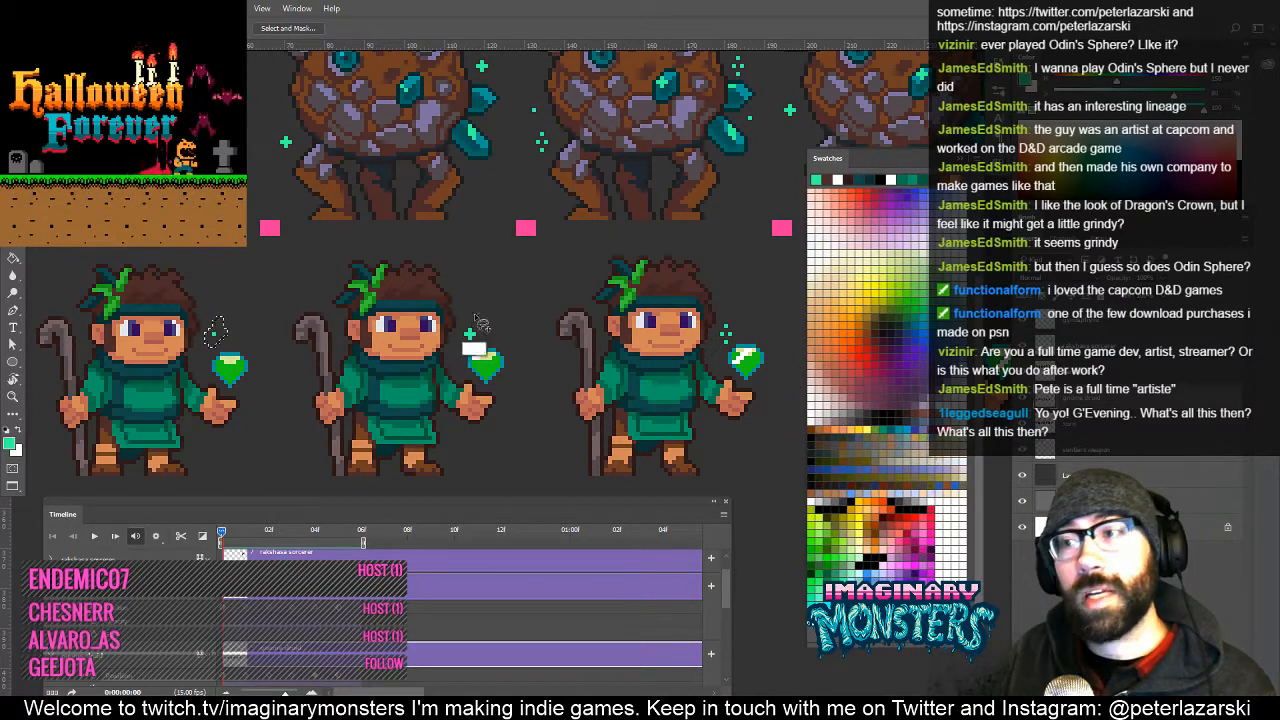
left_click_drag(482, 335, 478, 318)
left_click_drag(635, 339, 456, 357)
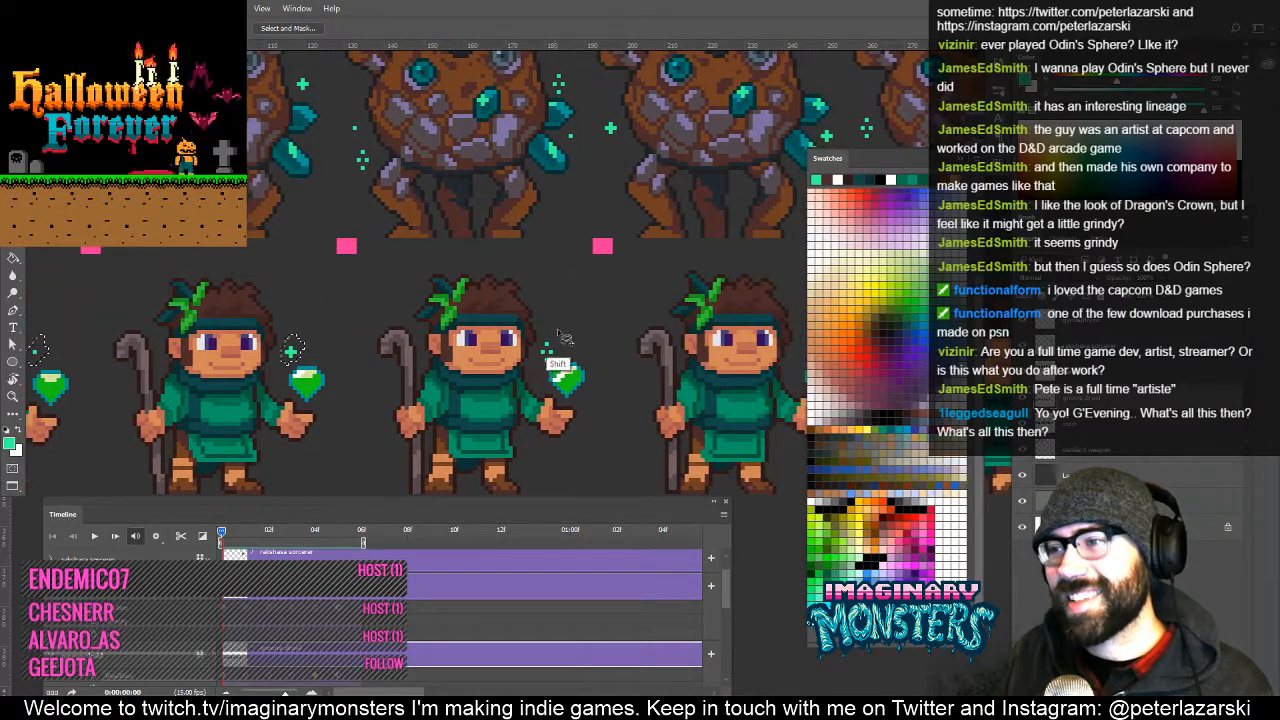
key("v")
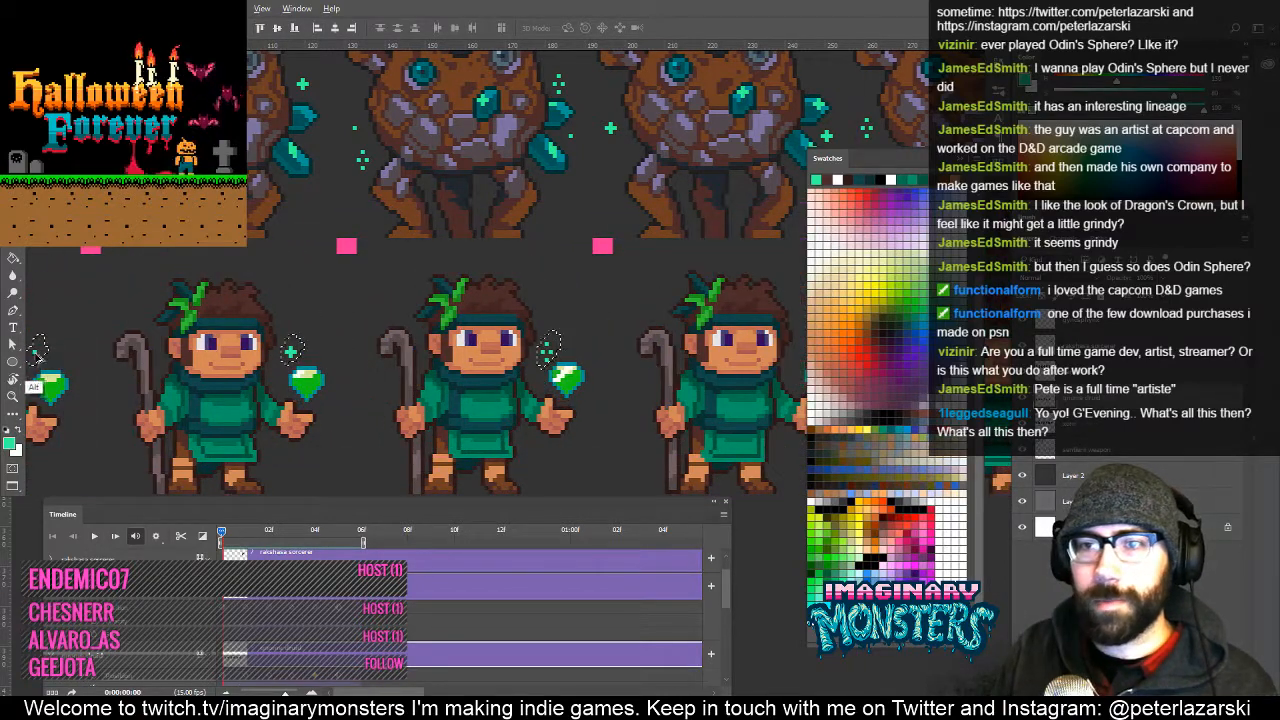
left_click_drag(35, 350, 592, 362)
Duplicate the three-sparkle sequence again, placing the copies below and beside the gems of the second, third and fourth druids.
left_click_drag(551, 403, 380, 370)
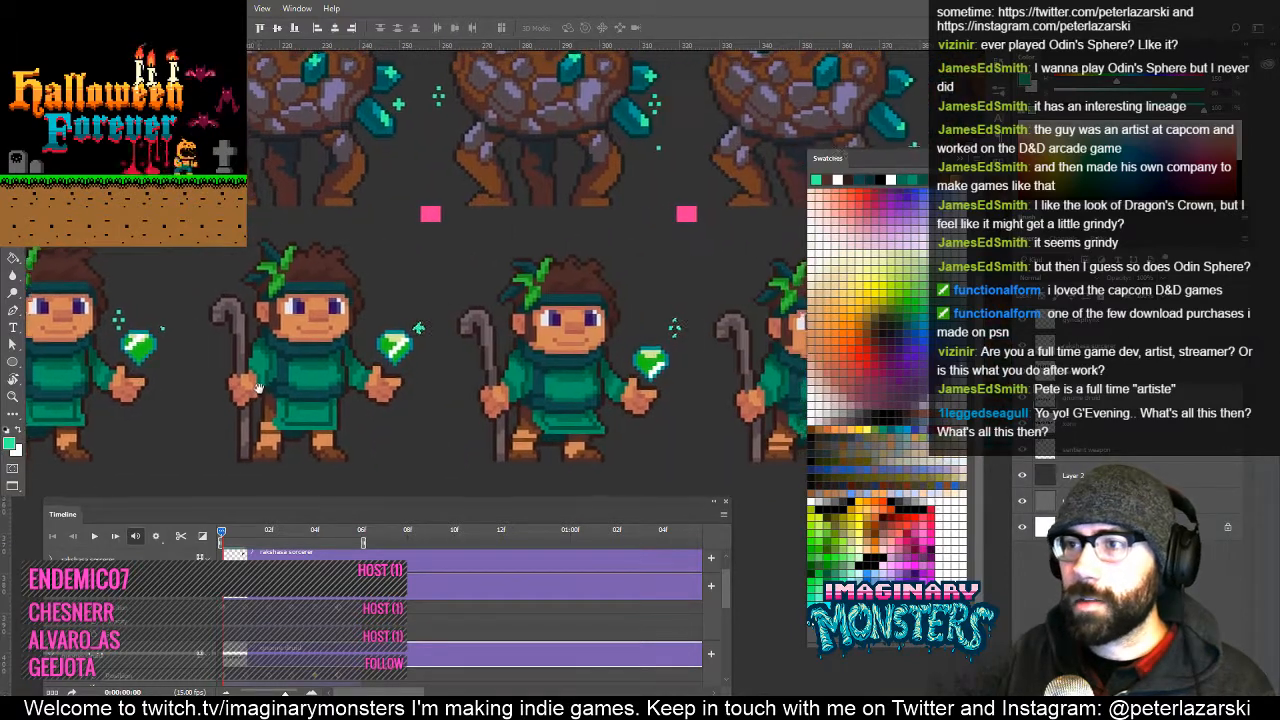
left_click_drag(503, 371, 352, 361)
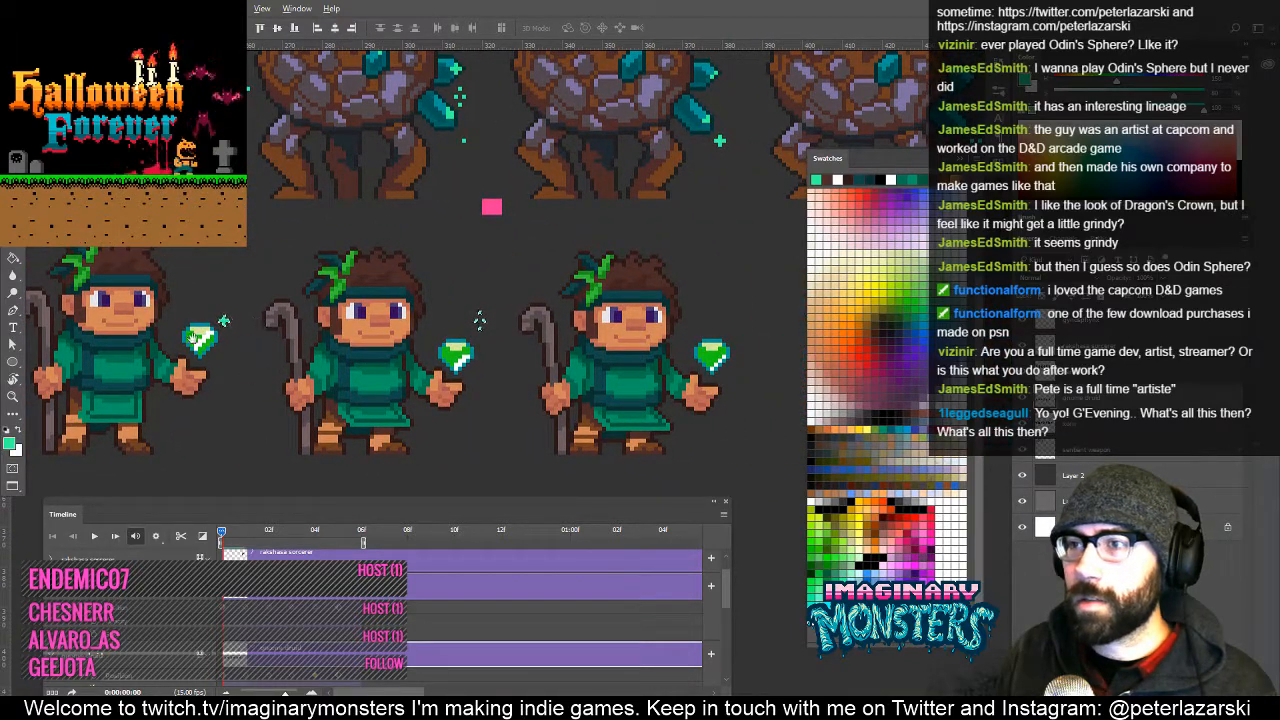
left_click_drag(193, 338, 578, 311)
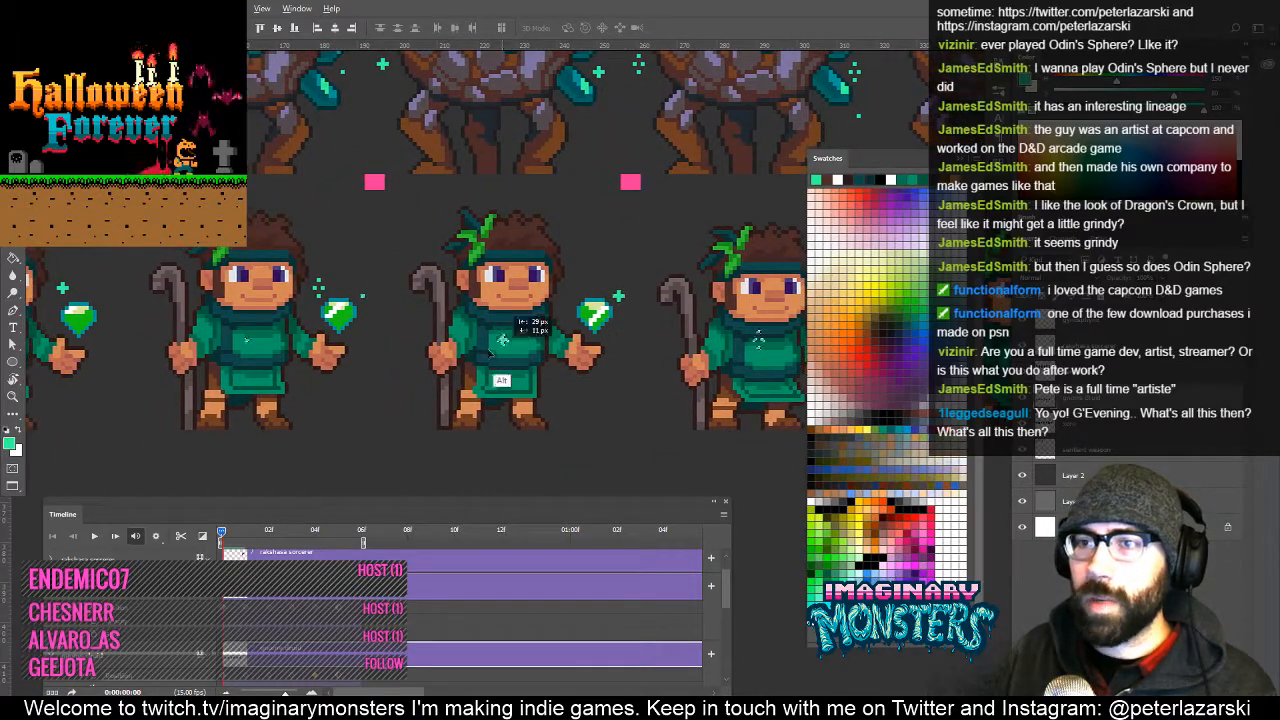
left_click_drag(502, 340, 370, 350)
left_click_drag(560, 433, 330, 419)
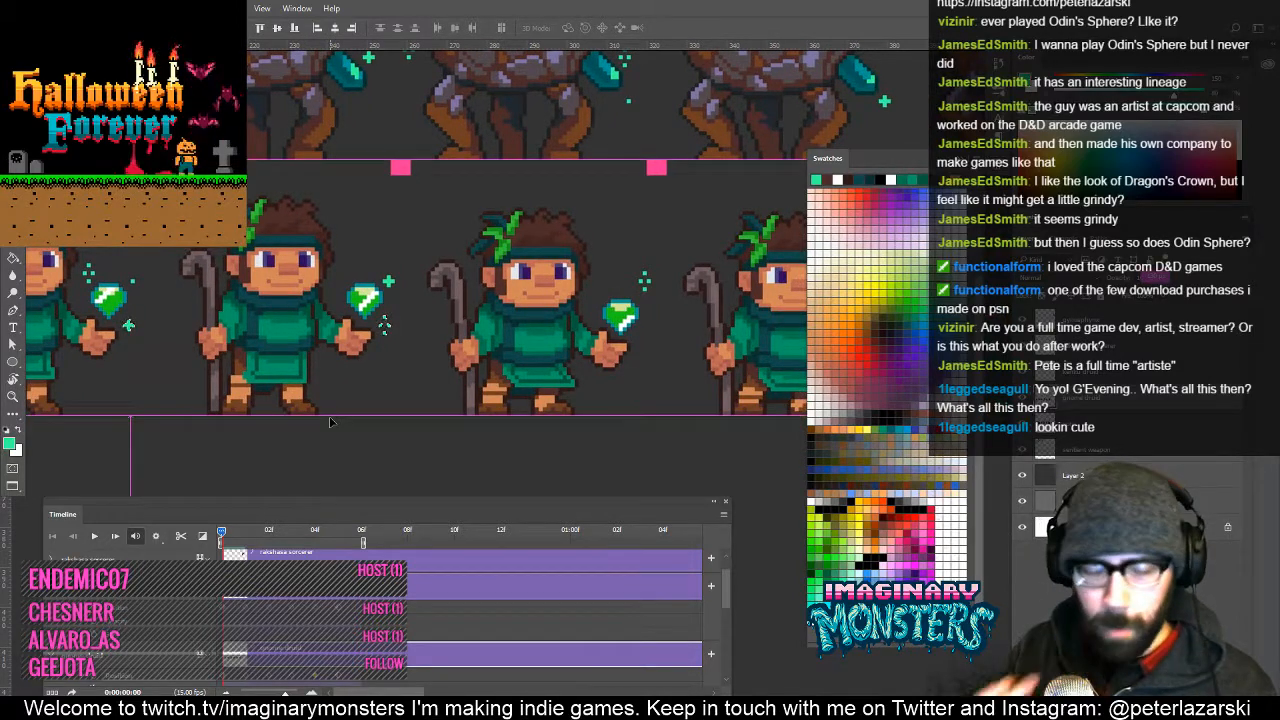
Review the druid row from its first sprite and play back the animation with all the sparkle sequences.
key("z")
left_click(329, 346, "alt")
left_click_drag(329, 350, 514, 350)
left_click_drag(250, 330, 603, 347)
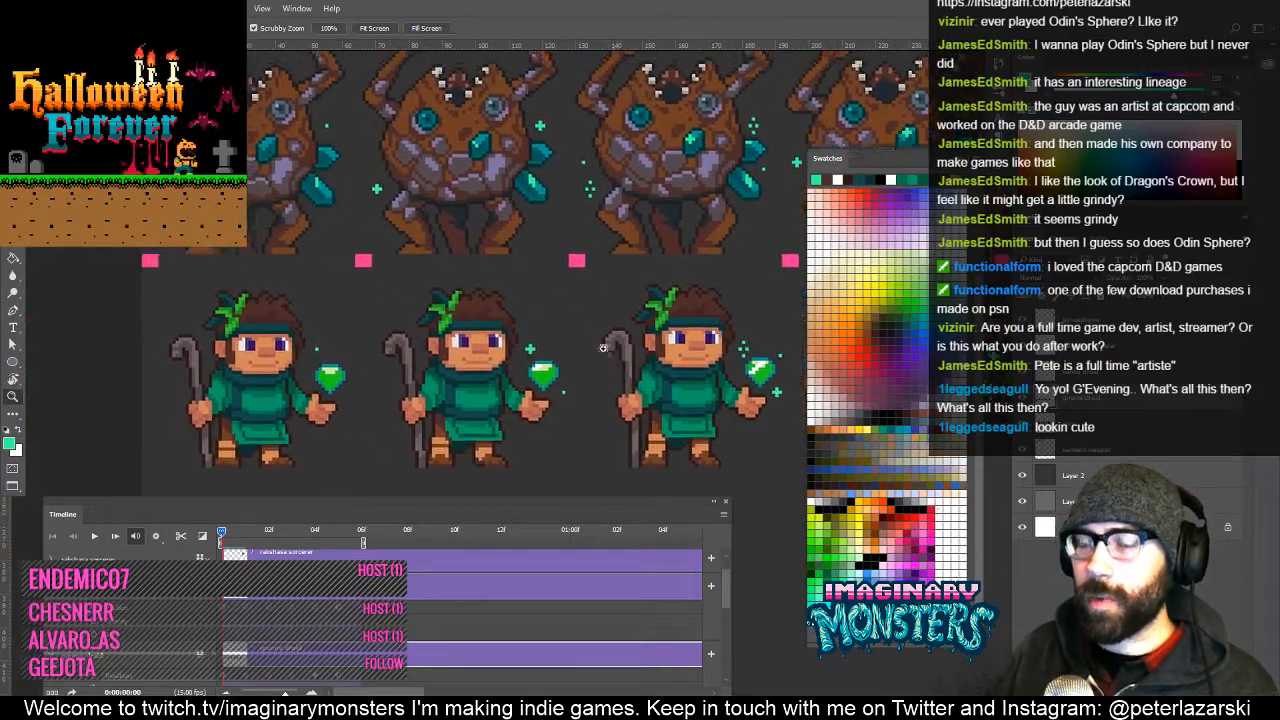
left_click_drag(519, 445, 541, 396)
left_click(383, 349)
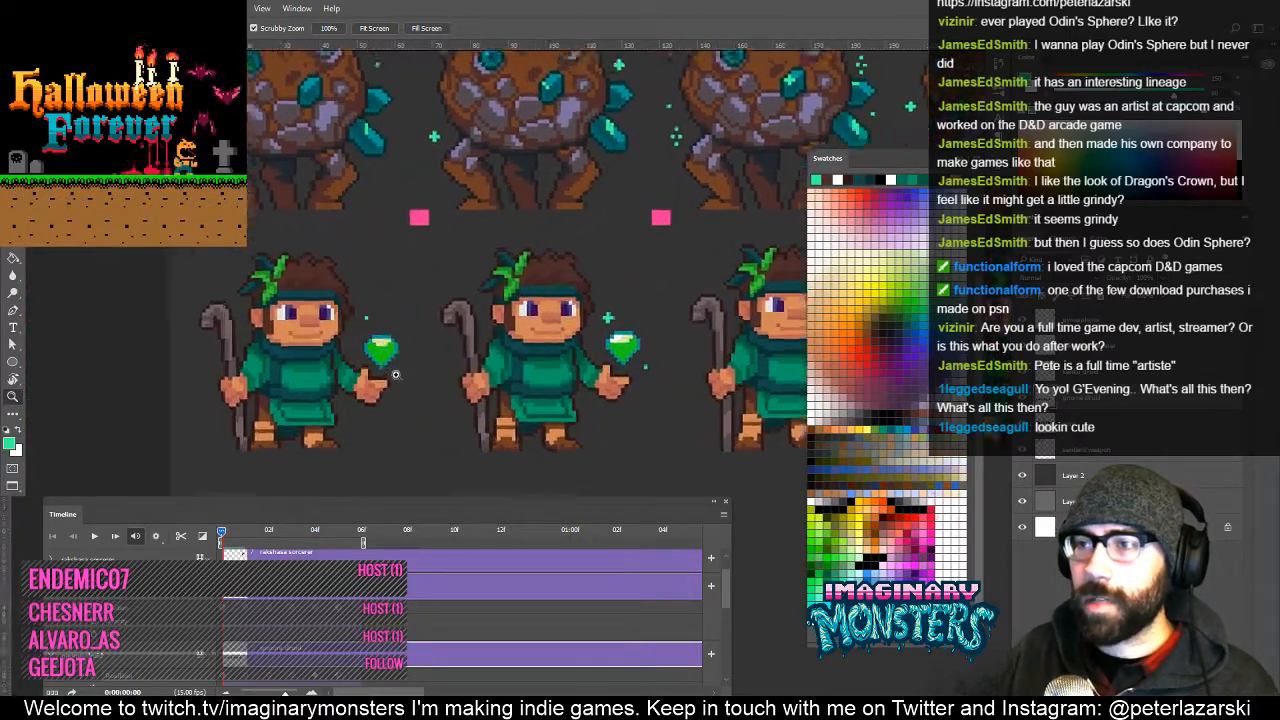
left_click_drag(423, 423, 442, 402)
key("space")
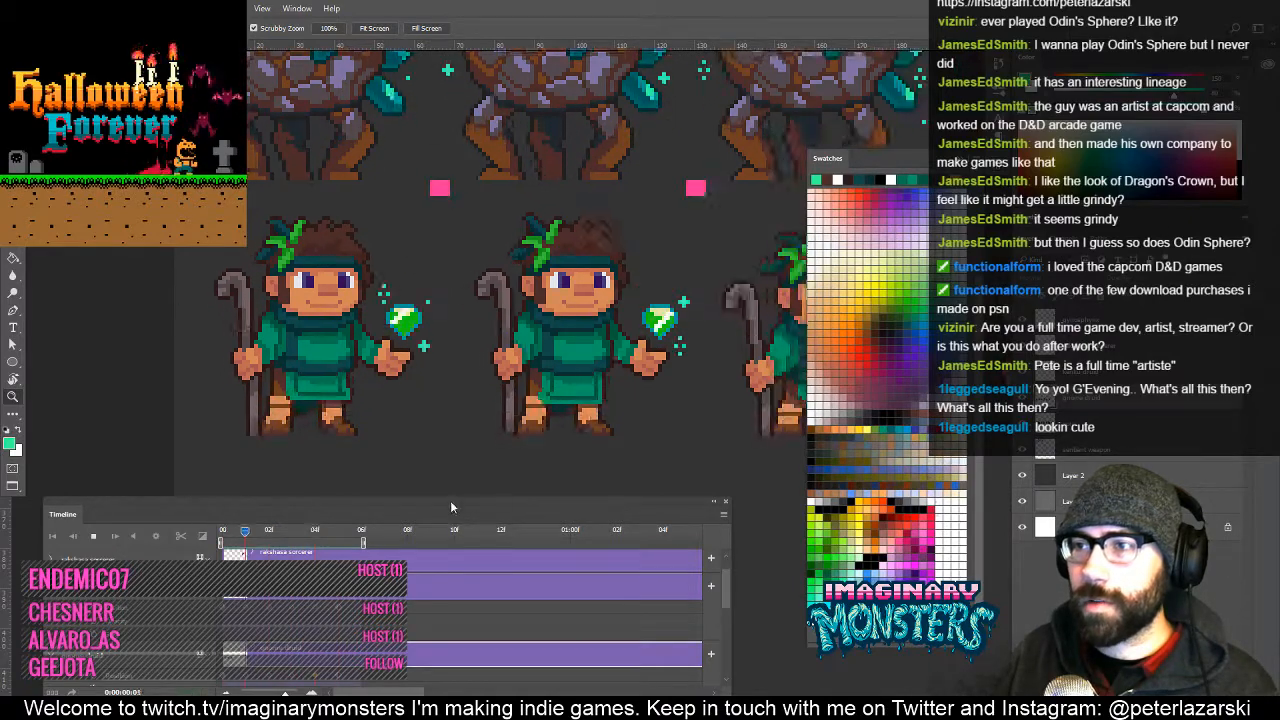
key("space")
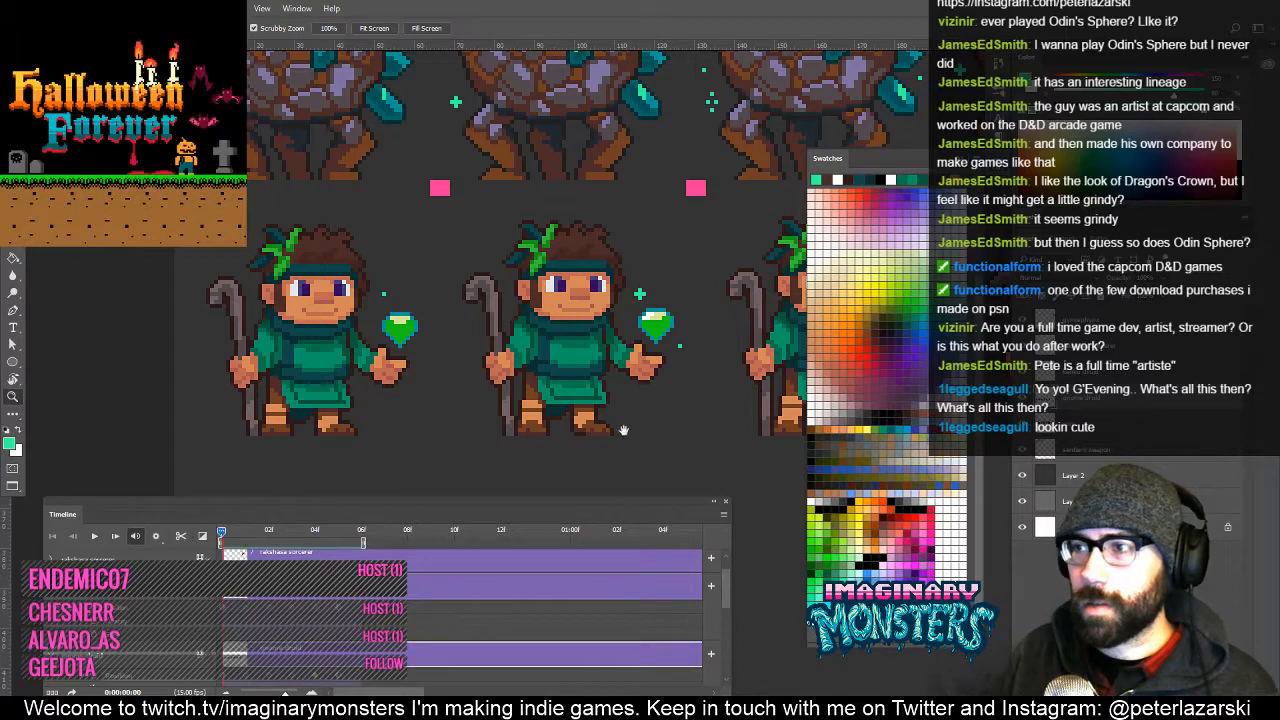
Show the grid, select the outer sparkles beside the third to fifth druids' gems, and nudge them inside their own frame cells.
left_click_drag(622, 430, 331, 388)
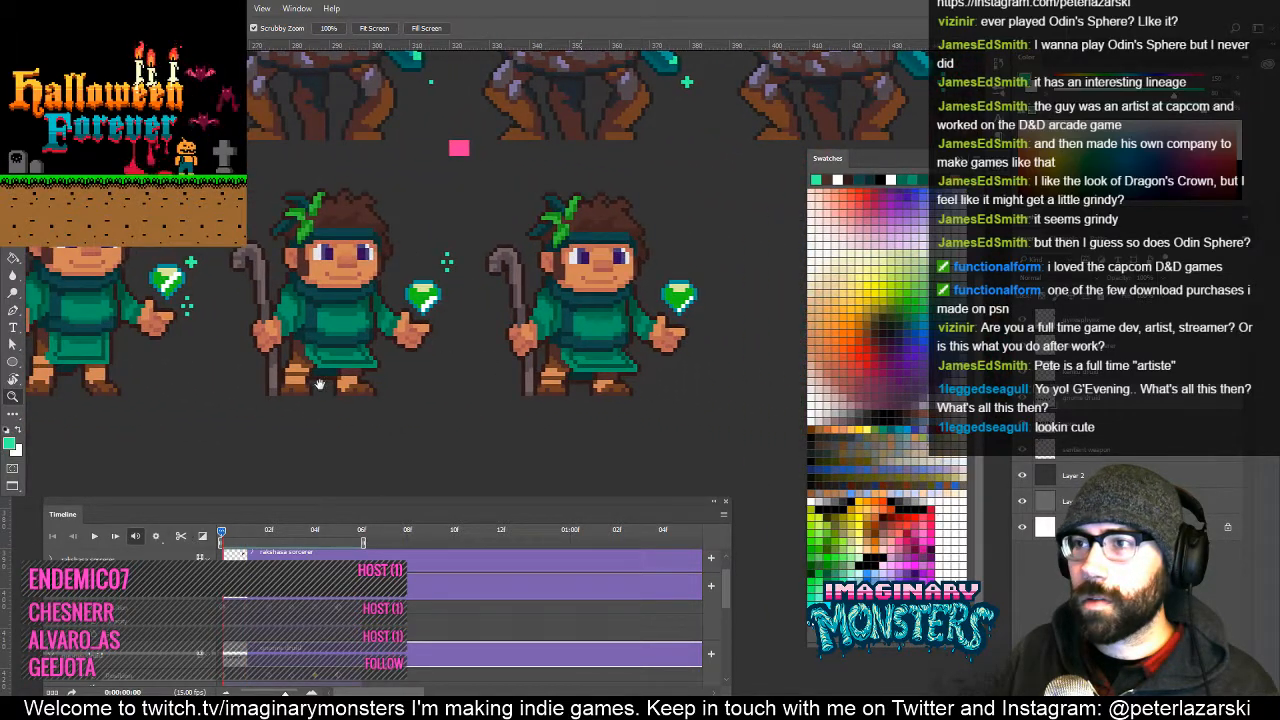
key("ctrl+apostrophe")
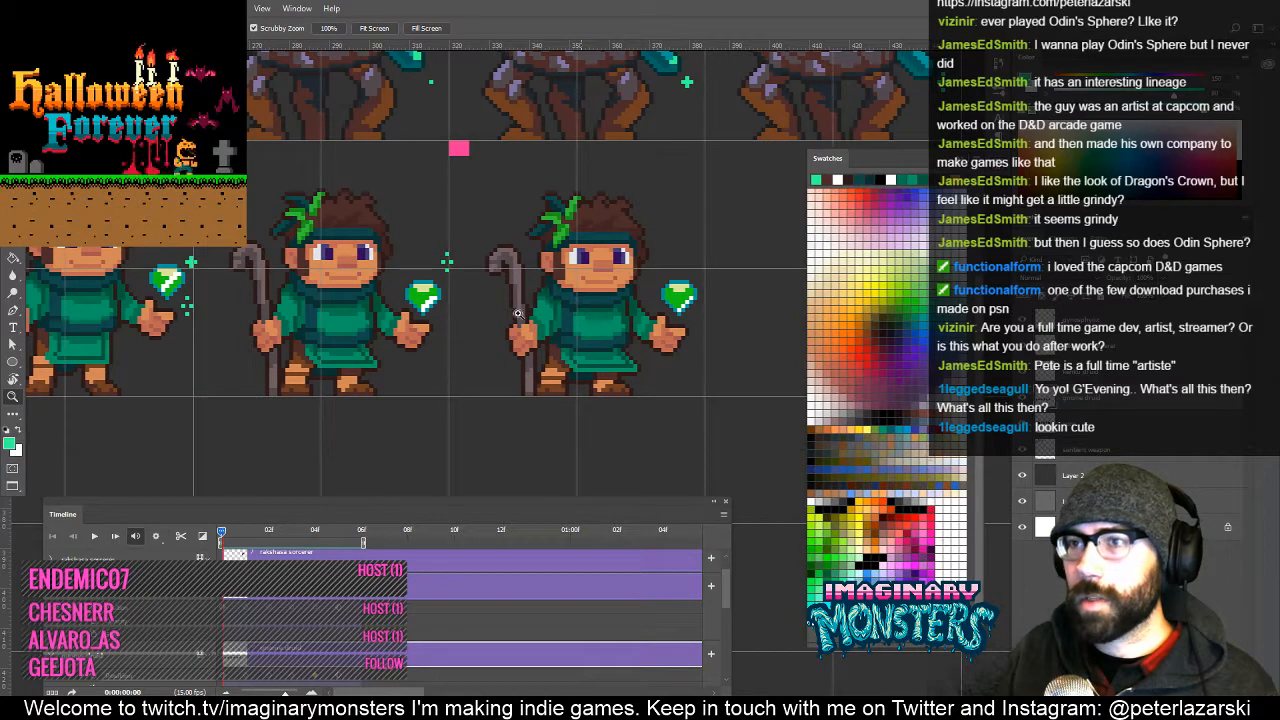
left_click_drag(467, 299, 545, 322)
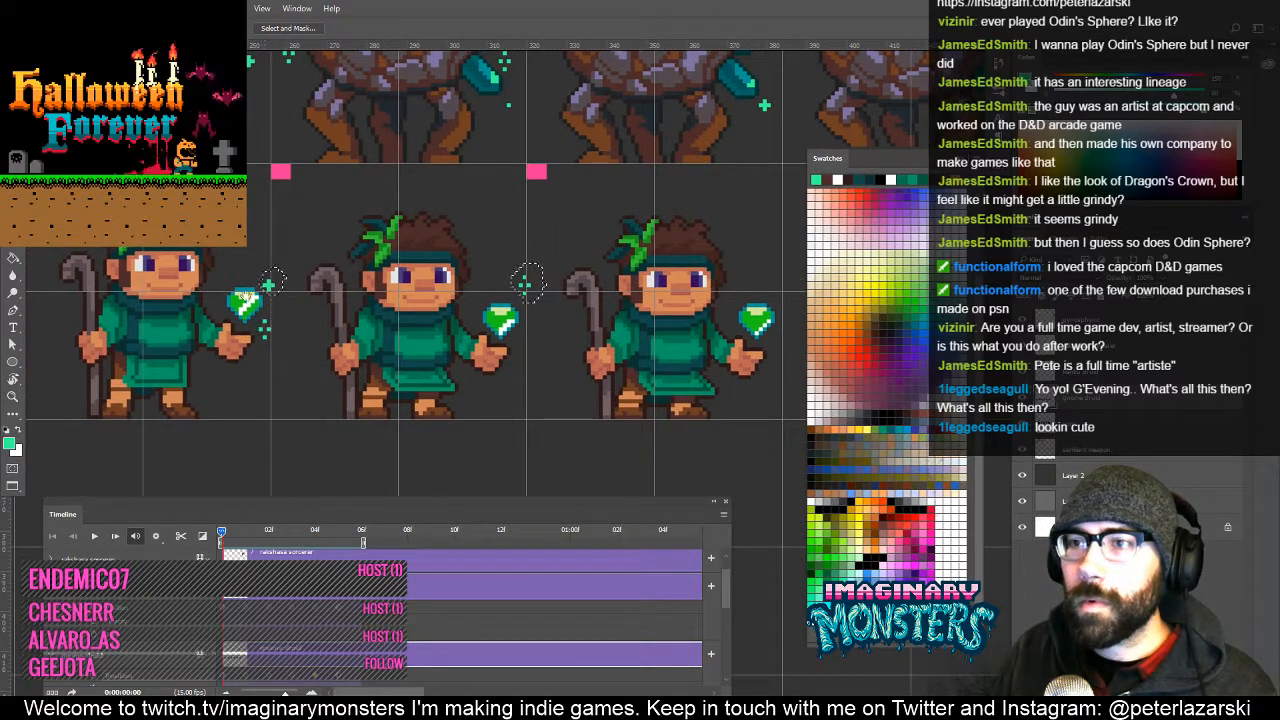
left_click_drag(245, 297, 457, 277)
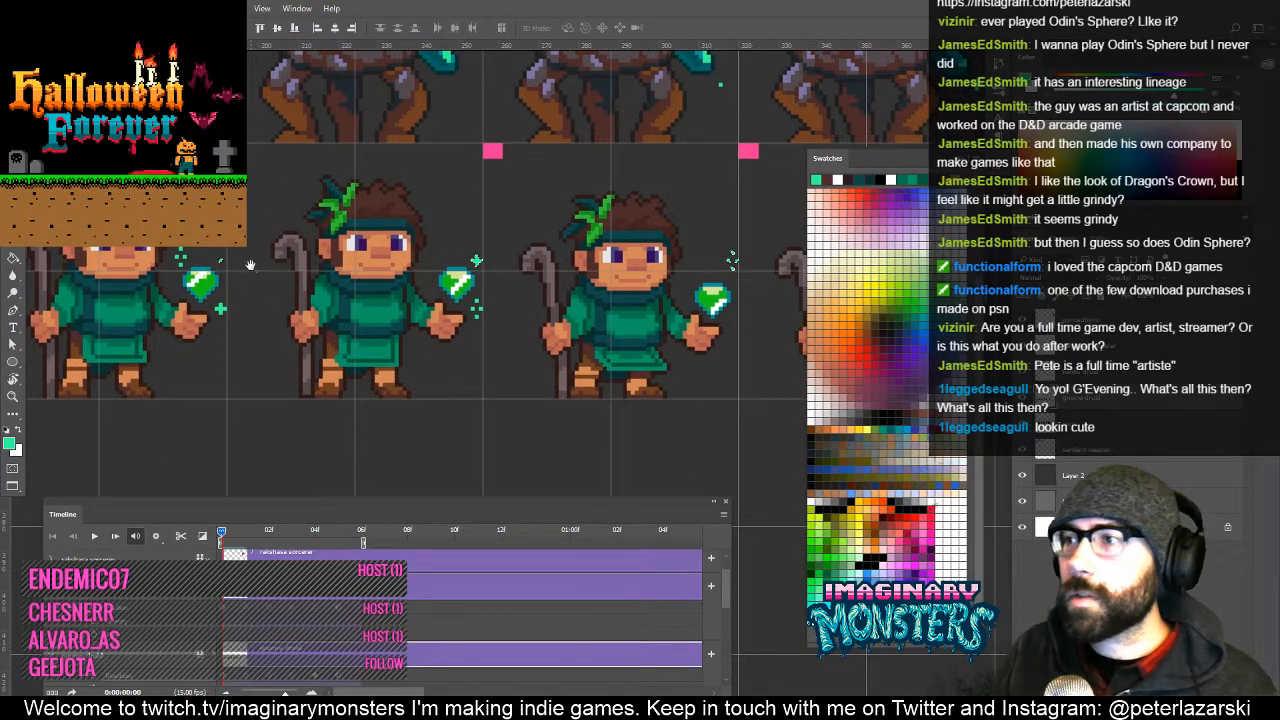
Return to the start of the druid row and play back the corrected sparkle animation.
left_click_drag(251, 374, 471, 374)
left_click_drag(230, 405, 503, 375)
left_click_drag(298, 391, 518, 413)
key("space")
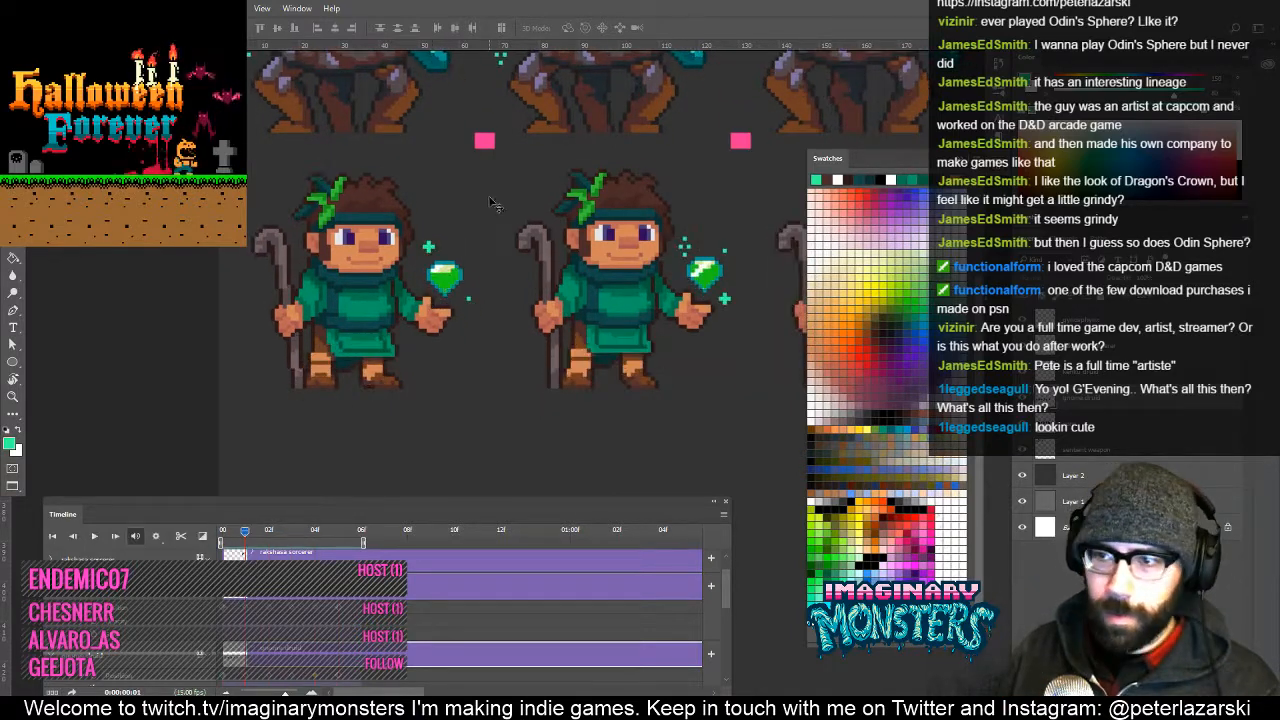
Move the tiger sorcerer sprite from the upper part of the sheet down beside the rock monster row.
left_click(533, 341, "alt")
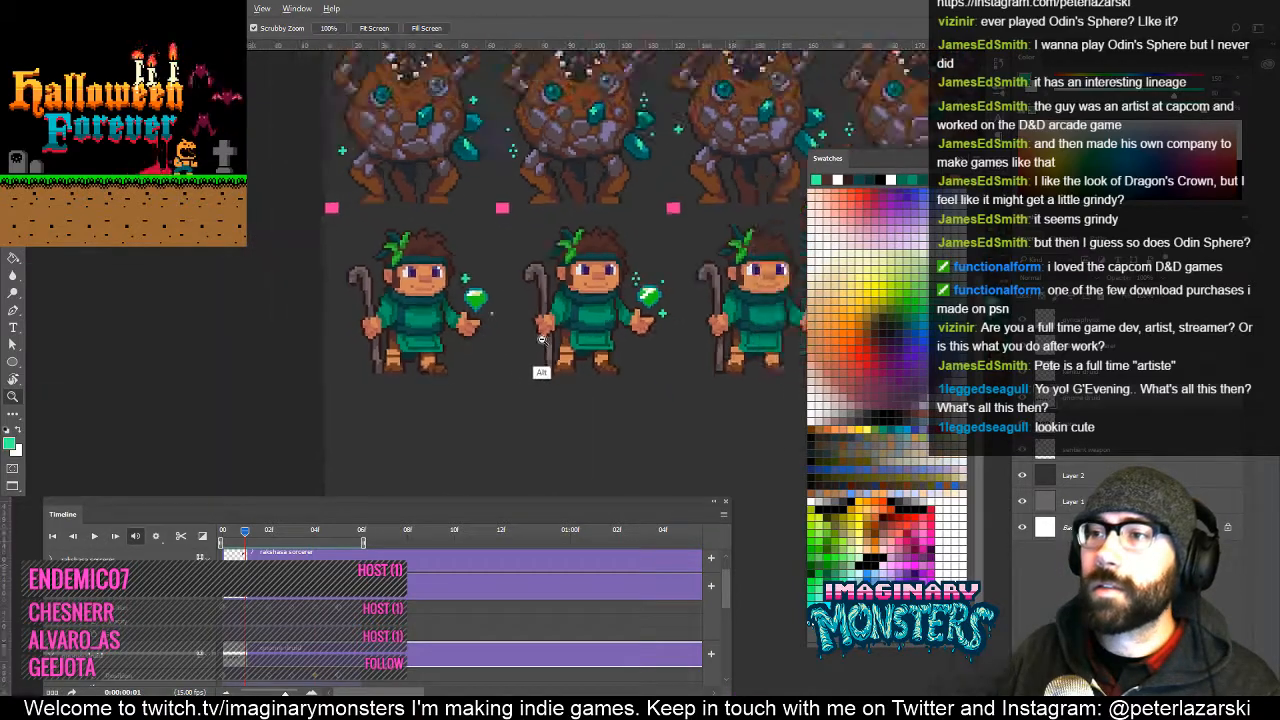
left_click_drag(626, 352, 180, 391)
left_click_drag(565, 343, 390, 423)
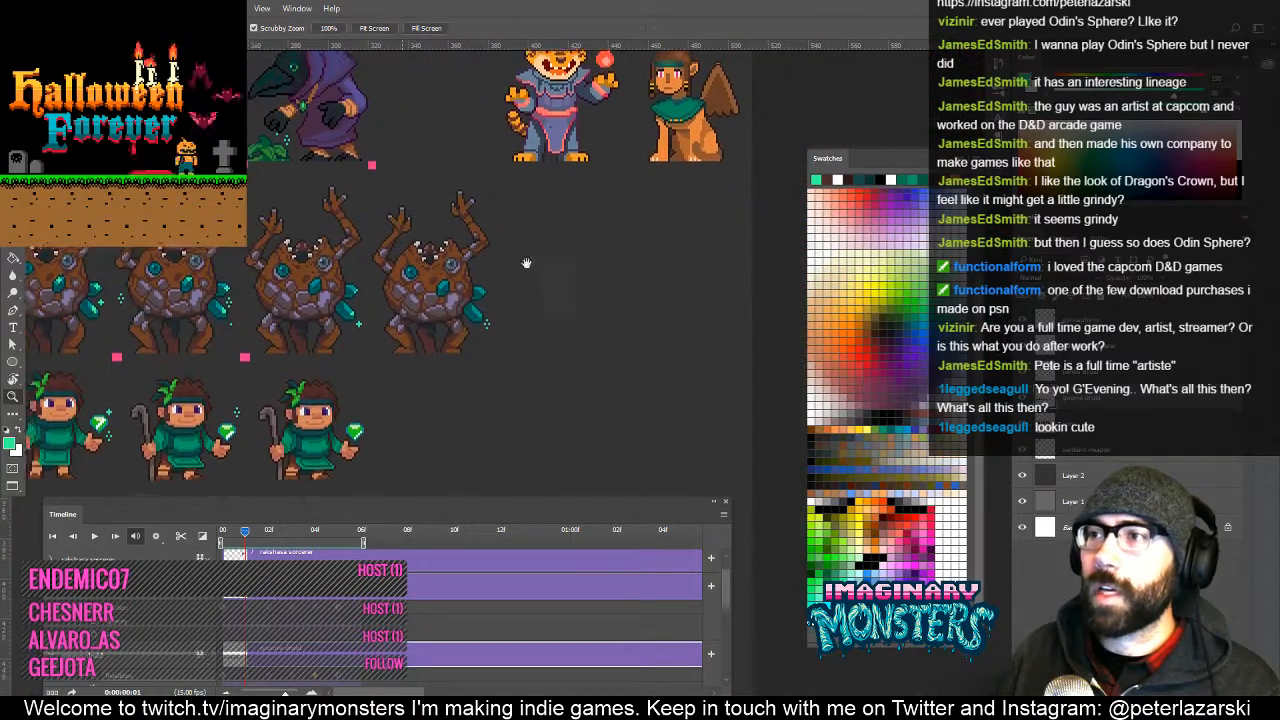
key("v")
left_click_drag(570, 106, 549, 345)
left_click_drag(549, 345, 692, 183)
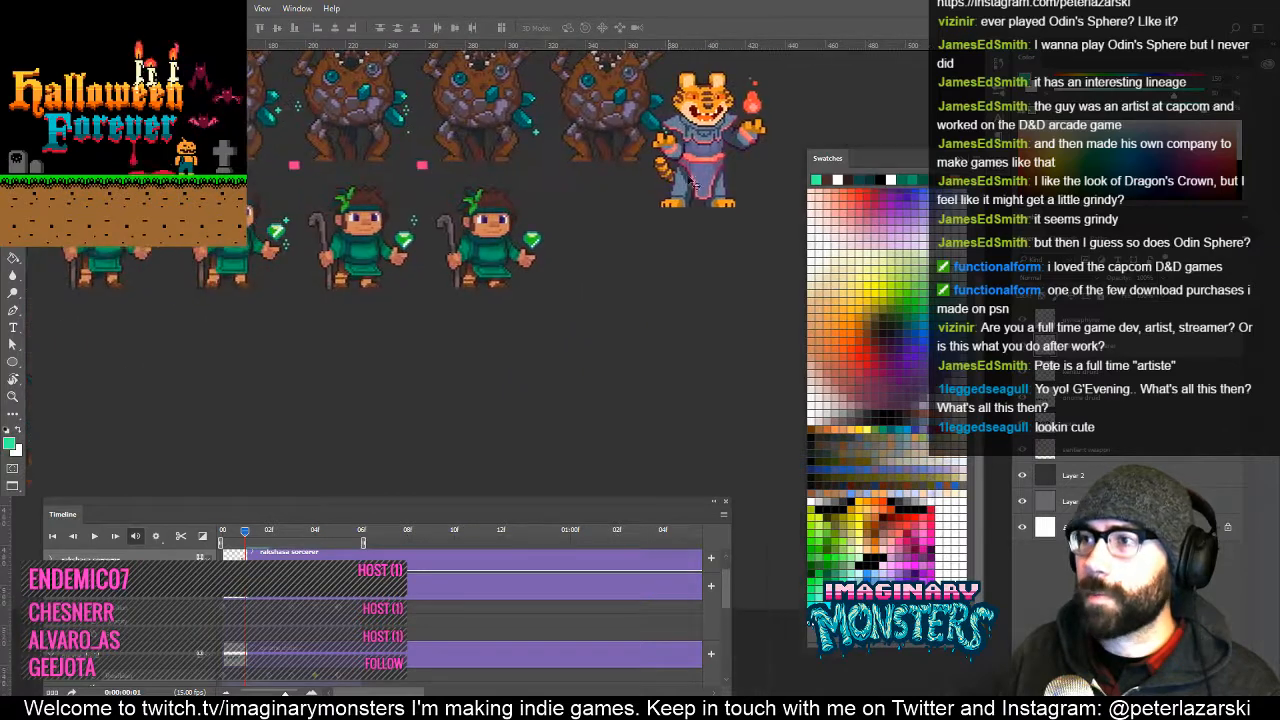
Show the grid and move the tiger sorcerer into the first column below the druid row.
left_click_drag(268, 375, 170, 392)
left_click_drag(262, 390, 585, 385)
left_click_drag(480, 365, 280, 375)
key("ctrl+apostrophe")
left_click_drag(354, 398, 391, 468)
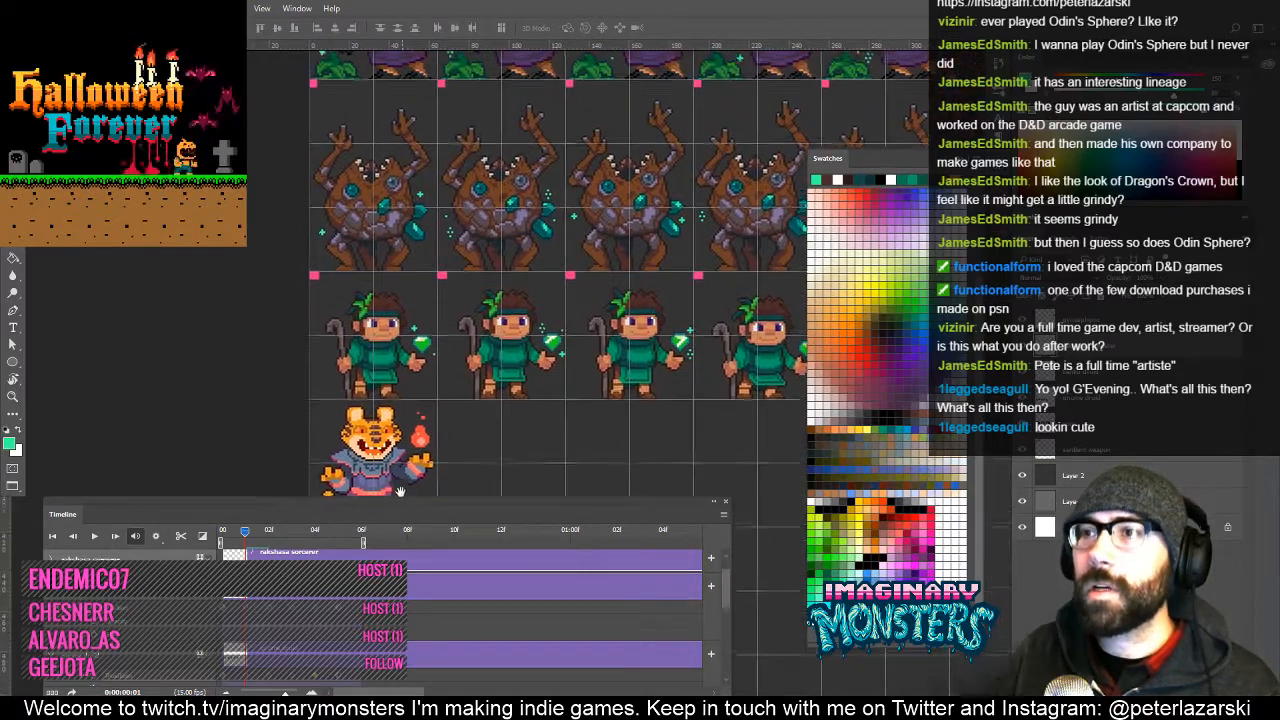
left_click_drag(391, 74, 412, 374)
left_click_drag(407, 163, 405, 60)
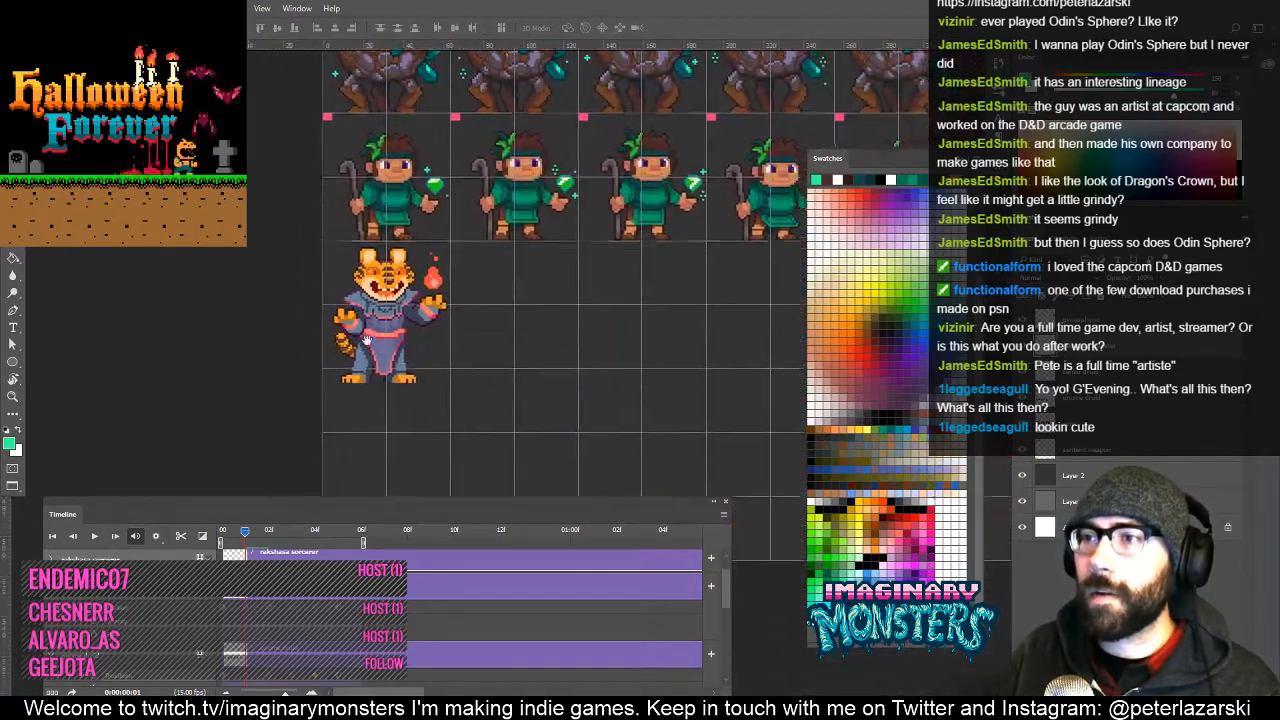
Pick green and pencil a small marker square in the upper-left corner of the tiger sorcerer's first frame cell.
mouse_move(388, 336)
left_mouse_down()
mouse_move(425, 336)
mouse_move(398, 406)
mouse_move(406, 321)
mouse_move(398, 329)
left_mouse_up()
left_click_drag(443, 269, 447, 330)
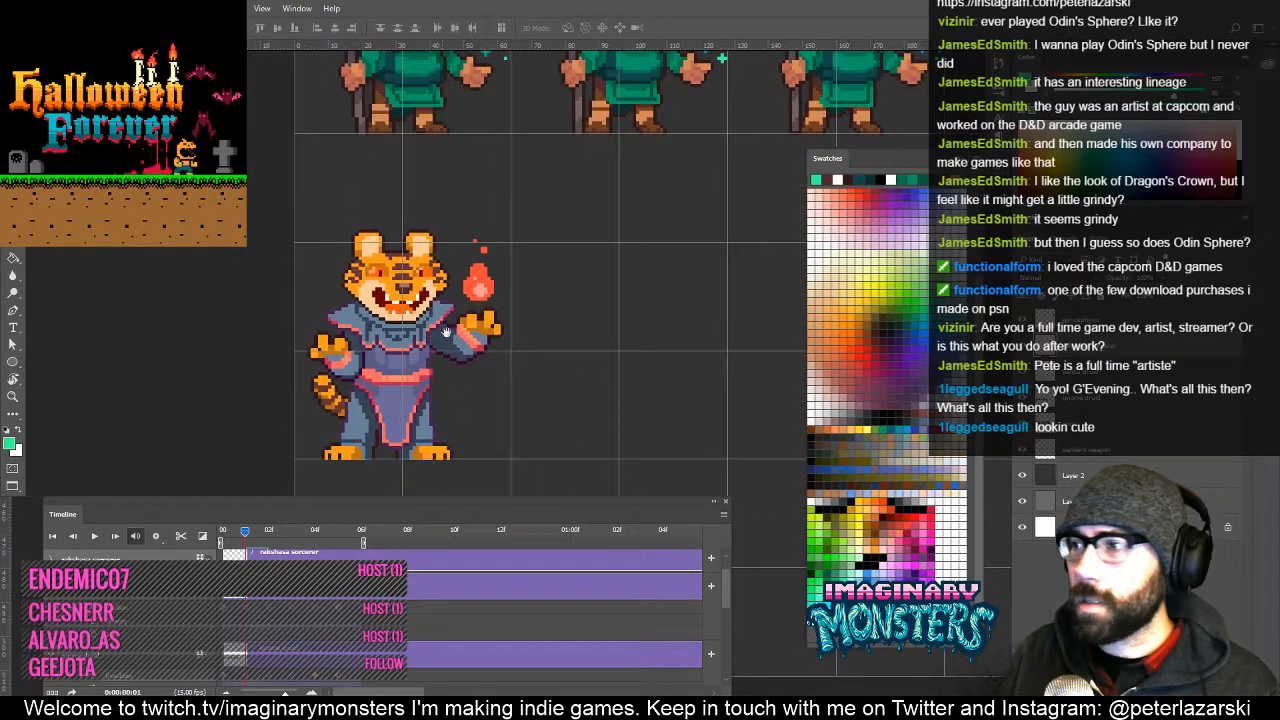
left_click(911, 300)
key("b")
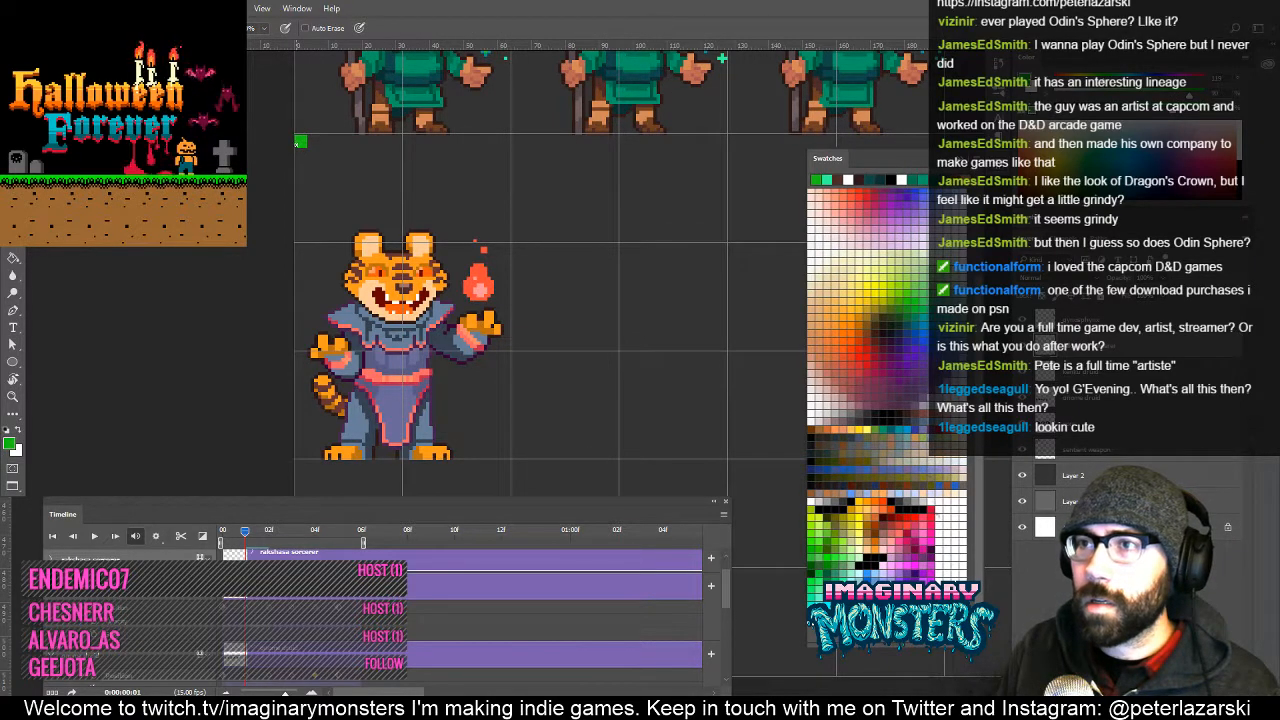
Select the tiger sorcerer together with its green marker and duplicate both 64 px to the right into the second cell.
left_click_drag(496, 266, 456, 247)
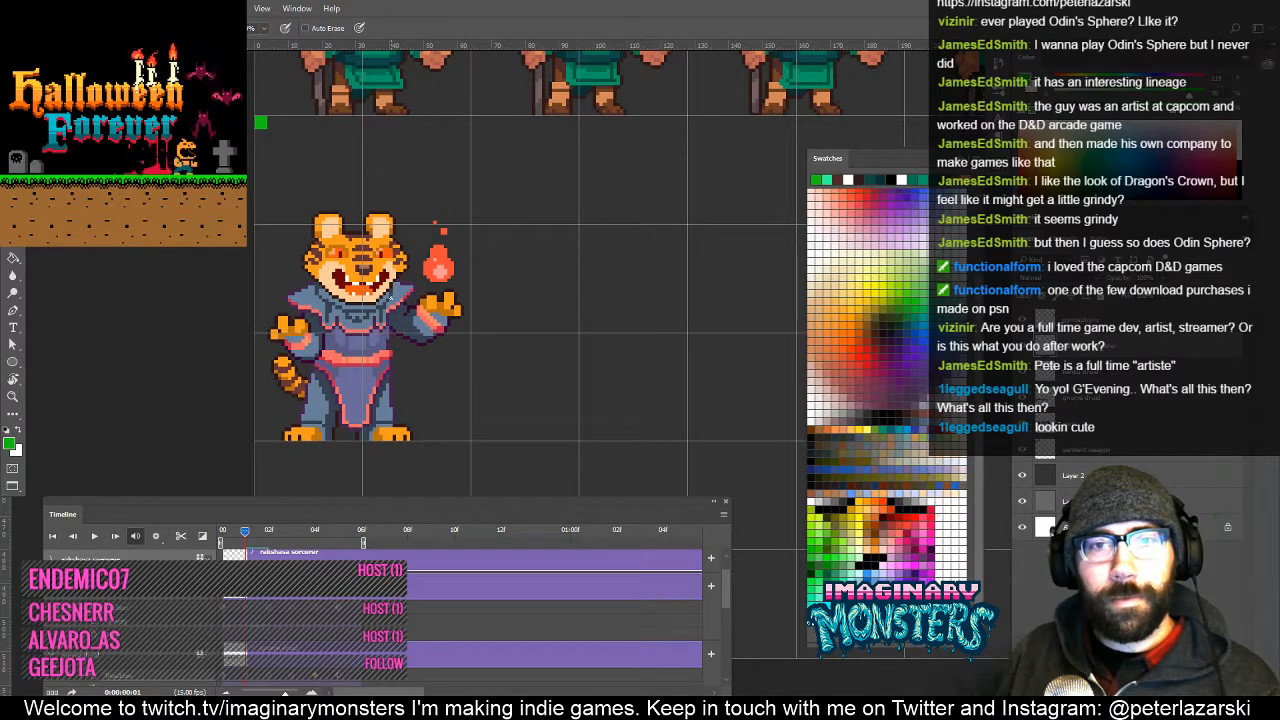
key("m")
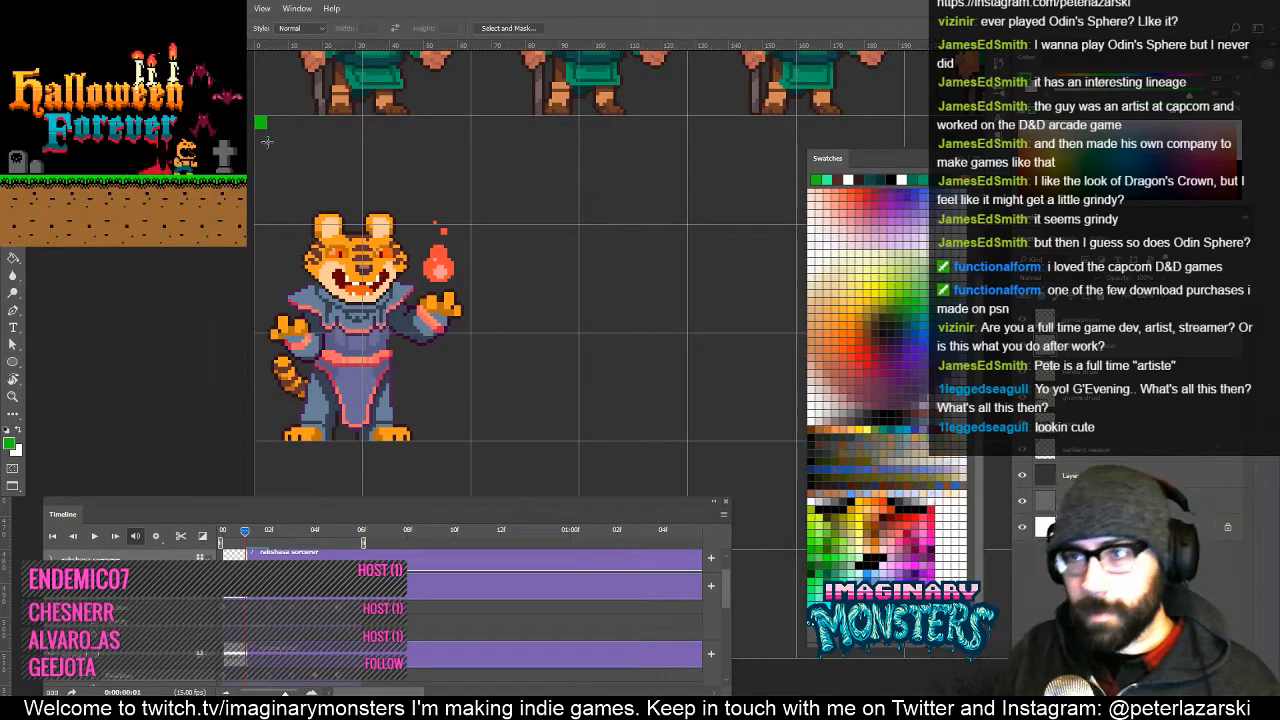
left_click_drag(254, 99, 555, 464)
key("v")
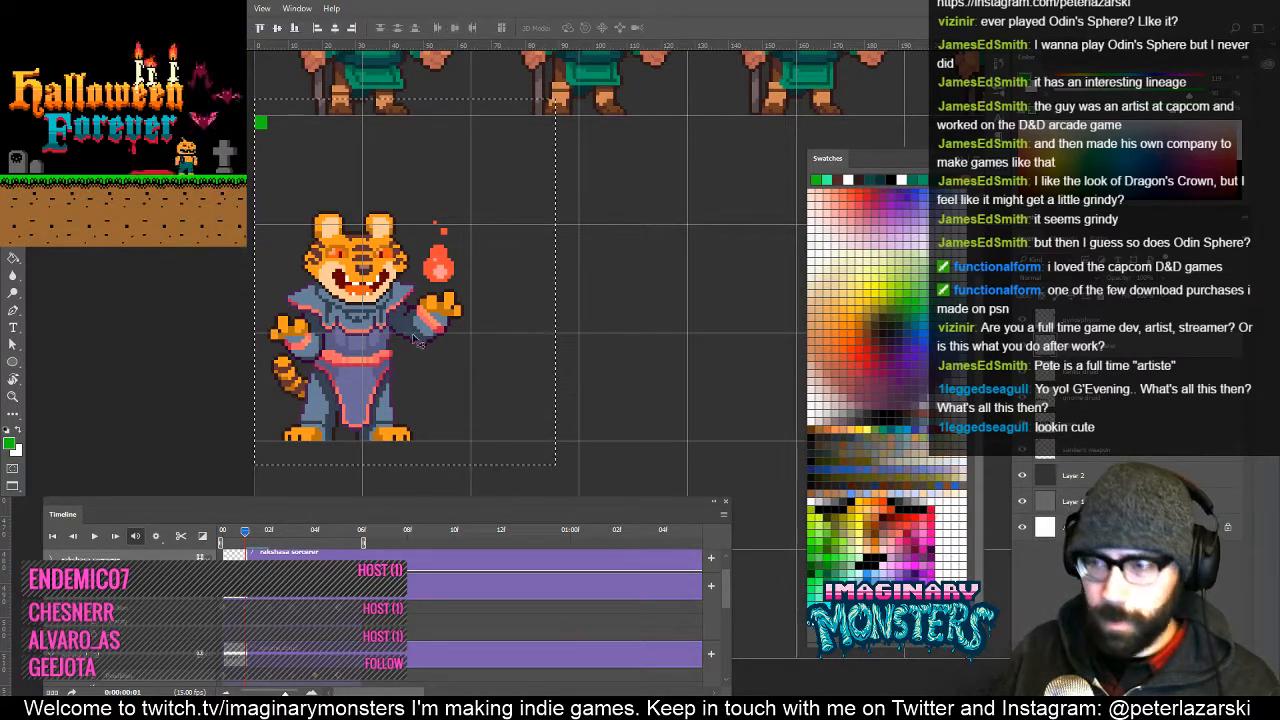
left_click_drag(350, 340, 568, 342)
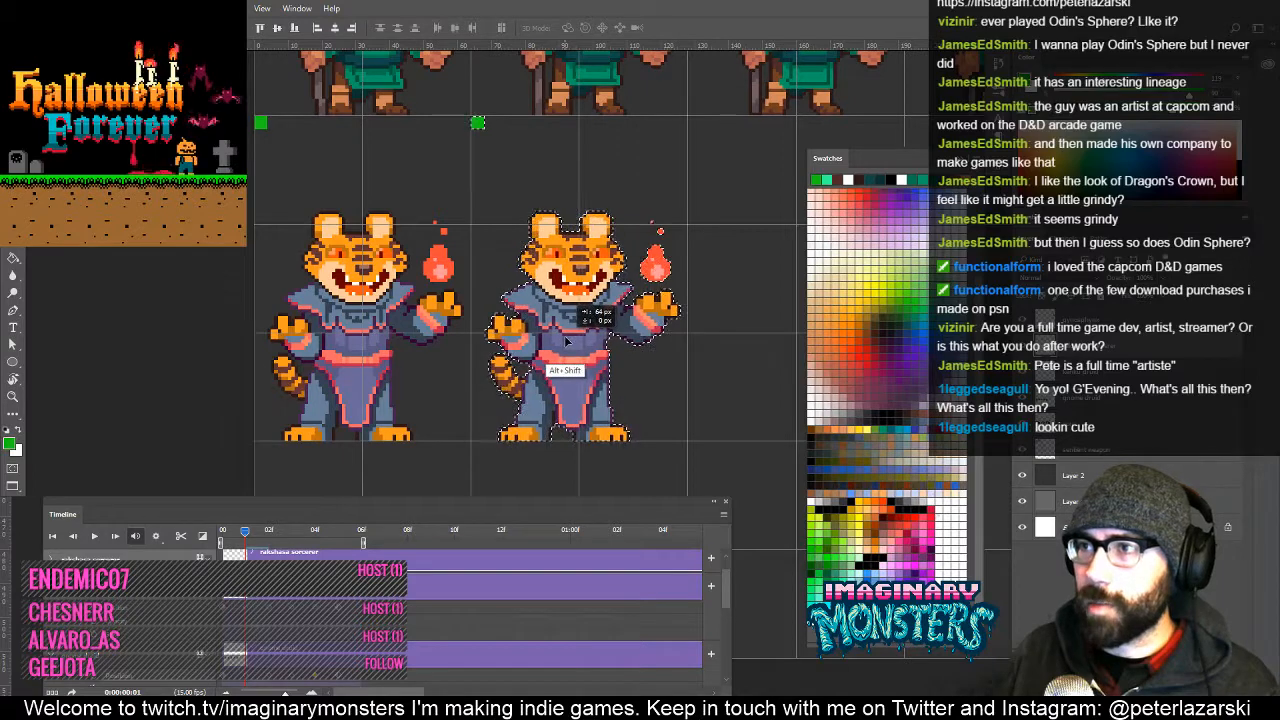
key("ctrl+d")
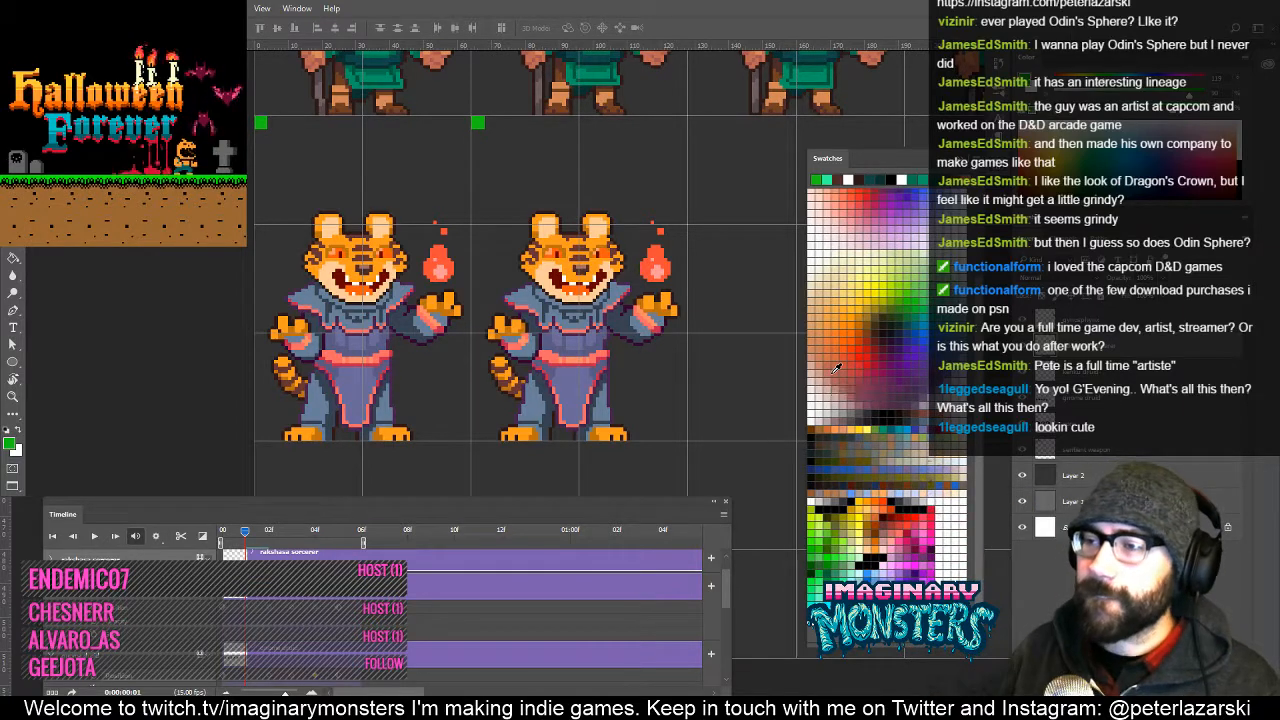
Locate the tiger sorcerer's layer track in the timeline, toggle its properties, and scrub between the first two frames.
left_click_drag(591, 294, 541, 258)
key("z")
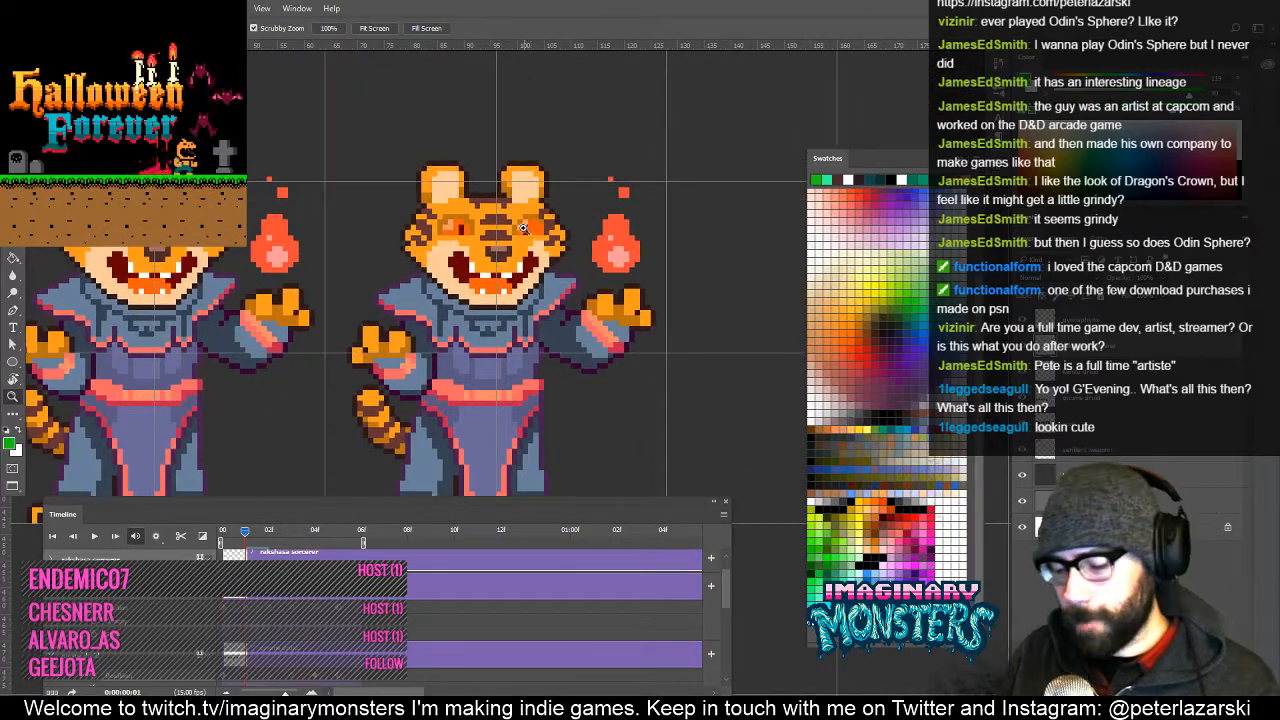
key("l")
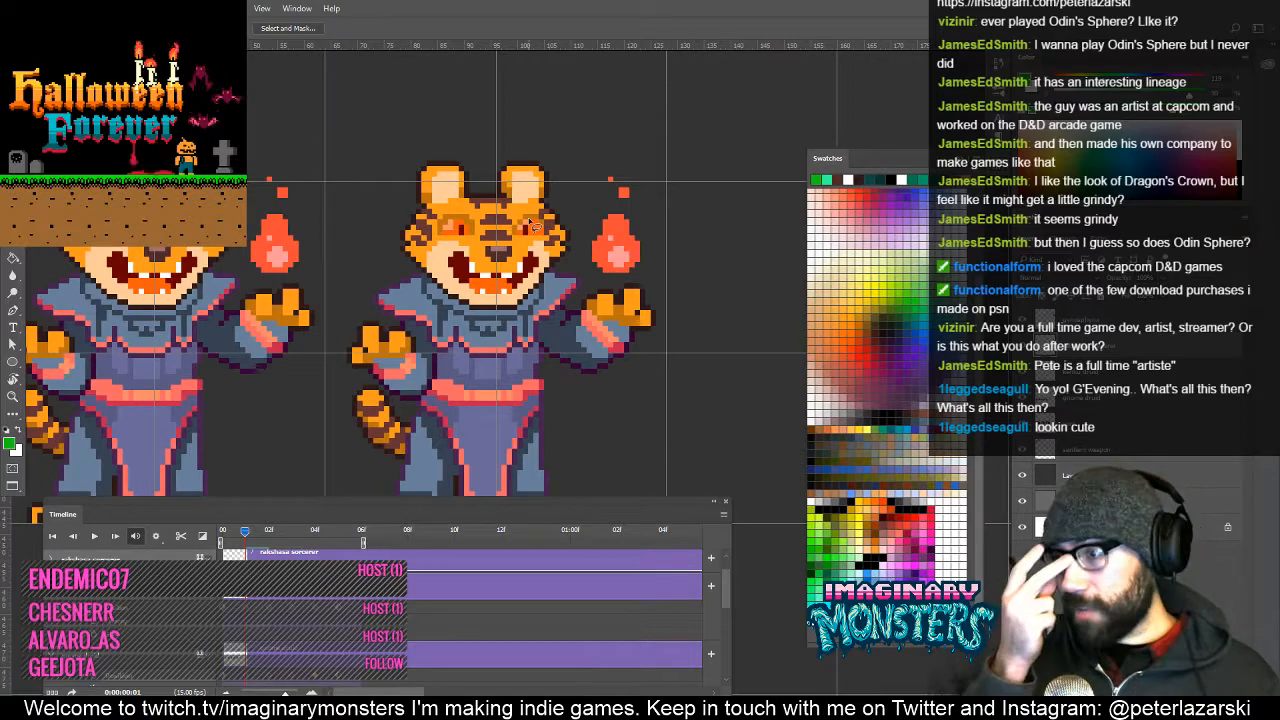
left_click_drag(484, 299, 438, 249)
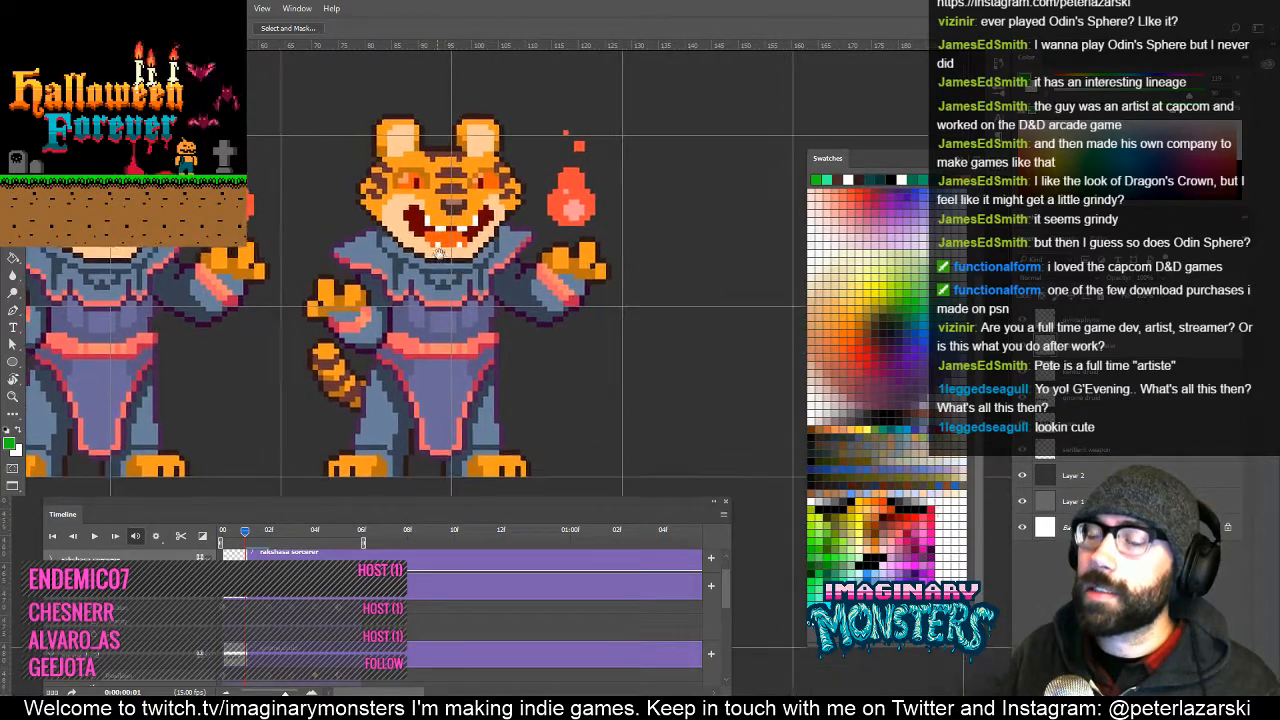
left_click_drag(492, 290, 511, 298)
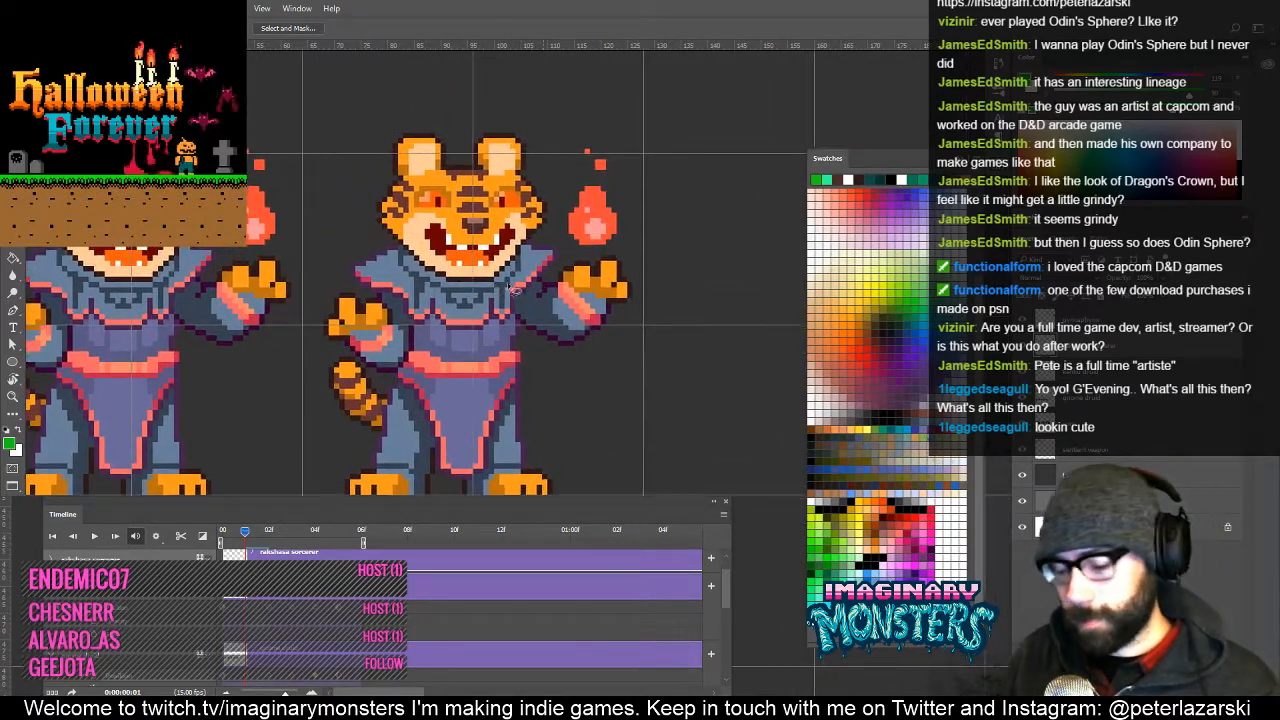
key("ctrl")
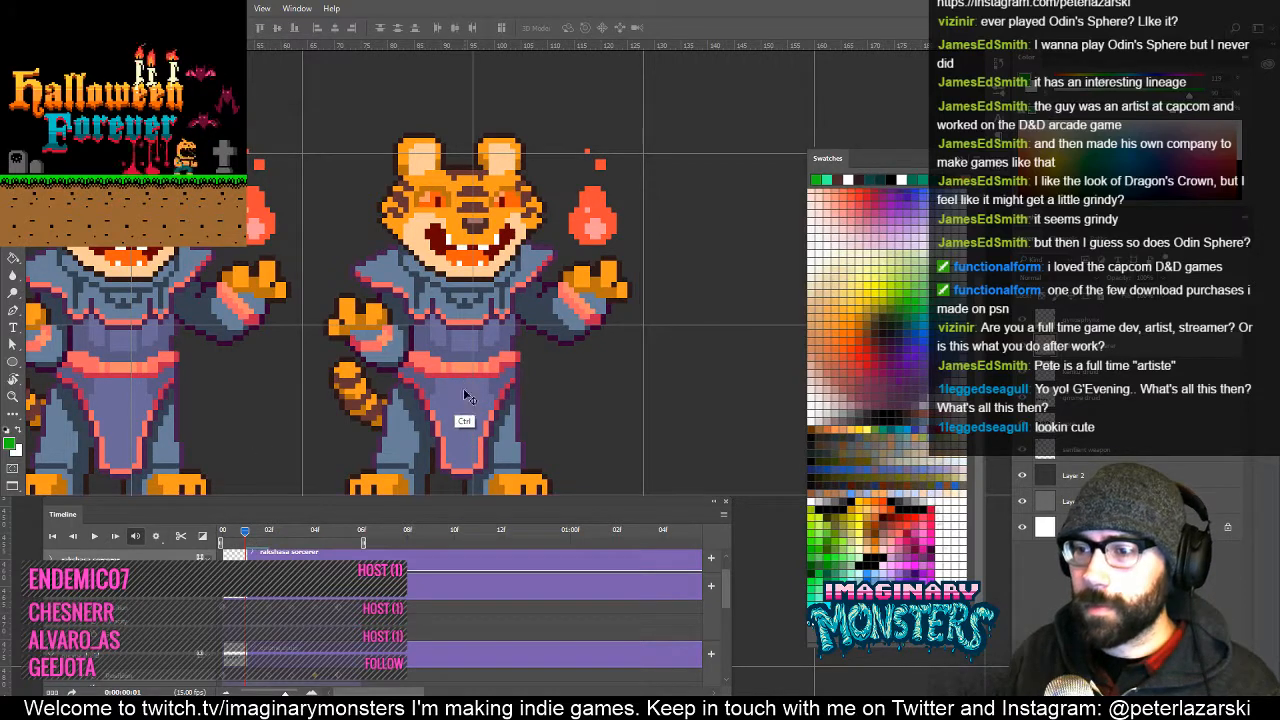
left_click_drag(728, 595, 732, 541)
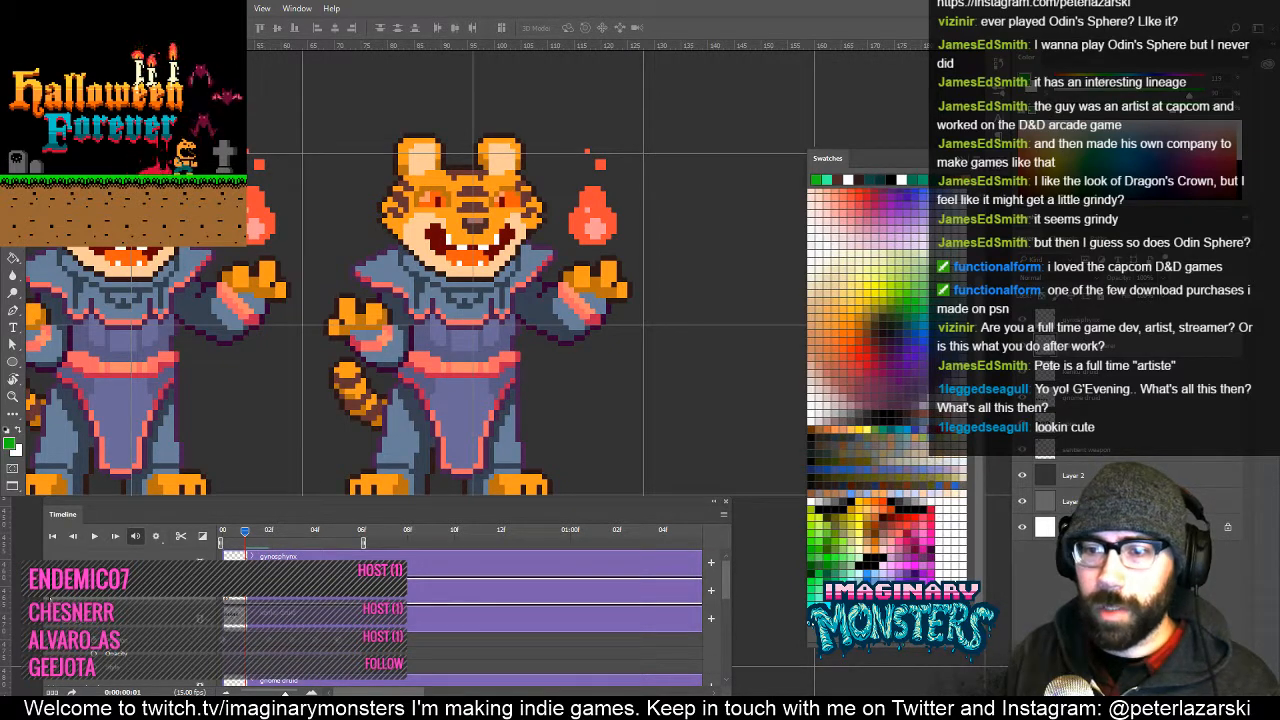
left_click(53, 597)
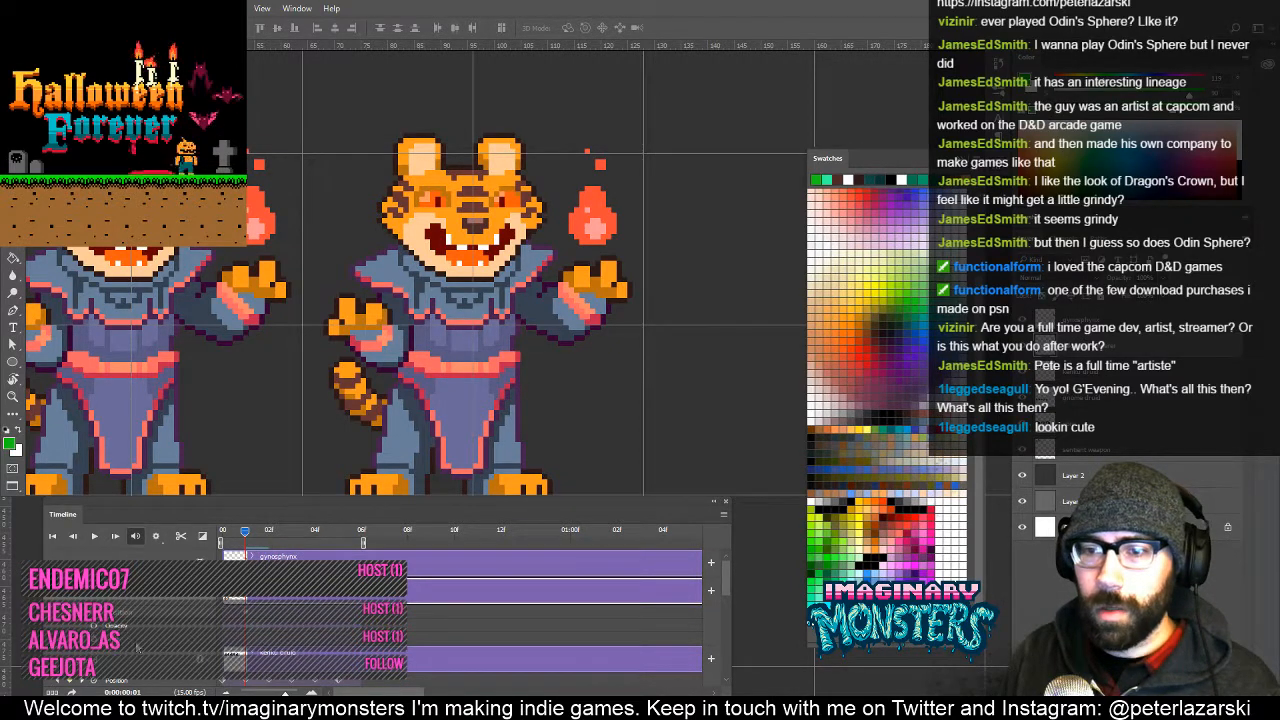
left_click_drag(236, 531, 221, 531)
left_click_drag(198, 312, 438, 384)
left_click(246, 532)
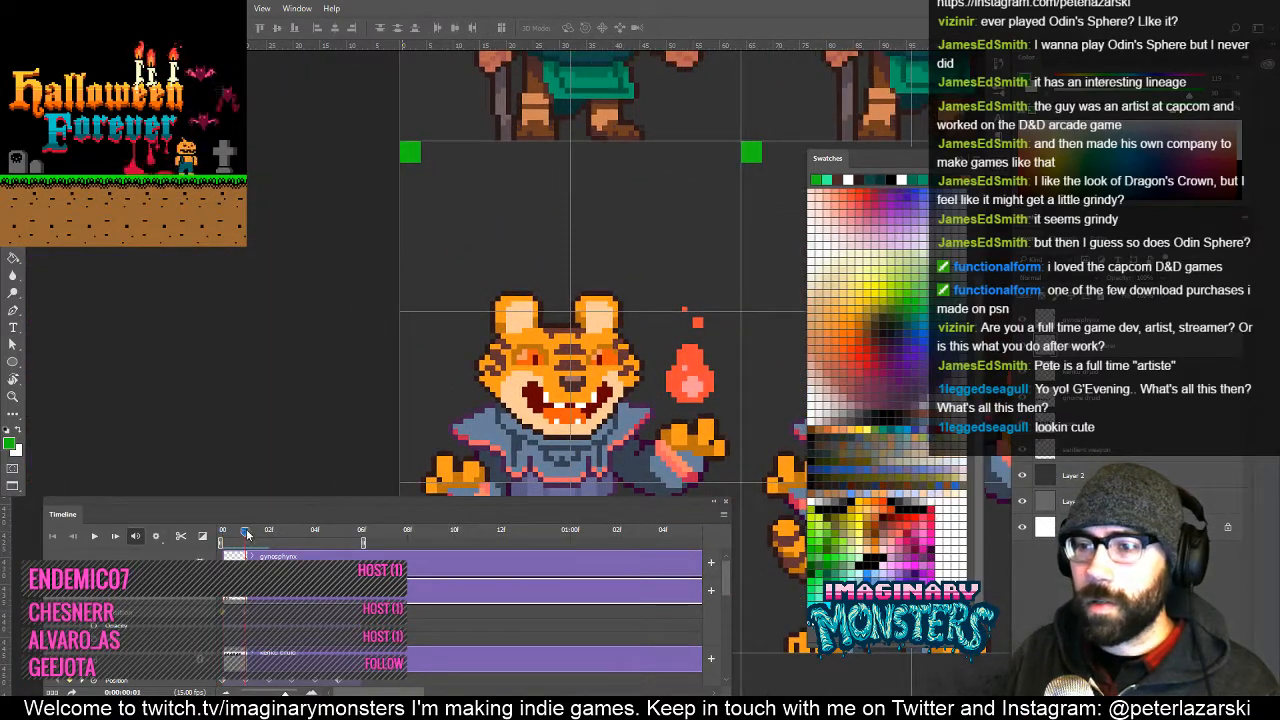
Return to the first frame, lasso the second tiger's upper body above the waist, and nudge it up one pixel.
left_click_drag(655, 360, 300, 334)
left_click_drag(574, 413, 289, 320)
mouse_move(606, 366)
left_mouse_down()
mouse_move(425, 308)
mouse_move(404, 289)
left_mouse_up()
key("l")
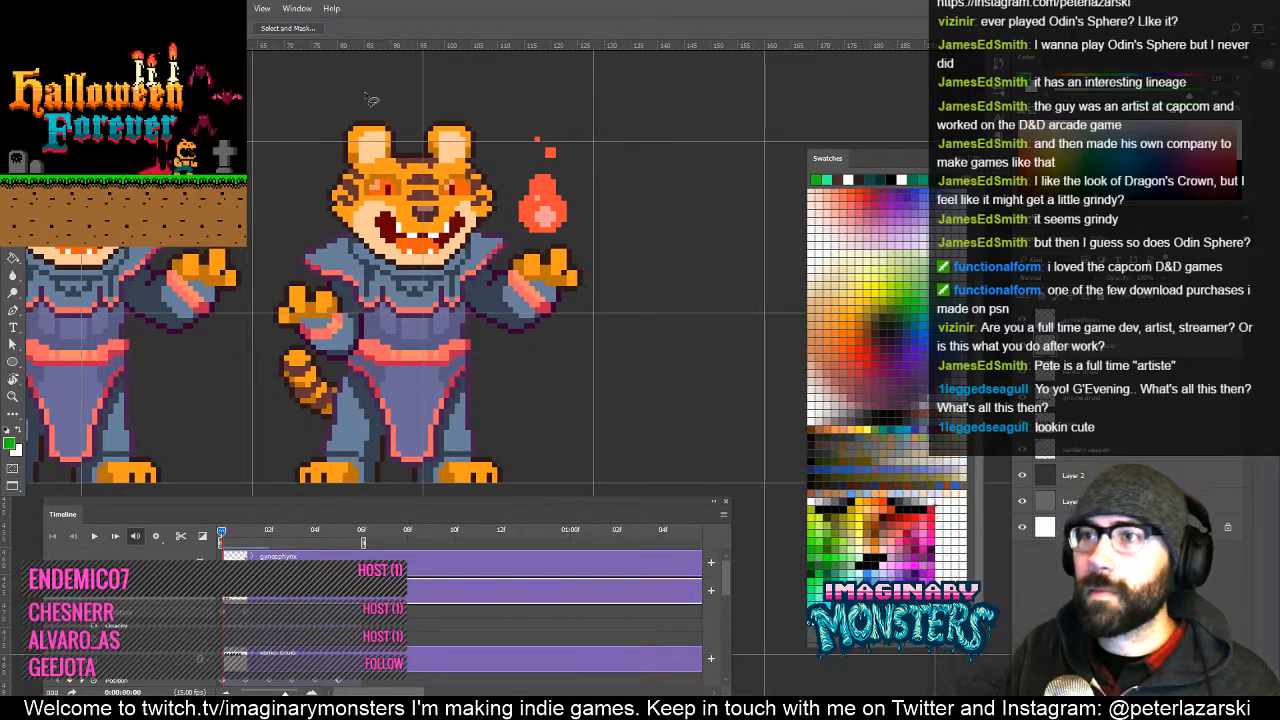
mouse_move(390, 91)
left_mouse_down()
mouse_move(290, 156)
mouse_move(260, 295)
mouse_move(264, 320)
mouse_move(337, 367)
left_mouse_up()
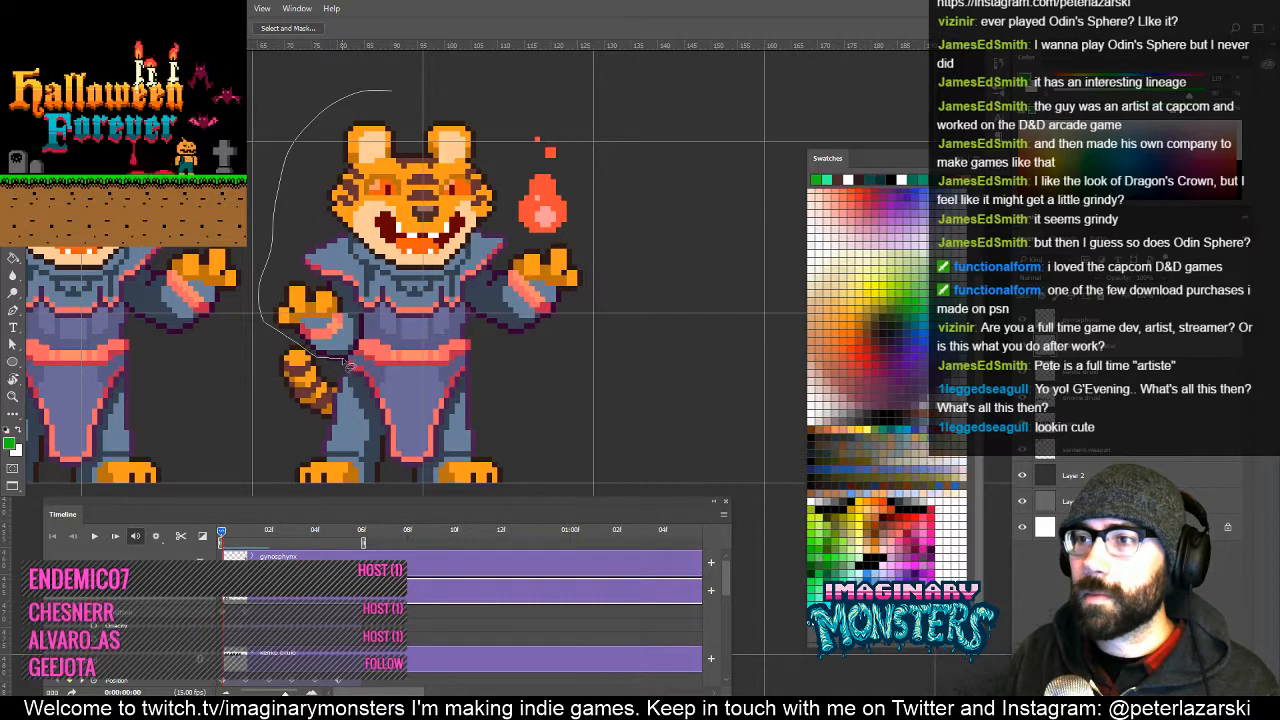
mouse_move(446, 372)
left_mouse_down()
mouse_move(591, 325)
mouse_move(639, 240)
mouse_move(585, 63)
left_mouse_up()
key("Up")
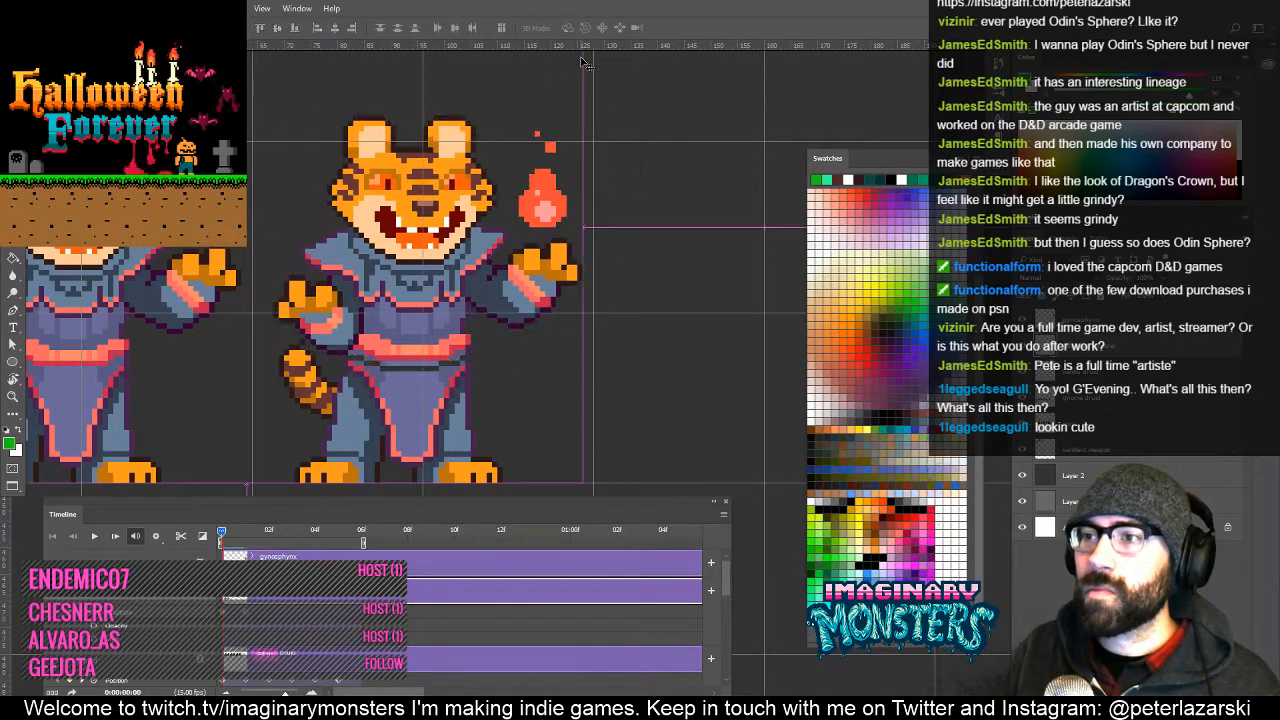
key("ctrl+d")
Fill the gap below the second tiger's belt and repair its outline using colors sampled from the robe.
scroll(366, 358, "up", 2)
key("b")
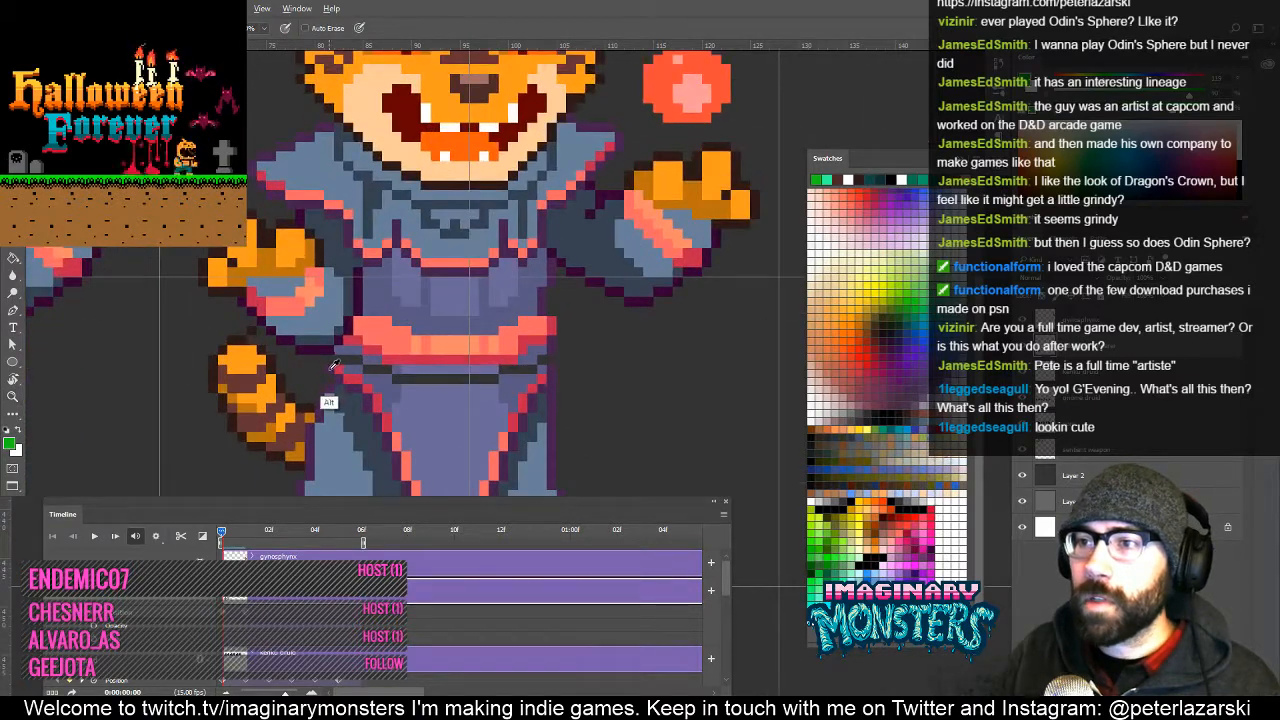
left_click(334, 357, "alt")
left_click(252, 328, "alt")
key("e")
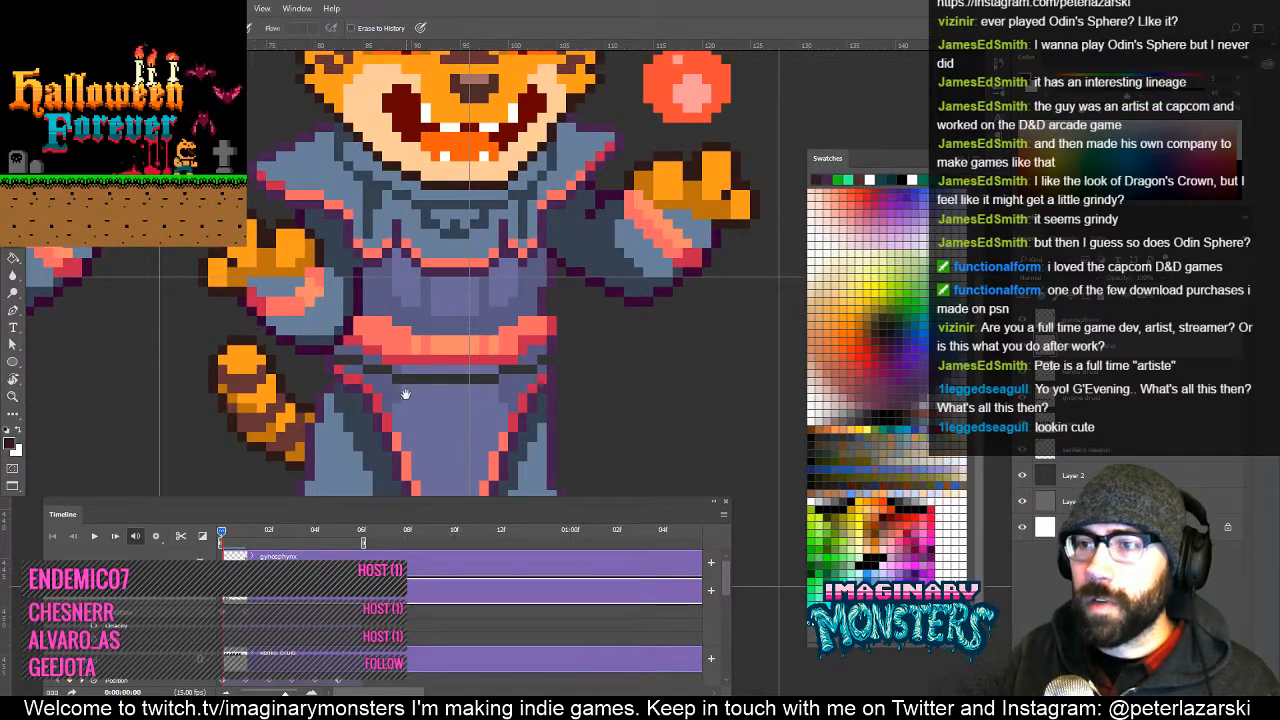
key("b")
mouse_move(405, 394)
left_mouse_down()
mouse_move(366, 387)
mouse_move(473, 387)
left_mouse_up()
left_click(471, 392, "alt")
left_click(509, 373, "alt")
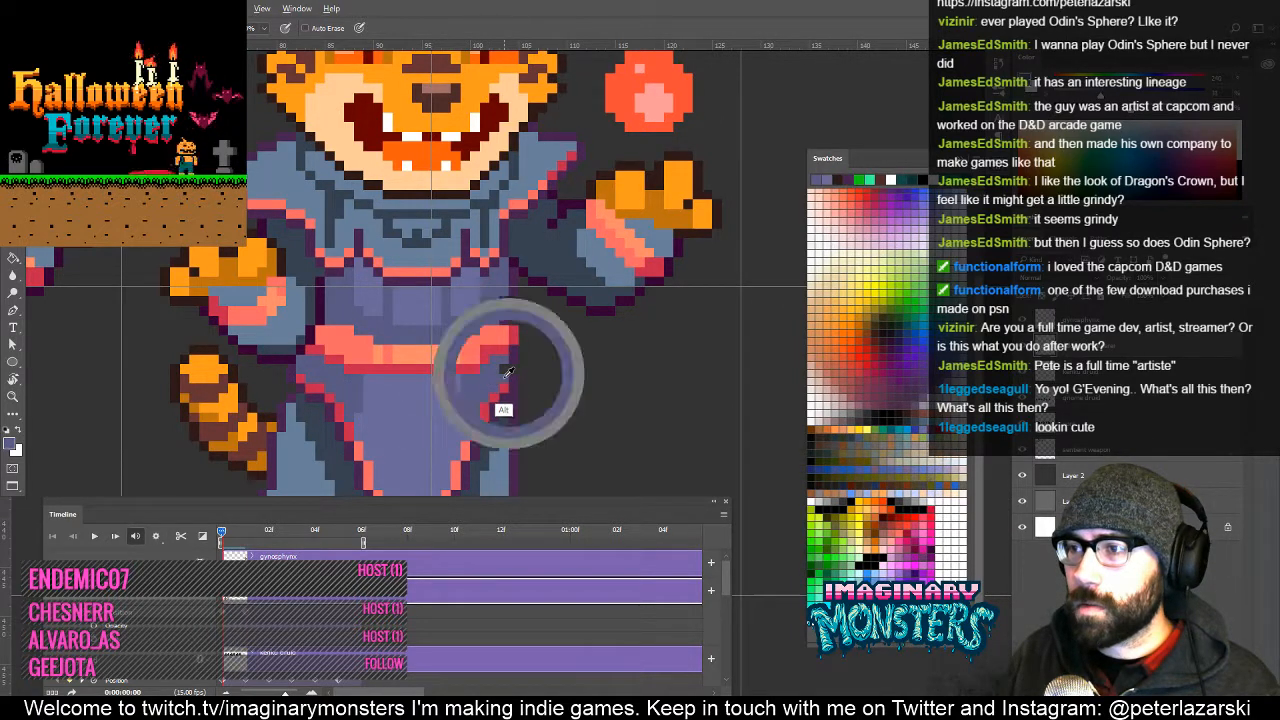
left_click(517, 378, "alt")
left_click_drag(522, 336, 569, 437)
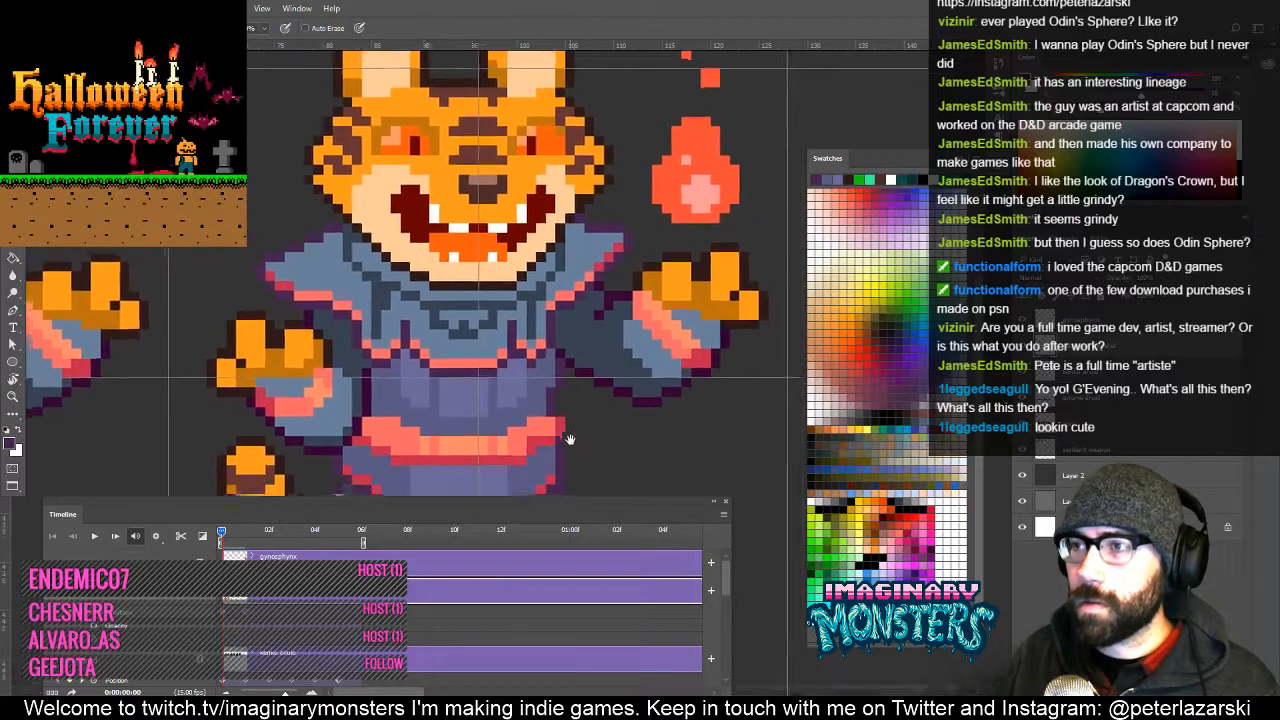
Lasso the second tiger's lower paw and forearm on the tail side and nudge them up one pixel.
mouse_move(487, 312)
left_mouse_down()
mouse_move(509, 389)
mouse_move(485, 395)
mouse_move(475, 322)
left_mouse_up()
key("l")
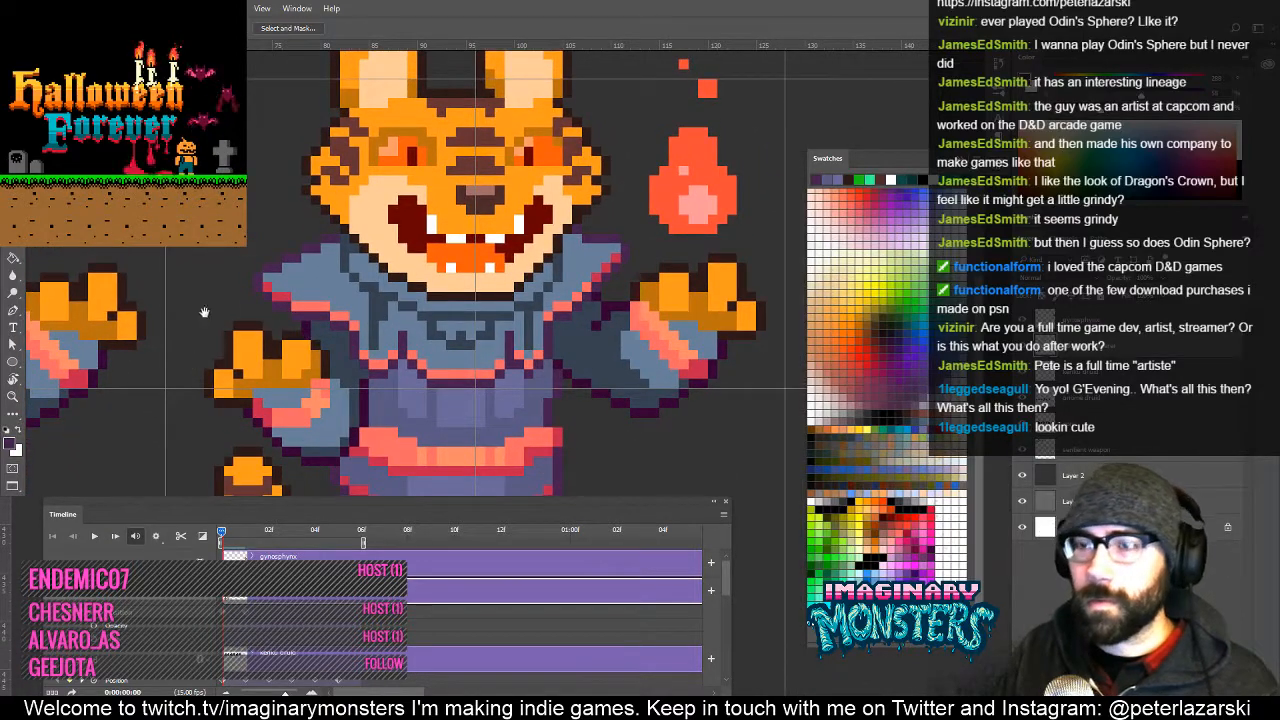
mouse_move(192, 358)
left_mouse_down()
mouse_move(204, 309)
mouse_move(254, 270)
left_mouse_up()
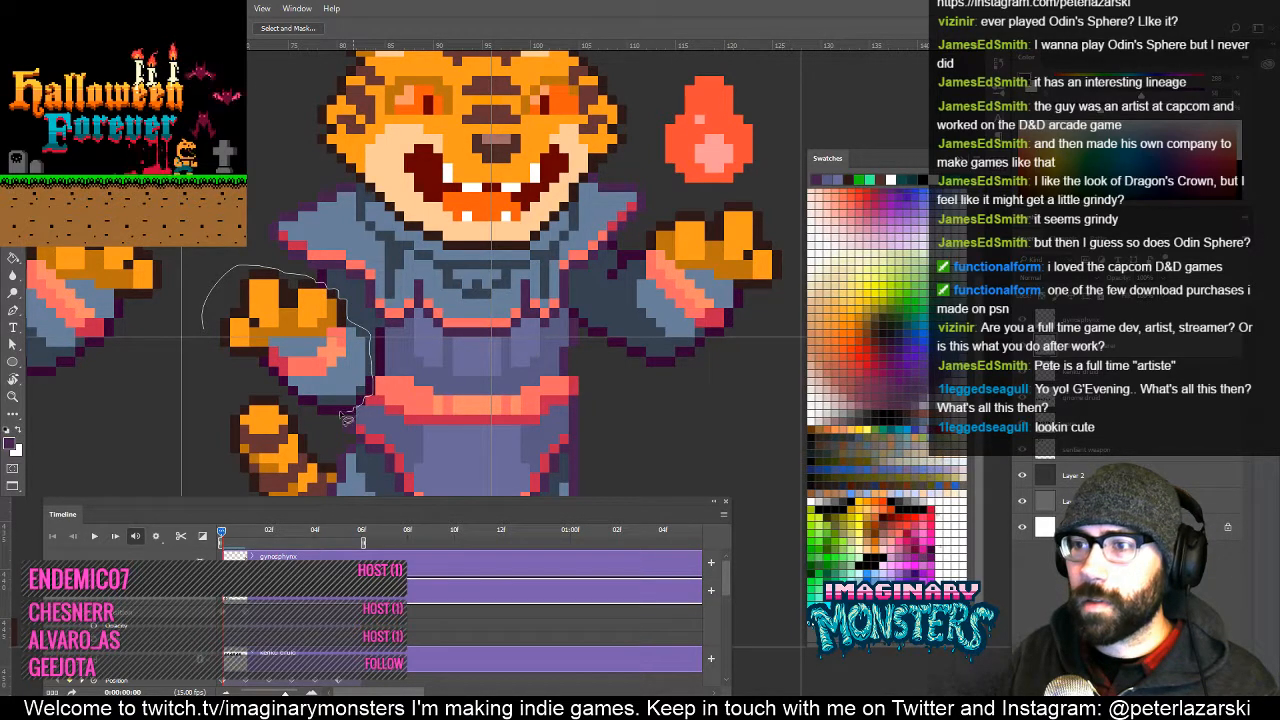
left_click_drag(208, 375, 186, 338)
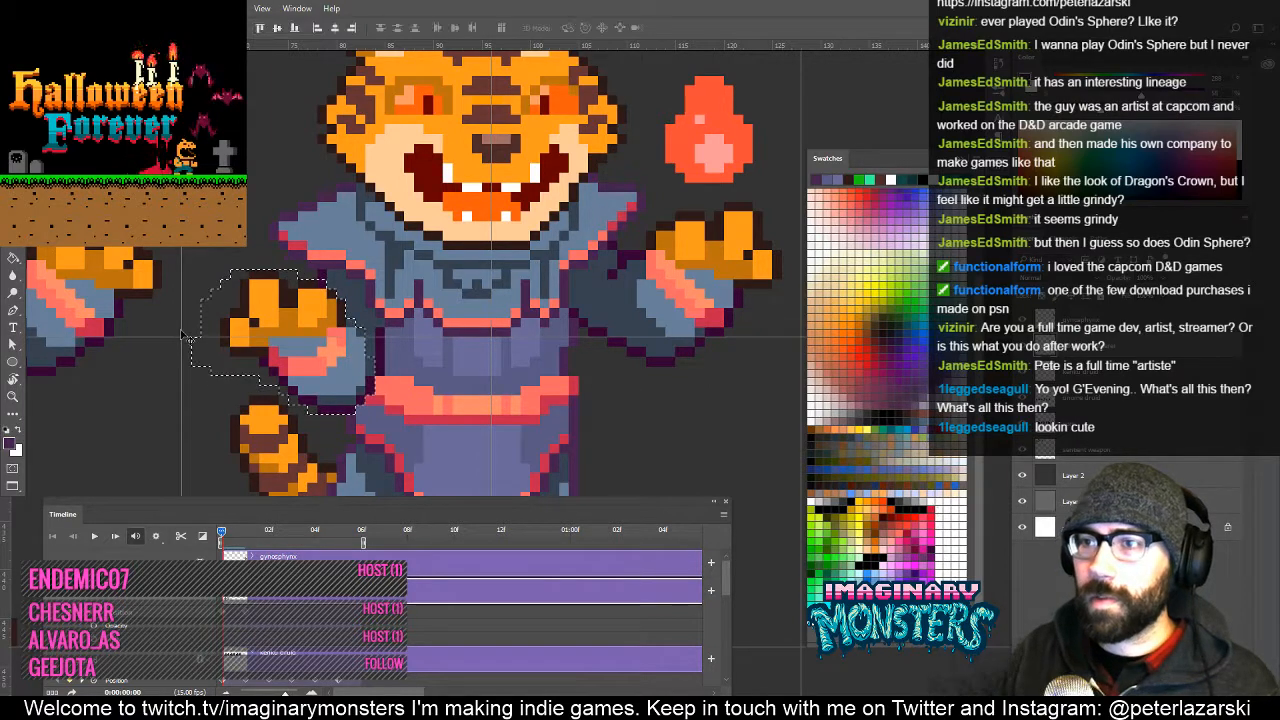
key("ctrl+Up")
key("ctrl+d")
Repaint the belt's edge beside the second tiger's lower forearm with sampled red and coral.
key("b")
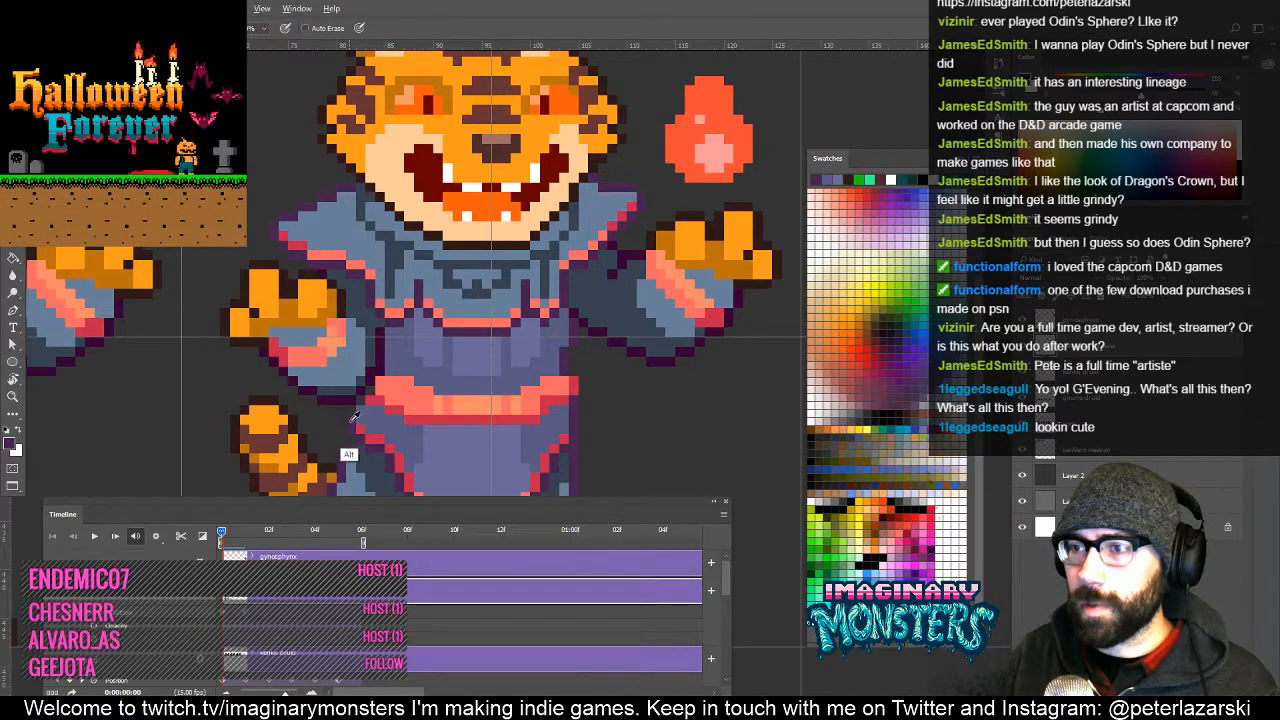
left_click(366, 402, "alt")
left_click(375, 396, "alt")
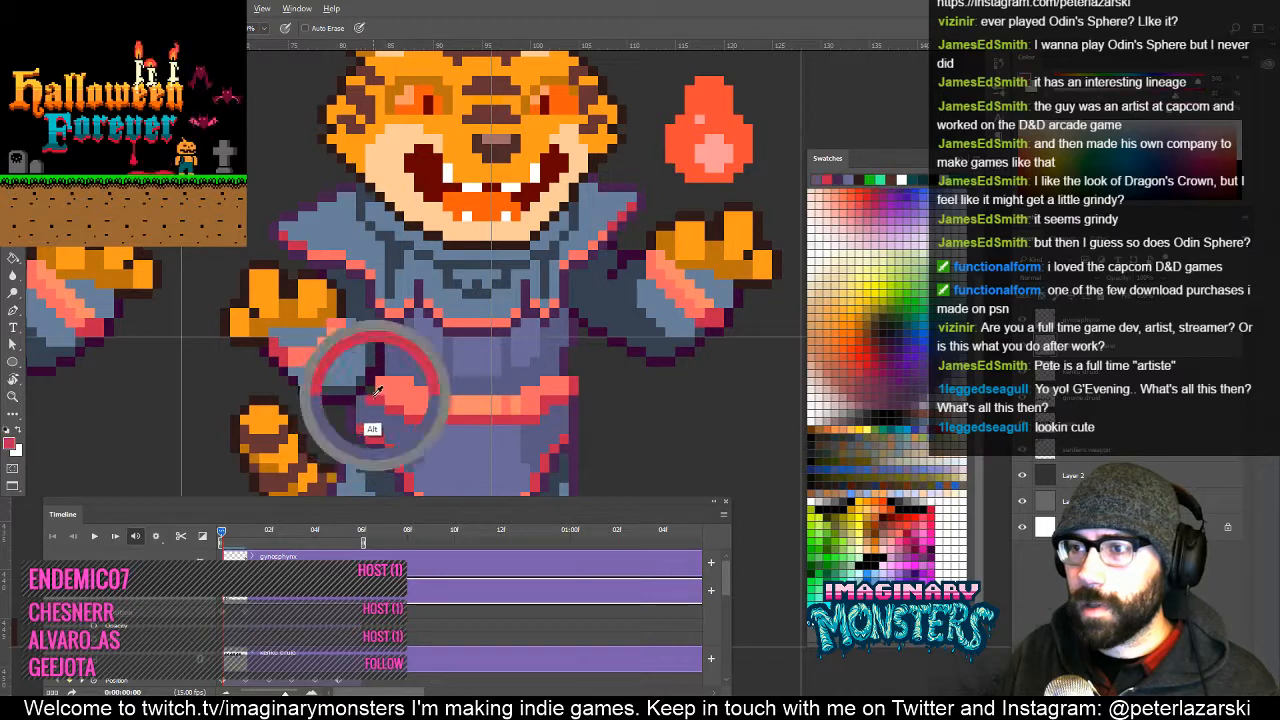
left_click_drag(428, 390, 516, 390)
Lasso the second tiger's raised paw and forearm beneath the flame and nudge them up one pixel.
left_click_drag(642, 298, 532, 318)
key("l")
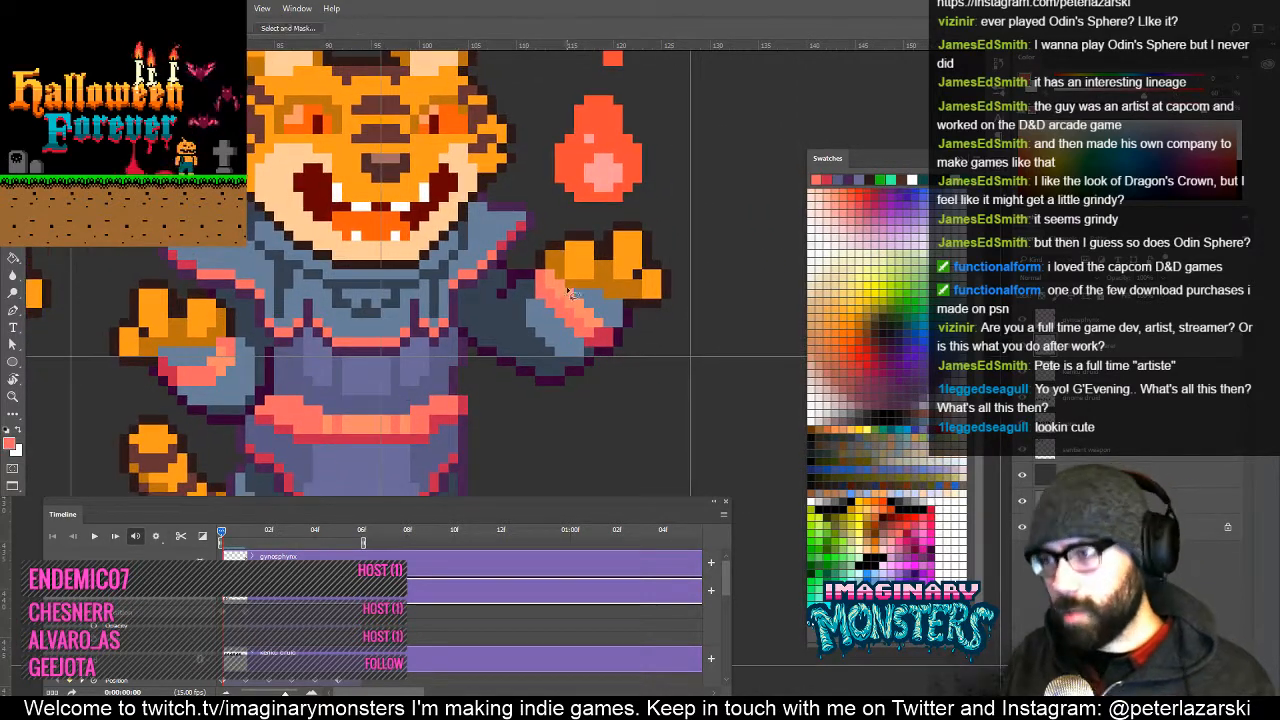
left_click_drag(582, 206, 530, 258)
mouse_move(511, 350)
left_mouse_down()
mouse_move(697, 289)
mouse_move(586, 202)
left_mouse_up()
key("v")
key("Up")
key("ctrl+d")
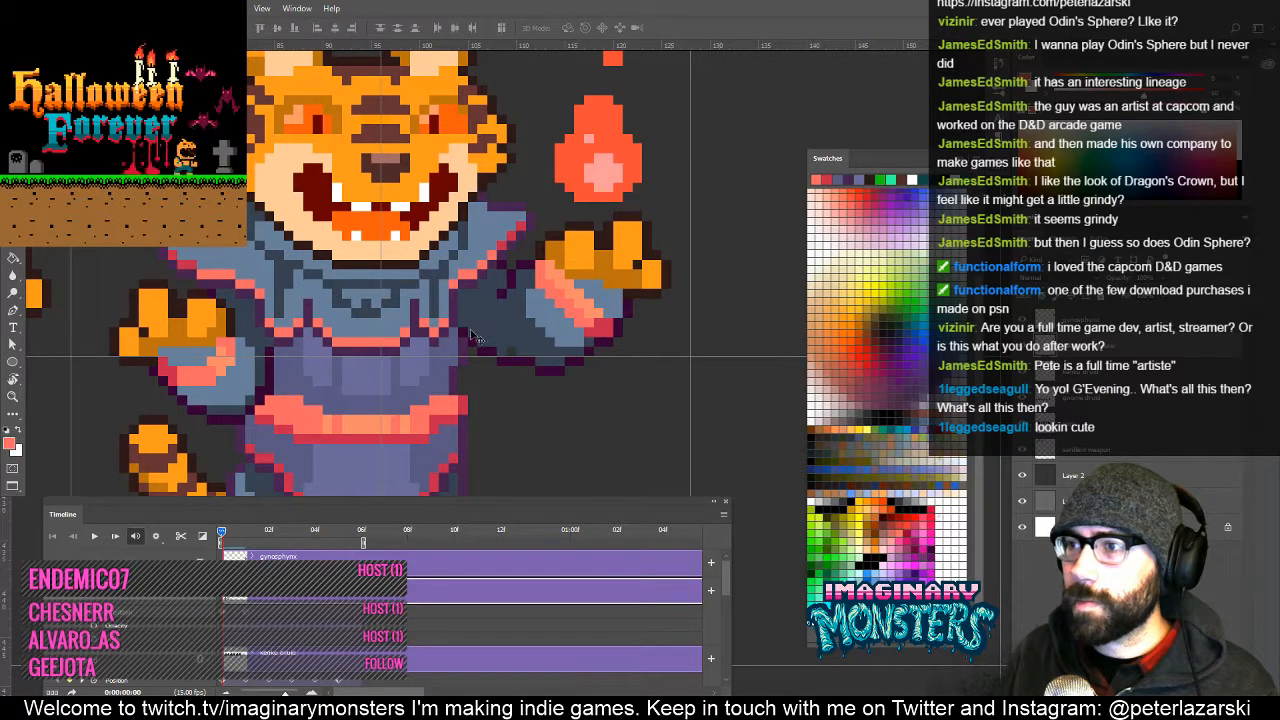
Touch up the underside of the raised forearm with the sampled dark outline and sleeve colors.
key("b")
left_click(526, 347, "alt")
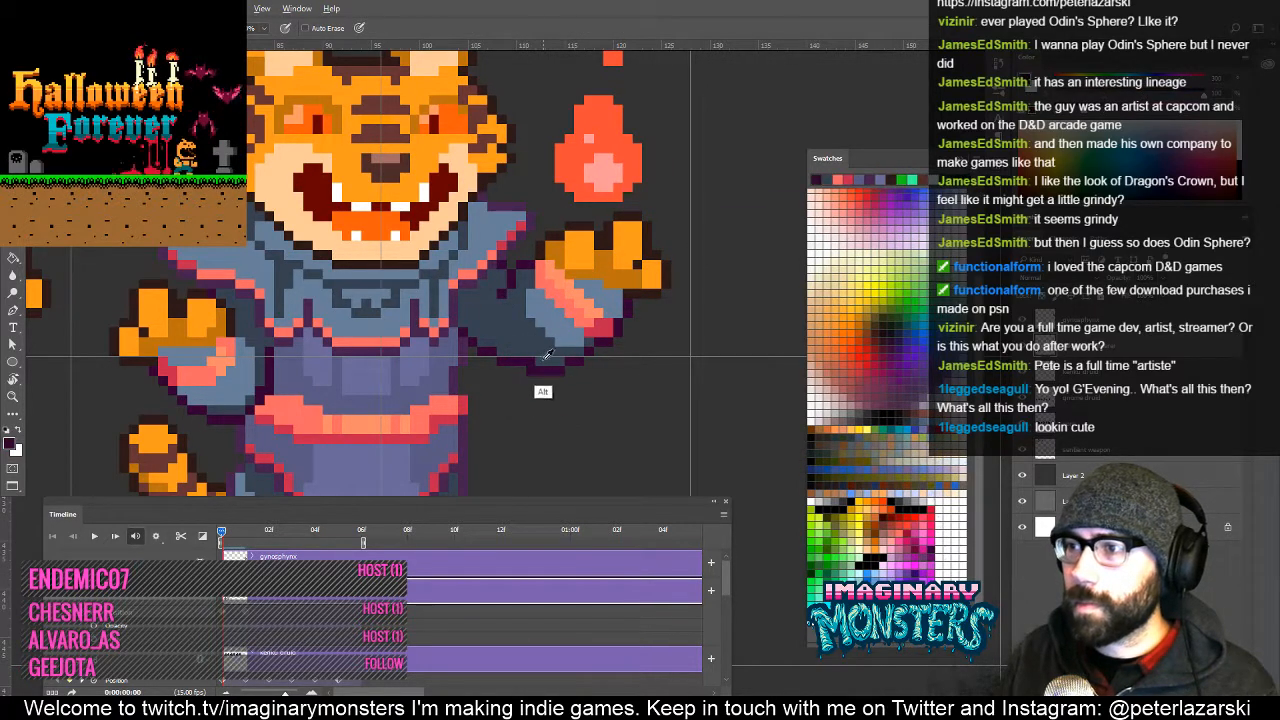
left_click(545, 356, "alt")
Compare the first and second tiger sorcerer poses side by side and scrub the timeline's opening frames.
key("z")
left_click(543, 350, "alt")
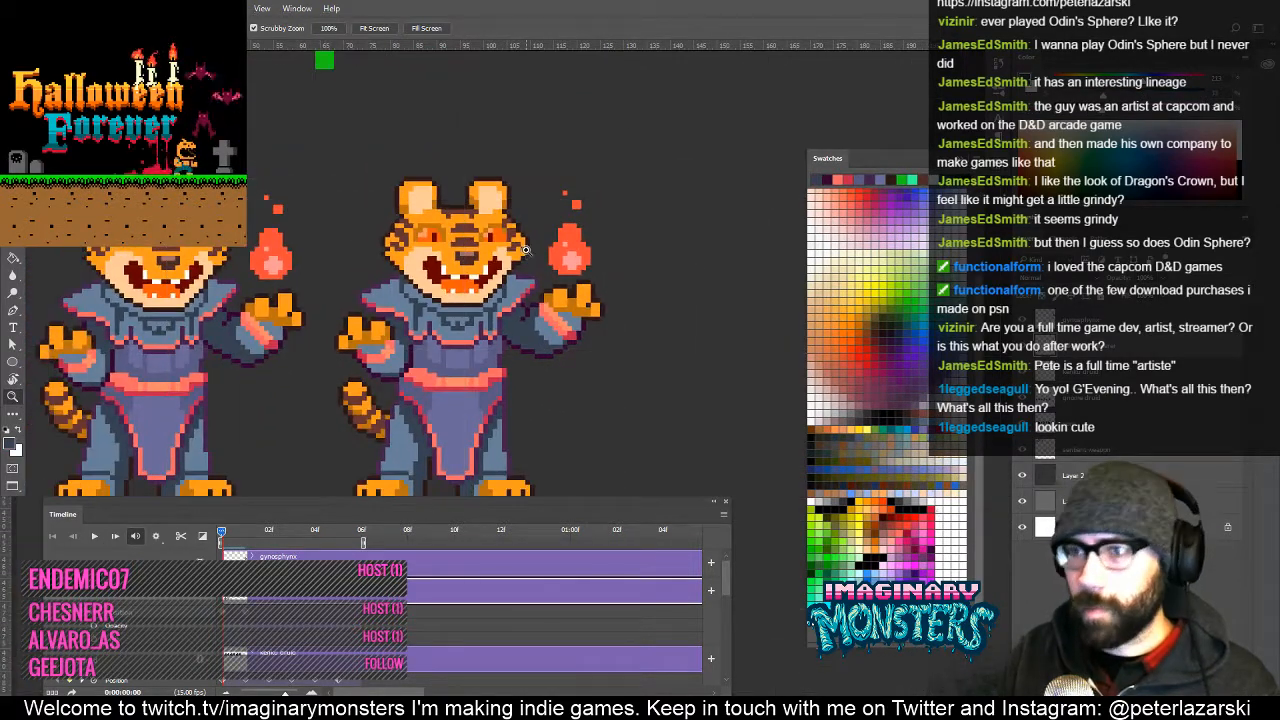
left_click_drag(268, 384, 405, 331)
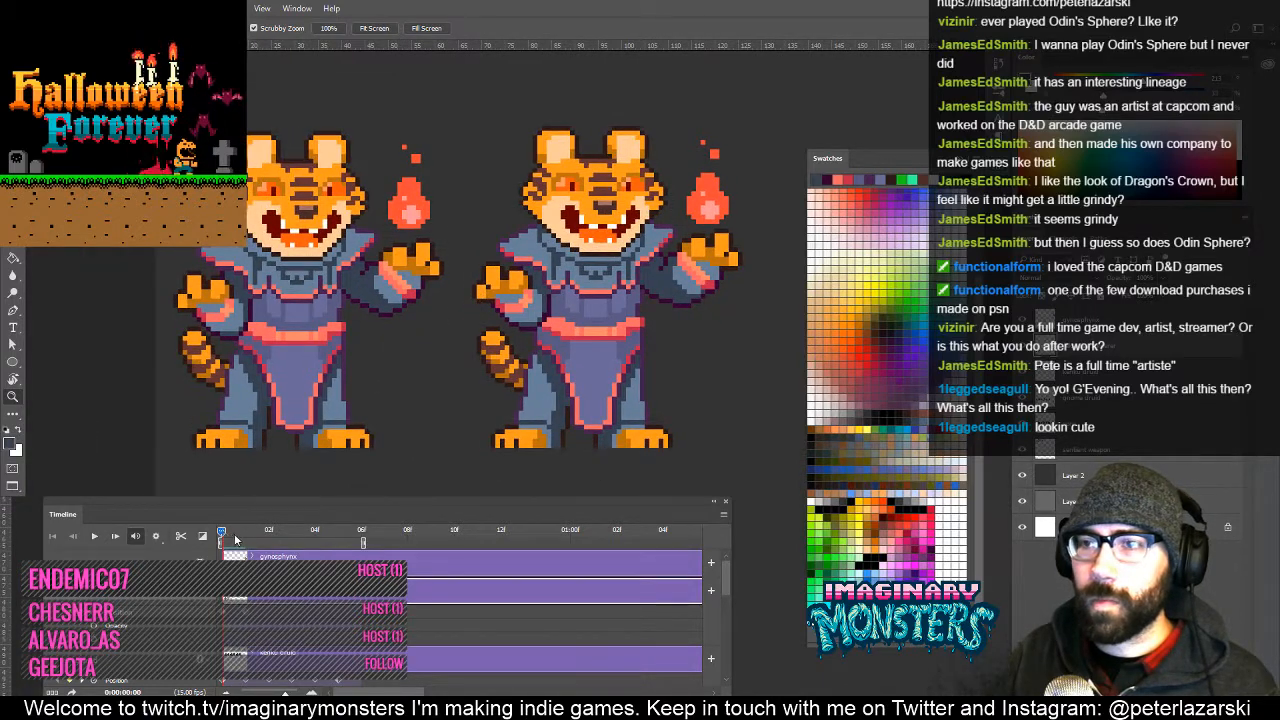
left_click_drag(235, 535, 202, 545)
left_click_drag(581, 351, 395, 386)
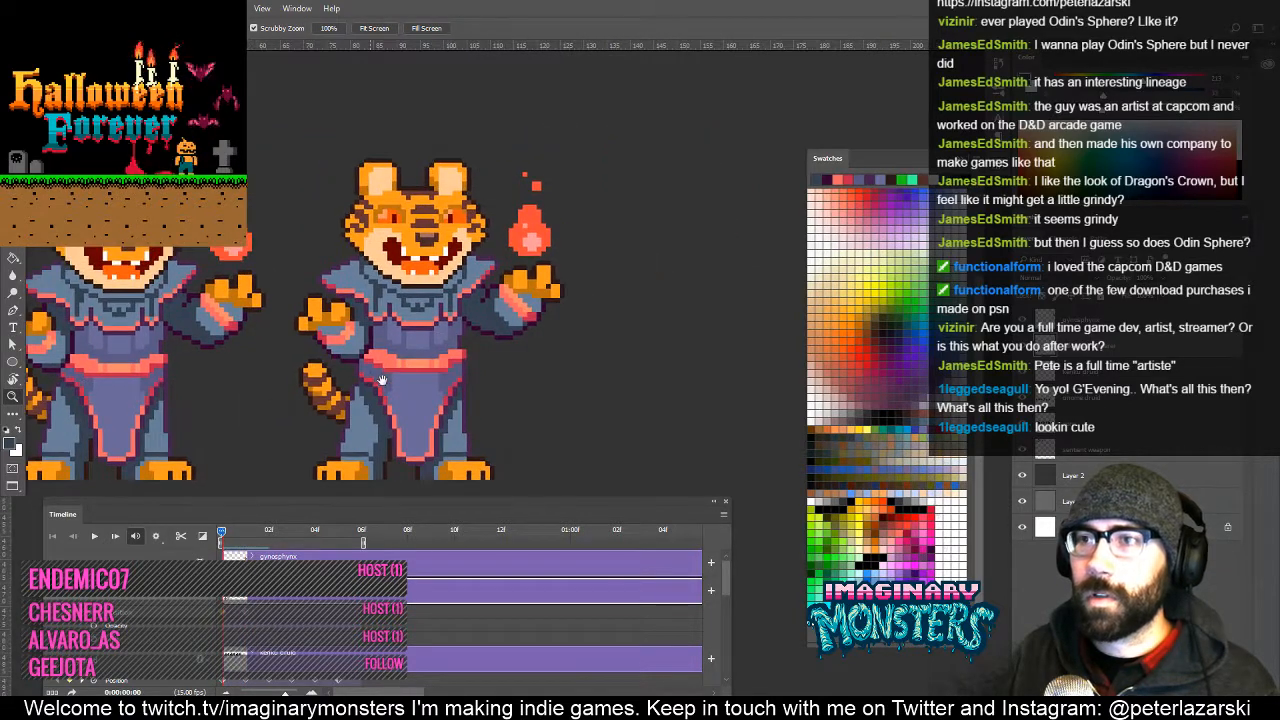
Duplicate the second tiger sorcerer, with its green marker, into the empty third cell of the row.
key("ctrl+apostrophe")
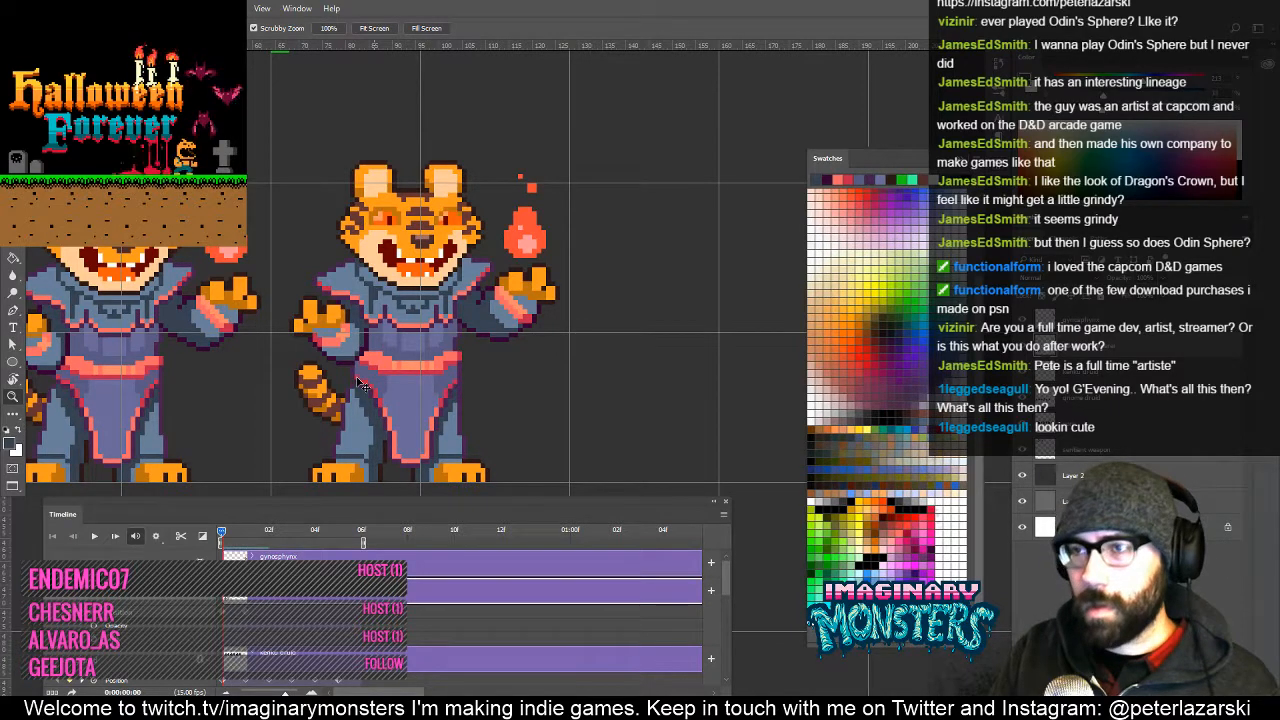
key("ctrl+minus")
key("m")
left_click_drag(474, 349, 411, 342)
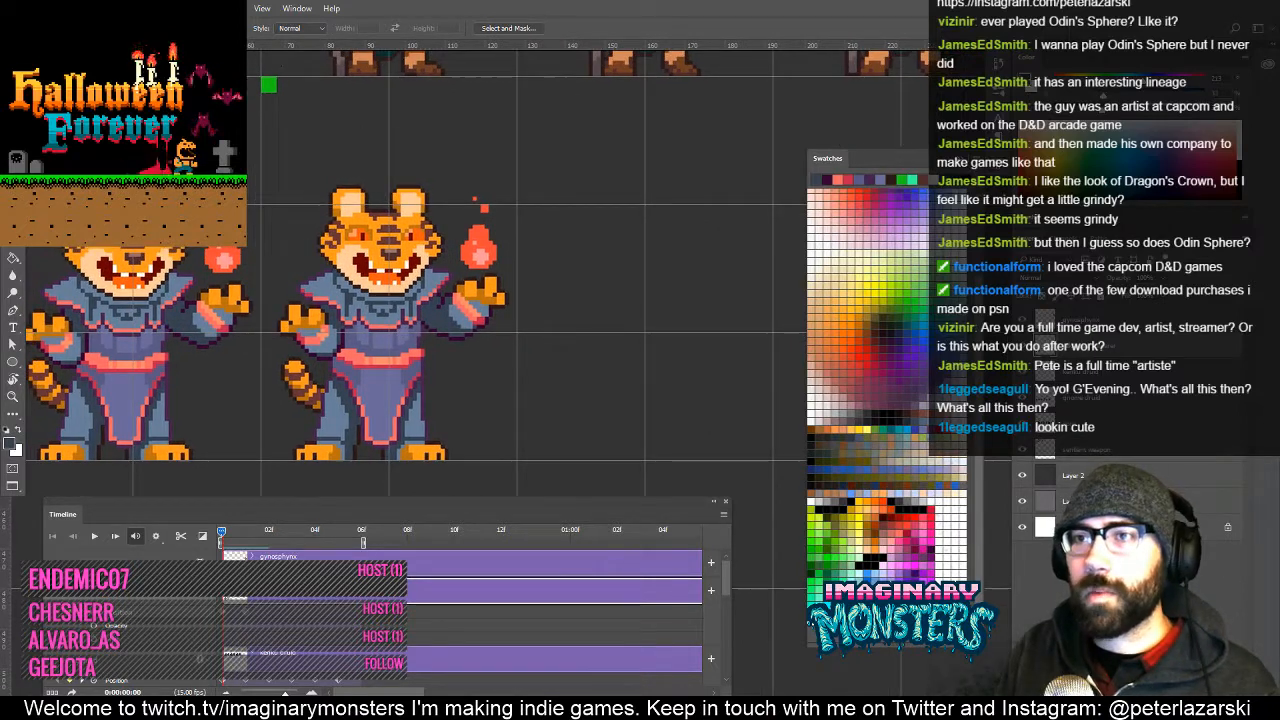
left_click_drag(263, 70, 560, 495)
key("v")
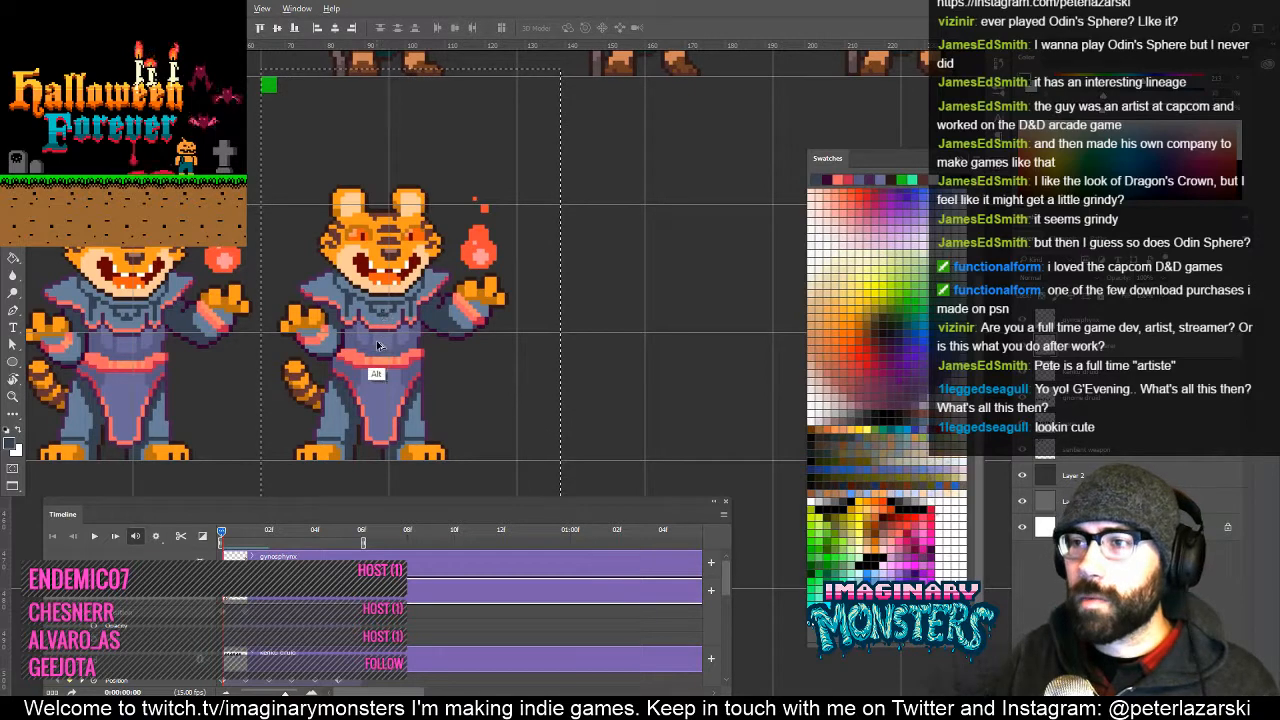
left_click_drag(368, 352, 645, 360)
key("ctrl+d")
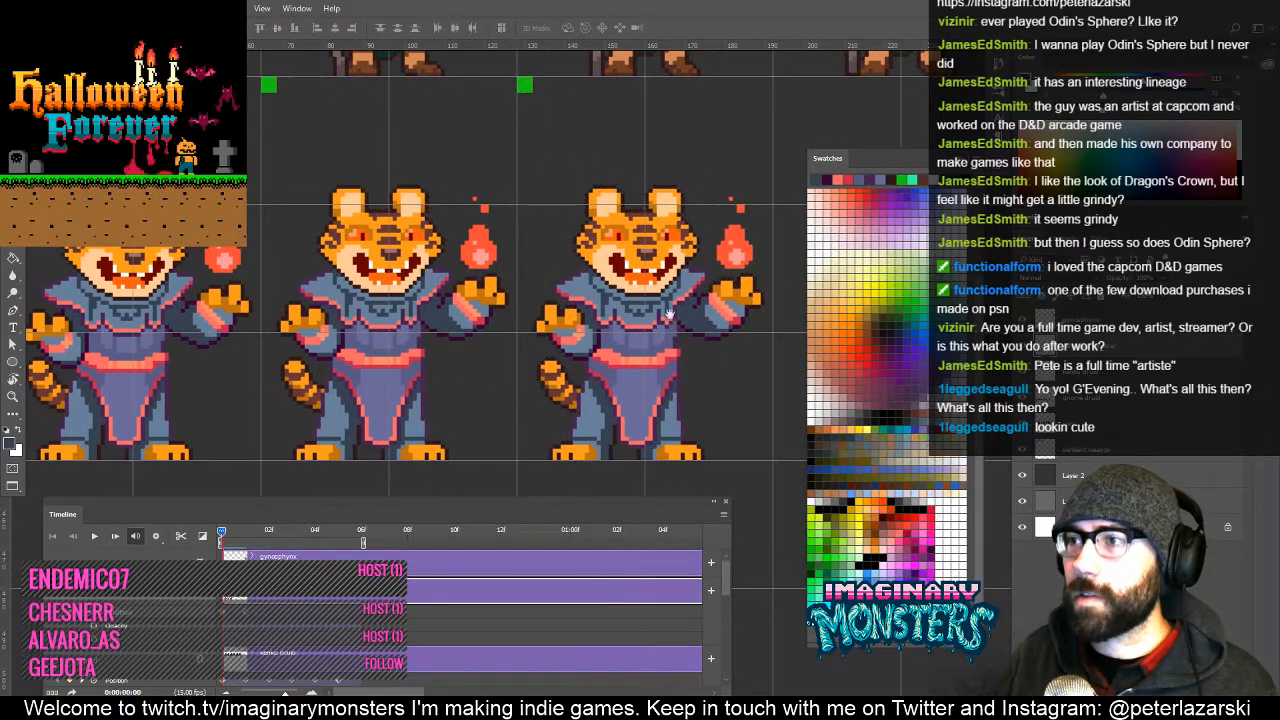
Repaint the lower edges of the third tiger's eyes with sampled orange and red-orange to narrow them.
left_click_drag(668, 312, 571, 316)
key("z")
mouse_move(557, 247)
left_mouse_down()
mouse_move(586, 250)
mouse_move(535, 238)
left_mouse_up()
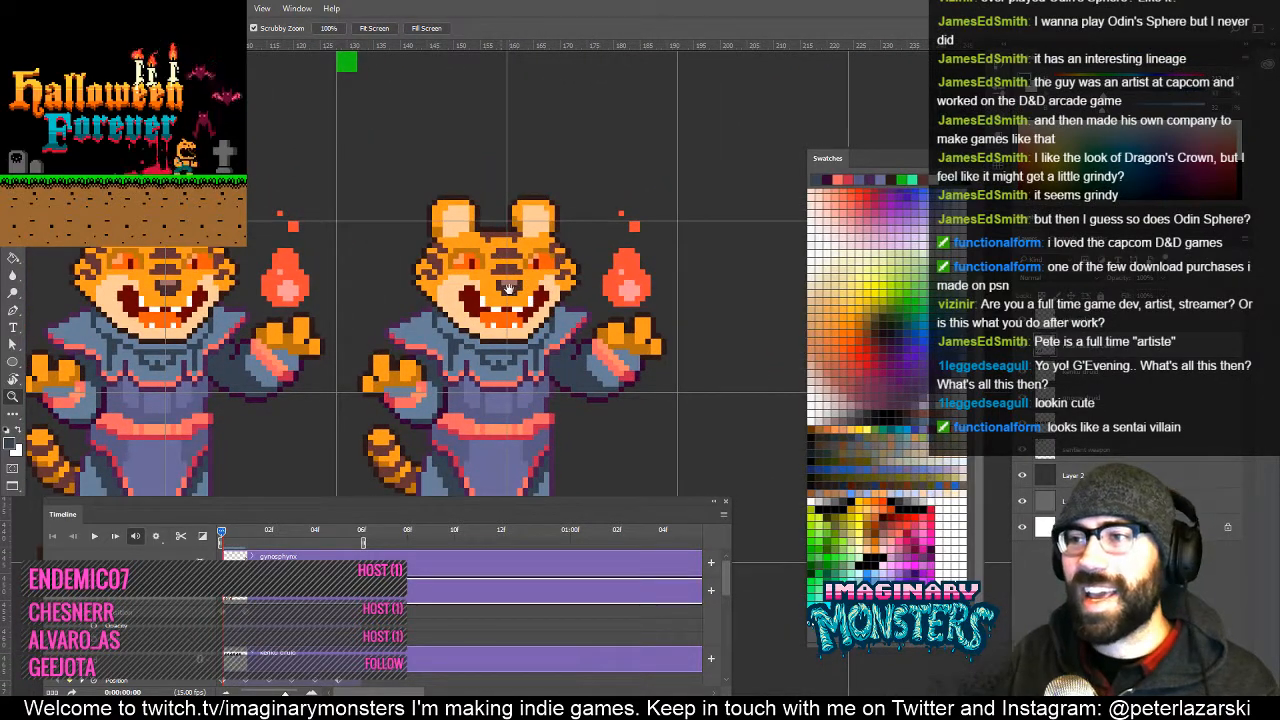
mouse_move(508, 288)
left_mouse_down()
mouse_move(511, 321)
mouse_move(508, 283)
left_mouse_up()
key("b")
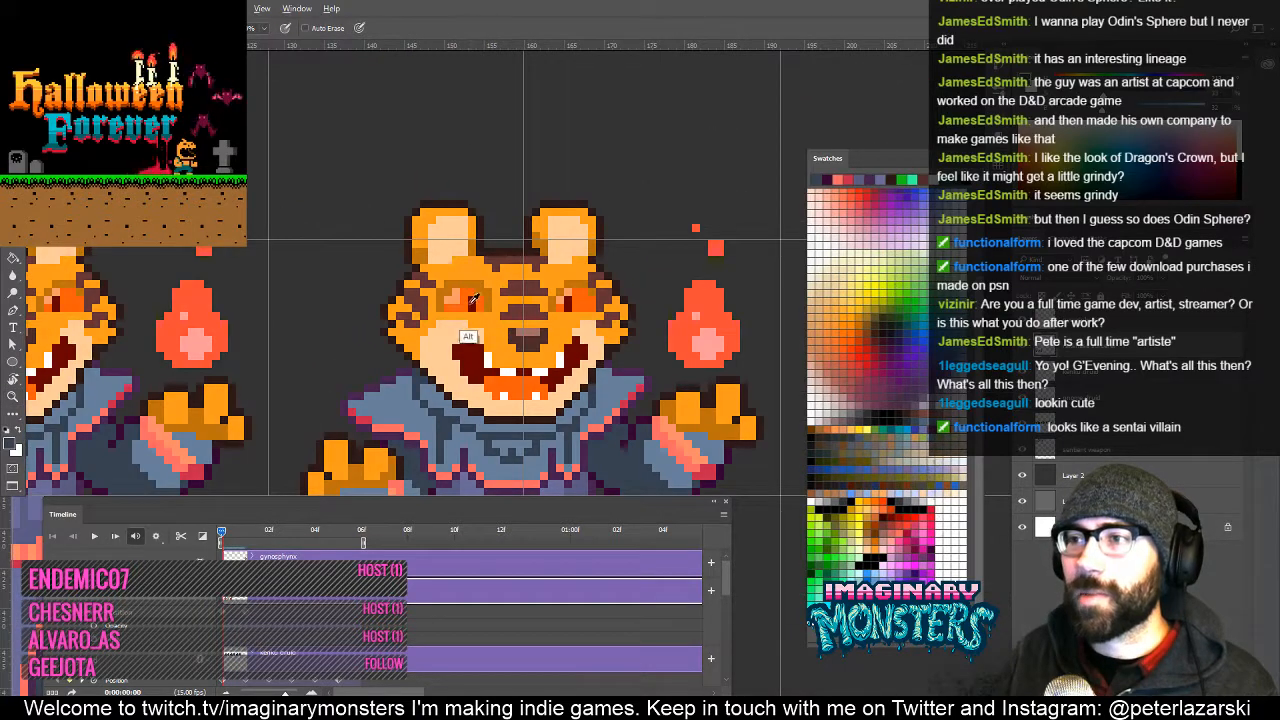
left_click(473, 300, "alt")
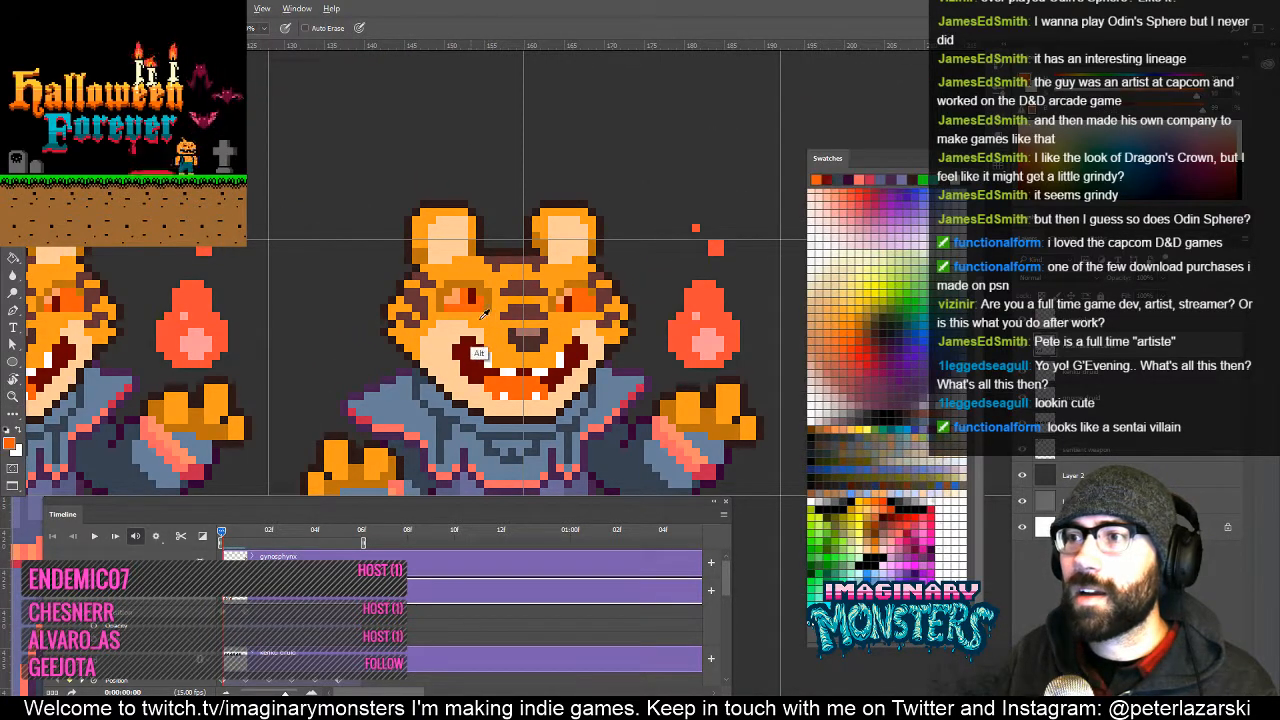
left_click(481, 318, "alt")
left_click_drag(442, 308, 490, 308)
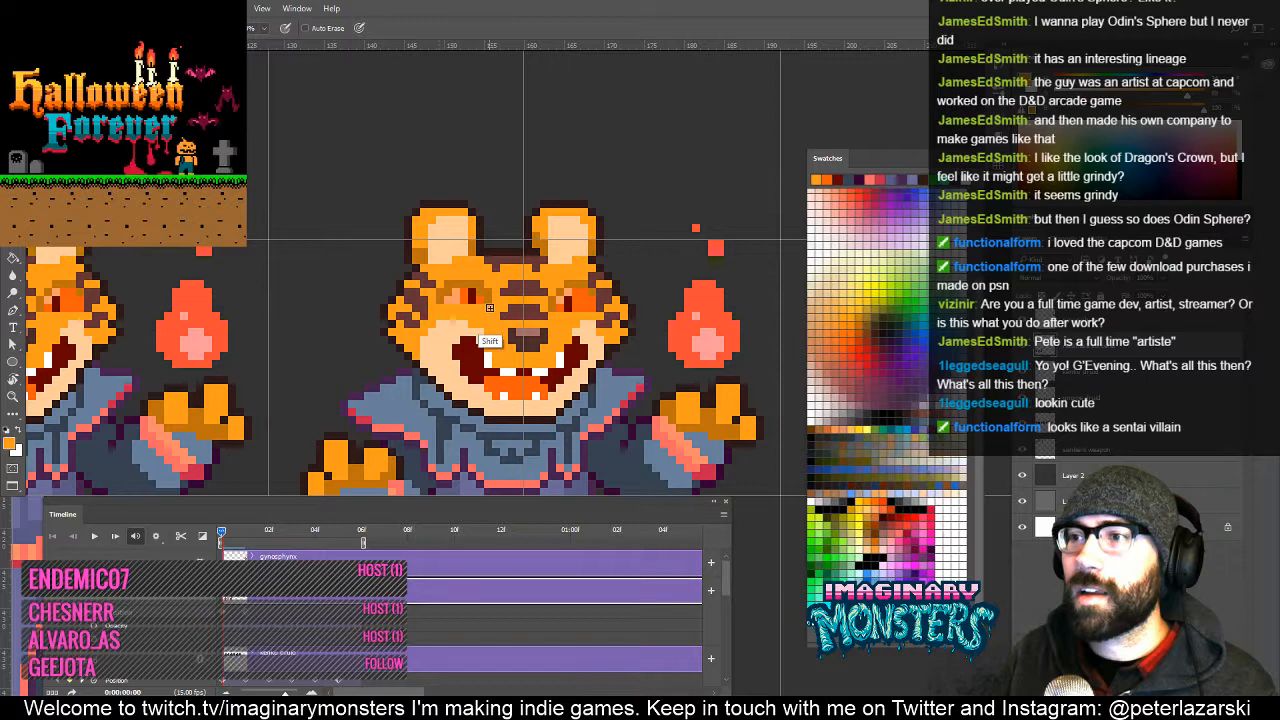
left_click(579, 296, "alt")
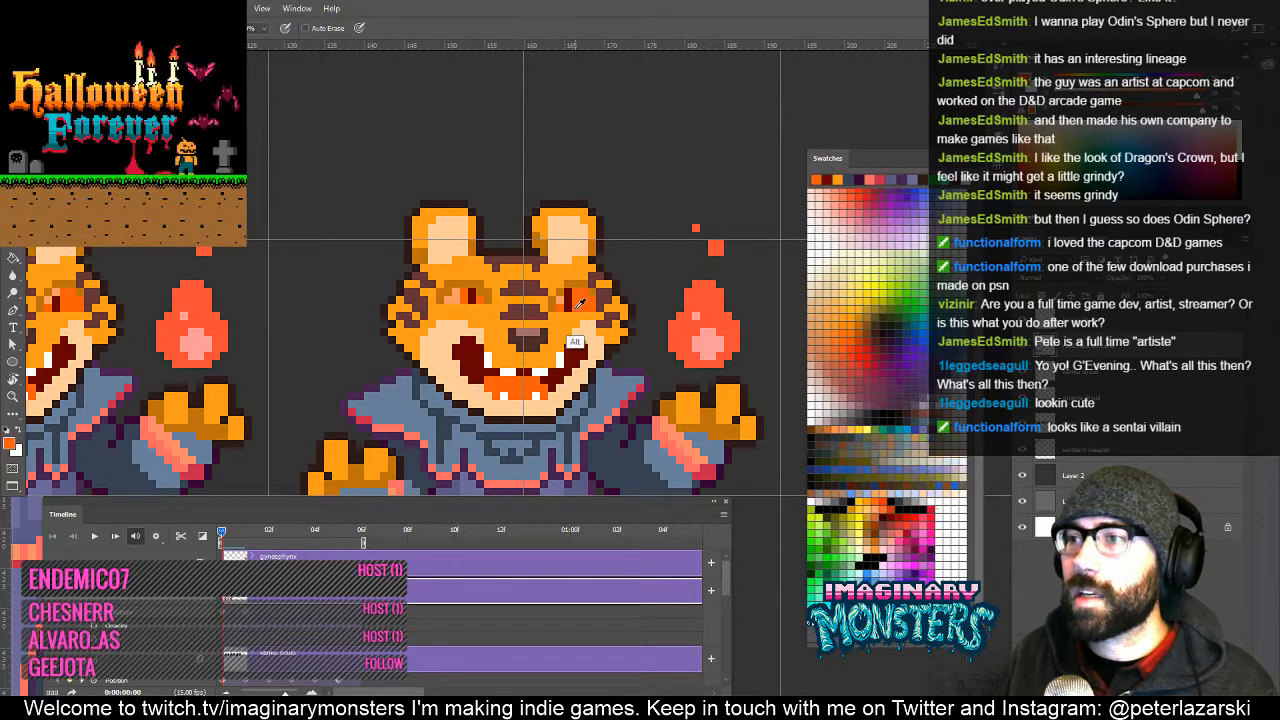
mouse_move(585, 312)
left_mouse_down()
mouse_move(563, 280)
mouse_move(493, 301)
left_mouse_up()
Lasso the third tiger's nose bridge, muzzle and upper jaw and nudge them up one pixel.
key("l")
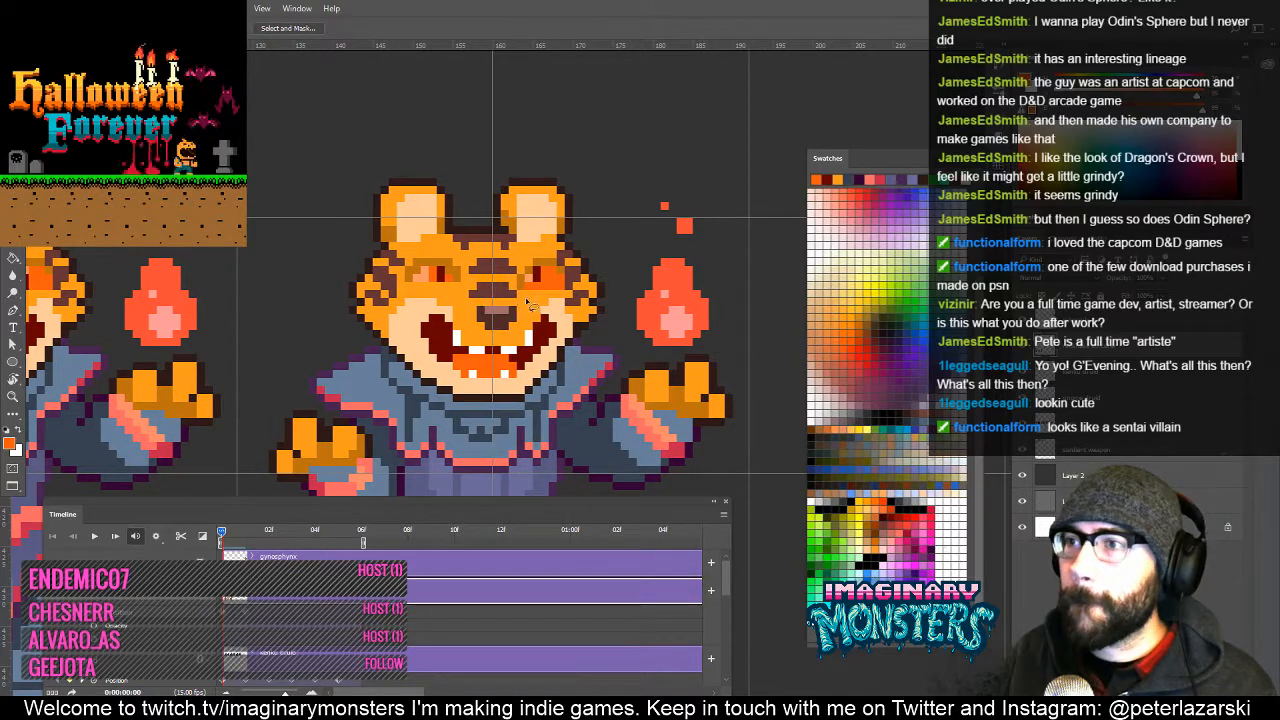
left_click_drag(499, 302, 495, 300)
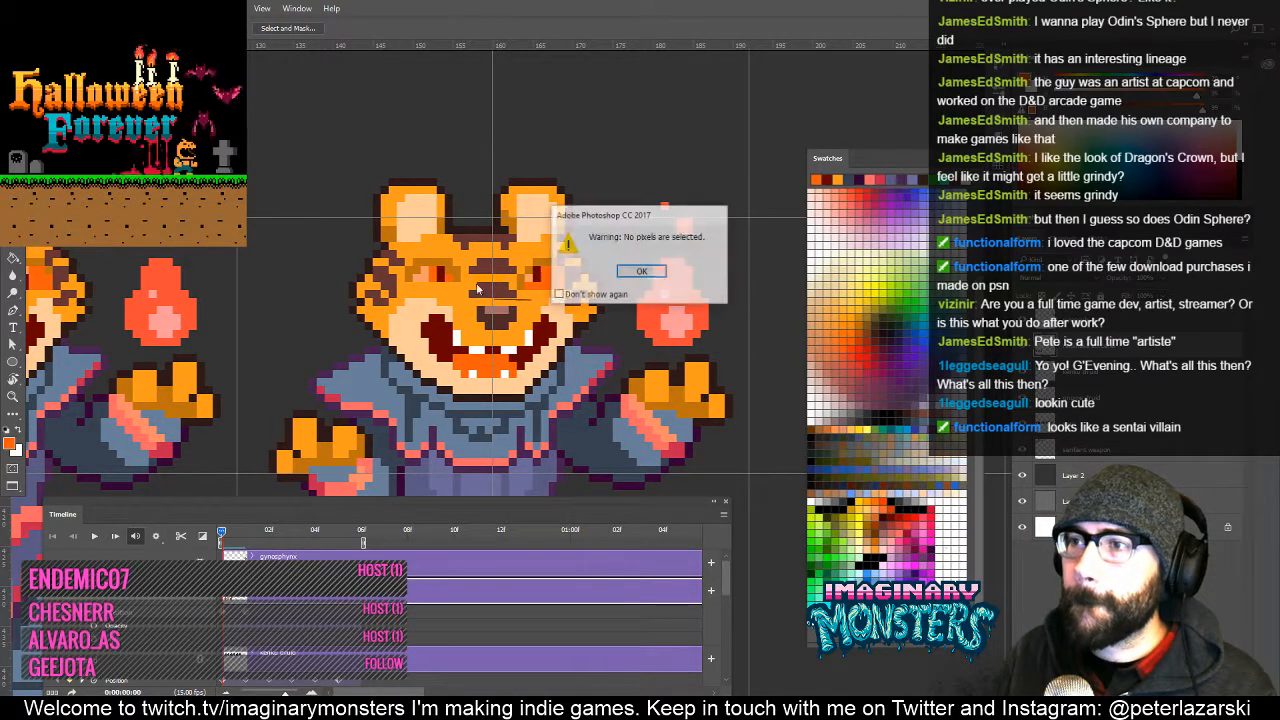
key("Return")
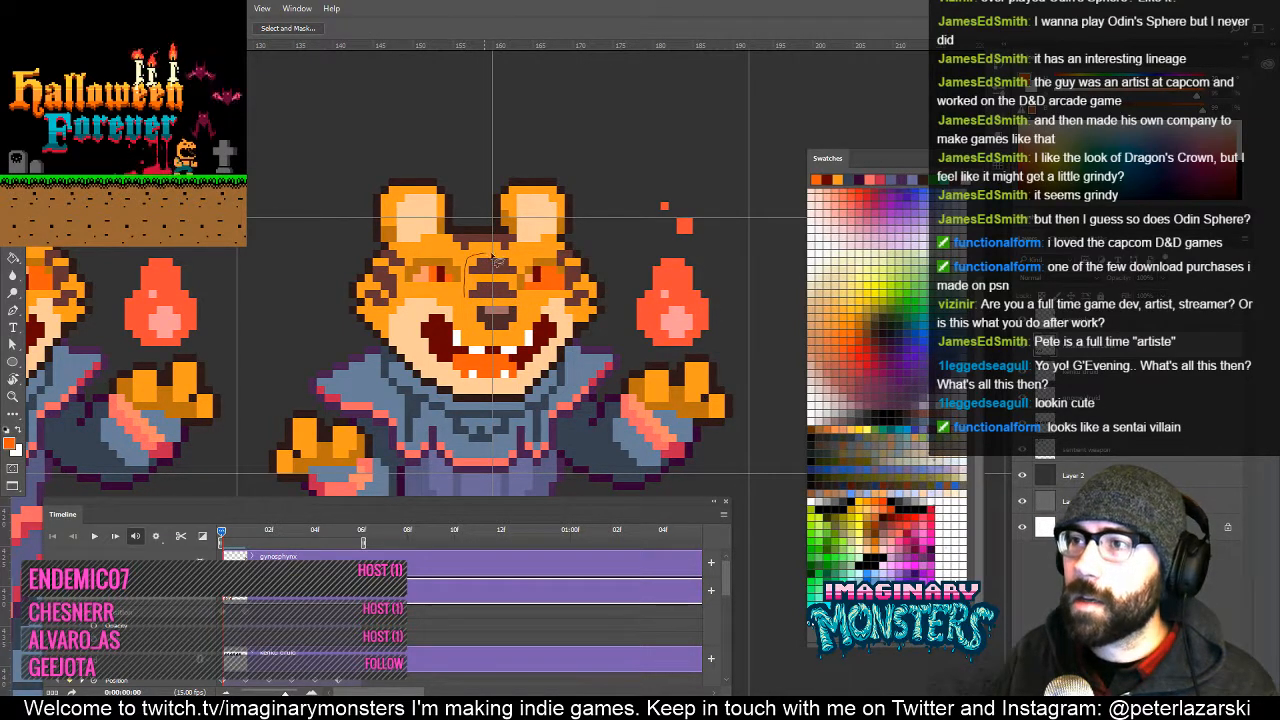
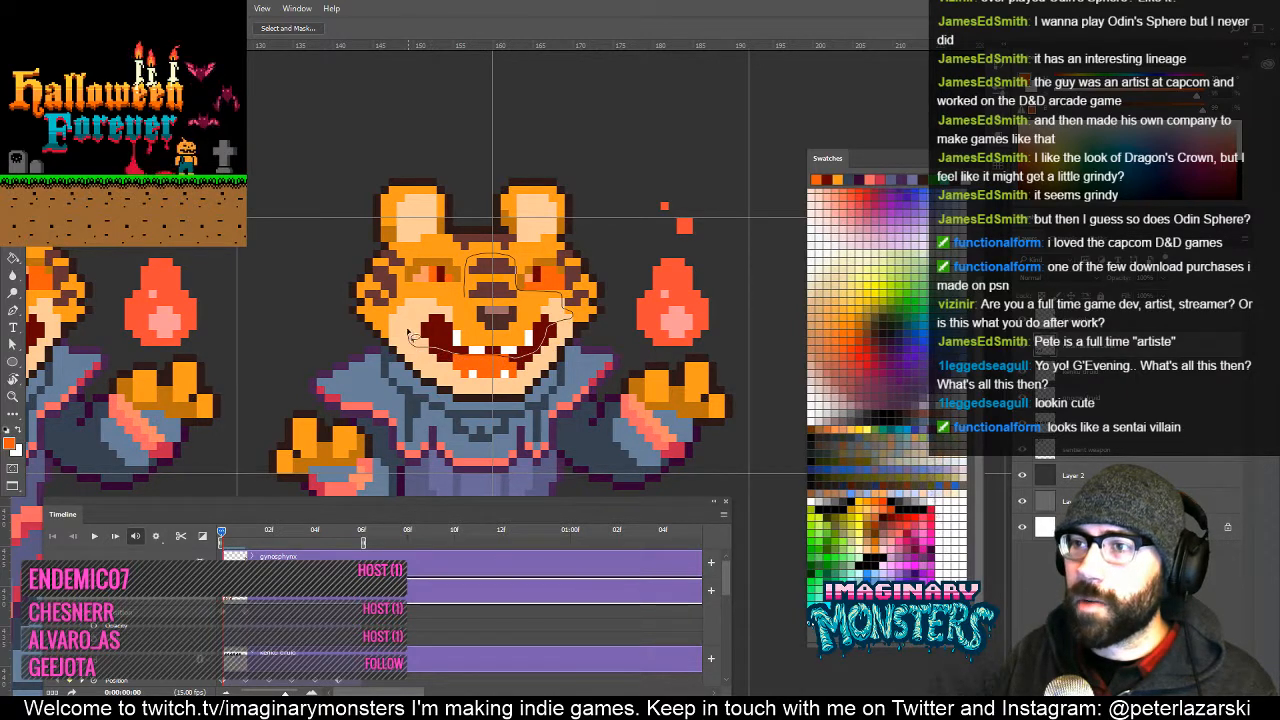
left_click_drag(462, 296, 464, 292)
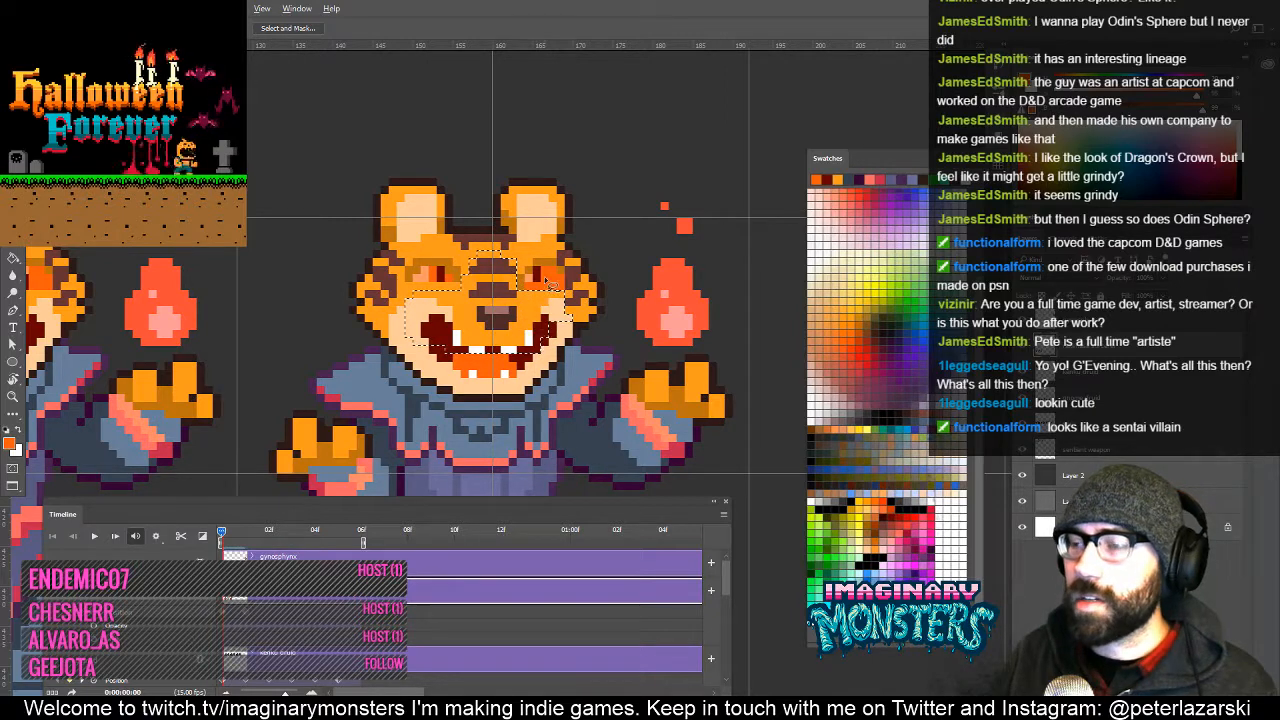
key("alt+v")
key("Up")
key("Escape")
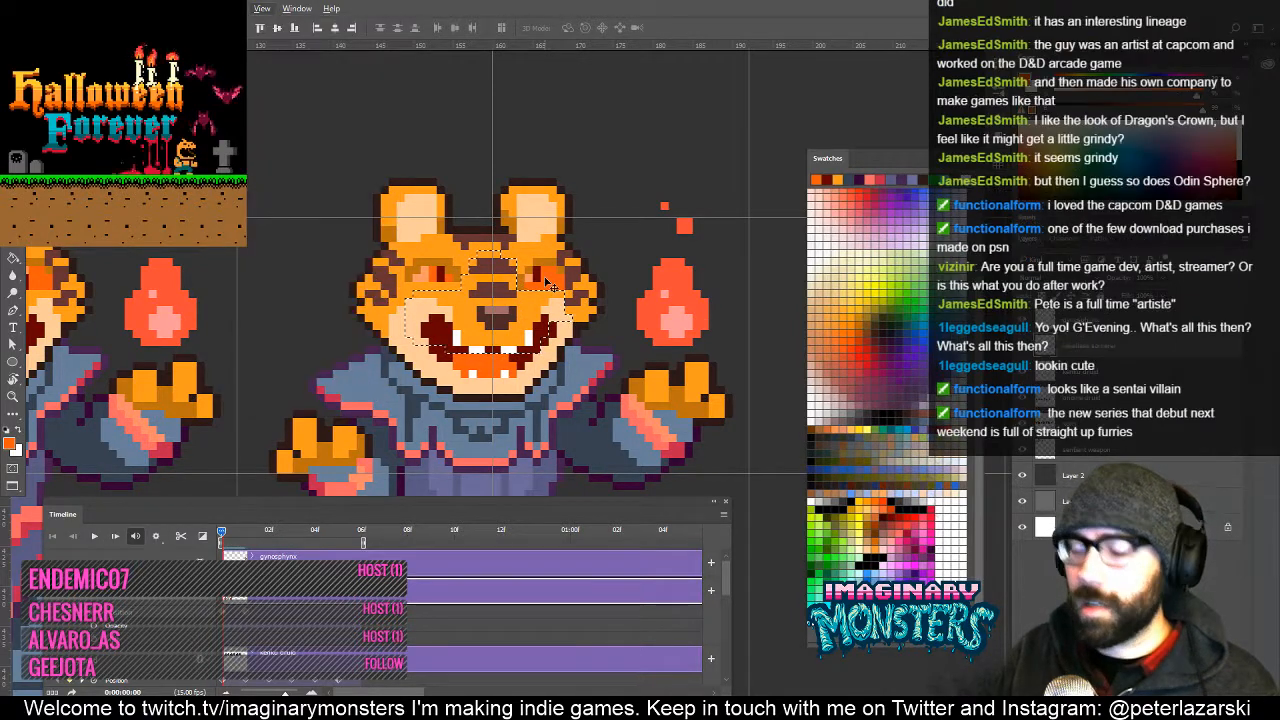
key("alt+v")
key("Up")
key("Escape")
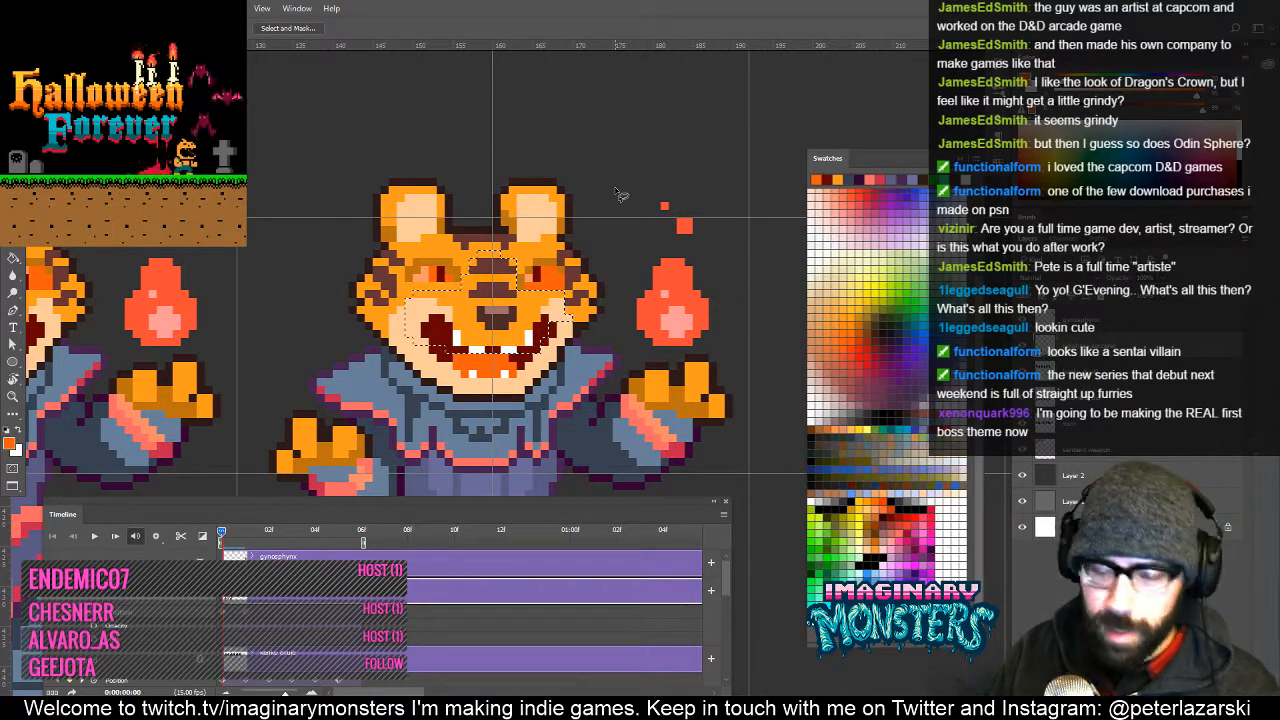
key("v")
key("ctrl+d")
Fill the gaps left across the third tiger's mouth and cheeks with sampled dark red and cream.
left_click_drag(520, 296, 524, 321)
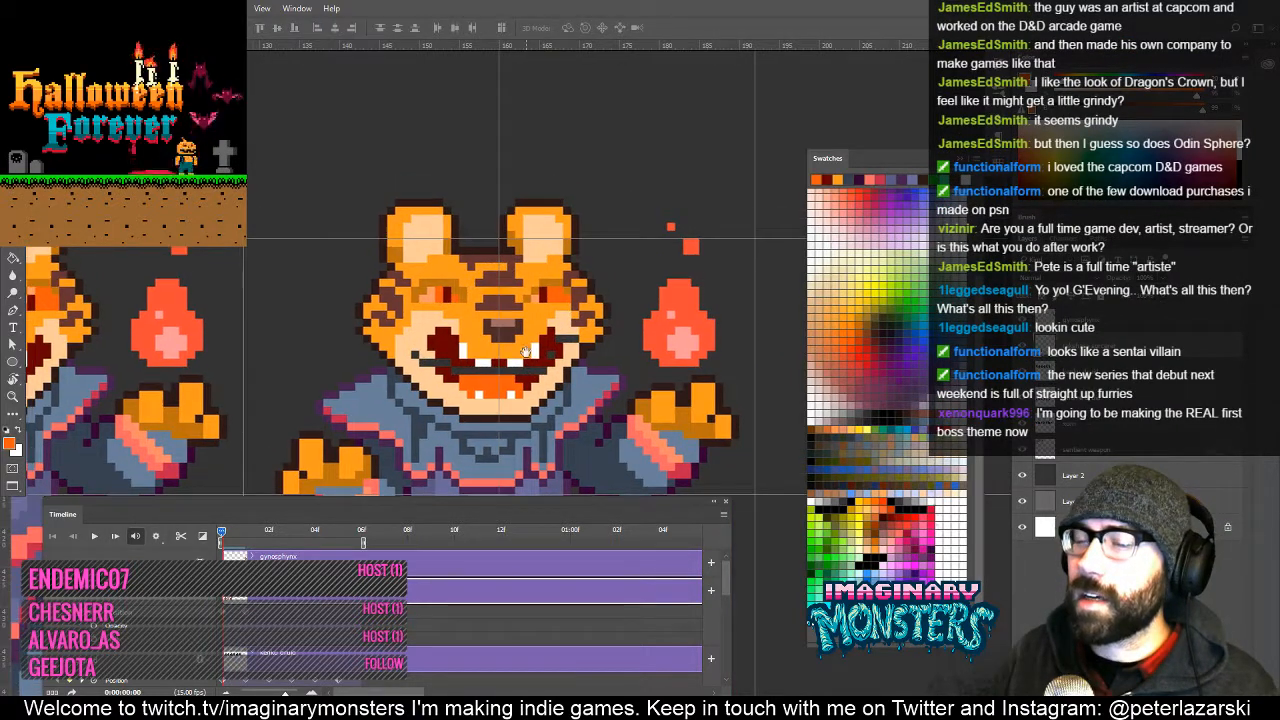
key("z")
left_click(486, 342)
key("b")
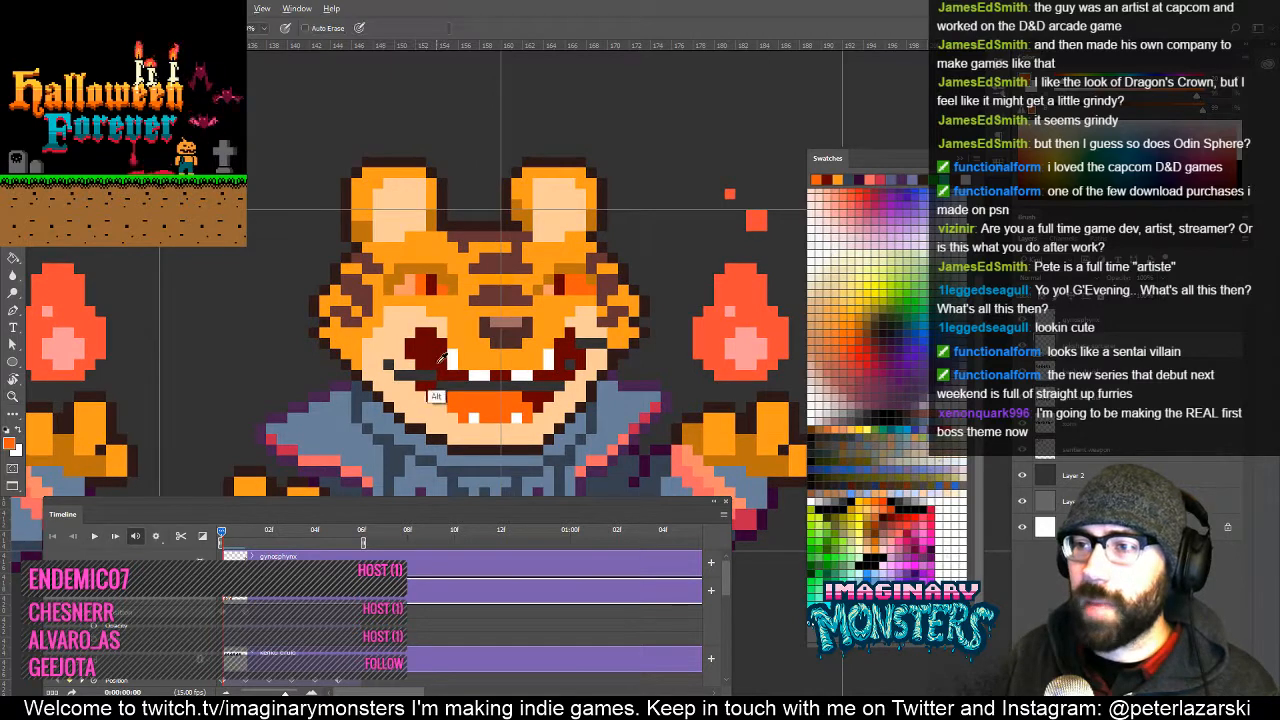
left_click(444, 382, "alt")
left_click_drag(441, 388, 550, 392)
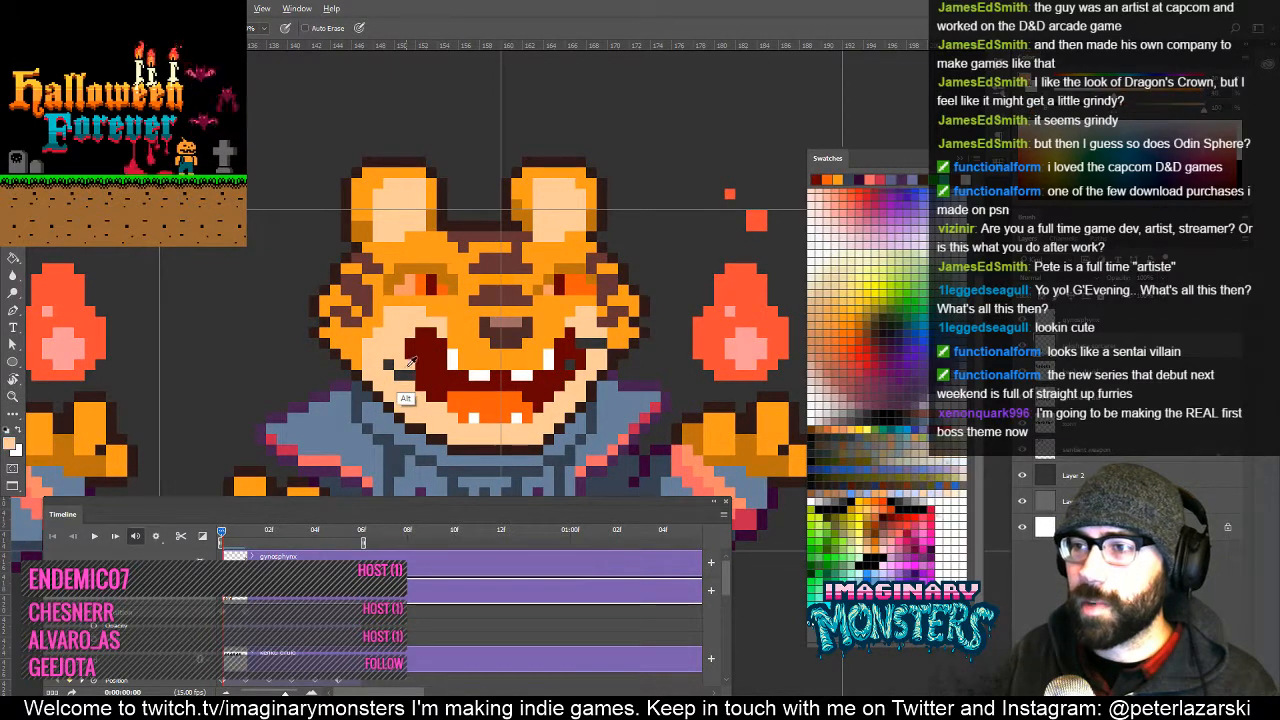
left_click_drag(483, 373, 403, 368)
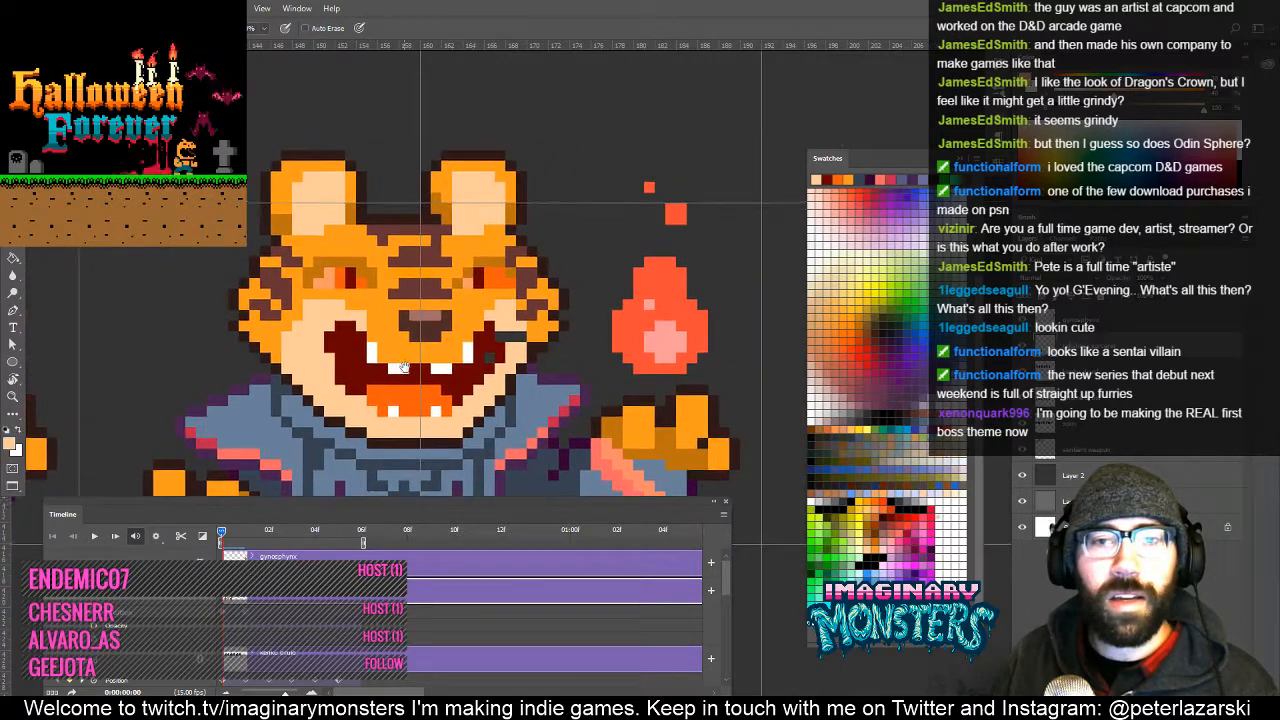
left_click(520, 343, "alt")
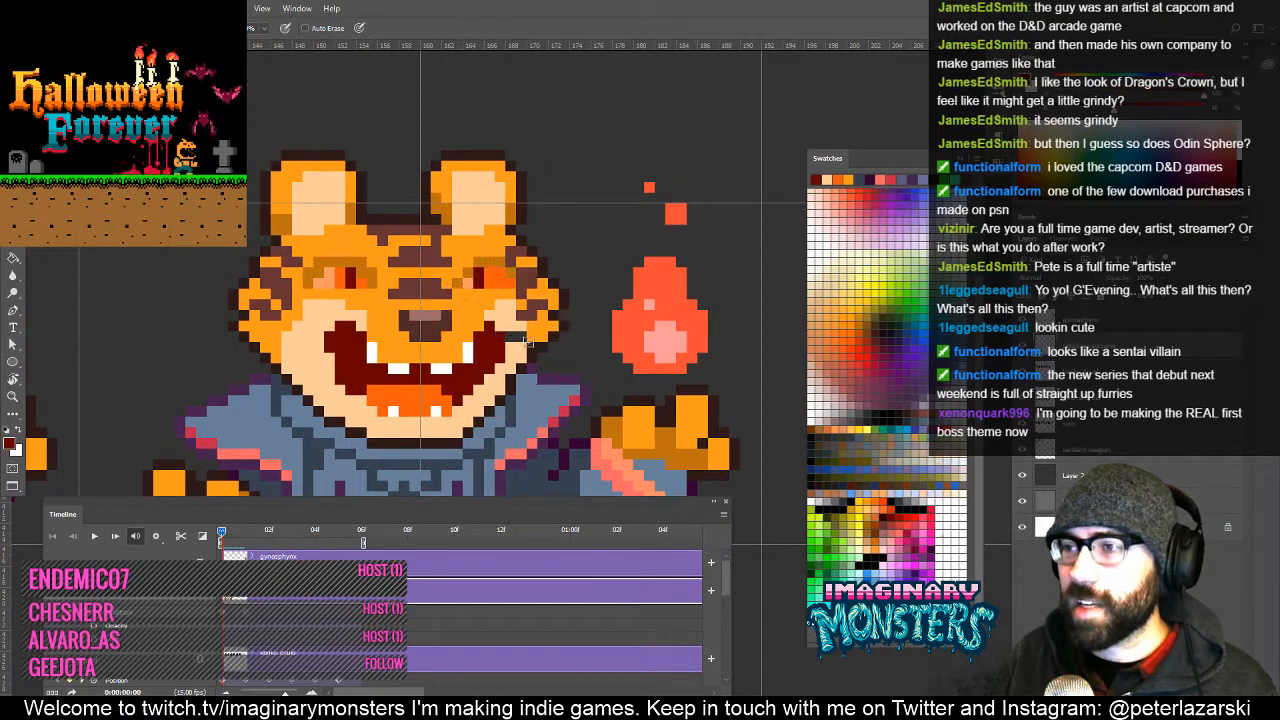
left_click(520, 328, "alt")
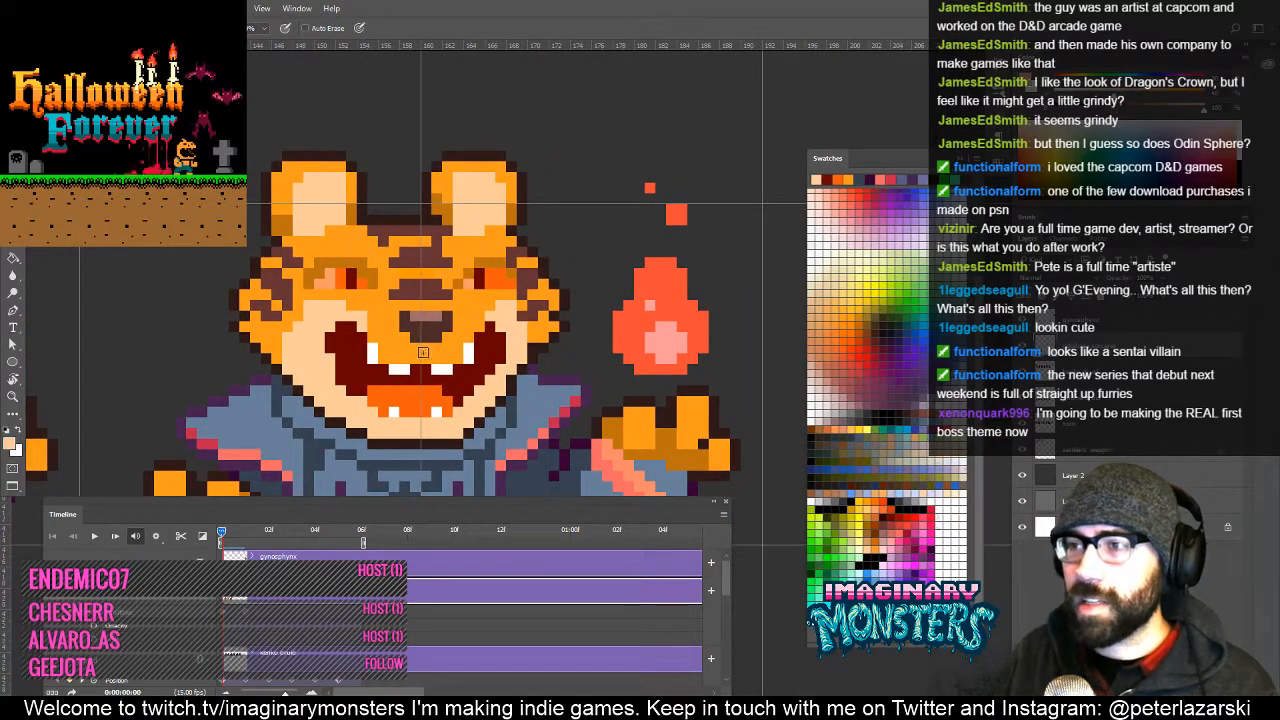
Retouch the third tiger's eyes with the sampled red-orange.
left_click_drag(366, 390, 571, 350)
left_click_drag(205, 243, 420, 288)
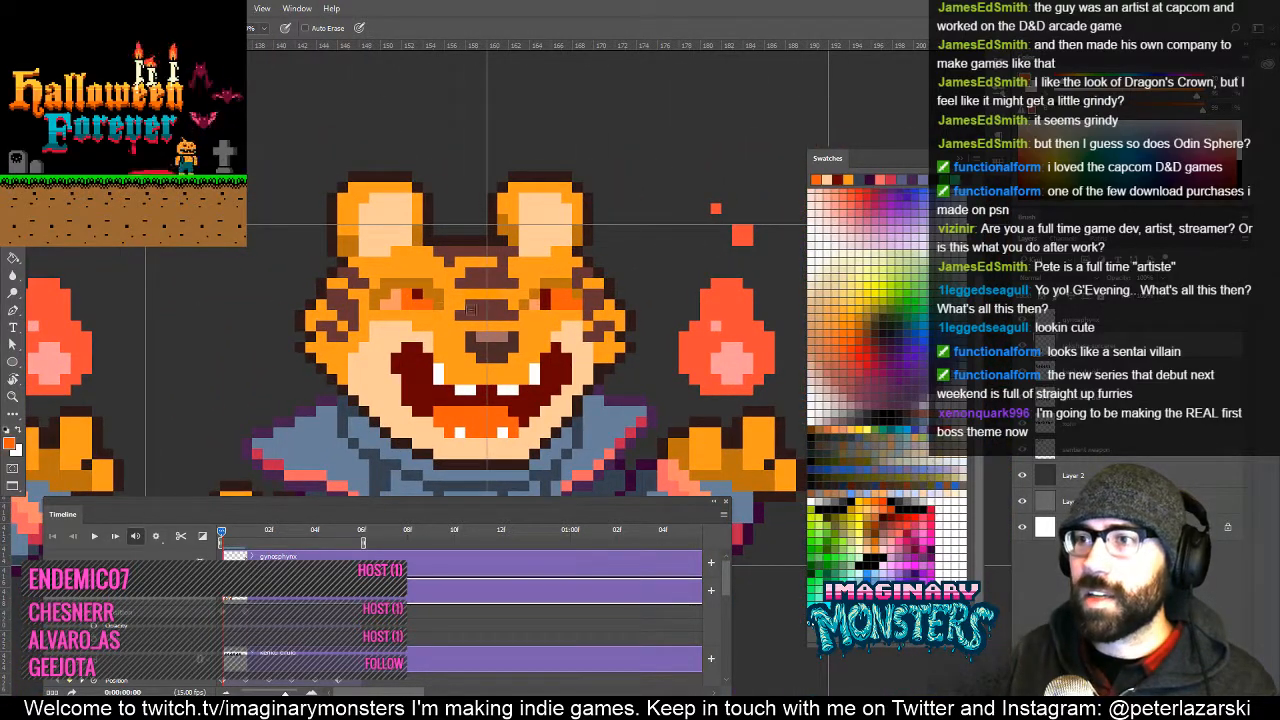
left_click(558, 298, "alt")
Compare the third tiger's face with the earlier poses across the sprite row.
left_click_drag(564, 325, 407, 368)
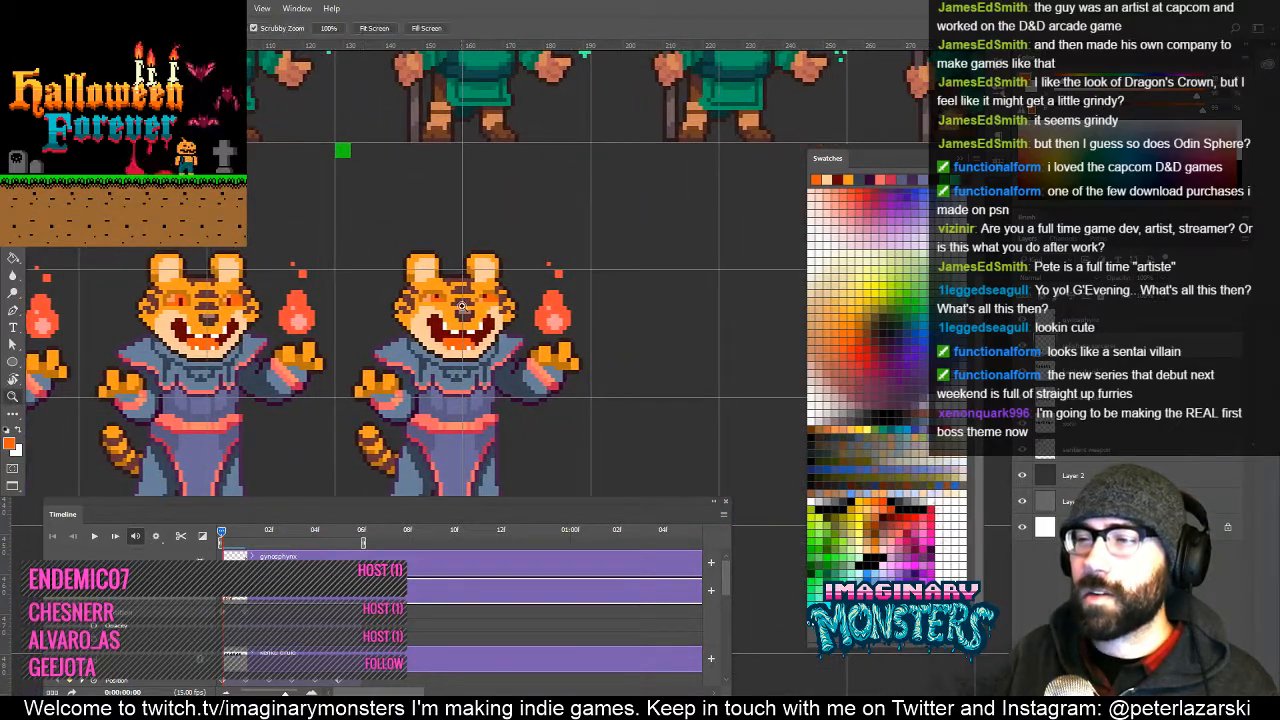
left_click_drag(482, 357, 555, 356)
left_click_drag(281, 409, 481, 389)
mouse_move(223, 535)
left_mouse_down()
mouse_move(276, 532)
mouse_move(200, 545)
left_mouse_up()
left_click_drag(542, 358, 386, 355)
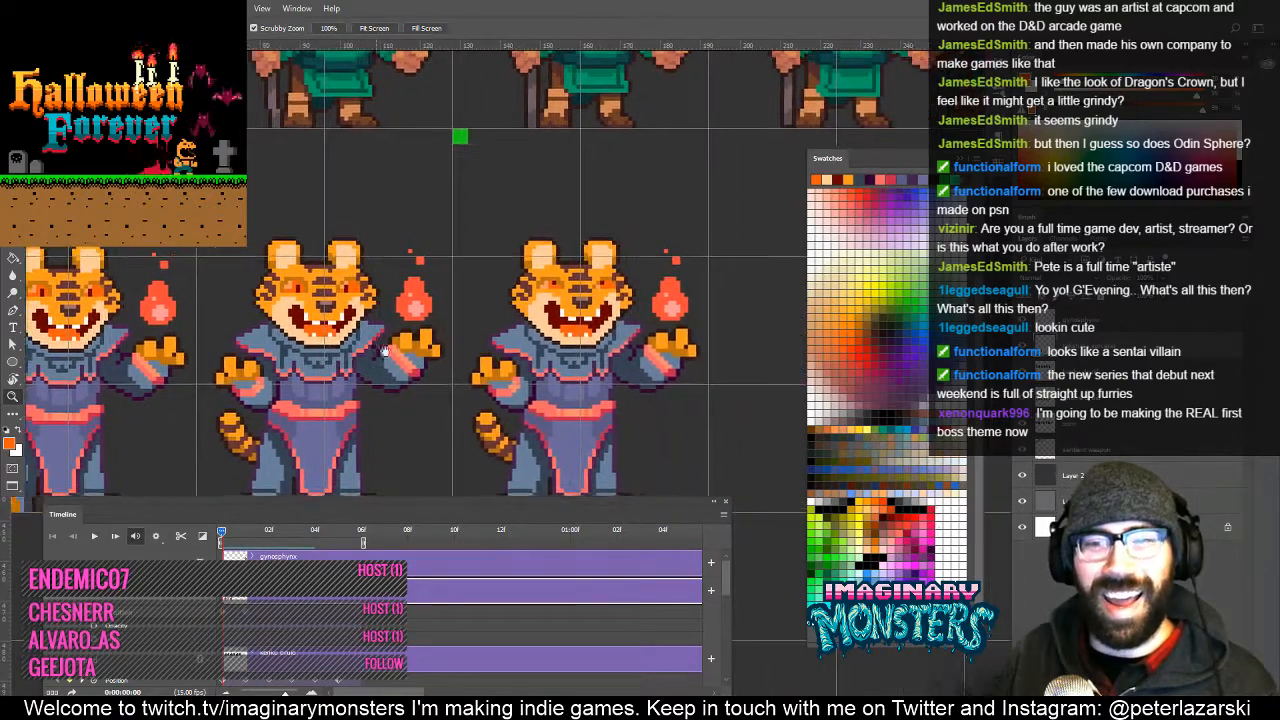
left_click_drag(416, 396, 400, 348)
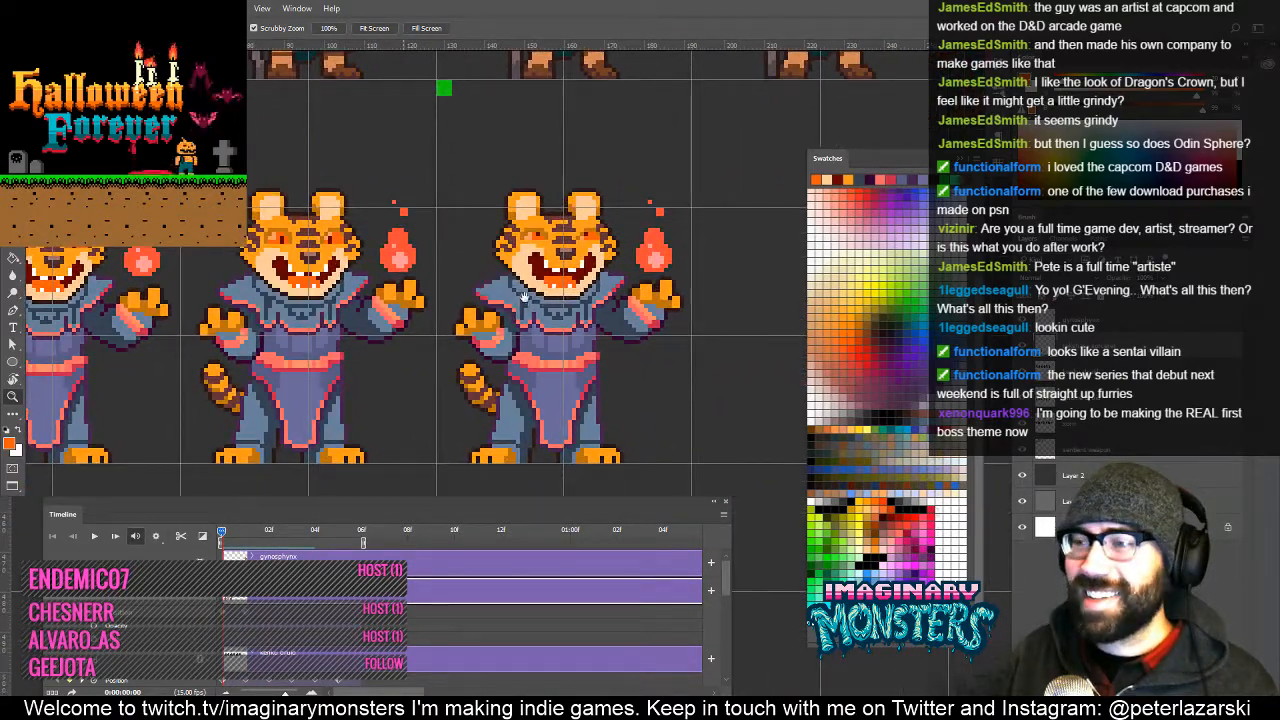
left_click_drag(528, 322, 504, 328)
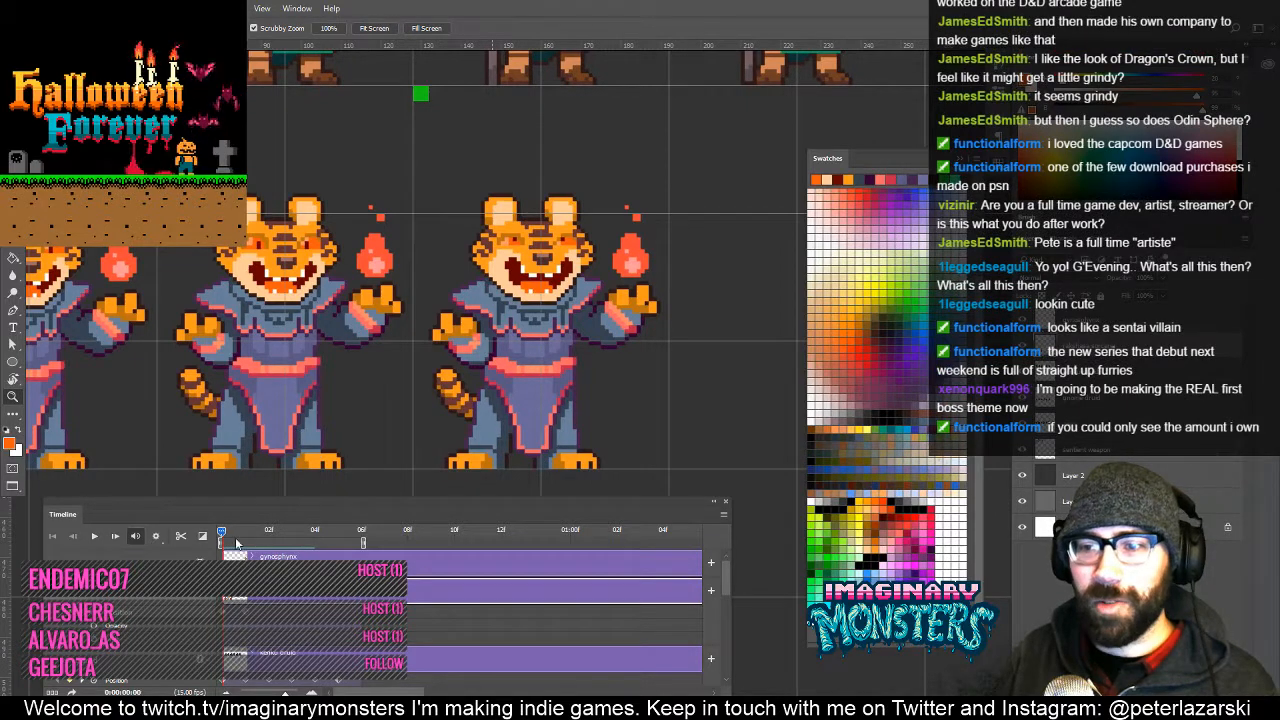
Shift the tiger layer one cell left at timeline frame 02 and scrub back to the start to check the motion.
left_click_drag(234, 540, 265, 545)
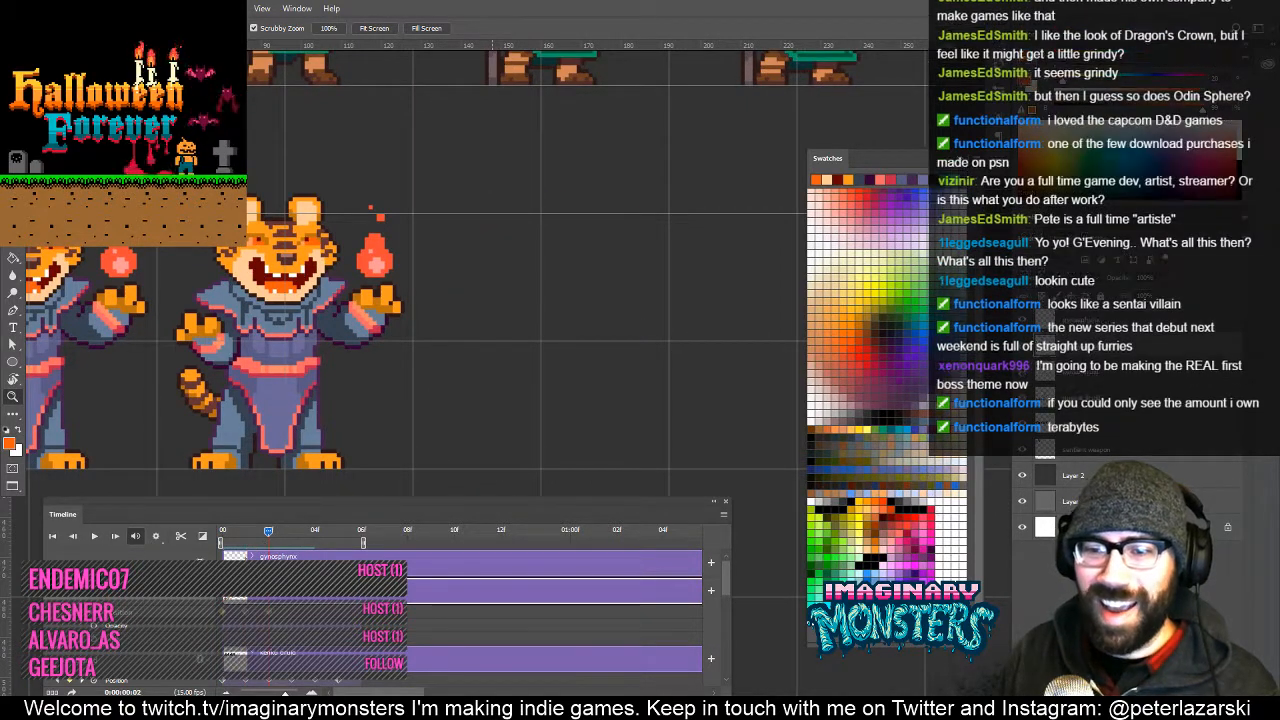
left_click_drag(296, 298, 495, 352)
key("v")
left_click_drag(494, 302, 238, 302)
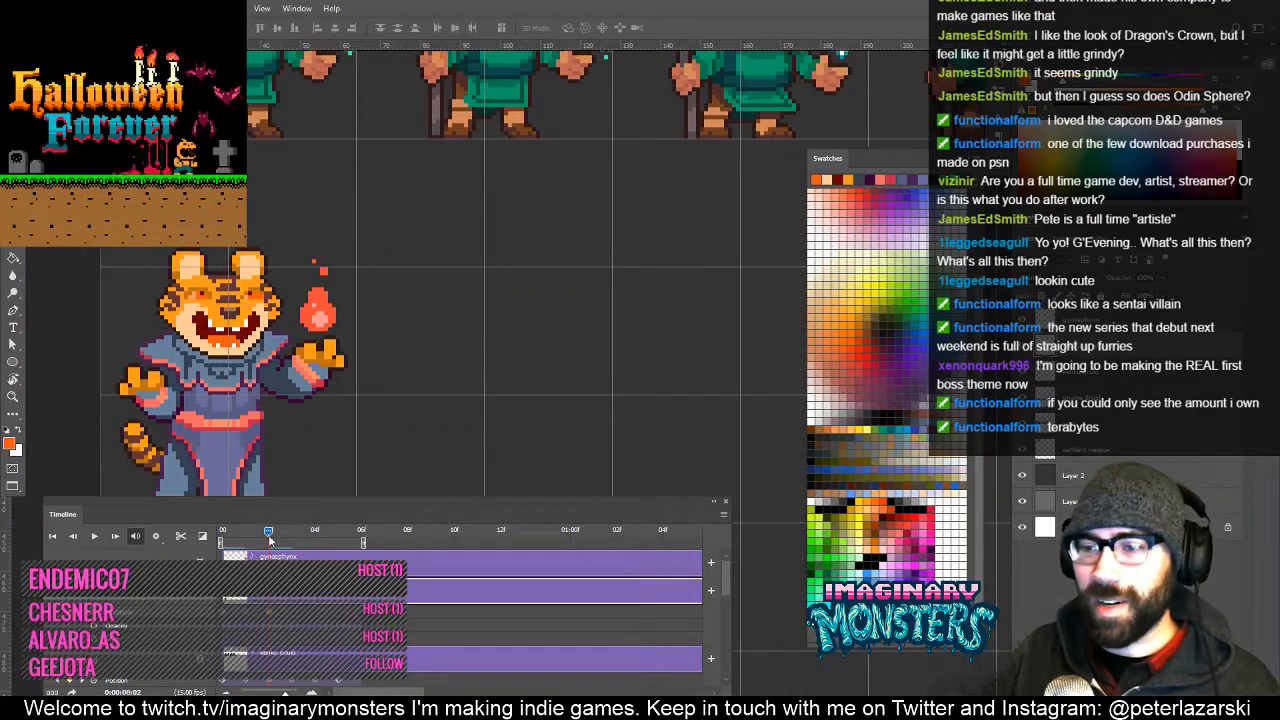
left_click_drag(269, 537, 203, 549)
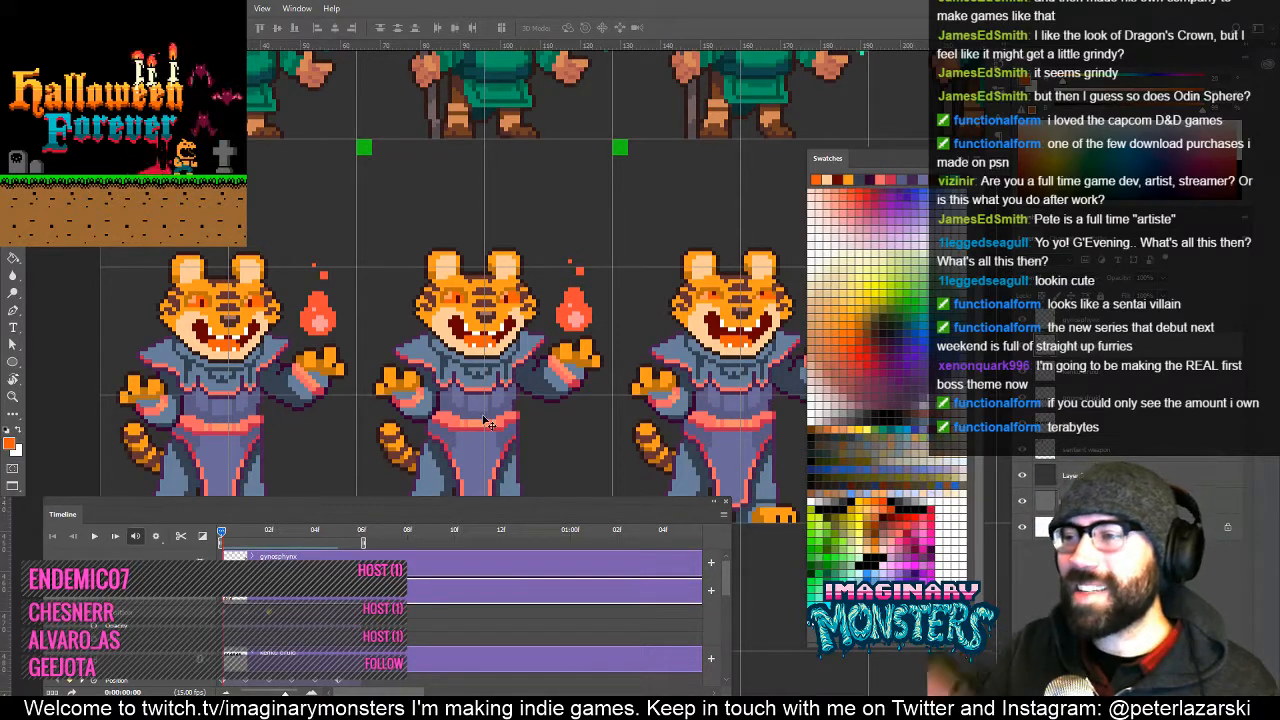
Lasso the third tiger's whole head, including both ears, and nudge it up one pixel.
left_click_drag(605, 357, 401, 334)
key("z")
left_click(573, 260)
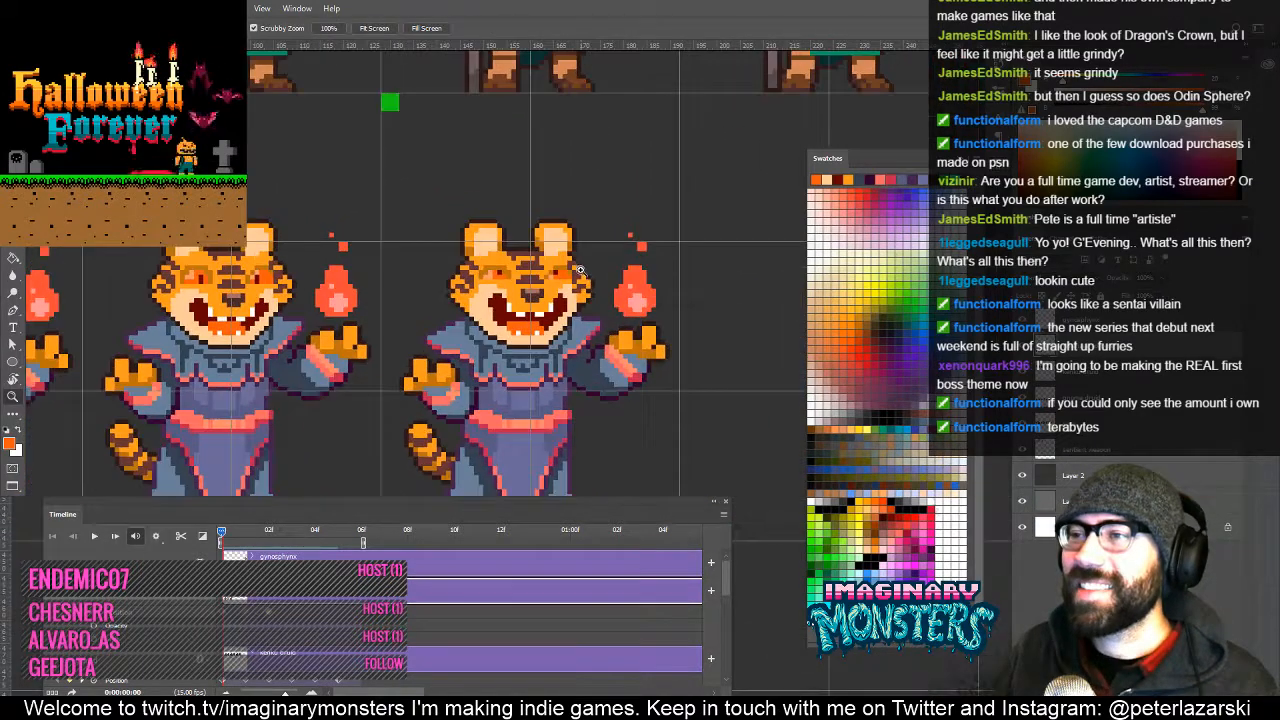
left_click(582, 292)
left_click_drag(580, 314, 608, 309)
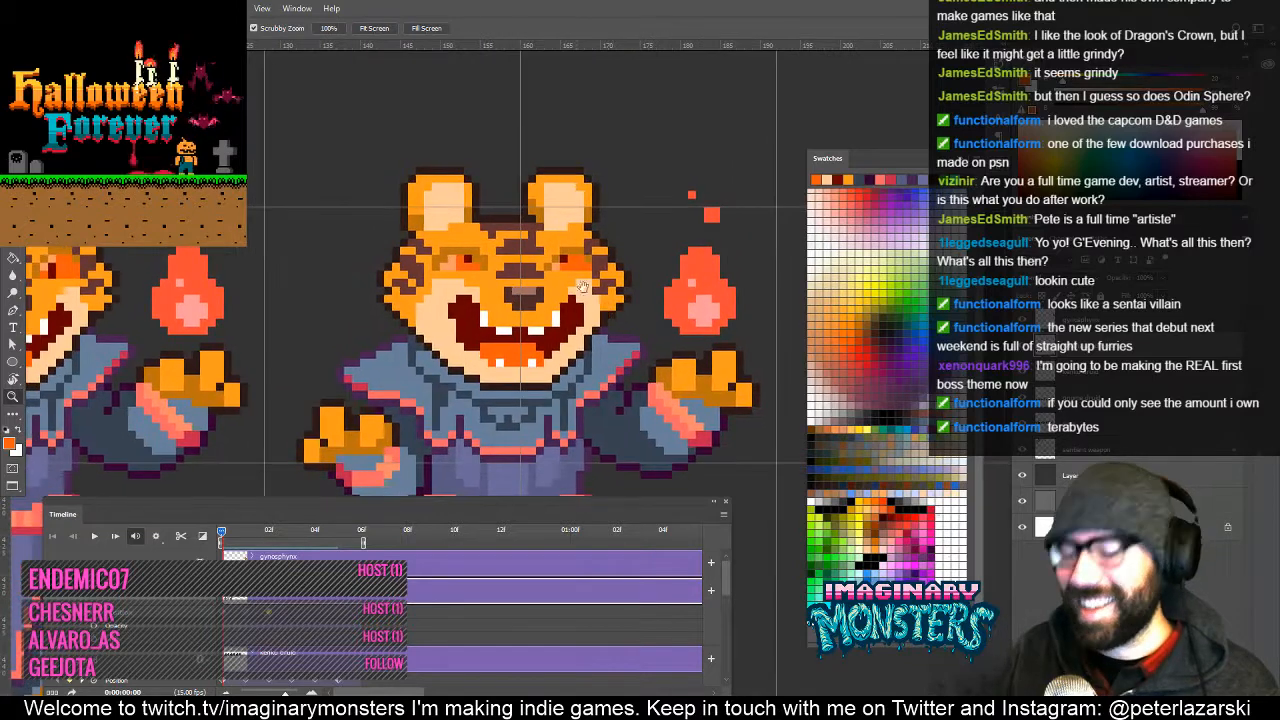
key("l")
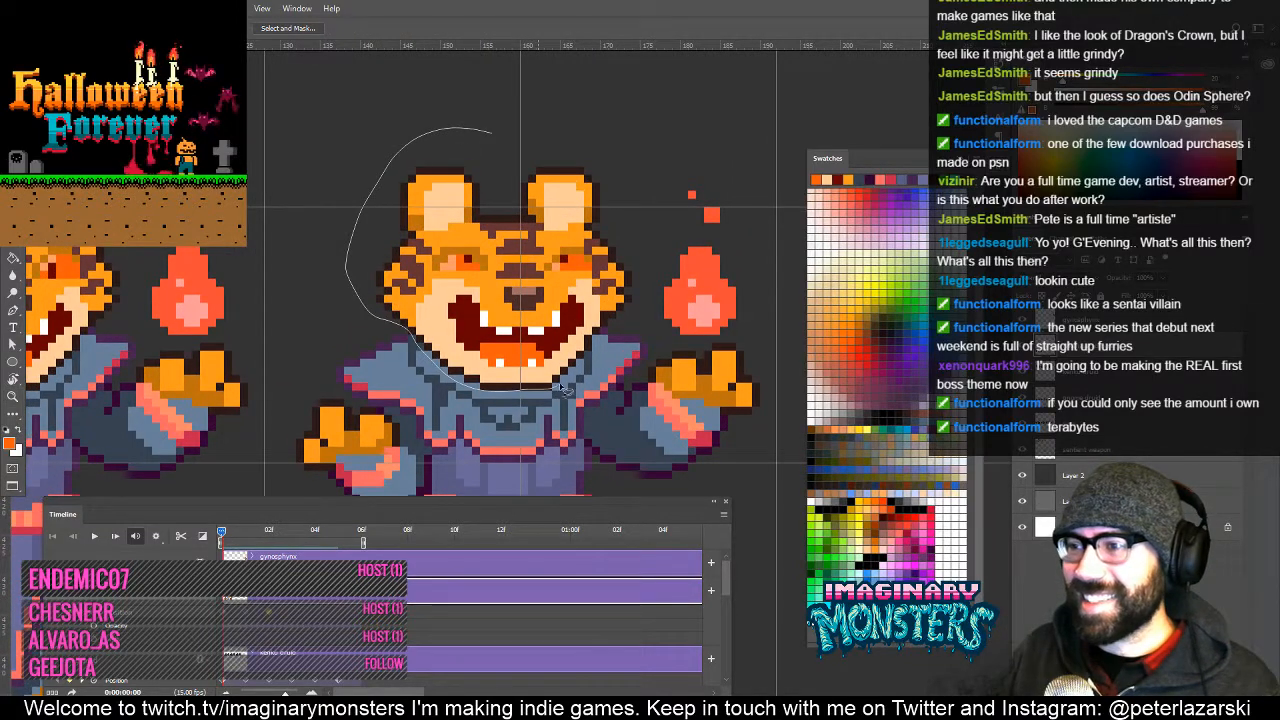
left_click_drag(628, 327, 634, 280)
key("v")
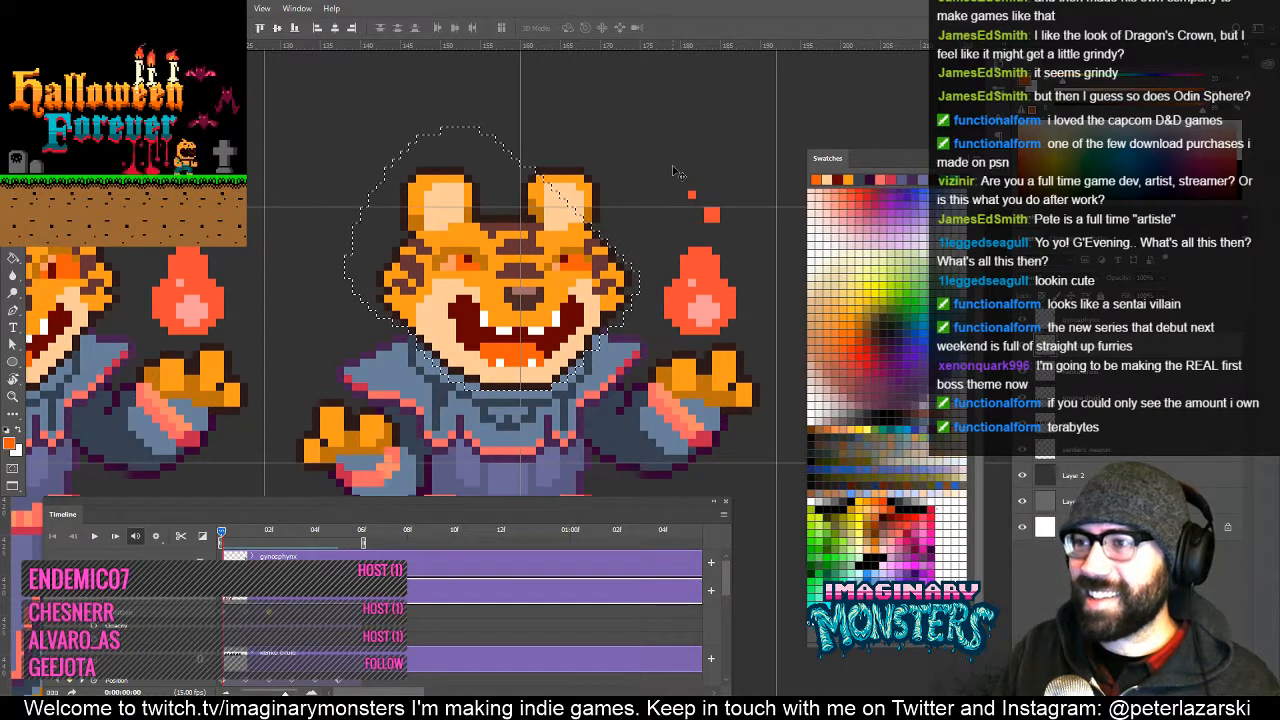
key("l")
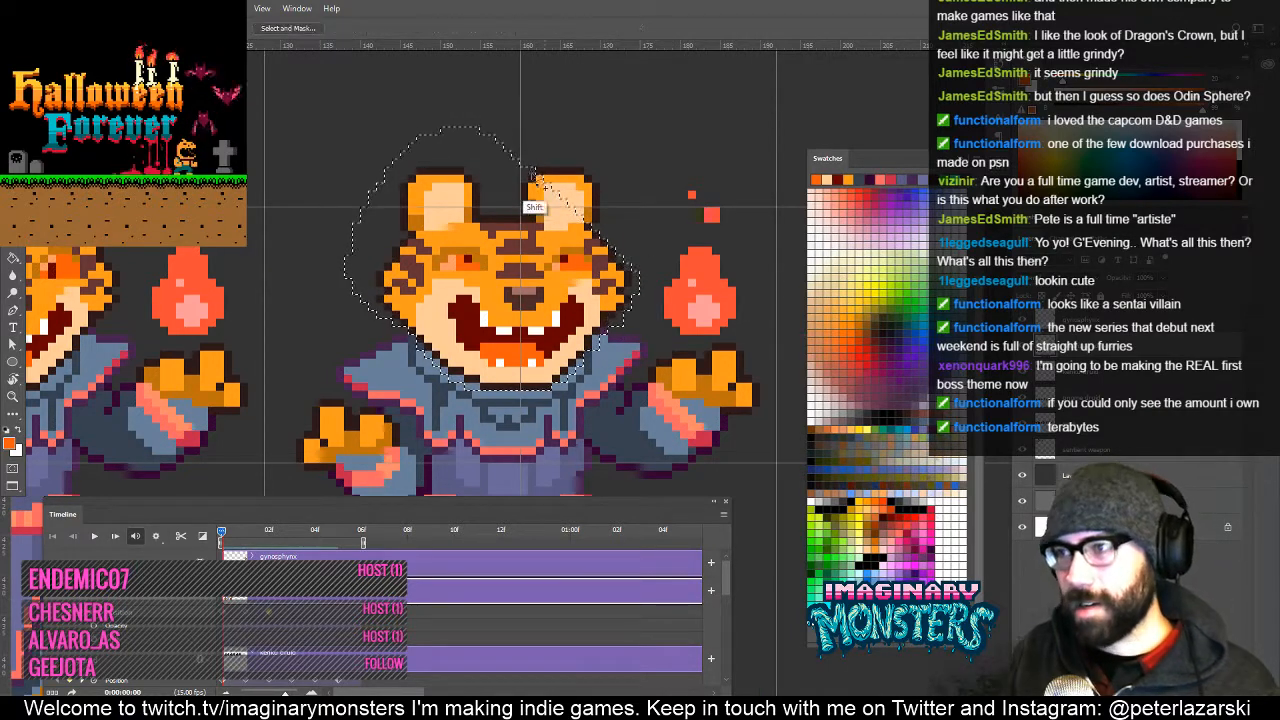
left_click_drag(536, 178, 566, 261, "shift")
key("v")
key("Up")
left_click_drag(540, 346, 519, 302)
left_click_drag(170, 365, 522, 381)
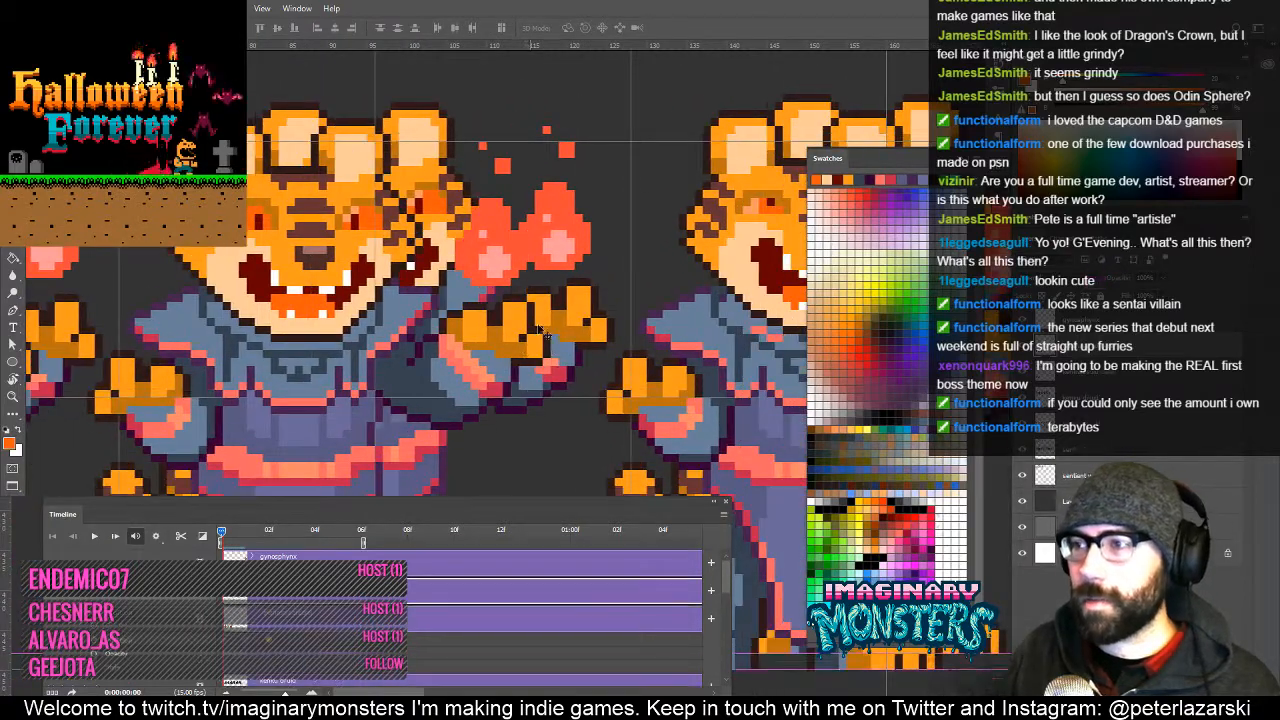
key("ctrl+z")
Hide the grid and scrub the timeline to check the head motion.
key("z")
left_click_drag(648, 289, 611, 229)
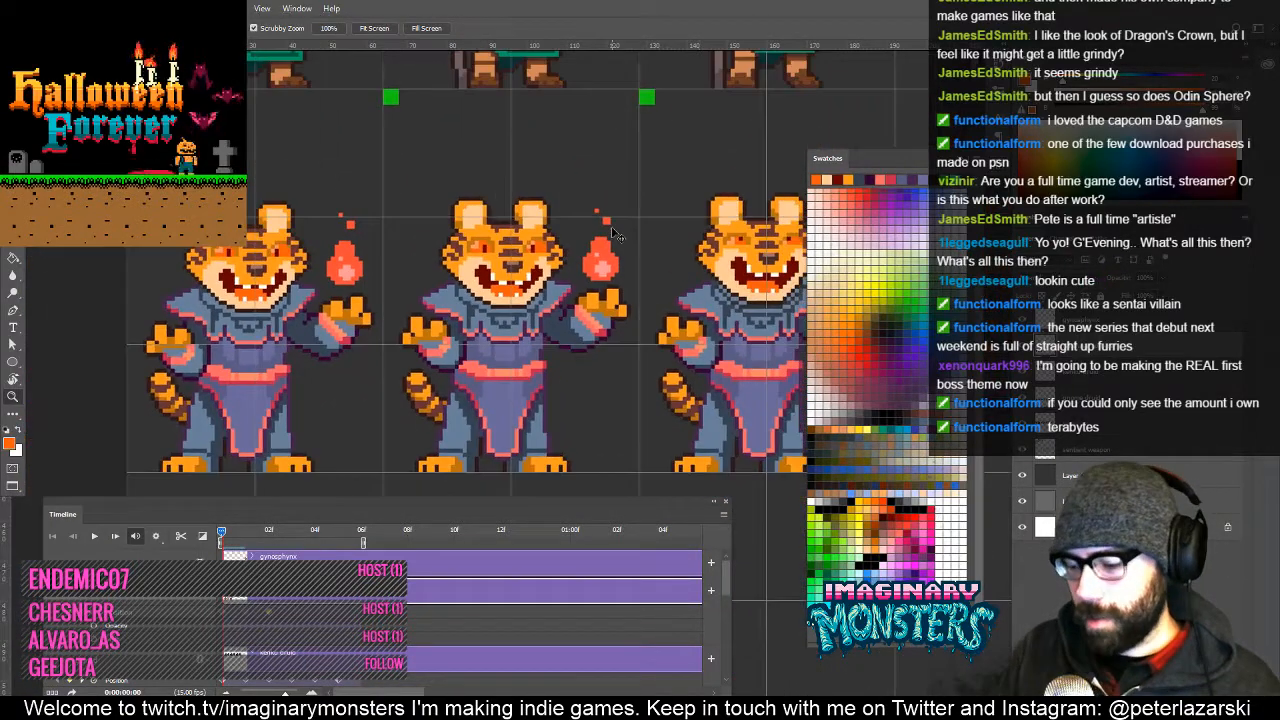
key("ctrl+h")
left_click_drag(229, 531, 195, 546)
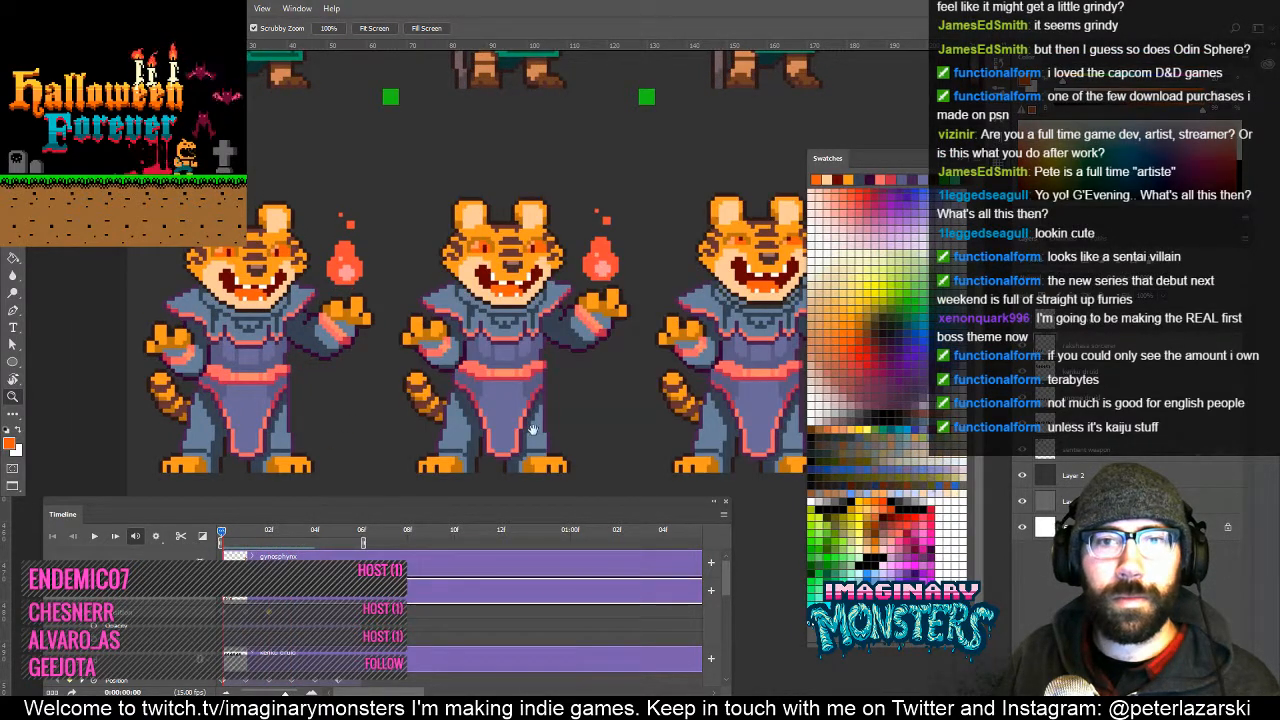
Fill the gap below the third tiger's chin and jaw with colors sampled from the collar.
left_click_drag(533, 430, 357, 423)
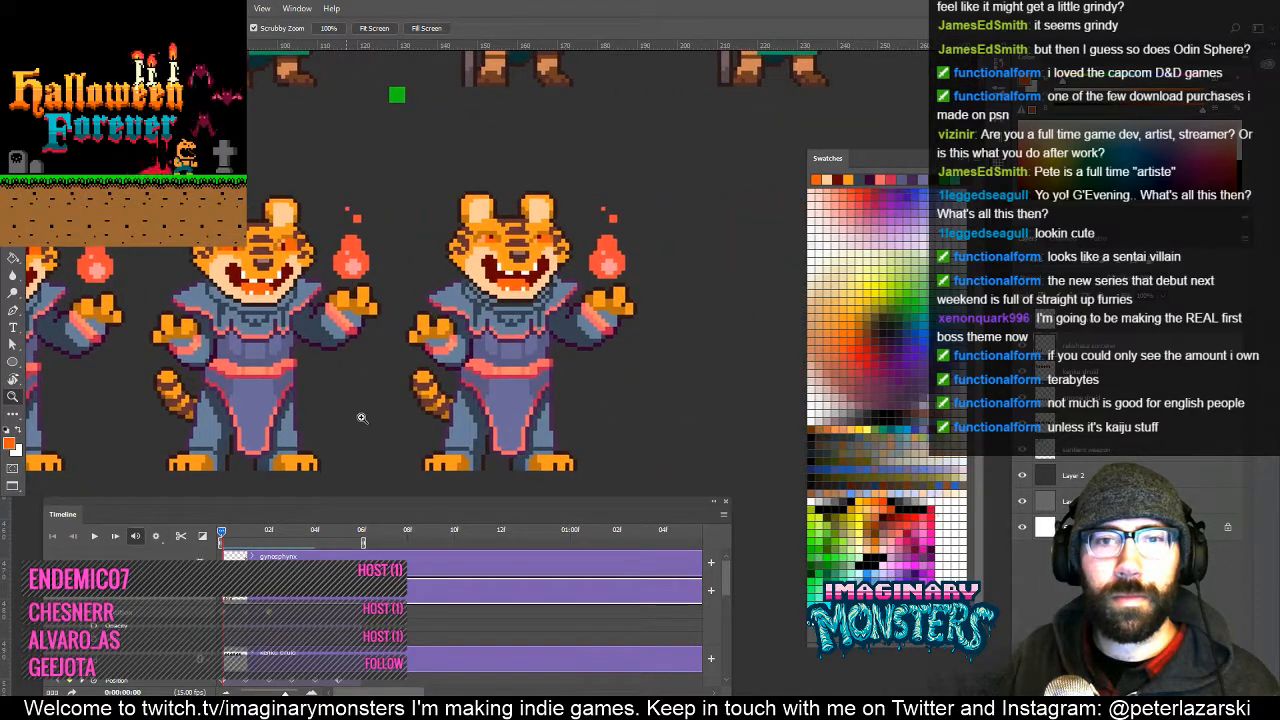
left_click(465, 292)
left_click(470, 289, "alt")
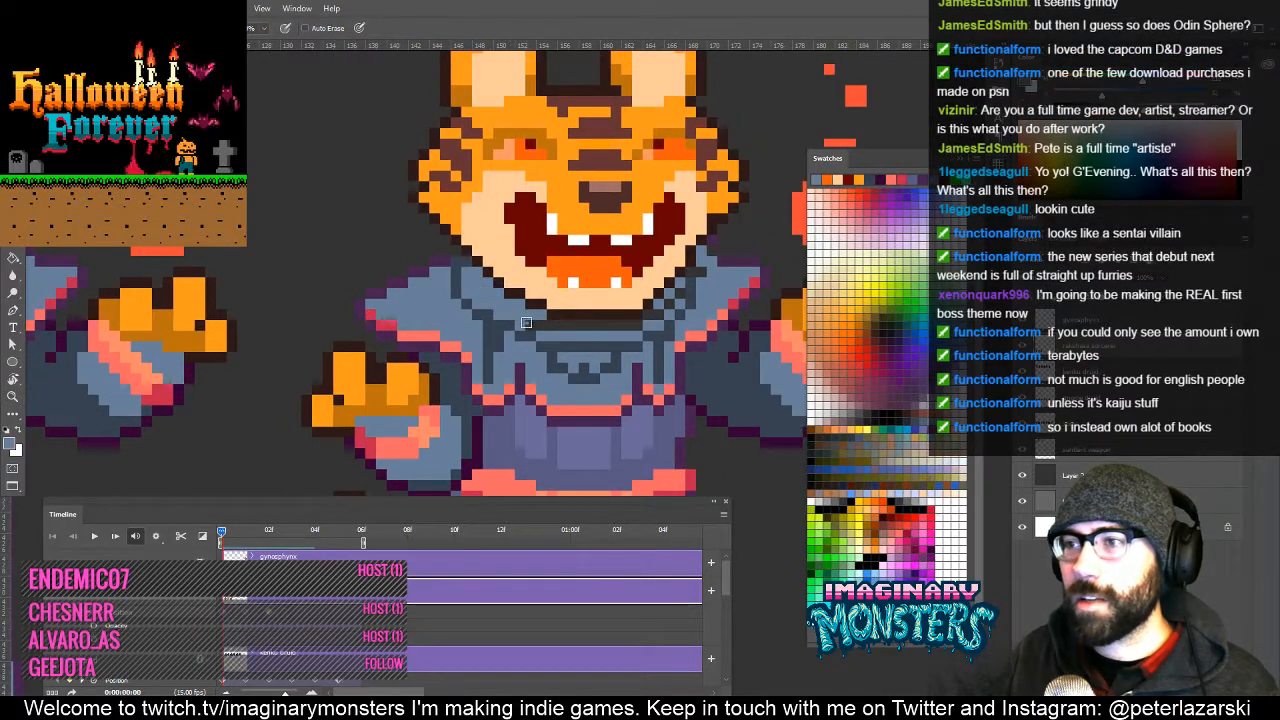
left_click_drag(641, 354, 473, 382)
left_click_drag(385, 354, 450, 361)
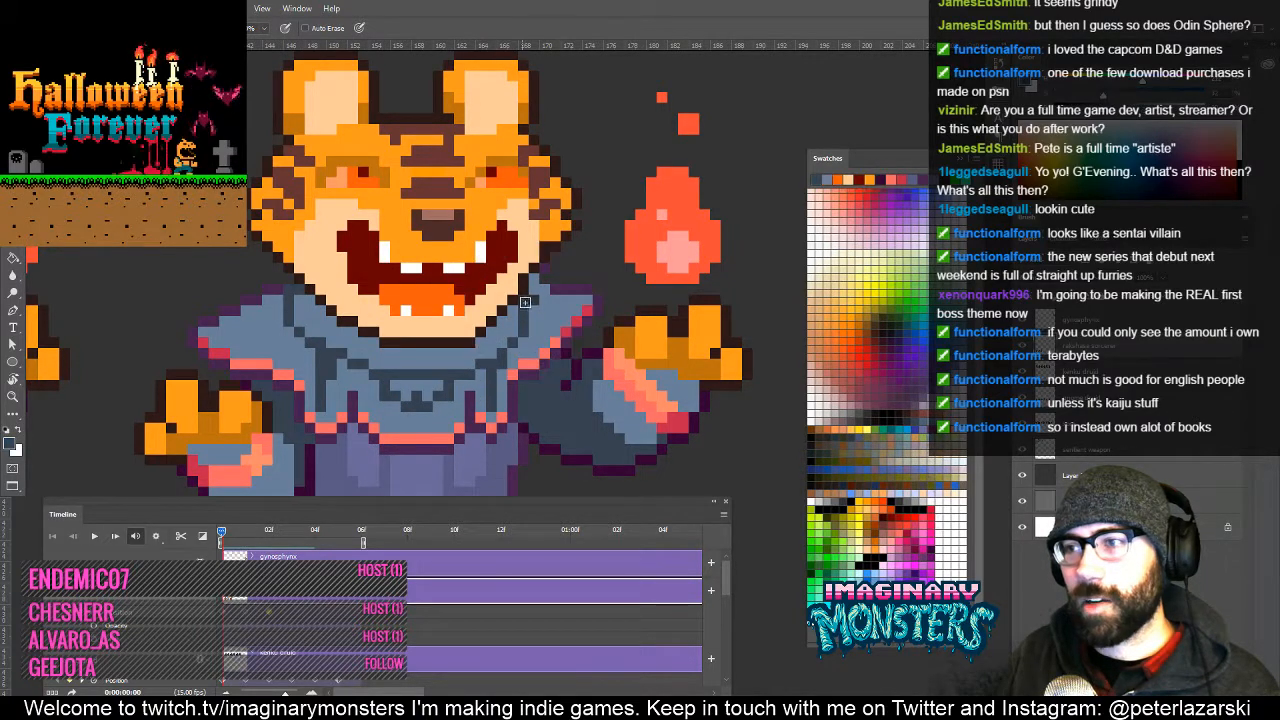
left_click_drag(536, 300, 537, 349)
left_click(563, 343, "alt")
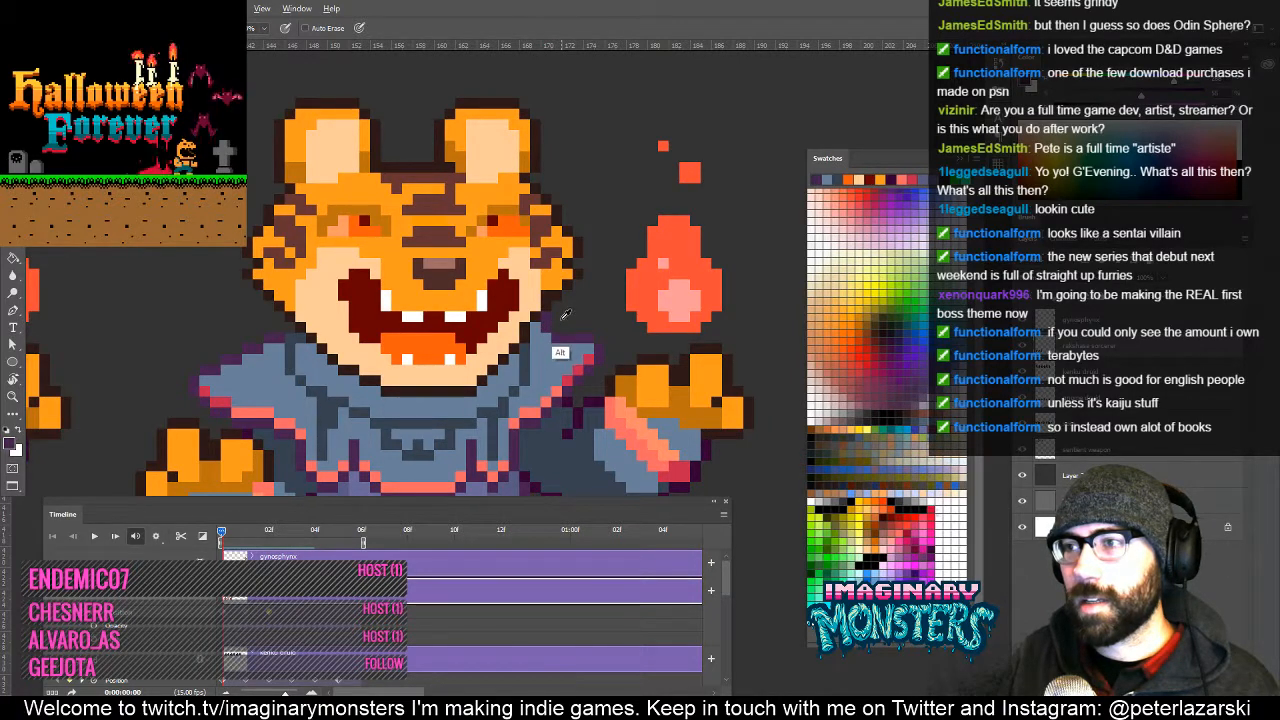
Retouch the third tiger's collar outline beside the jaw with the sampled dark purple, using the second tiger as reference.
key("z")
left_click(566, 330, "alt")
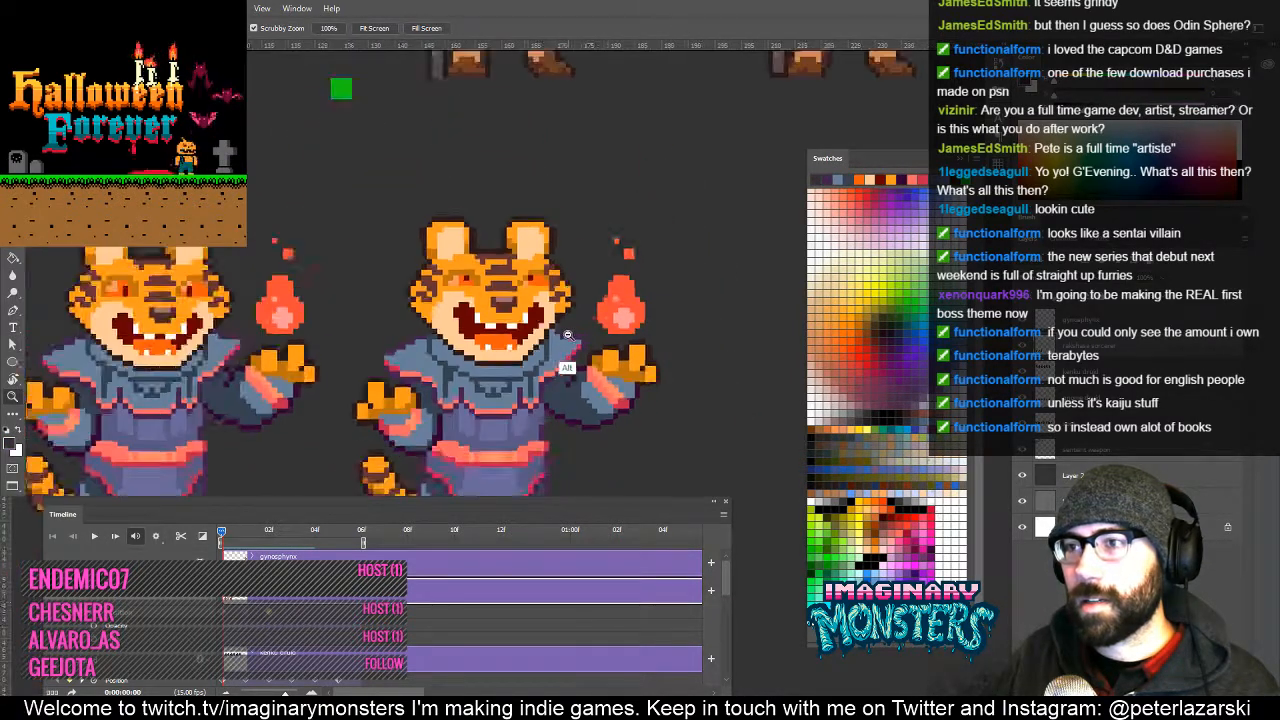
left_click(204, 300)
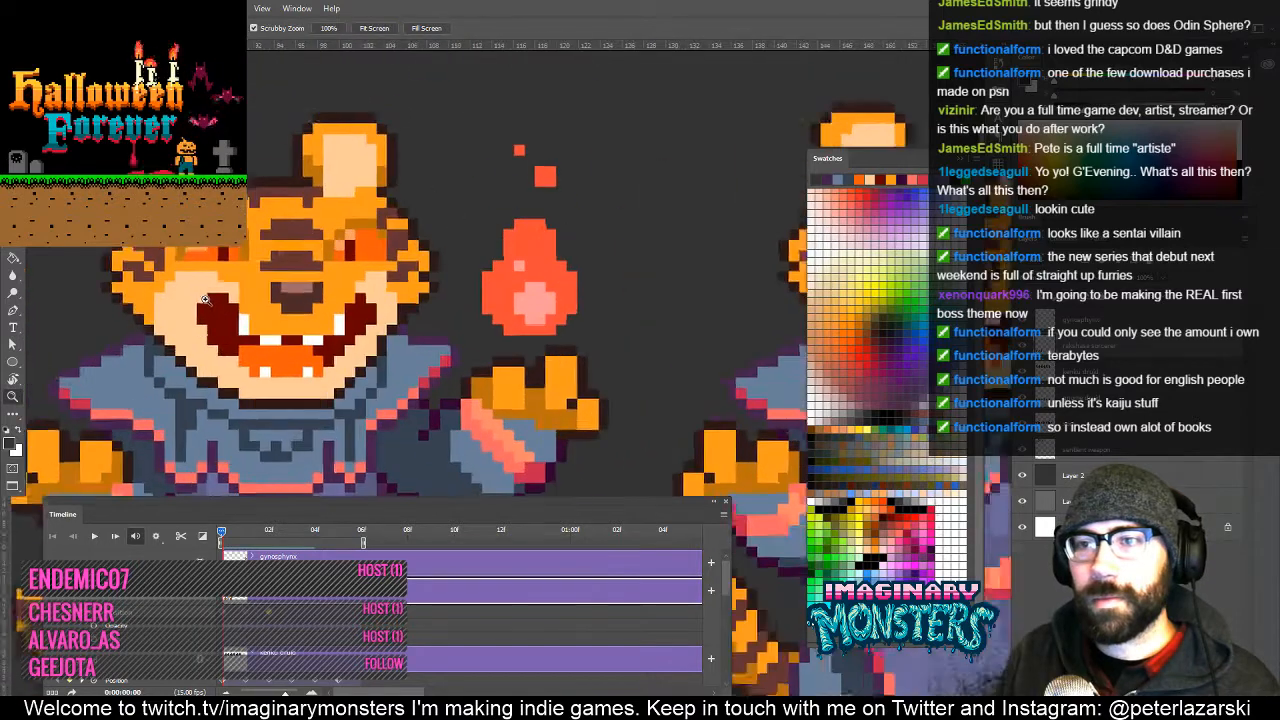
left_click_drag(178, 322, 152, 322)
left_click_drag(600, 321, 515, 321)
left_click(515, 321)
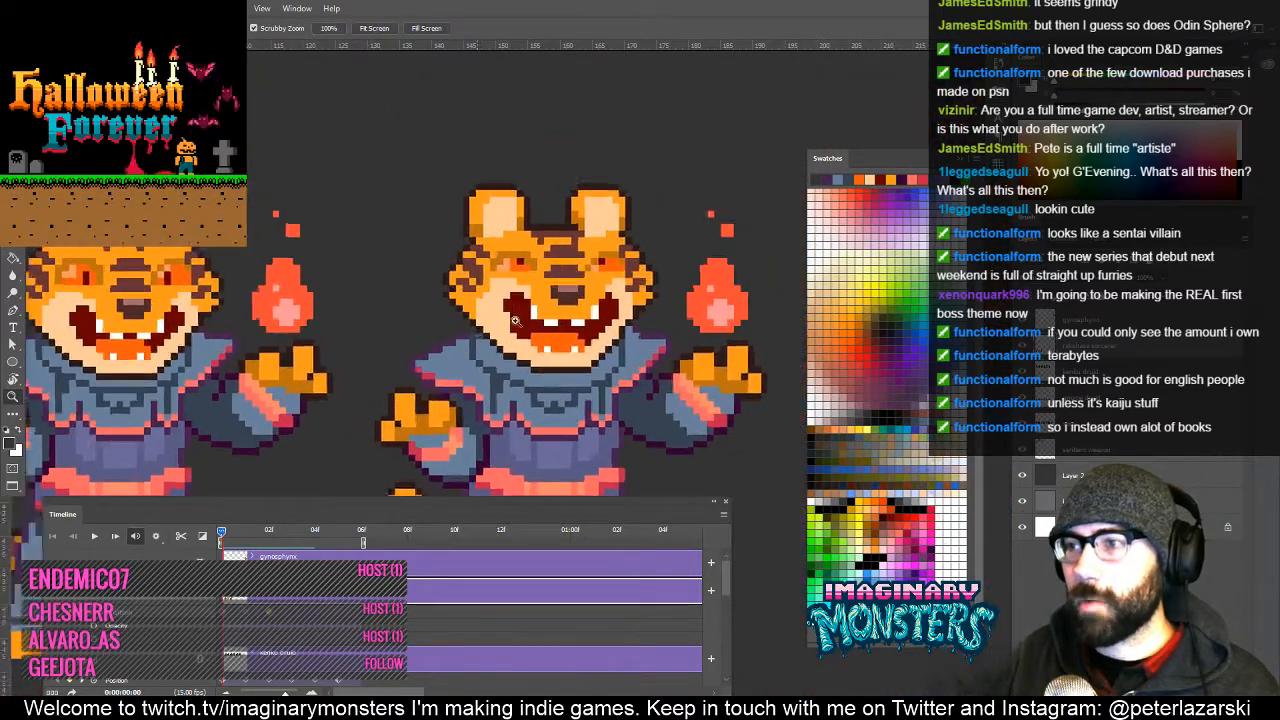
left_click(483, 316)
key("b")
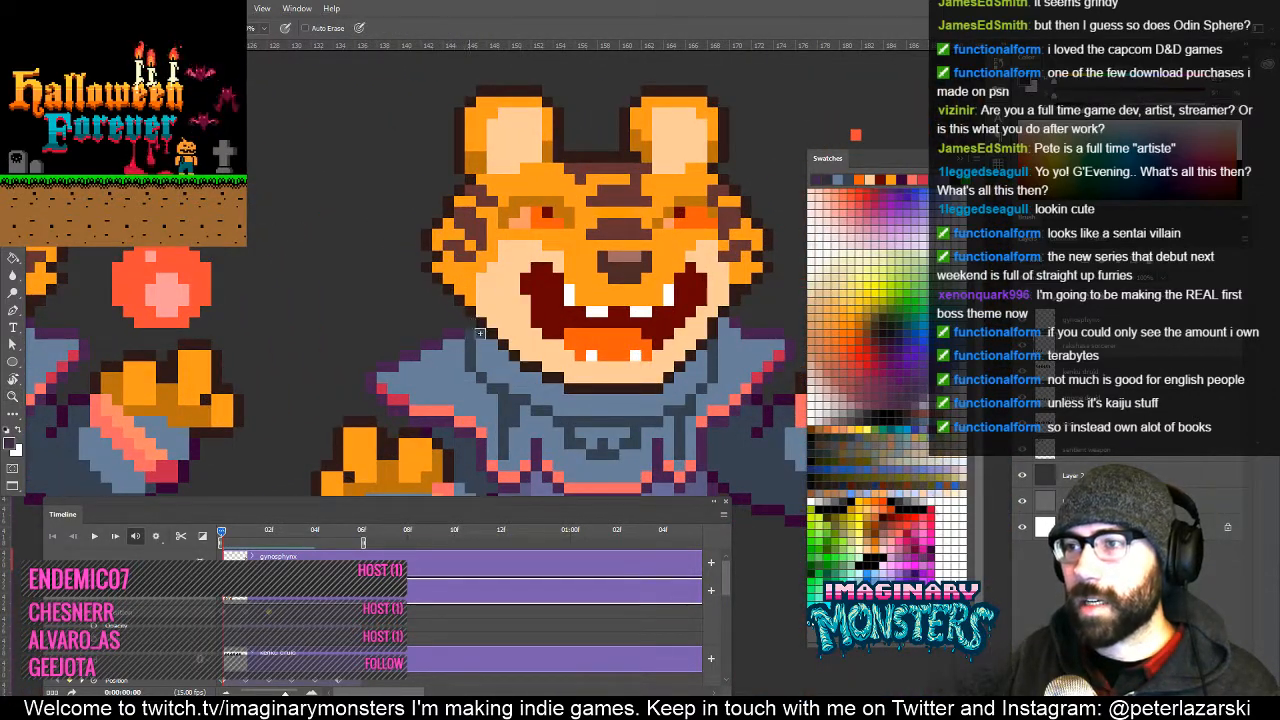
scroll(470, 333, "down", 1)
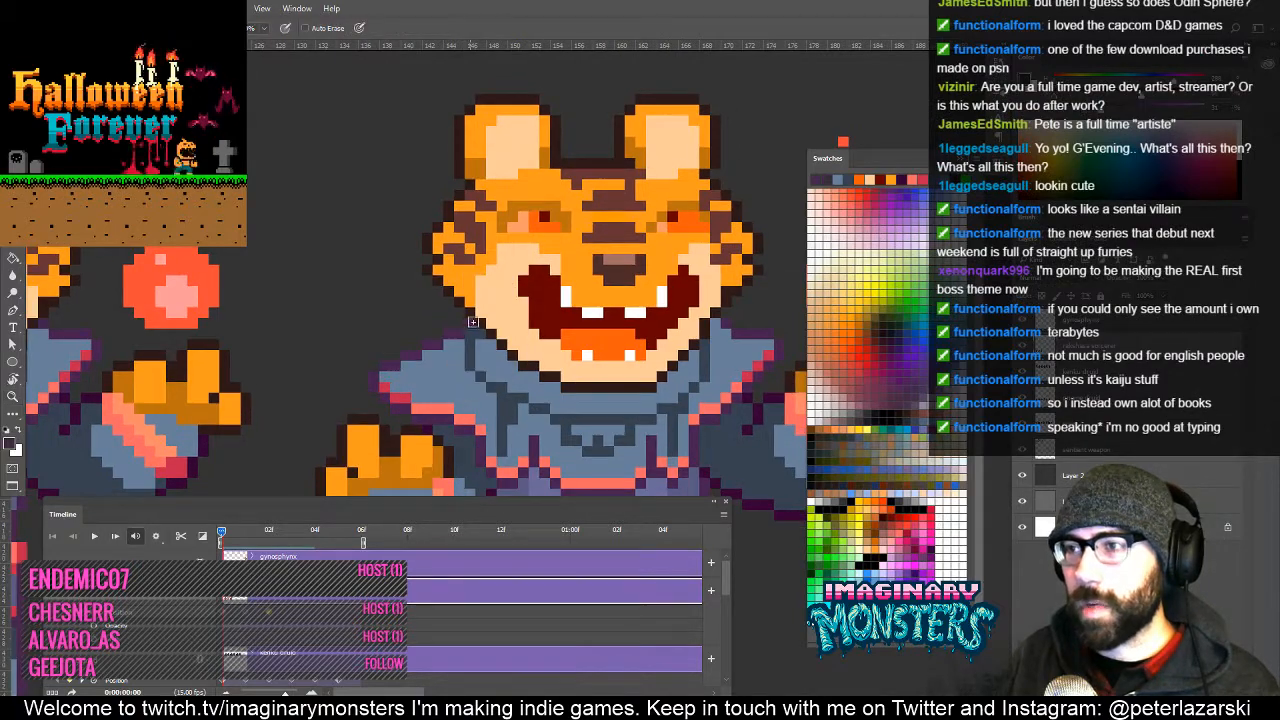
key("z")
left_click_drag(550, 364, 557, 297)
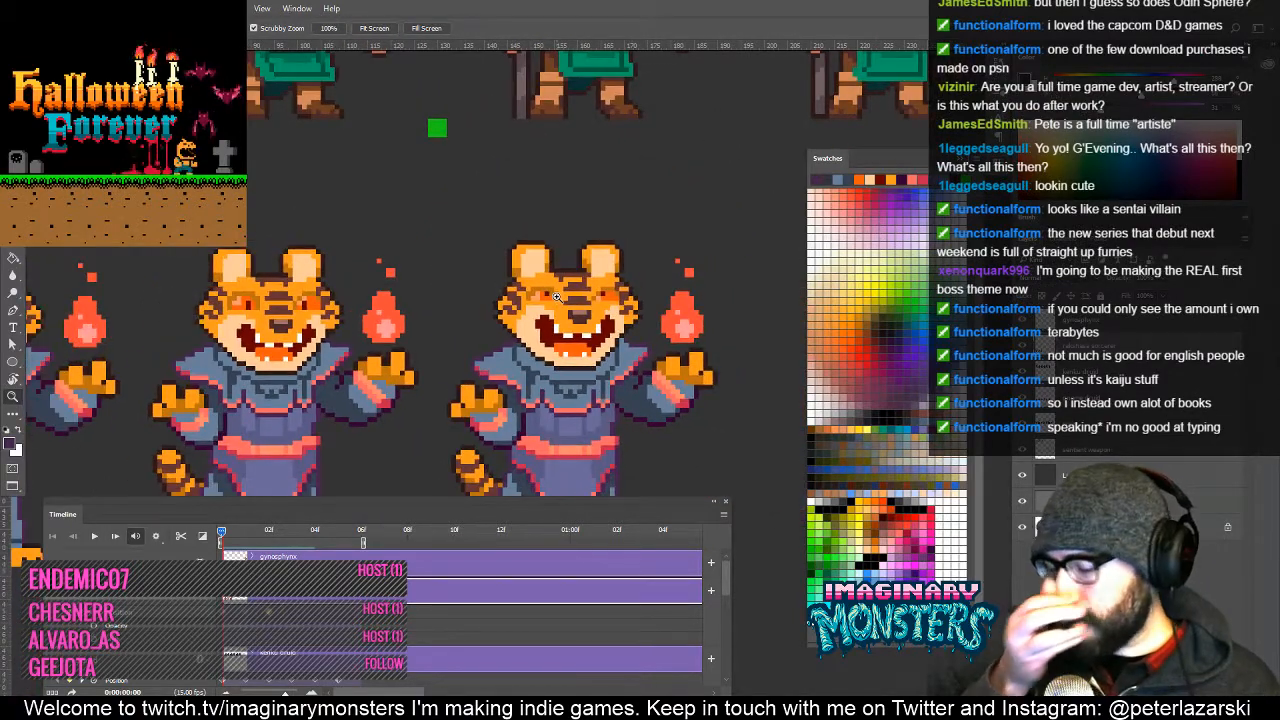
mouse_move(620, 338)
left_mouse_down()
mouse_move(477, 327)
mouse_move(551, 257)
left_mouse_up()
key("b")
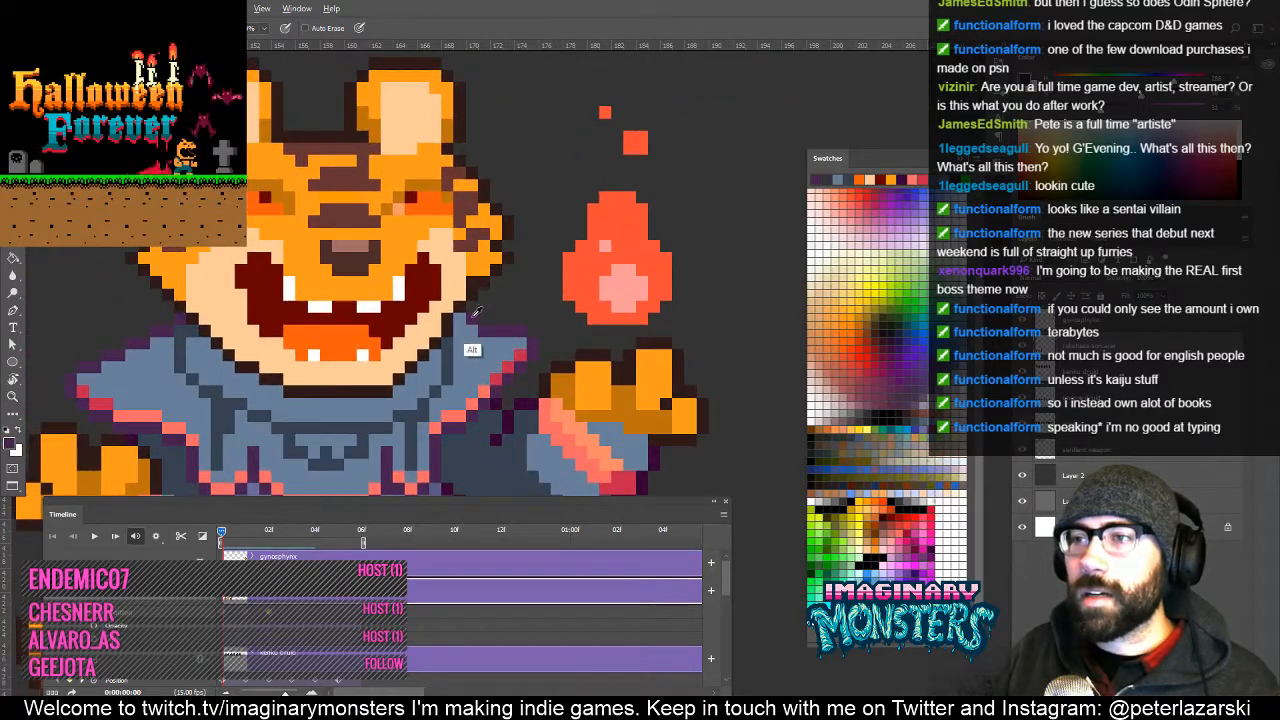
Compare the tiger poses side by side and scrub the timeline from the start to check the motion.
key("z")
left_click_drag(466, 314, 541, 333)
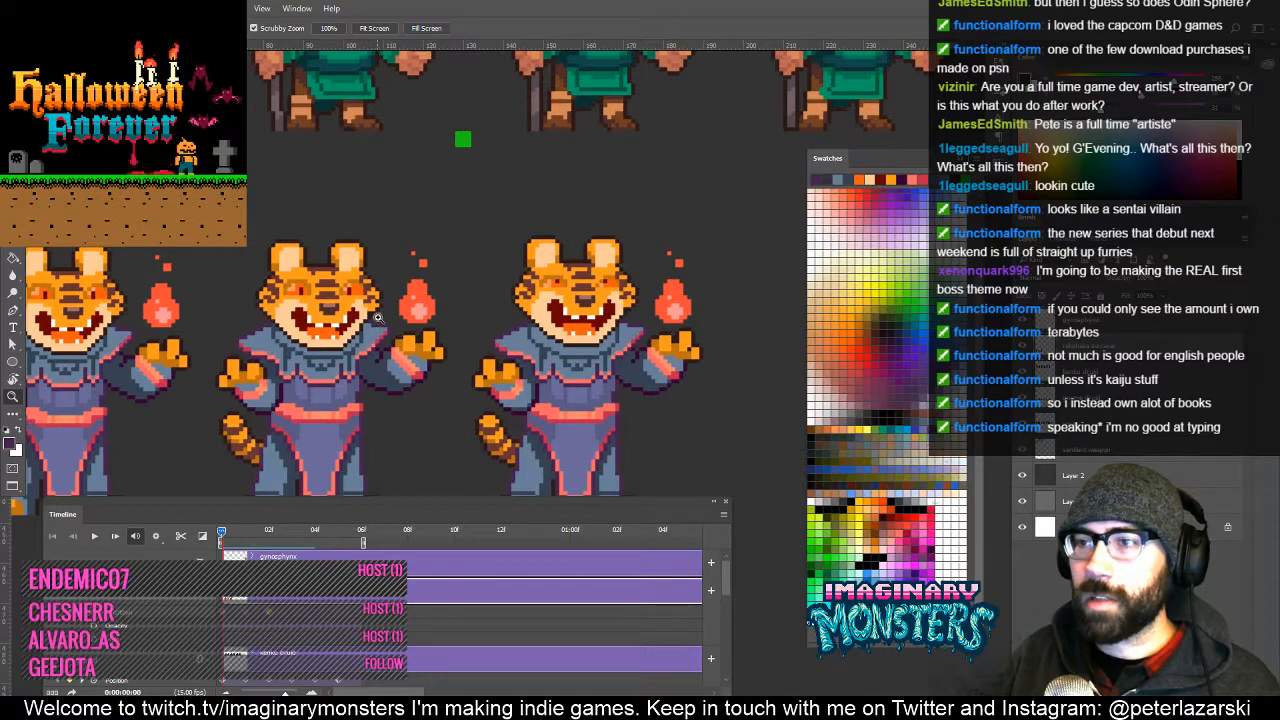
mouse_move(380, 332)
left_mouse_down()
mouse_move(465, 256)
mouse_move(374, 330)
left_mouse_up()
left_click_drag(512, 375, 444, 369)
left_click_drag(479, 438, 616, 378)
mouse_move(225, 537)
left_mouse_down()
mouse_move(266, 535)
mouse_move(224, 540)
mouse_move(272, 548)
mouse_move(222, 550)
mouse_move(276, 550)
mouse_move(216, 556)
mouse_move(305, 552)
mouse_move(221, 545)
left_mouse_up()
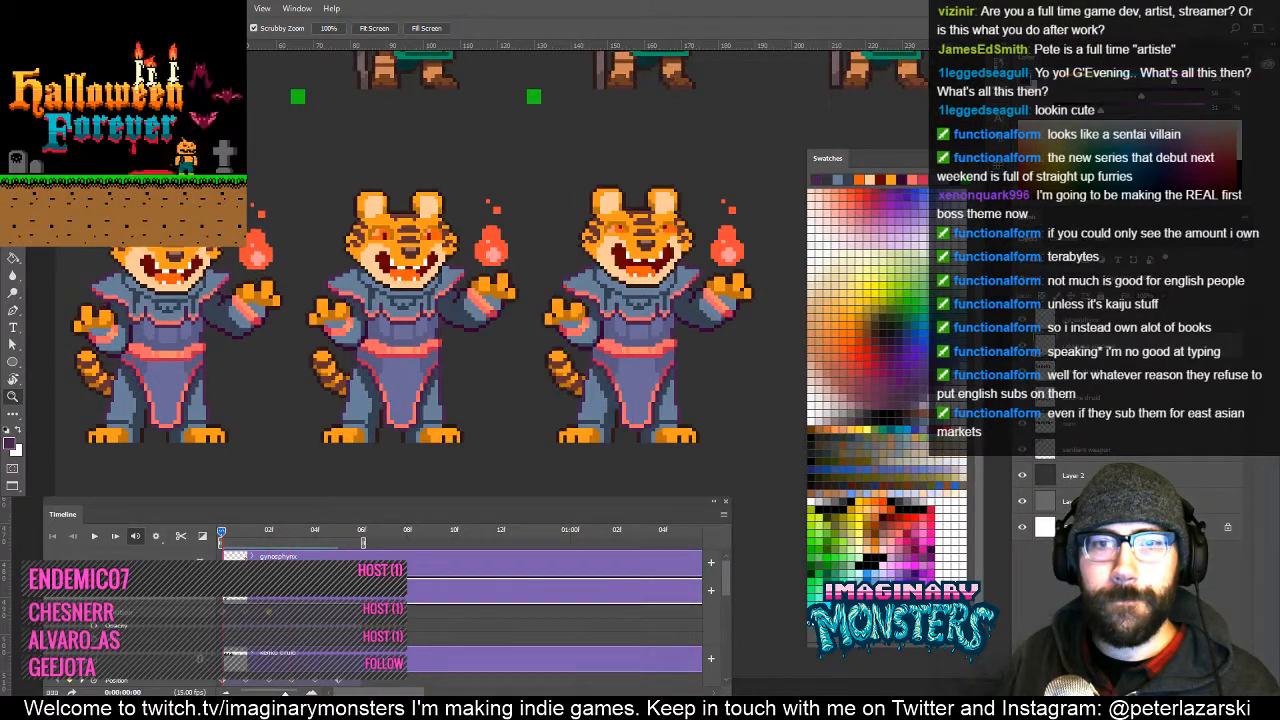
Show the grid again over the sprite sheet around the tiger row.
left_click_drag(519, 359, 455, 366)
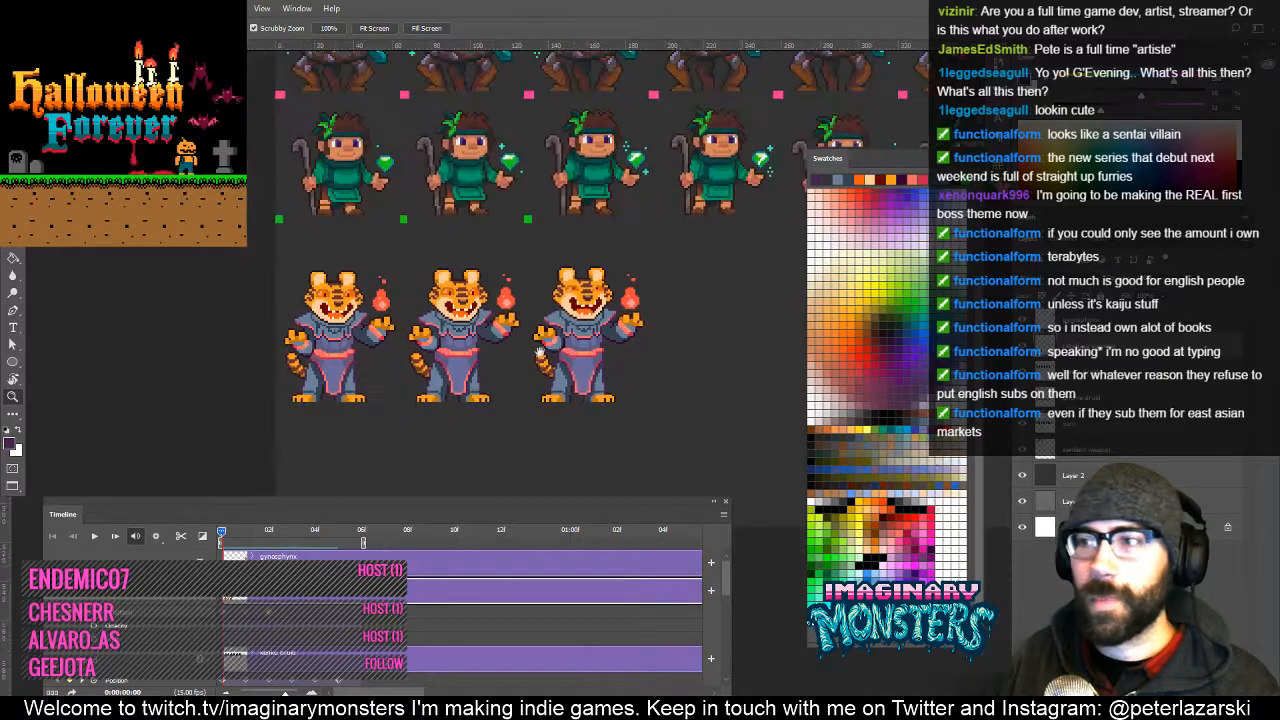
left_click_drag(614, 318, 451, 329)
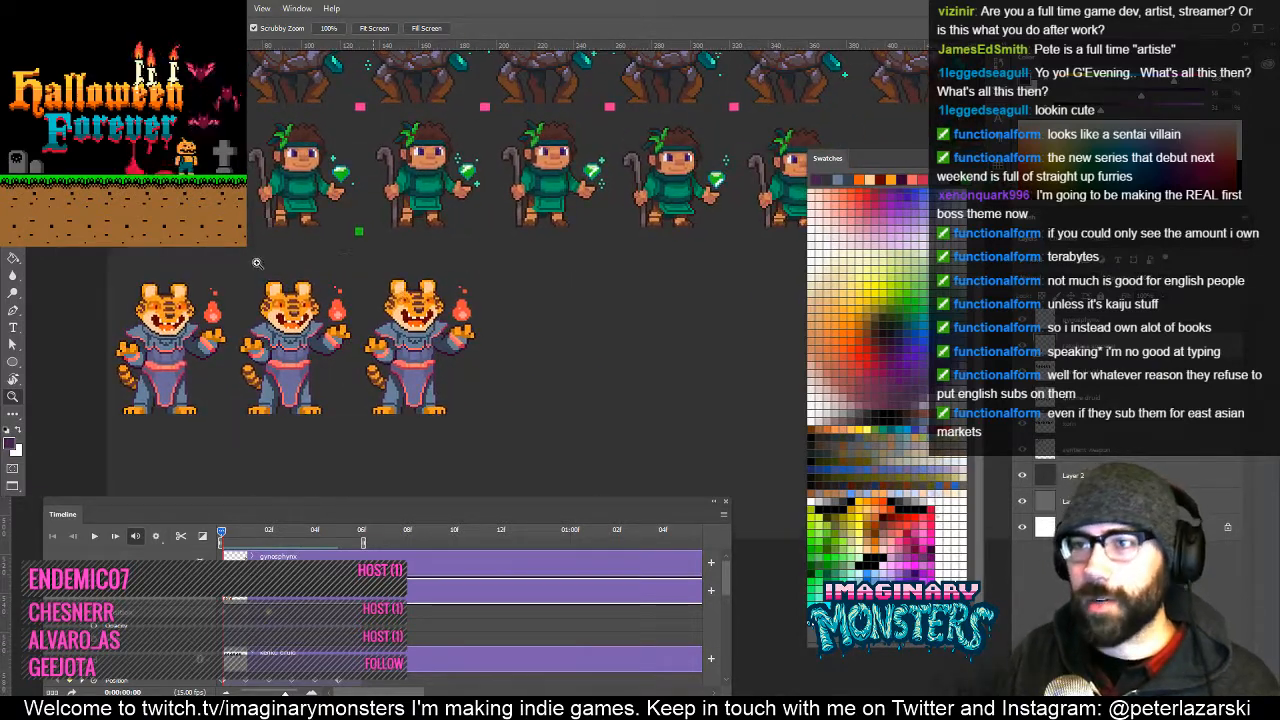
left_click_drag(256, 262, 269, 256)
key("ctrl+apostrophe")
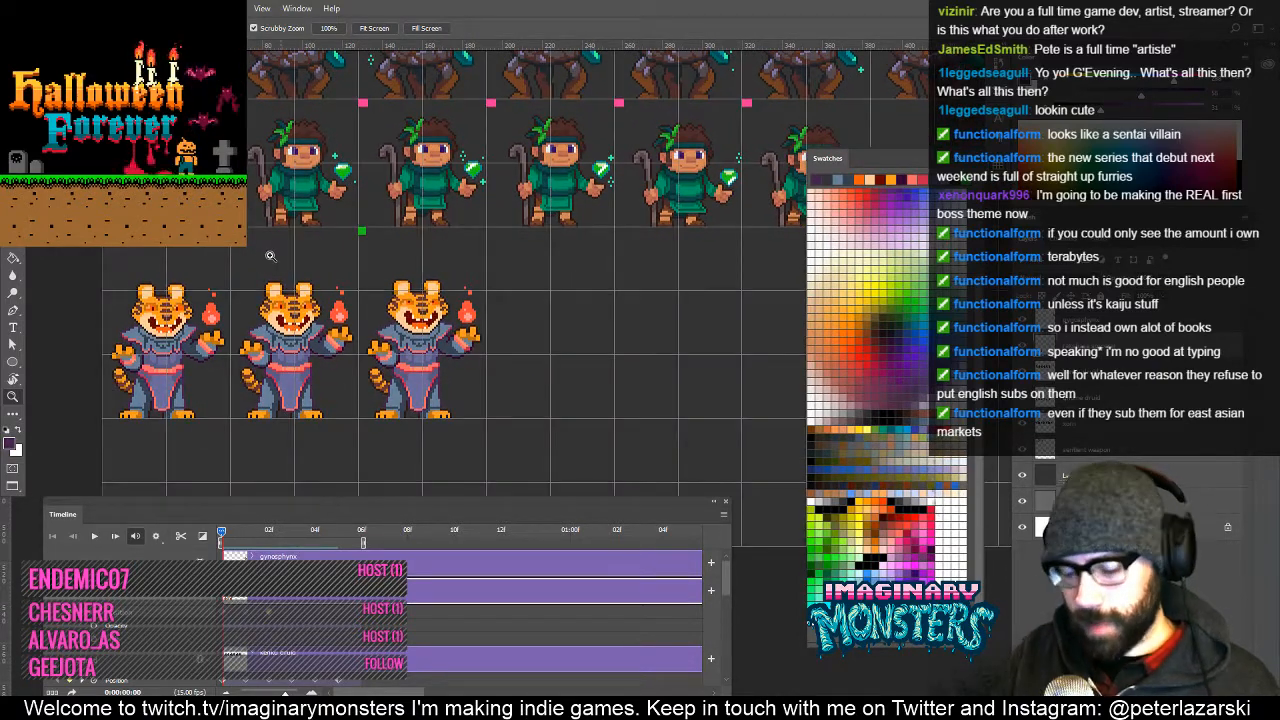
Select the second tiger's cell with a 64 px wide marquee and duplicate it into the fourth cell.
key("m")
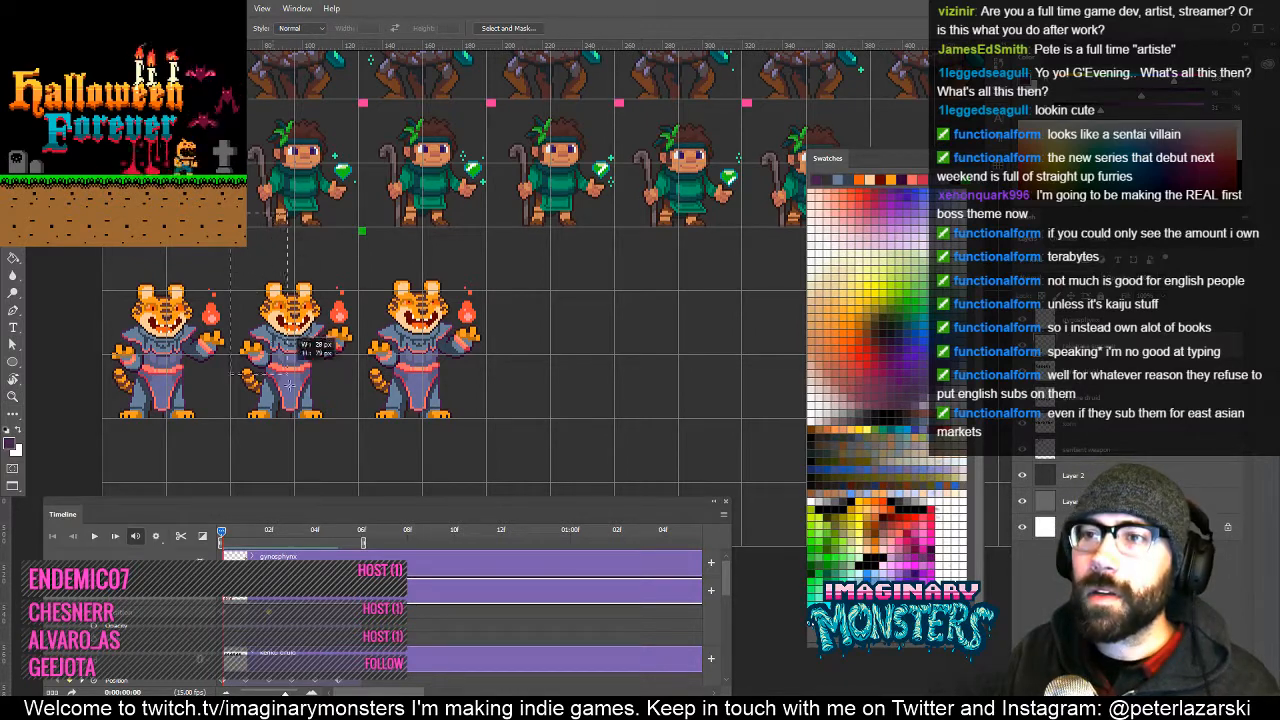
left_click_drag(288, 383, 358, 470)
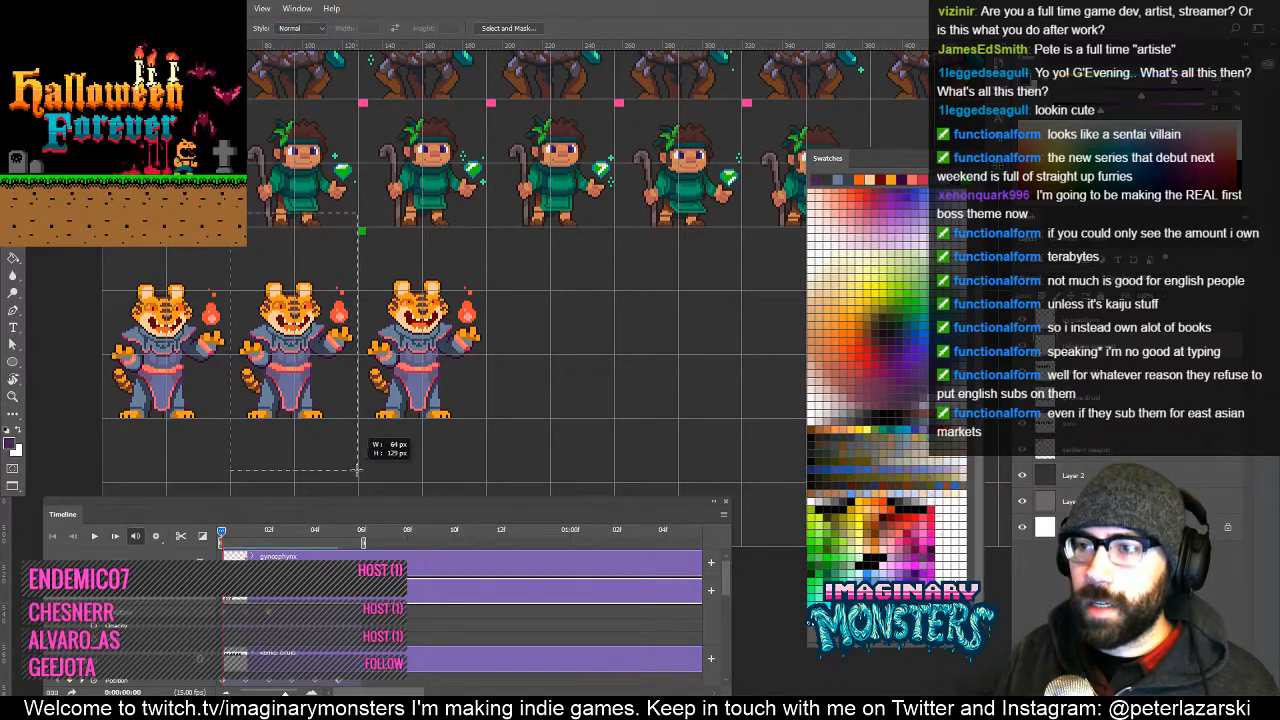
key("v")
left_click_drag(296, 366, 547, 358)
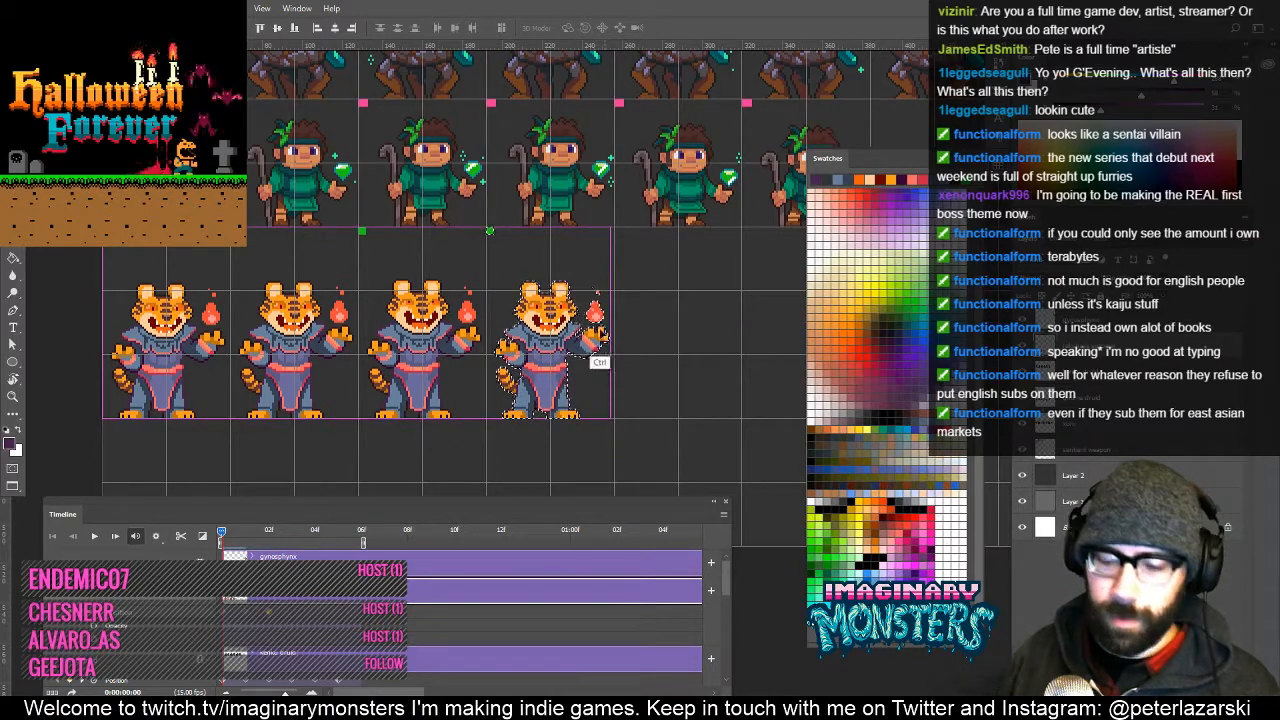
key("ctrl+d")
Inspect the copied fourth tiger against the third and scrub the timeline to check the sequence.
key("z")
left_click_drag(568, 311, 581, 279)
mouse_move(225, 533)
left_mouse_down()
mouse_move(243, 541)
mouse_move(223, 539)
left_mouse_up()
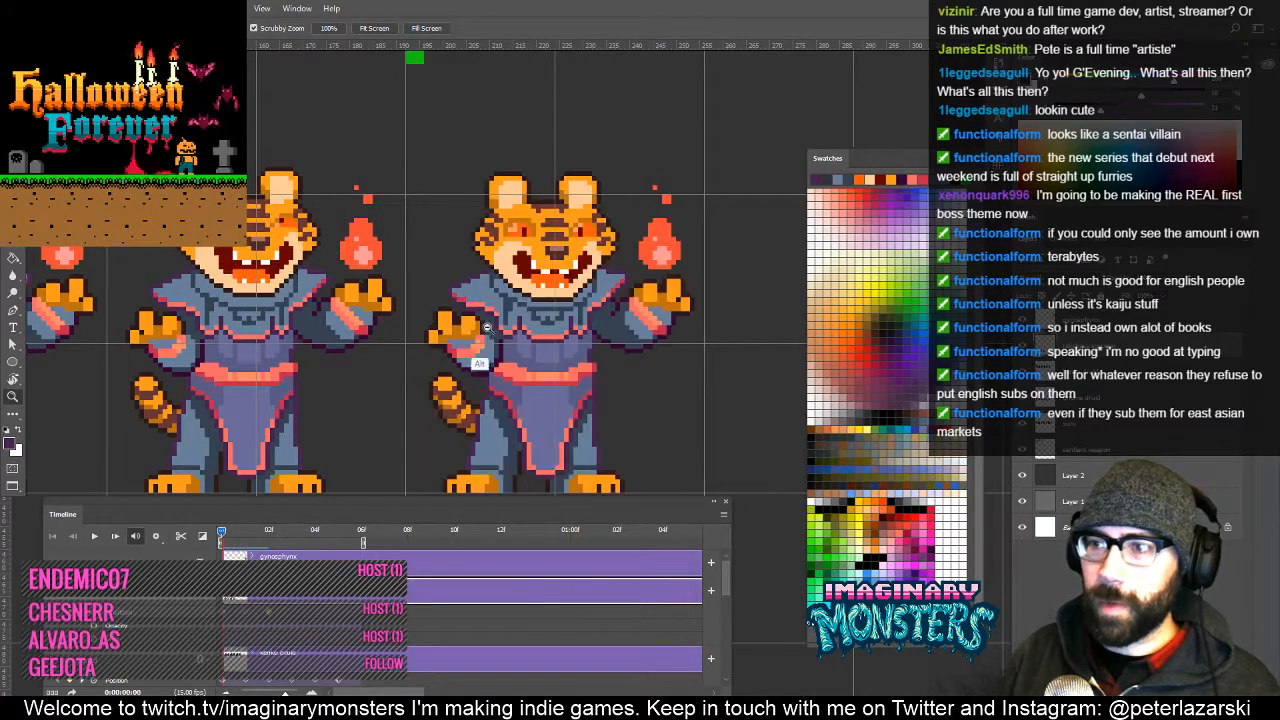
left_click_drag(485, 327, 302, 433)
left_click_drag(223, 534, 196, 556)
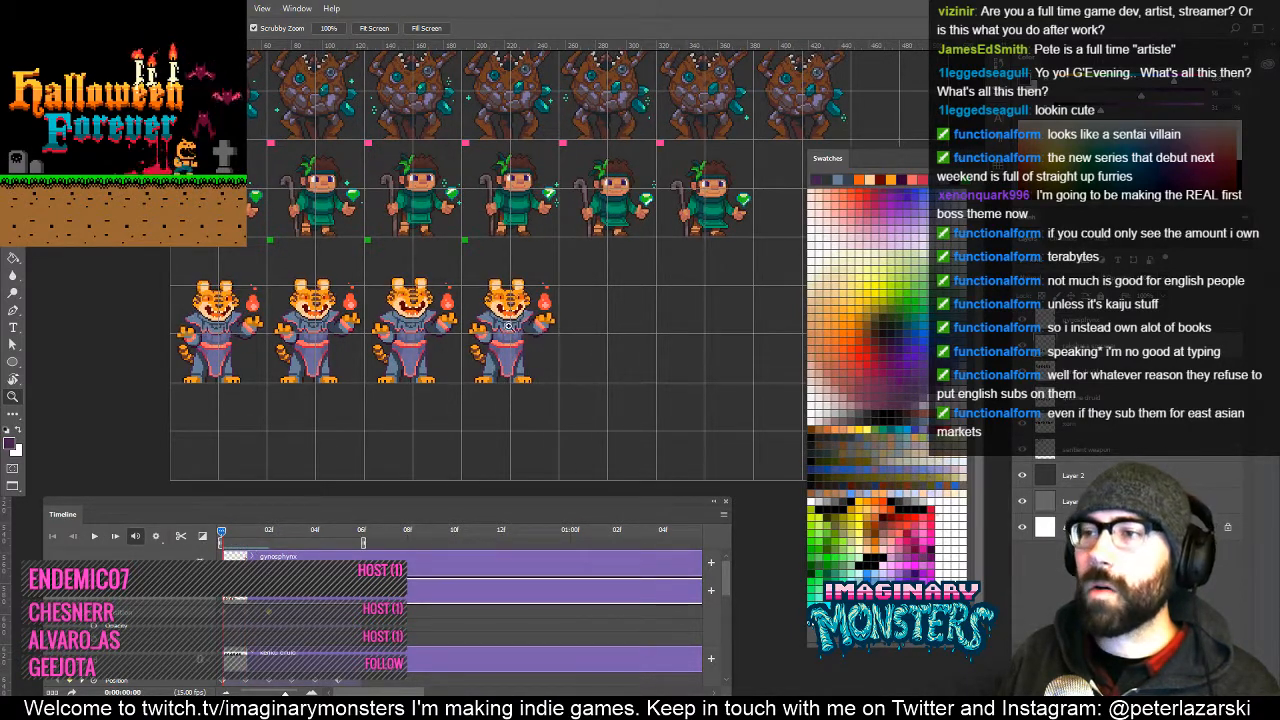
Delete the tiger copy from the fourth cell and clear the selection.
left_click_drag(508, 326, 560, 326)
key("m")
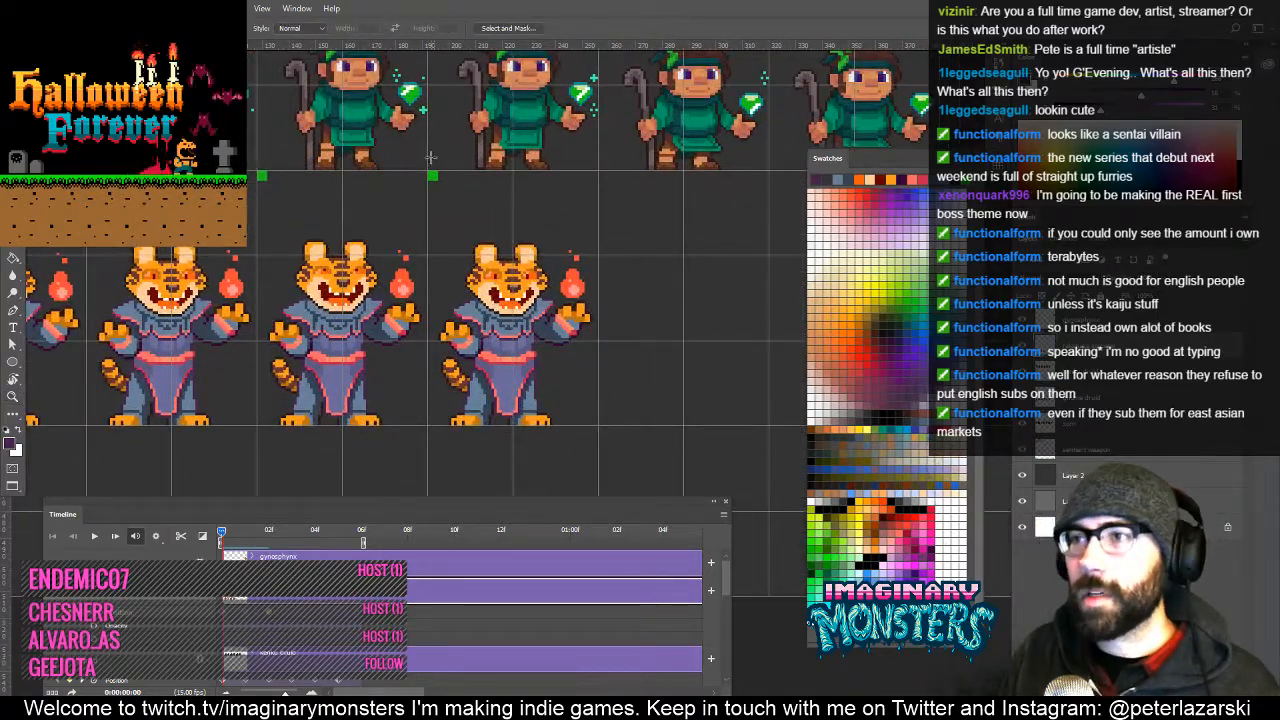
left_click_drag(430, 157, 658, 462)
key("Delete")
key("ctrl+d")
Duplicate the first tiger into the empty fourth cell and clear the selection.
left_click_drag(618, 379, 581, 374)
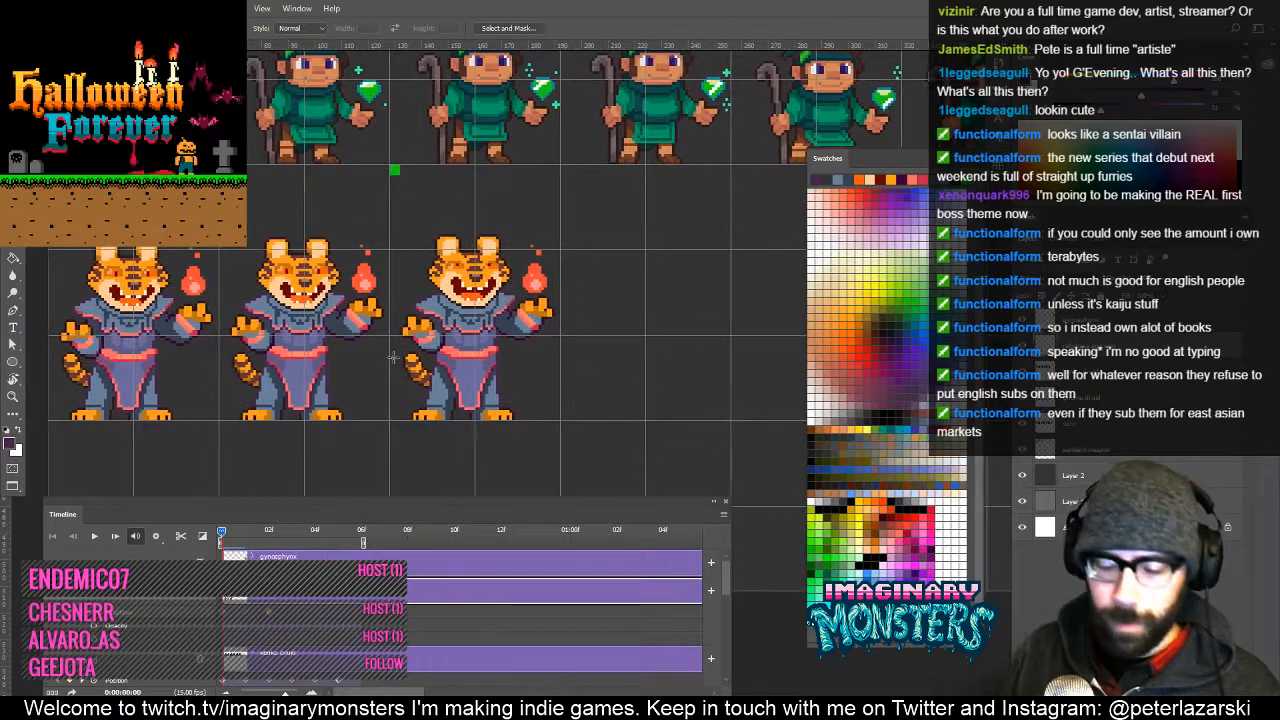
left_click_drag(48, 246, 218, 471)
key("v")
left_click_drag(122, 385, 642, 385)
key("ctrl+d")
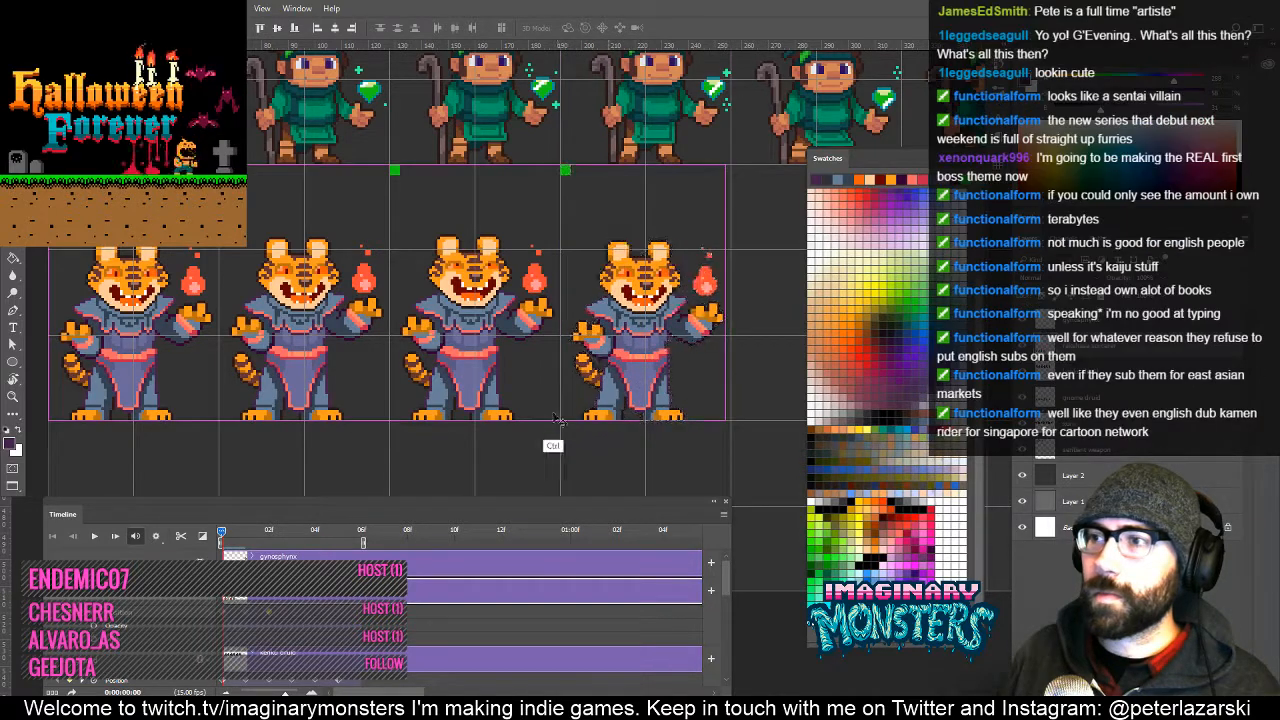
Lasso the fourth tiger's head, delete it from the body and clear the selection.
left_click_drag(601, 342, 505, 370)
key("z")
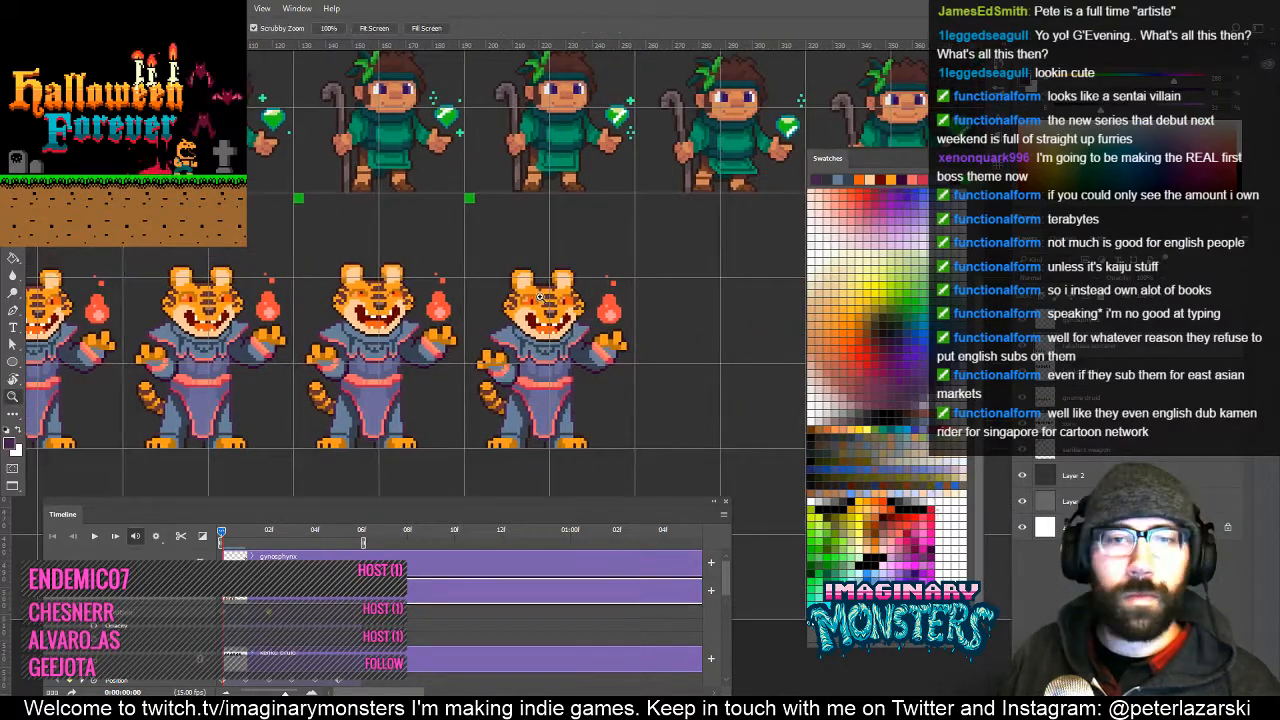
left_click(593, 318)
left_click_drag(586, 366, 544, 334)
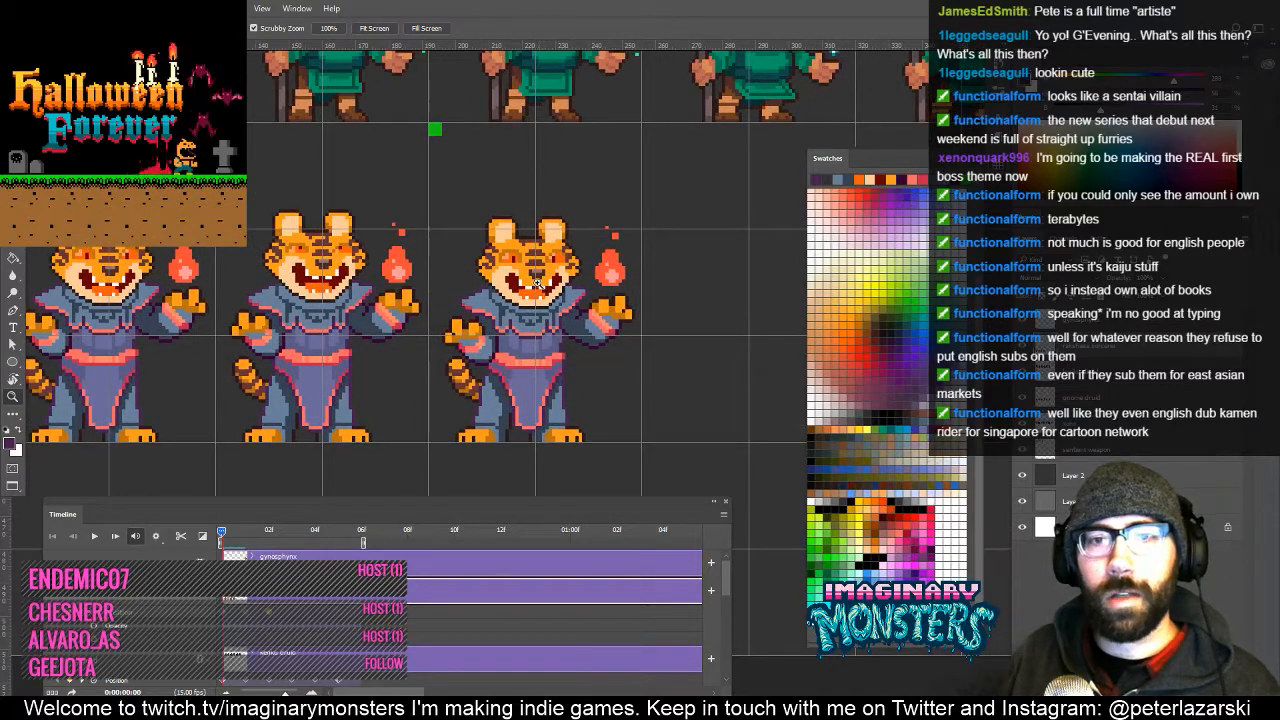
left_click(567, 270)
key("m")
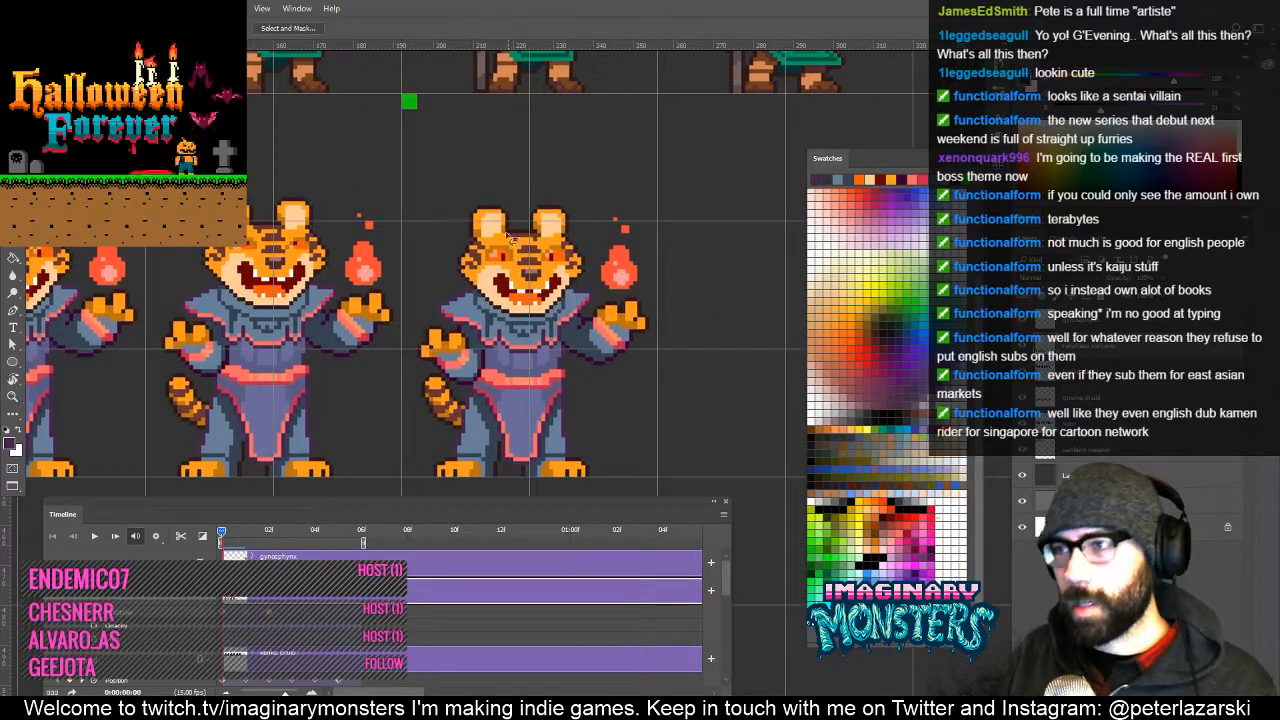
key("z")
left_click(518, 205)
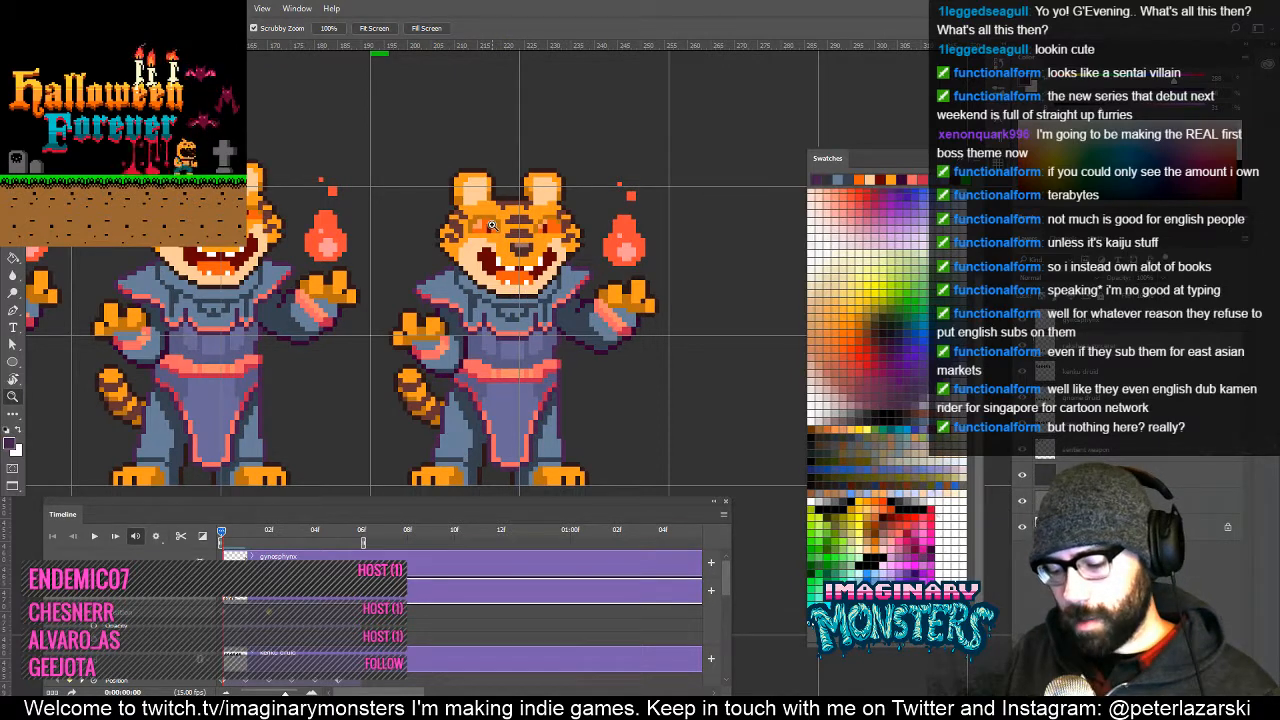
key("m")
key("z")
left_click(510, 186)
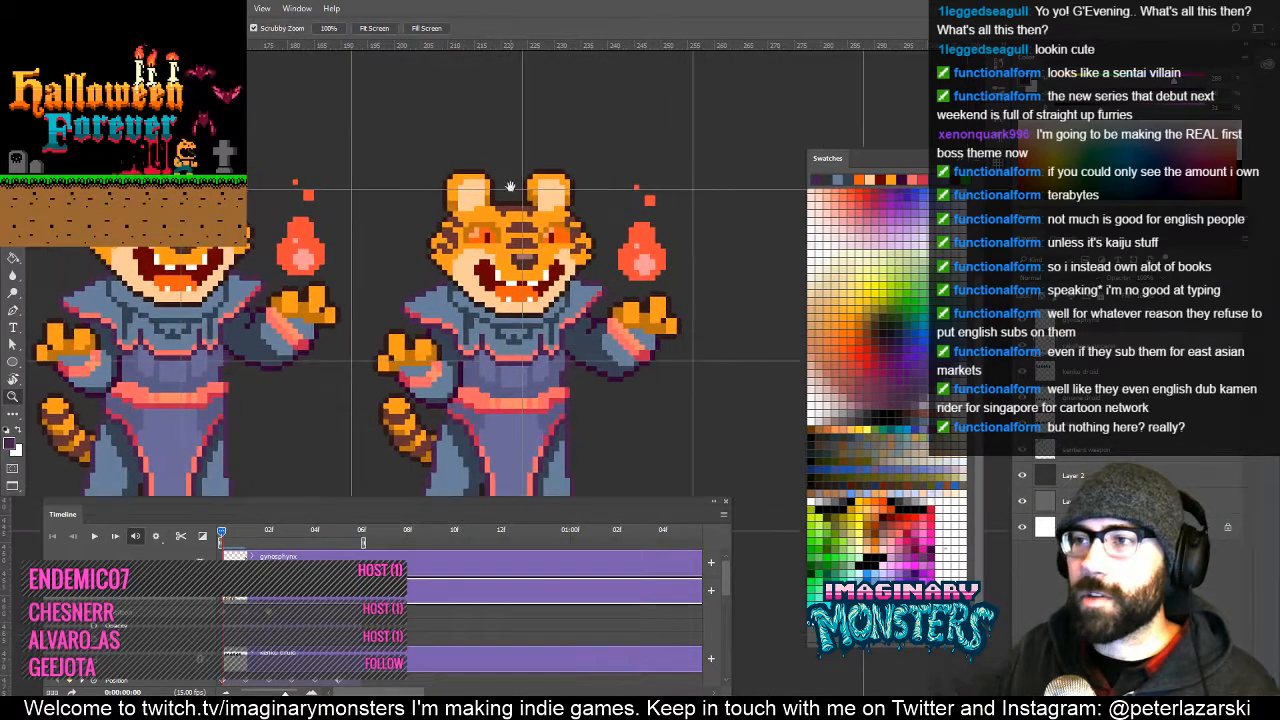
left_click_drag(510, 186, 536, 203)
key("m")
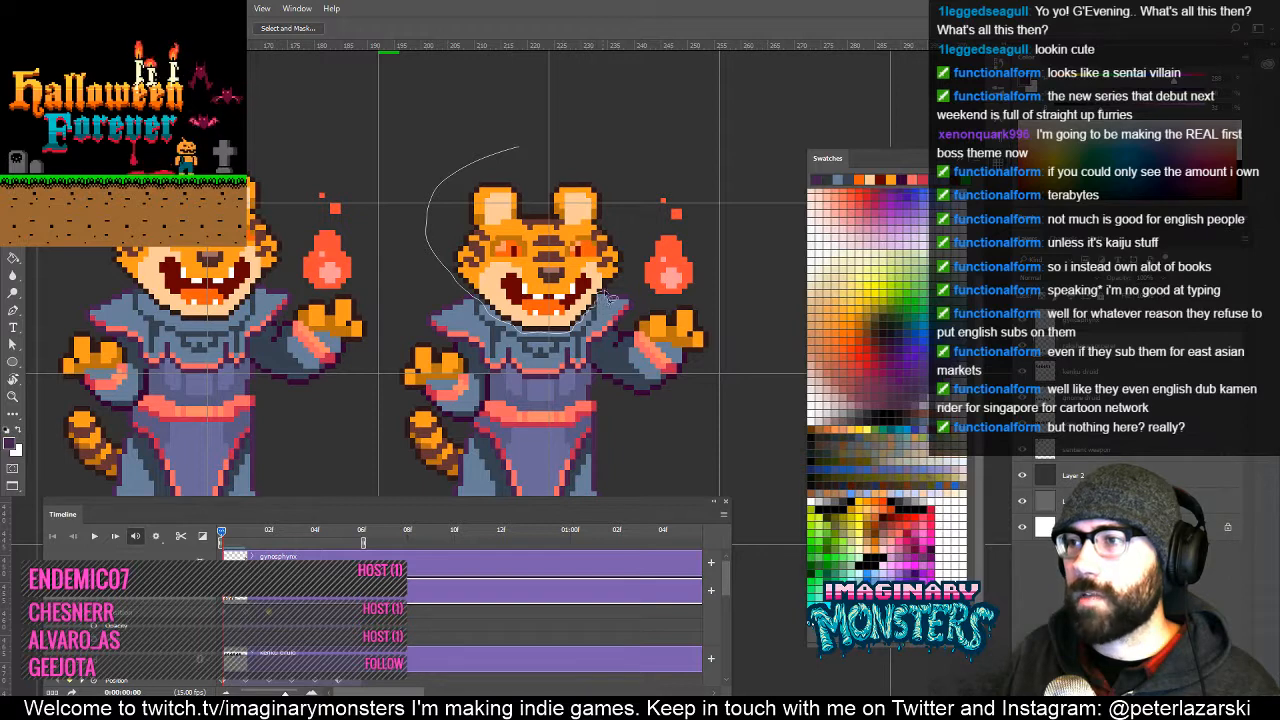
left_click_drag(645, 185, 650, 140)
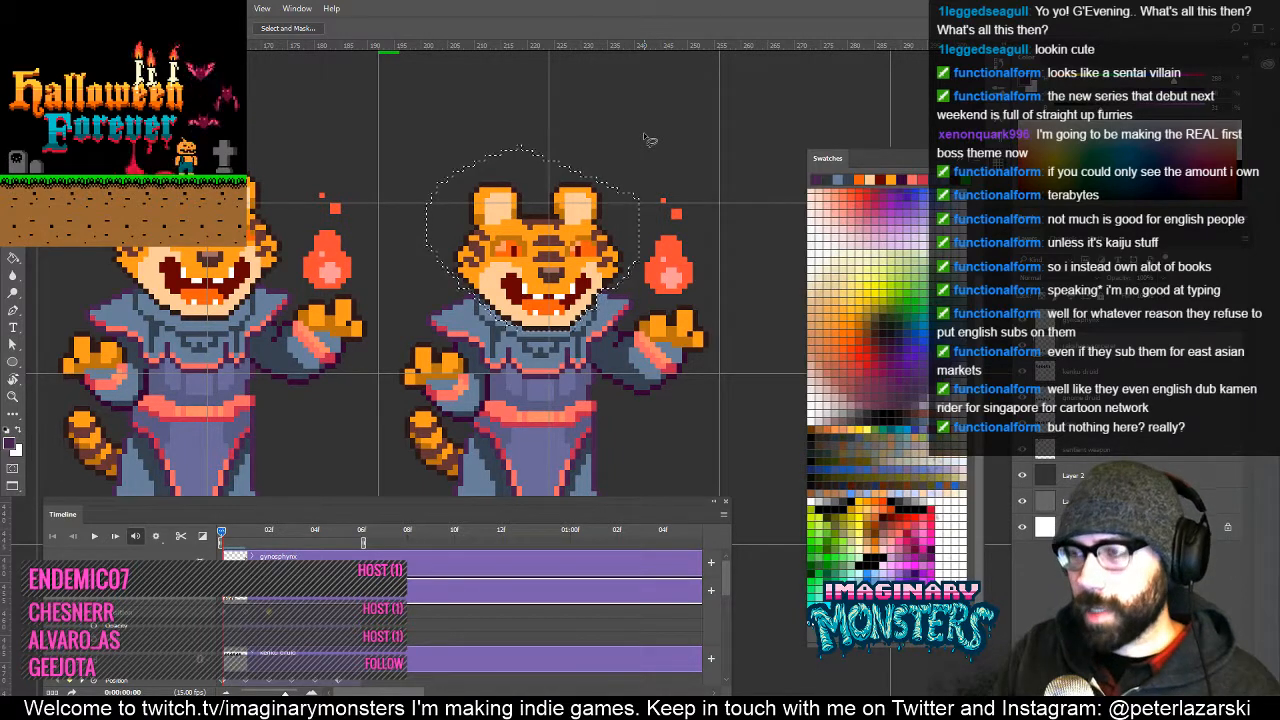
key("Delete")
key("ctrl+d")
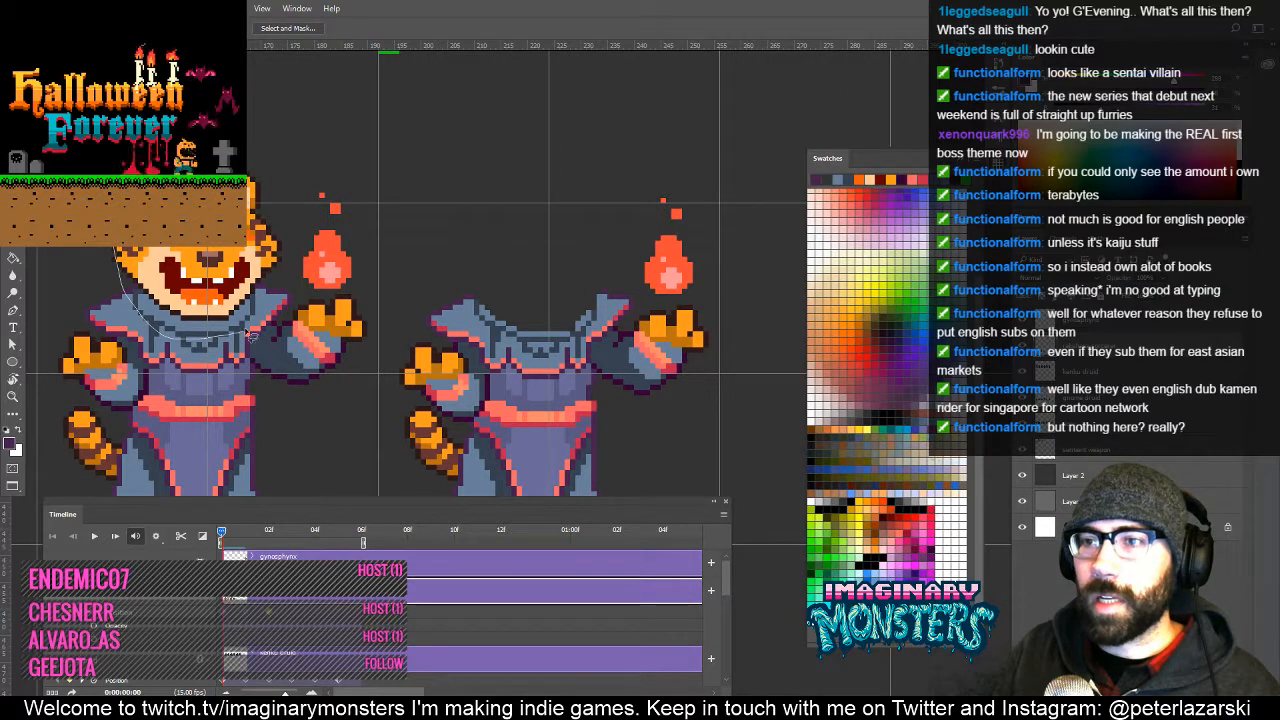
Copy the tiger's head from the neighbouring frame onto the headless body, nudge it down into the collar and deselect.
left_click_drag(284, 160, 280, 157)
key("v")
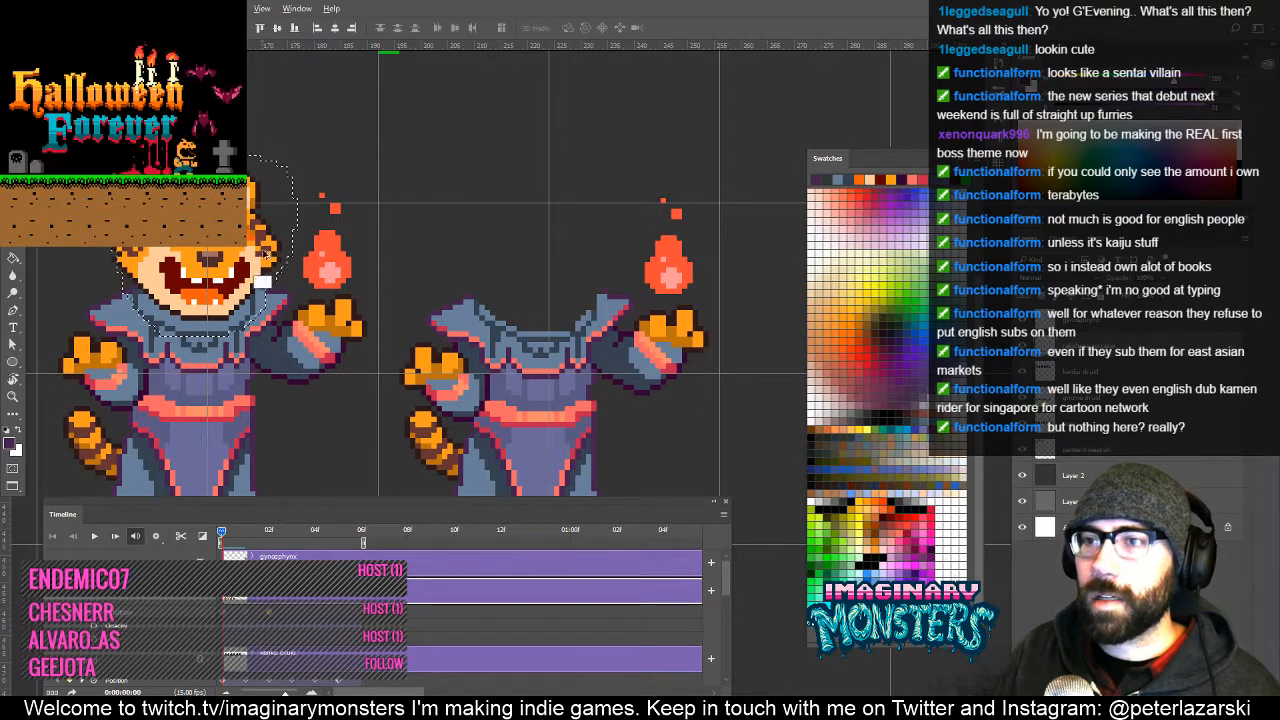
mouse_move(268, 250)
left_mouse_down()
mouse_move(486, 170)
mouse_move(609, 255)
left_mouse_up()
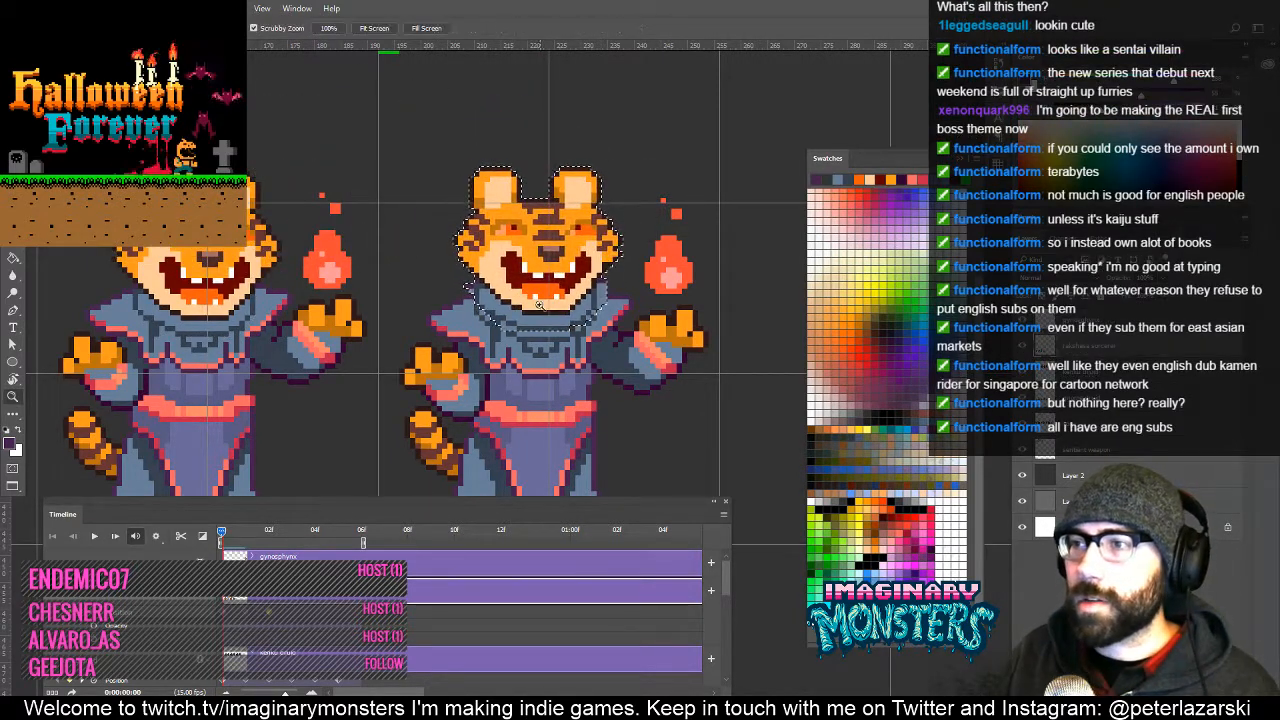
key("ctrl+plus")
key("ctrl+plus")
key("Down")
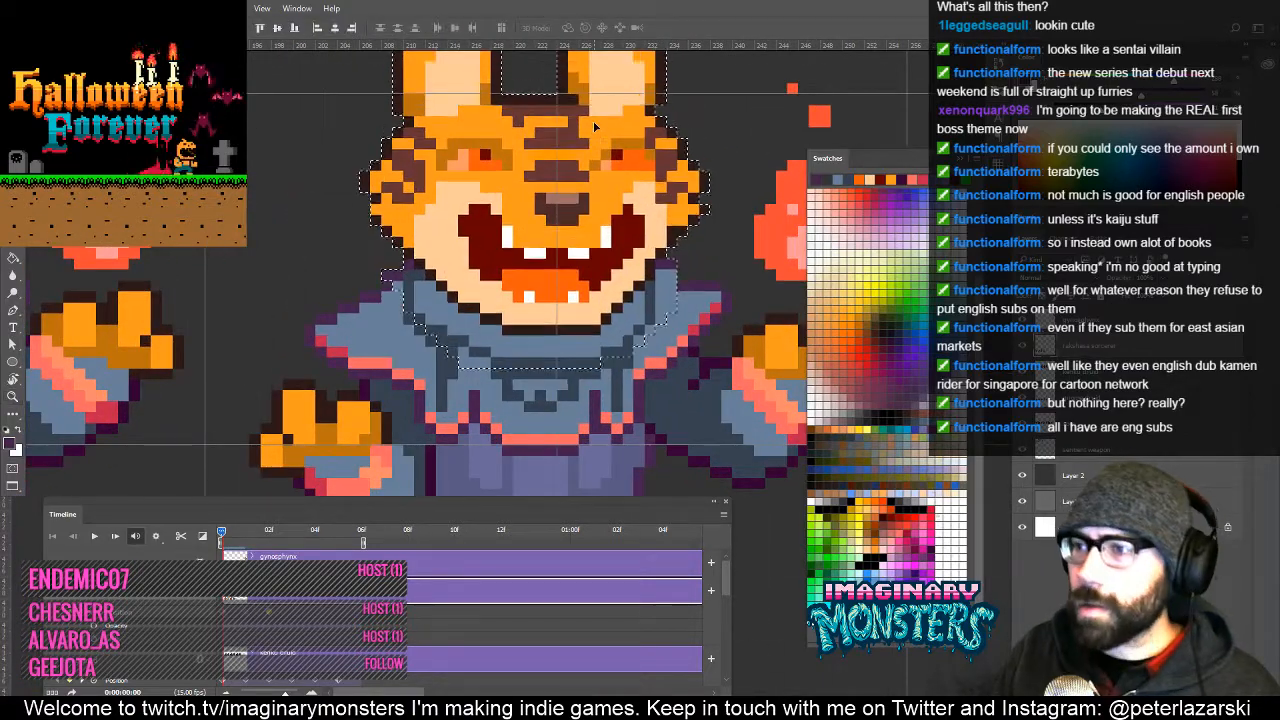
key("Down")
key("ctrl+d")
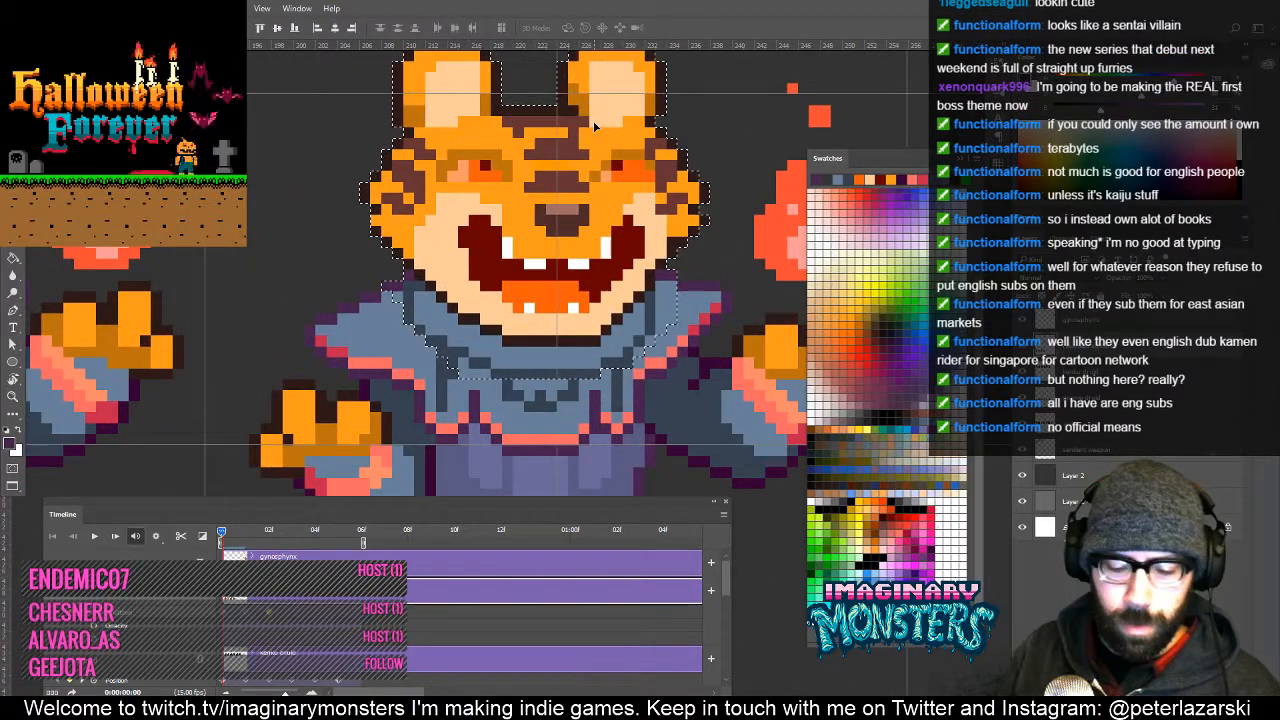
Scrub the start of the timeline and review the poses across the row of tiger frames.
key("z")
left_click(464, 280, "alt")
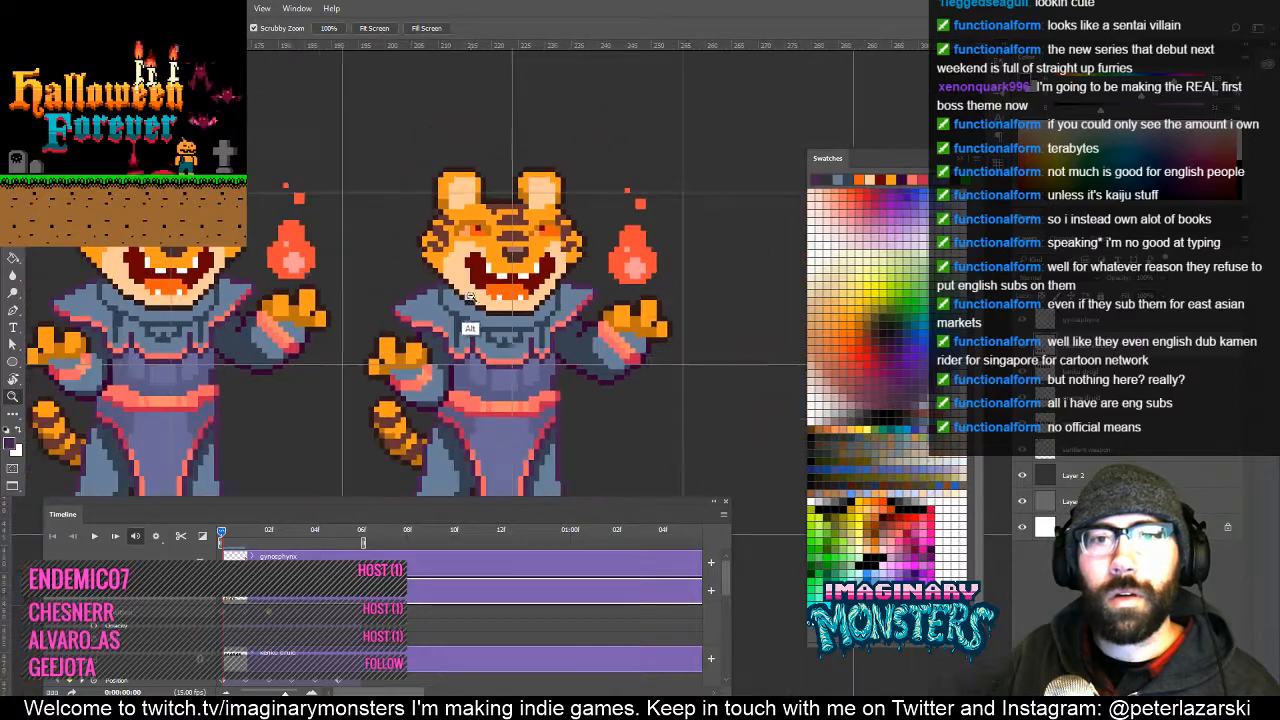
left_click_drag(480, 352, 531, 384)
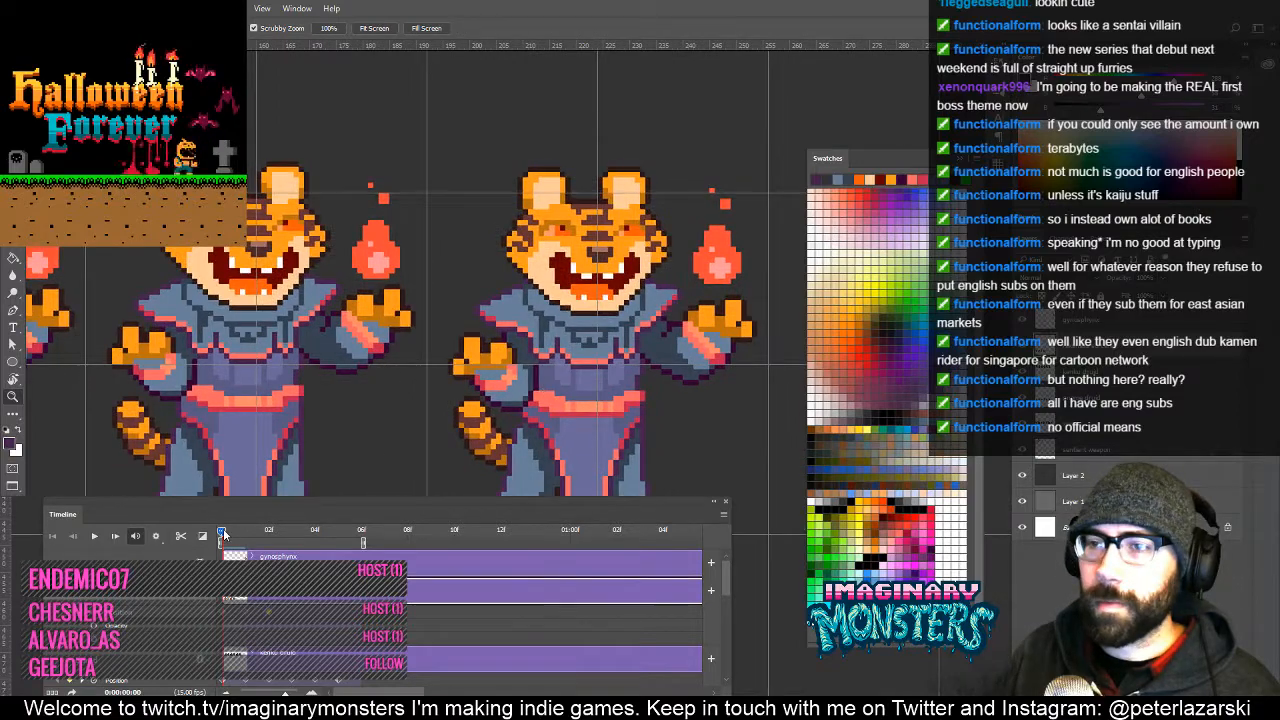
left_click_drag(224, 535, 246, 535)
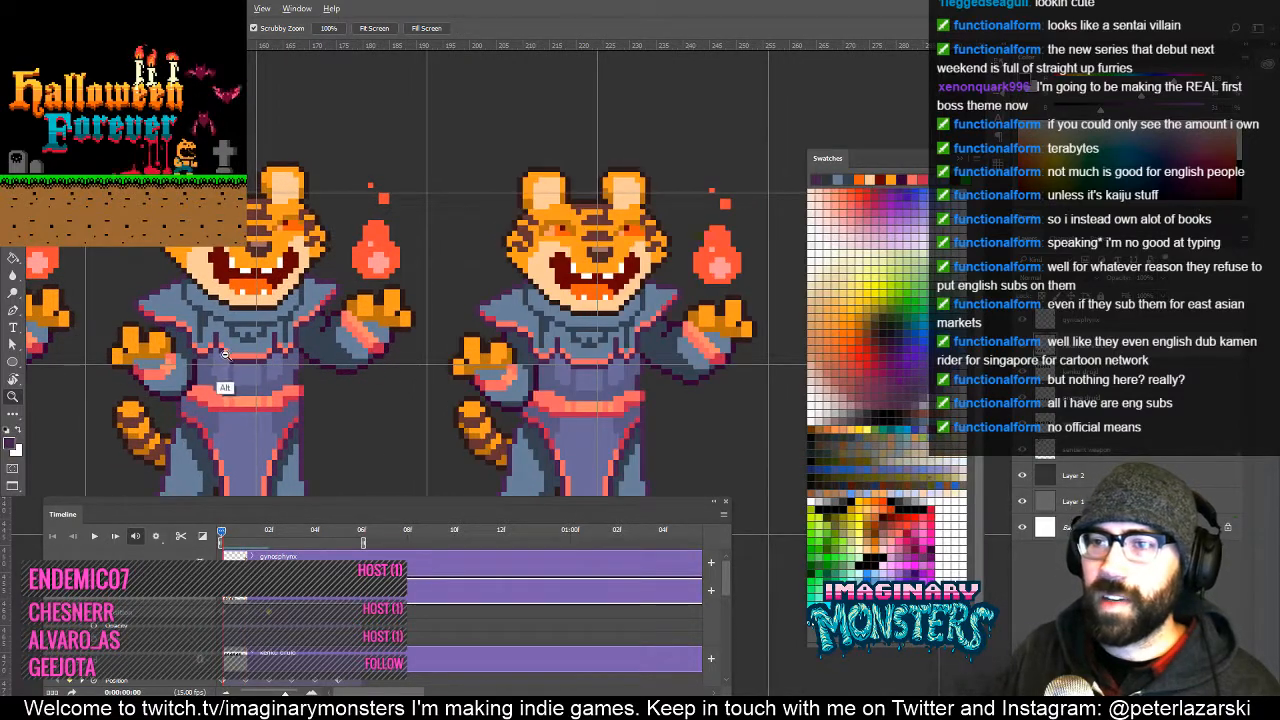
scroll(224, 352, "down", 5)
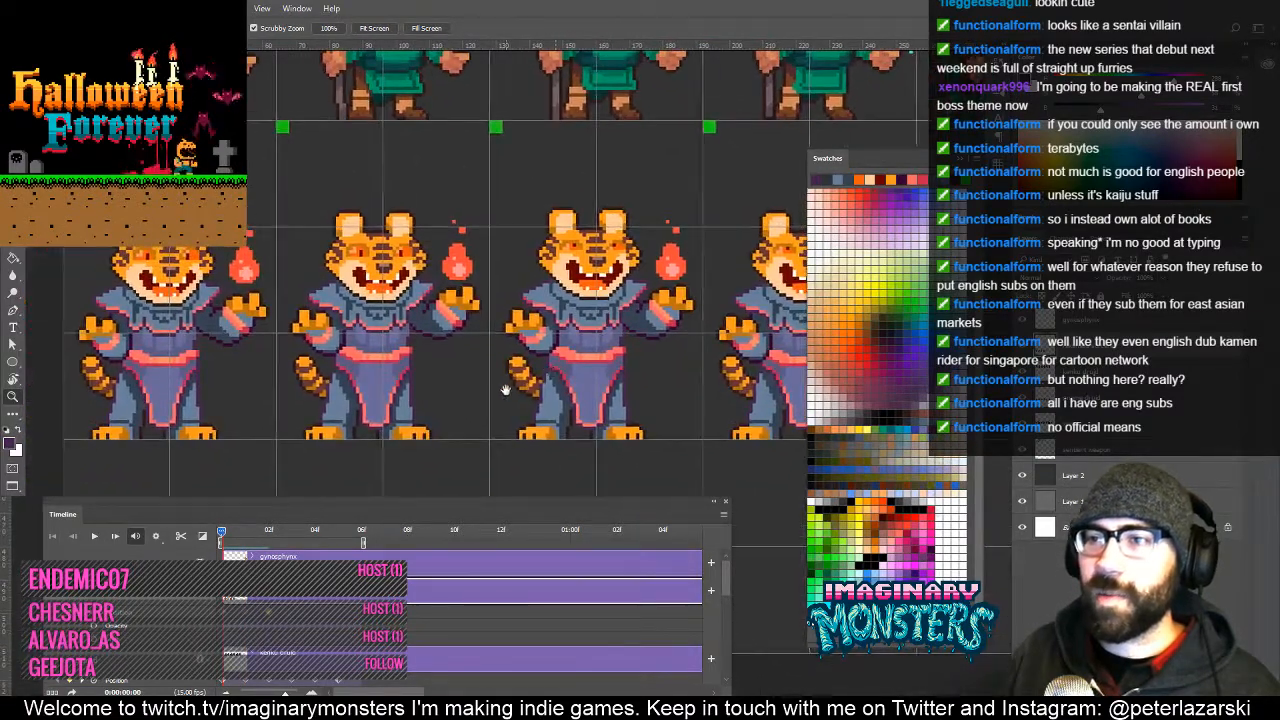
left_click_drag(505, 390, 430, 345)
scroll(525, 318, "down", 2)
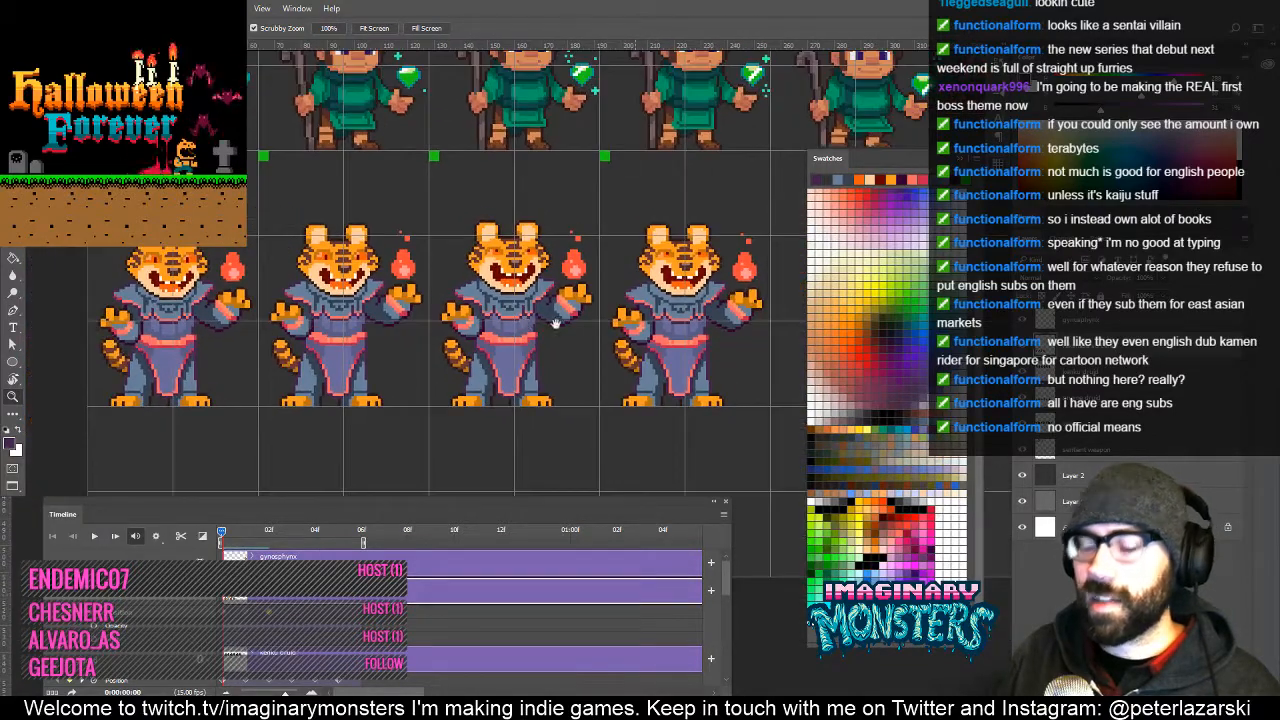
Move the third and fourth tiger frames one cell to the right, leaving an empty third cell.
key("m")
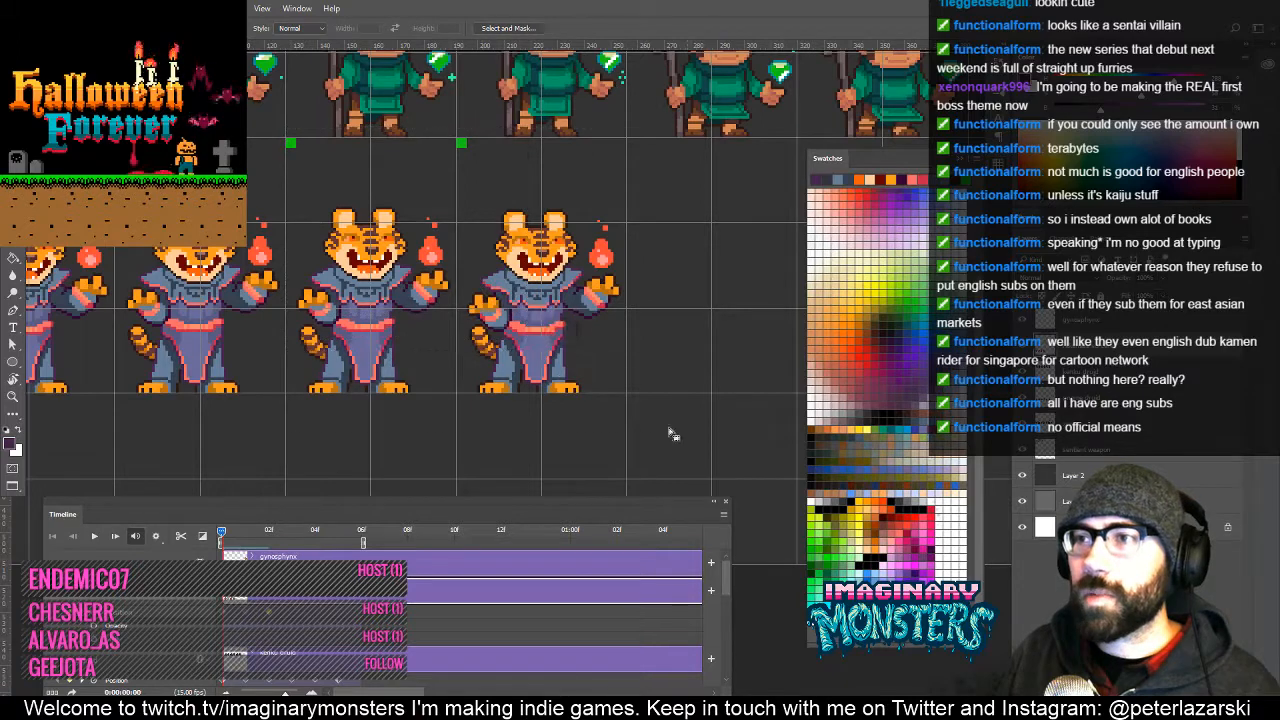
key("v")
left_click_drag(370, 285, 546, 274)
key("ctrl+d")
left_click_drag(362, 298, 466, 293)
Select the first tiger frame's 64 px wide cell and copy it into the empty third cell.
key("m")
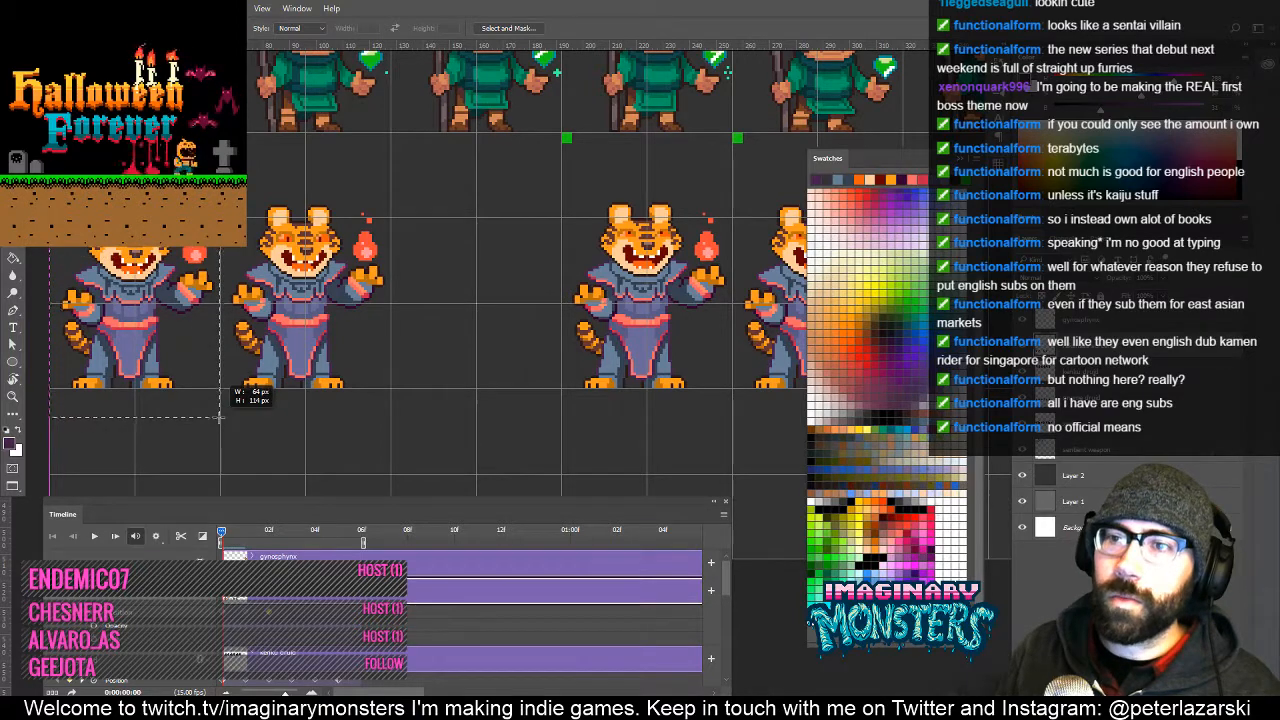
left_click_drag(210, 418, 218, 418)
key("v")
left_click_drag(133, 268, 476, 266)
key("ctrl+d")
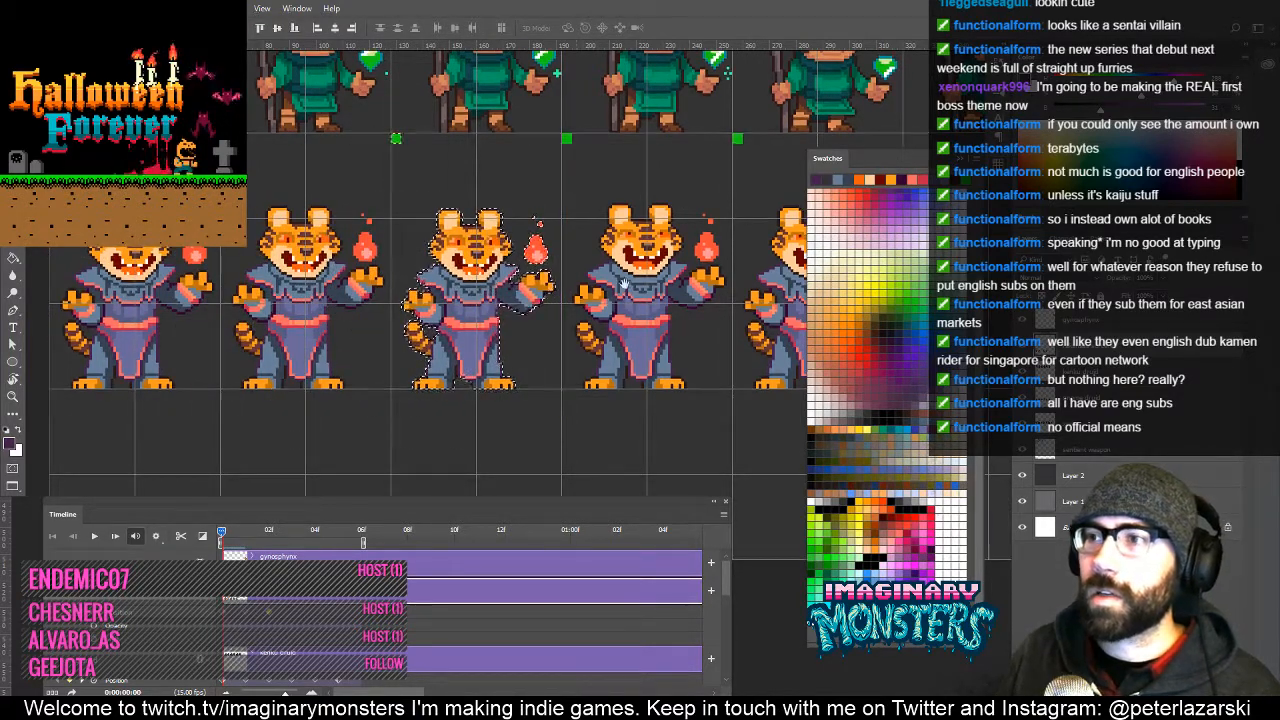
Copy the fourth tiger frame into the empty sixth cell at the end of the row.
left_click_drag(620, 282, 468, 305)
mouse_move(224, 535)
left_mouse_down()
mouse_move(274, 535)
mouse_move(227, 533)
left_mouse_up()
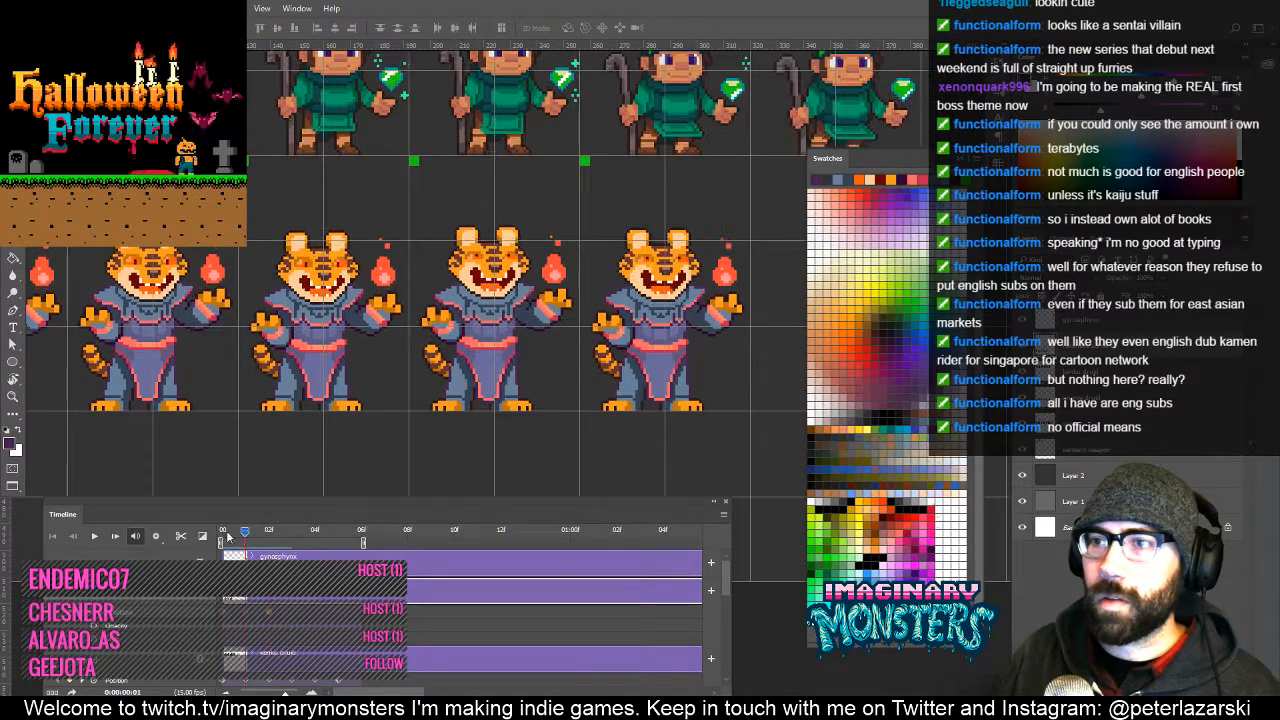
left_click_drag(544, 265, 390, 283)
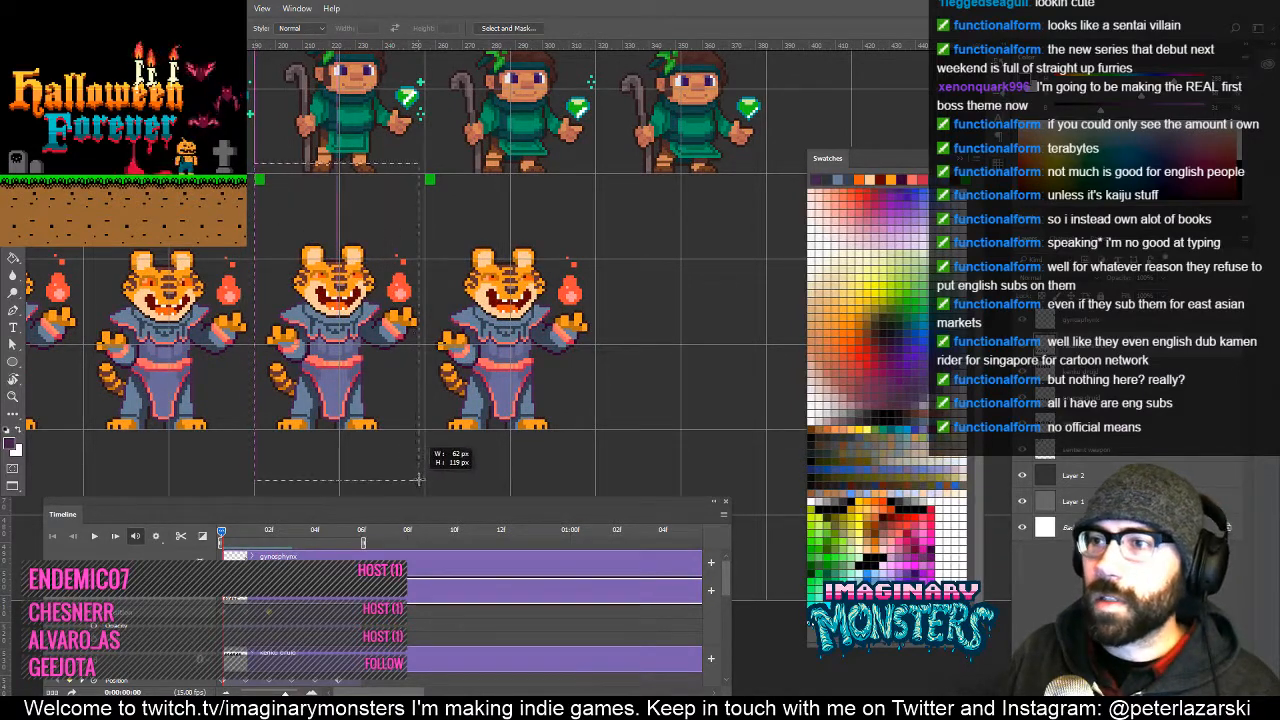
key("v")
left_click_drag(331, 324, 668, 308)
key("ctrl+d")
Hide the guides over the sprite row and play the animation briefly.
left_click_drag(298, 271, 586, 285)
key("ctrl+h")
left_click_drag(228, 362, 319, 336)
key("space")
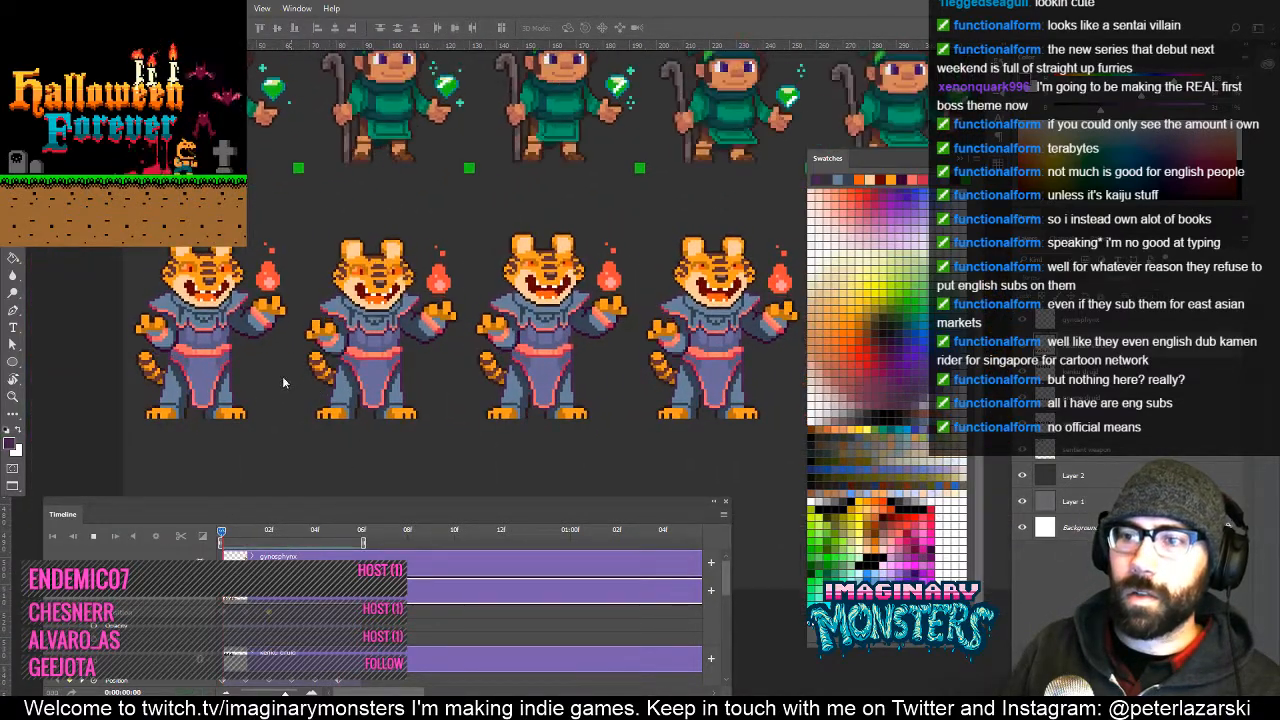
key("space")
Shift the tiger layer one further cell left at each of timeline frames 3, 4 and 5, and play the animation.
left_click_drag(244, 534, 285, 555)
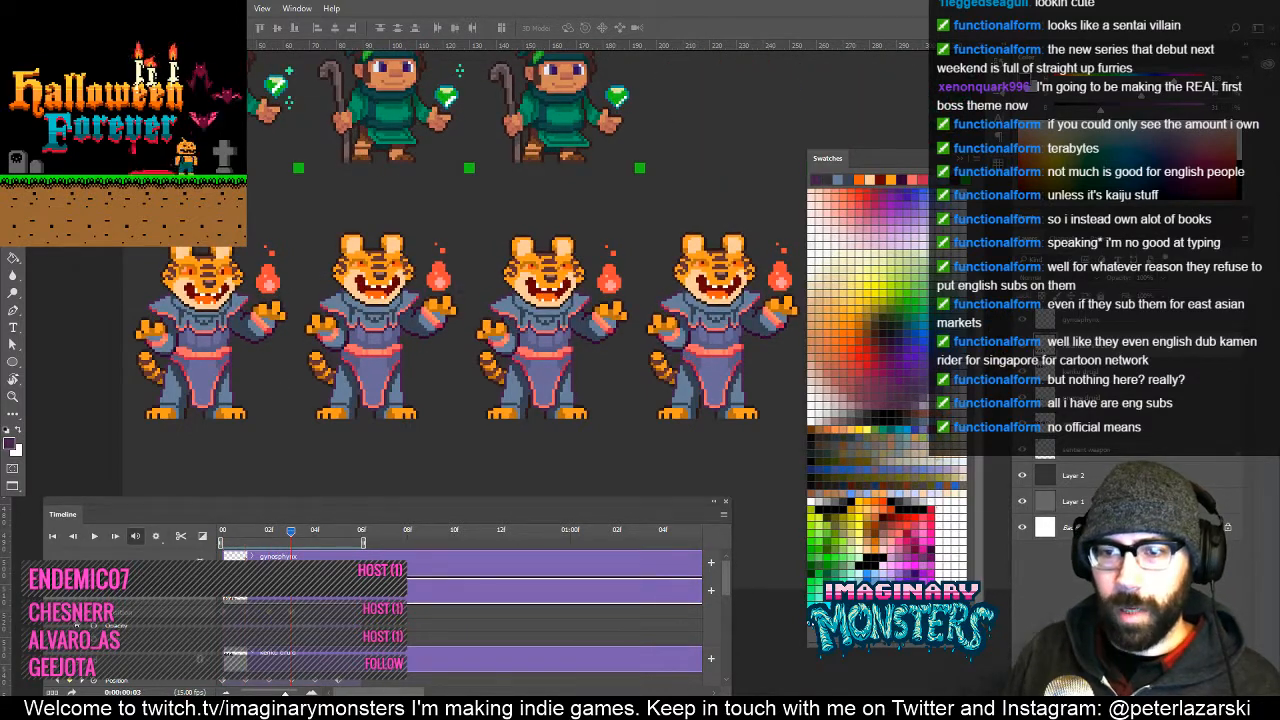
left_click_drag(409, 315, 233, 313)
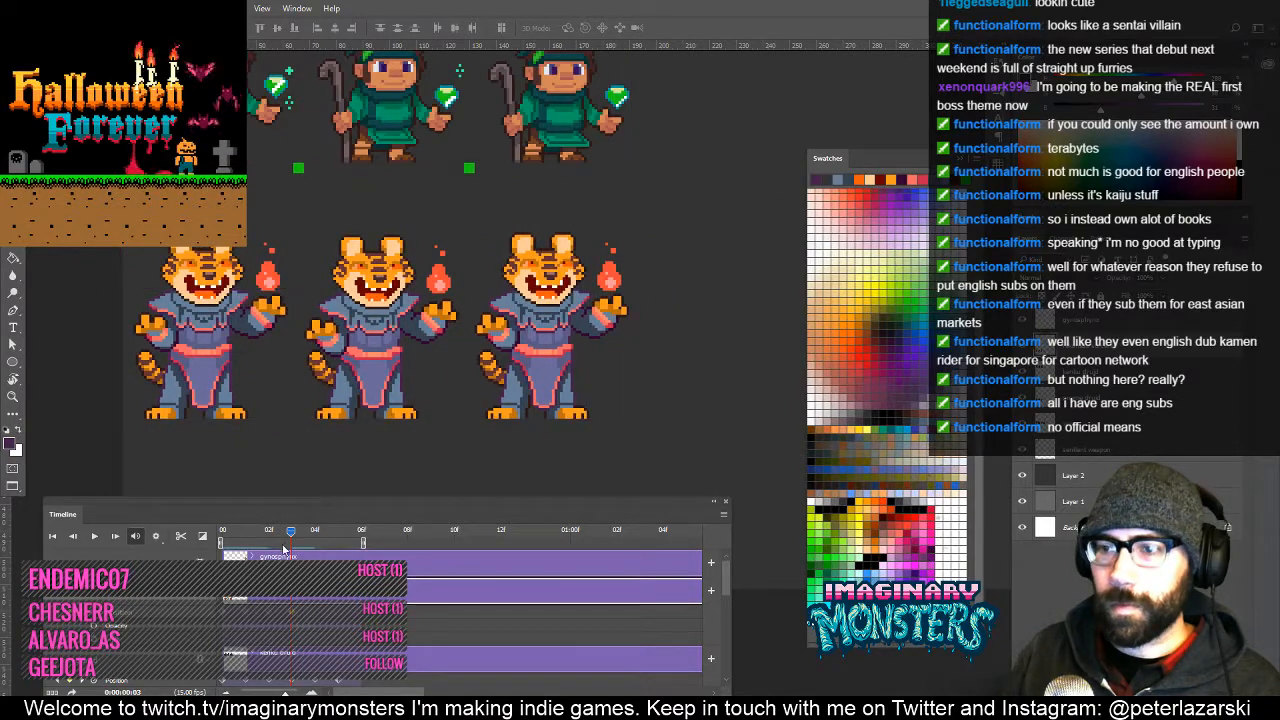
left_click(304, 532)
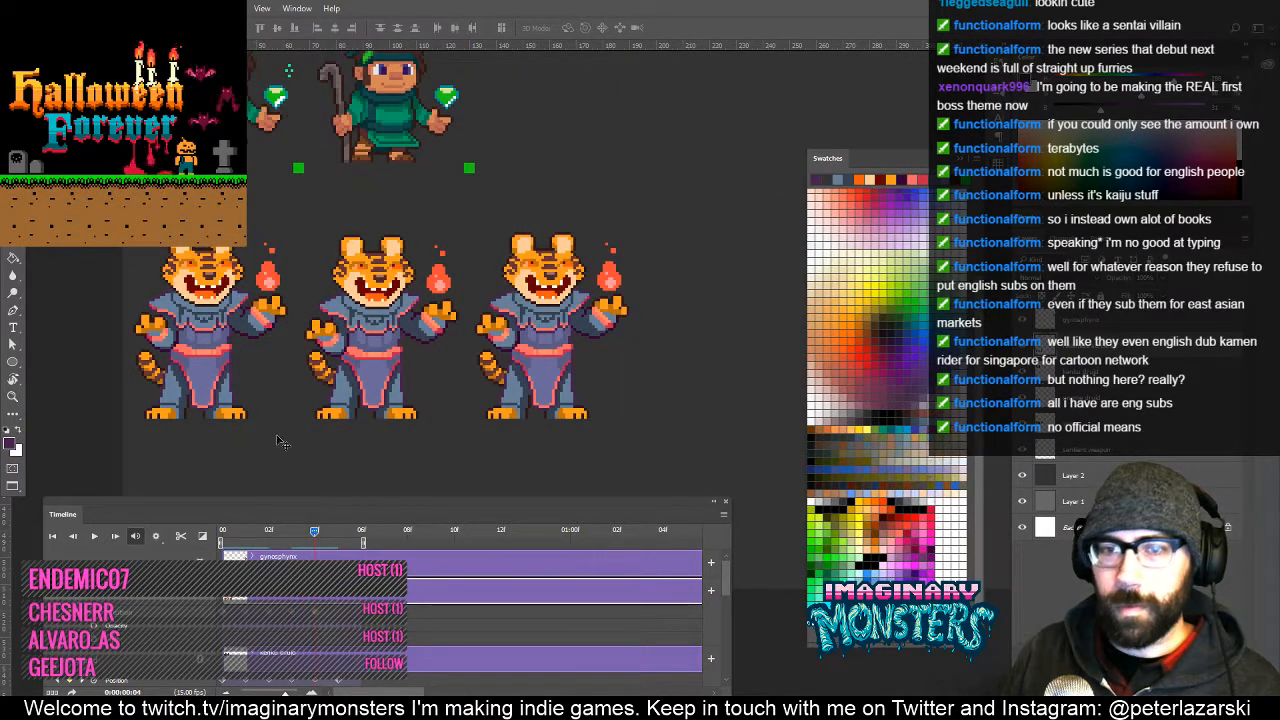
left_click_drag(374, 315, 197, 311)
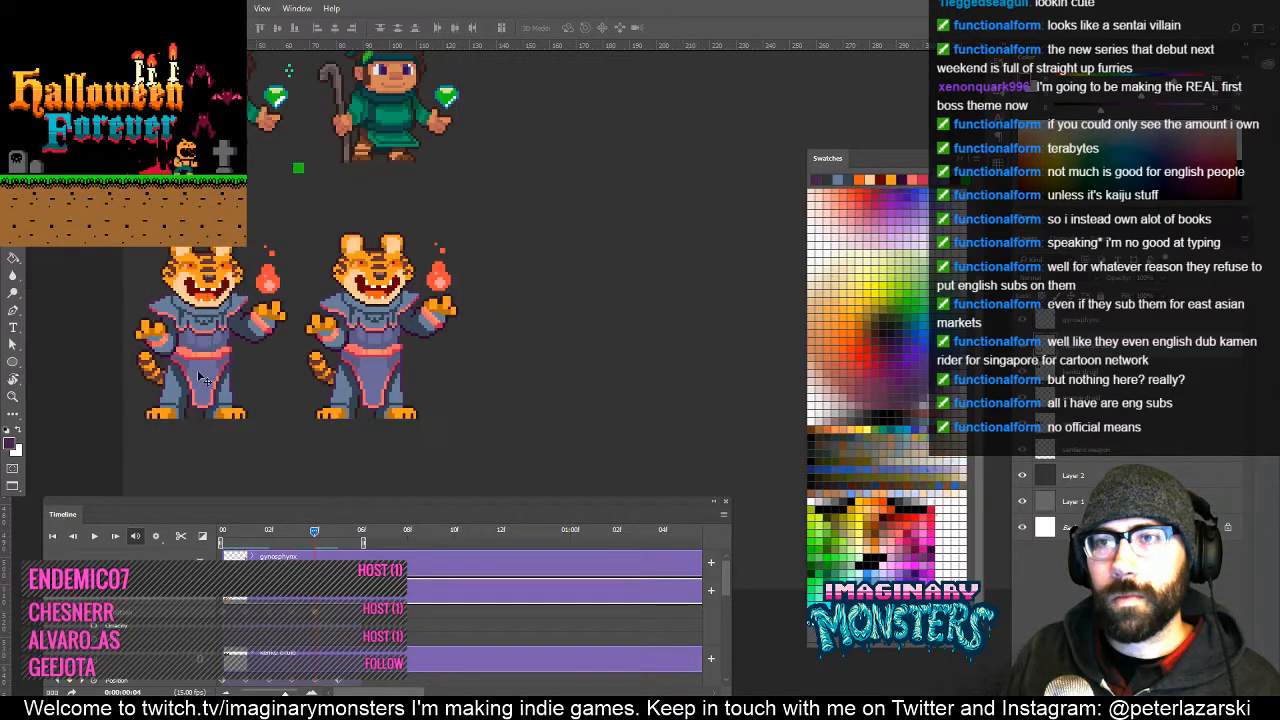
left_click(335, 540)
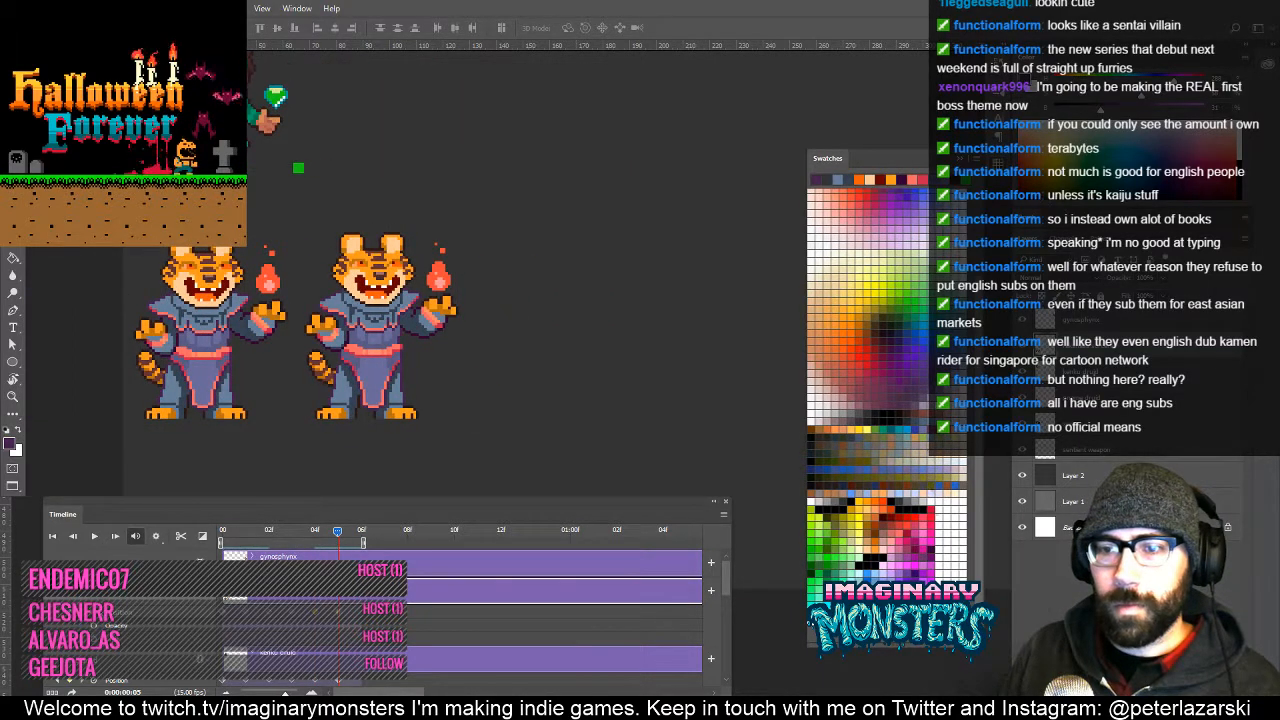
left_click_drag(365, 343, 195, 343)
key("space")
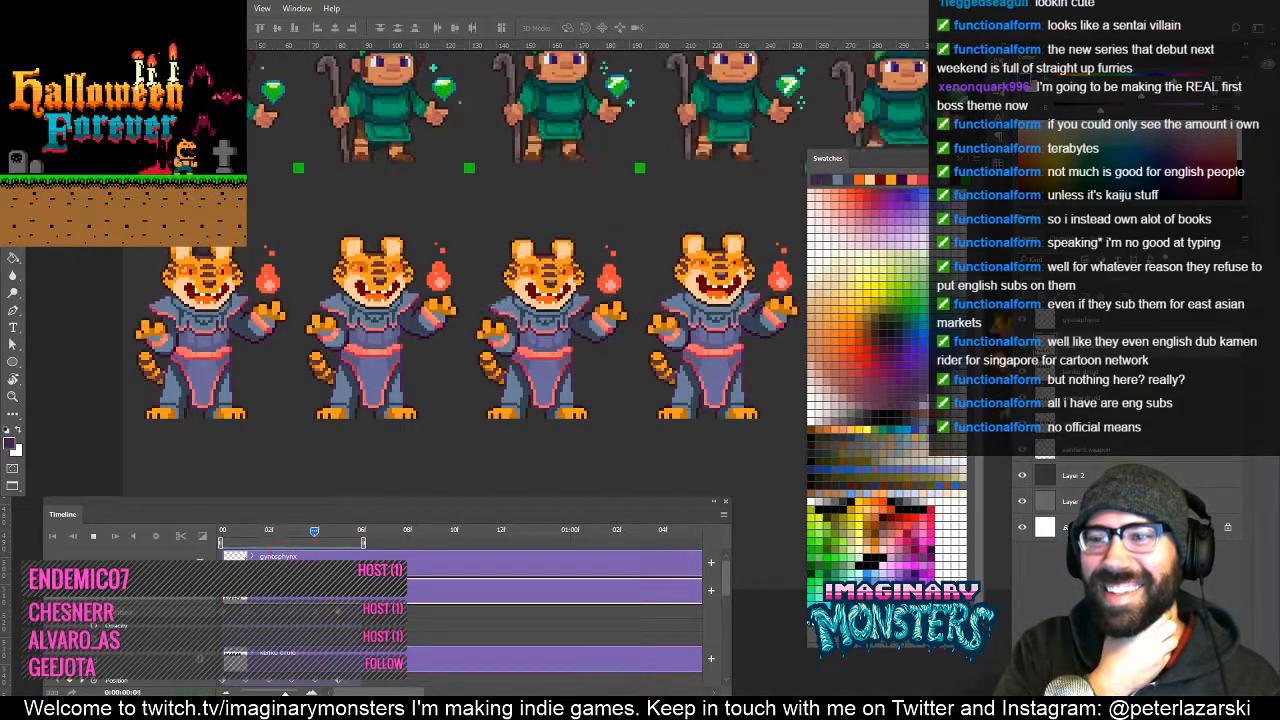
key("space")
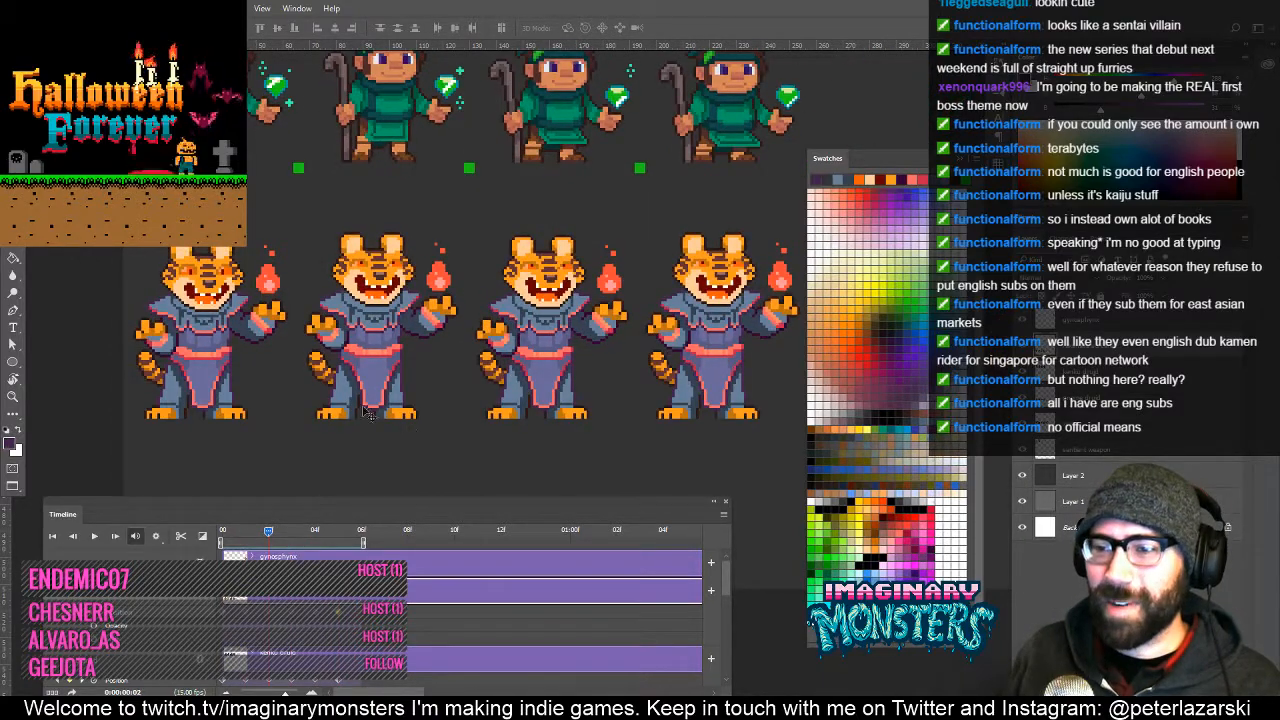
Return to the first timeline frame and retouch the fifth tiger's open mouth with dark red sampled from it.
left_click_drag(267, 530, 217, 536)
left_click_drag(664, 320, 378, 302)
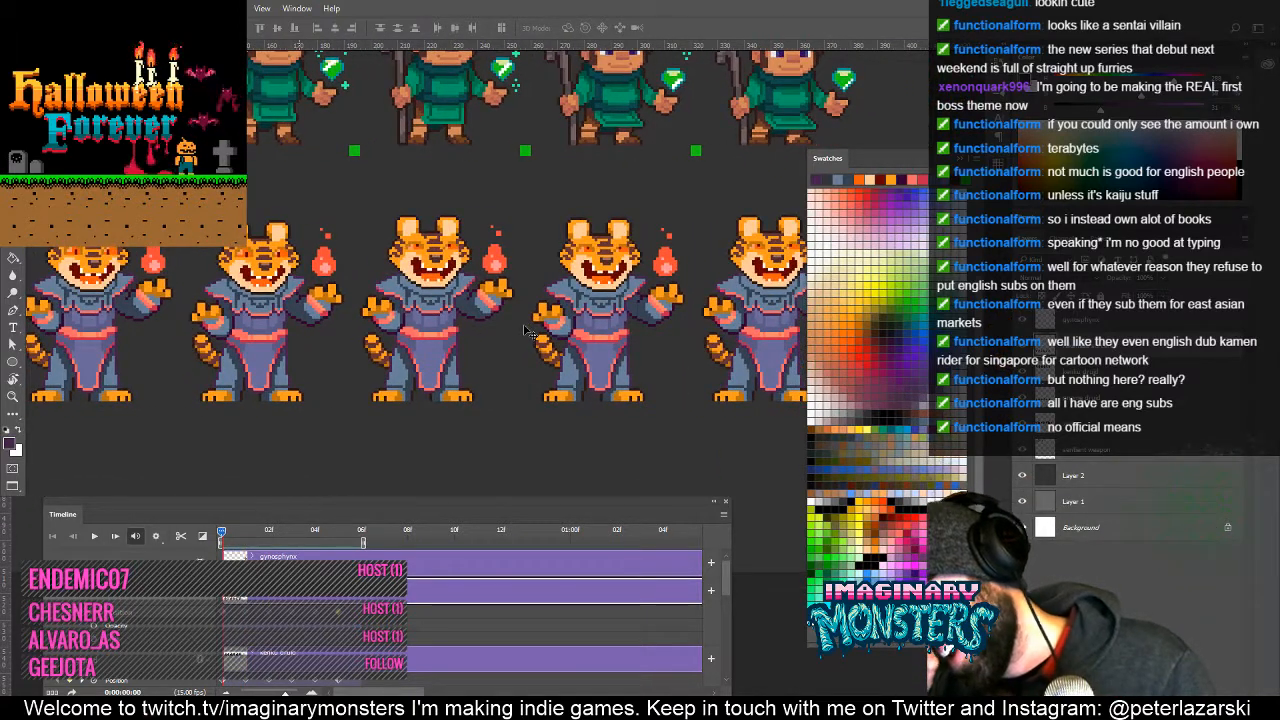
key("z")
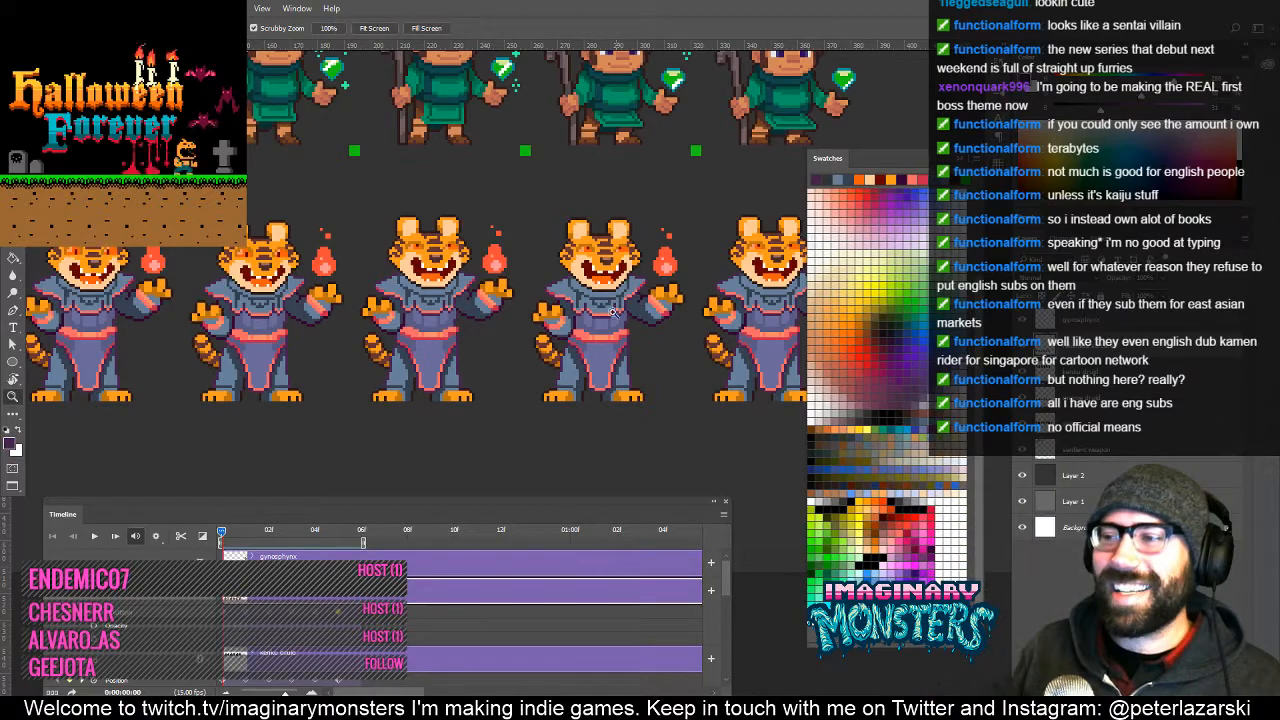
left_click(525, 328)
left_click(528, 245)
left_click(528, 245)
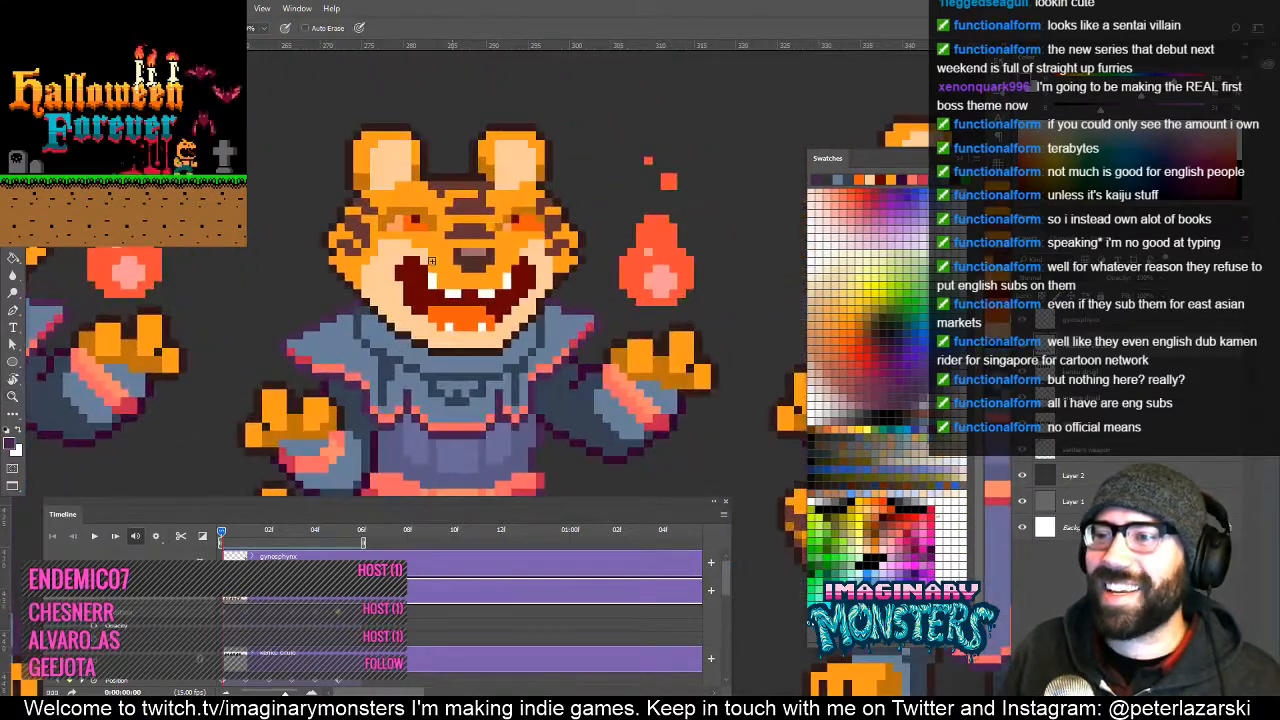
key("b")
left_click(399, 281, "alt")
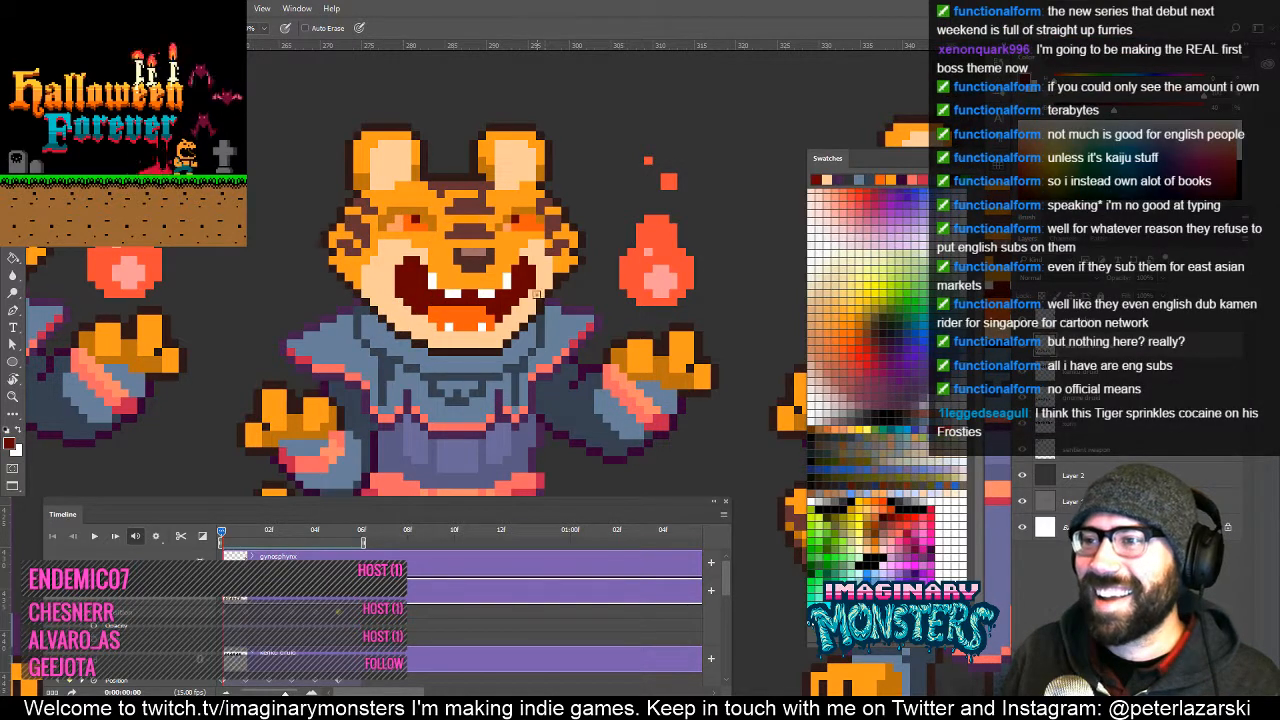
left_click_drag(515, 309, 477, 323)
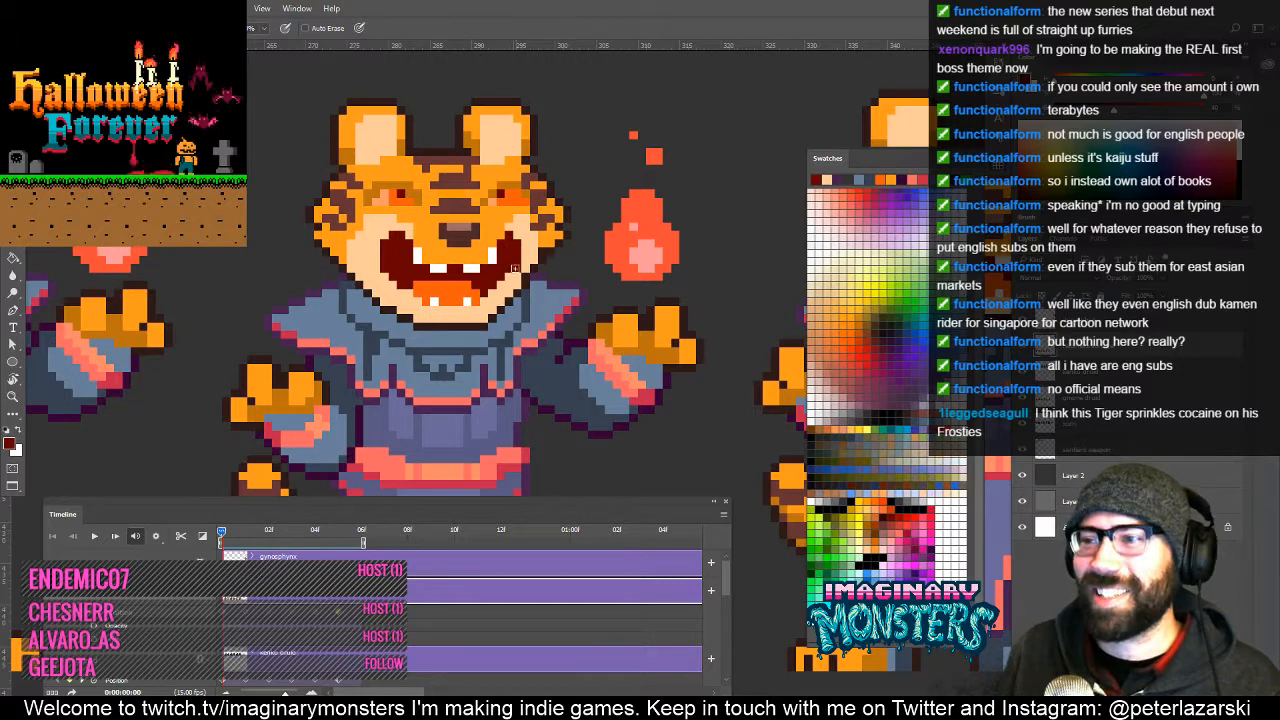
left_click_drag(486, 342, 556, 356)
left_click_drag(595, 304, 236, 290)
left_click_drag(341, 296, 371, 308)
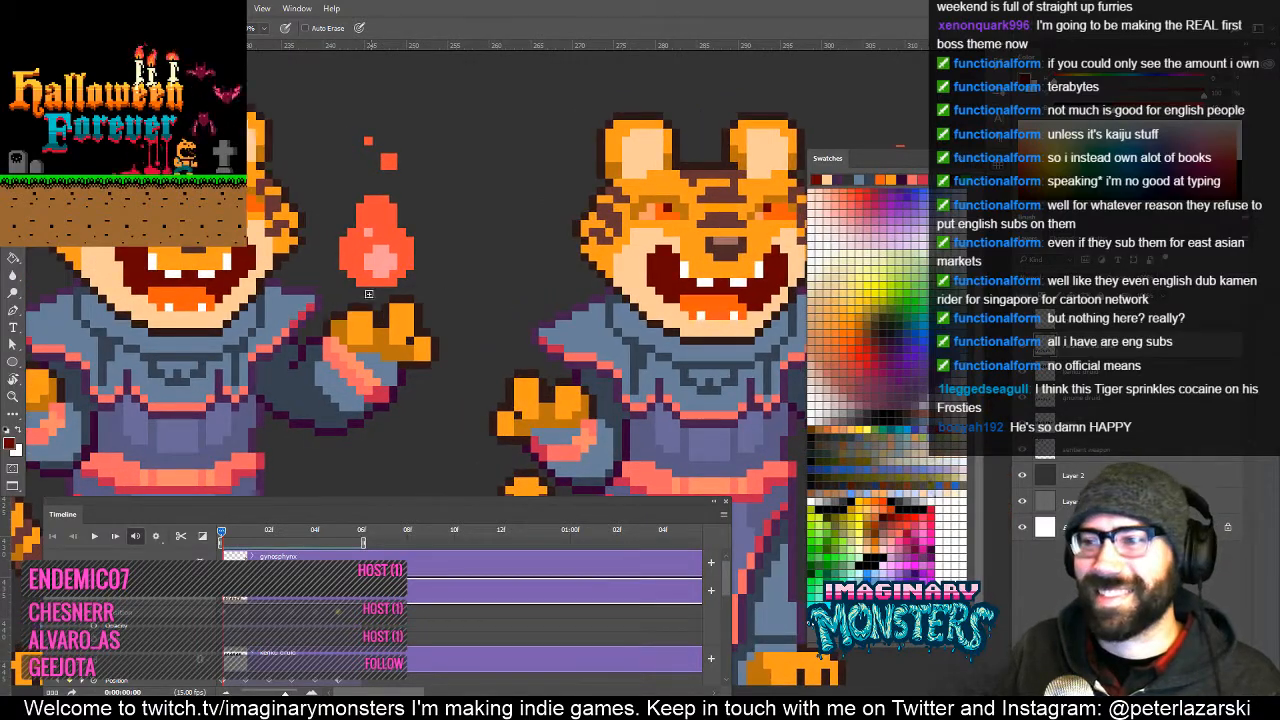
Play the animation to check the retouched mouth against the other tiger frames.
key("z")
mouse_move(352, 311)
left_mouse_down()
mouse_move(350, 349)
mouse_move(323, 385)
mouse_move(274, 378)
mouse_move(491, 326)
mouse_move(574, 334)
left_mouse_up()
left_click_drag(394, 342, 660, 346)
key("b")
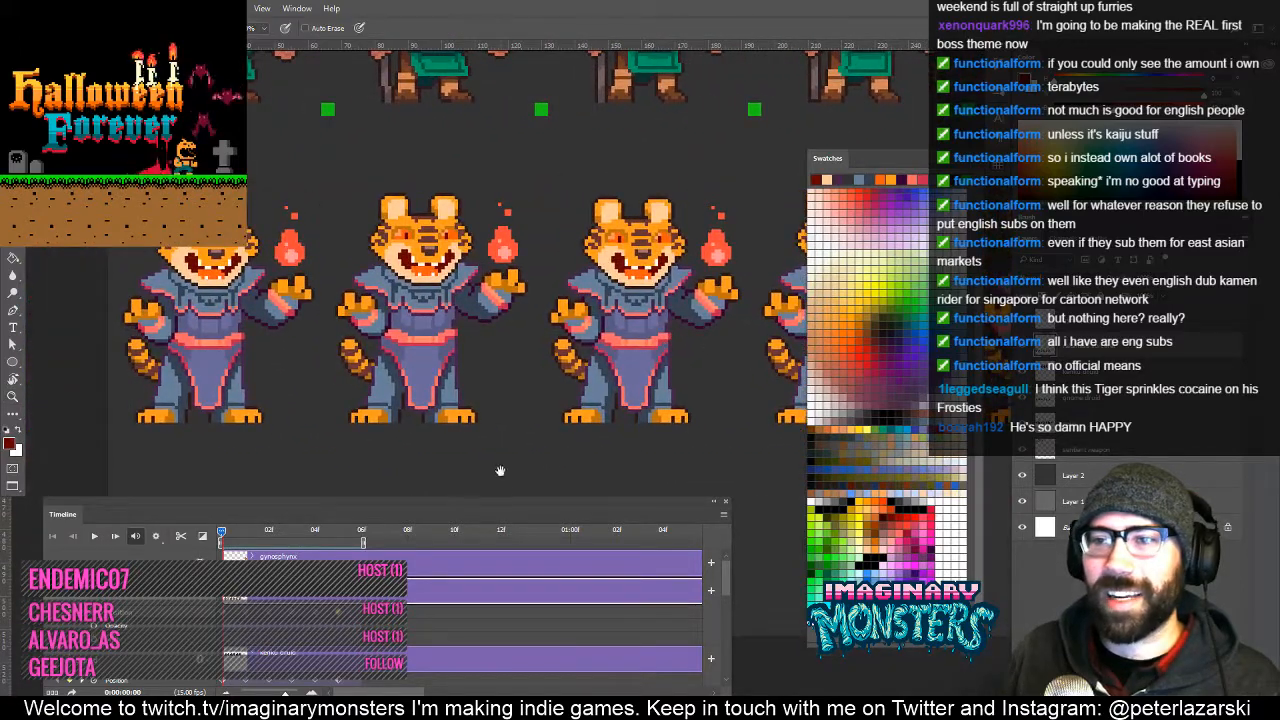
key("space")
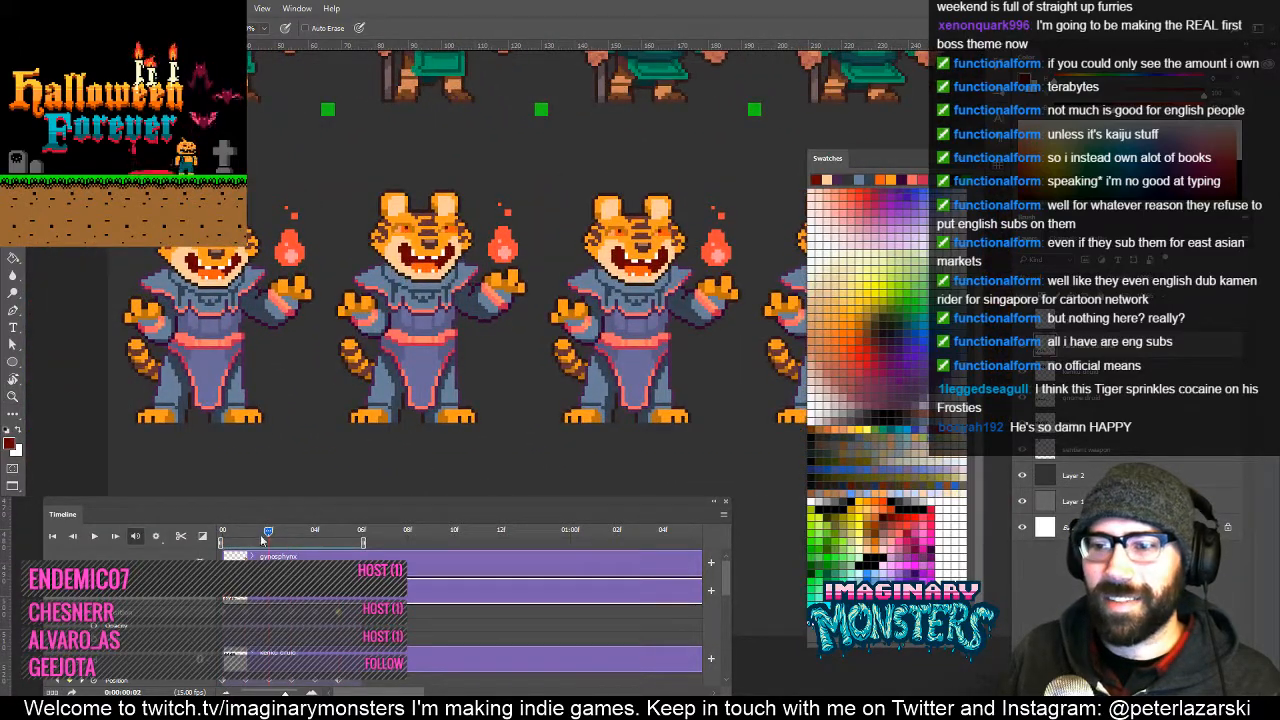
Select the fifth tiger's mouth area, copy it onto the neighbouring tiger frame and deselect.
left_click_drag(627, 377, 326, 358)
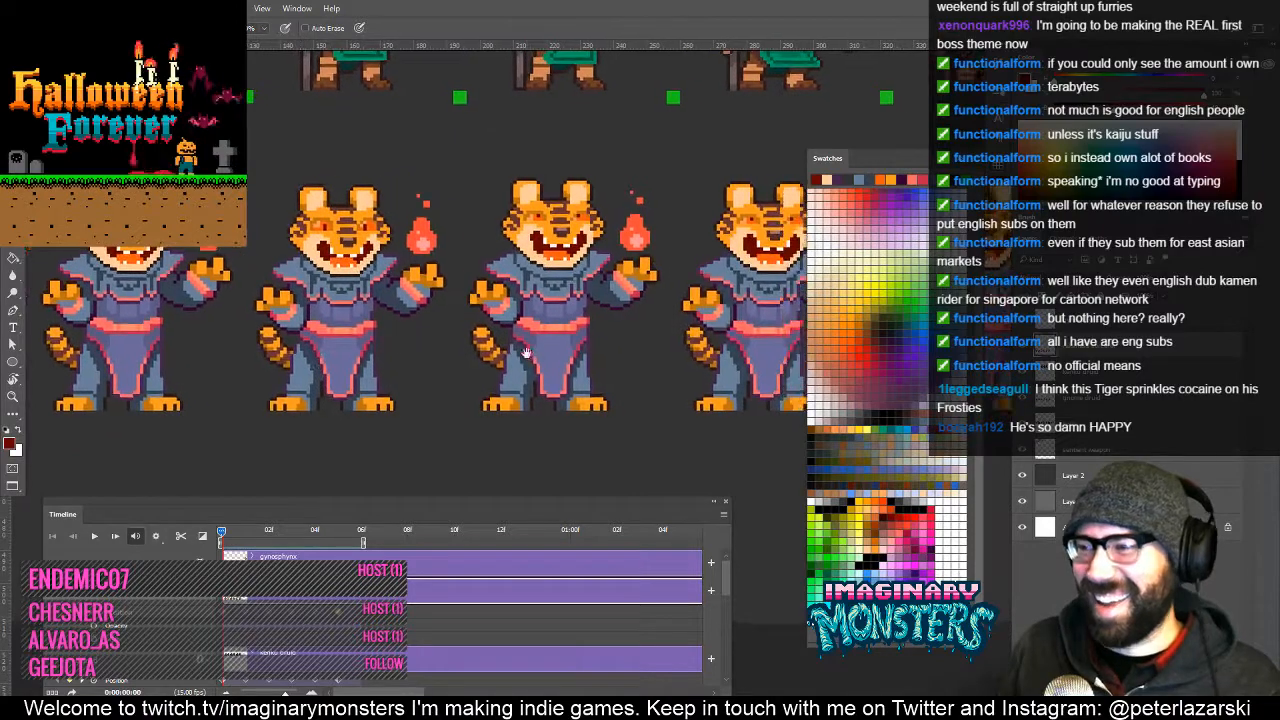
left_click_drag(520, 350, 357, 354)
key("z")
left_click(594, 238)
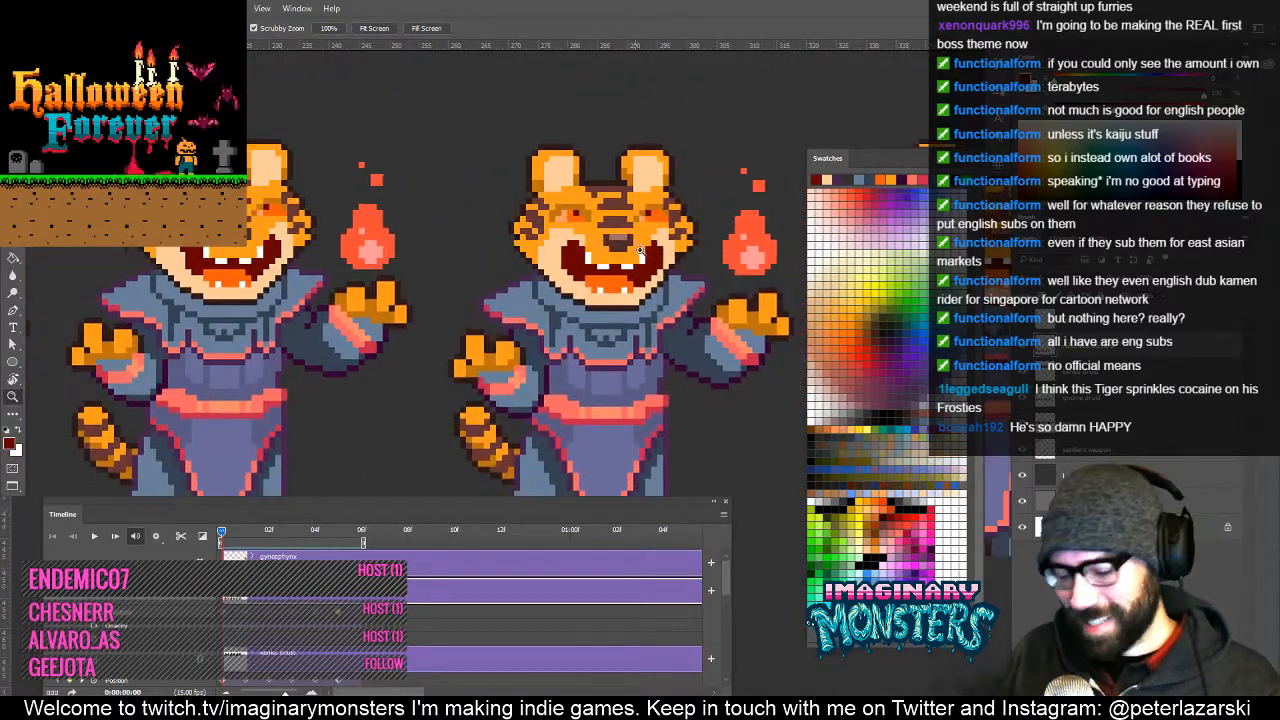
key("m")
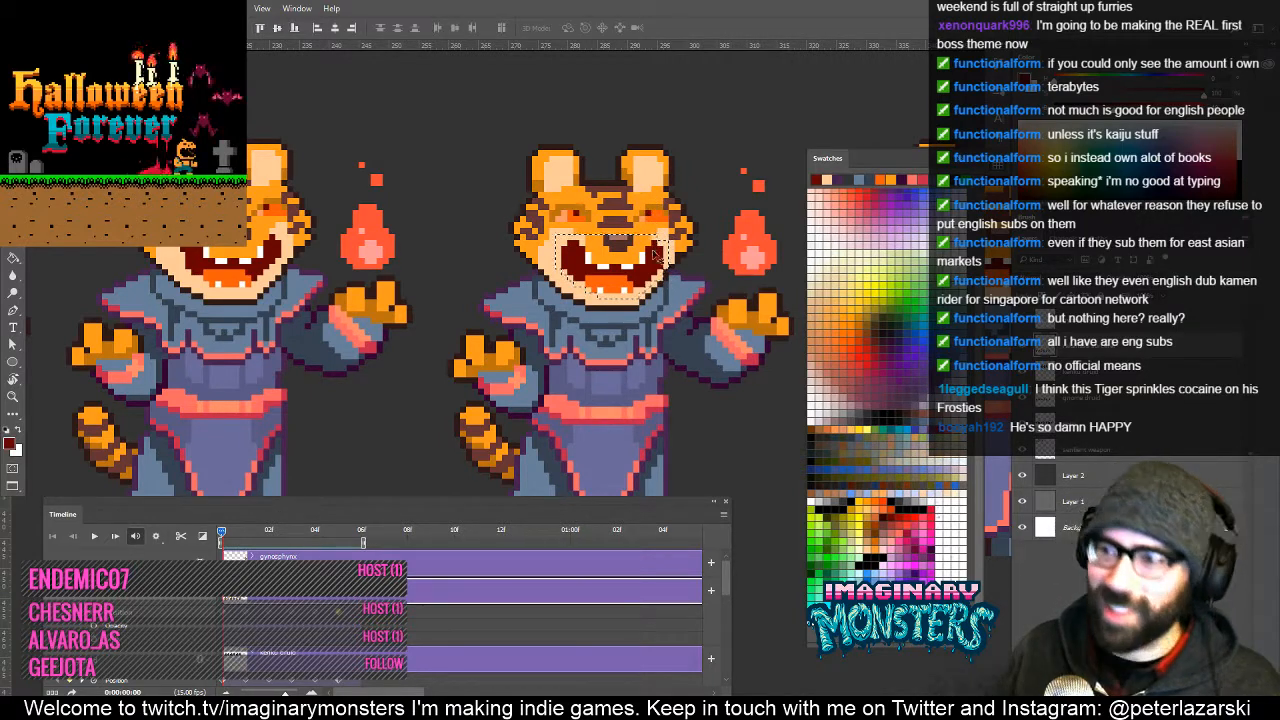
left_click_drag(572, 250, 374, 204)
left_click_drag(303, 206, 547, 352)
key("ctrl+d")
left_click_drag(483, 303, 530, 336)
Play the tiger animation again with the first sprites of the row in view.
key("z")
left_click_drag(225, 402, 674, 380)
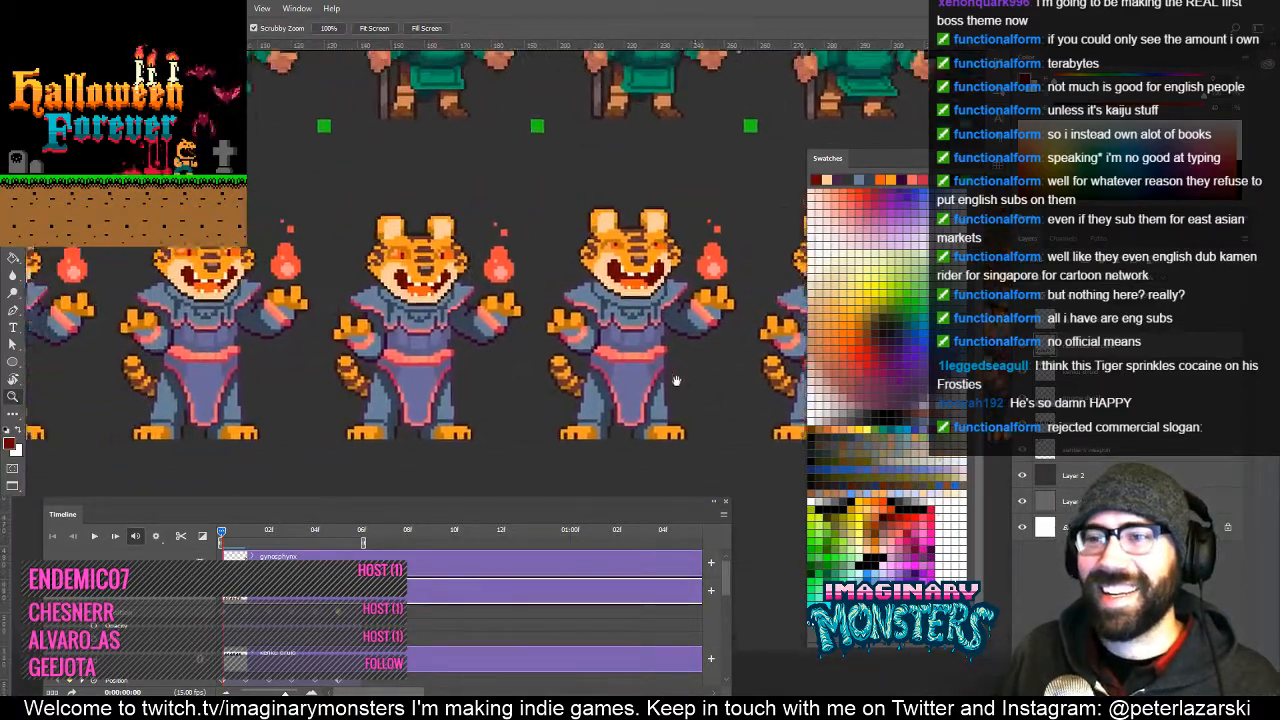
left_click_drag(497, 381, 633, 351)
key("v")
key("space")
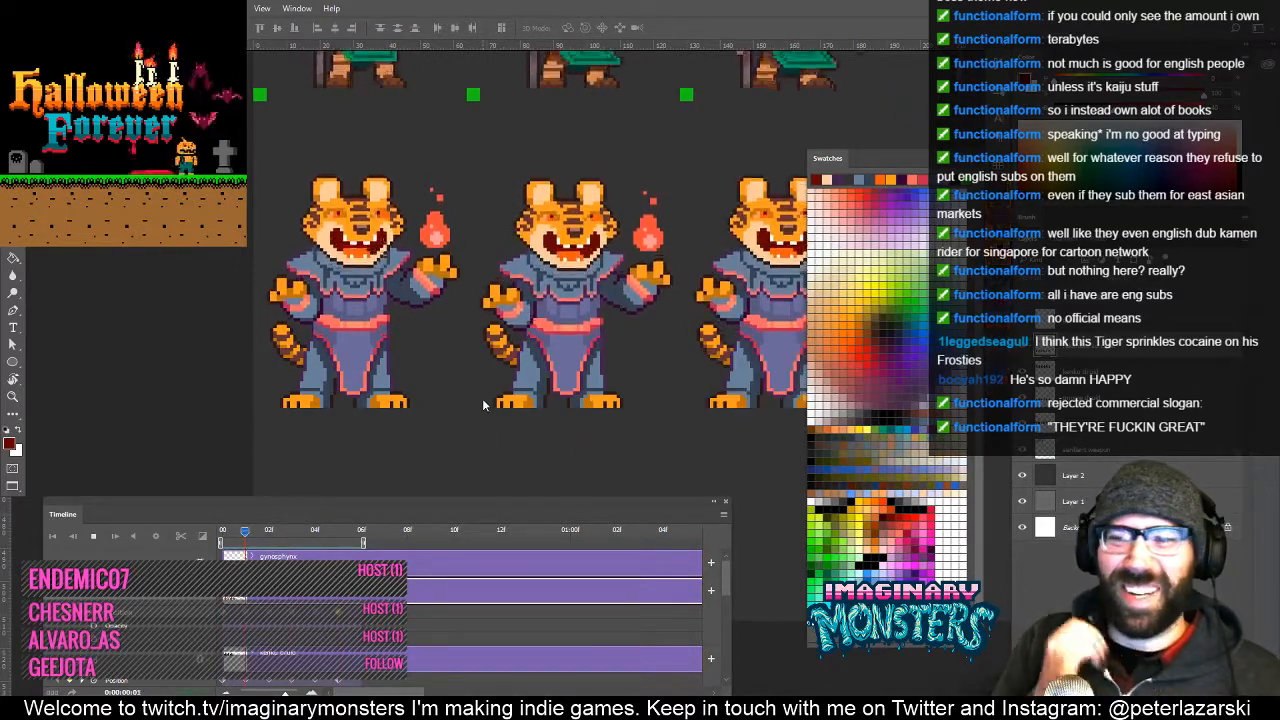
Stop playback, return to the first timeline frame and compare the faces of the tiger frames along the row up close.
key("space")
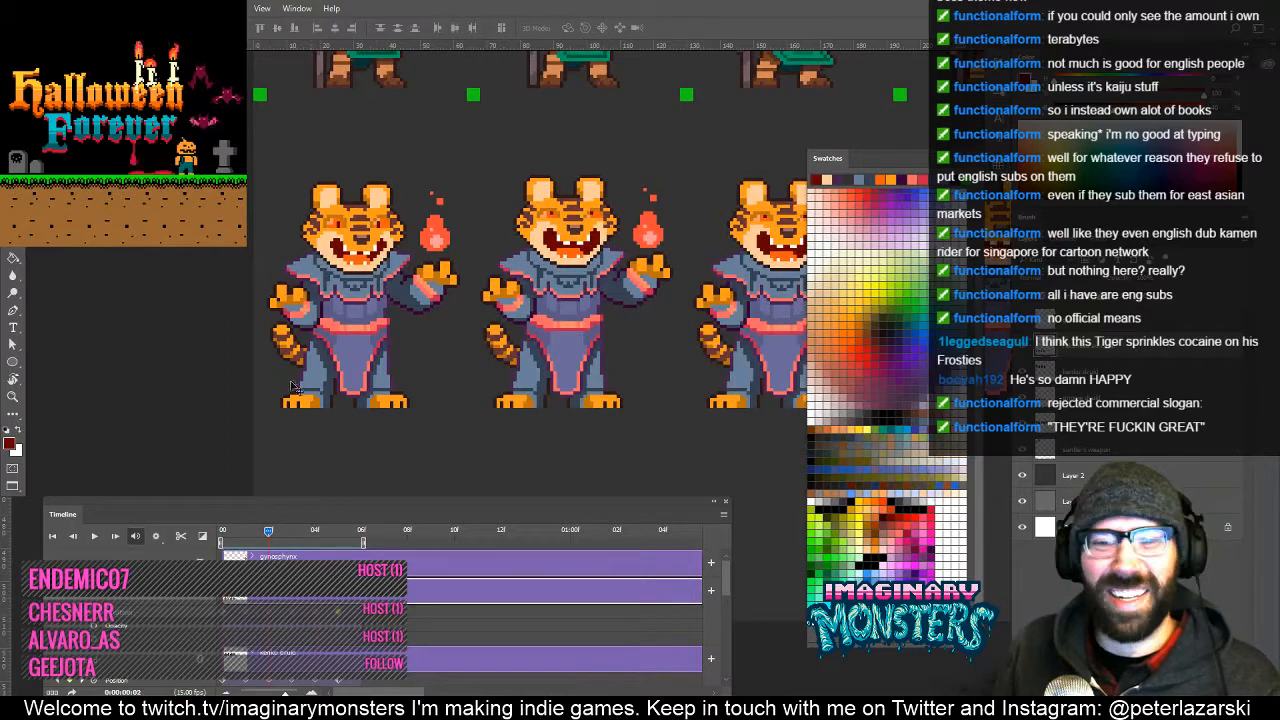
left_click_drag(268, 531, 221, 531)
mouse_move(674, 272)
left_mouse_down()
mouse_move(426, 287)
mouse_move(515, 287)
left_mouse_up()
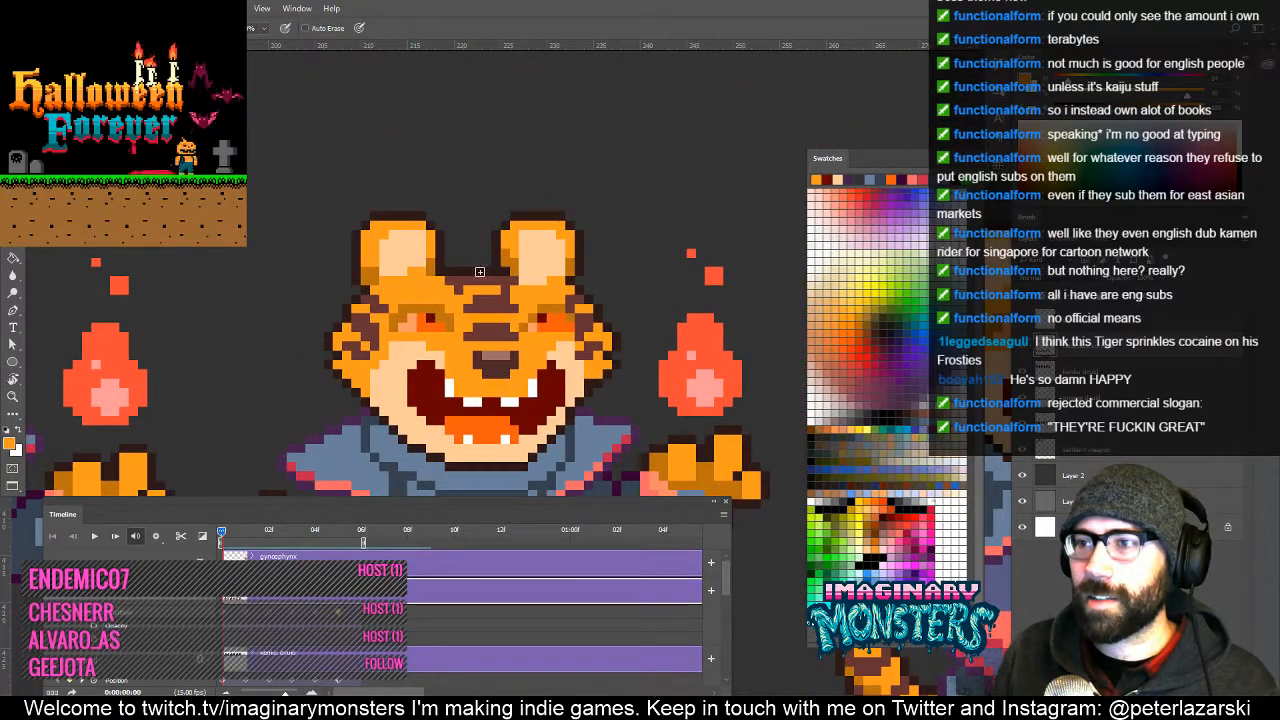
left_click(561, 300, "alt")
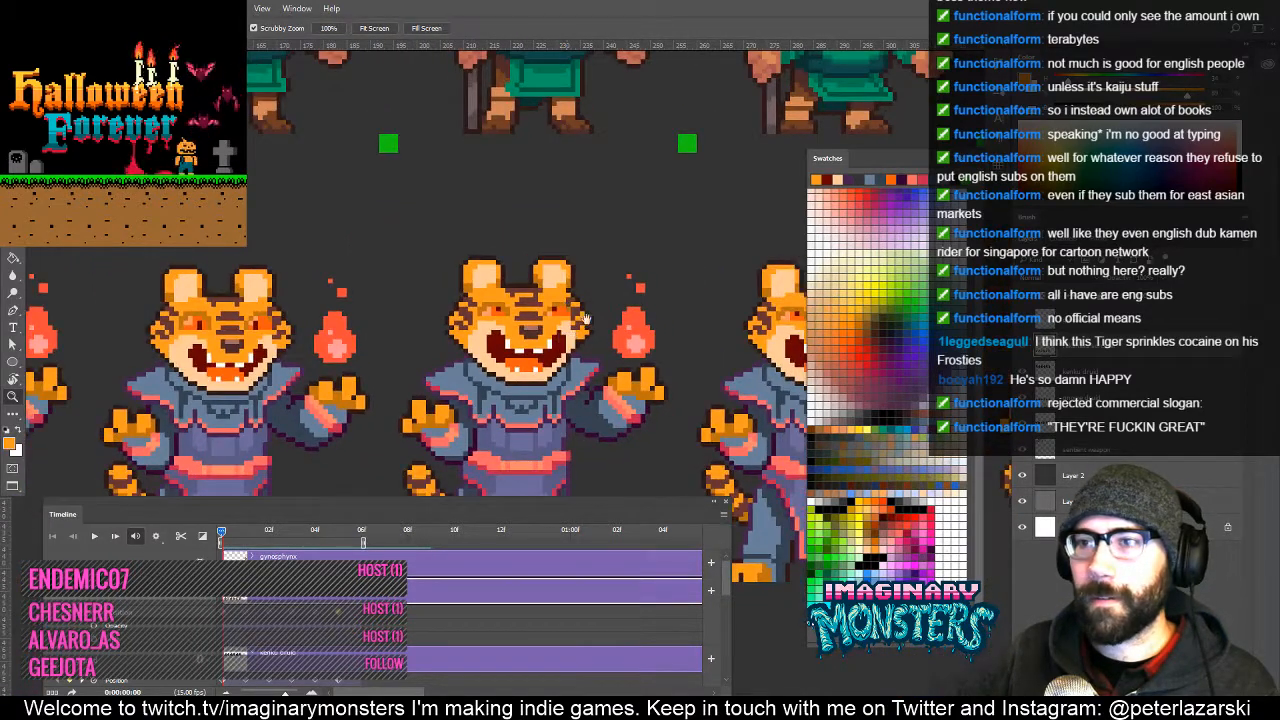
left_click_drag(490, 302, 564, 278)
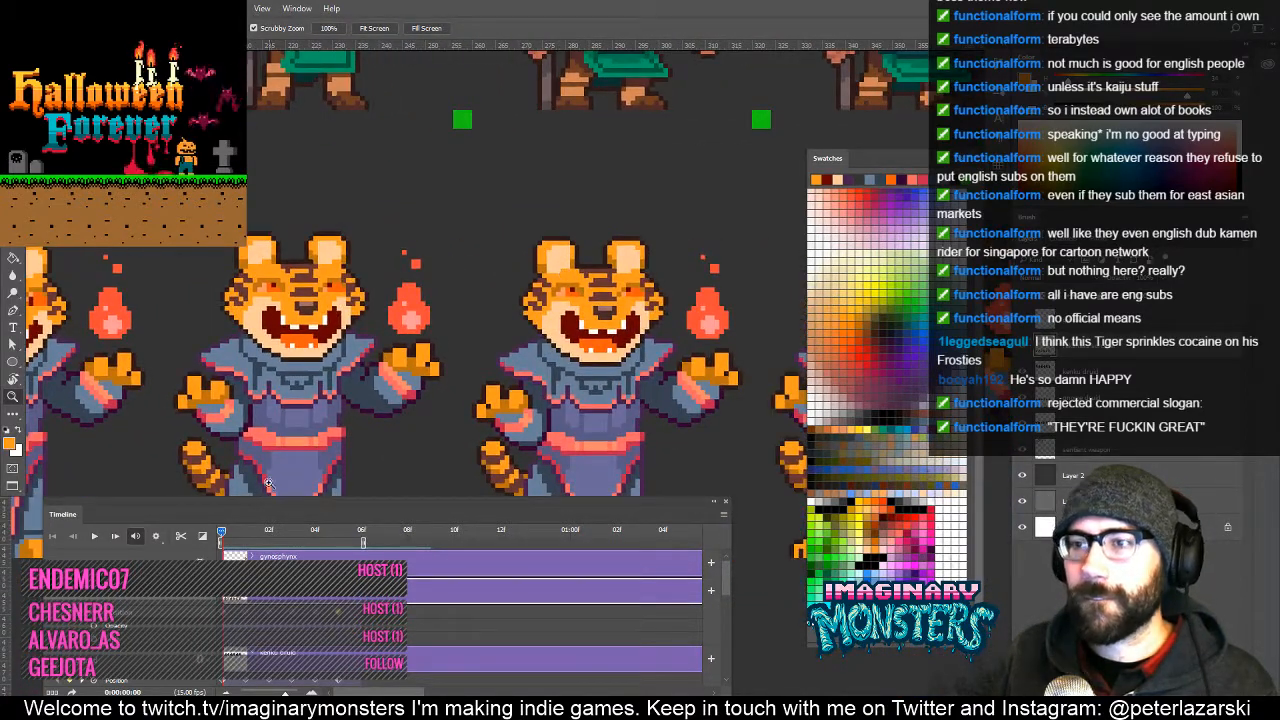
mouse_move(223, 534)
left_mouse_down()
mouse_move(243, 536)
mouse_move(217, 537)
left_mouse_up()
left_click(567, 290)
key("b")
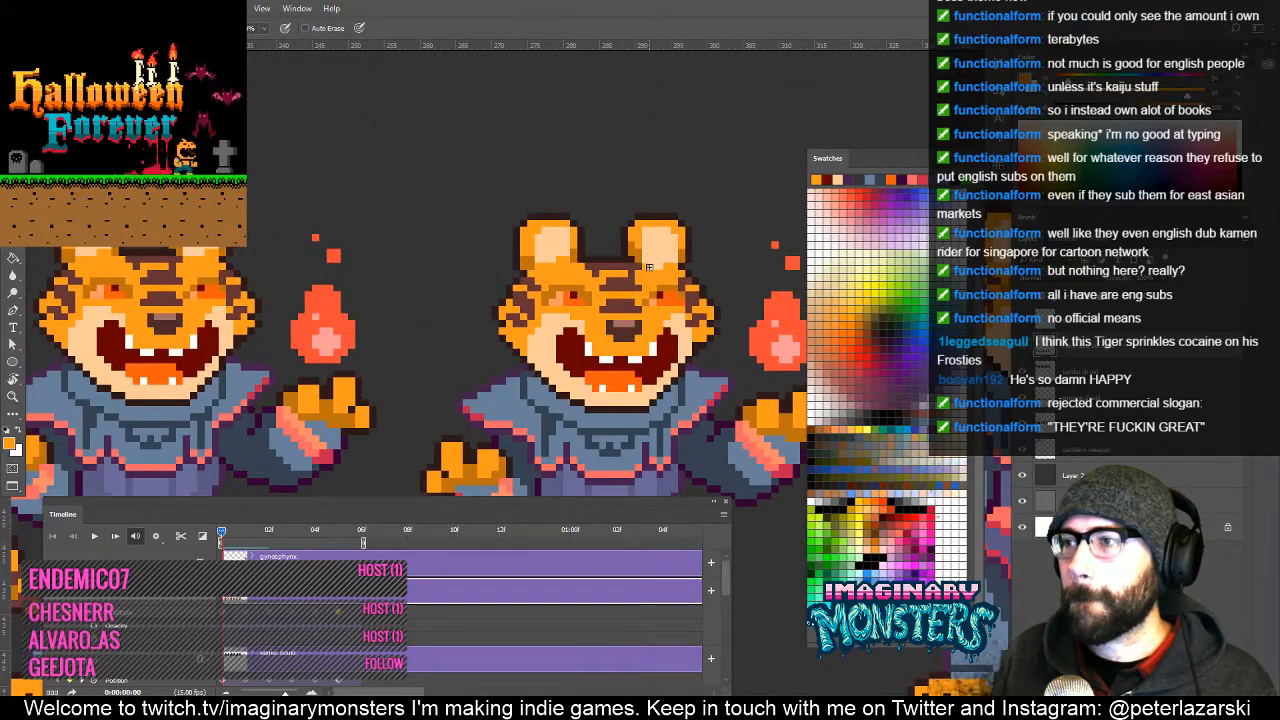
left_click_drag(683, 266, 268, 246)
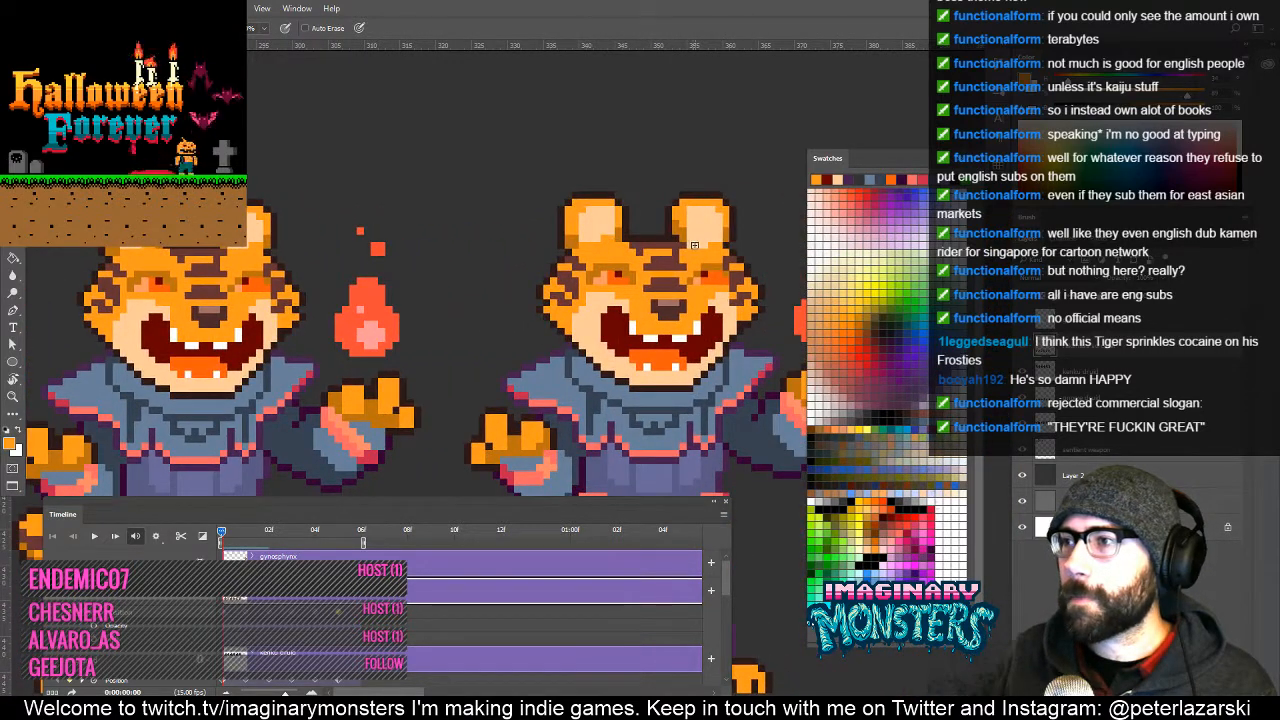
left_click_drag(794, 306, 390, 331)
Play the animation with the first tigers of the row in view, then return to the first timeline frame.
key("z")
left_click_drag(308, 312, 526, 321)
left_click_drag(350, 317, 382, 295)
left_click_drag(417, 340, 671, 285)
key("space")
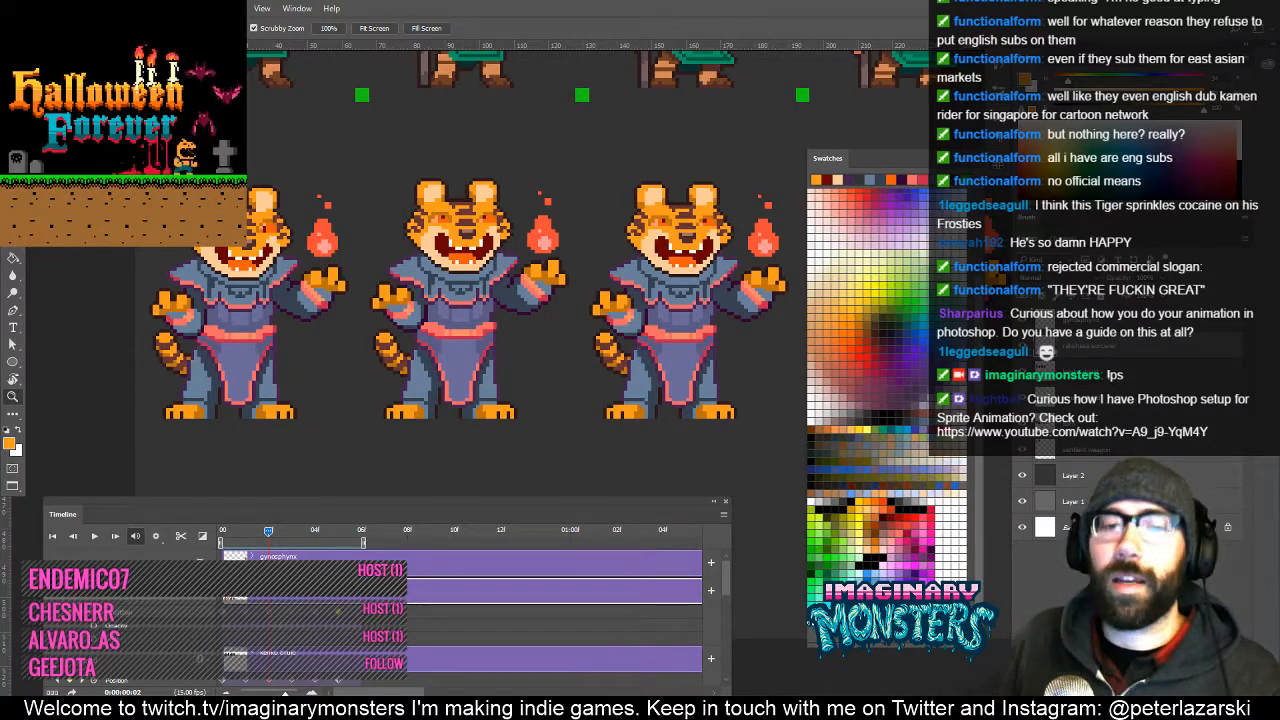
left_click_drag(338, 298, 456, 313)
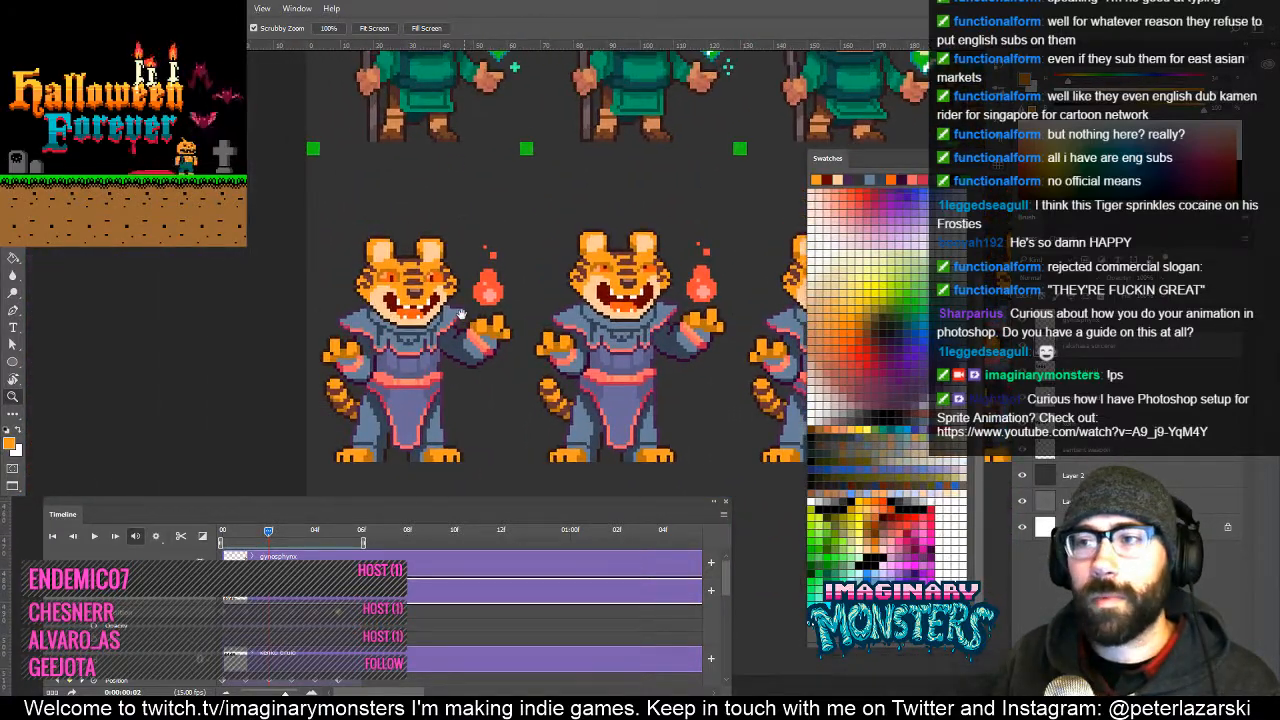
mouse_move(221, 532)
left_mouse_down()
mouse_move(366, 537)
mouse_move(225, 541)
left_mouse_up()
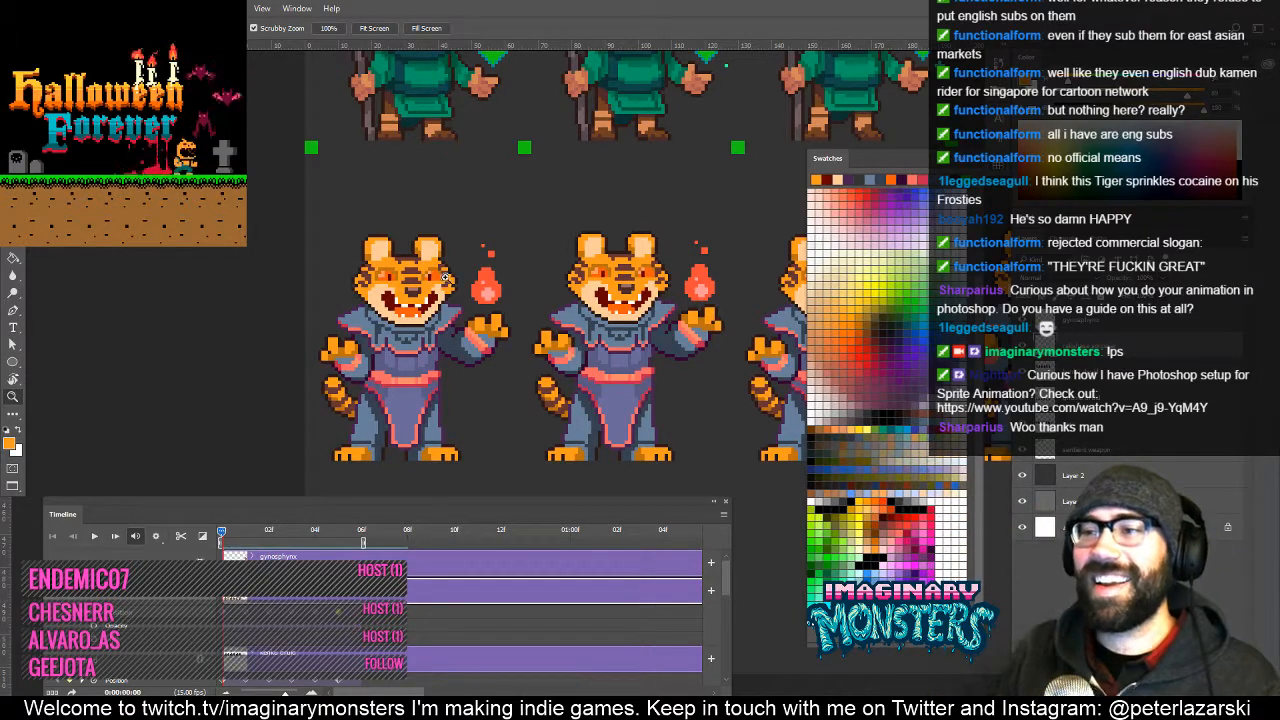
Examine the other characters' sprite rows above the tigers, including the plague doctor, the gem creature and the green-robed druid.
left_click_drag(449, 376, 392, 374)
left_click_drag(598, 258, 480, 331)
left_click_drag(657, 220, 480, 381)
left_click_drag(428, 205, 424, 245)
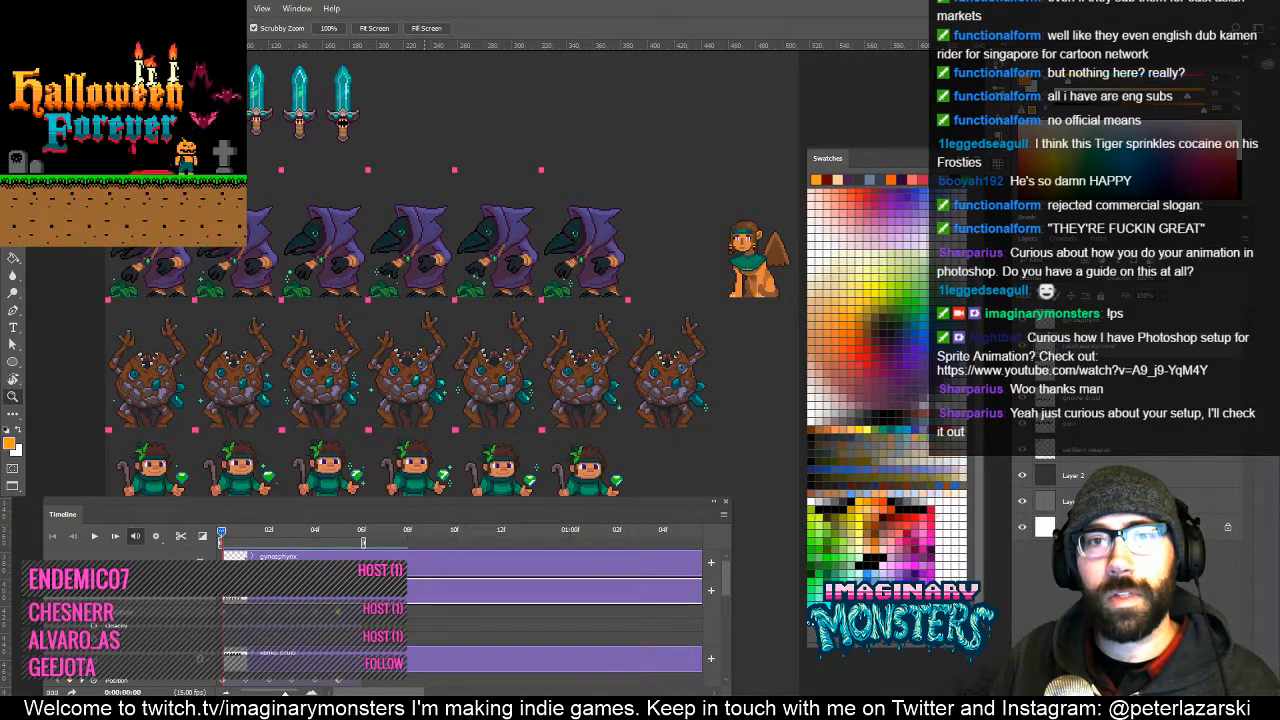
left_click(450, 262)
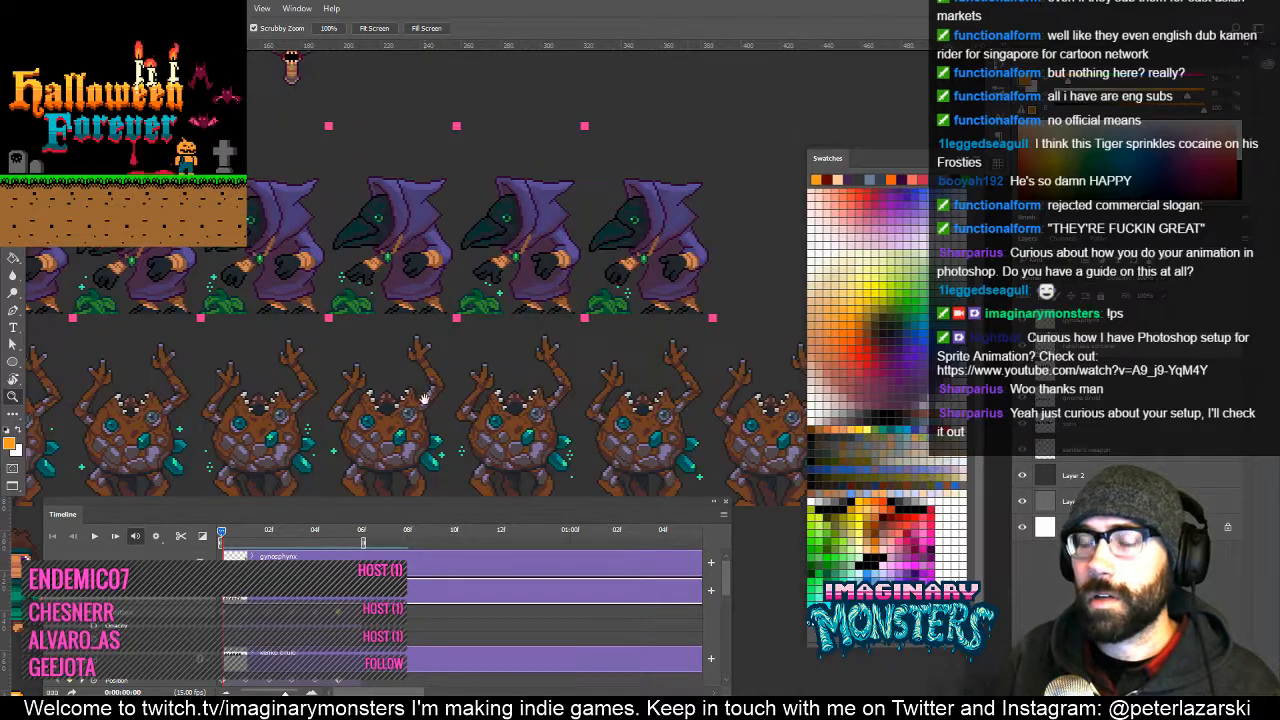
left_click_drag(425, 399, 634, 109)
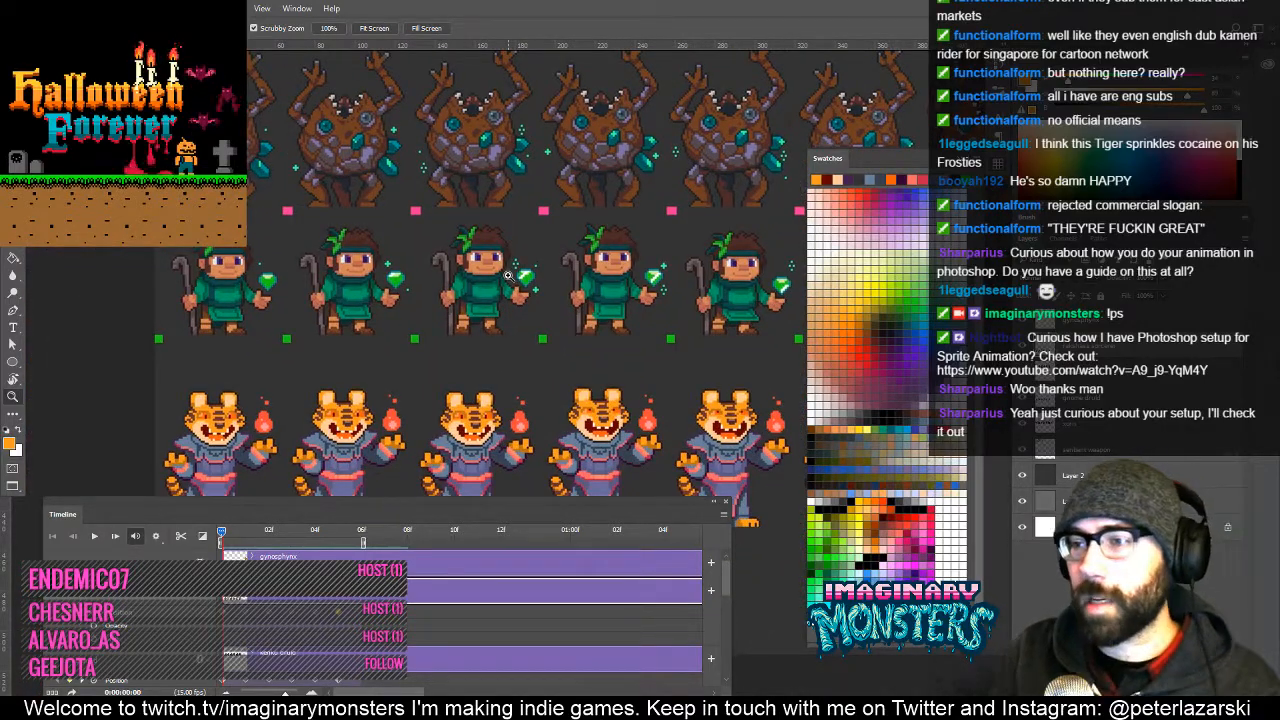
left_click_drag(667, 318, 557, 340)
left_click_drag(165, 430, 510, 301)
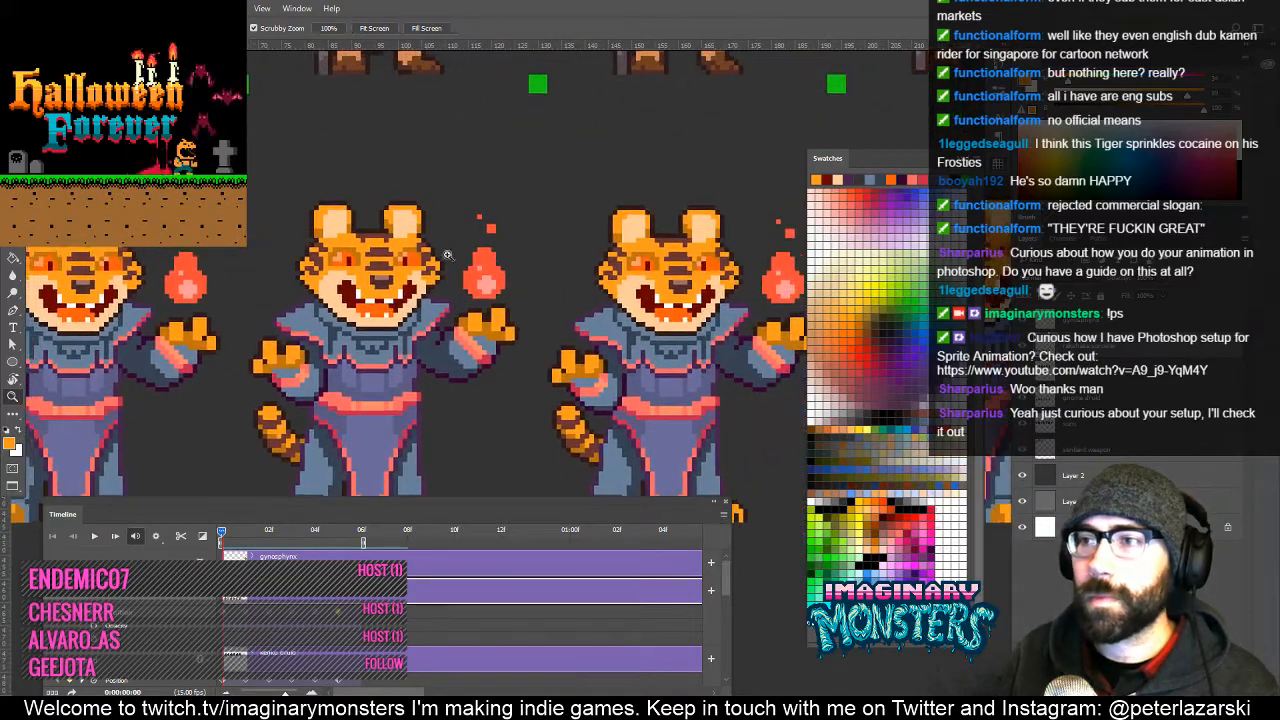
Erase the ember pixels floating above the flames of the second and third tiger frames.
left_click_drag(484, 222, 496, 224)
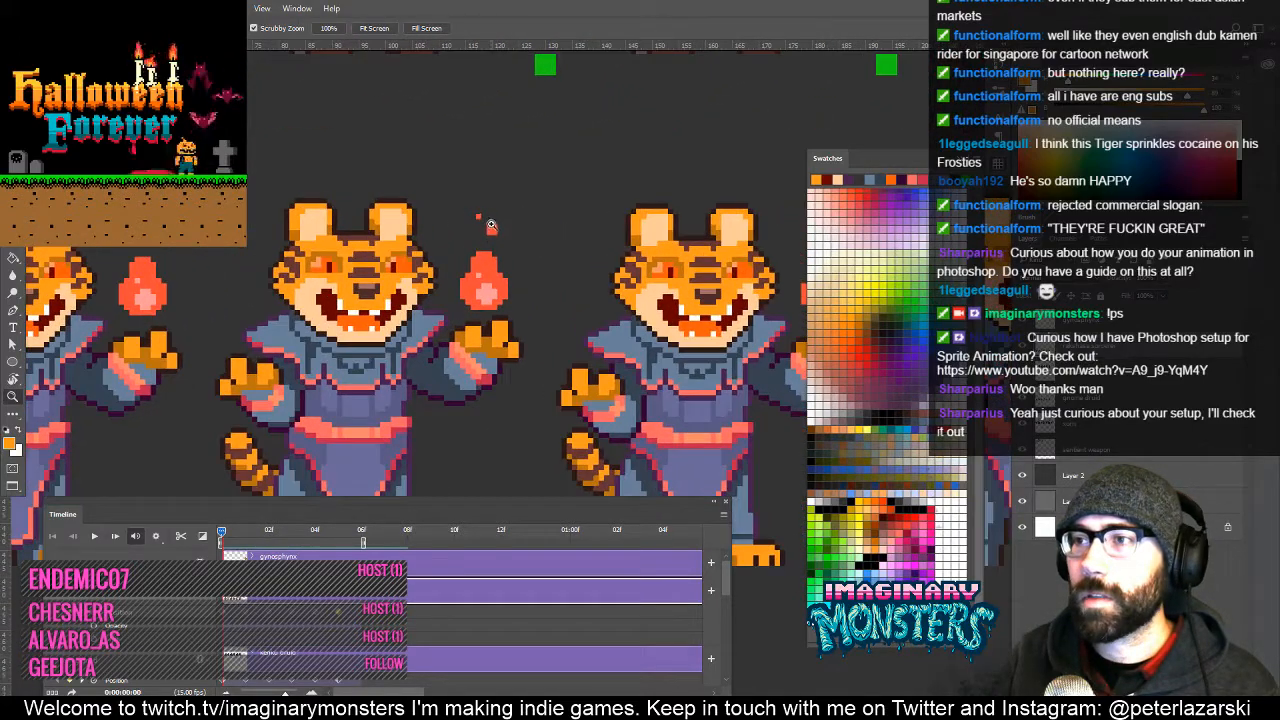
key("e")
key("b")
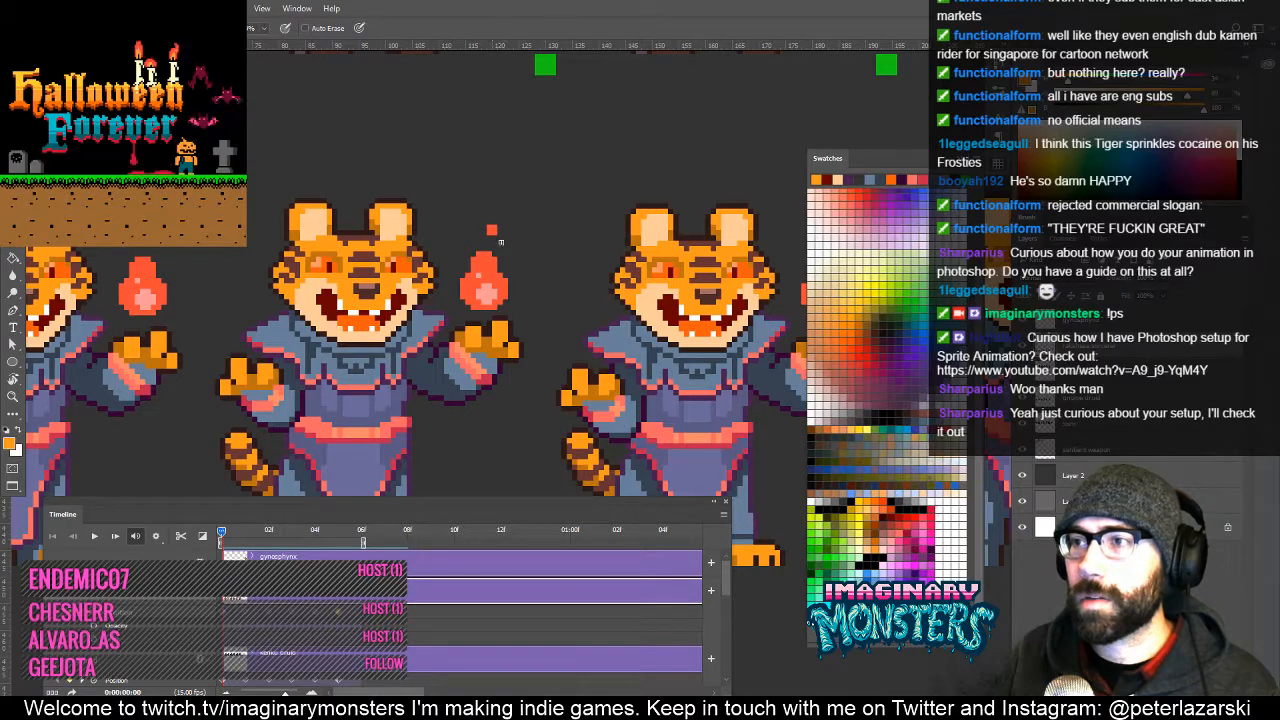
key("e")
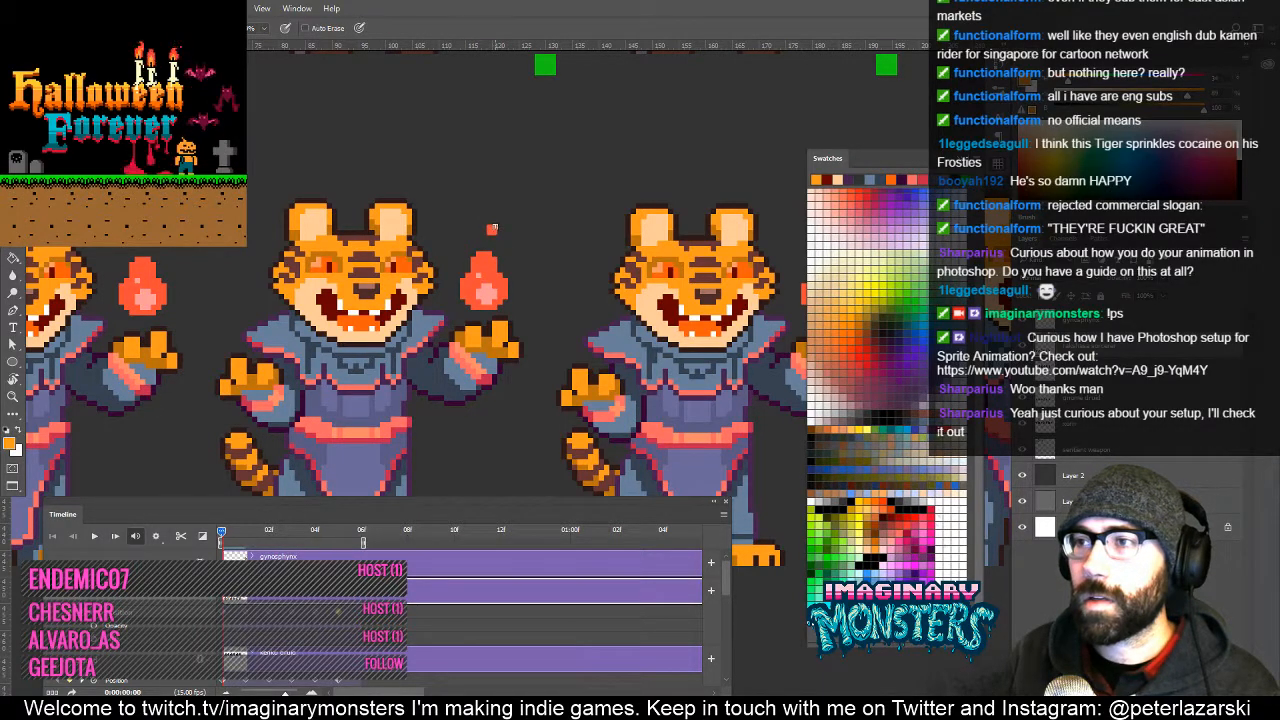
mouse_move(701, 274)
left_mouse_down()
mouse_move(629, 260)
mouse_move(519, 265)
mouse_move(688, 294)
left_mouse_up()
left_click_drag(574, 303, 641, 293)
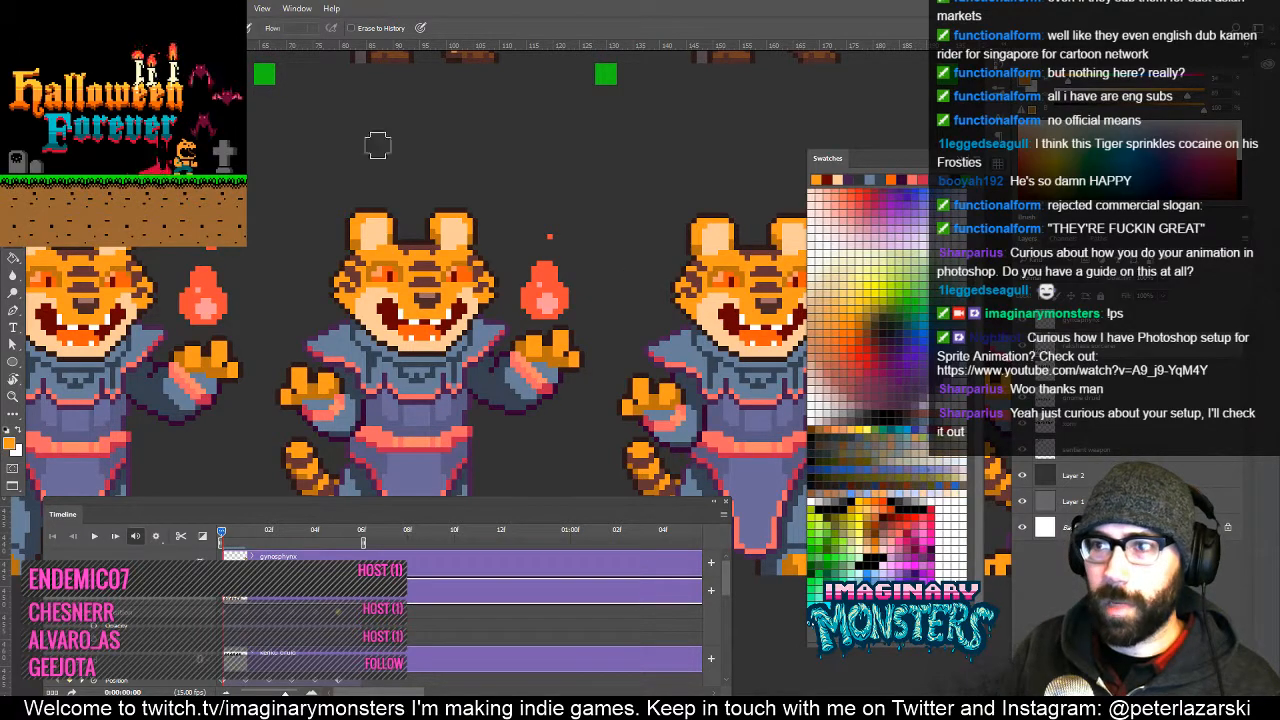
left_click_drag(543, 234, 609, 248)
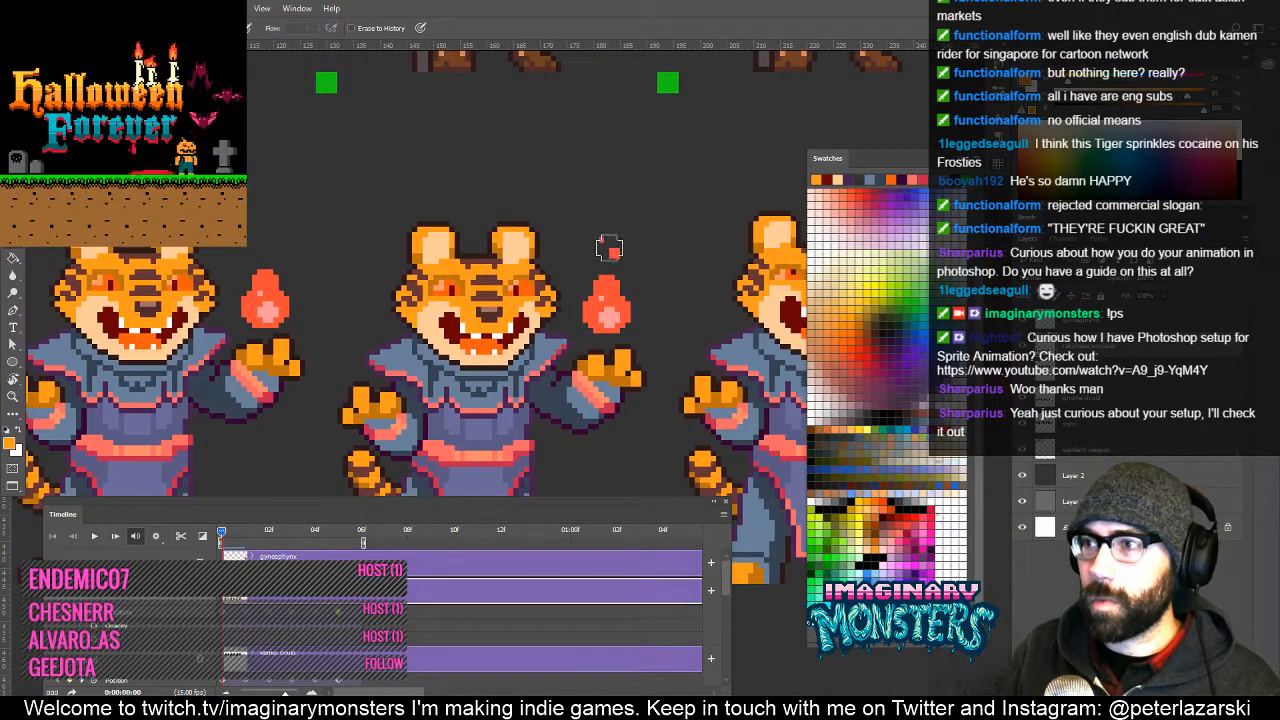
left_click(609, 248)
Erase the ember pixels above the flames of the fourth, fifth and sixth tiger frames.
left_click_drag(691, 271, 239, 280)
left_click_drag(559, 292, 490, 298)
left_click_drag(431, 260, 415, 244)
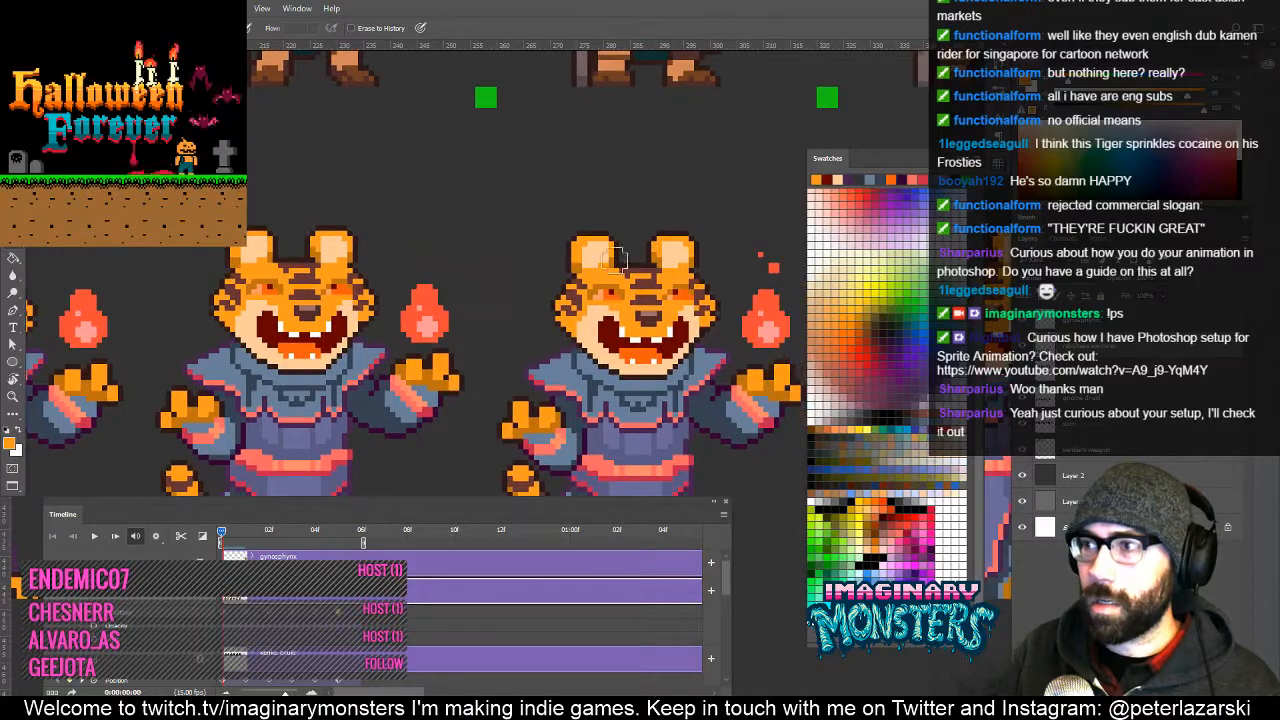
mouse_move(768, 262)
left_mouse_down()
mouse_move(520, 262)
mouse_move(590, 258)
mouse_move(578, 256)
left_mouse_up()
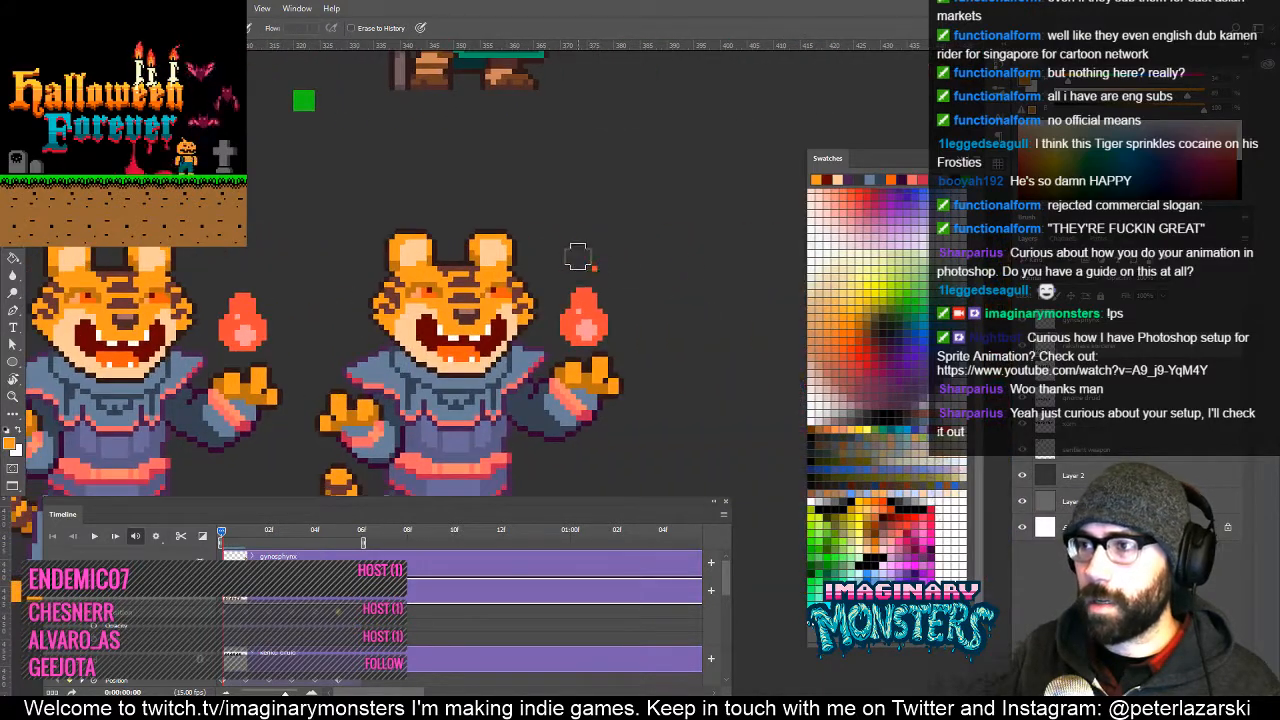
left_click(588, 264)
left_click_drag(330, 320, 790, 270)
left_click_drag(200, 315, 786, 335)
mouse_move(446, 335)
left_mouse_down()
mouse_move(543, 344)
mouse_move(532, 345)
left_mouse_up()
Sample the red of the second tiger's flame and draw a square ember about 3 pixels wide at the flame's tip with the Pencil.
key("z")
left_click(385, 254)
key("b")
left_click_drag(379, 311, 406, 311)
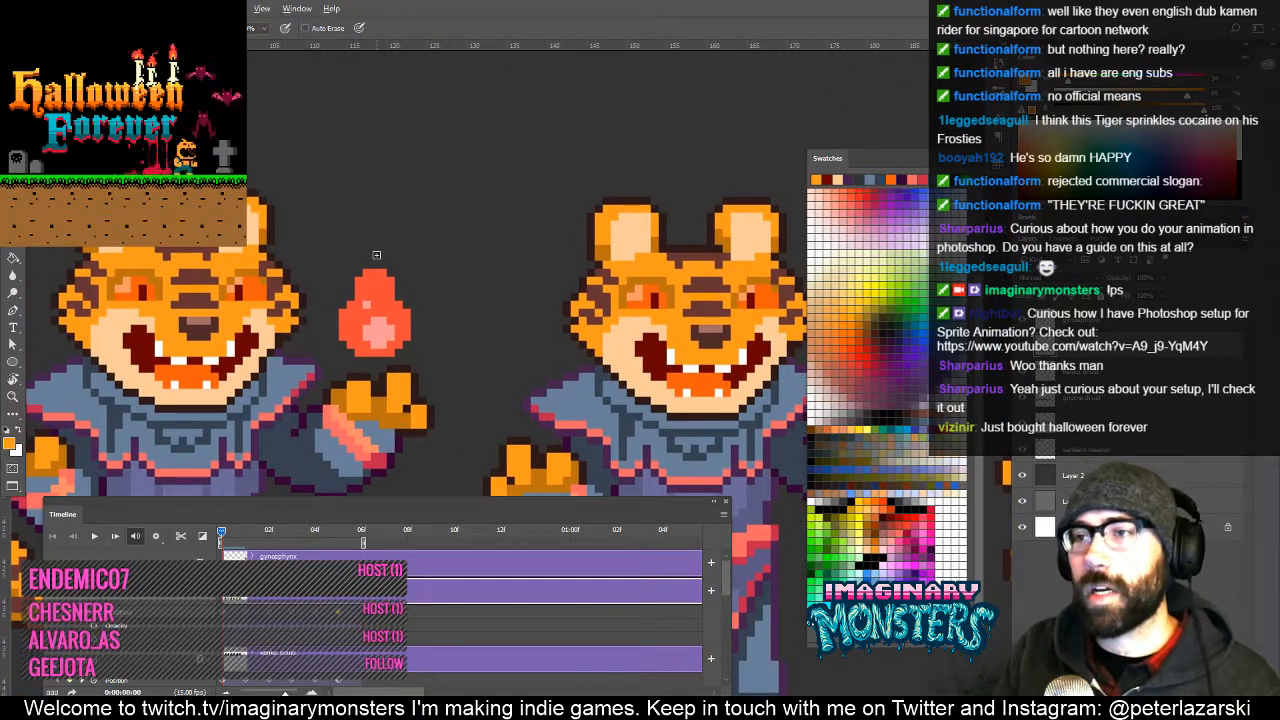
left_click_drag(446, 334, 465, 374)
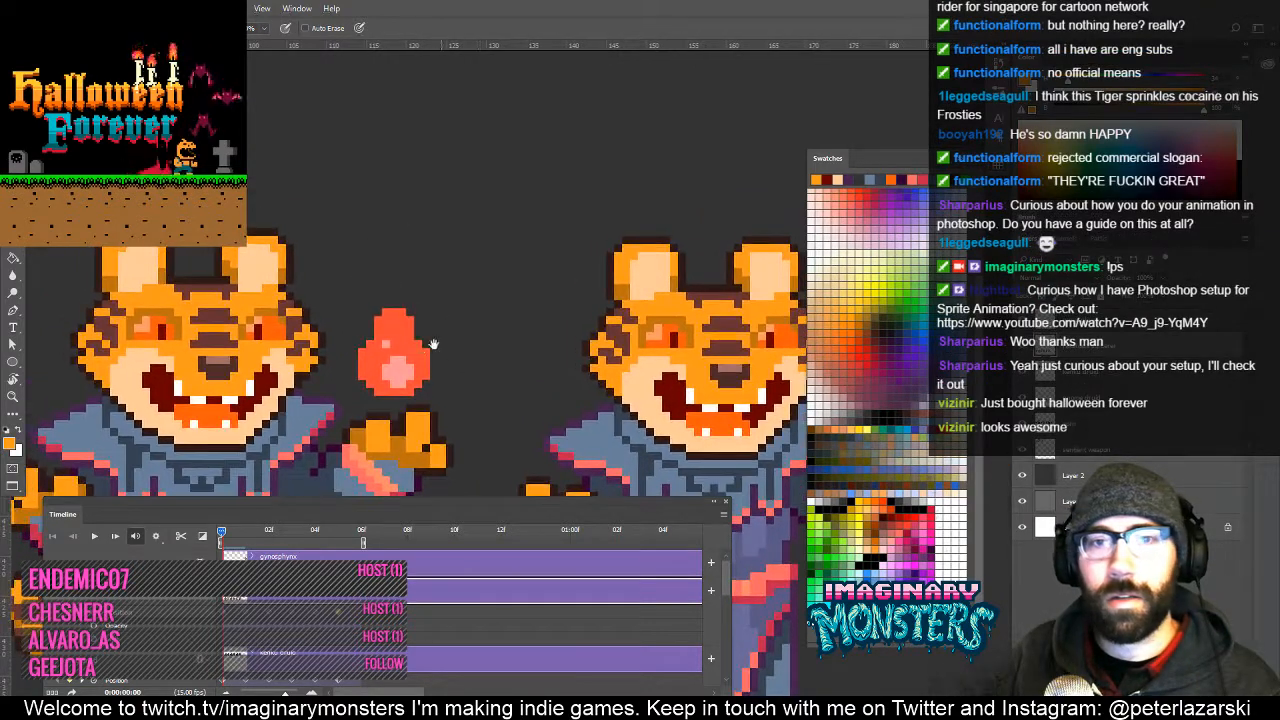
left_click(401, 349, "alt")
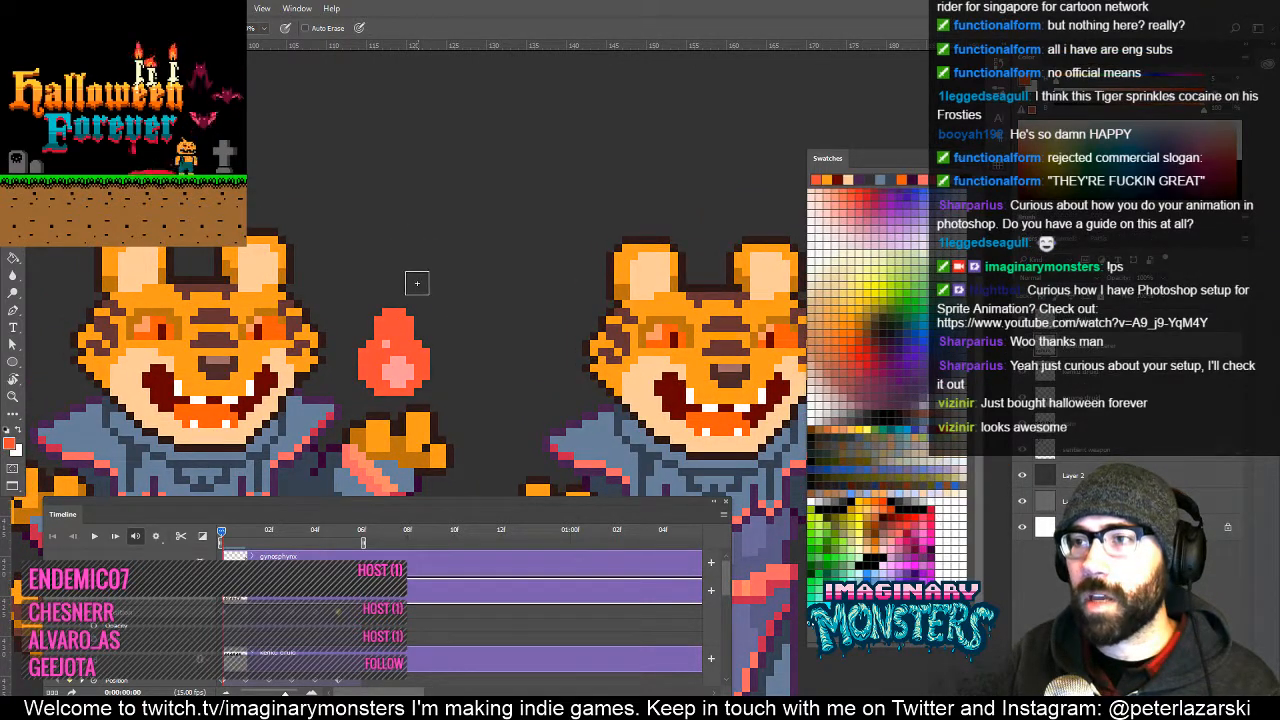
left_click_drag(433, 305, 344, 289)
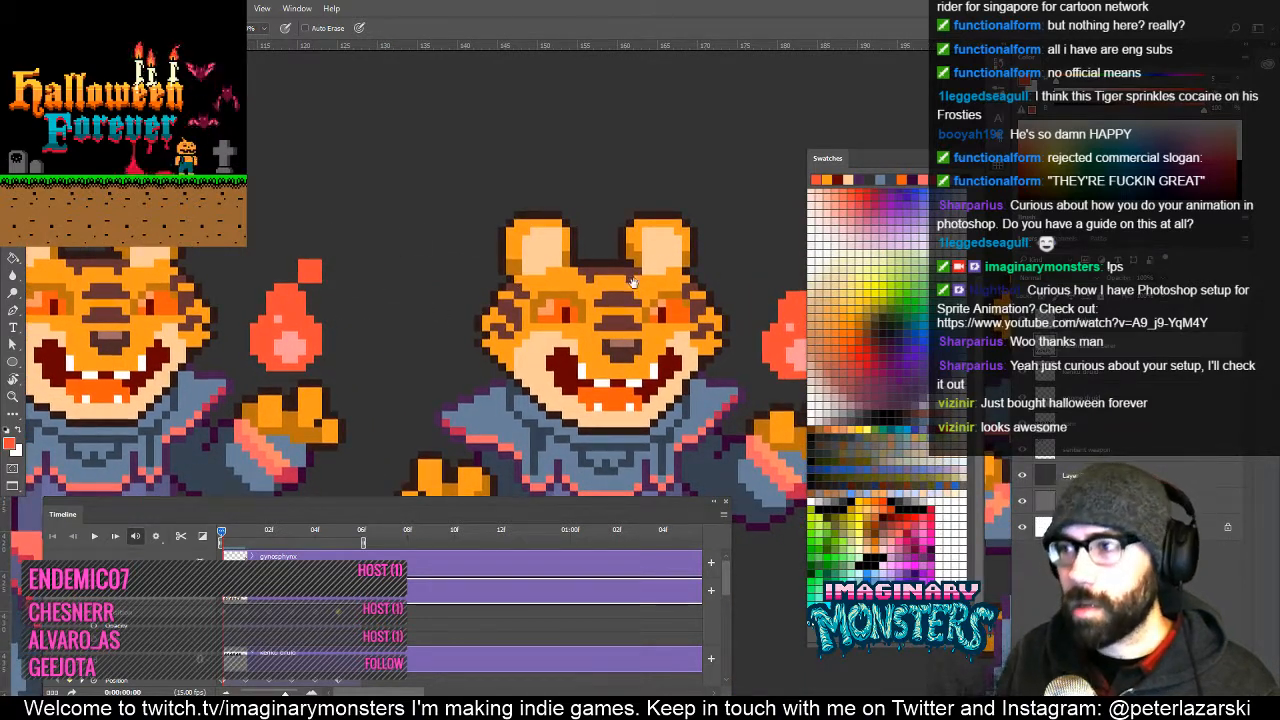
Draw a detached ember about 2 pixels wide above the third tiger's flame in the same red.
left_click_drag(620, 270, 403, 302)
mouse_move(223, 533)
left_mouse_down()
mouse_move(241, 536)
mouse_move(227, 537)
left_mouse_up()
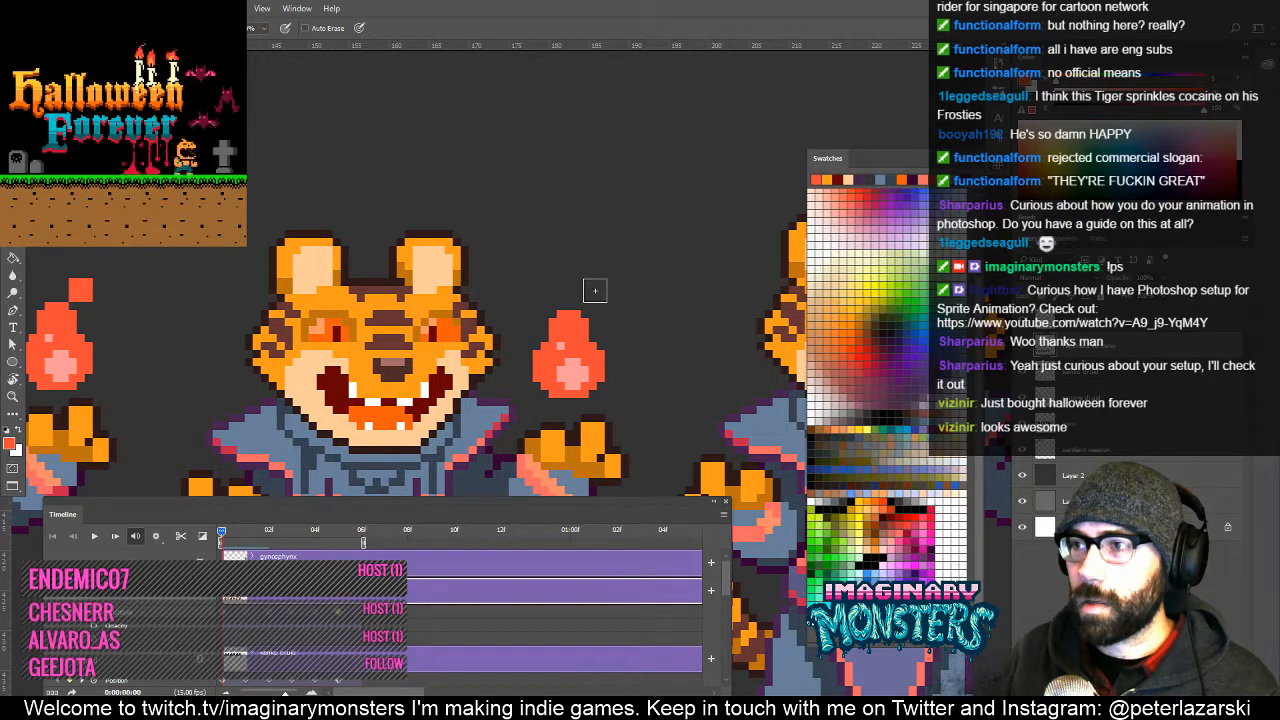
left_click(594, 290)
mouse_move(223, 536)
left_mouse_down()
mouse_move(246, 536)
mouse_move(223, 536)
left_mouse_up()
key("e")
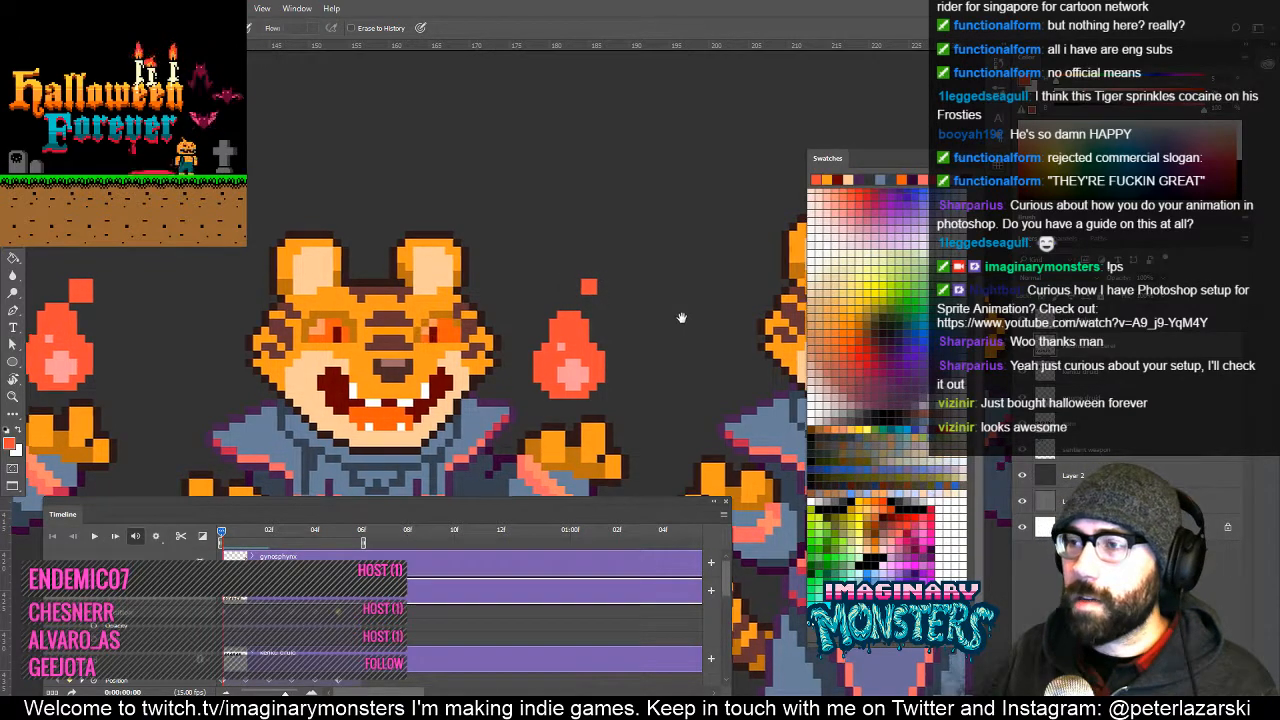
Draw a single-pixel red ember above the fourth tiger's flame.
scroll(636, 240, "right", 5)
scroll(744, 278, "right", 4)
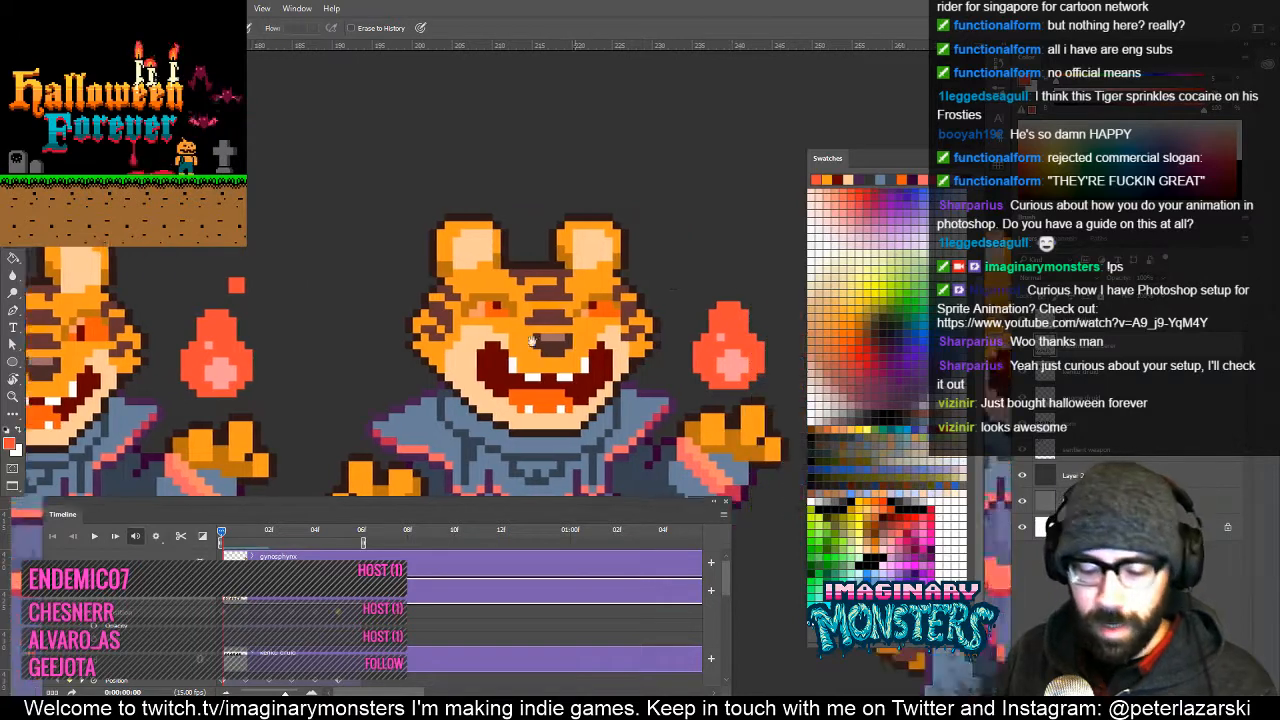
key("m")
key("b")
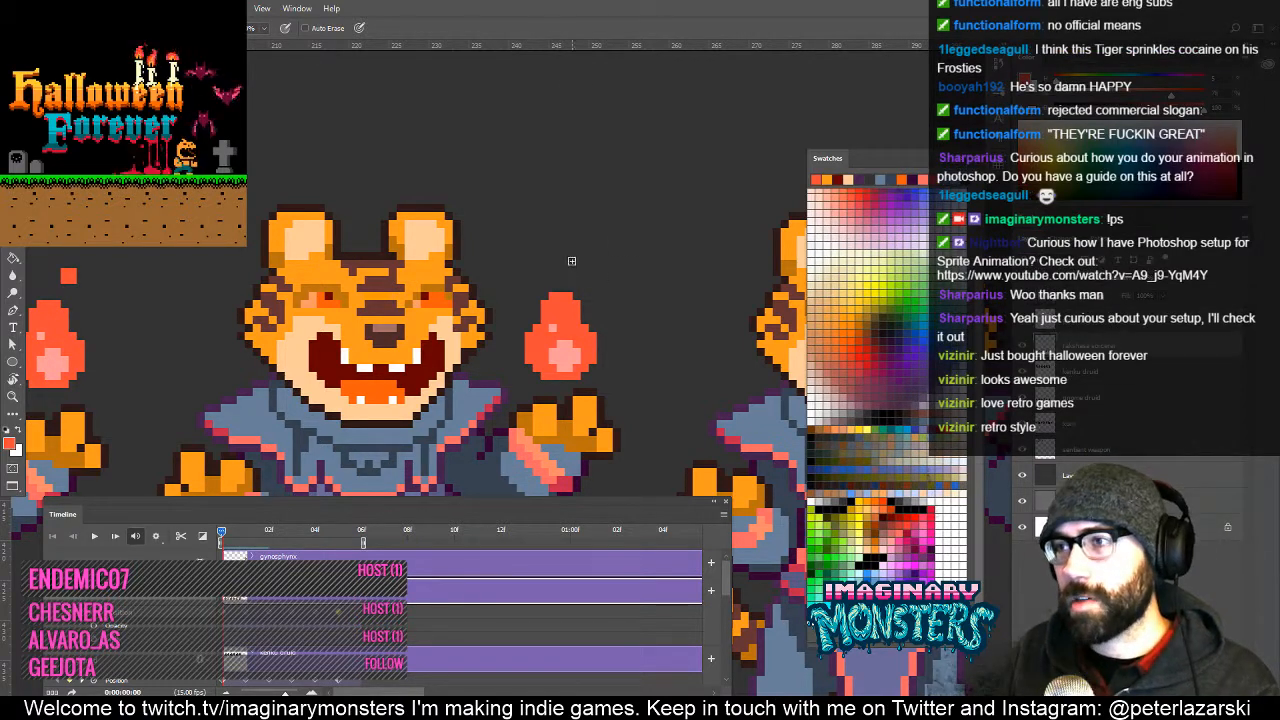
left_click_drag(226, 534, 197, 536)
Erase the old ember pixels above the first tiger's flame.
key("z")
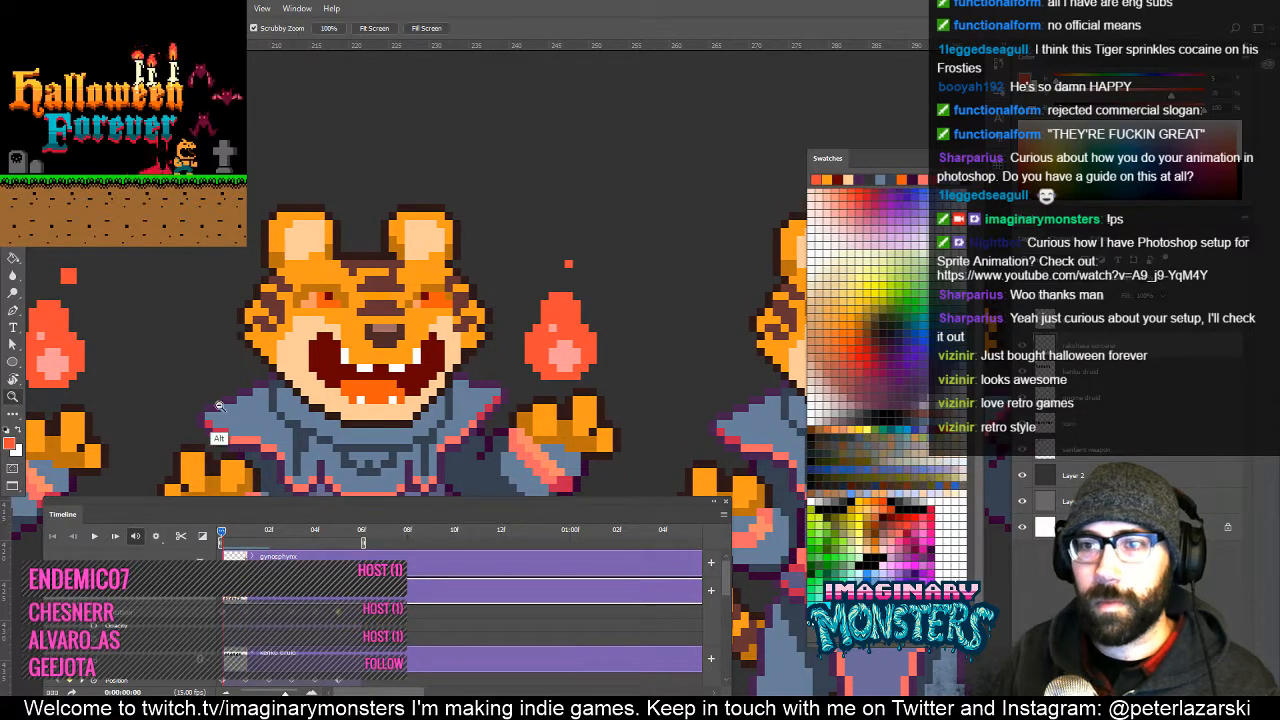
left_click_drag(369, 276, 300, 280)
left_click_drag(304, 344, 609, 383)
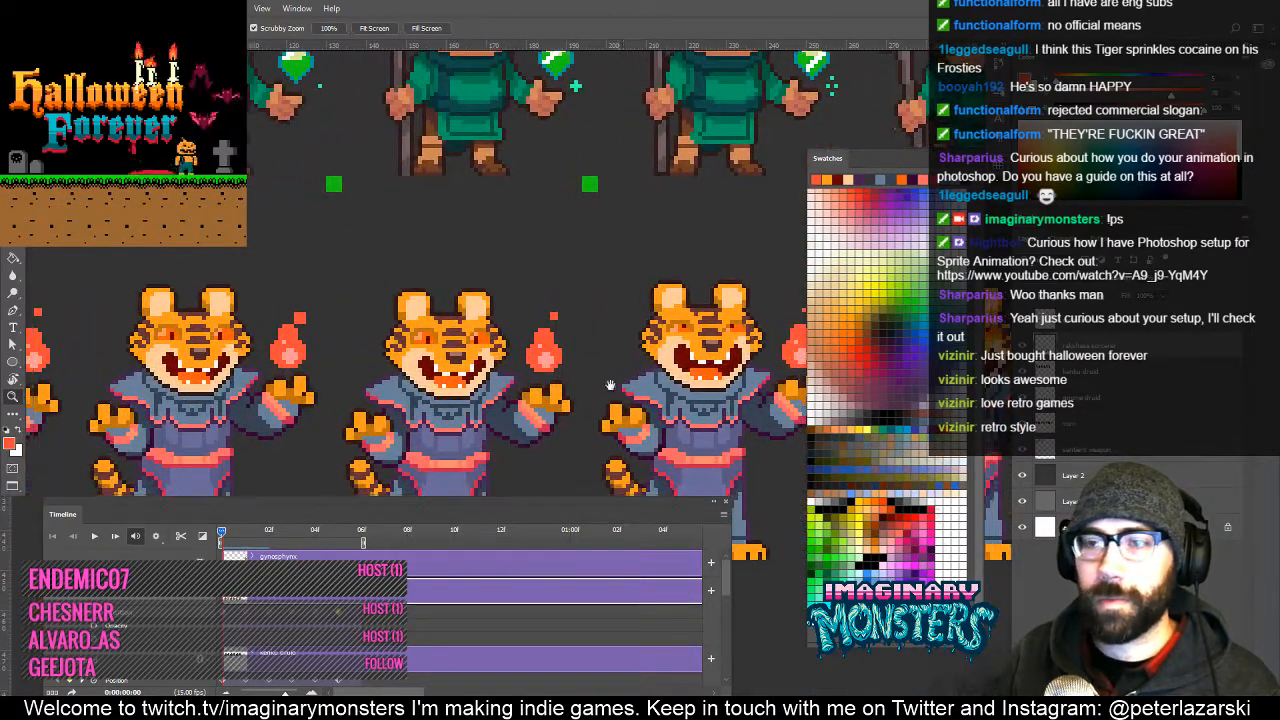
left_click_drag(304, 407, 770, 351)
left_click_drag(490, 394, 372, 392)
key("e")
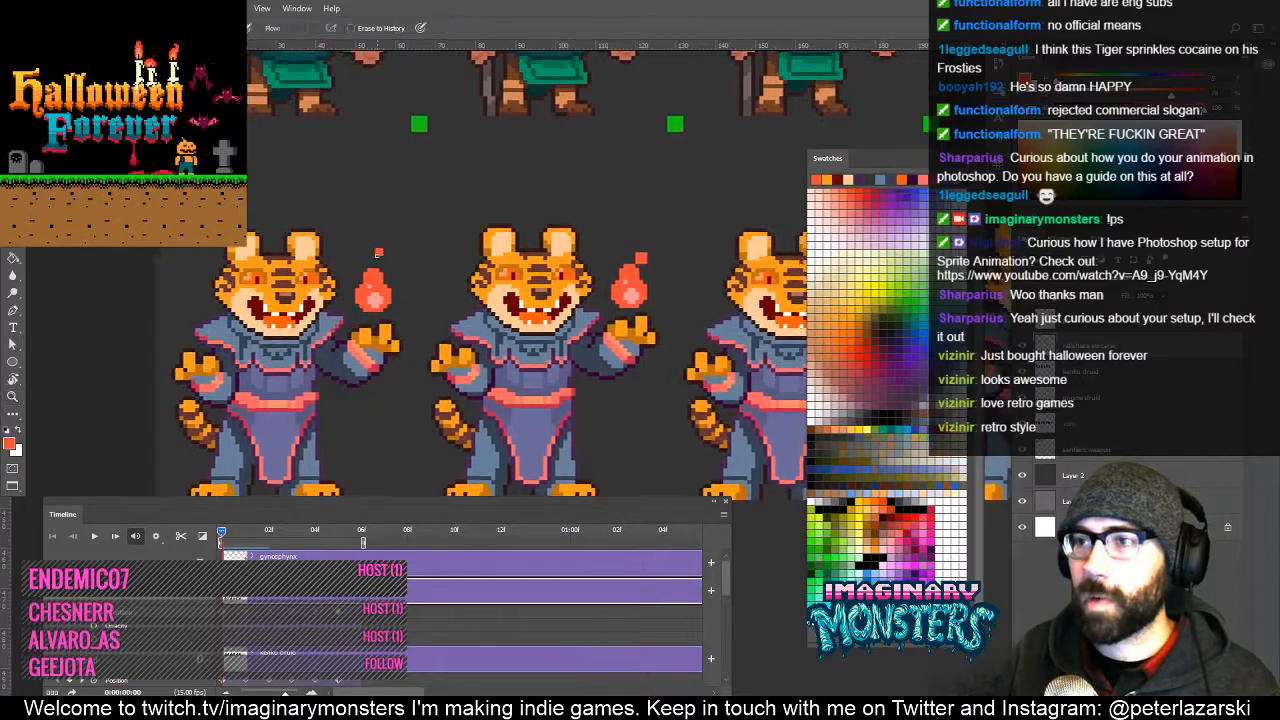
Play the animation to check the redrawn embers, then return to the first timeline frame with the second and third tigers in view.
key("space")
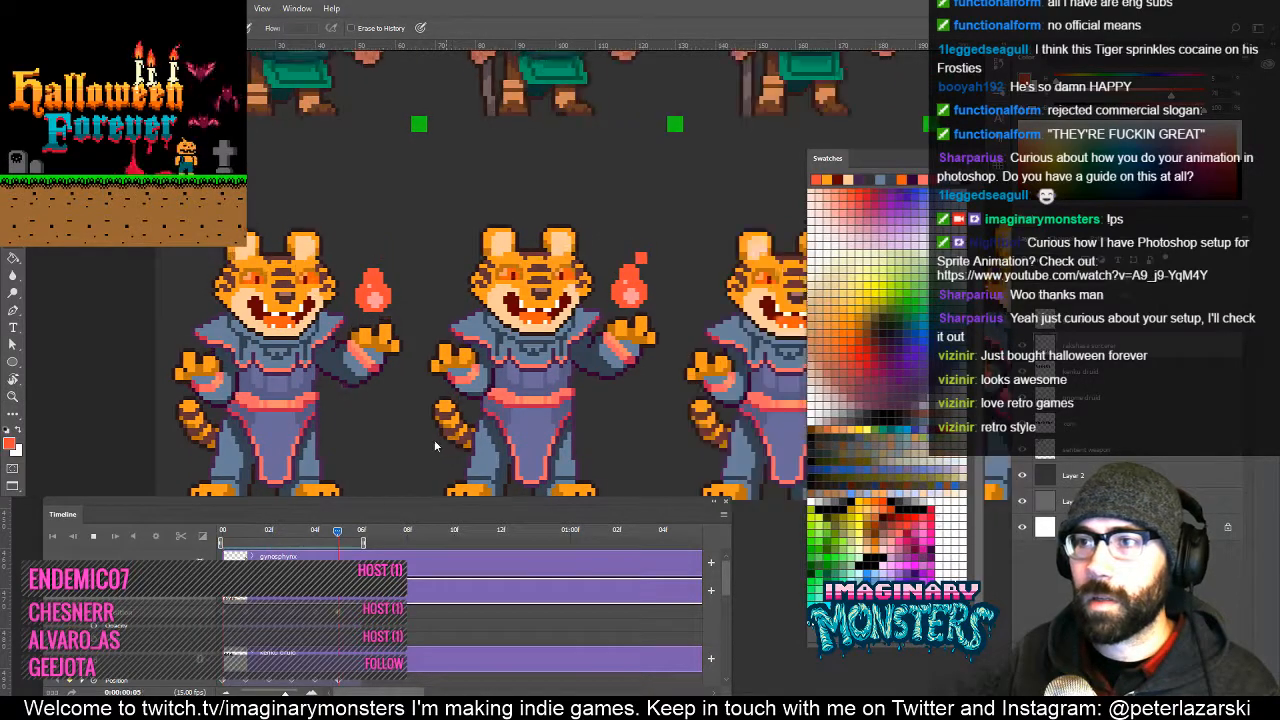
key("space")
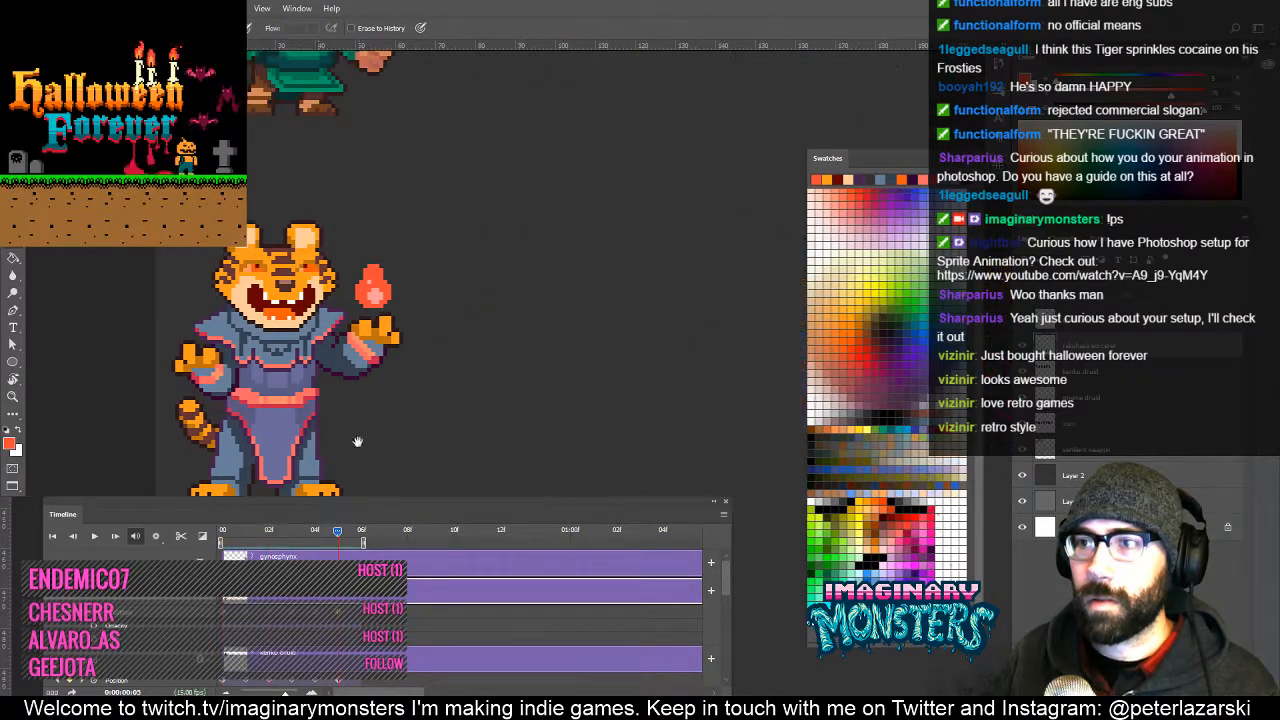
left_click_drag(334, 533, 188, 535)
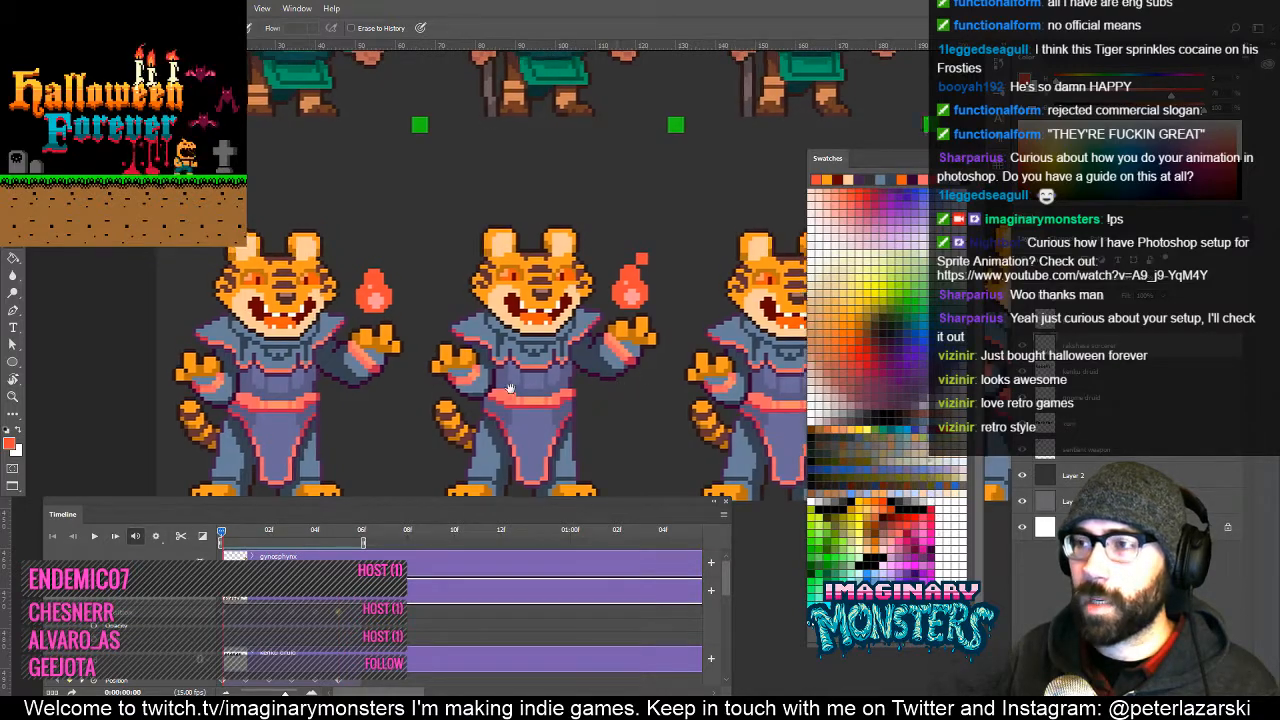
left_click_drag(614, 384, 423, 385)
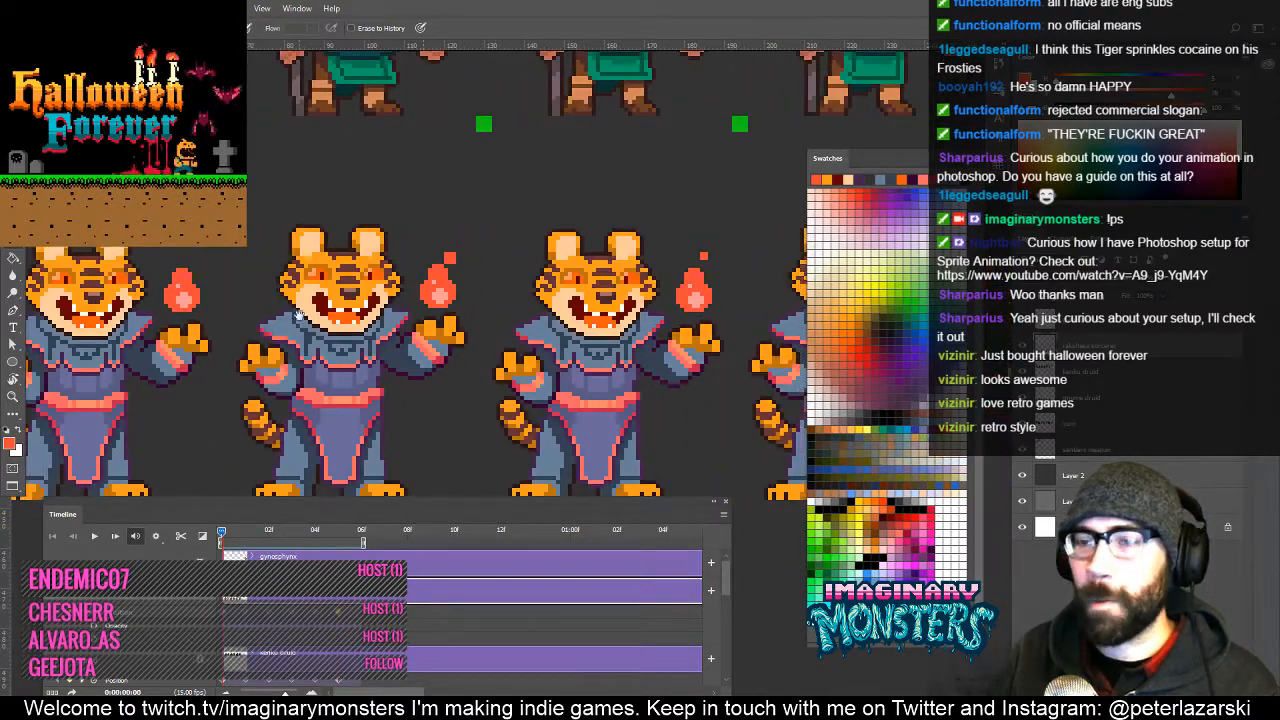
Reshape the second tiger's flame into a wide, rounded form by filling both sides in red and trimming its tip.
left_click_drag(299, 315, 465, 342)
key("z")
left_click_drag(359, 348, 176, 358)
left_click_drag(465, 302, 610, 305)
key("b")
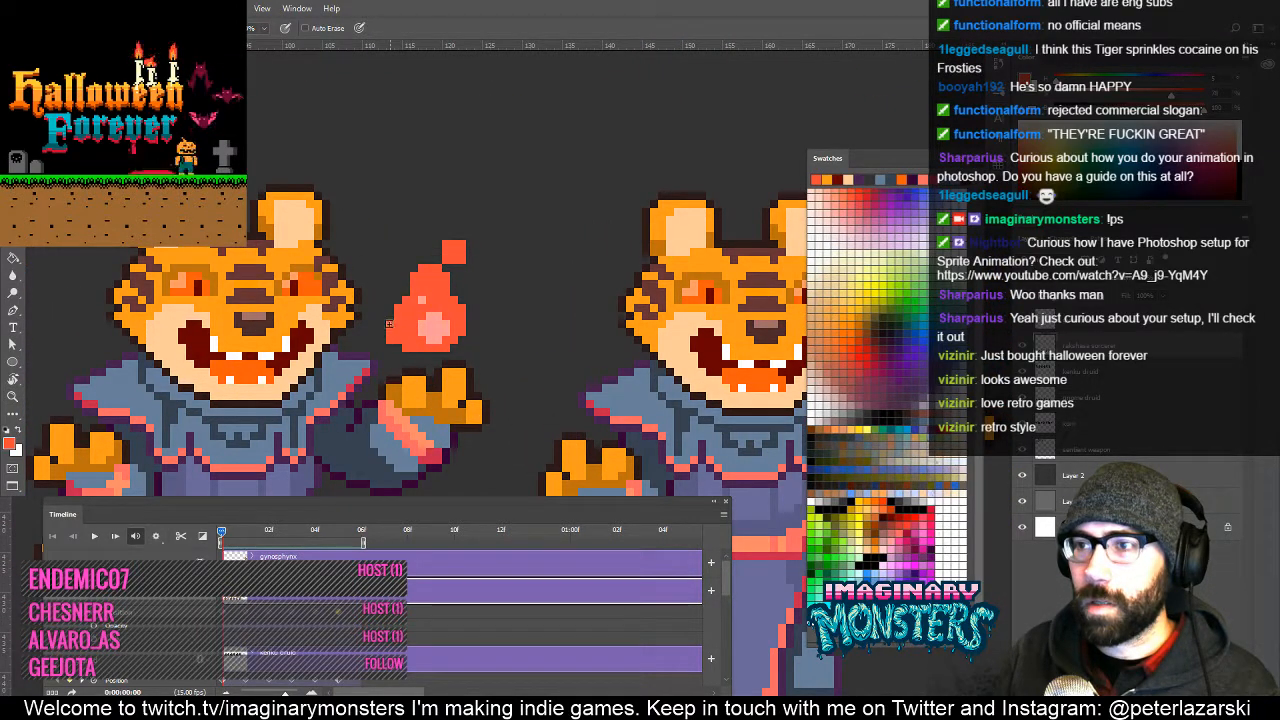
key("e")
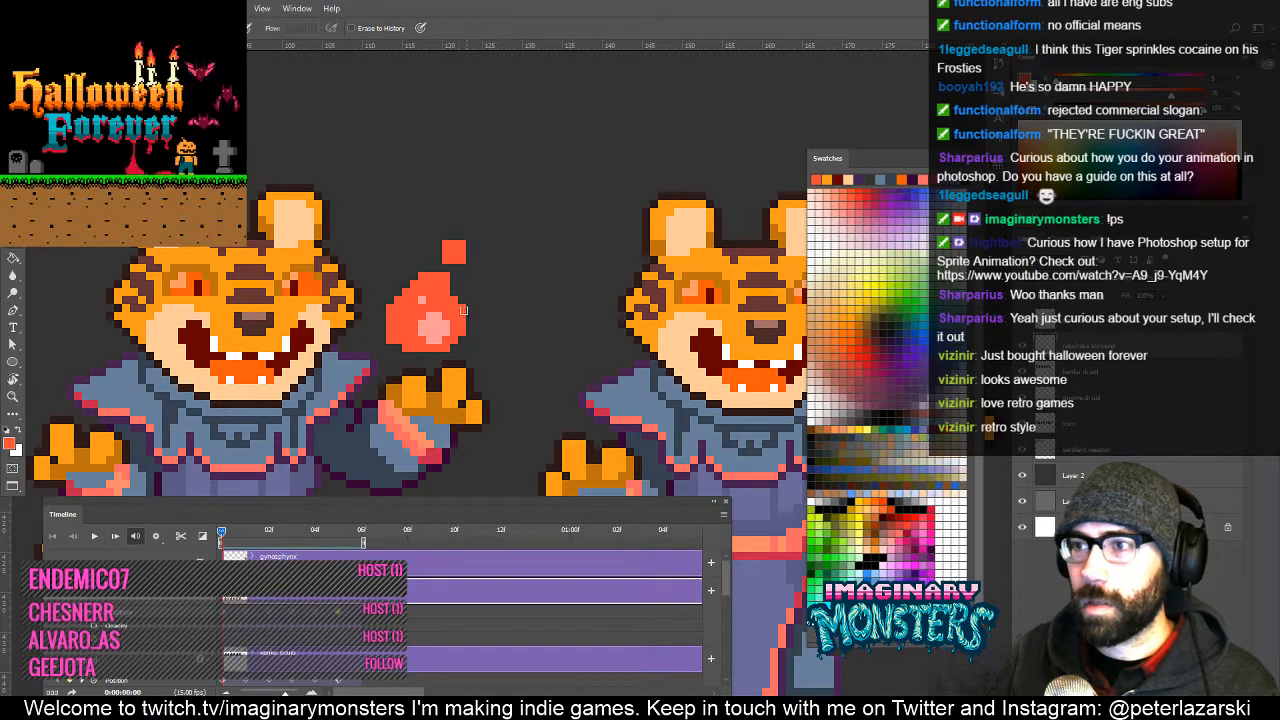
key("b")
left_click(435, 325, "alt")
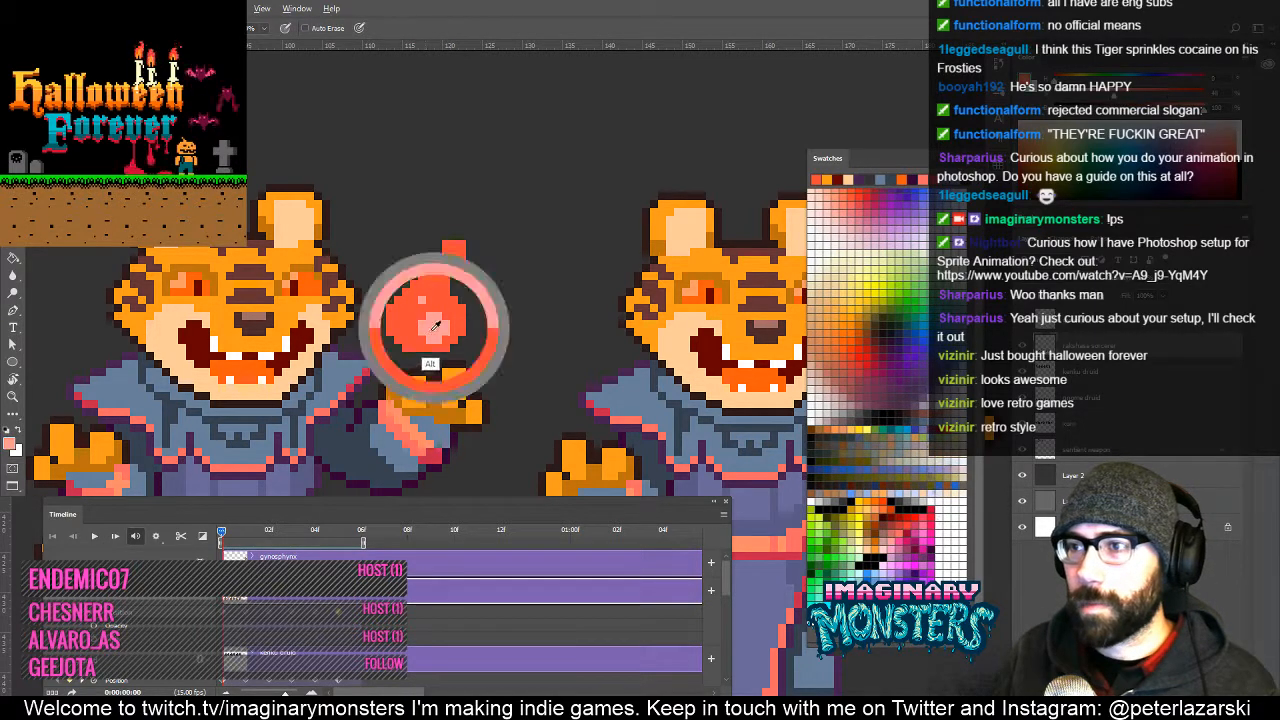
left_click(454, 287, "alt")
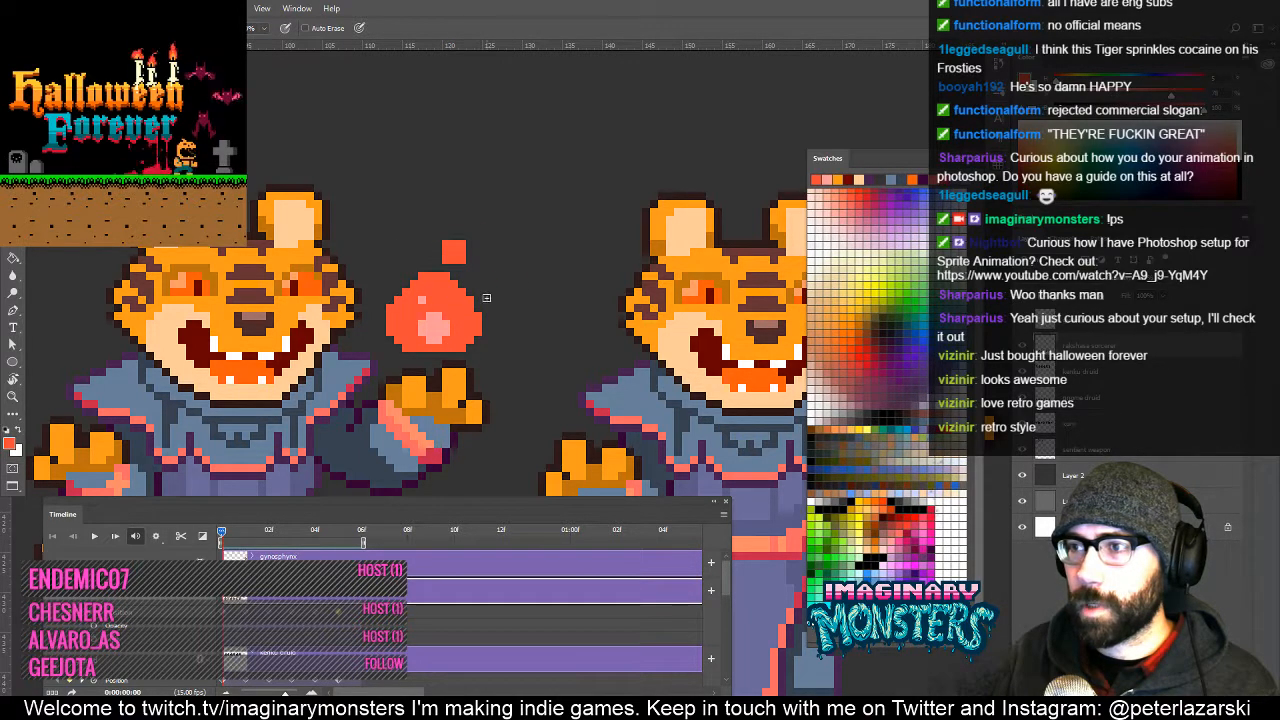
Widen the third tiger's flame in red and erase its central tip, leaving a low flame with two side points.
left_click_drag(566, 346, 463, 337)
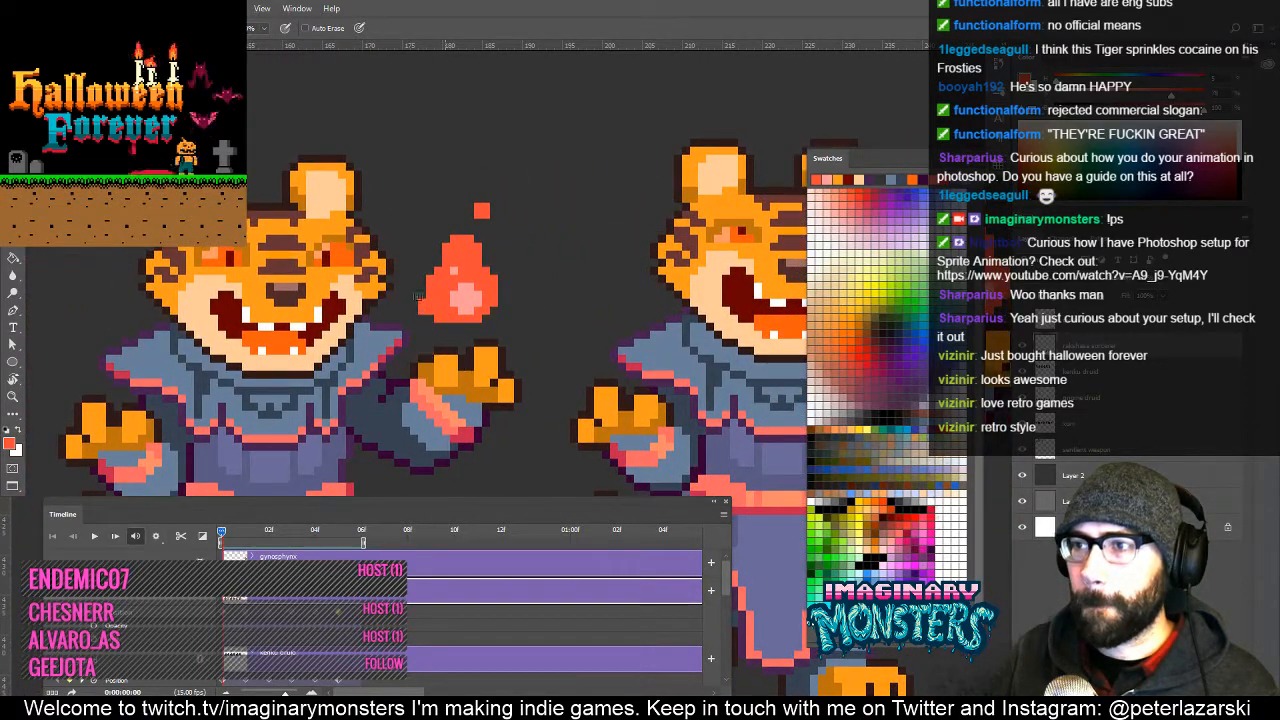
key("e")
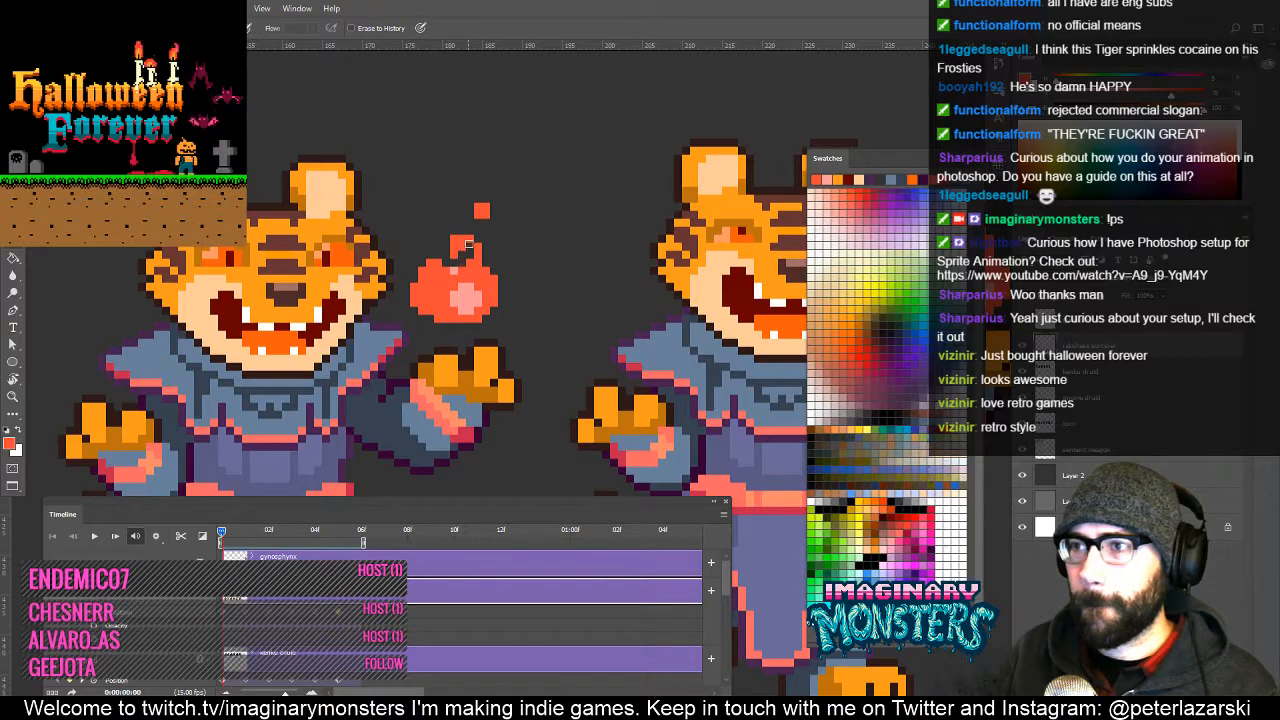
key("b")
key("e")
left_click(478, 247)
key("b")
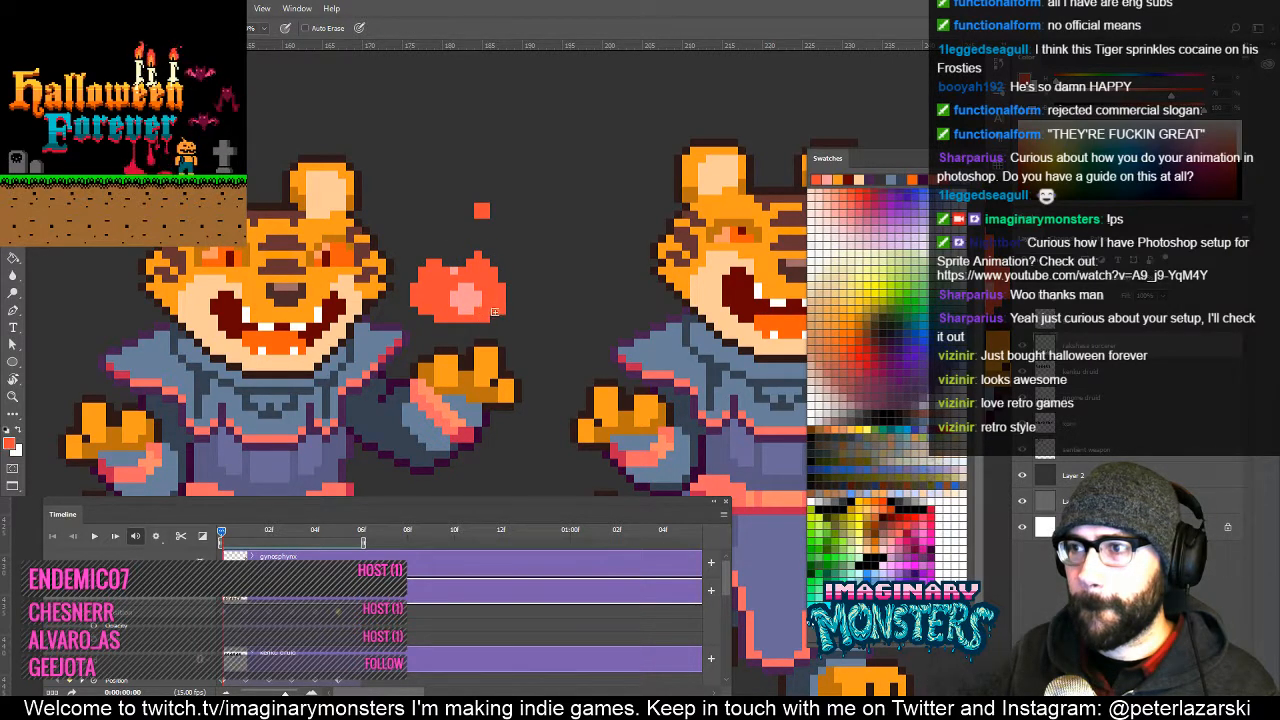
Stretch the fourth tiger's flame upward into a tall red point that reaches through its ember.
left_click_drag(633, 328, 414, 343)
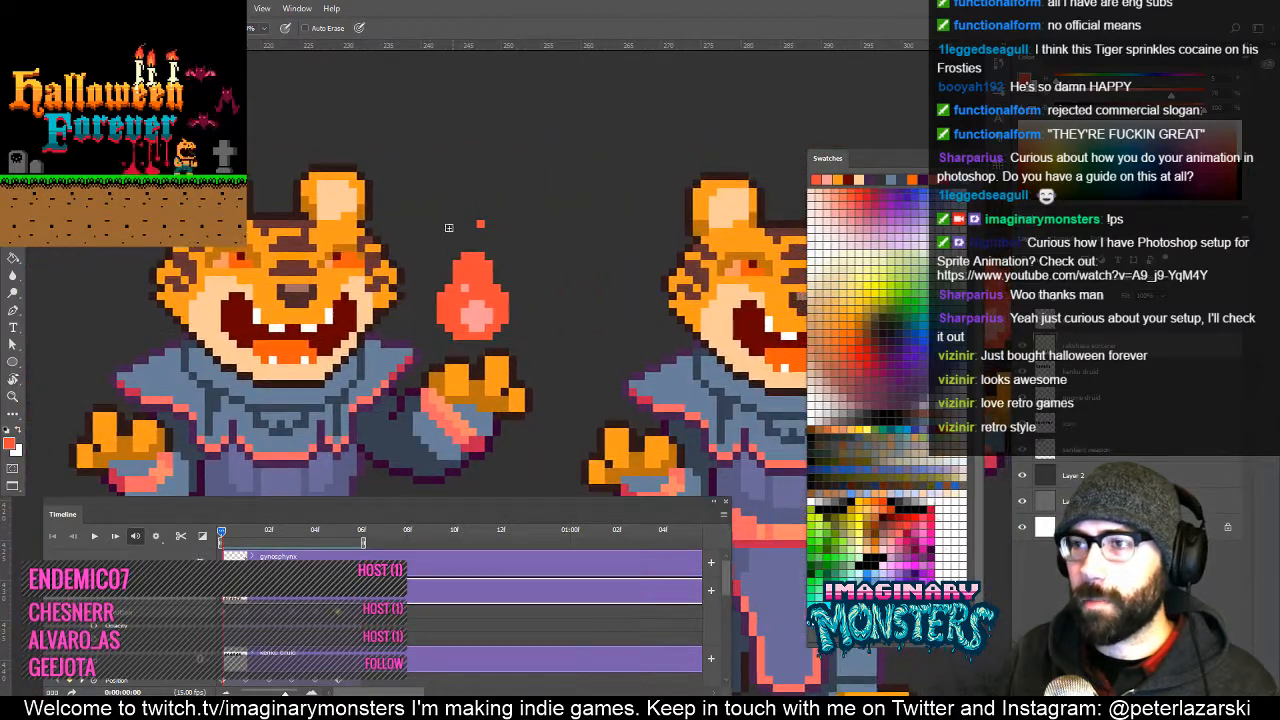
left_click(452, 298)
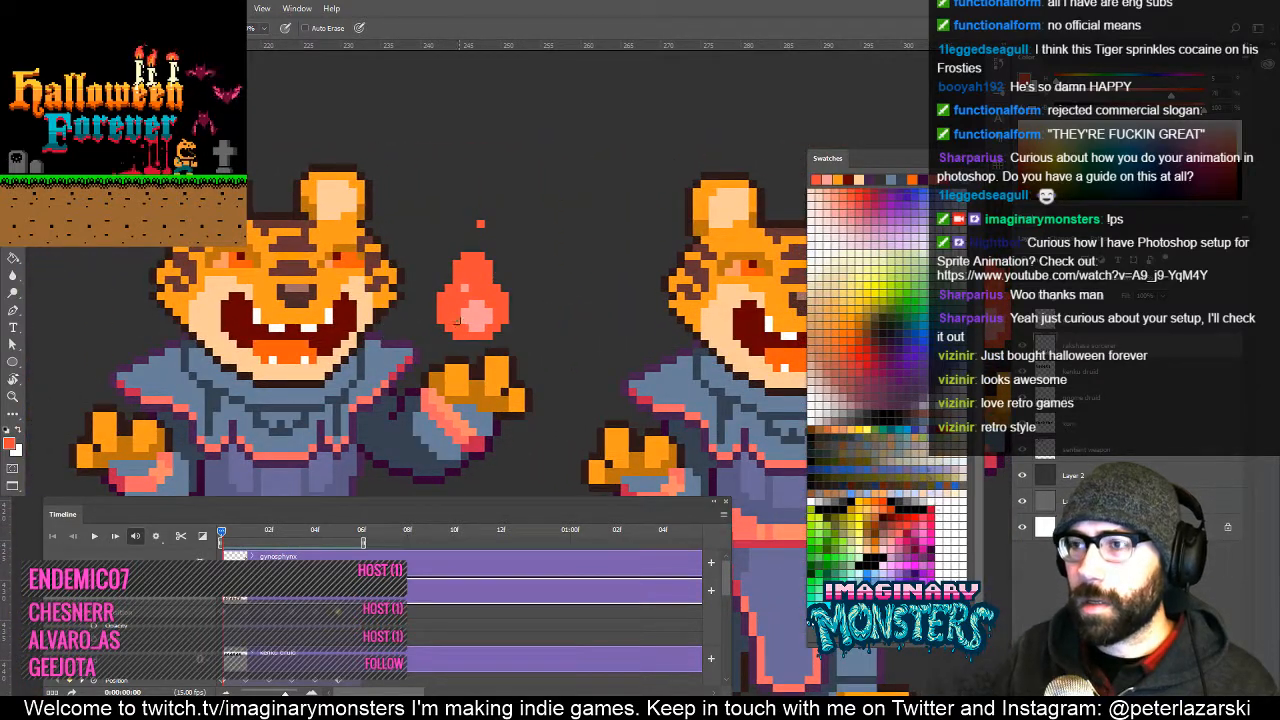
left_click_drag(472, 252, 469, 222)
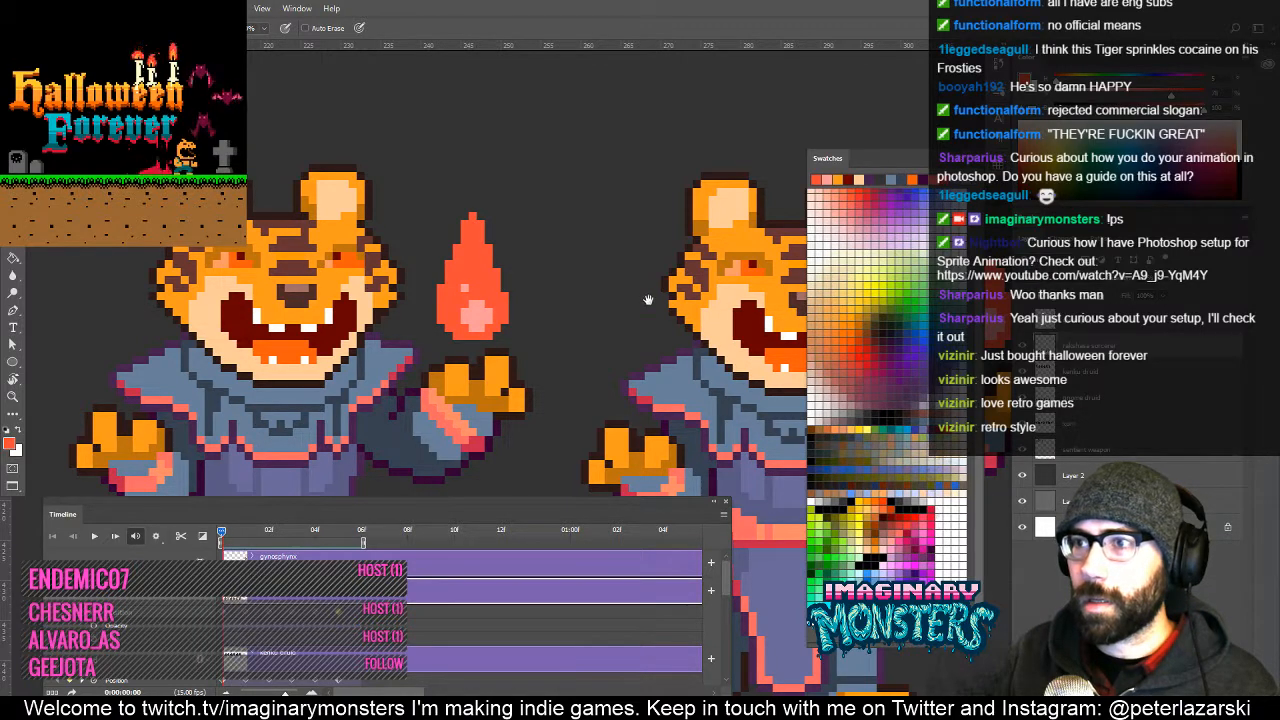
Shape the fifth tiger's flame into a tall, narrow red point, trimming its sides.
mouse_move(648, 300)
left_mouse_down()
mouse_move(500, 340)
mouse_move(344, 334)
mouse_move(416, 344)
mouse_move(402, 331)
mouse_move(583, 246)
left_mouse_up()
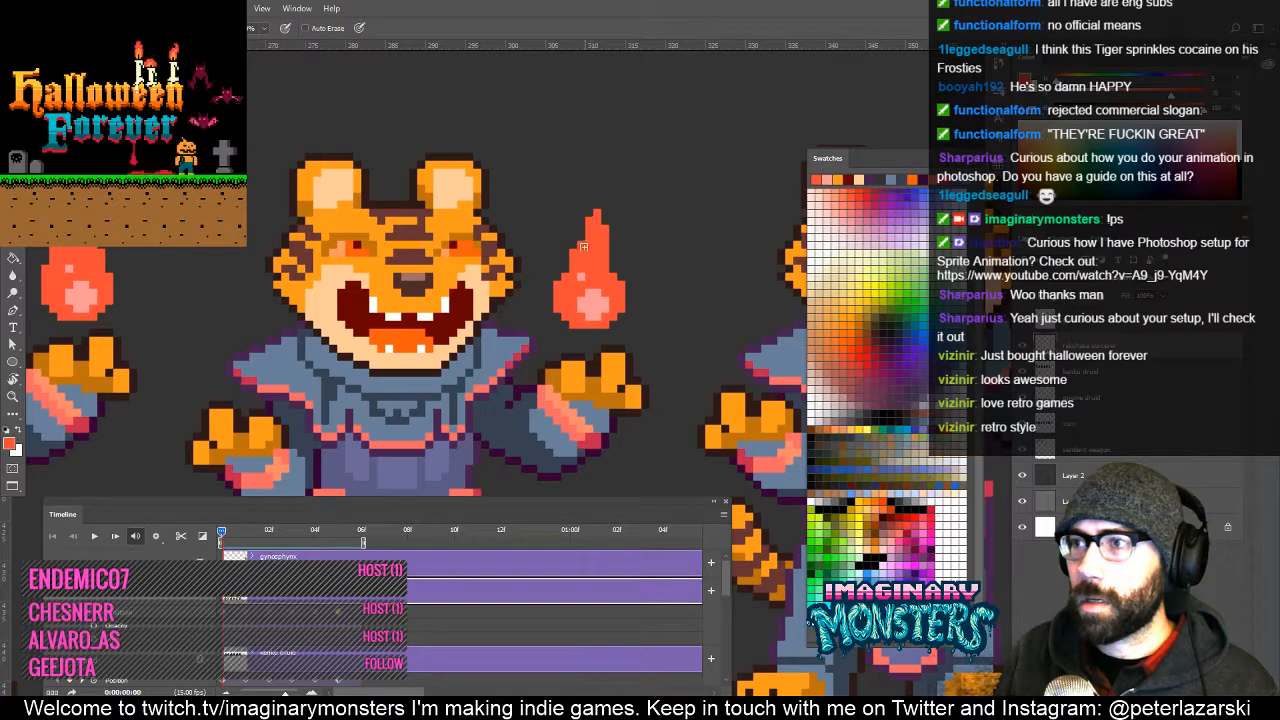
key("e")
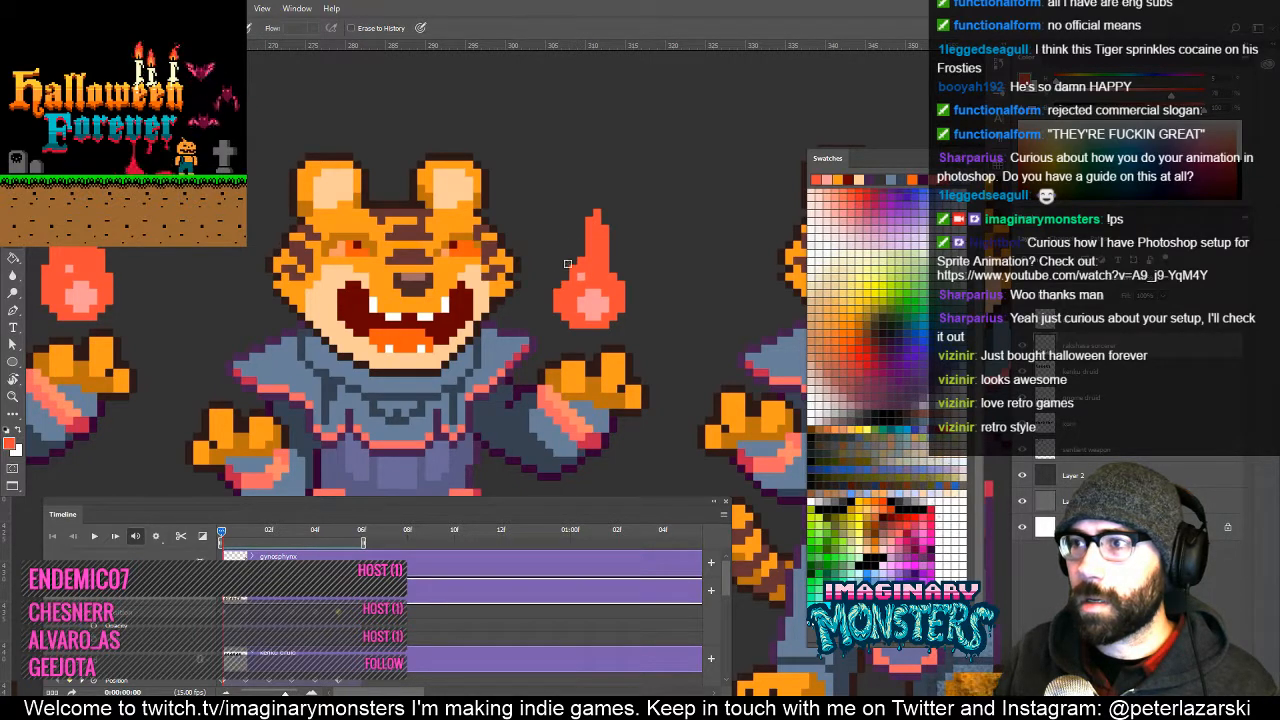
key("b")
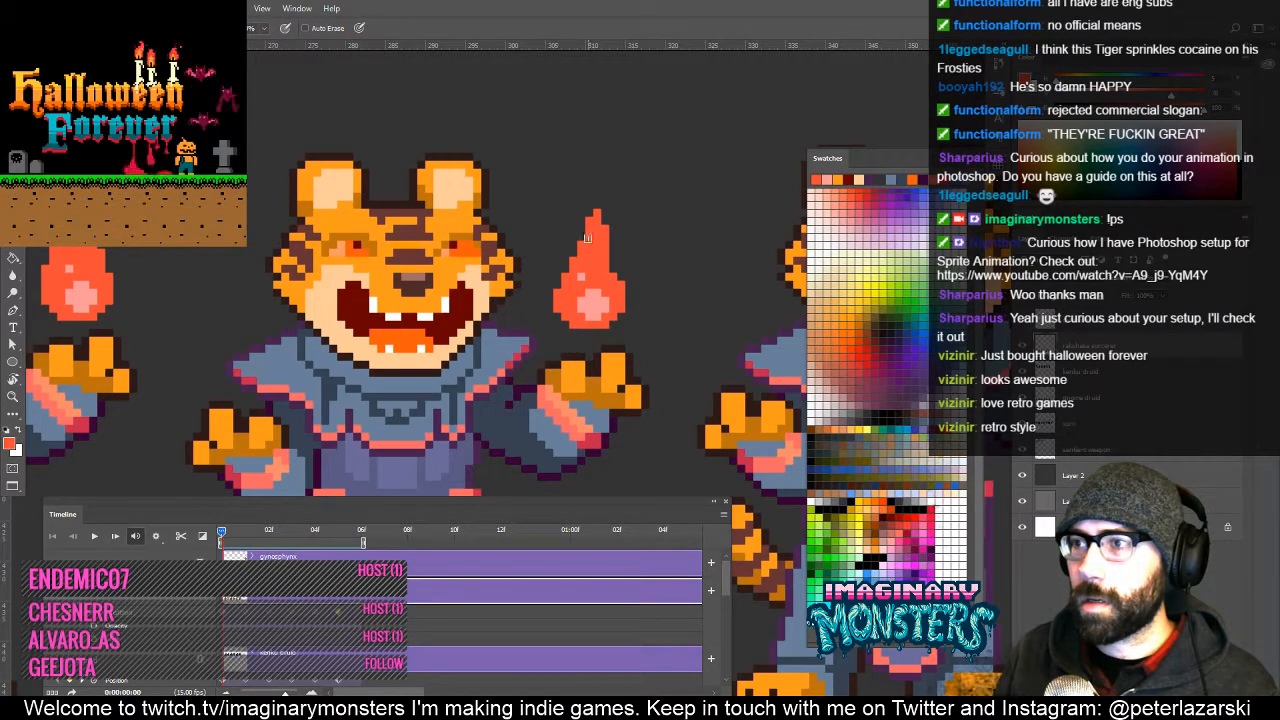
Compare the flame heights across the tigers and extend the fourth tiger's red flame tip even higher.
left_click_drag(626, 278, 249, 267)
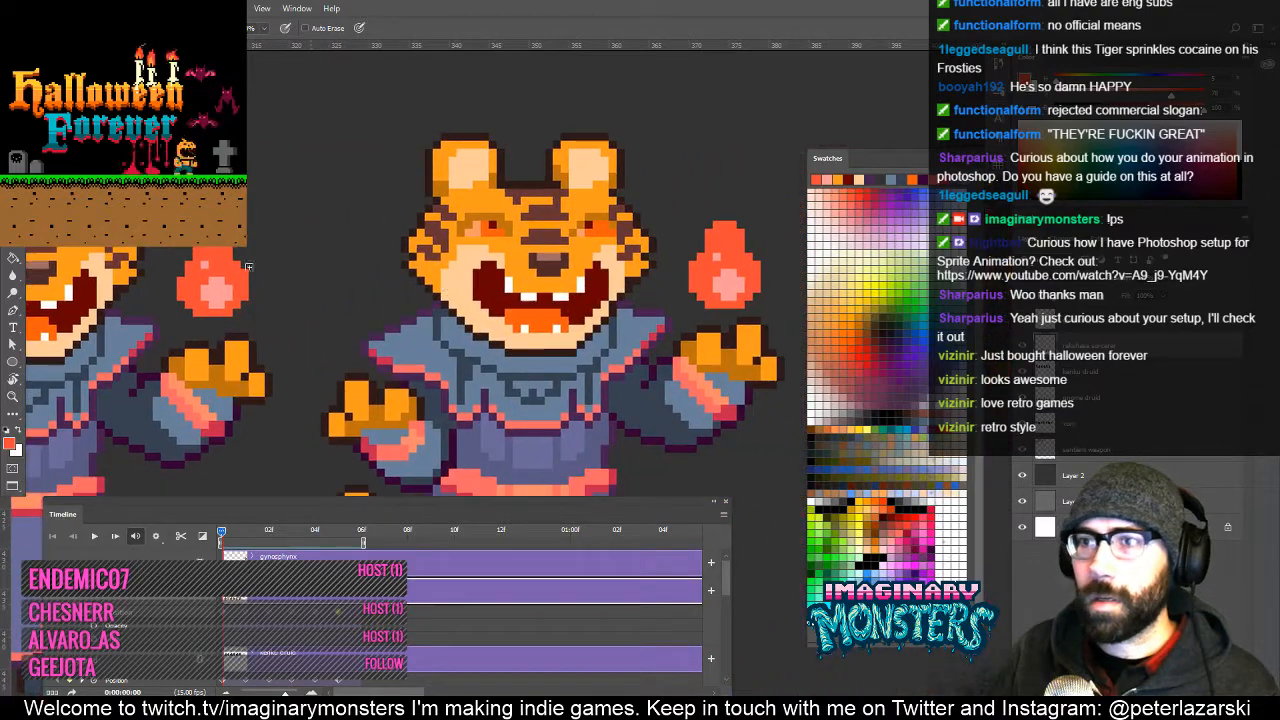
key("z")
left_click_drag(610, 256, 365, 275)
left_click_drag(400, 330, 569, 328)
left_click_drag(300, 358, 185, 365)
left_click_drag(783, 325, 368, 334)
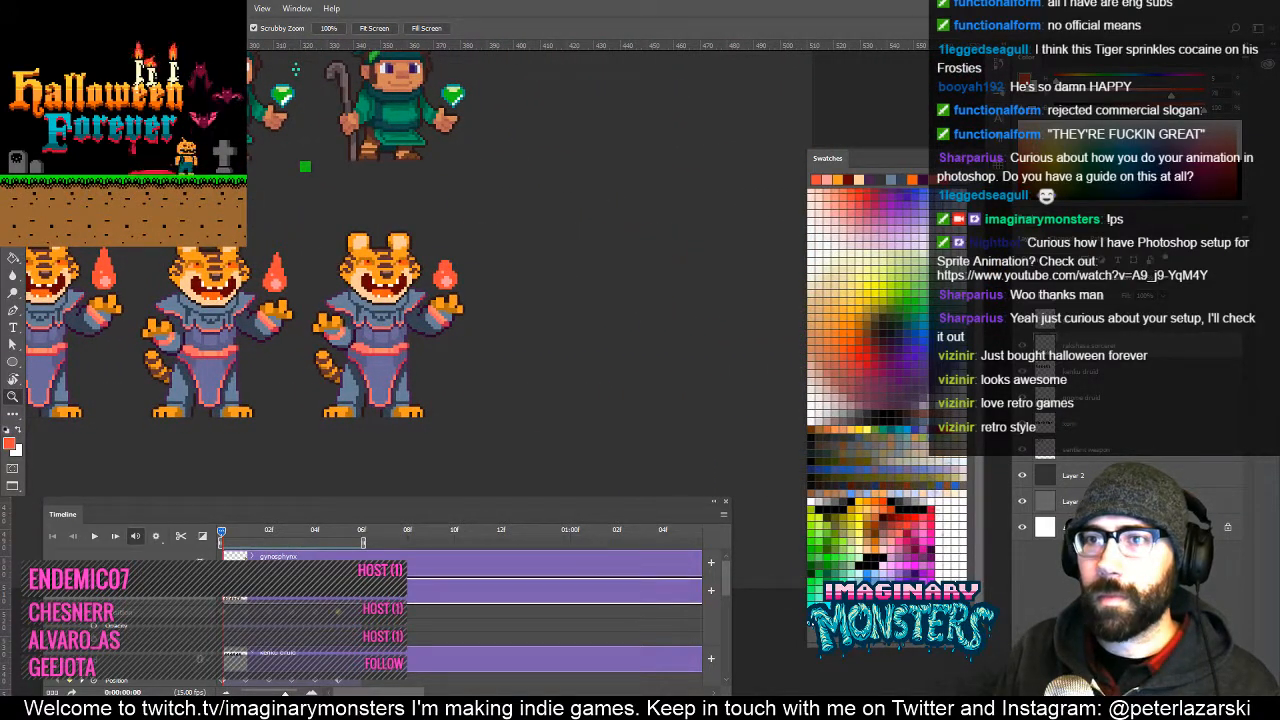
left_click_drag(107, 262, 337, 207)
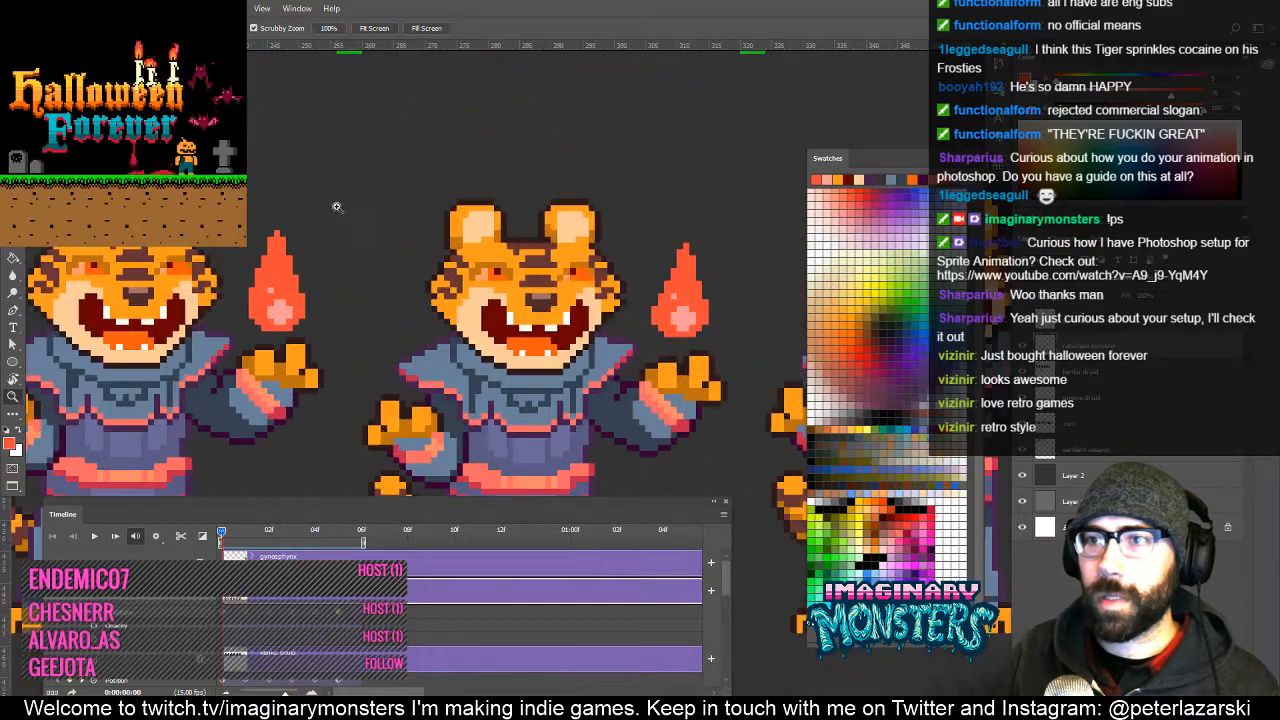
key("b")
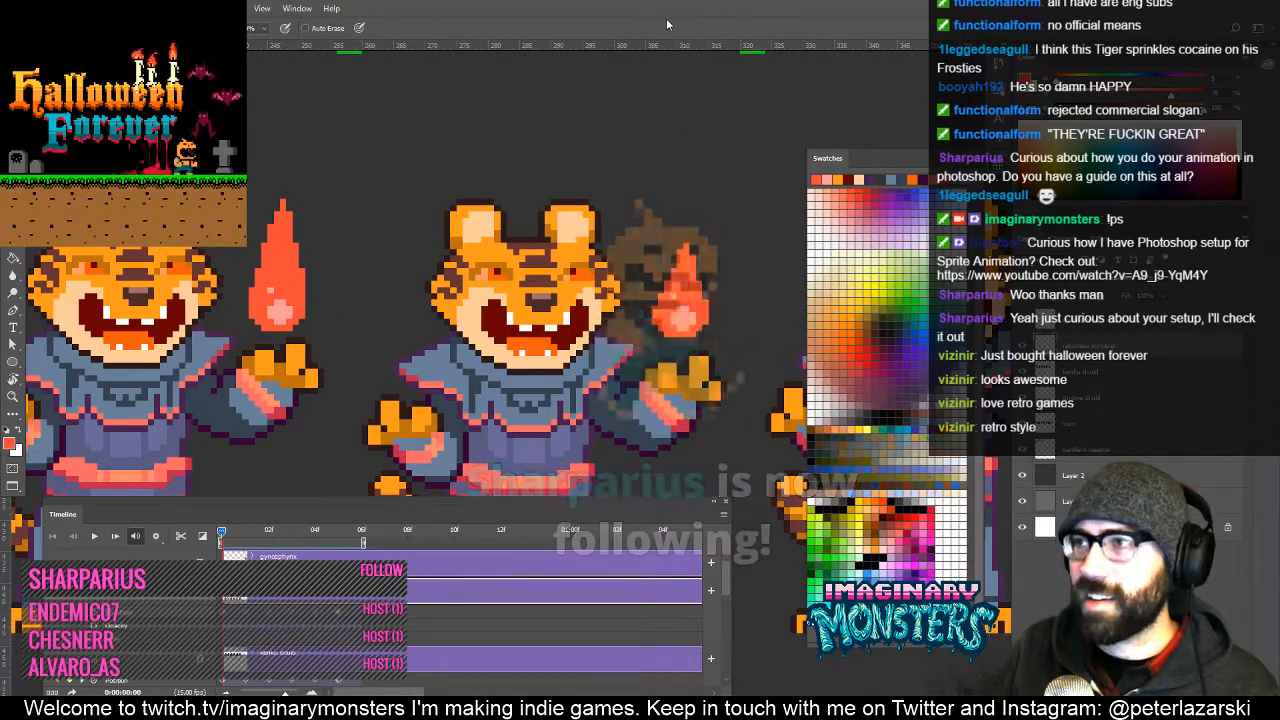
Trim the upper part of the sixth tiger's flame into a narrower red tip.
left_click_drag(650, 326, 337, 305)
left_click_drag(630, 282, 429, 272)
key("e")
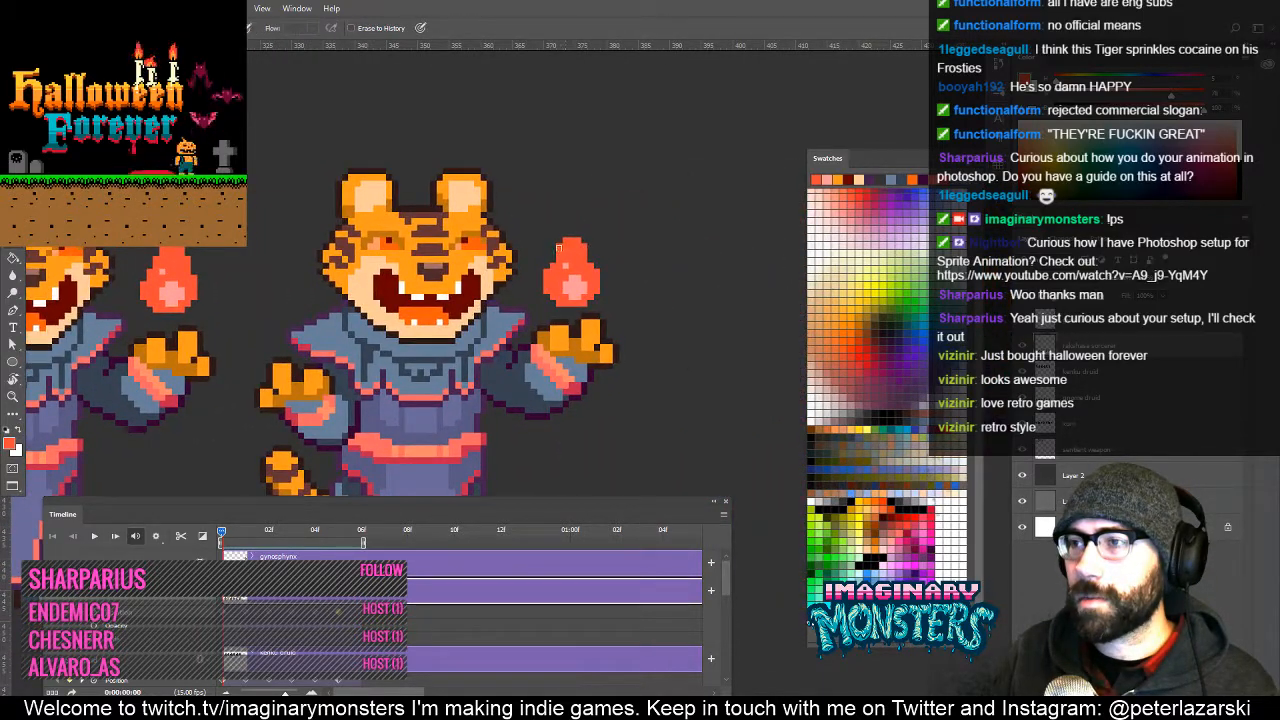
key("b")
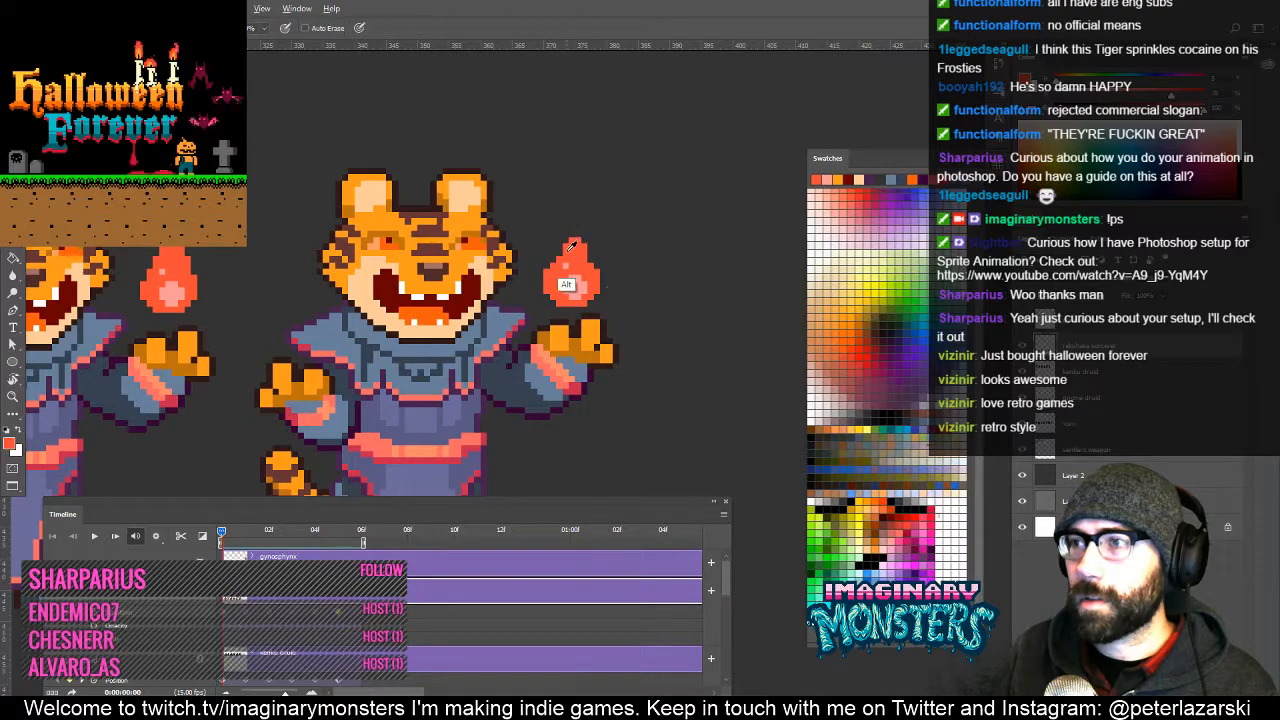
Play the animation to check the reshaped flames, and return to the first timeline frame.
key("z")
left_click_drag(590, 286, 300, 326)
left_click_drag(300, 326, 674, 331)
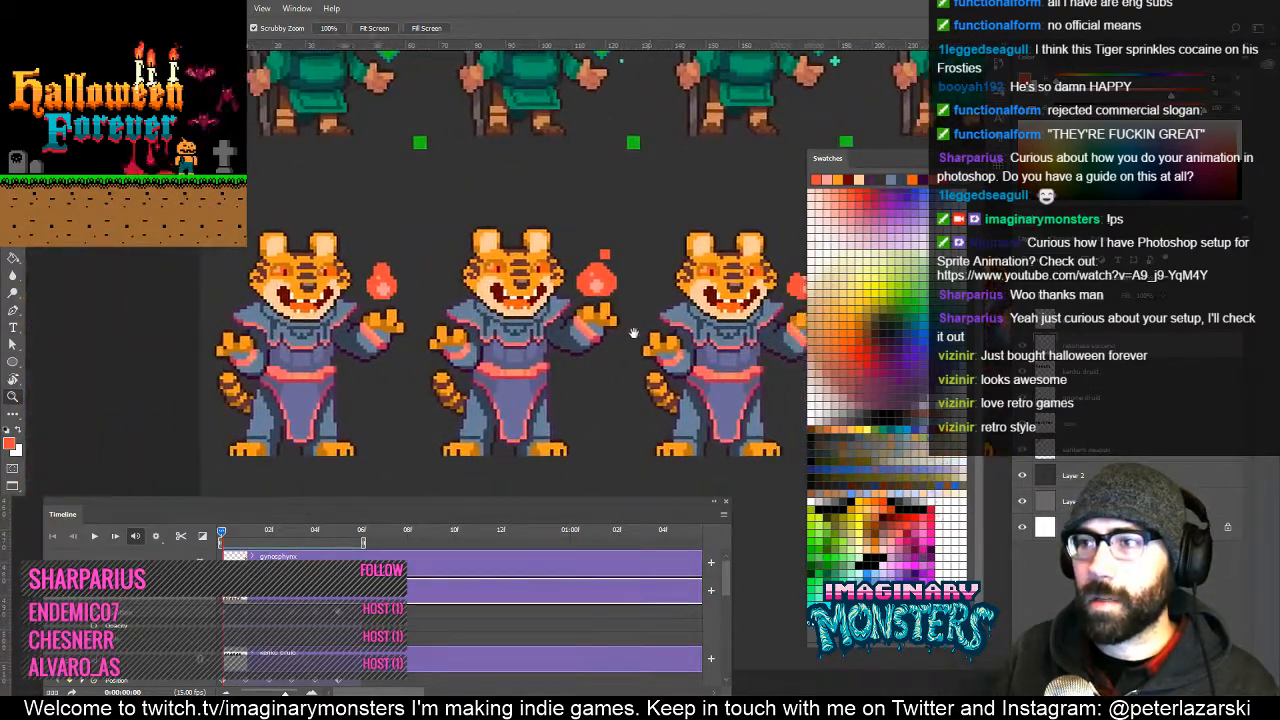
key("b")
key("space")
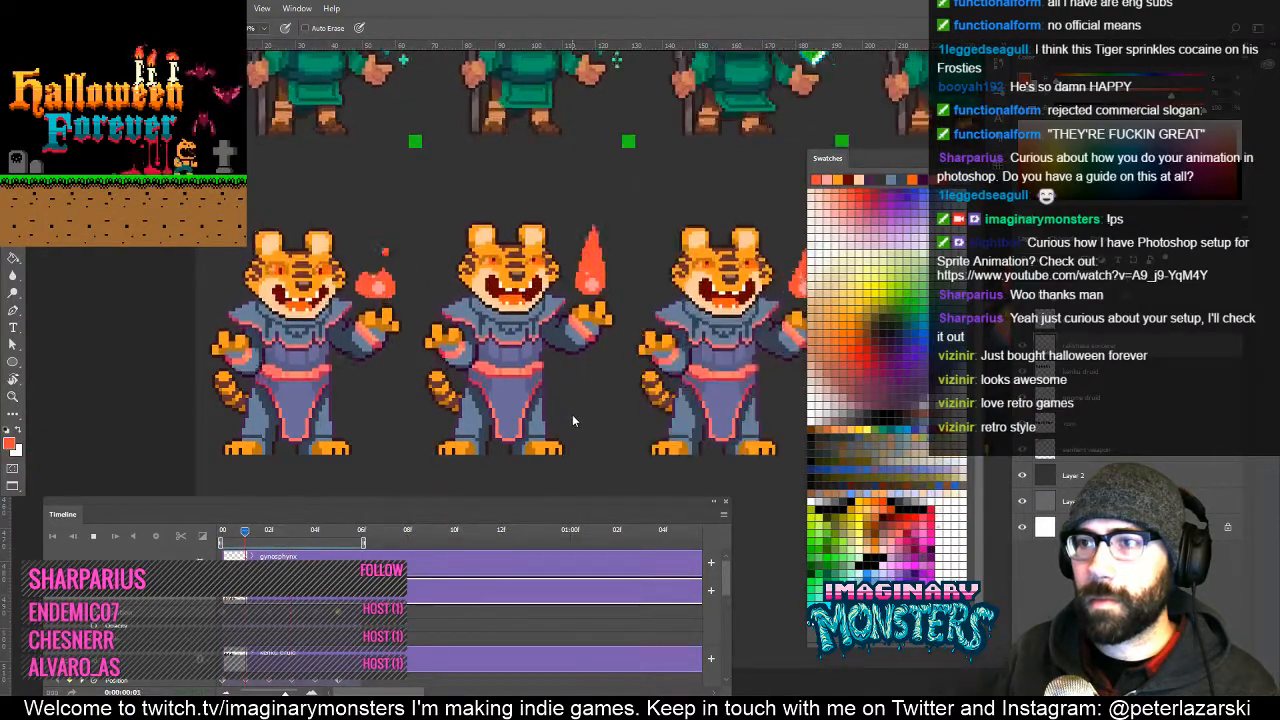
key("space")
left_click(222, 530)
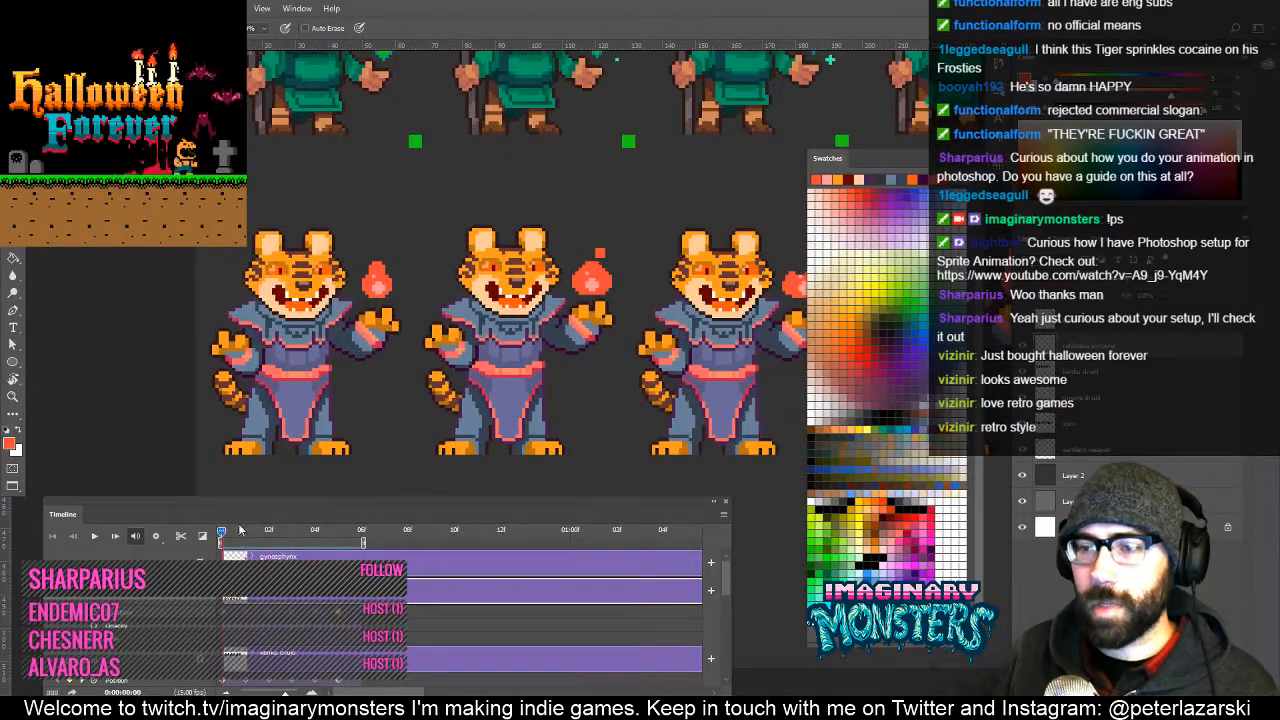
Widen the pink core at the base of the second tiger's flame and cover its small highlight with red.
scroll(455, 305, "up", 4)
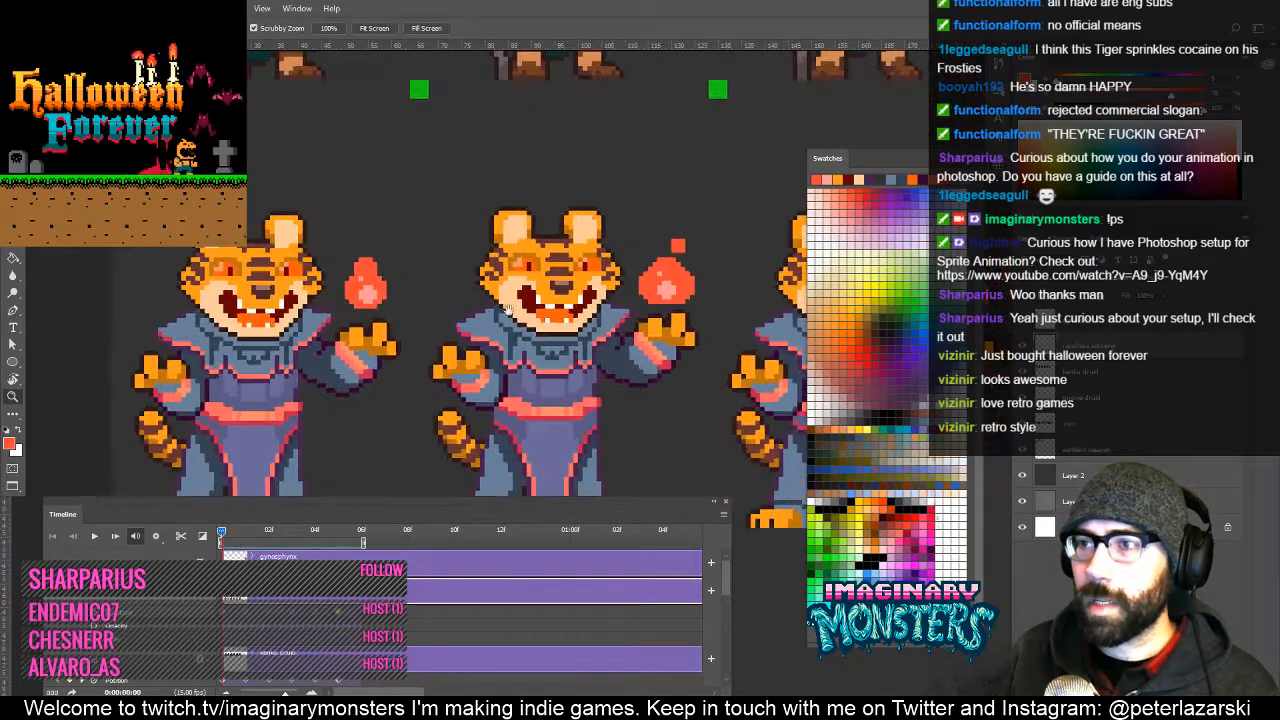
left_click(453, 304, "alt")
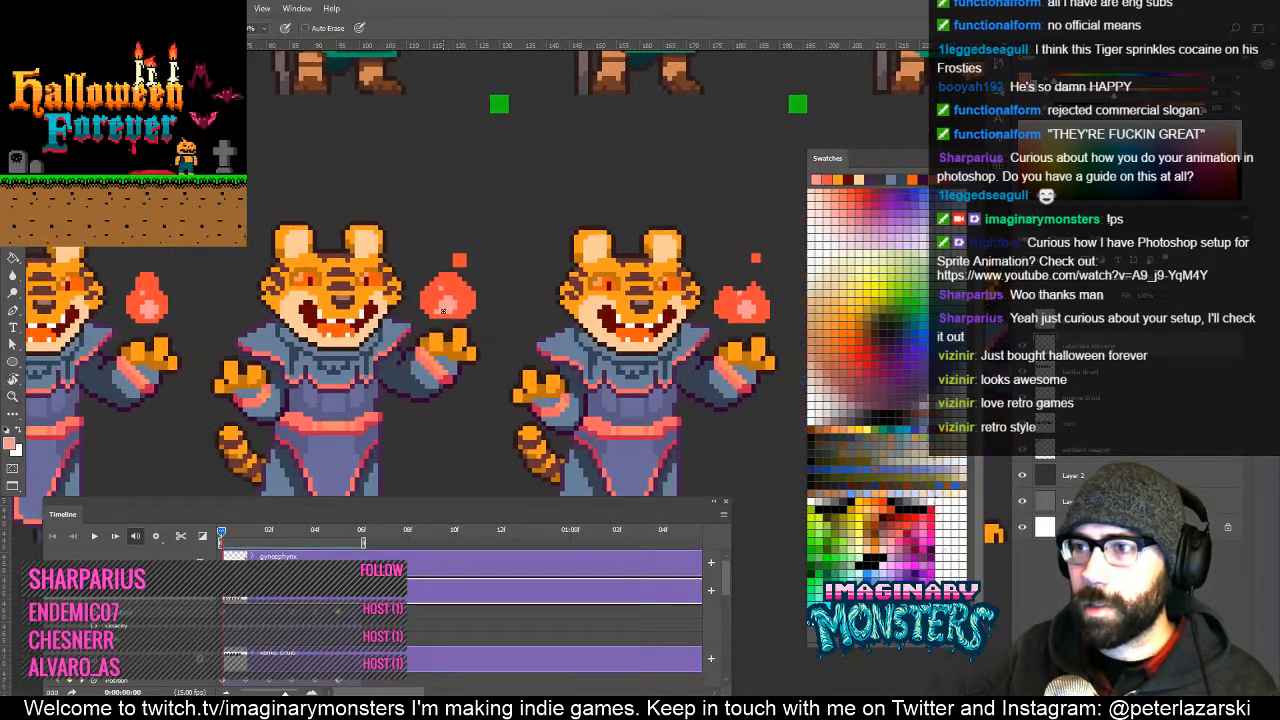
left_click(460, 311)
left_click(452, 290, "alt")
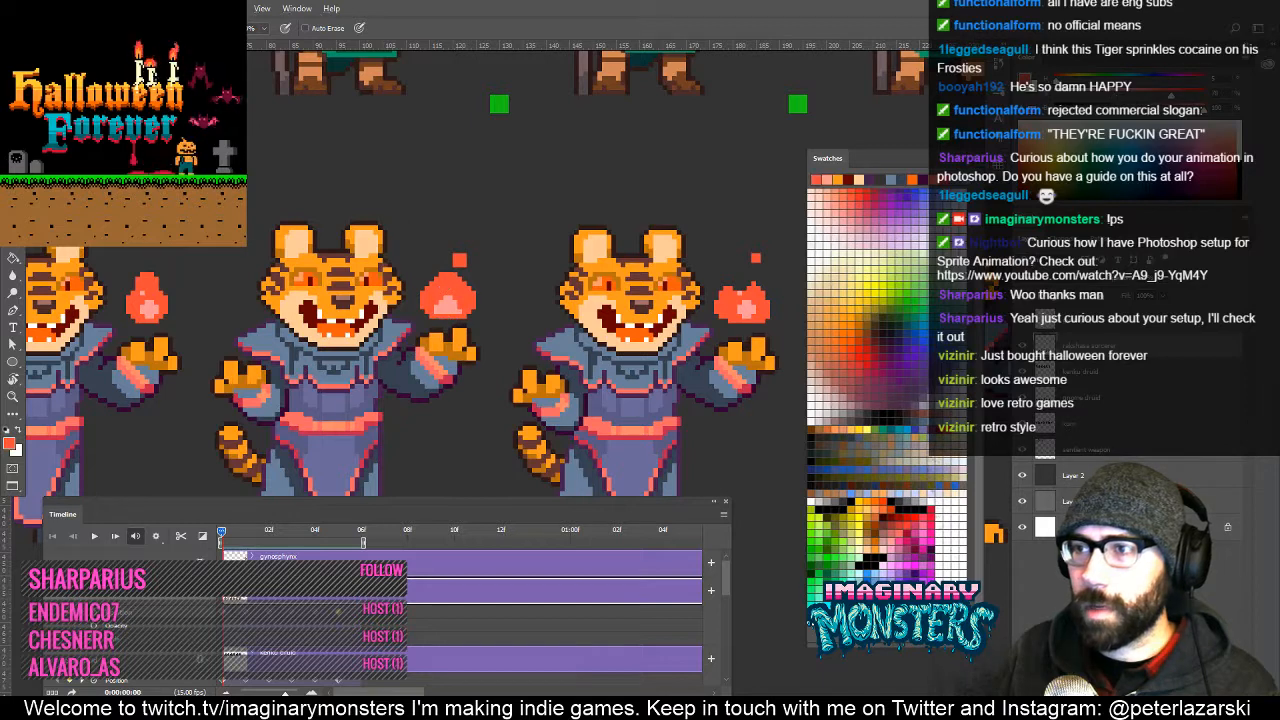
Repaint the third tiger's flame with a low, wide pink core and cover the leftover highlights with red.
left_click_drag(715, 292, 604, 275)
left_click(649, 289)
left_click(628, 334, "alt")
left_click(632, 298)
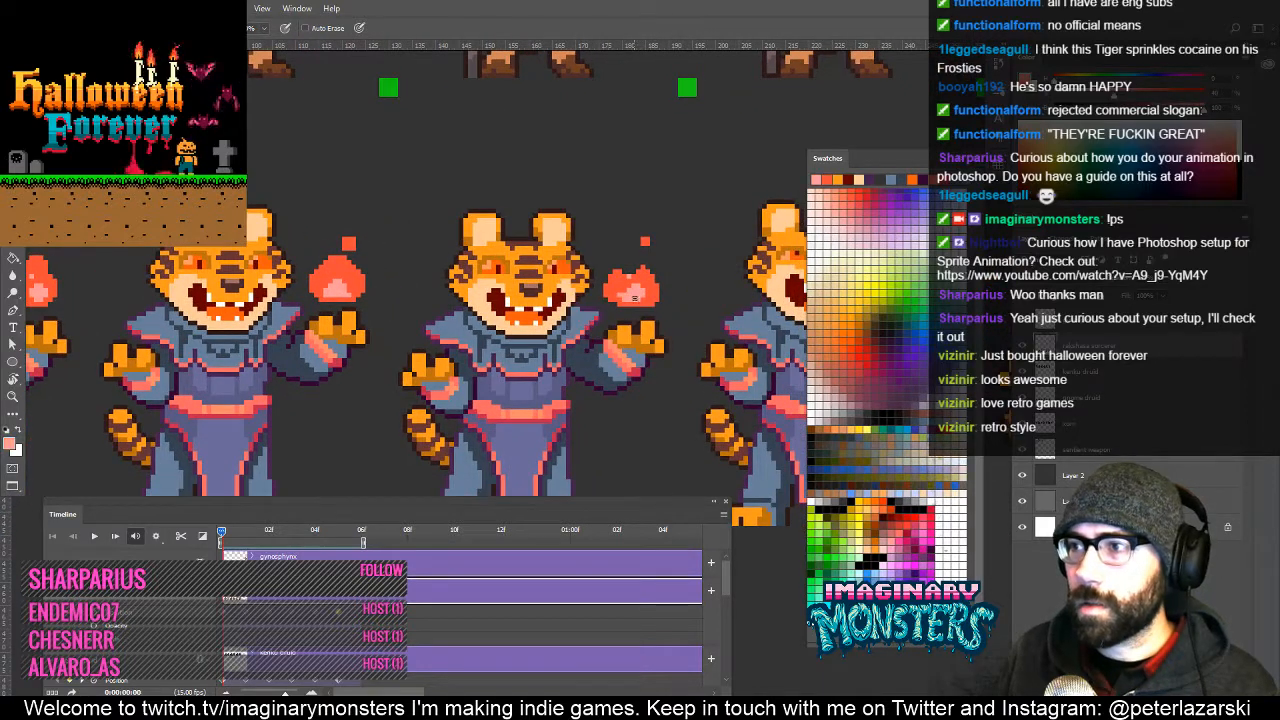
left_click(620, 302, "alt")
left_click(631, 288)
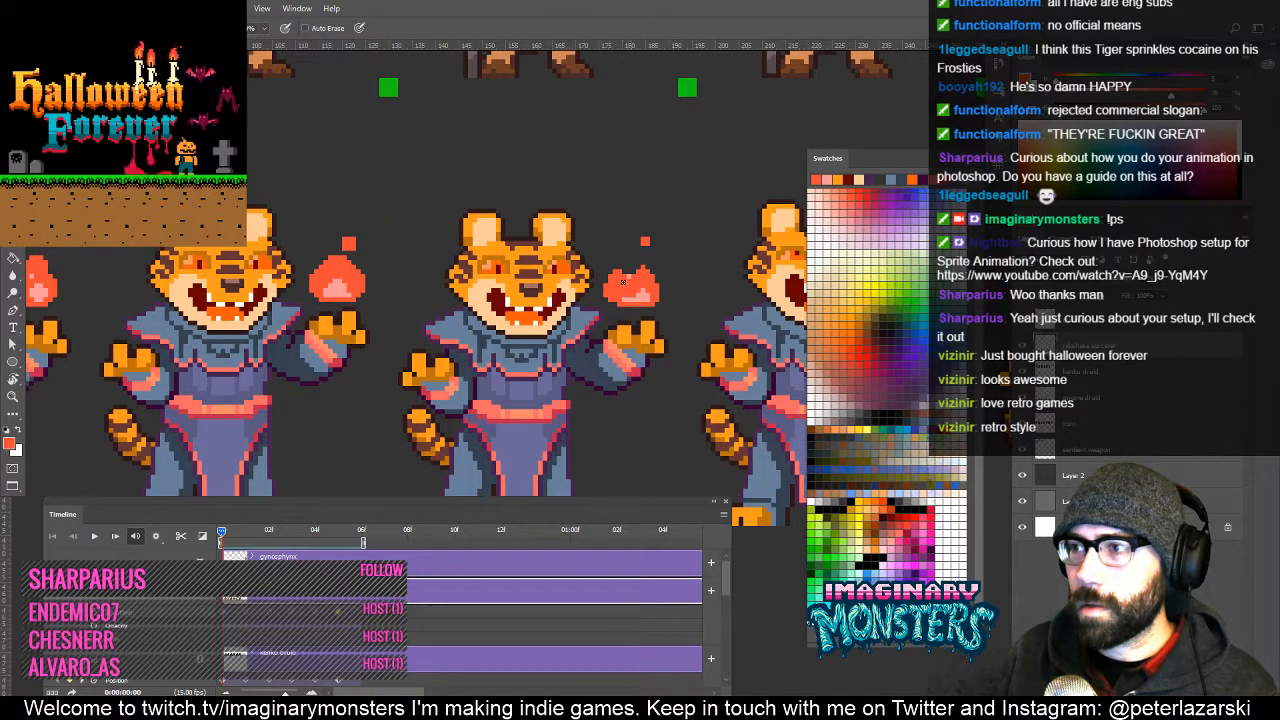
Extend the pink cores upward inside the fourth, fifth and sixth tigers' flames, touching up the edges in red.
left_click_drag(669, 298, 315, 312)
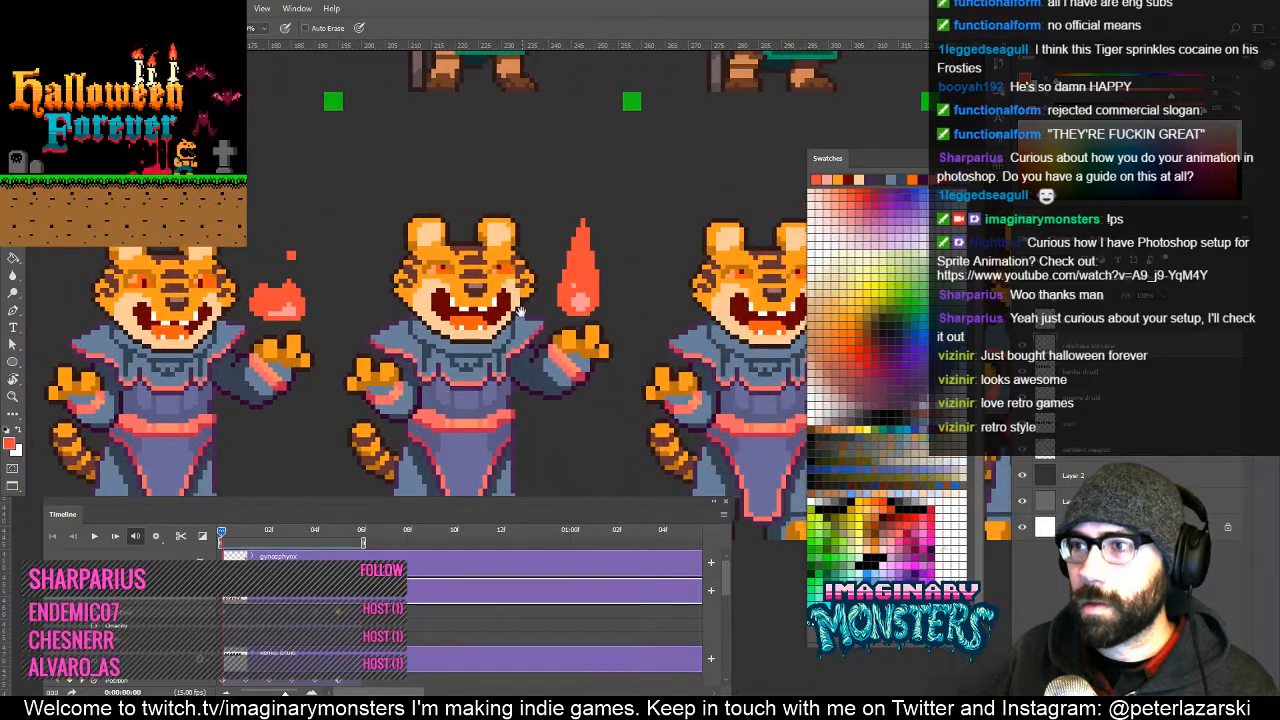
left_click(581, 305, "alt")
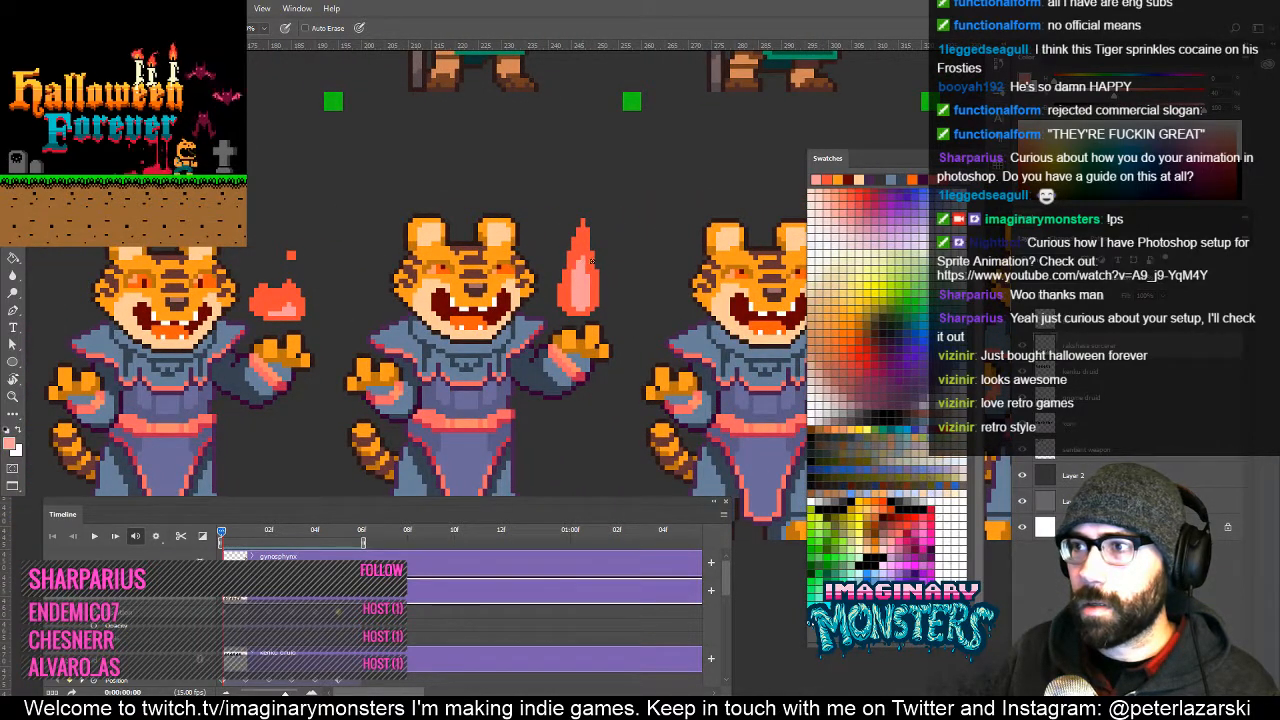
left_click_drag(677, 314, 433, 308)
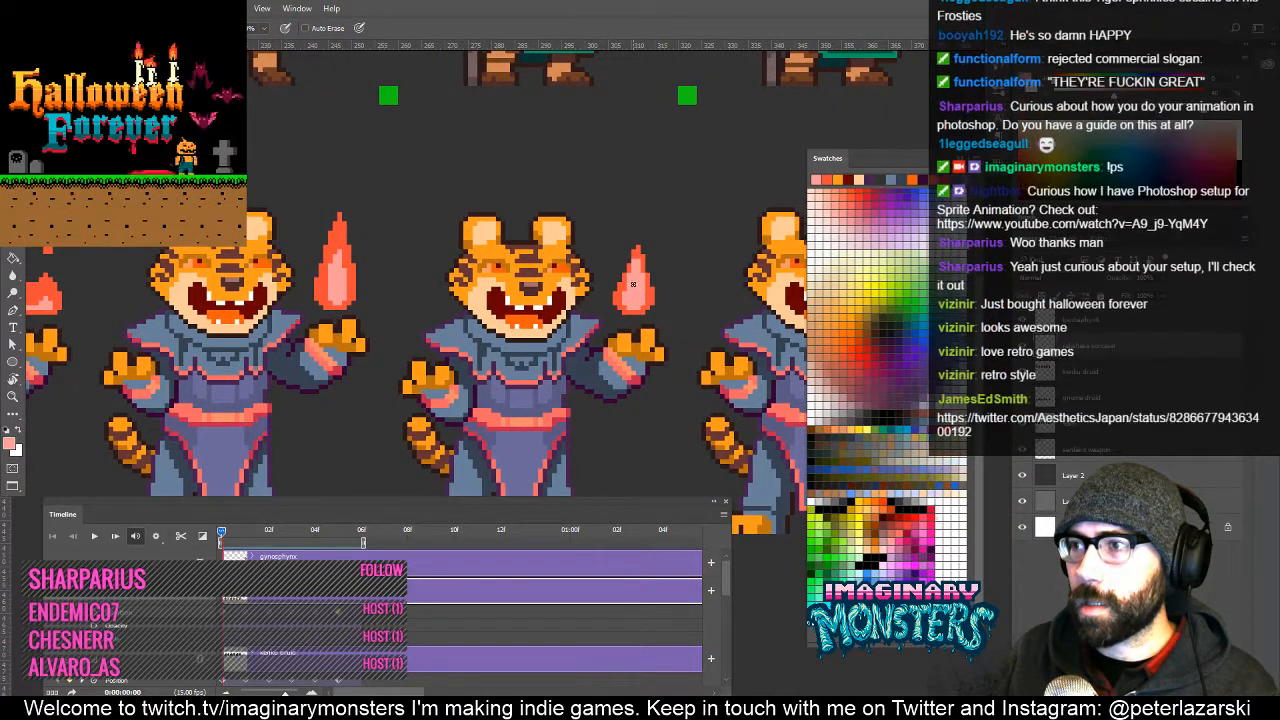
left_click(630, 262, "alt")
left_click_drag(597, 301, 643, 299)
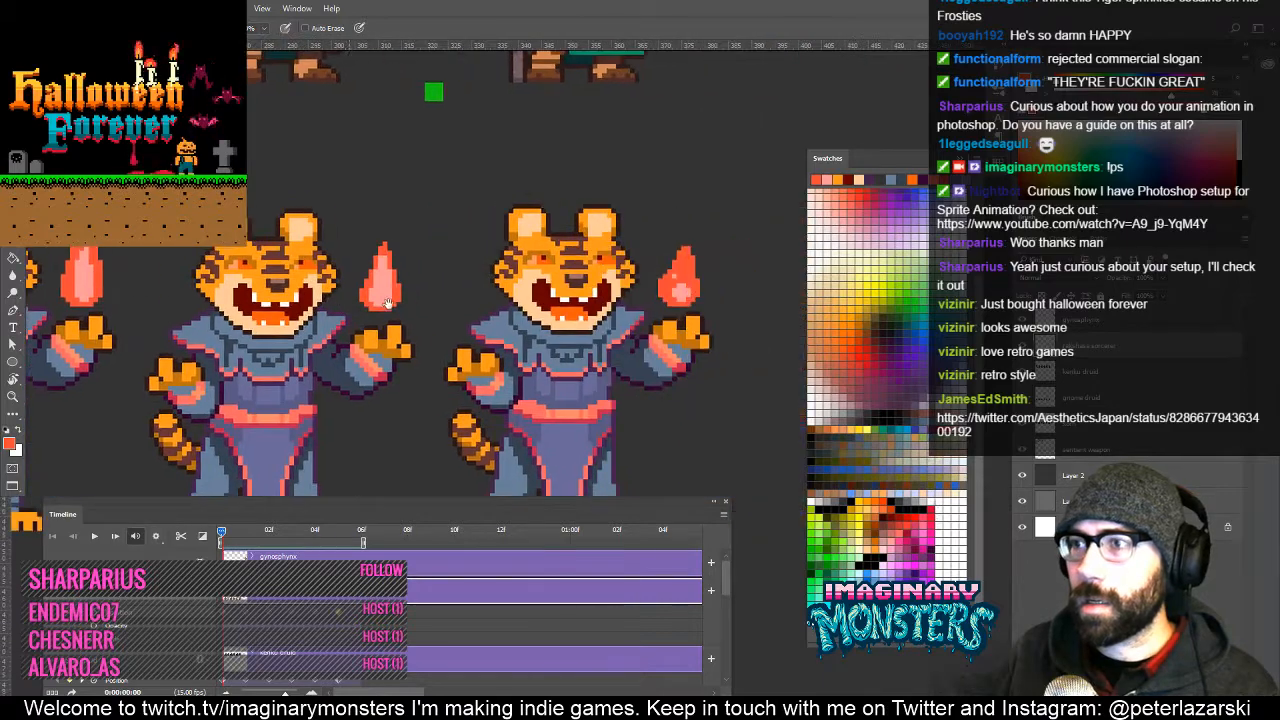
left_click(684, 294, "alt")
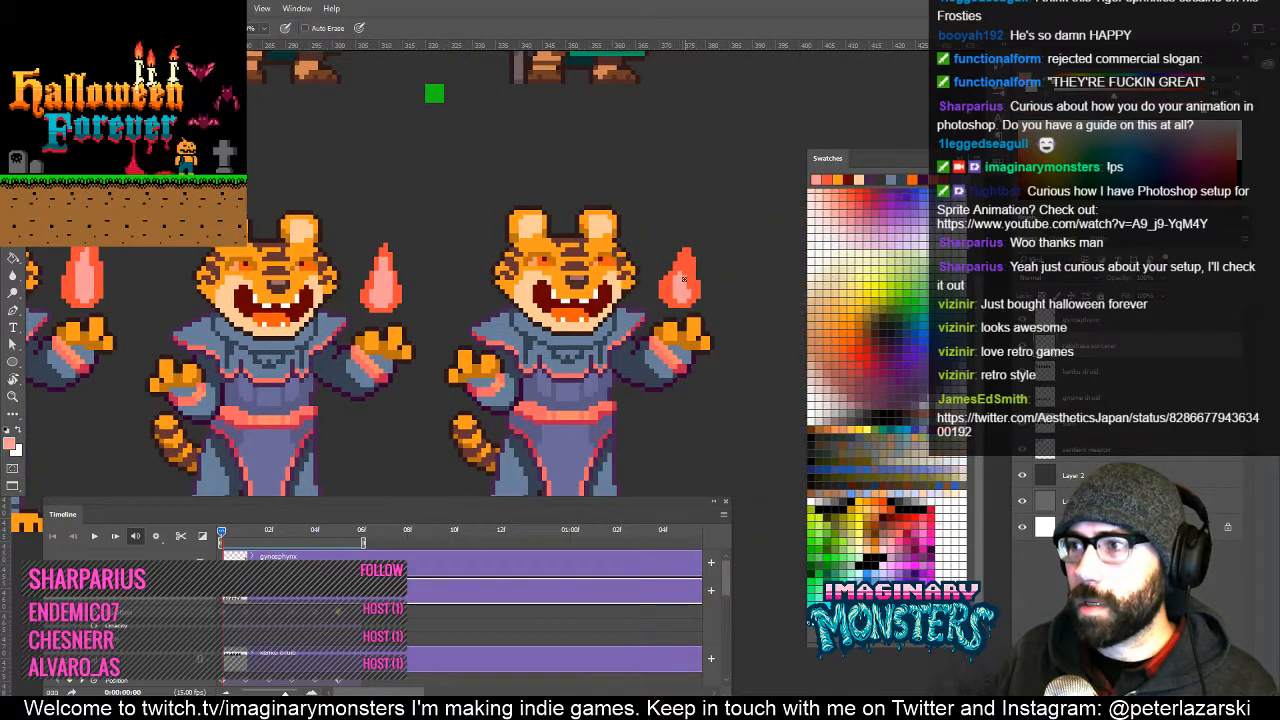
Play the animation to review the repainted flame cores, and return to the first frame.
left_click_drag(430, 305, 800, 310)
left_click_drag(500, 312, 740, 318)
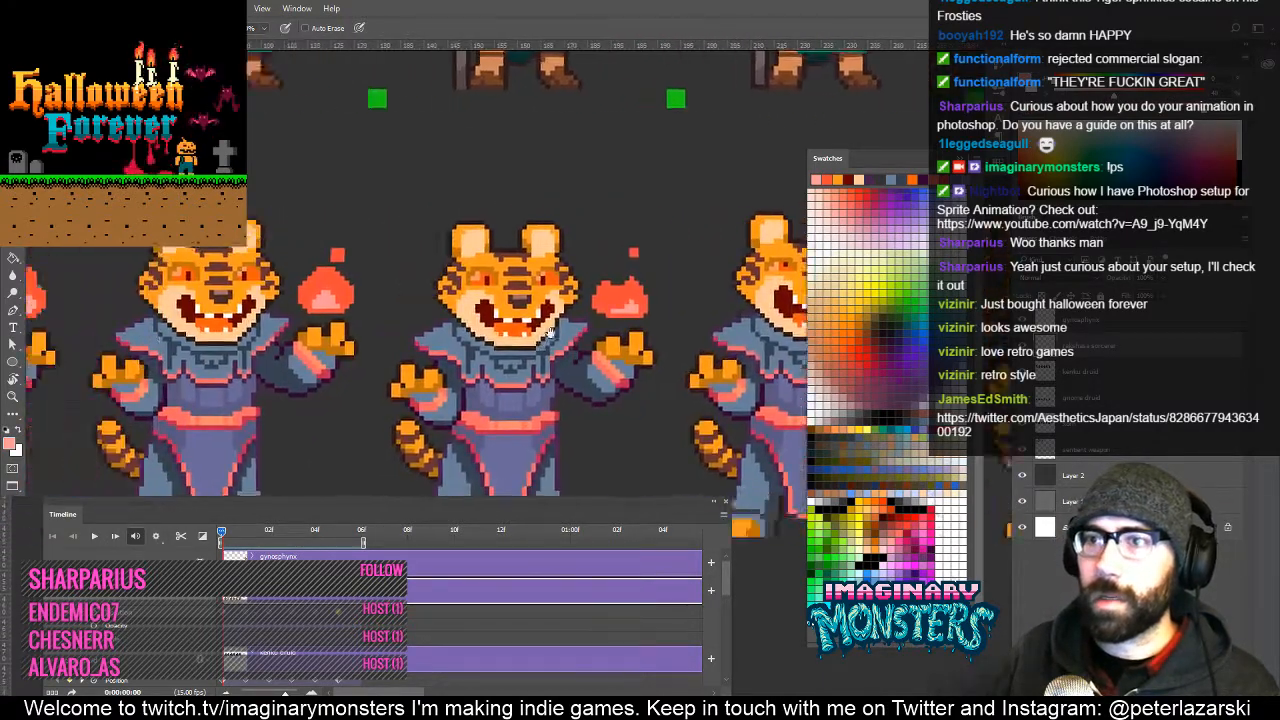
left_click_drag(330, 326, 637, 328)
key("space")
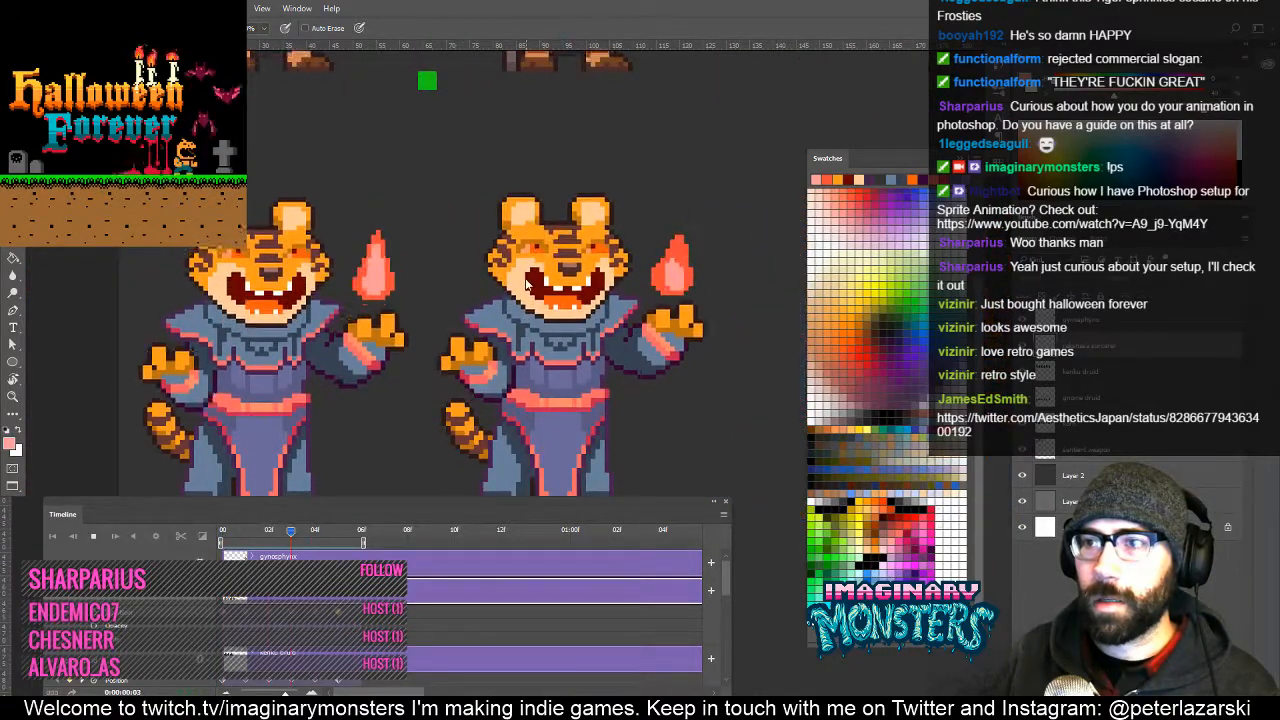
key("space")
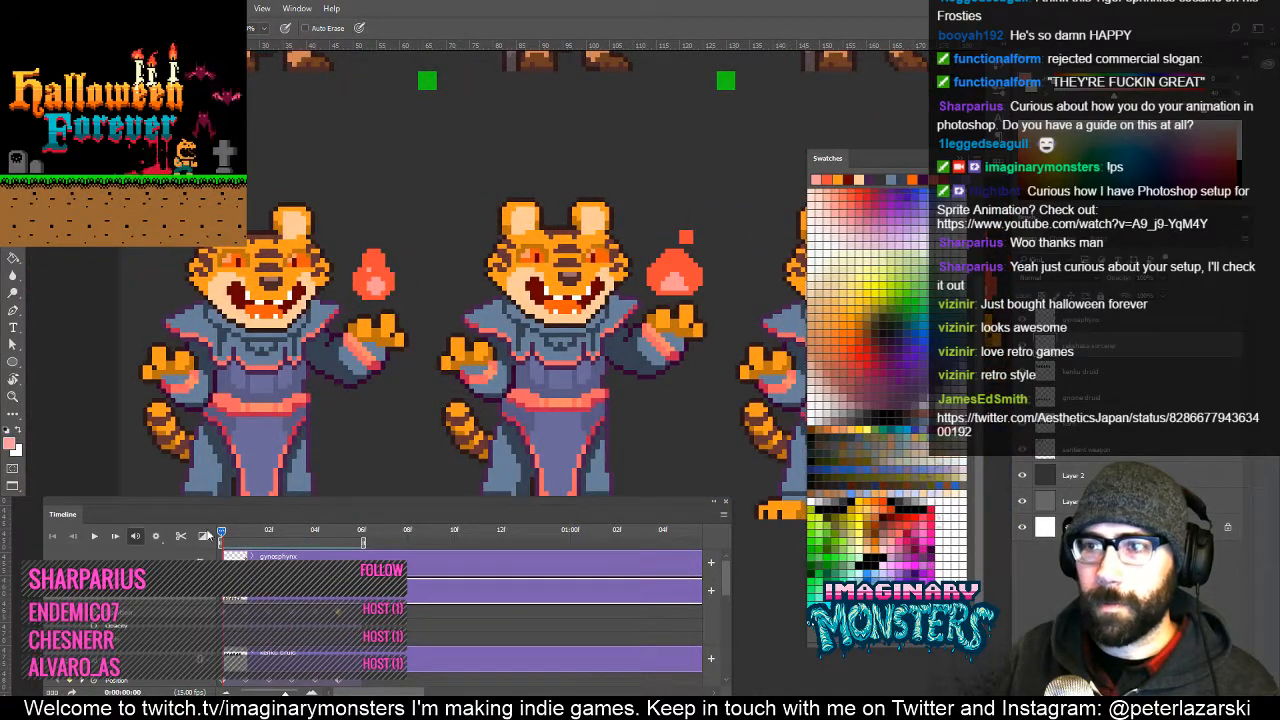
Shrink the ember above the second tiger's flame to a single red pixel and redraw the third tiger's ember as a small red cross.
left_click_drag(681, 340, 436, 366)
key("e")
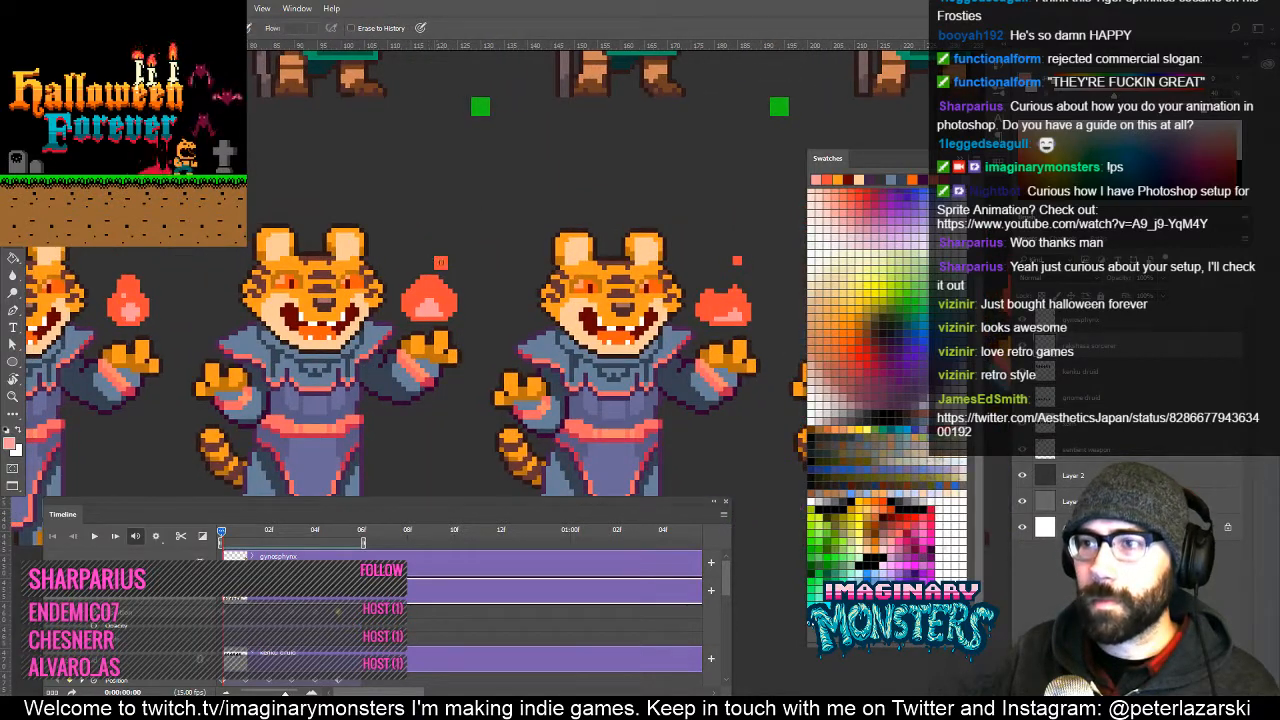
left_click(441, 263)
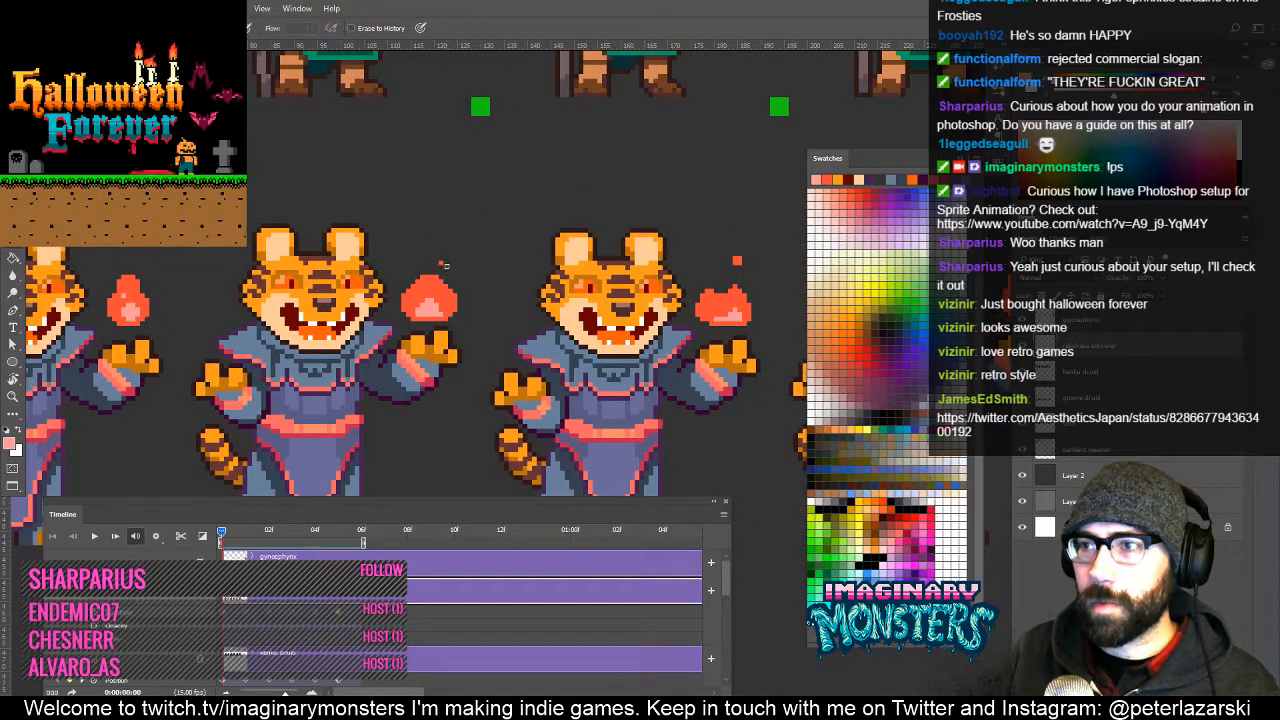
key("b")
left_click(440, 267, "alt")
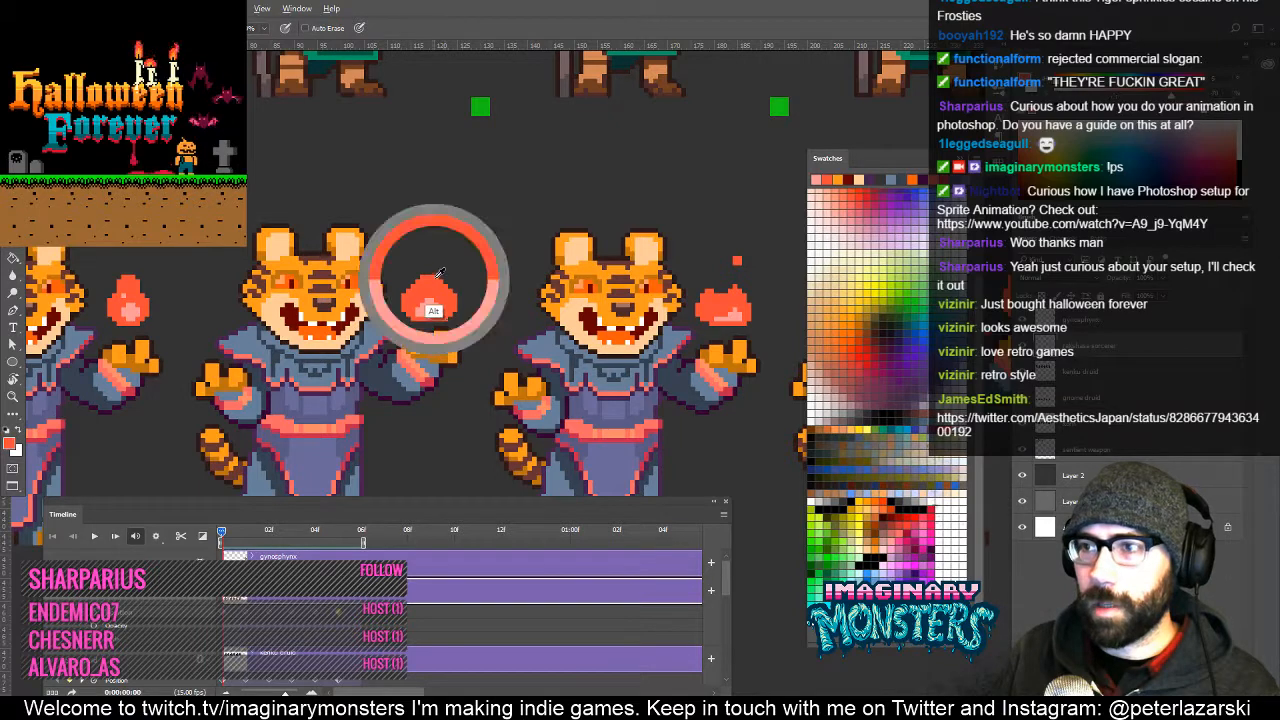
key("e")
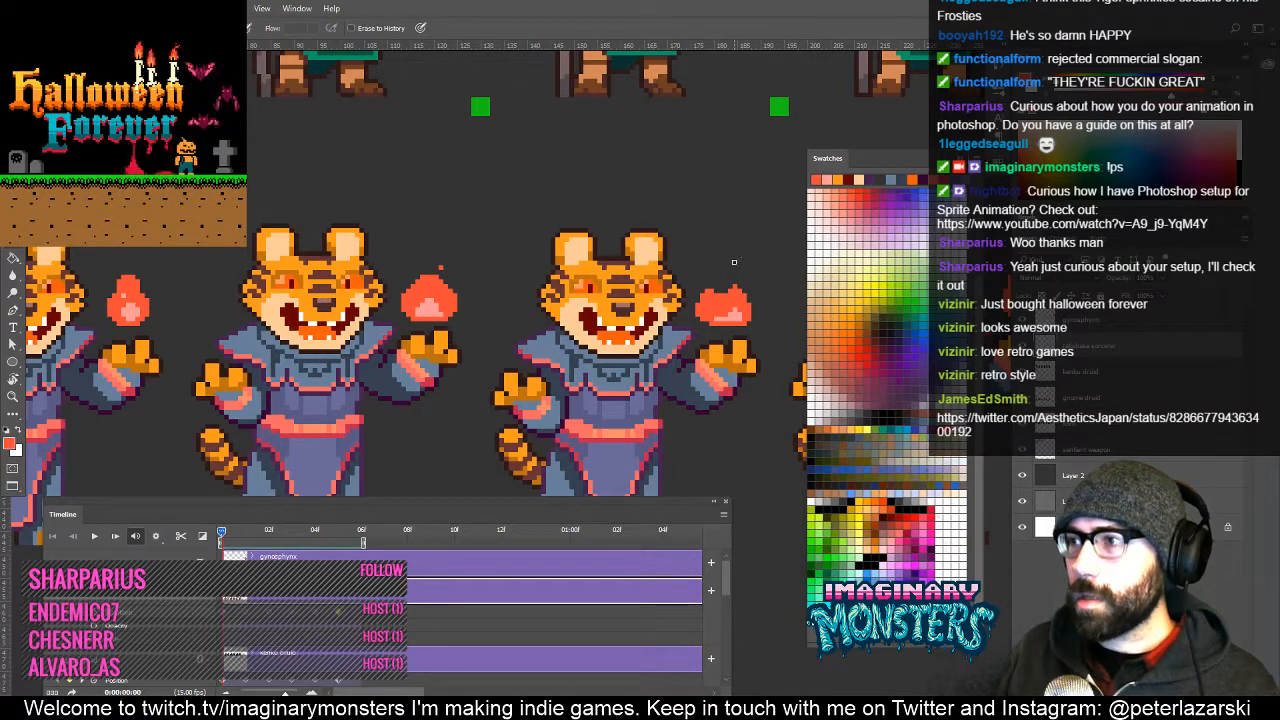
key("b")
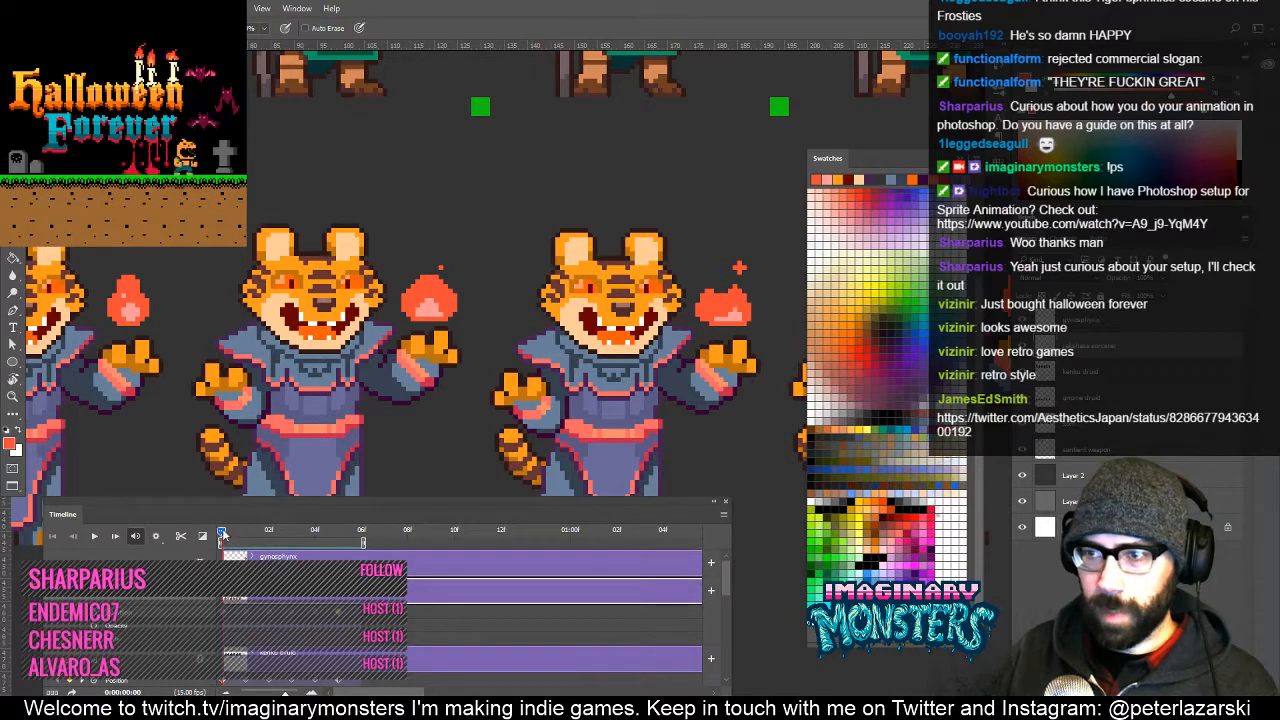
Advance to the second frame and scatter red spark pixels beside the fourth tiger's tall flame.
left_click_drag(222, 532, 243, 537)
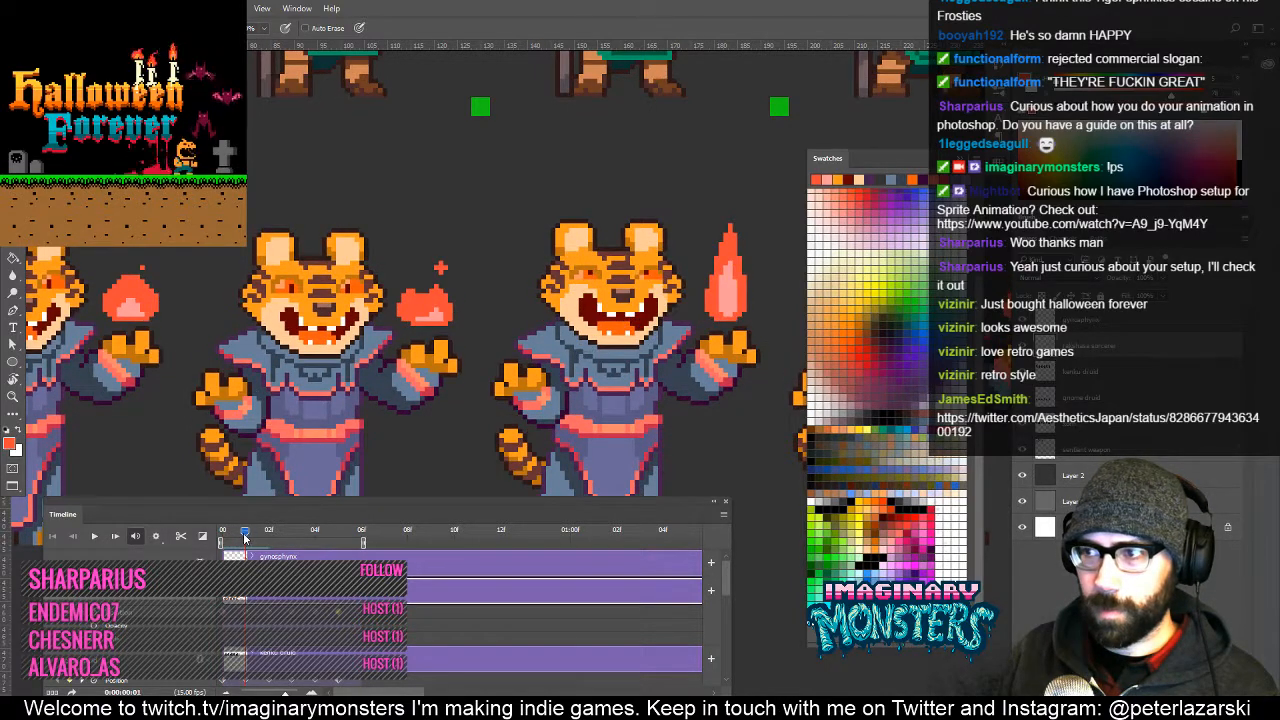
left_click_drag(591, 338, 456, 340)
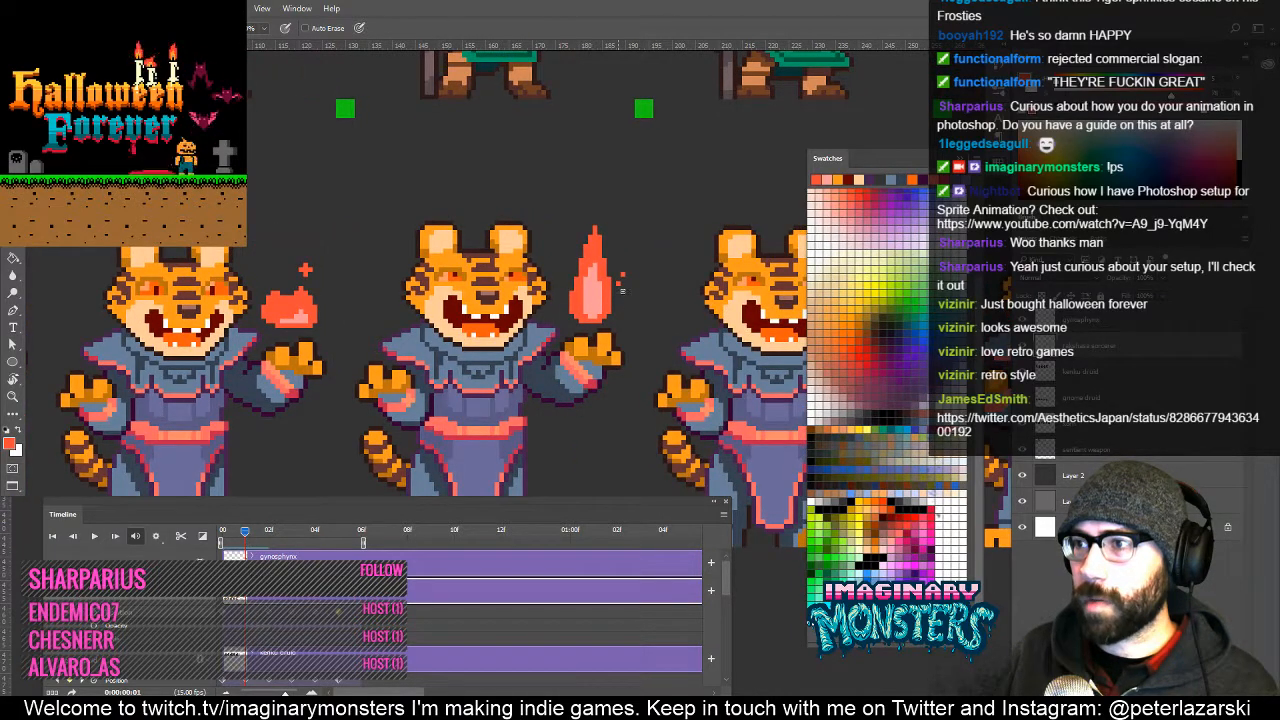
Stamp a large solid red disc in the empty space above the third and fourth tigers using an enlarged round pencil.
left_click_drag(188, 383, 330, 370)
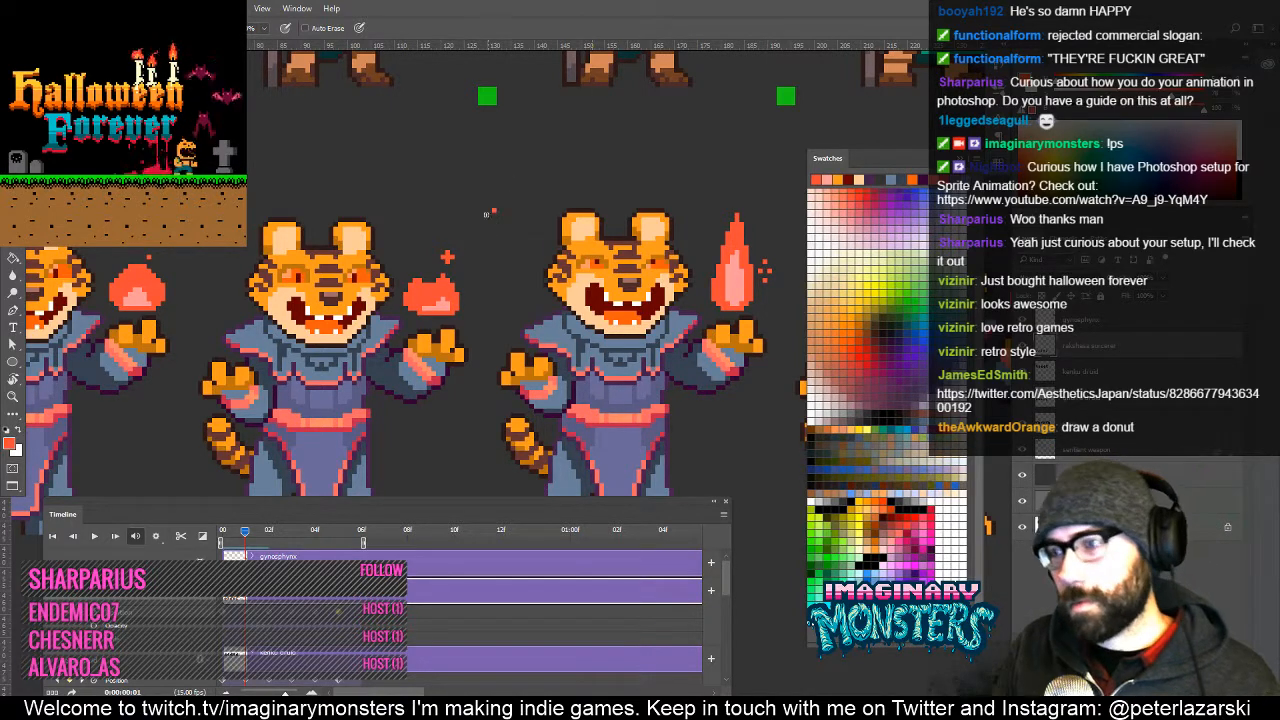
key("bracketright")
key("bracketright")
key("bracketright")
key("bracketright")
key("bracketright")
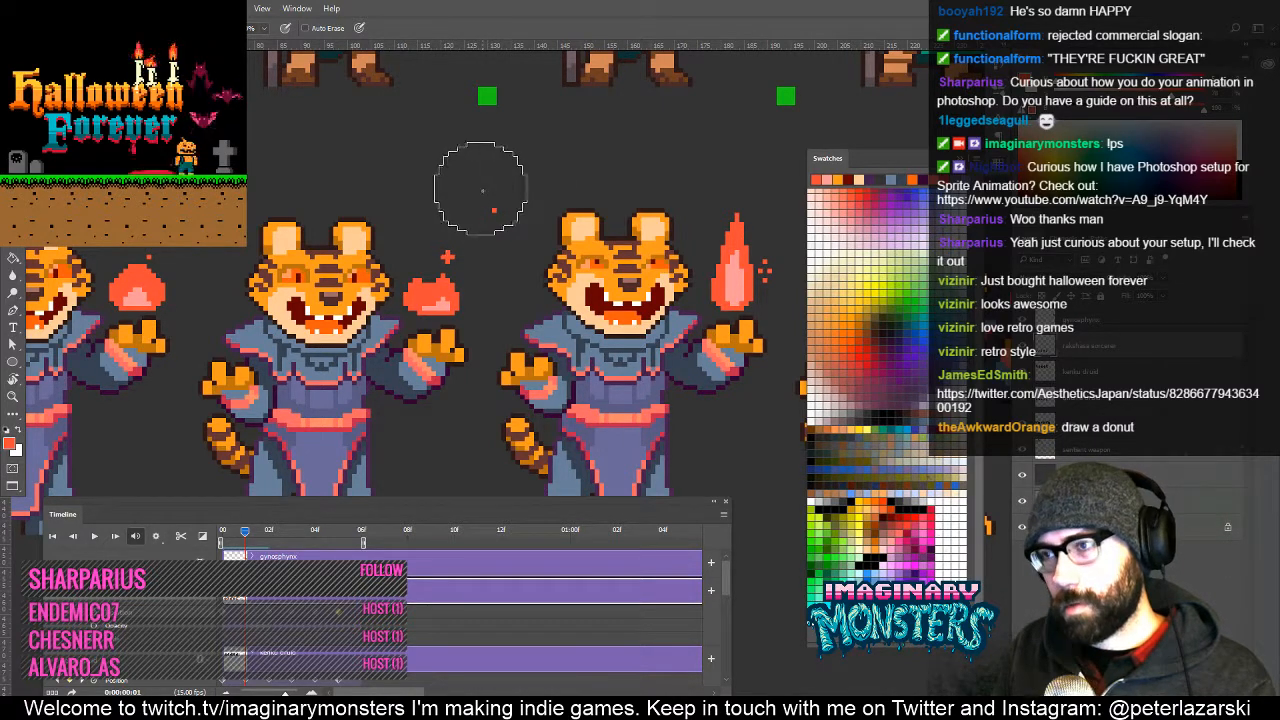
left_click(481, 196)
Erase a round hole in the middle of the red disc to turn it into a donut.
key("e")
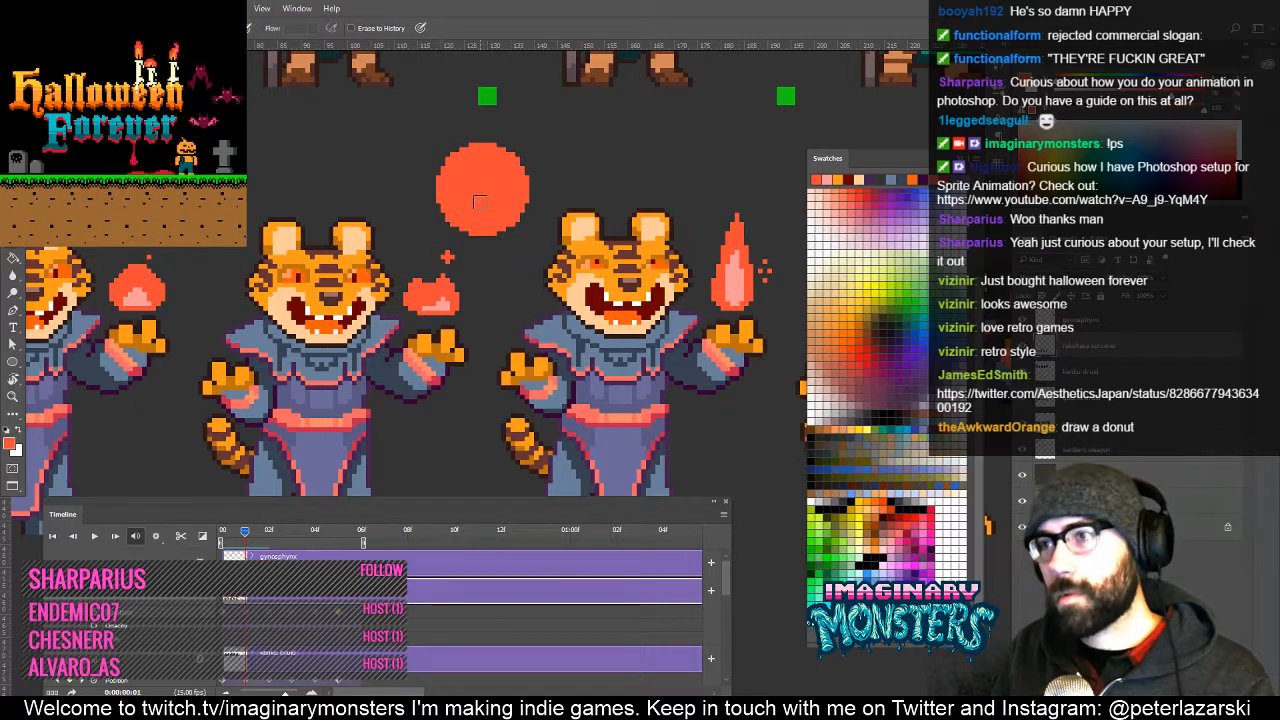
key("bracketright")
key("bracketright")
key("bracketright")
key("bracketright")
key("bracketright")
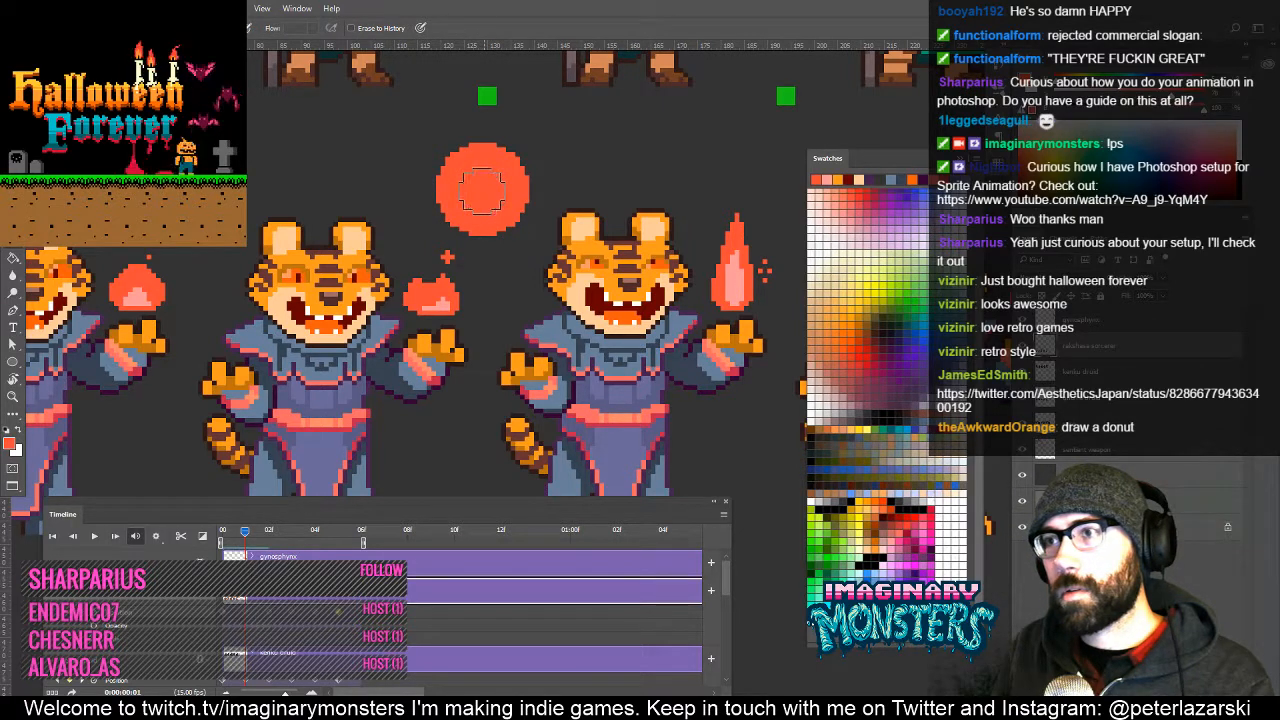
left_click(483, 192)
left_click_drag(464, 282, 408, 295)
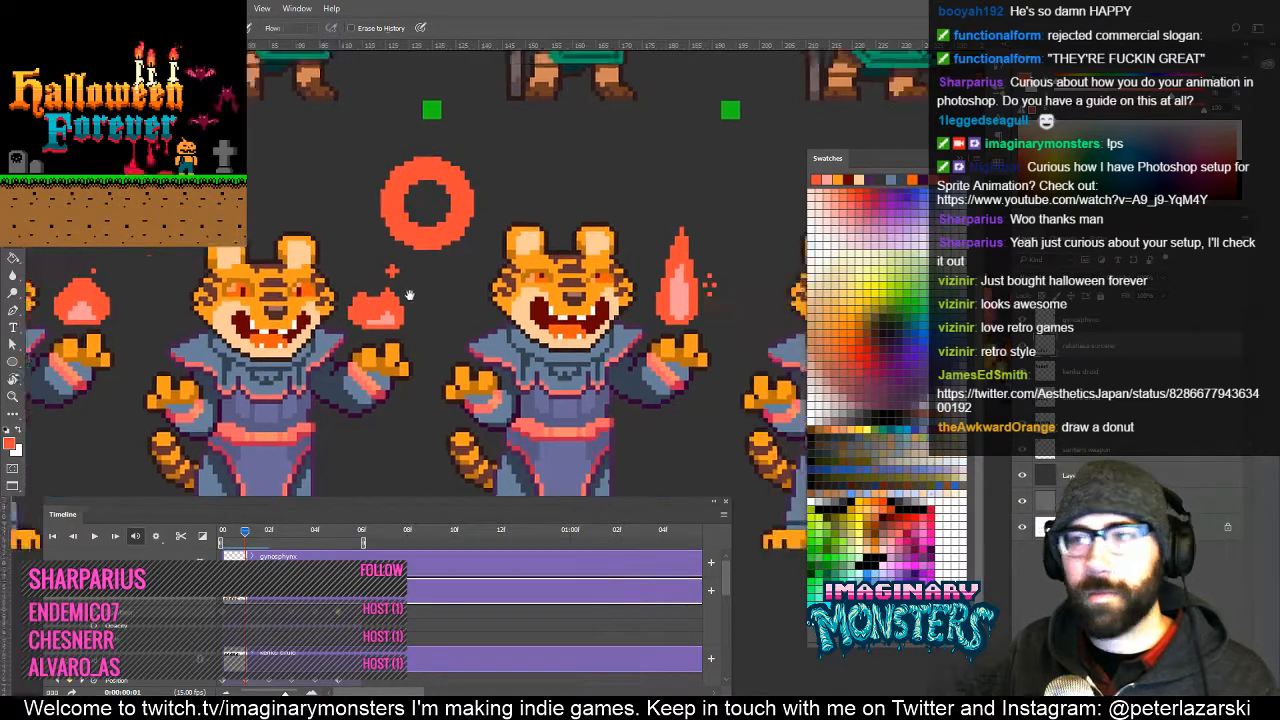
scroll(430, 220, "down", 3)
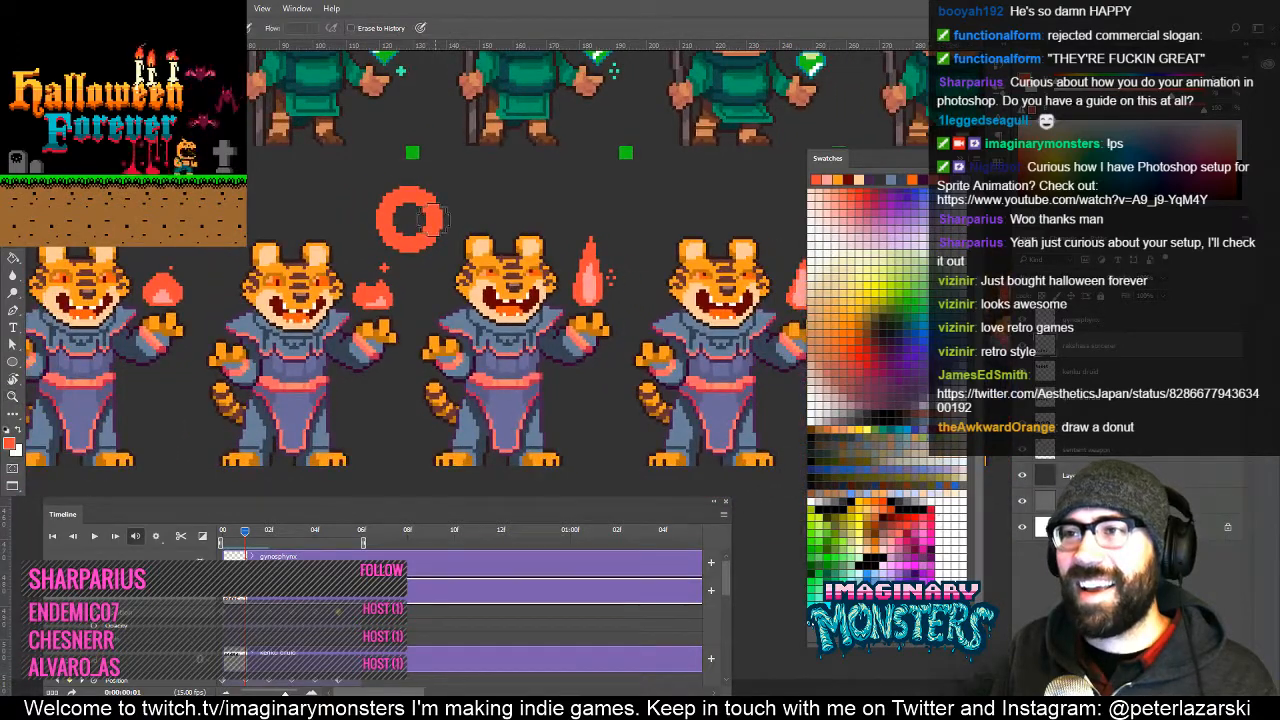
Cut the red donut out of the tiger artwork, paste it on its own layer and place it below the row of tigers.
key("w")
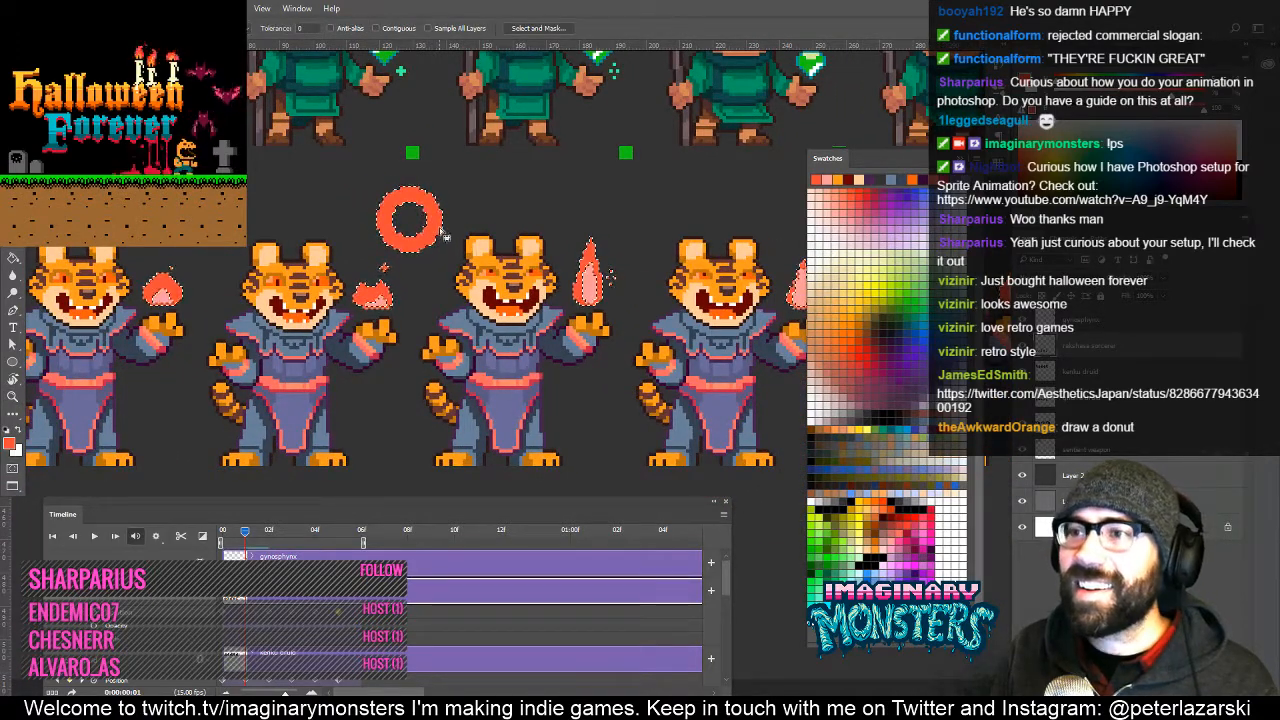
key("ctrl+d")
key("l")
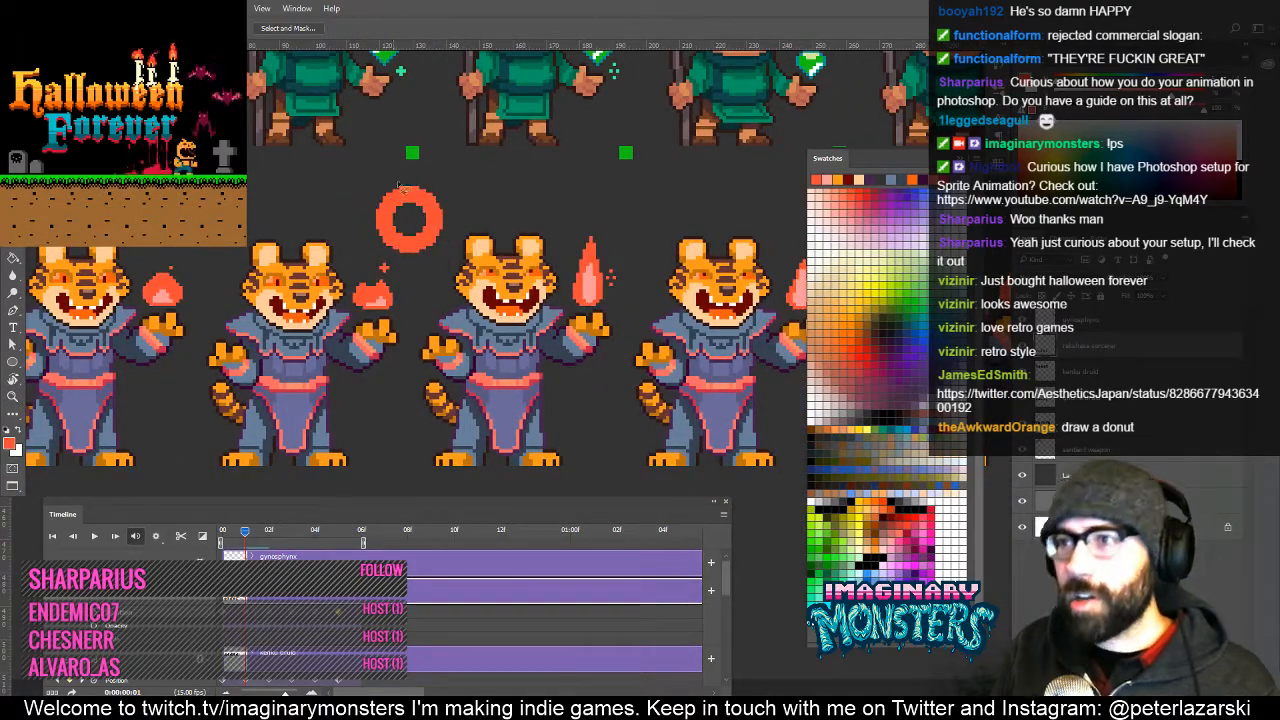
mouse_move(415, 172)
left_mouse_down()
mouse_move(362, 210)
mouse_move(387, 258)
mouse_move(424, 262)
mouse_move(453, 234)
mouse_move(446, 181)
mouse_move(418, 168)
left_mouse_up()
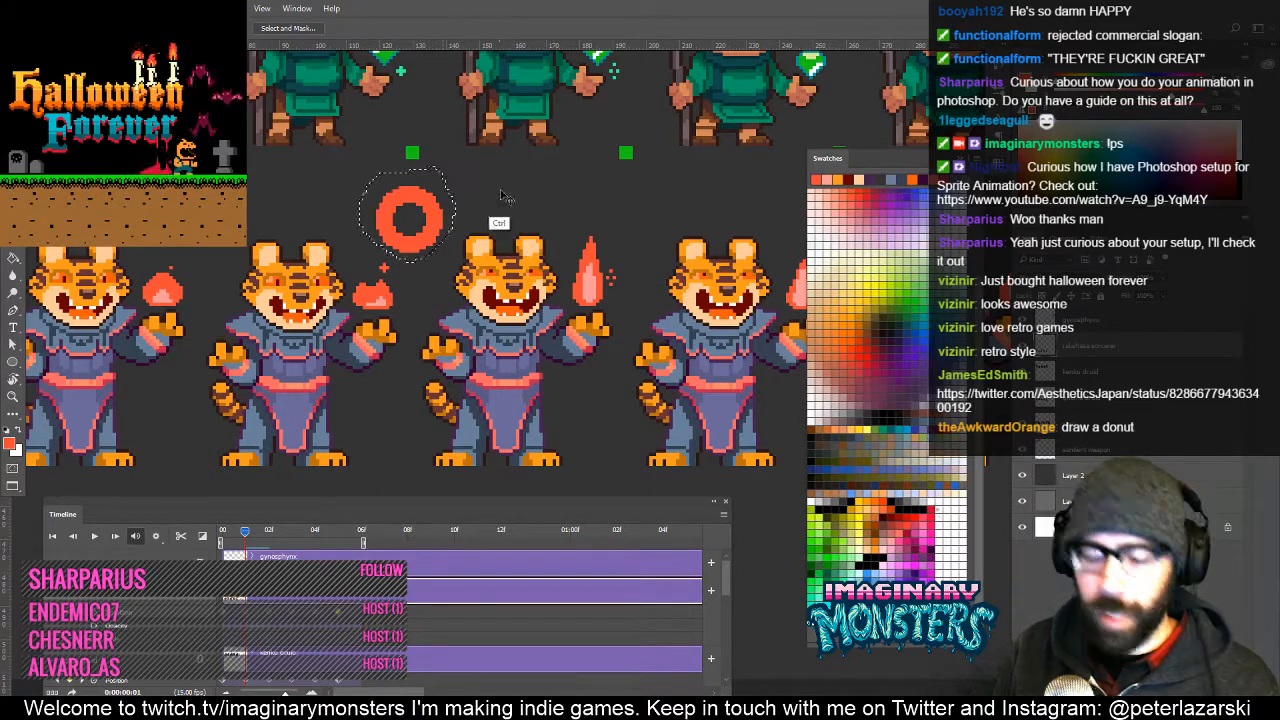
key("ctrl+x")
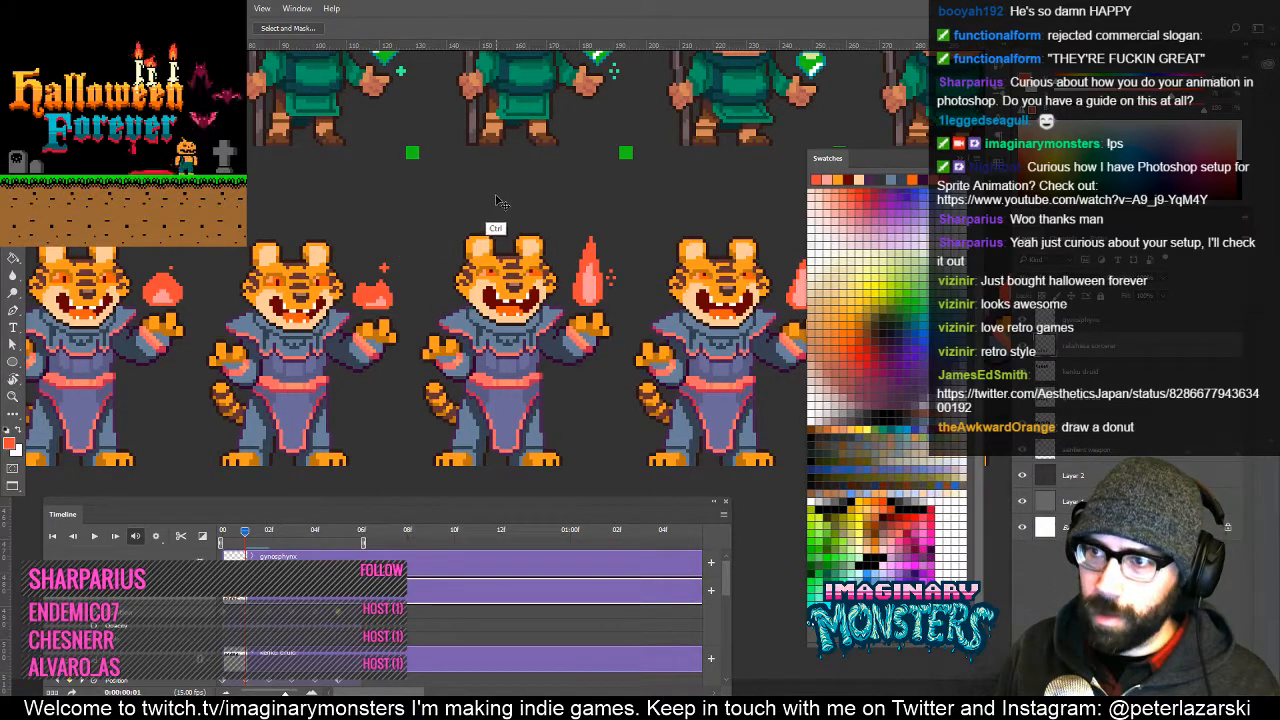
key("ctrl+v")
left_click_drag(659, 373, 449, 405)
left_click_drag(343, 275, 476, 344)
left_click_drag(357, 308, 441, 318)
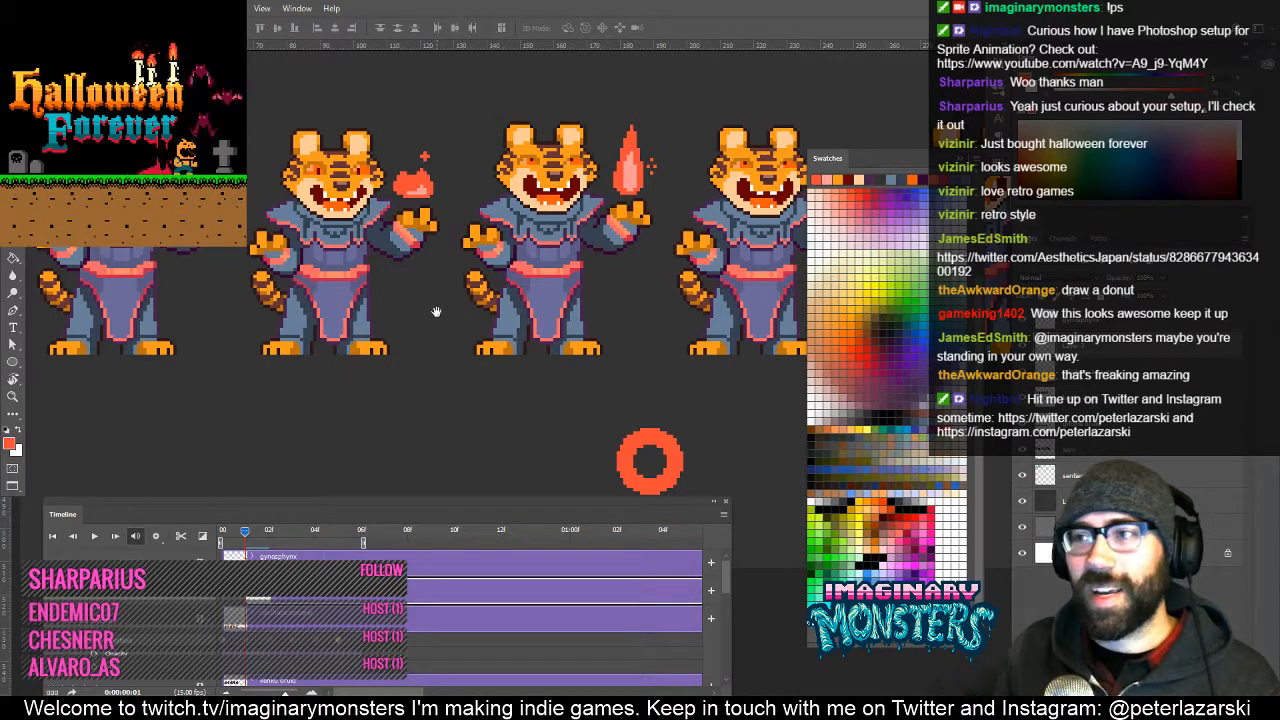
Scrub through the frames and play the animation to check the flames and embers.
left_click_drag(412, 297, 502, 357)
left_click_drag(228, 541, 286, 540)
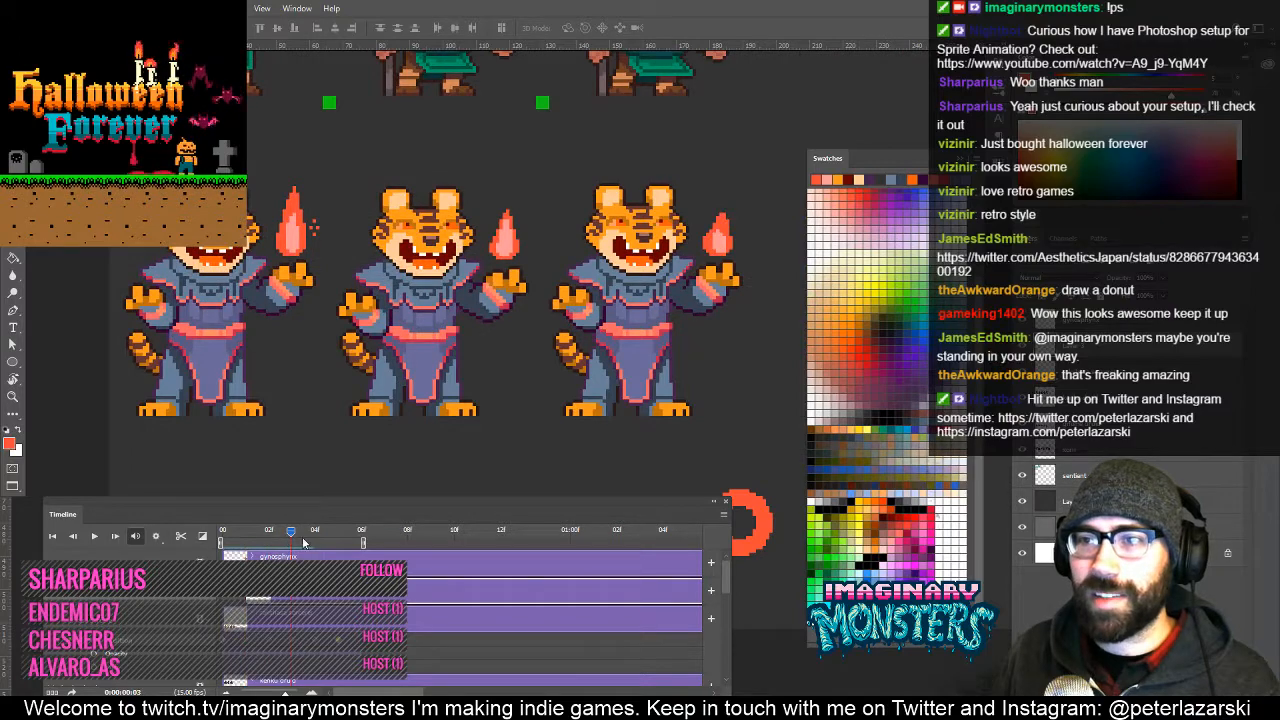
key("space")
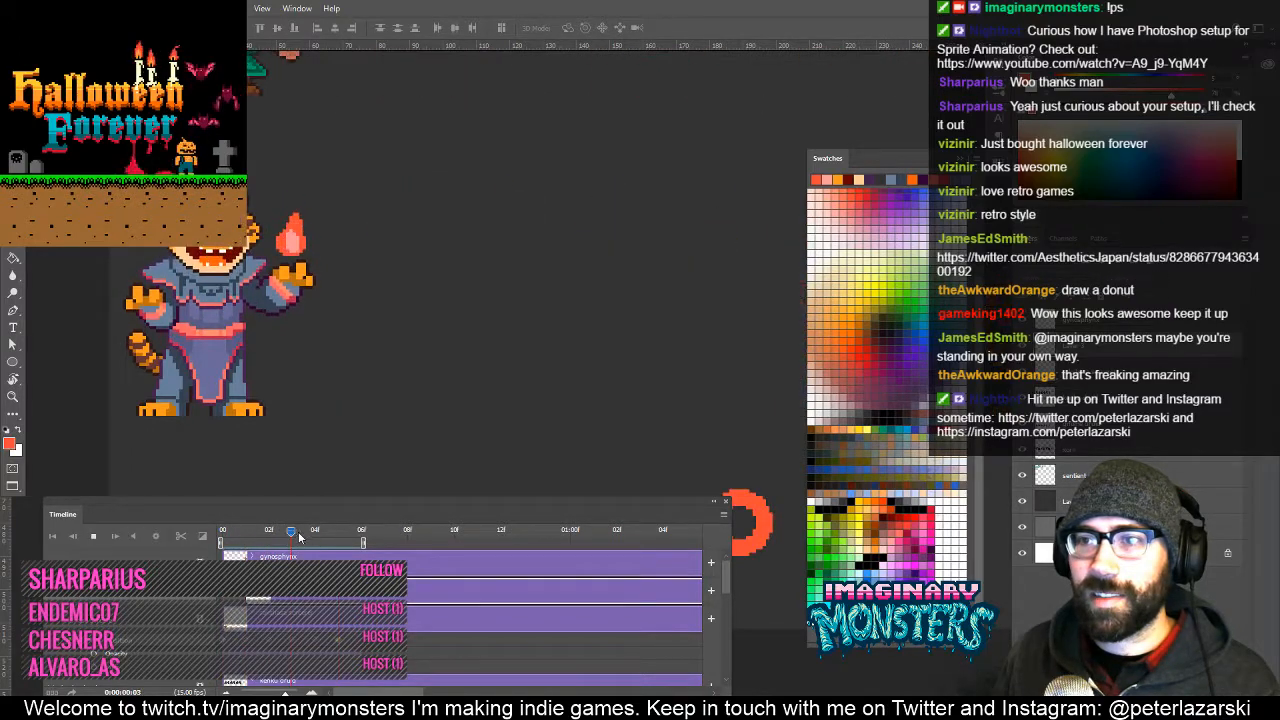
key("space")
Delete the scattered spark pixels beside the fourth tiger's tall flame.
key("z")
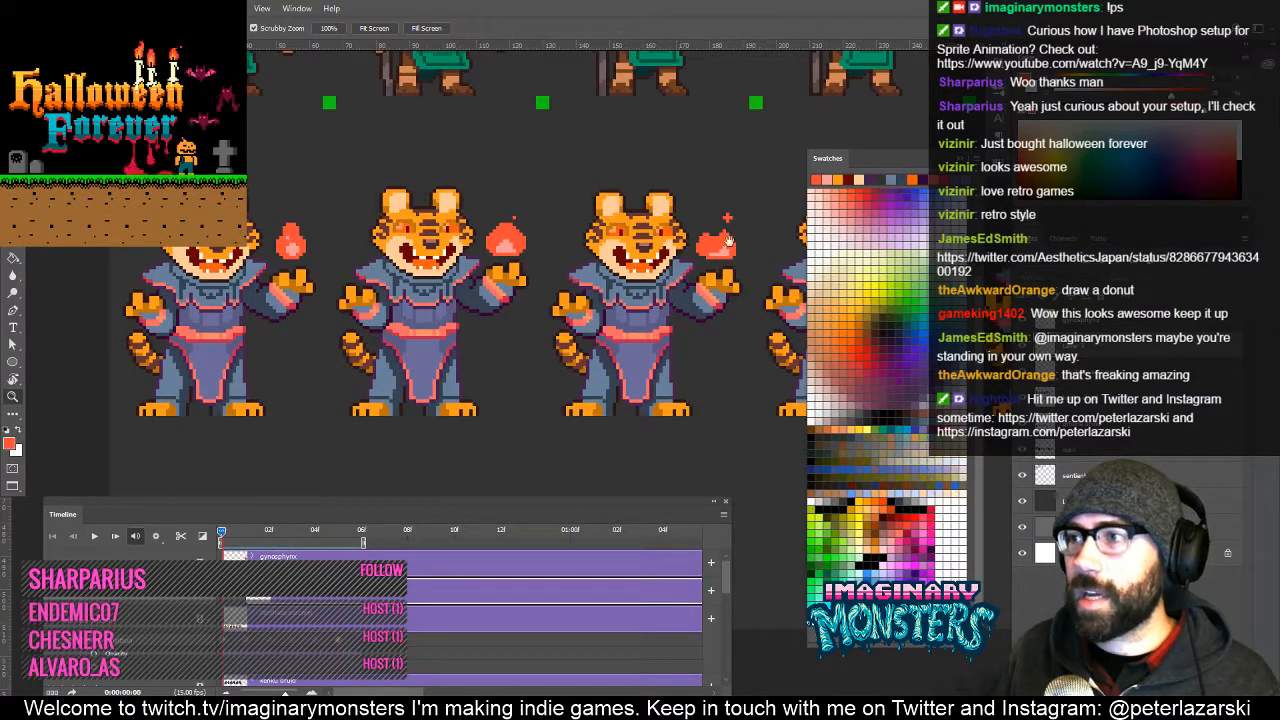
left_click_drag(729, 241, 465, 274)
left_click(697, 259)
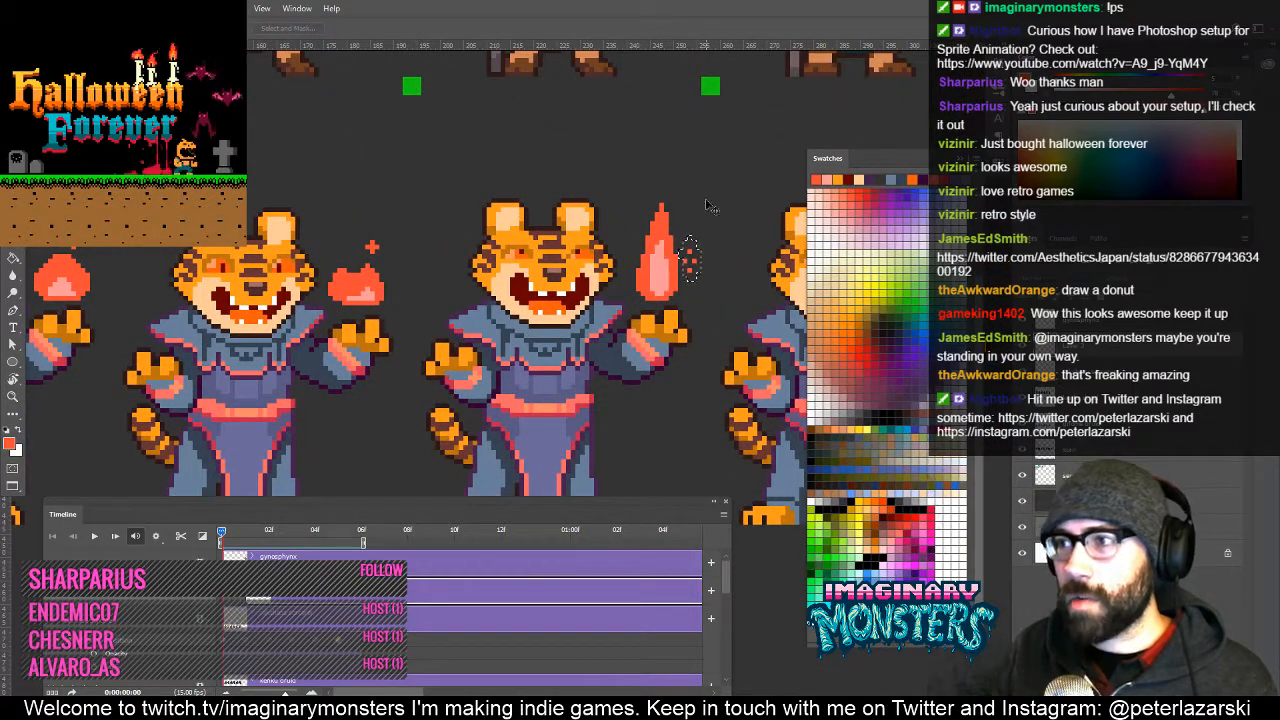
left_click(664, 282, "ctrl")
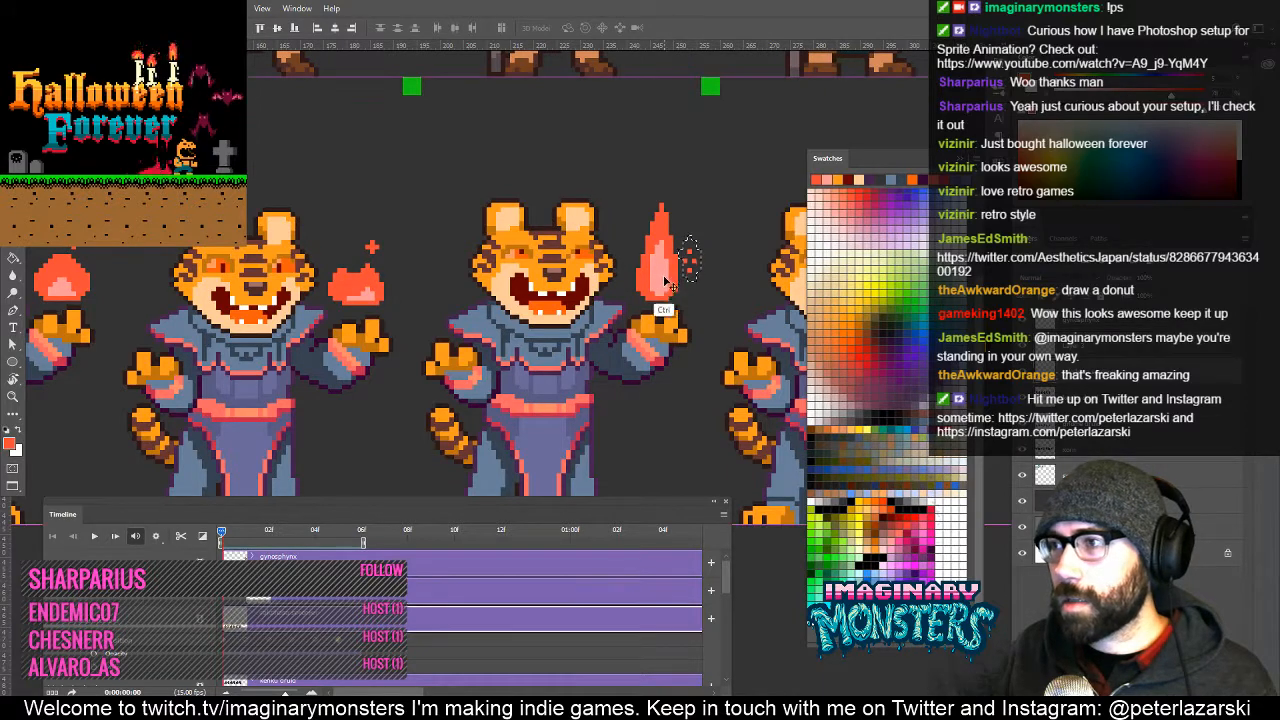
key("Delete")
key("ctrl+d")
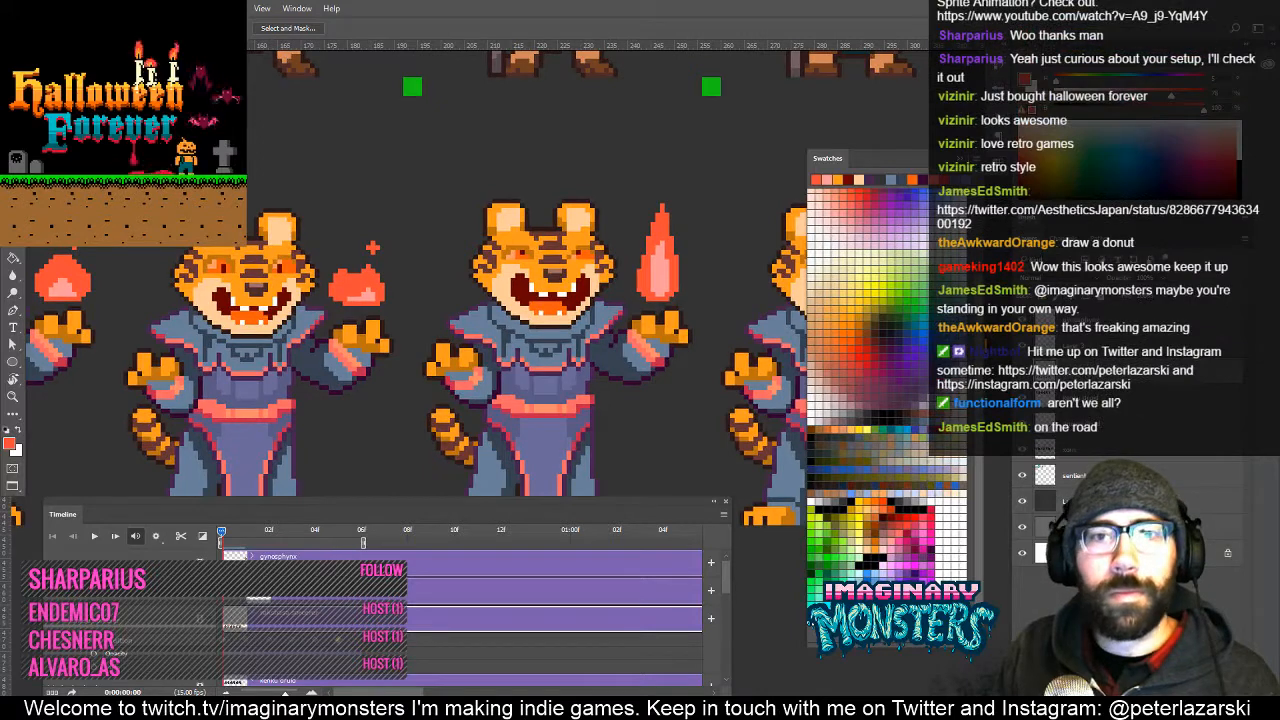
Move the single-pixel and cross embers from the second and third tigers to beside the fifth and sixth tigers' flames.
left_click_drag(520, 300, 542, 298)
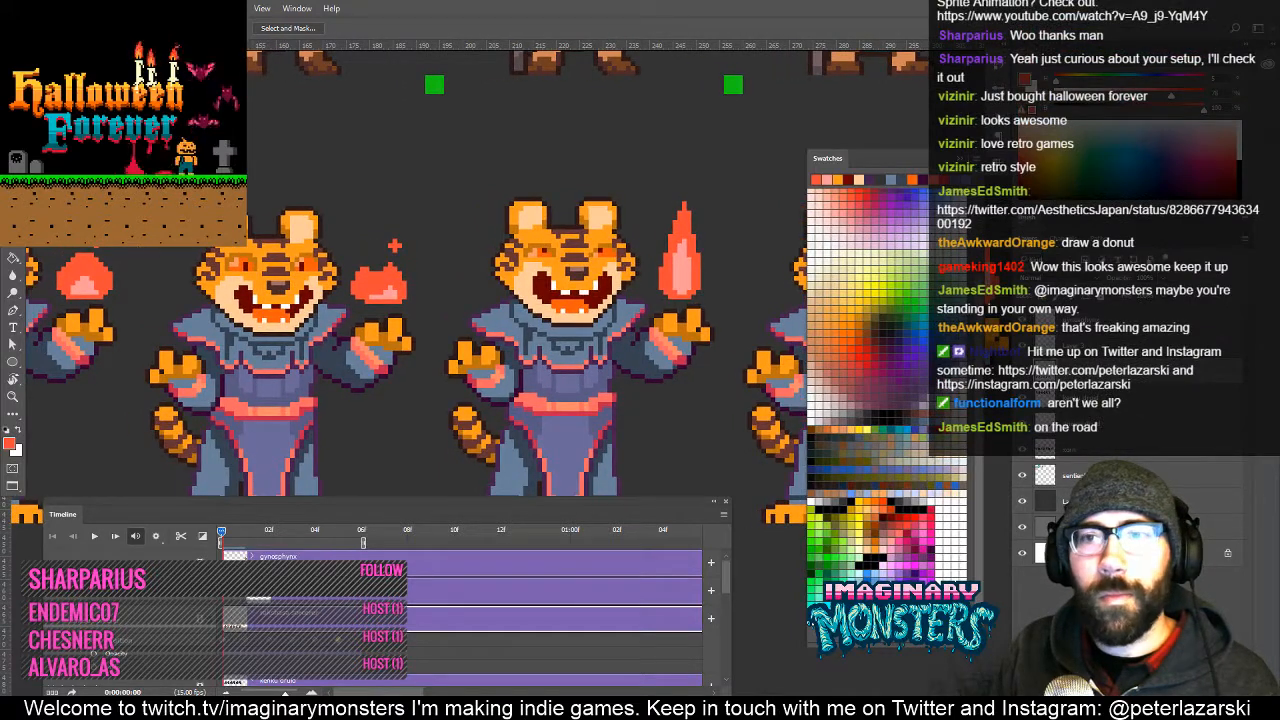
left_click_drag(105, 252, 126, 246)
mouse_move(392, 250)
left_mouse_down()
mouse_move(382, 232)
mouse_move(418, 250)
mouse_move(703, 189)
mouse_move(709, 175)
left_mouse_up()
key("ctrl+d")
left_click_drag(618, 232, 300, 245)
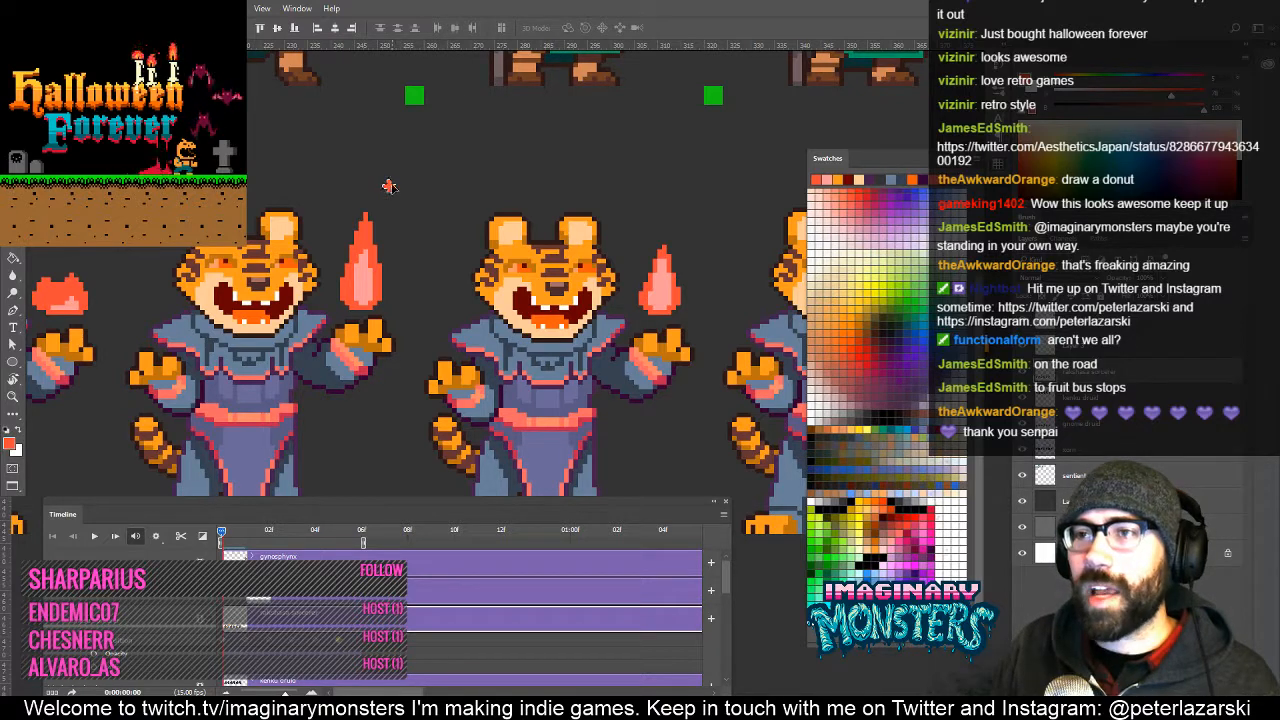
left_click_drag(389, 186, 782, 205)
left_click_drag(657, 233, 611, 237)
Show the guides and make the donut layer's clip start at the first frame of the timeline.
key("ctrl+;")
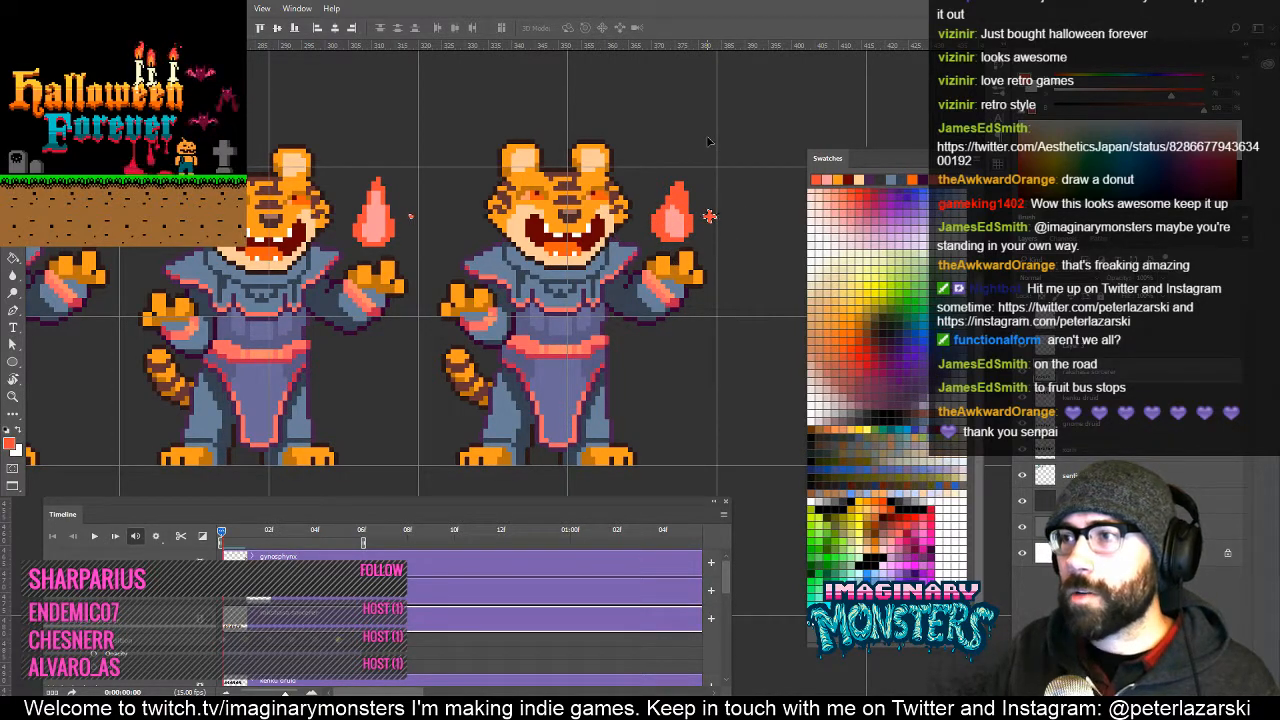
left_click_drag(460, 463, 693, 86)
left_click_drag(347, 141, 610, 296)
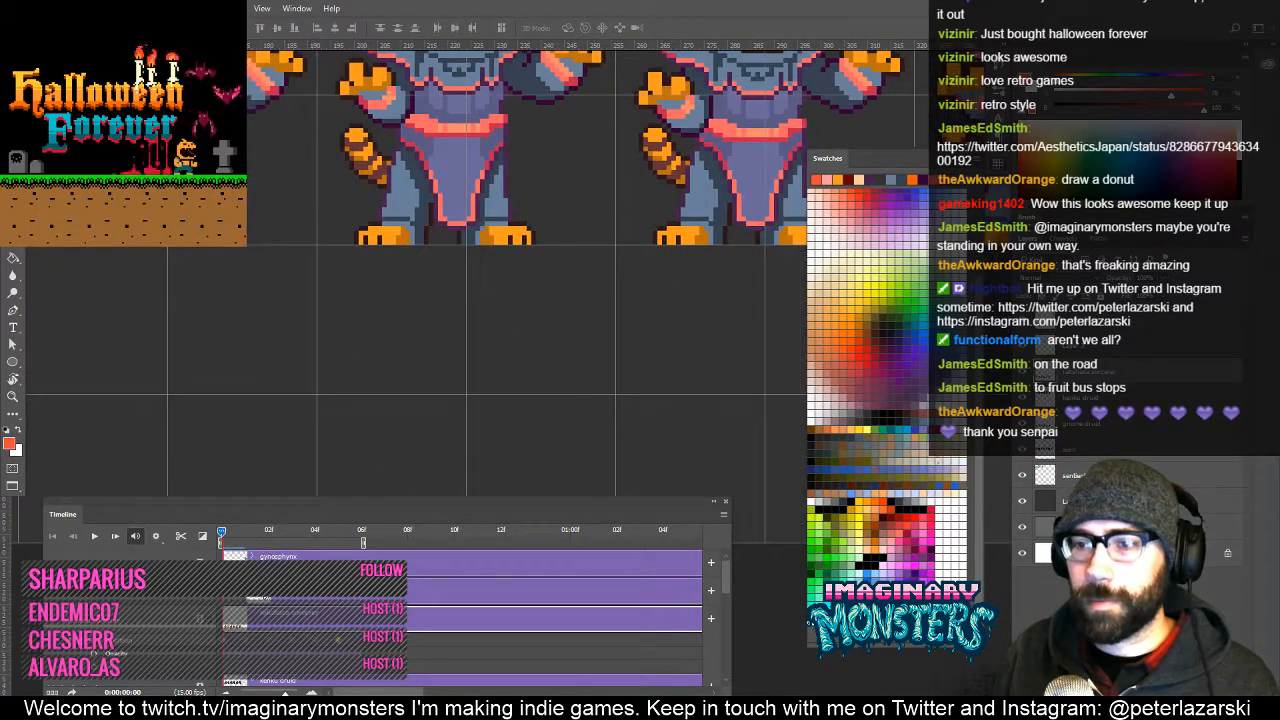
left_click_drag(260, 590, 236, 590)
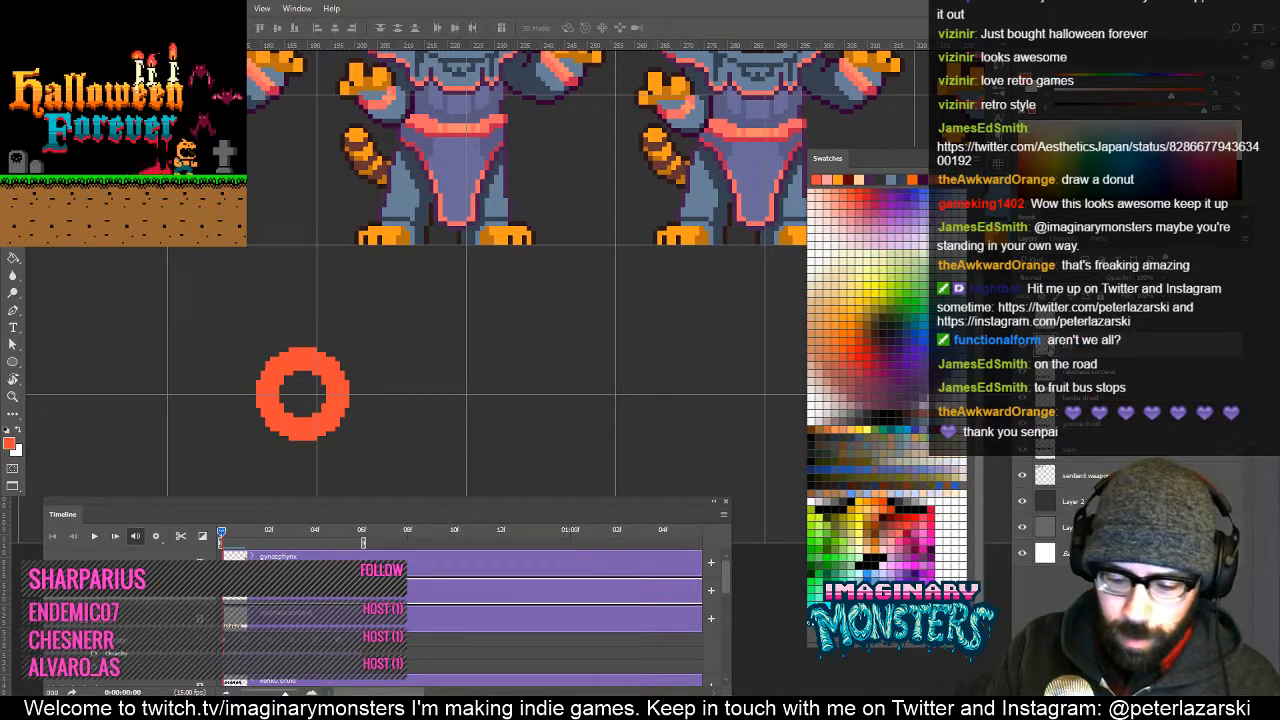
left_click_drag(537, 380, 660, 309)
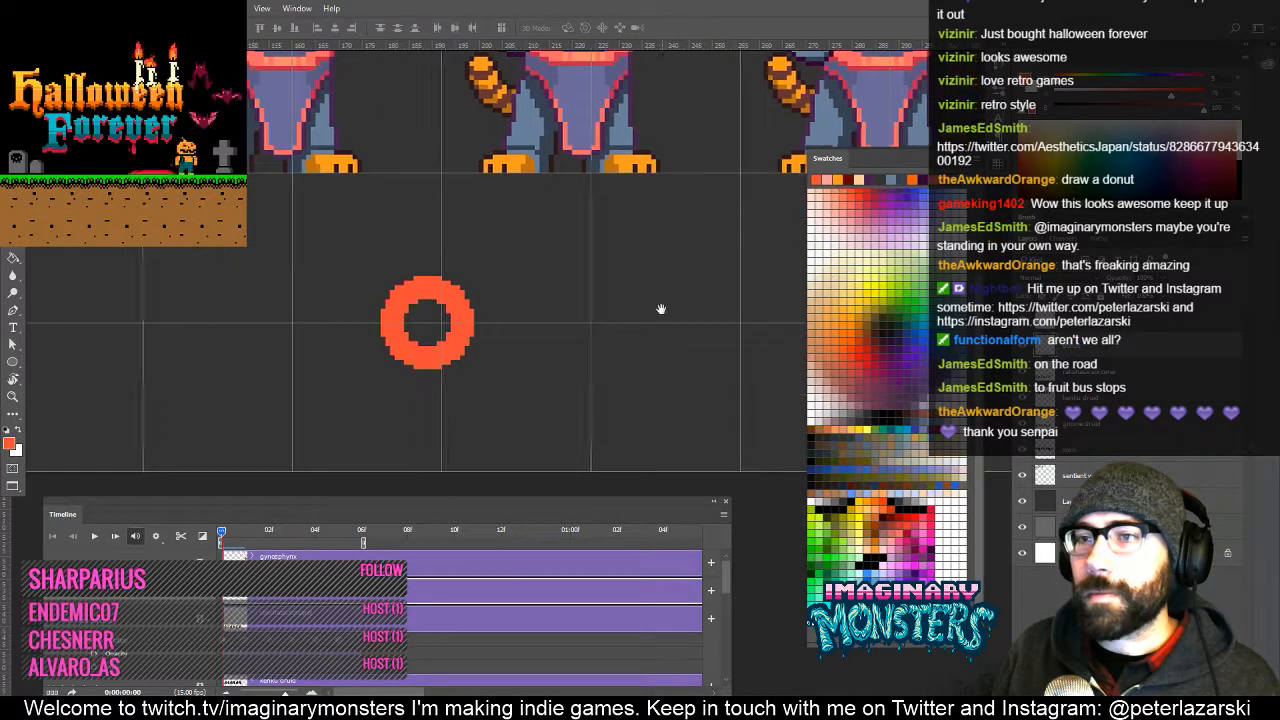
Select the donut's red area by color and fill it with brown from the swatches.
key("z")
left_click_drag(450, 323, 523, 314)
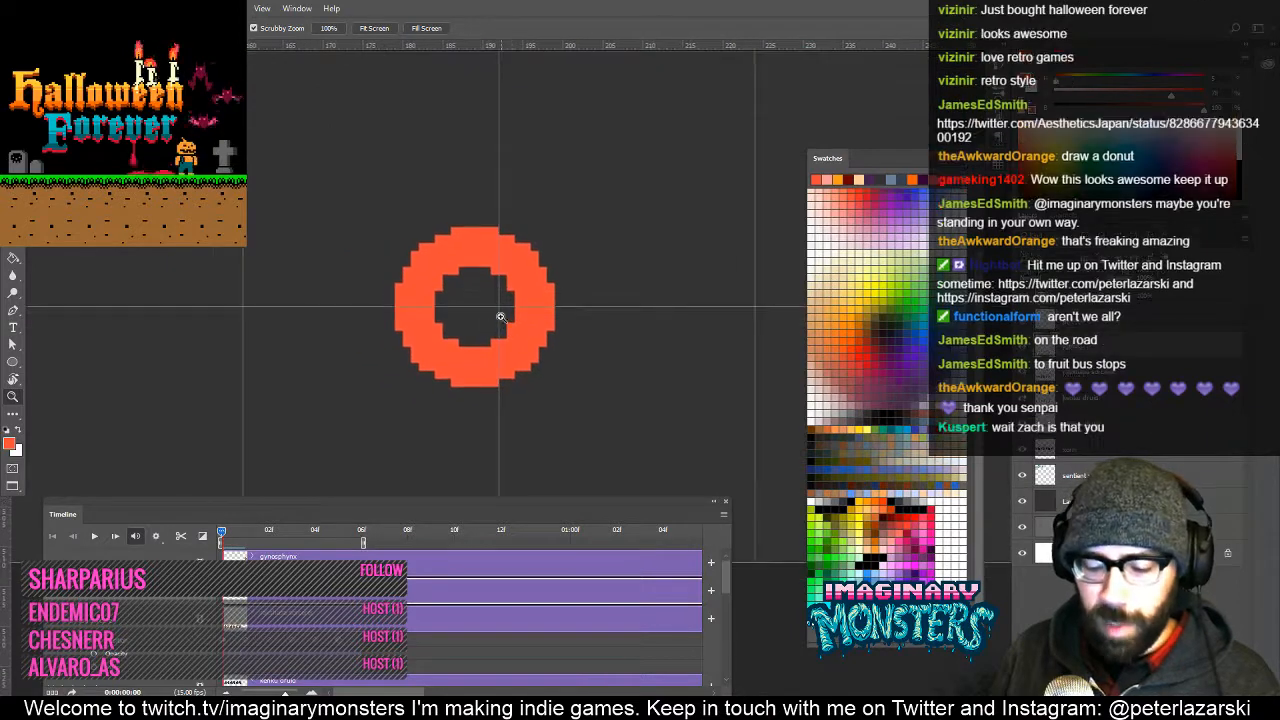
key("w")
left_click(528, 316)
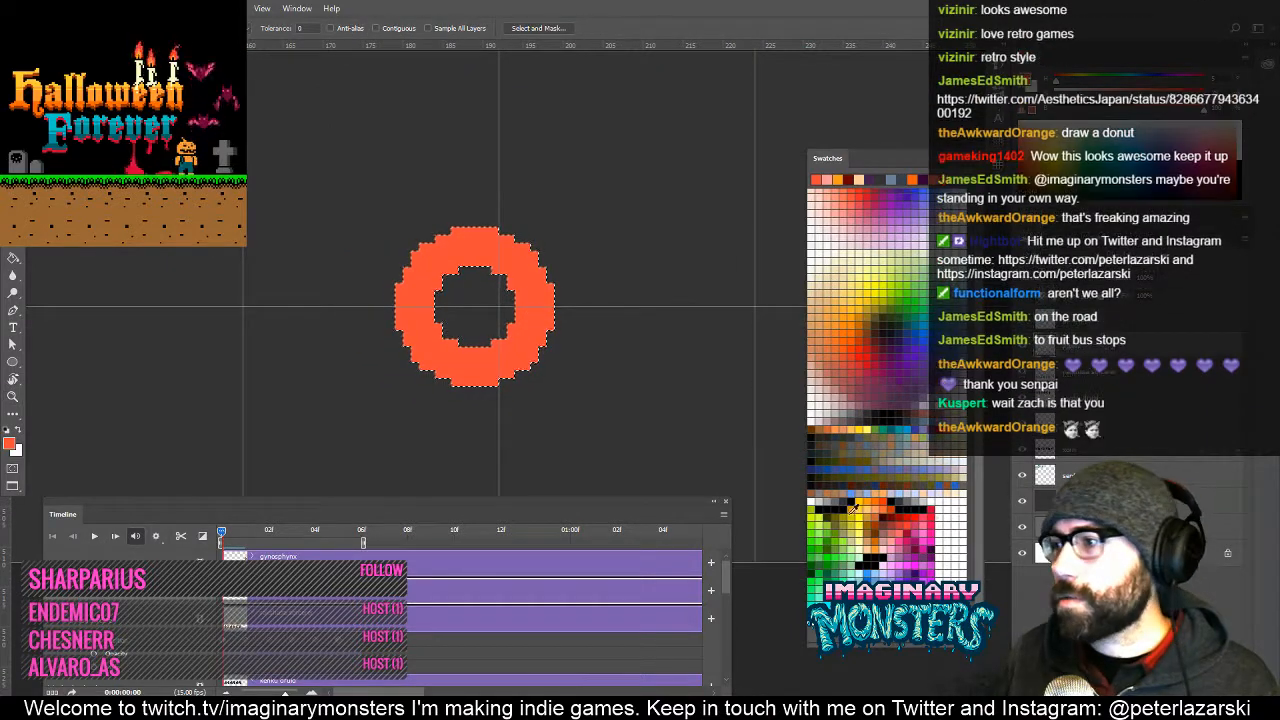
left_click(823, 424)
key("g")
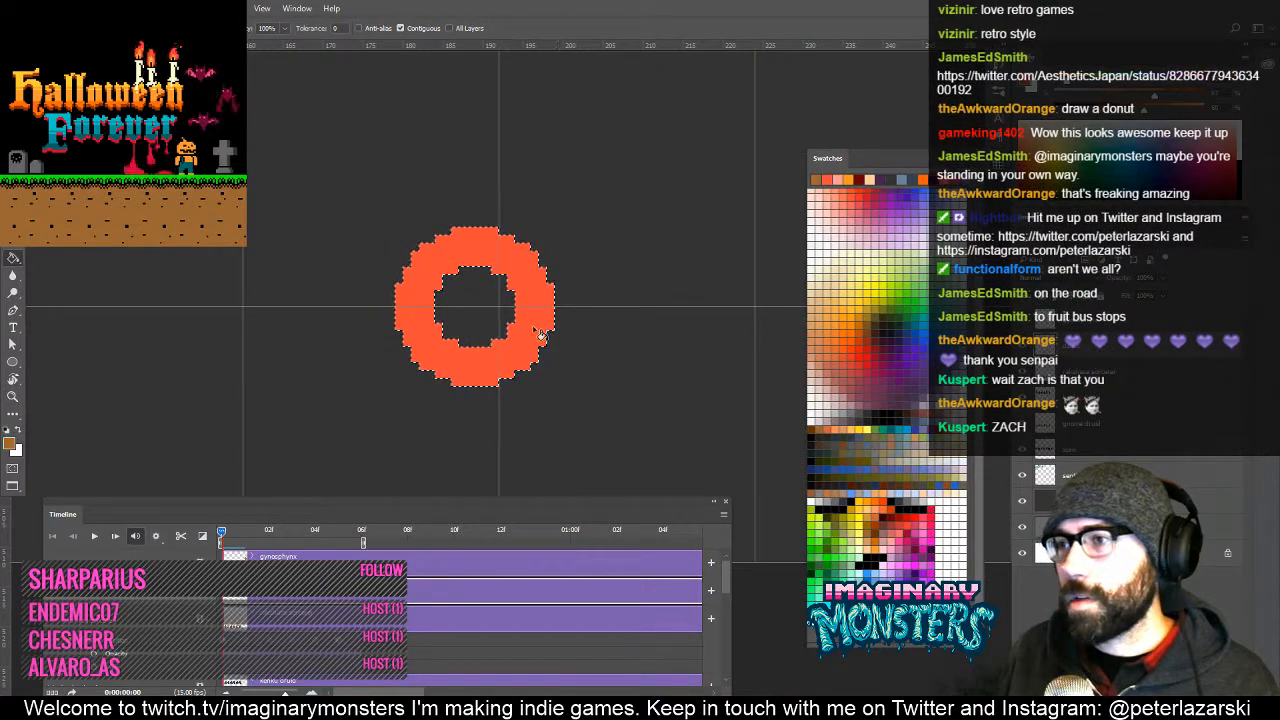
left_click_drag(520, 326, 562, 346)
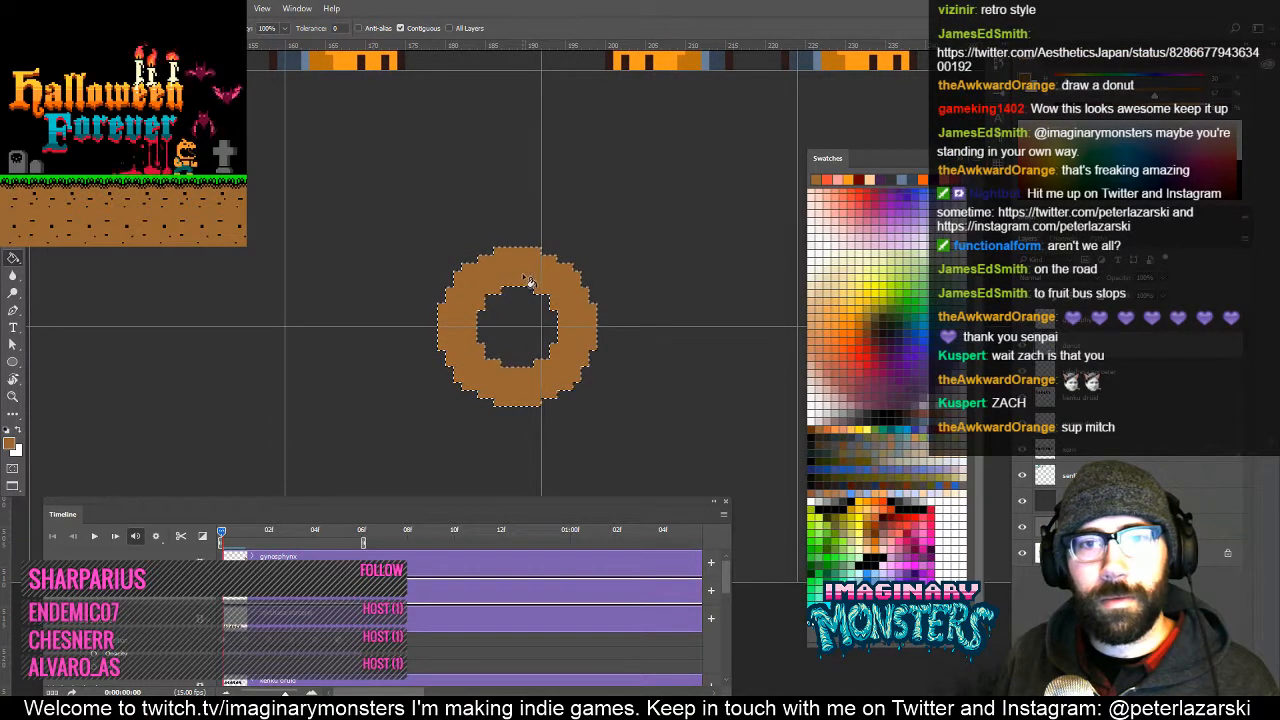
key("v")
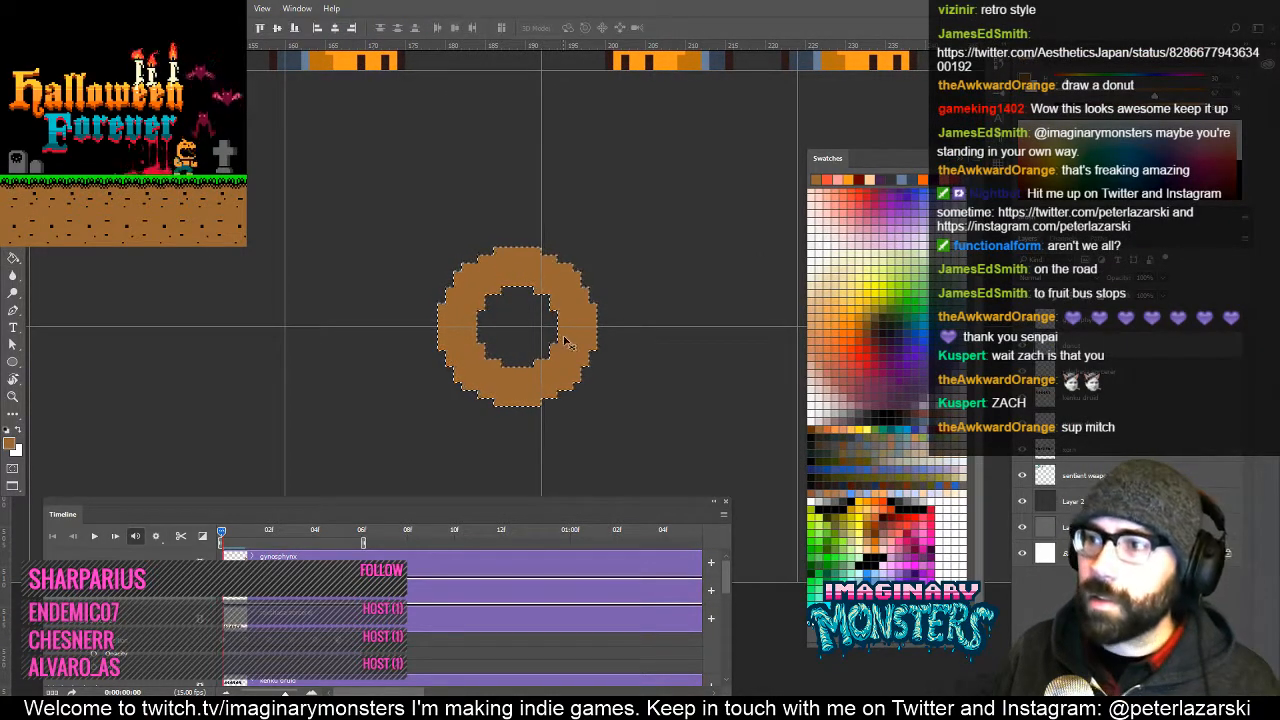
Duplicate the selected brown ring slightly up and left, fill the copy with dark brown as icing, and clear the selection.
left_click_drag(573, 353, 540, 367)
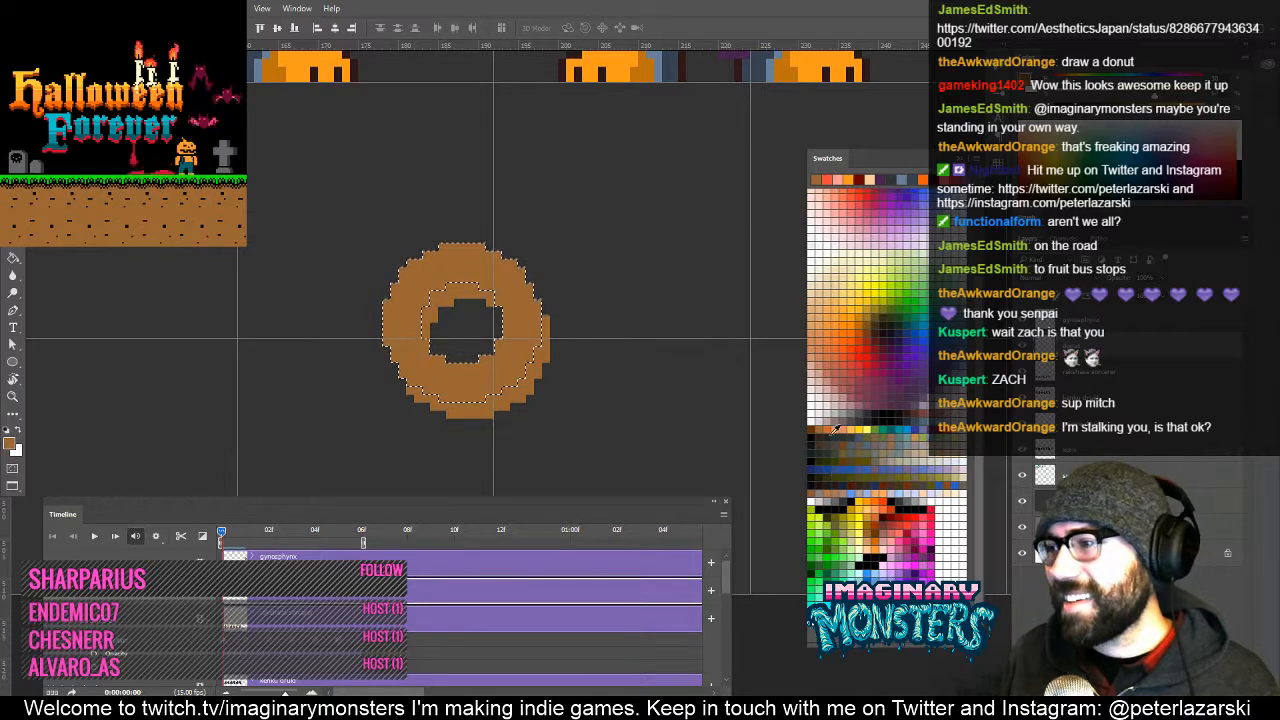
left_click(913, 408)
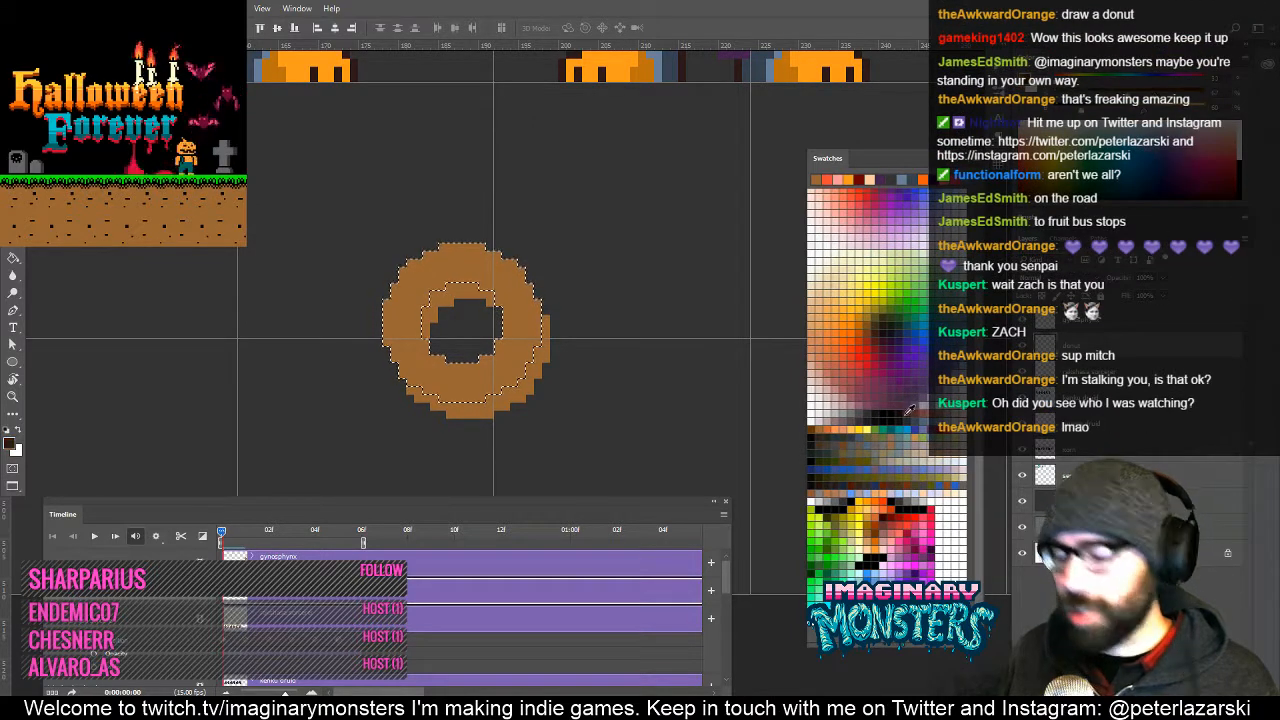
key("g")
left_click(532, 357)
key("ctrl+d")
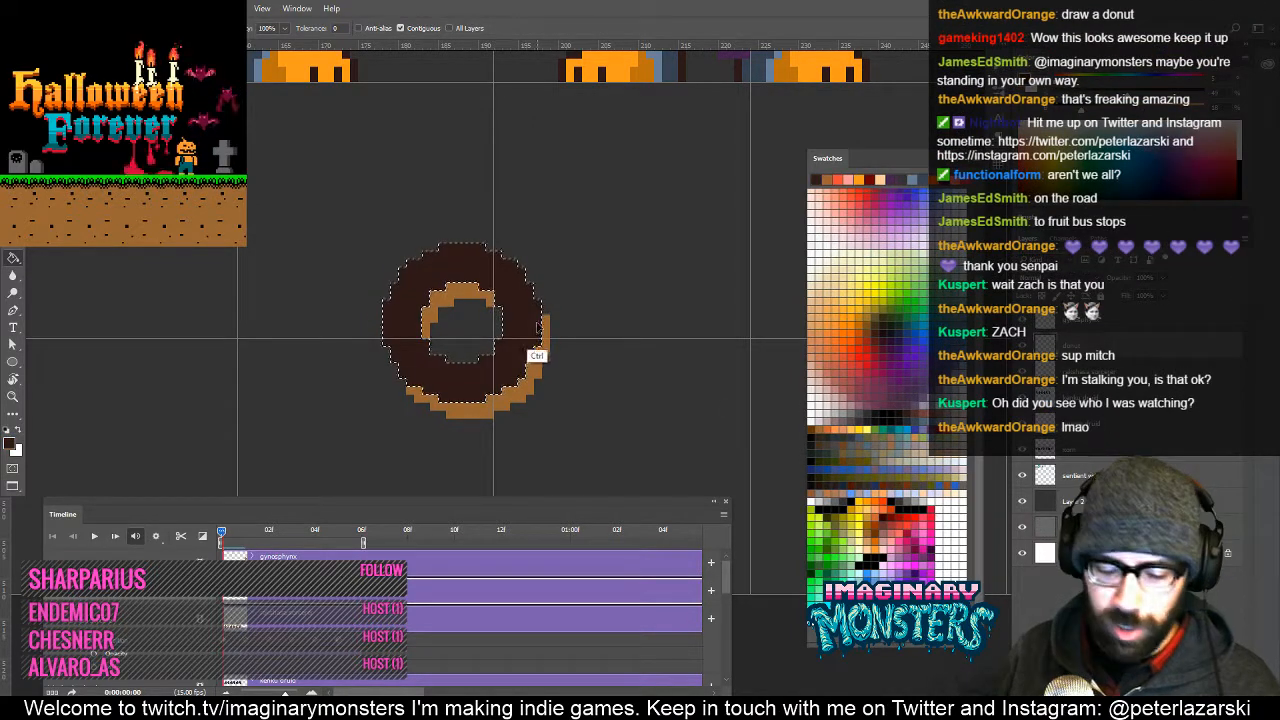
Outline the inner edge of the donut's hole with black single-pixel Pencil strokes and hide the guides.
key("z")
left_click(529, 311)
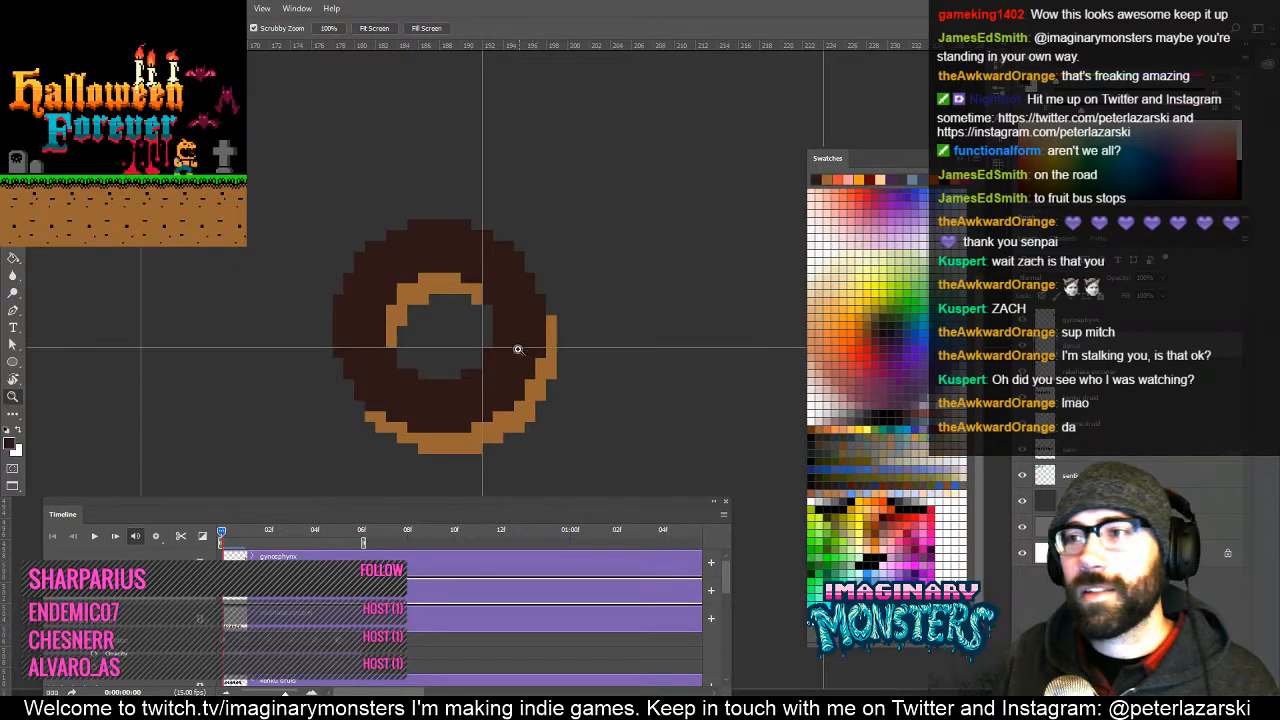
left_click_drag(496, 341, 523, 309)
key("b")
key("bracketleft")
key("bracketleft")
key("bracketleft")
key("bracketleft")
key("bracketleft")
key("bracketleft")
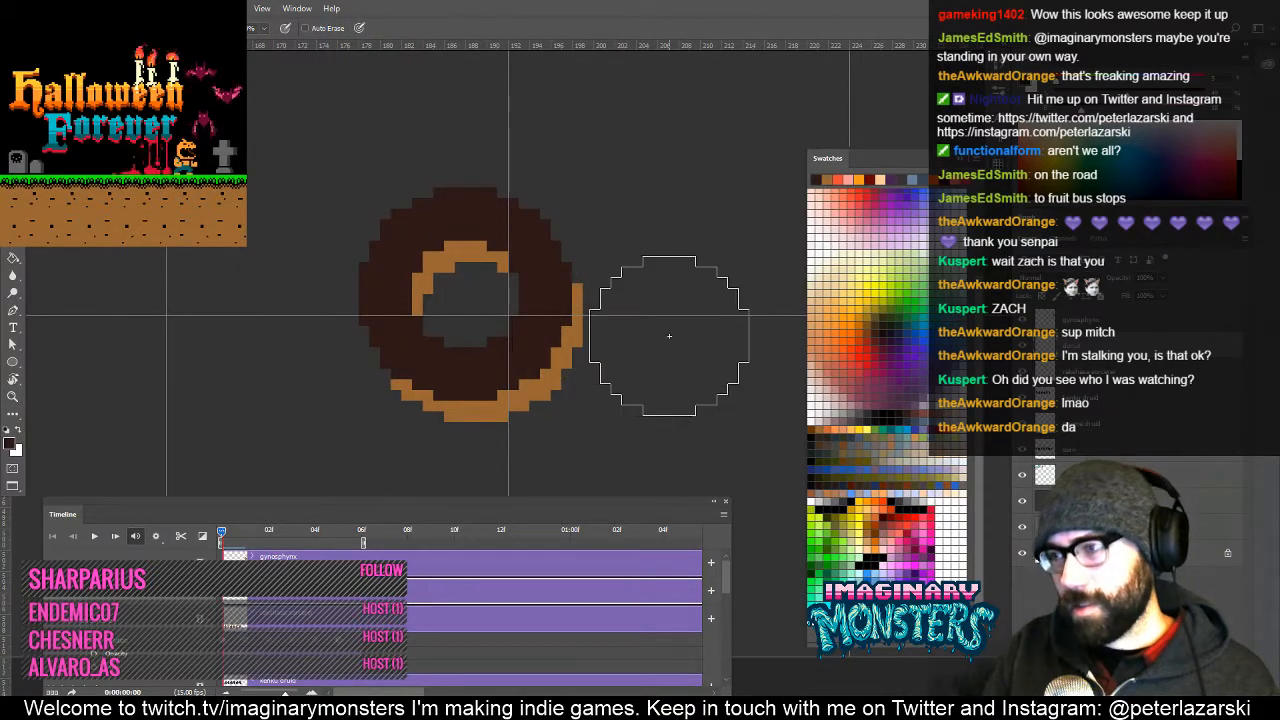
key("bracketleft")
key("bracketleft")
key("bracketleft")
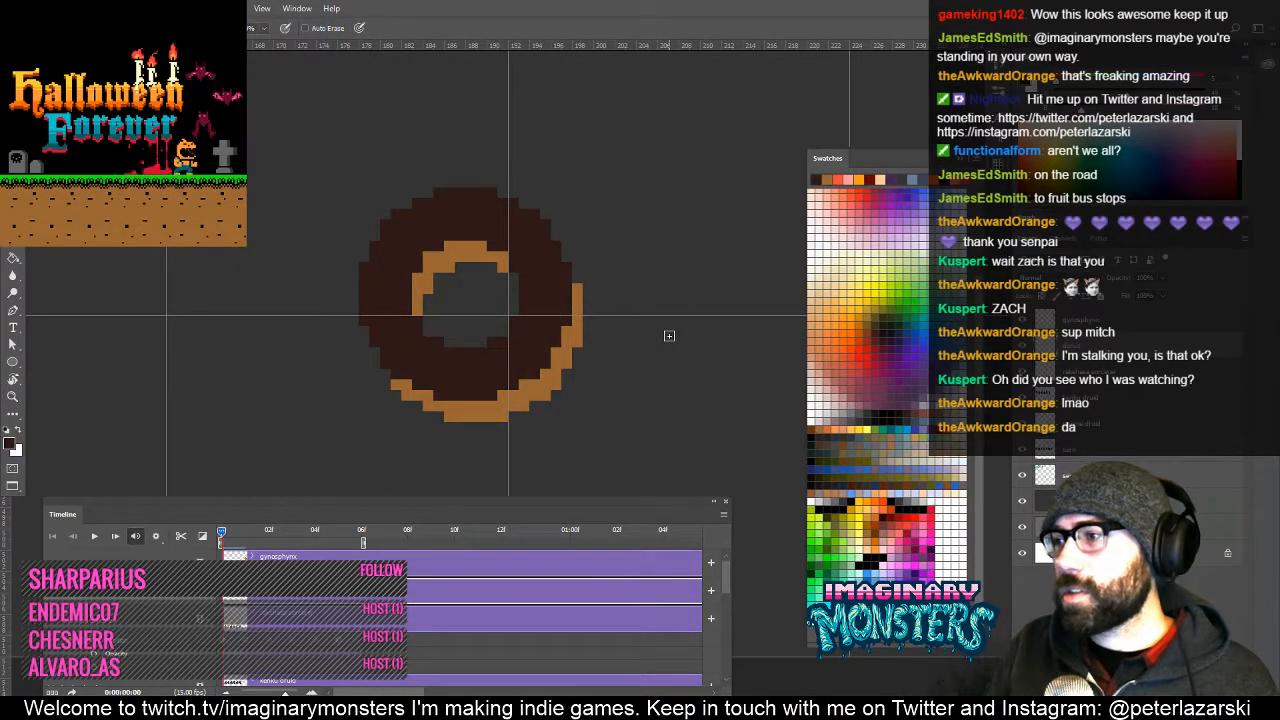
left_click(903, 505)
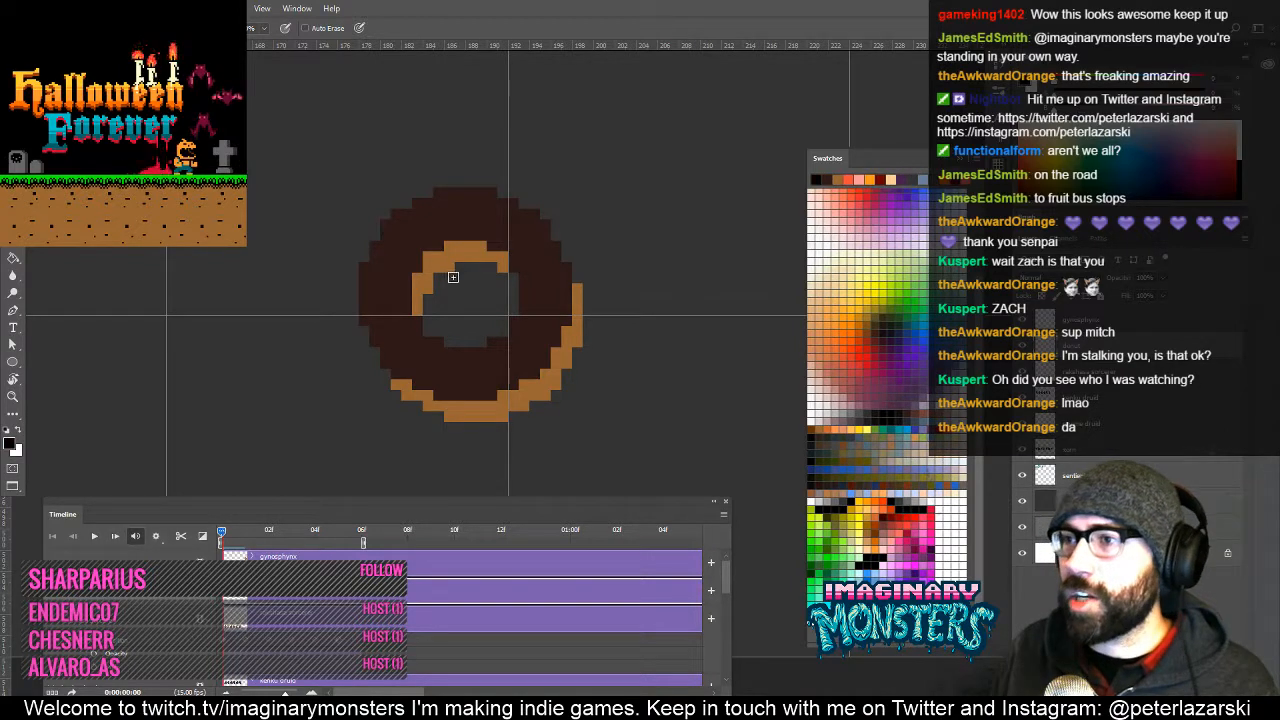
left_click_drag(459, 269, 495, 268)
key("ctrl+z")
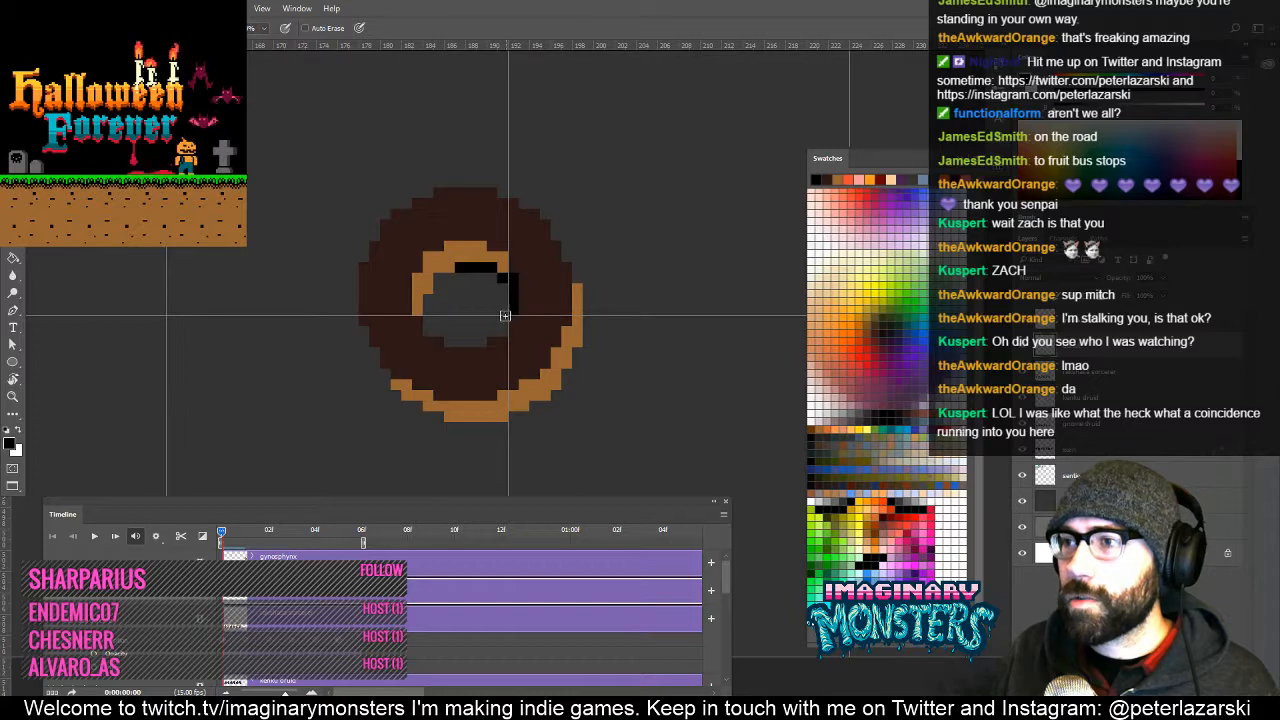
key("ctrl+;")
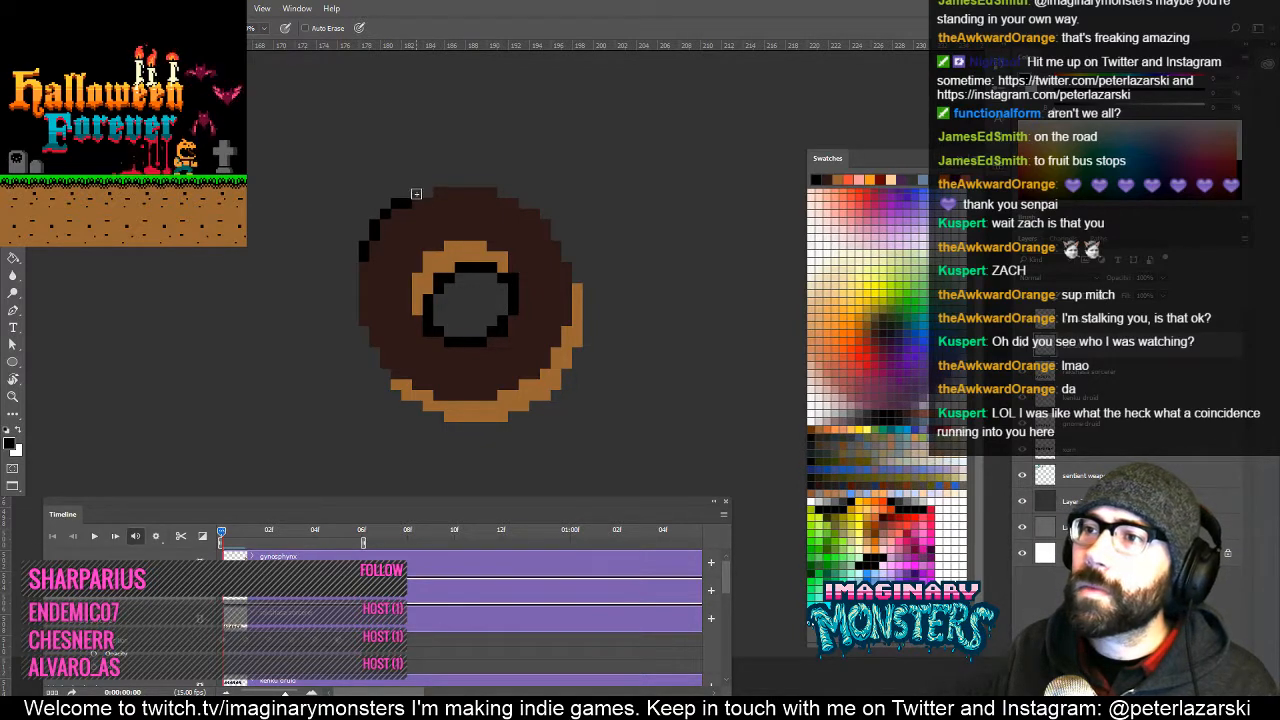
Draw a one-pixel black outline around the donut's entire outer edge.
left_click_drag(442, 183, 480, 184)
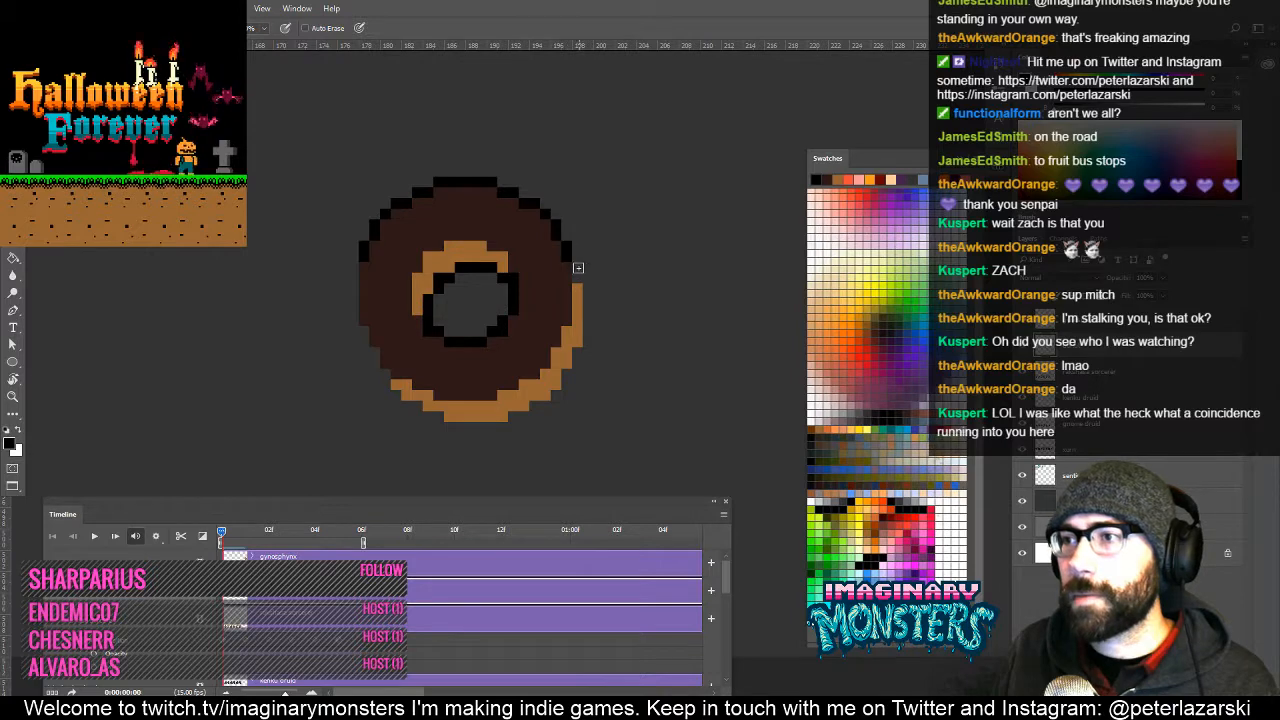
left_click_drag(588, 287, 591, 330)
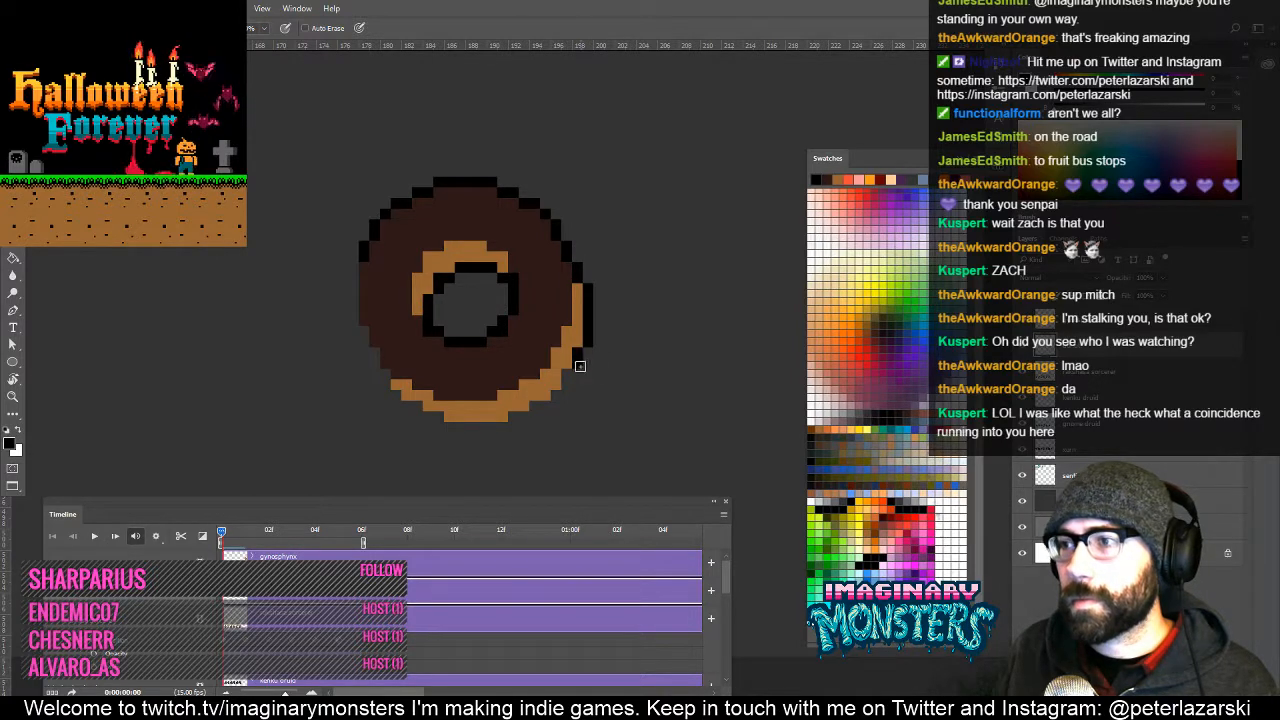
mouse_move(569, 376)
left_mouse_down()
mouse_move(525, 419)
mouse_move(444, 363)
mouse_move(424, 367)
mouse_move(503, 427)
left_mouse_up()
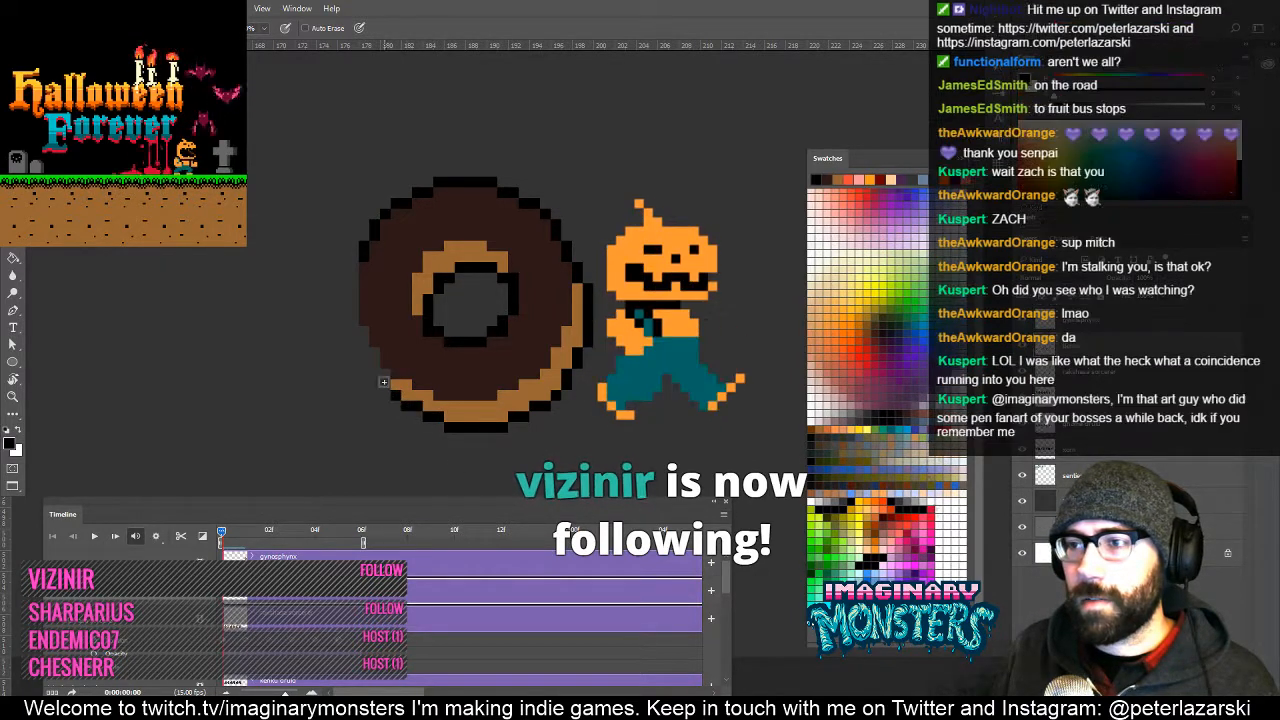
mouse_move(381, 365)
left_mouse_down()
mouse_move(354, 320)
mouse_move(348, 267)
mouse_move(366, 274)
mouse_move(356, 281)
left_mouse_up()
key("e")
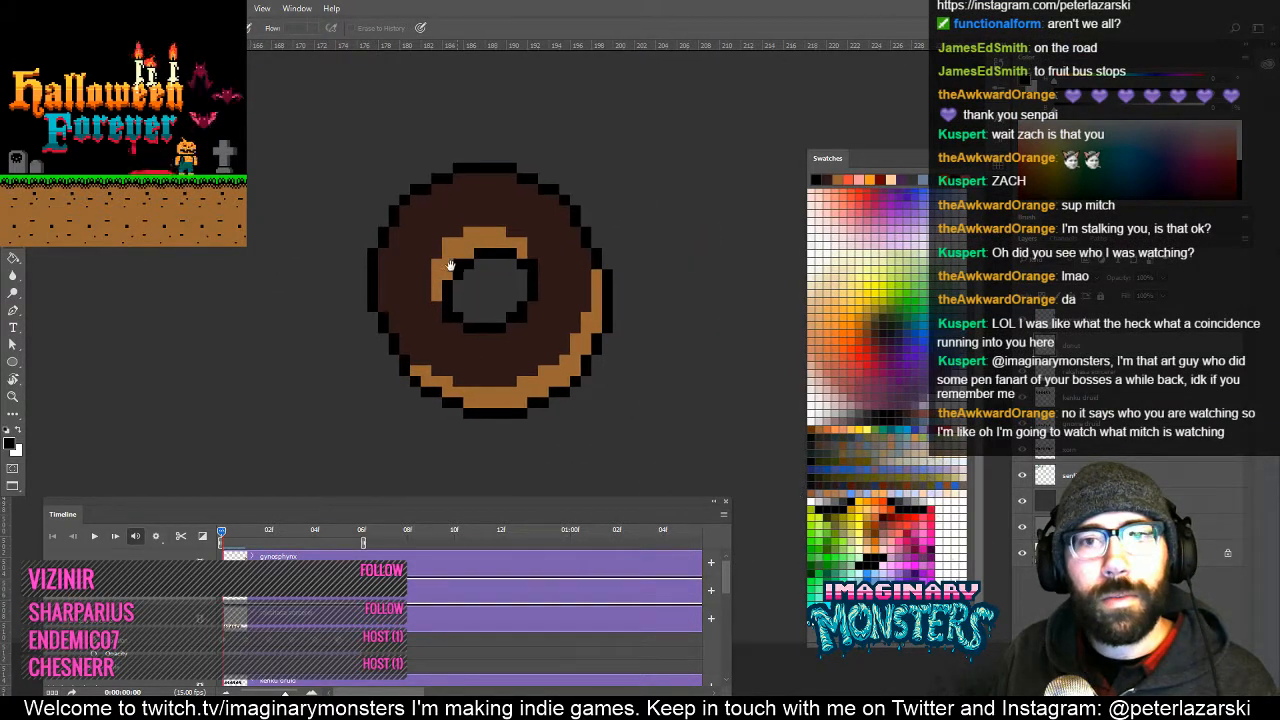
left_click_drag(449, 266, 416, 254)
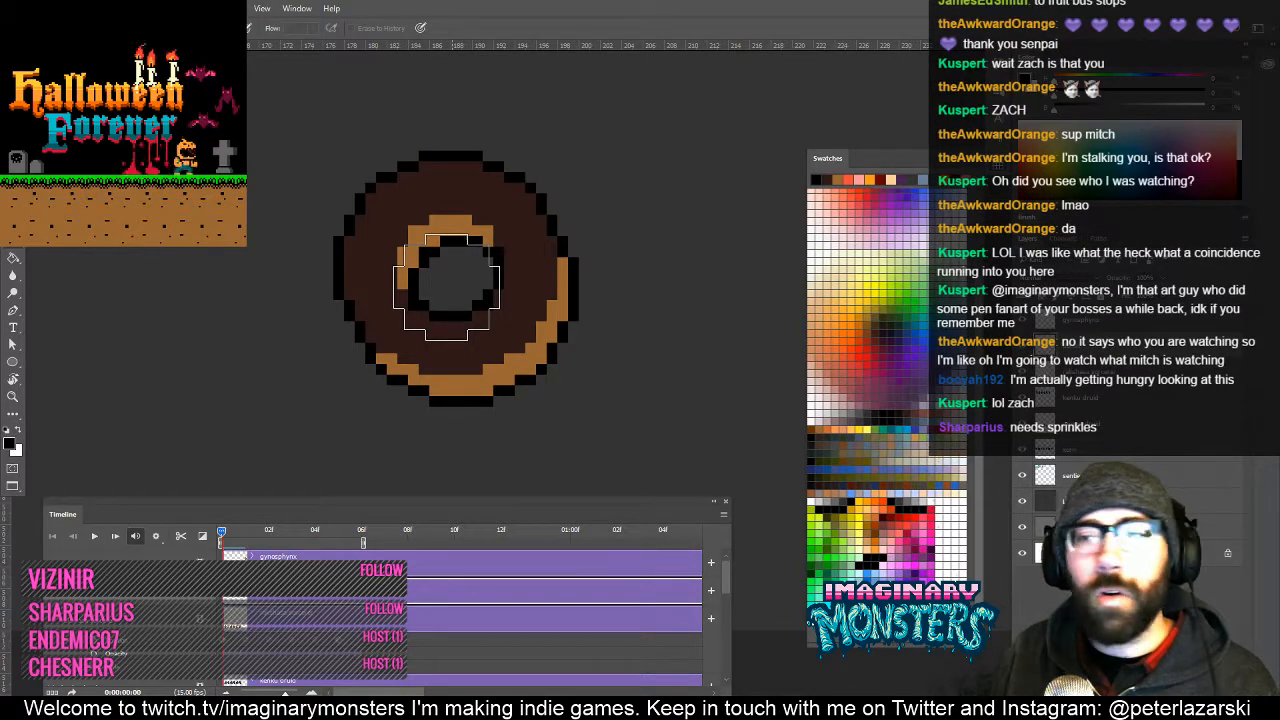
left_click_drag(611, 227, 637, 233)
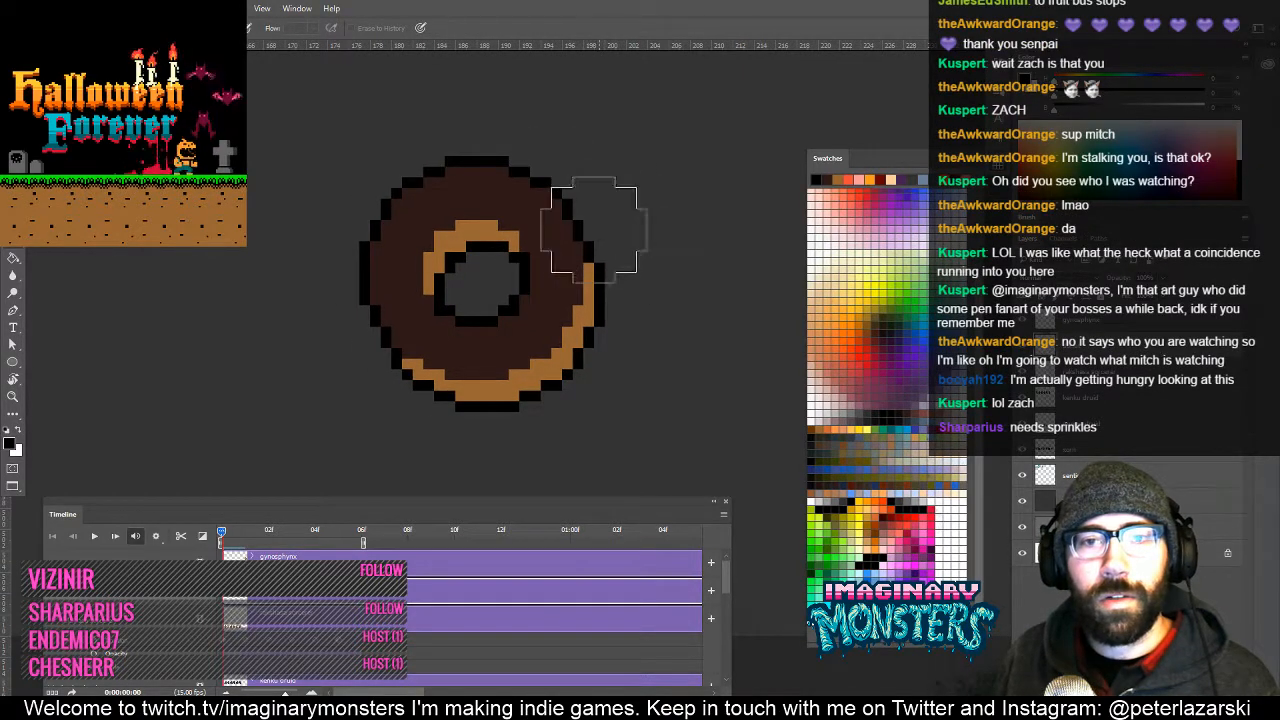
left_click_drag(605, 285, 538, 271)
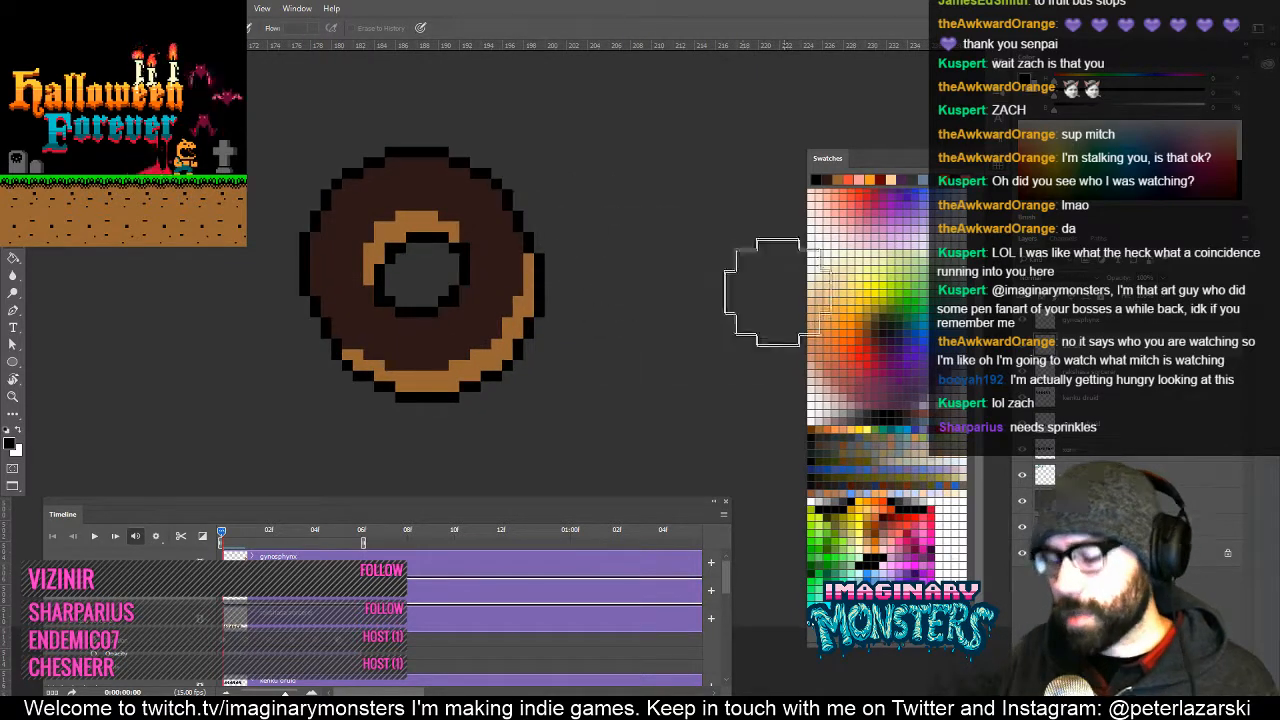
Draw two salmon and two cyan horizontal sprinkles on the donut's dark icing with the Pencil.
key("b")
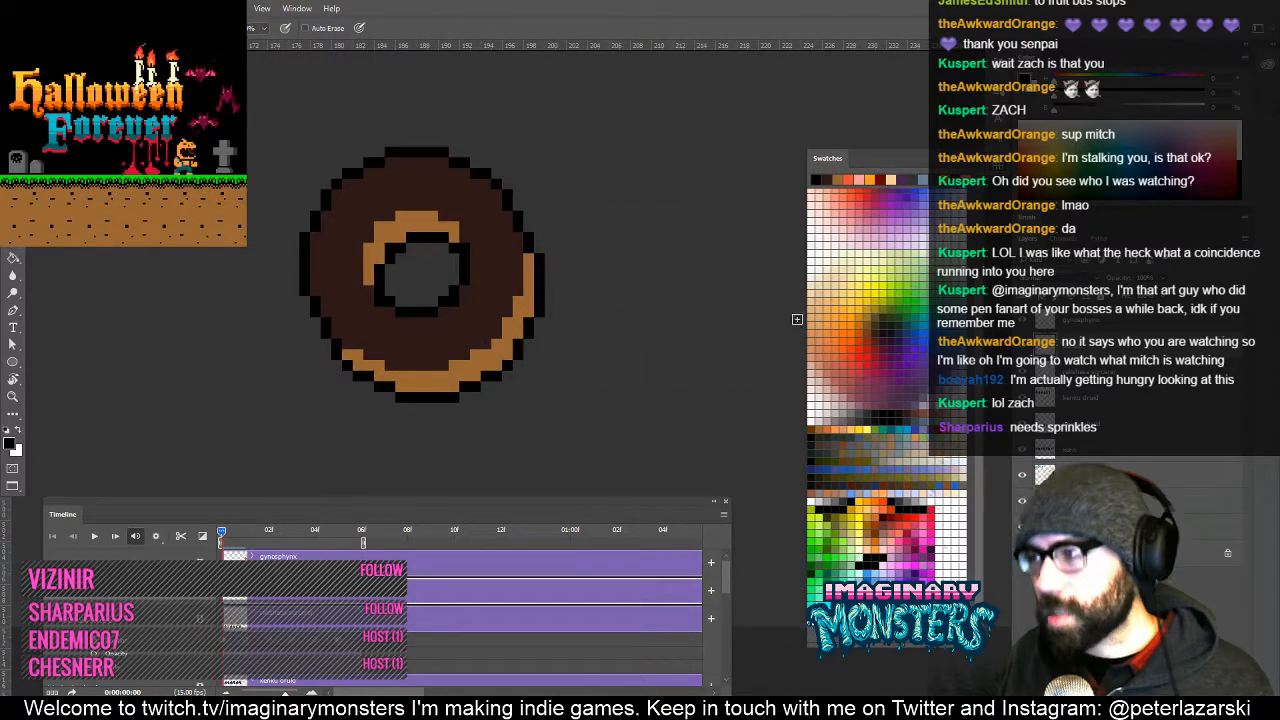
left_click(901, 530)
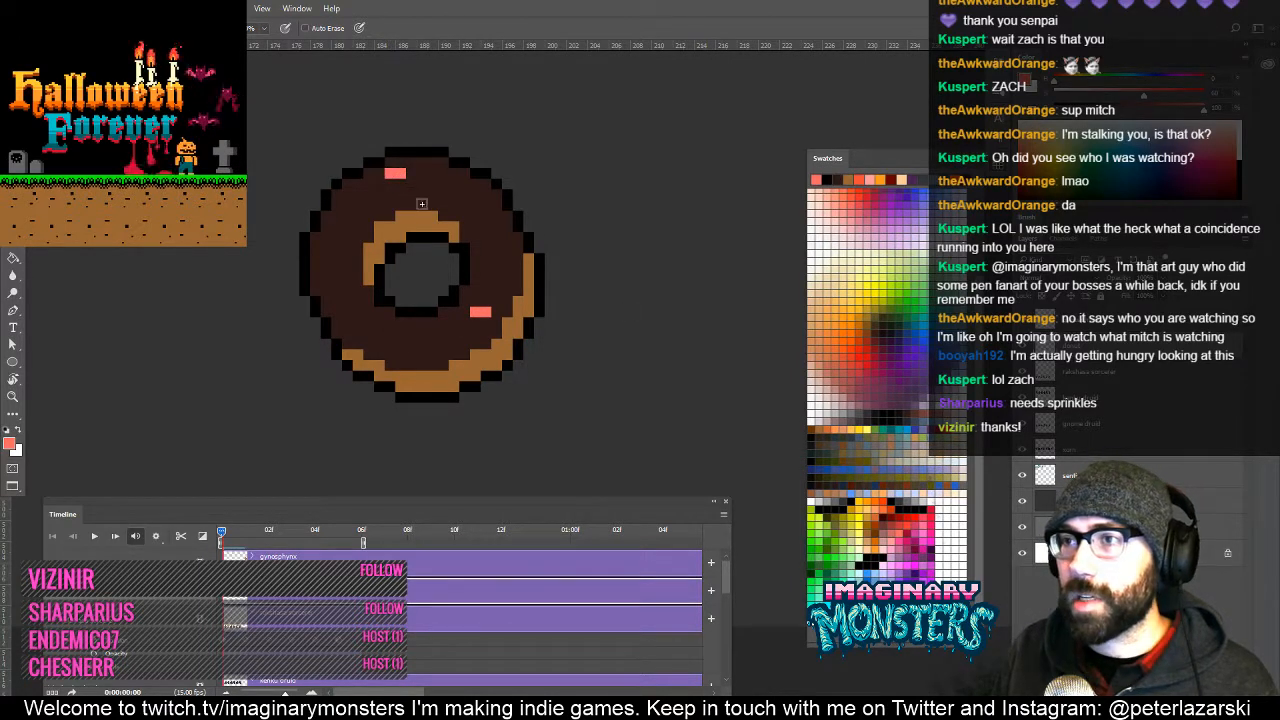
left_click(942, 466)
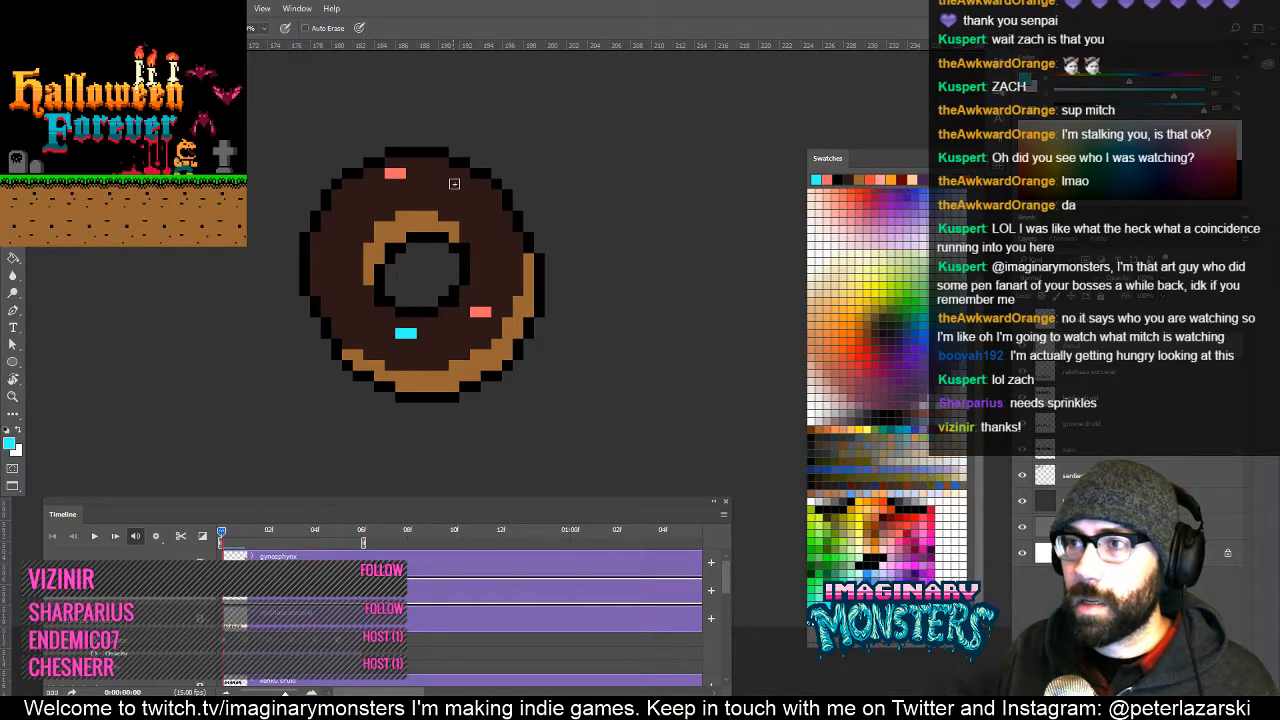
Stamp a white eye on each side of the donut's hole and add a dark red pupil to each.
left_click(811, 498)
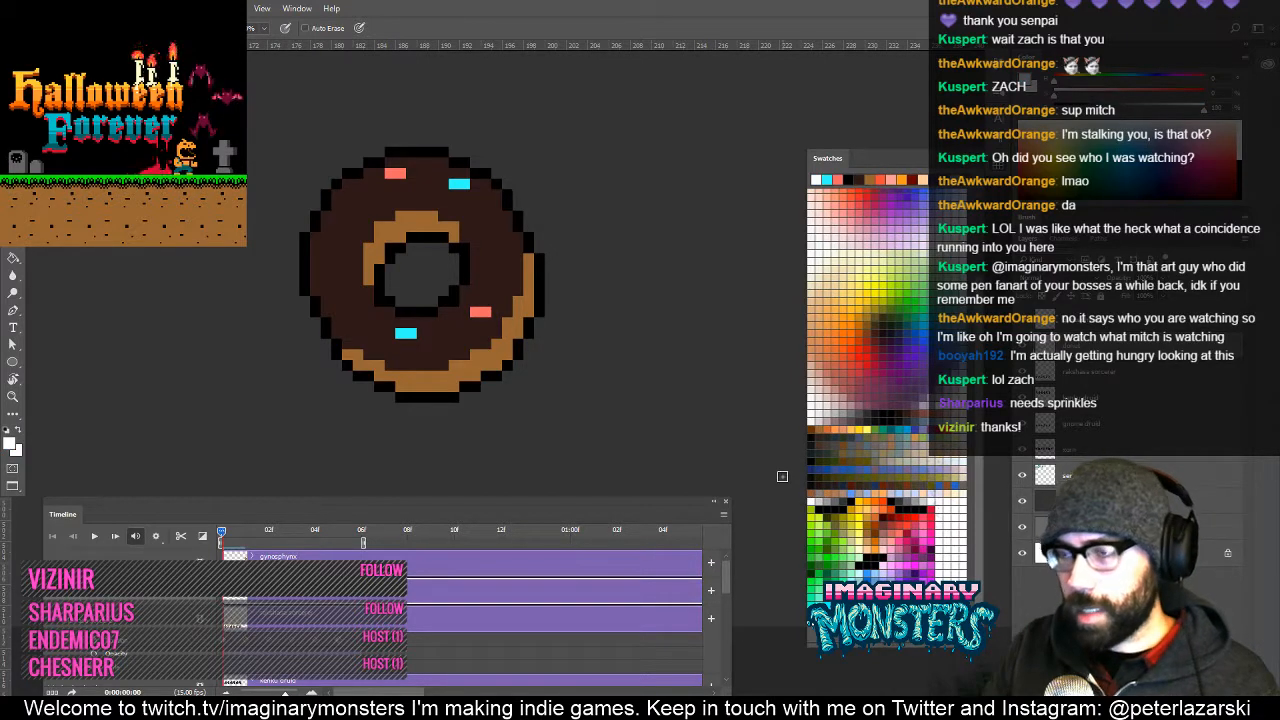
left_click(331, 263)
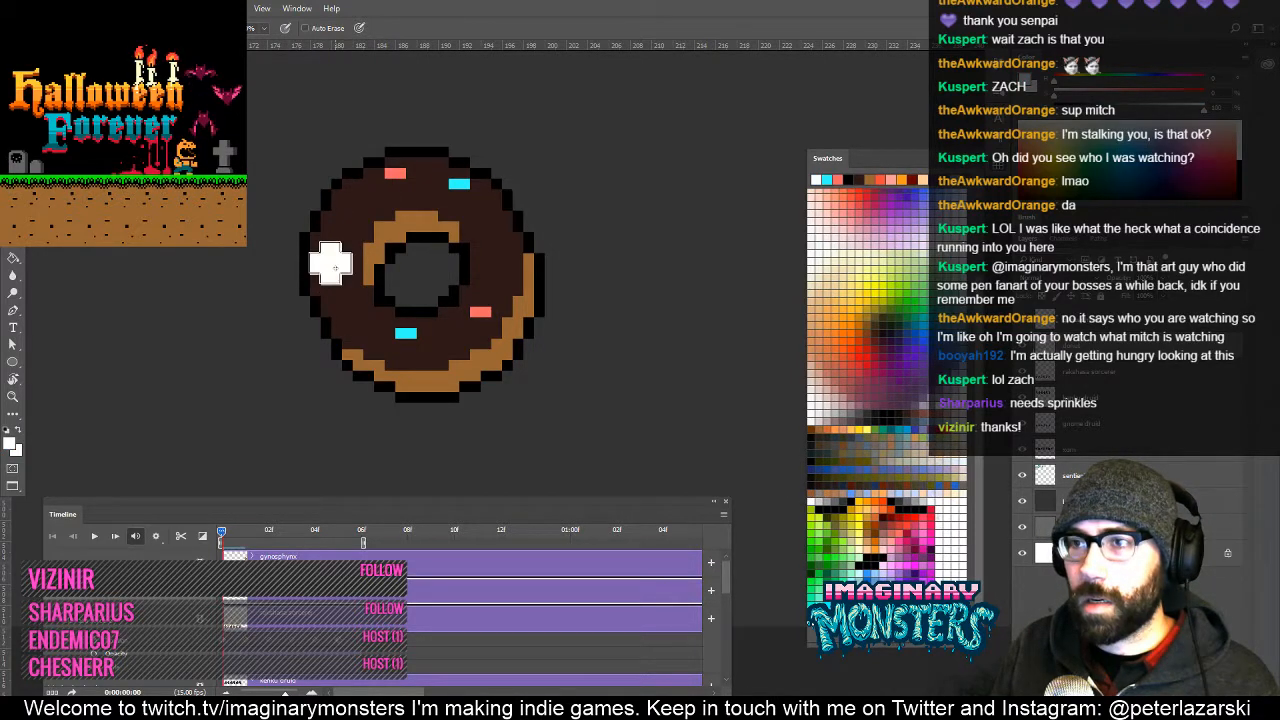
left_click(491, 254)
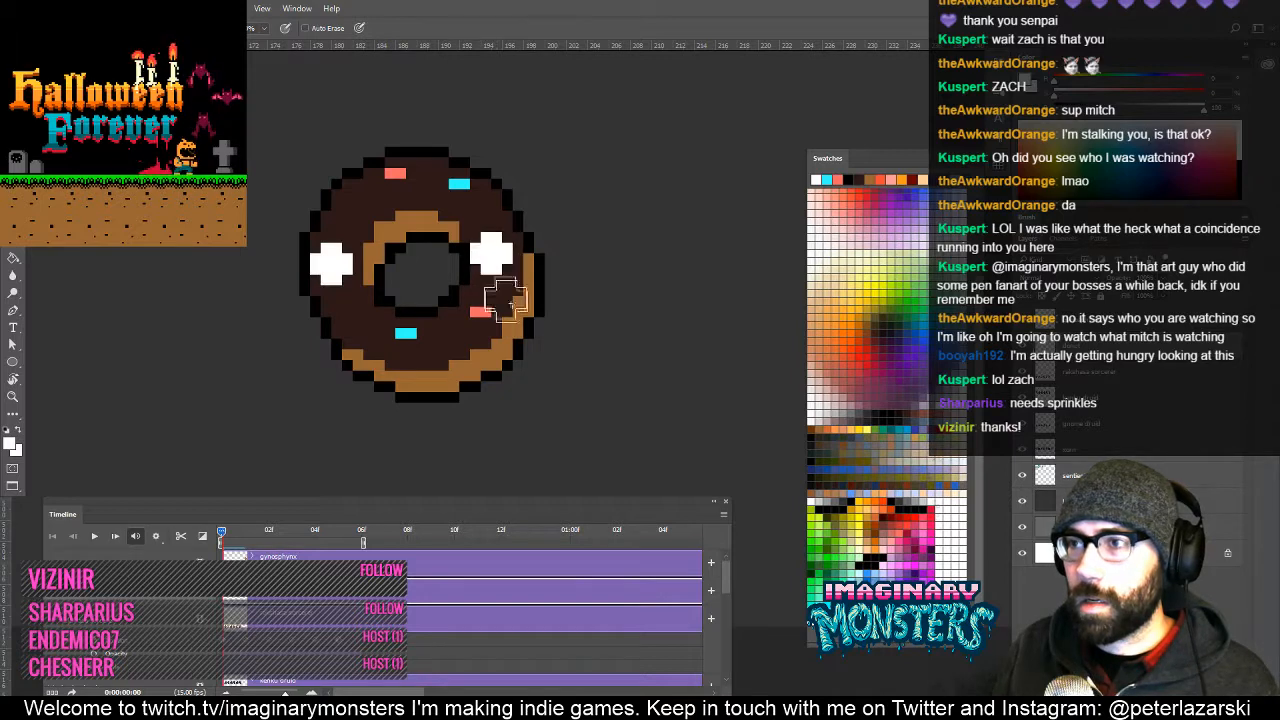
left_click(903, 510)
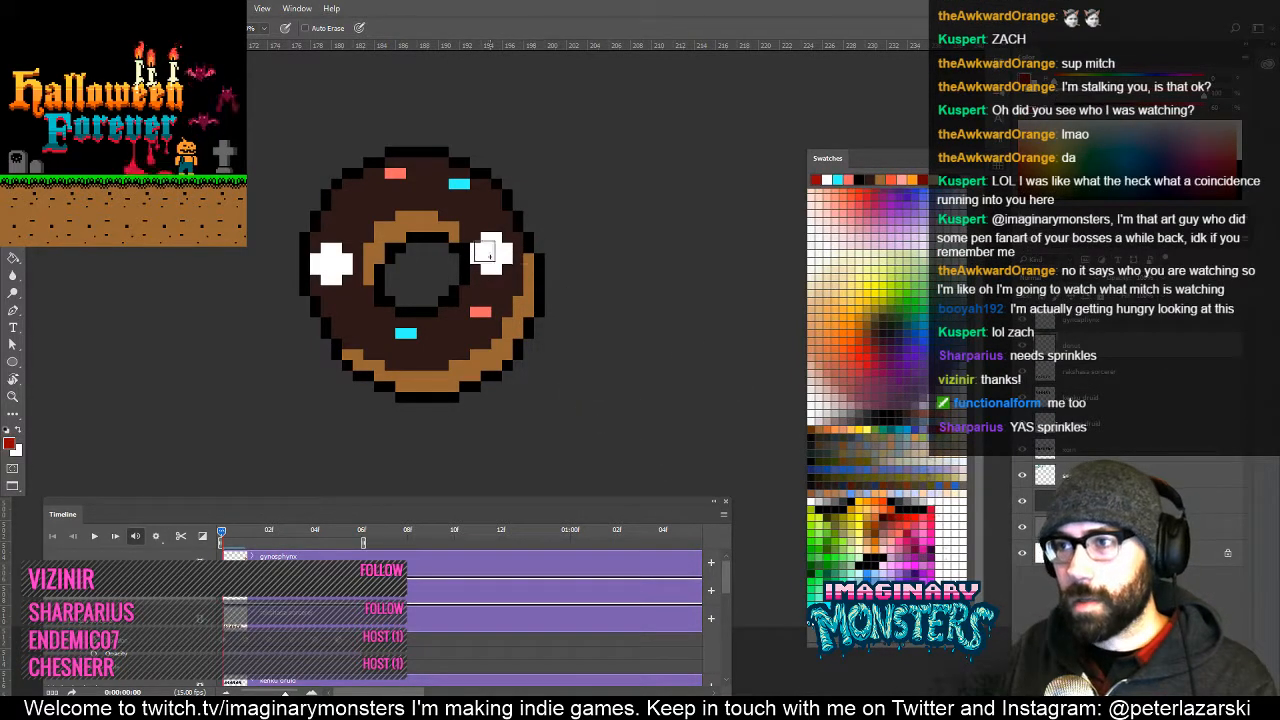
left_click(333, 263)
Examine the donut at a reduced size beside the tiger and druid sprites and again close up.
key("z")
left_click(555, 311, "alt")
left_click(557, 321, "alt")
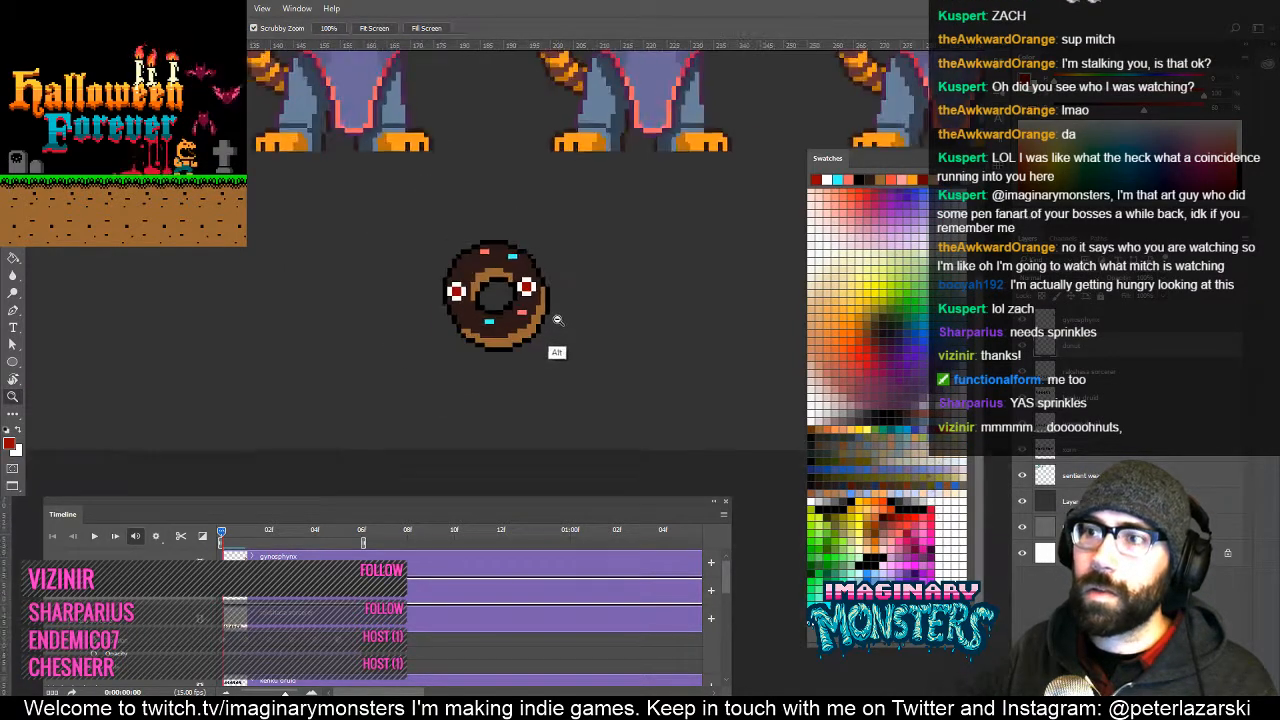
left_click(559, 324, "alt")
left_click(562, 326, "alt")
left_click(566, 329, "alt")
left_click(569, 331, "alt")
left_click(572, 334, "alt")
left_click(572, 334, "alt")
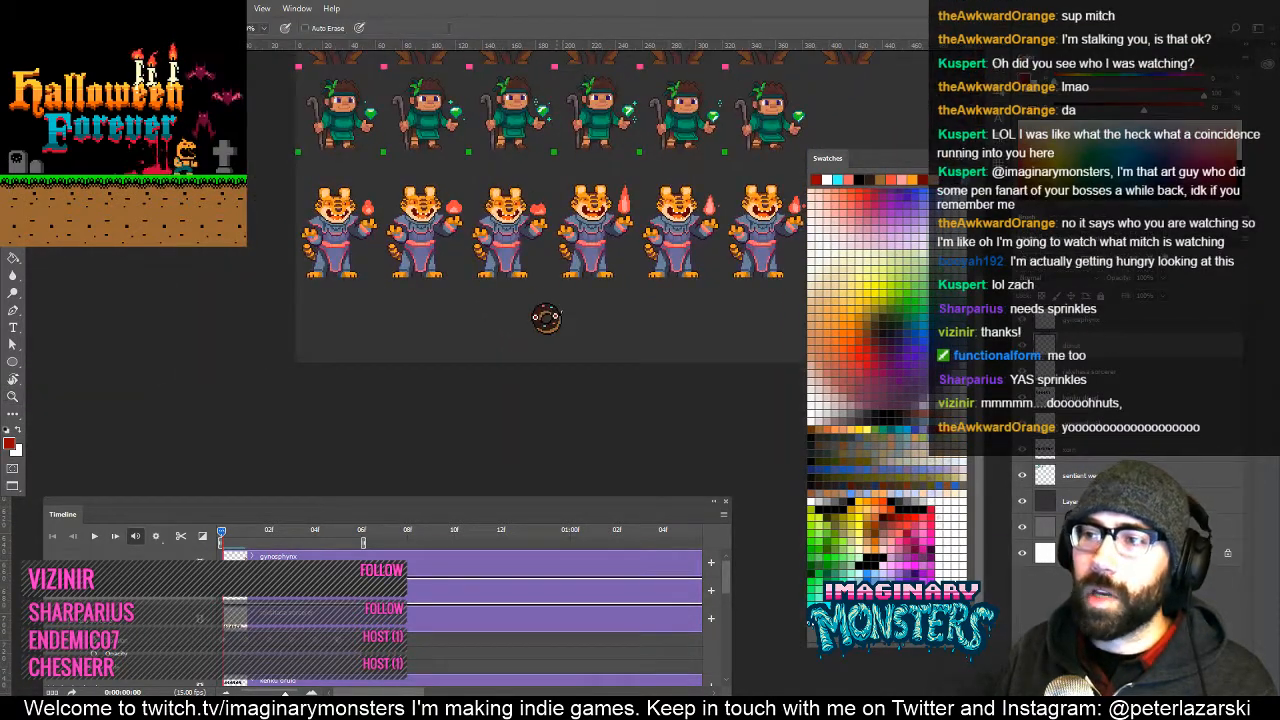
left_click(556, 325)
left_click(586, 292)
left_click(584, 289)
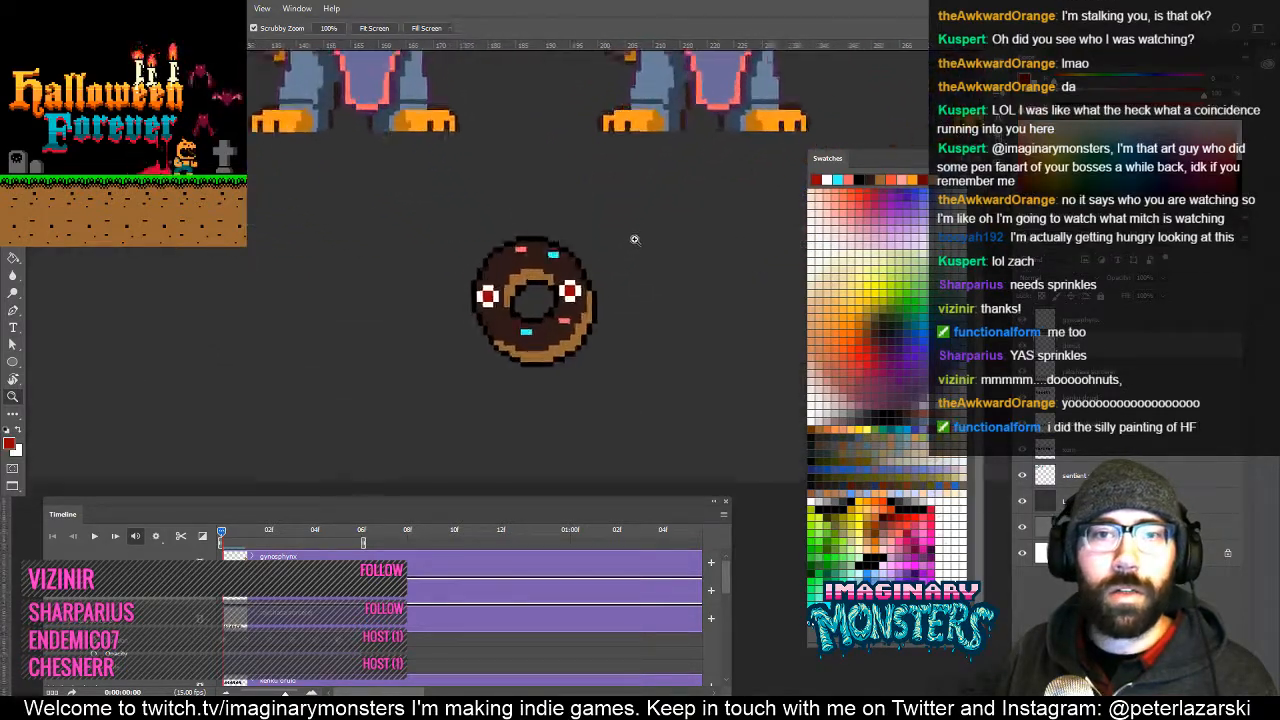
left_click(581, 284)
left_click(577, 277)
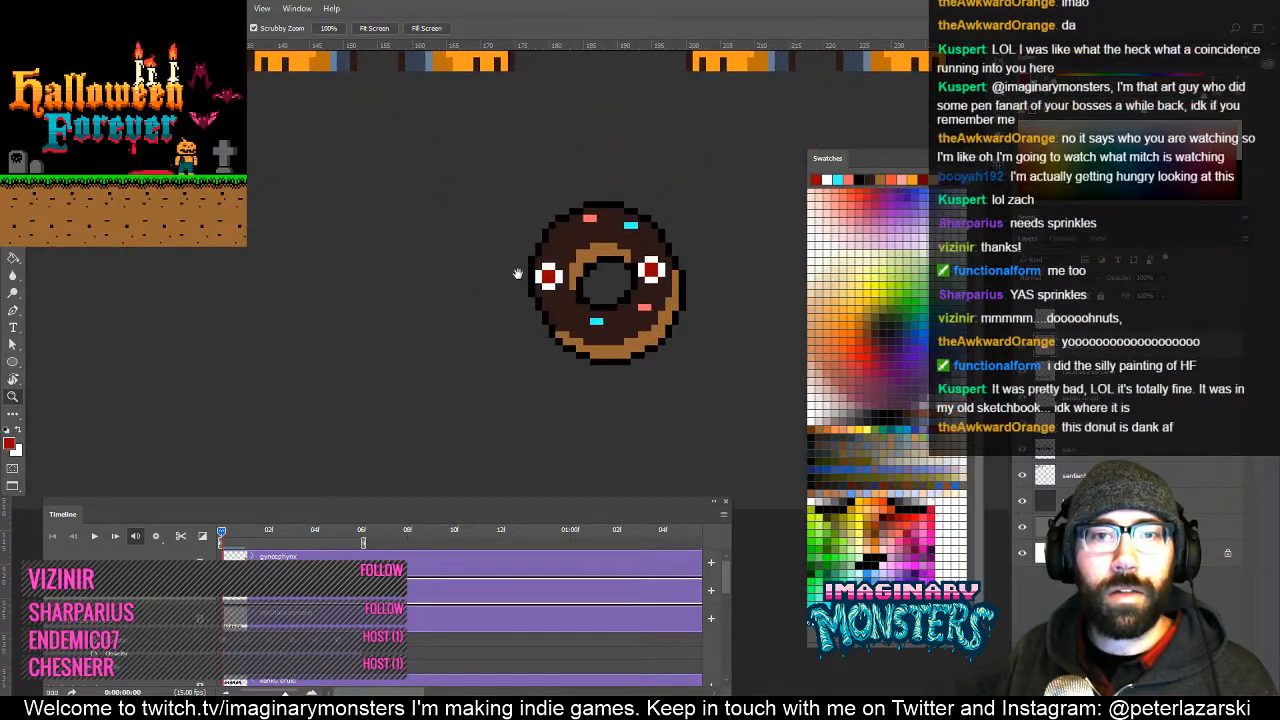
Paint white over parts of both dark red pupils, leaving one small pupil in each eye facing the donut's hole.
left_click_drag(517, 273, 535, 289)
key("b")
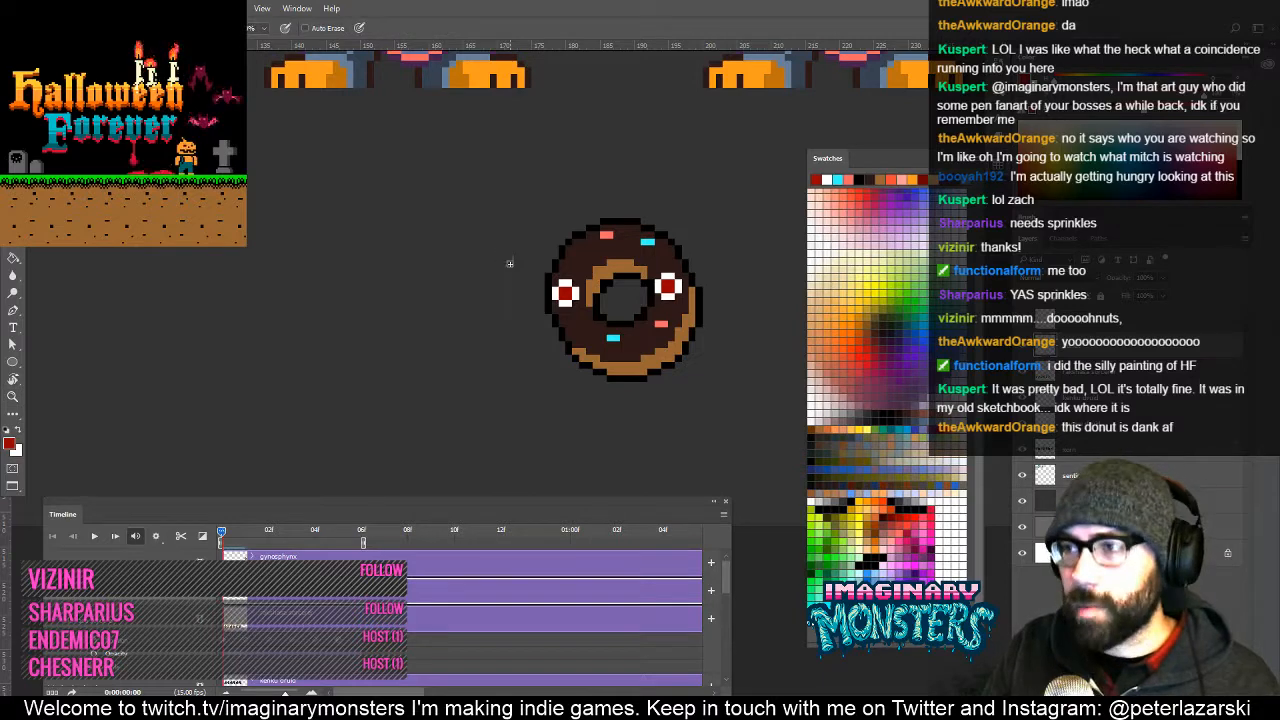
left_click(561, 291, "alt")
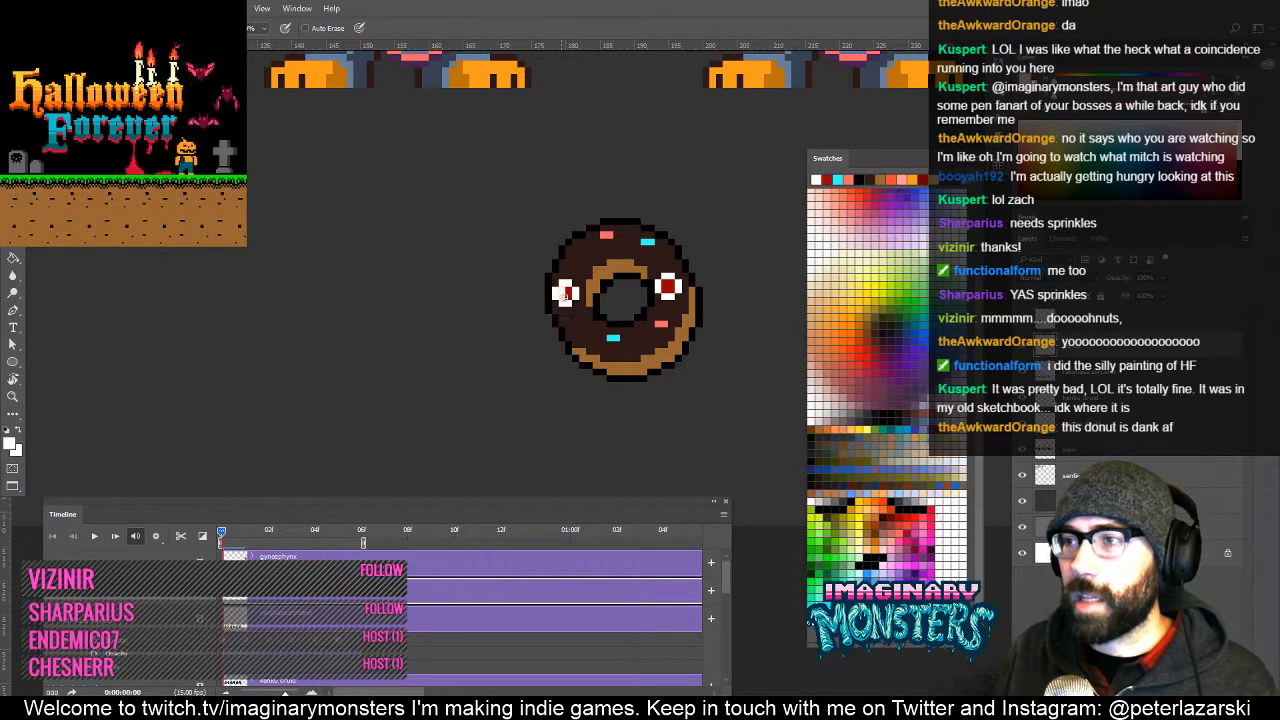
left_click(668, 280, "alt")
left_click_drag(670, 283, 670, 291)
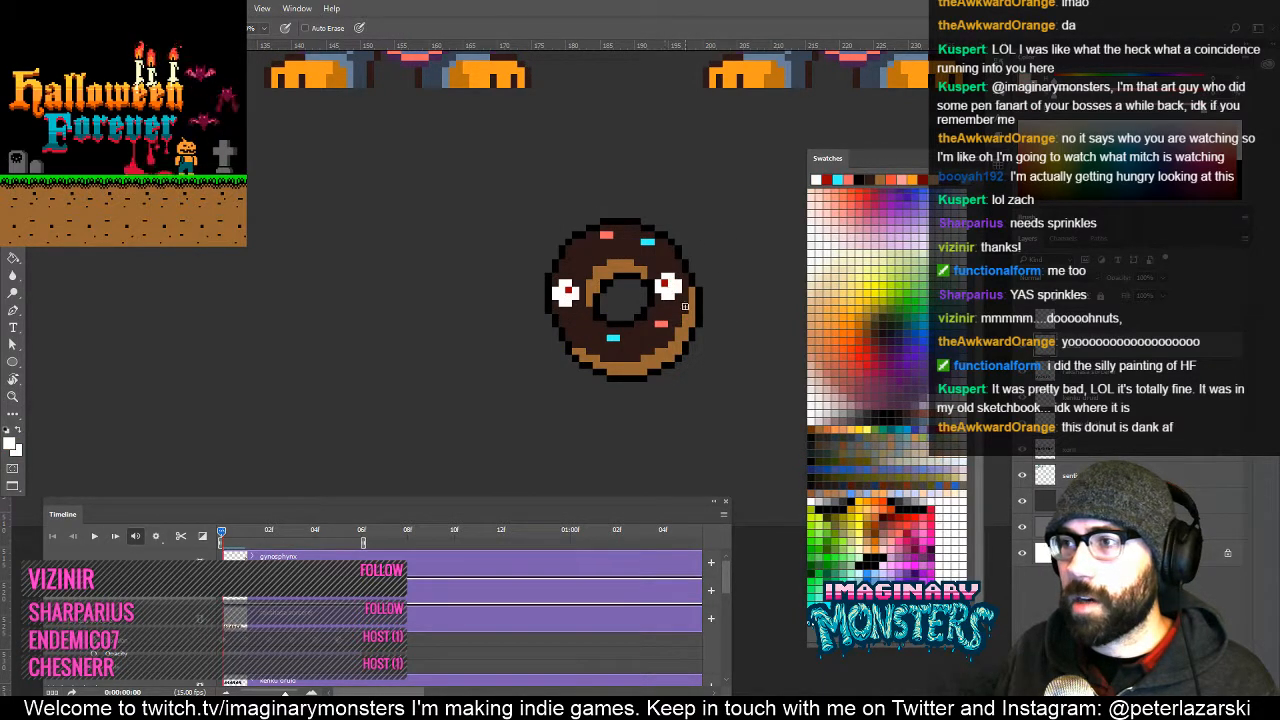
Draw a thin black leg with a foot pointing left beneath the donut, using black sampled from the drawing.
left_click_drag(619, 364, 523, 370)
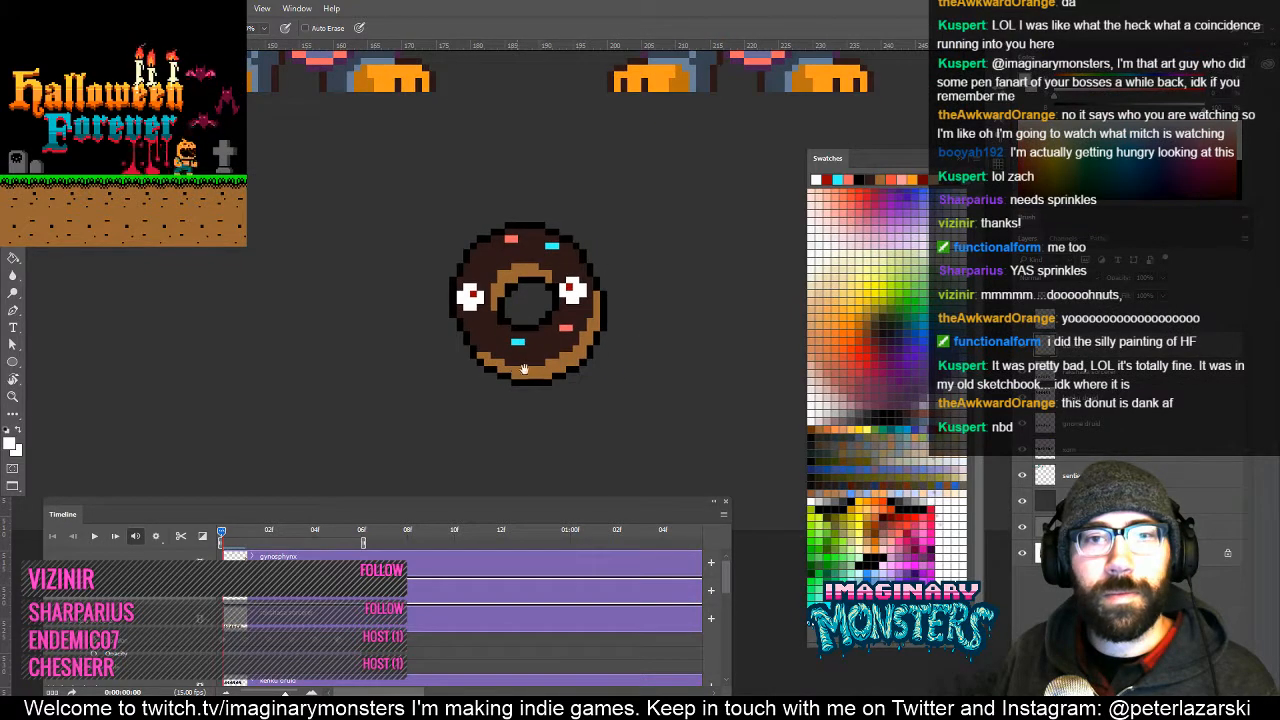
key("v")
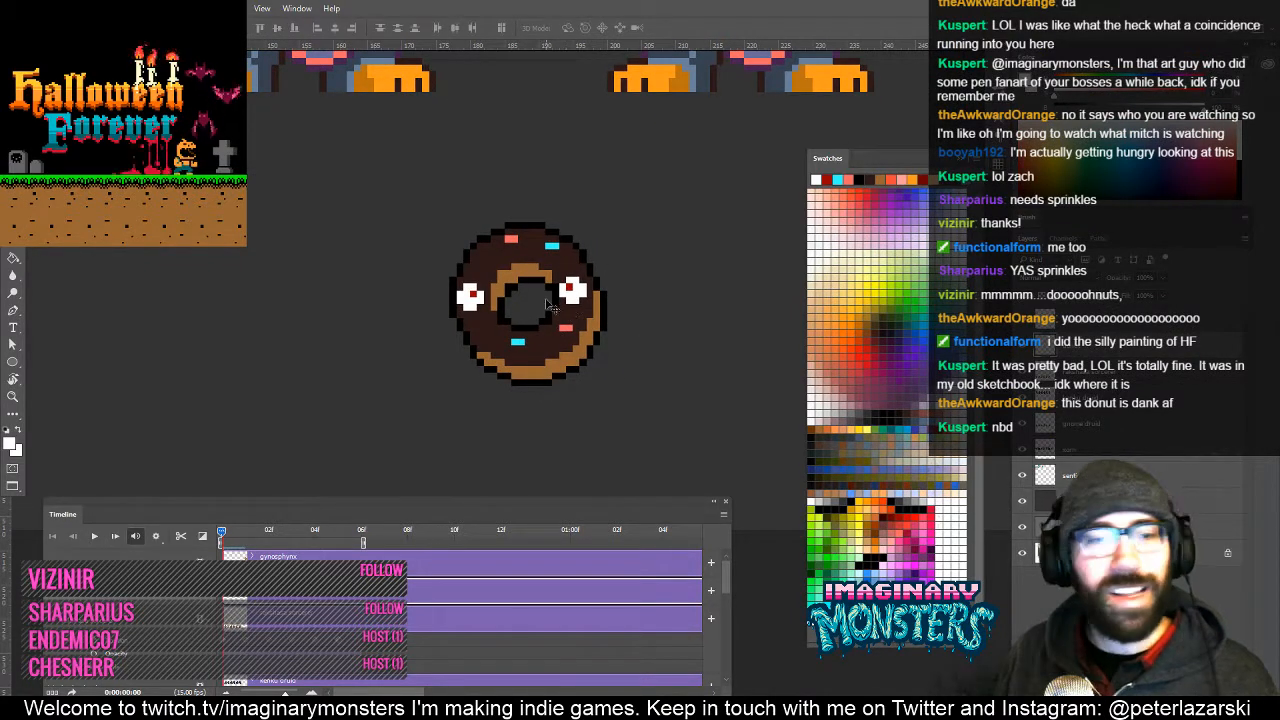
key("z")
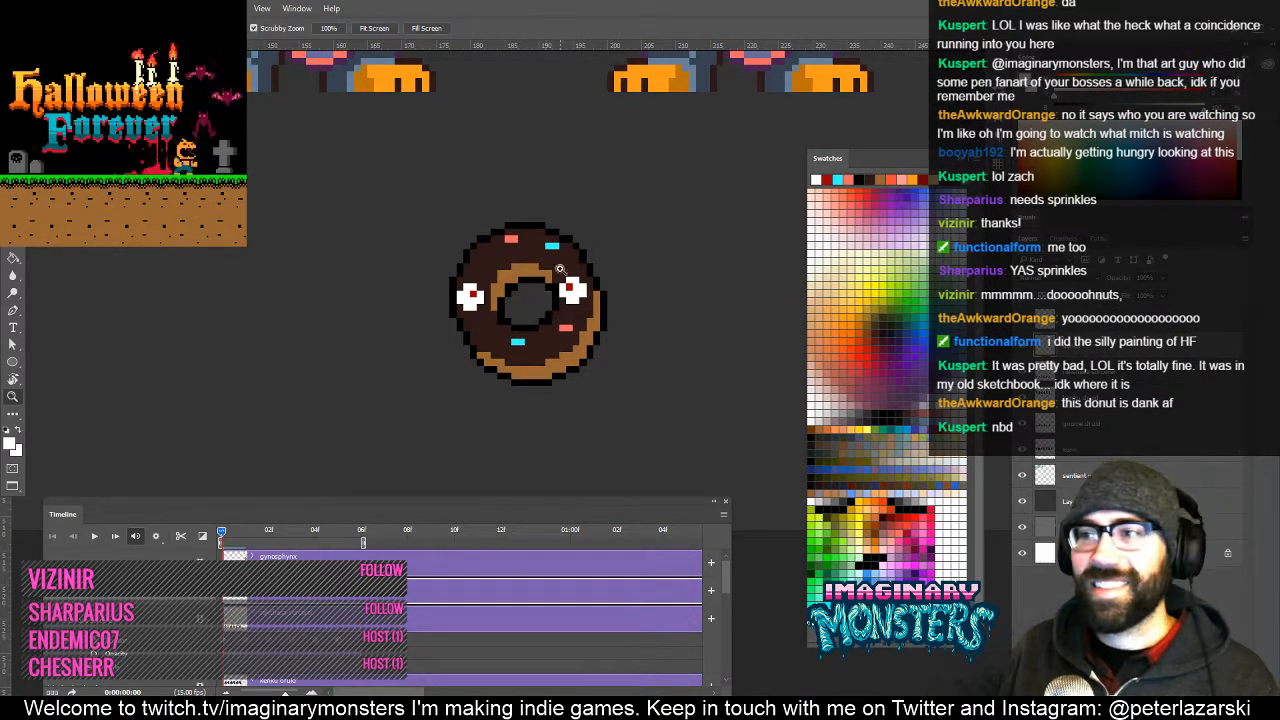
mouse_move(560, 268)
left_mouse_down()
mouse_move(613, 280)
mouse_move(597, 283)
left_mouse_up()
left_click_drag(537, 366, 553, 296)
key("b")
left_click(516, 336, "alt")
left_click(520, 350)
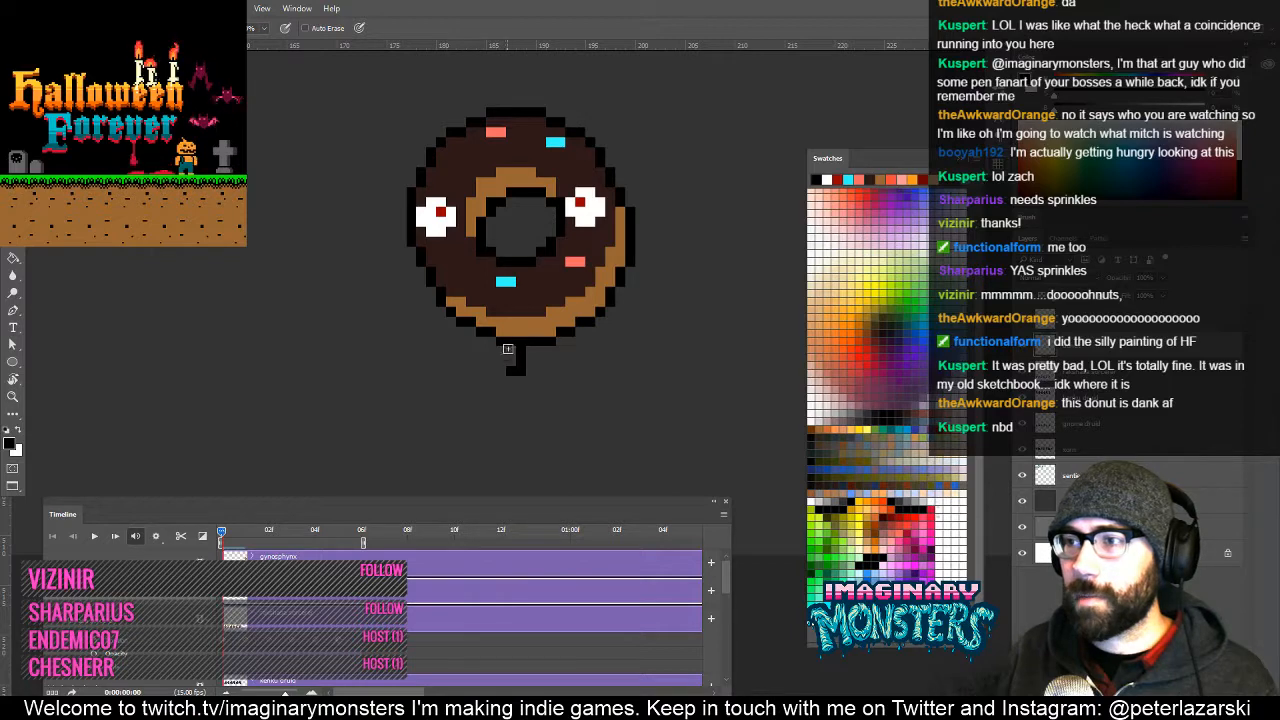
key("e")
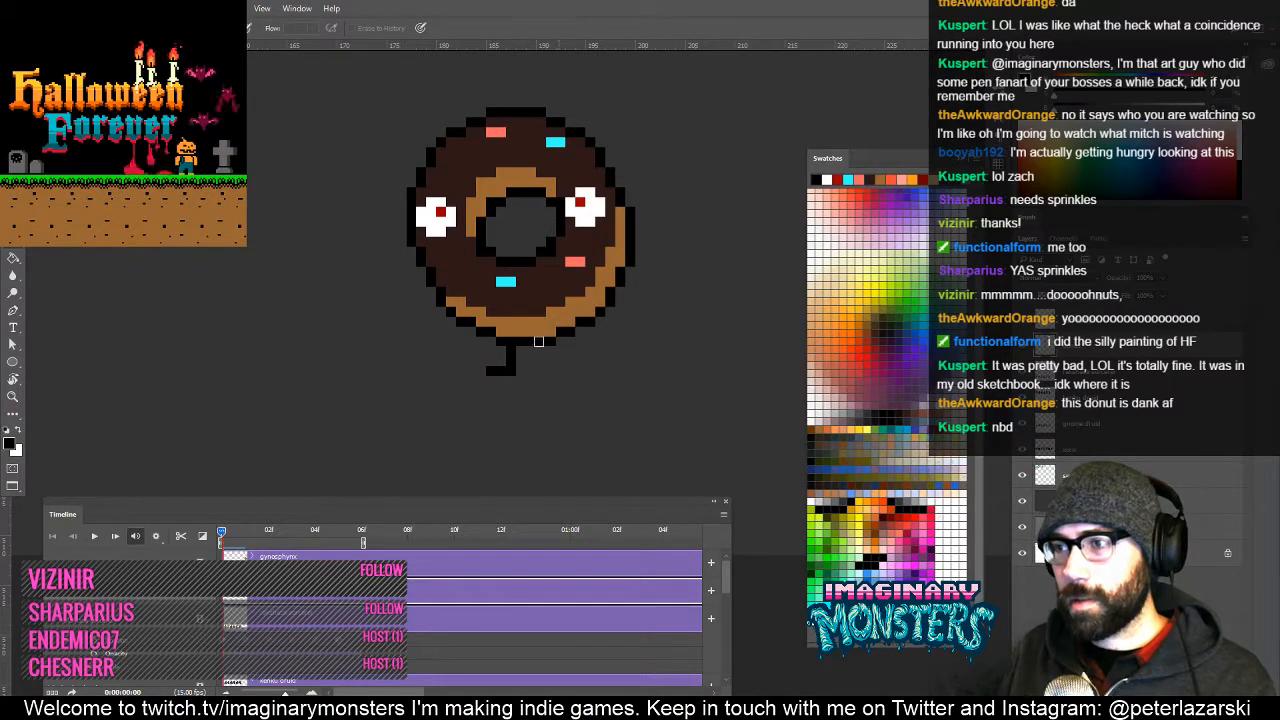
Draw a second thin black leg beneath the donut, with its foot pointing right.
key("b")
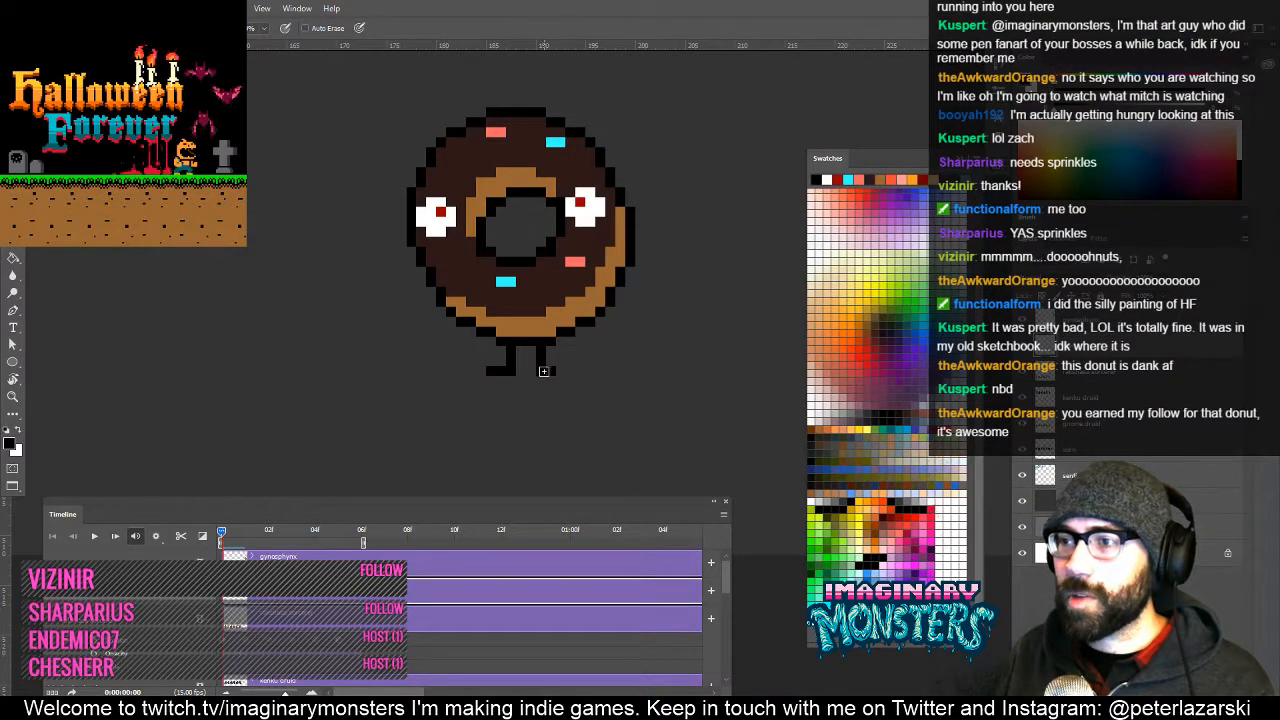
key("z")
left_click(606, 341, "alt")
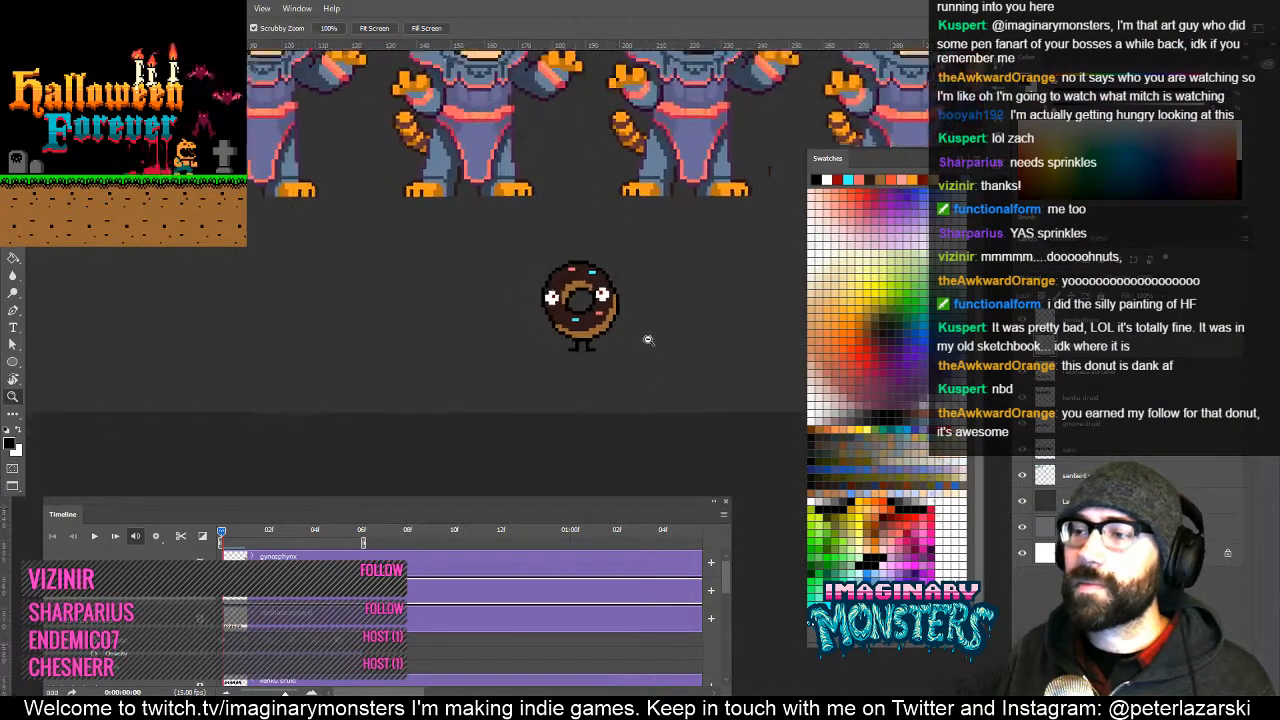
Play the animation with the finished donut beside the tiger sprites and return to the first frame.
left_click_drag(684, 322, 413, 336)
key("v")
key("space")
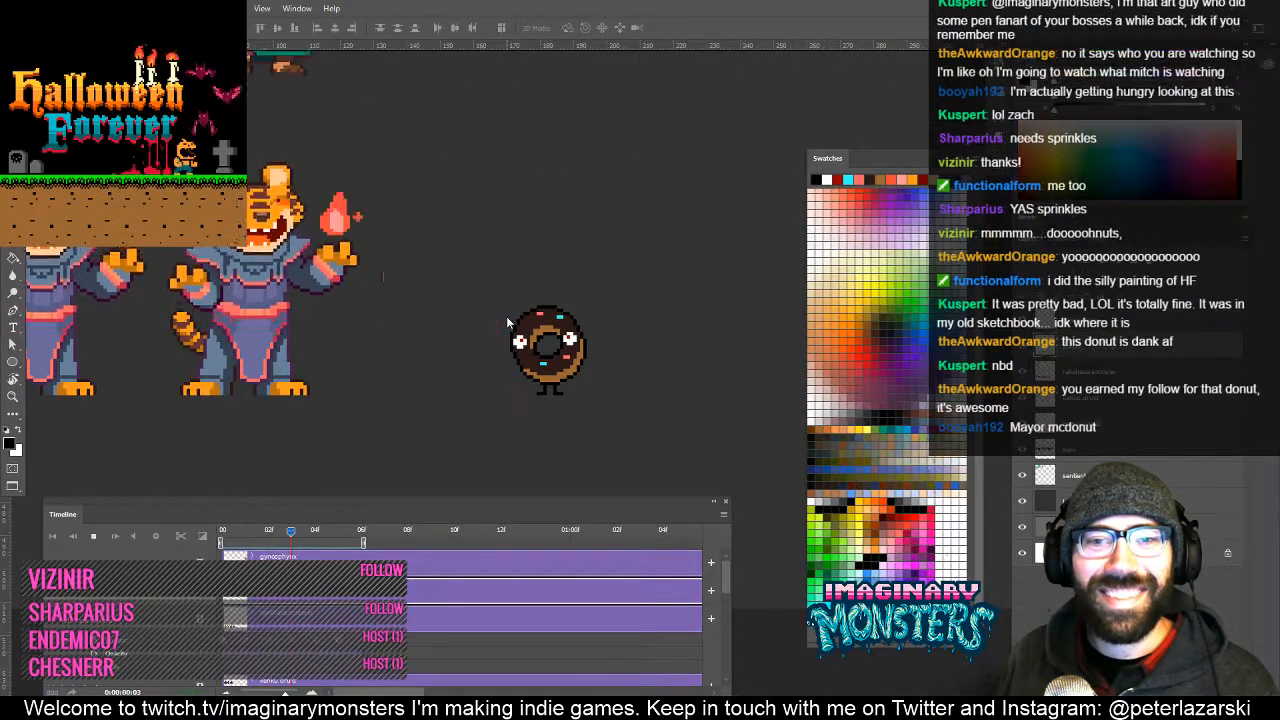
key("space")
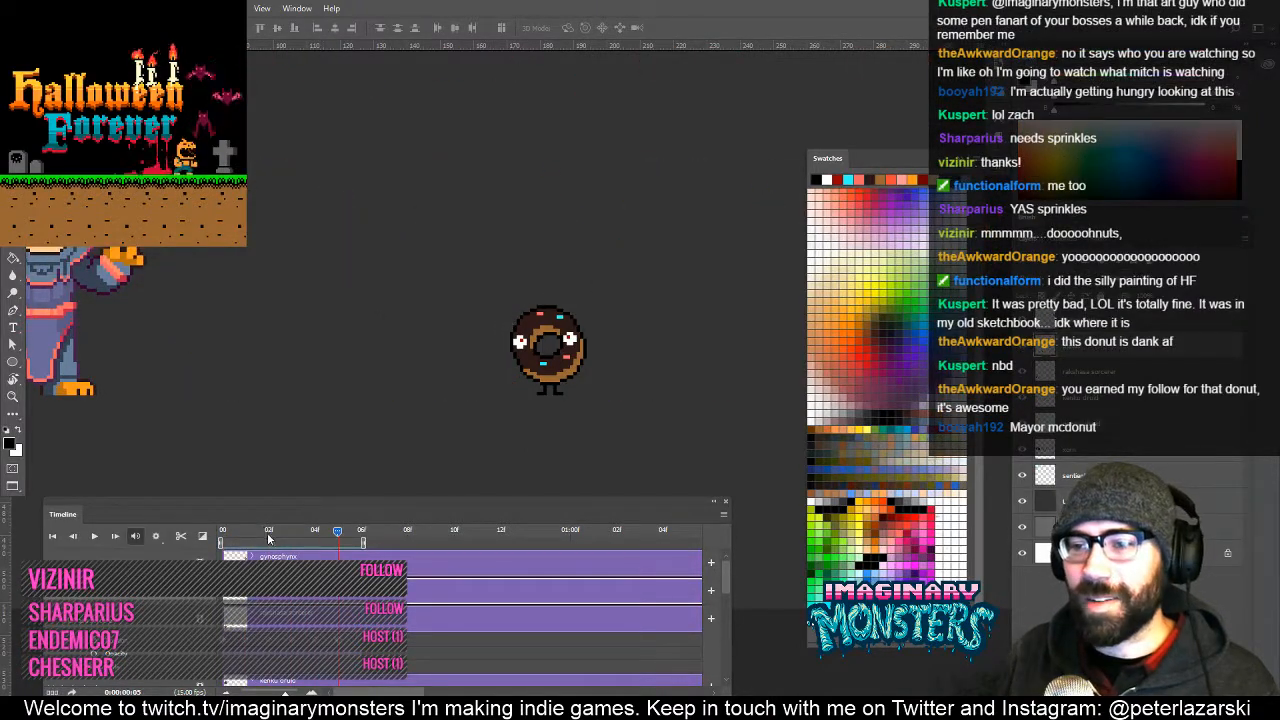
left_click_drag(268, 538, 205, 537)
Shift the ember sequence one frame earlier, putting the single-pixel ember beside the fourth tiger's flame and a plus-shaped one beside the fifth's.
left_click_drag(571, 383, 496, 424)
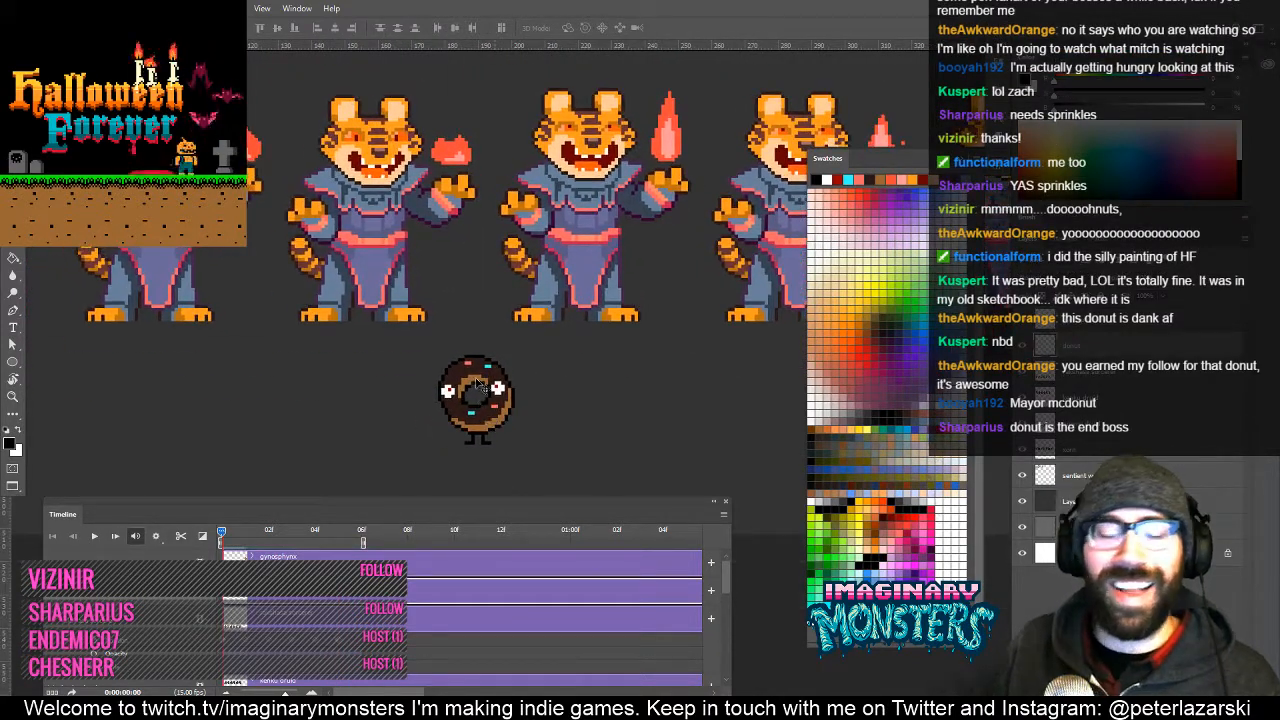
left_click_drag(452, 326, 517, 369)
left_click_drag(530, 320, 369, 346)
left_click_drag(700, 320, 319, 356)
left_click_drag(571, 366, 536, 323)
left_click_drag(478, 292, 592, 291)
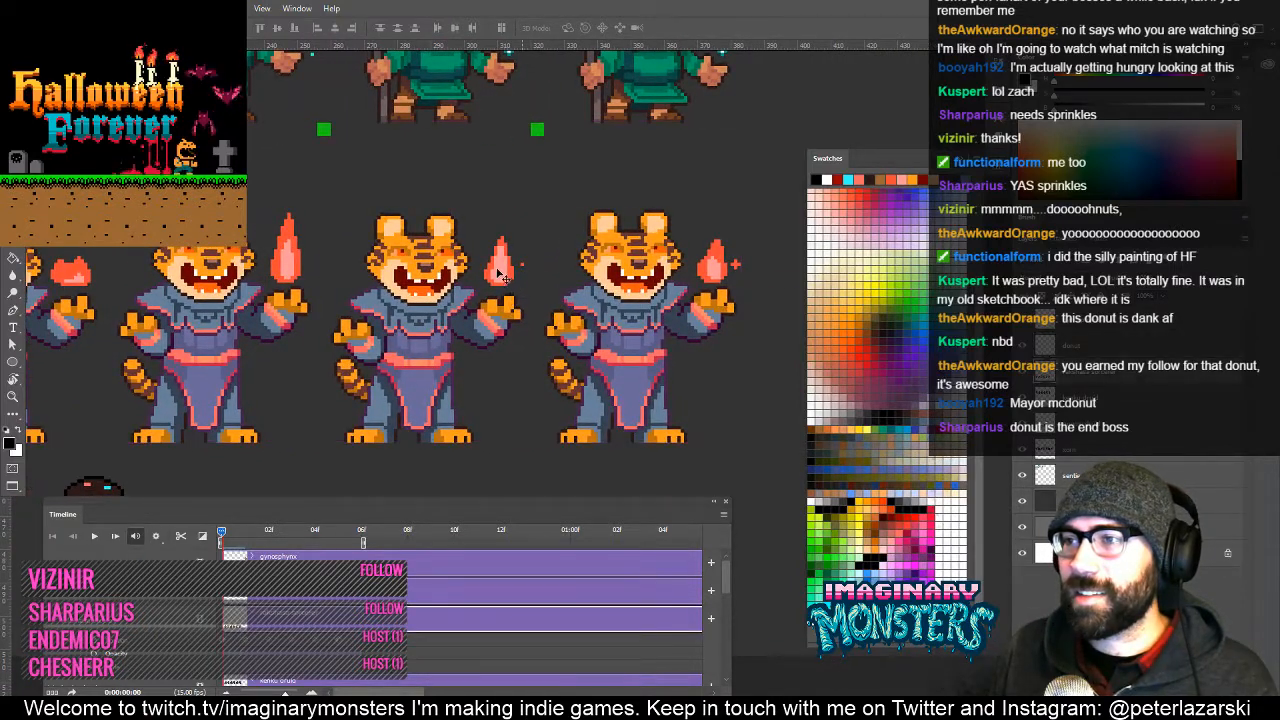
key("z")
left_click(521, 267)
key("l")
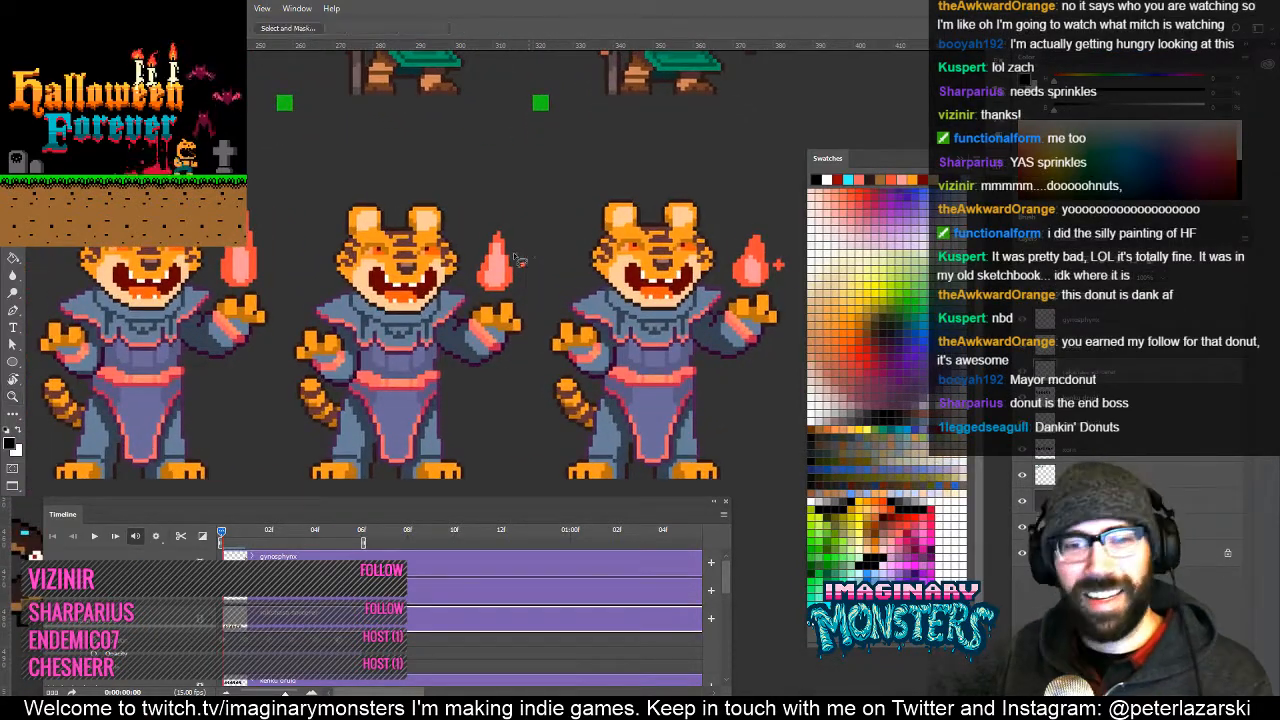
left_click_drag(540, 313, 422, 312)
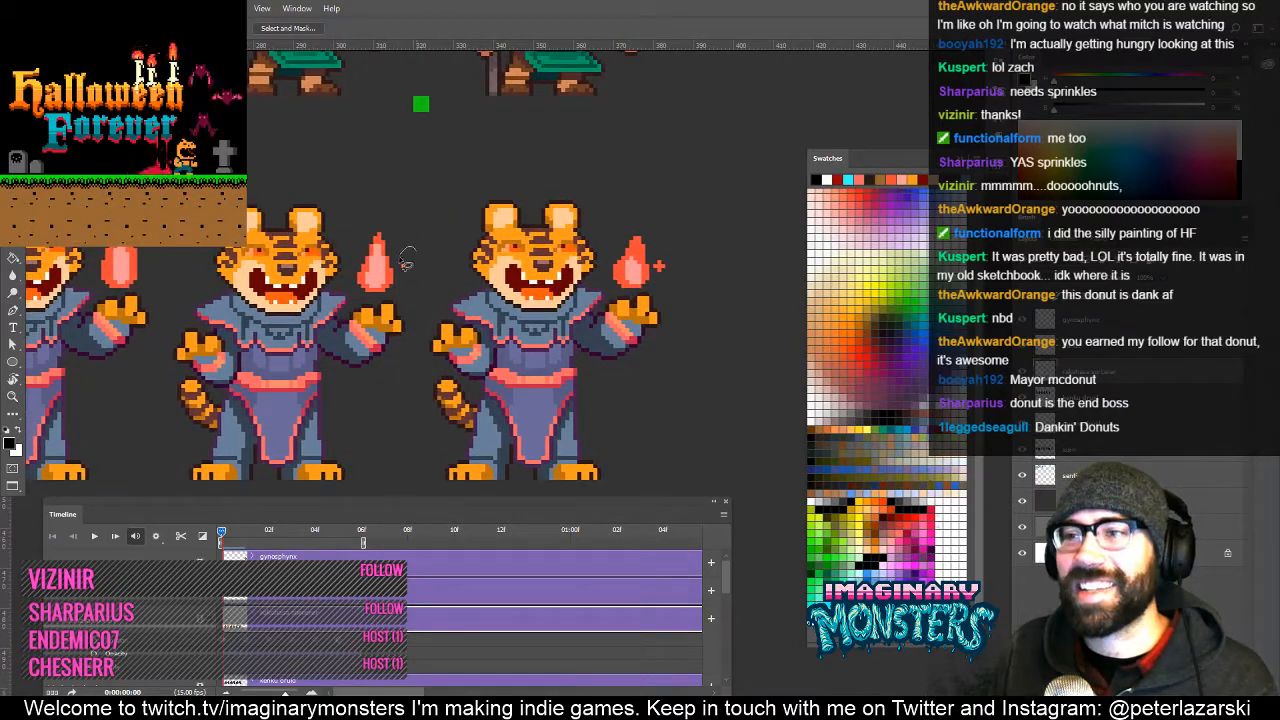
left_click_drag(432, 250, 428, 249)
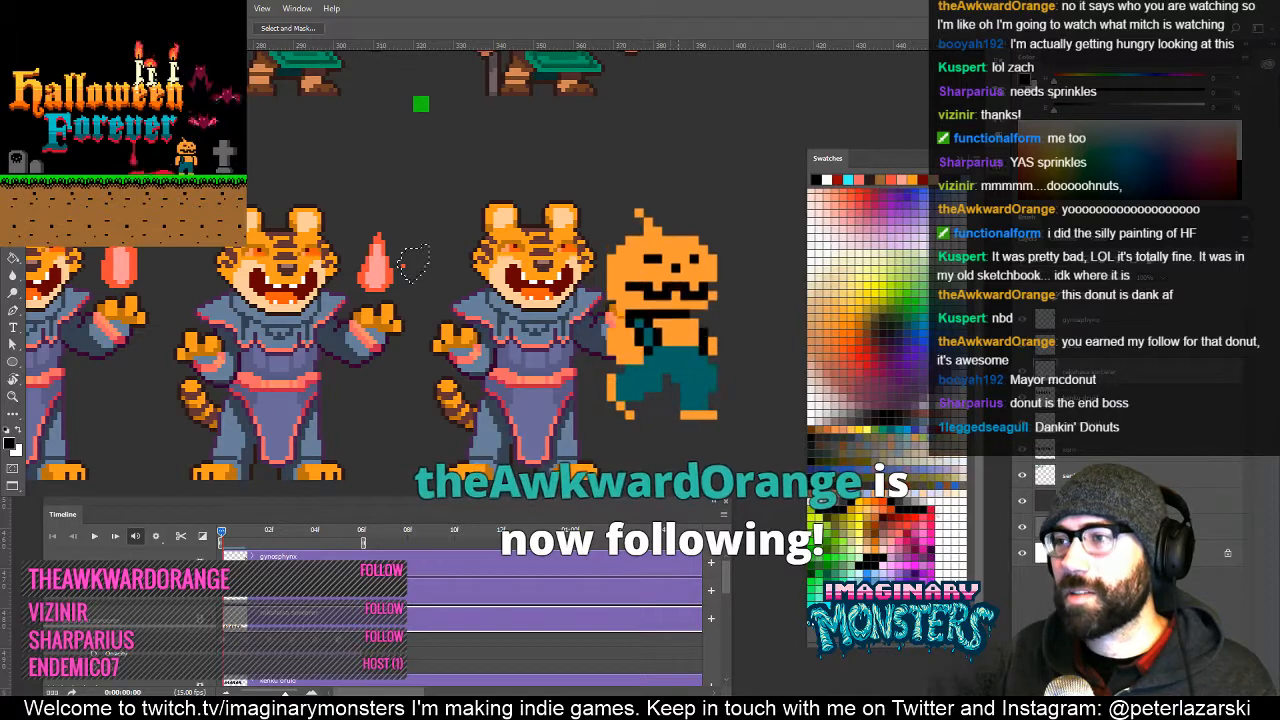
left_click_drag(404, 266, 689, 268)
key("v")
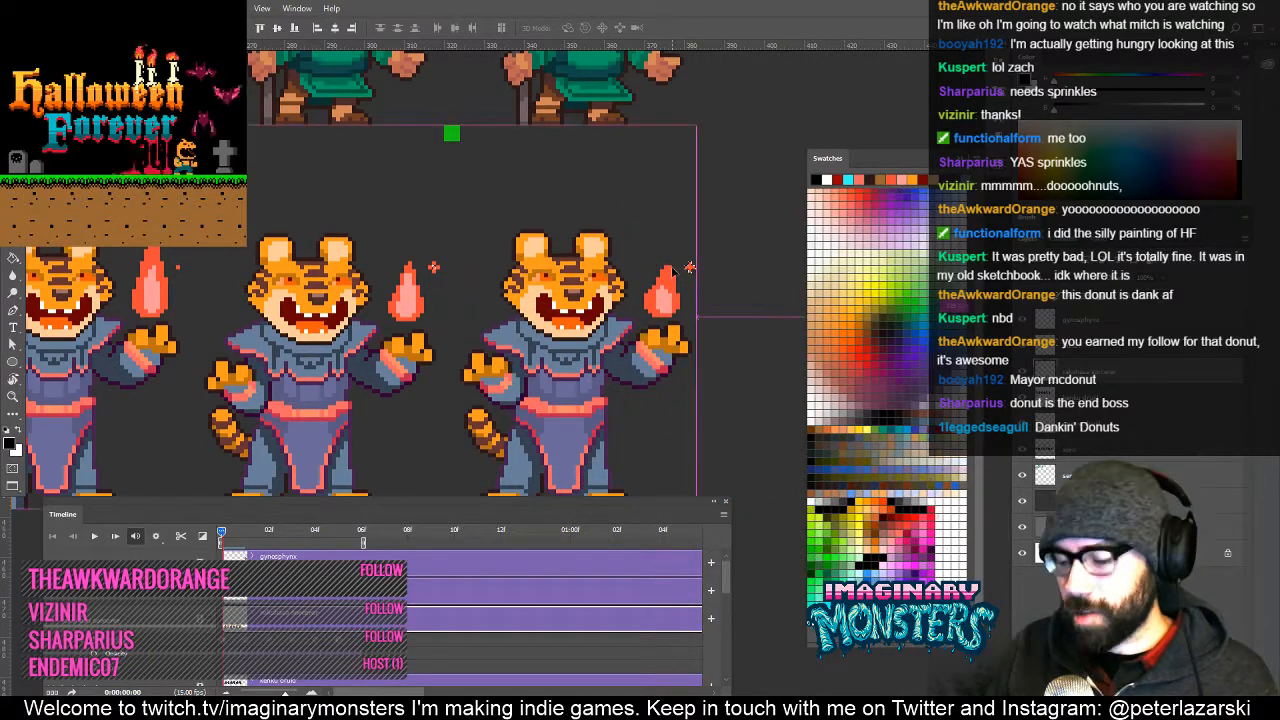
With the grid shown as a guide, redraw the sixth frame's plus-shaped ember as separate orange-red pixels around an empty centre, and hide the grid.
key("ctrl+'")
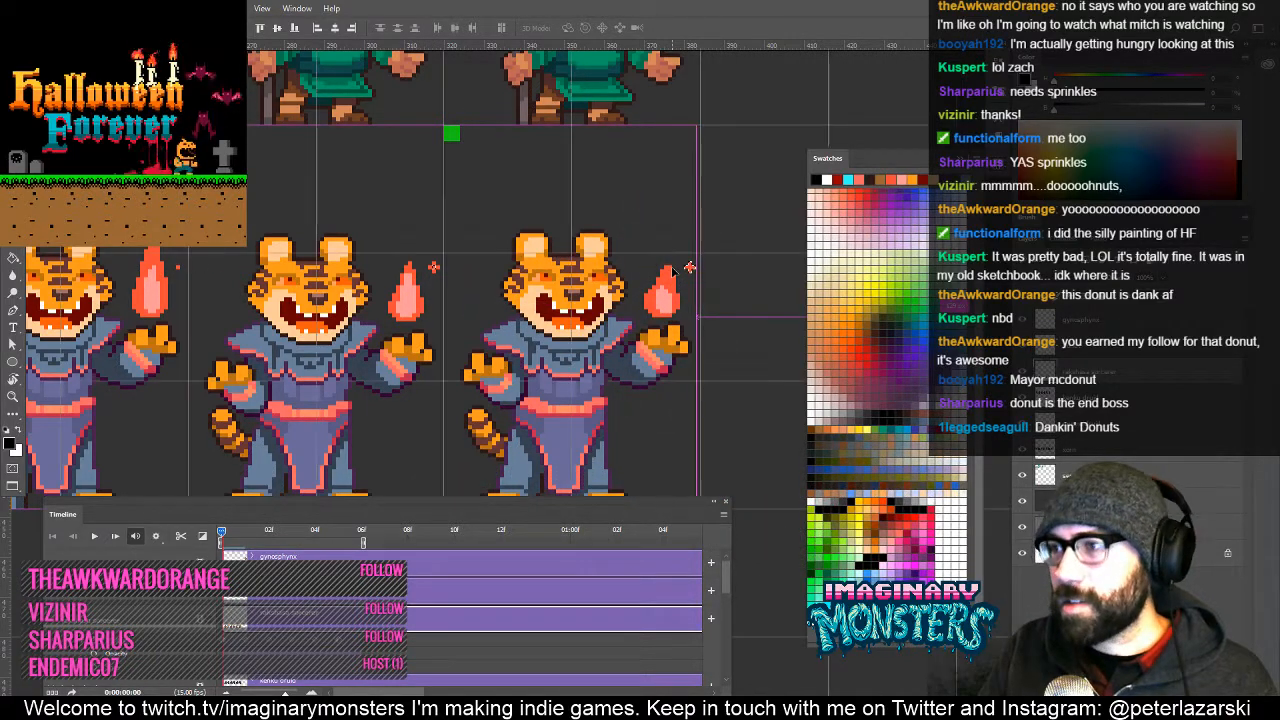
key("z")
left_click(694, 268)
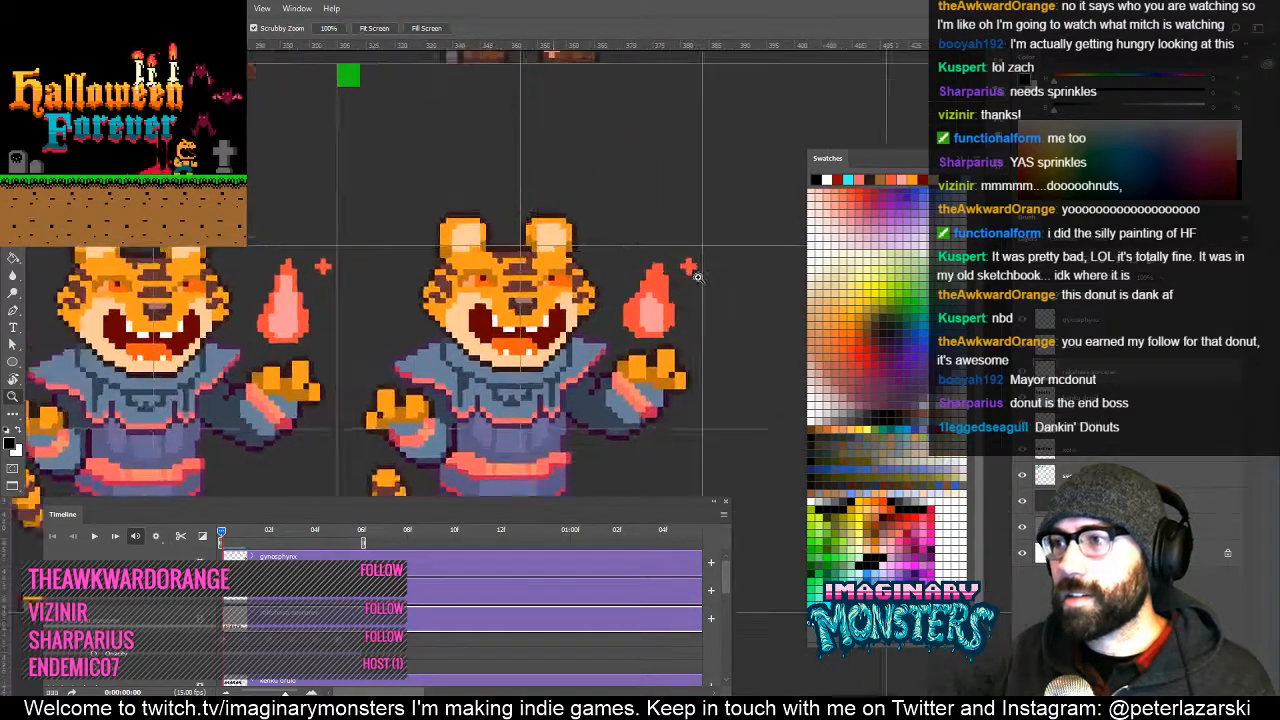
key("e")
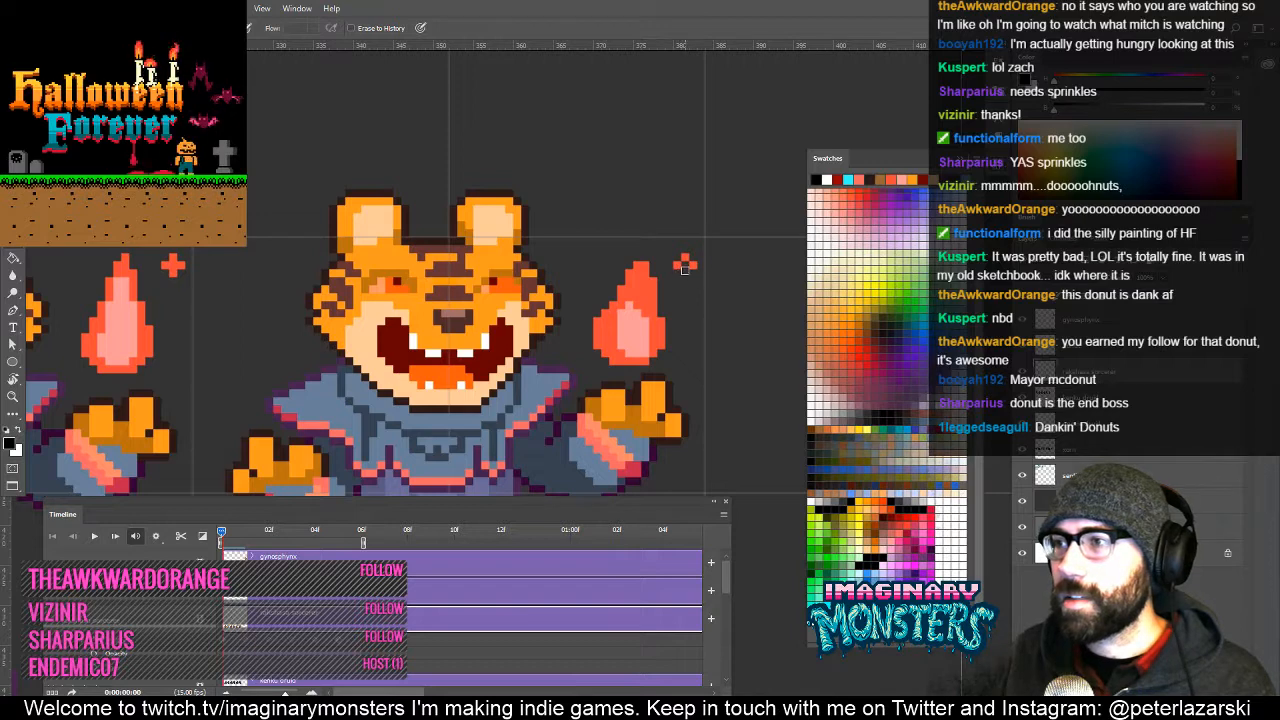
key("b")
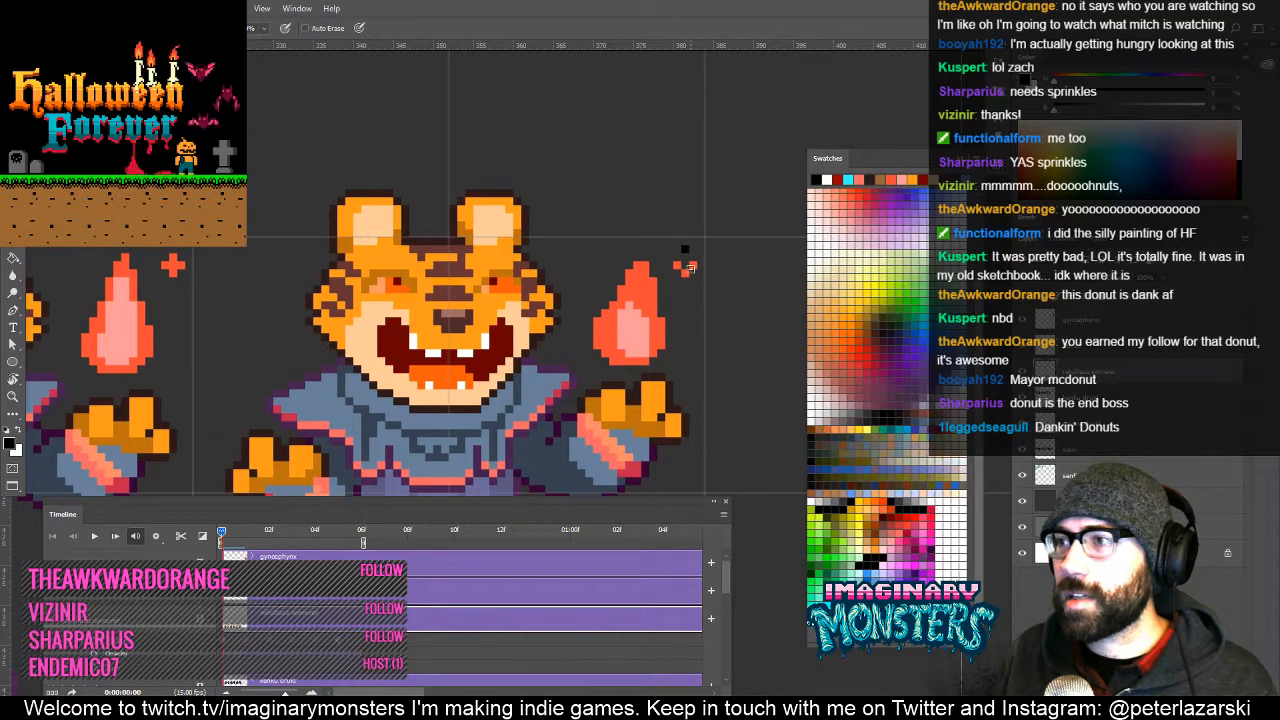
left_click(688, 265, "alt")
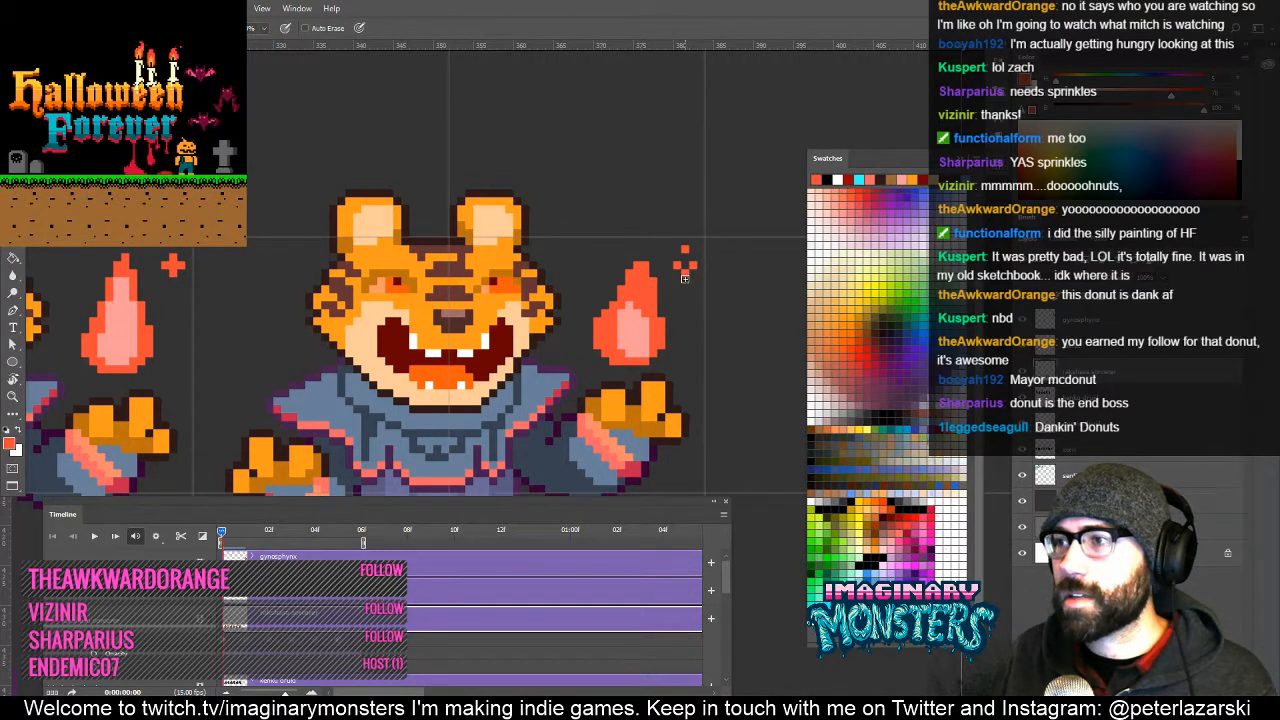
key("z")
left_click_drag(694, 291, 657, 312)
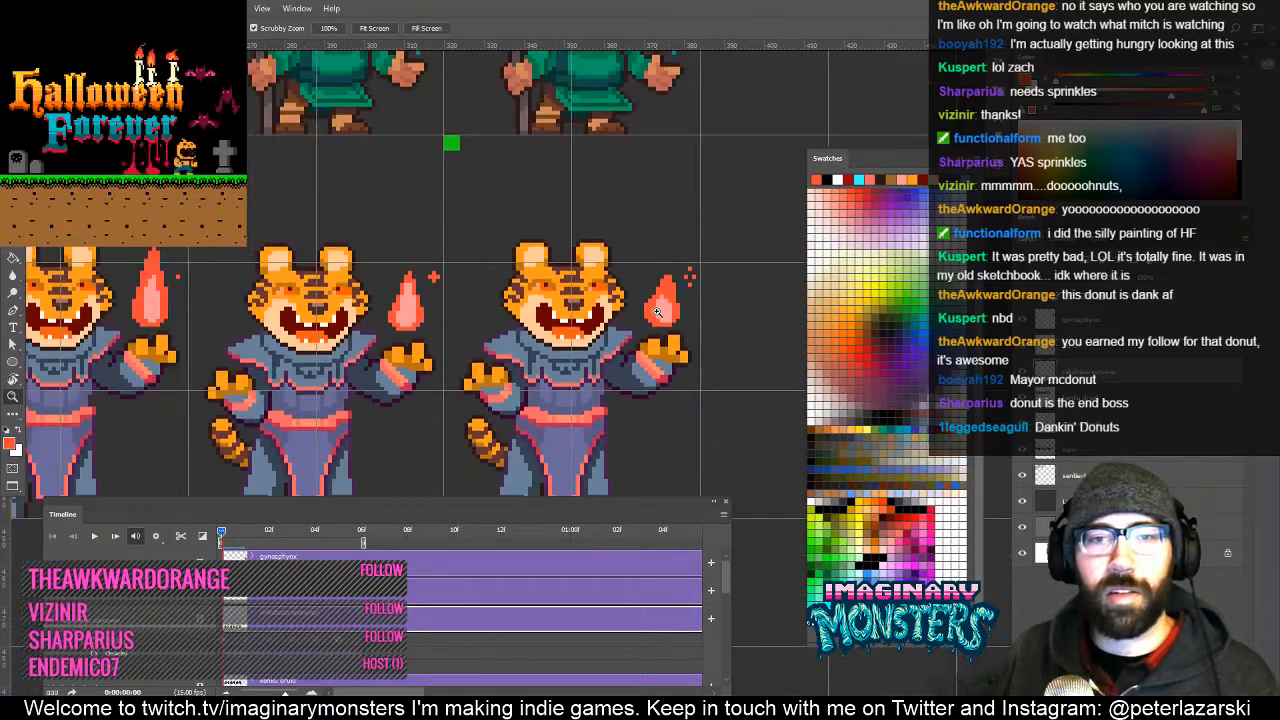
mouse_move(529, 370)
left_mouse_down()
mouse_move(617, 349)
mouse_move(605, 356)
left_mouse_up()
key("e")
key("ctrl+'")
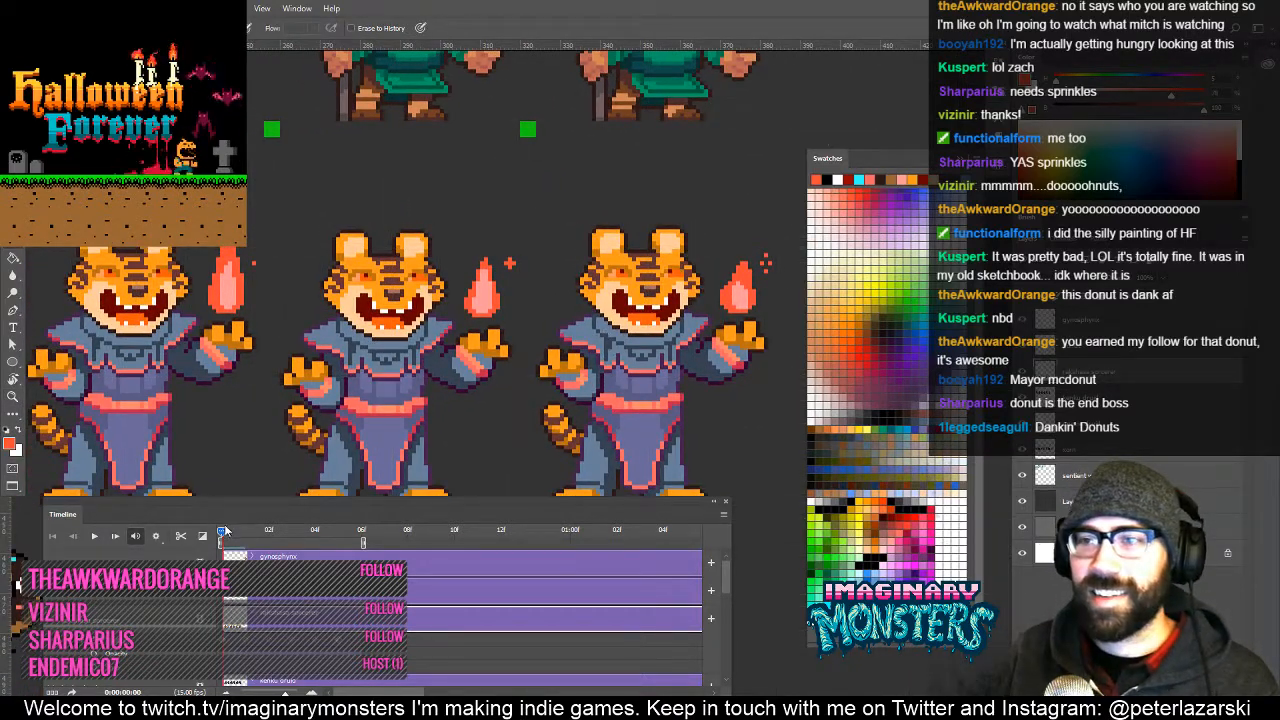
Play the tiger animation beside the other sprites to check the bursting ember, and return to the first frame.
mouse_move(229, 529)
left_mouse_down()
mouse_move(269, 525)
mouse_move(230, 520)
mouse_move(226, 535)
mouse_move(261, 541)
mouse_move(214, 541)
left_mouse_up()
key("z")
left_click_drag(300, 400, 286, 404)
left_click_drag(286, 404, 654, 373)
key("space")
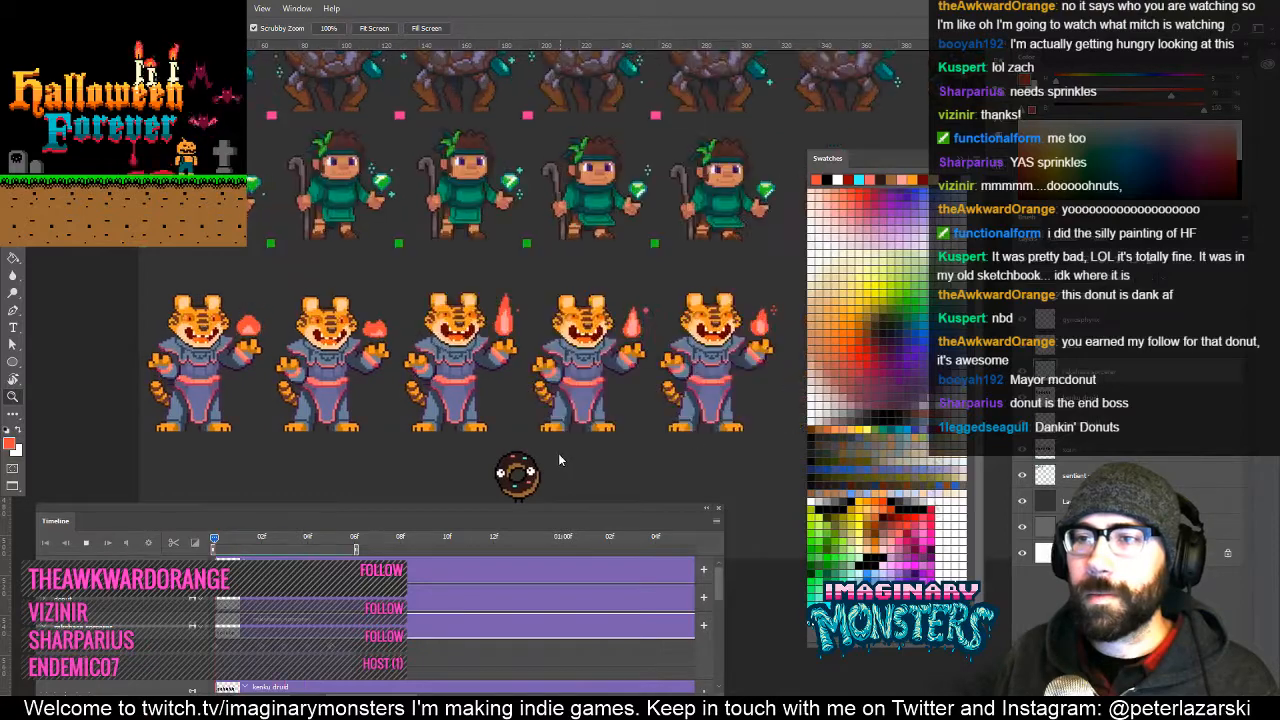
key("space")
left_click_drag(240, 540, 200, 541)
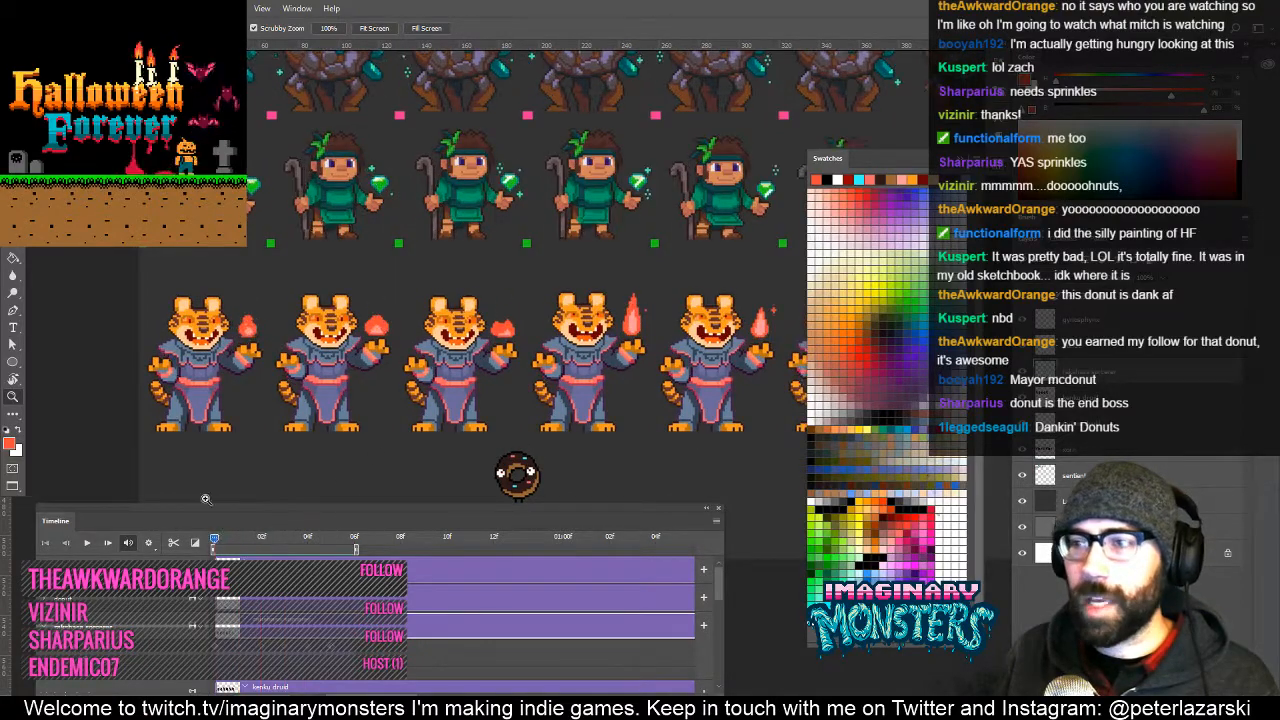
Select the three embers of frames four to six and duplicate them to the upper left of the flames in frames two to four.
left_click_drag(686, 392, 443, 374)
mouse_move(530, 290)
left_mouse_down()
mouse_move(580, 257)
mouse_move(539, 305)
mouse_move(486, 311)
left_mouse_up()
key("l")
mouse_move(723, 268)
left_mouse_down()
mouse_move(713, 309)
mouse_move(612, 244)
left_mouse_up()
key("v")
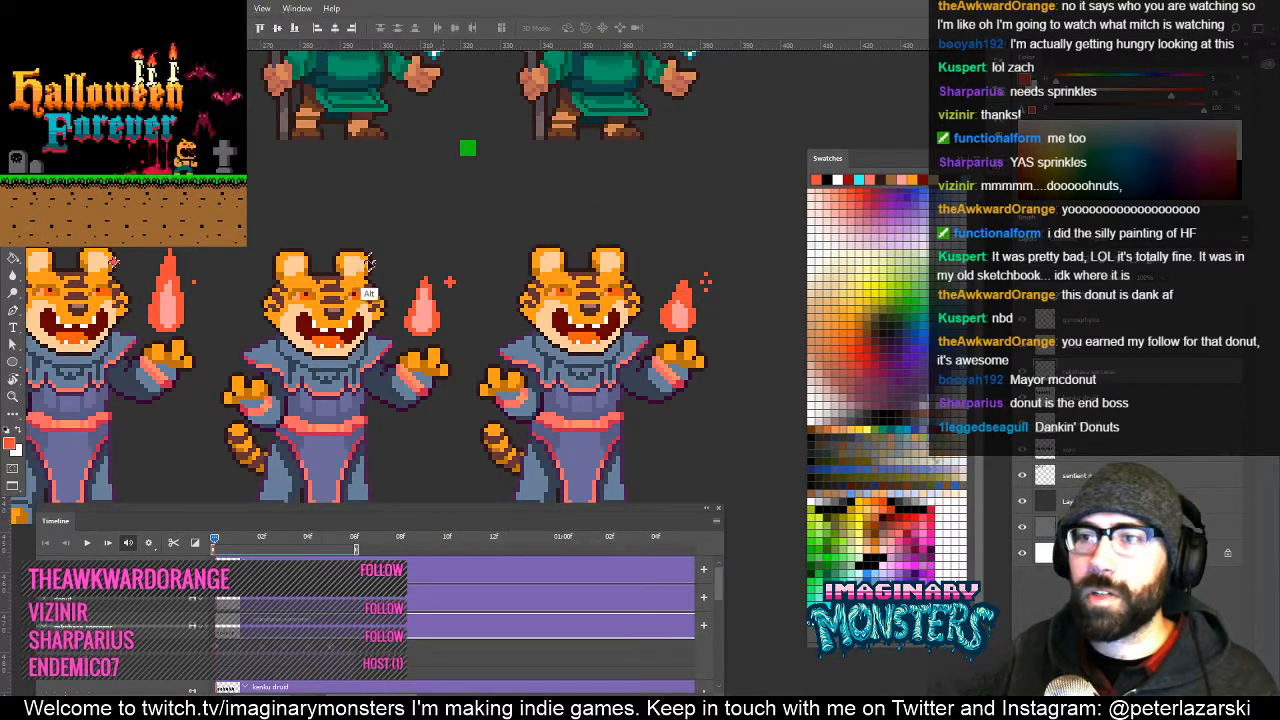
left_click_drag(330, 300, 708, 298)
left_click_drag(682, 277, 636, 291)
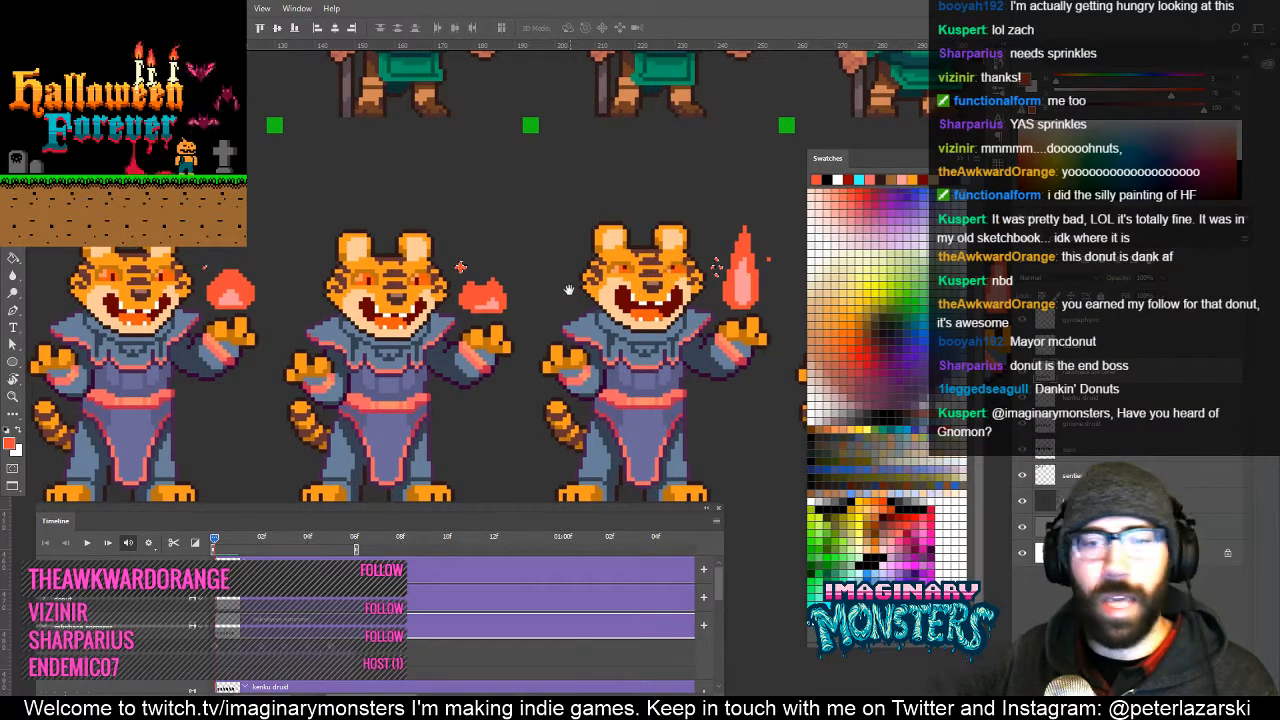
Duplicate the three-ember sequence again to the upper right of the flames in frames one to three.
left_click_drag(543, 372, 462, 388)
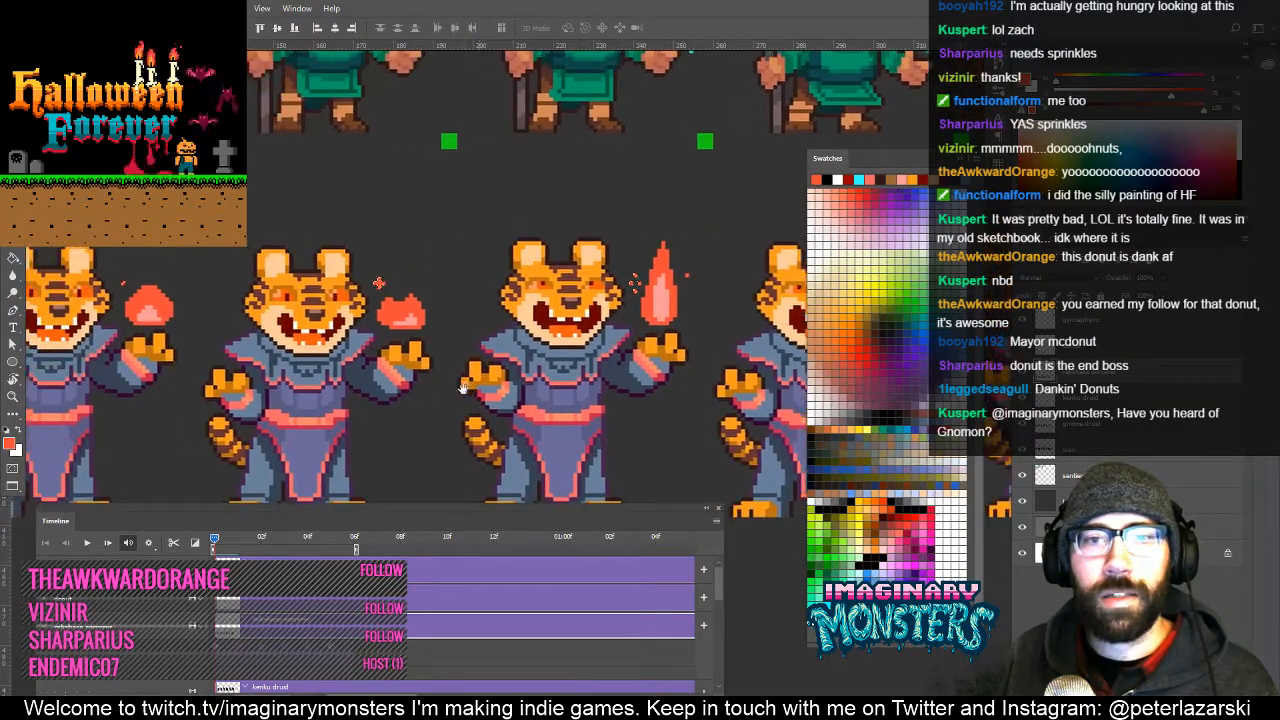
left_click_drag(403, 342, 601, 328)
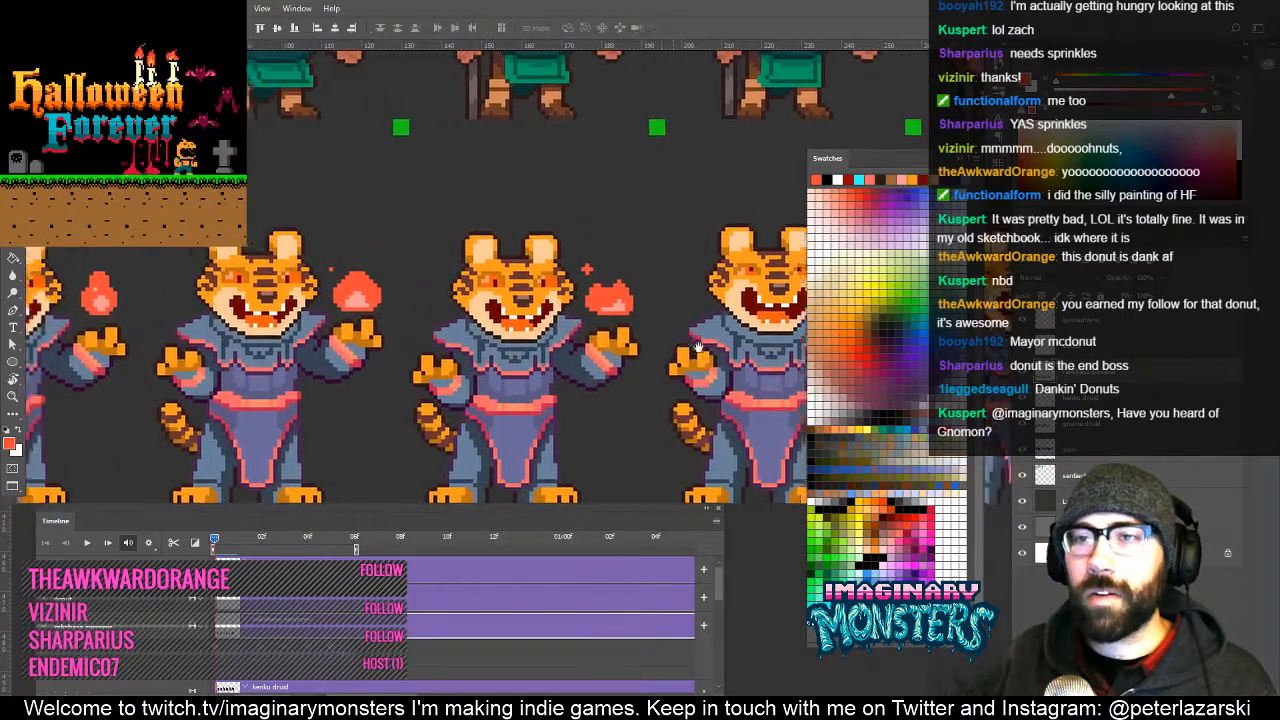
left_click_drag(298, 388, 460, 373)
left_click_drag(583, 369, 579, 366)
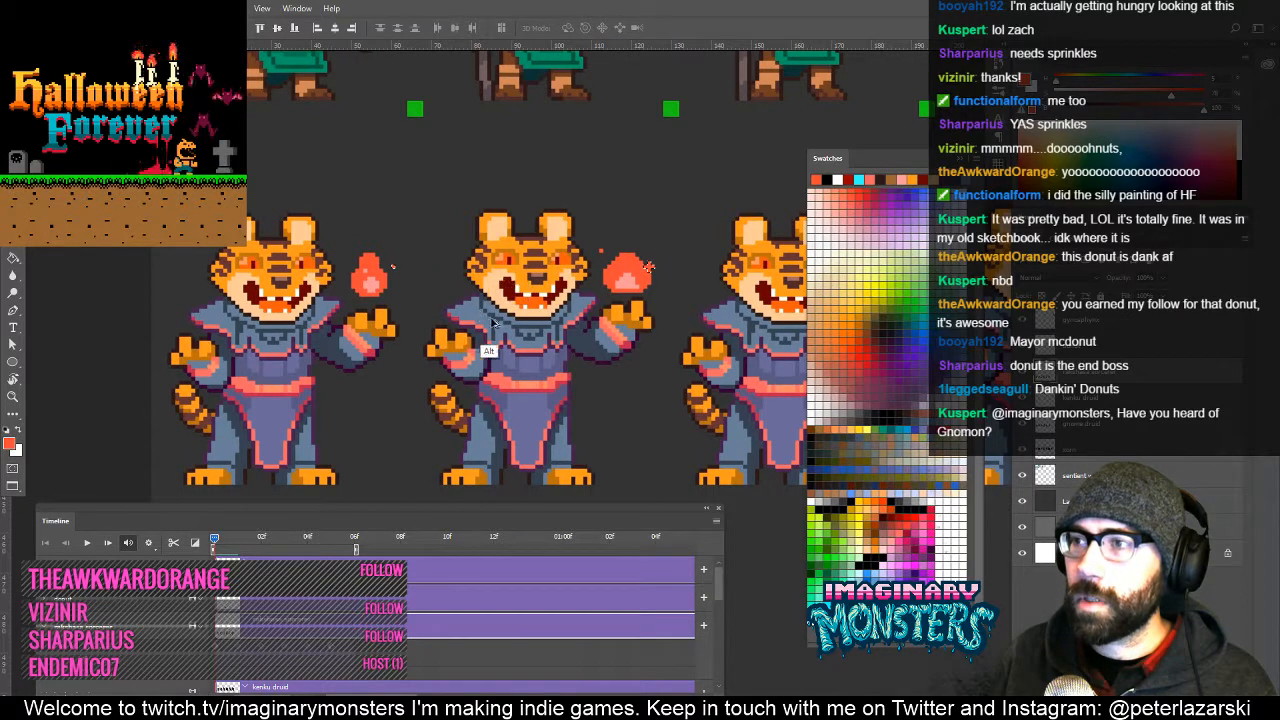
left_click_drag(527, 325, 349, 366)
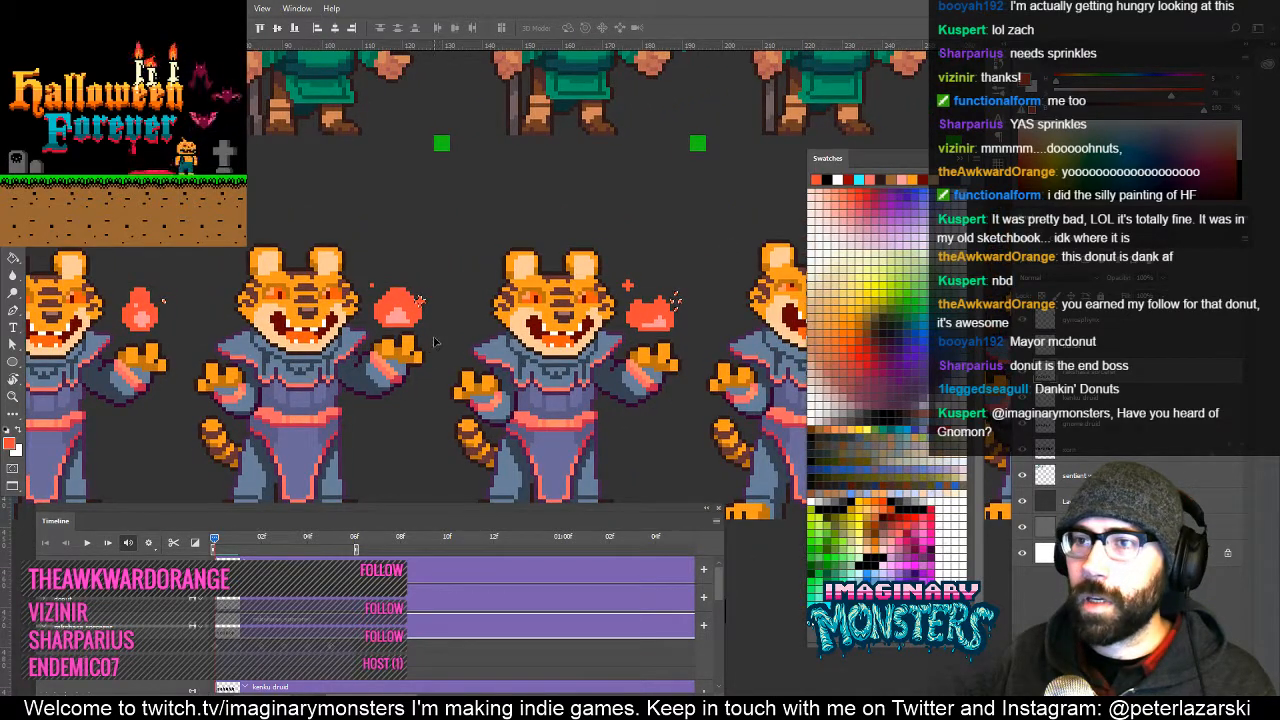
left_click_drag(478, 370, 523, 385)
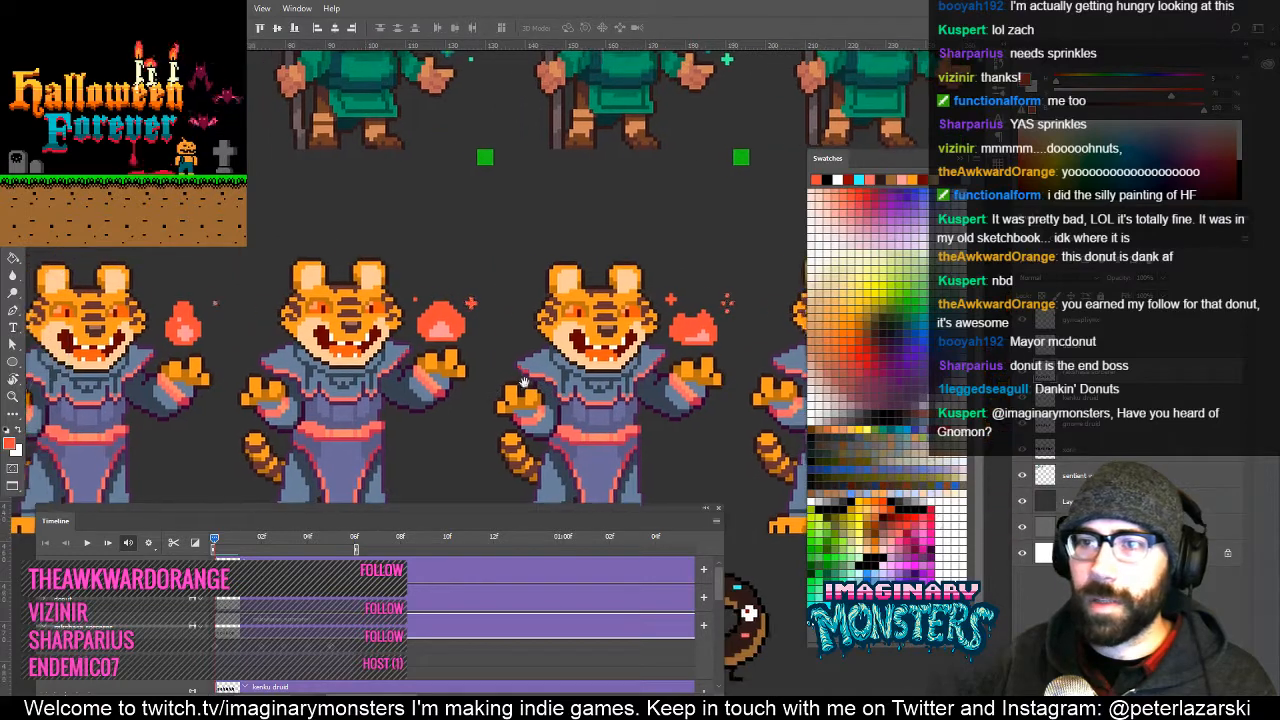
left_click_drag(438, 386, 562, 354)
Preview the animation and lower the embers on the right side of the first three flames slightly.
key("space")
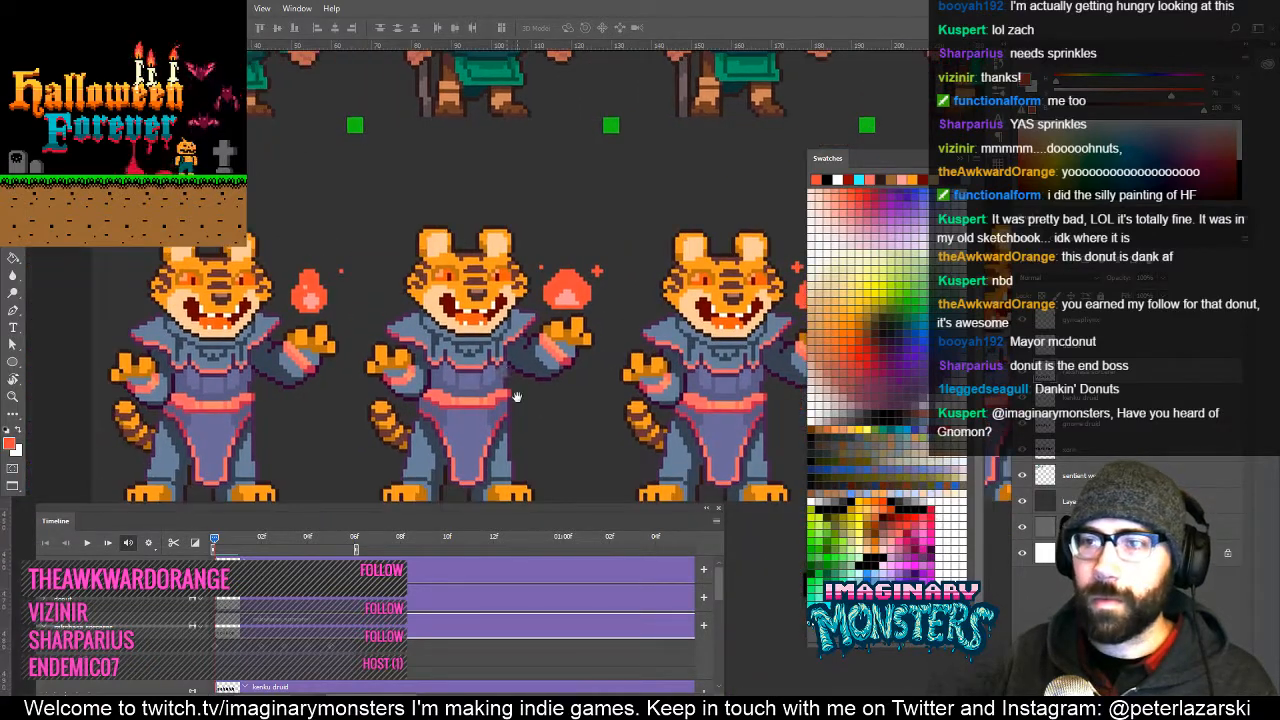
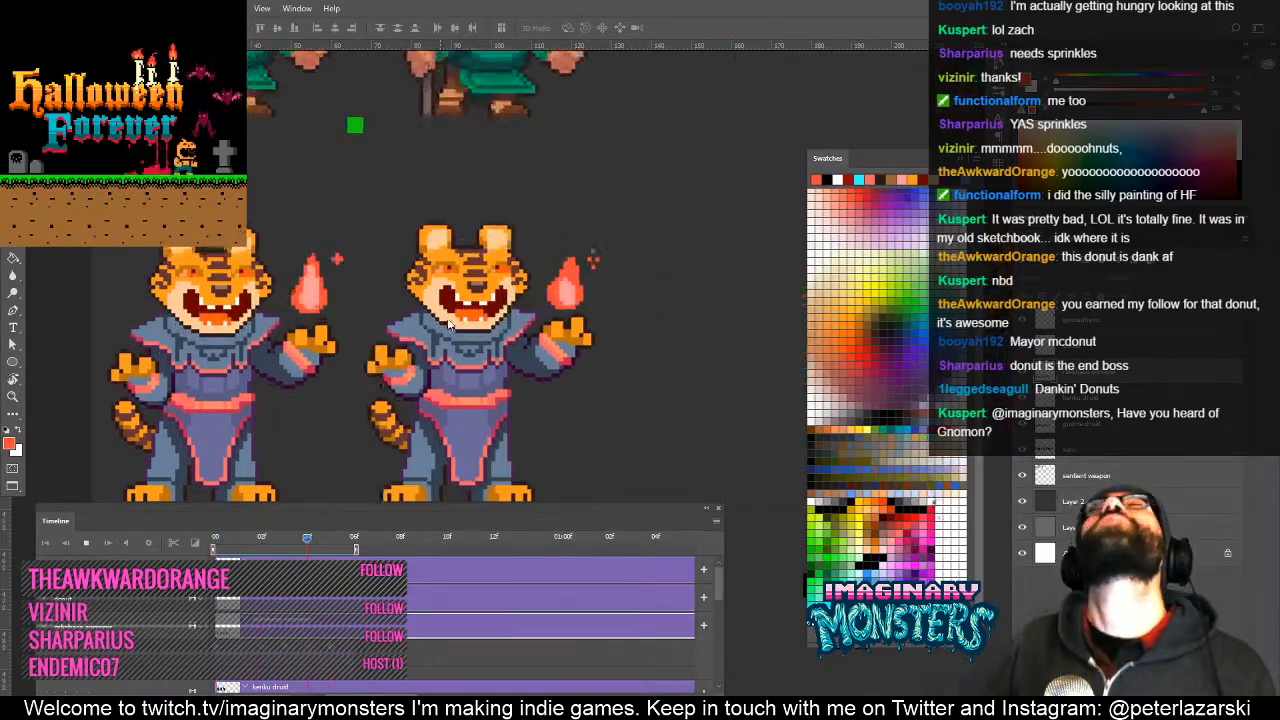
left_click(237, 538)
key("z")
left_click_drag(500, 345, 393, 386)
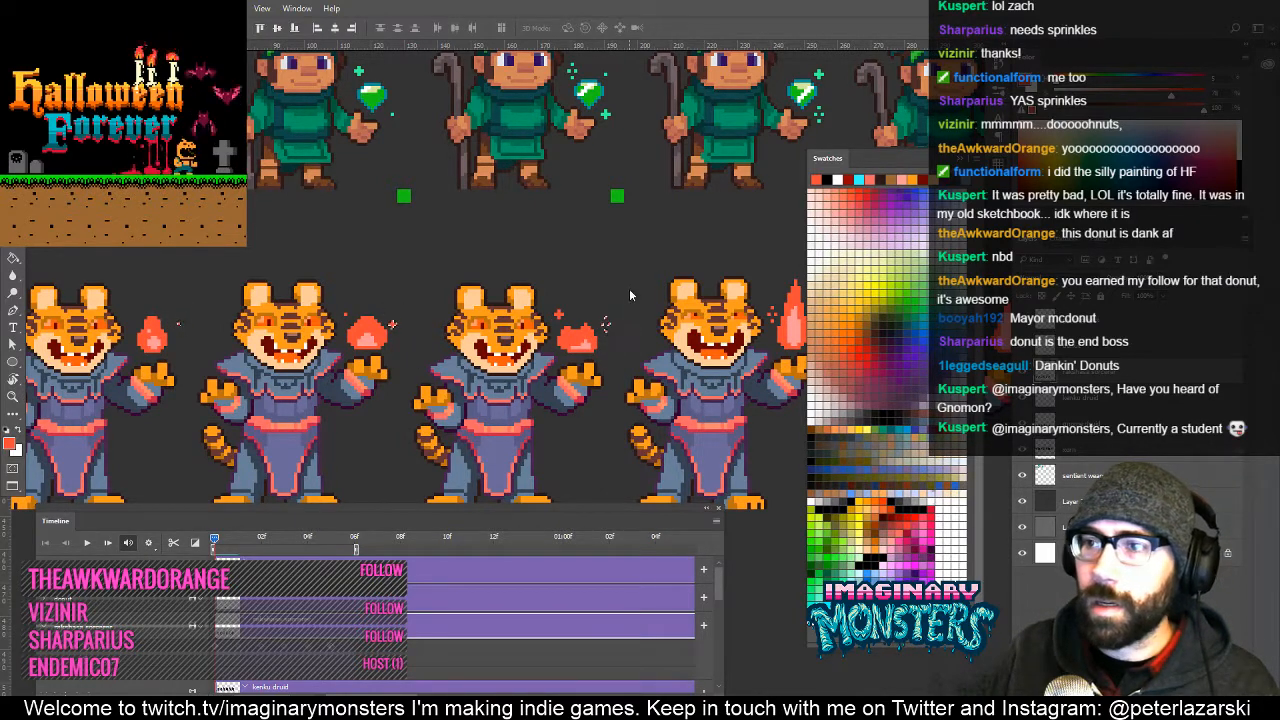
left_click_drag(310, 415, 440, 388)
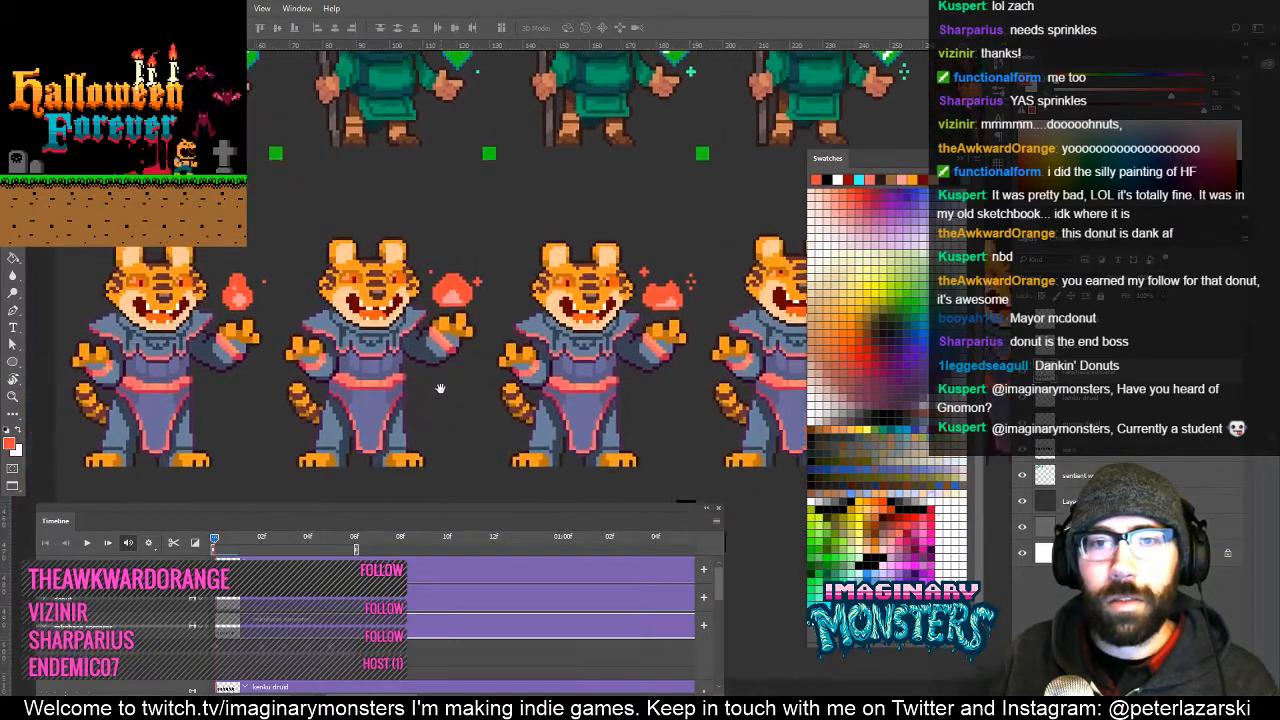
Play the tiger animation close up to check the lowered embers and return to the first frame.
key("space")
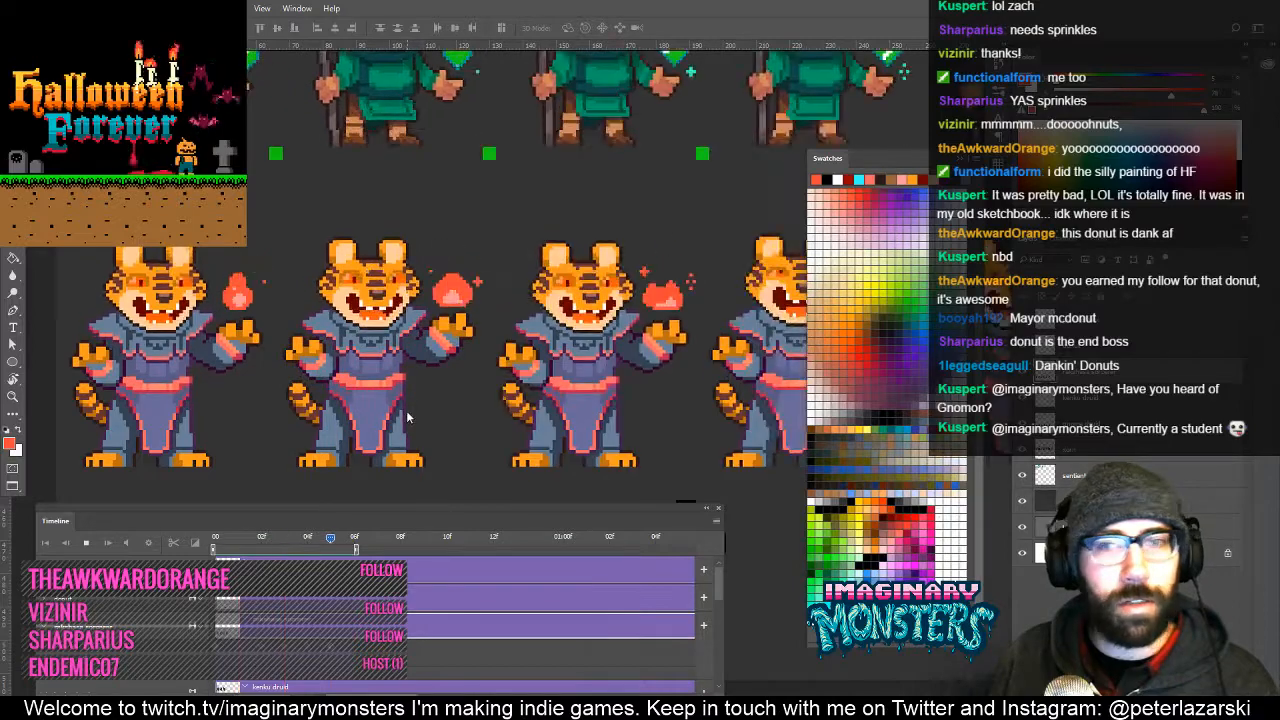
key("space")
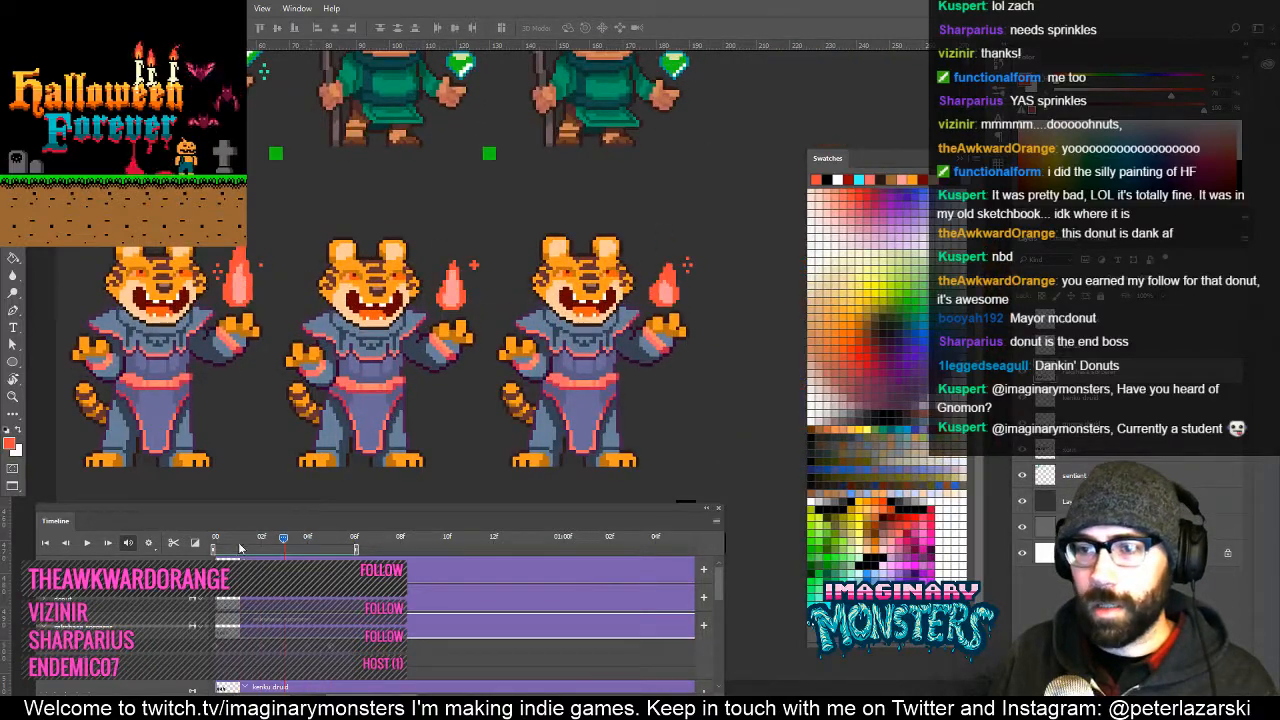
left_click_drag(240, 548, 199, 541)
Replay the tiger animation at a reduced size alongside the crystal monster and druid rows, and return to the first frame.
left_click_drag(352, 407, 373, 385)
key("z")
left_click(491, 399, "alt")
left_click(491, 399, "alt")
left_click(491, 399, "alt")
key("v")
key("space")
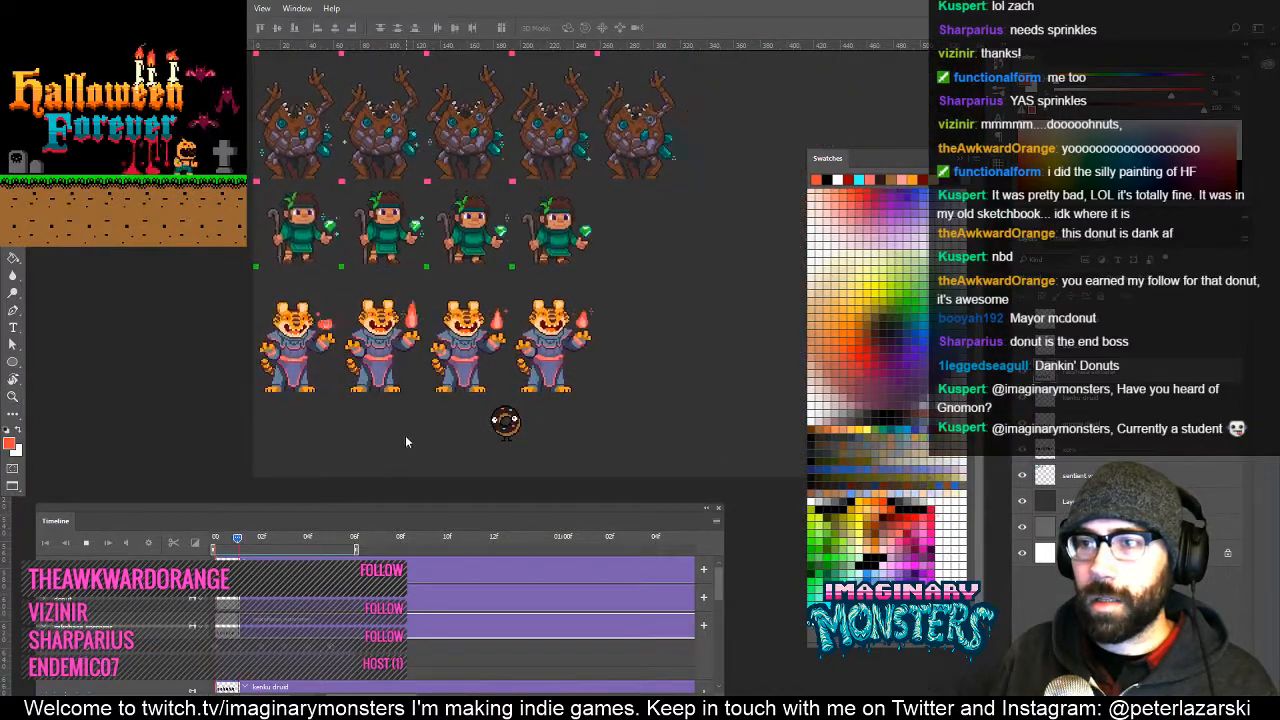
key("space")
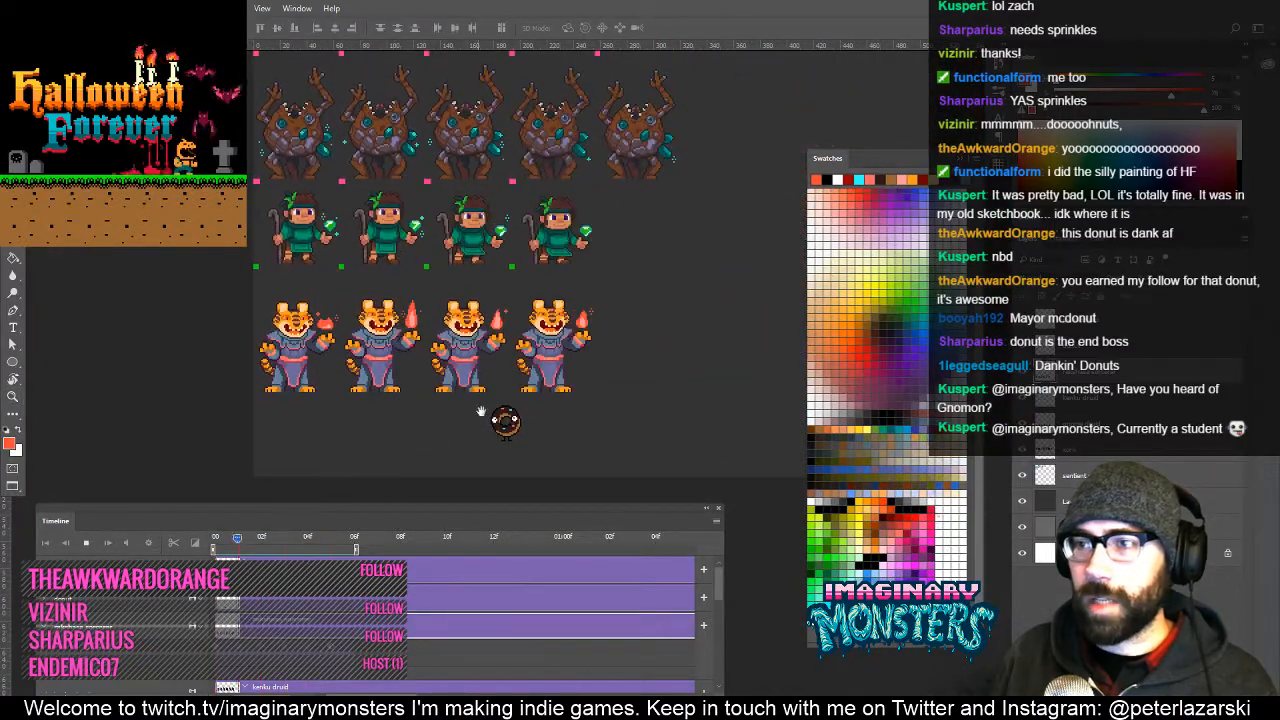
left_click_drag(263, 537, 209, 543)
key("b")
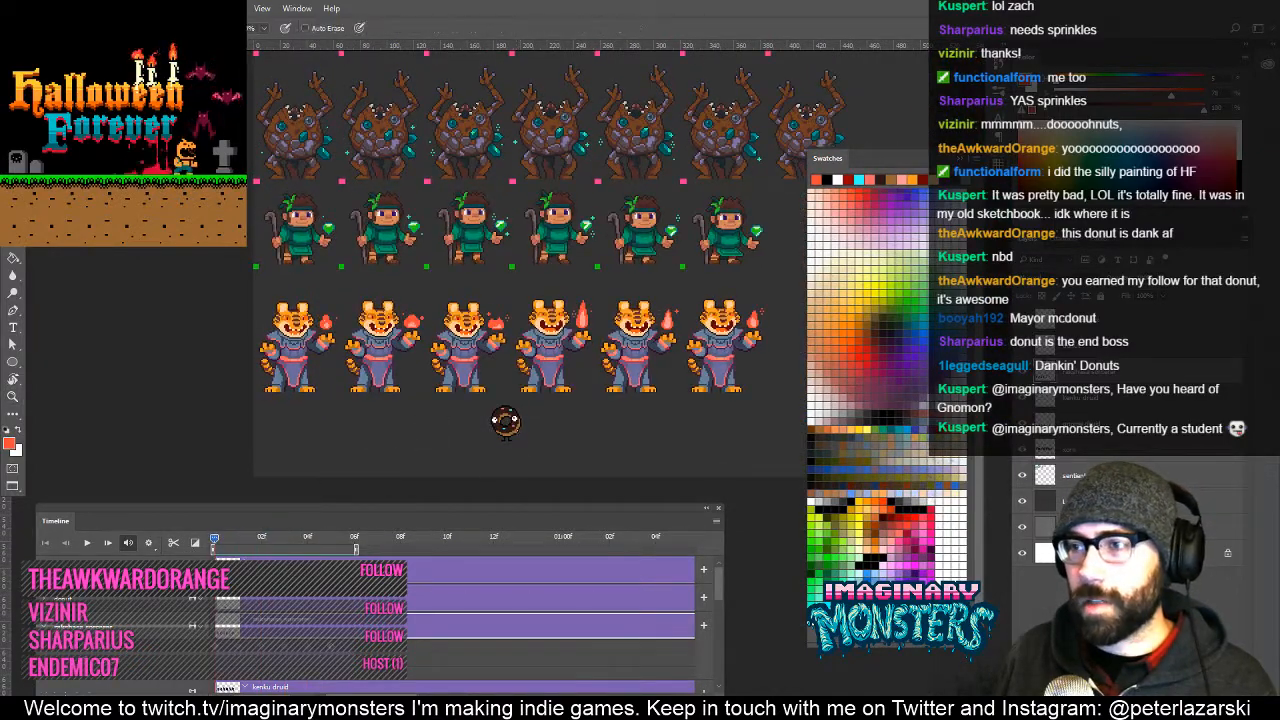
Move the donut character to the empty area beyond the last tiger of the row.
key("v")
mouse_move(505, 421)
left_mouse_down()
mouse_move(316, 447)
mouse_move(657, 364)
left_mouse_up()
left_click_drag(490, 378, 647, 314)
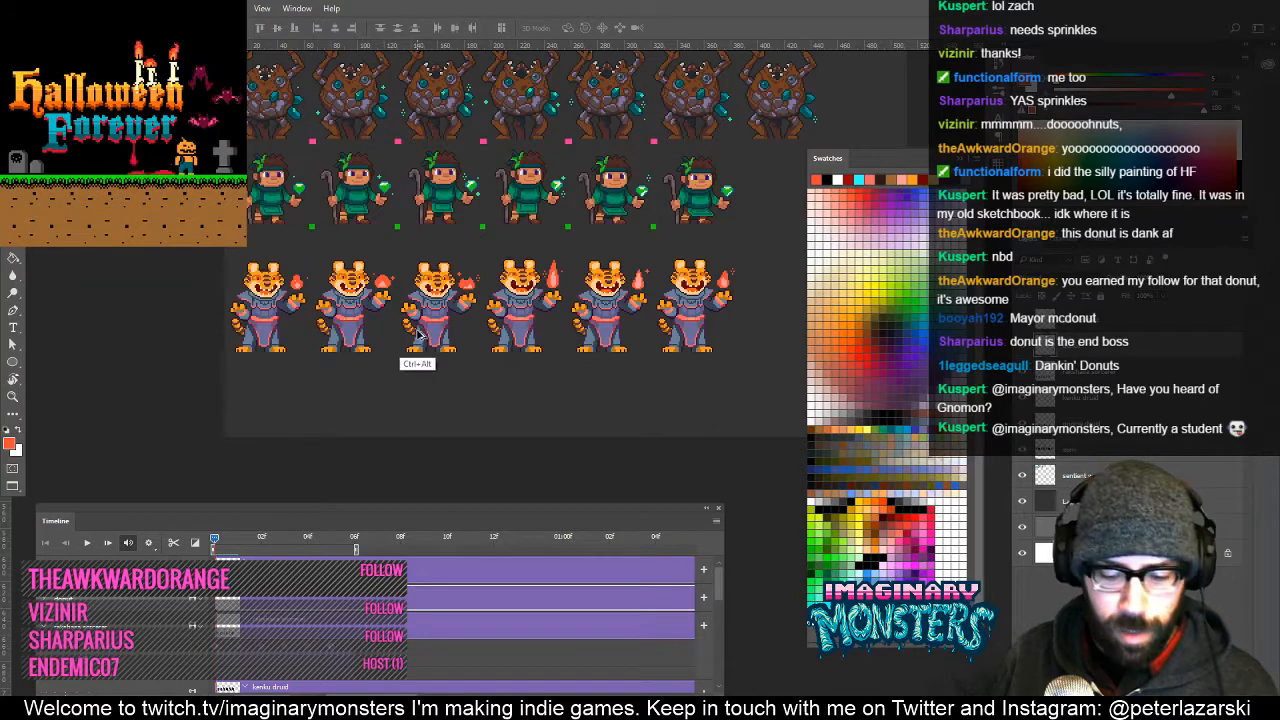
key("ctrl+alt+c")
left_click(627, 301)
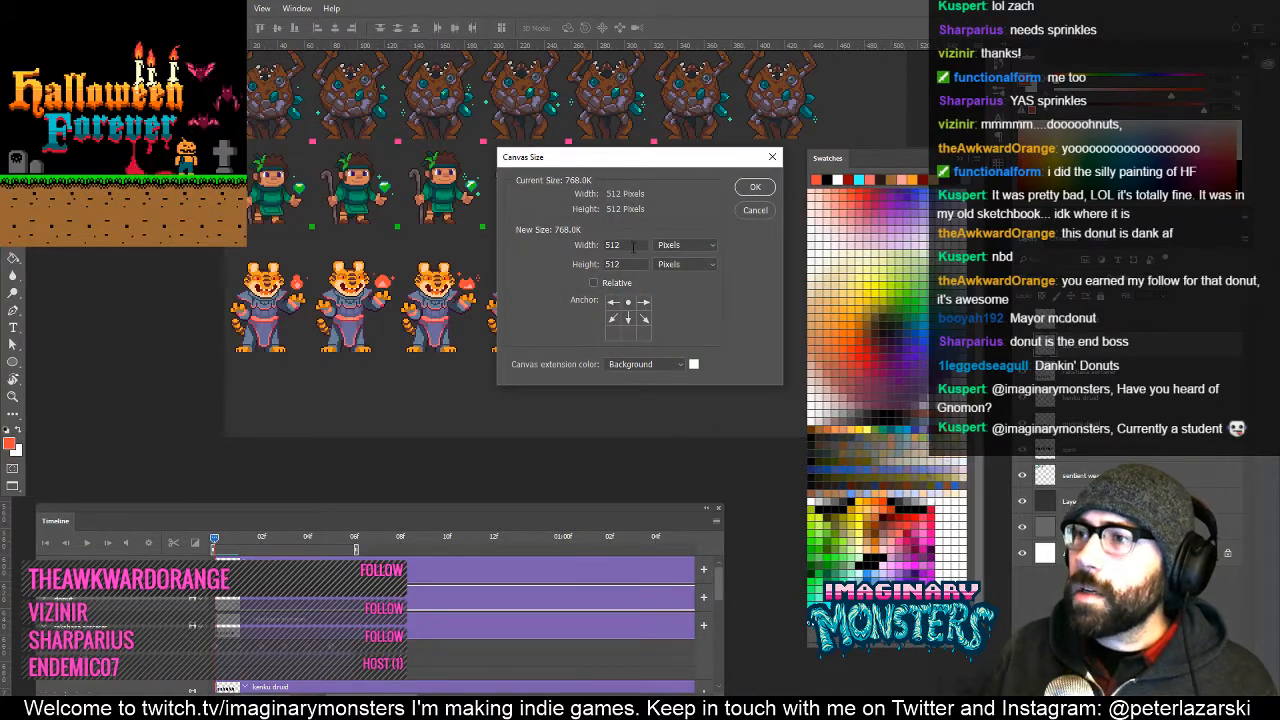
type("100")
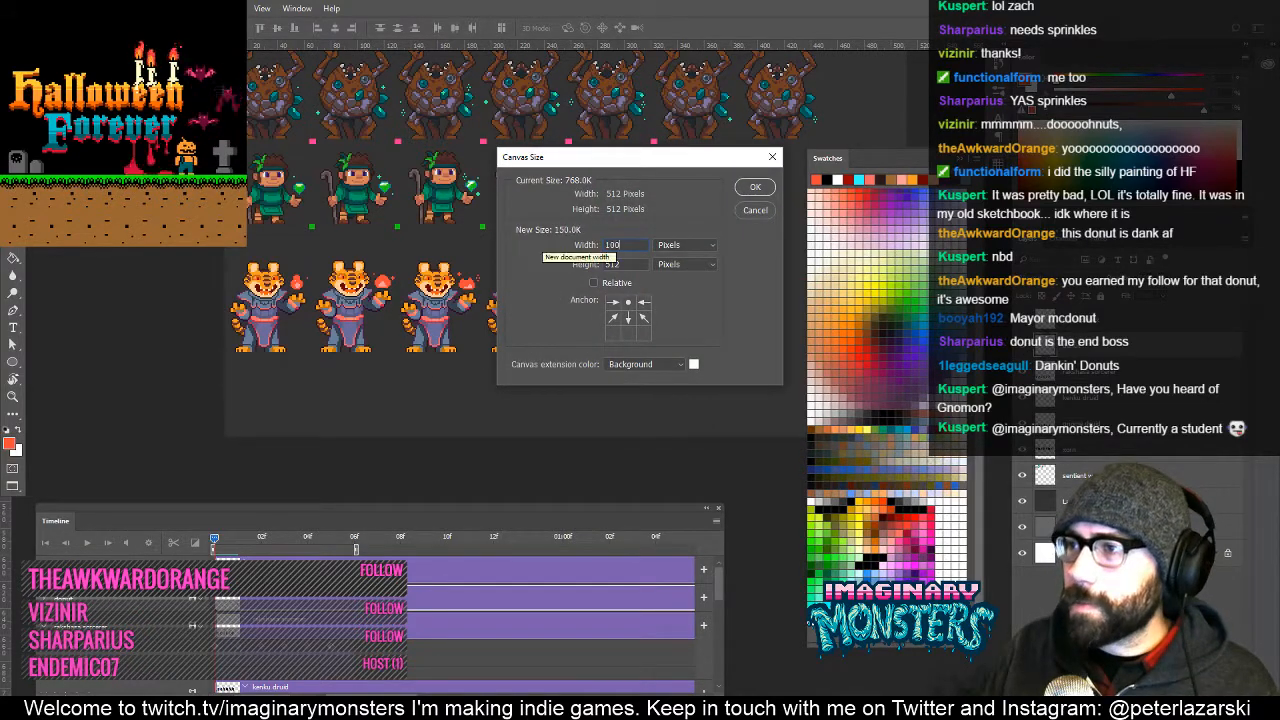
key("Return")
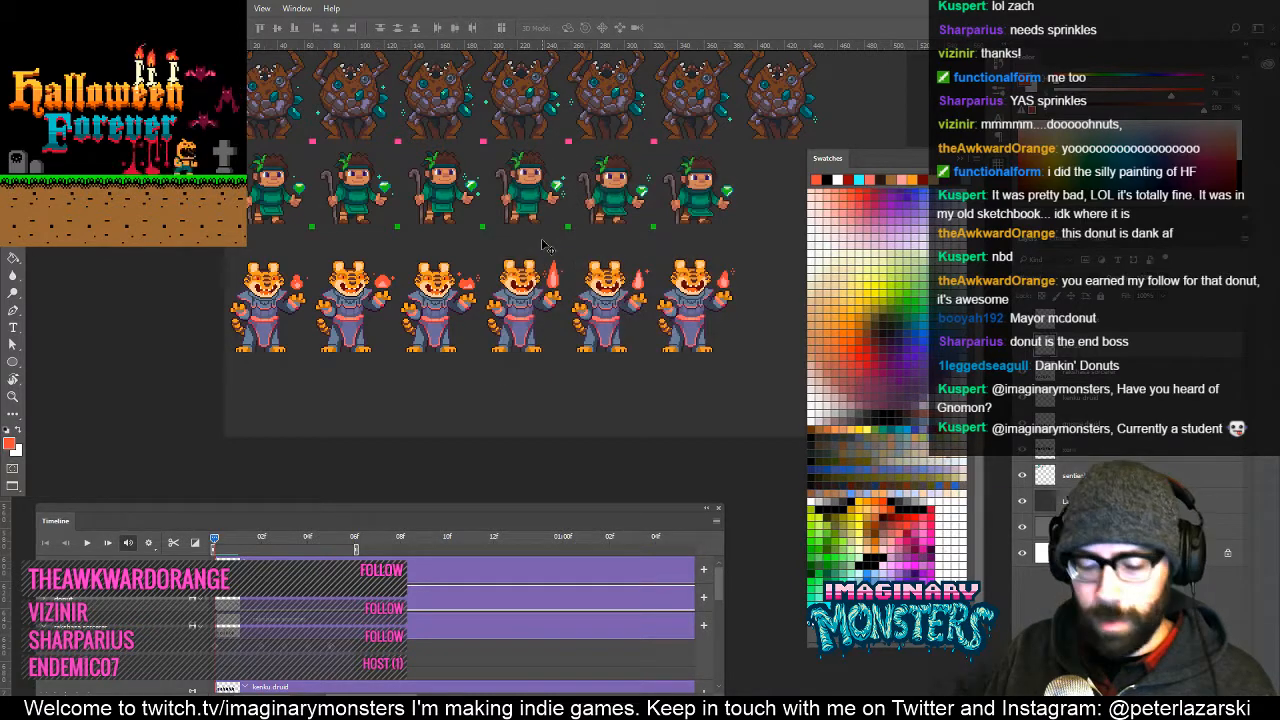
Extend the canvas downward to a height of 1024 pixels, anchored at the top centre.
key("ctrl+alt+c")
key("Tab")
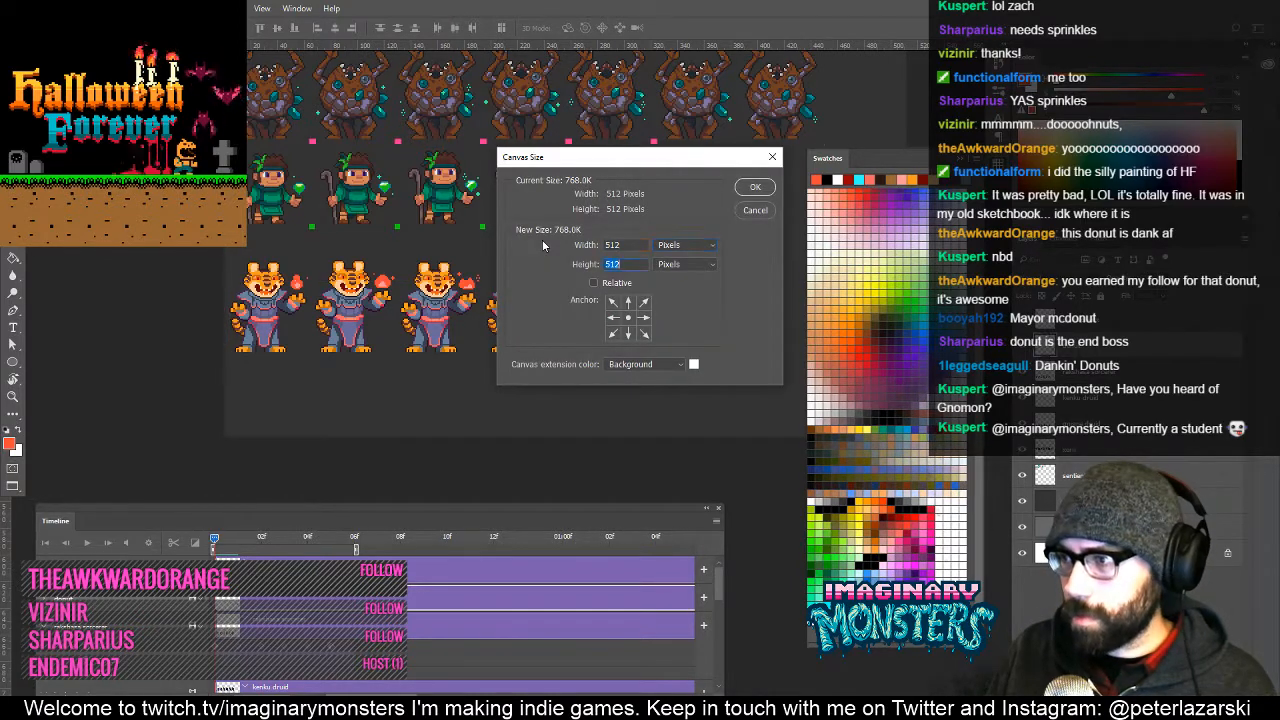
type("1024")
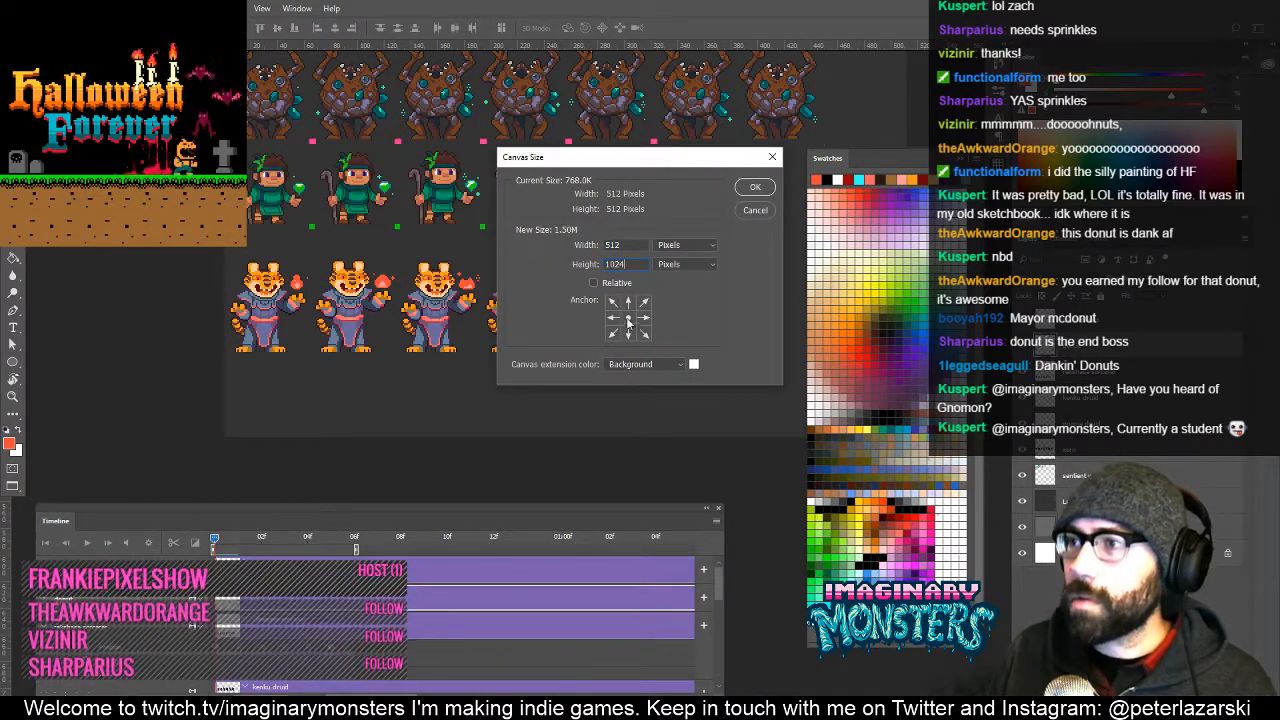
left_click(632, 302)
left_click(747, 191)
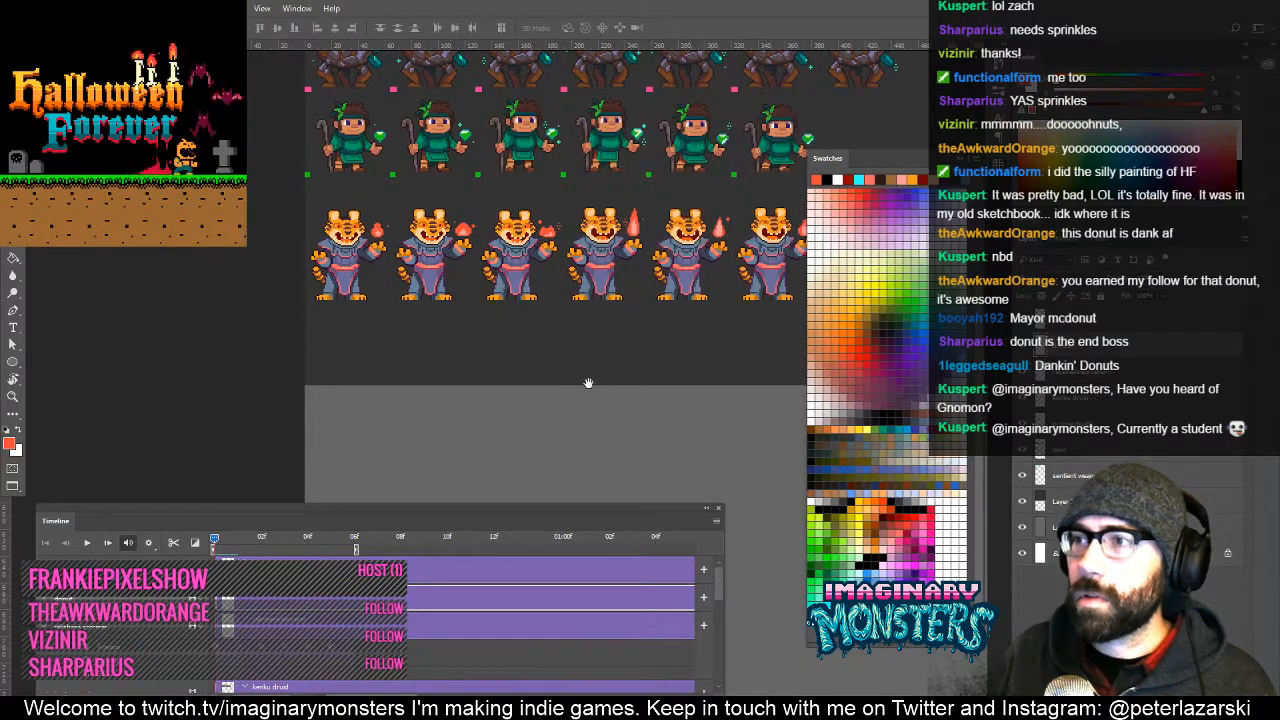
Fill the added canvas area on Layer 2 with the dark grey sampled from the existing background.
left_click_drag(503, 383, 481, 323)
left_click(1049, 506)
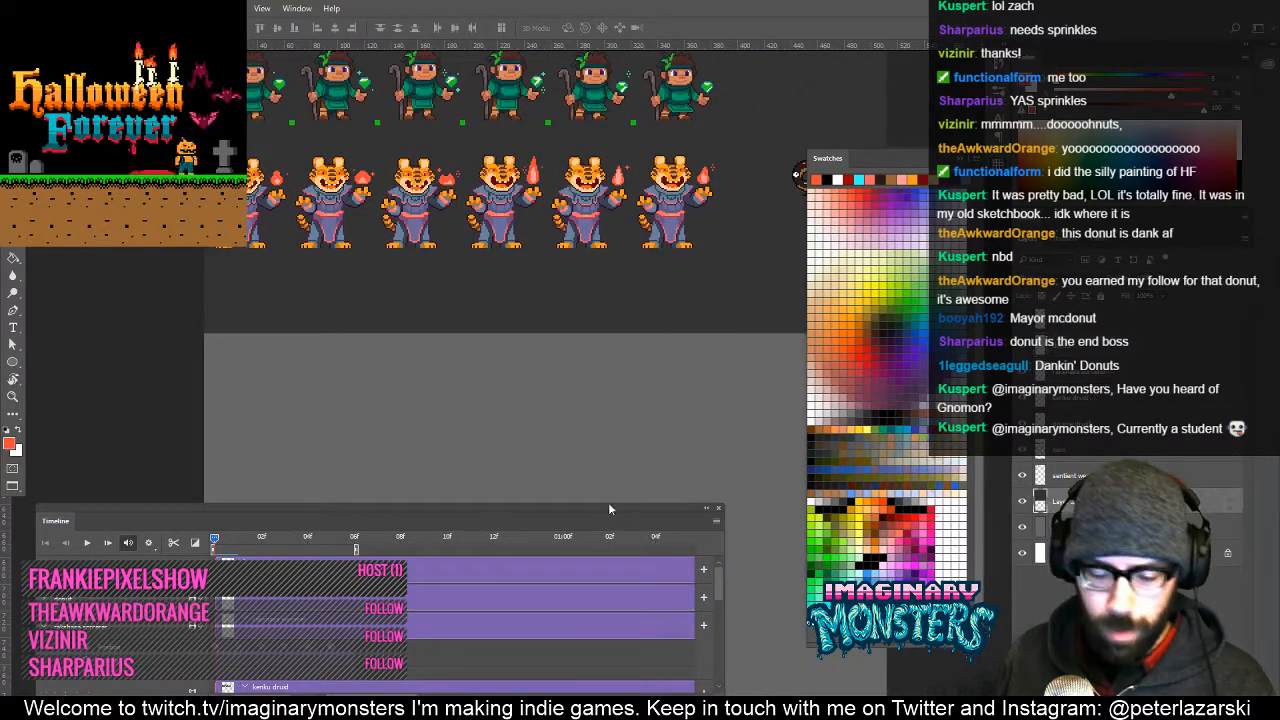
key("g")
left_click(506, 308, "alt")
left_click(538, 429)
Move the sphinx character from beside the upper rows to the empty space below the first tiger.
left_click_drag(568, 381, 439, 678)
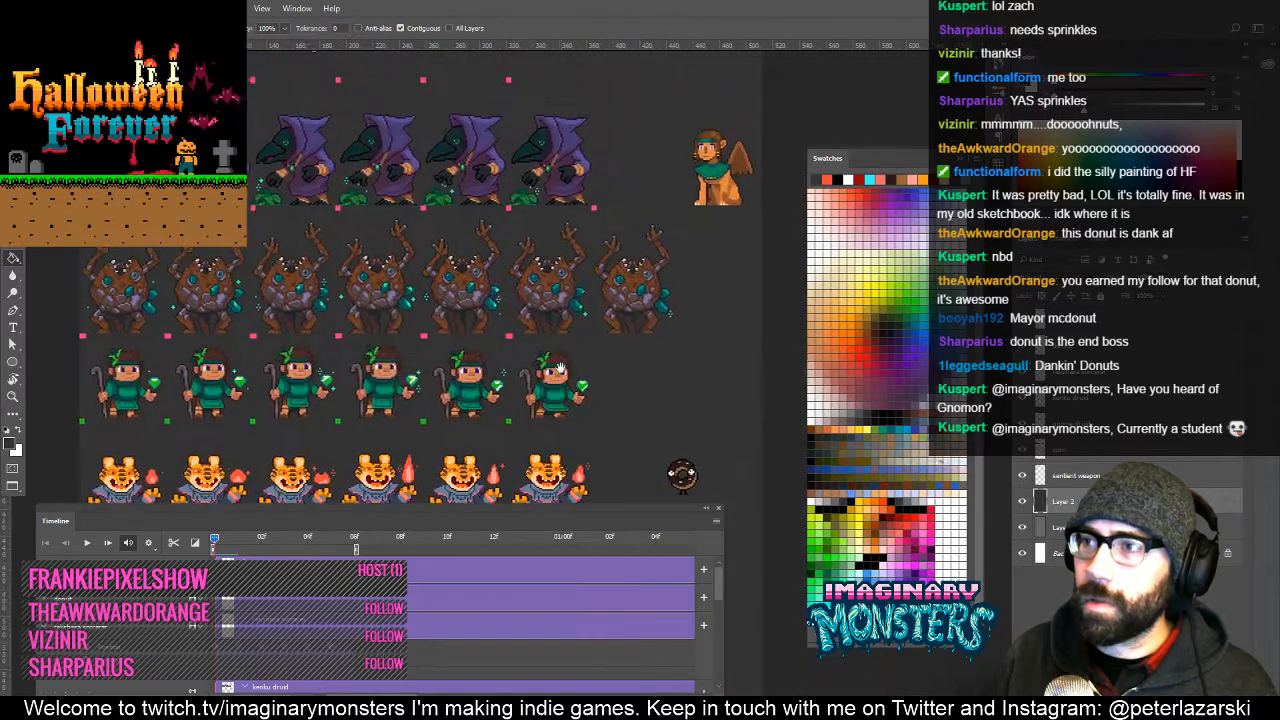
key("v")
left_click_drag(724, 171, 598, 366)
left_click_drag(503, 393, 653, 139)
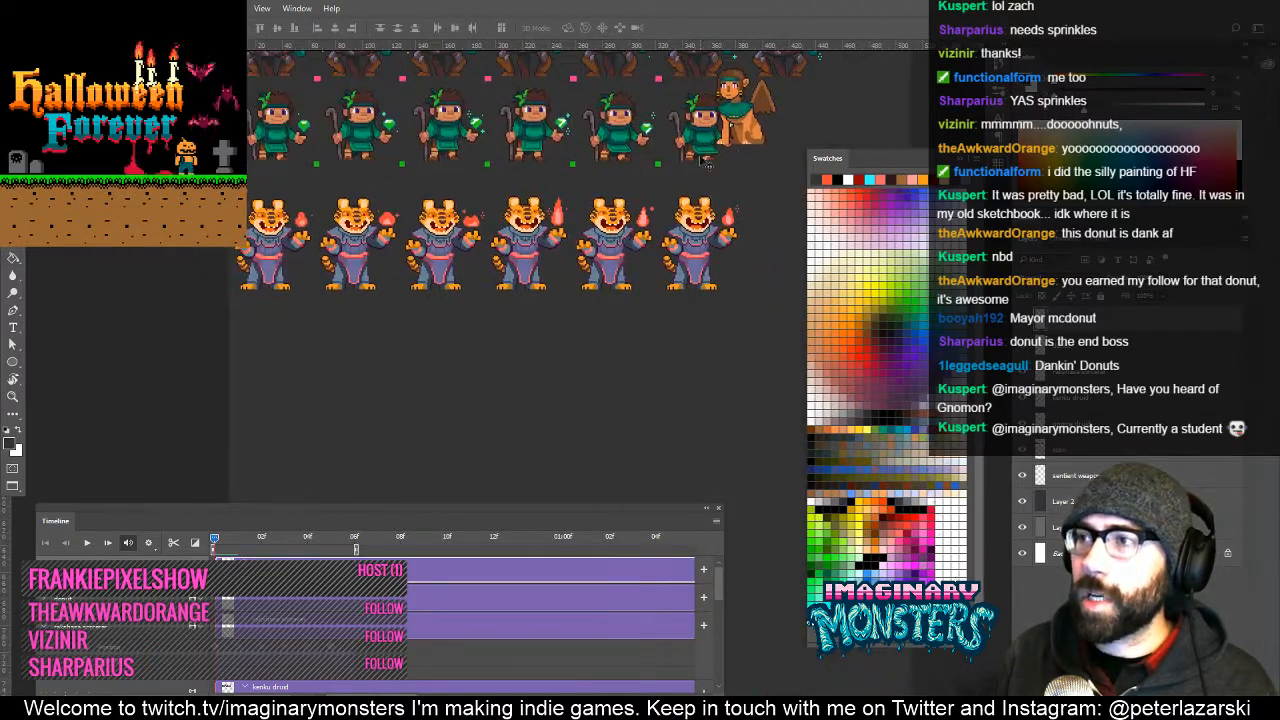
left_click_drag(742, 124, 375, 425)
Show the grid over the sprite sheet and bring the third tiger into close view.
key("z")
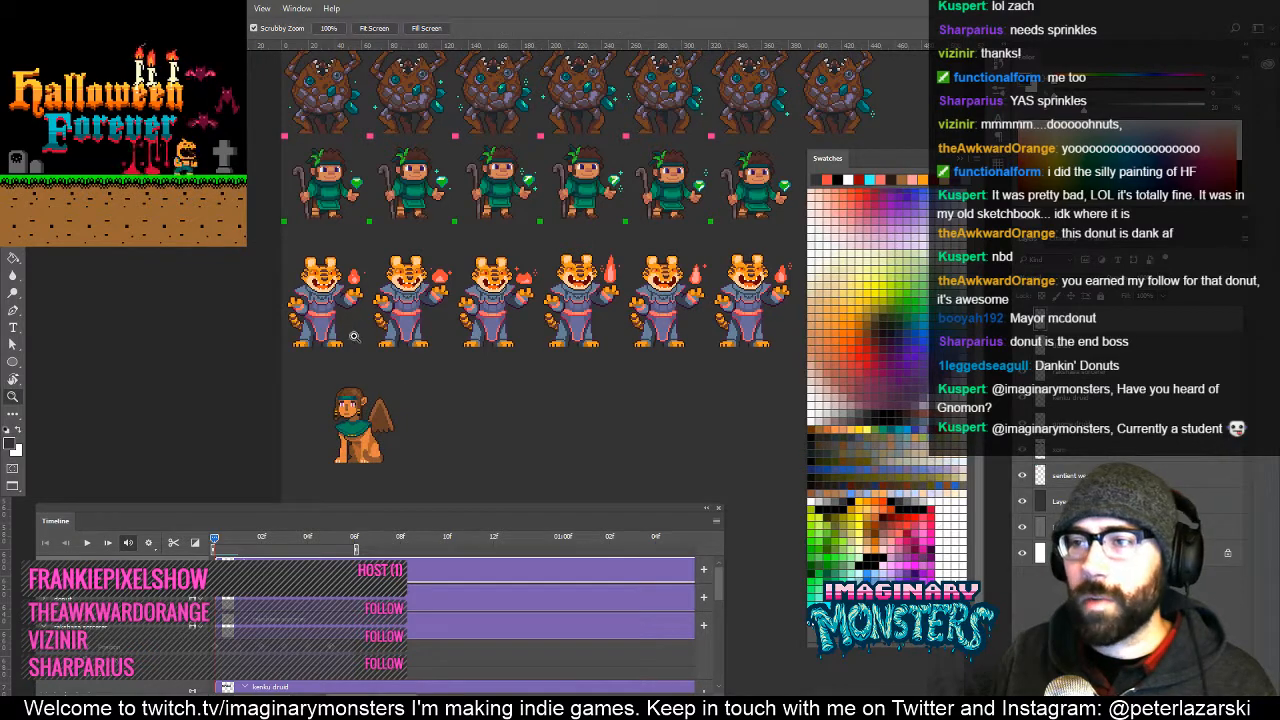
left_click_drag(352, 338, 368, 382)
key("ctrl+apostrophe")
left_click_drag(374, 386, 332, 383)
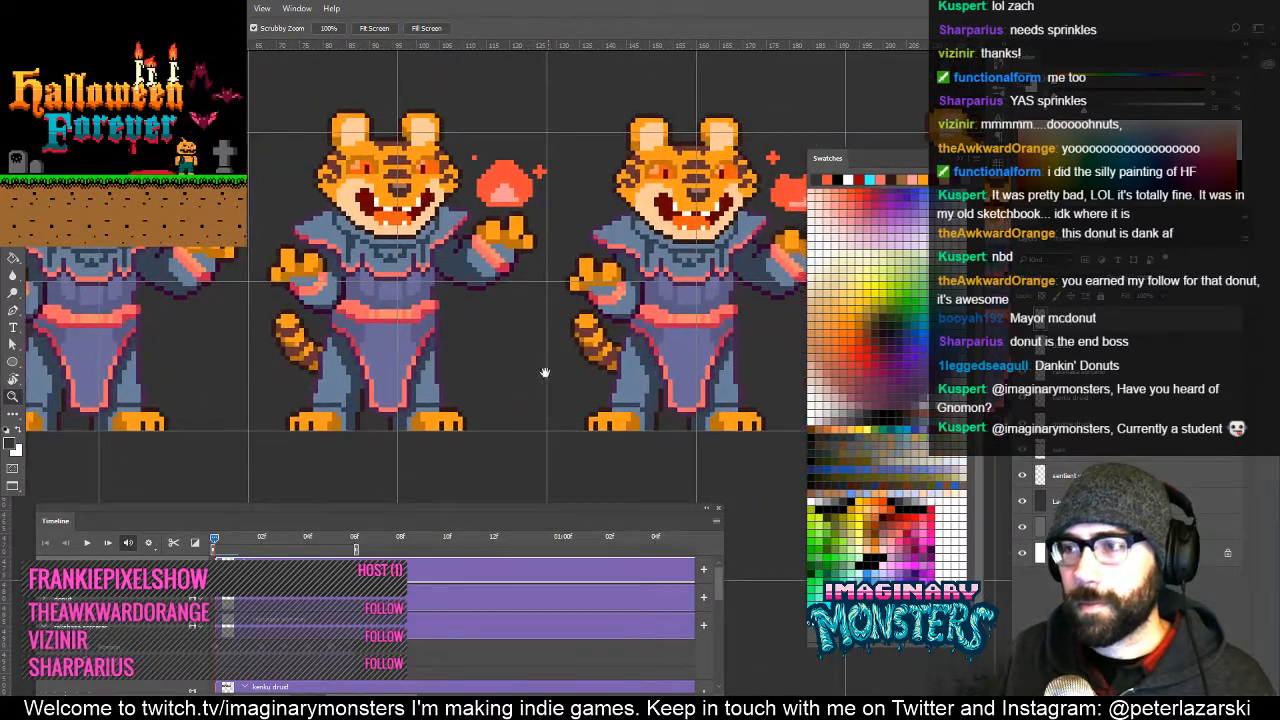
mouse_move(546, 372)
left_mouse_down()
mouse_move(337, 369)
mouse_move(394, 346)
left_mouse_up()
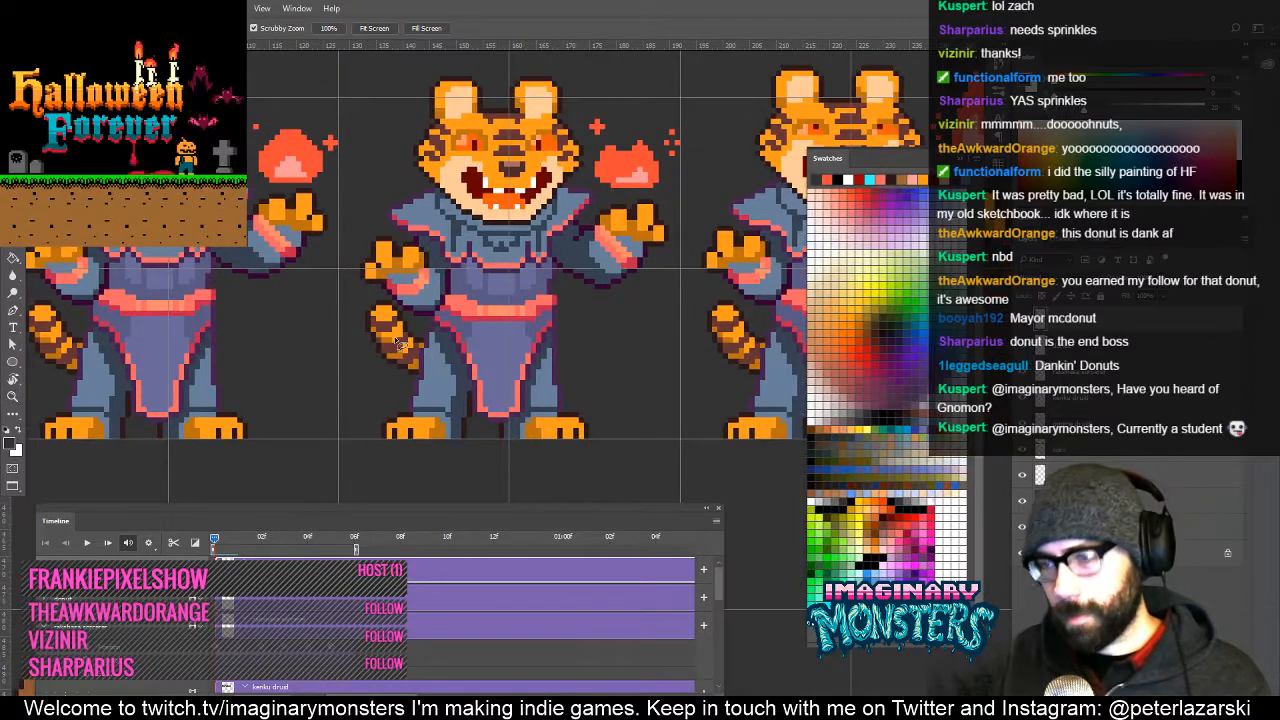
Lasso the third tiger's tail on the tiger layer and nudge it one pixel outward and one pixel down.
key("l")
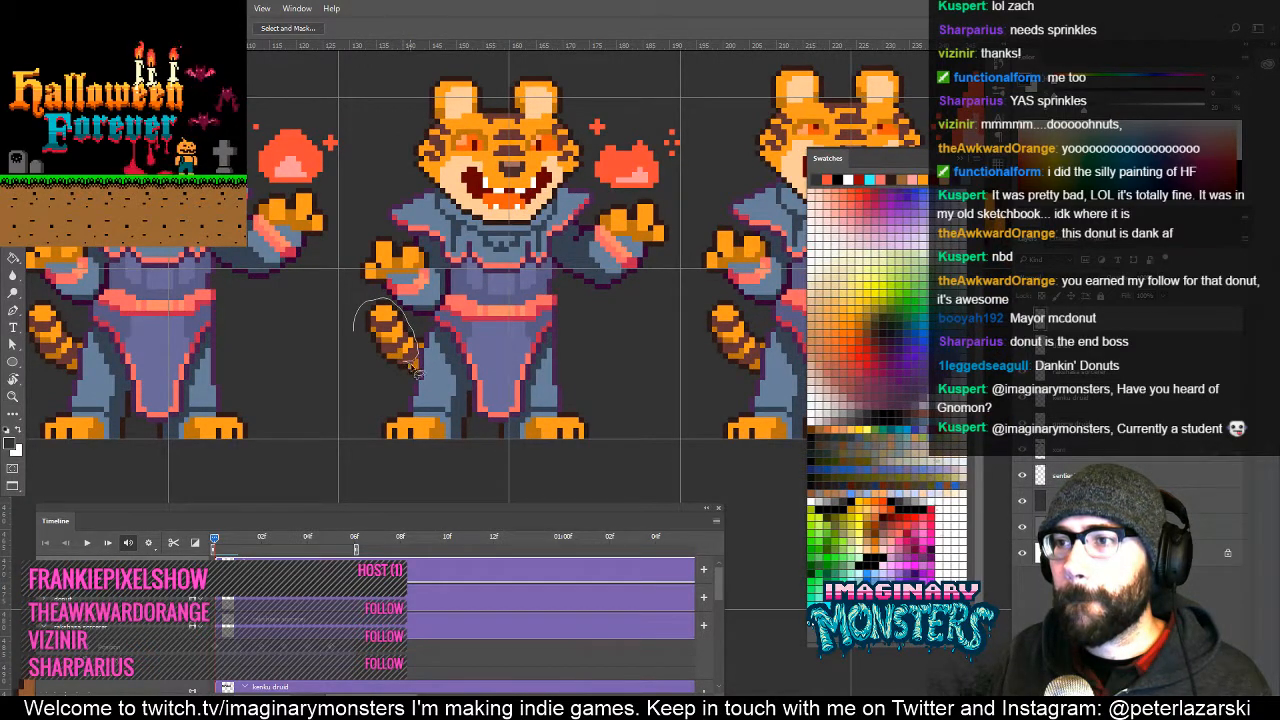
left_click_drag(364, 368, 356, 345)
key("v")
left_click(319, 350)
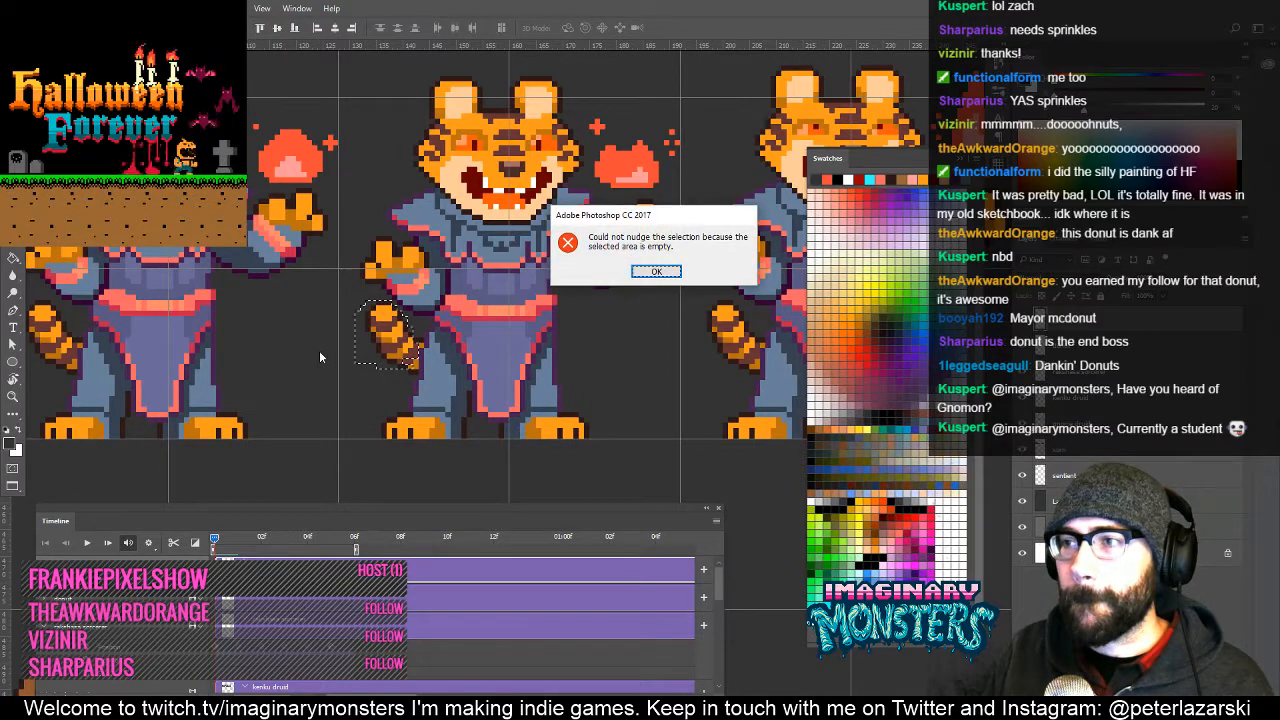
key("Return")
left_click(519, 356, "ctrl")
key("z")
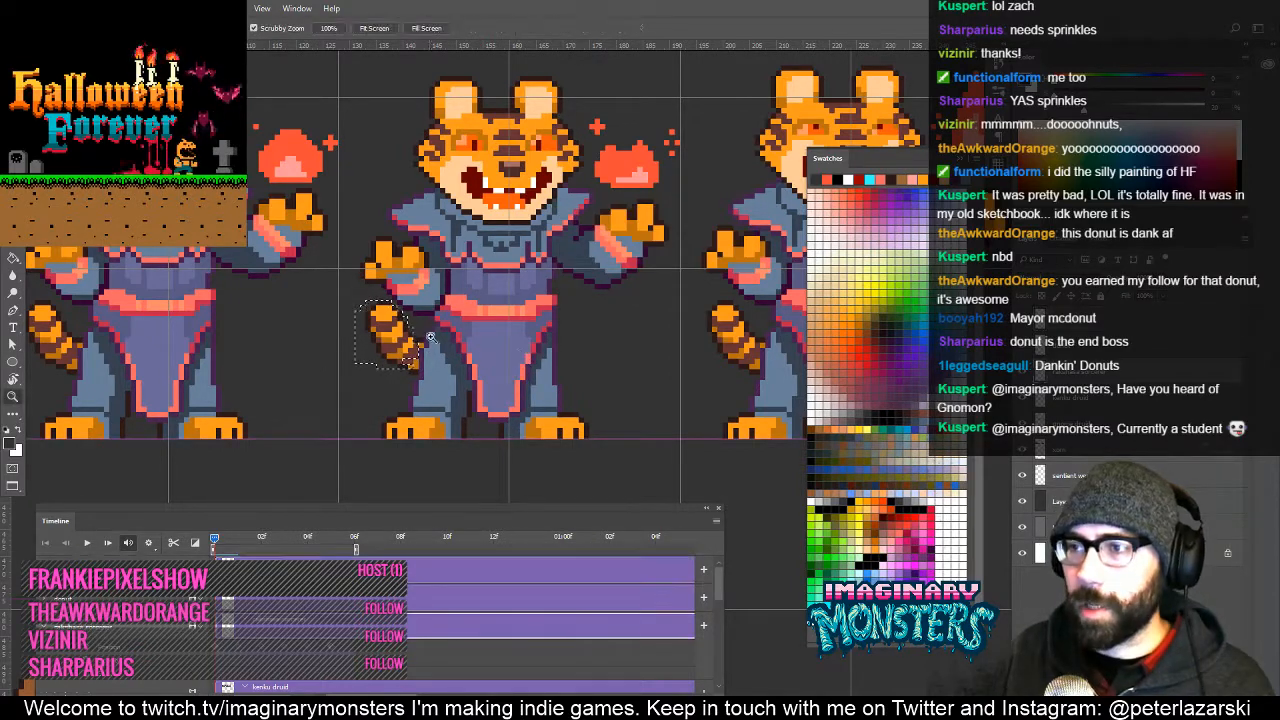
left_click(432, 336)
key("l")
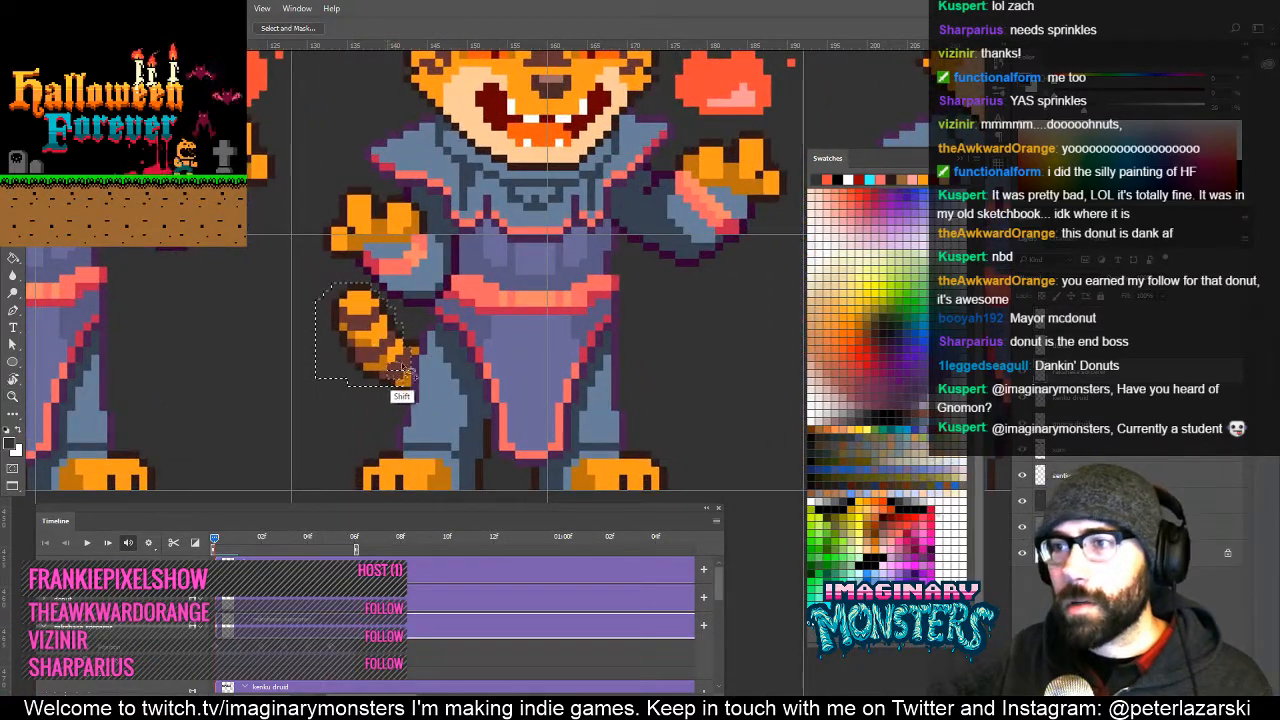
key("v")
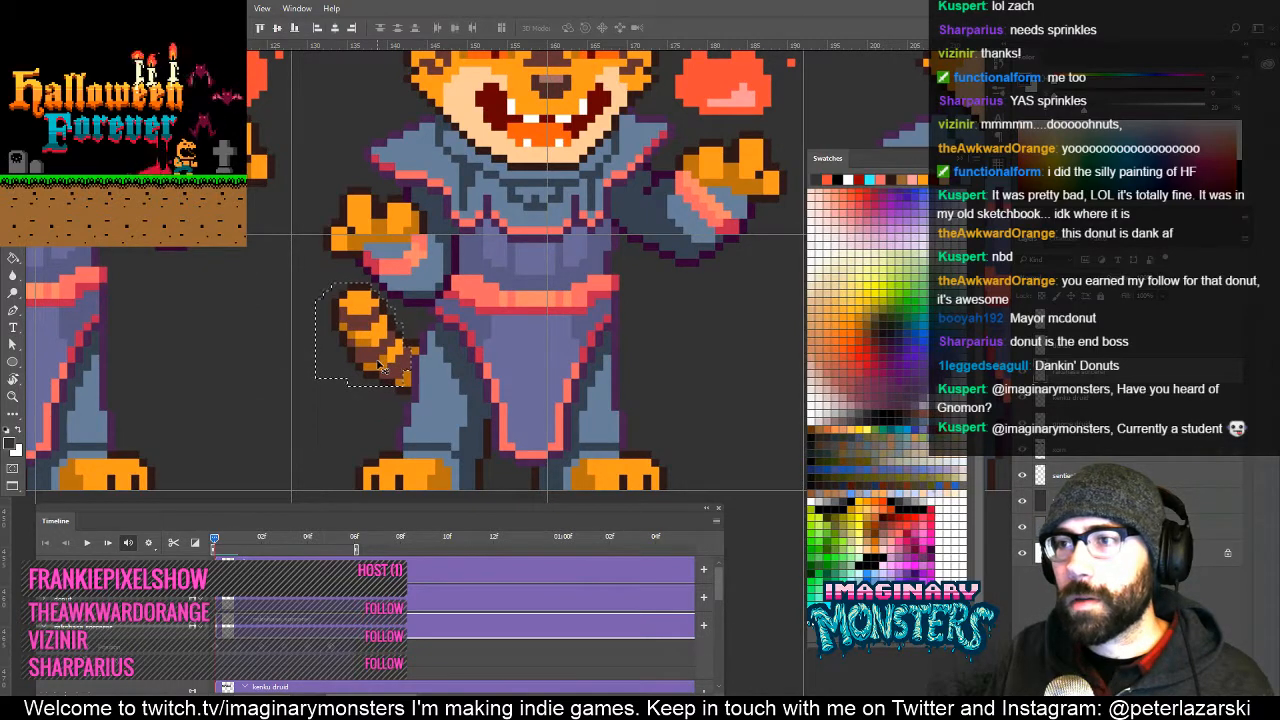
key("Left")
key("Down")
key("ctrl+d")
Repaint the base of the third tiger's tail with sampled orange and brown tones, and scrub the timeline to check it.
key("b")
left_click(402, 392, "alt")
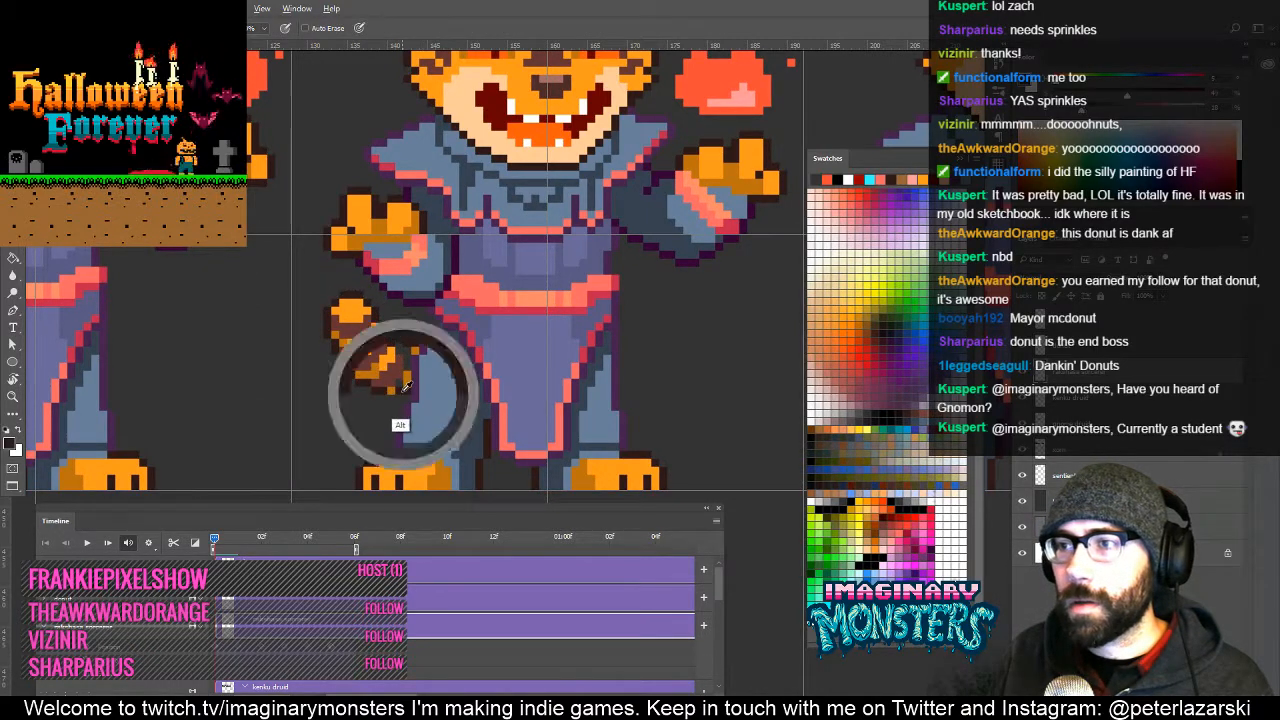
left_click(407, 378, "alt")
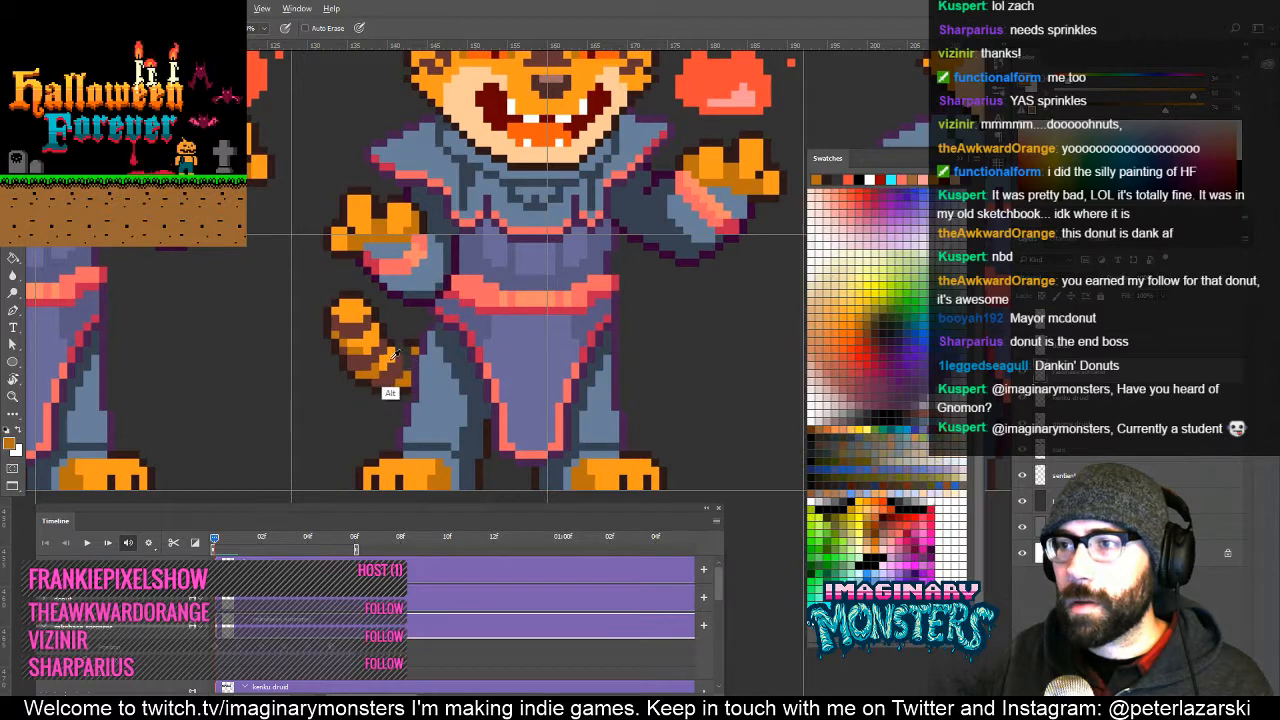
left_click(391, 358, "alt")
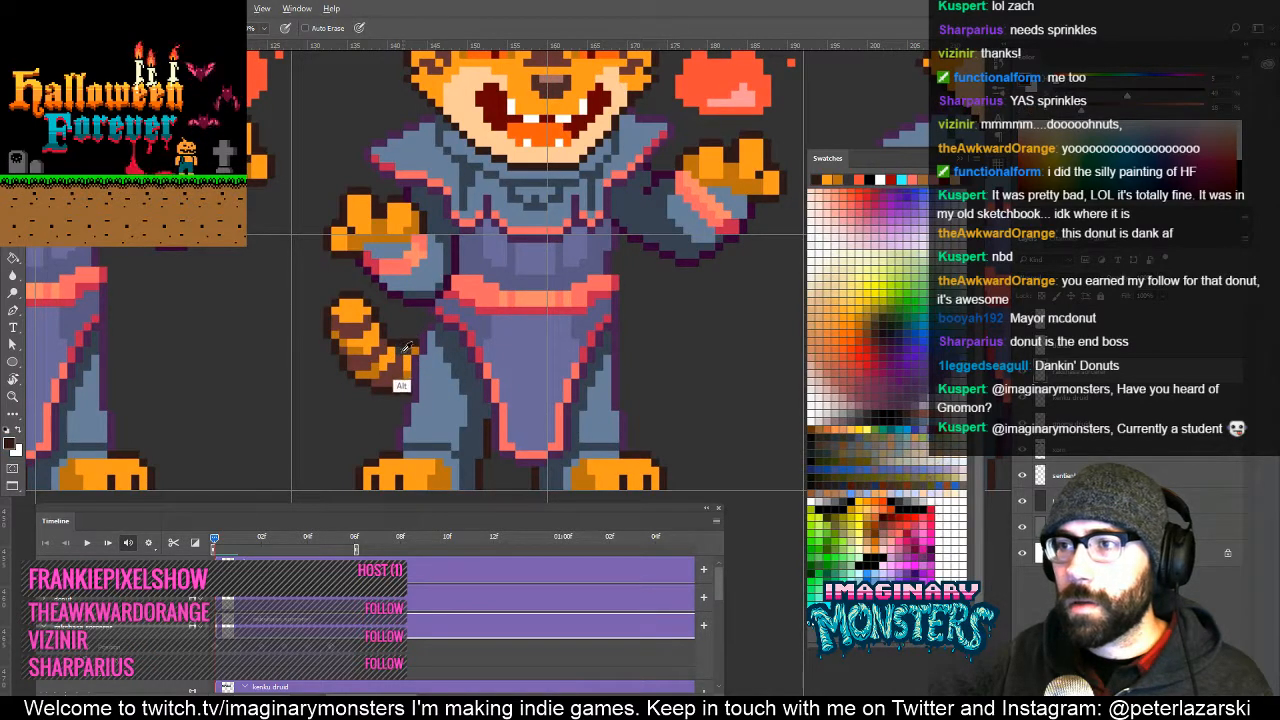
left_click(410, 351)
mouse_move(387, 368)
left_mouse_down()
mouse_move(460, 371)
mouse_move(446, 374)
mouse_move(558, 347)
left_mouse_up()
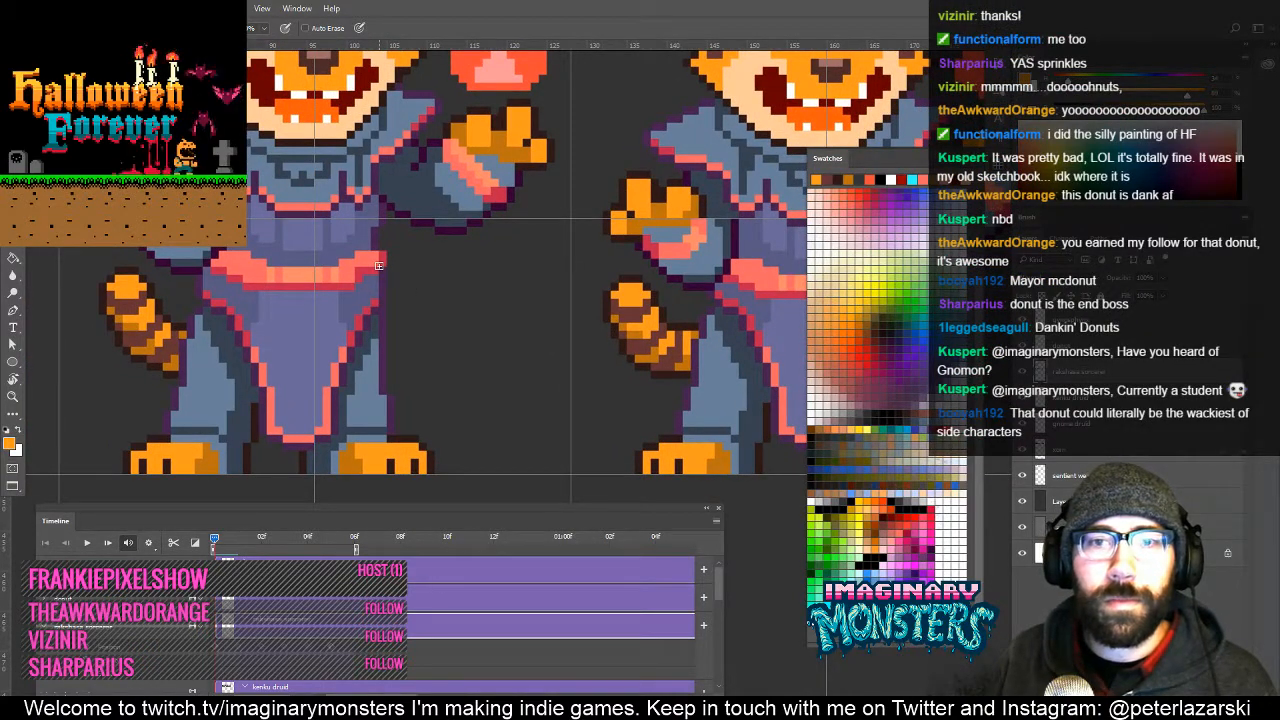
key("z")
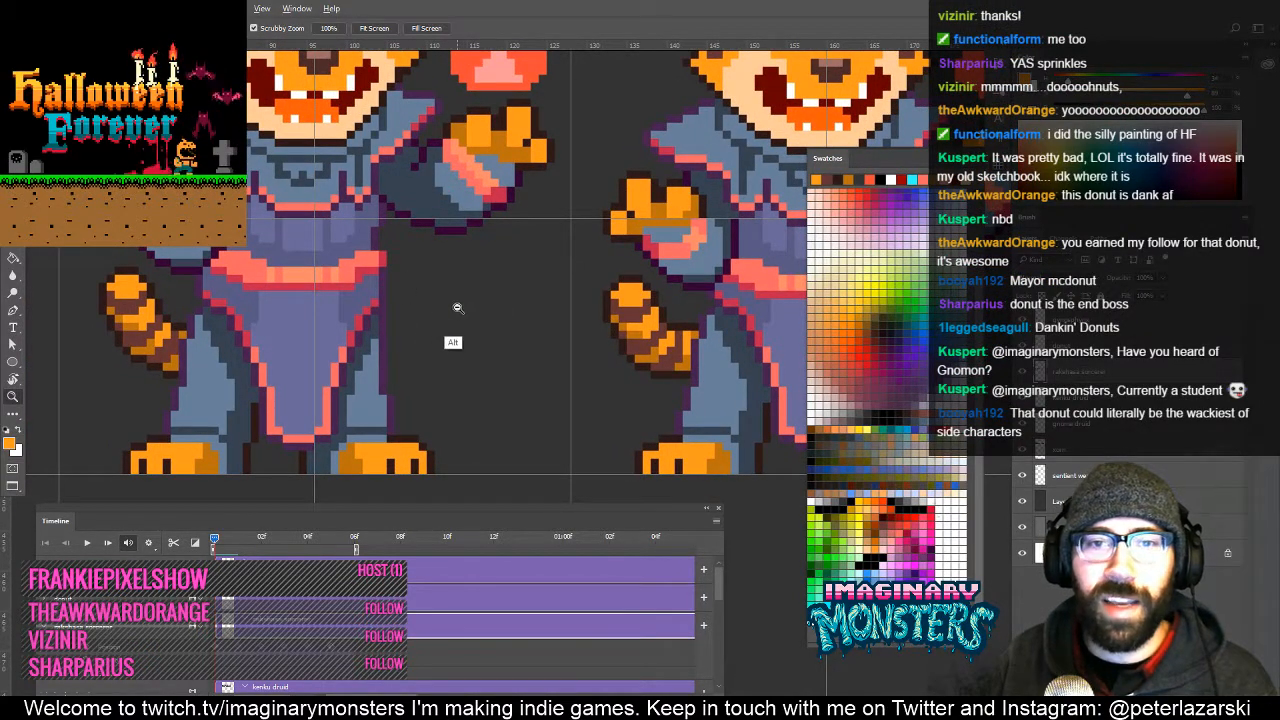
left_click_drag(451, 343, 409, 341)
left_click_drag(484, 414, 355, 469)
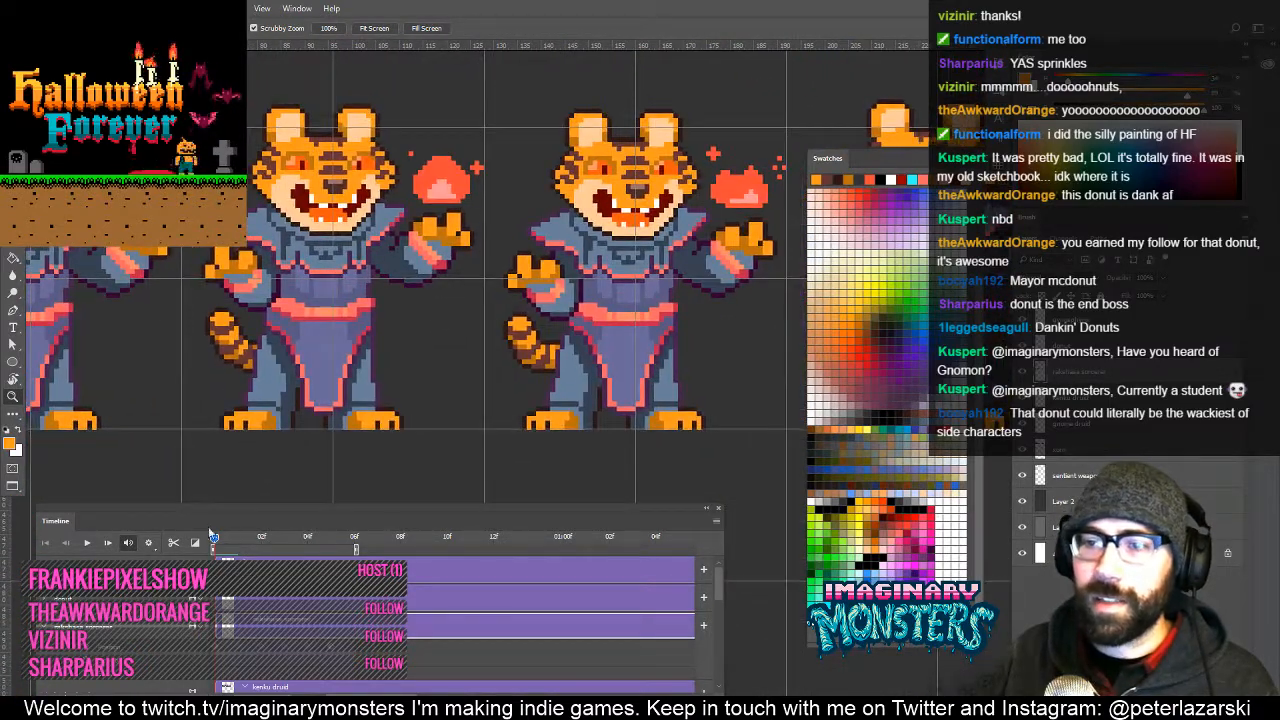
mouse_move(218, 540)
left_mouse_down()
mouse_move(239, 544)
mouse_move(224, 552)
left_mouse_up()
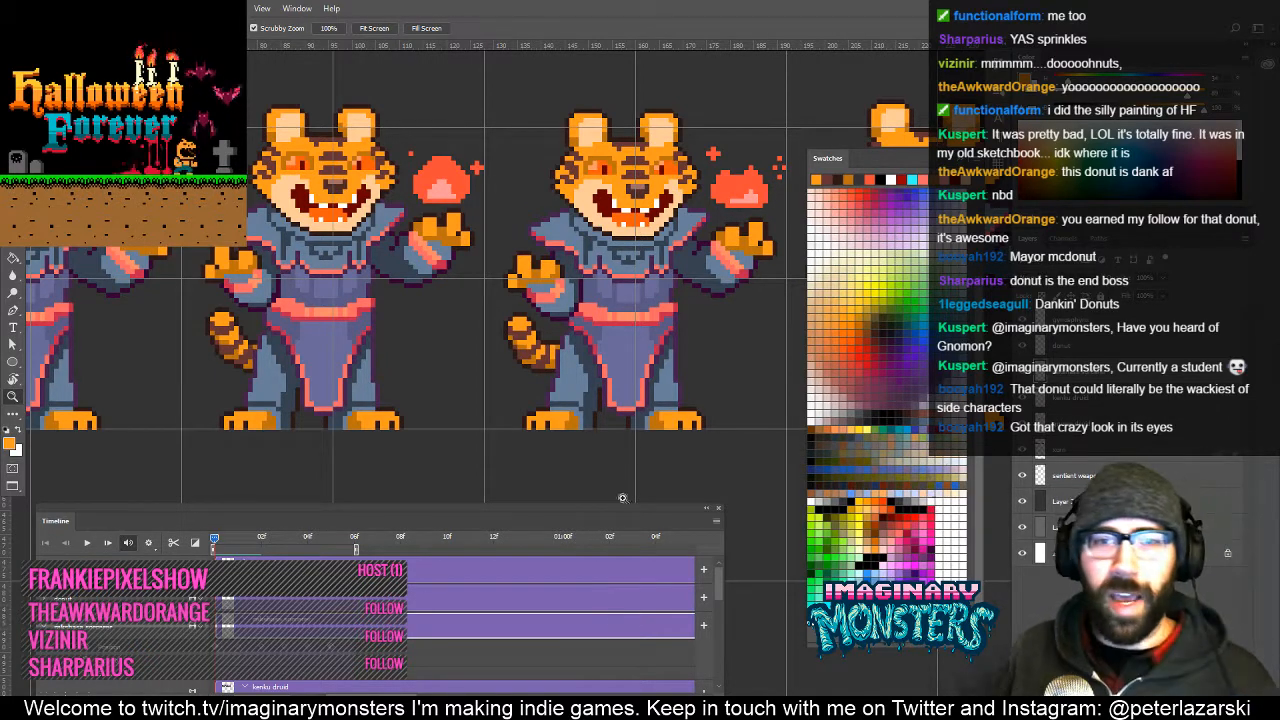
Touch up the underside of the third tiger's tail with the sampled dark outline colour and the eraser.
mouse_move(515, 403)
left_mouse_down()
mouse_move(411, 406)
mouse_move(428, 405)
left_mouse_up()
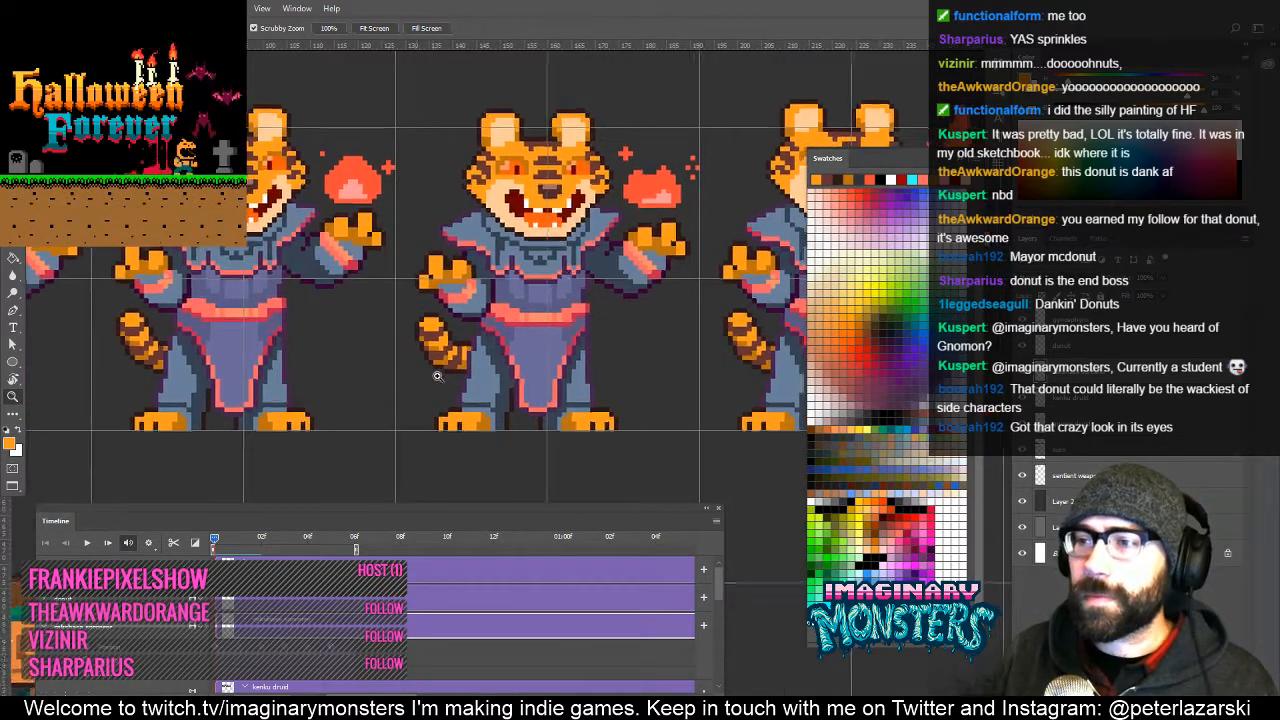
left_click(438, 370)
key("b")
key("z")
left_click(443, 361)
key("b")
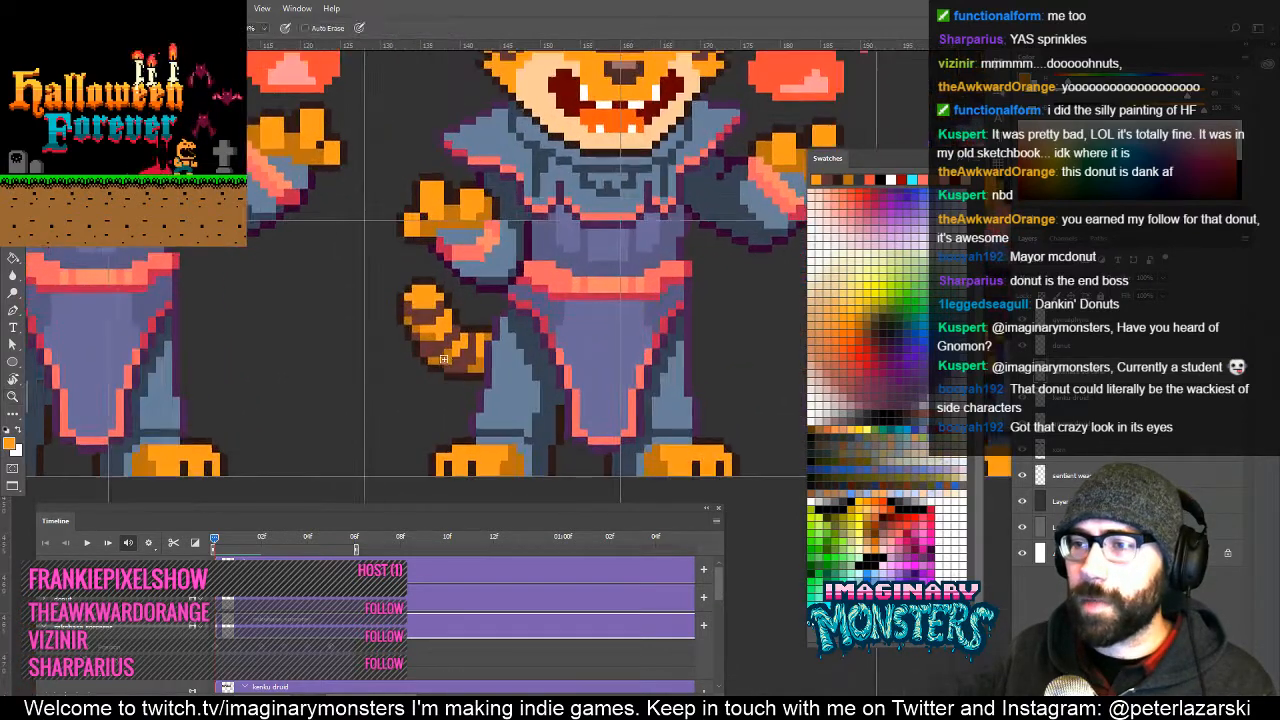
left_click(426, 359, "alt")
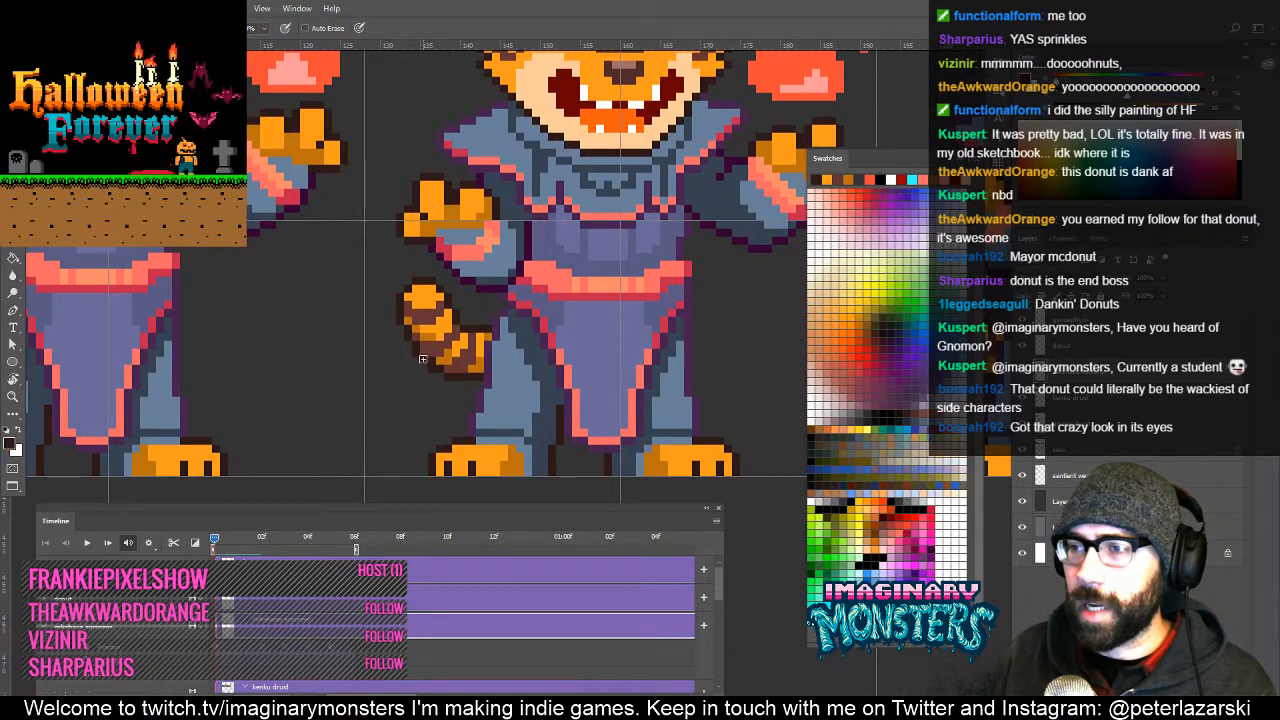
key("e")
key("z")
mouse_move(474, 396)
left_mouse_down()
mouse_move(403, 405)
mouse_move(440, 414)
mouse_move(410, 420)
left_mouse_up()
left_click(461, 379)
key("e")
Step the timeline forward to 02f to compare the tail positions of the third and fourth tigers.
key("z")
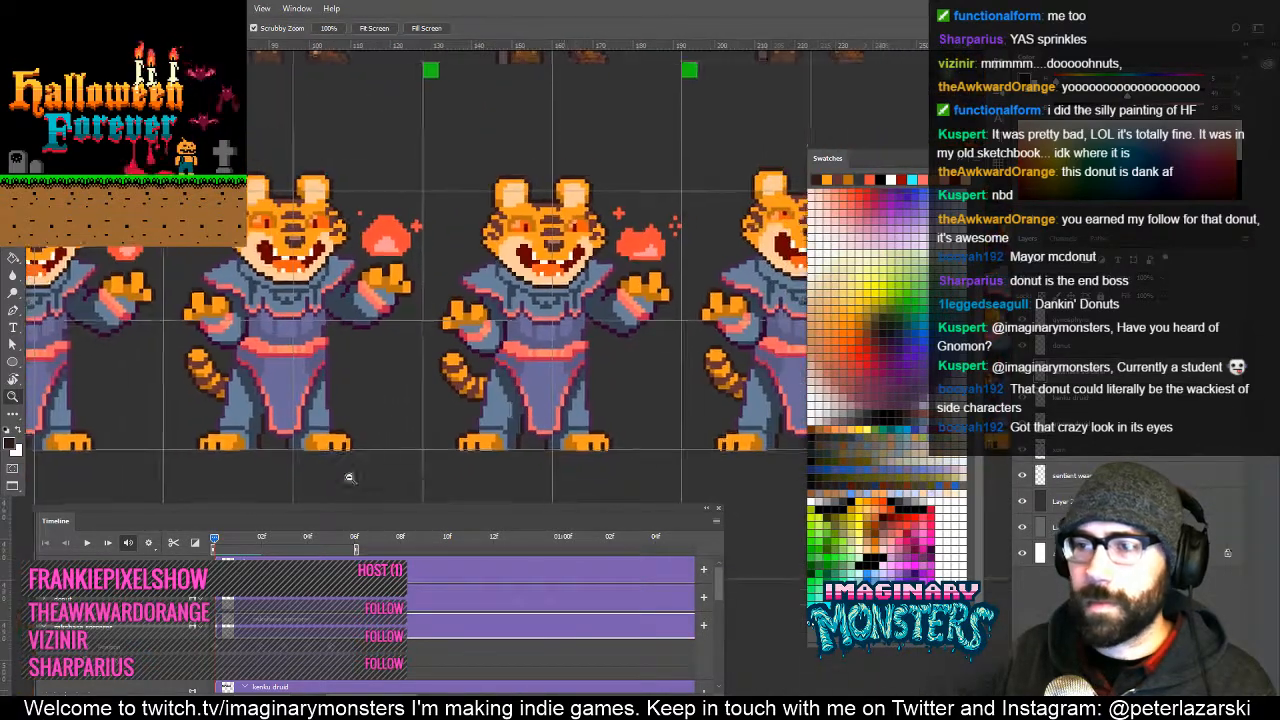
left_click_drag(215, 541, 237, 556)
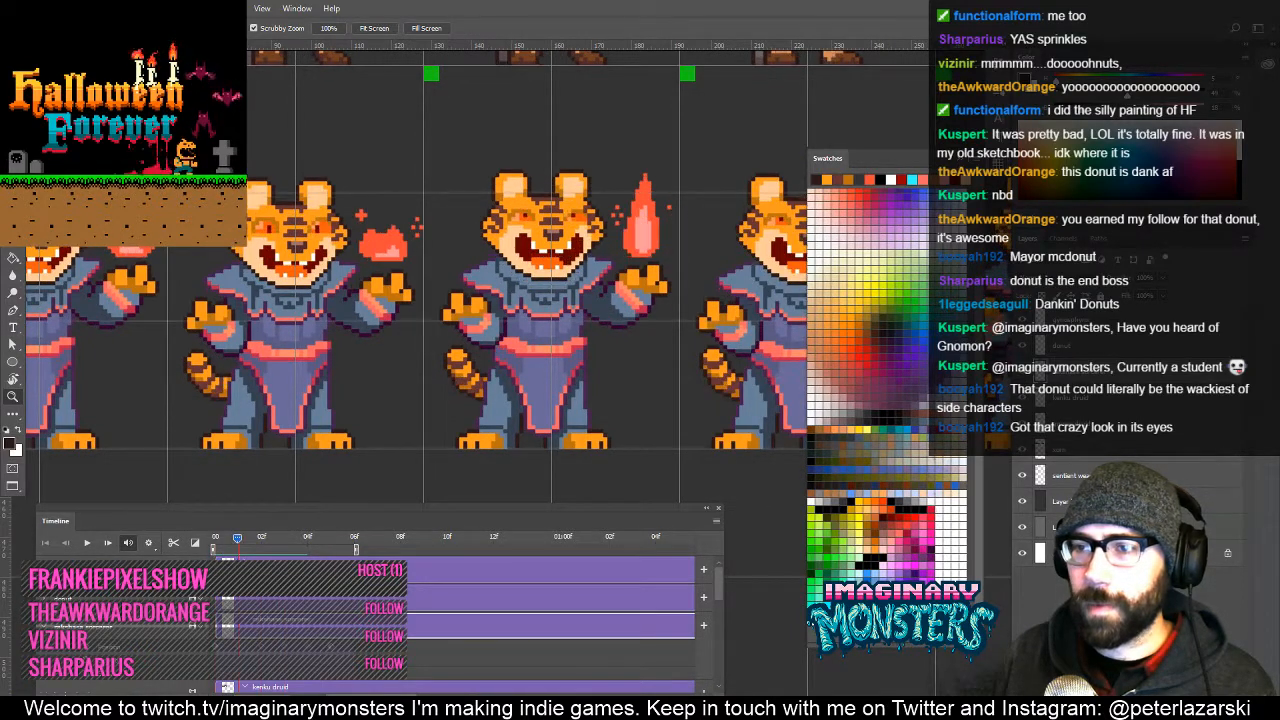
left_click_drag(522, 383, 749, 353)
key("e")
mouse_move(237, 542)
left_mouse_down()
mouse_move(215, 542)
mouse_move(251, 556)
left_mouse_up()
key("z")
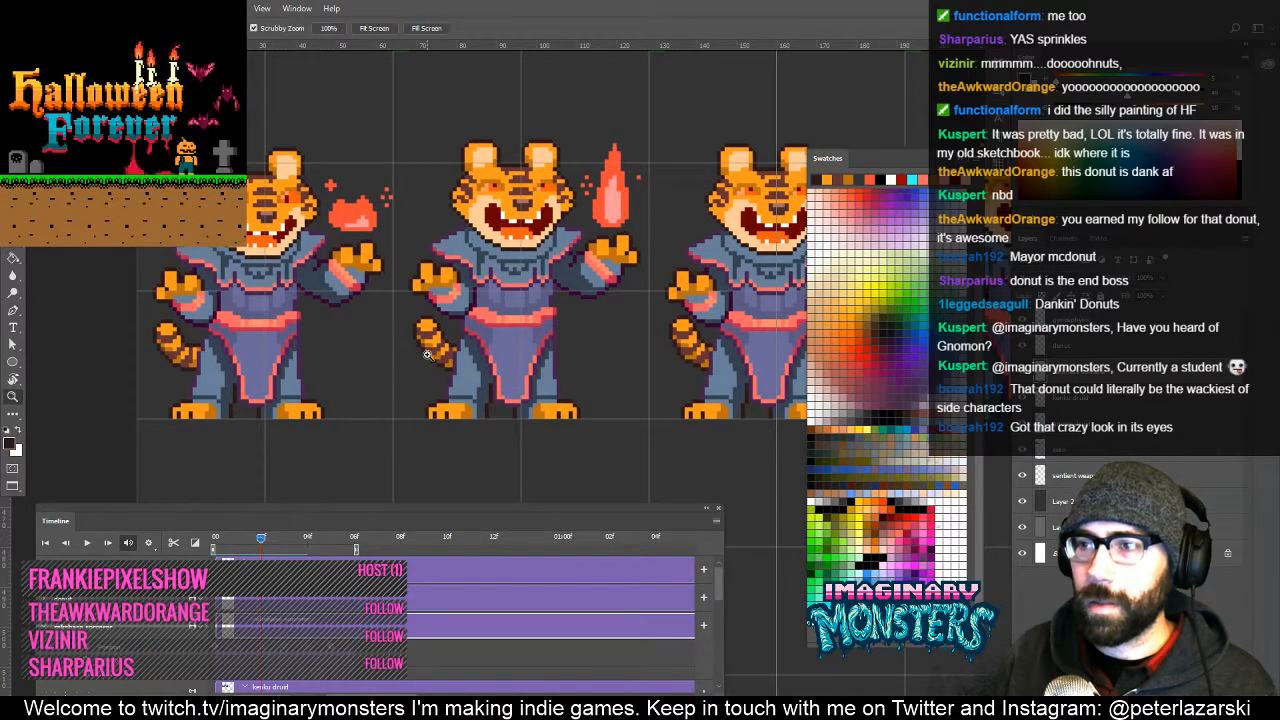
Replace the fourth tiger's tail with a copy of the third tiger's tail.
left_click_drag(298, 383, 550, 354)
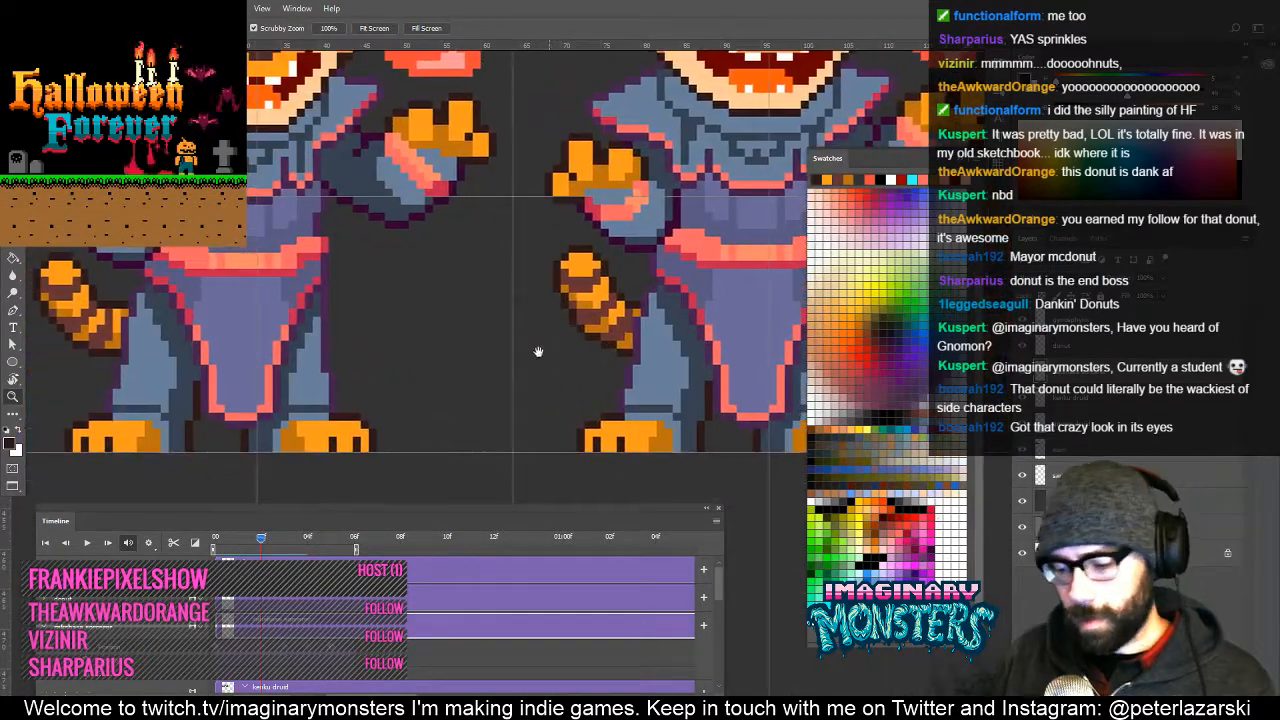
key("m")
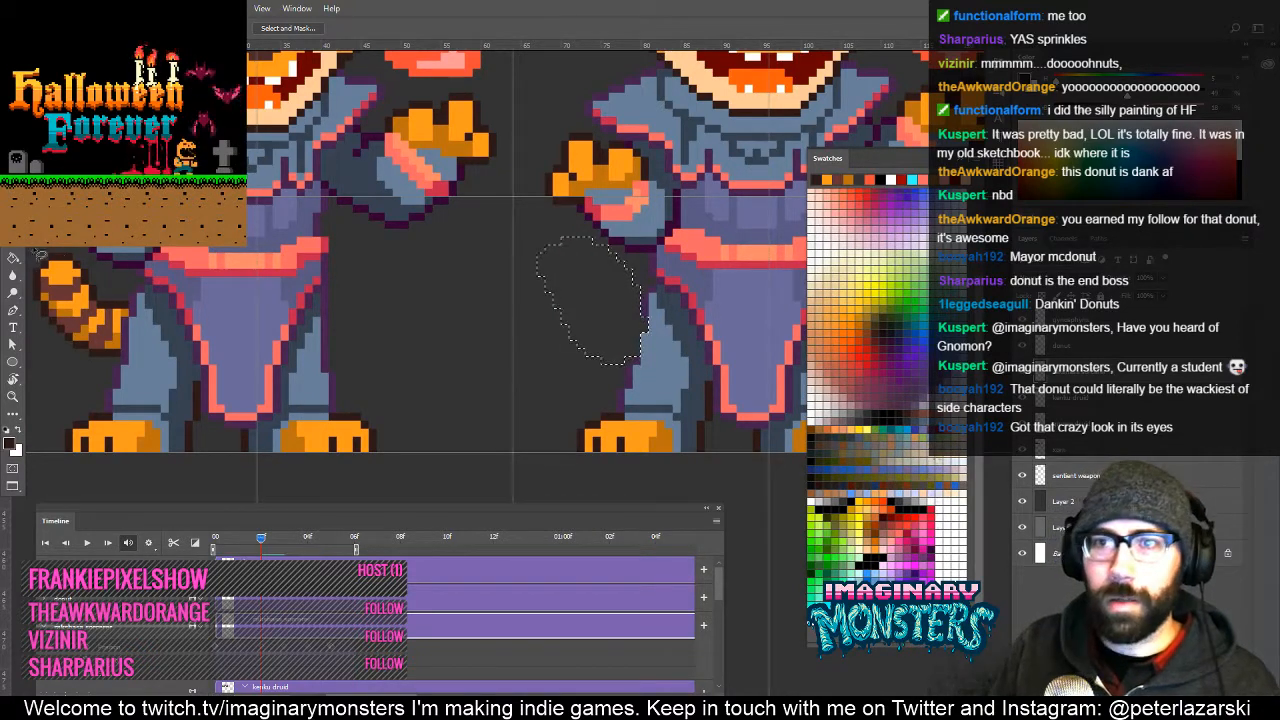
mouse_move(70, 250)
left_mouse_down()
mouse_move(118, 288)
mouse_move(138, 342)
mouse_move(126, 365)
mouse_move(70, 360)
mouse_move(34, 296)
left_mouse_up()
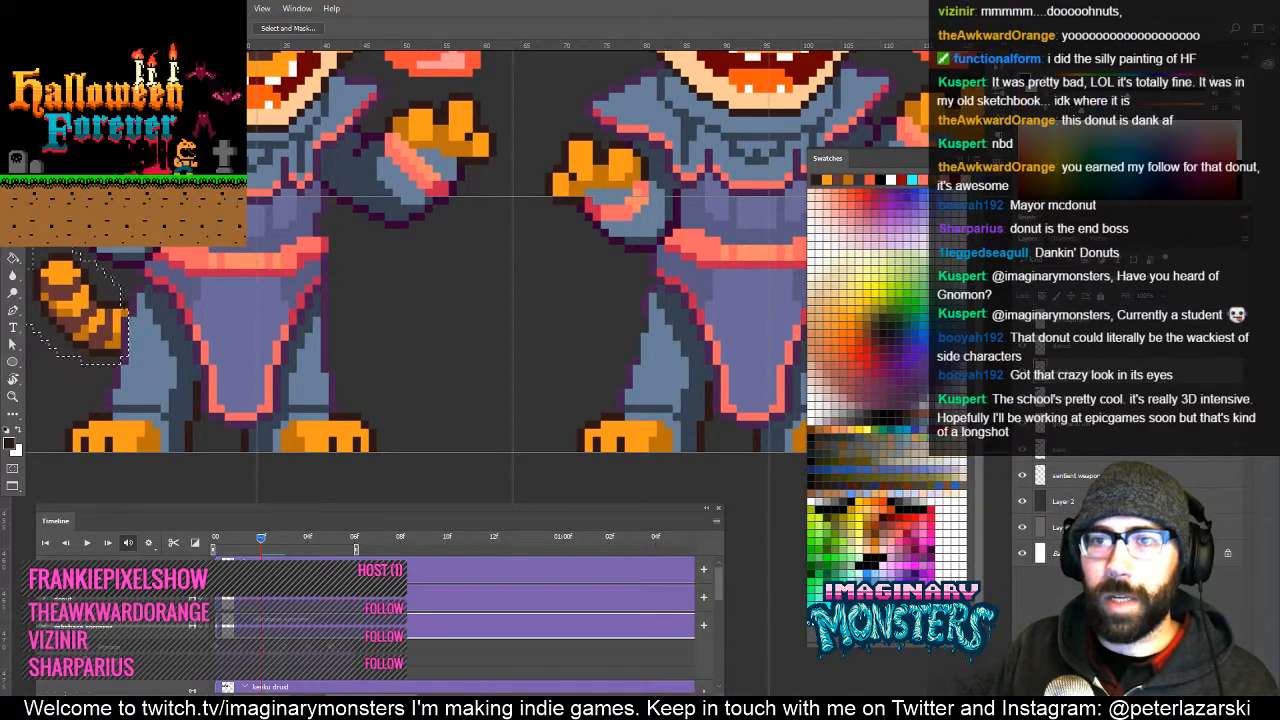
key("v")
mouse_move(106, 337)
left_mouse_down("alt")
mouse_move(514, 303)
mouse_move(618, 318)
mouse_move(618, 333)
left_mouse_up("alt")
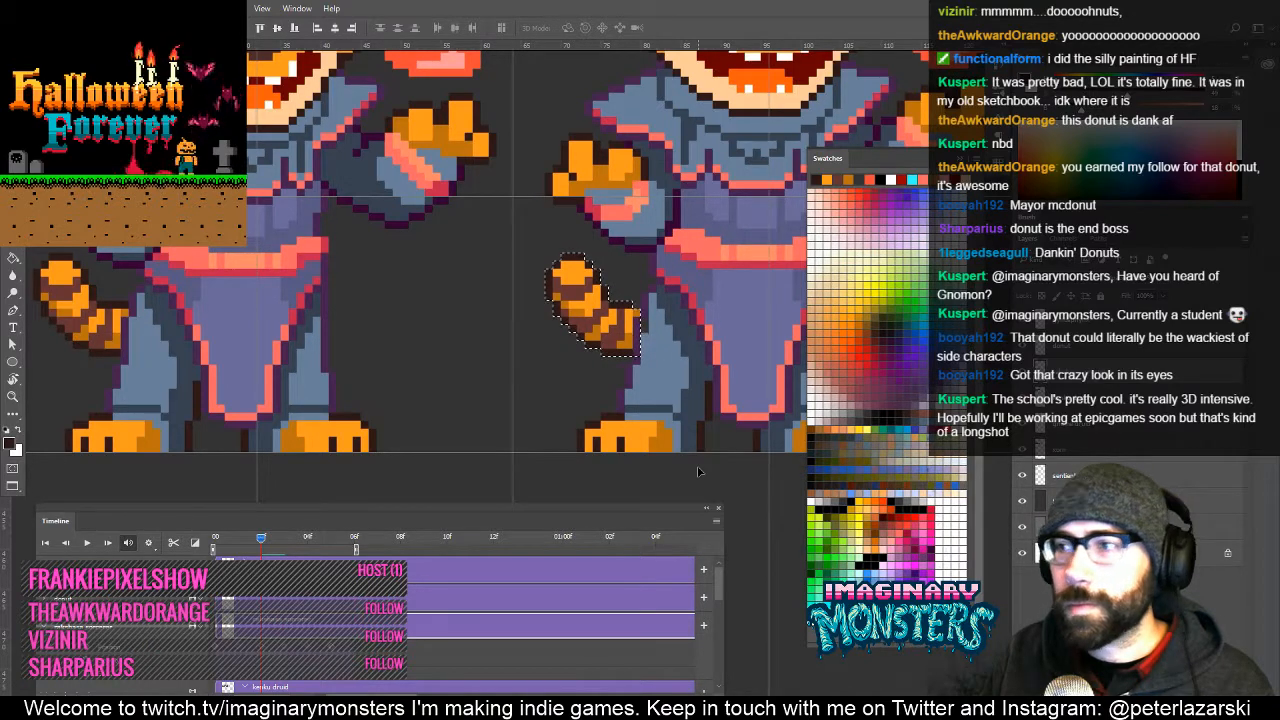
Deselect the pasted tail and touch up the fourth tiger's leg edge beside it with the sampled blue-grey leg colour.
key("ctrl+d")
key("b")
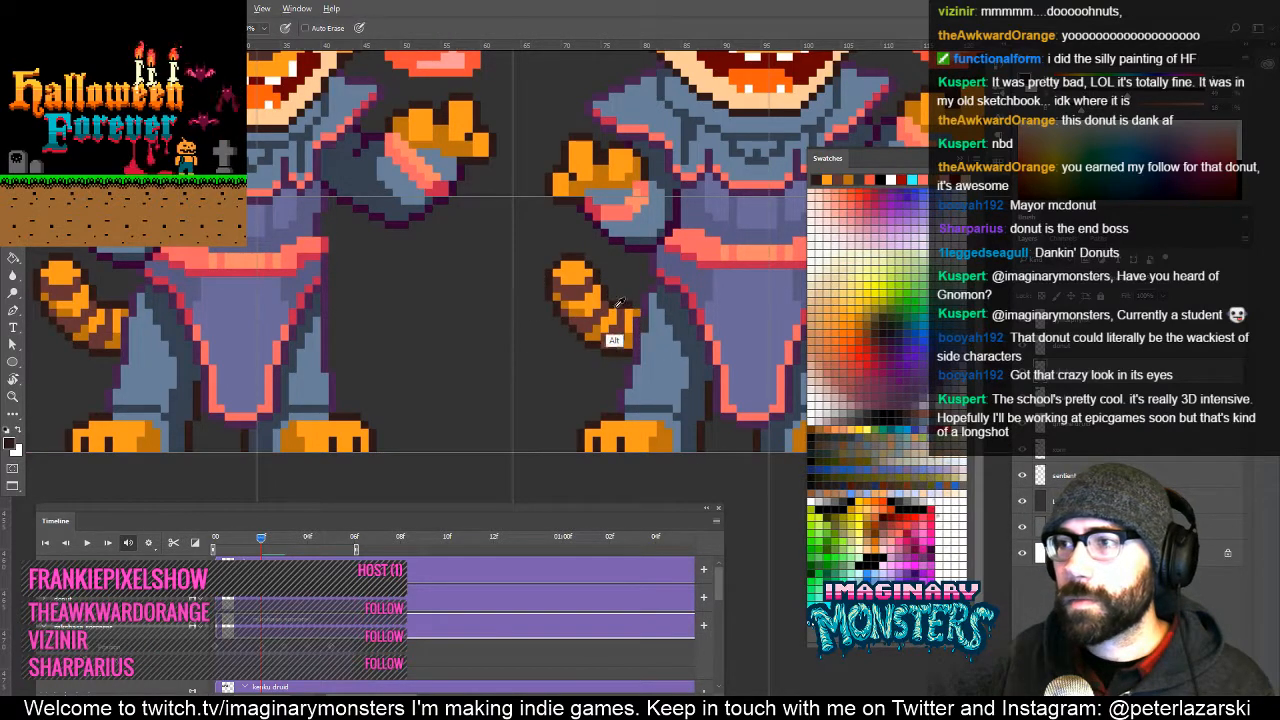
left_click(644, 309, "alt")
left_click(648, 340, "alt")
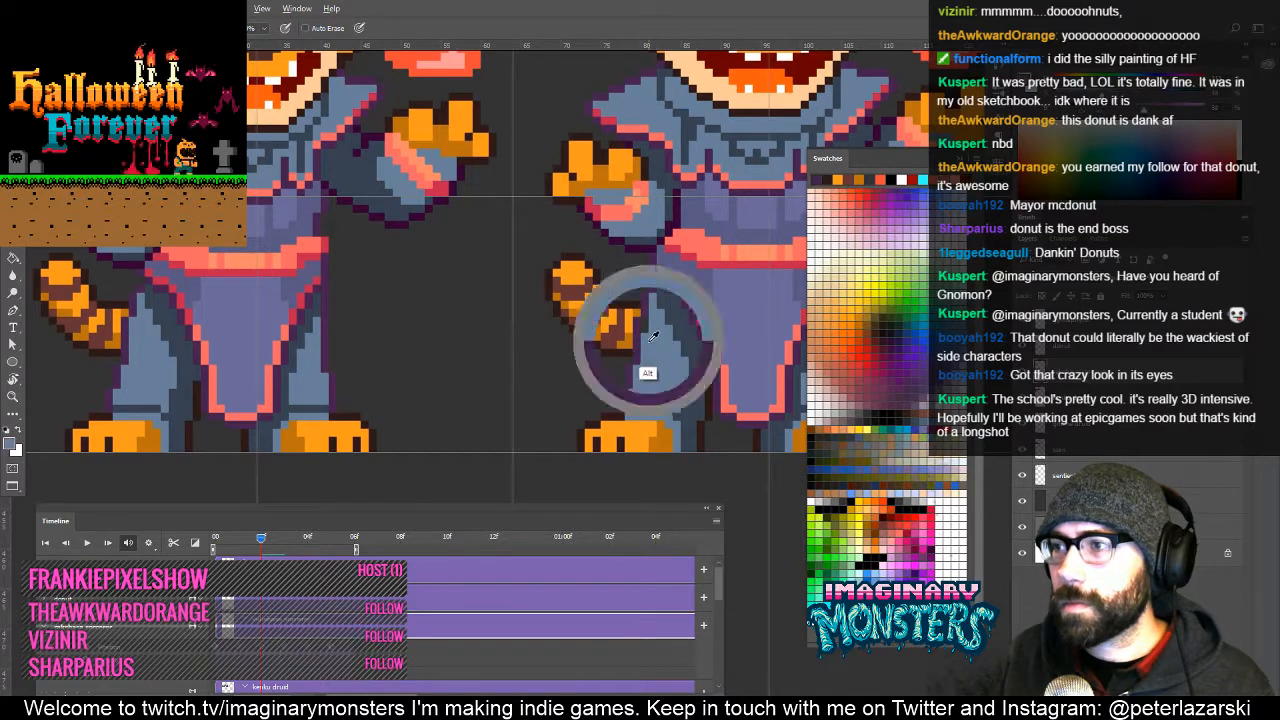
left_click_drag(648, 391, 668, 388)
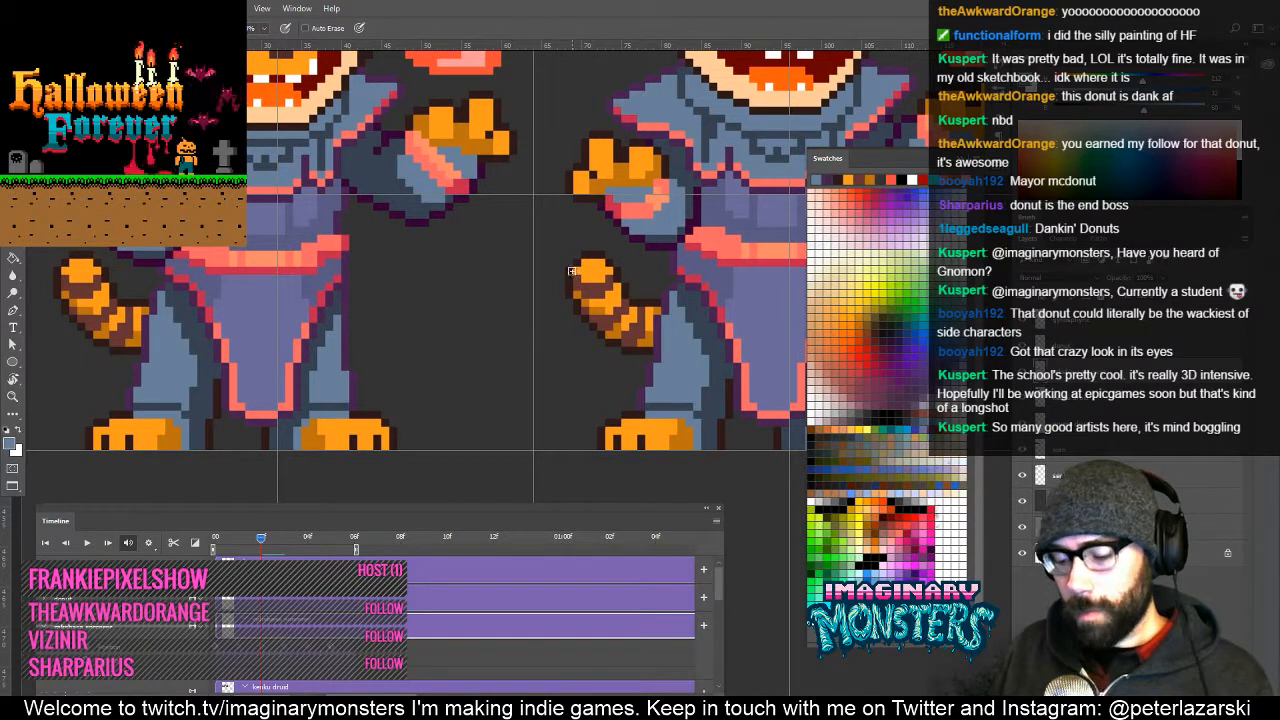
Select the fourth tiger's whole tail with the Lasso and nudge it one pixel down.
key("l")
mouse_move(586, 356)
left_mouse_down()
mouse_move(538, 339)
mouse_move(593, 359)
left_mouse_up()
left_click_drag(565, 268, 570, 262)
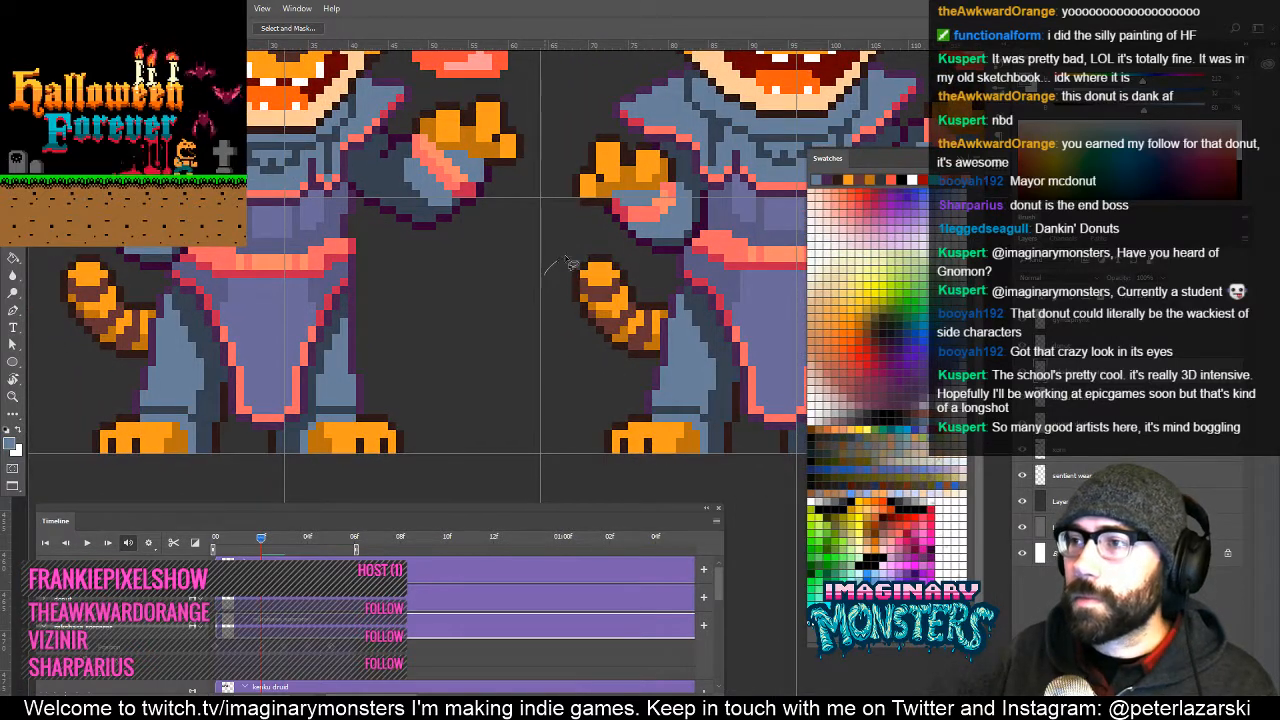
left_click_drag(642, 304, 641, 308)
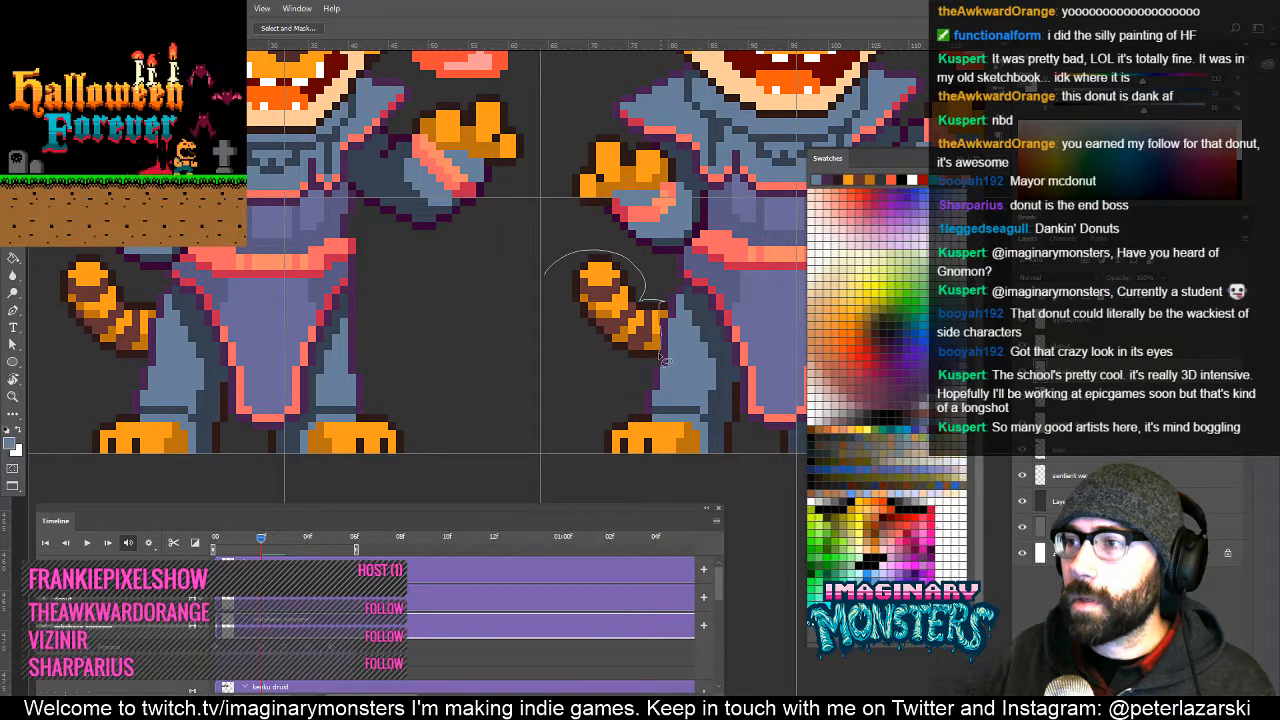
left_click_drag(659, 355, 550, 291)
key("v")
key("Down")
key("ctrl+d")
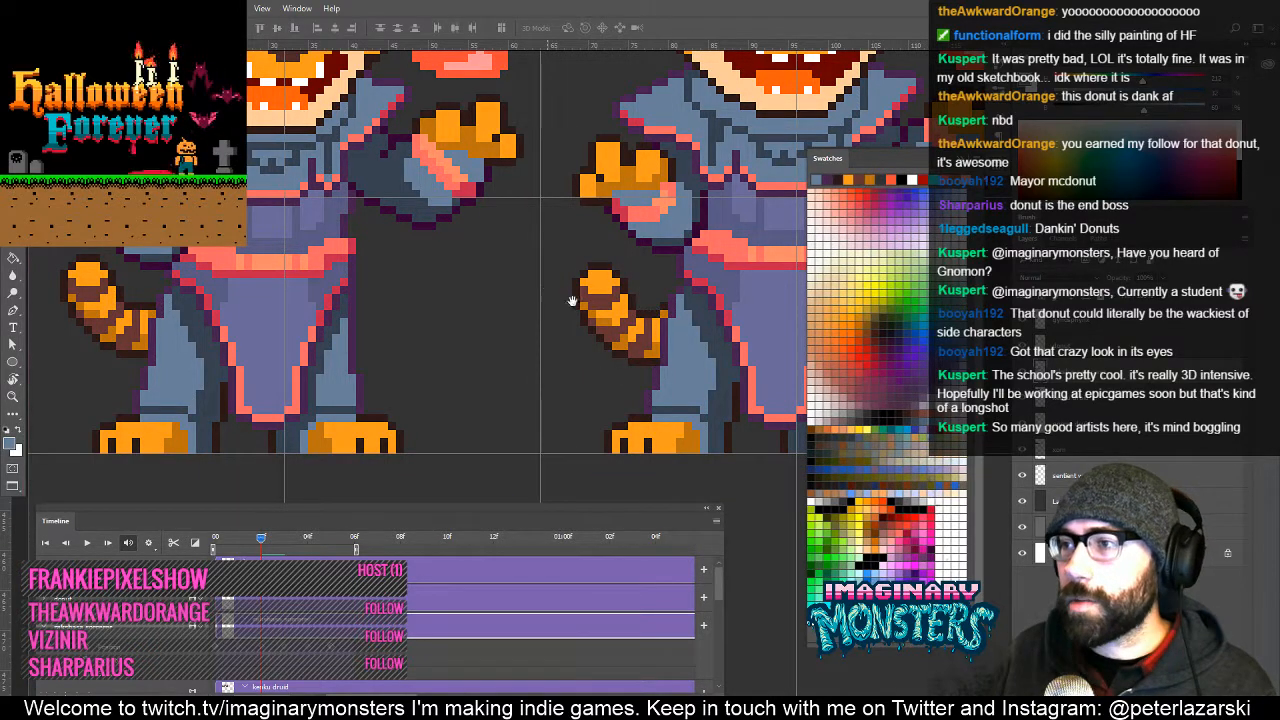
Touch up the upper edge of the fourth tiger's tail base with the dark outline colour and the eraser.
left_click_drag(507, 355, 455, 373)
key("b")
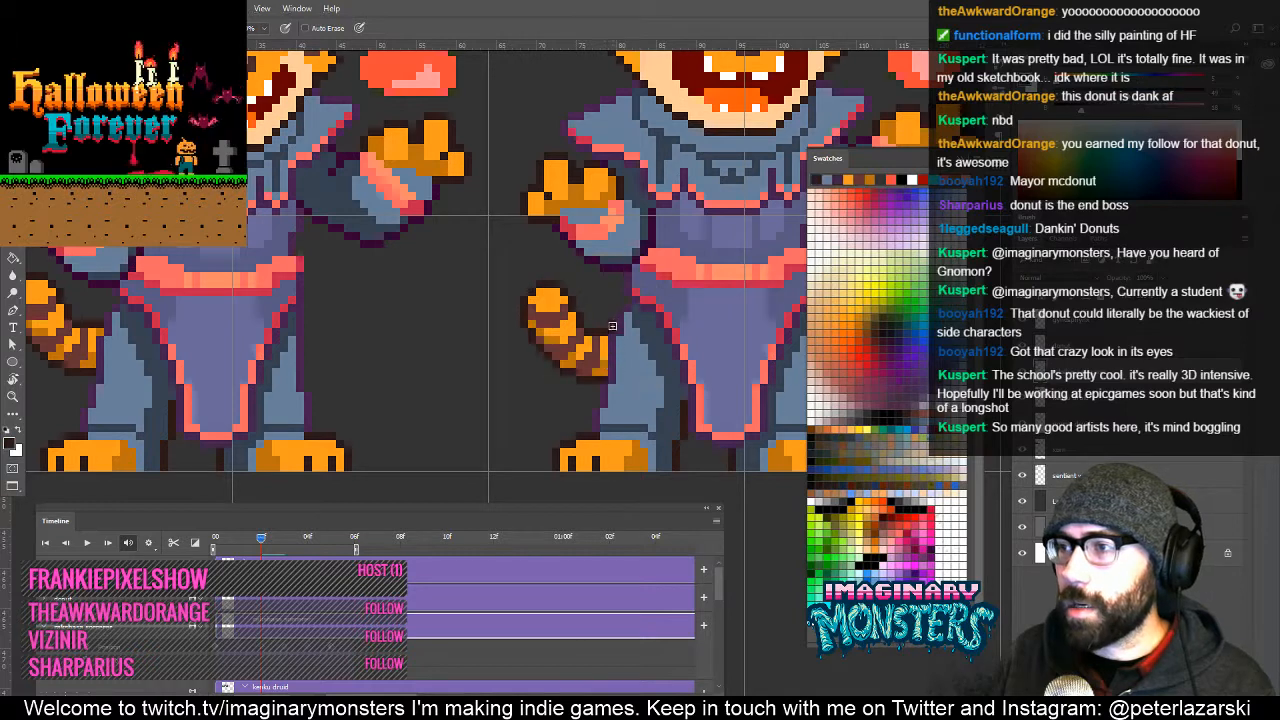
key("e")
left_click_drag(563, 315, 619, 316)
Select the tip half of the fourth tiger's tail and nudge it one pixel down and one pixel left.
key("l")
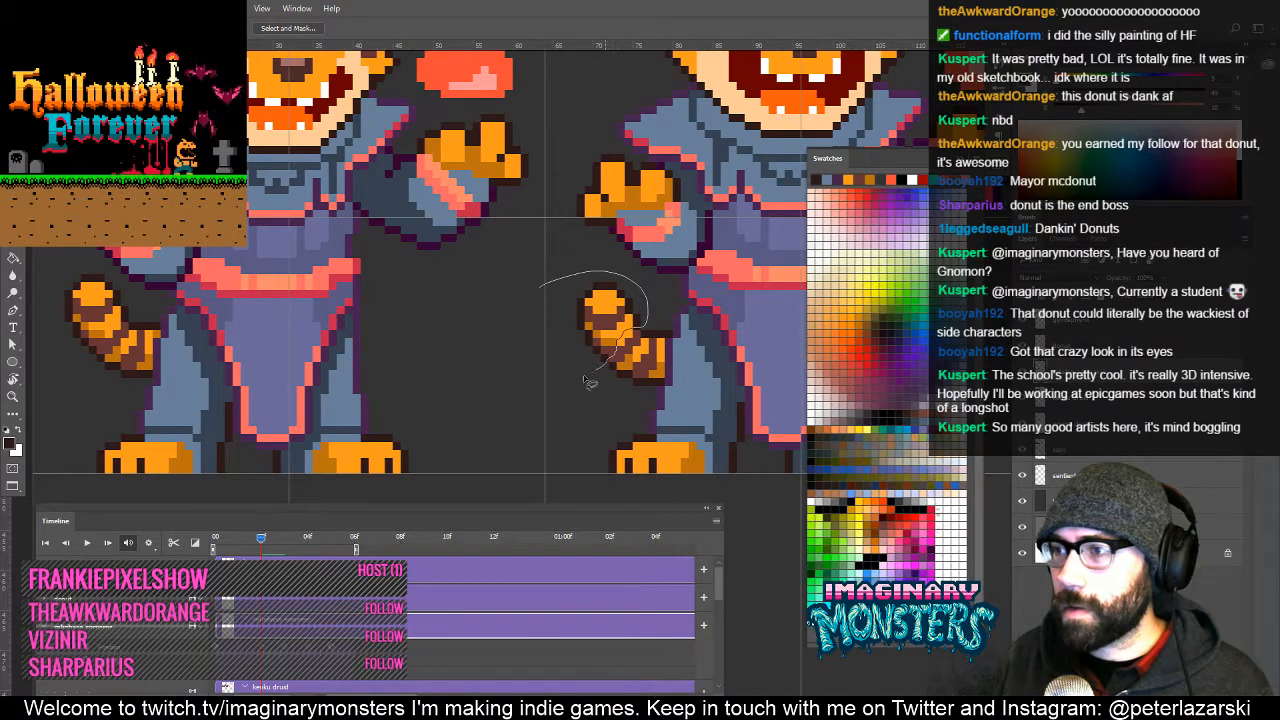
left_click_drag(585, 380, 530, 375)
key("v")
key("Down")
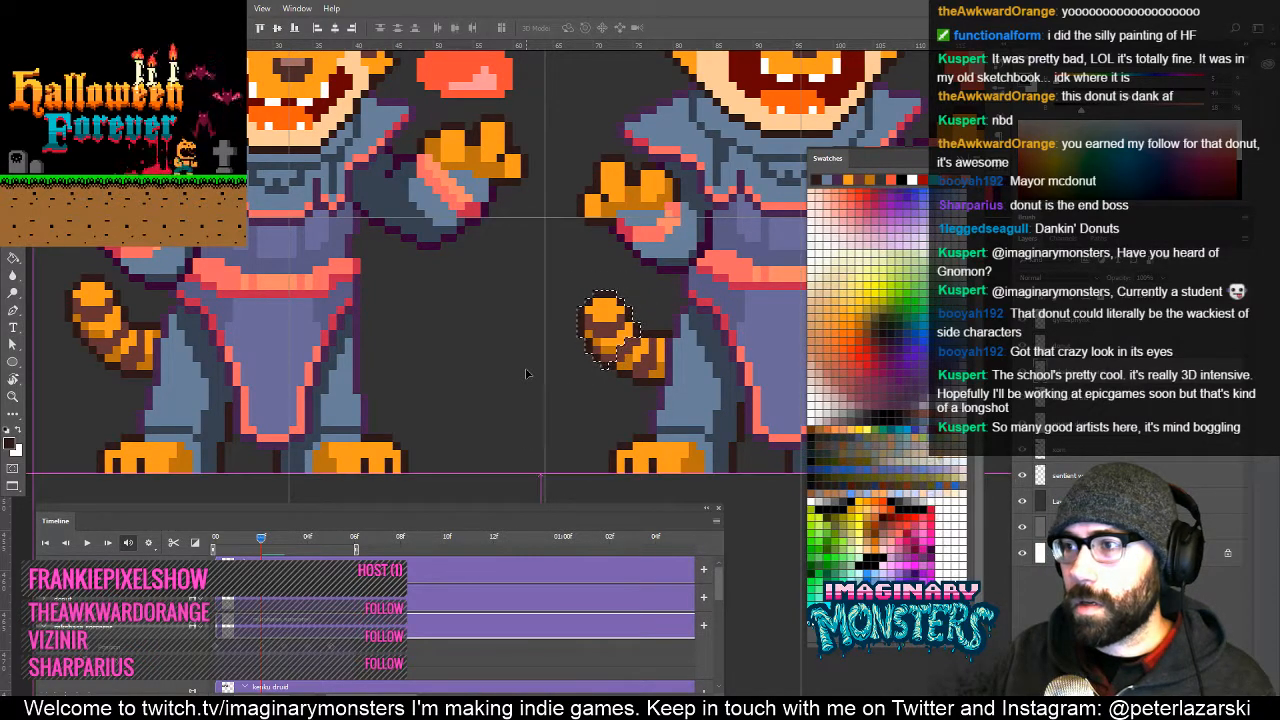
key("Left")
key("ctrl+d")
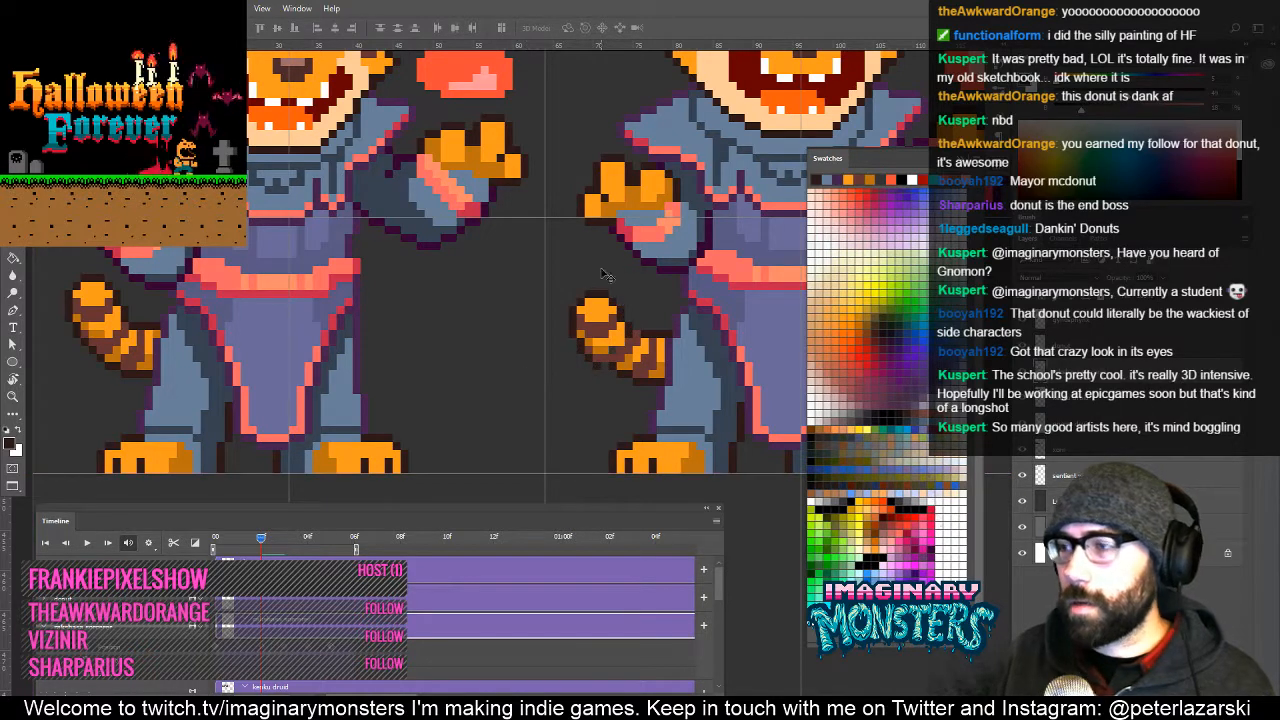
Repaint the join between the fourth tiger's tail tip and base with sampled orange, brown and dark outline colours.
key("b")
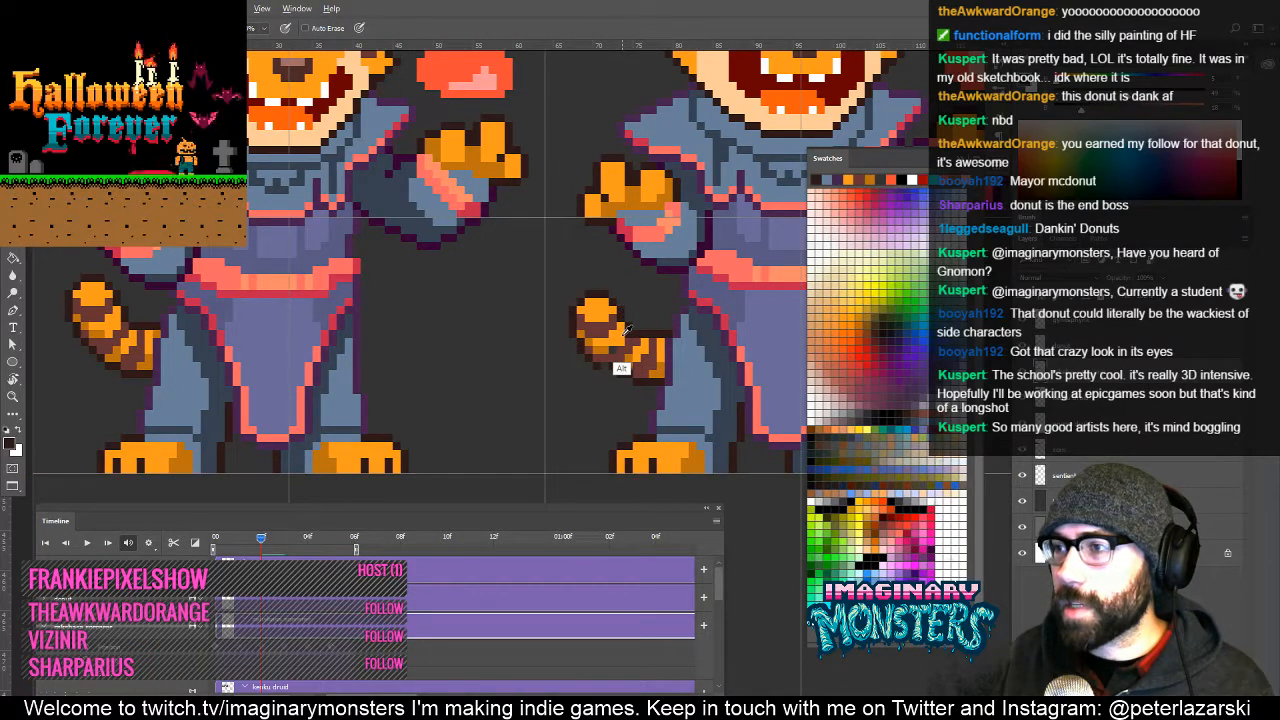
left_click(624, 335, "alt")
left_click_drag(634, 324, 612, 346)
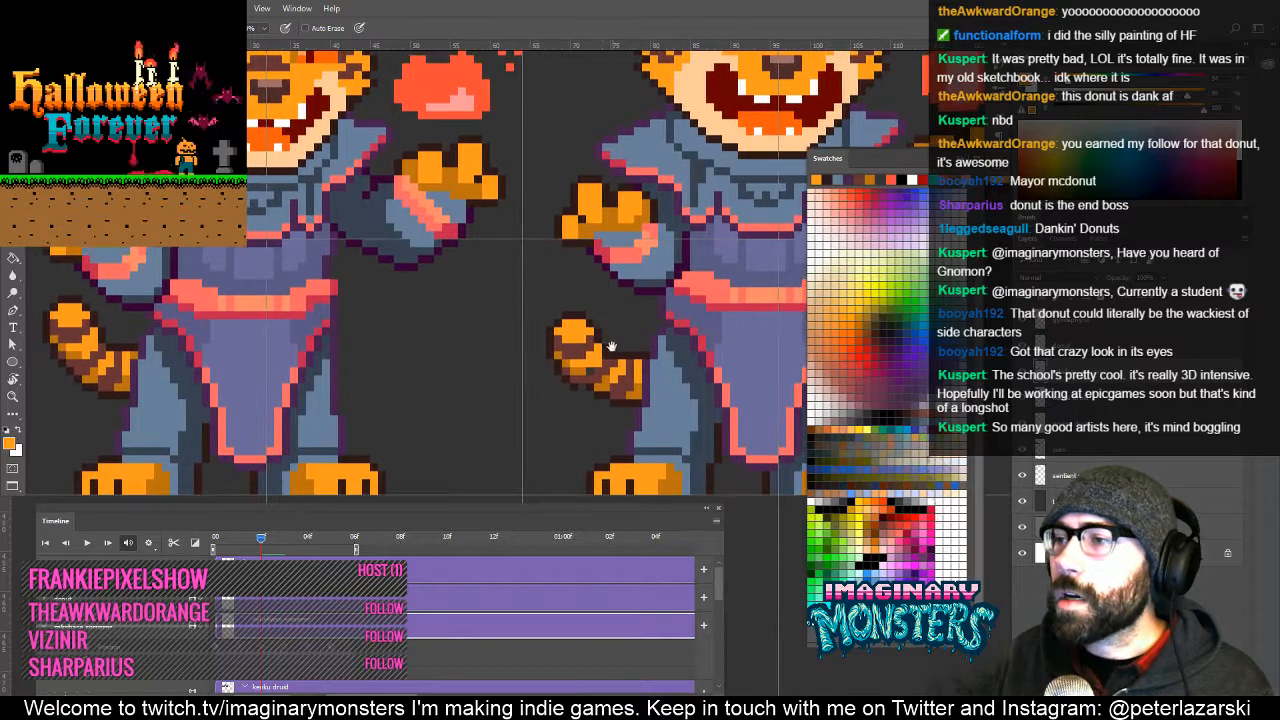
left_click(606, 357, "alt")
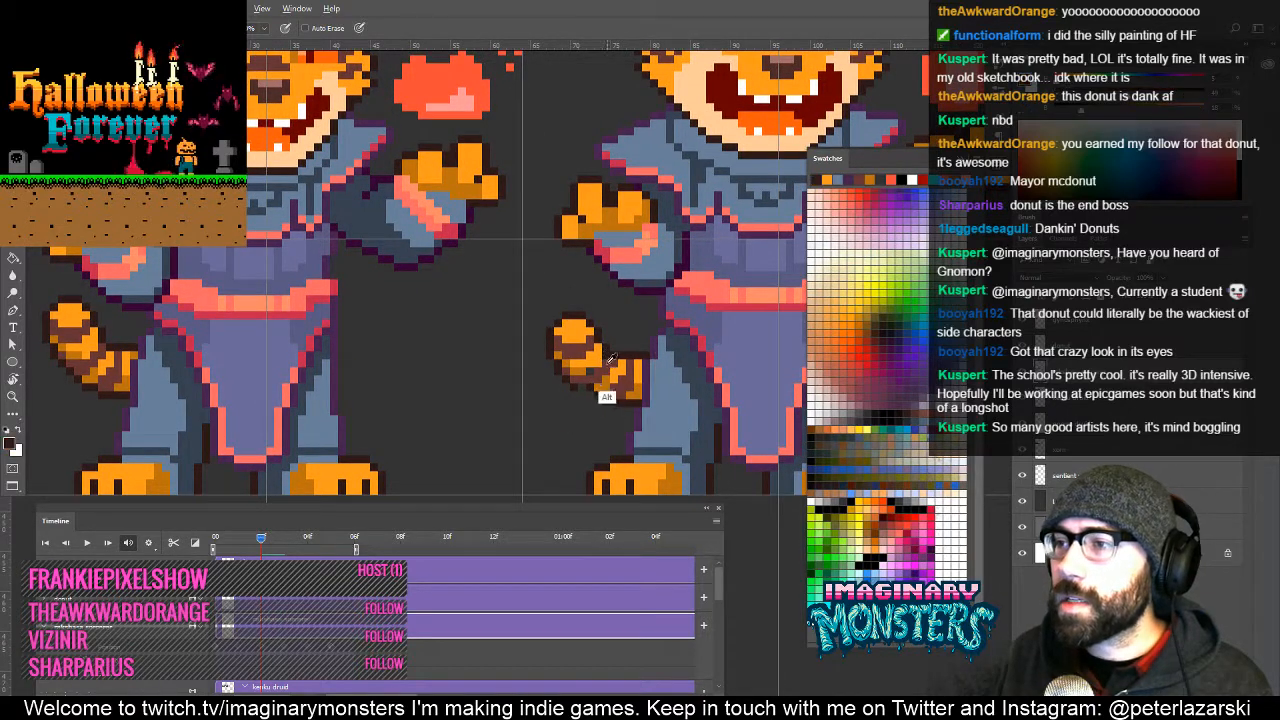
left_click(606, 355, "alt")
left_click(596, 381, "alt")
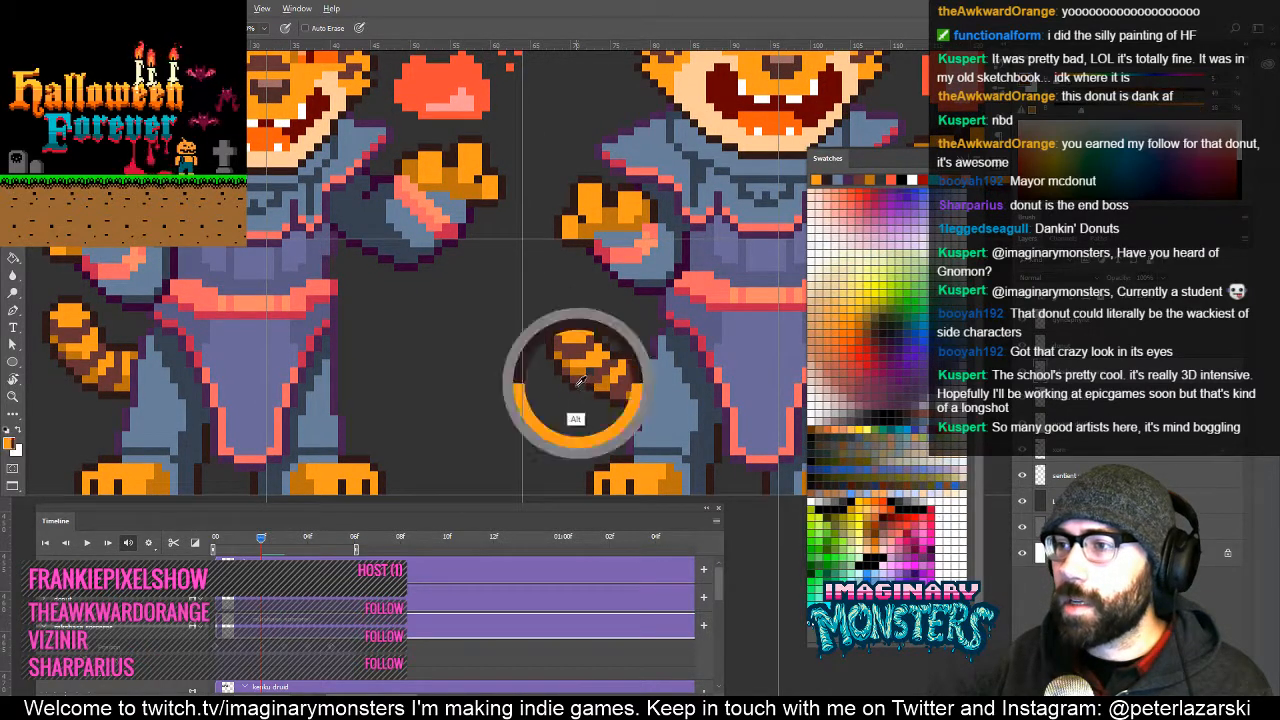
left_click(600, 389, "alt")
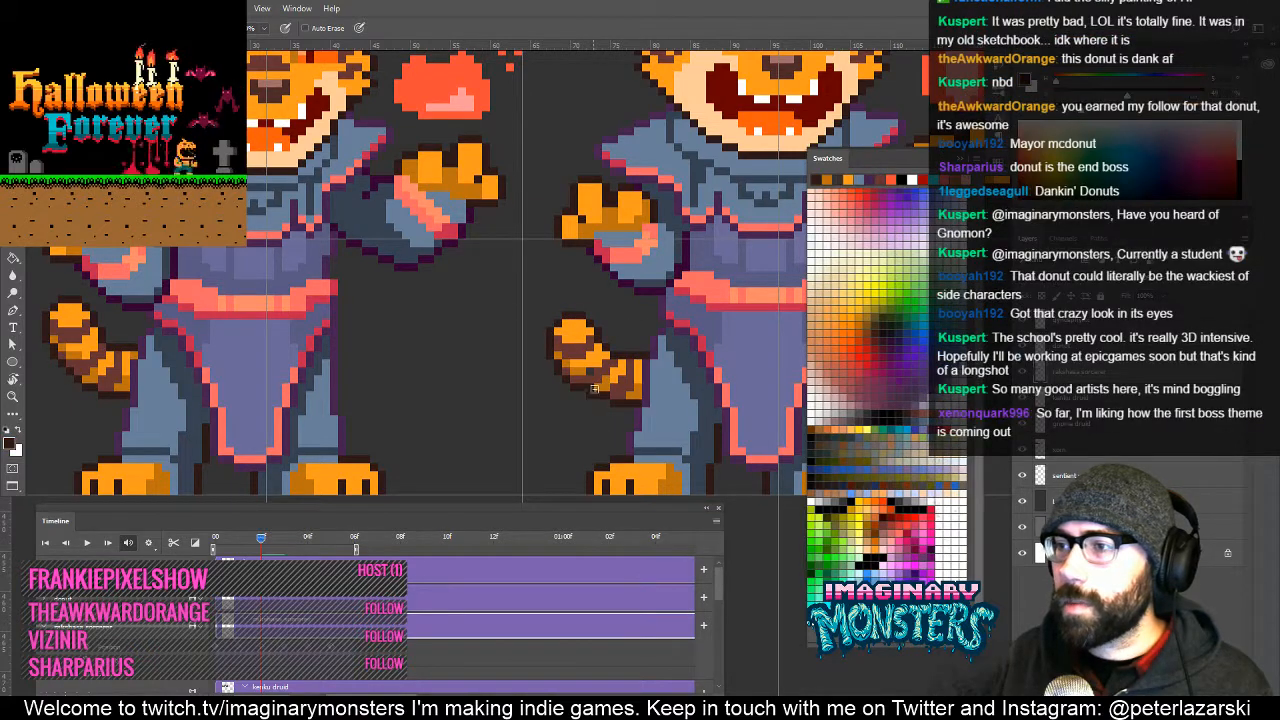
left_click(601, 384, "alt")
left_click(598, 373, "alt")
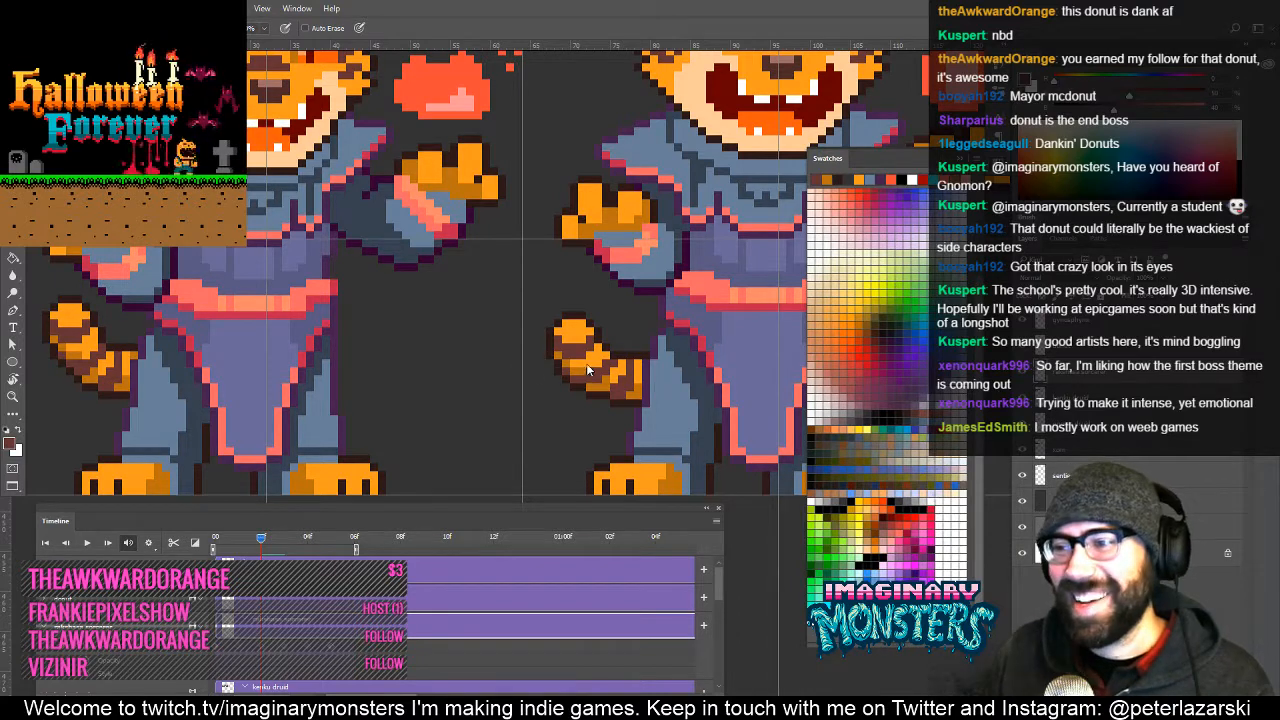
Refine the inner curve and middle stripes of the fourth tiger's tail with the eraser, dark outline and darker orange.
left_click_drag(612, 393, 527, 373)
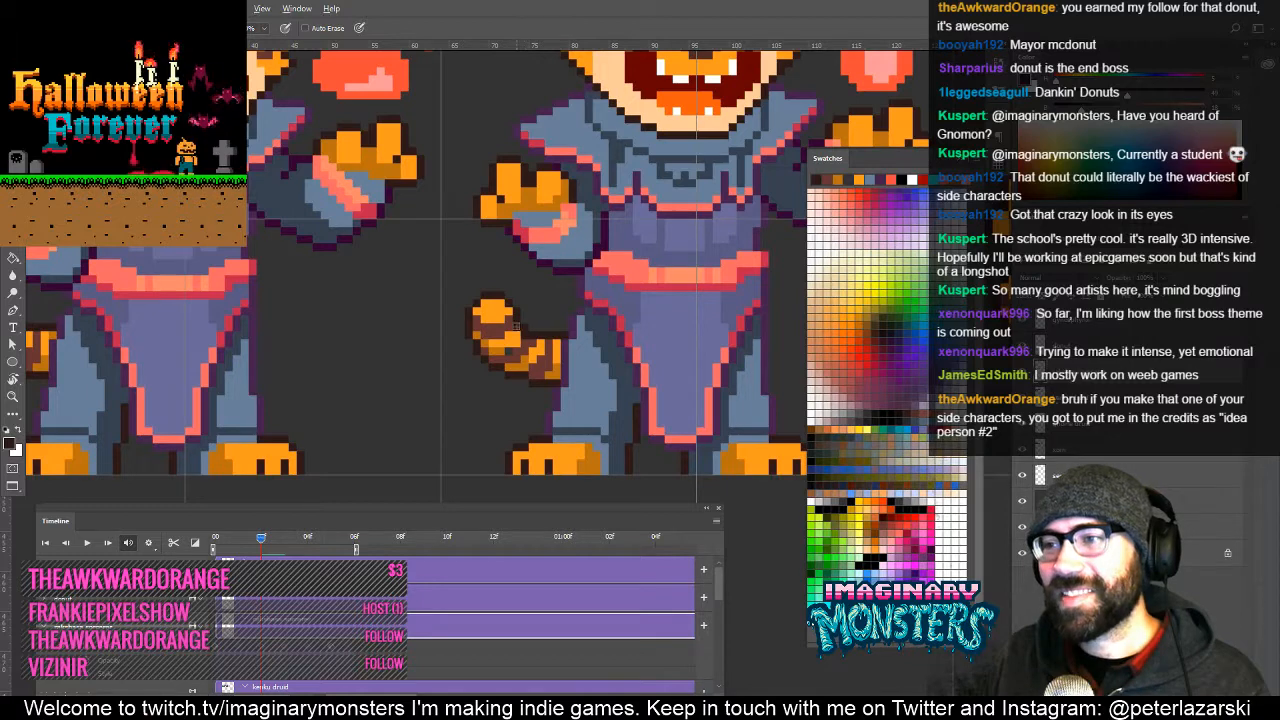
key("e")
scroll(522, 330, "up", 1)
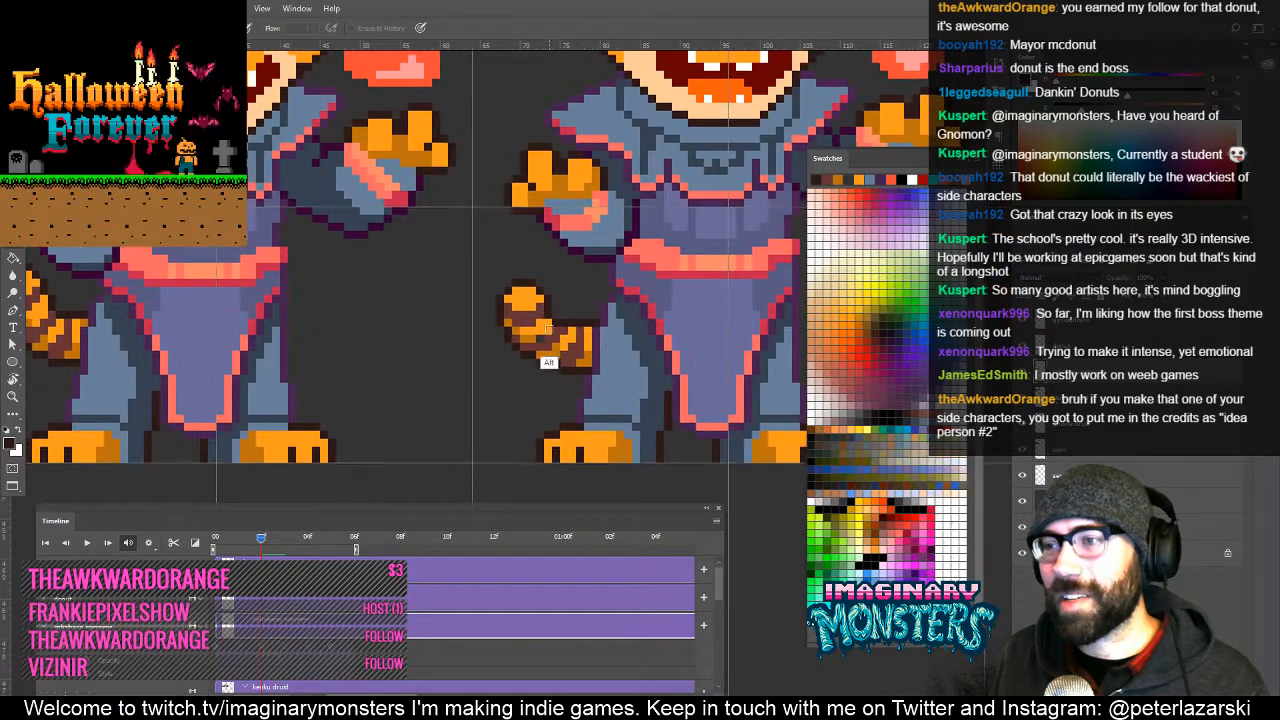
key("b")
left_click(535, 335, "alt")
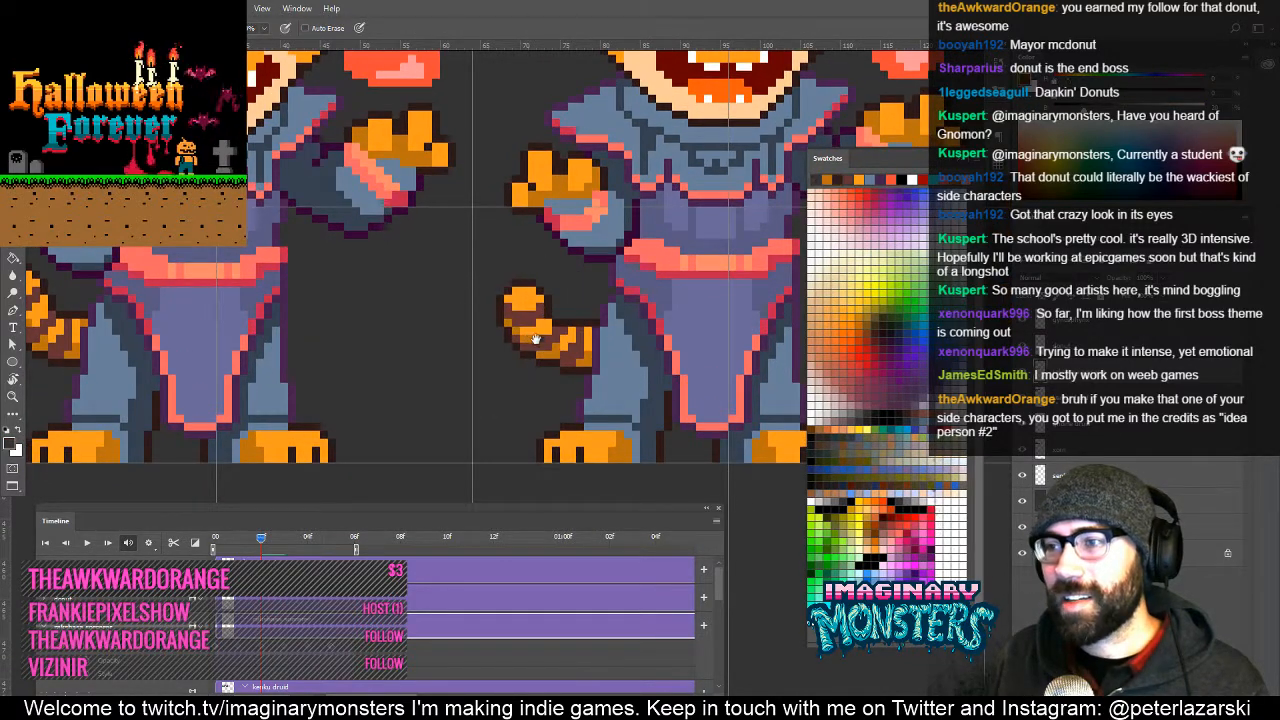
left_click_drag(535, 341, 545, 353)
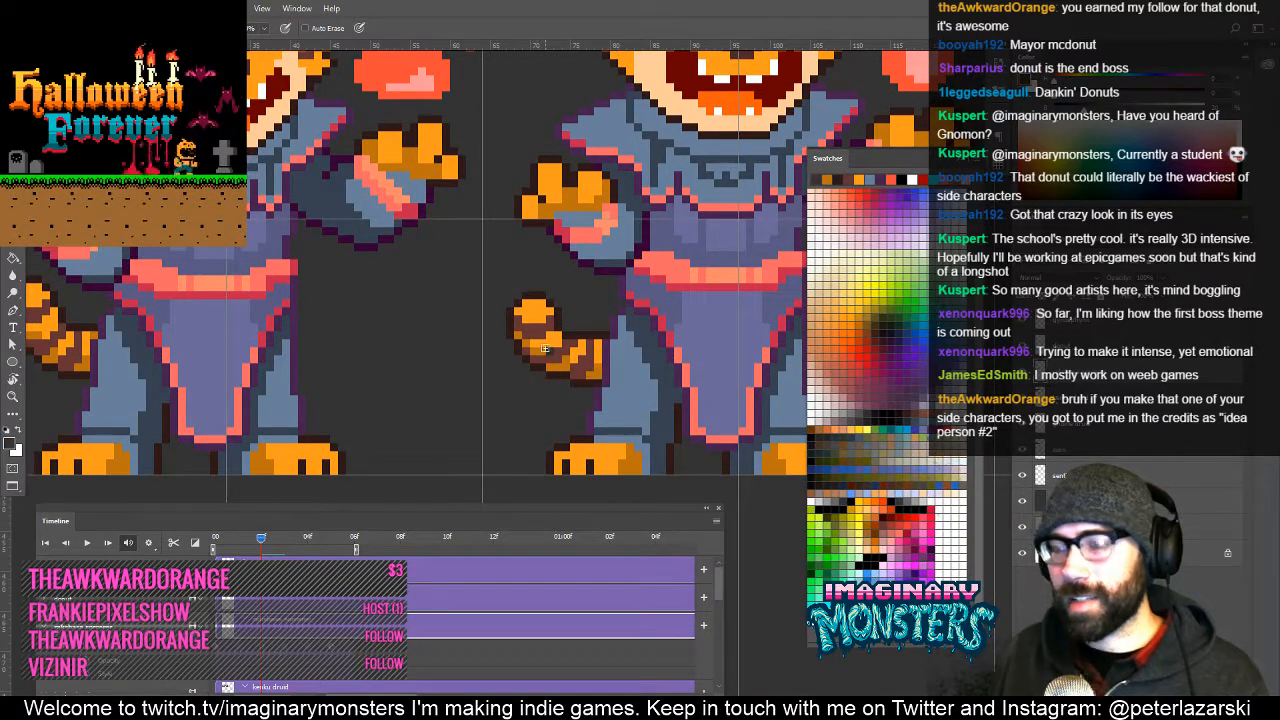
left_click(543, 347, "alt")
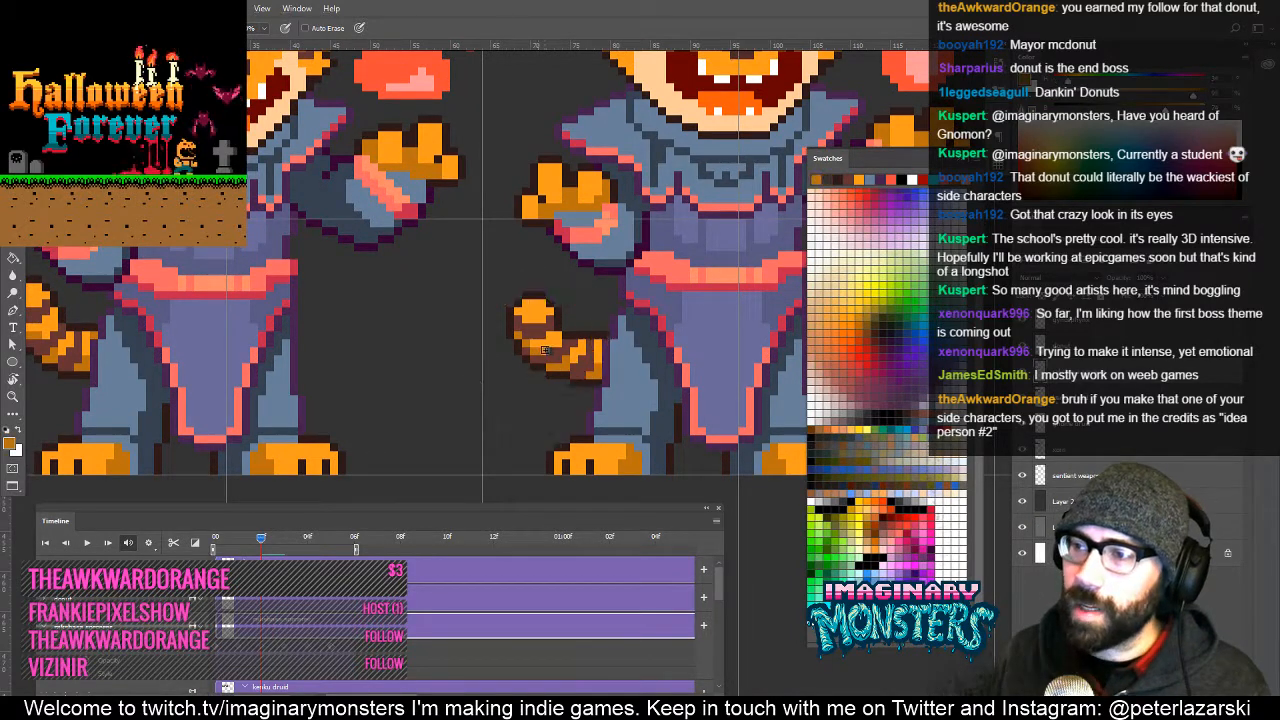
left_click_drag(590, 349, 672, 354)
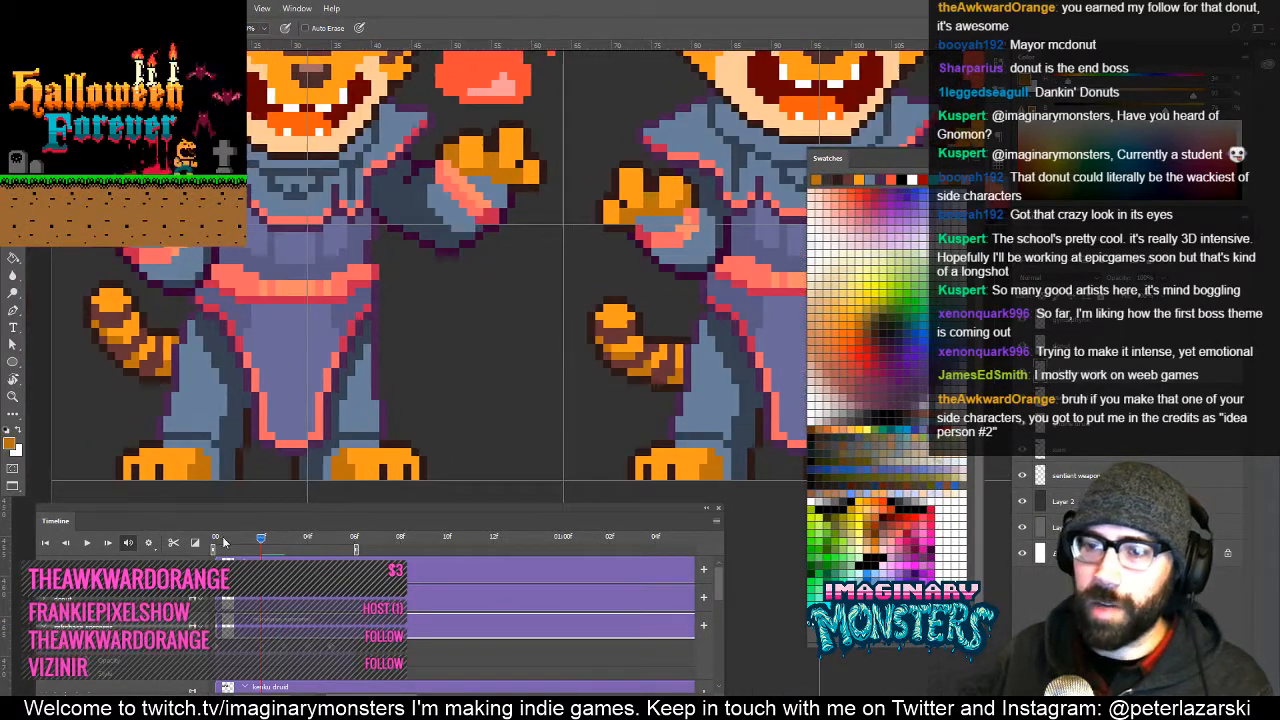
Scrub and play the tiger animation to check the tail motion, and return the timeline to 00.
left_click_drag(262, 541, 274, 542)
key("space")
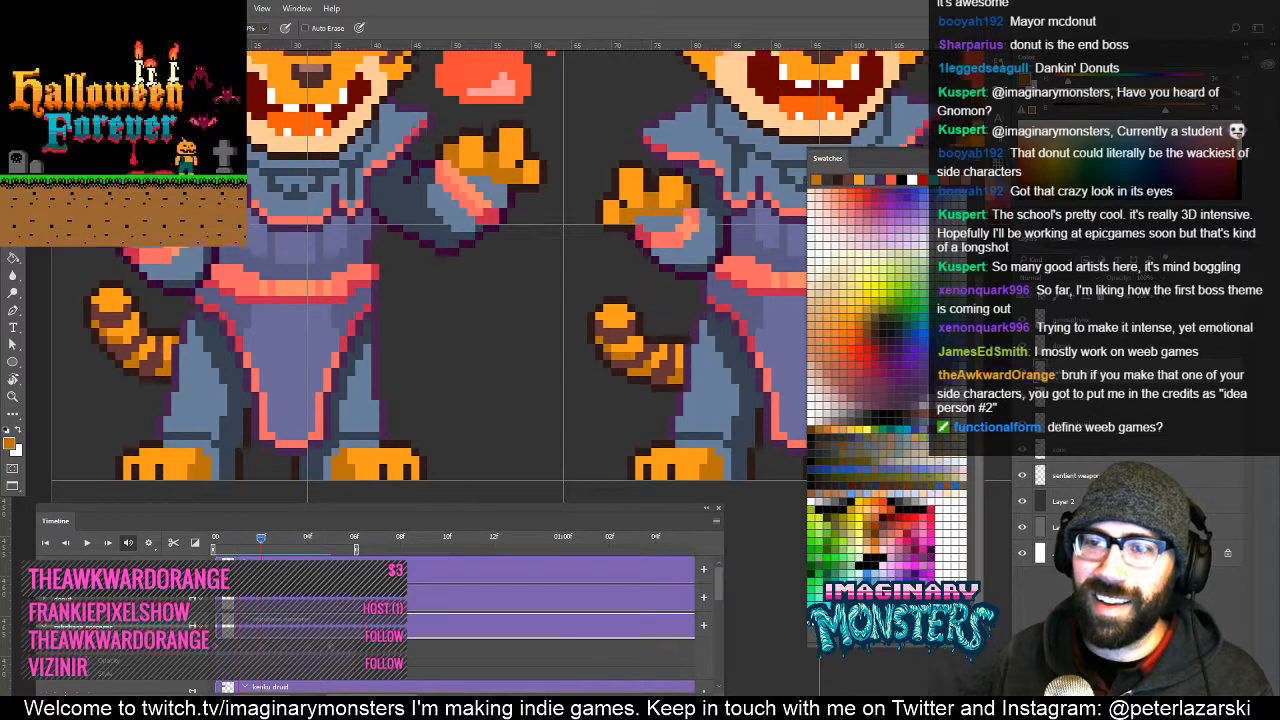
left_click_drag(451, 431, 342, 426)
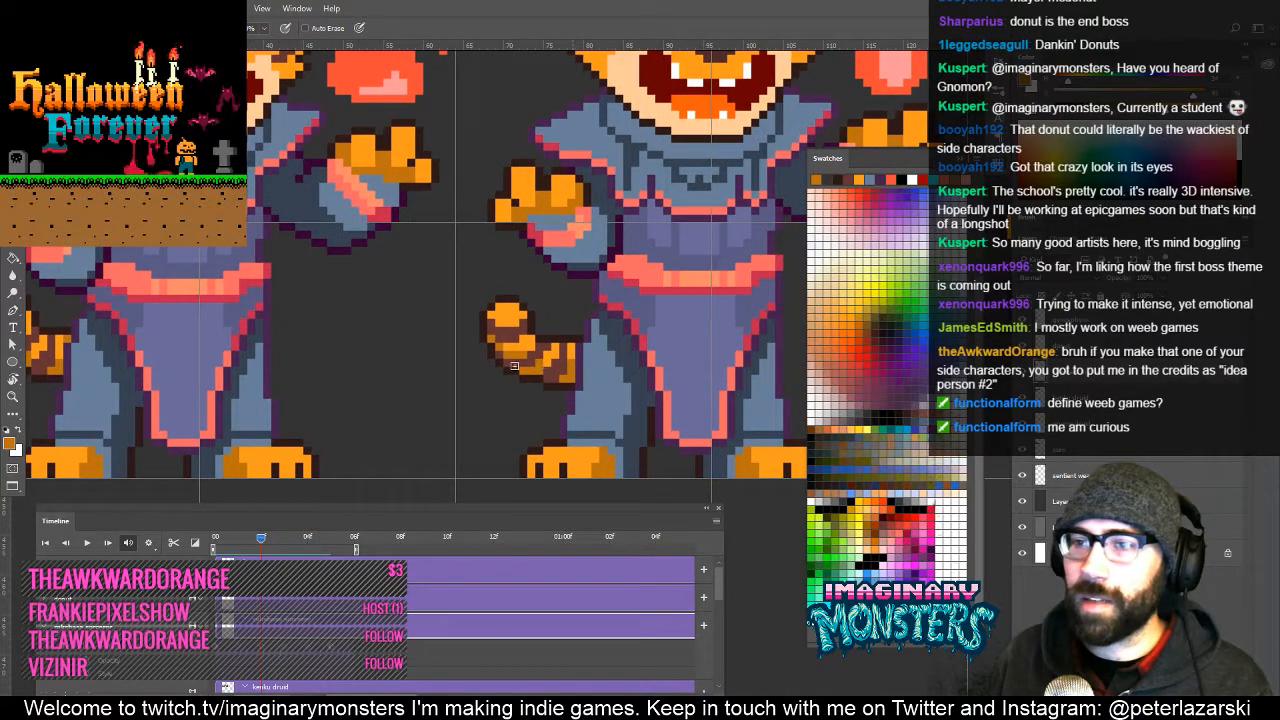
left_click_drag(380, 394, 480, 363)
key("z")
left_click(627, 348, "alt")
left_click(636, 353, "alt")
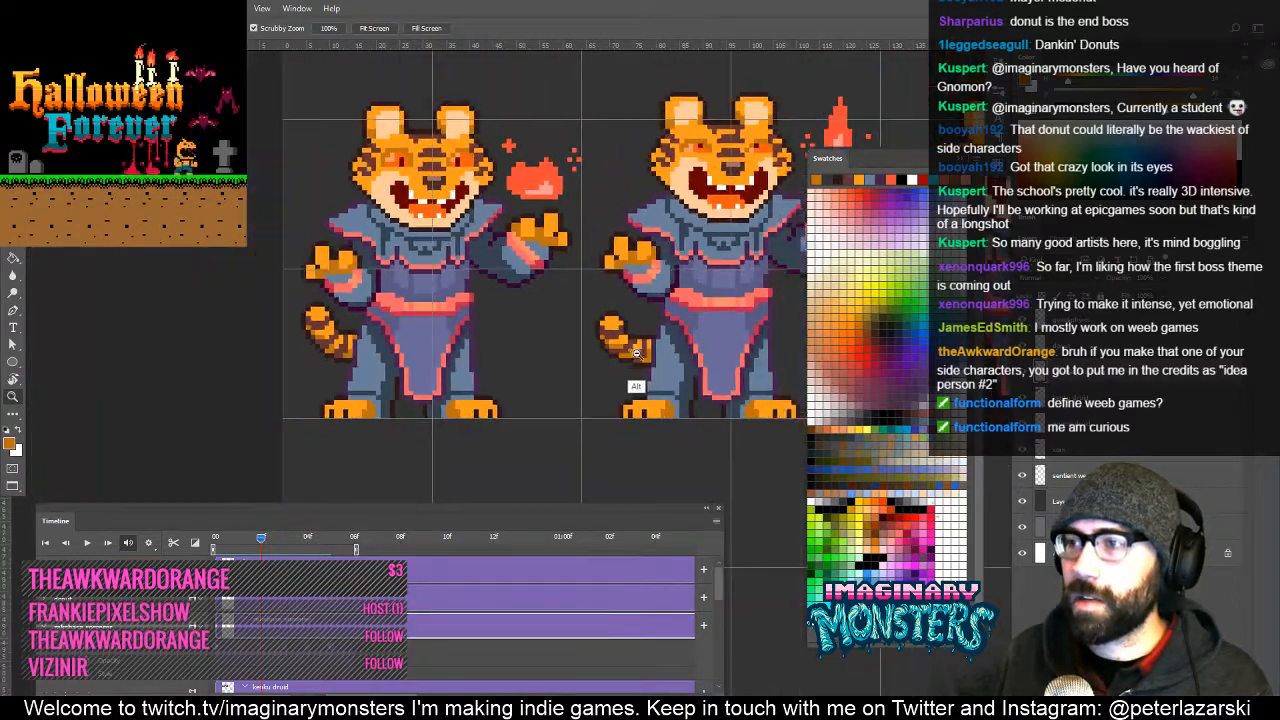
left_click(636, 353, "alt")
left_click(636, 353, "alt")
left_click_drag(615, 387, 344, 433)
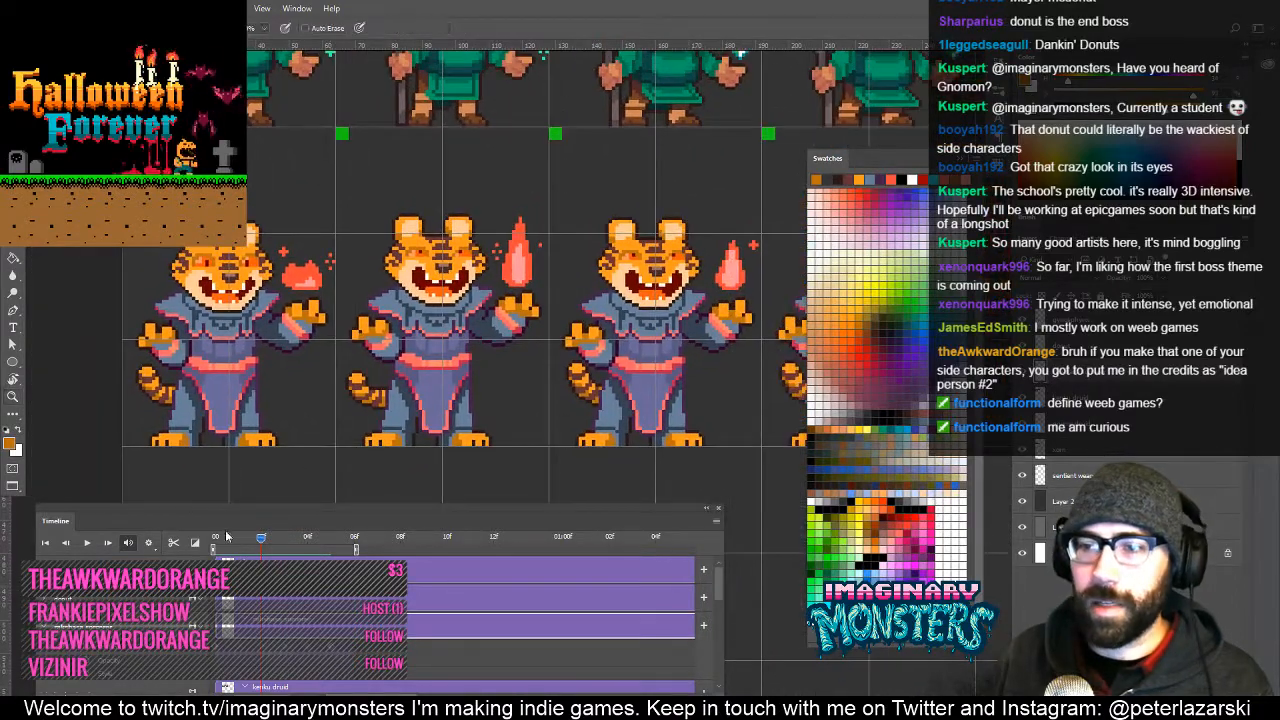
key("space")
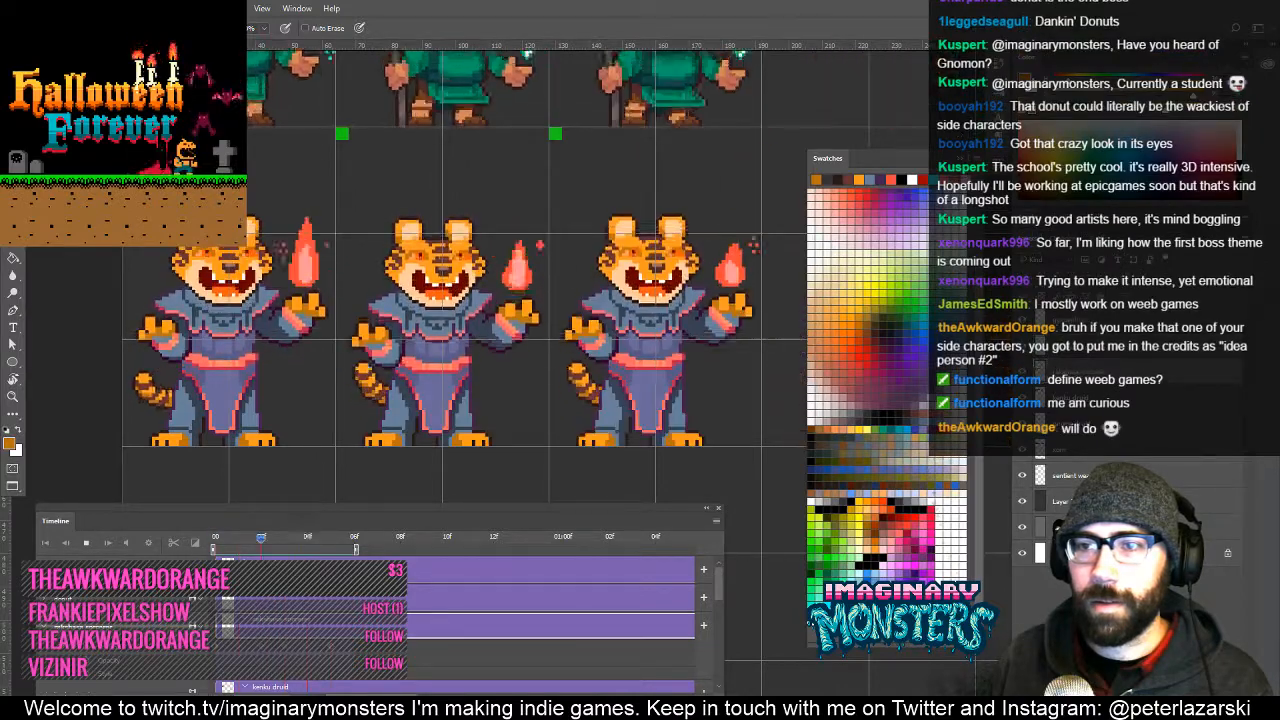
left_click_drag(300, 542, 214, 550)
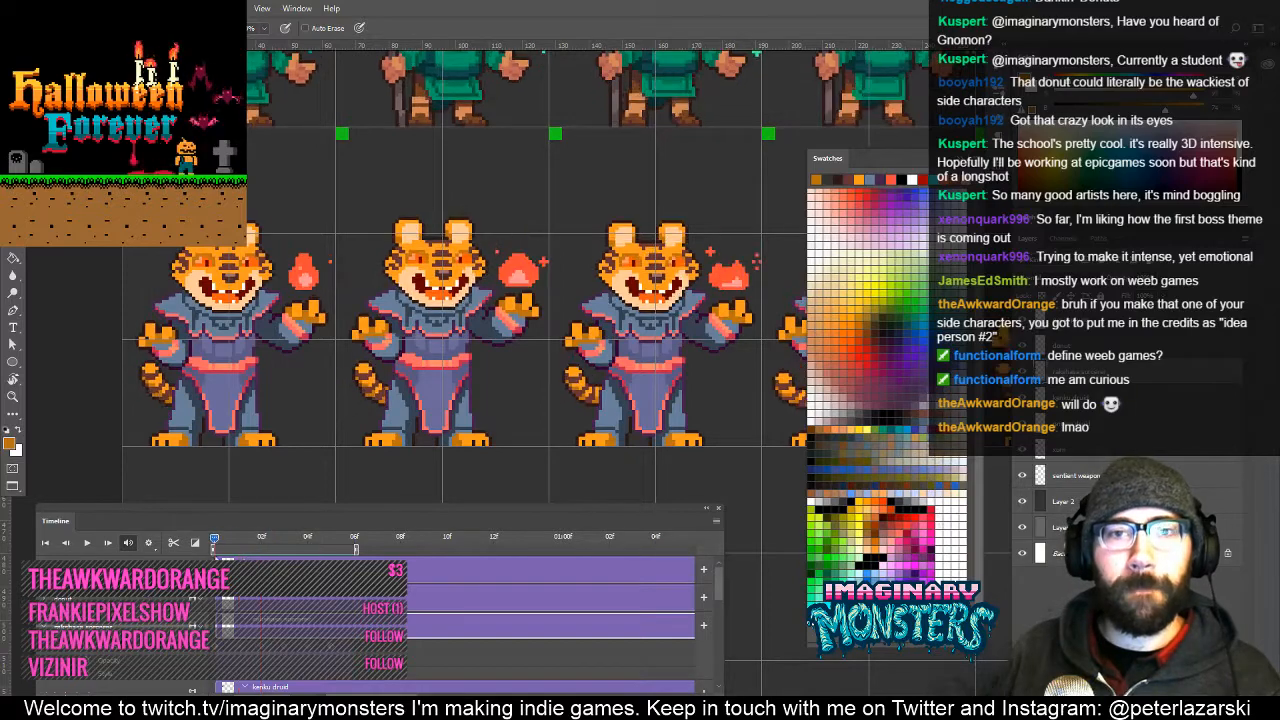
Select the fifth tiger's tail with the Lasso and delete it.
left_click_drag(491, 404, 325, 404)
mouse_move(619, 395)
left_mouse_down()
mouse_move(386, 366)
mouse_move(405, 370)
left_mouse_up()
key("z")
left_click(486, 357)
left_click(484, 352)
left_click(484, 350)
key("m")
key("z")
left_click(479, 333)
key("l")
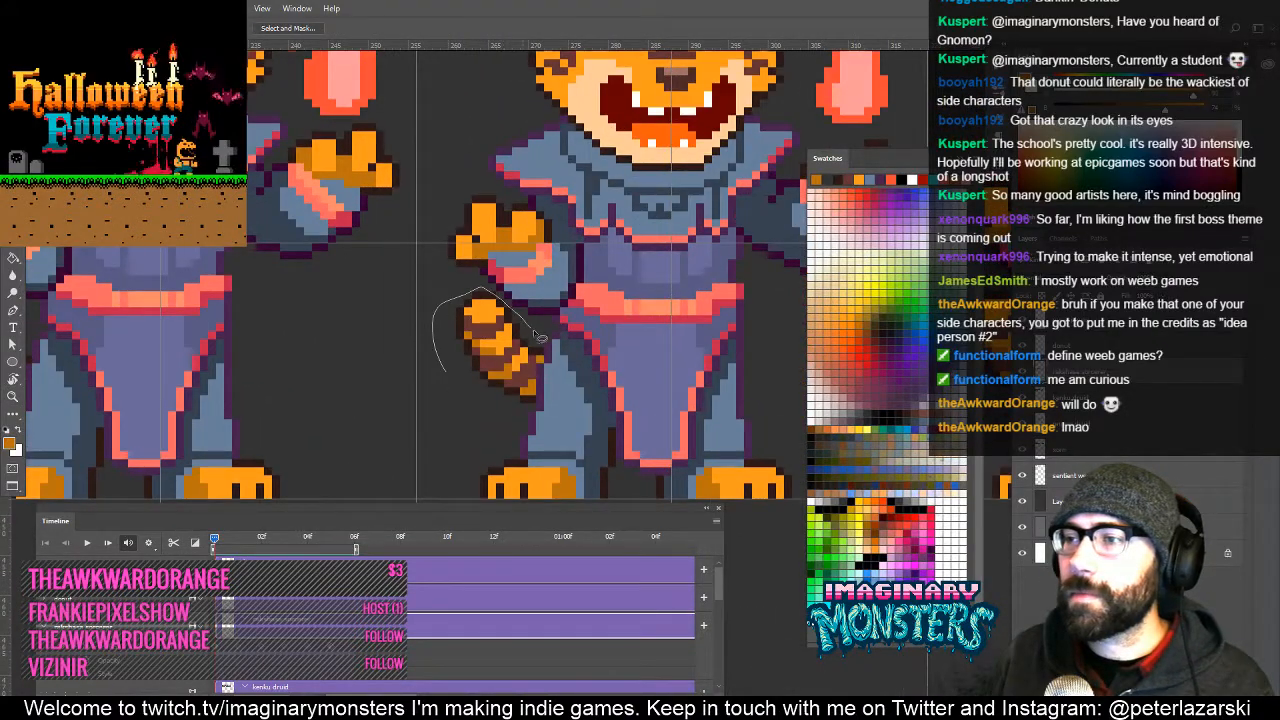
left_click_drag(541, 401, 446, 372)
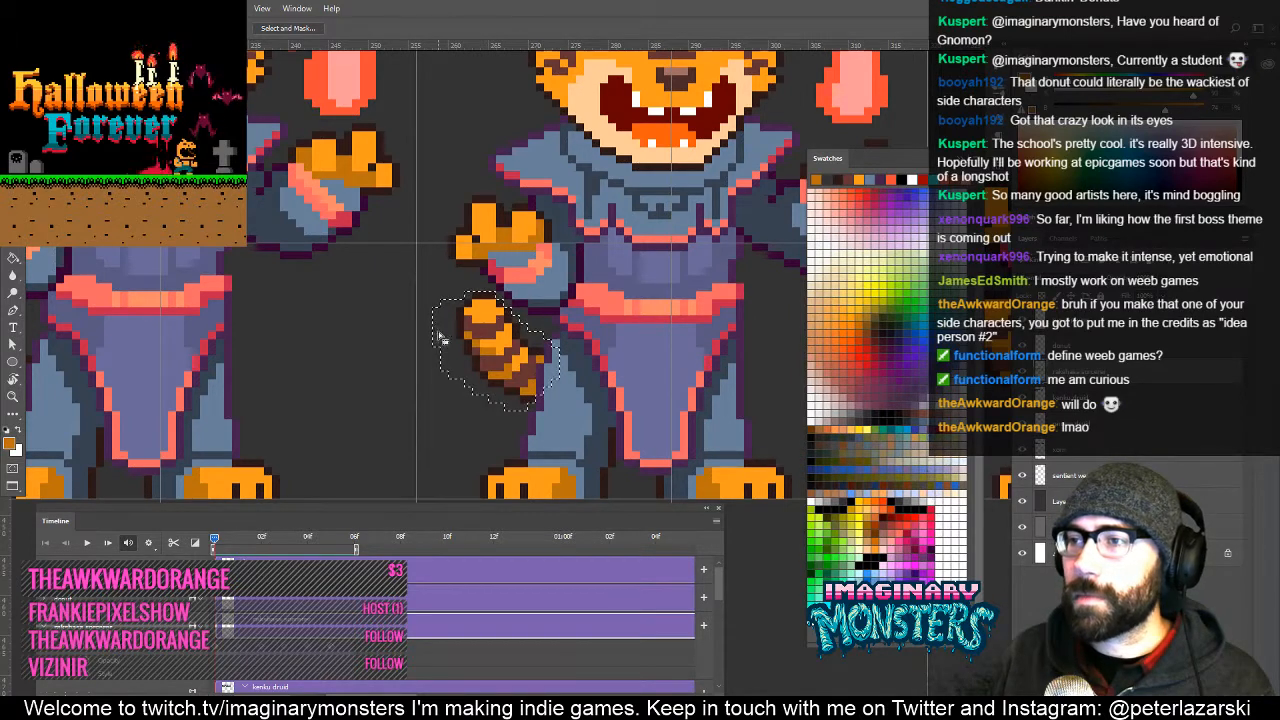
key("ctrl+d")
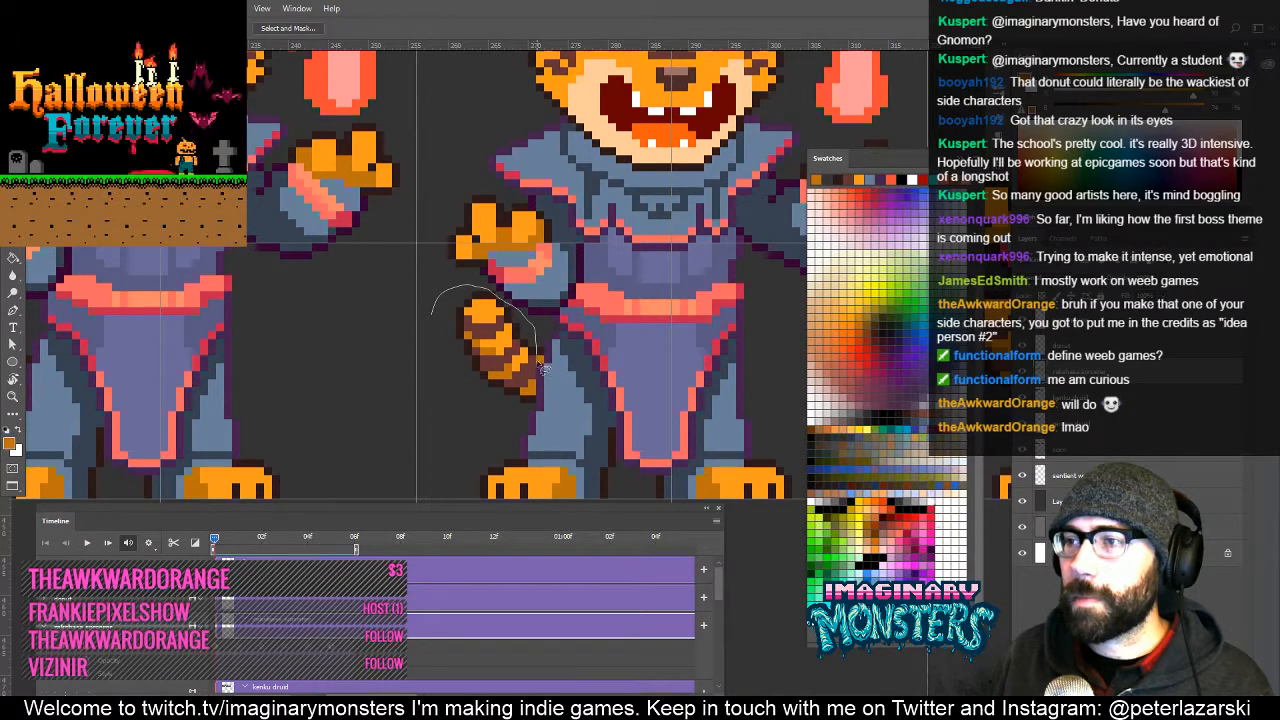
mouse_move(535, 410)
left_mouse_down()
mouse_move(458, 400)
mouse_move(442, 348)
left_mouse_up()
key("Delete")
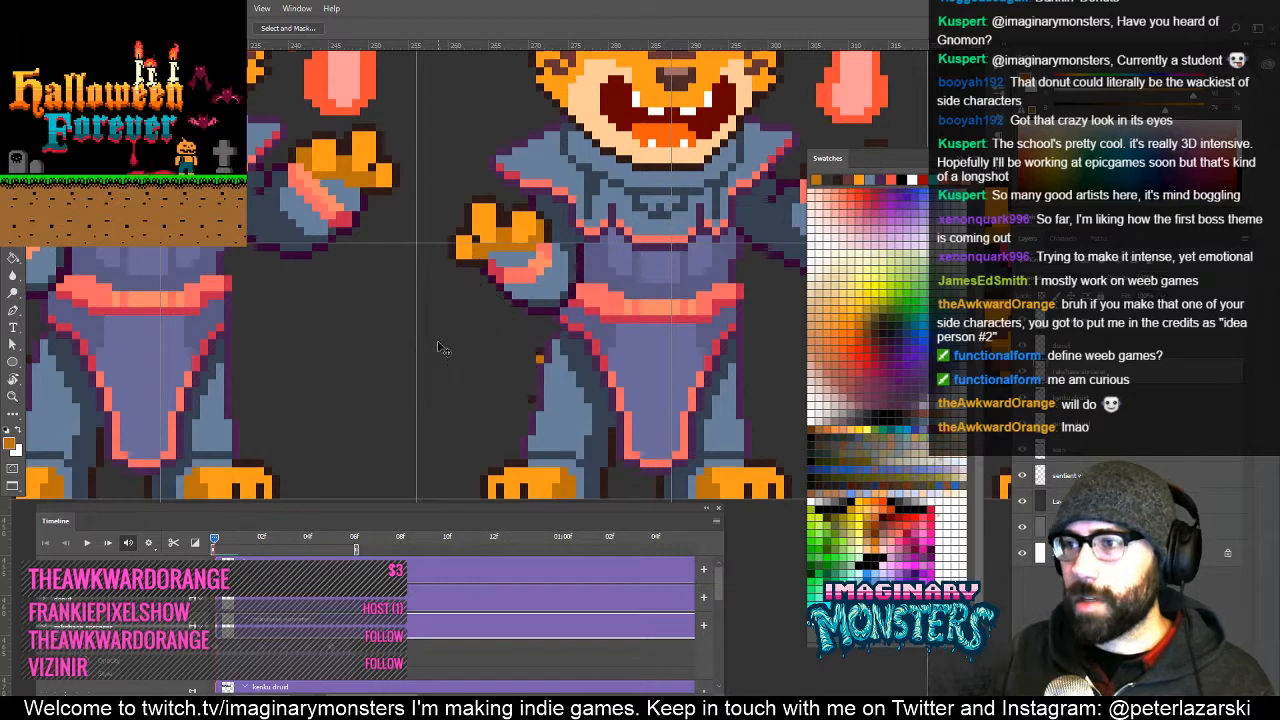
Copy the fourth tiger's tail with the Lasso and place the duplicate behind the fifth tiger's hip, then deselect it.
left_click_drag(383, 385, 631, 366)
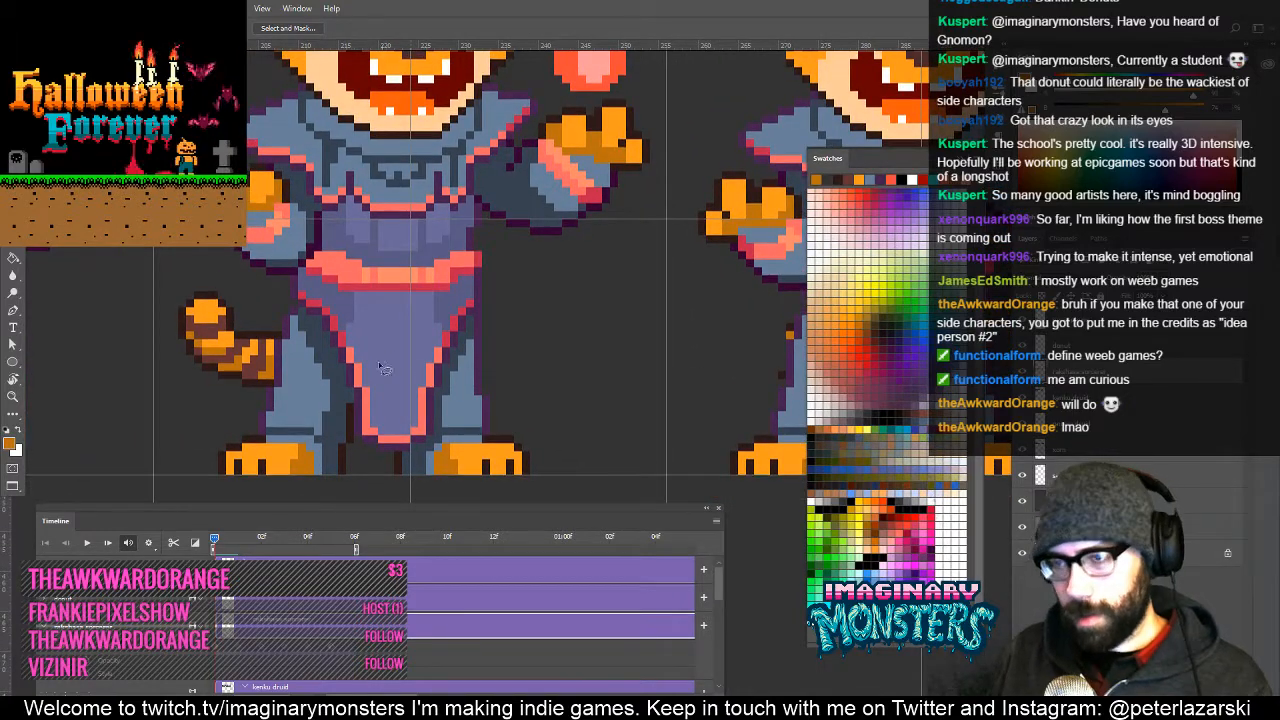
left_click_drag(168, 321, 280, 311)
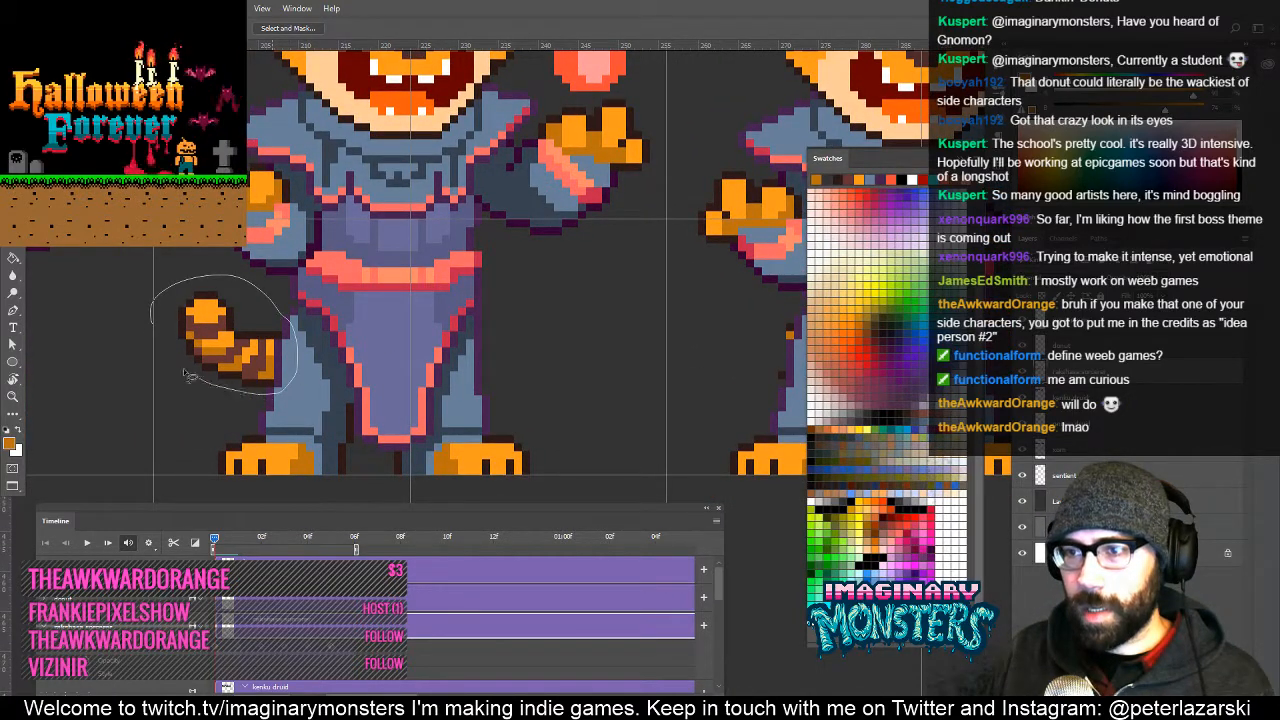
left_click_drag(185, 375, 170, 340)
key("v")
mouse_move(261, 360)
left_mouse_down()
mouse_move(561, 354)
mouse_move(725, 362)
left_mouse_up()
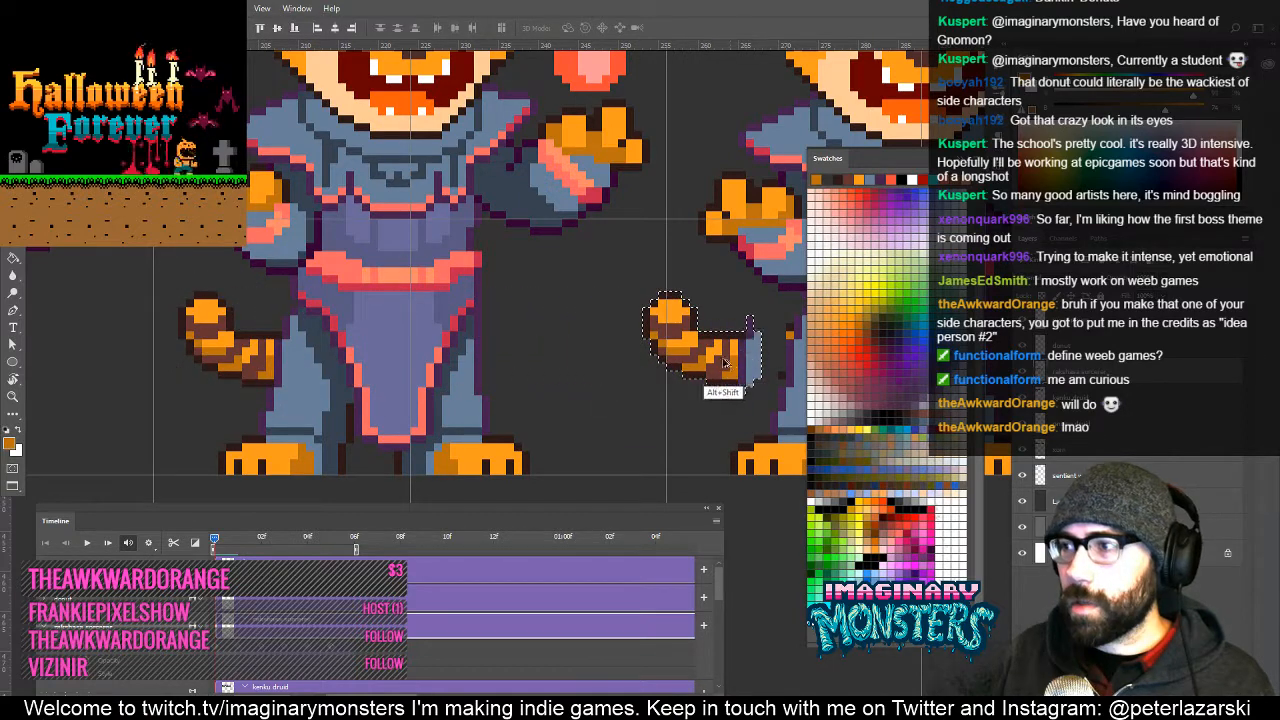
left_click_drag(611, 358, 351, 346)
mouse_move(494, 358)
left_mouse_down()
mouse_move(541, 358)
mouse_move(527, 318)
mouse_move(495, 350)
left_mouse_up()
key("e")
key("ctrl+d")
Lasso the tip of the fifth tiger's tail and move it away from the tail base.
key("l")
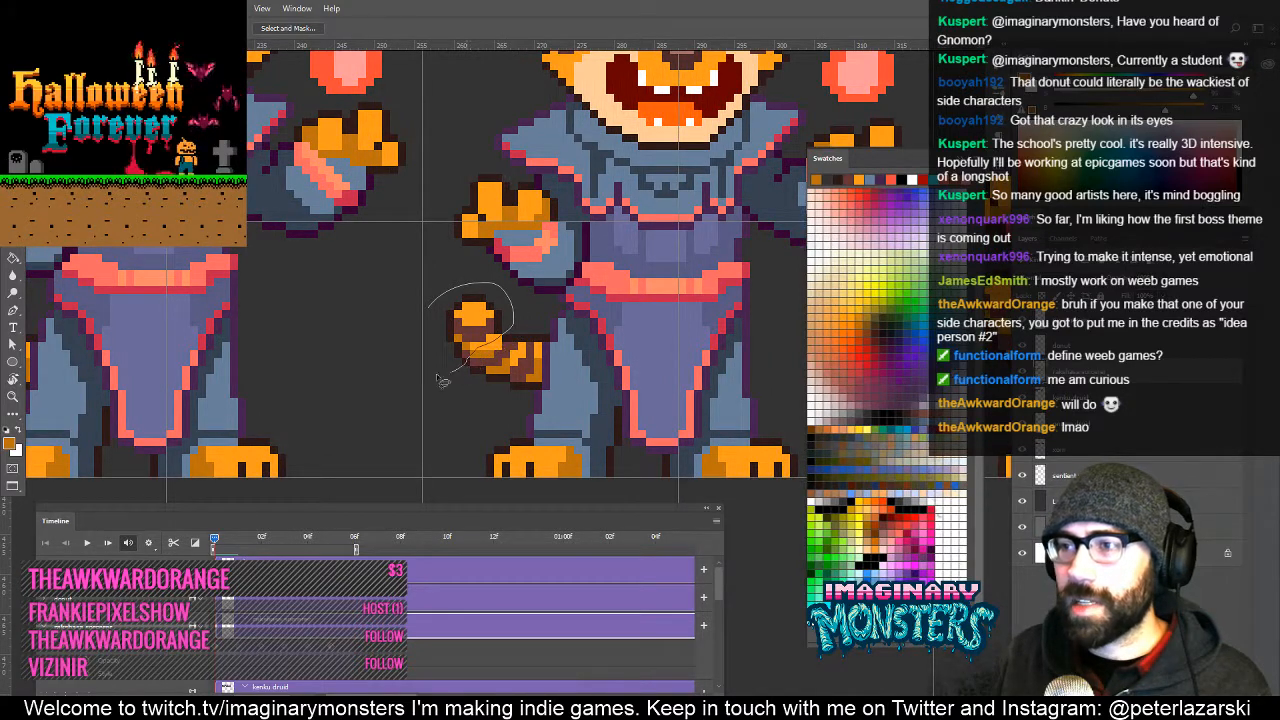
left_click_drag(440, 380, 410, 364)
key("v")
Try rotating the detached tail tip by -45 degrees and fitting it against the tail base, and undo the attempt.
key("ctrl+t")
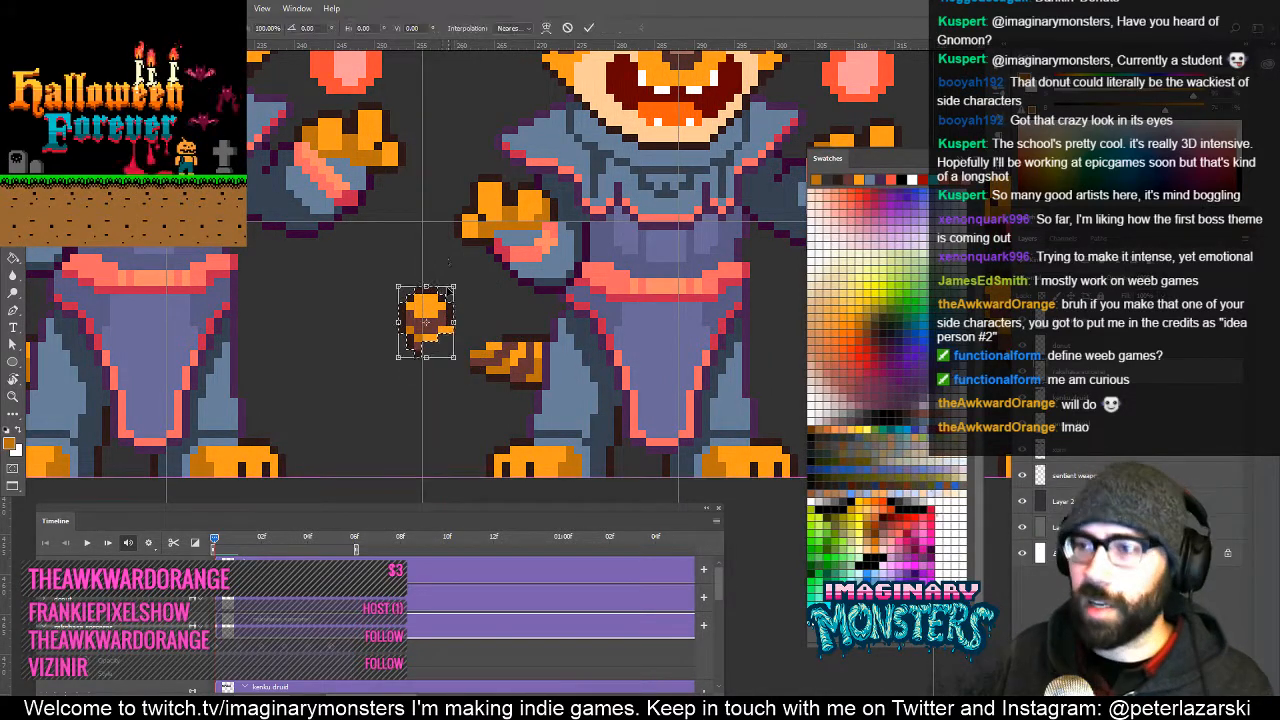
left_click_drag(460, 277, 416, 252)
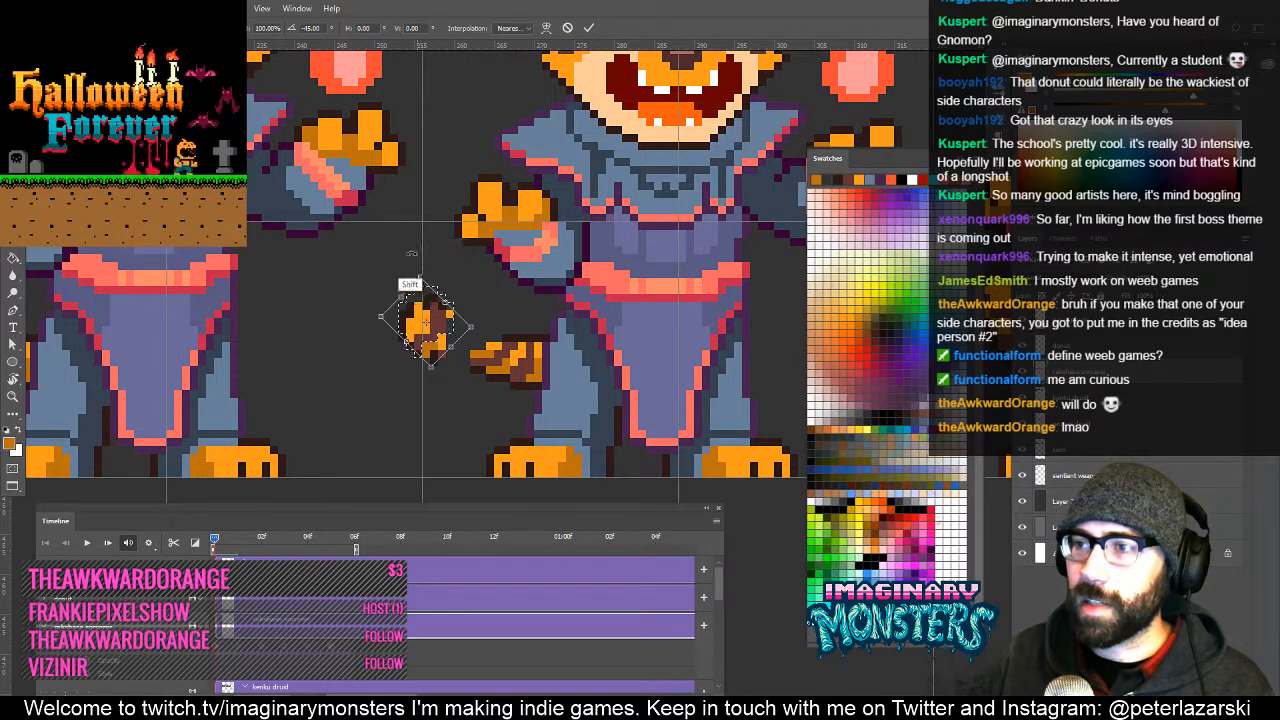
key("Return")
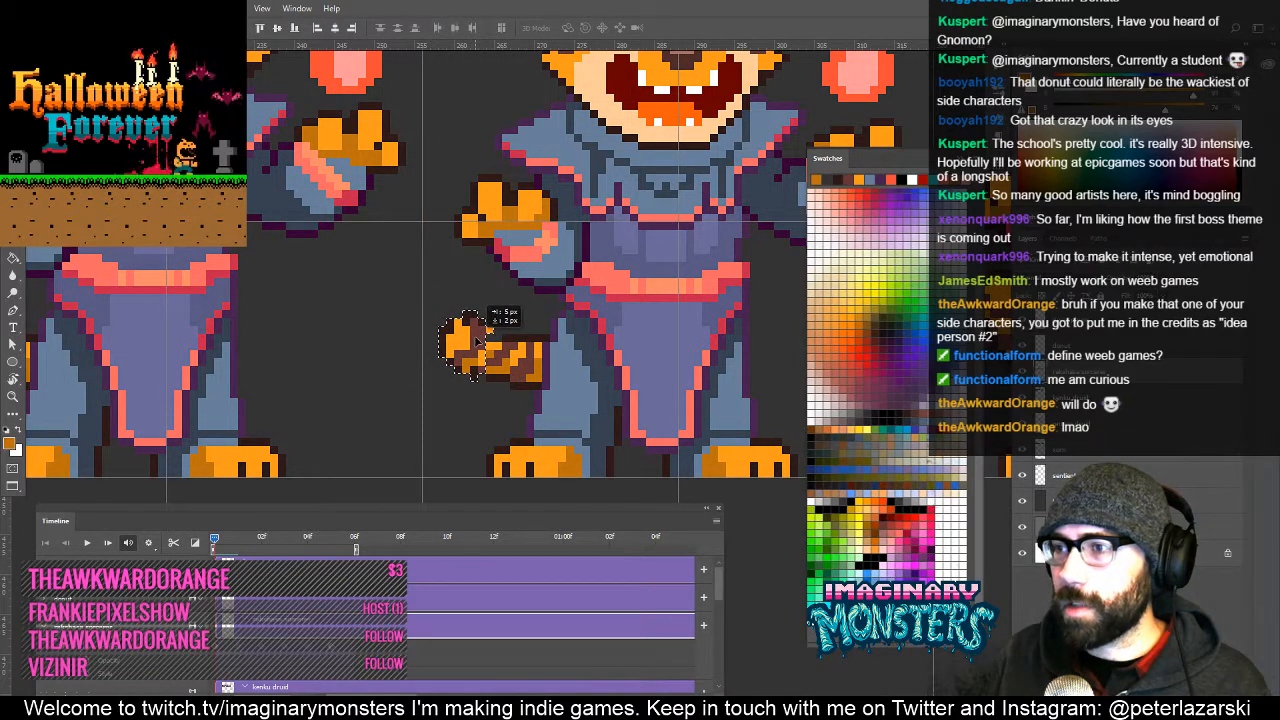
left_click_drag(478, 340, 522, 378)
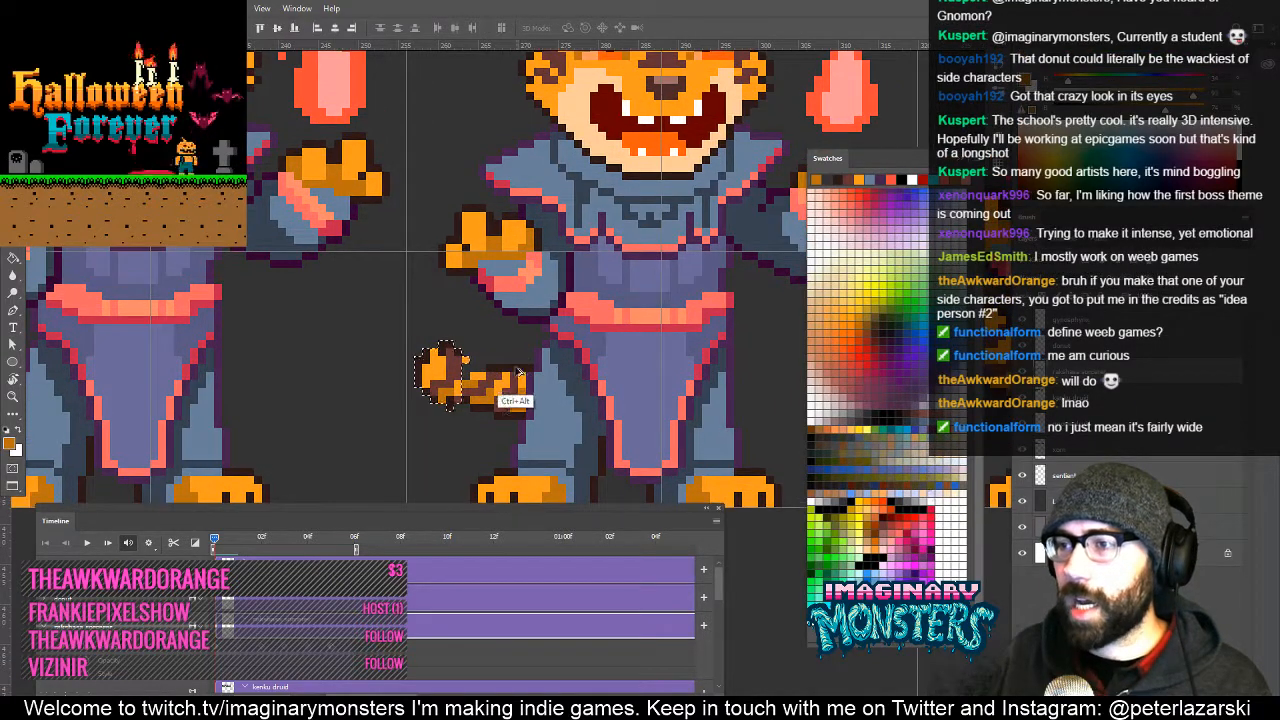
key("ctrl+alt+z")
key("ctrl+alt+z")
key("ctrl+alt+z")
key("ctrl+alt+z")
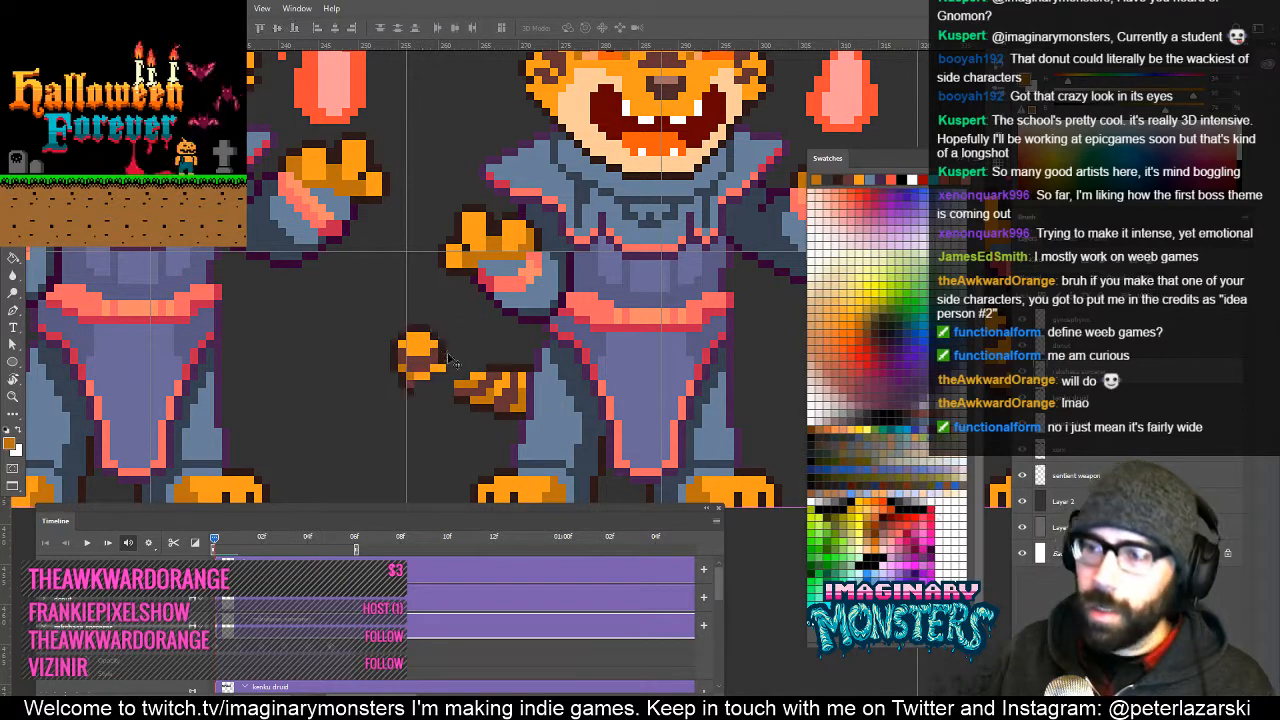
Move the unrotated tail tip against the base of the fifth tiger's tail and clear the selection.
scroll(448, 359, "up", 2)
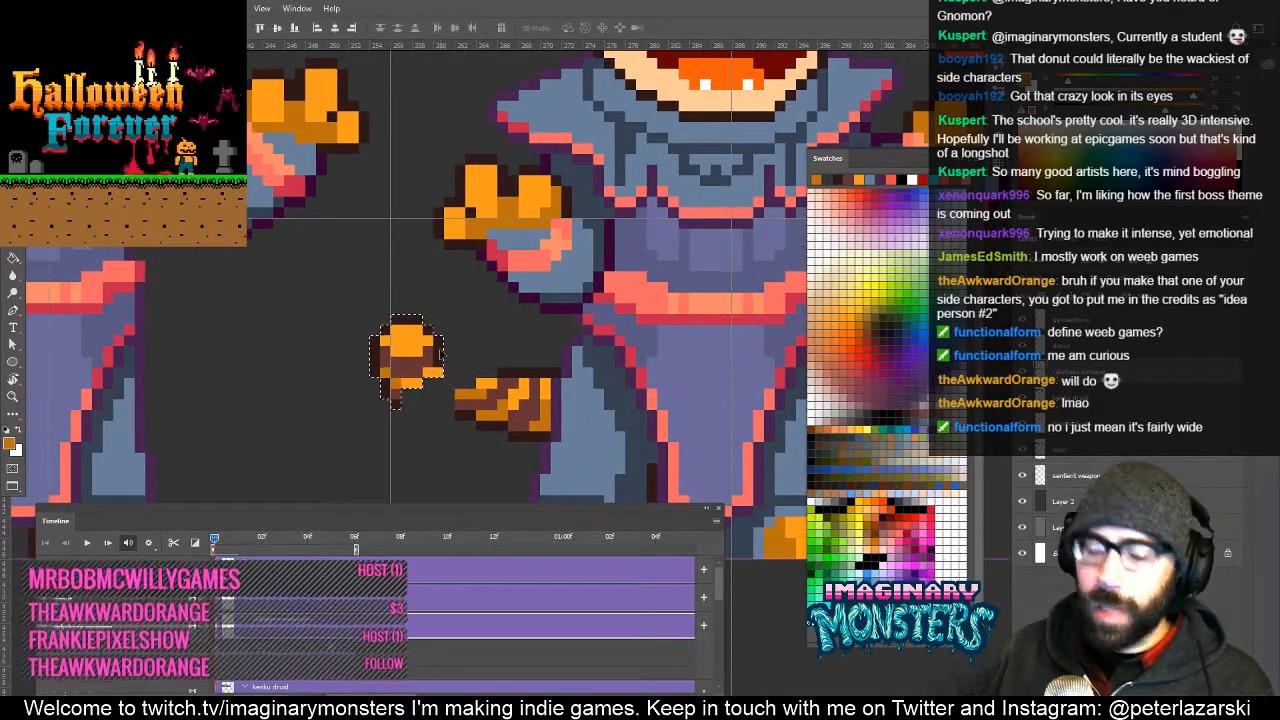
left_click_drag(432, 368, 455, 383)
left_click_drag(512, 416, 482, 402)
key("ctrl+d")
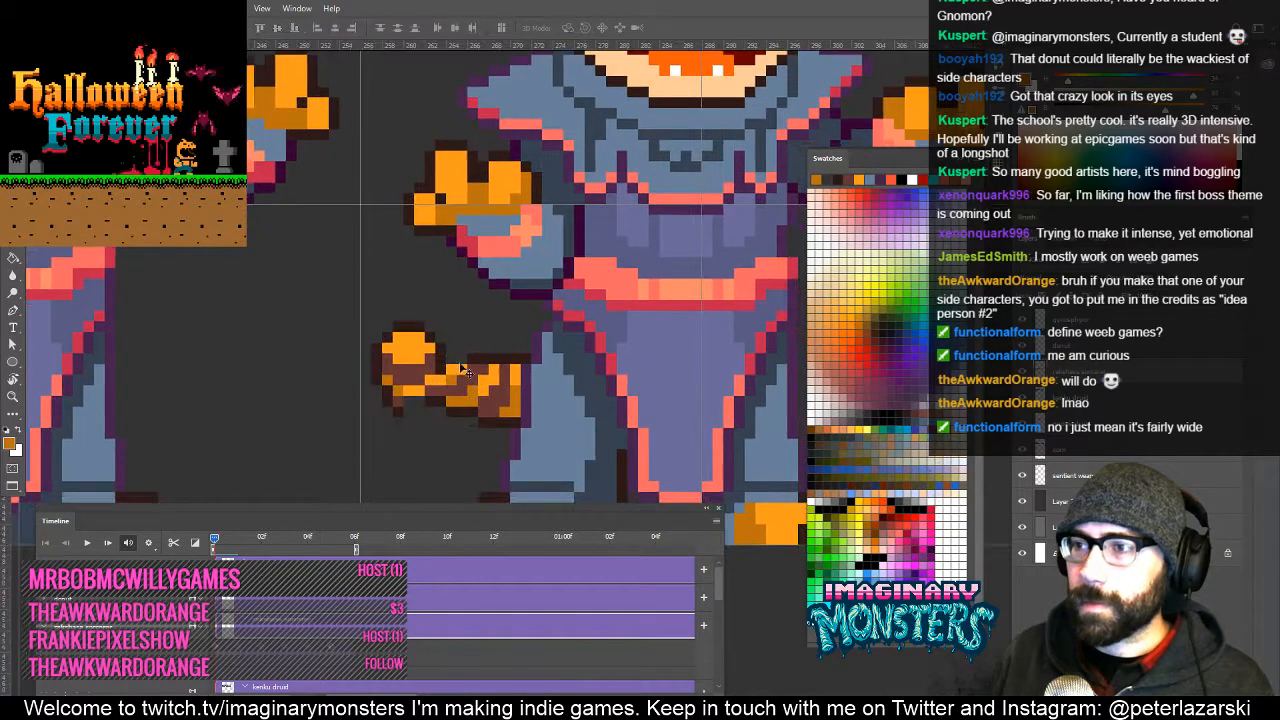
Repaint the fifth tiger's tail tip with sampled brown, orange and dark outline colours, and clean up the leftover pixels beneath it.
key("b")
left_click(446, 354, "alt")
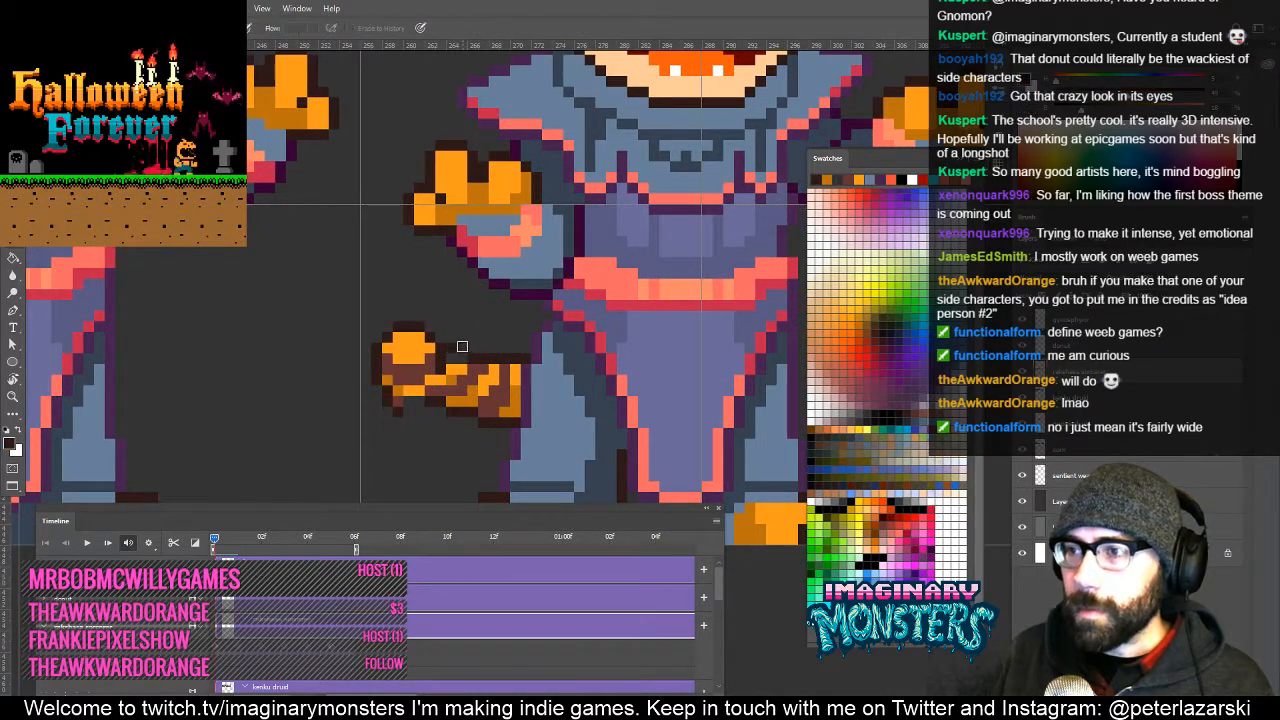
left_click(410, 368, "alt")
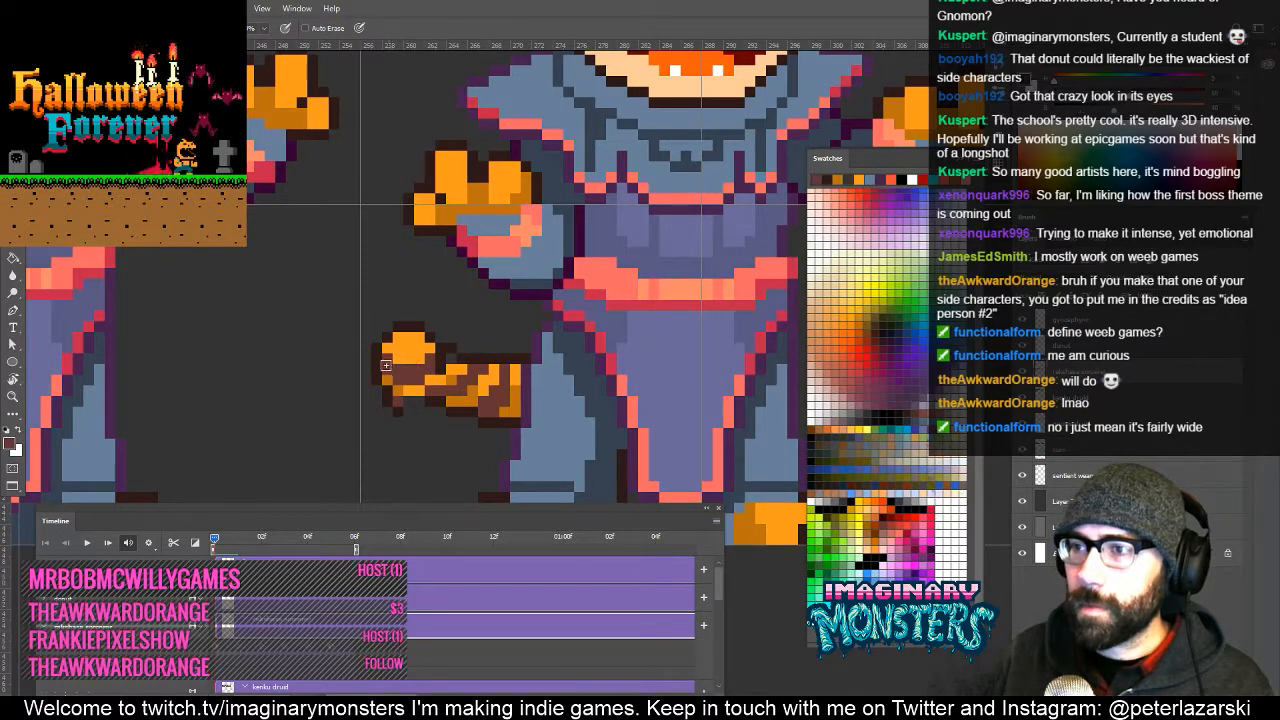
left_click(393, 343, "alt")
mouse_move(408, 346)
left_mouse_down()
mouse_move(387, 359)
mouse_move(408, 371)
left_mouse_up()
left_click(401, 402, "alt")
left_click_drag(436, 316, 405, 303)
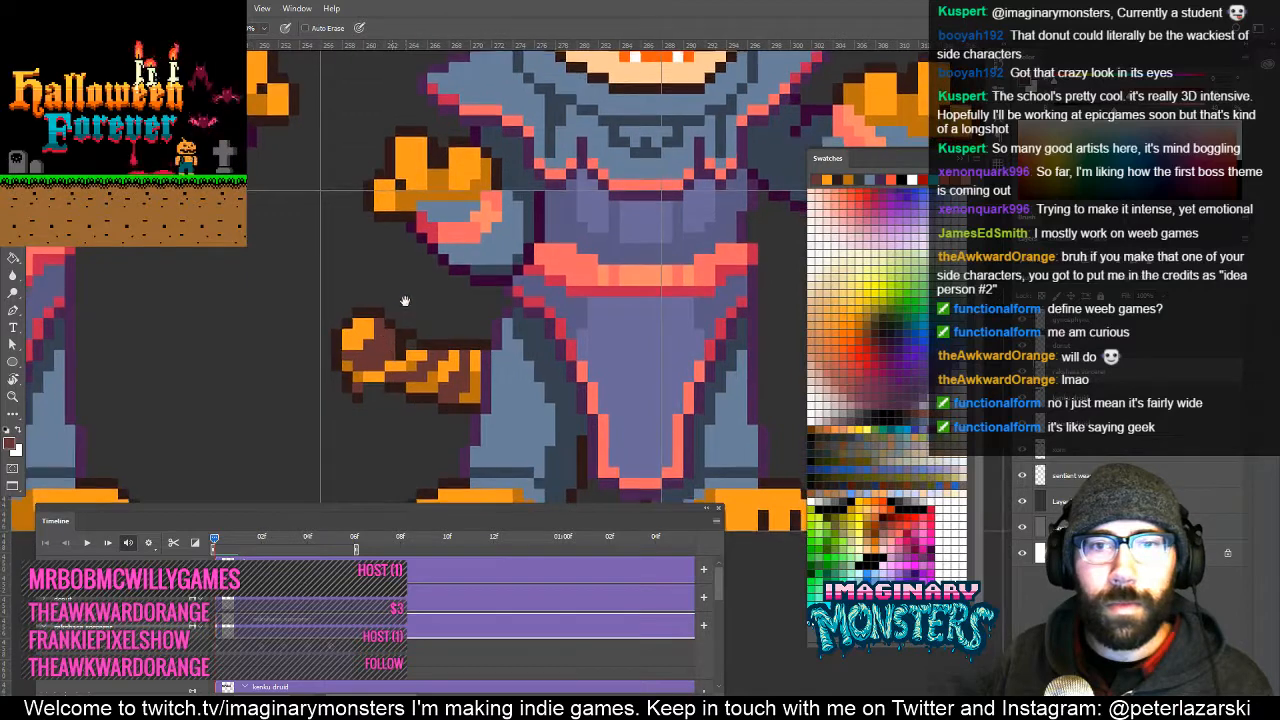
left_click_drag(420, 357, 390, 340)
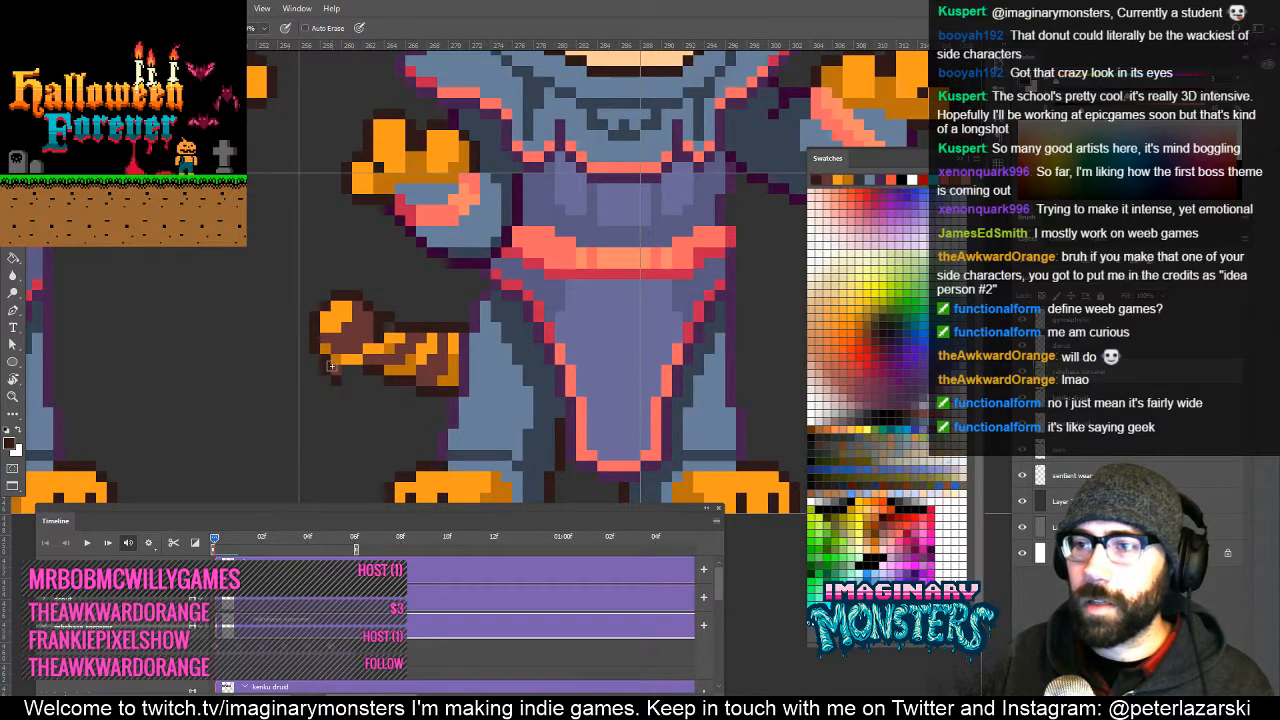
key("e")
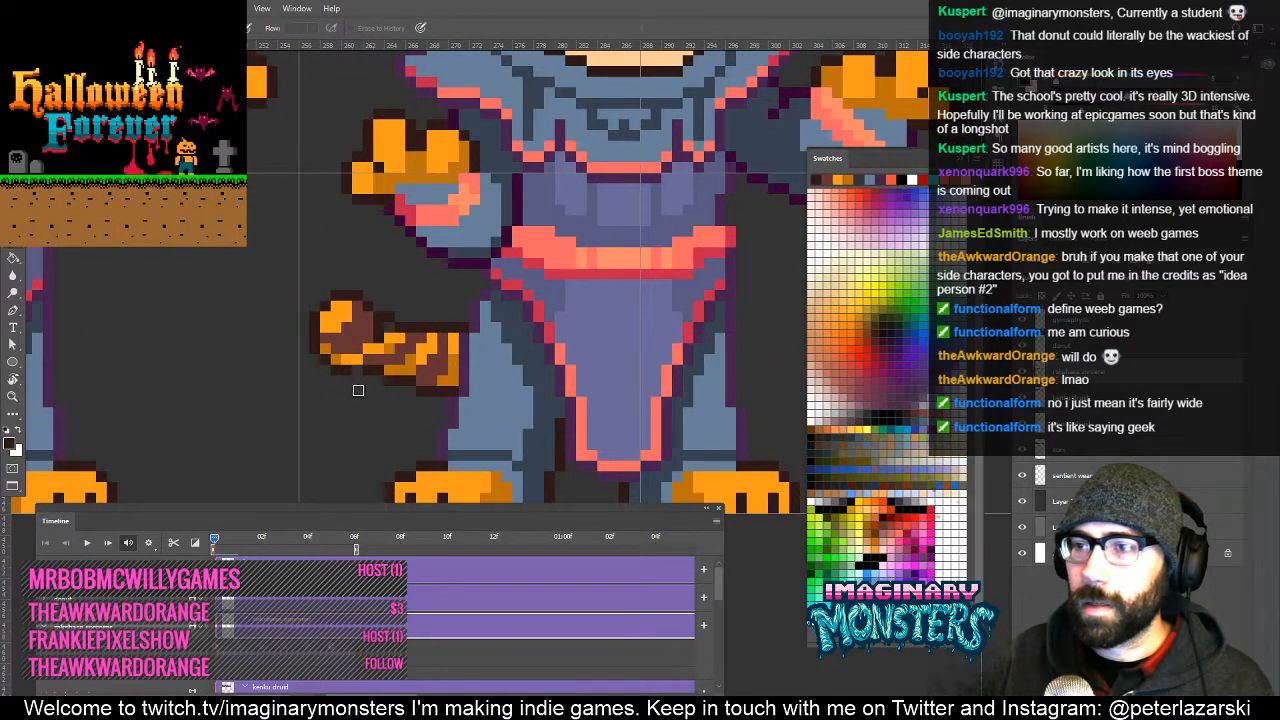
key("b")
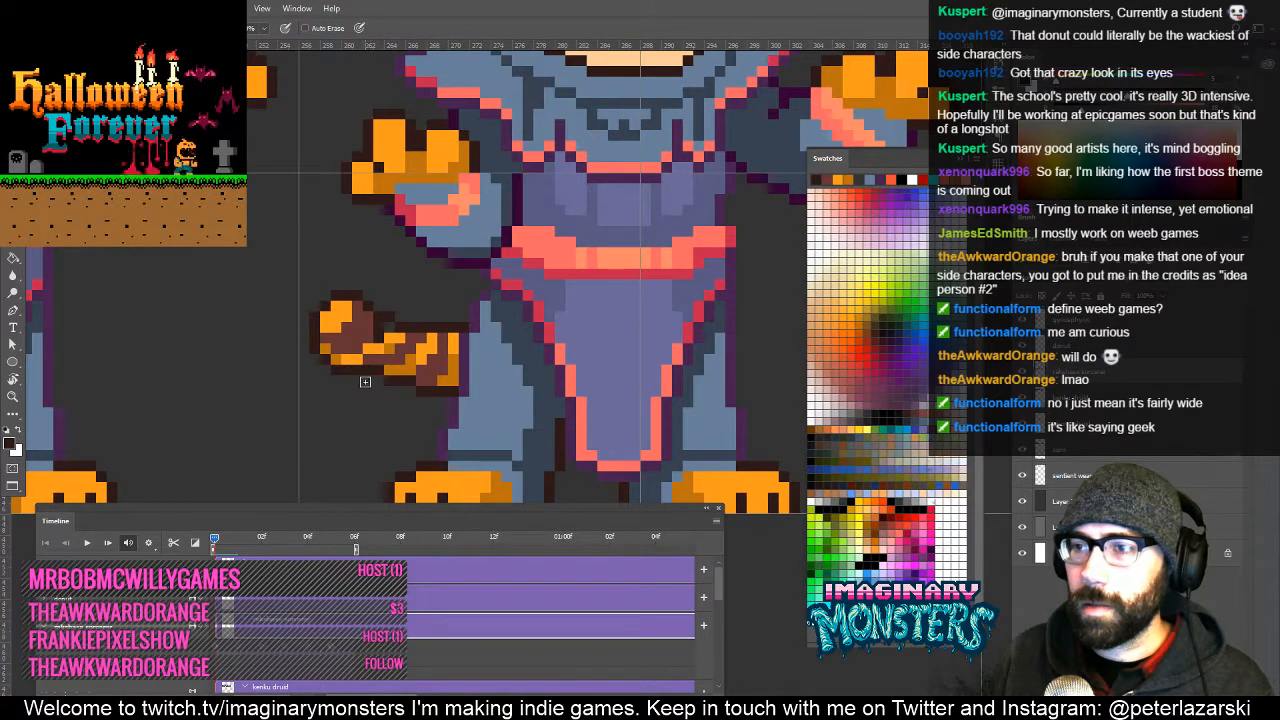
Repaint the stripes joining the fifth tiger's tail tip and base with sampled darker orange, brown and light orange.
left_click(397, 371, "alt")
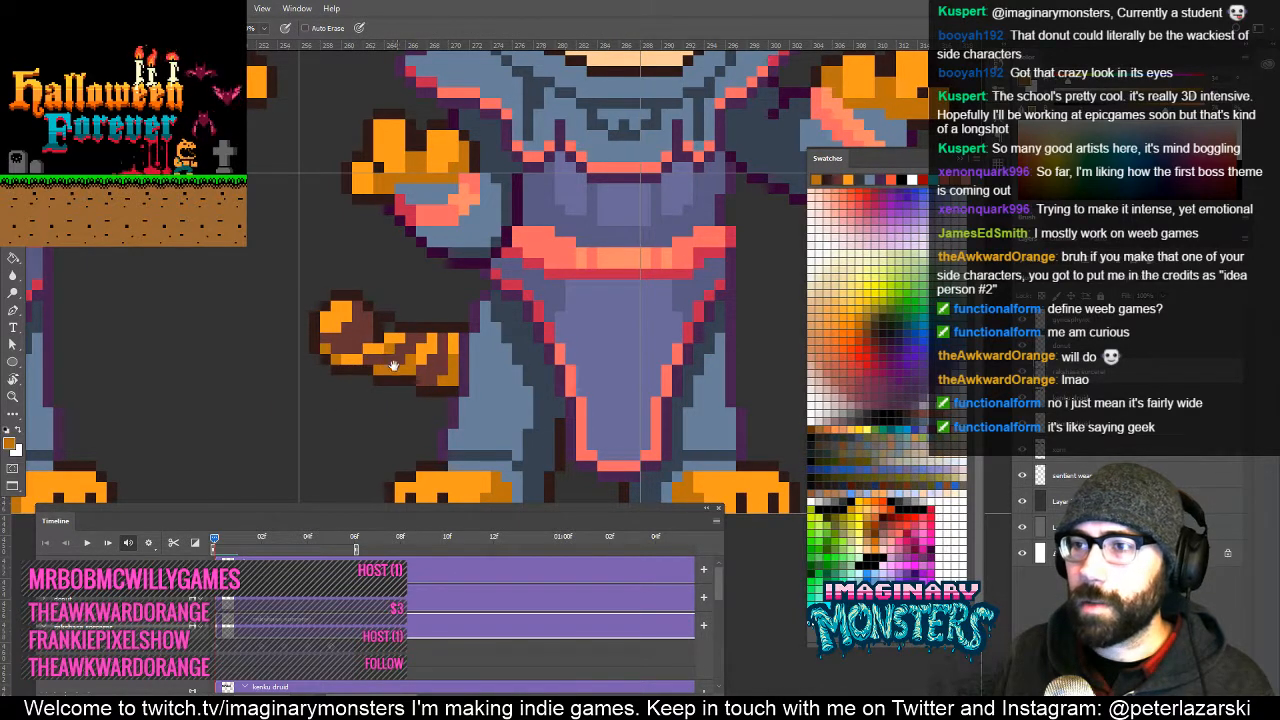
left_click_drag(384, 334, 390, 367)
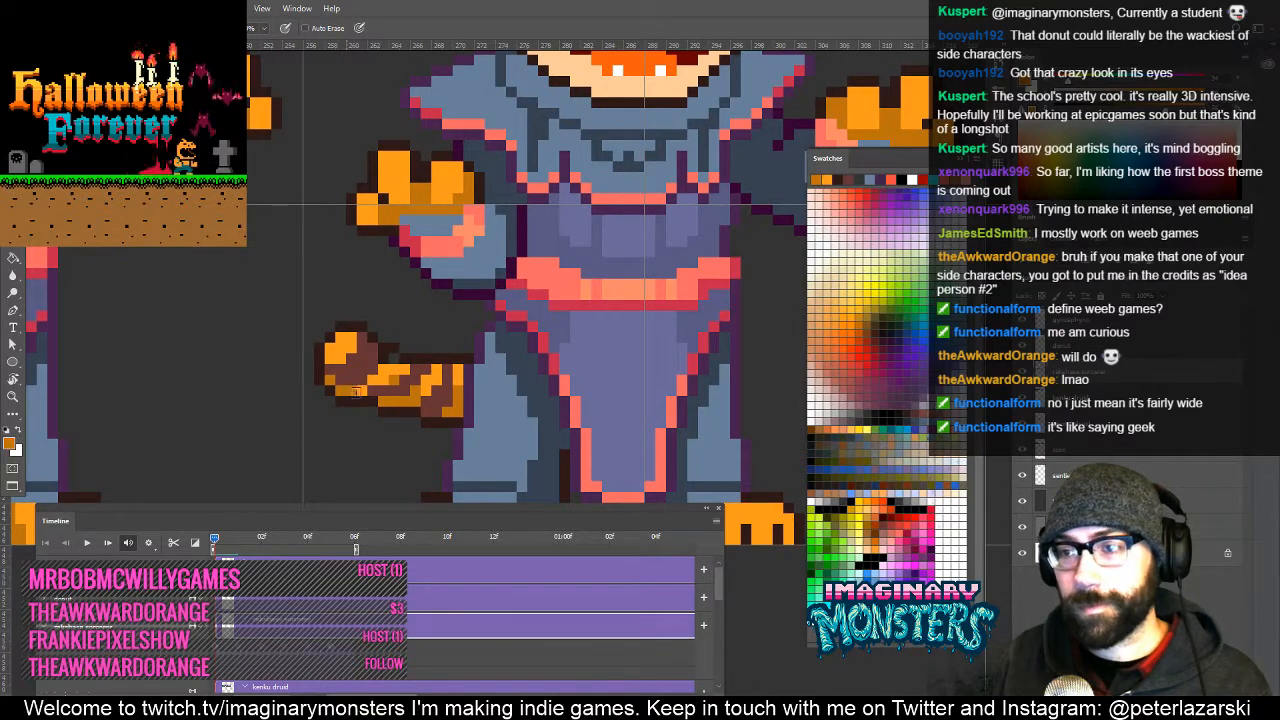
key("alt")
key("alt")
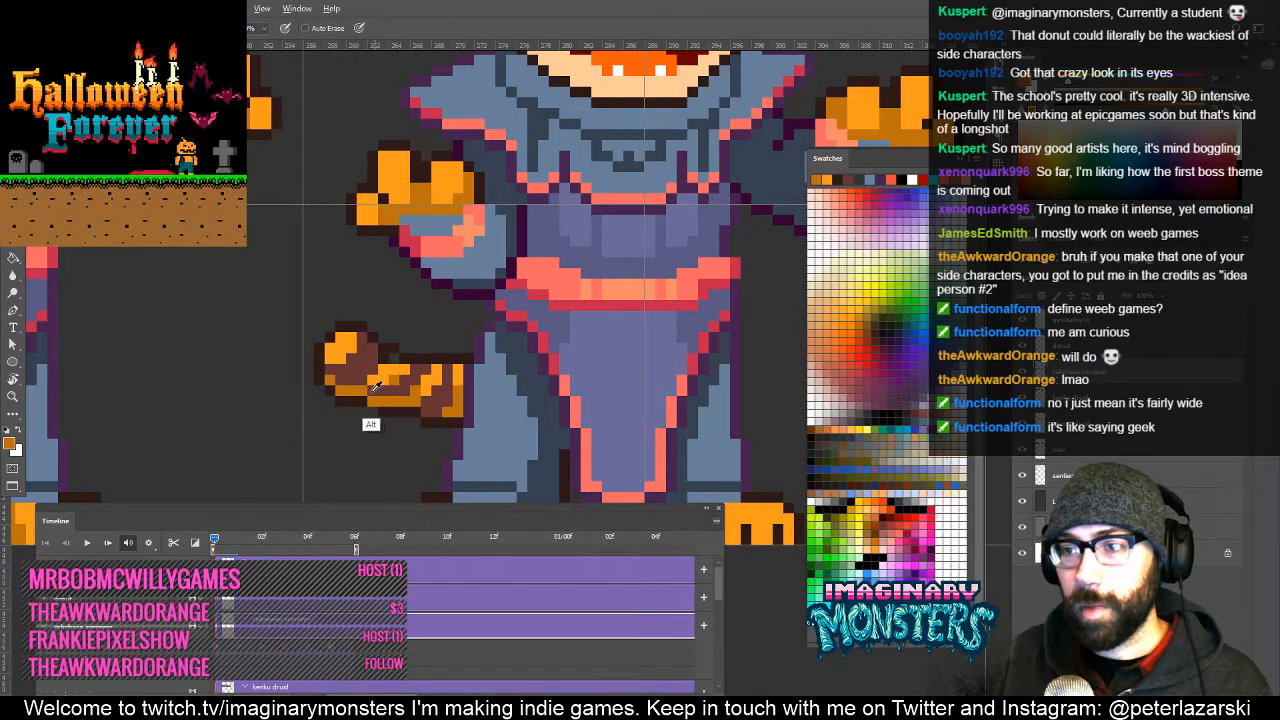
left_click(371, 400, "alt")
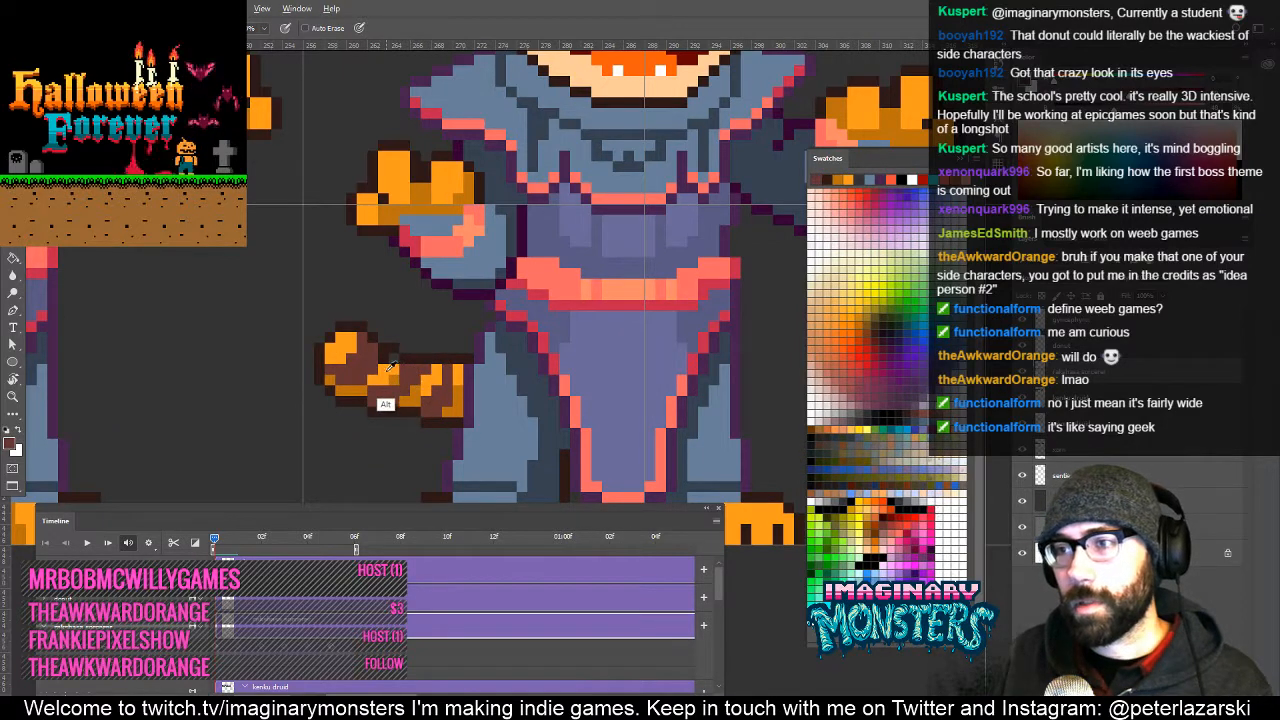
left_click(389, 369, "alt")
left_click(399, 405, "alt")
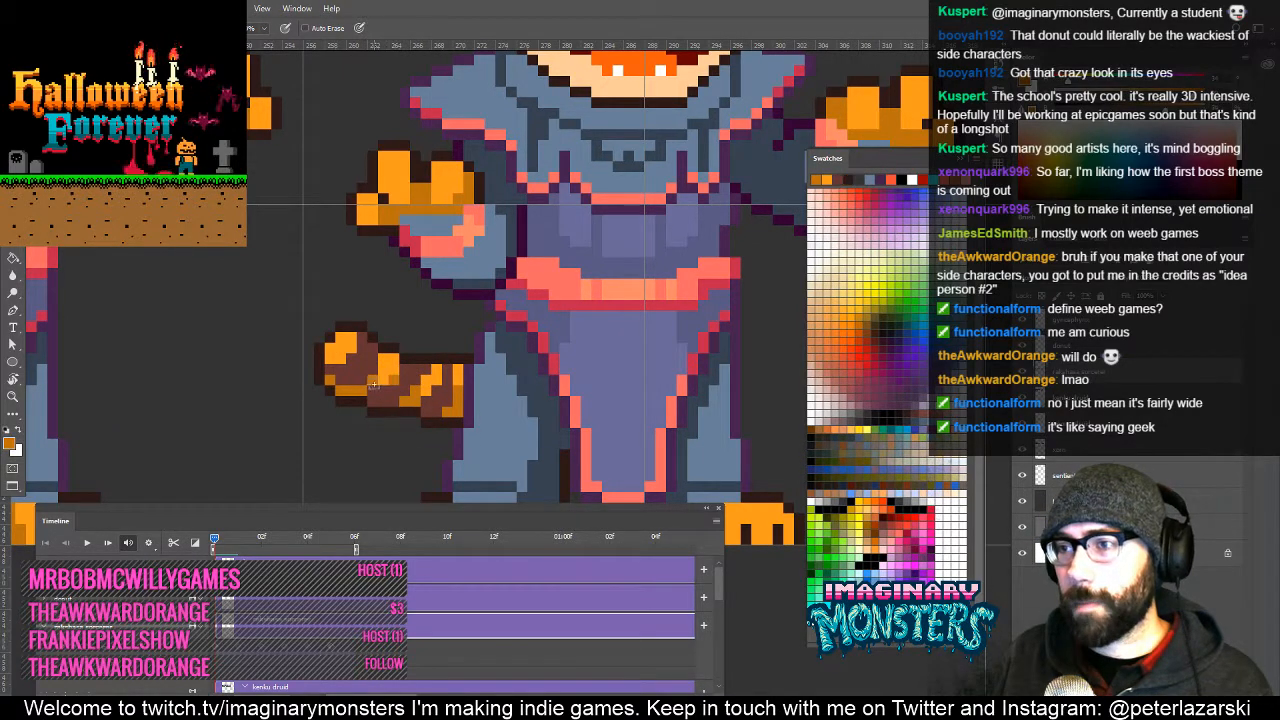
Refine the middle stripes and underside of the fifth tiger's tail with sampled stripe and outline colours, checking it at overview size.
left_click_drag(355, 390, 375, 405)
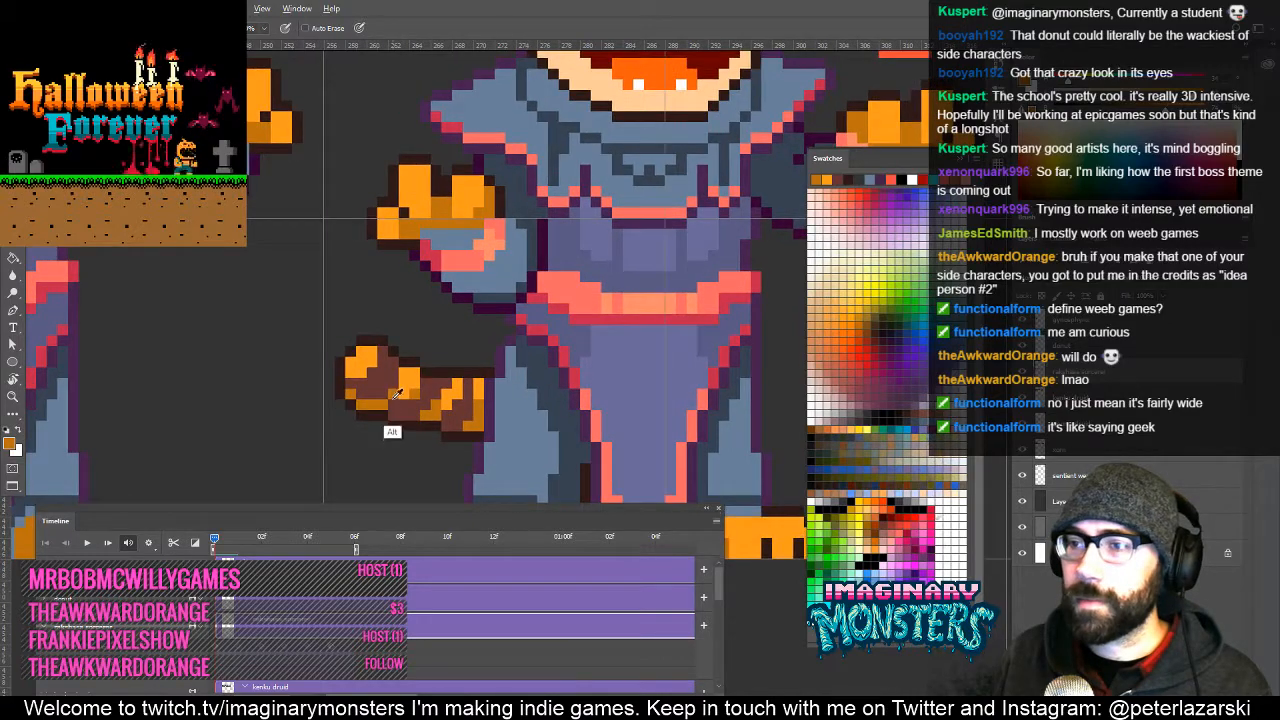
left_click(411, 405, "alt")
left_click(428, 410, "alt")
left_click(428, 440, "alt")
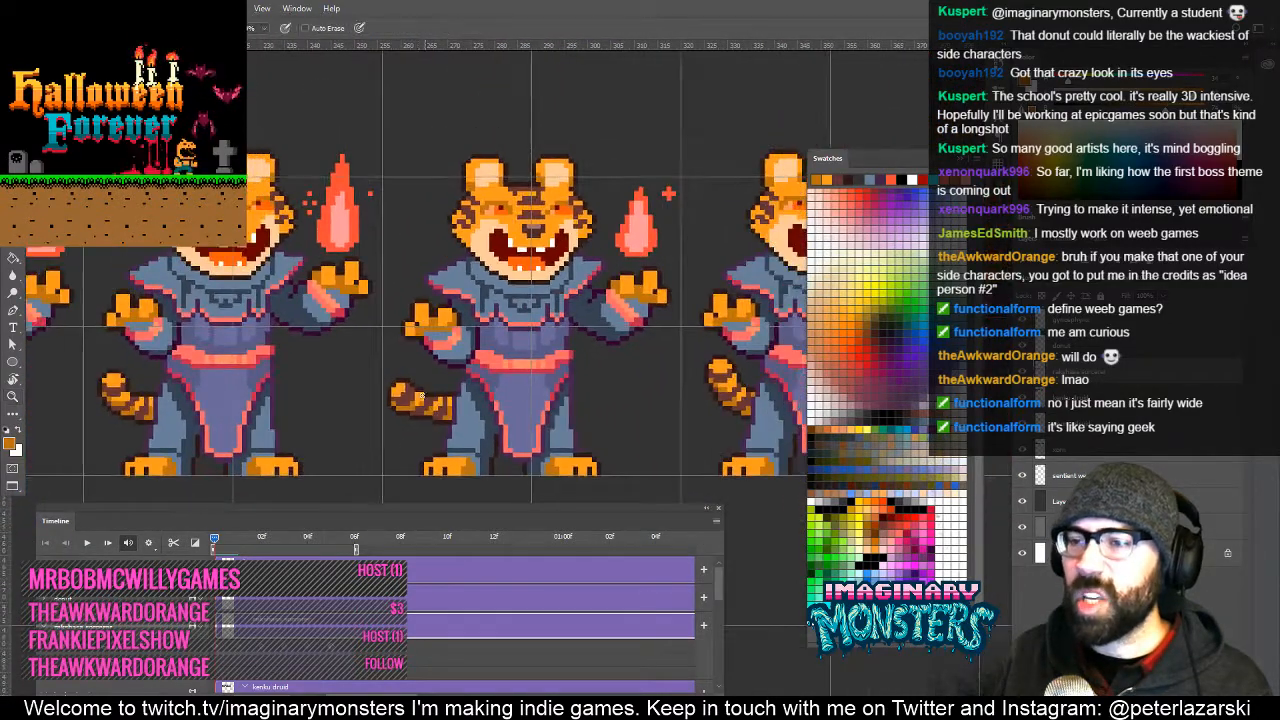
left_click(441, 398)
left_click(441, 398)
key("b")
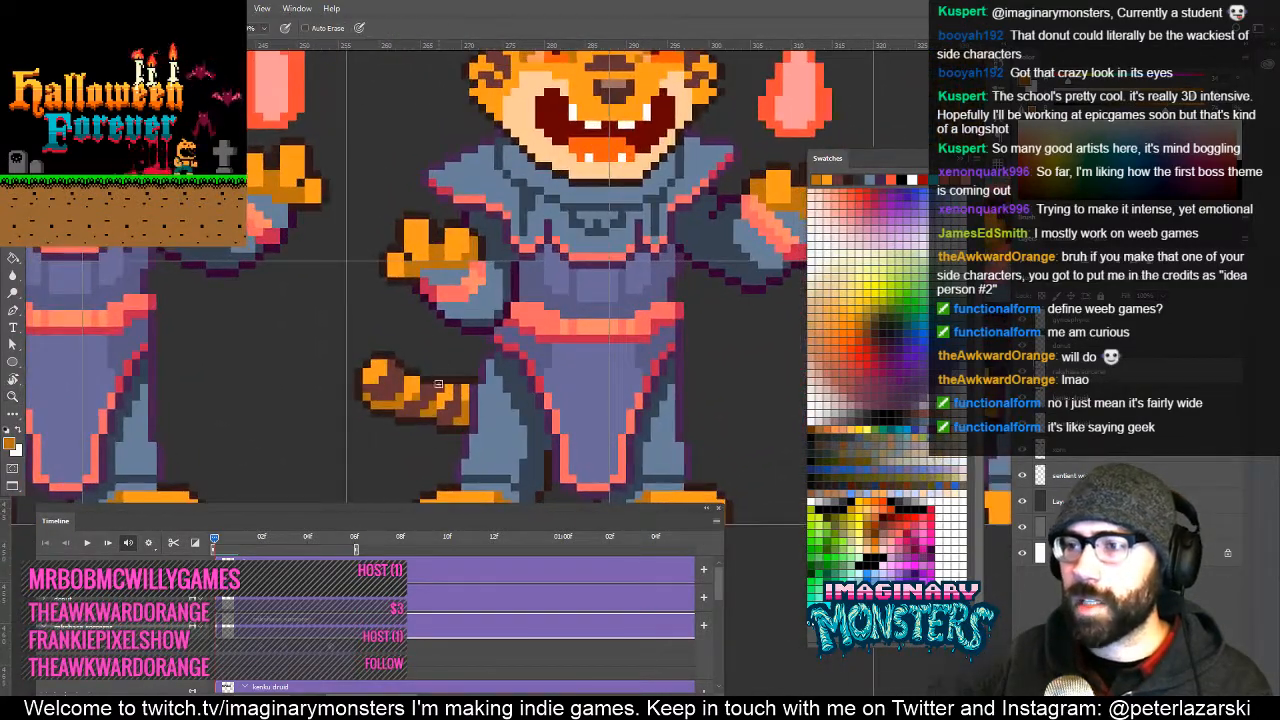
left_click_drag(450, 390, 519, 427)
Adjust the brown and darker orange shading on the fifth tiger's tail tip and check the motion on the timeline.
left_click_drag(447, 332, 569, 324)
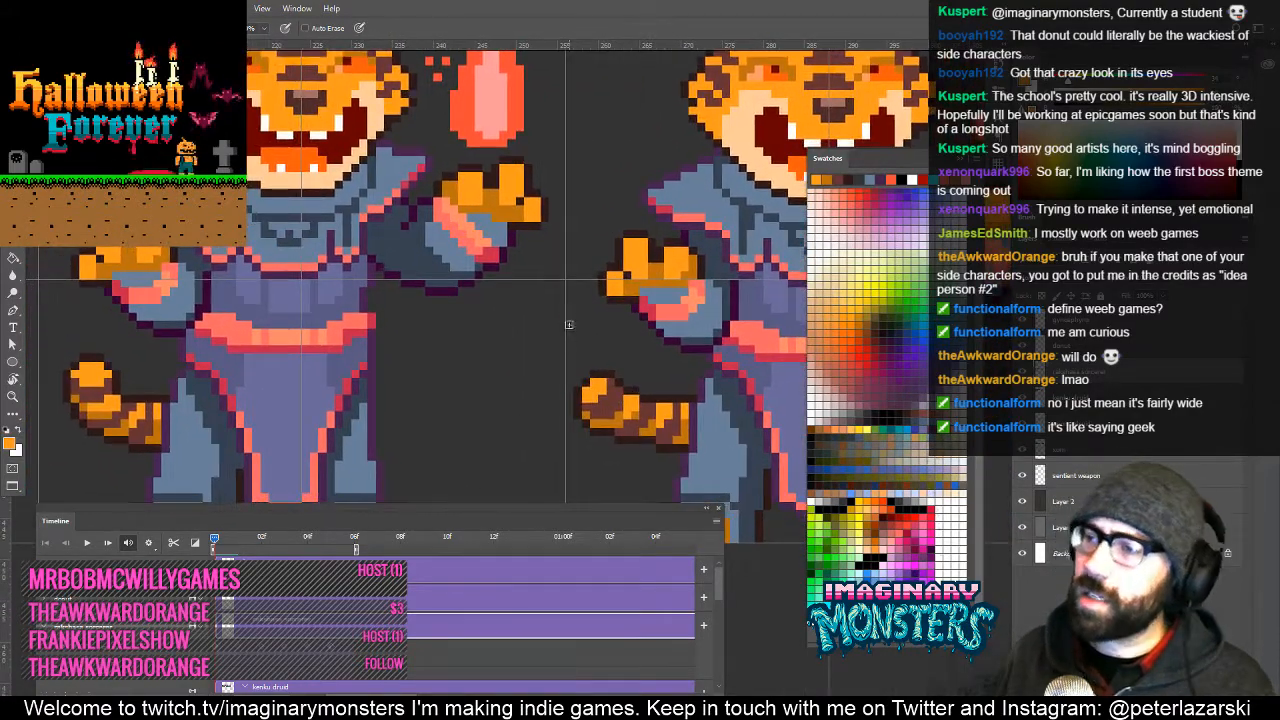
left_click(606, 392, "alt")
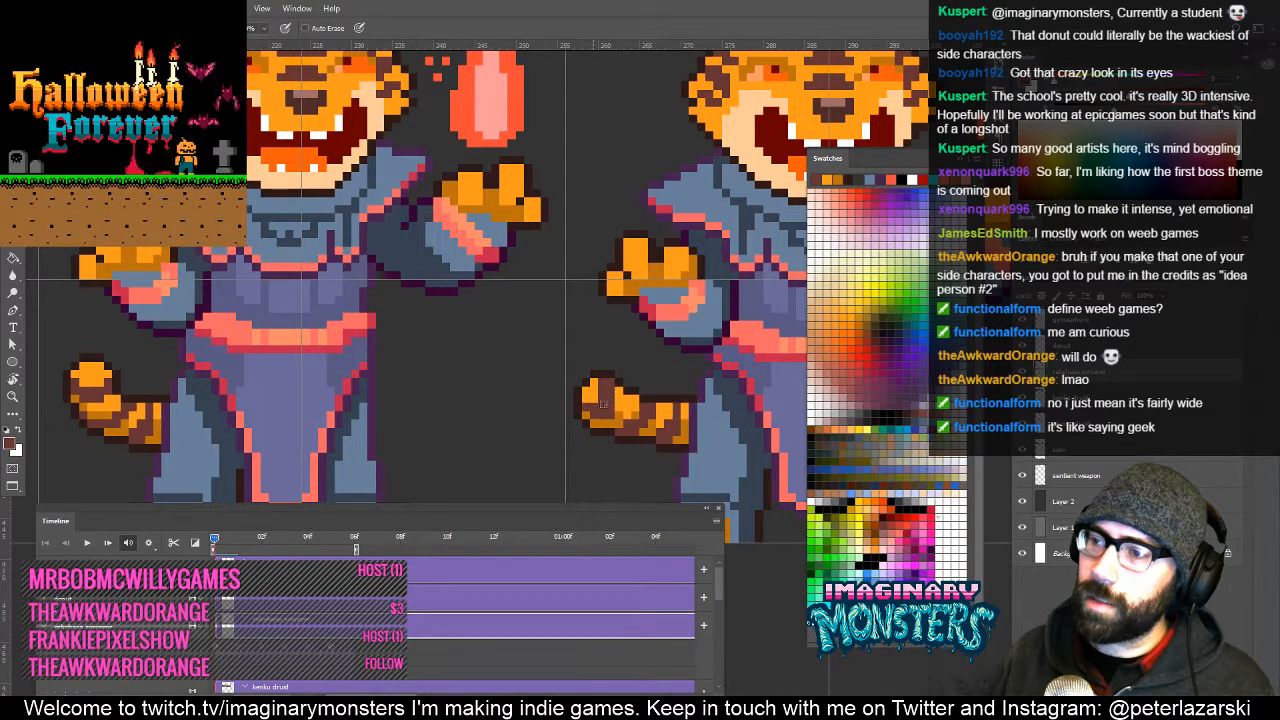
left_click(620, 417, "alt")
left_click_drag(621, 438, 594, 406)
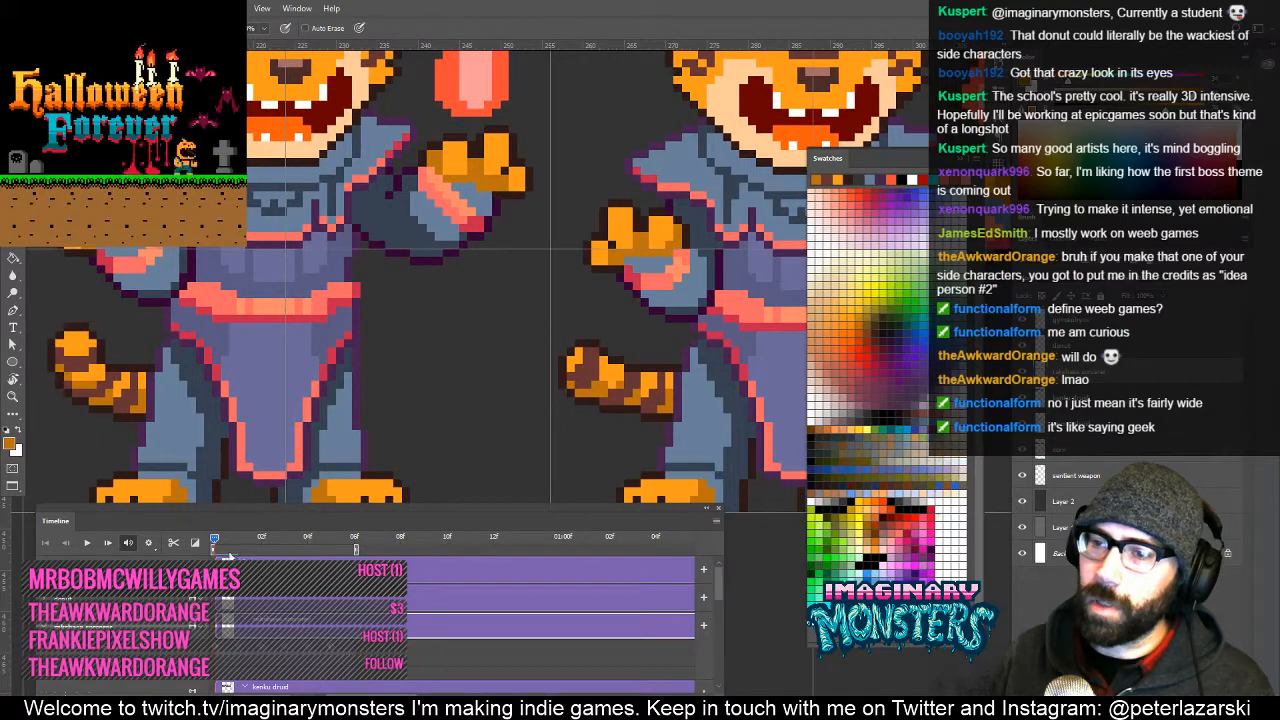
mouse_move(215, 540)
left_mouse_down()
mouse_move(237, 544)
mouse_move(201, 548)
mouse_move(281, 547)
mouse_move(213, 547)
left_mouse_up()
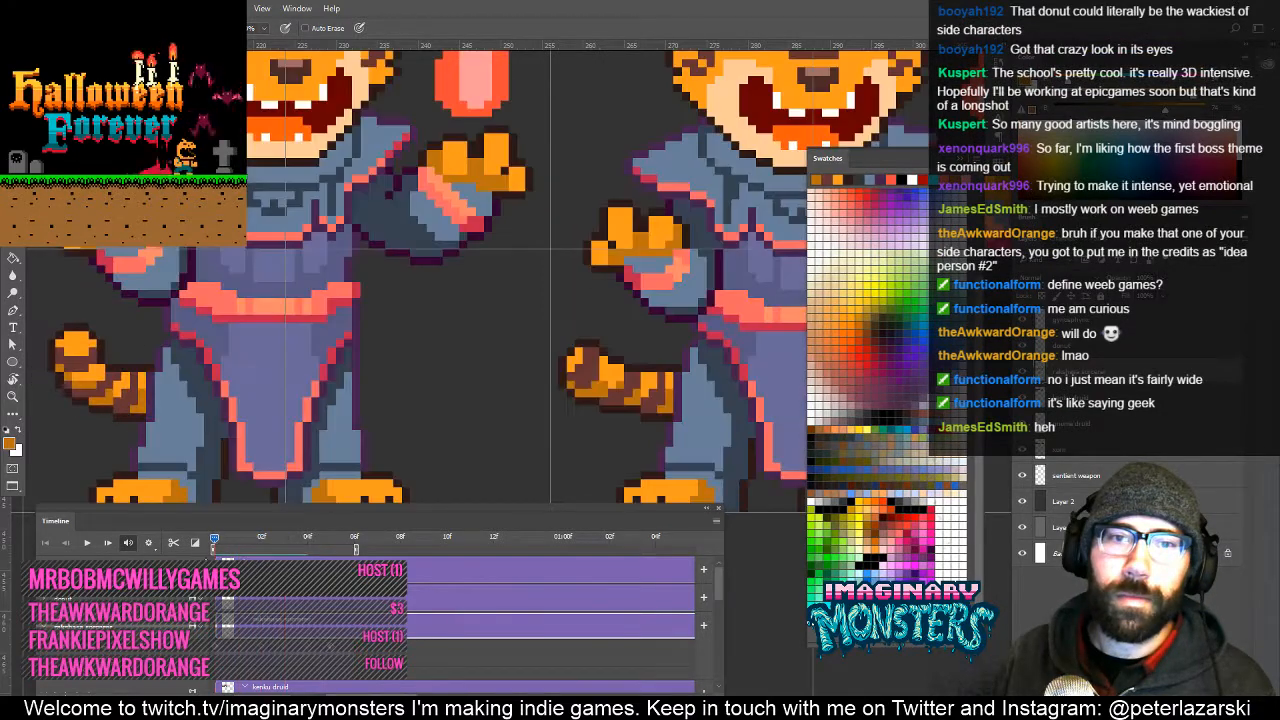
Rework the fifth tiger's tail tip with a smaller light orange highlight, more brown and a trimmed dark outline.
left_click_drag(543, 382, 524, 366)
key("z")
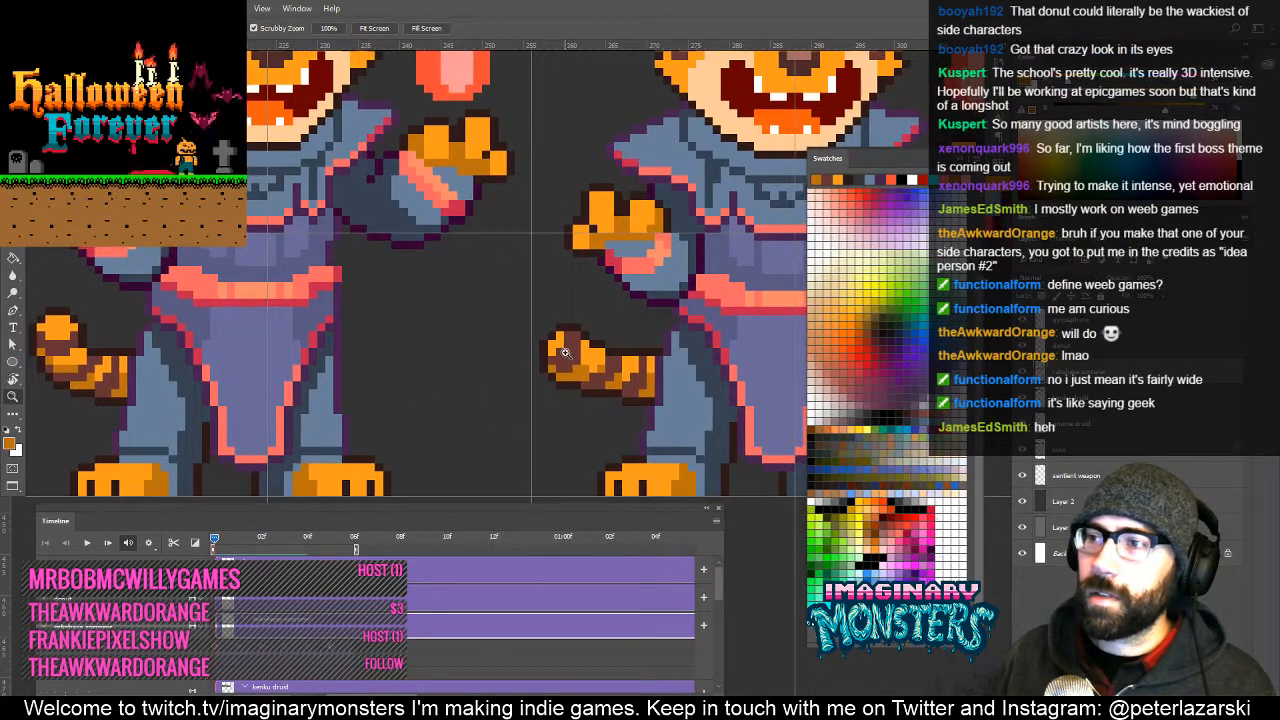
key("b")
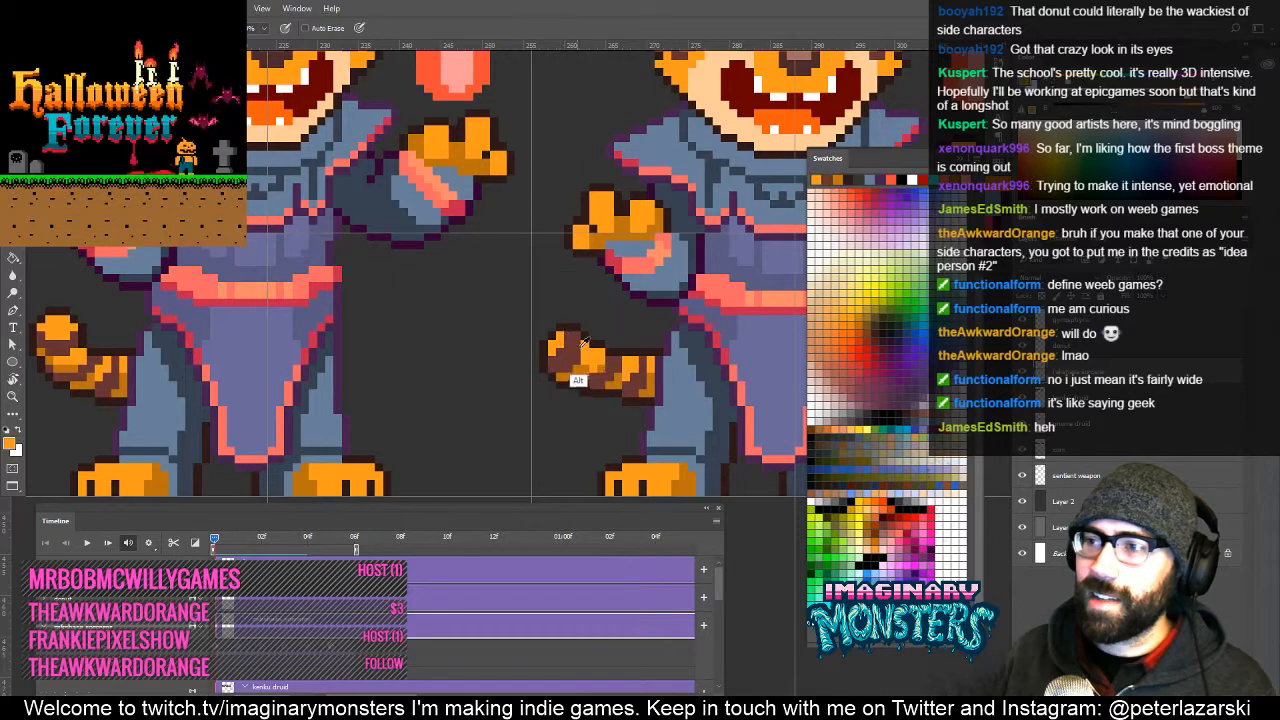
left_click_drag(616, 342, 625, 353)
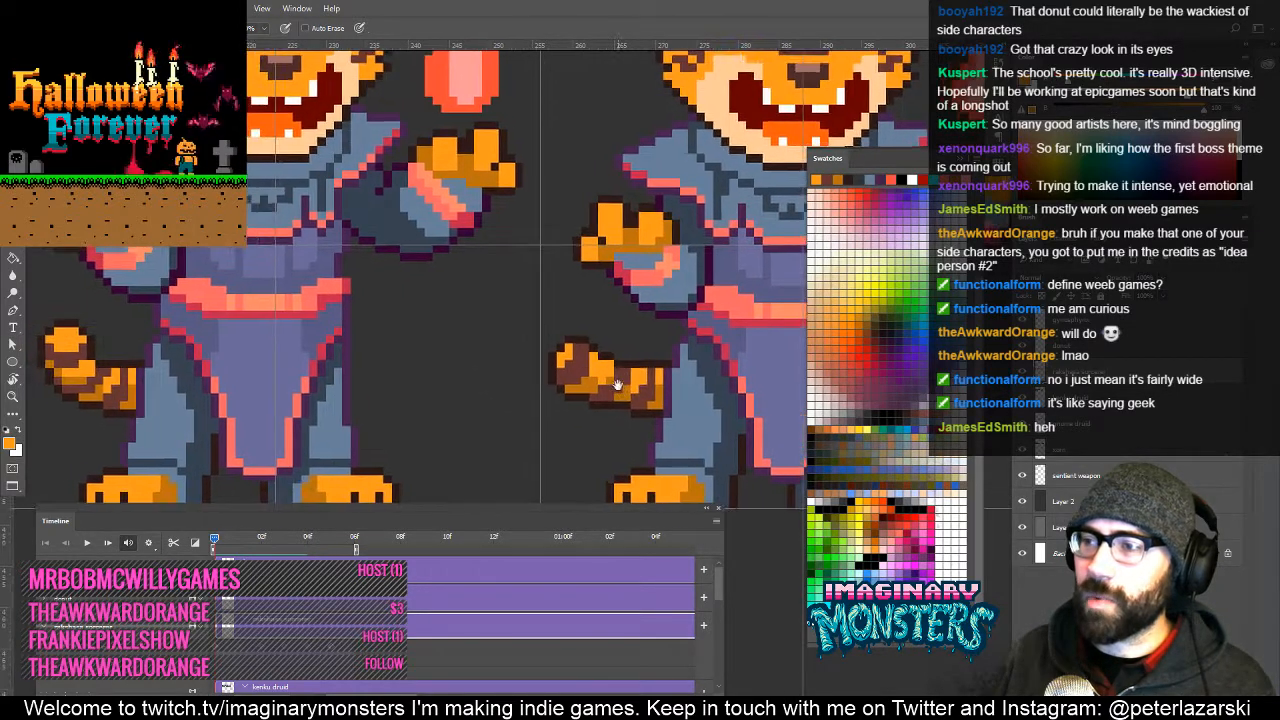
left_click(598, 351, "alt")
key("e")
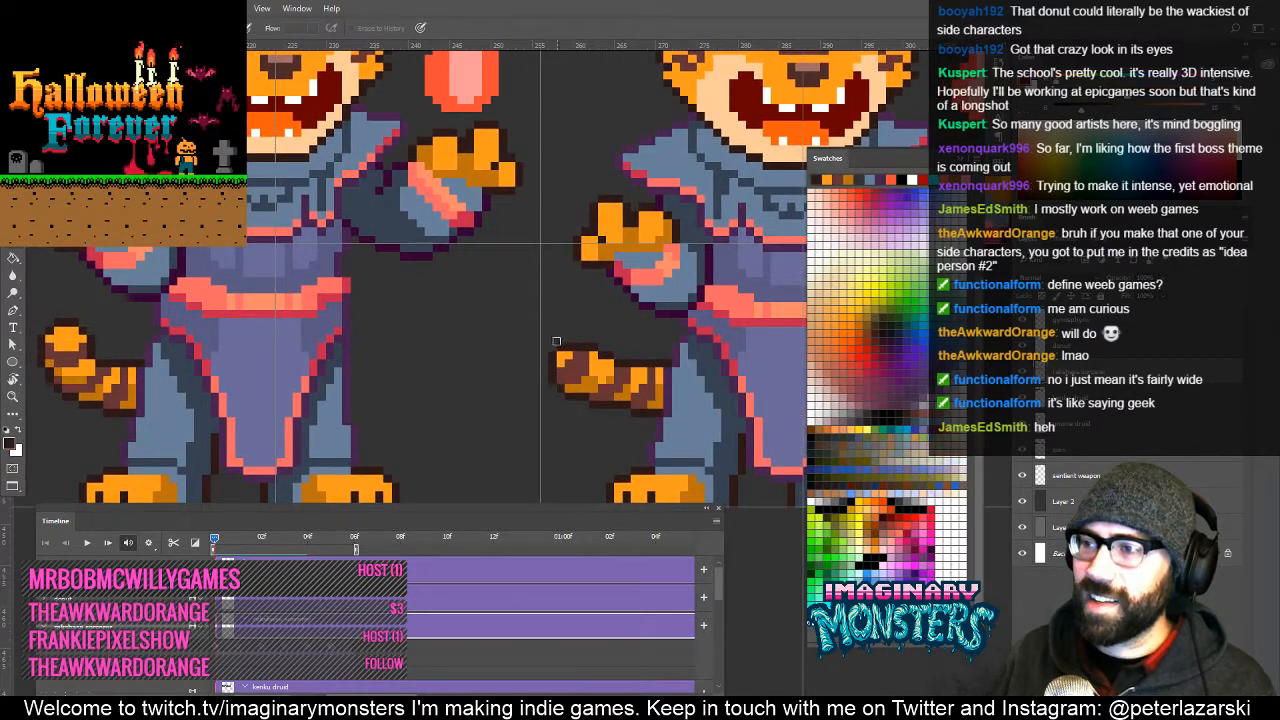
key("z")
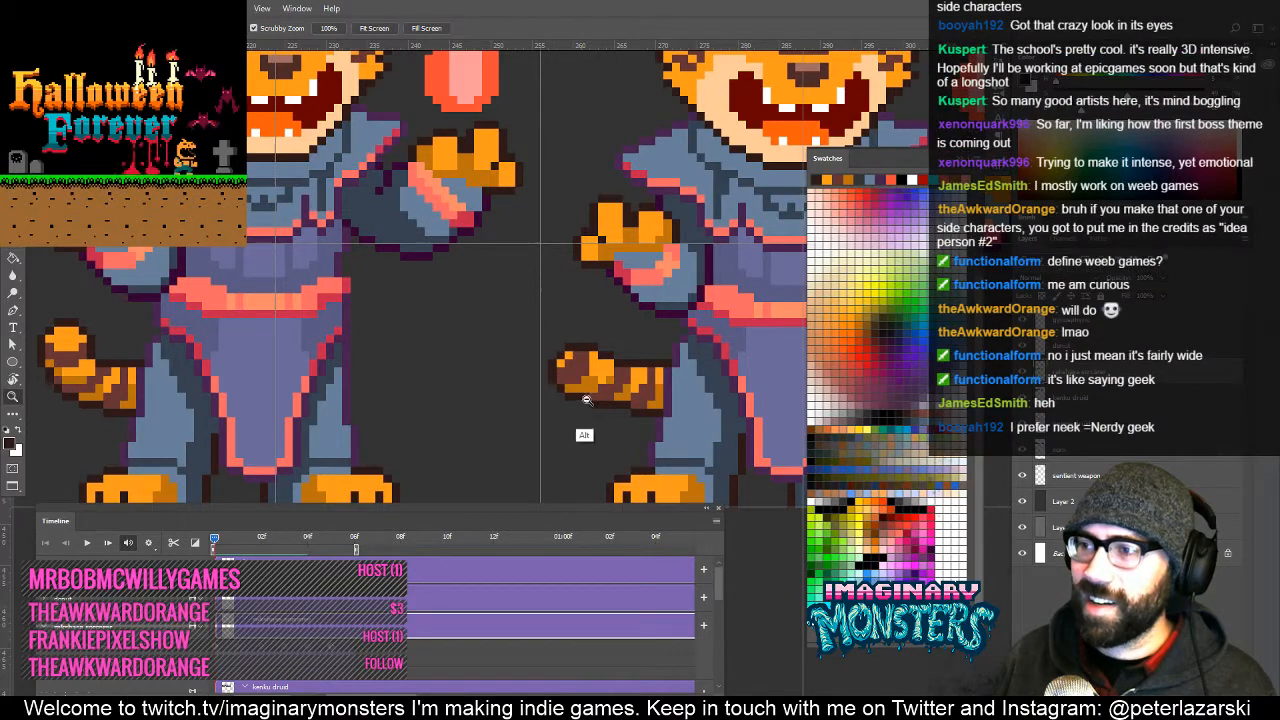
left_click(587, 399, "alt")
key("e")
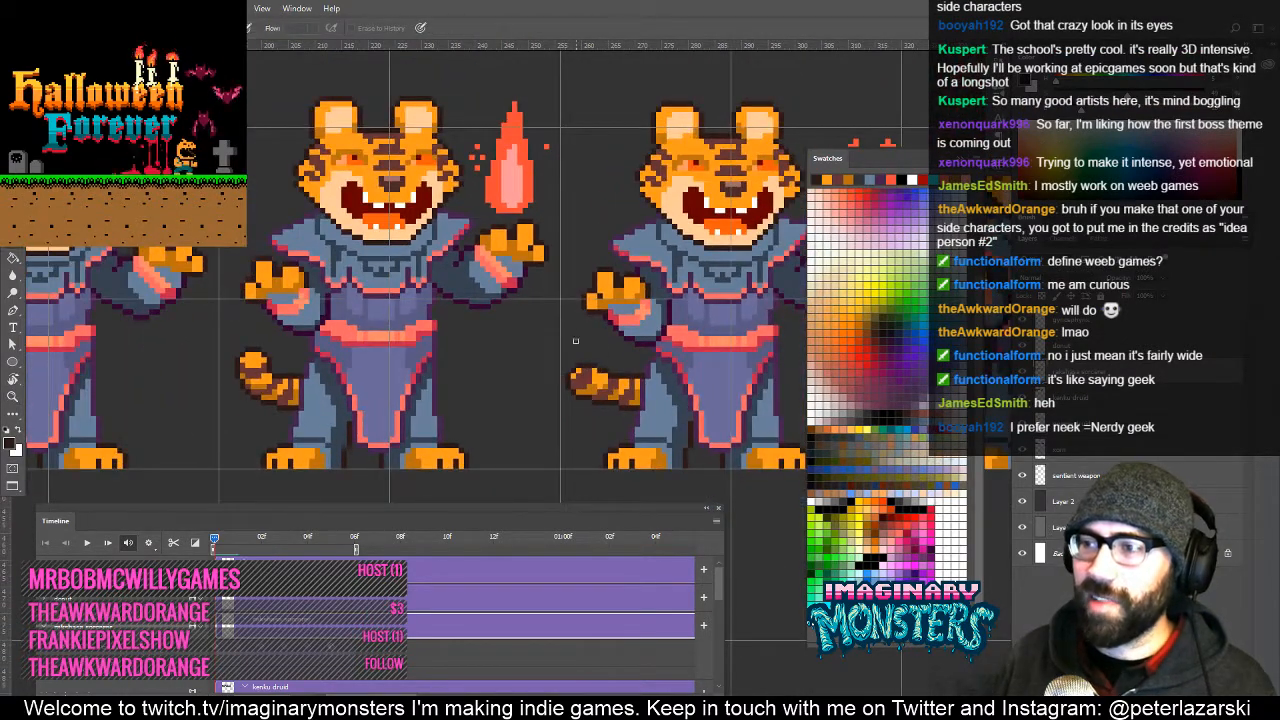
Repaint the fifth tiger's tail tip with sampled light orange and brown, extending the light orange highlight along its upper edge.
key("z")
left_click_drag(606, 368, 632, 334)
key("b")
left_click_drag(604, 394, 557, 364)
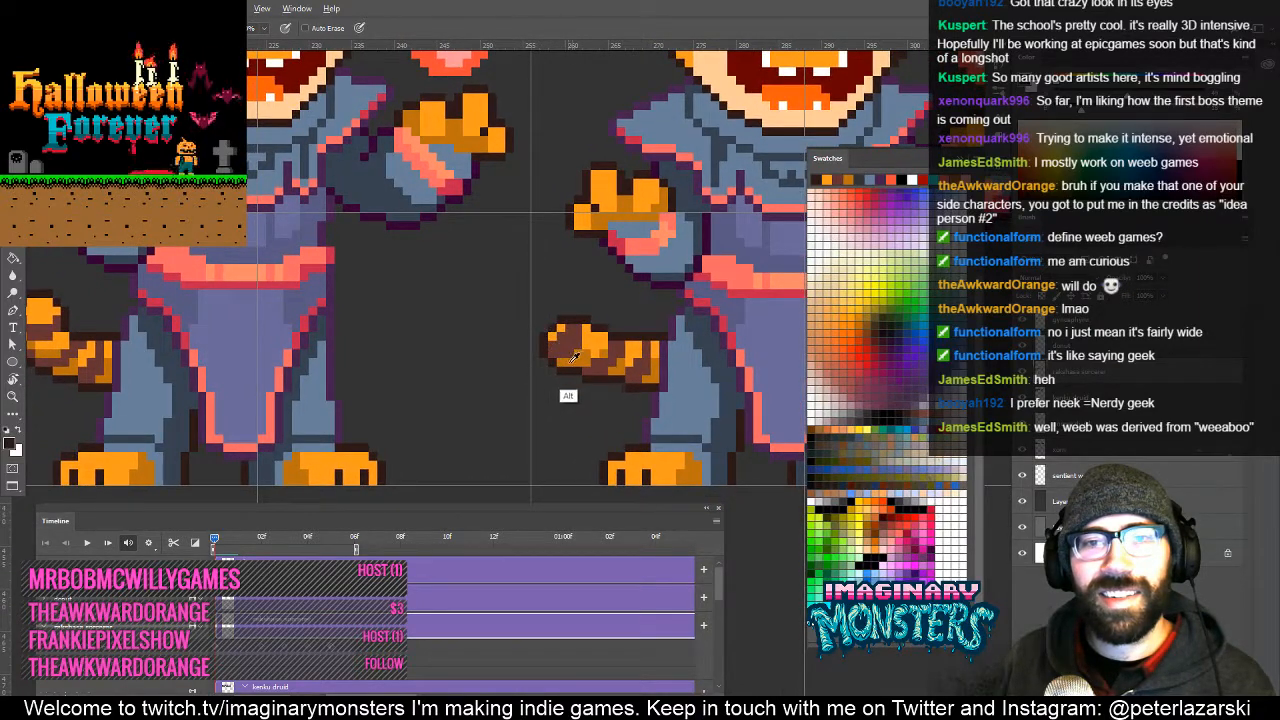
left_click(597, 340, "alt")
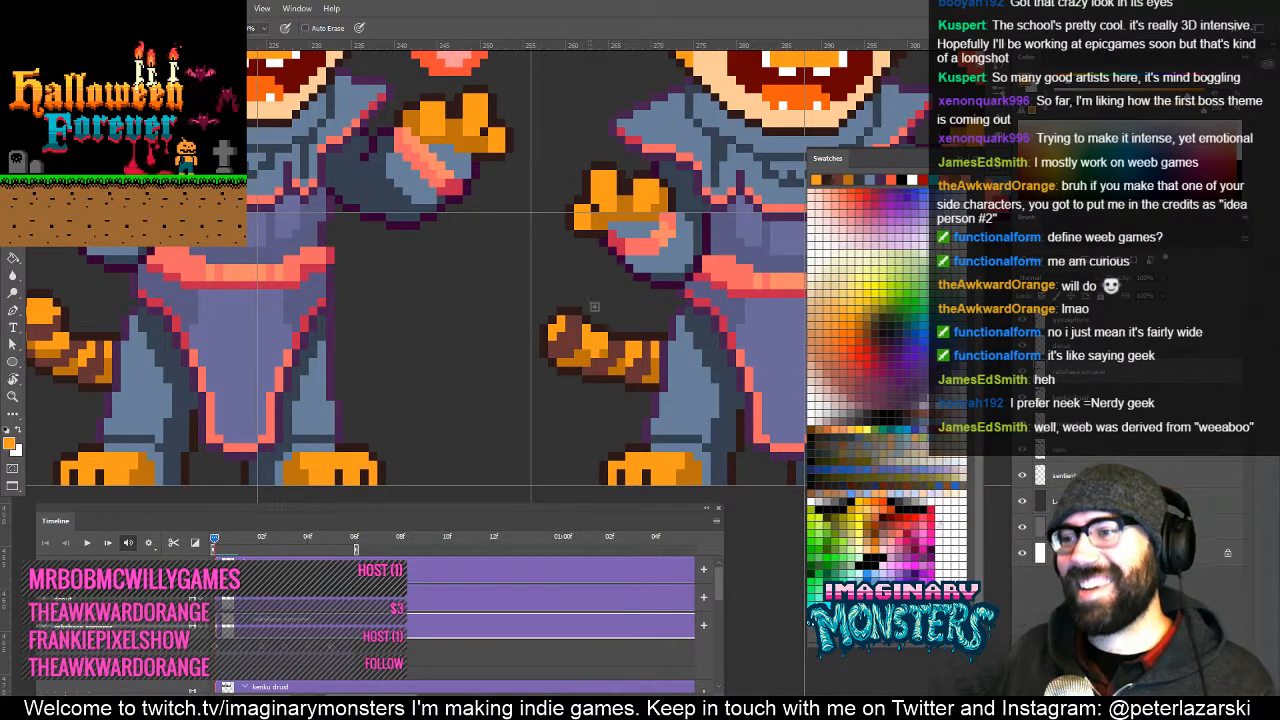
left_click_drag(551, 383, 586, 362)
left_click(549, 368, "alt")
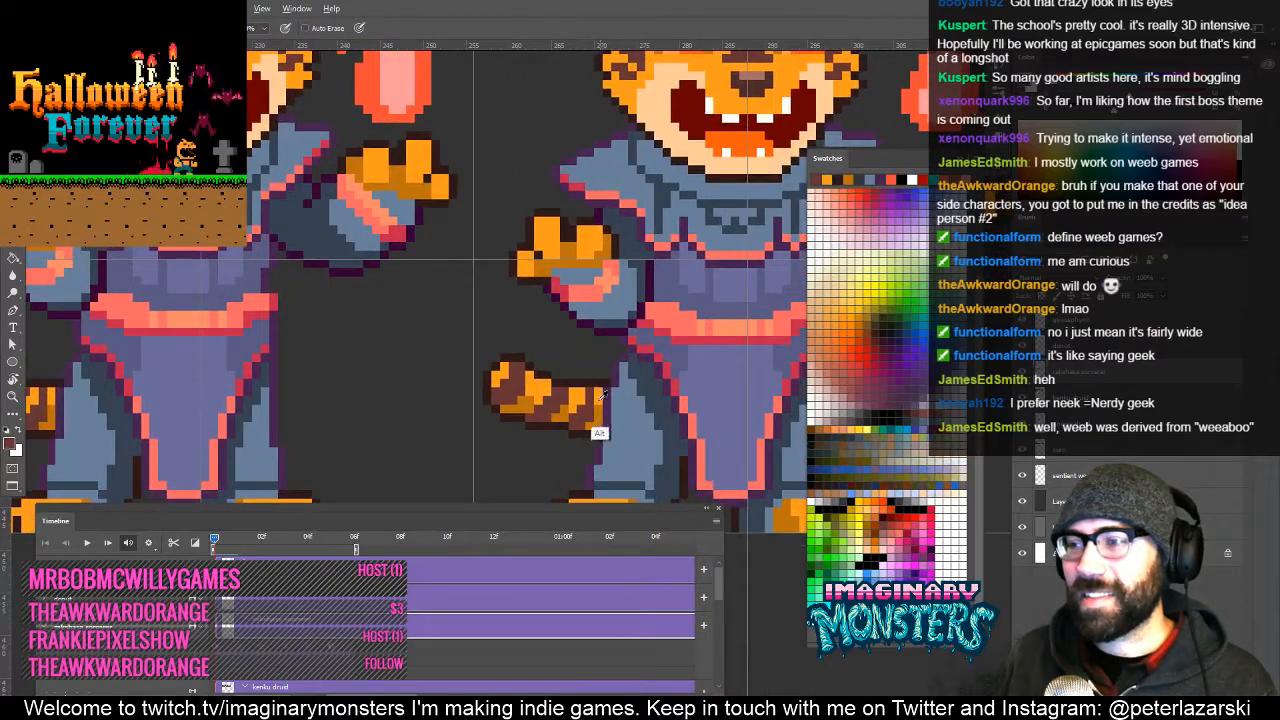
Touch up the stripes near the base of the fifth tiger's tail with sampled brown and light orange, checking them at overview size.
key("z")
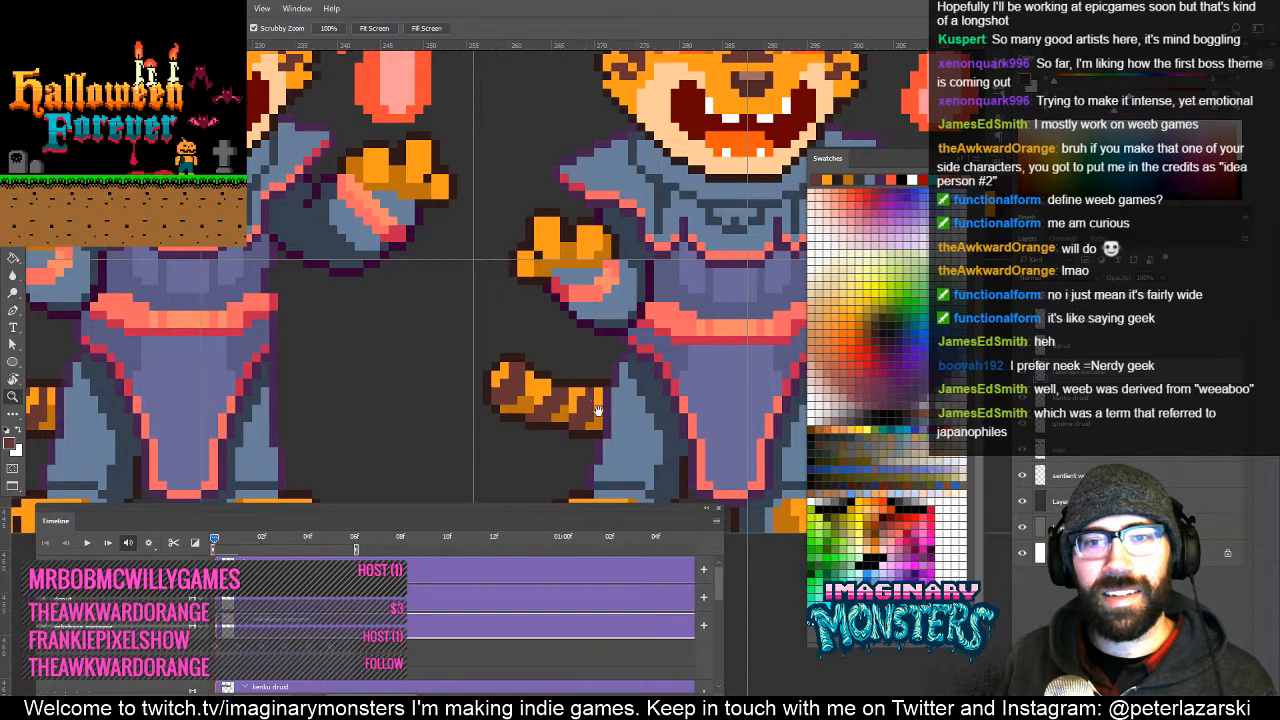
left_click_drag(598, 411, 563, 388)
key("b")
left_click(529, 371, "alt")
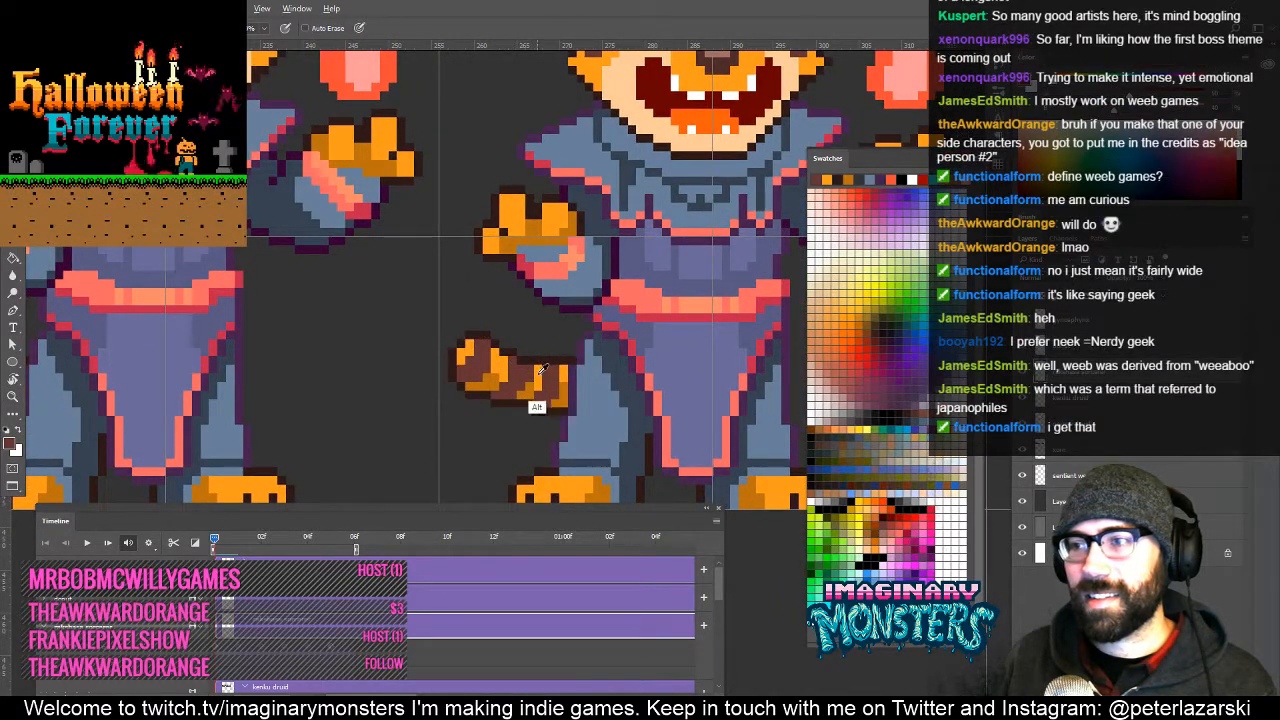
key("z")
left_click(552, 400, "alt")
left_click(561, 422, "alt")
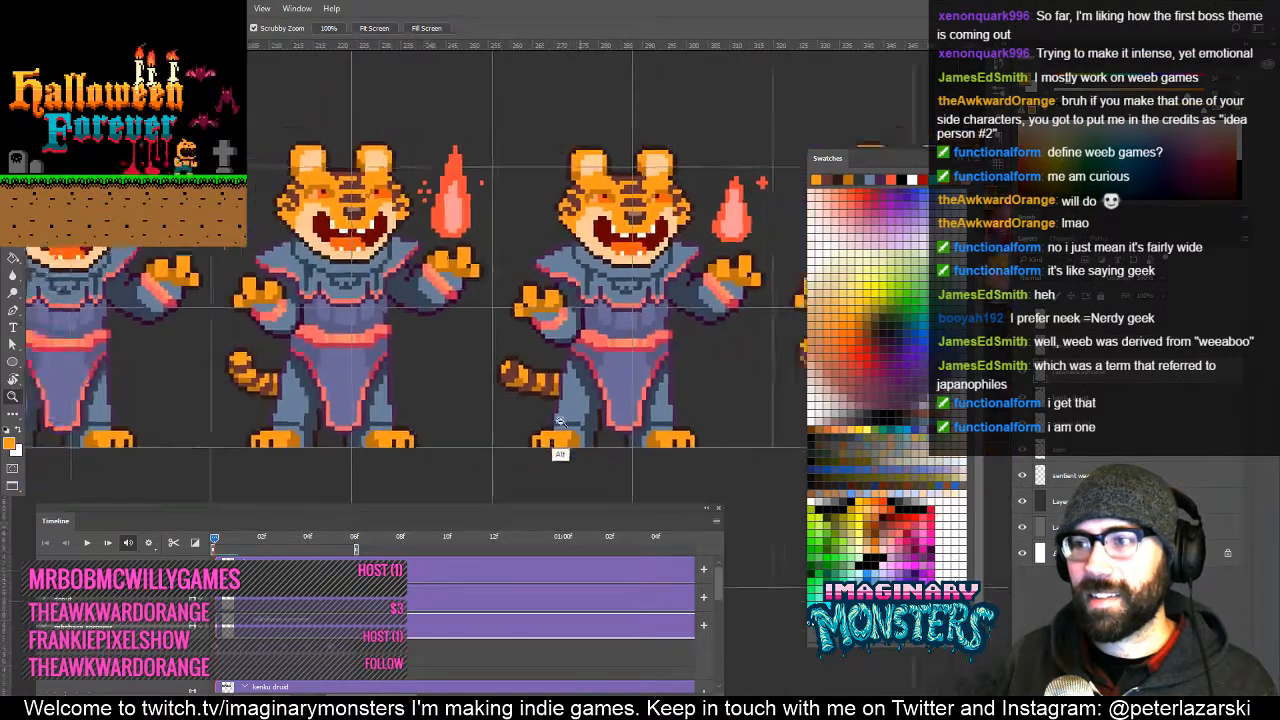
left_click_drag(538, 410, 495, 389)
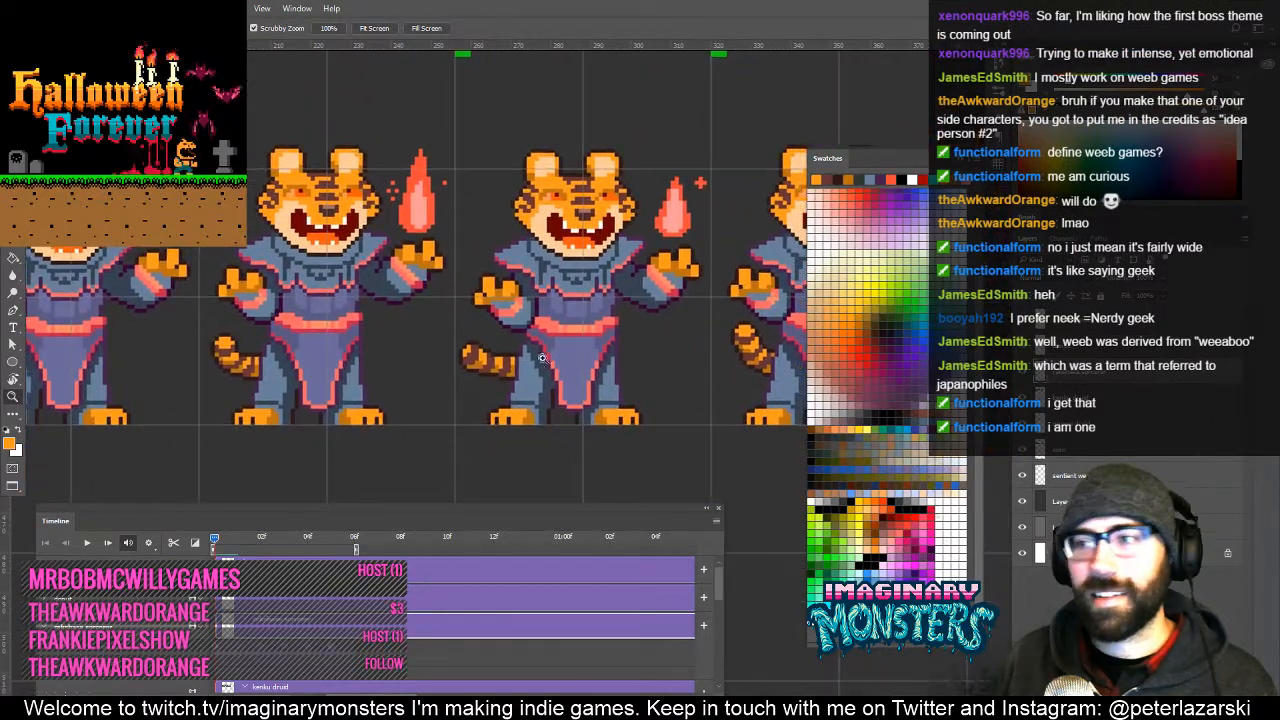
Shade the lower ends of the stripes near the fifth tiger's tail base with sampled darker orange.
left_click(503, 373)
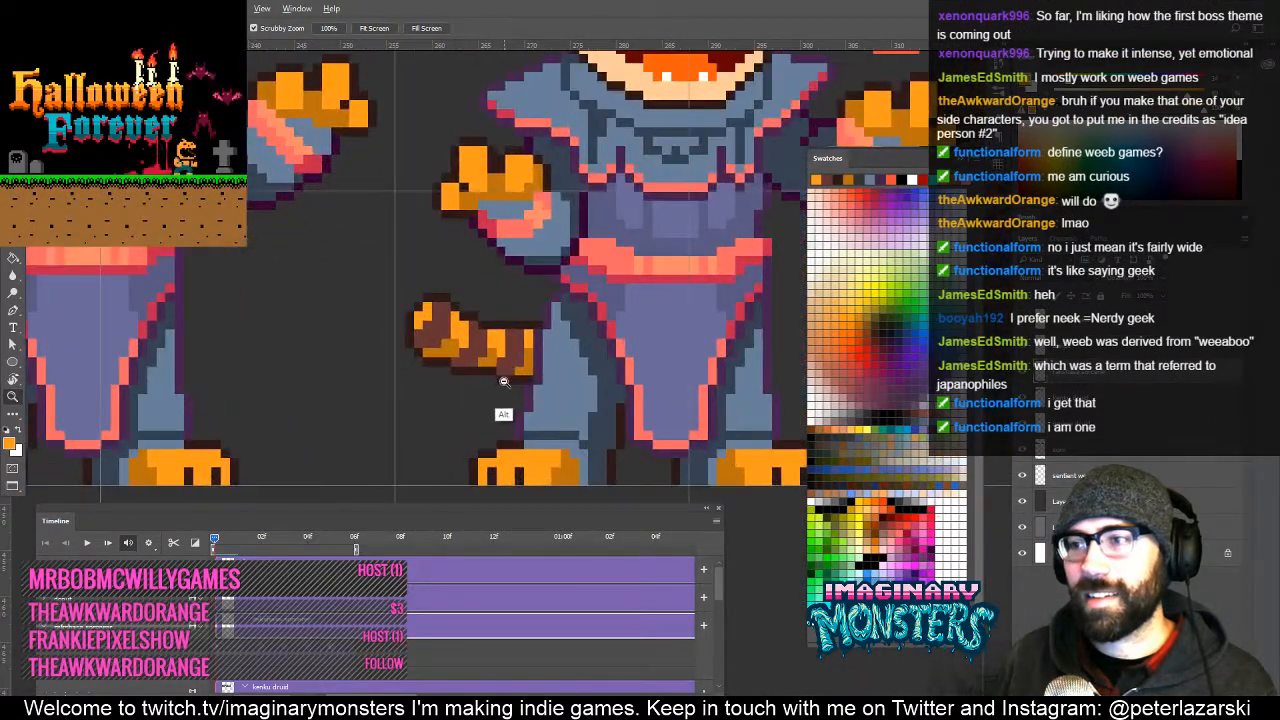
left_click(504, 382, "alt")
key("b")
left_click(505, 375, "alt")
left_click(496, 362, "alt")
key("z")
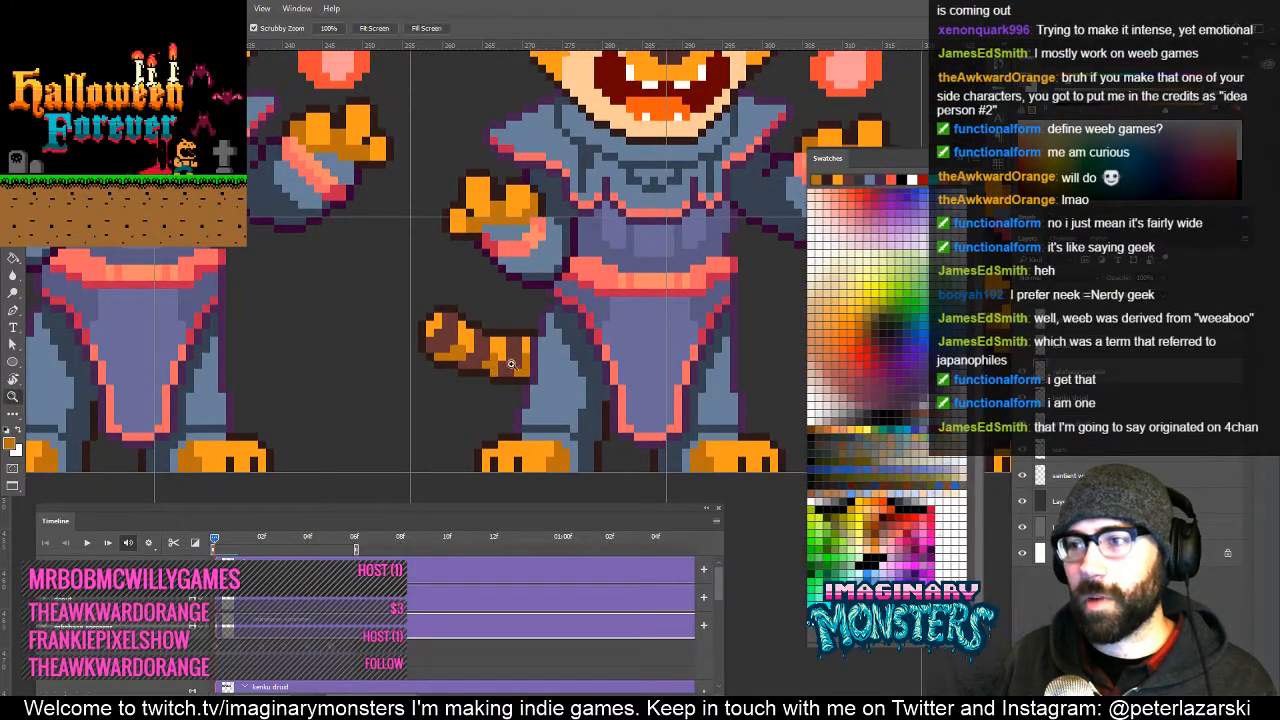
left_click(526, 370, "alt")
Examine the tail sway by scrubbing the timeline and comparing the tiger frames across the sheet.
left_click_drag(505, 366, 750, 384)
left_click_drag(363, 402, 680, 397)
left_click_drag(505, 401, 586, 401)
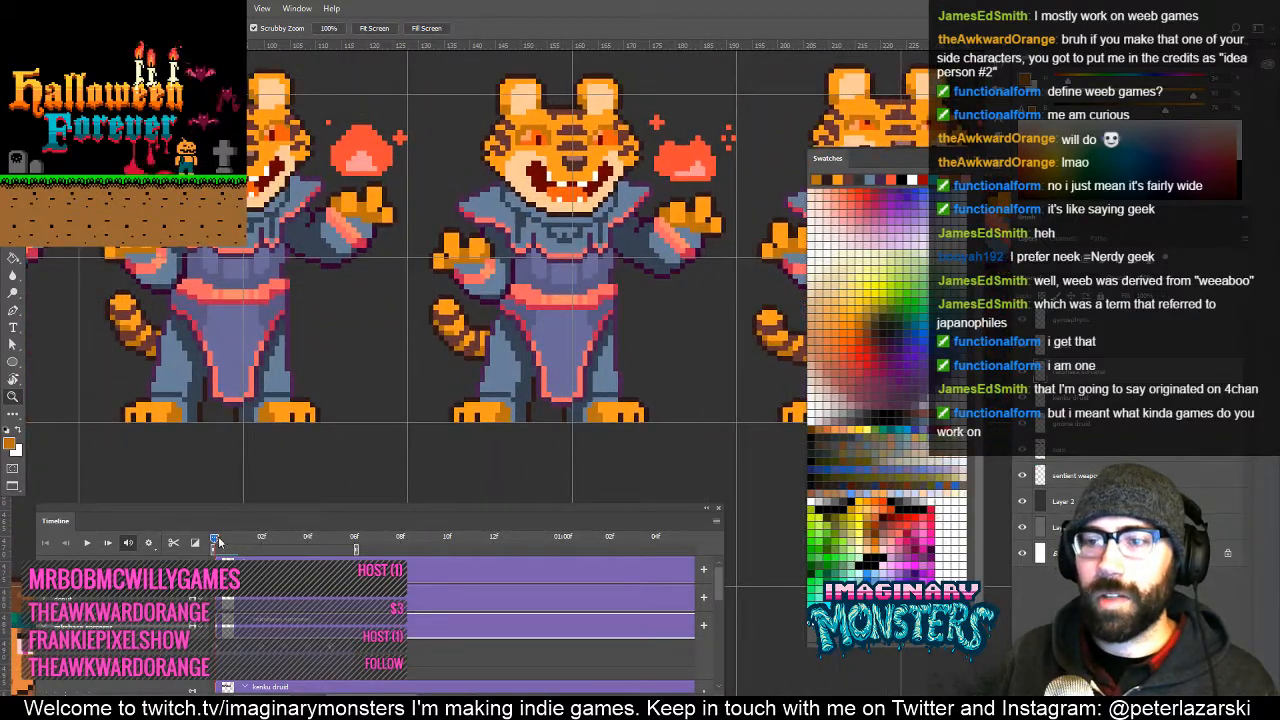
left_click_drag(238, 541, 200, 556)
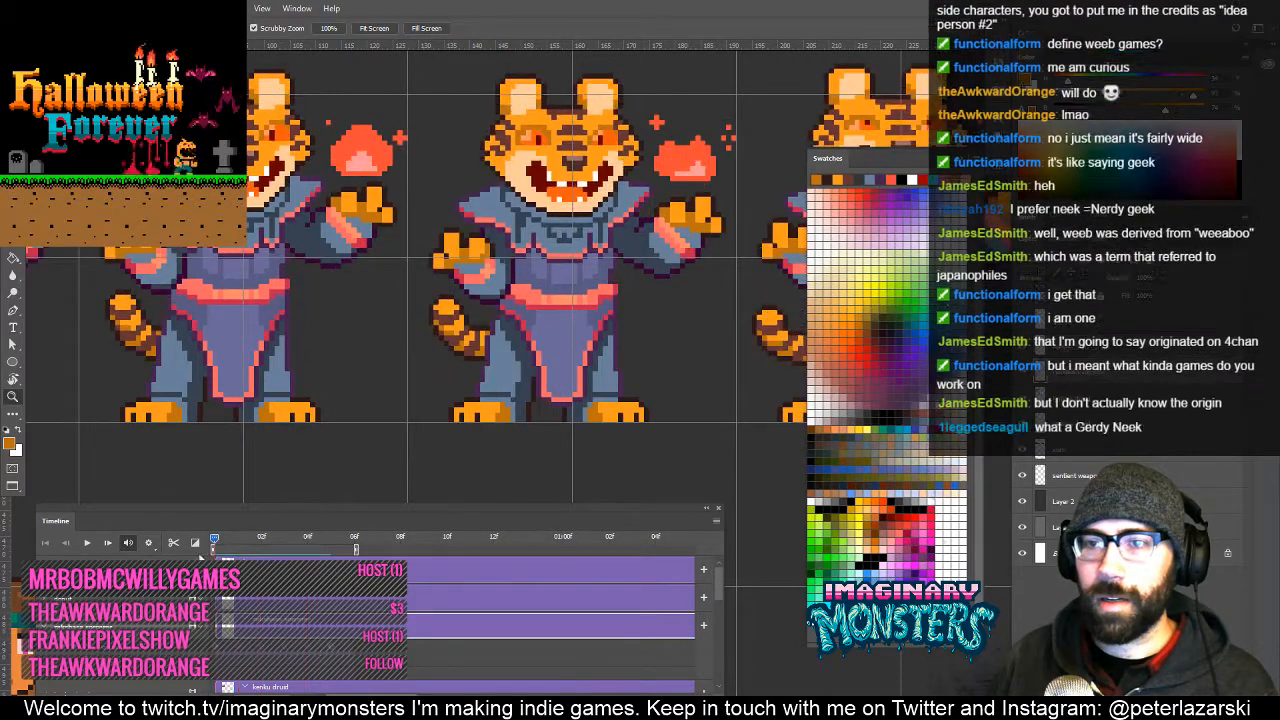
scroll(298, 451, "down", 5)
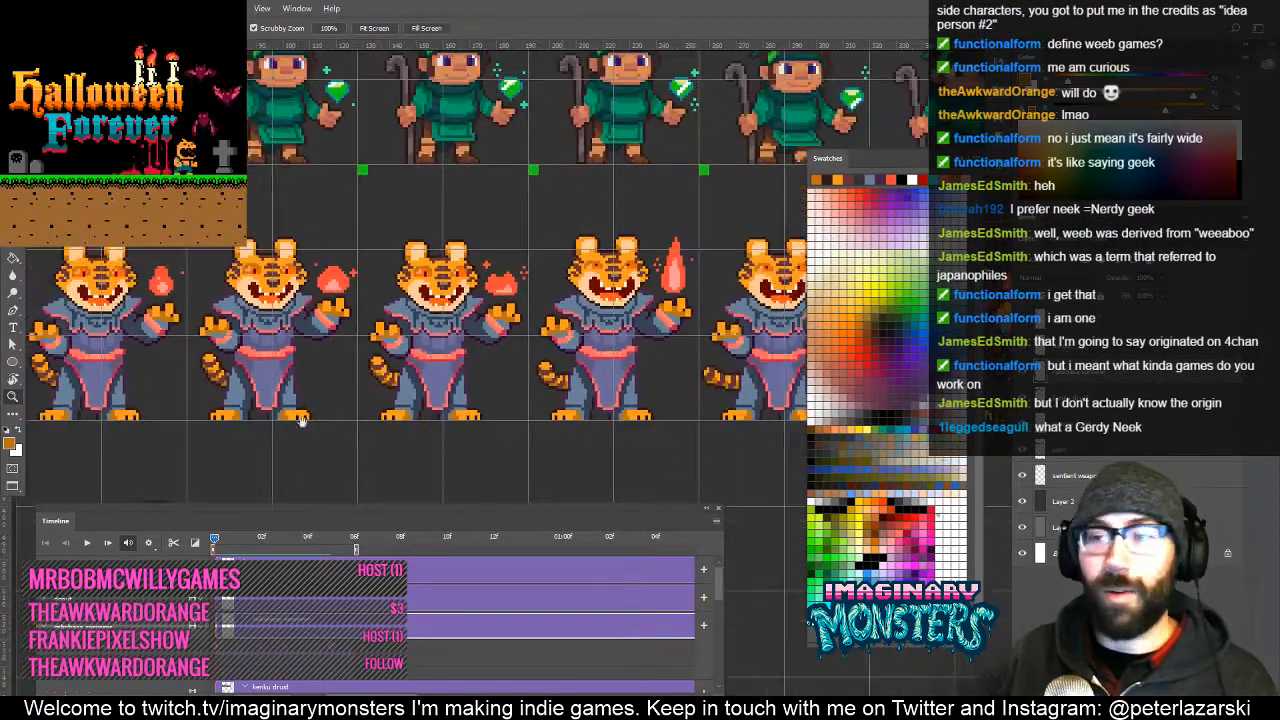
left_click_drag(300, 420, 479, 426)
key("space")
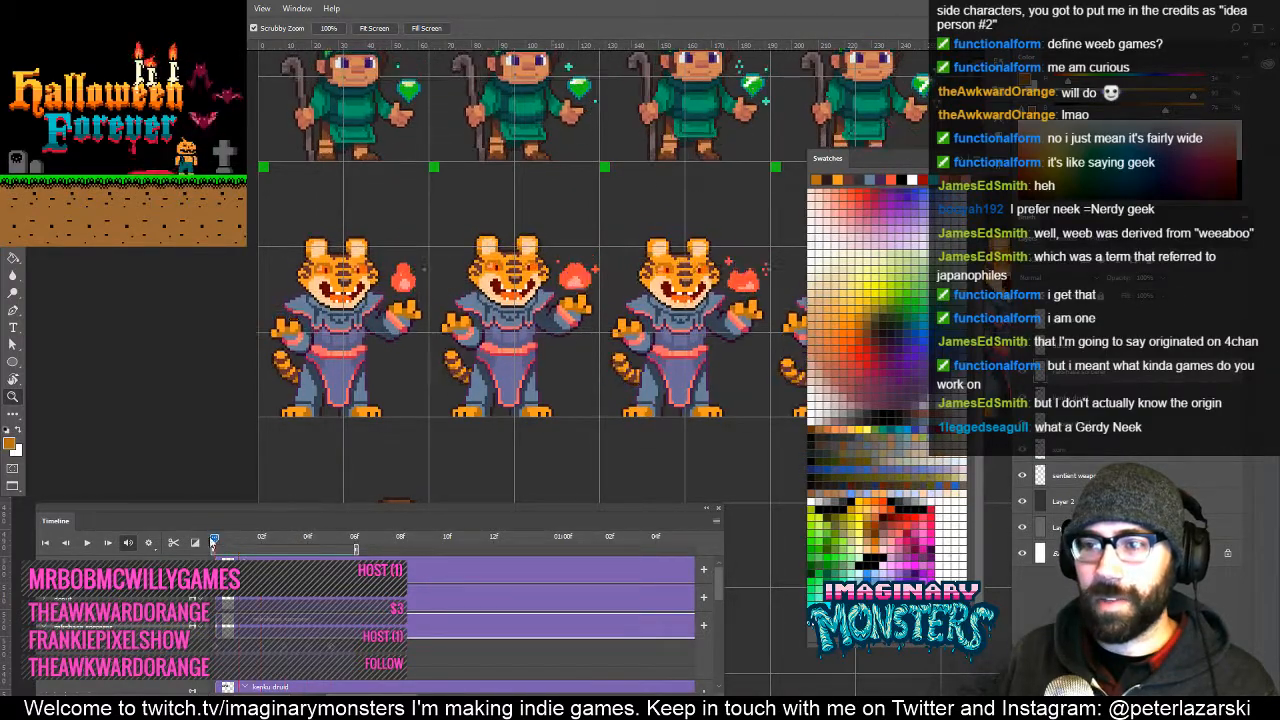
left_click_drag(294, 556, 209, 556)
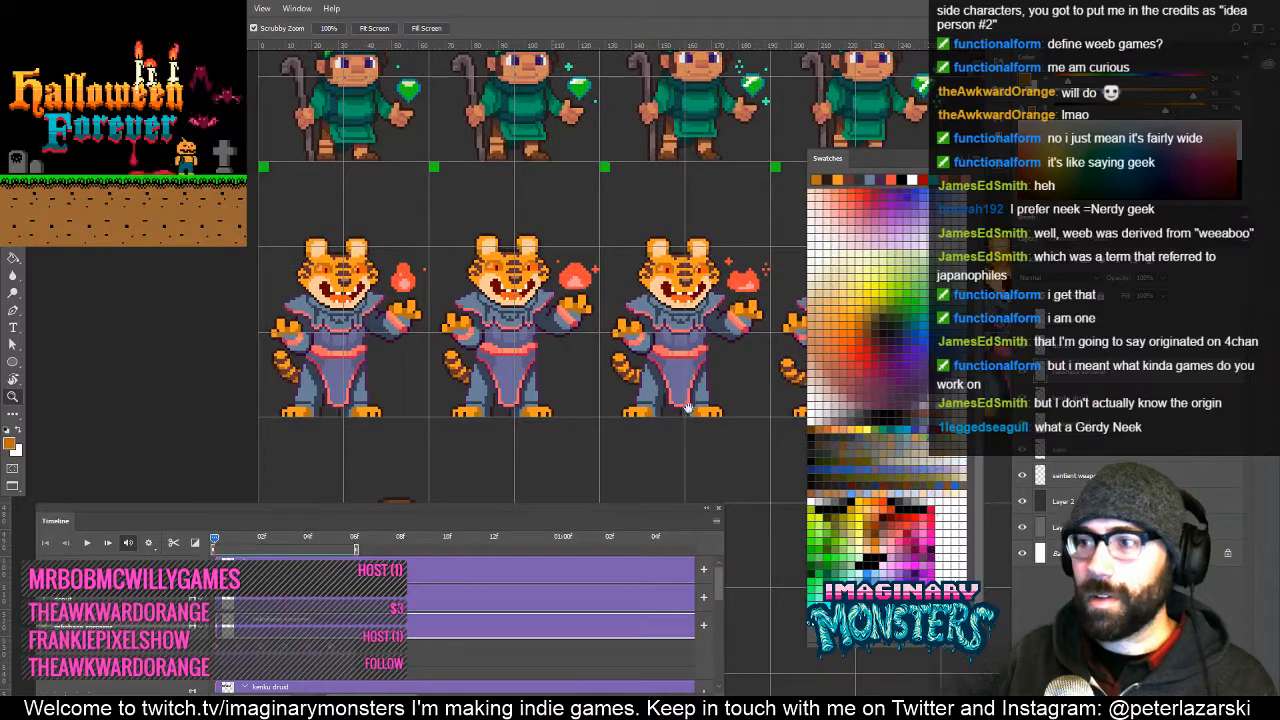
left_click_drag(688, 408, 618, 427)
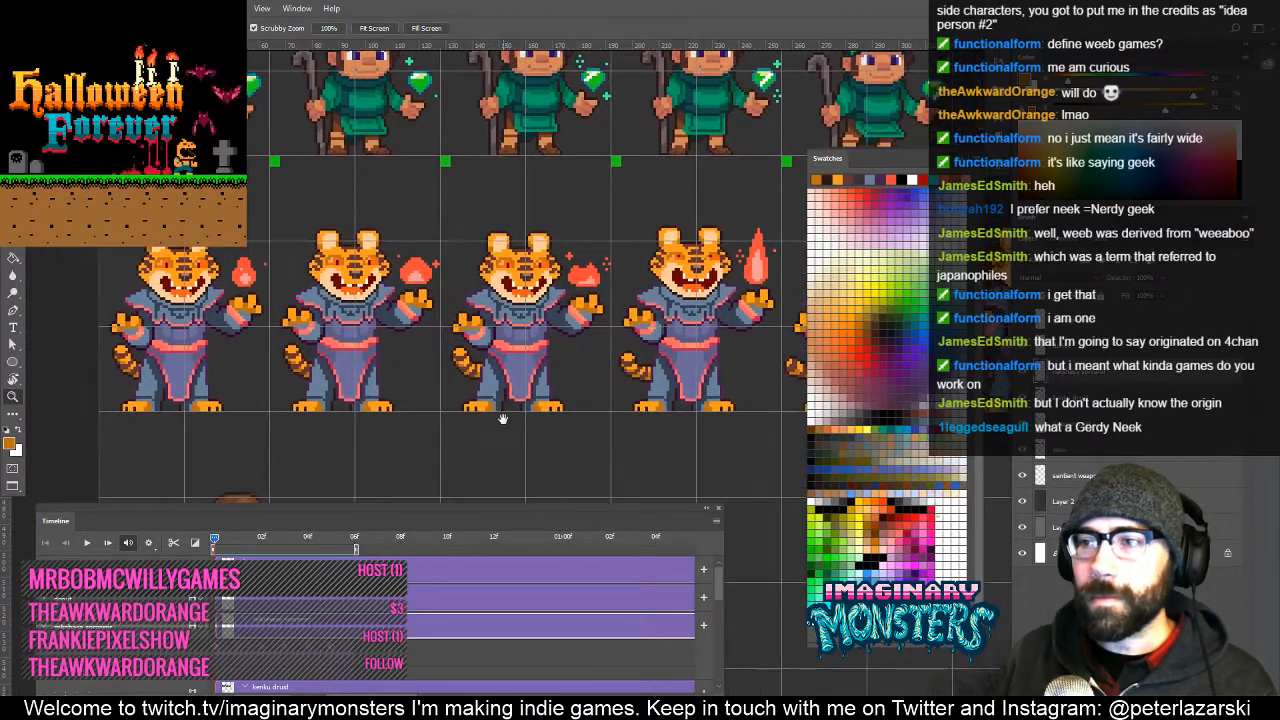
left_click_drag(483, 420, 436, 430)
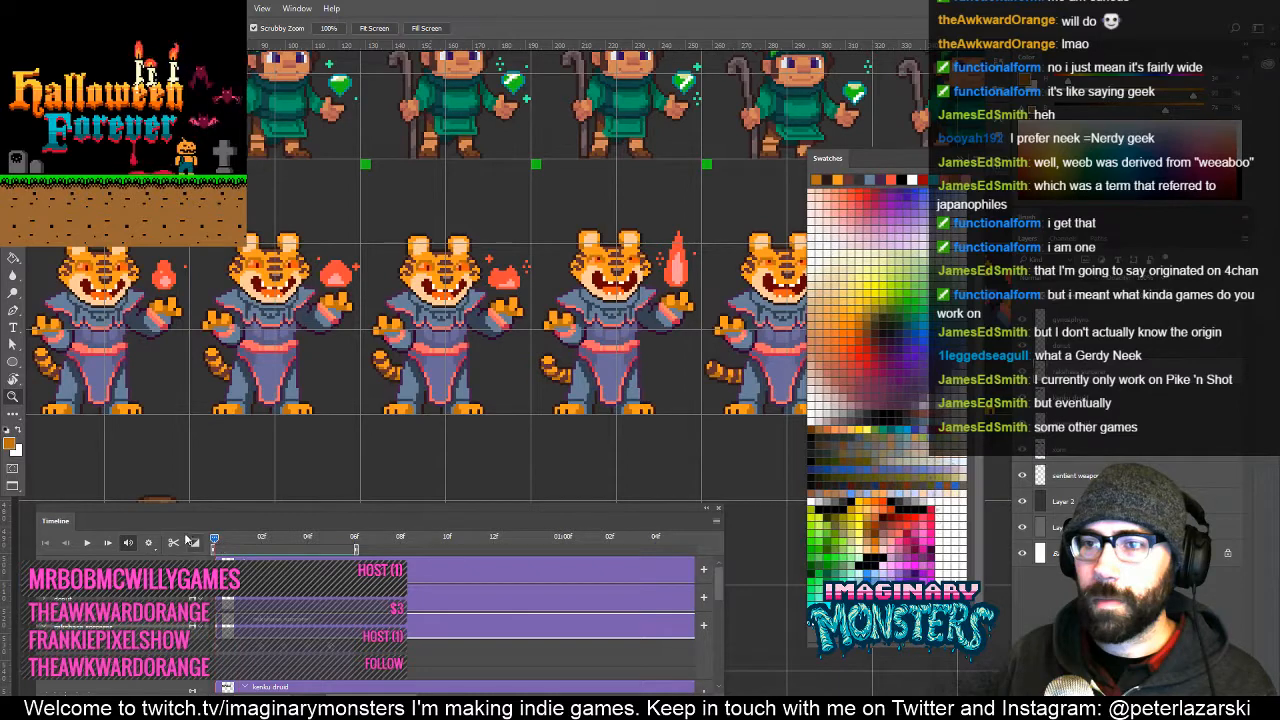
left_click_drag(219, 538, 192, 536)
left_click_drag(284, 424, 405, 430)
left_click(420, 354)
left_click_drag(553, 404, 632, 409)
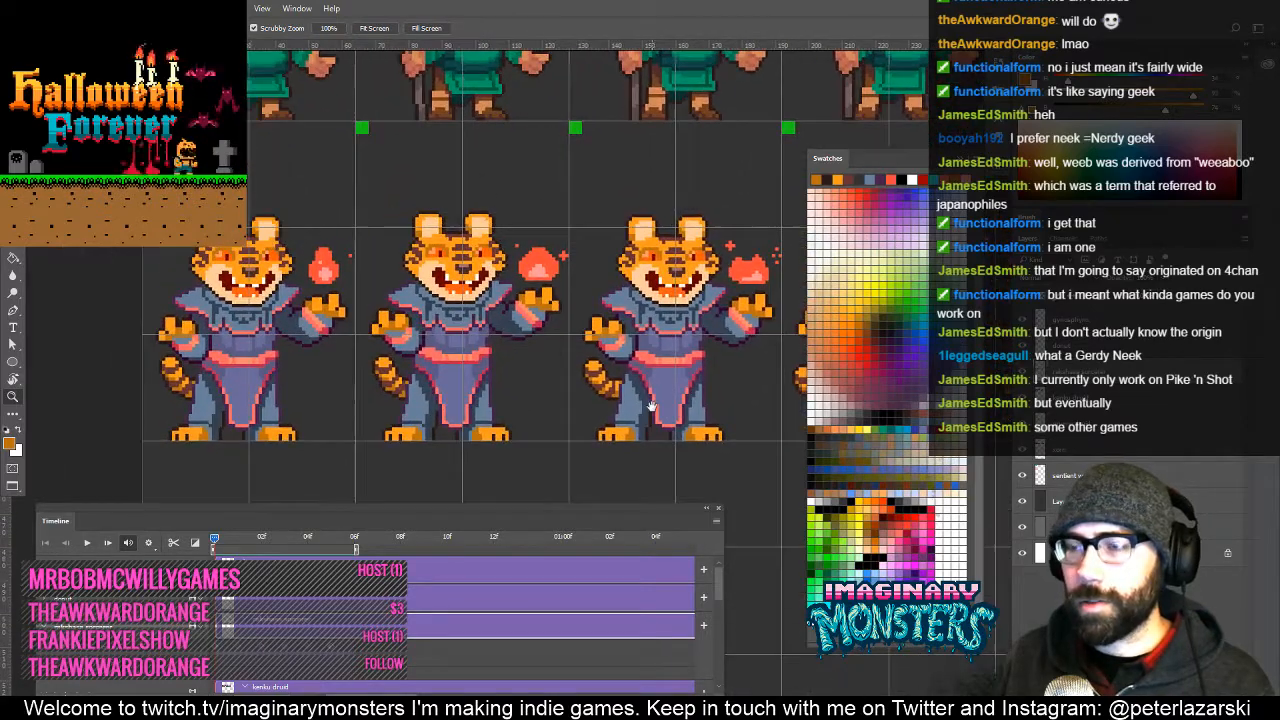
Lasso the first tiger's tail, delete it and clear the selection.
left_click(305, 404)
left_click_drag(257, 403, 355, 397)
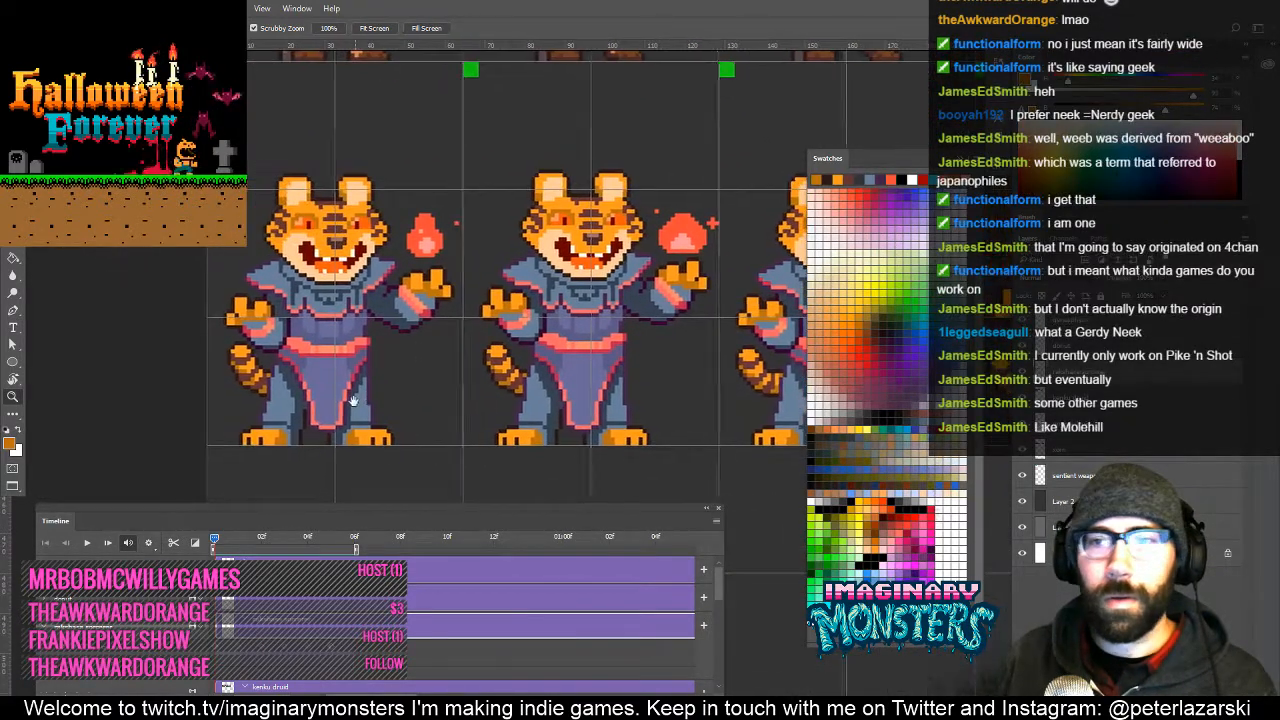
left_click(262, 363)
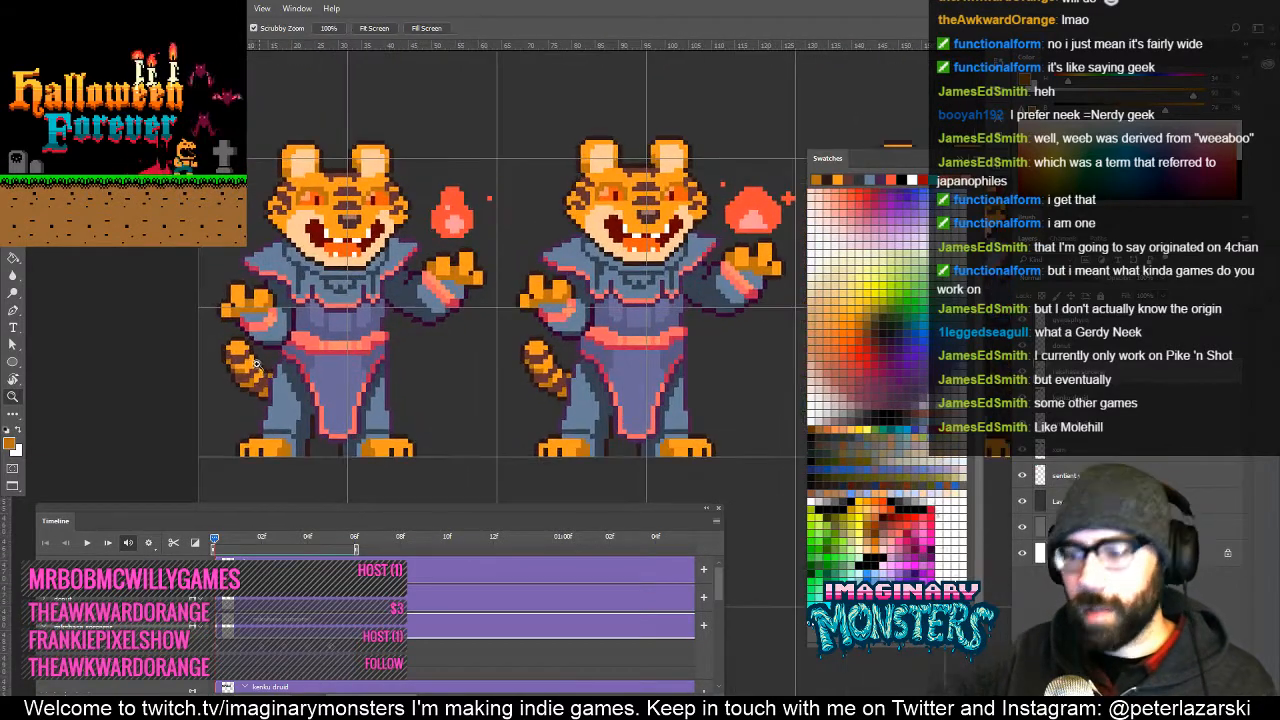
key("l")
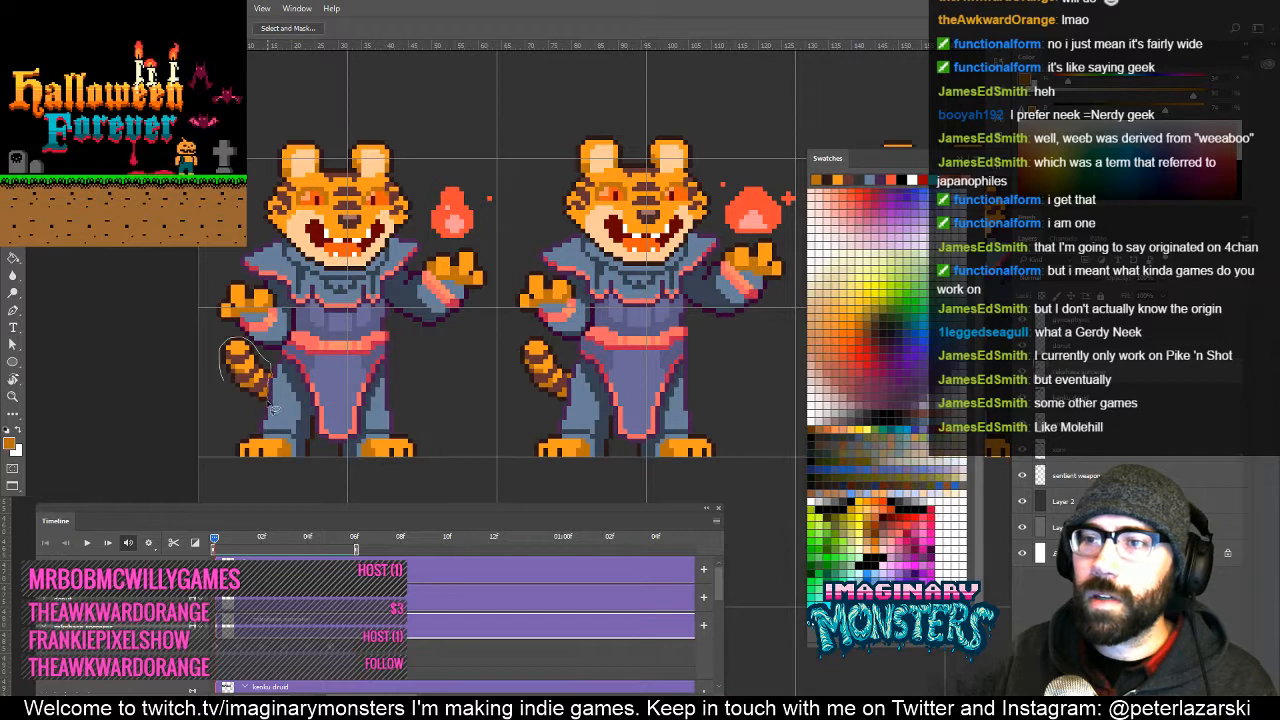
left_click_drag(218, 392, 211, 381)
key("Delete")
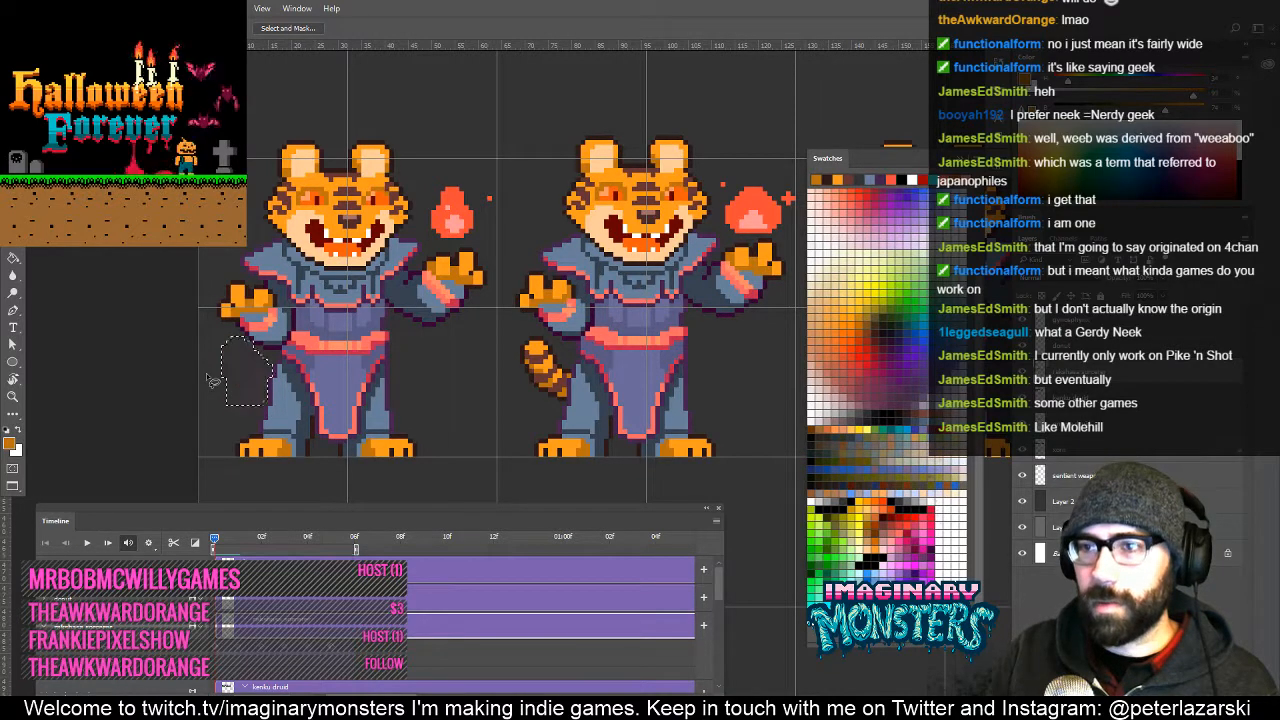
key("ctrl+d")
Lasso the second and third tigers' tails together as one selection.
left_click_drag(490, 437, 398, 456)
key("z")
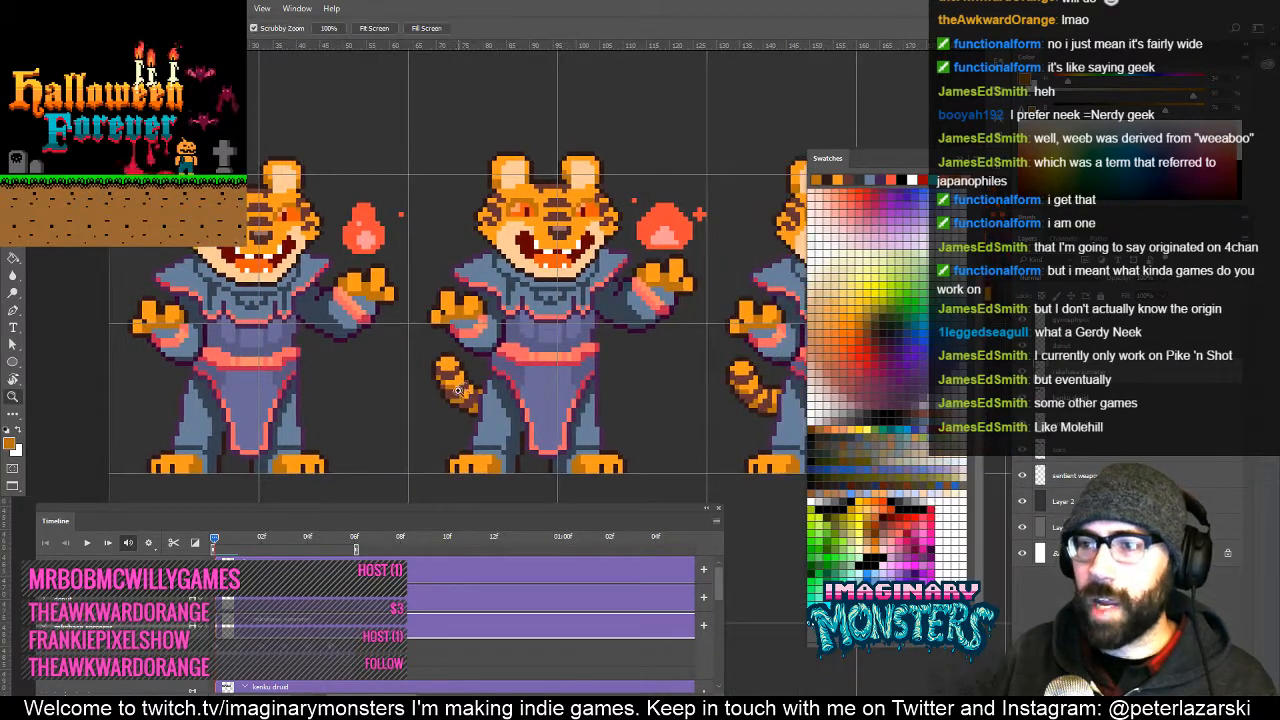
left_click_drag(462, 391, 478, 392)
key("l")
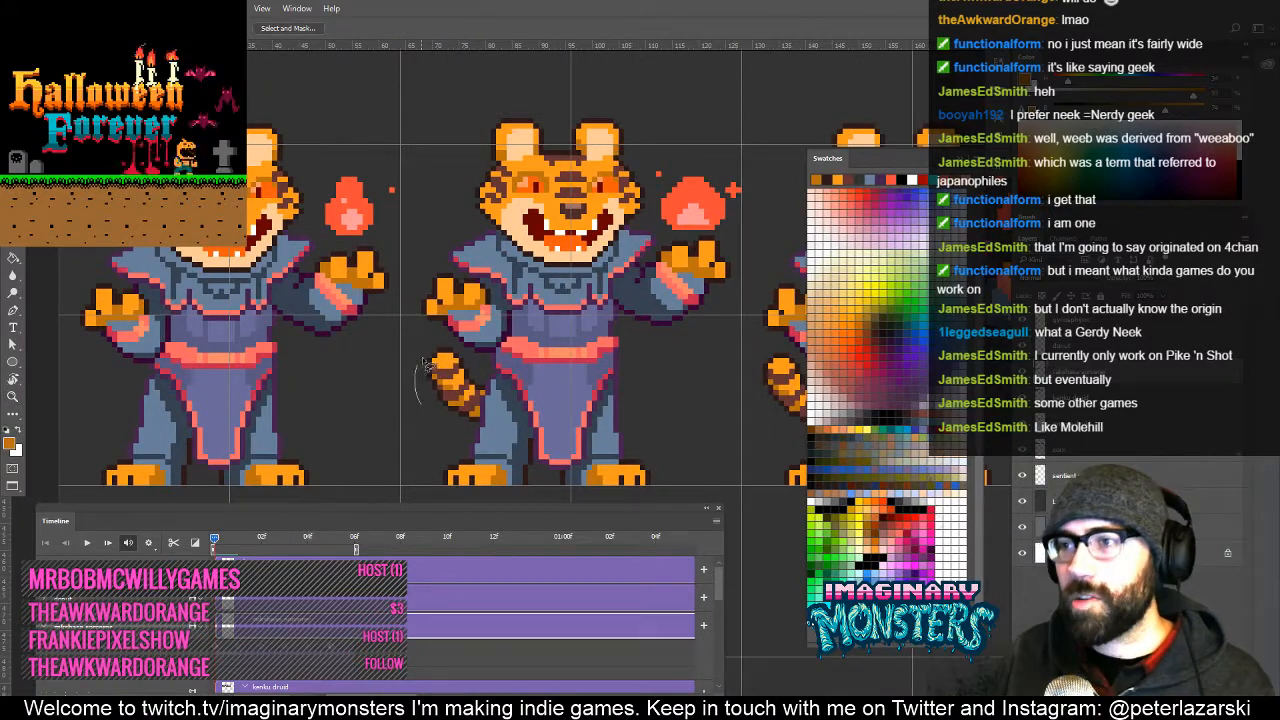
left_click_drag(482, 428, 432, 420)
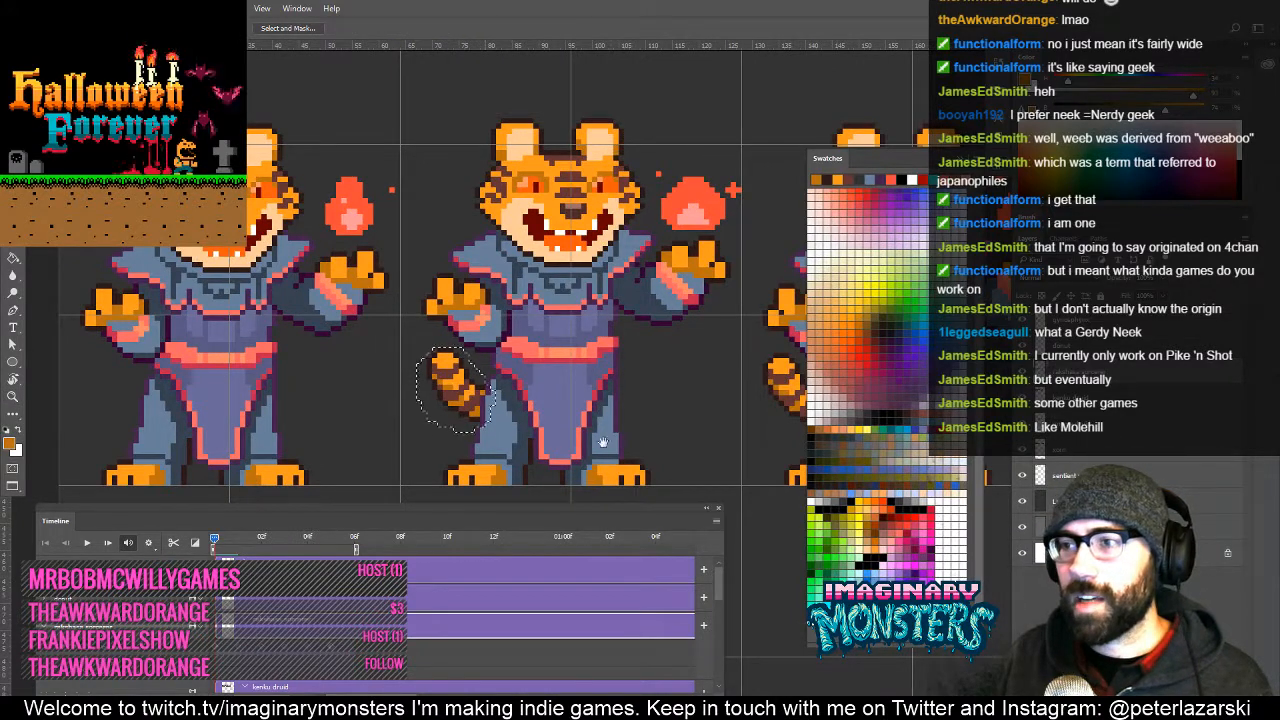
left_click_drag(603, 443, 292, 420)
mouse_move(460, 392)
left_mouse_down()
mouse_move(440, 363)
mouse_move(466, 323)
mouse_move(506, 348)
mouse_move(528, 387)
mouse_move(441, 396)
left_mouse_up()
left_click_drag(686, 392, 425, 393)
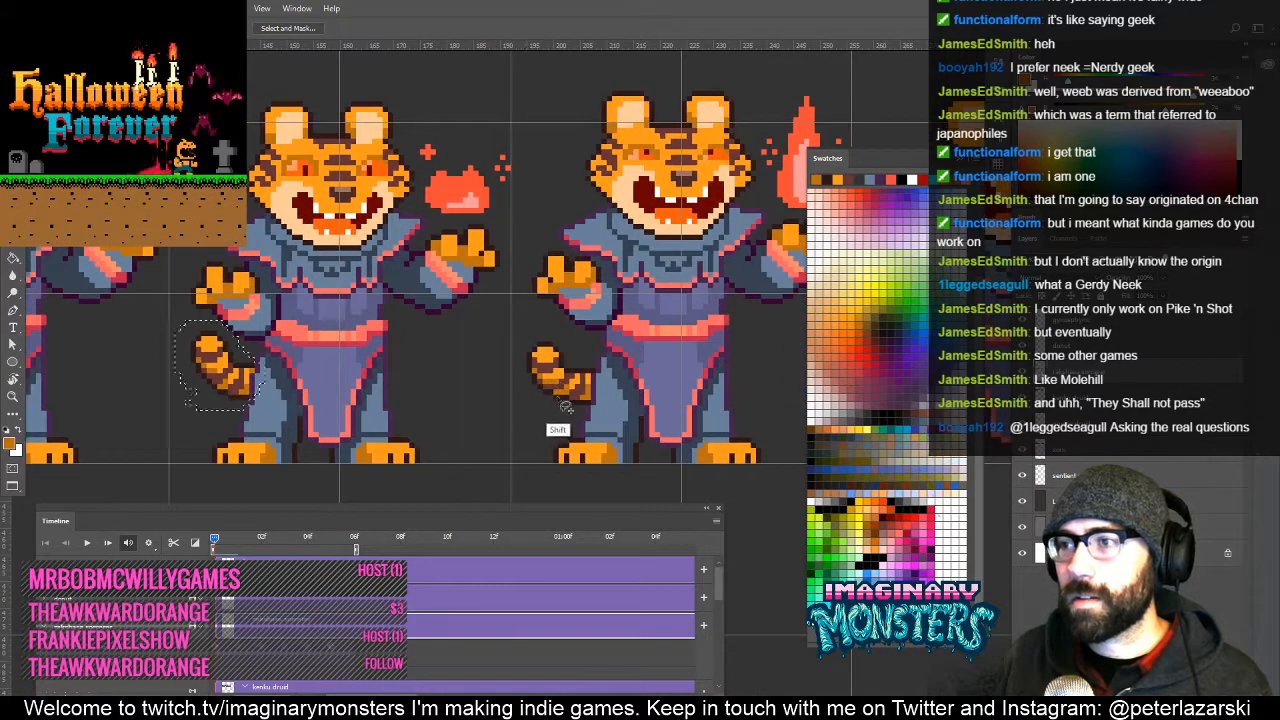
Extend the selection to the following tigers' tails and the green marker above the fifth tiger.
mouse_move(558, 425)
left_mouse_down()
mouse_move(537, 336)
mouse_move(604, 377)
mouse_move(604, 405)
mouse_move(544, 408)
left_mouse_up()
left_click_drag(756, 403, 443, 400)
mouse_move(617, 405)
left_mouse_down()
mouse_move(573, 403)
mouse_move(550, 352)
mouse_move(630, 395)
mouse_move(608, 440)
left_mouse_up()
left_click_drag(553, 407, 249, 409)
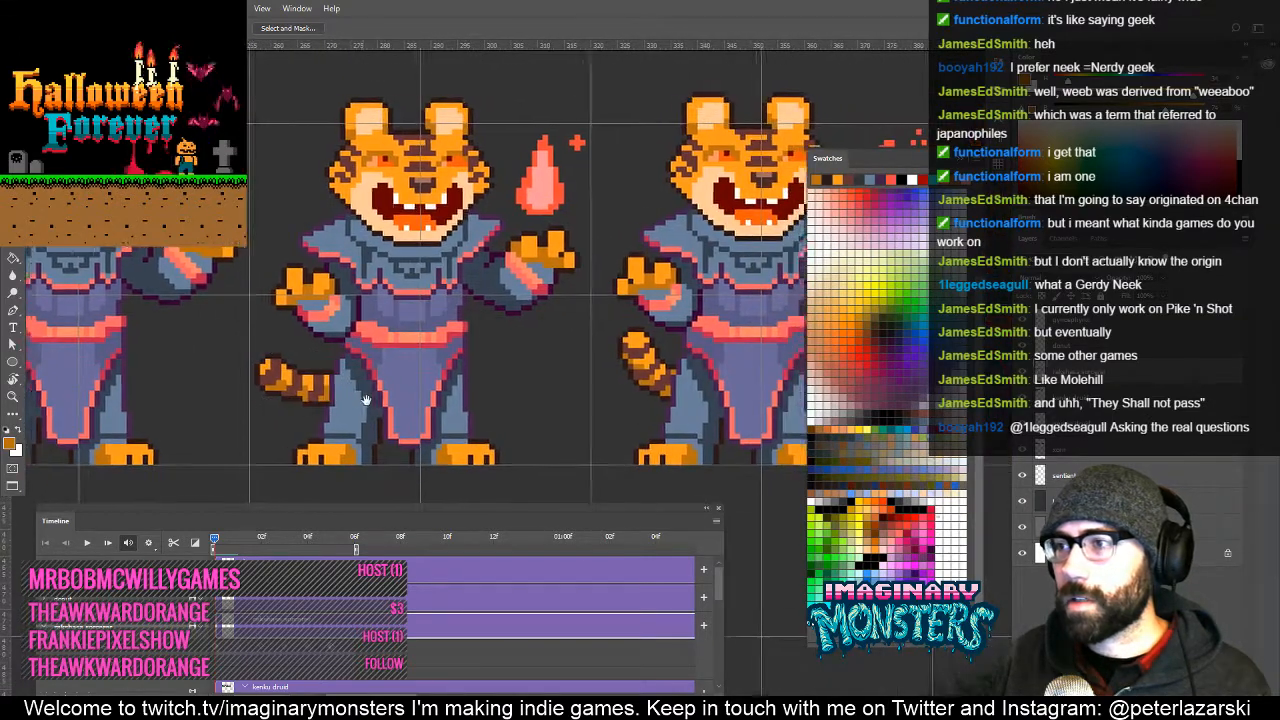
left_click_drag(366, 403, 465, 437)
left_click_drag(379, 218, 461, 352)
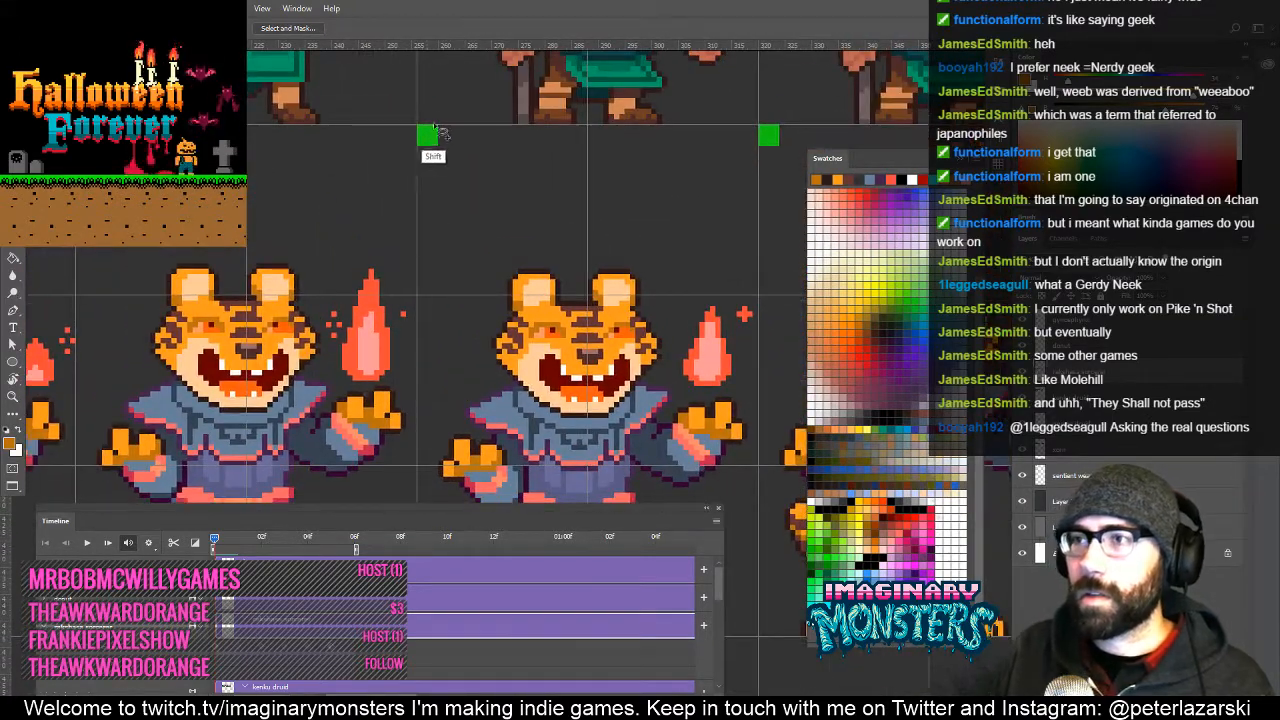
mouse_move(440, 112)
left_mouse_down()
mouse_move(474, 163)
mouse_move(440, 112)
left_mouse_up()
mouse_move(256, 320)
left_mouse_down()
mouse_move(414, 278)
mouse_move(428, 287)
left_mouse_up()
Move the selected tails one frame to the left, using the green frame markers for alignment, and check their placement.
key("v")
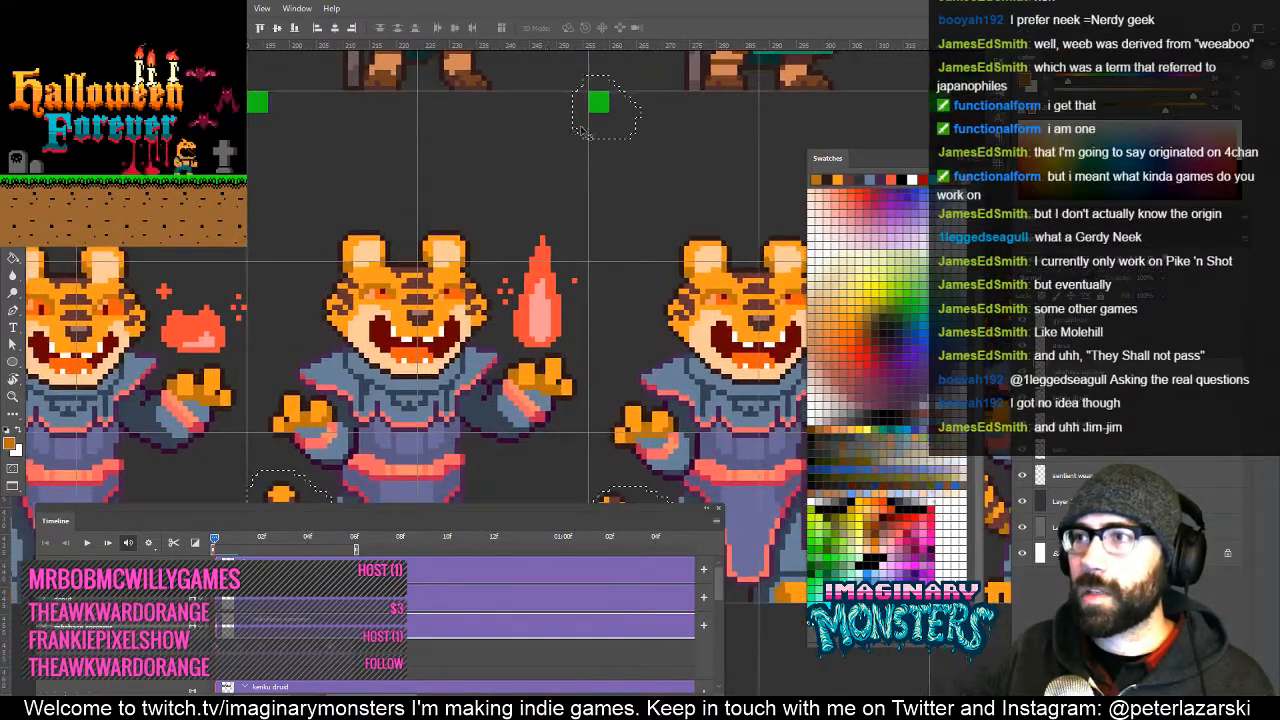
left_click_drag(603, 110, 257, 145)
left_click_drag(257, 426, 666, 250)
left_click_drag(240, 330, 586, 334)
left_click_drag(210, 297, 250, 332)
left_click_drag(640, 322, 331, 311)
left_click_drag(640, 400, 469, 364)
key("z")
left_click(396, 376, "alt")
left_click(397, 374, "alt")
left_click_drag(250, 333, 509, 363)
mouse_move(408, 366)
left_mouse_down()
mouse_move(429, 371)
mouse_move(423, 380)
left_mouse_up()
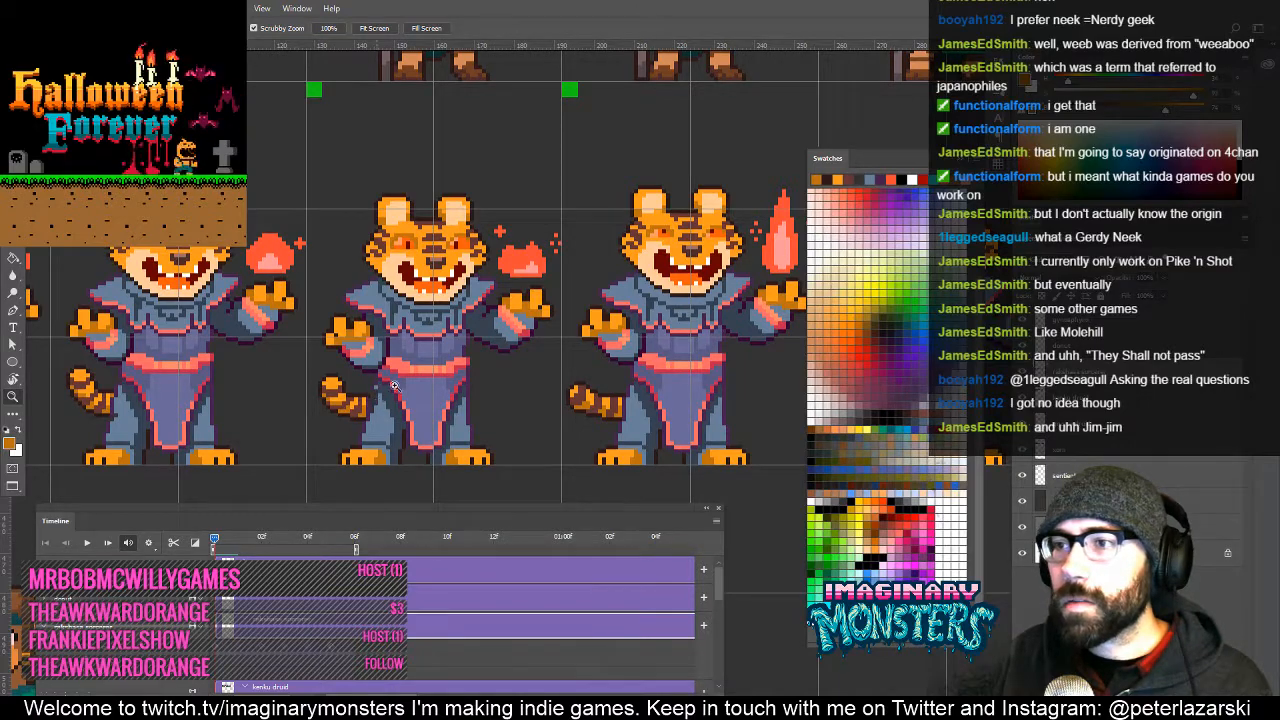
Repair the third tiger's leg beside the moved tail base with sampled purple outline, dark tail outline and blue-grey leg colours.
left_click(394, 386)
left_click(394, 386)
left_click(394, 386, "alt")
left_click(394, 386, "alt")
left_click_drag(342, 408, 409, 383)
left_click(420, 400)
left_click(420, 400)
key("b")
key("v")
key("ctrl+z")
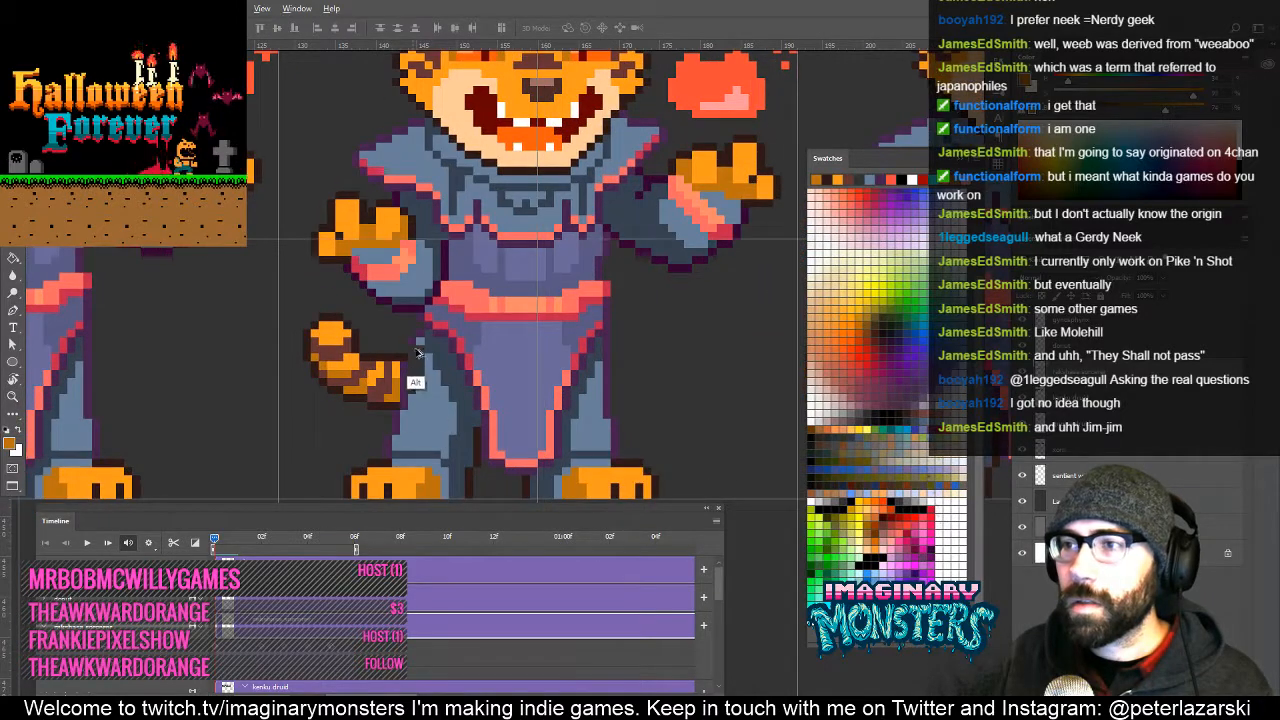
key("b")
left_click(412, 353, "alt")
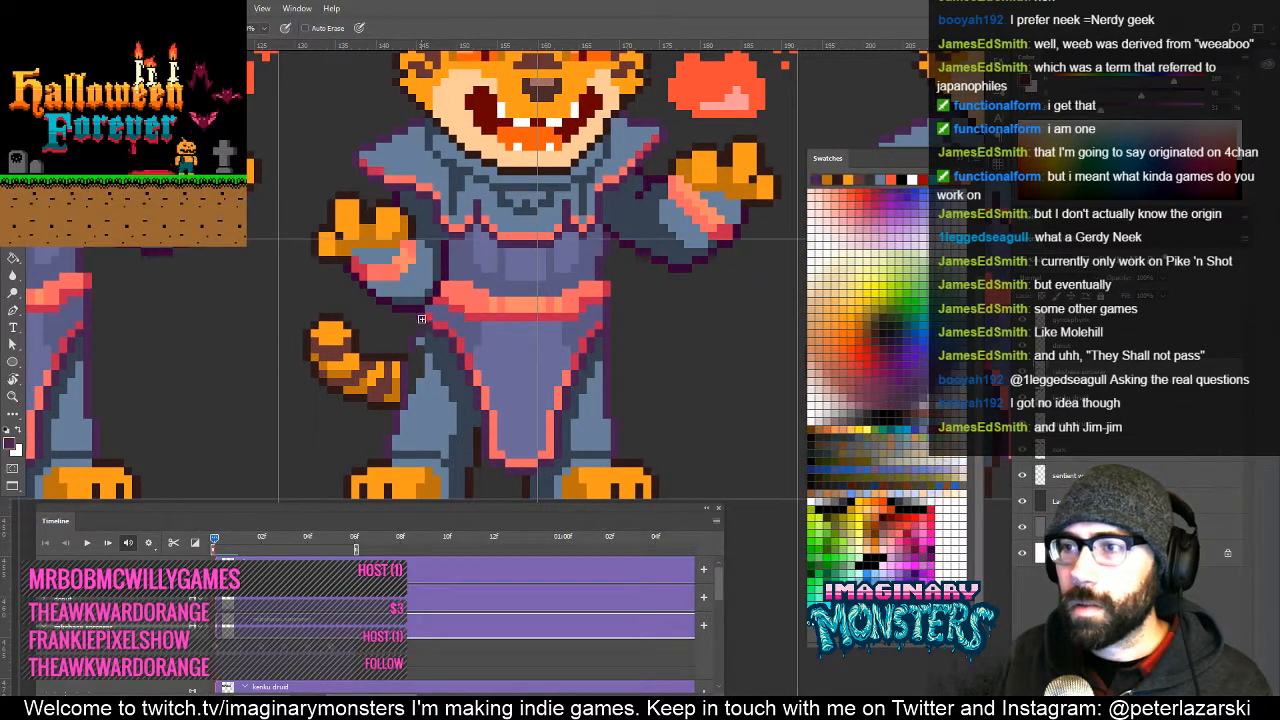
left_click_drag(422, 378, 604, 408)
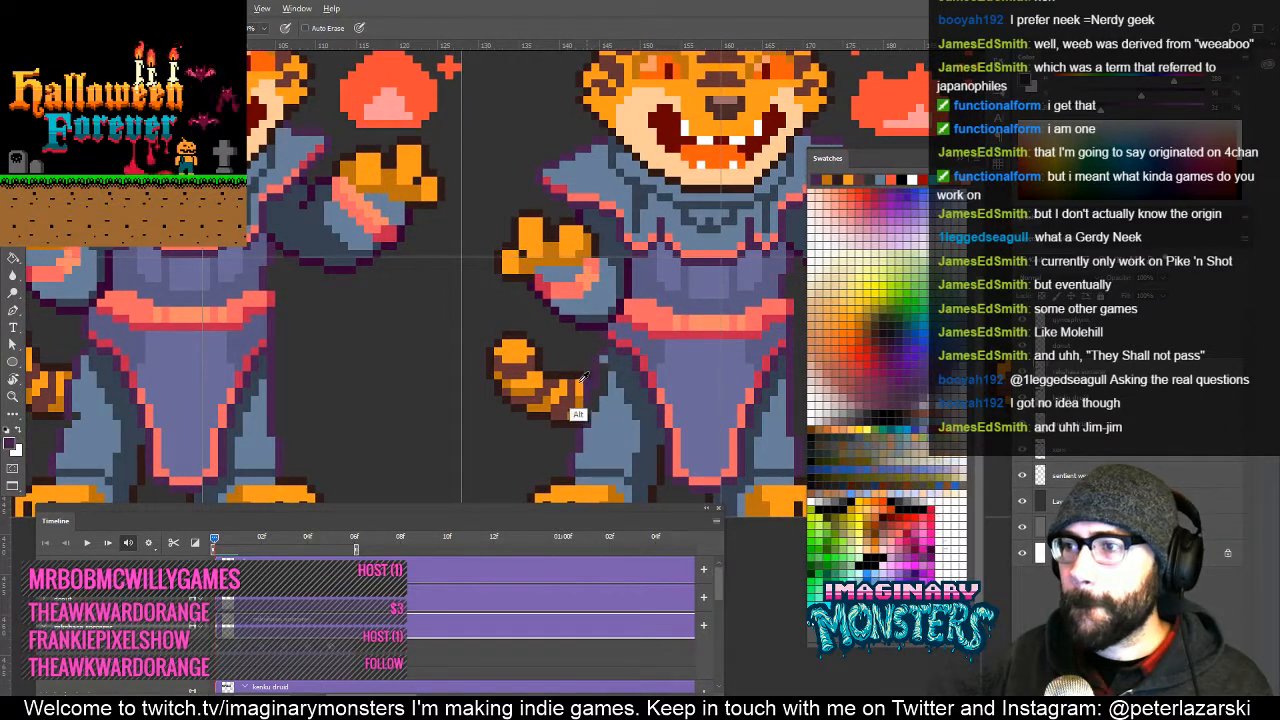
left_click(580, 381, "alt")
left_click(608, 396, "alt")
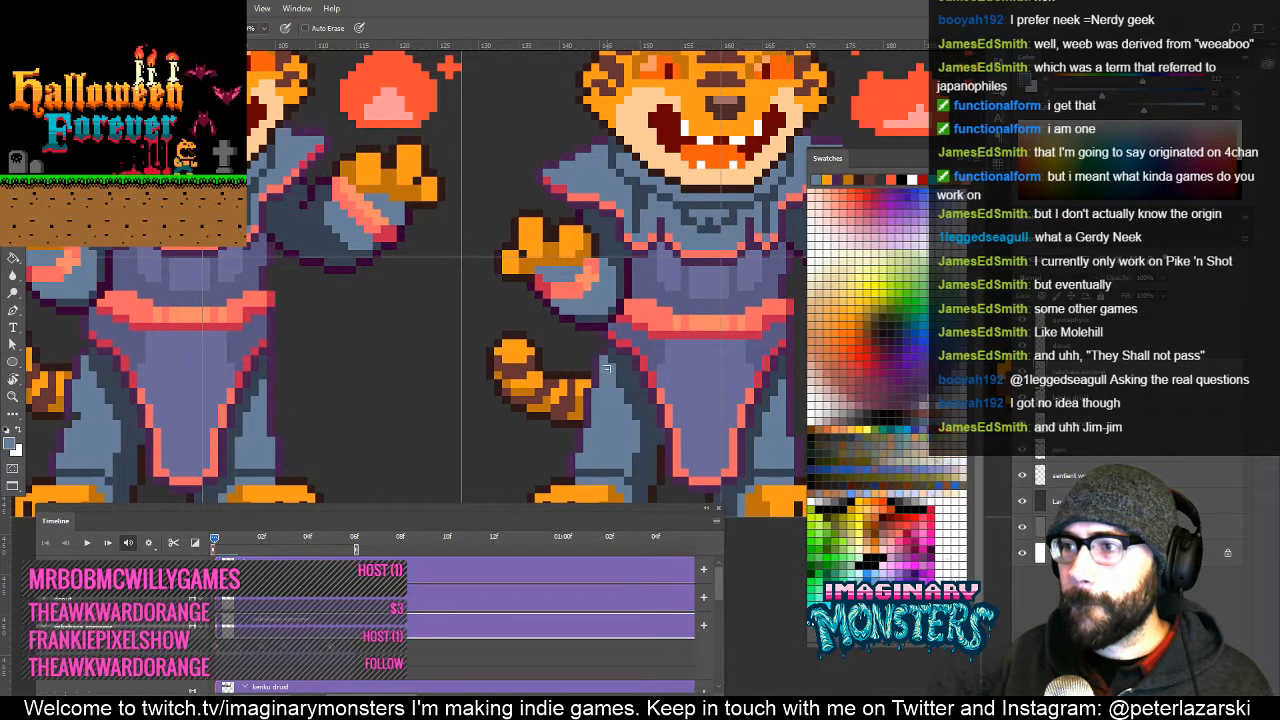
left_click(620, 360, "alt")
left_click_drag(615, 405, 693, 410)
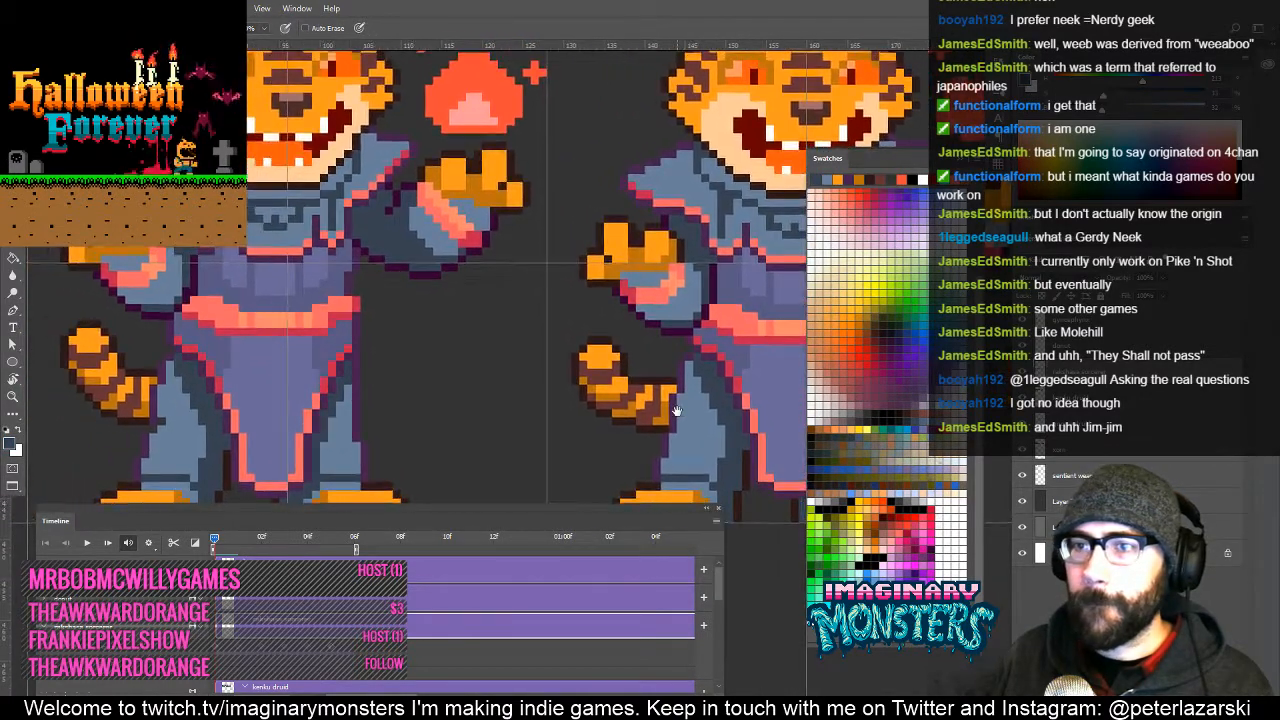
Repair the second tiger's leg edge beside the moved tail base with sampled blue-grey leg and purple outline colours.
left_click_drag(306, 416, 493, 323)
left_click(338, 316, "alt")
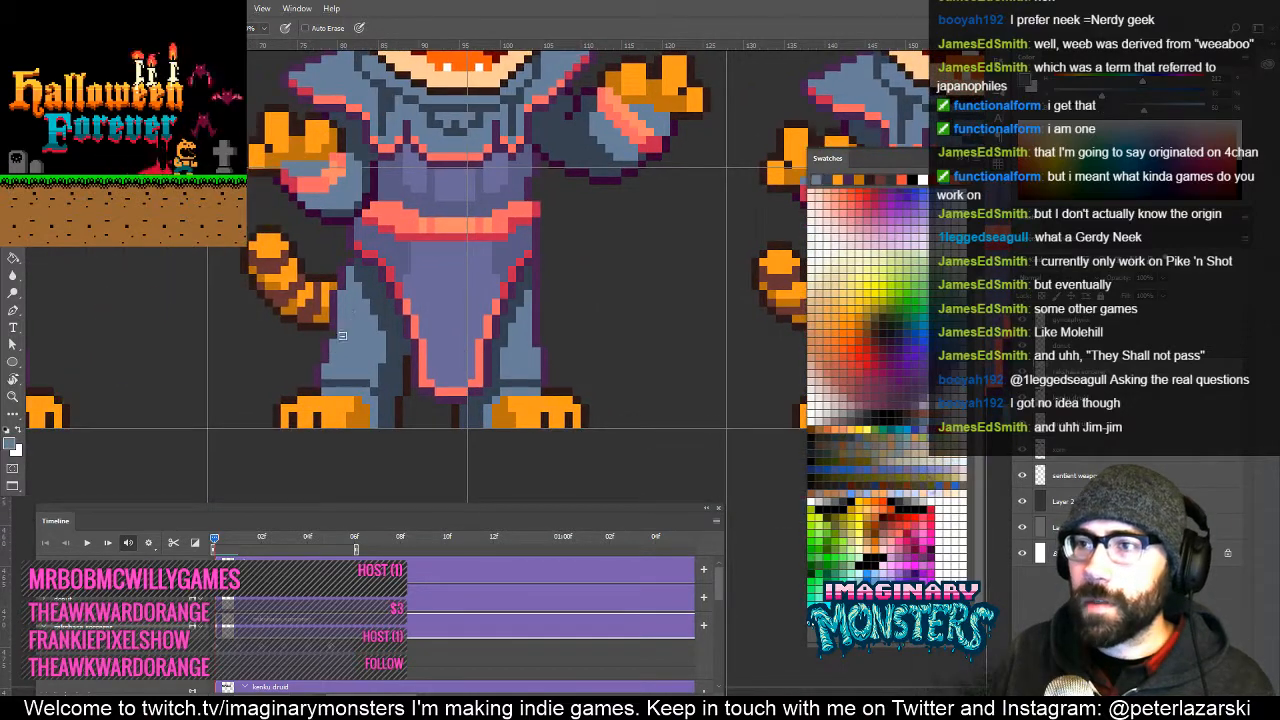
left_click(337, 323, "alt")
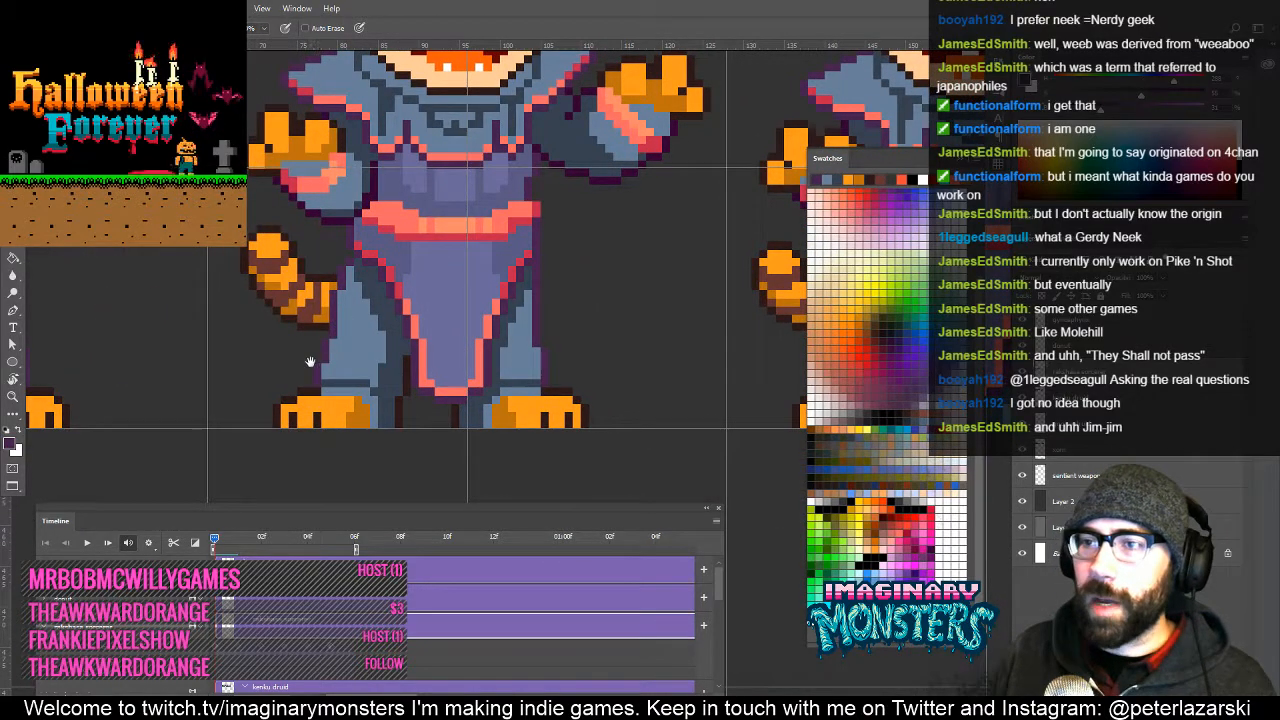
Scrub through the first animation frames and compare the tigers along the row to check the shifted tails and repaired legs.
left_click_drag(310, 362, 429, 375)
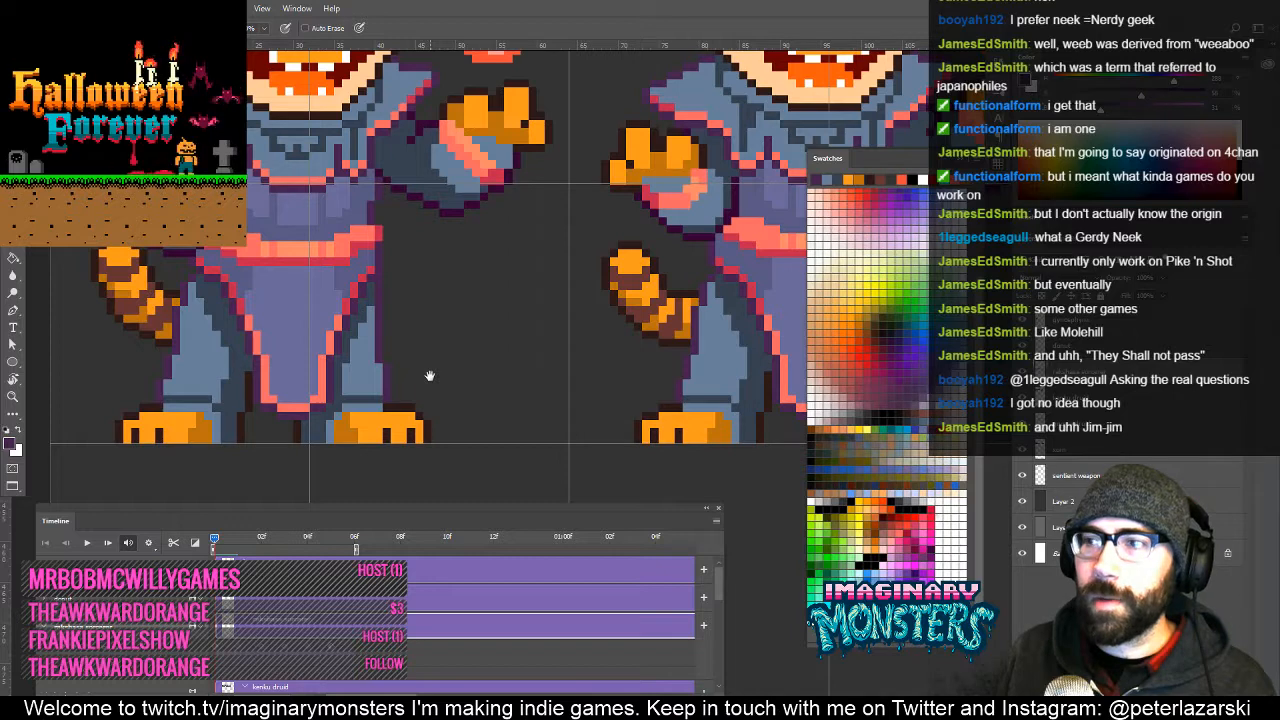
left_click_drag(218, 536, 252, 549)
left_click(186, 316, "alt")
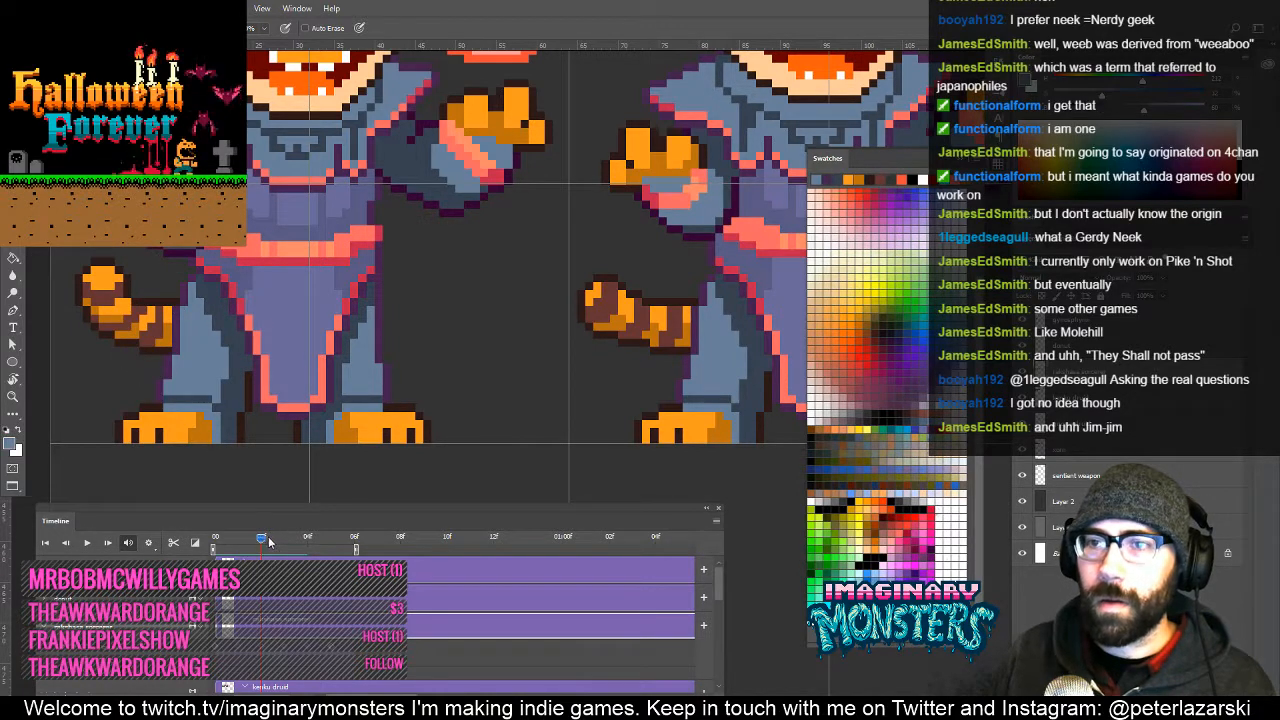
left_click_drag(268, 536, 167, 547)
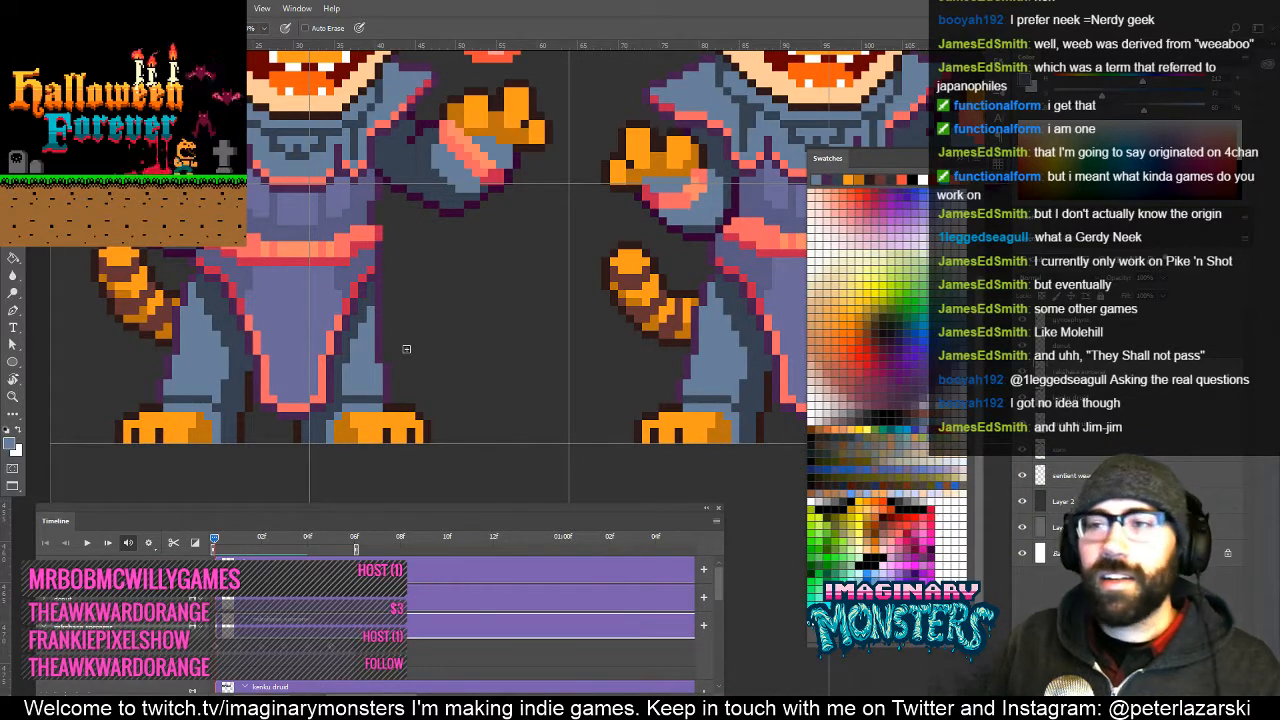
left_click_drag(557, 247, 420, 327)
key("z")
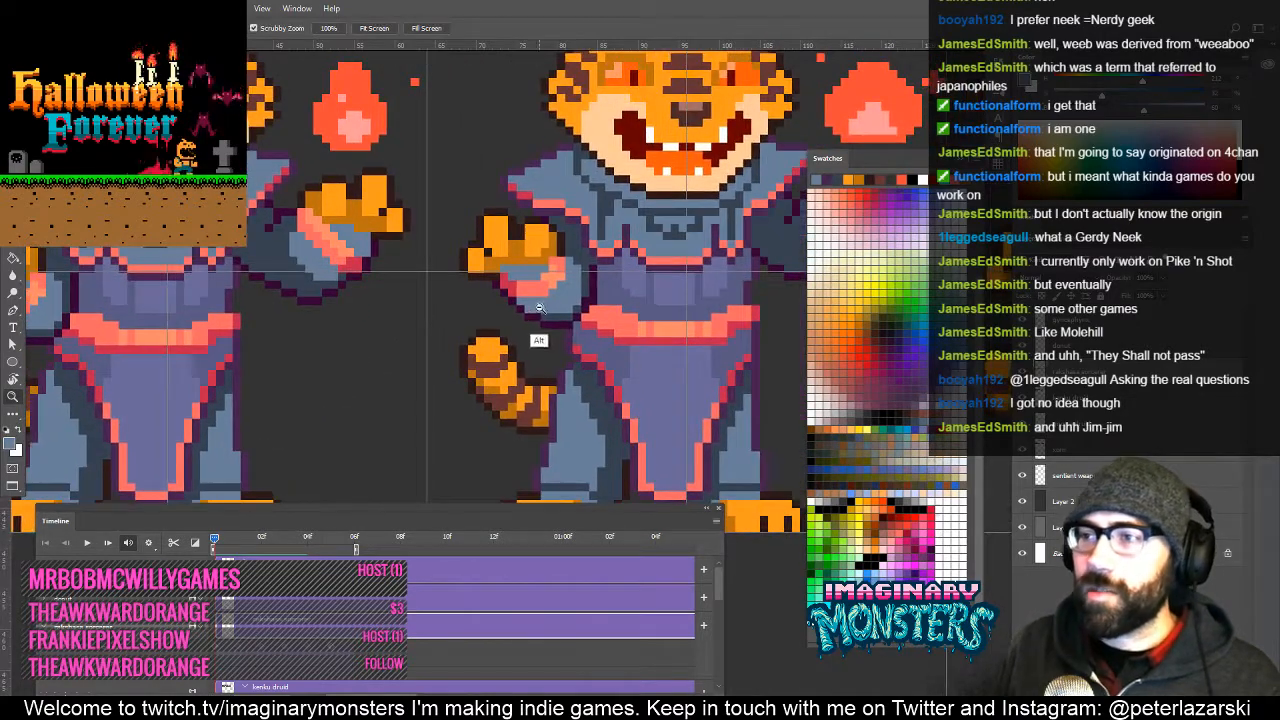
left_click(540, 310, "alt")
left_click(549, 318, "alt")
left_click(560, 350, "alt")
left_click_drag(446, 414, 386, 409)
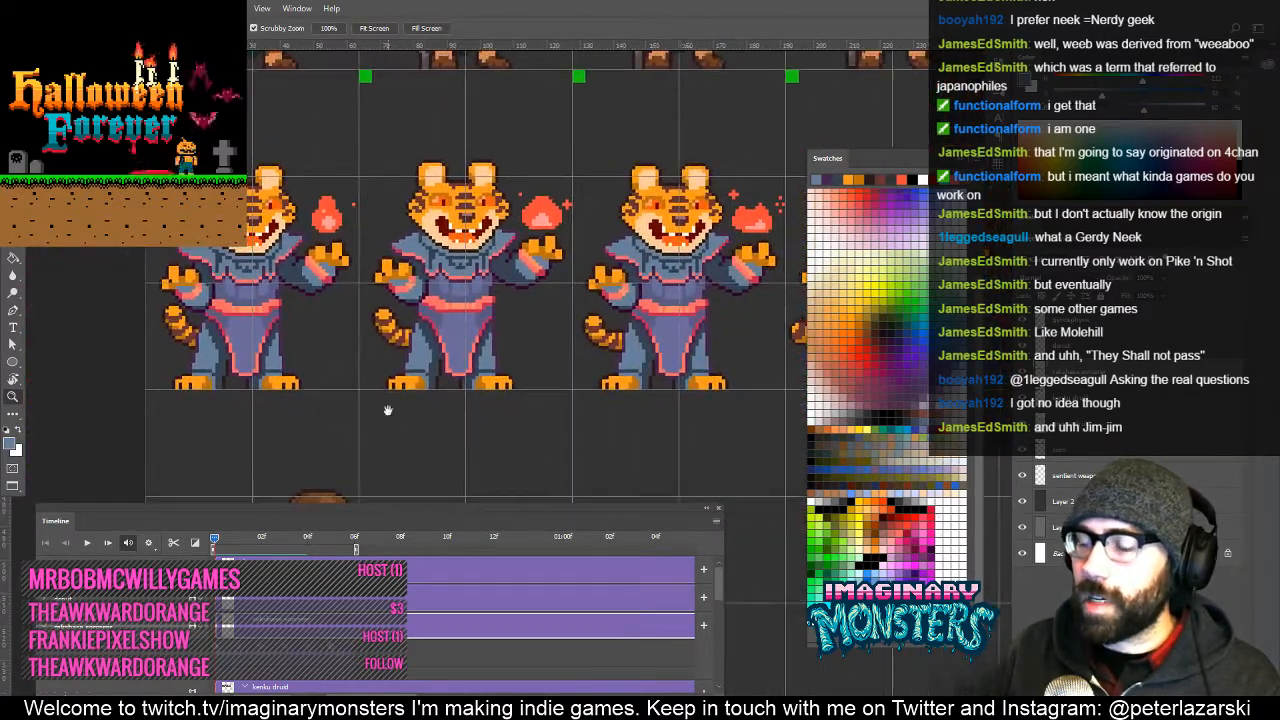
key("b")
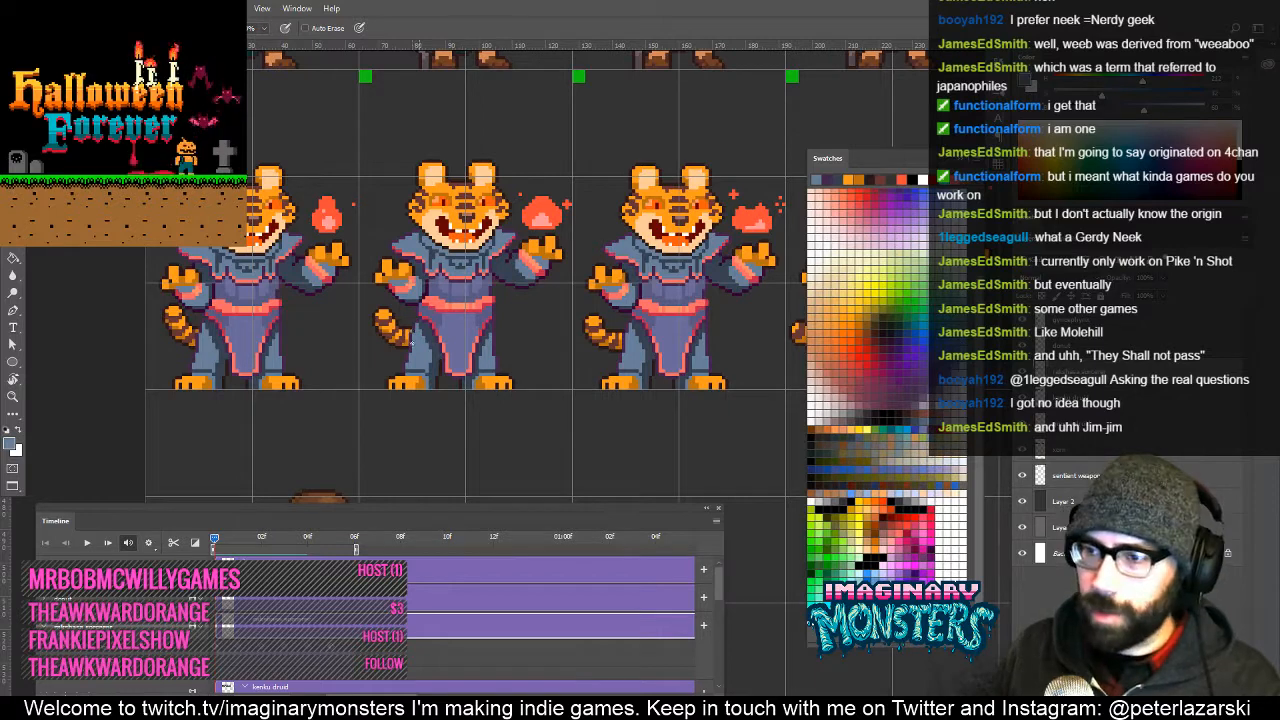
mouse_move(218, 542)
left_mouse_down()
mouse_move(284, 542)
mouse_move(214, 542)
left_mouse_up()
Copy the third tiger's tail together with its green frame marker two frames over onto the tailless fifth tiger.
left_click_drag(732, 356, 371, 371)
mouse_move(520, 362)
left_mouse_down()
mouse_move(400, 377)
mouse_move(366, 365)
left_mouse_up()
key("m")
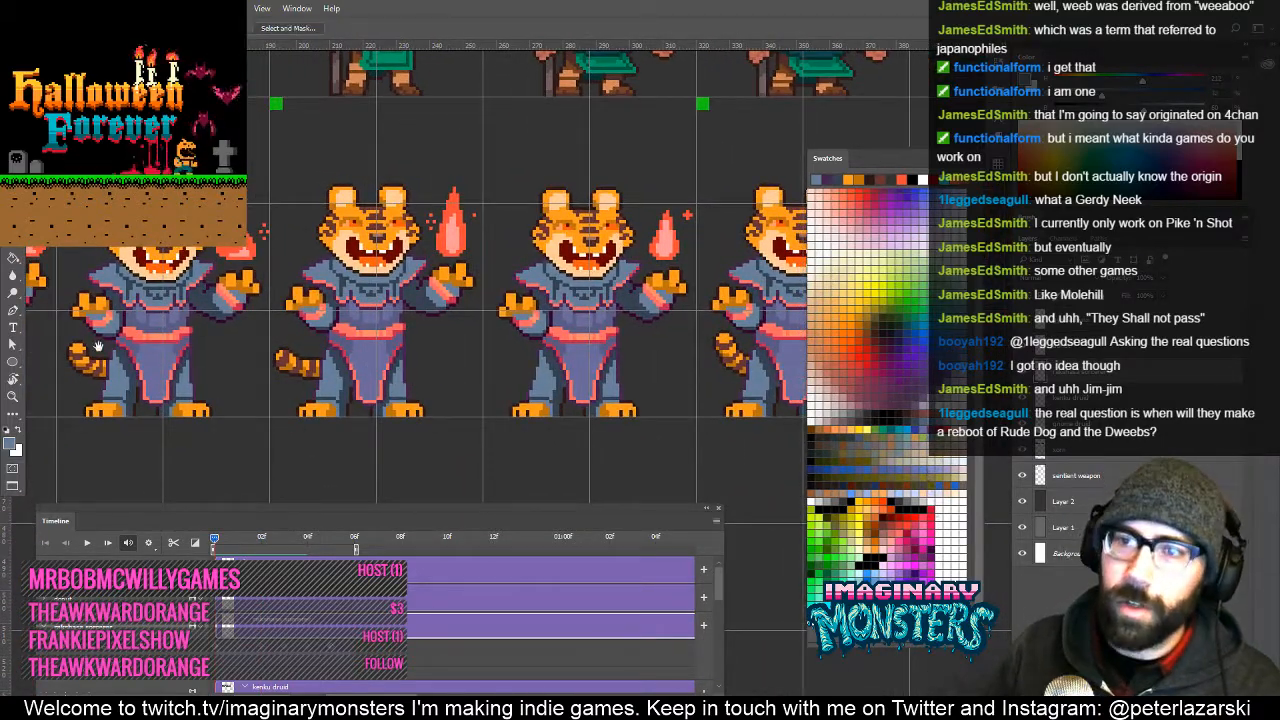
mouse_move(98, 345)
left_mouse_down()
mouse_move(125, 360)
mouse_move(112, 404)
mouse_move(97, 356)
left_mouse_up()
key("v")
left_click_drag(99, 170, 529, 170)
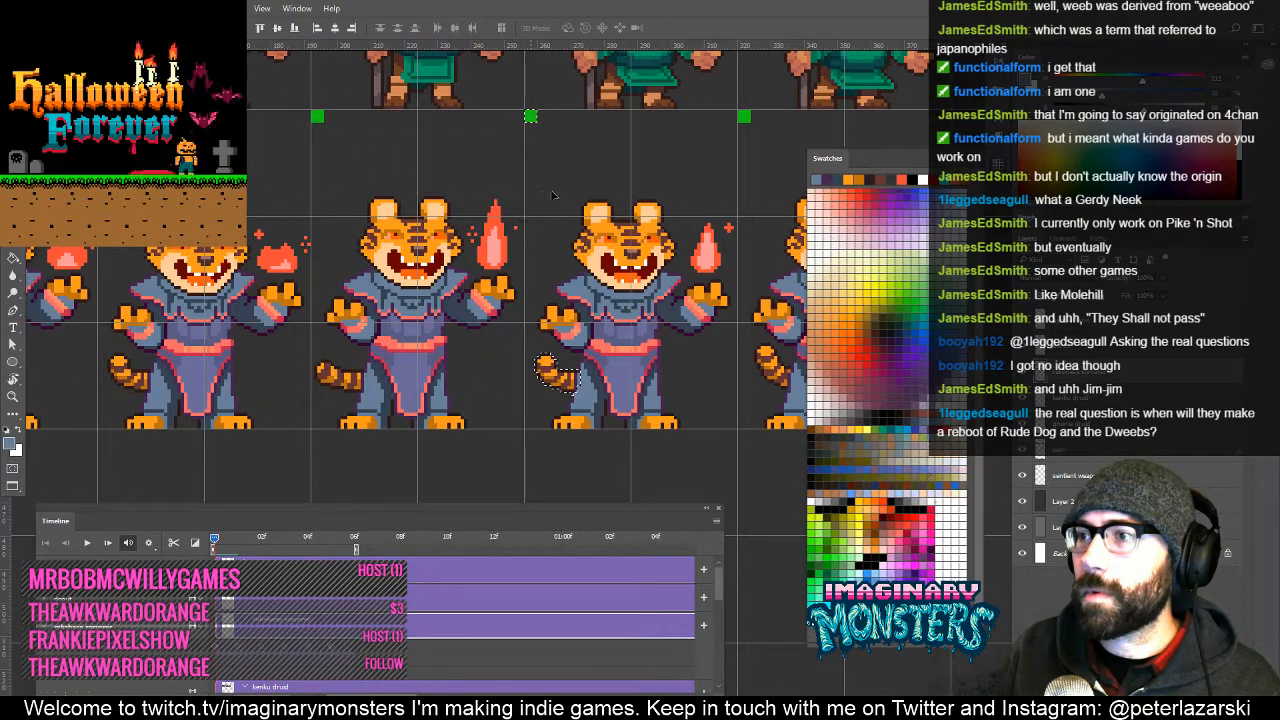
key("ctrl+d")
Lasso the second tiger's tail with its green frame marker and copy both onto the sixth tiger, aligning by the marker.
left_click_drag(605, 241, 312, 244)
left_click_drag(516, 229, 689, 233)
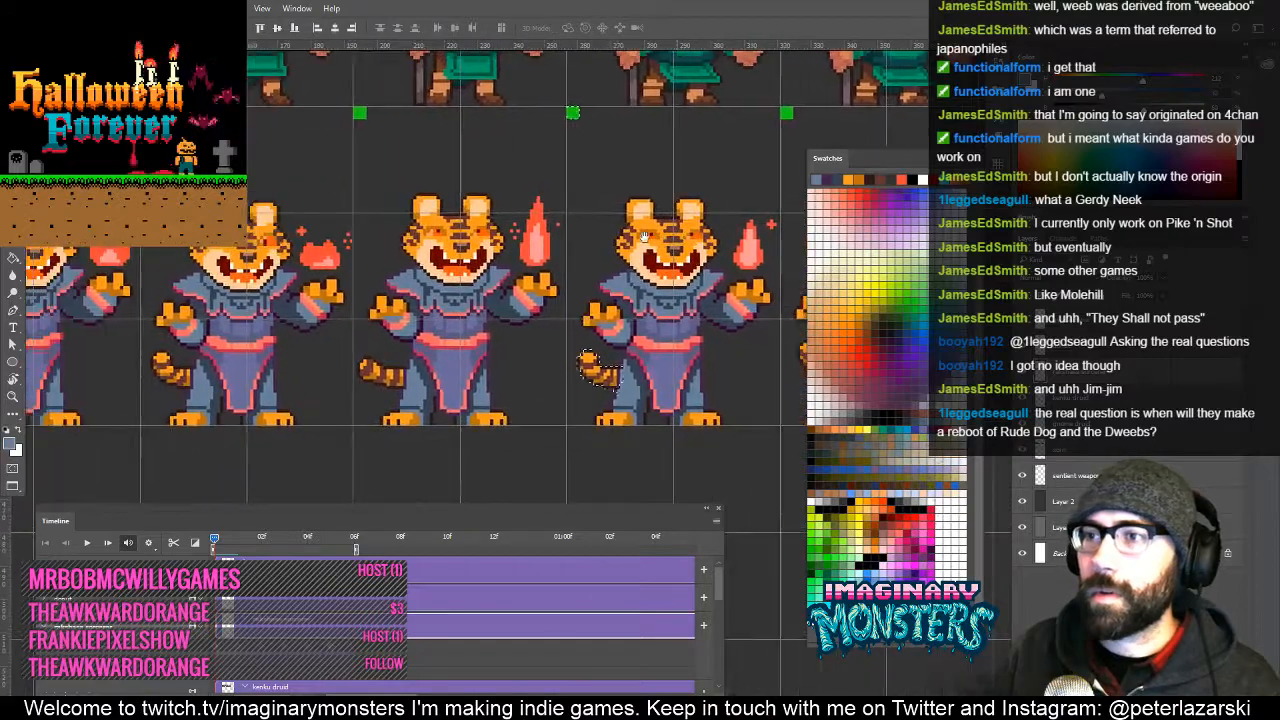
left_click_drag(340, 342, 647, 350)
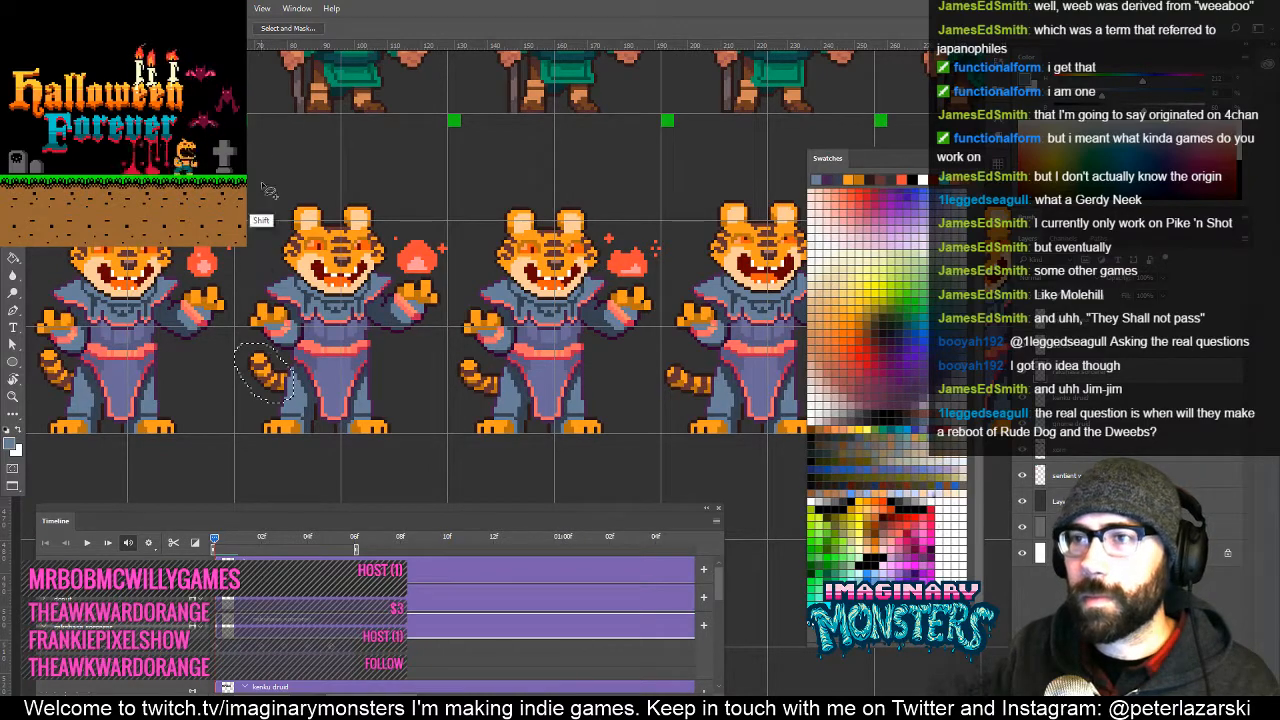
mouse_move(259, 165)
left_mouse_down()
mouse_move(338, 160)
mouse_move(418, 122)
mouse_move(669, 121)
left_mouse_up()
left_click_drag(780, 196, 324, 214)
left_click_drag(295, 226, 421, 248)
key("ctrl+d")
Erase the stray pixels of the old tail around the sixth tiger's new tail tip and clear the selection.
key("z")
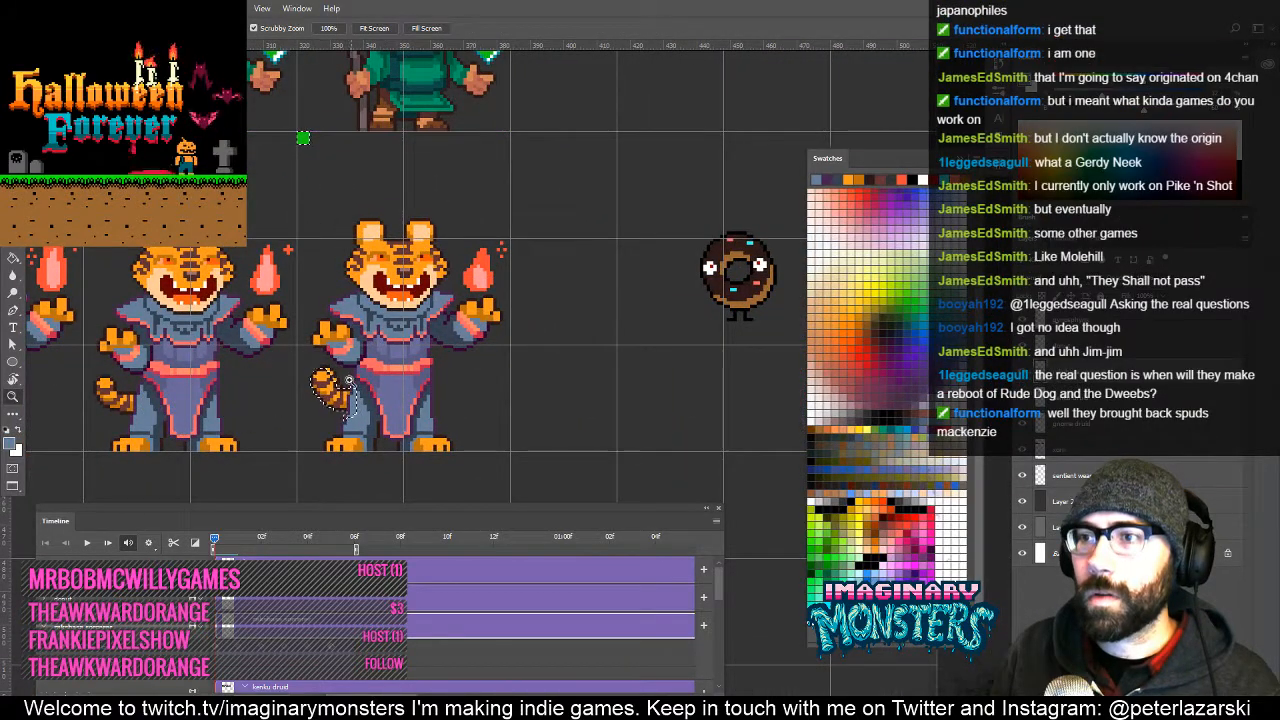
left_click_drag(349, 384, 403, 342)
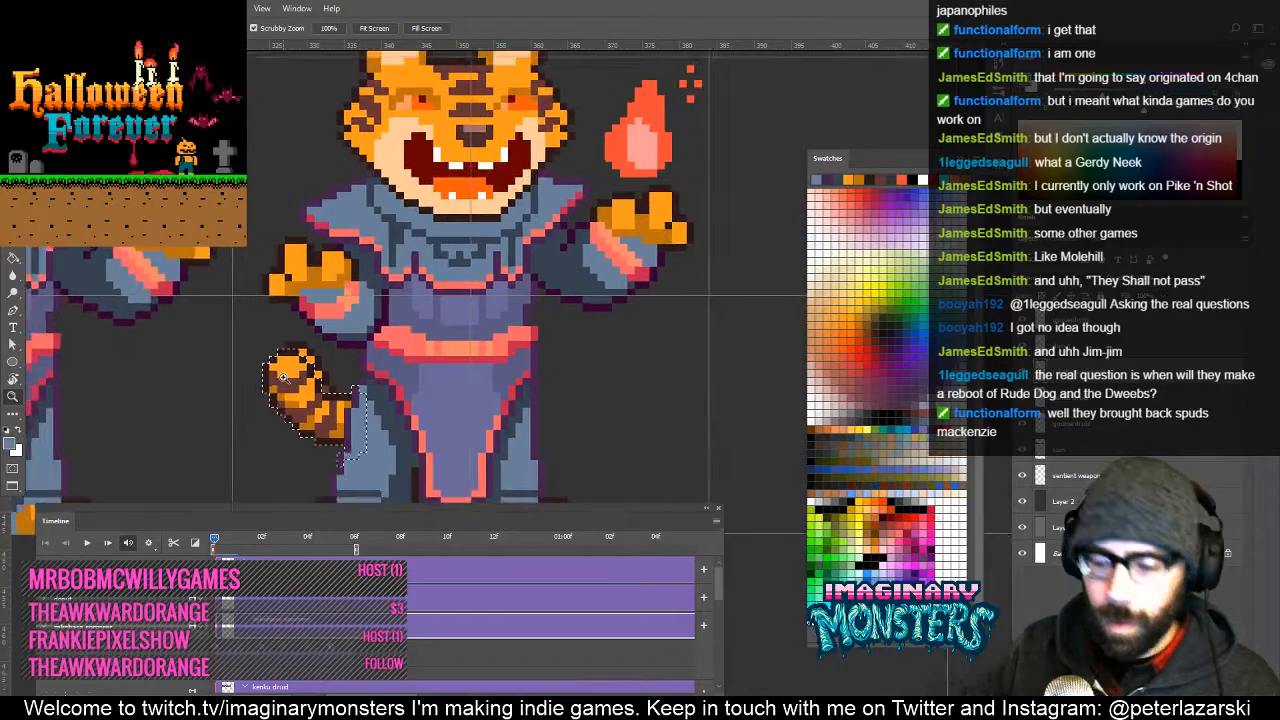
key("e")
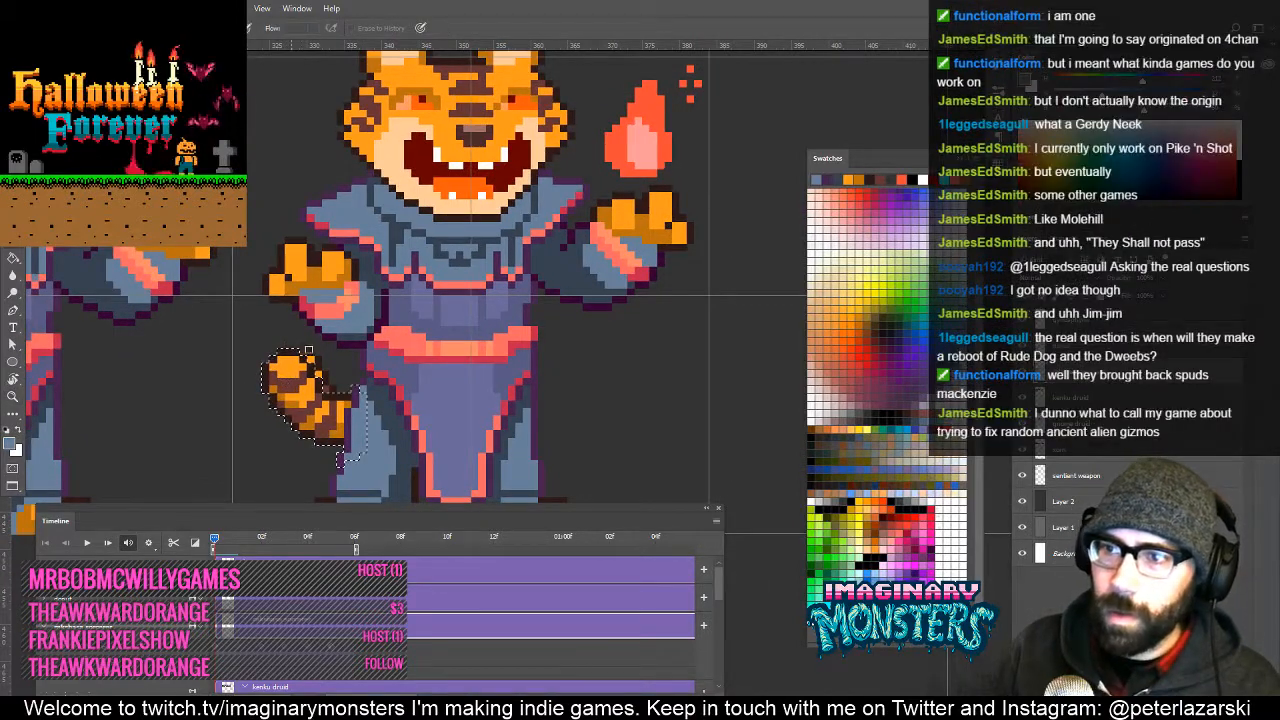
key("ctrl+d")
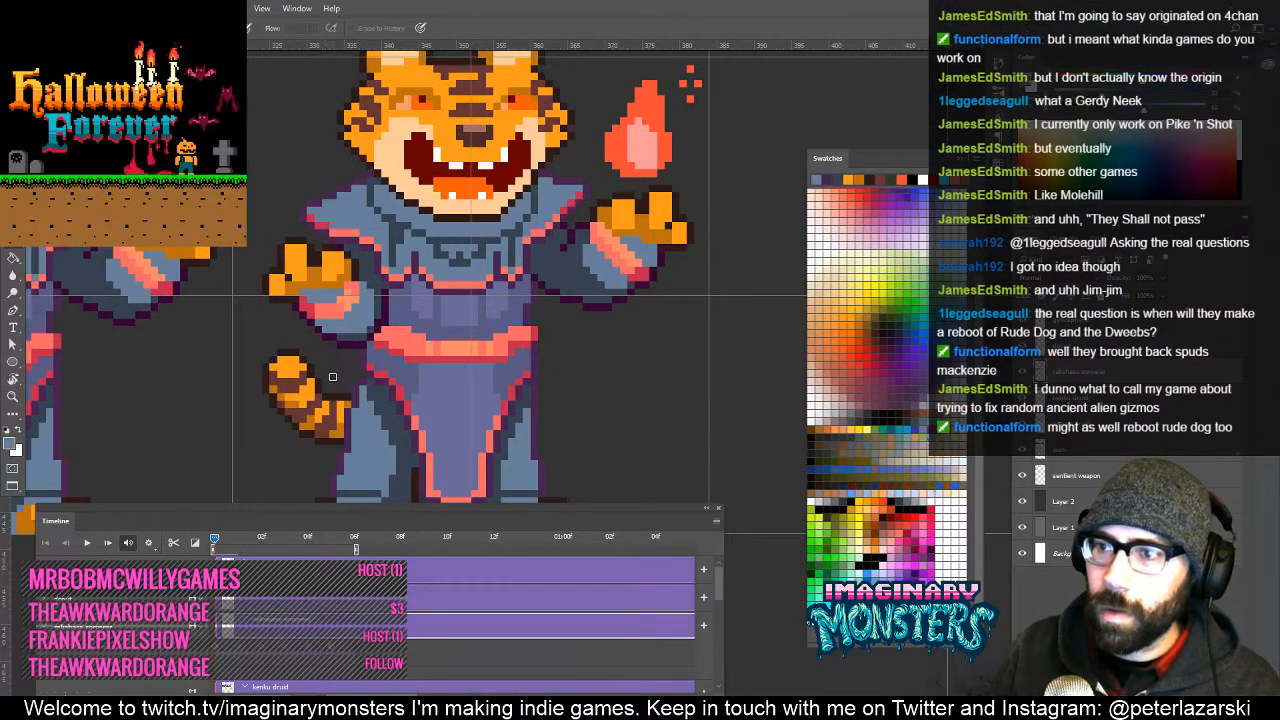
Play and scrub the idle animation on the first tiger to check the tail sway across all six frames.
key("z")
left_click_drag(360, 400, 640, 340)
key("space")
left_click_drag(250, 320, 620, 325)
left_click_drag(140, 320, 473, 298)
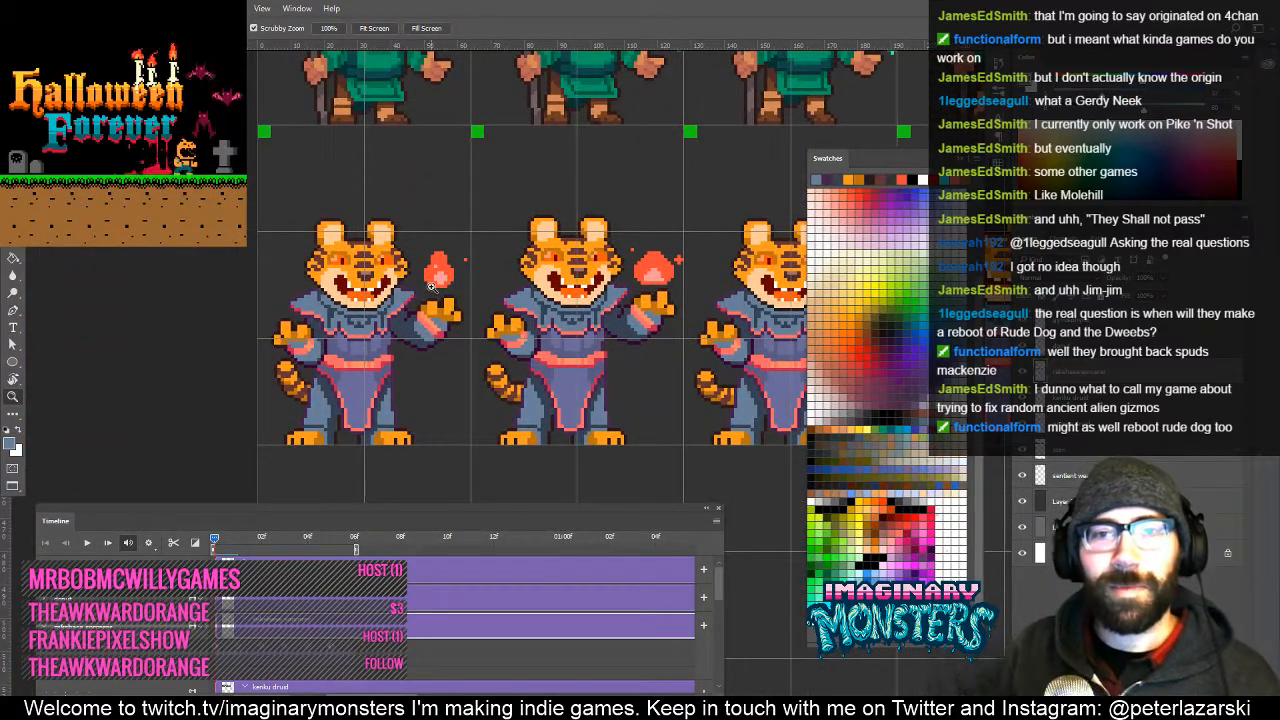
key("space")
left_click_drag(399, 344, 455, 330)
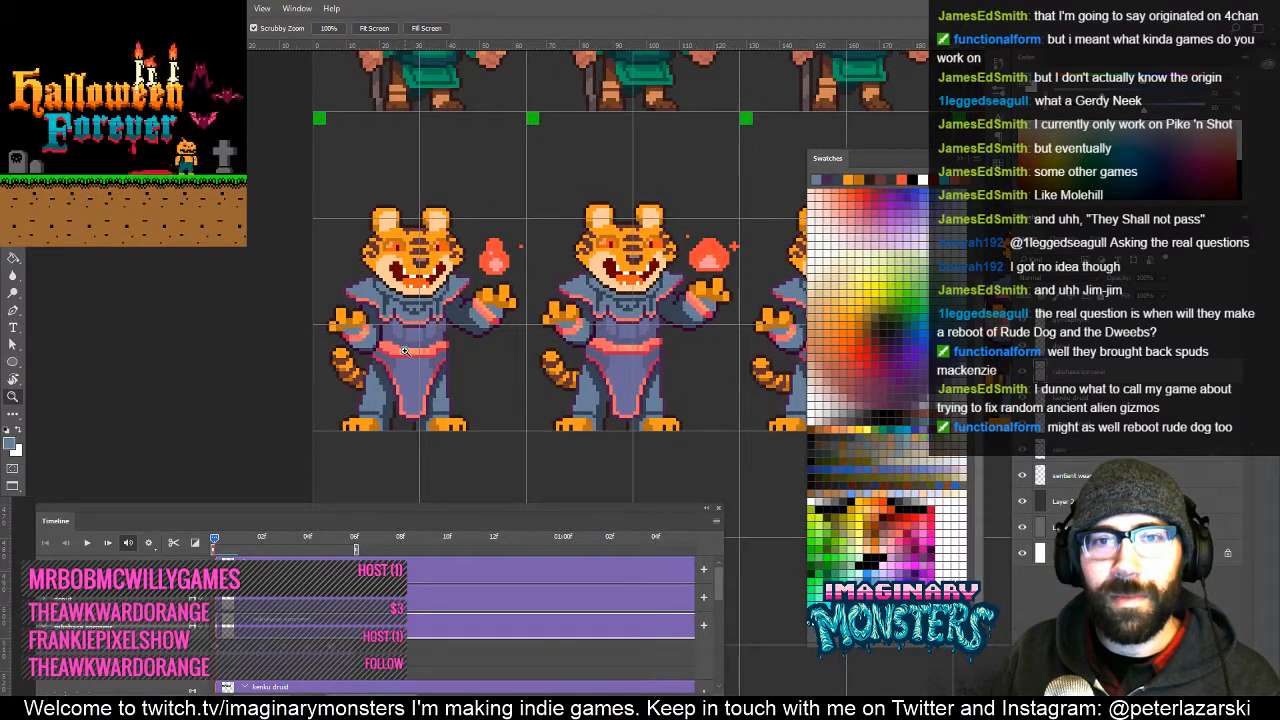
key("space")
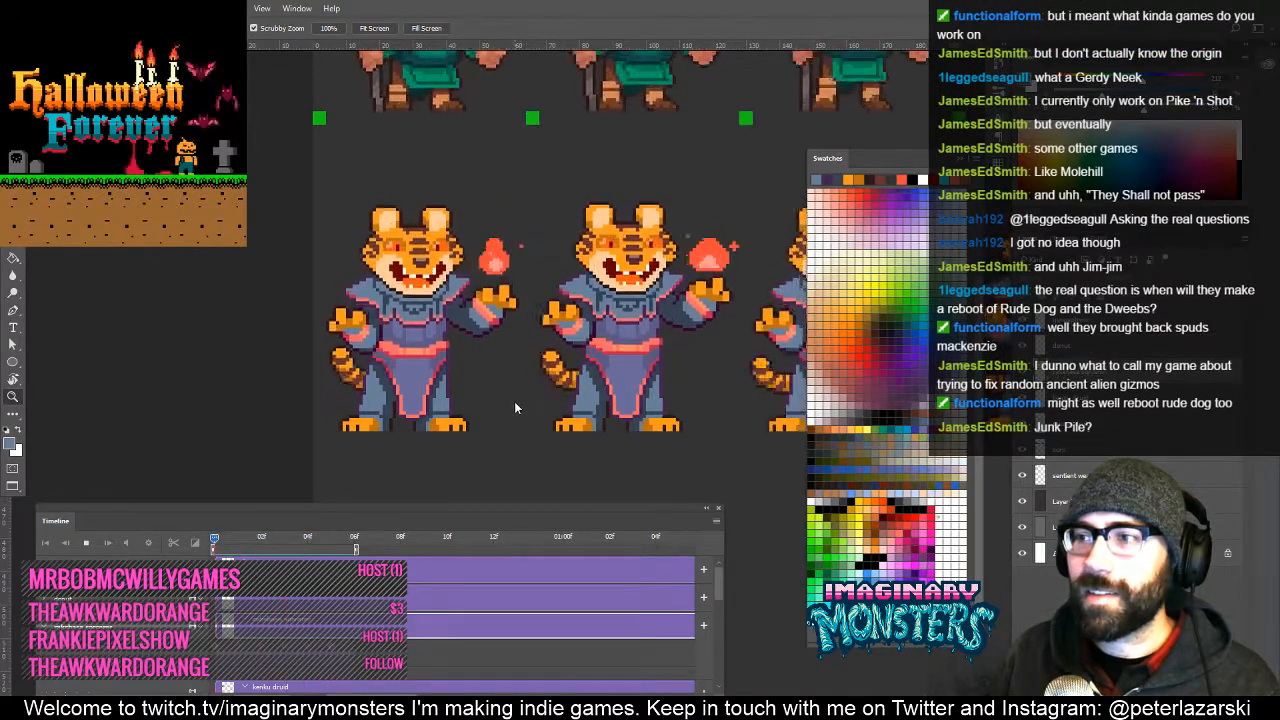
left_click(251, 538)
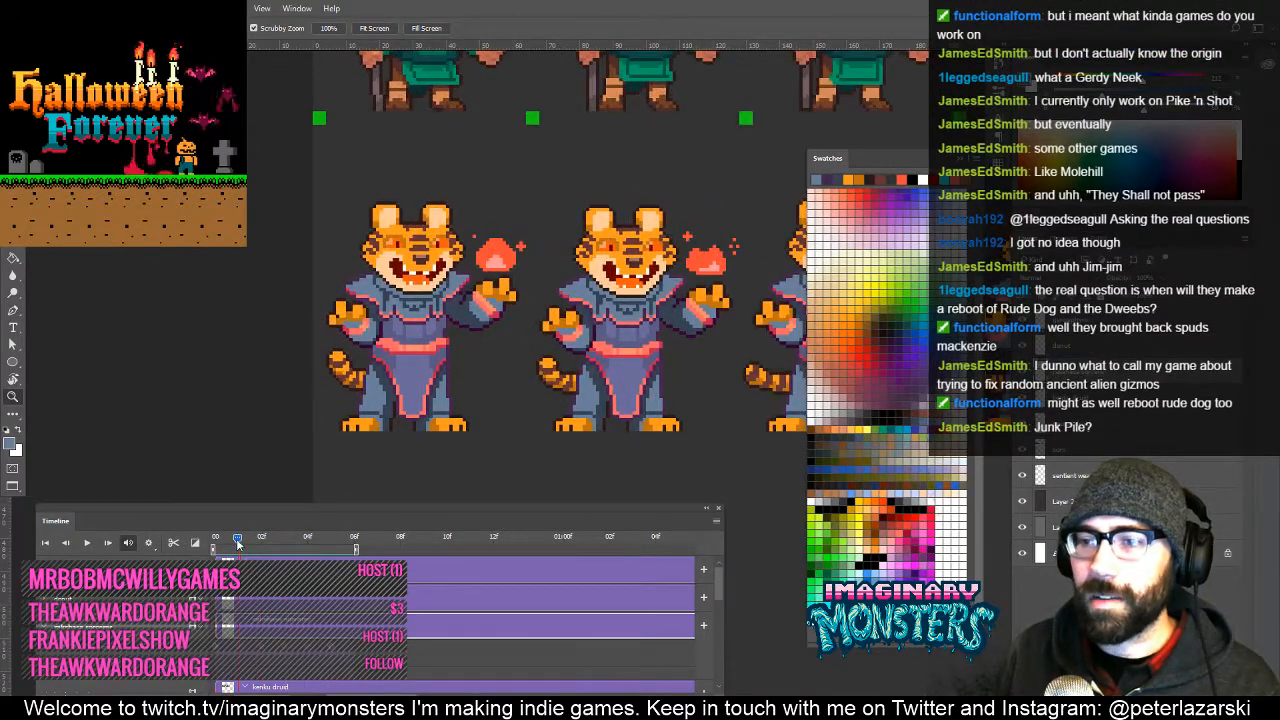
left_click_drag(237, 543, 308, 557)
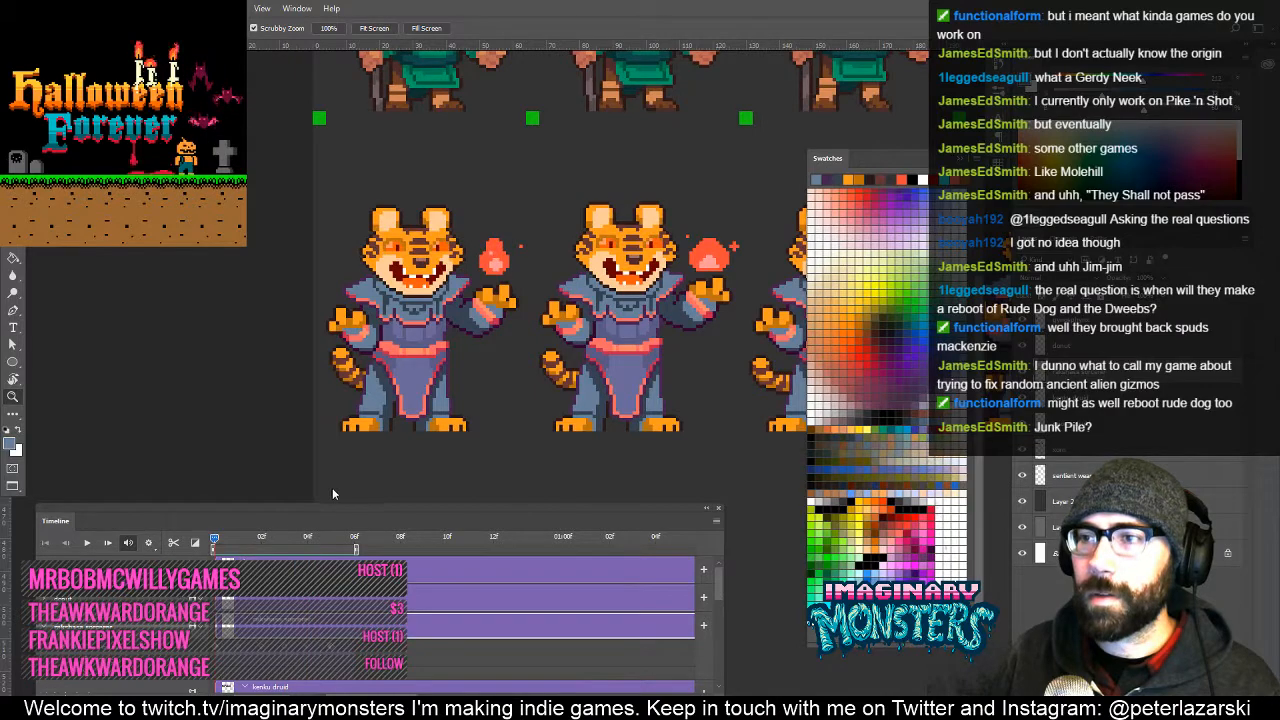
key("space")
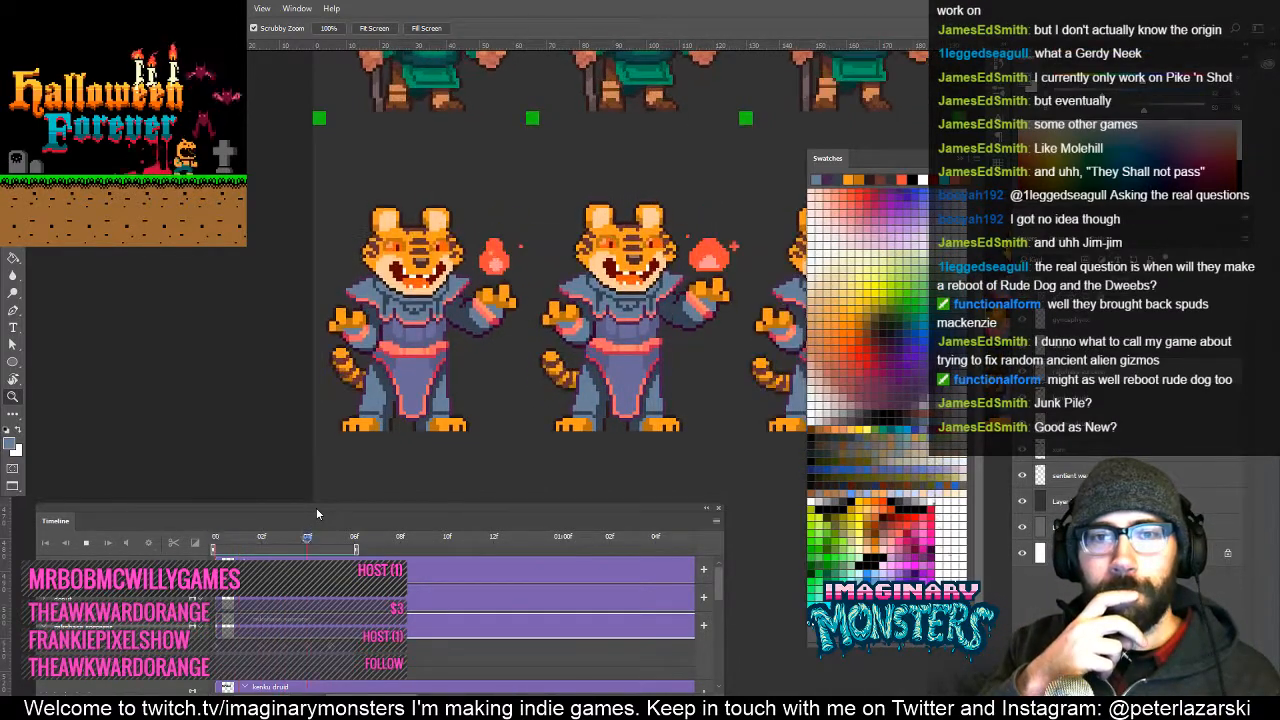
key("space")
Target the winged sphinx sprite below the tiger row with the Move tool.
left_click(521, 350, "alt")
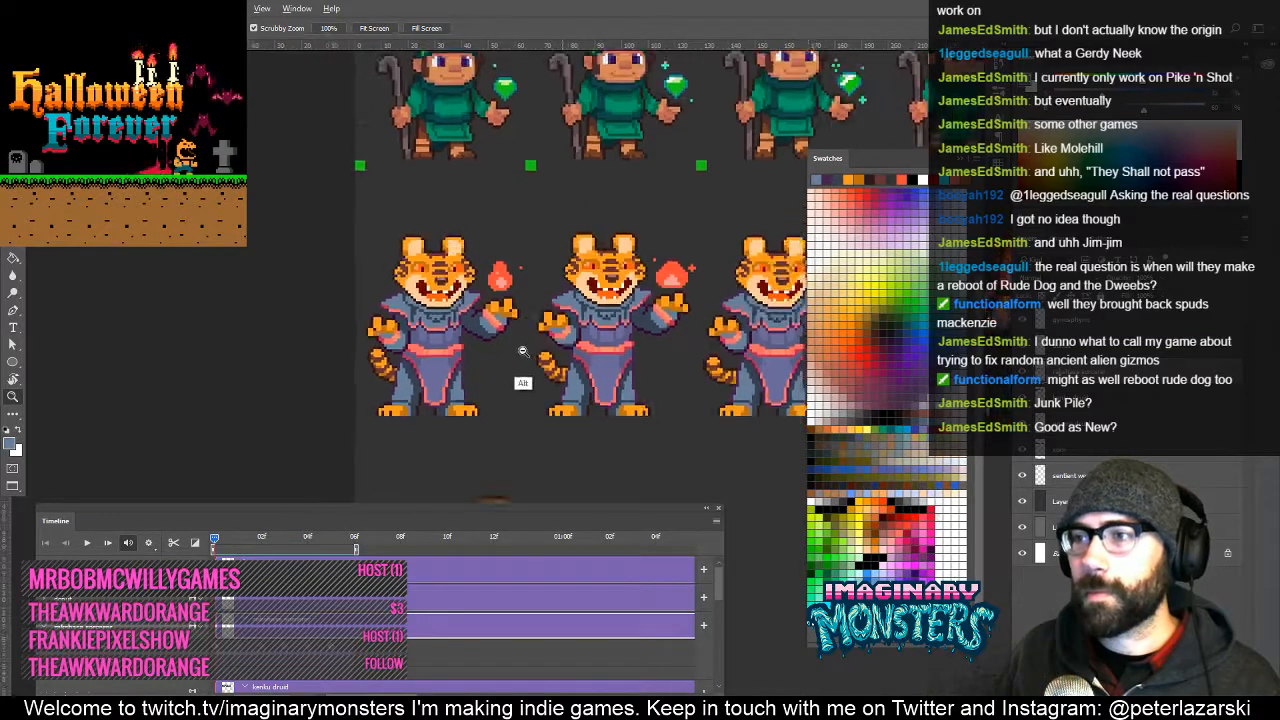
left_click(522, 351, "alt")
left_click(522, 351, "alt")
key("ctrl+apostrophe")
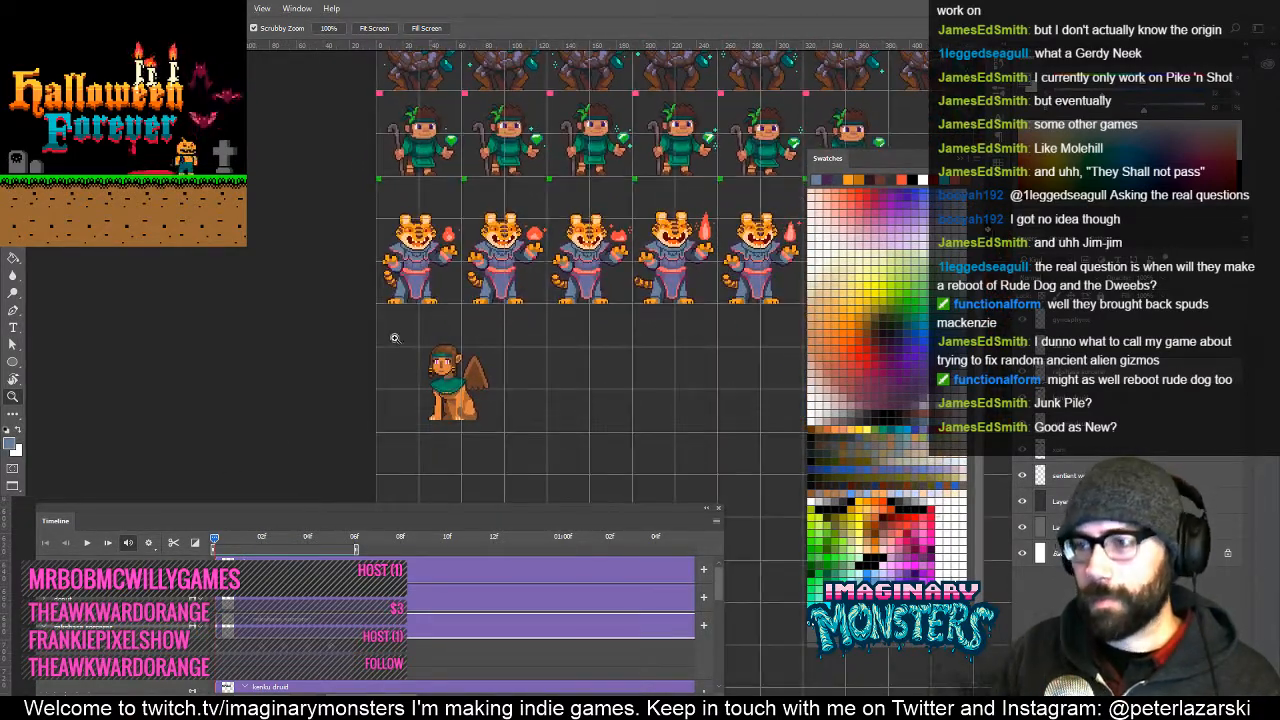
left_click(455, 364)
key("v")
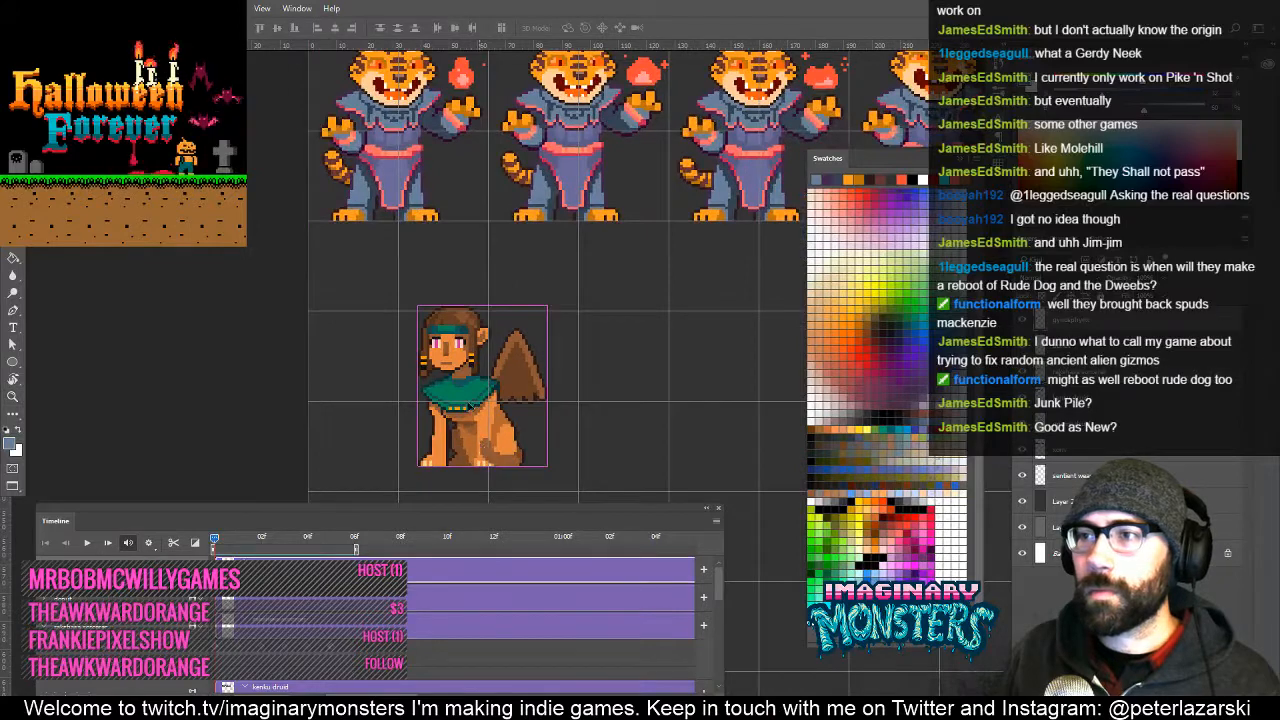
Examine how the sphinx, tiger, druid and monster sprite rows are laid out on the grid.
left_click_drag(465, 452, 431, 368)
key("z")
left_click_drag(395, 315, 490, 341)
key("v")
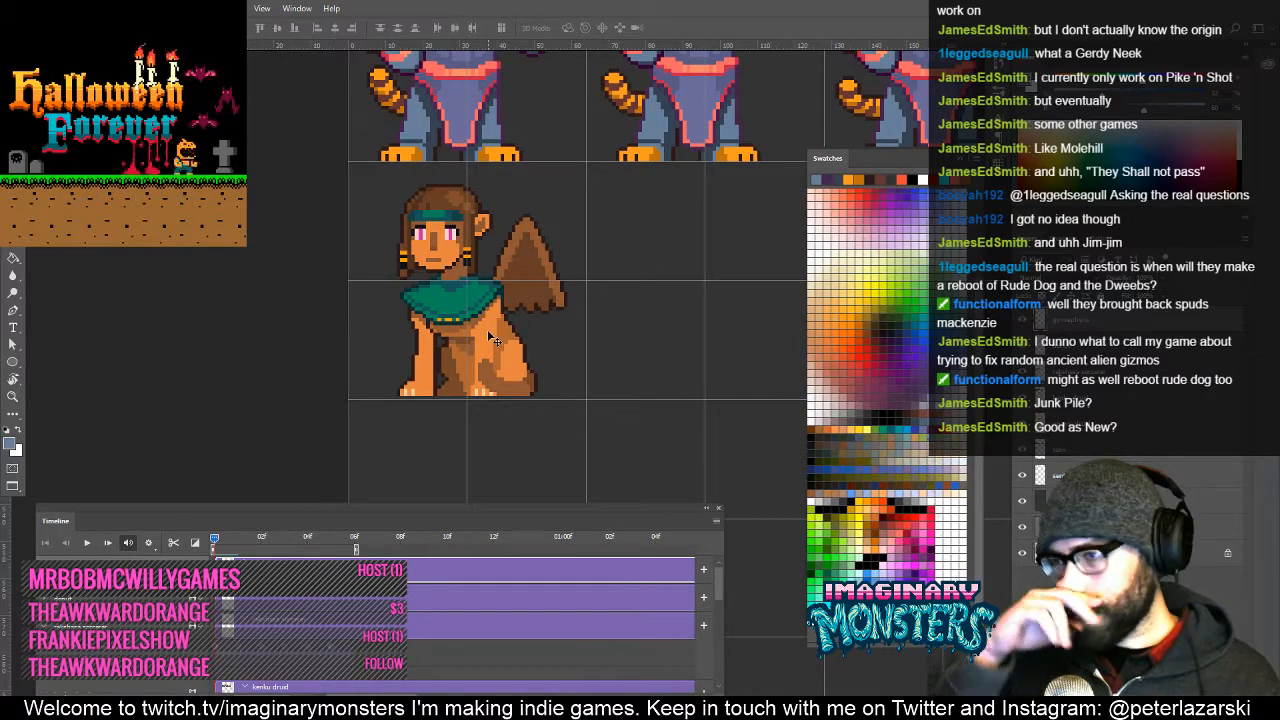
key("z")
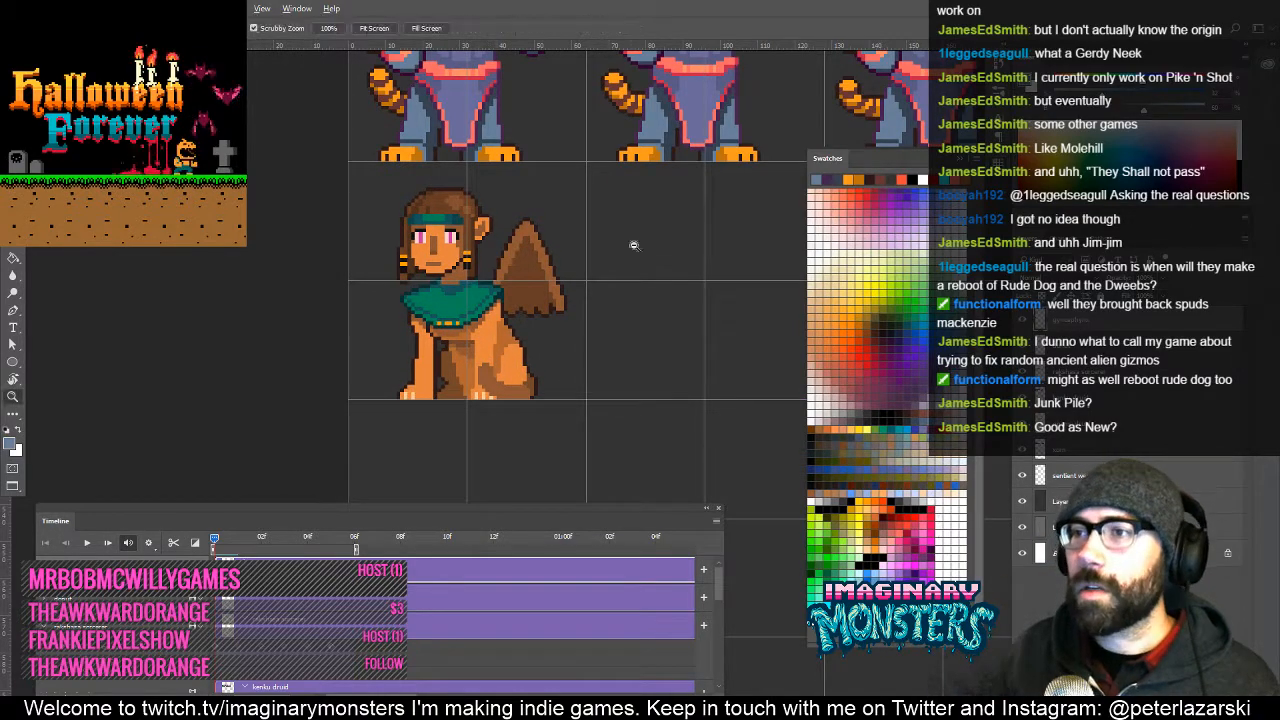
left_click_drag(605, 286, 535, 331)
left_click_drag(546, 305, 555, 388)
left_click_drag(548, 90, 494, 343)
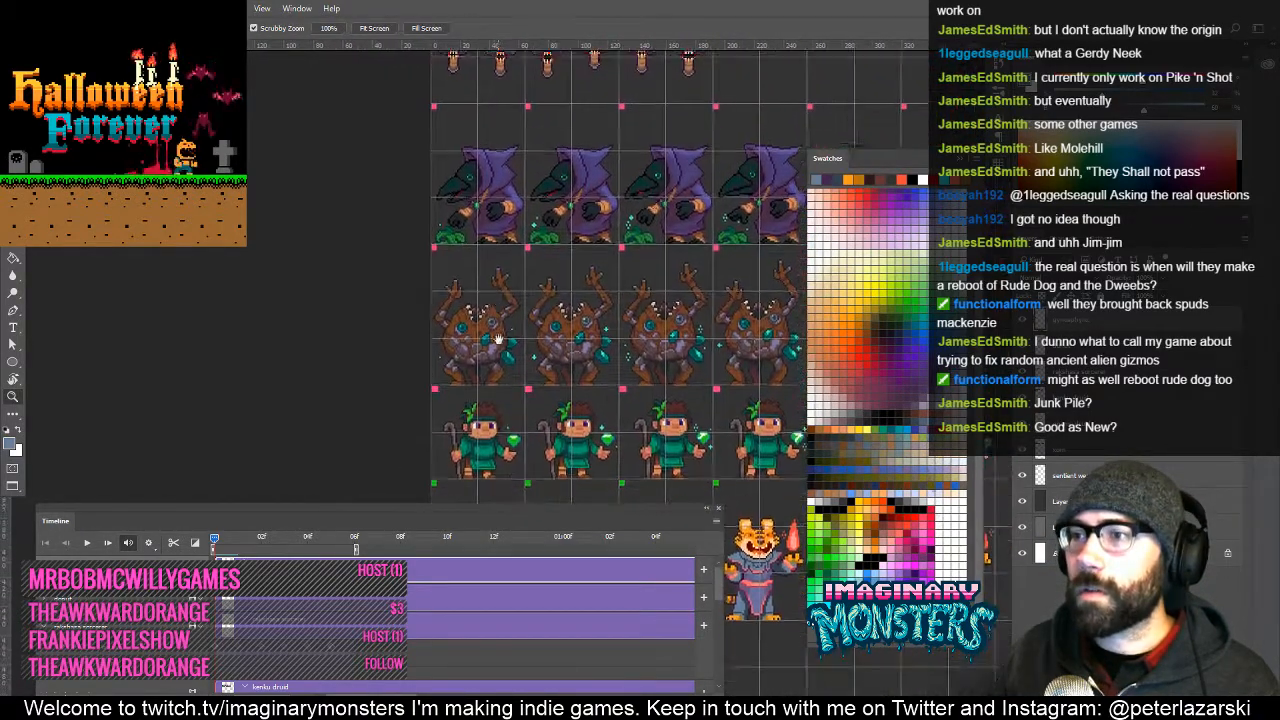
left_click_drag(501, 165, 490, 218)
left_click_drag(496, 356, 485, 250)
left_click_drag(485, 351, 476, 225)
left_click_drag(480, 385, 472, 256)
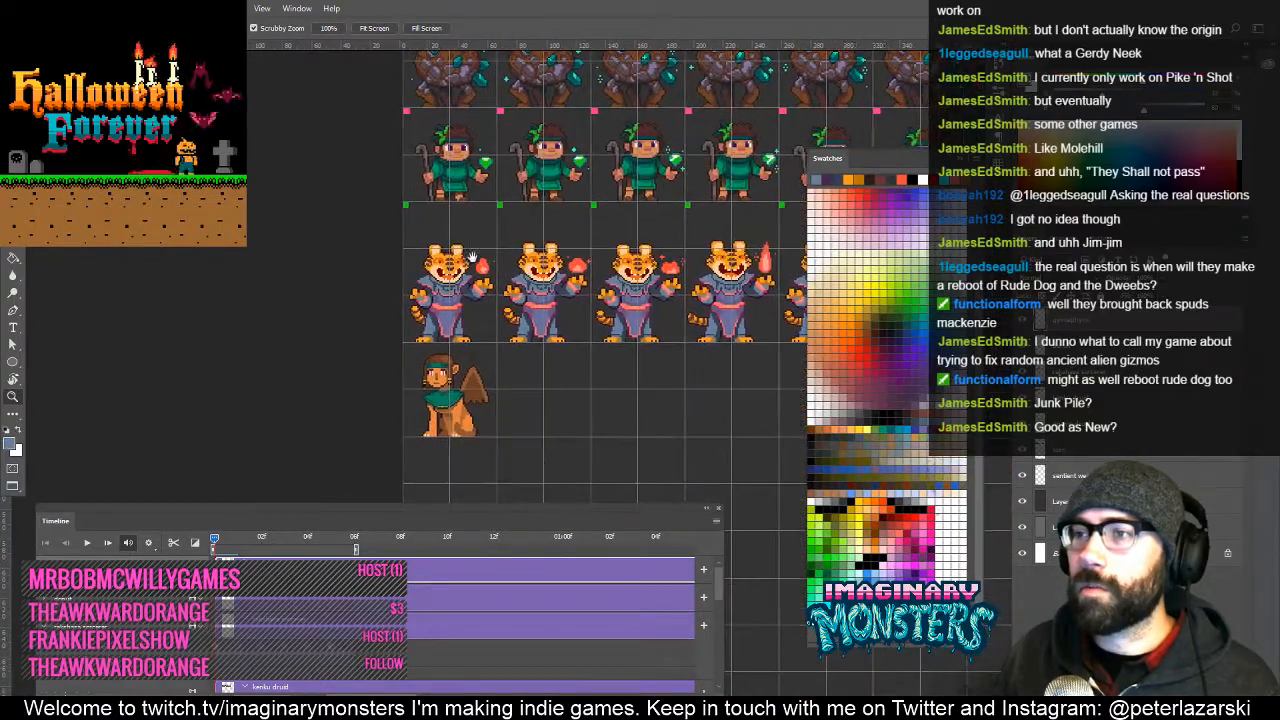
mouse_move(424, 391)
left_mouse_down()
mouse_move(388, 284)
mouse_move(428, 366)
left_mouse_up()
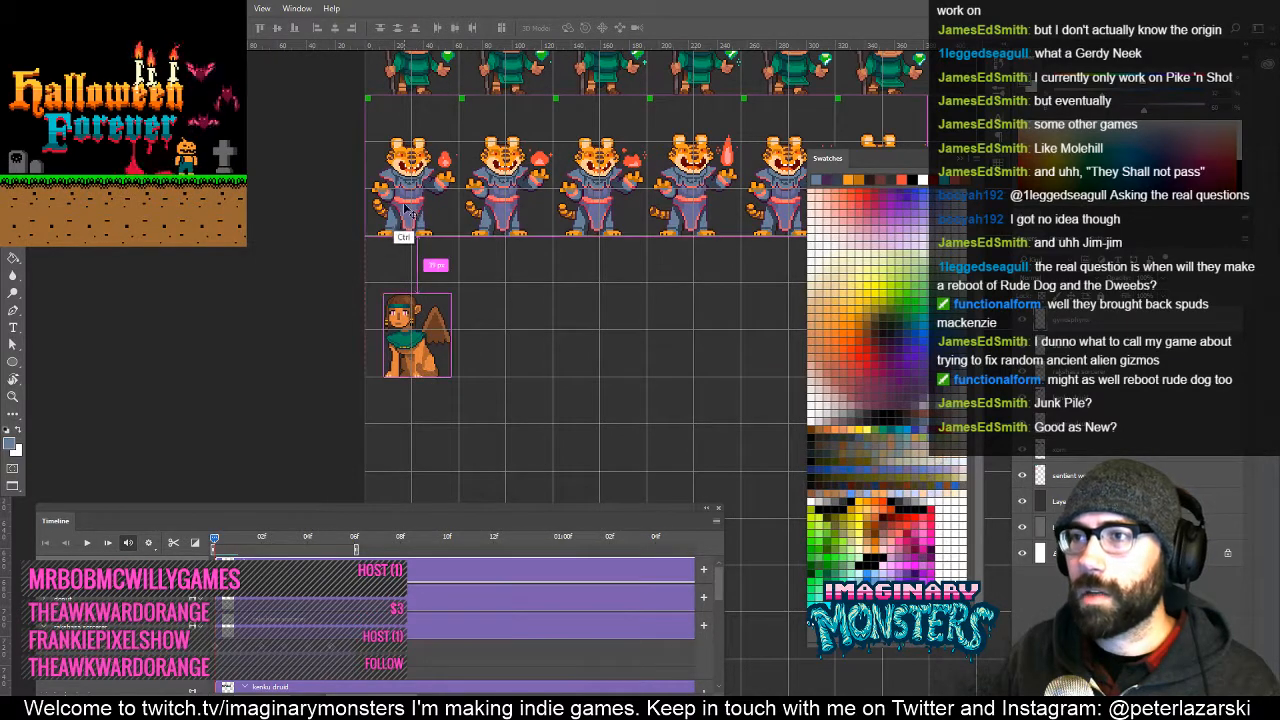
Select the tiger sprite row and move it down 32 px with its green corner markers.
left_click(416, 206, "ctrl")
left_click_drag(418, 166, 408, 216)
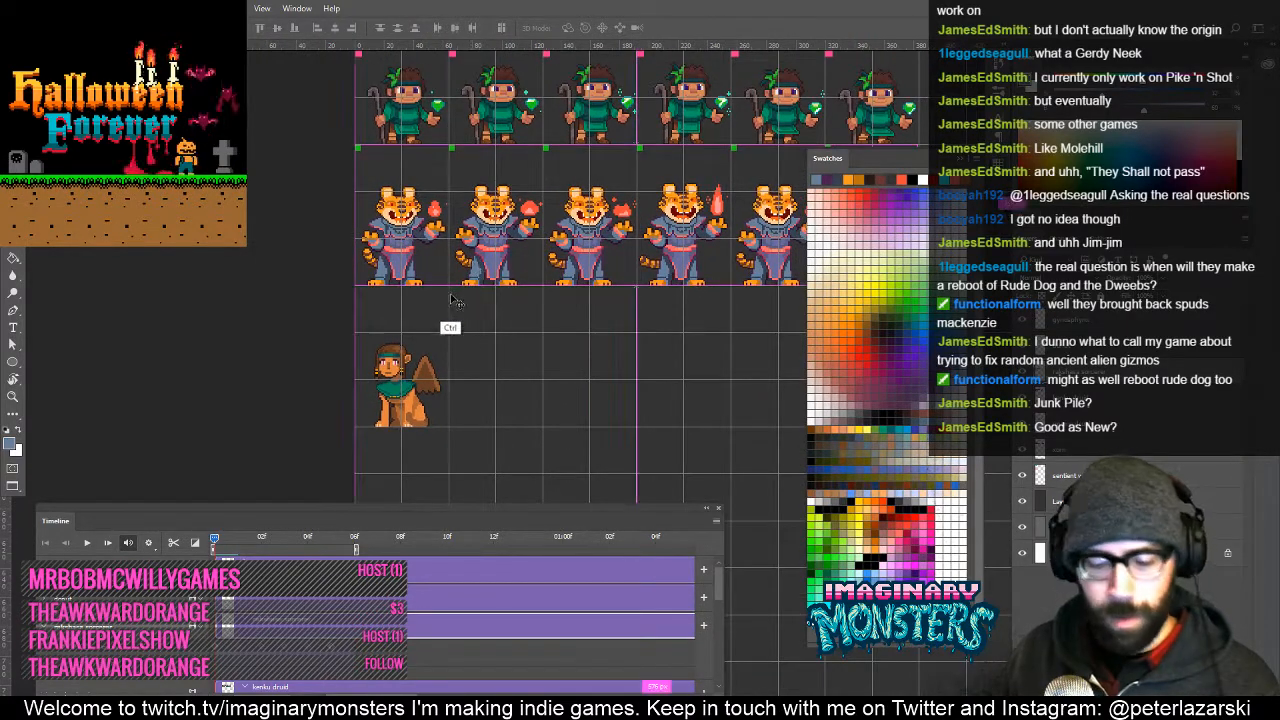
key("shift+Down")
key("shift+Down")
key("shift+Down")
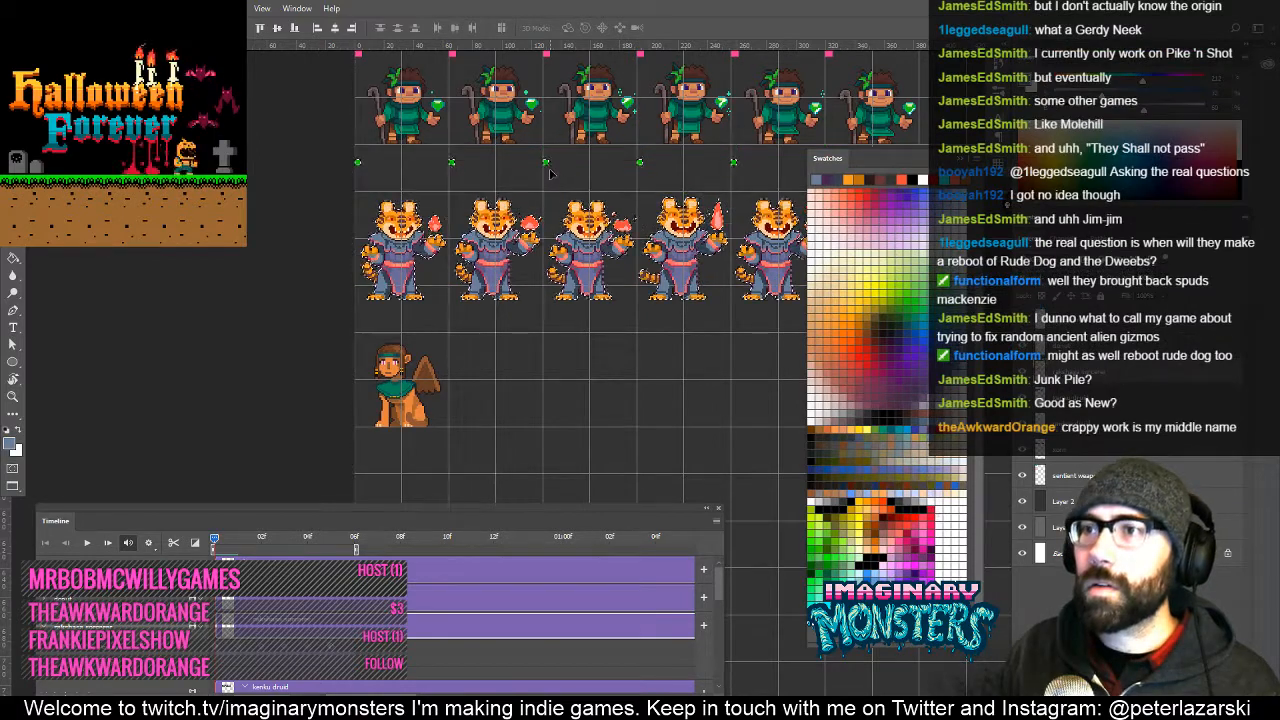
key("Down")
key("Down")
Select the row of green-clad druid sprites below their pink markers and move them down to the gridline above the tiger row.
left_click_drag(550, 175, 419, 457)
left_click_drag(277, 395, 252, 328)
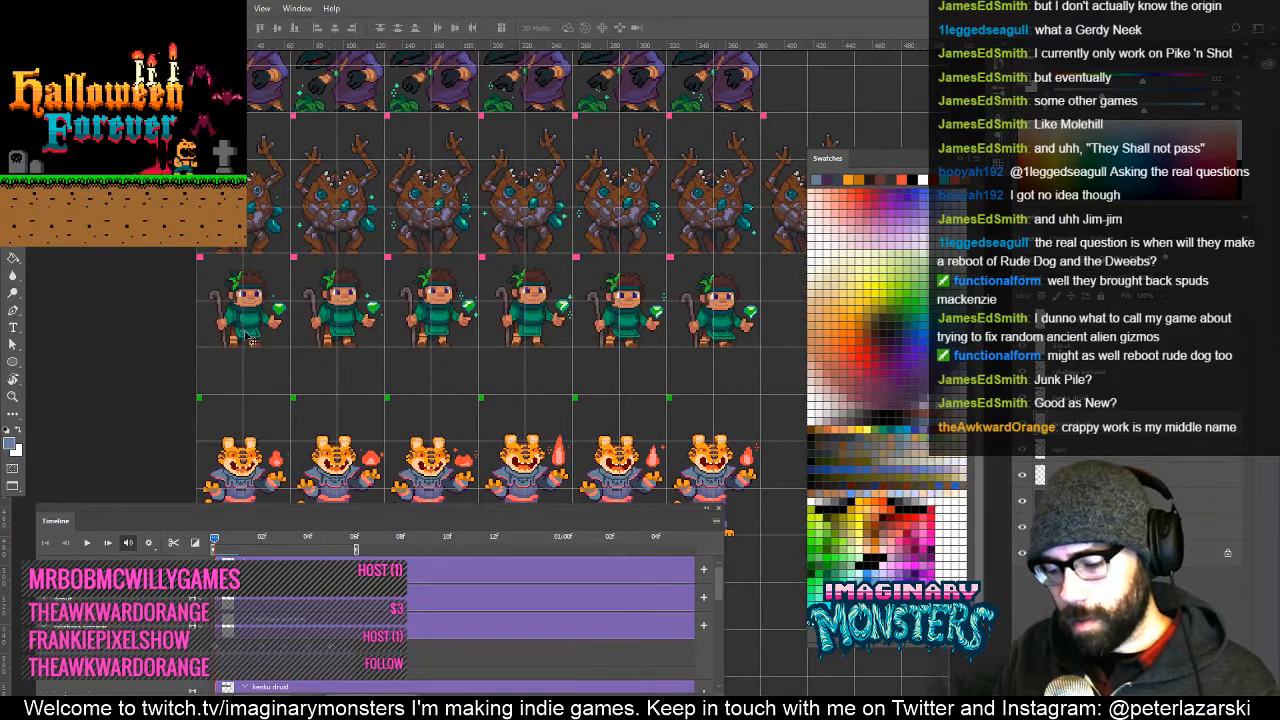
key("m")
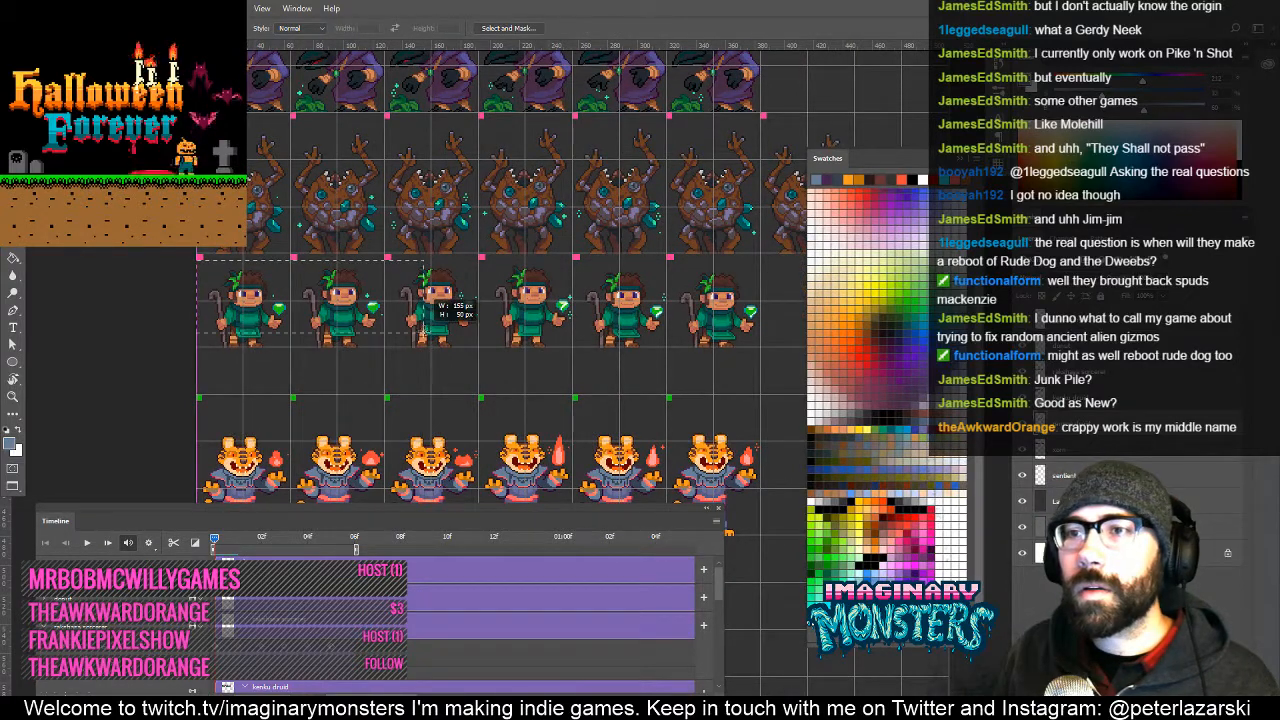
left_click_drag(437, 310, 860, 386)
key("v")
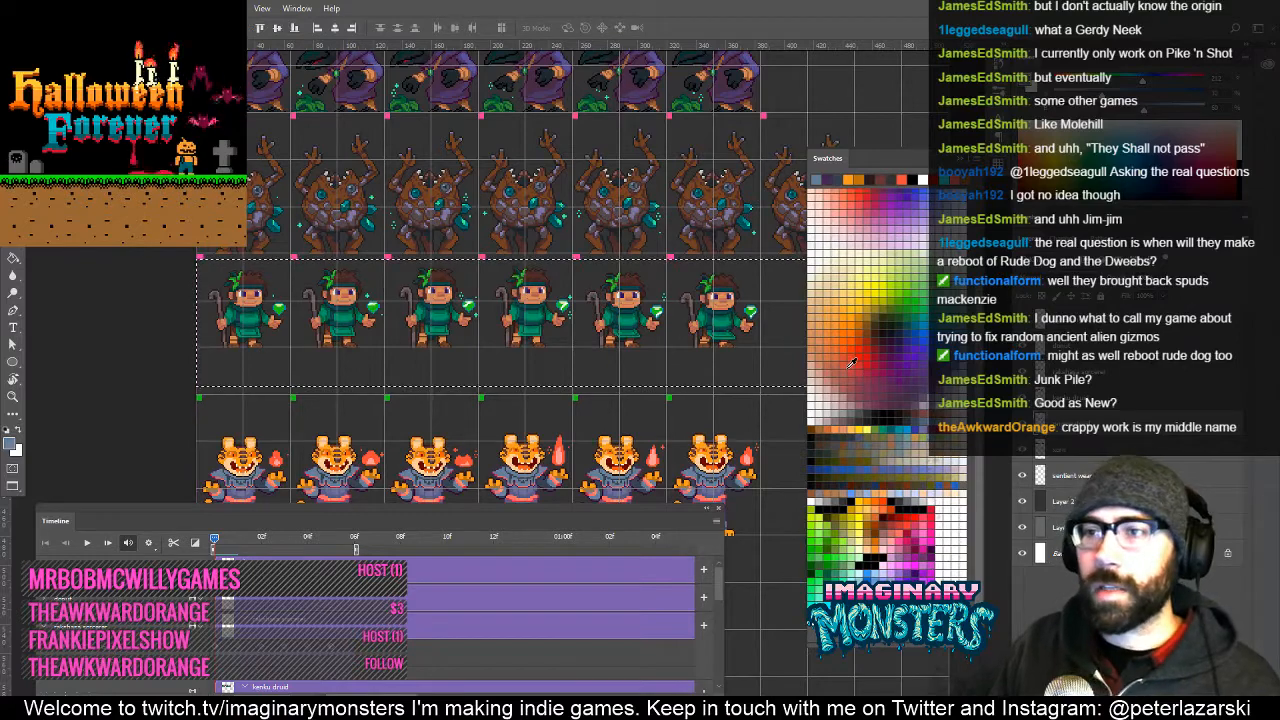
key("Down")
key("Down")
key("Down")
key("Down")
key("Down")
key("Down")
key("Down")
key("Down")
key("Down")
key("Down")
key("Down")
key("Down")
key("Down")
key("Down")
key("Down")
key("Down")
key("Down")
key("Down")
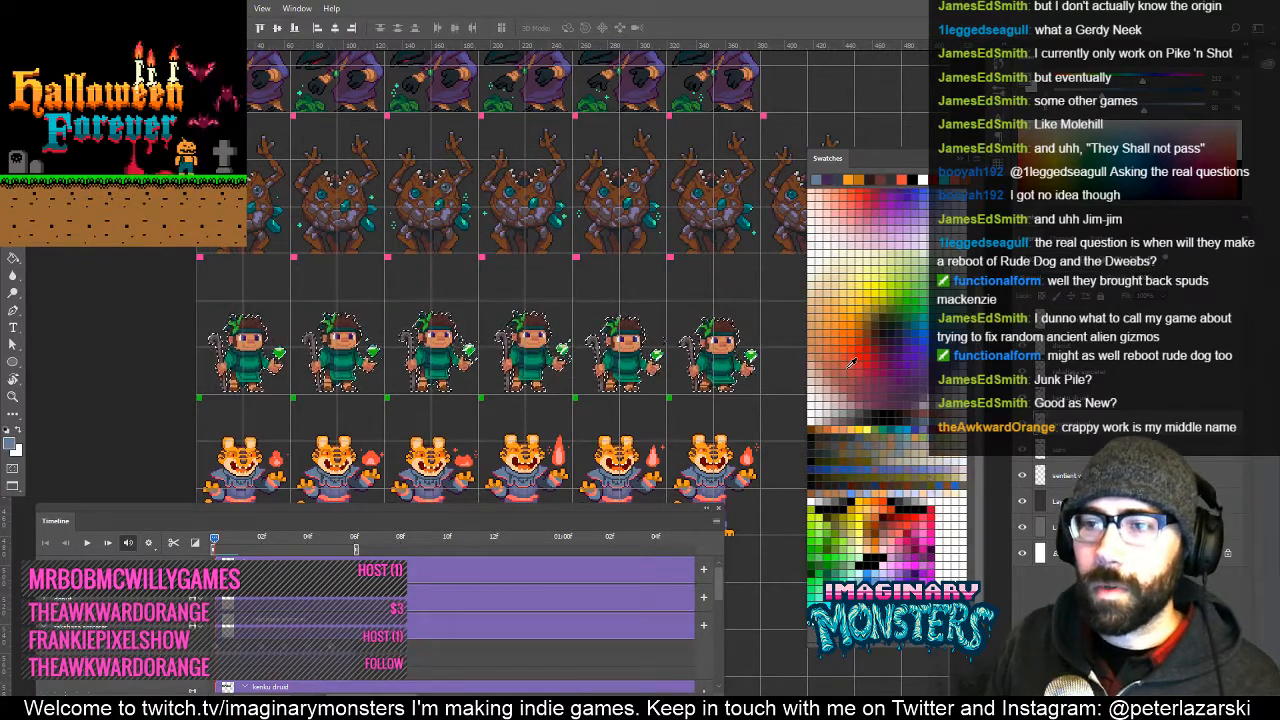
key("Down")
key("Down")
key("Down")
key("Down")
Move the sphinx sprite down one 32 px grid row beneath the repositioned tiger row.
left_click_drag(323, 343, 352, 345)
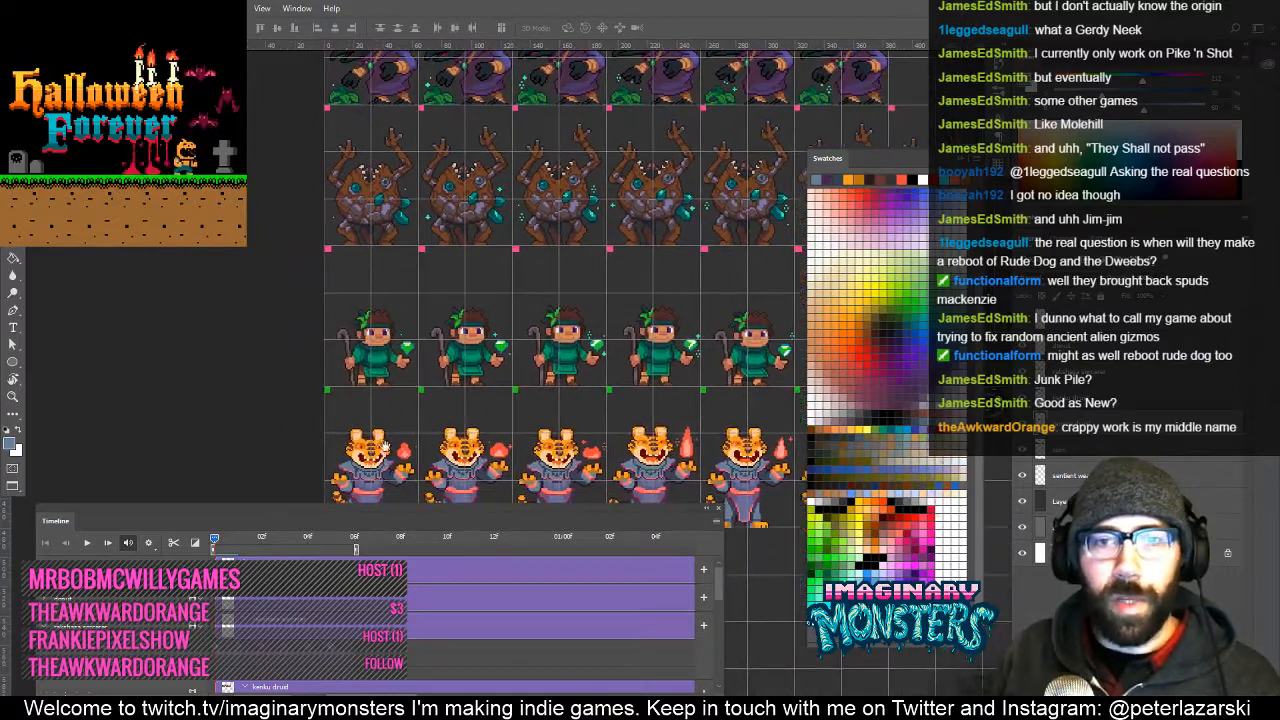
left_click_drag(390, 448, 394, 334)
left_click_drag(376, 480, 474, 436)
left_click_drag(377, 268, 435, 322)
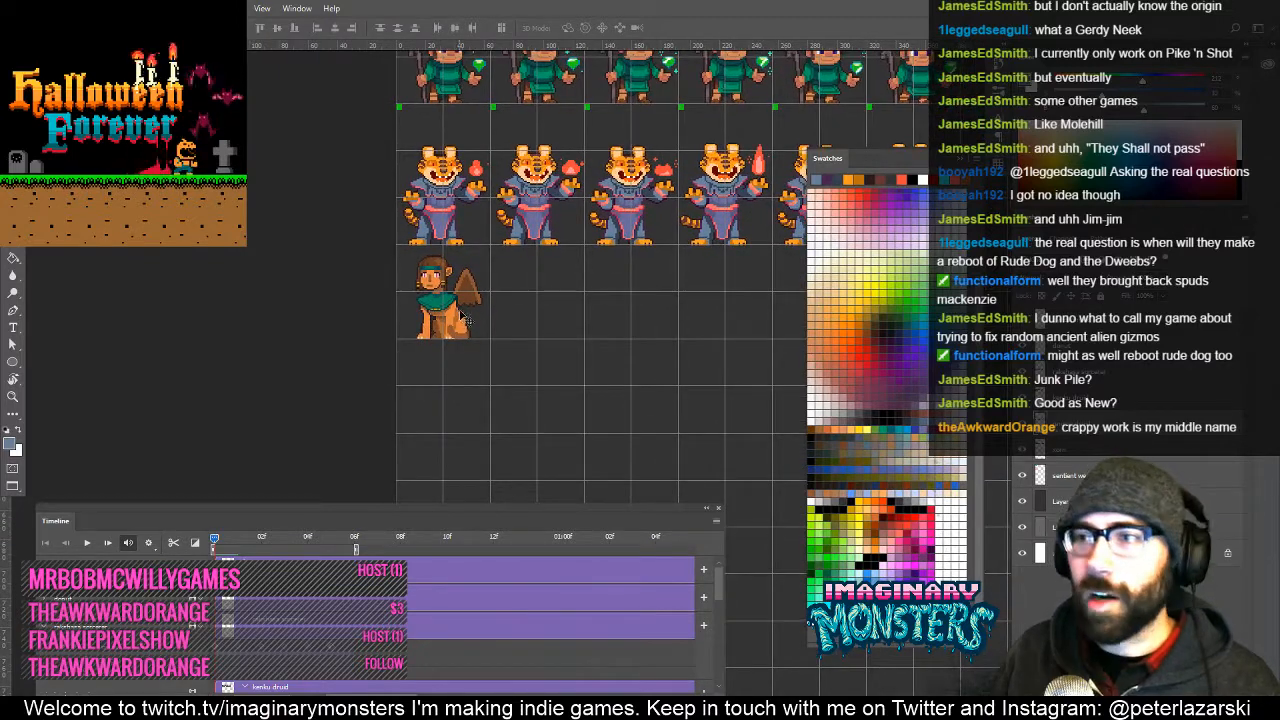
key("z")
key("v")
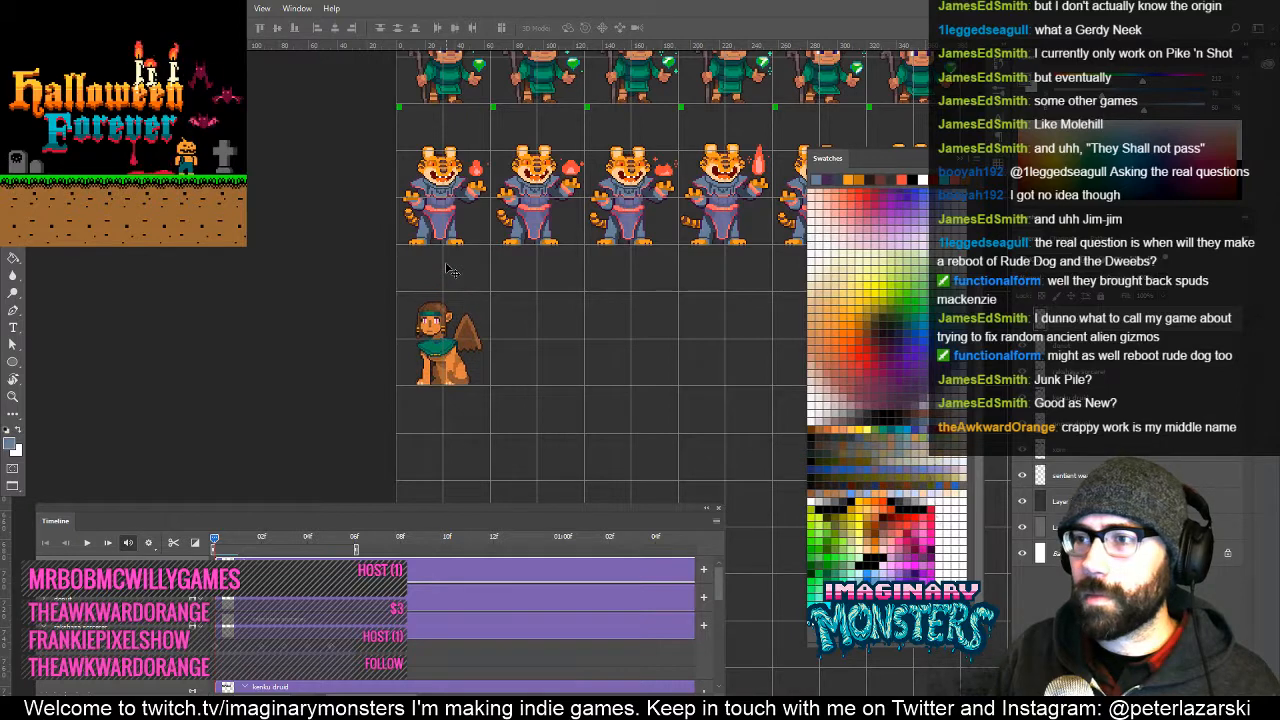
key("ctrl+z")
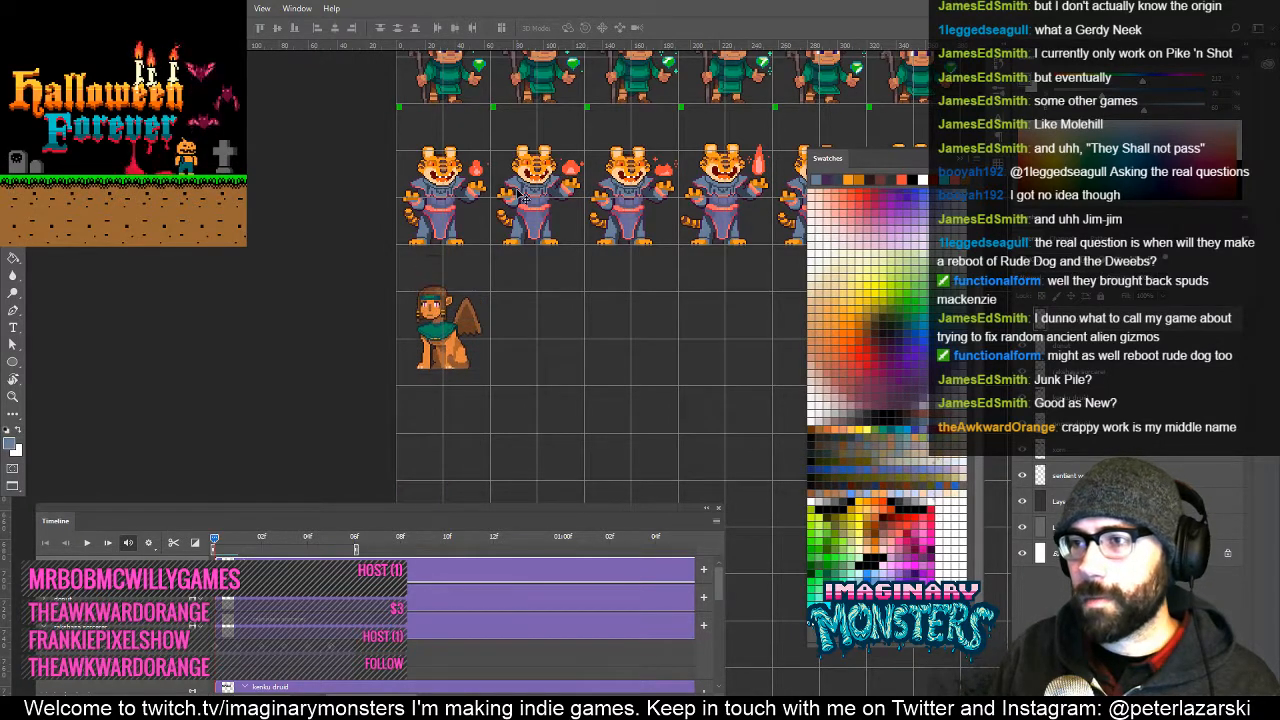
Choose pink as the drawing colour and paint a small square marker in the top-left corner of the sphinx's cell.
key("z")
left_click_drag(430, 340, 704, 406)
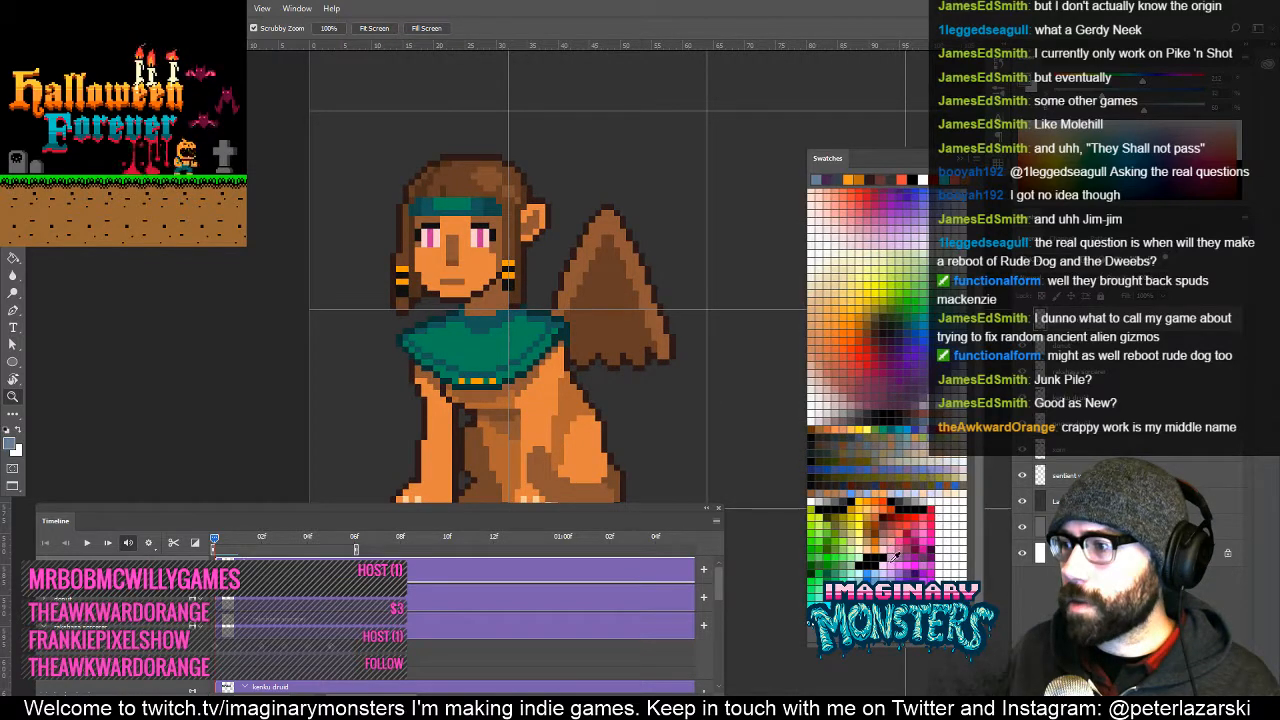
key("b")
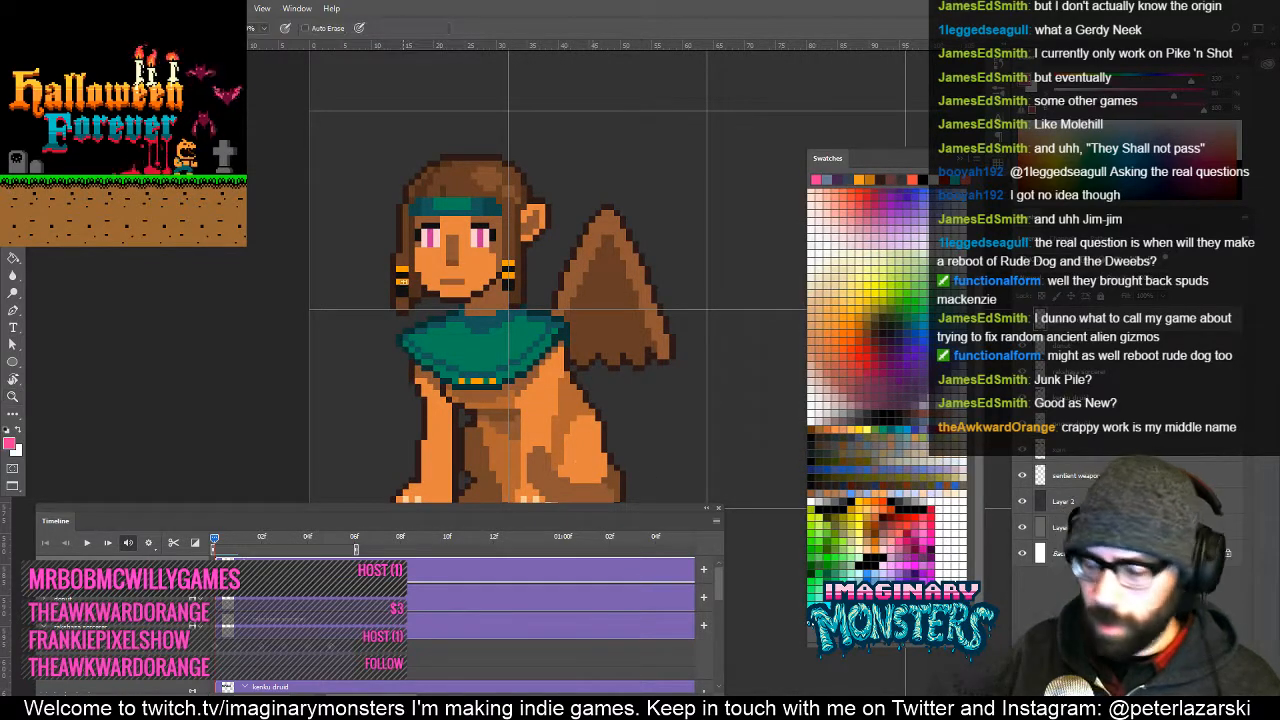
left_click_drag(404, 340, 414, 346)
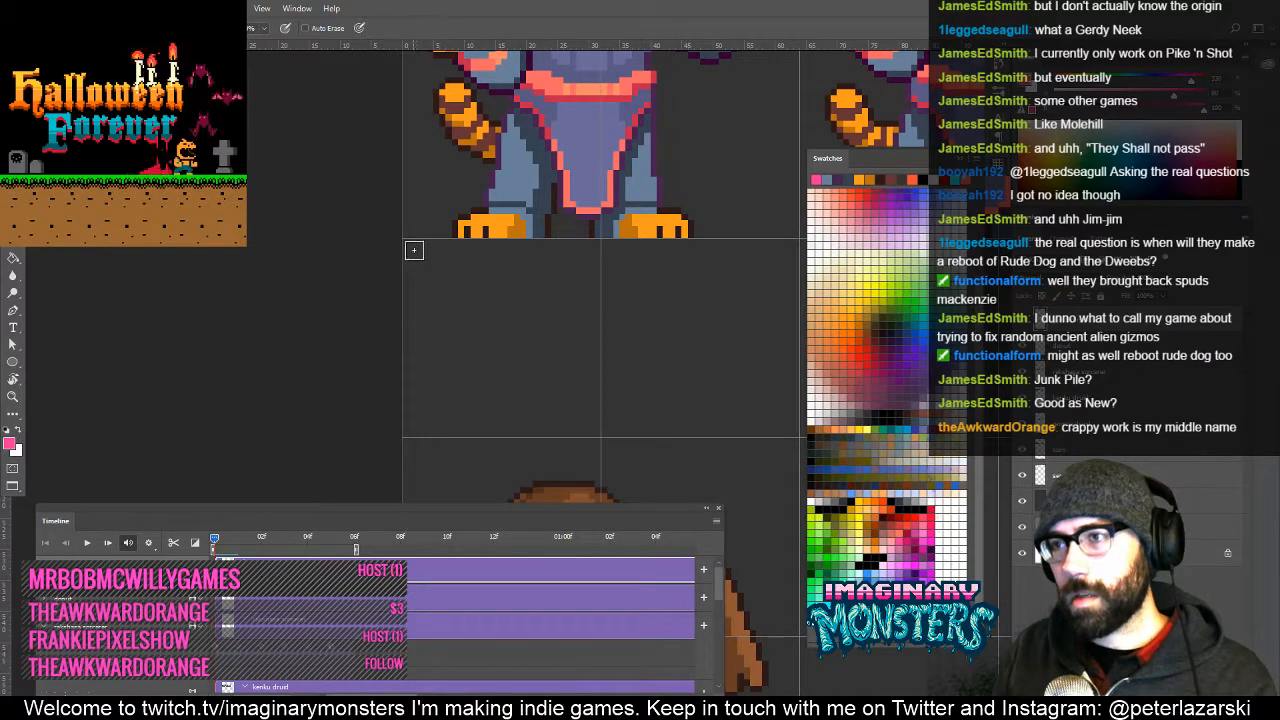
left_click_drag(472, 348, 322, 118)
key("z")
left_click(466, 350, "alt")
left_click(468, 349, "alt")
left_click(462, 297, "alt")
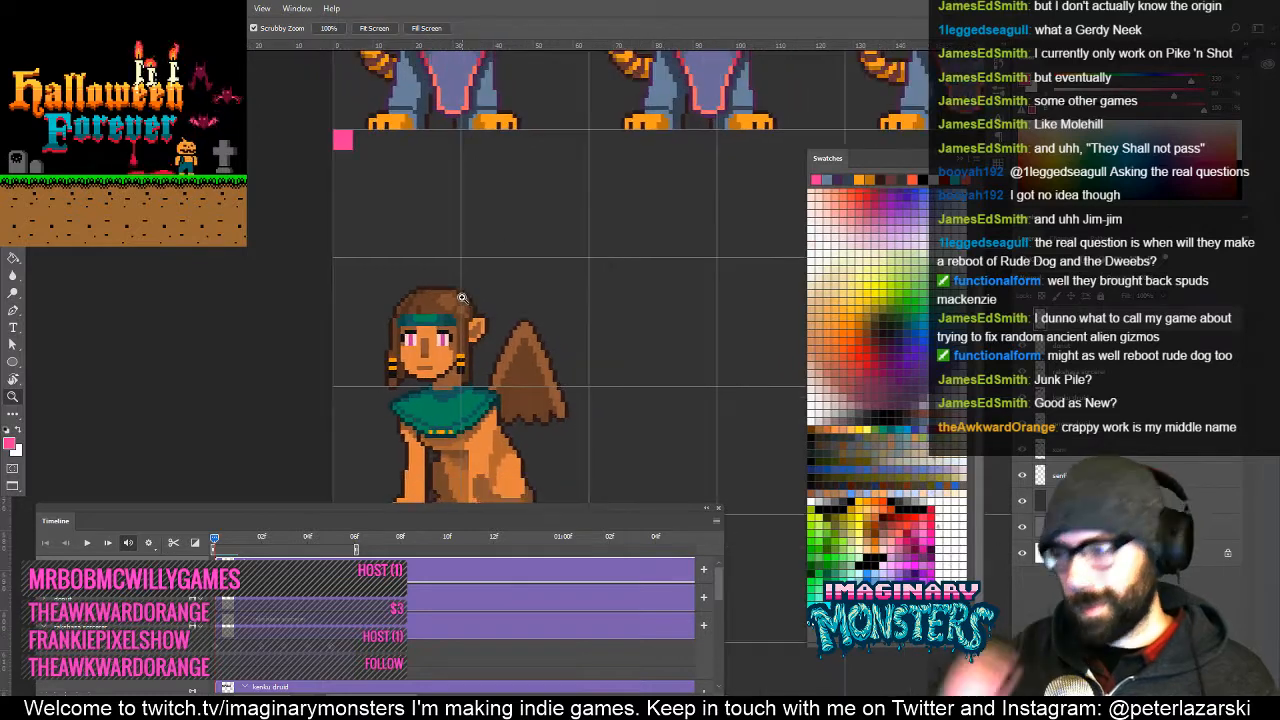
Duplicate the sphinx sprite and its pink marker into the next cell to the right, and clear the selection.
mouse_move(470, 350)
left_mouse_down()
mouse_move(372, 218)
mouse_move(362, 229)
left_mouse_up()
key("b")
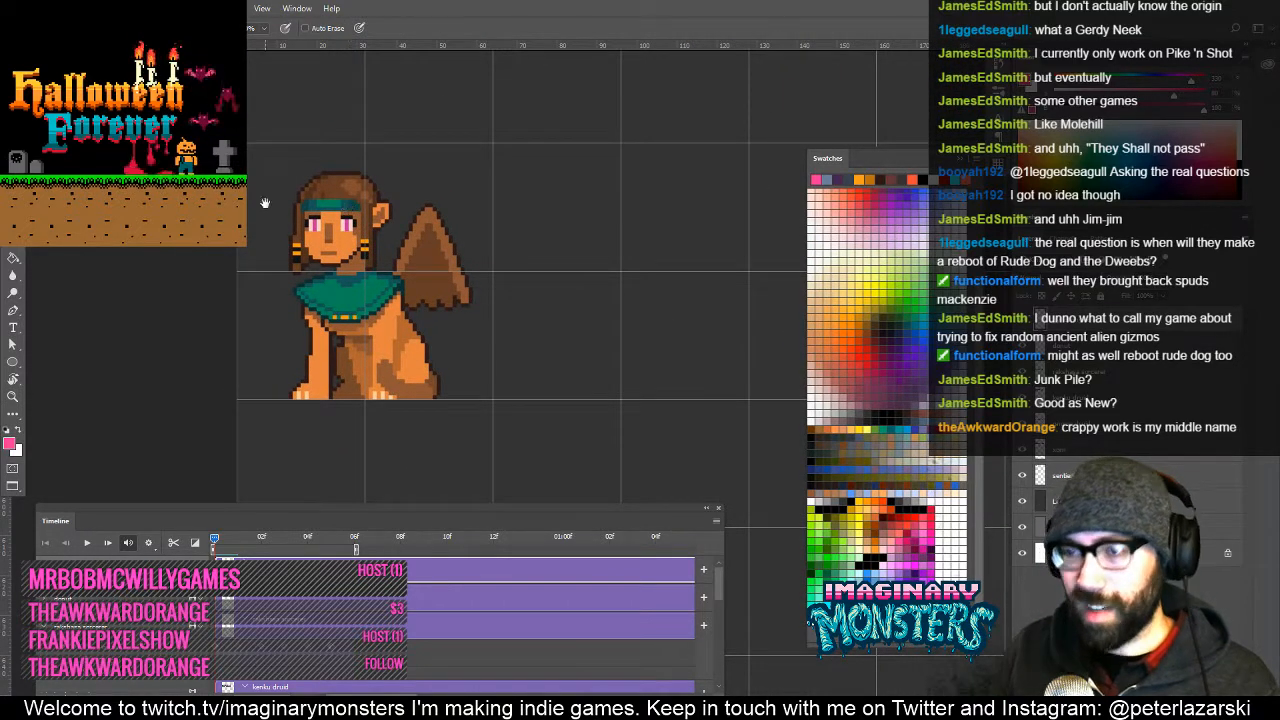
mouse_move(414, 302)
left_mouse_down()
mouse_move(428, 348)
mouse_move(409, 374)
mouse_move(412, 362)
left_mouse_up()
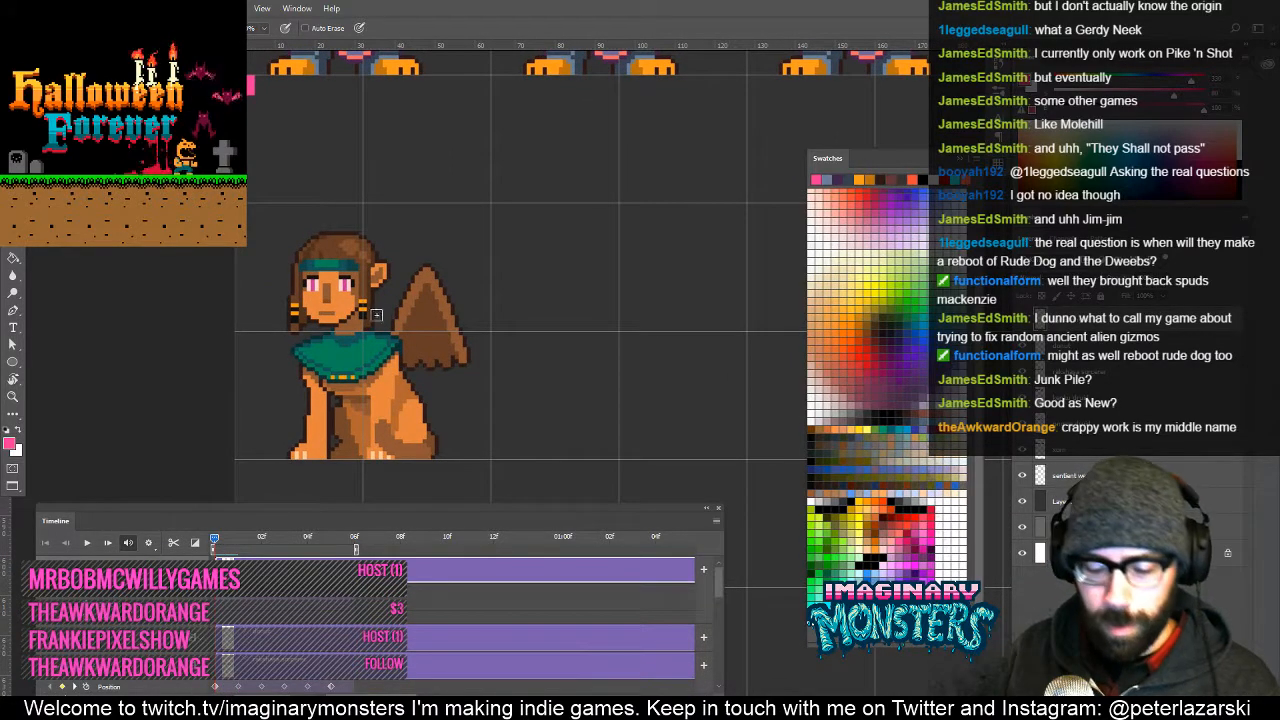
key("m")
left_click_drag(404, 268, 556, 504)
key("v")
left_click_drag(328, 349, 481, 327)
key("ctrl+d")
mouse_move(478, 380)
left_mouse_down()
mouse_move(440, 368)
mouse_move(404, 424)
mouse_move(420, 424)
left_mouse_up()
Repaint the shading between the front leg and thigh of the second sphinx with sampled brown and orange.
key("z")
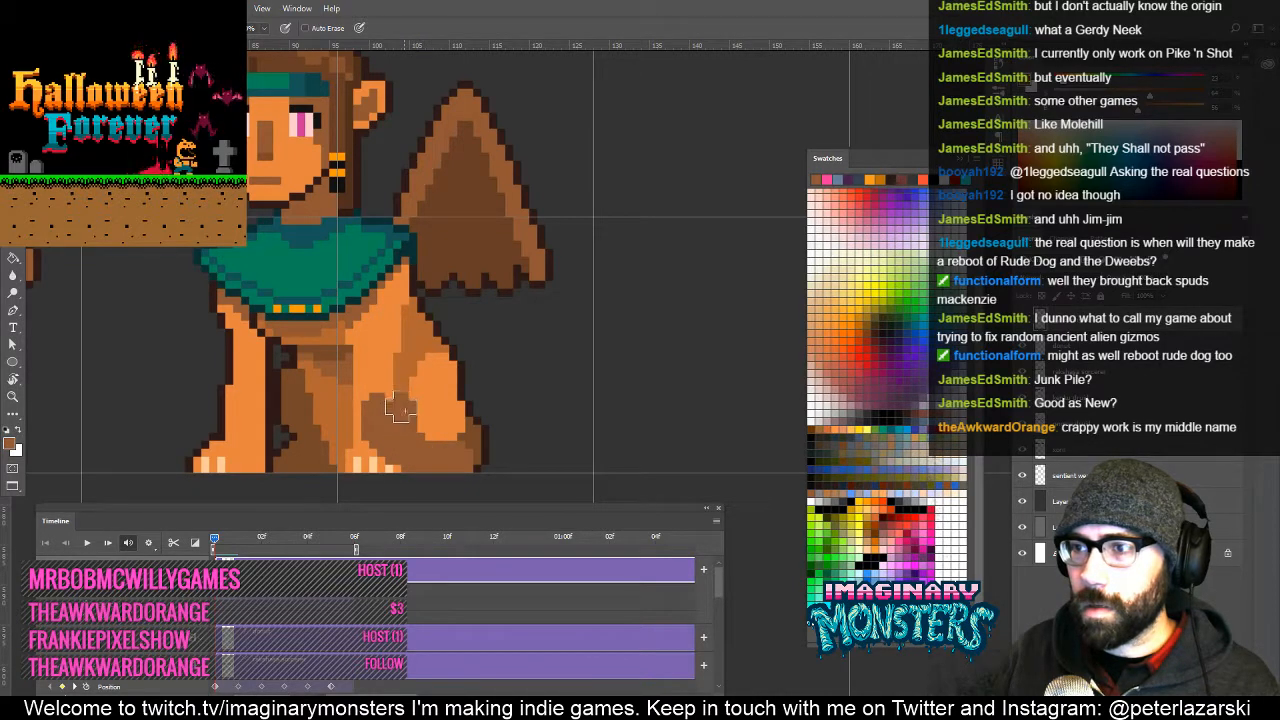
left_click(385, 370, "alt")
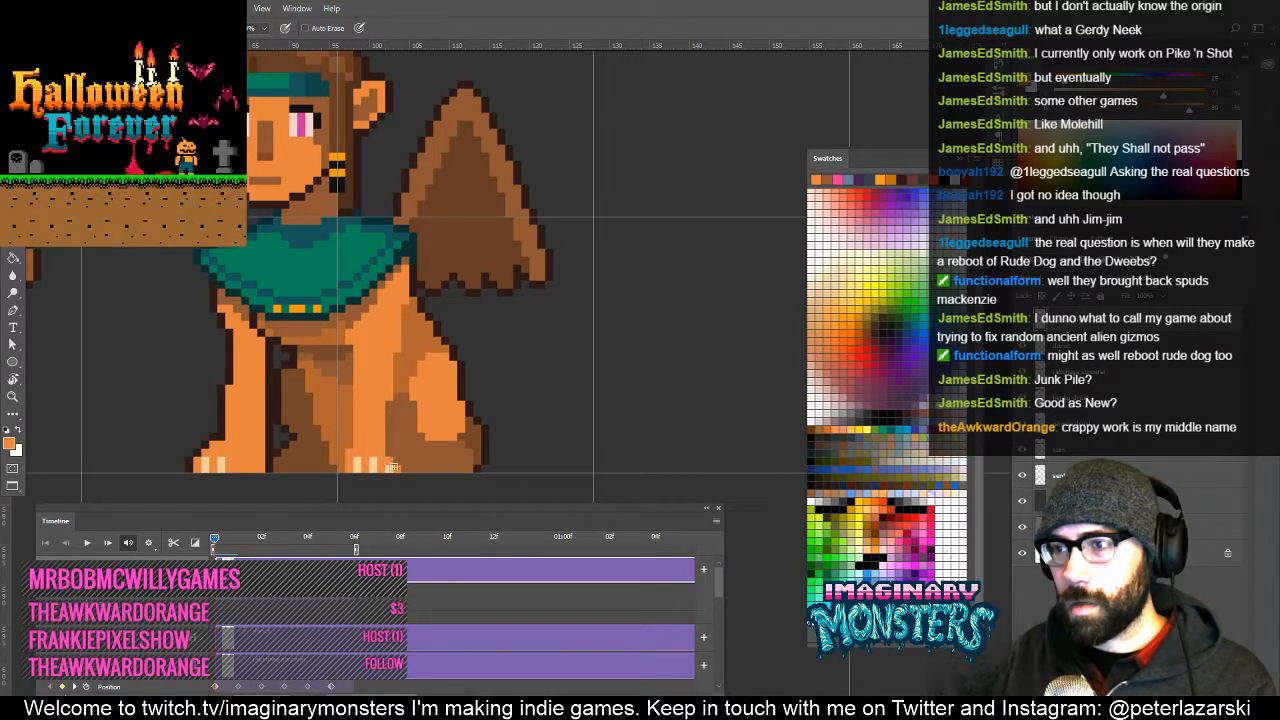
key("z")
left_click_drag(426, 489, 354, 459)
key("b")
At the second timeline frame, shift the sphinx layer one cell to the left.
left_click_drag(216, 538, 245, 545)
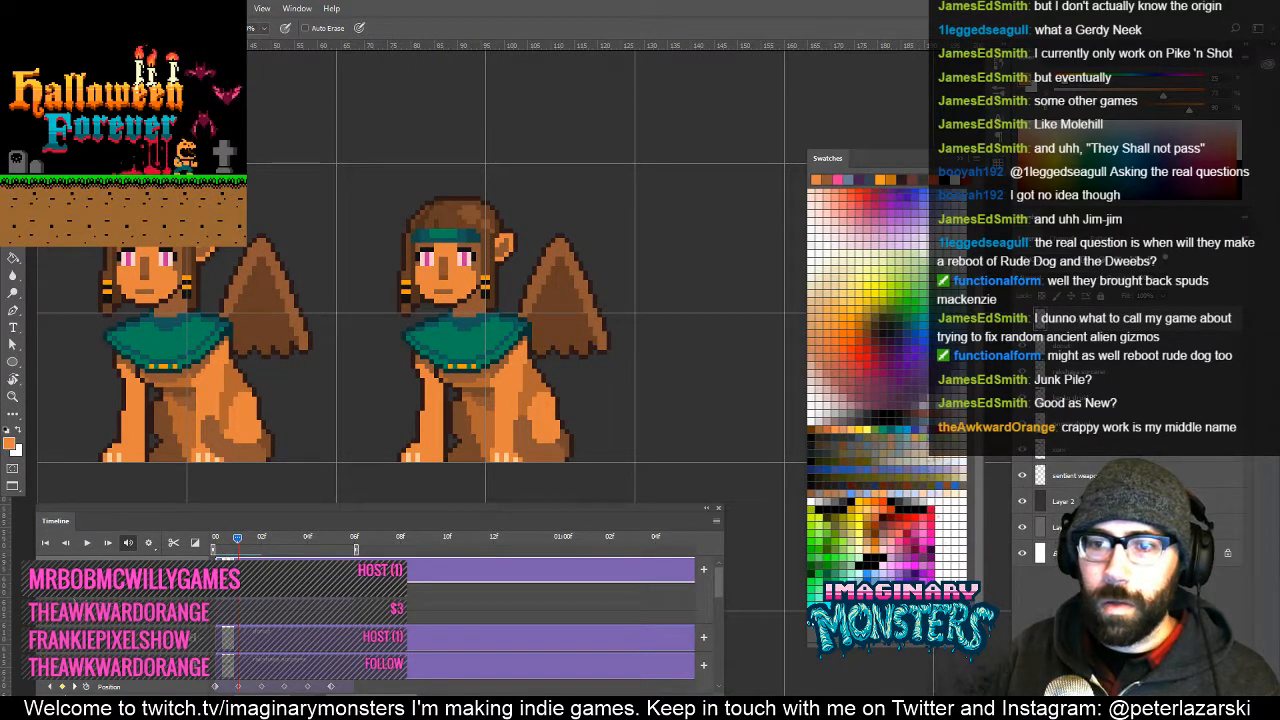
key("v")
left_click_drag(351, 277, 495, 377)
left_click_drag(580, 336, 288, 340, "shift")
left_click_drag(535, 492, 431, 396)
At the first timeline frame, duplicate the second sphinx and its pink marker 64 px to the right into the third cell.
left_click_drag(236, 542, 215, 540)
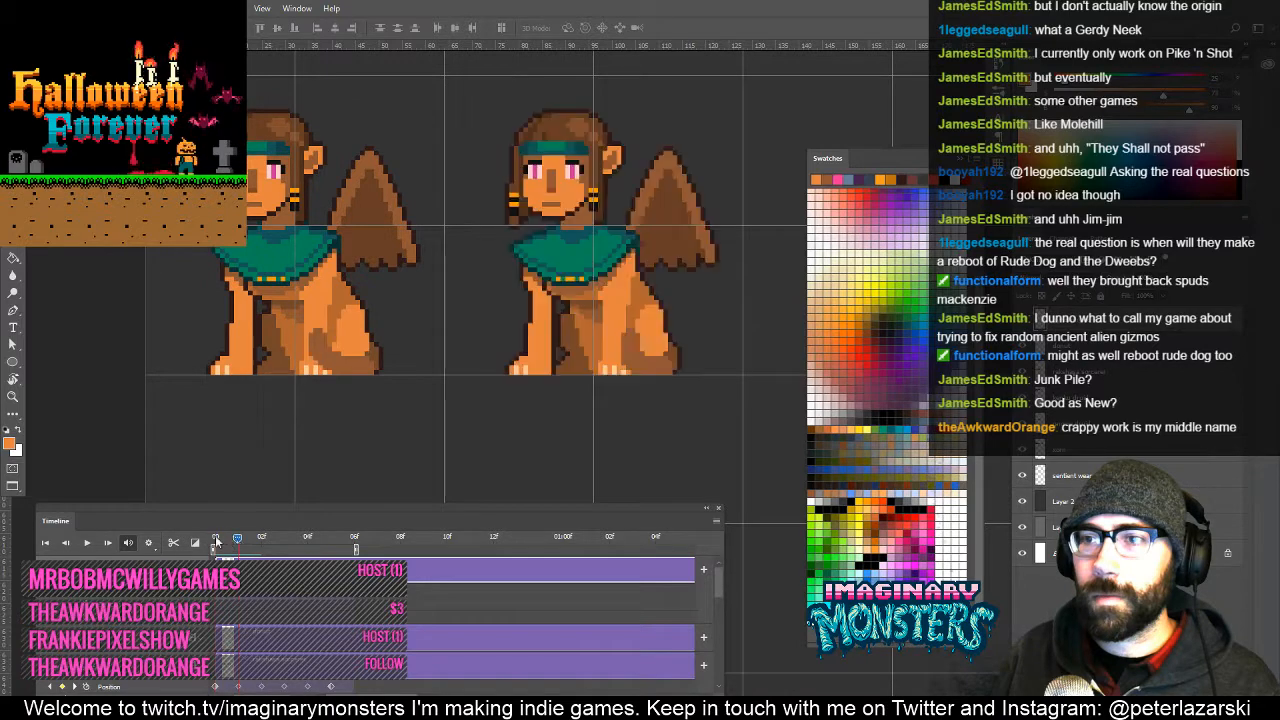
left_click_drag(452, 166, 263, 289)
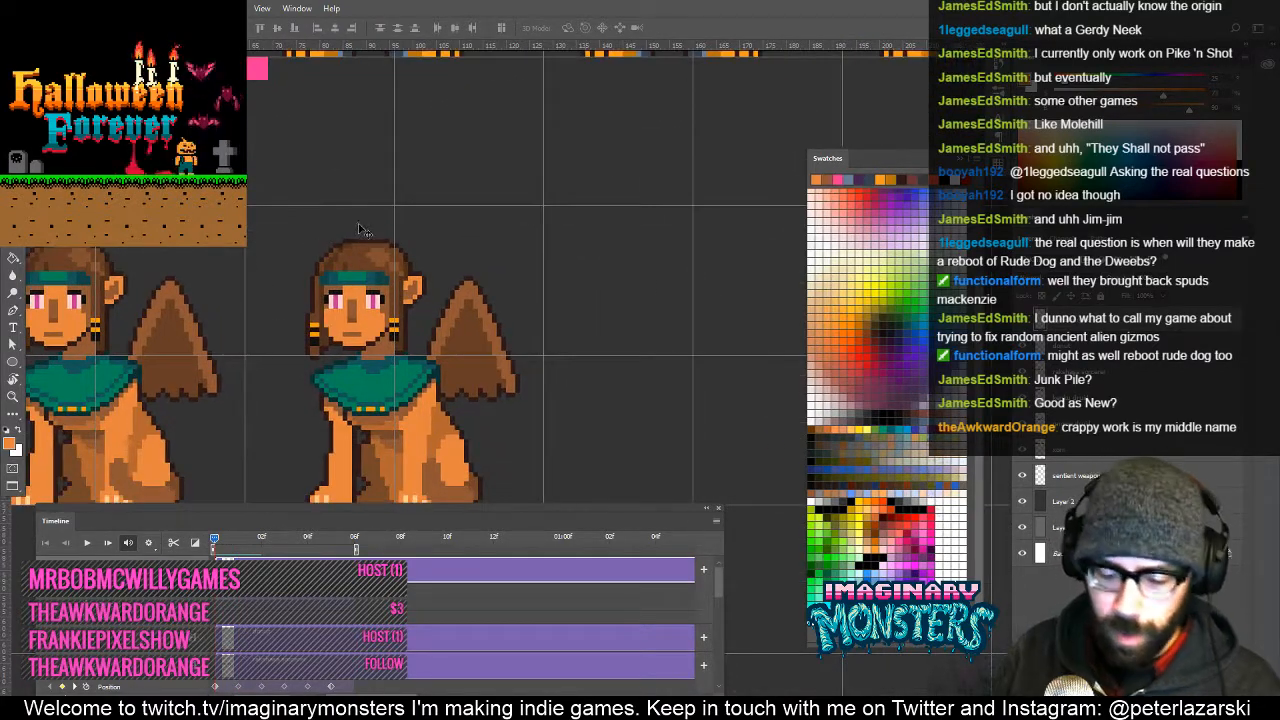
key("m")
left_click_drag(257, 68, 659, 505)
key("v")
left_click_drag(370, 368, 670, 368)
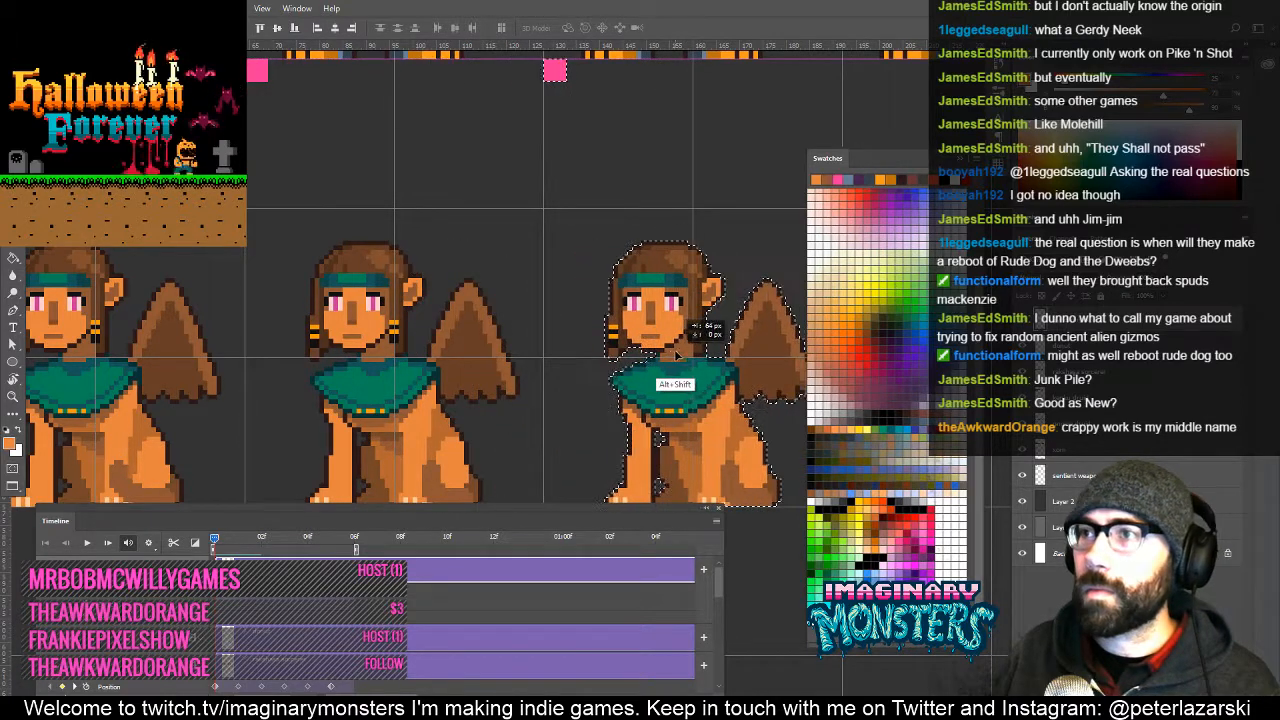
left_click_drag(613, 406, 458, 291)
key("ctrl+d")
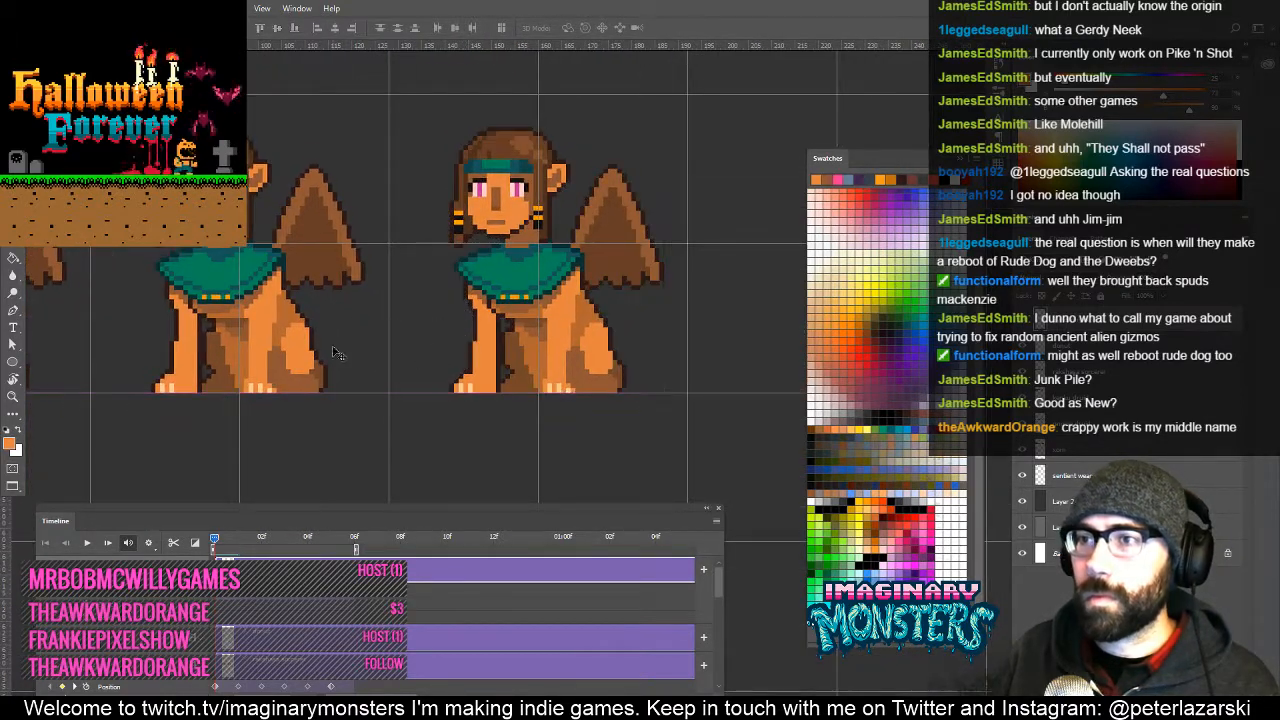
Touch up the hind-leg area of the second sphinx with the sampled orange fur colour.
mouse_move(333, 352)
left_mouse_down()
mouse_move(474, 360)
mouse_move(451, 411)
mouse_move(628, 419)
mouse_move(547, 415)
left_mouse_up()
key("z")
left_click(429, 382)
left_click(427, 387)
key("b")
left_click(598, 410, "alt")
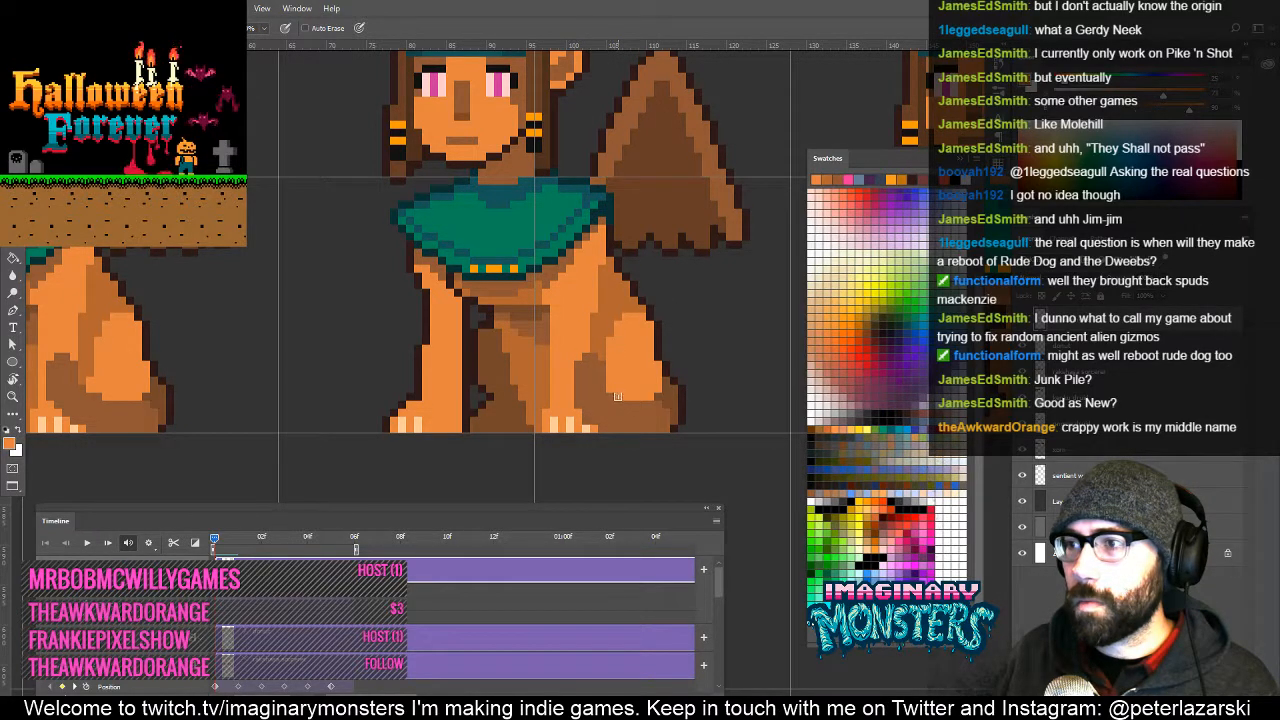
left_click_drag(608, 430, 632, 442)
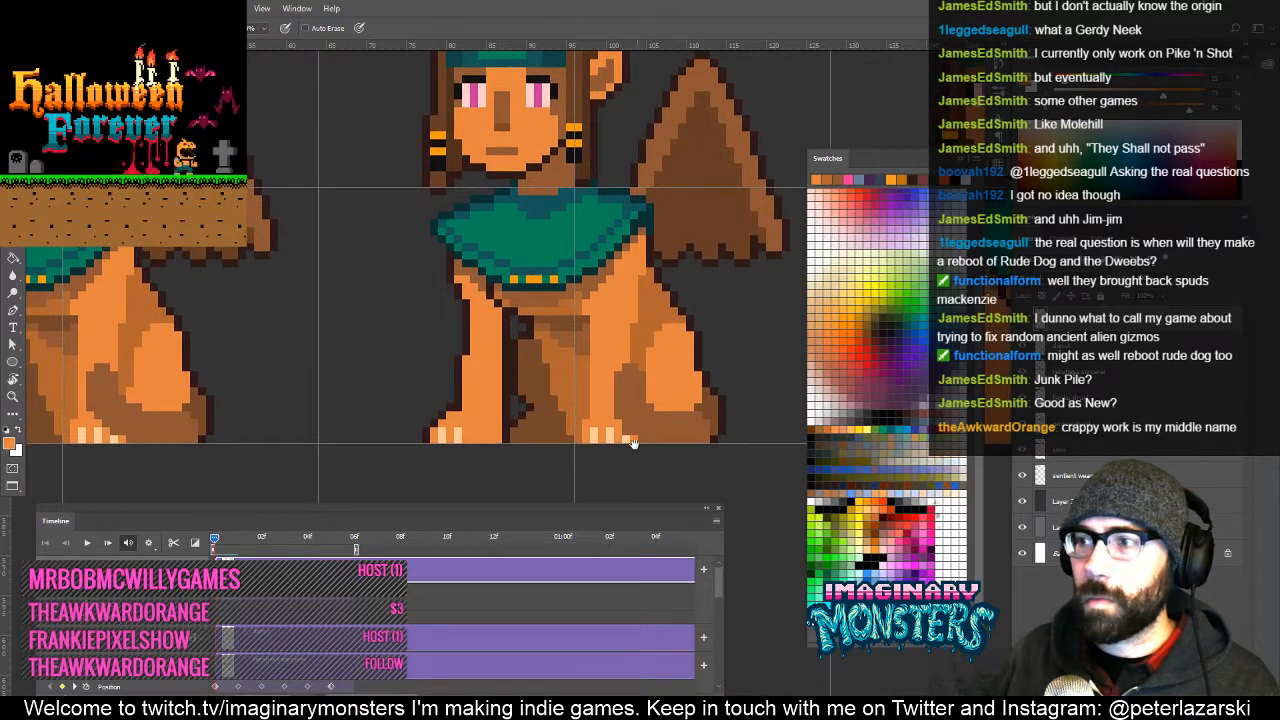
At the third timeline frame, shift the sphinx layer another cell left so the third sprite occupies the first cell.
left_click(240, 541)
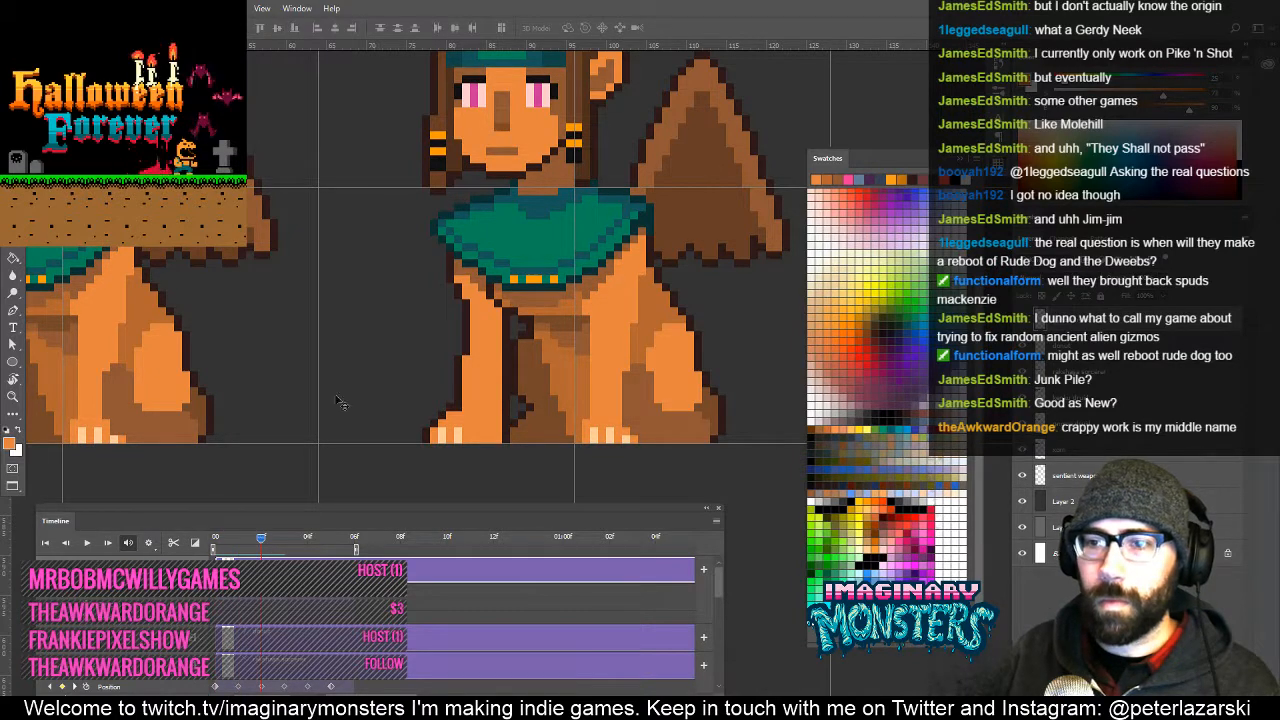
left_click_drag(133, 189, 500, 460)
left_click_drag(390, 90, 472, 331)
left_click_drag(718, 318, 330, 308)
left_click_drag(394, 383, 132, 50)
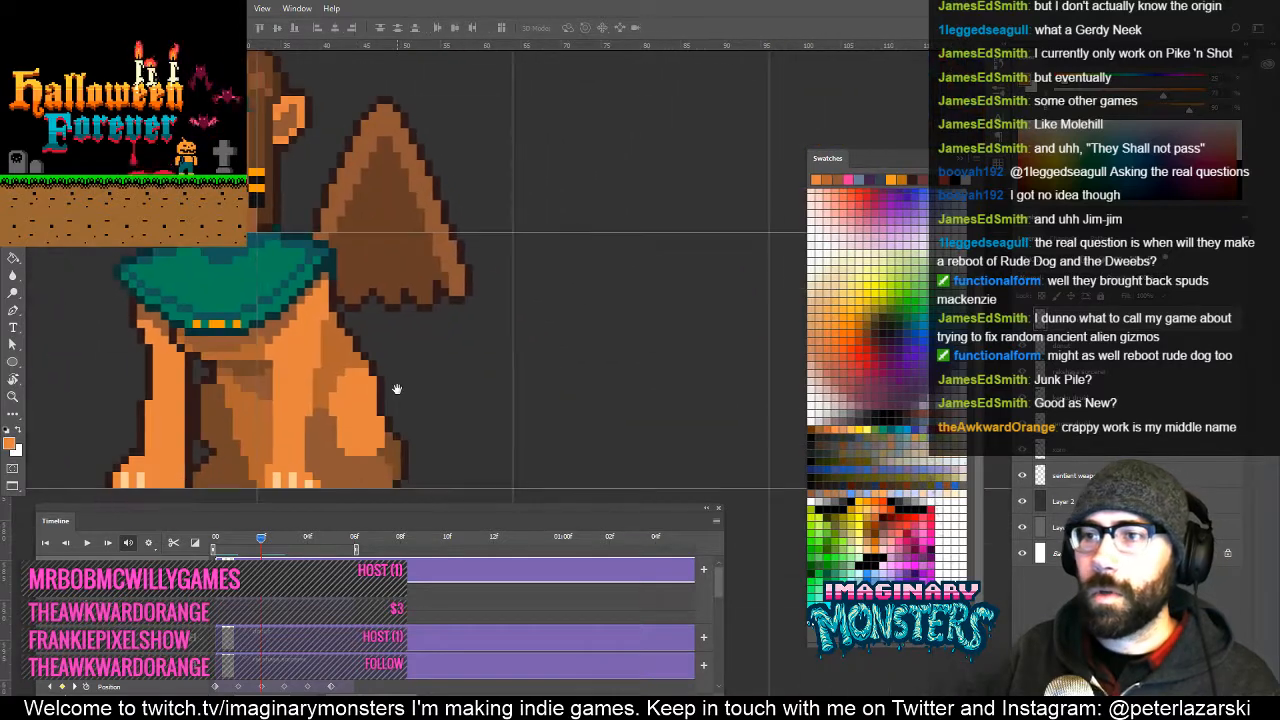
Return the timeline to its first frame.
scroll(514, 351, "down", 5)
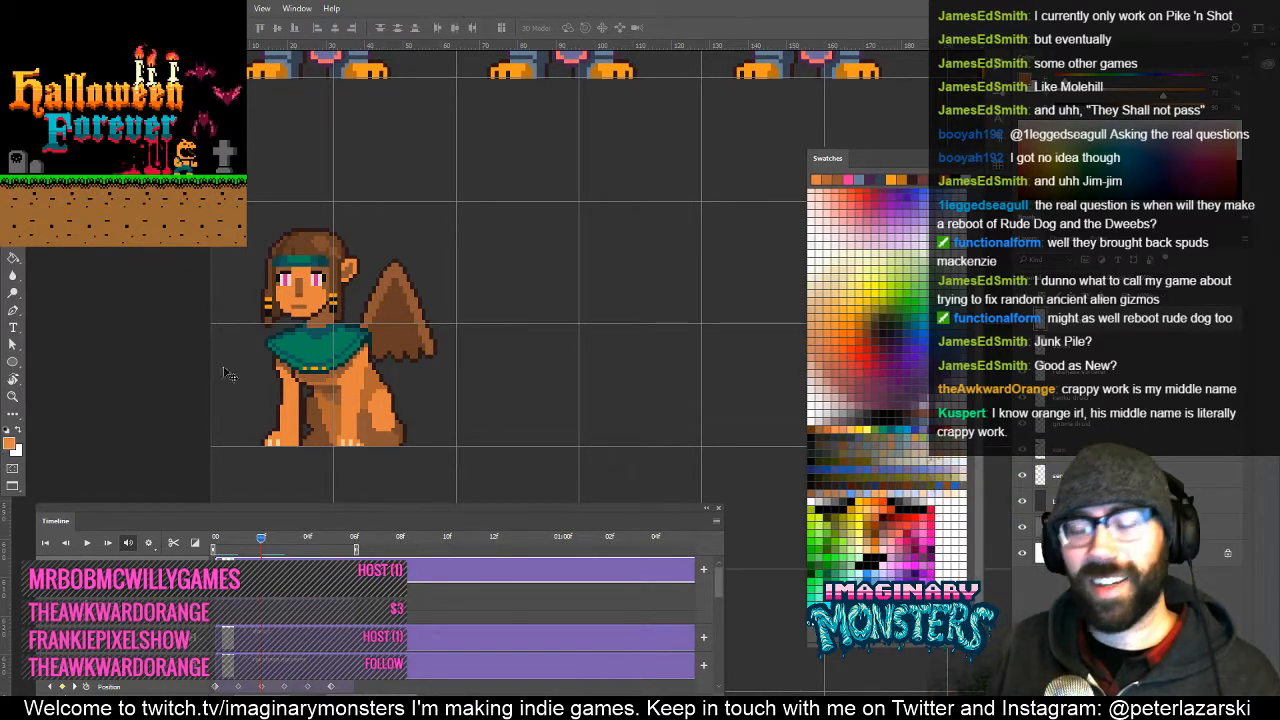
left_click_drag(229, 428, 297, 422)
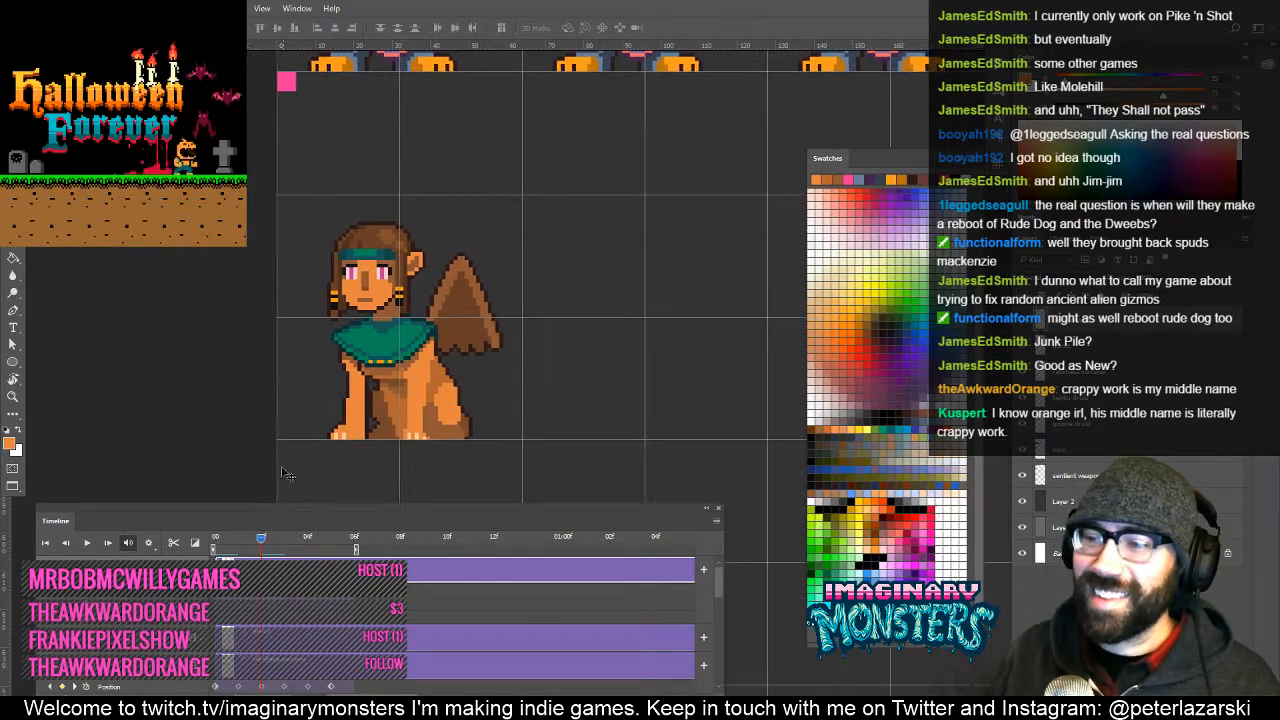
left_click_drag(264, 543, 214, 543)
left_click_drag(524, 408, 382, 433)
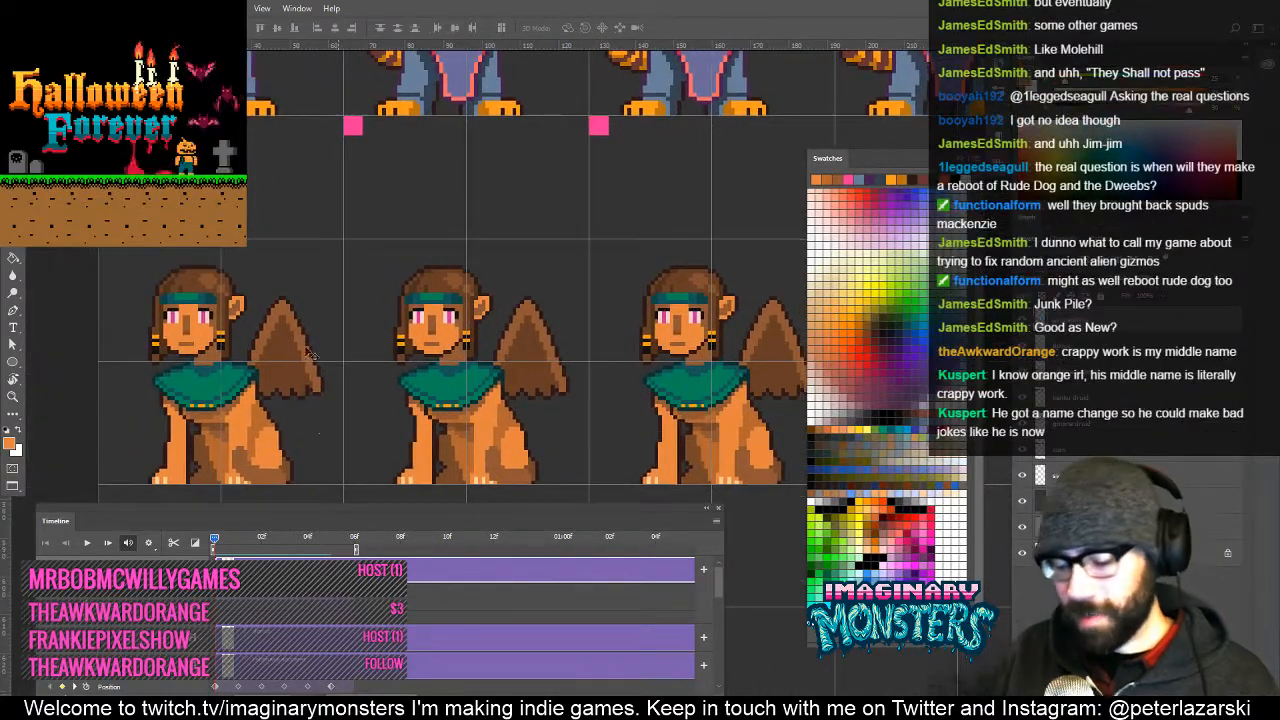
Shift the whole row of sphinxes and their pink markers one cell to the right, clearing the first cell.
key("m")
left_click_drag(286, 240, 858, 498)
key("v")
left_click_drag(196, 345, 418, 328)
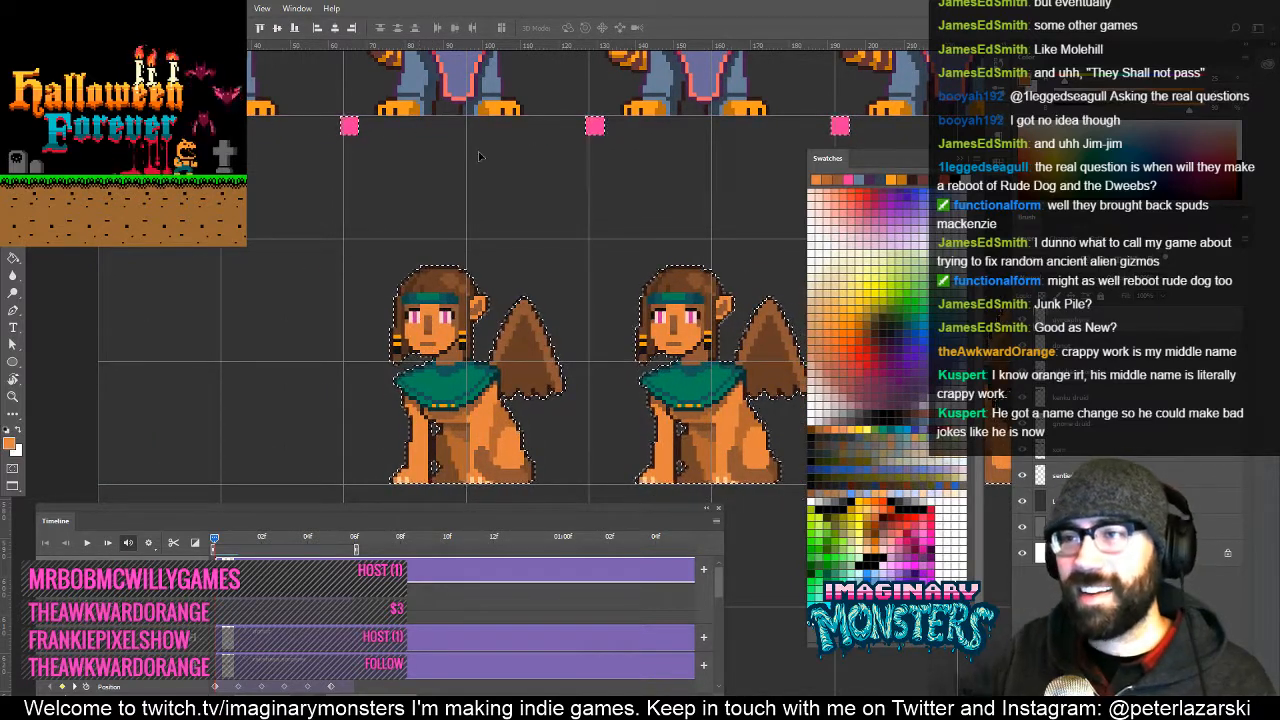
key("Right")
Duplicate the second-cell sphinx 64 px to the left into the empty first cell and deselect it.
key("m")
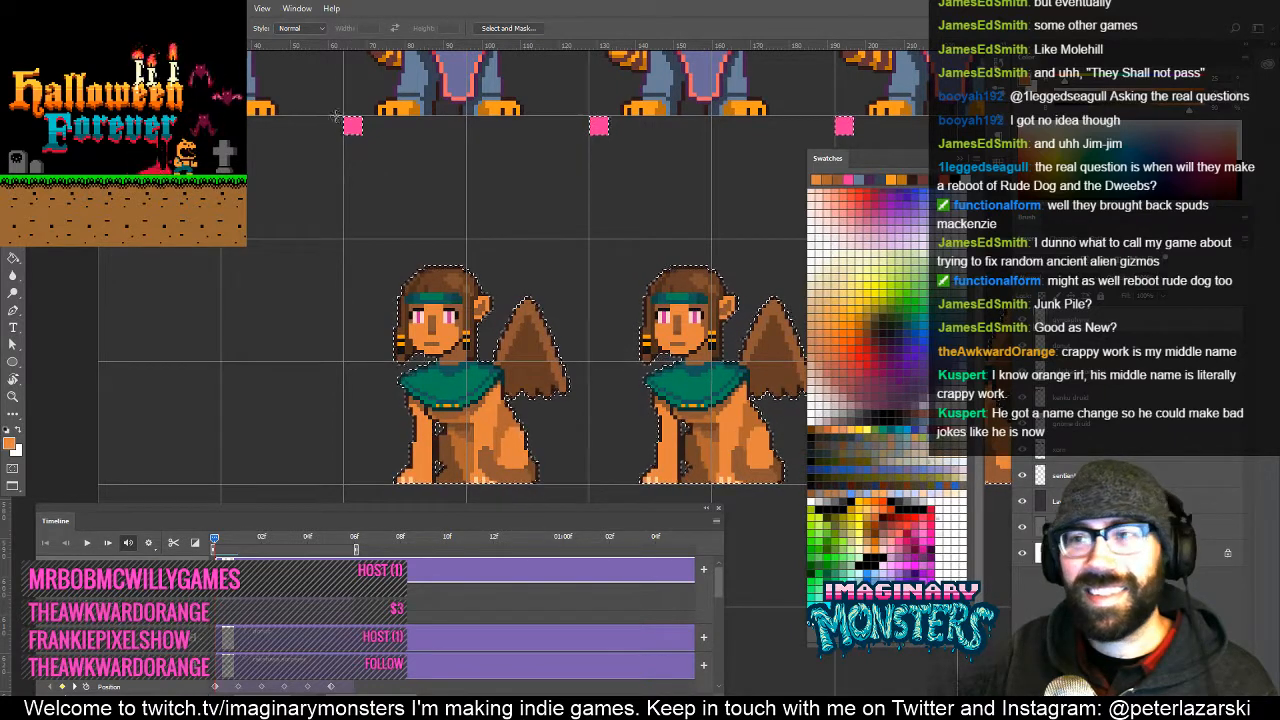
left_click_drag(333, 105, 583, 490)
key("v")
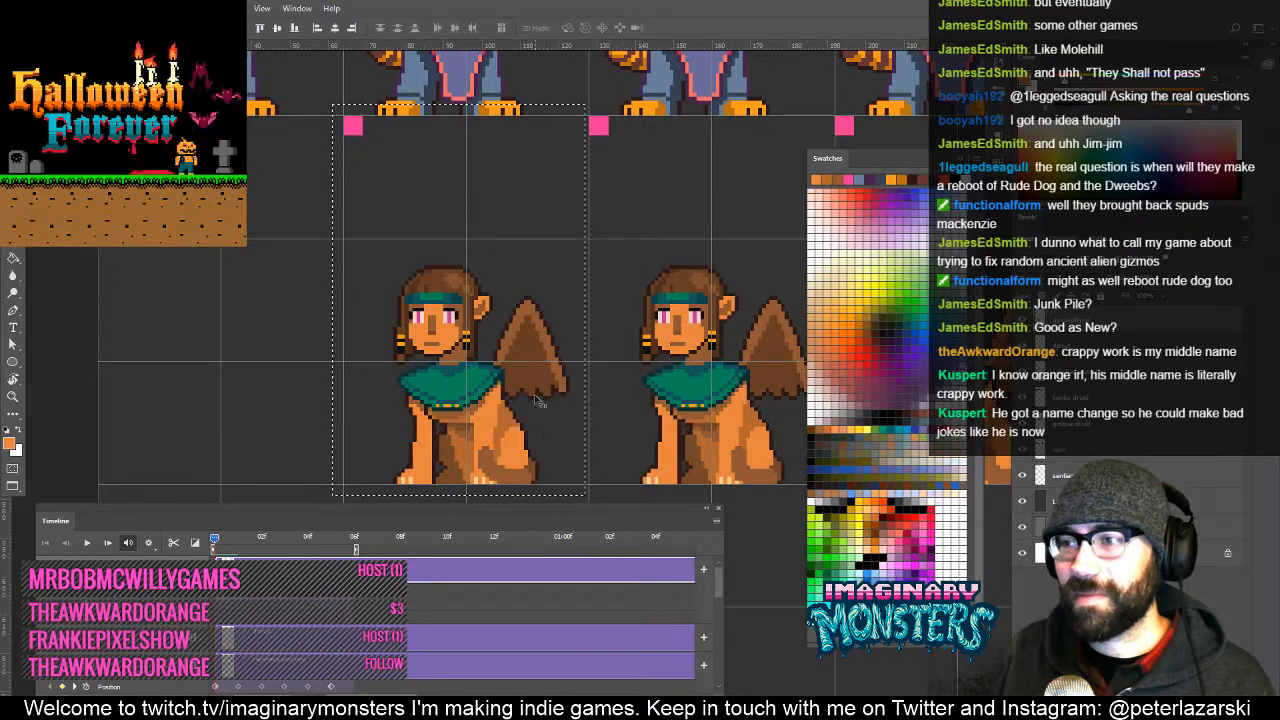
left_click_drag(530, 388, 289, 386)
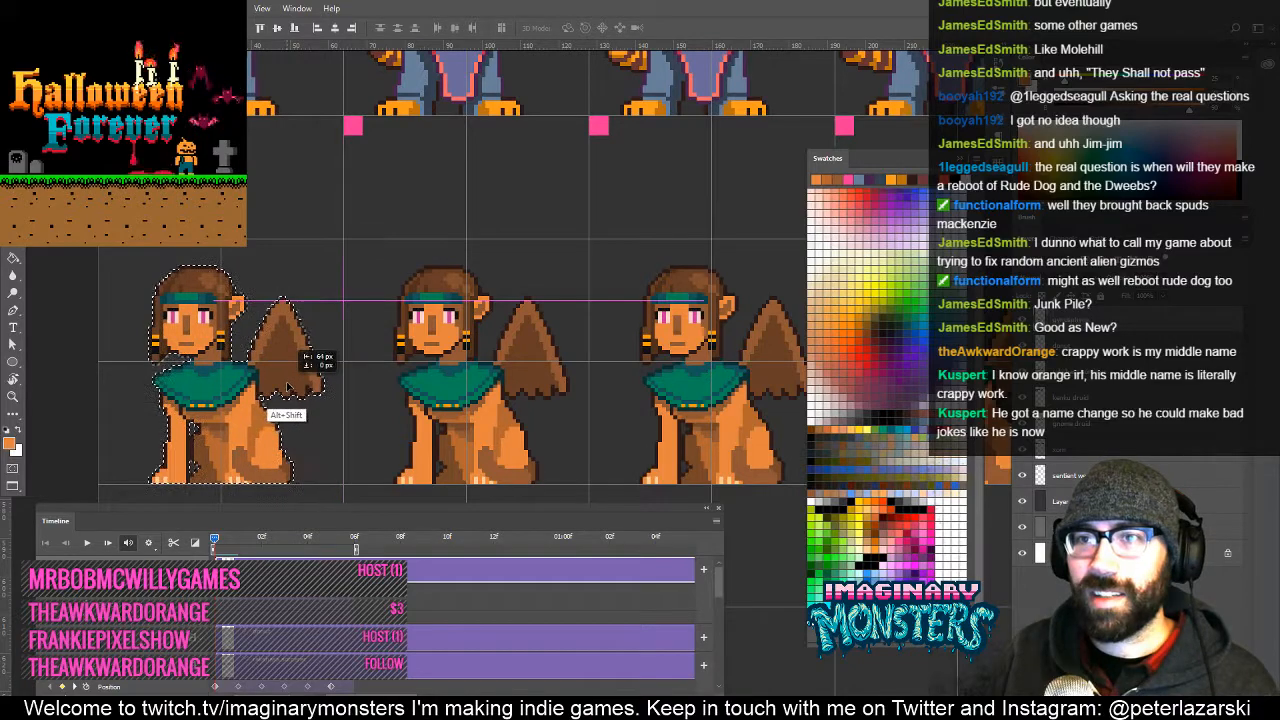
key("ctrl+d")
Reshape the brown shadow on the first sphinx's hind leg using the sampled brown and orange fur colours.
left_click_drag(368, 414, 454, 352)
key("z")
left_click_drag(341, 343, 385, 343)
left_click_drag(322, 426, 378, 390)
left_click(378, 390)
key("b")
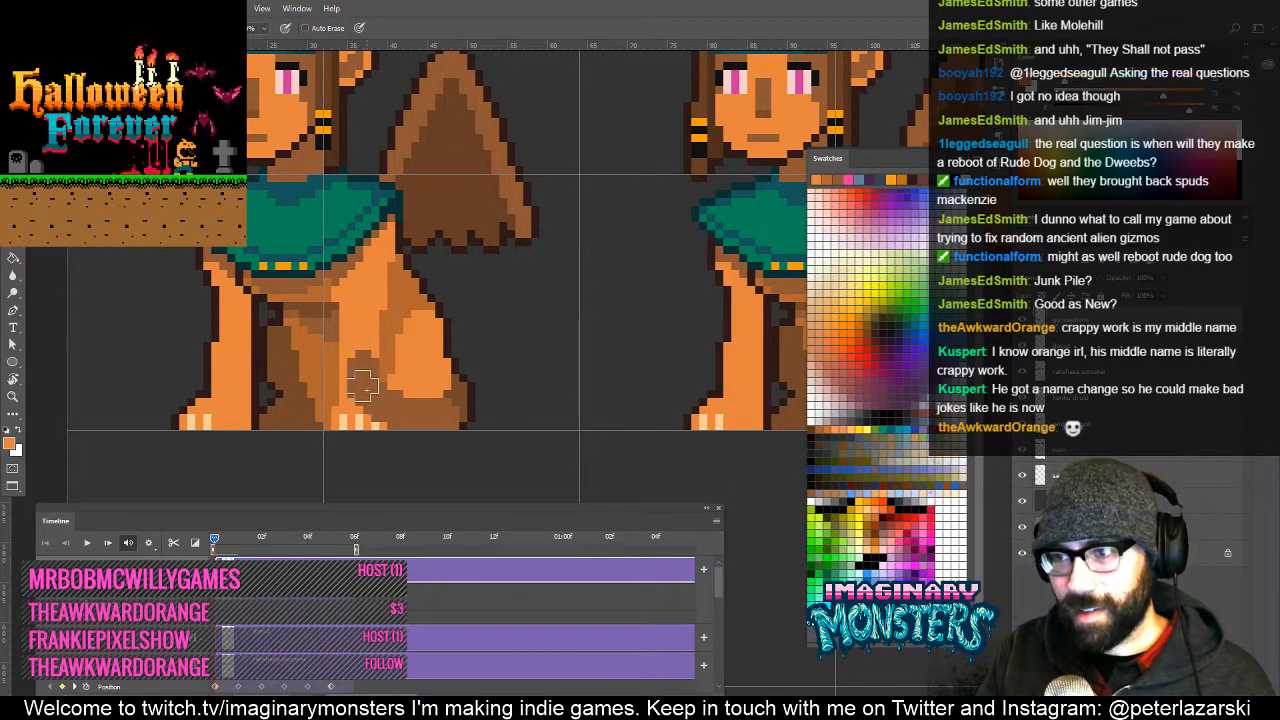
left_click_drag(336, 350, 376, 345)
left_click(451, 444, "alt")
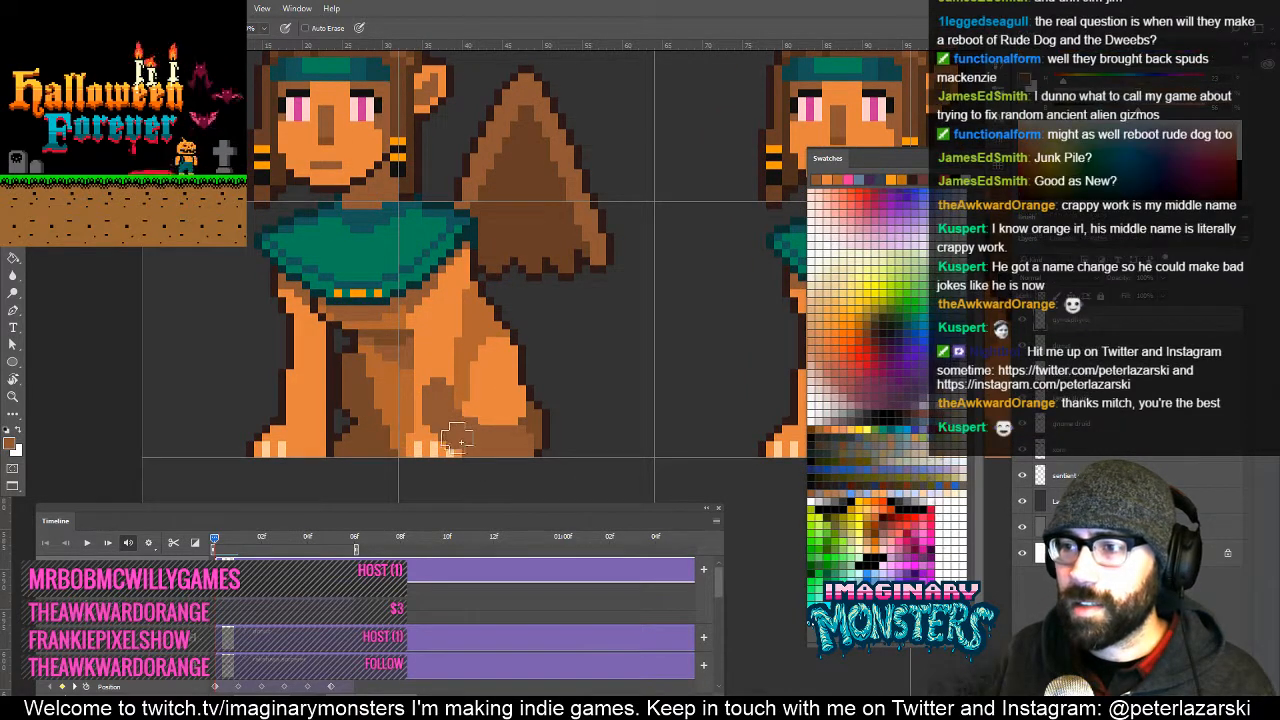
left_click(430, 368, "alt")
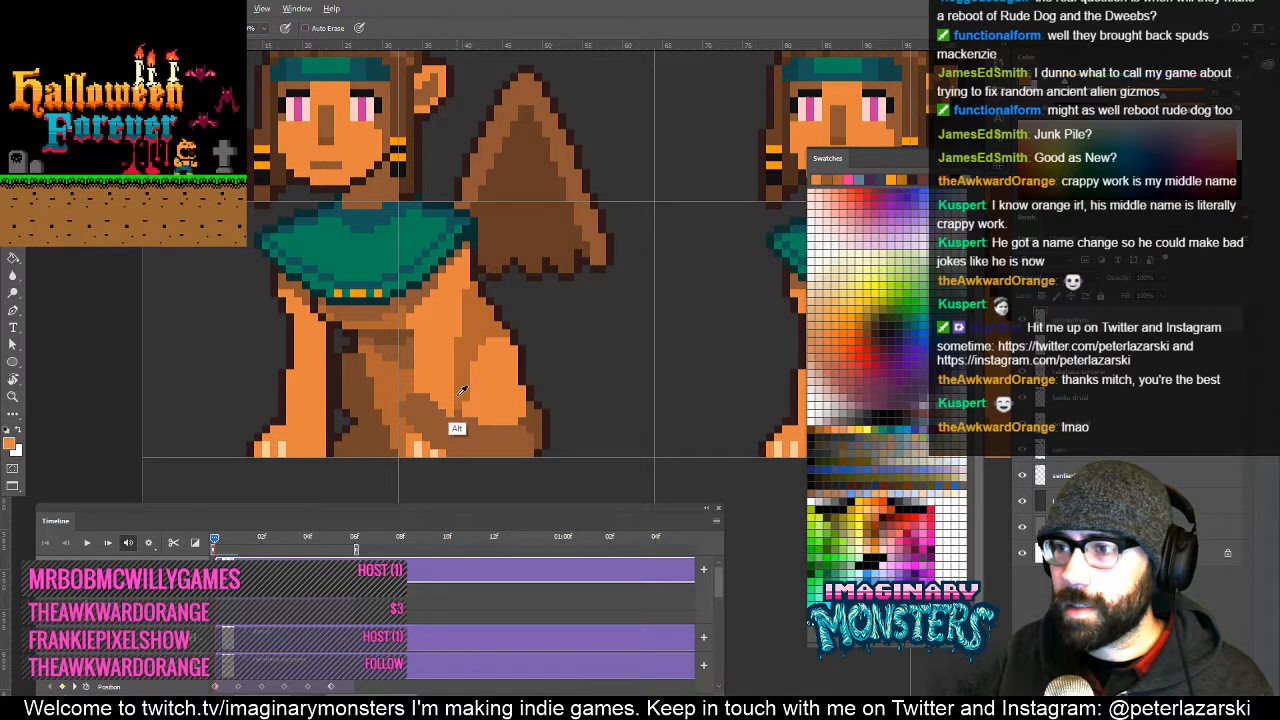
scroll(456, 400, "down", 3)
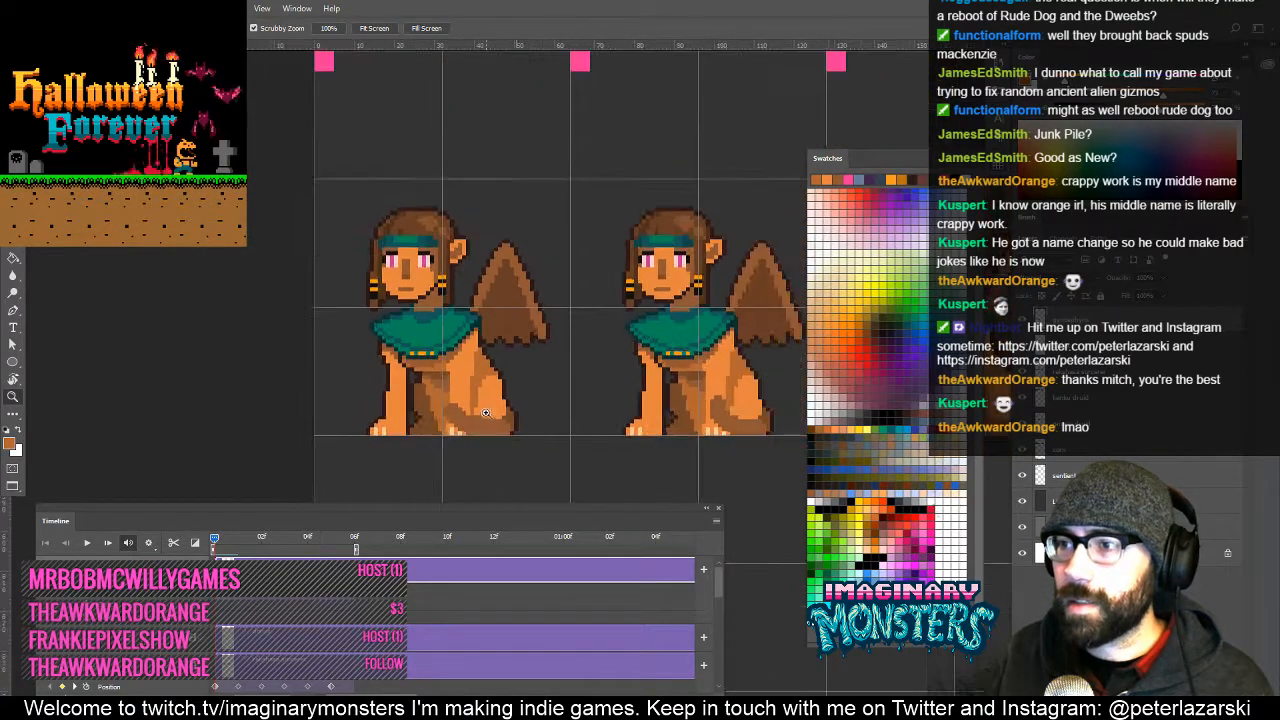
scroll(497, 407, "up", 2)
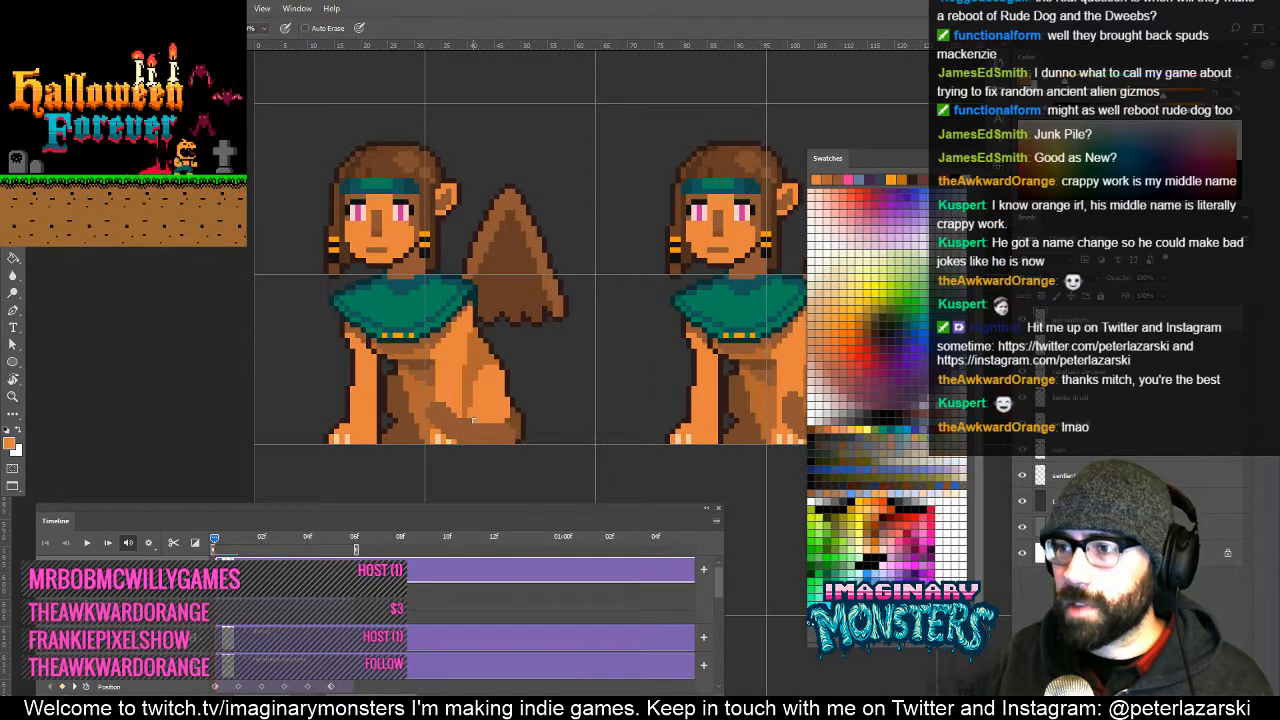
left_click_drag(508, 441, 443, 470)
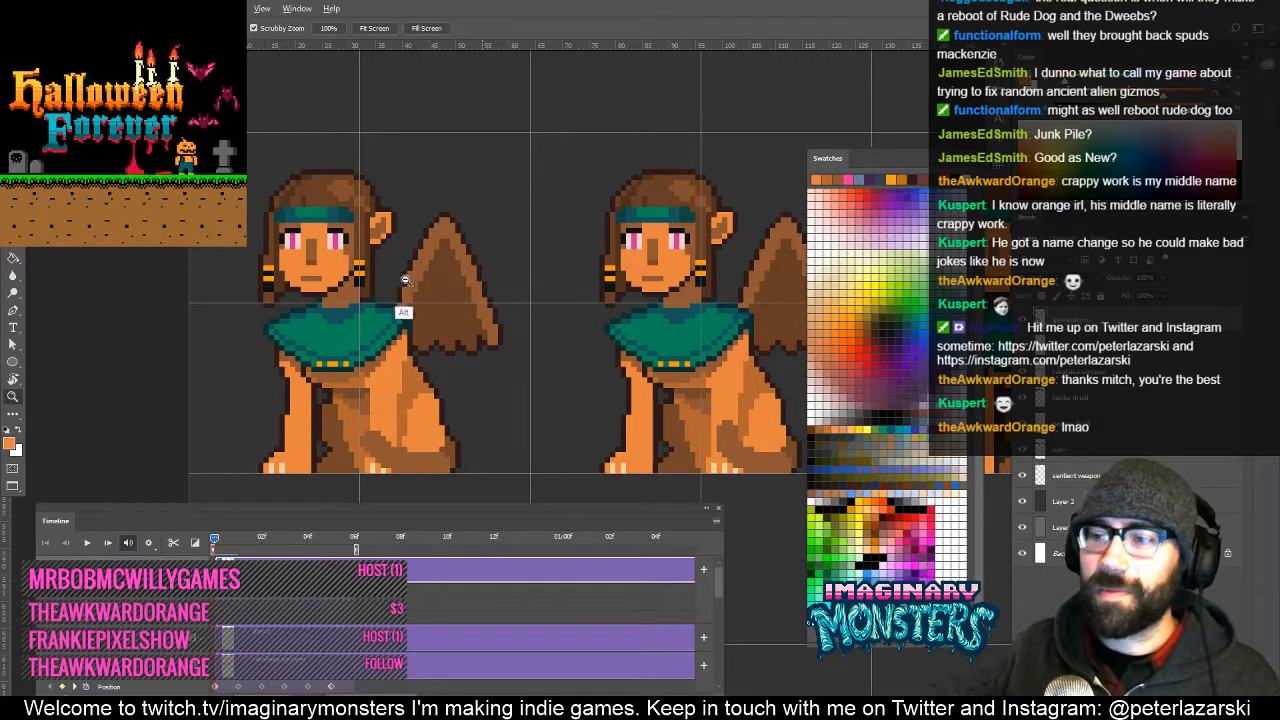
At the fourth timeline frame, shift the sphinx layer another cell left so the fourth sprite fills the first cell, and return to the first frame.
scroll(399, 342, "down", 2)
left_click_drag(399, 342, 364, 400)
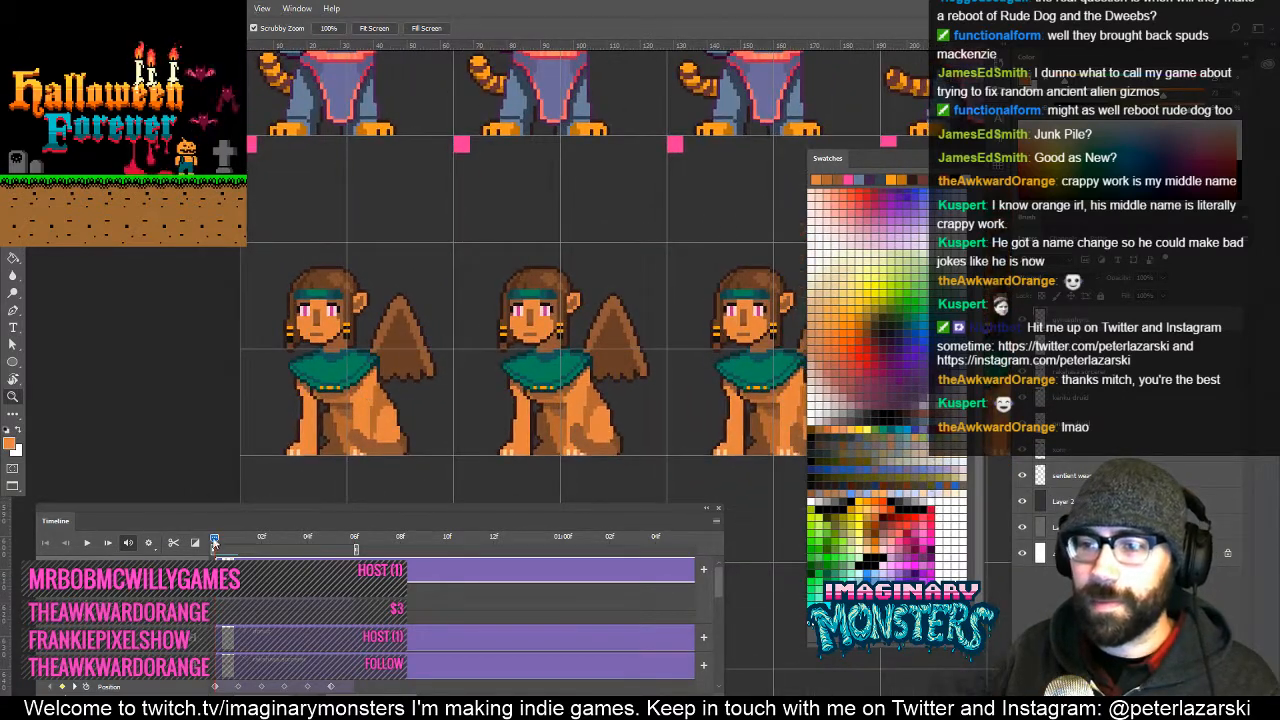
mouse_move(214, 542)
left_mouse_down()
mouse_move(307, 540)
mouse_move(214, 541)
left_mouse_up()
left_click_drag(564, 418, 426, 393)
left_click_drag(211, 539, 280, 555)
key("v")
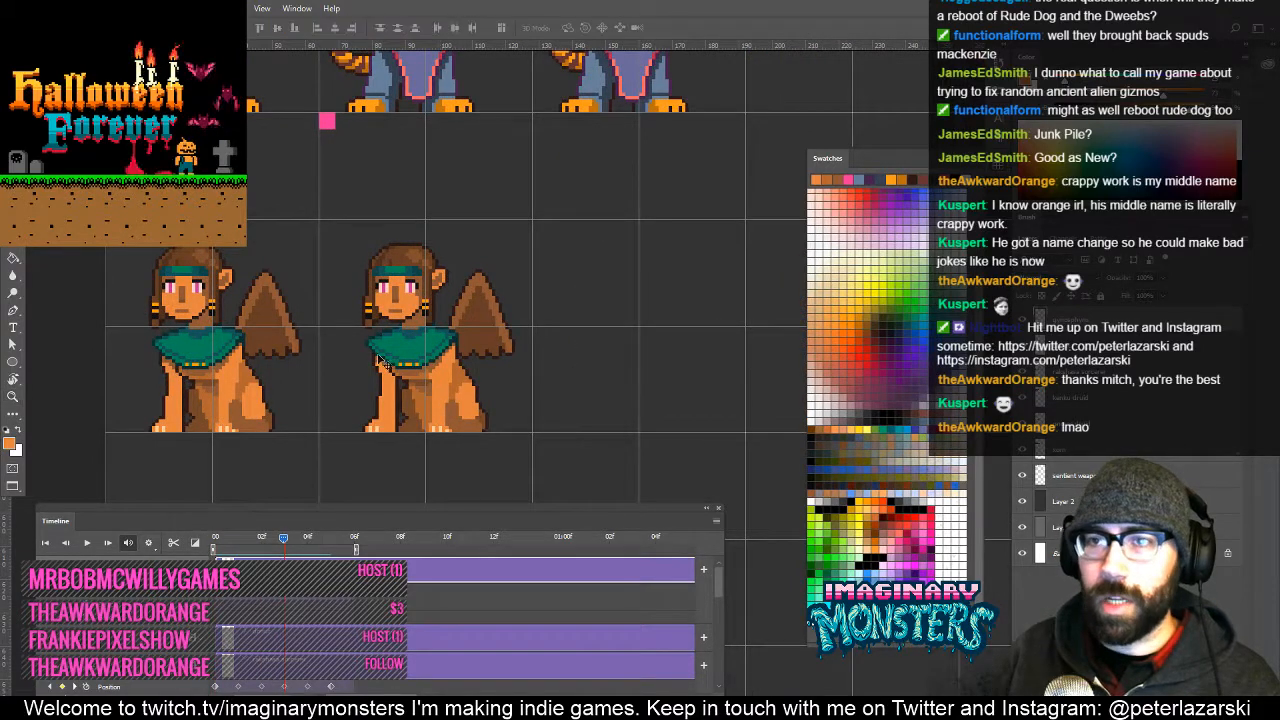
left_click_drag(395, 365, 182, 365)
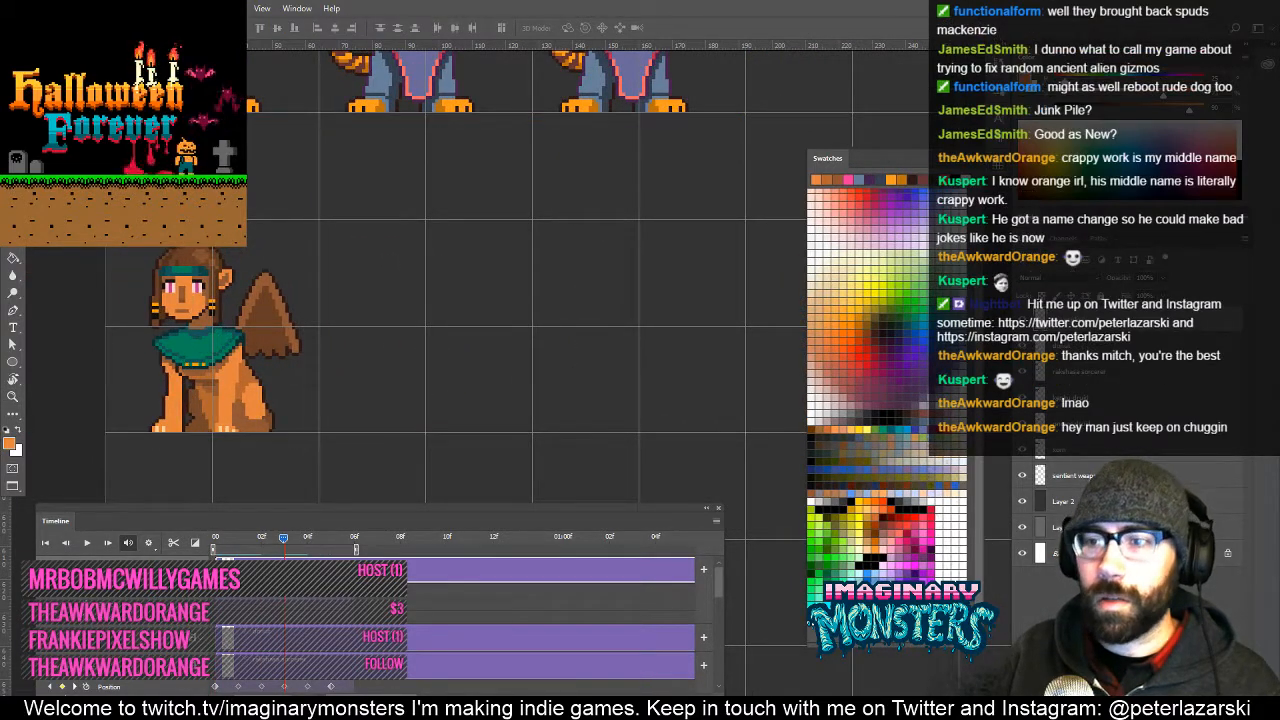
left_click_drag(283, 542, 212, 554)
Duplicate the third sphinx and its pink marker two cells to the right into the fifth cell.
scroll(398, 447, "down", 3)
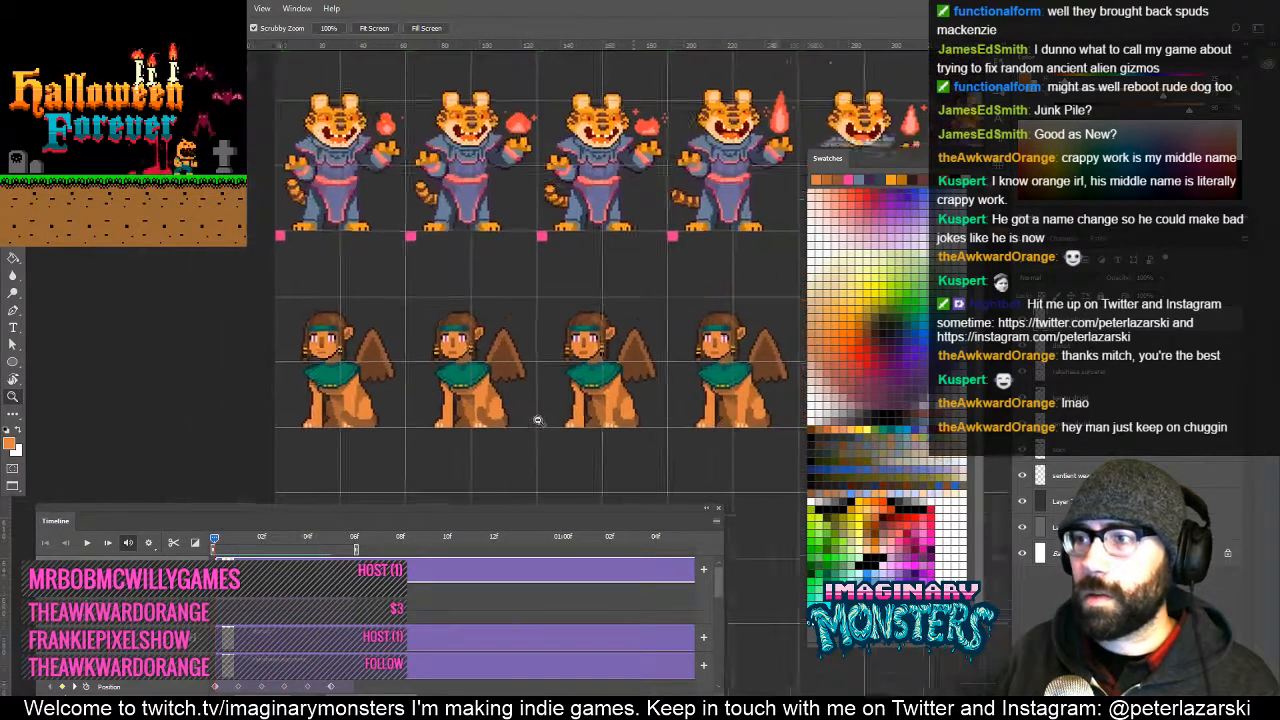
key("m")
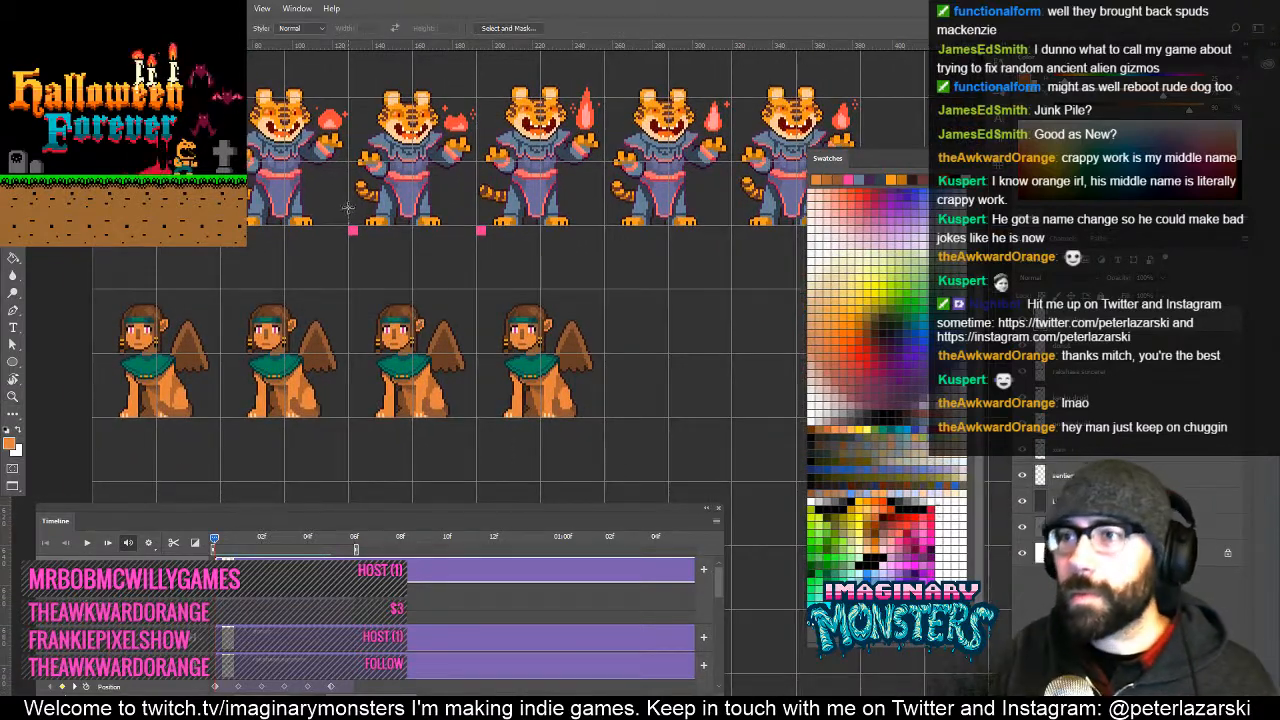
left_click_drag(348, 206, 471, 453)
key("v")
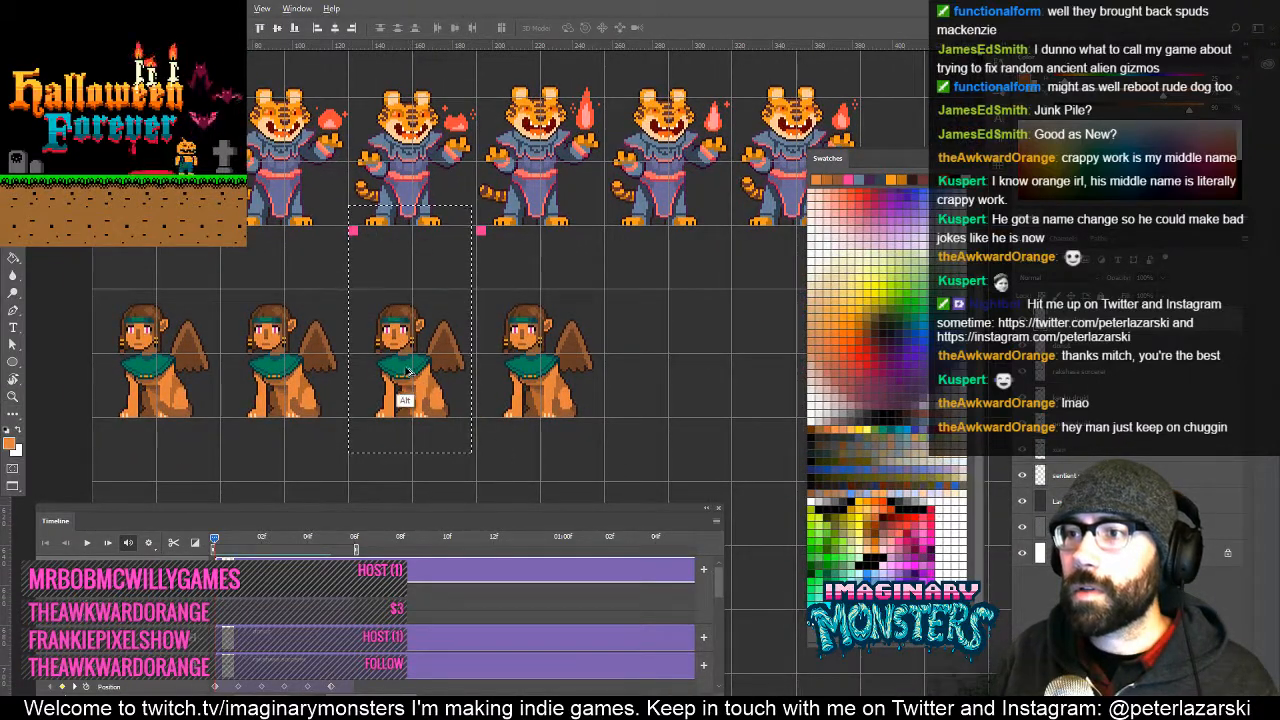
left_click_drag(407, 372, 662, 372, "alt")
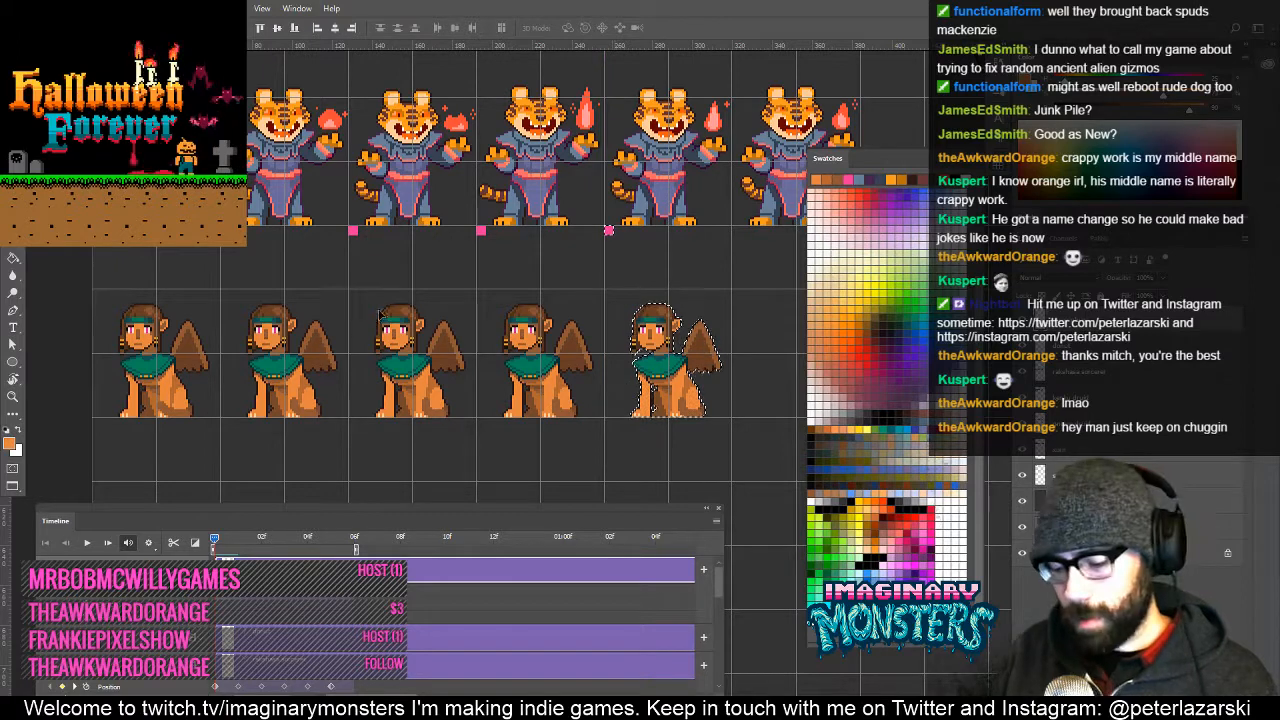
Duplicate the second sphinx and its pink marker four cells to the right into the sixth cell.
key("m")
left_click_drag(220, 206, 343, 439)
key("v")
left_click_drag(268, 380, 588, 363, "alt+shift")
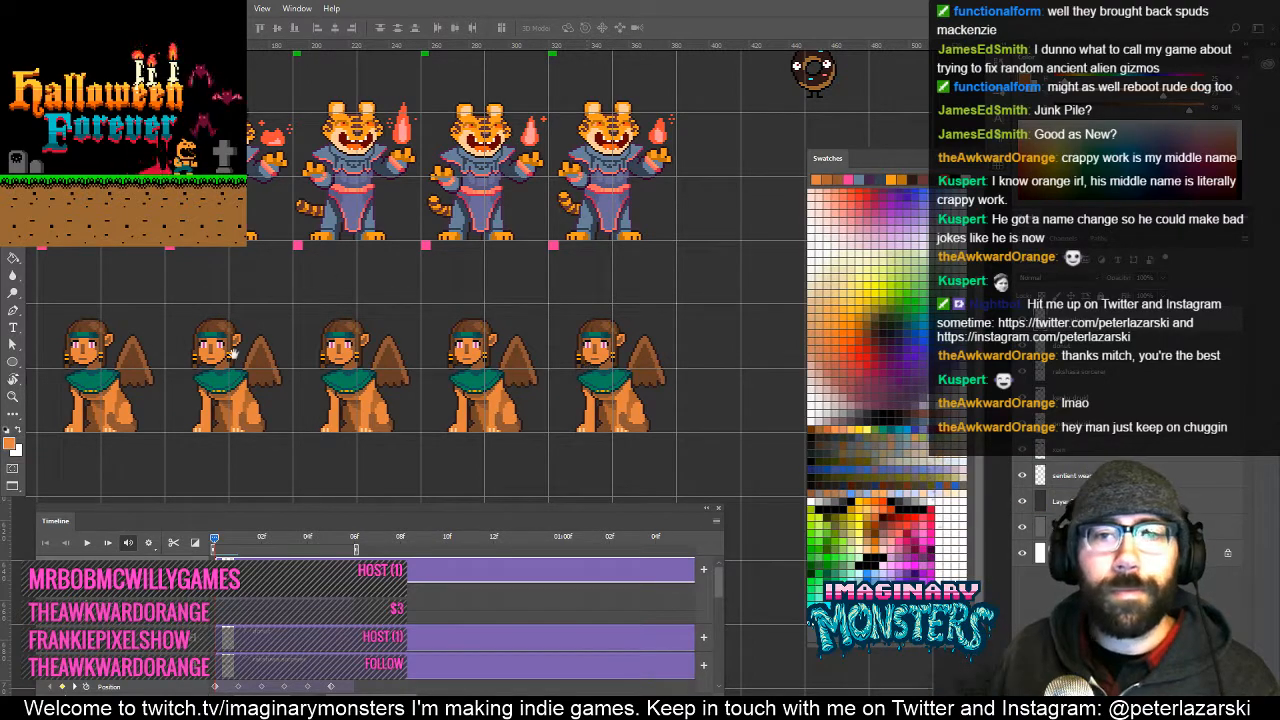
Hide the grid lines over the sphinx row.
left_click_drag(205, 356, 380, 366)
left_click_drag(216, 369, 360, 287)
key("z")
key("ctrl+apostrophe")
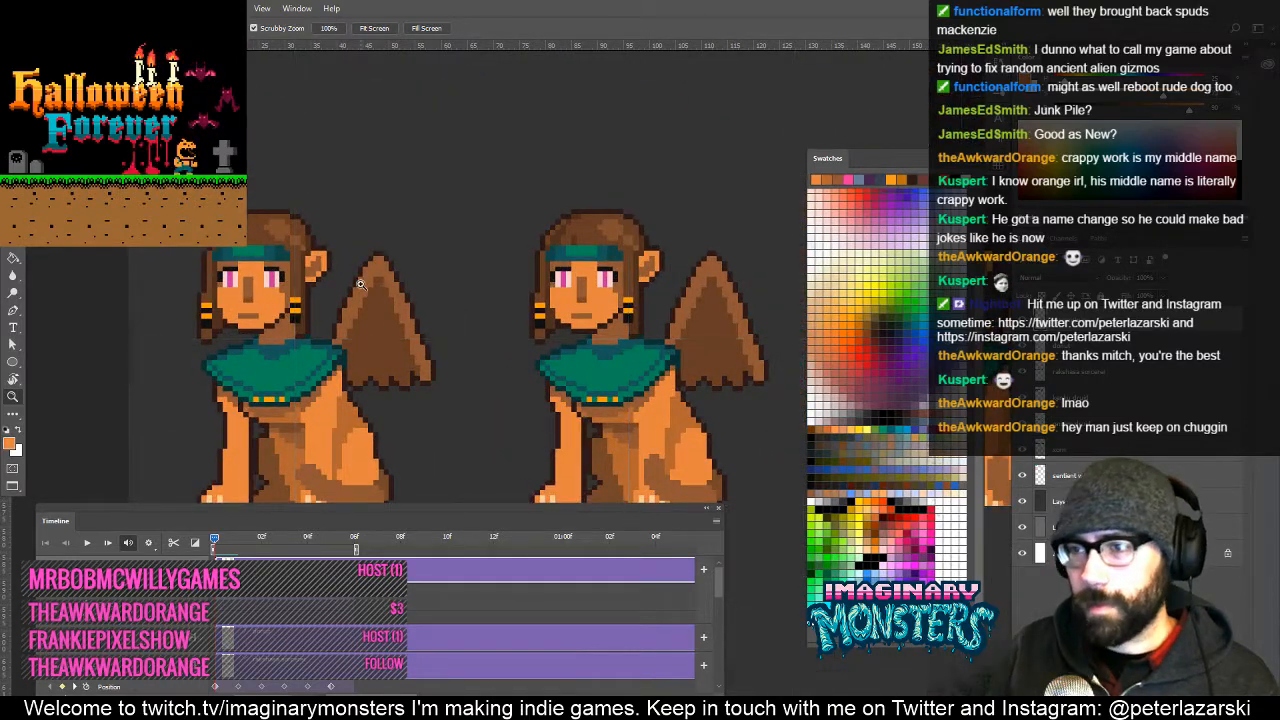
left_click(449, 365, "alt")
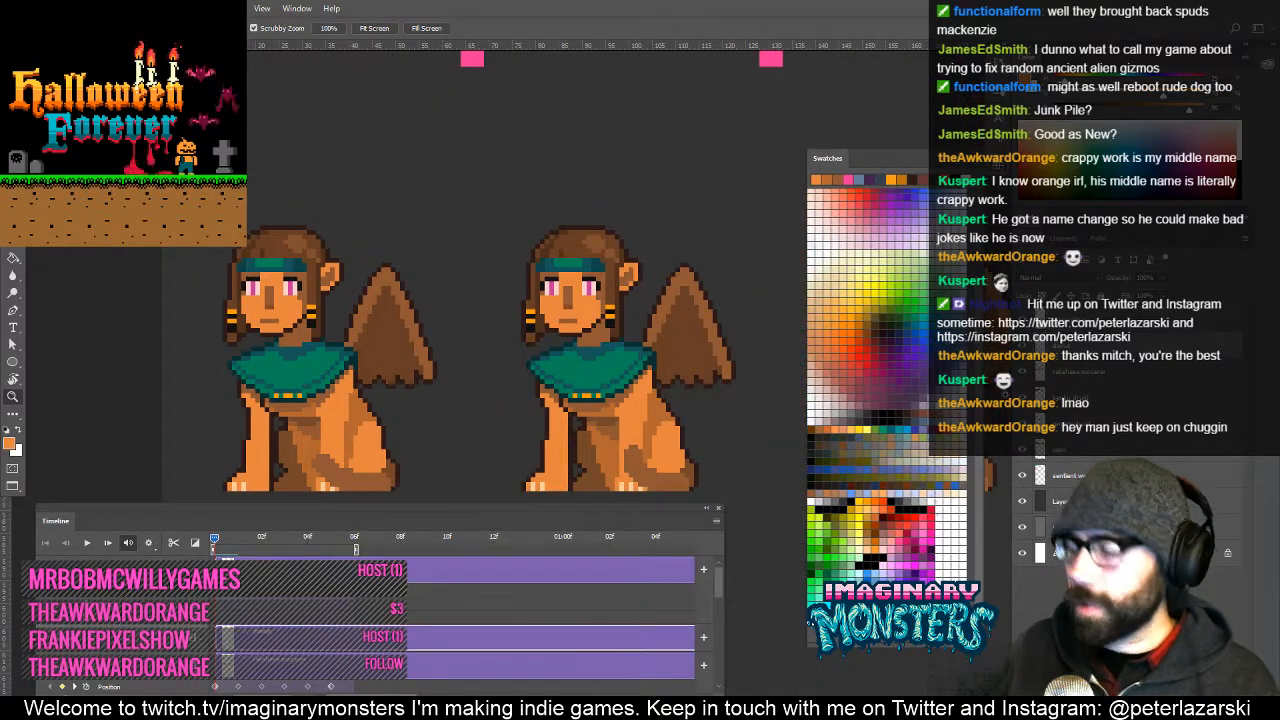
Copy the first sphinx's wing to a new layer, offset it up and left as a far wing, and place it behind the sphinx.
key("l")
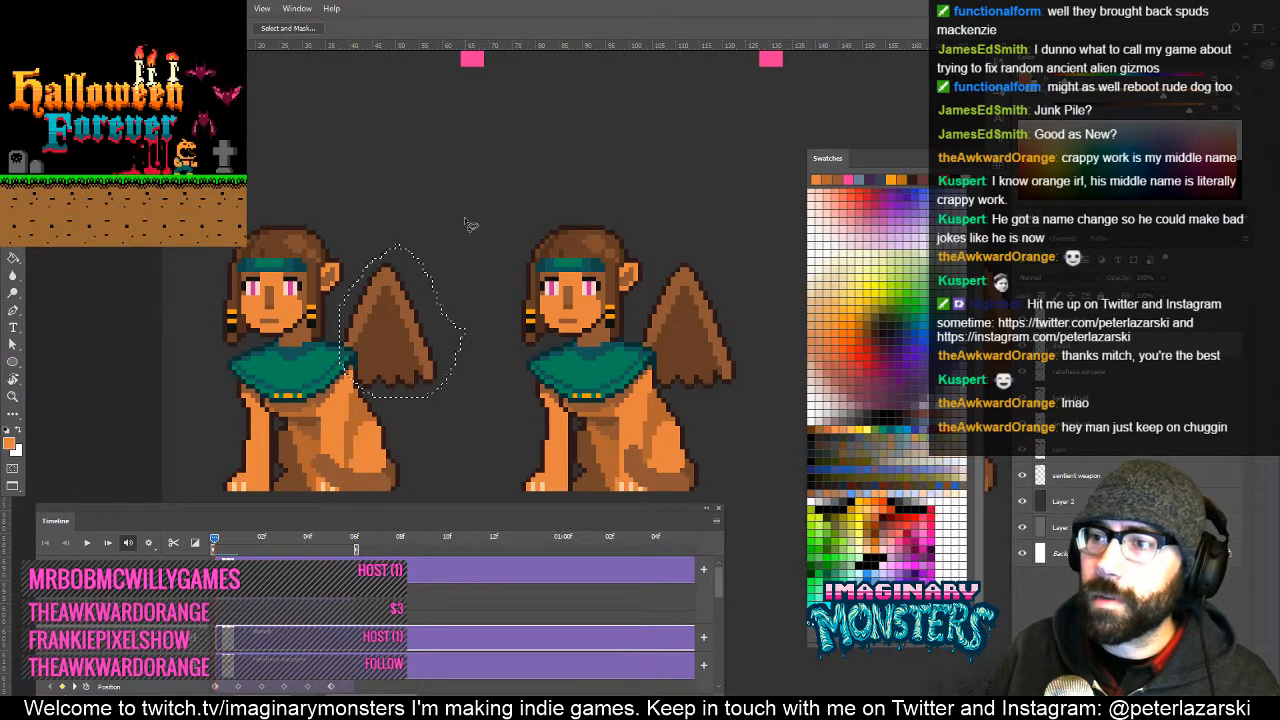
key("ctrl+c")
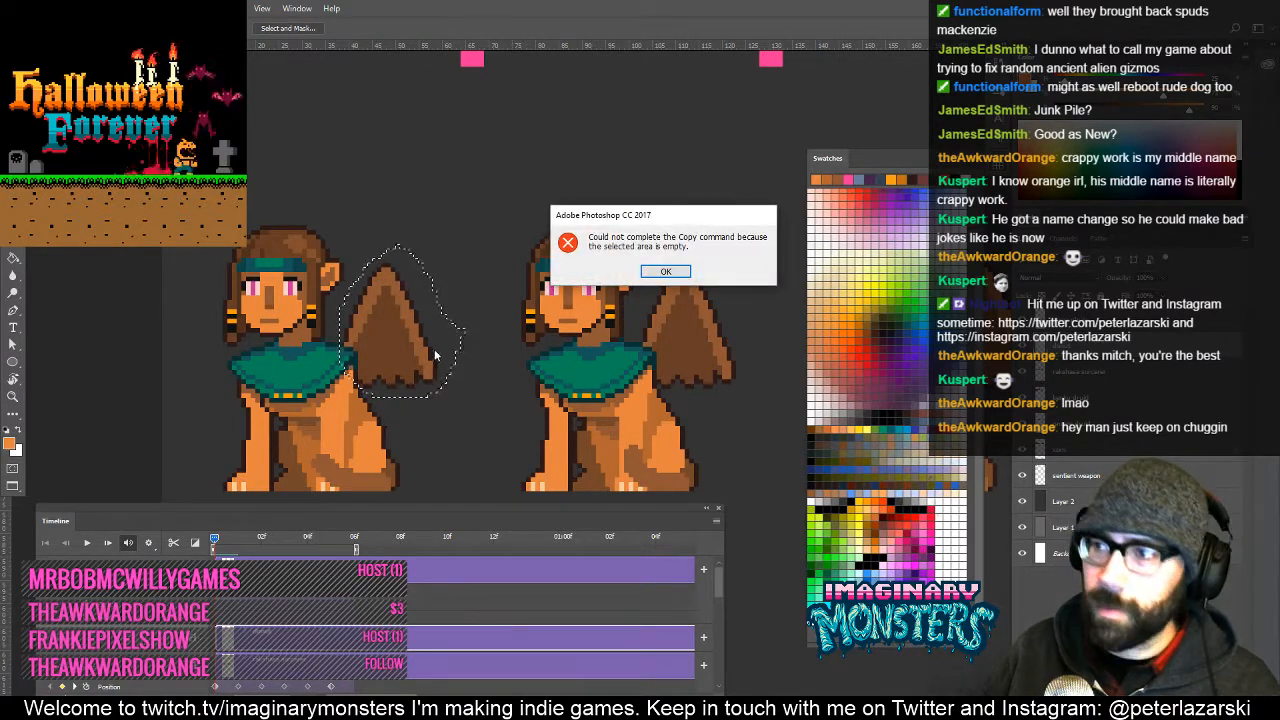
left_click(684, 272)
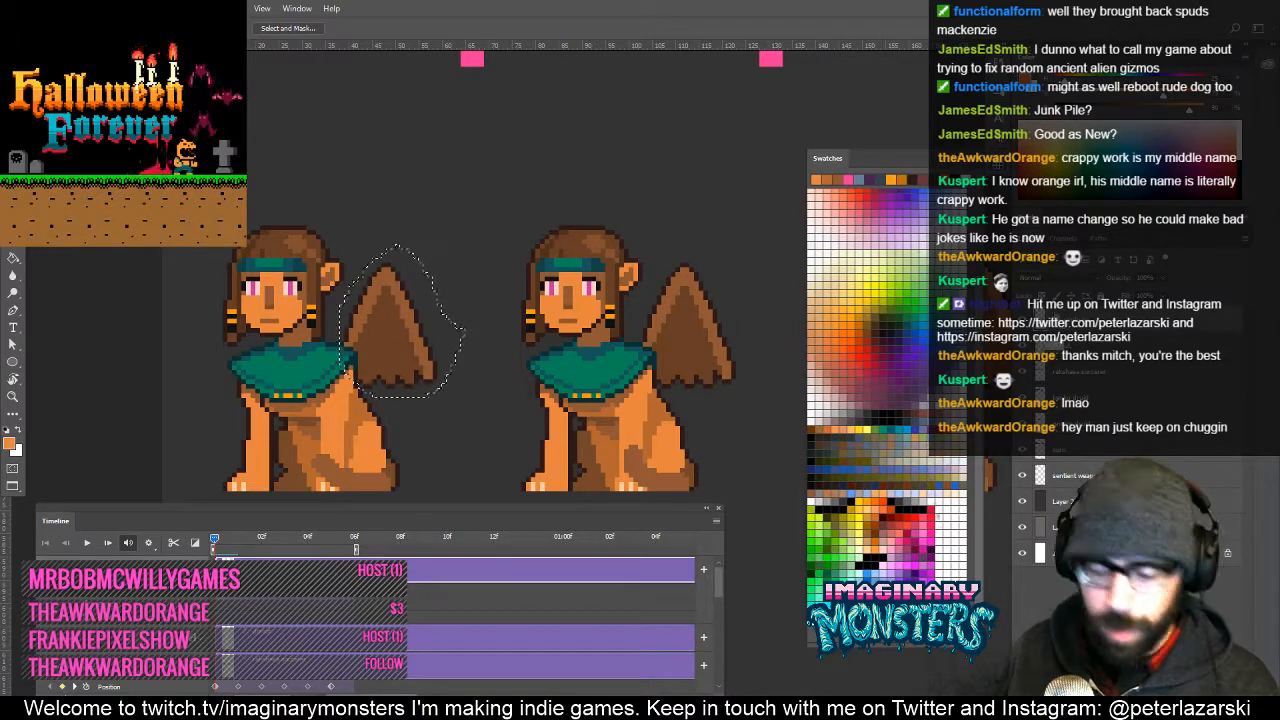
key("ctrl+v")
key("v")
left_click_drag(405, 355, 333, 330)
key("ctrl+bracketleft")
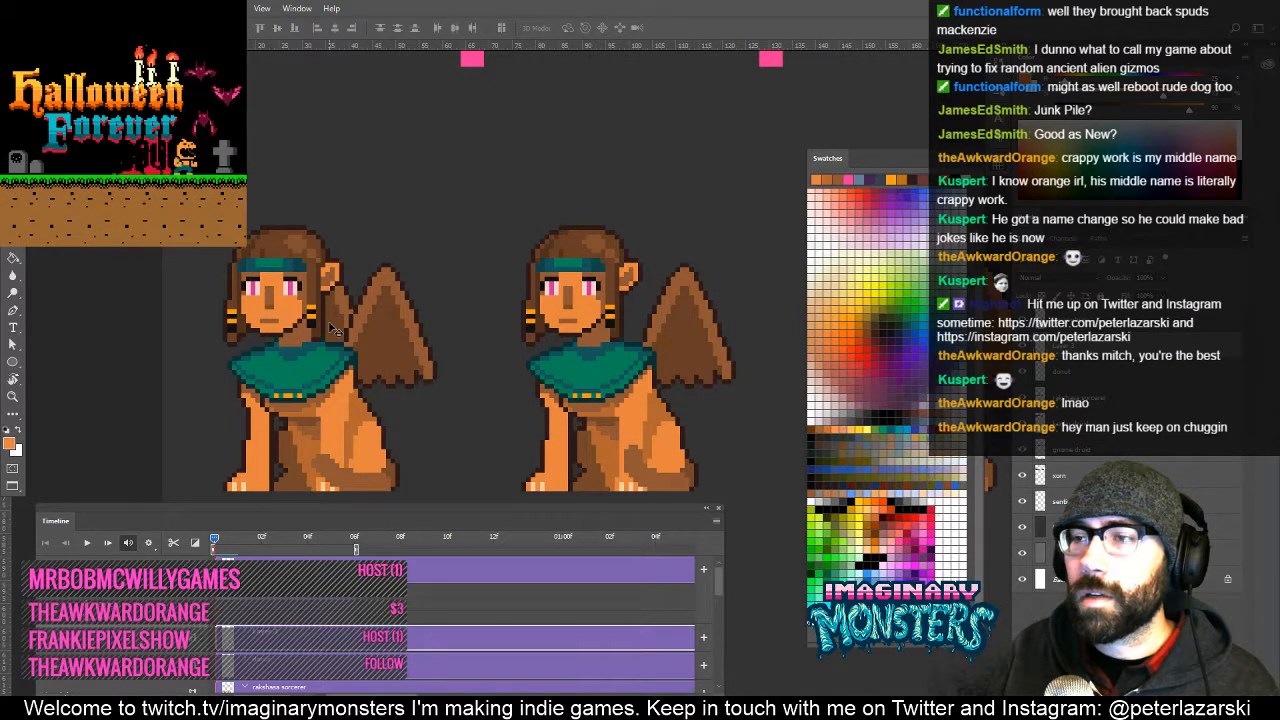
Sample the wing's brown as the Pencil colour beside the first sphinx's hair.
key("b")
scroll(340, 307, "up", 3)
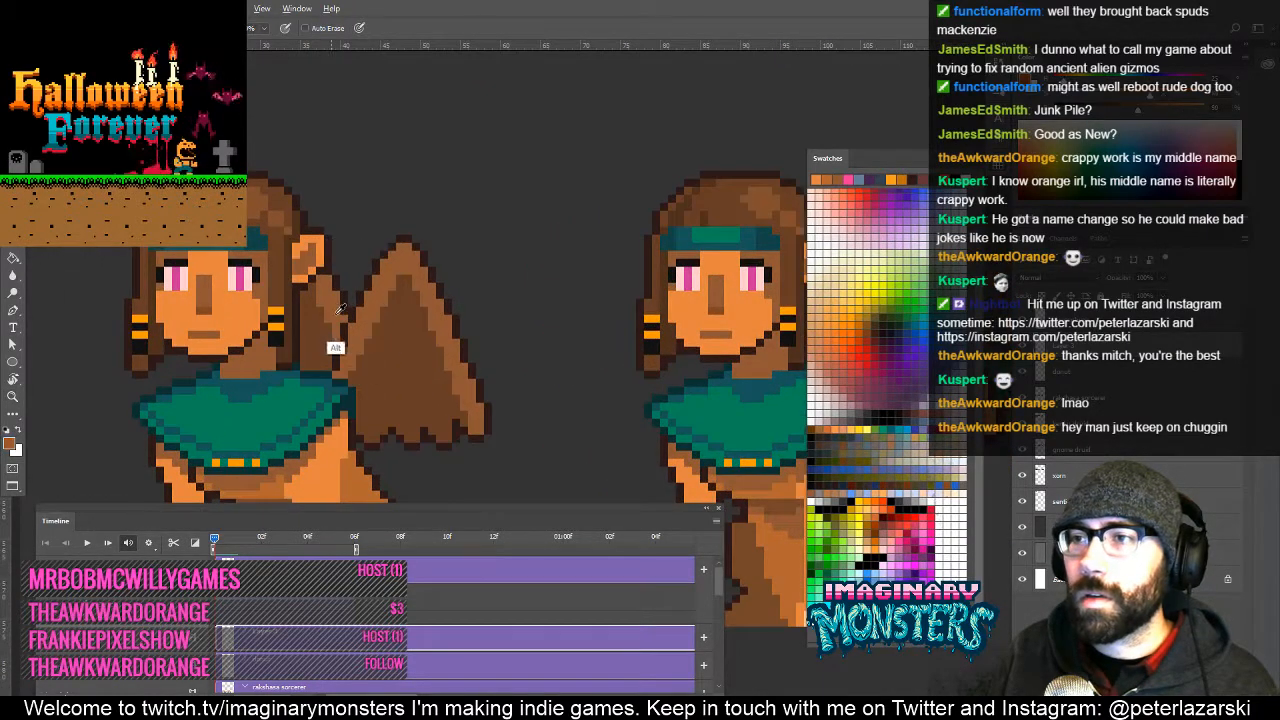
key("z")
left_click(373, 352, "alt")
left_click(392, 318, "alt")
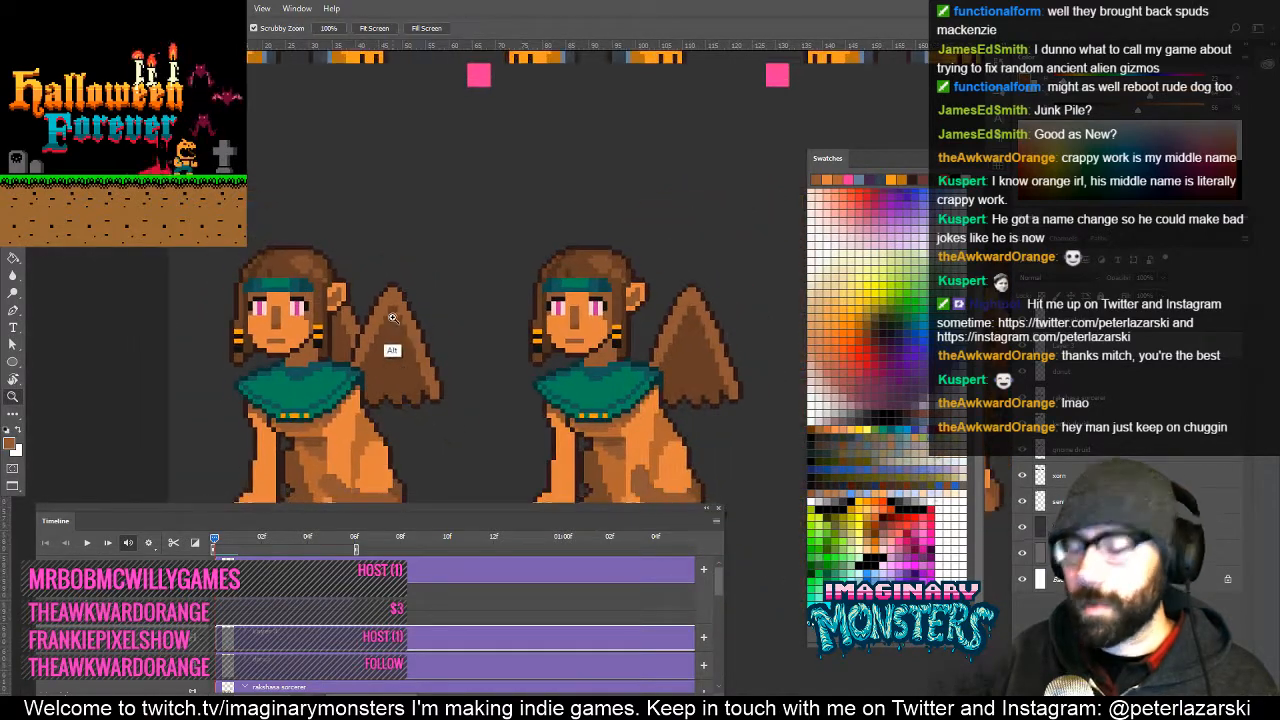
key("b")
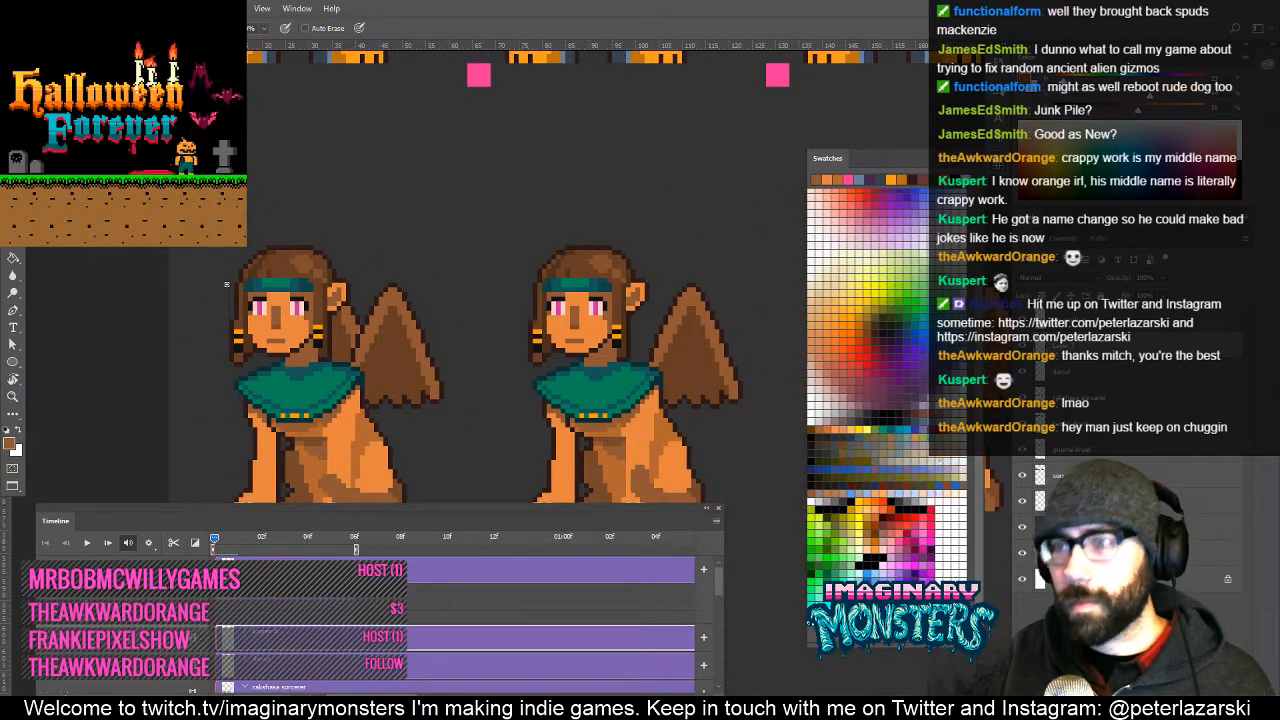
left_click_drag(297, 292, 316, 332)
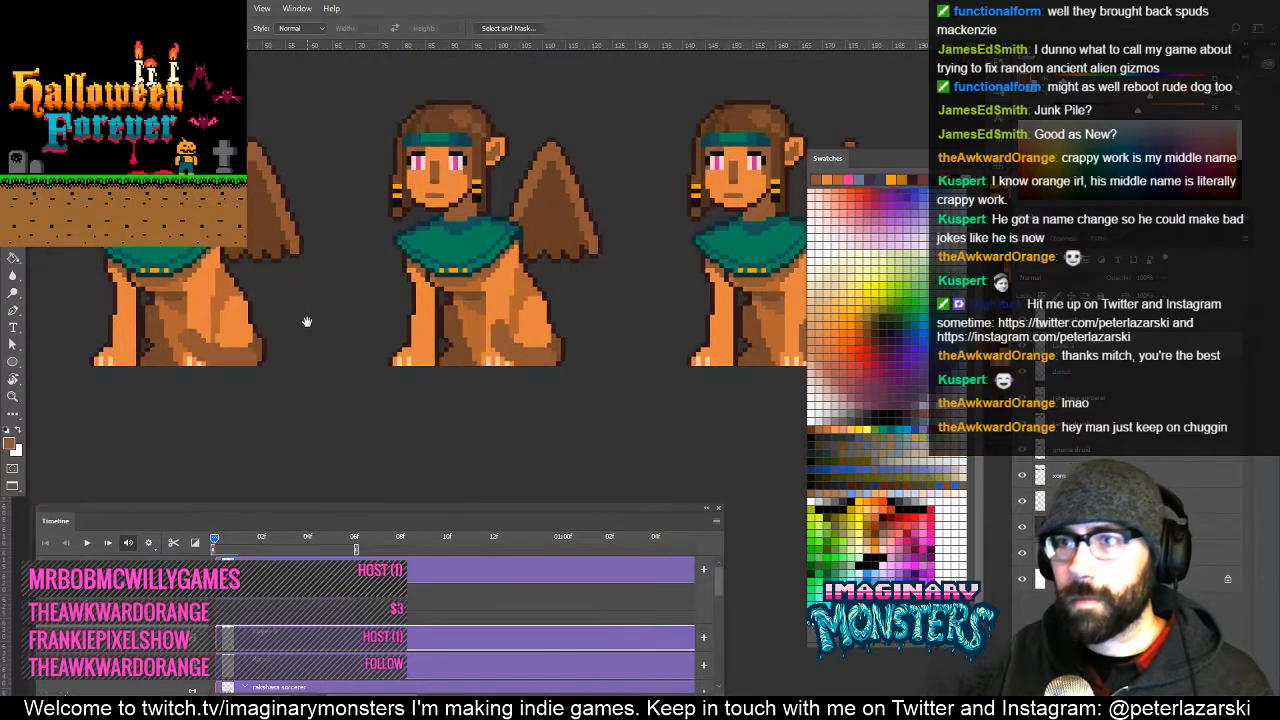
Trim the far wing to the area outside the sphinx layer's outline and move its layer above the sphinx layer.
key("v")
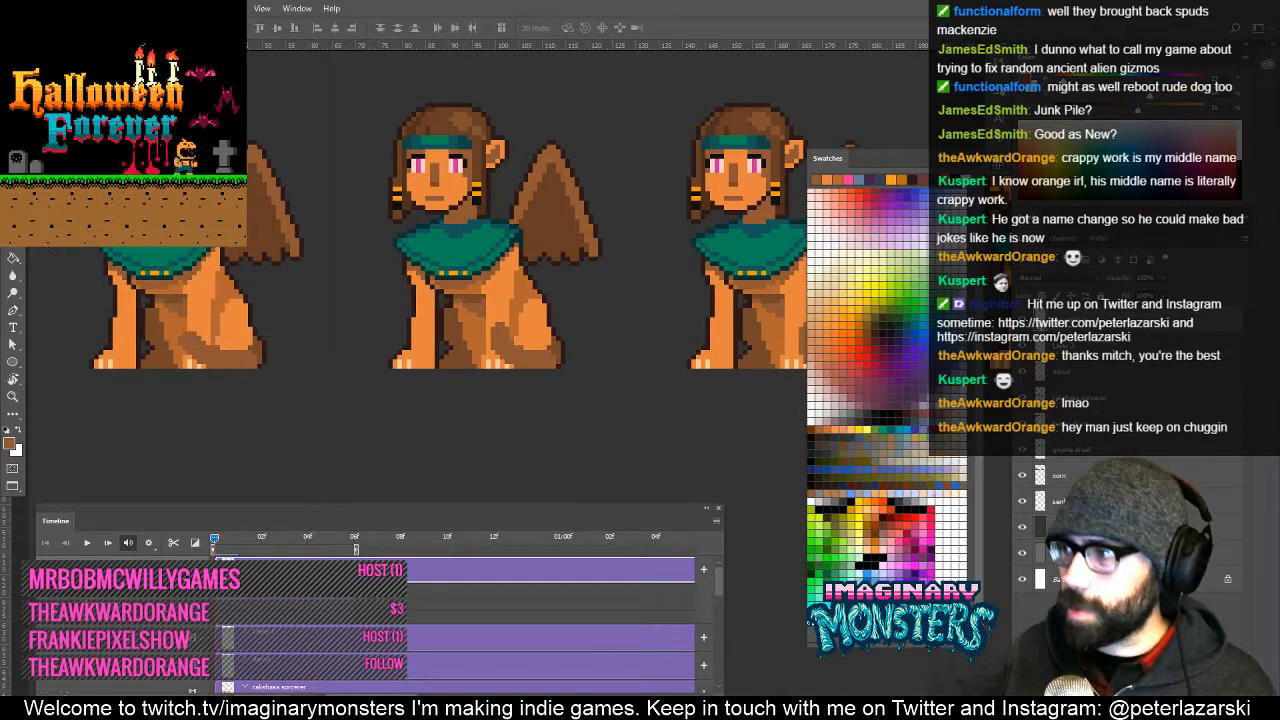
left_click(1040, 348, "ctrl")
left_click(1062, 346)
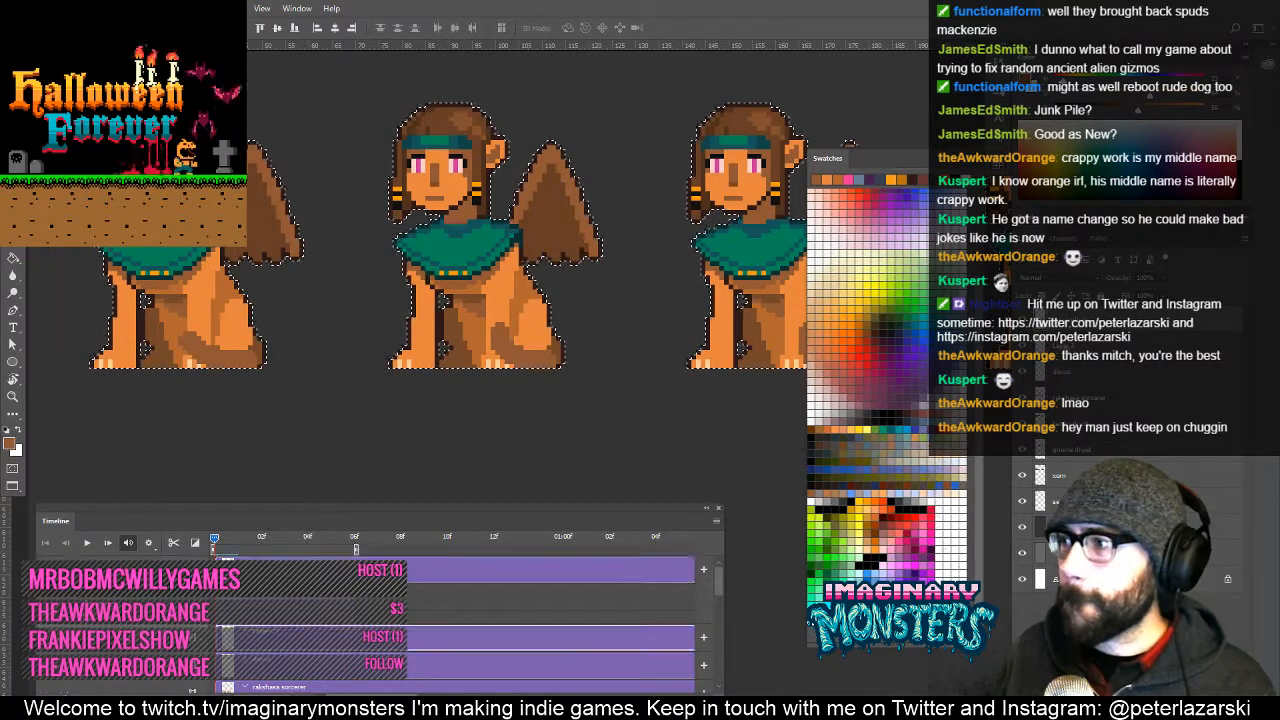
key("ctrl+d")
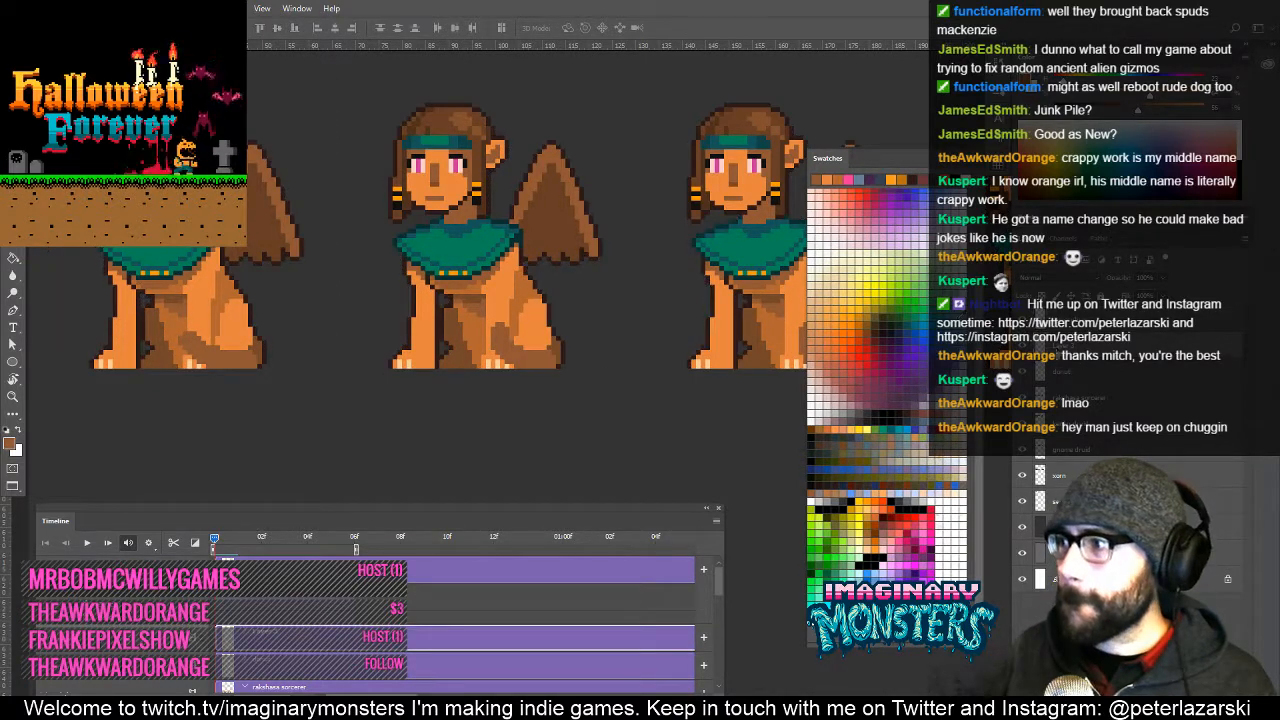
key("ctrl+]")
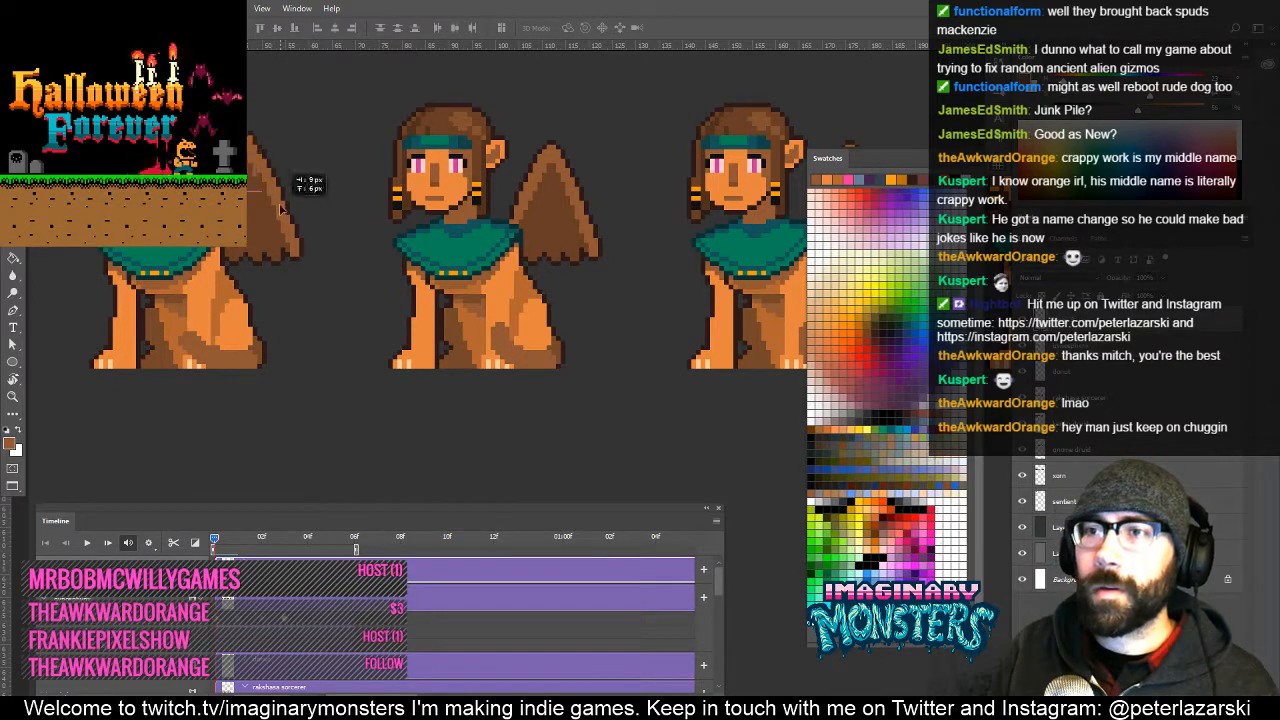
left_click_drag(282, 208, 272, 221)
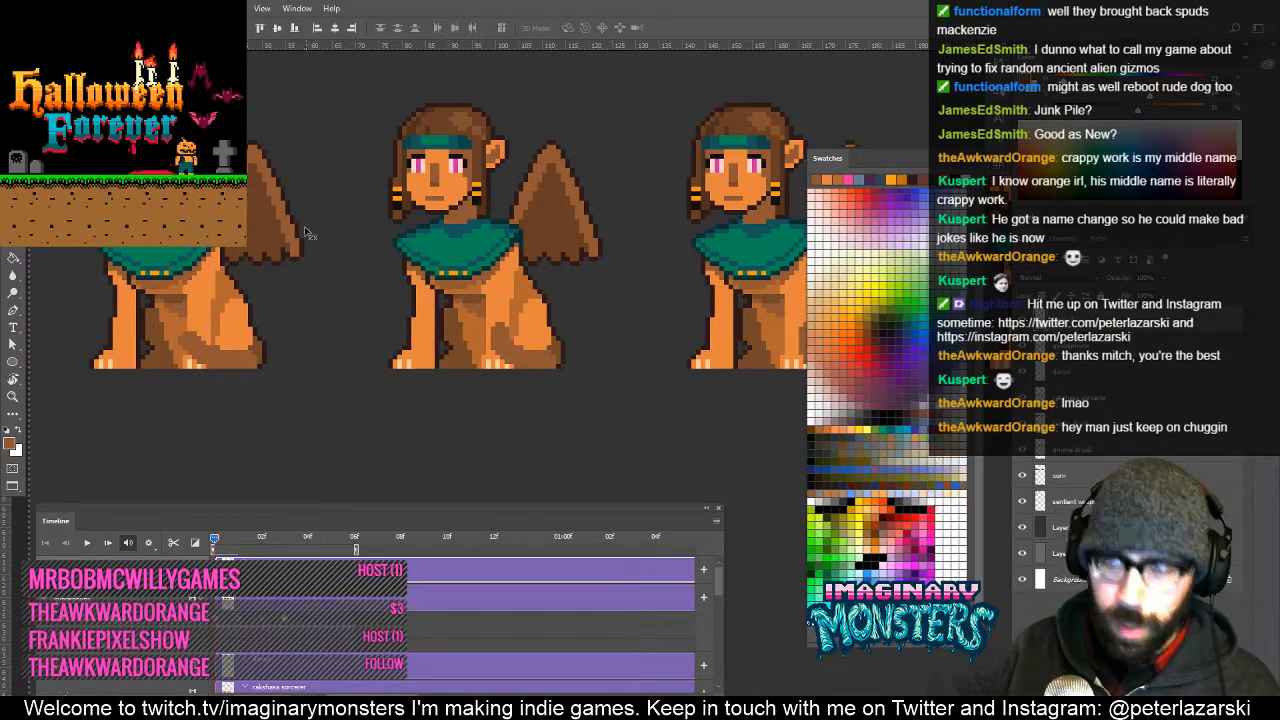
Duplicate the first sphinx's far wing behind each of the other five sphinxes, aligned in the same place beside the hair.
left_click_drag(200, 196, 546, 193)
key("z")
left_click_drag(540, 196, 622, 202)
key("v")
left_click_drag(602, 276, 290, 291)
left_click_drag(346, 232, 717, 269)
left_click_drag(755, 298, 286, 327)
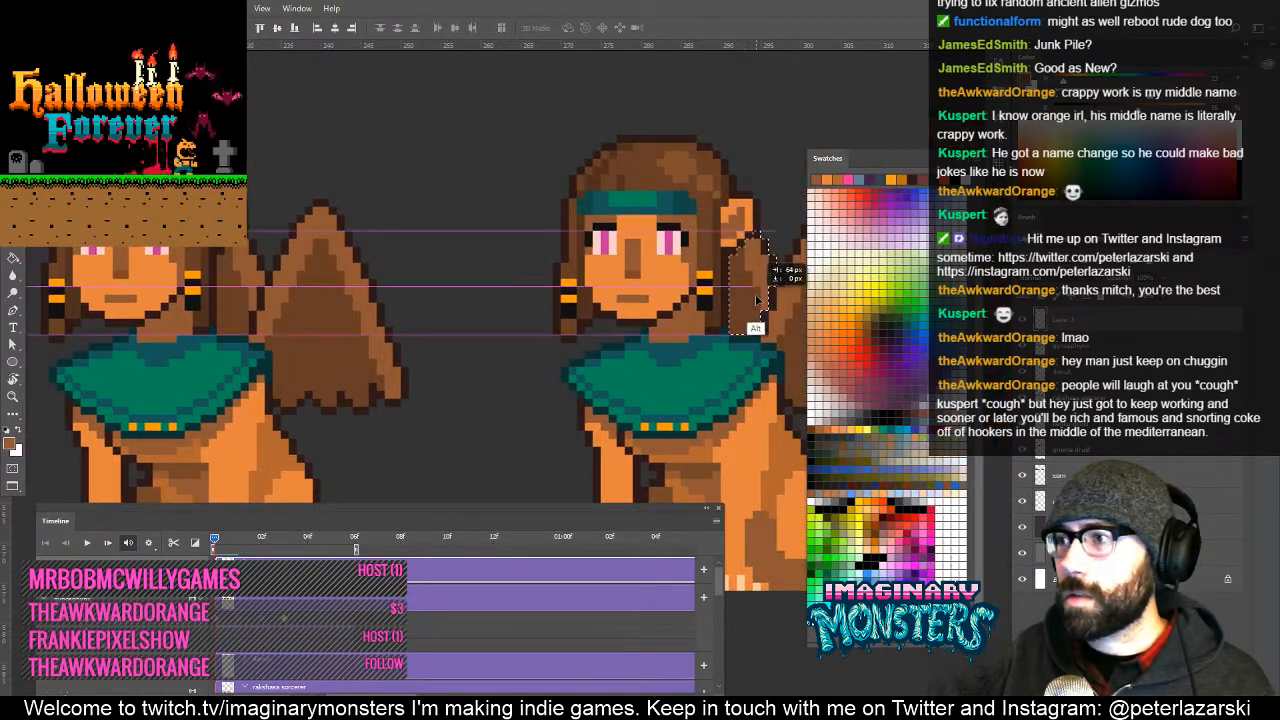
left_click_drag(204, 352, 311, 361)
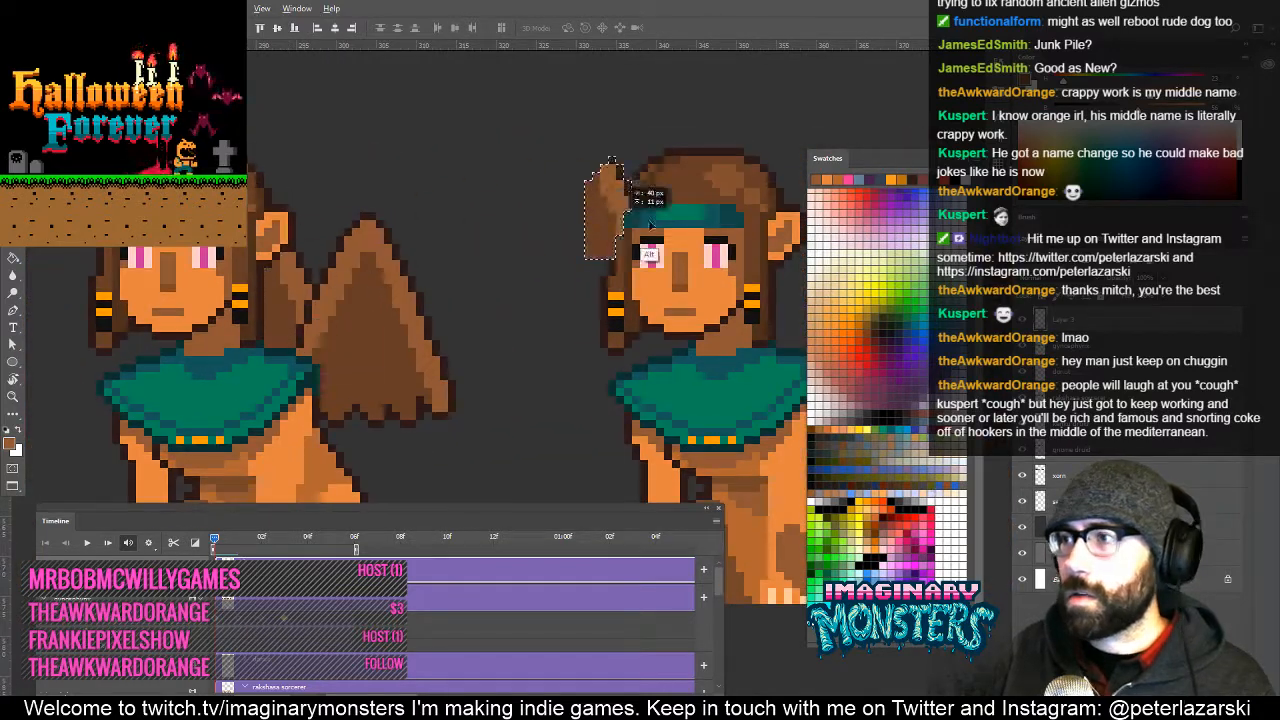
left_click_drag(275, 297, 381, 297)
left_click_drag(409, 247, 459, 299)
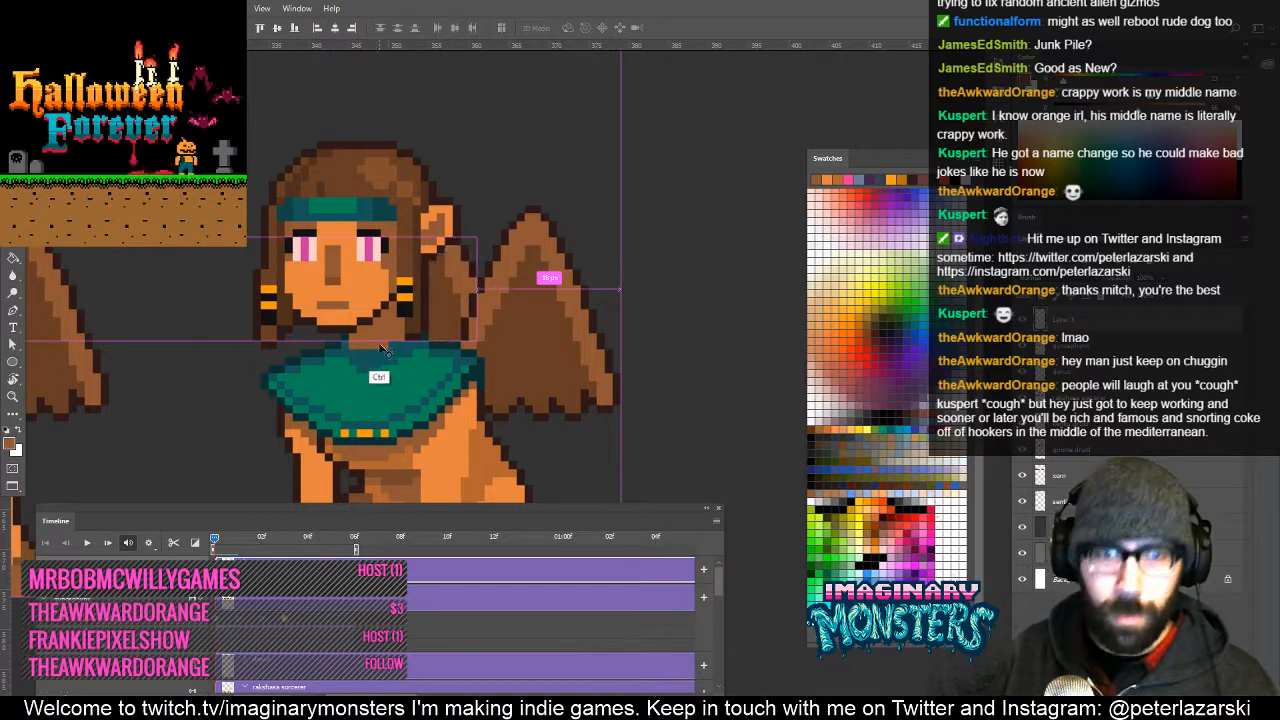
Inspect the far wings on all the sphinxes from the last one back to the first.
left_click_drag(308, 270, 463, 248)
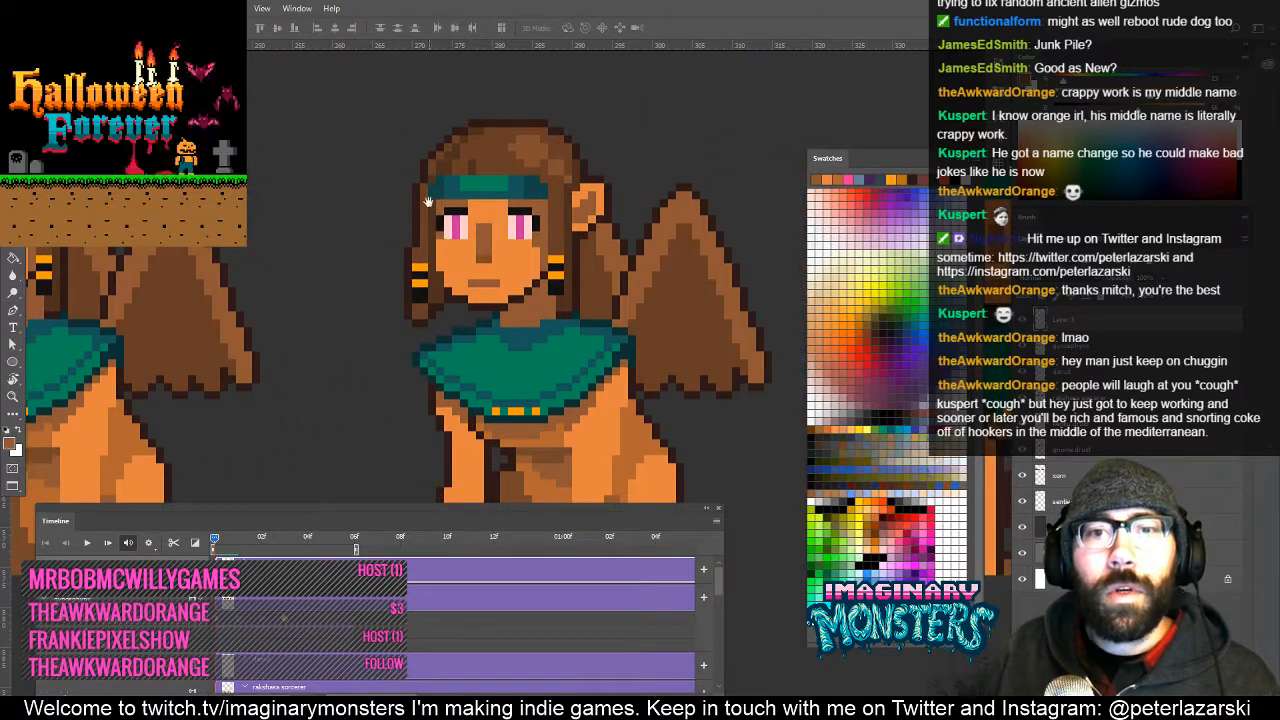
left_click_drag(371, 262, 501, 255)
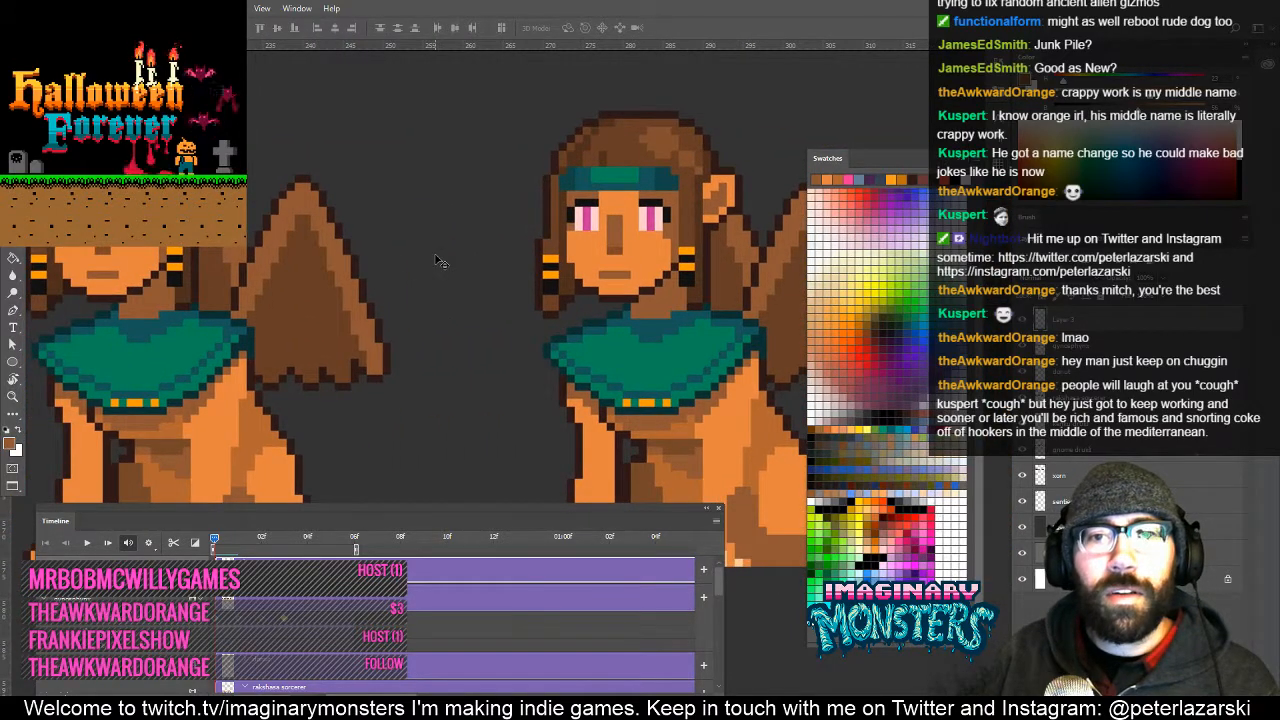
left_click_drag(370, 280, 533, 277)
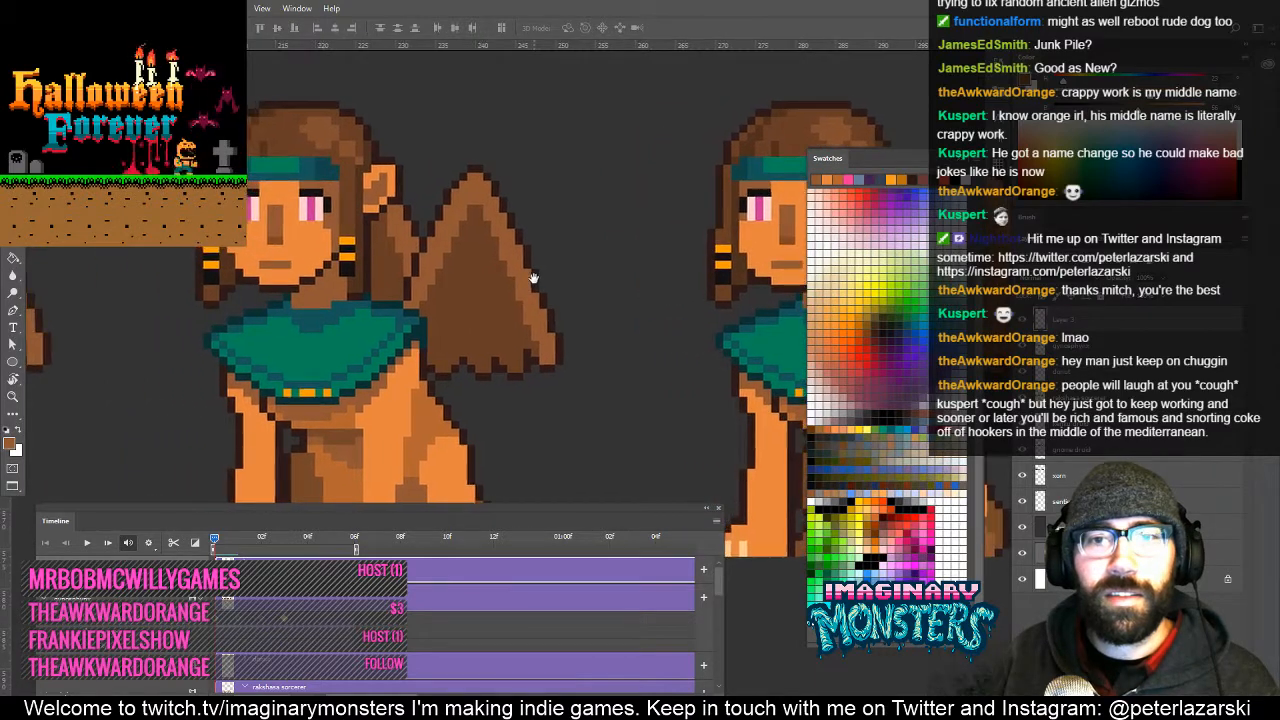
left_click_drag(445, 284, 570, 258)
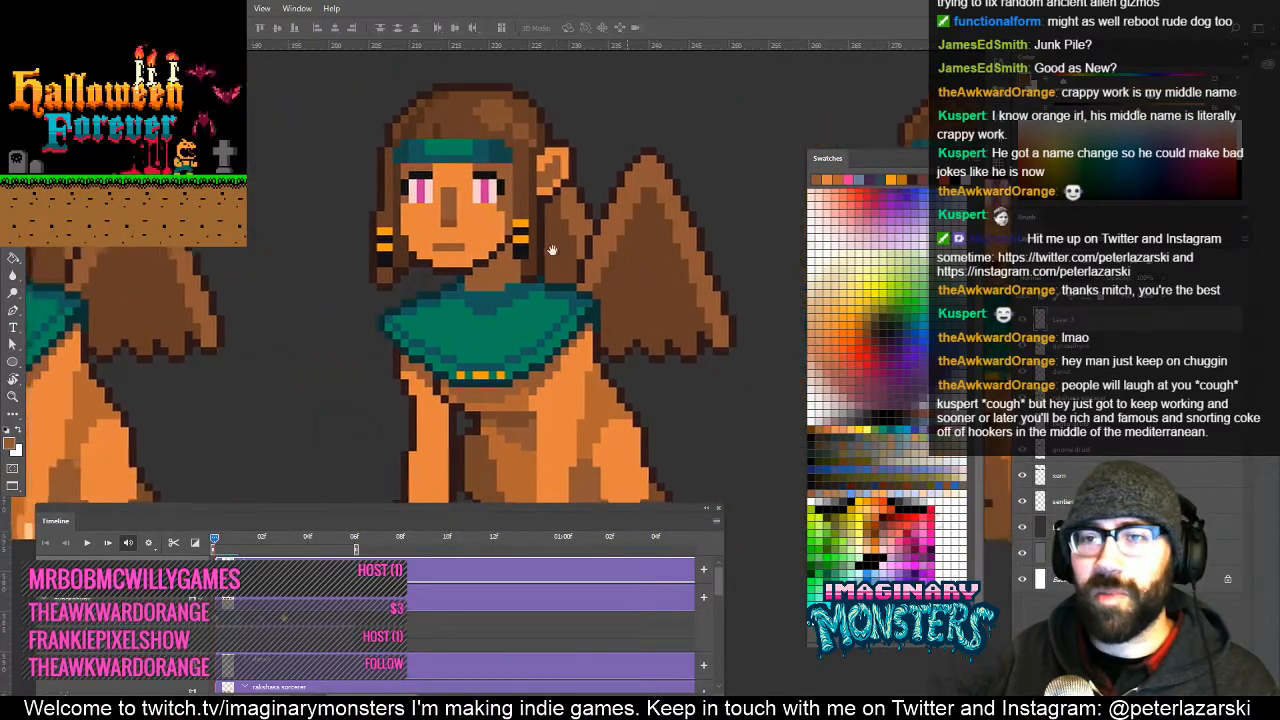
left_click(320, 297, "alt")
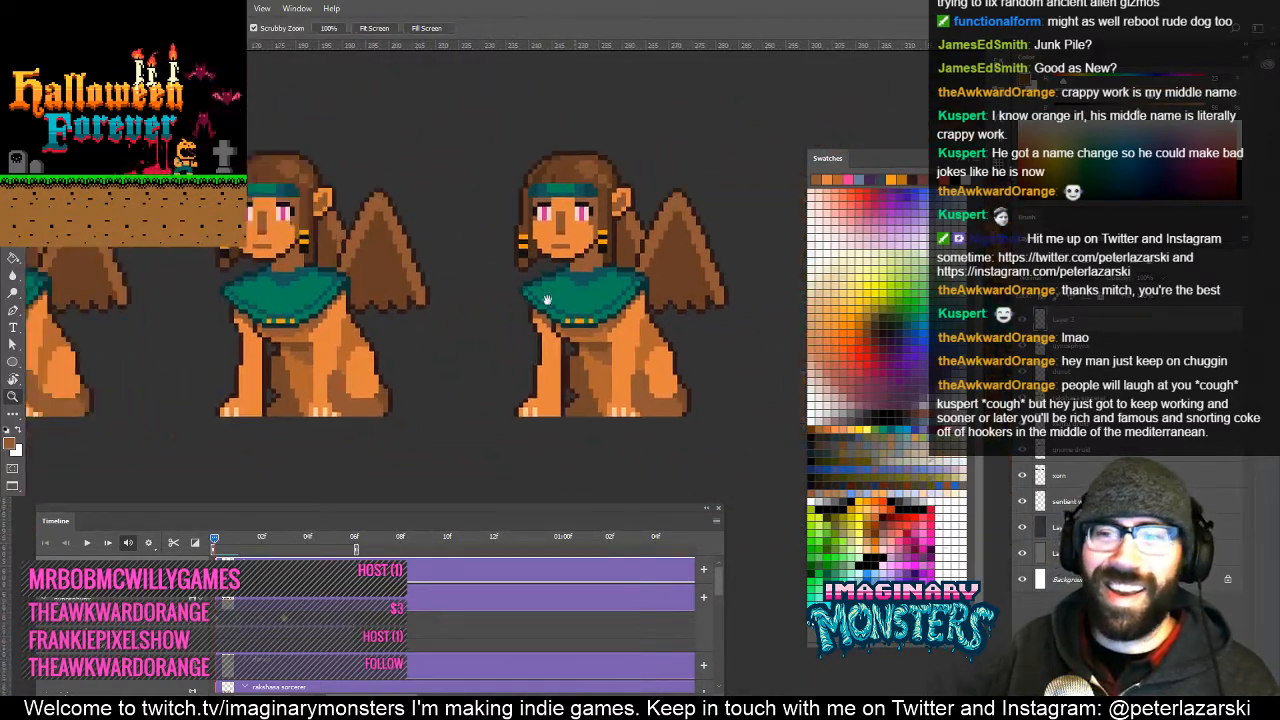
left_click_drag(365, 320, 617, 317)
left_click_drag(245, 350, 554, 343)
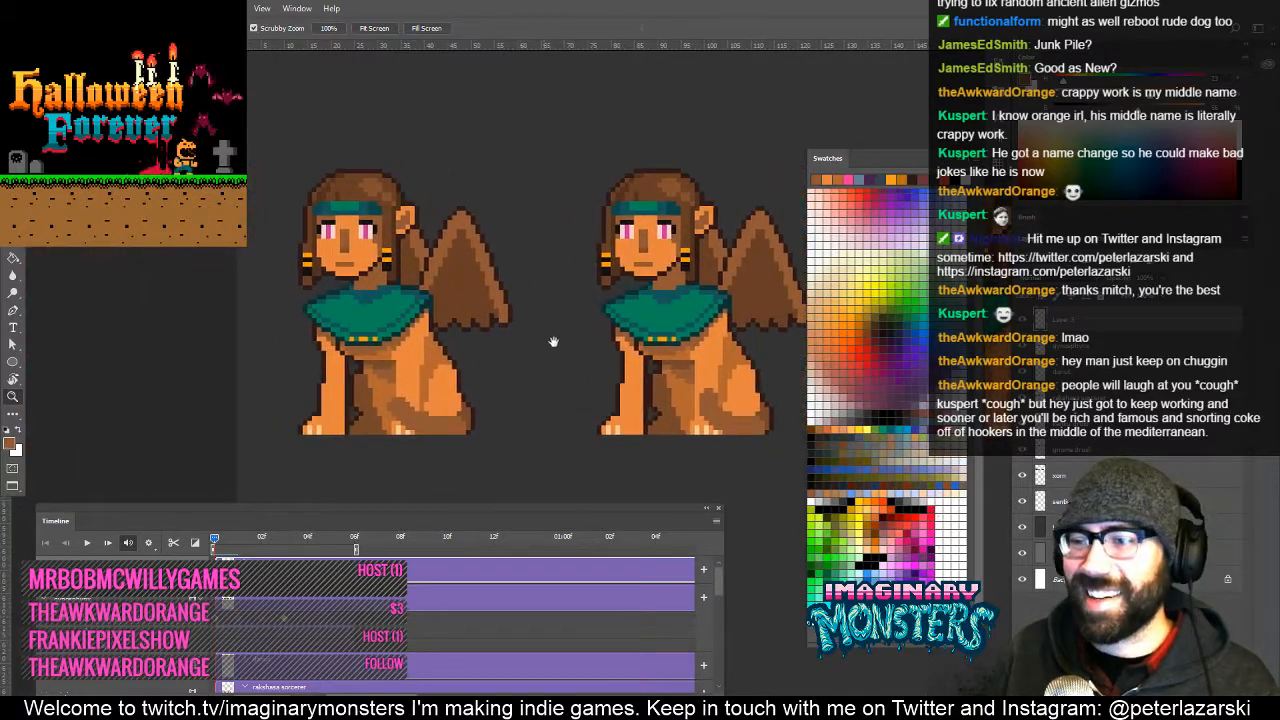
key("v")
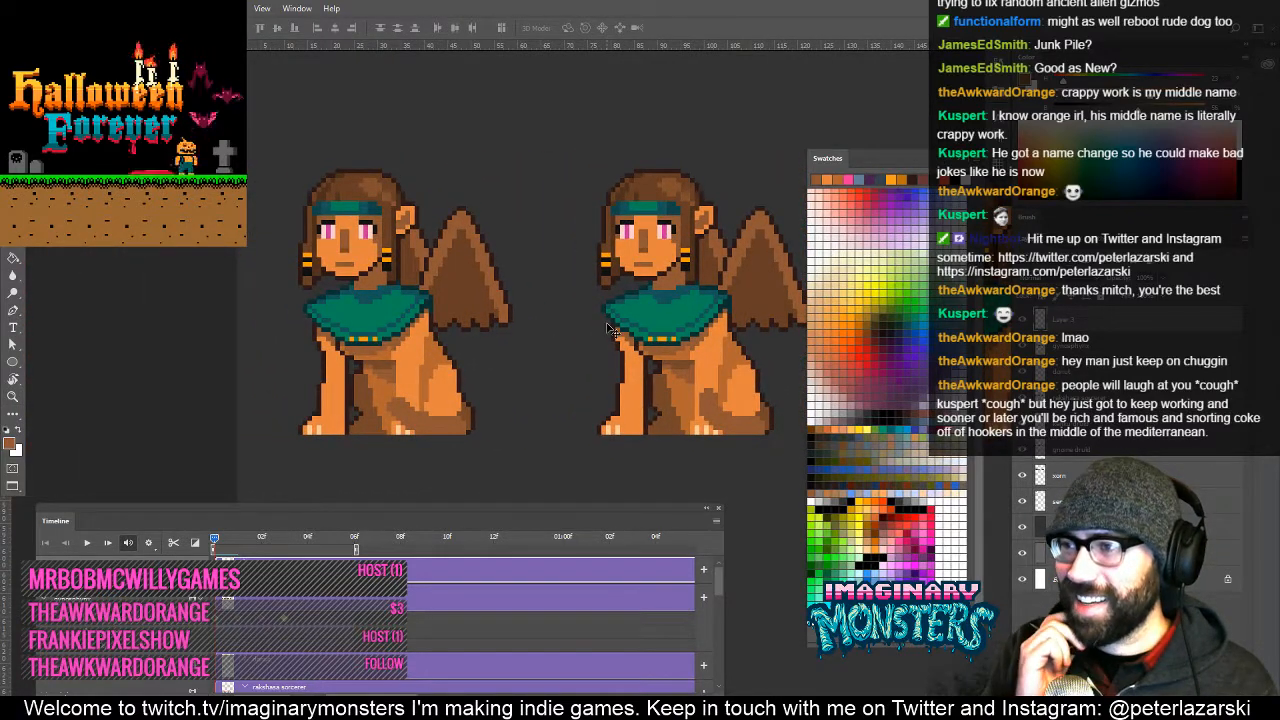
Pencil closed eyes on the second sphinx, with brown lids over the eyes and a dark lash line beneath.
left_click_drag(334, 328, 278, 341)
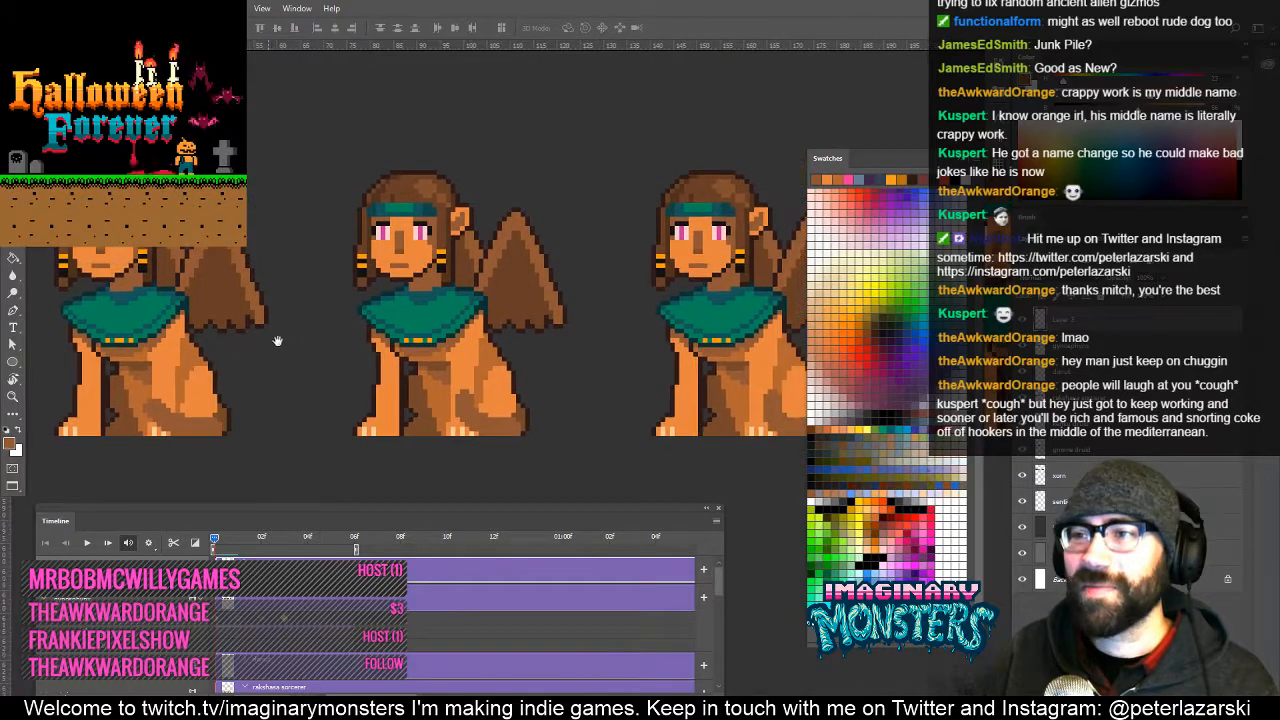
key("z")
left_click_drag(433, 301, 485, 301)
left_click_drag(390, 330, 278, 343)
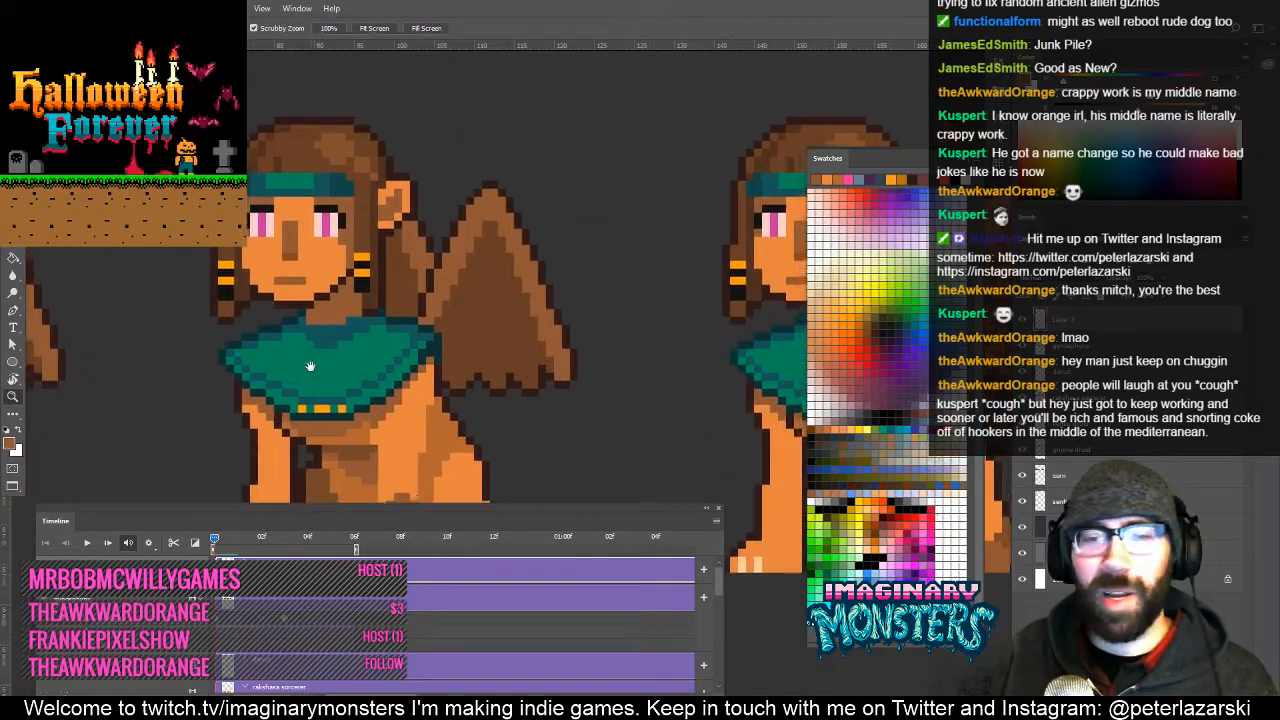
key("b")
mouse_move(588, 322)
left_mouse_down()
mouse_move(439, 342)
mouse_move(208, 335)
left_mouse_up()
scroll(332, 190, "up", 2)
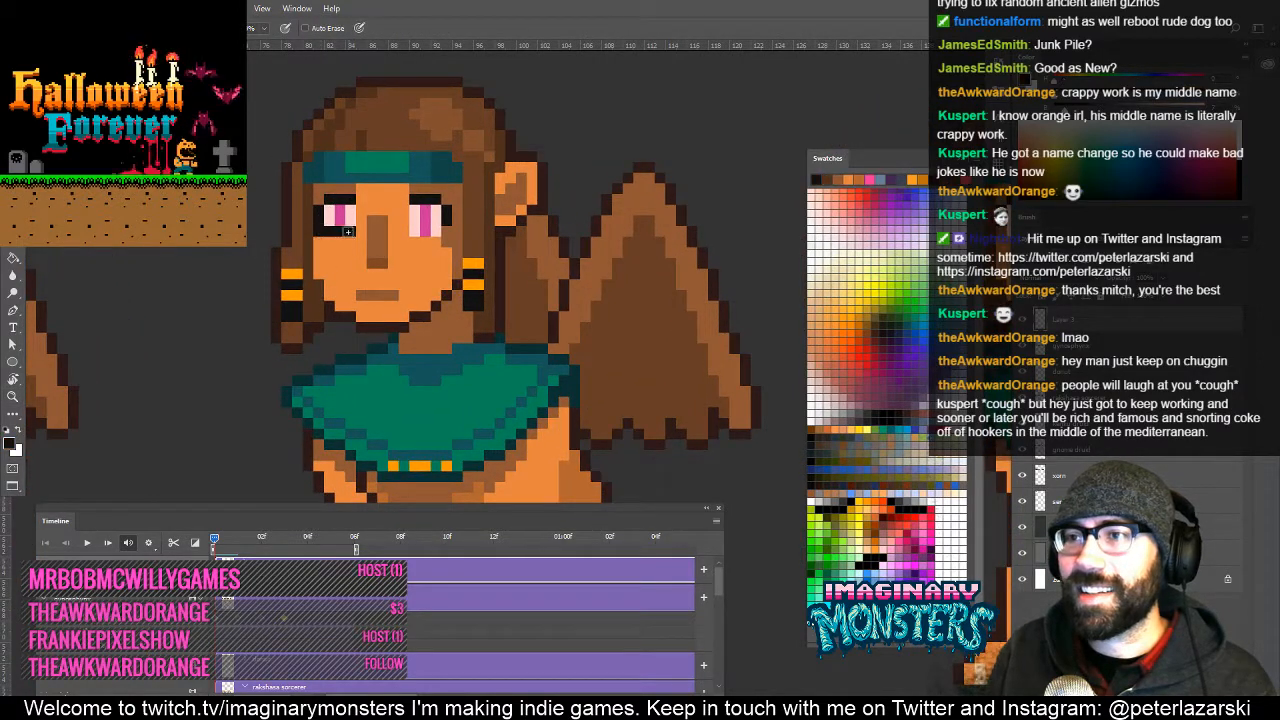
left_click(329, 145, "alt")
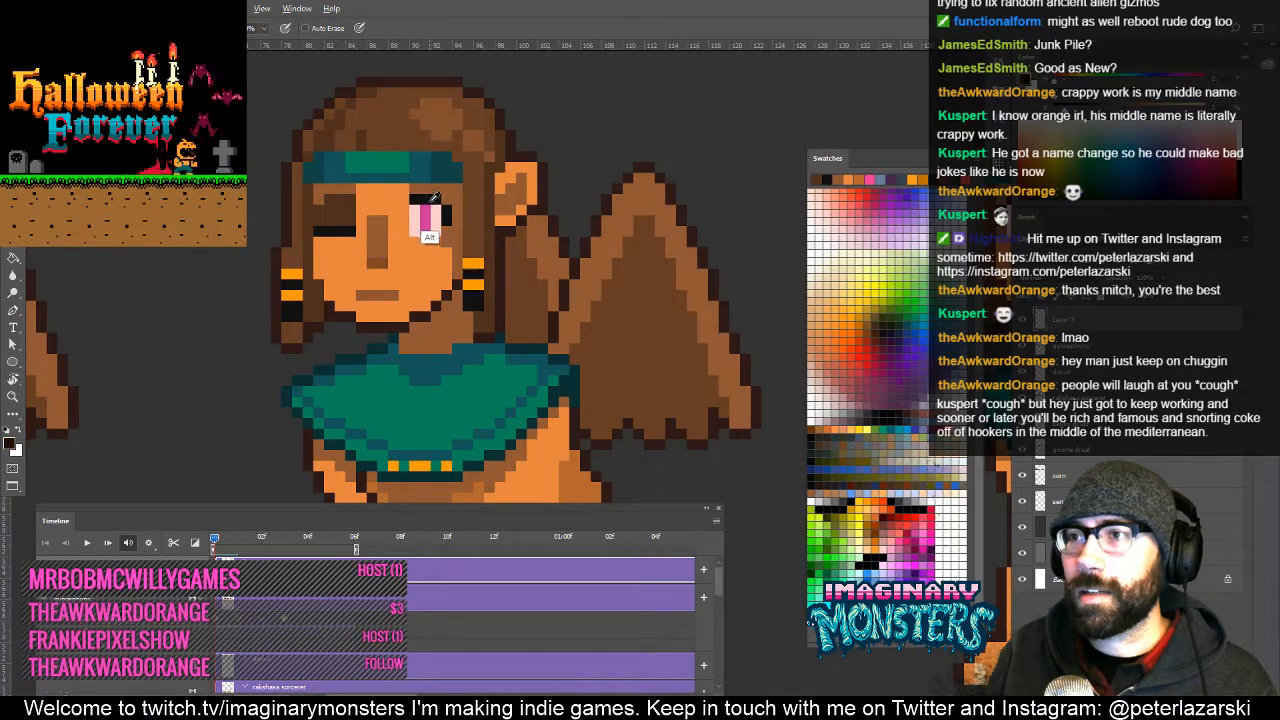
left_click(355, 143, "alt")
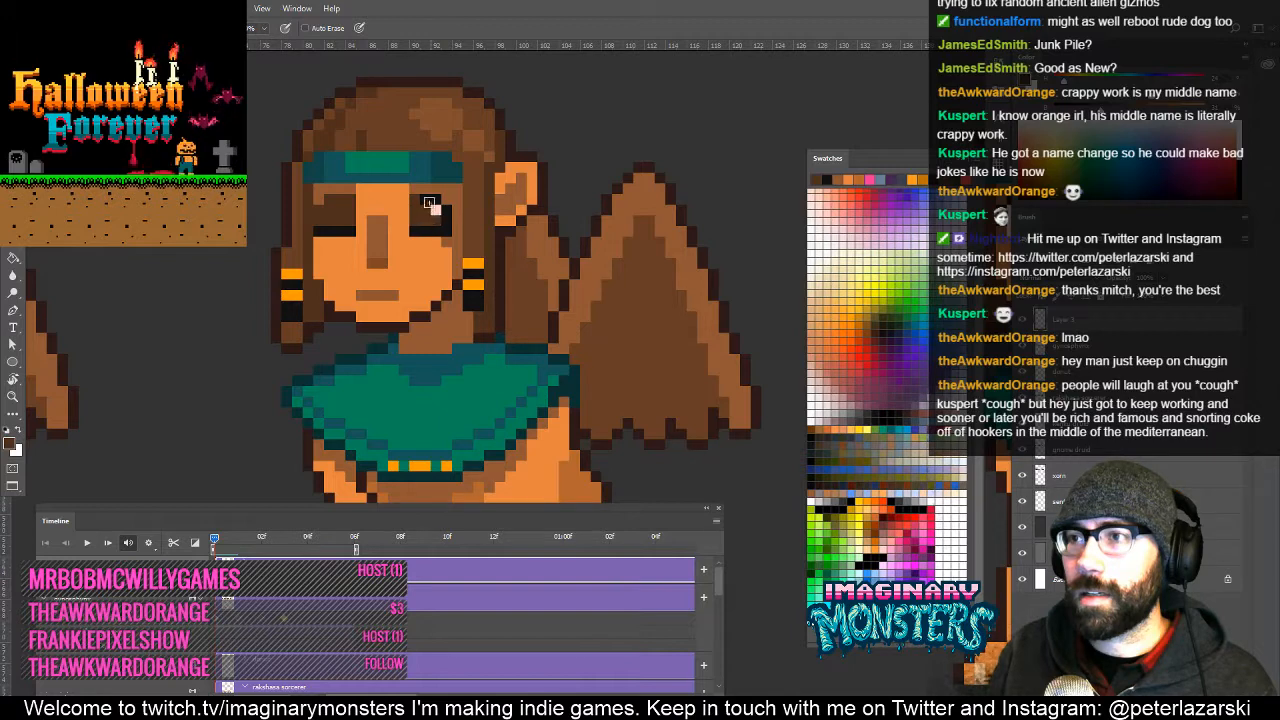
Pencil half-closed eyes on the third sphinx by lowering the dark lash lines and filling the area above with the brown lid colour.
key("z")
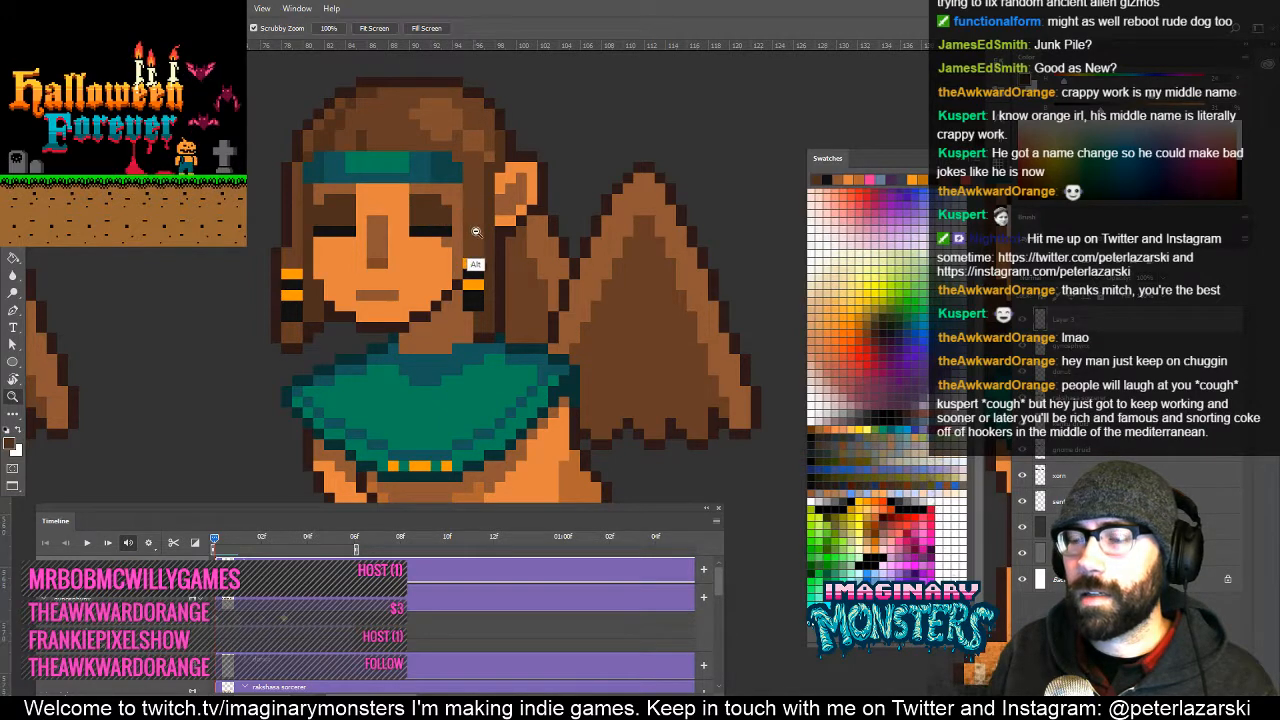
left_click_drag(476, 264, 558, 316)
left_click_drag(478, 314, 394, 272)
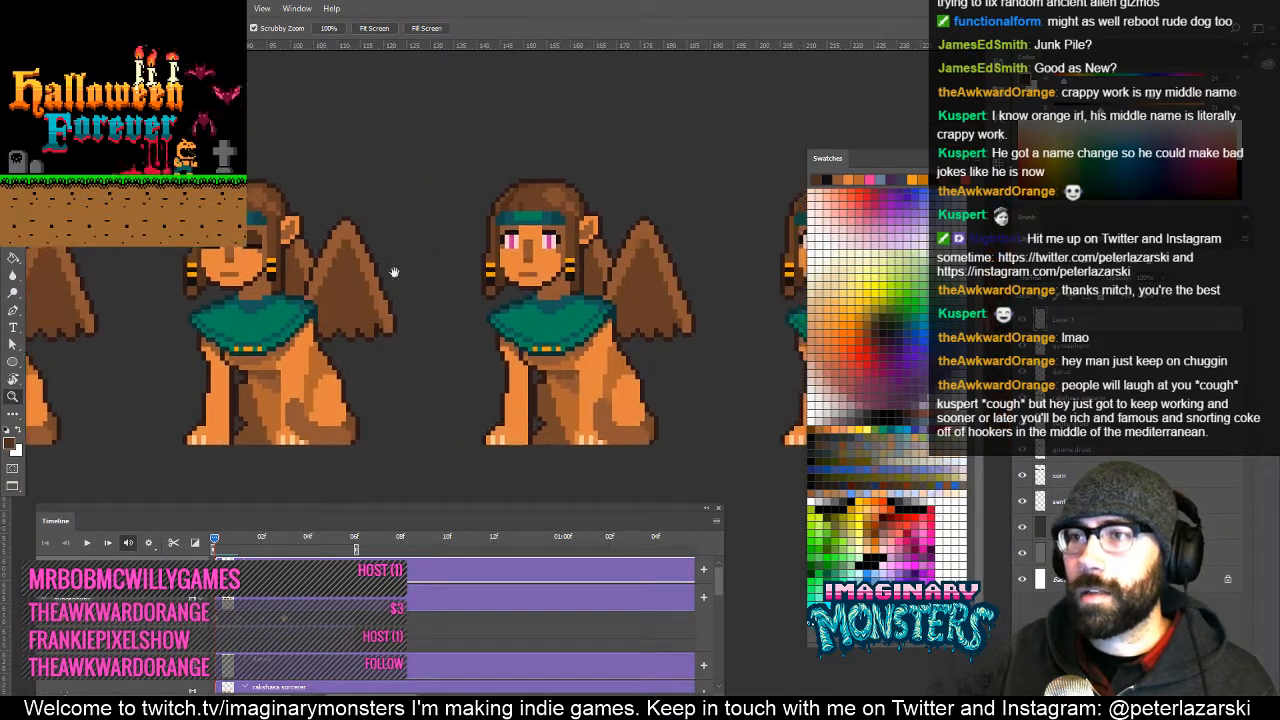
left_click(530, 238)
key("b")
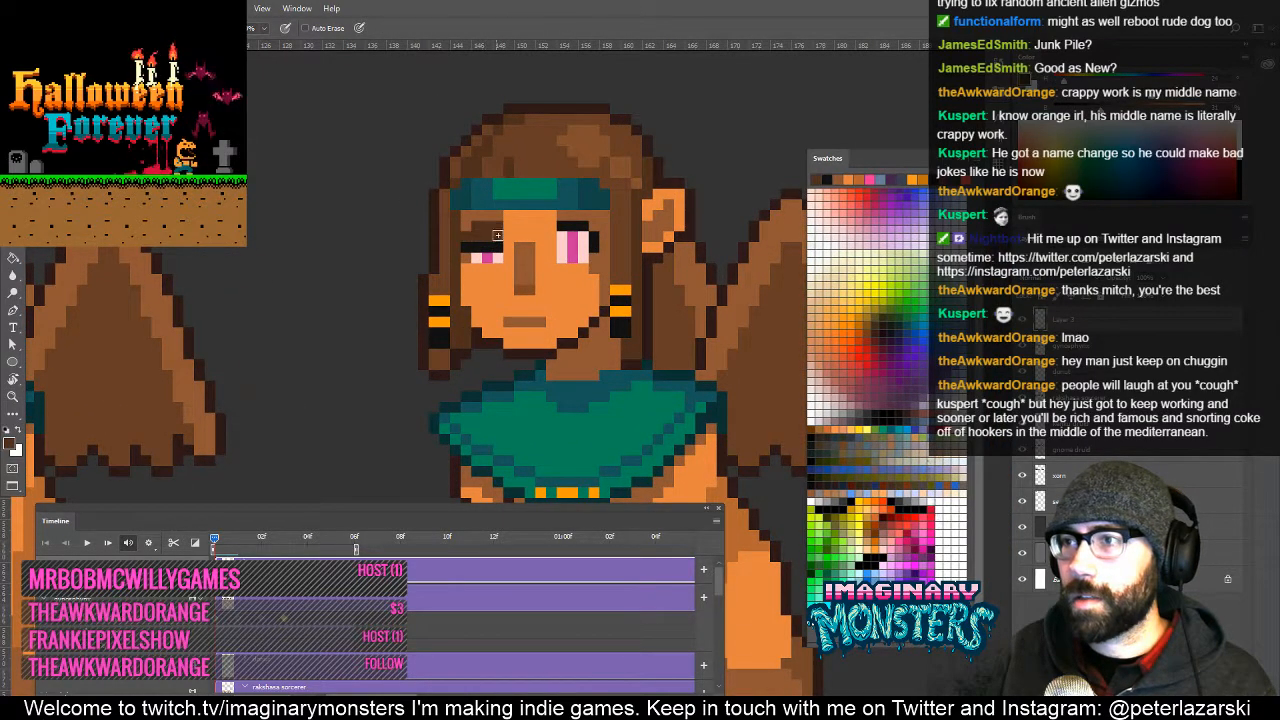
mouse_move(576, 246)
left_mouse_down()
mouse_move(462, 258)
mouse_move(439, 276)
left_mouse_up()
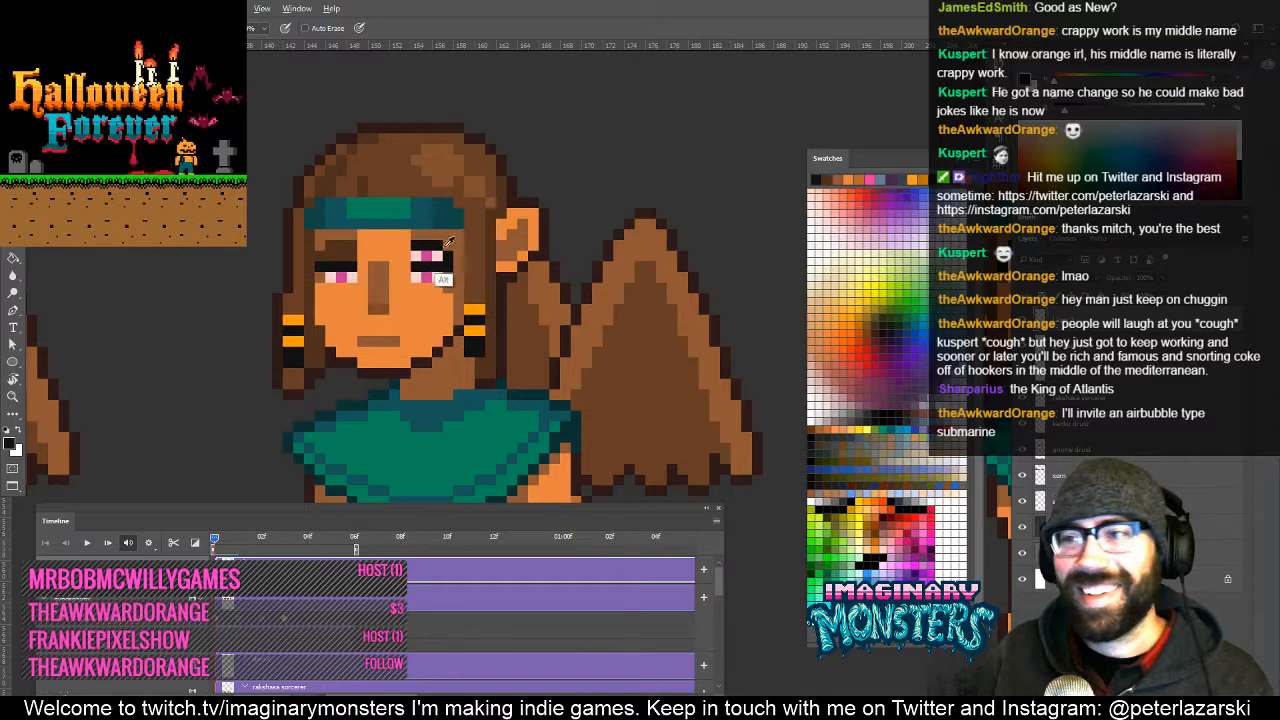
left_click(414, 251, "alt")
left_click(408, 266)
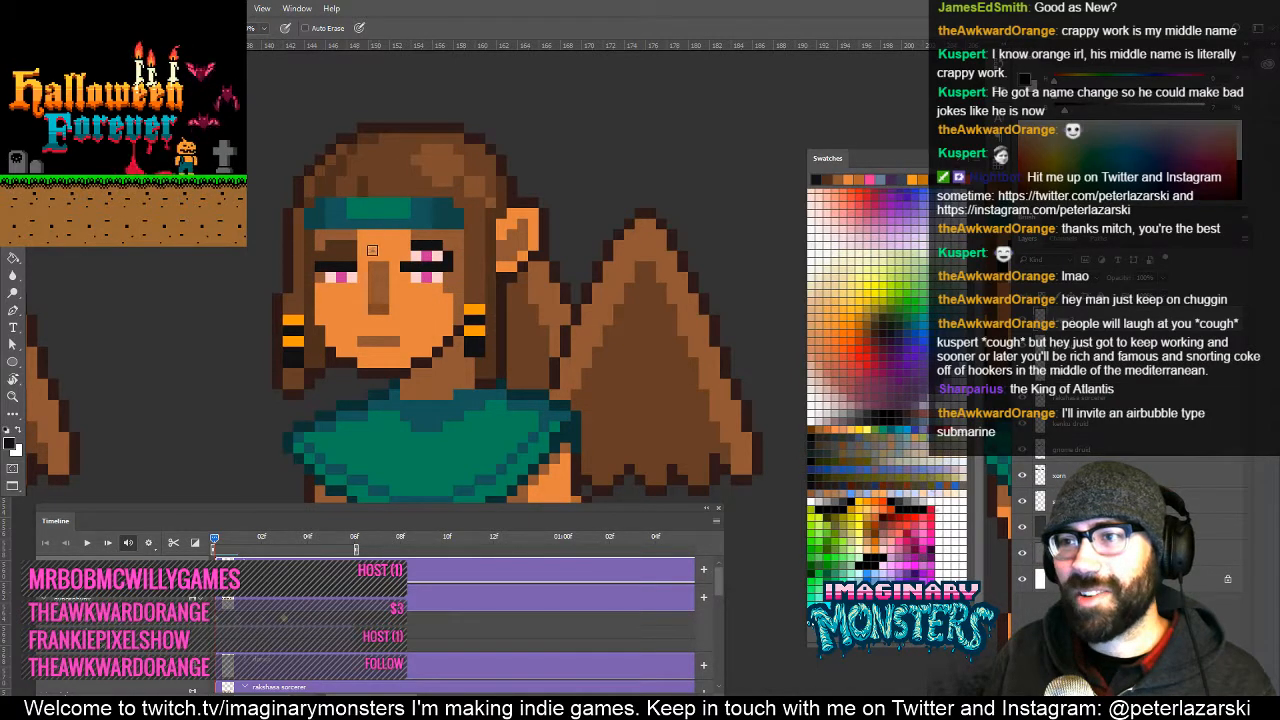
left_click(372, 252, "alt")
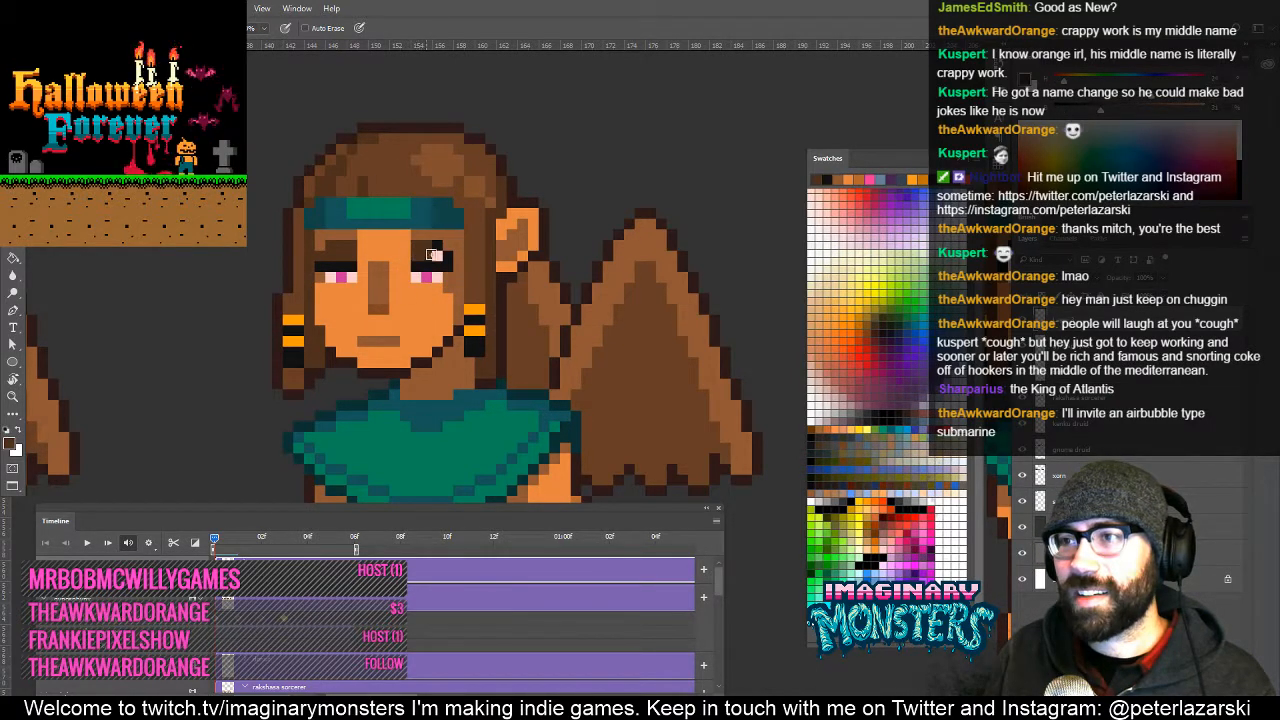
Play the timeline to preview the blink on the sphinx row and return the playhead to the first frame.
key("z")
left_click(491, 311, "alt")
left_click(491, 311, "alt")
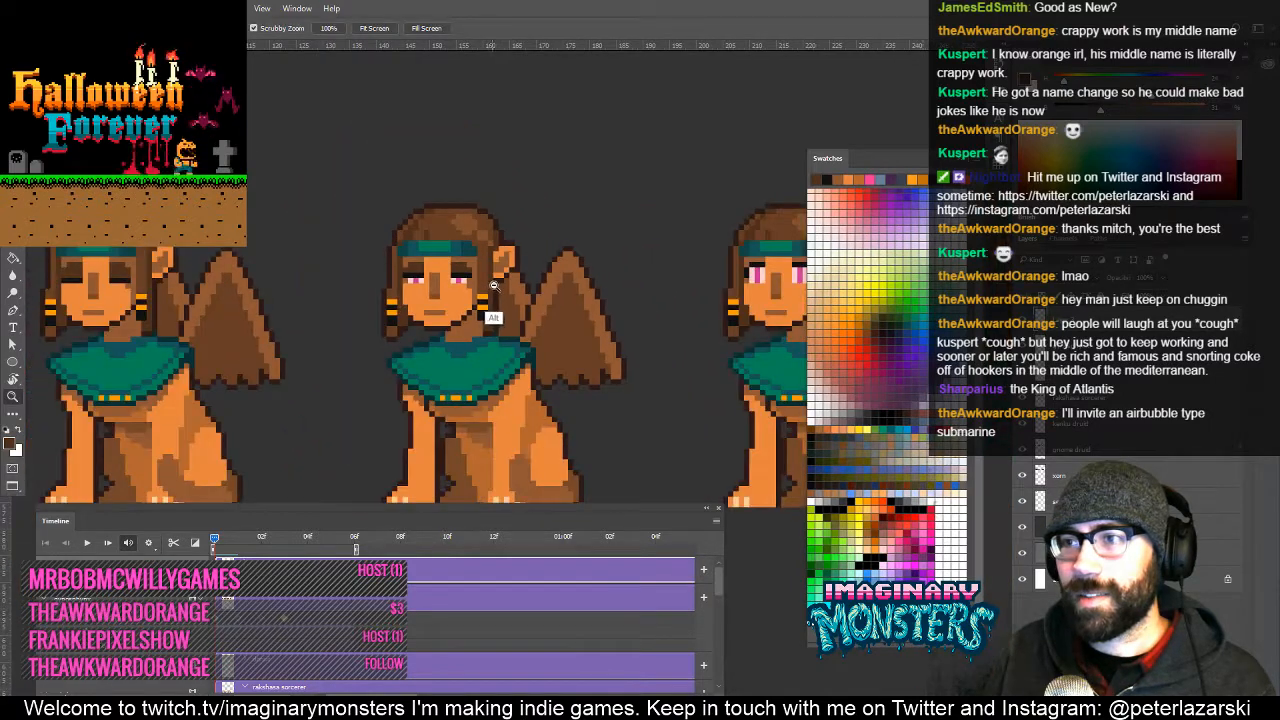
left_click(491, 311, "alt")
left_click(491, 311, "alt")
left_click_drag(376, 304, 530, 303)
left_click_drag(274, 300, 501, 302)
key("b")
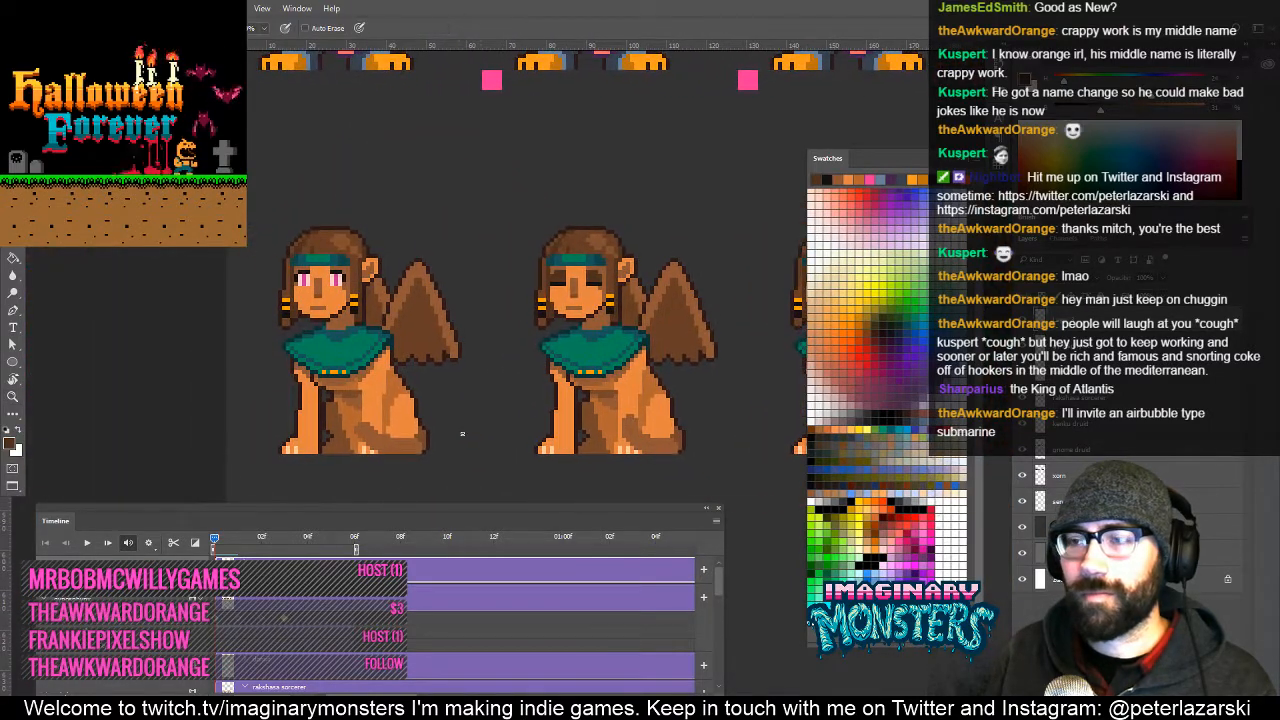
key("space")
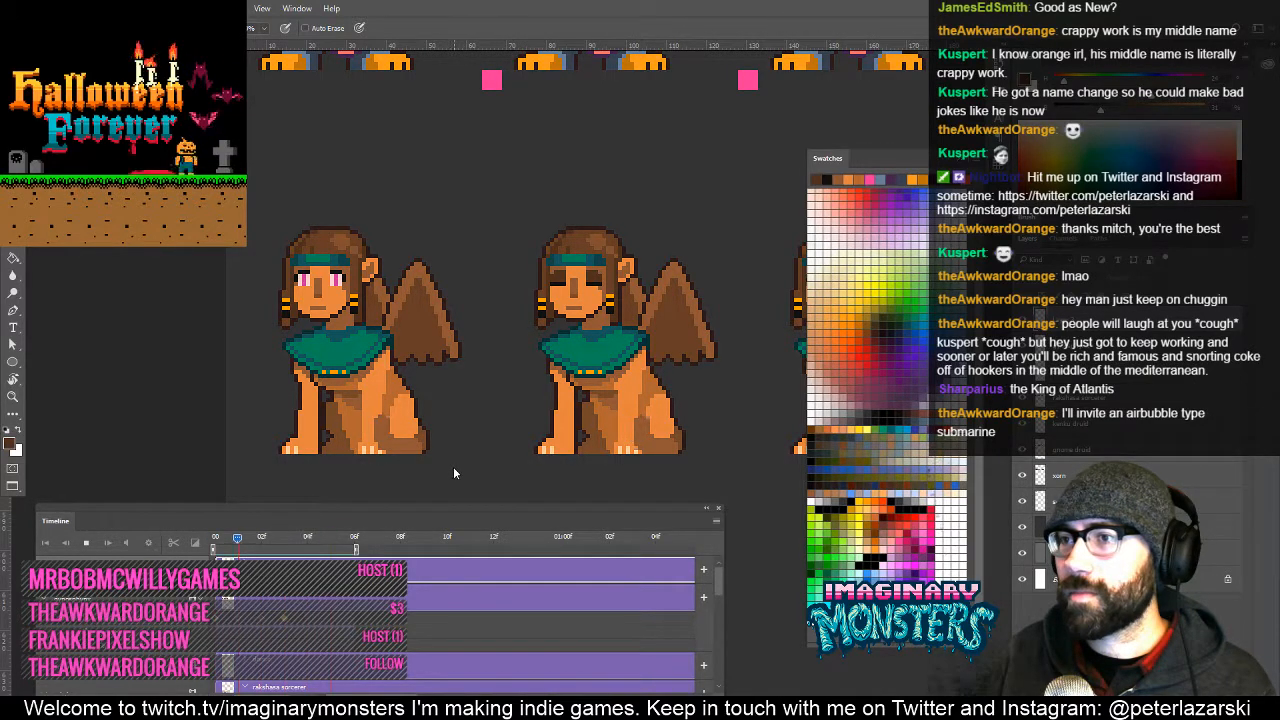
key("space")
left_click_drag(250, 540, 175, 543)
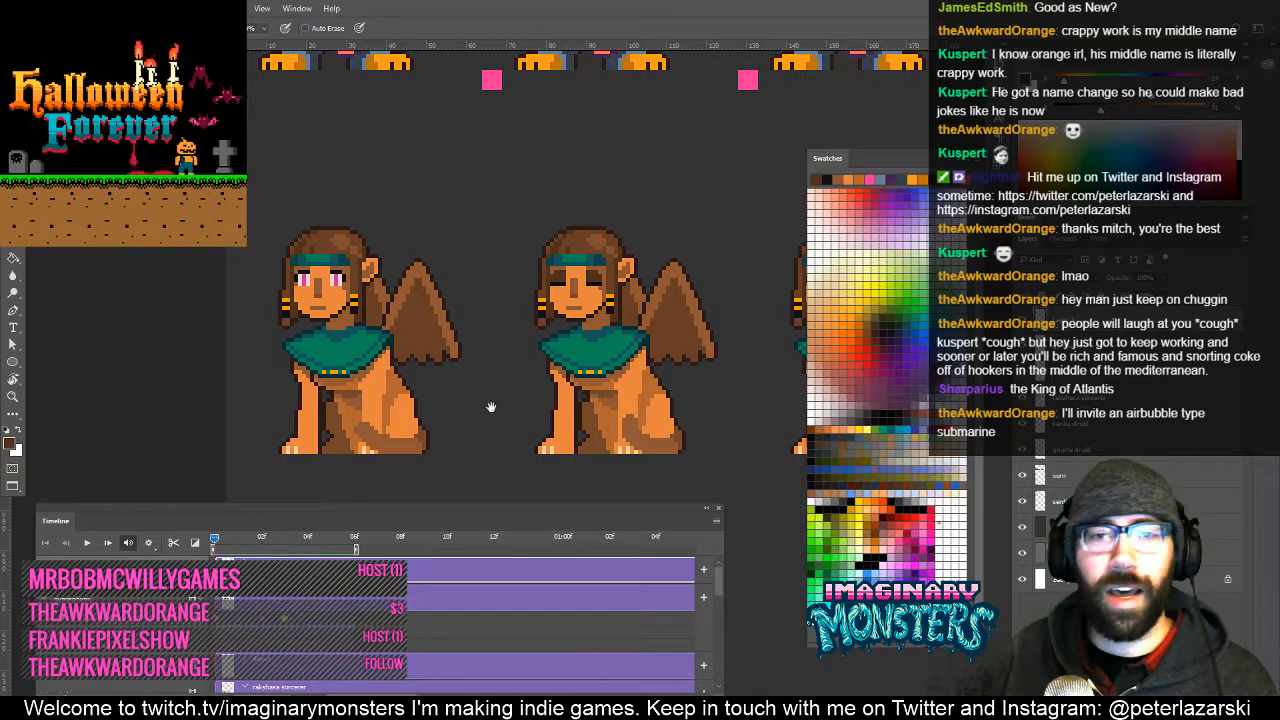
Merge the wing and eyelid layer down into the sphinx layer and play the animation.
left_click_drag(491, 407, 376, 399)
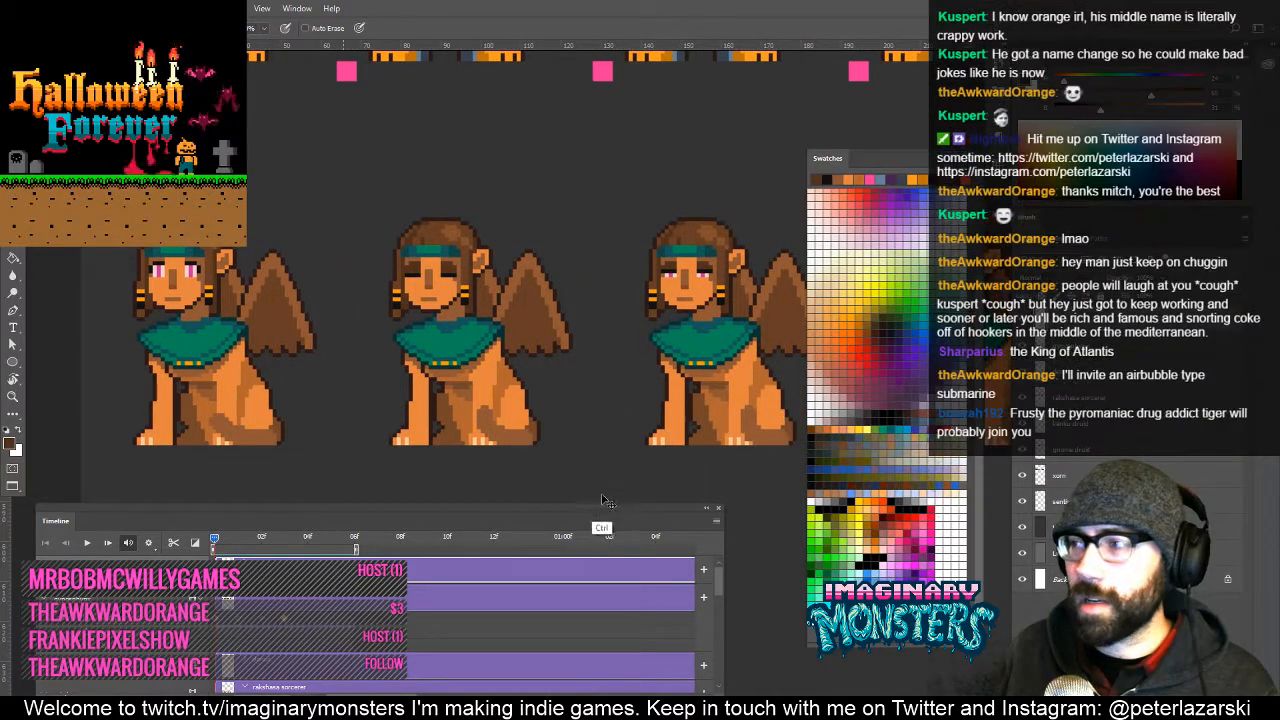
key("ctrl+e")
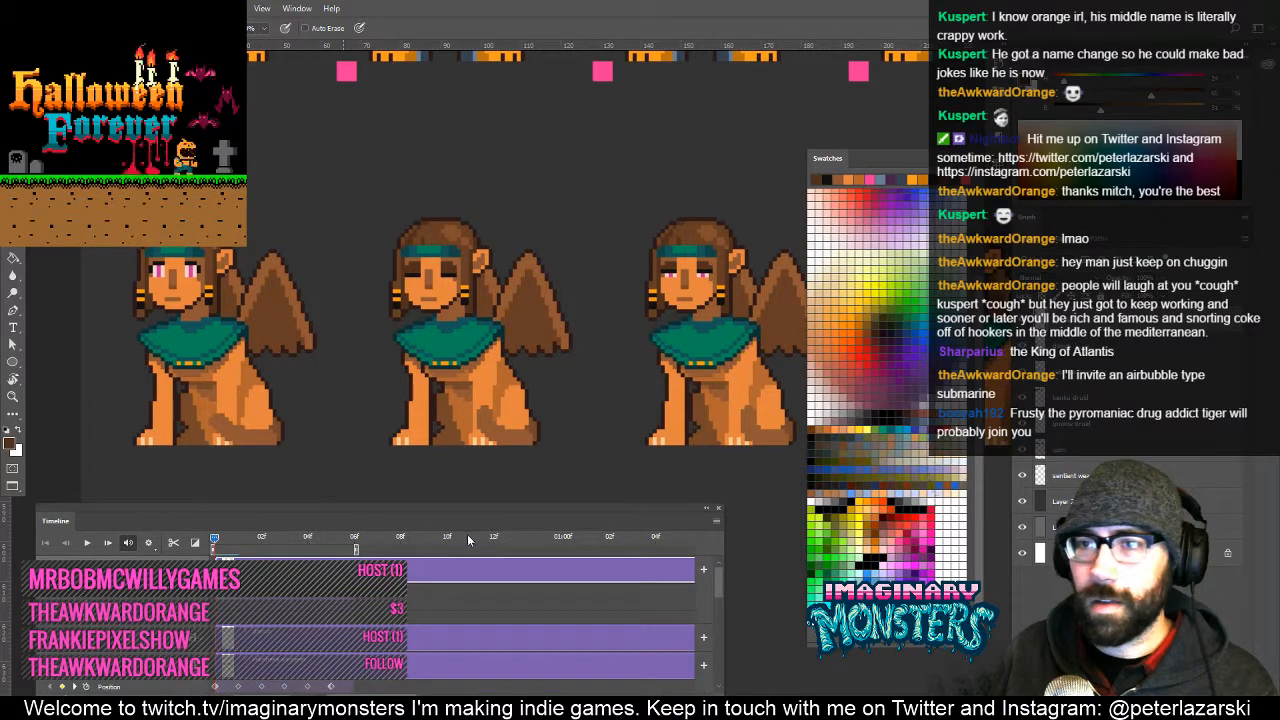
key("space")
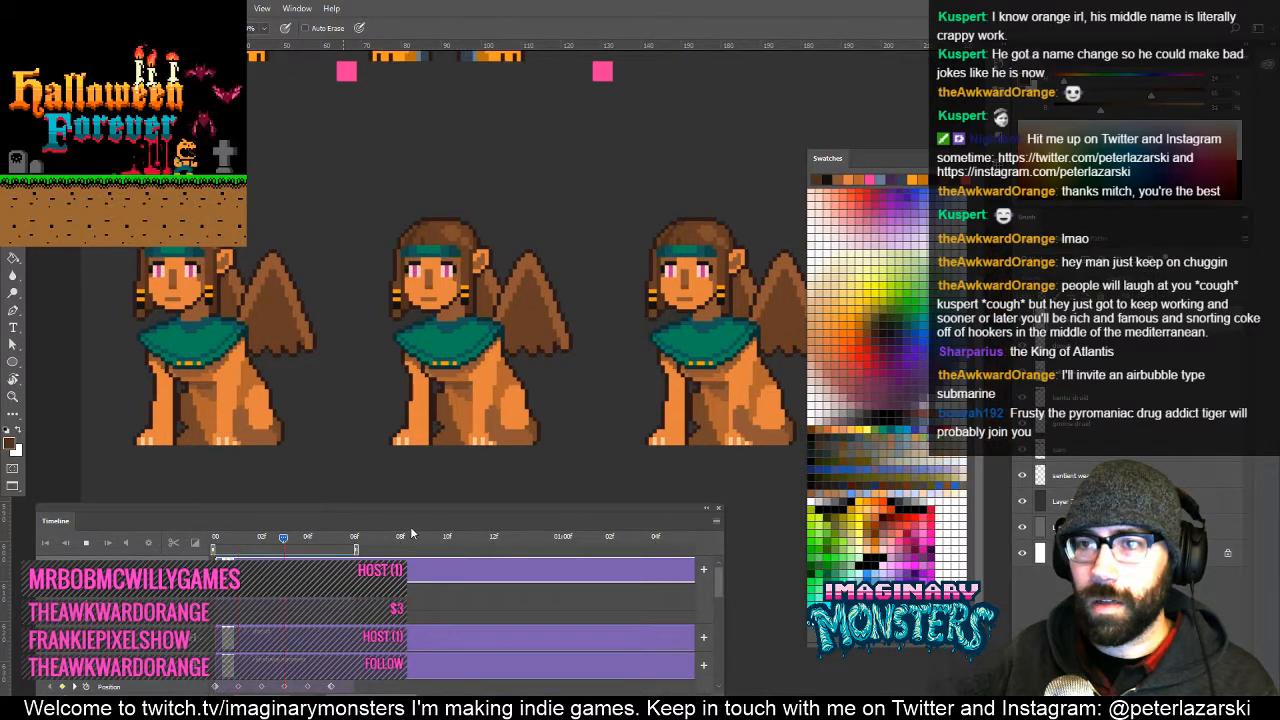
key("space")
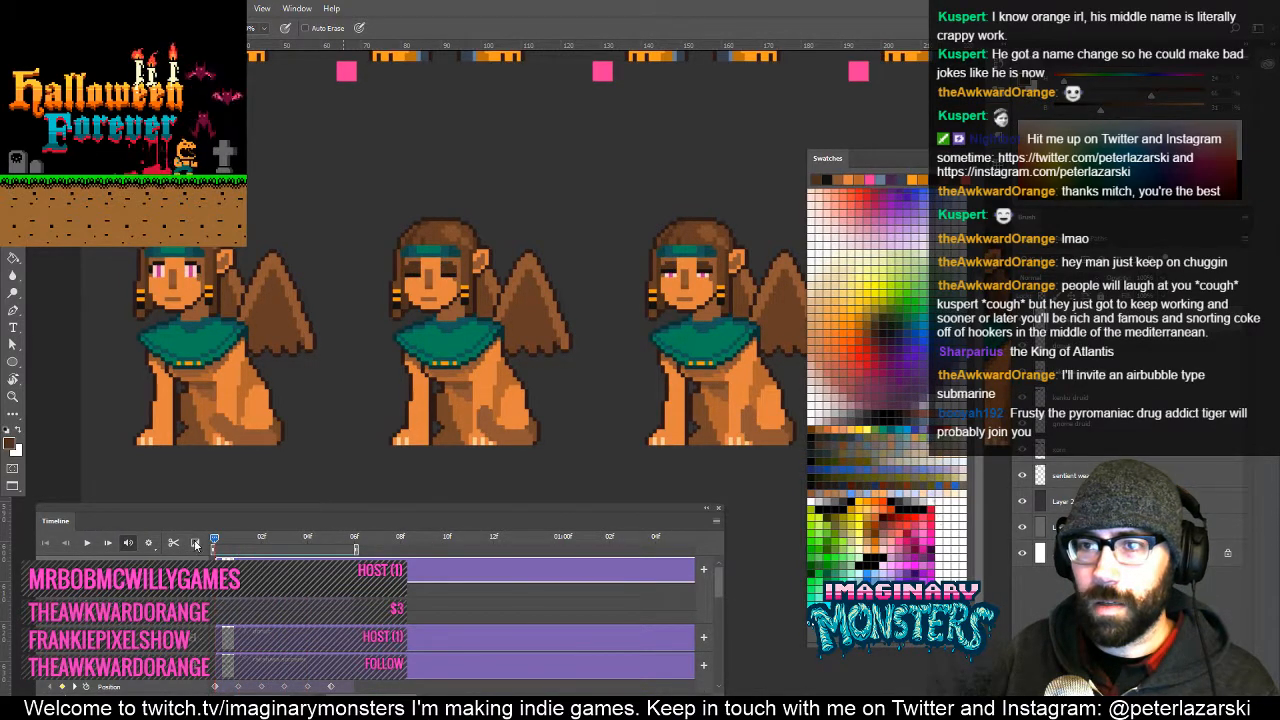
Examine the sphinx strip at the 04f keyframe and again at the first frame.
left_click_drag(214, 540, 300, 552)
left_click_drag(509, 412, 190, 420)
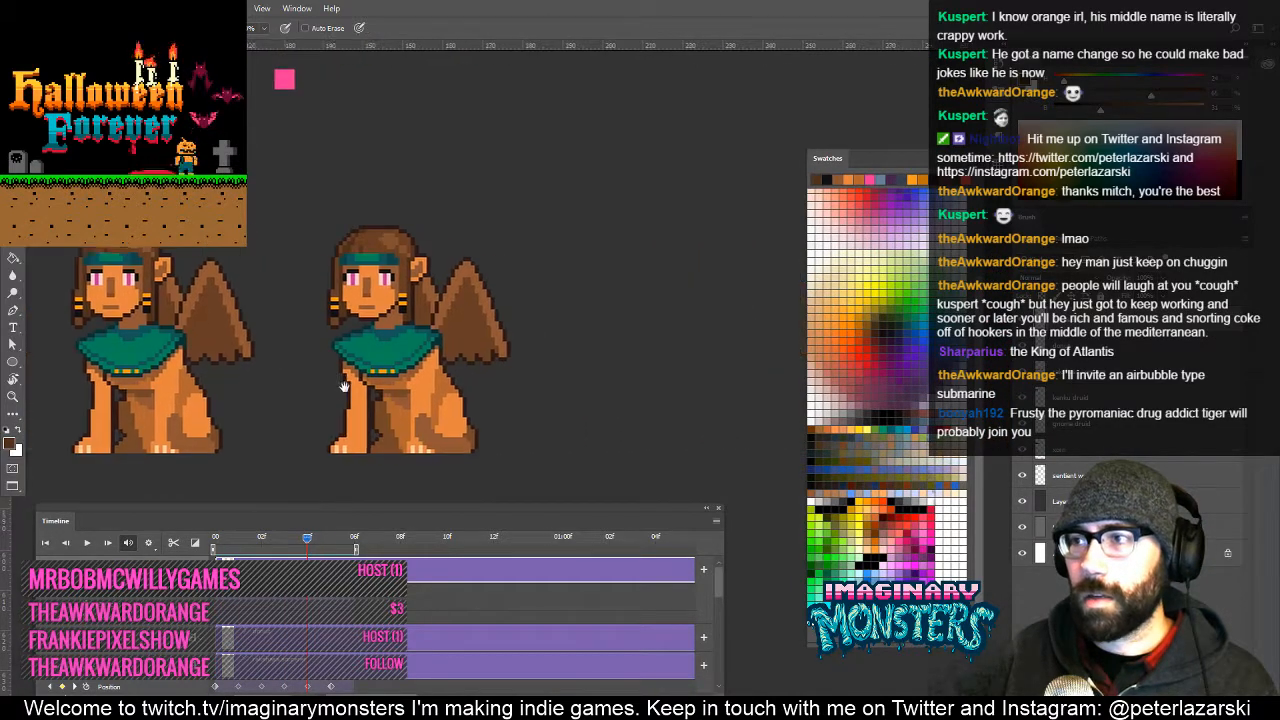
left_click_drag(506, 374, 640, 383)
left_click_drag(569, 348, 768, 342)
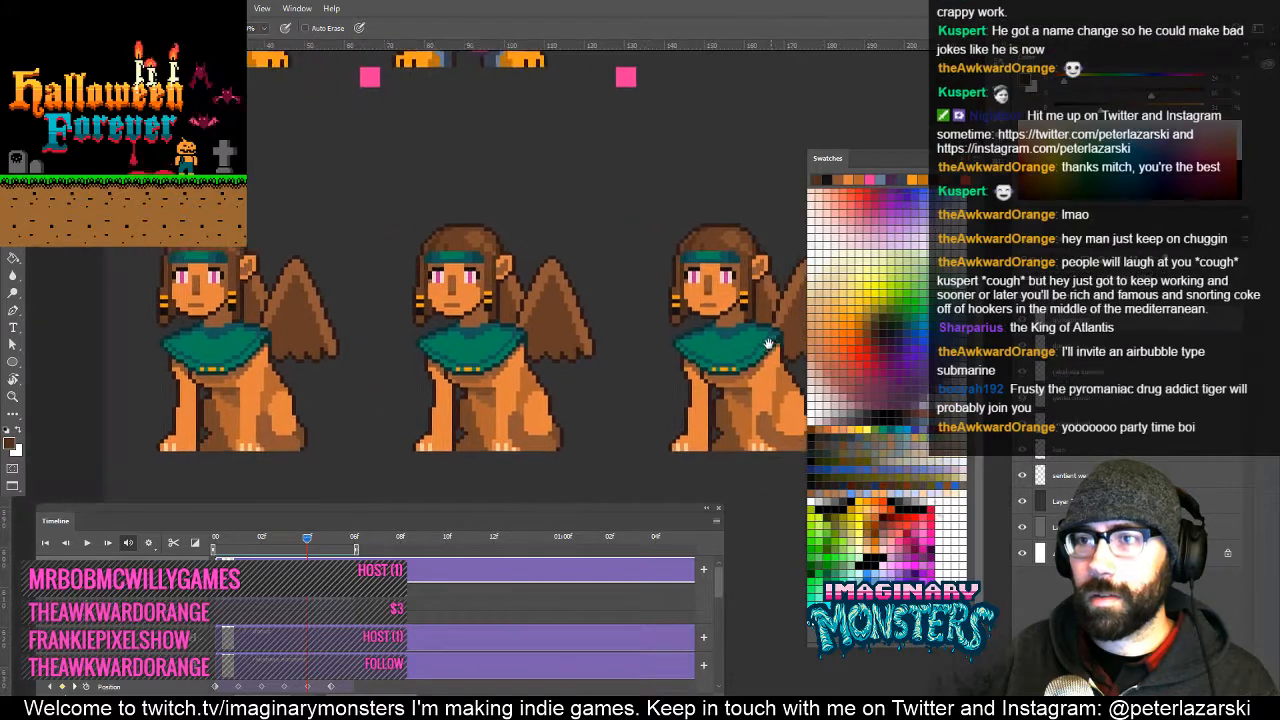
left_click_drag(305, 539, 210, 542)
left_click_drag(632, 360, 362, 345)
key("z")
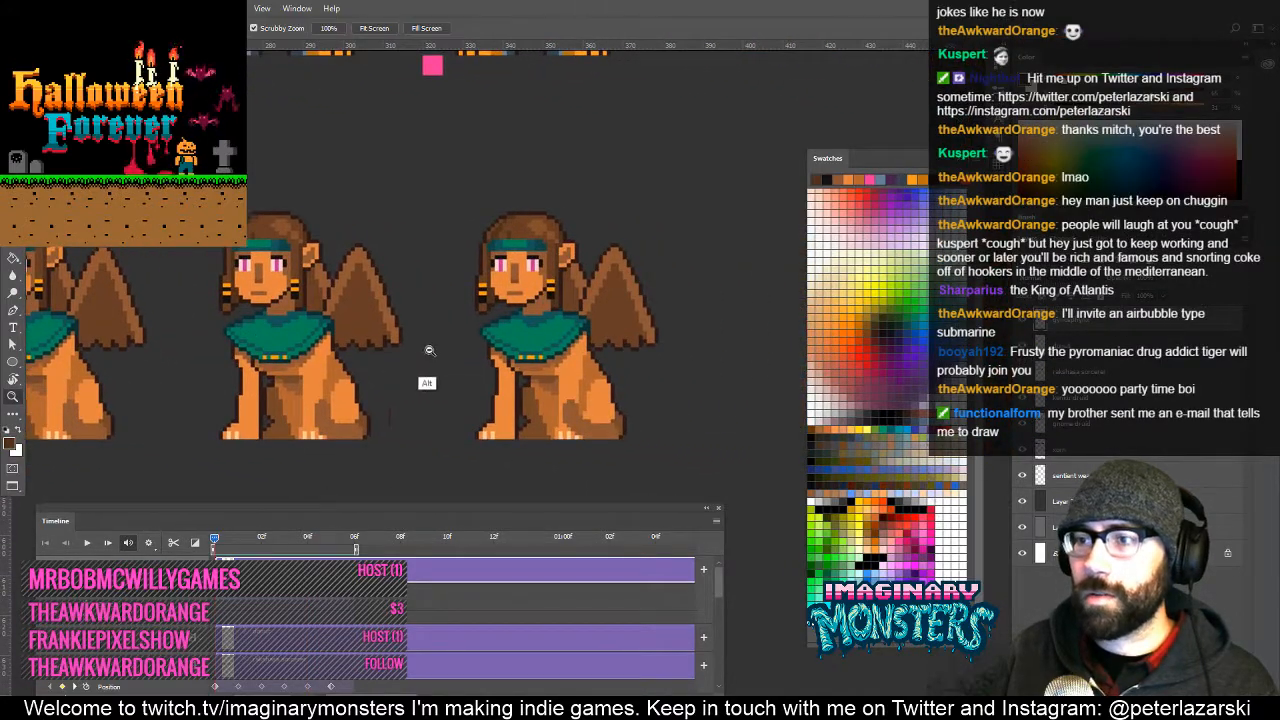
mouse_move(428, 384)
left_mouse_down()
mouse_move(332, 420)
mouse_move(336, 385)
mouse_move(395, 384)
left_mouse_up()
key("b")
Scrub the timeline to the 04f keyframe and the last keyframe after it, examining the first sphinxes up close.
left_click_drag(214, 541, 298, 552)
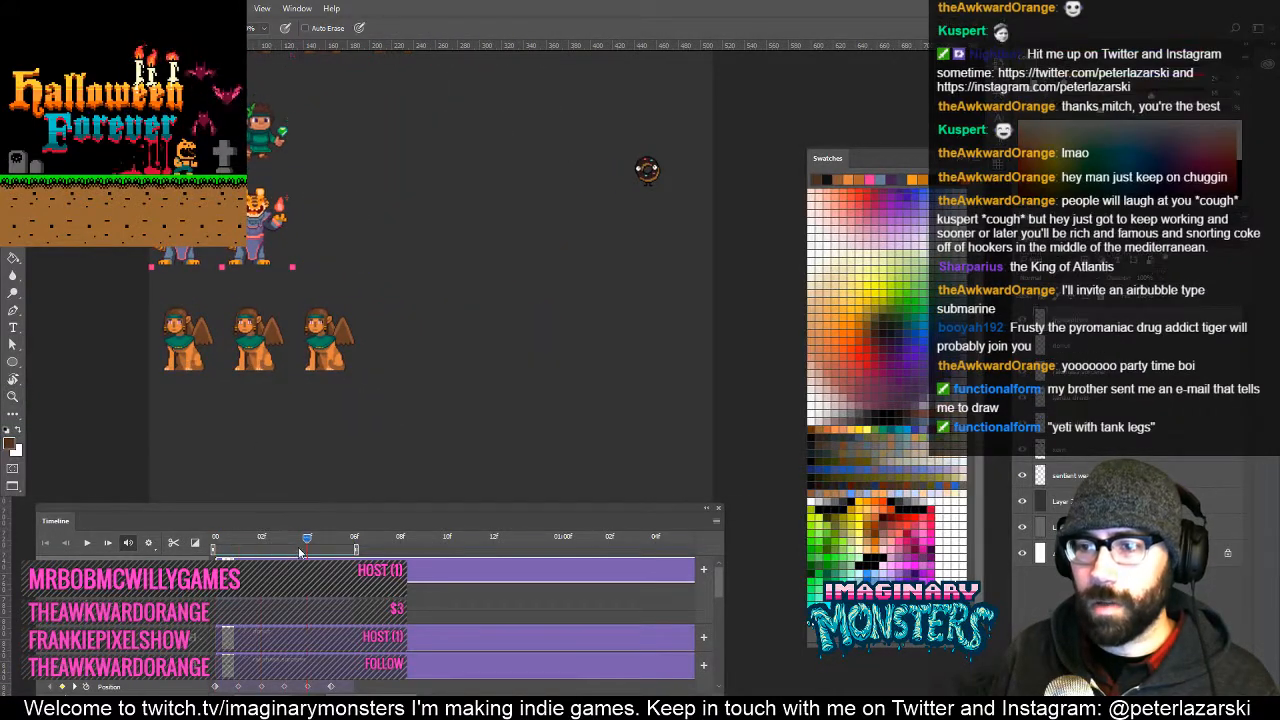
key("z")
left_click_drag(177, 294, 260, 222)
key("v")
left_click_drag(449, 390, 204, 391)
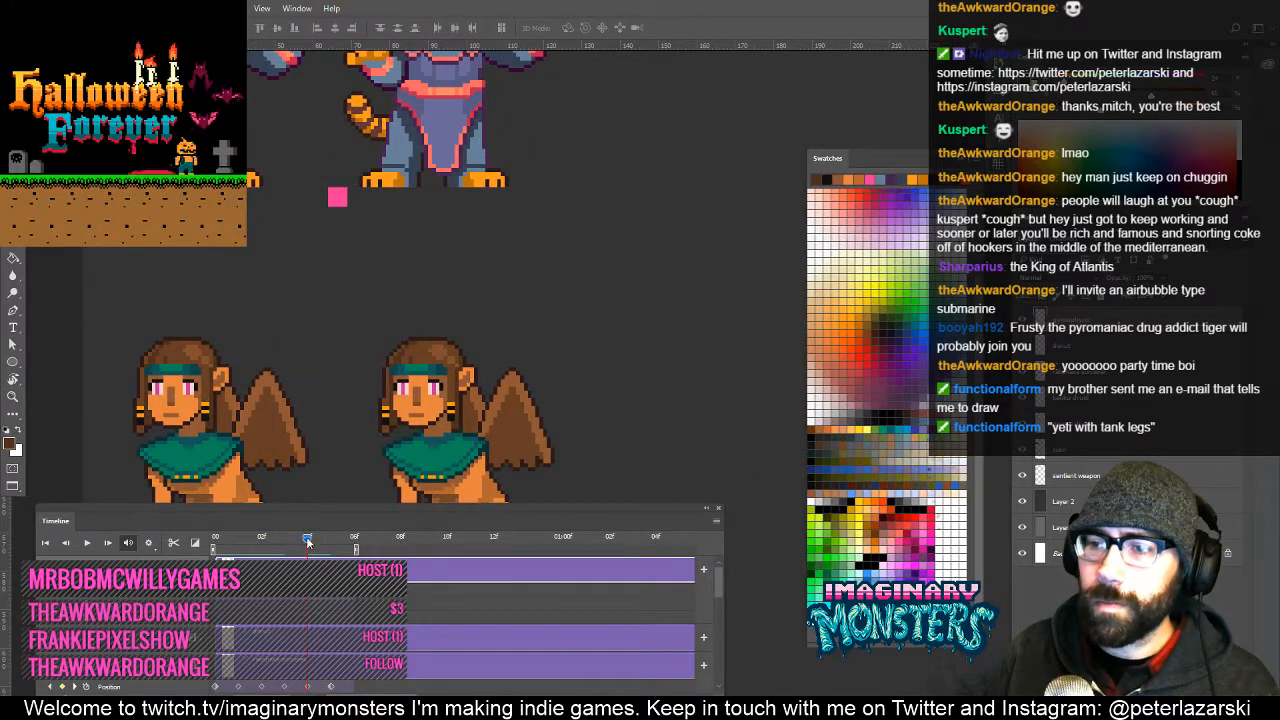
left_click_drag(307, 541, 320, 553)
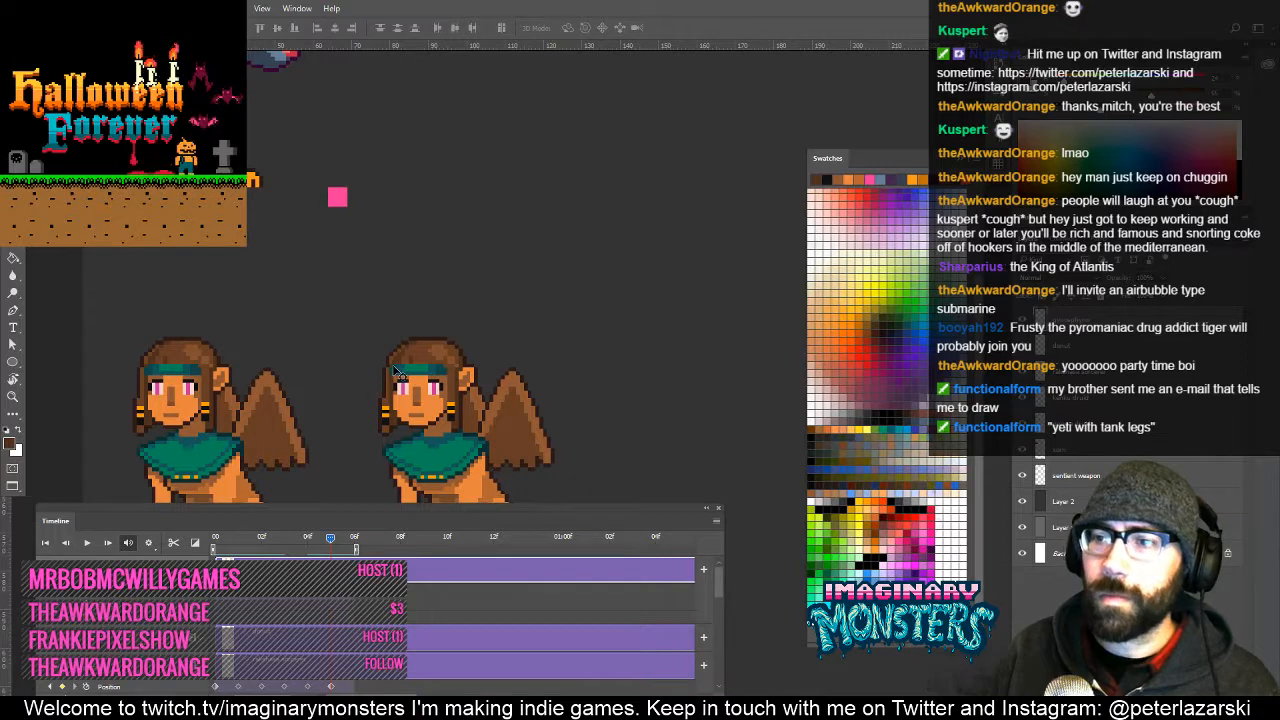
Return the playhead from the last keyframe to the first frame and play the sphinx animation through up close.
left_click_drag(397, 372, 331, 372)
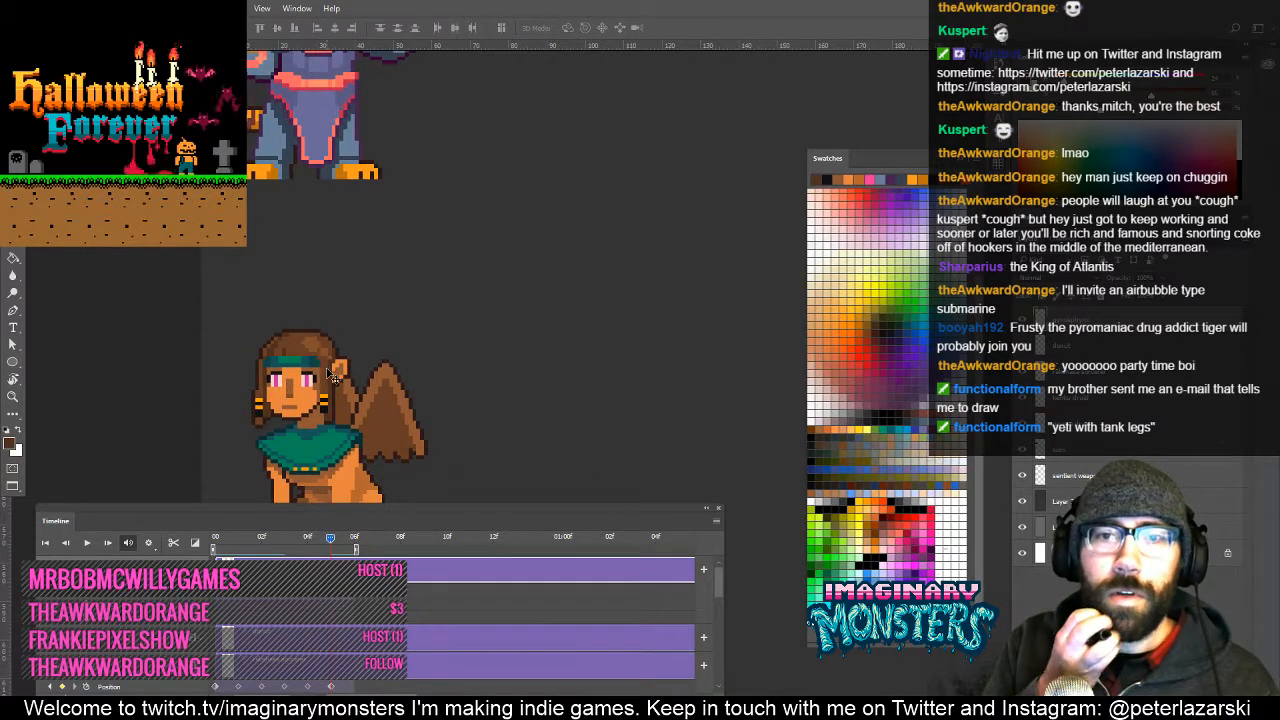
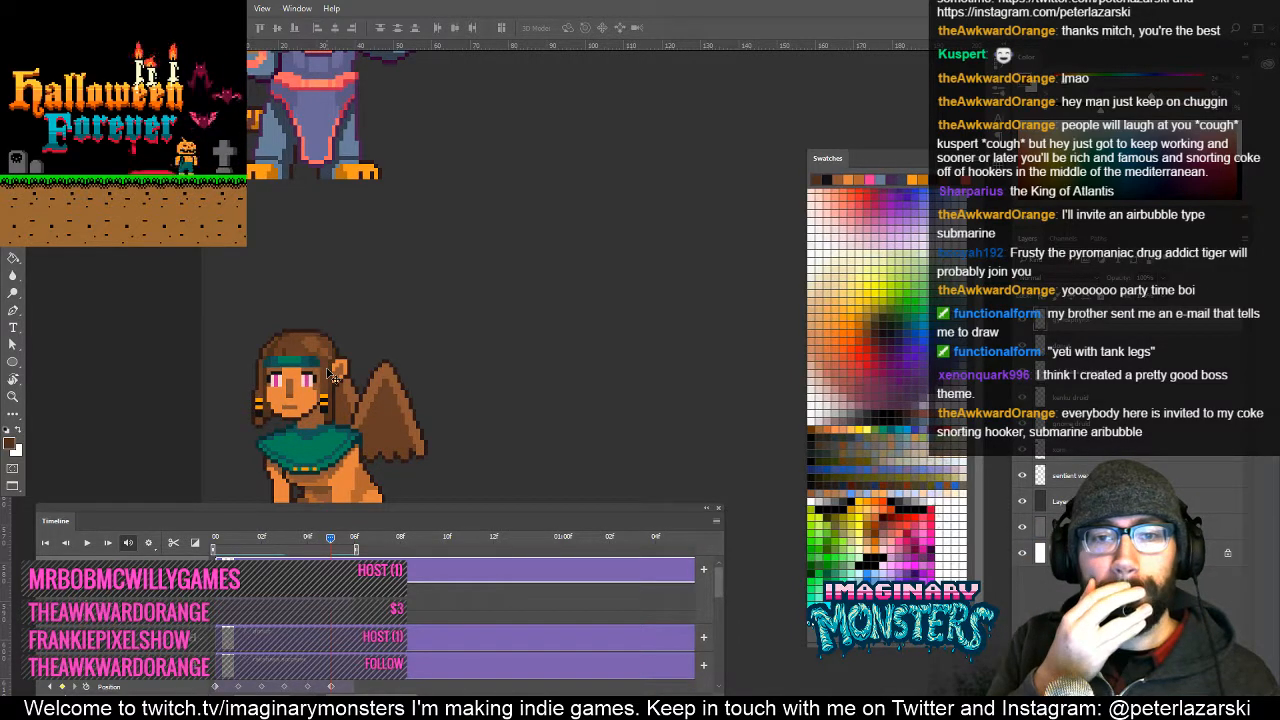
key("z")
left_click(440, 317, "alt")
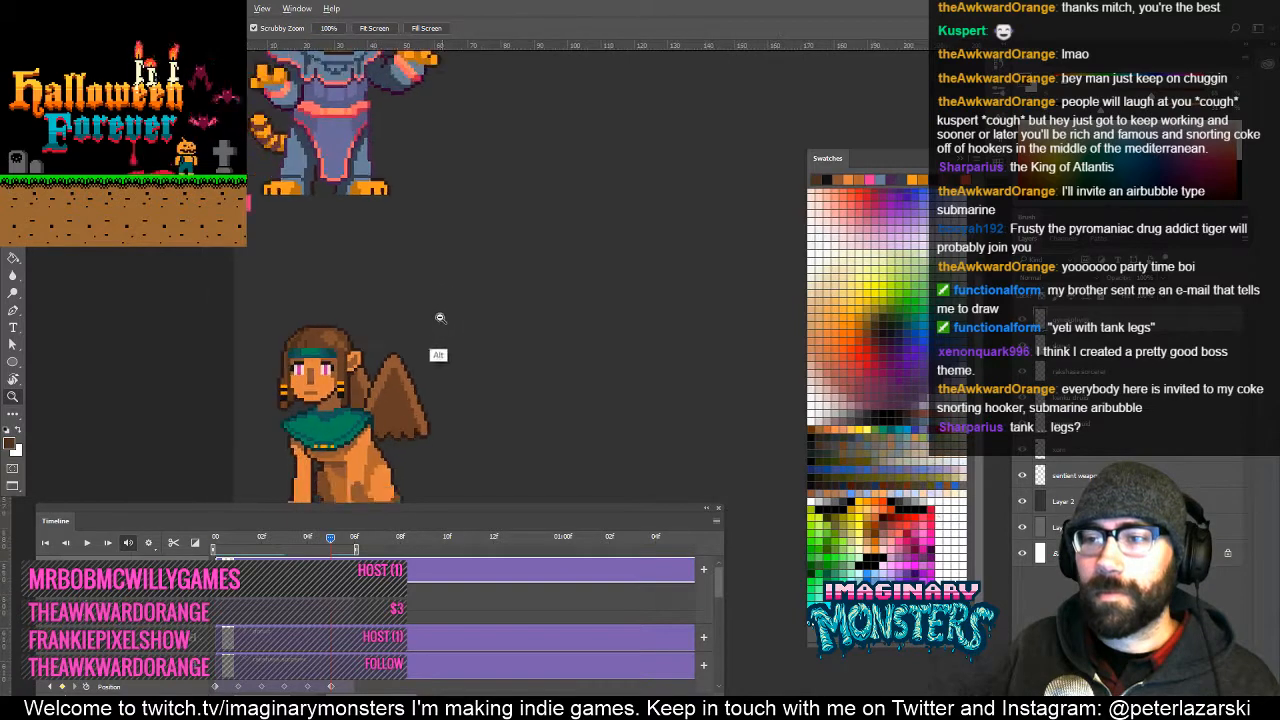
left_click_drag(437, 350, 422, 250)
left_click_drag(330, 540, 217, 540)
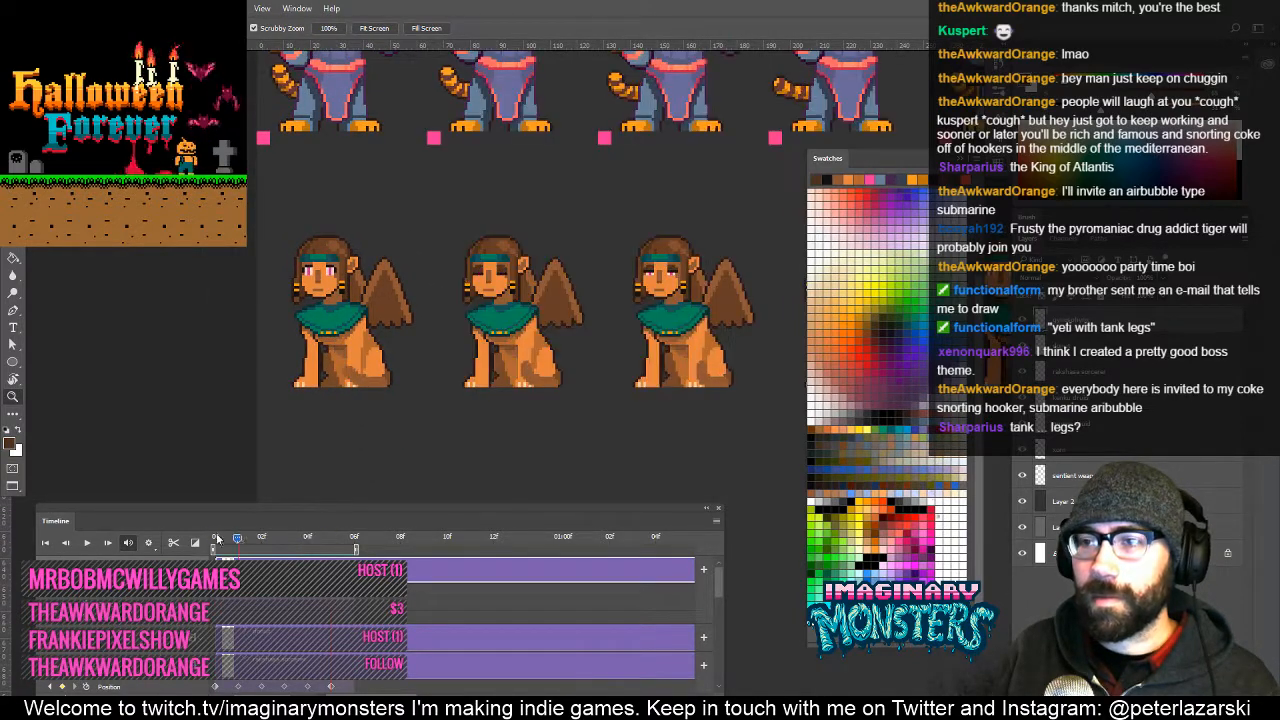
left_click_drag(425, 358, 358, 379)
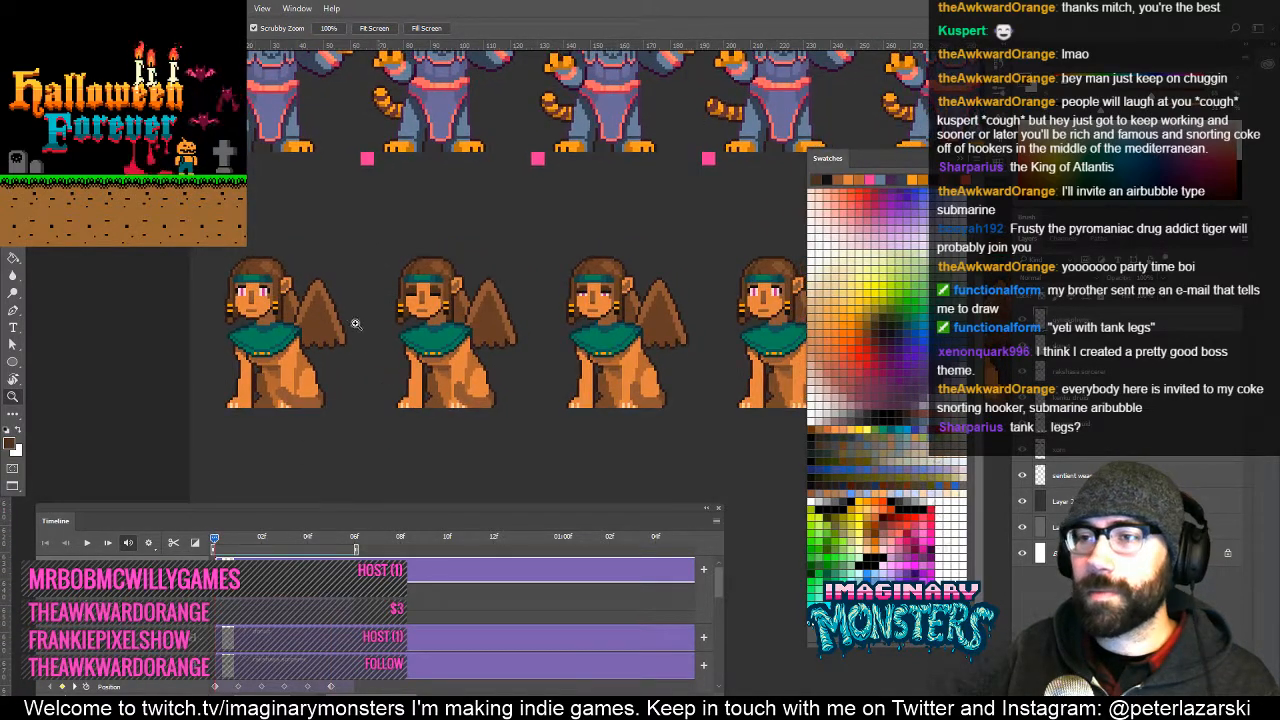
left_click(350, 352)
key("space")
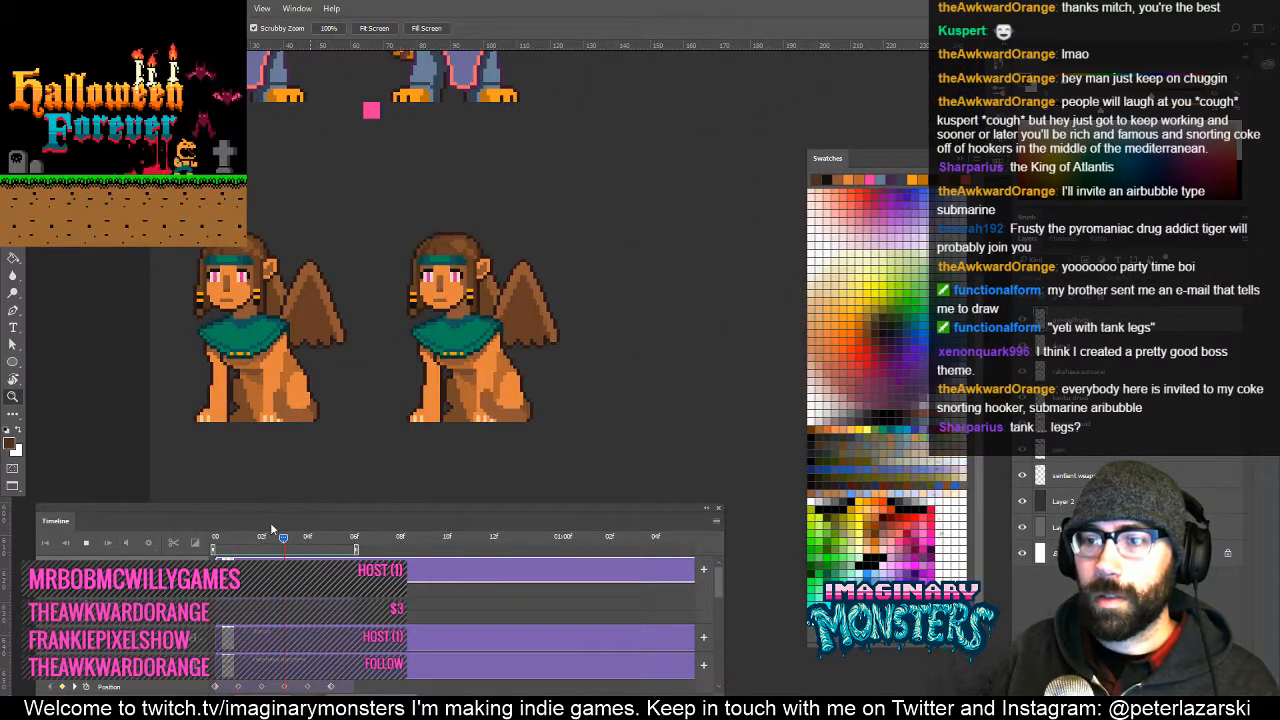
key("space")
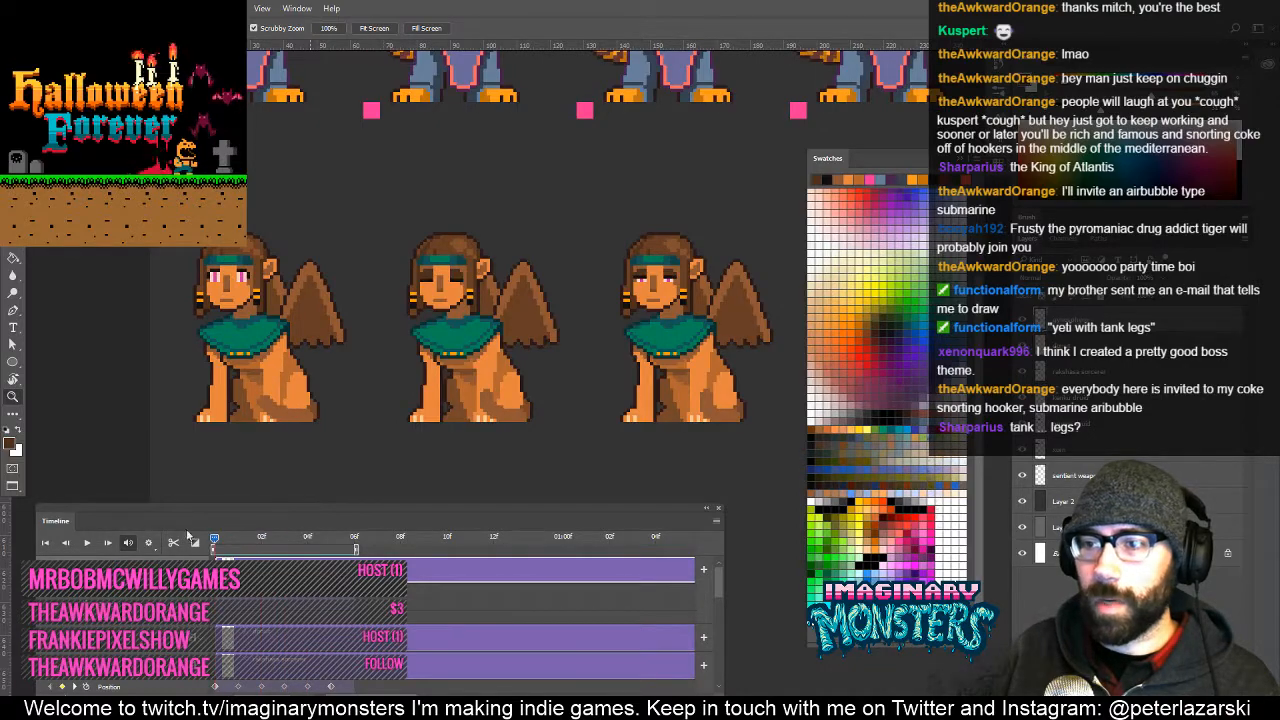
Extend the canvas to a width of 1024 pixels.
left_click_drag(514, 371, 440, 372)
left_click_drag(590, 402, 380, 391)
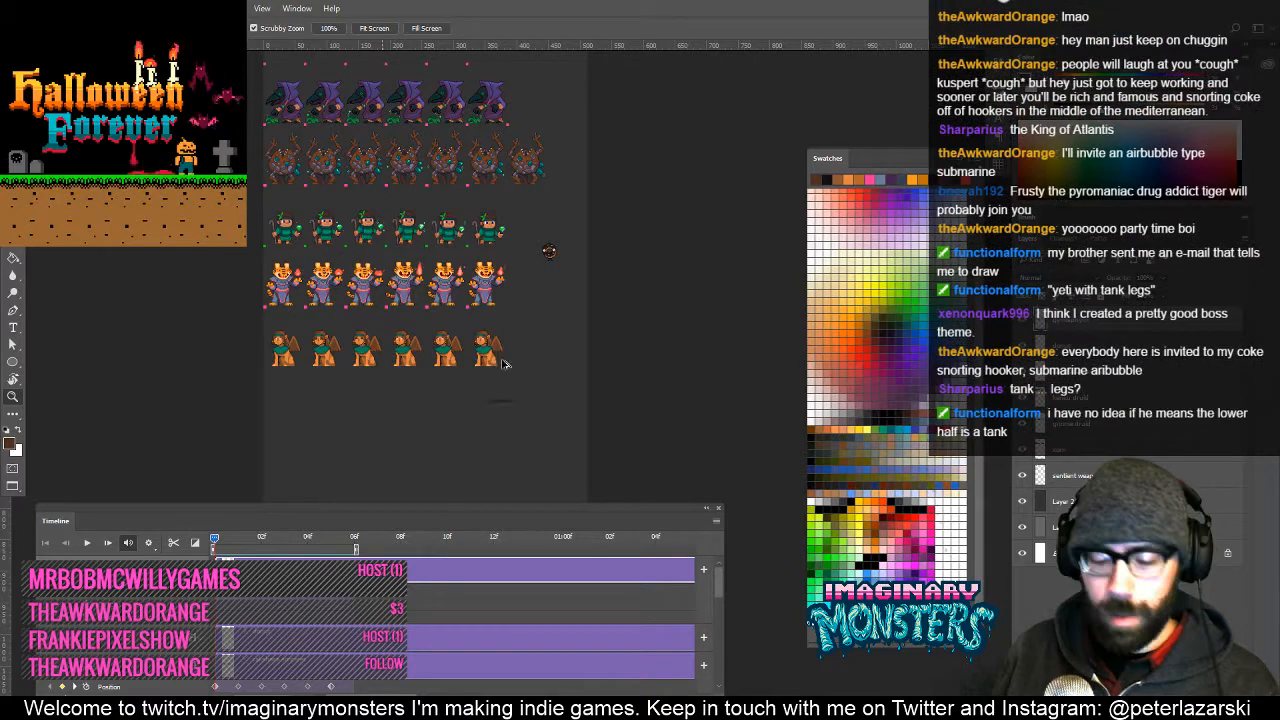
key("ctrl+alt+c")
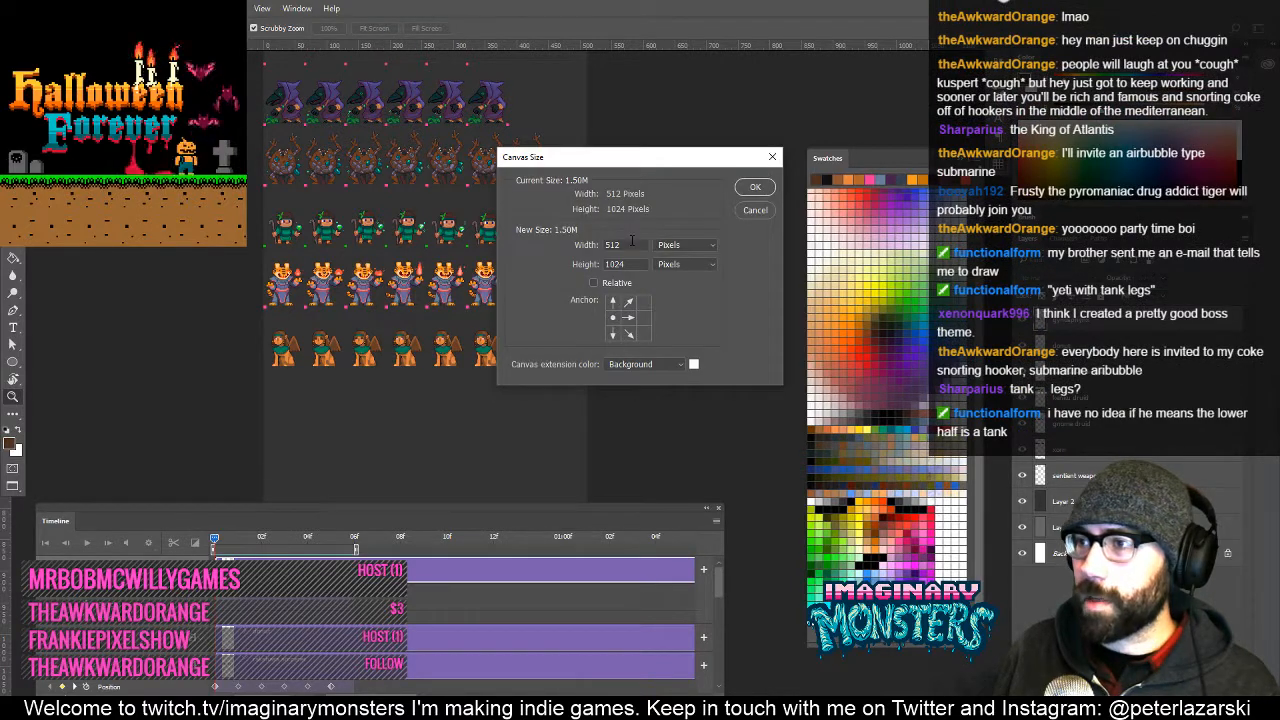
type("1024")
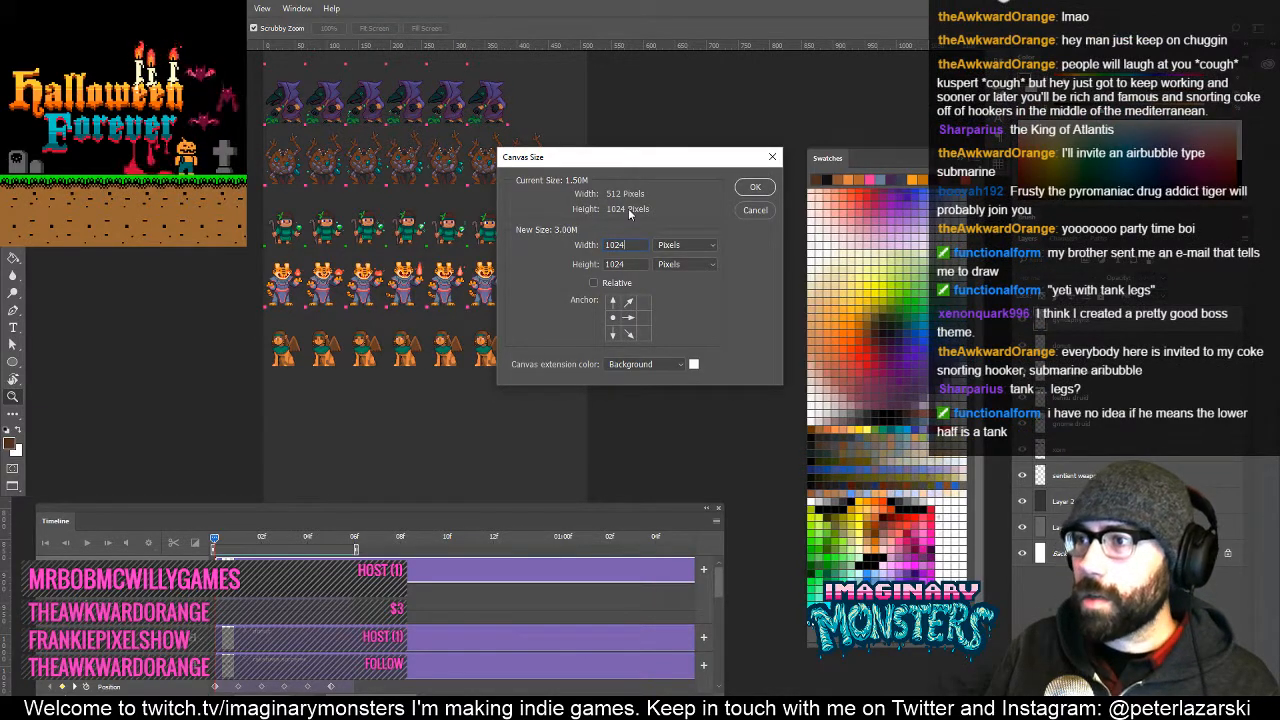
key("Return")
Fill the lighter added canvas area on Layer 2 with the dark grey sampled from the existing background.
left_click_drag(586, 414, 459, 341)
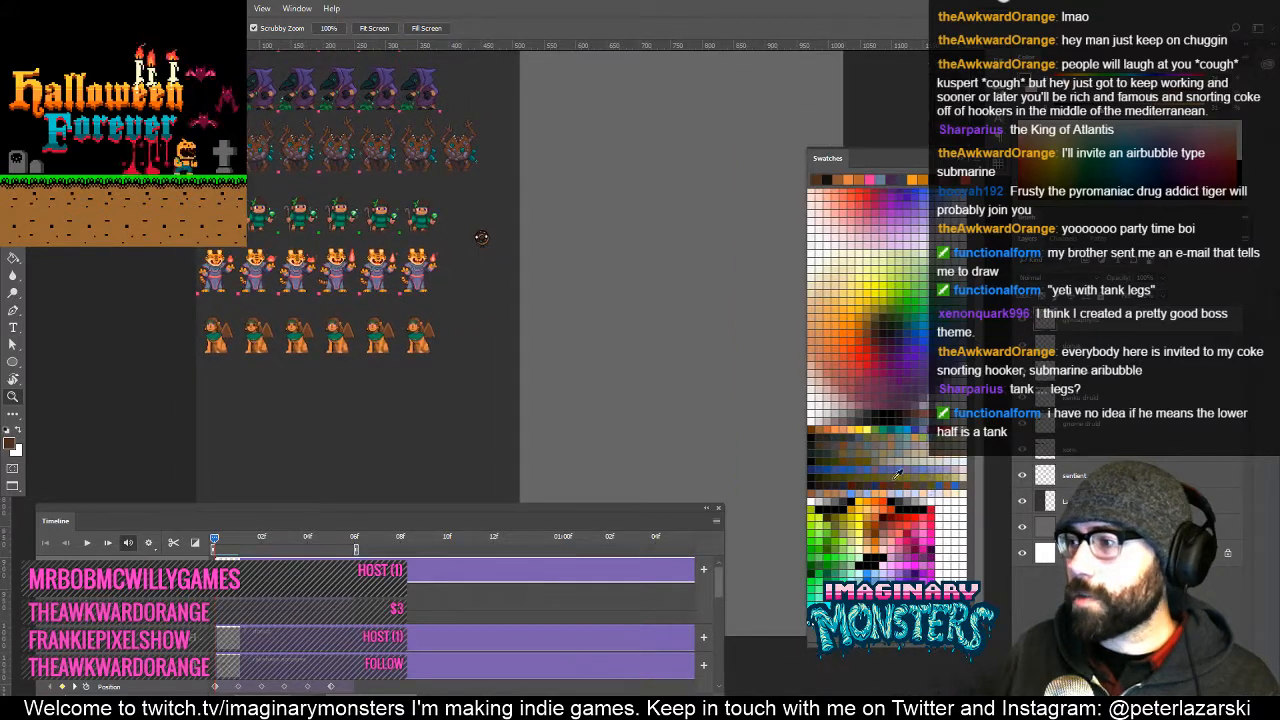
left_click(1052, 486)
key("g")
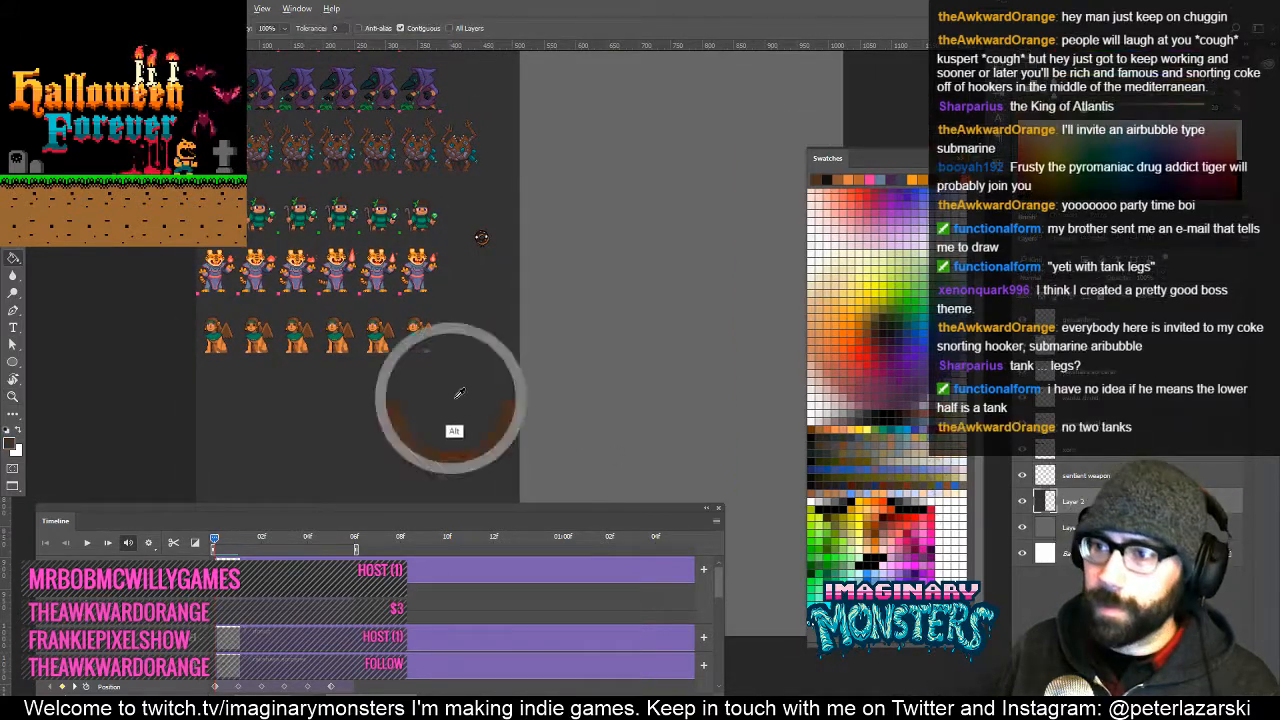
left_click(572, 368)
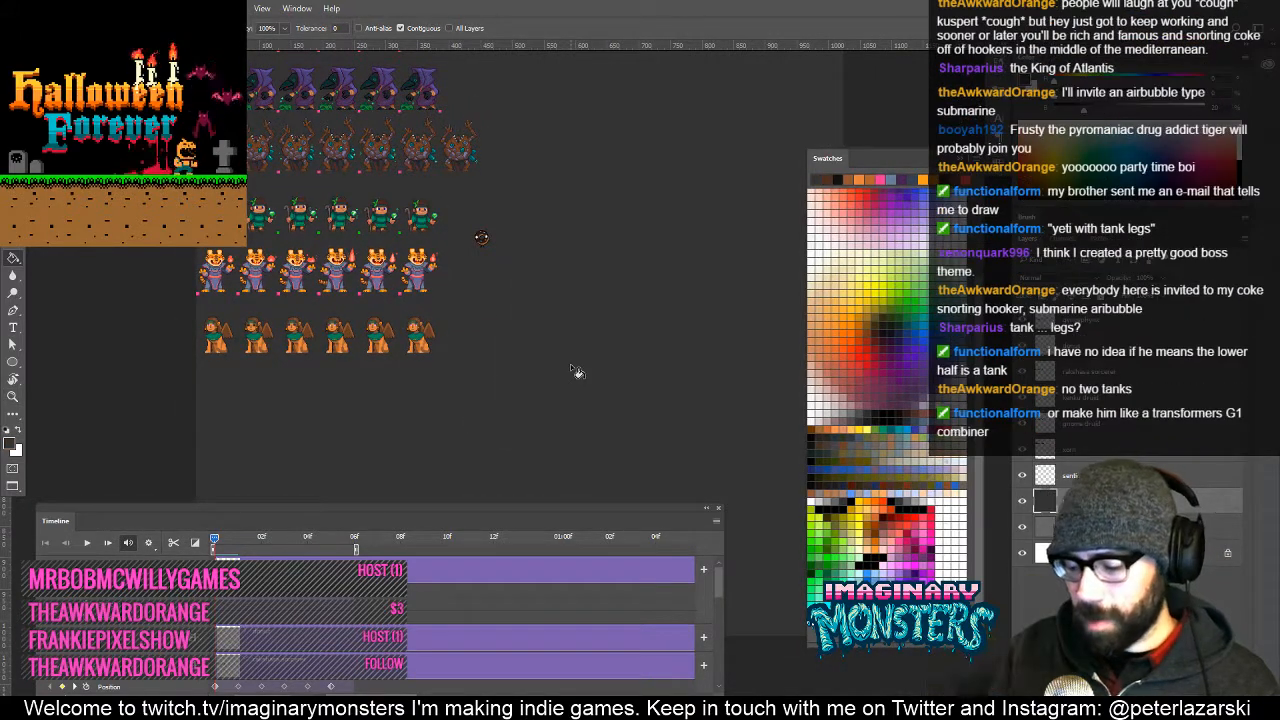
Check the sphinx row's alignment against the grid, hide the grid again and scrub the timeline around the first frame.
key("ctrl+apostrophe")
key("z")
left_click_drag(388, 336, 490, 336)
left_click_drag(250, 305, 489, 349)
left_click_drag(250, 250, 496, 238)
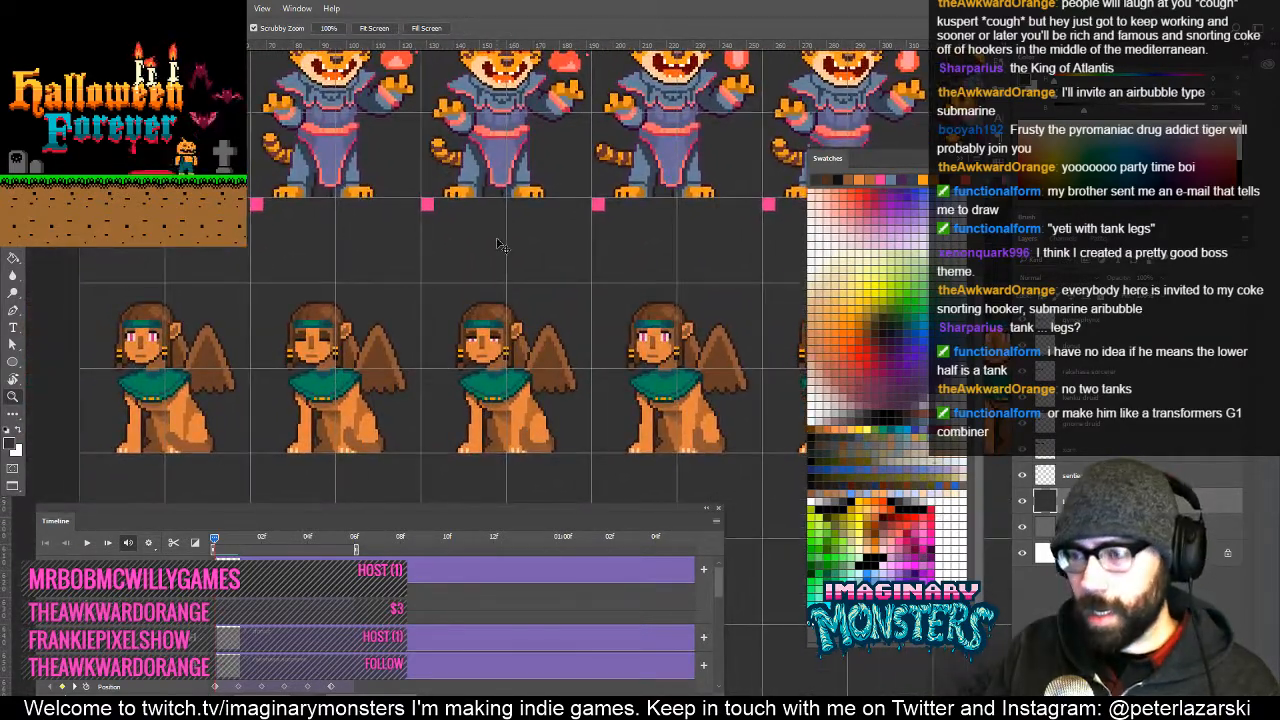
key("ctrl+apostrophe")
mouse_move(216, 540)
left_mouse_down()
mouse_move(307, 539)
mouse_move(216, 546)
mouse_move(309, 557)
mouse_move(214, 557)
left_mouse_up()
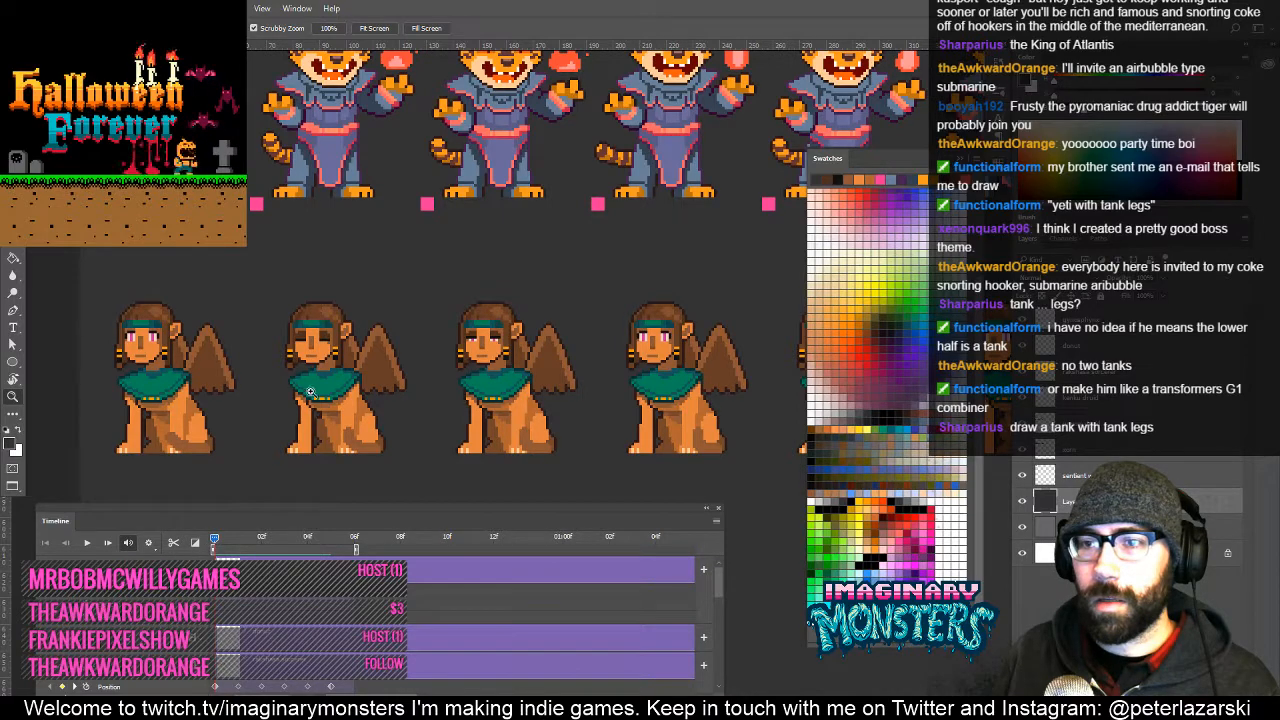
Lasso the fourth sphinx's head, collar and wings on the sphinx layer, nudge them up one pixel and deselect.
left_click_drag(353, 363, 266, 374)
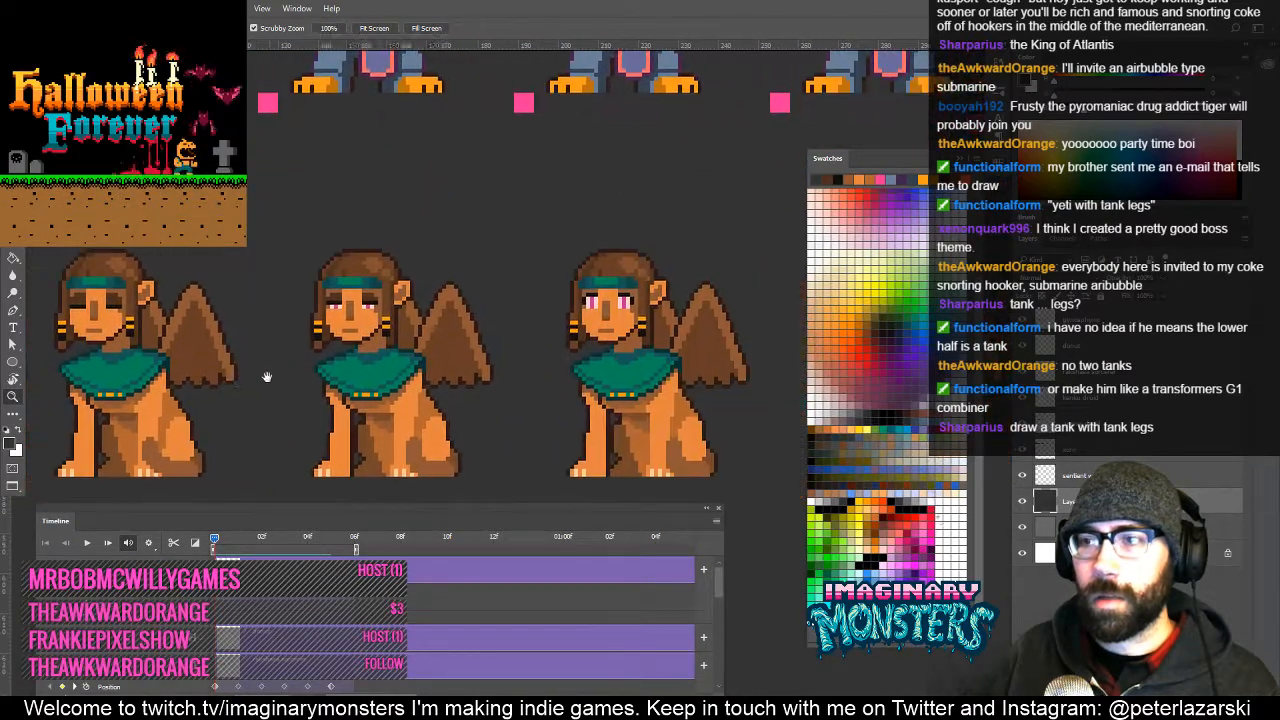
mouse_move(473, 390)
left_mouse_down()
mouse_move(396, 385)
mouse_move(530, 390)
mouse_move(310, 363)
mouse_move(333, 300)
left_mouse_up()
key("l")
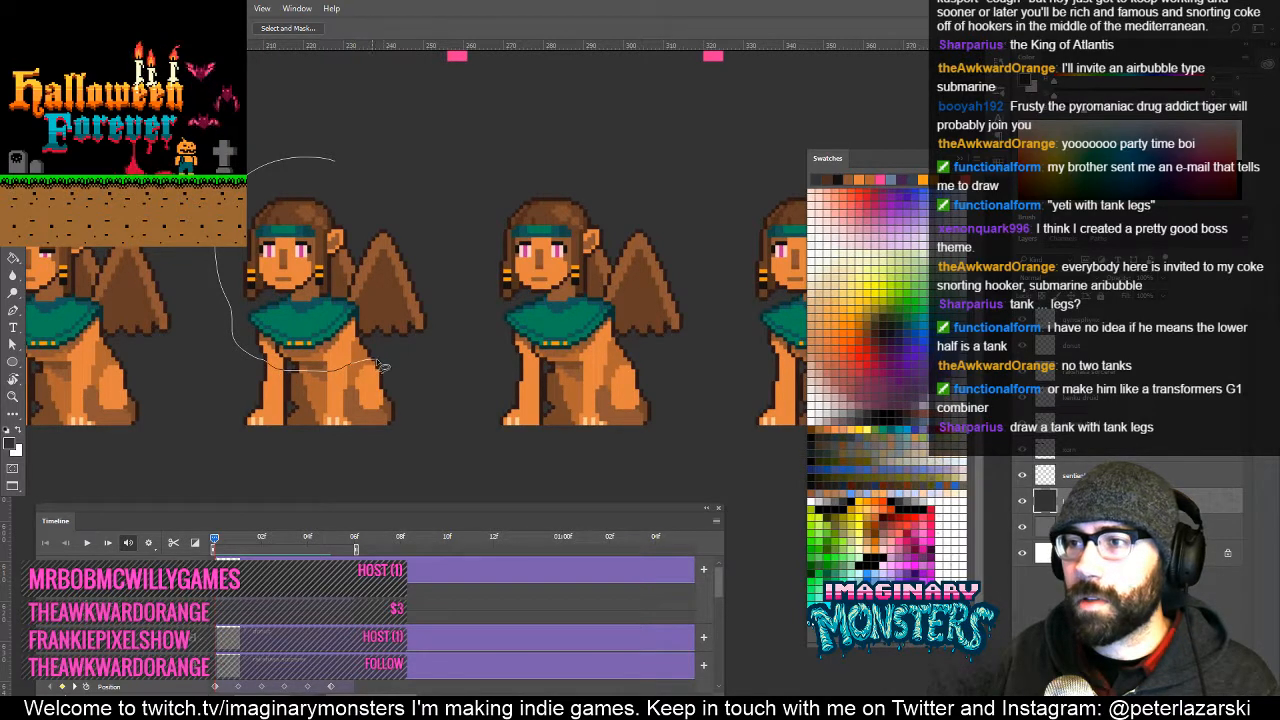
left_click_drag(465, 277, 463, 279)
key("v")
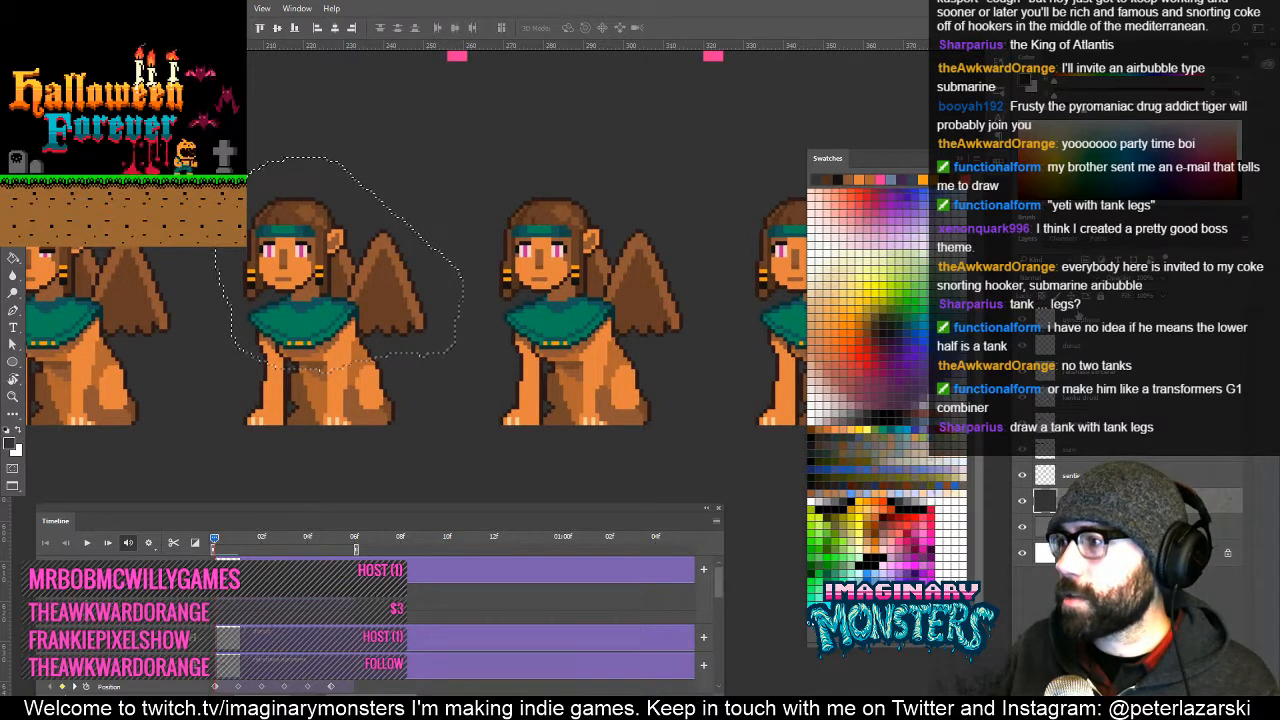
left_click(1100, 319)
key("Up")
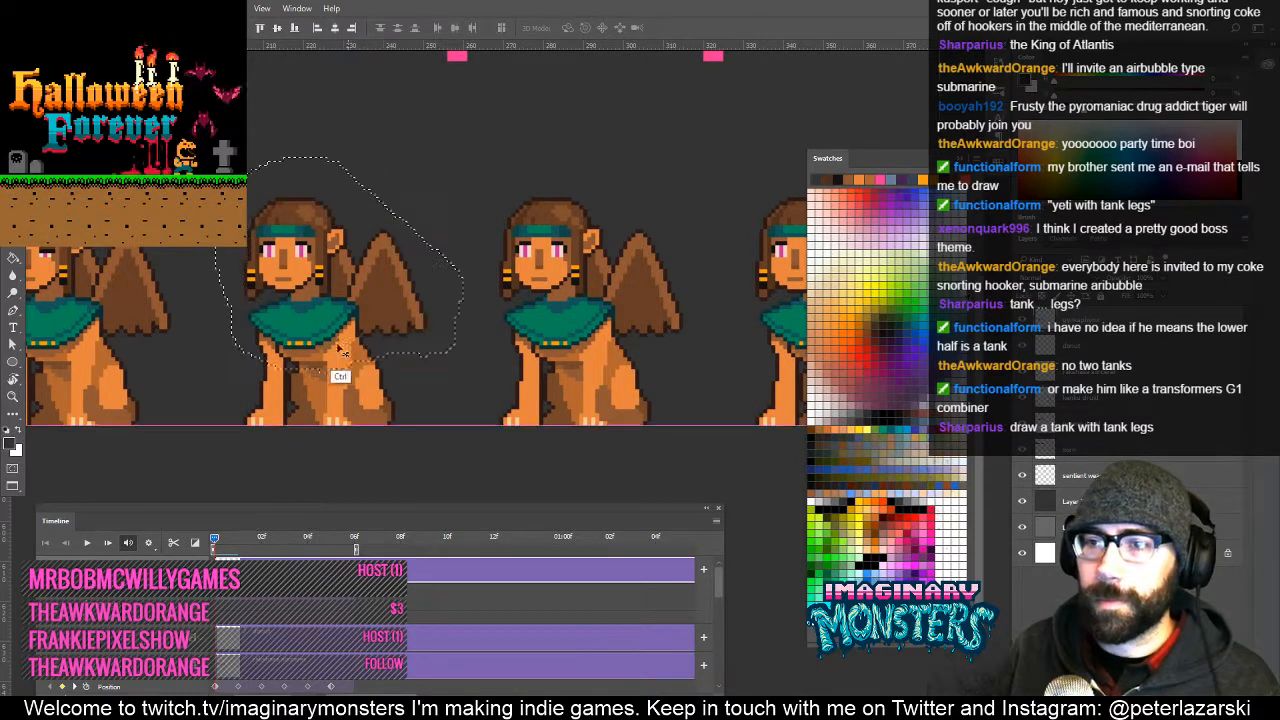
key("ctrl+d")
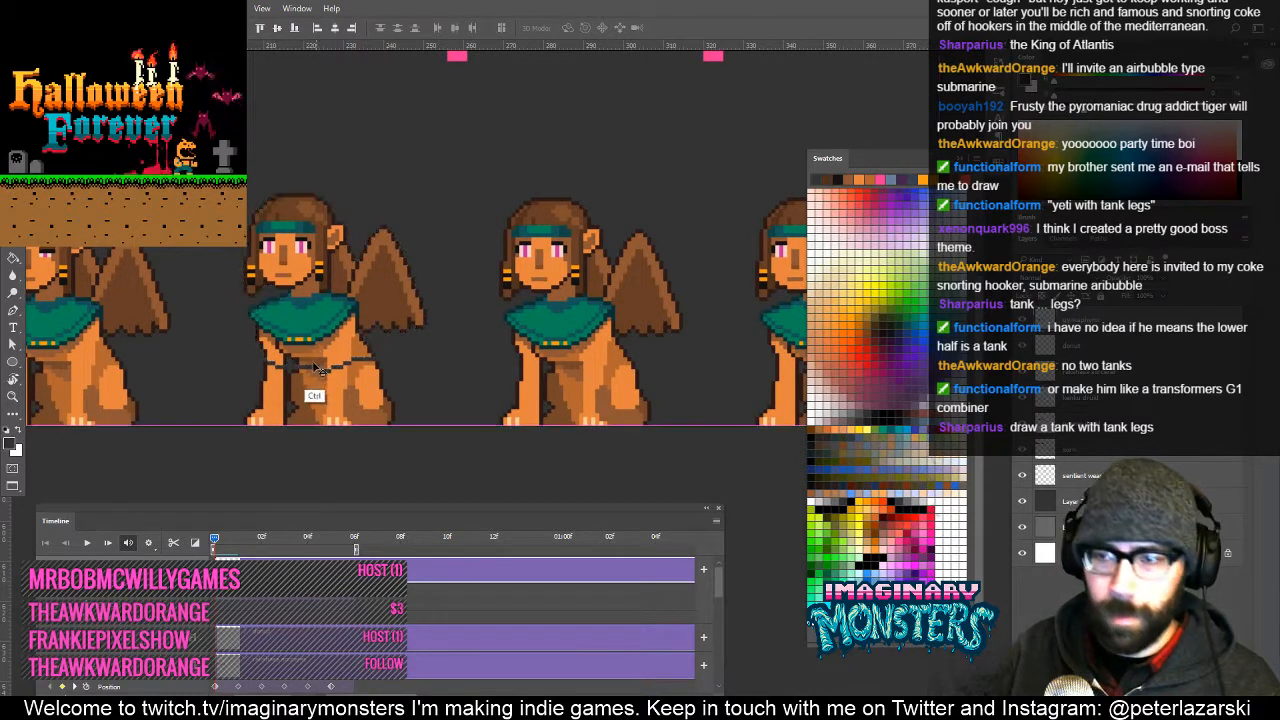
Pencil over the grey gap line across the fourth sphinx's legs and torso with the neighbouring outline, orange and brown shades.
key("z")
left_click_drag(299, 364, 370, 364)
left_click(269, 364, "alt")
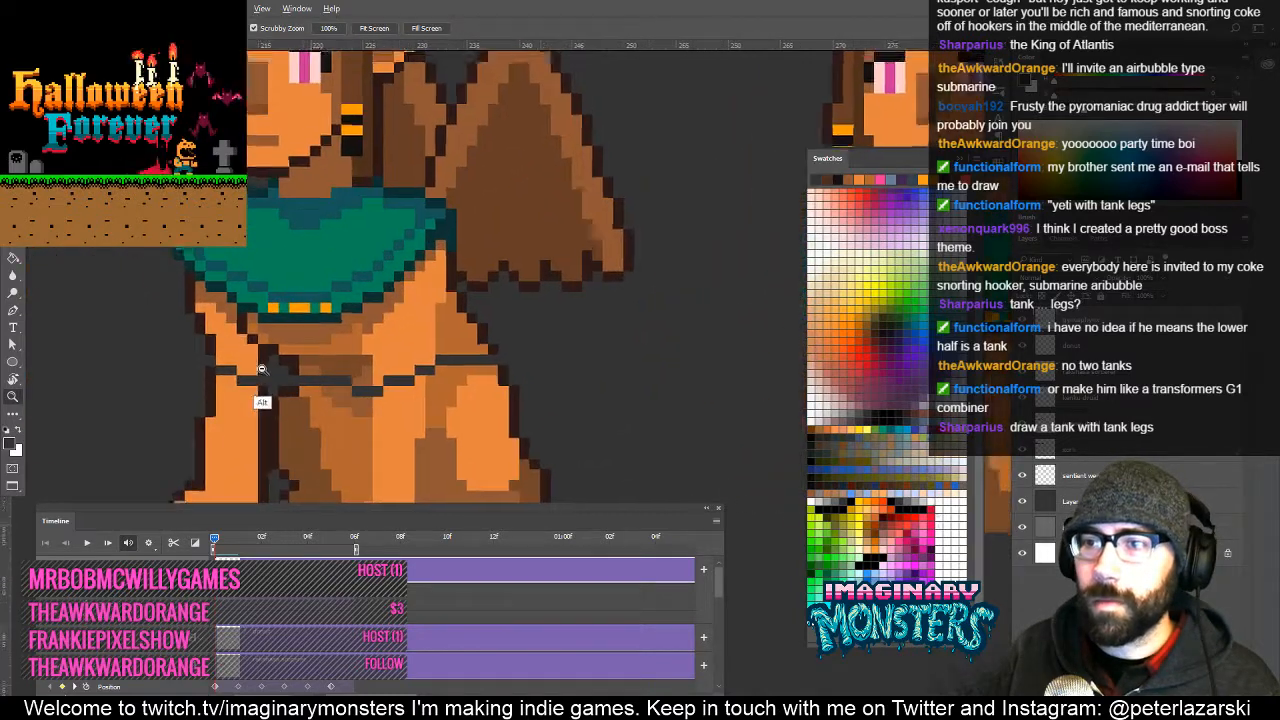
key("b")
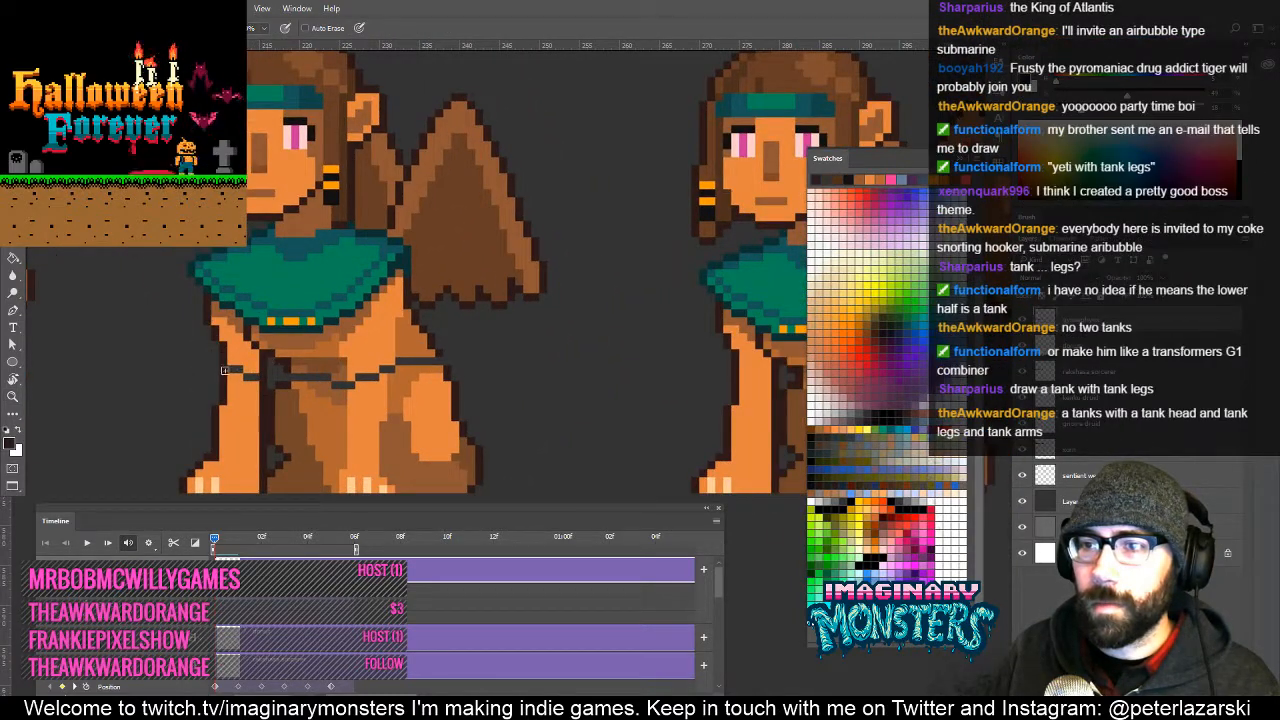
left_click(239, 373, "alt")
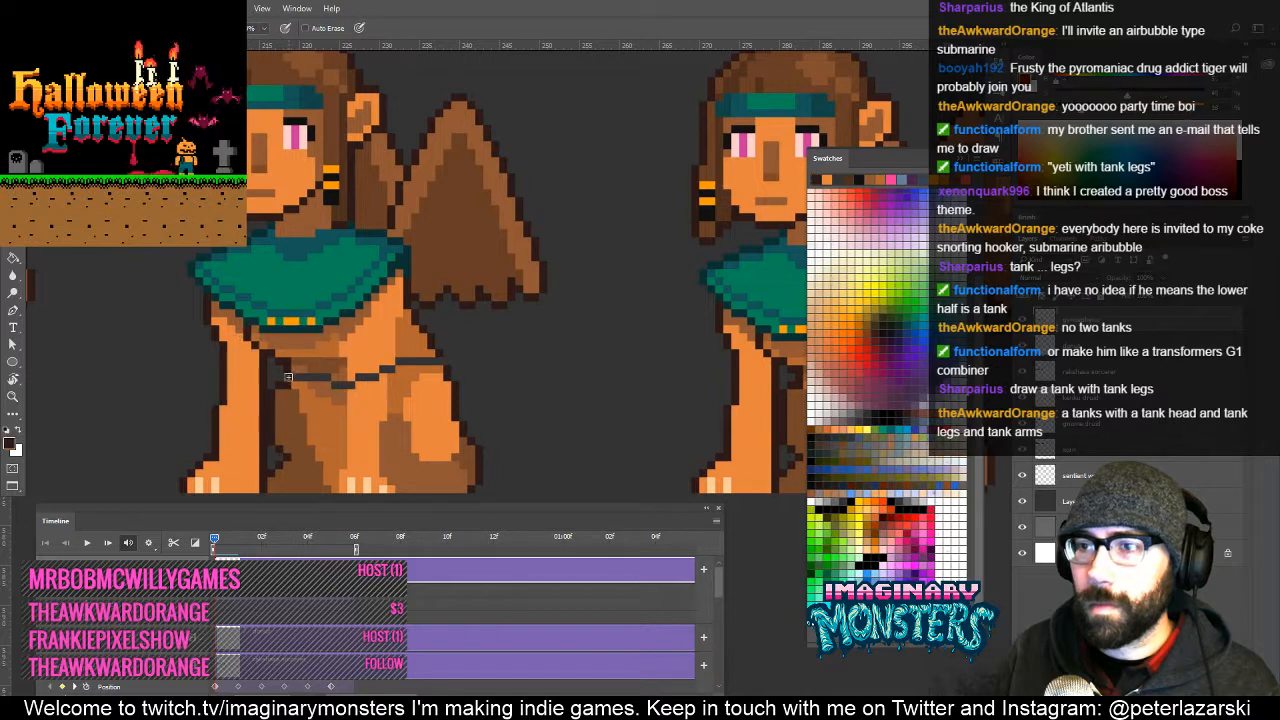
left_click(310, 377, "alt")
left_click(324, 381, "alt")
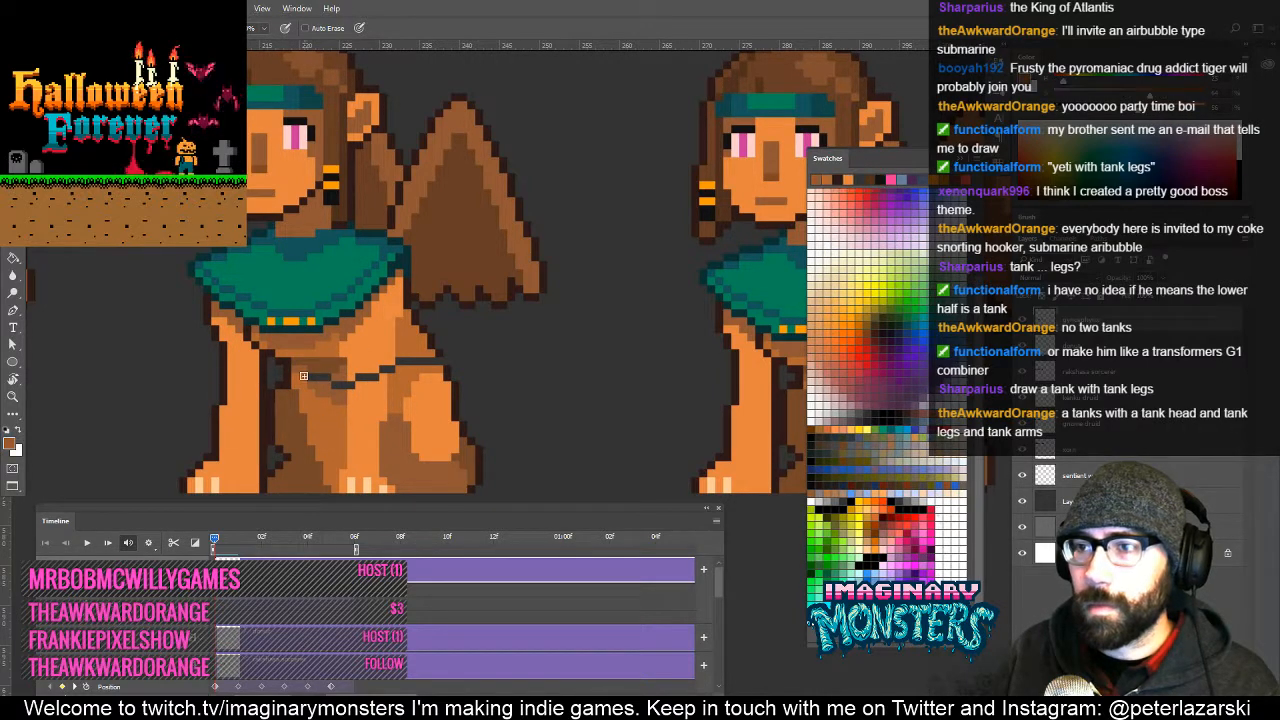
left_click(348, 380, "alt")
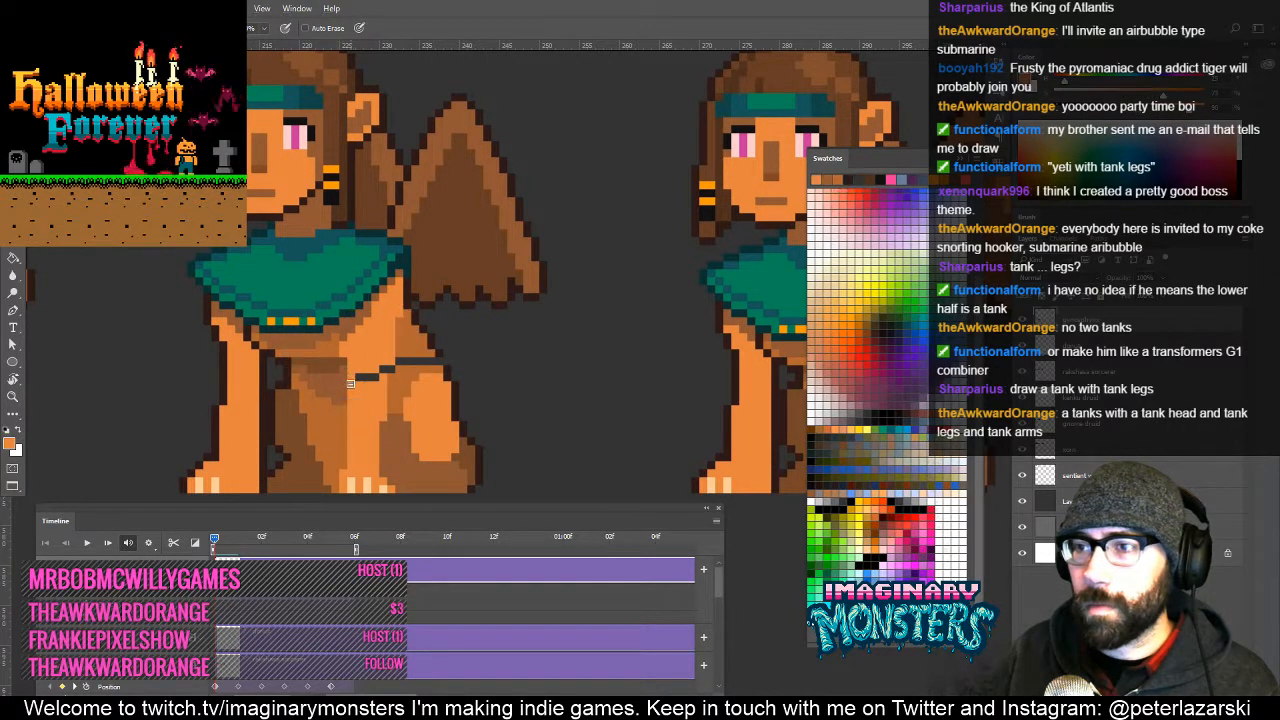
left_click(398, 372, "alt")
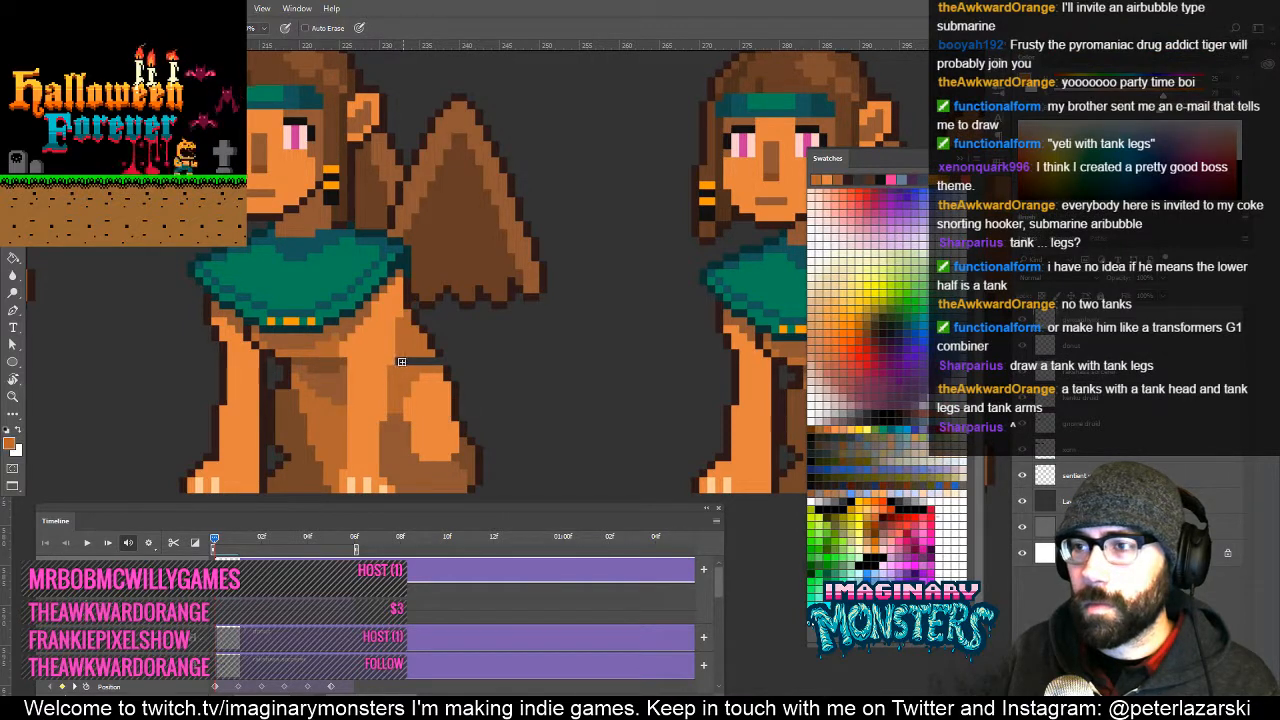
left_click(436, 355, "alt")
Scrub the timeline between the first frame and the 01f keyframe to compare the fourth sphinx with its neighbours.
key("z")
mouse_move(479, 372)
left_mouse_down()
mouse_move(404, 406)
mouse_move(596, 420)
left_mouse_up()
key("b")
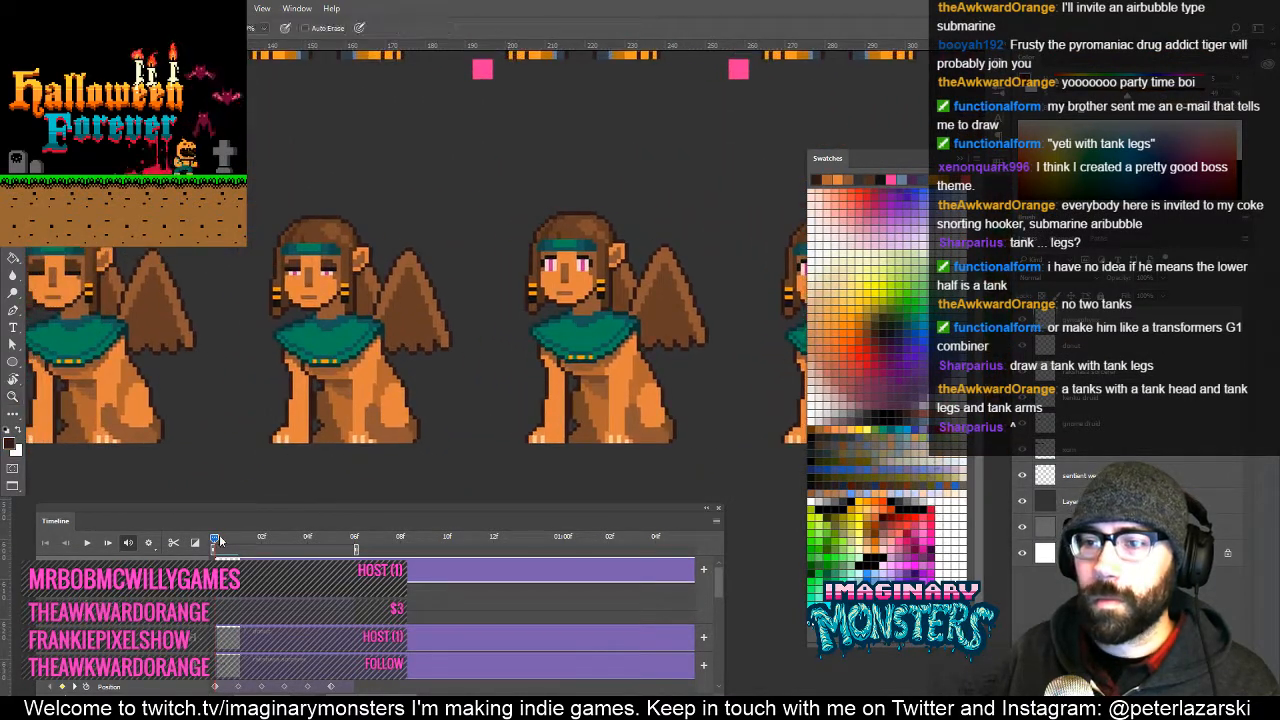
left_click_drag(222, 537, 193, 557)
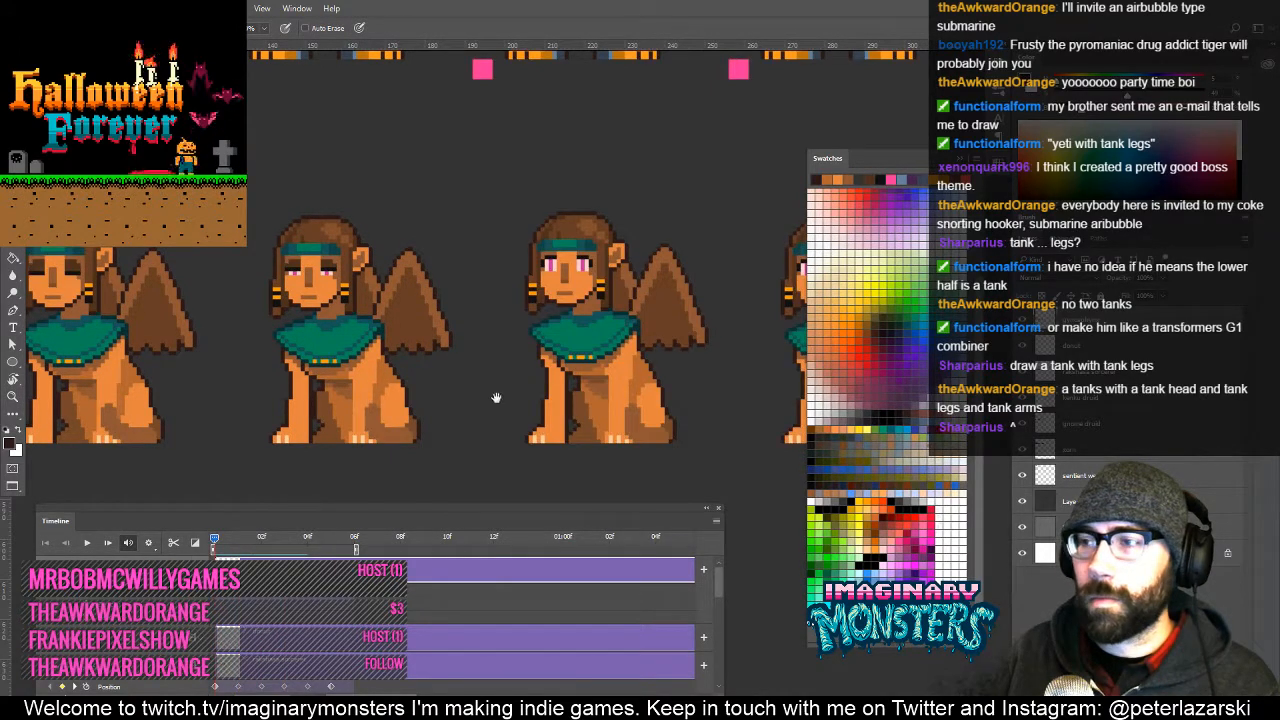
left_click_drag(586, 394, 292, 372)
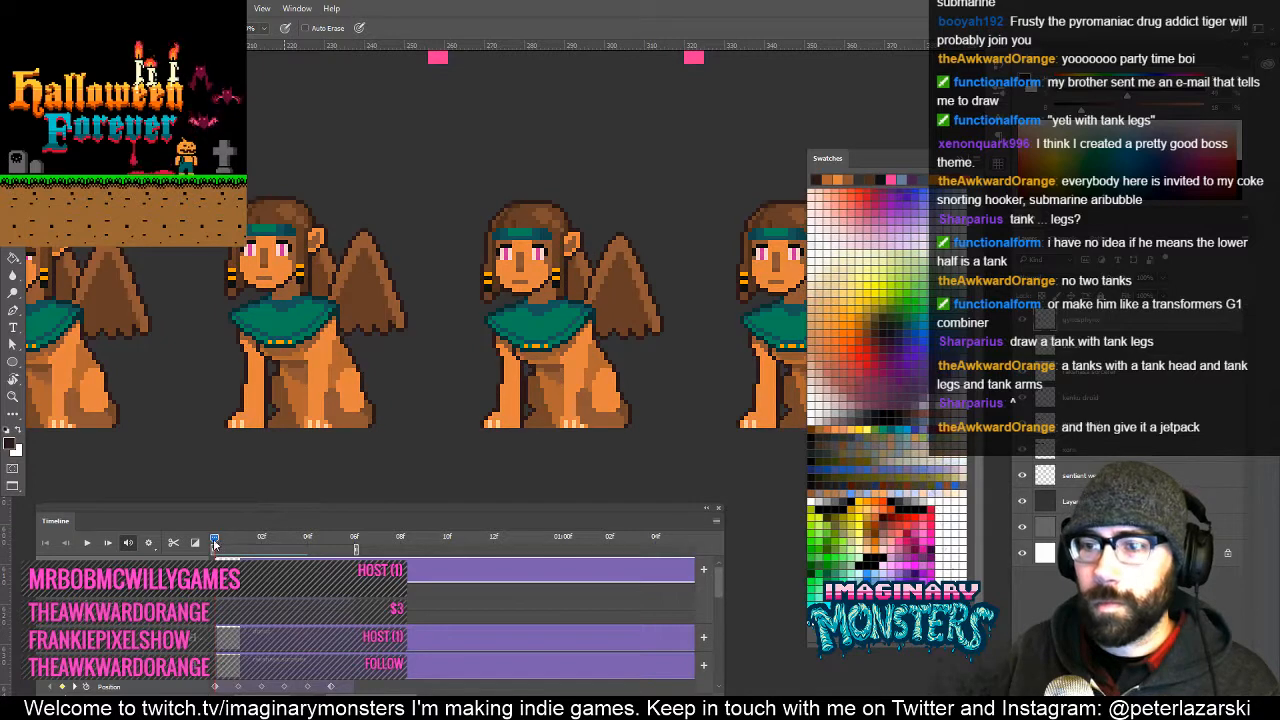
left_click_drag(227, 546, 231, 546)
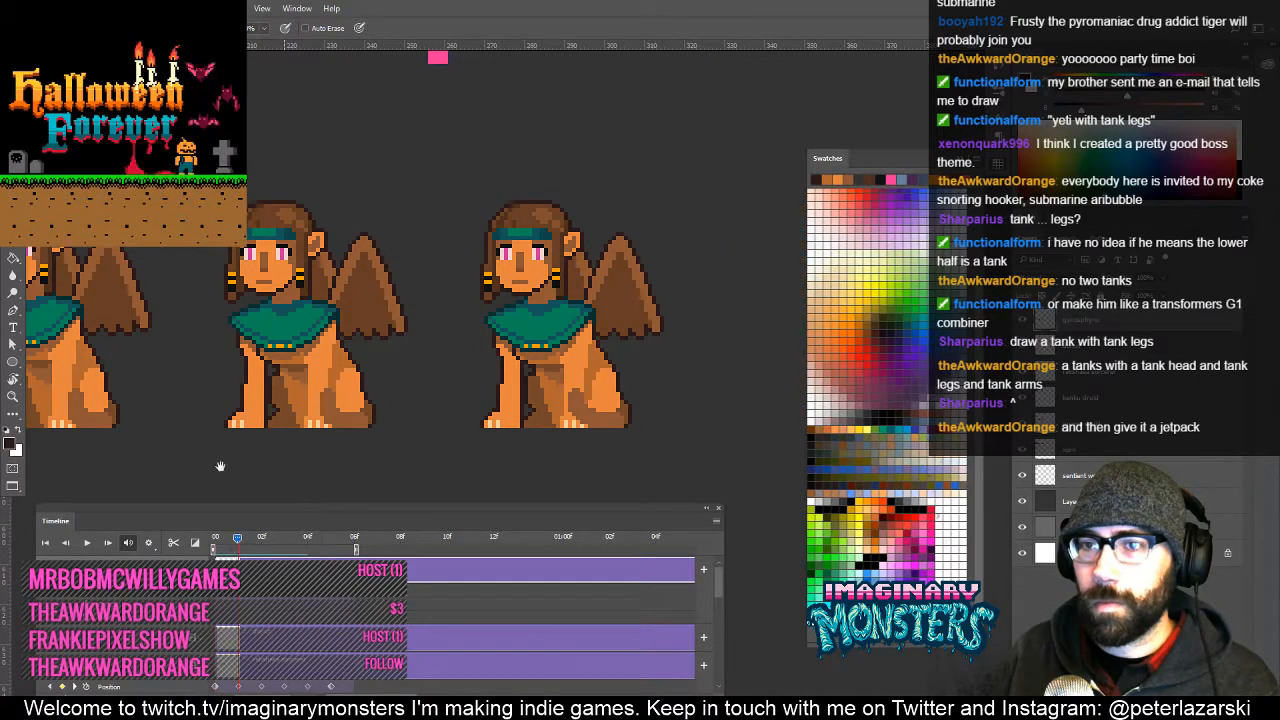
Marquee-select the fourth sphinx's head, collar, wings and upper chest at the 01f keyframe and reposition them slightly.
left_click_drag(326, 362, 445, 381)
key("m")
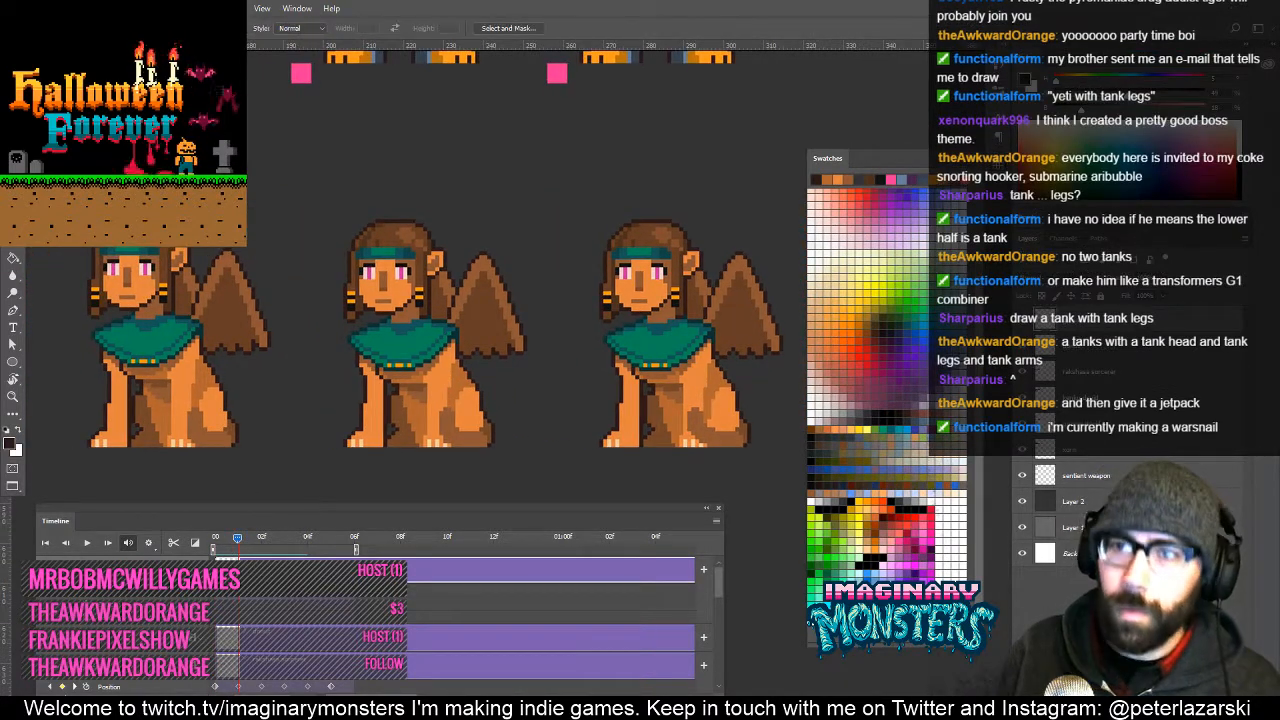
left_click_drag(304, 373, 306, 382)
key("v")
left_click_drag(222, 336, 480, 325)
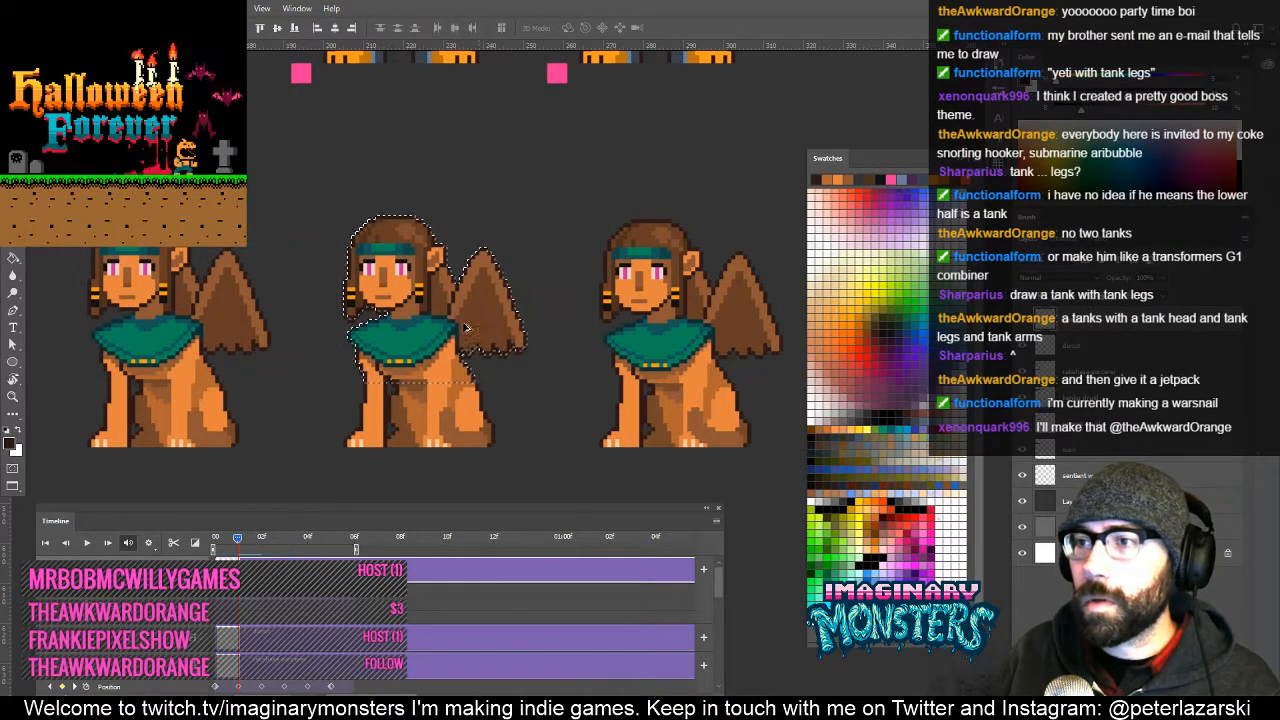
Reduce the eraser size for pixel work at the fourth sphinx's collar and chest, and clear the upper-body selection.
key("e")
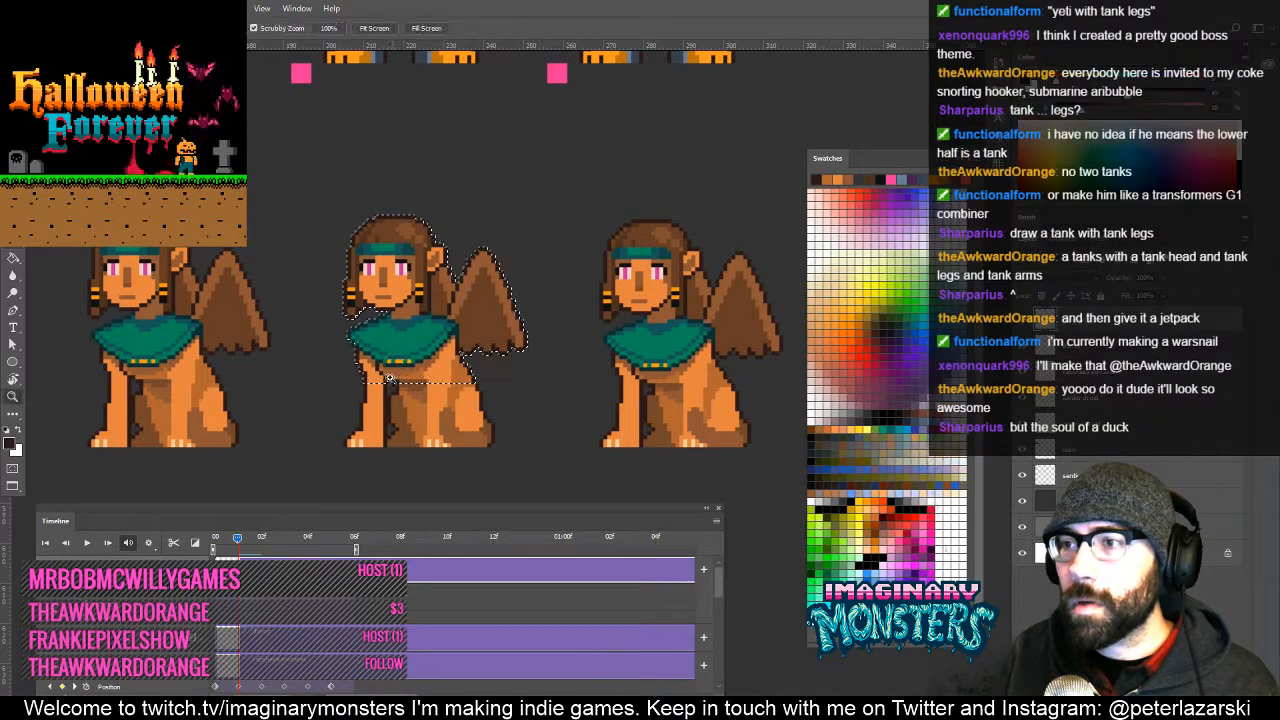
scroll(393, 357, "up", 5)
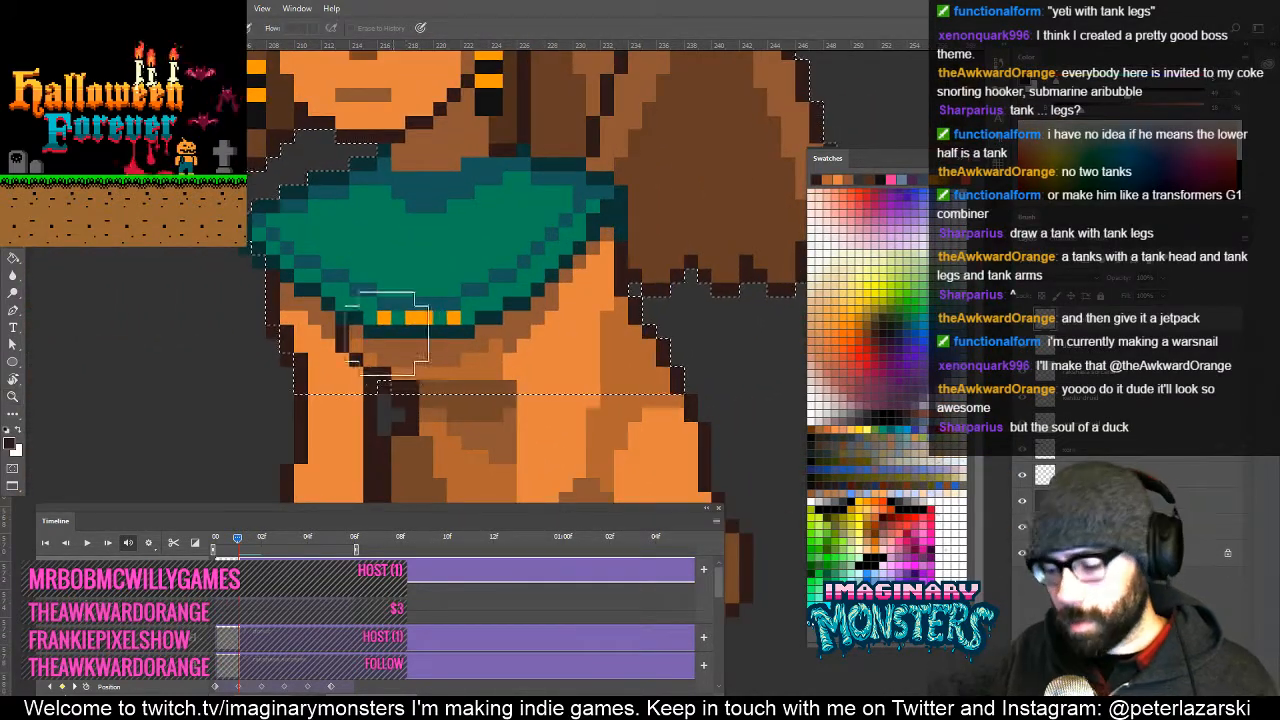
key("bracketleft")
key("bracketleft")
key("bracketleft")
key("bracketleft")
key("bracketleft")
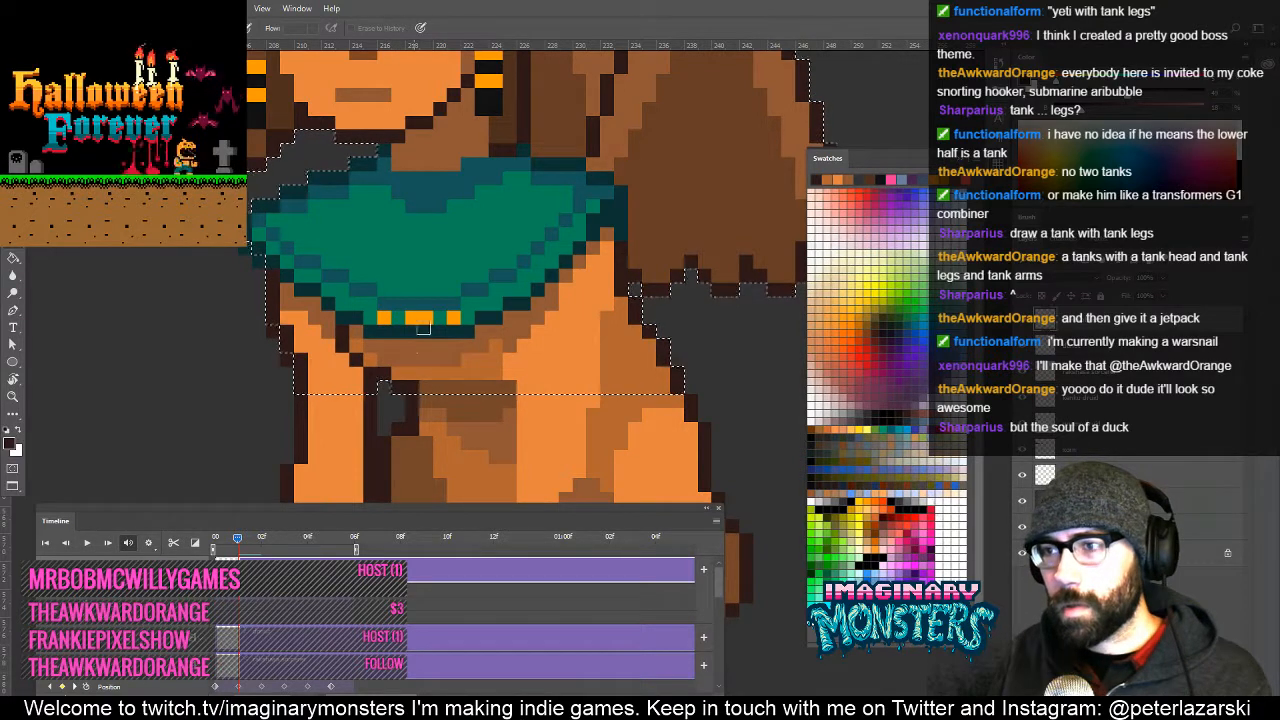
key("z")
left_click_drag(452, 326, 439, 326)
mouse_move(400, 339)
left_mouse_down()
mouse_move(440, 339)
mouse_move(375, 323)
left_mouse_up()
key("e")
key("z")
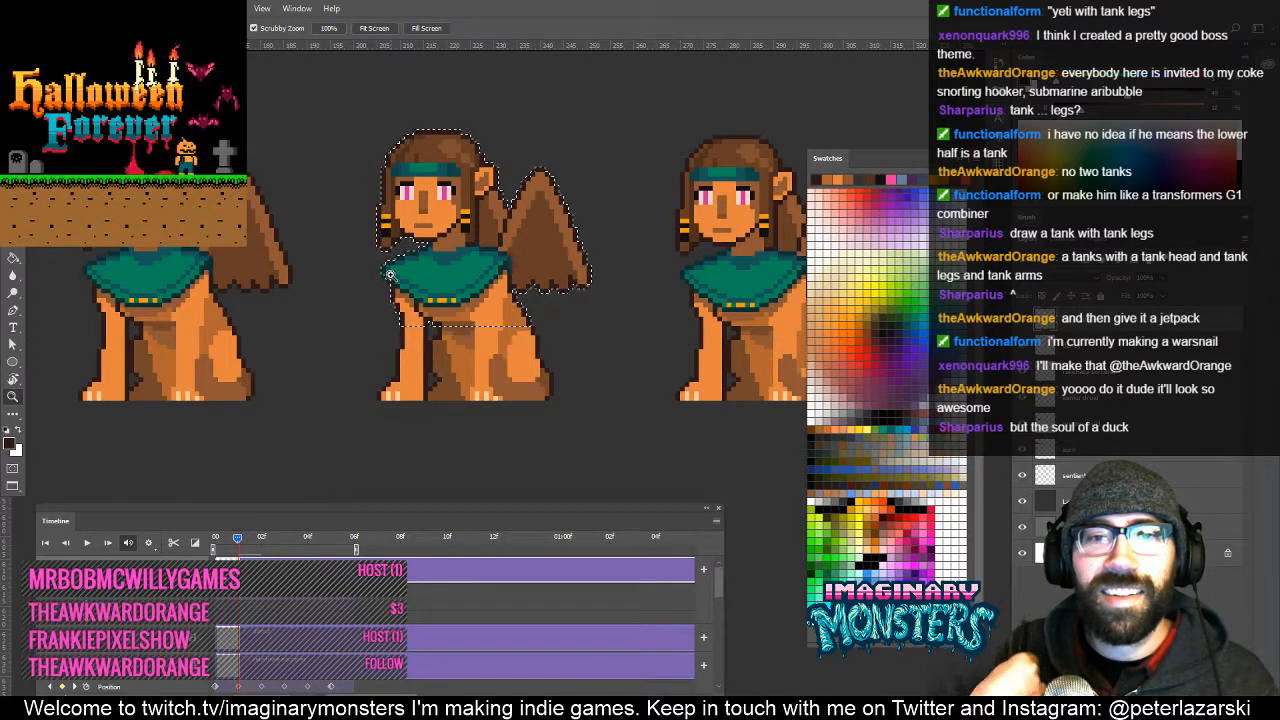
key("ctrl+d")
Scrub the timeline from the 01f keyframe to 03f to compare the sphinx poses.
left_click_drag(520, 290, 473, 386)
left_click_drag(240, 545, 287, 545)
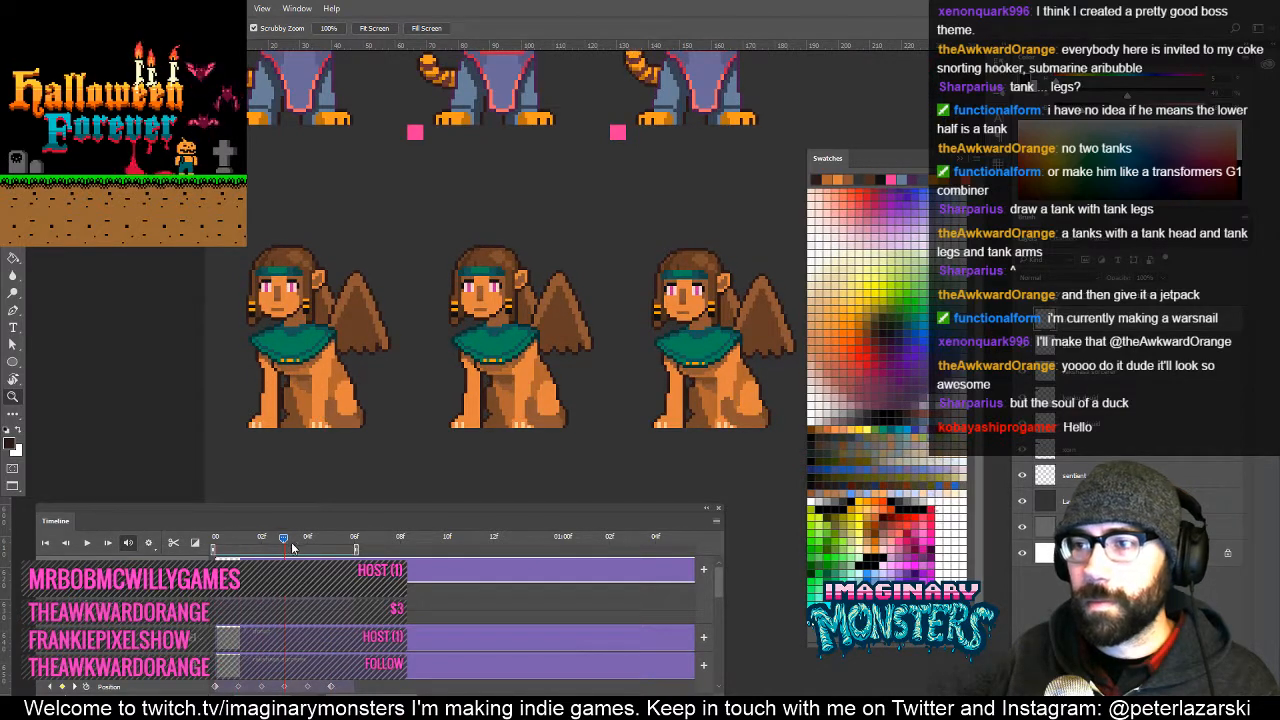
mouse_move(284, 541)
left_mouse_down()
mouse_move(260, 536)
mouse_move(278, 541)
left_mouse_up()
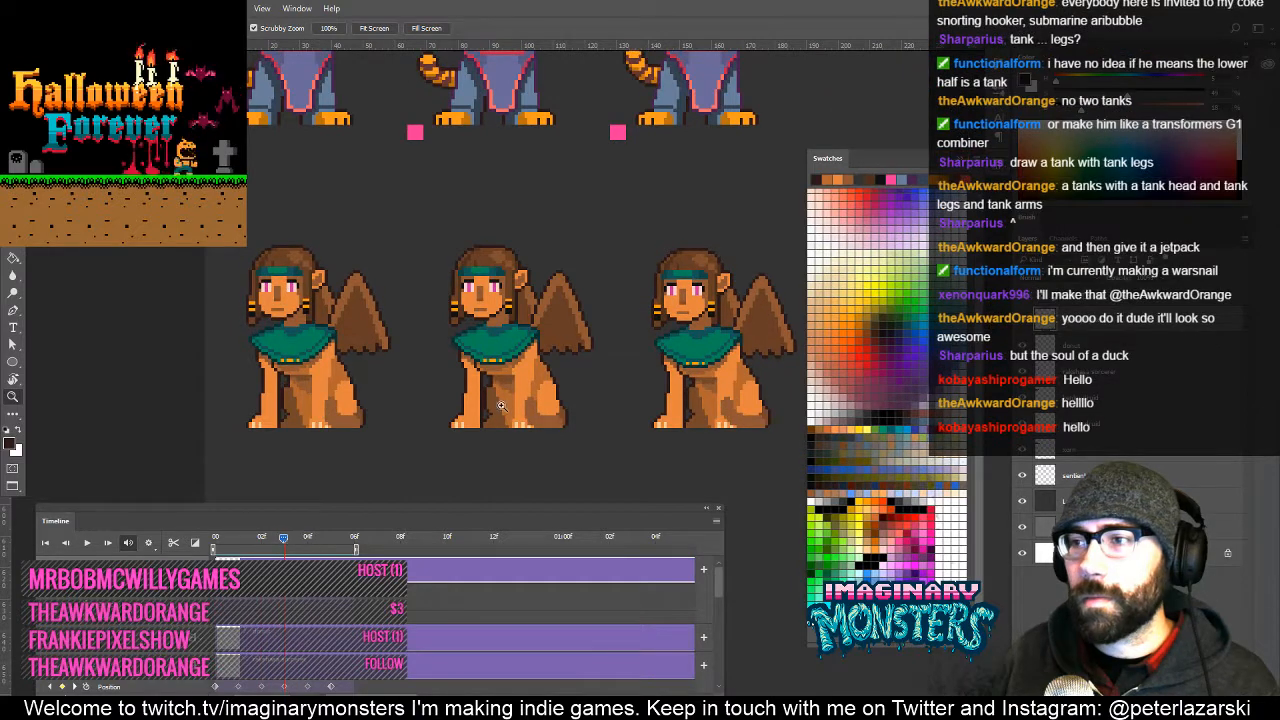
Touch up the shading below the fifth sphinx's collar at 03f with brown shades sampled from its torso.
left_click_drag(516, 391, 564, 391)
key("b")
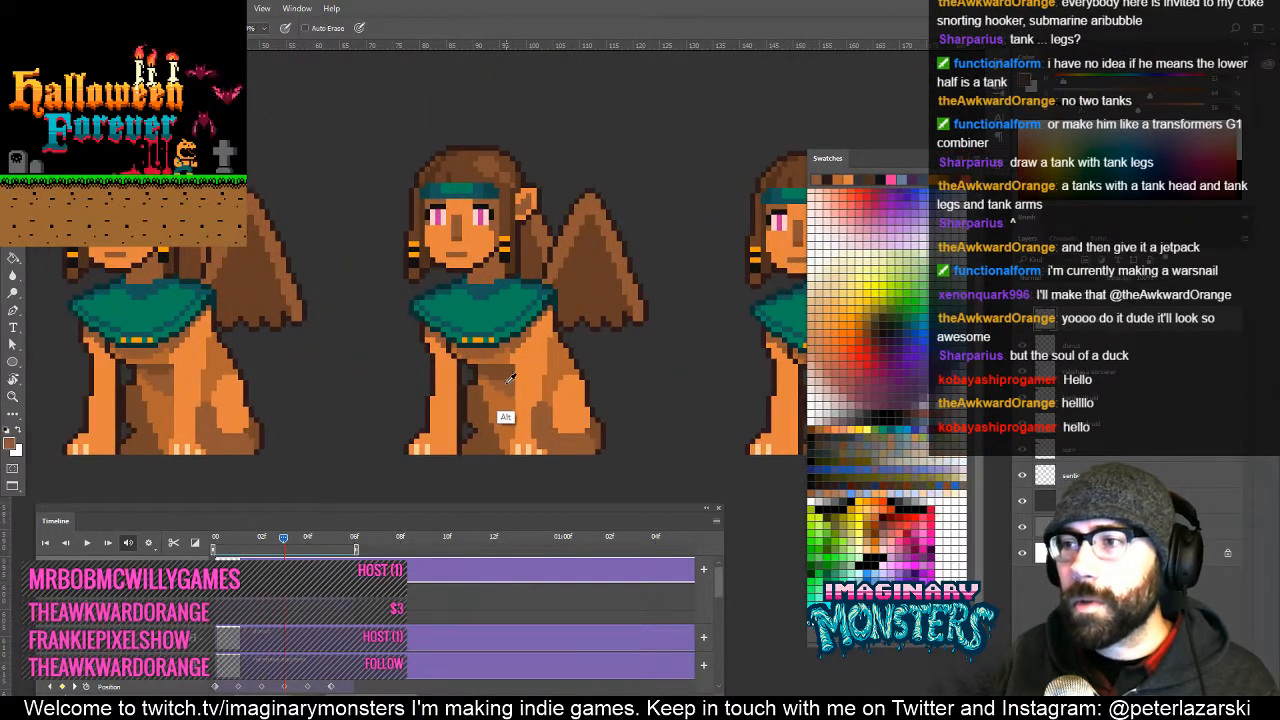
left_click(505, 381, "alt")
left_click(507, 388, "ctrl")
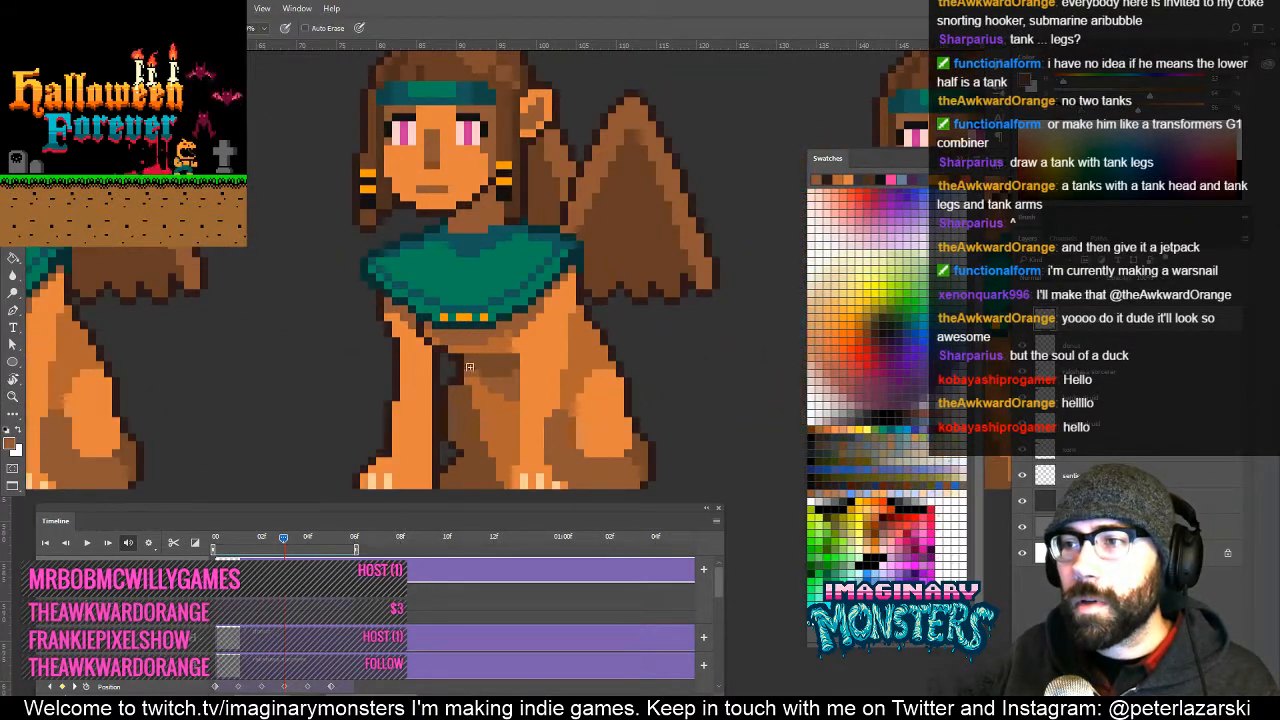
left_click_drag(477, 400, 596, 415)
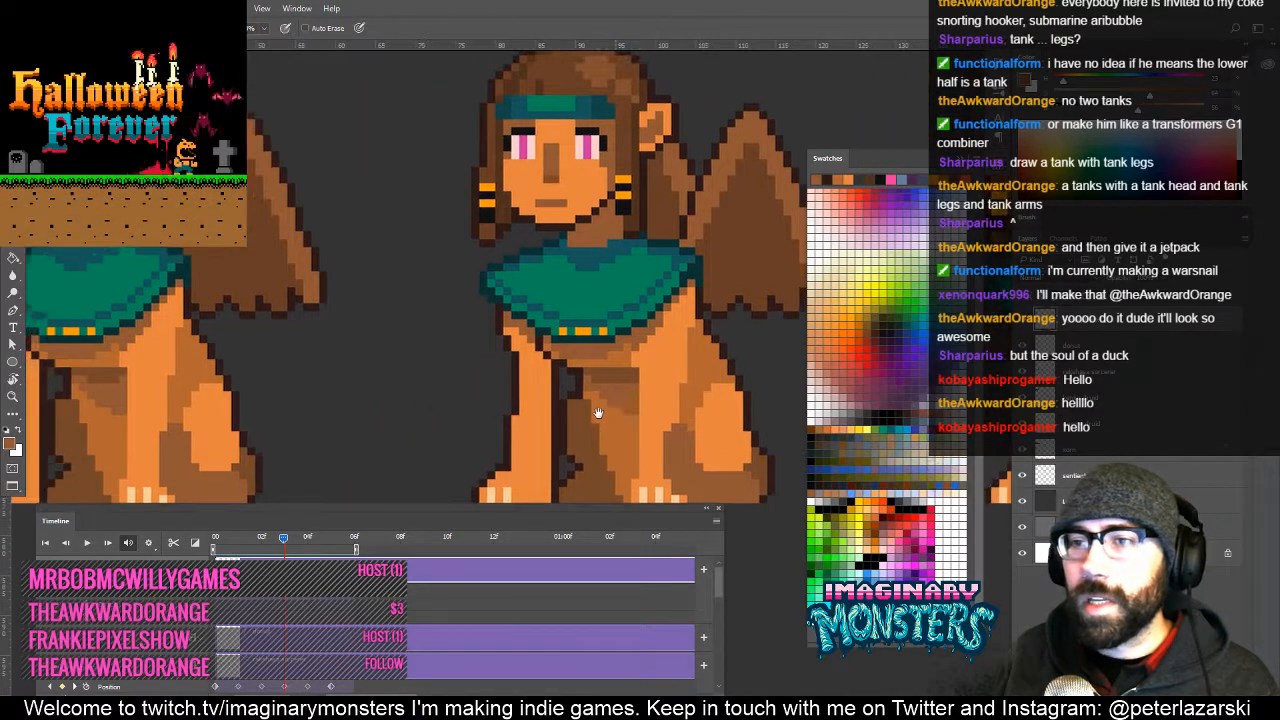
left_click(607, 391, "alt")
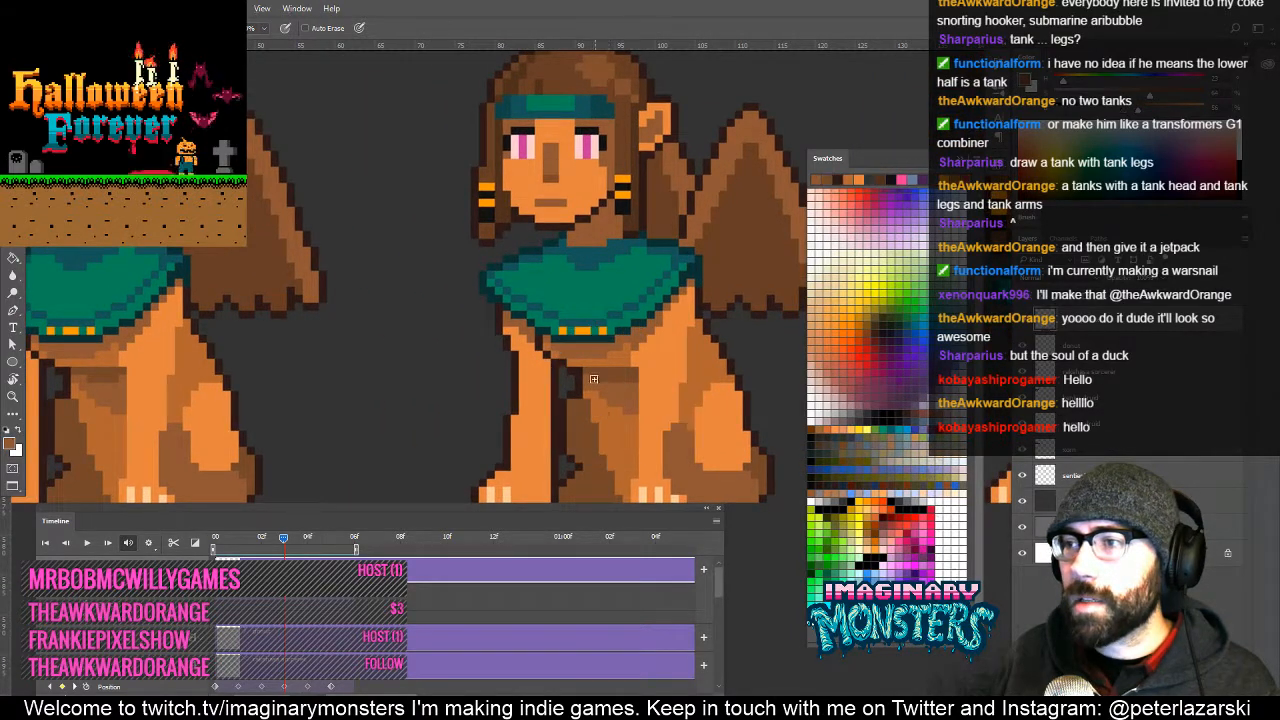
key("z")
left_click(618, 402, "alt")
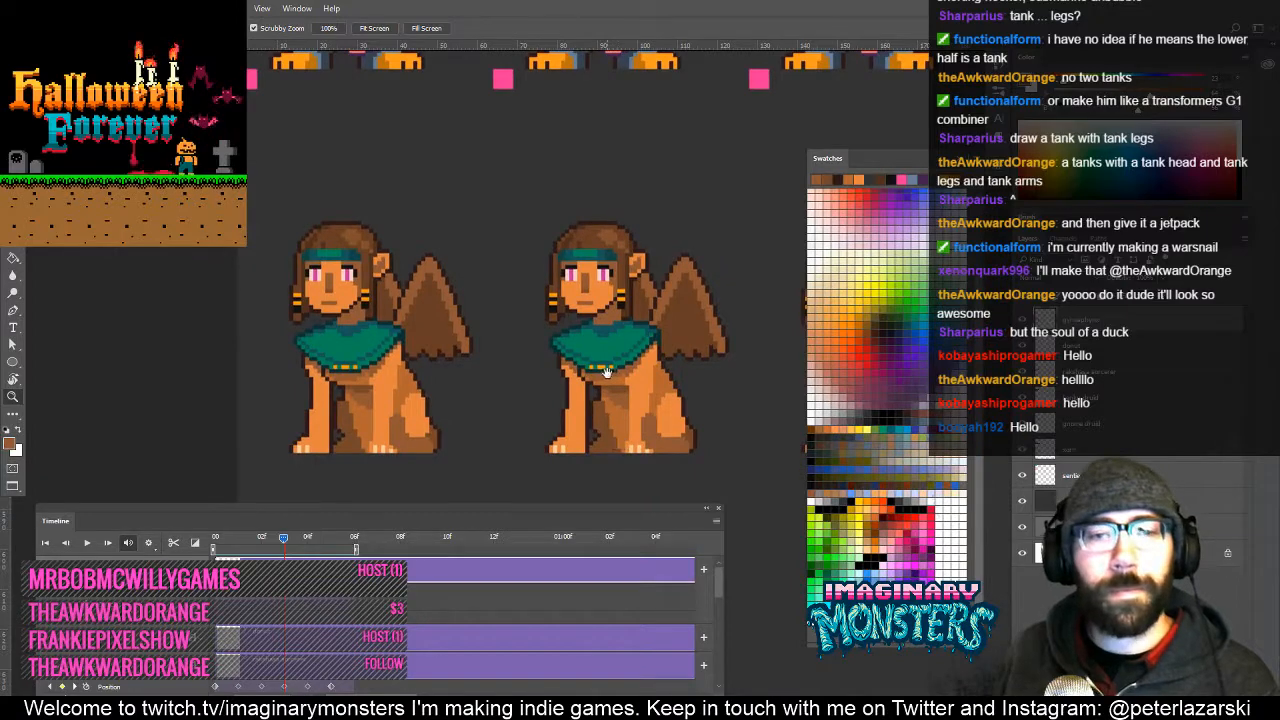
left_click_drag(605, 371, 550, 381)
Compare the sphinx poses between the first frame and the 03f keyframe, sampling the lighter brown of the torso.
key("b")
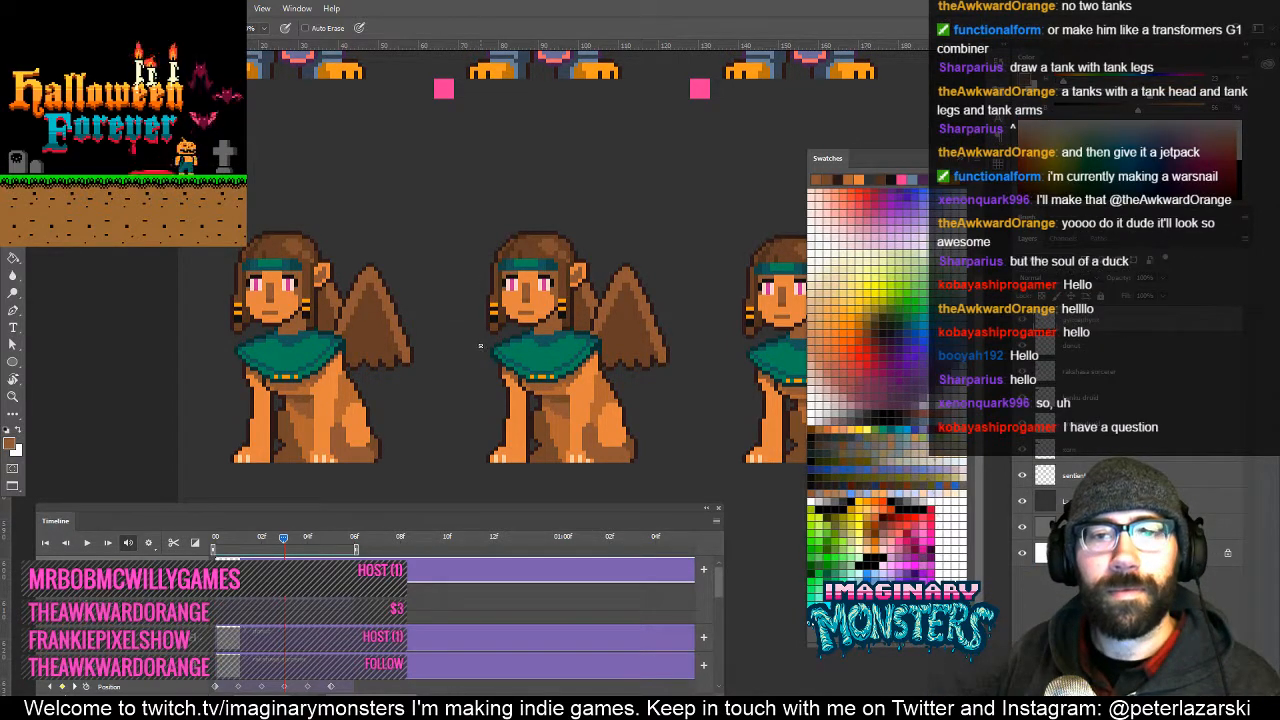
left_click_drag(546, 370, 340, 437)
left_click(466, 364, "alt")
mouse_move(283, 540)
left_mouse_down()
mouse_move(222, 540)
mouse_move(310, 540)
mouse_move(216, 548)
left_mouse_up()
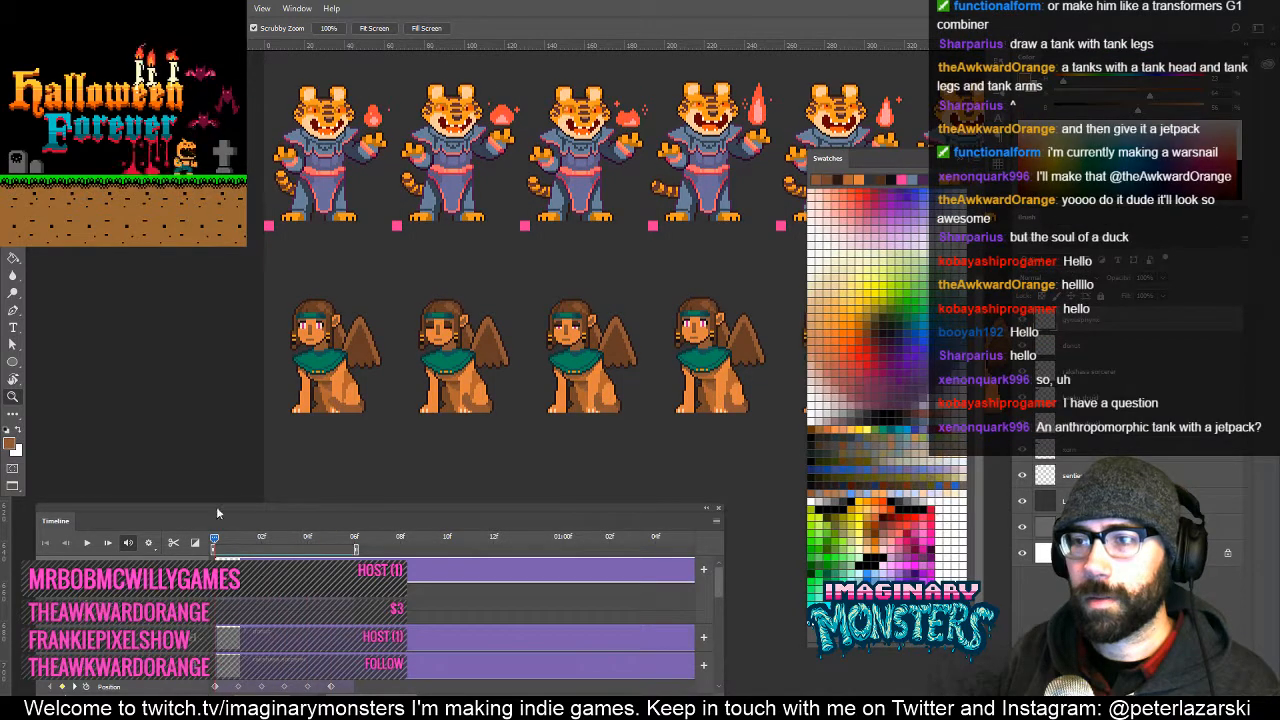
key("b")
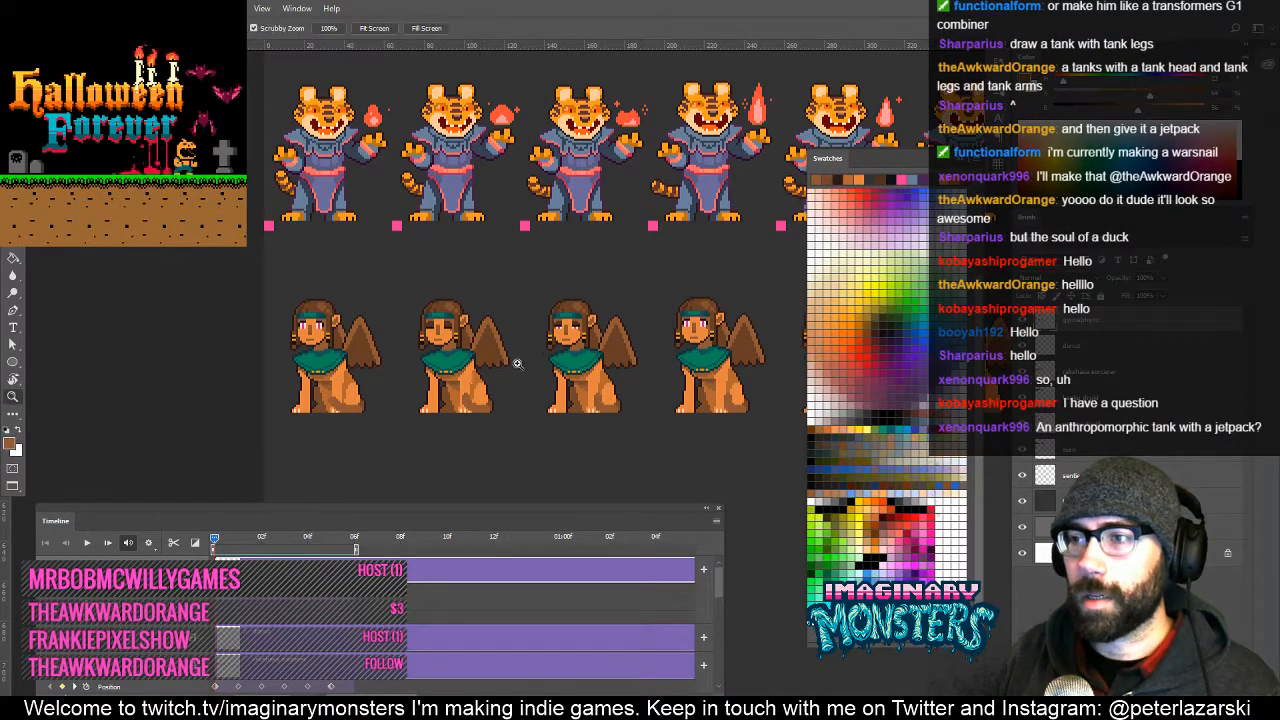
scroll(490, 375, "up", 4)
left_click_drag(258, 448, 356, 438)
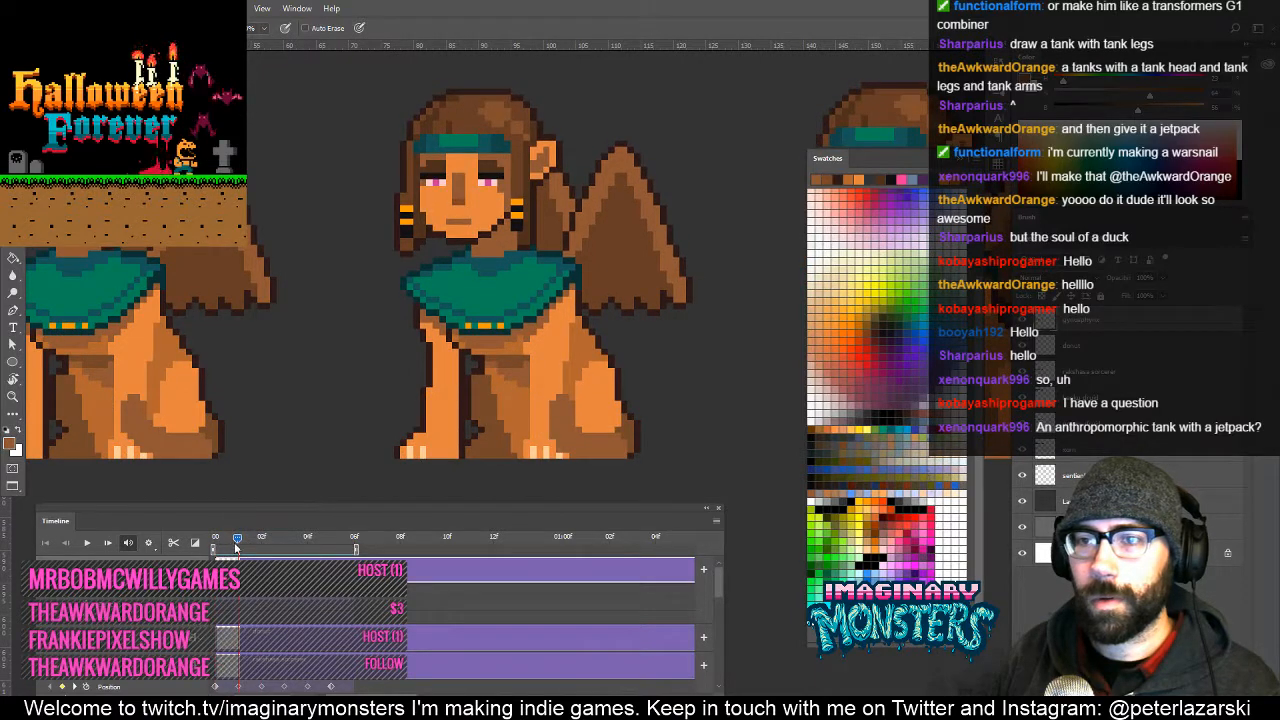
left_click_drag(237, 547, 293, 552)
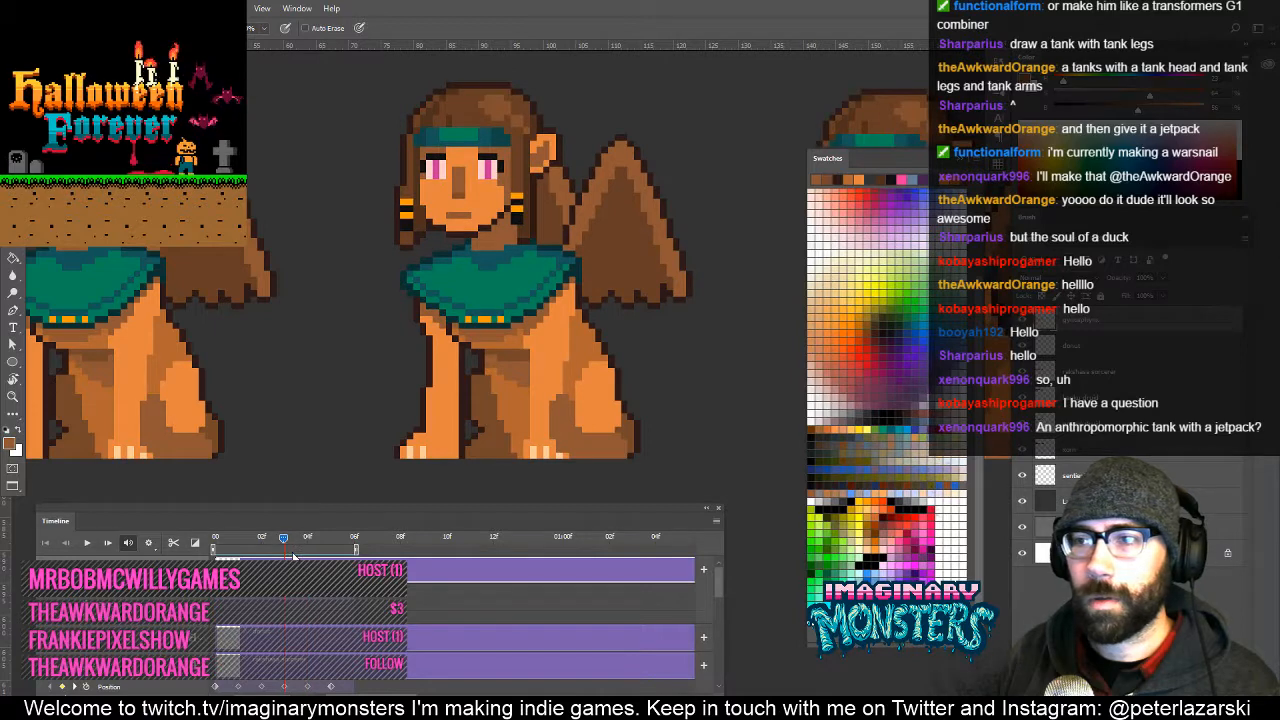
left_click(527, 366, "alt")
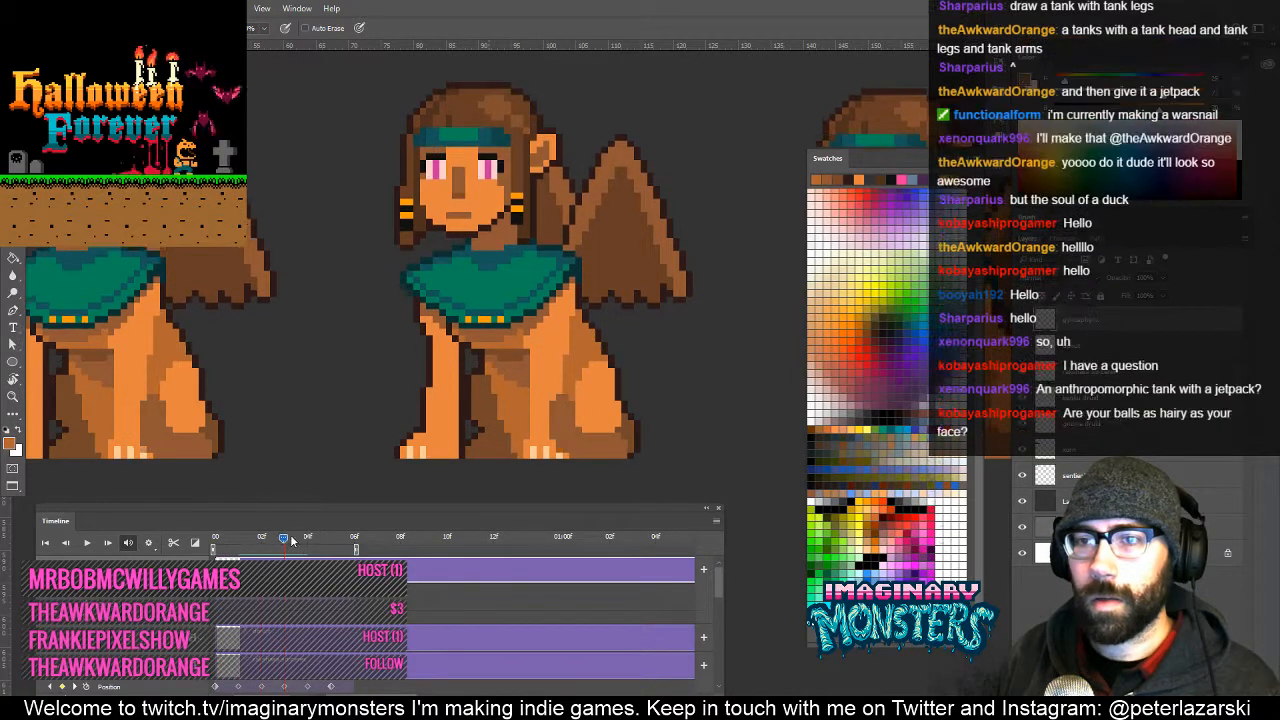
left_click(217, 538)
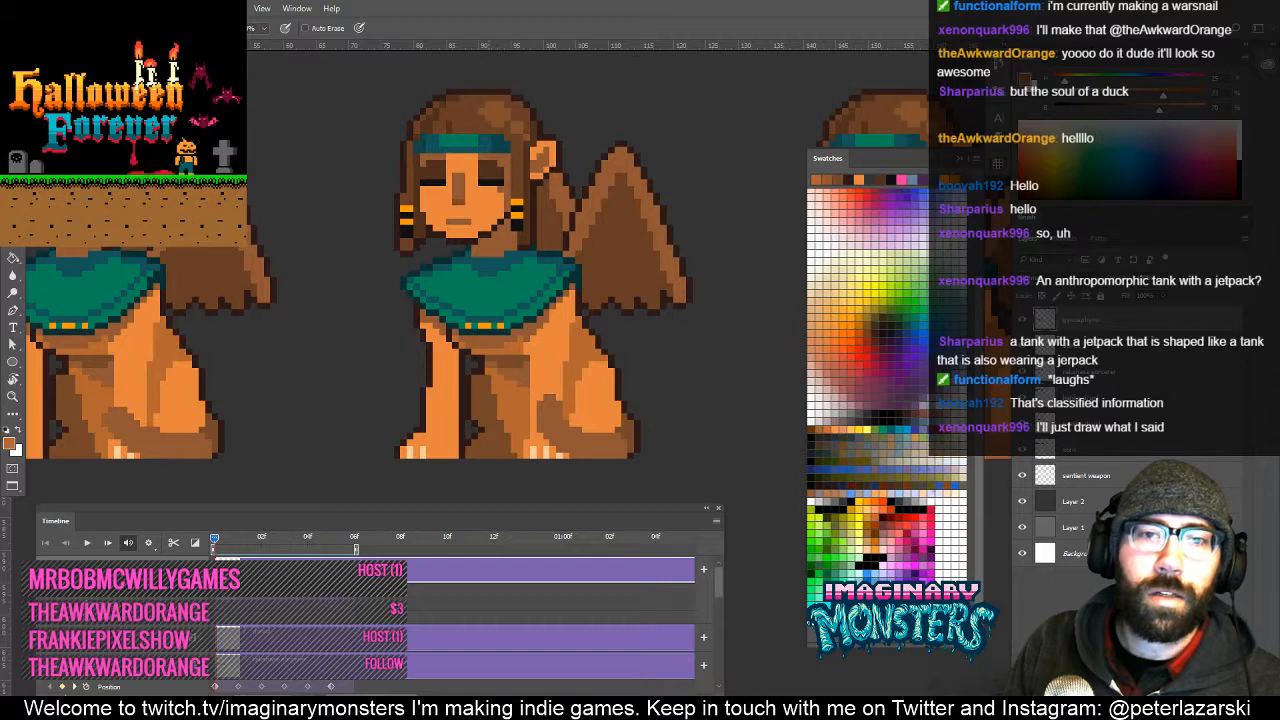
left_click(643, 143)
key("z")
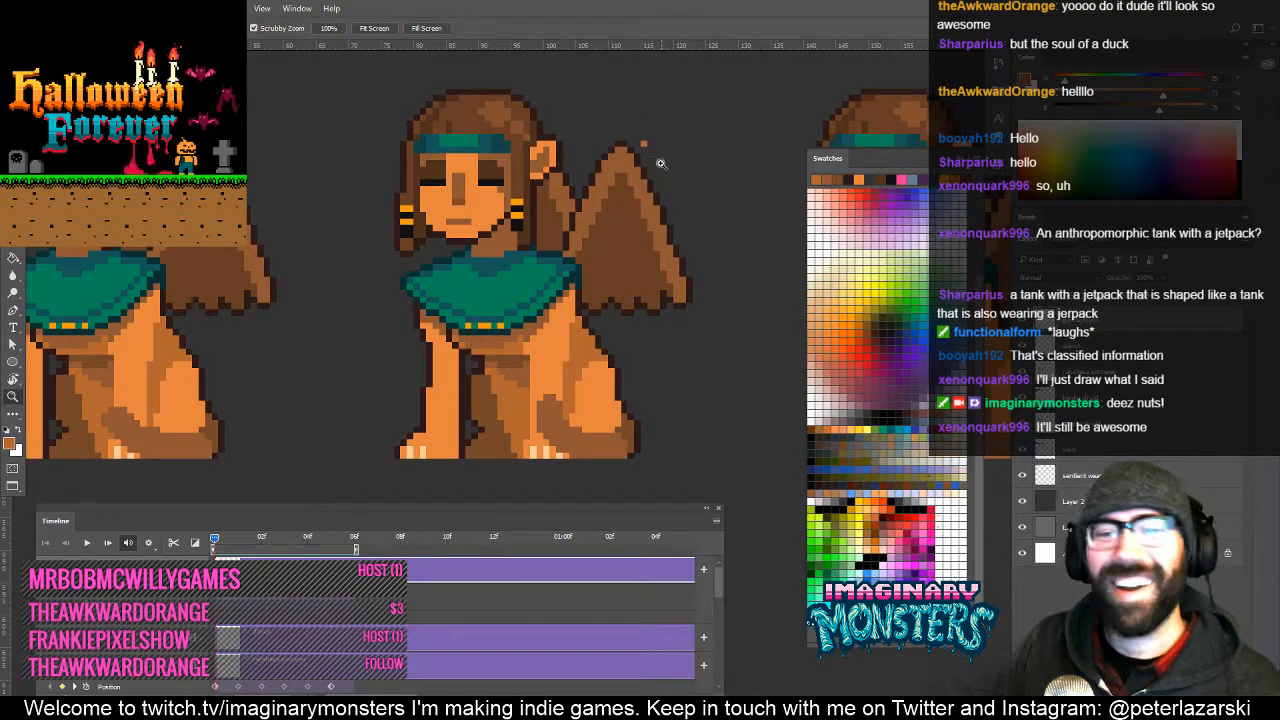
left_click(655, 158, "alt")
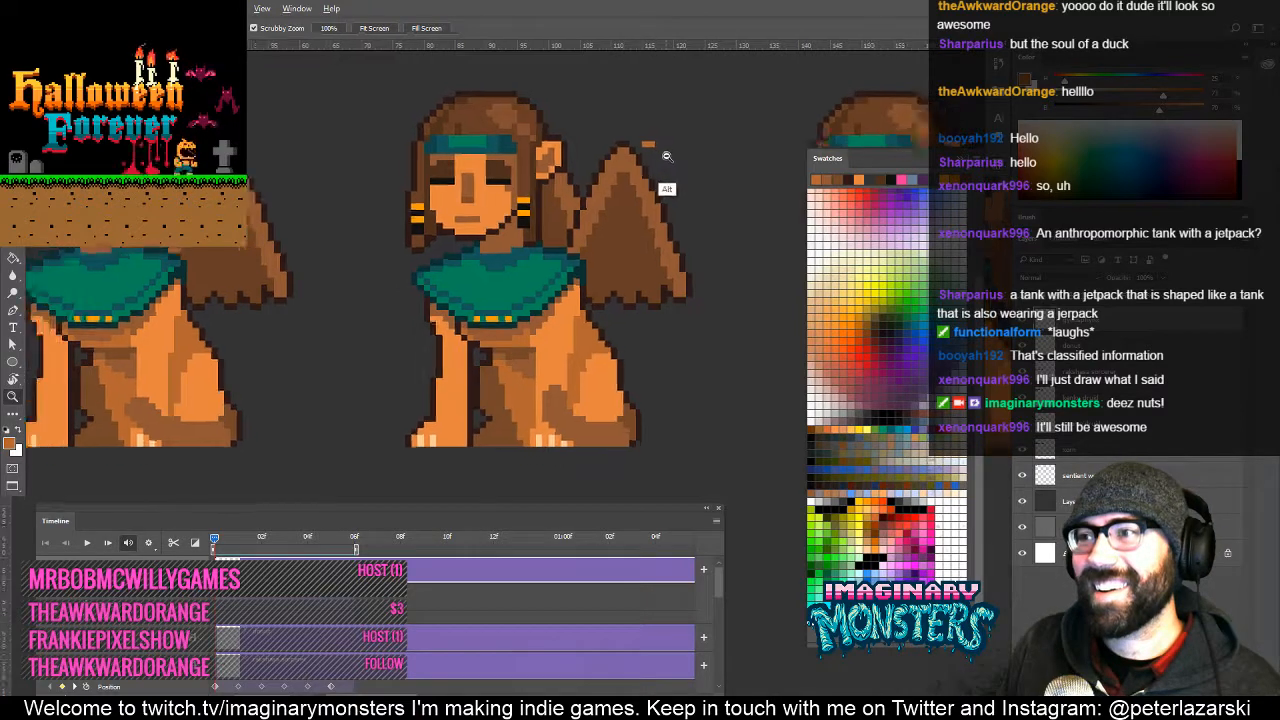
left_click(666, 156, "alt")
key("e")
left_click_drag(668, 161, 561, 183)
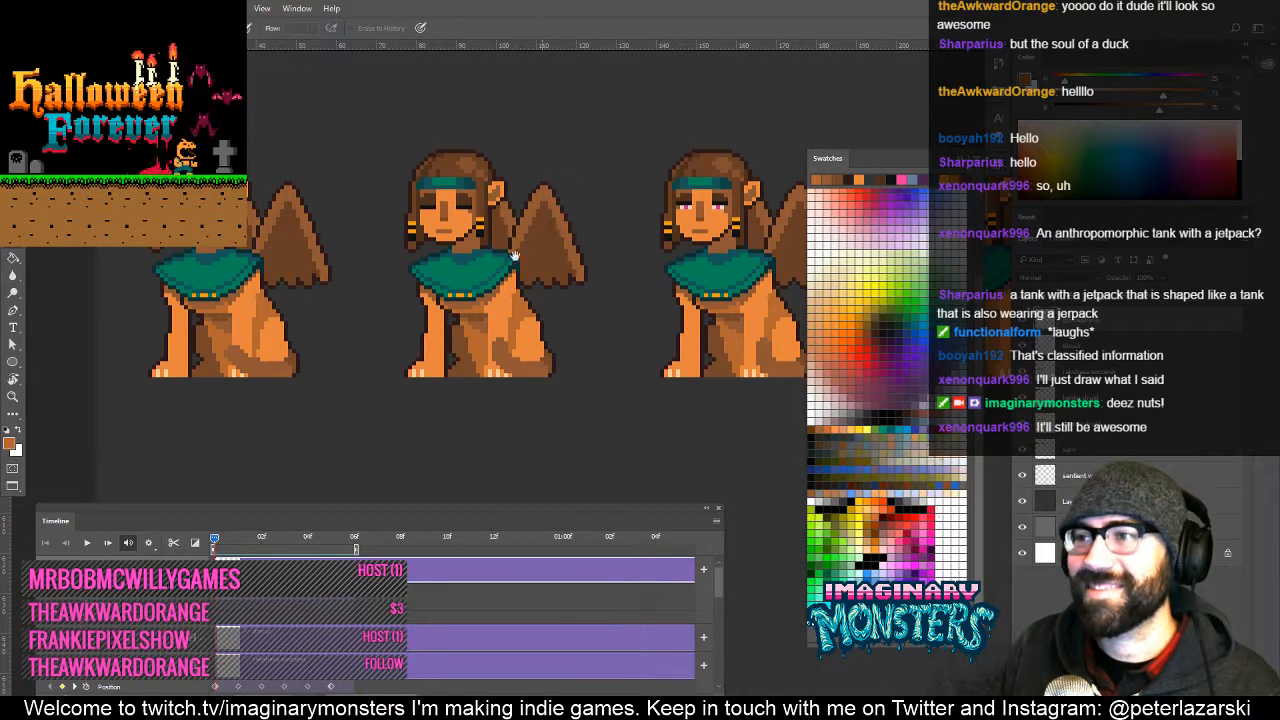
Examine the wings and poses across the sphinx strip at the start of the timeline.
left_click_drag(515, 256, 439, 306)
key("z")
left_click(469, 317, "alt")
left_click(477, 320, "alt")
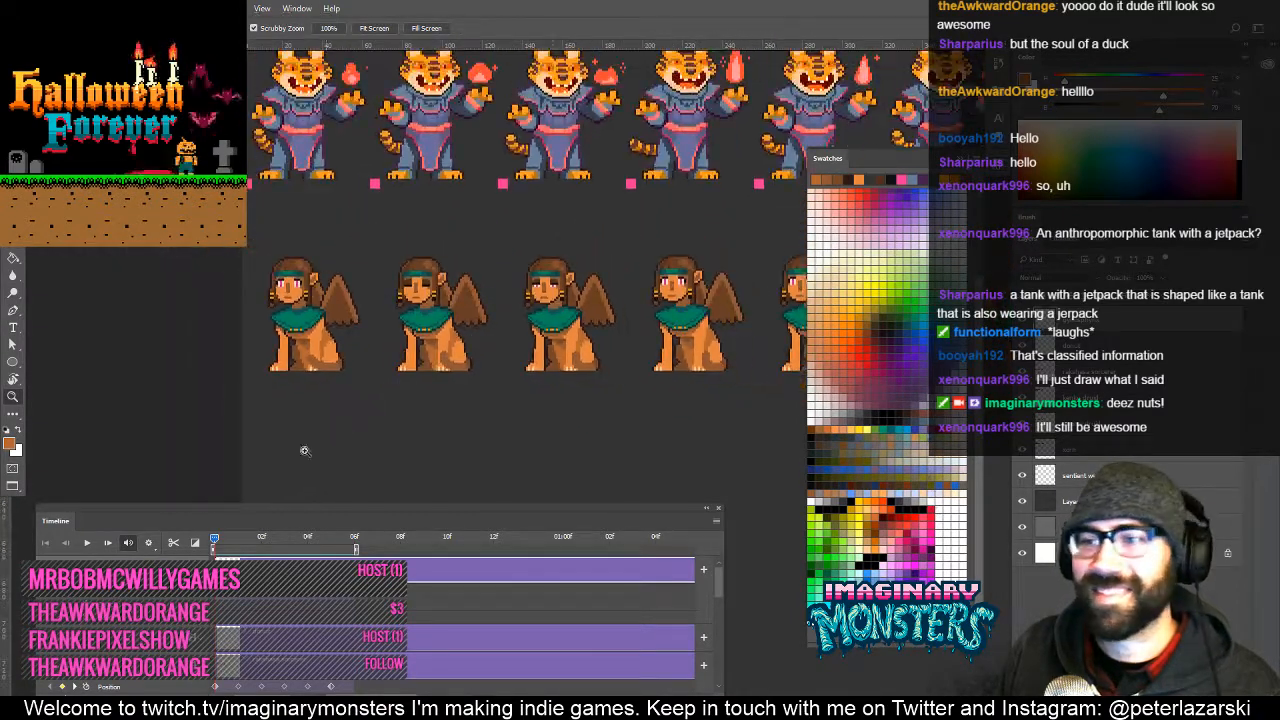
left_click_drag(219, 541, 173, 548)
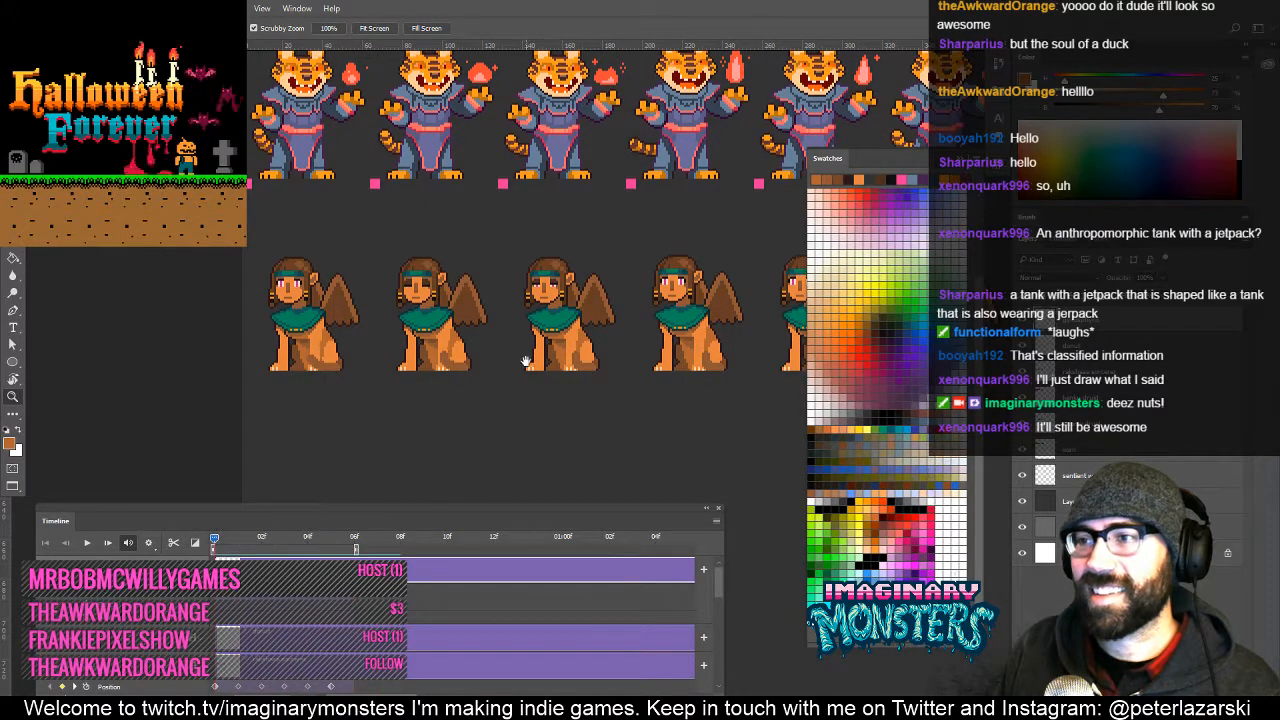
left_click_drag(525, 361, 225, 387)
left_click_drag(316, 336, 331, 329)
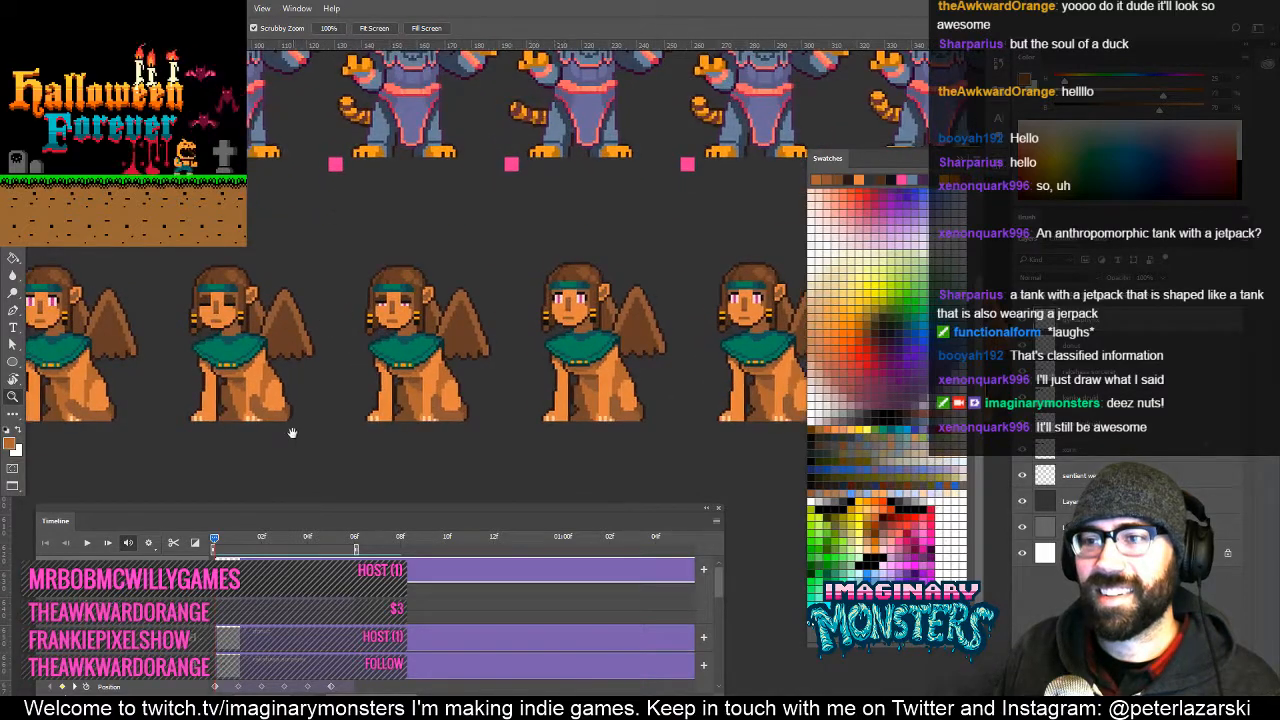
left_click_drag(292, 433, 380, 415)
left_click_drag(406, 334, 421, 337)
left_click_drag(385, 371, 429, 409)
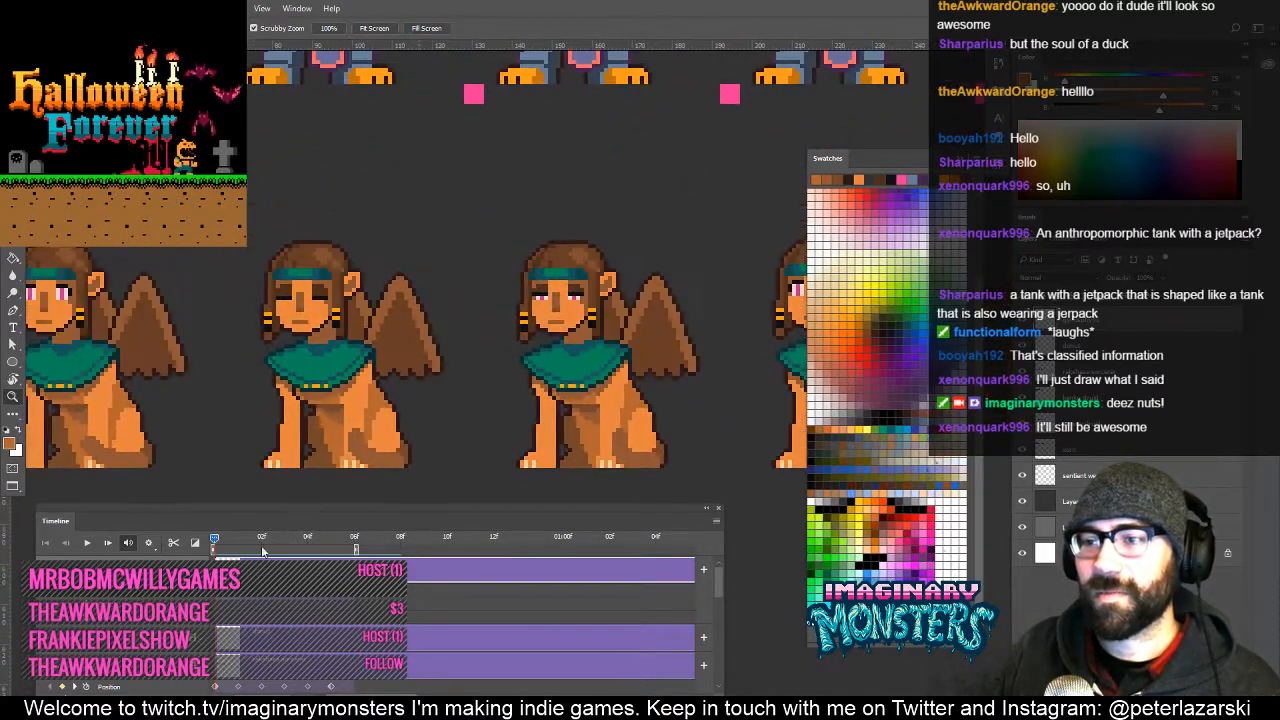
mouse_move(216, 541)
left_mouse_down()
mouse_move(311, 543)
mouse_move(206, 550)
left_mouse_up()
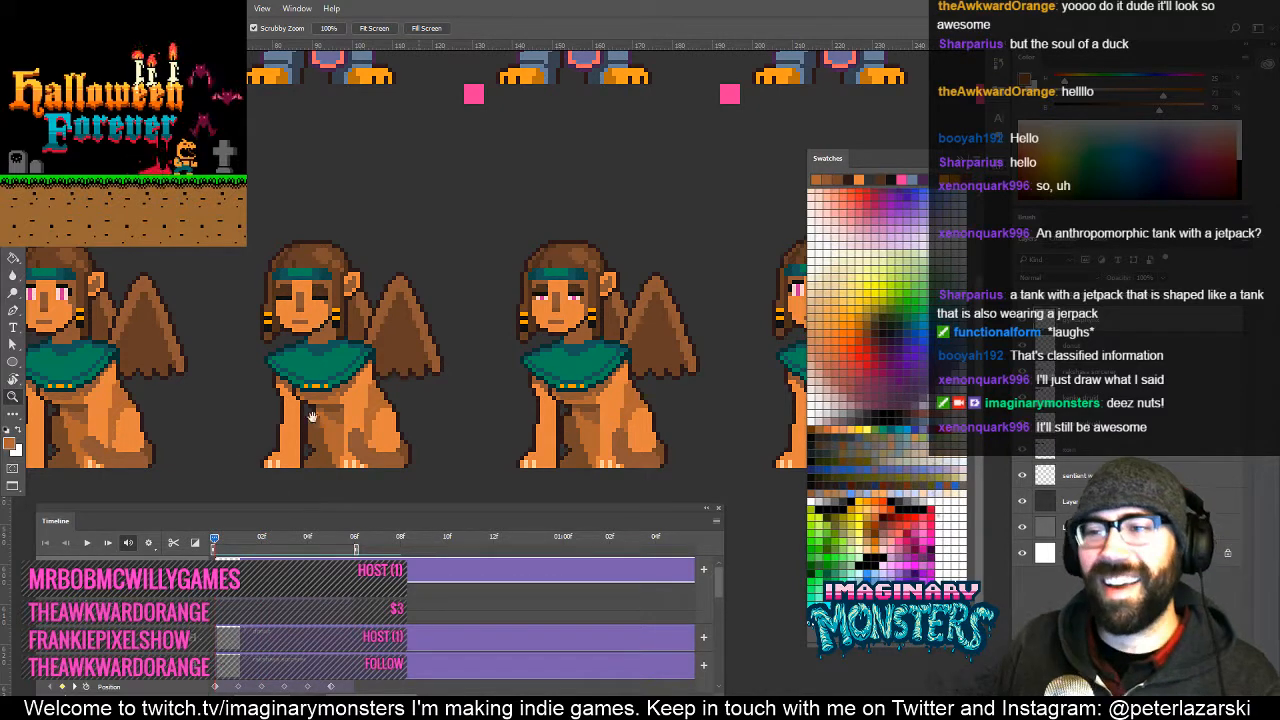
left_click_drag(305, 429, 469, 417)
mouse_move(217, 535)
left_mouse_down()
mouse_move(340, 526)
mouse_move(207, 520)
left_mouse_up()
left_click_drag(473, 387, 520, 384)
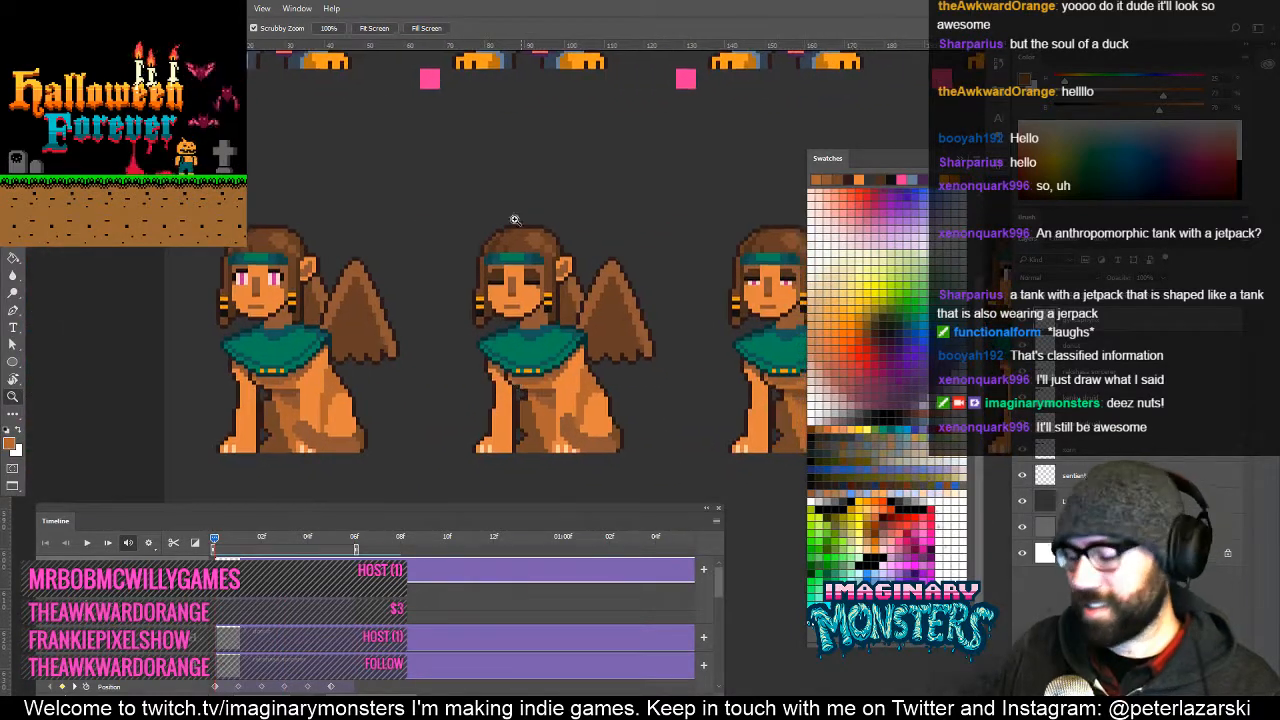
Try shifting the lassoed outer part of the second sphinx's wing one pixel to the right.
key("l")
left_click_drag(562, 346, 423, 336)
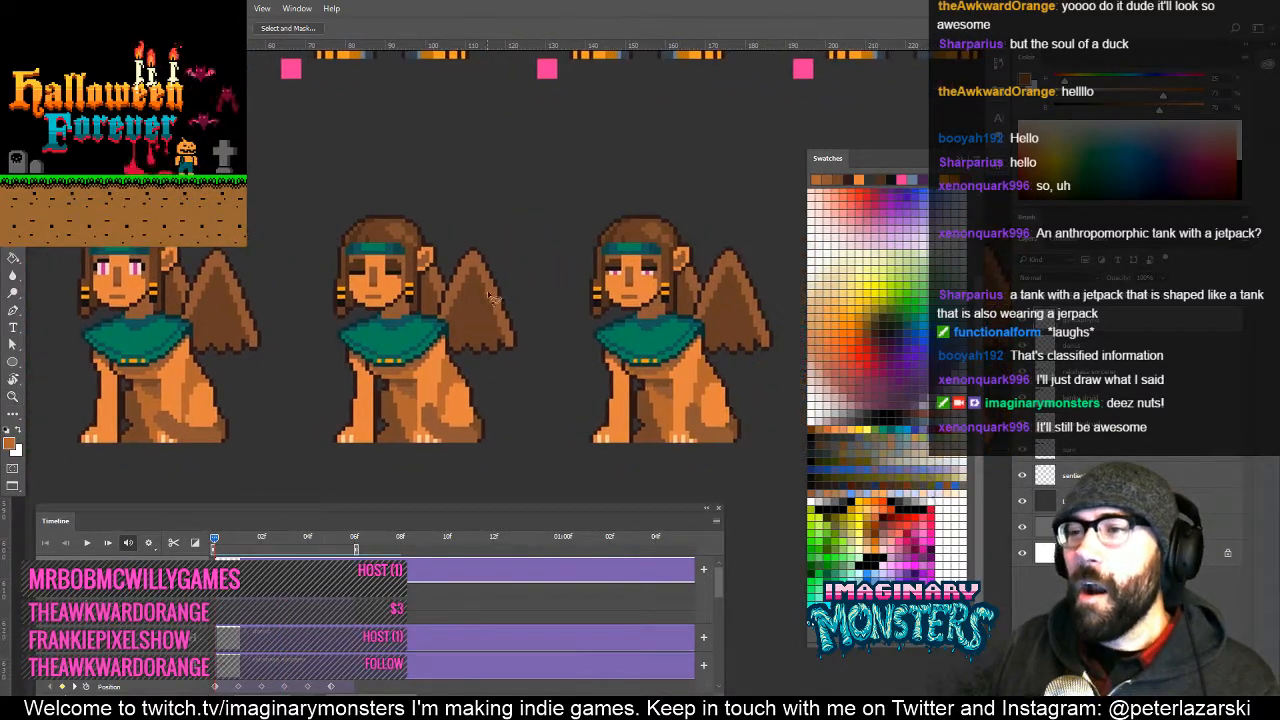
mouse_move(508, 306)
left_mouse_down()
mouse_move(517, 297)
mouse_move(487, 312)
left_mouse_up()
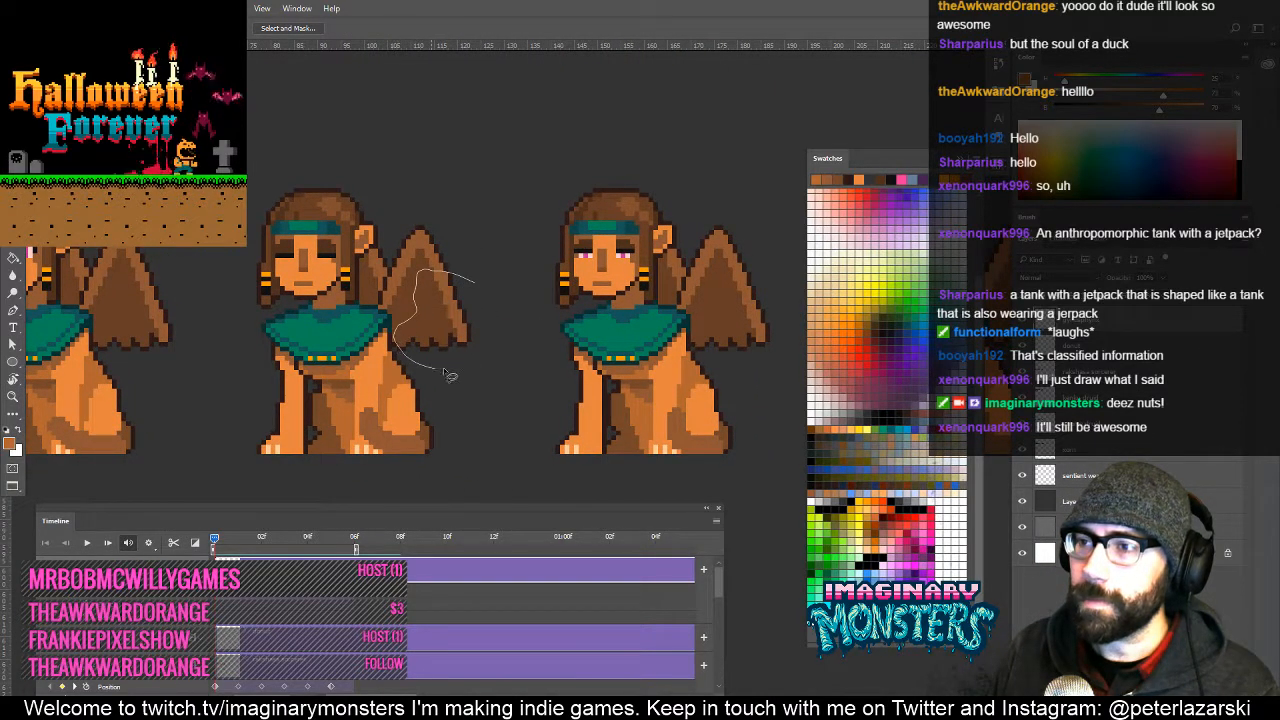
left_click_drag(445, 372, 500, 290)
key("v")
key("Right")
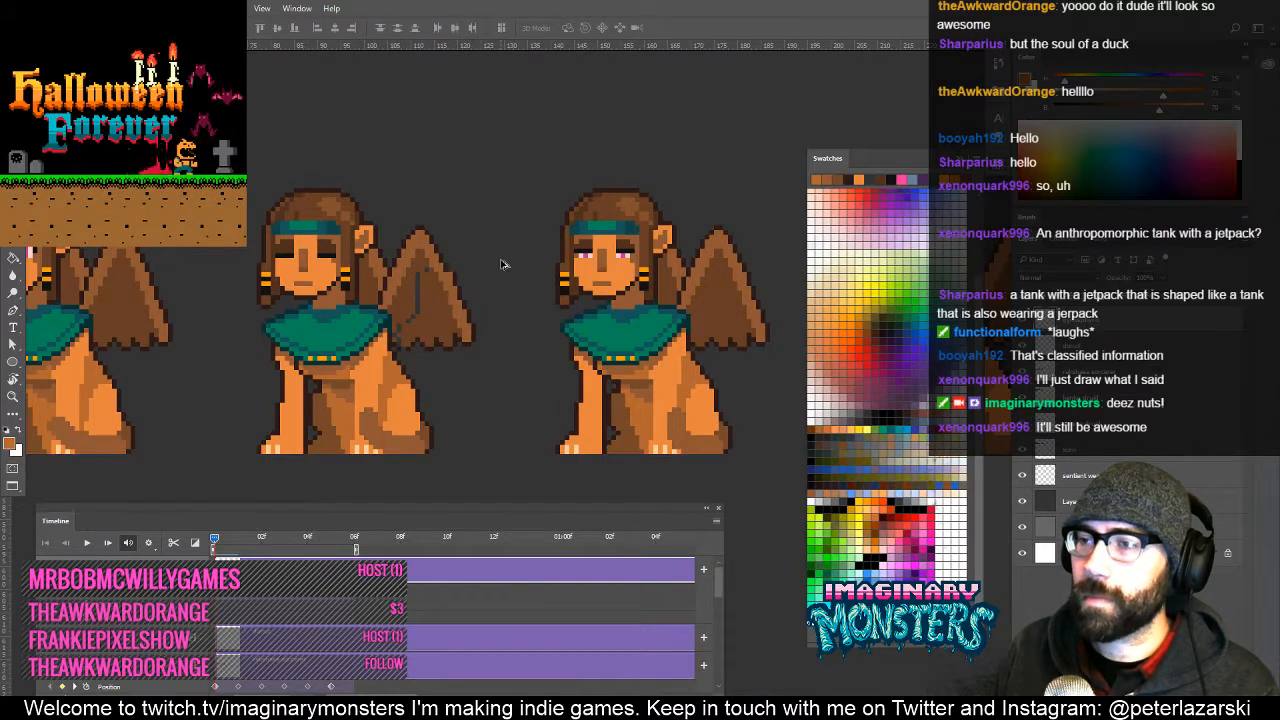
key("Left")
key("Right")
key("ctrl+z")
key("ctrl+d")
key("z")
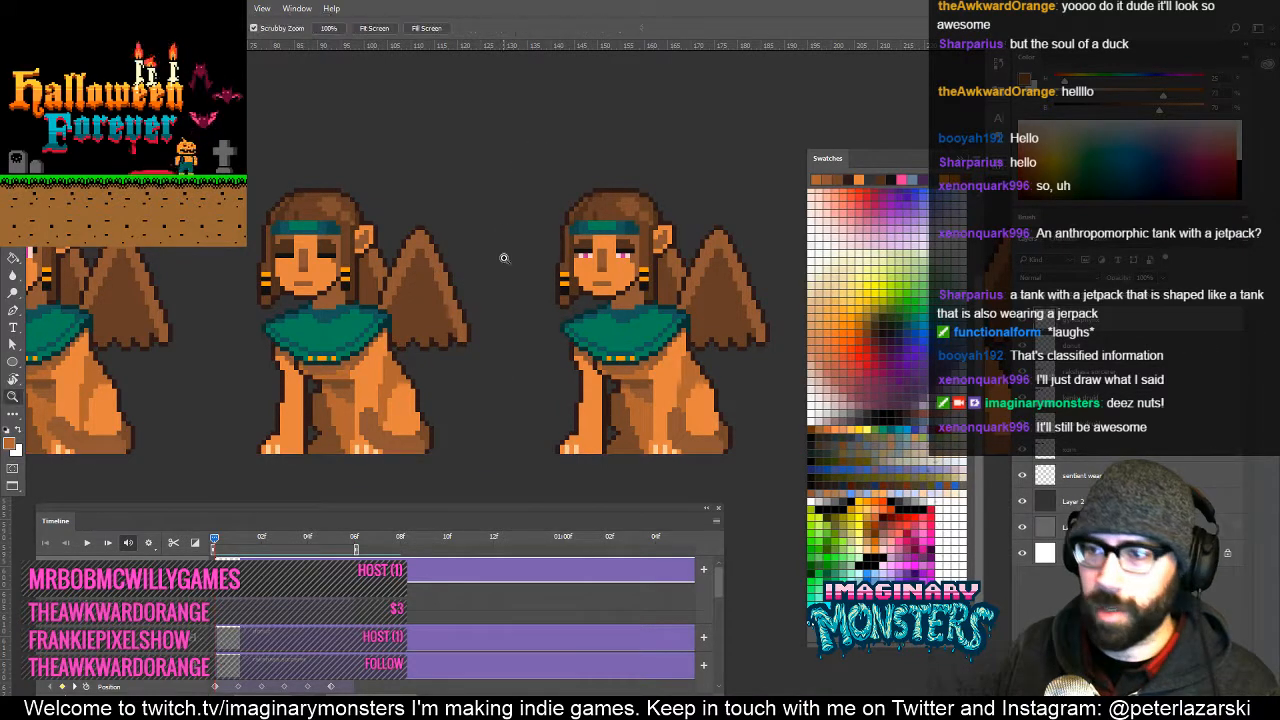
Duplicate the selected row of six sphinxes with their markers and align the copy on the grid directly after the original six frames.
left_click_drag(504, 258, 326, 382)
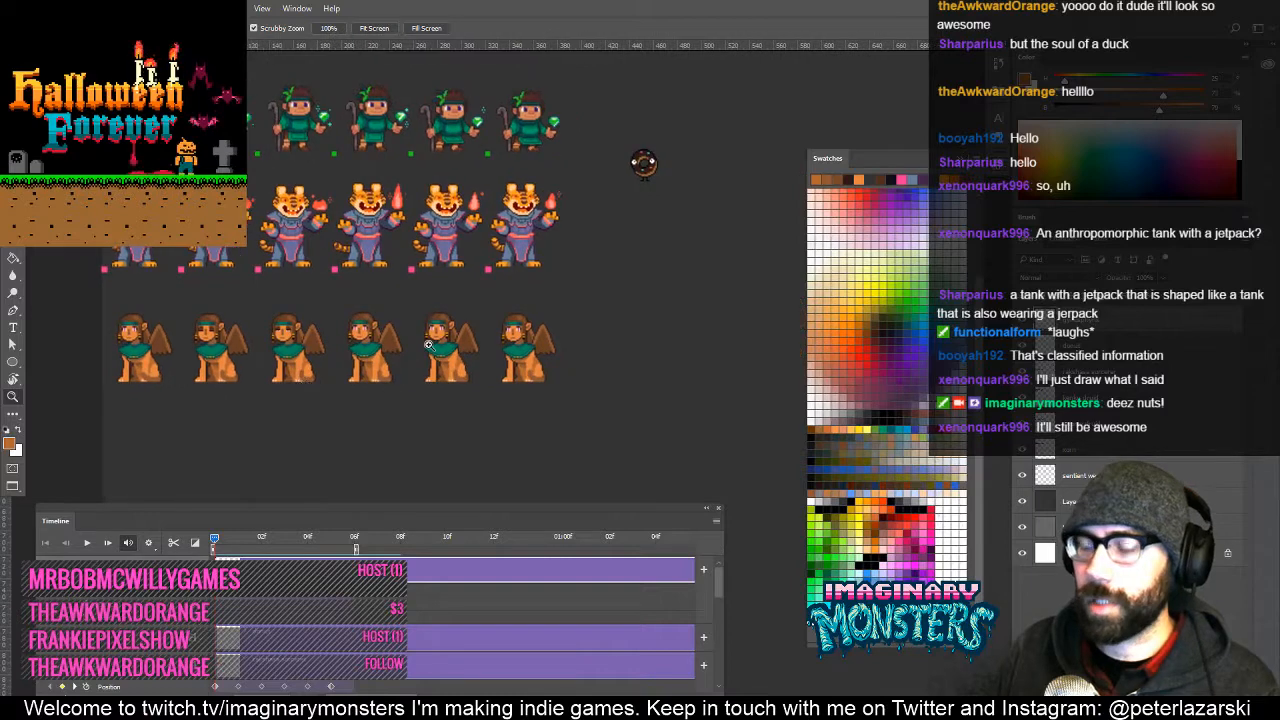
key("ctrl+apostrophe")
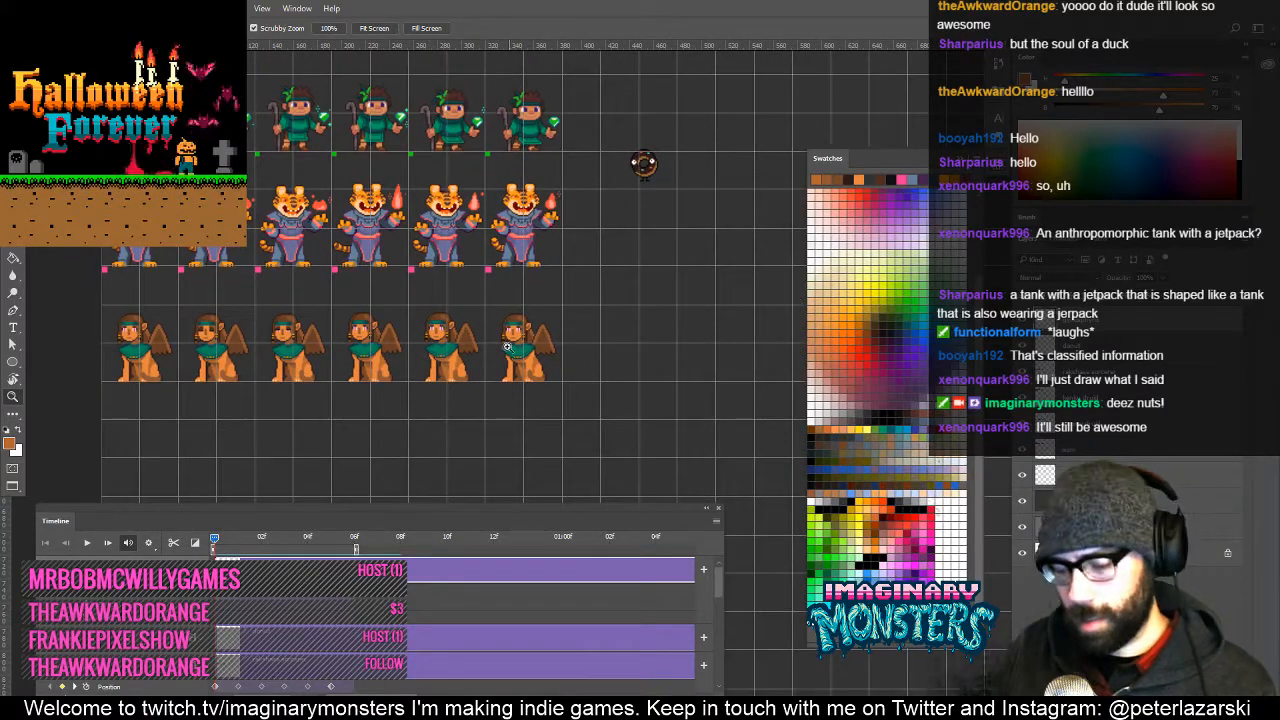
key("m")
left_click_drag(88, 268, 600, 403)
key("v")
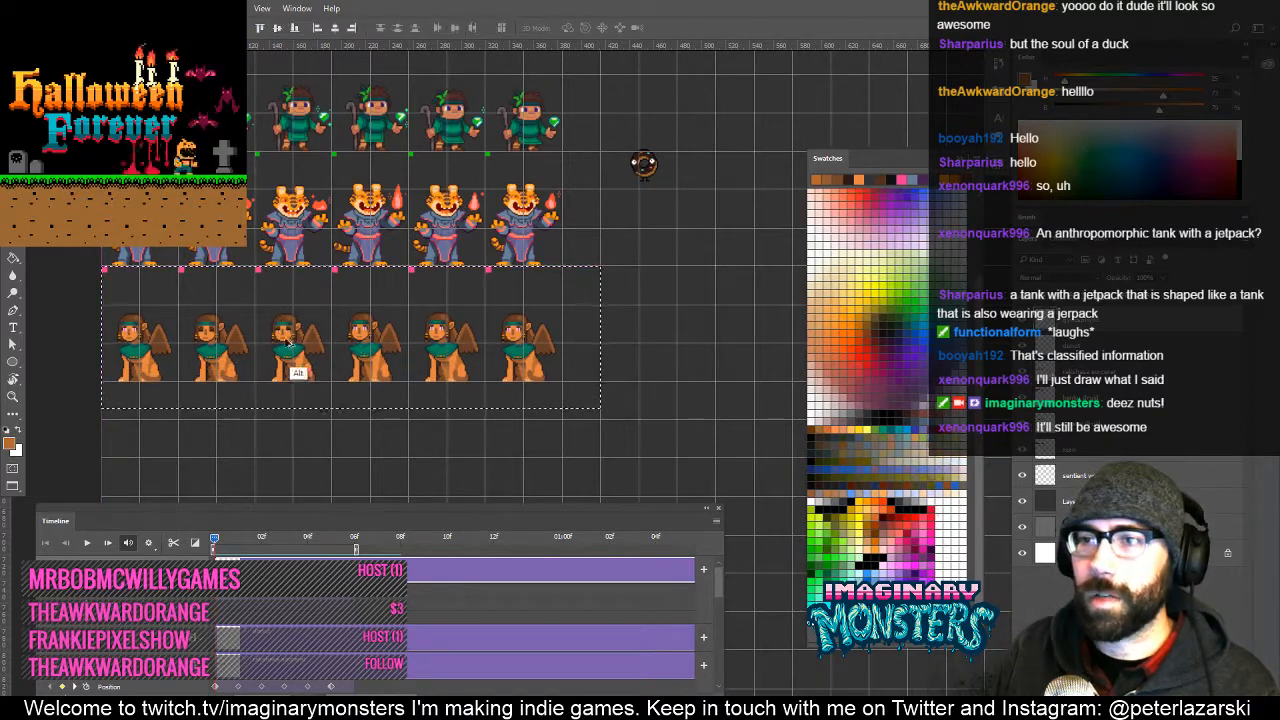
left_click_drag(210, 348, 270, 358)
left_click_drag(294, 370, 402, 372)
key("ctrl+space")
left_click_drag(278, 304, 356, 274)
key("ctrl+d")
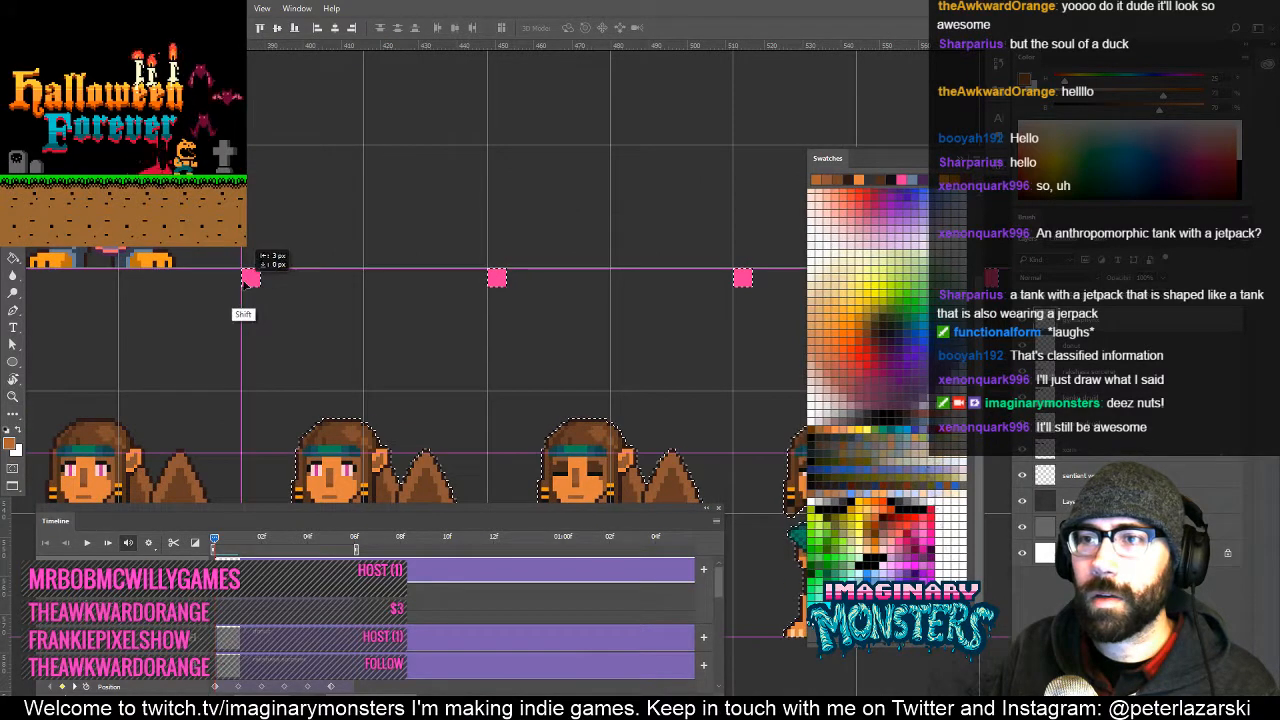
Copy the first duplicated sphinx's open eyes over the faces of the following duplicates, replacing their closed and half-closed eyes.
left_click_drag(243, 495, 384, 356)
key("ctrl+space")
left_click_drag(226, 354, 306, 336)
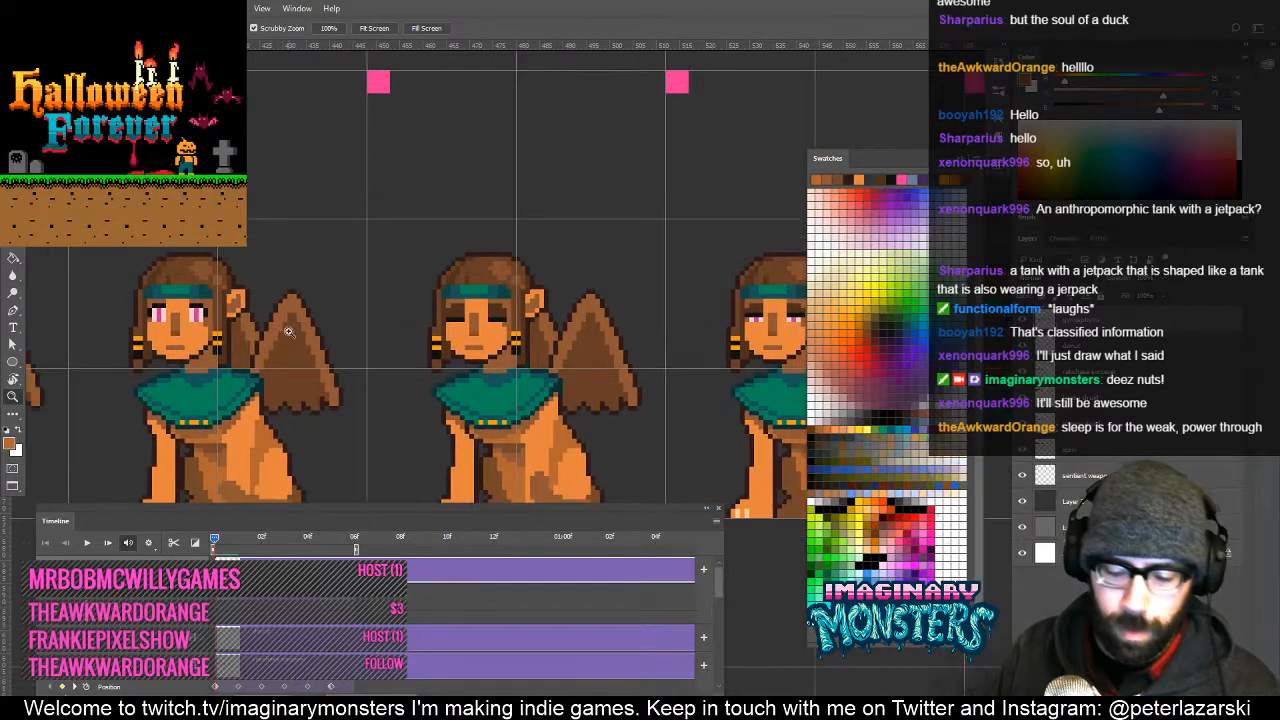
key("m")
left_click_drag(148, 299, 440, 298)
key("v")
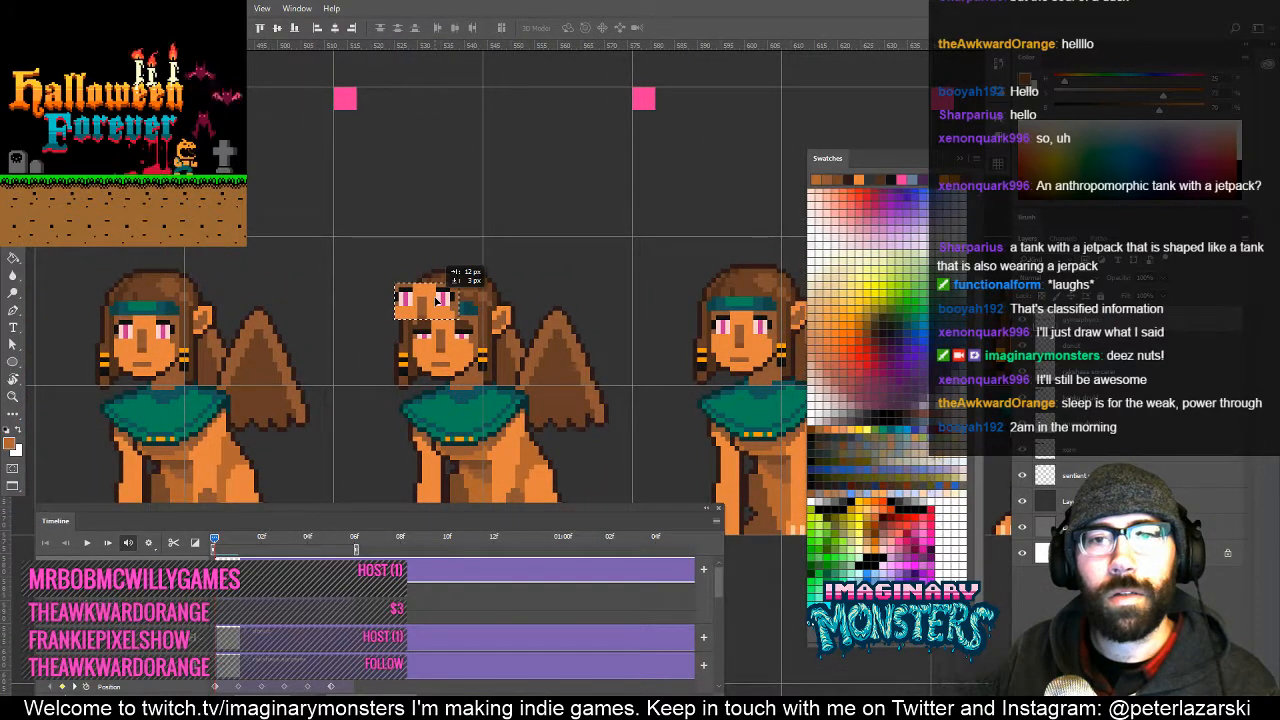
left_click_drag(440, 298, 578, 331)
left_click_drag(538, 382, 274, 354)
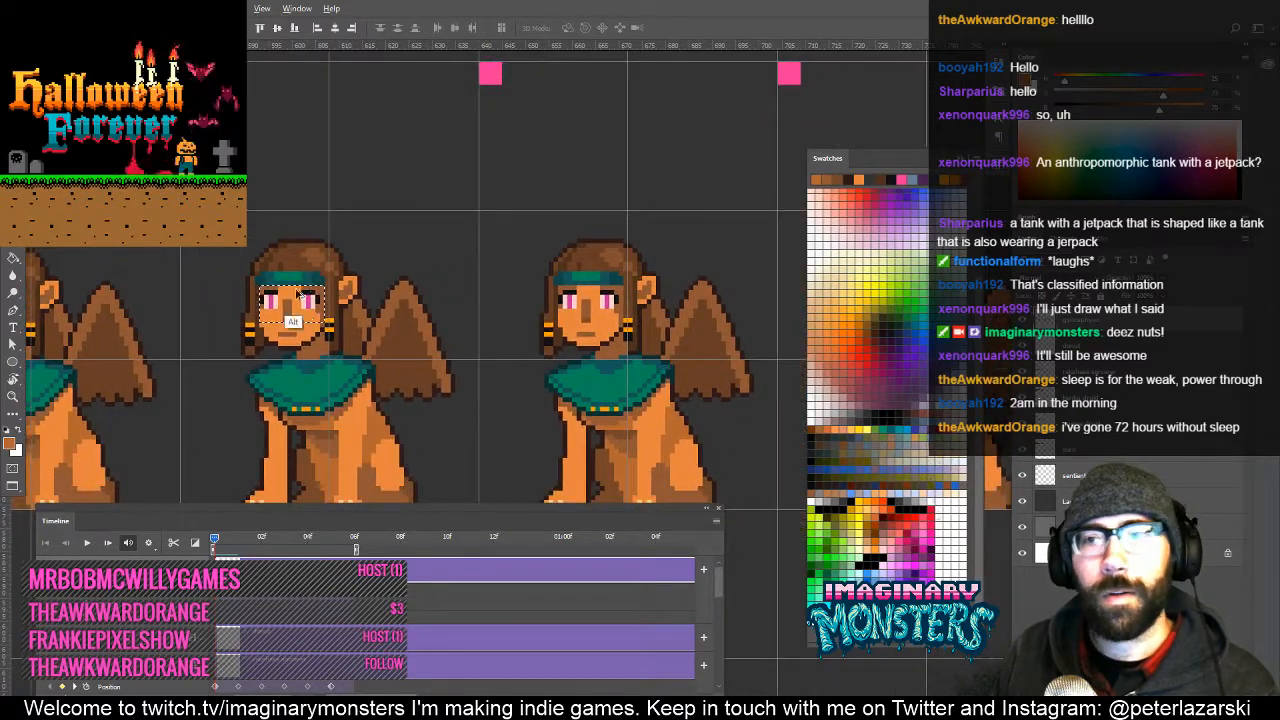
left_click_drag(331, 308, 617, 309)
left_click_drag(623, 365, 307, 375)
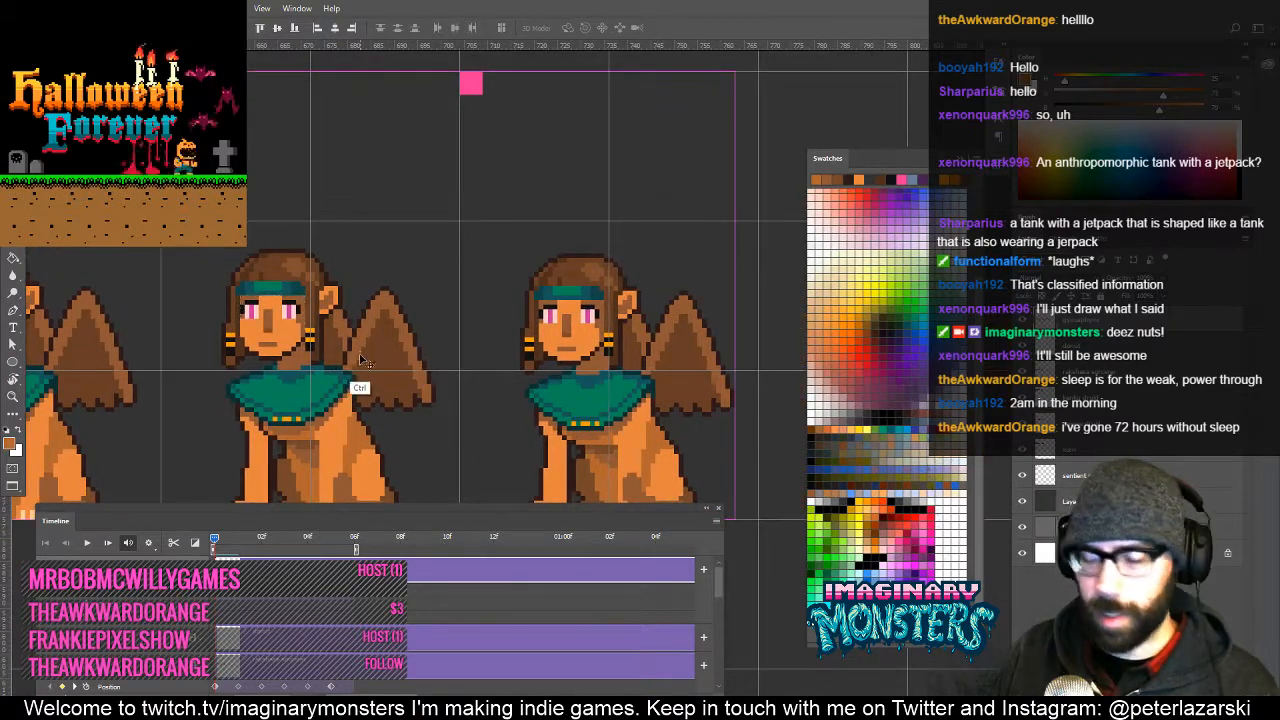
Hide the grid and check the extended sphinx strip from its last copy back to the first frame.
key("z")
left_click(447, 323, "alt")
left_click(447, 323, "alt")
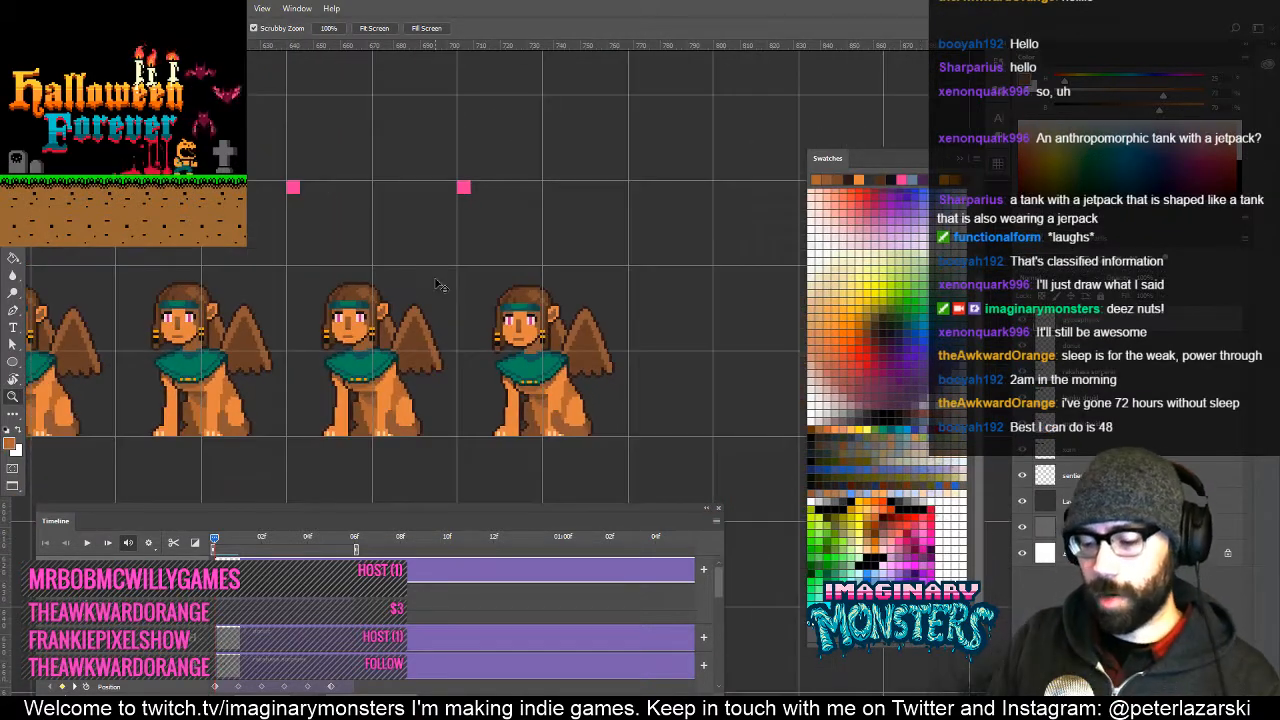
key("ctrl+'")
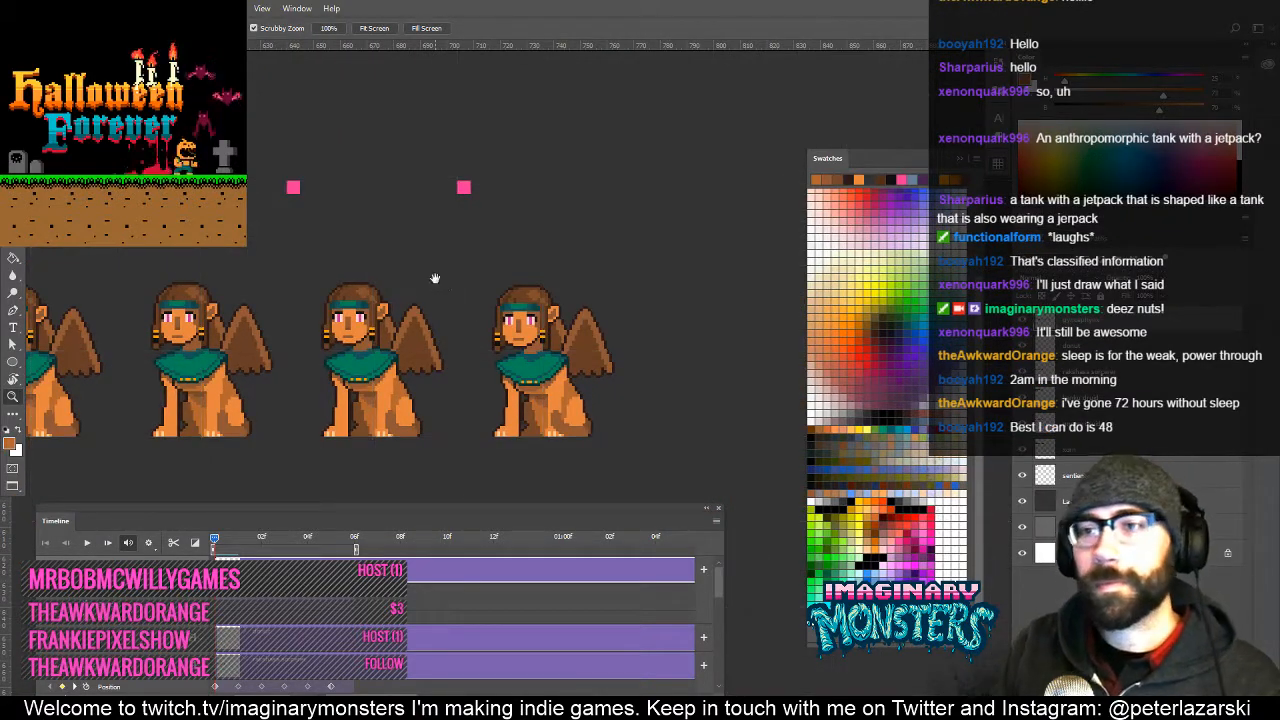
left_click_drag(242, 440, 586, 443)
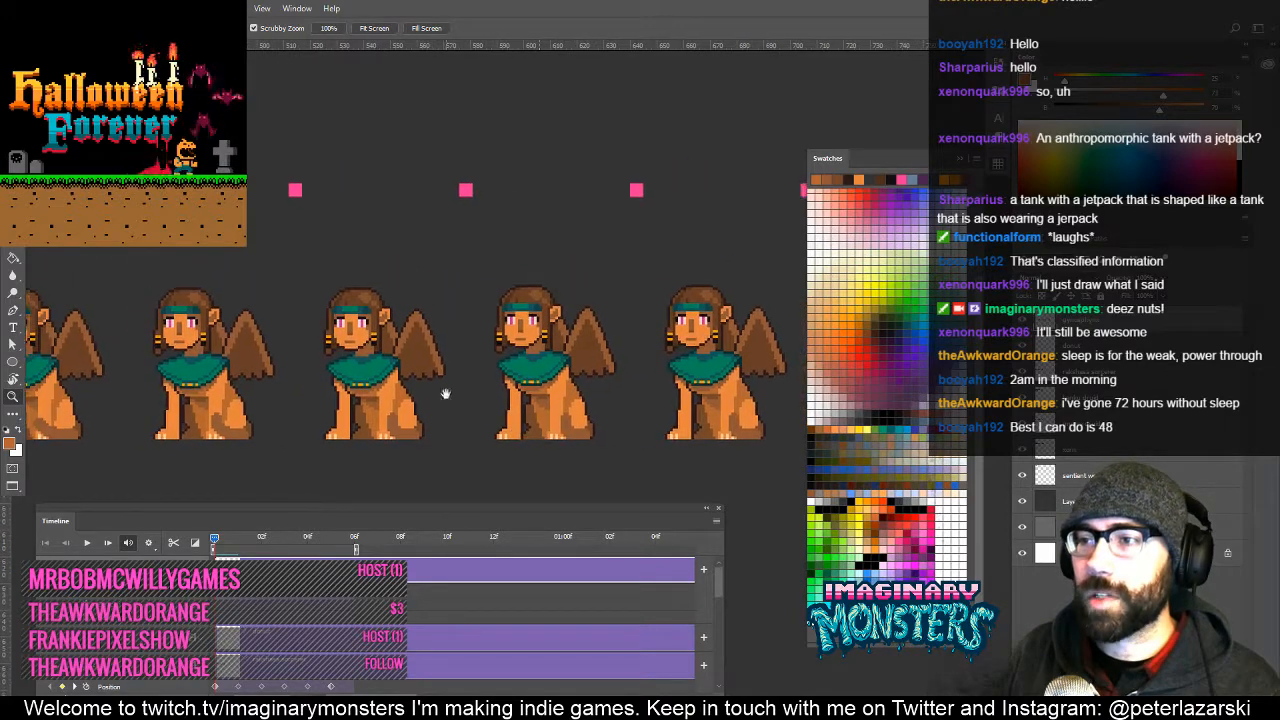
left_click_drag(397, 421, 534, 430)
left_click_drag(267, 423, 536, 412)
left_click_drag(190, 420, 514, 405)
left_click_drag(205, 428, 478, 431)
key("v")
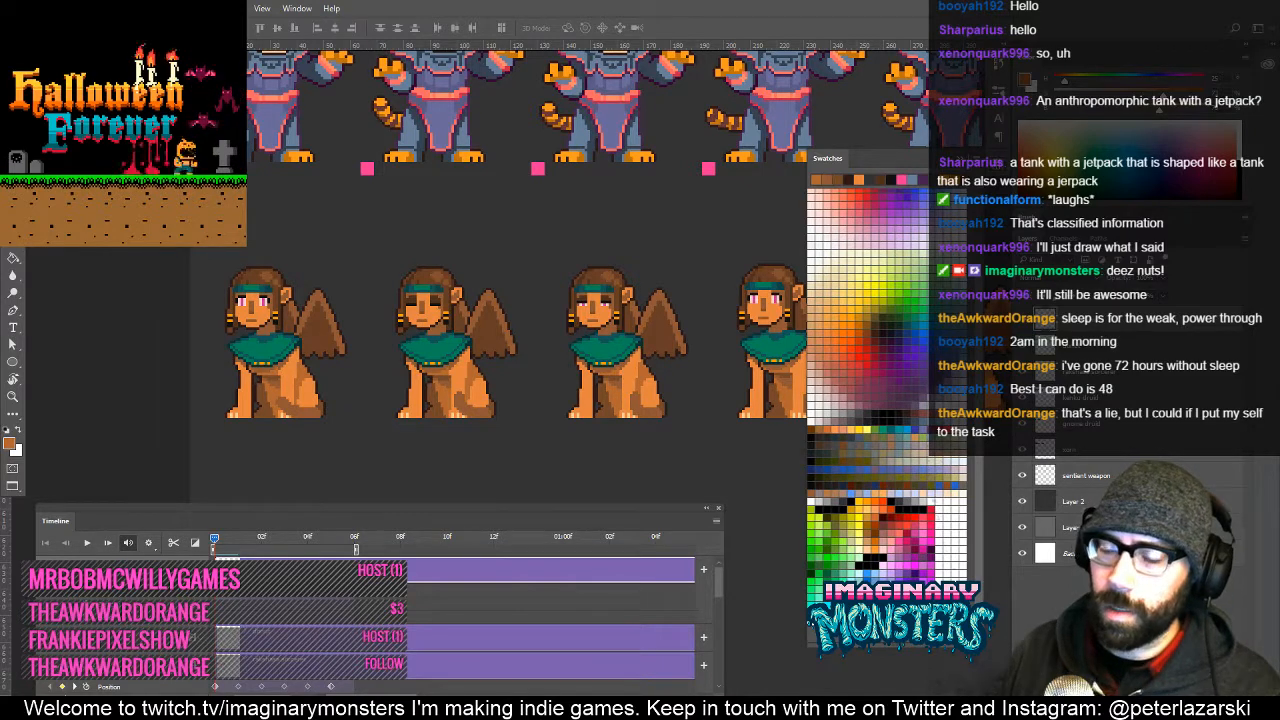
Try copying the sphinx layer's position keyframes to 06f, extending the work area to 12f and shifting the strip left.
right_click(334, 598)
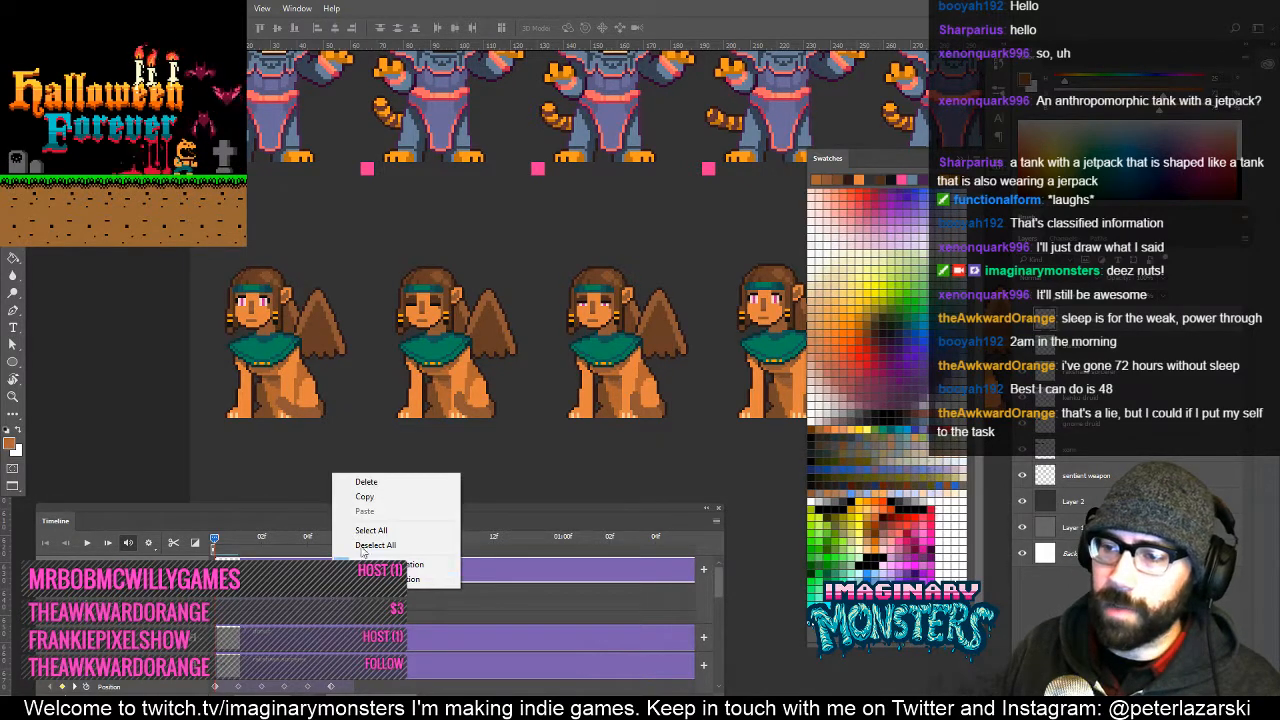
left_click(372, 499)
left_click_drag(337, 539, 349, 543)
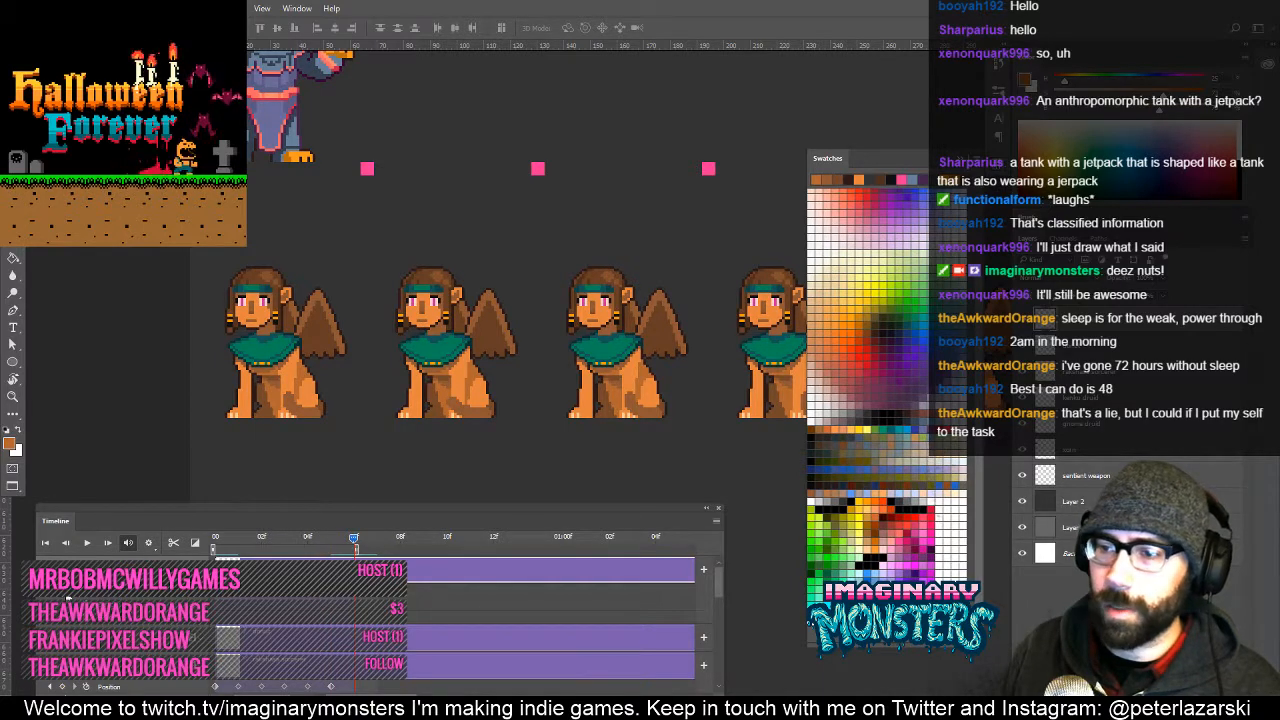
right_click(356, 590)
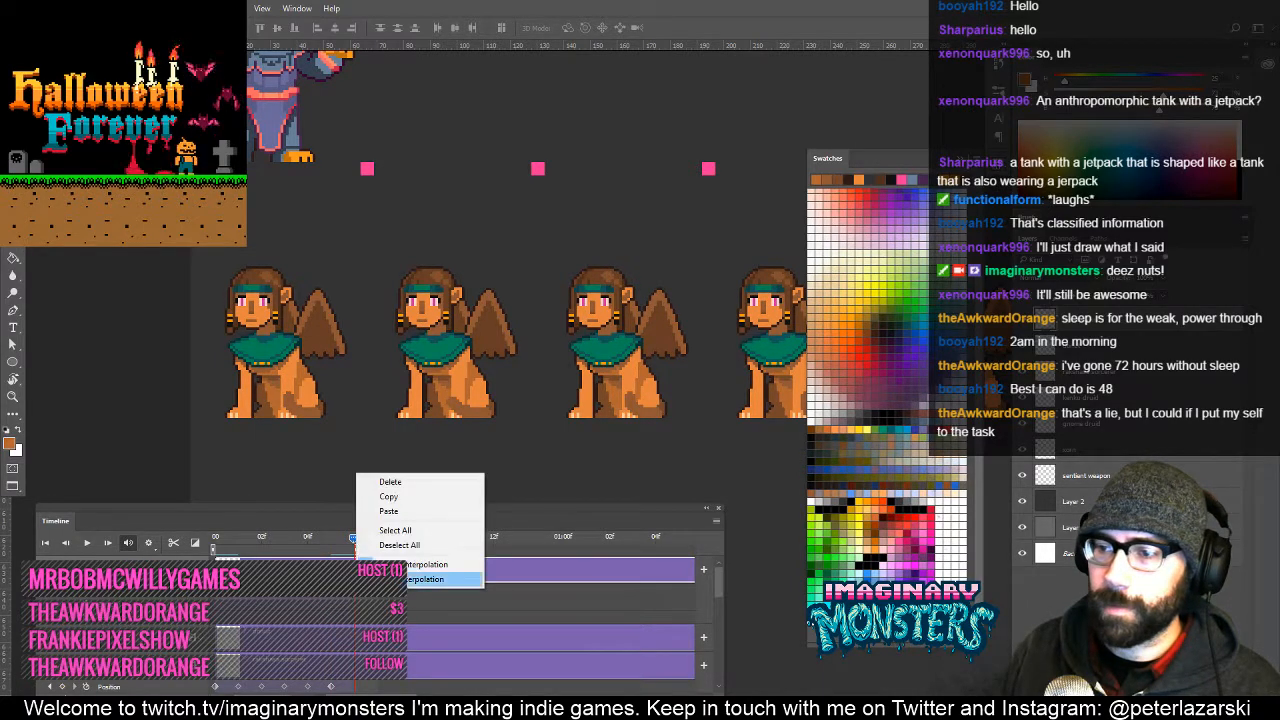
left_click(401, 517)
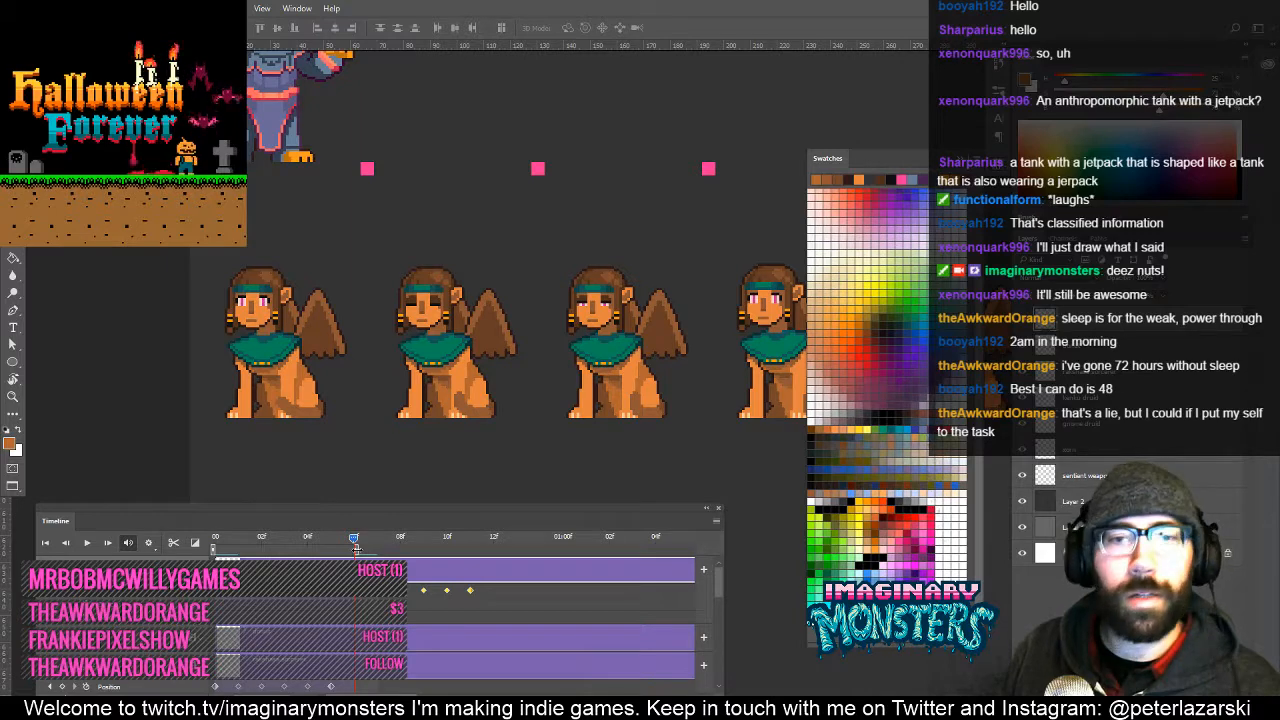
left_click_drag(356, 548, 494, 549)
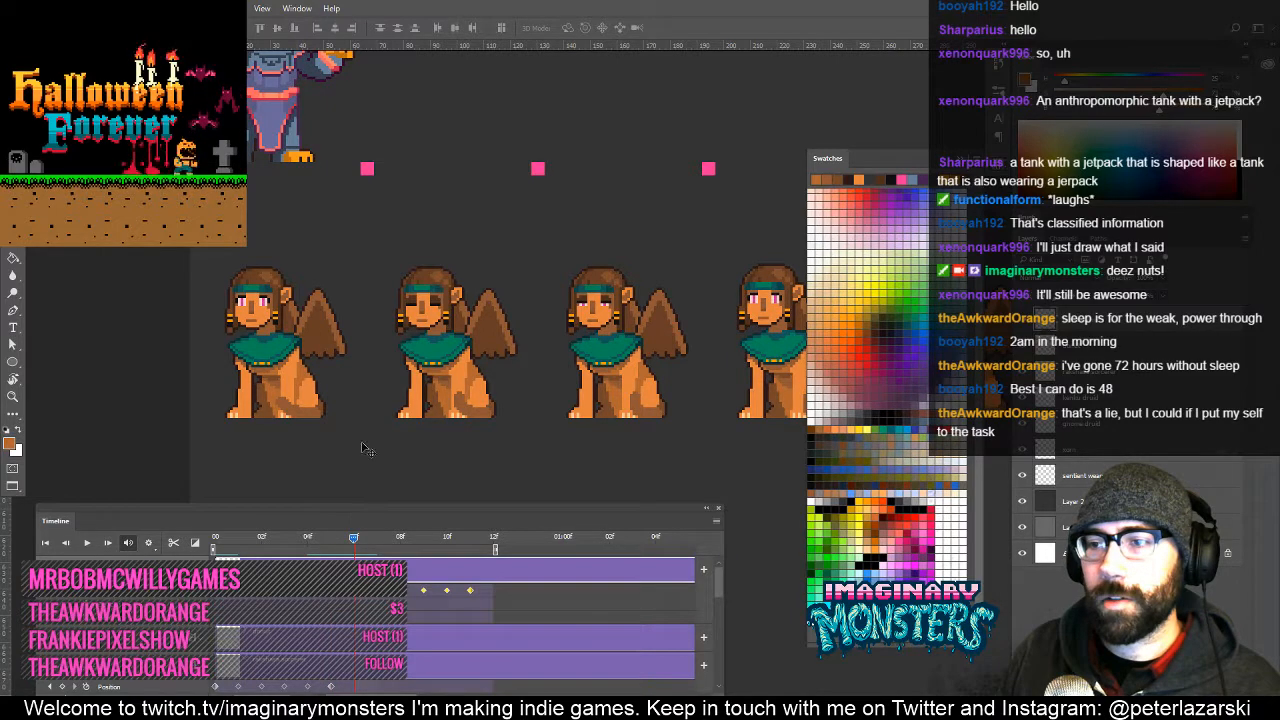
left_click_drag(428, 347, 262, 347)
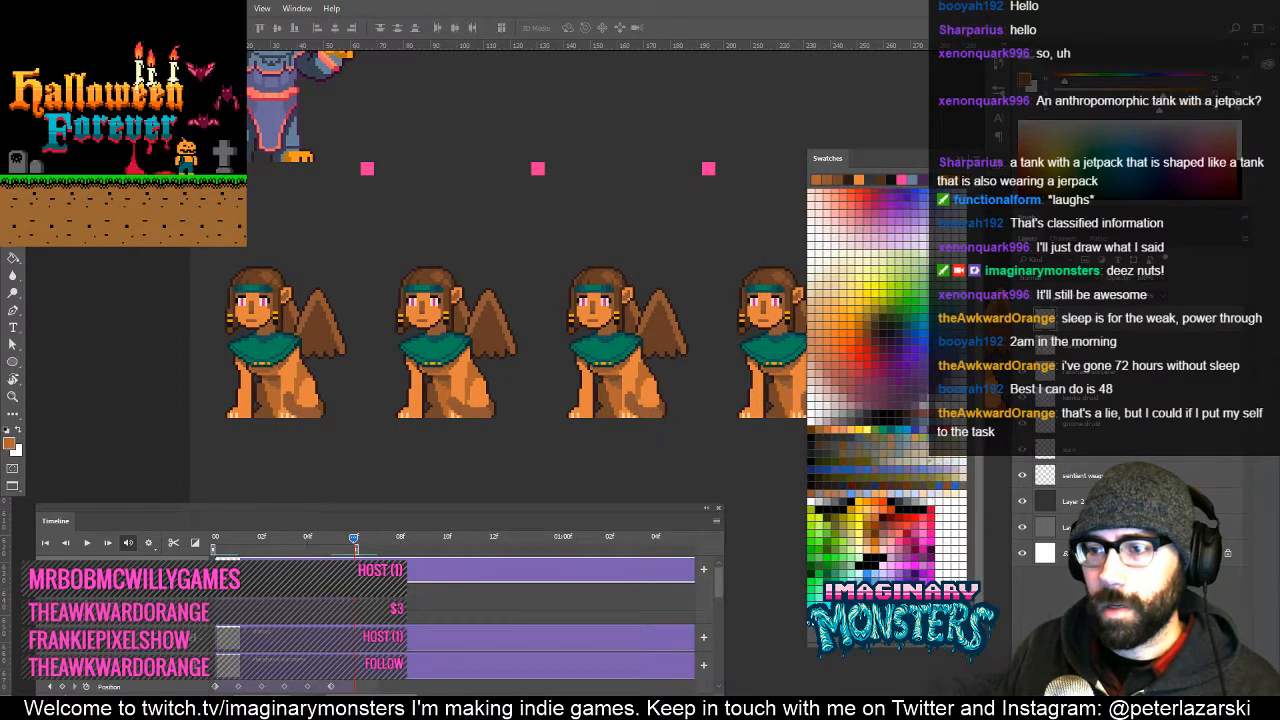
Shift the sphinx strip one frame width further left at each of 06f, 07f and 08f.
left_click_drag(436, 350, 266, 304)
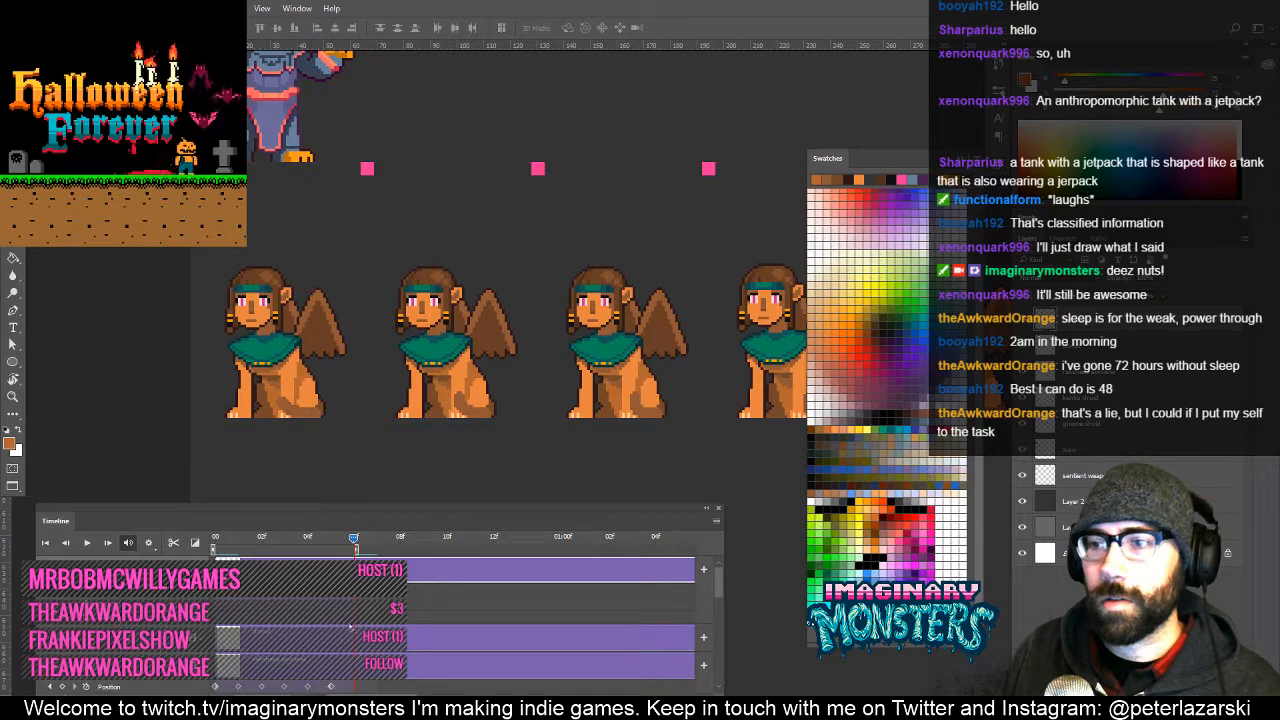
left_click(375, 540)
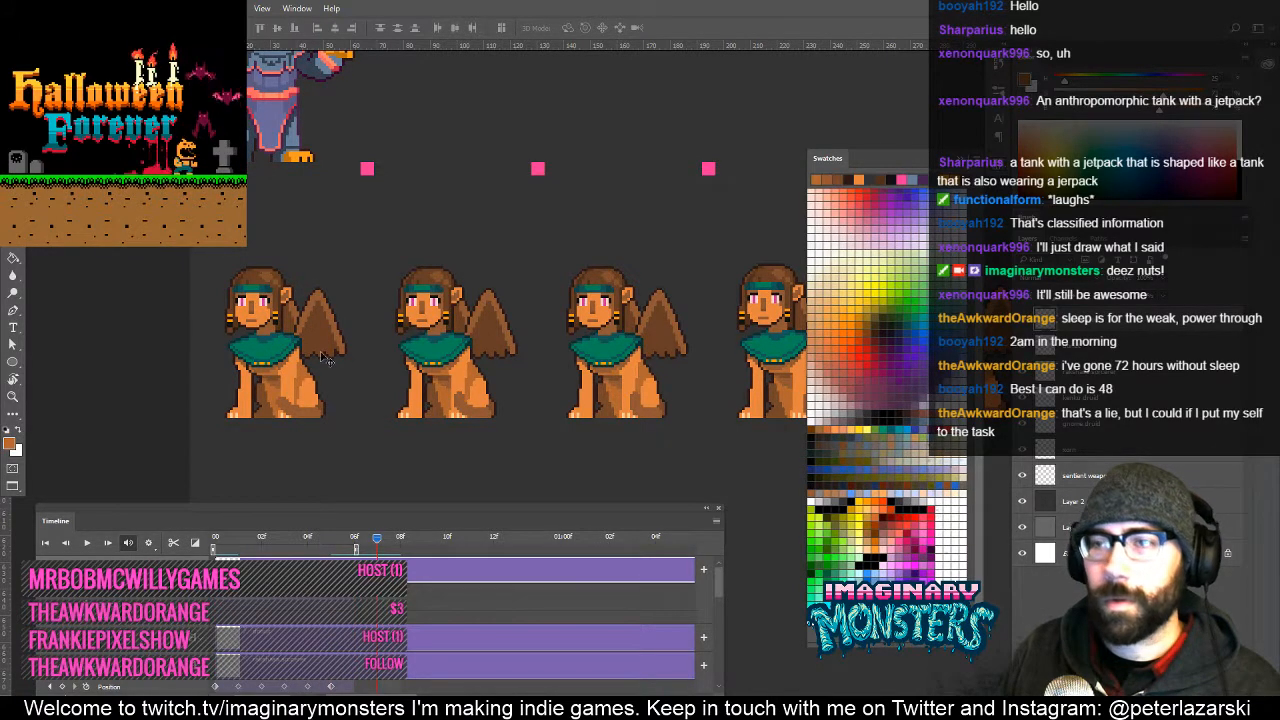
left_click_drag(444, 344, 273, 341)
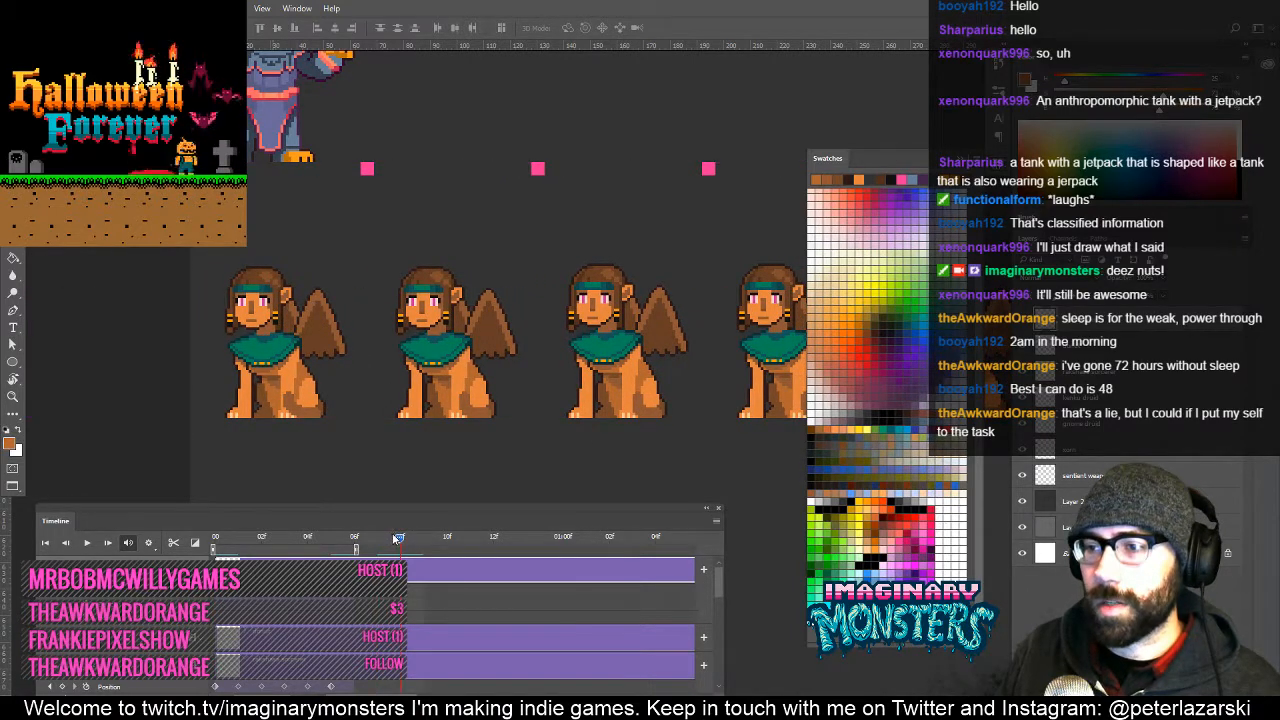
left_click(399, 540)
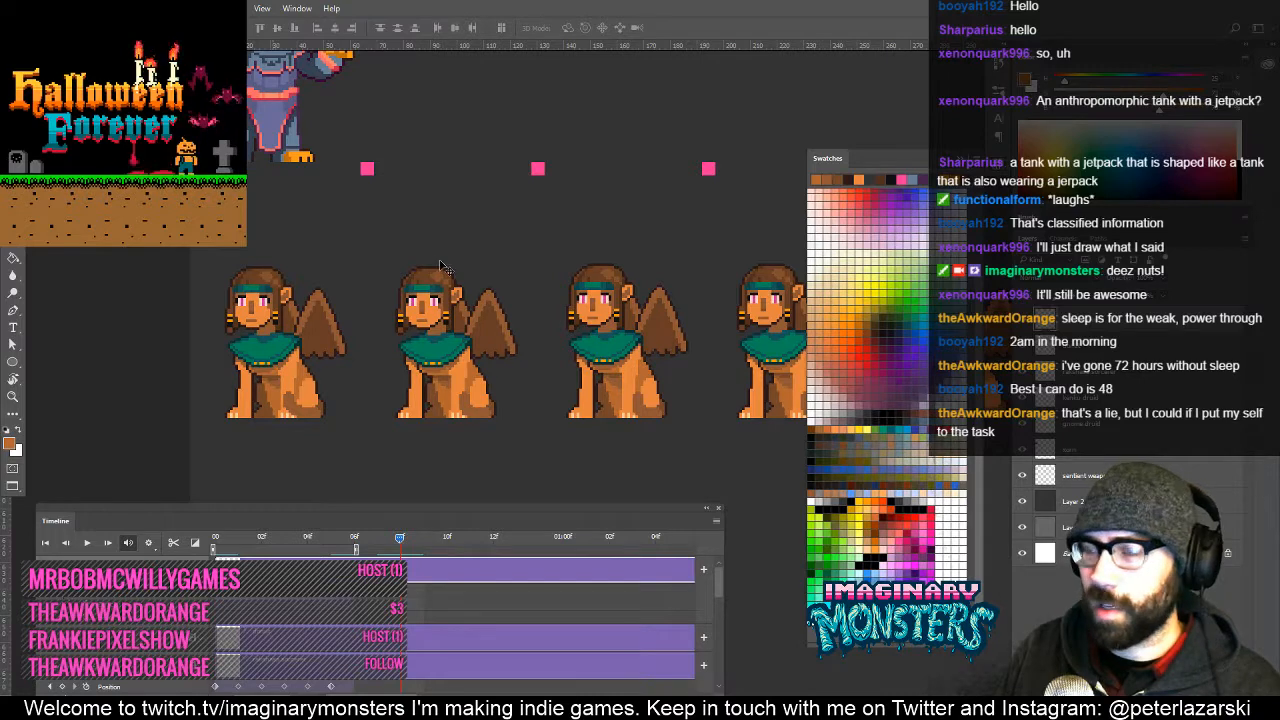
left_click_drag(436, 301, 266, 300)
Shift the sphinx strip one frame width further left at each of 09f, 10f and 11f, ending on the last sphinx.
left_click_drag(408, 543, 420, 543)
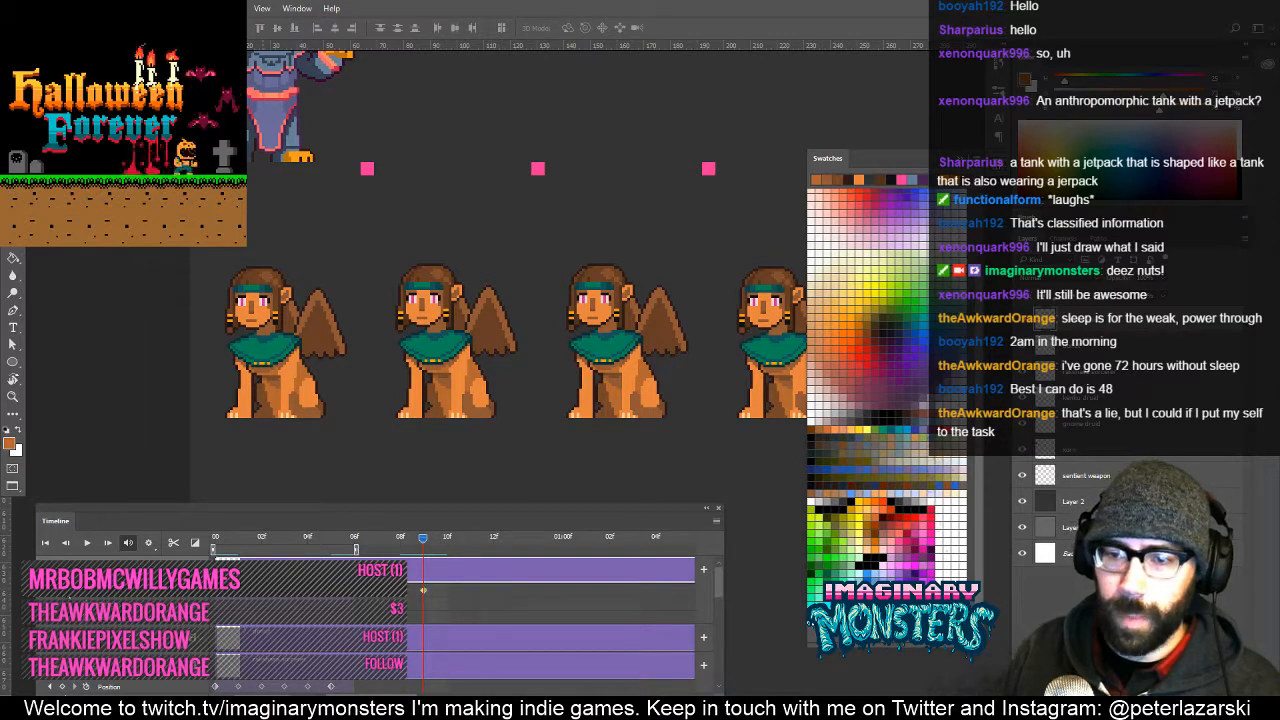
left_click_drag(530, 330, 359, 331)
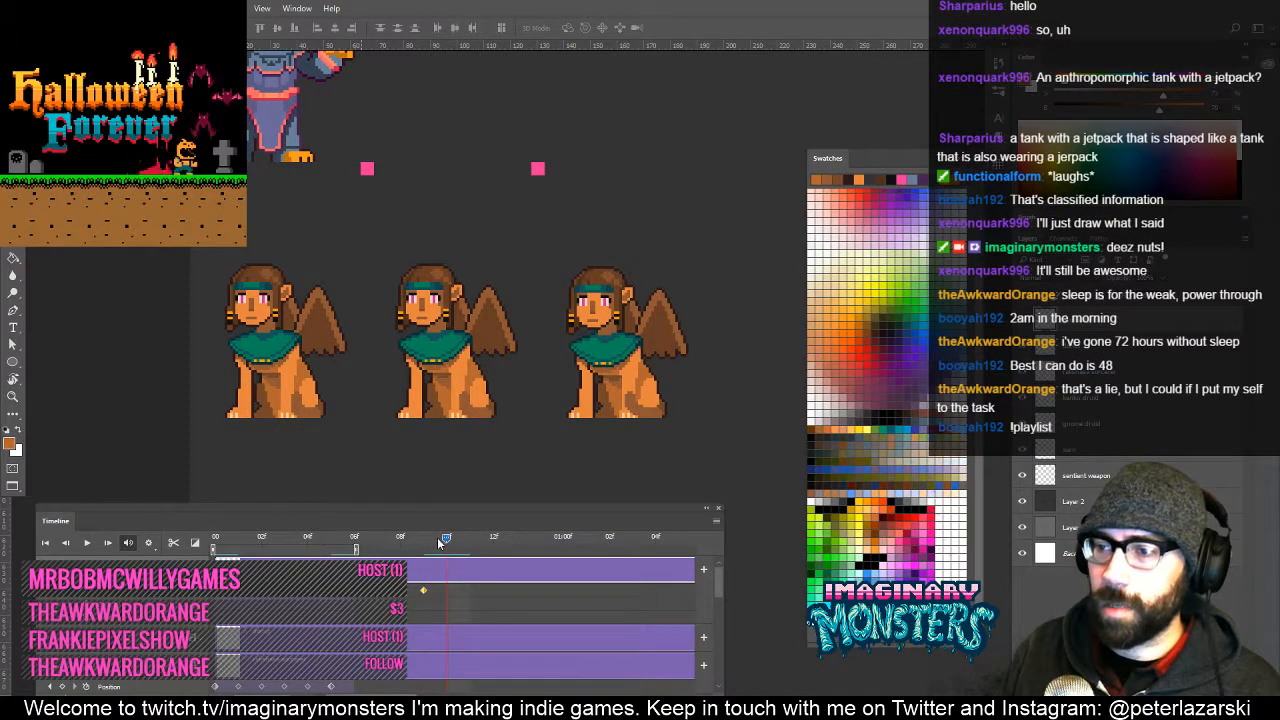
left_click(437, 537)
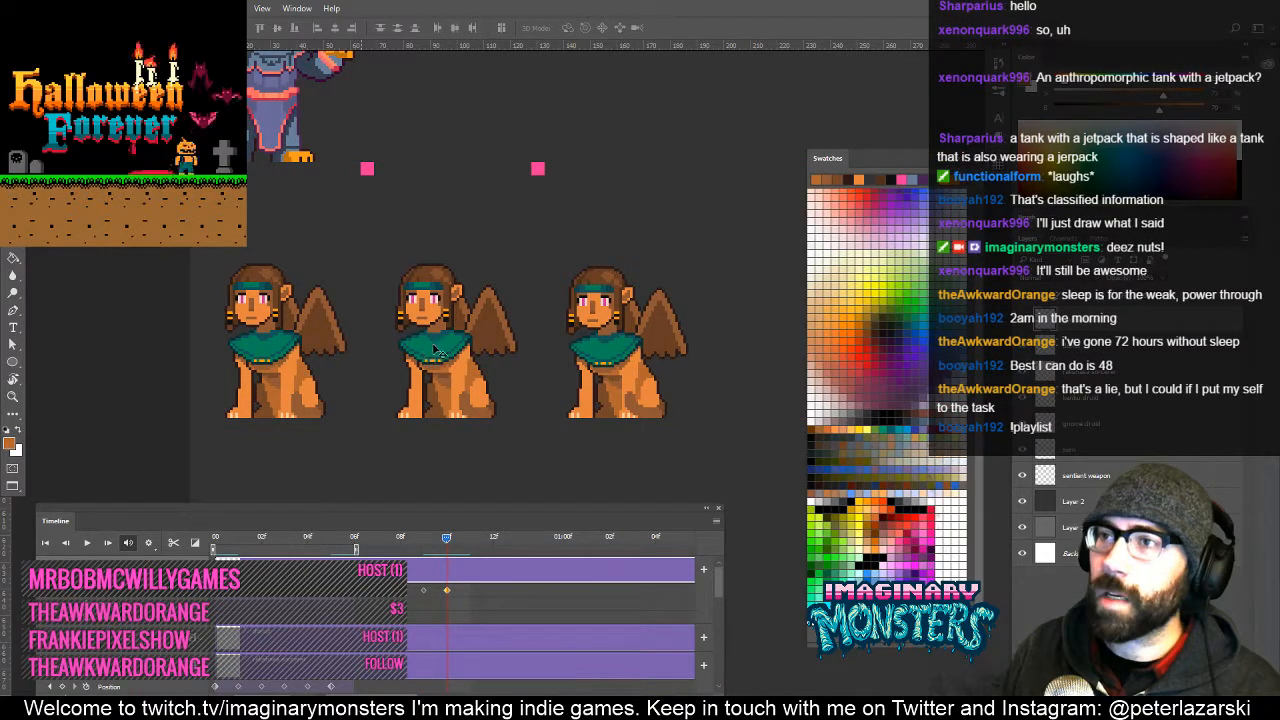
left_click_drag(440, 352, 282, 355)
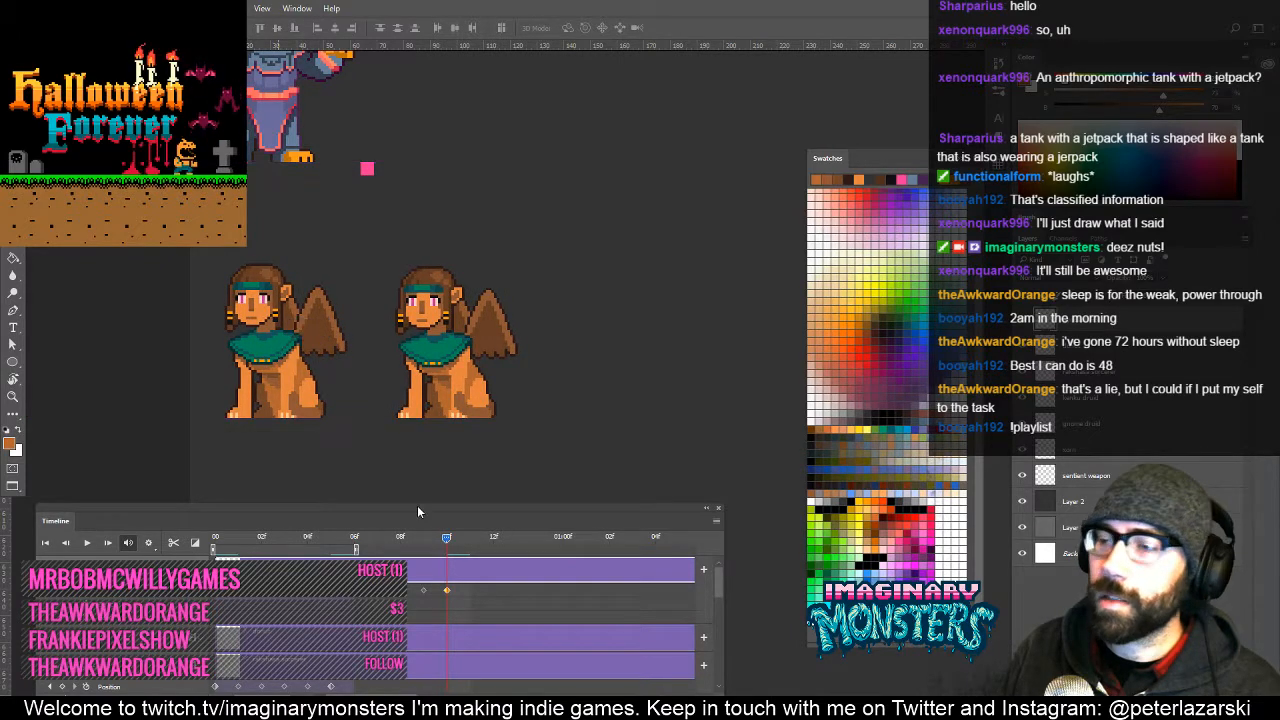
left_click(466, 539)
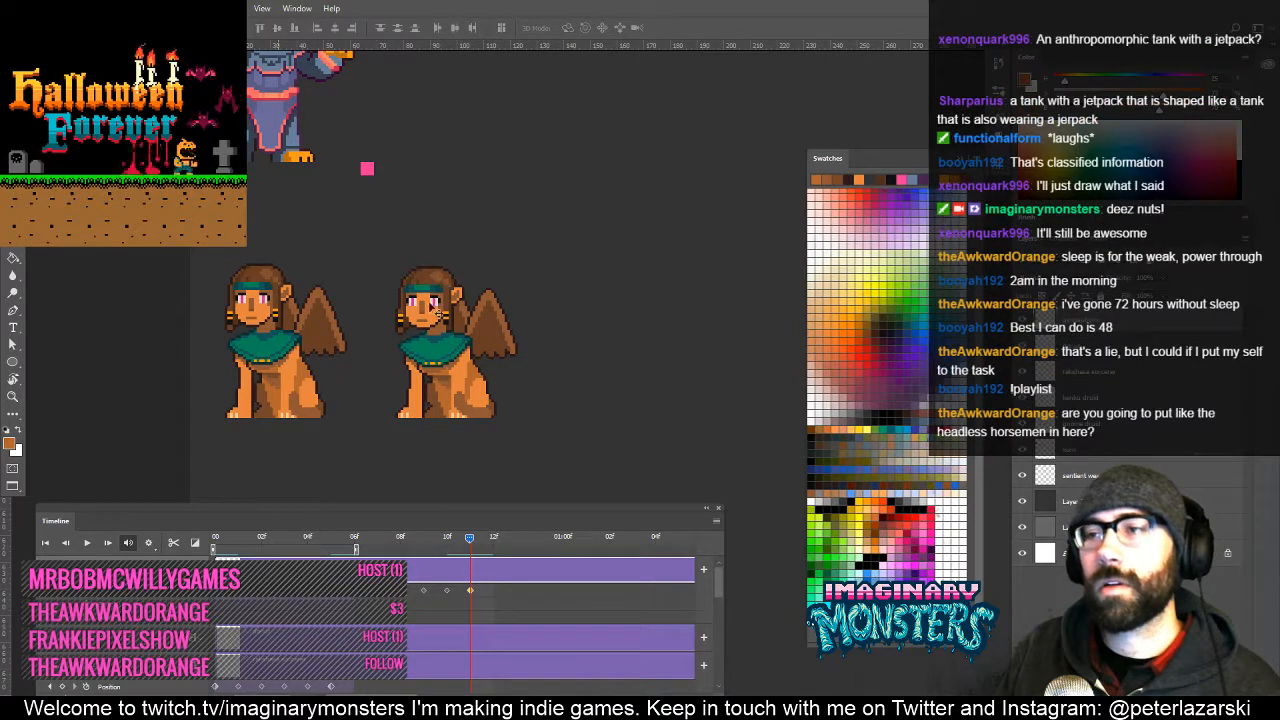
left_click_drag(435, 310, 273, 262)
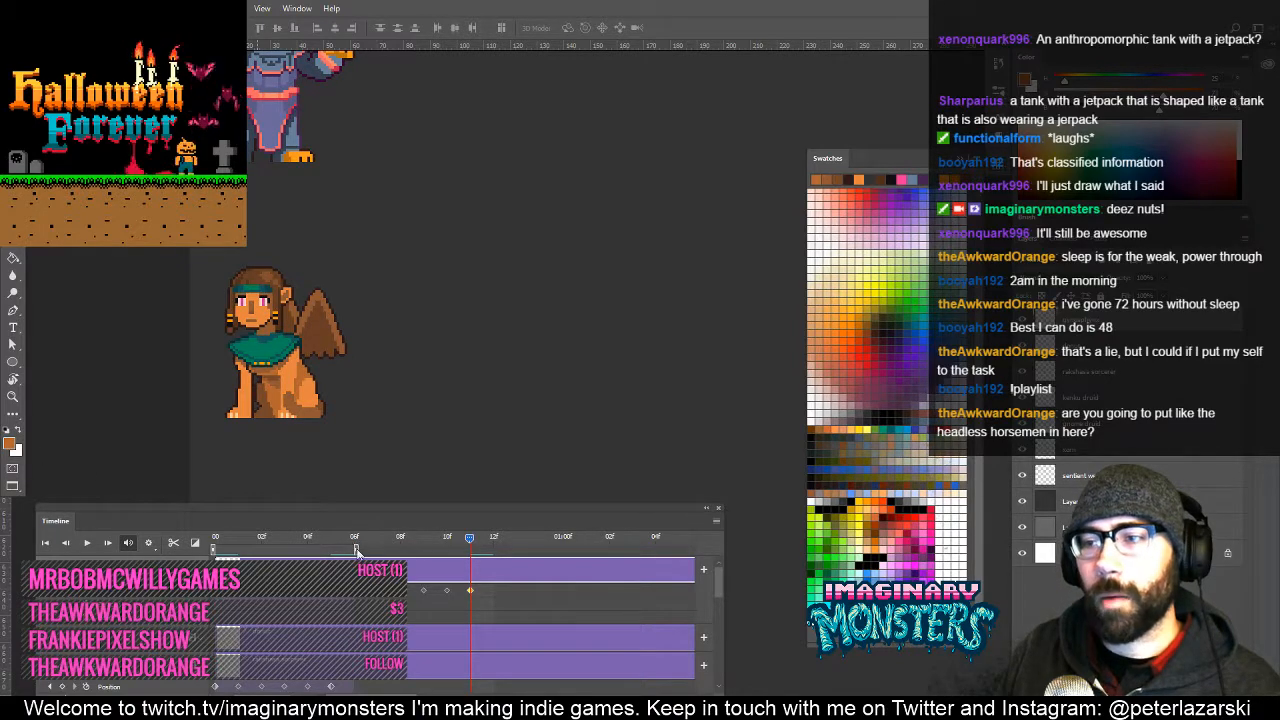
Extend the timeline's work area to 12f, play the full sphinx animation from the start, and return to the first frame.
left_click_drag(356, 549, 493, 550)
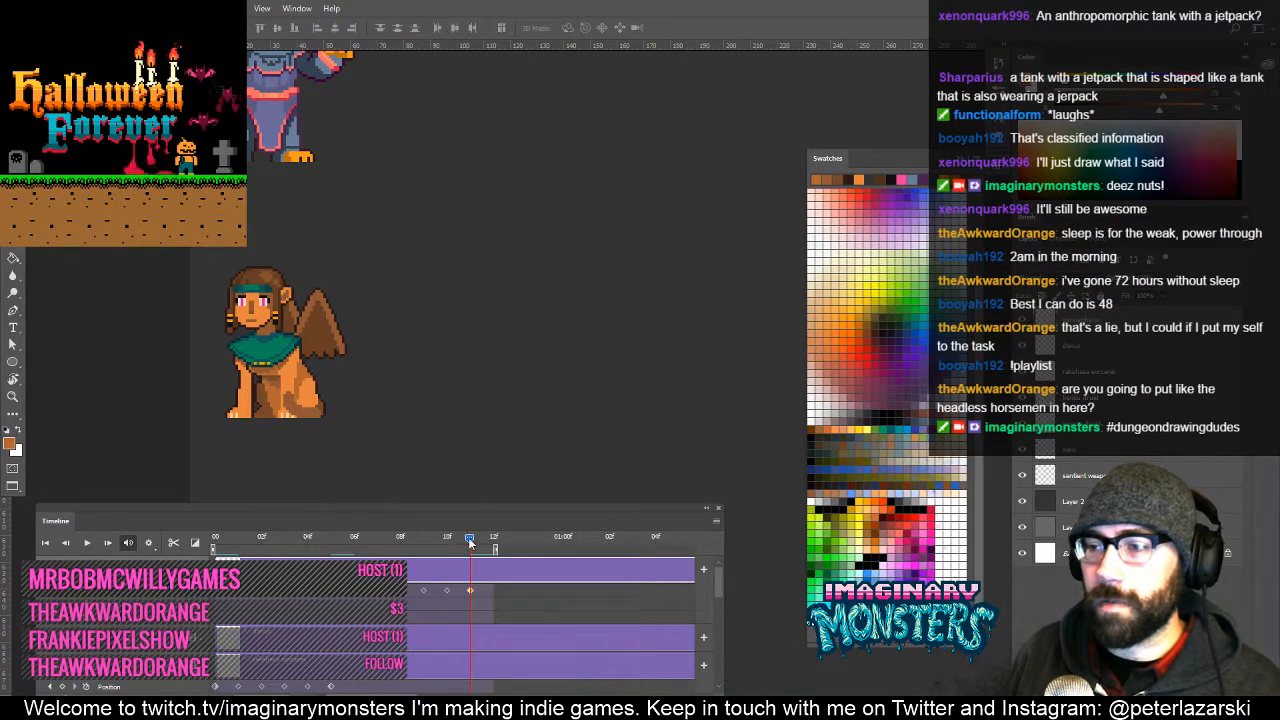
left_click_drag(469, 540, 214, 540)
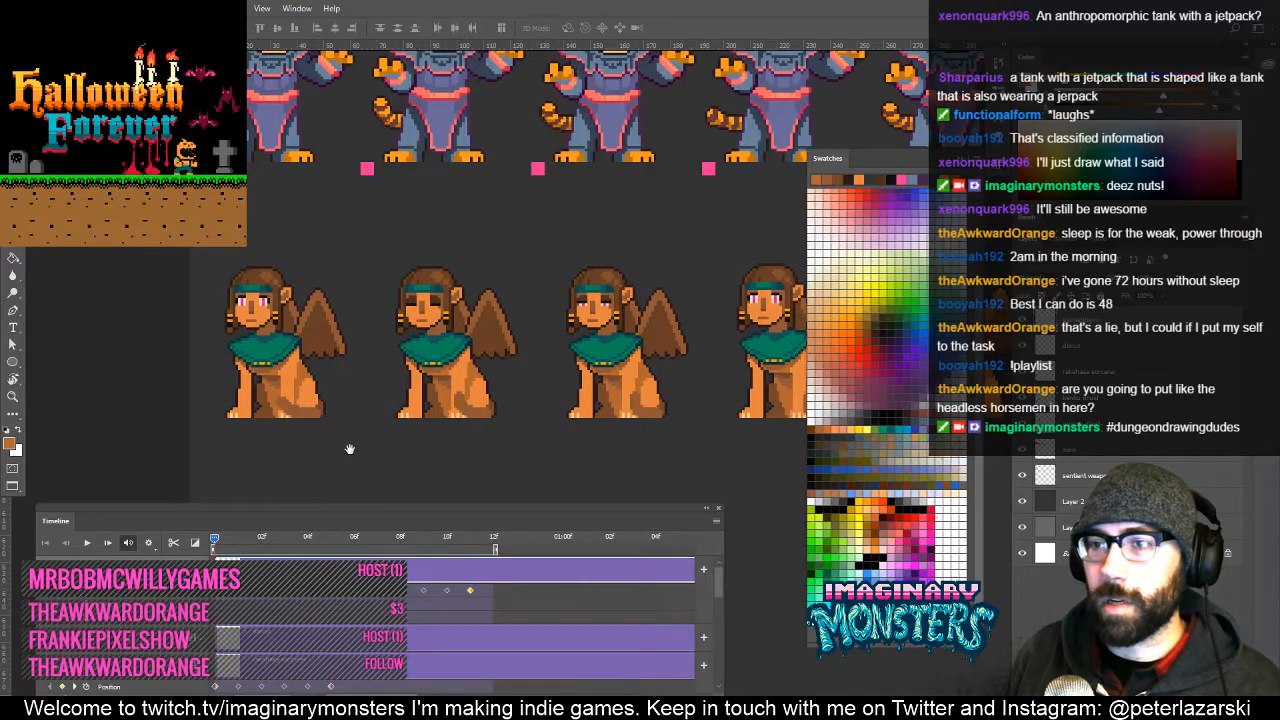
key("space")
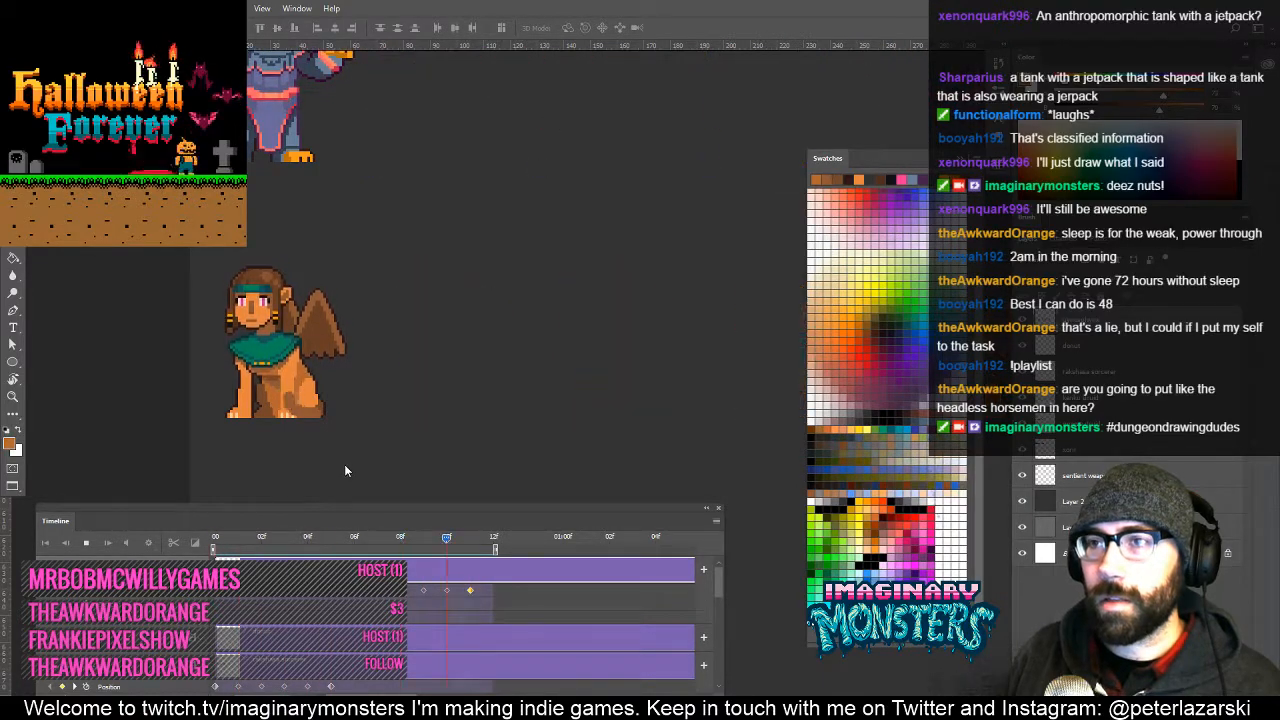
key("space")
left_click_drag(465, 543, 214, 545)
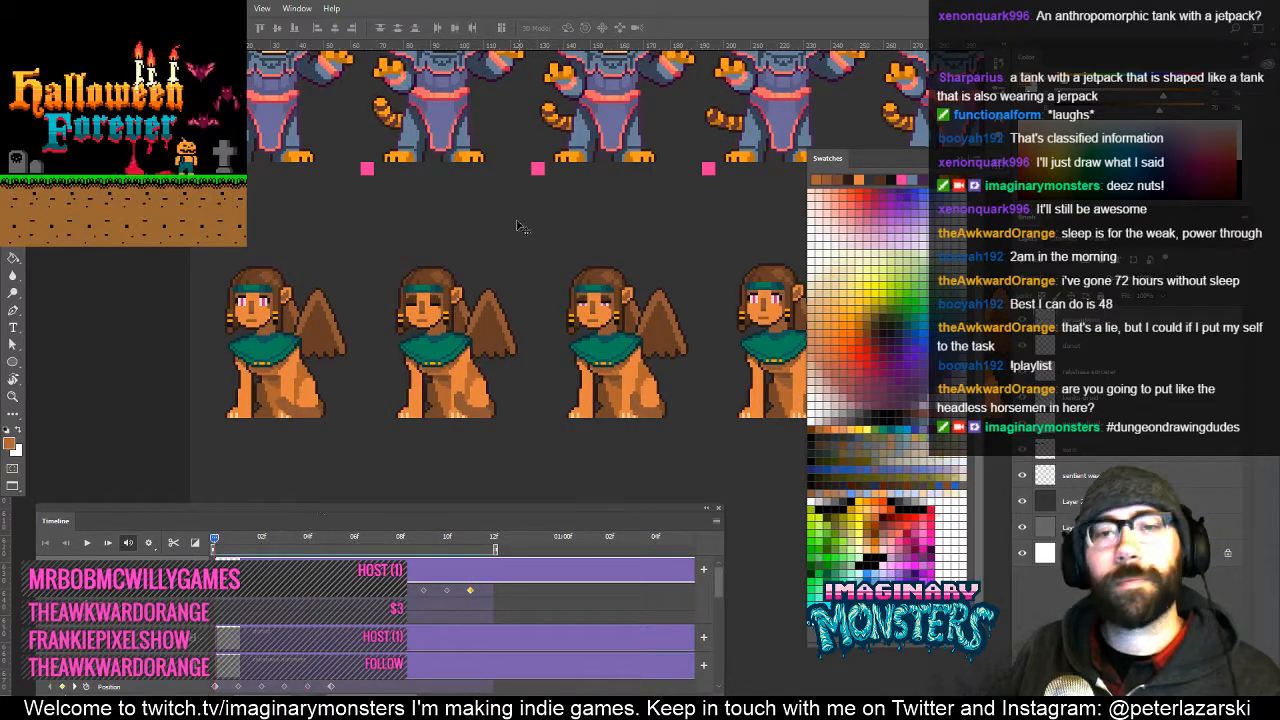
Examine the whole sprite sheet with the extended sphinx row, and inspect the donut sprite close up.
key("z")
left_click(575, 261, "alt")
left_click(575, 261, "alt")
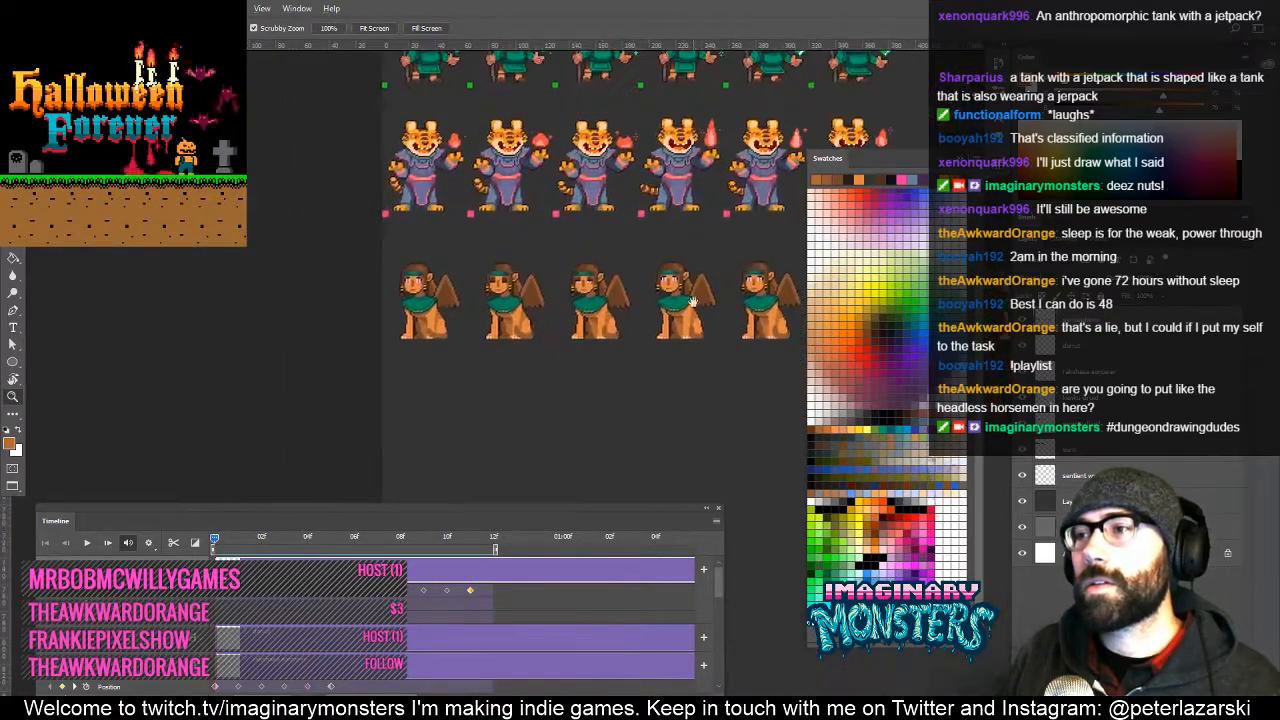
left_click_drag(693, 301, 303, 404)
left_click(527, 342, "alt")
left_click(527, 342, "alt")
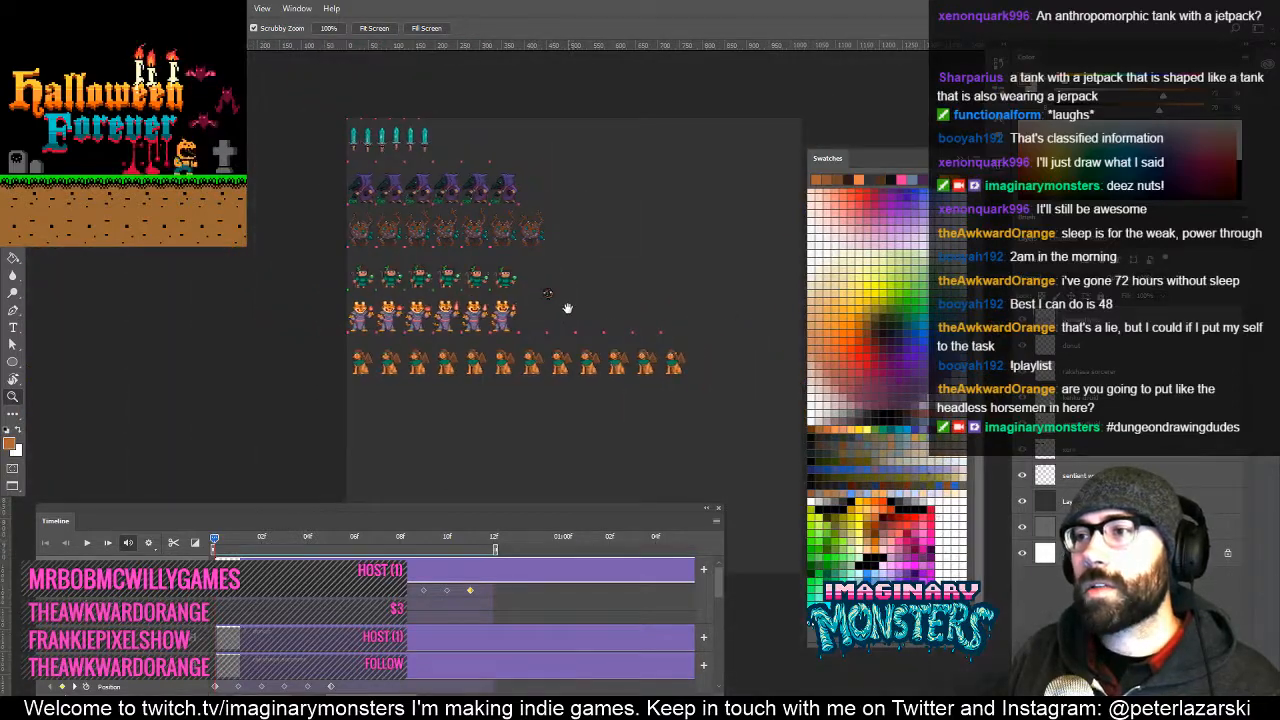
left_click_drag(568, 308, 631, 205)
left_click_drag(485, 310, 543, 322)
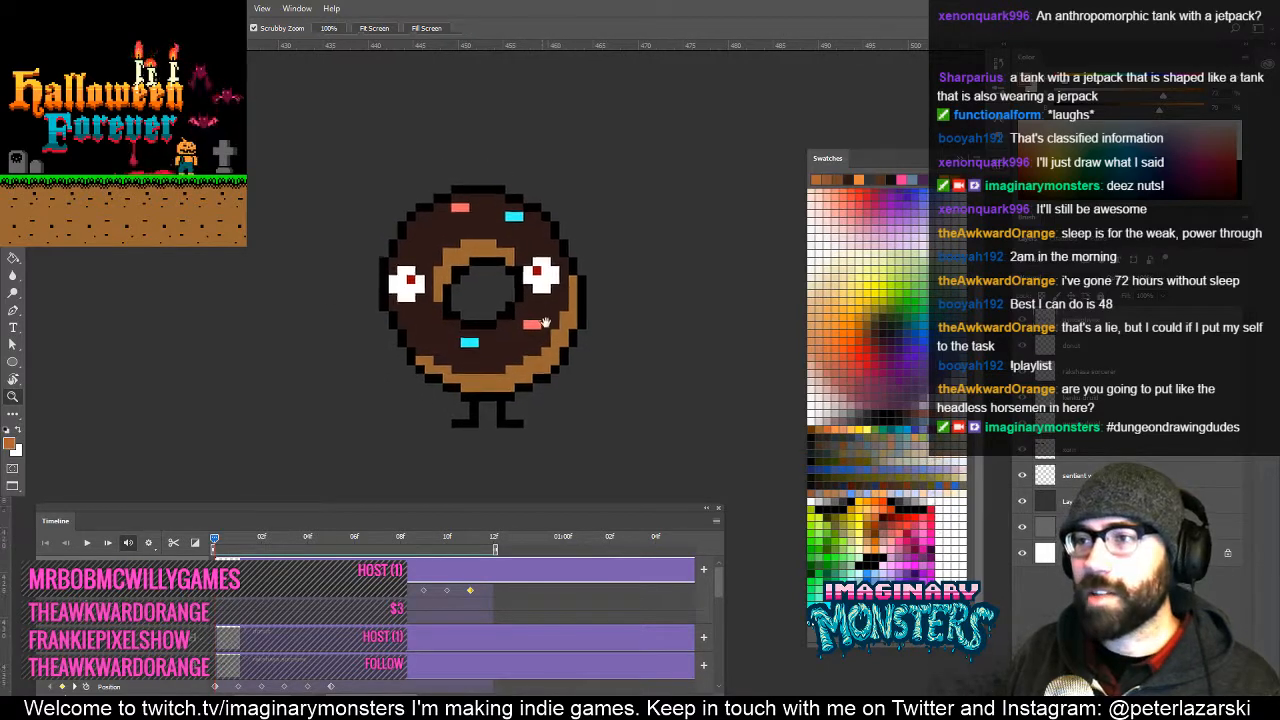
Try drawing a jagged white toothy grin with black gaps across the lower half of the donut, and undo it.
key("b")
left_click(450, 269, "ctrl")
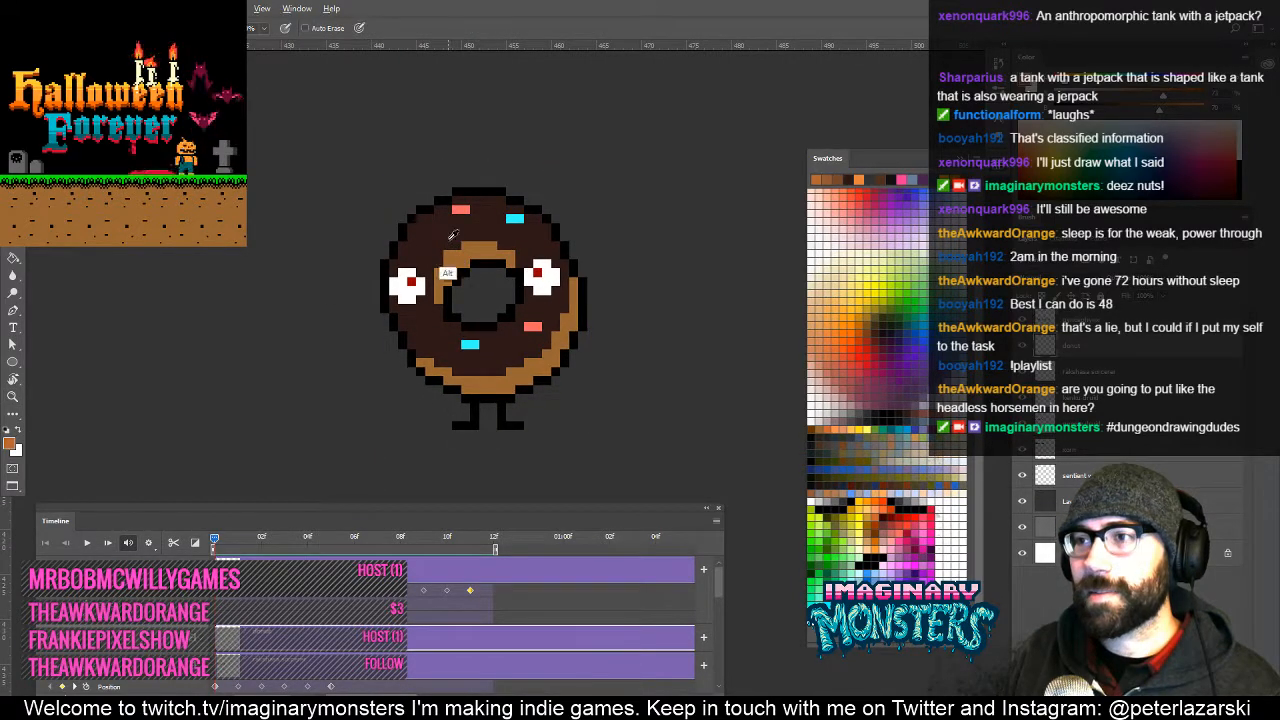
left_click(447, 247, "alt")
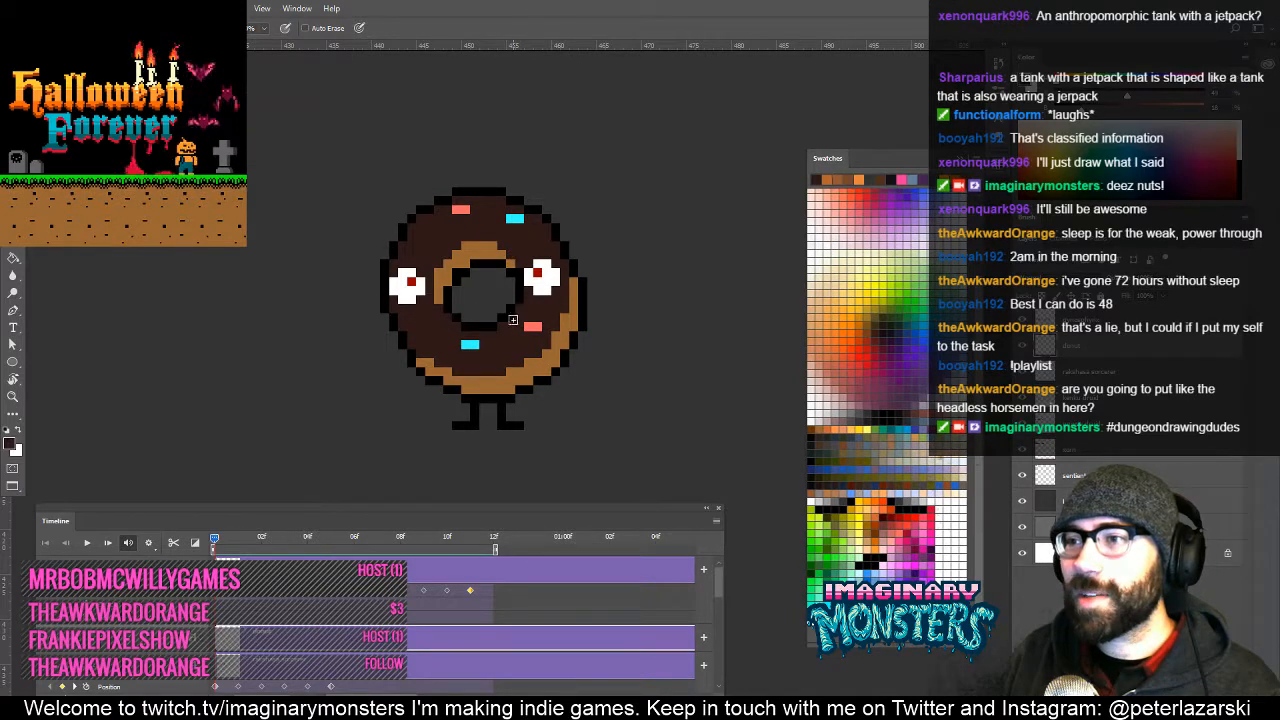
left_click_drag(531, 381, 491, 360)
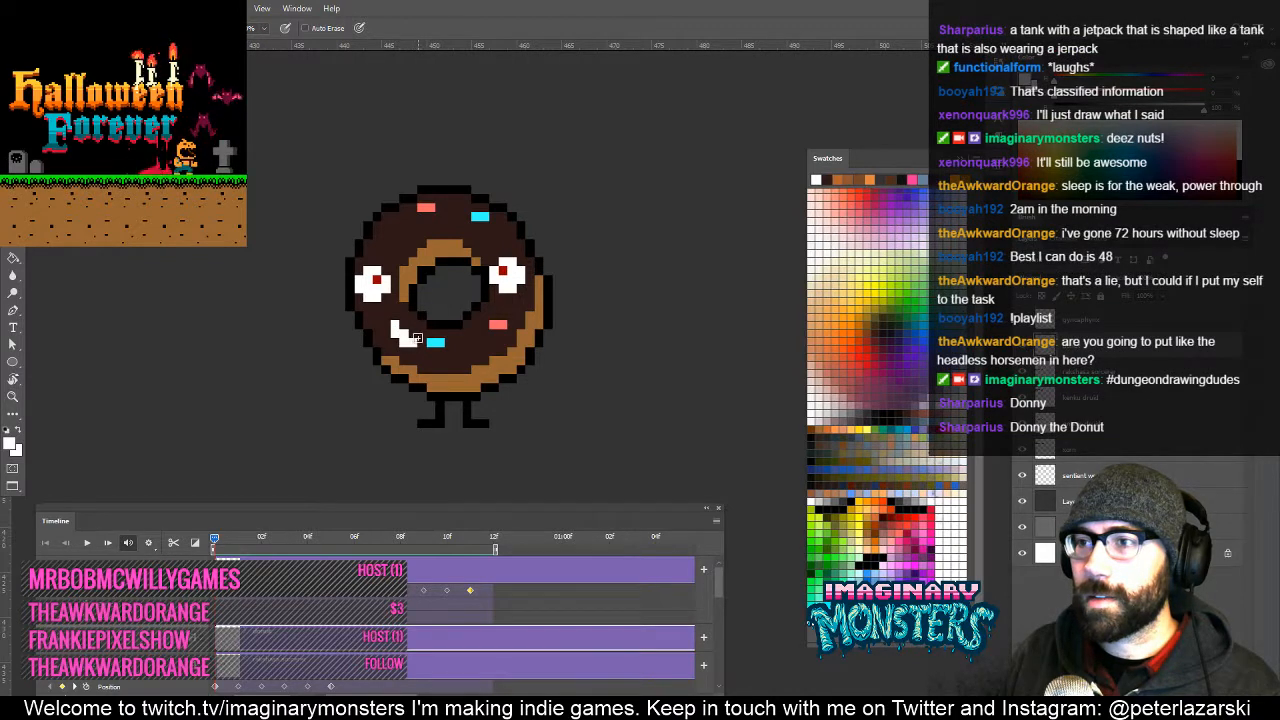
mouse_move(426, 343)
left_mouse_down()
mouse_move(476, 343)
mouse_move(491, 327)
mouse_move(484, 343)
mouse_move(432, 347)
left_mouse_up()
left_click(478, 306, "alt")
left_click(430, 351)
left_click(436, 345, "alt")
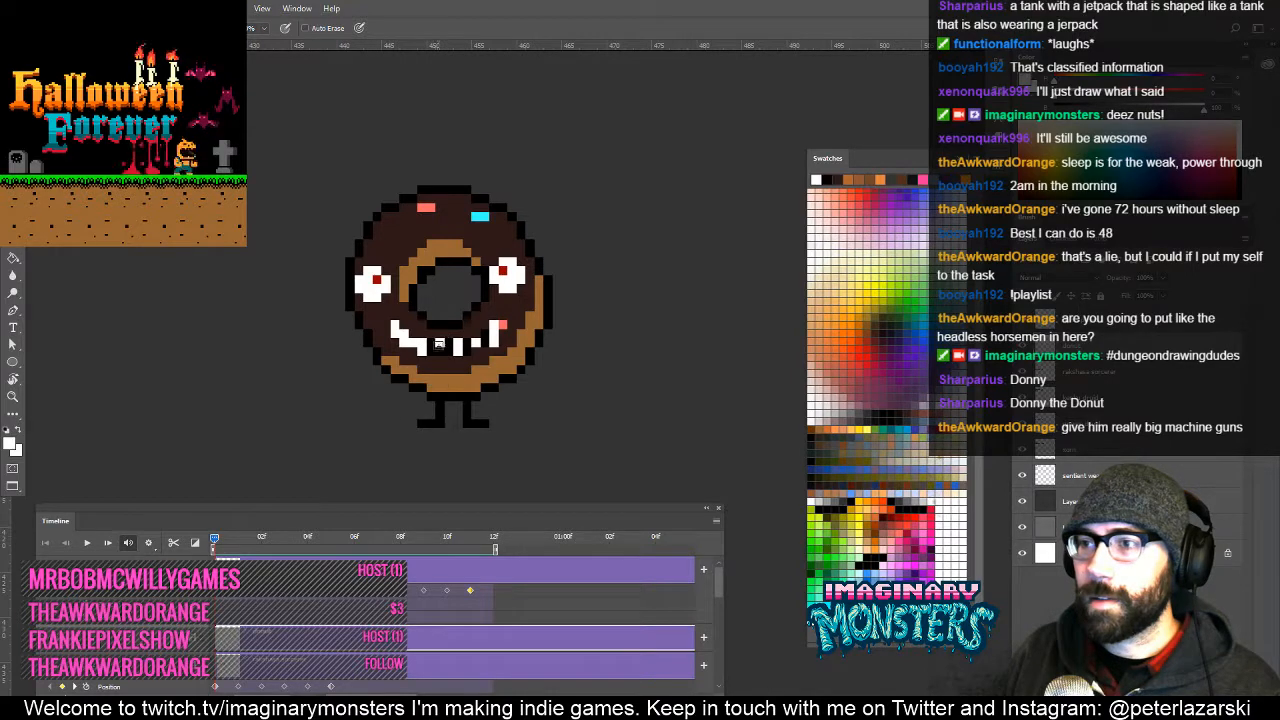
left_click(439, 350)
left_click(433, 347, "alt")
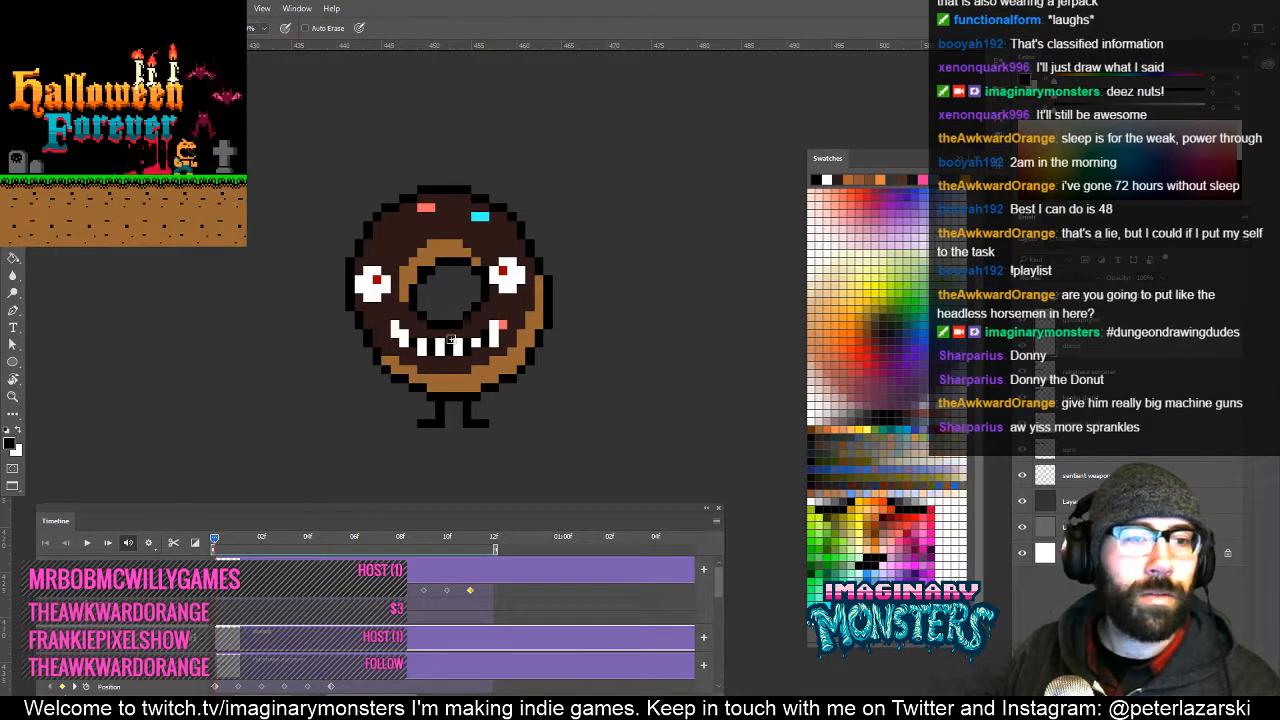
key("ctrl+alt+z")
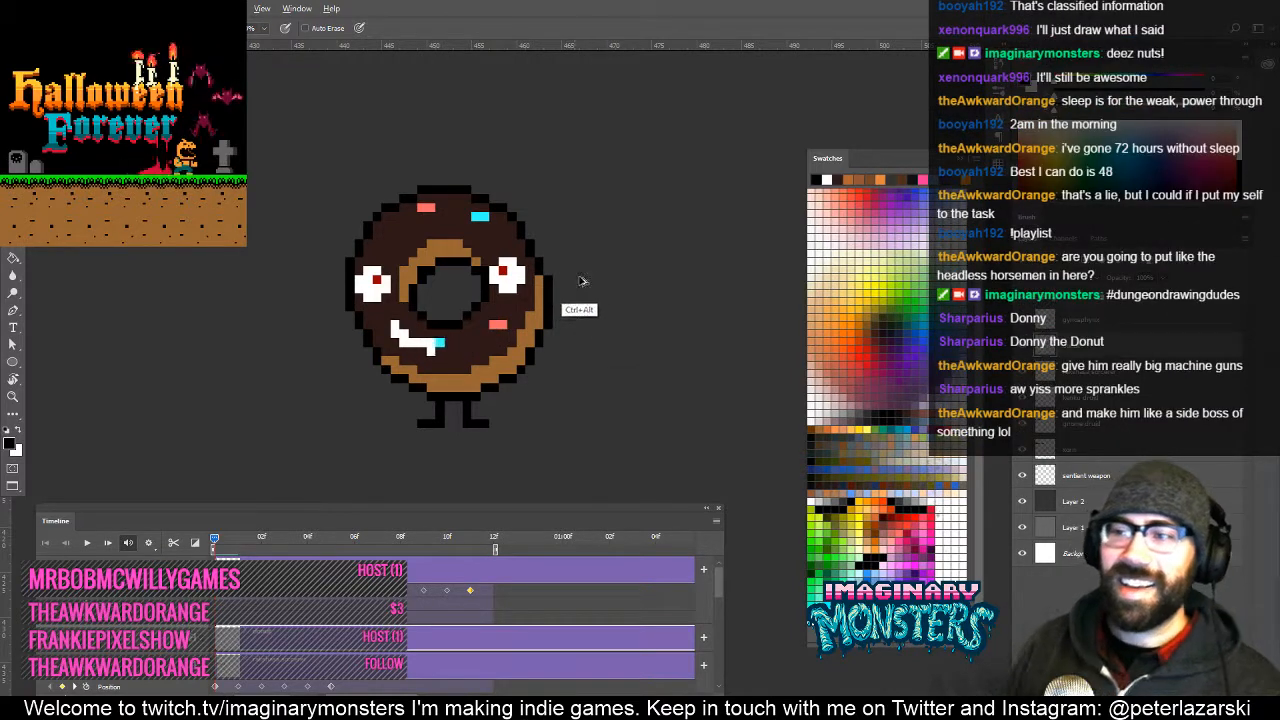
key("ctrl+alt+z")
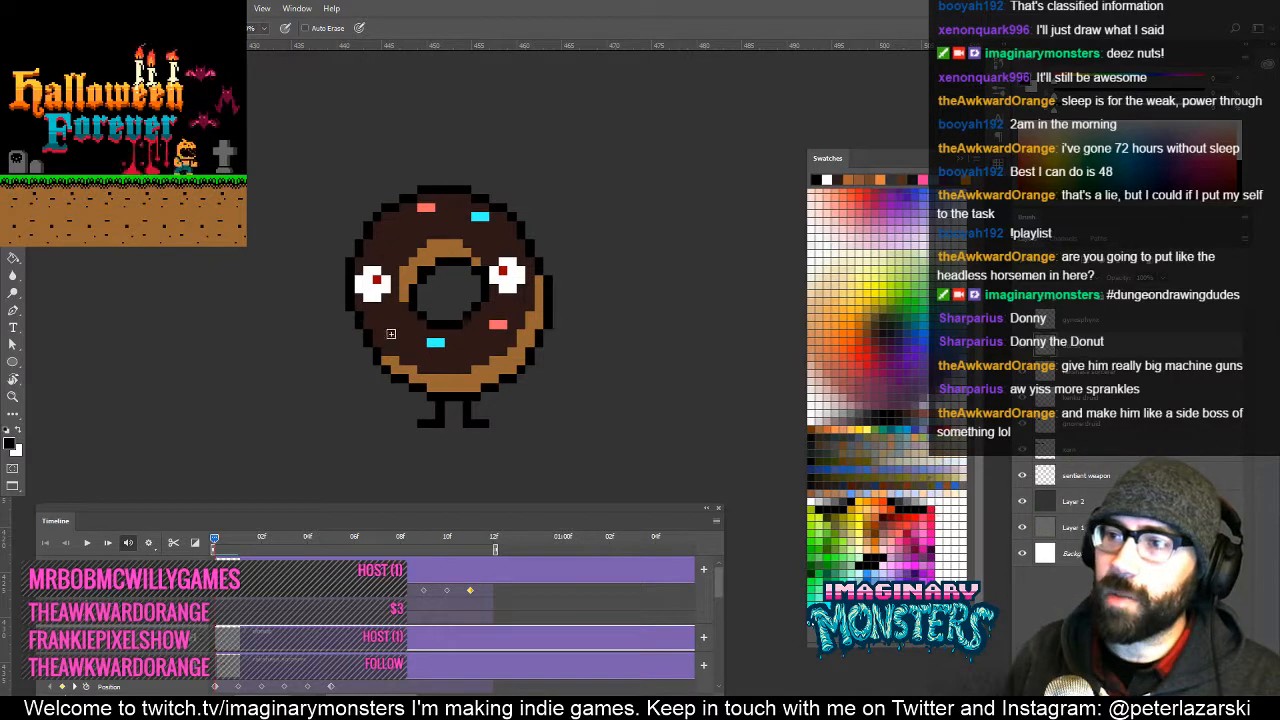
Add a vertical pink sprinkle below the donut's left eye, matching the existing pink sprinkles, and check it at sheet scale.
left_click(498, 324, "alt")
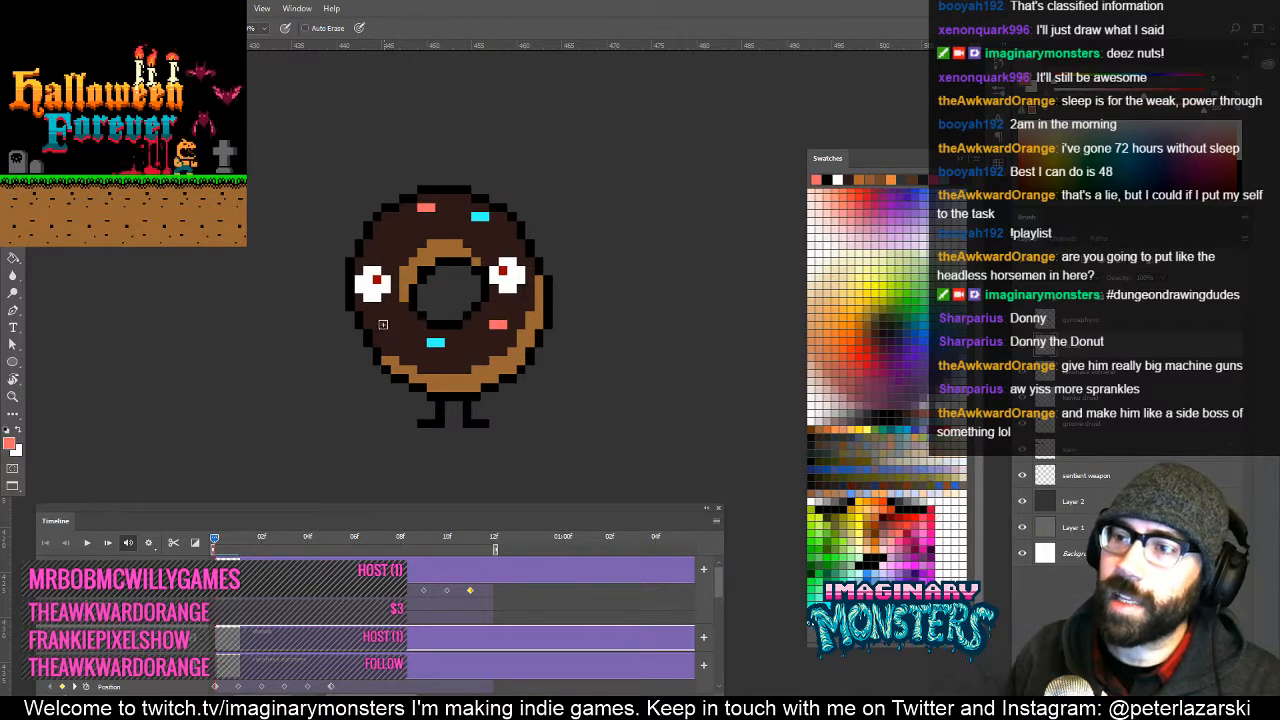
key("z")
left_click(436, 337, "alt")
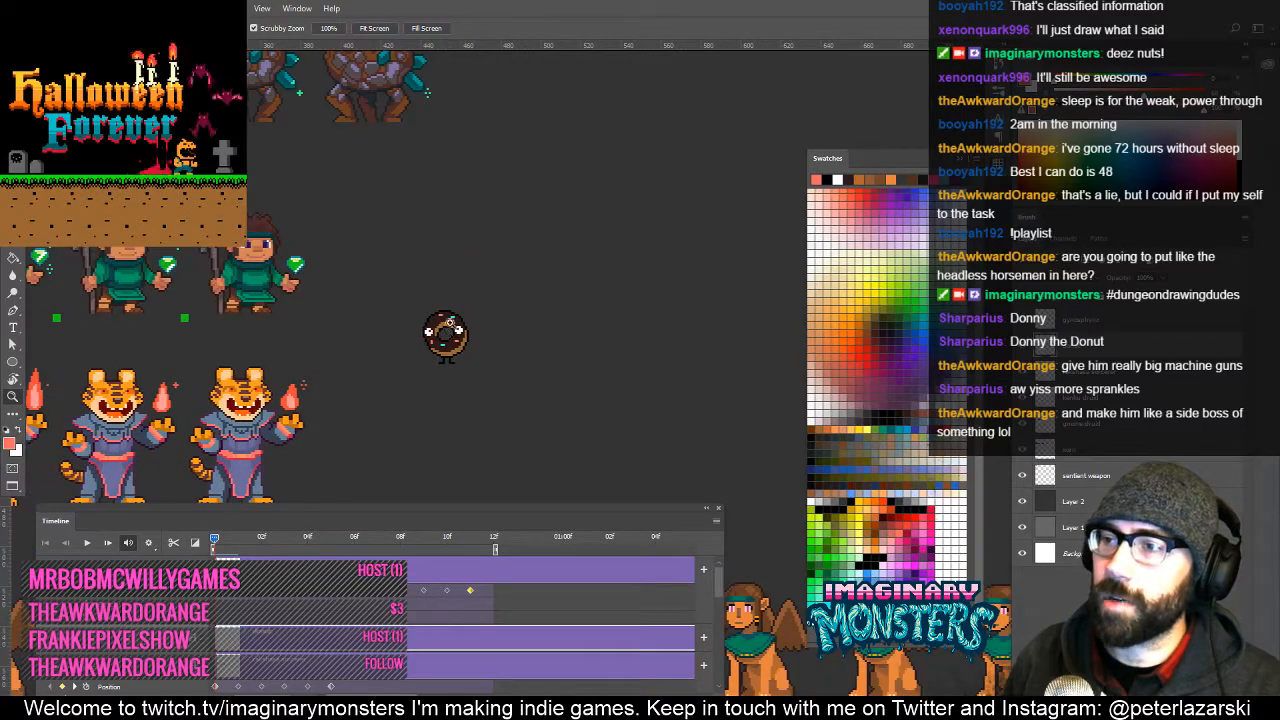
left_click(446, 330)
left_click(512, 283)
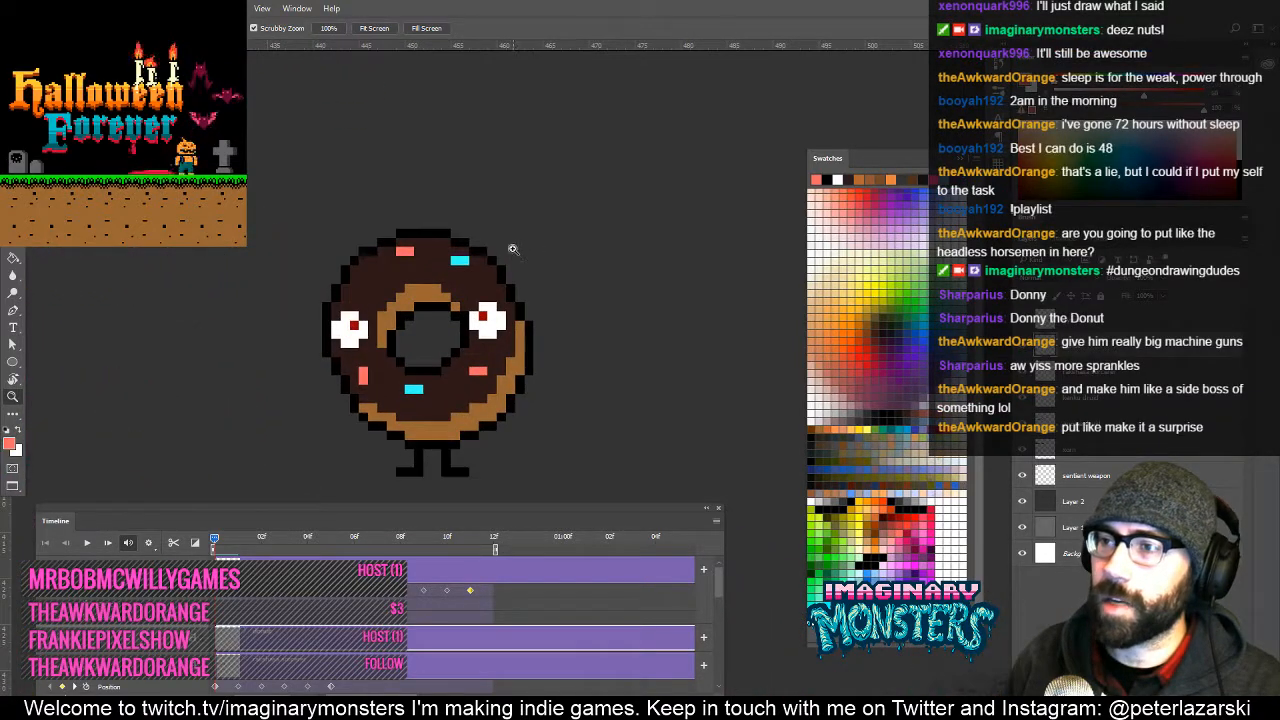
Shade the exposed dough with darker brown along the ends of the inner ring and the outer edge of the donut.
key("b")
left_click(434, 290, "alt")
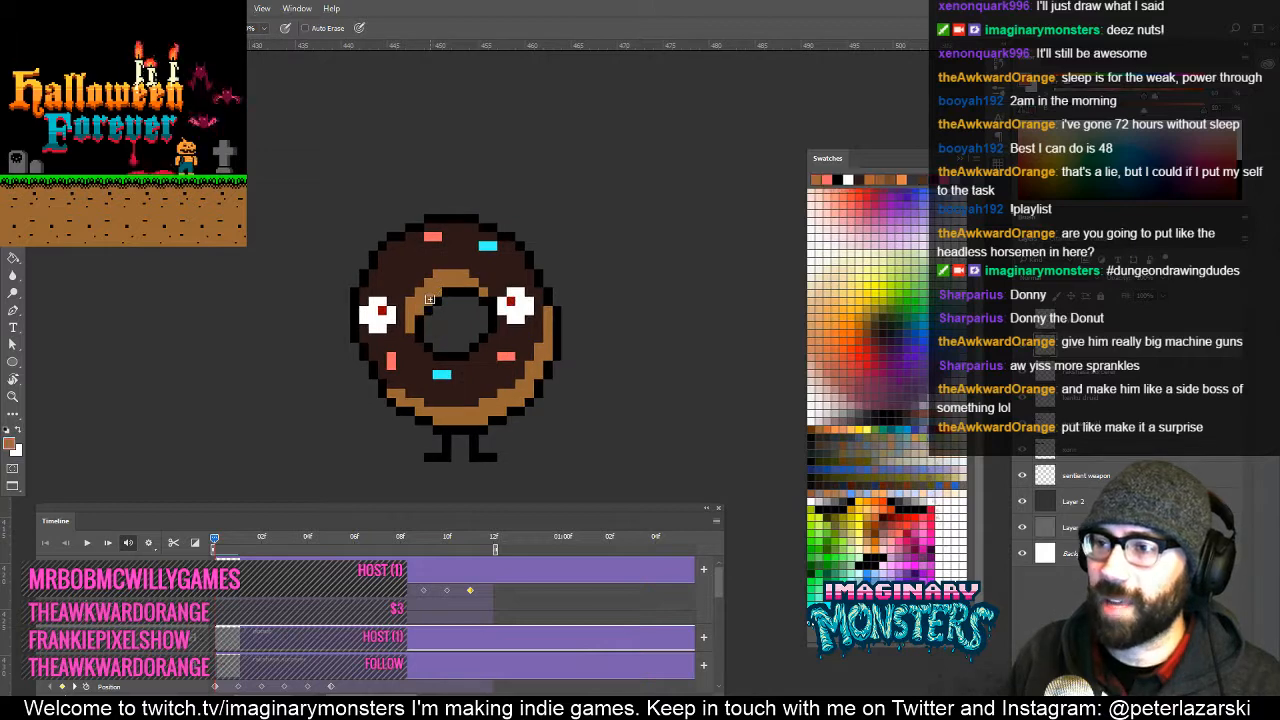
left_click_drag(526, 358, 484, 365)
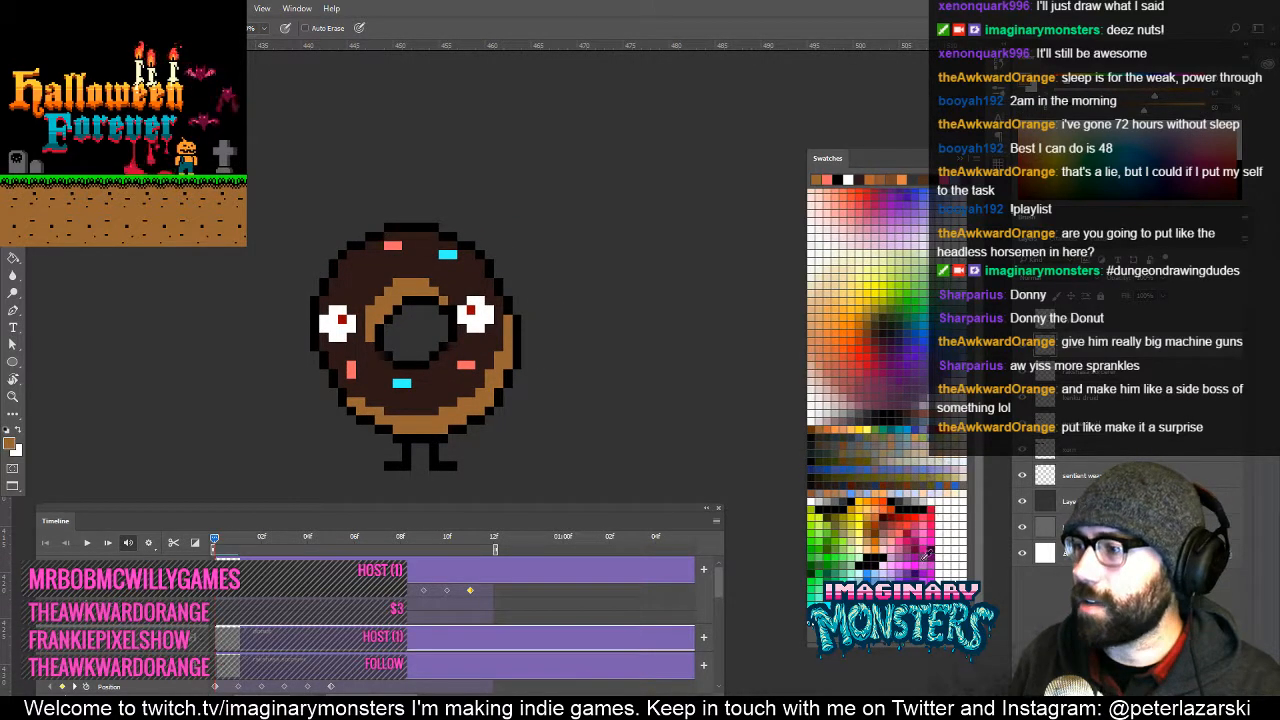
left_click(818, 424)
left_click_drag(443, 297, 420, 282)
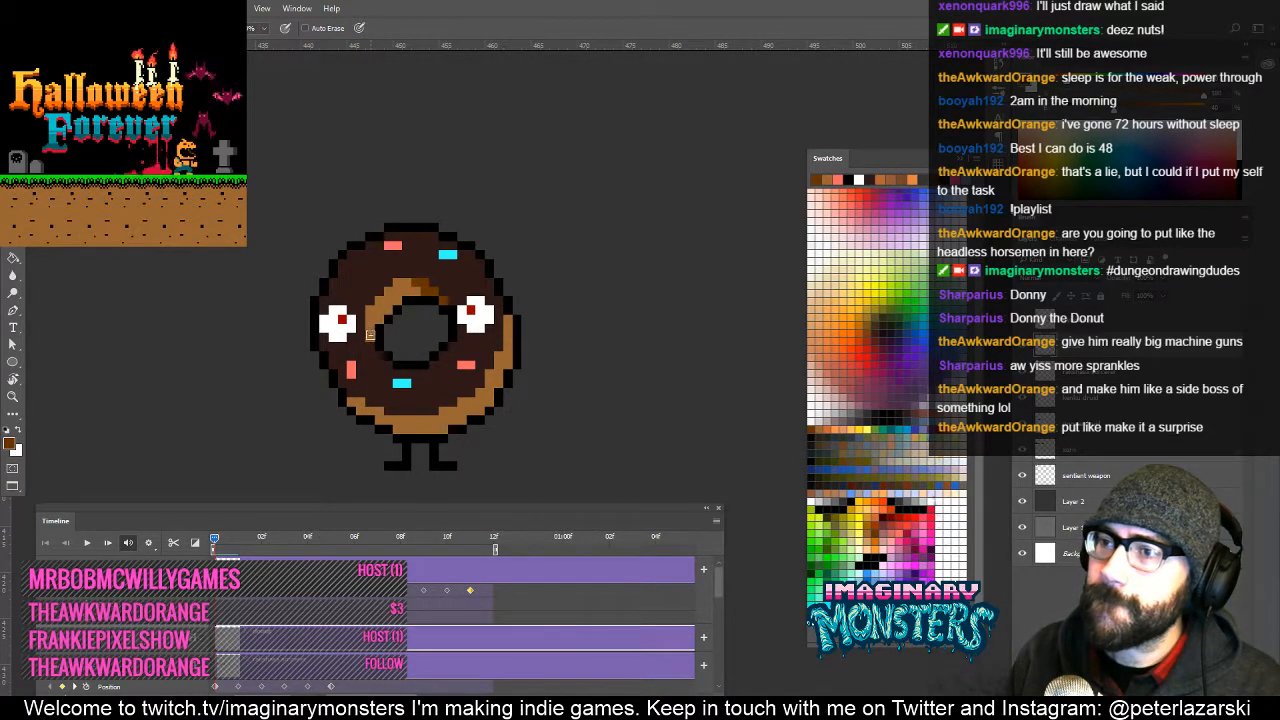
left_click_drag(370, 335, 374, 314)
left_click_drag(507, 322, 510, 358)
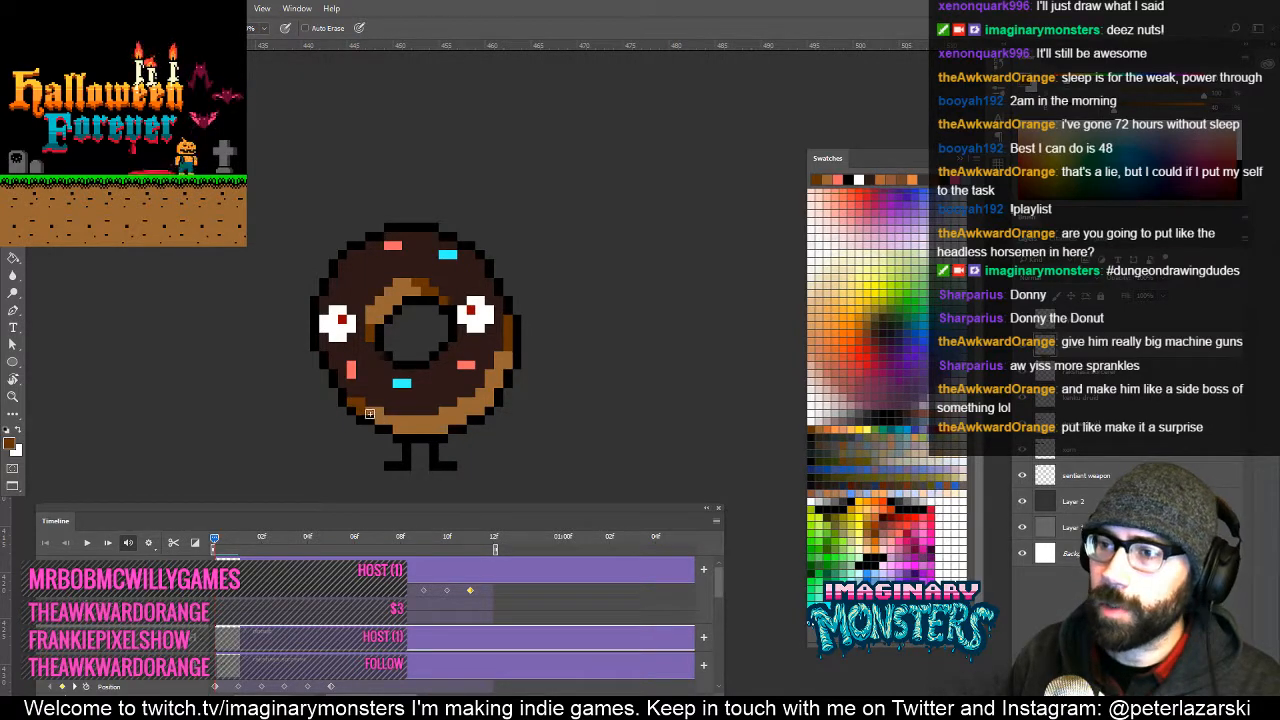
left_click_drag(370, 414, 380, 420)
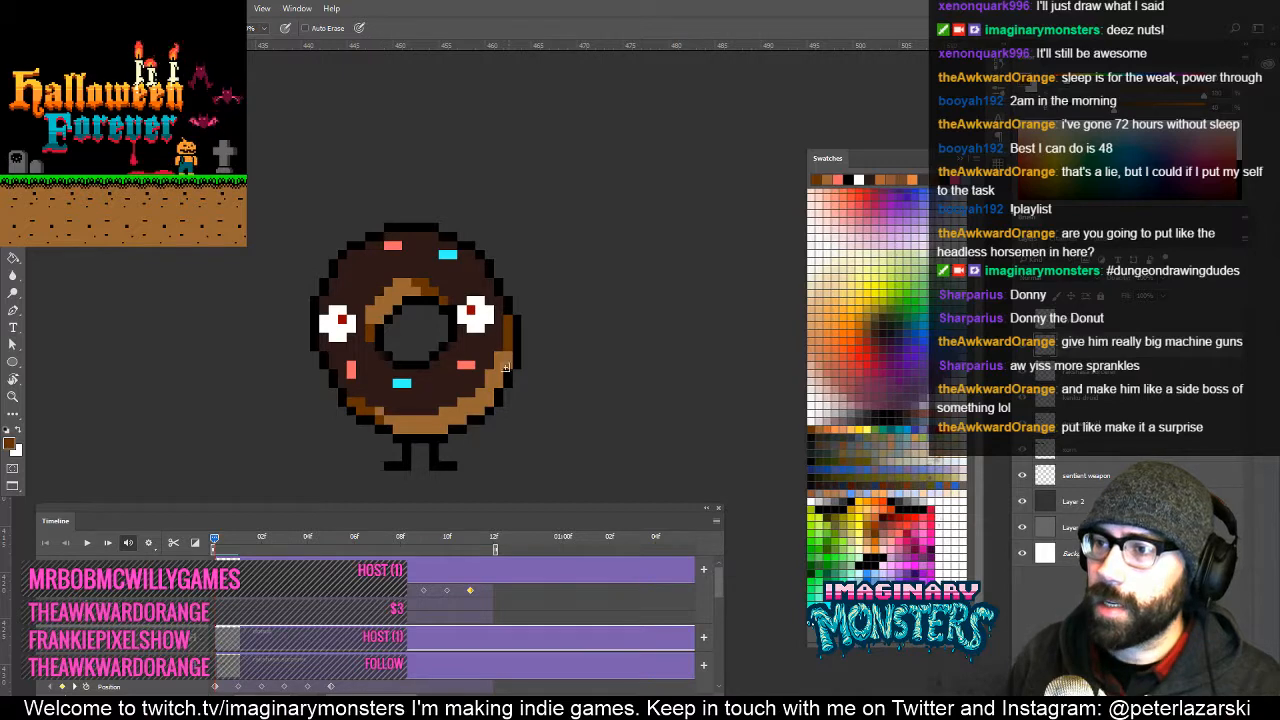
Outline the upper and lower edges of both donut eyes with the dark red of the pupils.
key("z")
left_click(561, 346, "alt")
left_click(562, 346, "alt")
left_click(562, 349, "alt")
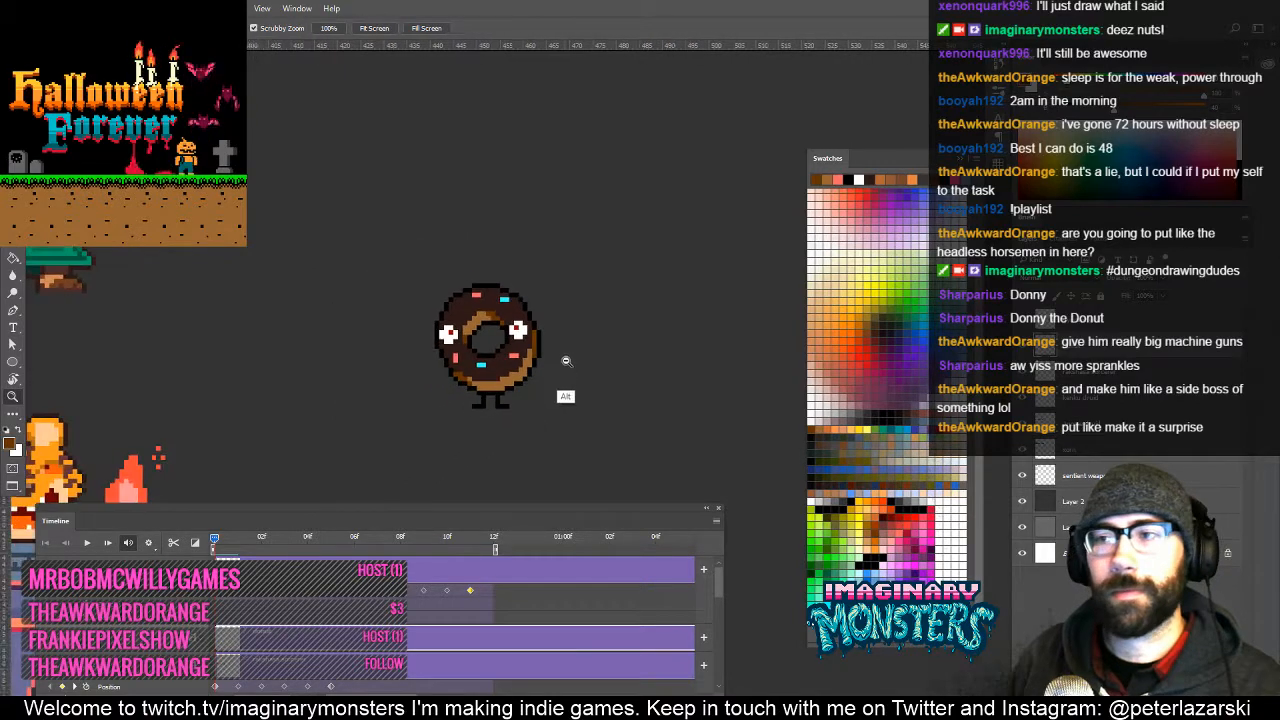
left_click(561, 351, "alt")
left_click_drag(537, 371, 490, 285)
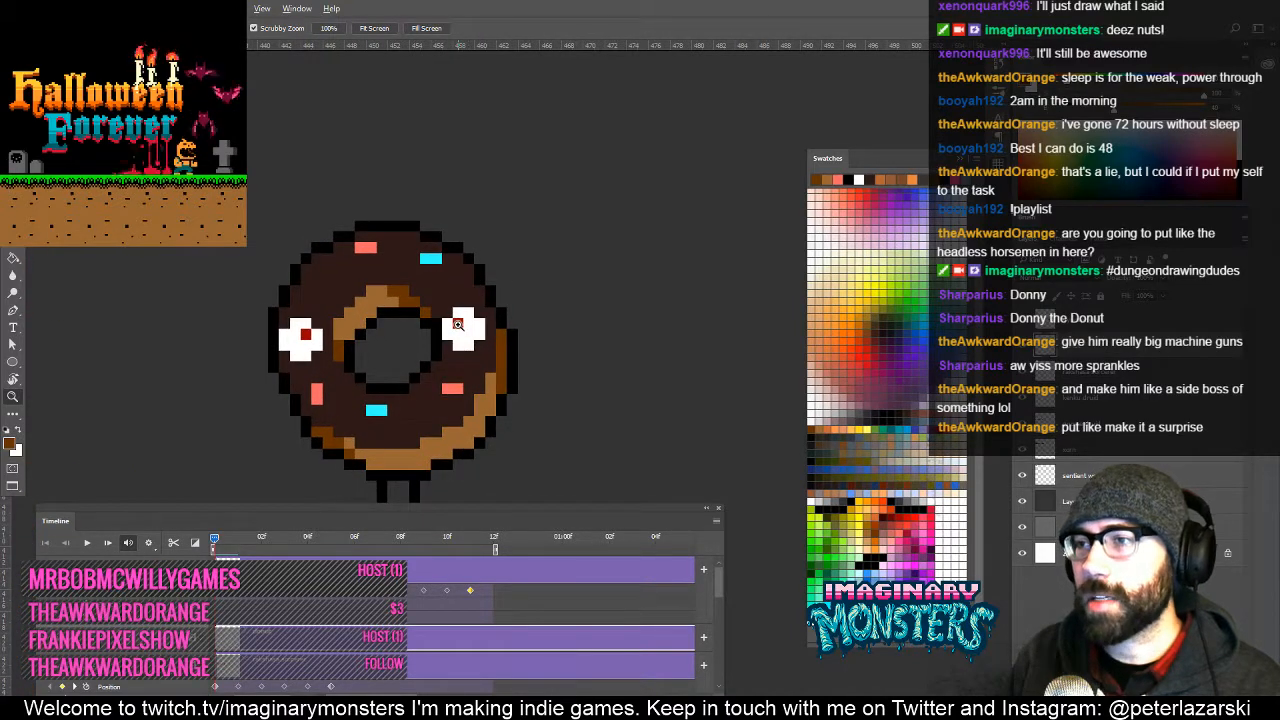
key("b")
left_click(458, 323, "alt")
left_click(447, 345)
left_click(479, 346)
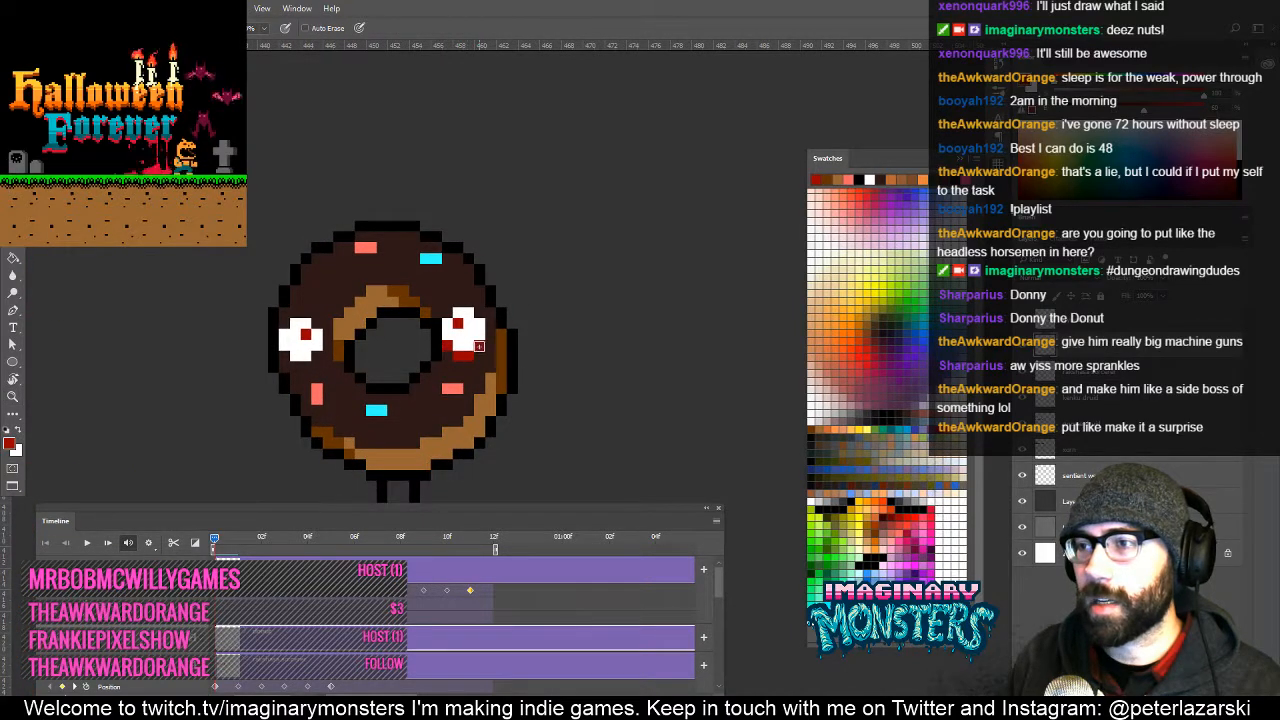
left_click(316, 356)
mouse_move(308, 367)
left_mouse_down()
mouse_move(284, 356)
mouse_move(286, 322)
mouse_move(316, 322)
left_mouse_up()
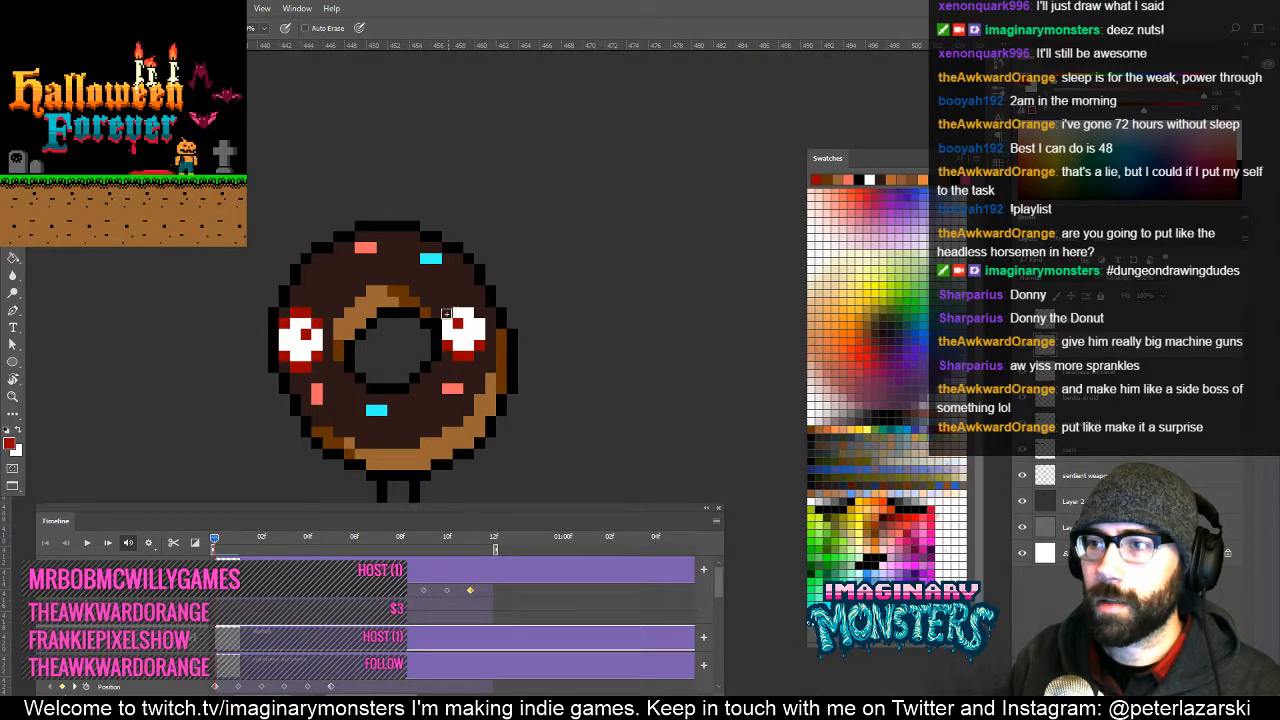
left_click_drag(447, 314, 480, 313)
Review the donut beside the other monsters and move it slightly right and down on the sheet.
key("z")
left_click(514, 333, "alt")
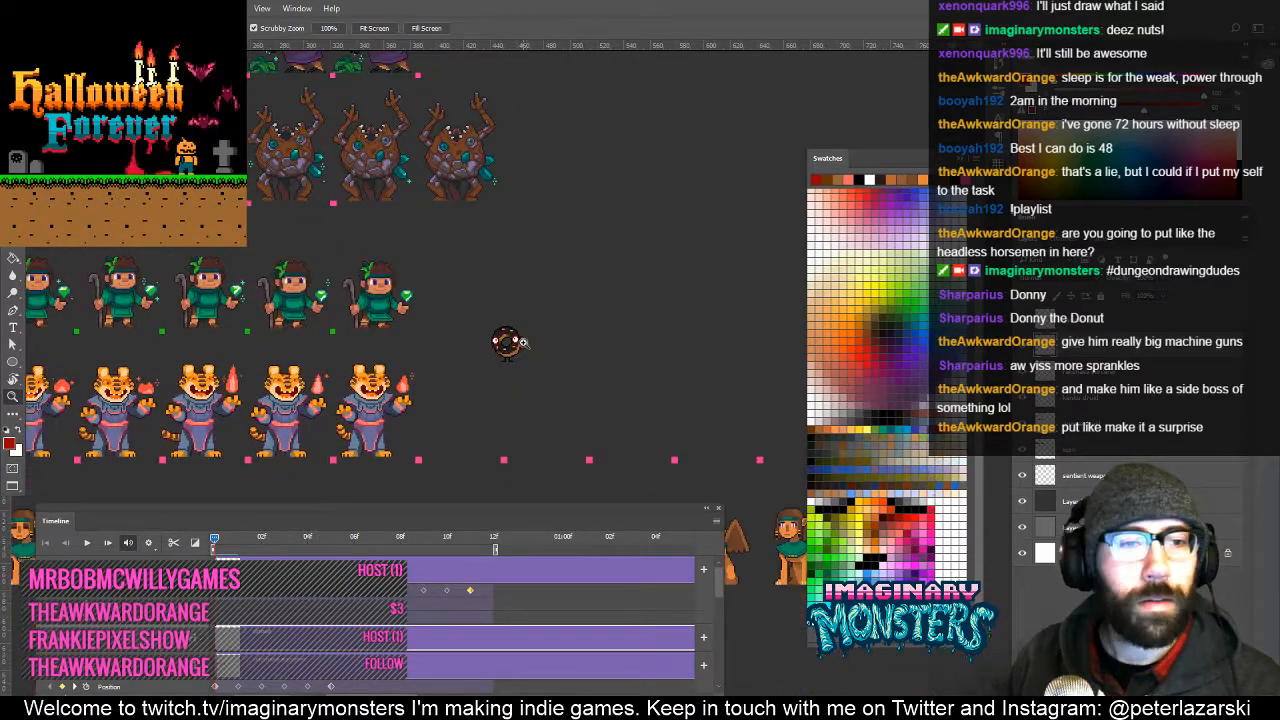
key("b")
key("z")
mouse_move(533, 345)
left_mouse_down()
mouse_move(586, 314)
mouse_move(597, 250)
left_mouse_up()
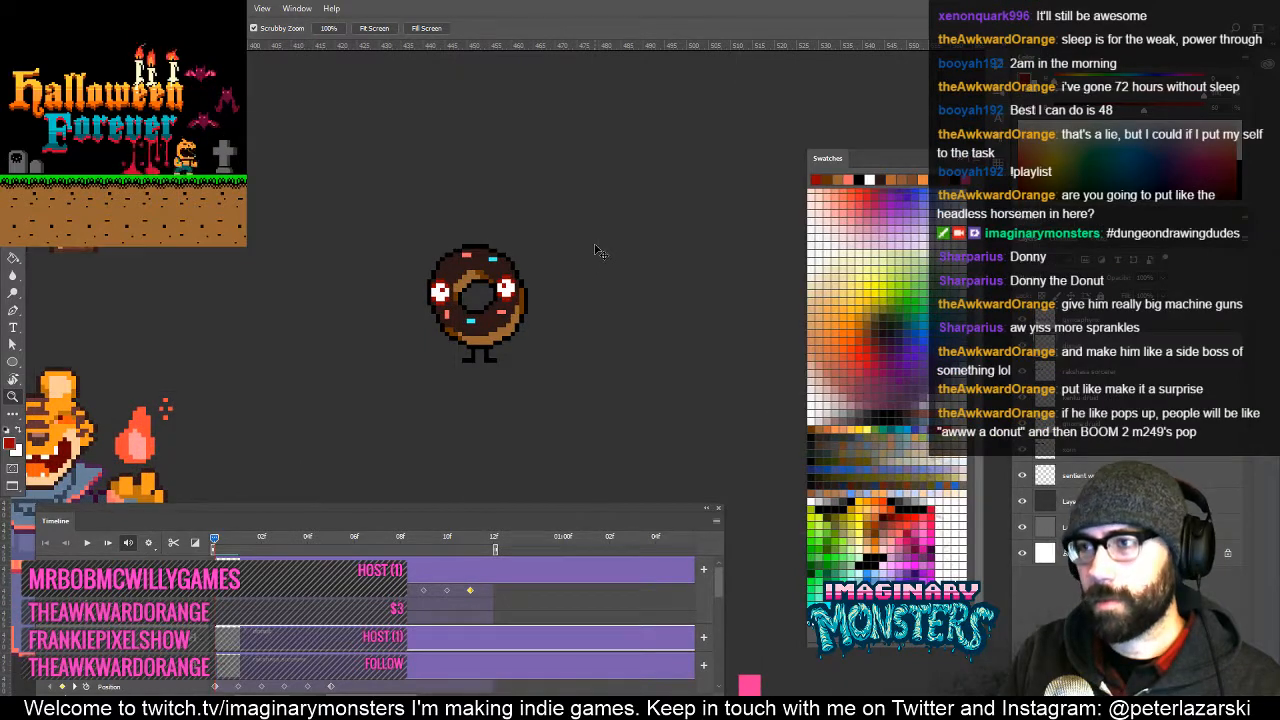
key("v")
left_click_drag(505, 305, 550, 324)
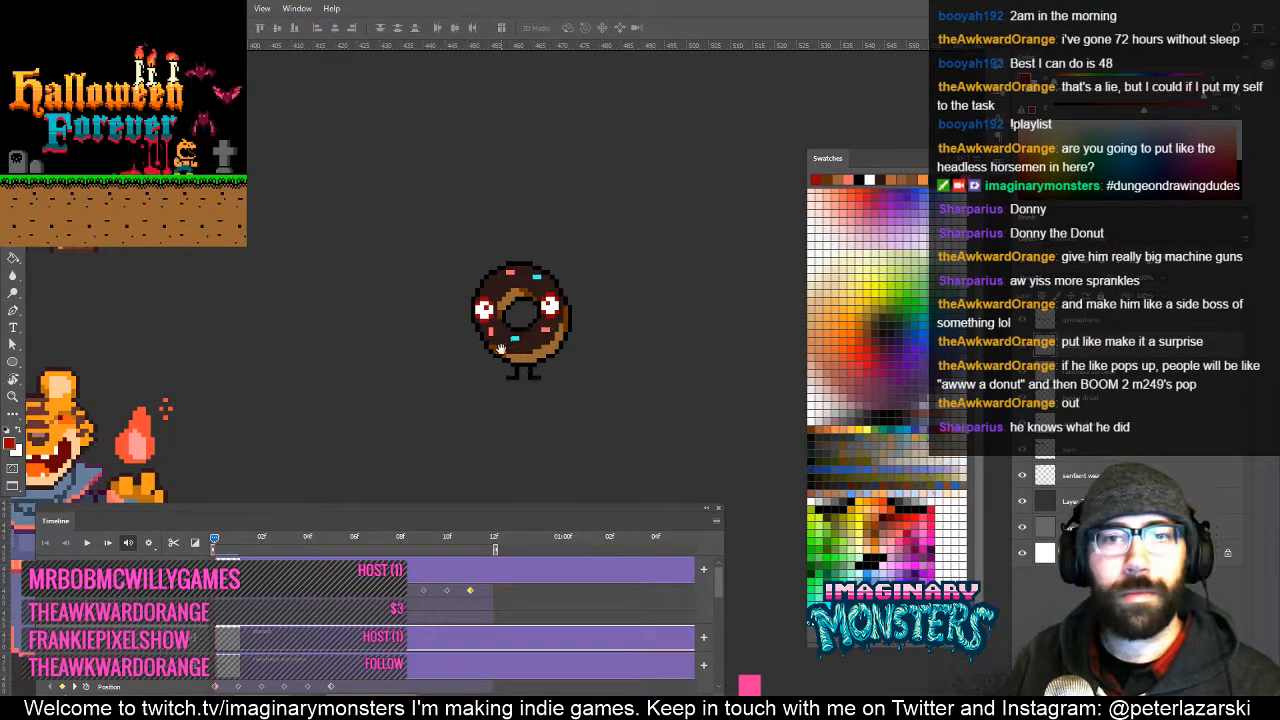
Show the grid, align the donut sprite within one grid cell, and hide the grid.
key("space")
left_click_drag(502, 360, 464, 385)
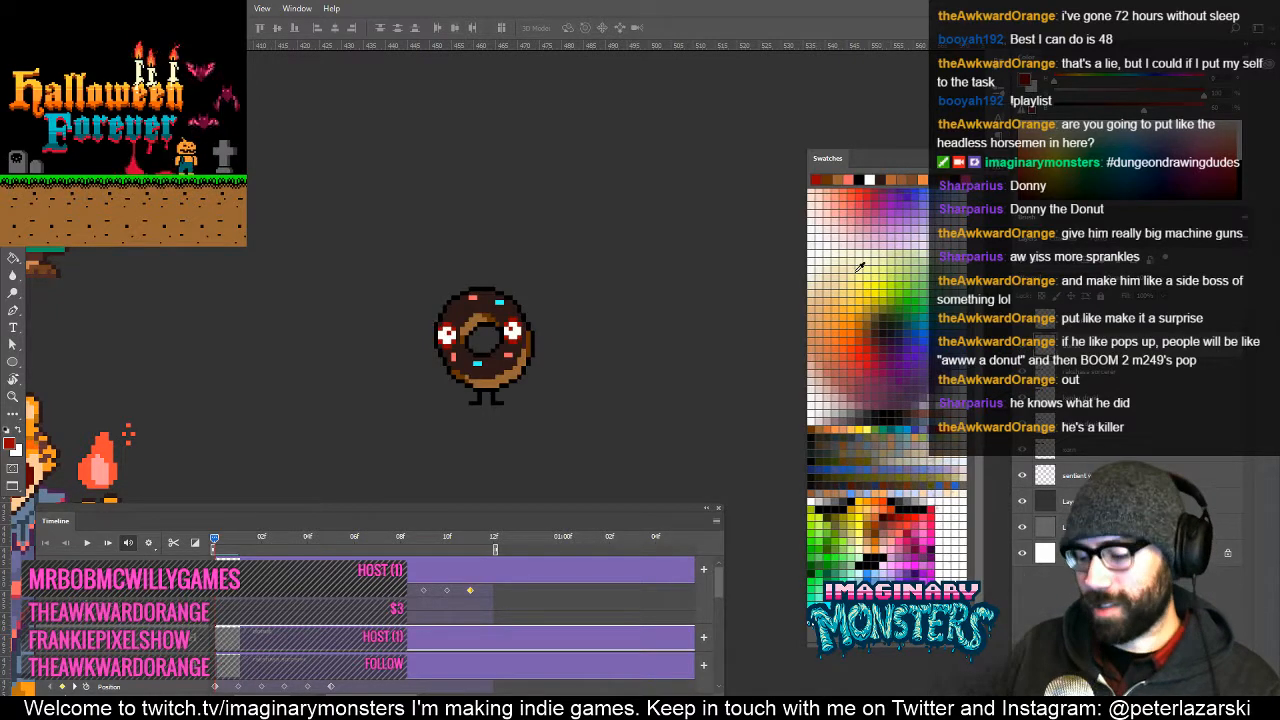
key("ctrl+apostrophe")
left_click_drag(515, 359, 548, 339)
key("z")
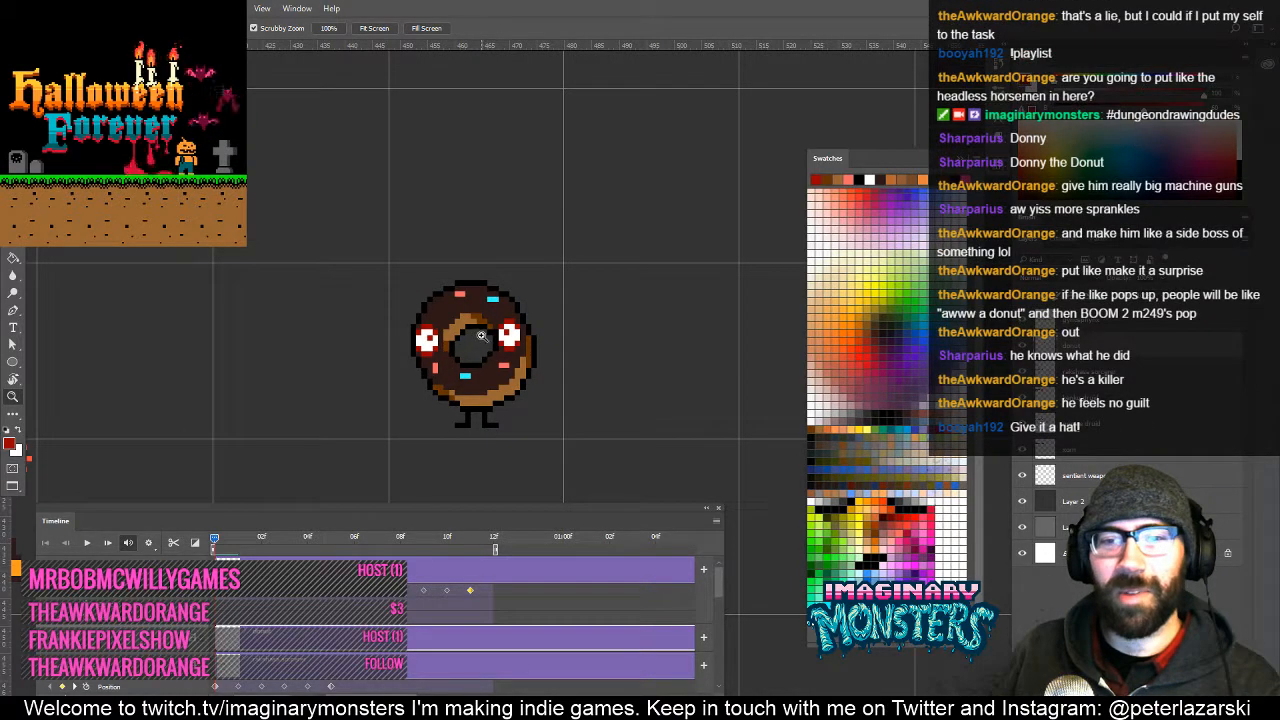
left_click_drag(448, 370, 368, 383)
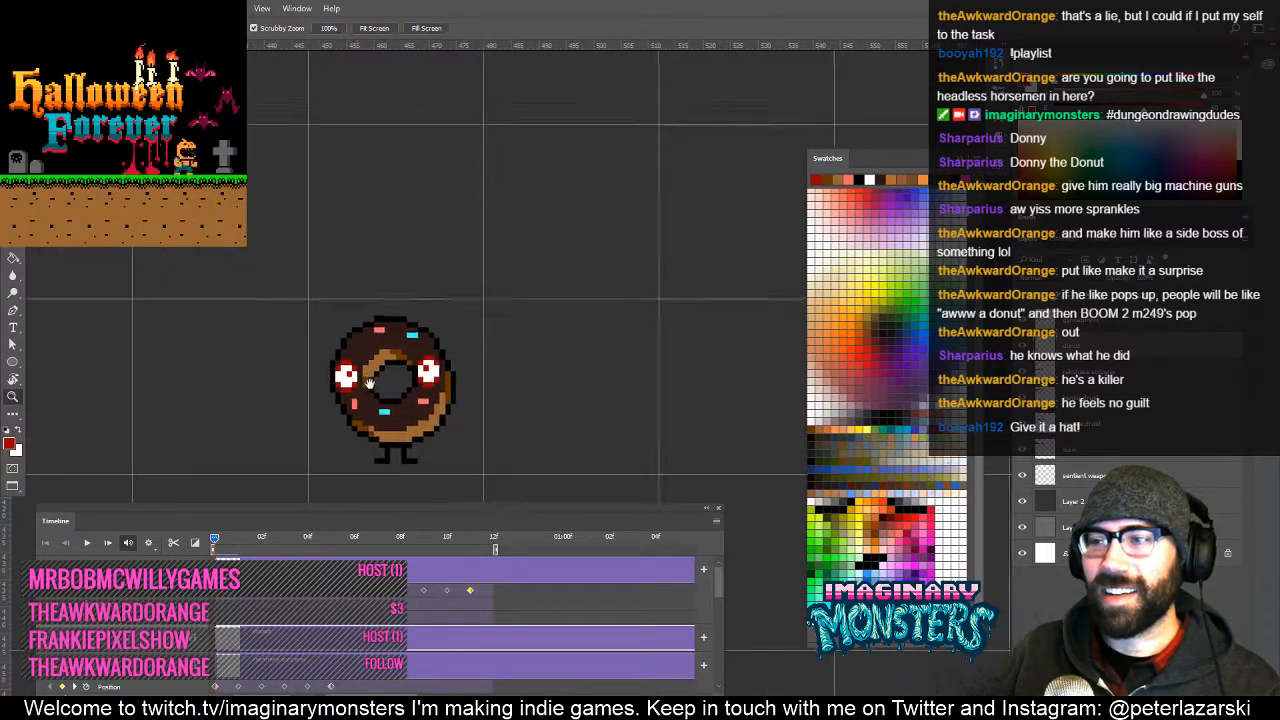
key("ctrl+'")
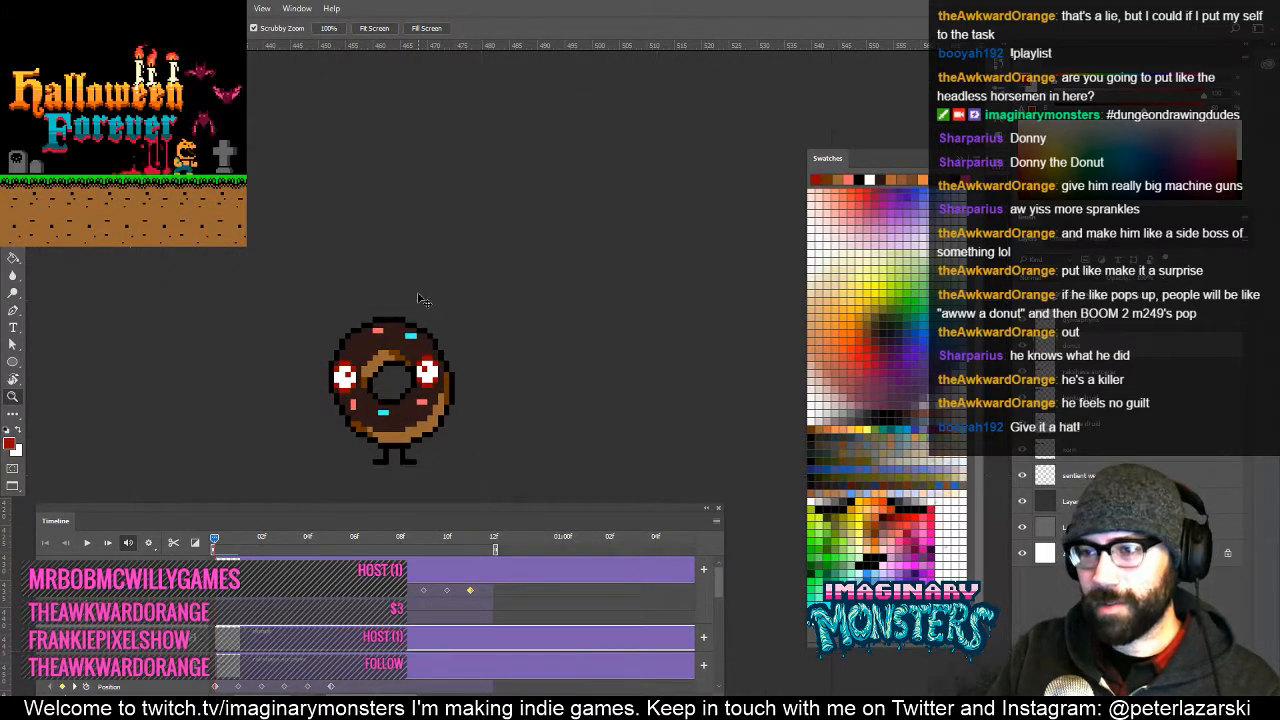
Hide the dark Layer 2 backdrop and draw a slanted dark gray hat brim on top of the donut, cleaning up stray pixels.
key("m")
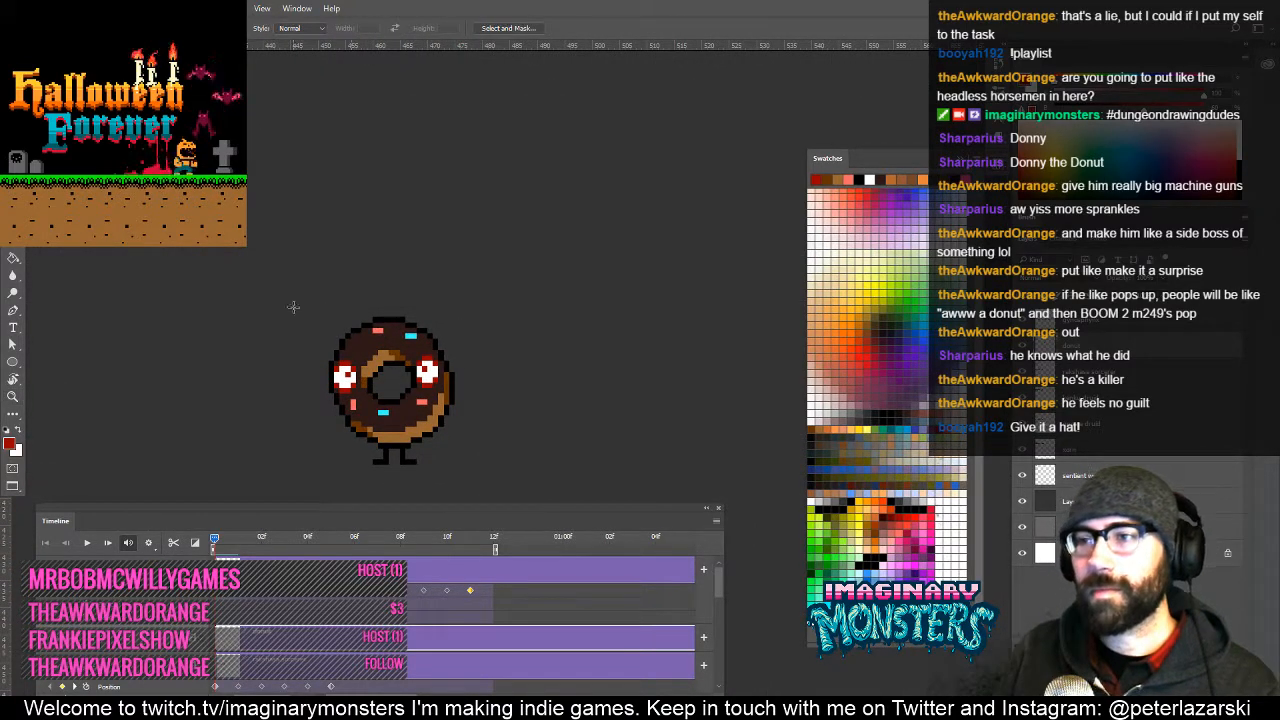
key("z")
left_click(451, 324)
left_click_drag(459, 339, 494, 317)
key("b")
left_click(849, 498)
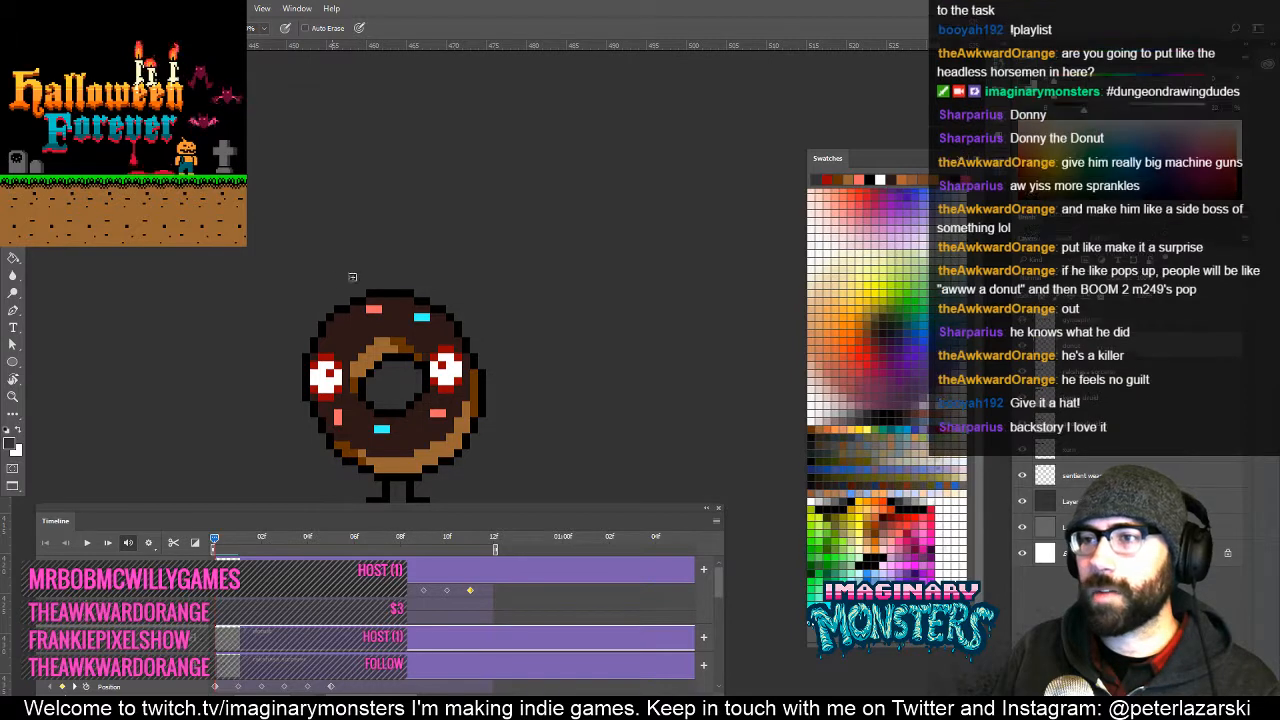
left_click(1022, 501)
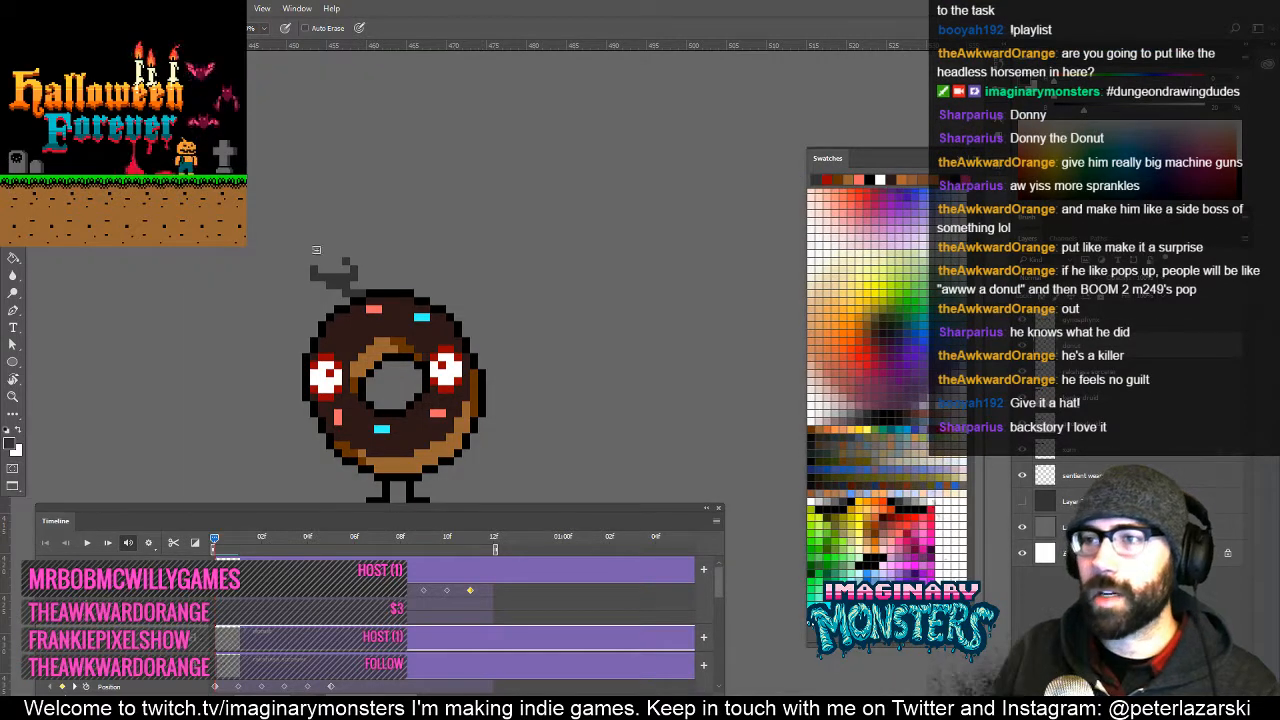
mouse_move(316, 270)
left_mouse_down()
mouse_move(391, 281)
mouse_move(374, 271)
mouse_move(351, 269)
mouse_move(416, 283)
mouse_move(349, 280)
mouse_move(460, 299)
mouse_move(417, 292)
mouse_move(457, 311)
left_mouse_up()
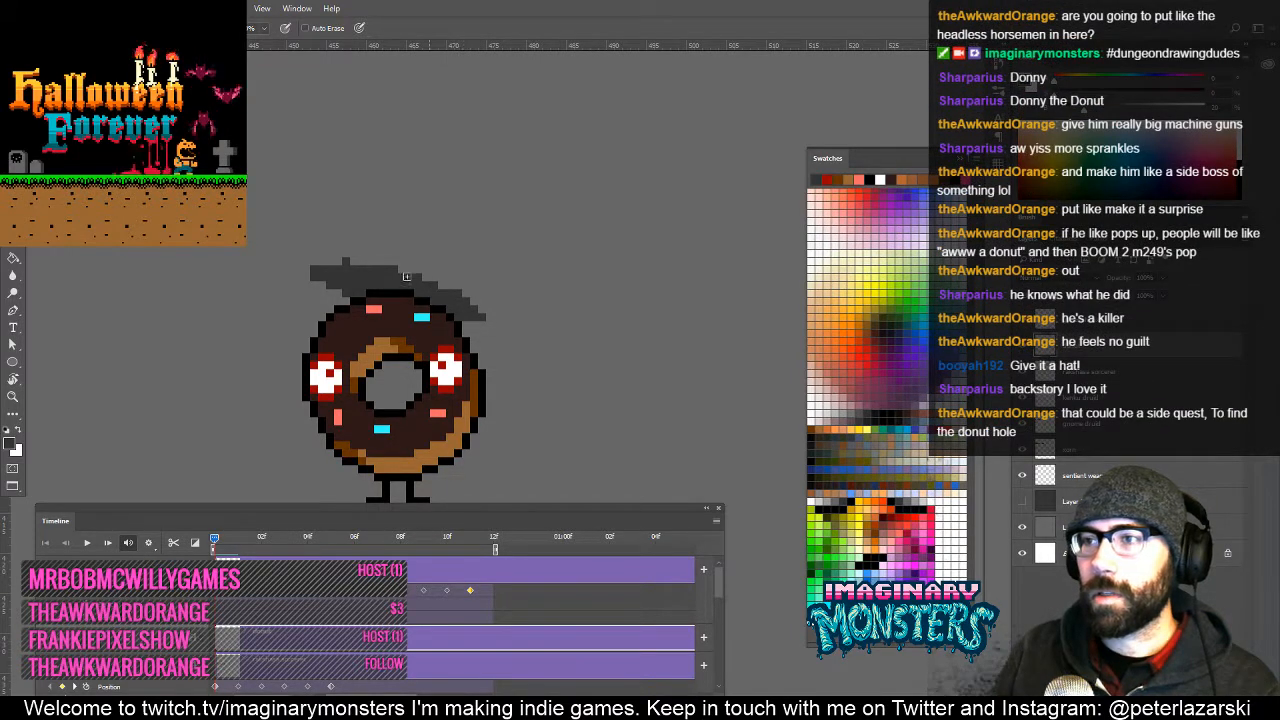
key("e")
left_click_drag(364, 250, 322, 279)
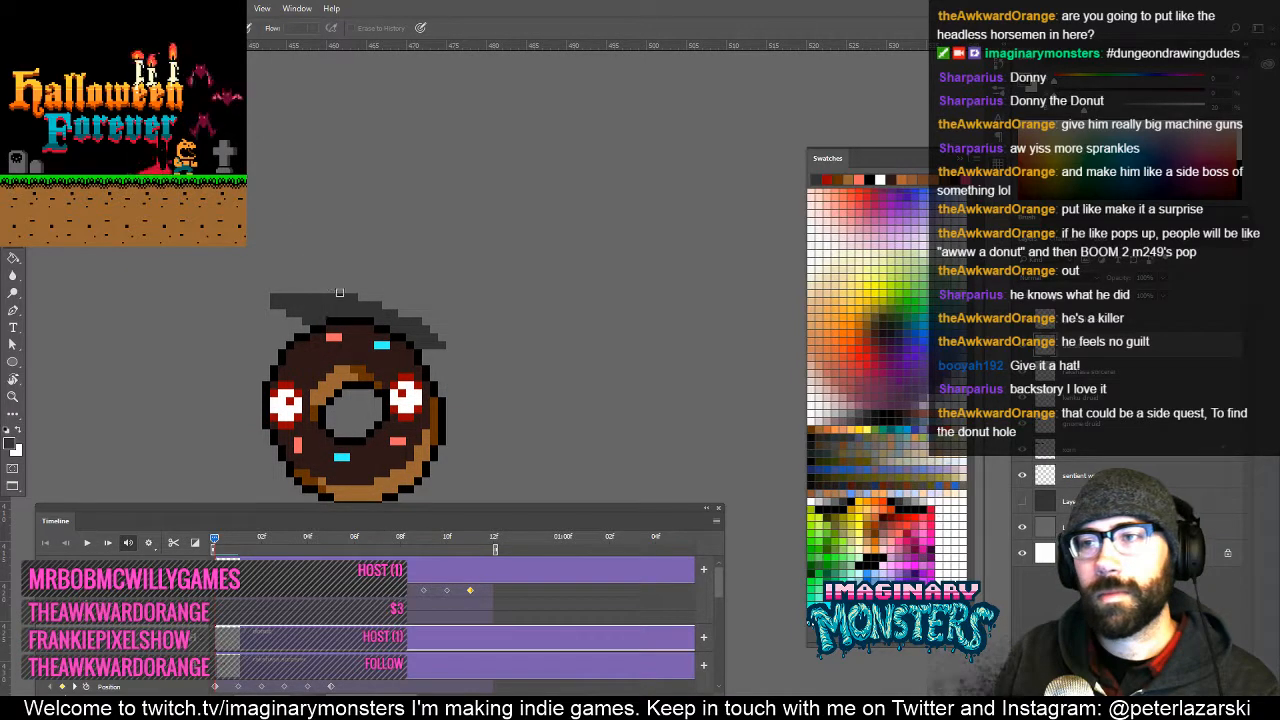
Draw the outline of a tilted top hat crown above the brim and fill it with the same dark gray.
key("b")
mouse_move(332, 299)
left_mouse_down()
mouse_move(351, 235)
mouse_move(443, 273)
mouse_move(443, 293)
mouse_move(440, 276)
mouse_move(412, 324)
mouse_move(405, 308)
mouse_move(441, 289)
left_mouse_up()
left_click(418, 328, "shift")
key("g")
left_click(406, 279)
Paint a slanted hat band across the base of the crown using the dark red from the eyes.
key("b")
left_click(402, 361, "alt")
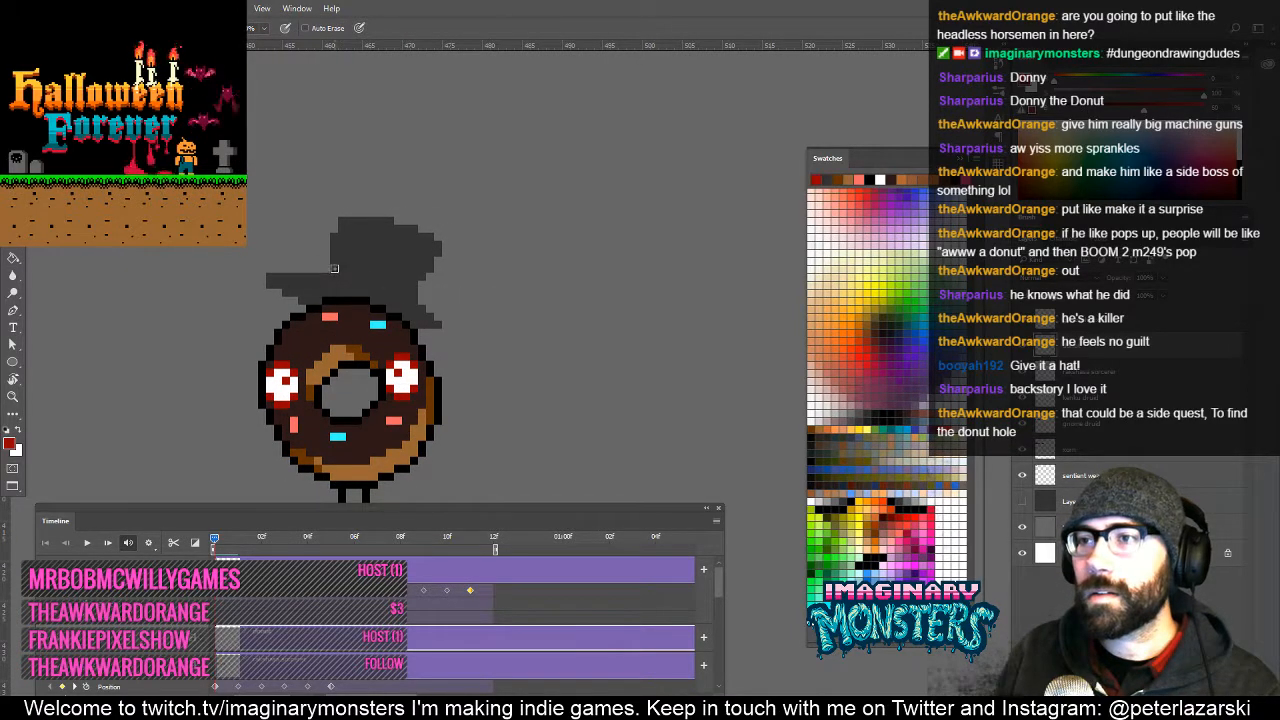
left_click_drag(334, 268, 377, 279)
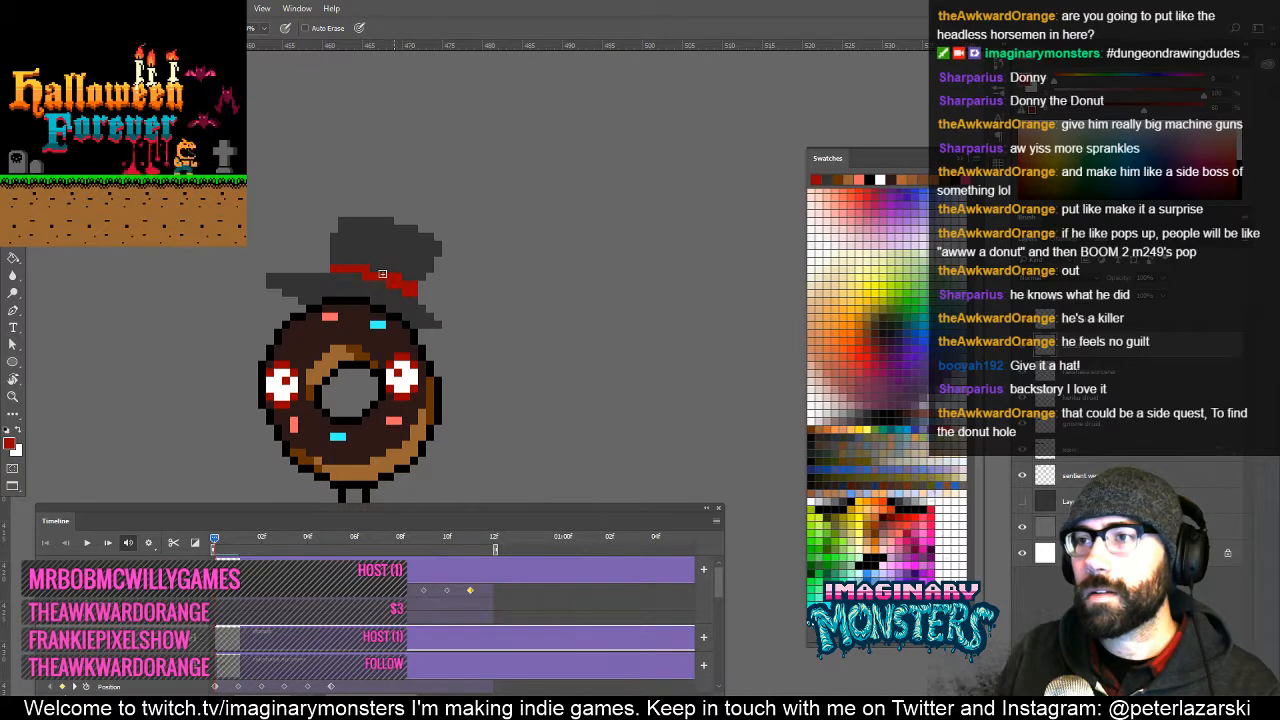
Outline the top hat's brim and crown in the donut's black outline color.
left_click(312, 309, "alt")
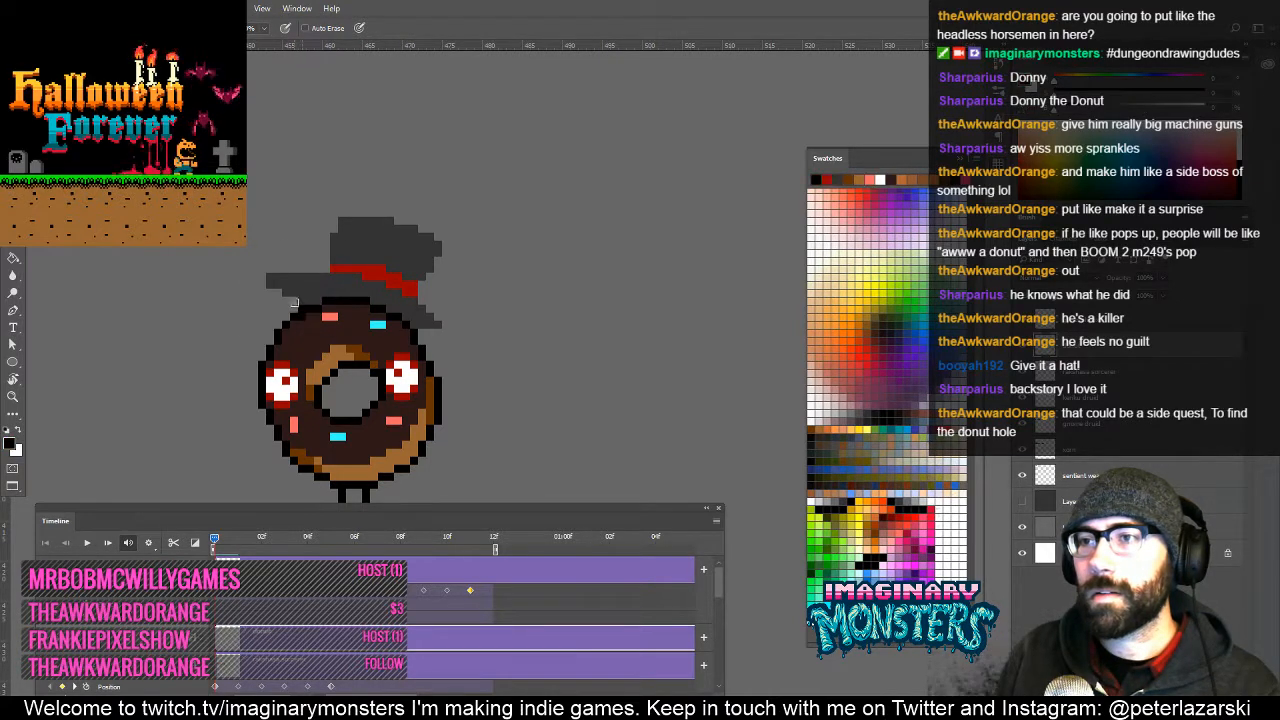
mouse_move(281, 296)
left_mouse_down()
mouse_move(258, 286)
mouse_move(260, 272)
mouse_move(322, 263)
mouse_move(335, 219)
mouse_move(404, 214)
mouse_move(439, 239)
left_mouse_up()
left_click(327, 236, "shift")
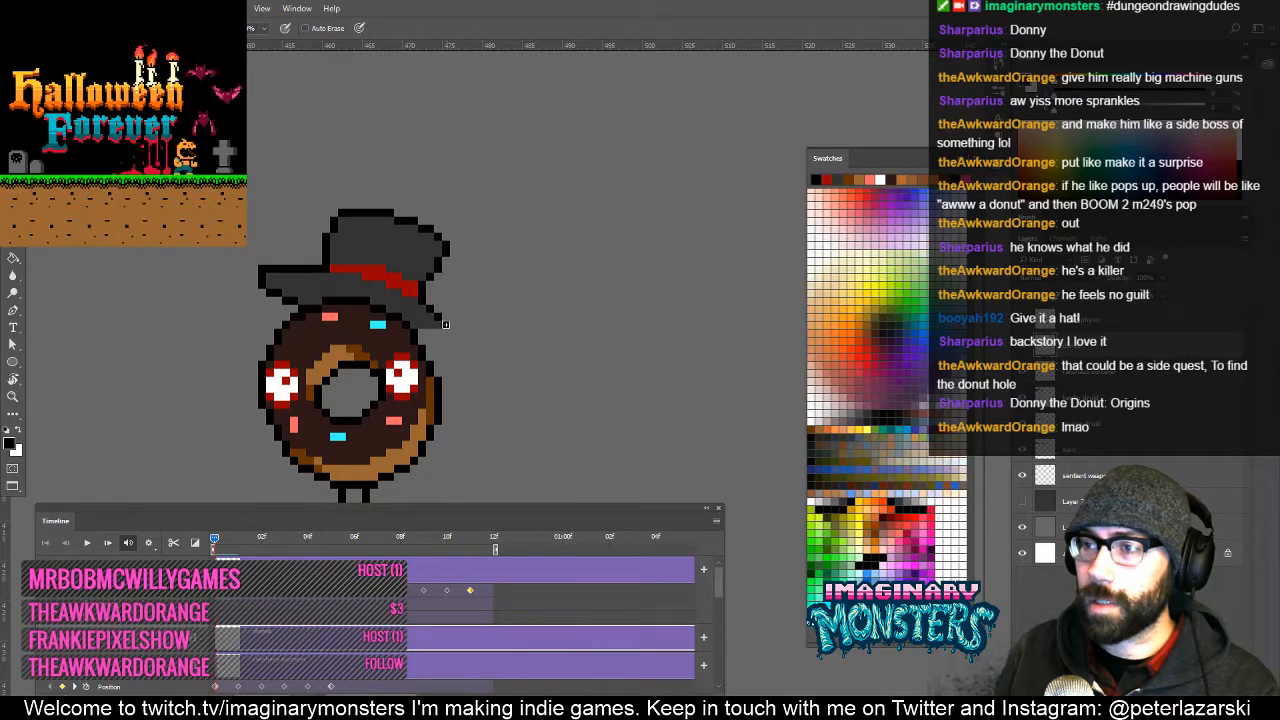
Thicken the top hat's slanted band along its upper edge with the same dark red.
left_click_drag(391, 288, 434, 305)
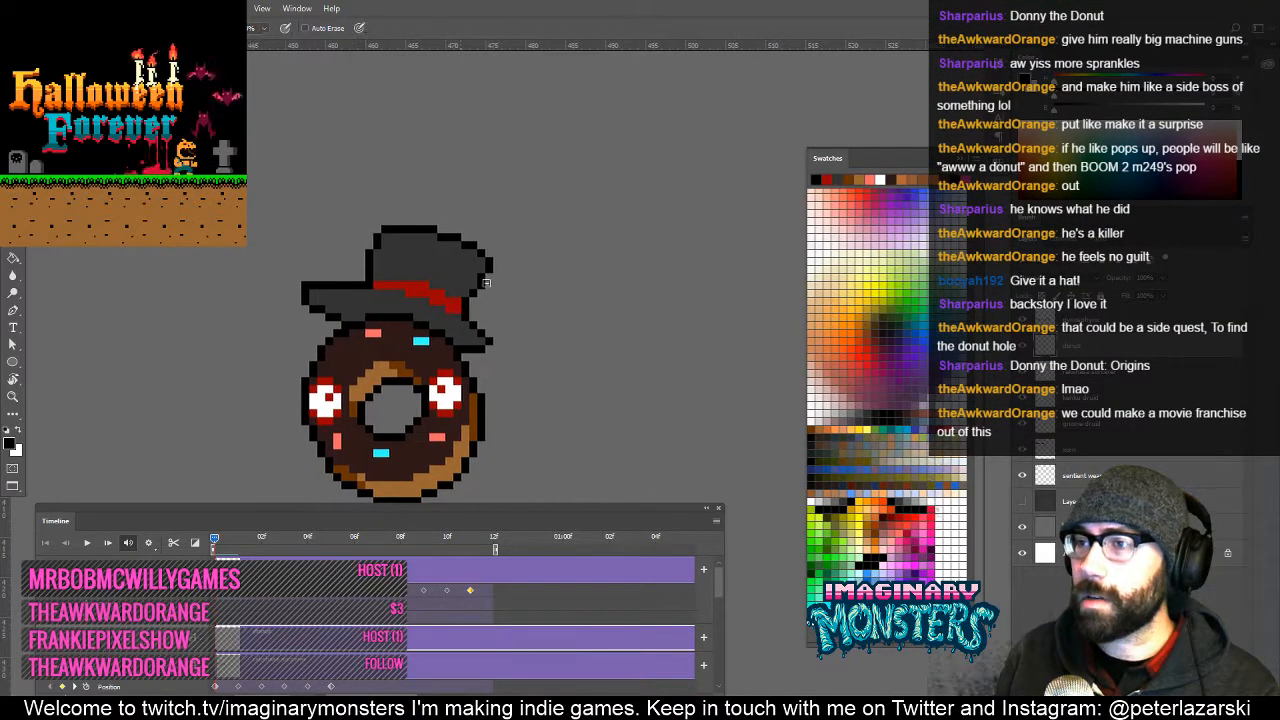
left_click(424, 291, "alt")
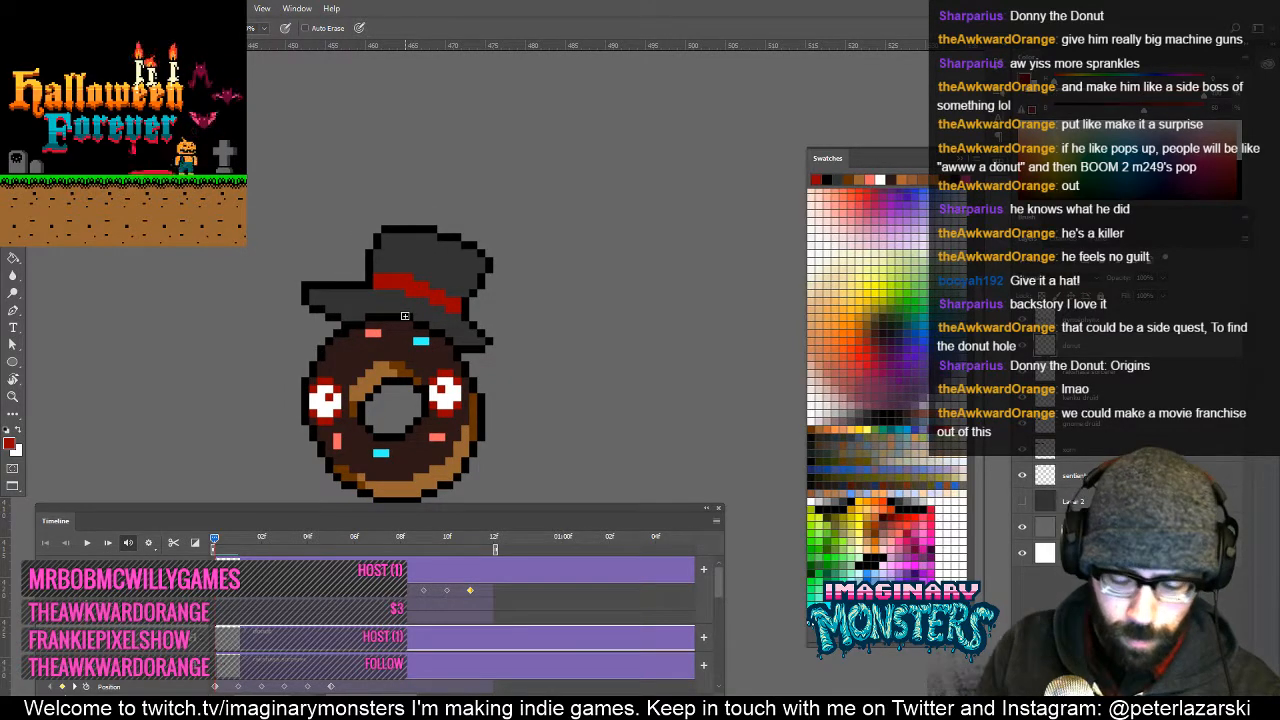
left_click_drag(403, 310, 470, 262)
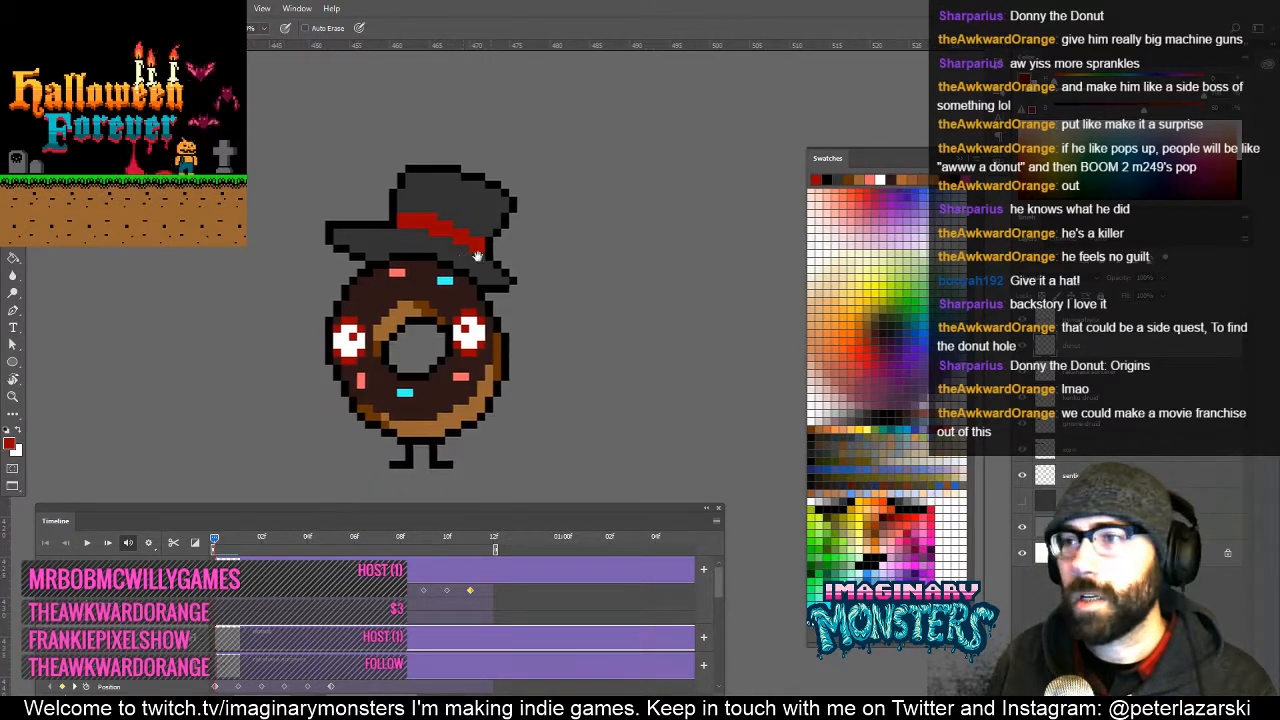
Shade the underside of the top hat's brim with a dark bluish gray.
left_click(872, 405)
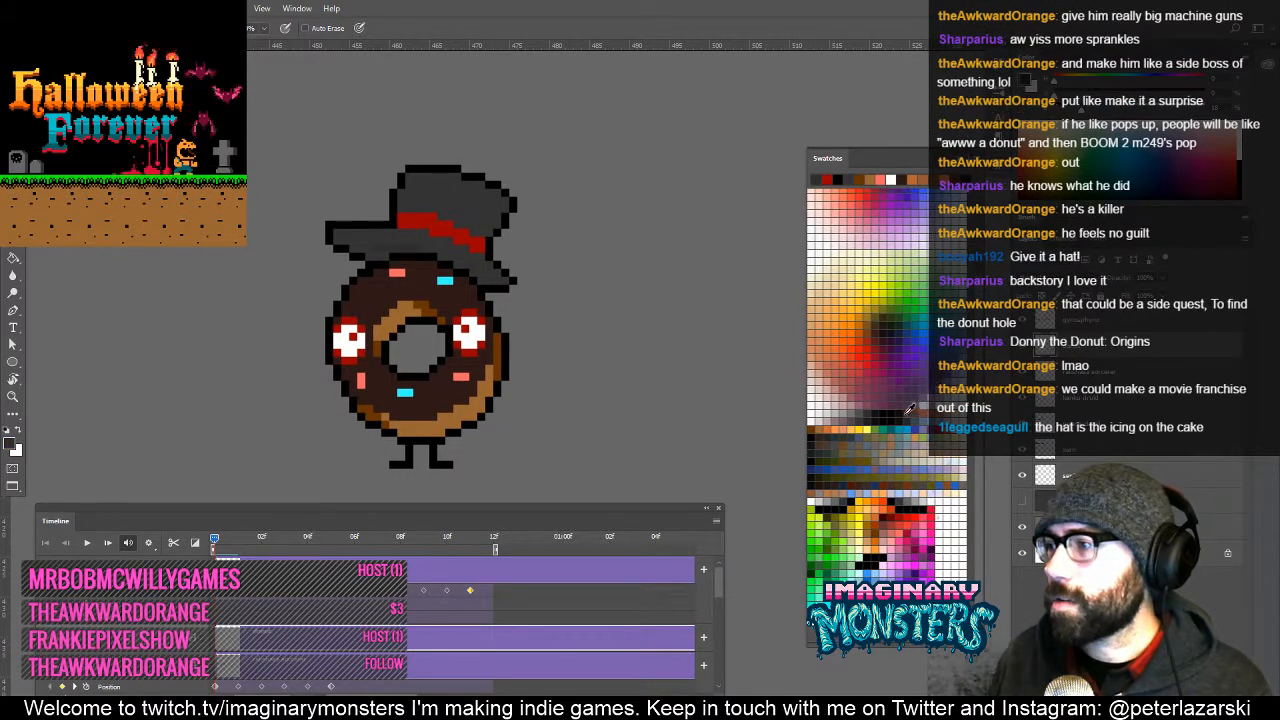
left_click(906, 424)
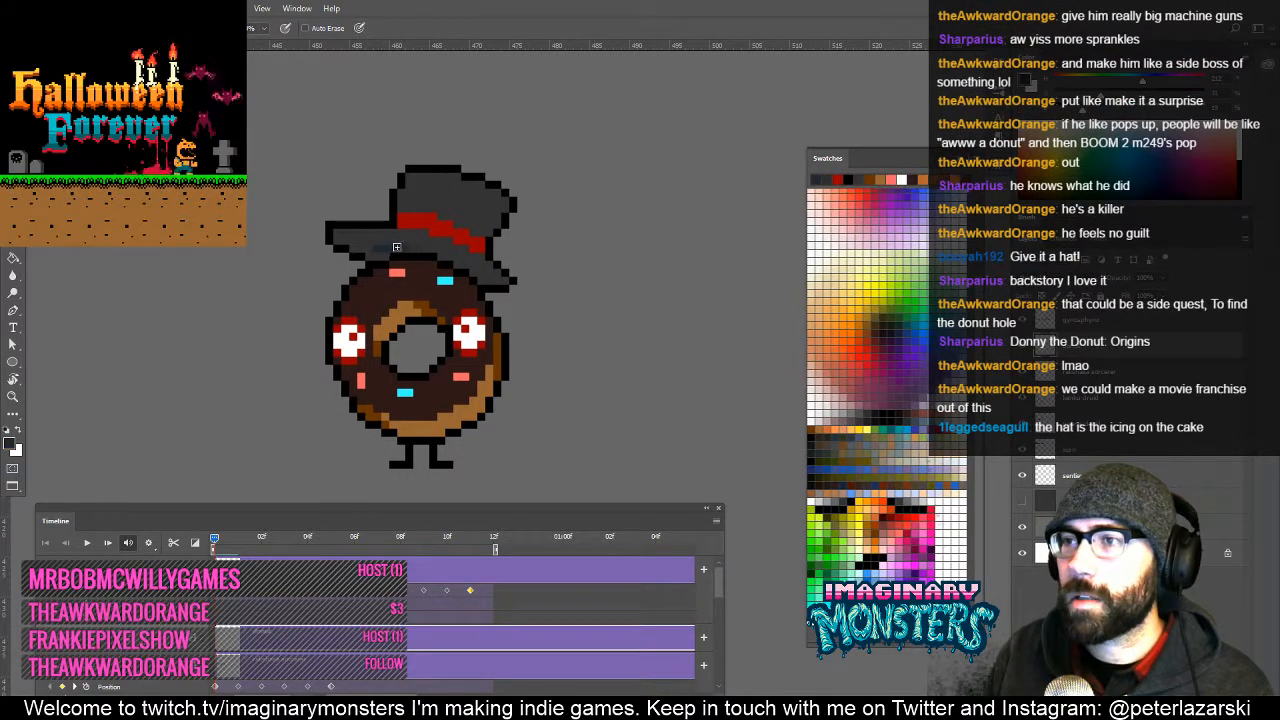
left_click_drag(377, 243, 370, 241)
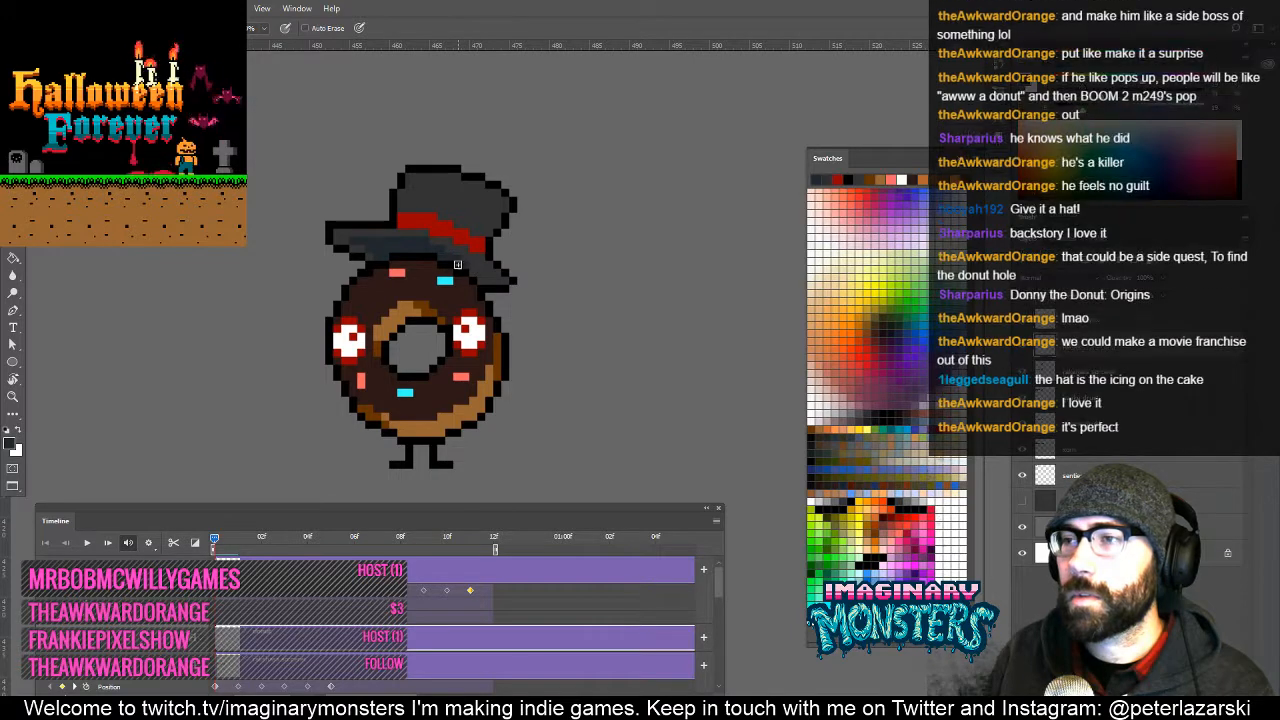
Paint a lighter blue-gray highlight streak down the hat's crown and across the brim below the band.
left_click_drag(714, 424, 700, 432)
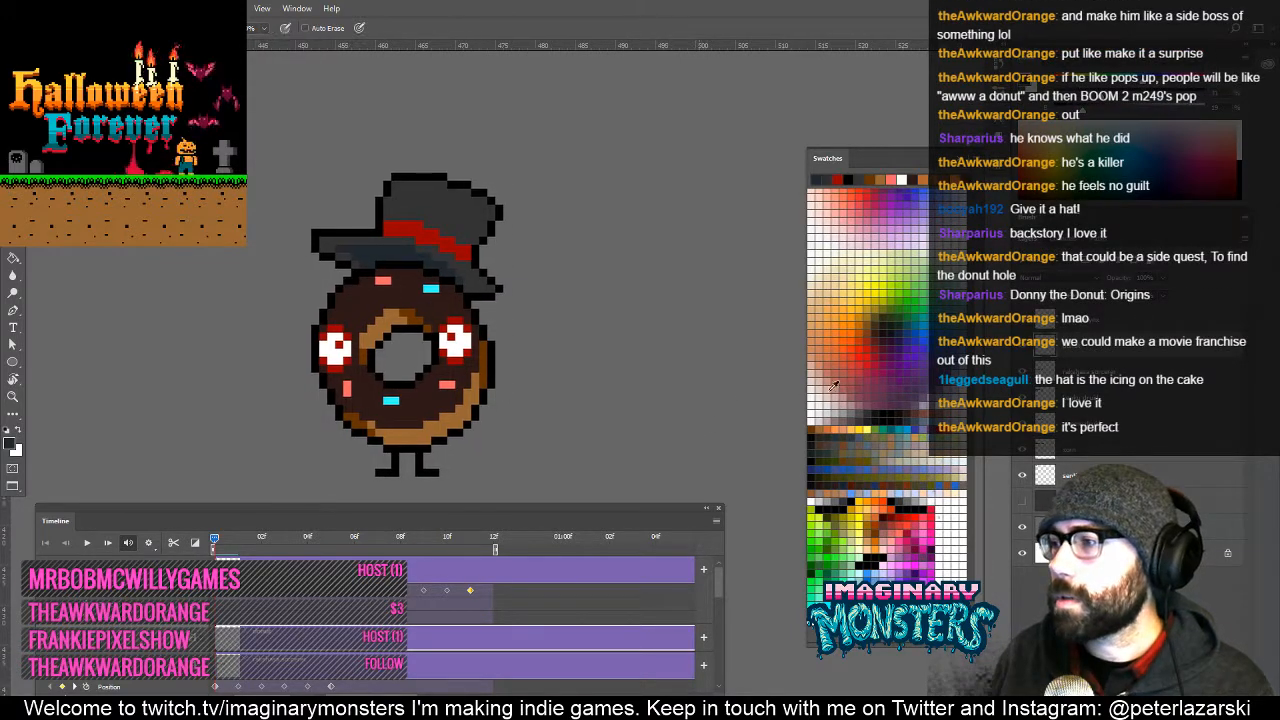
left_click(924, 418)
left_click_drag(450, 225, 461, 211)
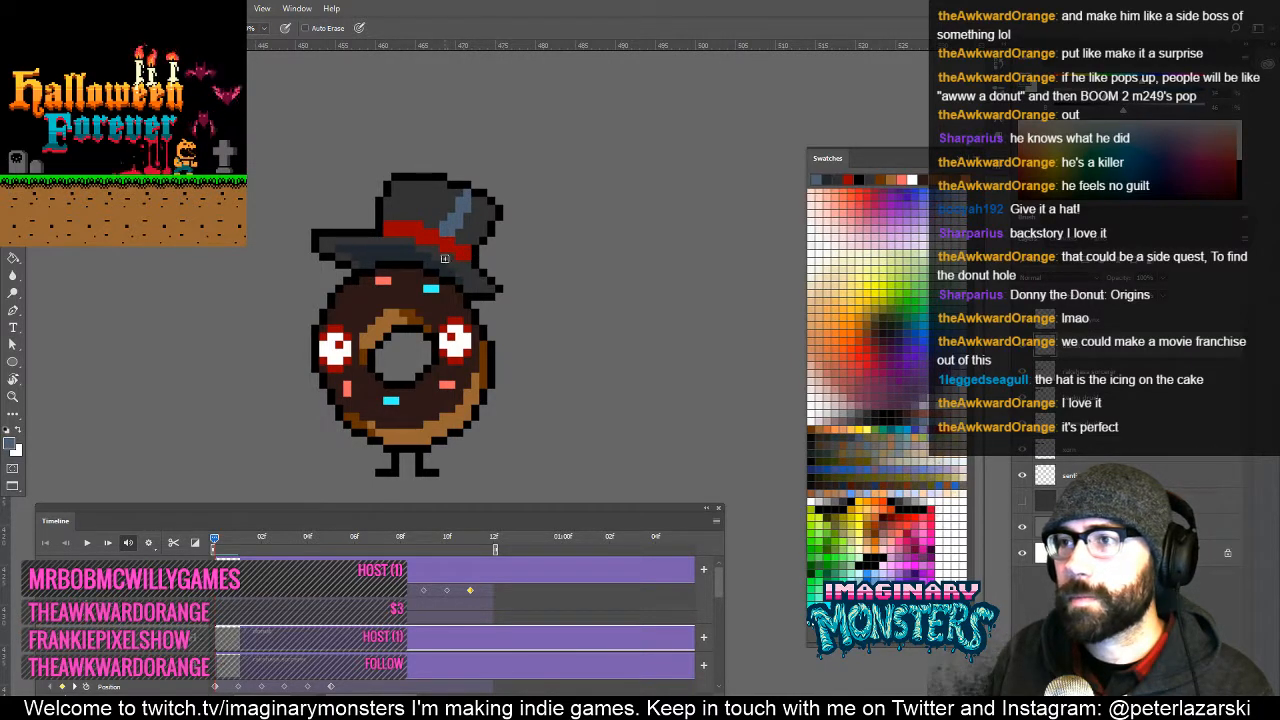
left_click_drag(445, 258, 466, 272)
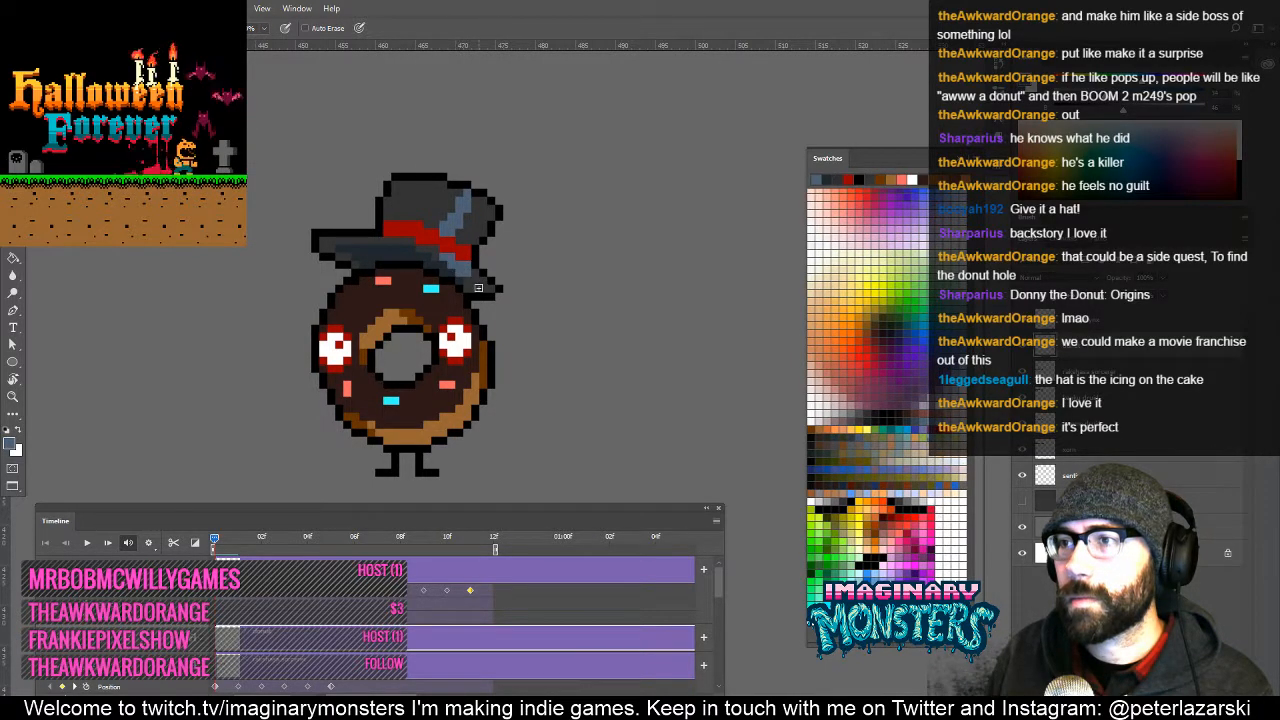
Try moving the donut monster sideways on the sheet and undo the move.
key("z")
left_click(515, 280, "alt")
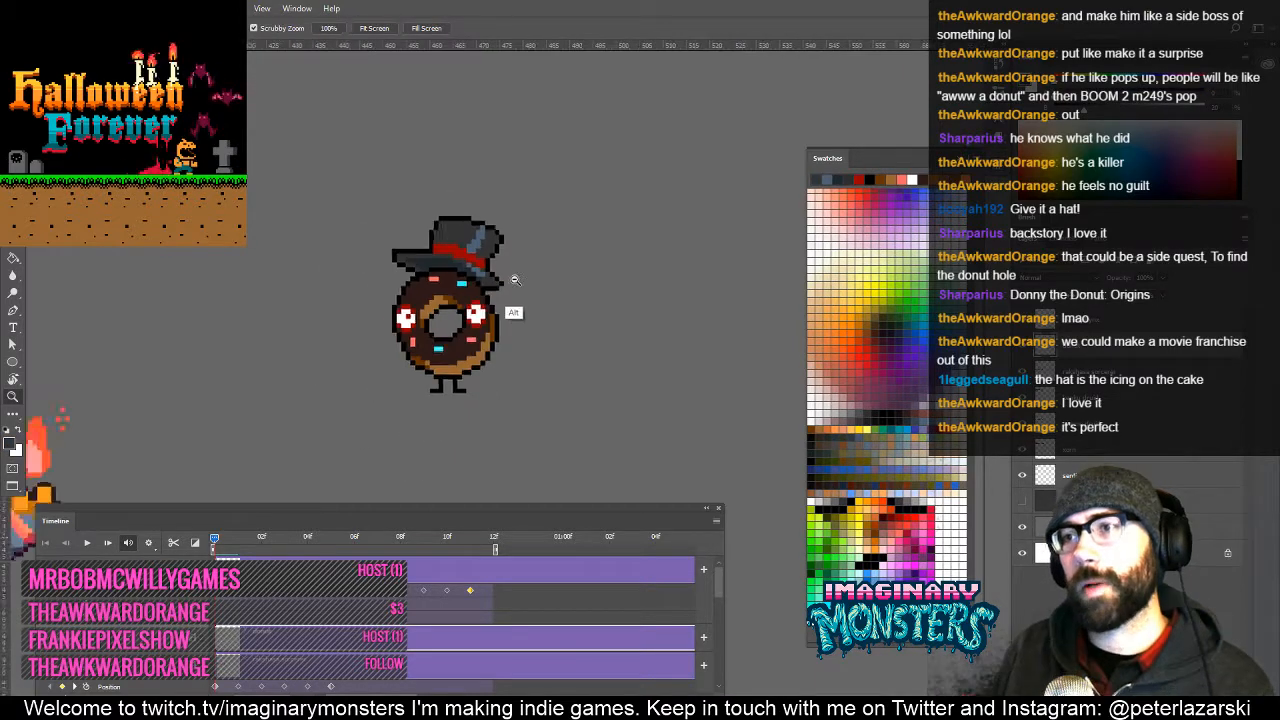
left_click(515, 280, "alt")
left_click(522, 288, "alt")
left_click(525, 291, "alt")
left_click_drag(526, 357, 640, 343)
key("v")
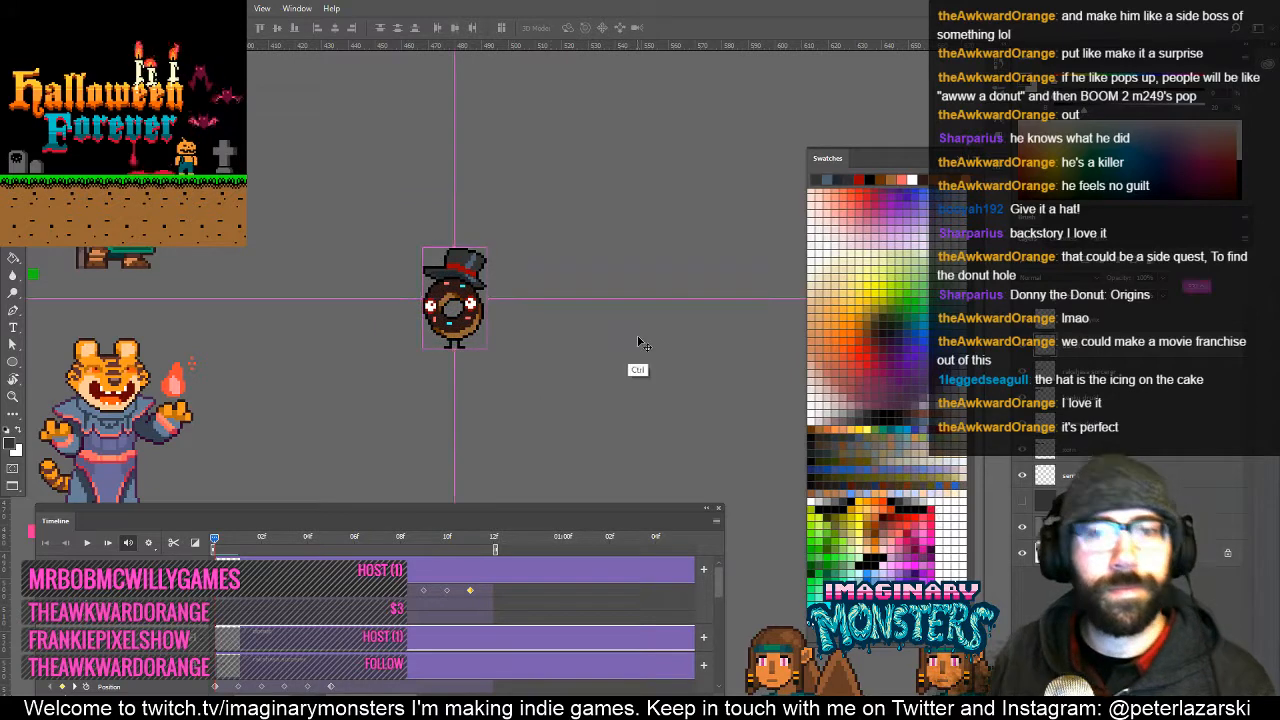
key("ctrl+z")
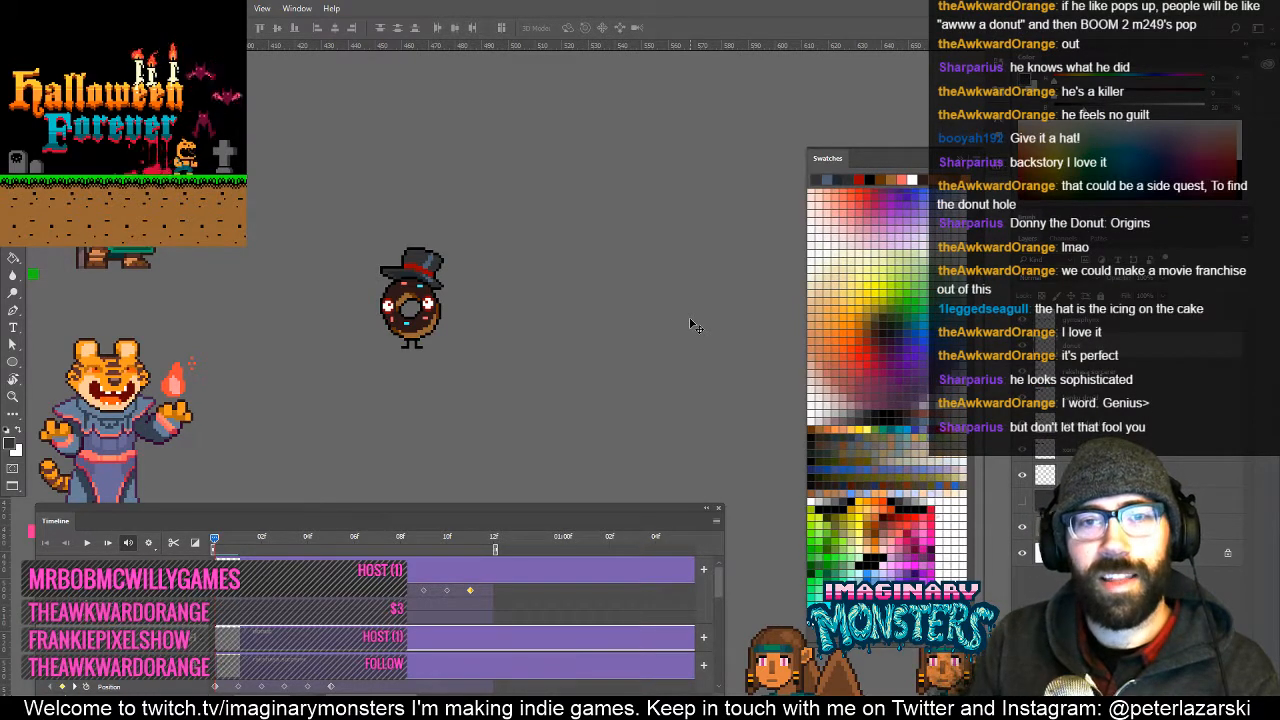
Create a new layer named "ice giant" for the next monster.
key("z")
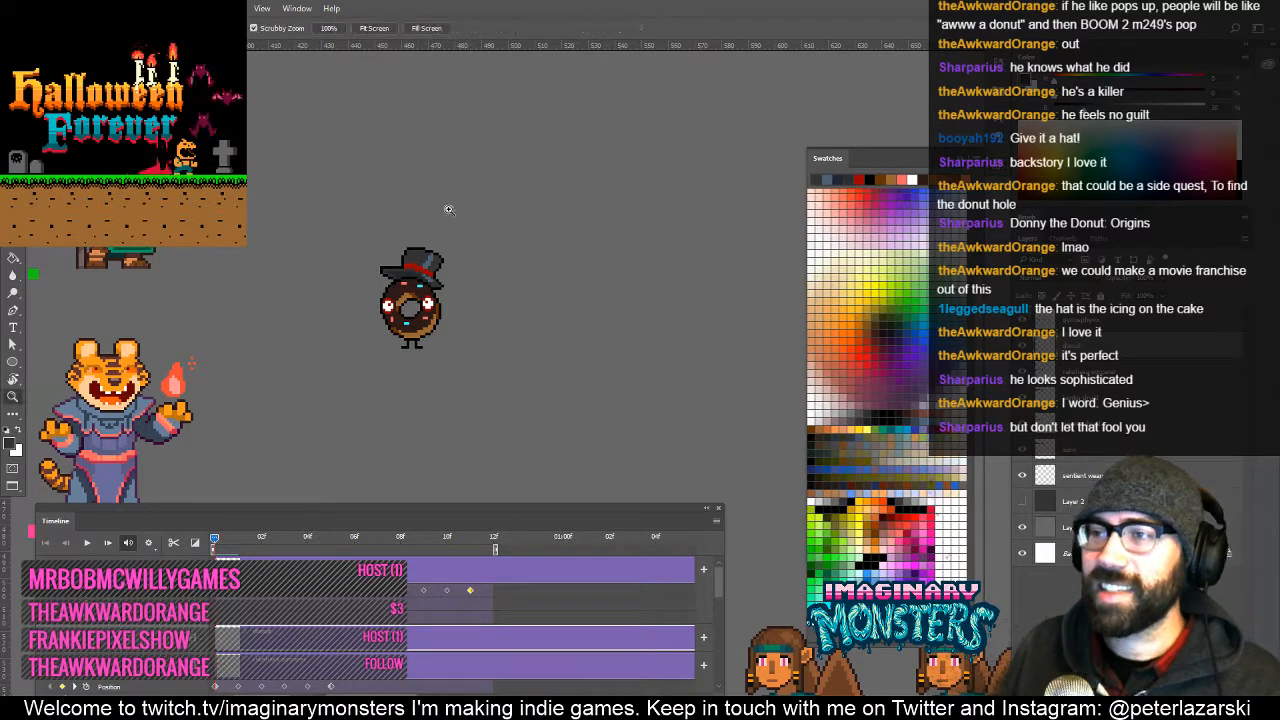
left_click(453, 301)
left_click(441, 297)
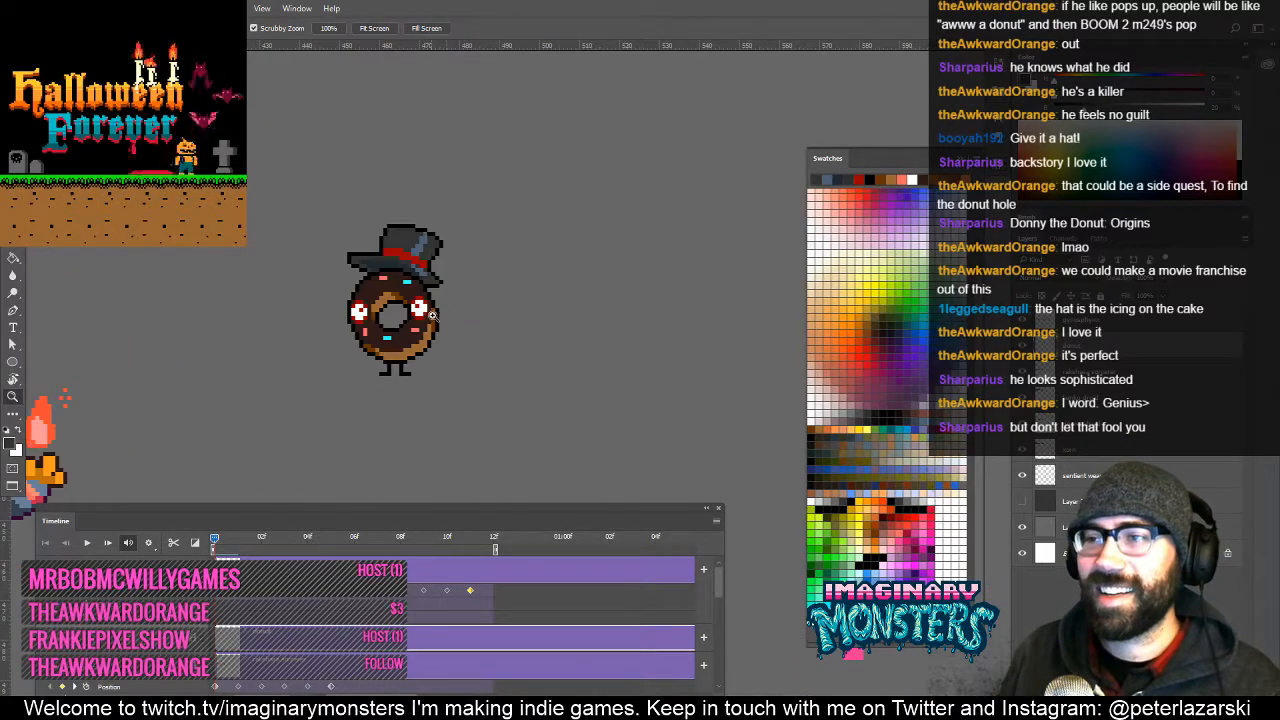
left_click(443, 298, "alt")
left_click(399, 331, "alt")
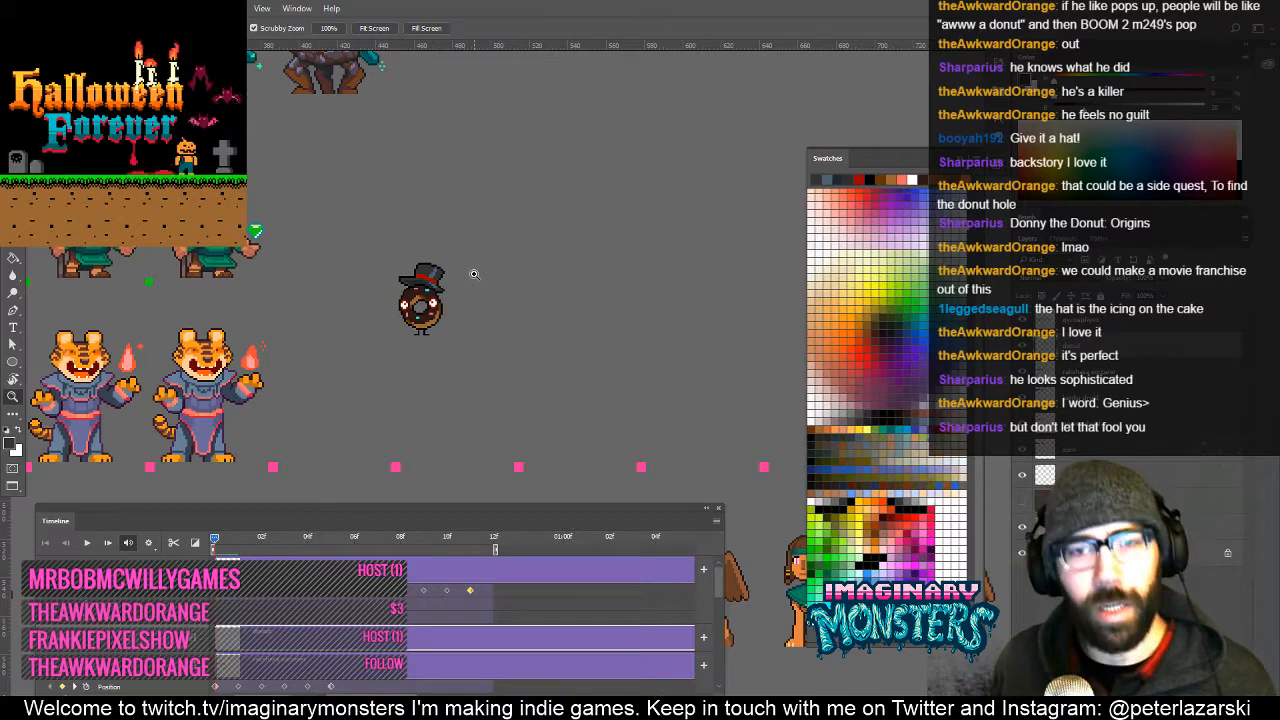
left_click_drag(452, 375, 477, 262)
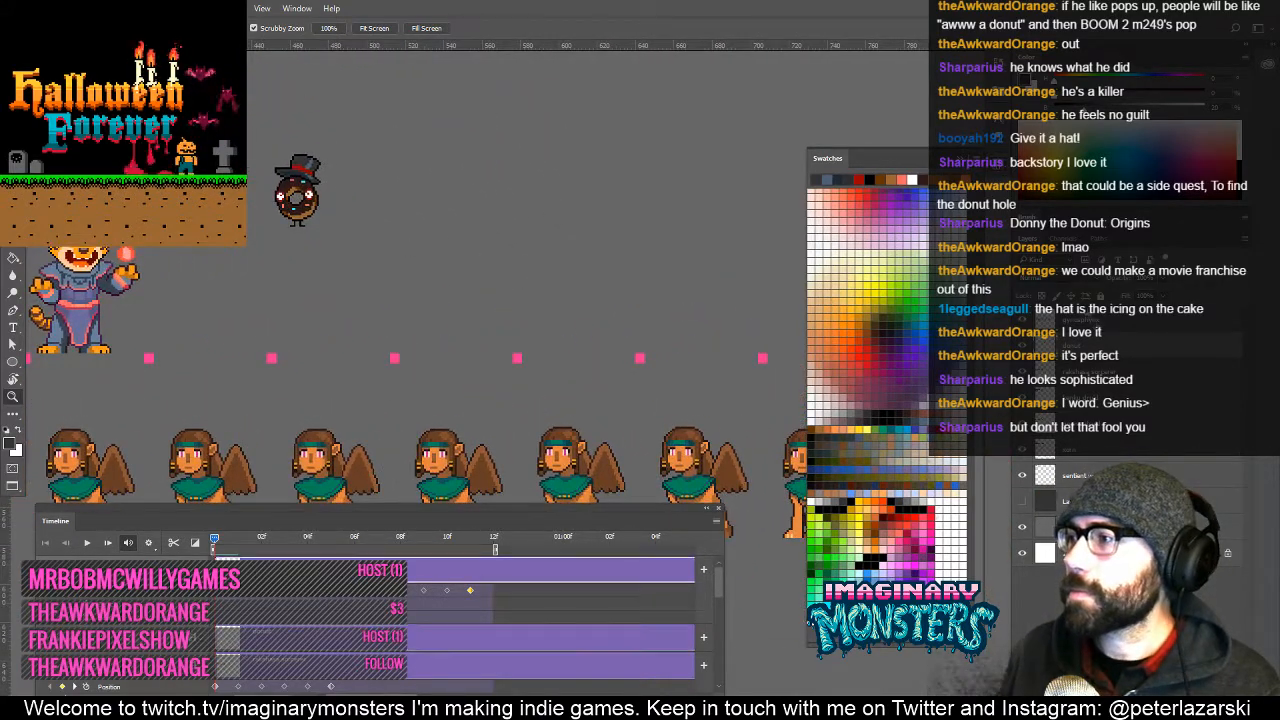
key("ctrl+shift+n")
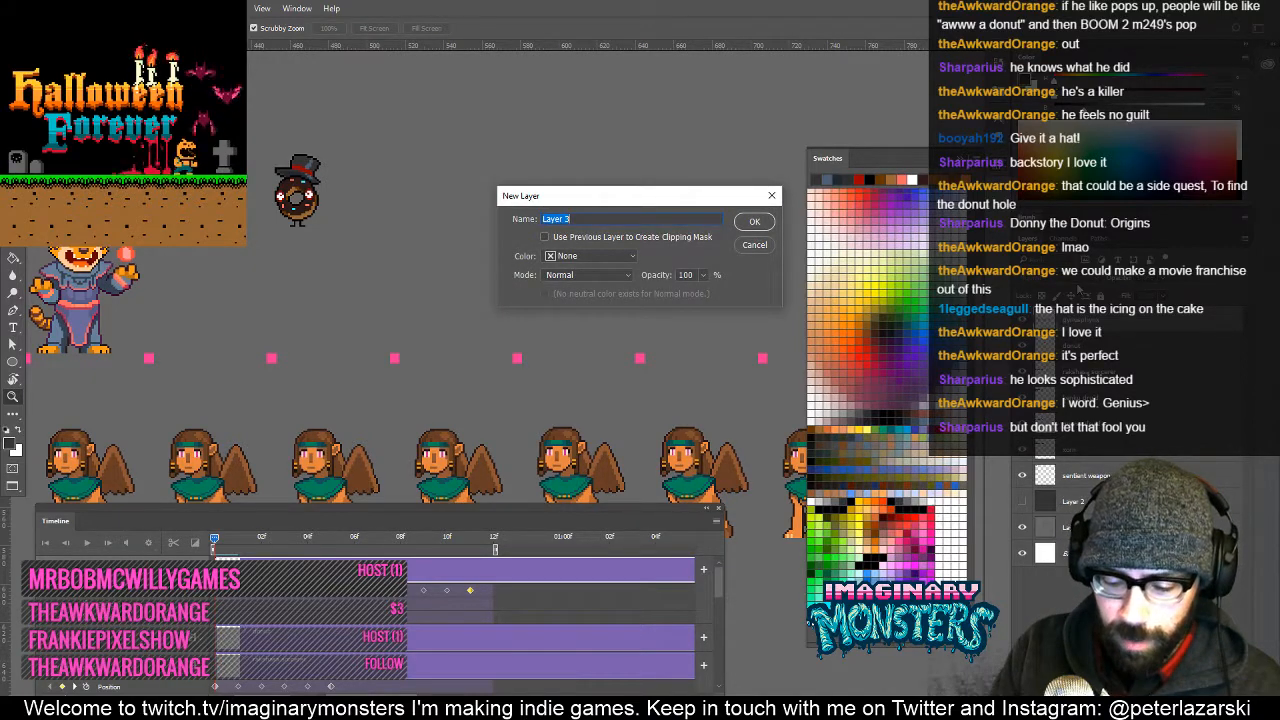
key("BackSpace")
type("ice giant")
key("Return")
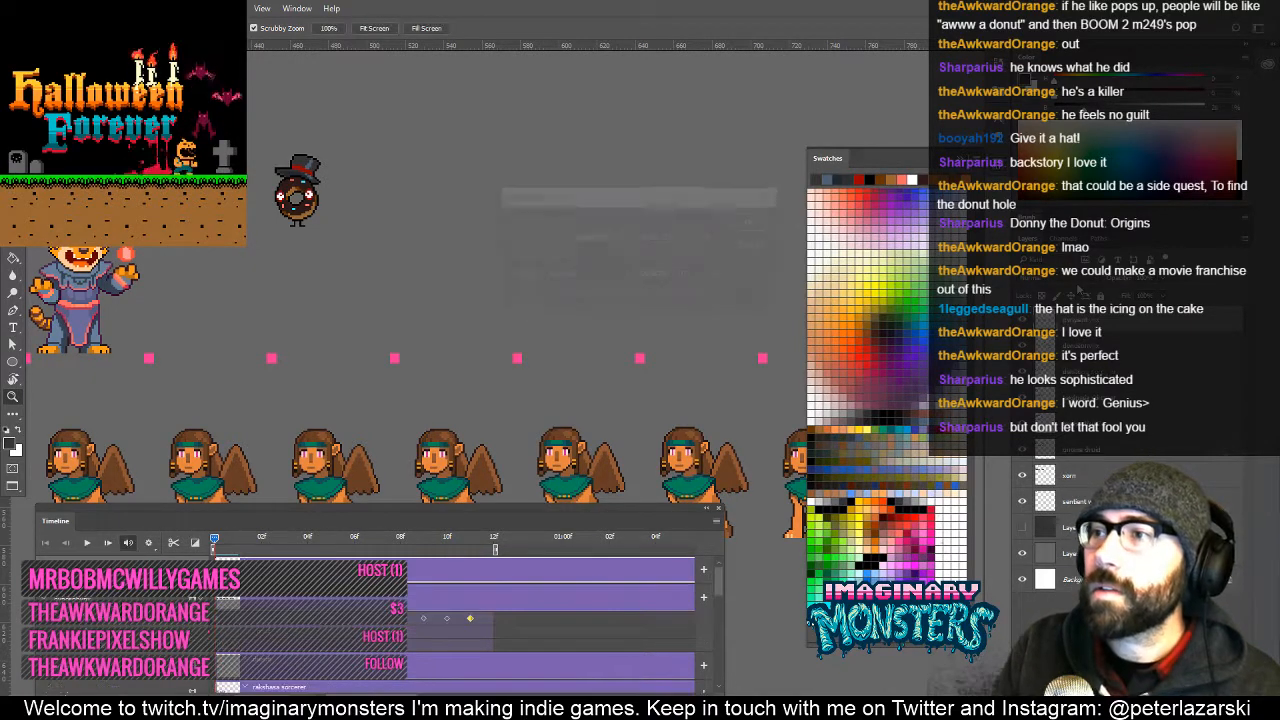
Look over the empty grid cells around the donut and tiger sprites for a place to draw the ice giant.
left_click_drag(476, 362, 397, 143)
left_click_drag(356, 370, 351, 220)
left_click_drag(377, 117, 330, 195)
left_click_drag(467, 221, 343, 415)
left_click_drag(304, 233, 799, 516)
left_click_drag(437, 346, 379, 280)
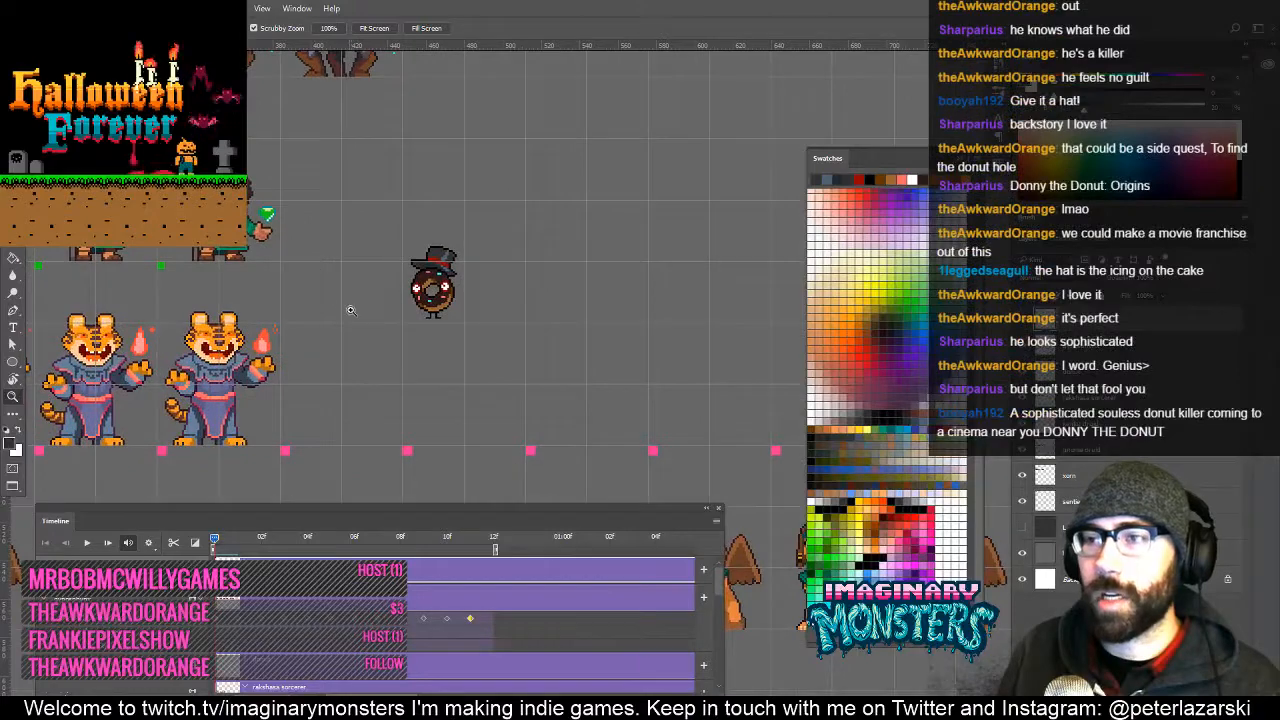
left_click_drag(349, 309, 359, 360)
left_click_drag(359, 360, 413, 249)
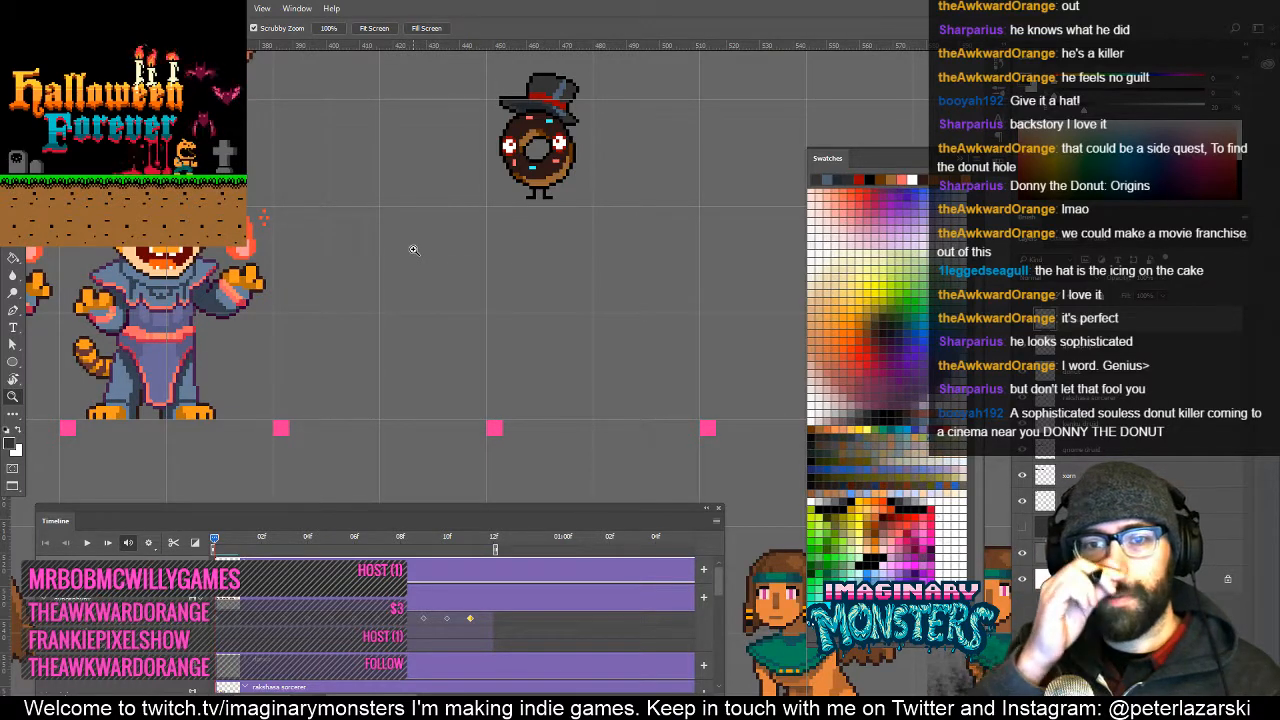
left_click_drag(463, 237, 478, 275)
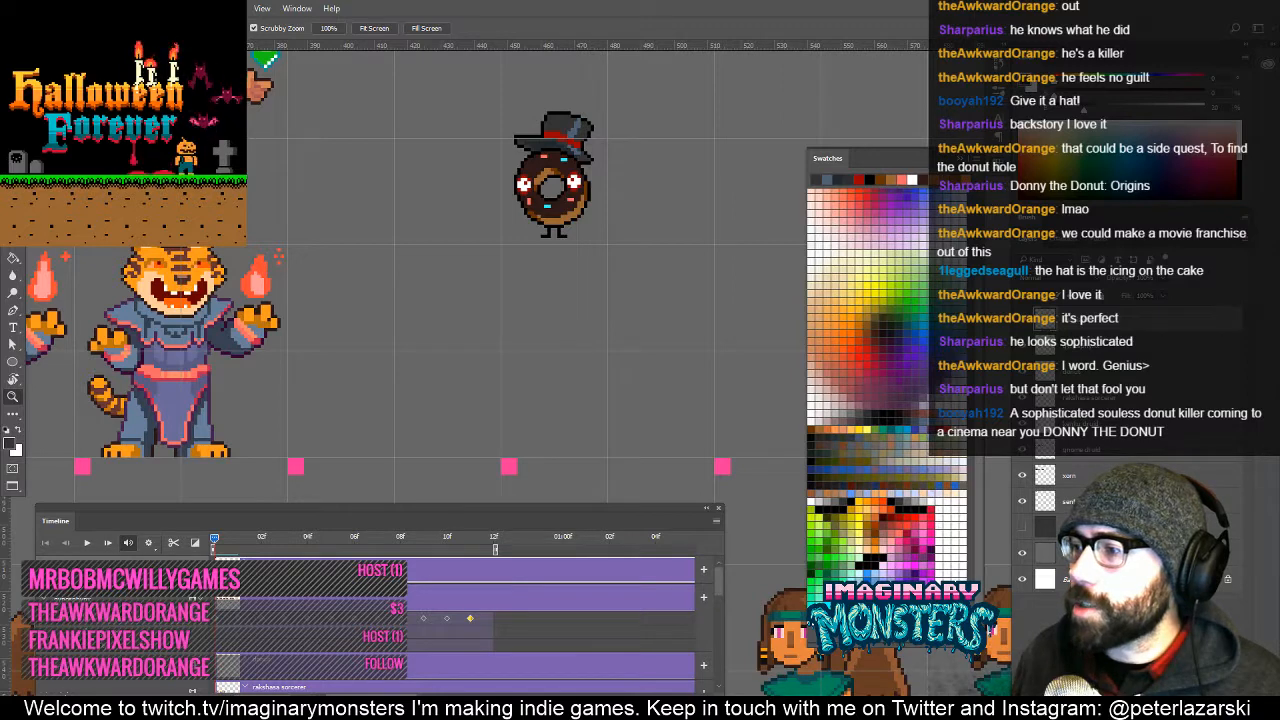
Lasso a large freehand head-and-beard shape between the tiger and the donut, fill it with light teal and deselect.
left_click(840, 548)
key("l")
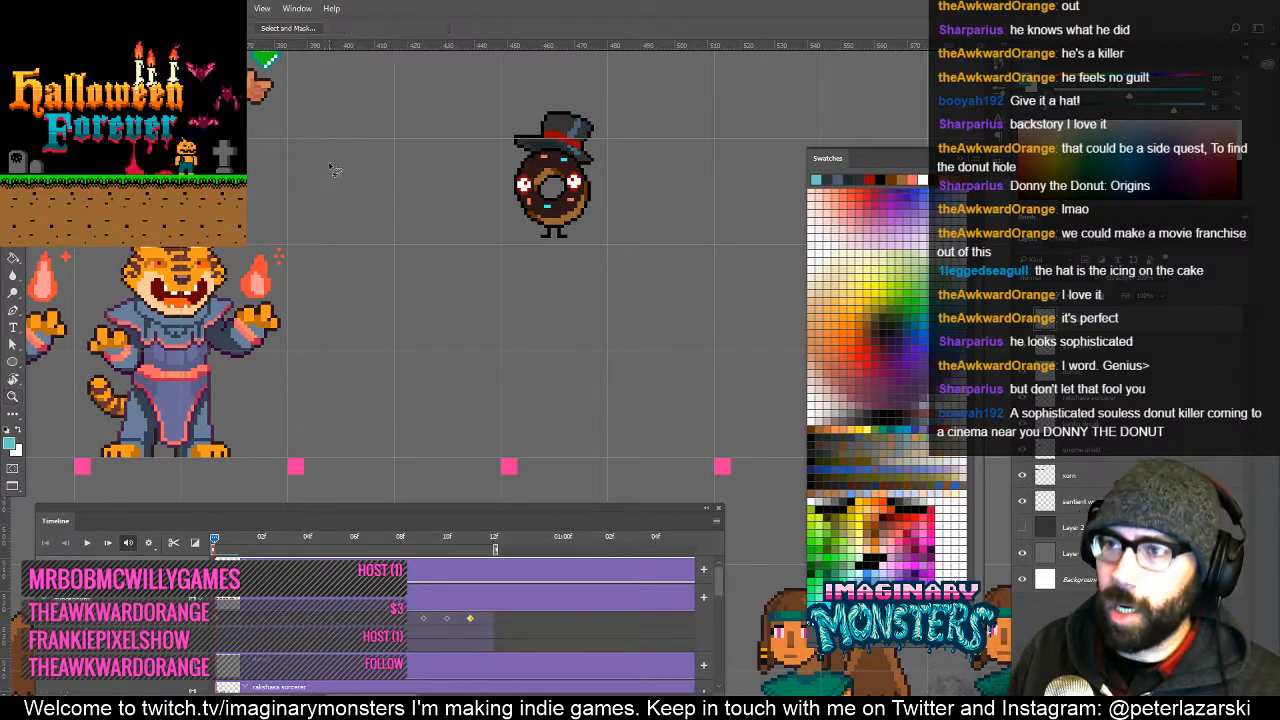
mouse_move(394, 143)
left_mouse_down()
mouse_move(314, 268)
mouse_move(395, 346)
mouse_move(461, 230)
mouse_move(463, 197)
mouse_move(440, 162)
mouse_move(398, 145)
left_mouse_up()
key("g")
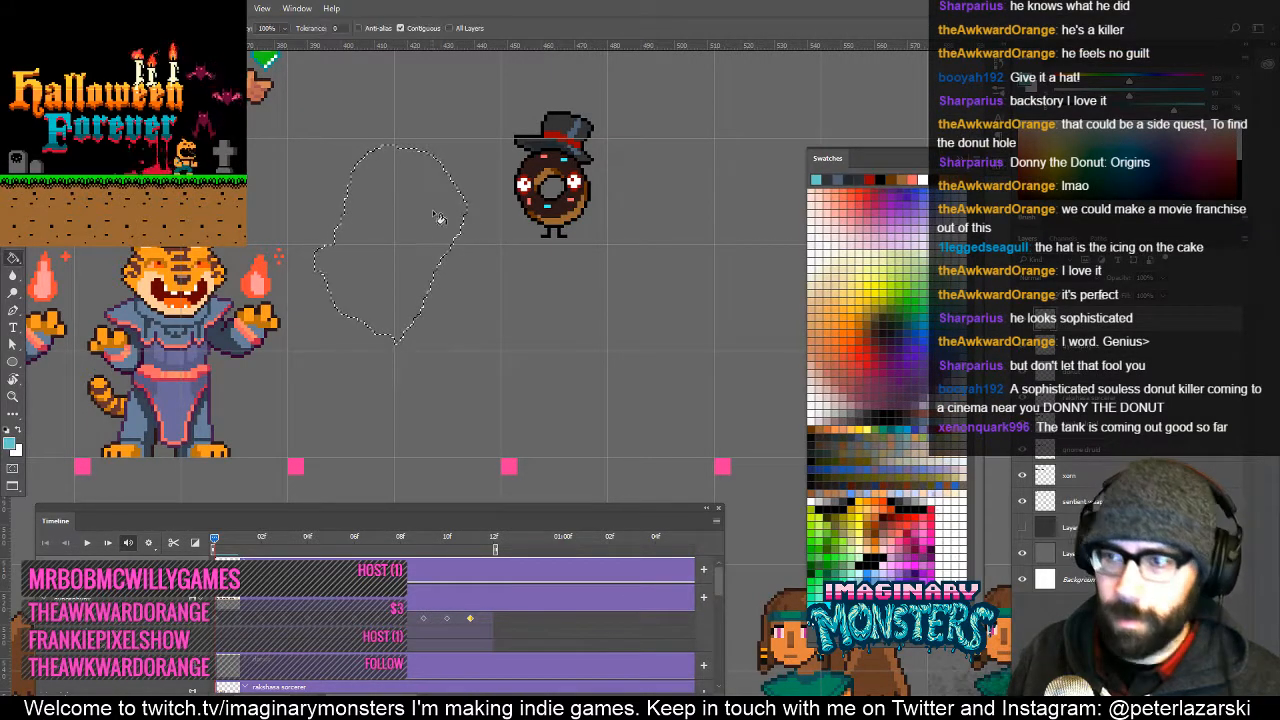
left_click(434, 216)
key("z")
key("ctrl+d")
left_click(427, 208)
left_click_drag(427, 208, 450, 249)
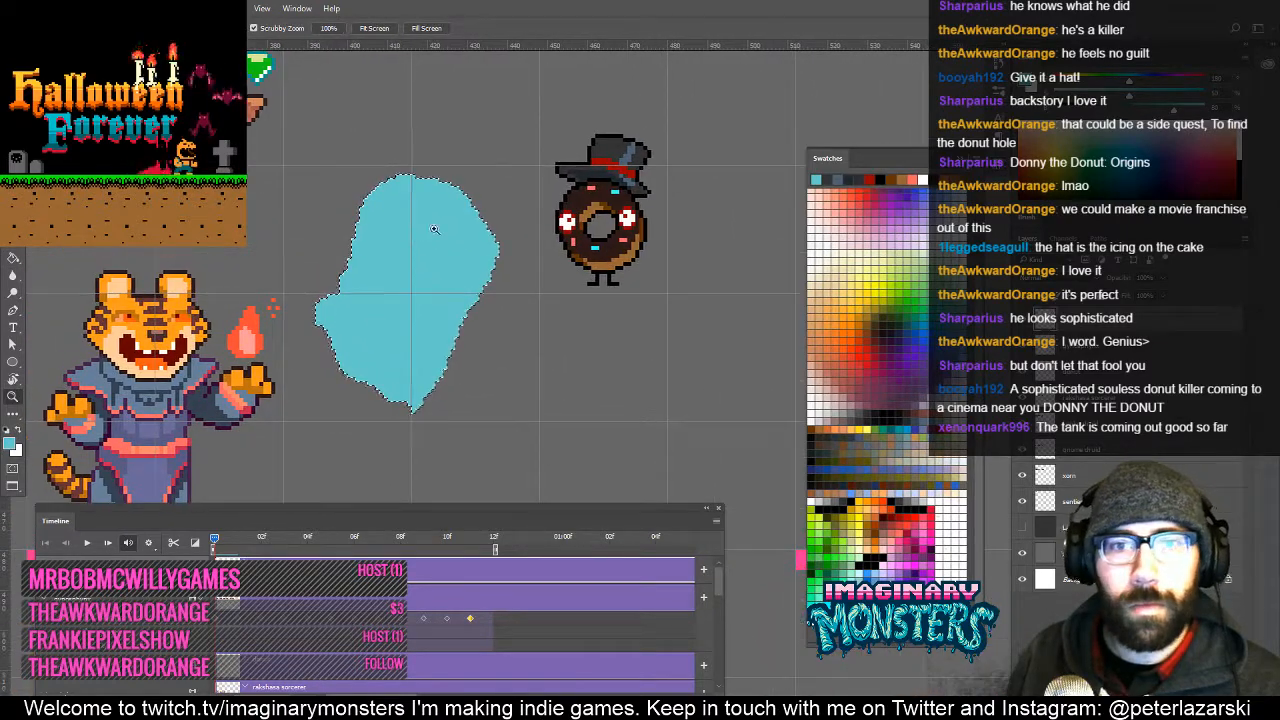
Paint a pale blue forehead and nose on the teal shape, with dark closed eyes and a dark mouth.
key("b")
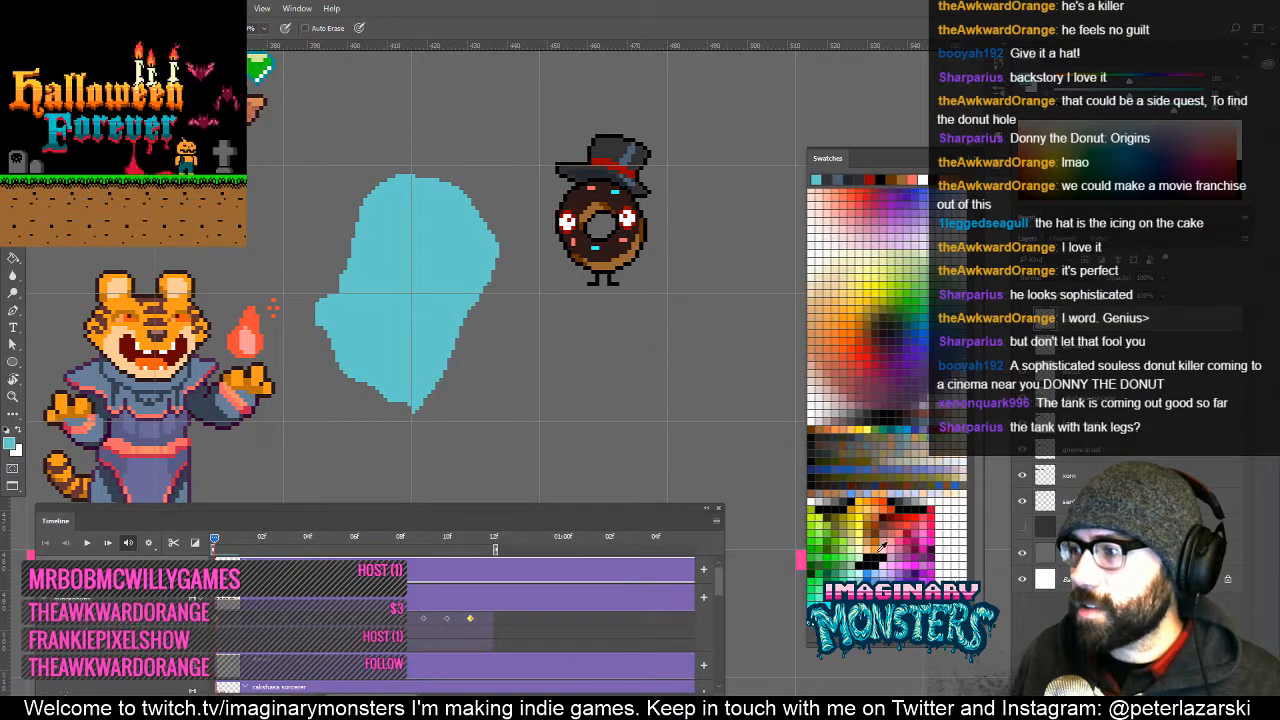
left_click(862, 568)
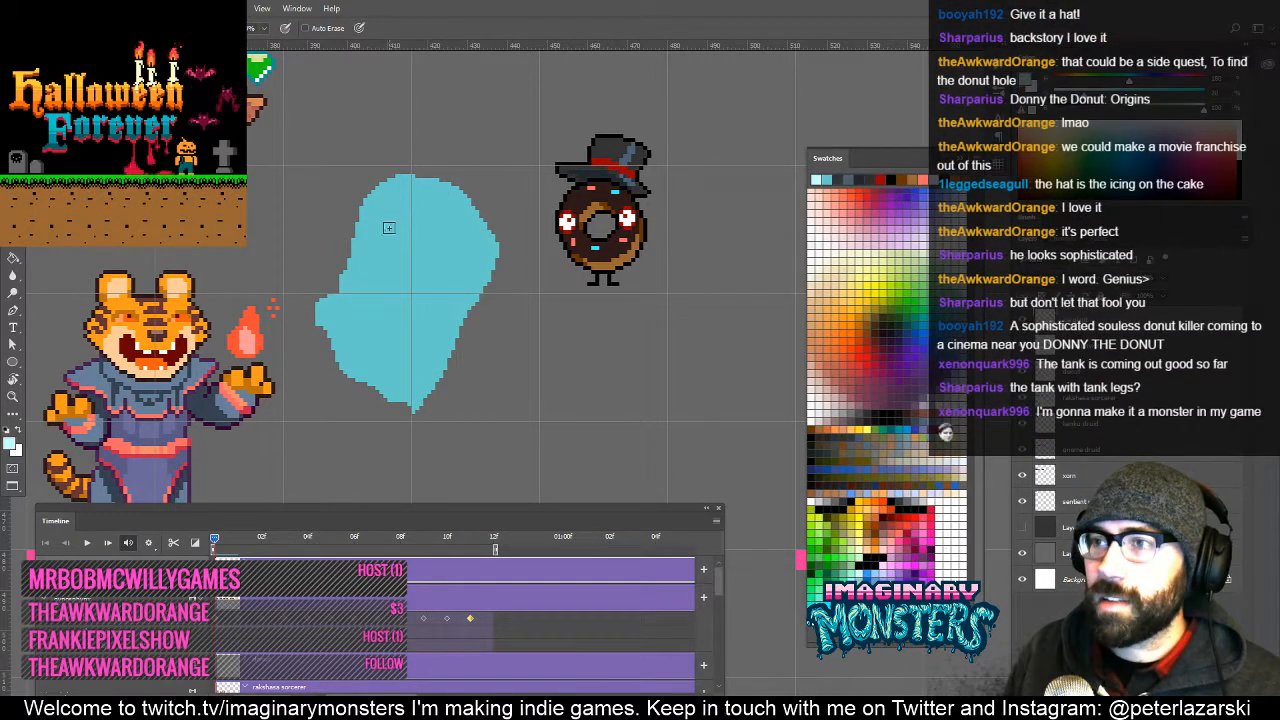
mouse_move(400, 220)
left_mouse_down()
mouse_move(406, 188)
mouse_move(430, 196)
mouse_move(402, 233)
mouse_move(423, 229)
mouse_move(399, 224)
mouse_move(434, 218)
mouse_move(408, 258)
mouse_move(412, 309)
mouse_move(397, 320)
mouse_move(353, 304)
left_mouse_up()
left_click(380, 263, "alt")
left_click(409, 227, "alt")
left_click(408, 238, "alt")
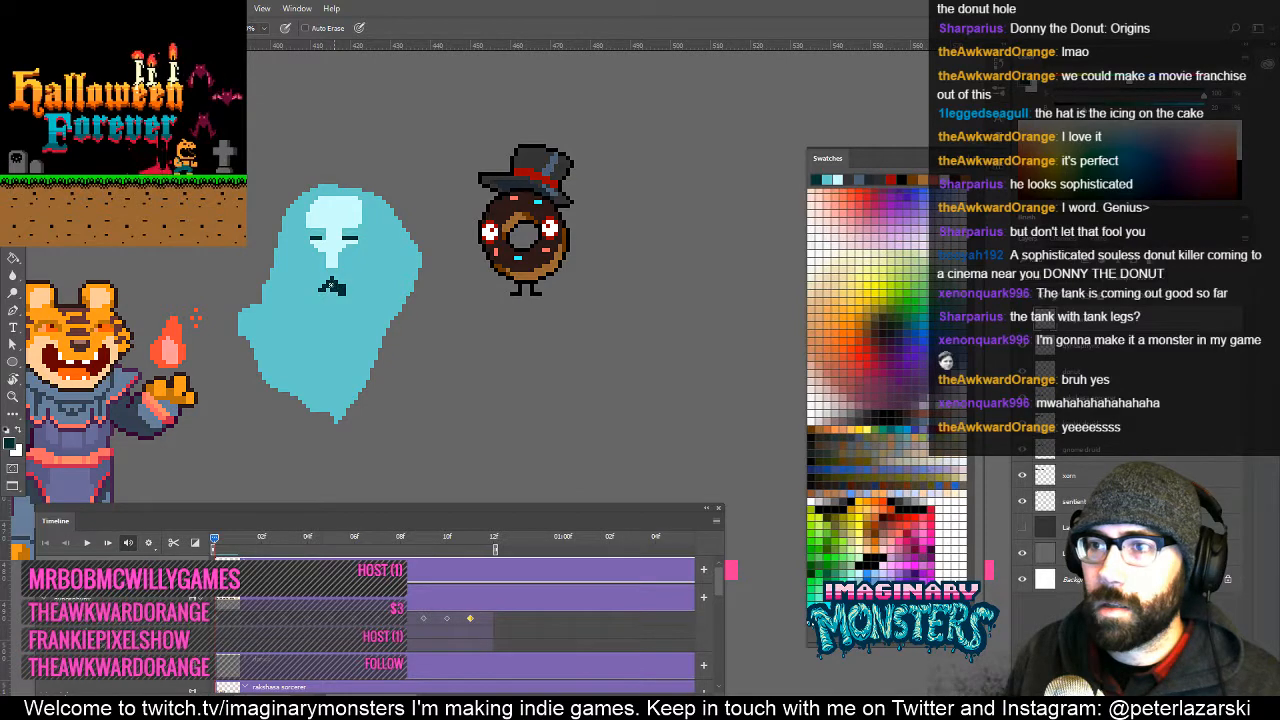
Refine the mouth with white teeth and lasso a drooping moustache lobe on each side of it.
left_click(336, 338, "alt")
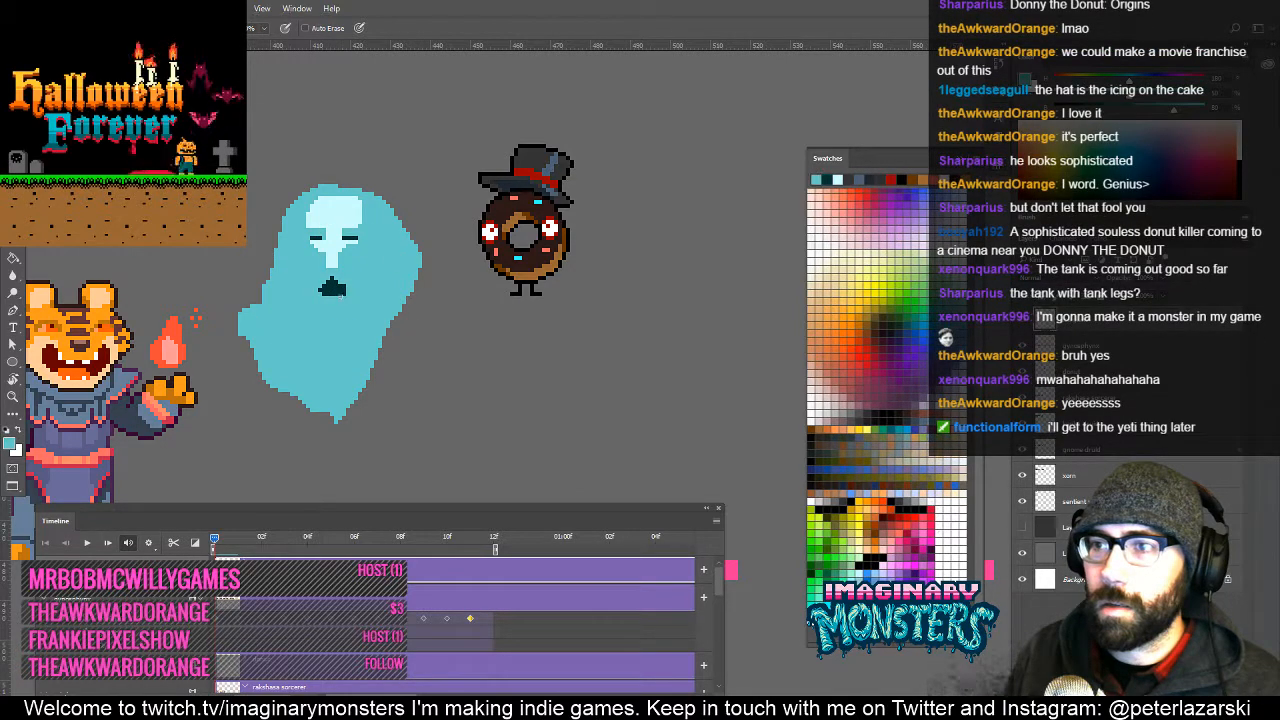
mouse_move(375, 321)
left_mouse_down()
mouse_move(346, 345)
mouse_move(360, 345)
mouse_move(331, 311)
mouse_move(344, 300)
mouse_move(316, 314)
mouse_move(357, 343)
mouse_move(392, 245)
mouse_move(420, 283)
left_mouse_up()
key("z")
key("b")
left_click(957, 530)
key("z")
key("b")
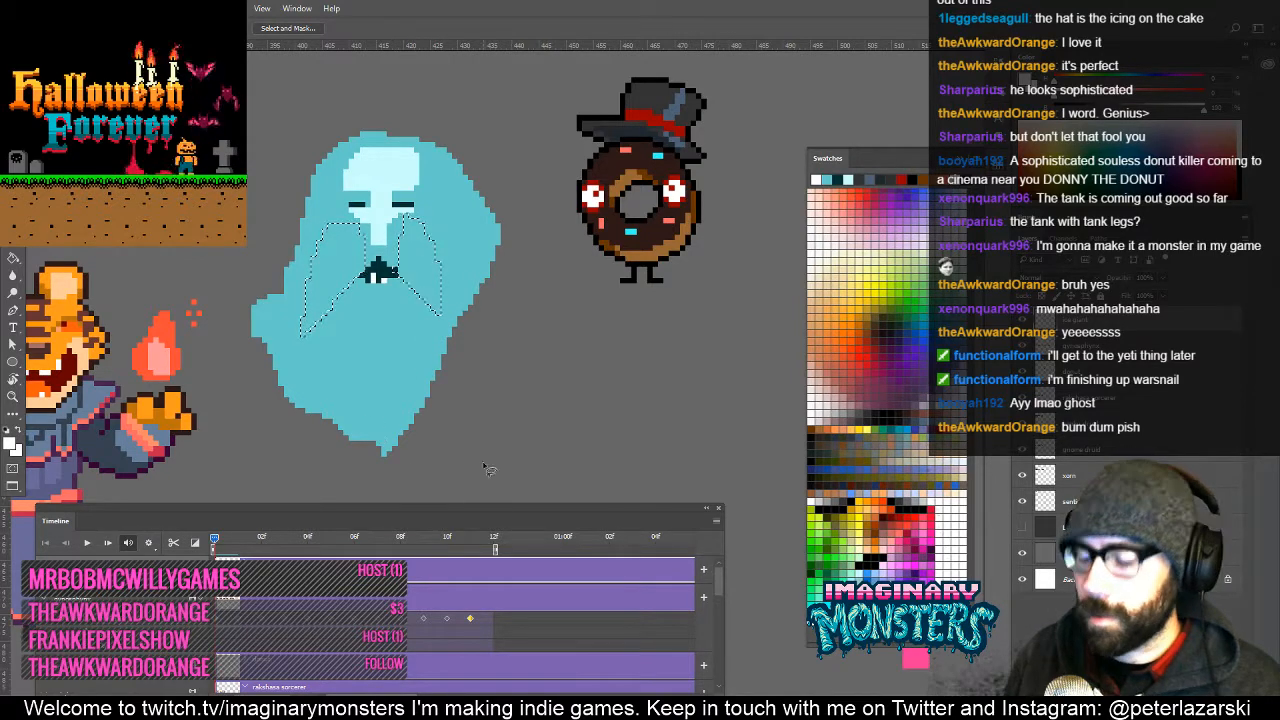
Paint darker teal shadows outside the moustache lobes and across the beard below the mouth, and clear the selection.
key("b")
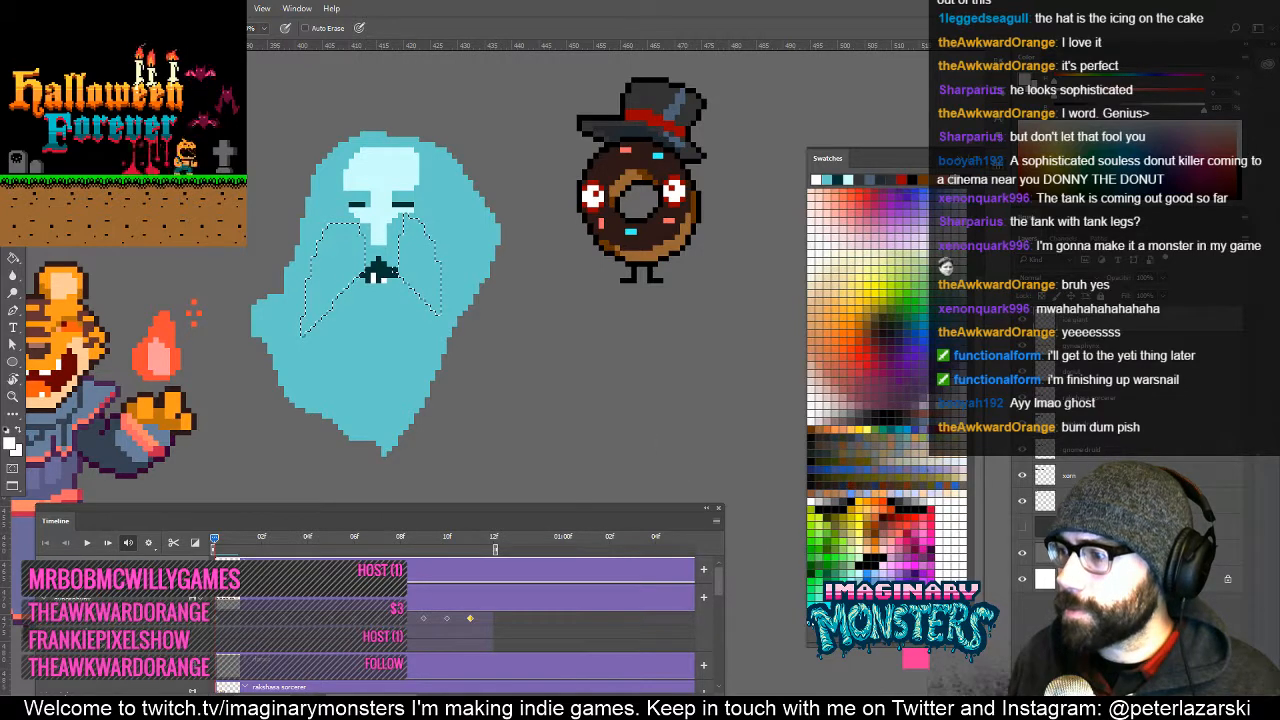
left_click(335, 312, "alt")
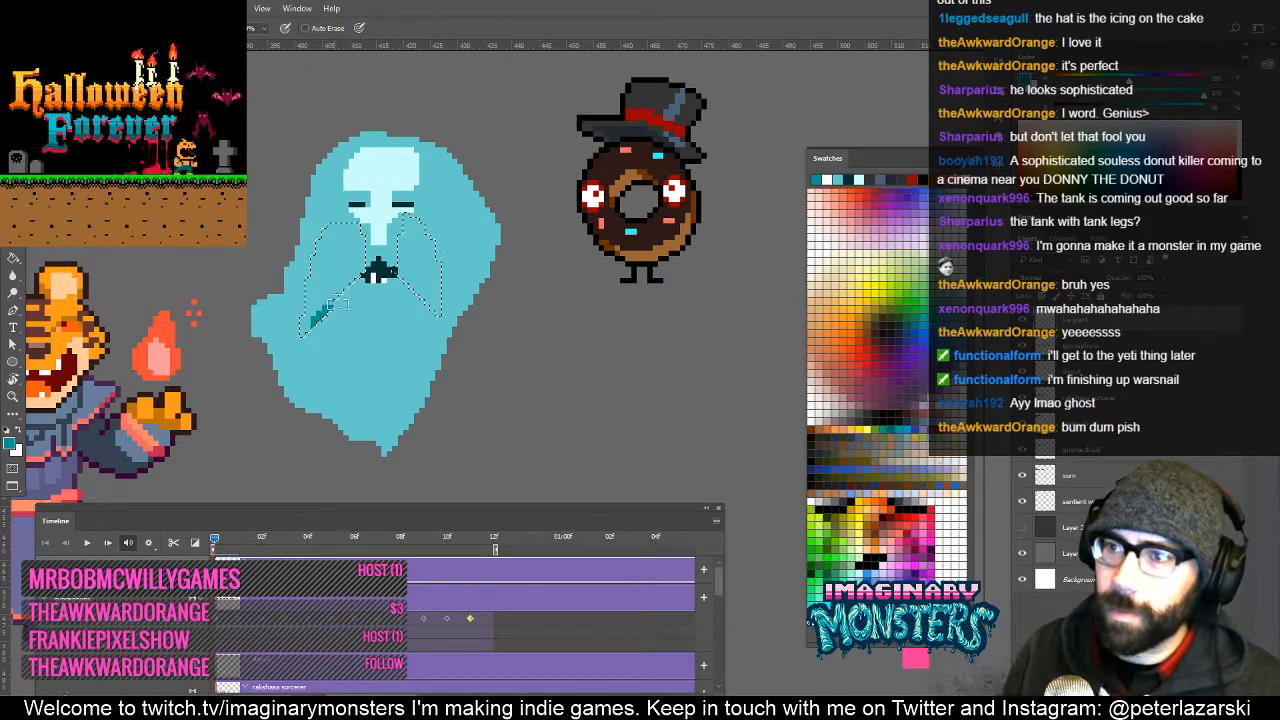
key("ctrl+alt+z")
key("ctrl+alt+z")
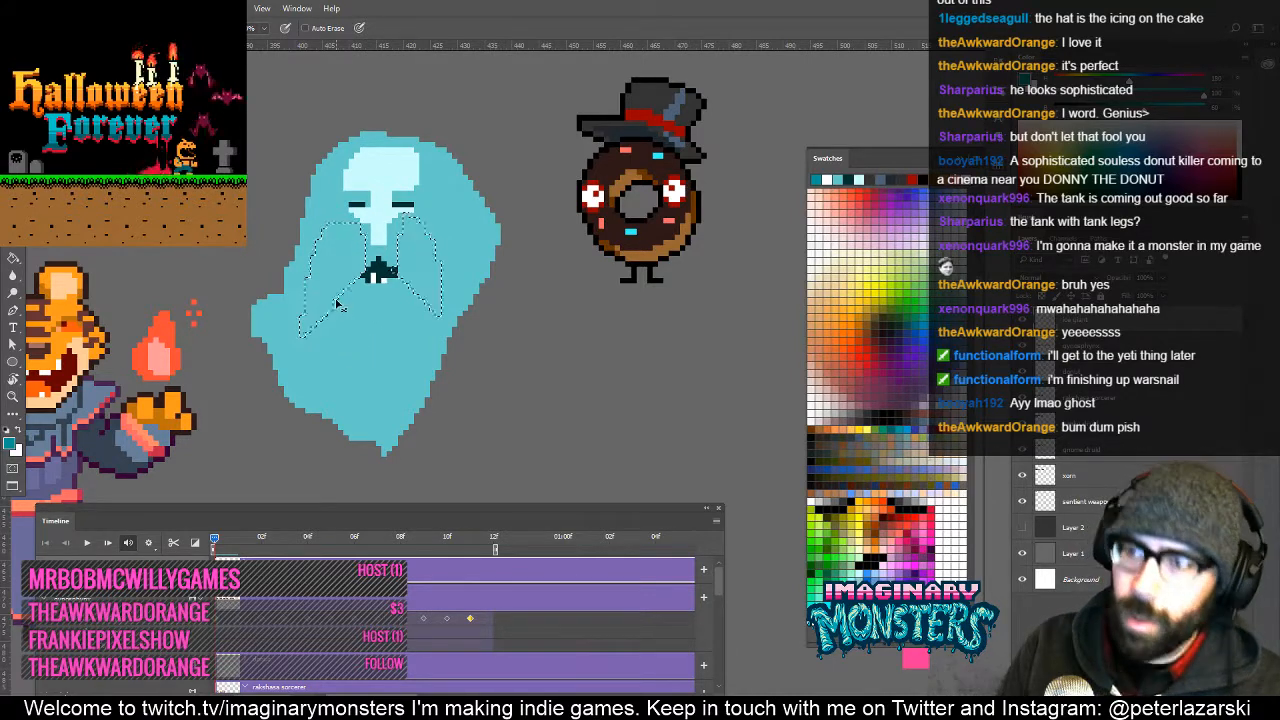
mouse_move(303, 316)
left_mouse_down()
mouse_move(382, 313)
mouse_move(414, 296)
mouse_move(419, 318)
mouse_move(404, 331)
mouse_move(334, 356)
mouse_move(332, 328)
mouse_move(361, 342)
mouse_move(408, 330)
mouse_move(450, 303)
mouse_move(435, 232)
left_mouse_up()
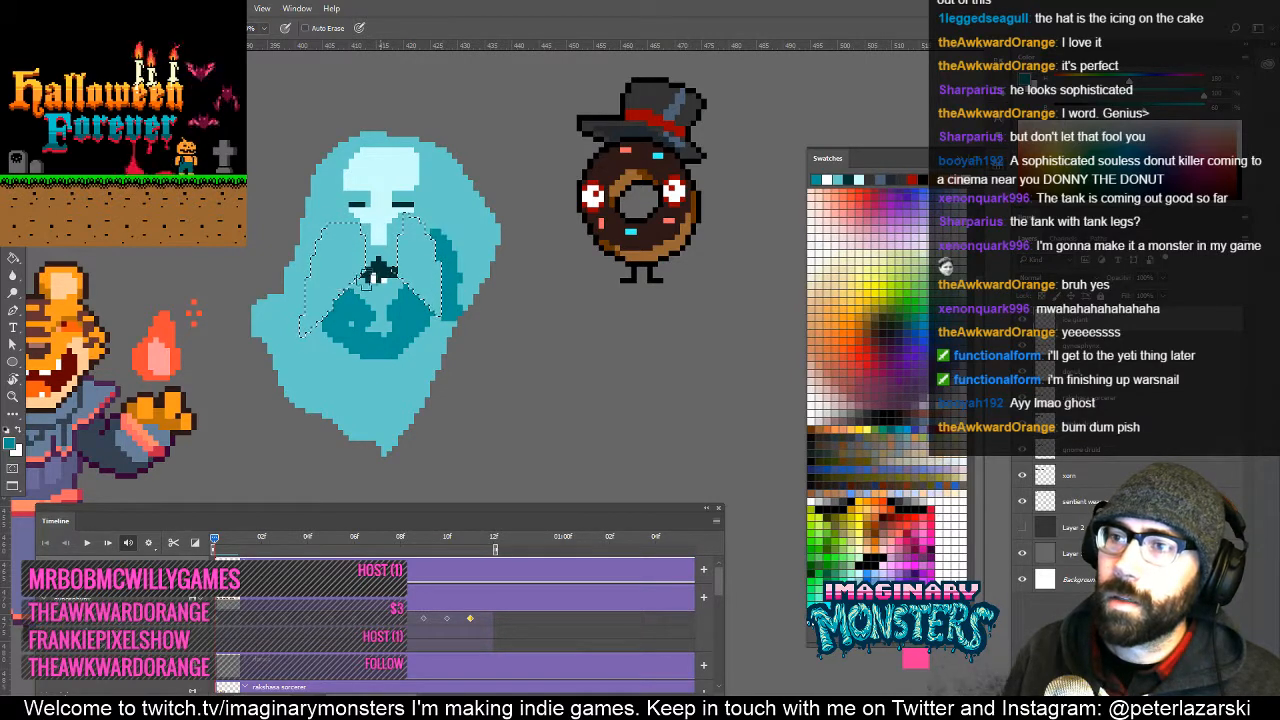
left_click_drag(306, 308, 319, 247)
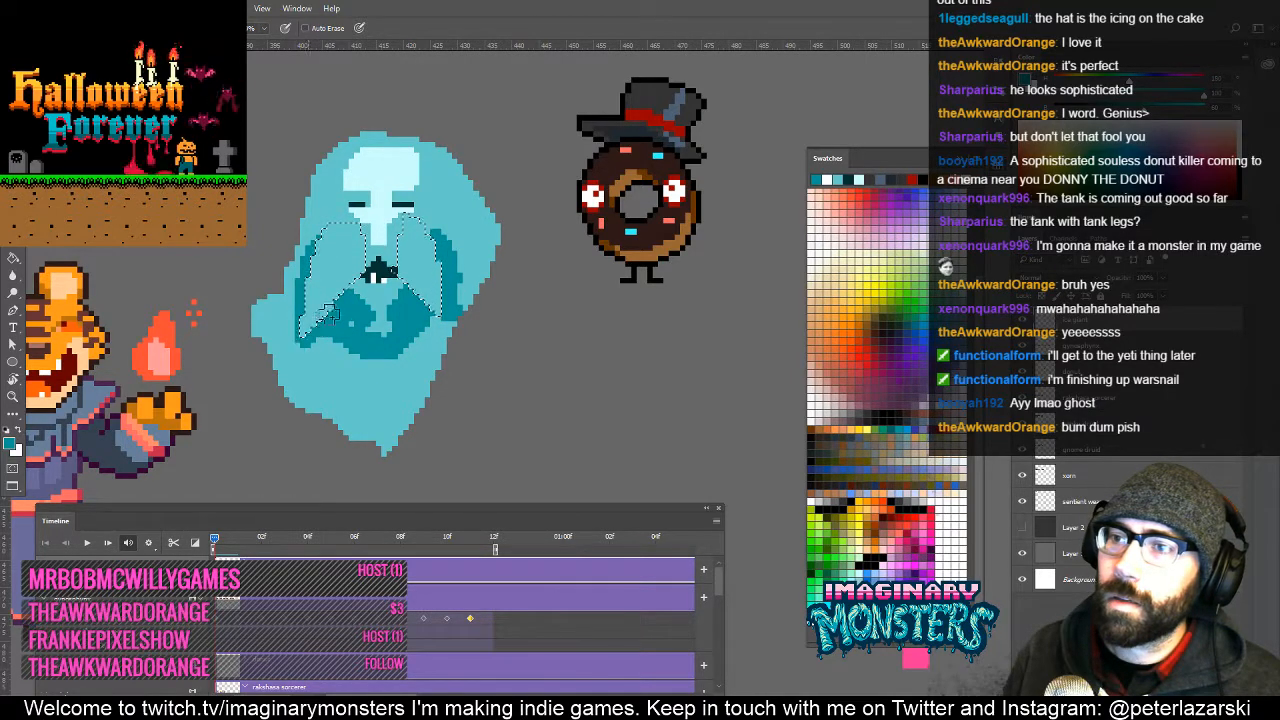
left_click_drag(437, 312, 437, 300)
key("ctrl+d")
mouse_move(407, 350)
left_mouse_down()
mouse_move(352, 315)
mouse_move(430, 314)
left_mouse_up()
key("z")
left_click_drag(511, 303, 489, 291)
left_click(484, 256)
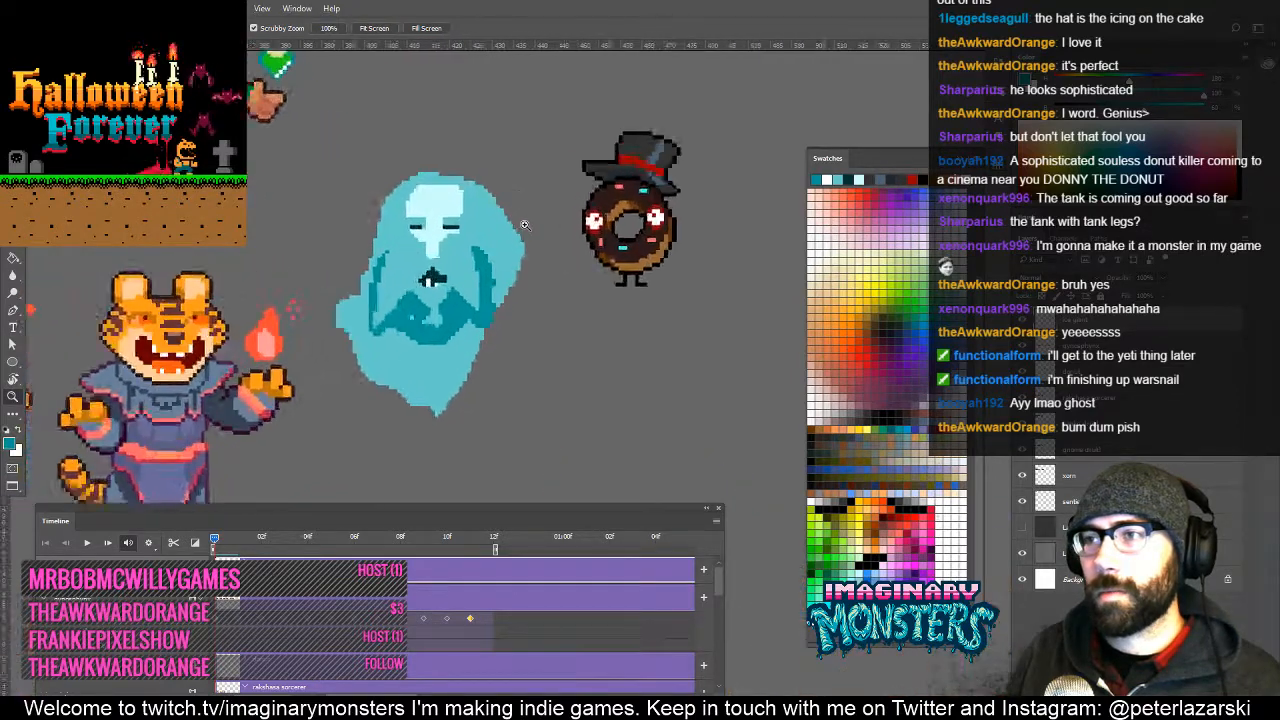
Trim the top of the ice giant's head flatter and add a white highlight spot on the pale forehead.
key("e")
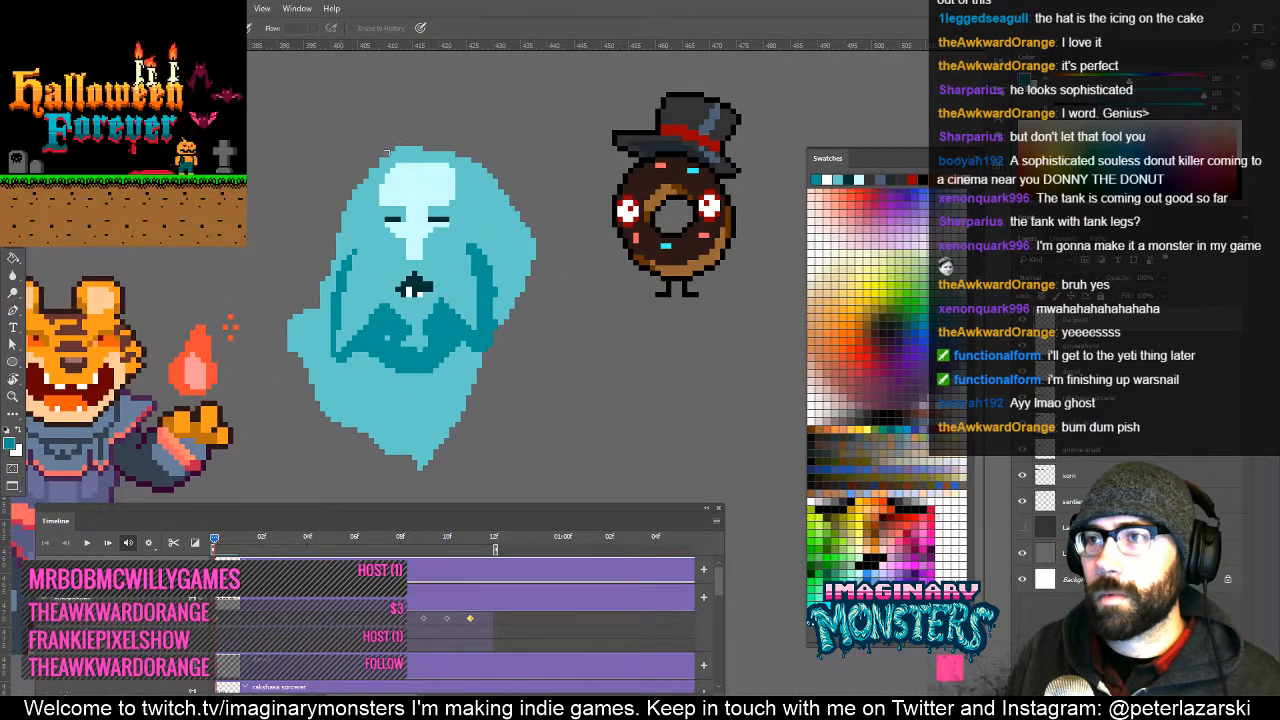
mouse_move(385, 160)
left_mouse_down()
mouse_move(375, 172)
mouse_move(424, 150)
mouse_move(465, 154)
left_mouse_up()
key("b")
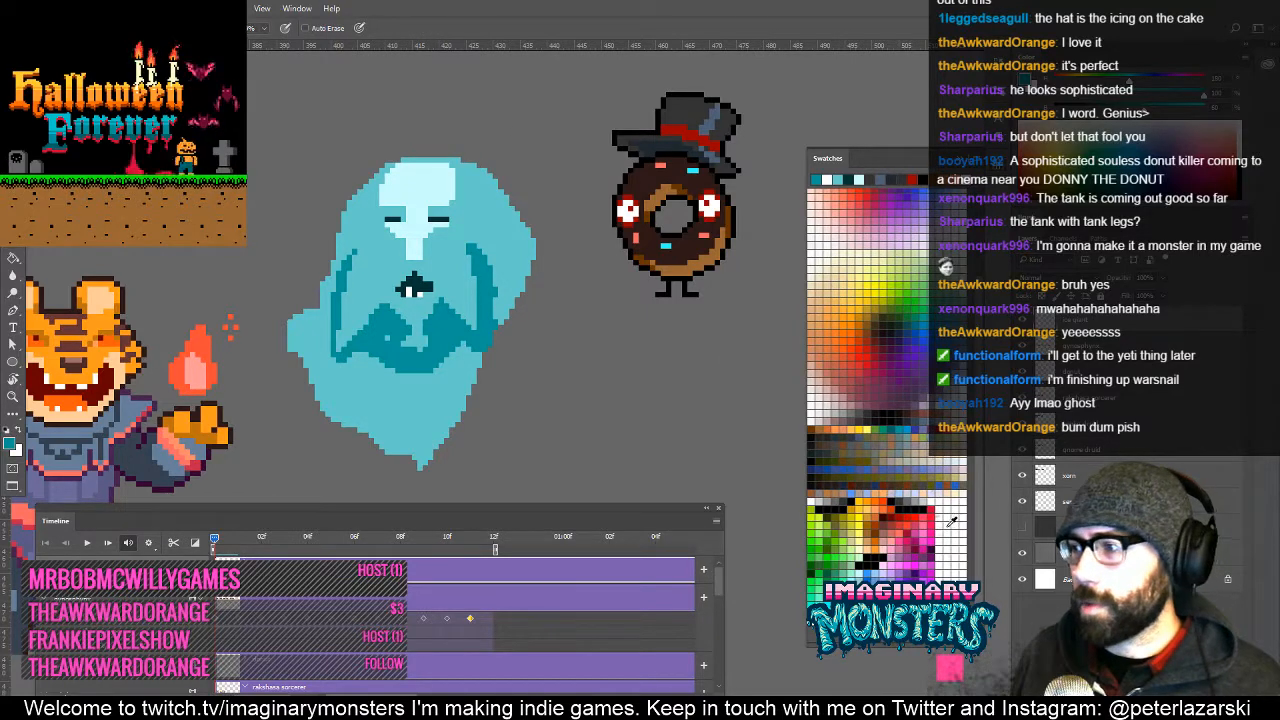
key("x")
left_click(437, 178)
mouse_move(465, 319)
left_mouse_down()
mouse_move(424, 315)
mouse_move(435, 328)
left_mouse_up()
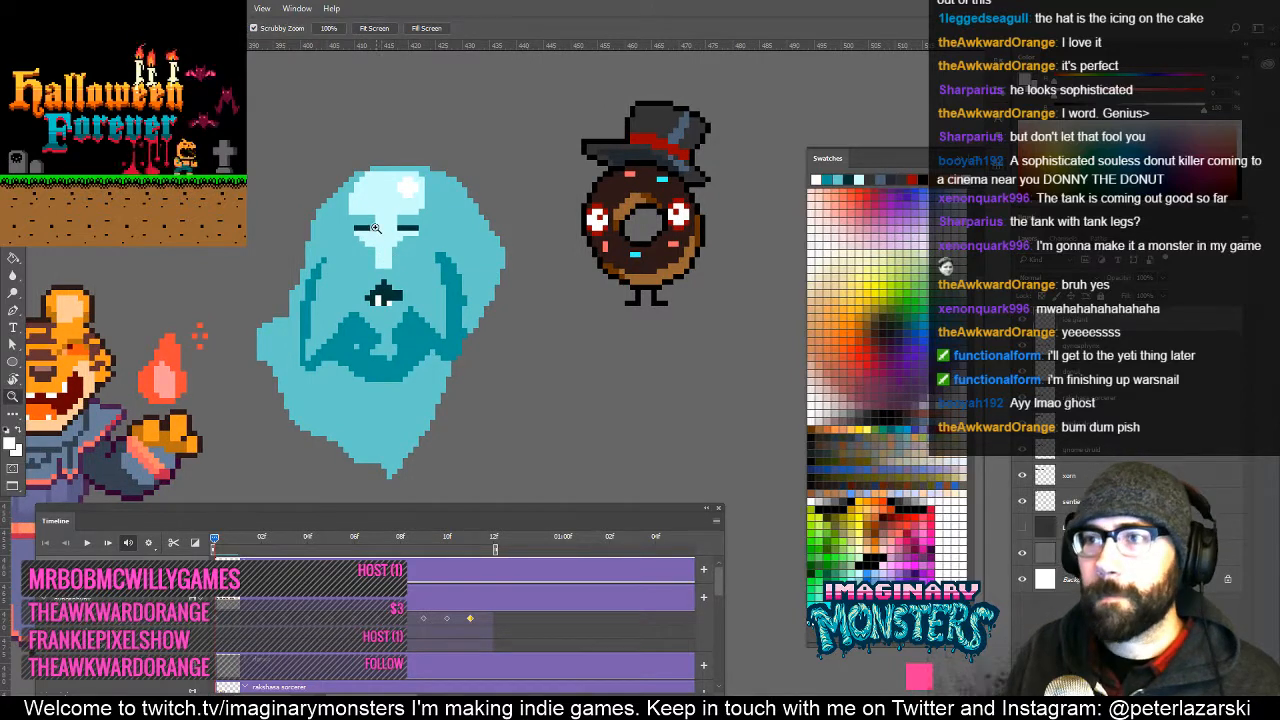
Paint dark teal eyebrows above both closed eyes, with their outer ends turned up.
scroll(378, 230, "up", 1)
left_click(478, 290, "alt")
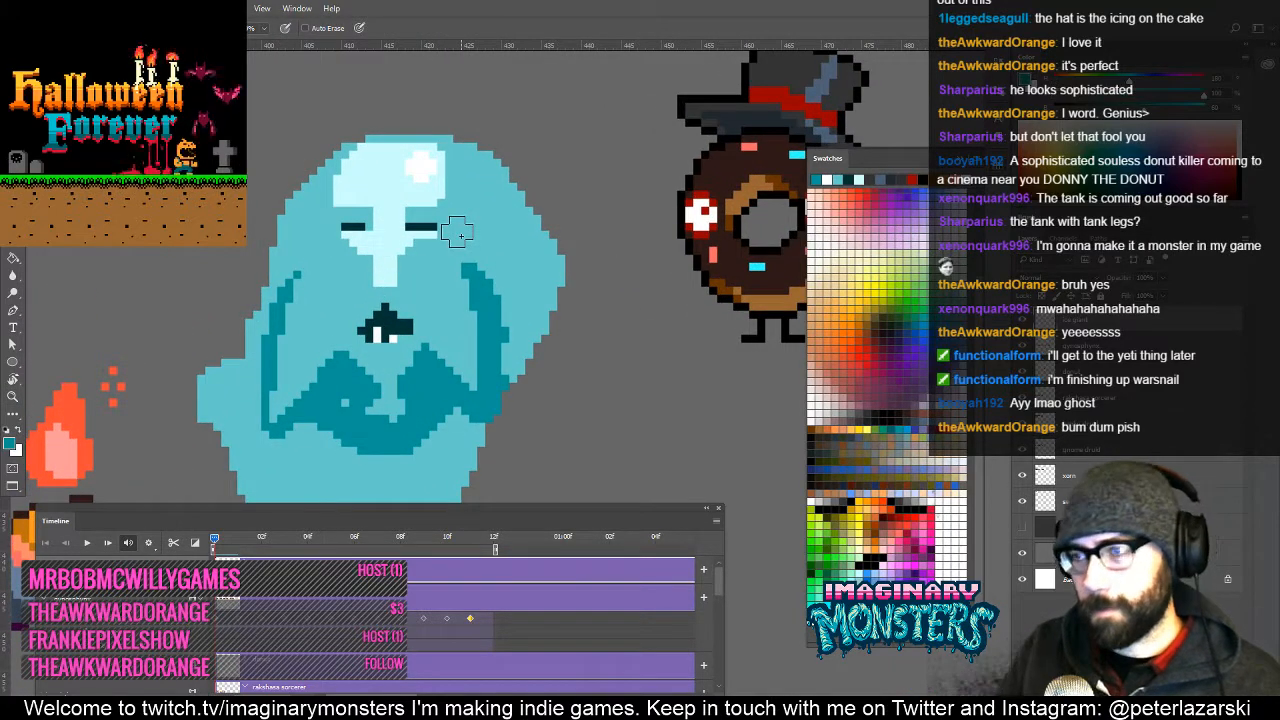
mouse_move(365, 214)
left_mouse_down()
mouse_move(333, 214)
mouse_move(442, 216)
left_mouse_up()
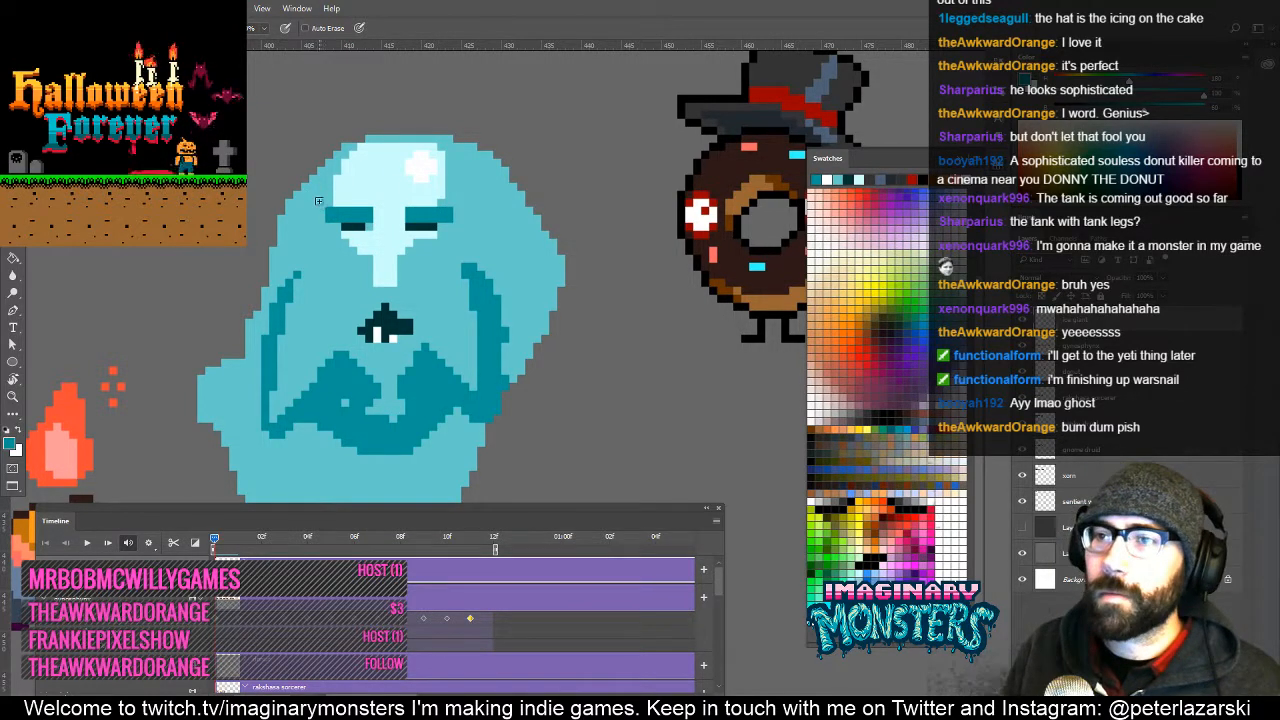
left_click(323, 206)
left_click(455, 205)
Separate the shoulder from the hair with pale blue and fill the body area below the beard with pale blue.
key("z")
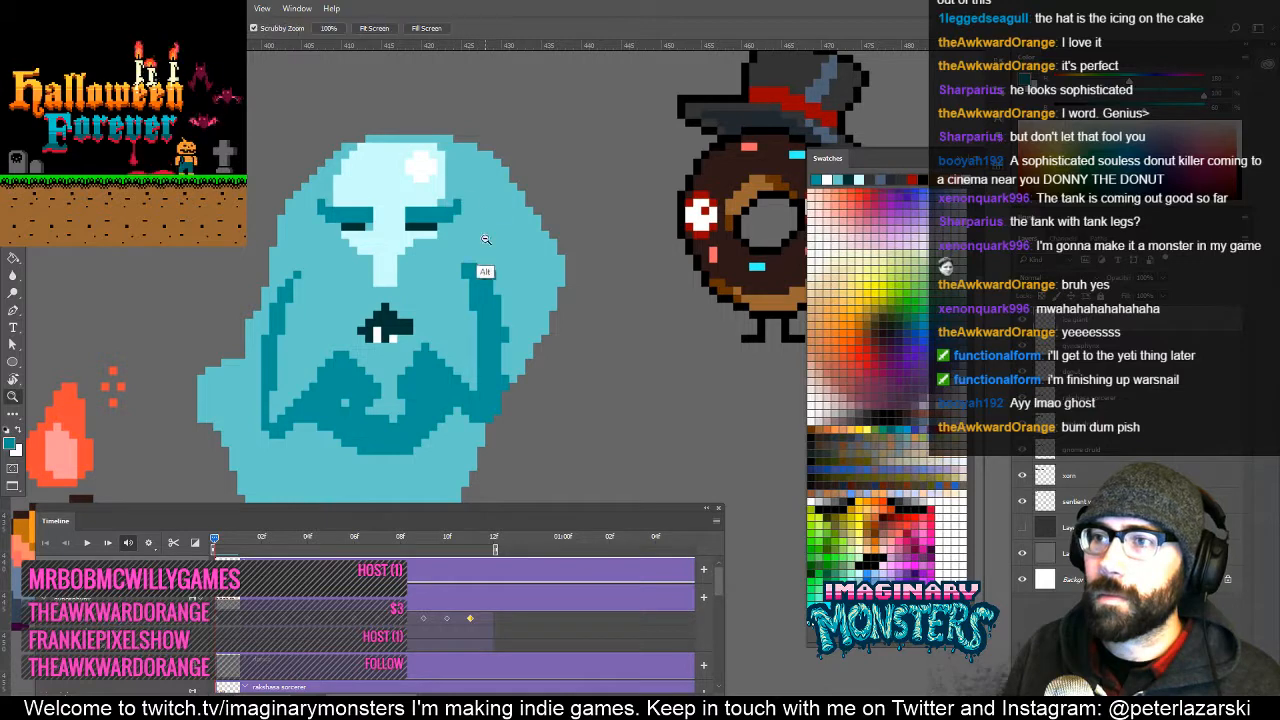
mouse_move(486, 270)
left_mouse_down()
mouse_move(484, 287)
mouse_move(435, 318)
mouse_move(486, 318)
left_mouse_up()
left_click_drag(415, 377, 411, 304)
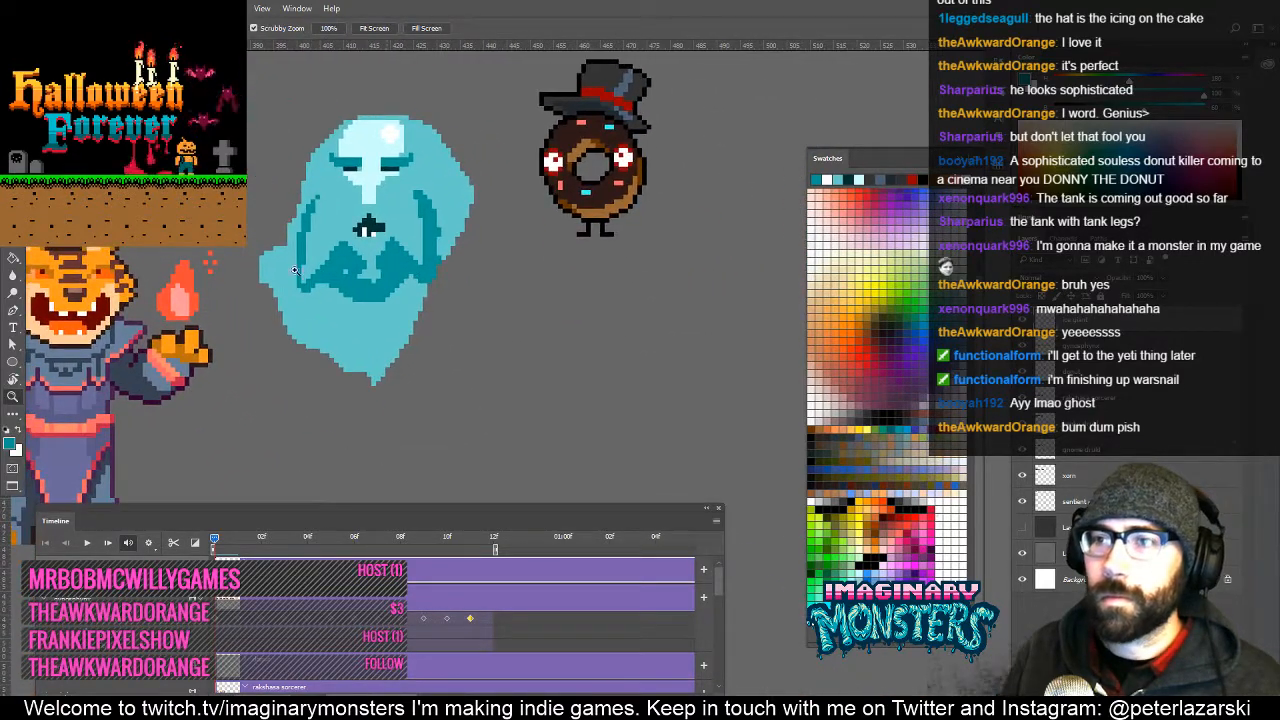
key("b")
left_click(367, 198, "alt")
key("e")
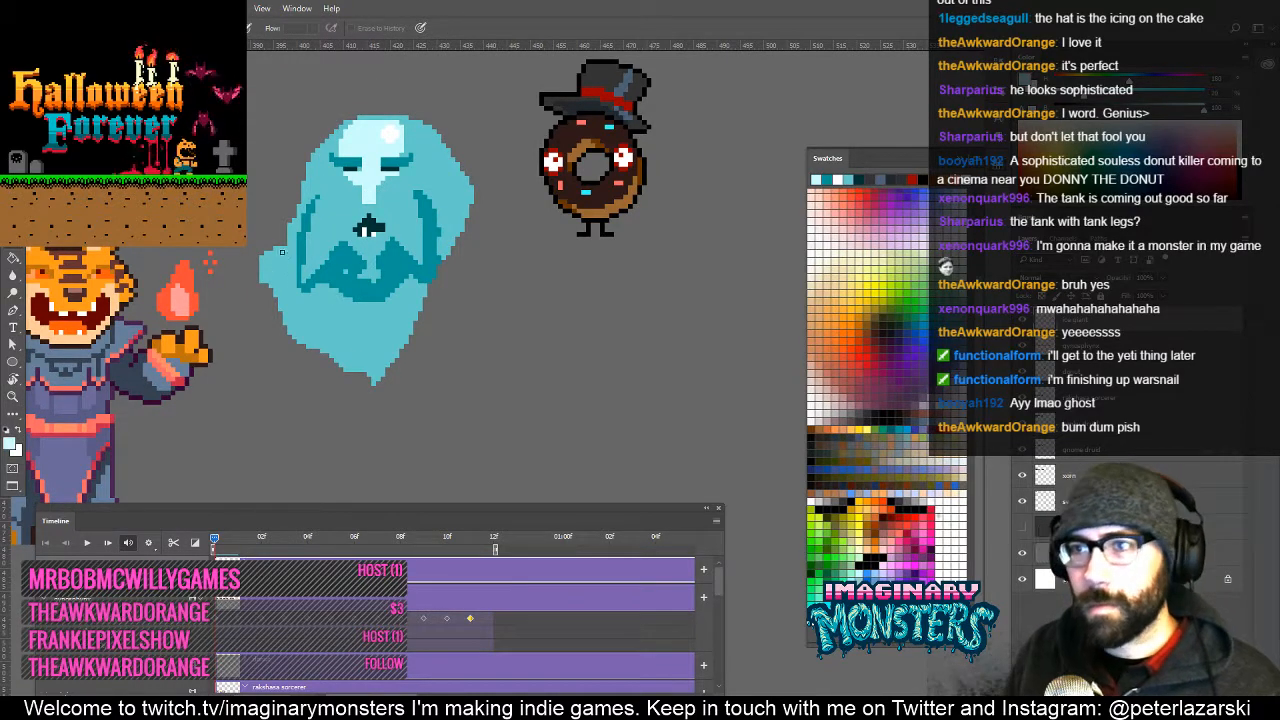
key("b")
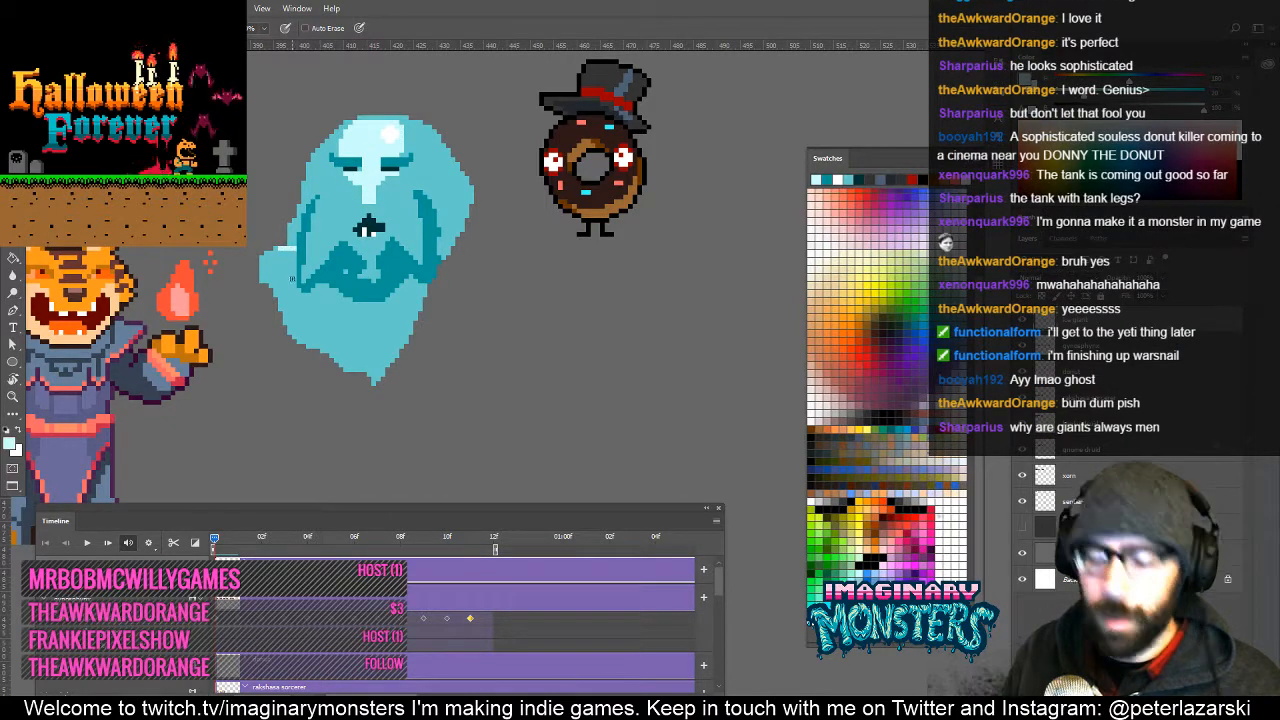
key("g")
left_click(305, 321)
mouse_move(350, 342)
left_mouse_down()
mouse_move(338, 375)
mouse_move(365, 330)
left_mouse_up()
Reshape the dark teal beard shadow below the mouth into a narrow downward point against the pale body.
key("b")
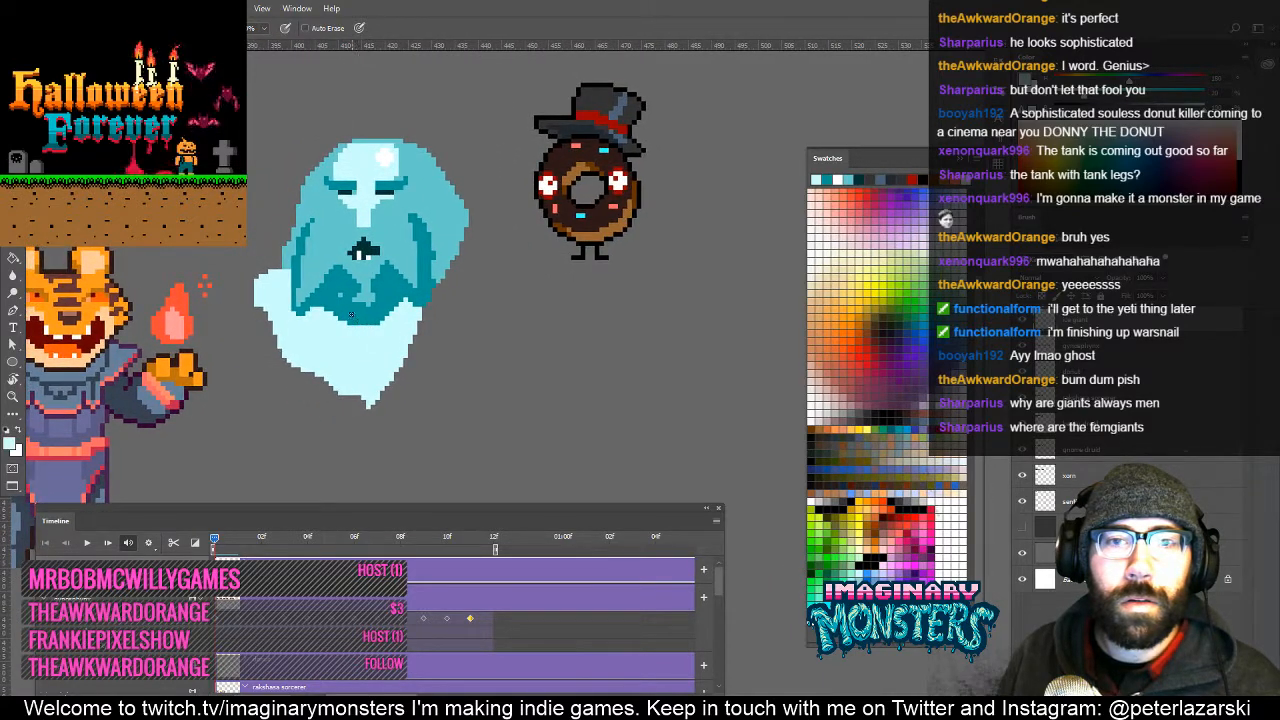
left_click(314, 354, "alt")
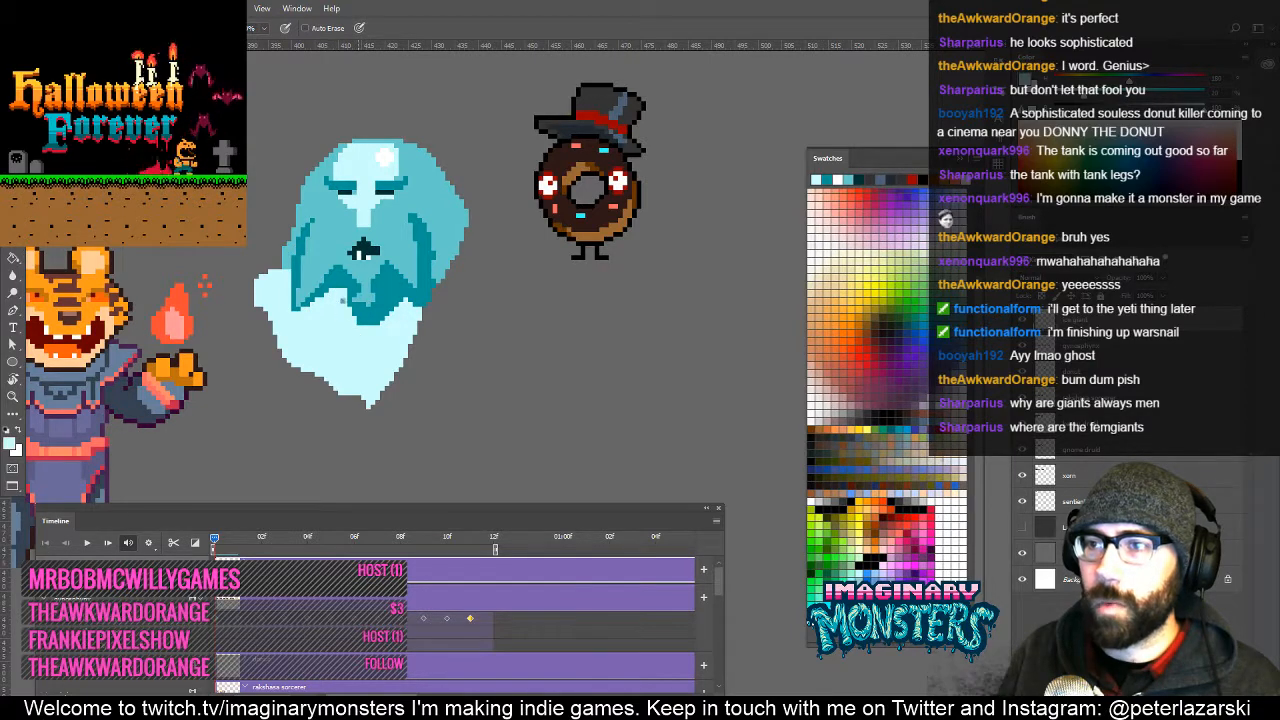
left_click(366, 312, "alt")
left_click_drag(366, 331, 352, 306)
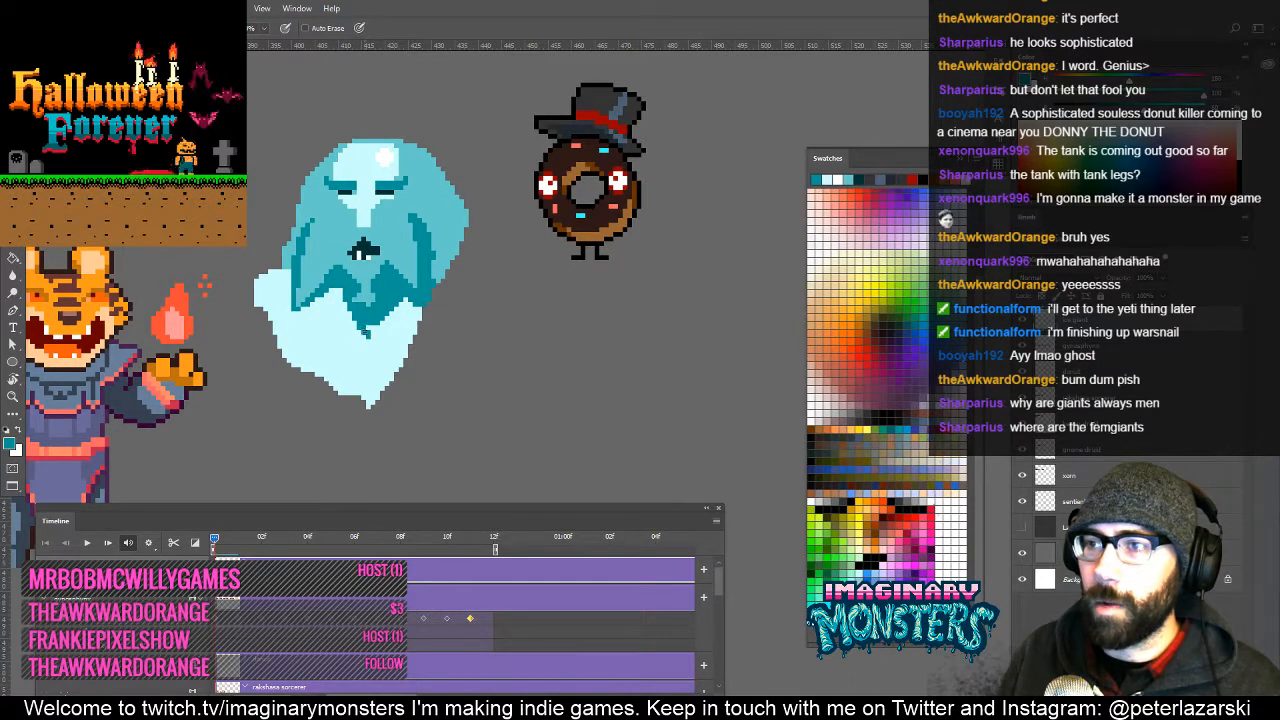
left_click(356, 326)
left_click(354, 366, "alt")
left_click(356, 330)
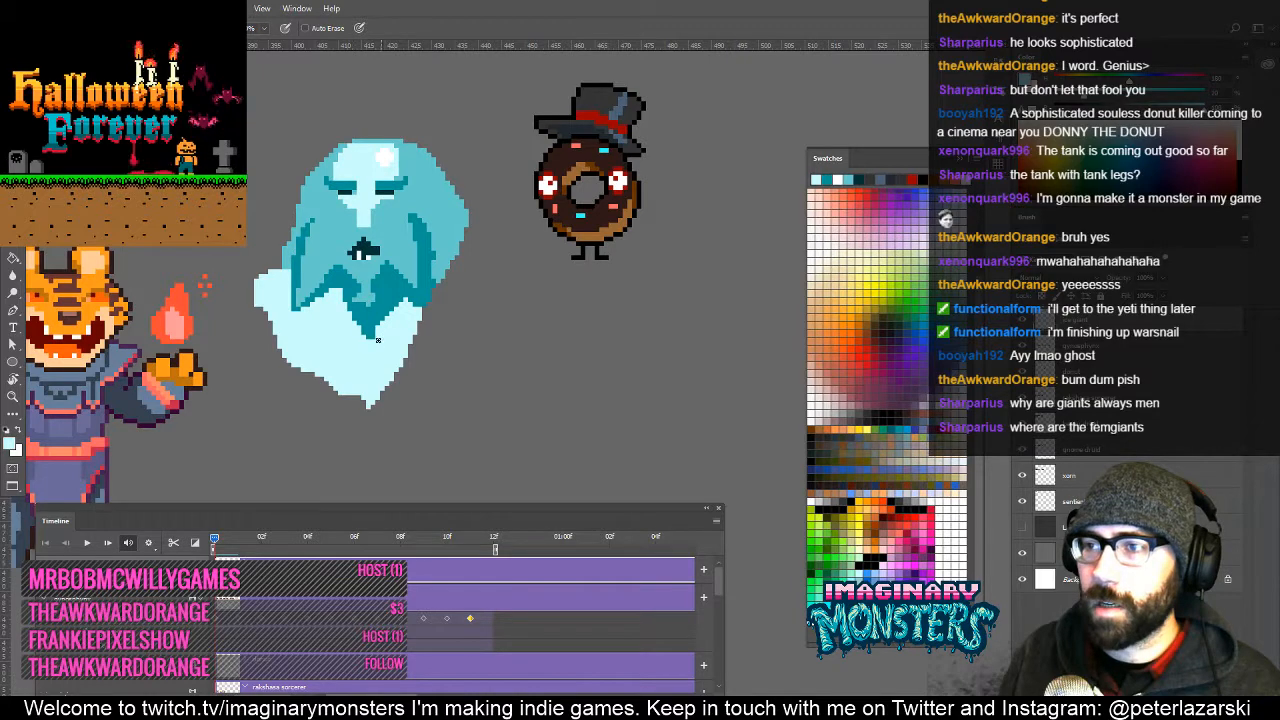
left_click(379, 336, "alt")
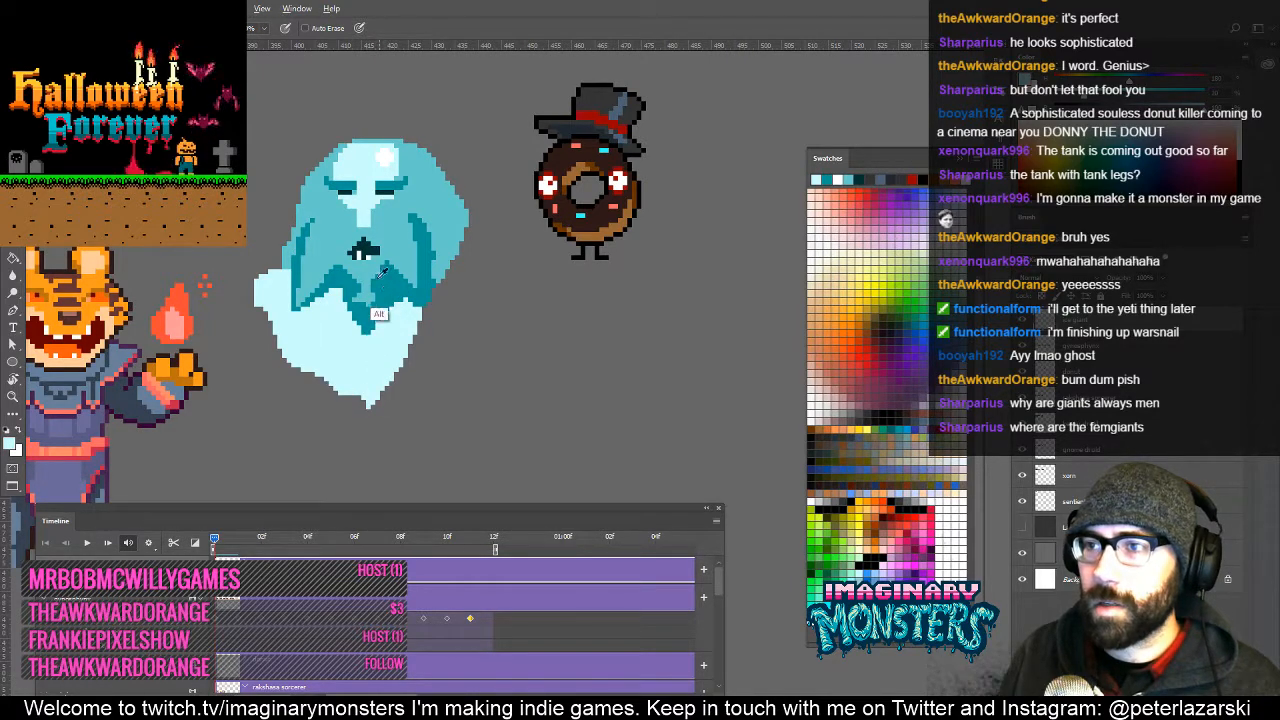
Paint a pale blue lower lip beneath the giant's teeth, with a teal line between lip and mouth.
key("z")
left_click(371, 226)
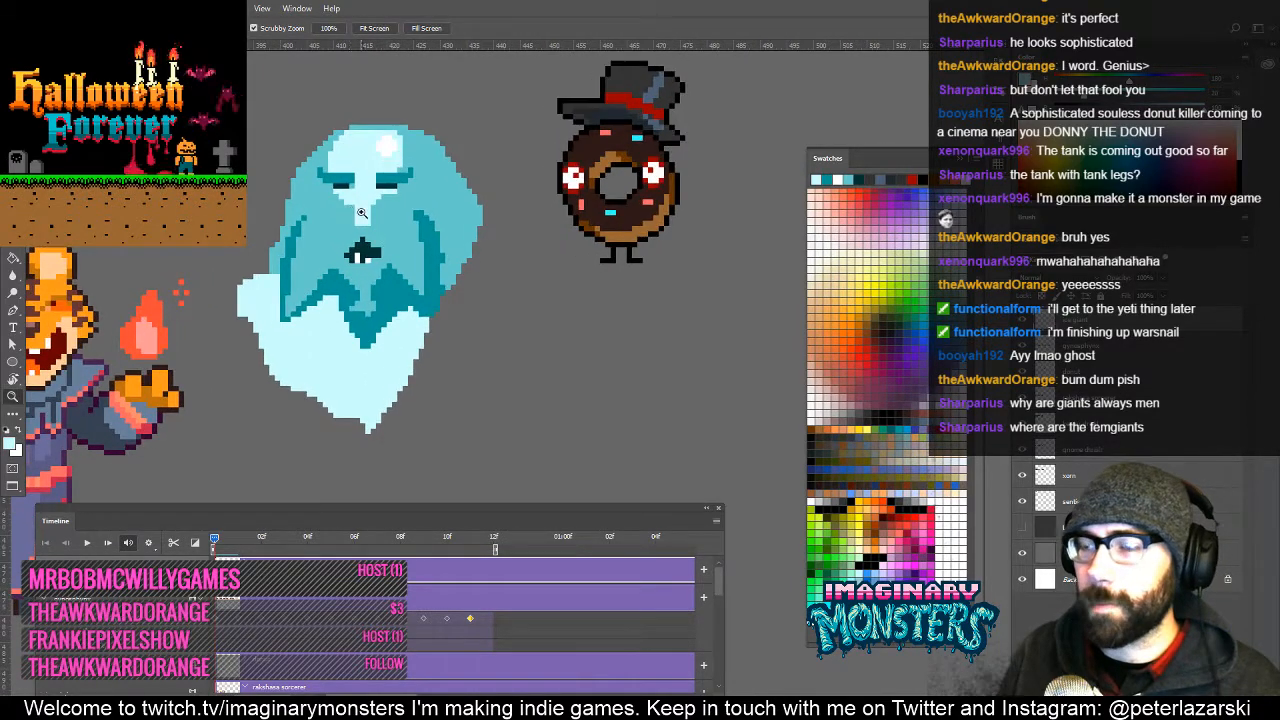
left_click(360, 232)
key("b")
left_click(365, 188, "alt")
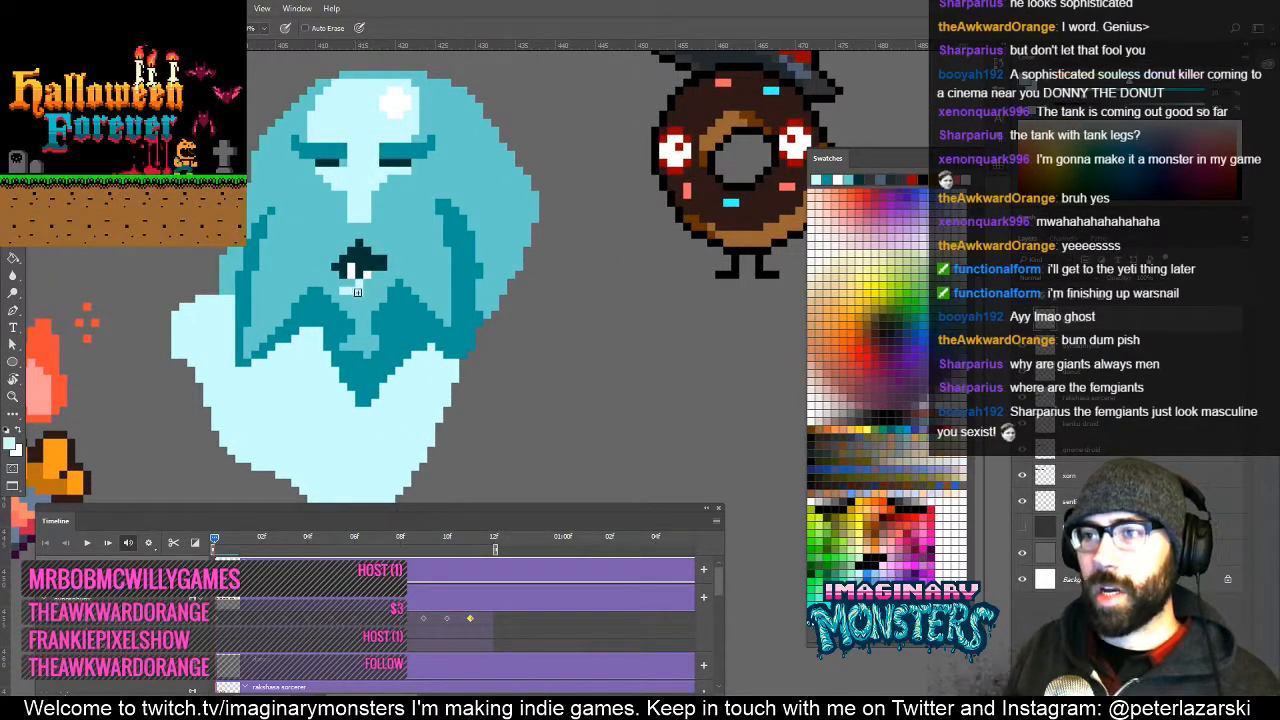
left_click(349, 286, "alt")
left_click(347, 284, "alt")
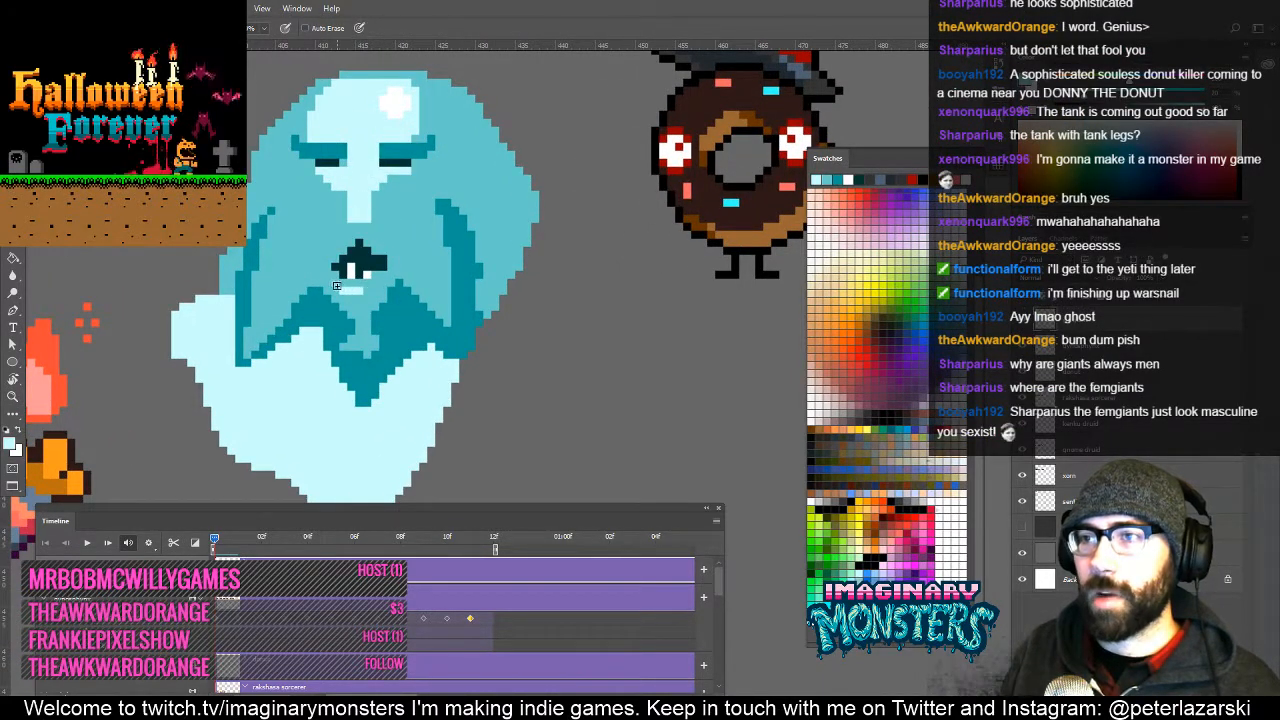
mouse_move(333, 284)
left_mouse_down()
mouse_move(364, 294)
mouse_move(384, 282)
left_mouse_up()
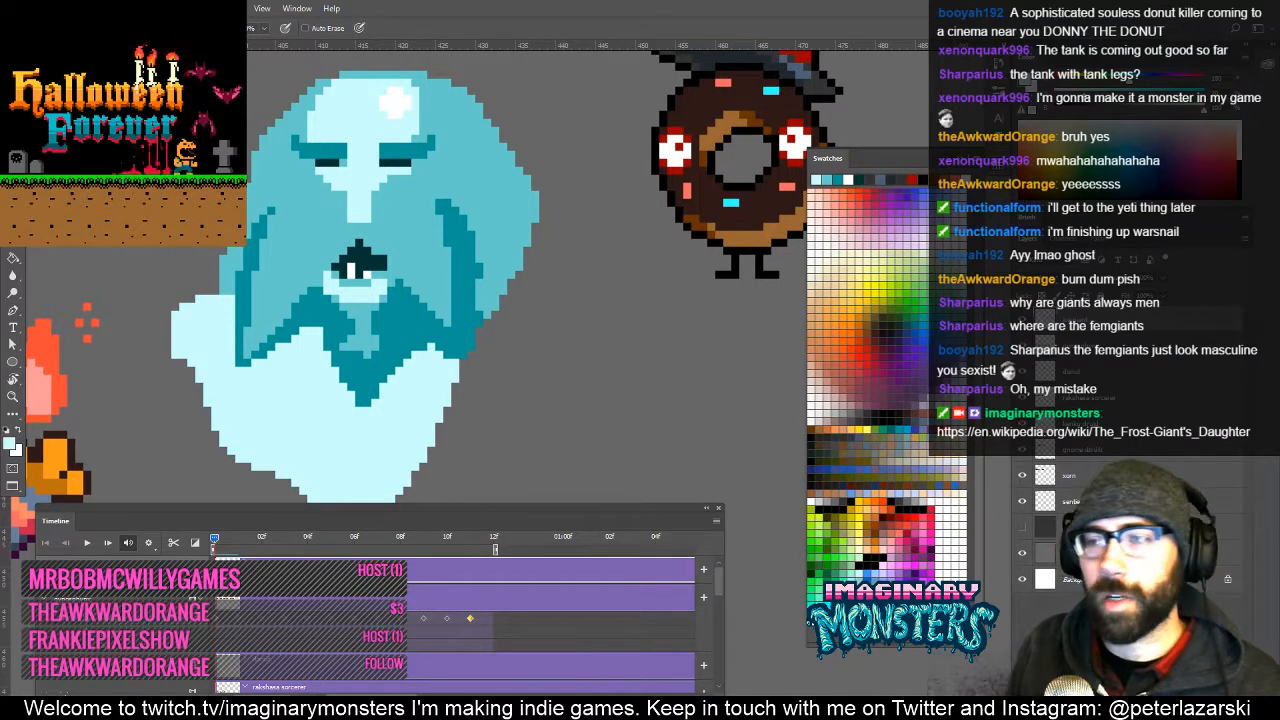
Outline a jagged pointed beard extension down the pale chest and fill it with dark teal.
left_click_drag(494, 292, 570, 320)
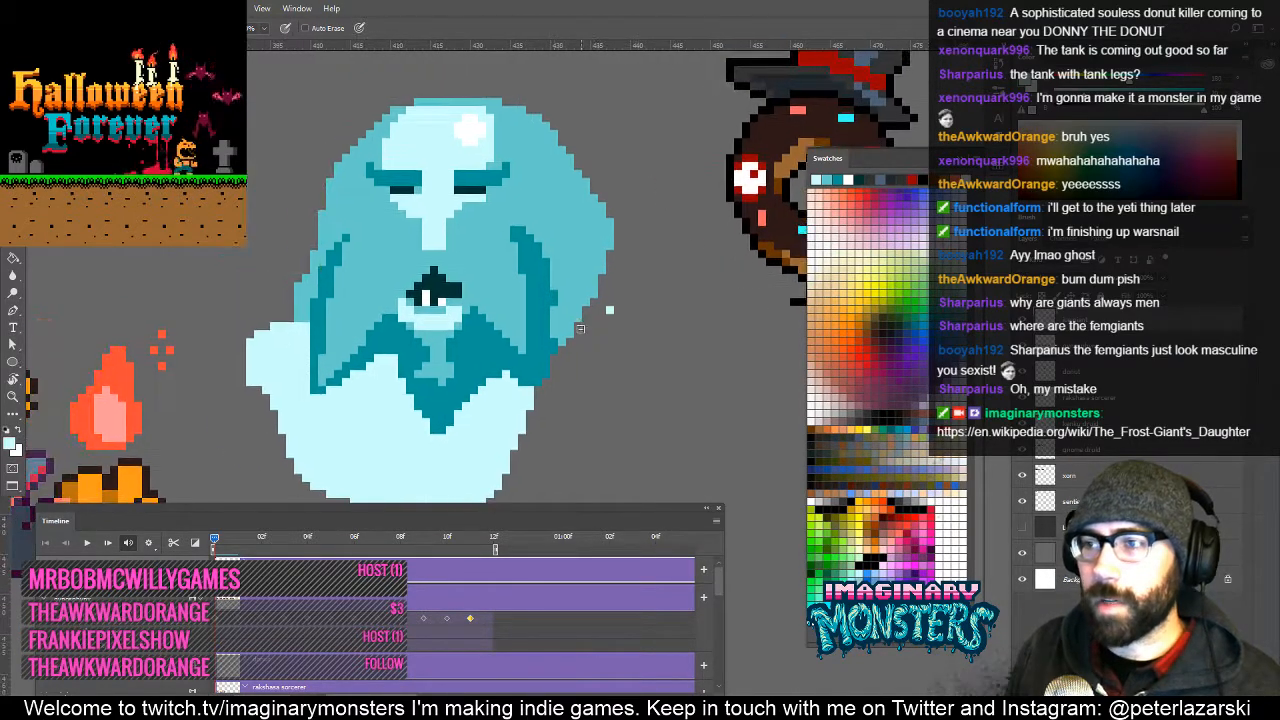
key("z")
left_click(586, 337, "alt")
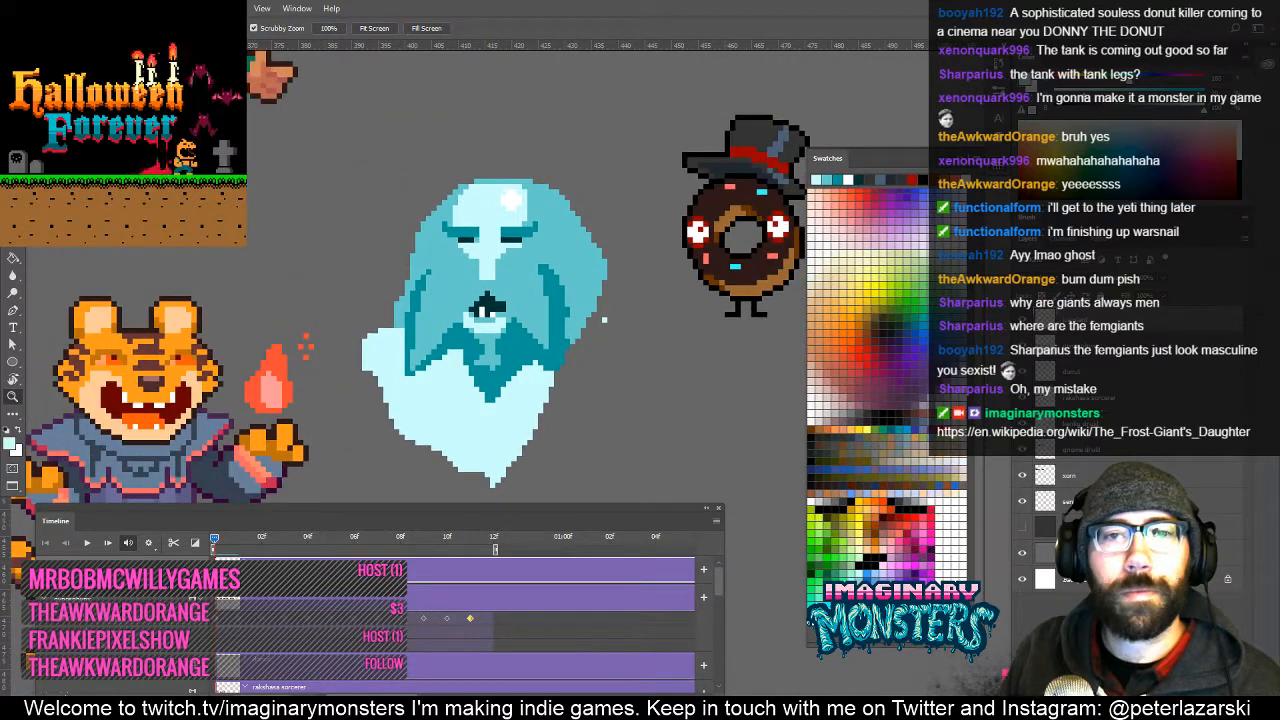
key("b")
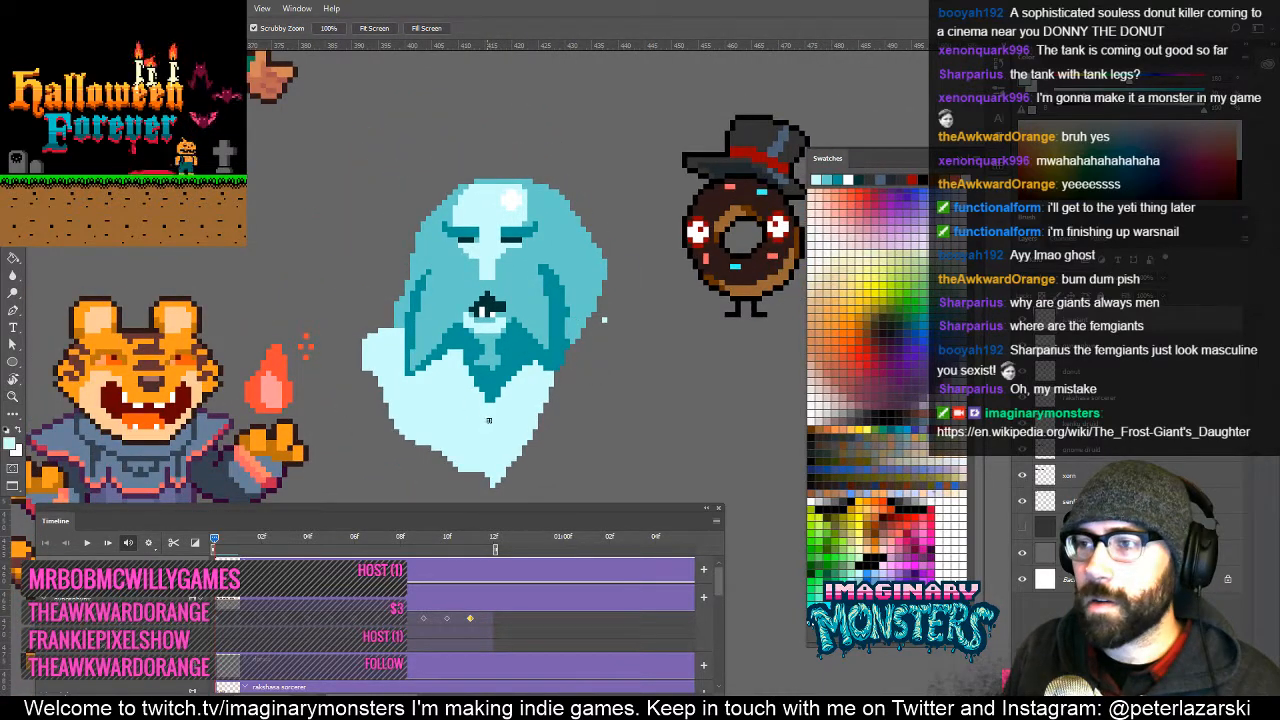
mouse_move(485, 420)
left_mouse_down()
mouse_move(447, 333)
mouse_move(462, 358)
mouse_move(466, 316)
mouse_move(413, 349)
mouse_move(461, 393)
left_mouse_up()
left_click(469, 317, "alt")
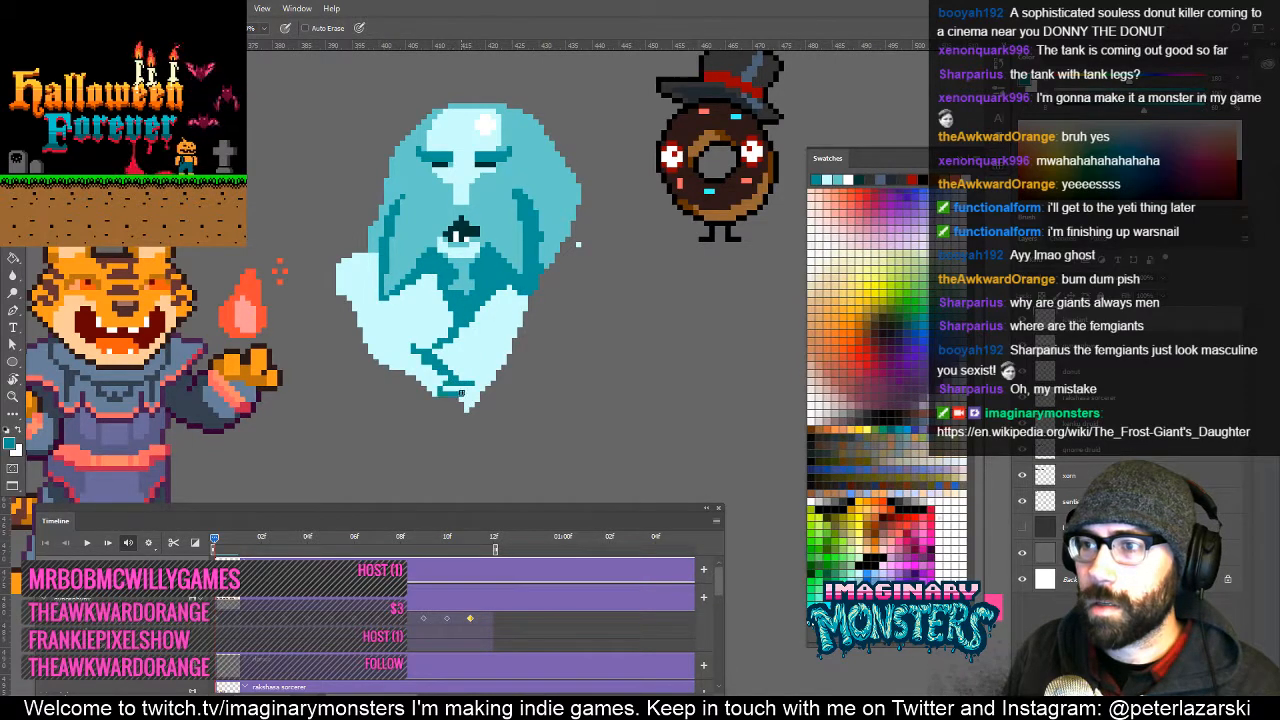
mouse_move(476, 306)
left_mouse_down()
mouse_move(506, 351)
mouse_move(472, 385)
left_mouse_up()
key("g")
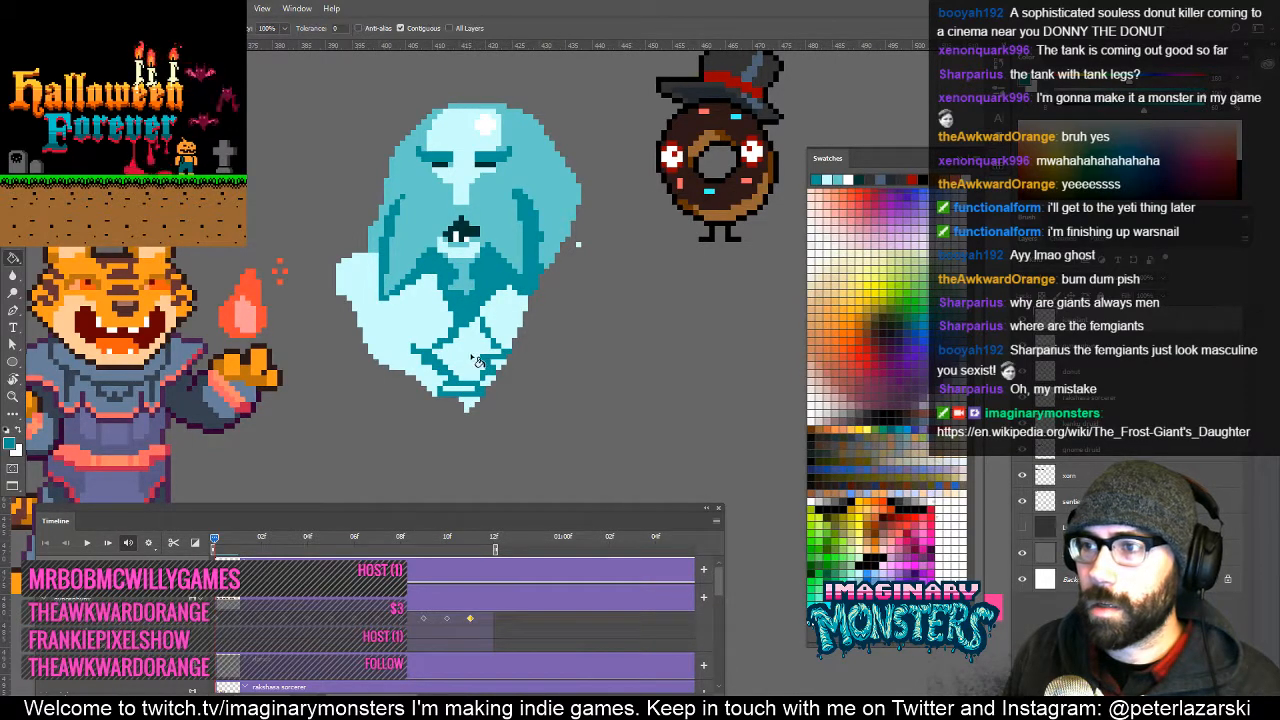
left_click(467, 364)
key("b")
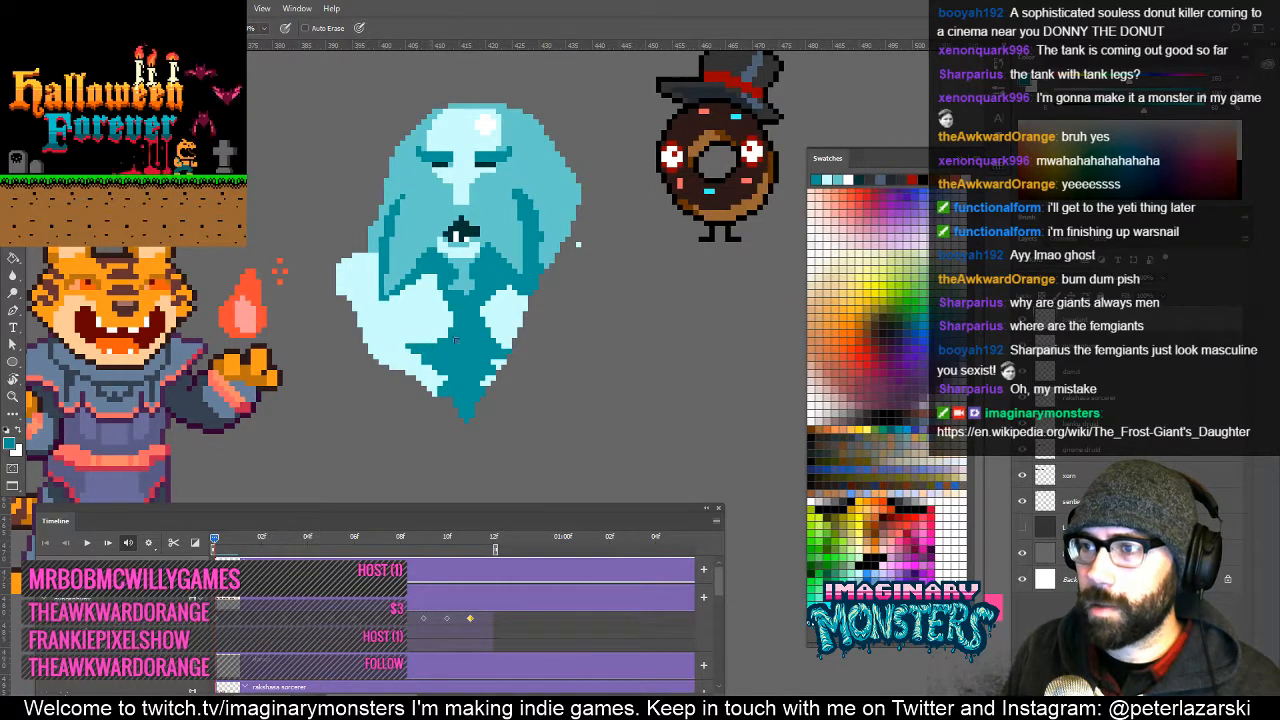
Erase the stray pale pixel beside the giant's hair.
mouse_move(532, 268)
left_mouse_down()
mouse_move(493, 325)
mouse_move(557, 185)
mouse_move(487, 201)
left_mouse_up()
left_click(525, 273, "alt")
key("e")
left_click(539, 301)
Paint a thick pale blue arm hanging down from the giant's shoulder, on the side facing the tiger.
left_click(563, 236, "alt")
key("e")
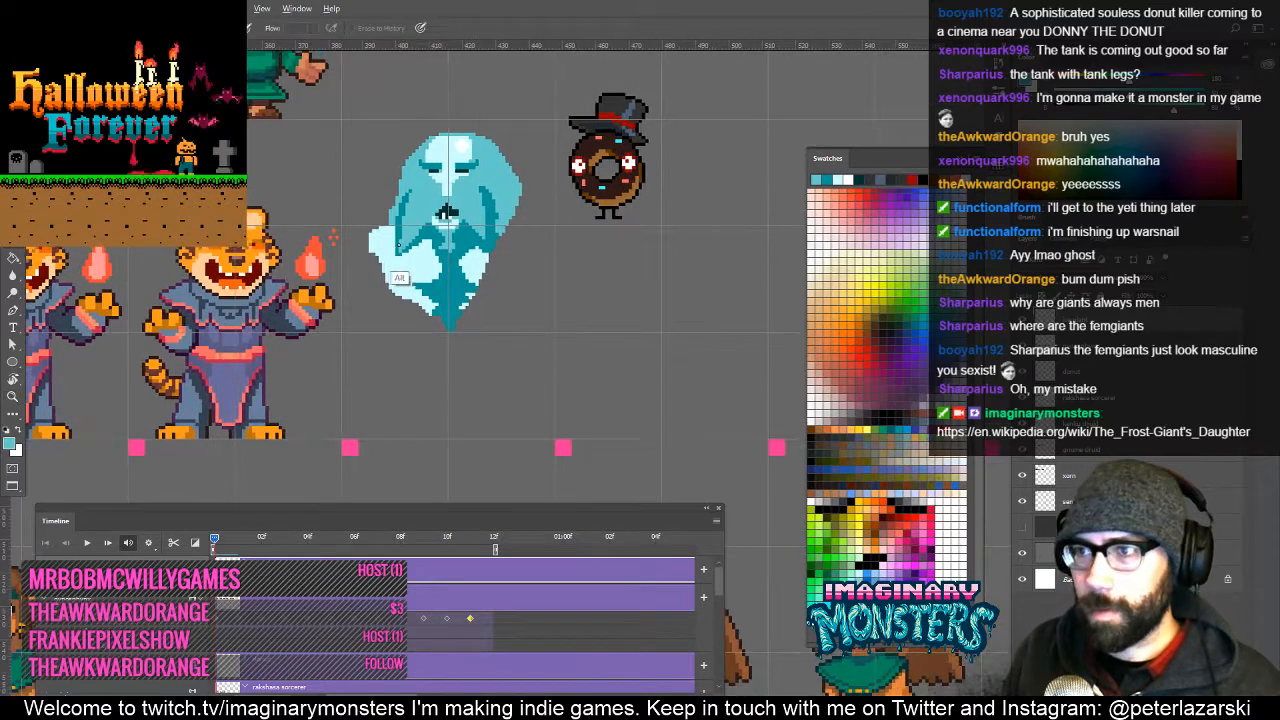
left_click(390, 280, "alt")
key("Return")
key("b")
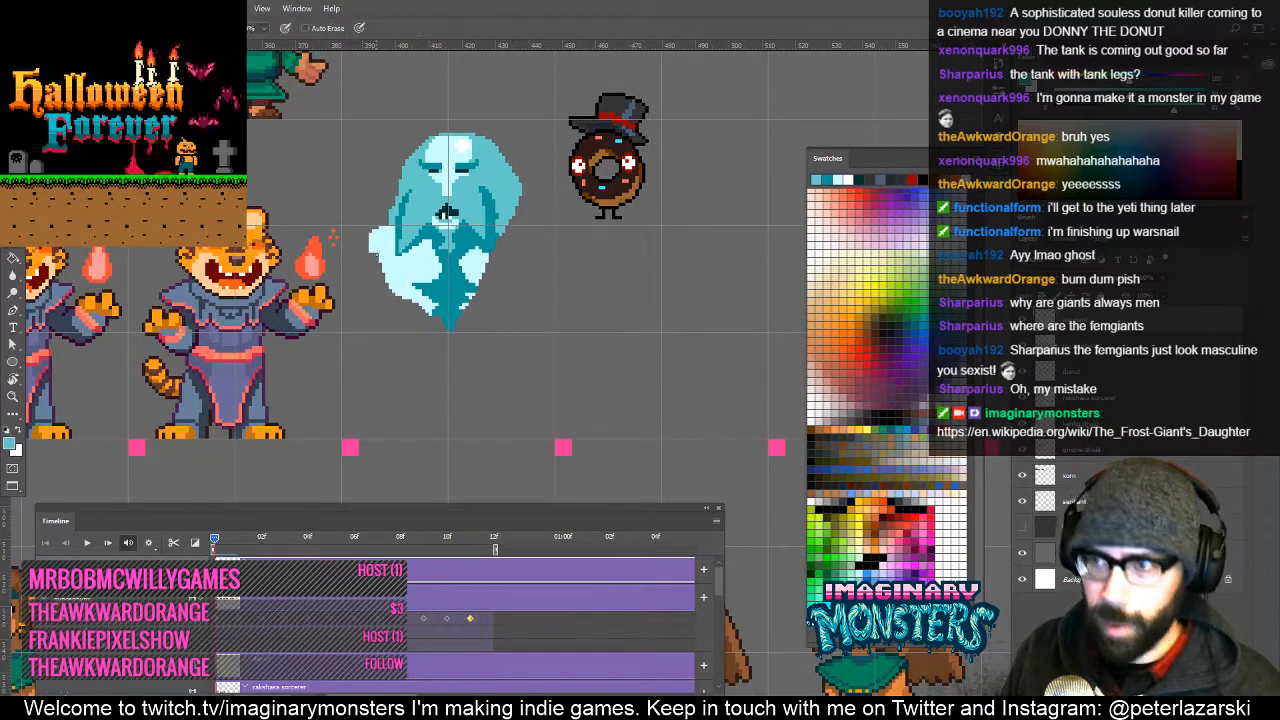
left_click(371, 257, "alt")
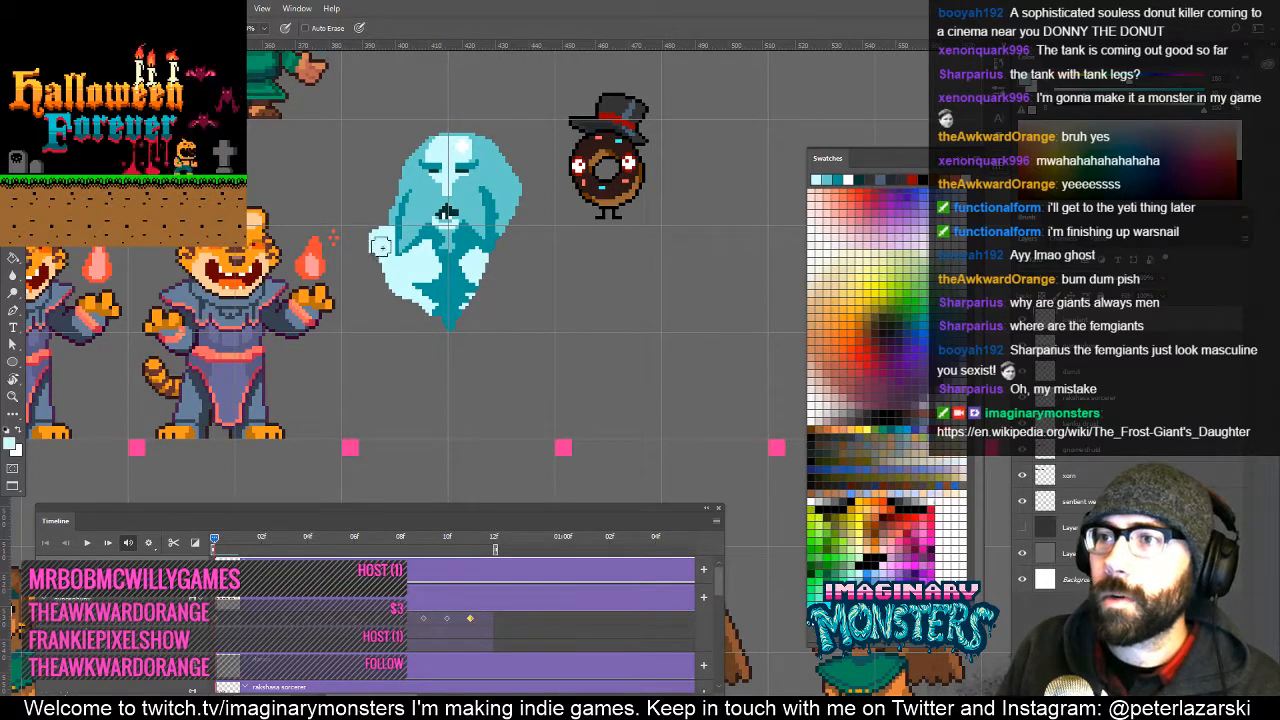
mouse_move(374, 246)
left_mouse_down()
mouse_move(379, 322)
mouse_move(367, 330)
mouse_move(379, 374)
mouse_move(375, 285)
mouse_move(387, 336)
mouse_move(390, 289)
mouse_move(415, 329)
mouse_move(349, 296)
left_mouse_up()
Paint dark slate hips and the start of a leg below the beard tip.
key("z")
left_click(389, 306, "alt")
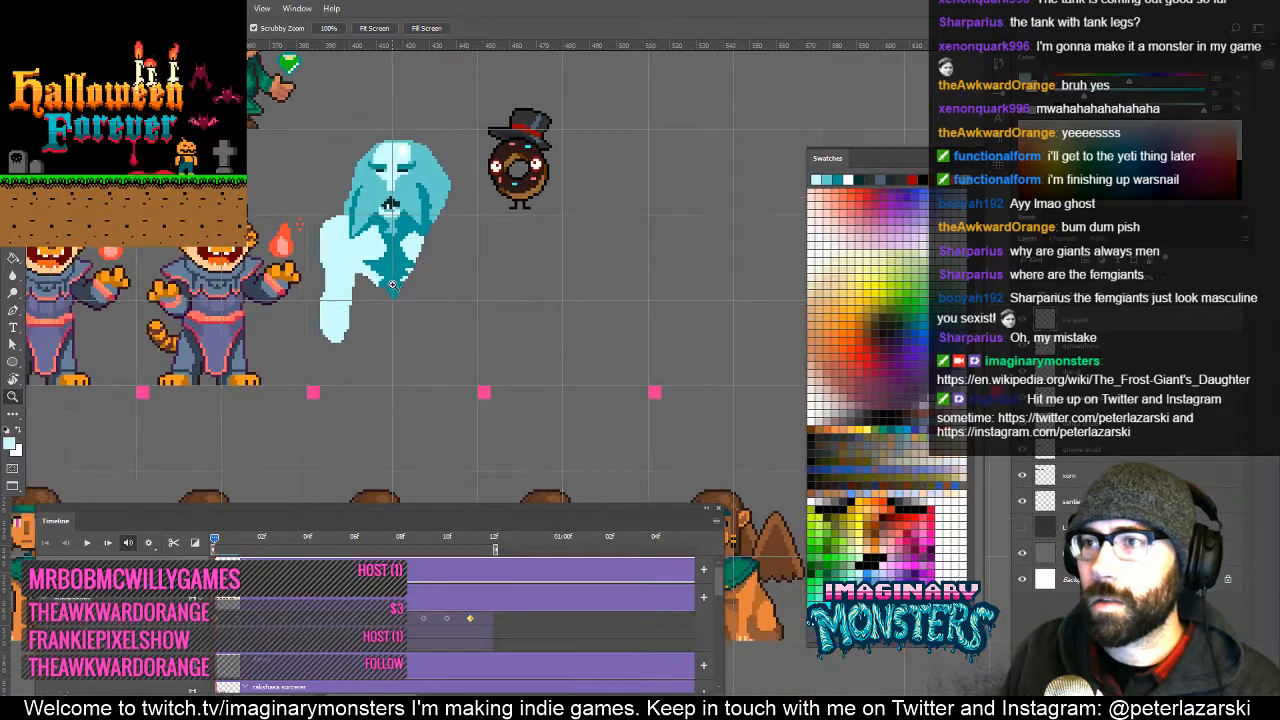
left_click(416, 302)
left_click_drag(423, 314, 454, 338)
key("b")
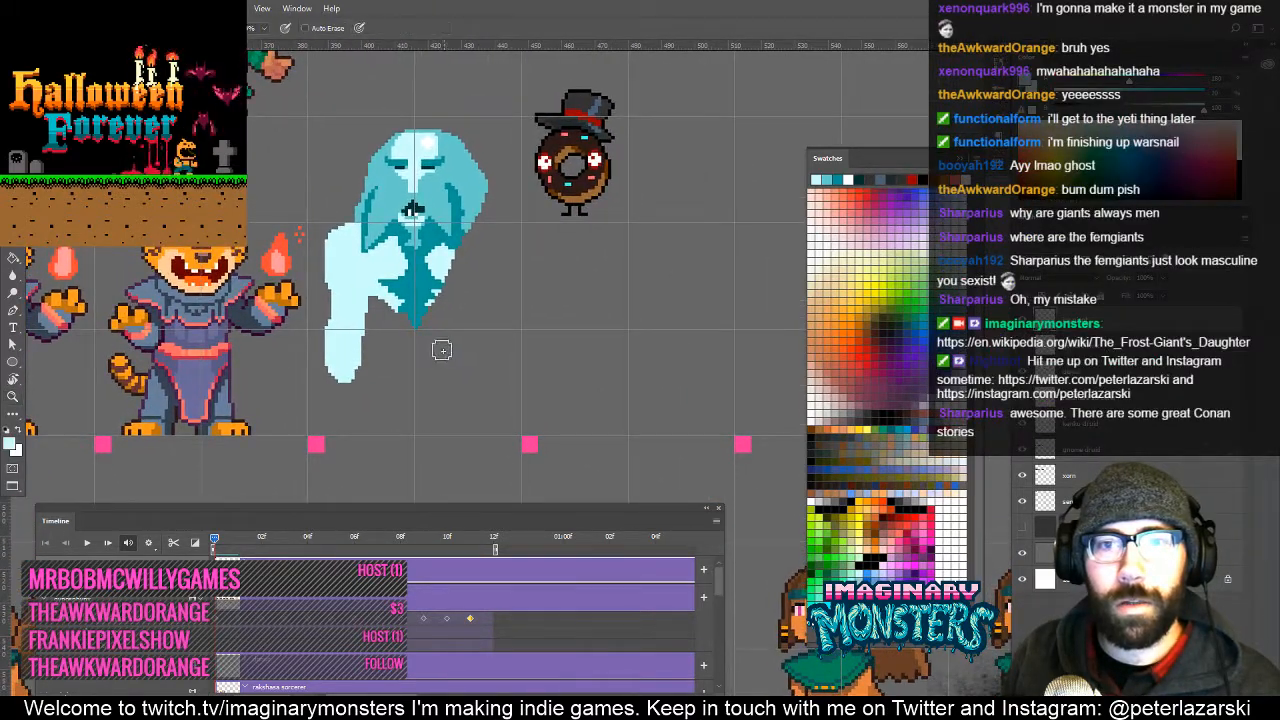
left_click(908, 418)
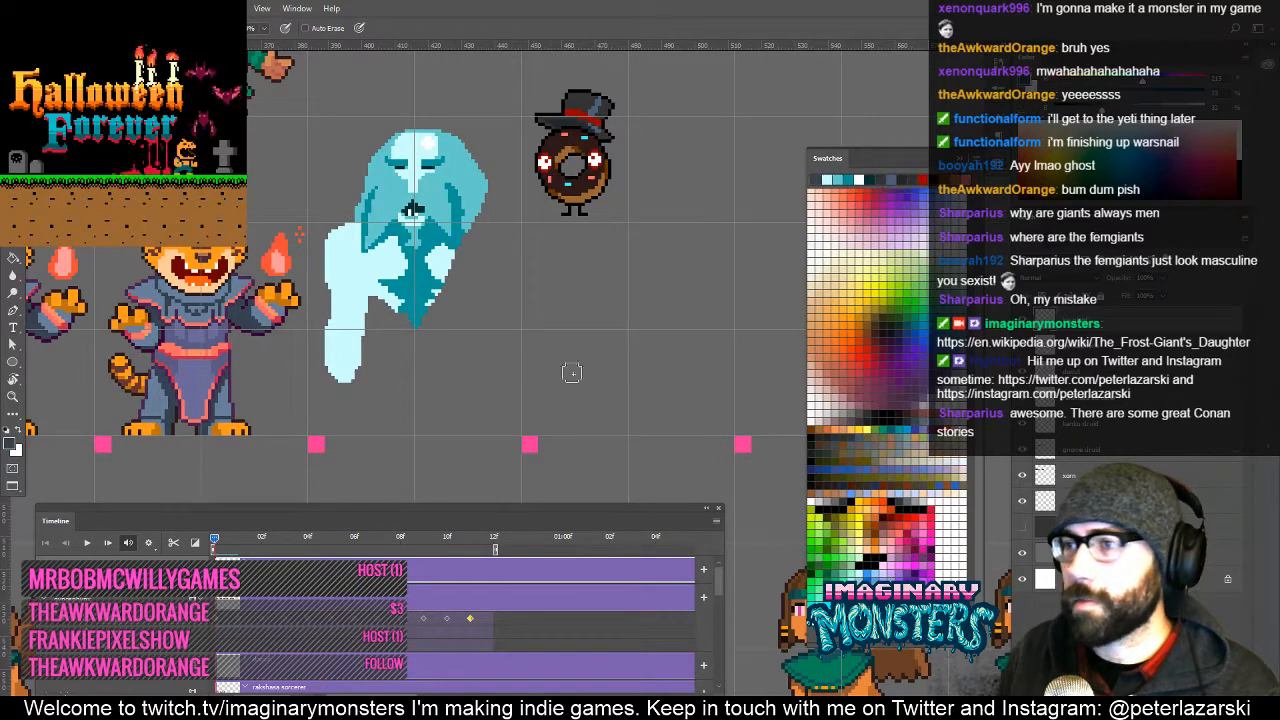
mouse_move(393, 349)
left_mouse_down()
mouse_move(429, 346)
mouse_move(440, 359)
mouse_move(404, 353)
mouse_move(393, 387)
mouse_move(395, 362)
mouse_move(388, 438)
left_mouse_up()
left_click_drag(431, 354, 434, 414)
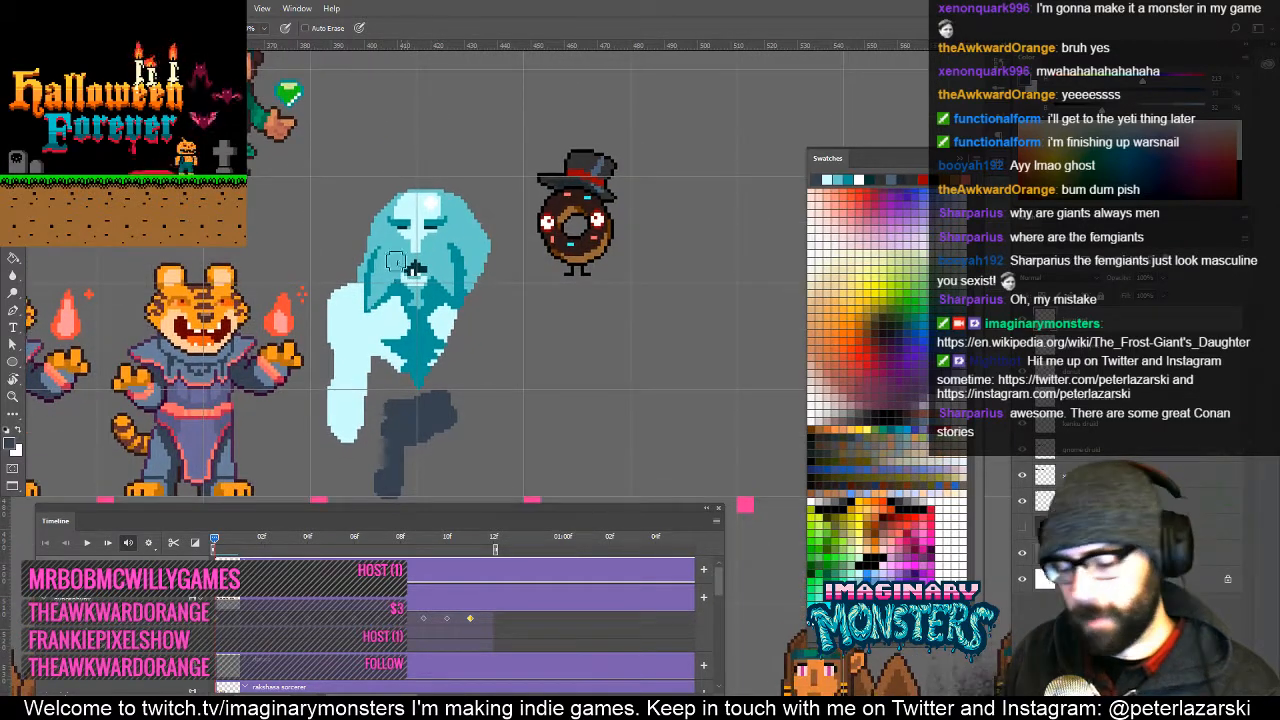
Lasso the whole giant, move it straight up about 16 px and deselect.
key("l")
mouse_move(362, 168)
left_mouse_down()
mouse_move(322, 318)
mouse_move(340, 475)
mouse_move(448, 490)
mouse_move(508, 207)
mouse_move(466, 178)
left_mouse_up()
key("v")
left_click_drag(448, 286, 448, 232)
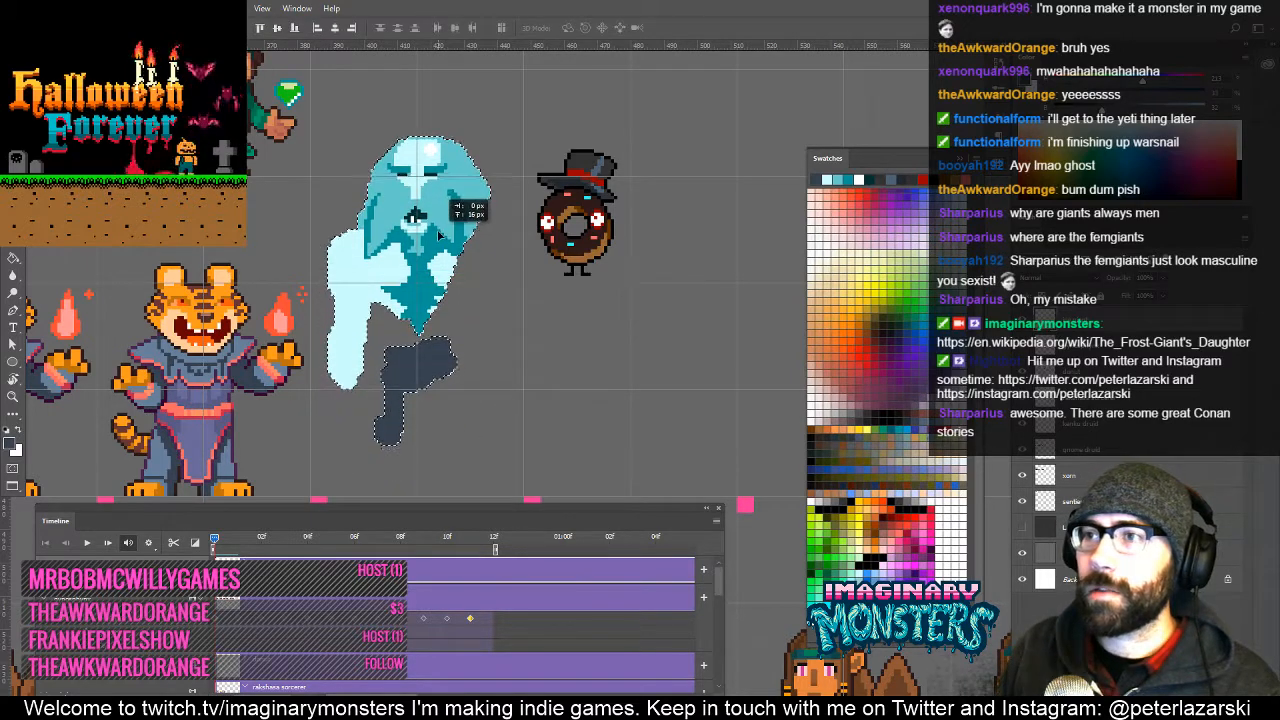
key("ctrl+d")
Extend the dark slate leg down to the row of pink markers and finish it with a foot.
left_click_drag(441, 305, 479, 222)
key("b")
mouse_move(426, 360)
left_mouse_down()
mouse_move(416, 401)
mouse_move(394, 404)
mouse_move(434, 402)
mouse_move(440, 325)
mouse_move(416, 381)
left_mouse_up()
left_click(433, 399, "alt")
Reshape the dark slate leg's edge facing the tiger with lasso selections and slate paint, tapering the calf toward the foot.
key("l")
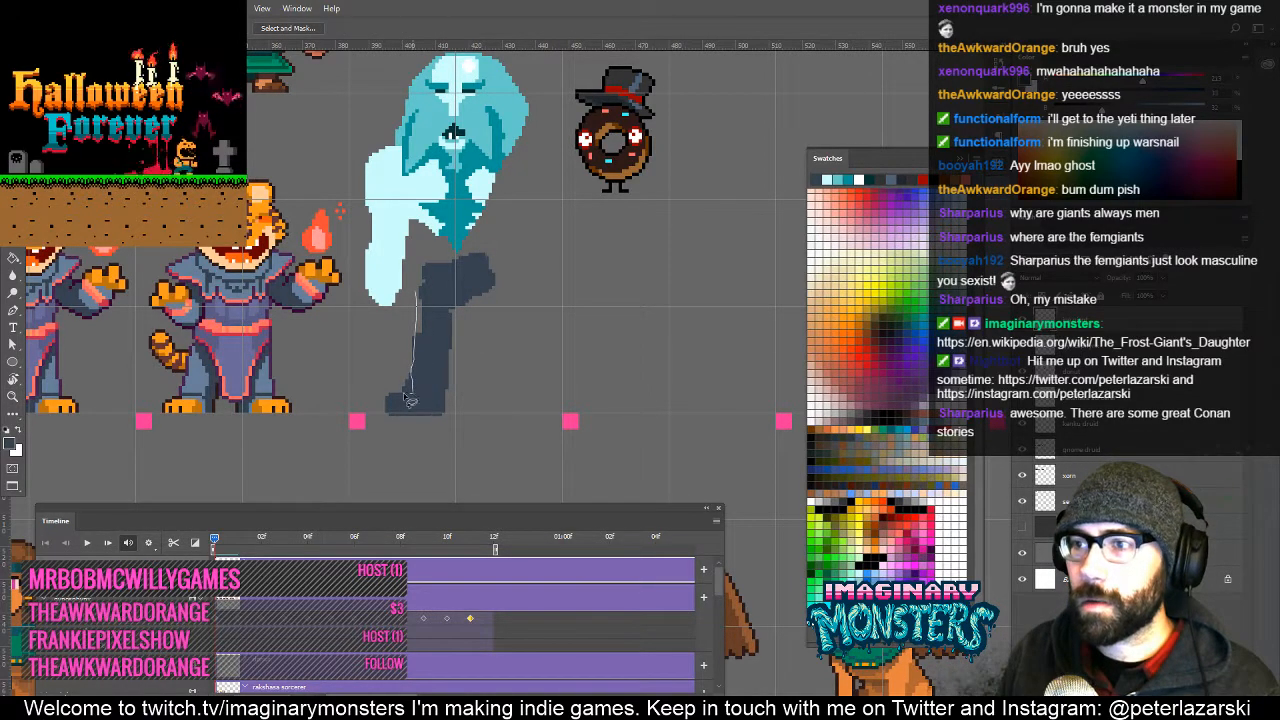
left_click_drag(388, 424, 382, 433)
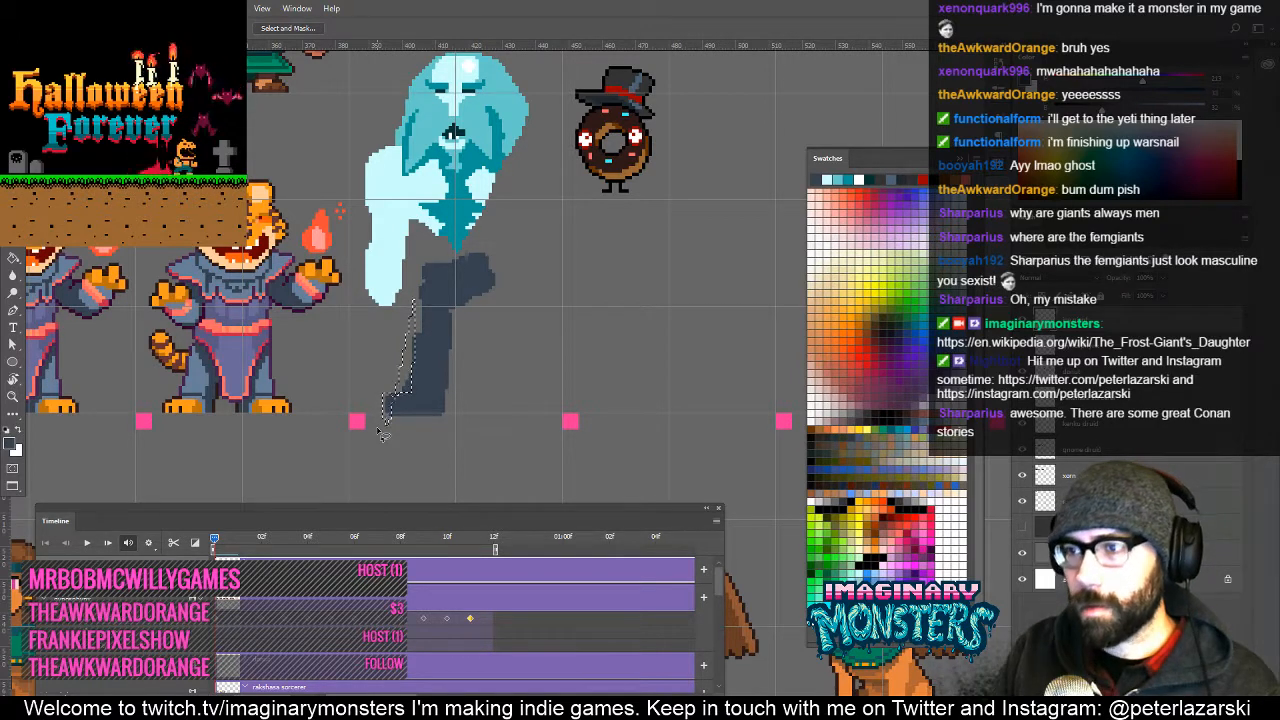
key("ctrl+d")
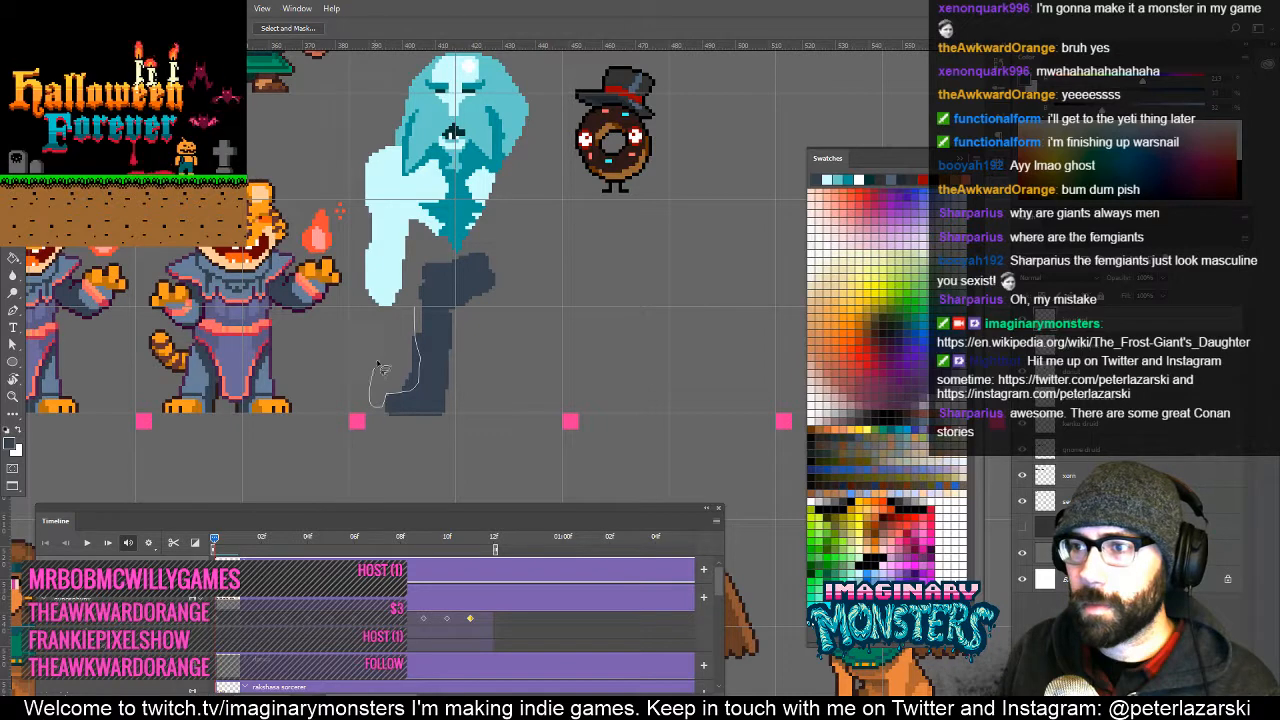
left_click_drag(378, 365, 383, 343)
key("ctrl+d")
left_click_drag(462, 278, 446, 362)
key("b")
mouse_move(420, 409)
left_mouse_down()
mouse_move(418, 365)
mouse_move(451, 366)
mouse_move(423, 340)
left_mouse_up()
Sample the pale blue skin colour and fill out the torso down to the hips within a magic wand selection, then deselect.
key("z")
key("b")
left_click(392, 268, "alt")
key("w")
left_click(393, 297)
key("b")
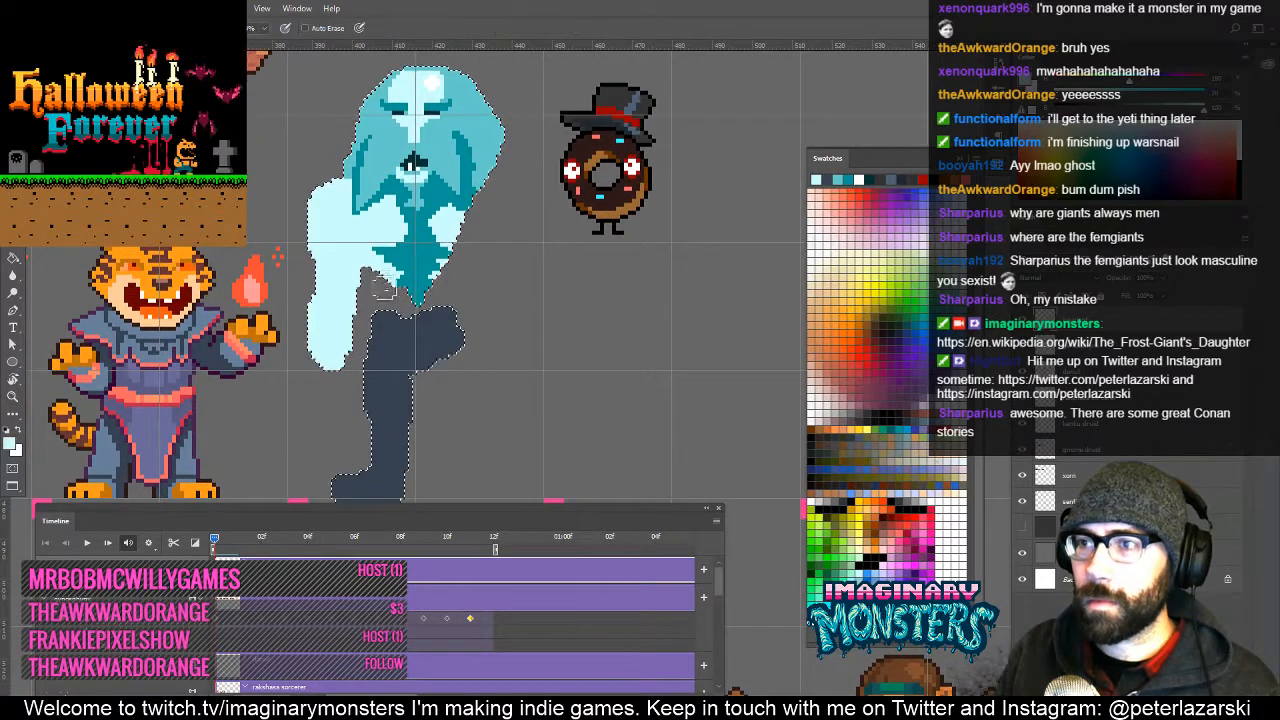
mouse_move(385, 282)
left_mouse_down()
mouse_move(406, 314)
mouse_move(445, 282)
mouse_move(456, 252)
mouse_move(452, 296)
mouse_move(456, 250)
left_mouse_up()
key("ctrl+d")
Paint a blocky pale blue hand at the end of the giant's arm.
left_click_drag(454, 325, 475, 295)
left_click_drag(388, 348, 428, 337)
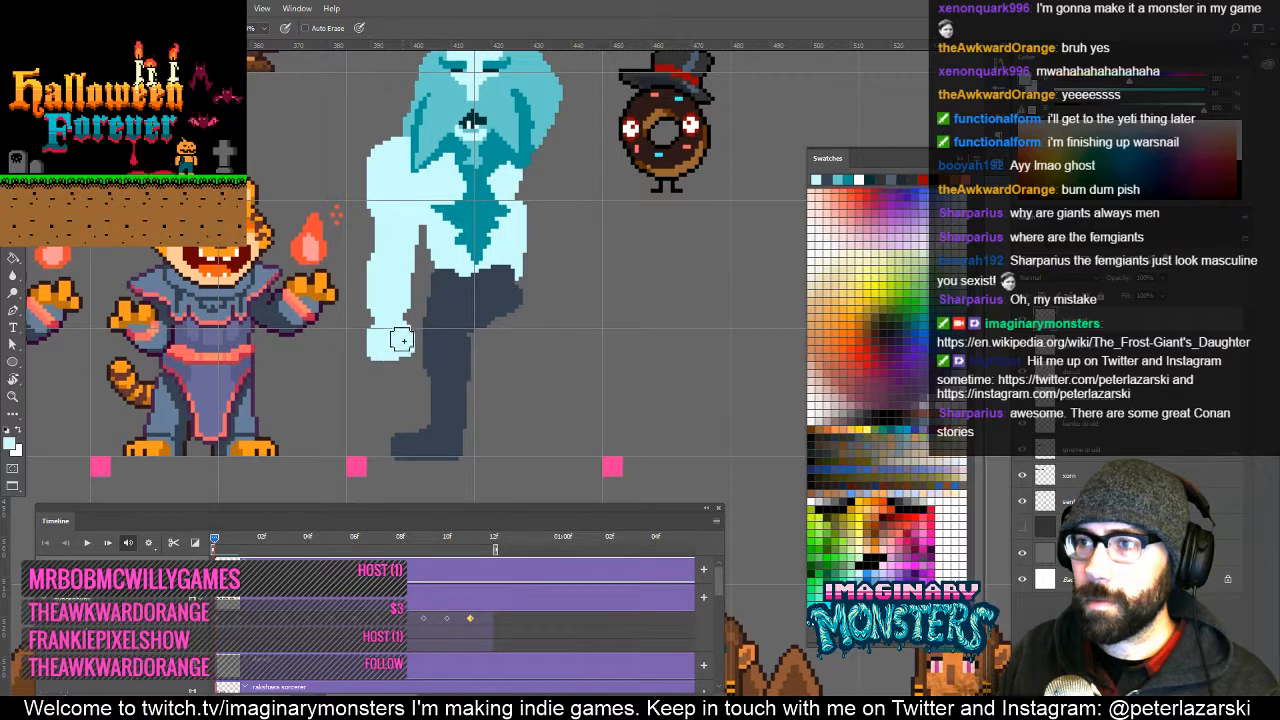
mouse_move(398, 338)
left_mouse_down()
mouse_move(362, 375)
mouse_move(324, 335)
left_mouse_up()
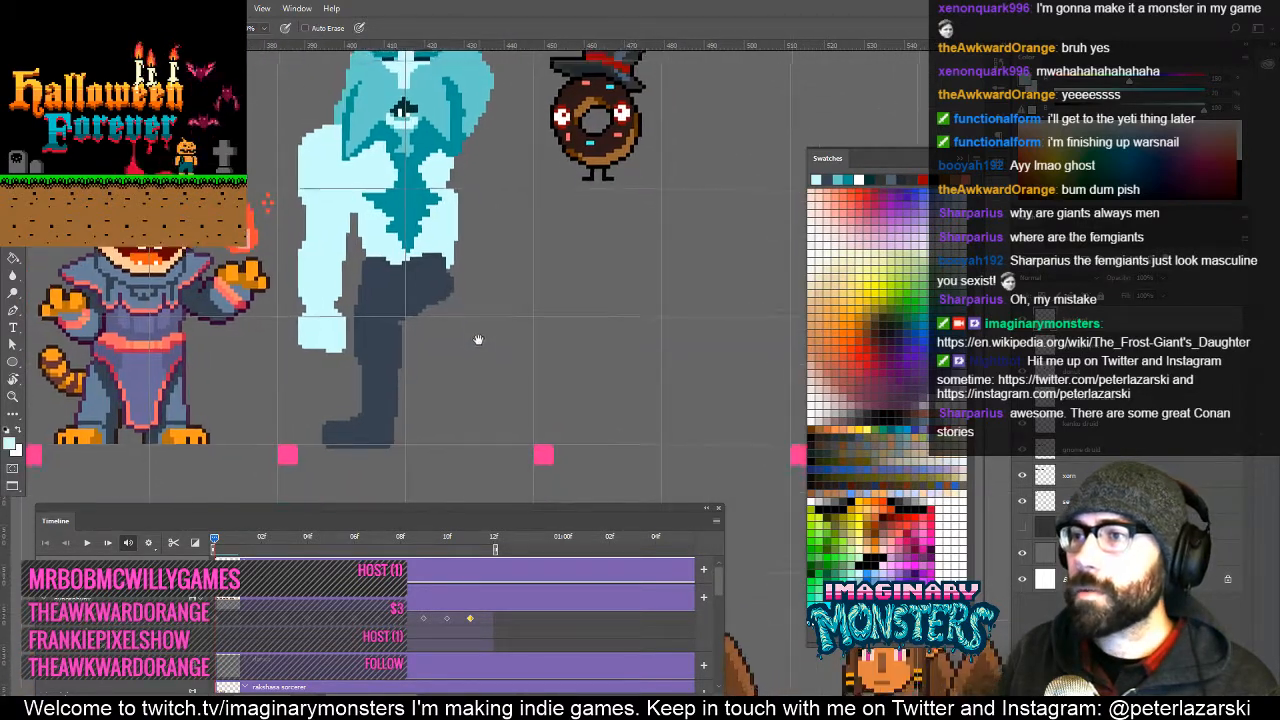
Trim the foot's bottom edge and recolour the foot and lower calf as a boot in a darker slate.
key("e")
mouse_move(320, 449)
left_mouse_down()
mouse_move(330, 487)
mouse_move(388, 449)
left_mouse_up()
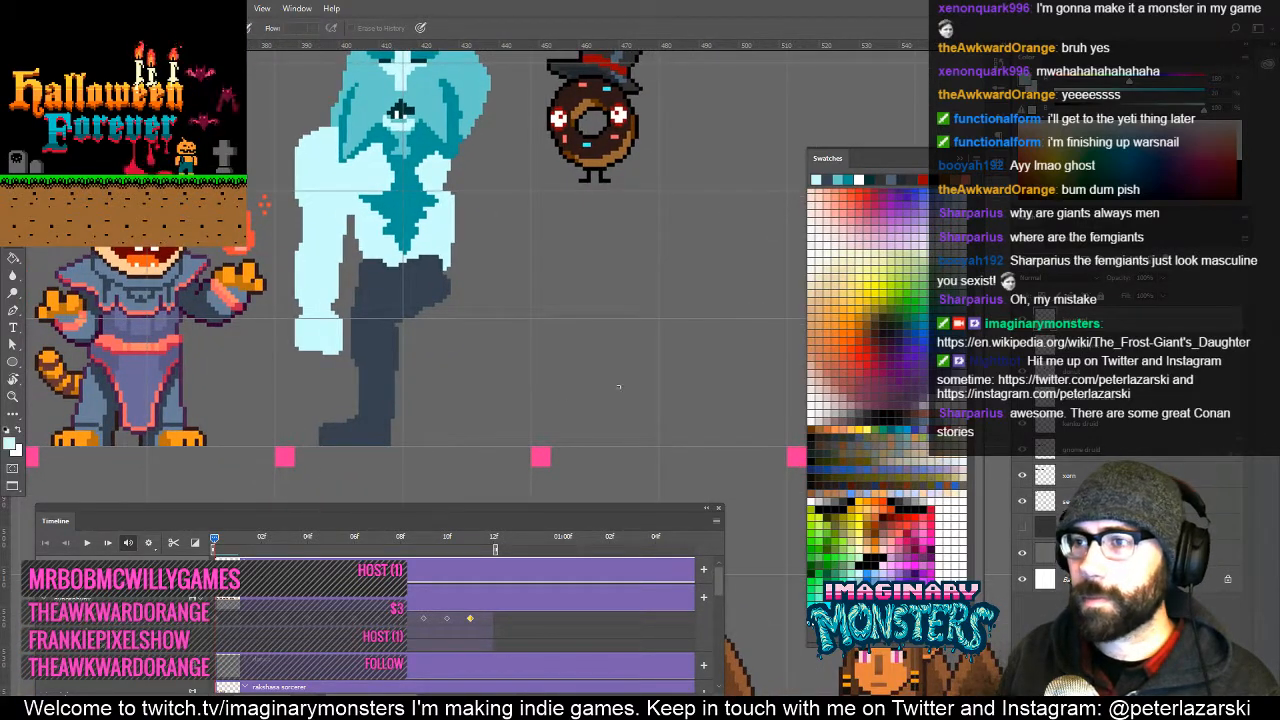
left_click(871, 421)
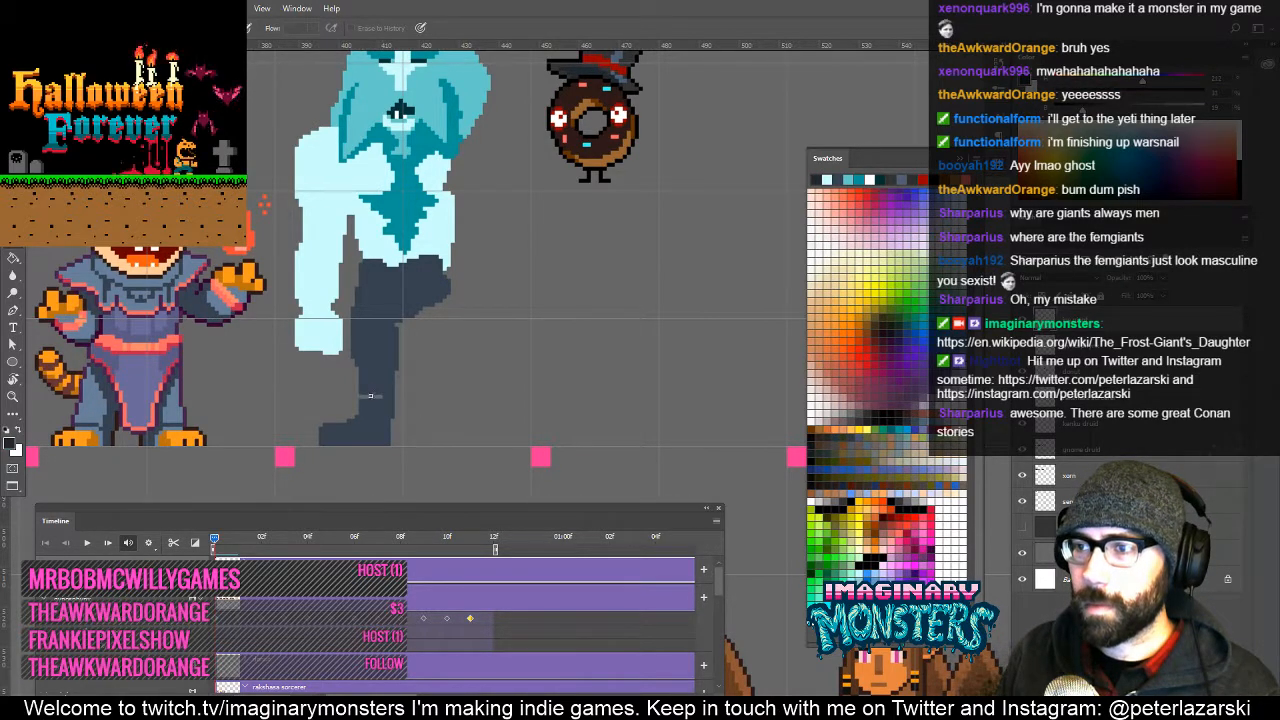
key("b")
mouse_move(370, 394)
left_mouse_down()
mouse_move(374, 438)
mouse_move(386, 427)
mouse_move(368, 456)
mouse_move(314, 497)
mouse_move(293, 435)
left_mouse_up()
key("g")
left_click(375, 432)
Lasso the leg with its boot, duplicate it, flip the copy horizontally and place it as the second leg, then deselect.
key("l")
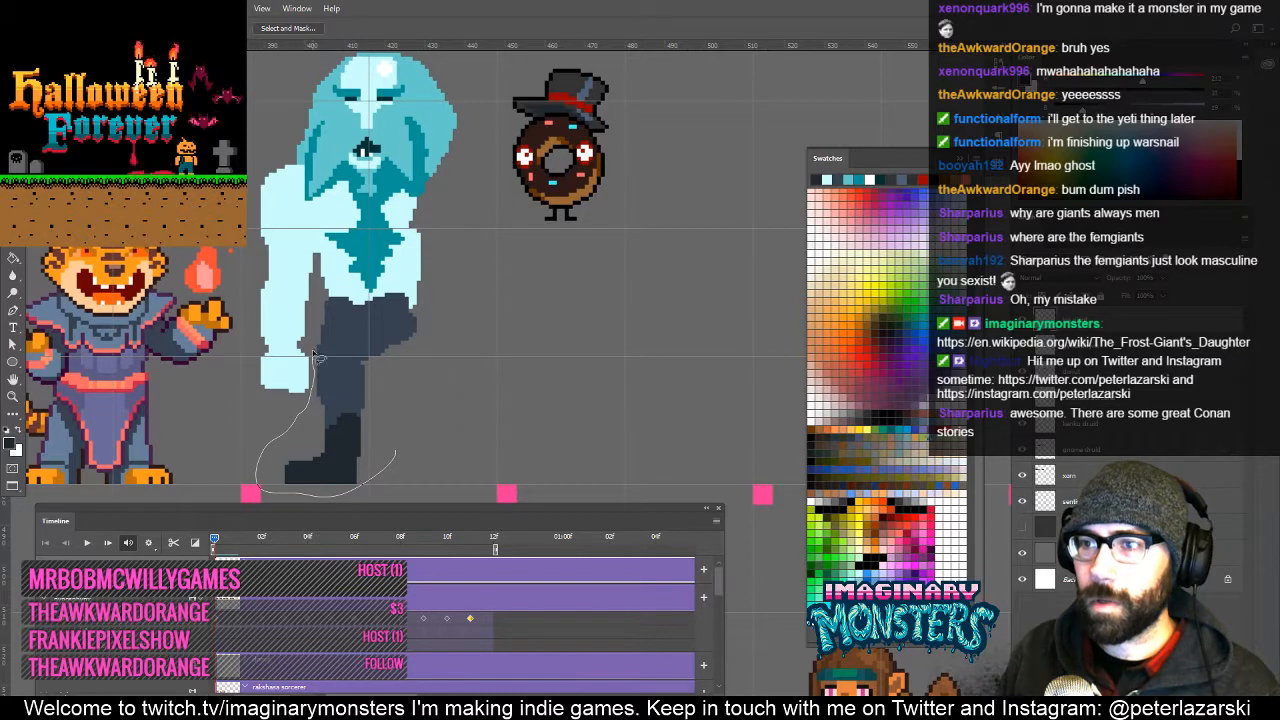
mouse_move(314, 353)
left_mouse_down()
mouse_move(357, 346)
mouse_move(377, 411)
mouse_move(391, 396)
mouse_move(438, 399)
mouse_move(431, 389)
left_mouse_up()
key("v")
key("ctrl+t")
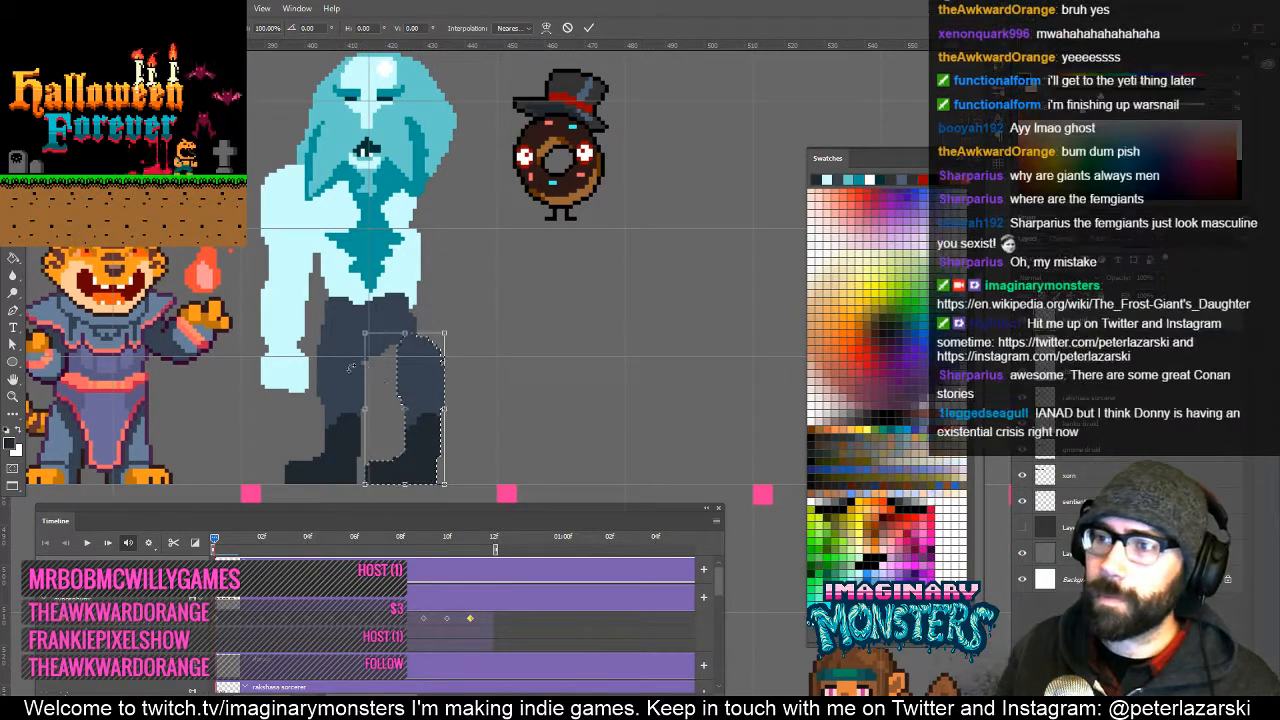
right_click(437, 382)
left_click(478, 583)
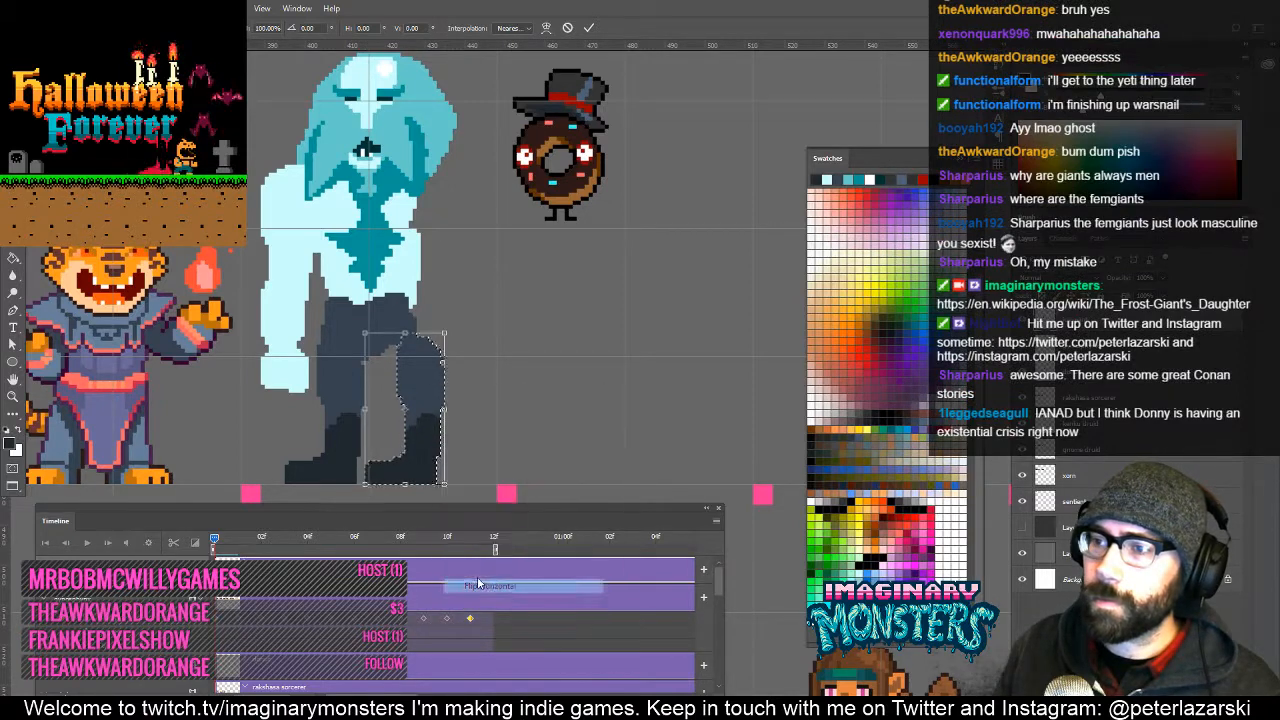
key("Return")
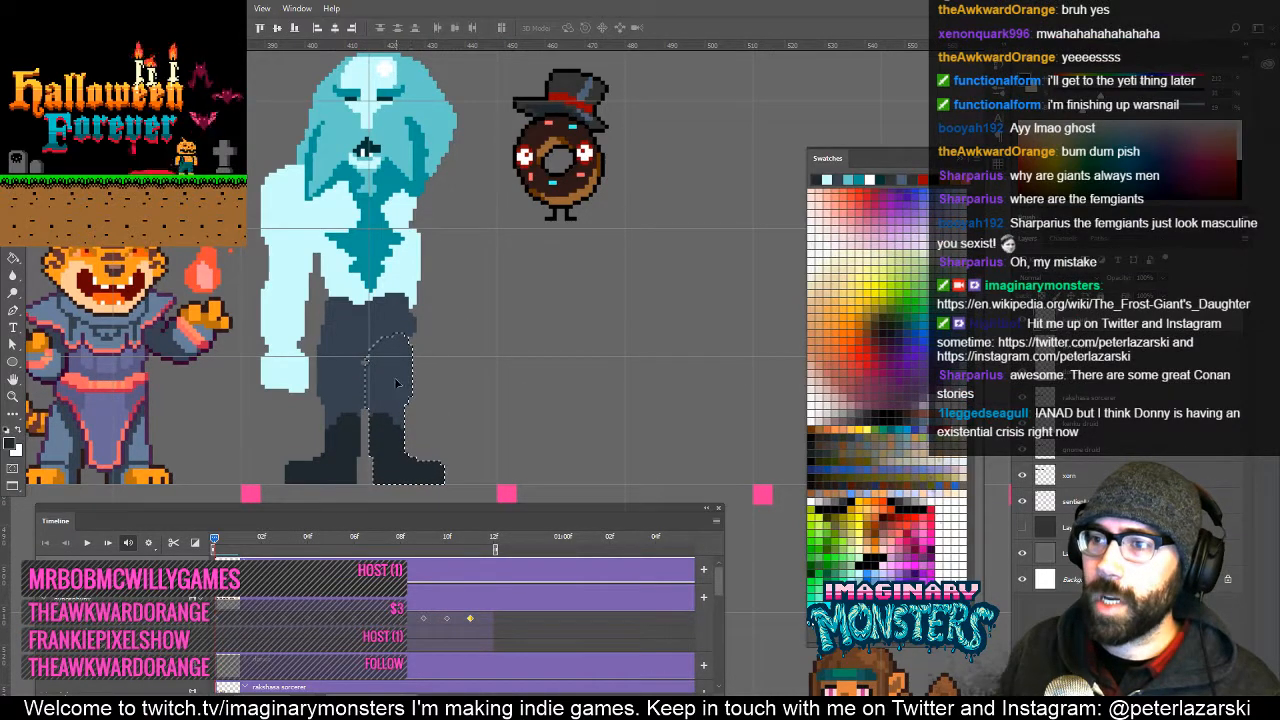
left_click_drag(396, 383, 418, 374)
key("ctrl+d")
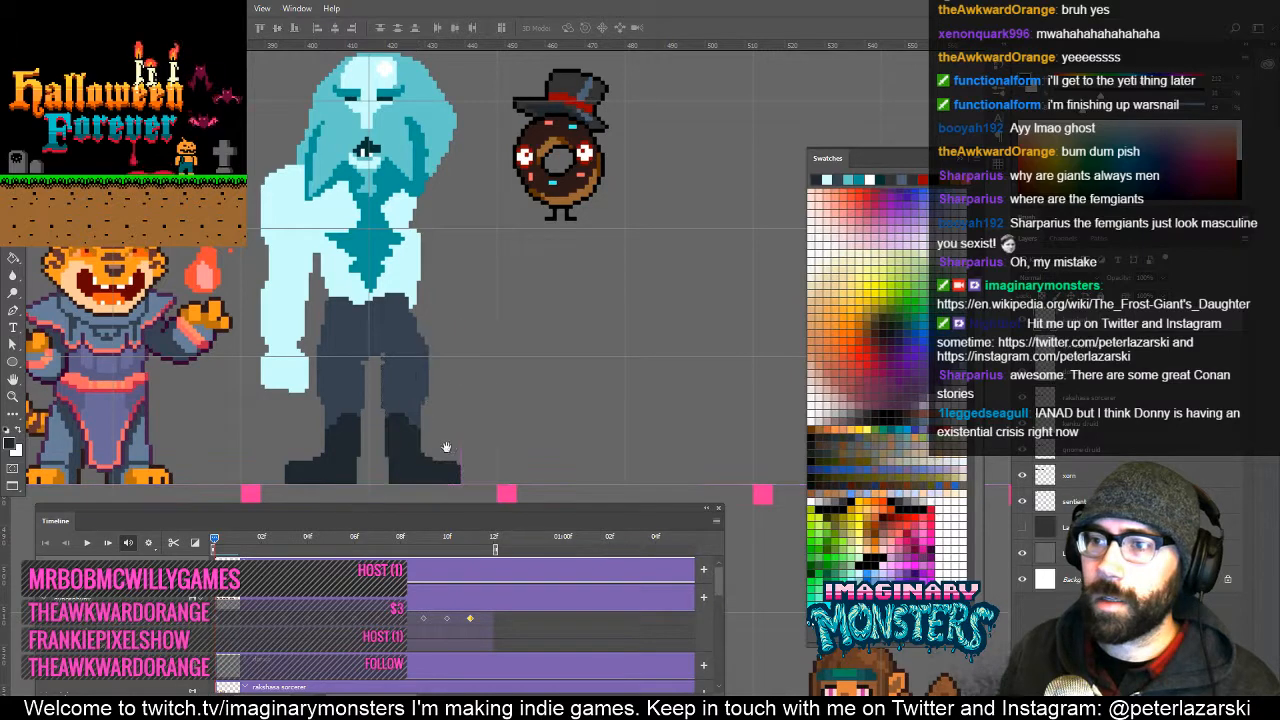
Shorten the second boot's toe and trim the edges of that leg with the eraser, then hide the guides.
key("e")
left_click_drag(445, 462, 436, 439)
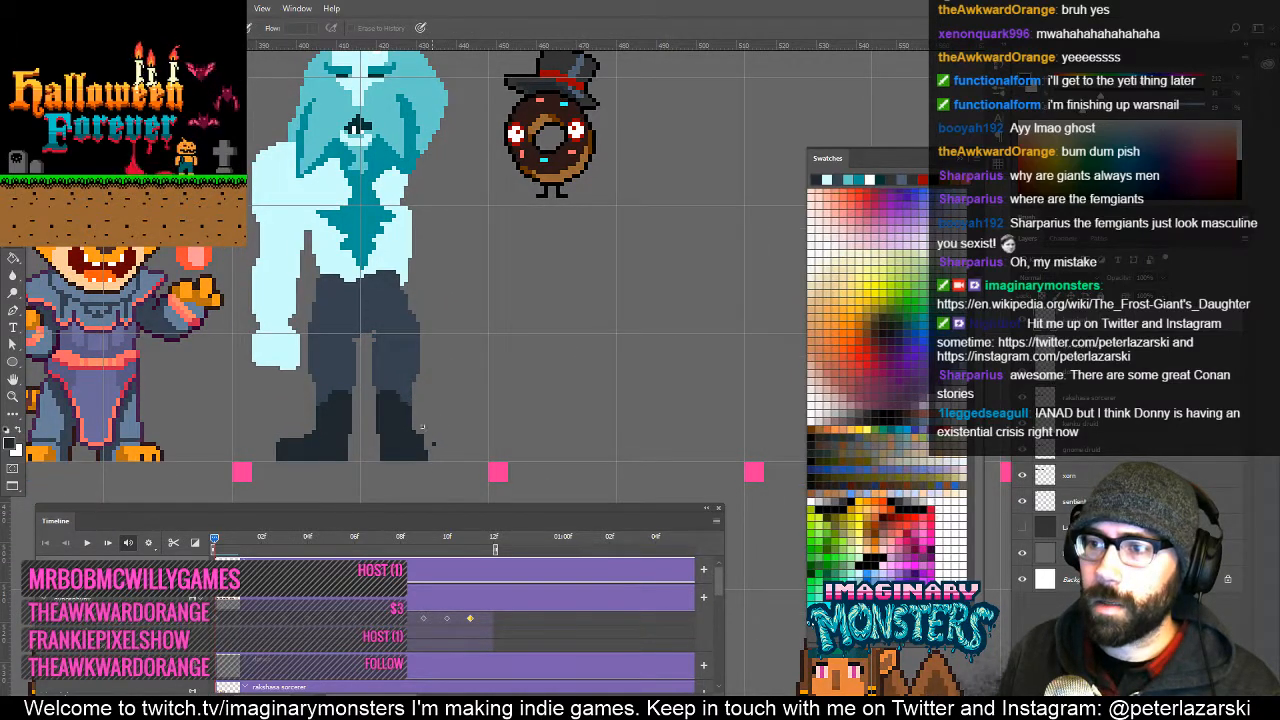
left_click_drag(414, 380, 429, 431)
left_click_drag(412, 361, 425, 388)
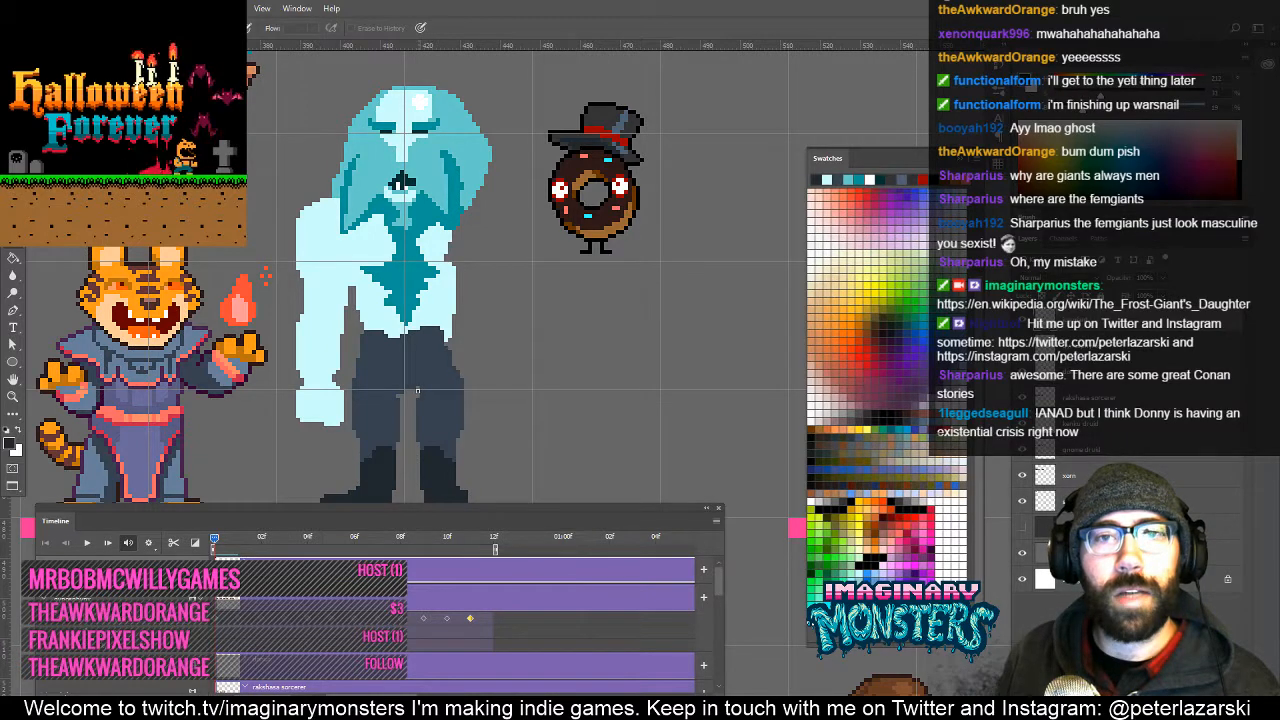
left_click_drag(419, 346, 430, 338)
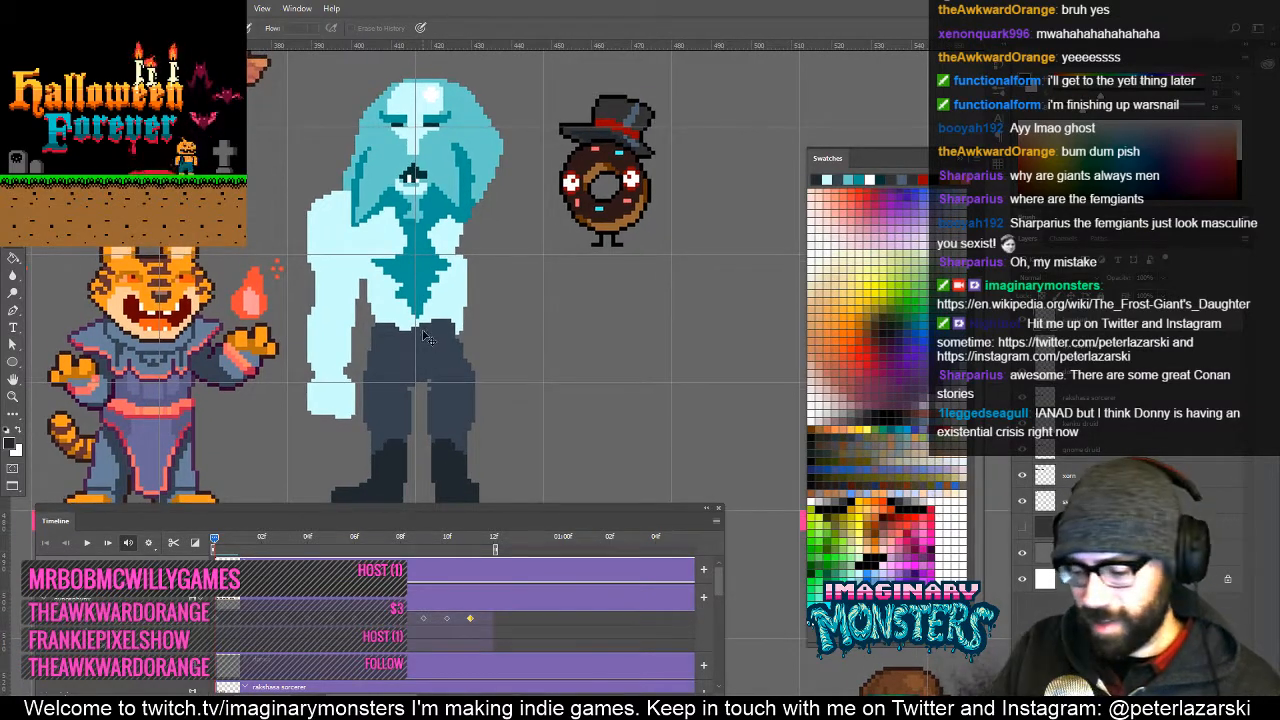
key("ctrl+;")
key("b")
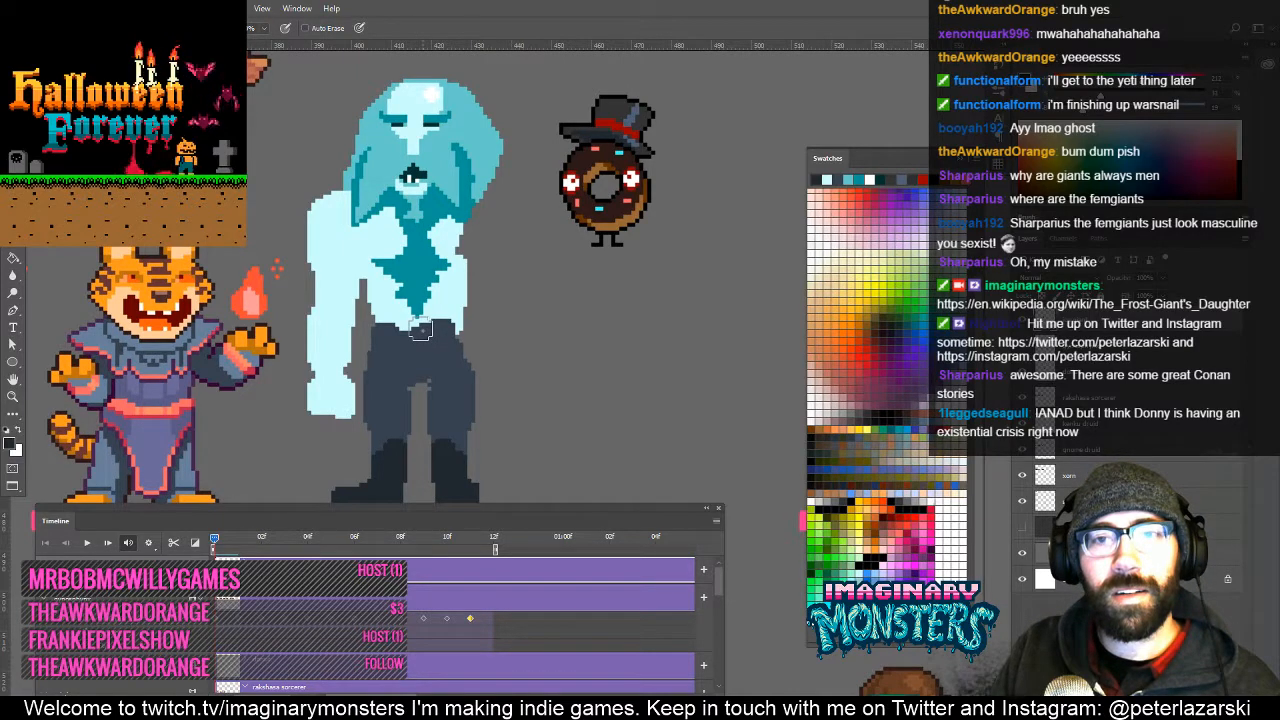
left_click(420, 332, "alt")
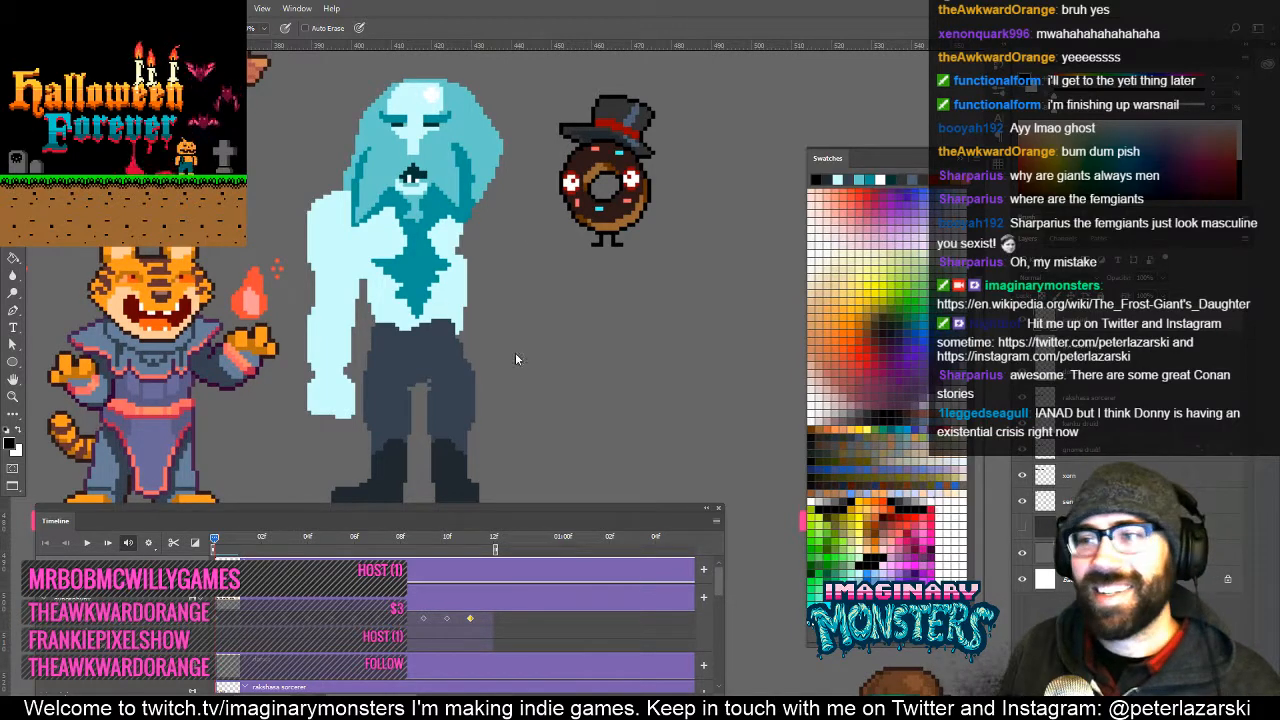
left_click_drag(520, 407, 524, 329)
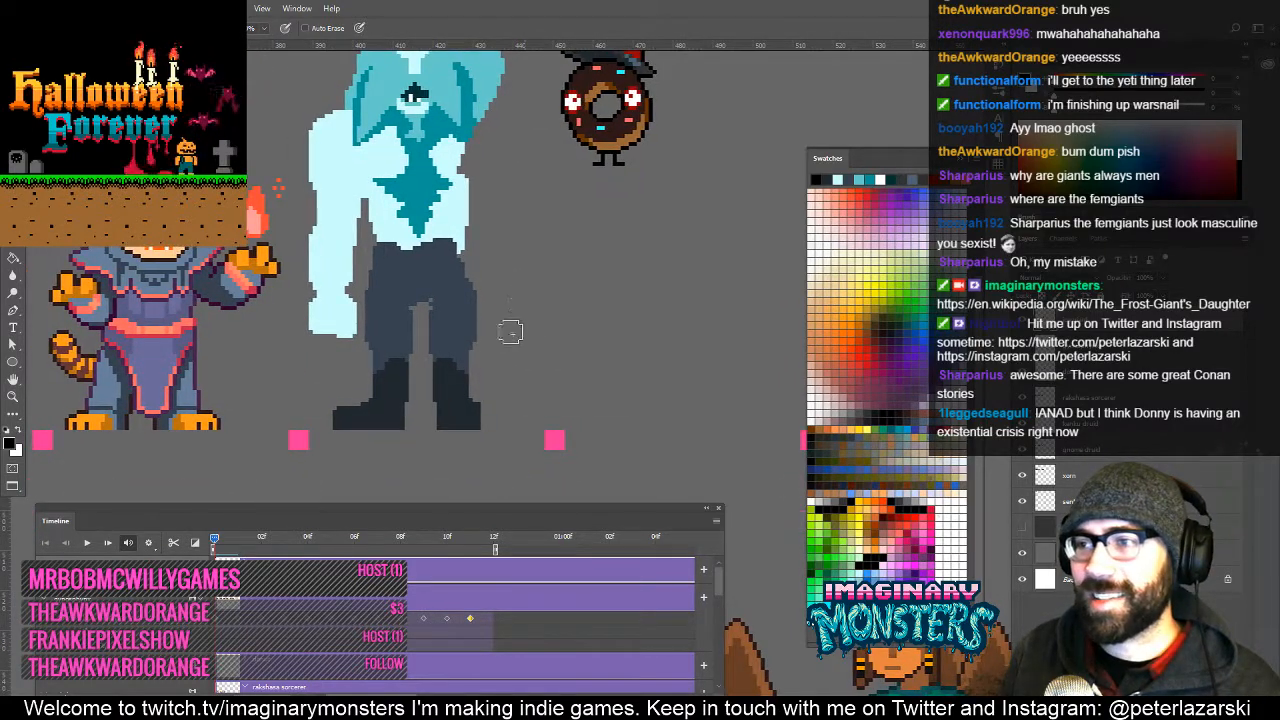
key("z")
left_click_drag(476, 373, 500, 373)
key("b")
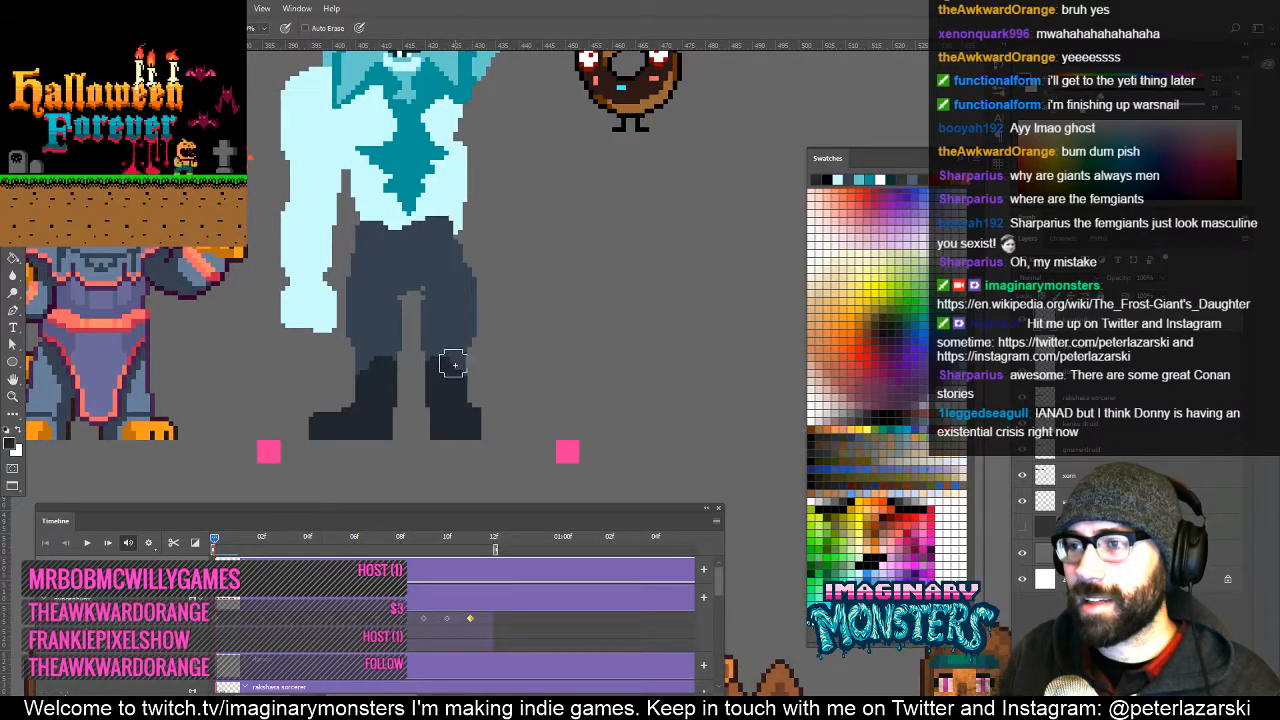
left_click_drag(461, 442, 473, 480)
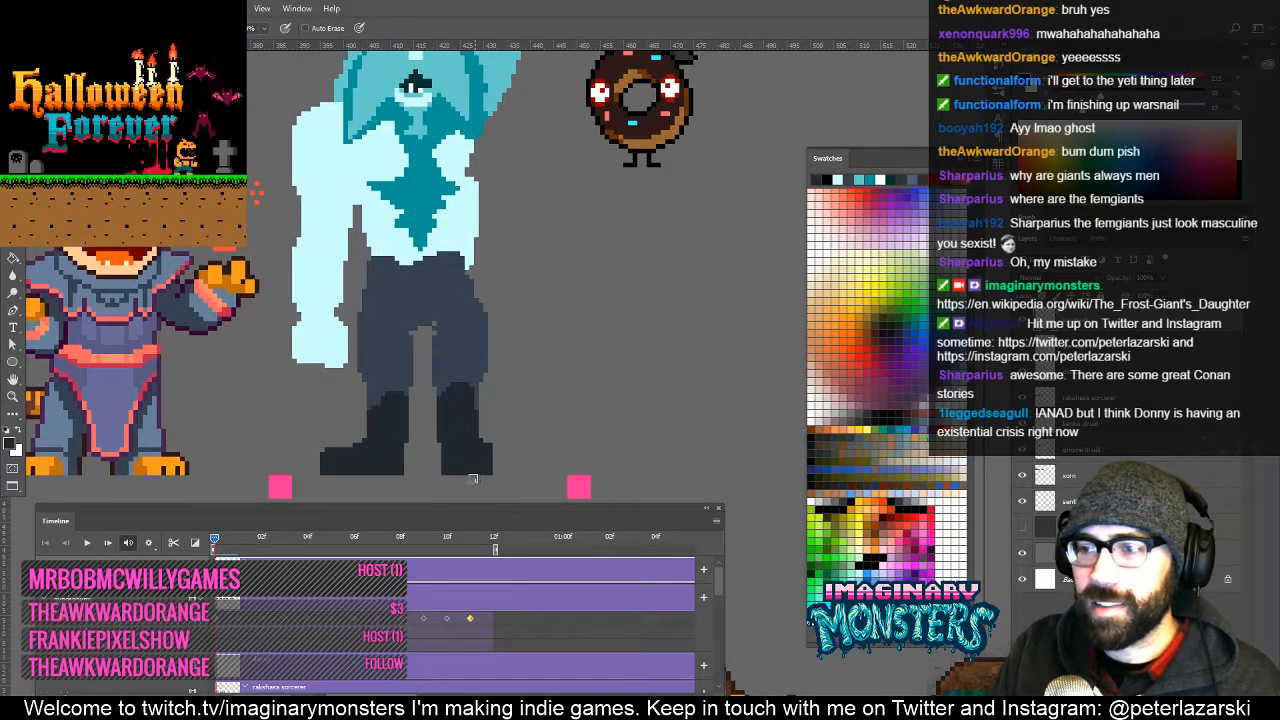
left_click_drag(484, 382, 494, 355)
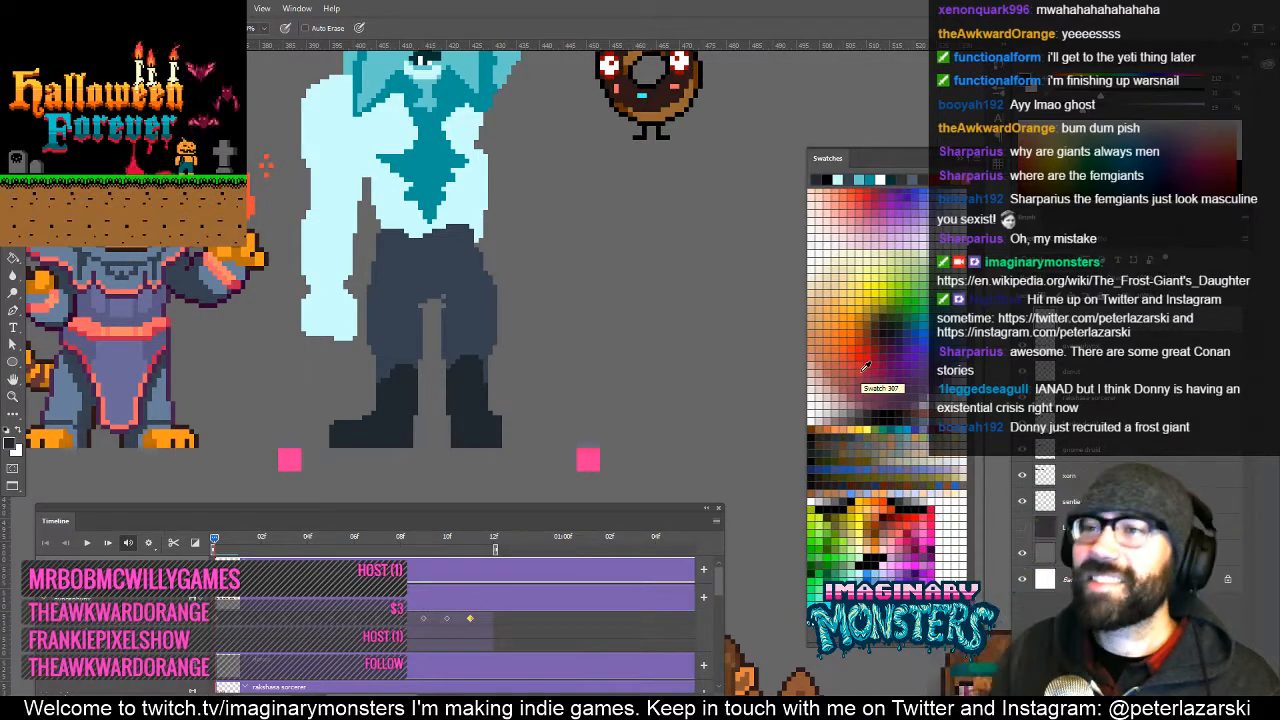
mouse_move(538, 382)
left_mouse_down()
mouse_move(557, 431)
mouse_move(547, 404)
left_mouse_up()
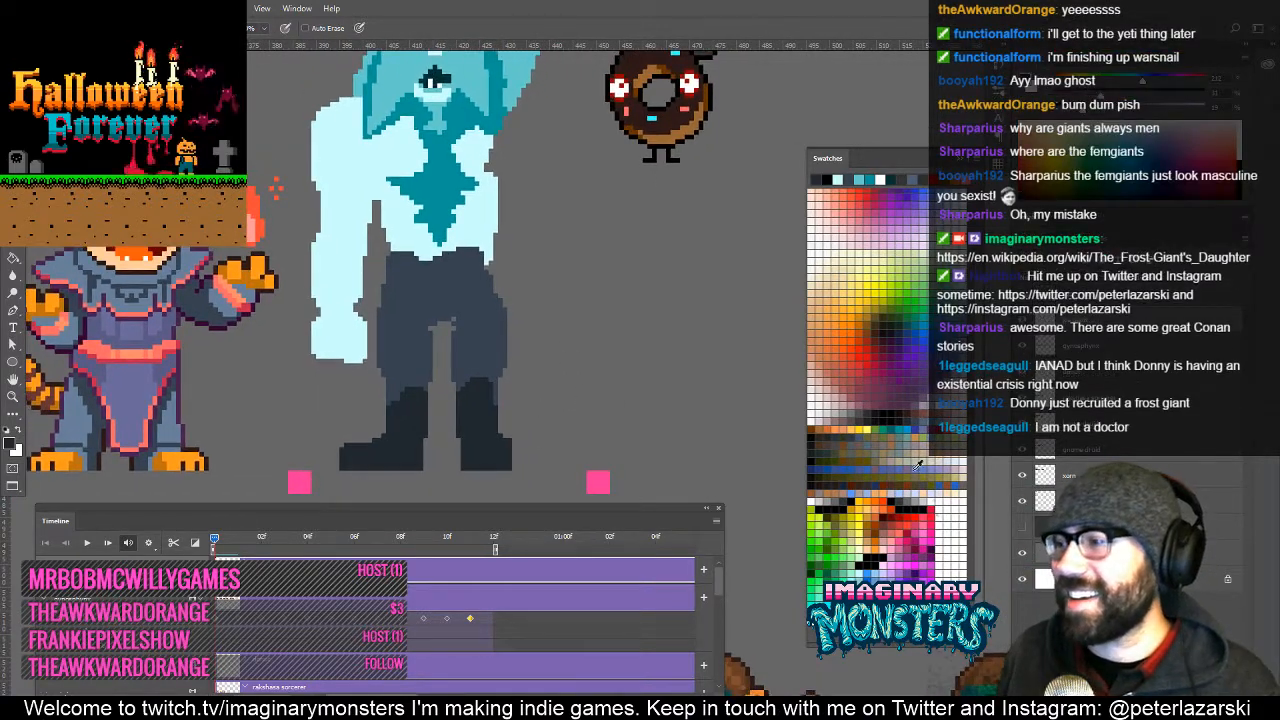
Paint a light steel-blue strip on the sole of the boot nearest the tiger and surround it with near-black sole pixels.
left_click(940, 440)
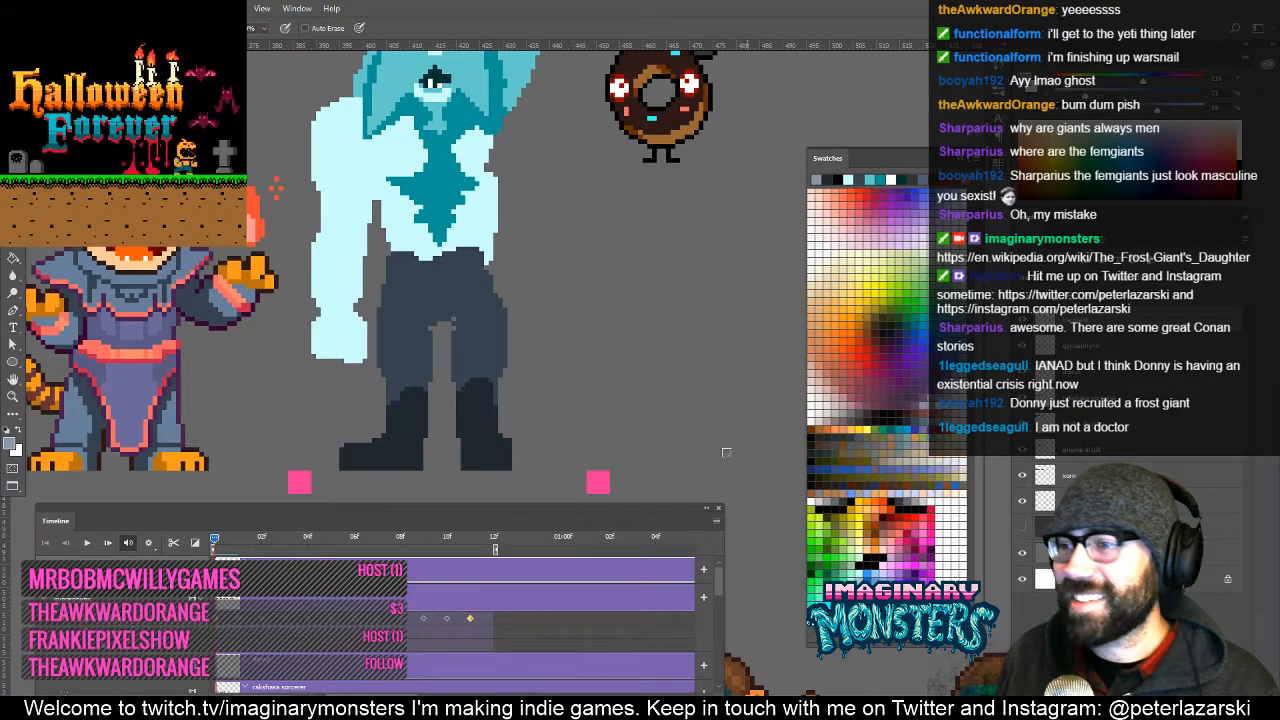
left_click_drag(357, 466, 385, 465)
key("z")
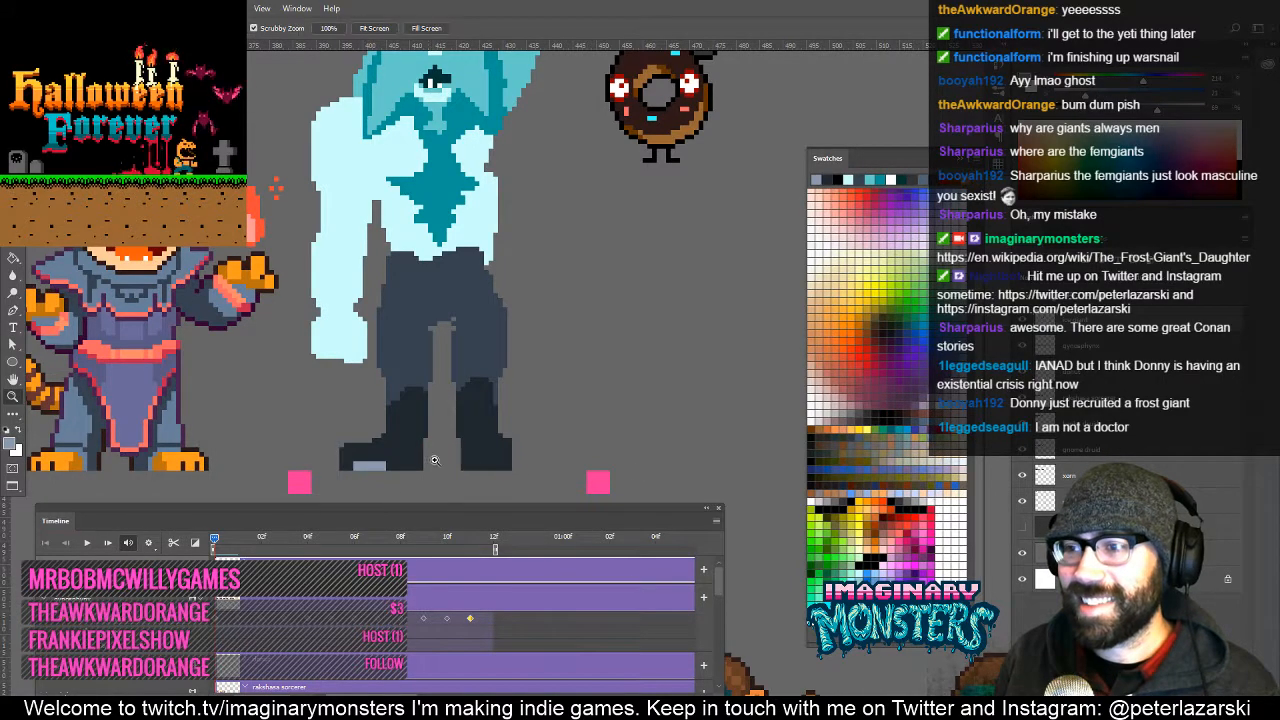
left_click(418, 462)
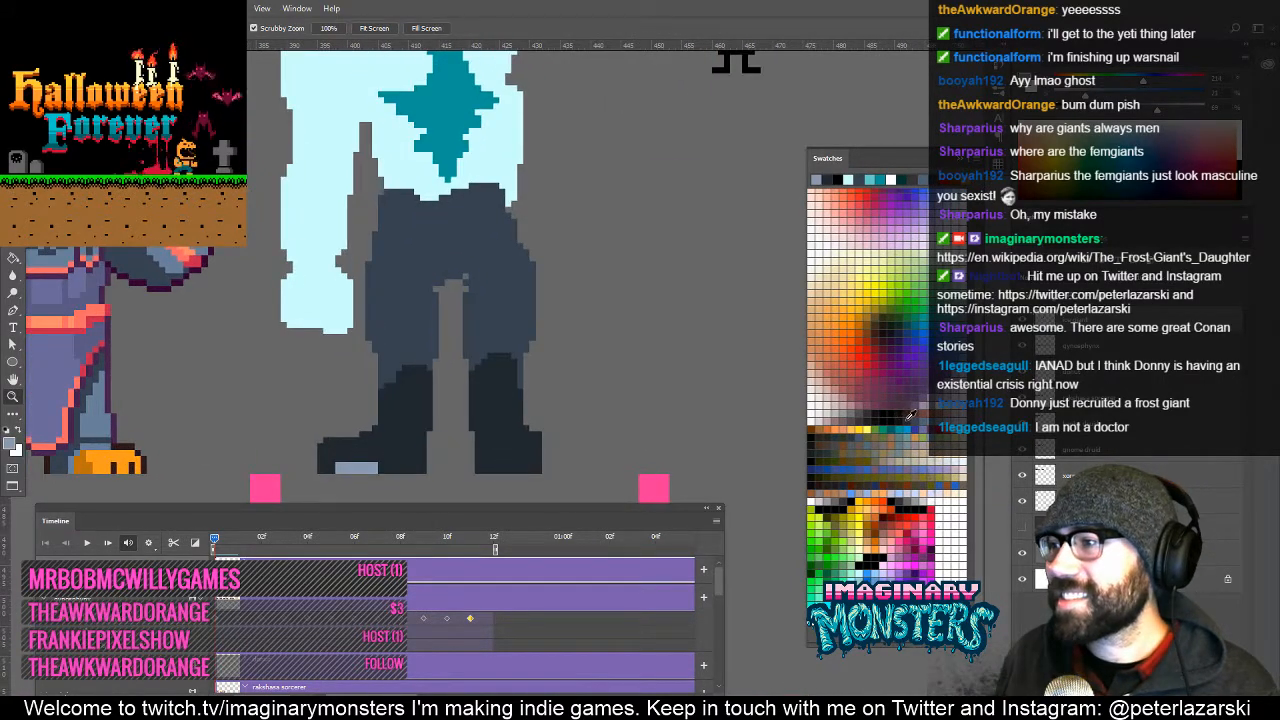
key("b")
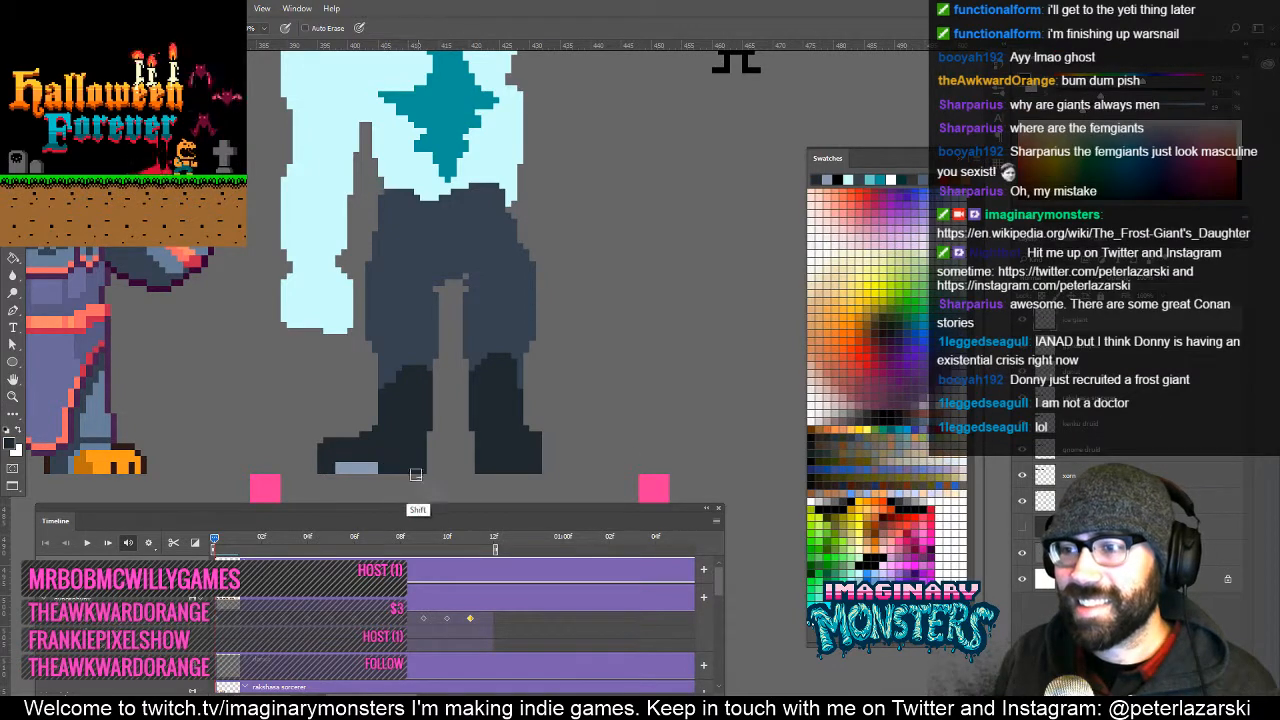
left_click(899, 418)
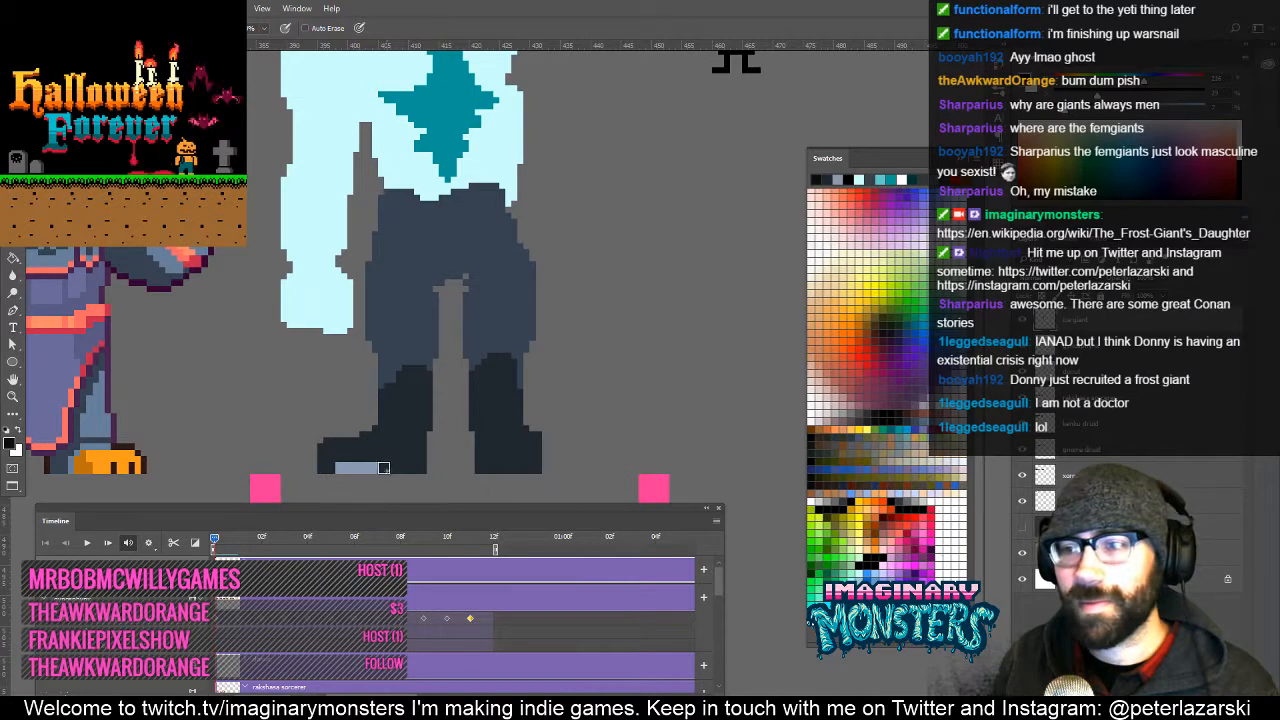
left_click_drag(384, 468, 408, 468)
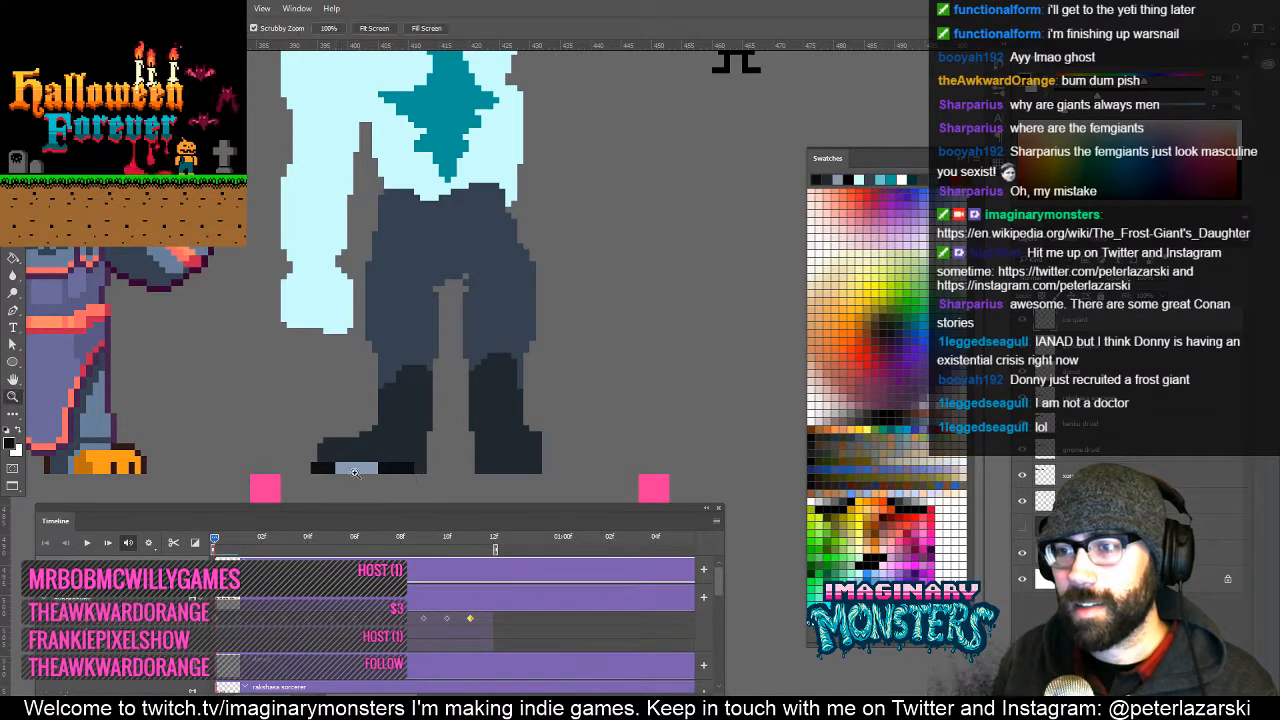
Add a mid-grey segment beside the steel-blue strip and erase a small notch in the sole in front of the heel.
scroll(350, 472, "up", 2)
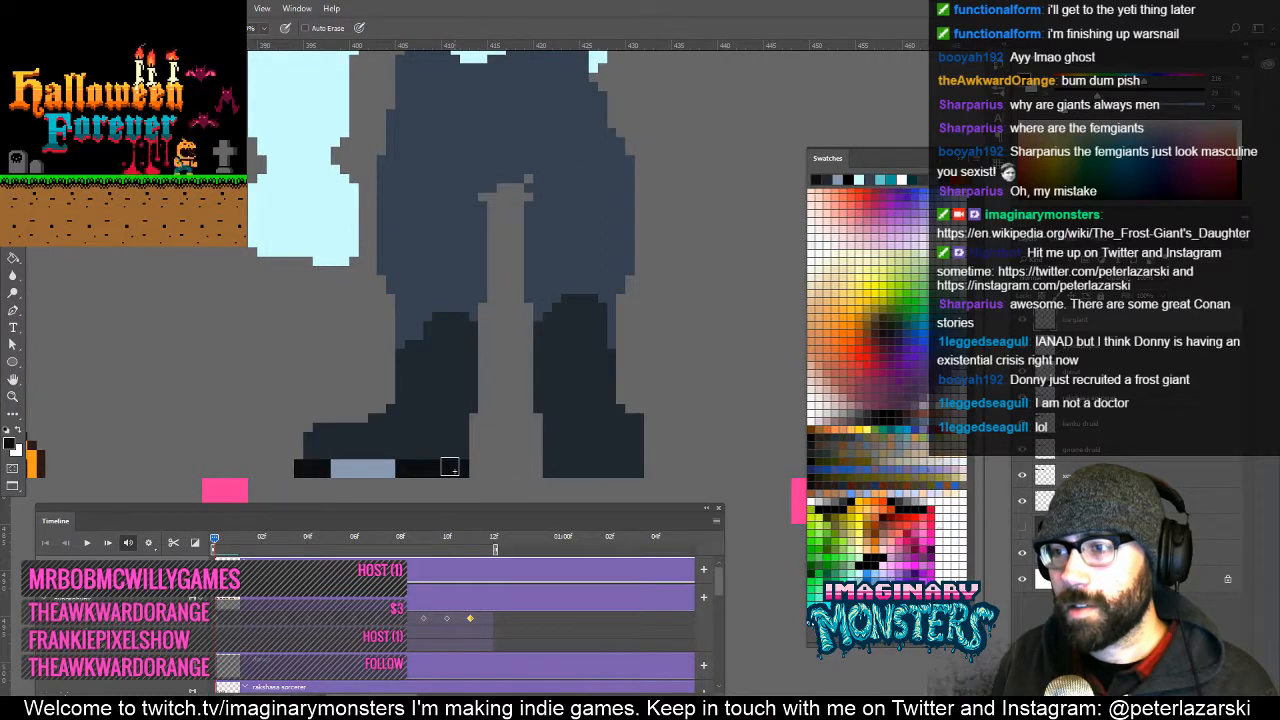
key("space")
mouse_move(435, 452)
left_mouse_down()
mouse_move(457, 423)
mouse_move(404, 440)
left_mouse_up()
left_click(861, 410)
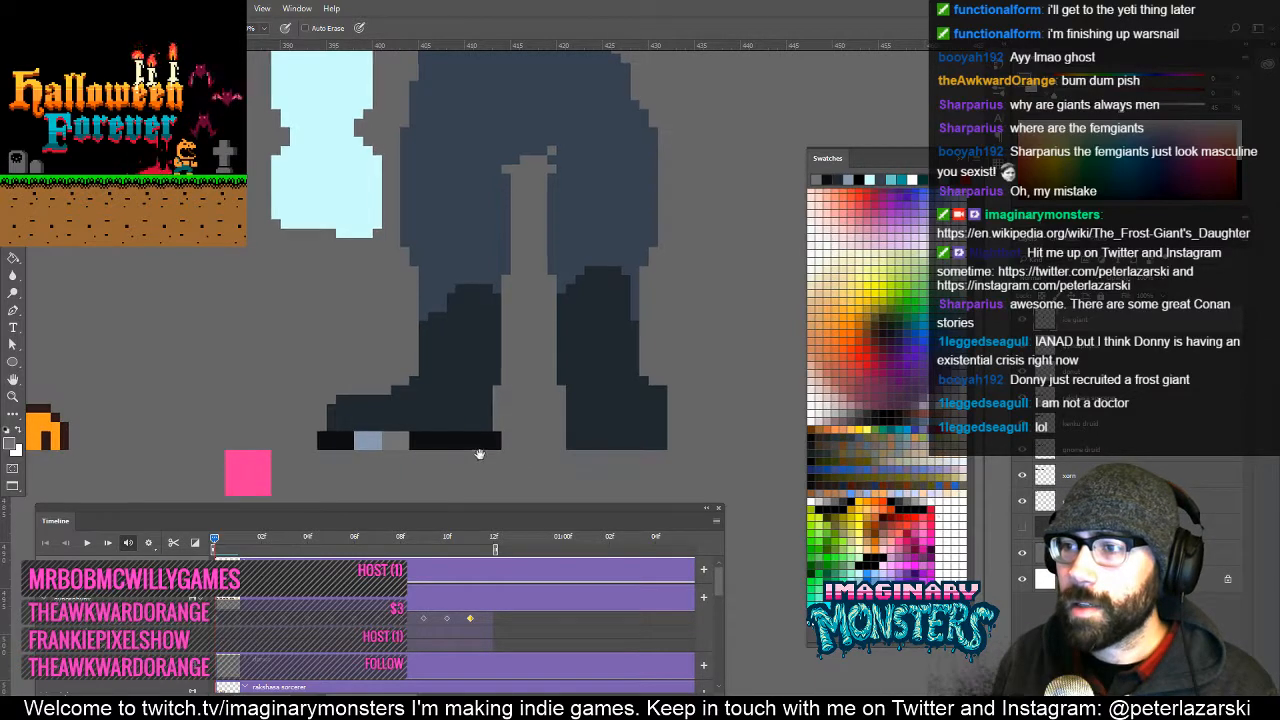
key("e")
left_click(459, 445)
key("space")
left_click_drag(490, 468, 451, 482)
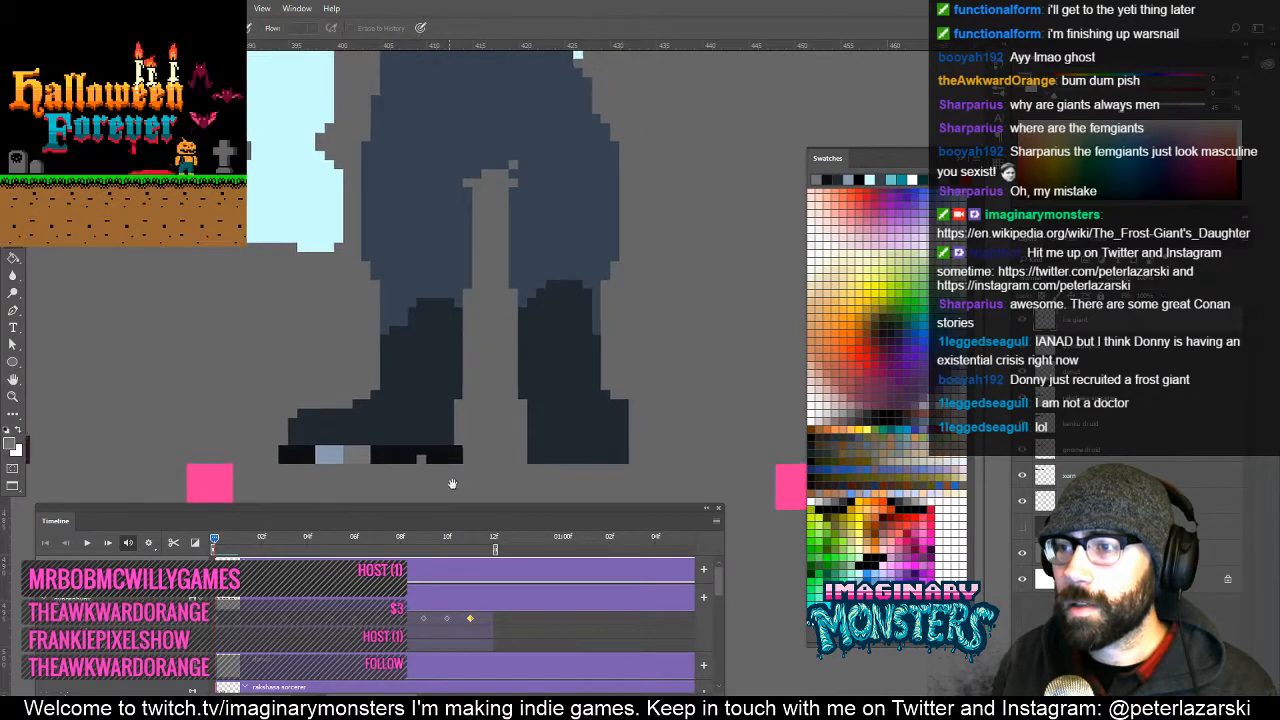
Draw a near-black line rising from the sole and stepping across to the back edge of the boot to mark its heel.
key("b")
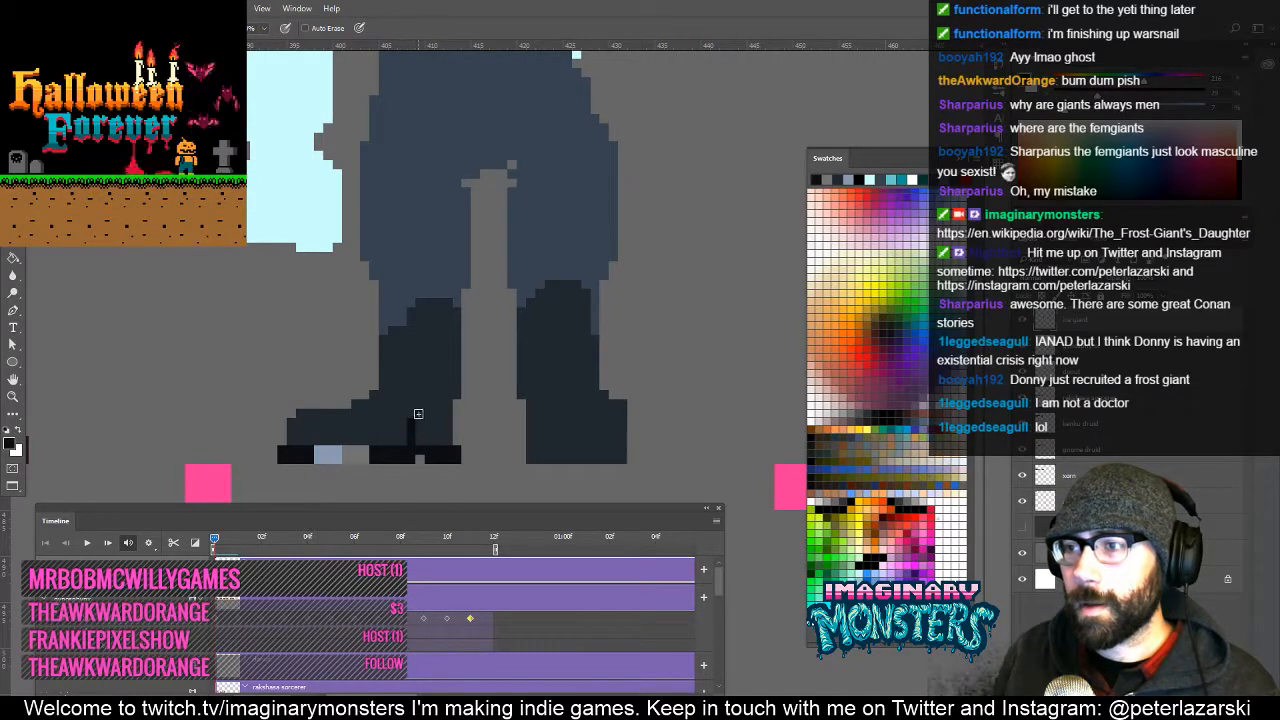
left_click_drag(428, 402, 456, 402)
left_click_drag(541, 409, 500, 457)
key("z")
left_click(504, 421, "alt")
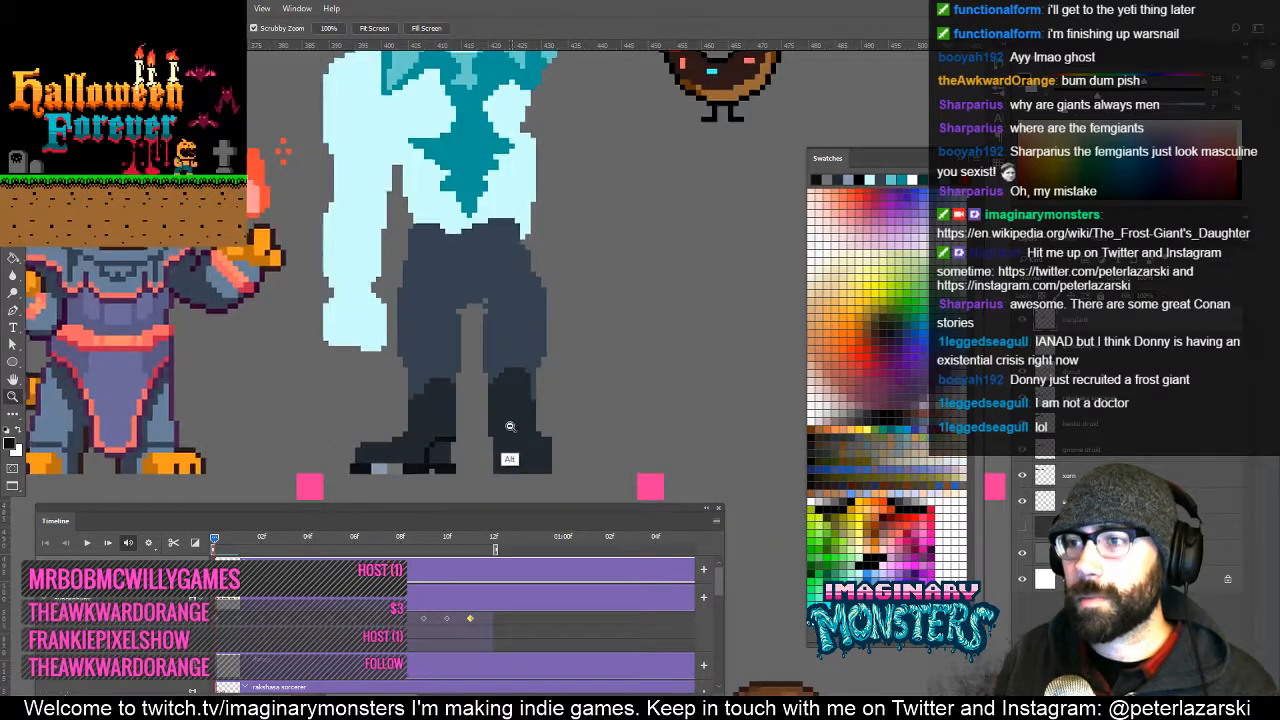
key("b")
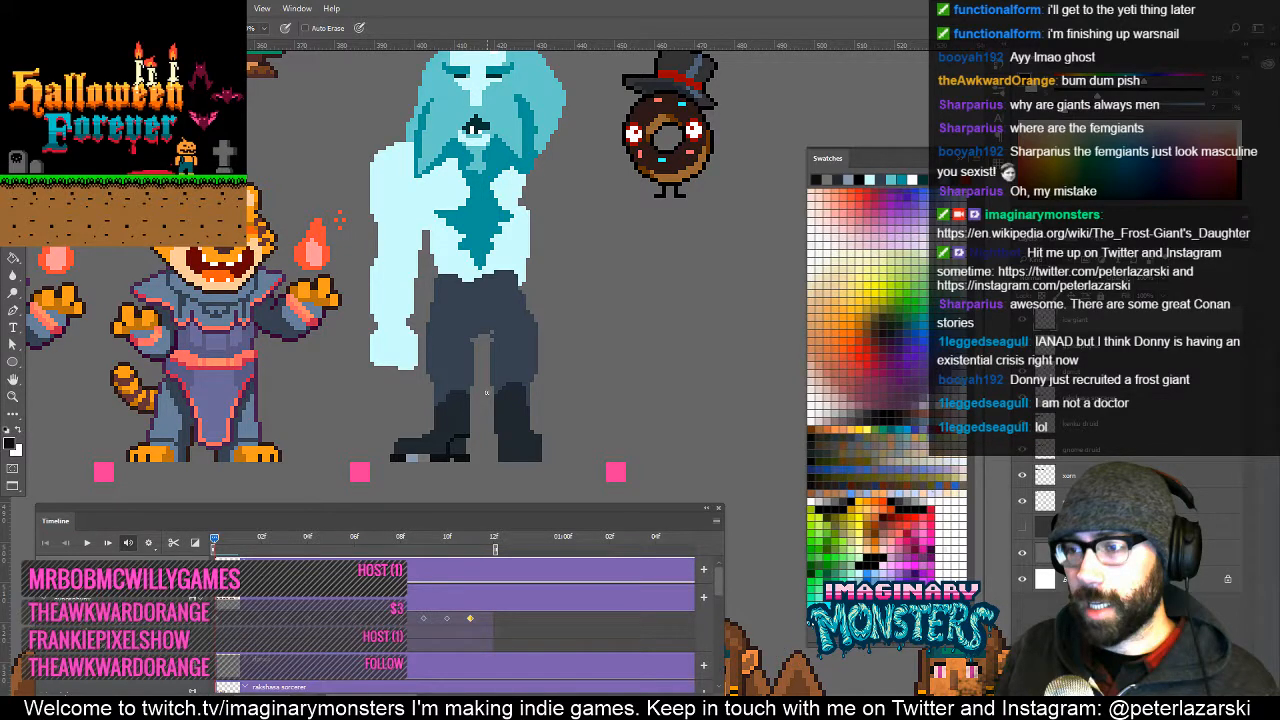
Touch up the sole of the boot nearest the tiger with near-black pixels and erase a small notch beneath its toe.
scroll(452, 456, "up", 2)
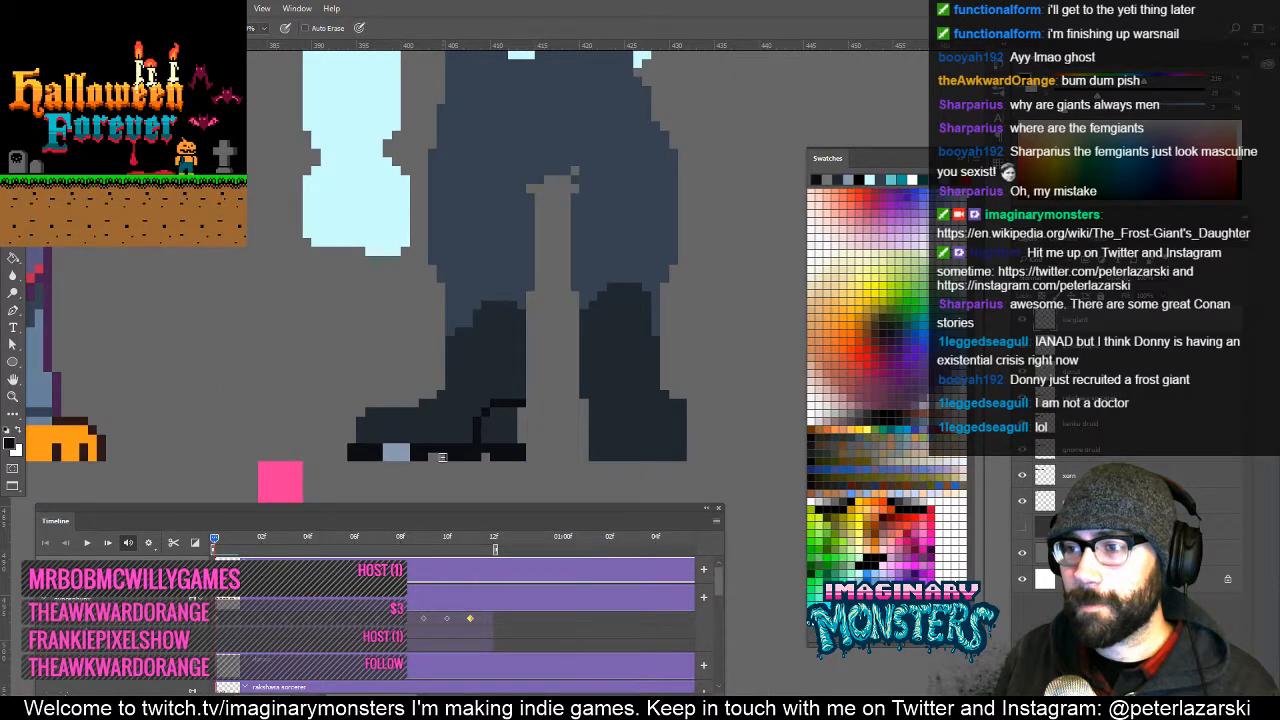
left_click_drag(442, 457, 450, 469)
key("e")
left_click(386, 468)
key("b")
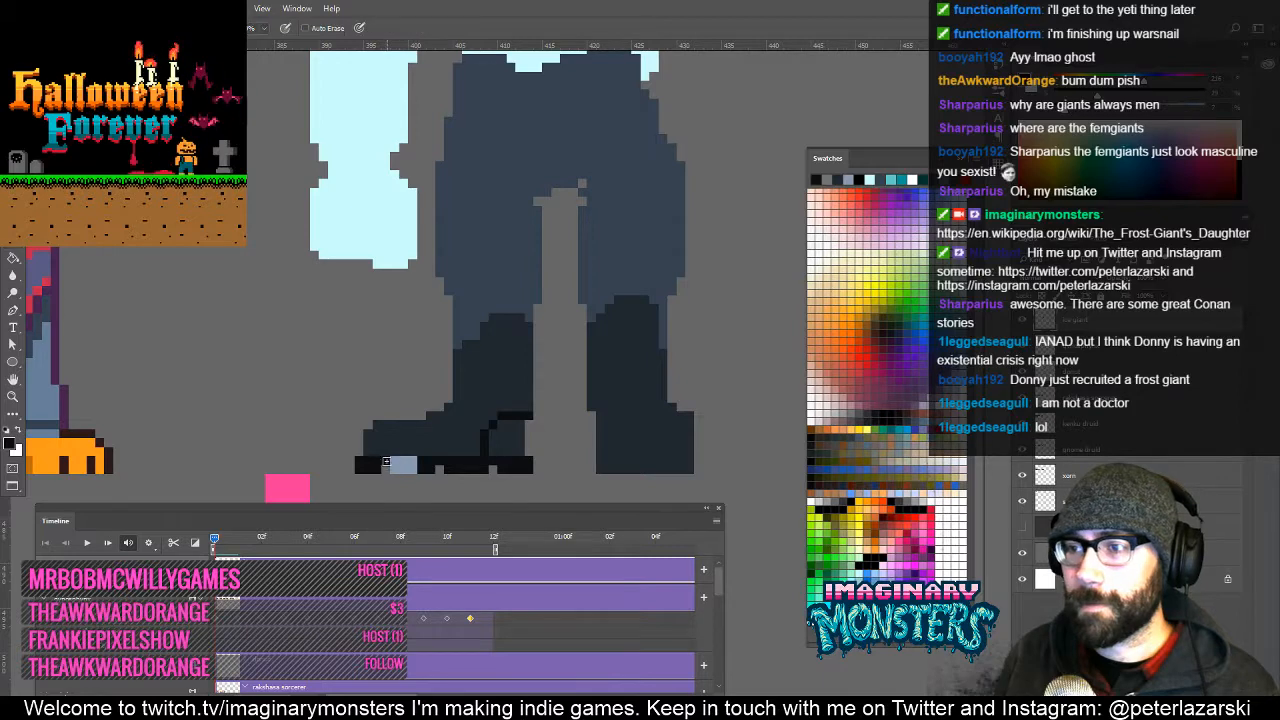
Lengthen the light steel-blue strip along that sole and rebuild the near-black pixels around it.
left_click(395, 468)
mouse_move(462, 448)
left_mouse_down()
mouse_move(388, 479)
mouse_move(401, 481)
mouse_move(405, 453)
mouse_move(421, 462)
mouse_move(381, 451)
left_mouse_up()
left_click(385, 483, "alt")
left_click(364, 480)
left_click(392, 481, "shift")
left_click(402, 489, "alt")
left_click(353, 463)
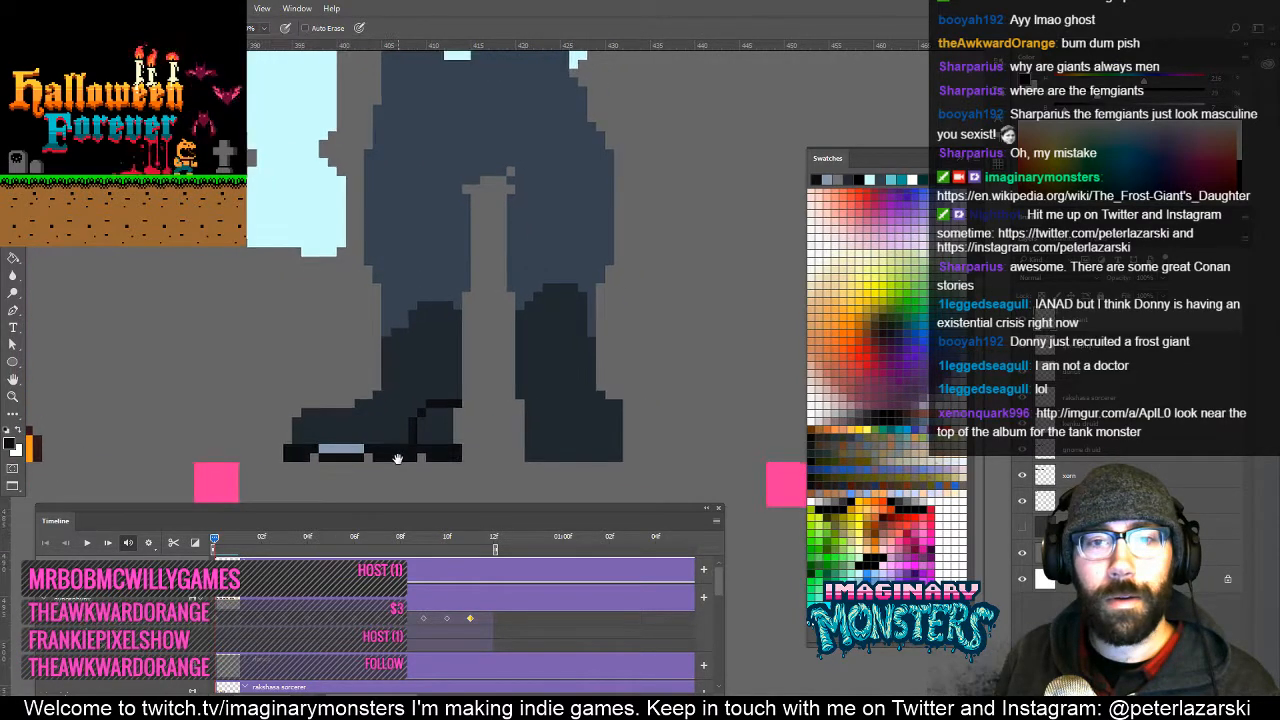
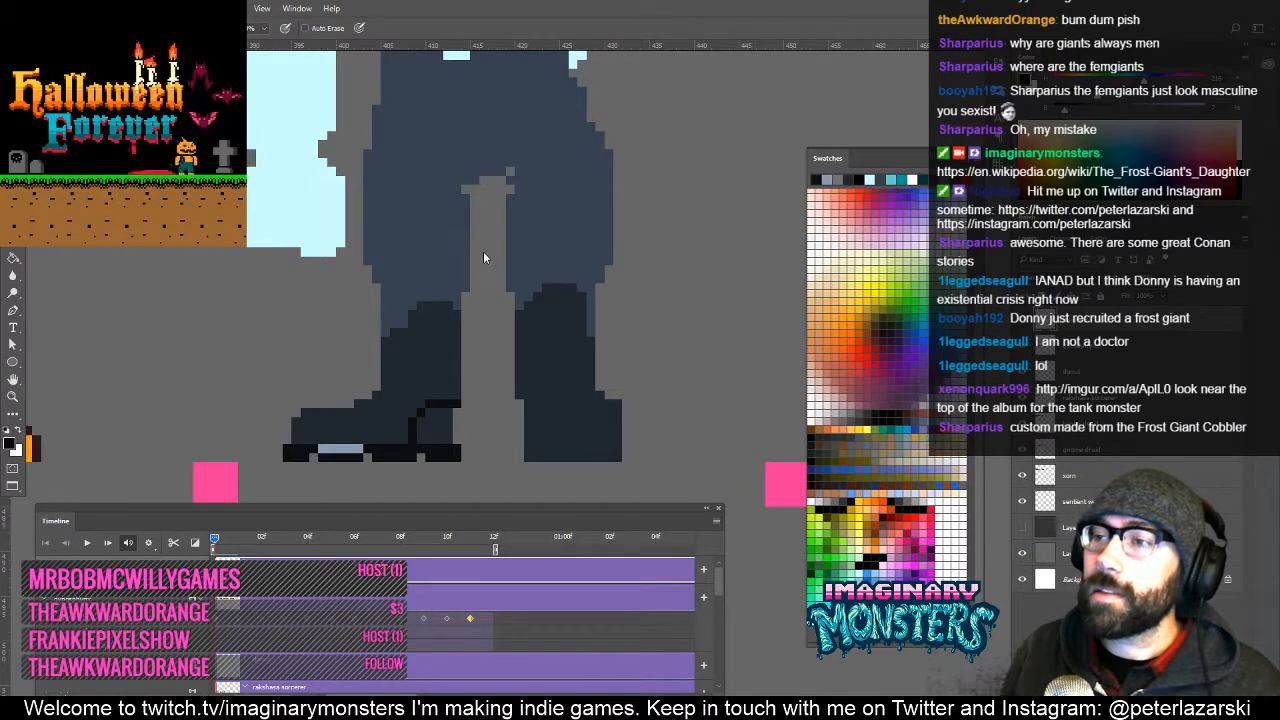
Fill the stray grey pixels at the crotch with the slate trouser colour, smoothing the gap between the legs.
scroll(489, 345, "up", 3)
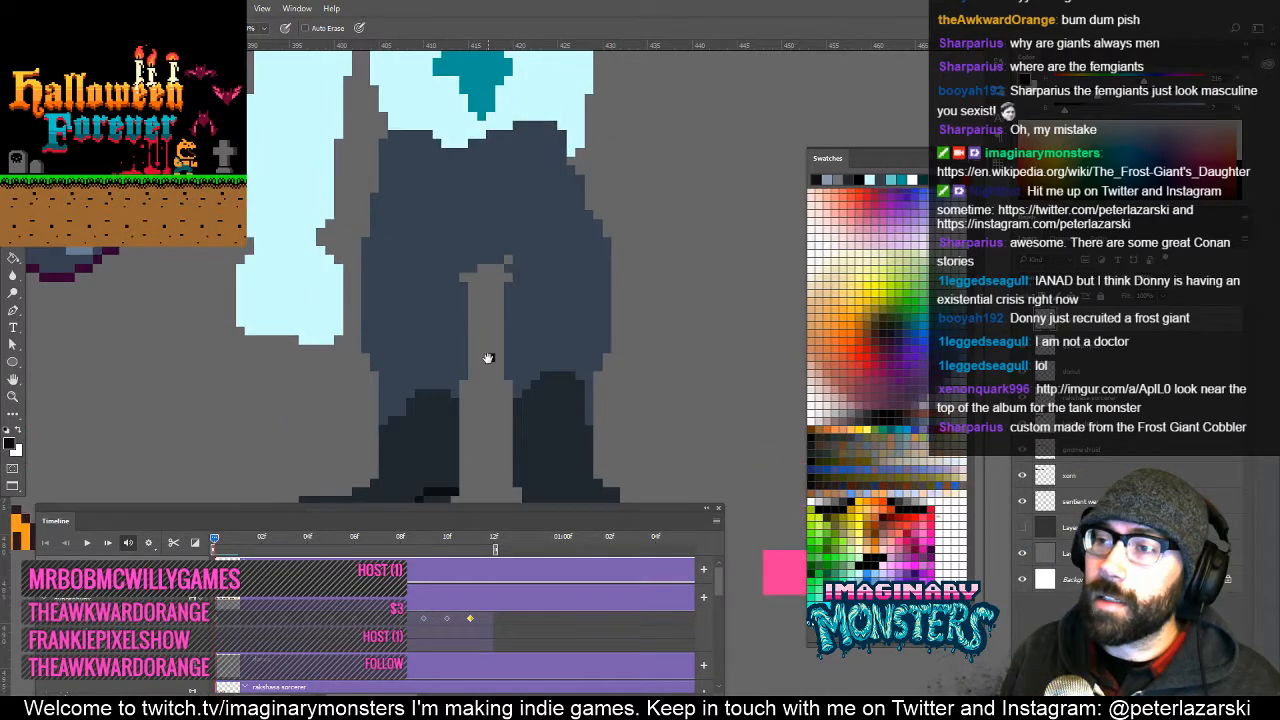
left_click(462, 283, "alt")
left_click(465, 269)
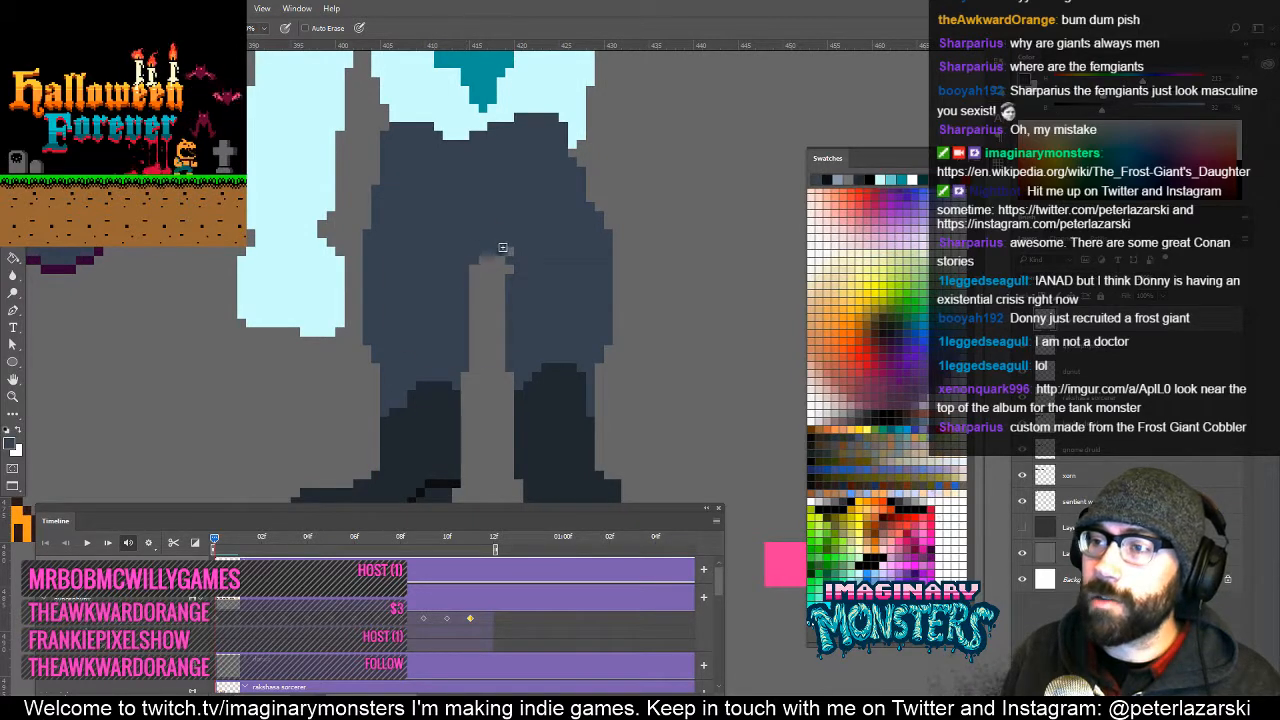
key("z")
left_click(522, 297, "alt")
left_click(524, 299, "alt")
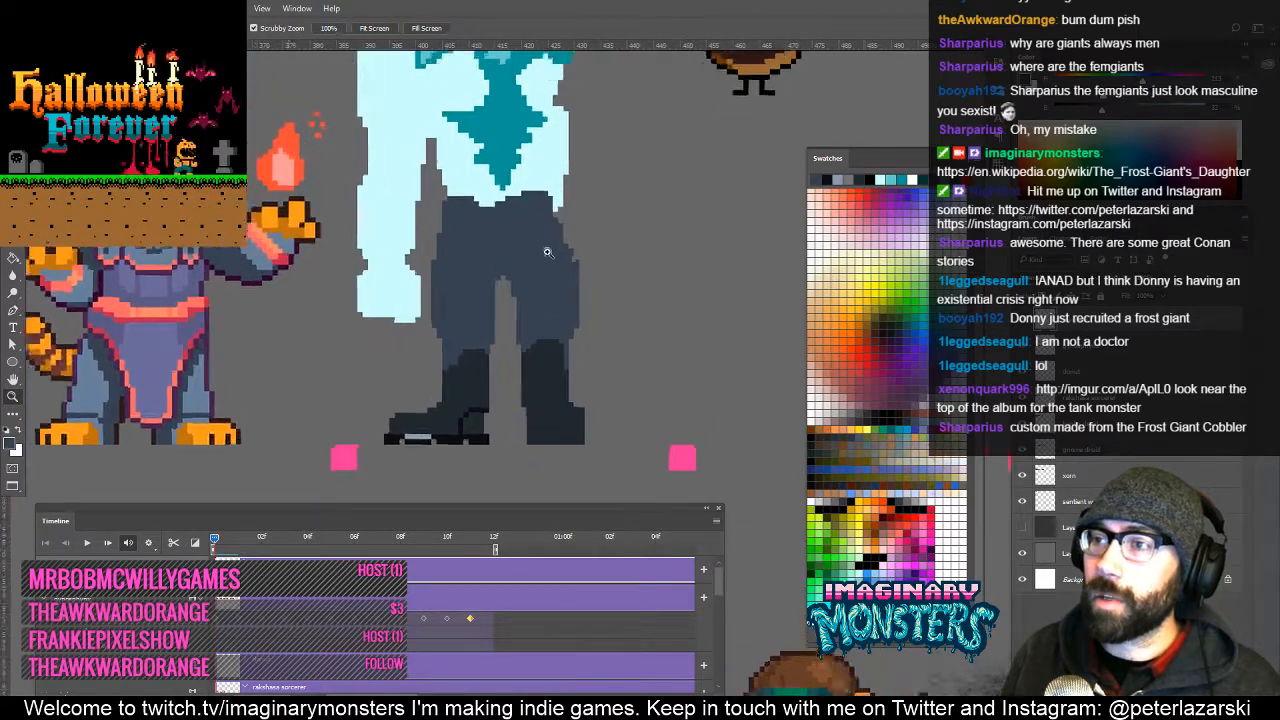
Clean up the waistline with pale cyan and slate, squaring off the trousers at the hip farthest from the arm.
left_click_drag(543, 252, 505, 406)
left_click(511, 350, "alt")
left_click_drag(484, 330, 471, 351)
key("b")
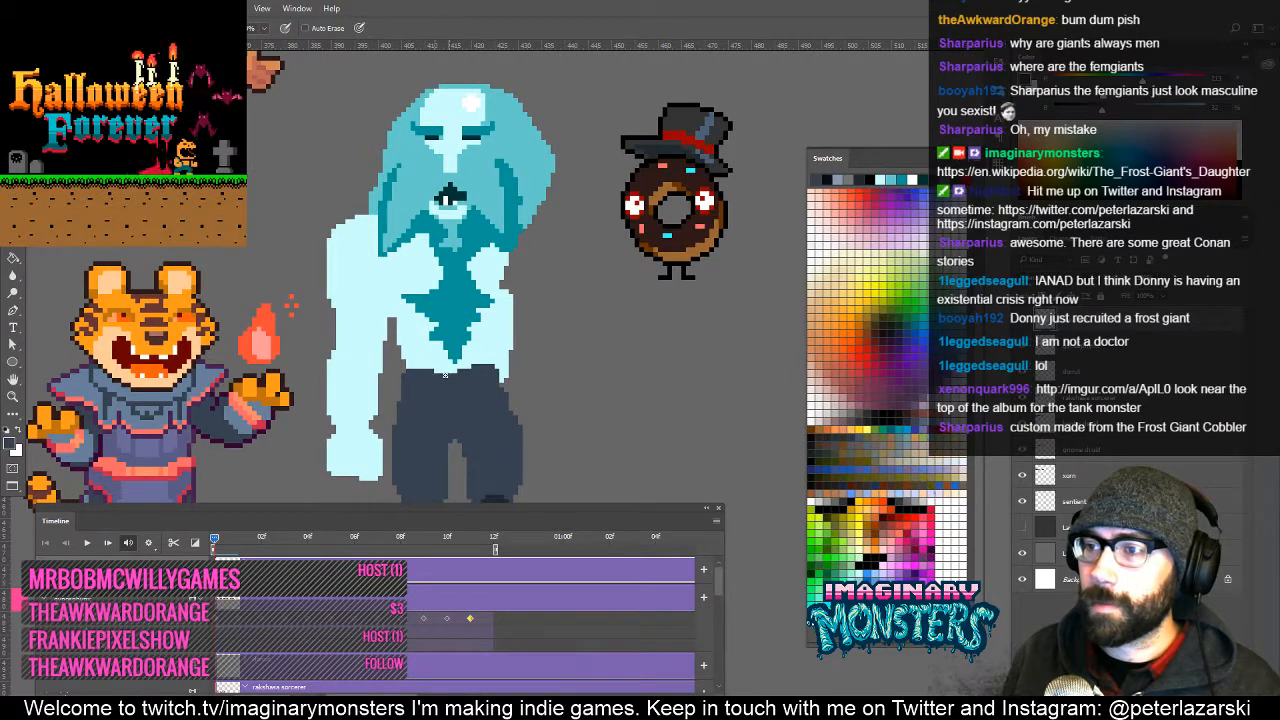
left_click(476, 367, "alt")
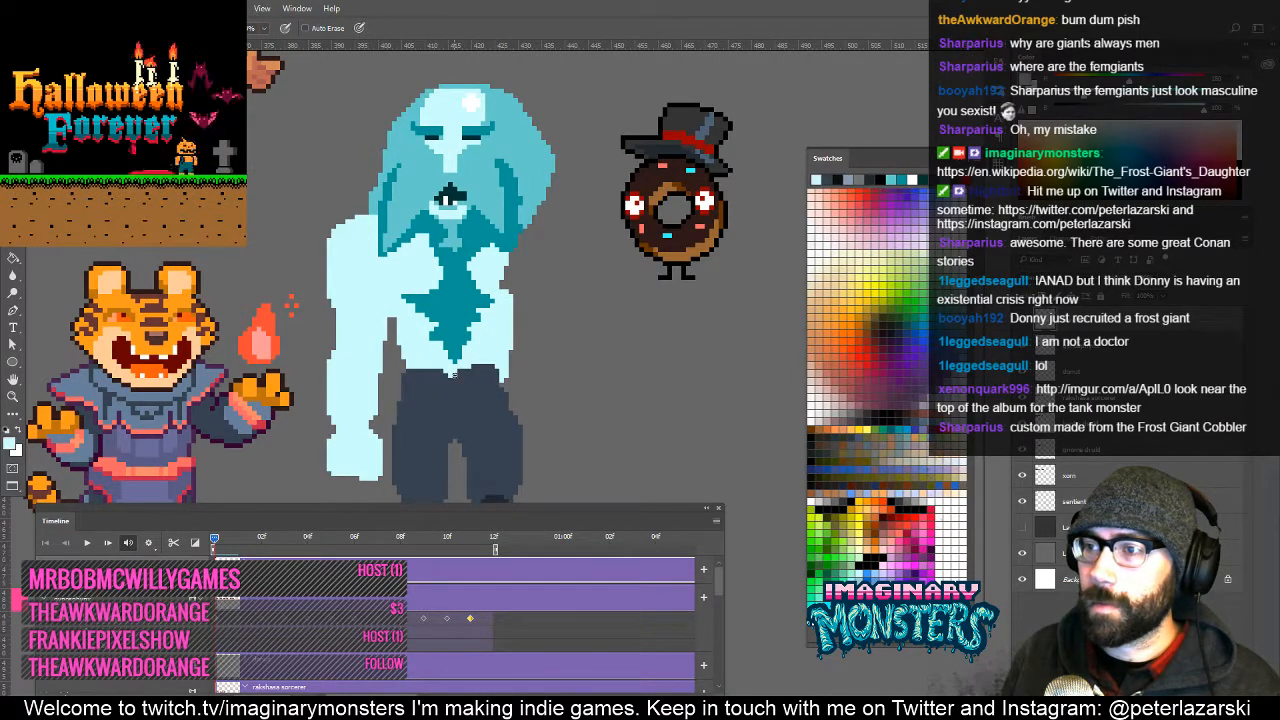
left_click_drag(513, 353, 446, 325)
left_click(458, 326, "ctrl")
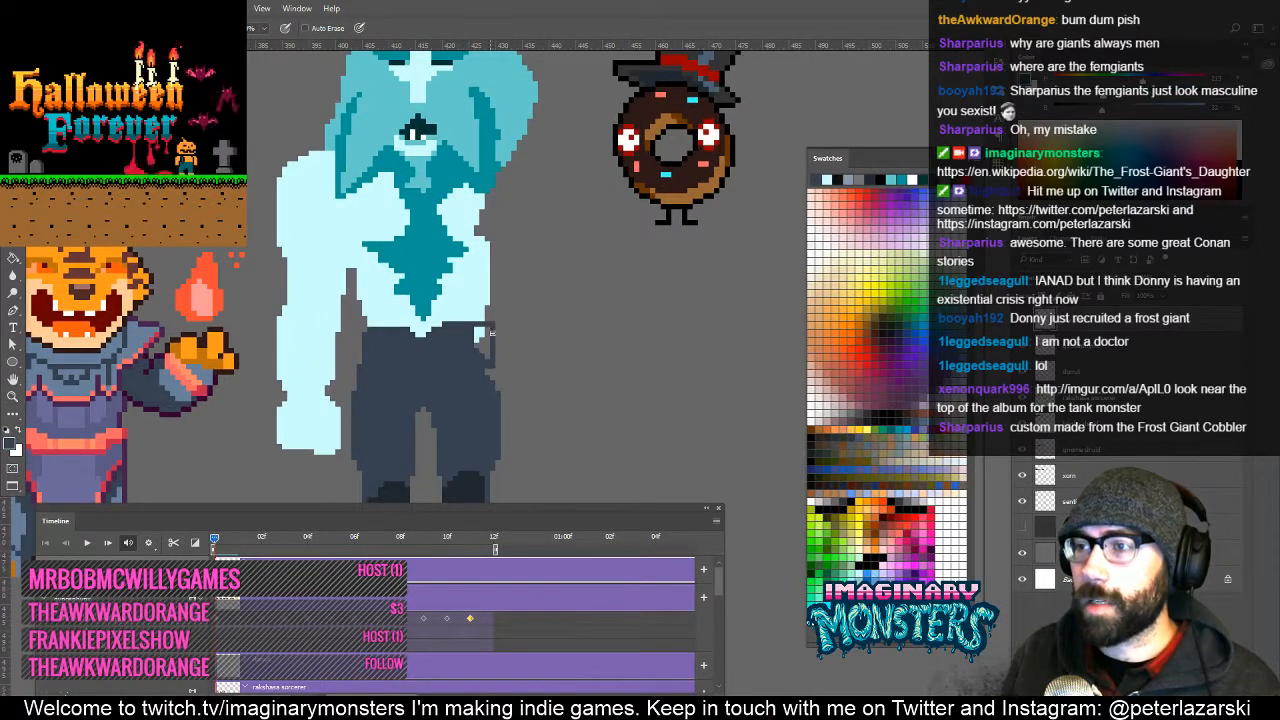
left_click_drag(491, 332, 497, 394)
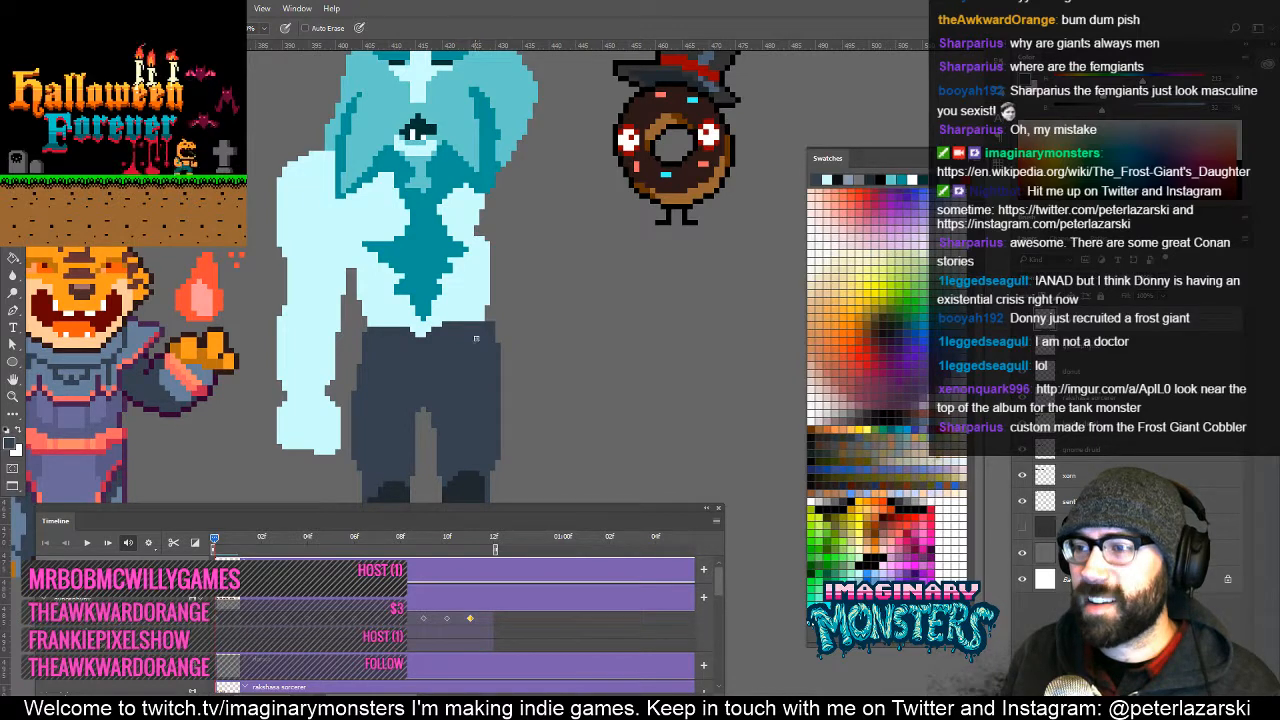
left_click_drag(508, 327, 438, 388)
Examine the giant's overall silhouette, checking the proportions of the arm, torso, trousers and boots.
left_click(497, 408, "alt")
left_click(499, 408, "alt")
left_click(500, 408, "alt")
left_click(504, 331)
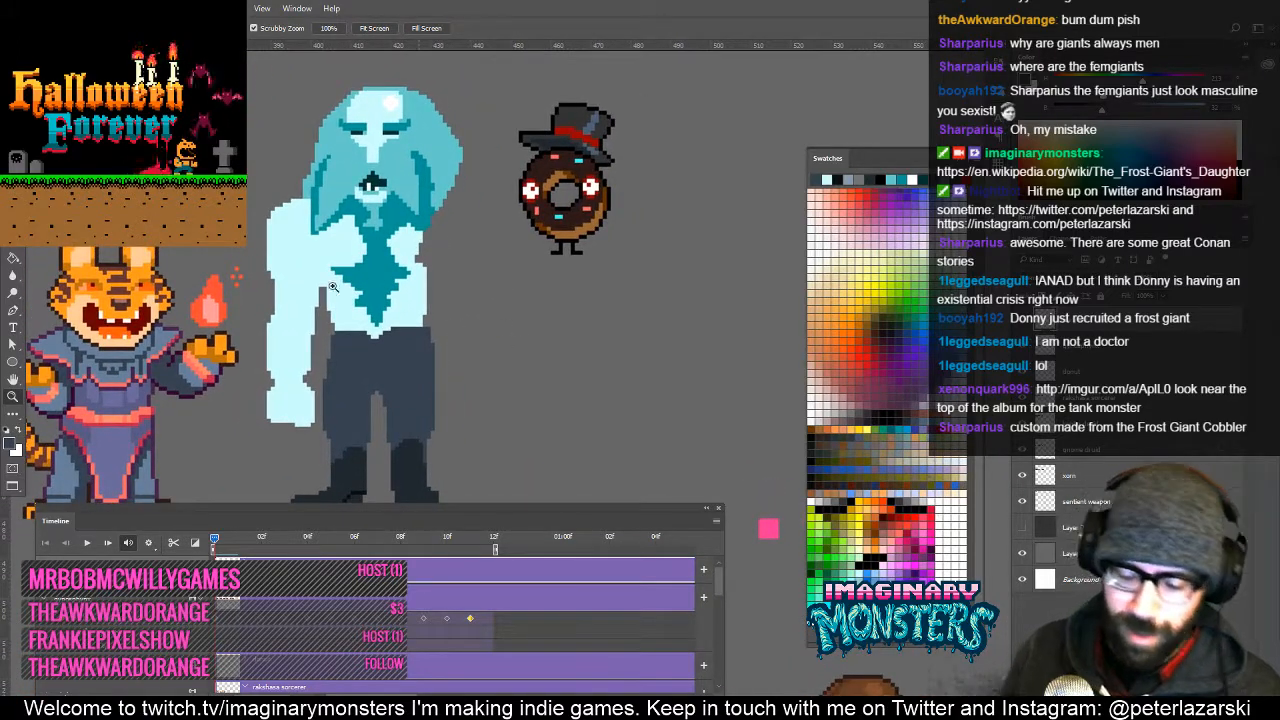
left_click_drag(334, 380, 396, 322)
left_click(351, 355)
key("b")
key("e")
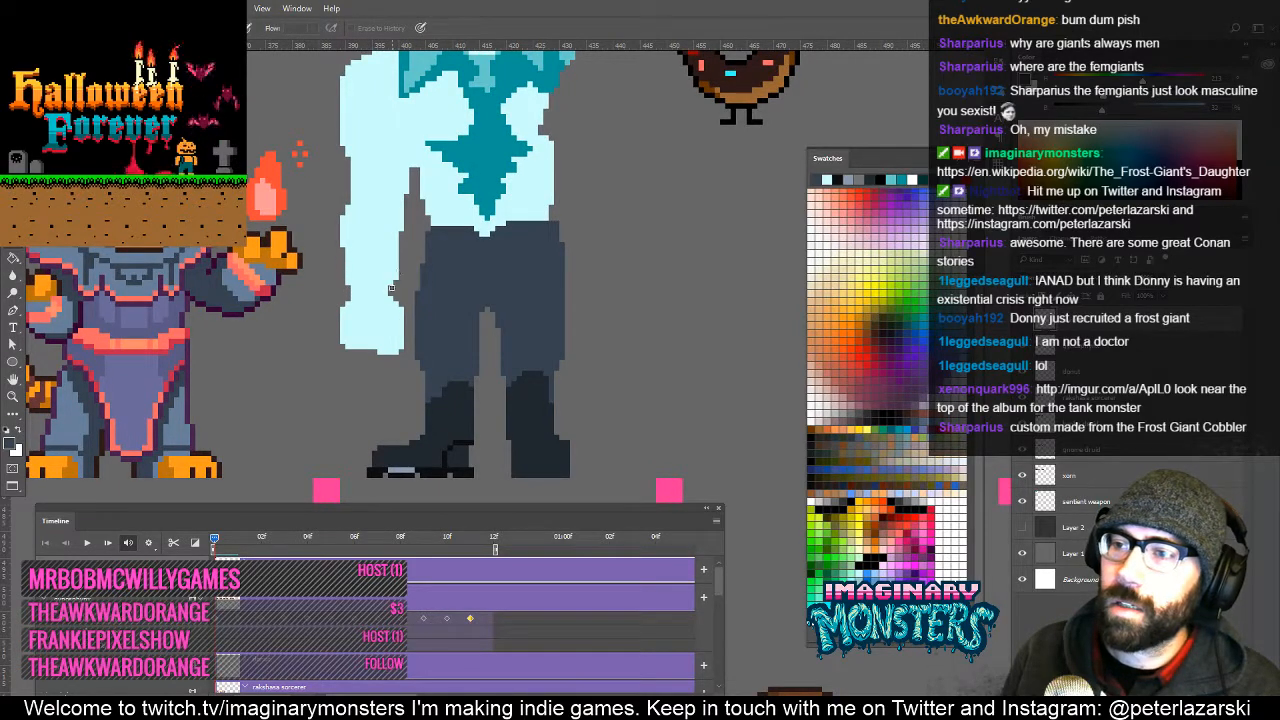
left_click_drag(431, 350, 459, 403)
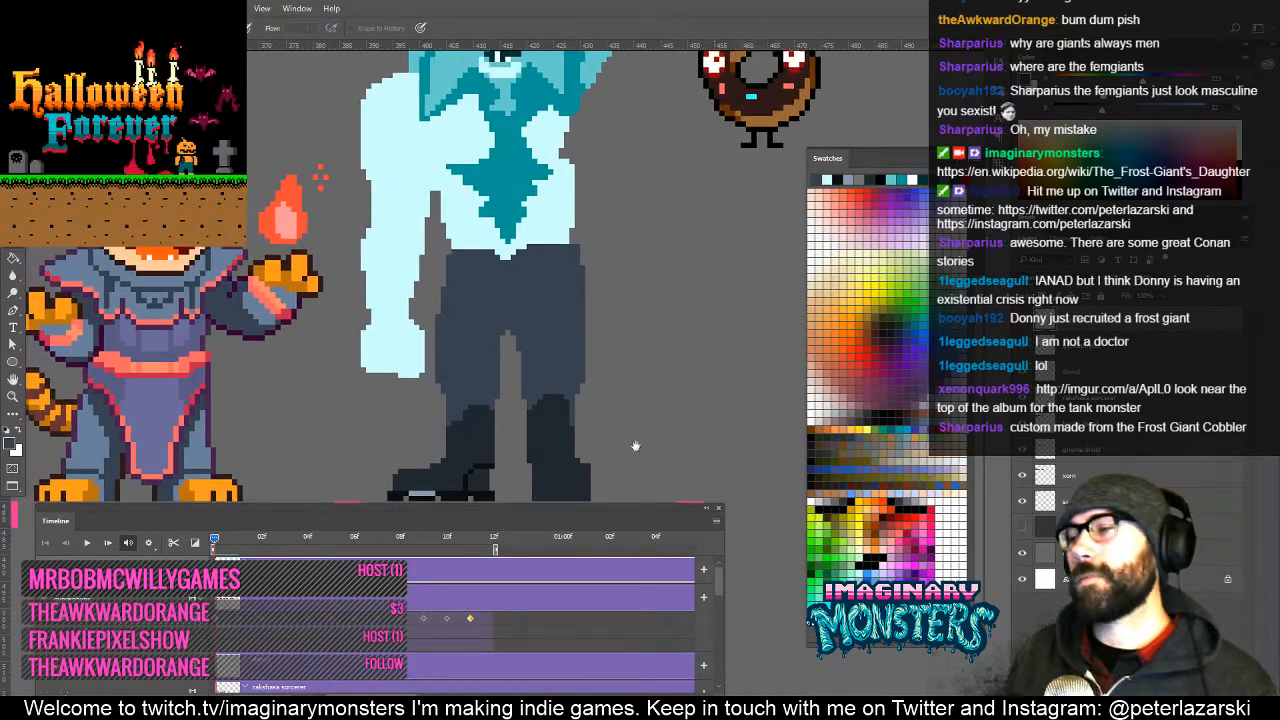
mouse_move(634, 446)
left_mouse_down()
mouse_move(701, 377)
mouse_move(671, 399)
left_mouse_up()
Draw a stepped near-black cuff line across the top of the boot nearest the tiger.
key("z")
left_click(509, 382)
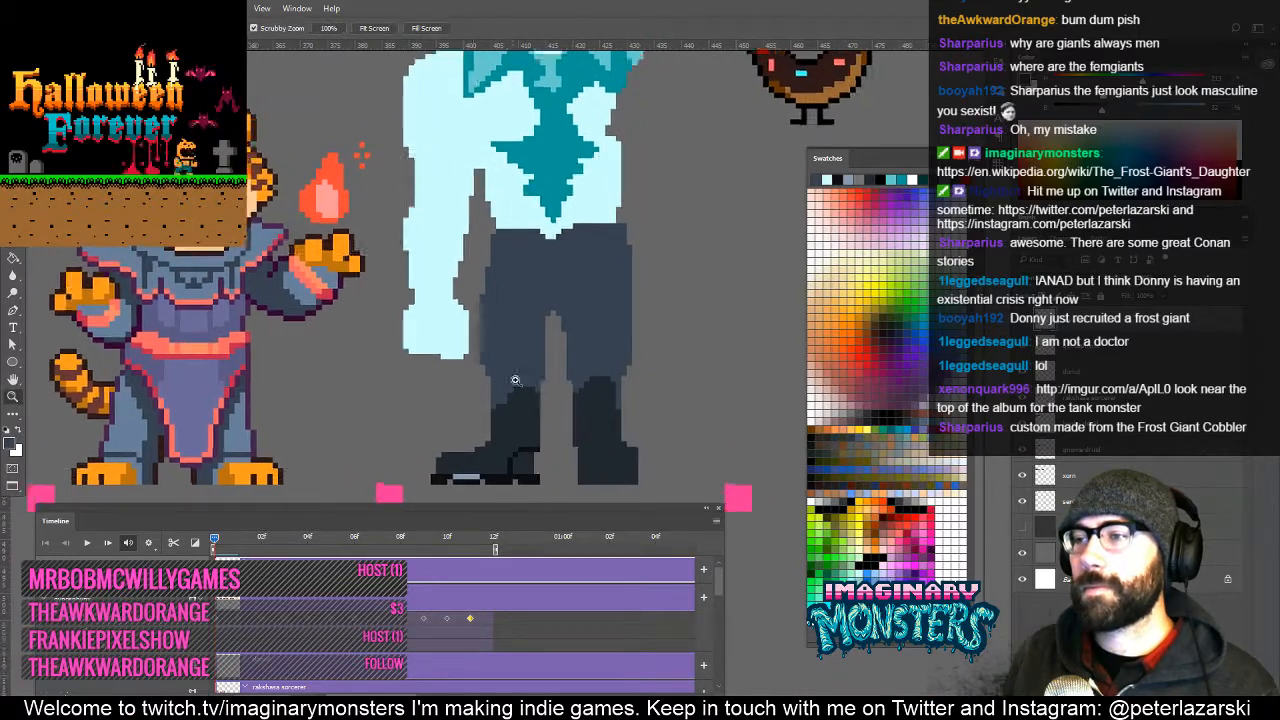
key("b")
scroll(508, 382, "down", 2)
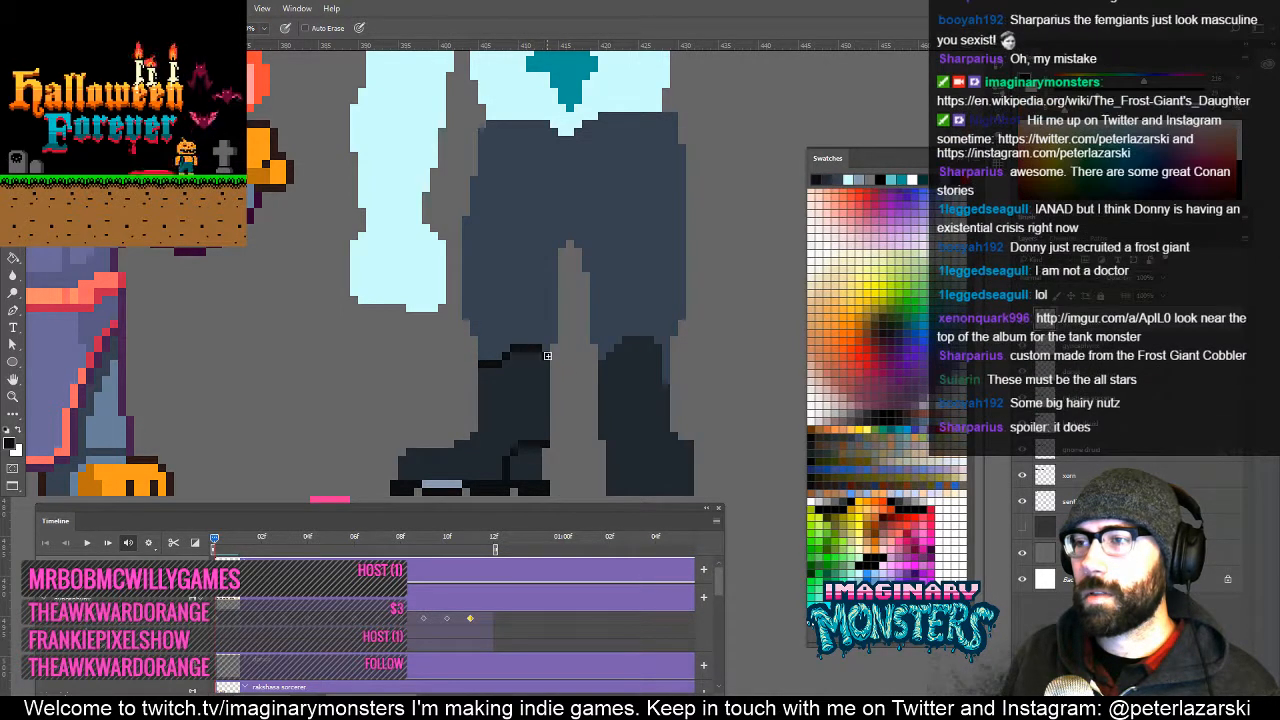
mouse_move(545, 353)
left_mouse_down()
mouse_move(481, 353)
mouse_move(431, 414)
mouse_move(466, 386)
mouse_move(454, 375)
mouse_move(434, 389)
left_mouse_up()
left_click(473, 356)
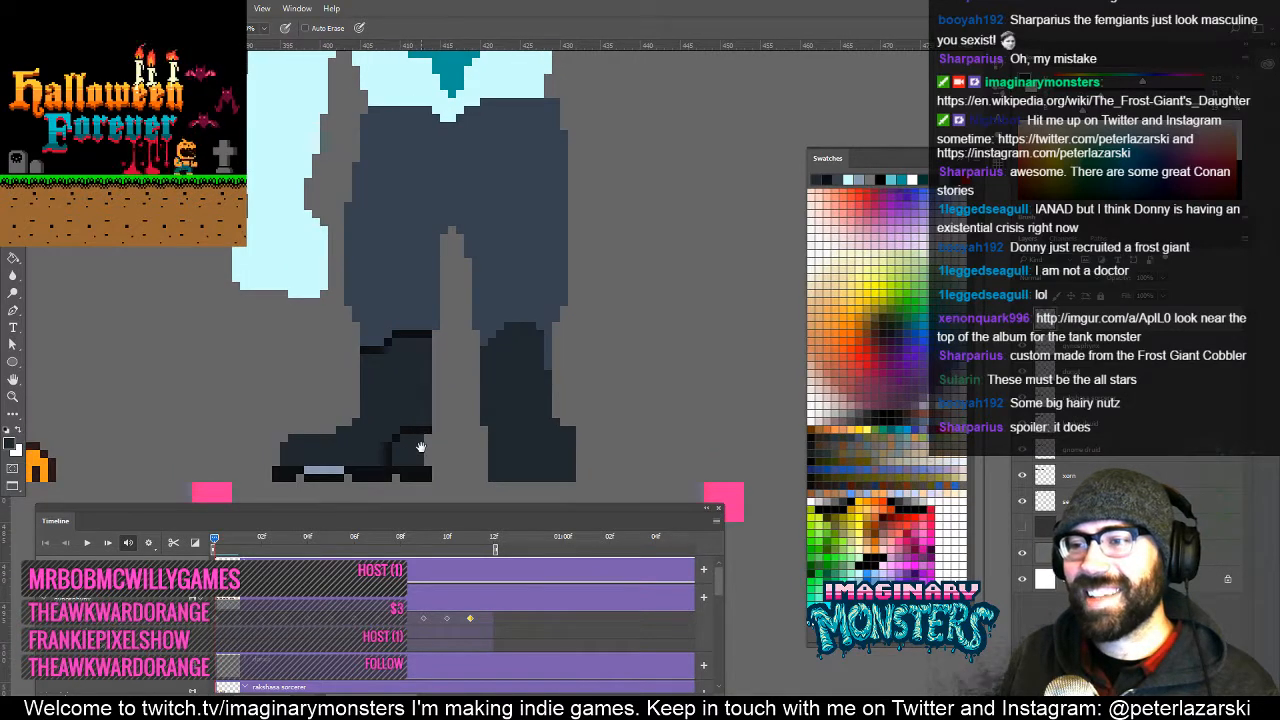
Paint a near-black sole along the full bottom edge of the second boot.
left_click_drag(420, 449, 435, 441)
key("e")
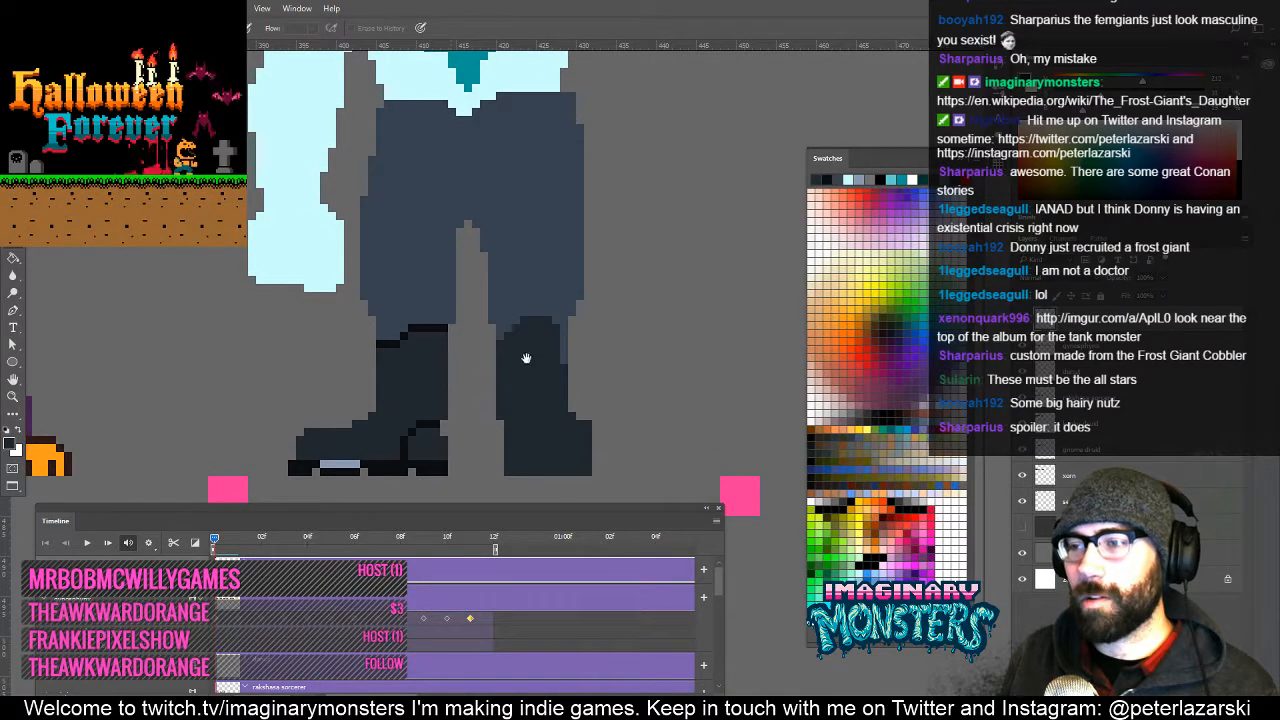
left_click_drag(554, 391, 504, 368)
key("b")
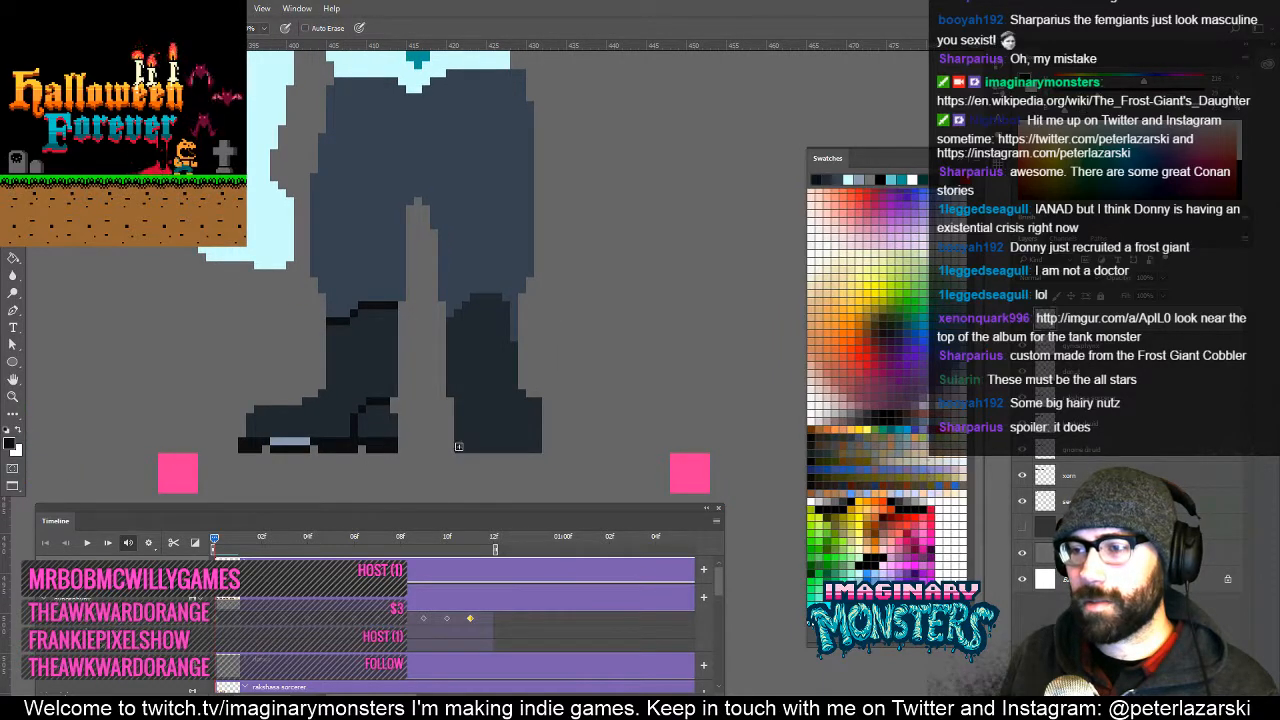
left_click_drag(460, 441, 544, 441)
left_click_drag(462, 449, 578, 451)
key("e")
key("b")
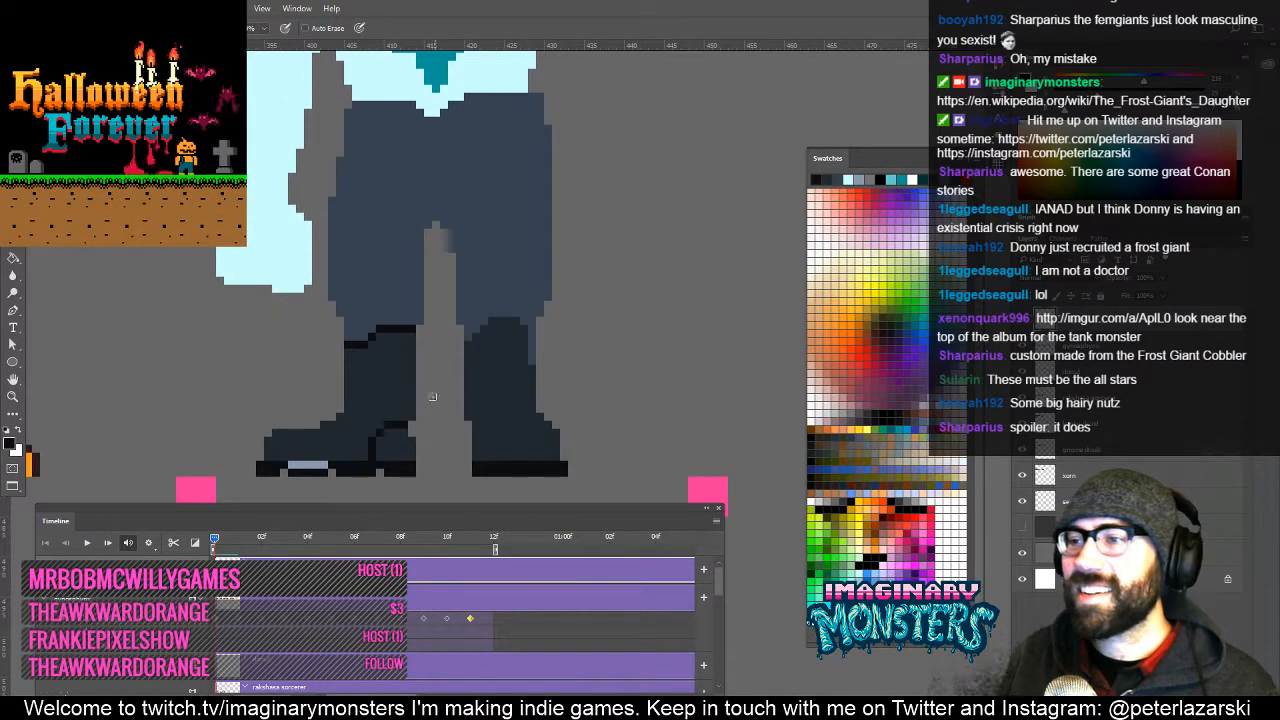
Add slate highlight patches to the toes of both boots.
left_click_drag(530, 368, 526, 354)
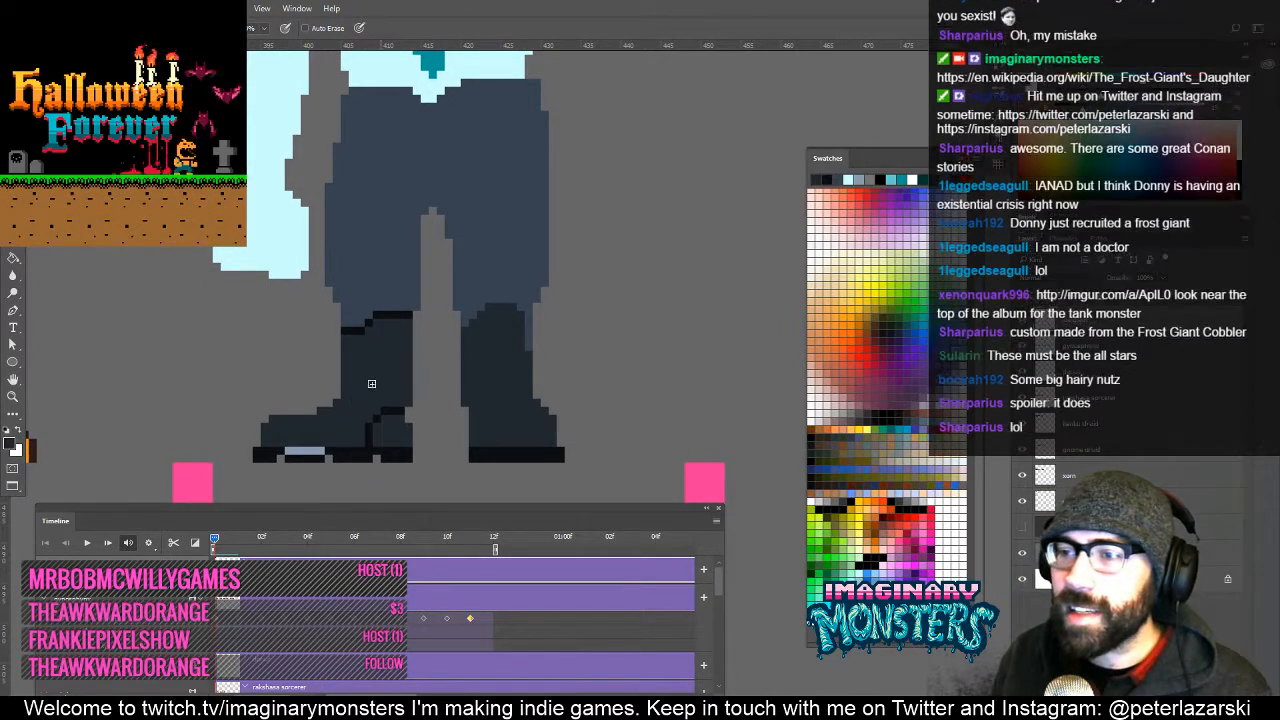
left_click_drag(384, 409, 411, 395)
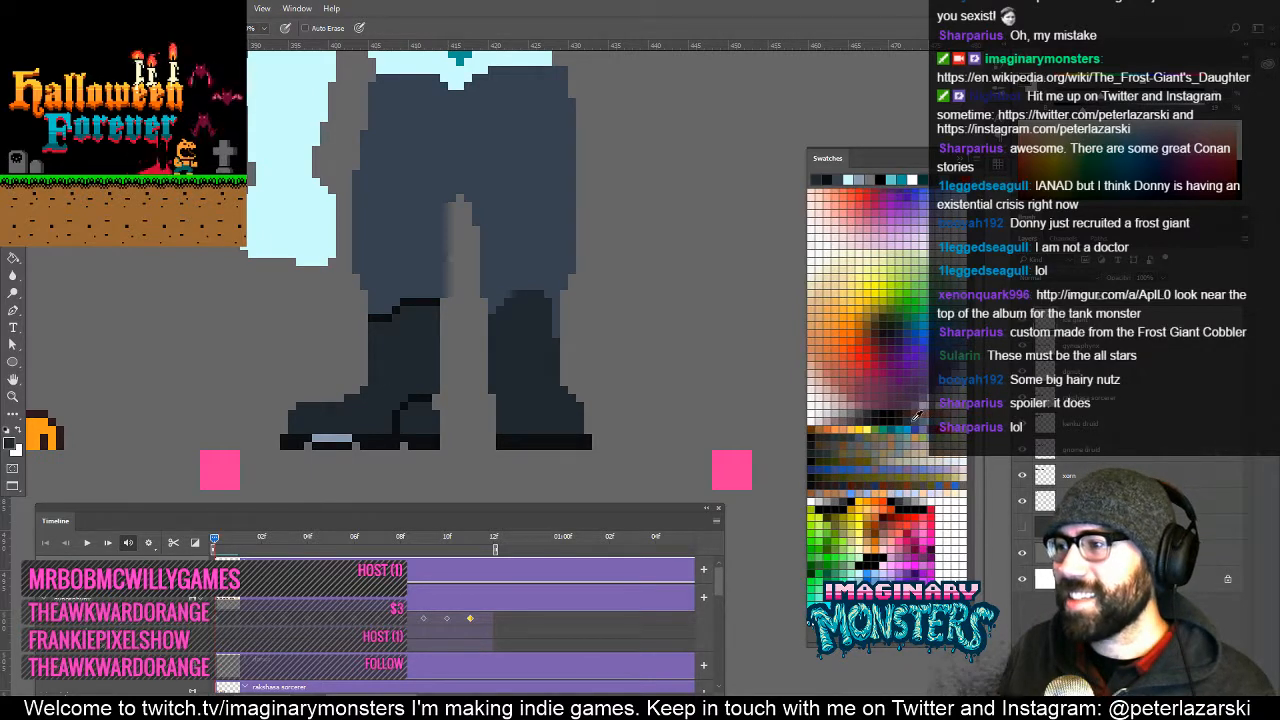
left_click_drag(320, 410, 344, 410)
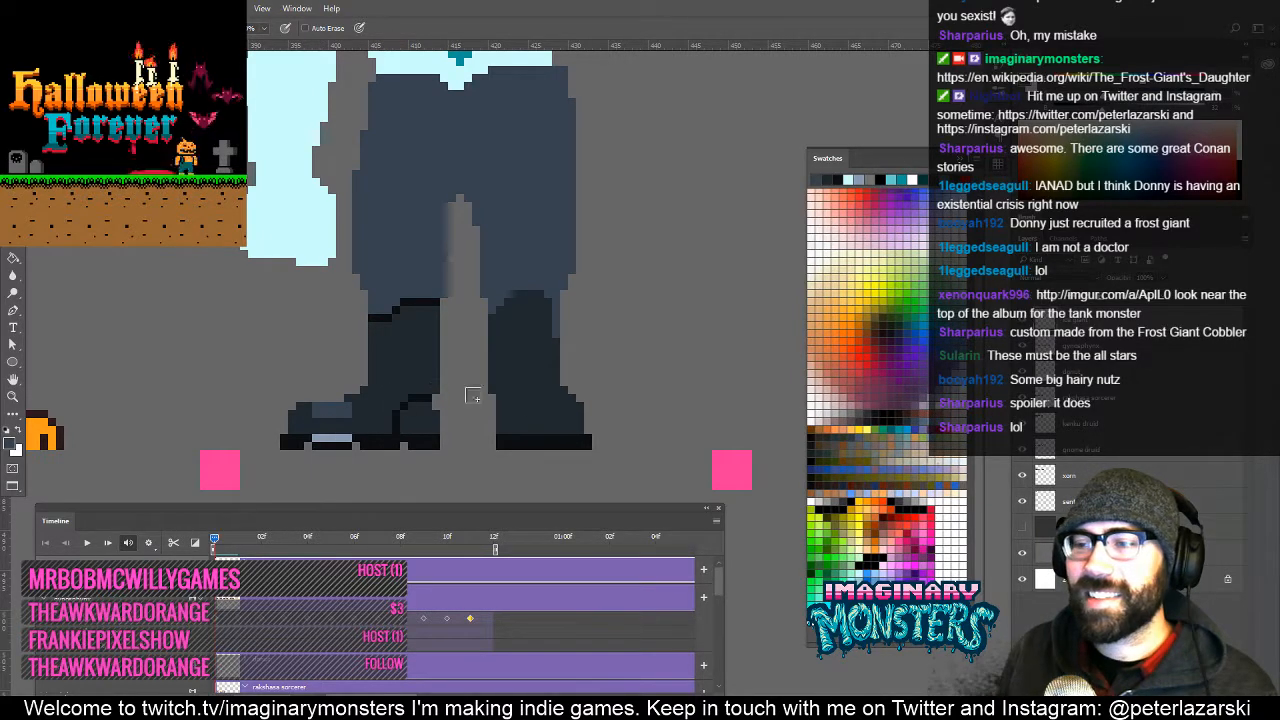
left_click_drag(554, 409, 528, 411)
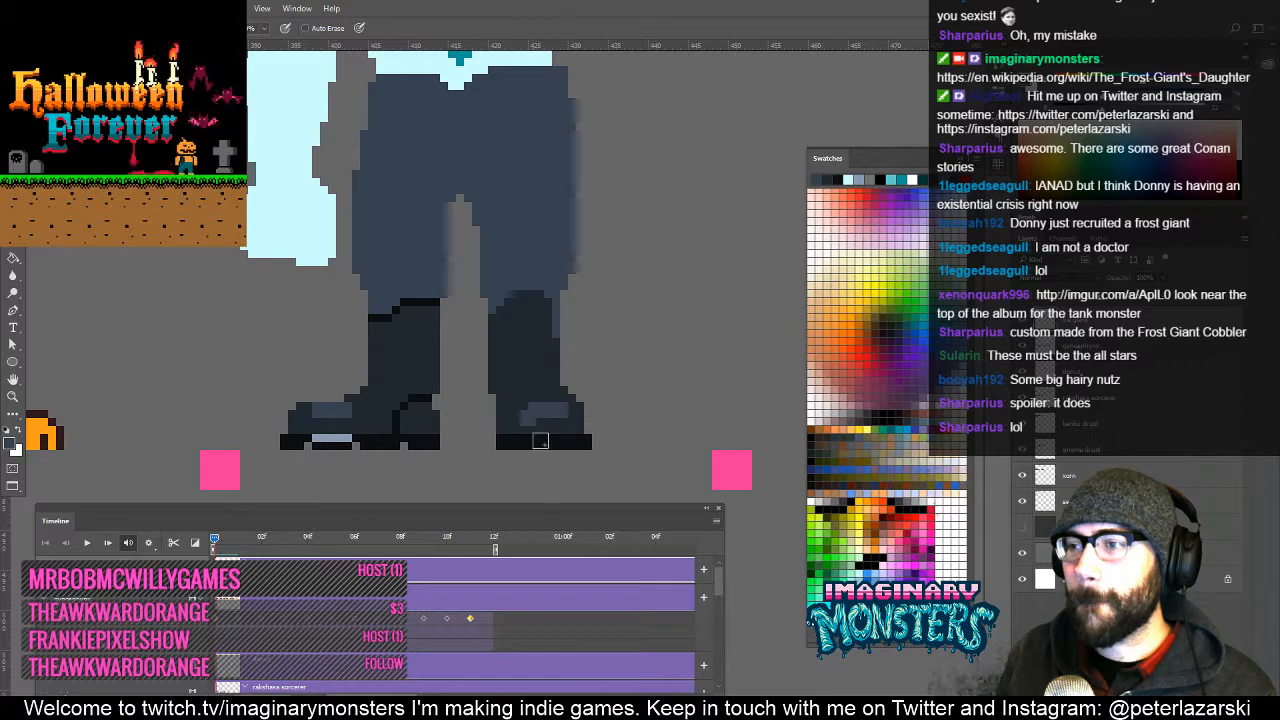
Draw a near-black cuff line that dips across the top of the second boot.
left_click_drag(576, 451, 599, 478)
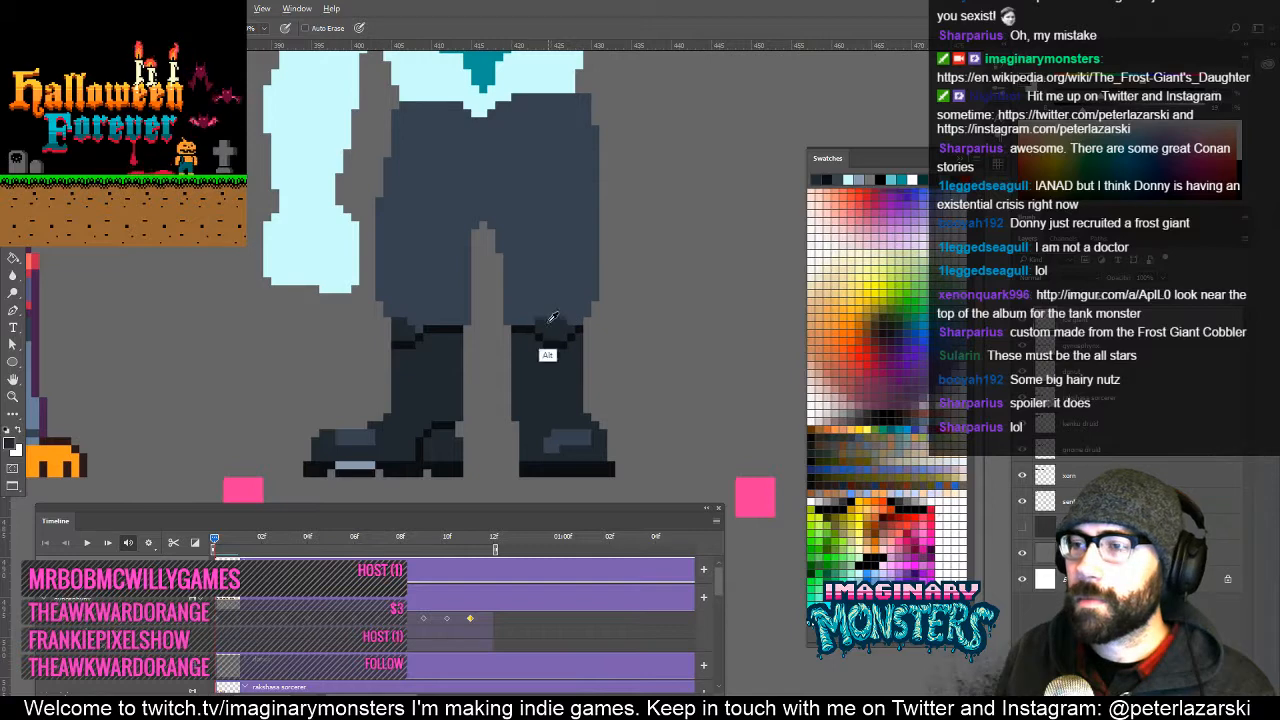
left_click_drag(562, 275, 549, 331)
key("z")
left_click_drag(549, 331, 518, 397)
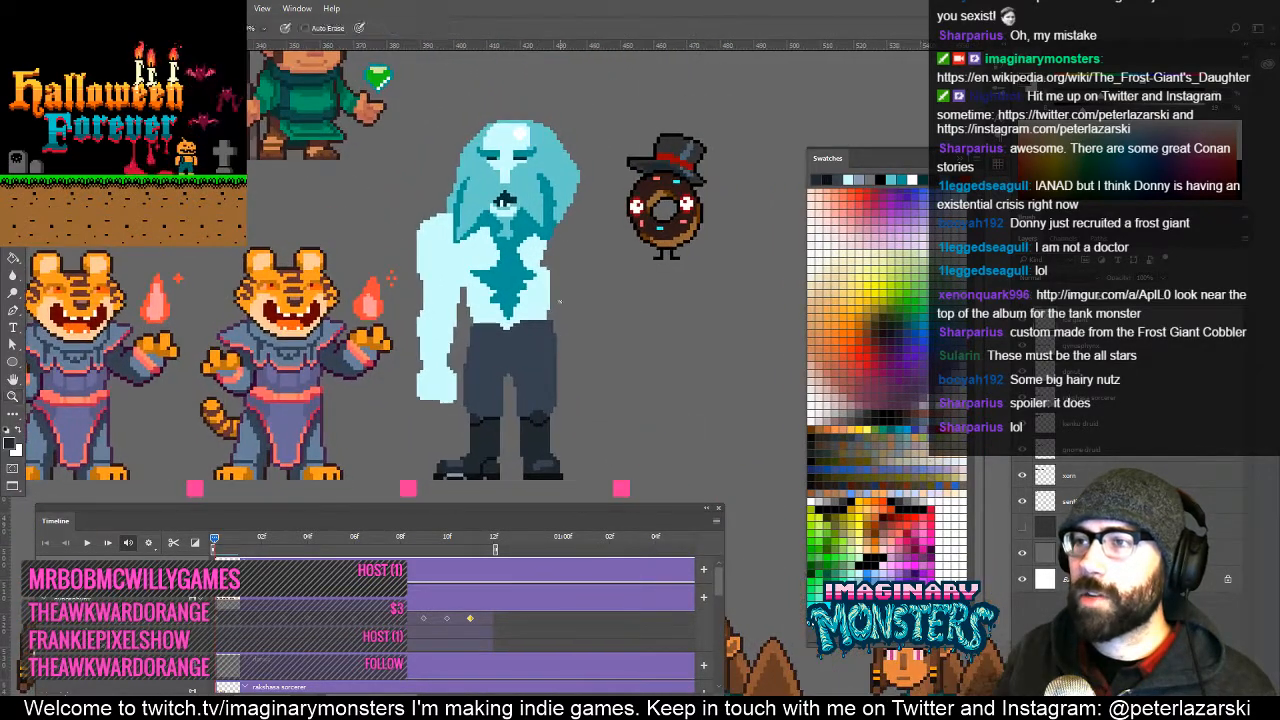
Refine the dark-teal beard edge where it meets the pale chest beneath the moustache, using sampled pale cyan and dark teal.
left_click(473, 272)
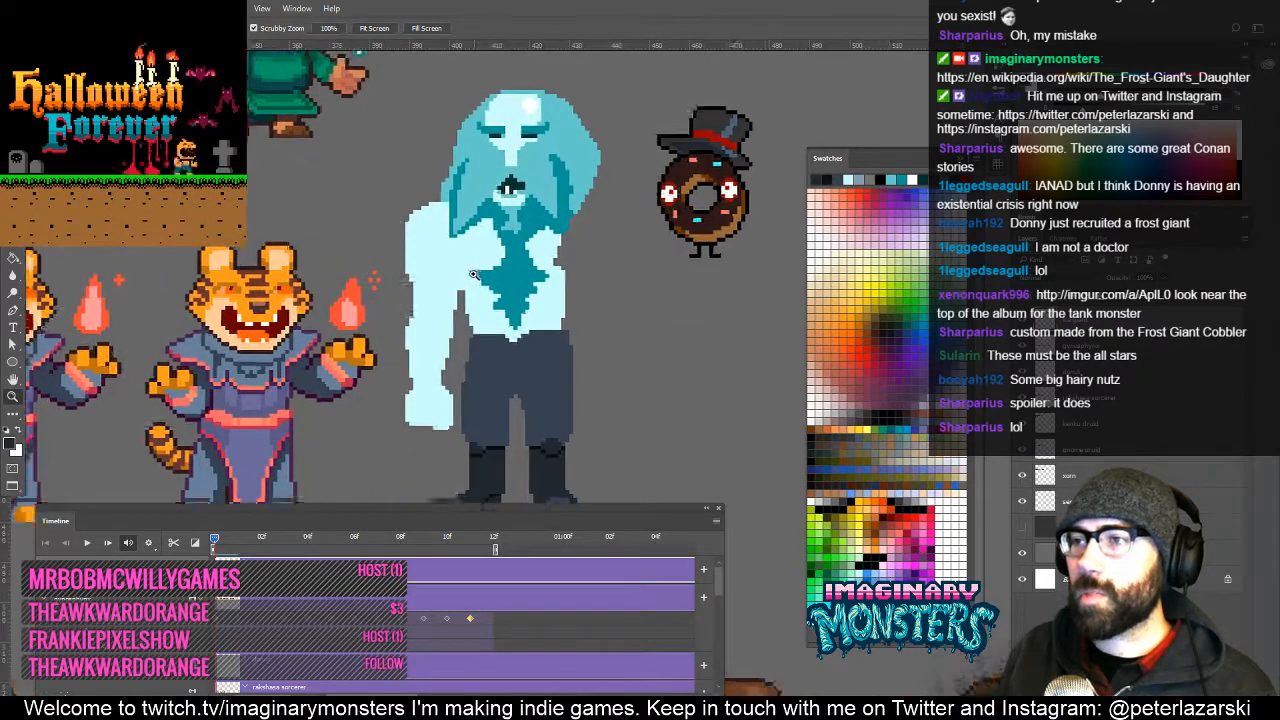
left_click(473, 272)
key("b")
left_click_drag(448, 272, 425, 341)
key("z")
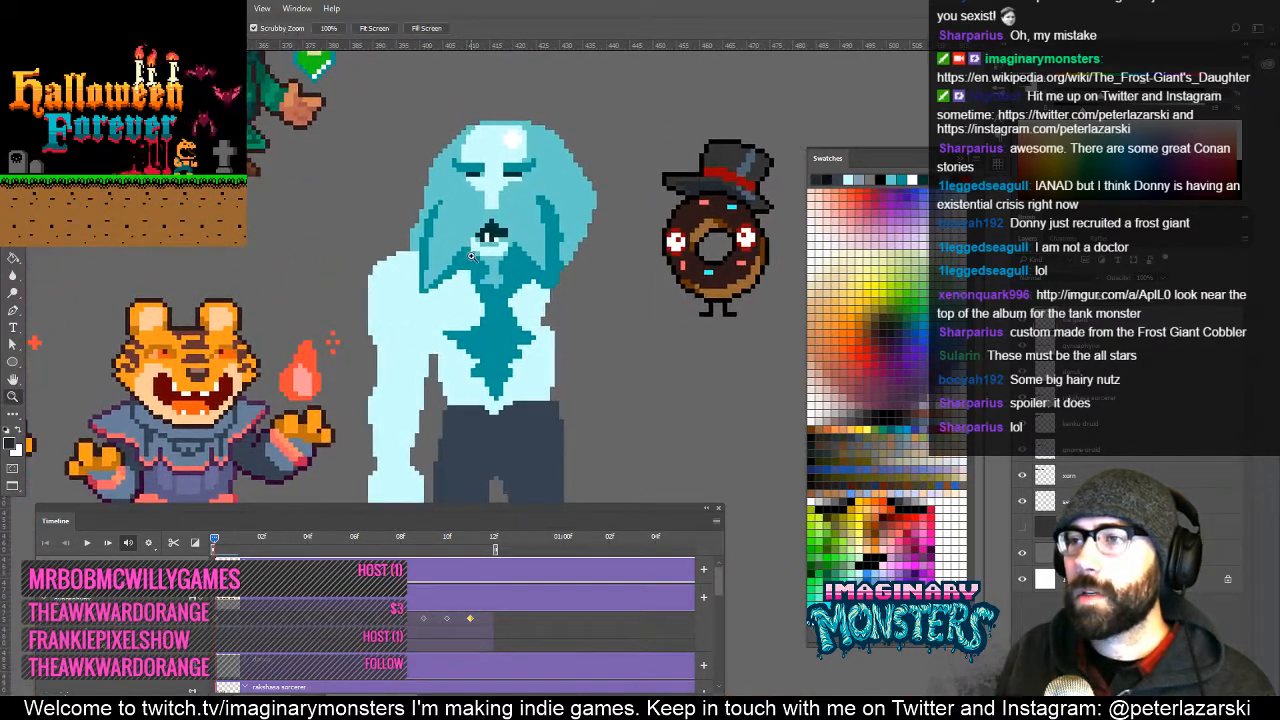
left_click(447, 291)
key("b")
left_click(451, 279, "alt")
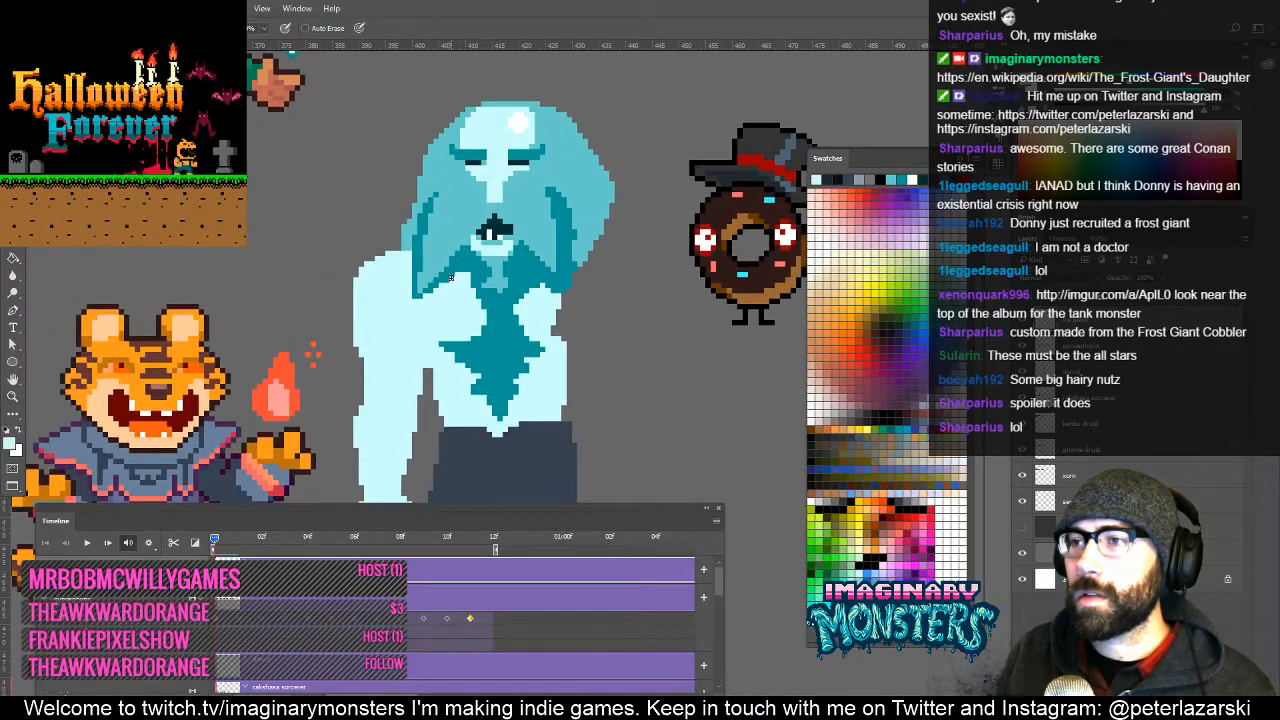
left_click(478, 284, "alt")
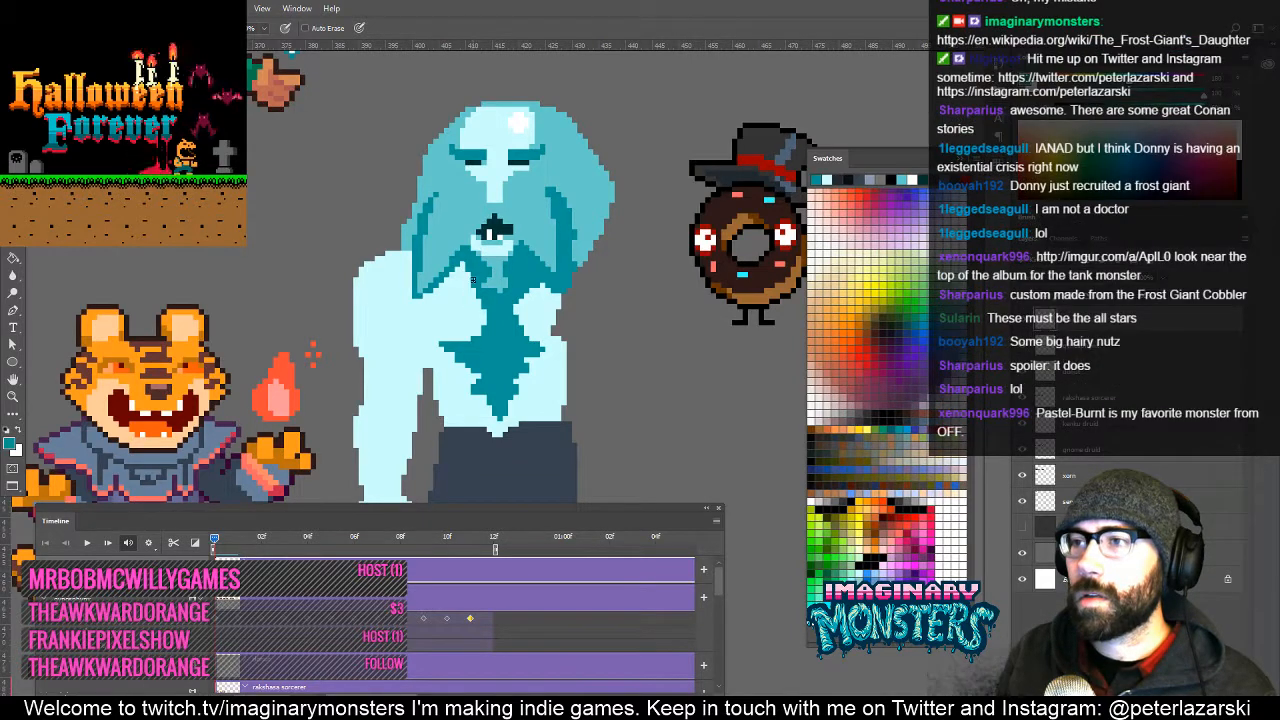
left_click_drag(471, 258, 484, 296)
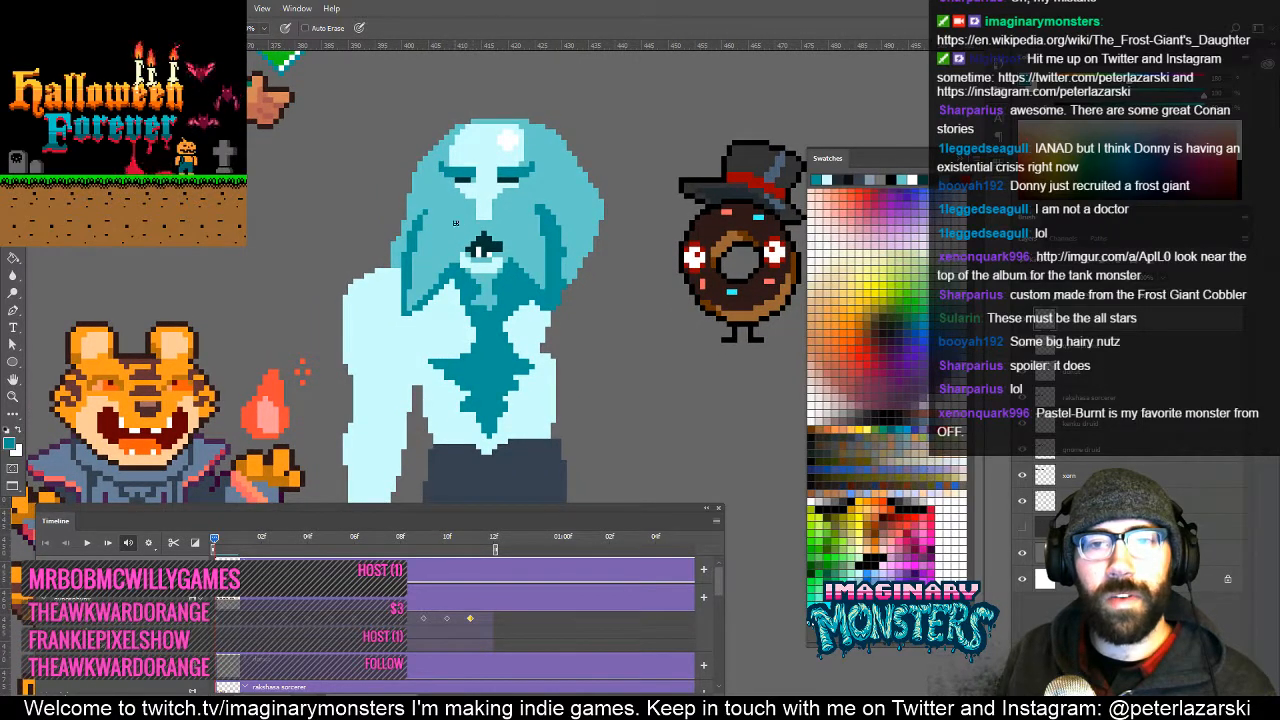
key("z")
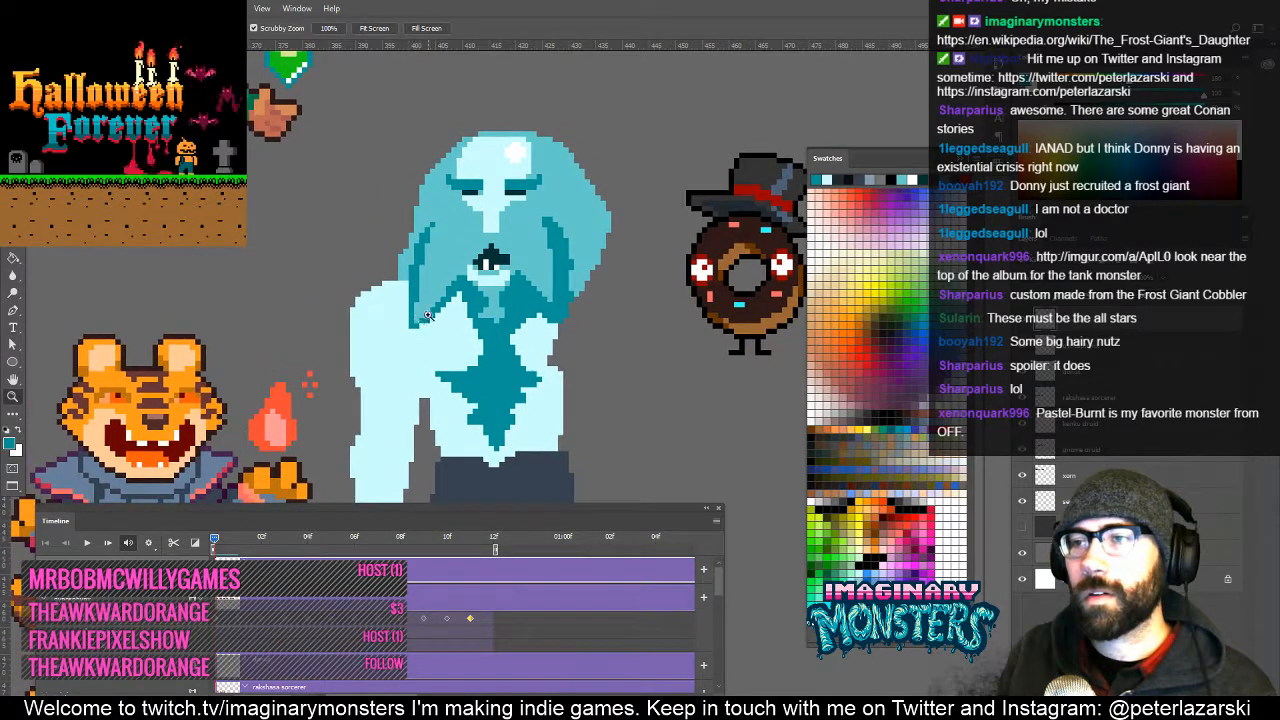
Refine the edges of the frost giant's left moustache and the adjoining hair with mid-teal pencil pixels.
left_click(386, 290)
key("b")
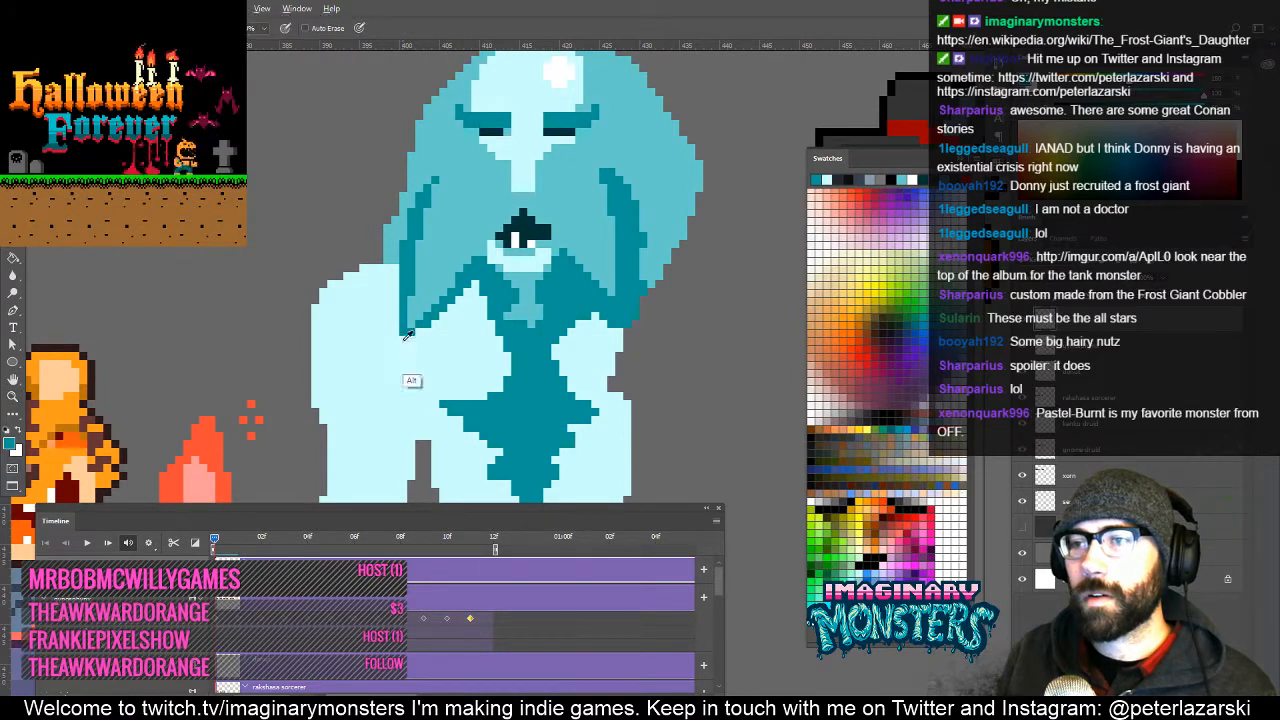
left_click(412, 382, "alt")
left_click(404, 333)
left_click_drag(427, 288, 421, 326)
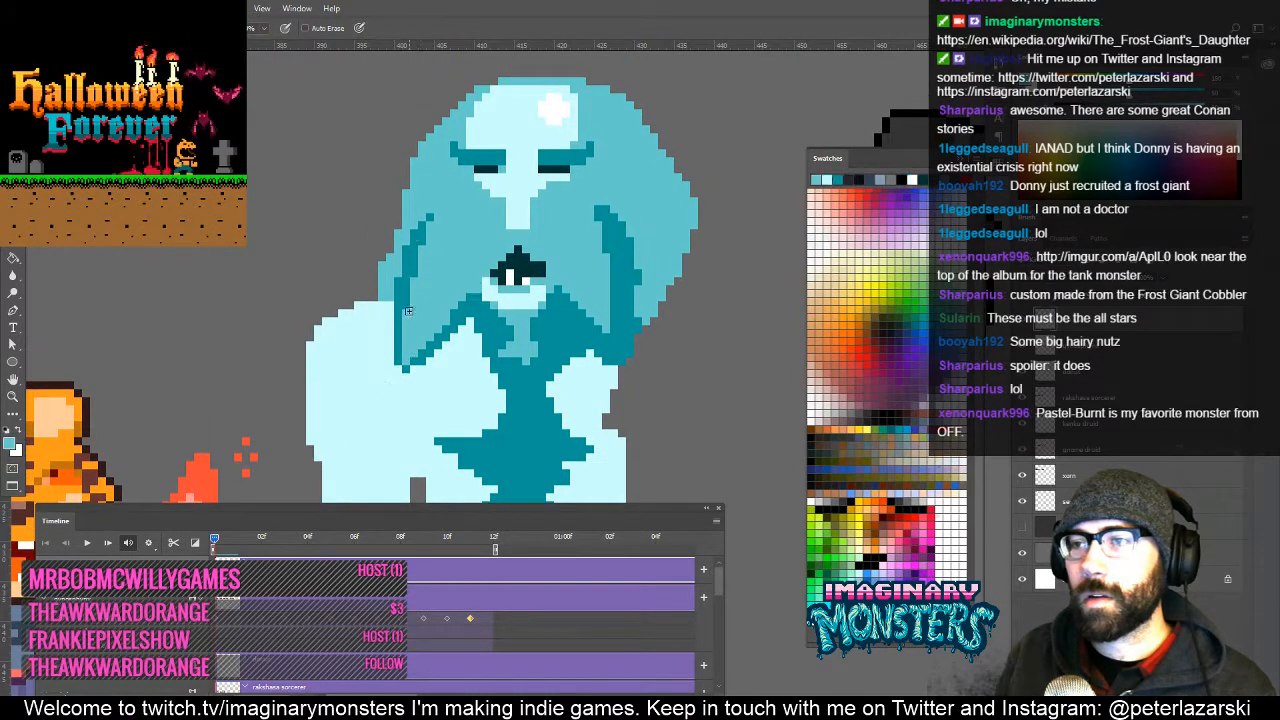
left_click_drag(421, 257, 419, 305)
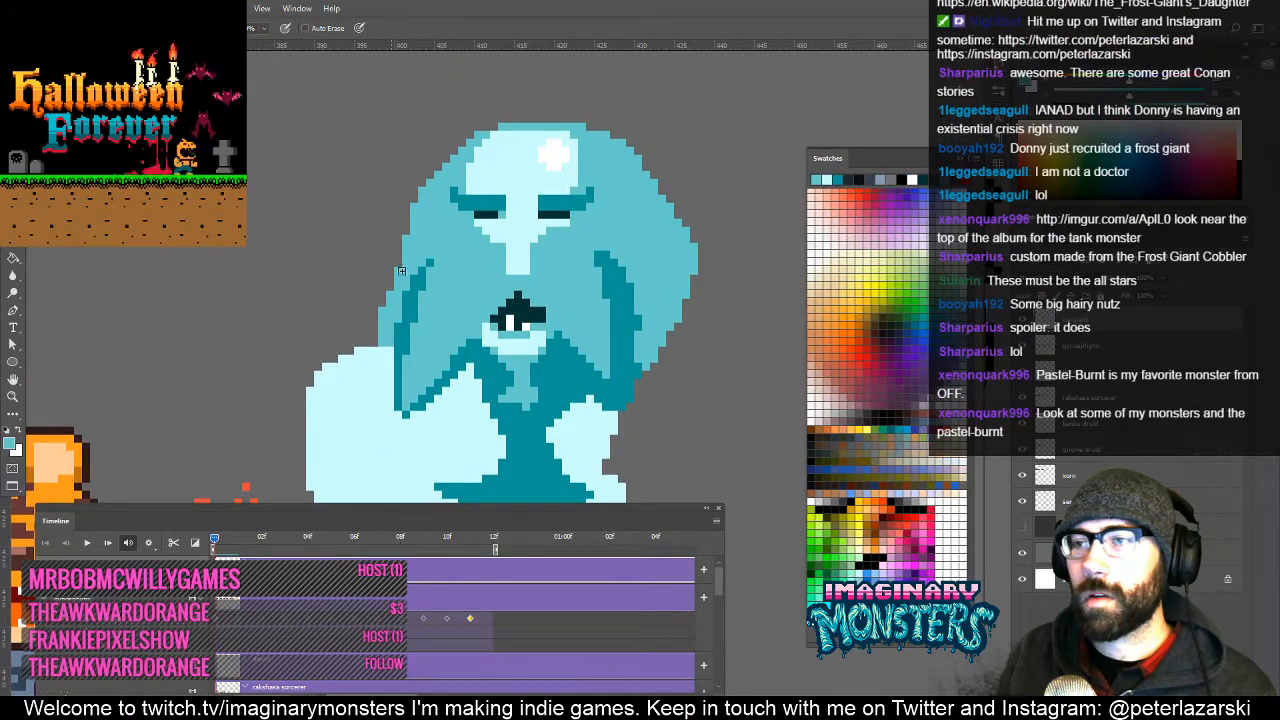
mouse_move(410, 262)
left_mouse_down()
mouse_move(470, 240)
mouse_move(432, 246)
mouse_move(422, 266)
mouse_move(484, 275)
left_mouse_up()
Taper the tip of the frost giant's nose with the pale blue sampled from its skin.
left_click(421, 273, "alt")
left_click(443, 271, "alt")
left_click(442, 278)
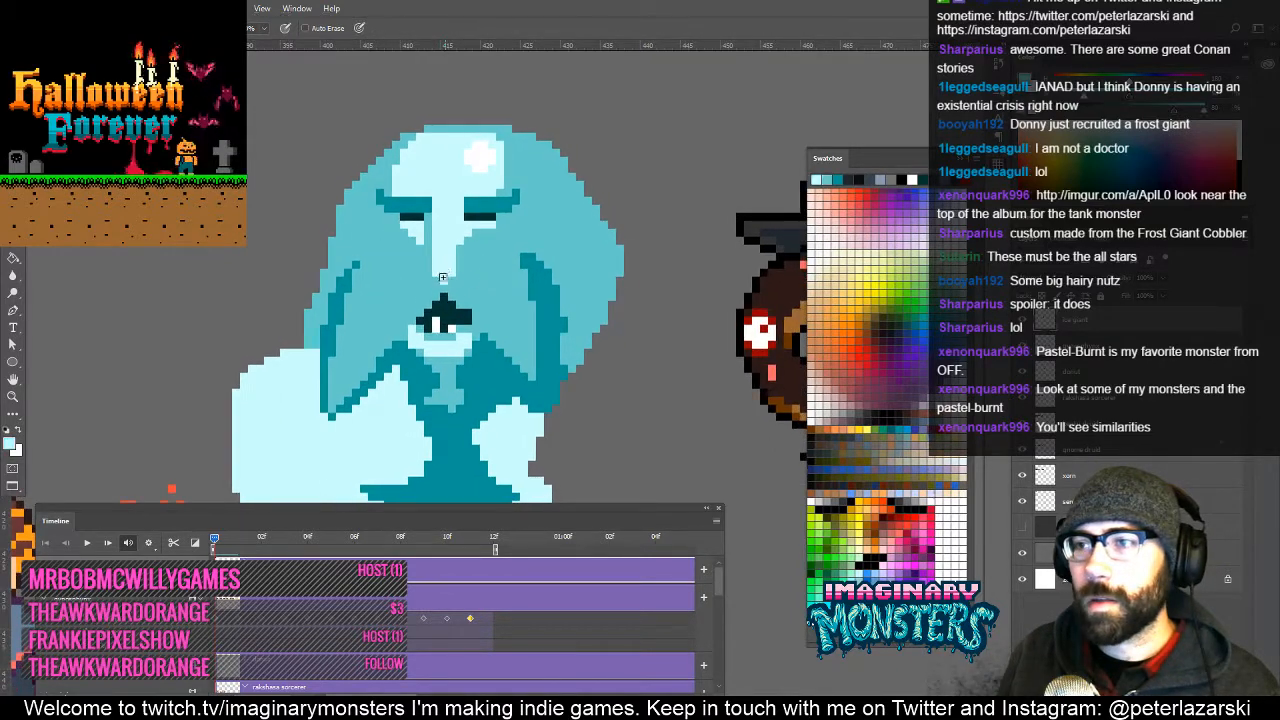
key("z")
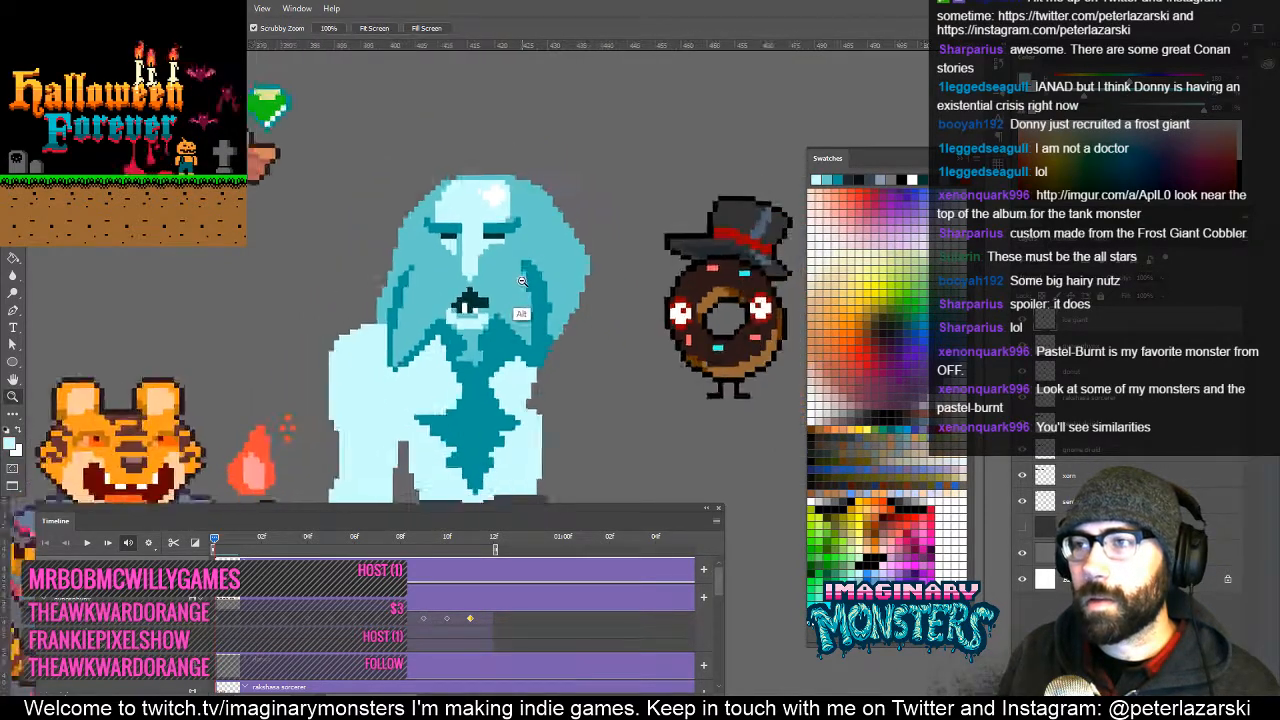
left_click(515, 254, "alt")
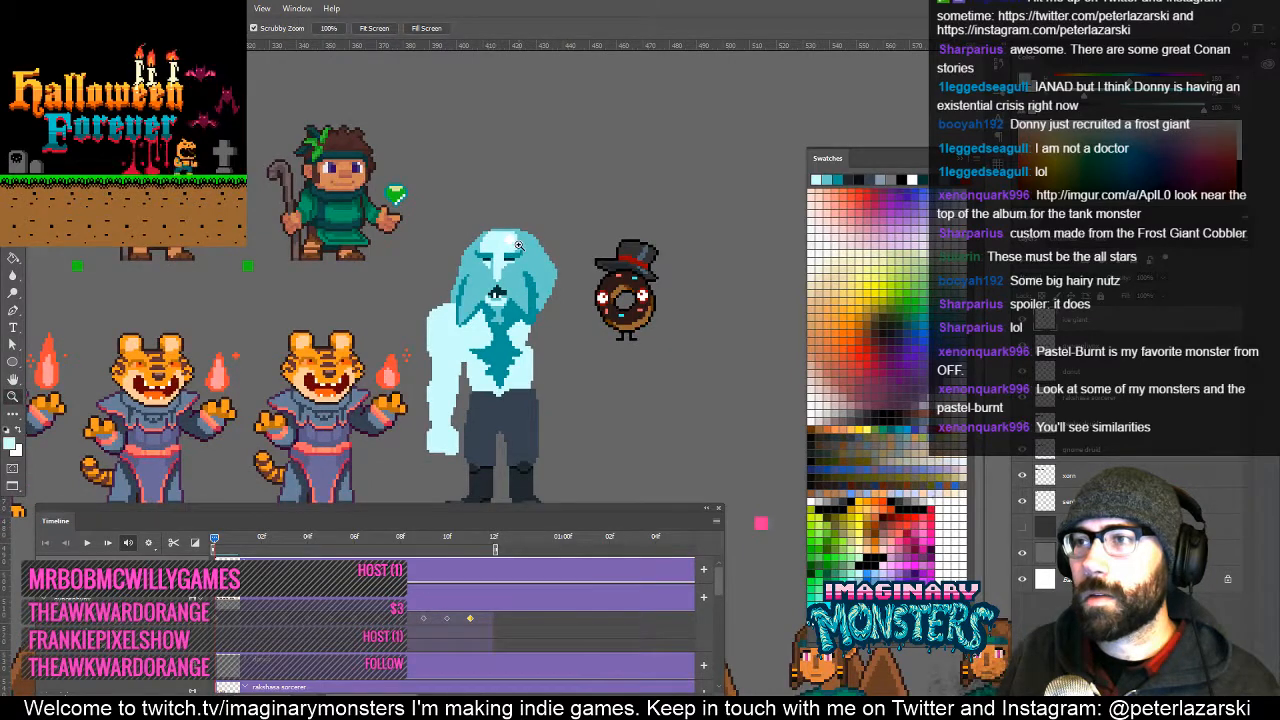
left_click(520, 243)
Clean up the hair outline around the top of the giant's head with sampled mid teal and the eraser.
key("b")
left_click(454, 205)
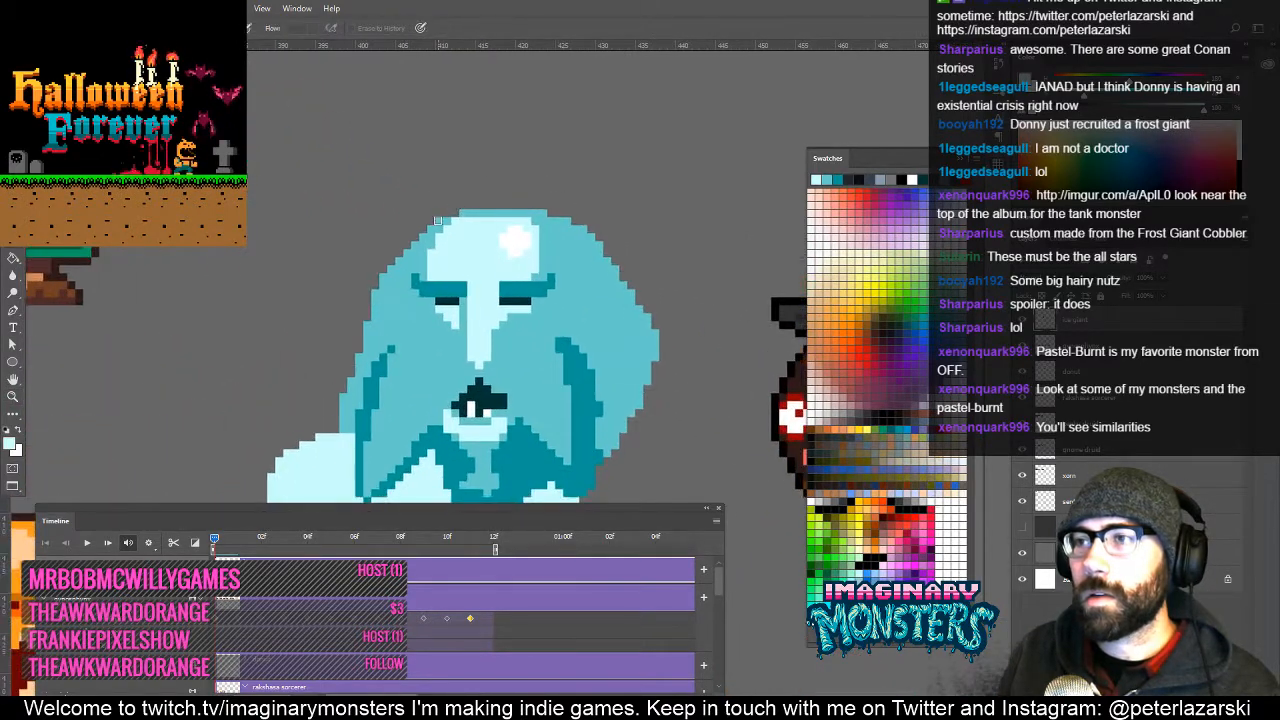
left_click_drag(552, 258, 510, 270)
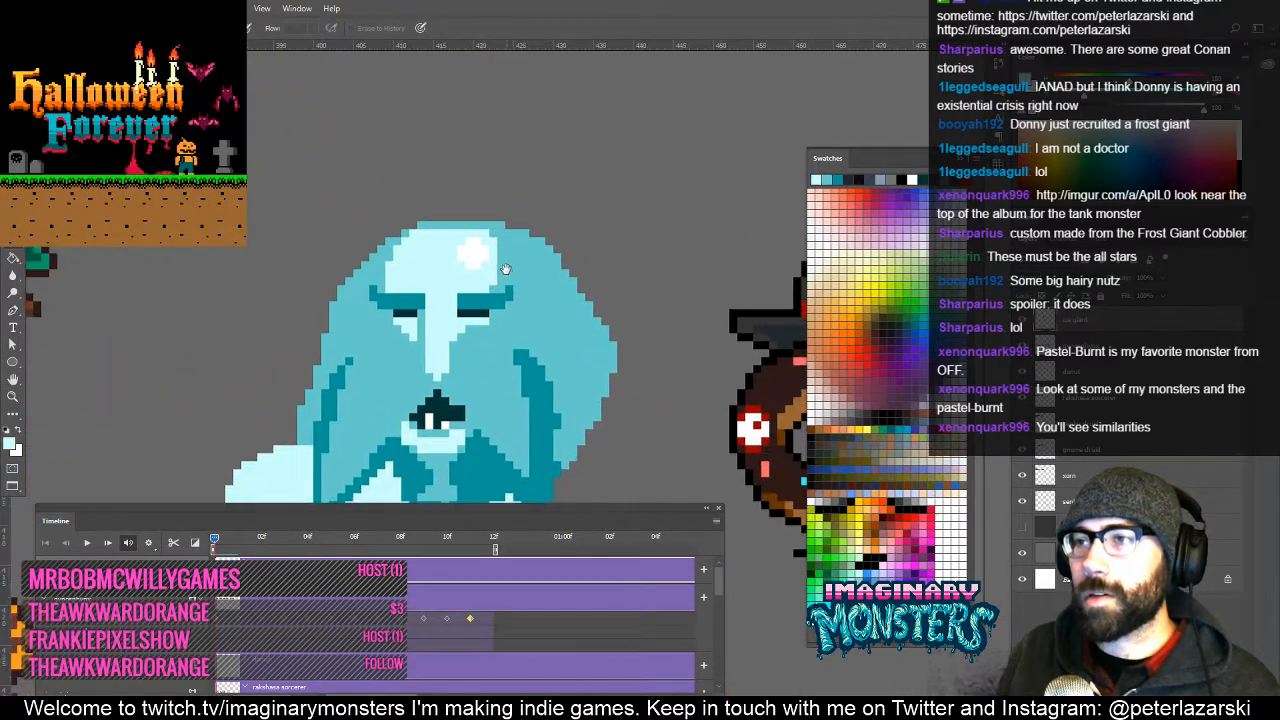
left_click(428, 218, "alt")
left_click_drag(448, 317, 365, 266)
key("e")
mouse_move(485, 239)
left_mouse_down()
mouse_move(478, 180)
mouse_move(500, 222)
left_mouse_up()
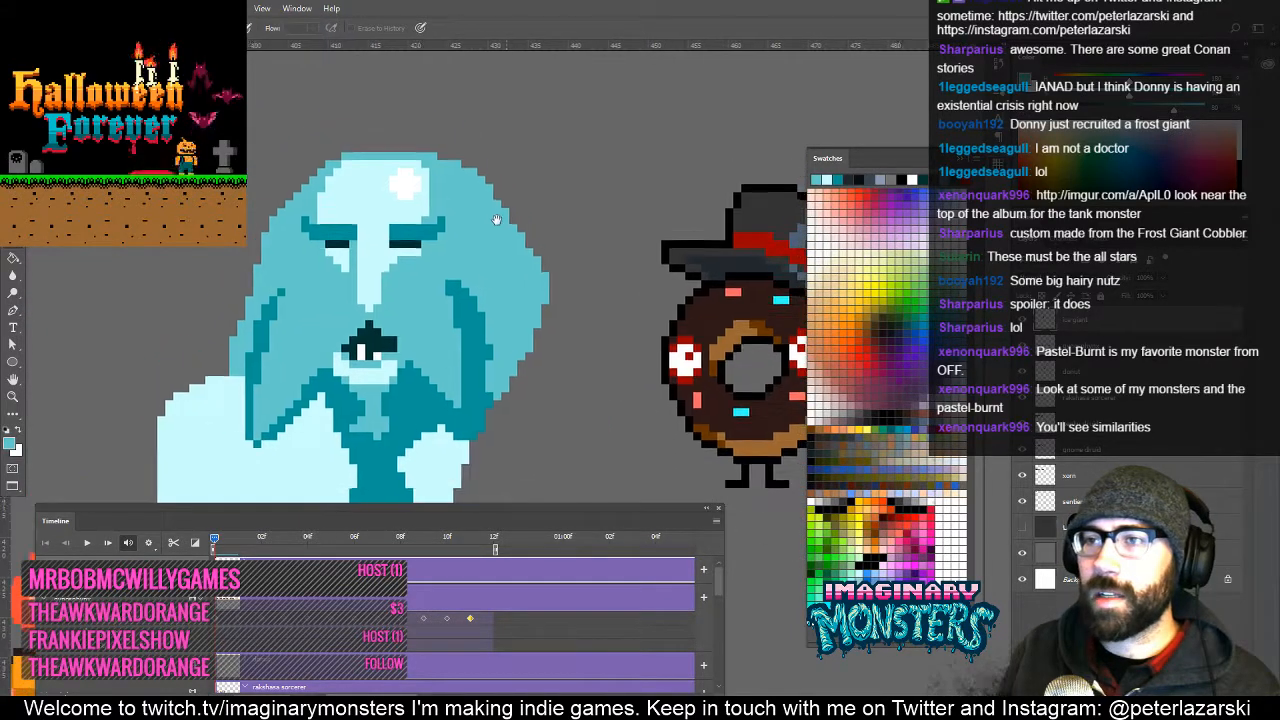
Extend the dark teal crease above the left moustache up toward the nose.
key("b")
left_click(288, 283, "alt")
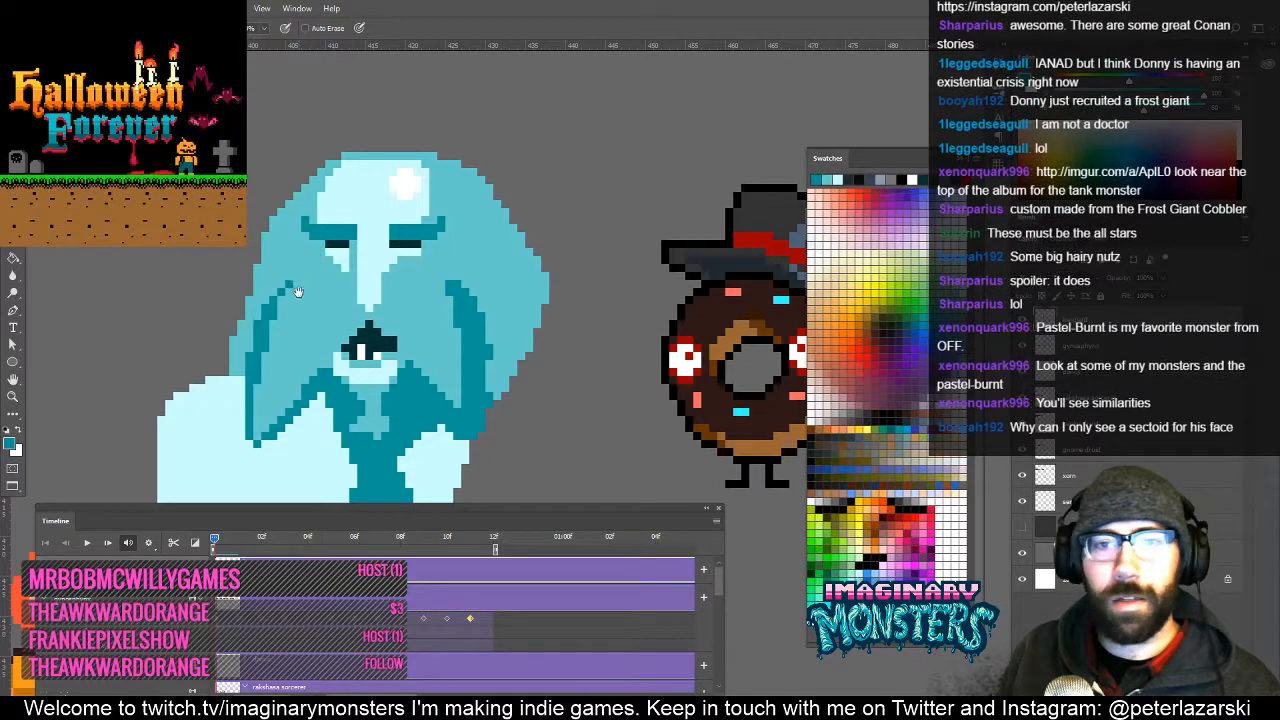
left_click_drag(299, 289, 311, 250)
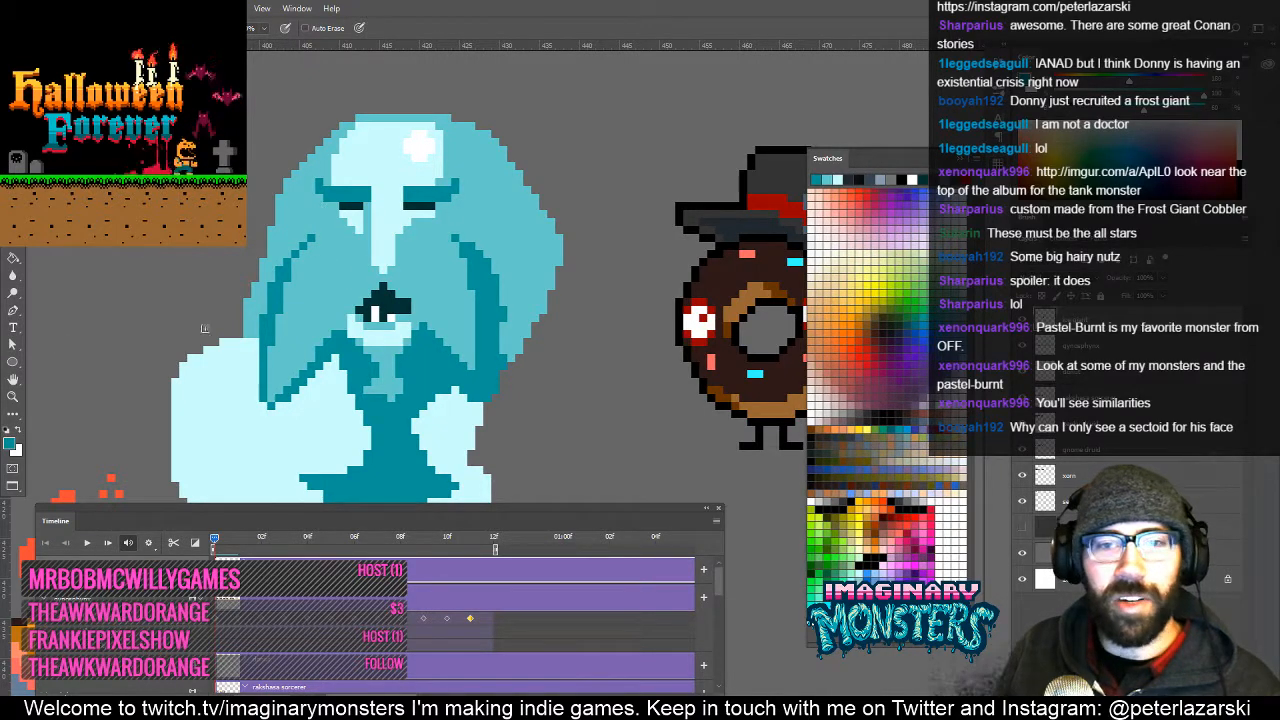
left_click_drag(257, 327, 267, 344)
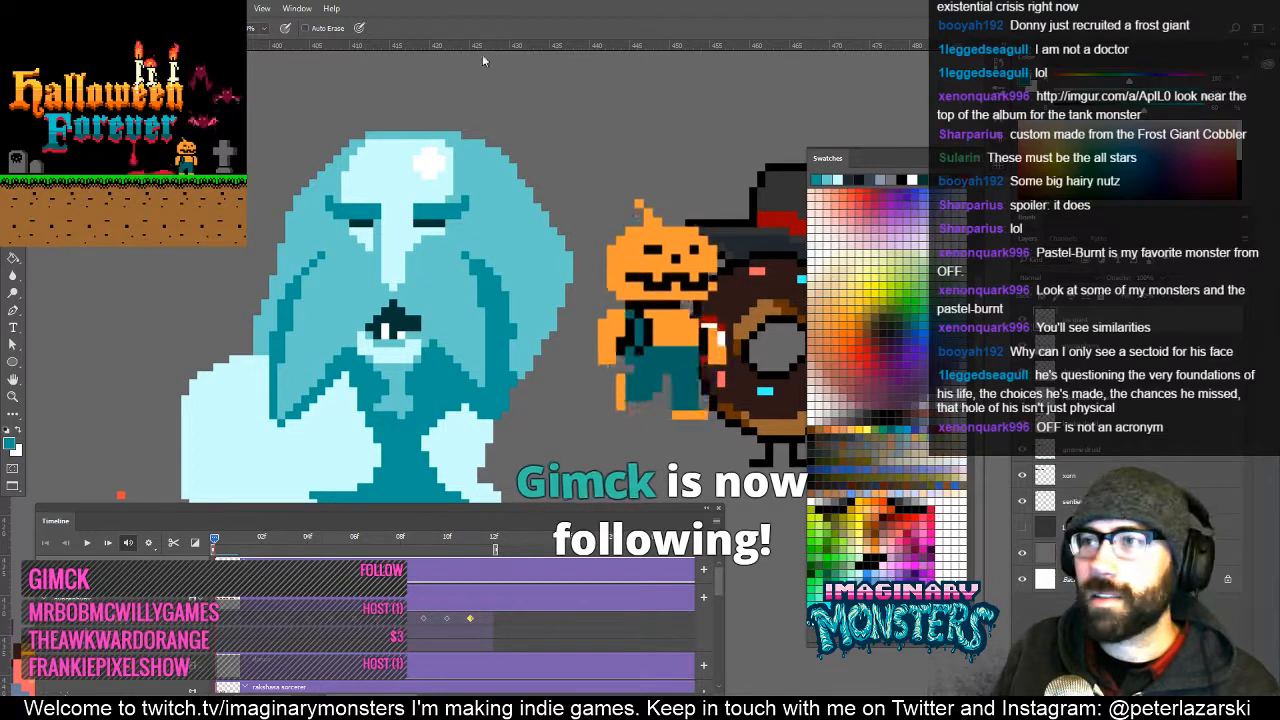
Widen the giant's lower lip in pale blue and reshape the beard patch beneath it in mid teal.
left_click_drag(412, 358, 432, 358)
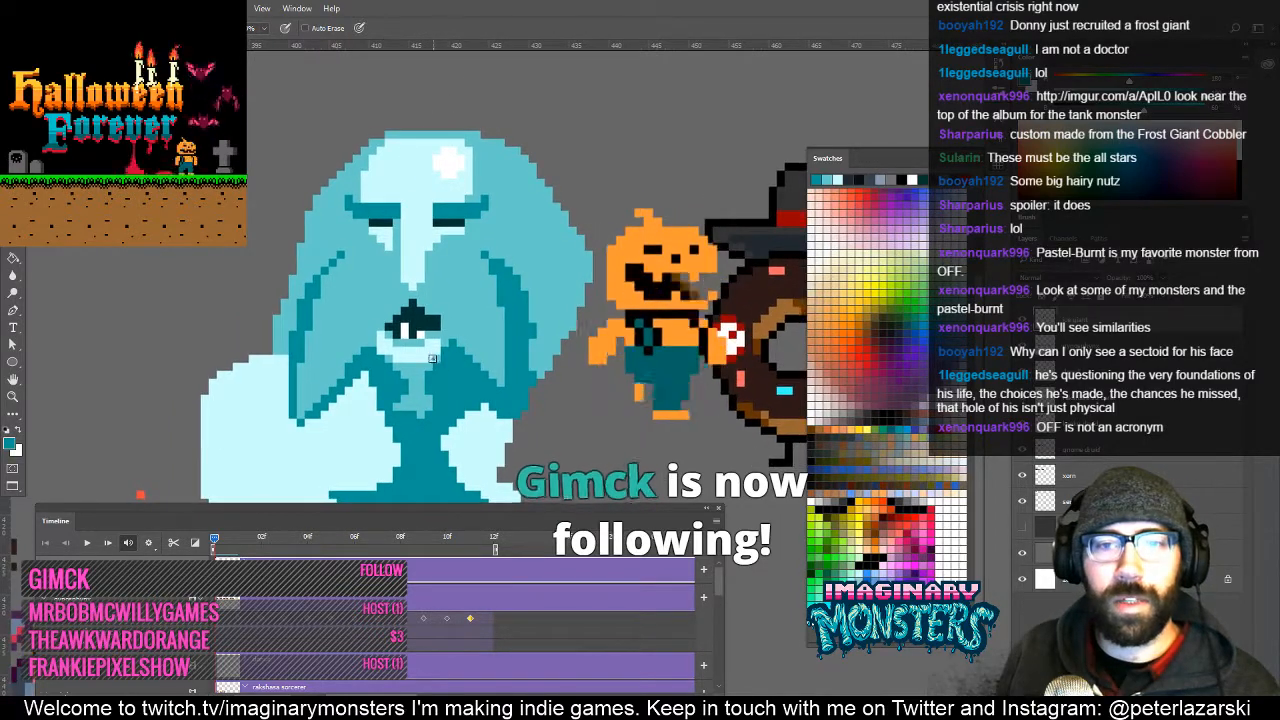
key("alt")
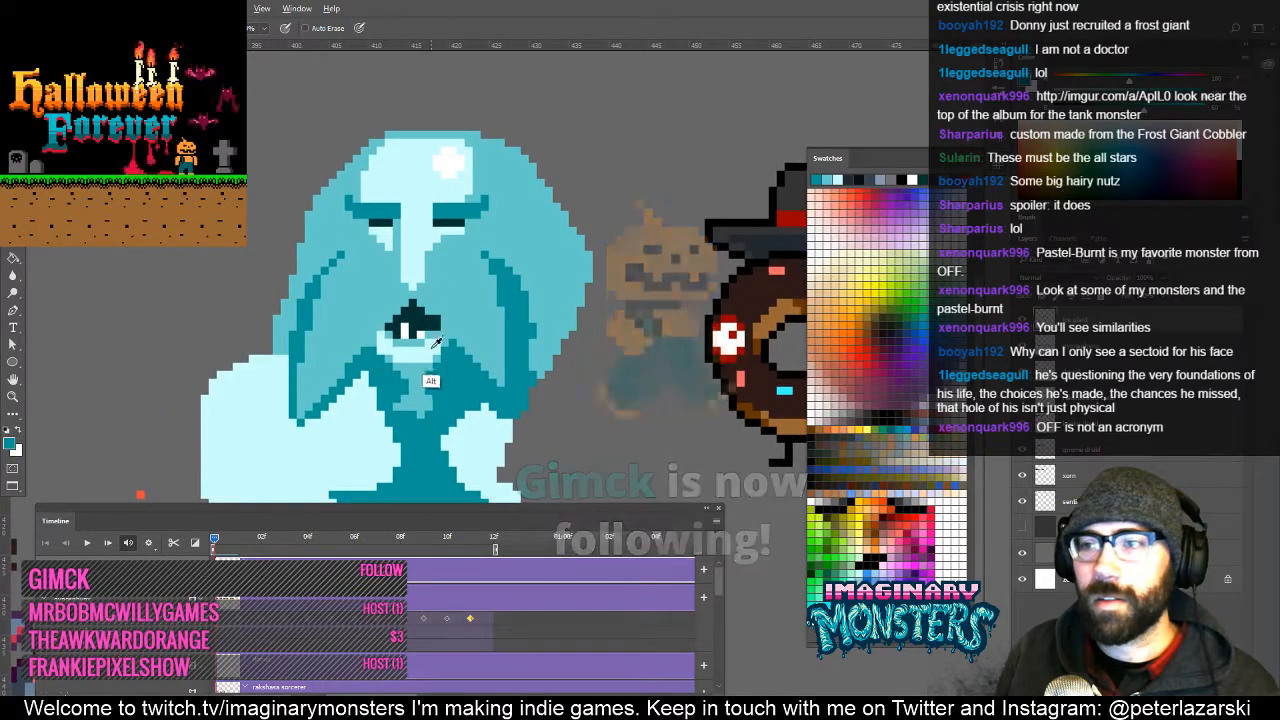
left_click(435, 343, "alt")
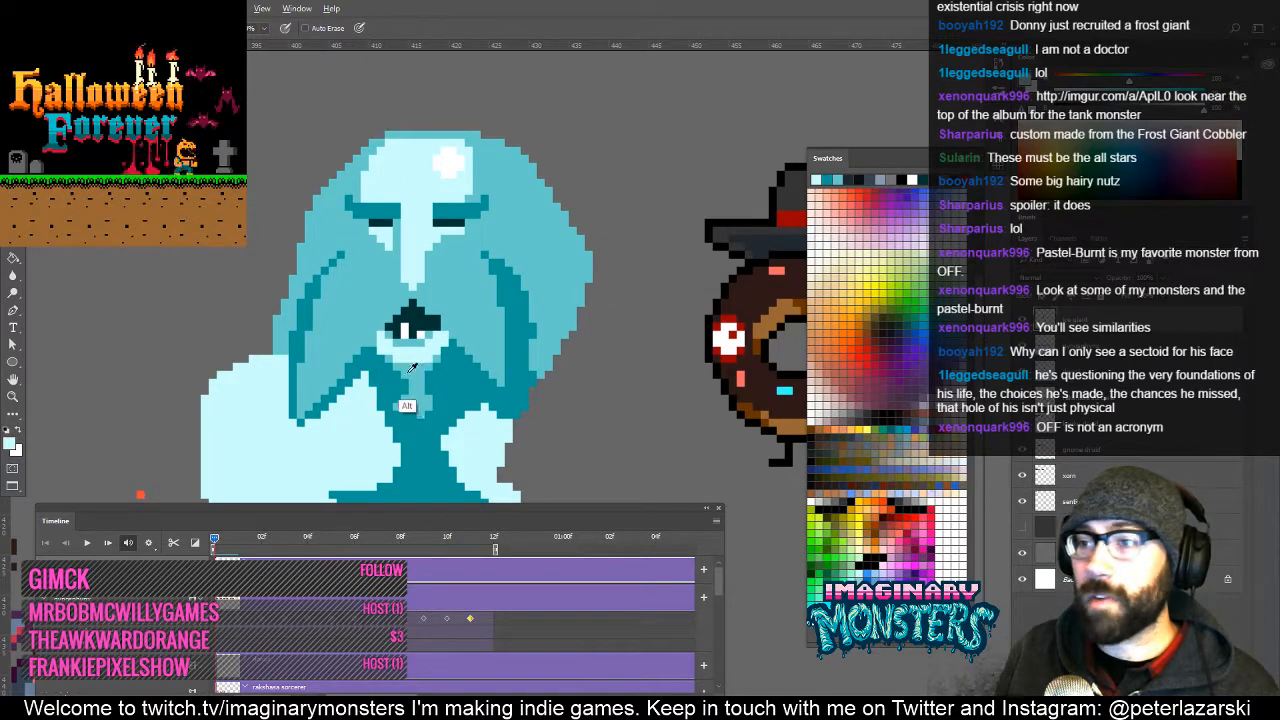
left_click(430, 368, "alt")
mouse_move(430, 368)
left_mouse_down()
mouse_move(393, 363)
mouse_move(425, 368)
left_mouse_up()
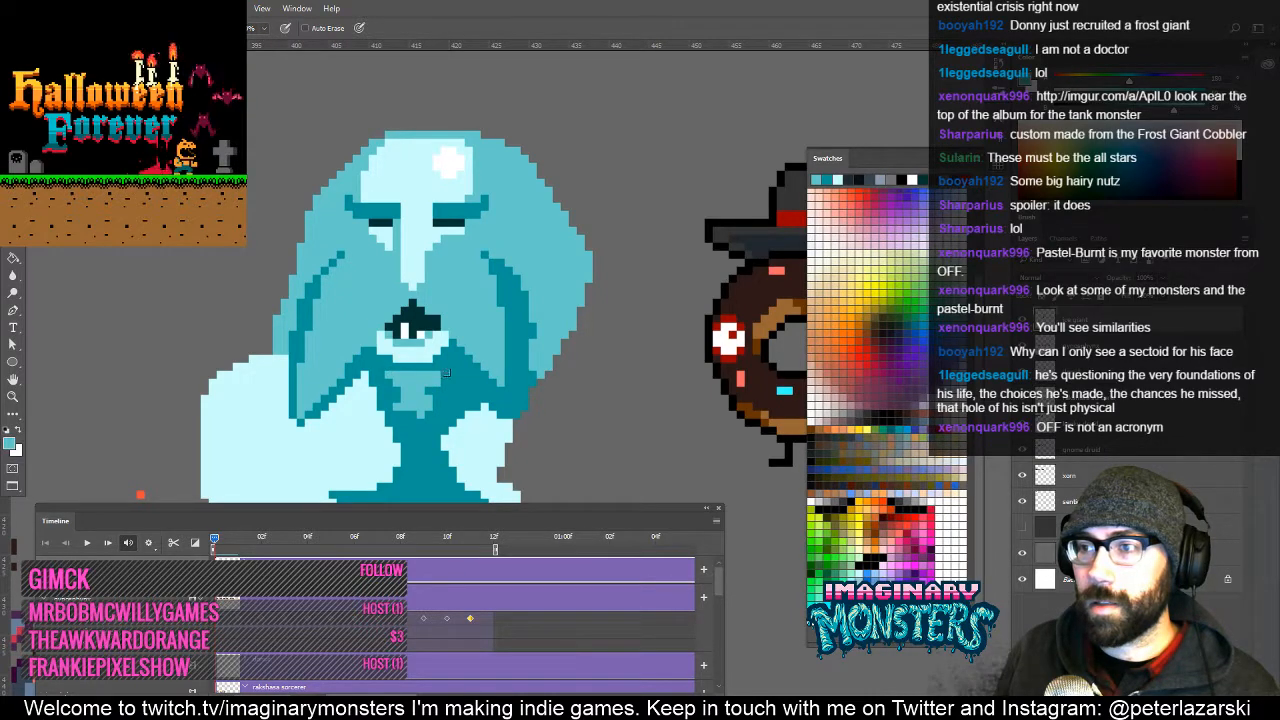
Shorten the mid-teal chin tuft below the lip by painting over its lower part in dark teal.
left_click(440, 434, "alt")
mouse_move(421, 366)
left_mouse_down()
mouse_move(429, 334)
mouse_move(430, 376)
mouse_move(412, 368)
mouse_move(442, 396)
left_mouse_up()
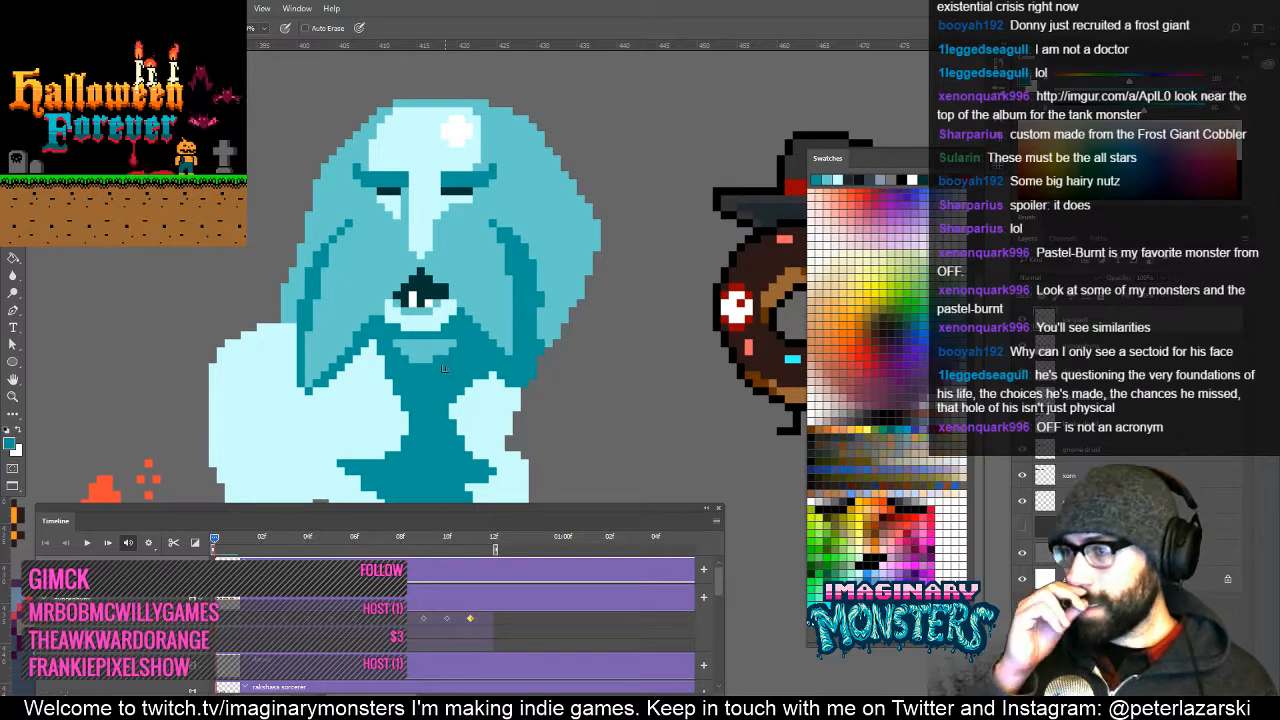
left_click_drag(422, 328, 444, 369)
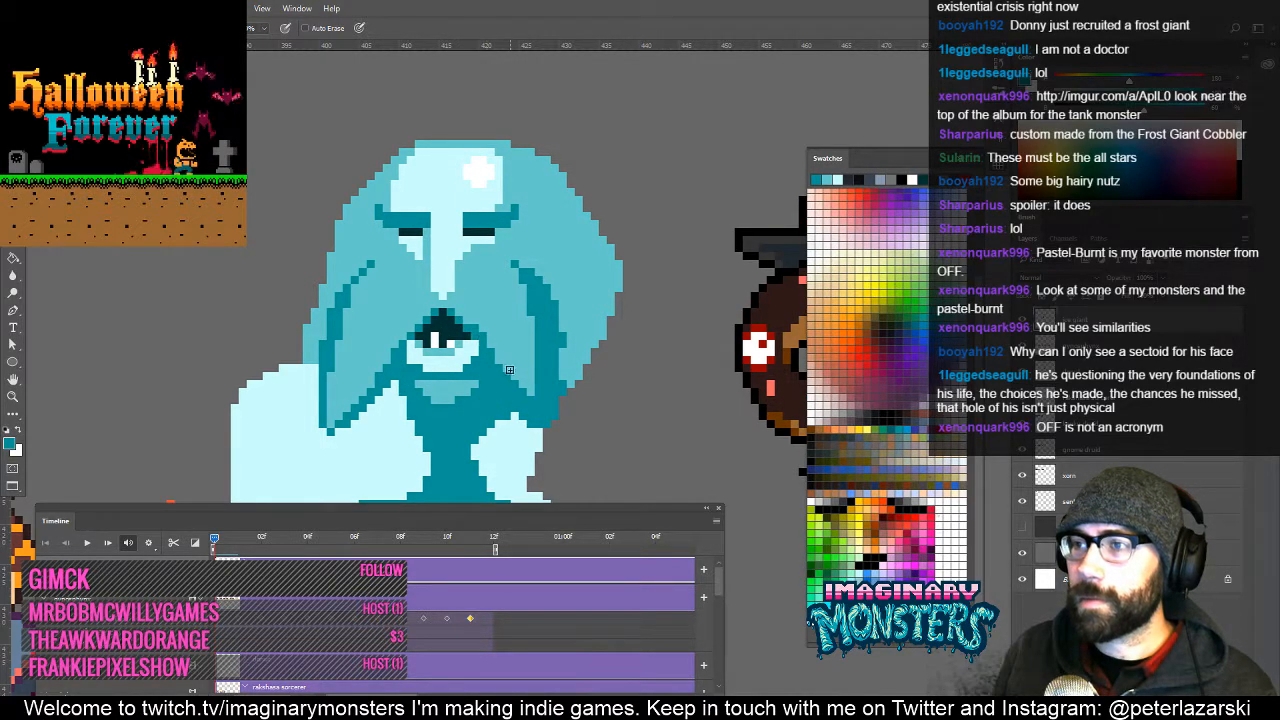
Refine the corners of the mouth and lower lip with sampled dark teal and pale blue pixels.
left_click_drag(491, 369, 461, 372)
left_click(496, 422, "alt")
left_click(454, 428, "alt")
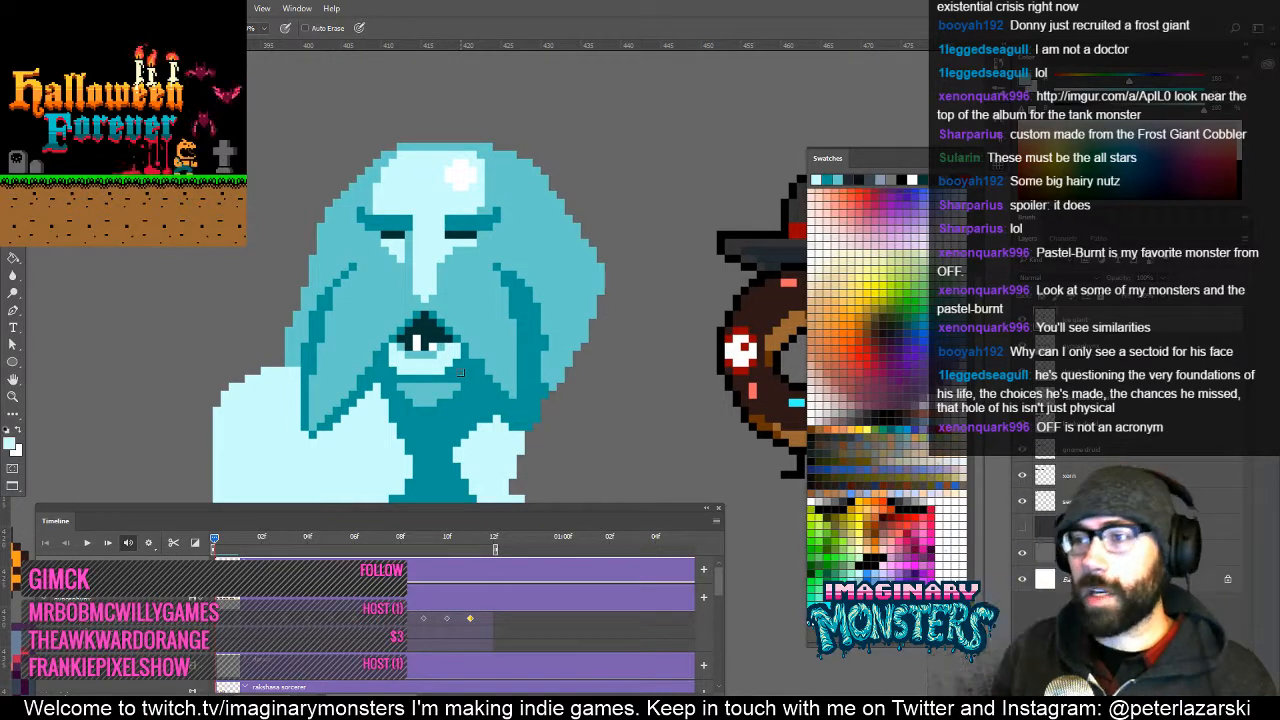
left_click_drag(502, 378, 502, 320)
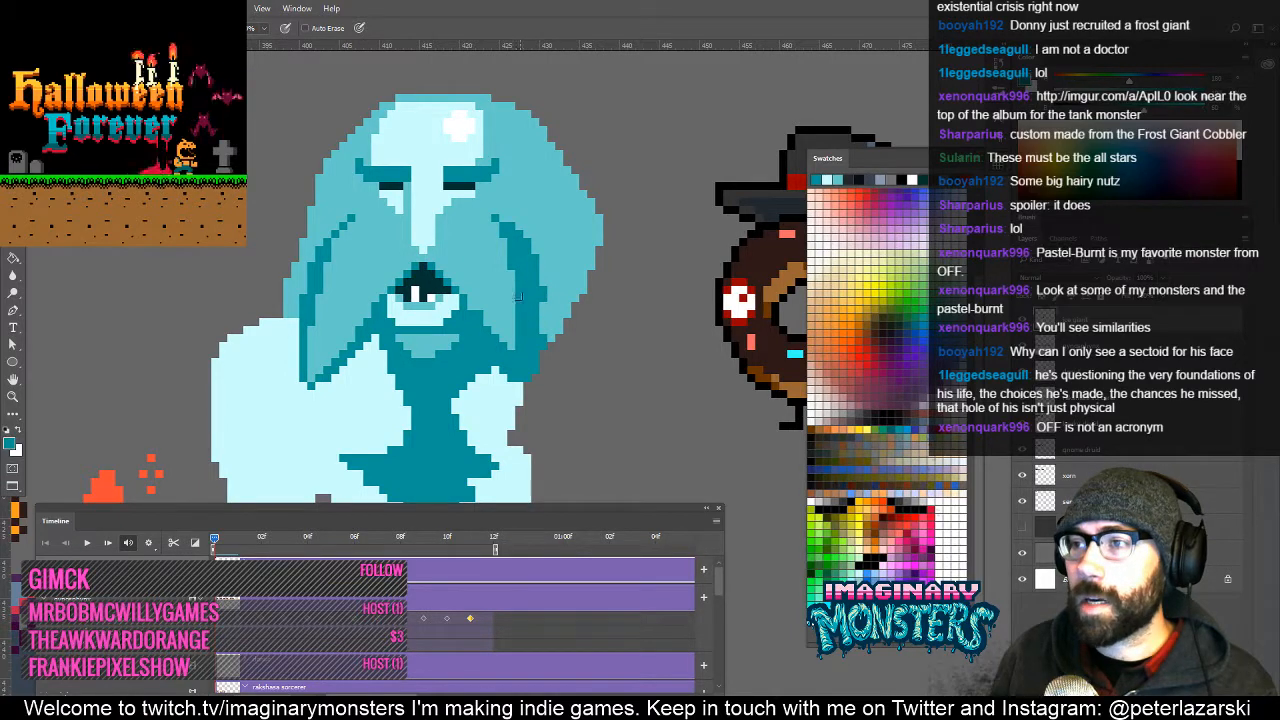
Reshape the right moustache's crease and lower tip with sampled mid and dark teal.
left_click(506, 340, "alt")
left_click_drag(517, 328, 520, 266)
mouse_move(519, 270)
left_mouse_down()
mouse_move(518, 324)
mouse_move(509, 308)
mouse_move(500, 320)
left_mouse_up()
left_click(525, 382, "alt")
left_click(522, 380)
left_click(509, 326, "alt")
left_click_drag(398, 352, 464, 308)
Shade the hair's lower edge above the left shoulder in dark teal and touch up the hair in mid teal.
left_click(332, 322, "alt")
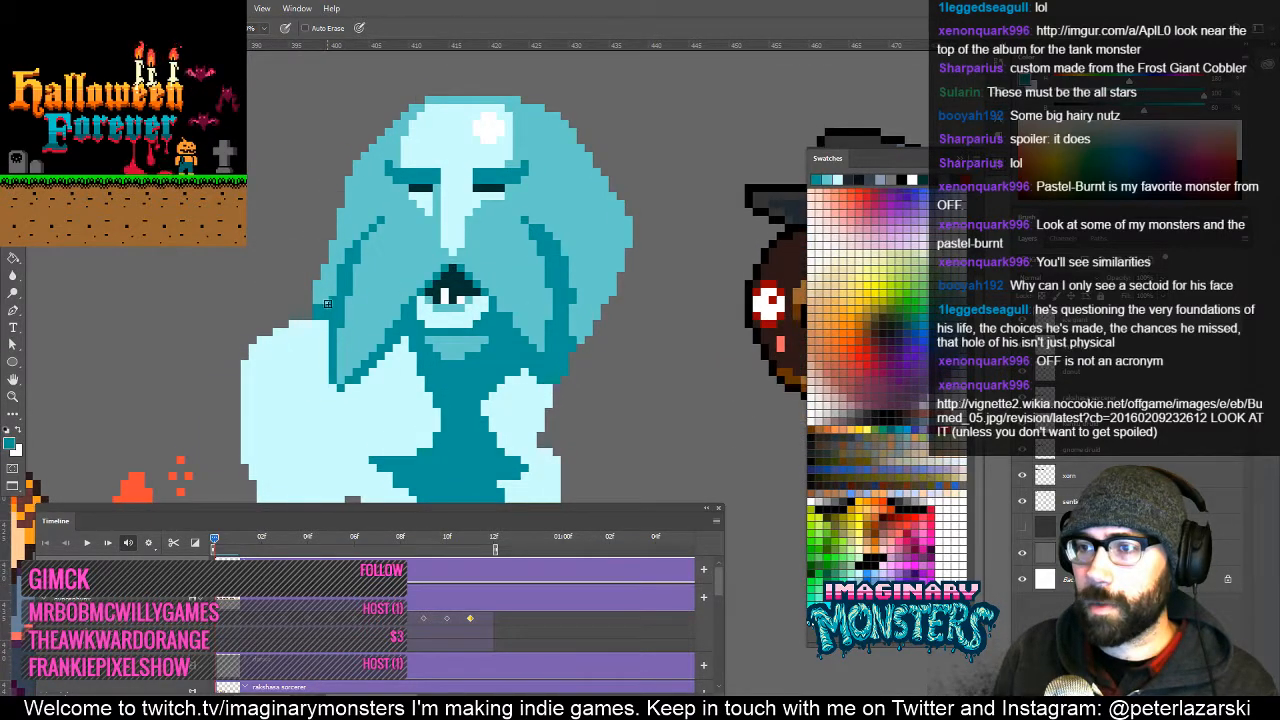
left_click(327, 303, "alt")
left_click_drag(554, 289, 459, 303)
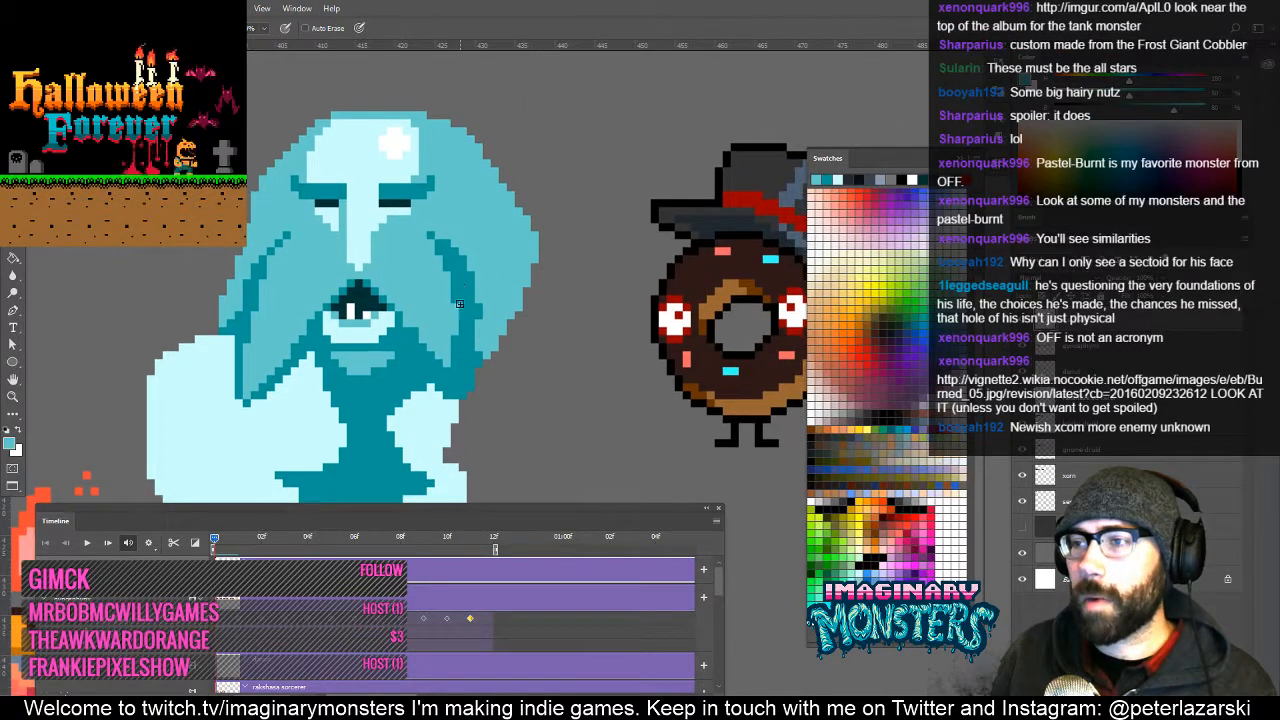
left_click_drag(478, 382, 492, 292)
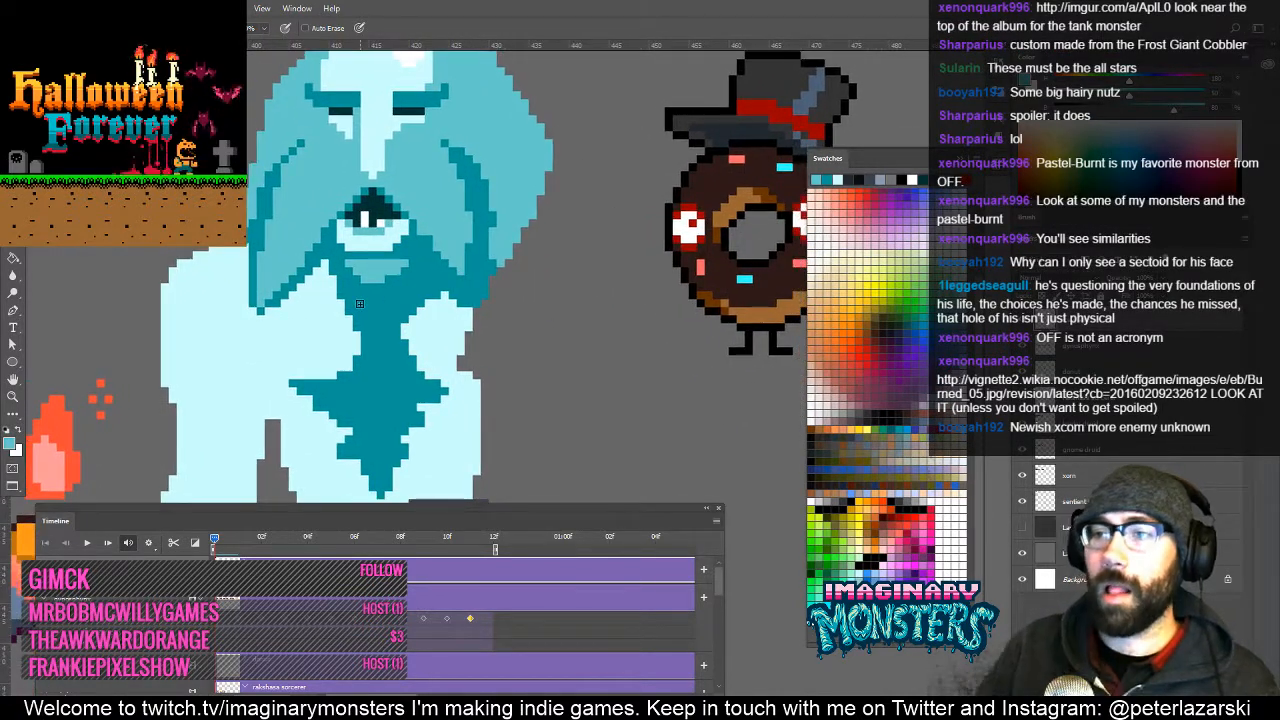
Mix a more saturated teal and draw a diagonal shading stroke between the giant's left arm and chest.
scroll(384, 310, "up", 1)
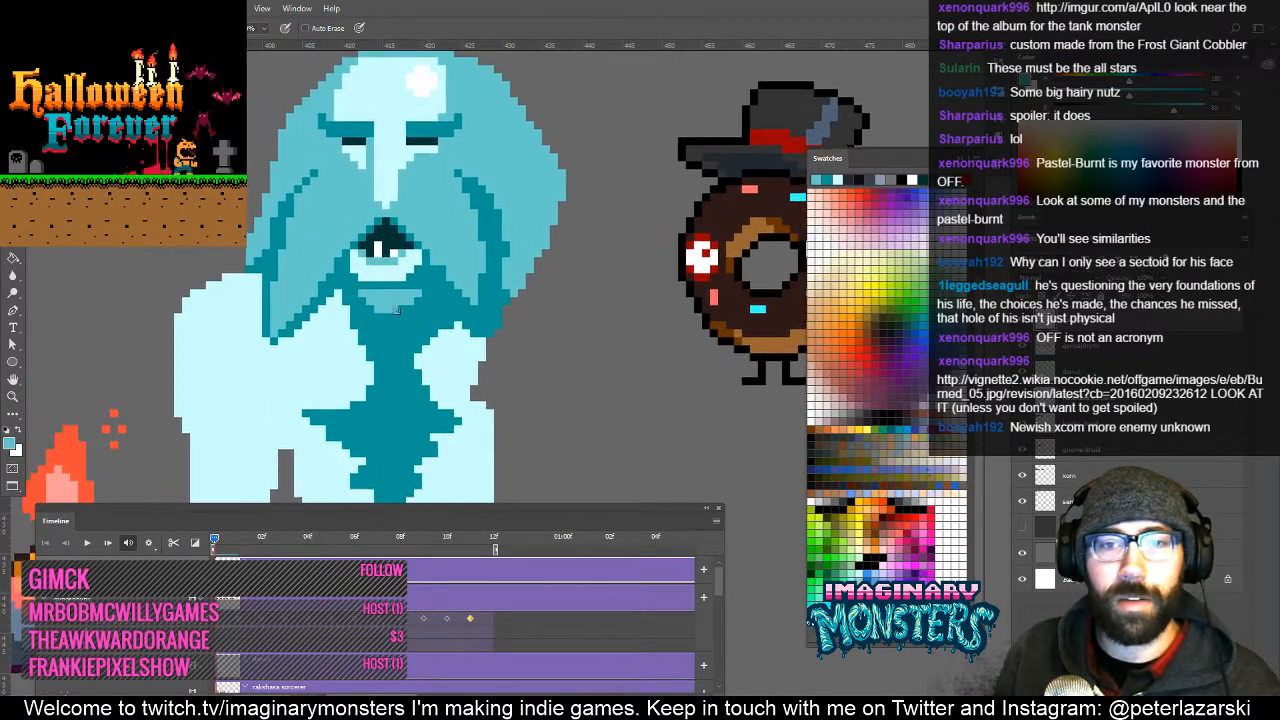
key("z")
left_click_drag(451, 289, 405, 299)
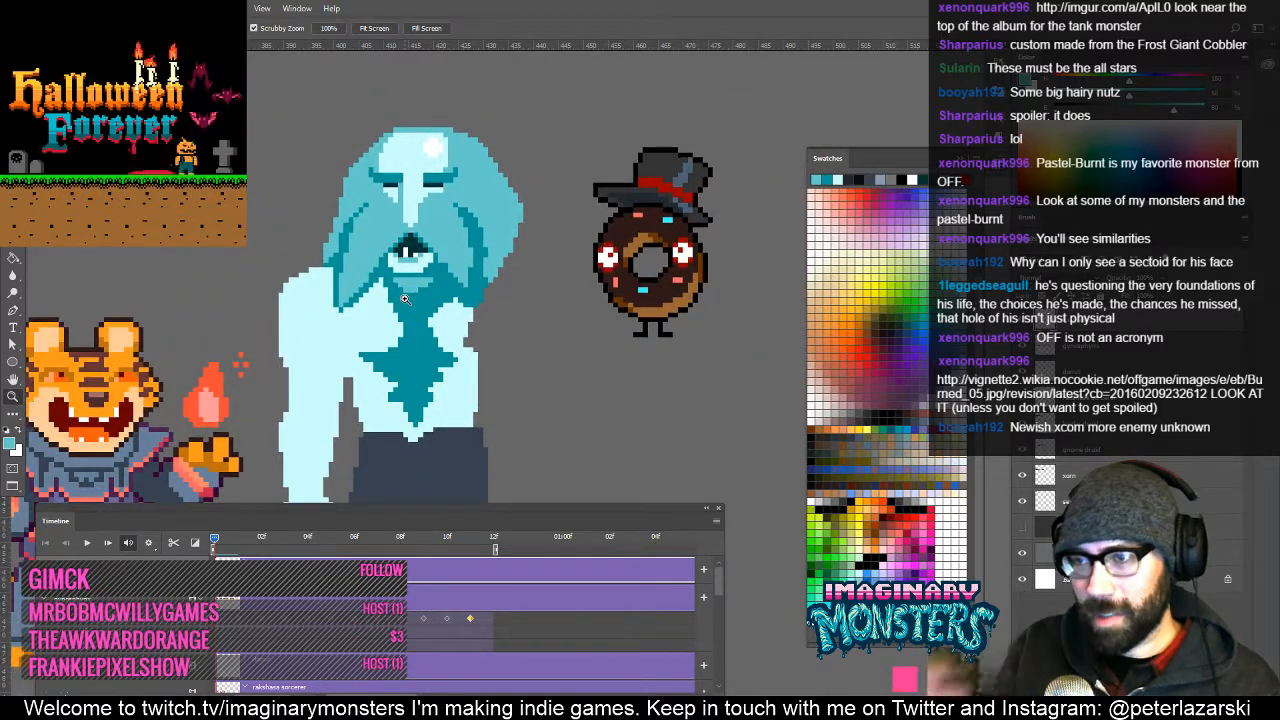
left_click_drag(355, 301, 365, 339)
left_click(365, 339)
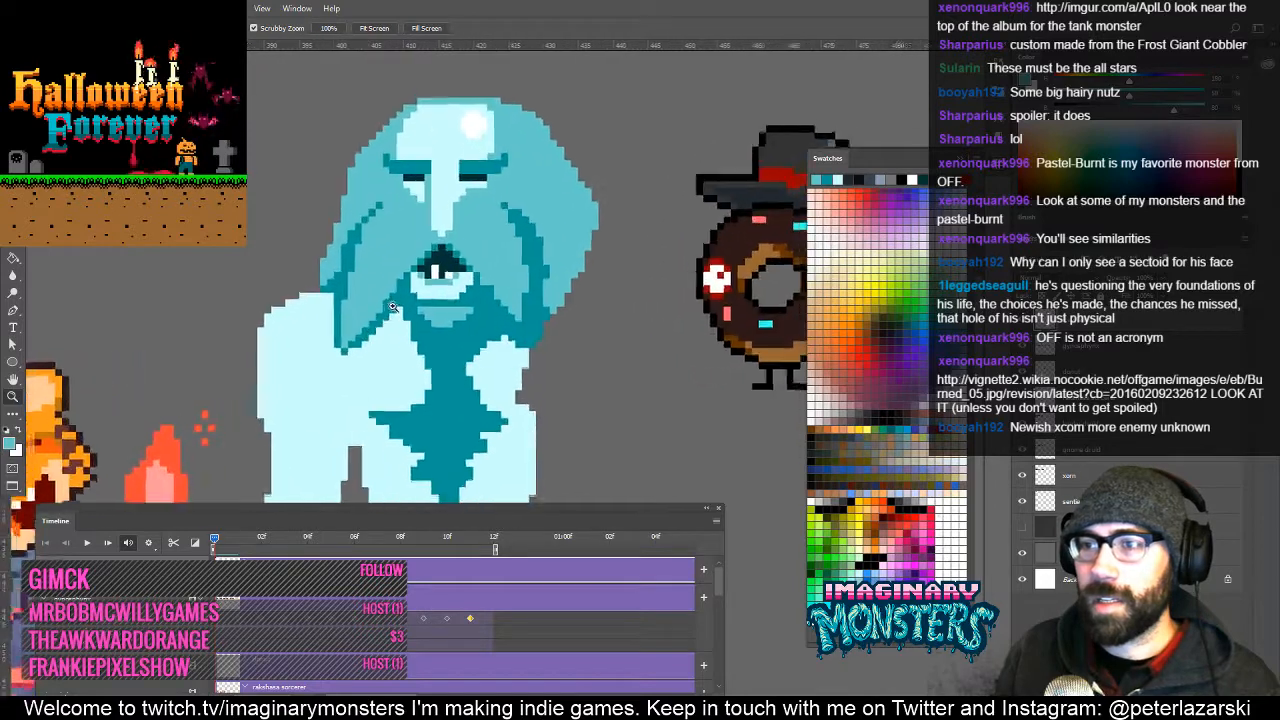
key("b")
key("e")
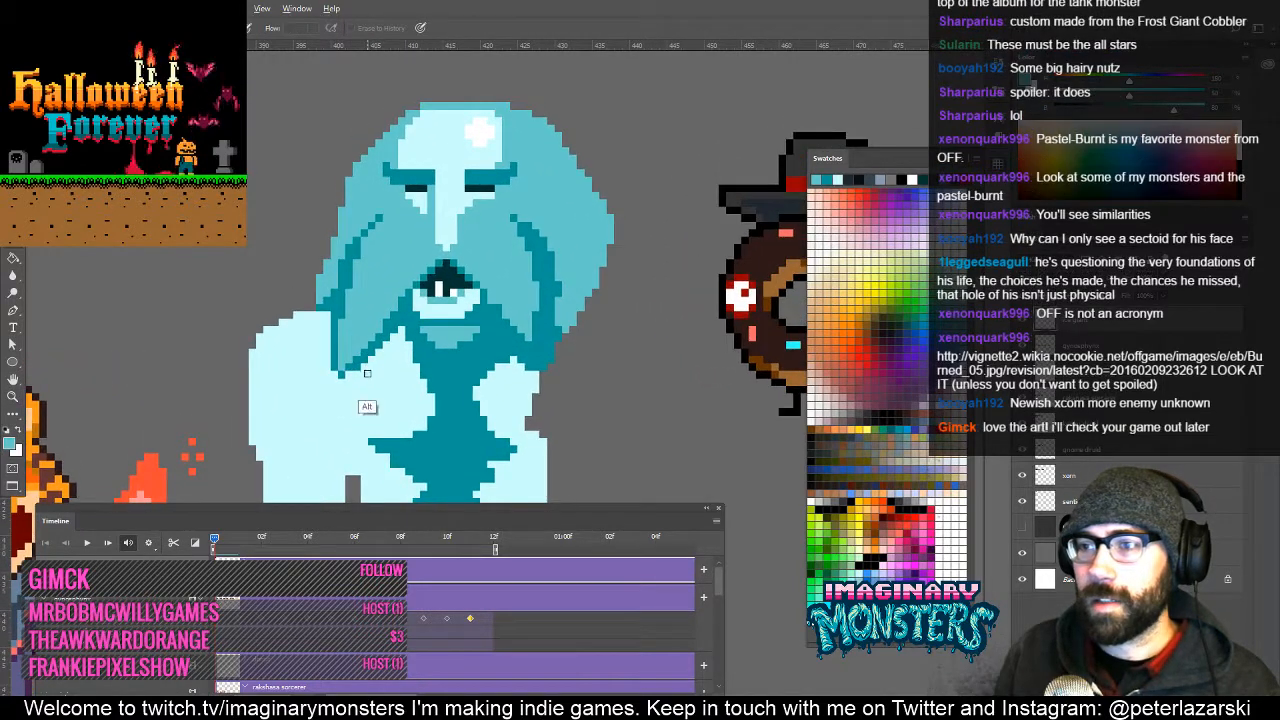
mouse_move(367, 386)
left_mouse_down()
mouse_move(356, 331)
mouse_move(383, 297)
left_mouse_up()
key("b")
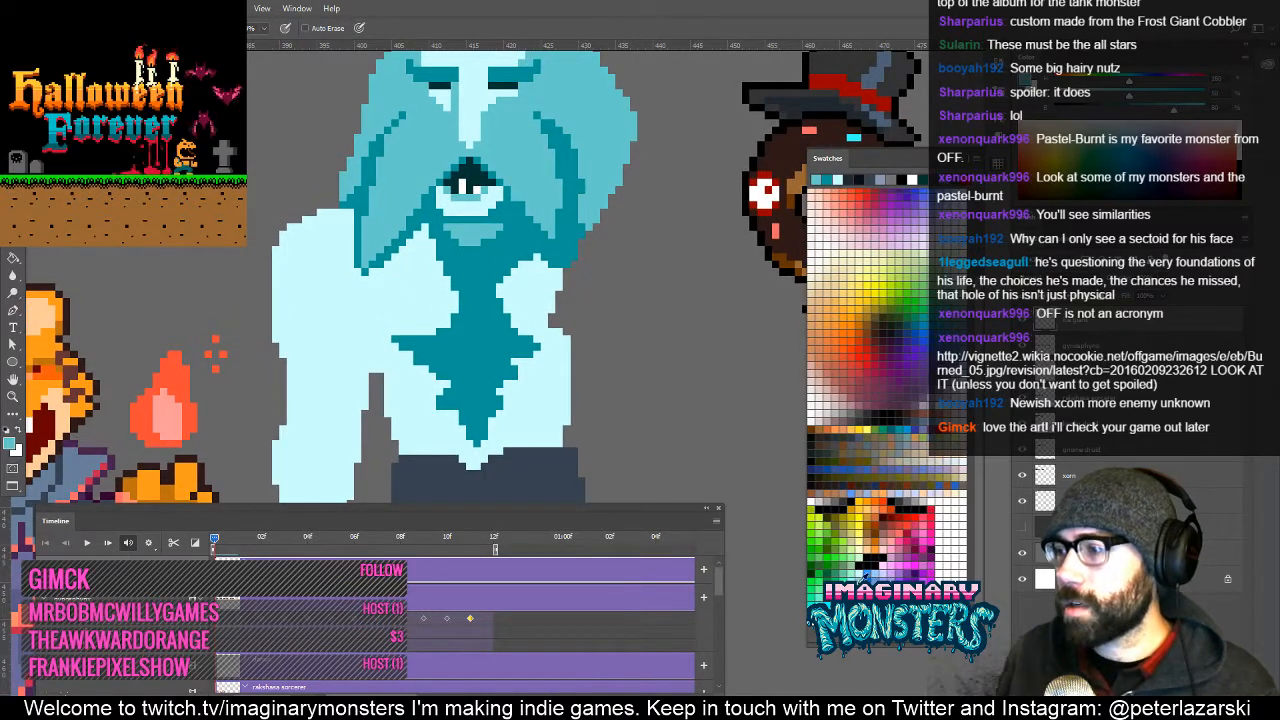
left_click_drag(1129, 96, 1166, 96)
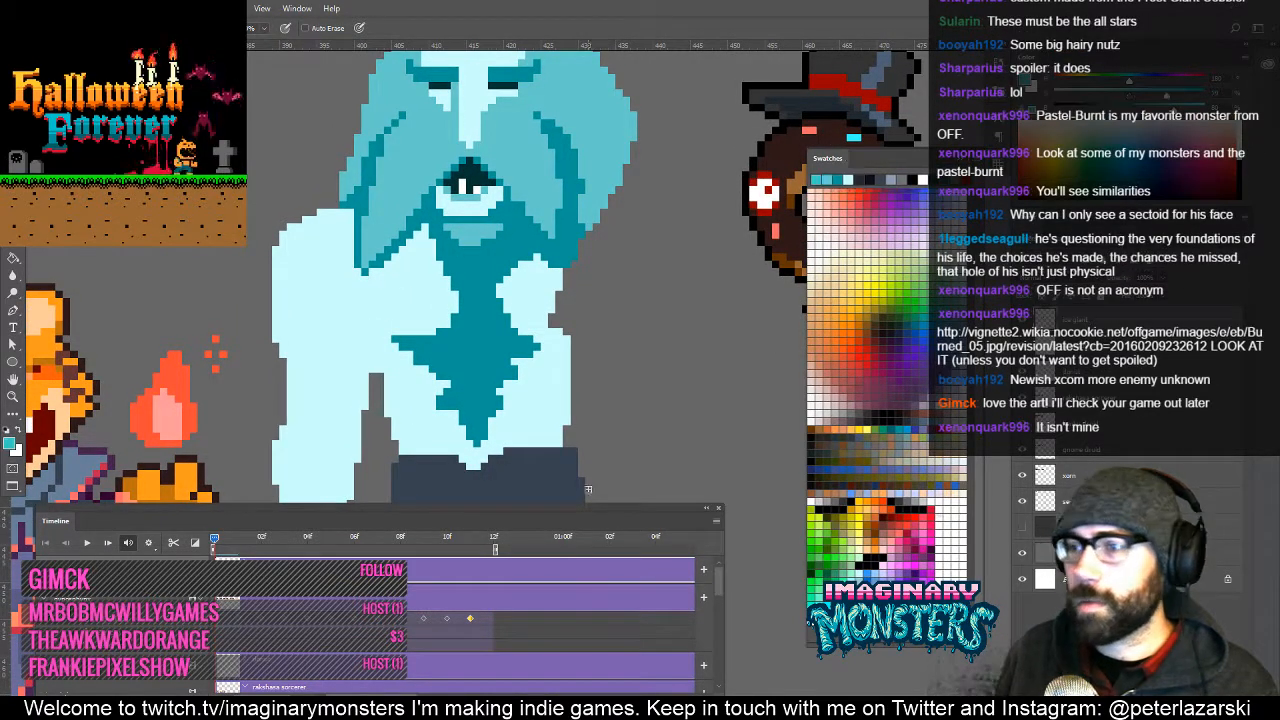
mouse_move(376, 368)
left_mouse_down()
mouse_move(350, 349)
mouse_move(366, 357)
mouse_move(350, 325)
left_mouse_up()
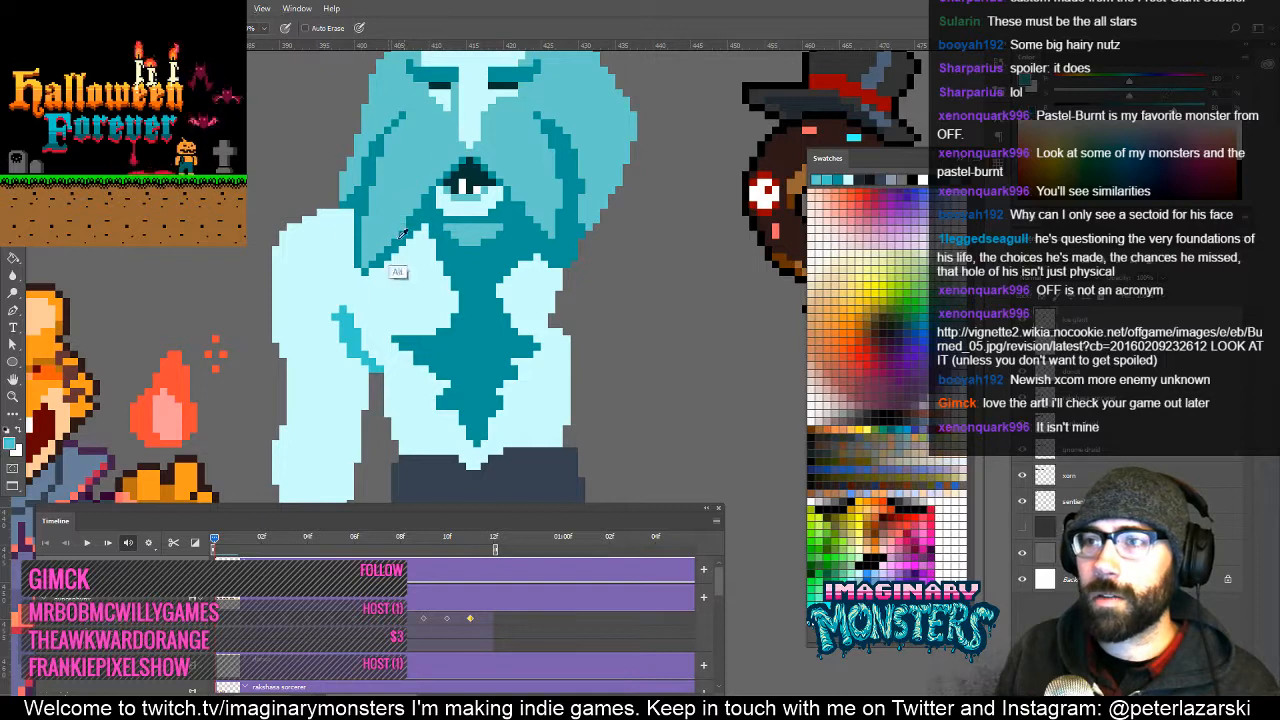
Recolor the armpit shading stroke with the hair's mid teal.
key("z")
left_click(371, 359, "alt")
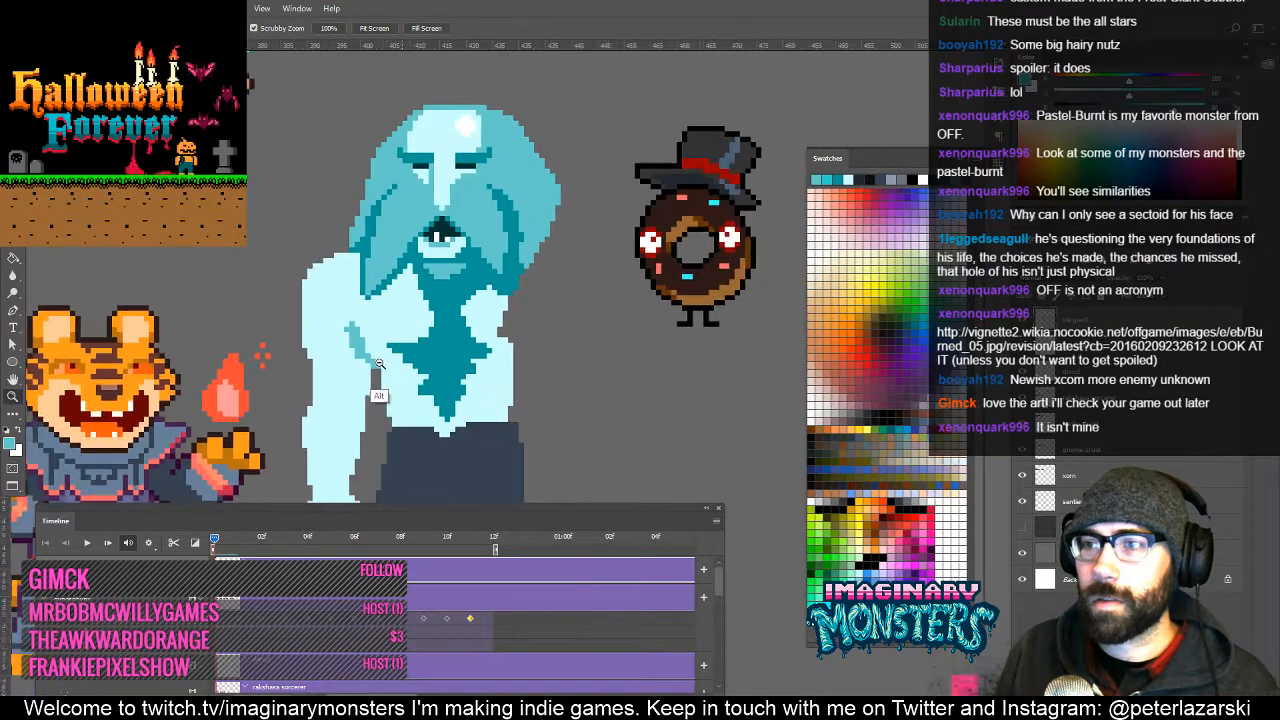
left_click_drag(353, 373, 340, 329)
key("g")
Extend the mid-teal shading up toward the shoulder and down the torso's left side to the trousers.
key("z")
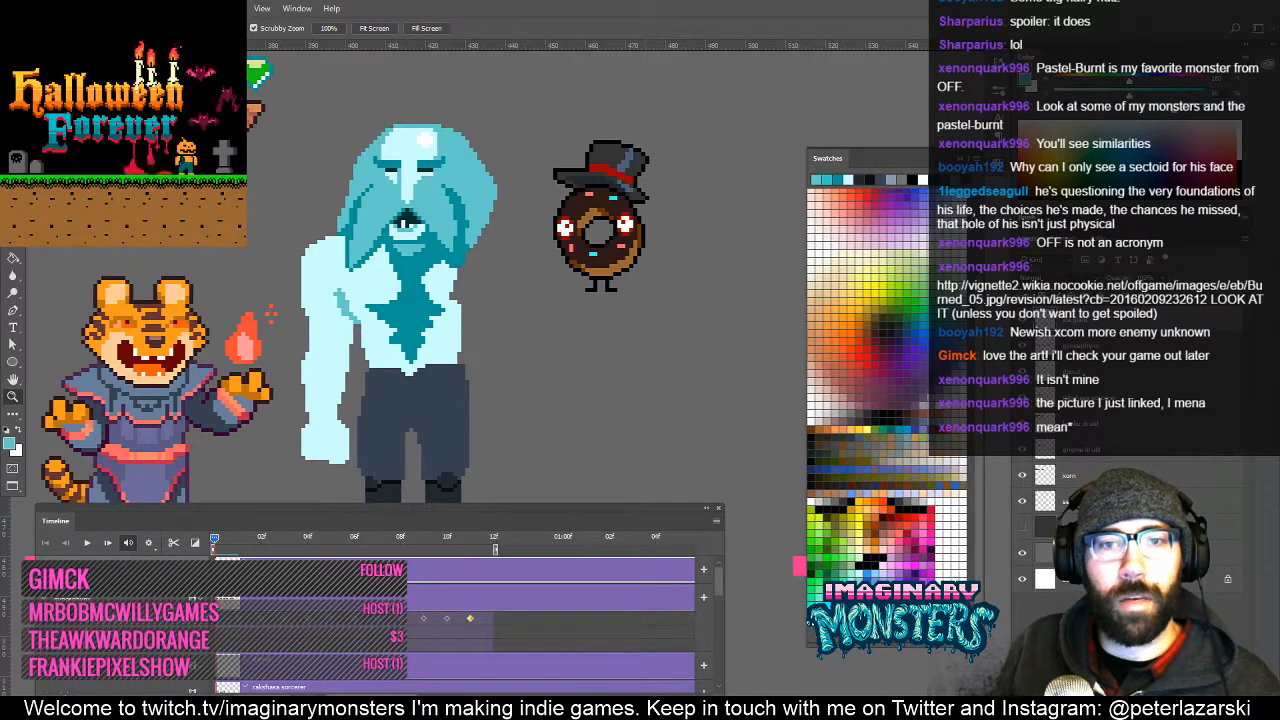
left_click(343, 292)
left_click(340, 290)
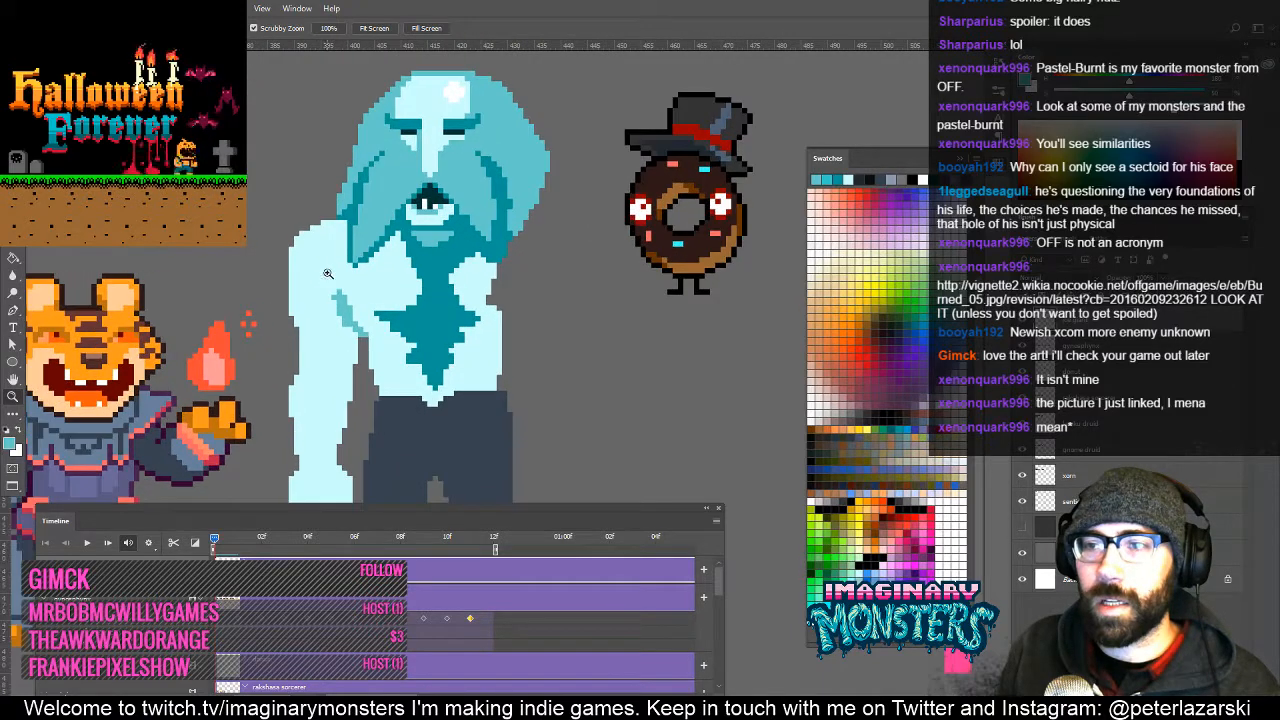
key("b")
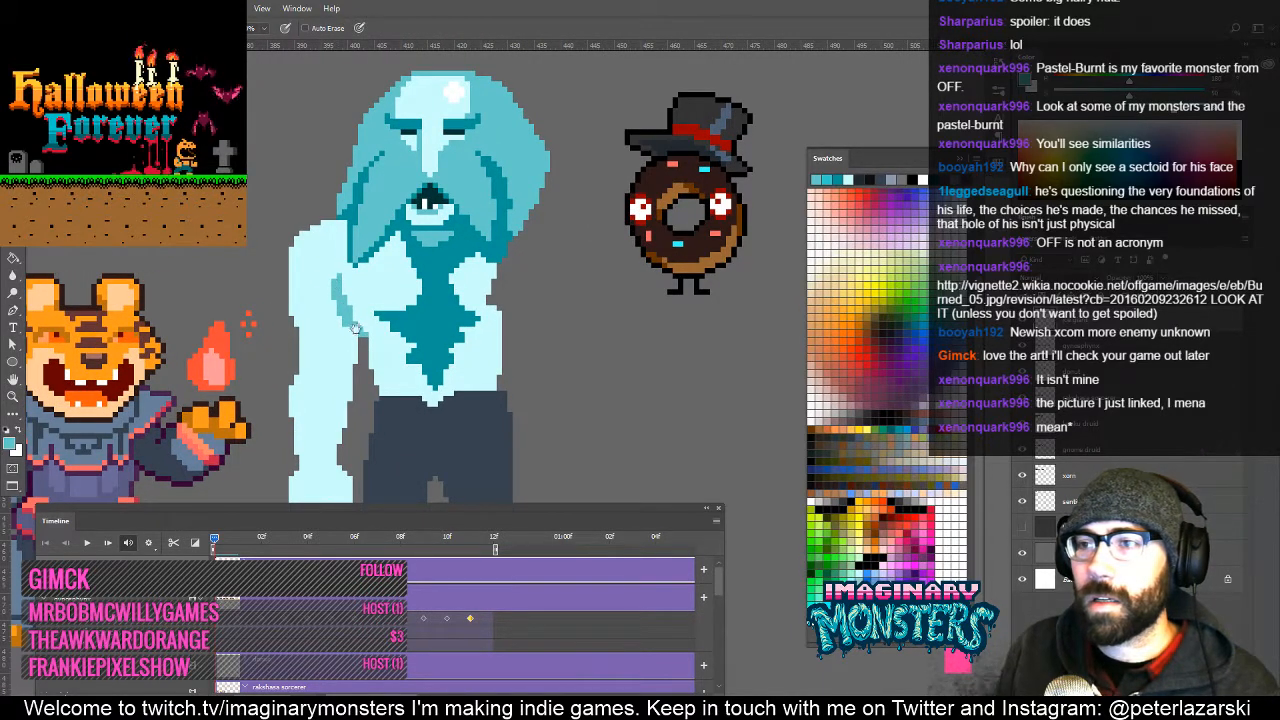
mouse_move(355, 328)
left_mouse_down()
mouse_move(383, 341)
mouse_move(389, 318)
mouse_move(375, 314)
mouse_move(386, 367)
left_mouse_up()
key("z")
left_click(349, 291)
key("b")
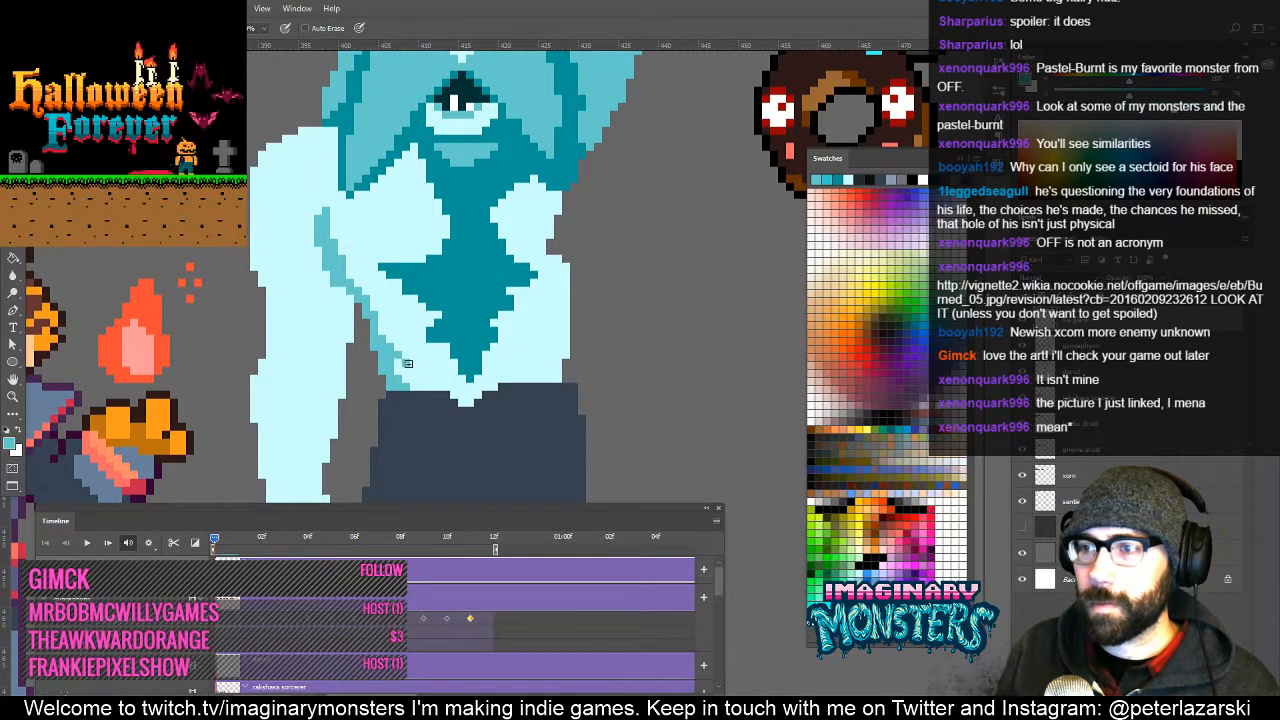
Shade the inner side of the giant's left upper arm and the chest just below the hair in mid teal.
mouse_move(392, 357)
left_mouse_down()
mouse_move(400, 380)
mouse_move(412, 368)
mouse_move(435, 440)
mouse_move(425, 400)
mouse_move(450, 335)
mouse_move(481, 362)
mouse_move(488, 354)
mouse_move(466, 303)
mouse_move(486, 300)
mouse_move(481, 274)
left_mouse_up()
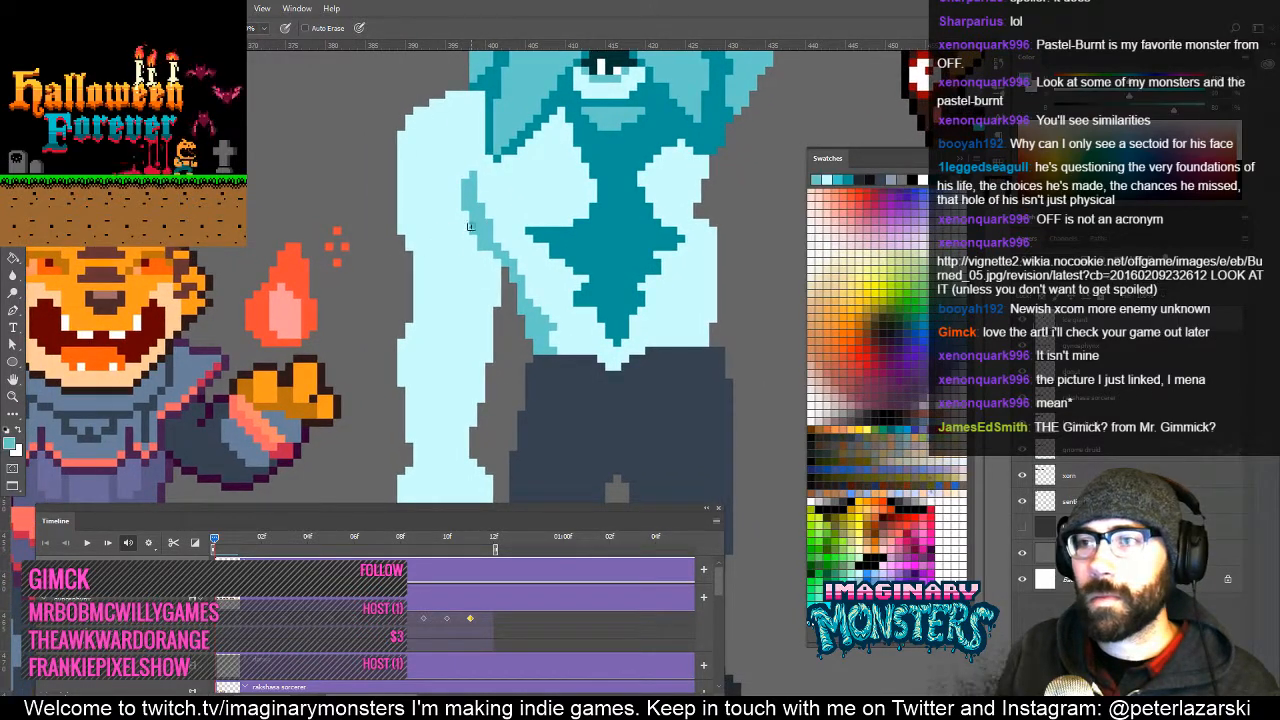
mouse_move(469, 227)
left_mouse_down()
mouse_move(465, 266)
mouse_move(475, 236)
mouse_move(482, 249)
mouse_move(468, 307)
left_mouse_up()
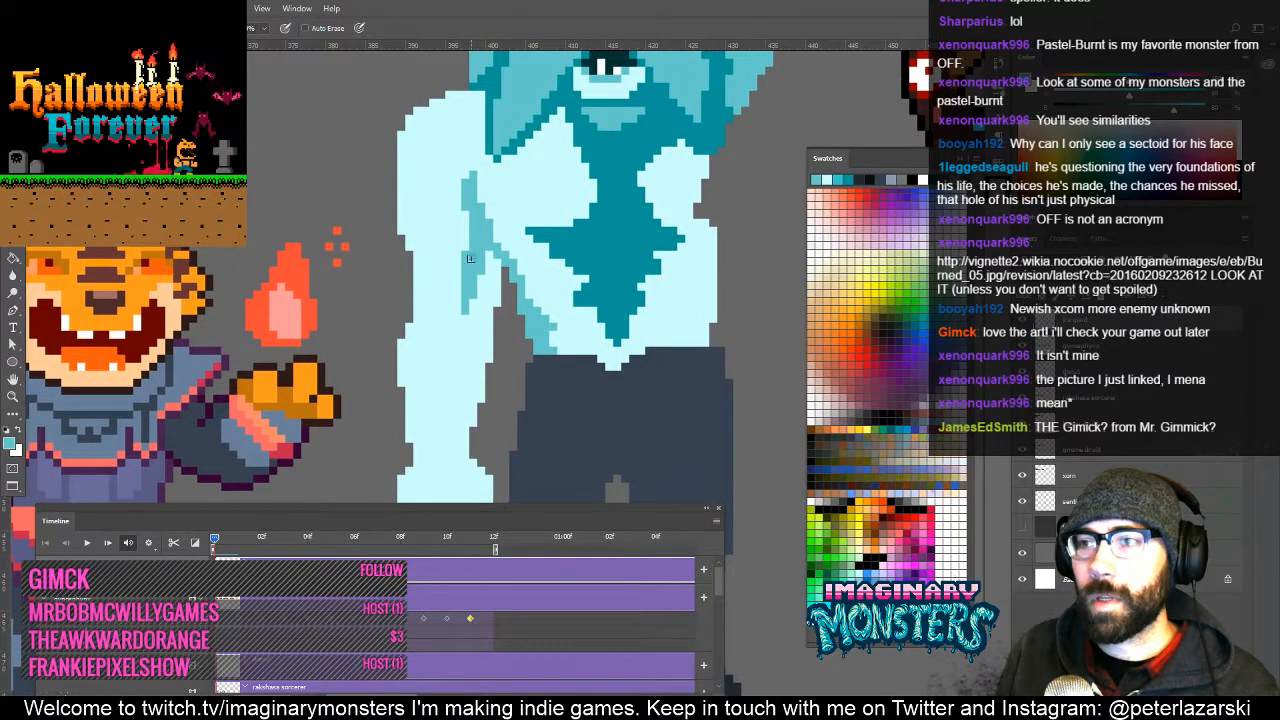
left_click_drag(467, 224, 415, 368)
left_click_drag(403, 242, 429, 242)
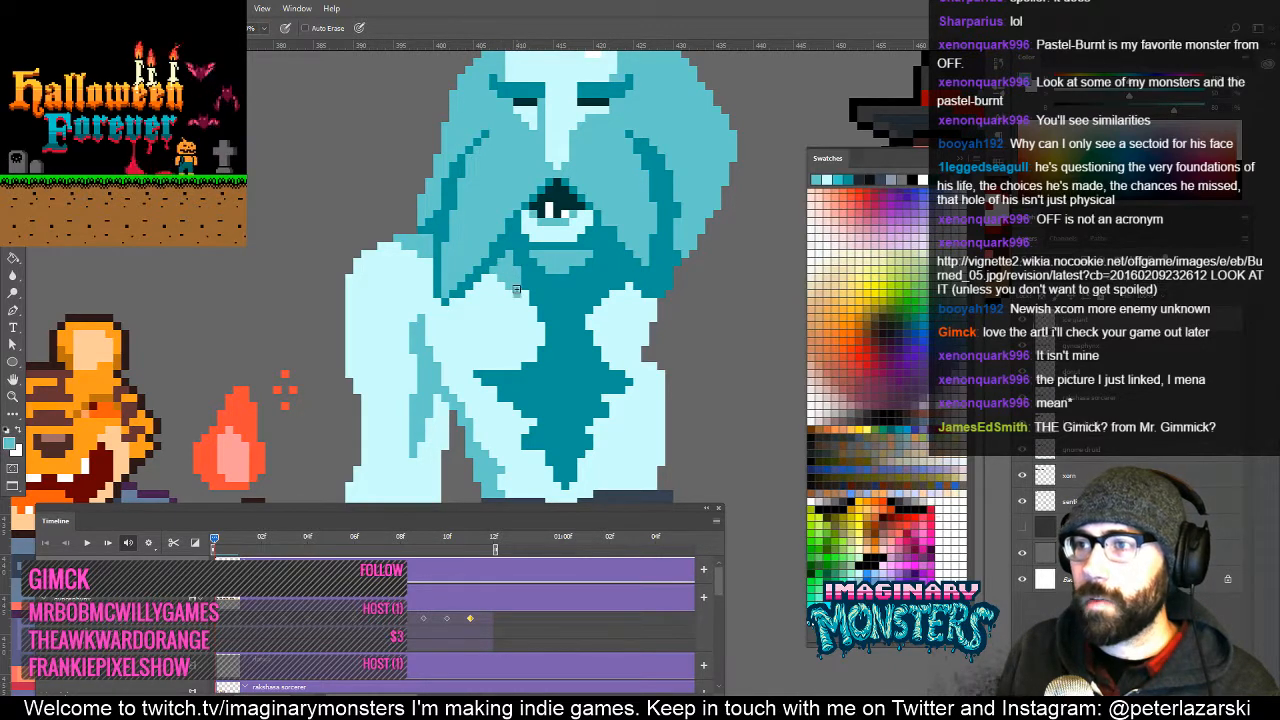
Draw a broken belt line of dark slate patches across the trousers' waistband.
key("z")
left_click_drag(546, 301, 484, 344)
left_click_drag(556, 379, 447, 296)
left_click(454, 349)
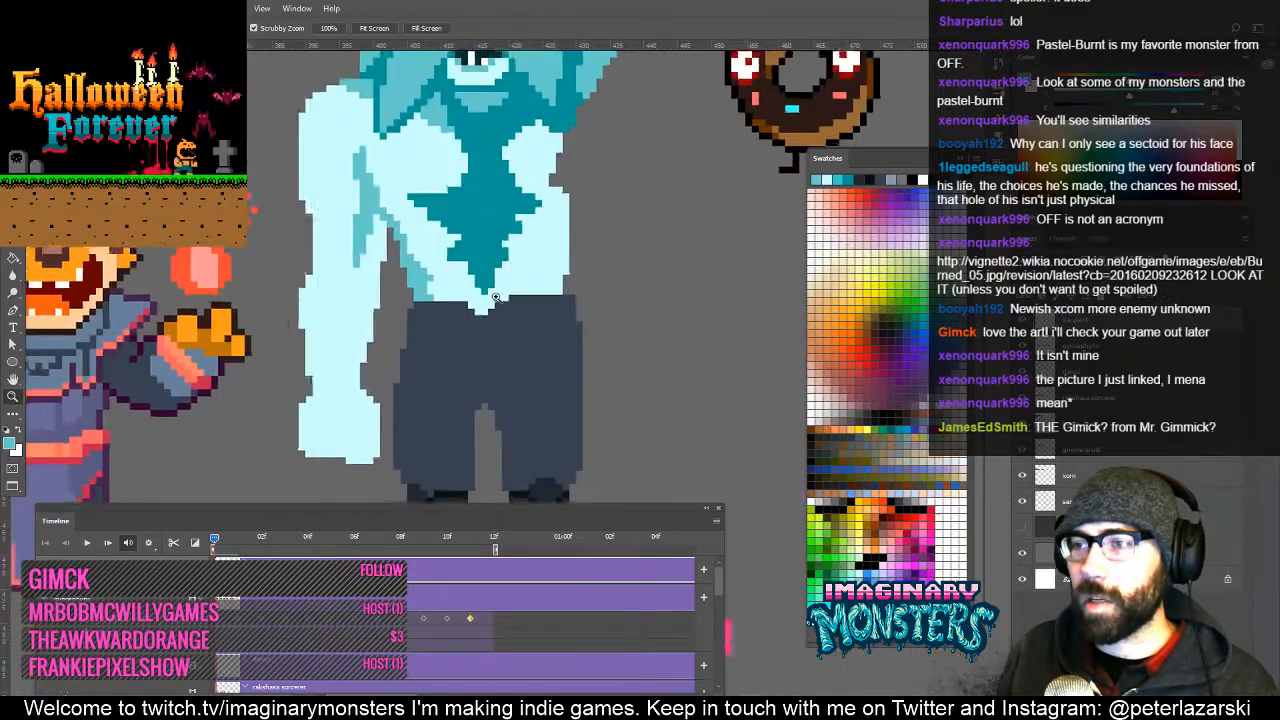
left_click(454, 349)
key("b")
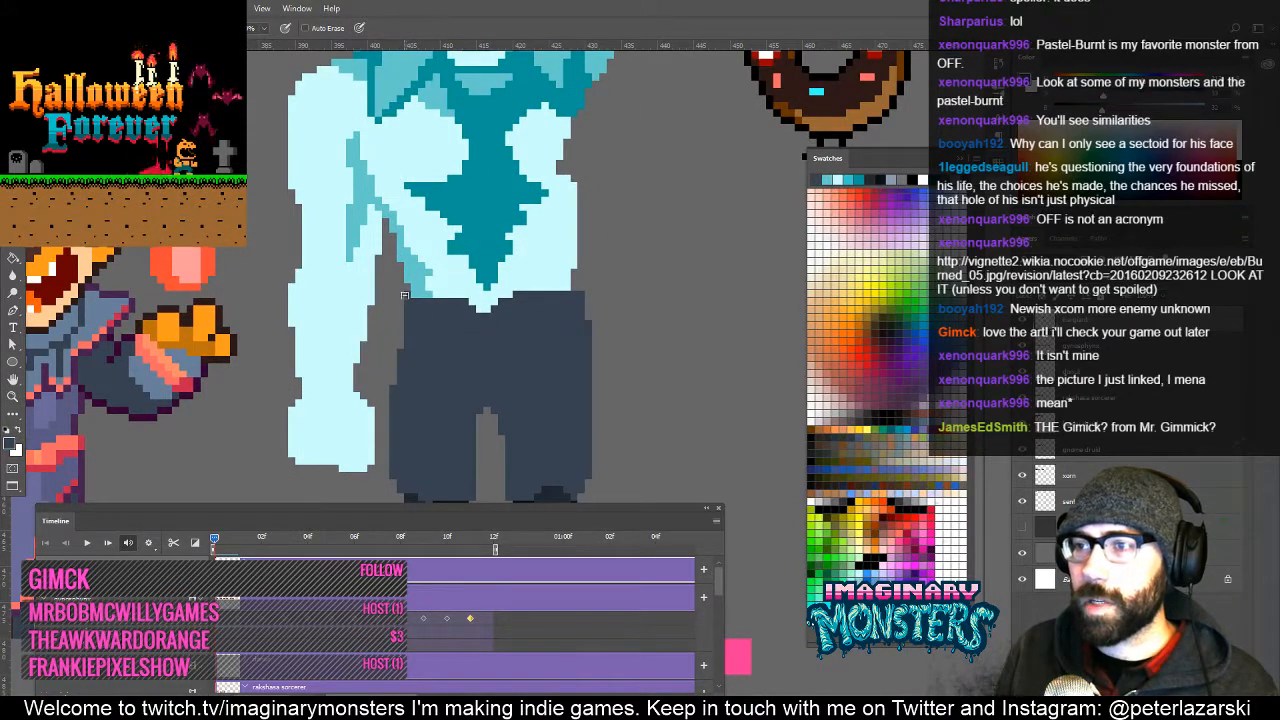
left_click_drag(529, 326, 474, 301)
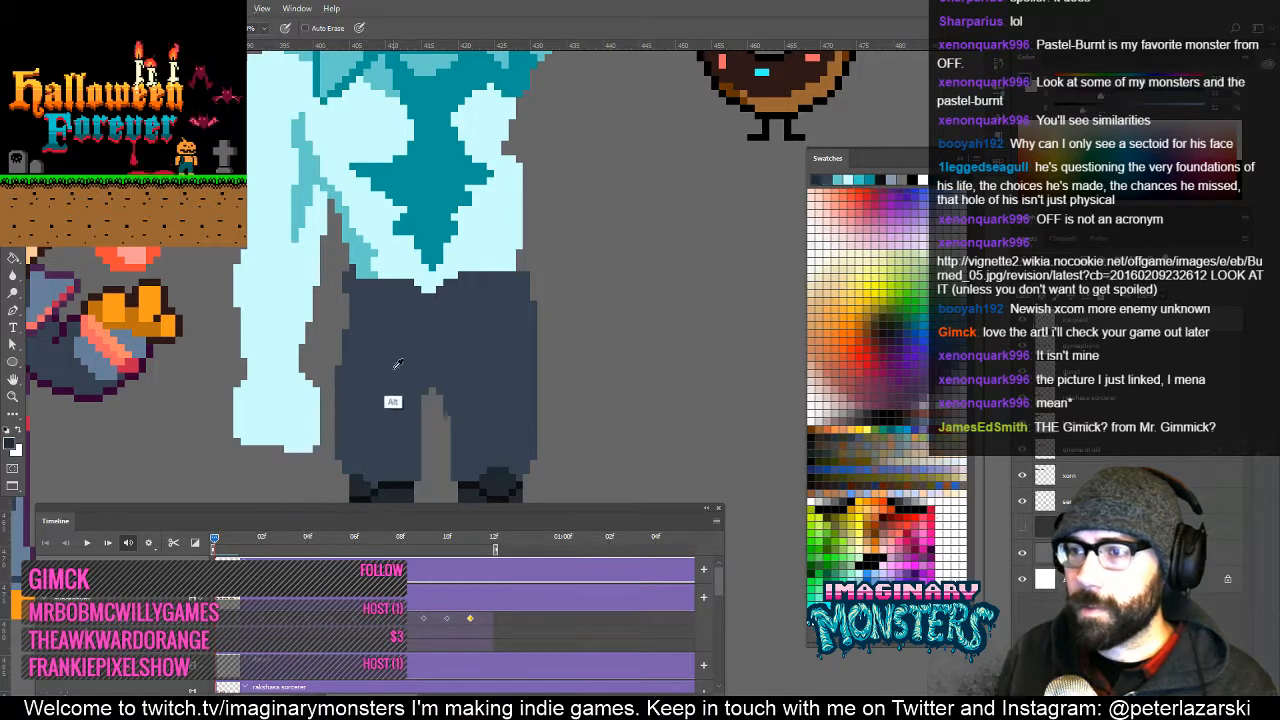
scroll(353, 292, "up", 1)
left_click_drag(352, 298, 390, 313)
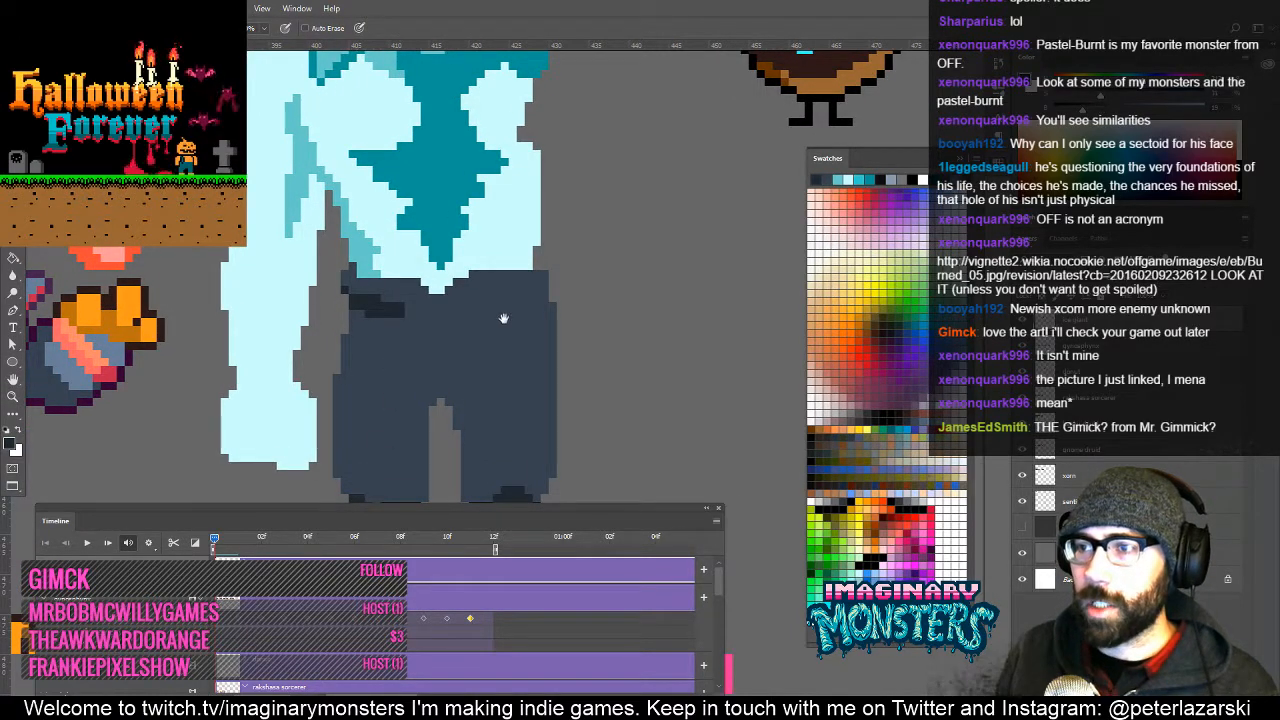
left_click_drag(503, 318, 540, 320)
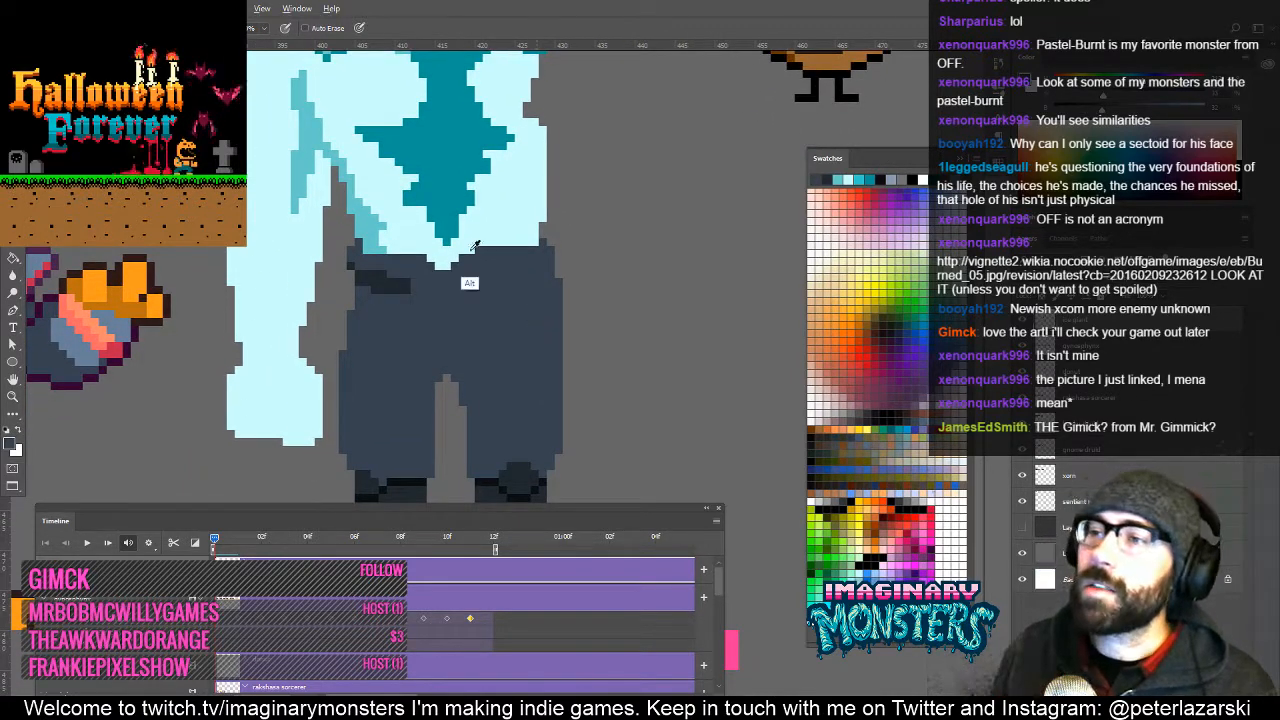
left_click(399, 318, "alt")
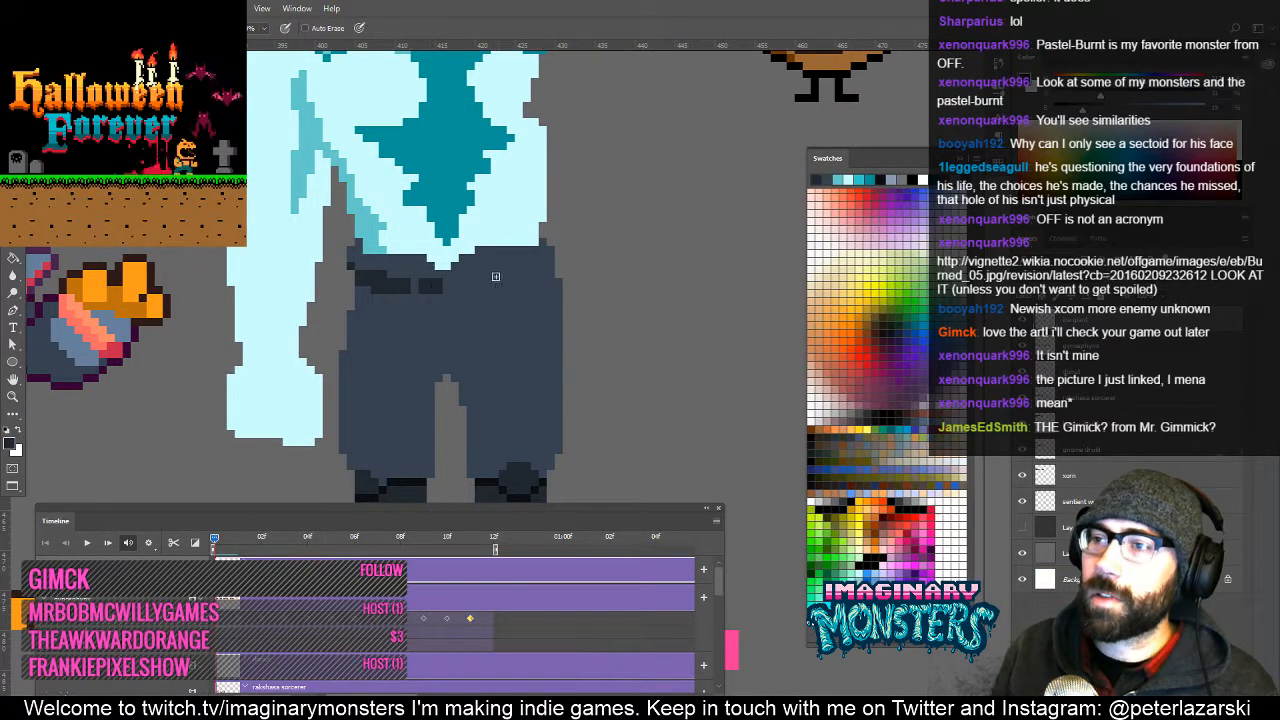
left_click_drag(472, 279, 485, 284)
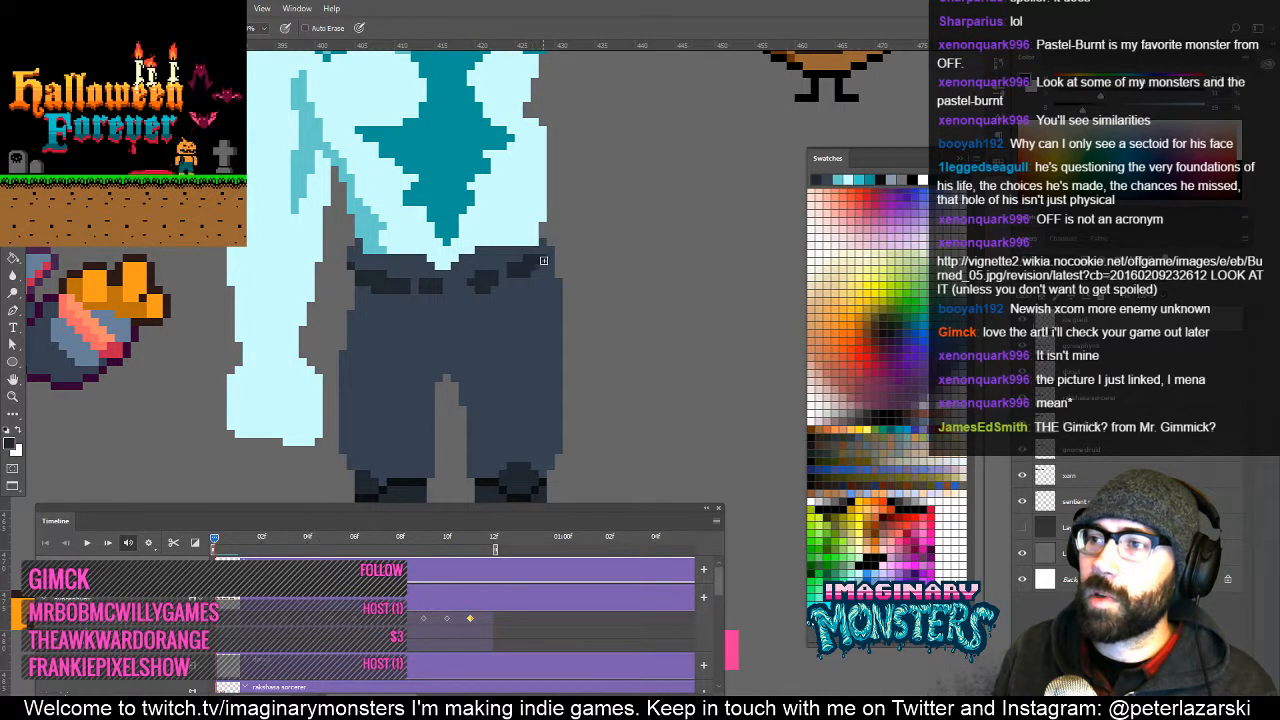
Sample the near-black boot color and outline the left boot's outer shaft, instep and toe.
key("z")
left_click_drag(580, 288, 610, 313)
key("z")
key("b")
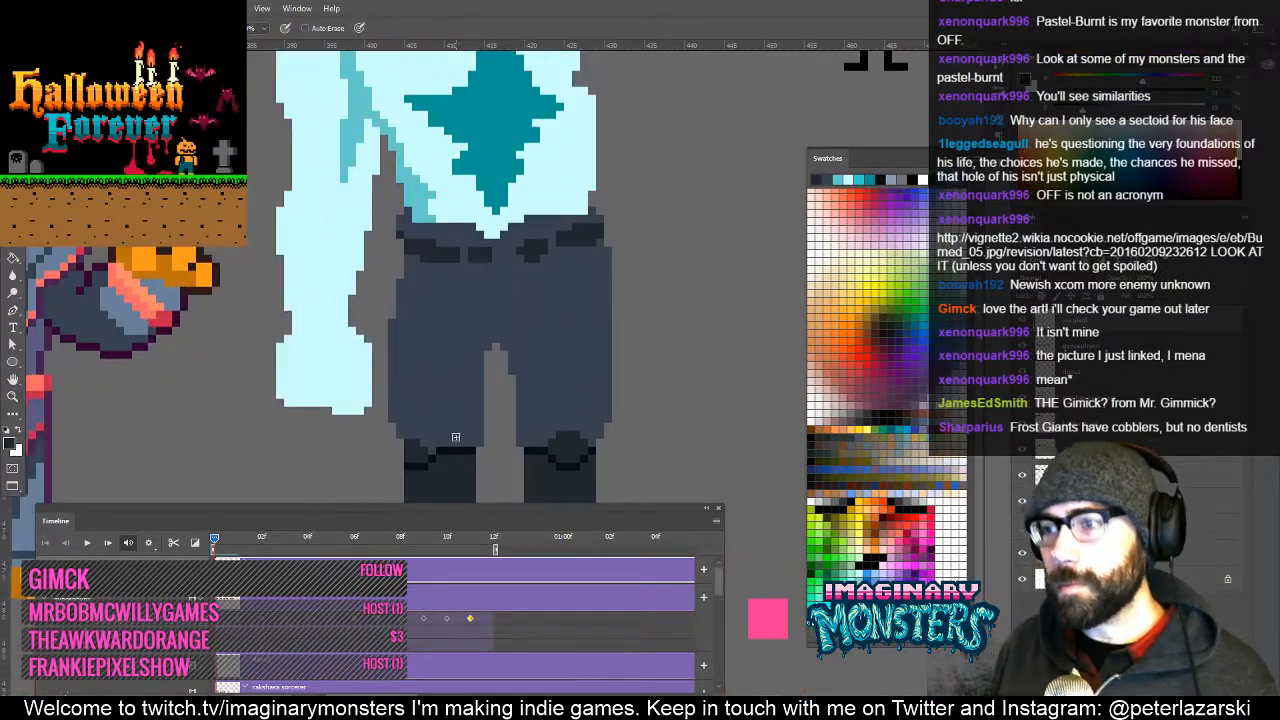
left_click_drag(420, 439, 478, 336)
left_click(514, 355, "alt")
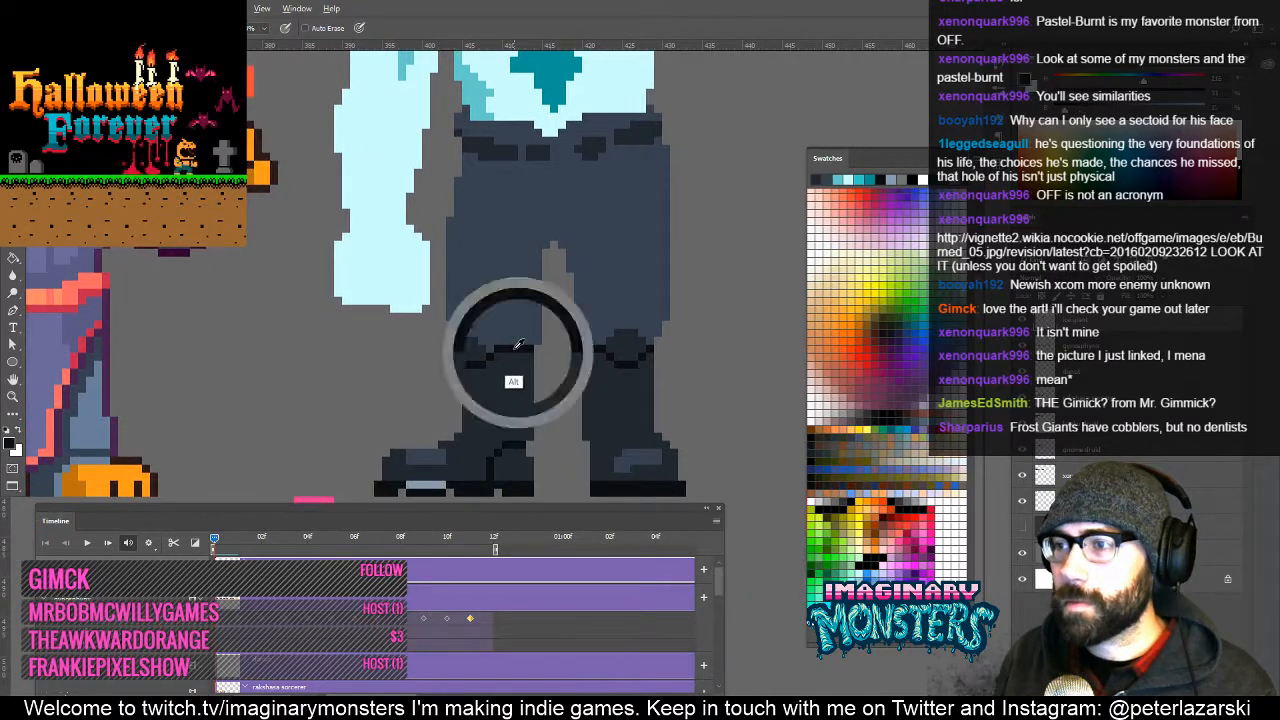
left_click(457, 340)
left_click(462, 418, "shift")
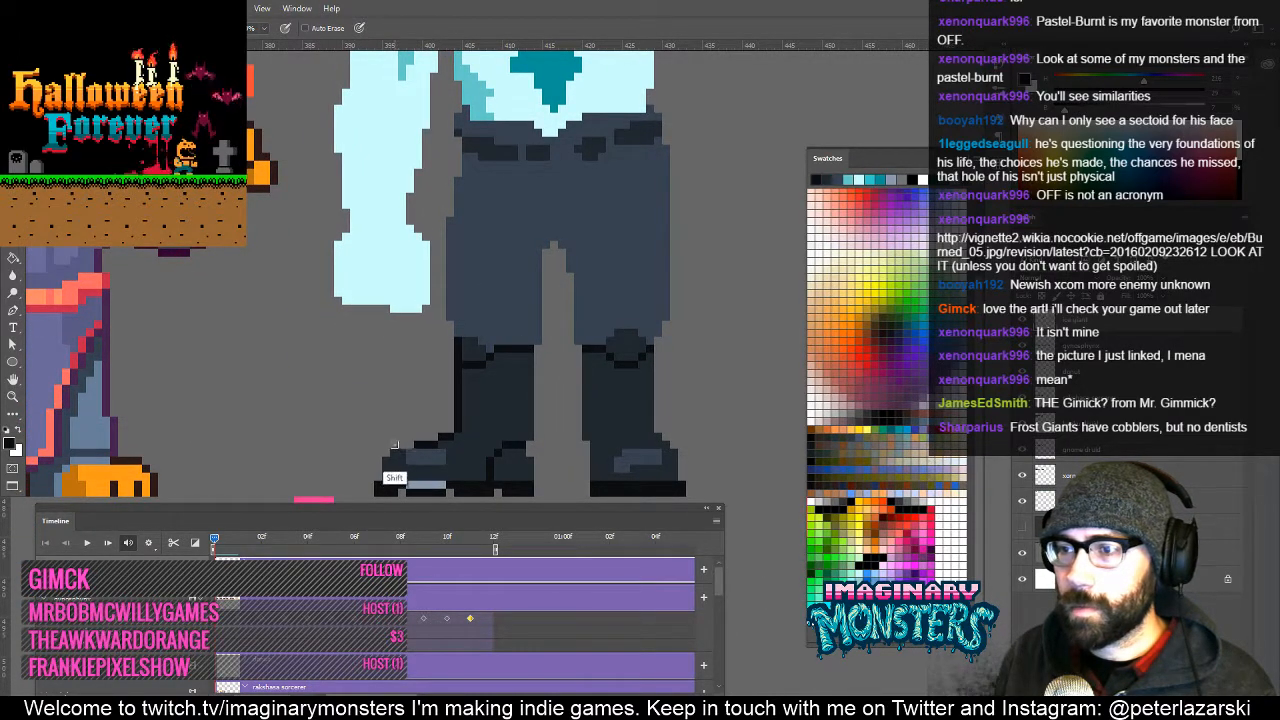
left_click(394, 446, "shift")
left_click(376, 463)
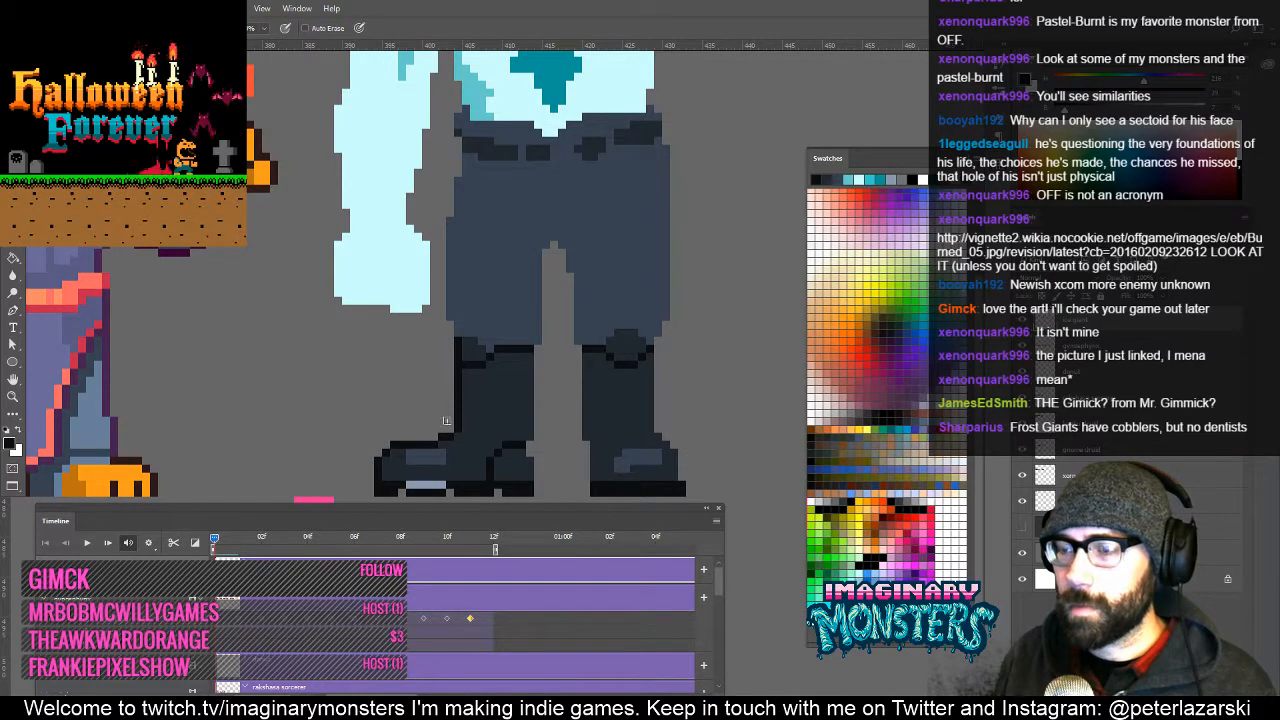
left_click_drag(389, 478, 386, 432)
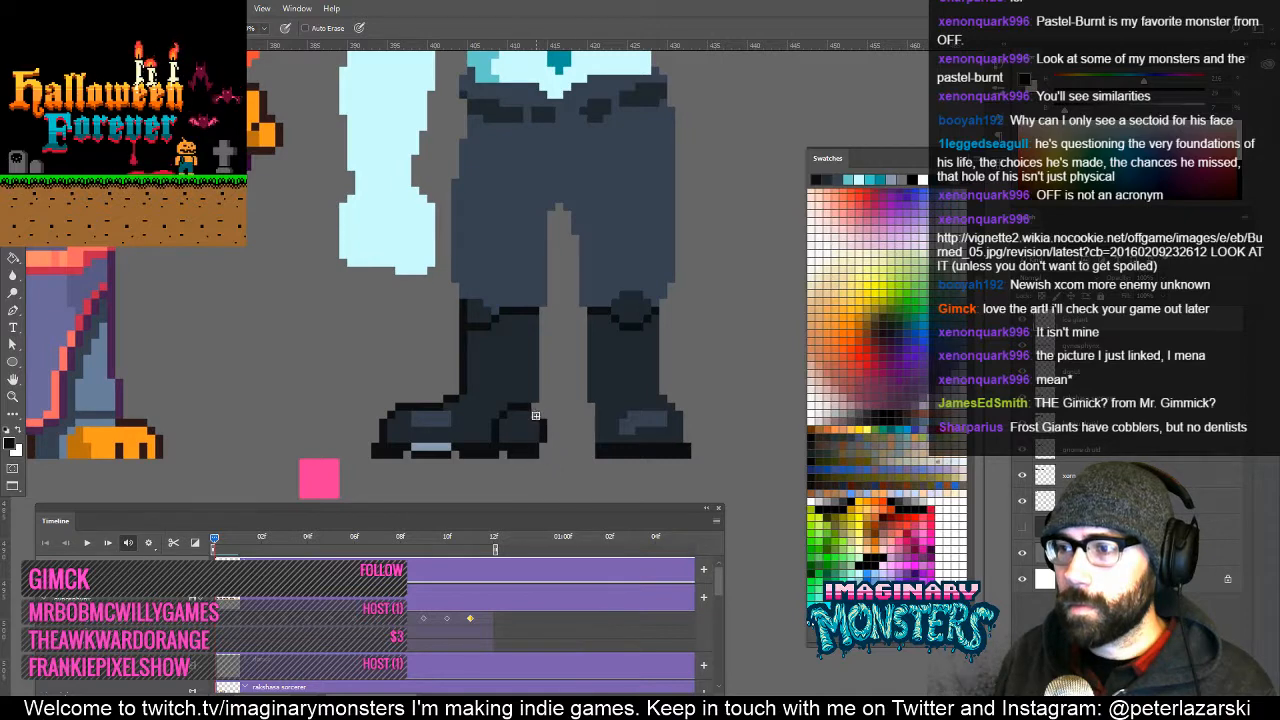
Continue the near-black outline along the inner legs, the right boot and both outer sides of the trousers up to the waist.
left_click(546, 311, "shift")
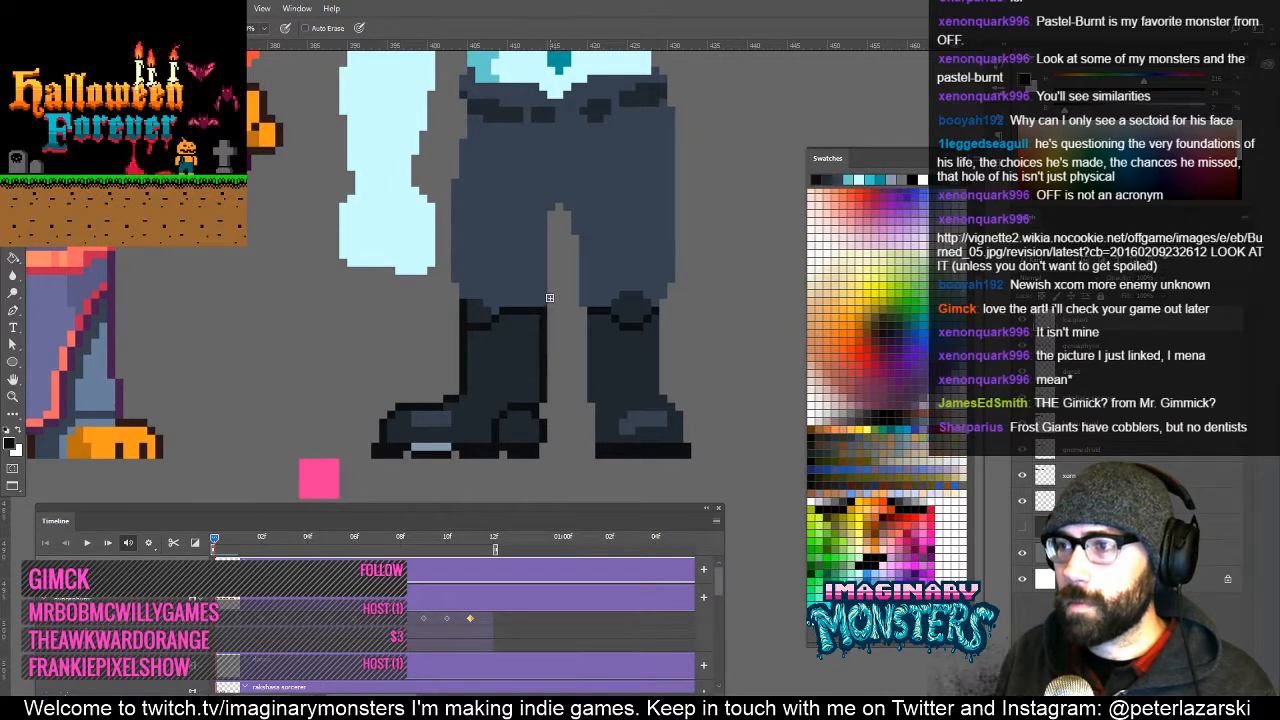
mouse_move(550, 301)
left_mouse_down()
mouse_move(558, 207)
mouse_move(565, 226)
mouse_move(575, 219)
mouse_move(593, 406)
left_mouse_up()
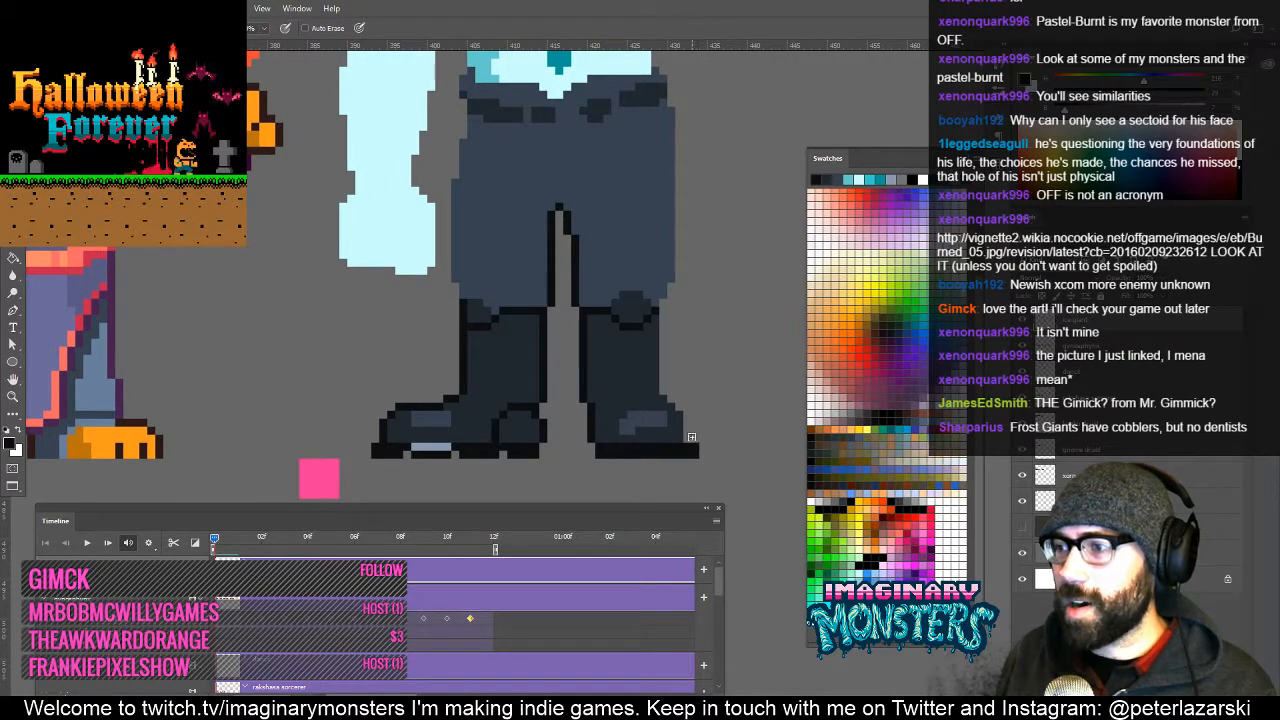
left_click(663, 310, "shift")
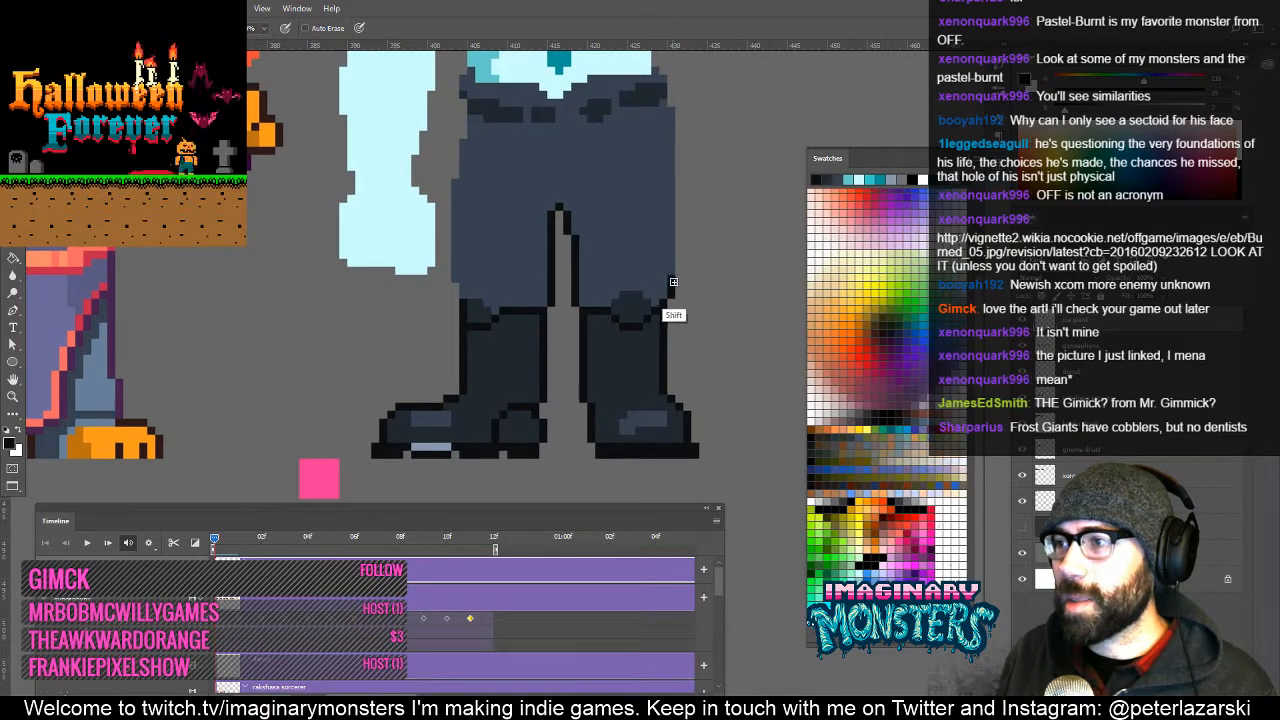
left_click(686, 116, "shift")
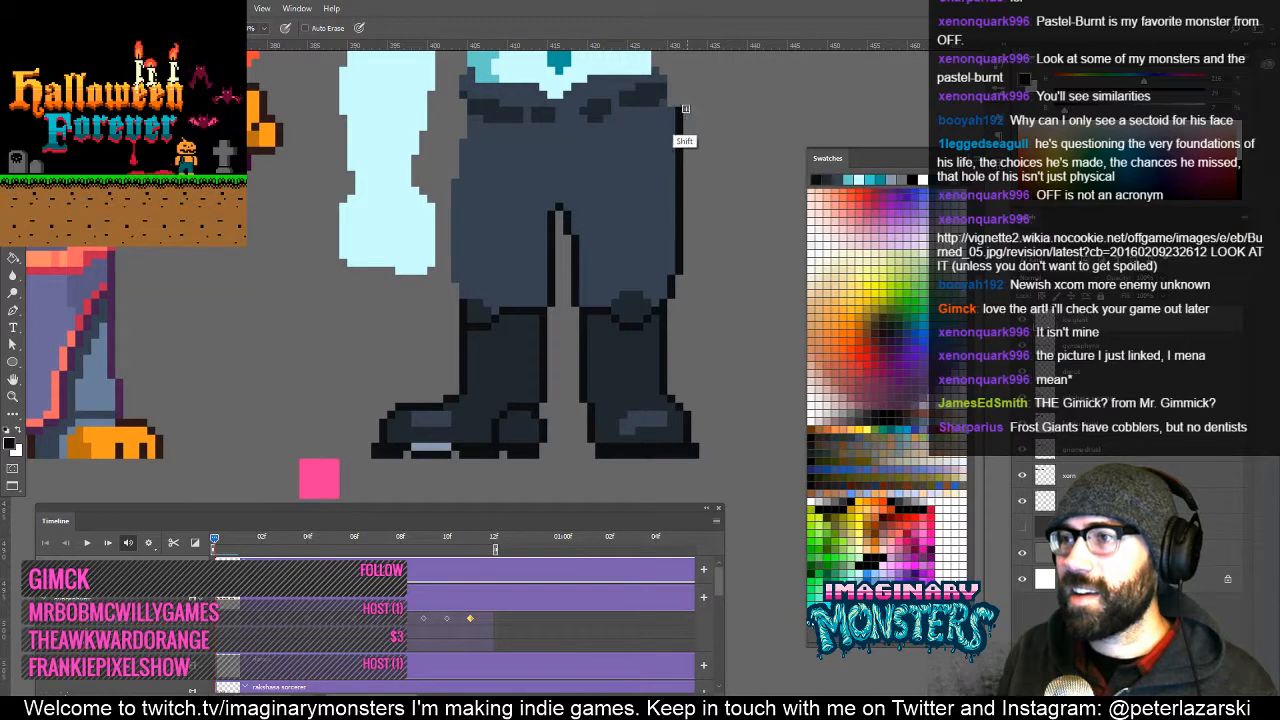
scroll(452, 369, "up", 3)
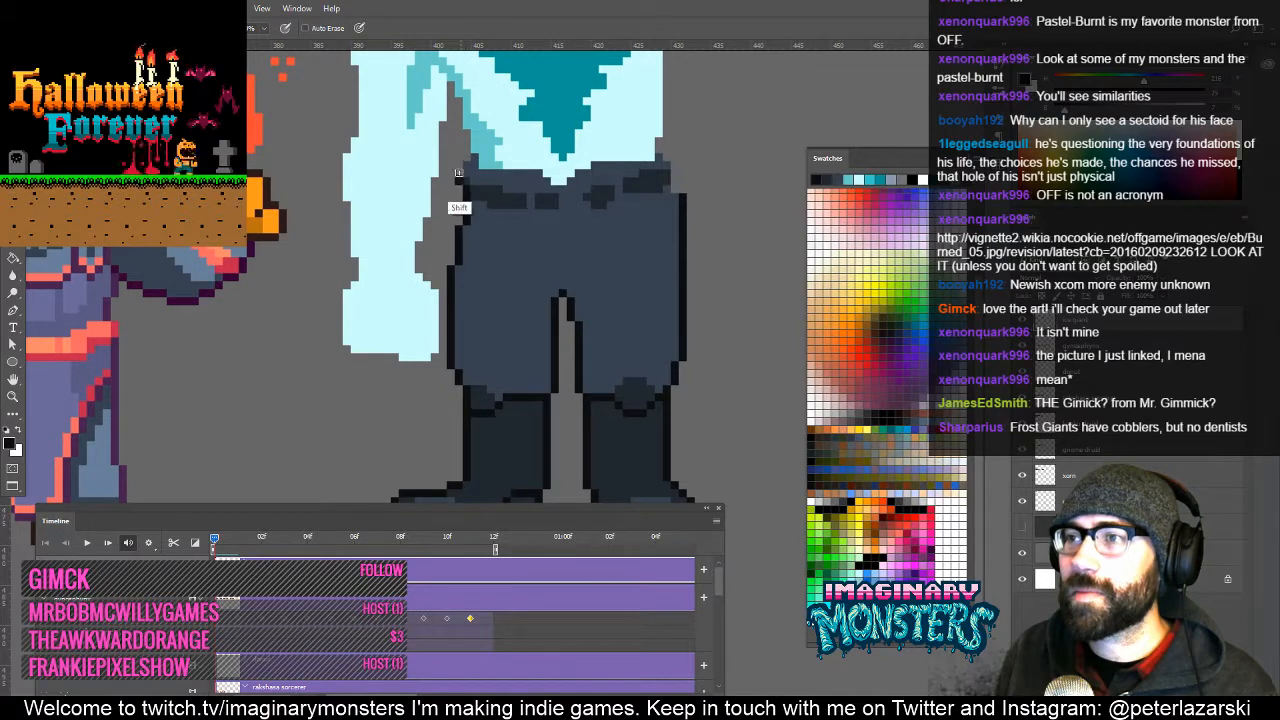
left_click_drag(458, 172, 466, 130)
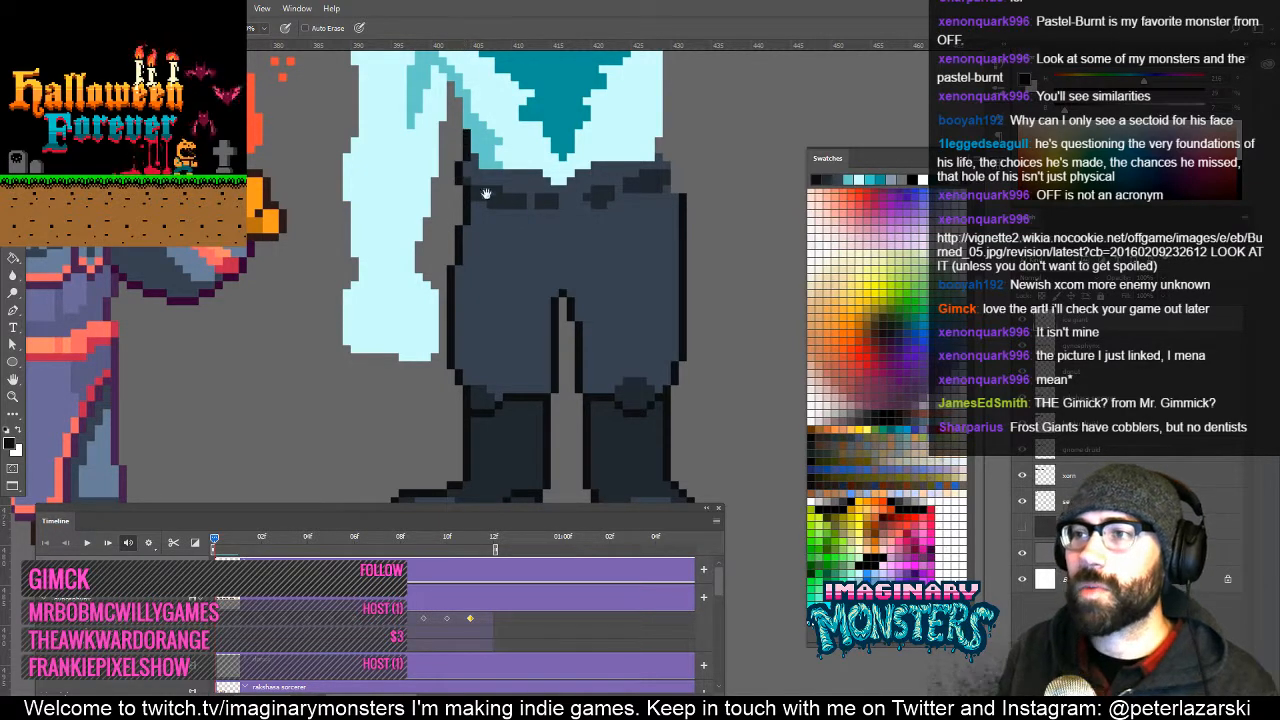
Choose a very dark teal and outline the torso's left edge up into the armpit and the top of the shoulder.
left_click_drag(485, 193, 541, 299)
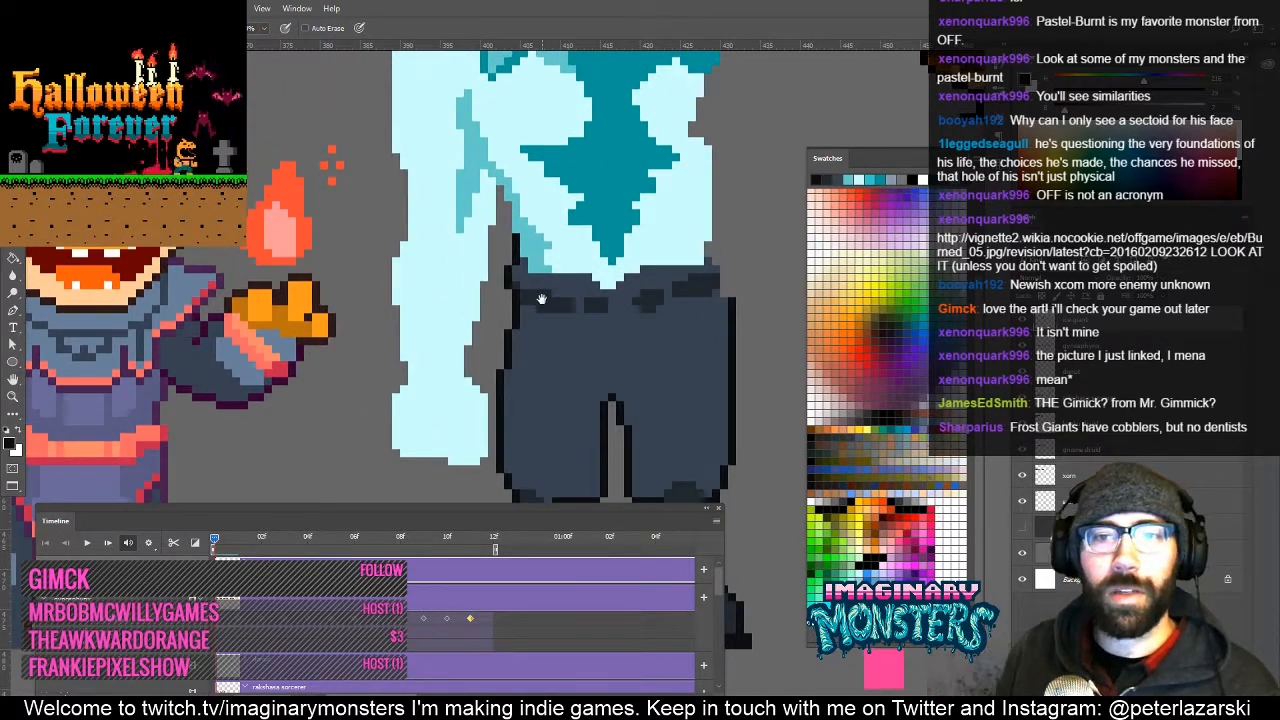
left_click_drag(506, 351, 414, 354)
left_click_drag(482, 281, 481, 437)
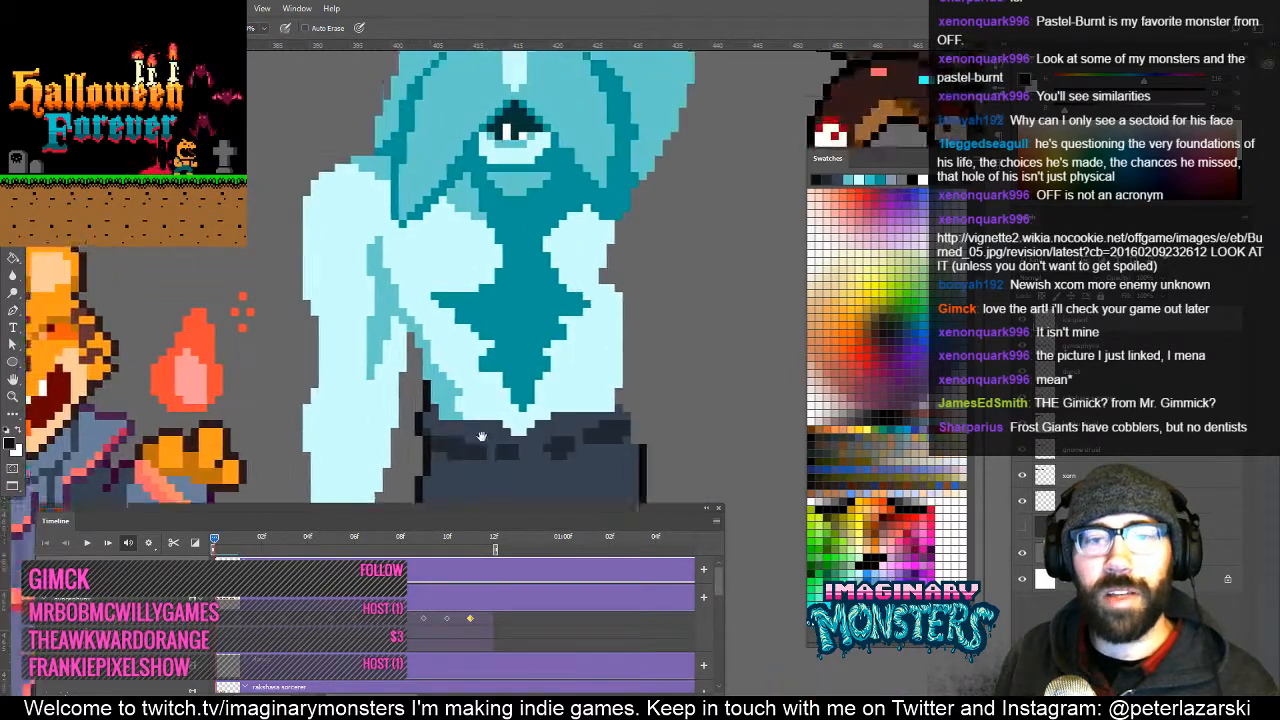
left_click_drag(521, 130, 507, 255)
left_click_drag(560, 351, 580, 154)
left_click_drag(589, 312, 618, 265)
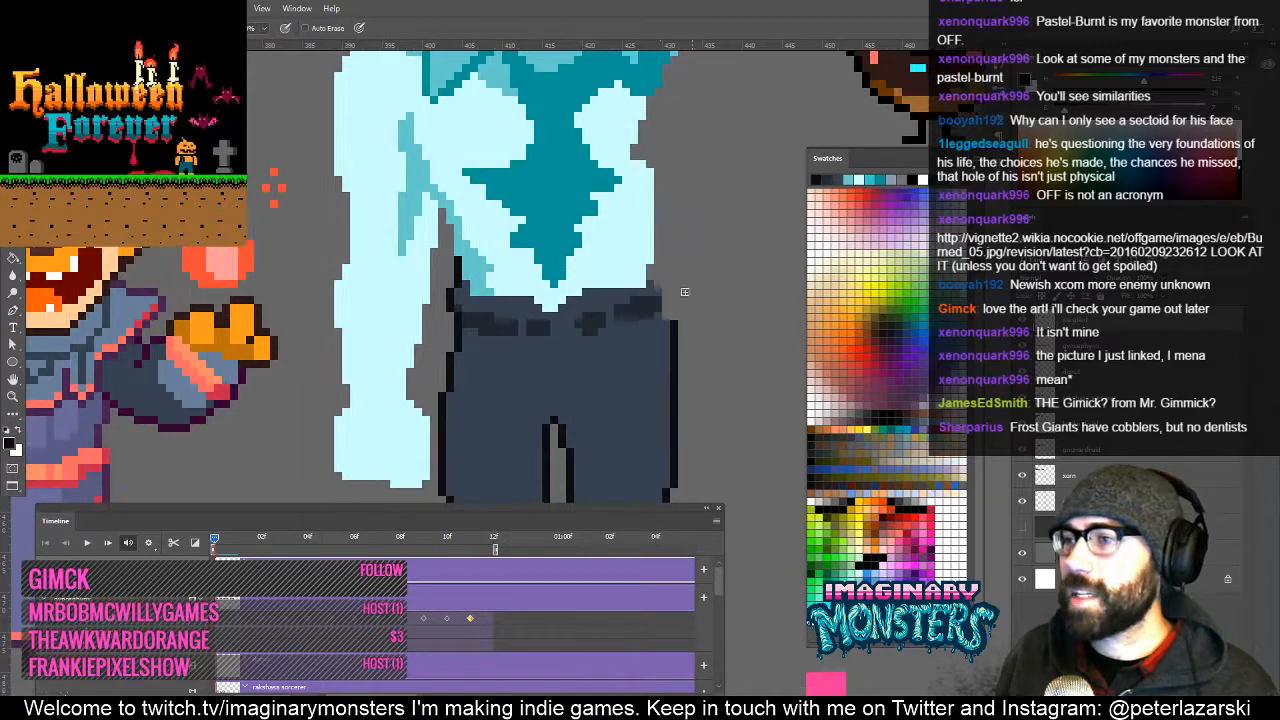
left_click_drag(540, 450, 574, 388)
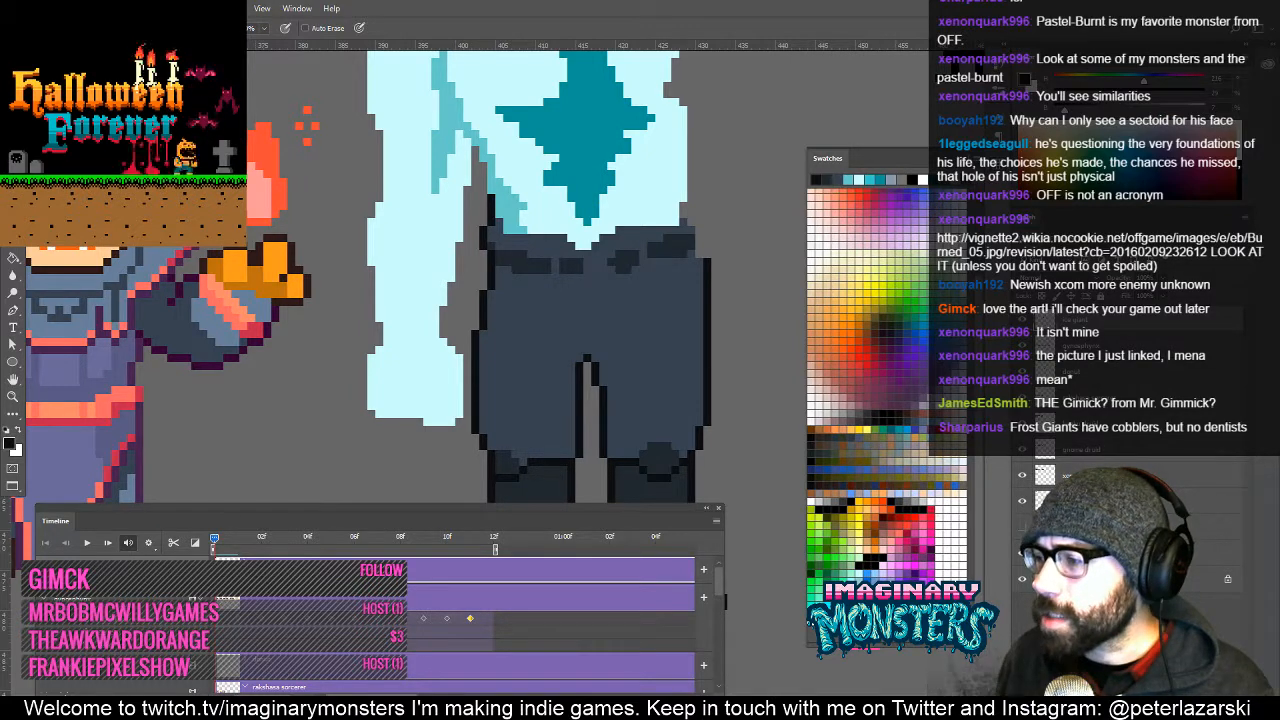
left_click(896, 330)
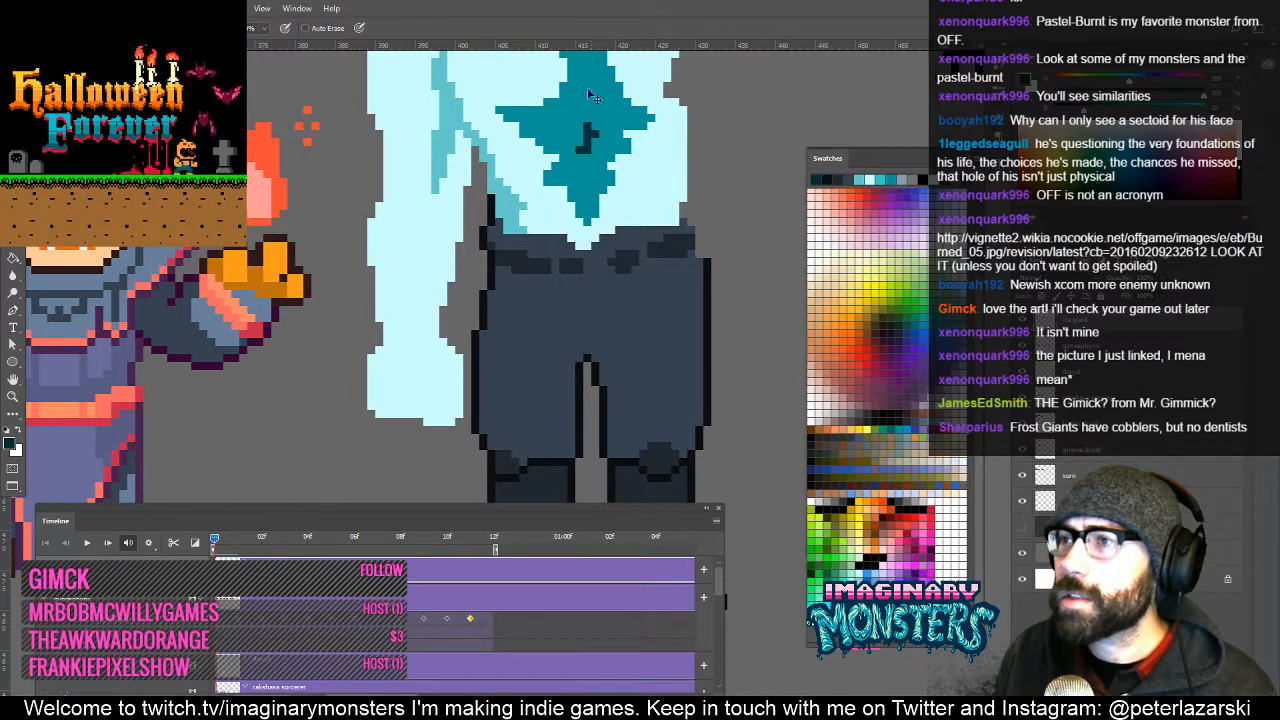
mouse_move(491, 210)
left_mouse_down()
mouse_move(481, 152)
mouse_move(509, 268)
mouse_move(477, 232)
mouse_move(466, 161)
mouse_move(461, 187)
mouse_move(468, 155)
mouse_move(515, 253)
left_mouse_up()
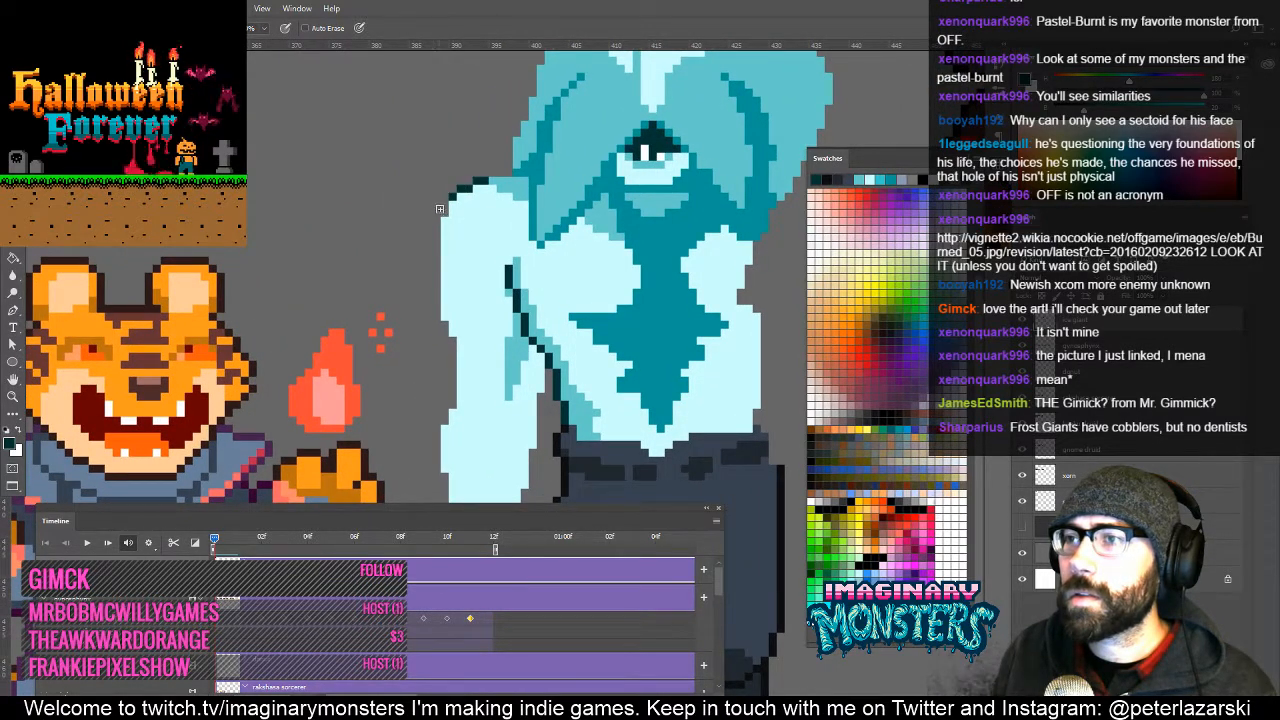
Outline the outer edge of the left arm from the shoulder down to the hand in very dark teal.
left_click_drag(436, 221, 442, 320)
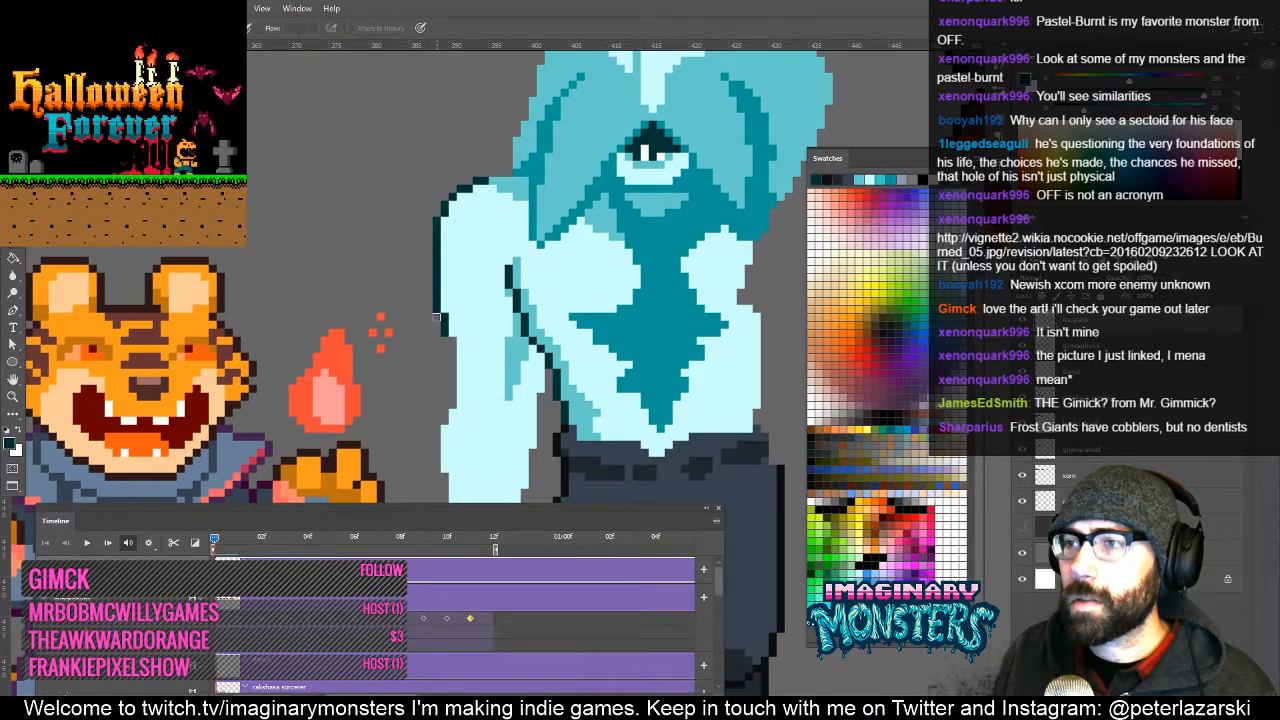
mouse_move(452, 340)
left_mouse_down()
mouse_move(481, 268)
mouse_move(480, 231)
left_mouse_up()
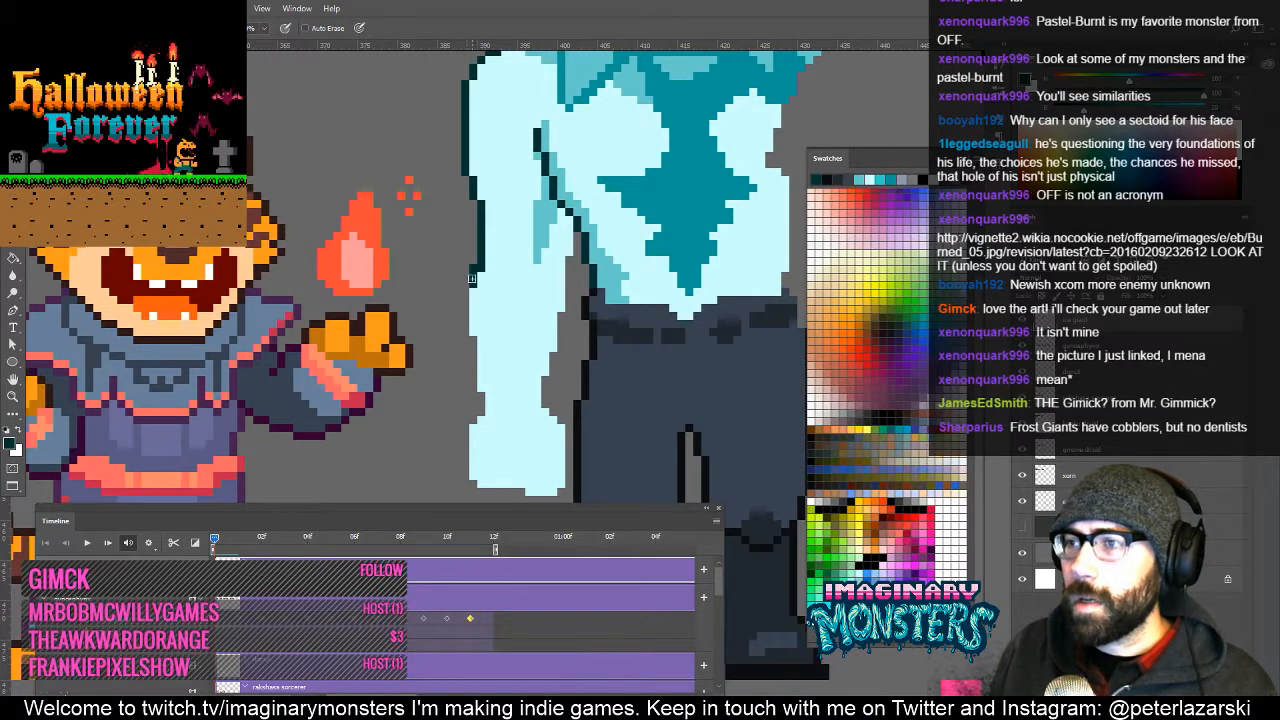
mouse_move(465, 313)
left_mouse_down()
mouse_move(462, 375)
mouse_move(446, 329)
mouse_move(464, 355)
mouse_move(448, 388)
mouse_move(459, 439)
mouse_move(415, 388)
left_mouse_up()
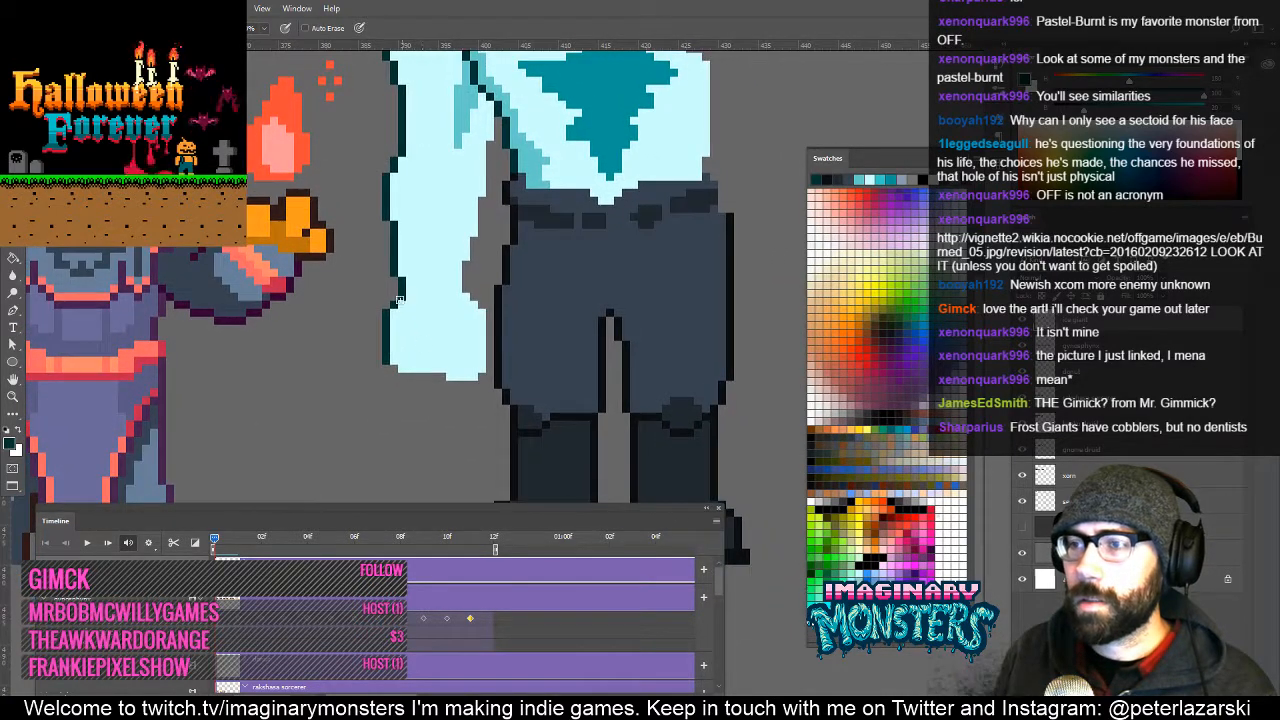
Sample the arm's mid teal shading and paint shaded, curled fingers onto the lower part of the left hand.
left_click(457, 158, "alt")
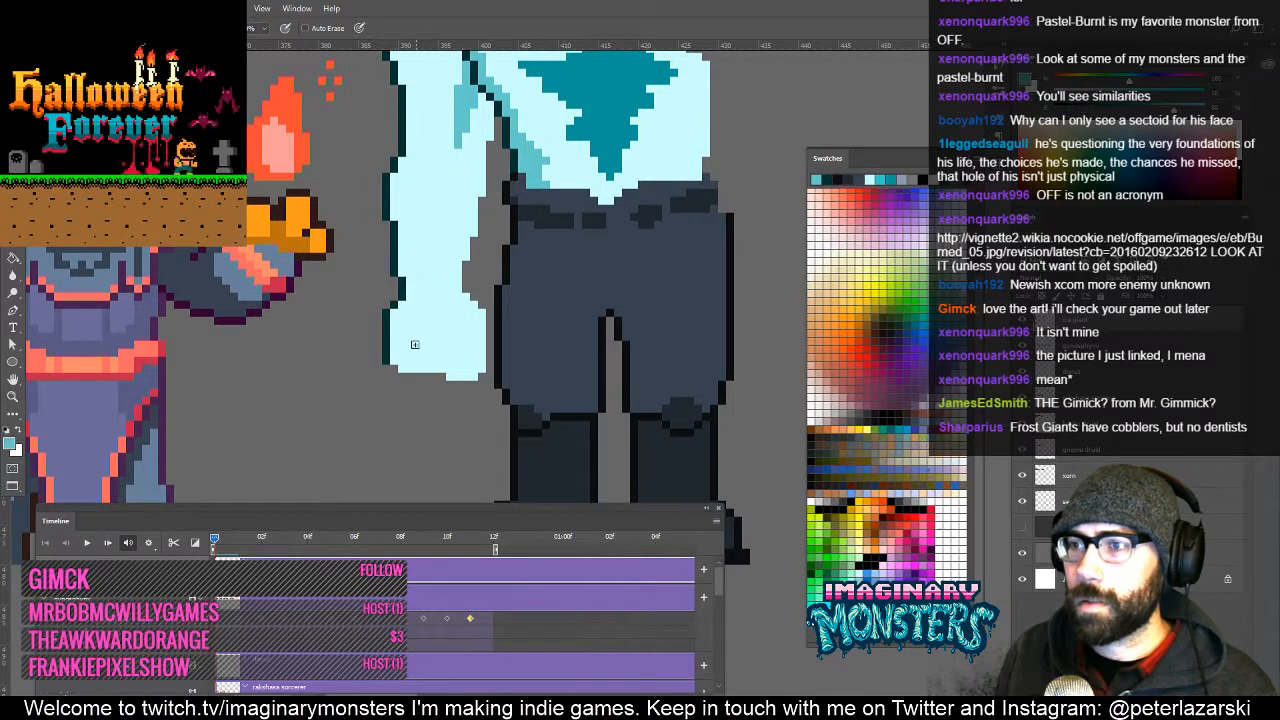
mouse_move(394, 353)
left_mouse_down()
mouse_move(410, 398)
mouse_move(402, 376)
mouse_move(431, 407)
mouse_move(413, 378)
mouse_move(421, 399)
mouse_move(428, 376)
mouse_move(461, 391)
mouse_move(469, 365)
mouse_move(400, 361)
mouse_move(435, 367)
mouse_move(426, 335)
mouse_move(414, 368)
mouse_move(423, 361)
mouse_move(406, 351)
mouse_move(451, 360)
left_mouse_up()
left_click(436, 378, "alt")
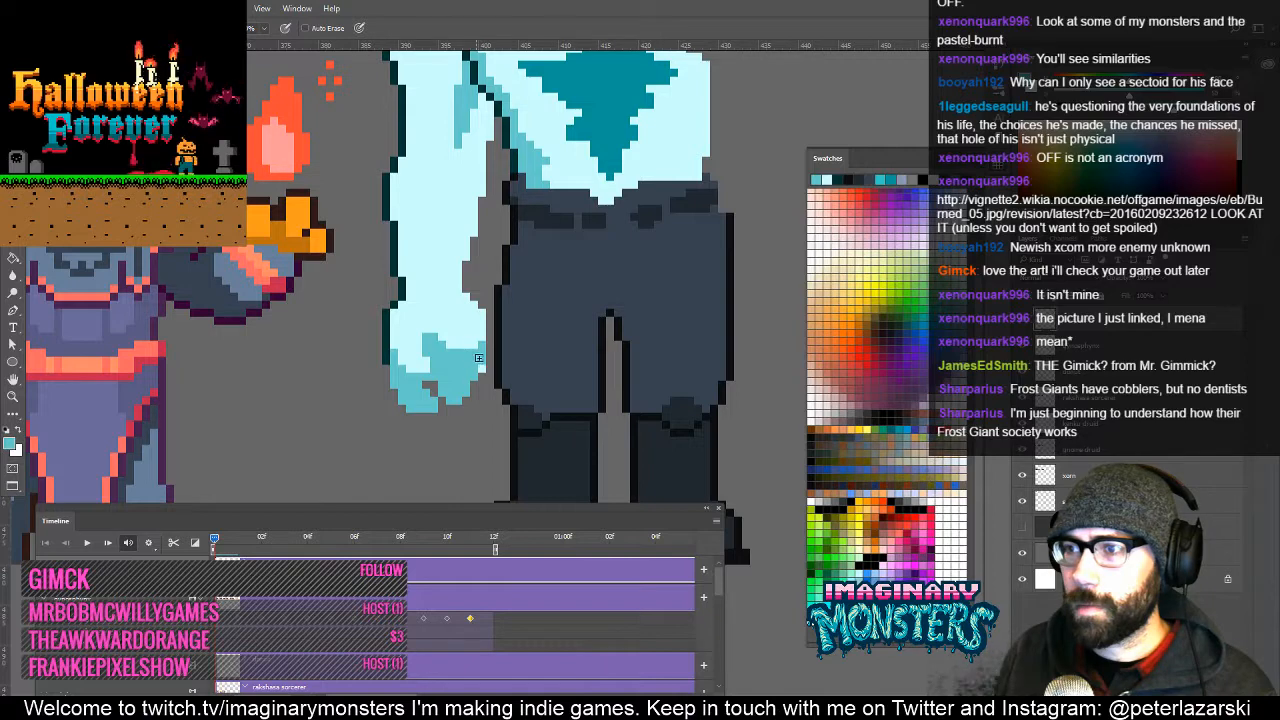
Sample the very dark teal outline color, outline the underside of the left fist and draw the gaps between its fingers.
left_click(387, 343, "alt")
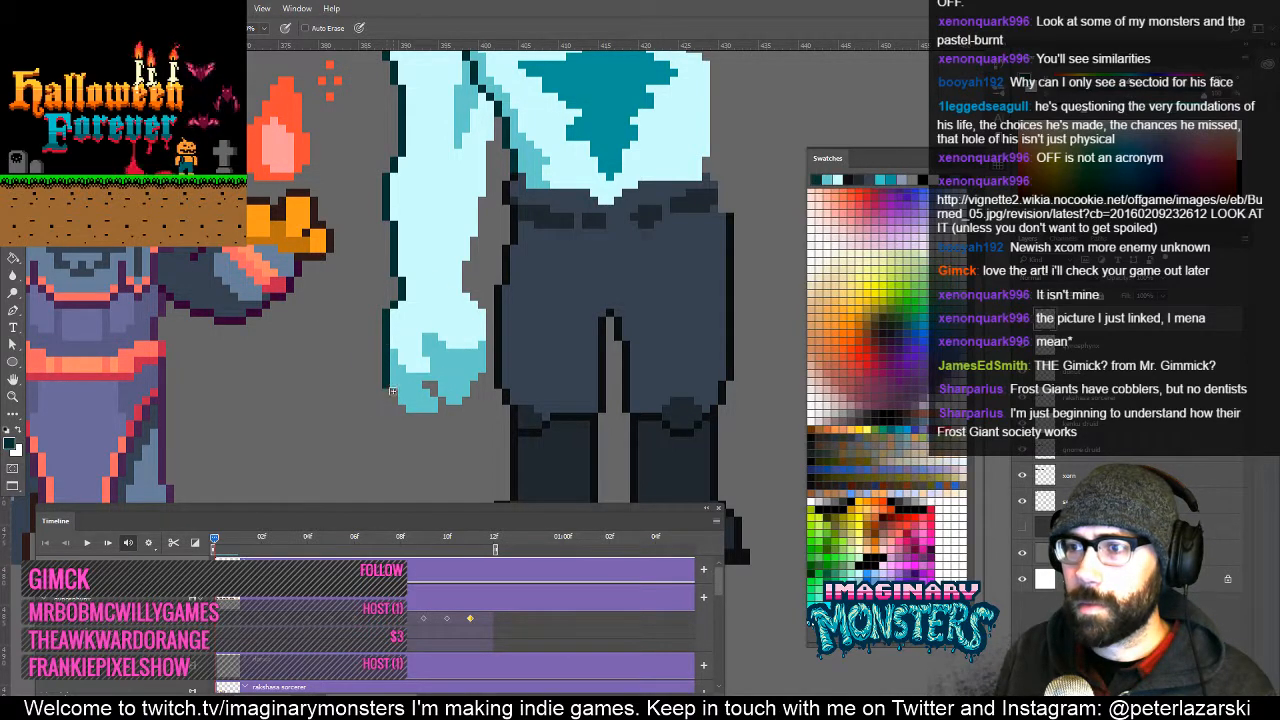
left_click_drag(392, 391, 399, 403)
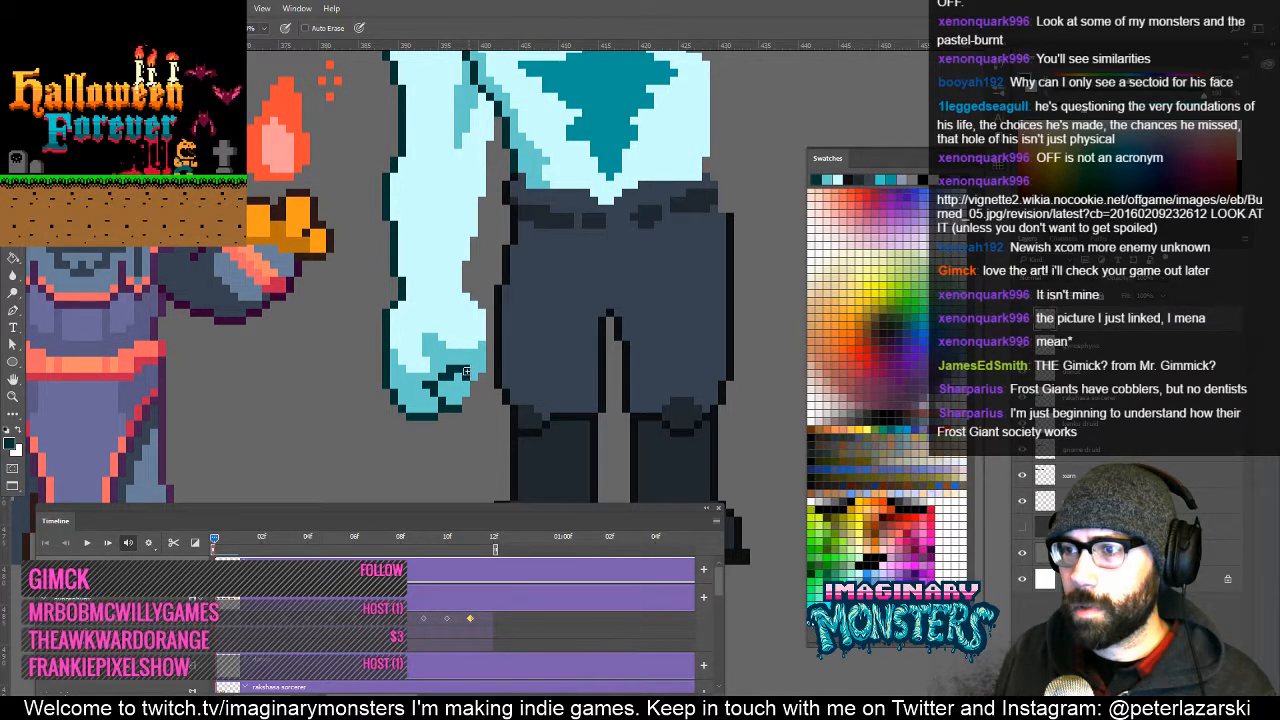
left_click(466, 371, "alt")
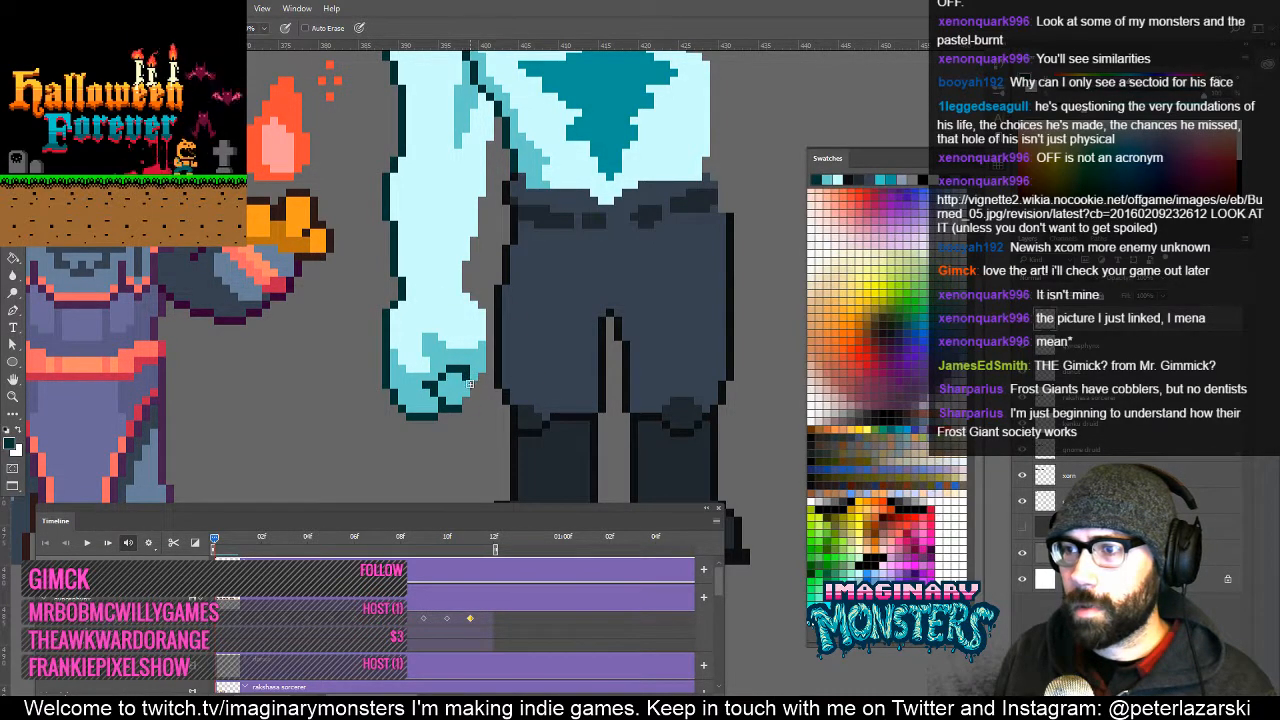
left_click(465, 401)
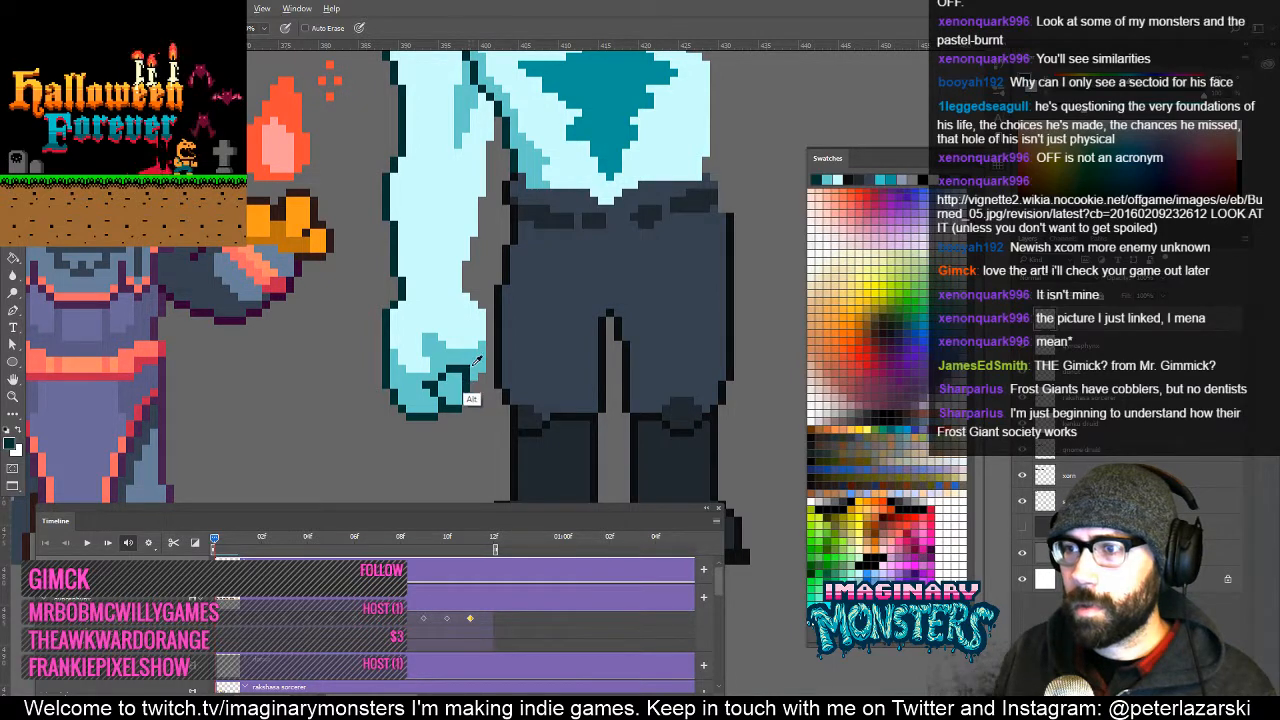
left_click(464, 403, "alt")
left_click(458, 409)
left_click(461, 410, "alt")
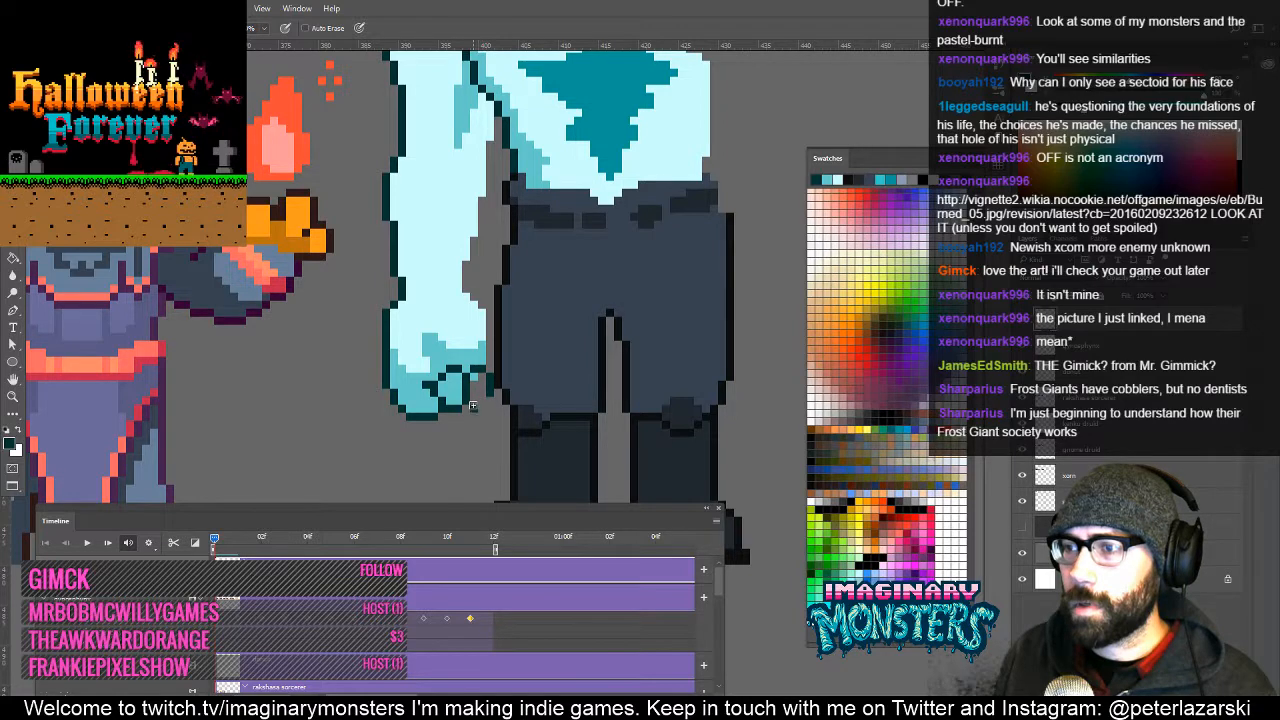
Close the very dark teal outline around the last finger and the inner edge of the left fist.
mouse_move(473, 405)
left_mouse_down()
mouse_move(486, 408)
mouse_move(491, 441)
left_mouse_up()
left_click(470, 398, "alt")
left_click(493, 380, "alt")
left_click(489, 400)
key("e")
key("z")
left_click(532, 360, "alt")
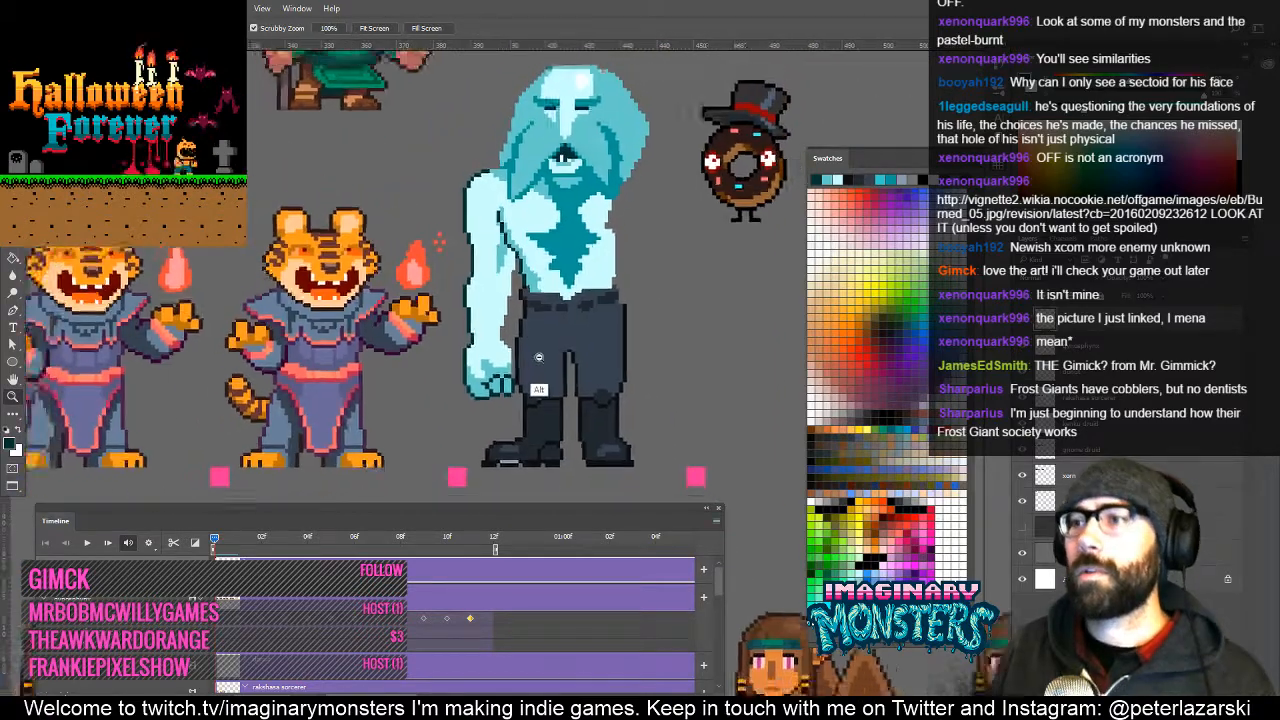
left_click(538, 357, "alt")
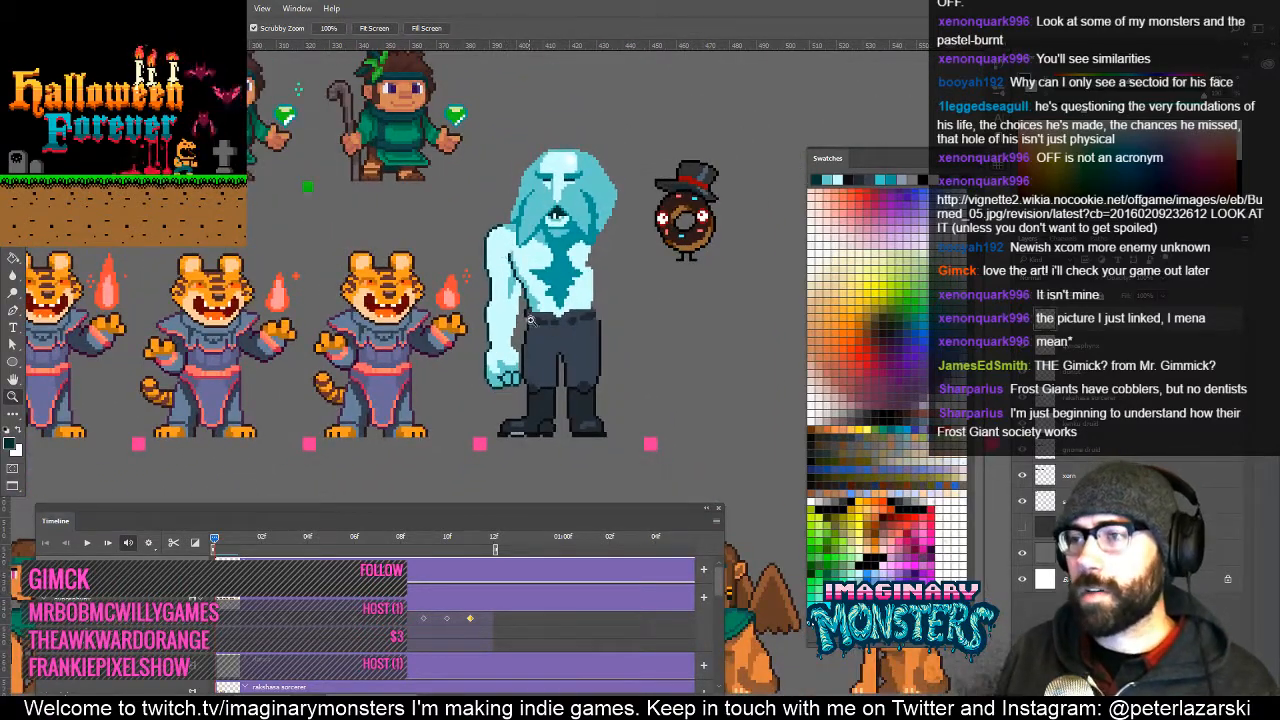
Sample the mid teal again and touch up the shading on the back of the left fist.
left_click_drag(517, 380, 573, 271)
left_click_drag(569, 352, 462, 358)
mouse_move(338, 330)
left_mouse_down()
mouse_move(381, 372)
mouse_move(439, 365)
mouse_move(434, 389)
left_mouse_up()
key("b")
left_click(399, 385, "alt")
left_click(392, 383)
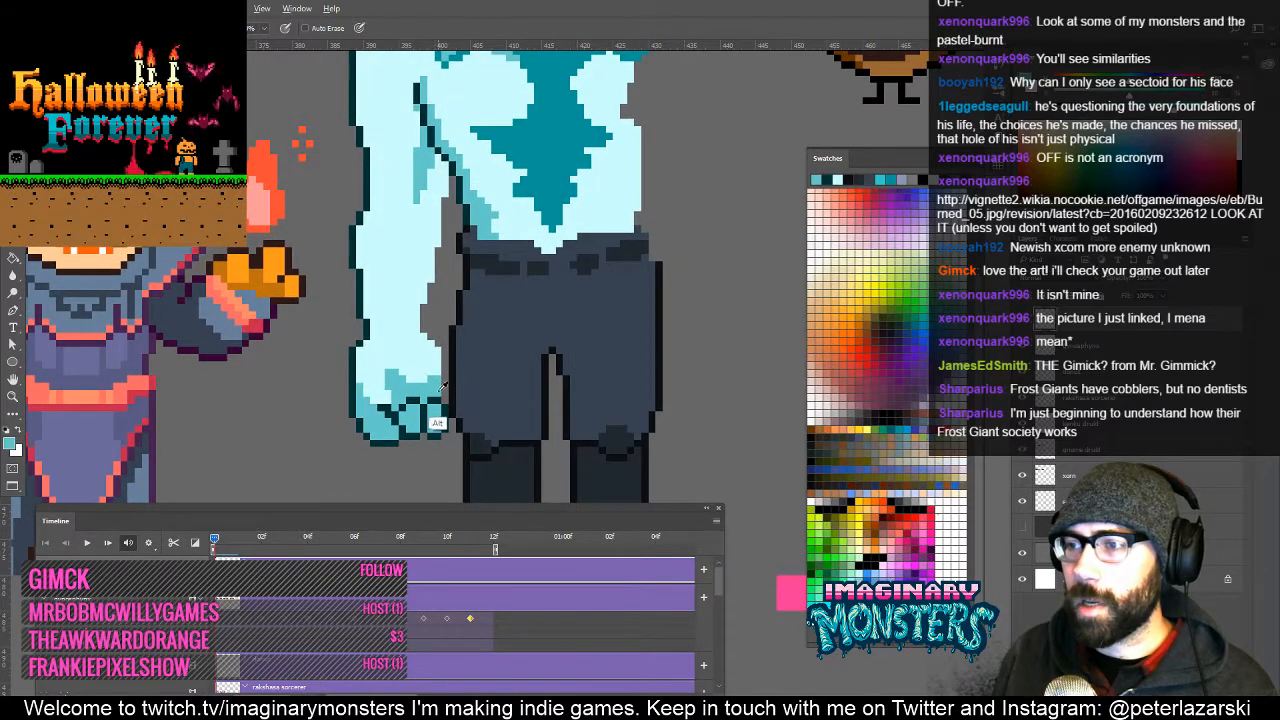
Outline the inner edge of the left forearm from the fist up to the elbow in very dark teal.
left_click(441, 389, "alt")
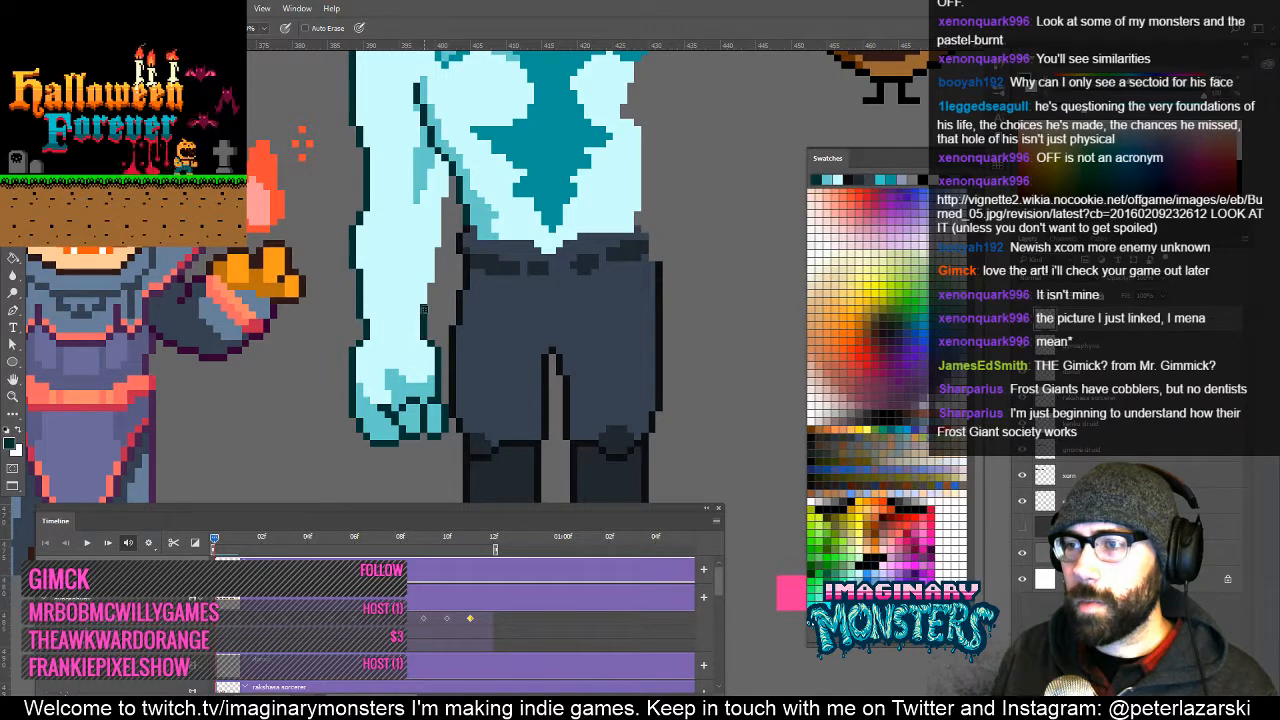
left_click_drag(444, 298, 427, 361)
key("e")
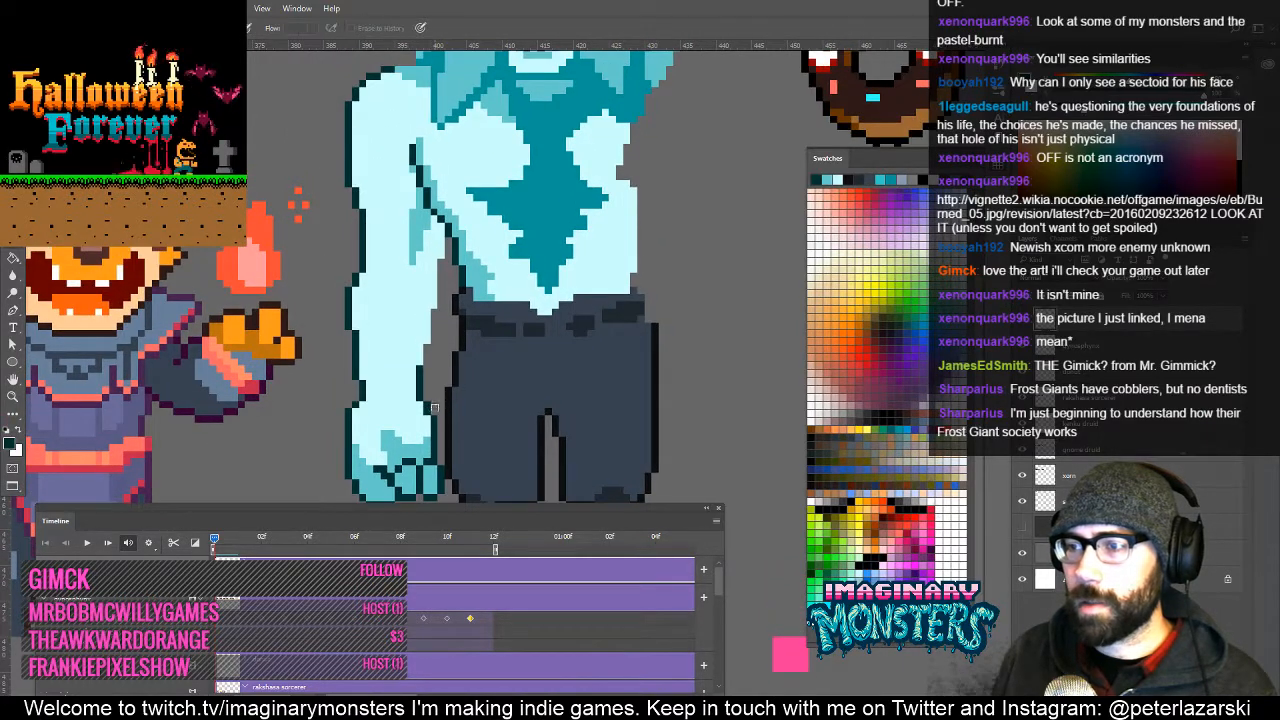
key("b")
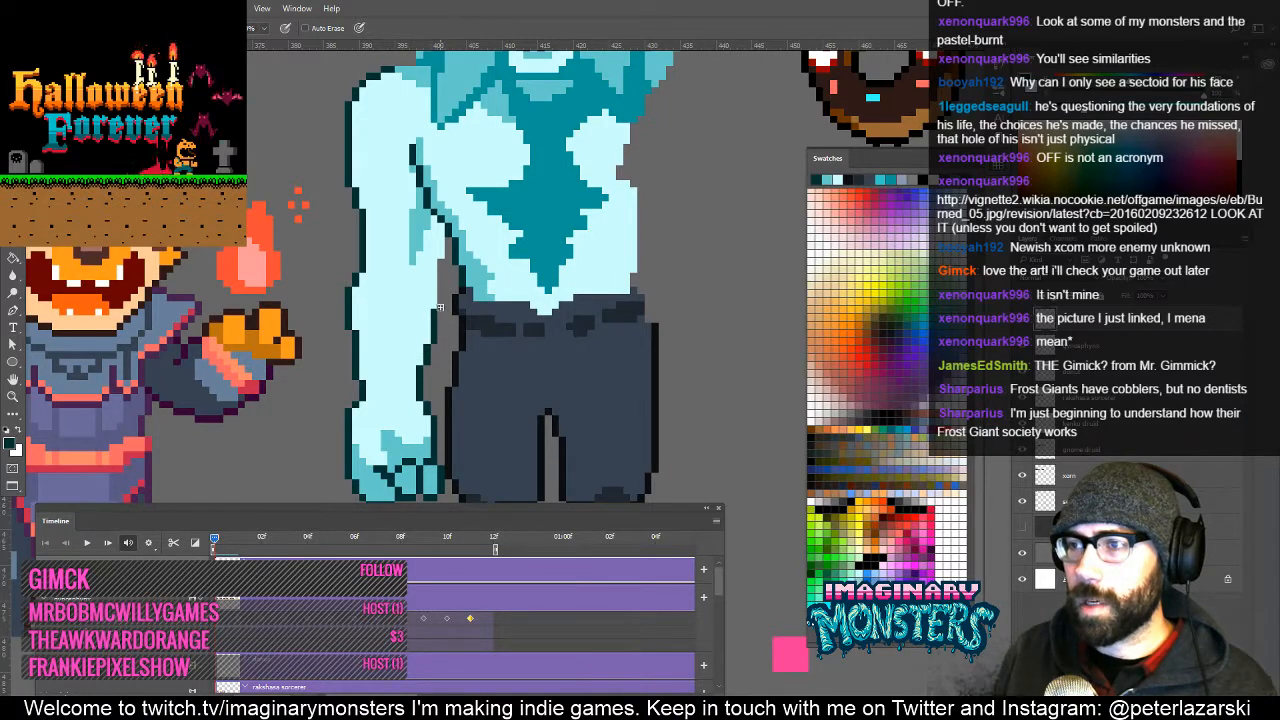
left_click(449, 241, "shift")
left_click_drag(538, 203, 490, 299)
Sample the chest hair's darker teal and deepen the shadows on the knuckles and outer side of the left fist.
key("z")
left_click(490, 299, "alt")
left_click(490, 299, "alt")
left_click(490, 299, "alt")
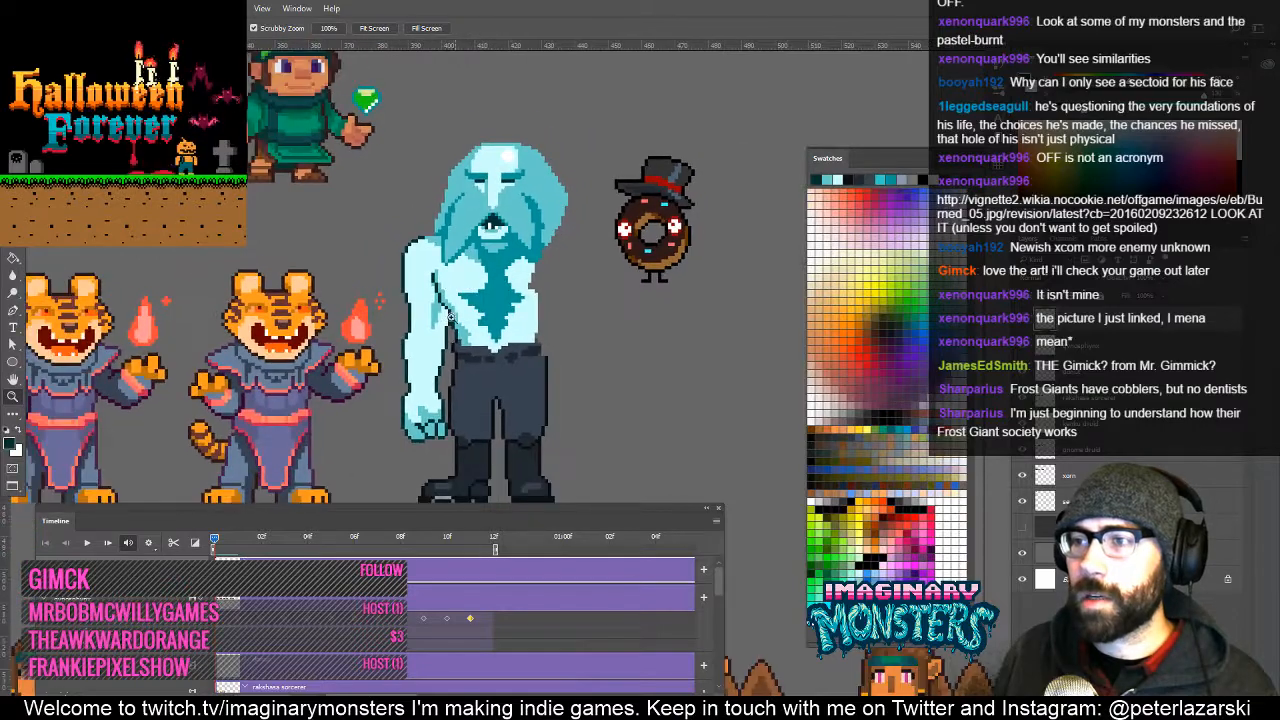
mouse_move(435, 376)
left_mouse_down()
mouse_move(485, 376)
mouse_move(442, 329)
mouse_move(481, 242)
left_mouse_up()
key("b")
left_click(567, 229, "alt")
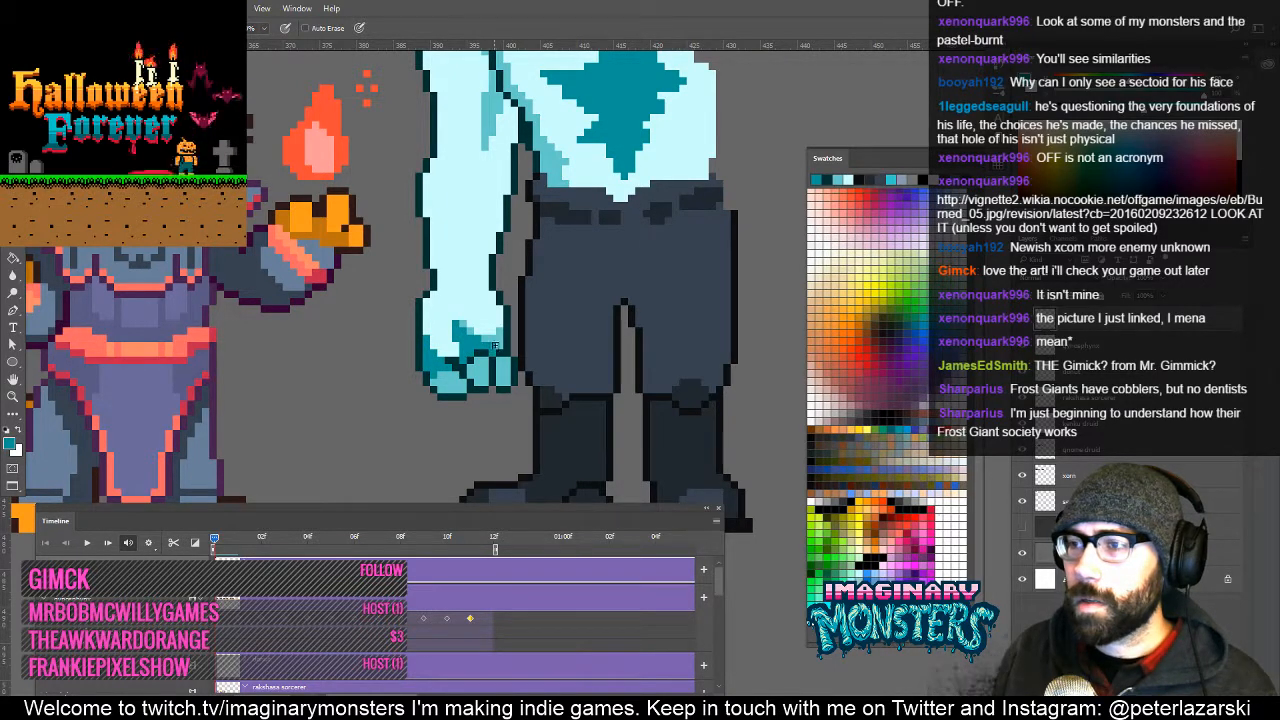
Sample the fist's mid teal and shade the inner side of the left forearm and the area around the elbow.
left_click(495, 334, "alt")
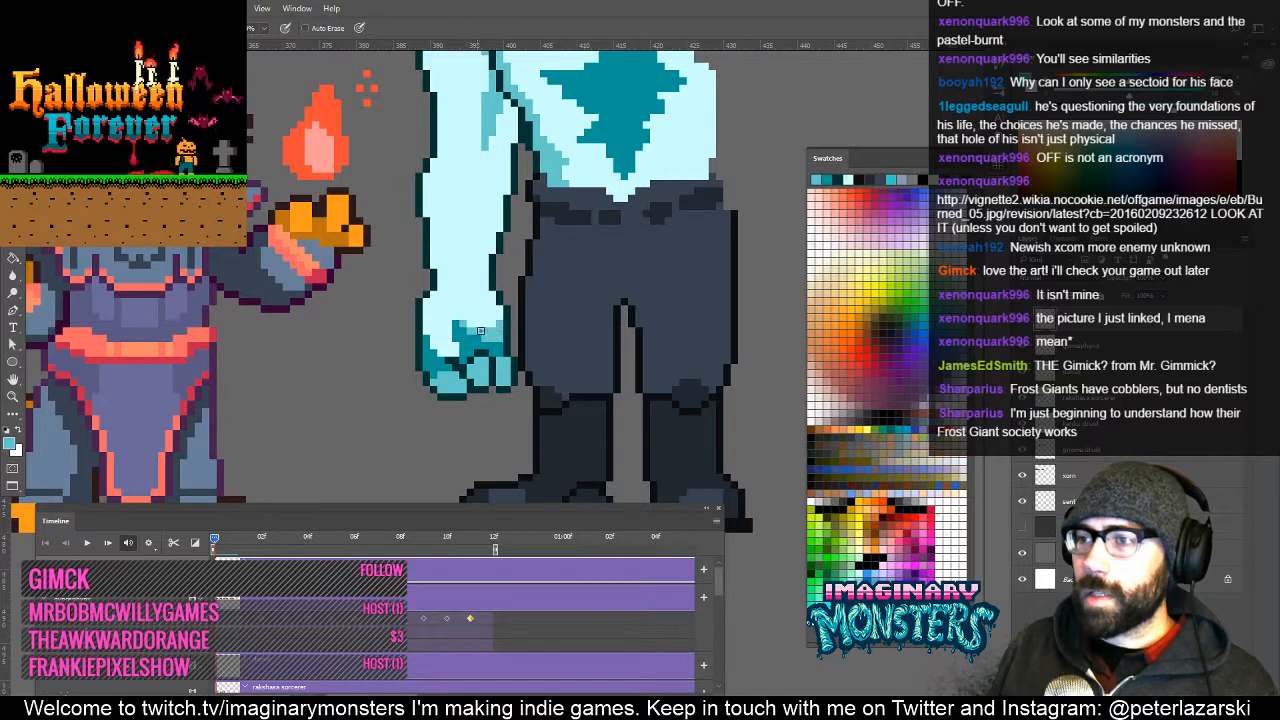
left_click_drag(472, 308, 405, 420)
left_click_drag(405, 332, 415, 311)
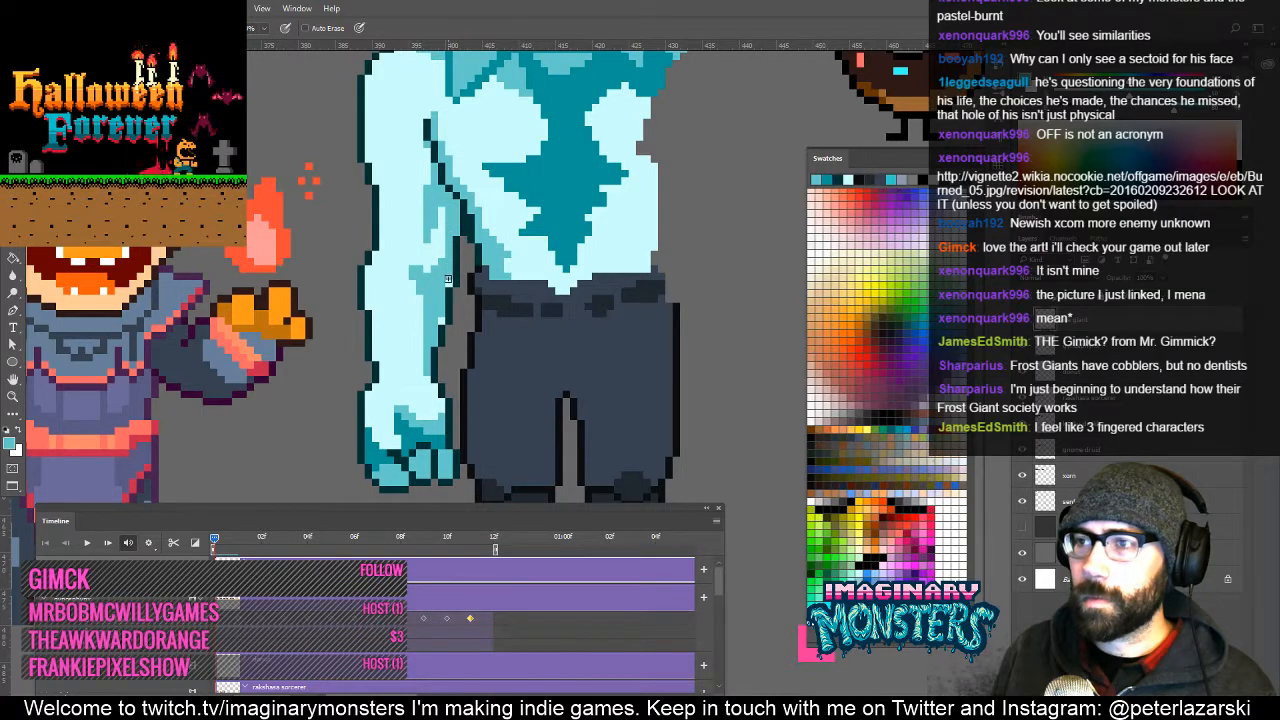
left_click(443, 233, "alt")
left_click_drag(449, 209, 446, 238)
left_click(448, 269, "alt")
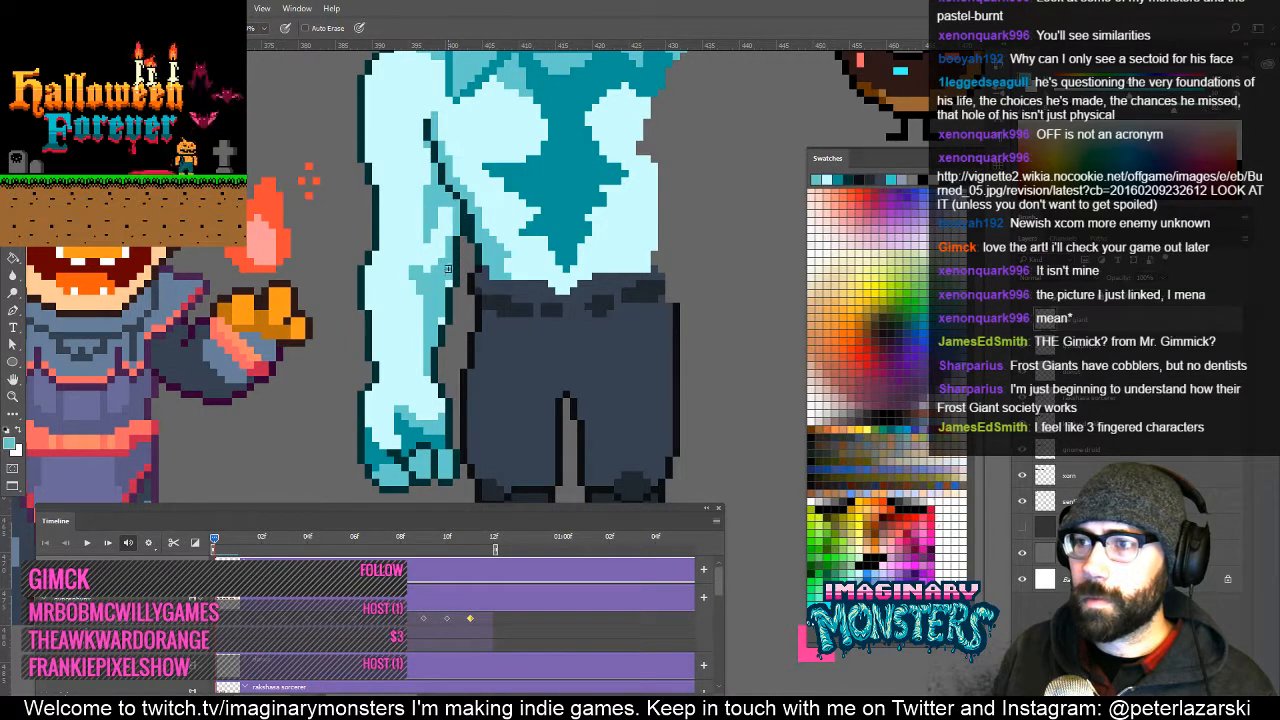
Pick the pale teal skin color and add small highlights to the fingers of the left fist.
key("z")
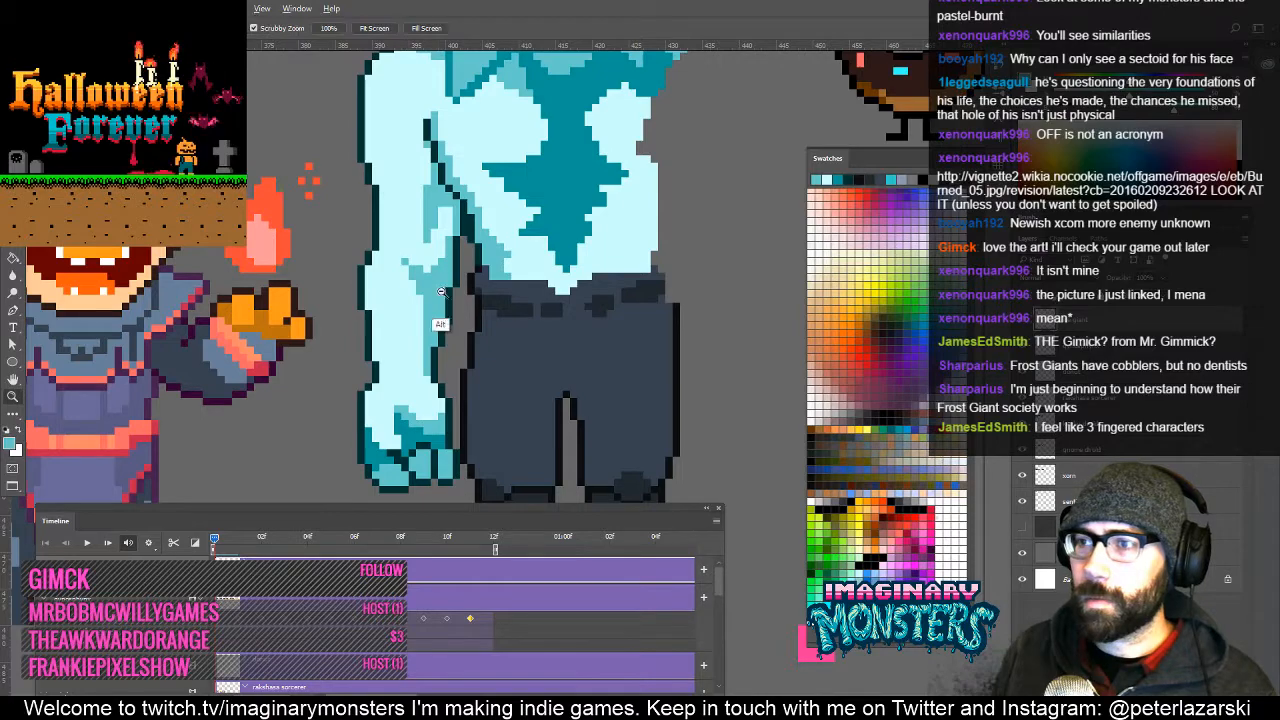
left_click(447, 302, "alt")
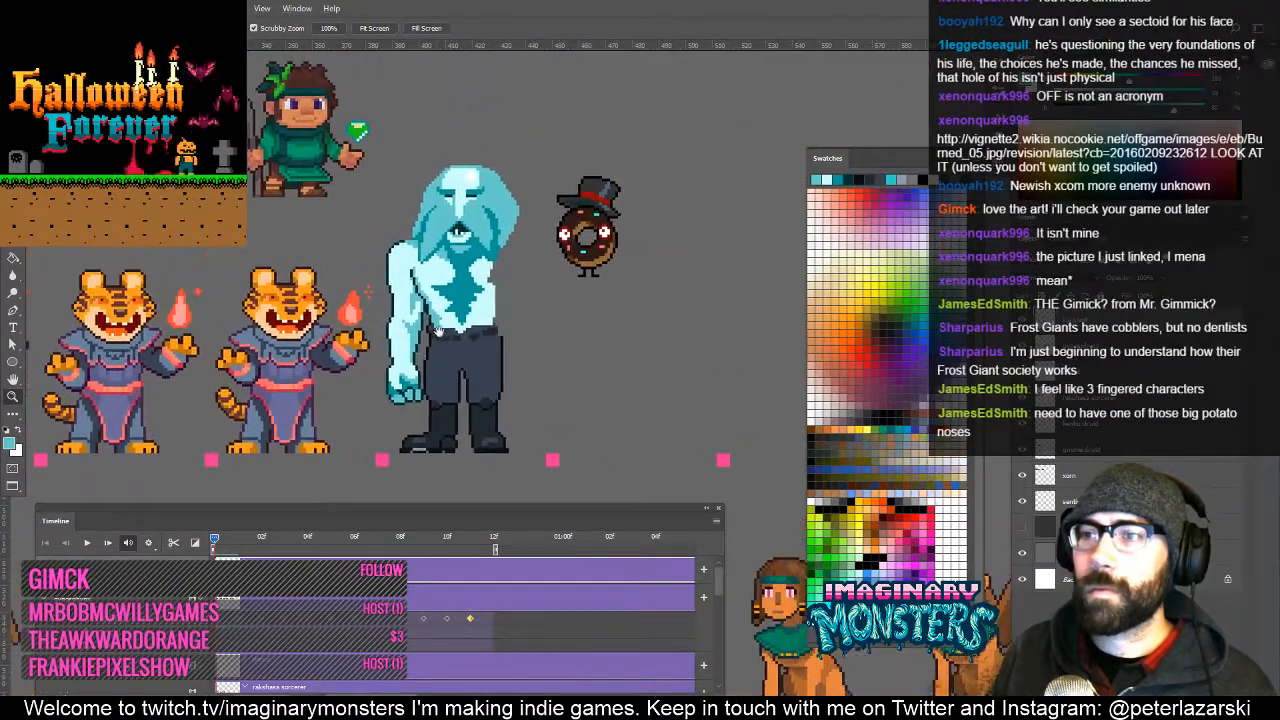
left_click(425, 327)
left_click(425, 327)
left_click(425, 327)
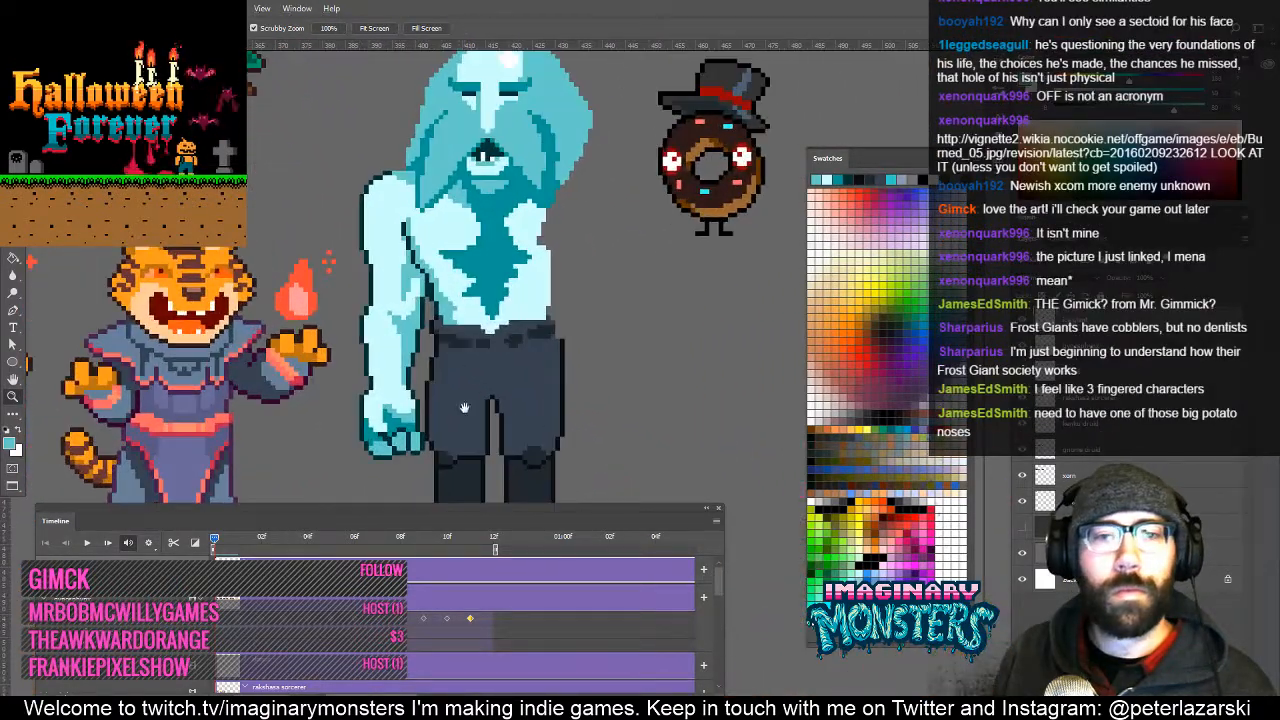
left_click_drag(464, 403, 454, 220)
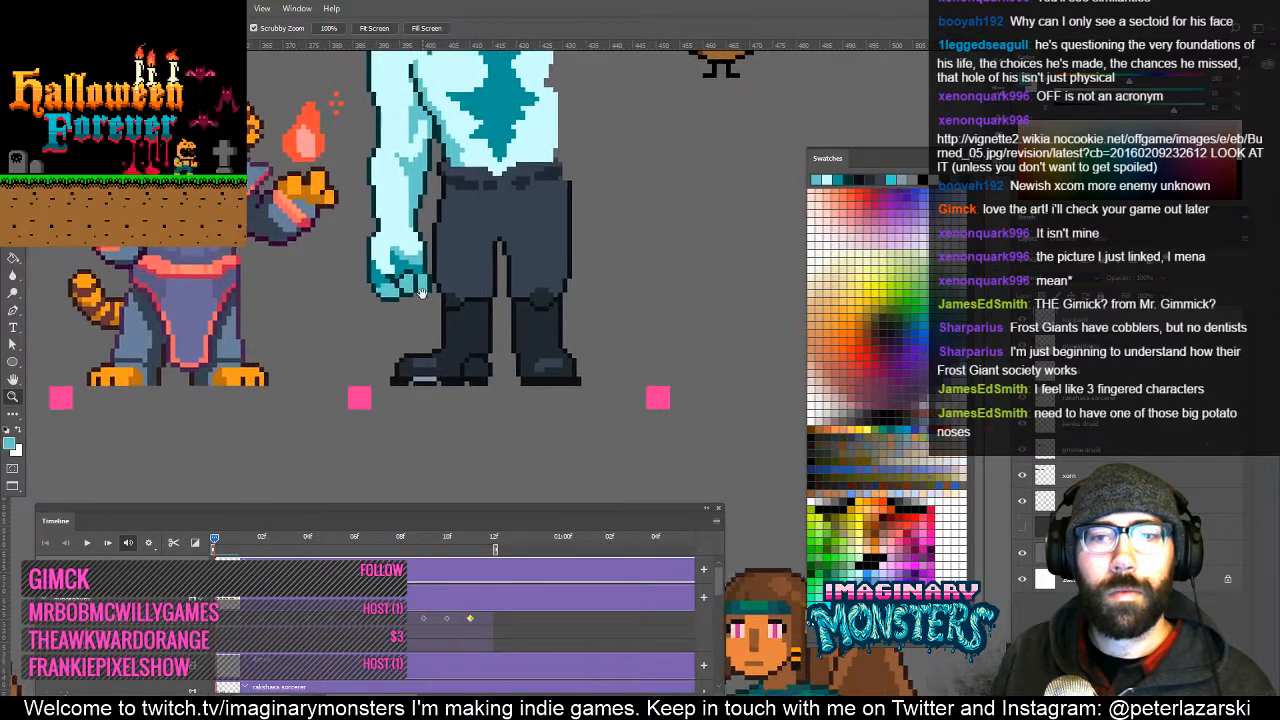
key("b")
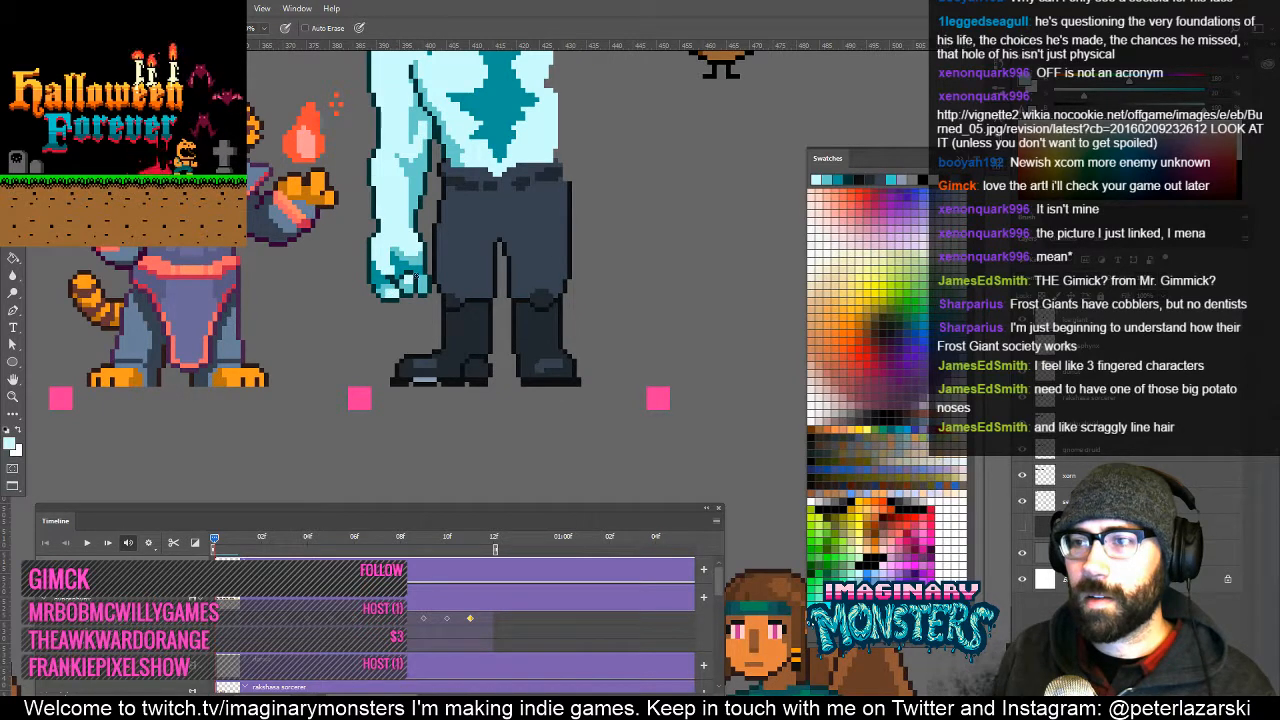
Paint mid teal hair strands into the dark teal beard area just below the mouth.
scroll(414, 276, "up", 6)
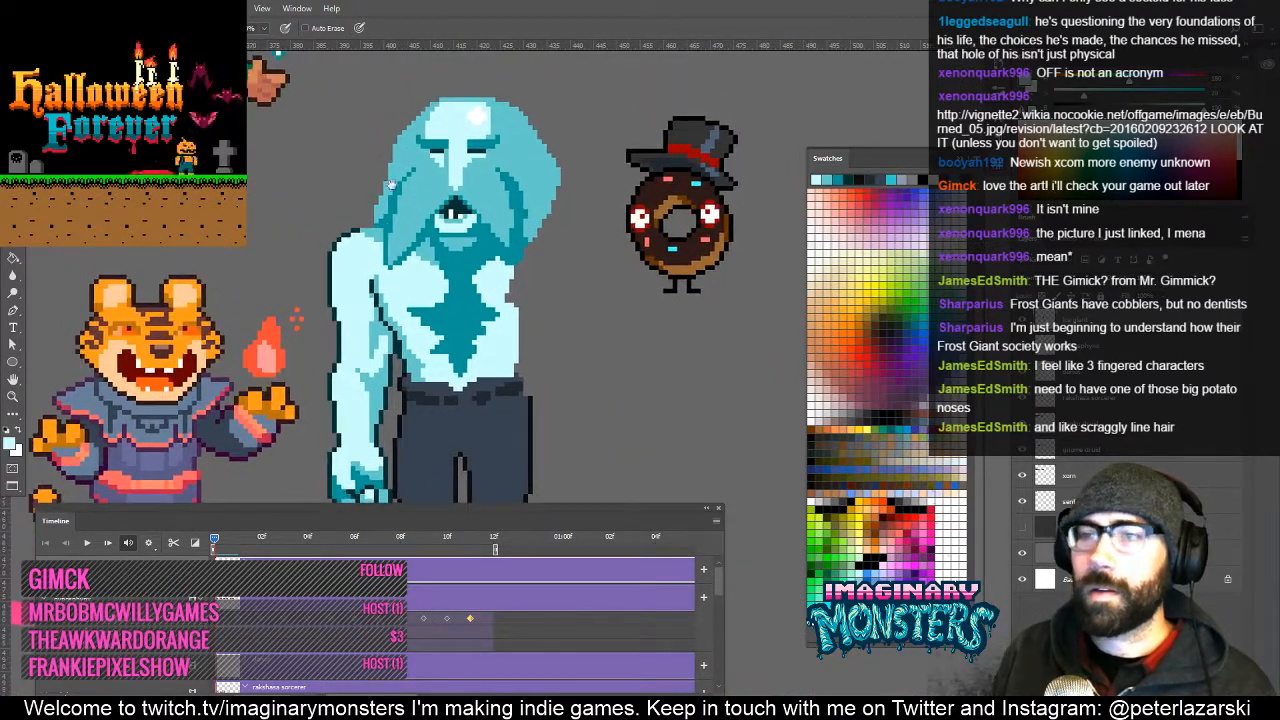
left_click_drag(459, 197, 408, 230)
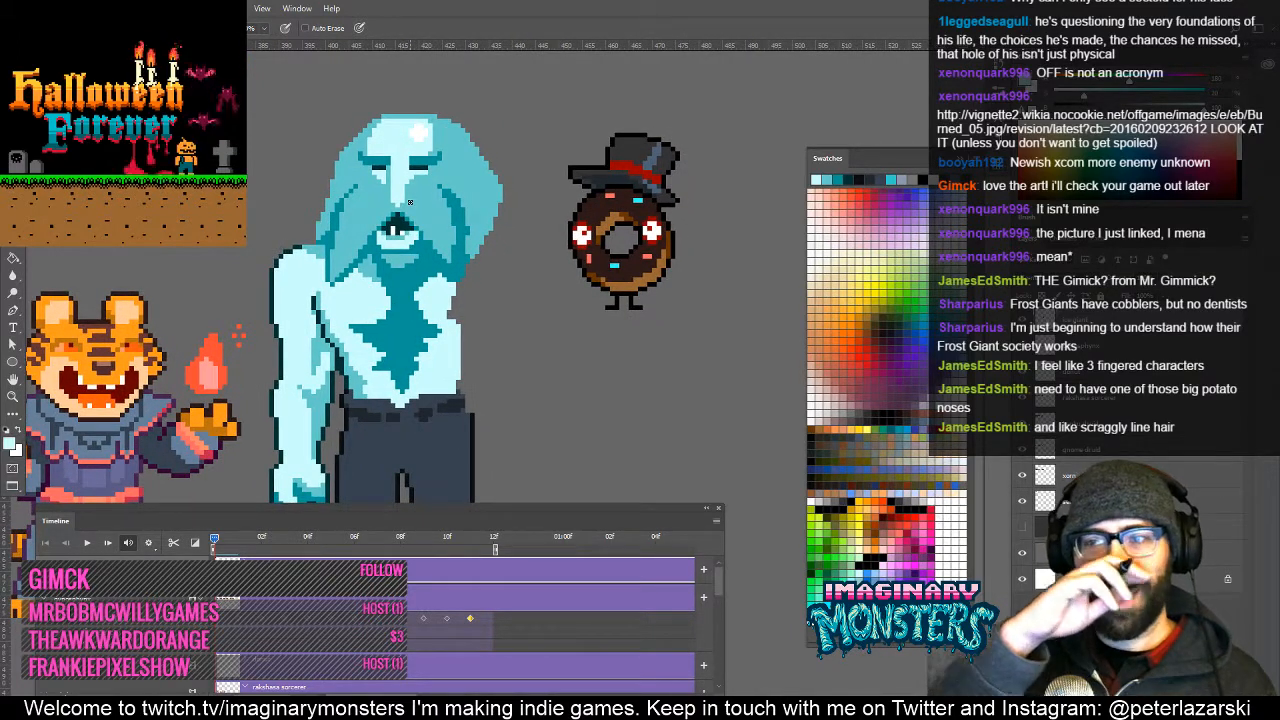
key("z")
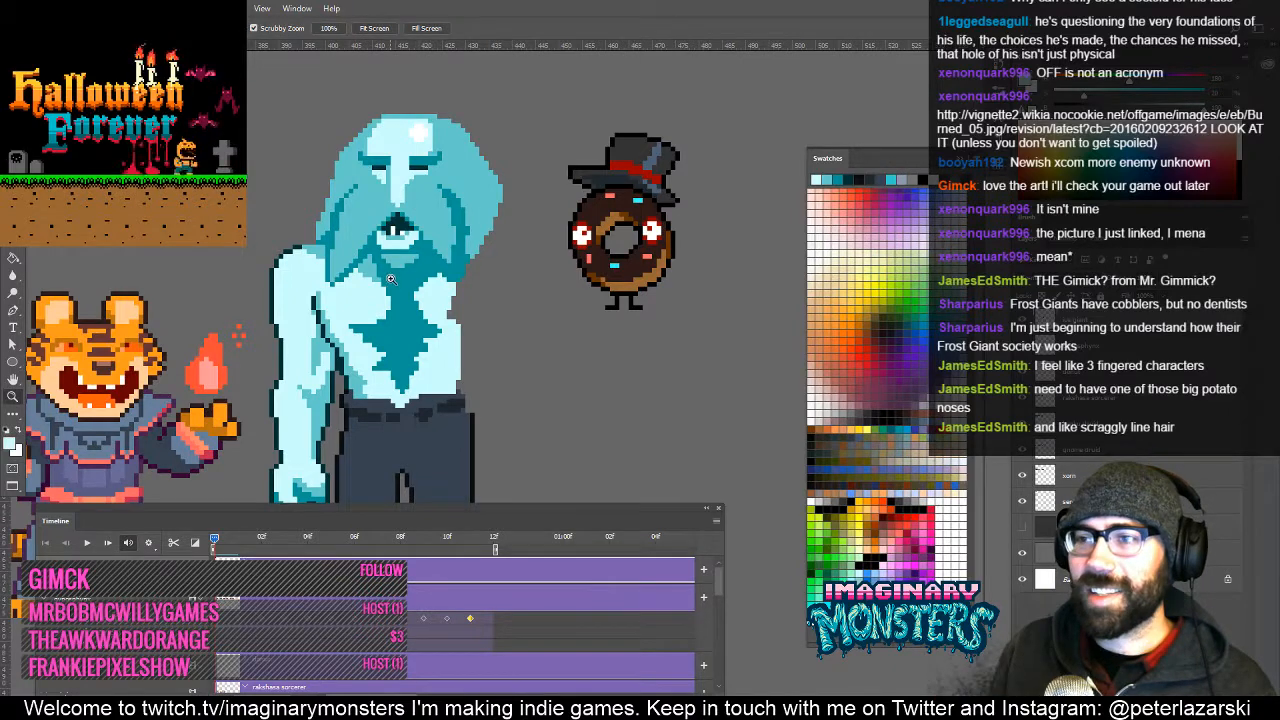
left_click(391, 280)
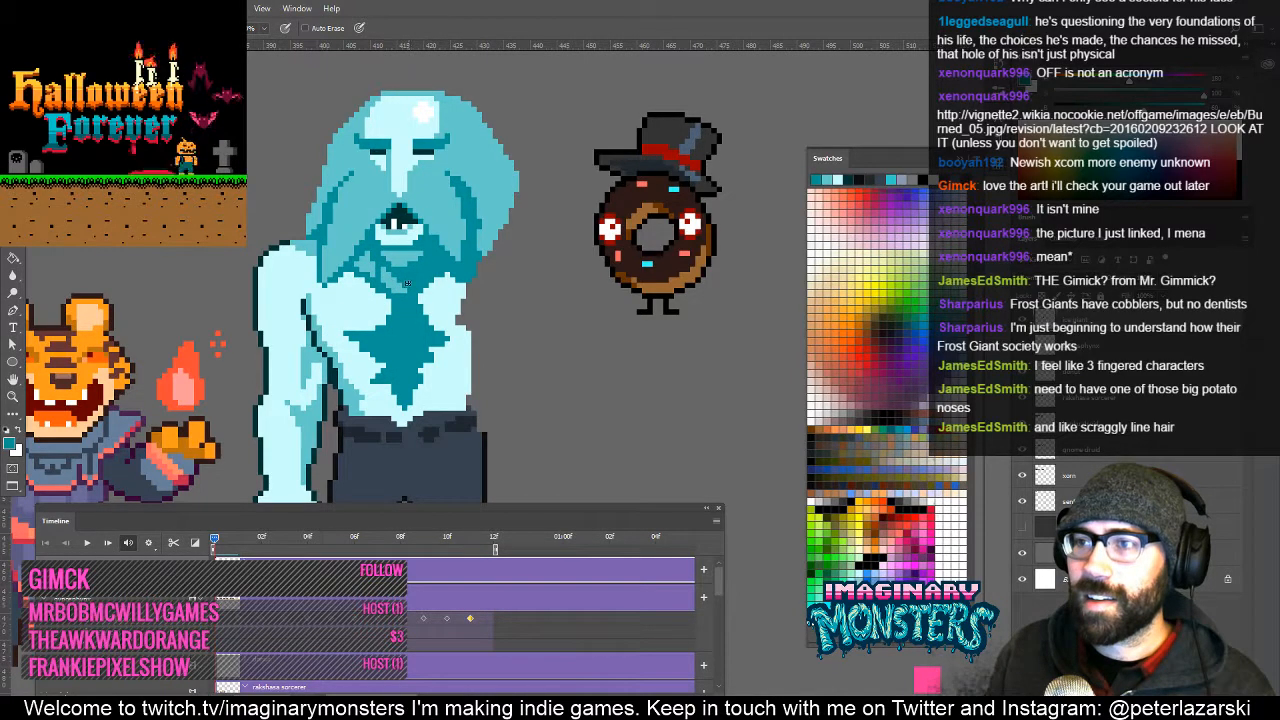
key("z")
left_click(424, 271)
left_click_drag(422, 268, 434, 318)
left_click(366, 257, "alt")
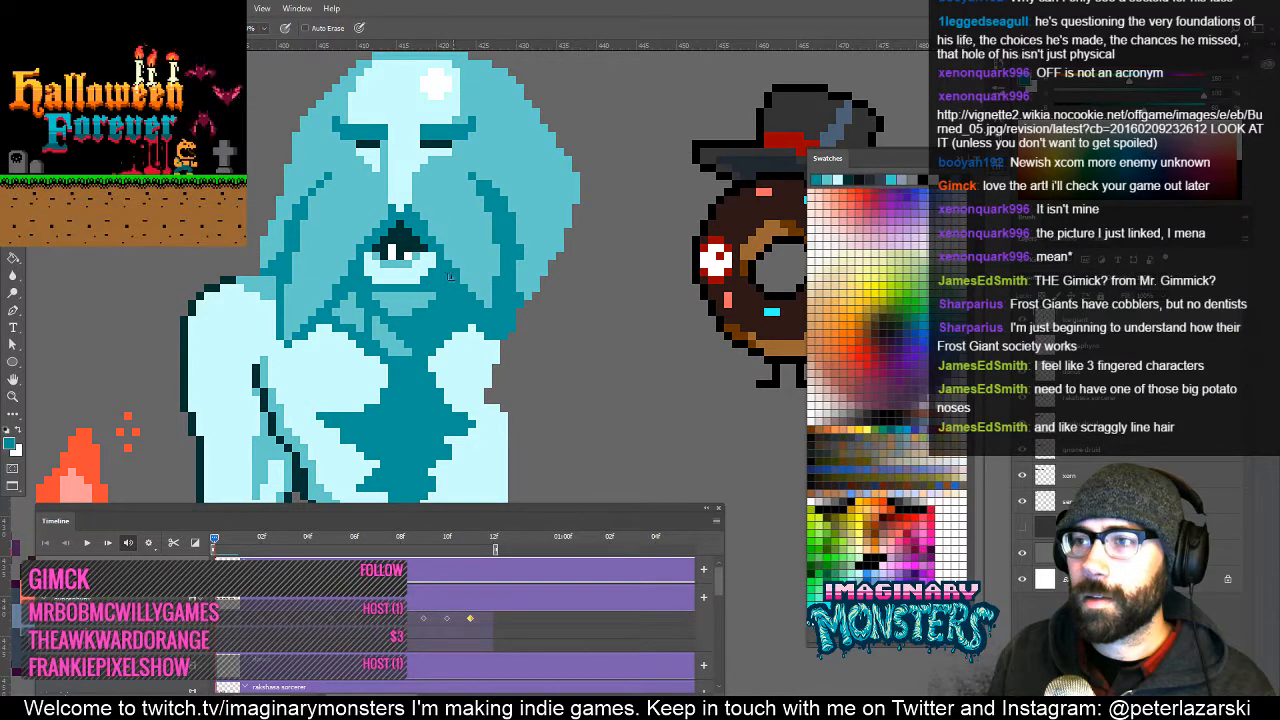
left_click_drag(450, 277, 447, 352)
Thicken both eyes in very dark teal and reshape their edges with the surrounding pale and mid teal.
left_click(428, 316, "alt")
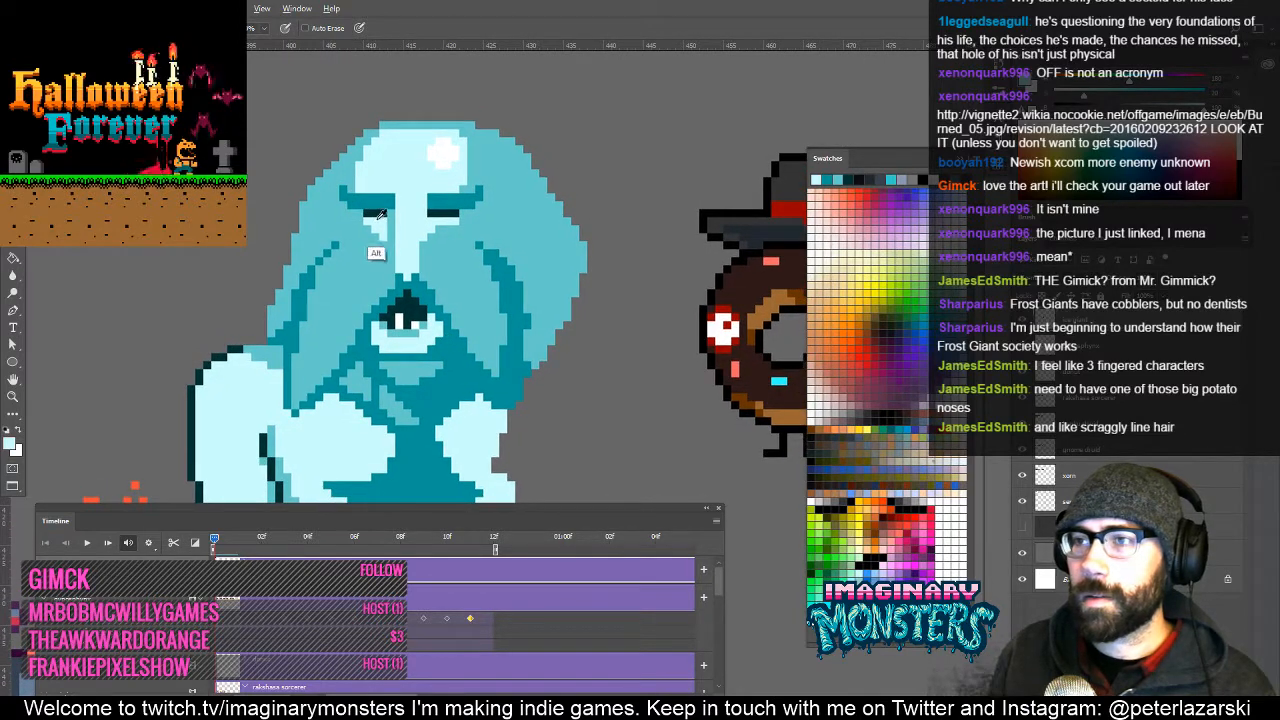
left_click(368, 217, "alt")
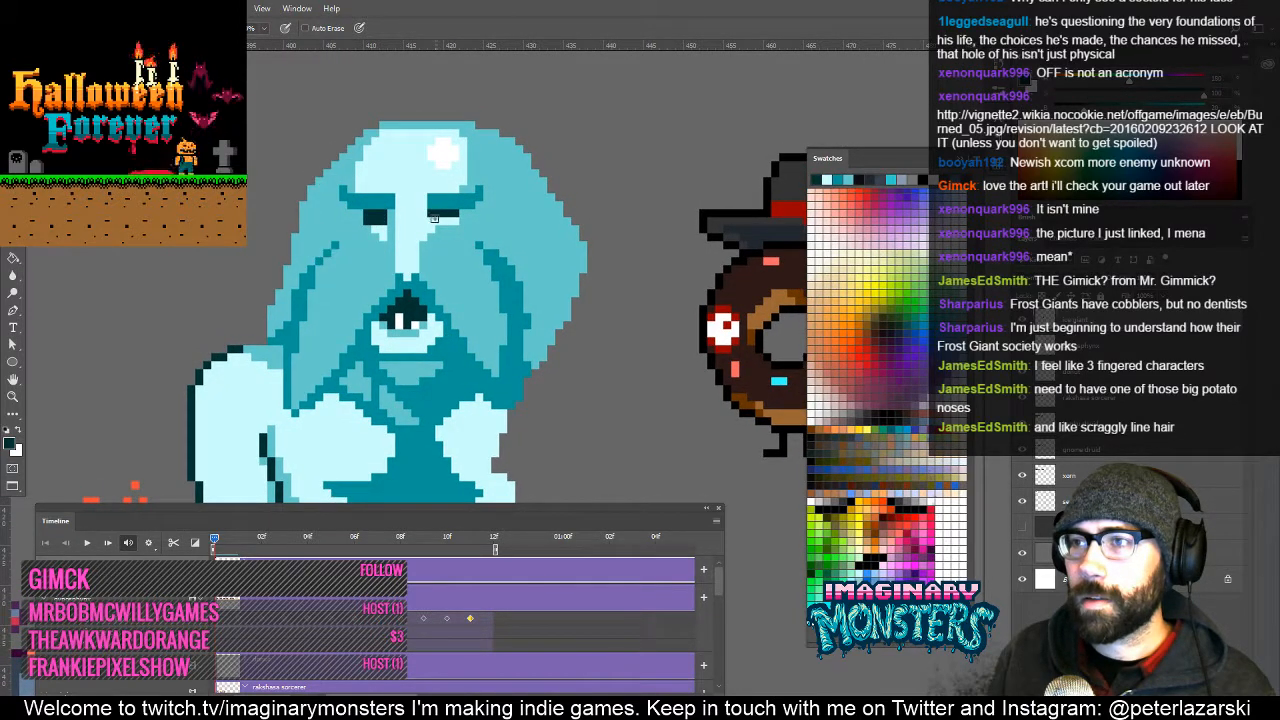
left_click(428, 227, "alt")
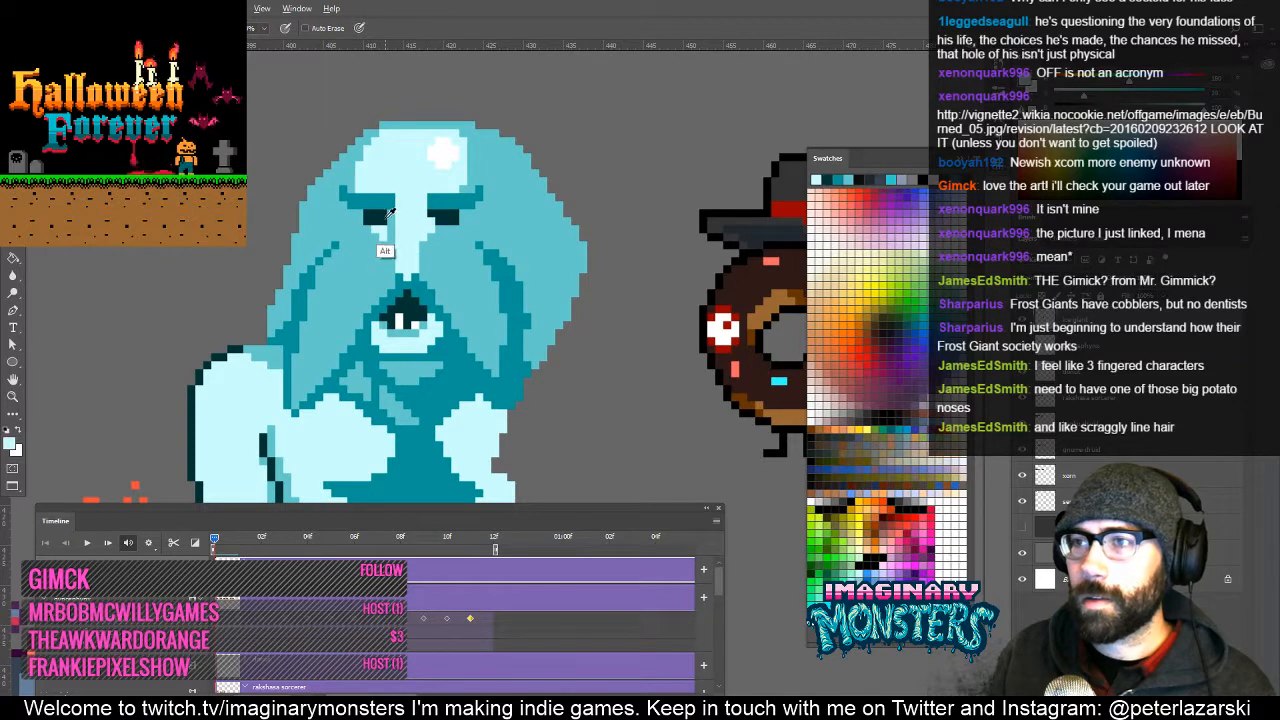
left_click(388, 227, "alt")
left_click(383, 222)
left_click(364, 216, "alt")
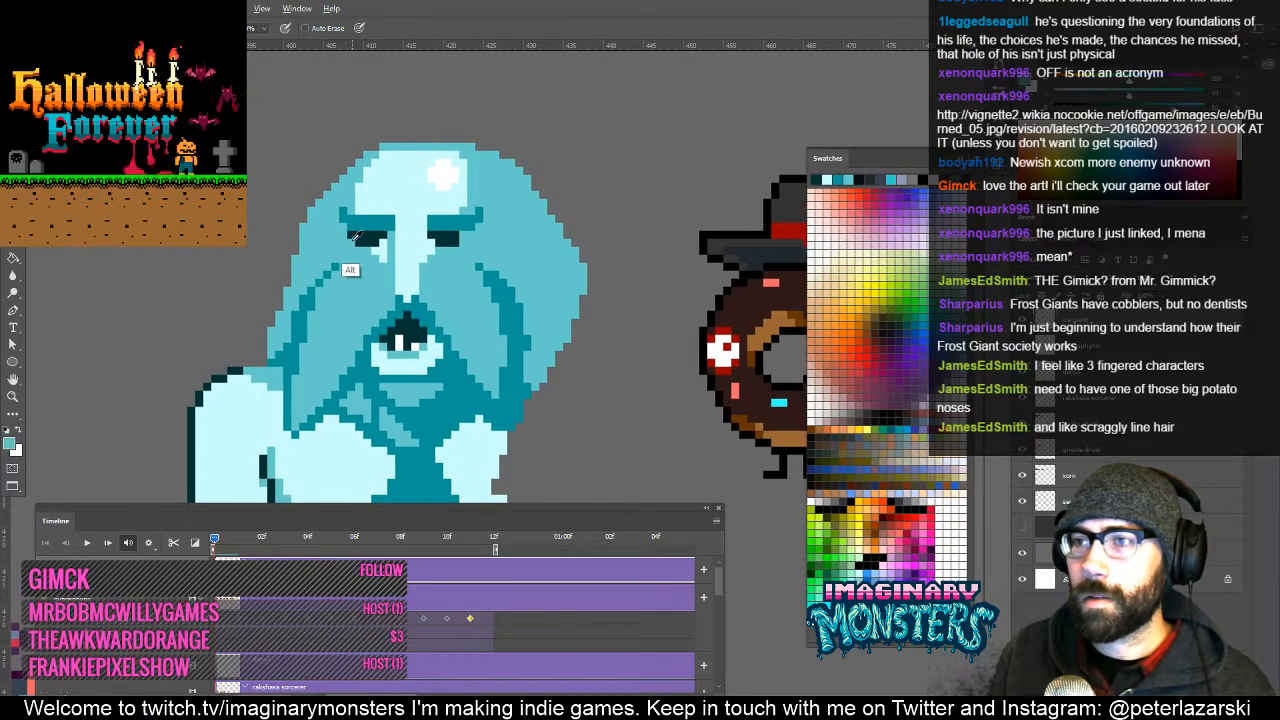
scroll(459, 286, "up", 1)
left_click_drag(459, 286, 466, 290)
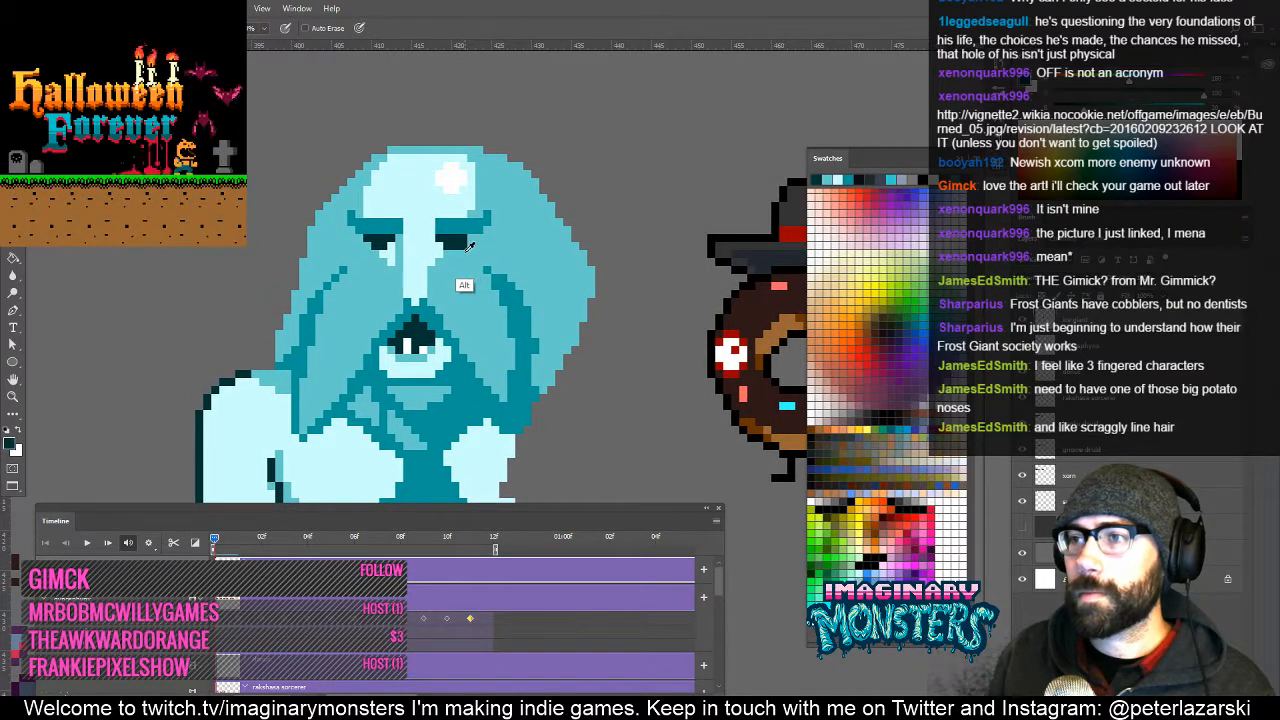
Sample the white of the forehead highlight and add a white glint to each eye.
left_click(458, 192, "alt")
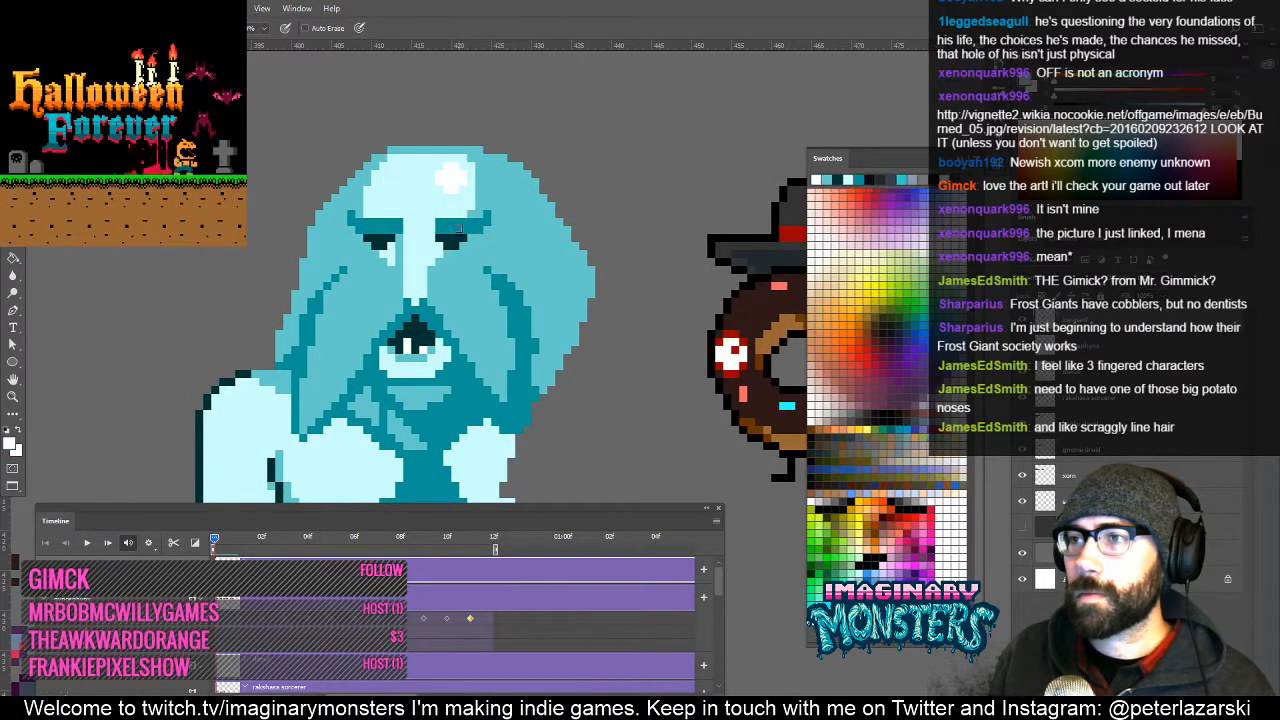
key("z")
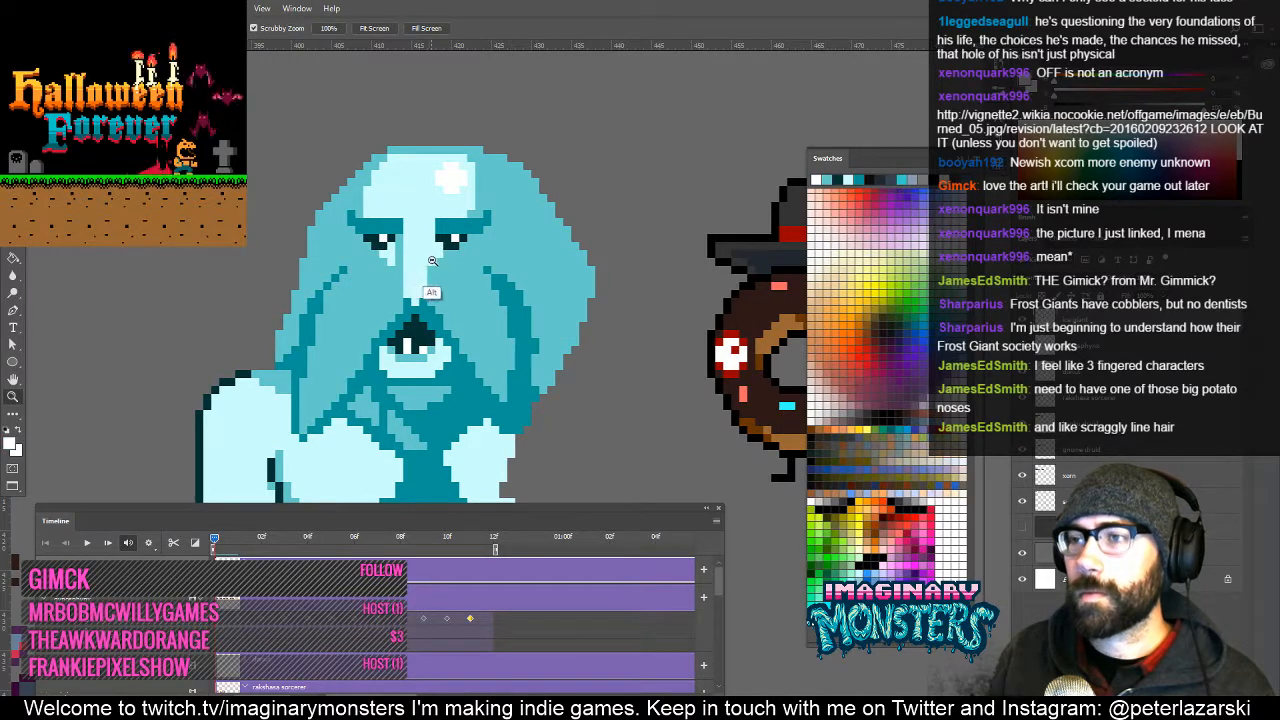
left_click_drag(432, 290, 404, 198)
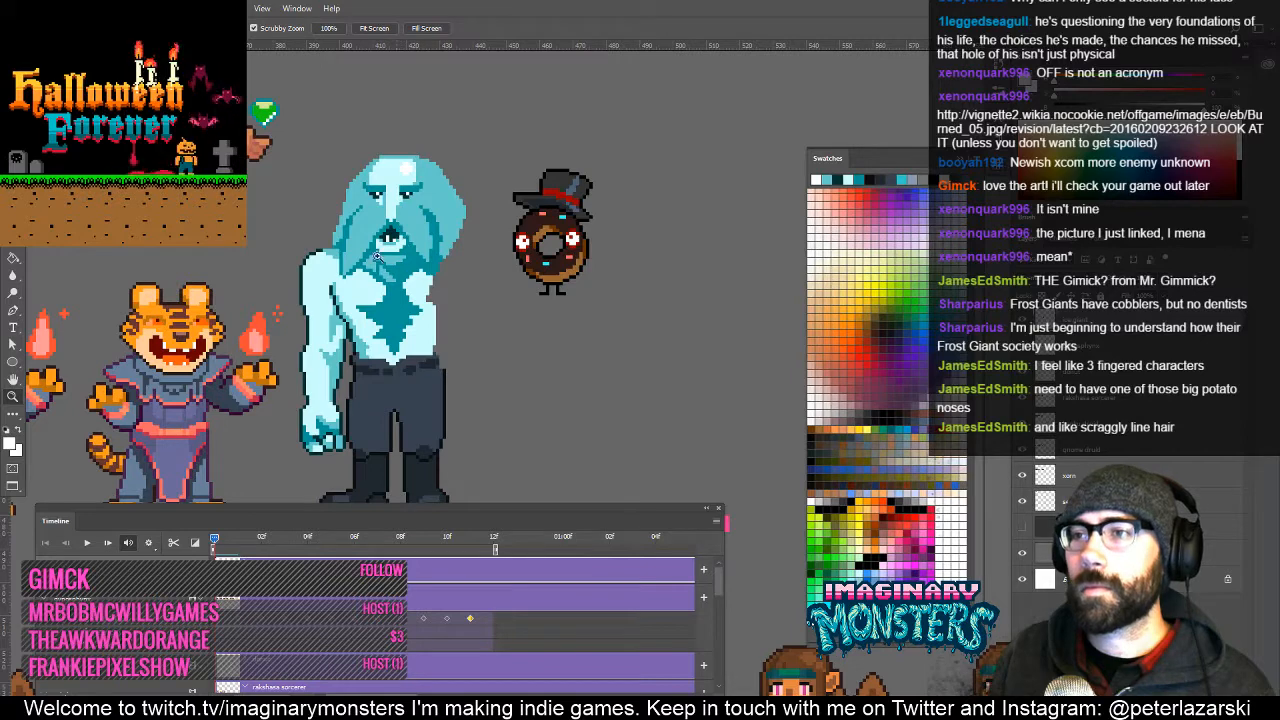
left_click(398, 230)
key("b")
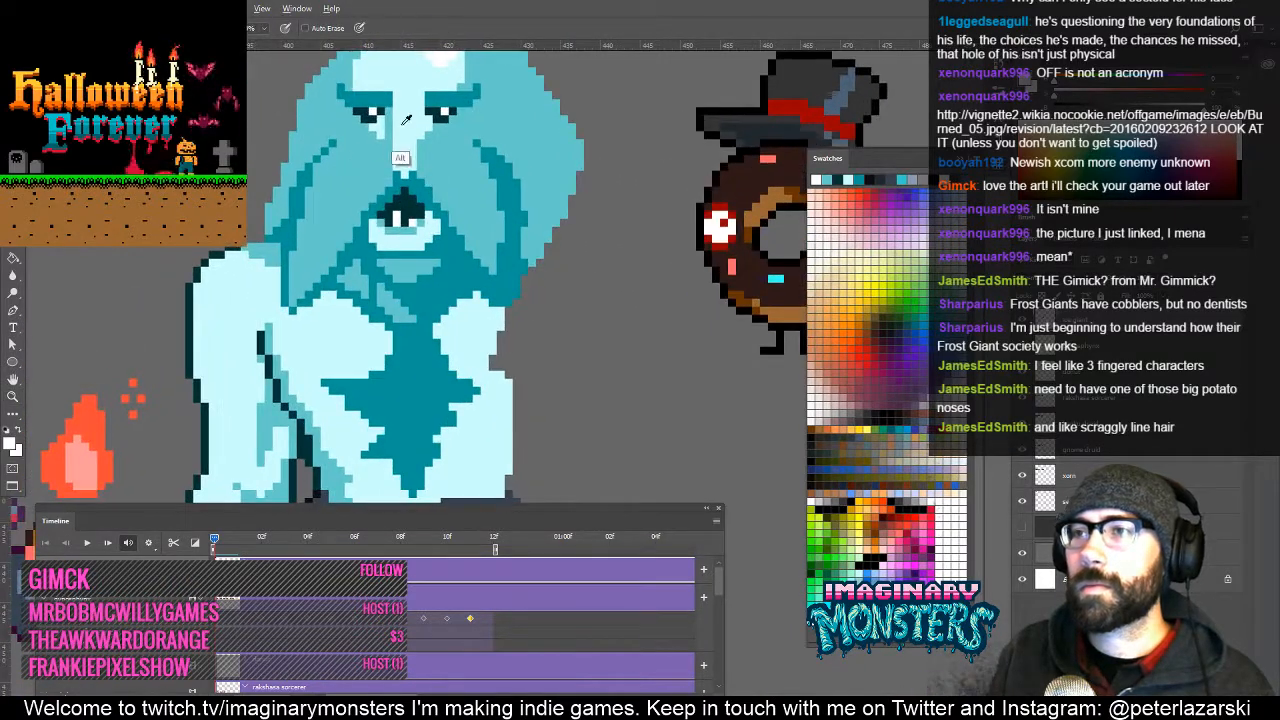
Sample the dark teal of the beard and paint a curved hair strand near the outer edge of the hair on the donut's side.
left_click(406, 120, "alt")
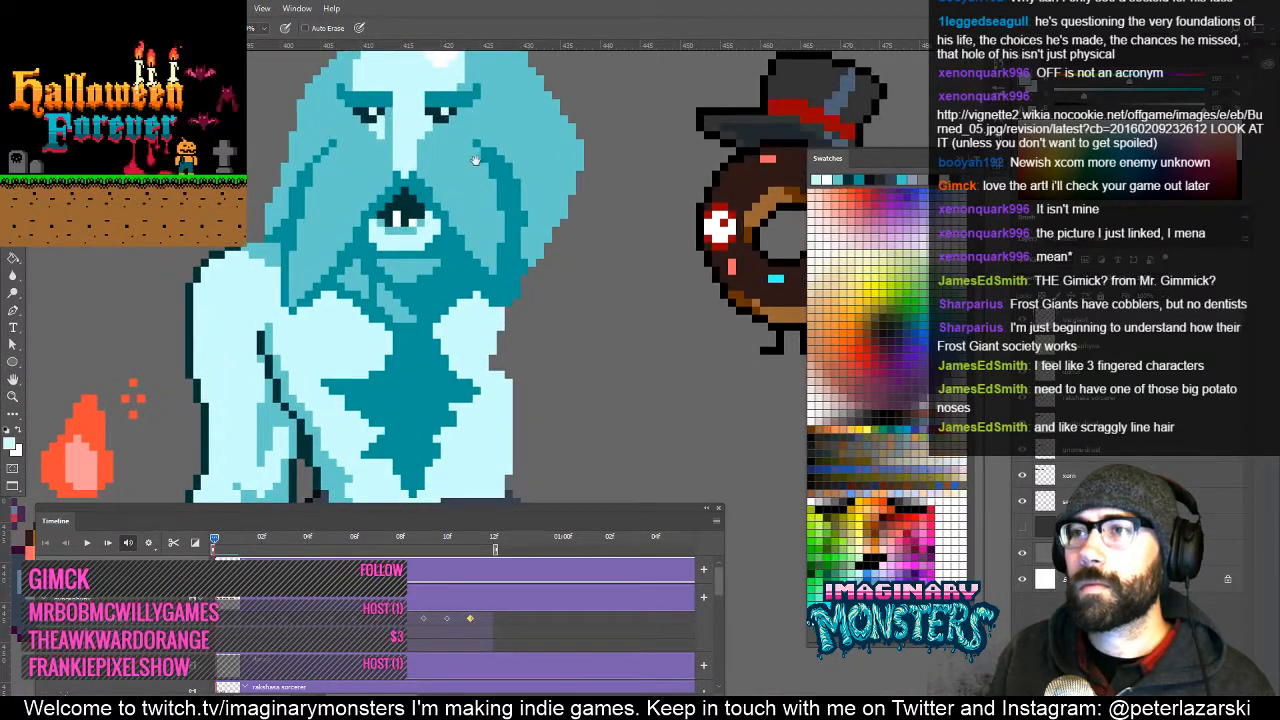
left_click_drag(476, 160, 411, 290)
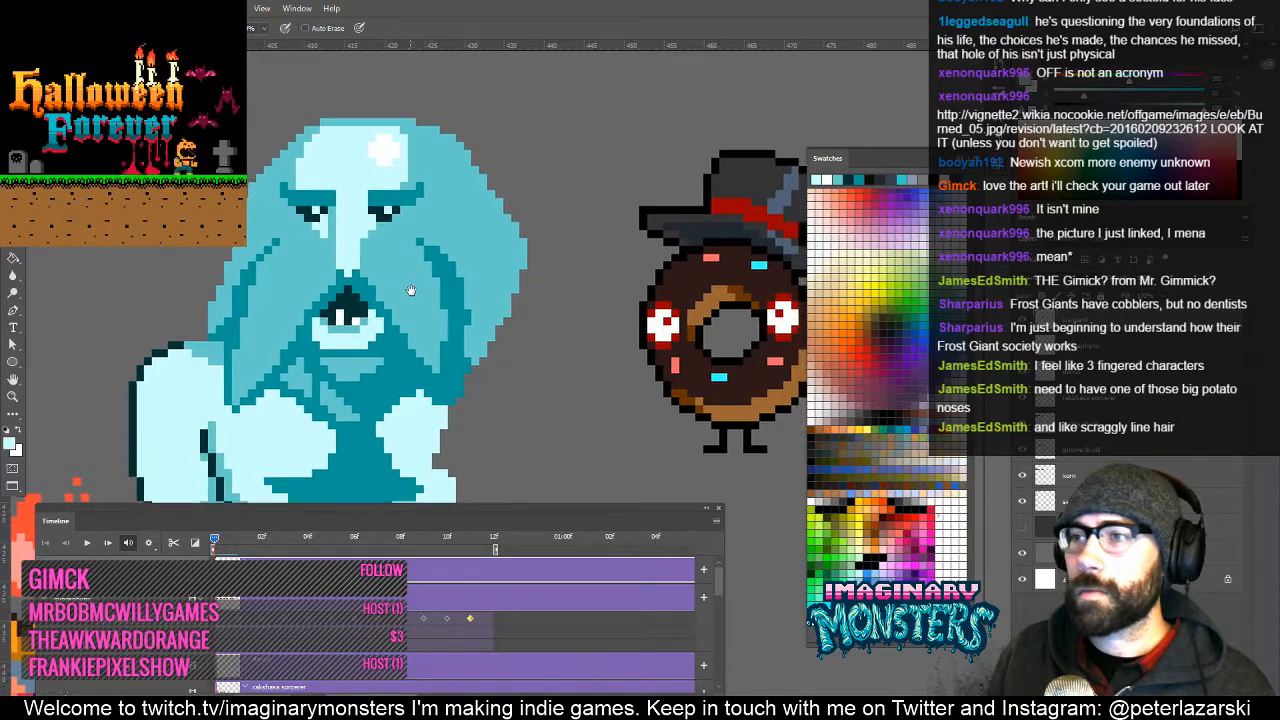
left_click(462, 318, "alt")
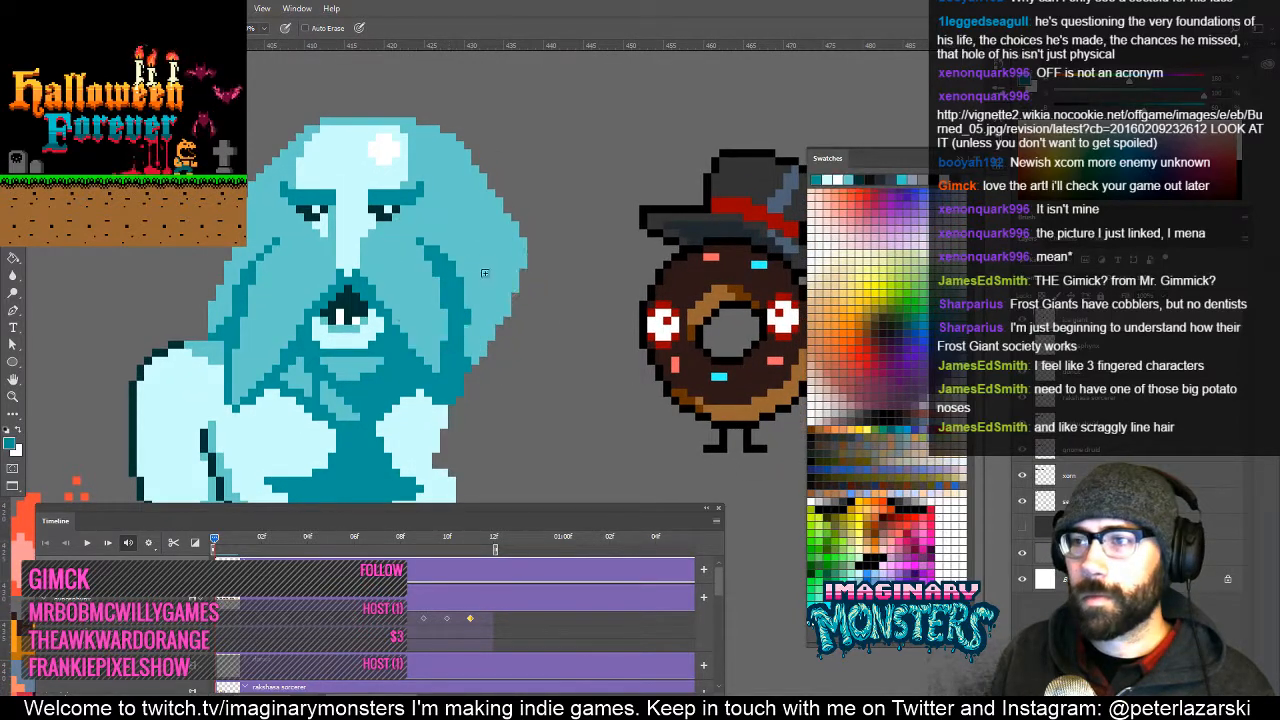
mouse_move(476, 244)
left_mouse_down()
mouse_move(511, 289)
mouse_move(488, 261)
mouse_move(499, 317)
left_mouse_up()
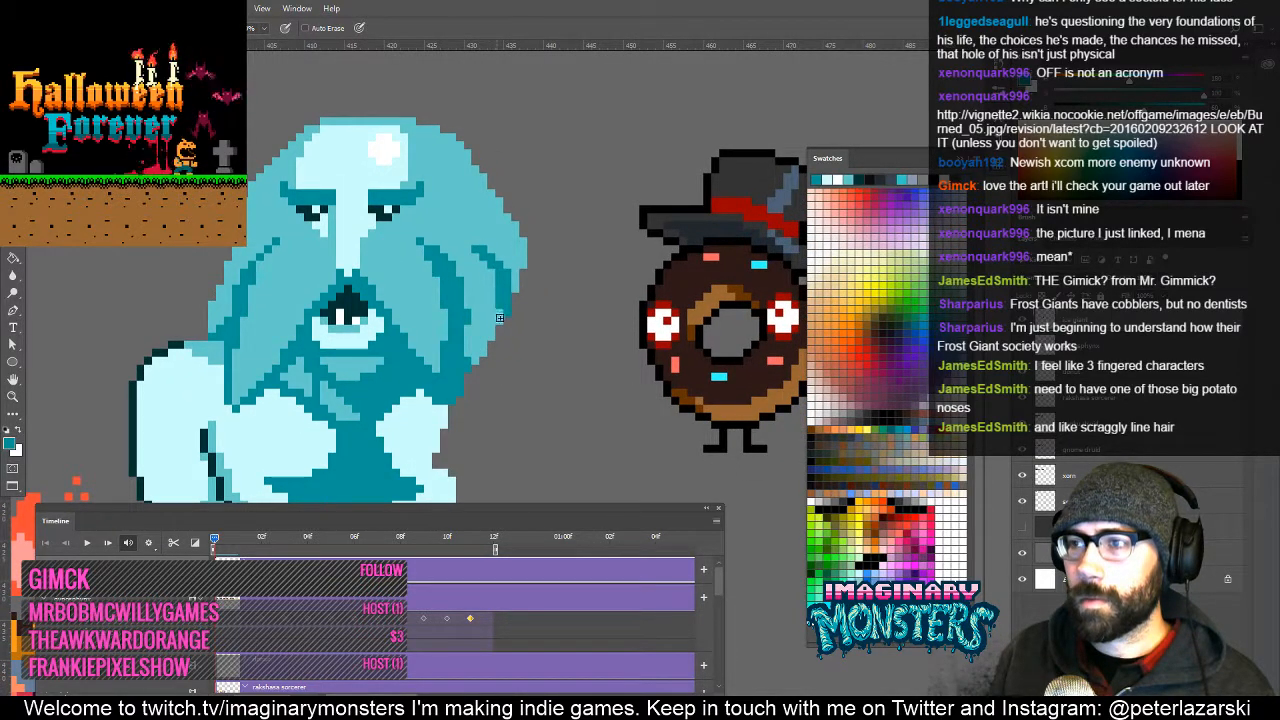
left_click_drag(463, 275, 493, 279)
left_click_drag(440, 212, 450, 205)
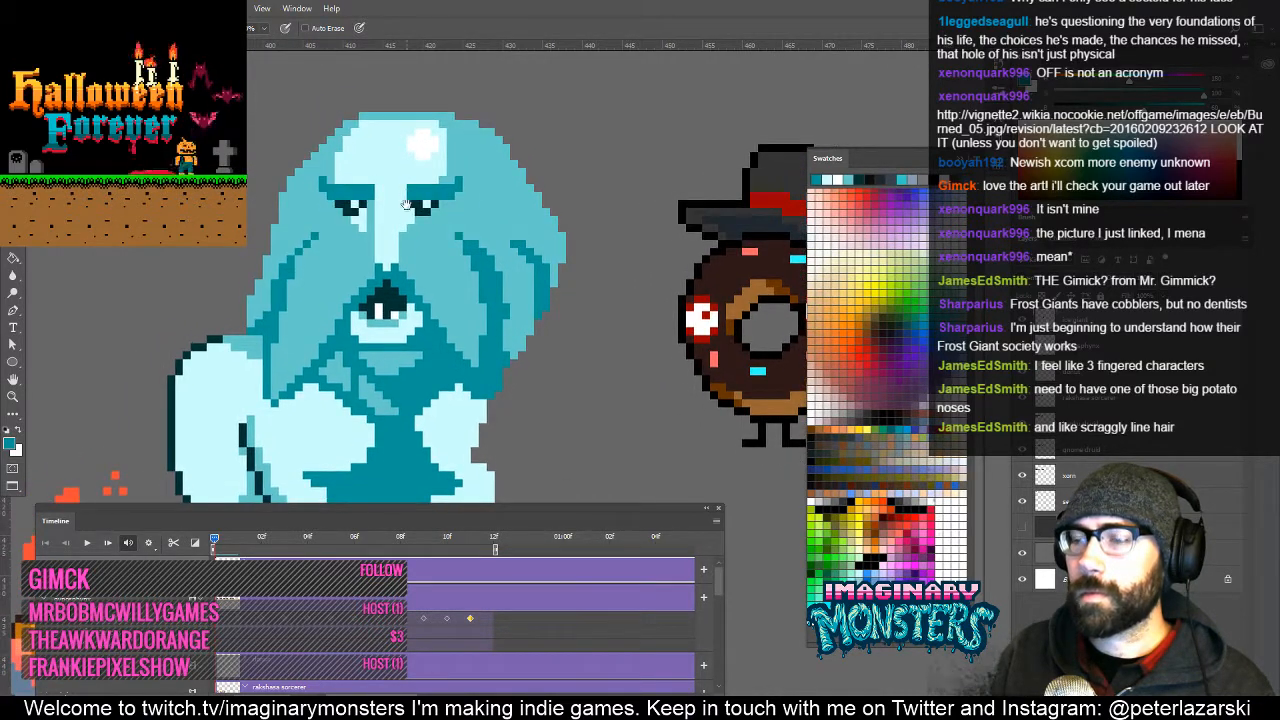
Lasso the giant's finished arm and place a duplicate of it on the opposite side of the torso.
left_click_drag(472, 260, 418, 129)
key("z")
left_click(428, 250, "alt")
left_click(428, 250, "alt")
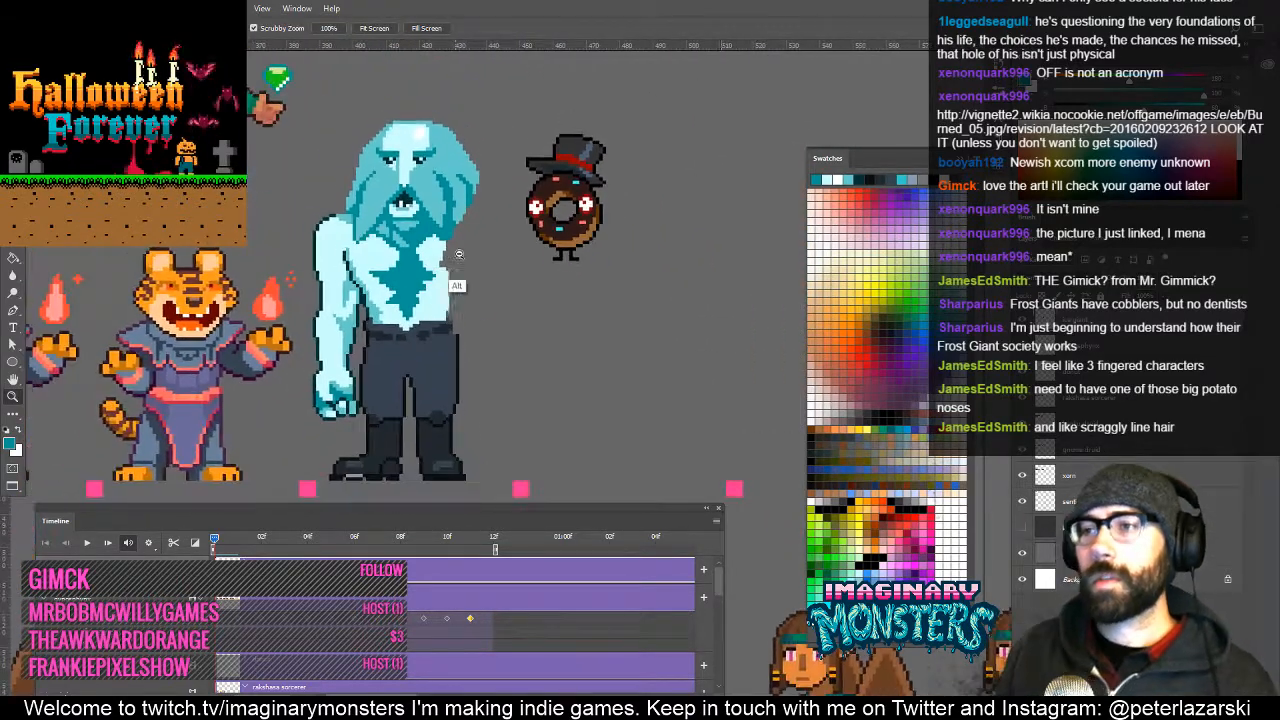
left_click(428, 252, "alt")
key("b")
key("z")
left_click(389, 286)
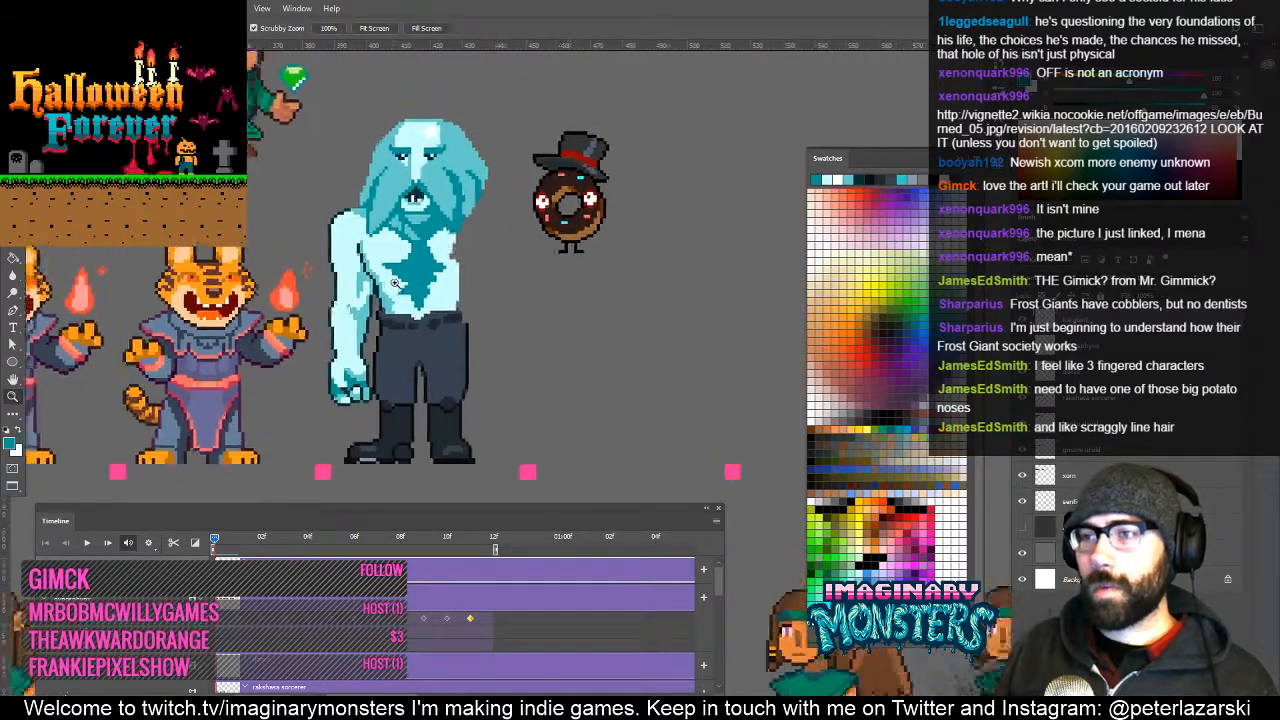
left_click(389, 286)
key("l")
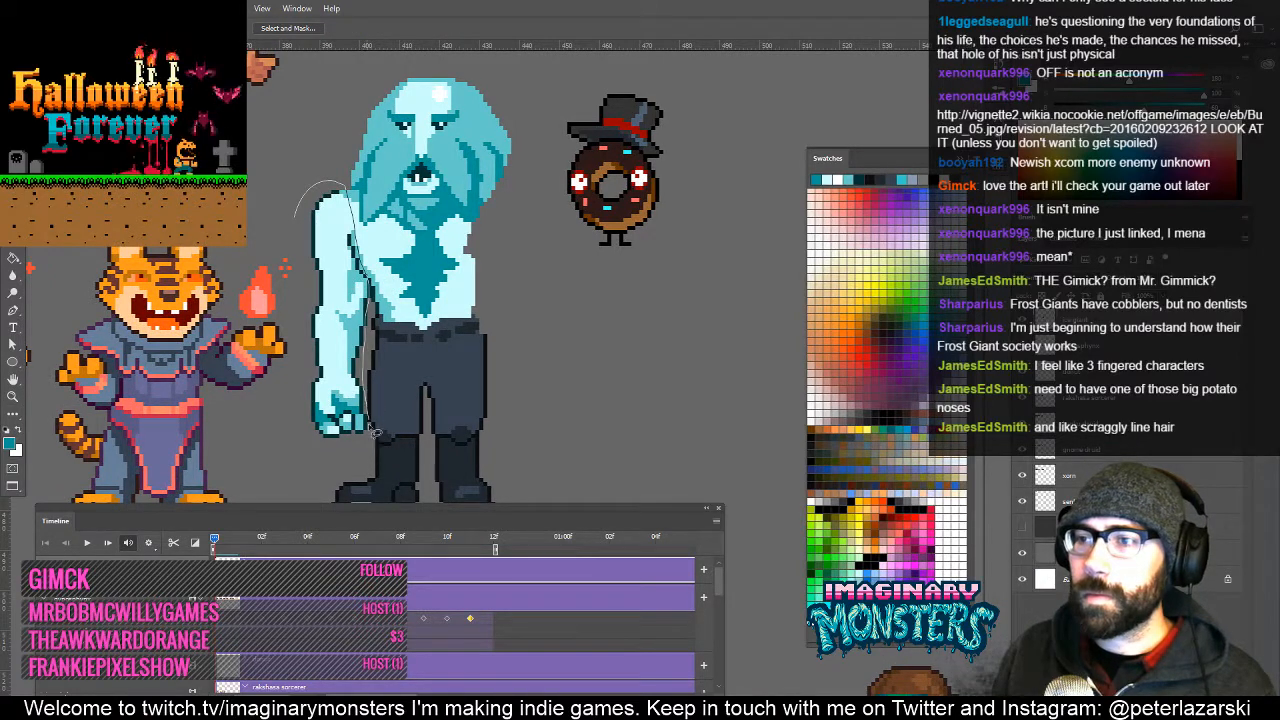
mouse_move(298, 439)
left_mouse_down()
mouse_move(303, 318)
mouse_move(443, 280)
mouse_move(548, 292)
mouse_move(533, 296)
left_mouse_up()
key("v")
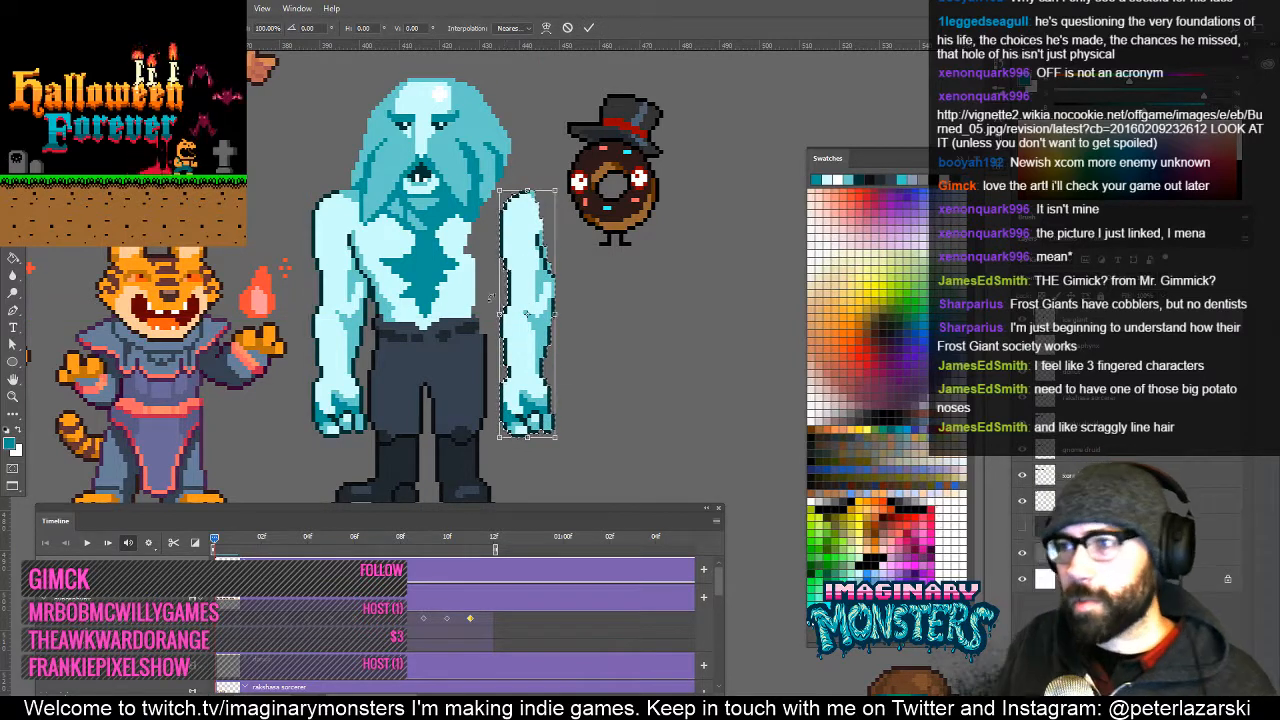
Flip the duplicated arm horizontally so it mirrors the original.
key("ctrl+t")
right_click(526, 287)
left_click(574, 481)
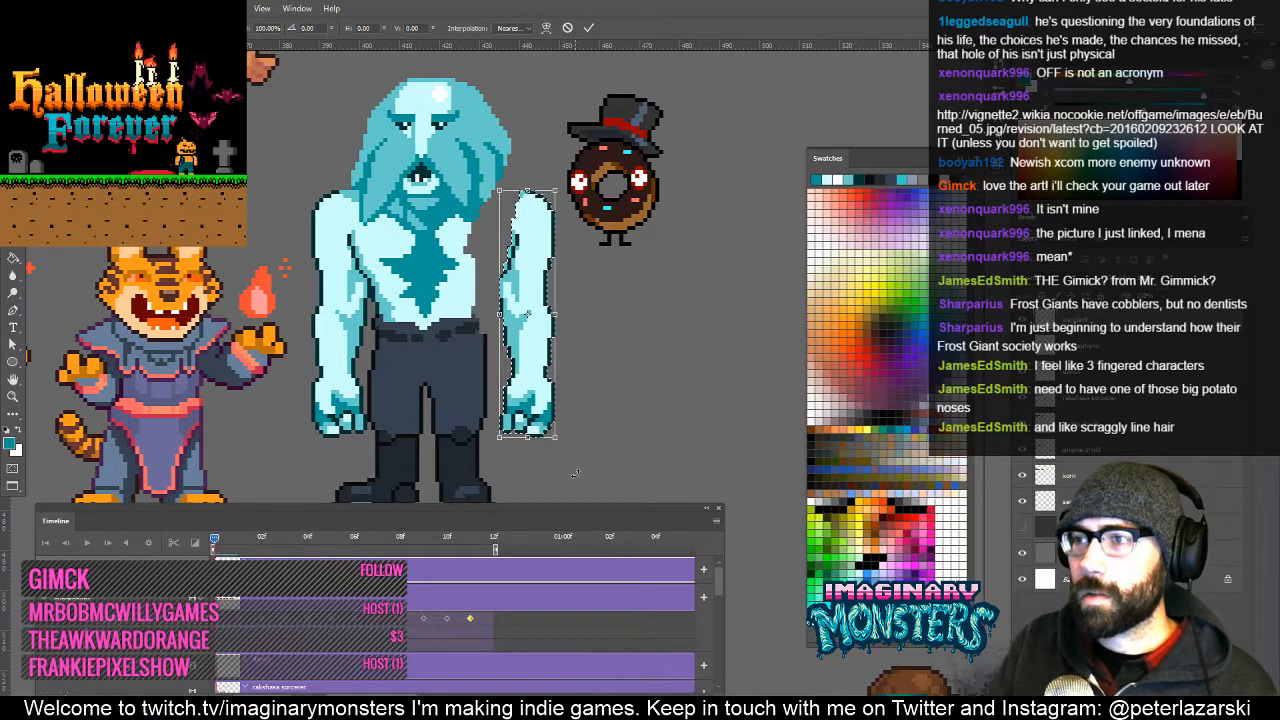
key("Return")
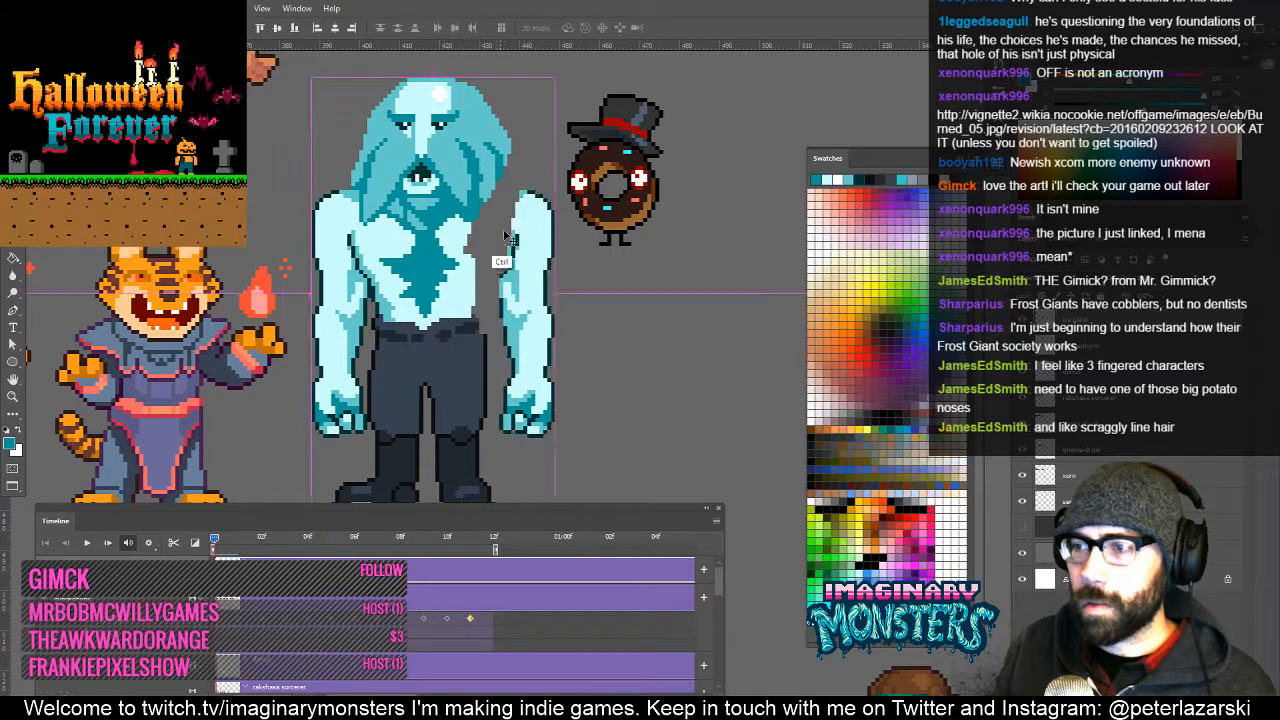
Replace the dark line inside the copied upper arm with mid teal and pale teal, and touch up its inner outline in very dark teal.
key("z")
left_click(518, 247)
left_click(518, 247)
key("b")
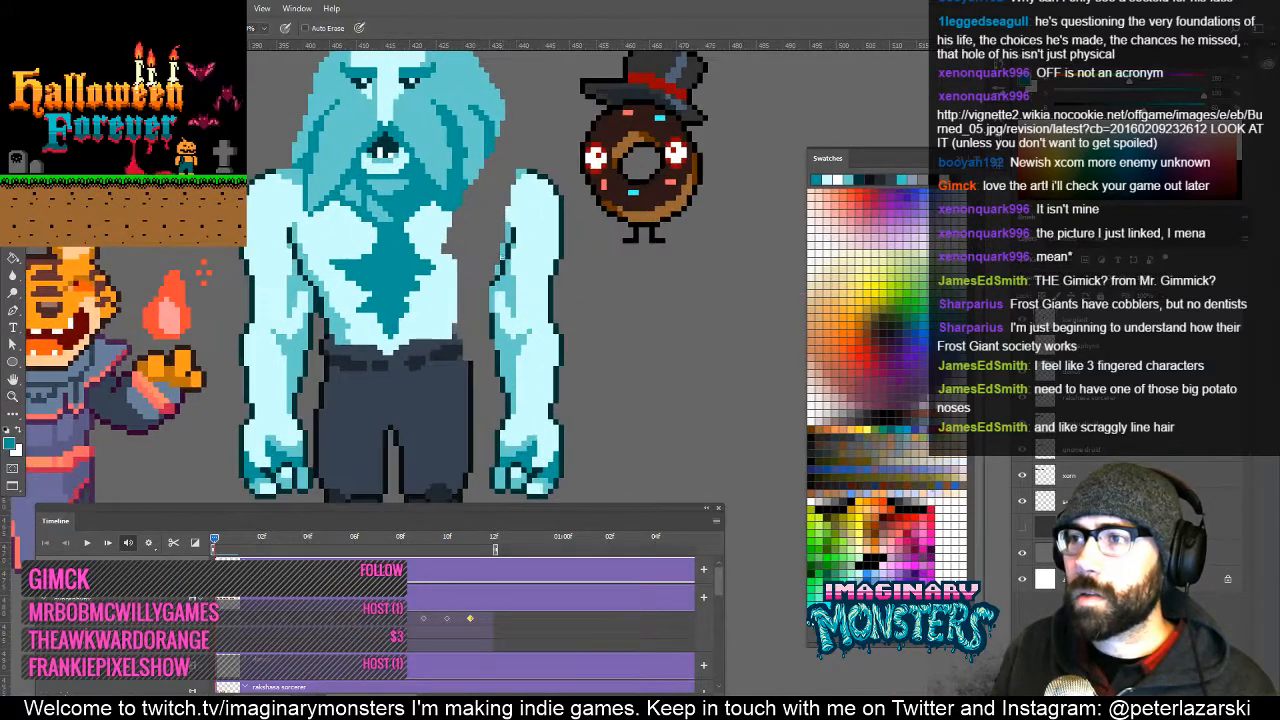
left_click(504, 280, "alt")
left_click_drag(508, 236, 497, 262)
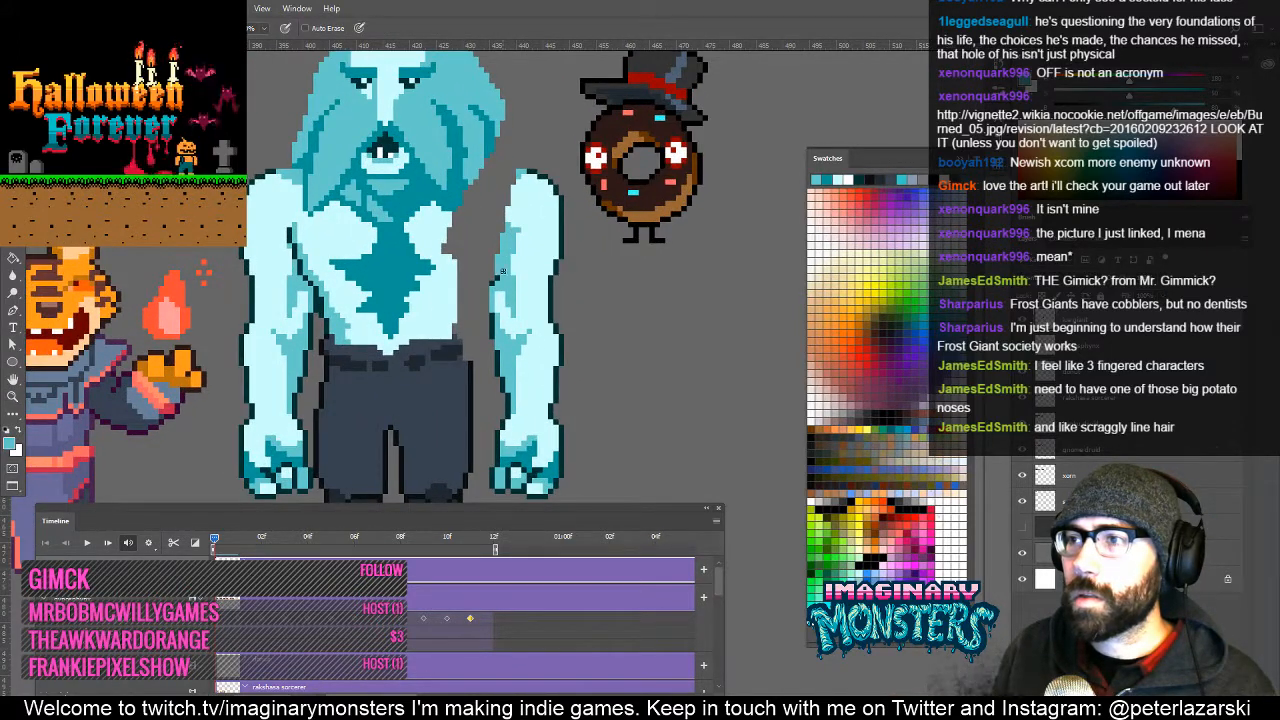
left_click(519, 260, "alt")
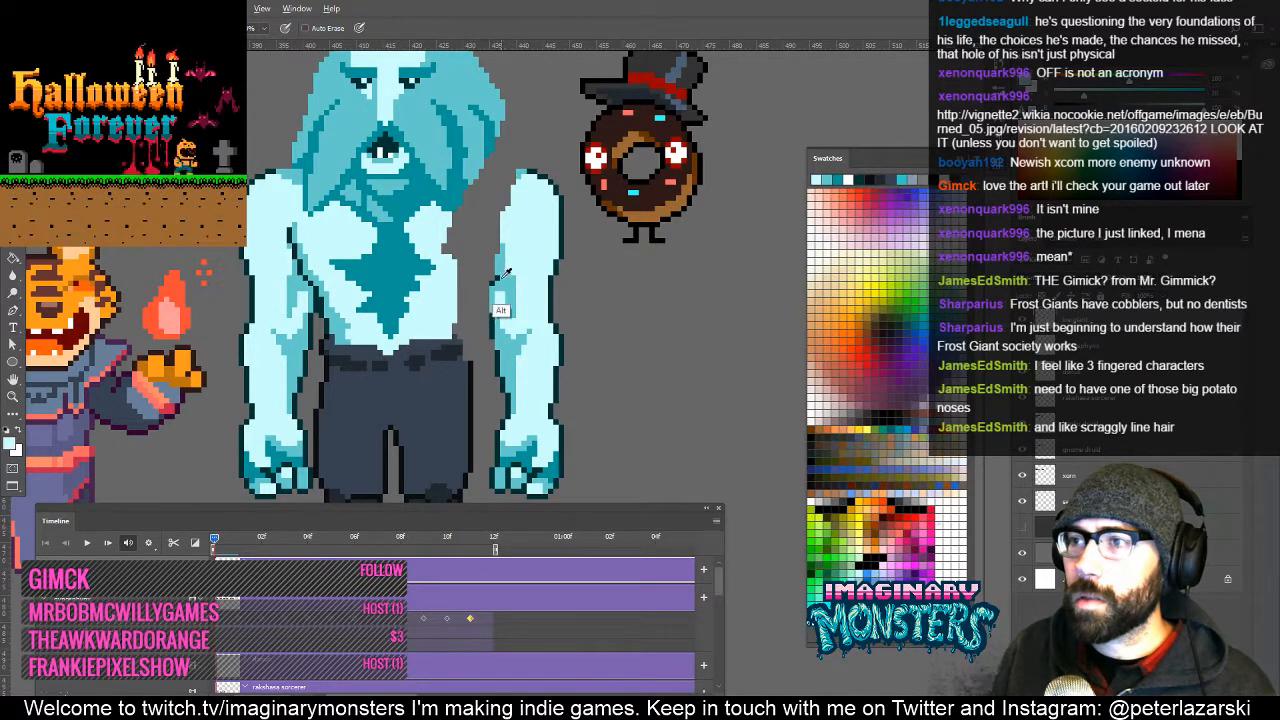
left_click(501, 299, "alt")
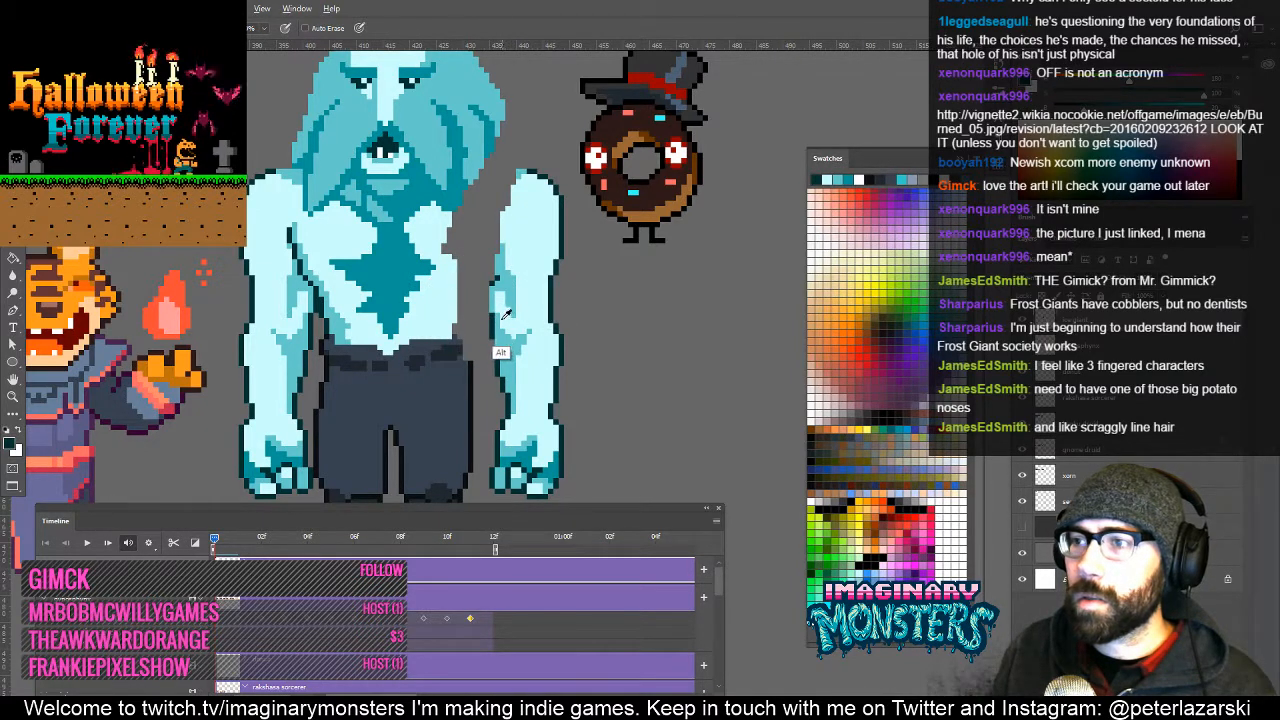
left_click_drag(509, 344, 493, 279)
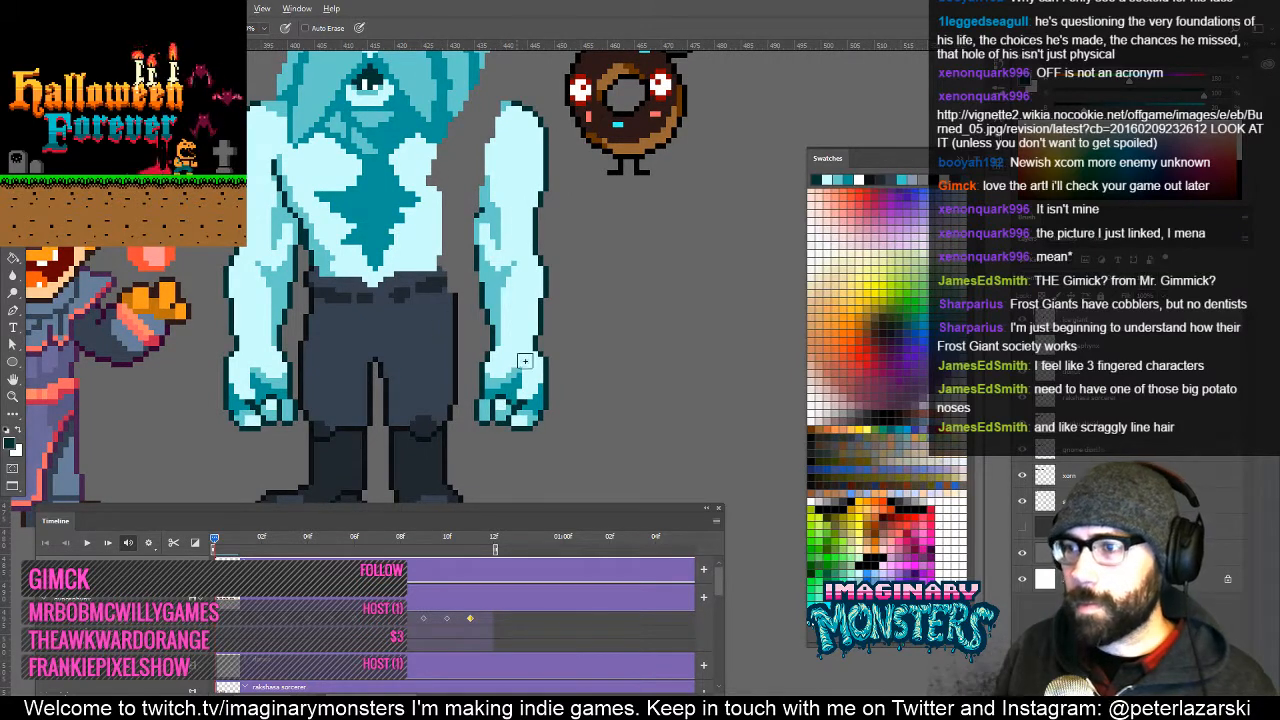
Cover the copied fist's finger details with pale teal and erase the dark outline along its inner edge.
left_click(527, 395, "alt")
mouse_move(527, 400)
left_mouse_down()
mouse_move(500, 410)
mouse_move(517, 390)
mouse_move(480, 415)
mouse_move(481, 364)
mouse_move(519, 360)
mouse_move(516, 372)
left_mouse_up()
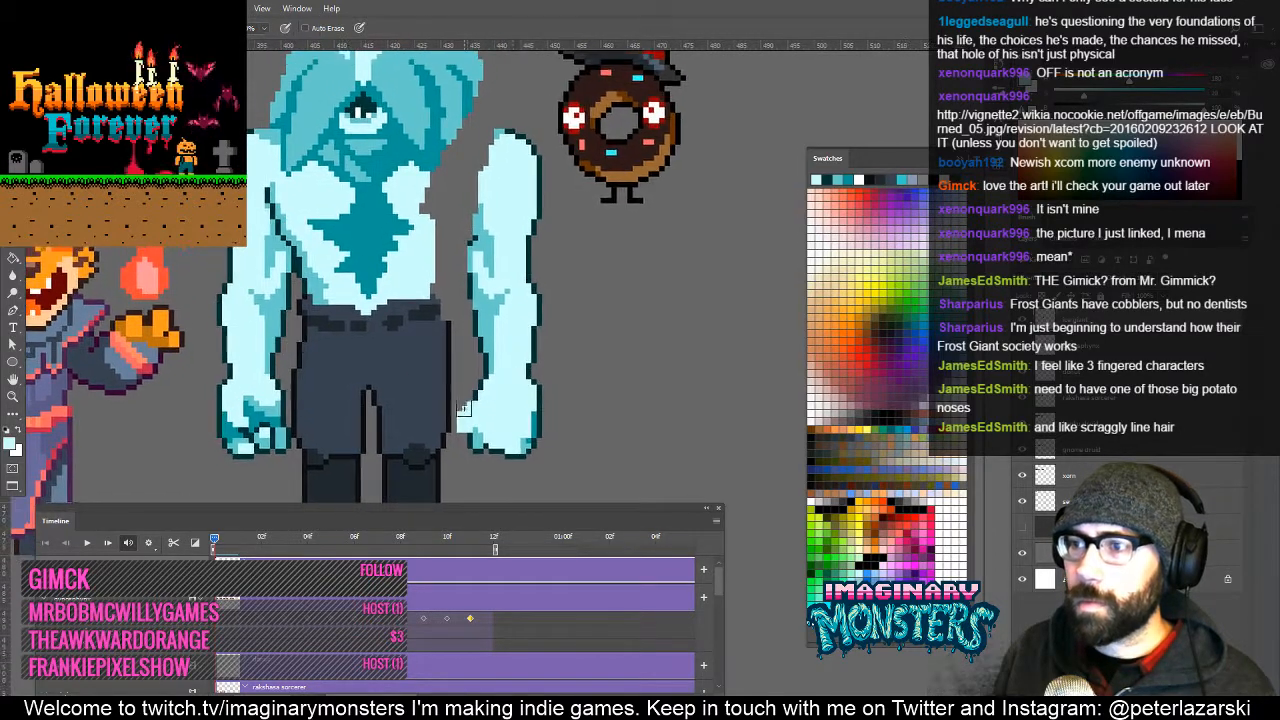
key("e")
key("b")
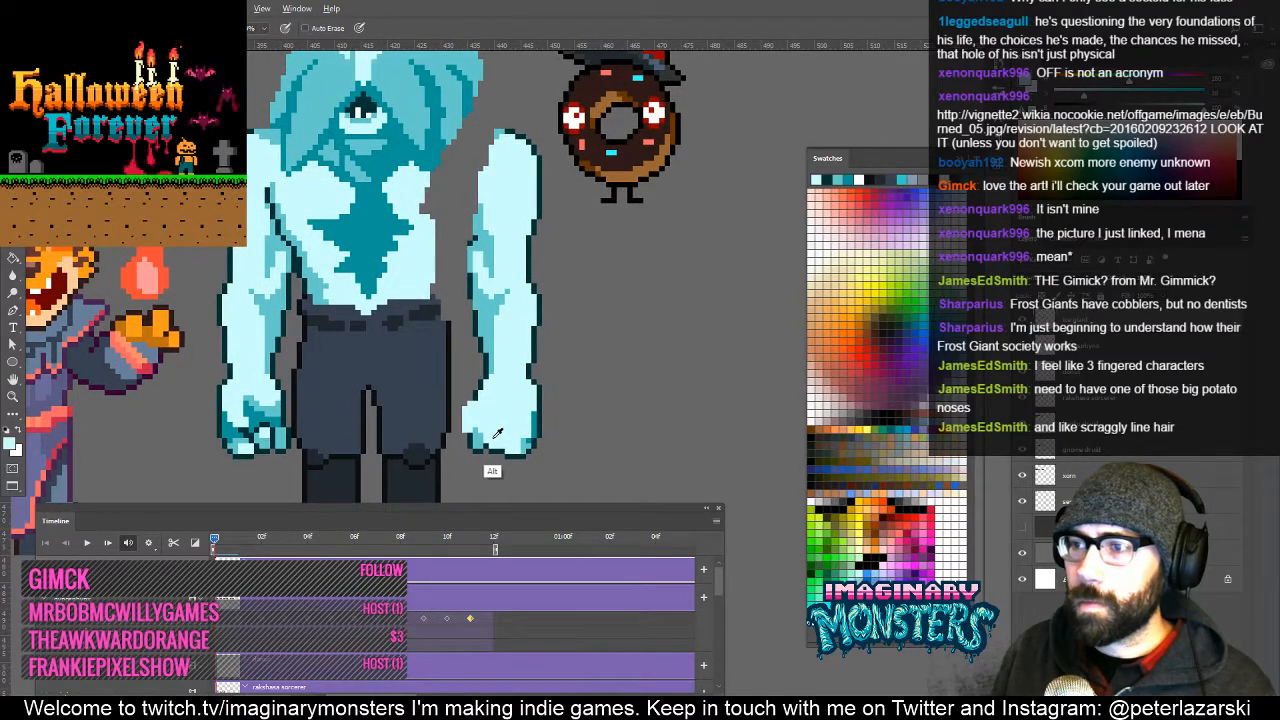
Start new fingers on the copied fist with a very dark teal notch at its lower edge, touched up in mid and pale teal.
left_click(483, 449, "alt")
left_click_drag(483, 449, 493, 447)
key("z")
left_click(497, 438)
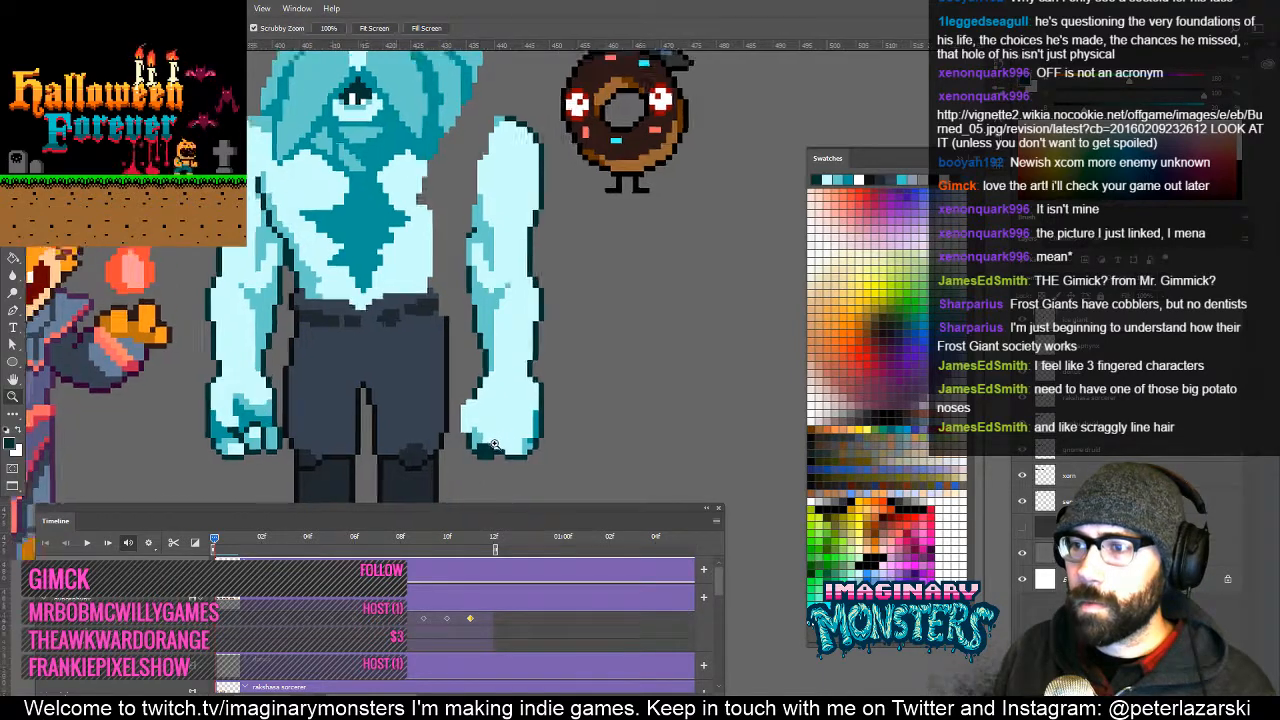
key("e")
key("b")
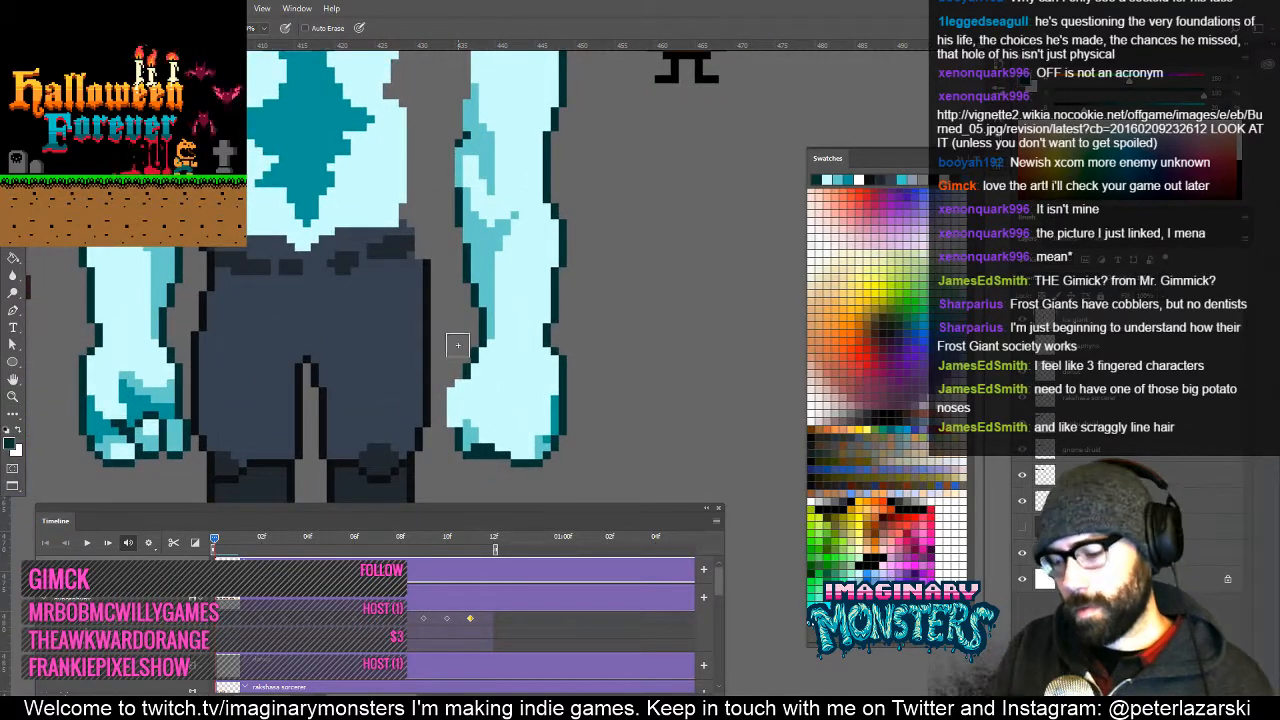
left_click(473, 434, "alt")
left_click(475, 446)
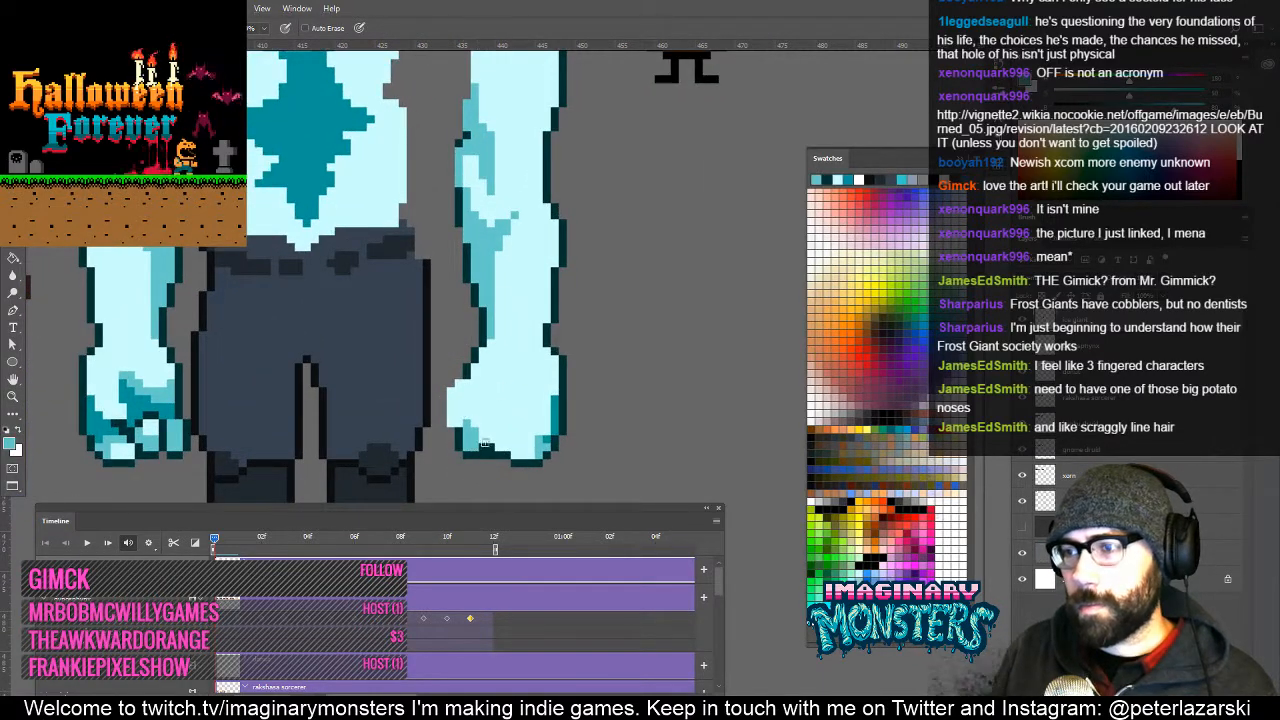
left_click(488, 439, "alt")
left_click(483, 447)
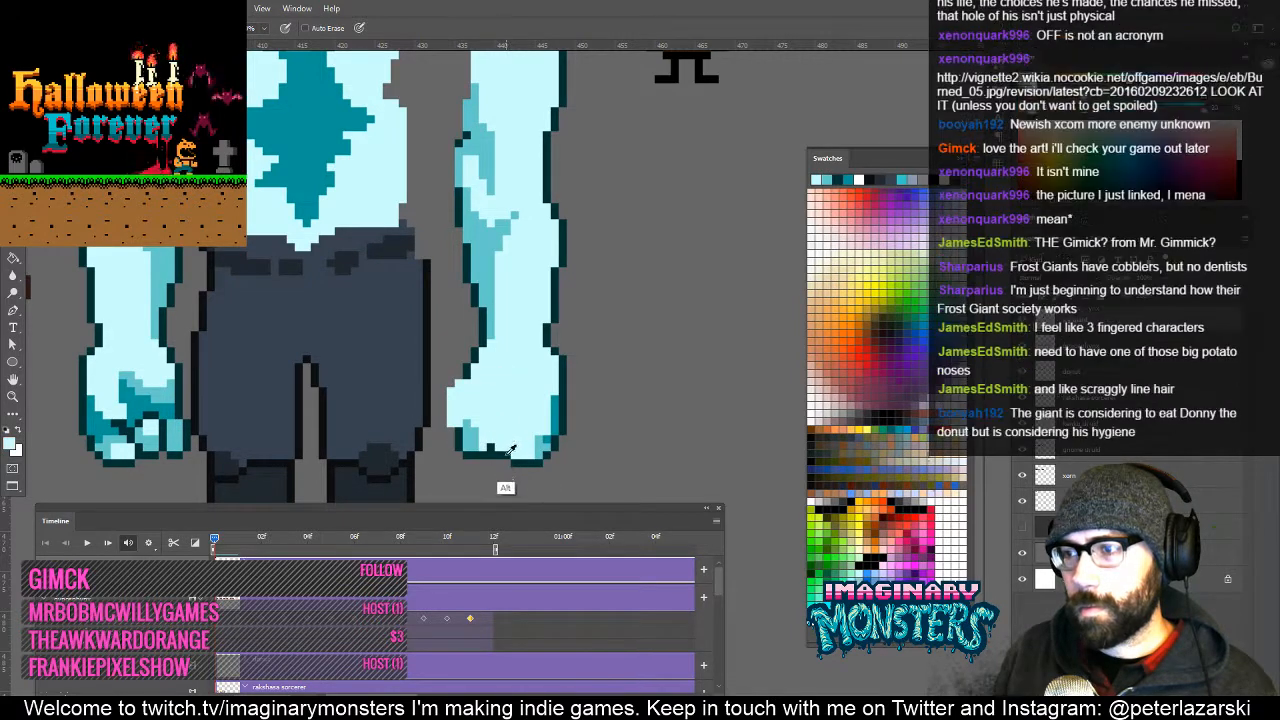
Add further very dark teal gaps between the copied fist's fingers and clean up its lower edge with pale teal.
left_click(508, 455, "alt")
left_click(522, 448)
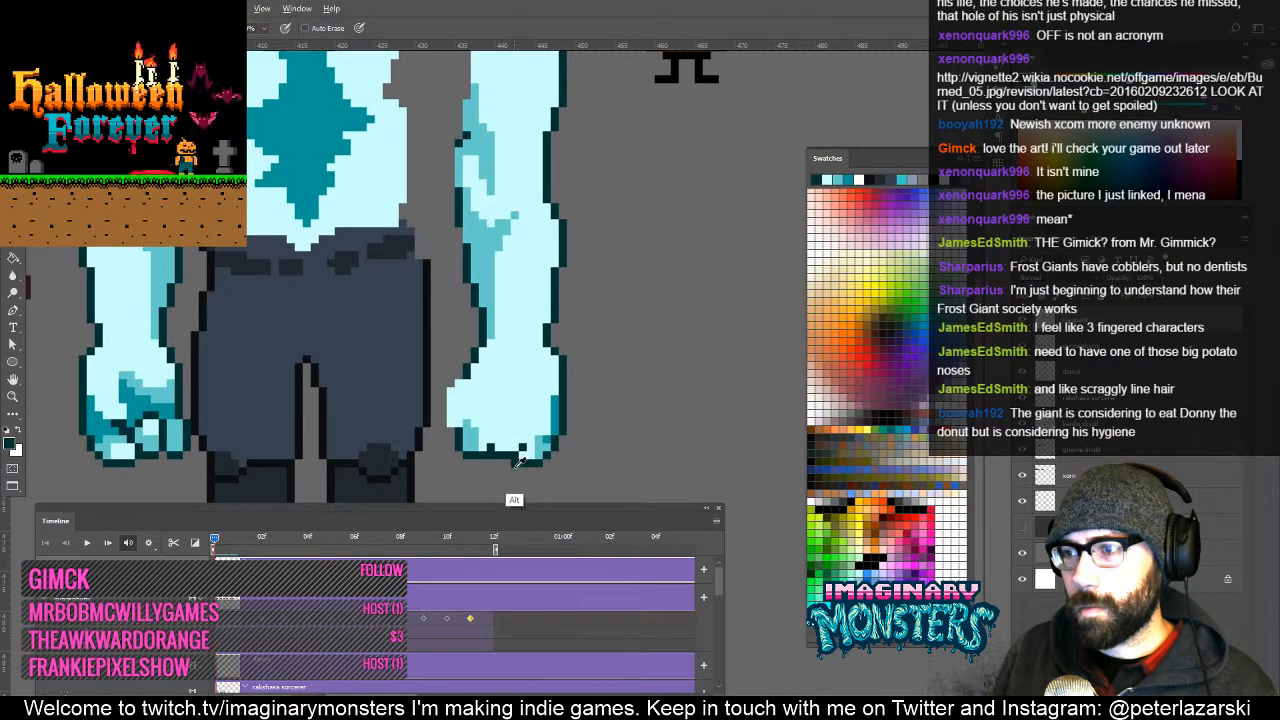
left_click(512, 468, "alt")
key("e")
left_click(513, 463)
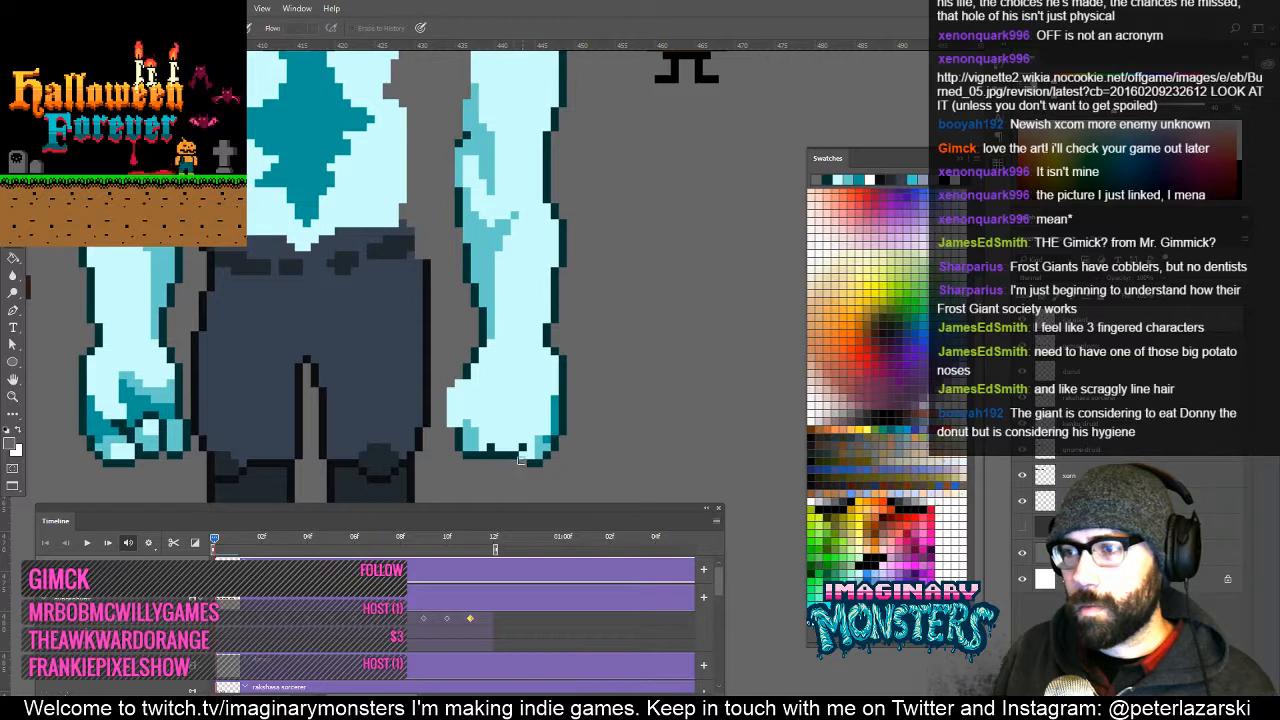
key("b")
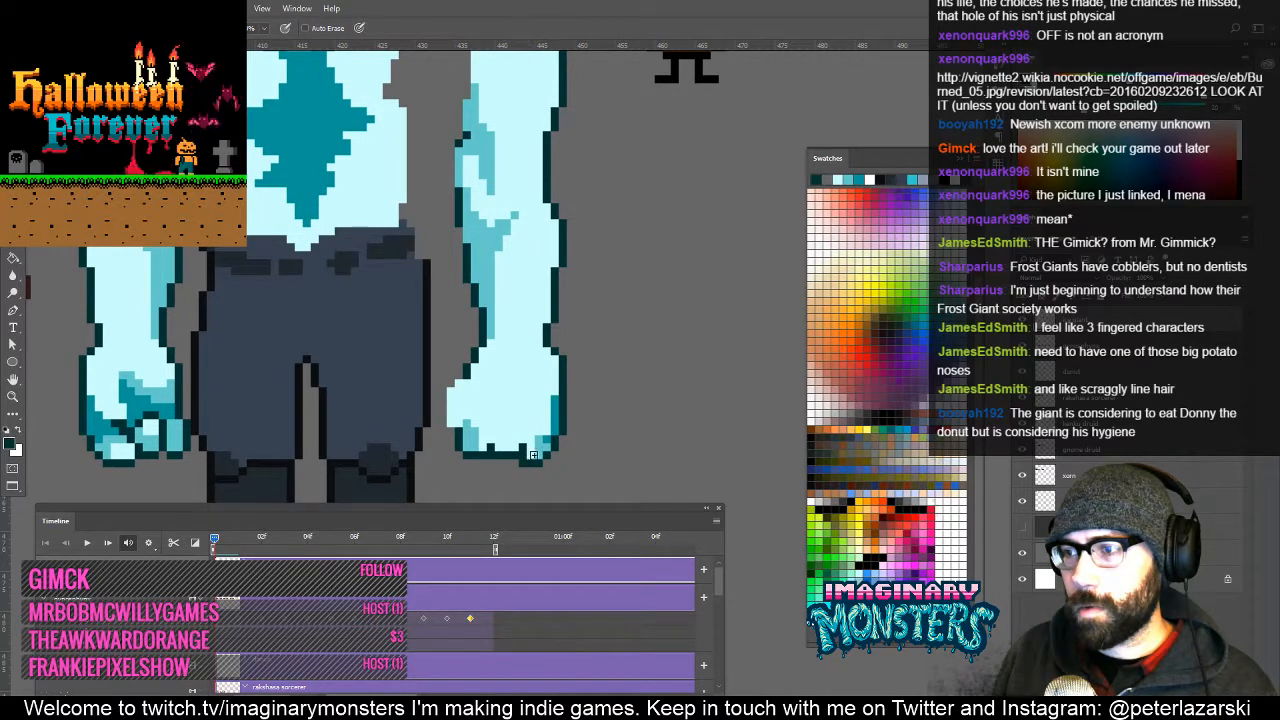
left_click(530, 455, "alt")
left_click_drag(532, 443, 501, 419)
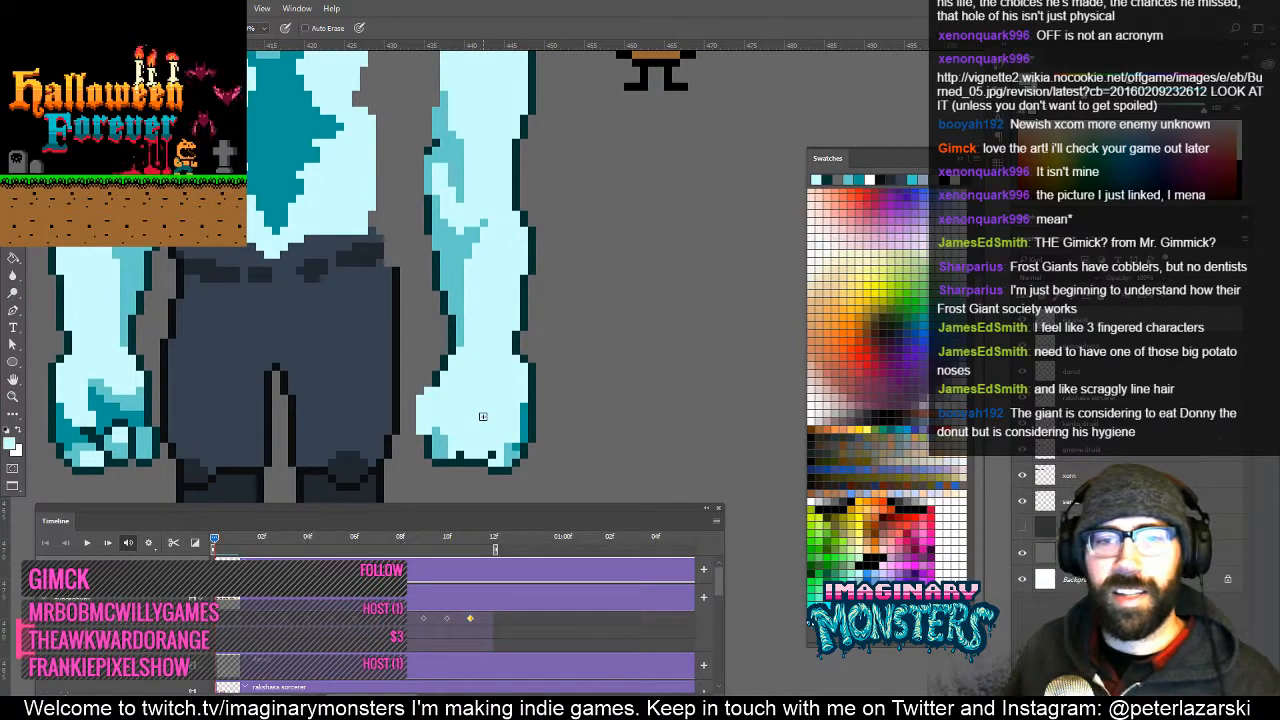
Extend the mid teal shadow down the copied forearm's inner side and outline the thumb in very dark teal.
left_click_drag(406, 258, 450, 272)
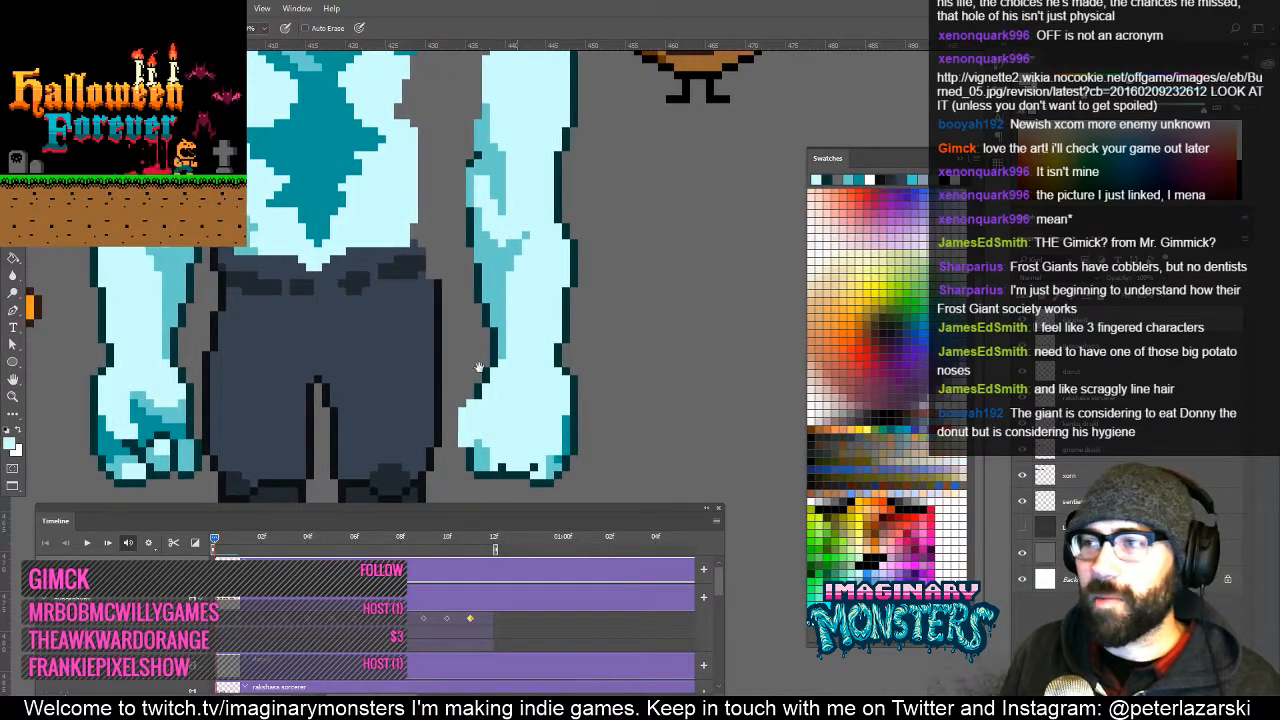
left_click_drag(600, 150, 496, 384)
key("z")
left_click(505, 266, "alt")
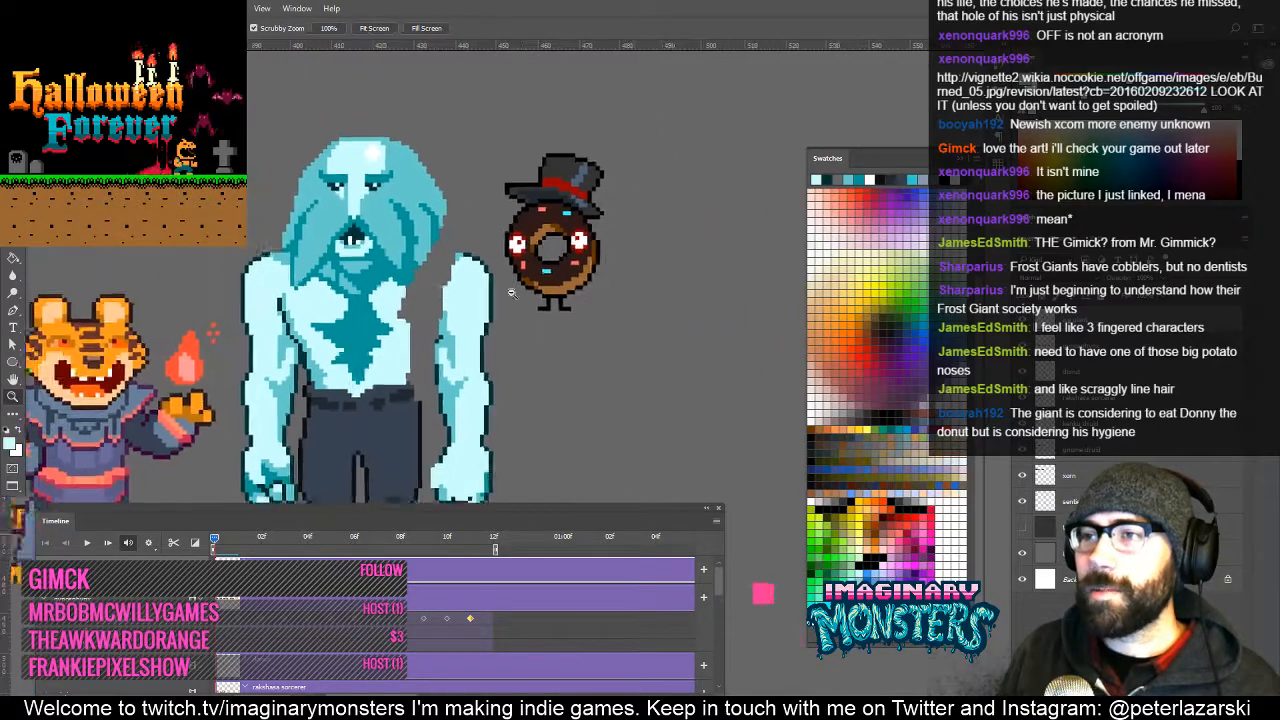
left_click_drag(508, 330, 527, 284)
left_click_drag(476, 400, 483, 401)
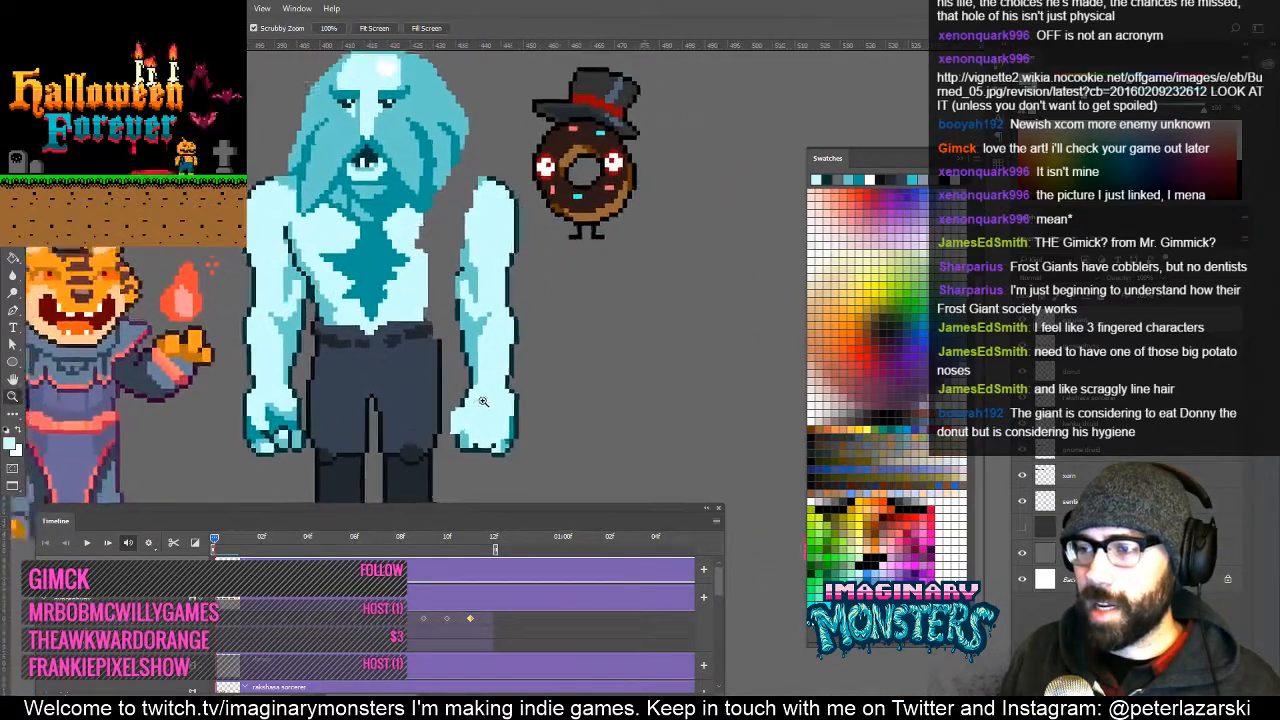
left_click(483, 401)
left_click(473, 437)
left_click(440, 340)
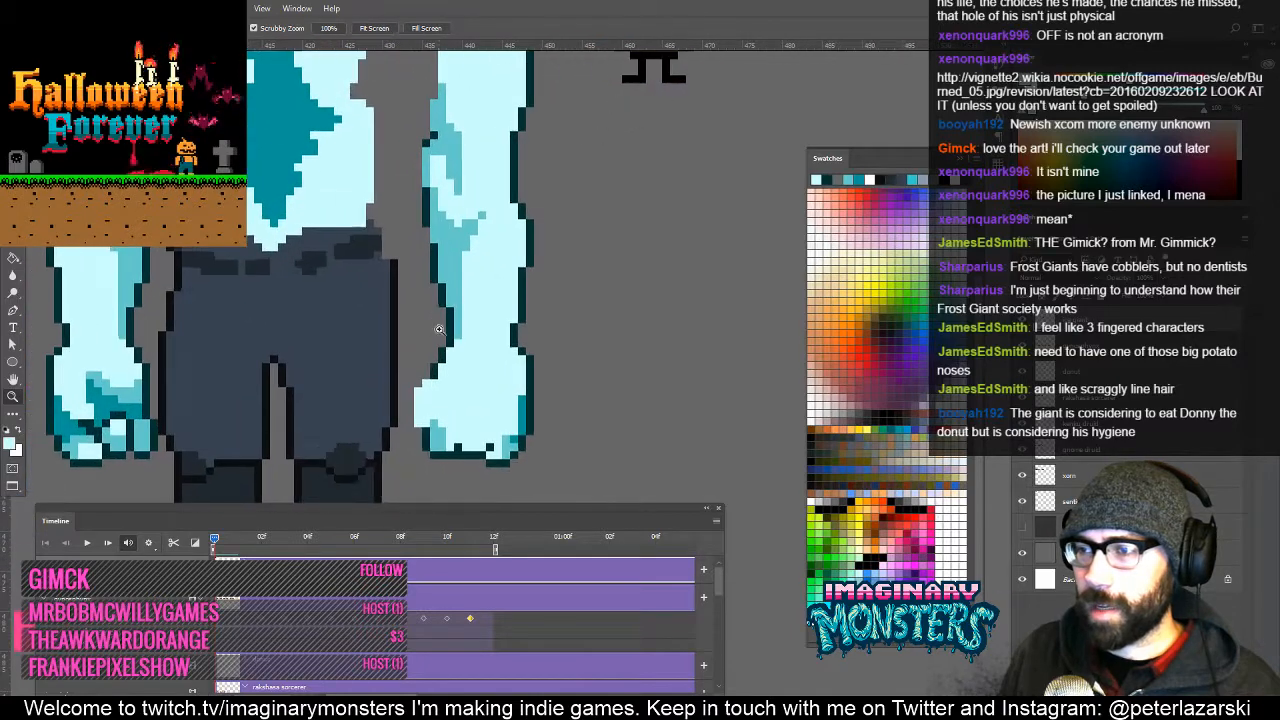
key("b")
left_click(453, 293, "alt")
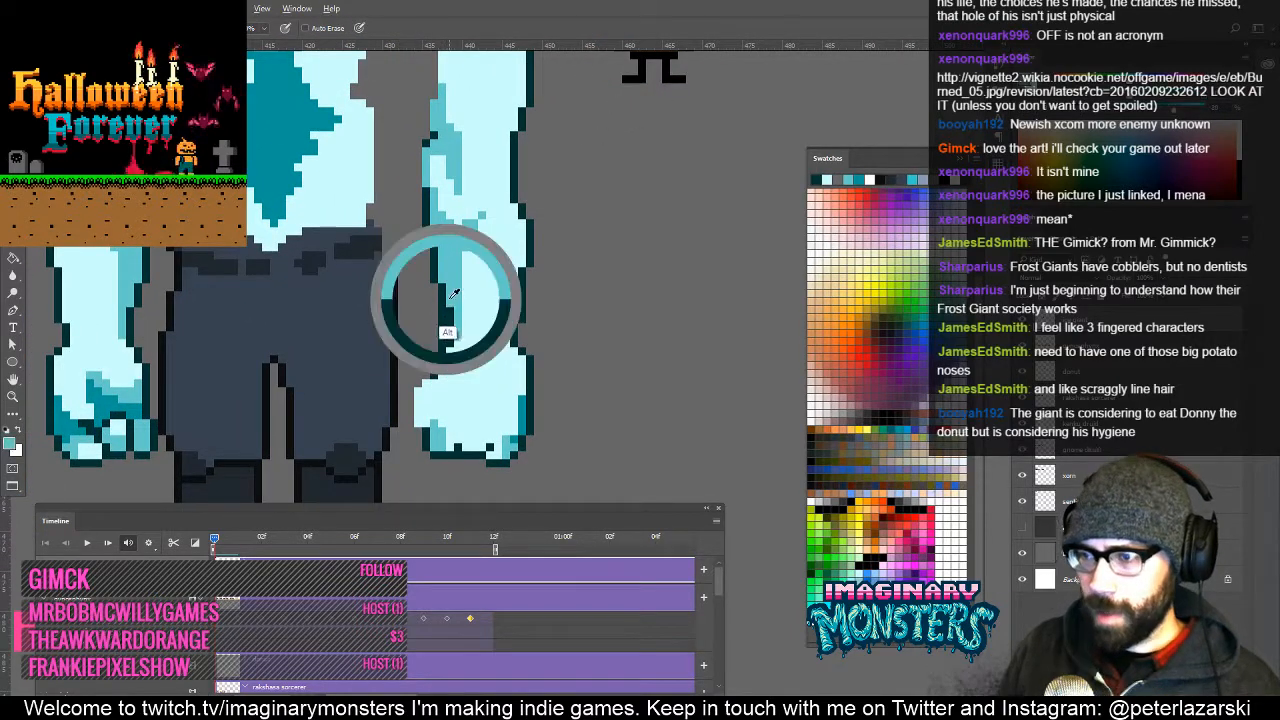
mouse_move(450, 314)
left_mouse_down()
mouse_move(450, 344)
mouse_move(494, 304)
left_mouse_up()
left_click(455, 328, "alt")
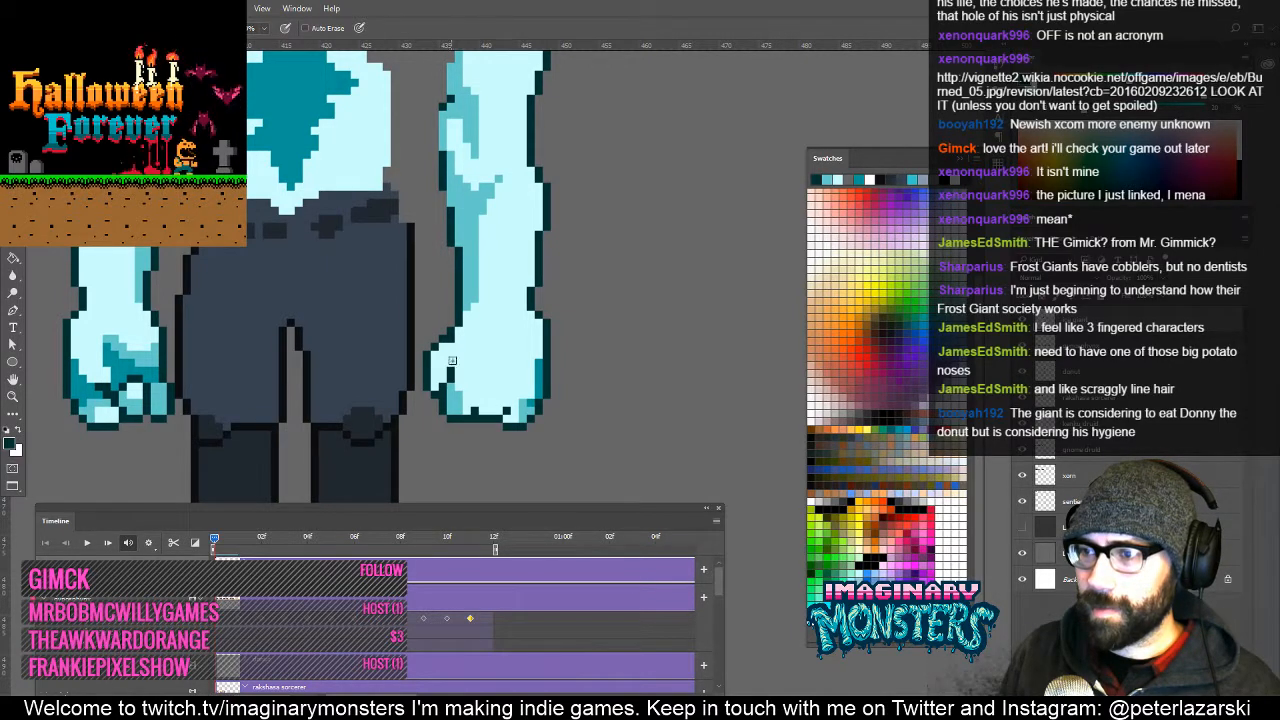
Select the whole copied arm with a freehand lasso and move it inward against the giant's torso.
key("z")
left_click_drag(452, 360, 372, 360)
left_click_drag(450, 308, 472, 354)
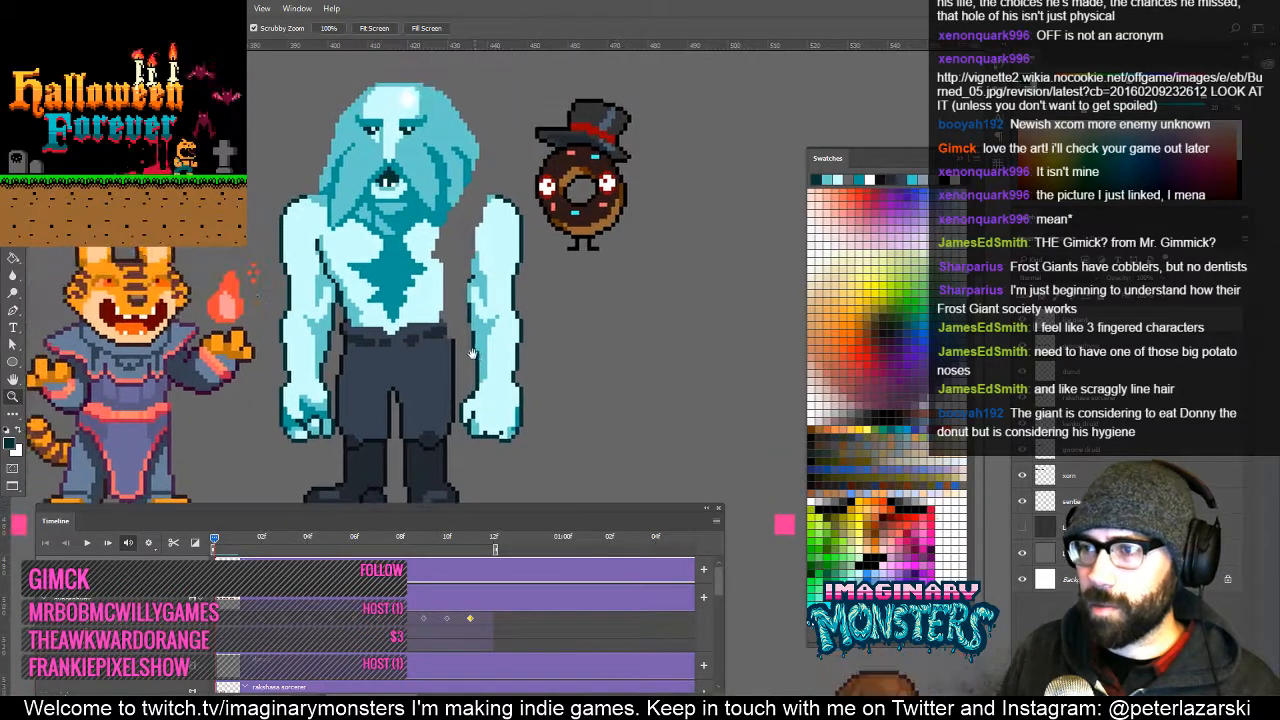
key("b")
key("l")
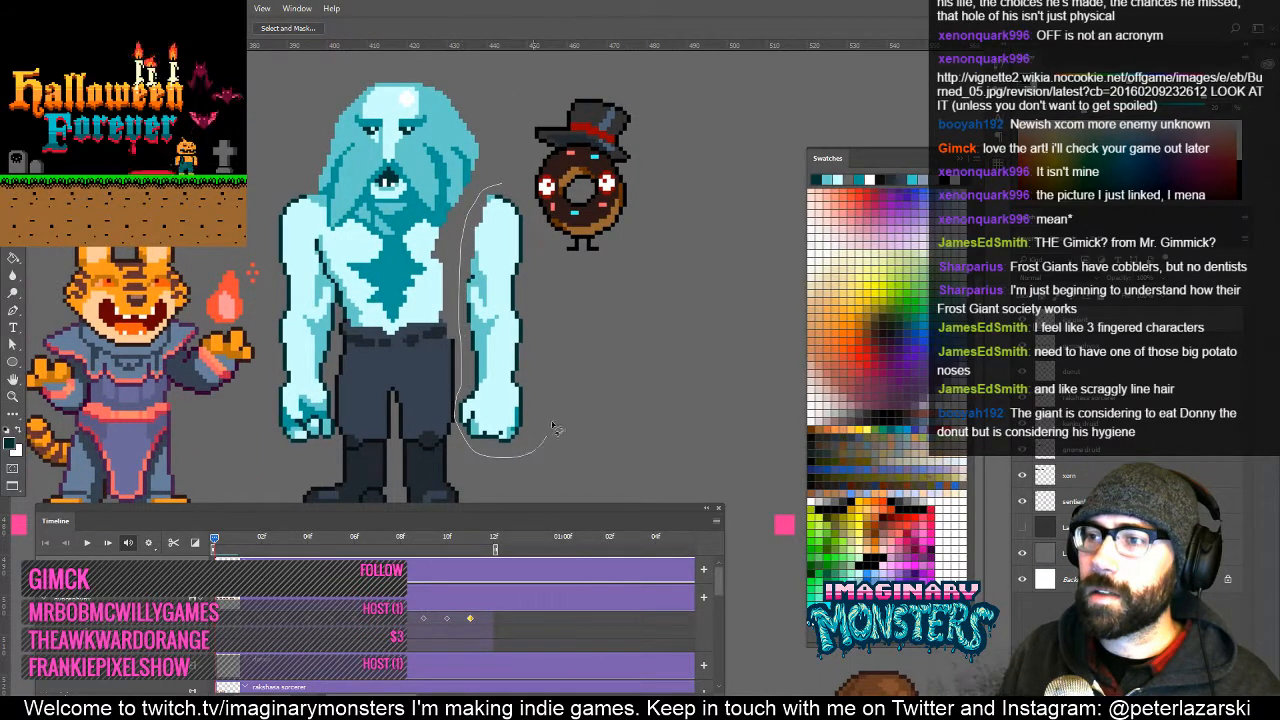
left_click_drag(556, 428, 525, 262)
key("v")
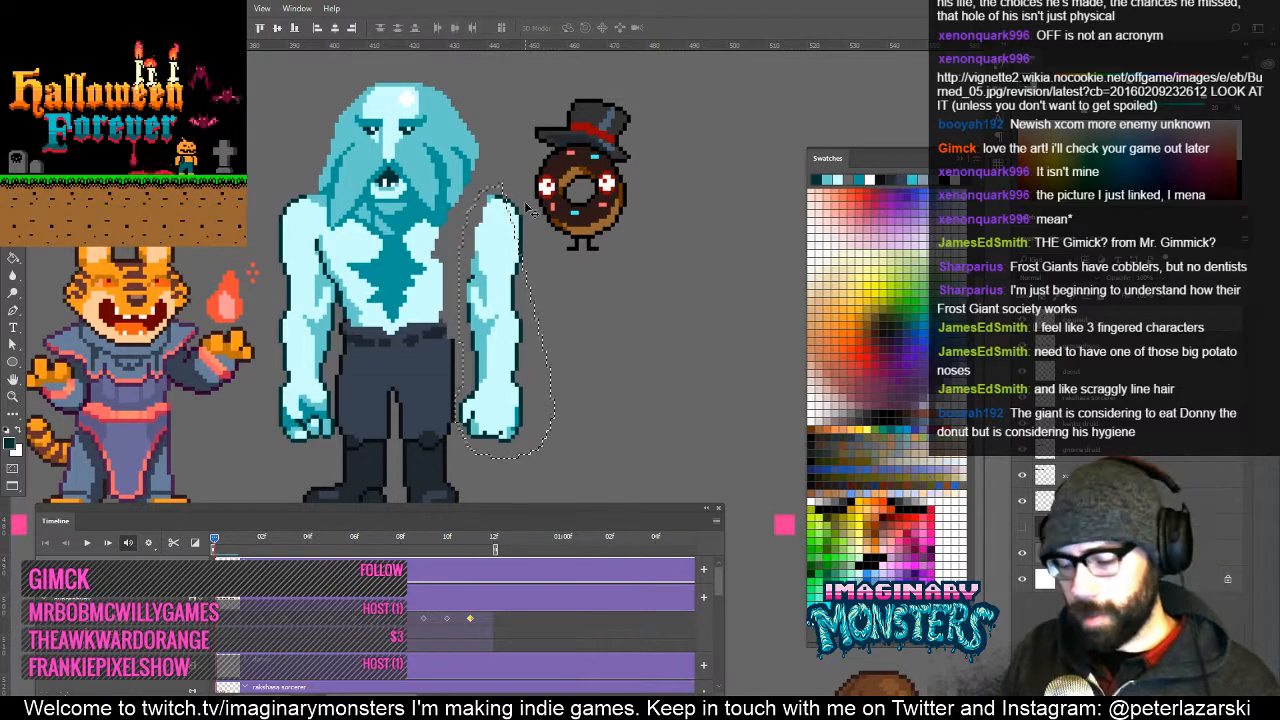
key("b")
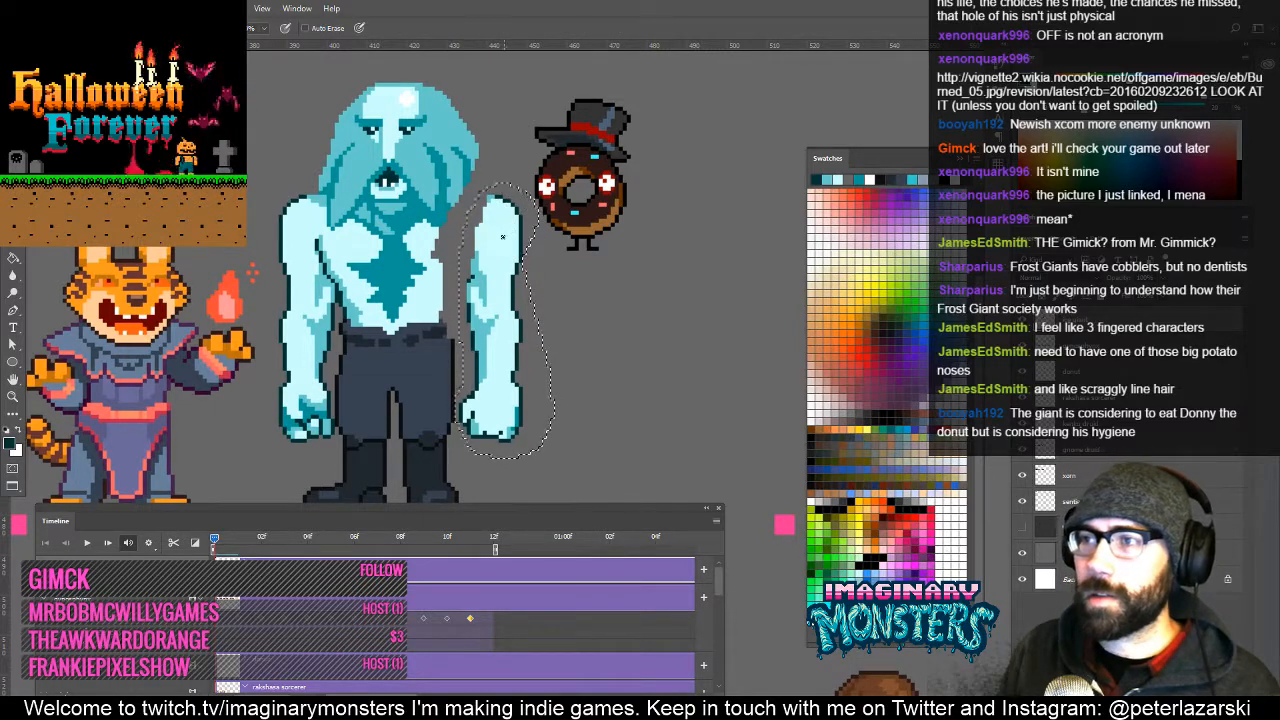
key("v")
mouse_move(512, 245)
left_mouse_down()
mouse_move(320, 245)
mouse_move(450, 240)
mouse_move(496, 265)
left_mouse_up()
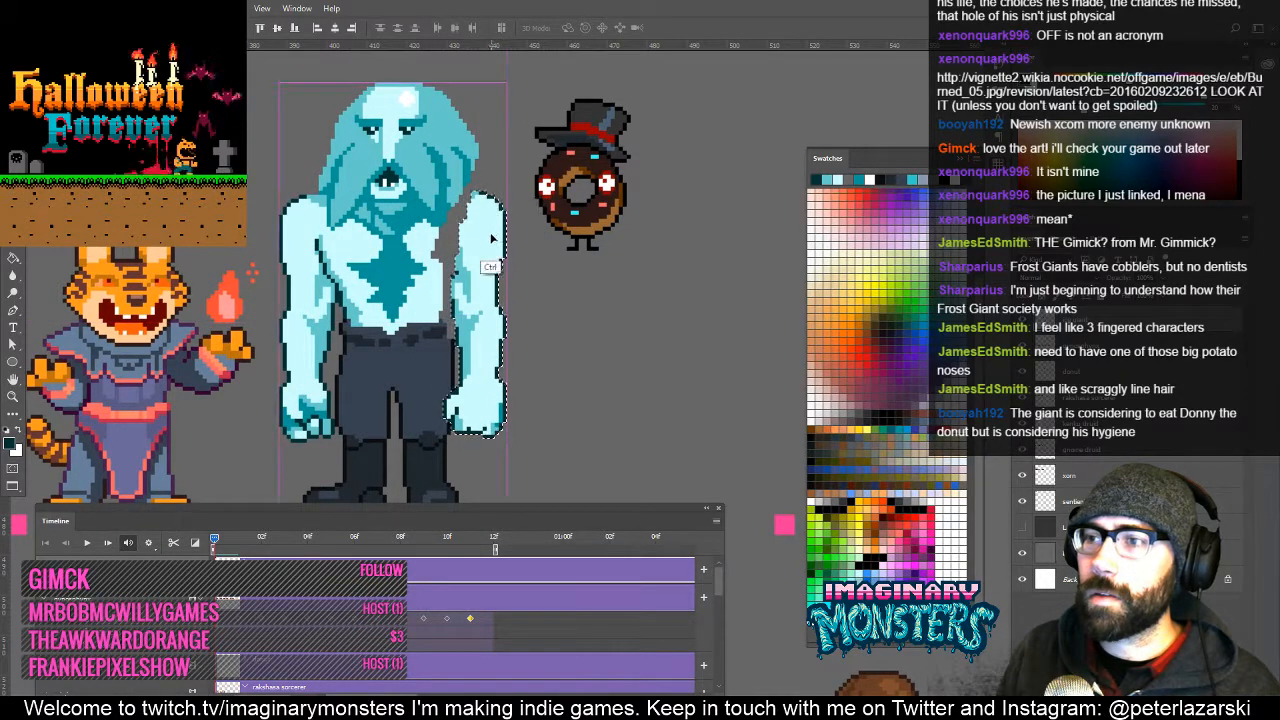
Nudge the selected arm into place so its fist overlaps the trousers' outer edge, and deselect it.
key("Right")
key("Right")
key("Right")
key("Right")
key("Right")
key("Right")
key("Left")
key("Left")
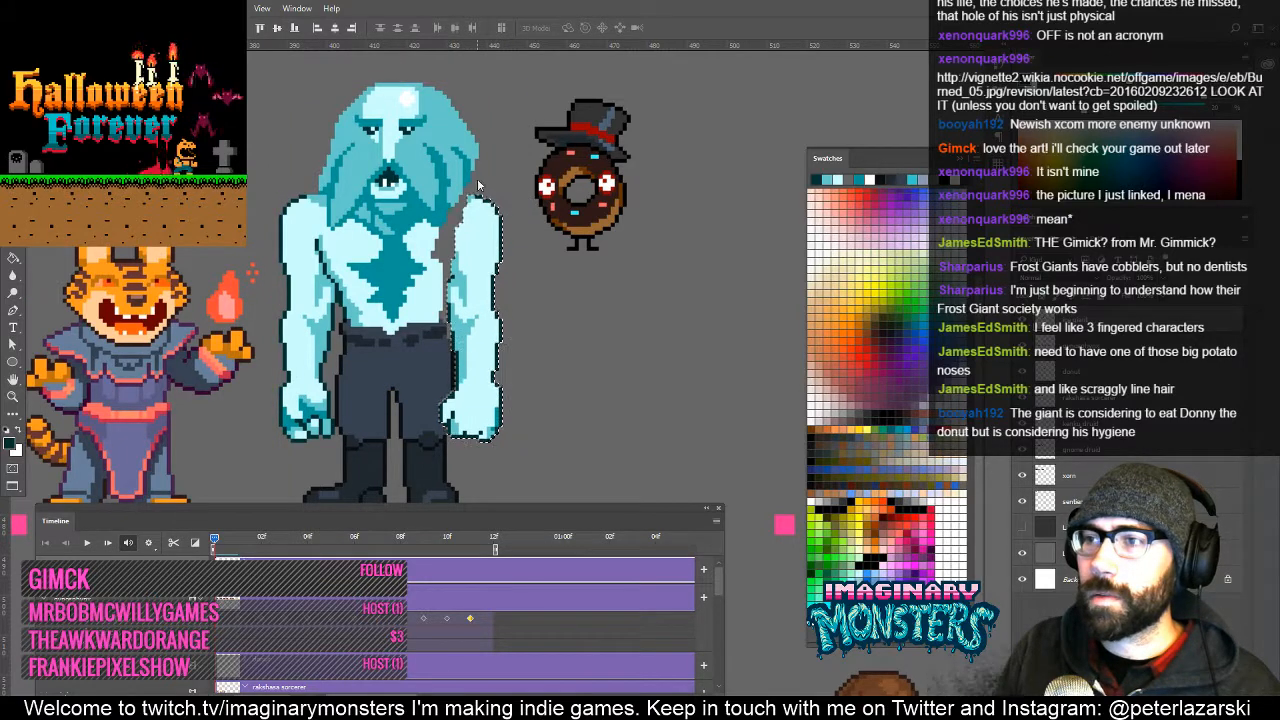
key("ctrl+d")
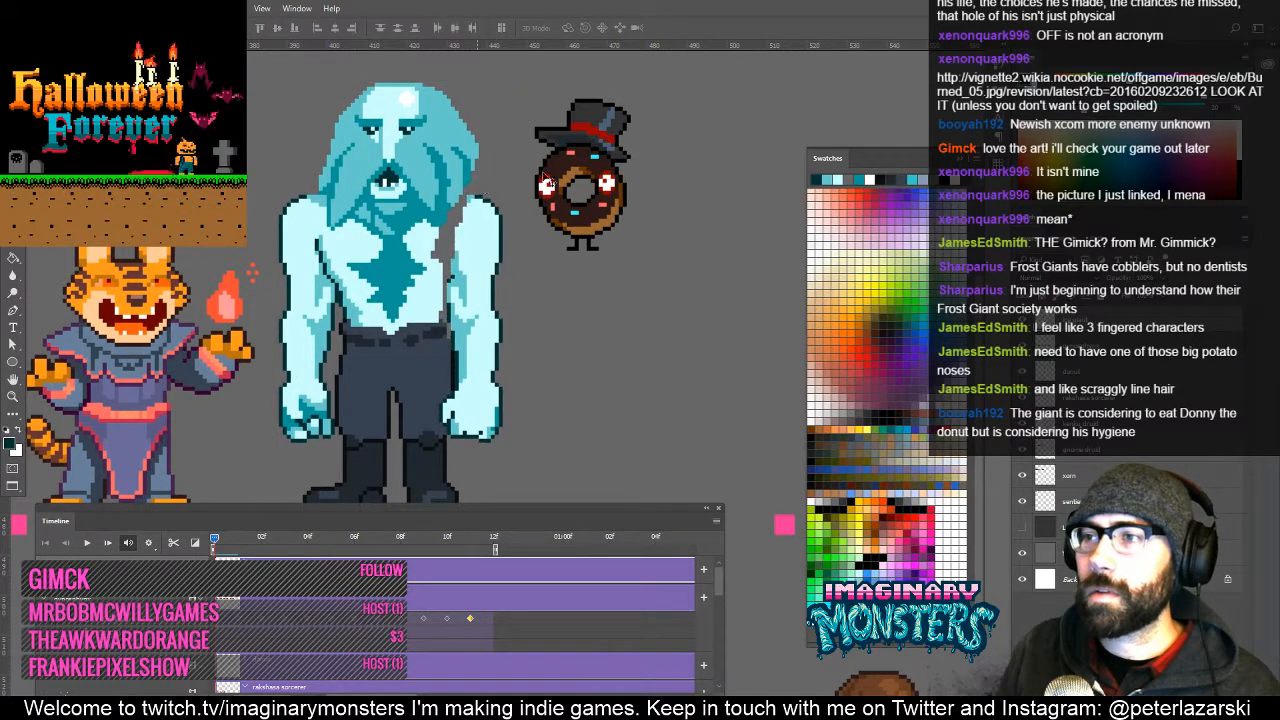
Reselect the copied arm and nudge it one pixel down and one pixel left beside the hip, releasing the selection.
key("z")
left_click_drag(485, 254, 580, 254)
left_click_drag(405, 478, 464, 295)
key("b")
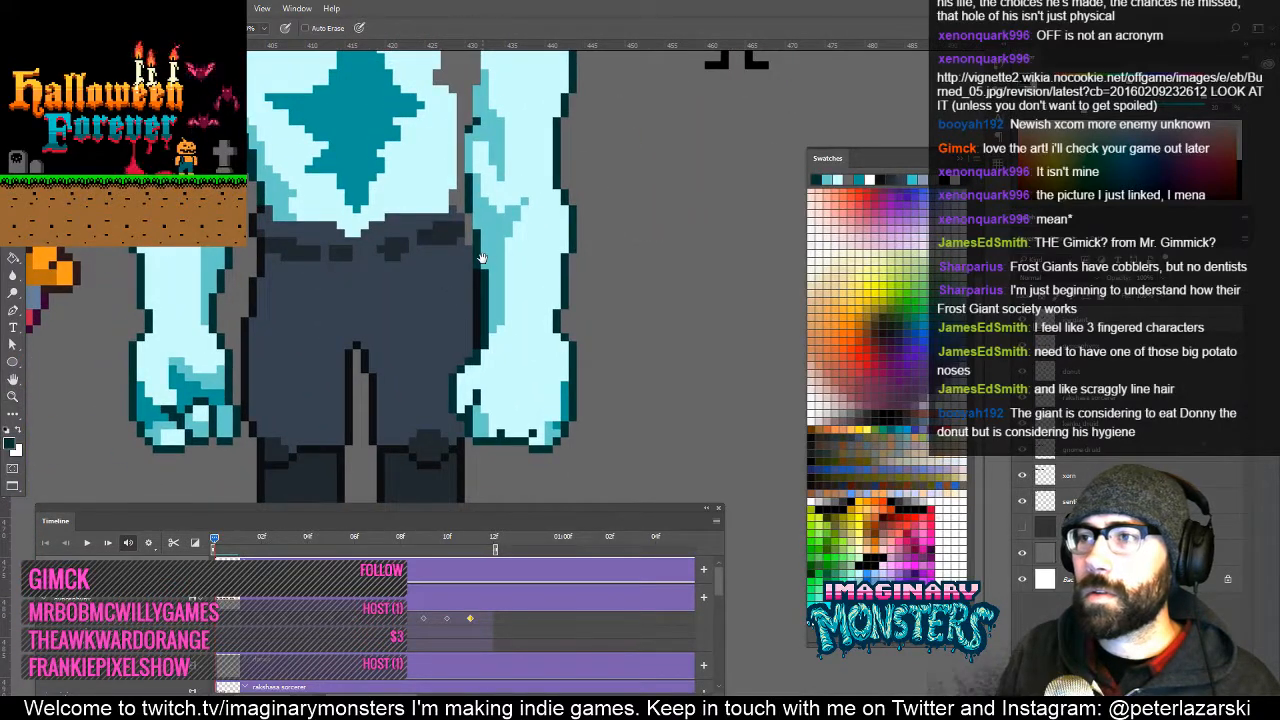
key("ctrl+shift+d")
key("ctrl+f")
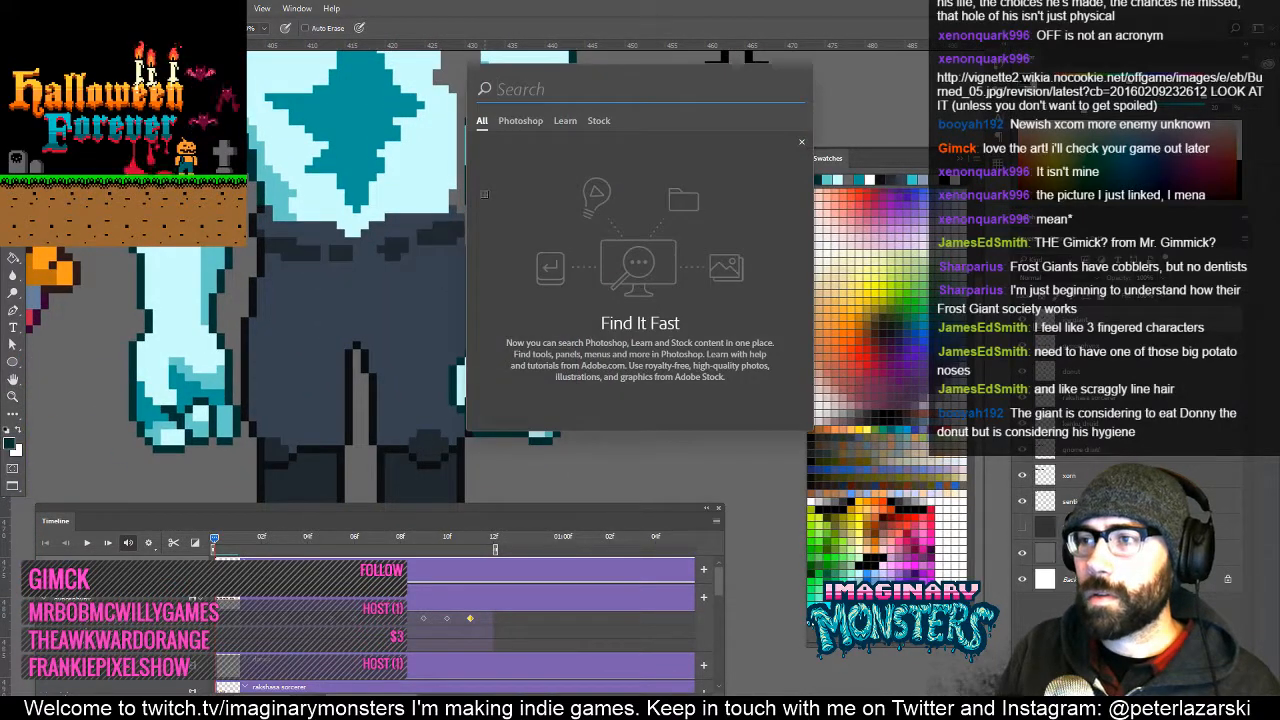
key("Escape")
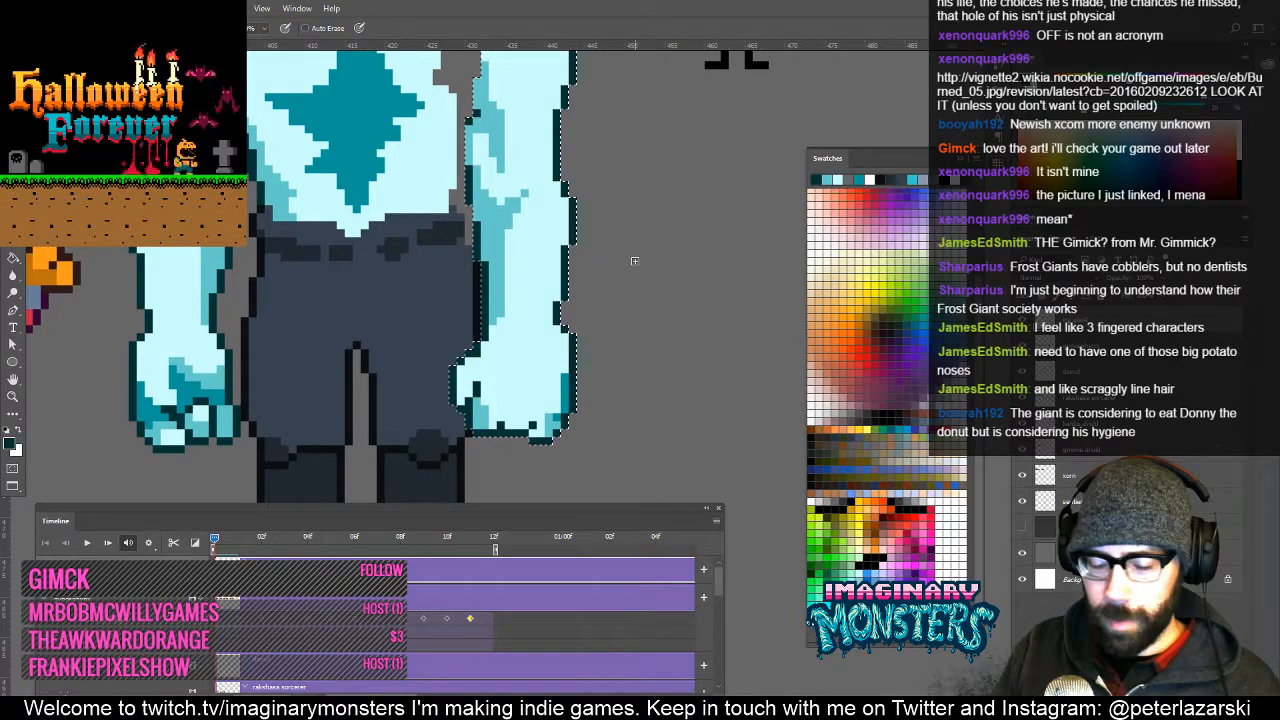
key("v")
key("Down")
key("Left")
key("ctrl+d")
Reselect the copied arm, nudge it slightly outward from the body and deselect it.
left_click_drag(514, 266, 540, 435)
key("z")
left_click_drag(554, 343, 513, 206)
key("ctrl+shift+d")
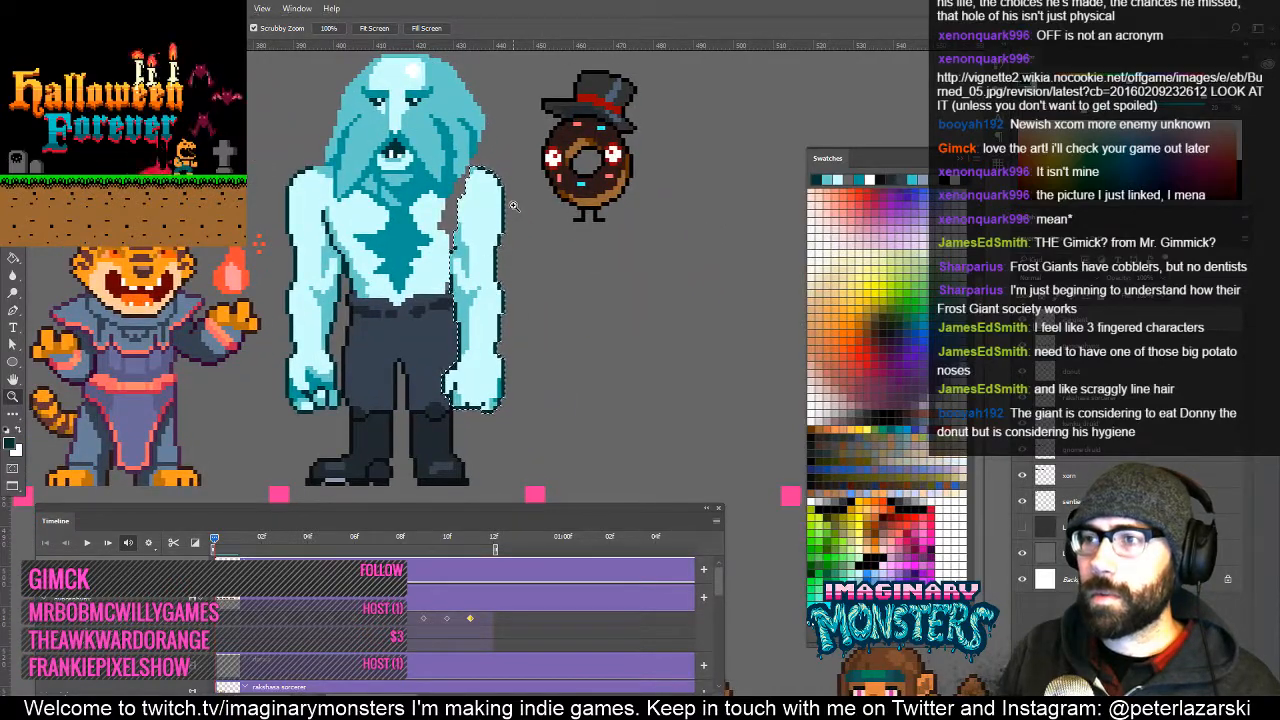
key("ctrl+Right")
key("ctrl+d")
Close the gap beside the copied arm by extending the trousers' waist in dark slate and the lower torso in pale teal.
left_click_drag(468, 326, 525, 326)
key("b")
left_click(425, 338, "alt")
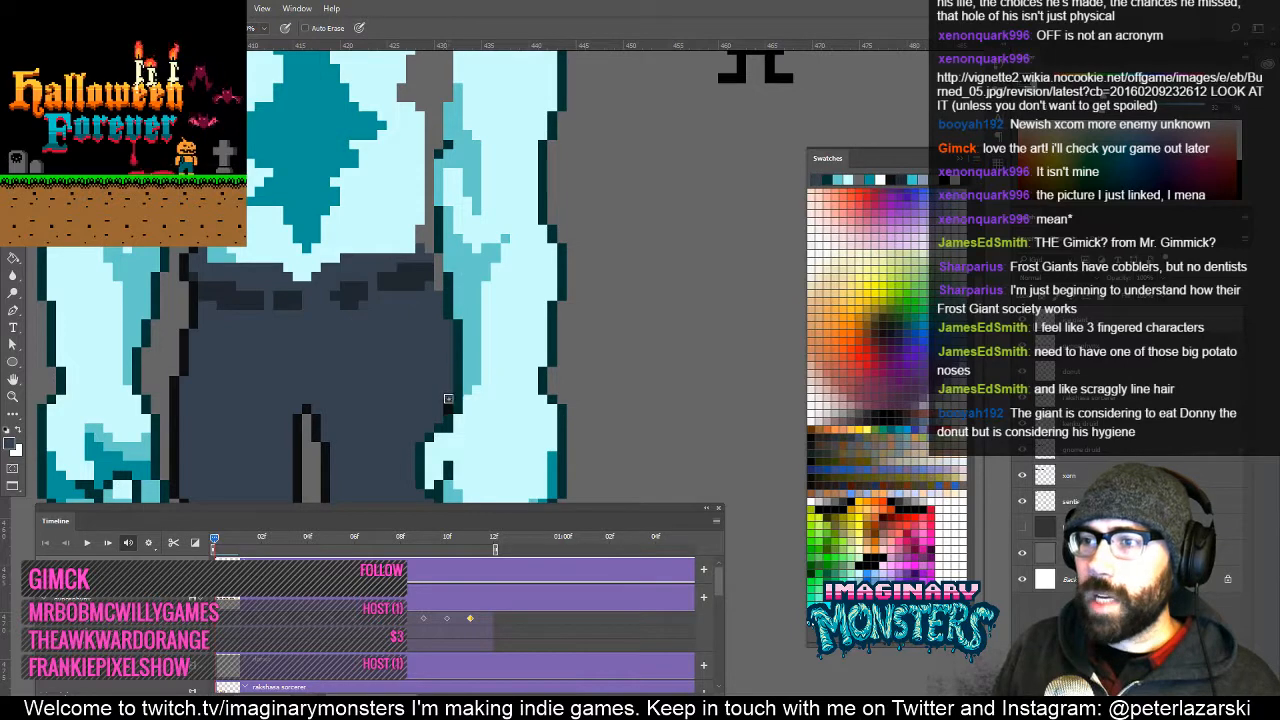
scroll(449, 398, "up", 5)
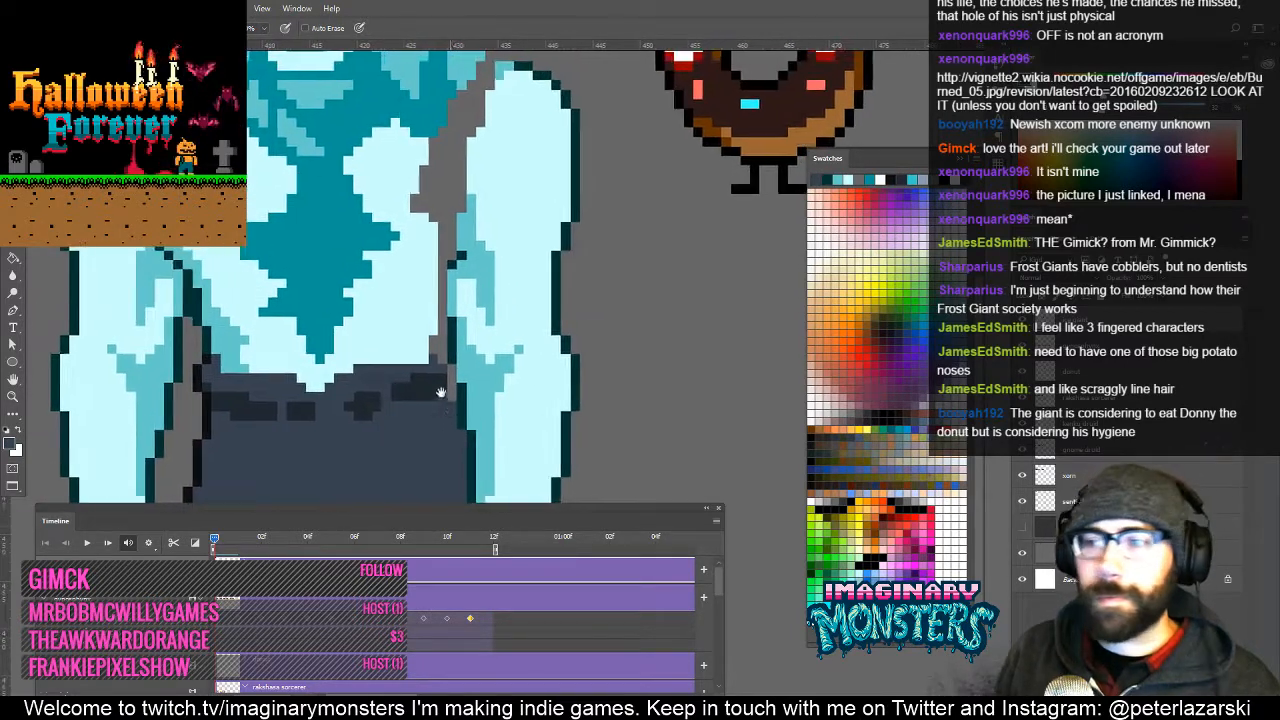
left_click(449, 375, "alt")
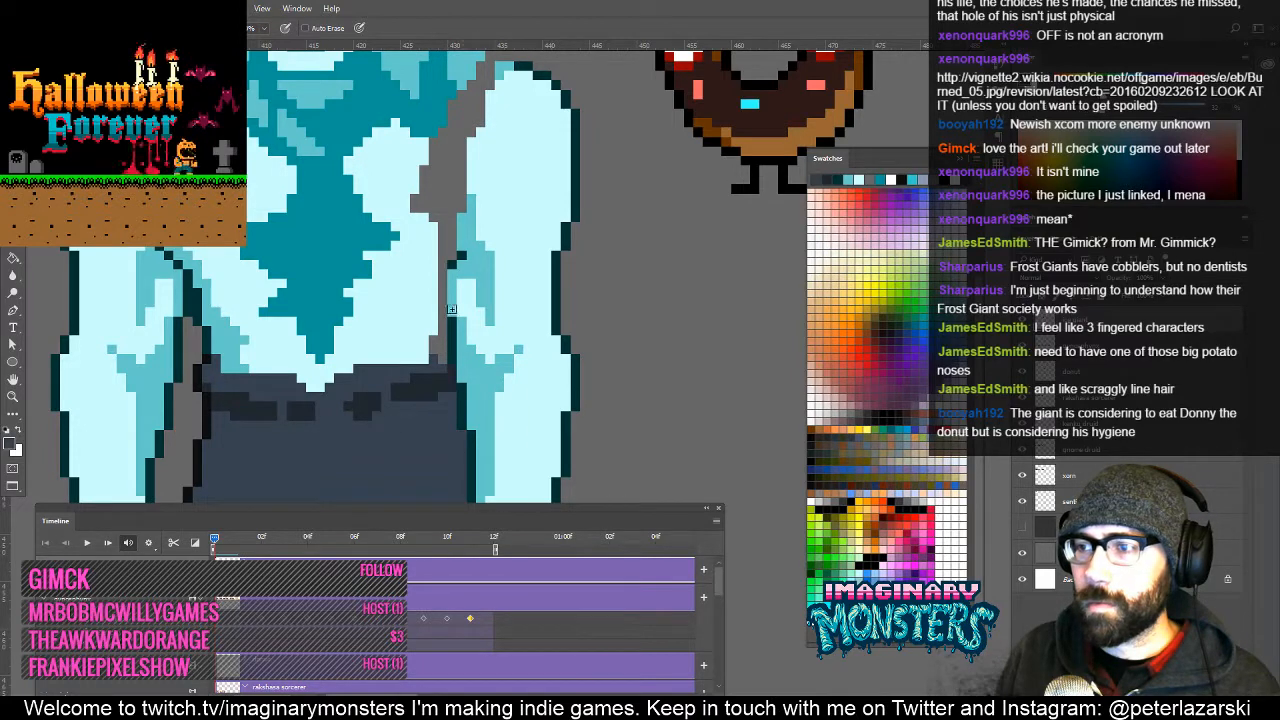
left_click(454, 375, "alt")
left_click_drag(452, 352, 456, 384)
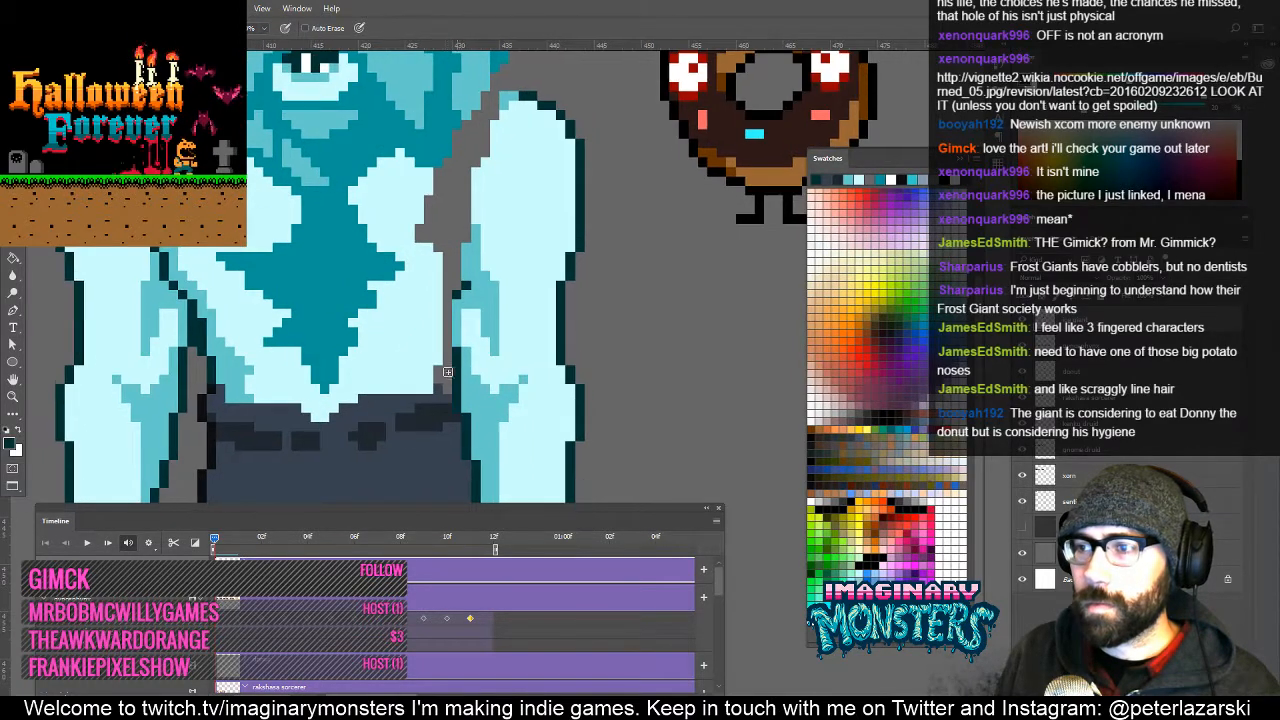
left_click(434, 379, "alt")
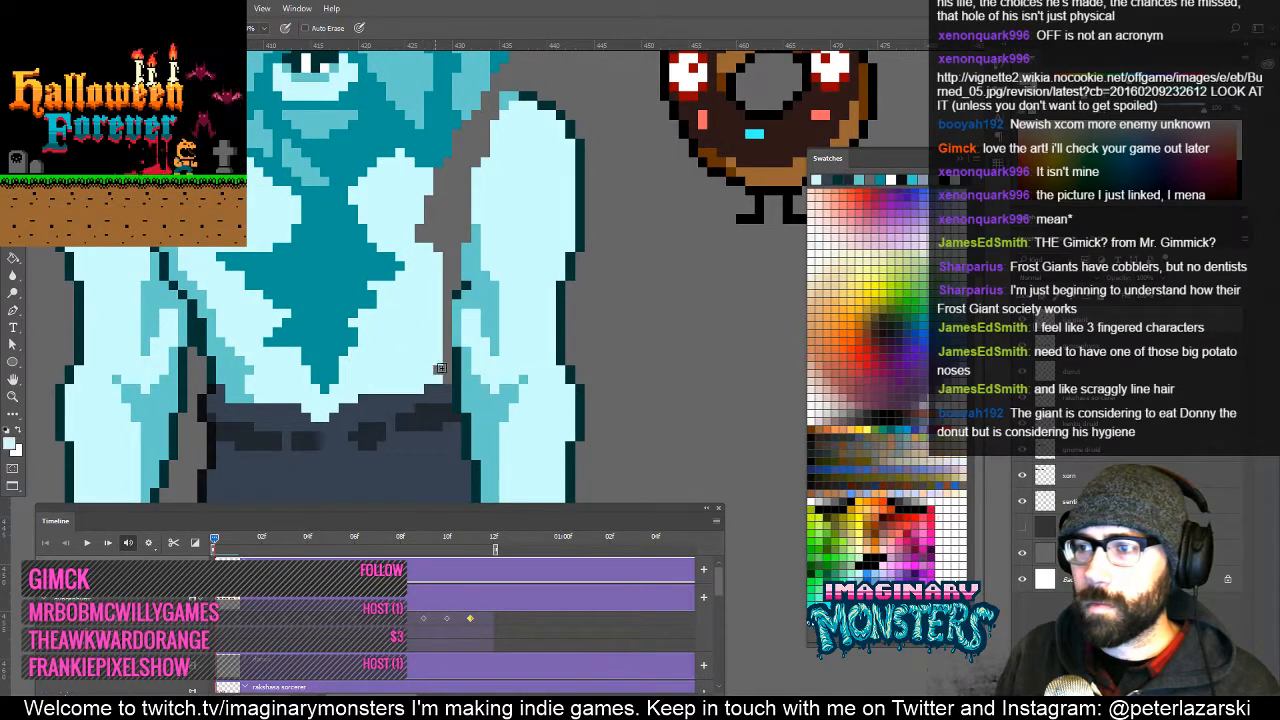
Extend the very dark teal outline upward between the torso's side and the copied arm's elbow area.
left_click(457, 335, "alt")
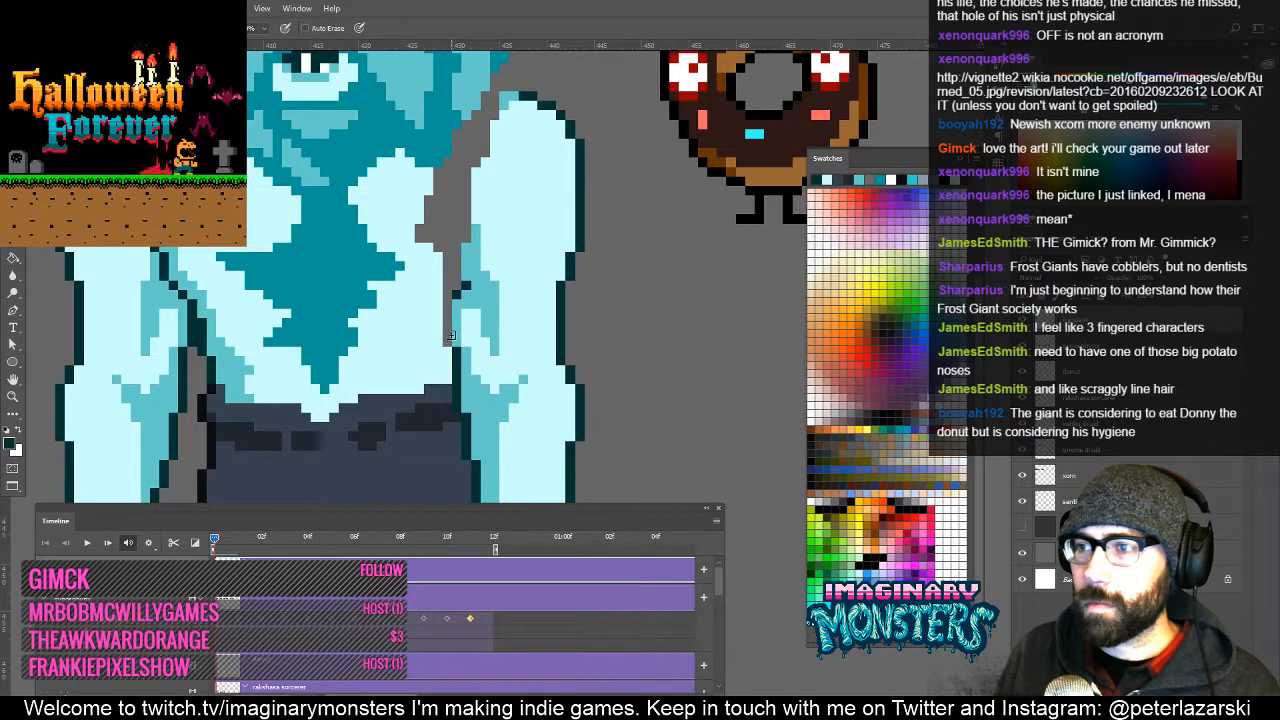
key("space")
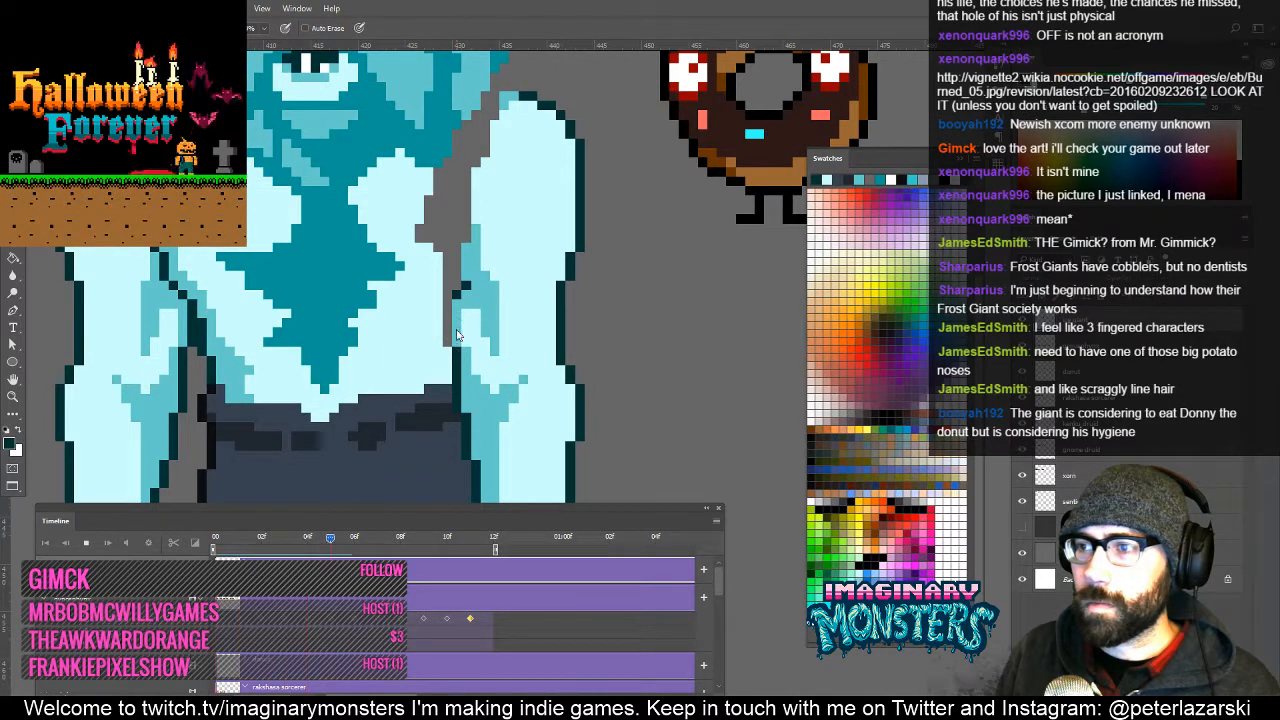
key("space")
left_click_drag(456, 352, 456, 321)
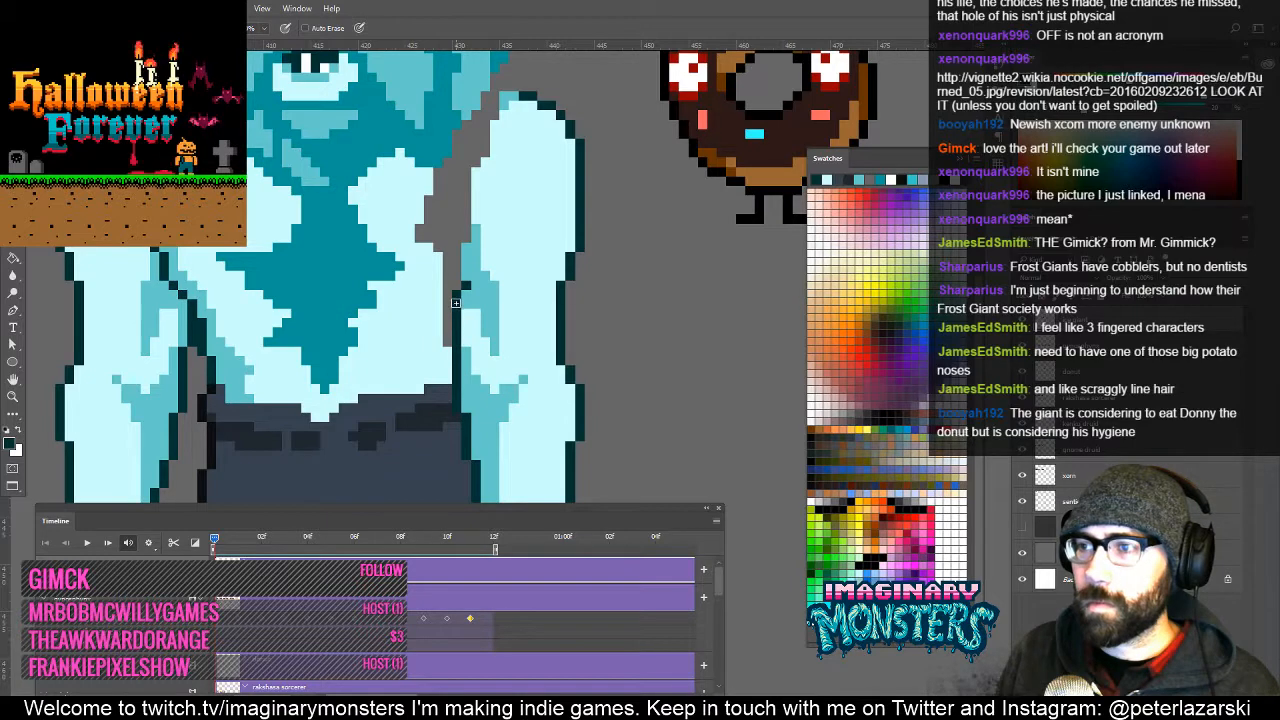
scroll(456, 302, "up", 2)
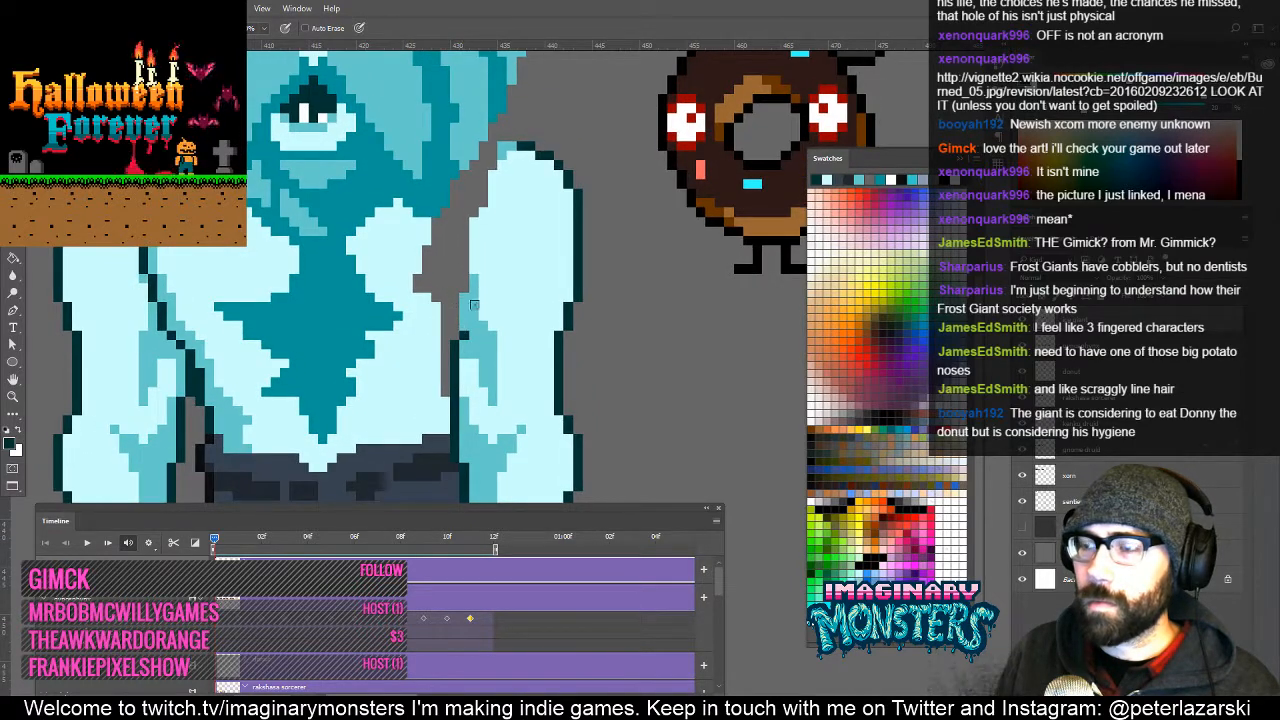
left_click_drag(472, 311, 475, 287)
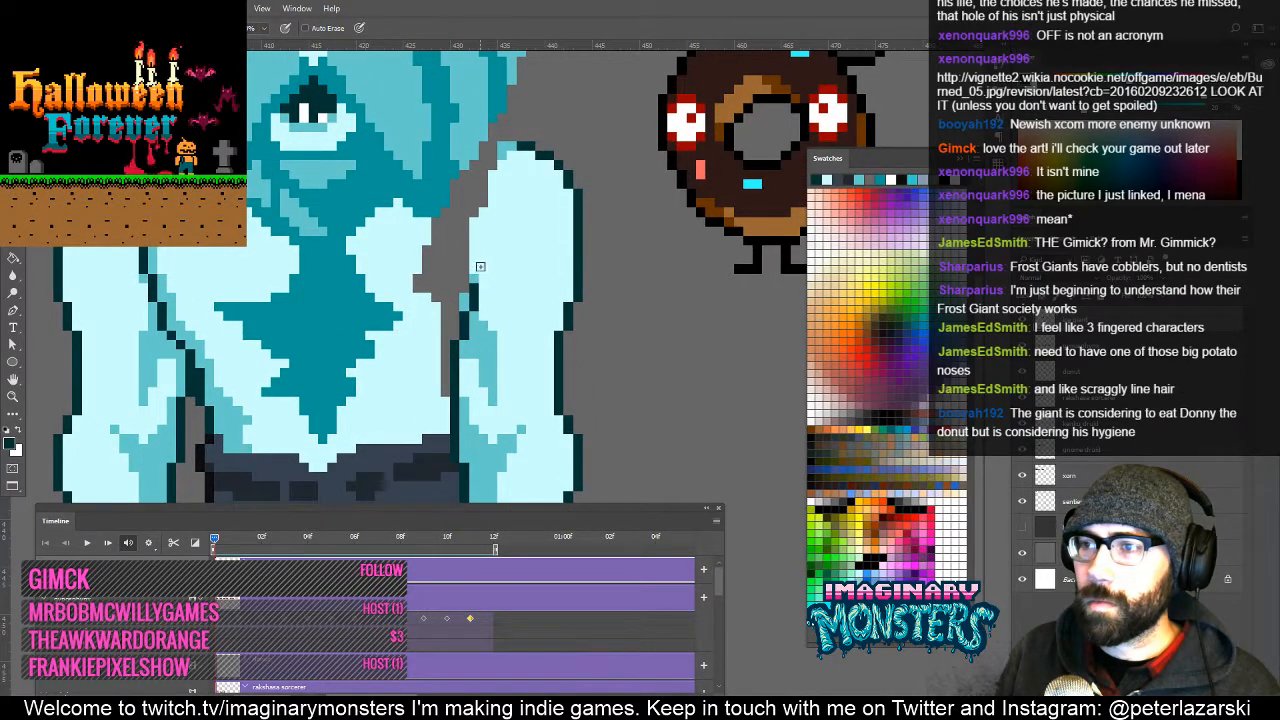
key("ctrl+alt+z")
key("ctrl+alt+z")
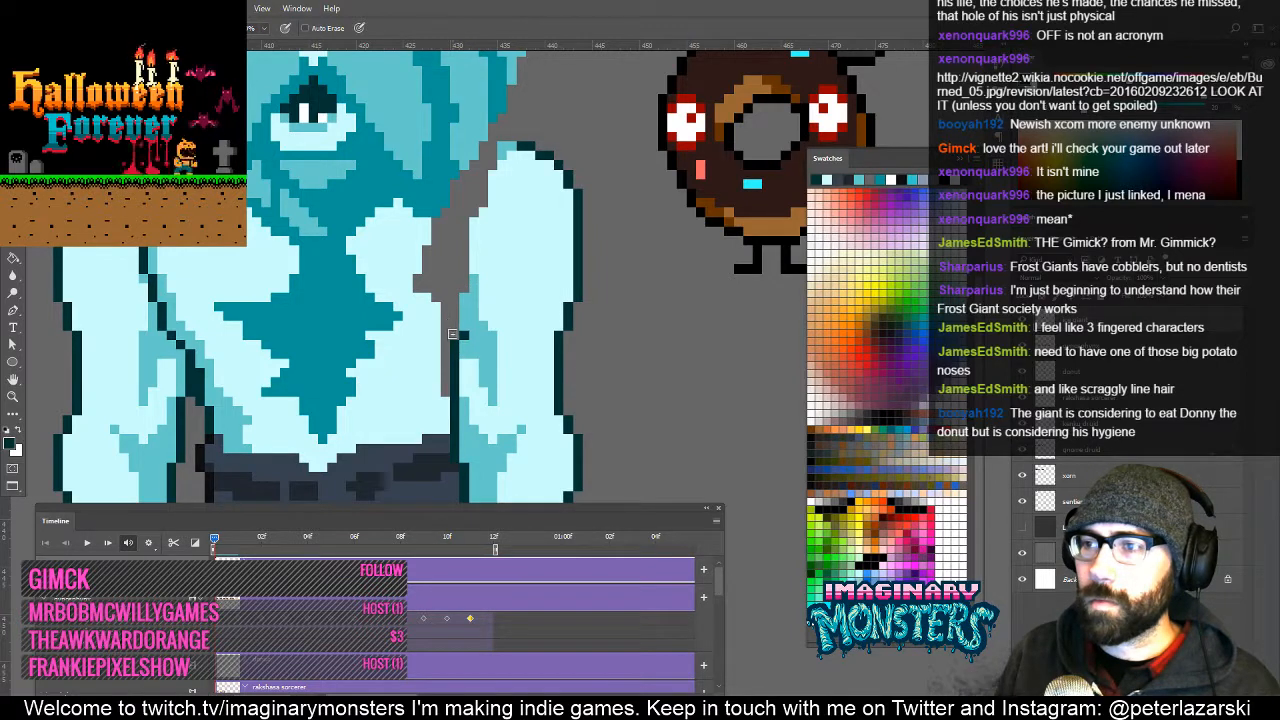
Draw the very dark teal armpit line up into the chest and fill the torso's side with pale and mid teal.
left_click_drag(449, 306, 440, 240)
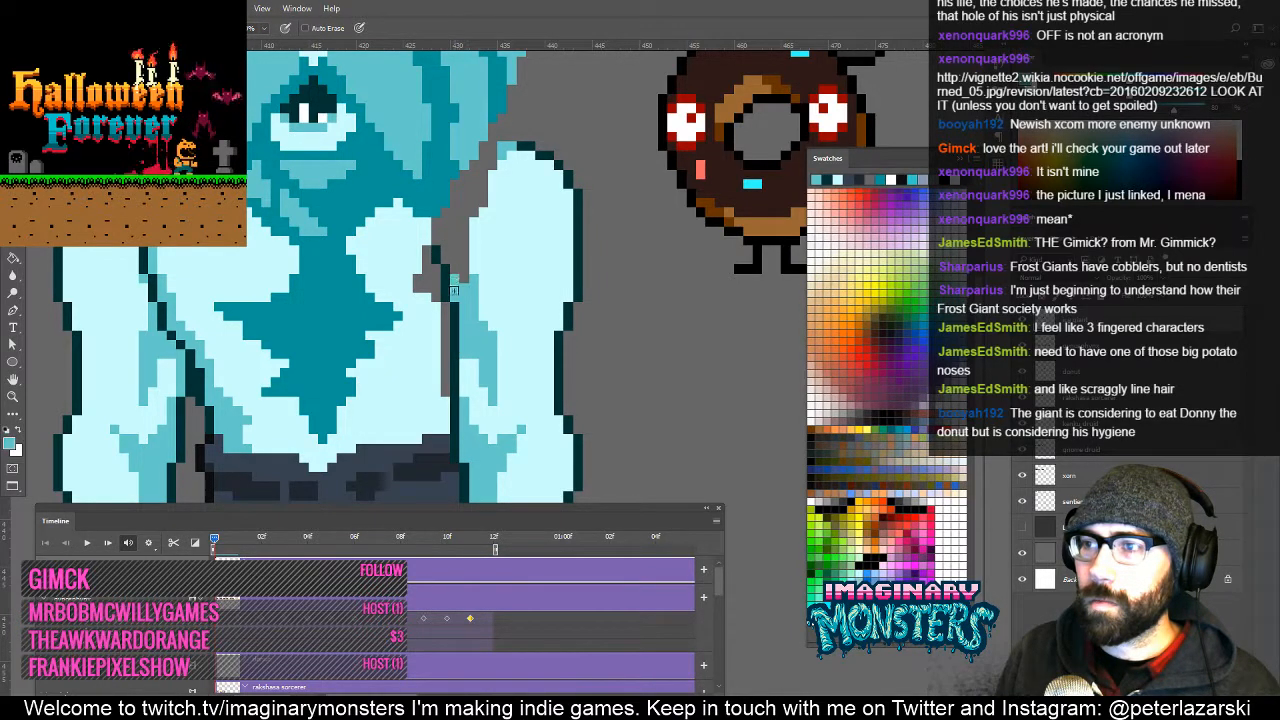
left_click(441, 254, "alt")
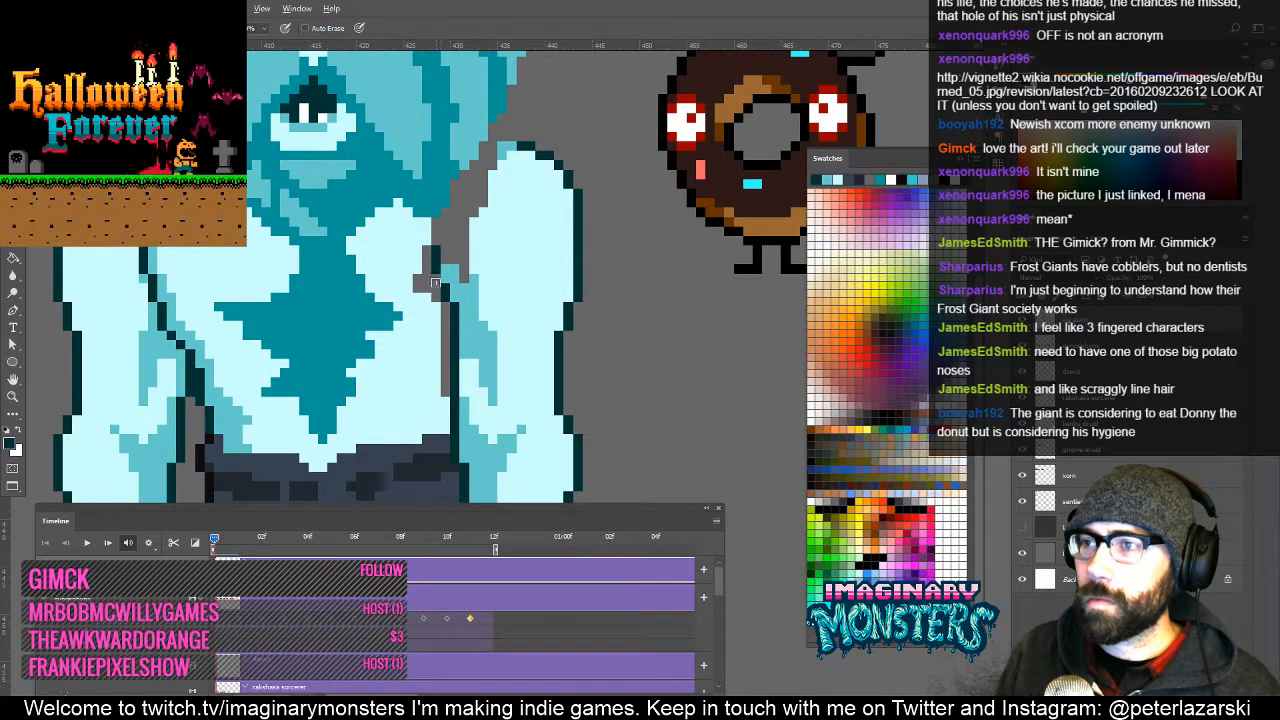
left_click(429, 332, "alt")
left_click(436, 295)
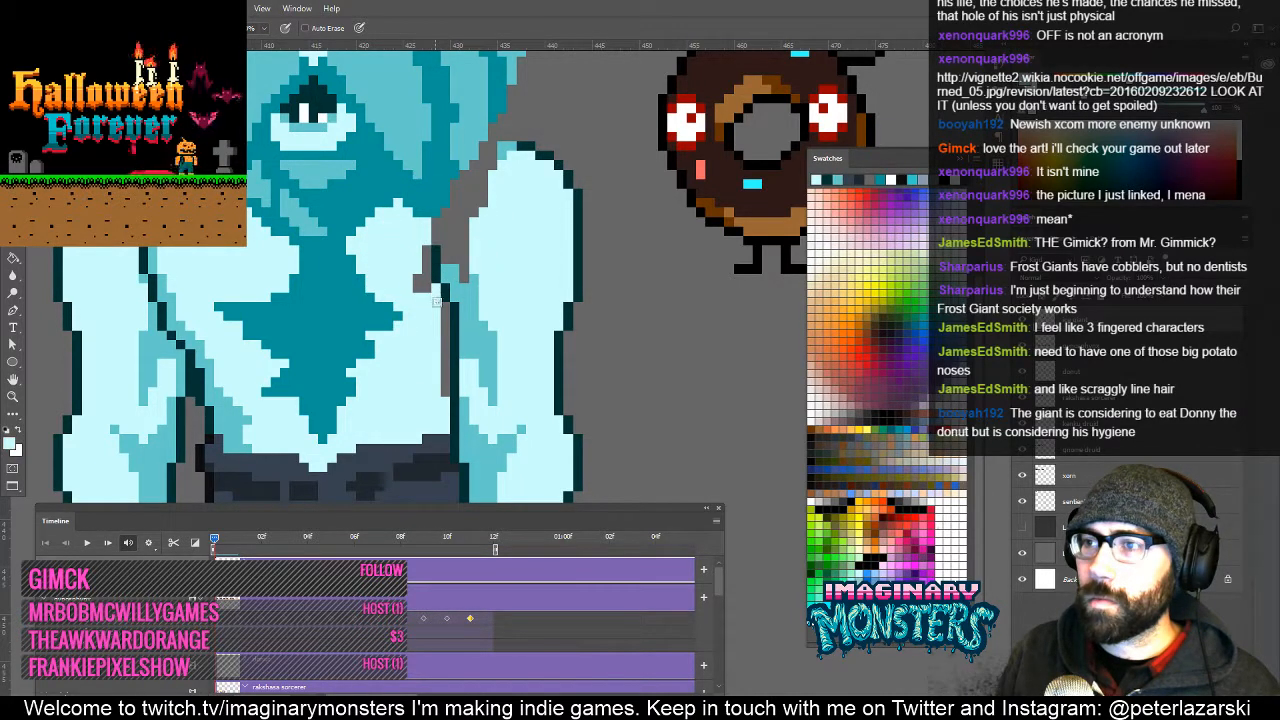
mouse_move(444, 308)
left_mouse_down()
mouse_move(446, 376)
mouse_move(405, 414)
mouse_move(417, 436)
mouse_move(443, 348)
mouse_move(423, 262)
mouse_move(405, 330)
left_mouse_up()
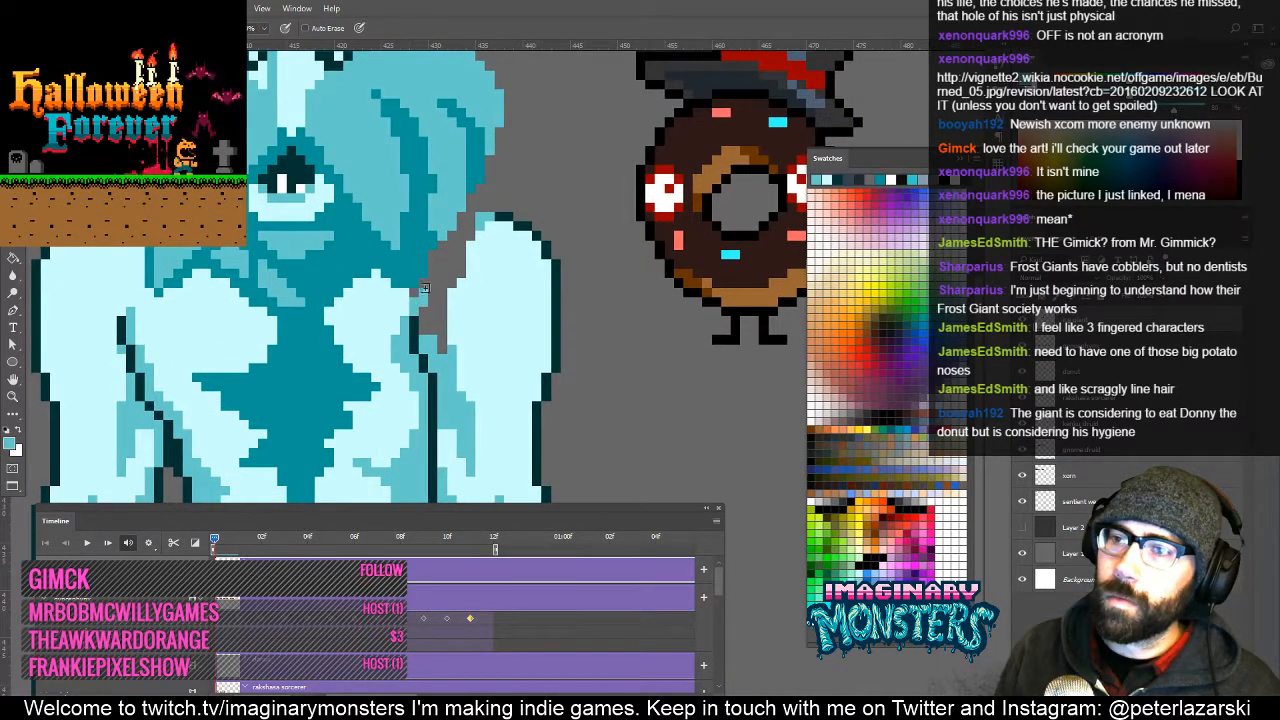
Fill the grey gap between the chest and the copied arm's shoulder with mid teal shadow up to the hair.
left_click(405, 282, "alt")
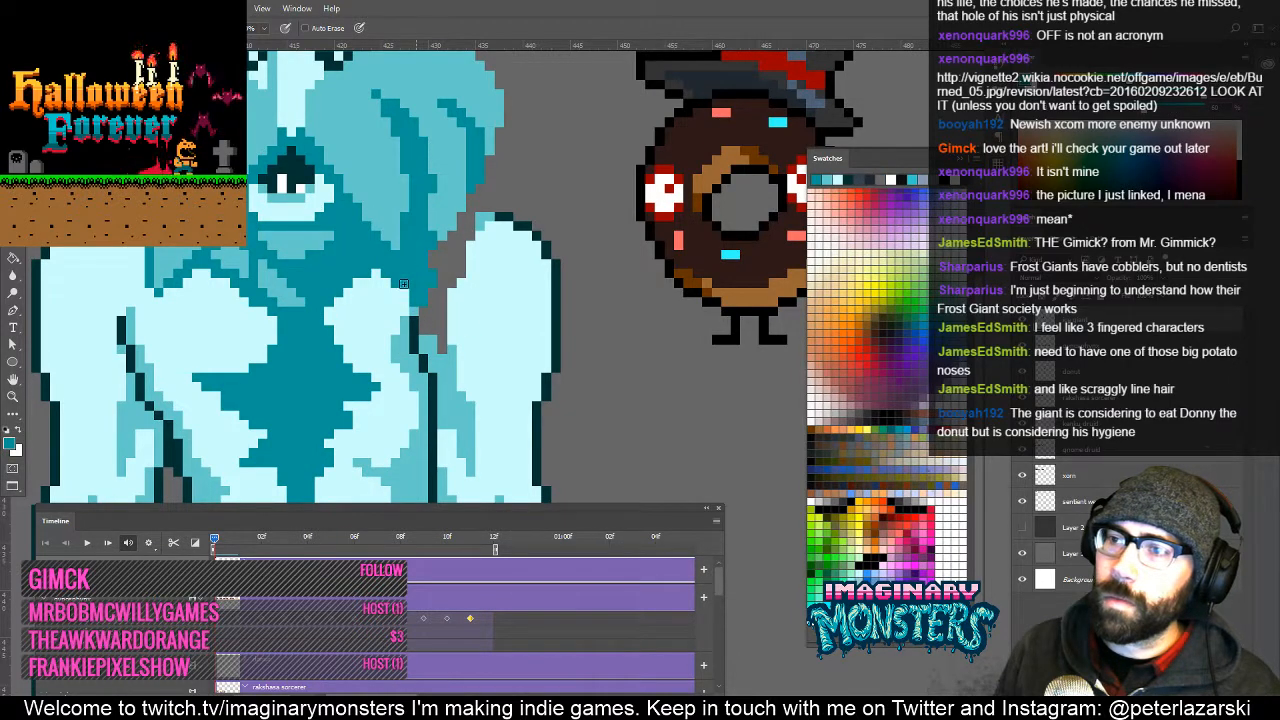
left_click(434, 344, "alt")
left_click_drag(433, 328, 449, 268)
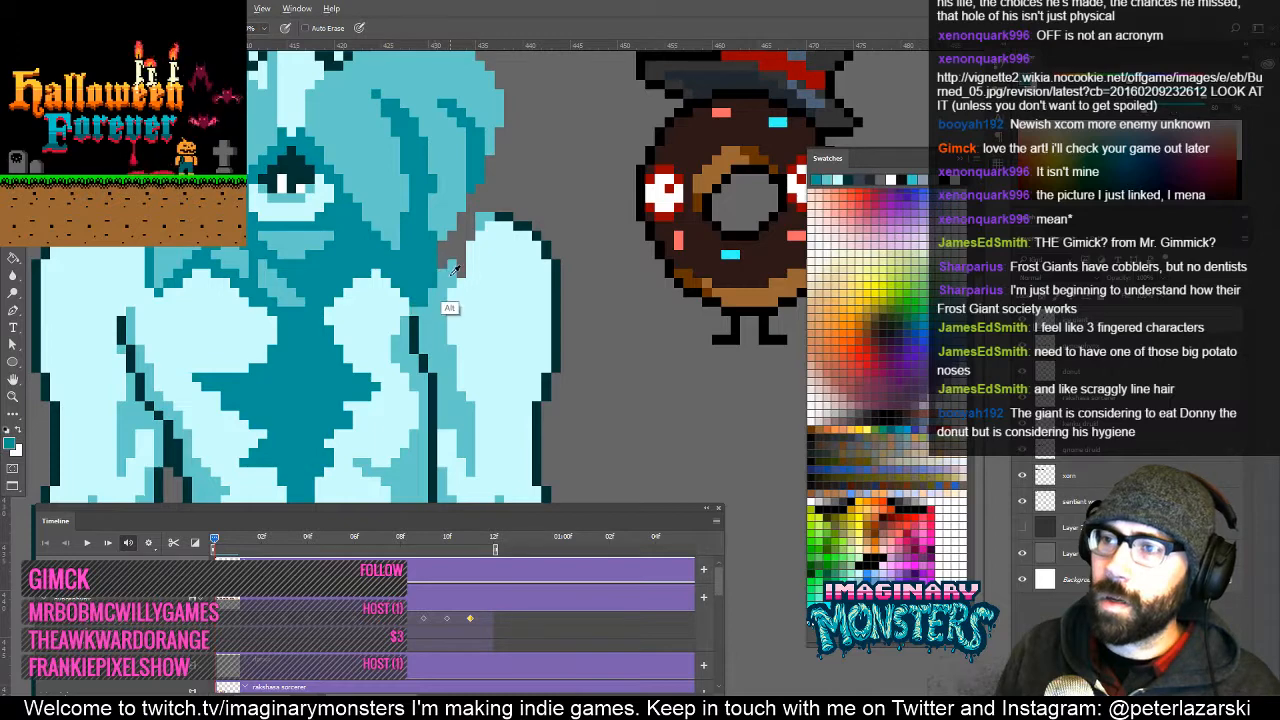
left_click(442, 316, "alt")
mouse_move(442, 264)
left_mouse_down()
mouse_move(492, 236)
mouse_move(509, 273)
mouse_move(451, 326)
mouse_move(462, 243)
left_mouse_up()
Extend the hair's outer edge down to the copied arm's shoulder with a darker teal shadow.
left_click(436, 251, "alt")
key("z")
key("b")
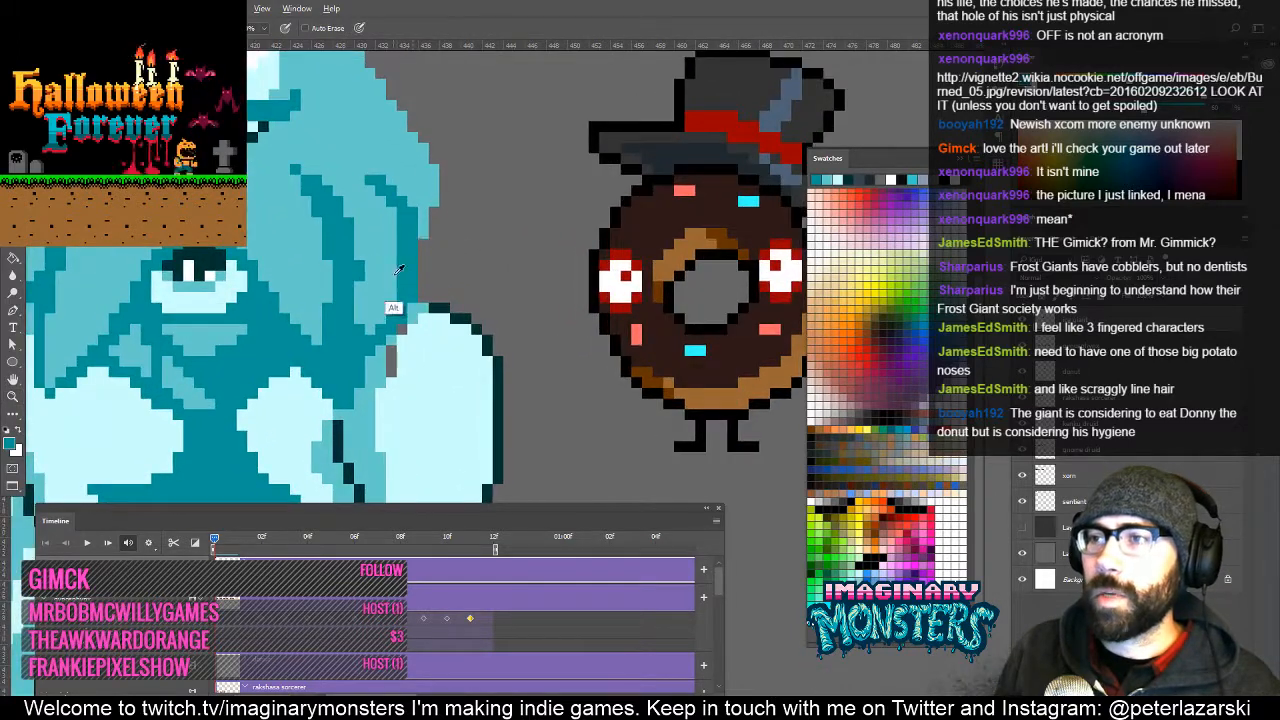
left_click_drag(398, 270, 452, 285)
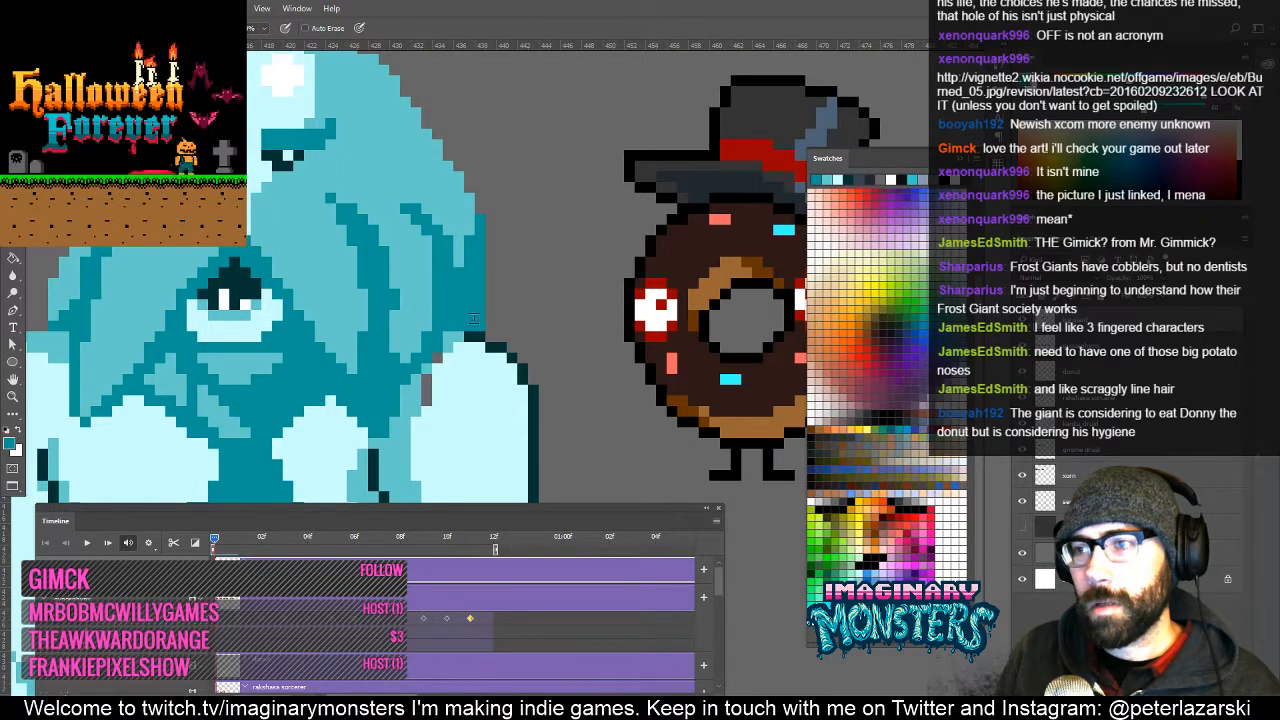
Outline the hair's lower outer edge in very dark teal, going up from the copied arm's shoulder.
left_click(470, 336, "alt")
mouse_move(459, 326)
left_mouse_down()
mouse_move(448, 326)
mouse_move(494, 334)
mouse_move(483, 342)
left_mouse_up()
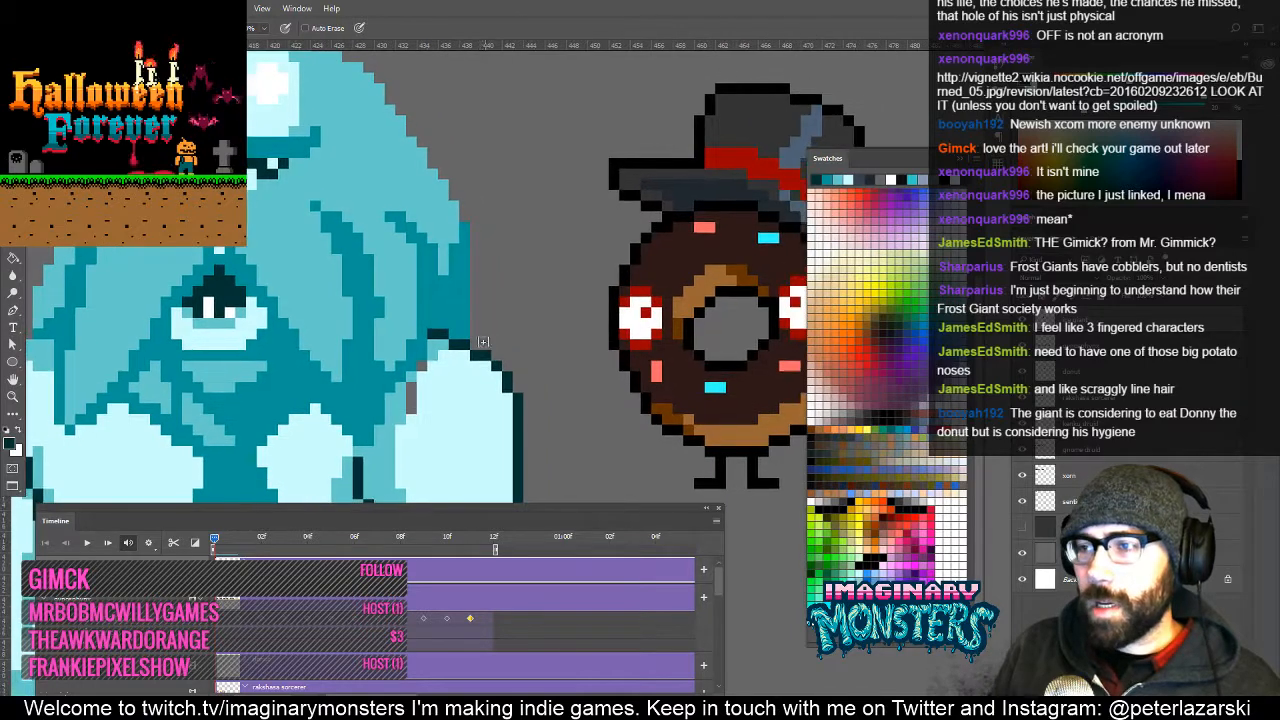
left_click_drag(479, 208, 499, 301)
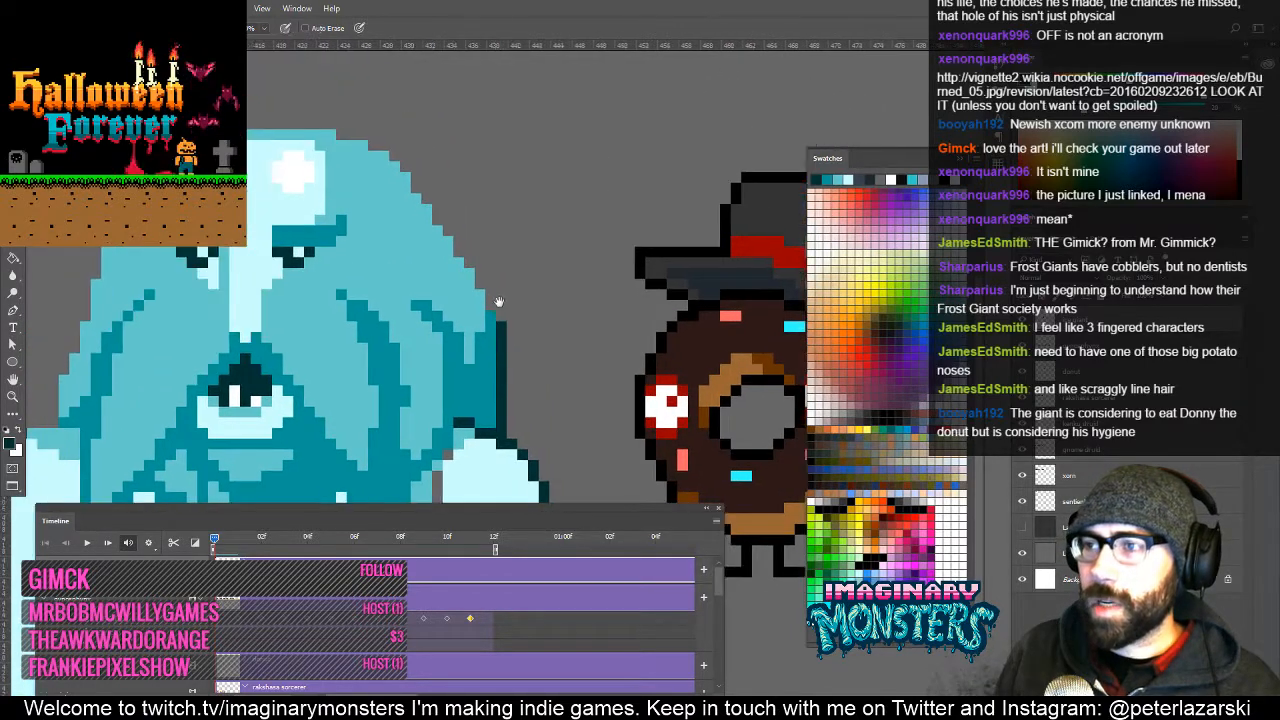
left_click(501, 316)
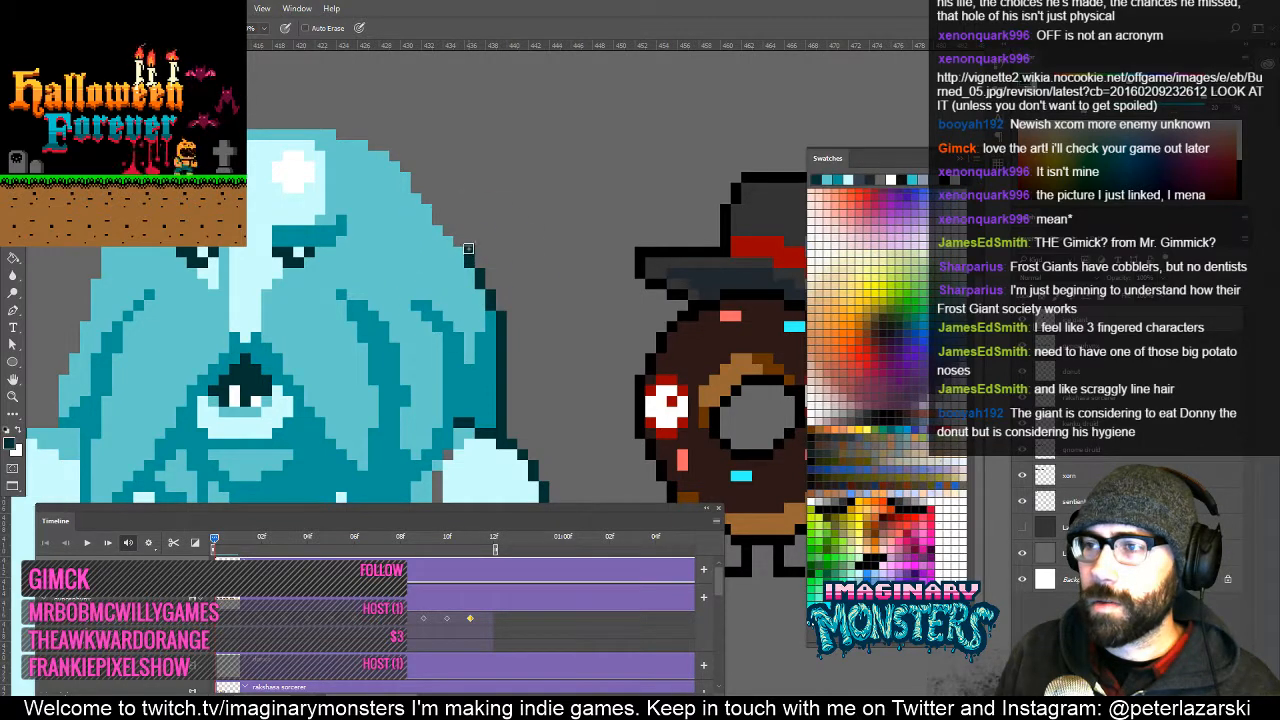
Continue the very dark teal outline up the copied arm's side of the head and across the crown.
left_click(432, 236, "alt")
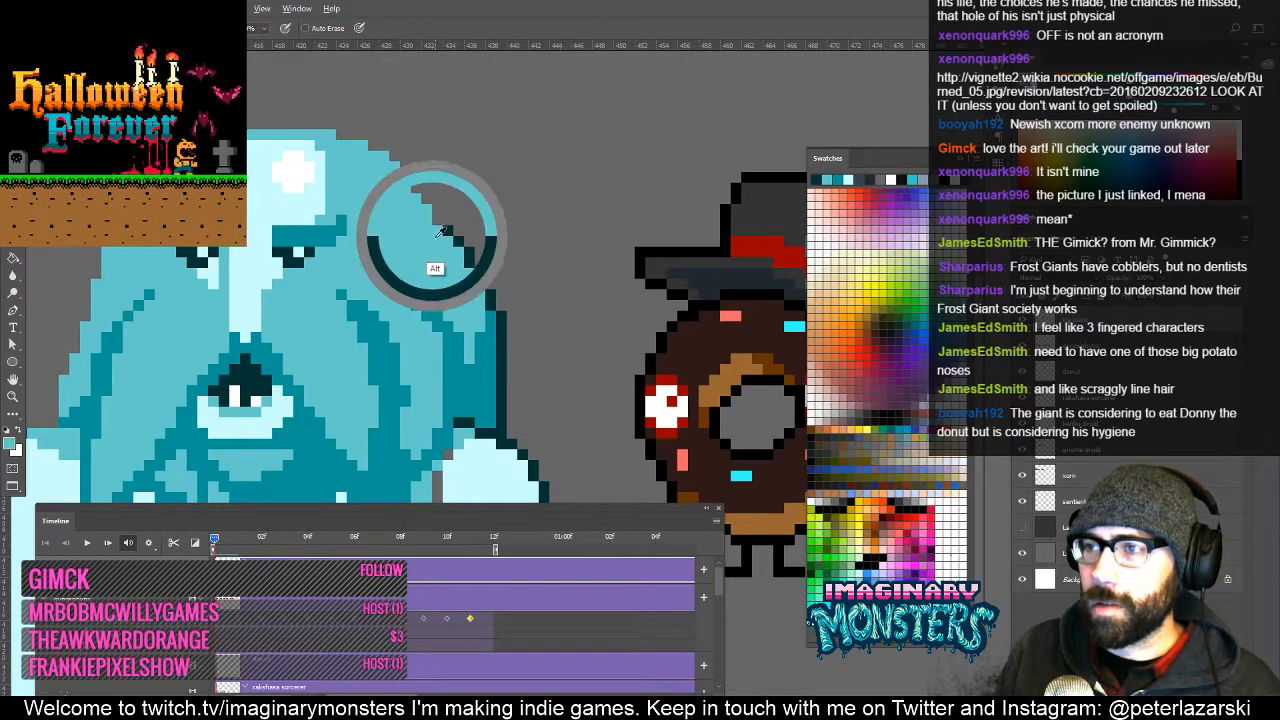
left_click(464, 262, "alt")
left_click(448, 220)
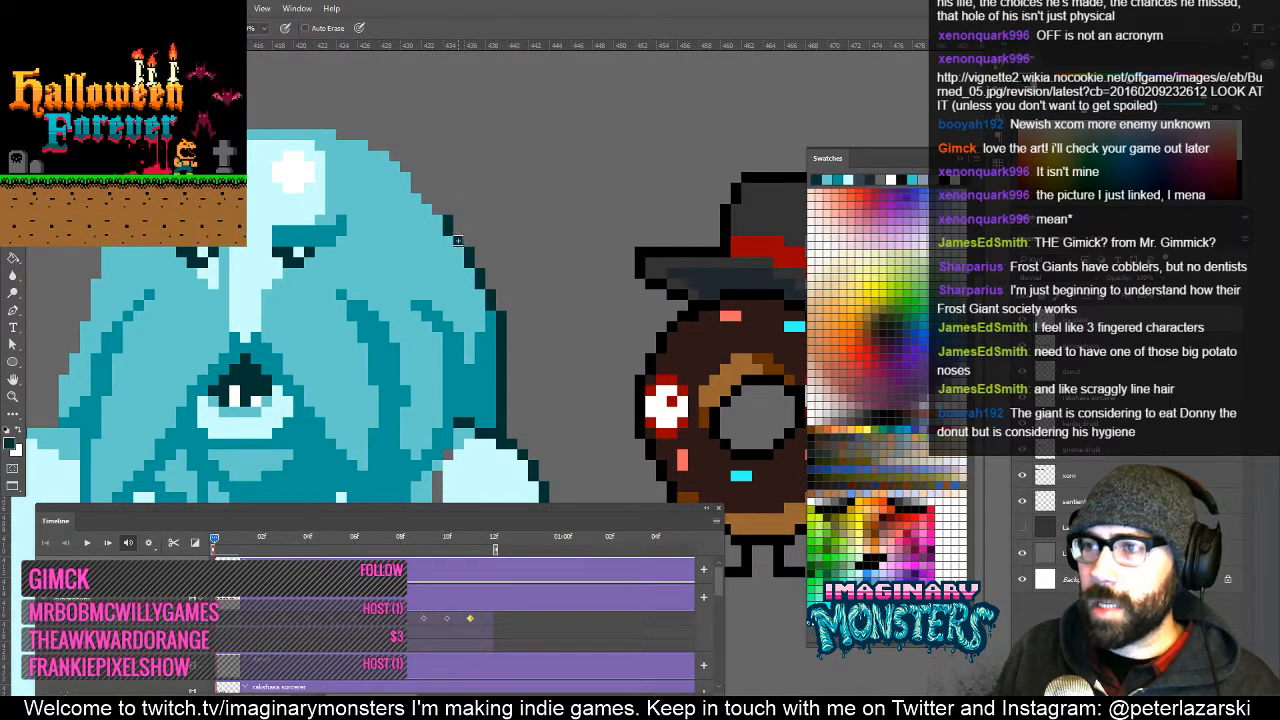
left_click(443, 245, "alt")
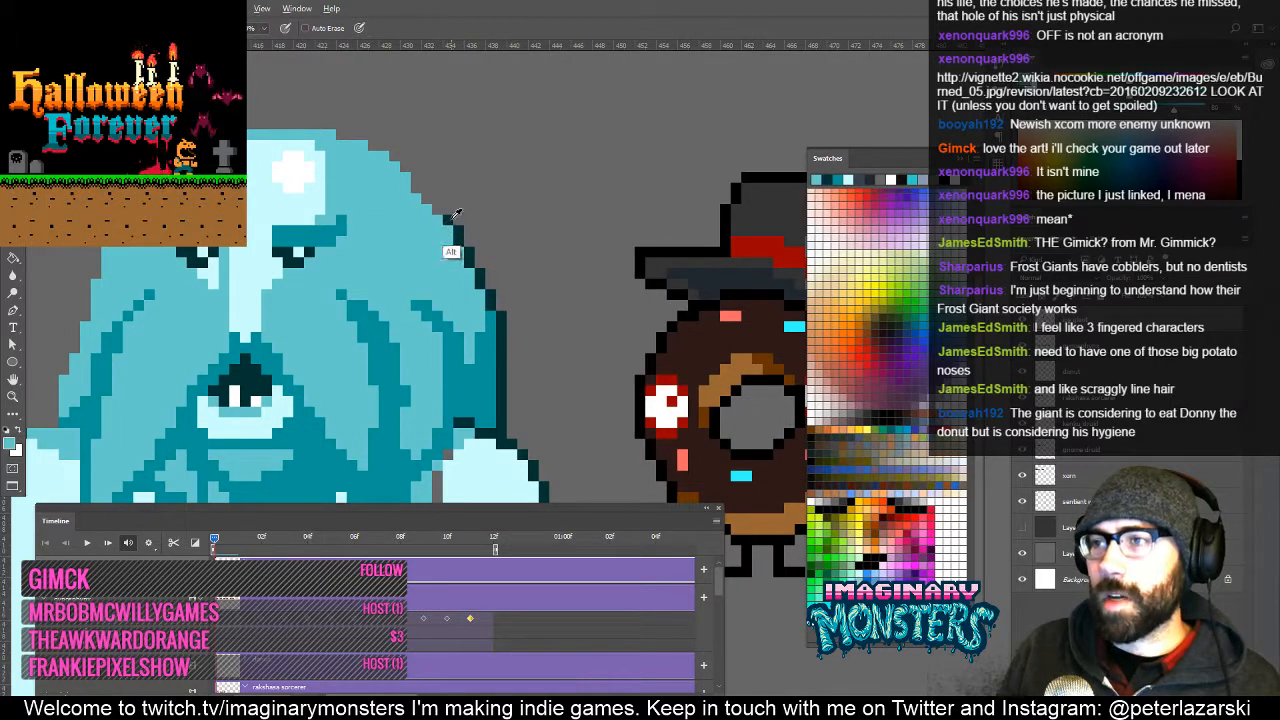
left_click(319, 123)
left_click(252, 126, "shift")
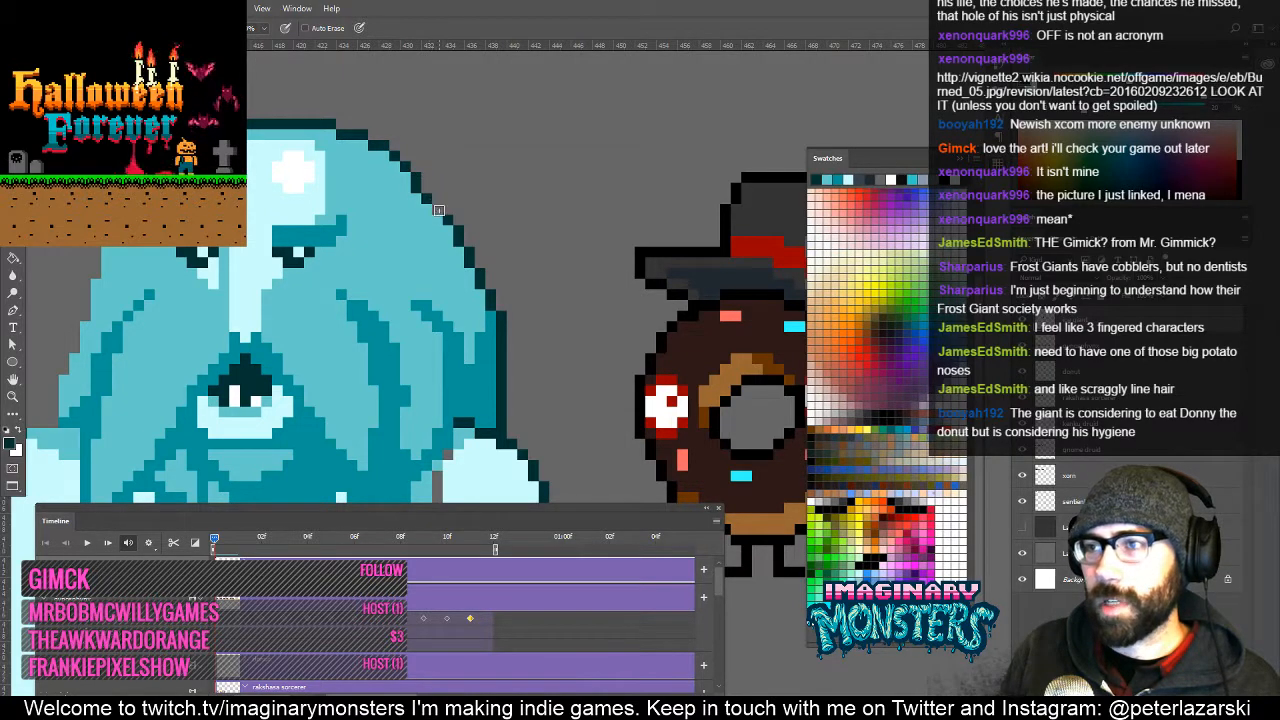
Outline the opposite side of the hair in very dark teal from the original arm's shoulder up to the crown.
left_click_drag(372, 255, 537, 256)
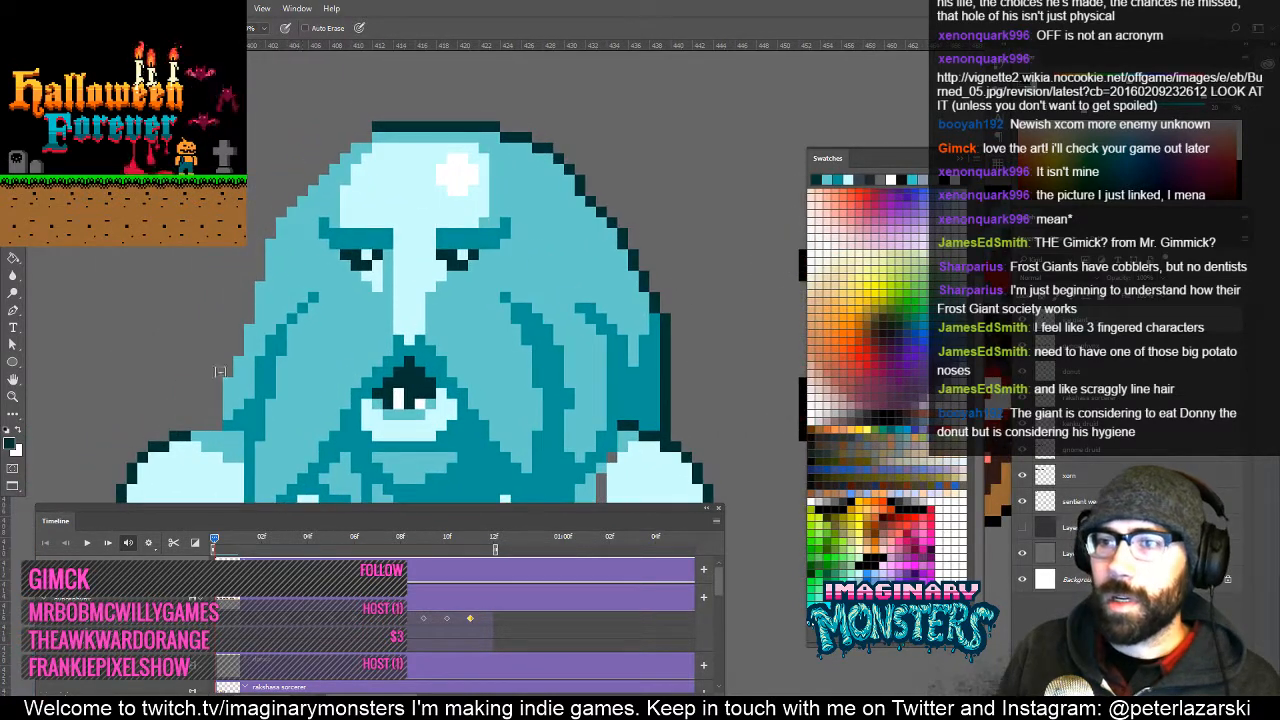
left_click(213, 421)
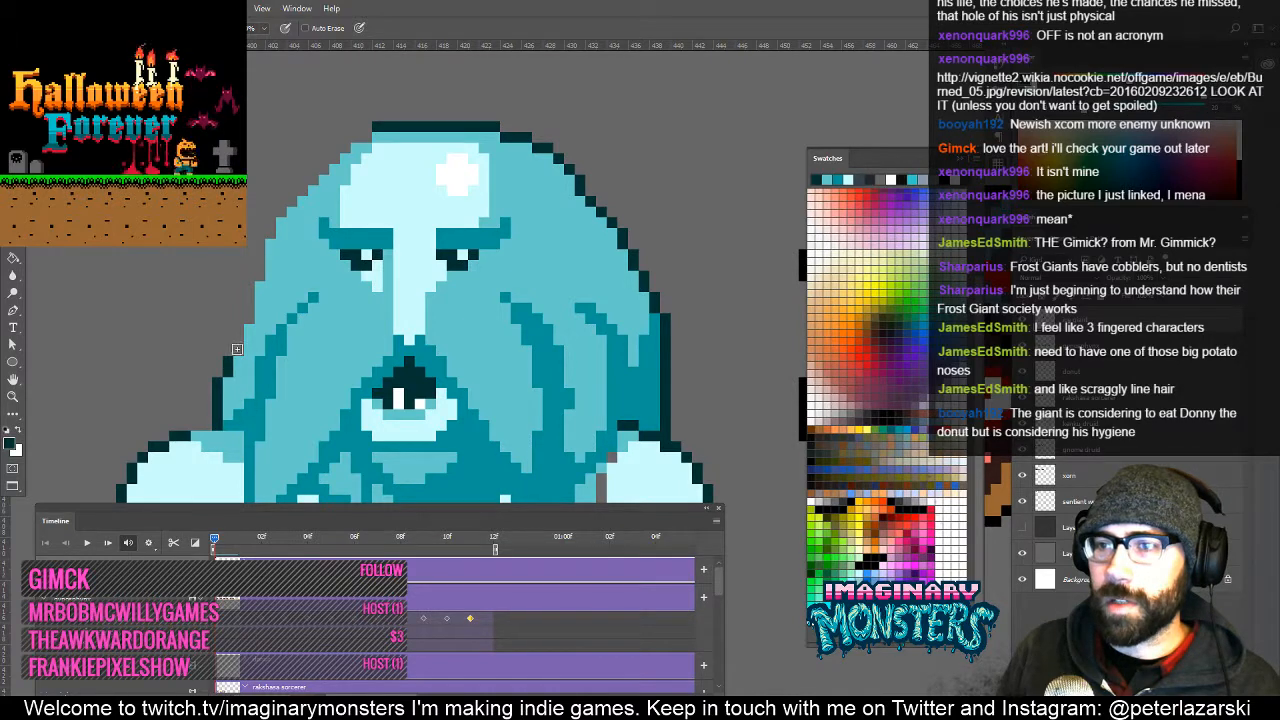
left_click(243, 319, "shift")
left_click(250, 298, "shift")
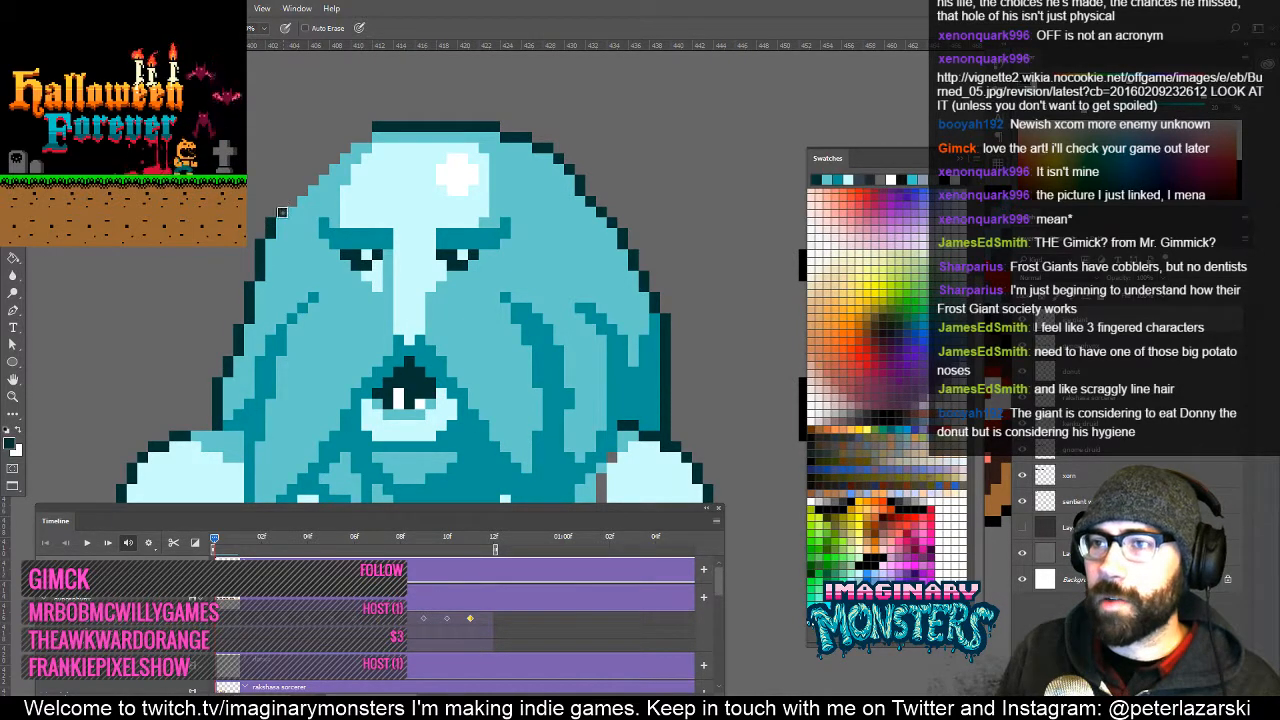
left_click_drag(346, 257, 416, 200)
left_click_drag(367, 141, 374, 195)
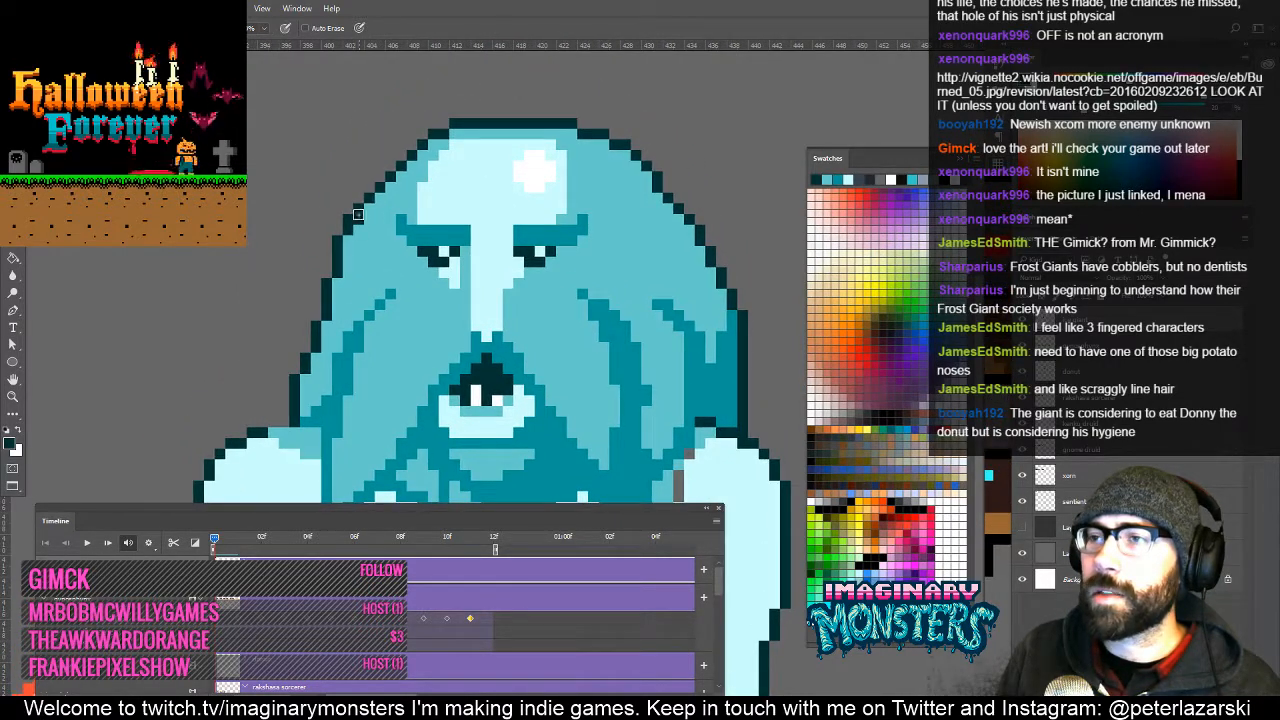
key("e")
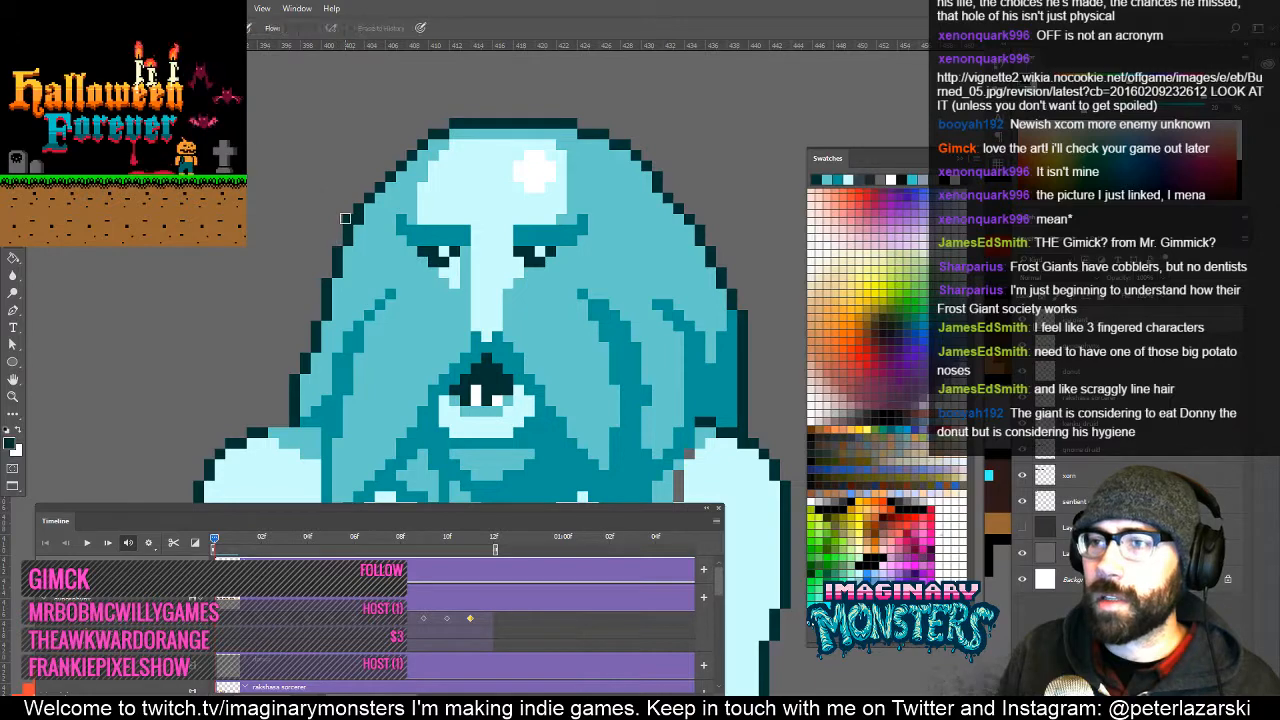
Fill the remaining grey gap between the hair and the copied arm's shoulder with mid teal.
key("z")
left_click_drag(366, 270, 347, 311)
key("z")
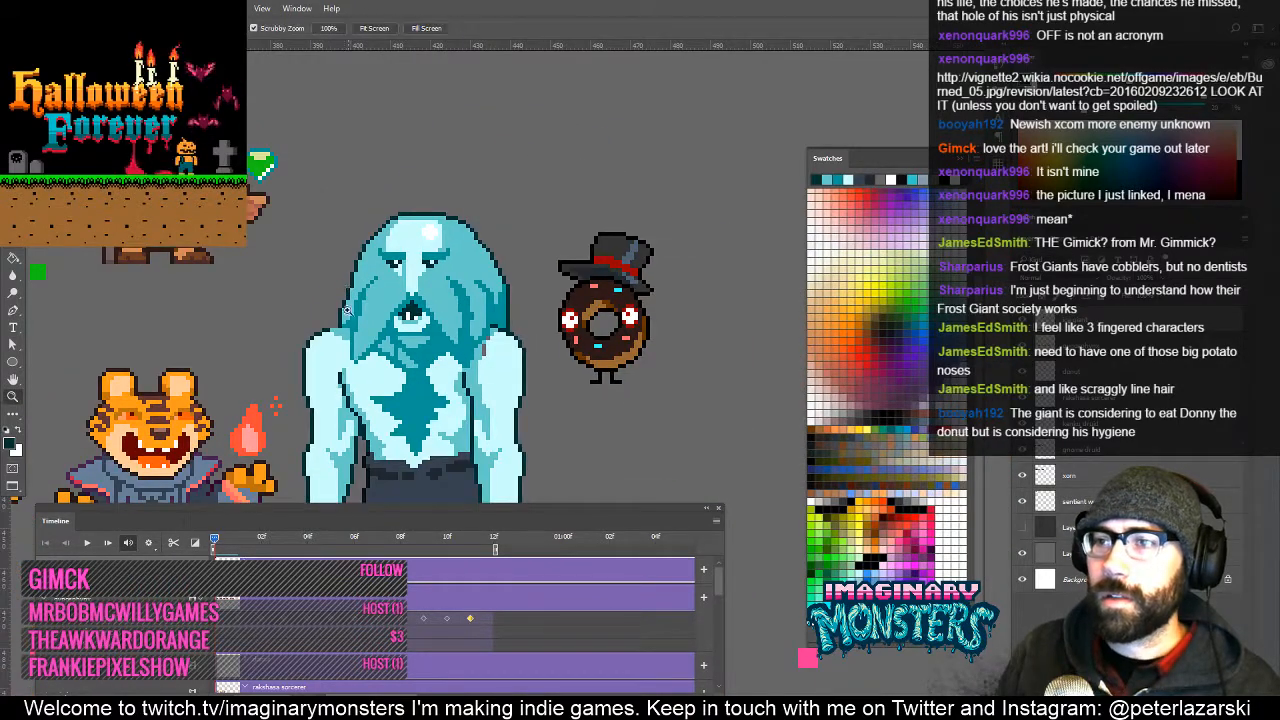
left_click(347, 310)
key("b")
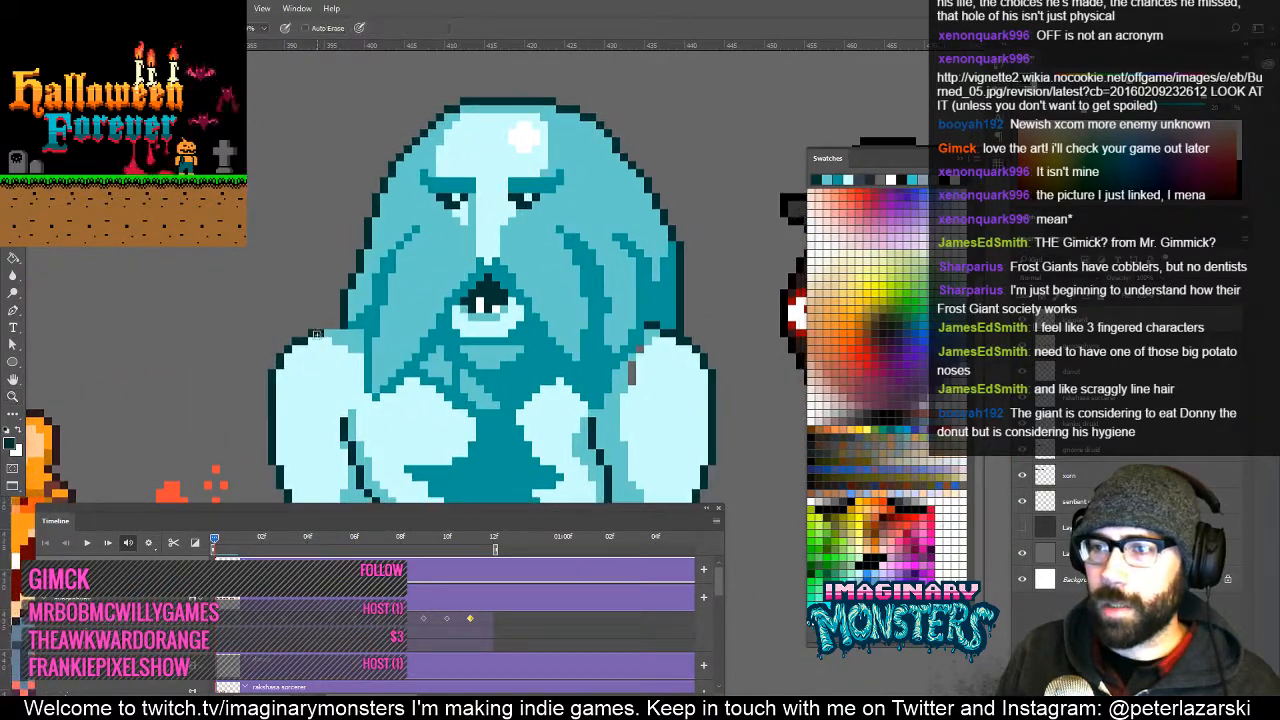
left_click_drag(430, 337, 364, 303)
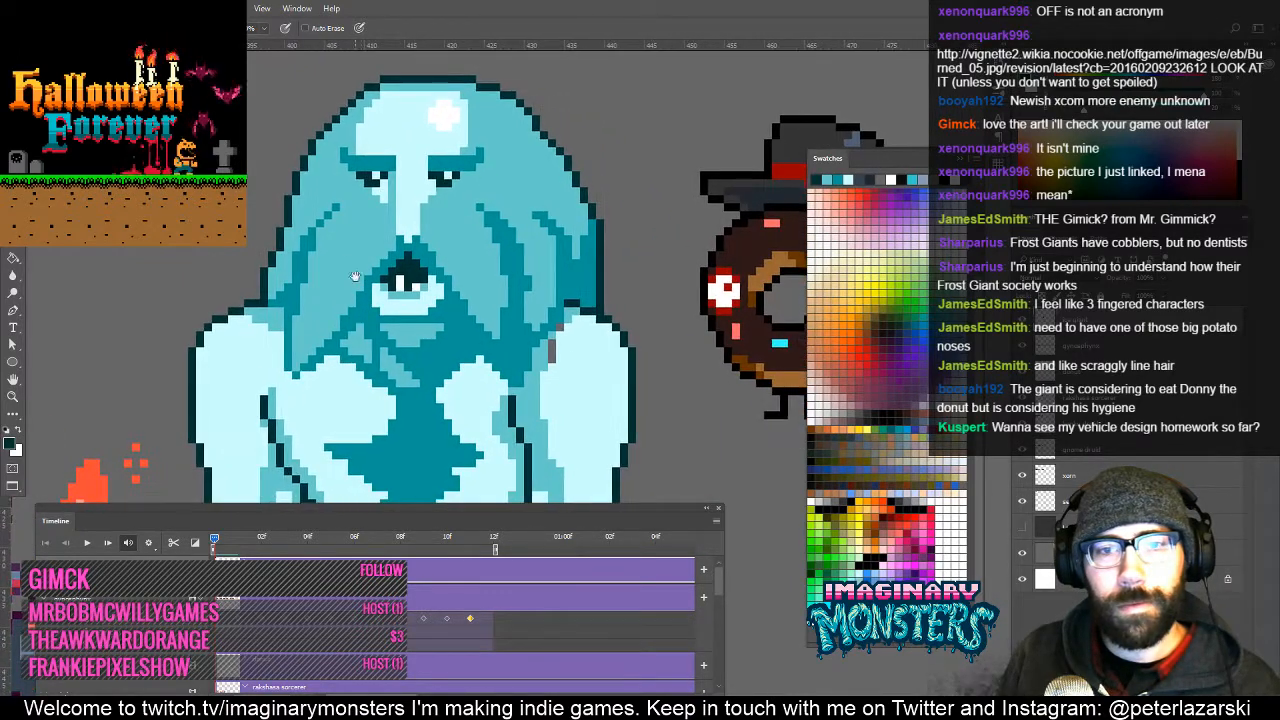
left_click(273, 294, "alt")
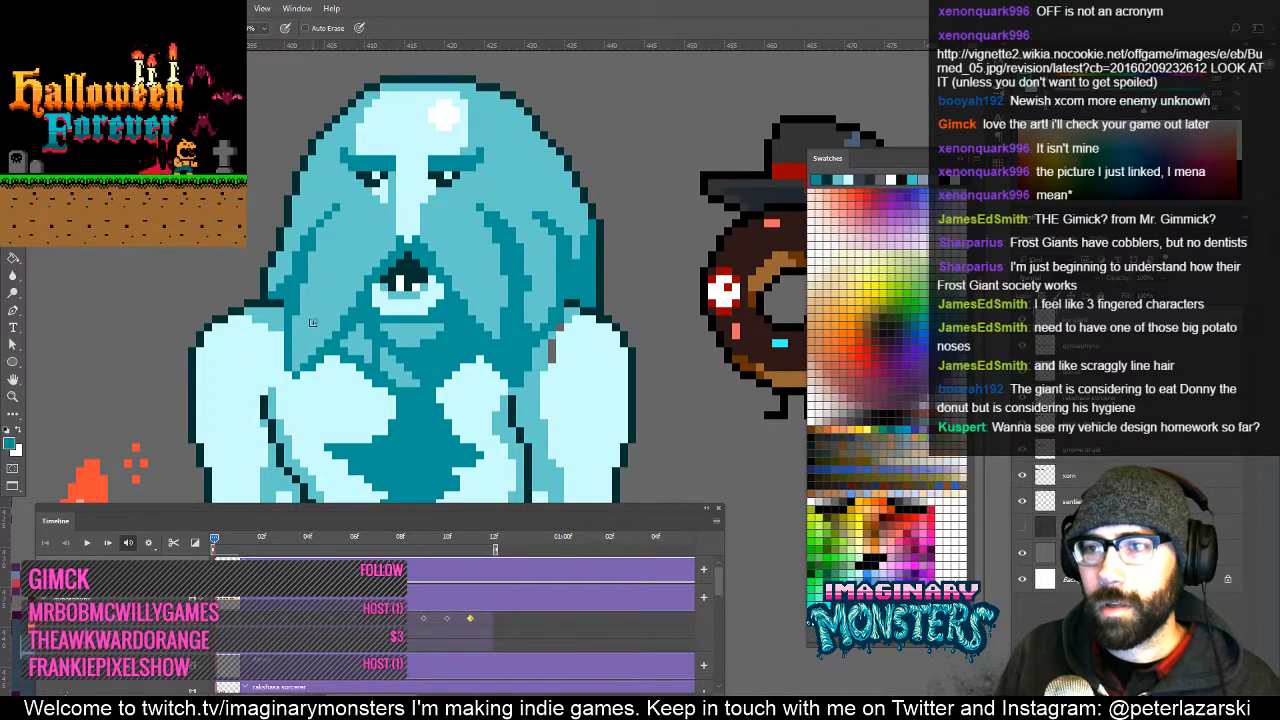
left_click_drag(312, 322, 282, 272)
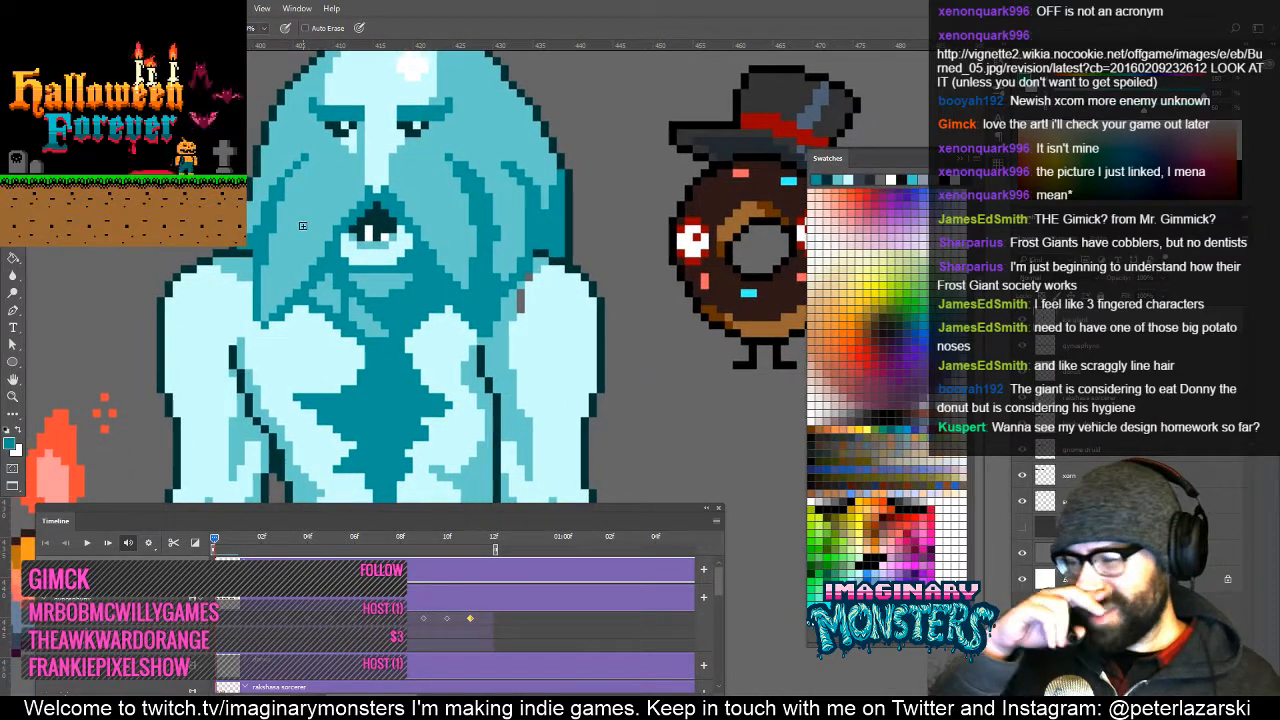
left_click_drag(527, 352, 453, 323)
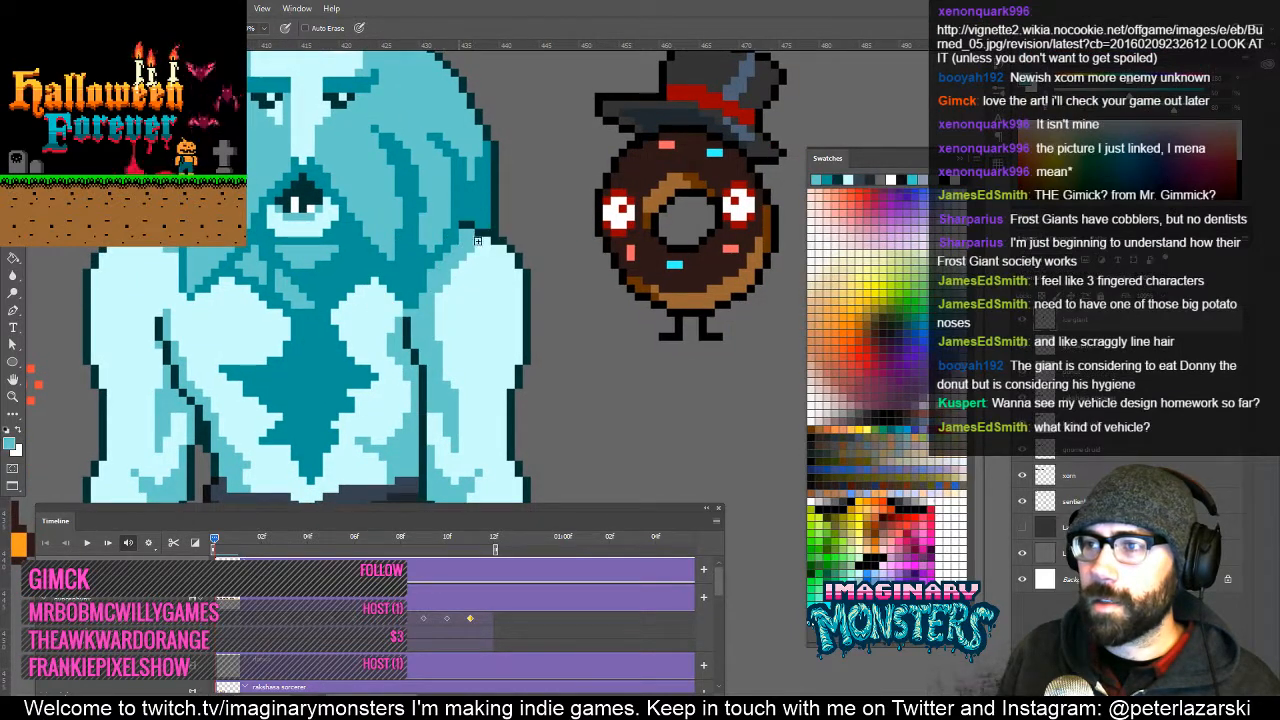
left_click_drag(471, 249, 430, 260)
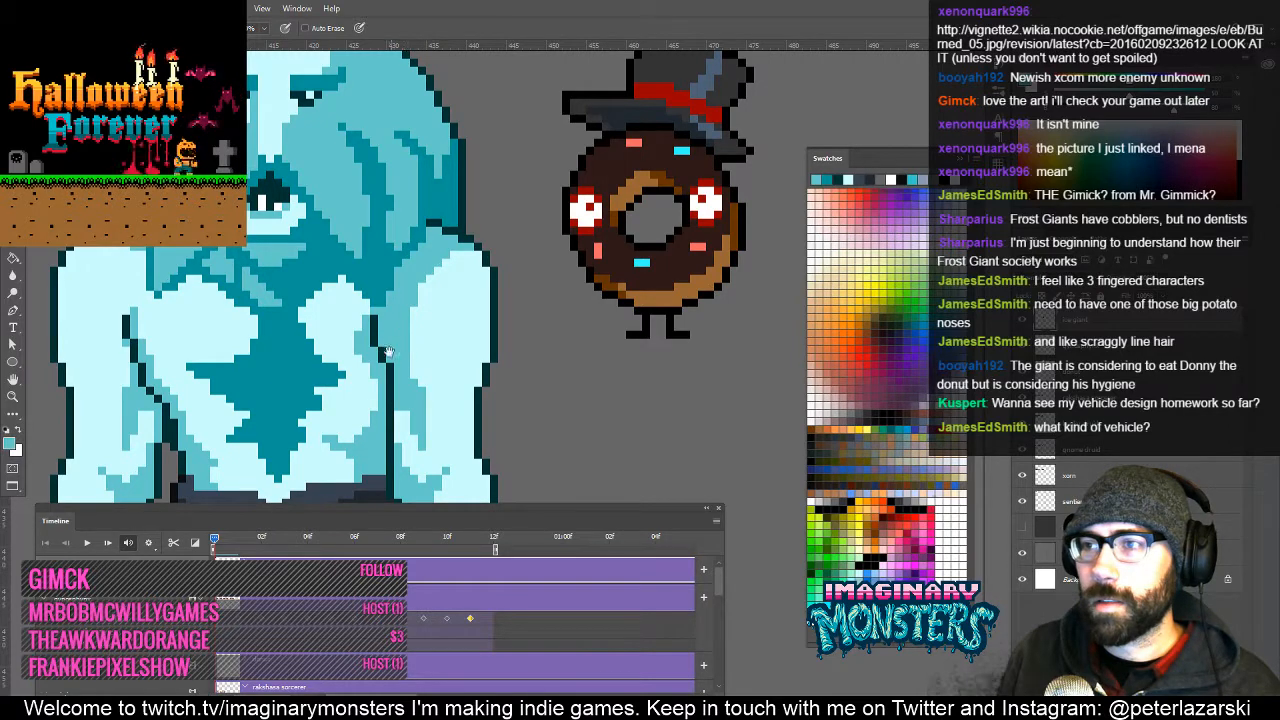
Shift the very dark teal line between the torso and the copied arm one pixel outward just above the waist.
left_click_drag(389, 352, 429, 347)
left_click_drag(417, 396, 442, 311)
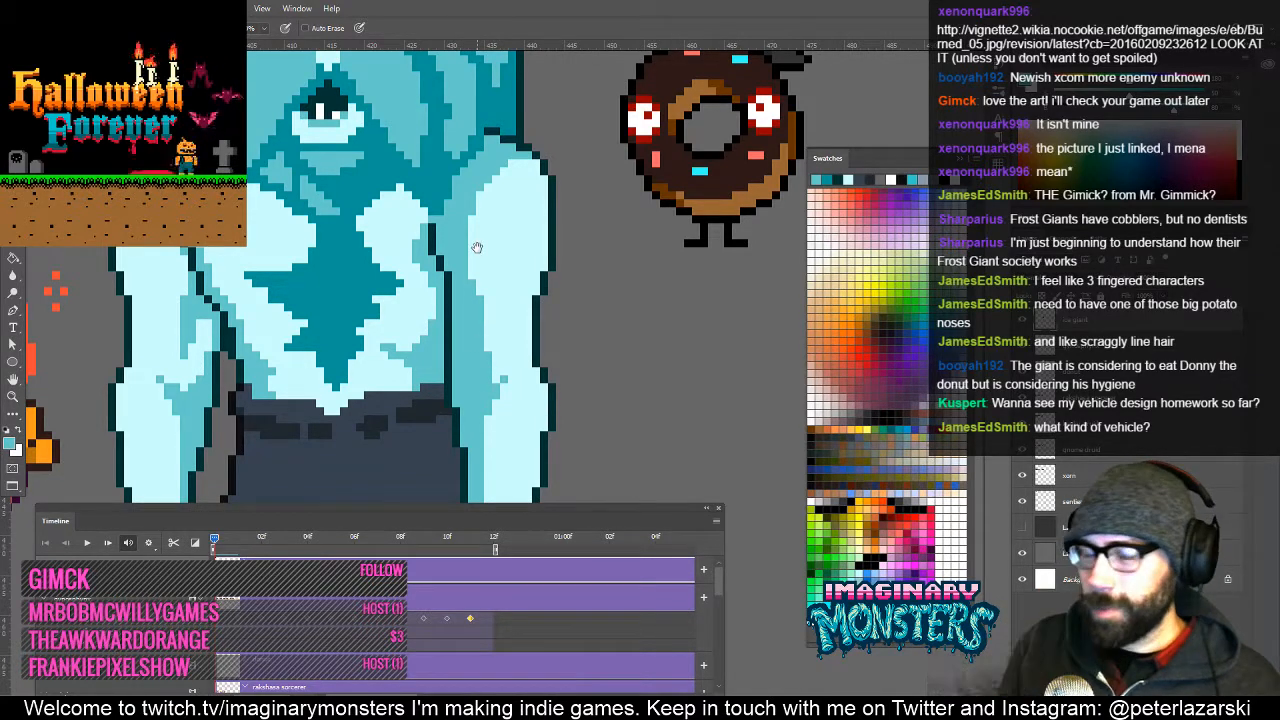
left_click_drag(575, 435, 604, 346)
key("z")
left_click_drag(538, 312, 521, 281)
key("b")
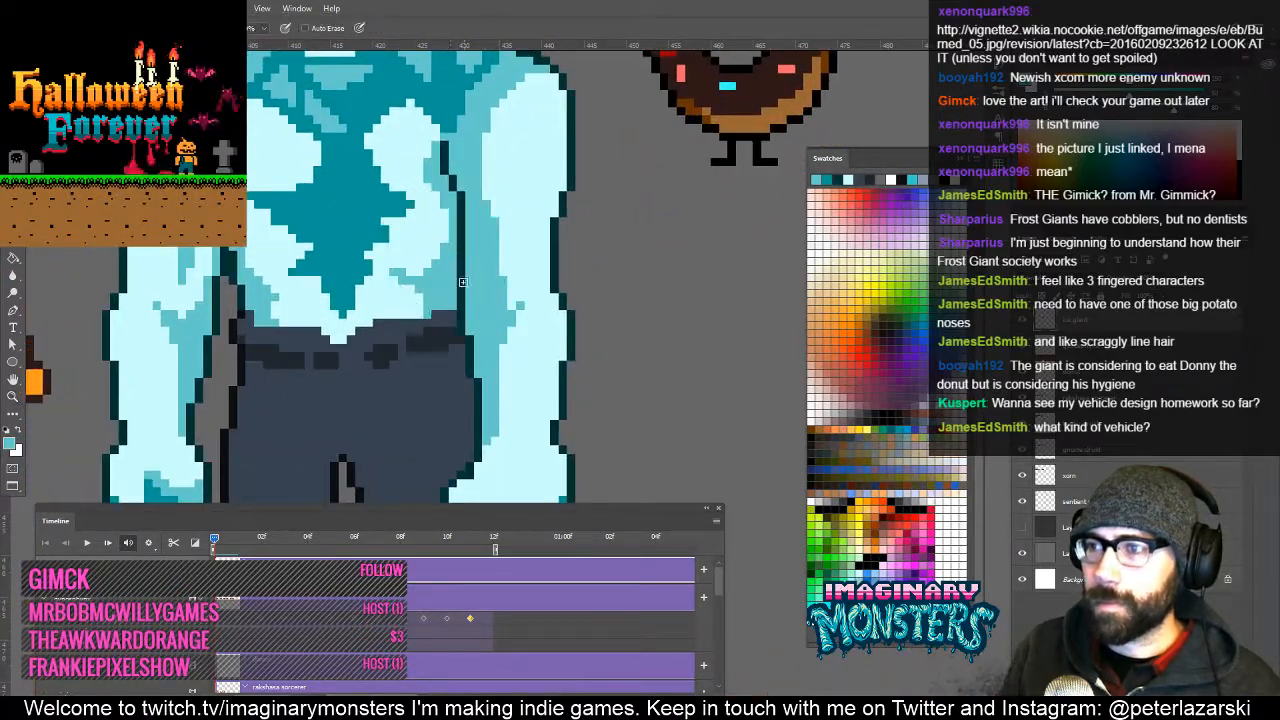
left_click(461, 253, "alt")
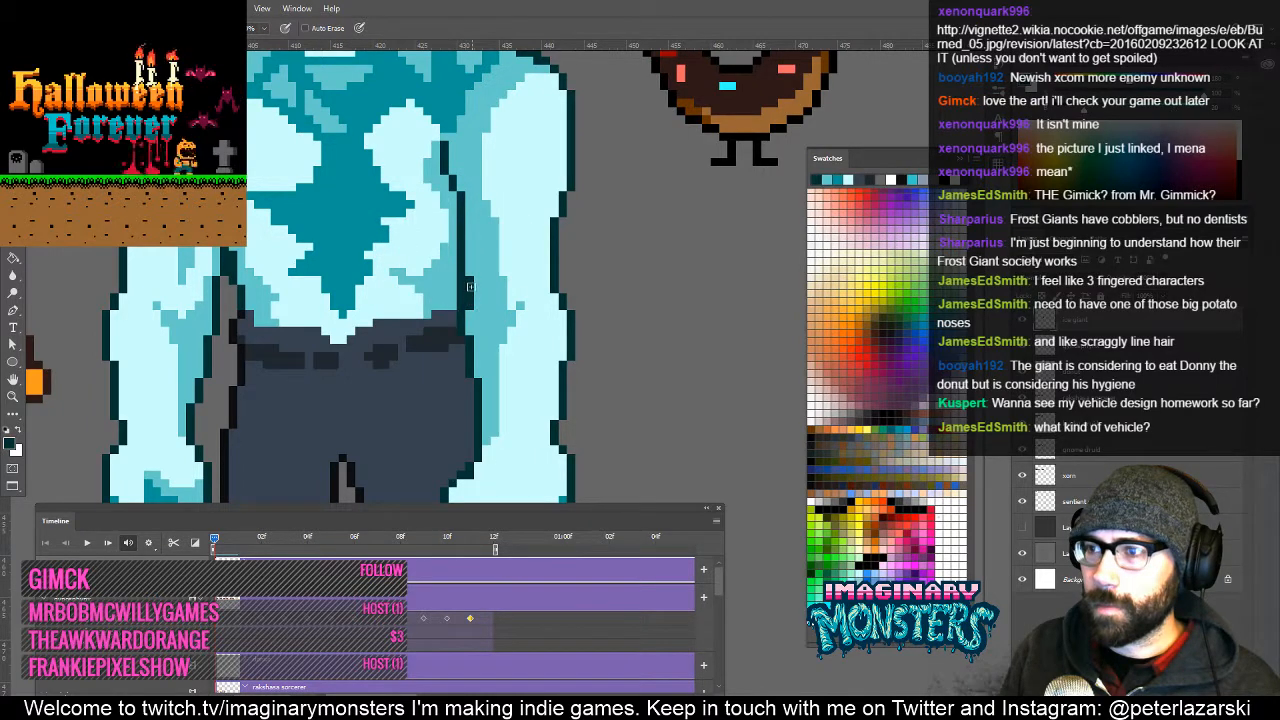
left_click(464, 291, "alt")
left_click(469, 318, "alt")
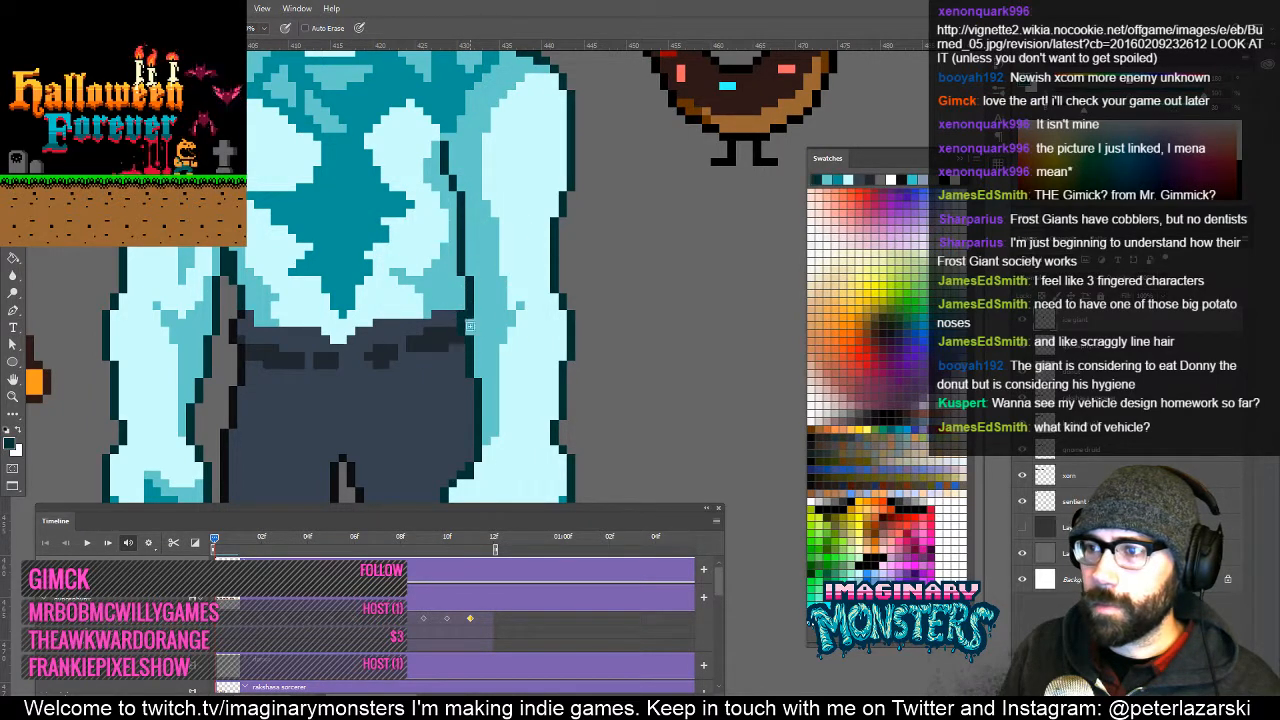
Extend the trousers' dark slate waistband to the shifted outline and touch up the mid teal shading above its opposite end.
left_click(454, 346, "alt")
left_click_drag(459, 340, 462, 316)
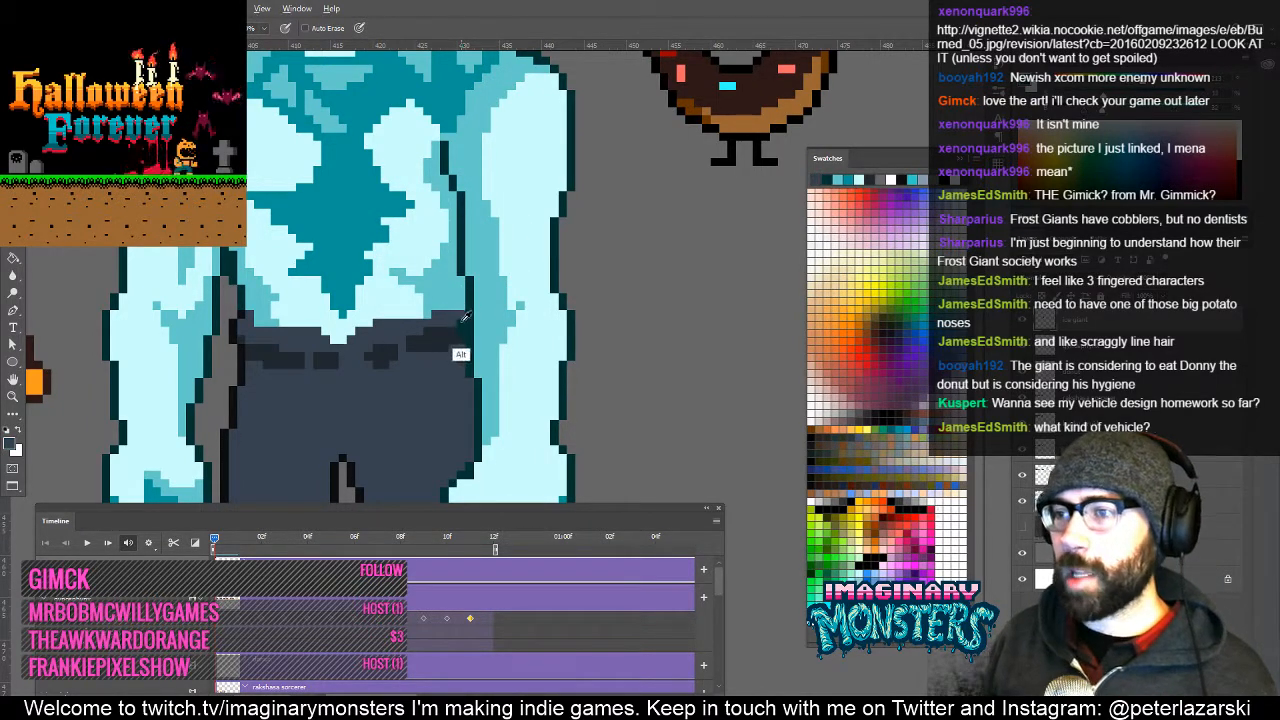
left_click(448, 333, "alt")
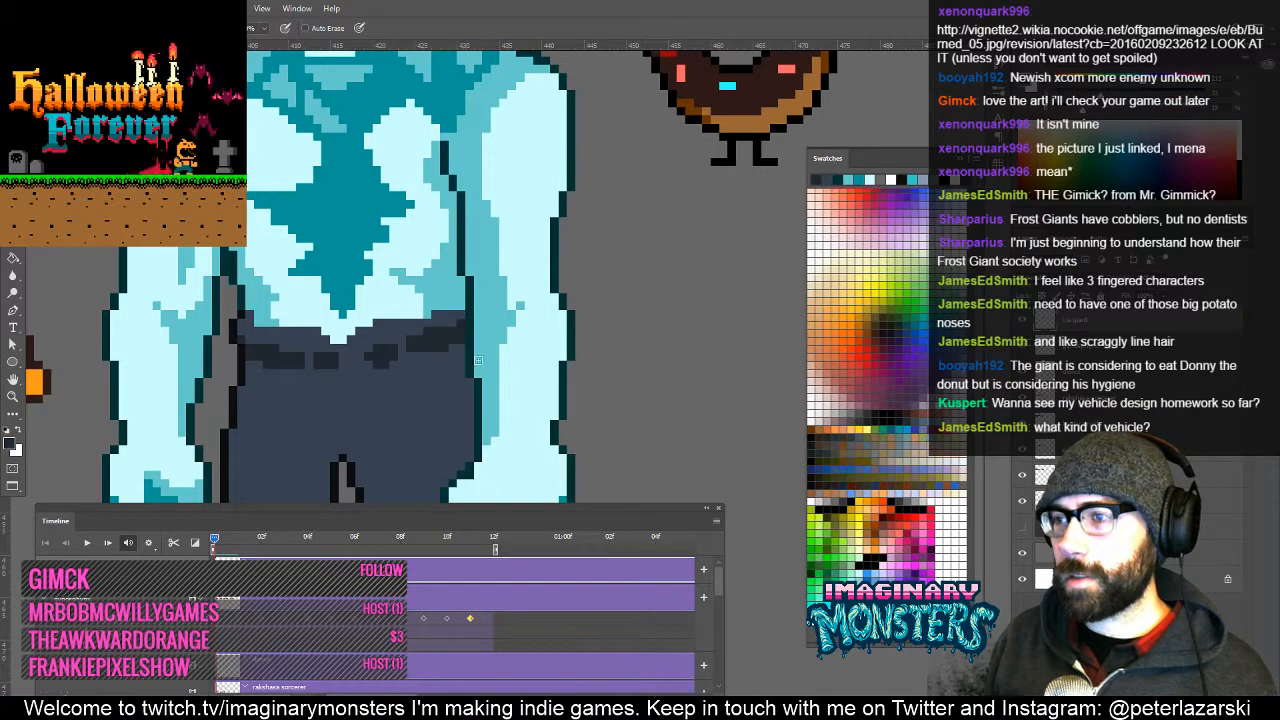
left_click_drag(466, 370, 479, 400)
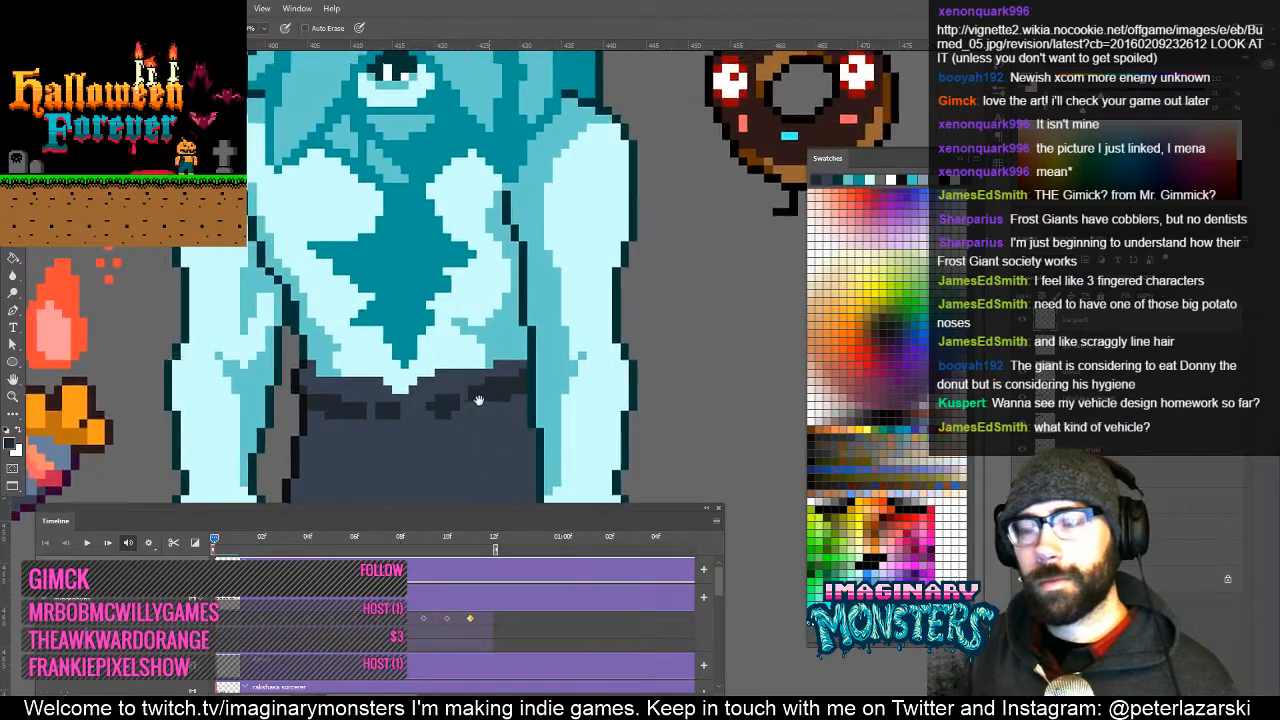
left_click(314, 370, "alt")
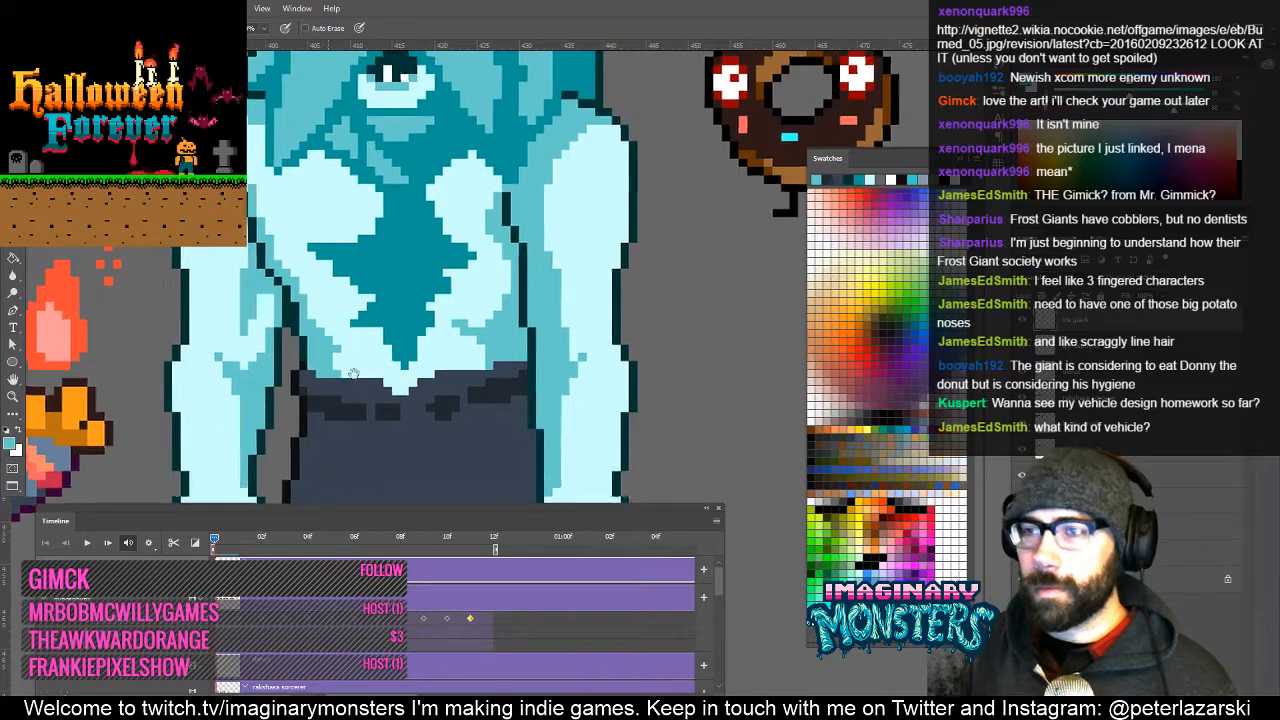
Examine the frost giant's full figure, torso, beard and face, and compare the sprite with the neighbouring characters.
left_click_drag(353, 373, 476, 478)
left_click_drag(455, 237, 405, 300)
key("z")
left_click_drag(587, 352, 465, 245)
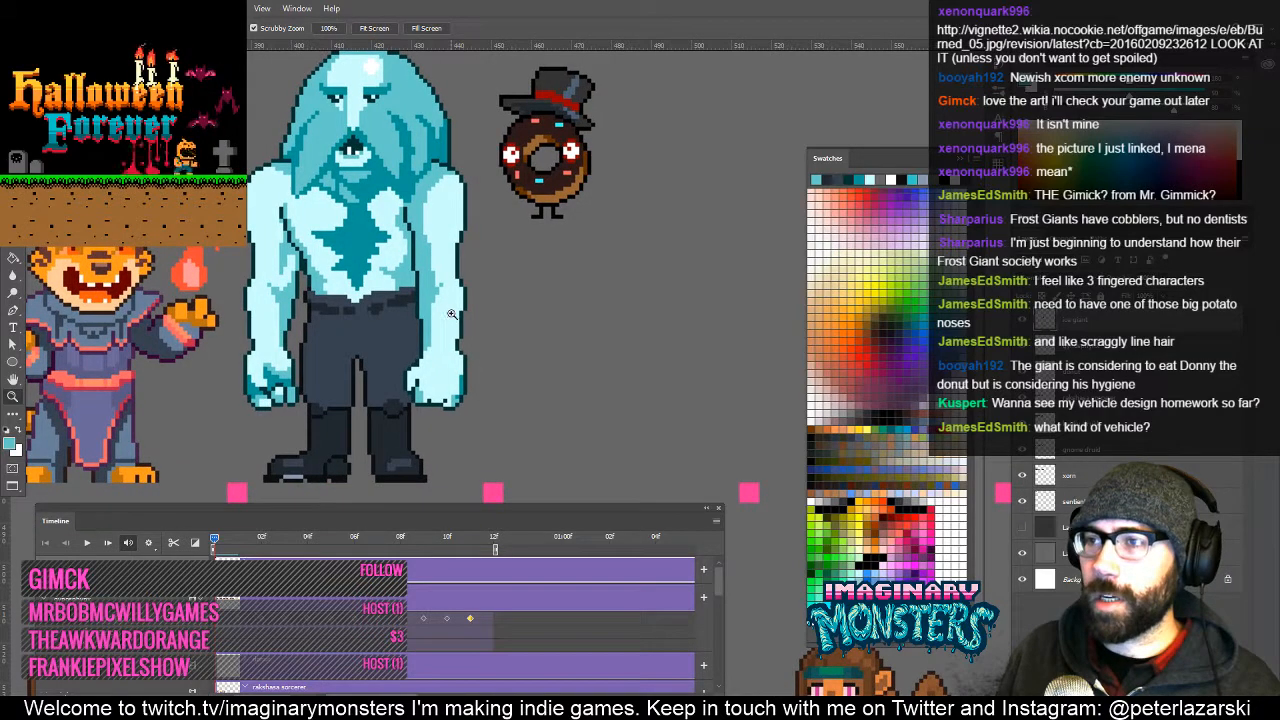
left_click_drag(425, 309, 462, 343)
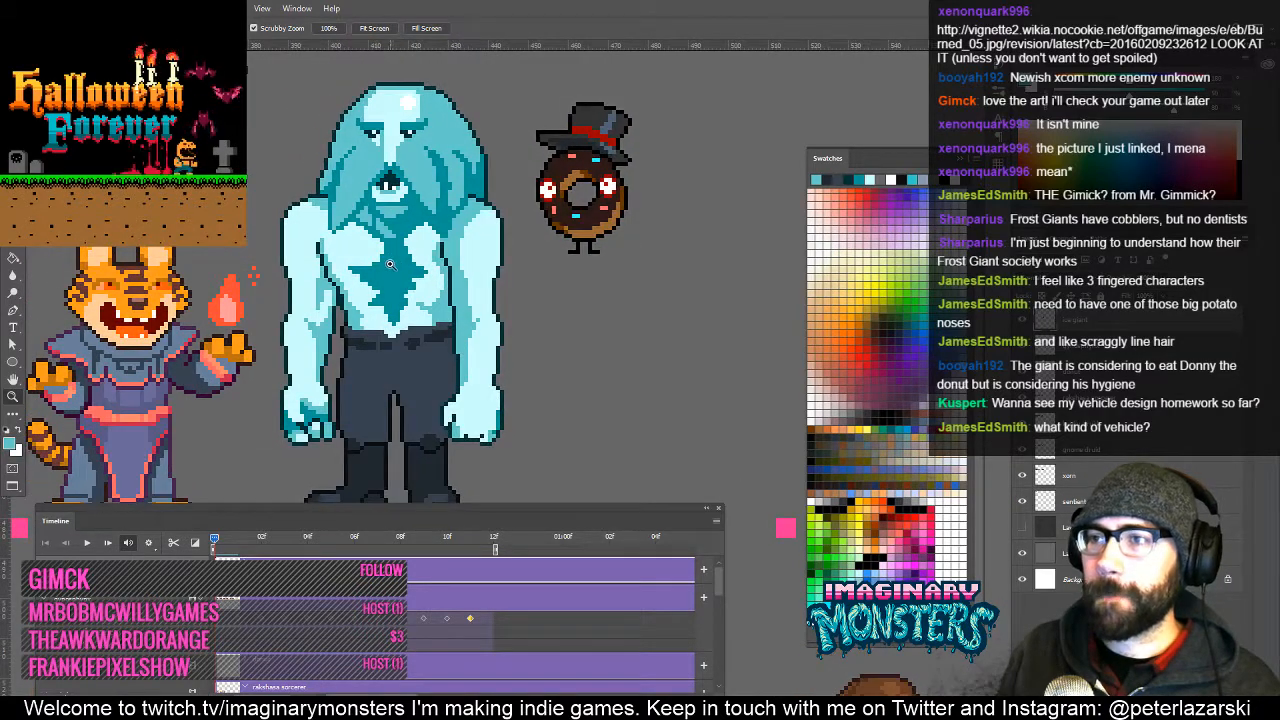
left_click(390, 264)
key("b")
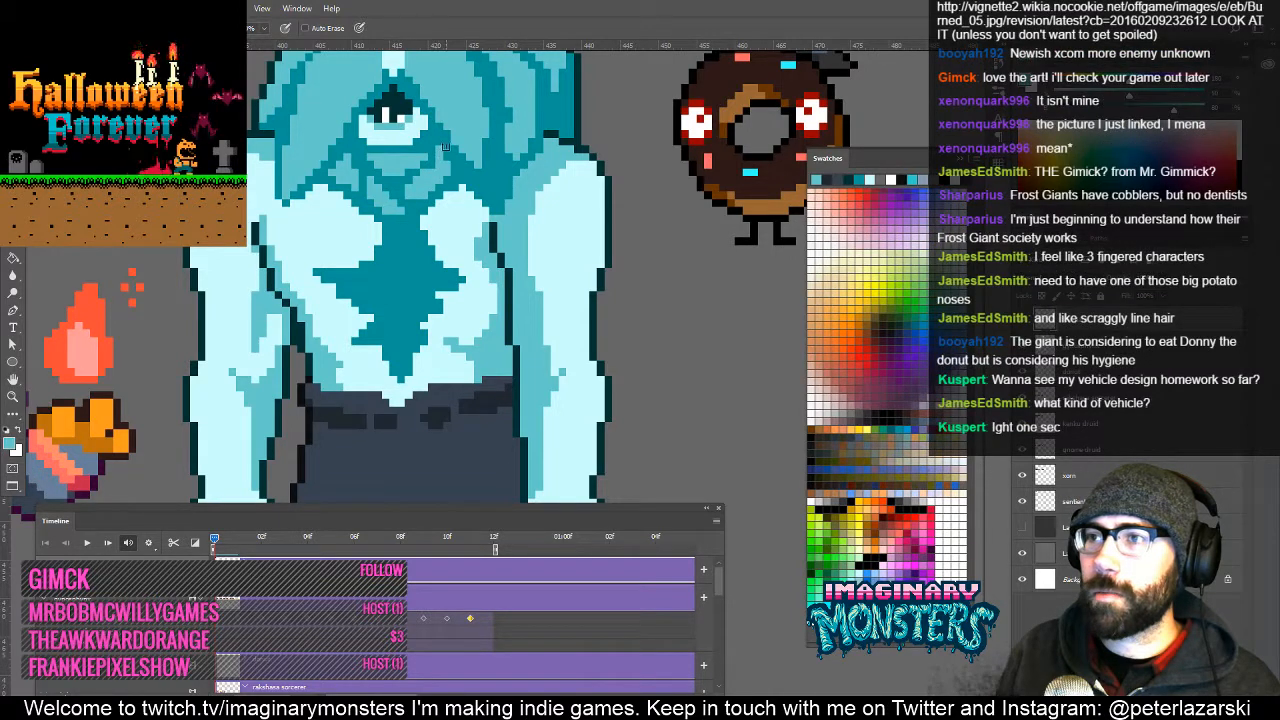
left_click_drag(446, 147, 409, 190)
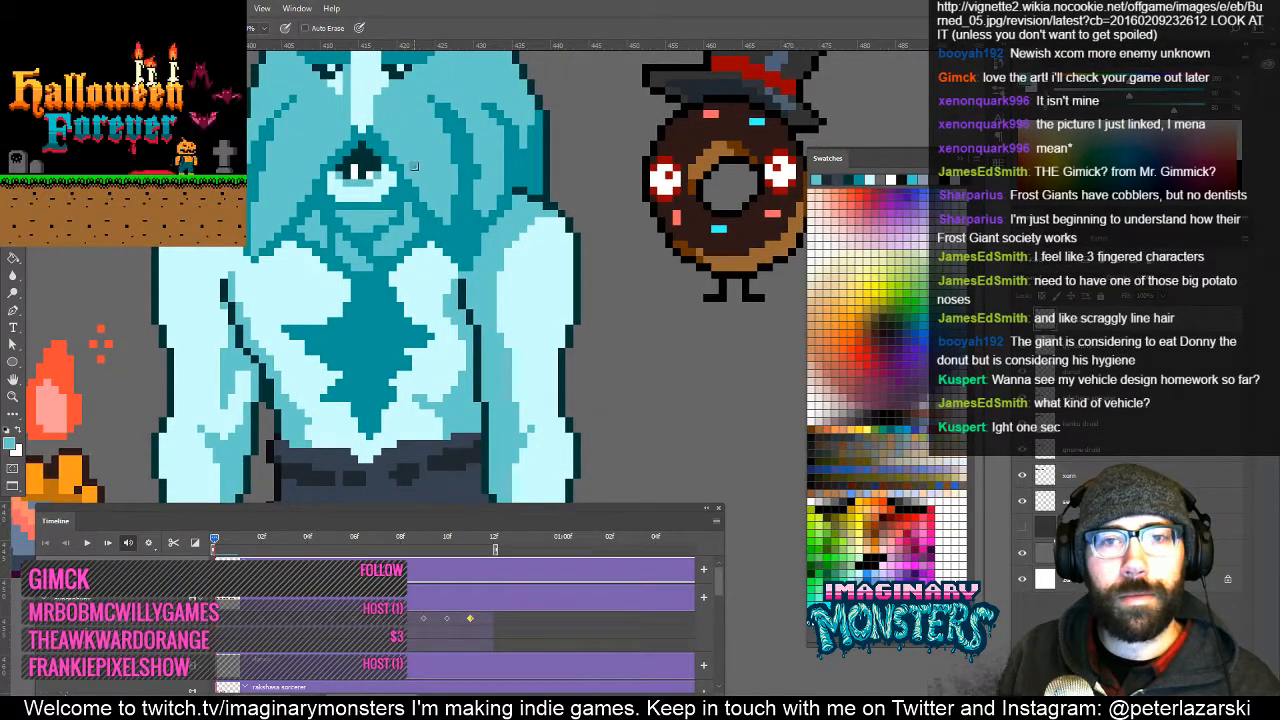
left_click_drag(425, 228, 418, 240)
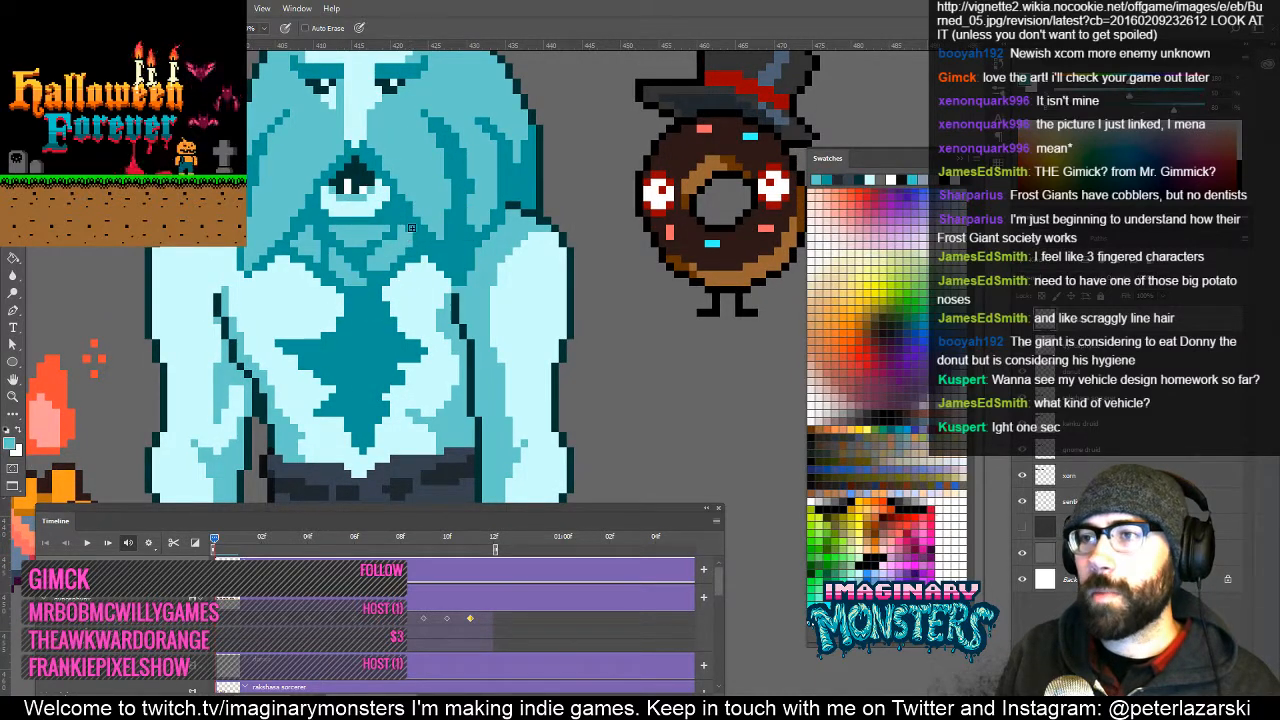
left_click_drag(424, 228, 464, 305)
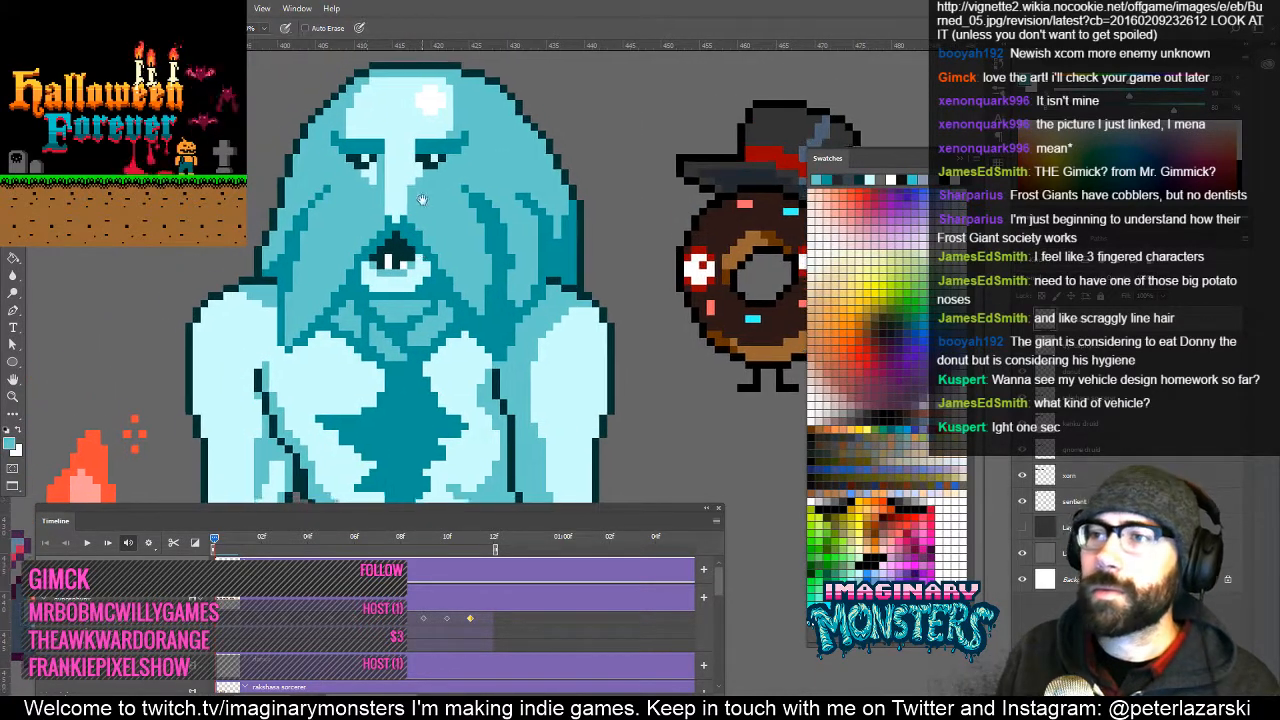
left_click(400, 246, "alt")
mouse_move(421, 298)
left_mouse_down()
mouse_move(433, 304)
mouse_move(434, 291)
left_mouse_up()
key("z")
left_click_drag(411, 335, 337, 330)
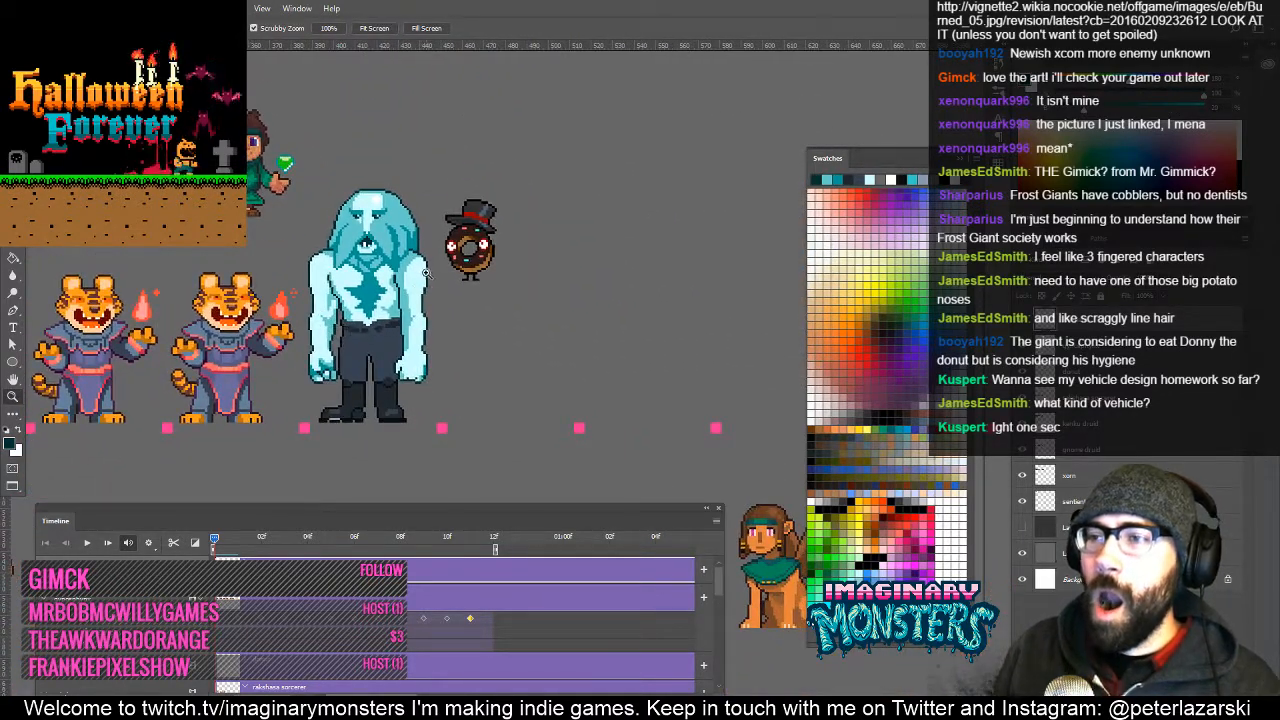
left_click_drag(432, 258, 460, 245)
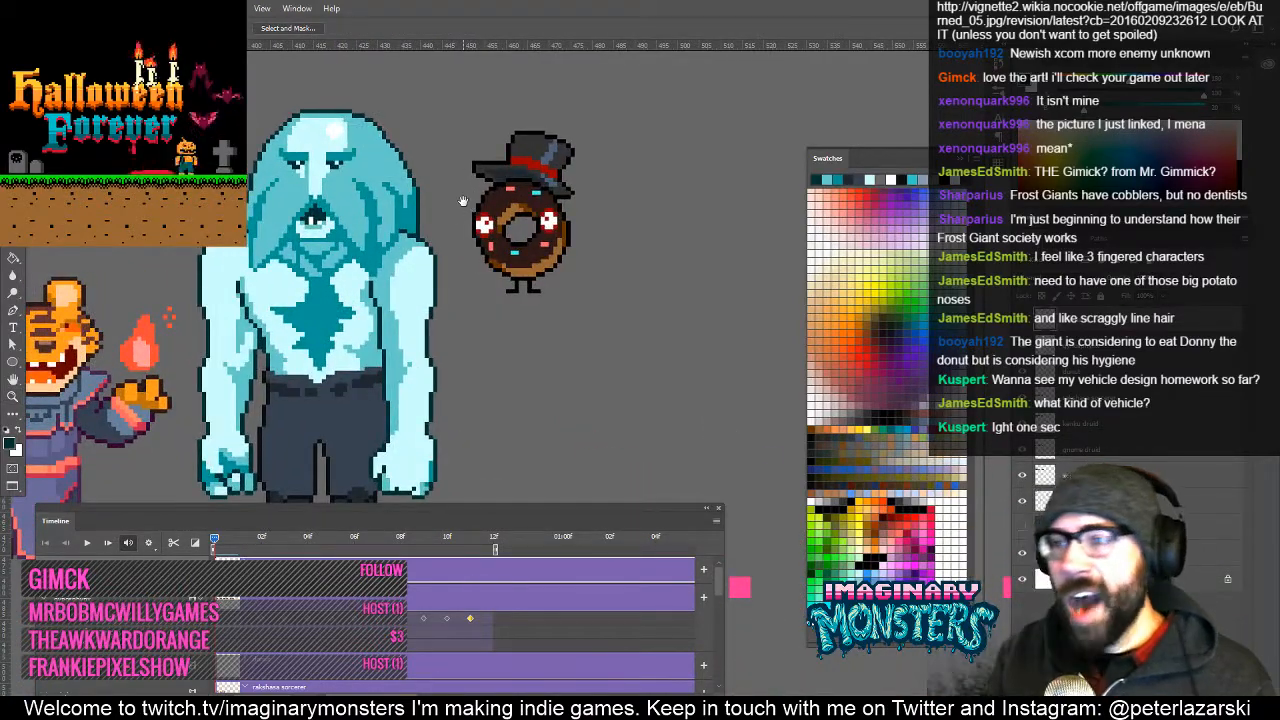
Move the copied arm, from shoulder to fist, one pixel outward from the torso.
left_click_drag(495, 320, 426, 204)
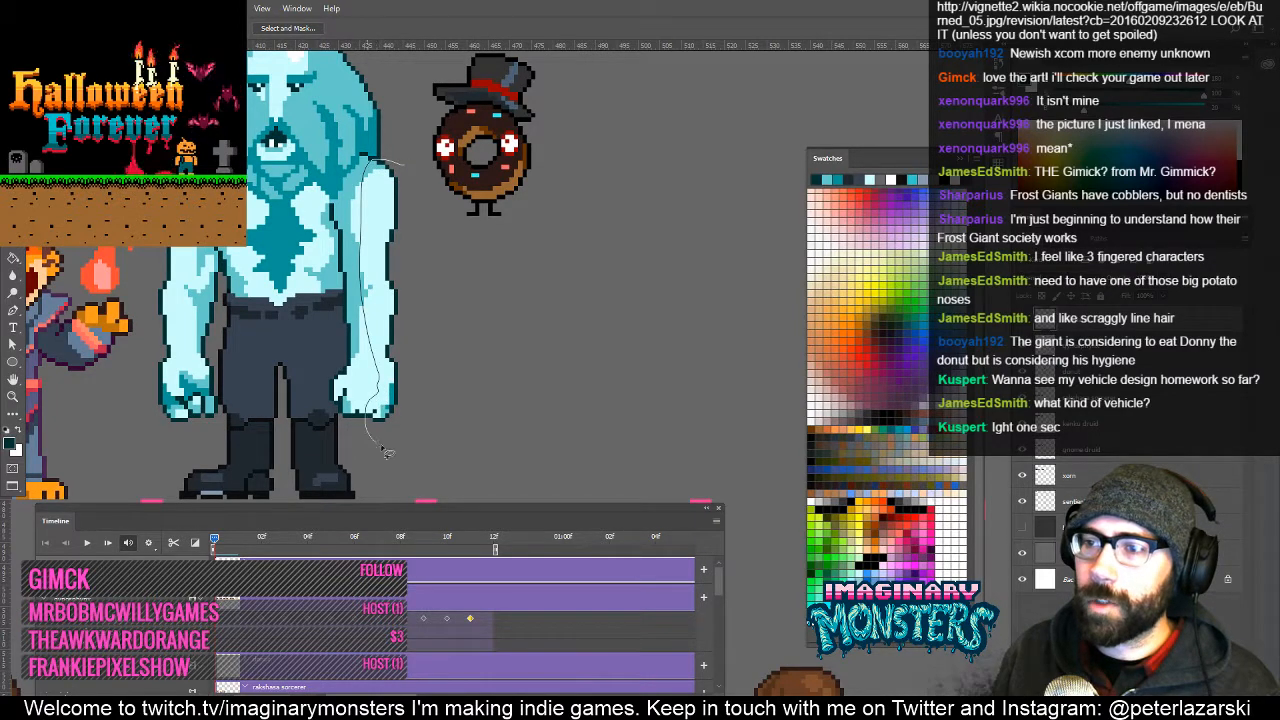
left_click_drag(382, 450, 444, 278)
key("v")
key("Right")
key("ctrl+d")
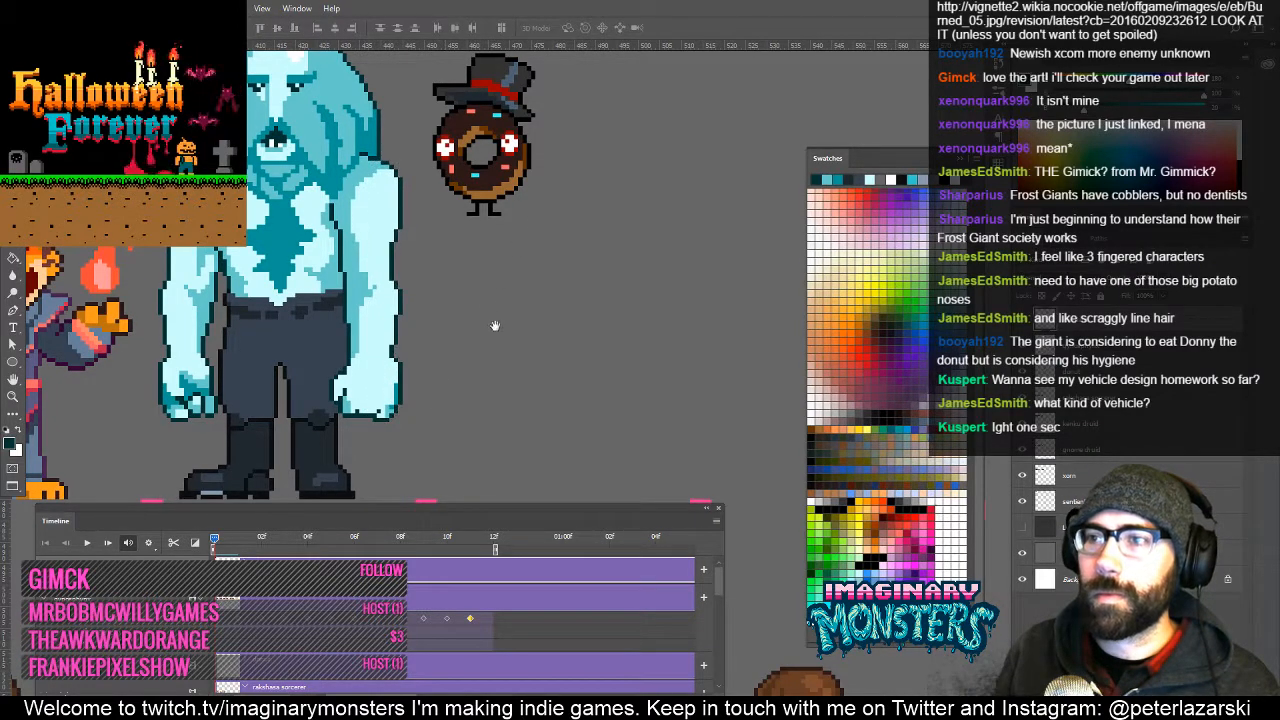
Shift the very dark teal line between the torso and the copied arm one pixel outward, from armpit to waist.
left_click_drag(495, 326, 546, 352)
key("z")
mouse_move(469, 309)
left_mouse_down()
mouse_move(430, 293)
mouse_move(424, 318)
mouse_move(375, 230)
left_mouse_up()
left_click(398, 258)
key("l")
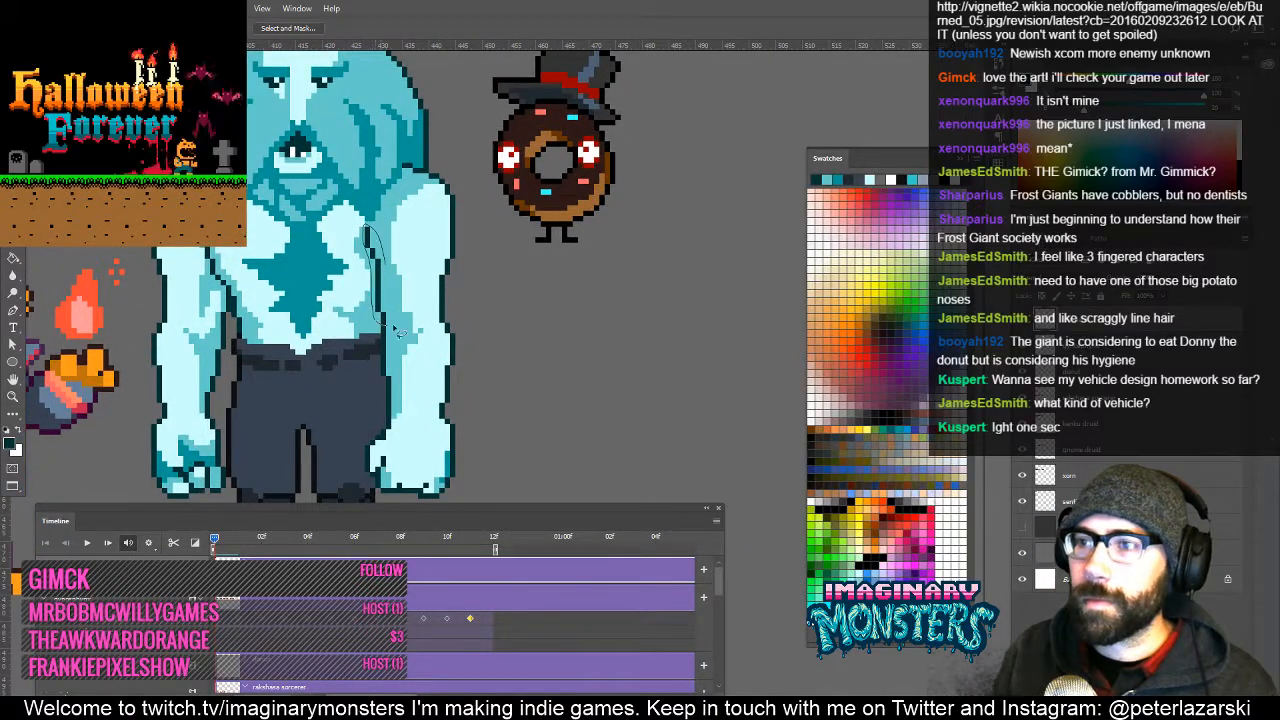
left_click_drag(395, 328, 404, 292)
key("ctrl+Right")
key("ctrl+d")
Repaint the skin beside the shifted armpit line with sampled mid teal and light cyan.
key("b")
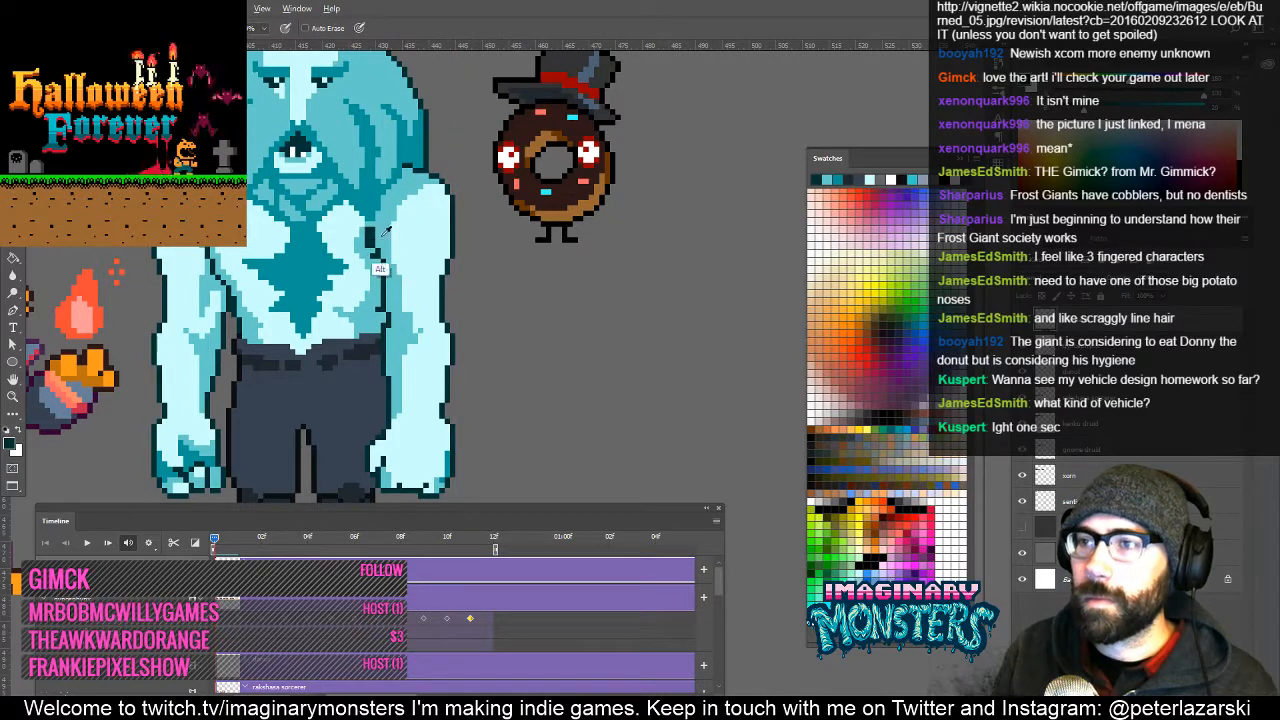
left_click(368, 229, "alt")
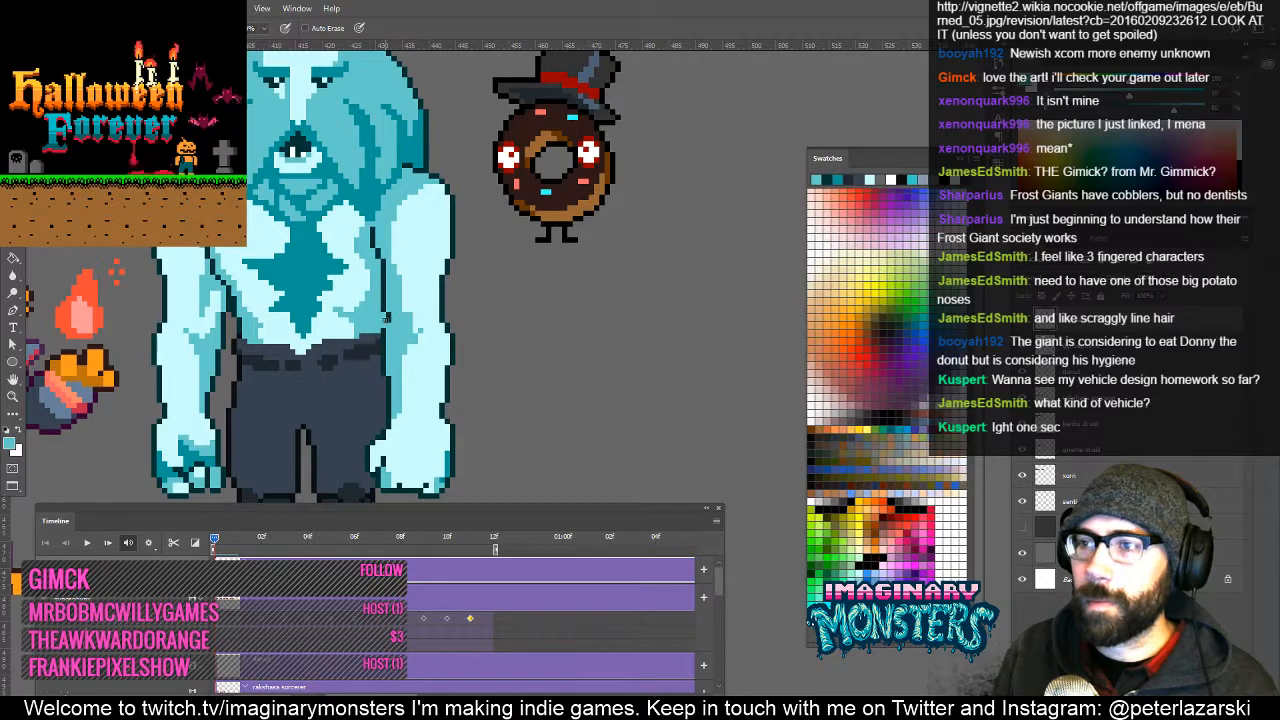
left_click(386, 323, "alt")
Add mid teal shading around the top of the armpit line on the original arm's side.
left_click_drag(401, 315, 452, 374)
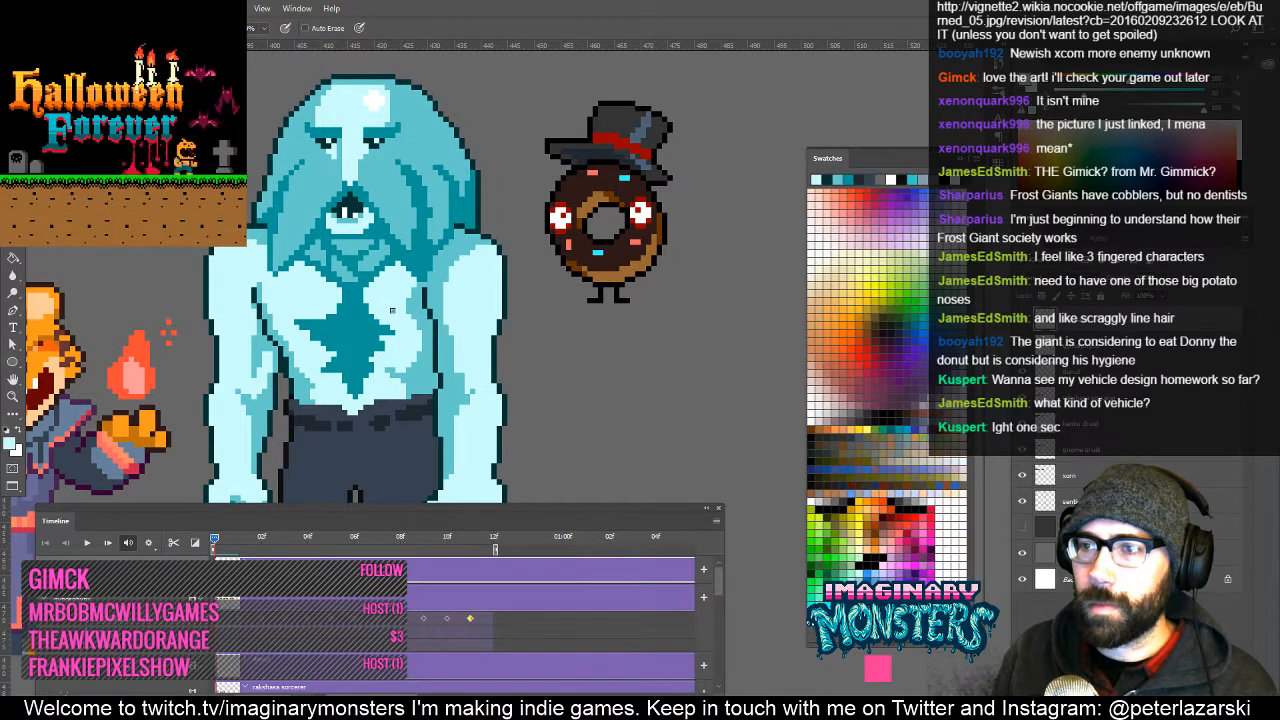
left_click_drag(346, 275, 360, 276)
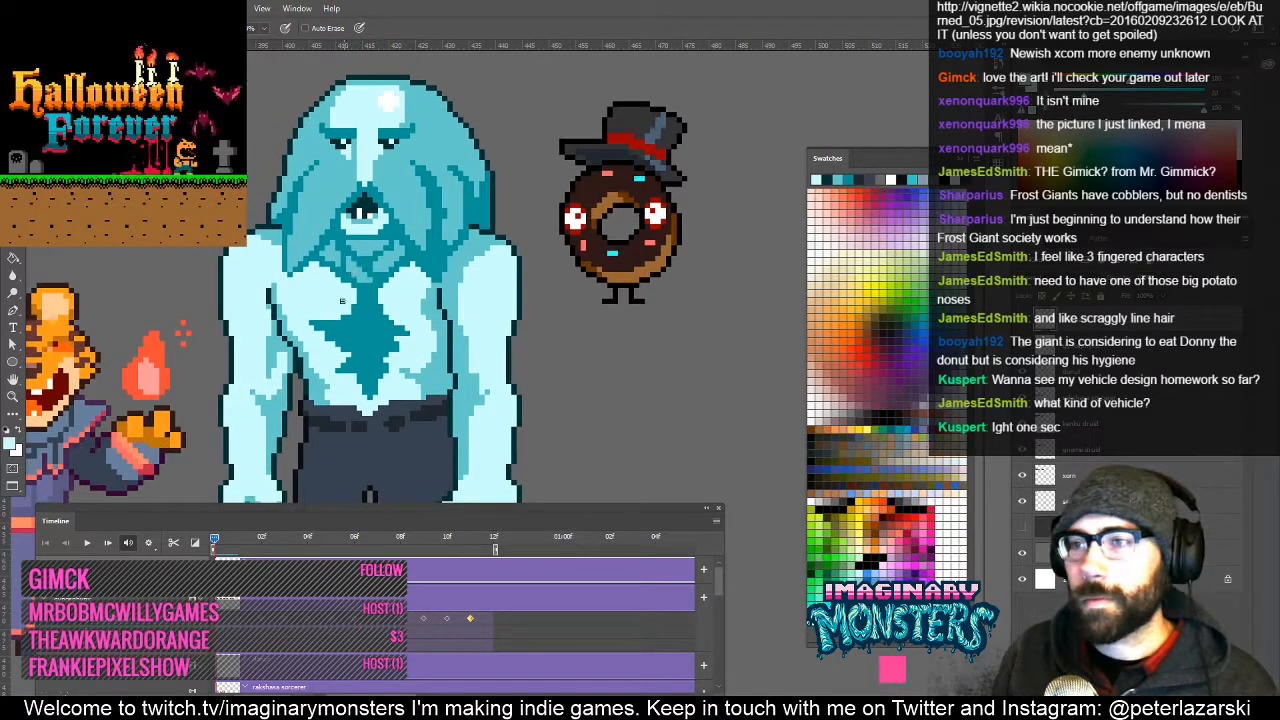
scroll(282, 317, "up", 2)
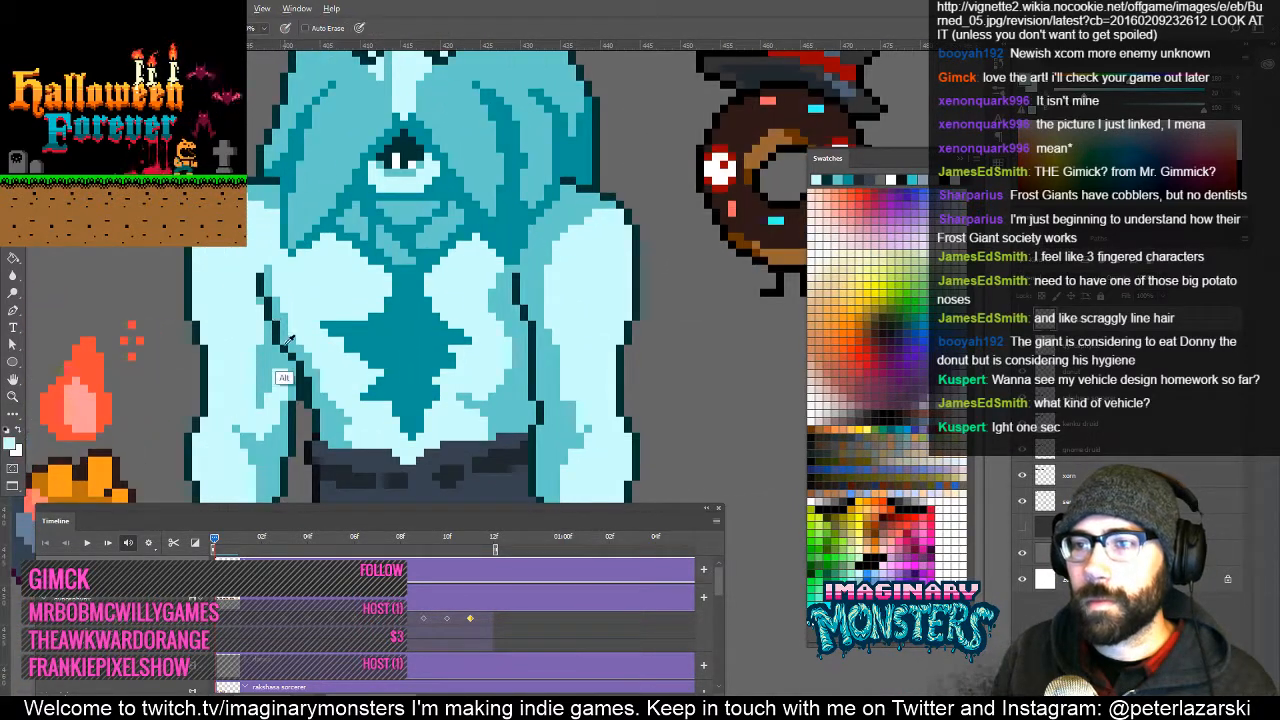
left_click(279, 339, "alt")
left_click_drag(281, 288, 316, 328)
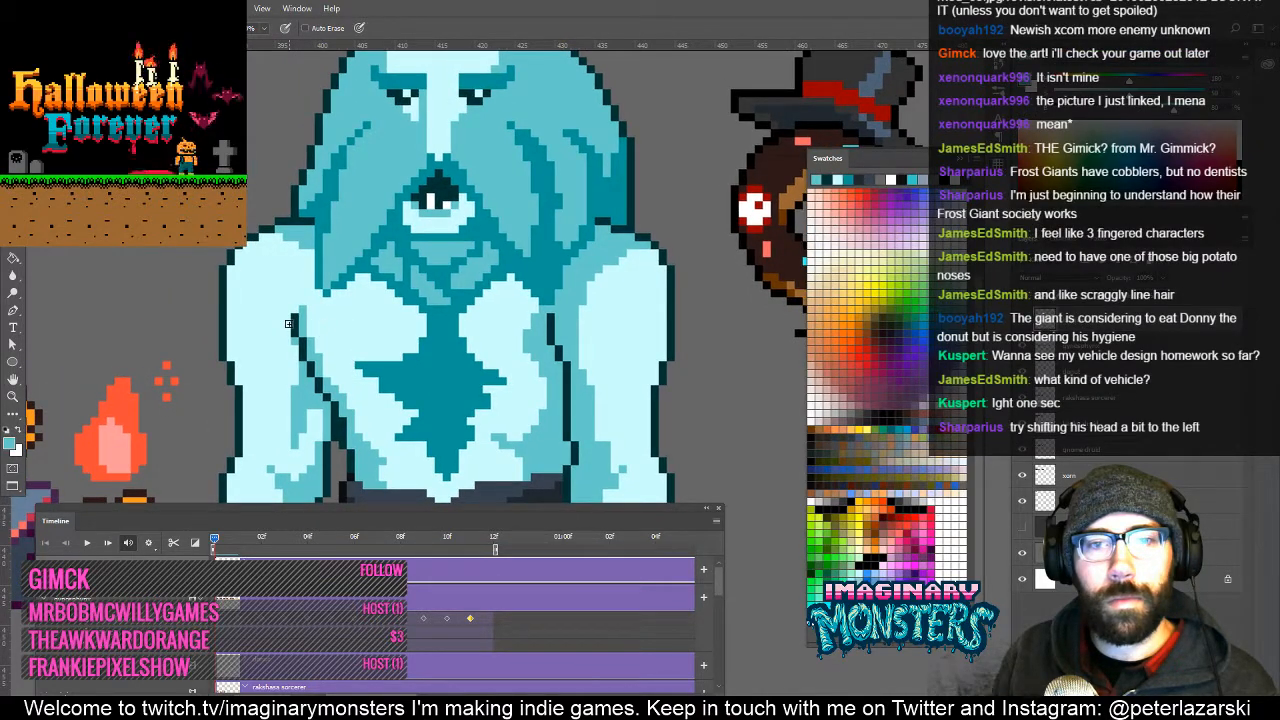
Select the frost giant's head and beard and shift them one pixel to the left.
key("z")
mouse_move(505, 288)
left_mouse_down()
mouse_move(478, 272)
mouse_move(394, 285)
left_mouse_up()
key("b")
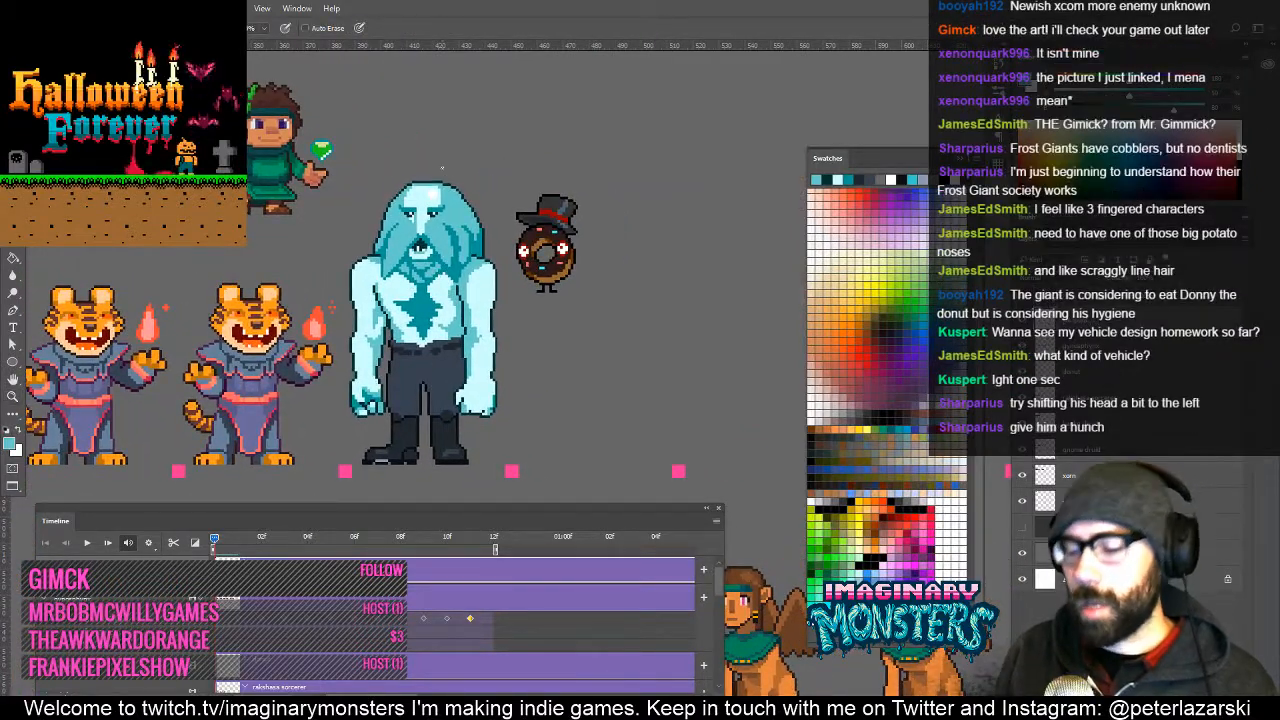
key("m")
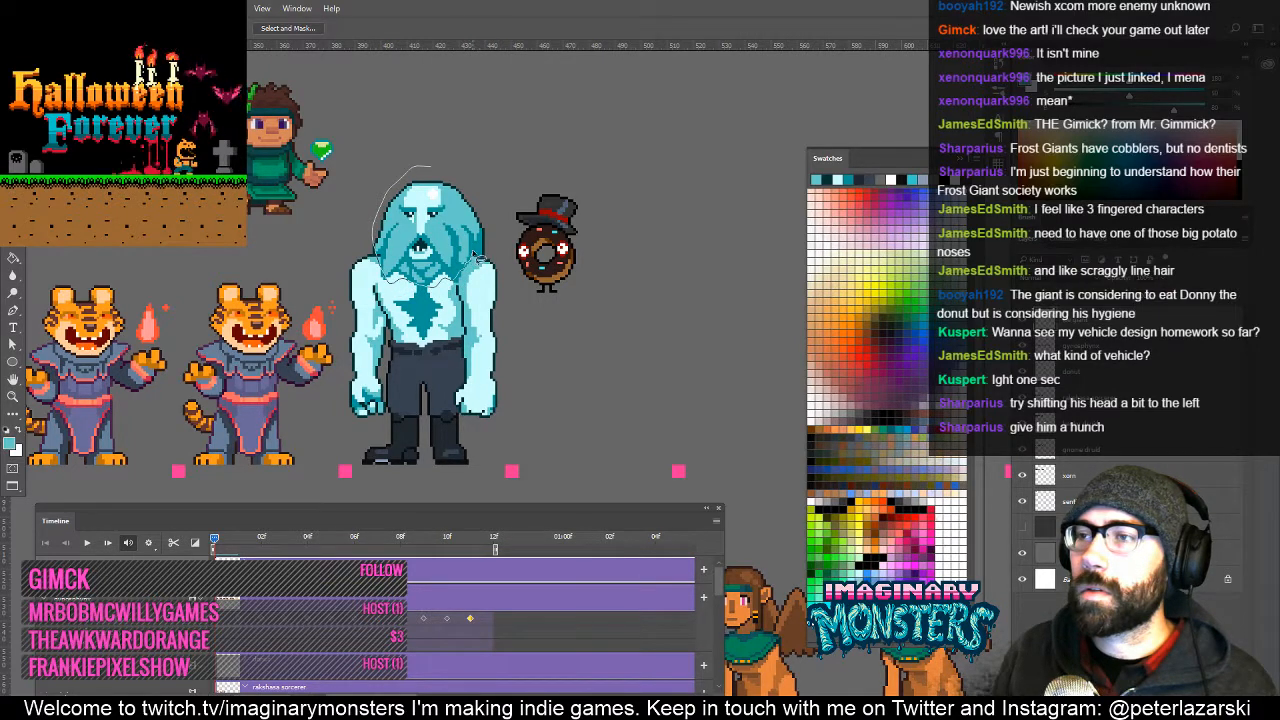
key("v")
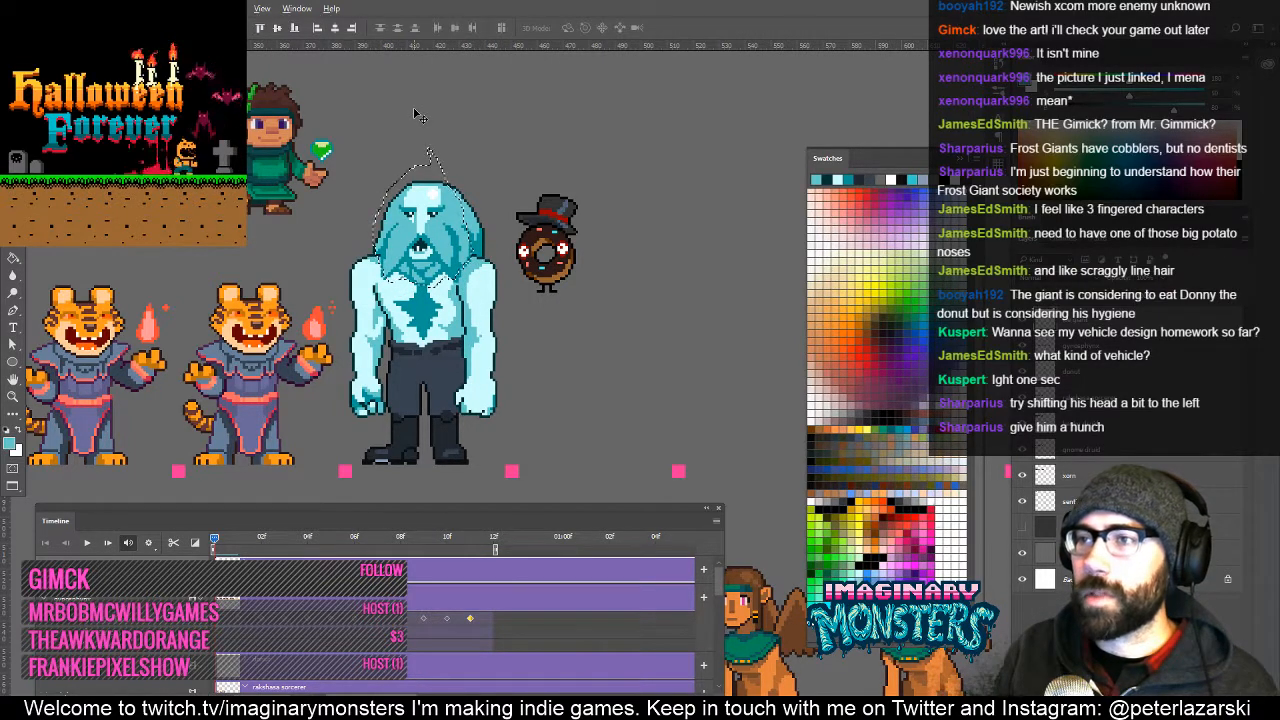
key("ctrl+d")
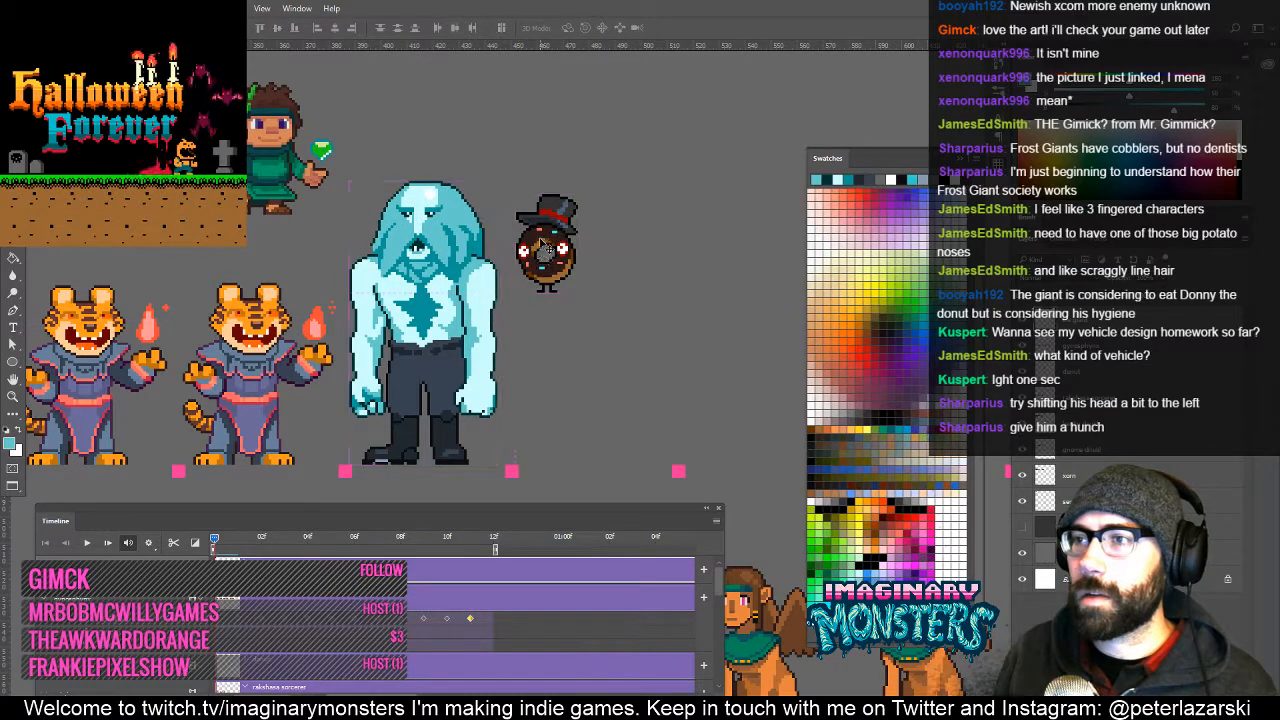
Close the hair's outer outline just above the original arm's shoulder with very dark teal.
key("z")
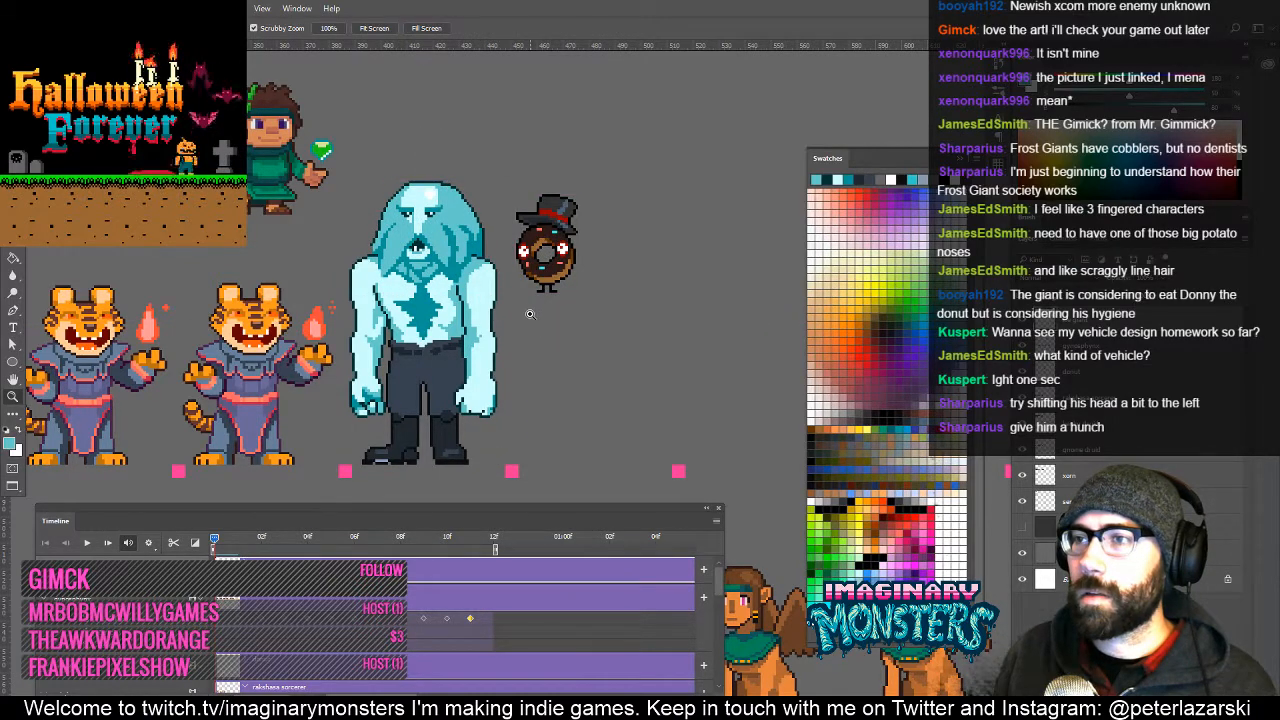
left_click_drag(467, 281, 535, 281)
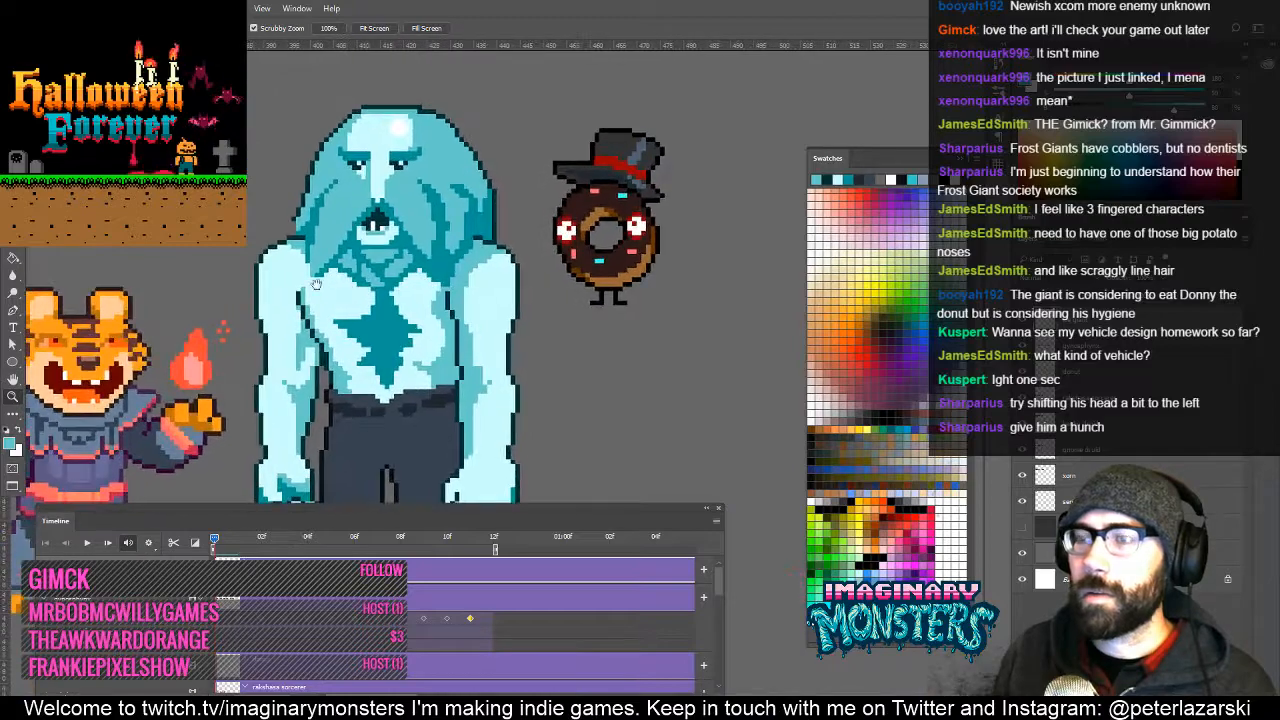
left_click_drag(314, 268, 391, 278)
left_click(390, 276)
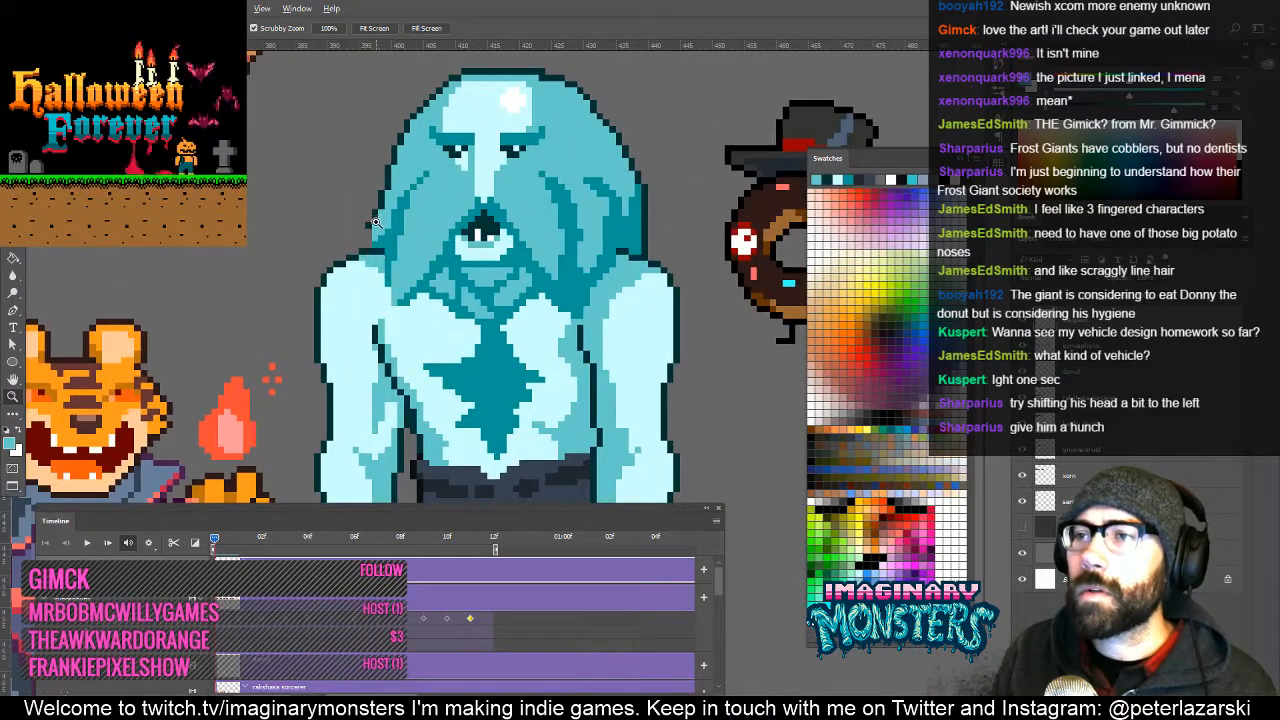
key("b")
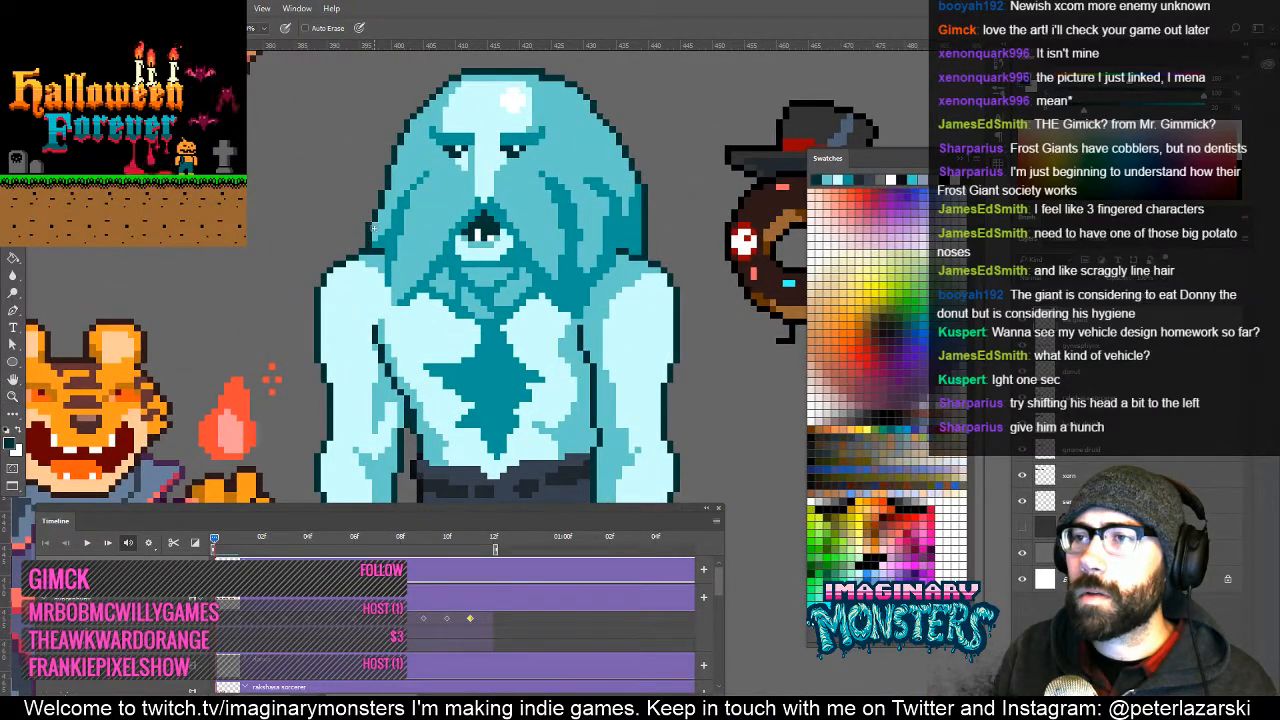
key("e")
left_click_drag(364, 280, 352, 230)
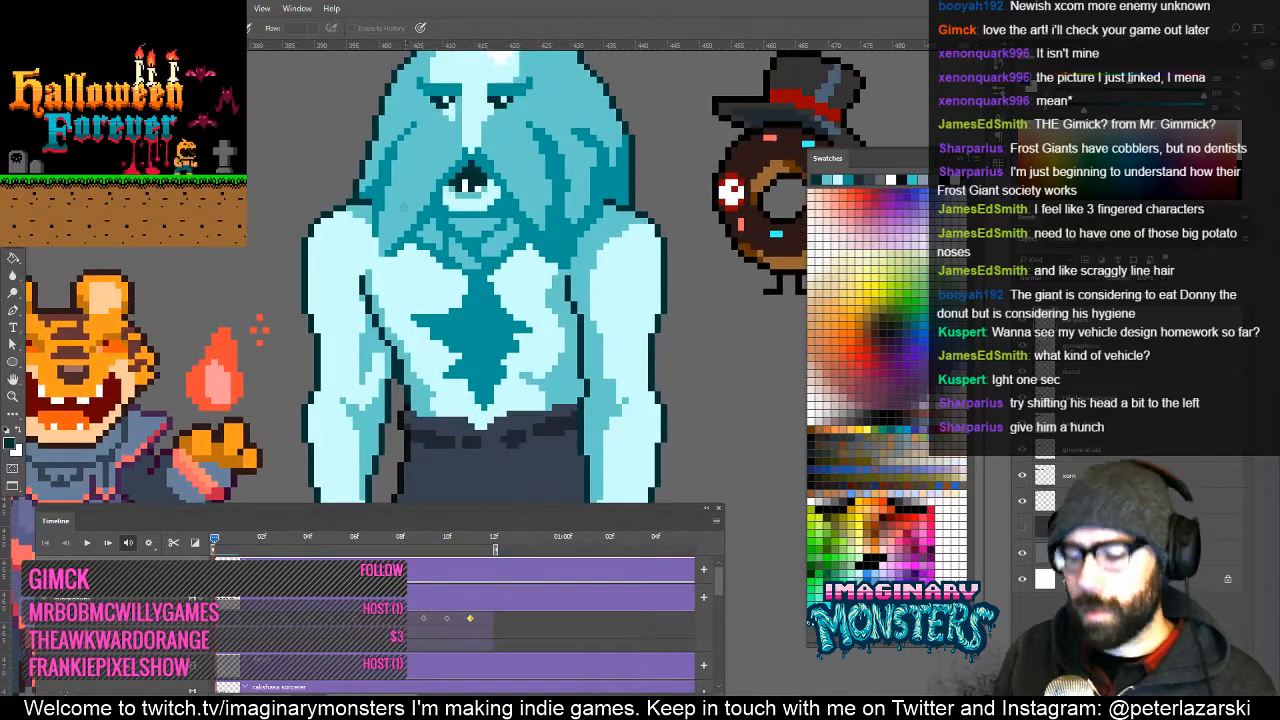
Select the rounded top of the original arm's shoulder and lower it by one pixel.
key("m")
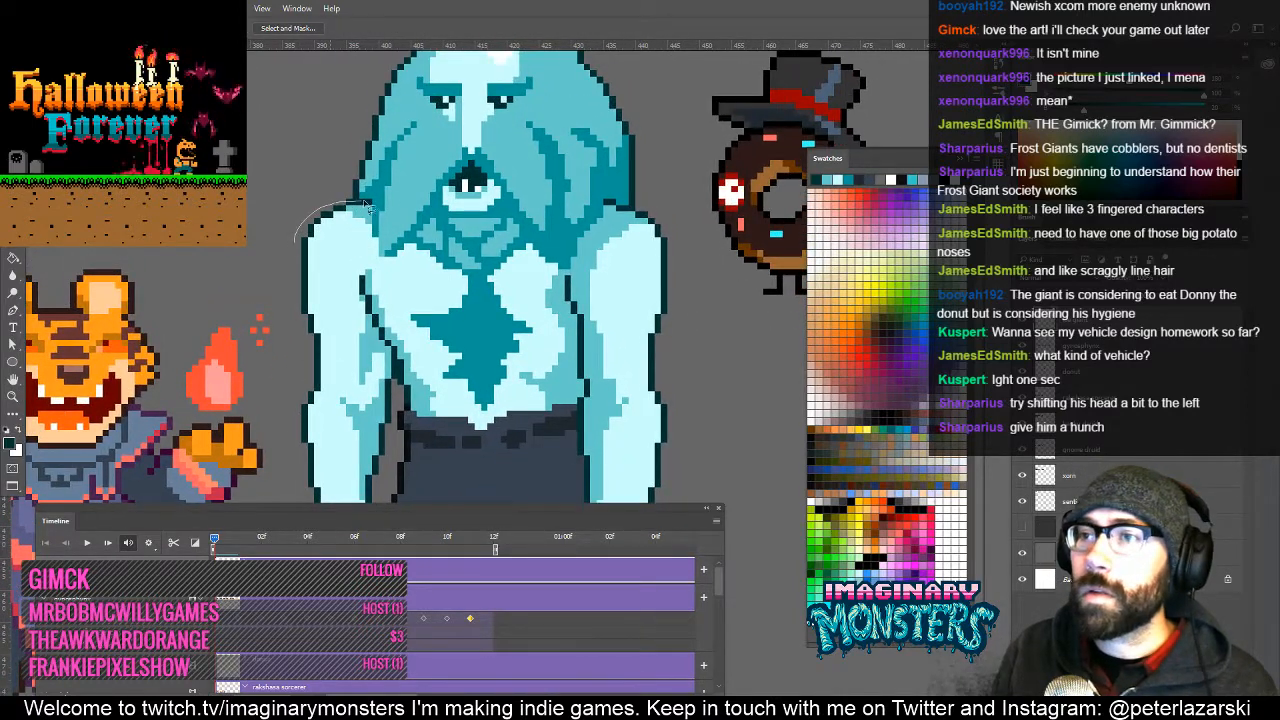
left_click_drag(345, 278, 277, 240)
key("v")
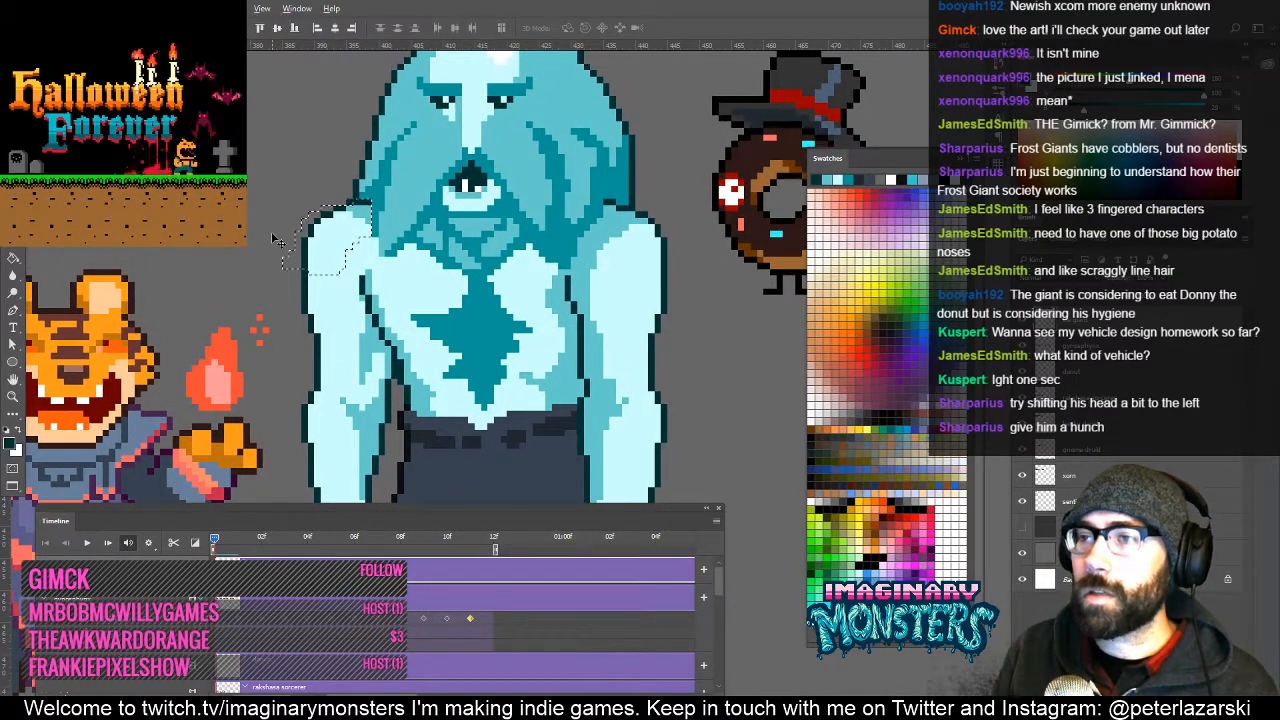
key("Down")
key("Up")
key("Up")
key("Down")
key("Down")
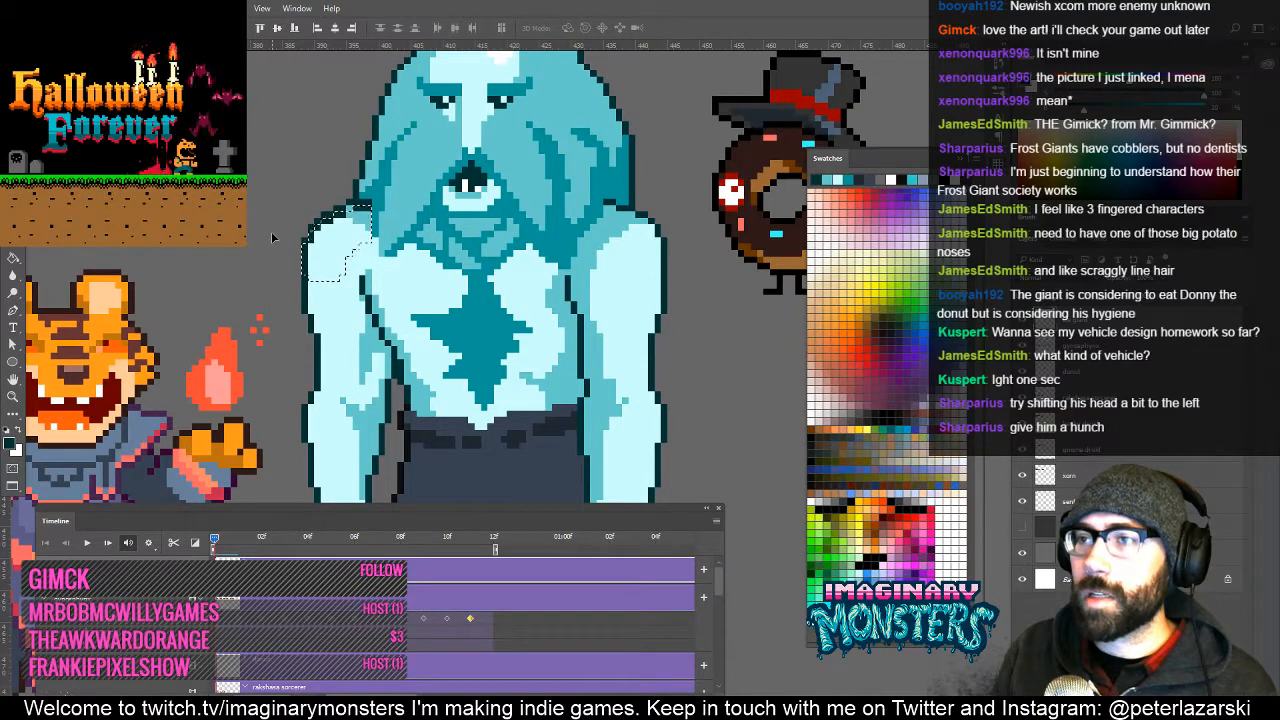
key("ctrl+d")
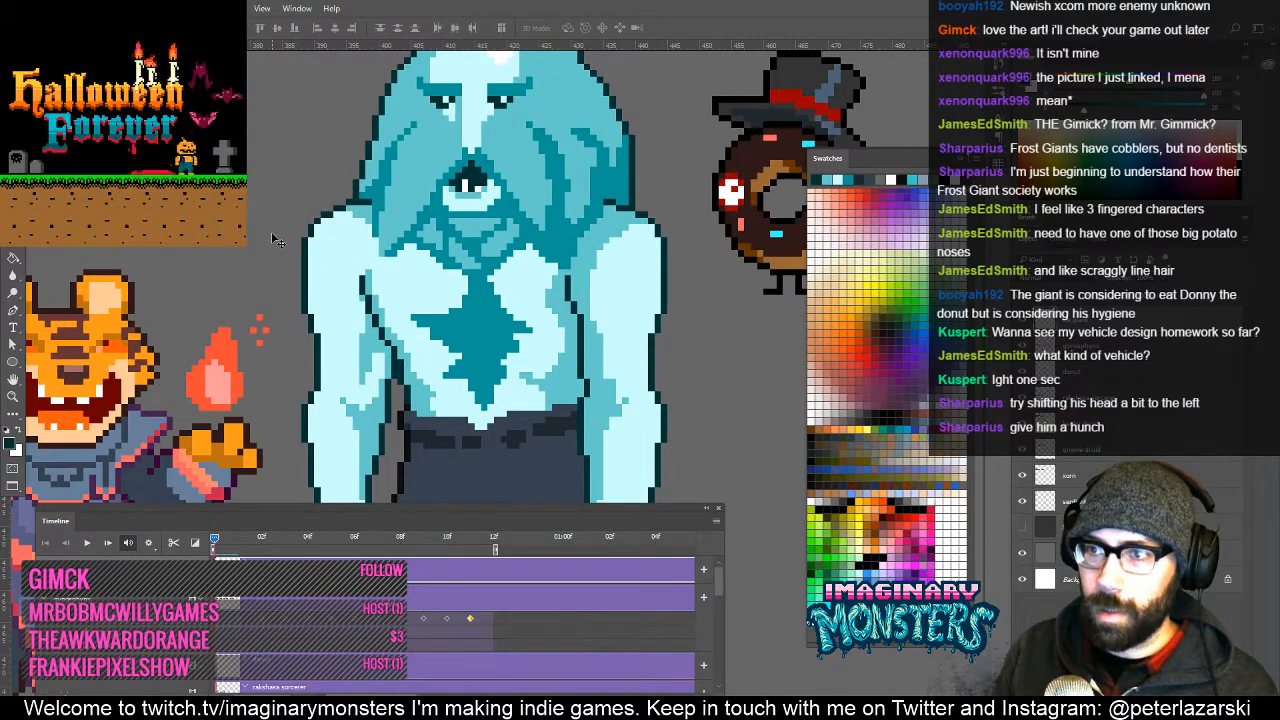
key("ctrl+z")
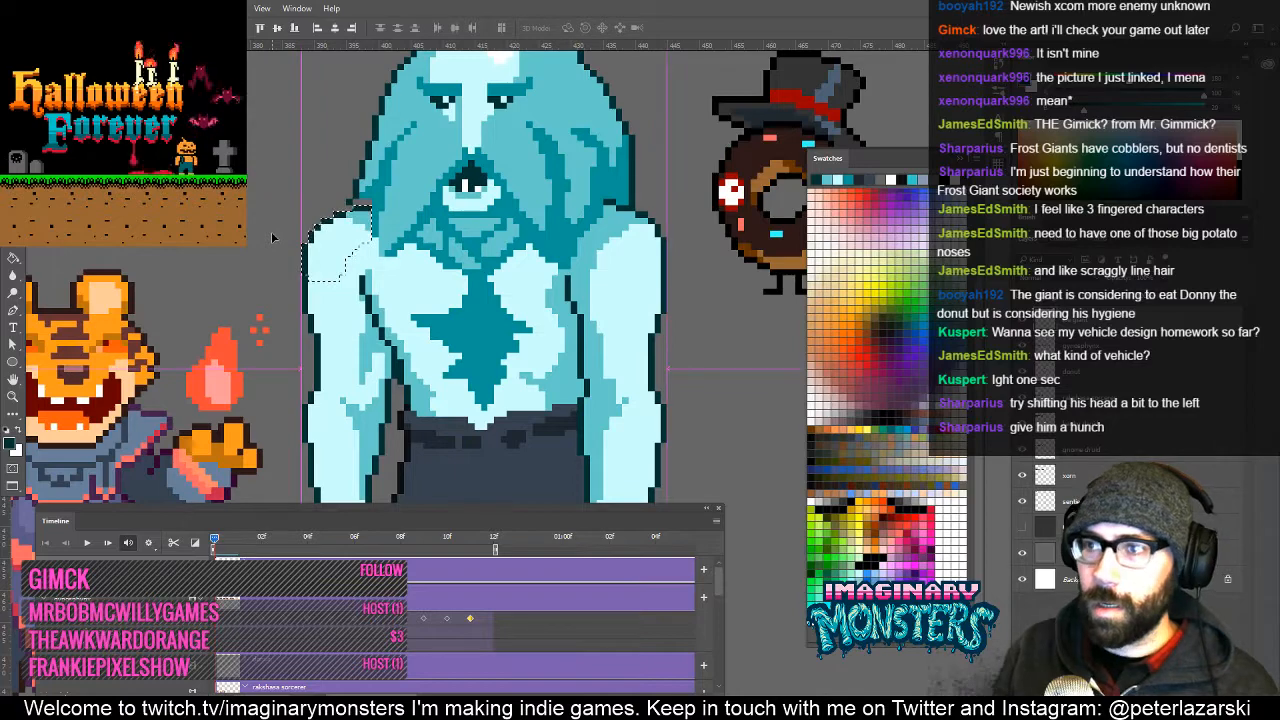
left_click_drag(346, 281, 372, 324)
key("ctrl+d")
Fill the gap between the hair and the lowered shoulder with very dark teal outline and dark teal shading.
key("z")
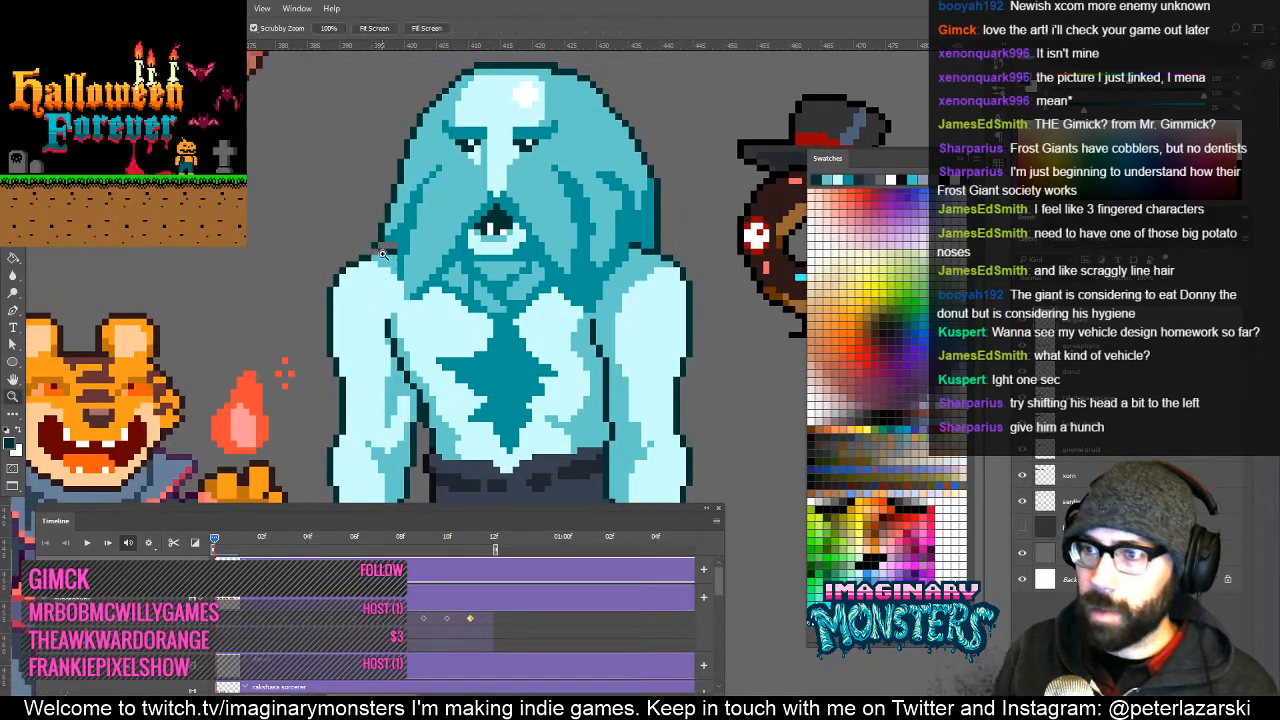
left_click(381, 254)
key("b")
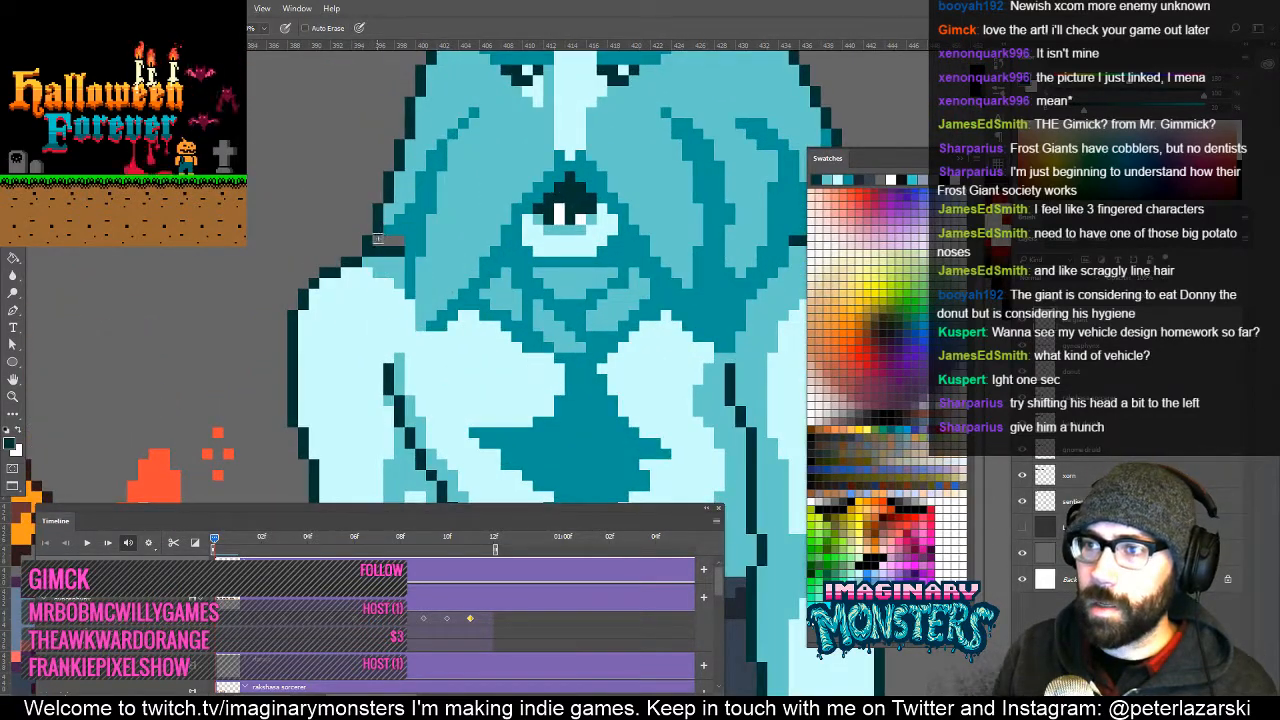
key("z")
key("b")
left_click(406, 263, "alt")
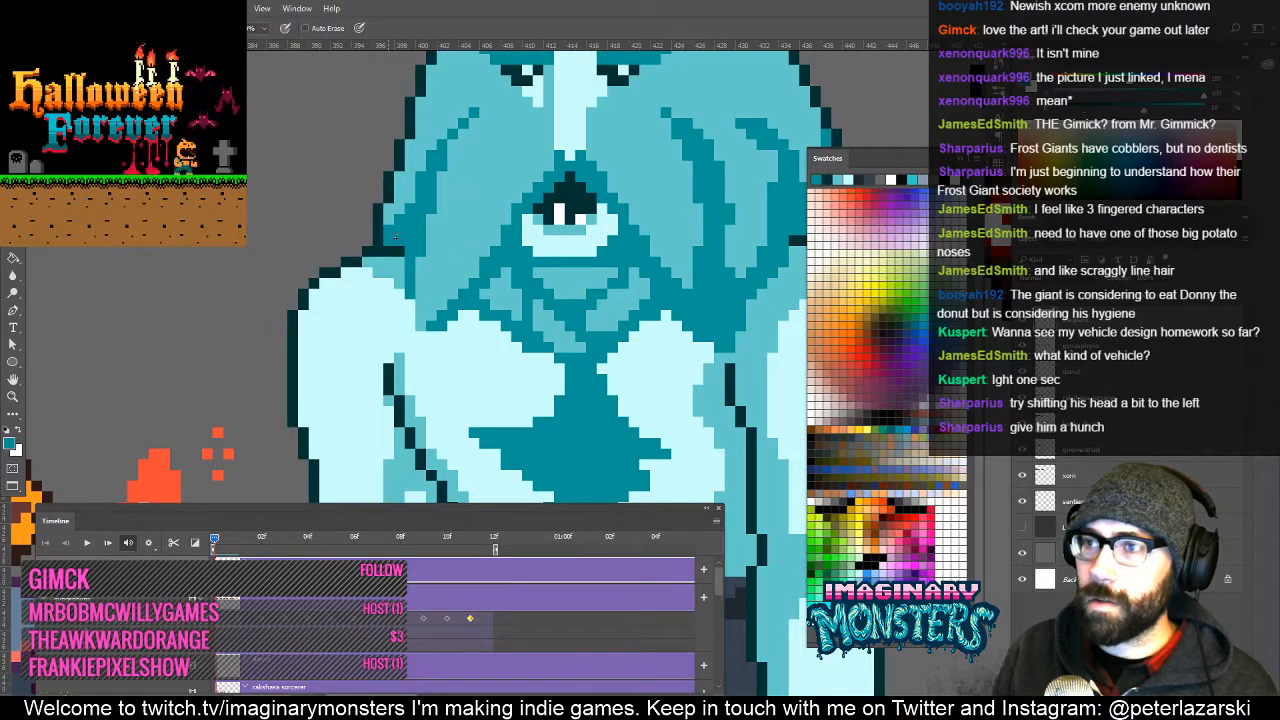
key("z")
left_click(423, 274, "alt")
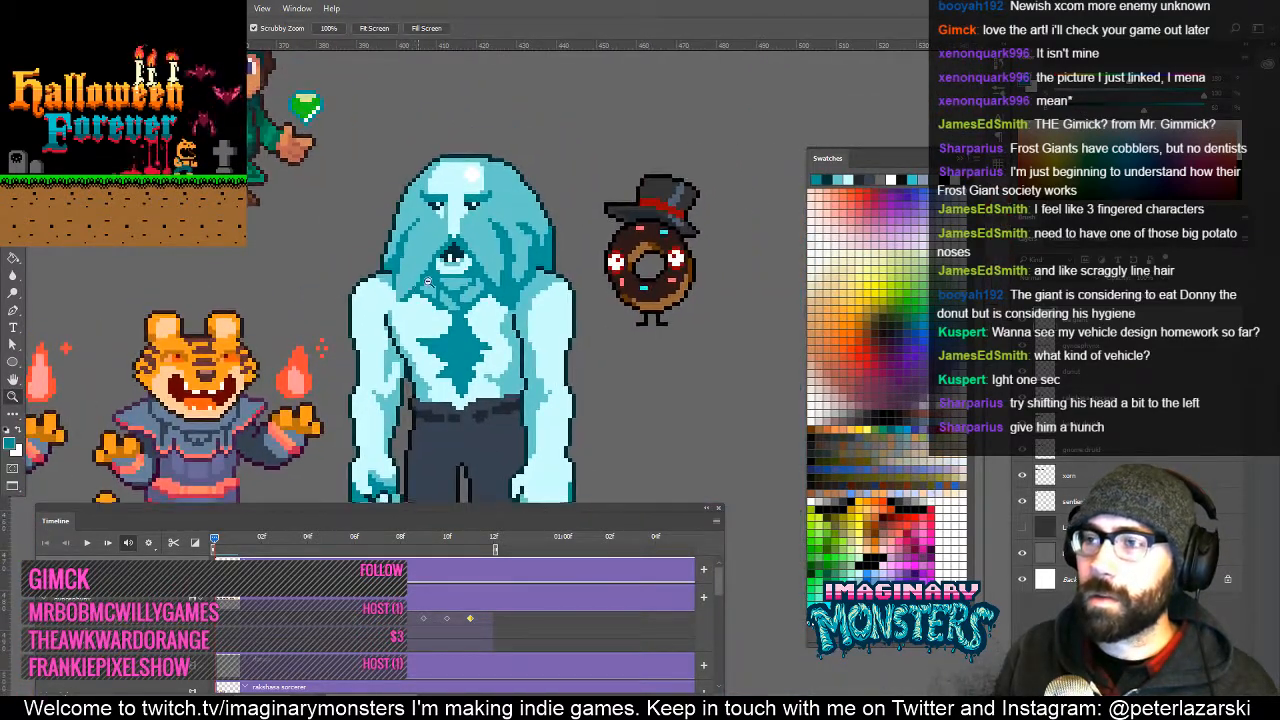
Touch up the beard's outer edge over the original arm's shoulder with dark teal and light cyan pixels.
left_click(413, 303)
key("b")
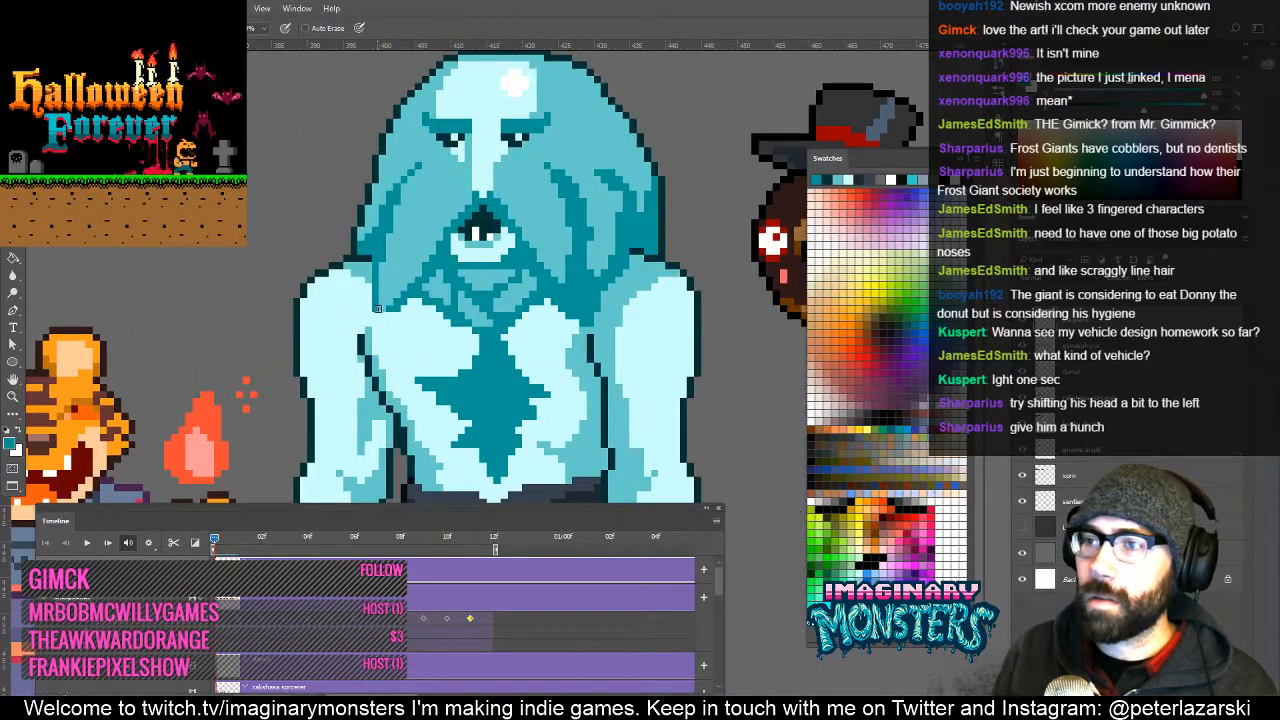
key("space")
left_click_drag(405, 327, 406, 327)
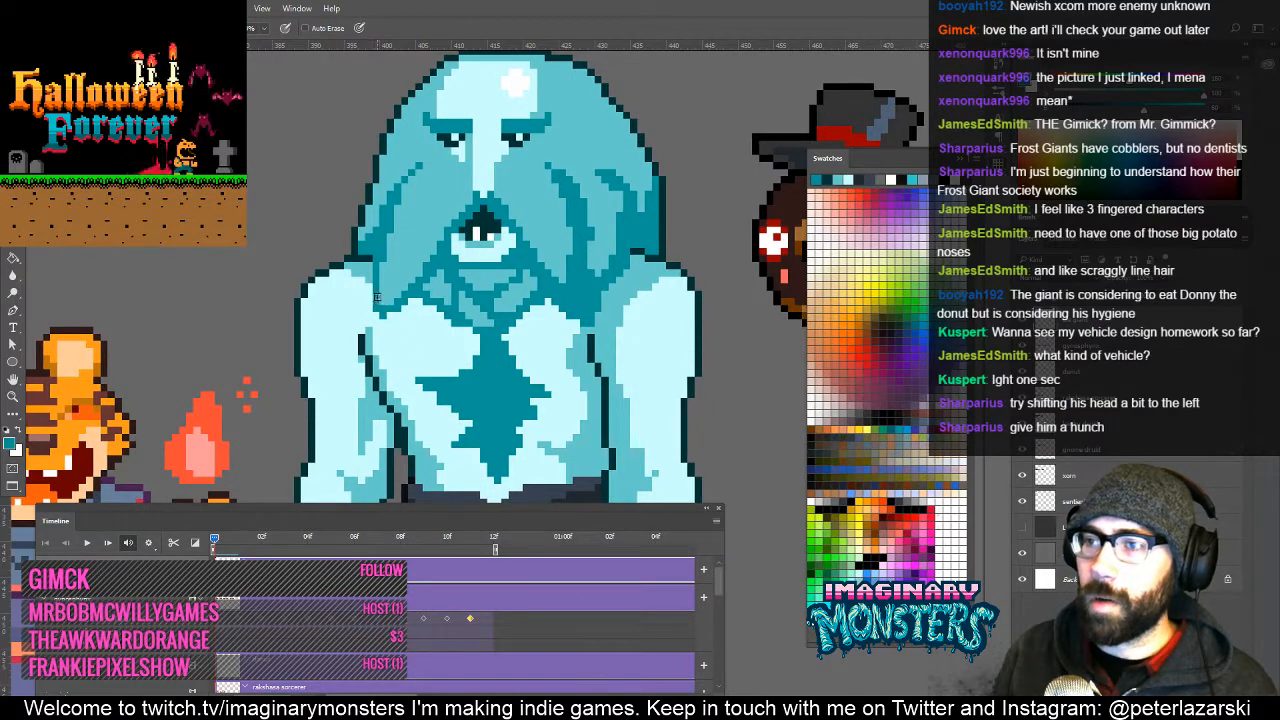
left_click(386, 354, "alt")
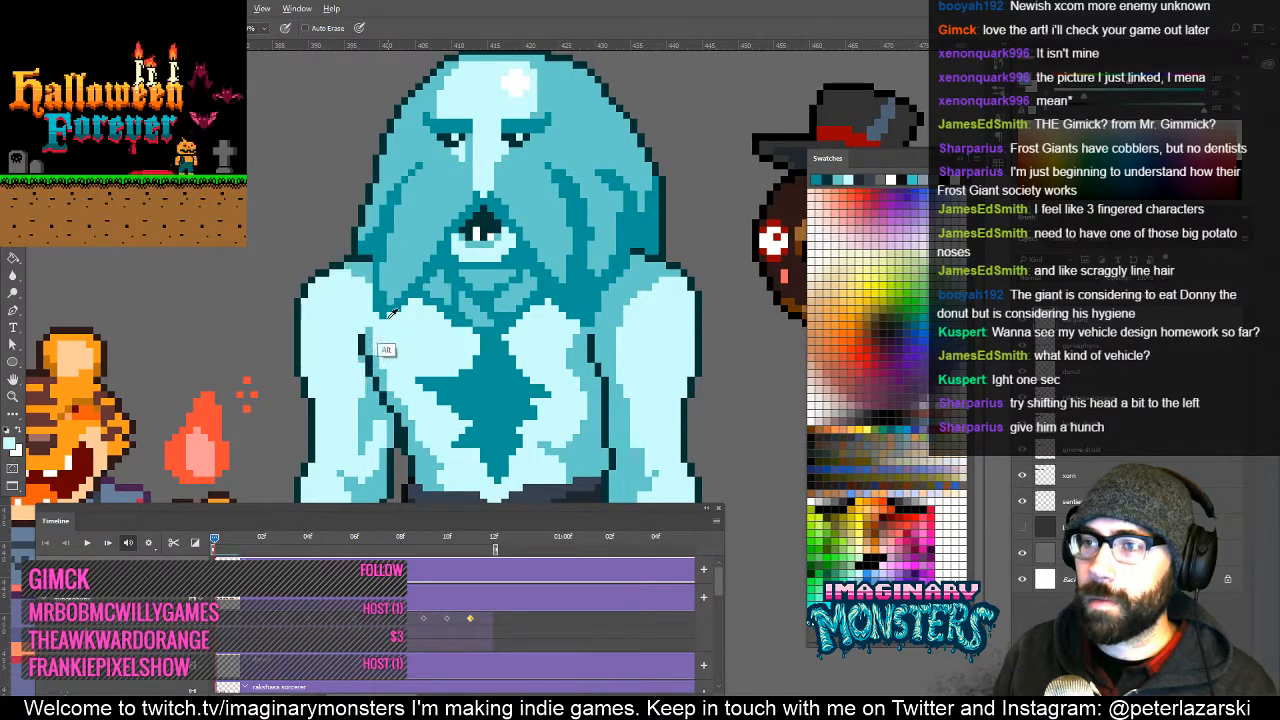
left_click(386, 291, "alt")
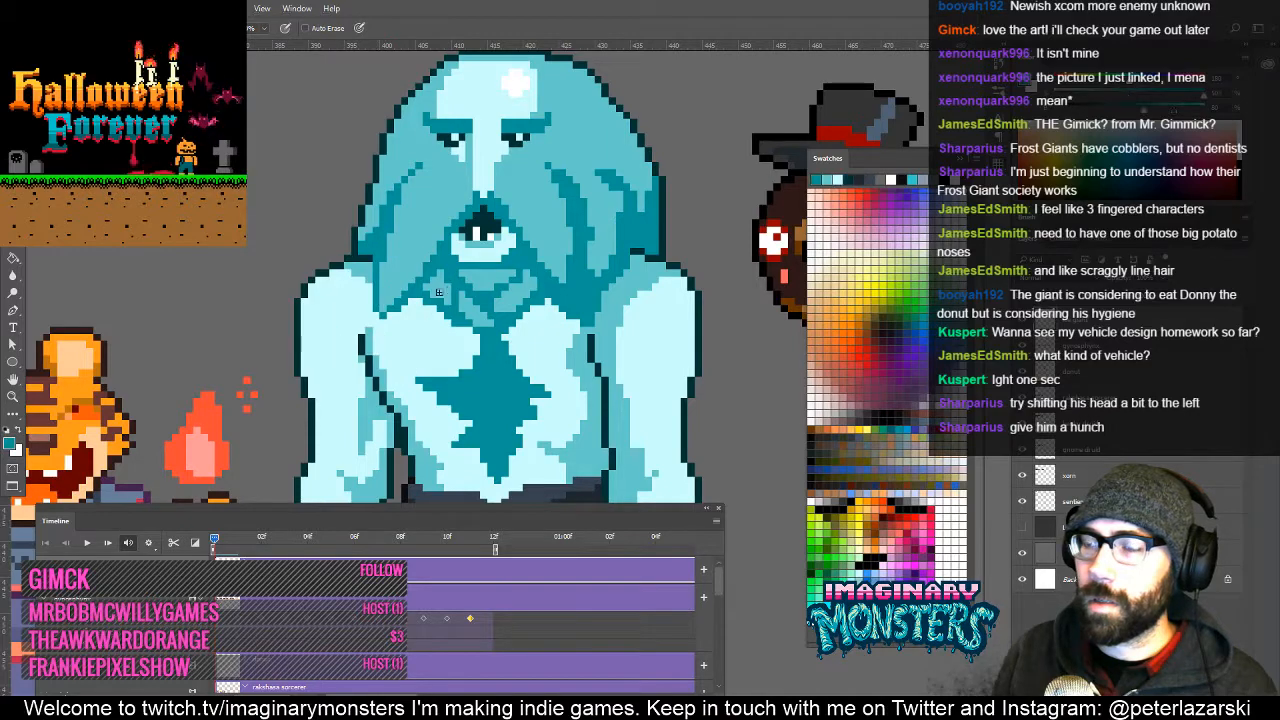
Paint light grey-blue highlights along the soles and on the toe caps of both boots.
key("space")
left_click_drag(464, 282, 362, 271)
key("z")
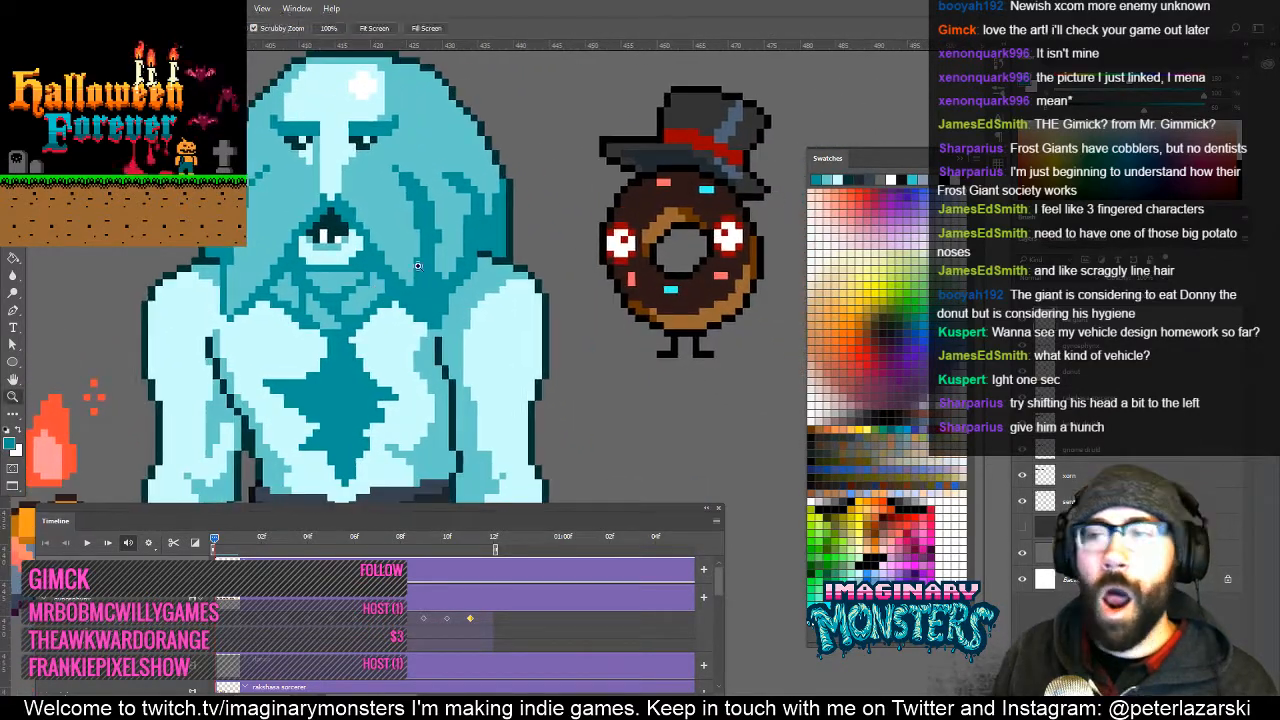
mouse_move(450, 254)
left_mouse_down()
mouse_move(397, 314)
mouse_move(372, 314)
mouse_move(421, 312)
mouse_move(390, 237)
left_mouse_up()
key("space")
key("b")
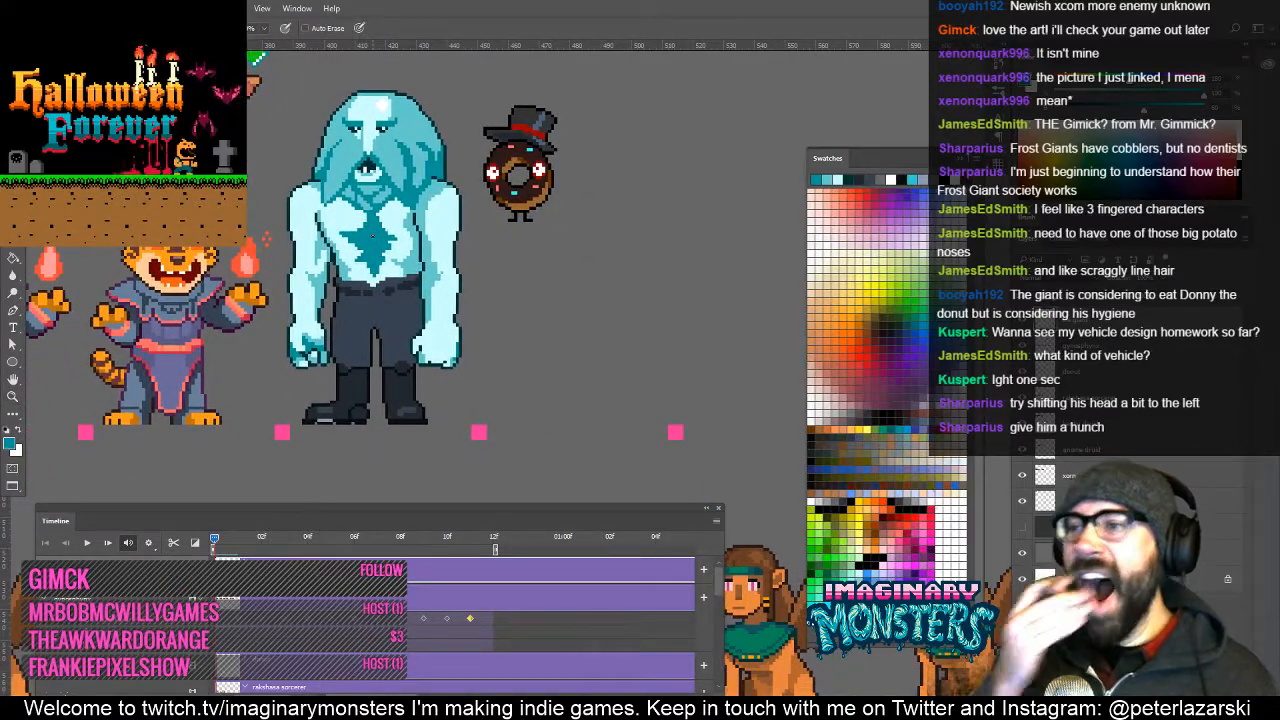
key("z")
left_click_drag(401, 318, 446, 332)
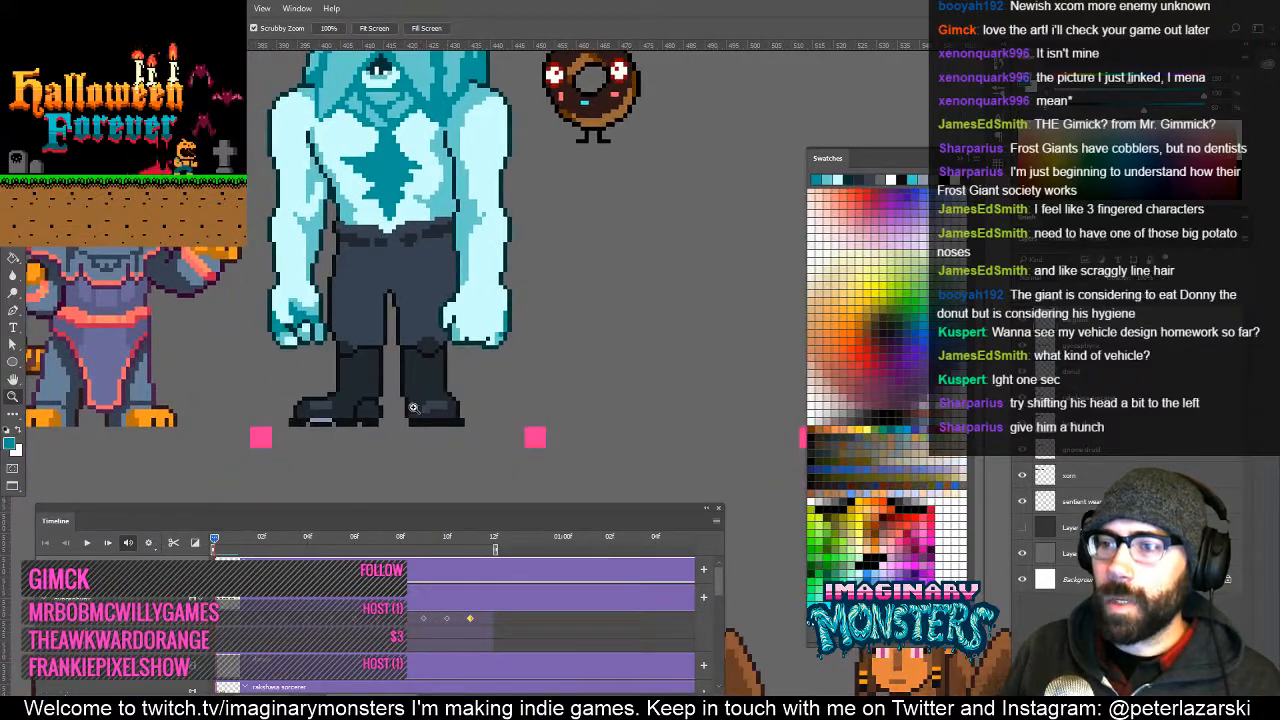
left_click(415, 409)
key("b")
key("alt")
left_click(267, 427, "alt")
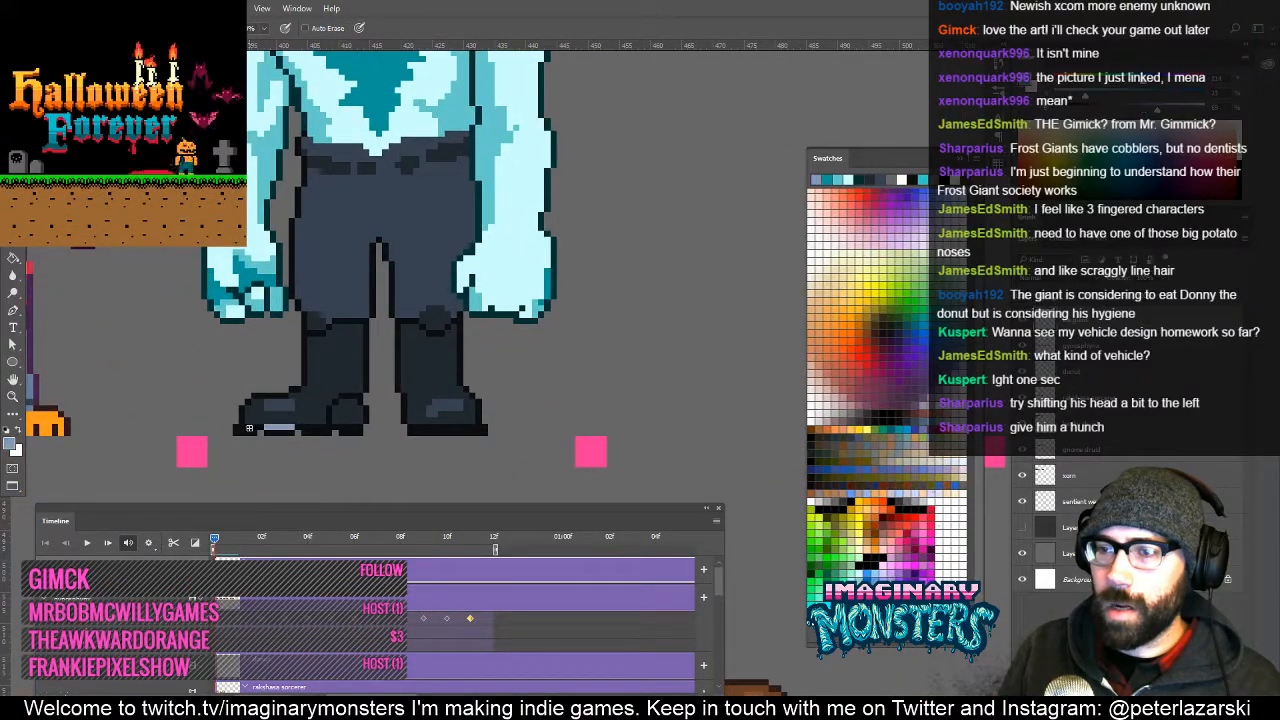
left_click_drag(390, 461, 353, 471)
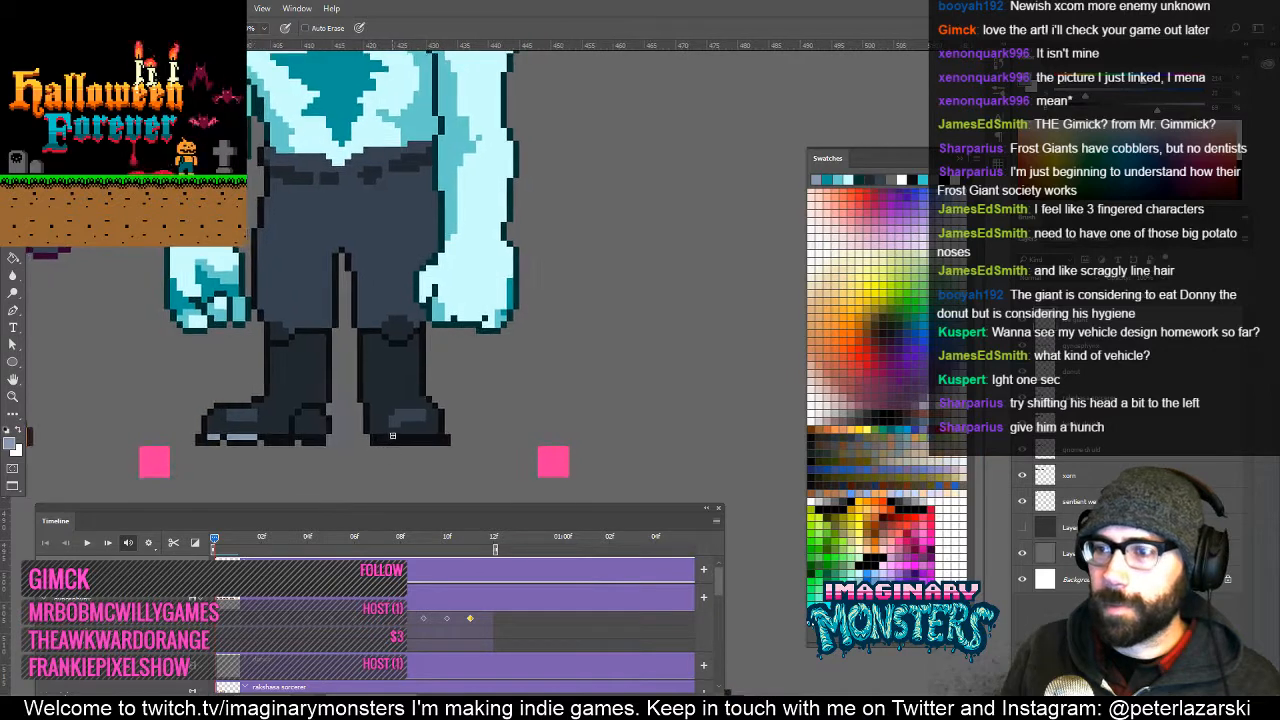
left_click_drag(444, 455, 435, 476)
left_click(222, 427, "alt")
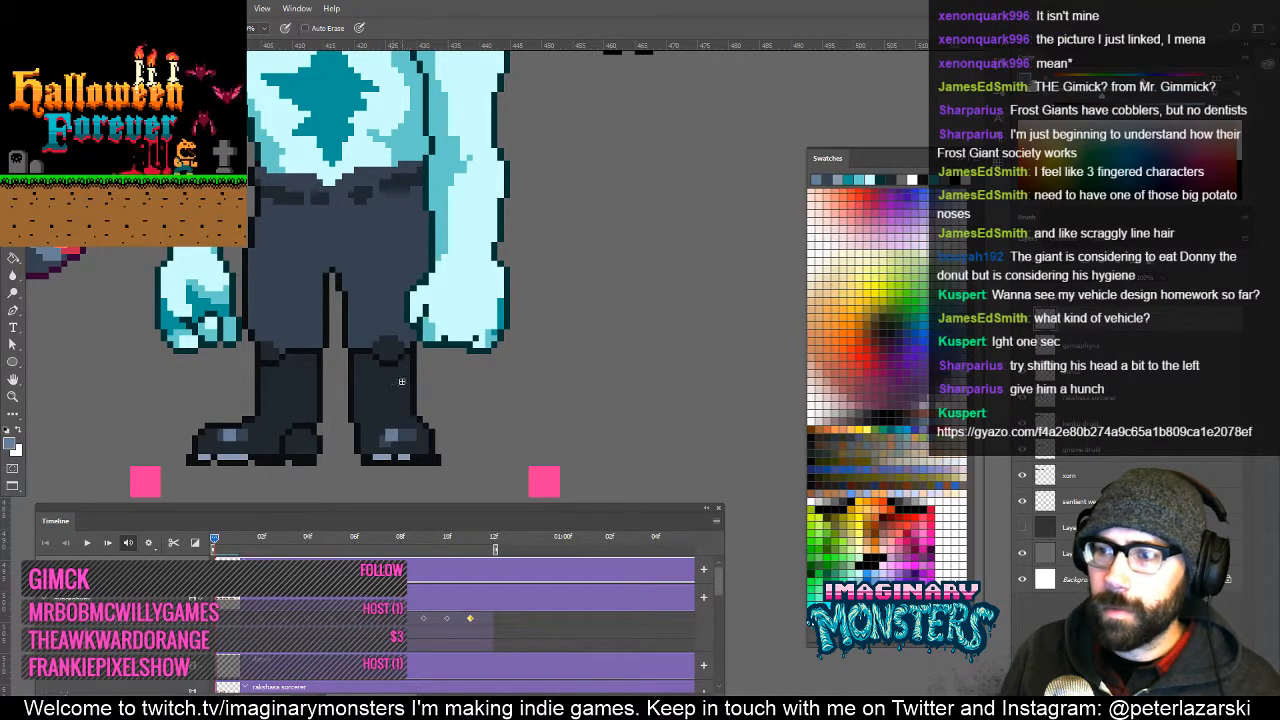
Mix a slightly darker grey-blue from the trousers' colour and paint a small shadow patch beside the crotch.
left_click_drag(349, 356, 378, 405)
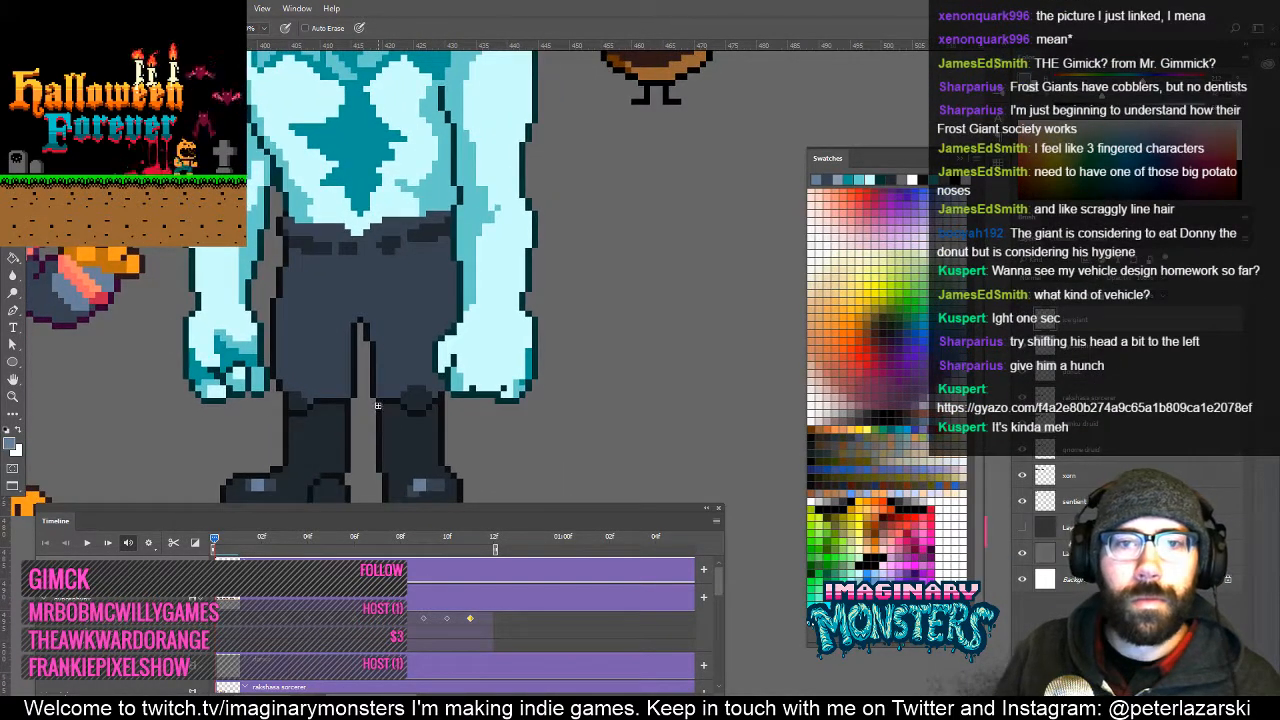
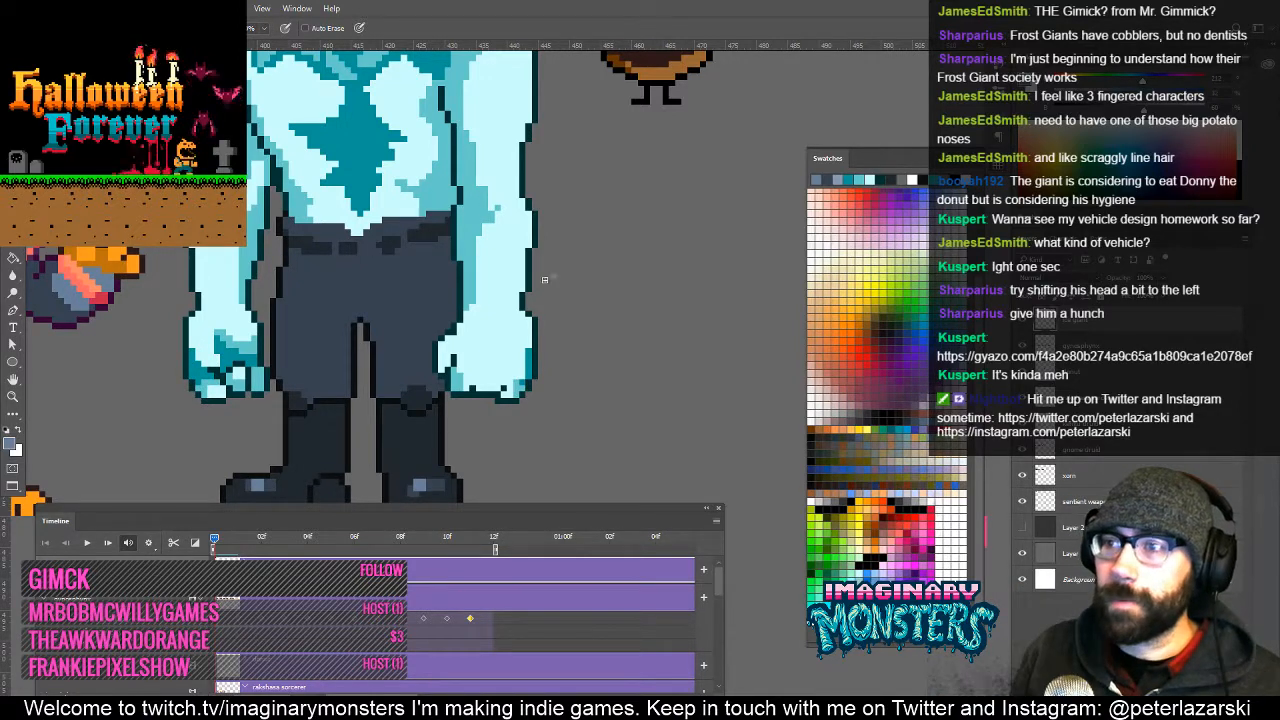
left_click_drag(462, 260, 525, 312)
key("r")
key("e")
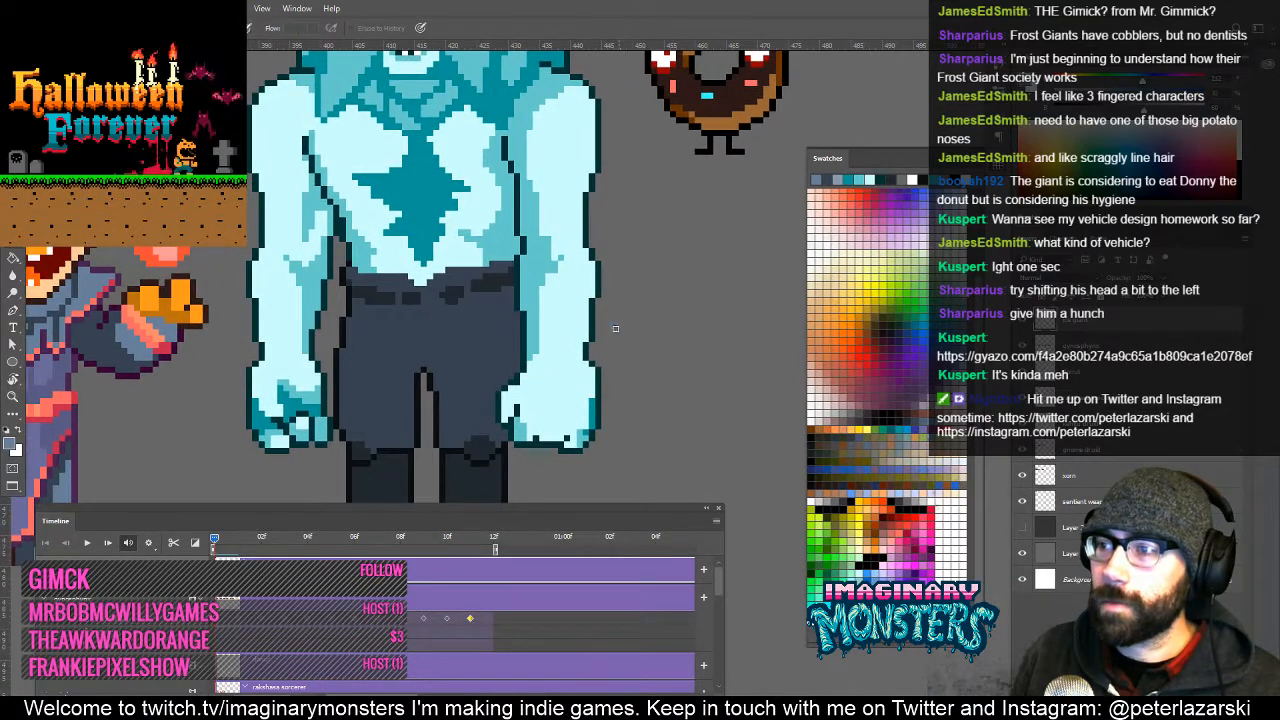
left_click_drag(606, 342, 633, 318)
key("b")
left_click(486, 318, "alt")
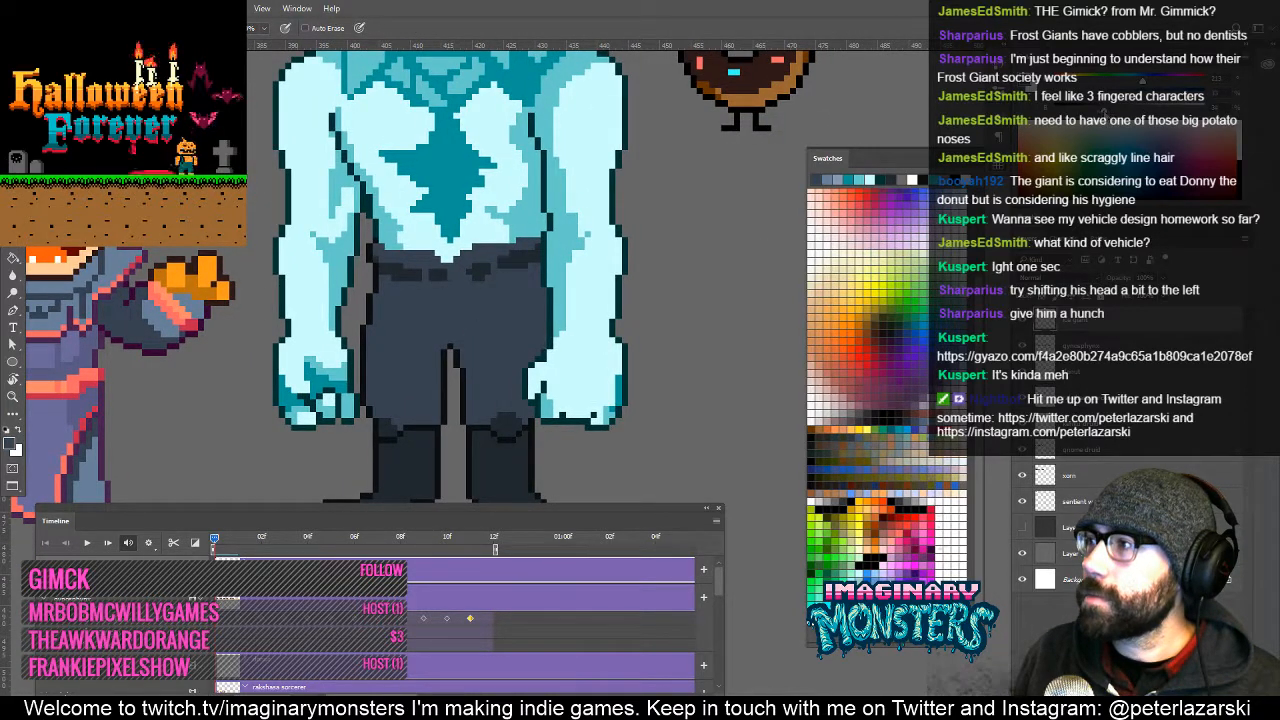
left_click_drag(1098, 113, 1095, 113)
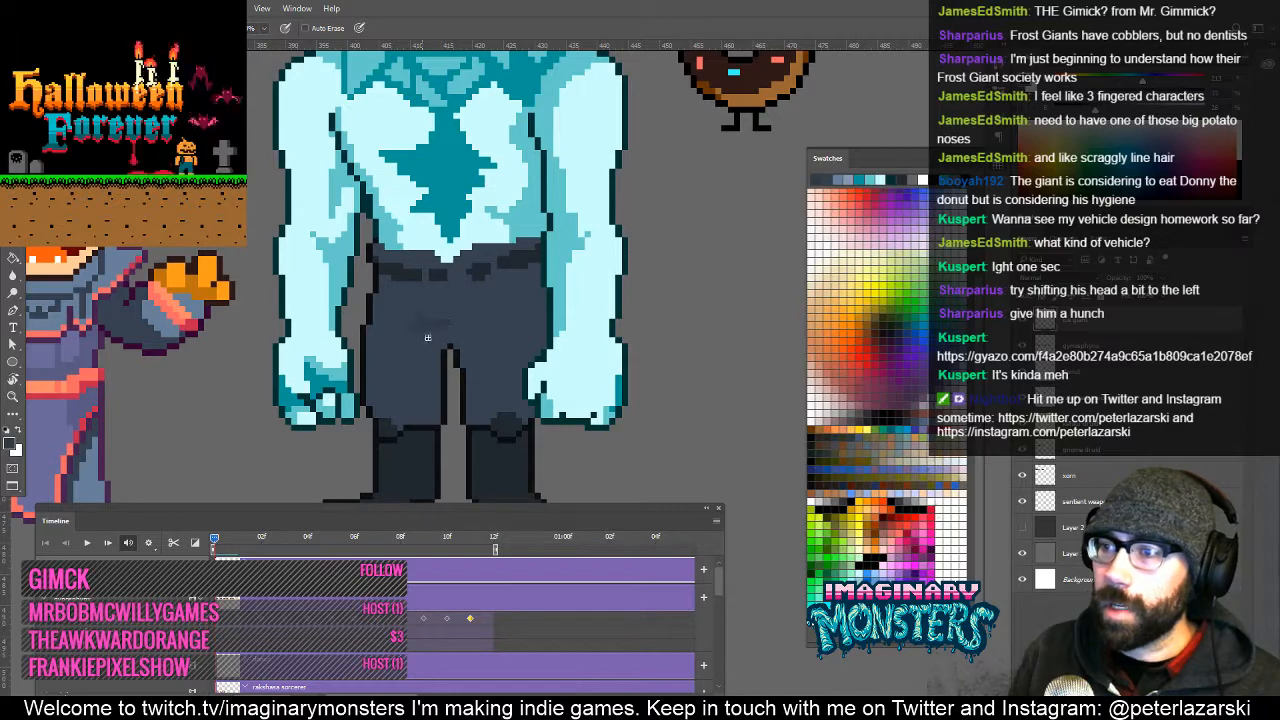
left_click_drag(1095, 113, 1090, 113)
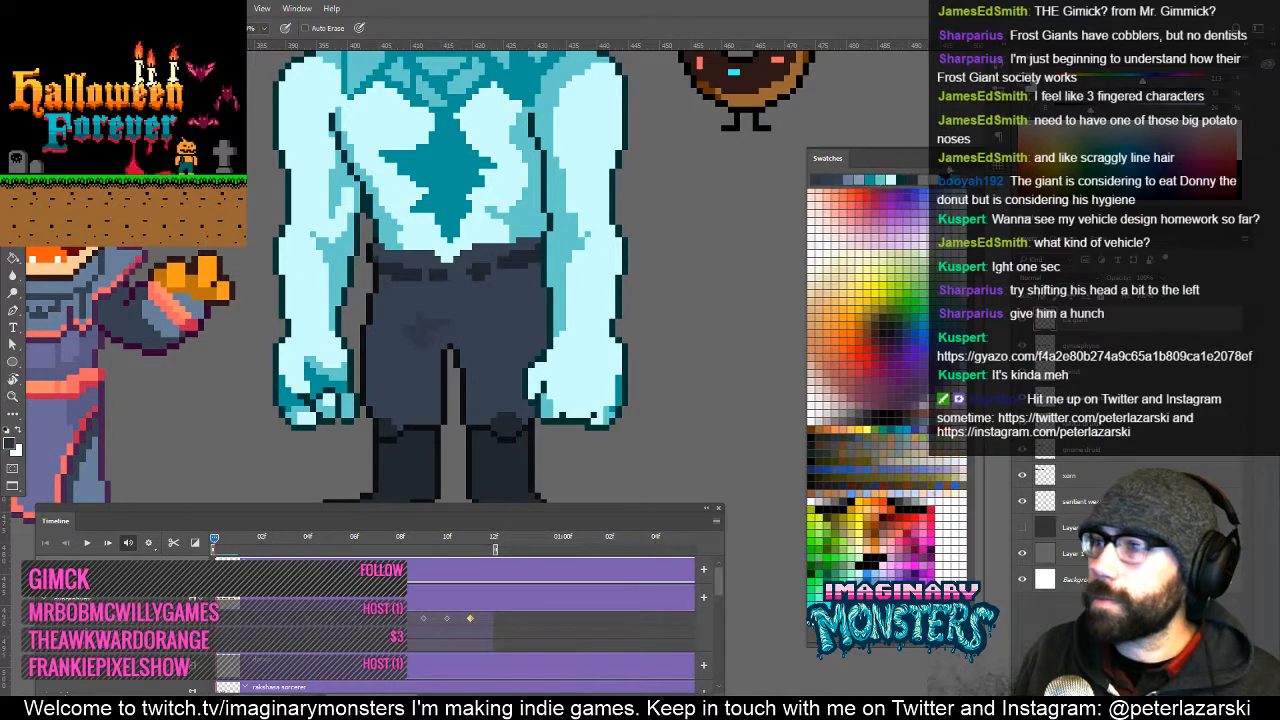
Fill the crotch shadow patch with the darker grey-blue and extend it down the left leg's inner thigh to the boot.
key("g")
left_click(421, 335)
key("b")
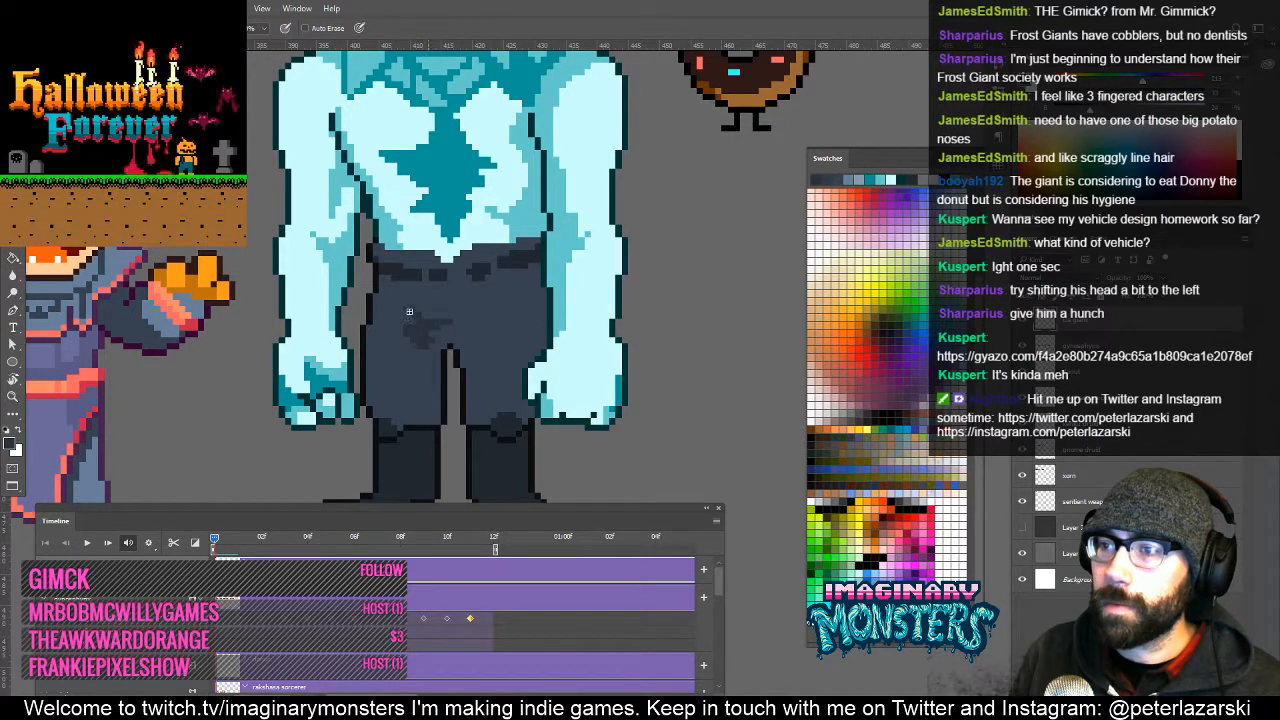
left_click_drag(427, 353, 423, 422)
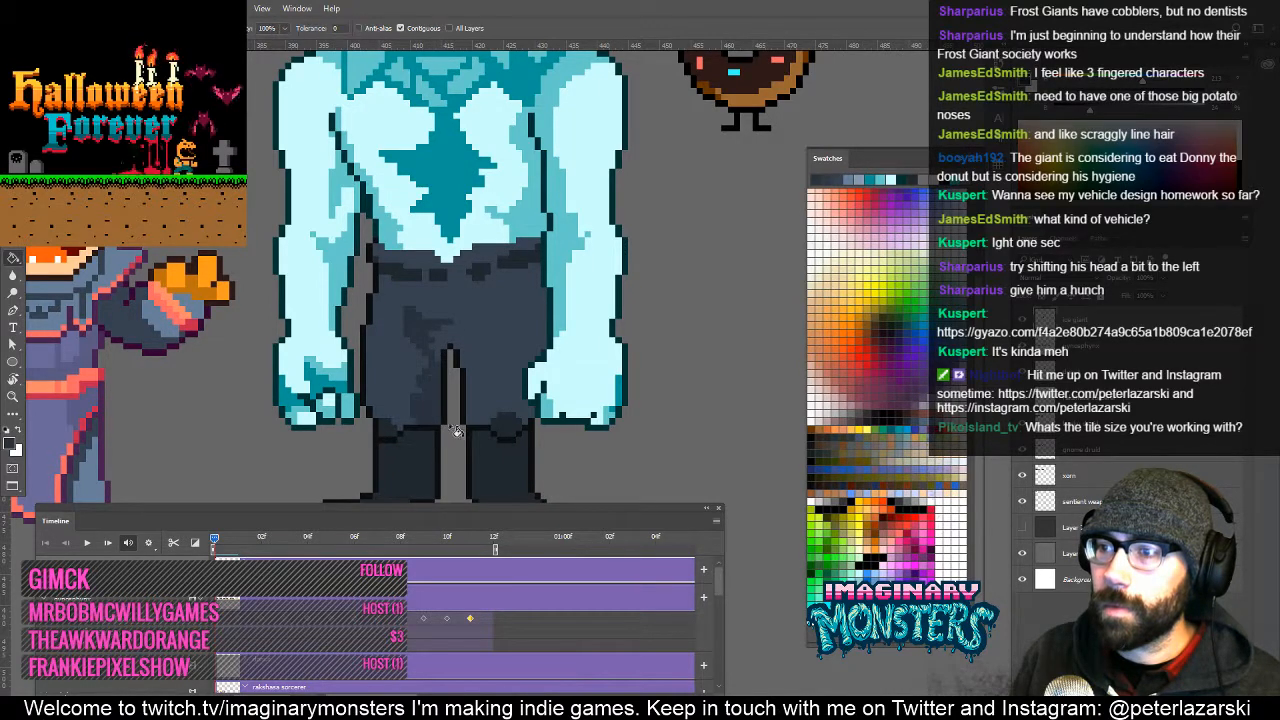
left_click_drag(416, 383, 440, 298)
Show the grid and examine the tile size of the druid, tiger sorcerer and frost giant sprites.
key("z")
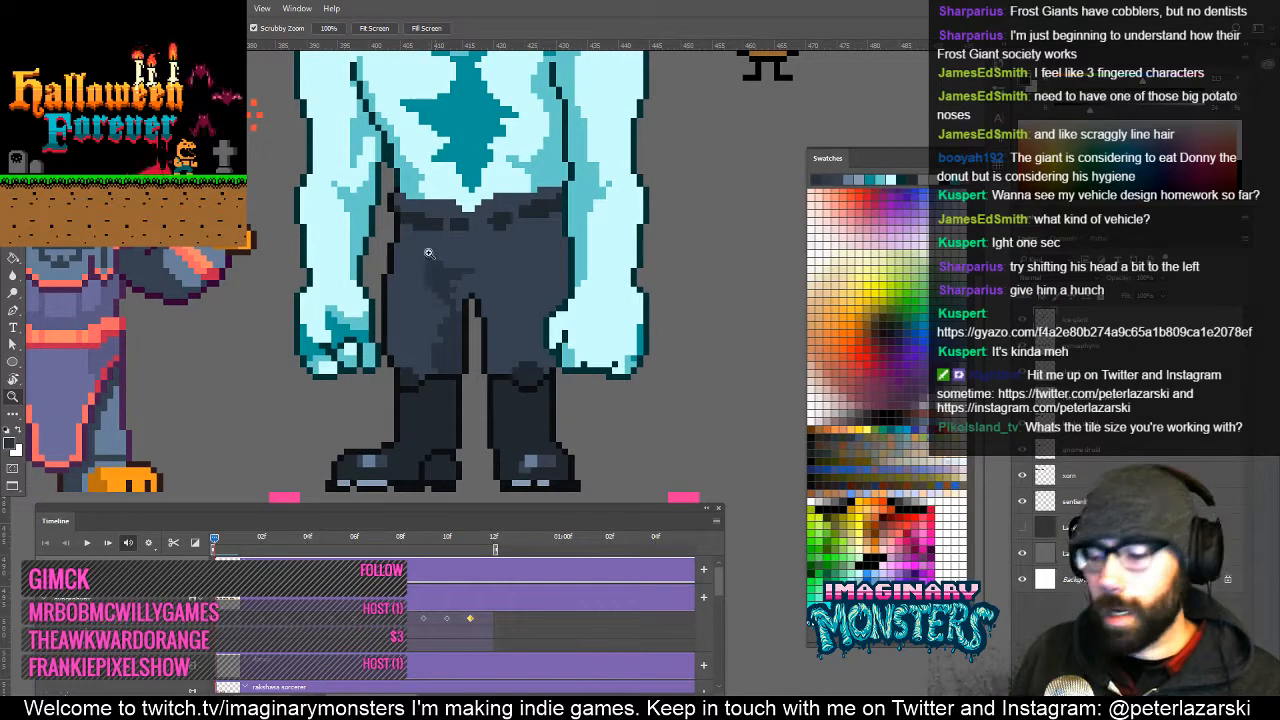
key("ctrl+'")
left_click_drag(585, 307, 480, 335)
left_click_drag(362, 293, 499, 410)
left_click_drag(323, 279, 540, 374)
left_click_drag(488, 330, 507, 270)
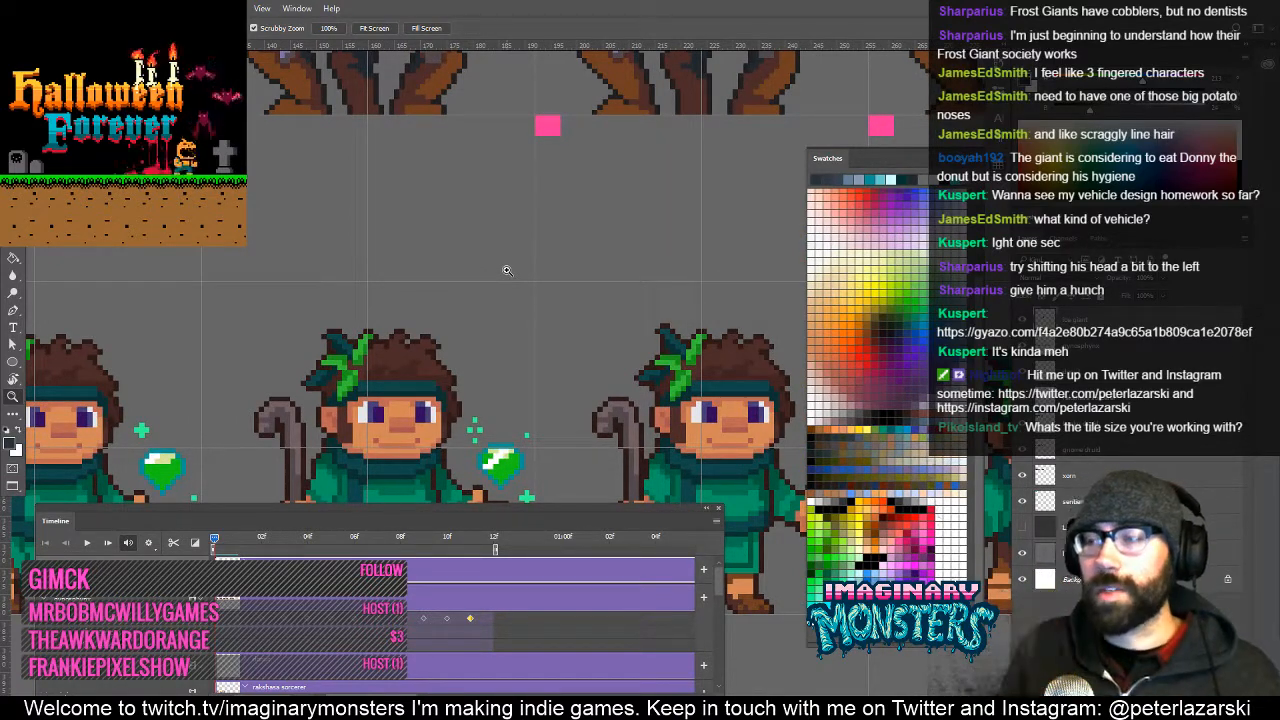
left_click_drag(623, 414, 463, 326)
left_click_drag(688, 500, 446, 331)
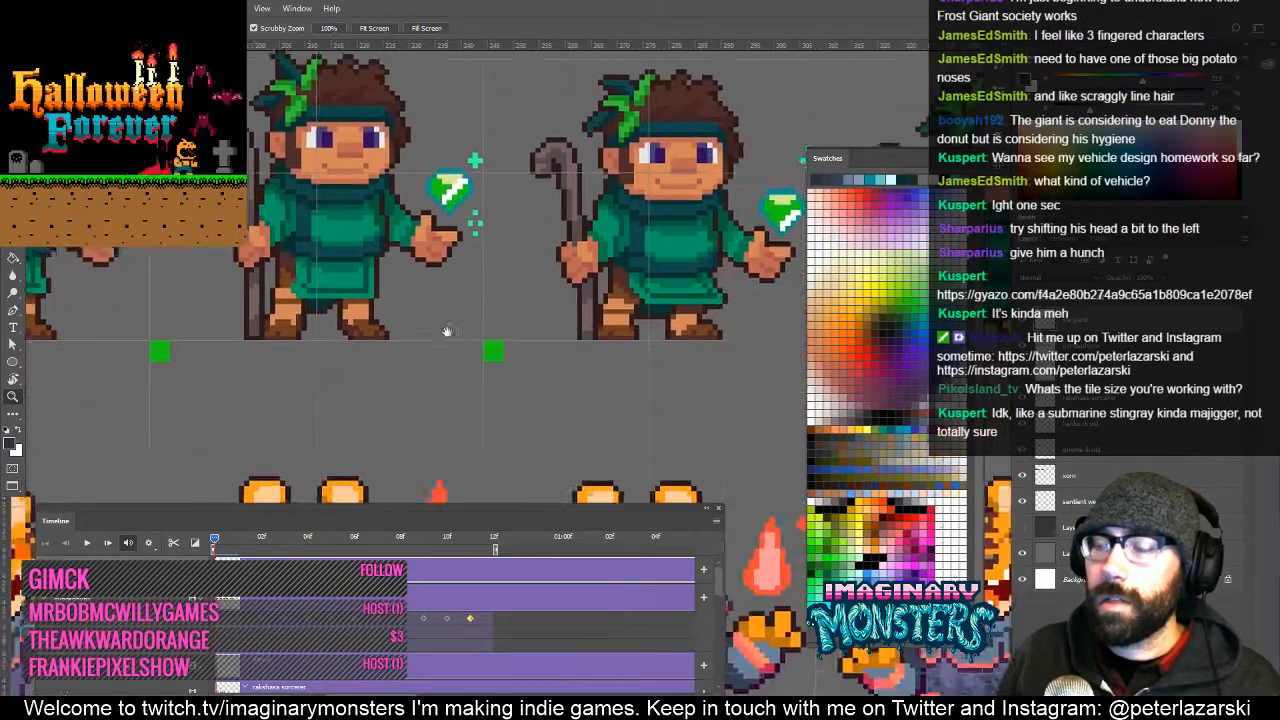
left_click_drag(688, 484, 404, 272)
left_click_drag(630, 460, 393, 340)
left_click_drag(610, 351, 325, 392)
left_click_drag(505, 362, 500, 480)
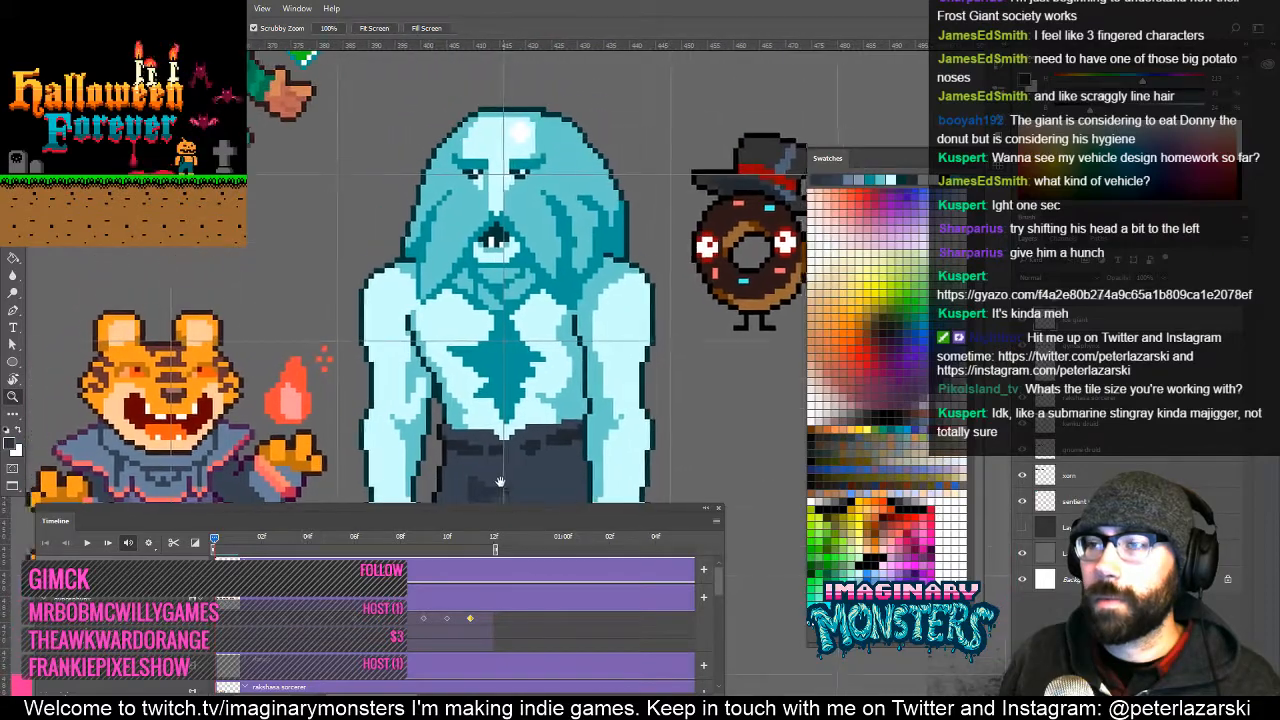
left_click_drag(527, 367, 440, 450)
left_click_drag(517, 464, 467, 292)
left_click_drag(472, 347, 496, 383)
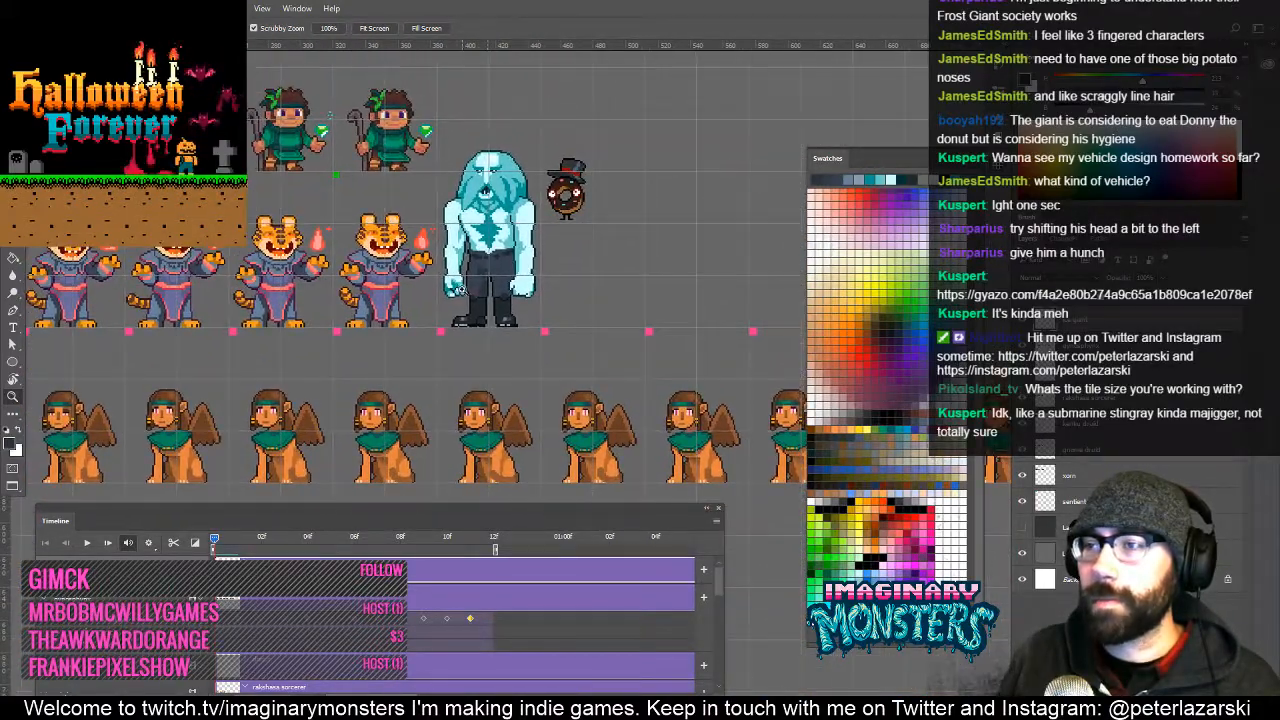
left_click_drag(460, 292, 472, 432)
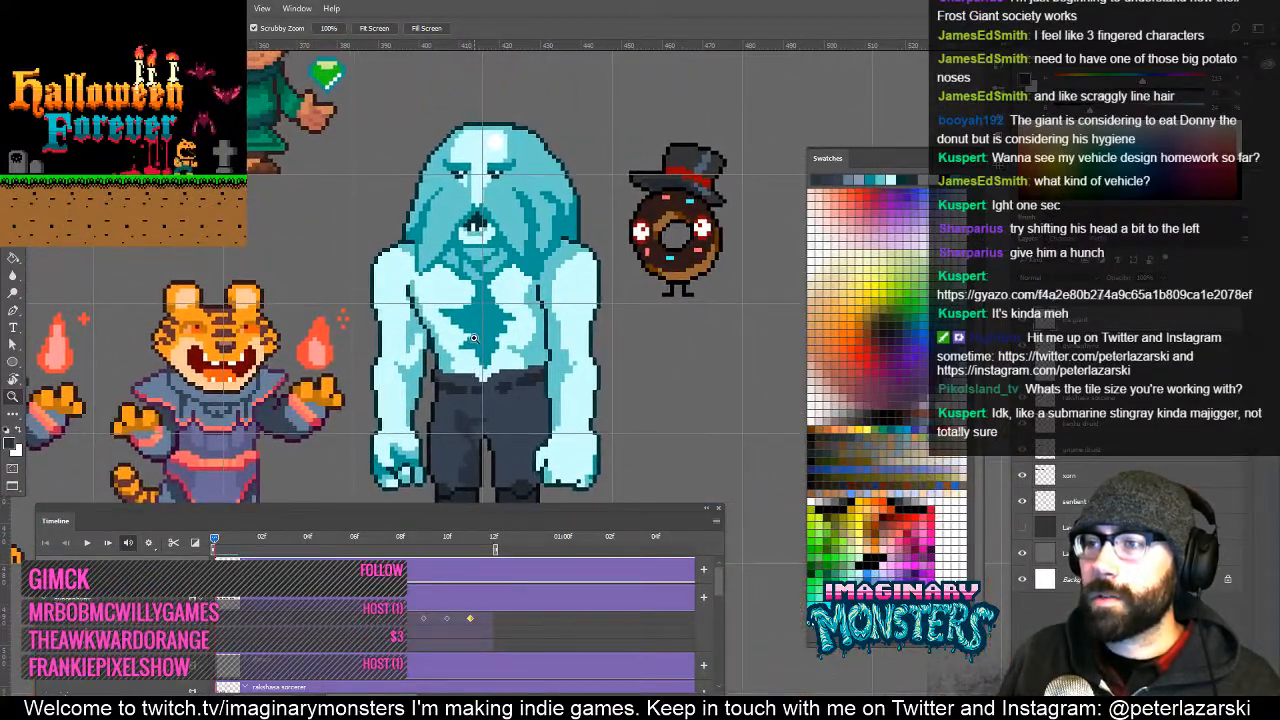
left_click_drag(500, 372, 478, 400)
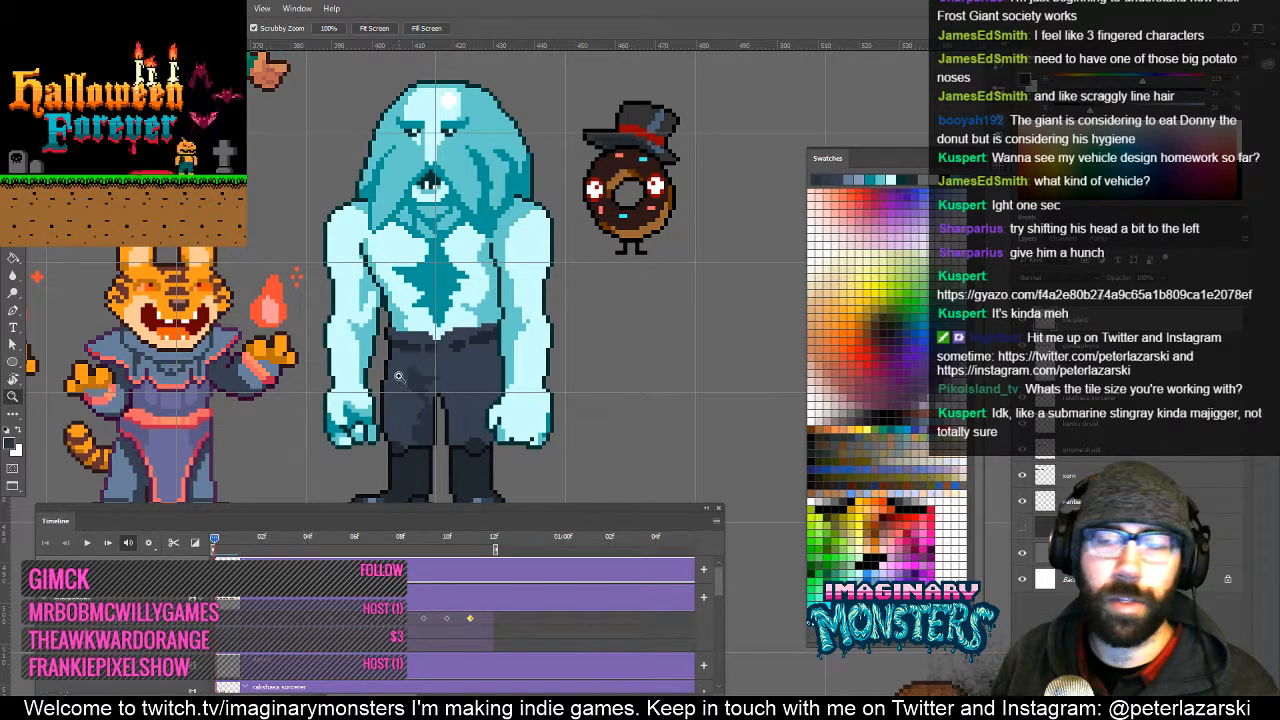
left_click_drag(393, 352, 387, 355)
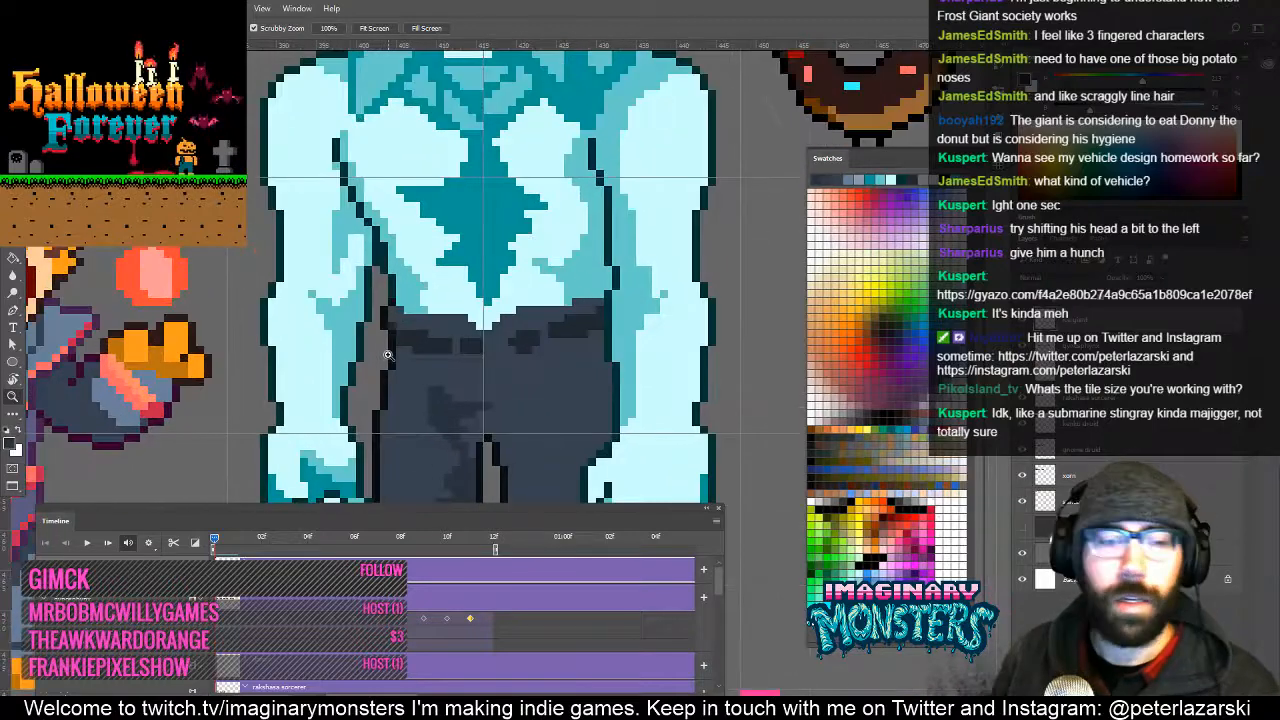
key("b")
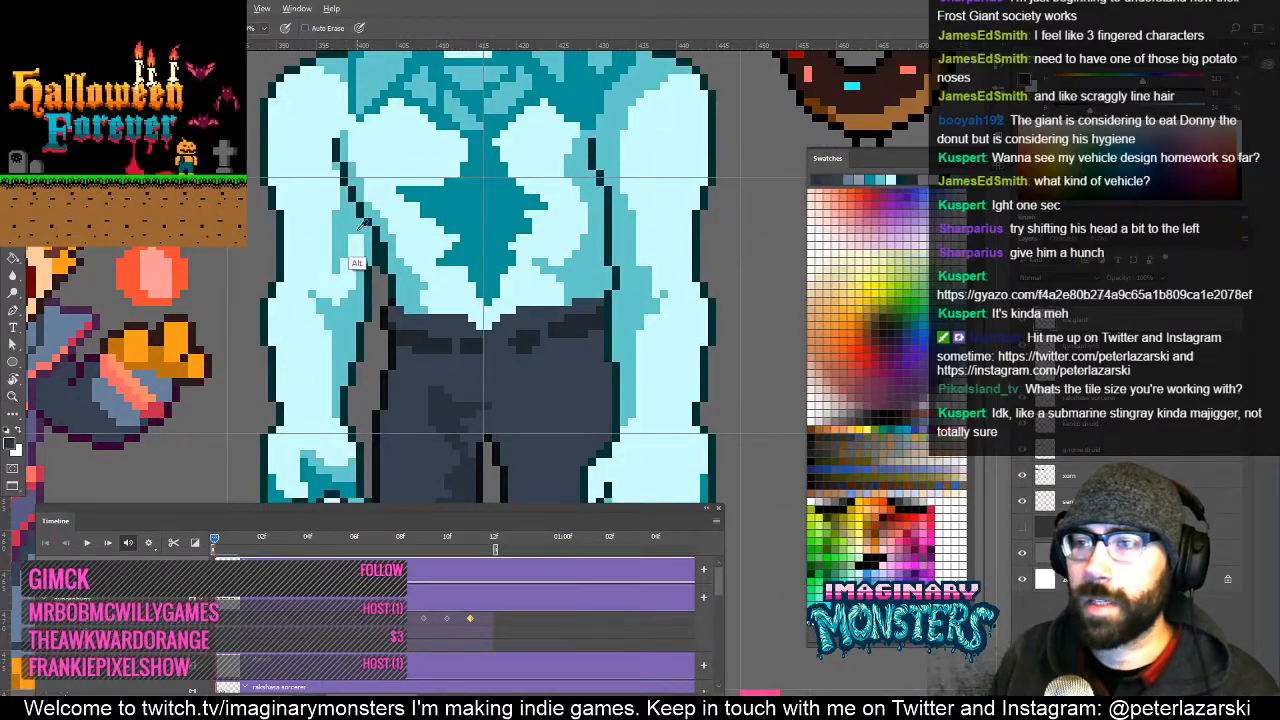
left_click(363, 230, "alt")
left_click_drag(363, 263, 420, 323)
key("v")
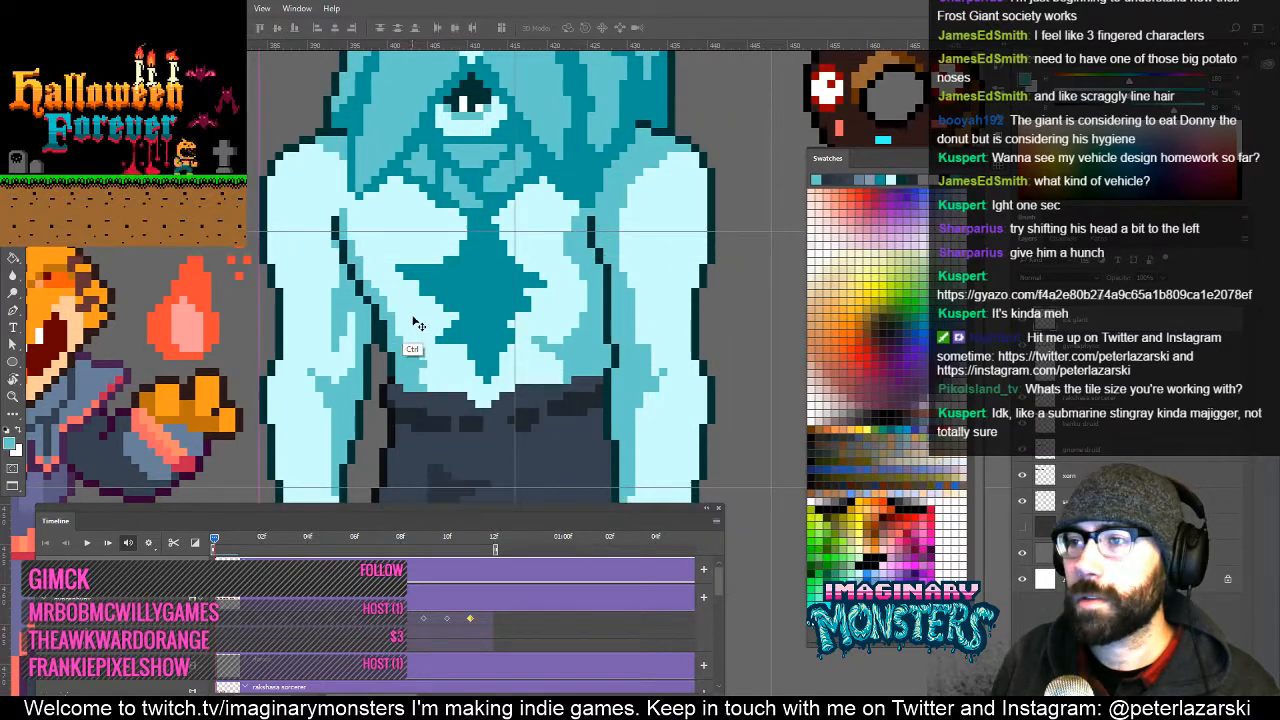
key("ctrl+z")
Trim the left point of the dark teal chest hair patch with light cyan and reshape its tip with dark teal.
key("z")
left_click(504, 279, "alt")
mouse_move(504, 279)
left_mouse_down()
mouse_move(521, 309)
mouse_move(449, 344)
mouse_move(403, 340)
mouse_move(415, 296)
mouse_move(421, 312)
mouse_move(500, 286)
left_mouse_up()
key("b")
left_click(396, 264, "alt")
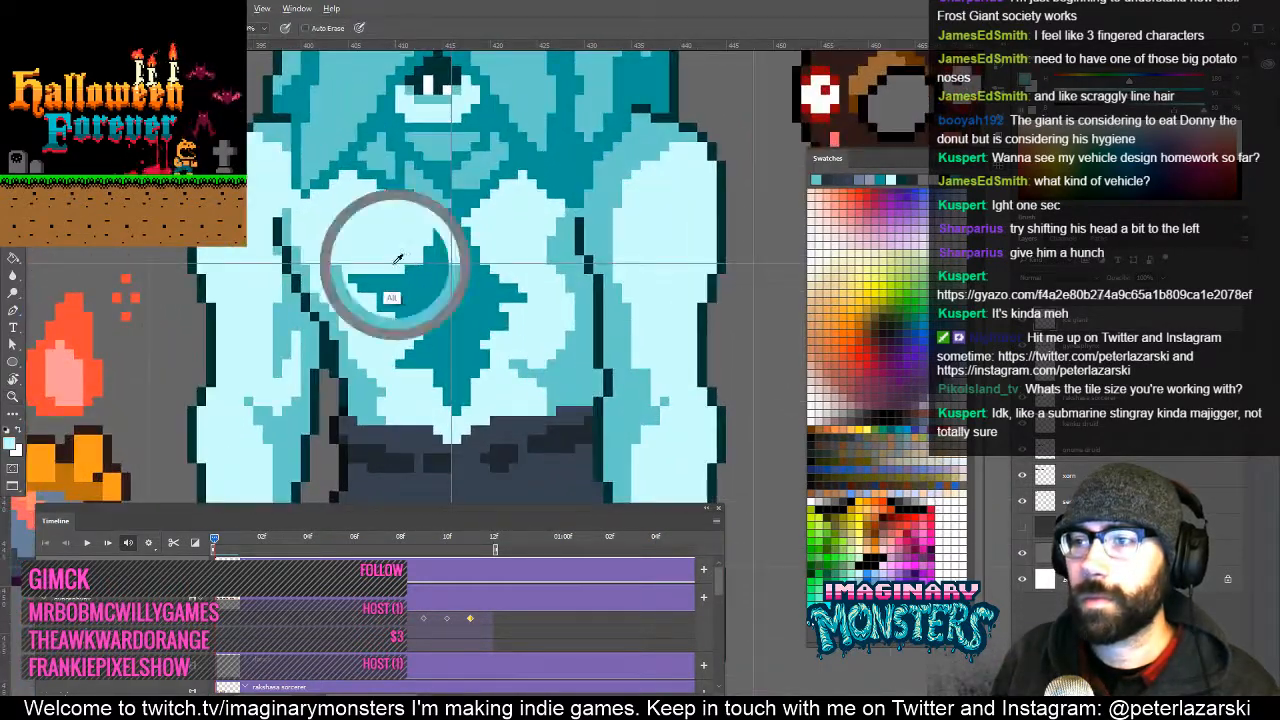
mouse_move(384, 273)
left_mouse_down()
mouse_move(356, 280)
mouse_move(376, 285)
left_mouse_up()
left_click(418, 274, "alt")
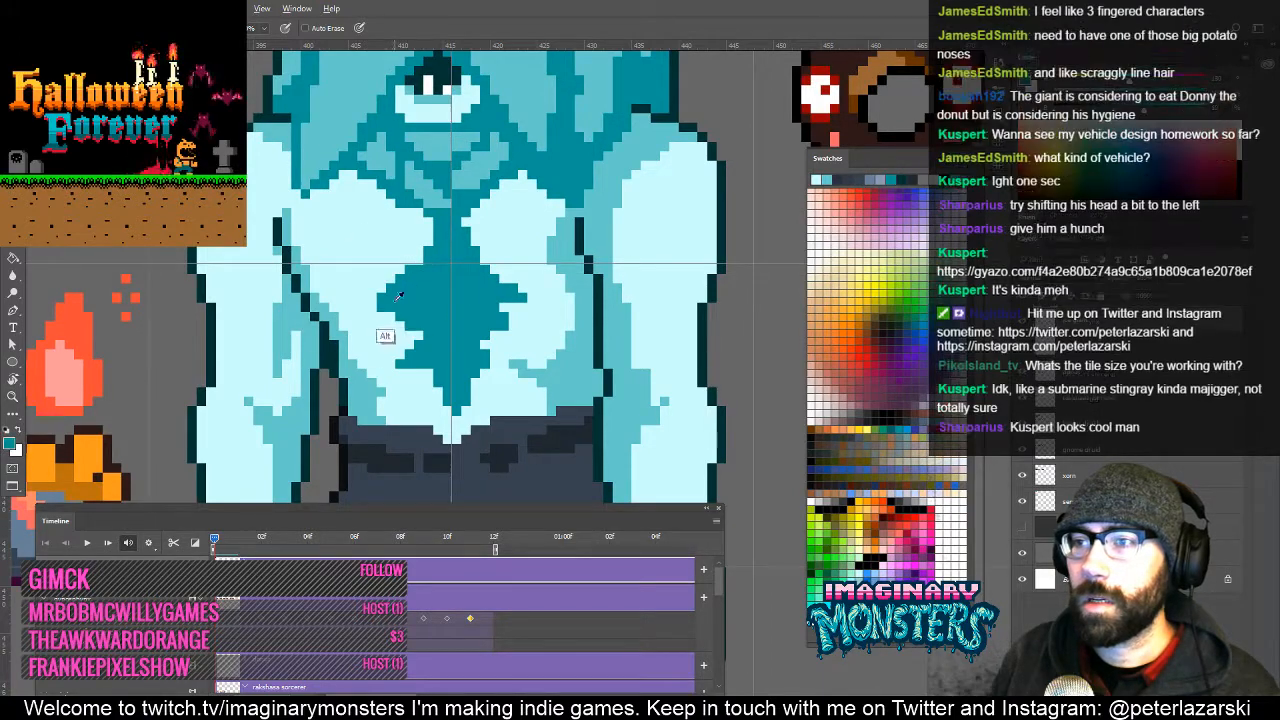
left_click(372, 296)
Add small dark teal tufts on both sides of the upper chest hair patch, trimming them with light cyan.
mouse_move(500, 284)
left_mouse_down()
mouse_move(460, 320)
mouse_move(439, 304)
mouse_move(491, 298)
mouse_move(486, 286)
mouse_move(461, 338)
left_mouse_up()
key("z")
left_click_drag(443, 278, 413, 298)
left_click(424, 297)
key("b")
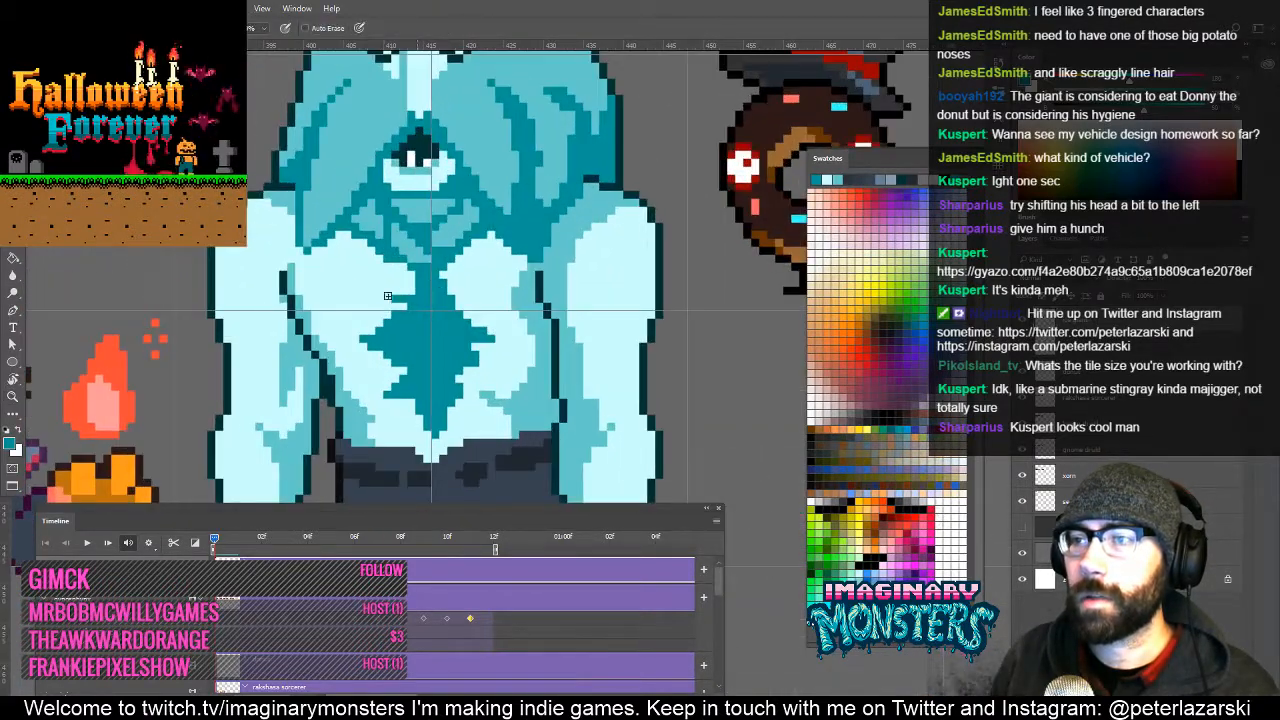
left_click(389, 283, "alt")
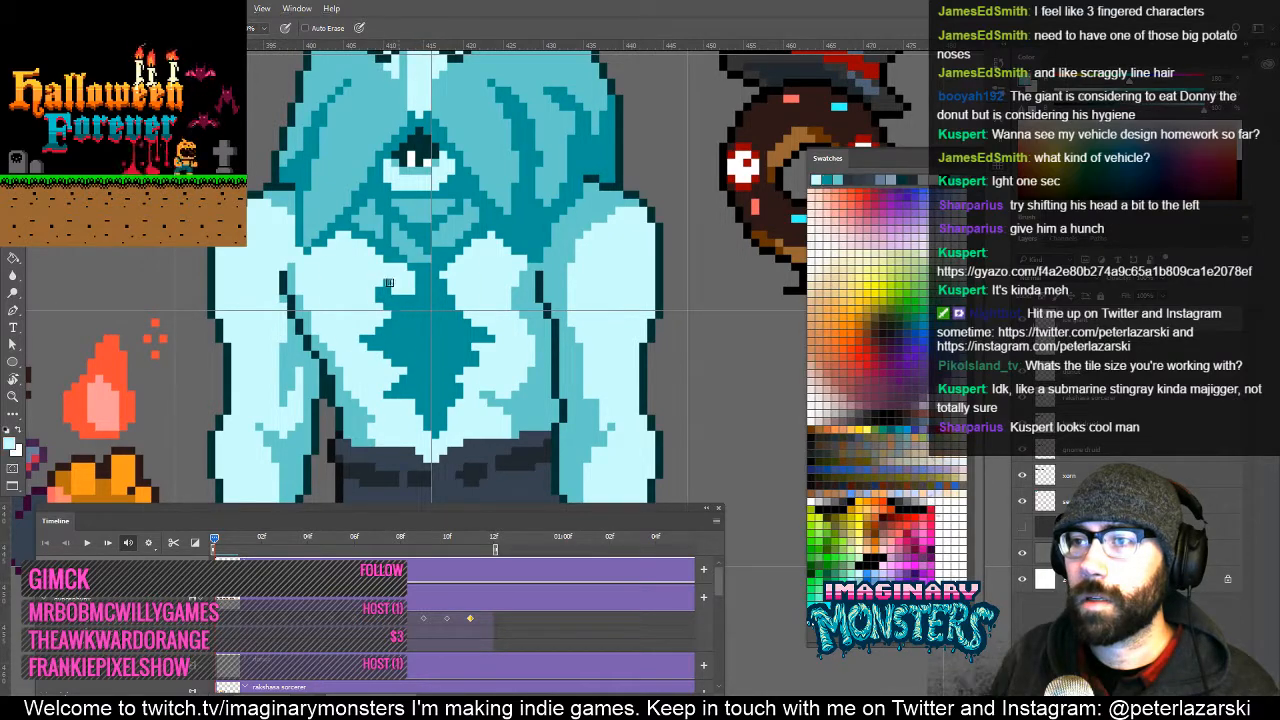
left_click(440, 338, "alt")
mouse_move(446, 298)
left_mouse_down()
mouse_move(473, 285)
mouse_move(456, 309)
left_mouse_up()
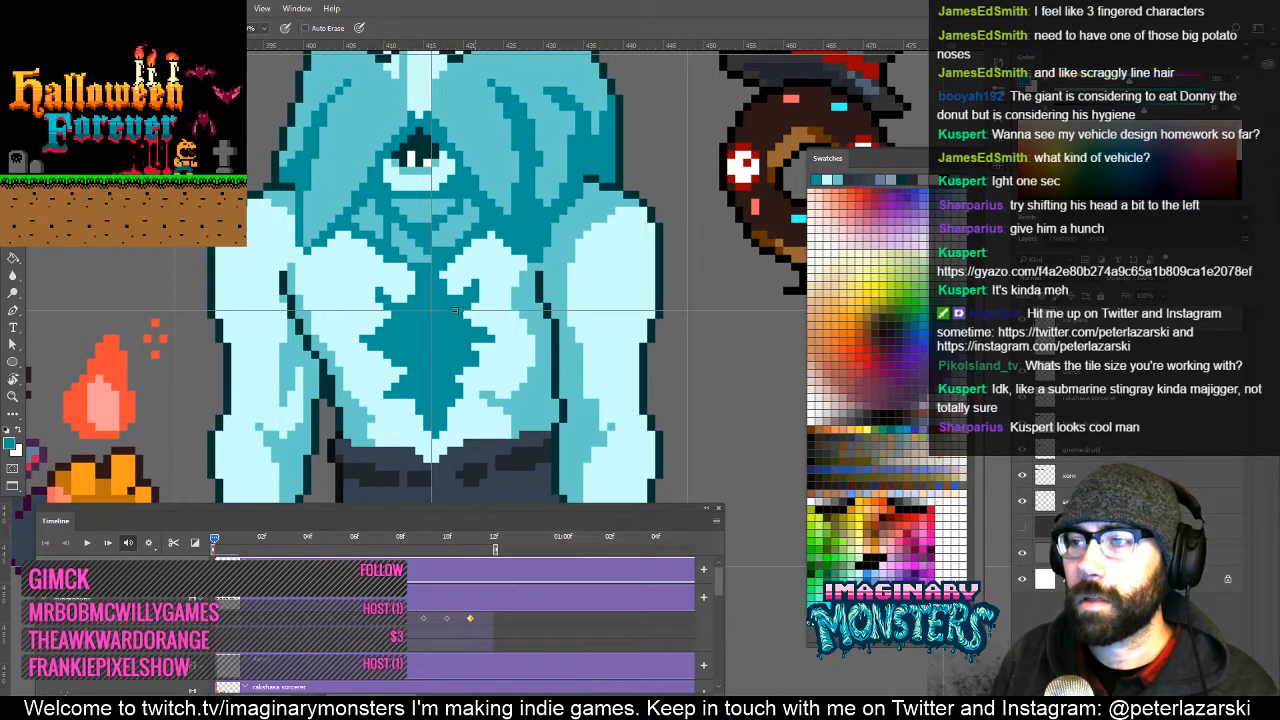
Roughen the edges of the lower chest hair patch with small dark teal and light cyan pixels.
key("z")
left_click(492, 298, "alt")
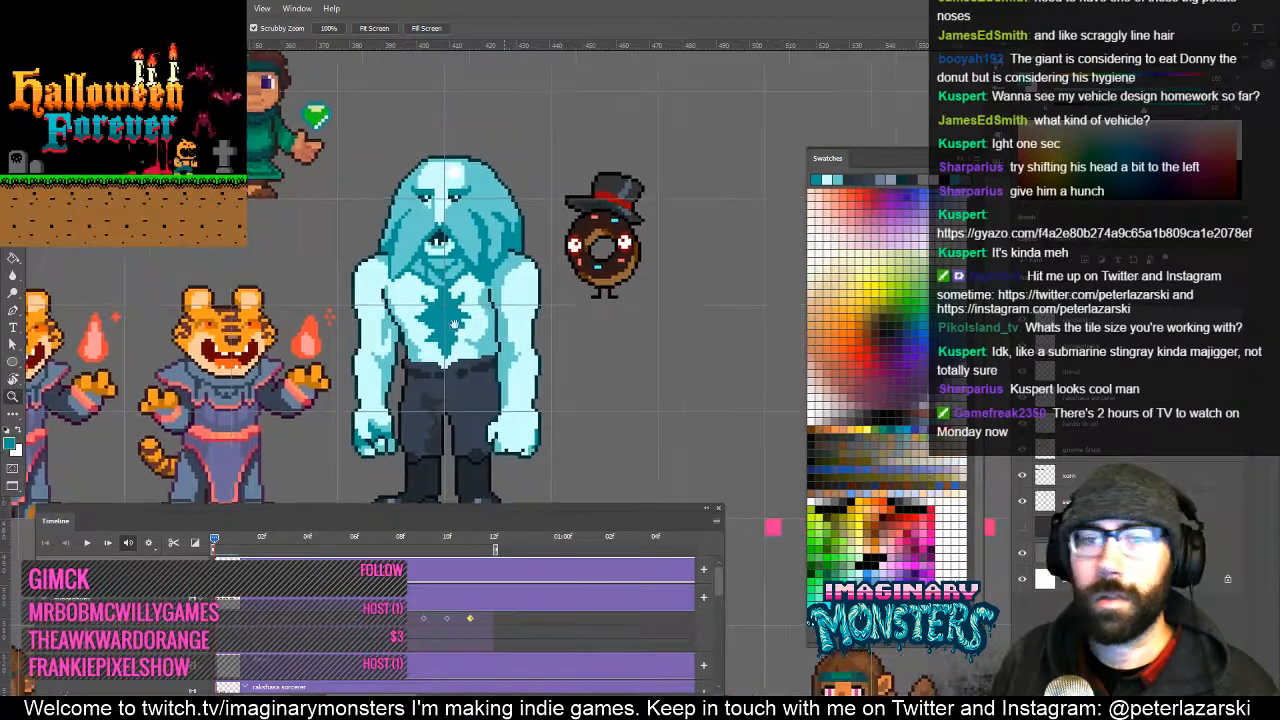
key("b")
left_click_drag(488, 357, 463, 334)
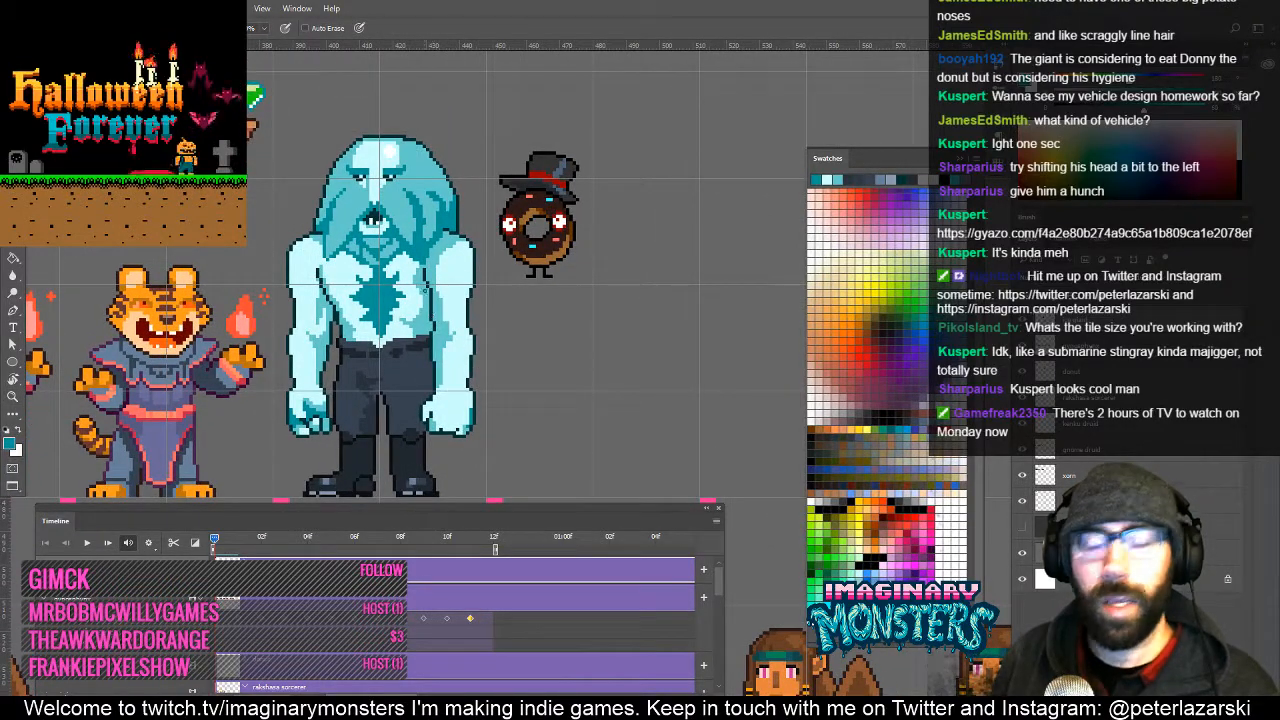
left_click_drag(493, 347, 429, 356)
key("z")
left_click_drag(314, 315, 342, 330)
key("b")
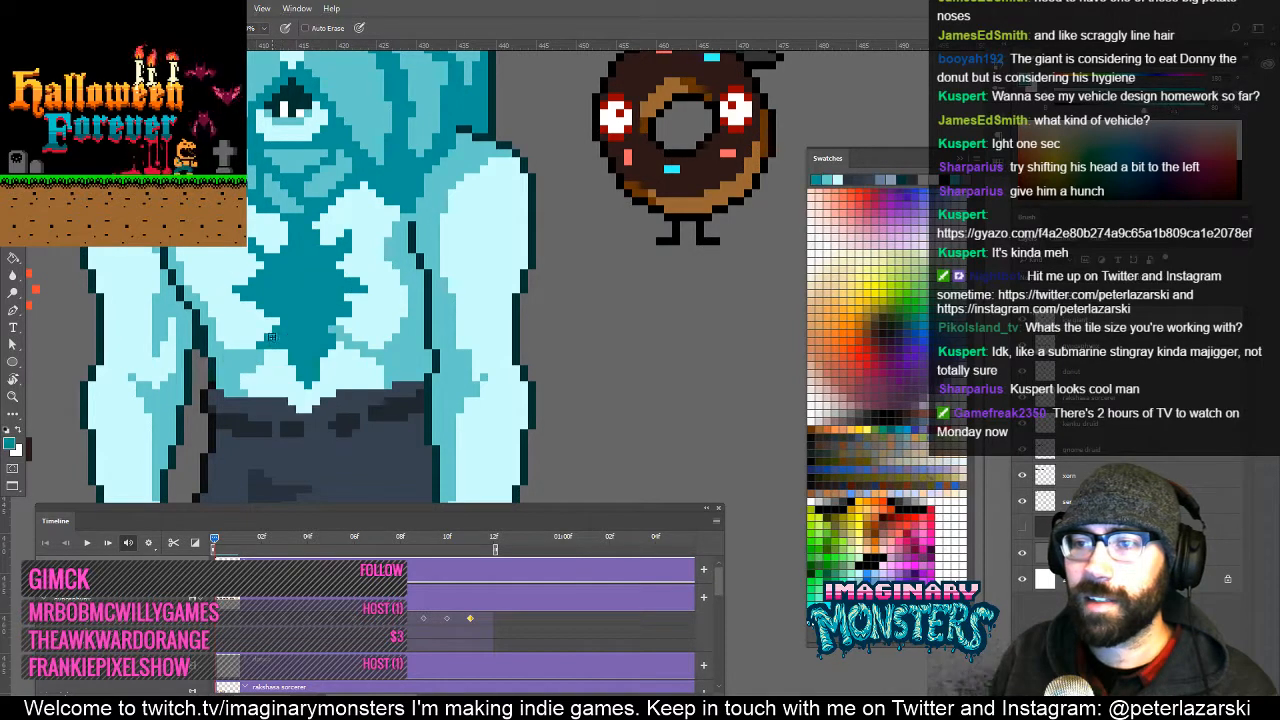
left_click_drag(297, 355, 327, 363)
left_click(286, 366, "alt")
Outline and fill a darker grey-blue shadow running across the crotch and down the right leg's inner thigh.
left_click_drag(384, 399, 393, 253)
left_click(308, 305, "alt")
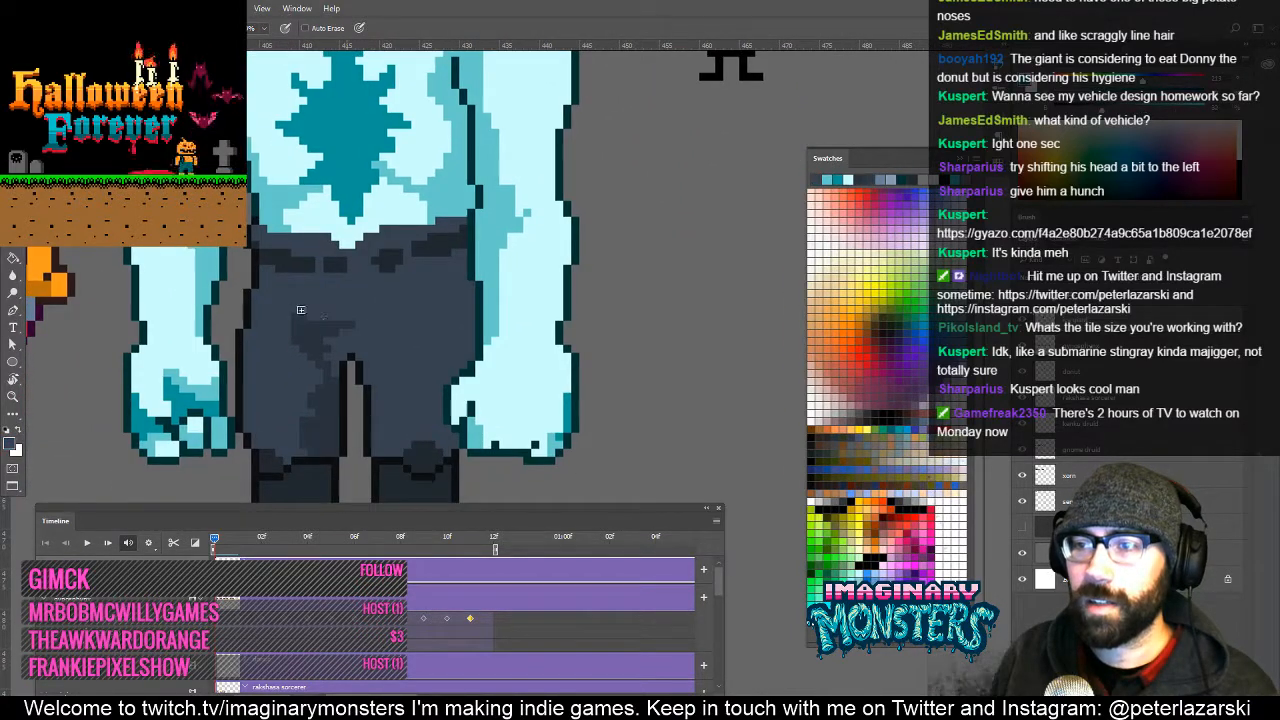
left_click(320, 363, "alt")
left_click_drag(334, 334, 374, 334)
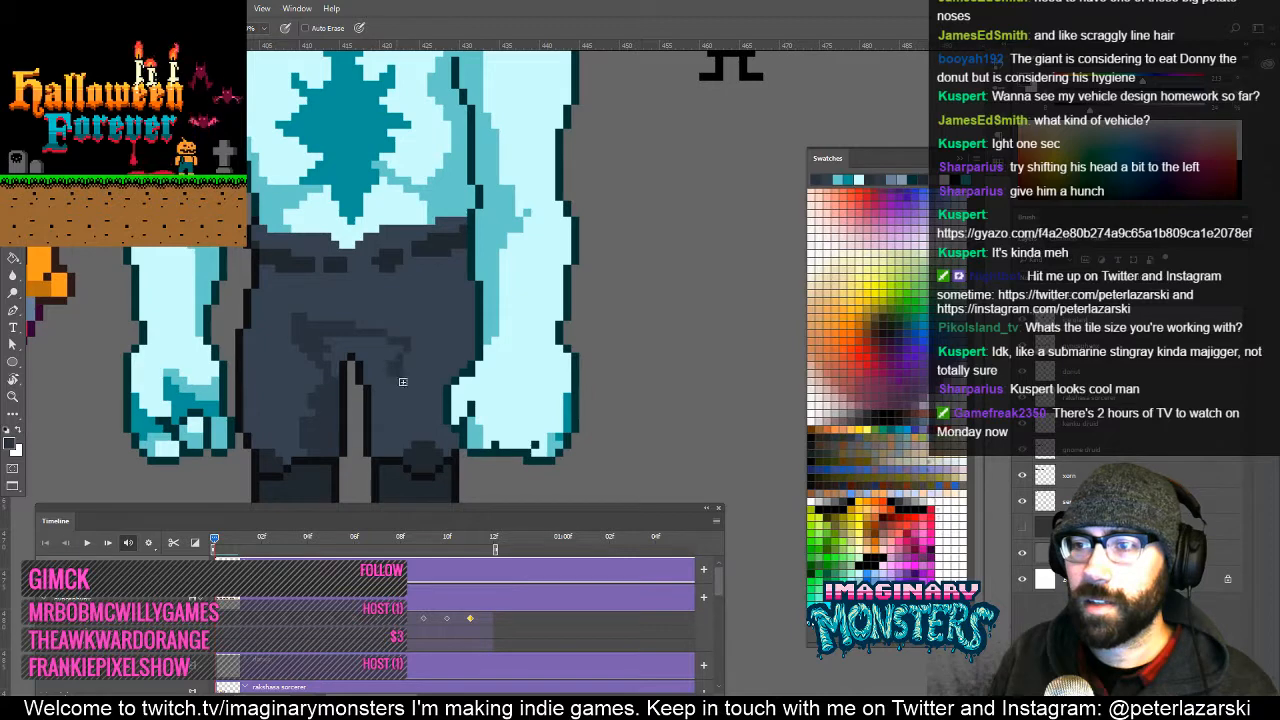
key("g")
left_click(385, 358)
key("b")
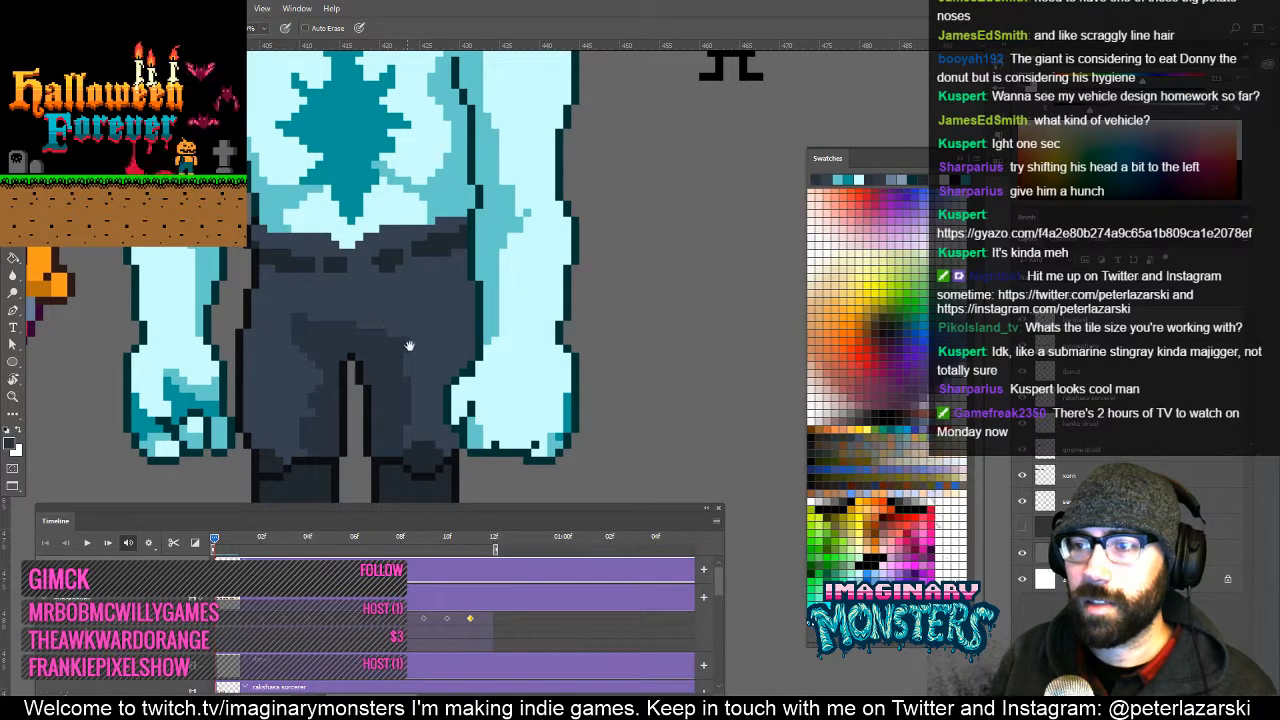
Fill a darker grey-blue shadow along the outer hip of the trousers next to the frost giant's right-hand arm.
mouse_move(409, 346)
left_mouse_down()
mouse_move(427, 404)
mouse_move(429, 386)
mouse_move(333, 384)
left_mouse_up()
left_click(311, 371, "alt")
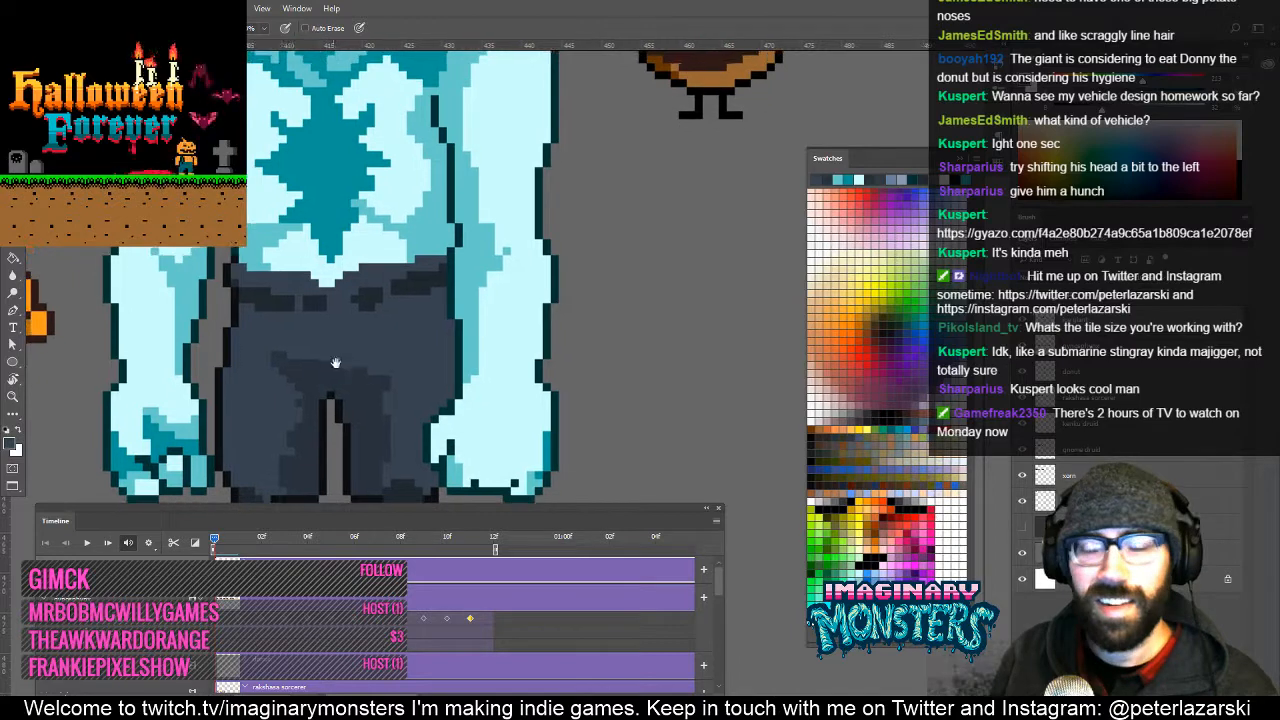
key("g")
left_click(450, 330)
key("b")
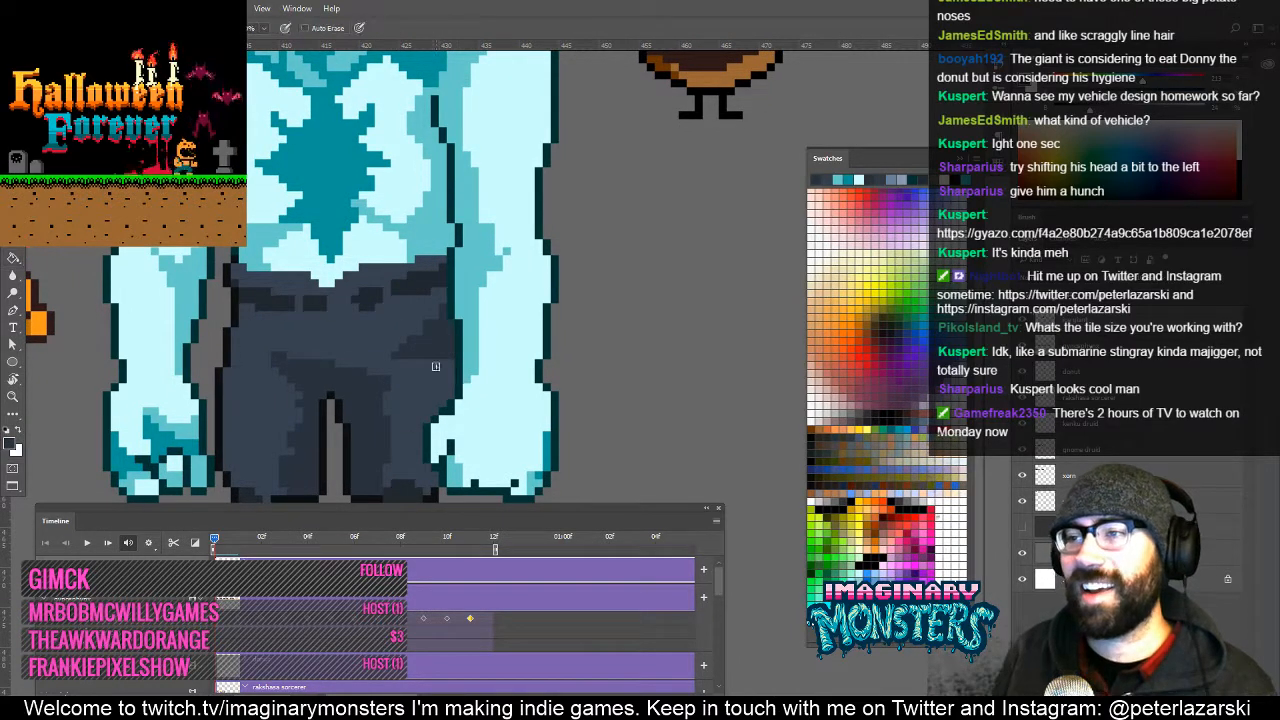
left_click_drag(424, 382, 436, 339)
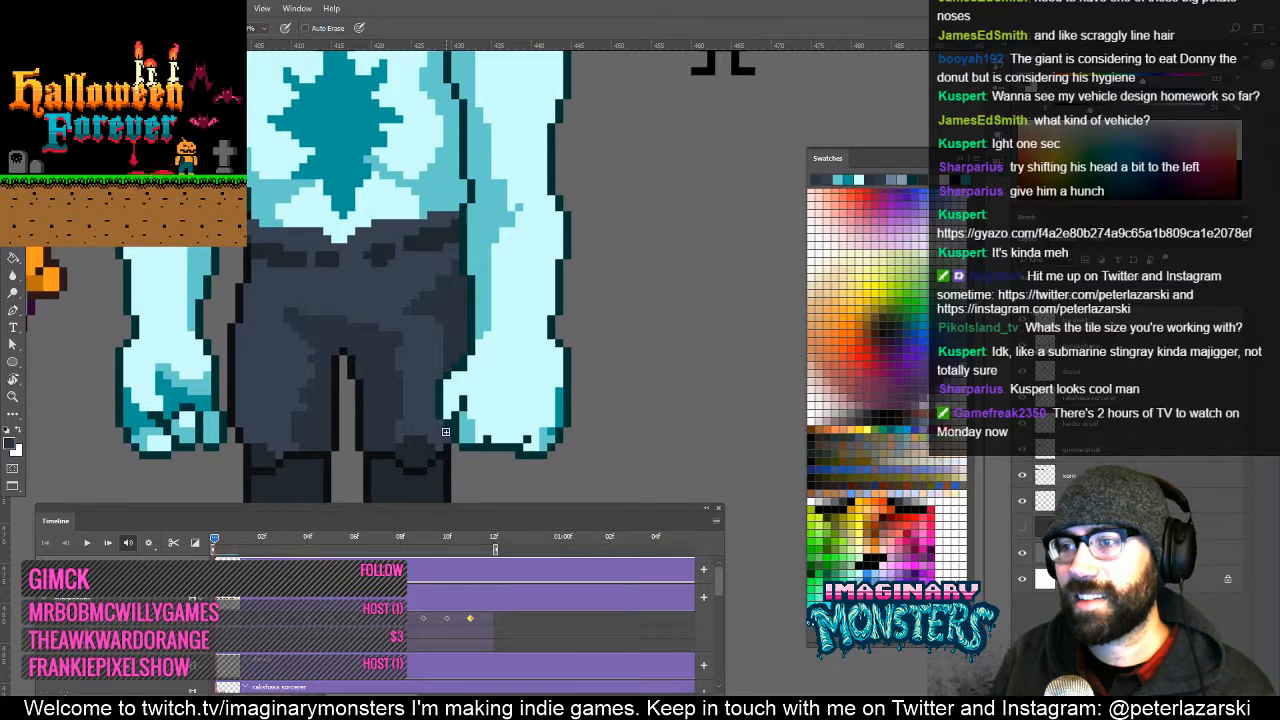
Examine the shaded trousers both close up and as part of the whole frost giant beside the neighbouring characters.
key("z")
mouse_move(443, 390)
left_mouse_down()
mouse_move(446, 431)
mouse_move(448, 406)
left_mouse_up()
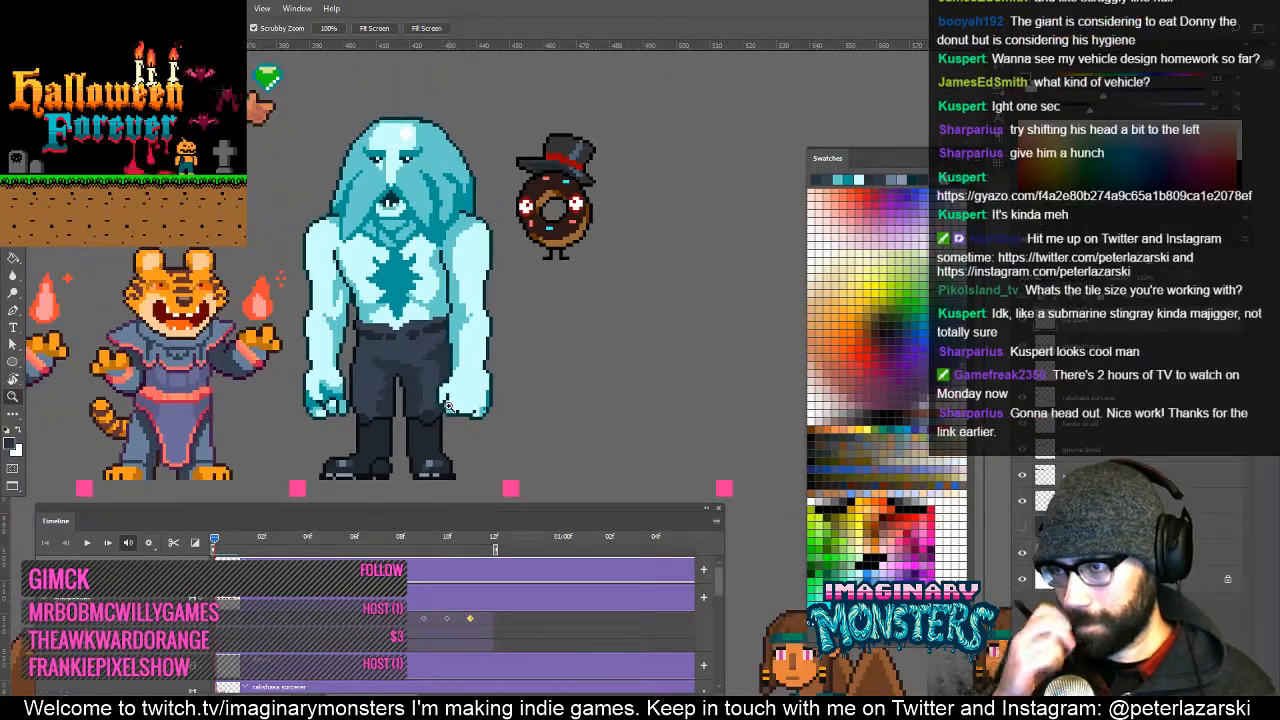
left_click(440, 369)
left_click(440, 369)
key("b")
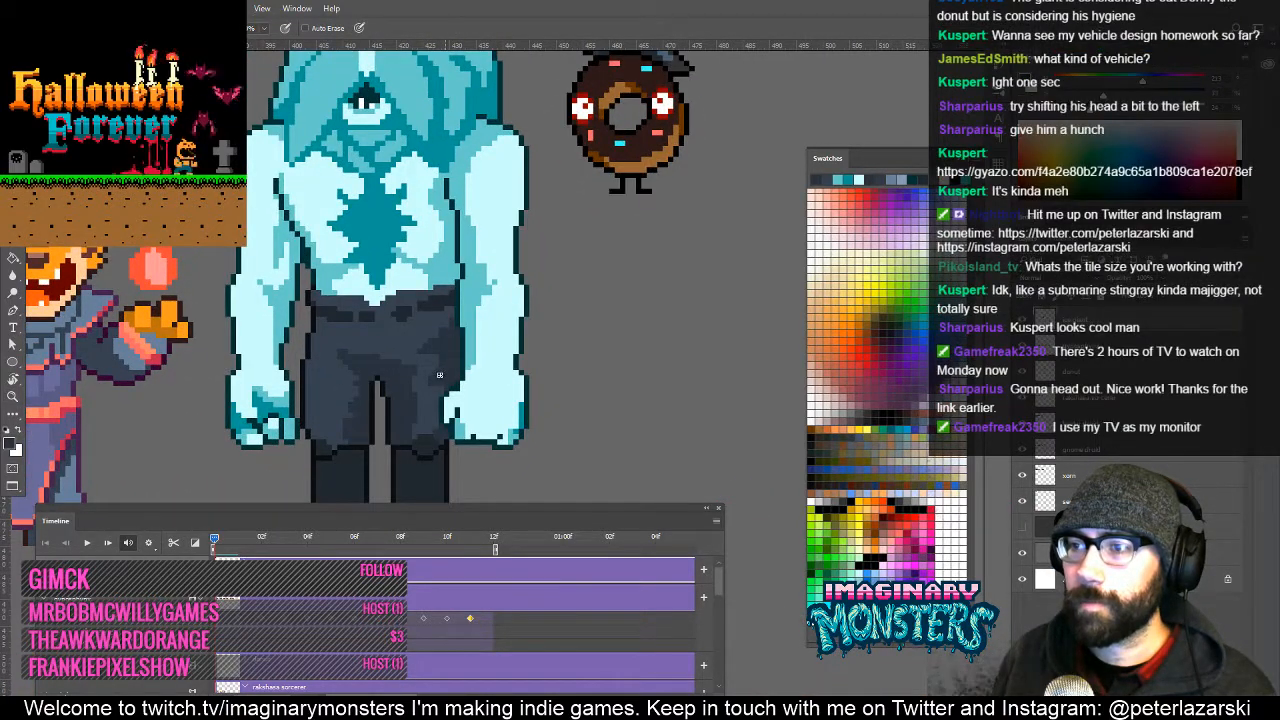
left_click_drag(412, 366, 443, 381)
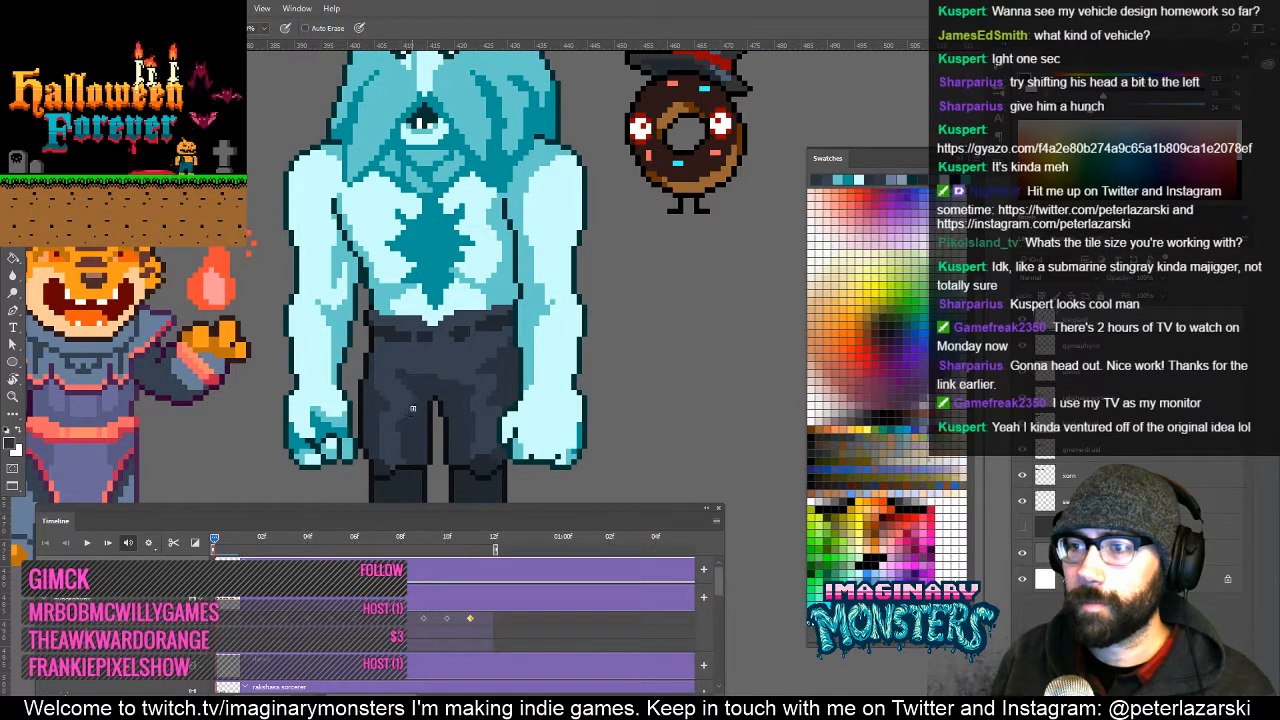
key("z")
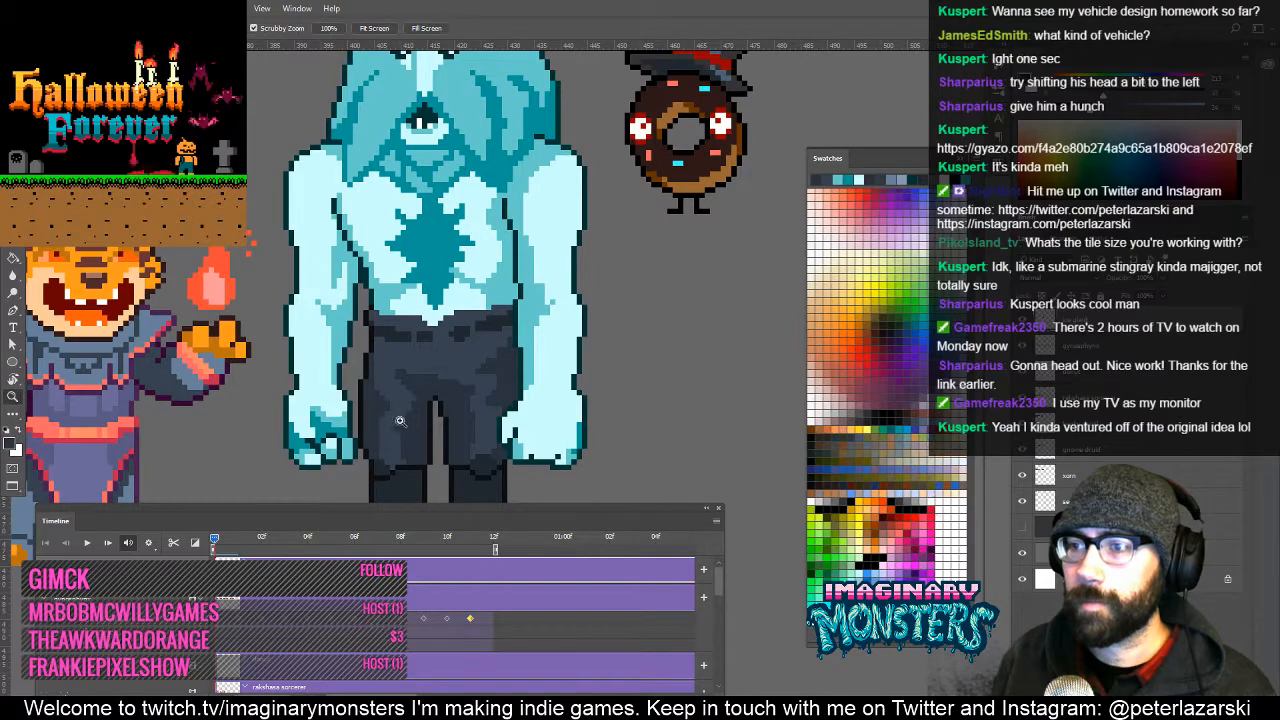
left_click(413, 415, "alt")
left_click(414, 415, "alt")
key("b")
left_click_drag(492, 446, 441, 405)
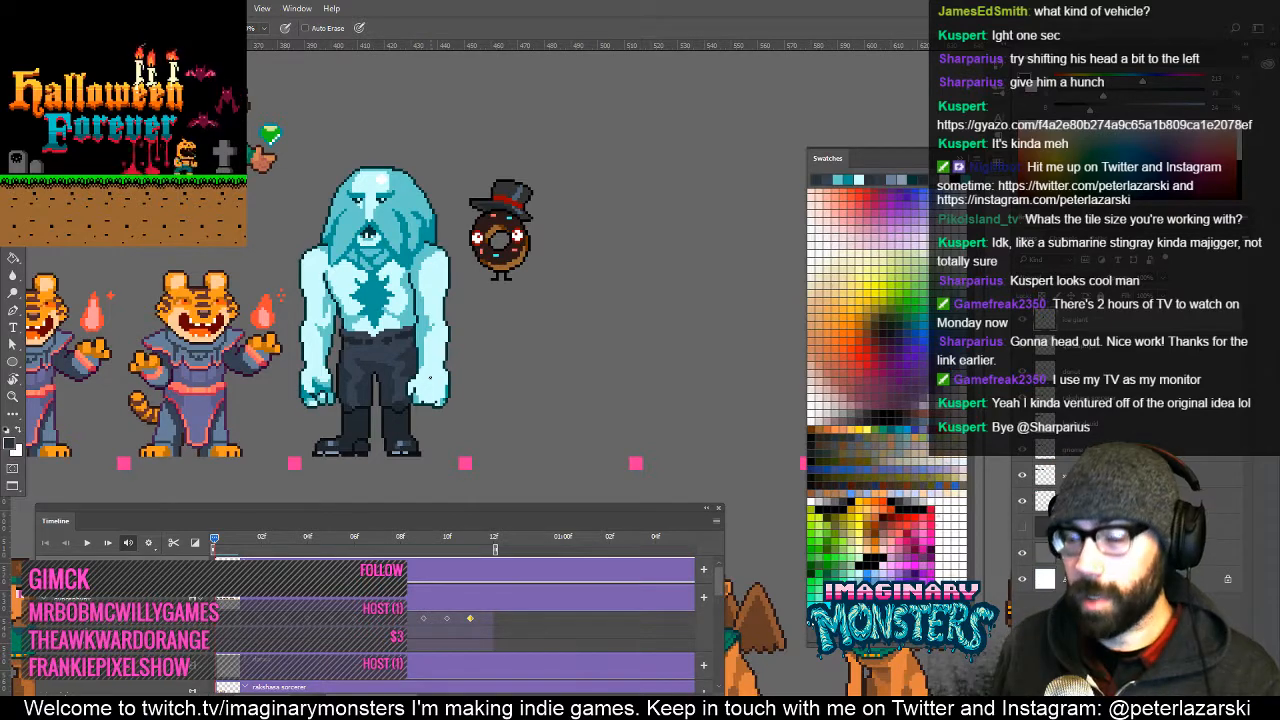
Lasso a hunched, long-haired figure with an outstretched arm and floor-length robe in the empty grid space beside the frost giant.
mouse_move(267, 380)
left_mouse_down()
mouse_move(342, 380)
mouse_move(358, 350)
mouse_move(360, 330)
mouse_move(289, 325)
left_mouse_up()
key("z")
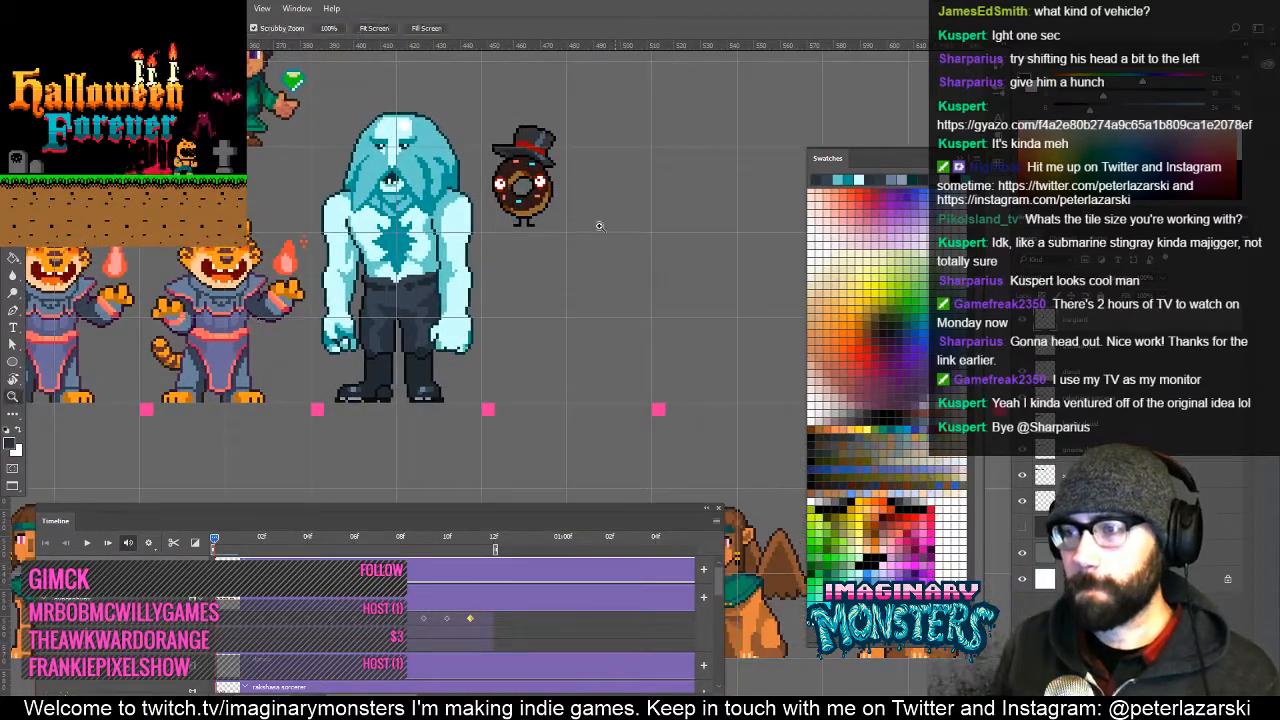
left_click(540, 323)
left_click_drag(540, 329, 366, 320)
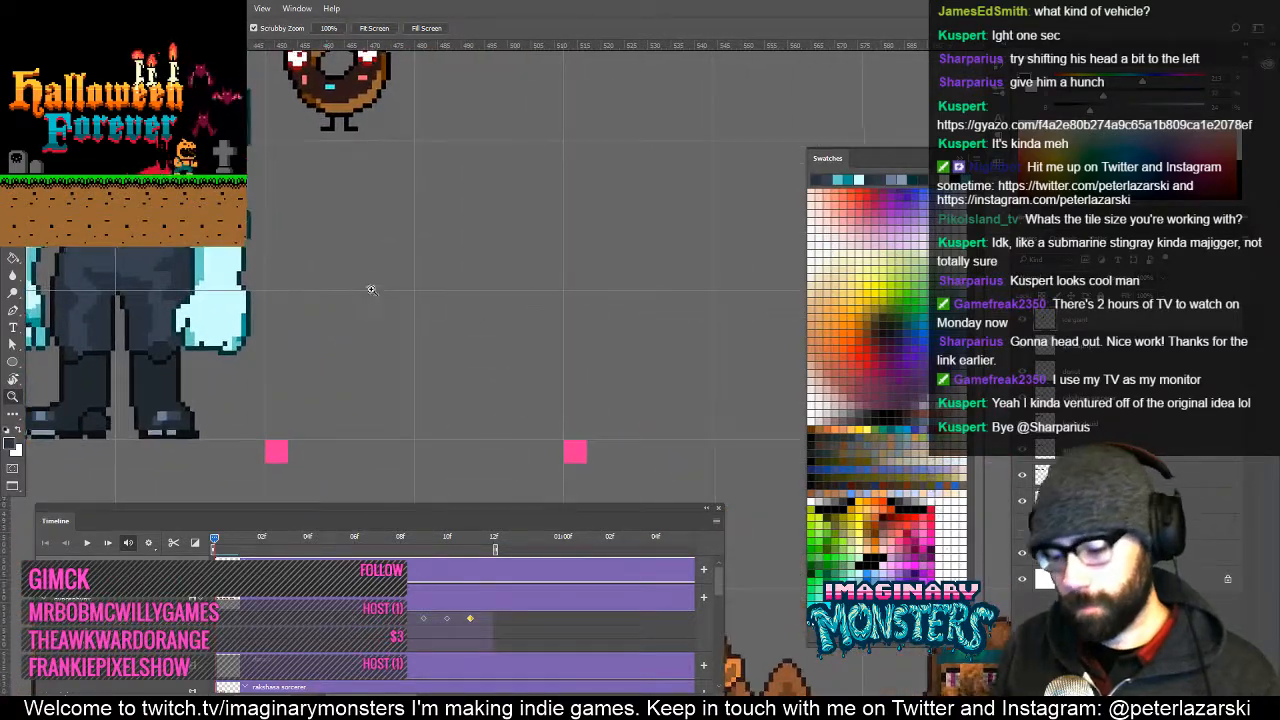
key("l")
left_click_drag(419, 256, 429, 263)
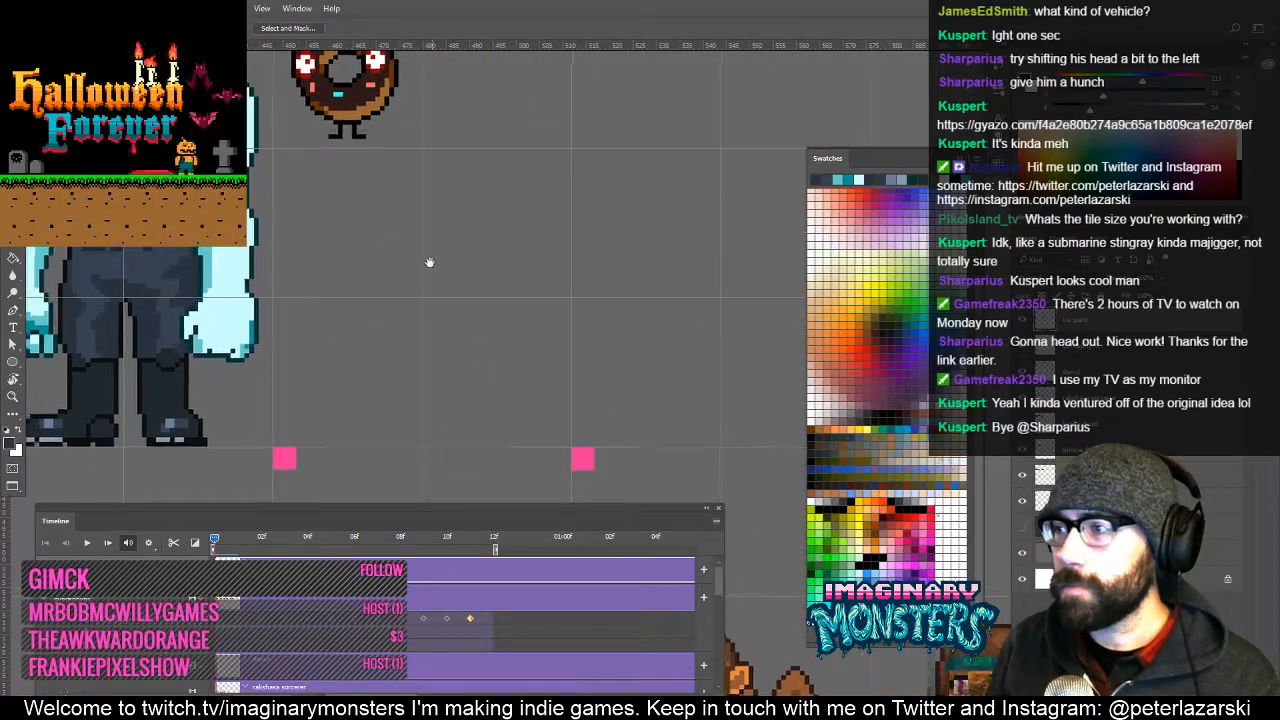
mouse_move(405, 181)
left_mouse_down()
mouse_move(360, 216)
mouse_move(352, 261)
mouse_move(372, 228)
mouse_move(378, 304)
mouse_move(383, 259)
mouse_move(391, 283)
mouse_move(429, 297)
mouse_move(470, 228)
left_mouse_up()
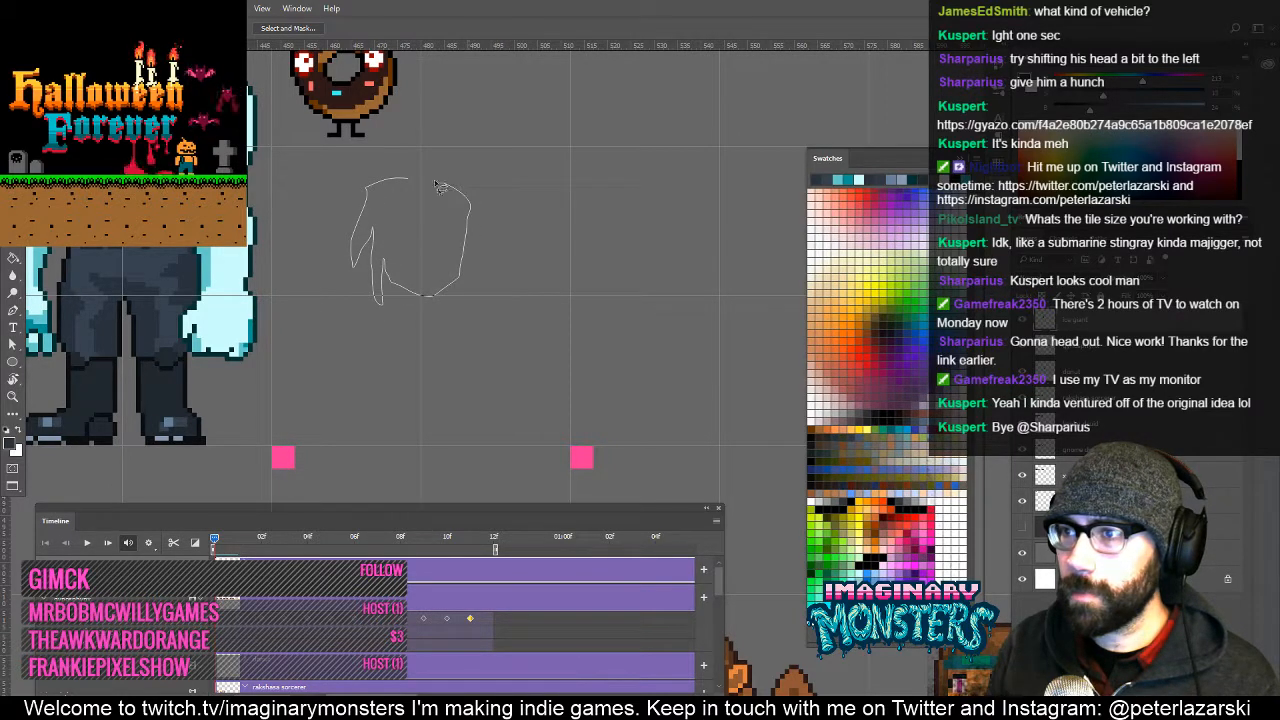
mouse_move(435, 183)
left_mouse_down()
mouse_move(487, 198)
mouse_move(500, 263)
mouse_move(534, 284)
mouse_move(546, 356)
left_mouse_up()
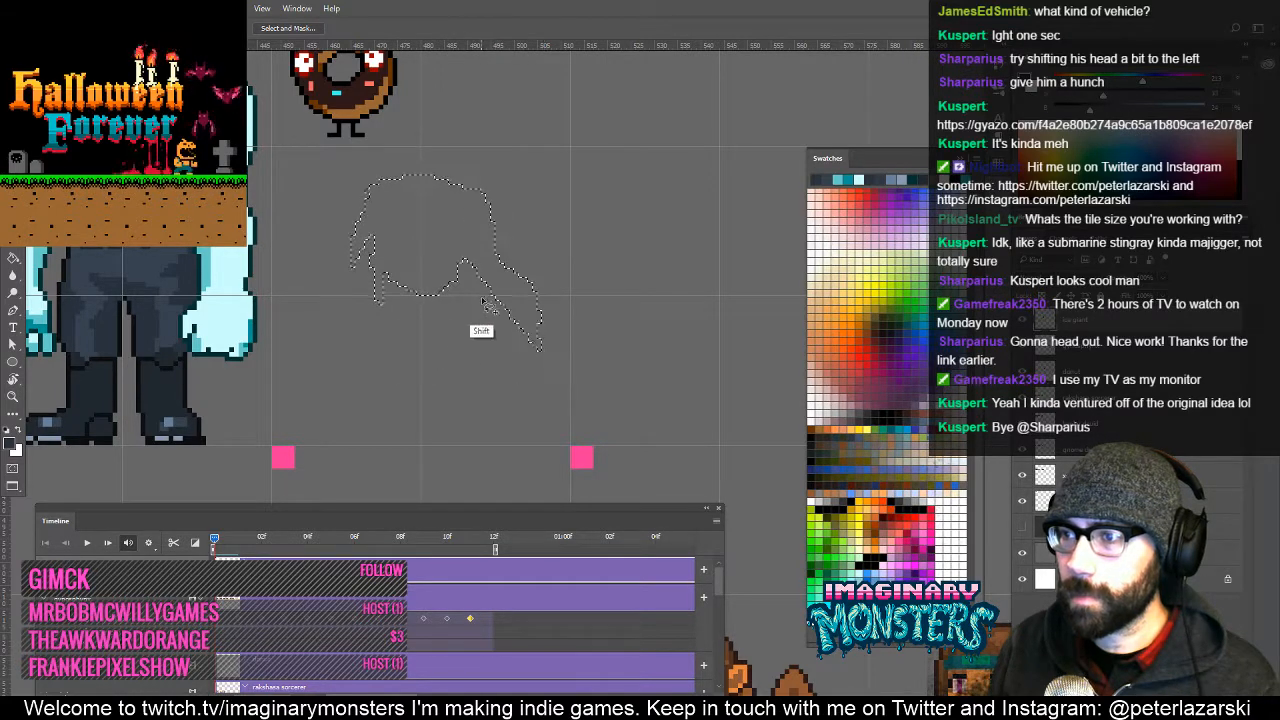
mouse_move(440, 262)
left_mouse_down()
mouse_move(460, 318)
mouse_move(390, 340)
mouse_move(378, 388)
mouse_move(484, 358)
mouse_move(519, 329)
mouse_move(473, 277)
left_mouse_up()
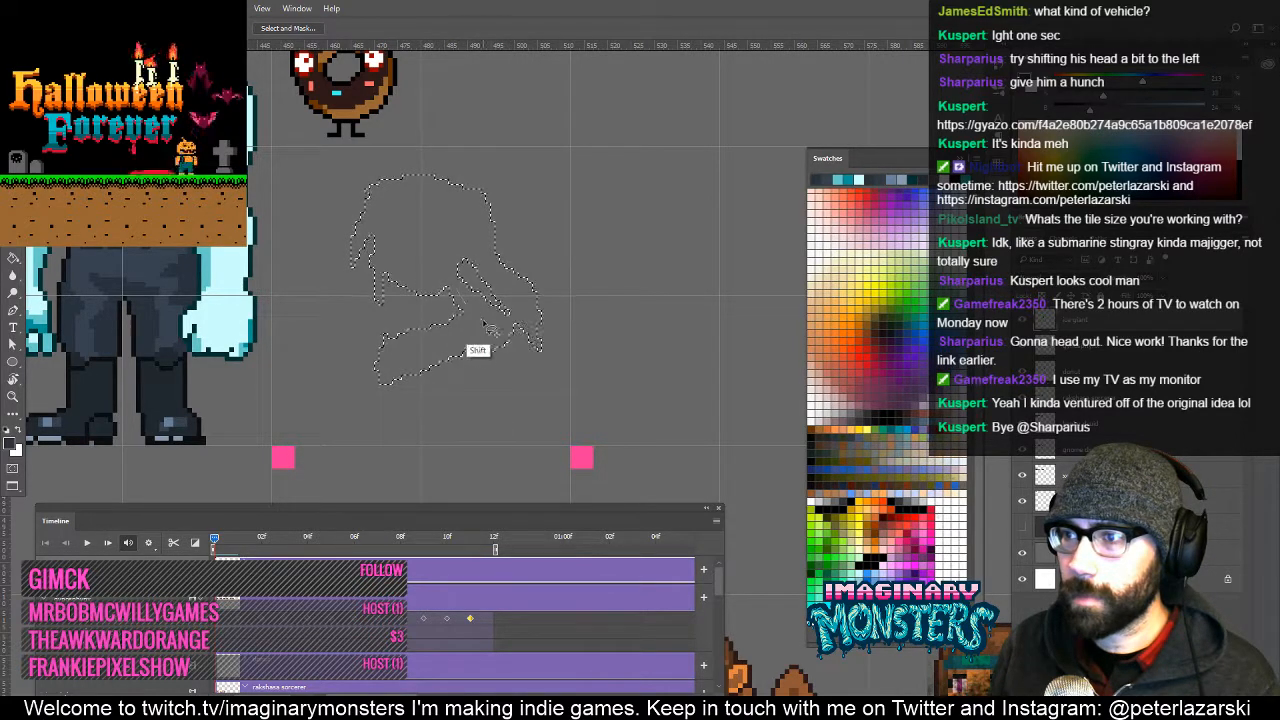
mouse_move(483, 321)
left_mouse_down()
mouse_move(508, 277)
mouse_move(542, 333)
mouse_move(541, 366)
left_mouse_up()
mouse_move(499, 261)
left_mouse_down()
mouse_move(522, 298)
mouse_move(545, 424)
mouse_move(565, 440)
mouse_move(449, 447)
mouse_move(435, 410)
mouse_move(459, 356)
left_mouse_up()
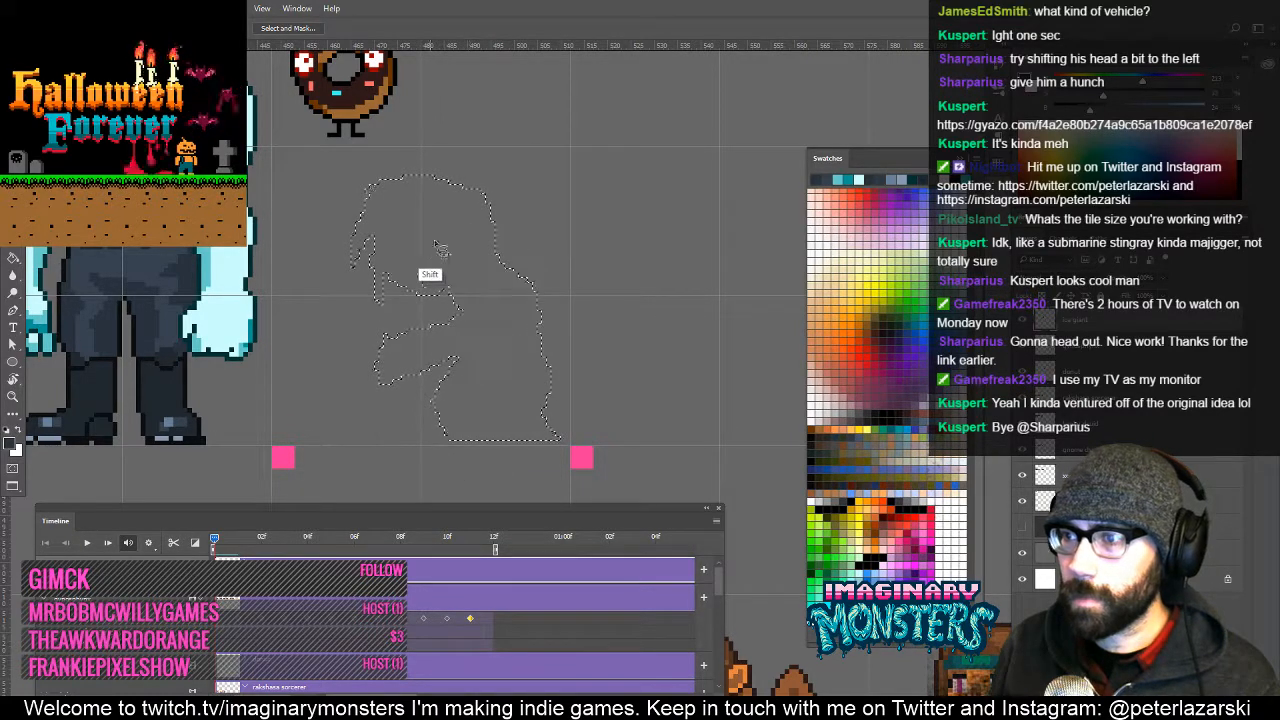
Fill the hunched figure's selection with very dark brown and deselect it.
key("w")
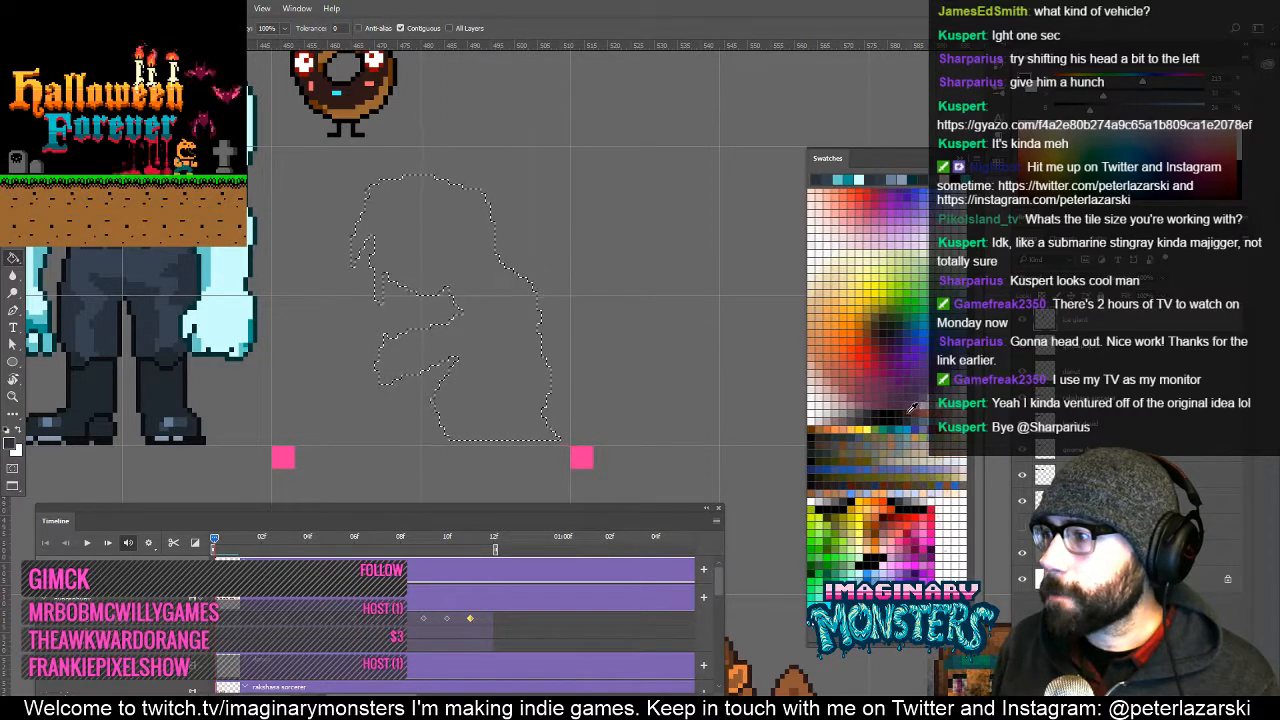
left_click(508, 361)
key("ctrl+d")
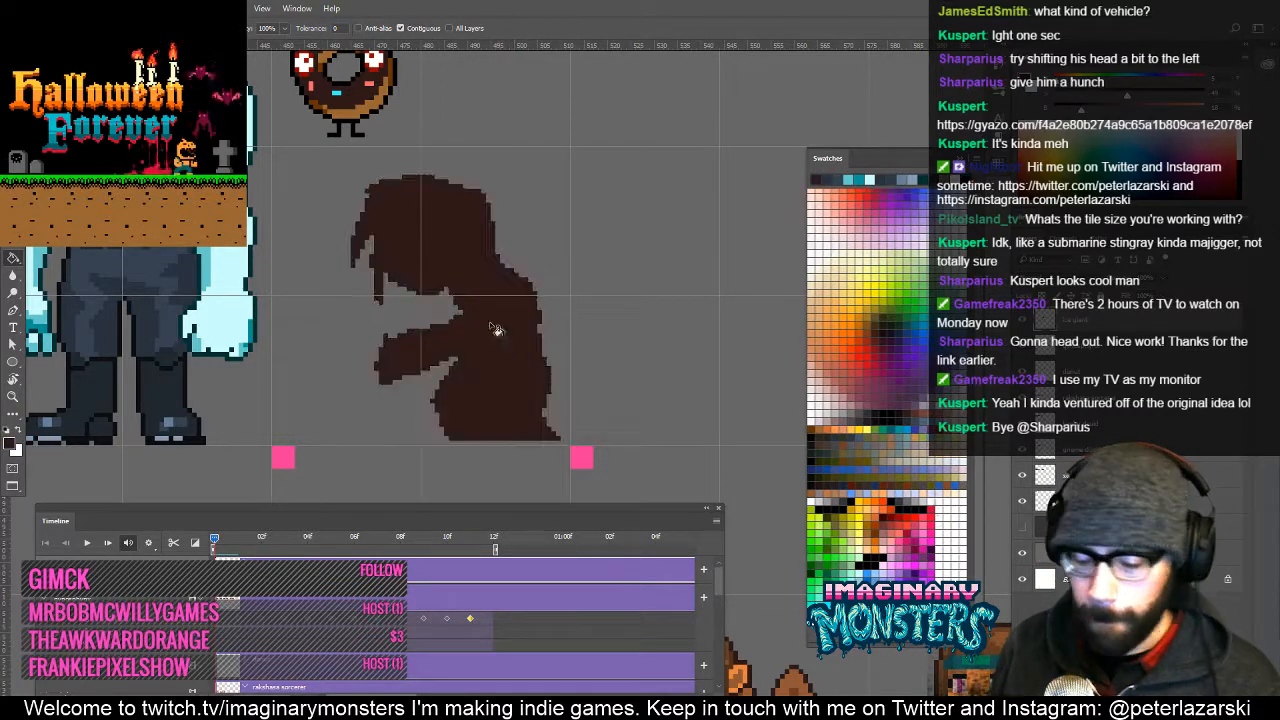
Select a rounded face area under the hunched figure's hair and paint it mint green.
key("l")
mouse_move(380, 238)
left_mouse_down()
mouse_move(402, 209)
mouse_move(438, 238)
mouse_move(450, 266)
mouse_move(419, 293)
mouse_move(382, 242)
left_mouse_up()
key("b")
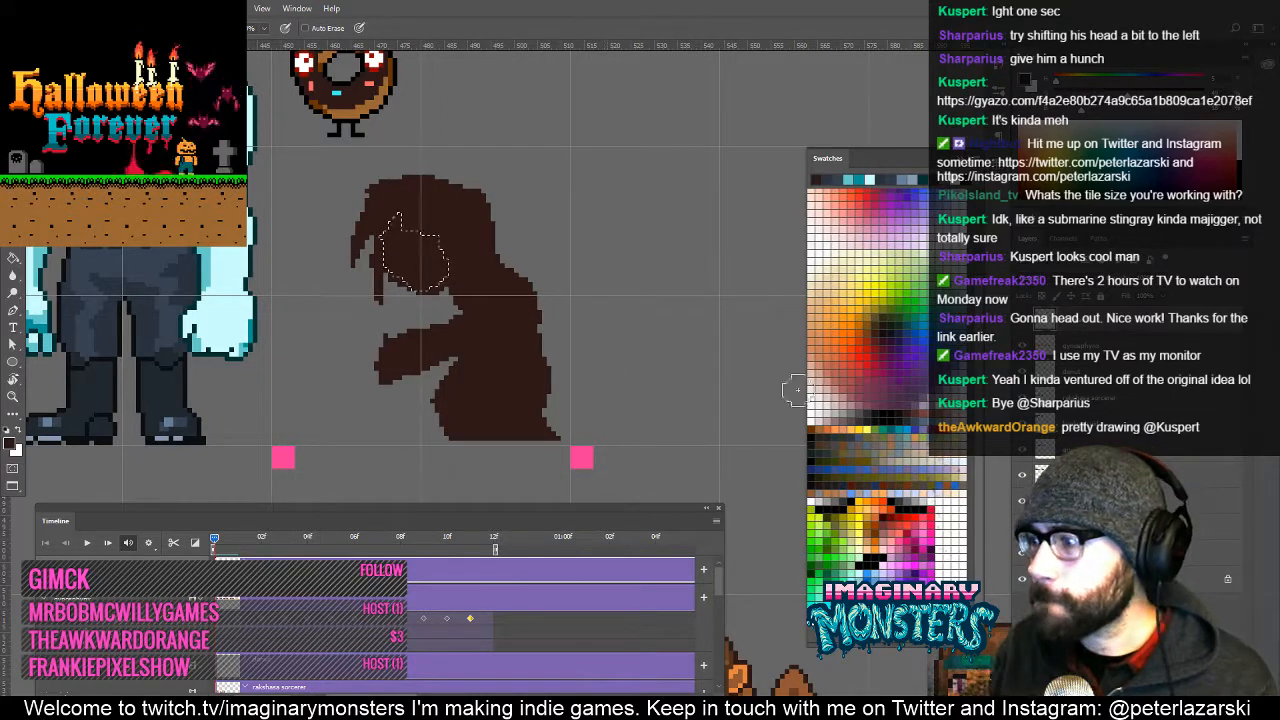
left_click(928, 462)
mouse_move(444, 275)
left_mouse_down()
mouse_move(422, 243)
mouse_move(438, 218)
mouse_move(437, 257)
mouse_move(395, 245)
mouse_move(414, 290)
left_mouse_up()
key("ctrl+z")
left_click(846, 568)
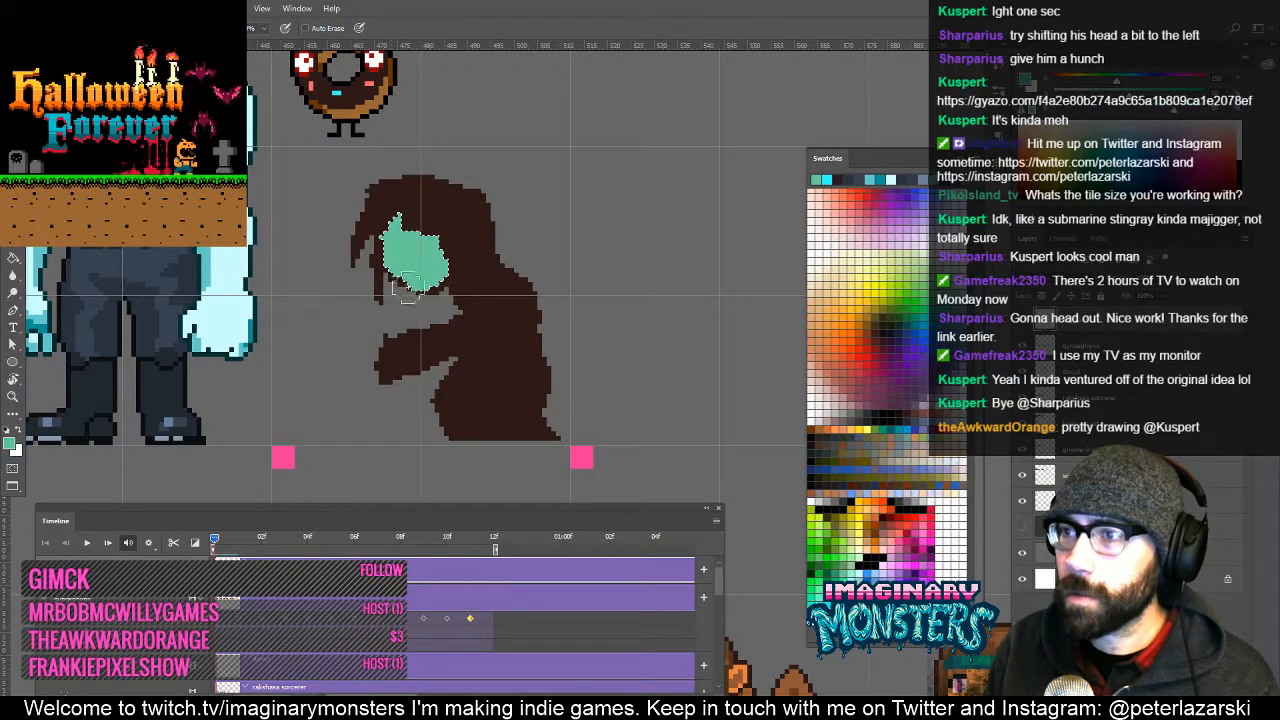
Add two orange-red eyes to the green face and trim the right one with the face green.
left_click(888, 500)
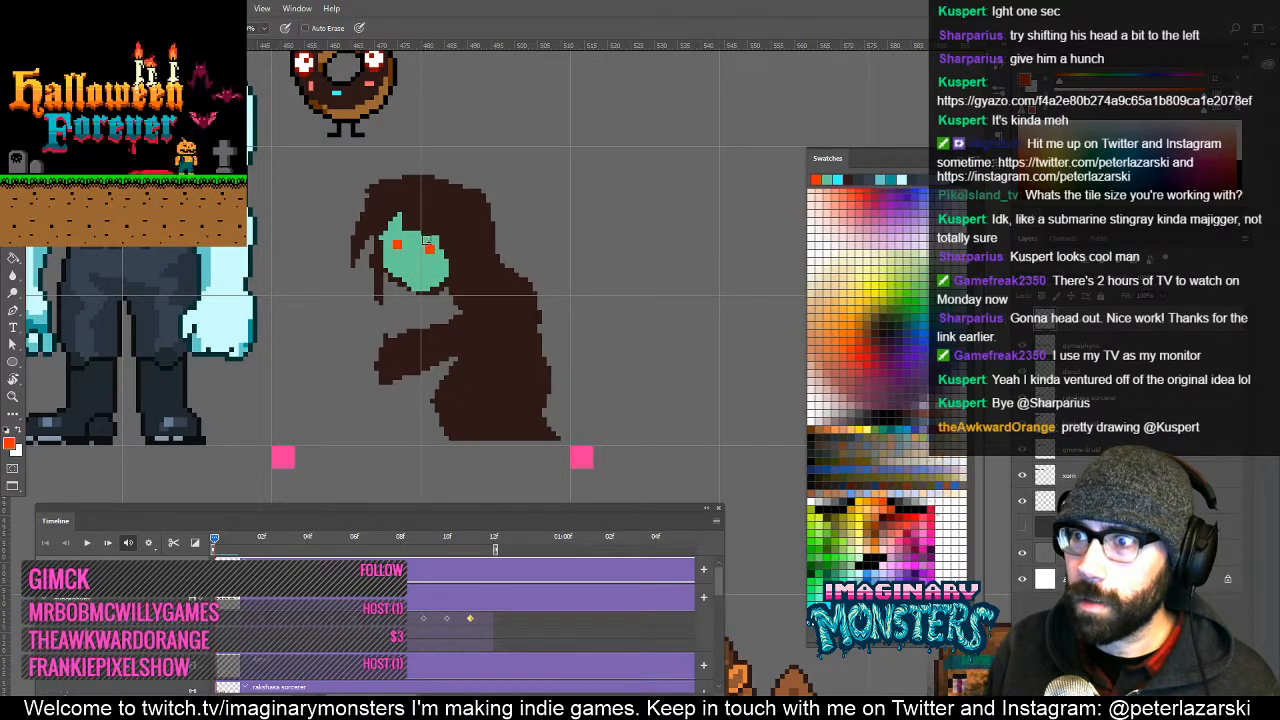
left_click(423, 253, "alt")
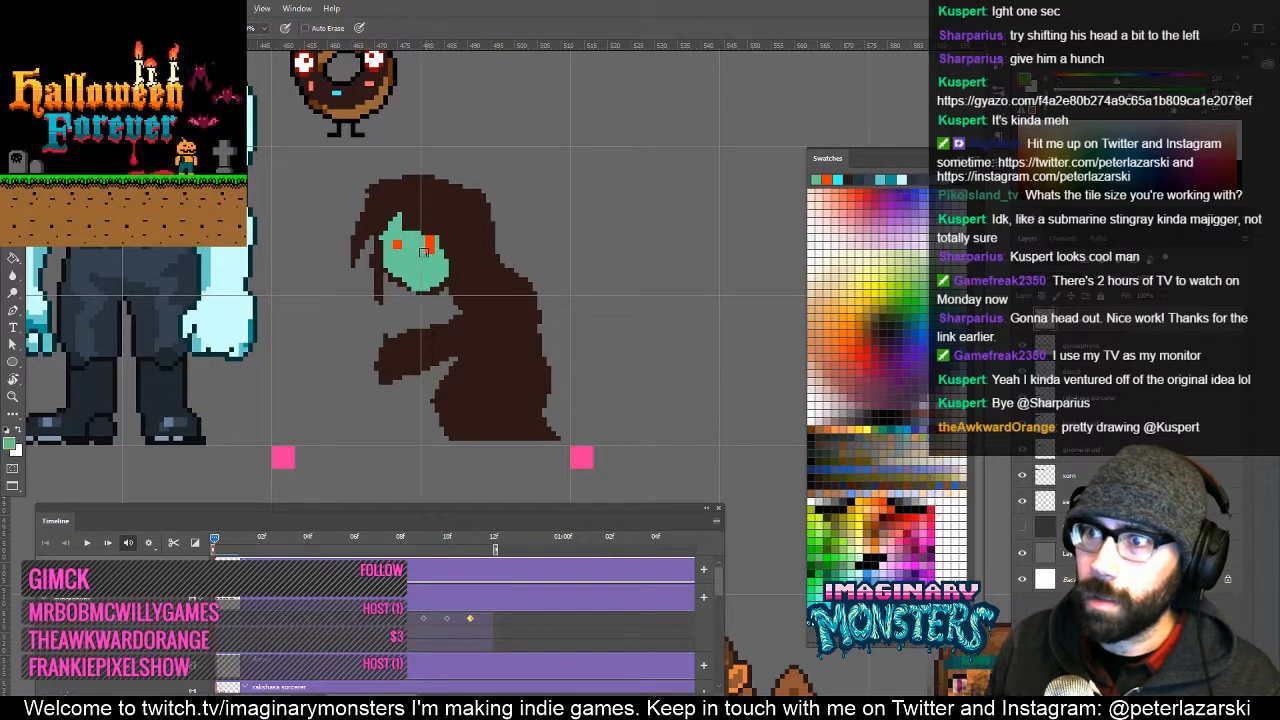
left_click_drag(501, 282, 463, 338)
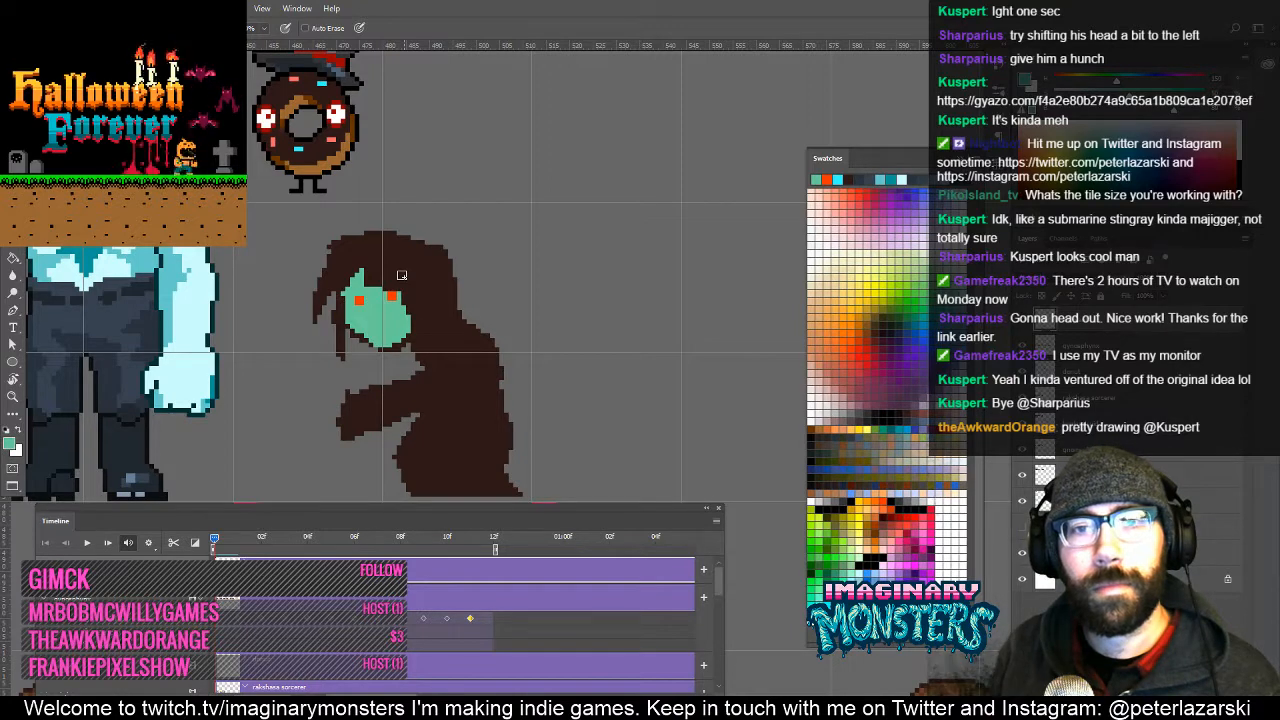
Erase the end of the hunched figure's outstretched arm to shorten it.
left_click_drag(403, 277, 387, 194)
key("e")
left_click_drag(340, 316, 326, 366)
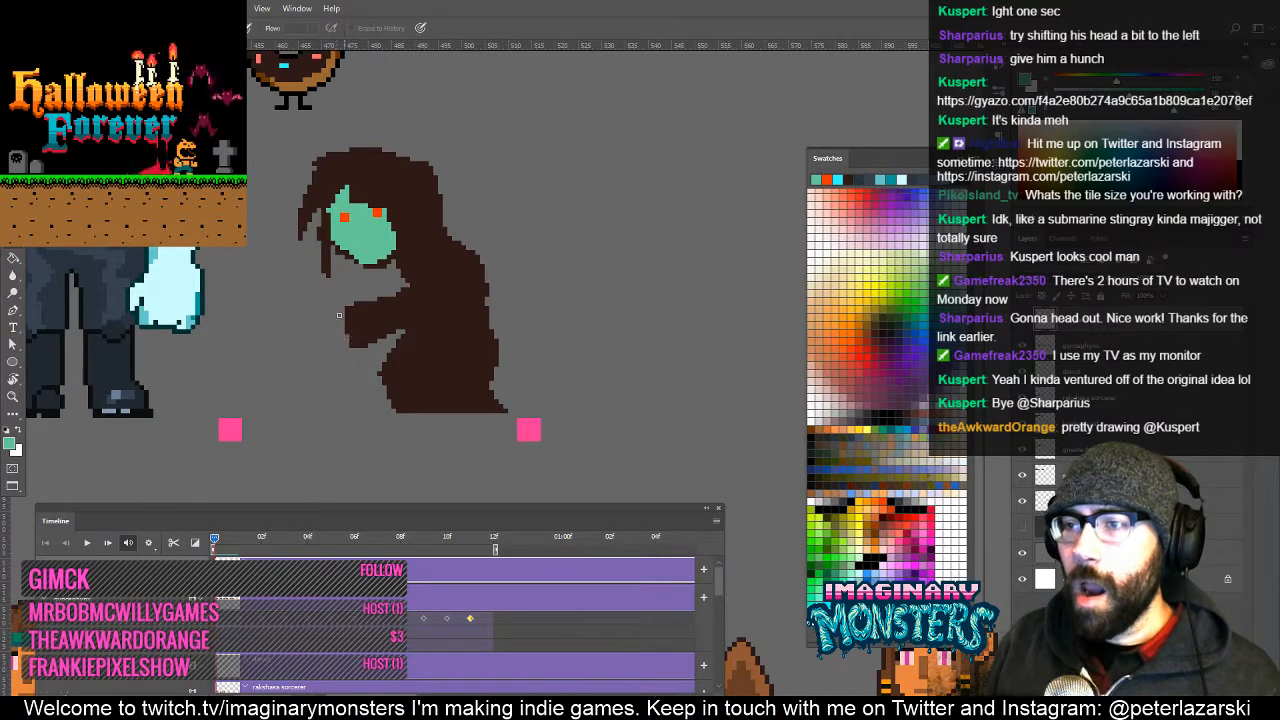
key("b")
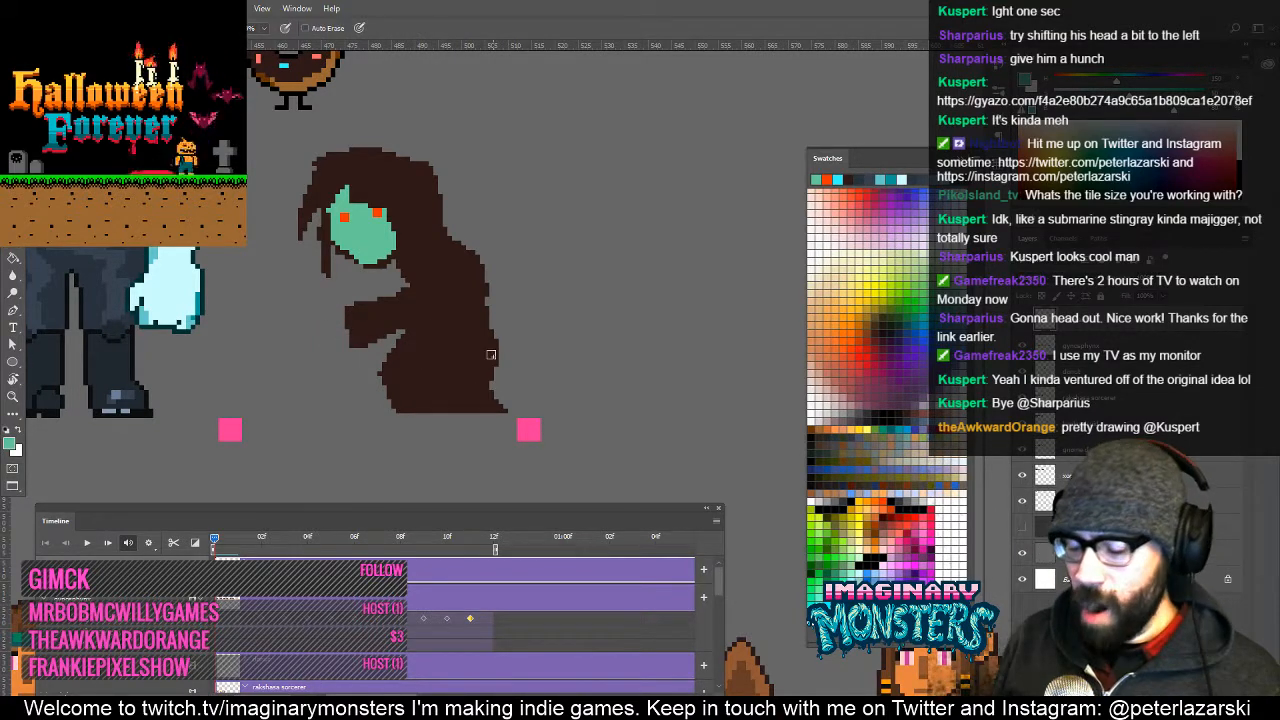
Show the grid and draw a wide dark green mouth across the lower part of the green face.
key("ctrl+semicolon")
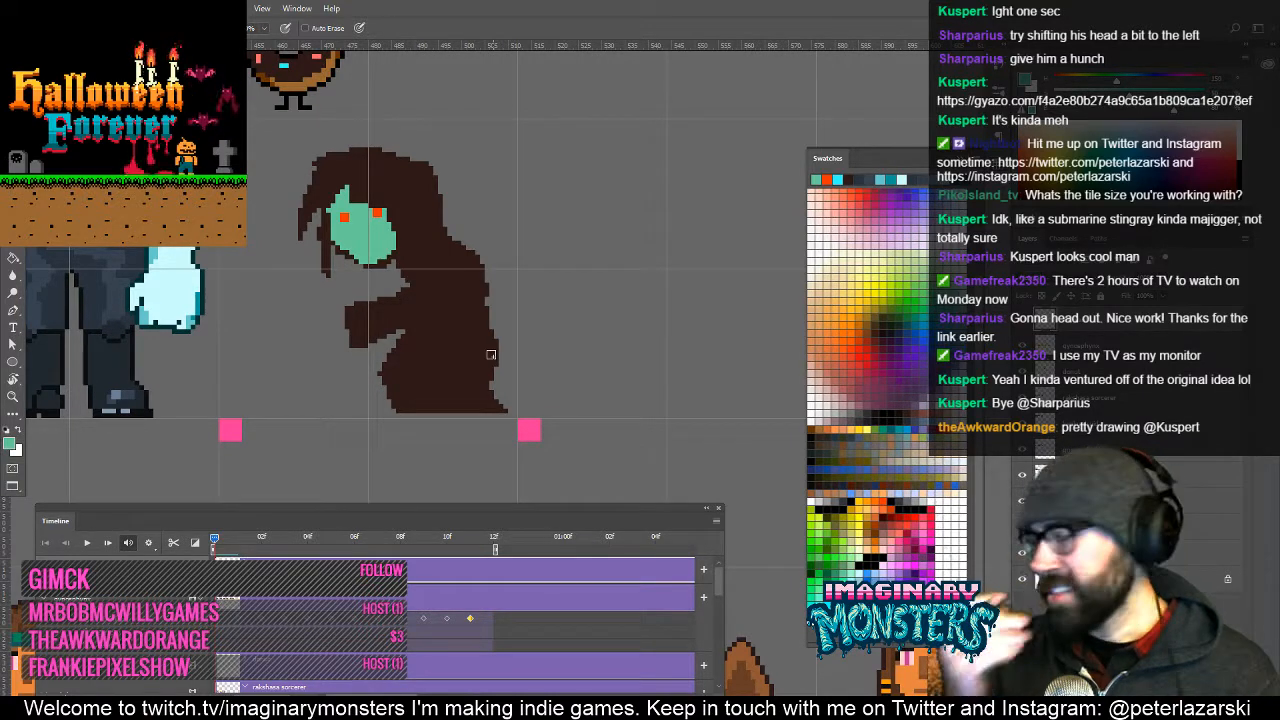
left_click_drag(457, 335, 494, 372)
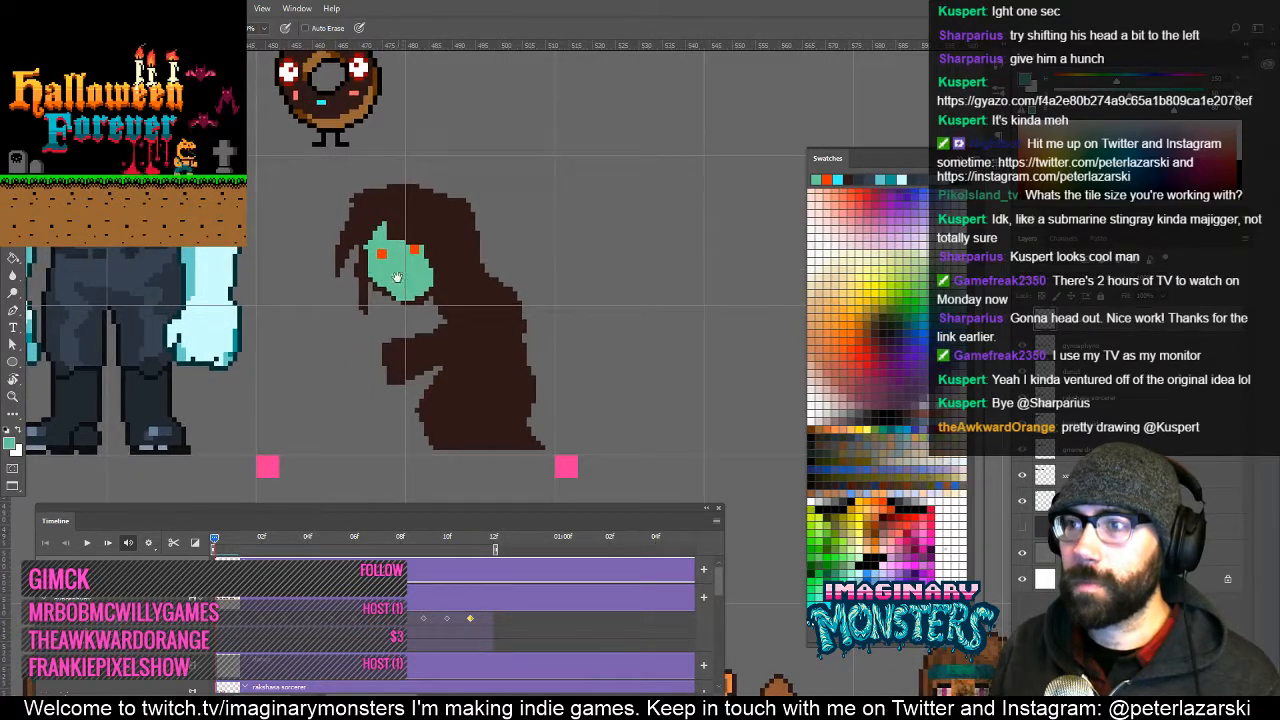
key("z")
left_click_drag(413, 283, 482, 278)
key("b")
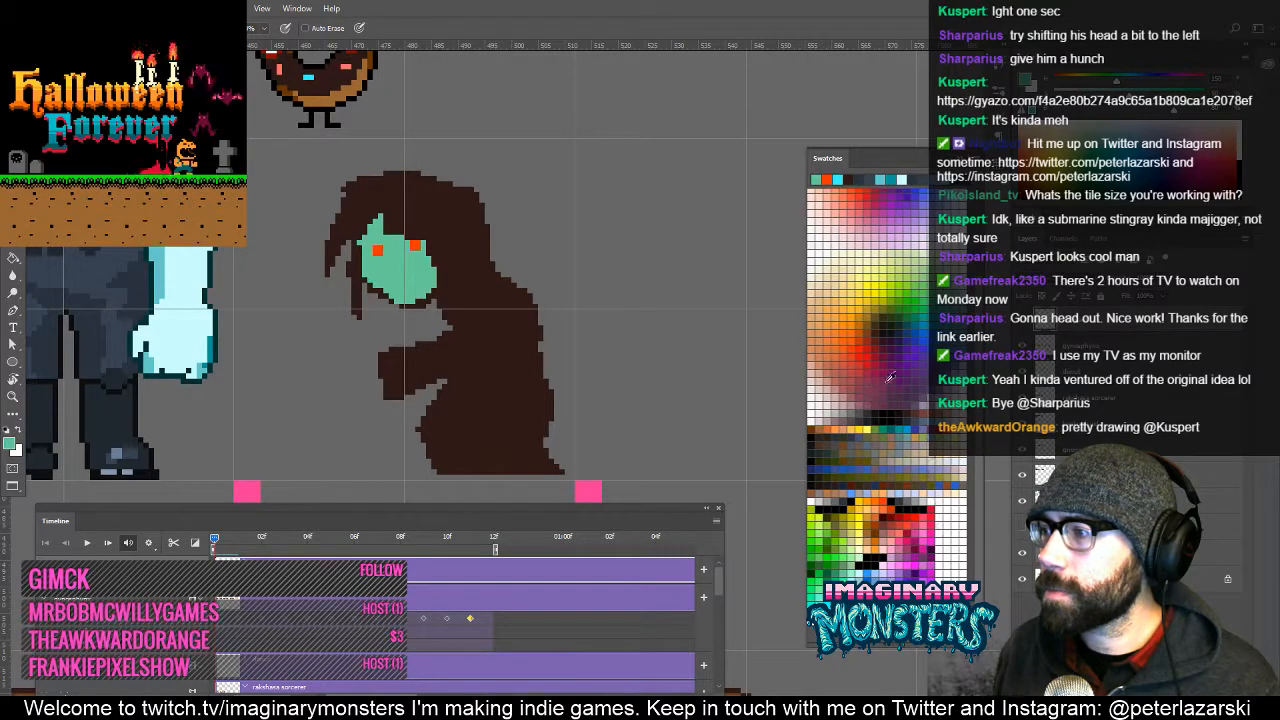
left_click(826, 558)
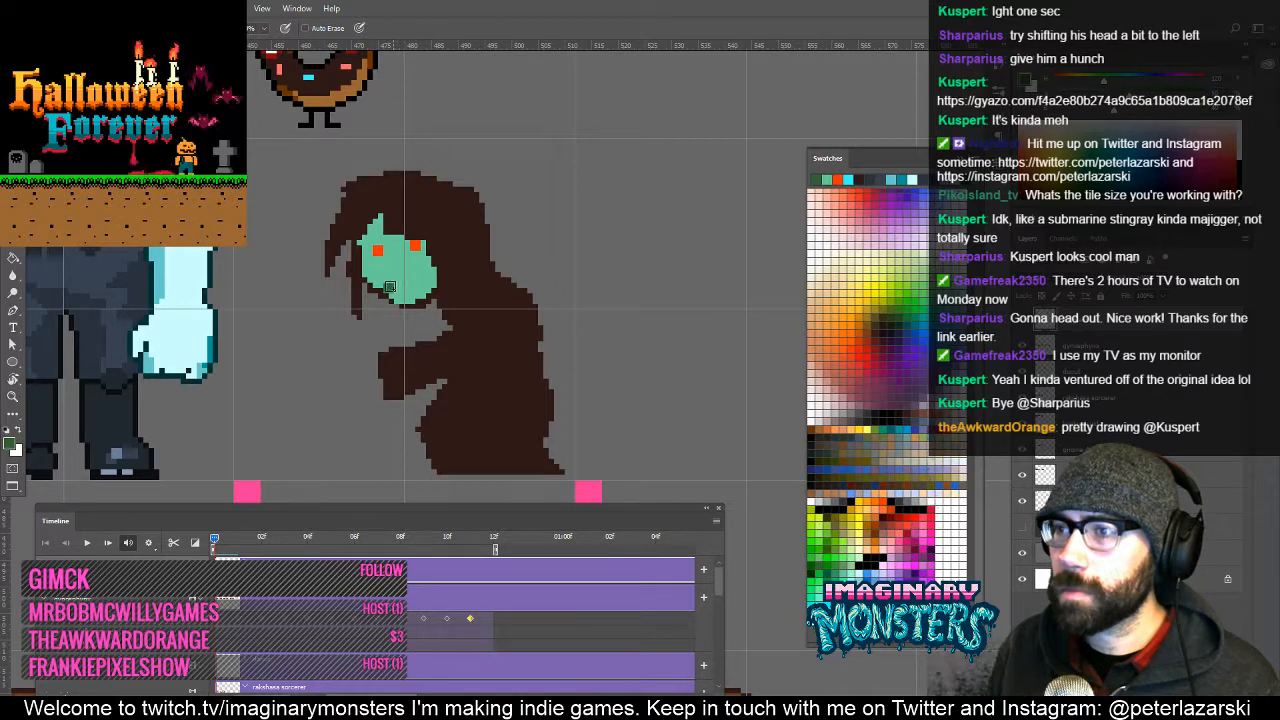
left_click_drag(390, 286, 428, 278)
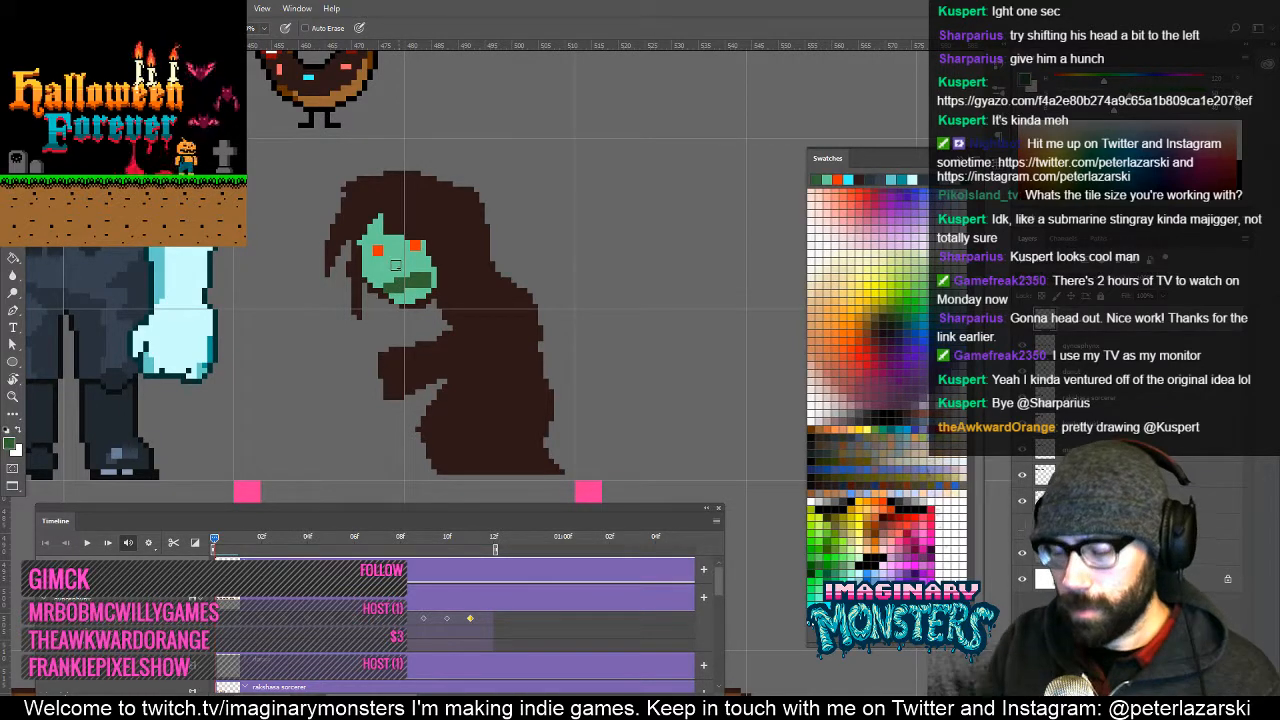
Add small white teeth to the mouth and dot a few white marks in the empty space behind the head.
left_click(942, 478)
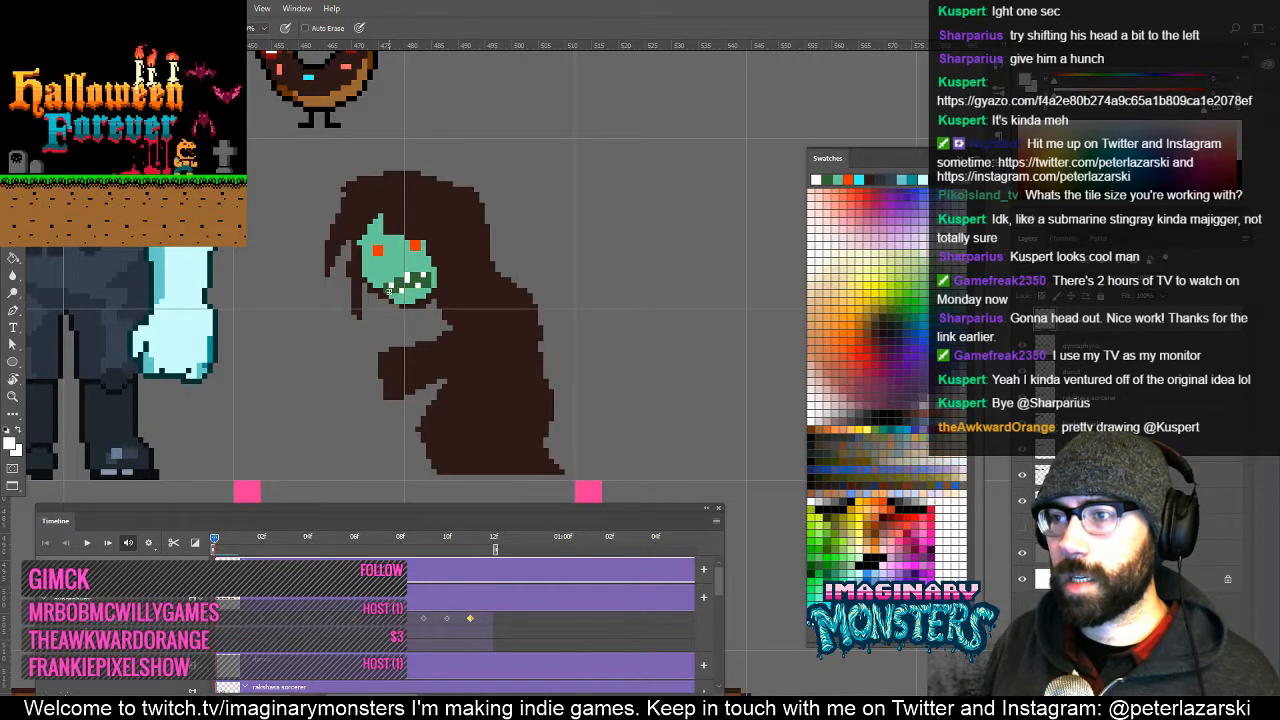
left_click_drag(497, 240, 427, 261)
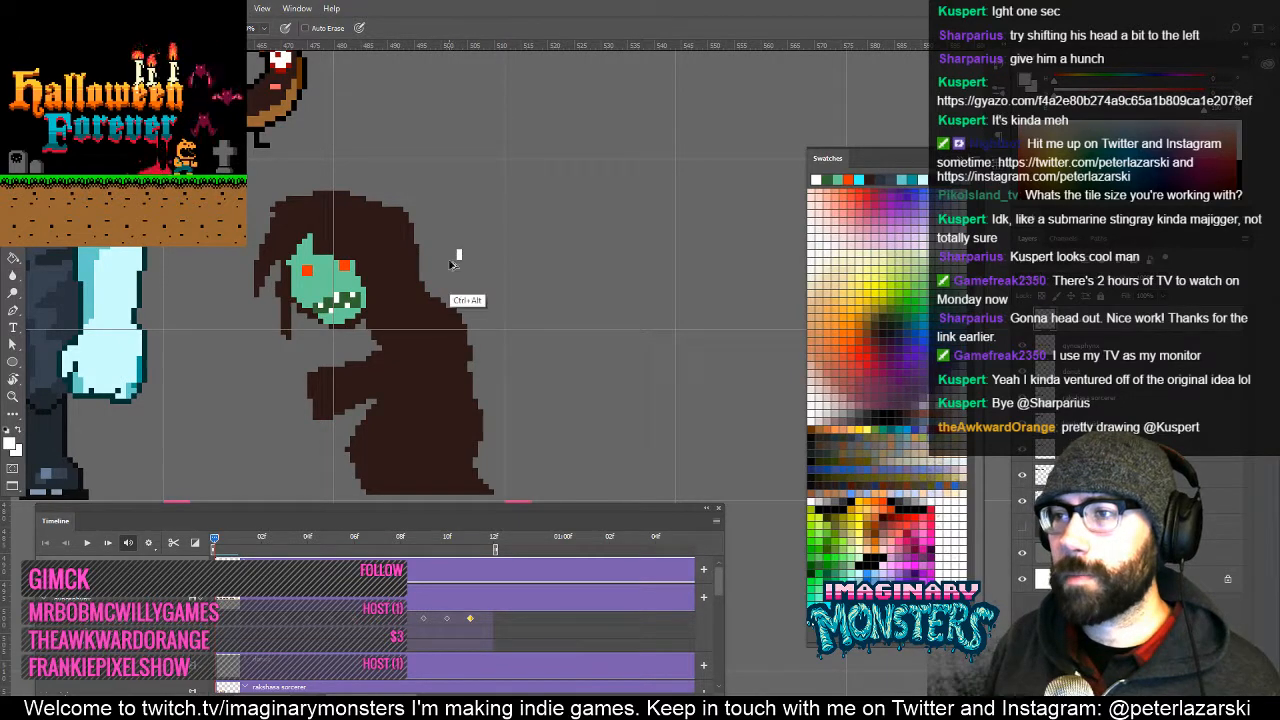
left_click(480, 262)
Examine the hunched figure with the grid hidden, and the empty grid space beyond it with the grid shown.
key("z")
left_click_drag(513, 293, 476, 264)
key("ctrl+h")
left_click_drag(545, 309, 396, 340)
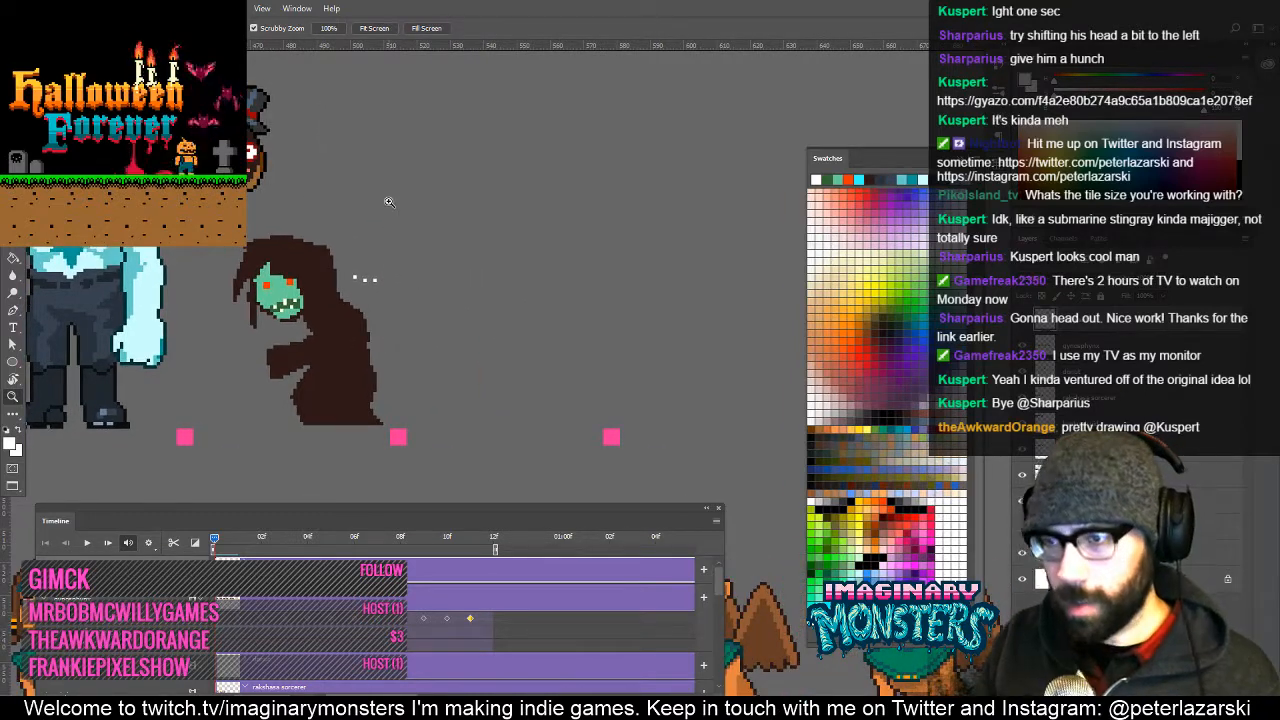
left_click_drag(424, 303, 460, 223)
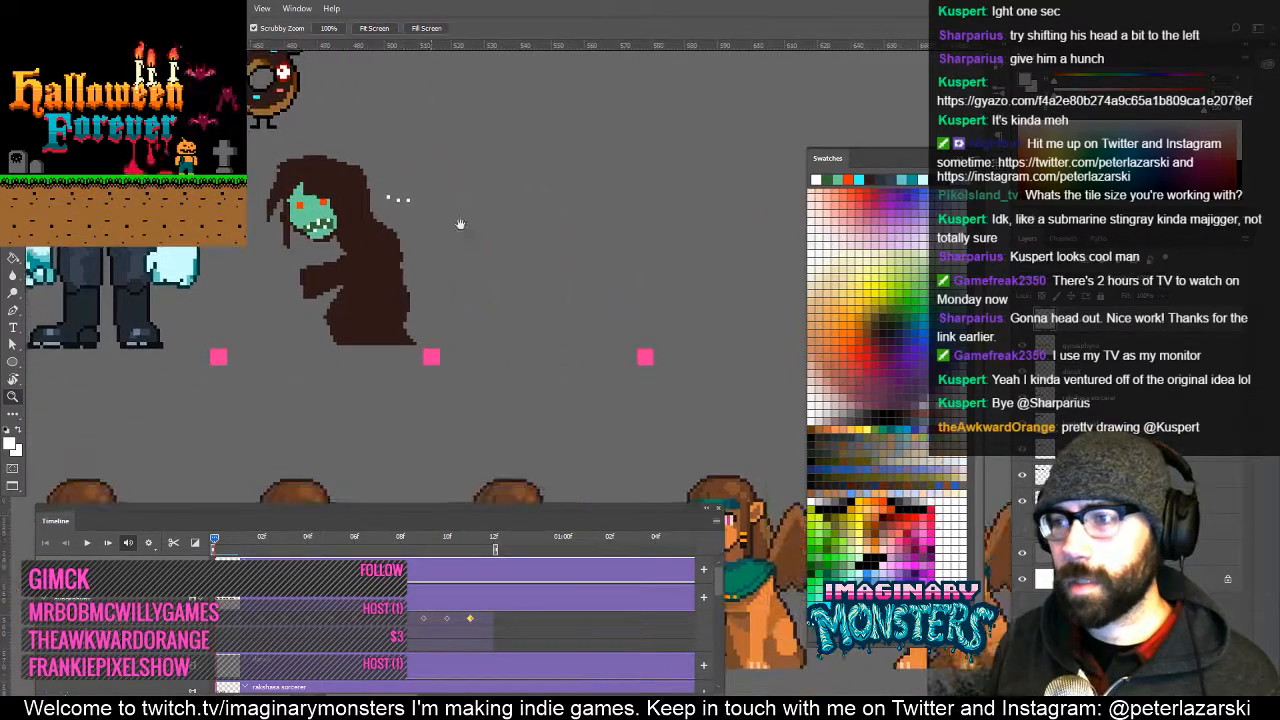
left_click(549, 267)
left_click_drag(537, 271, 450, 289)
key("ctrl+h")
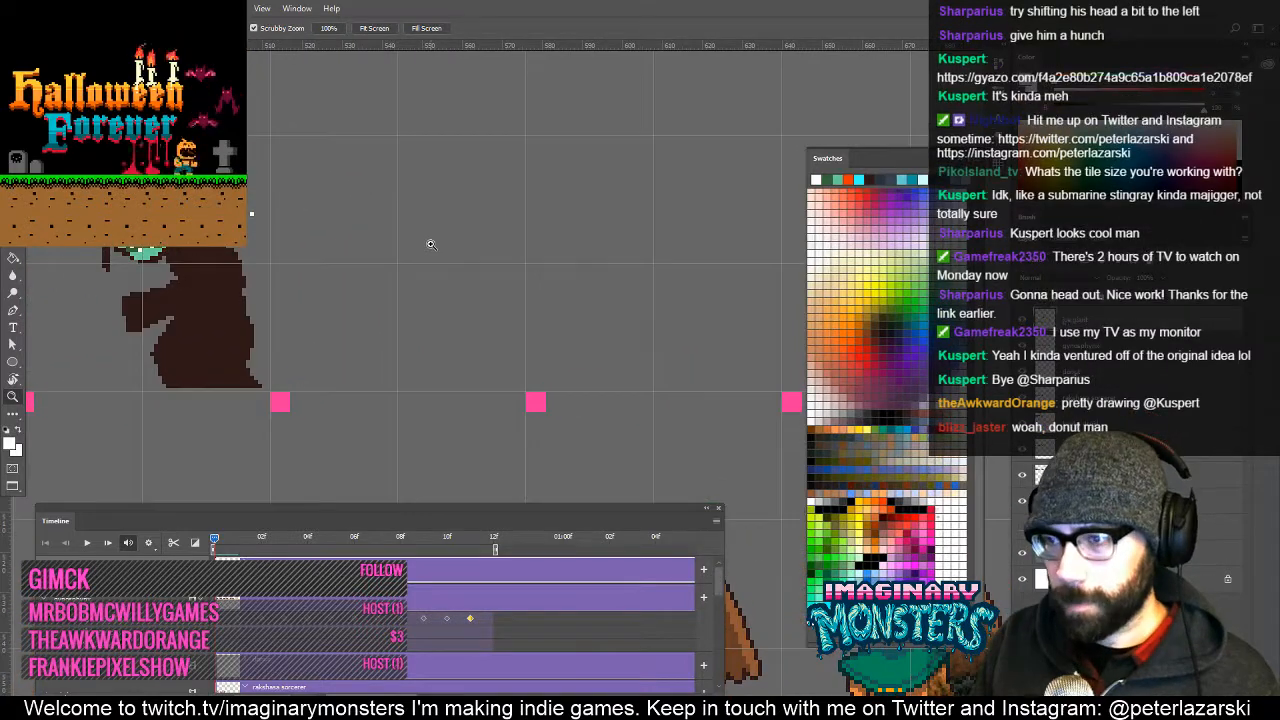
key("b")
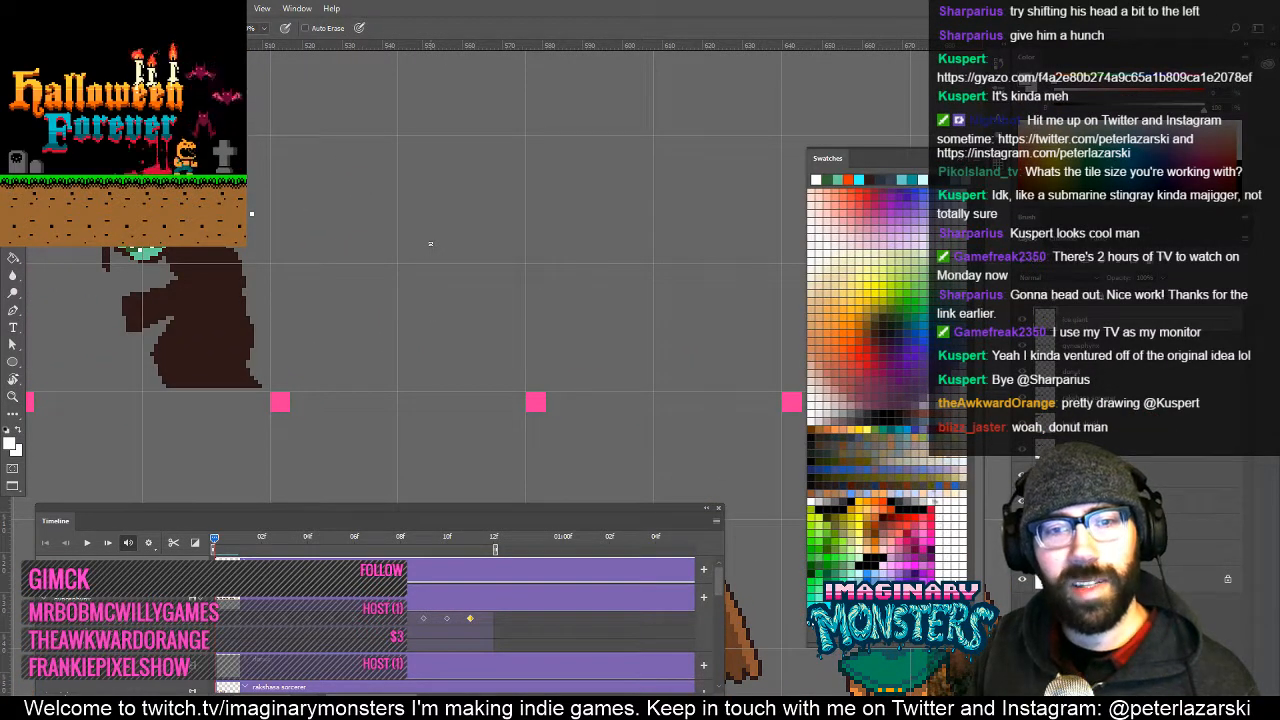
Paint a thick curved teal body with an upturned tail in the empty space beside the hunched figure, trimming the tail to a thin tip.
left_click_drag(322, 169, 410, 262)
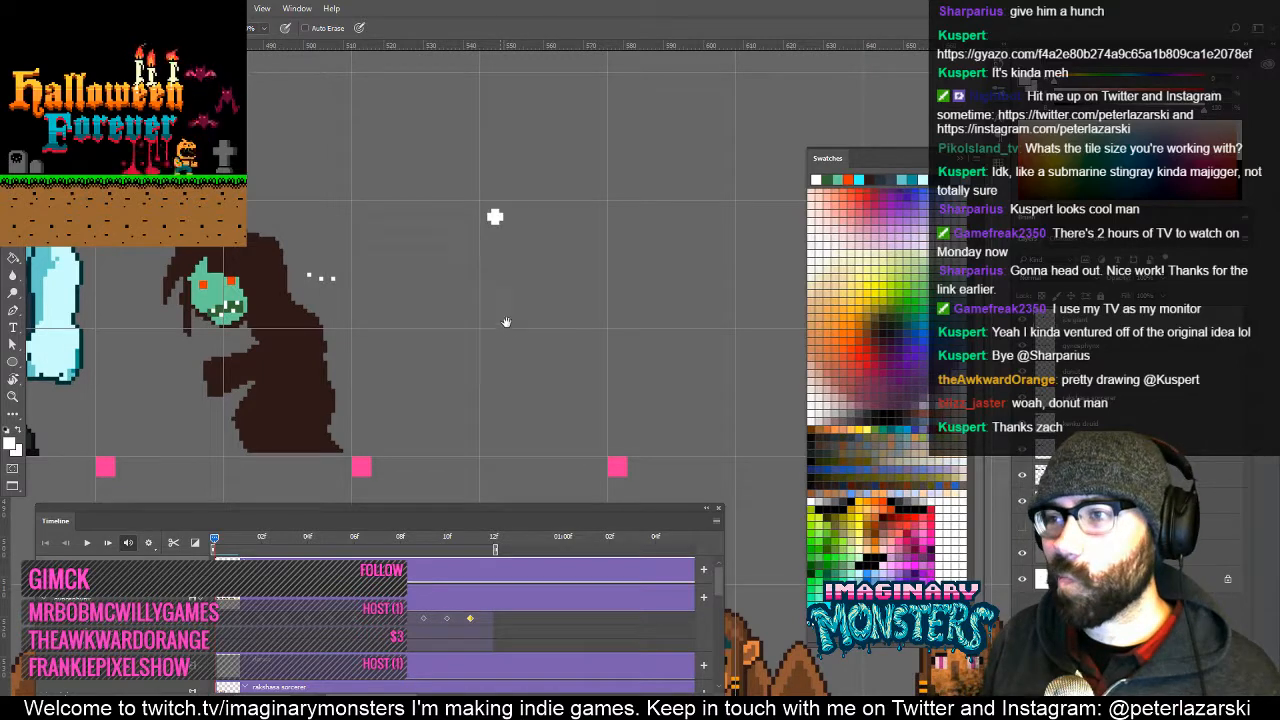
left_click_drag(506, 322, 488, 279)
key("ctrl+z")
left_click(886, 436)
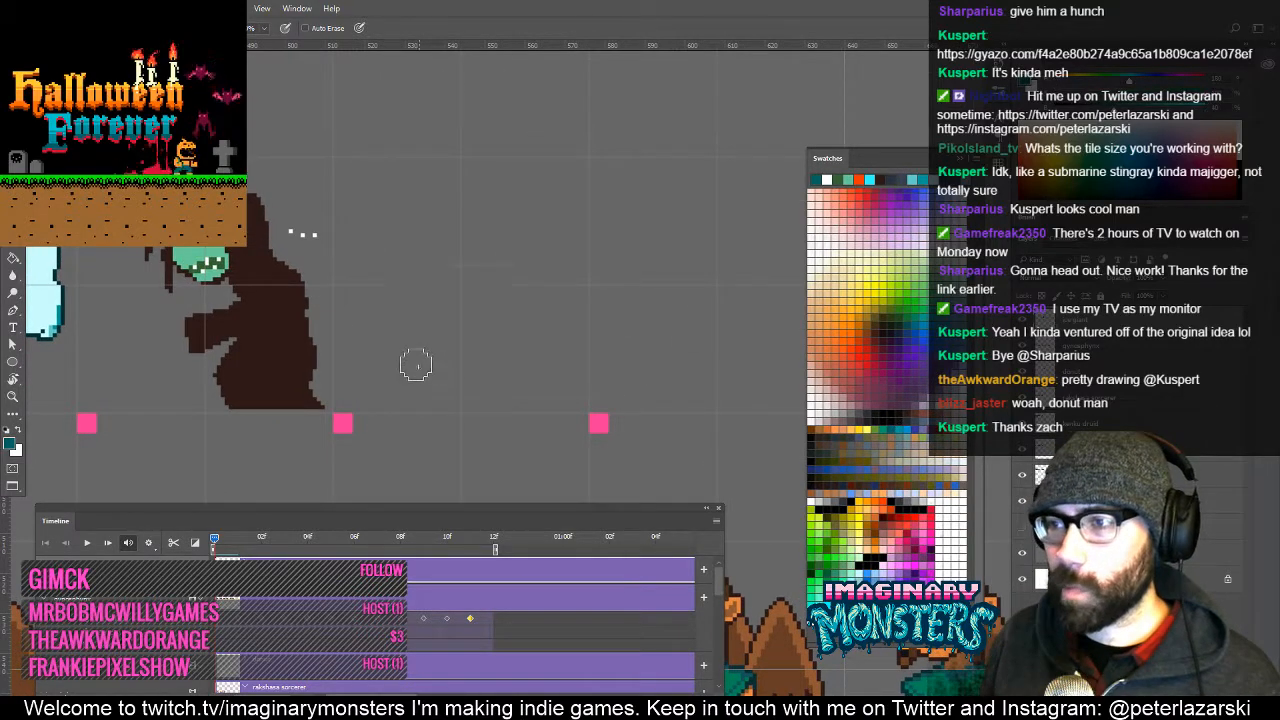
mouse_move(416, 365)
left_mouse_down()
mouse_move(480, 403)
mouse_move(456, 384)
mouse_move(481, 394)
mouse_move(540, 381)
mouse_move(493, 254)
mouse_move(519, 273)
mouse_move(504, 254)
mouse_move(563, 300)
mouse_move(585, 361)
mouse_move(556, 385)
mouse_move(489, 394)
mouse_move(566, 378)
mouse_move(543, 304)
mouse_move(550, 320)
mouse_move(564, 312)
mouse_move(586, 394)
mouse_move(594, 321)
mouse_move(582, 316)
mouse_move(593, 378)
left_mouse_up()
key("e")
mouse_move(413, 298)
left_mouse_down()
mouse_move(419, 409)
mouse_move(469, 436)
mouse_move(408, 392)
mouse_move(411, 338)
mouse_move(409, 416)
left_mouse_up()
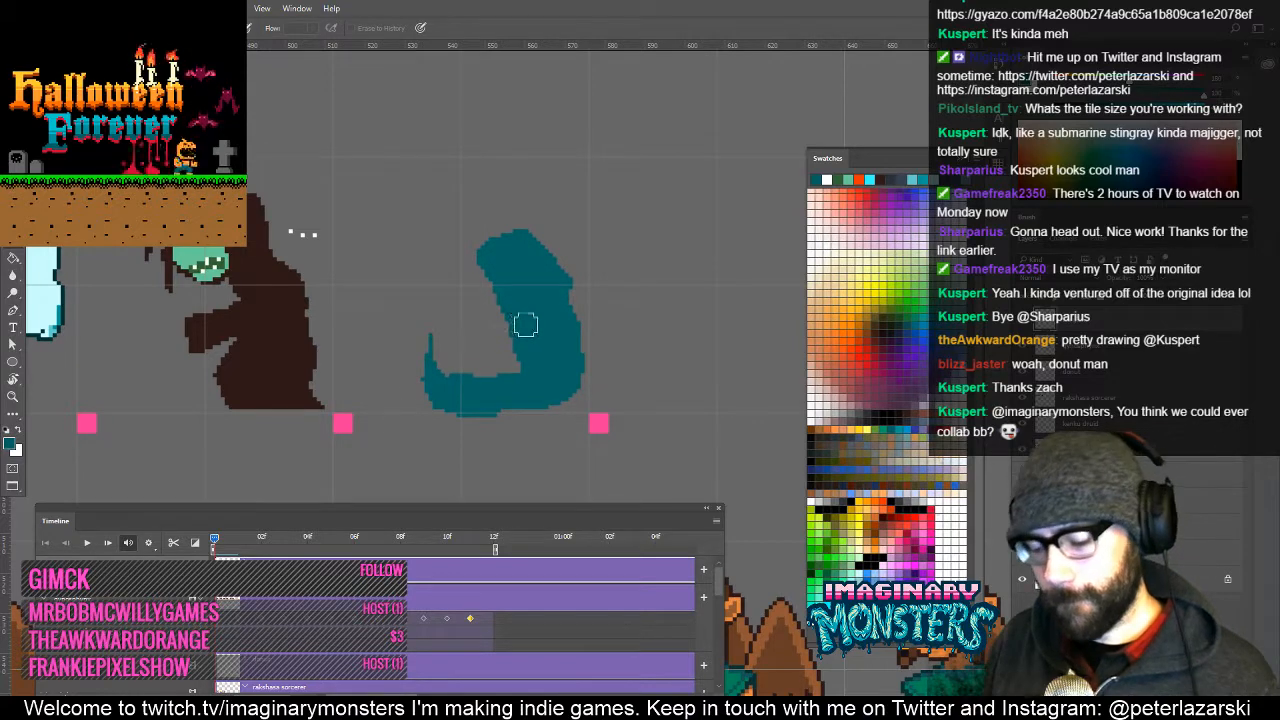
Select the teal body and shift it slightly left, toward the hunched figure.
key("m")
left_click_drag(579, 368, 642, 436)
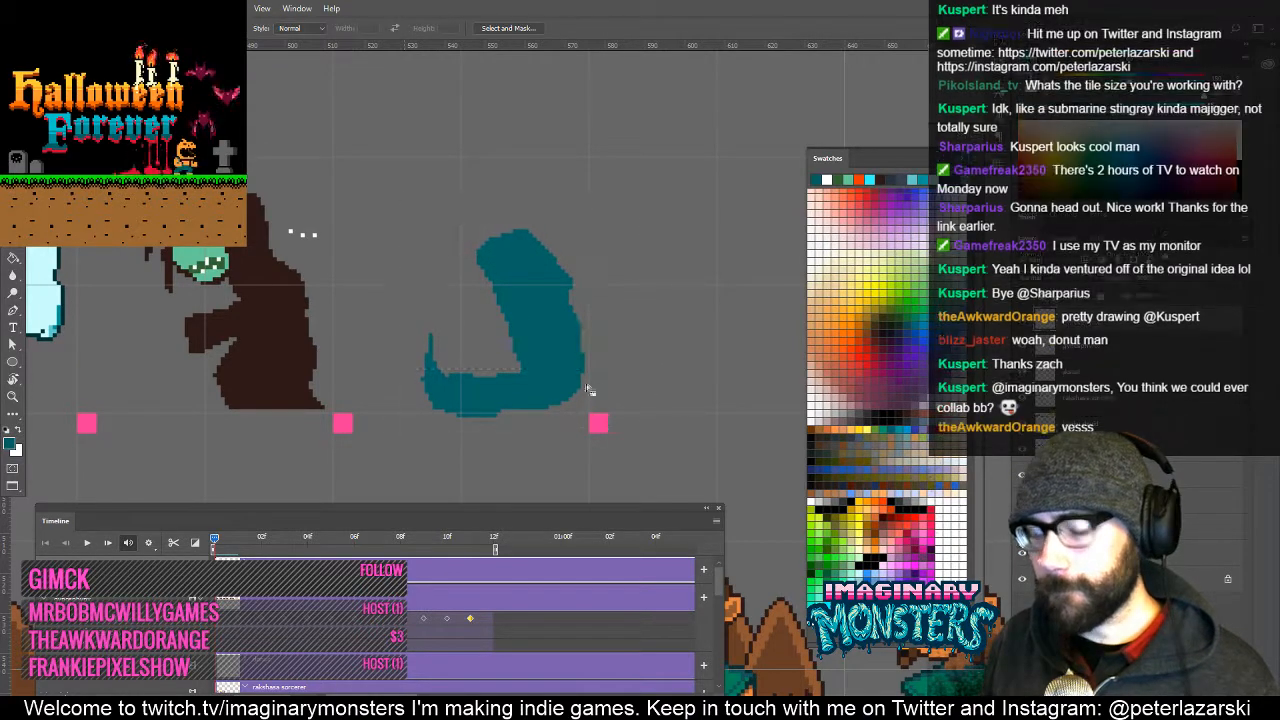
key("v")
left_click_drag(544, 357, 508, 357)
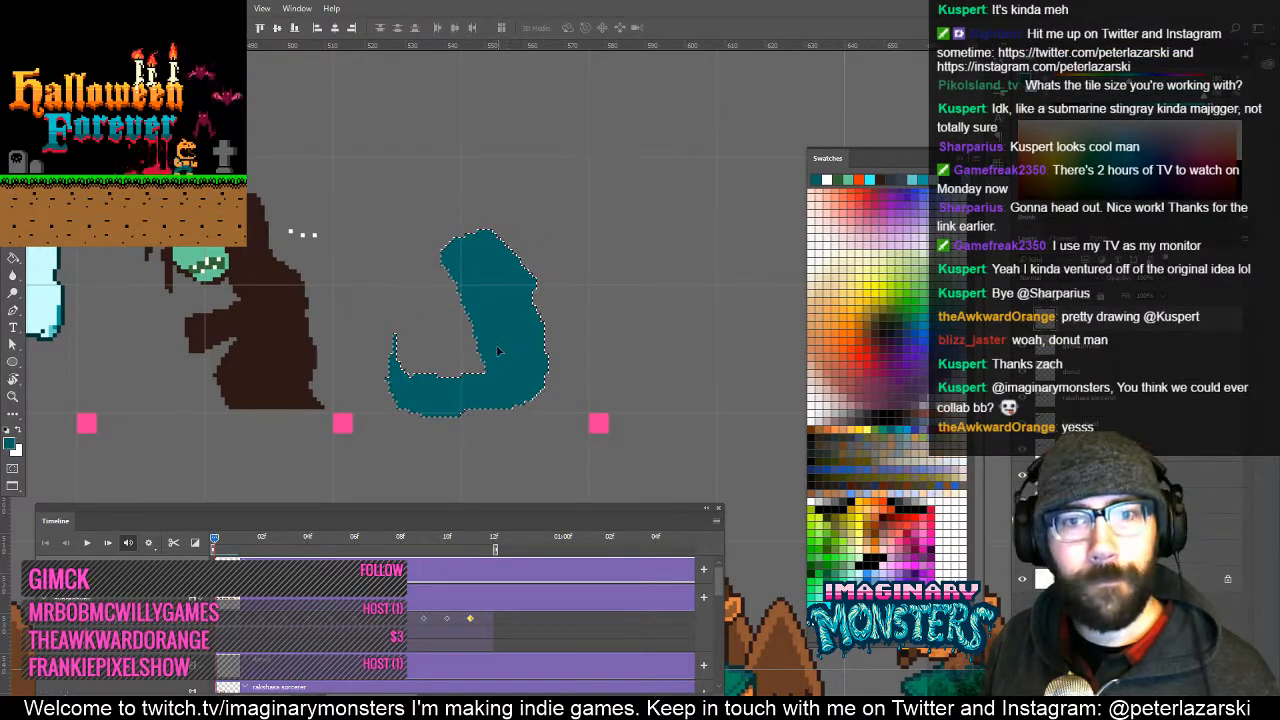
key("ctrl+d")
Paint two stubby teal arms on the body and a large head with a snout pointing right.
key("b")
mouse_move(438, 270)
left_mouse_down()
mouse_move(434, 257)
mouse_move(434, 320)
mouse_move(556, 285)
left_mouse_up()
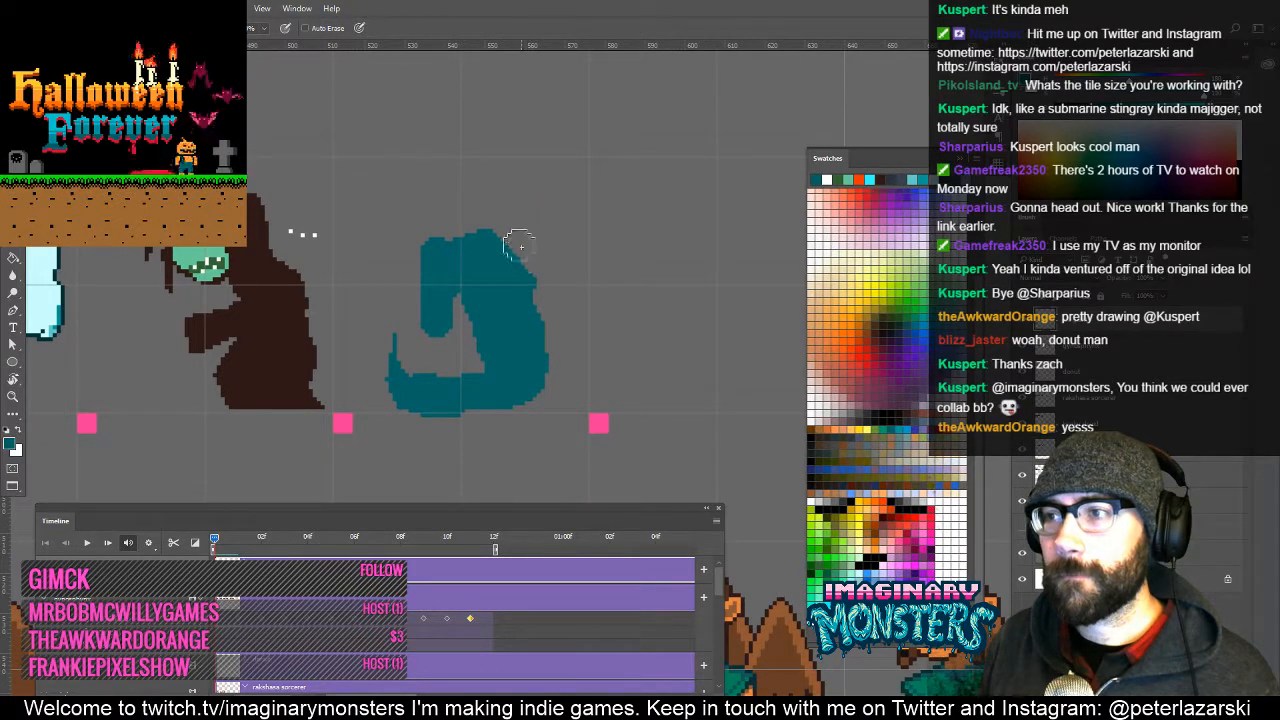
mouse_move(517, 243)
left_mouse_down()
mouse_move(560, 314)
mouse_move(575, 312)
left_mouse_up()
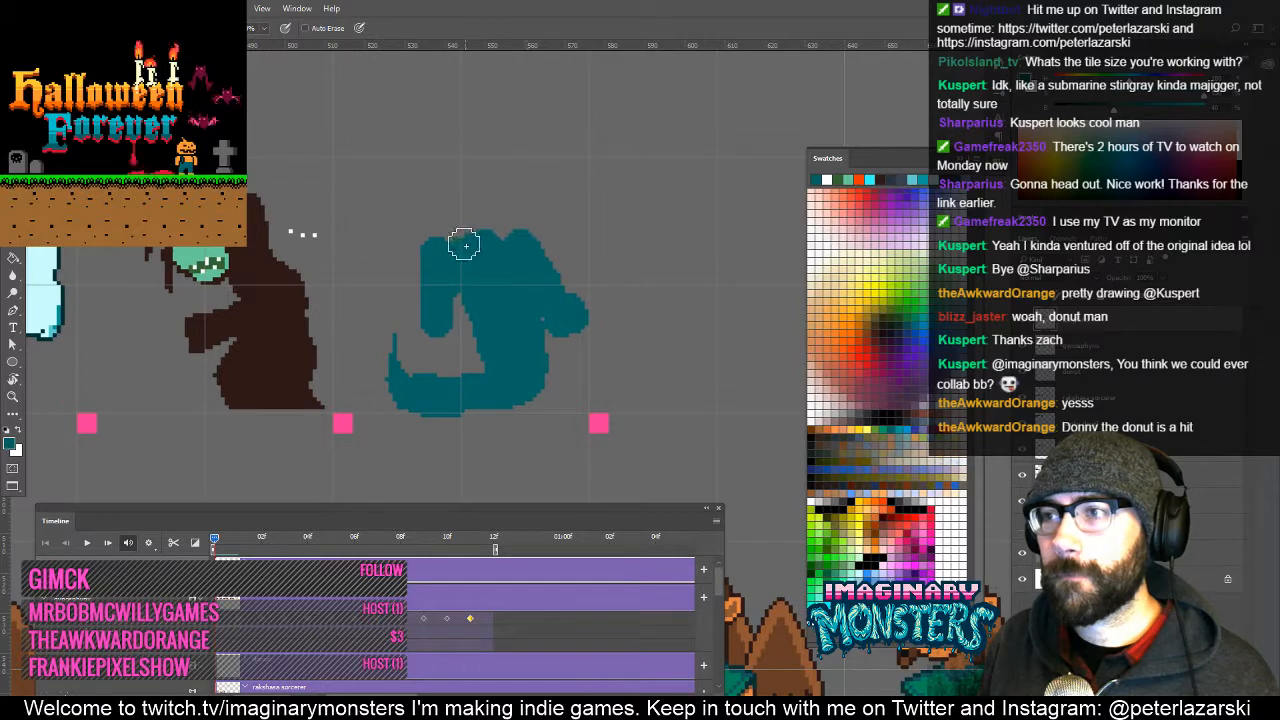
mouse_move(463, 246)
left_mouse_down()
mouse_move(454, 195)
mouse_move(545, 181)
mouse_move(492, 218)
mouse_move(474, 203)
mouse_move(498, 229)
mouse_move(507, 186)
left_mouse_up()
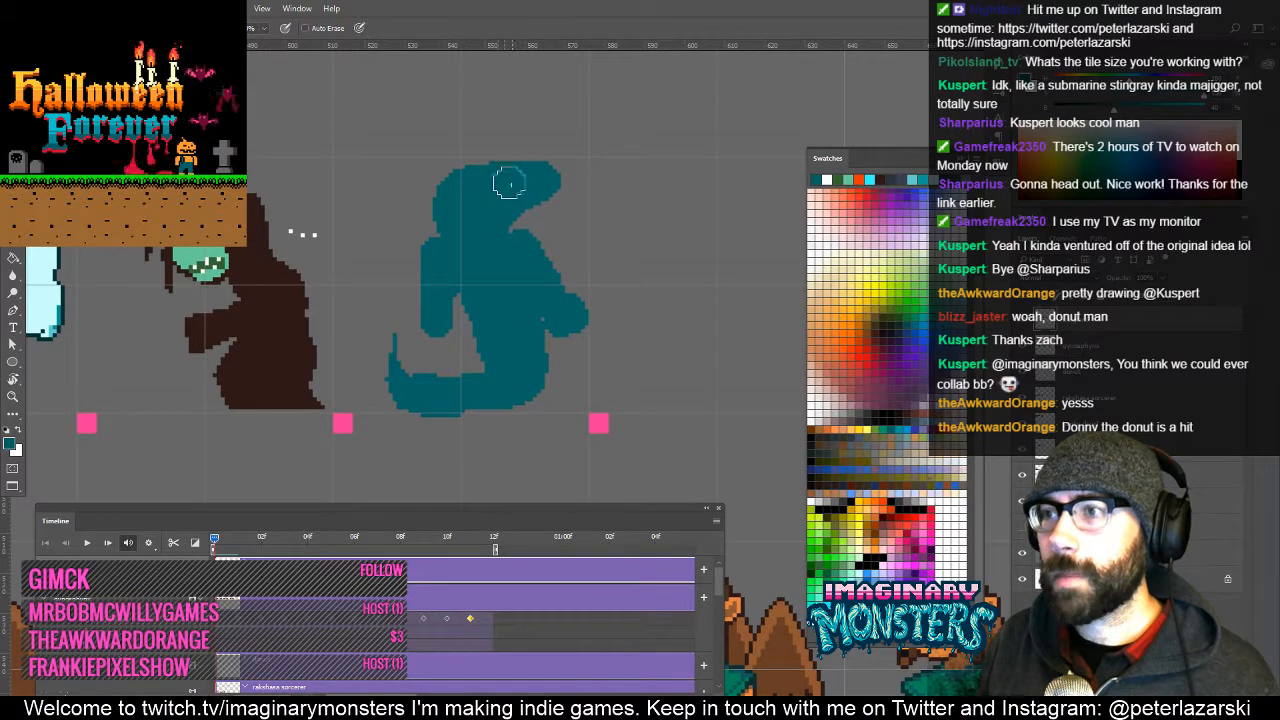
mouse_move(444, 322)
left_mouse_down()
mouse_move(513, 307)
mouse_move(520, 328)
mouse_move(452, 363)
left_mouse_up()
key("ctrl+space")
left_click(518, 309)
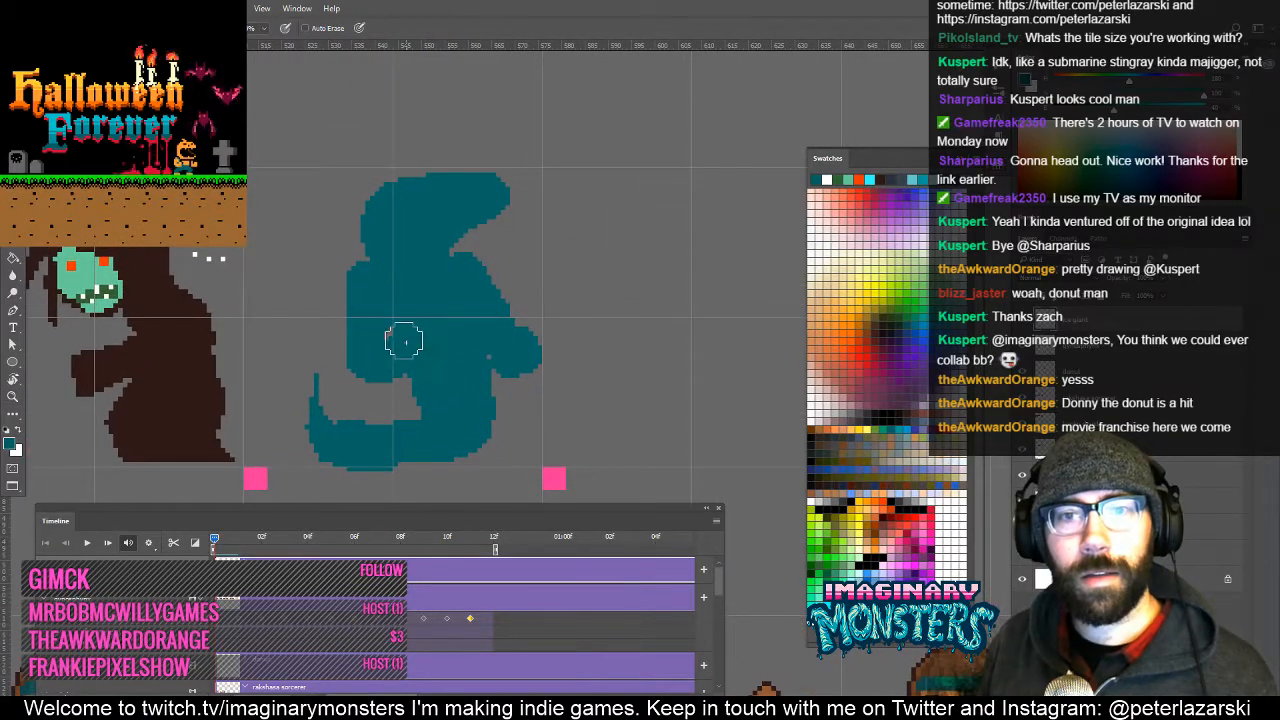
left_click_drag(572, 301, 581, 313)
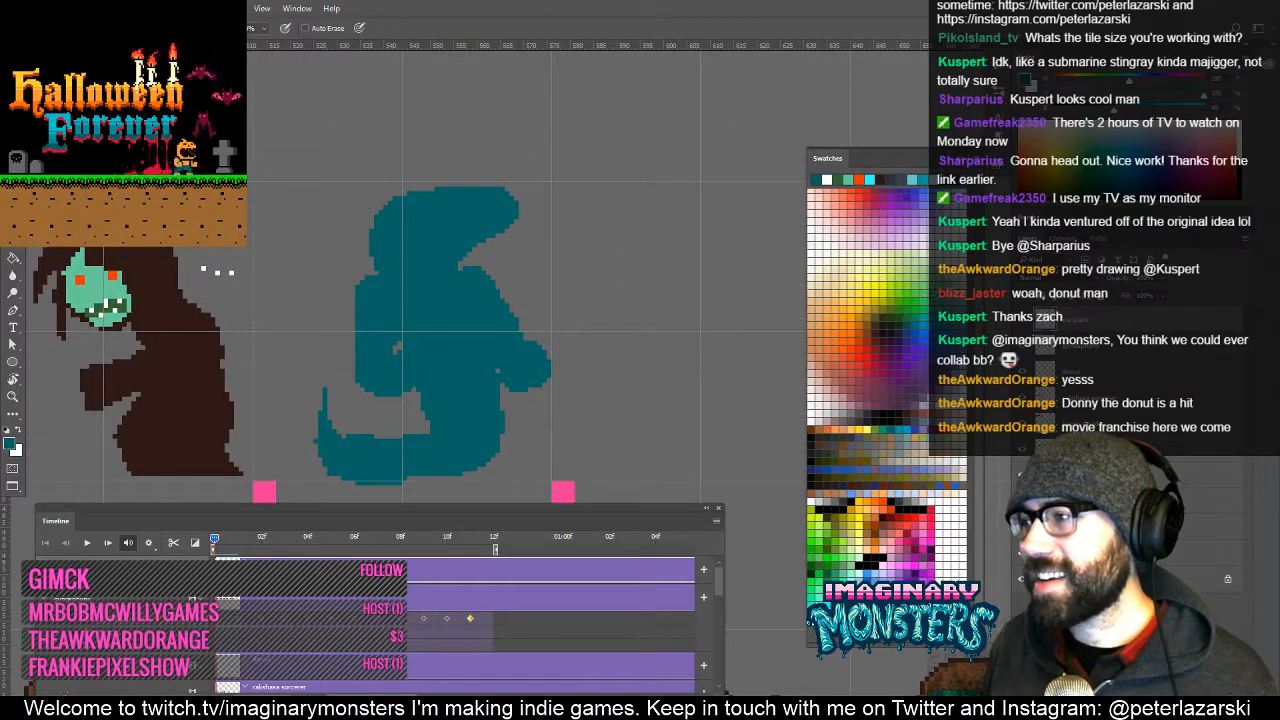
Add two green eye bulges on top of the teal creature's head, the far one protruding above the outline.
left_click(396, 213)
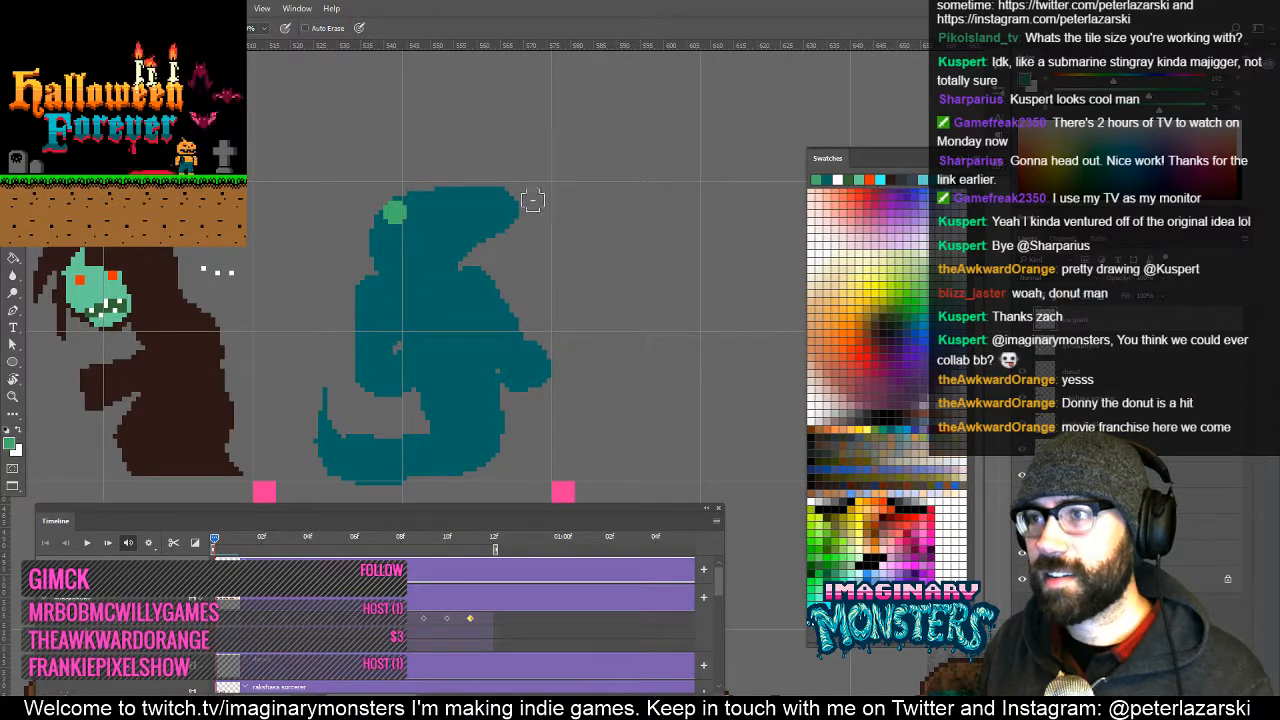
left_click(1045, 319, "ctrl")
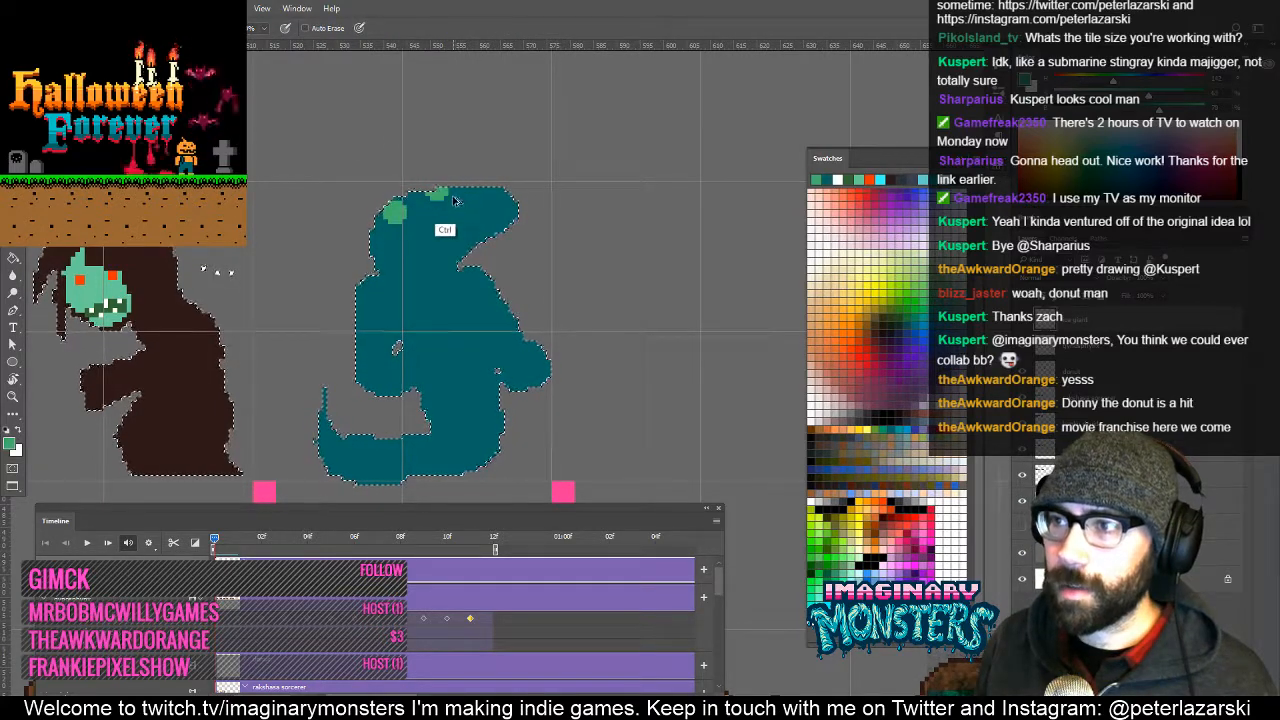
key("ctrl+d")
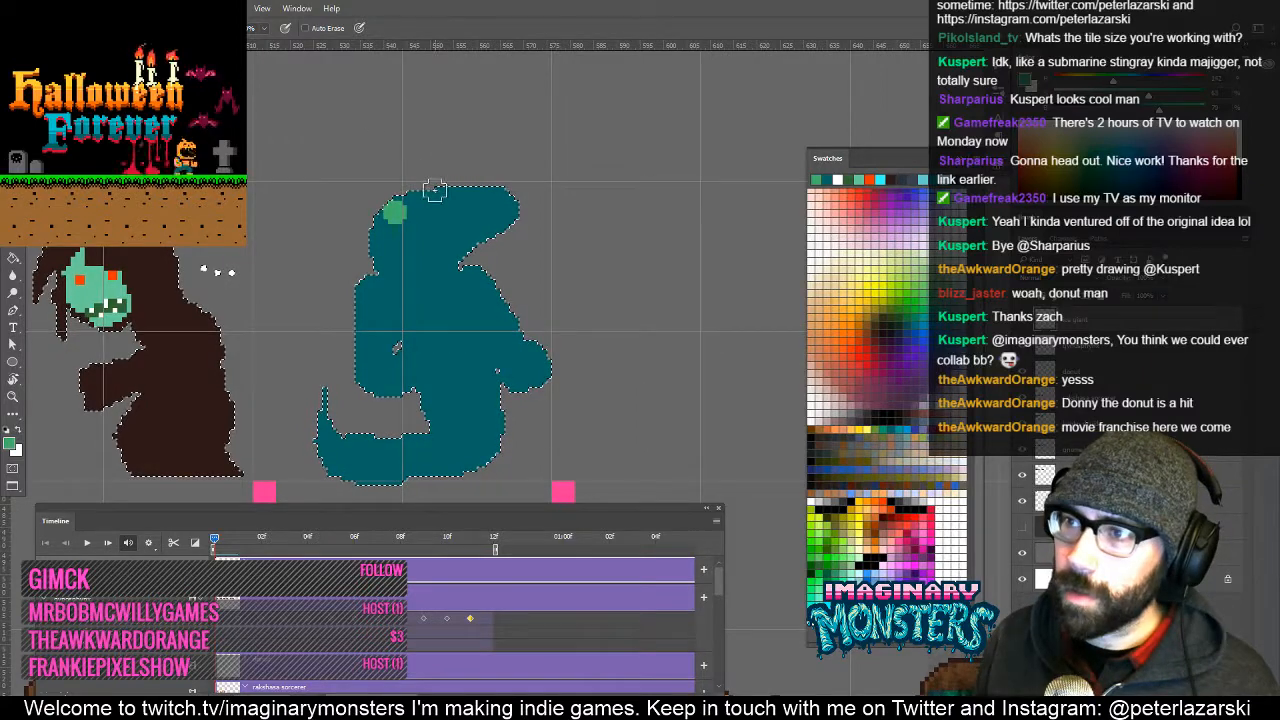
left_click(431, 184)
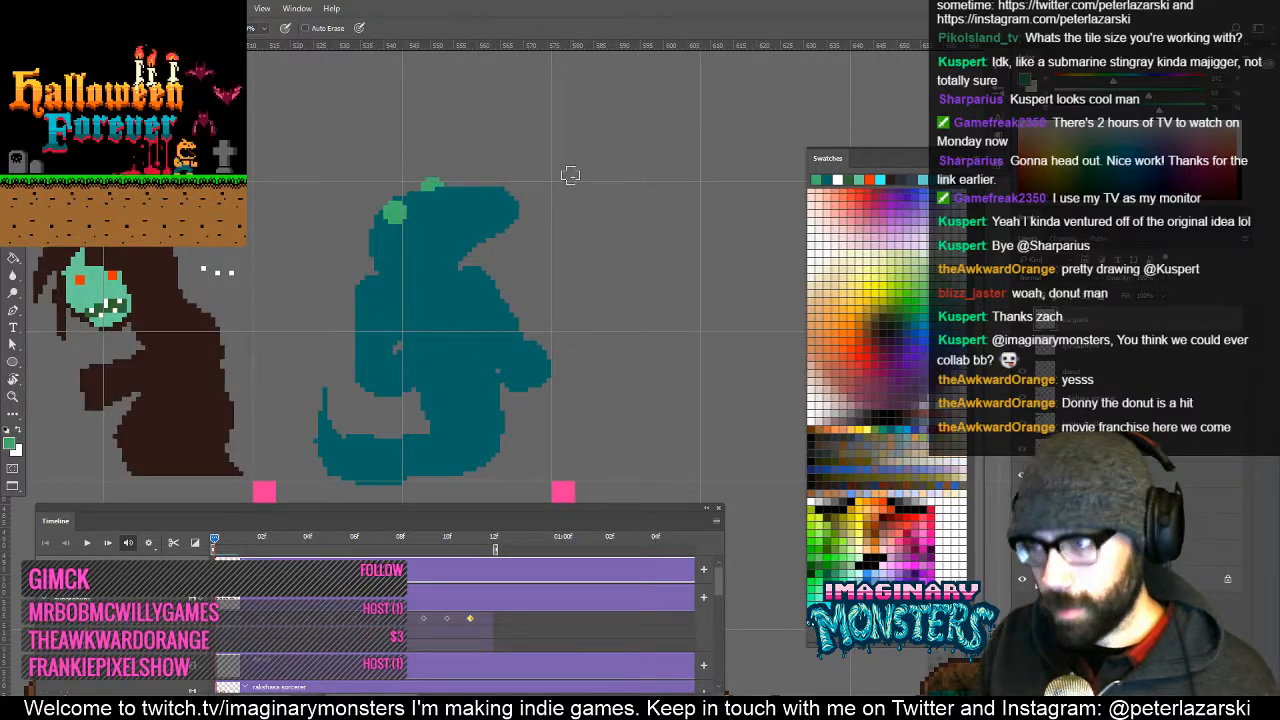
Paint a red forked tongue at the snout's tip and a dark diagonal mouth line running back across the head.
left_click(858, 350)
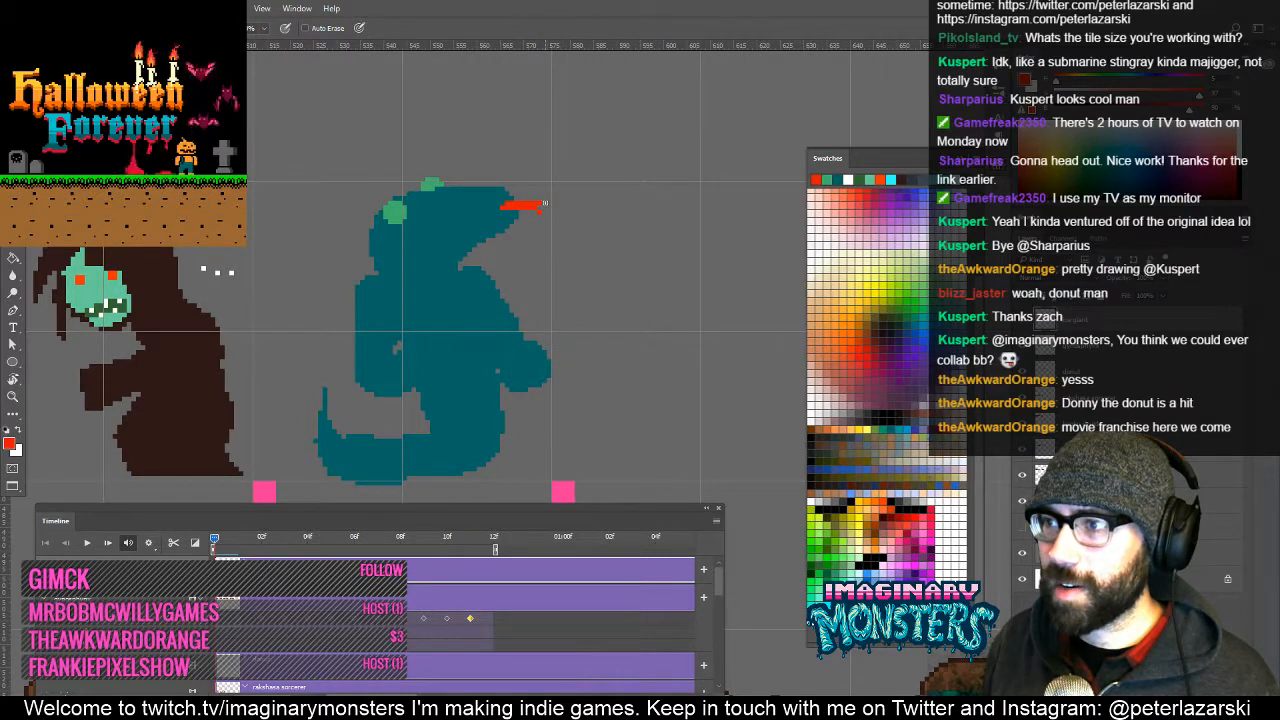
key("z")
left_click(498, 205)
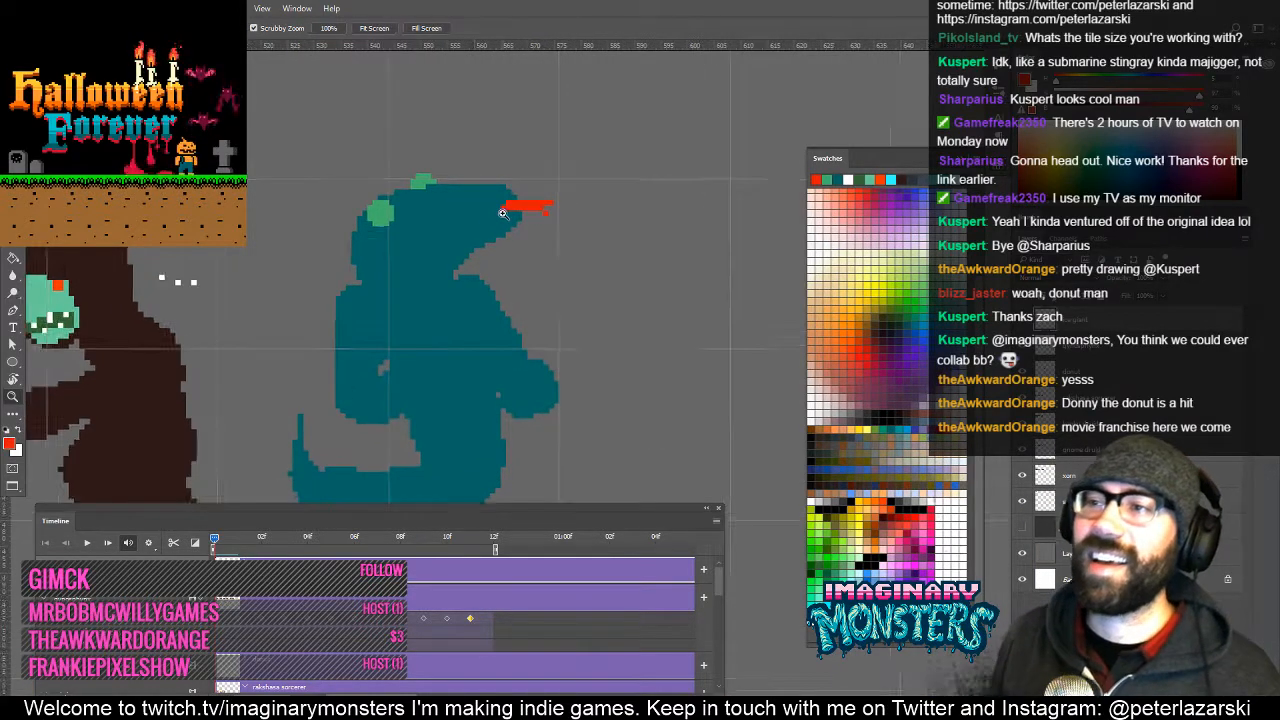
left_click_drag(451, 234, 418, 225)
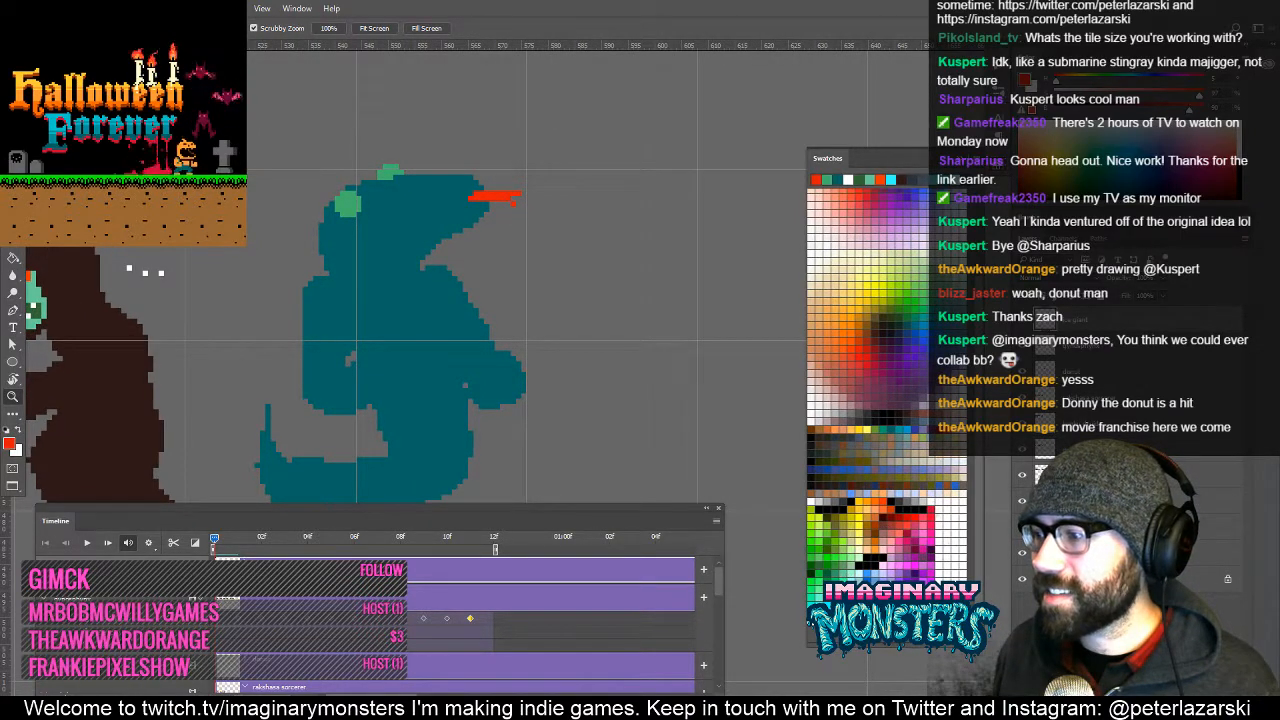
left_click(895, 336)
key("b")
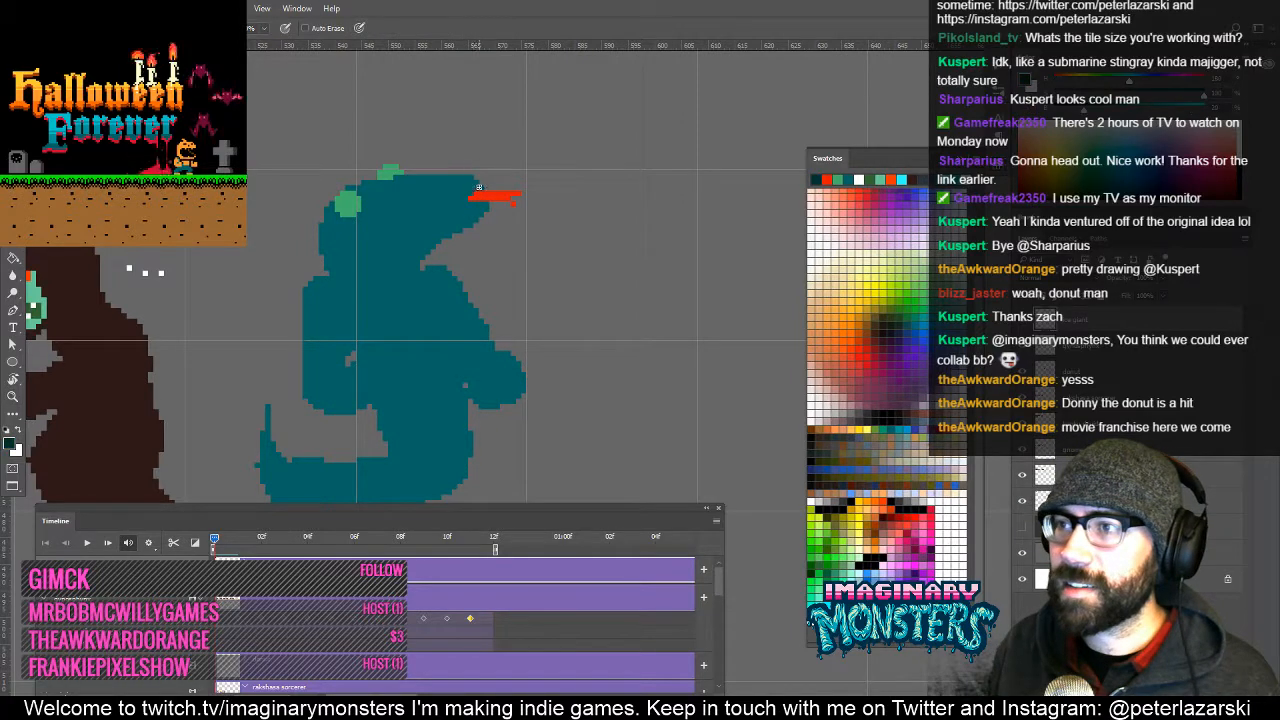
left_click(404, 232, "shift")
left_click(375, 251, "shift")
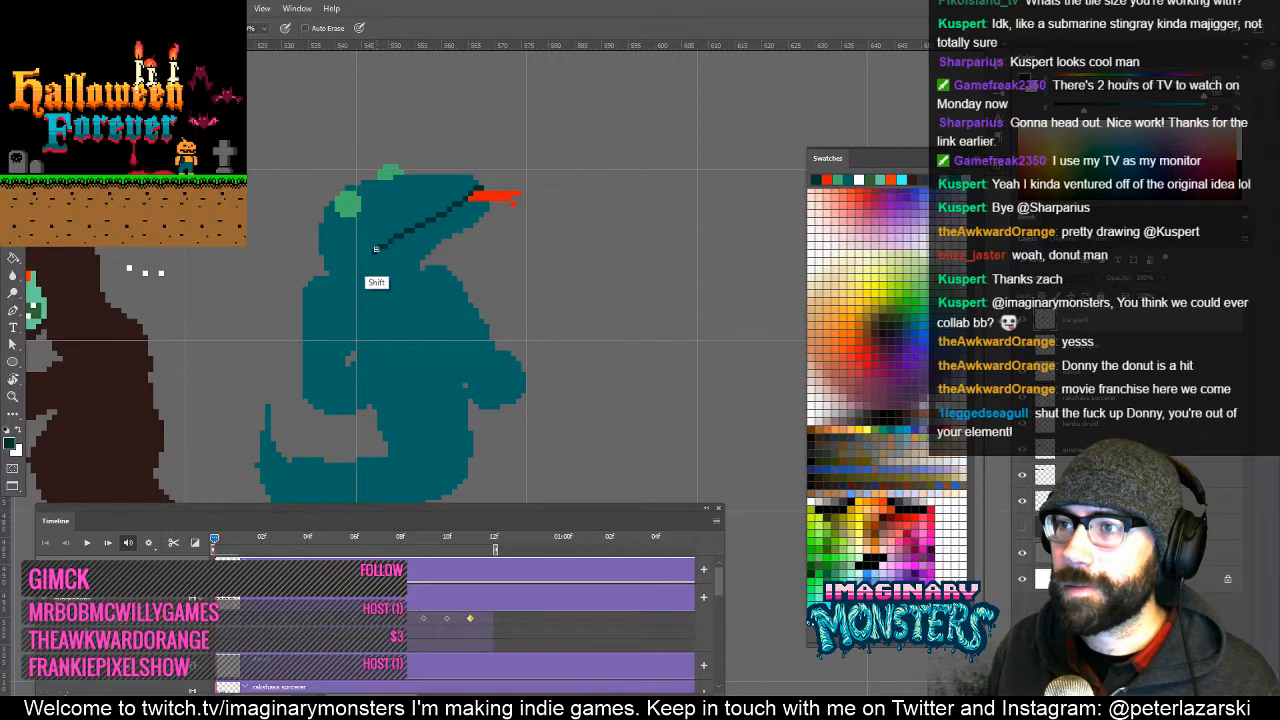
Add bright light blue pupils to both green eyes of the lizard creature.
mouse_move(376, 306)
left_mouse_down()
mouse_move(440, 330)
mouse_move(395, 319)
left_mouse_up()
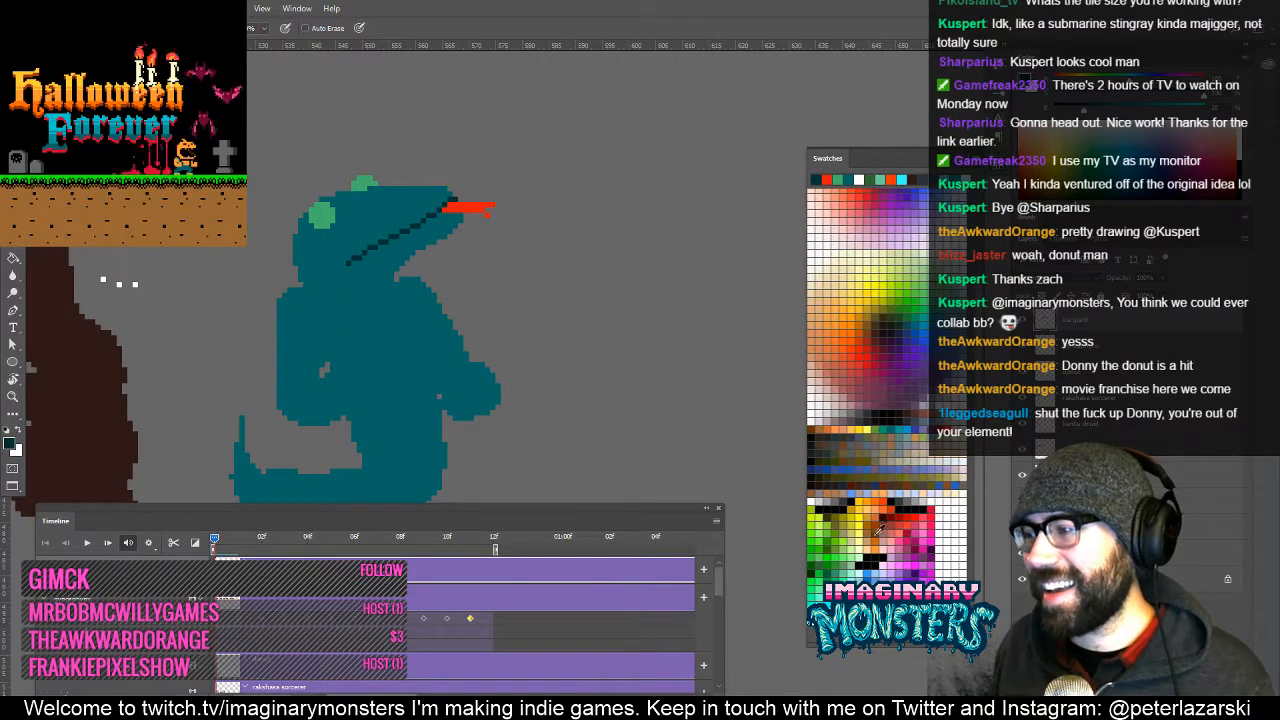
left_click(920, 322)
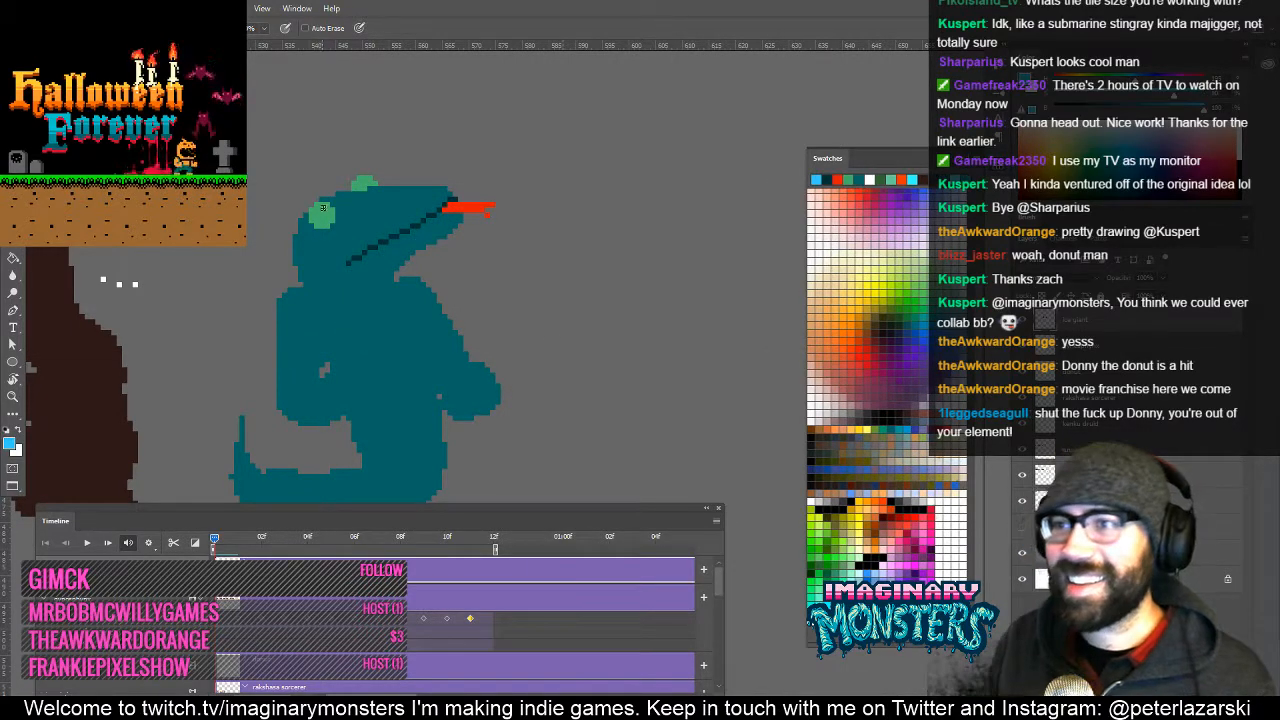
left_click(321, 211)
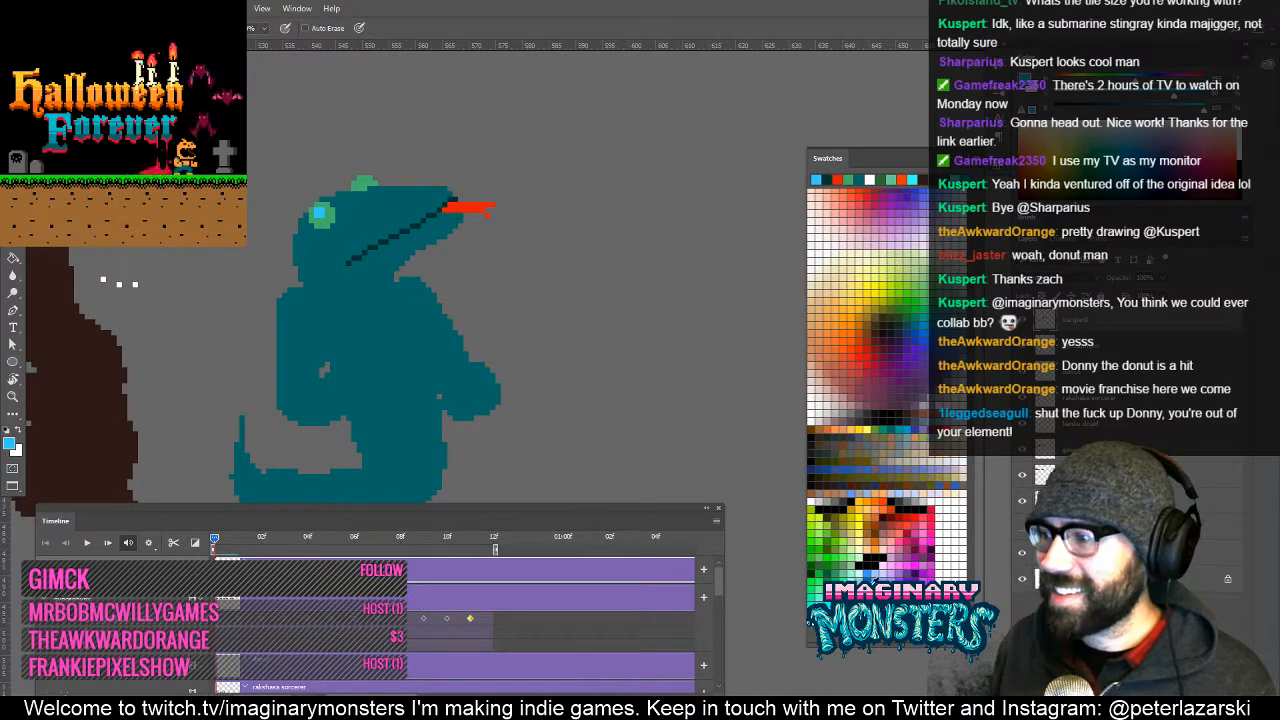
left_click(912, 180)
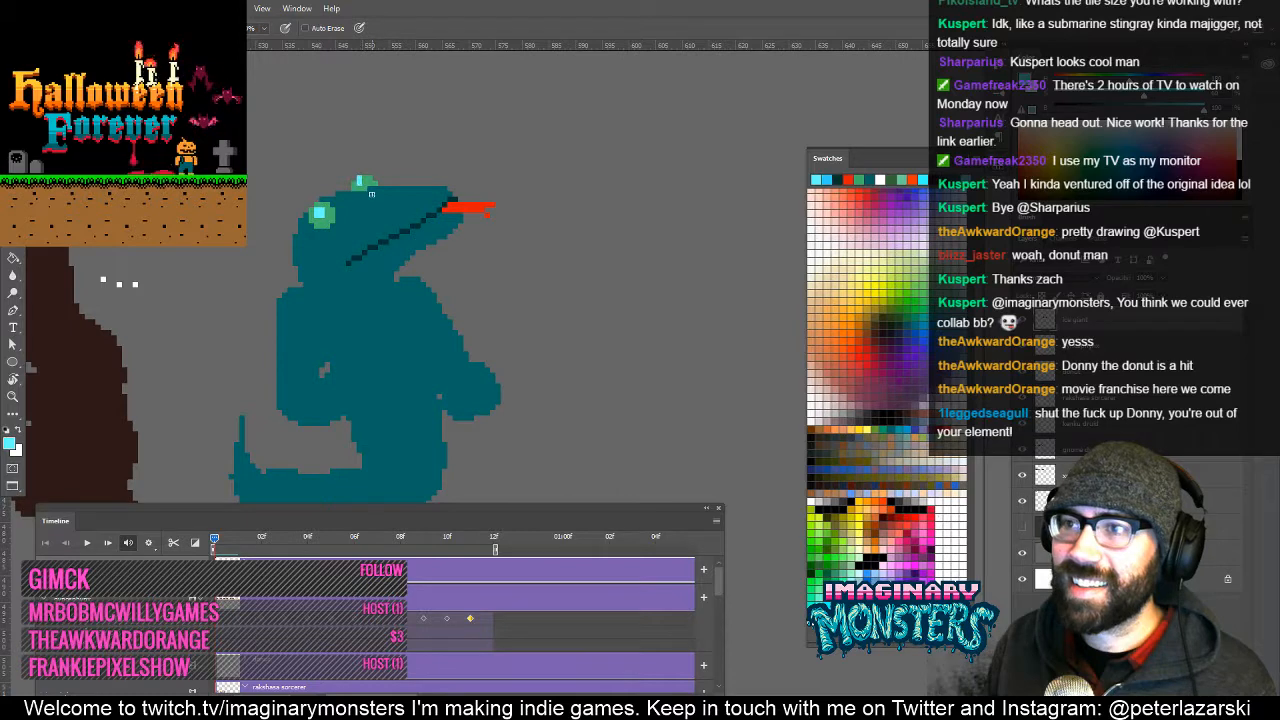
Place two small cream teeth along the lizard's dark mouth line.
left_click_drag(382, 238, 414, 214)
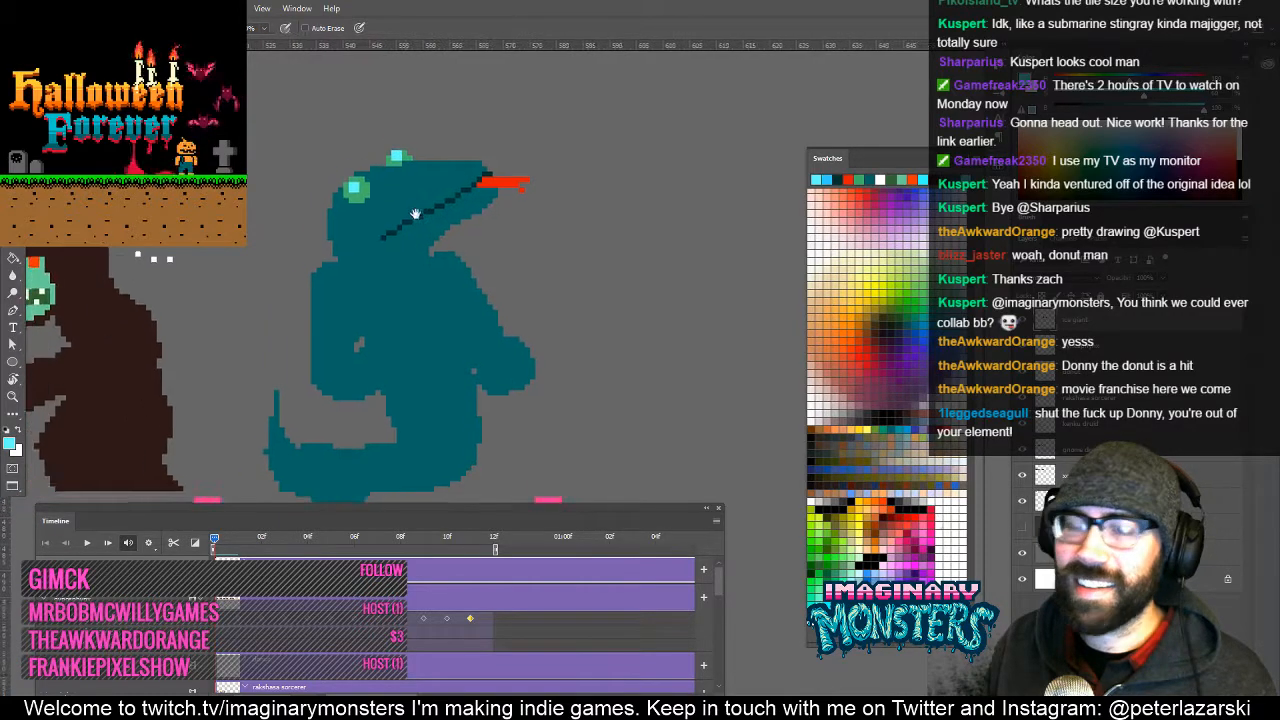
left_click_drag(443, 266, 411, 259)
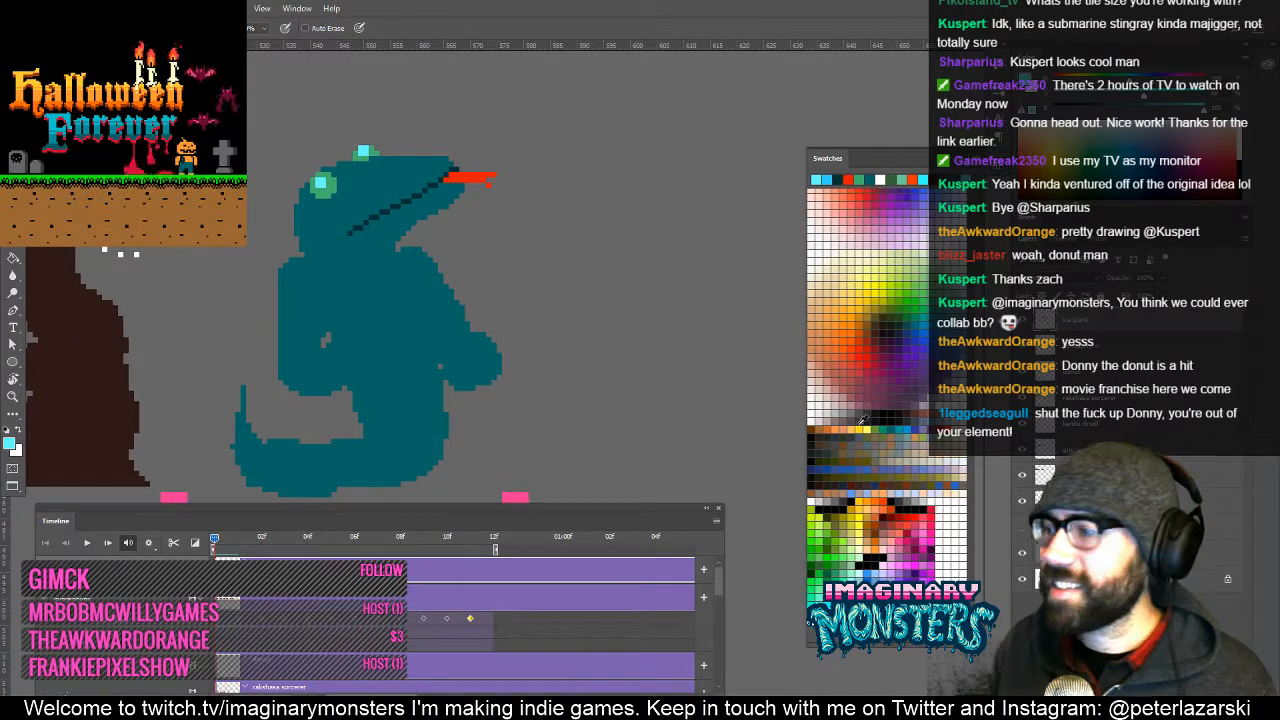
left_click(866, 543)
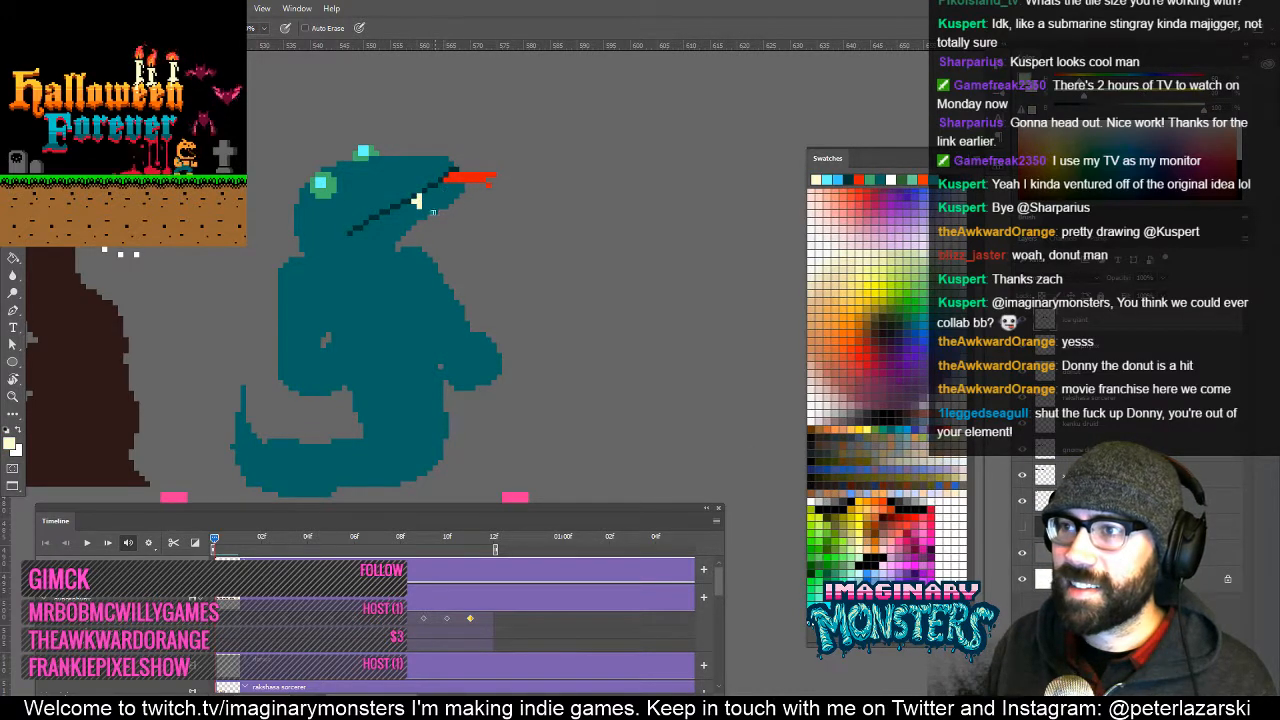
left_click_drag(456, 266, 500, 262)
Outline the lizard's belly in the eye green from the mouth corner to the tail tip and fill the front side green.
left_click(379, 180, "alt")
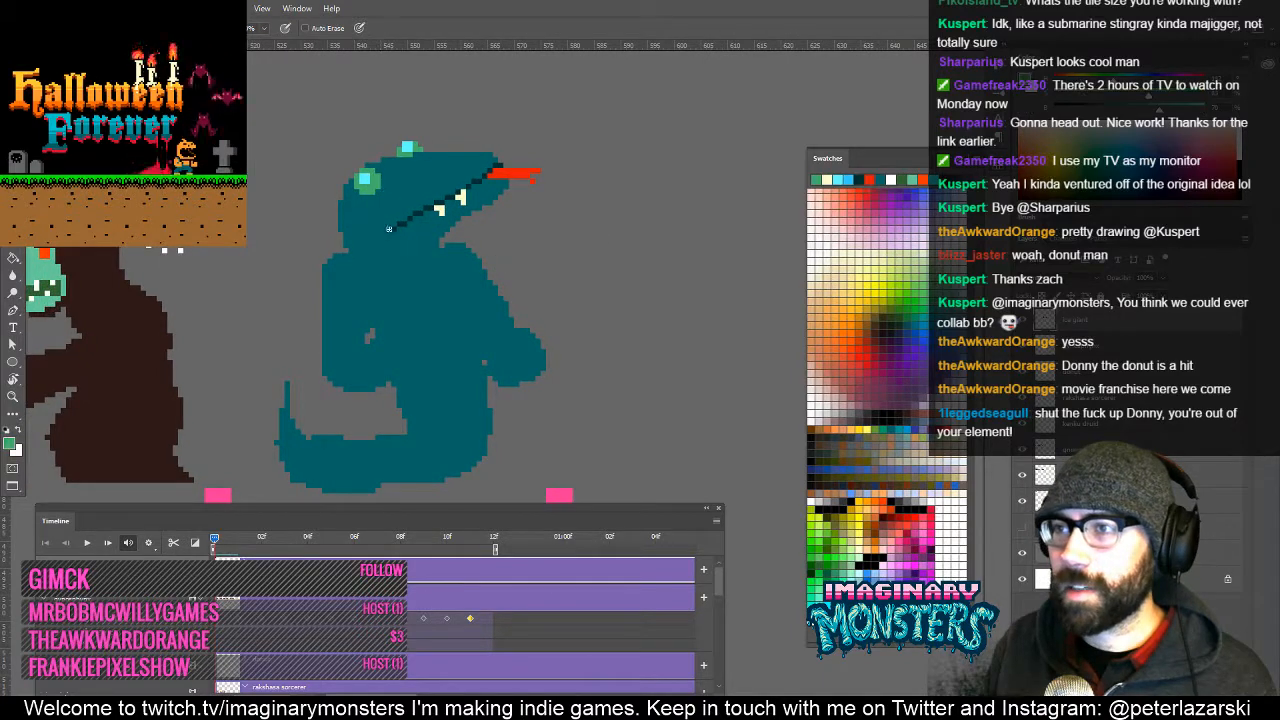
mouse_move(386, 240)
left_mouse_down()
mouse_move(385, 299)
mouse_move(434, 420)
left_mouse_up()
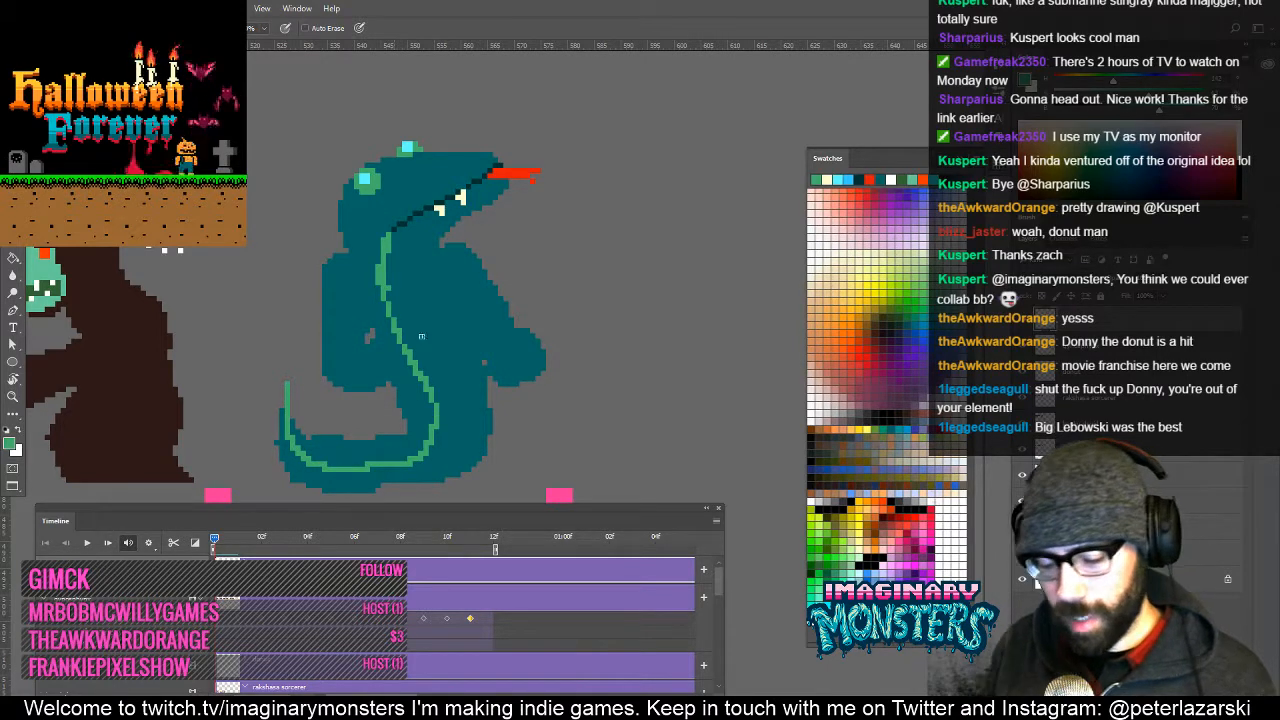
key("g")
left_click(451, 354)
key("b")
Repaint the lizard's arms in teal so they stand out against the green belly.
scroll(420, 320, "down", 2)
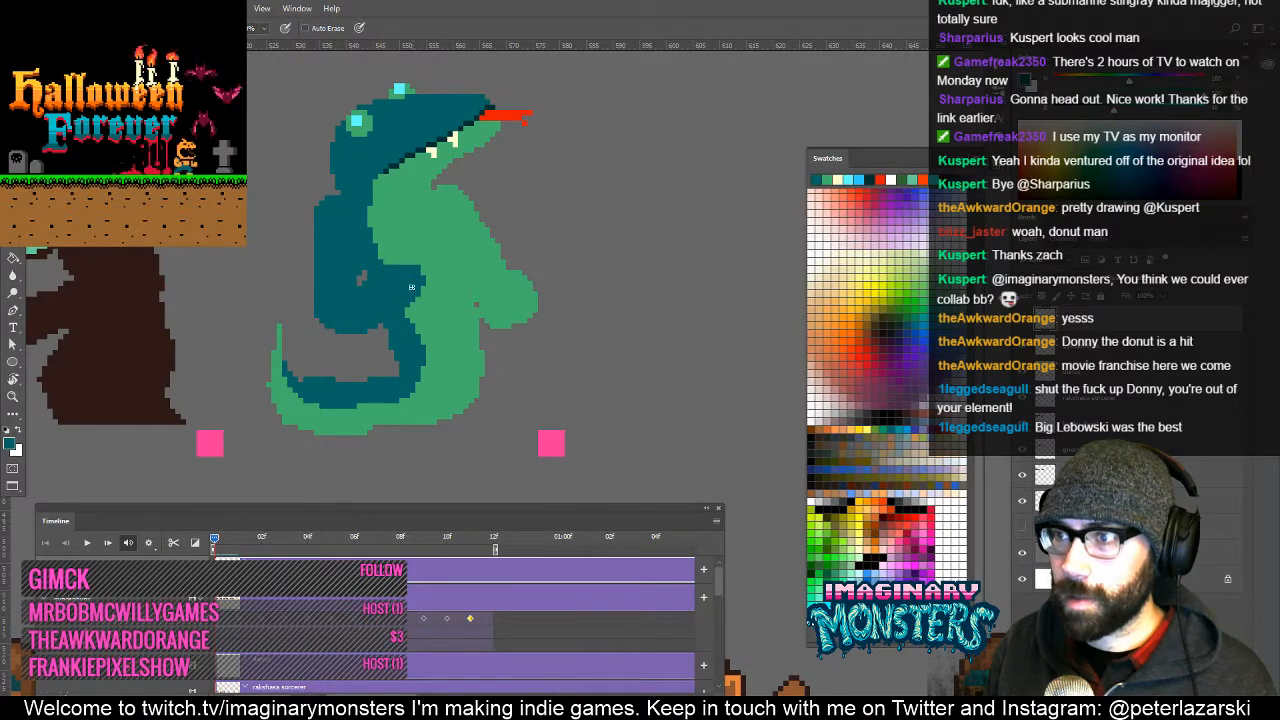
left_click_drag(461, 240, 445, 210)
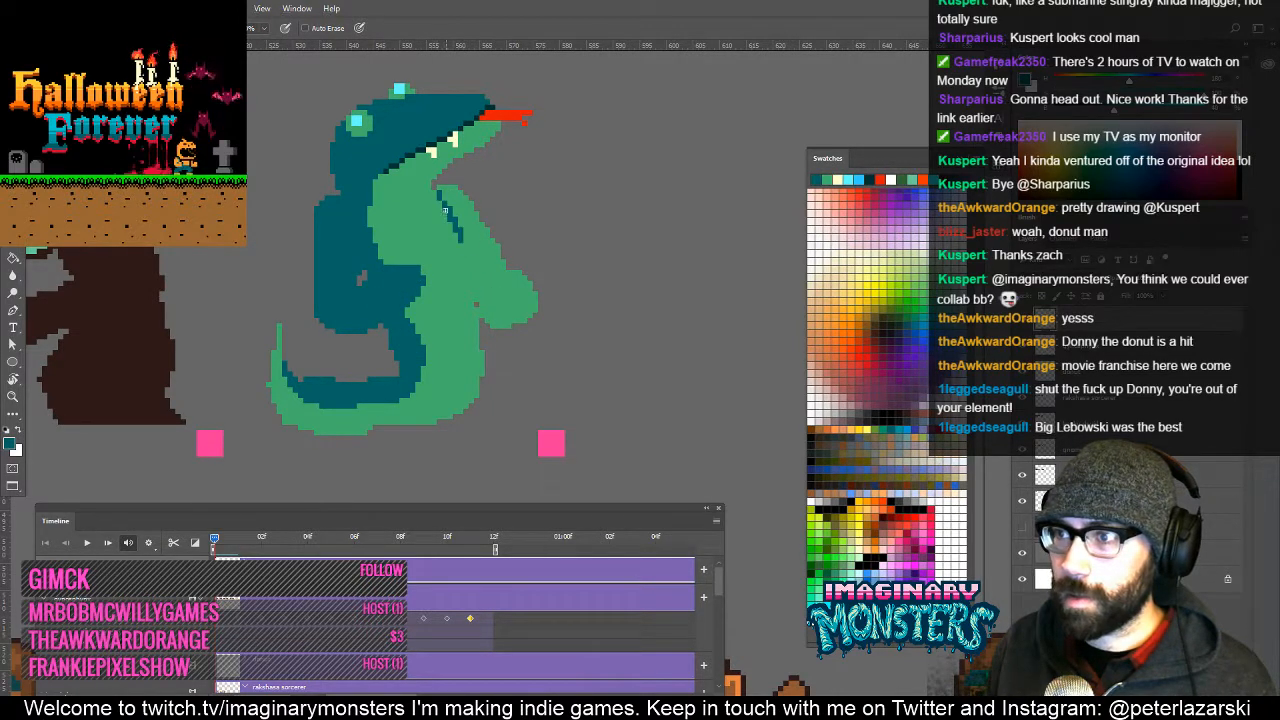
left_click(486, 305)
mouse_move(476, 281)
left_mouse_down()
mouse_move(463, 312)
mouse_move(505, 305)
mouse_move(480, 300)
mouse_move(464, 218)
left_mouse_up()
Lasso the whole lizard creature and move it slightly left within its grid cell.
key("ctrl+'")
key("z")
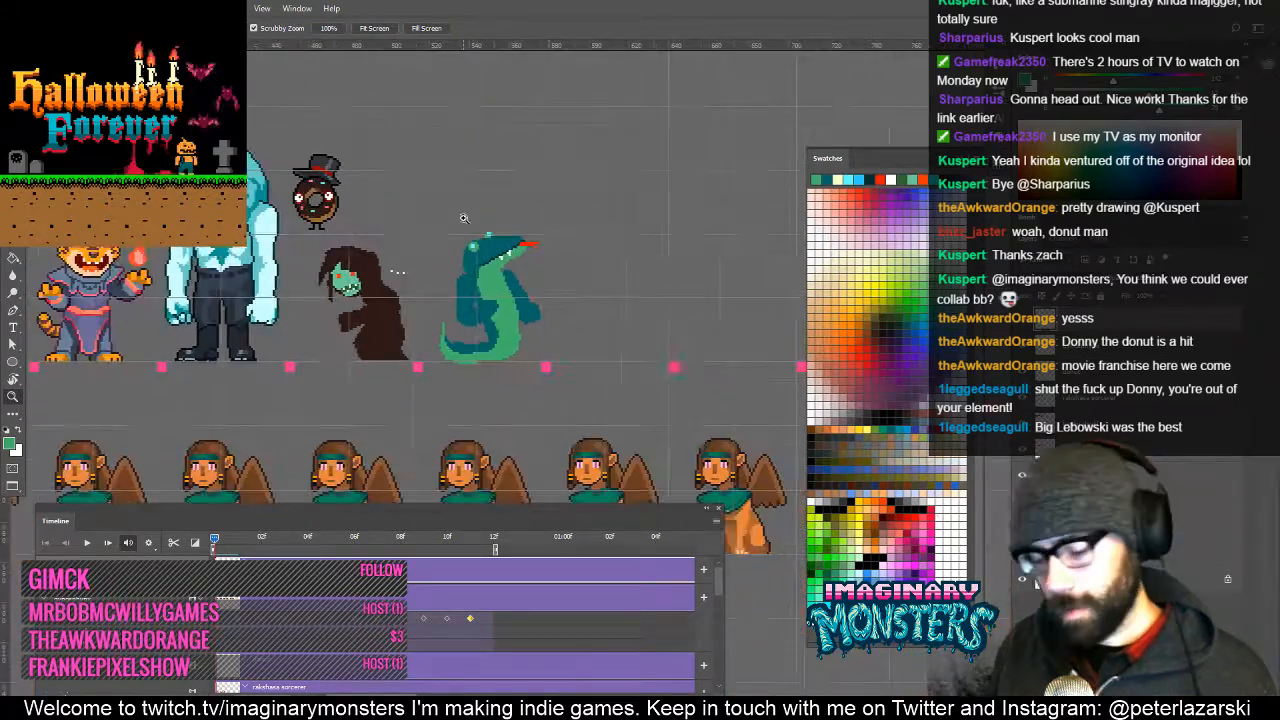
key("b")
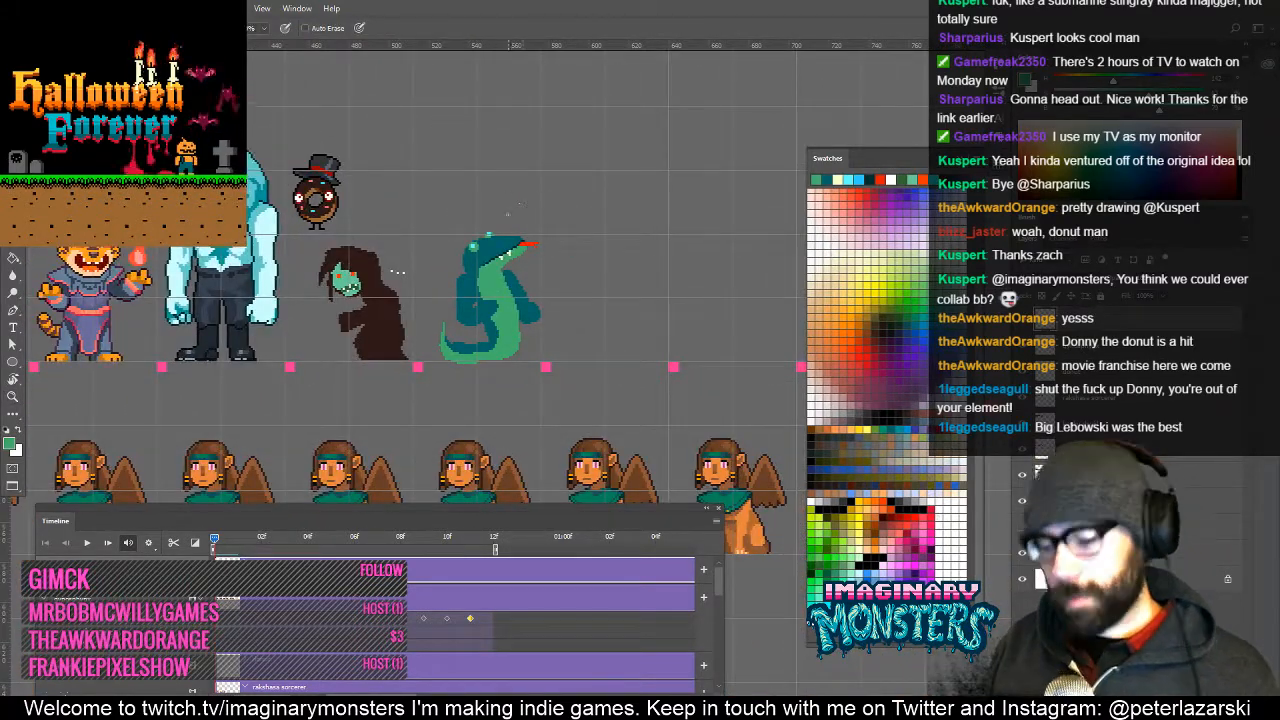
key("l")
mouse_move(568, 252)
left_mouse_down()
mouse_move(485, 199)
mouse_move(439, 274)
mouse_move(429, 345)
mouse_move(487, 398)
mouse_move(565, 344)
mouse_move(572, 230)
left_mouse_up()
key("v")
left_click_drag(507, 314, 498, 320)
key("ctrl+d")
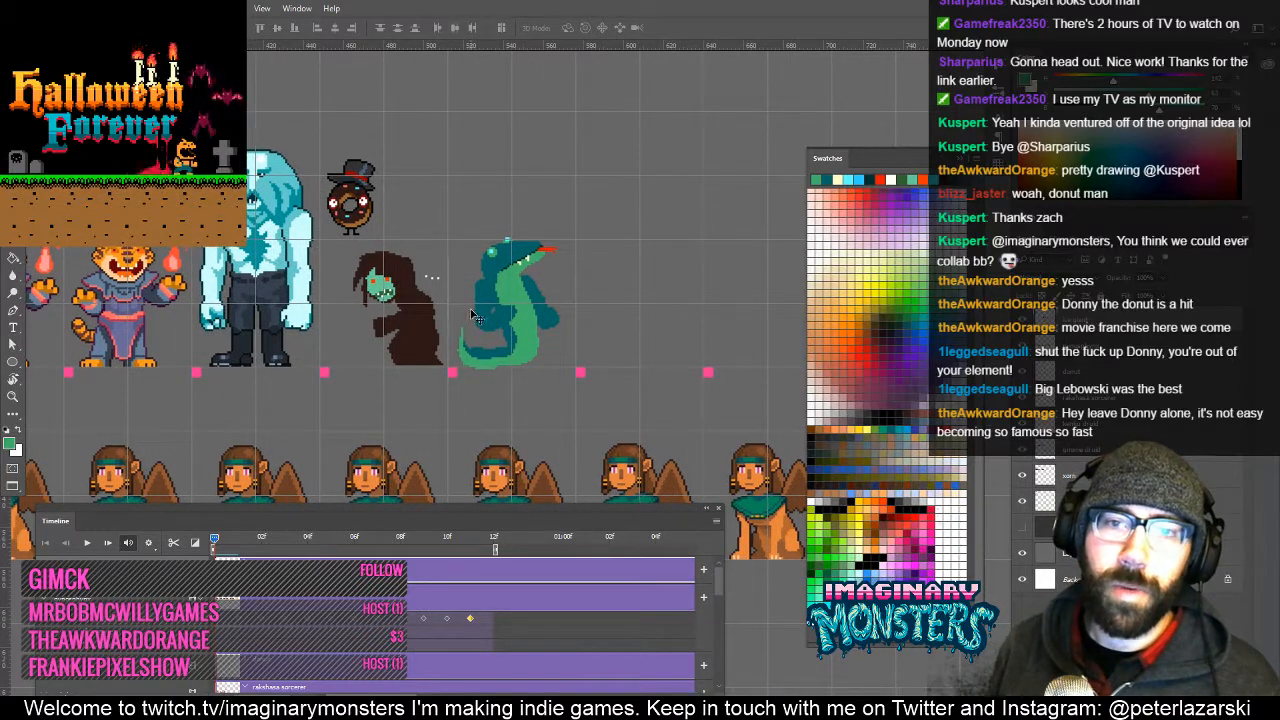
Paint a lighter blue-grey highlight along the top rim of the frost giant's boots.
key("z")
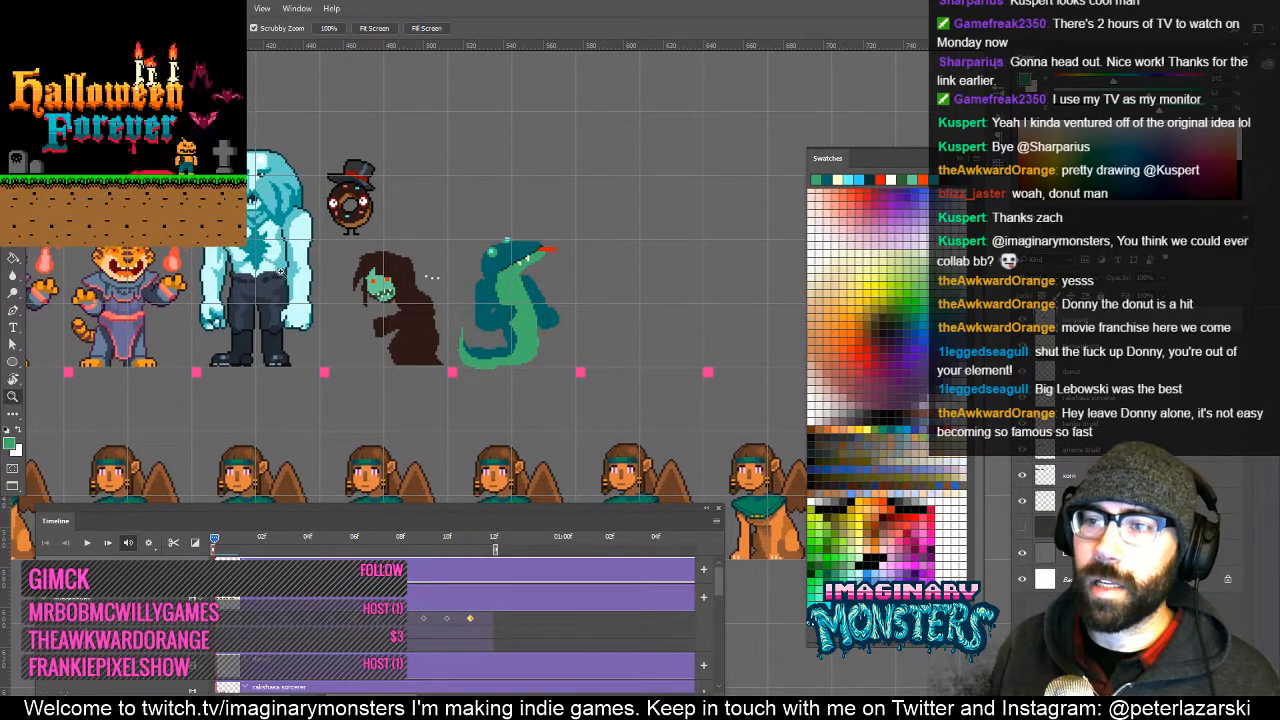
mouse_move(269, 357)
left_mouse_down()
mouse_move(326, 366)
mouse_move(328, 316)
mouse_move(350, 316)
mouse_move(376, 282)
left_mouse_up()
key("b")
key("z")
key("b")
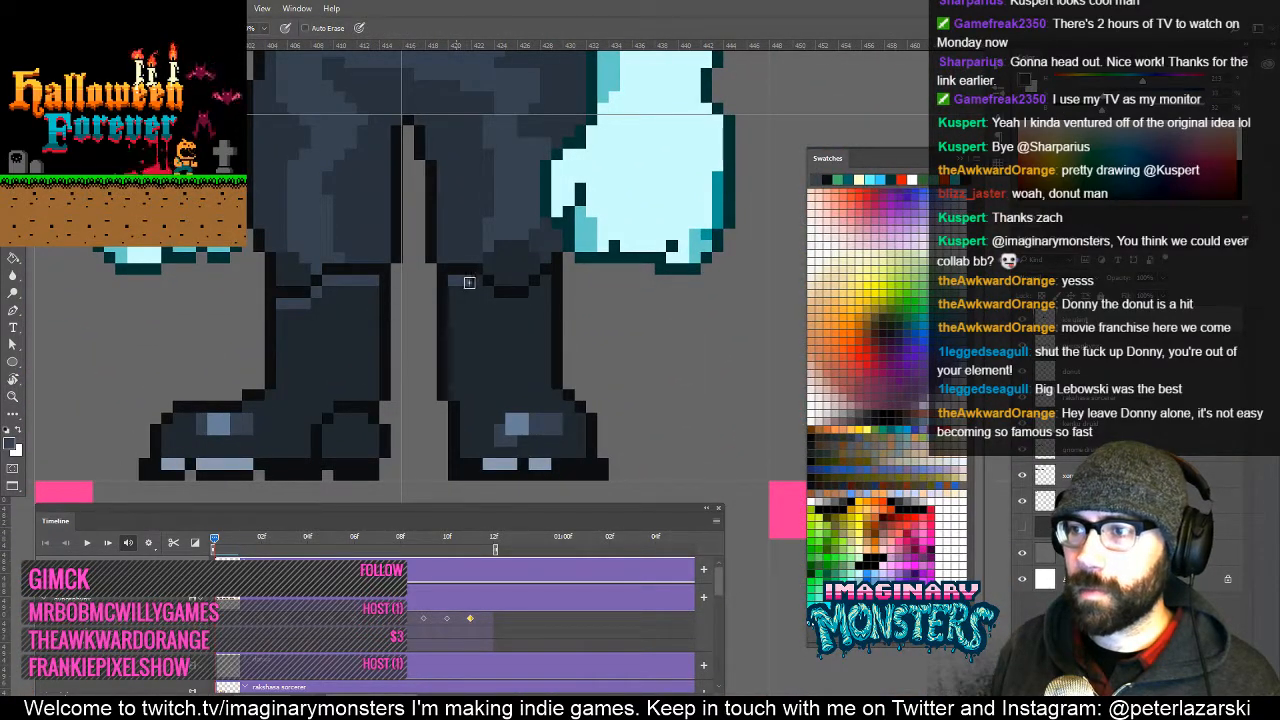
left_click_drag(501, 306, 542, 288)
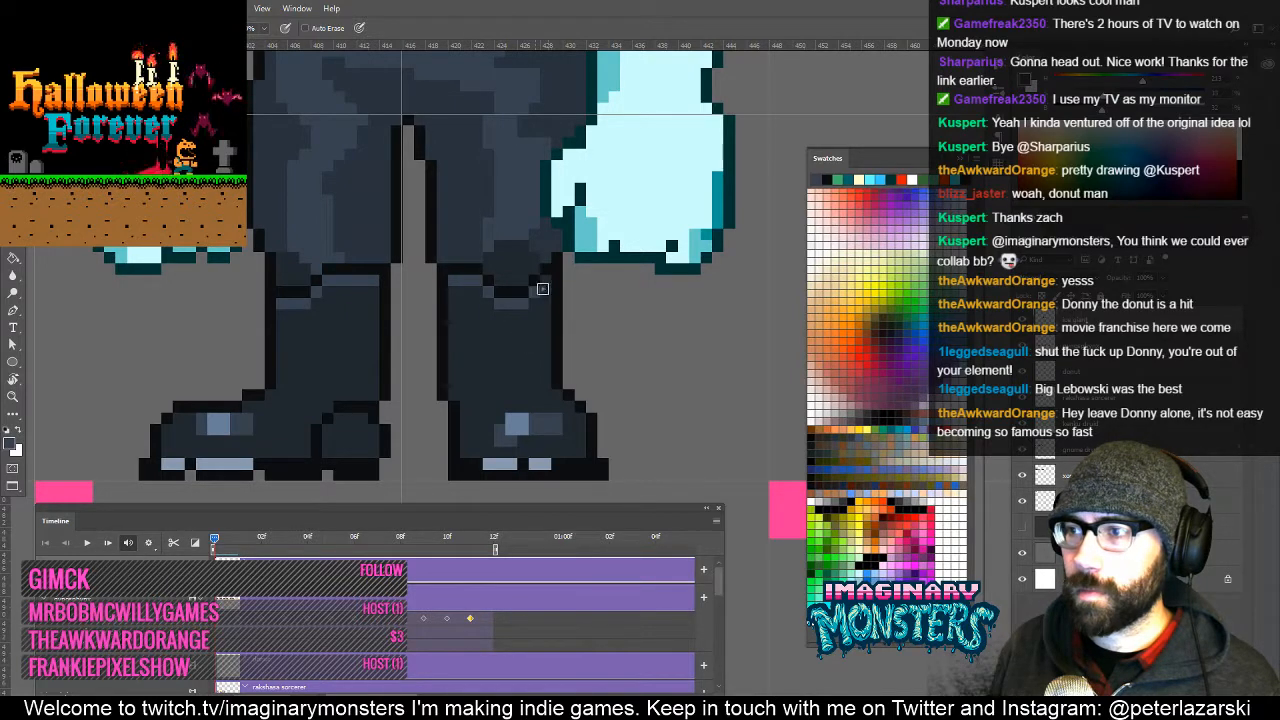
Outline rounded knee pads in near-black above the giant's boots and shade them in dark blue-grey tones.
left_click(316, 266, "alt")
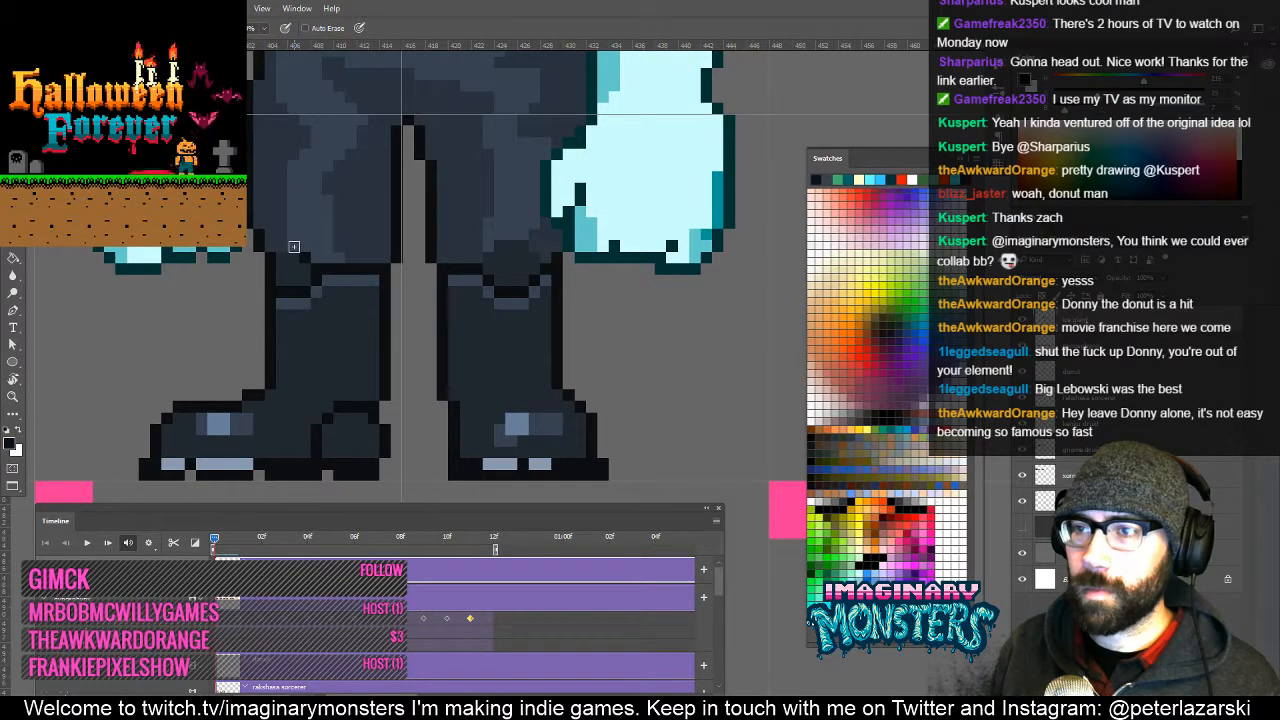
mouse_move(478, 259)
left_mouse_down()
mouse_move(566, 289)
mouse_move(523, 286)
left_mouse_up()
left_click(500, 286, "alt")
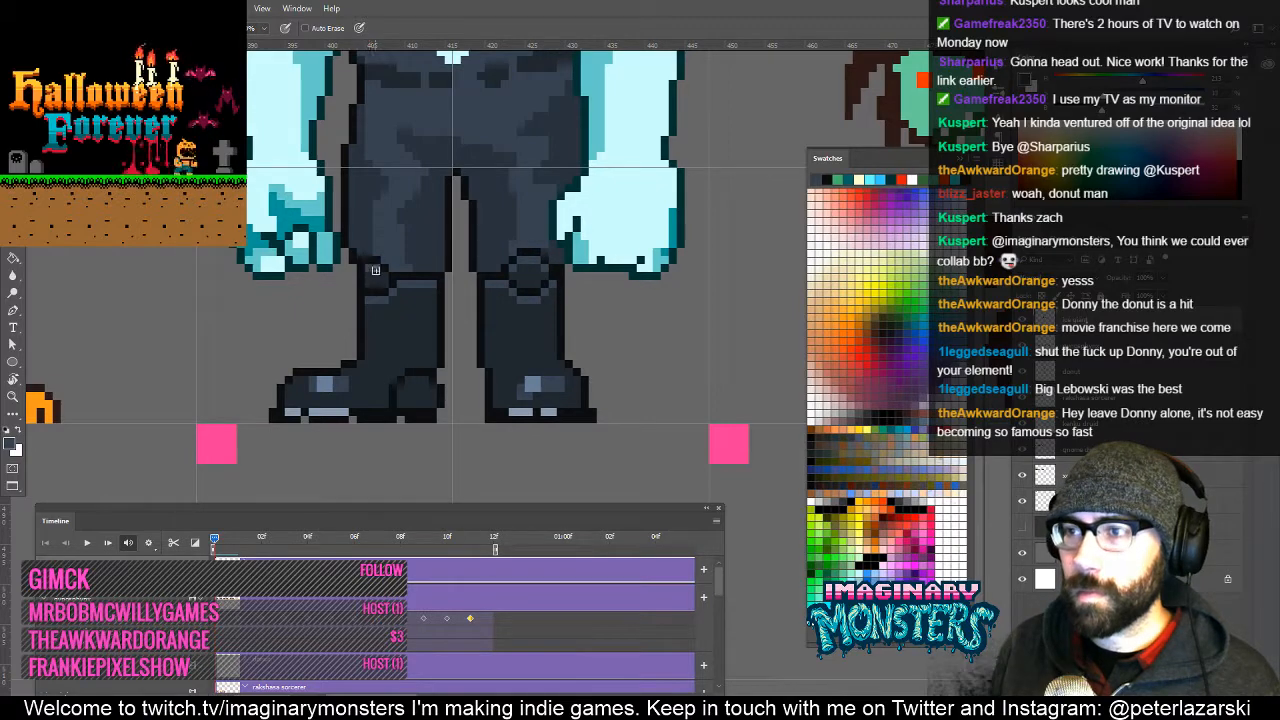
key("z")
left_click_drag(410, 331, 360, 331)
left_click_drag(509, 259, 454, 303)
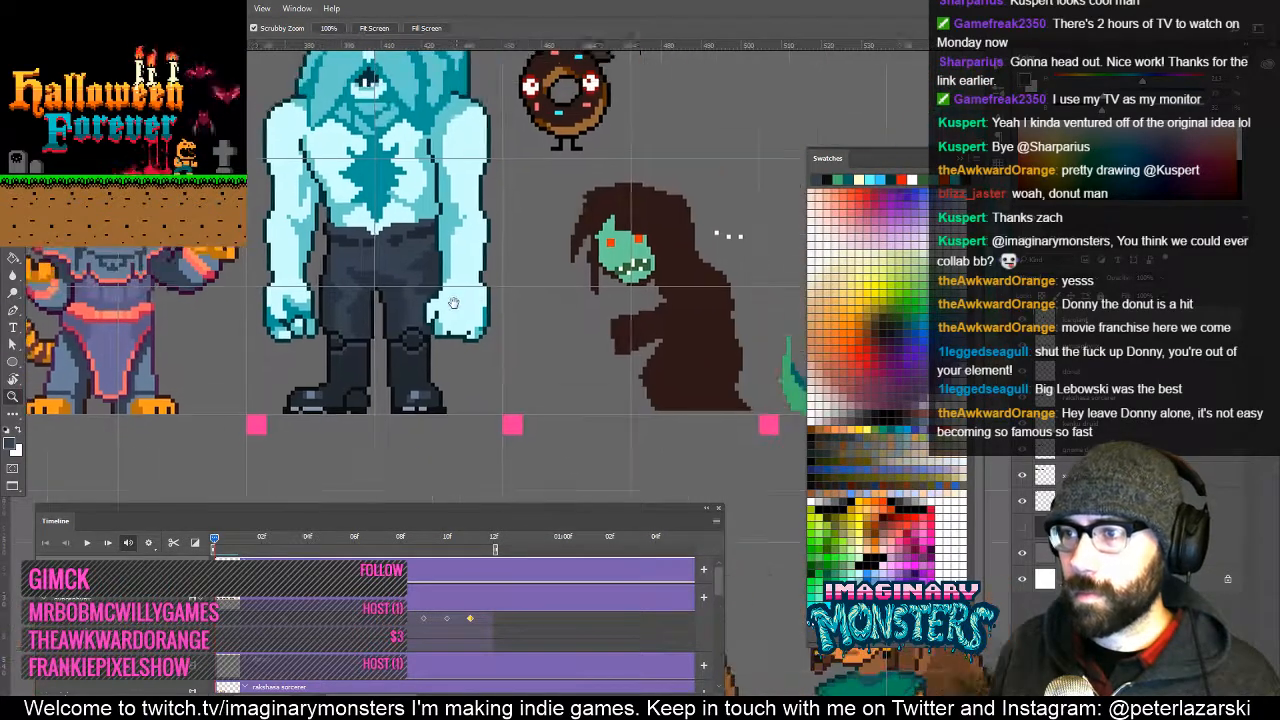
key("b")
mouse_move(526, 342)
left_mouse_down()
mouse_move(413, 427)
mouse_move(434, 380)
mouse_move(509, 338)
left_mouse_up()
key("z")
left_click_drag(352, 368, 417, 306)
key("b")
left_click_drag(360, 373, 422, 316)
Draw a darker vertical shadow edge down each of the giant's boots and fill the strips beside the inner edges.
left_click(398, 306, "alt")
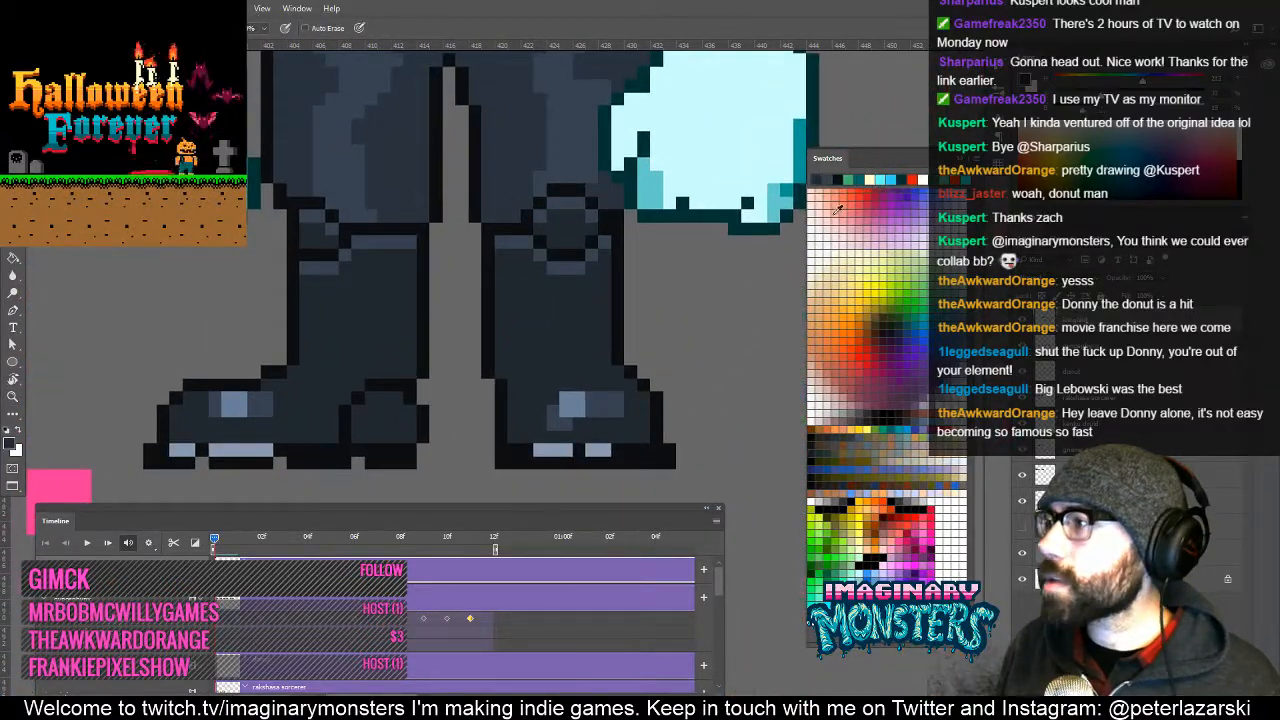
left_click(380, 259, "alt")
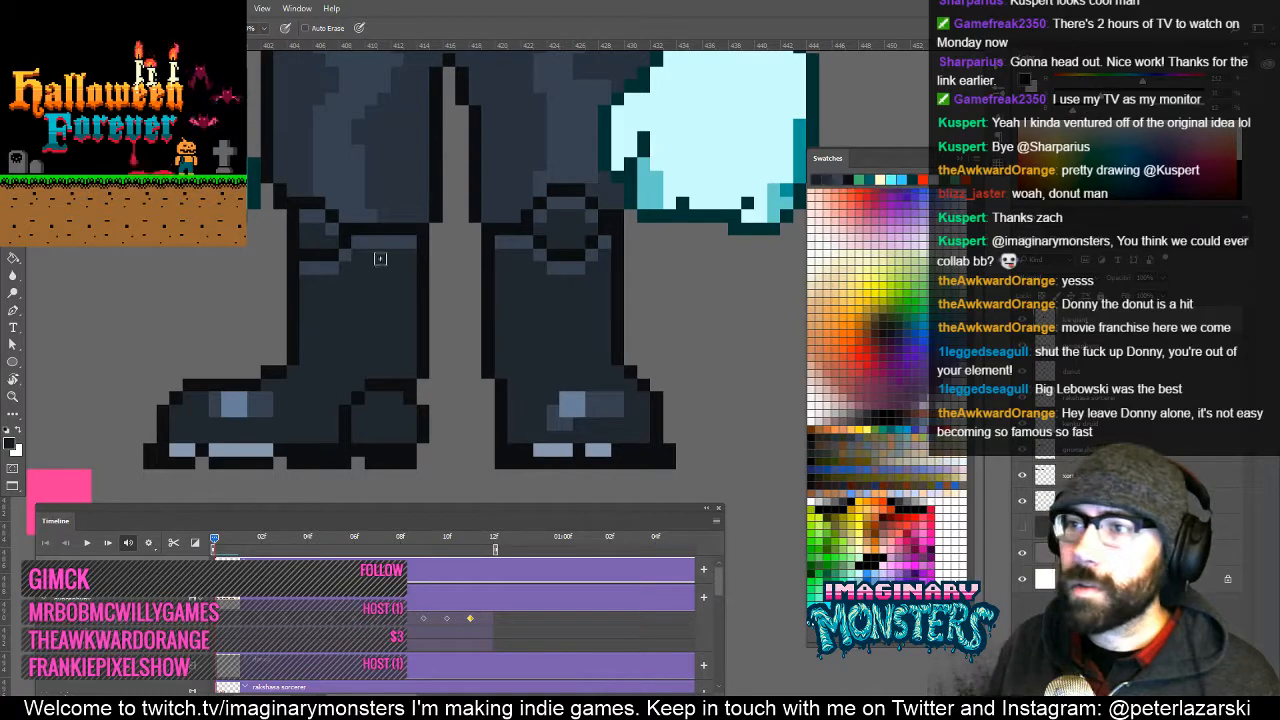
key("g")
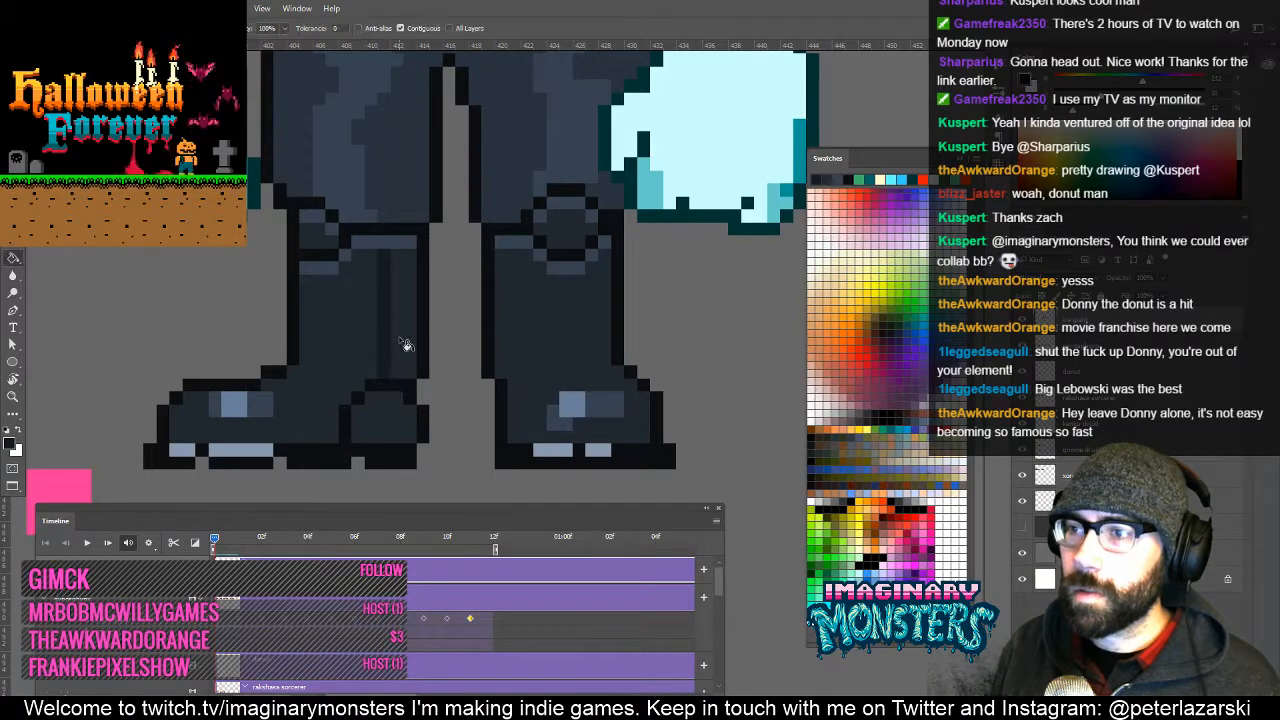
left_click(404, 345)
key("b")
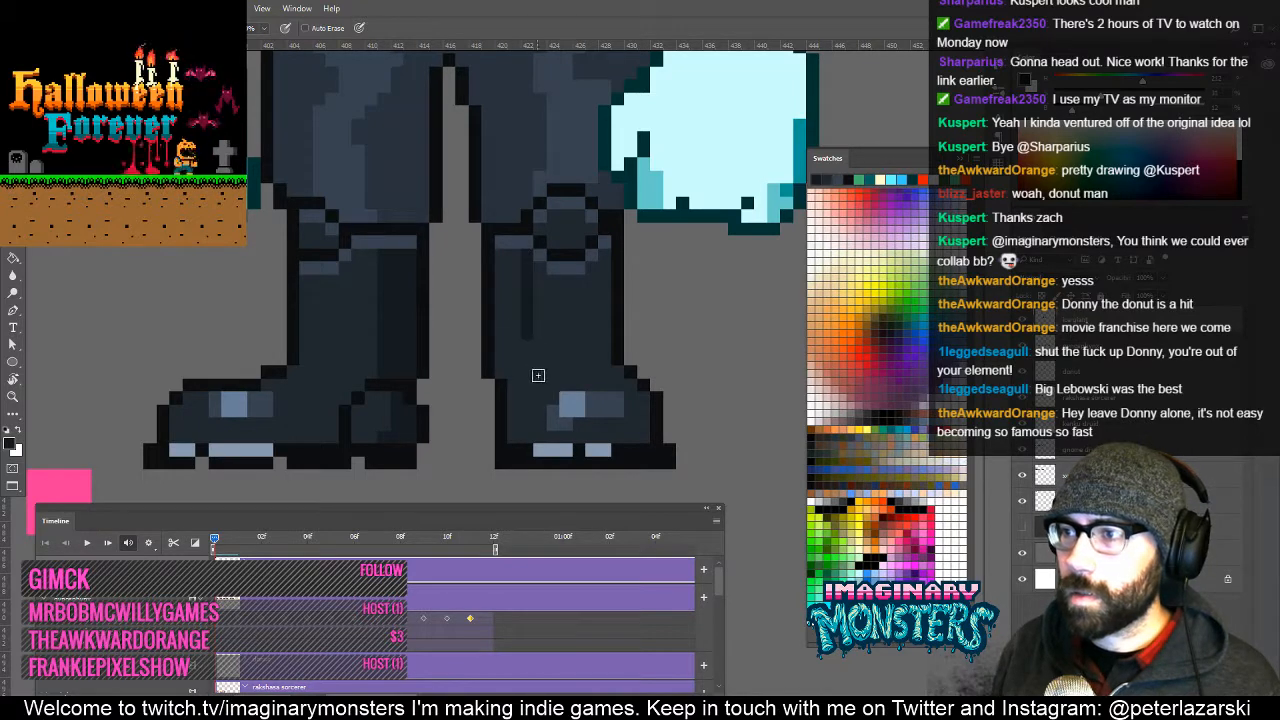
left_click(540, 434)
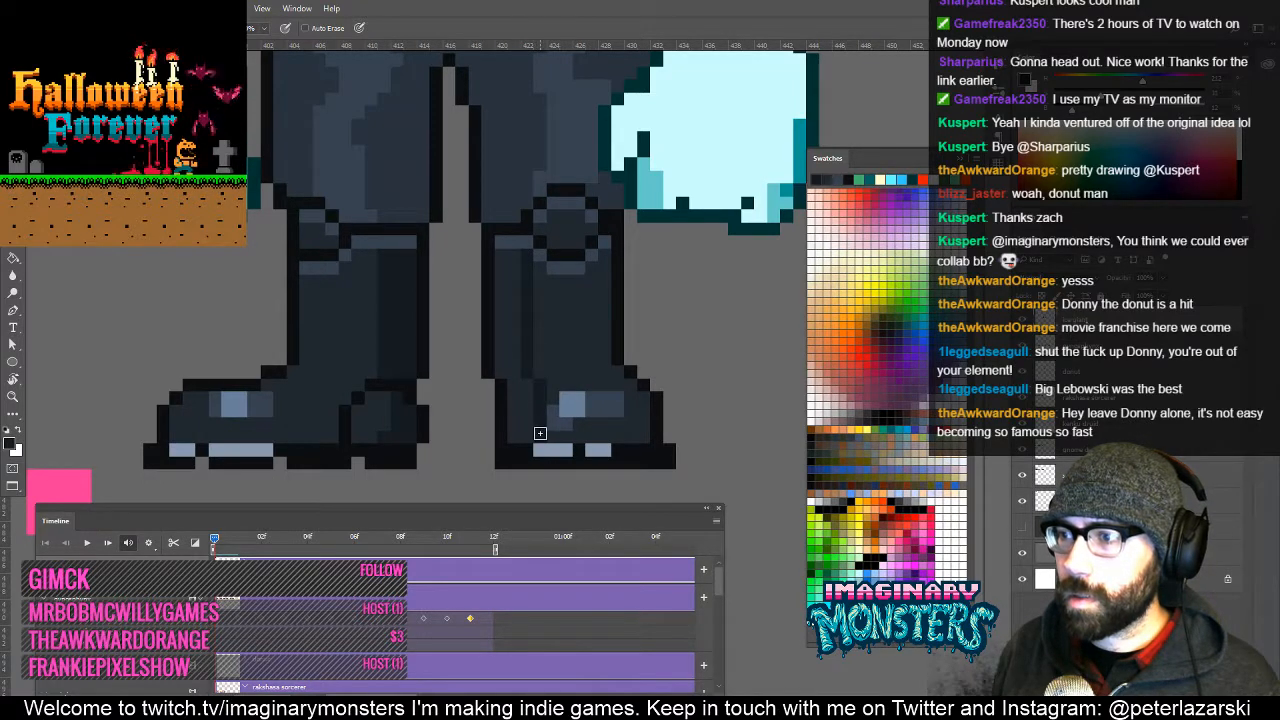
key("g")
left_click(529, 414)
Add small dark crease marks at the ankles of both of the giant's boots.
key("z")
key("b")
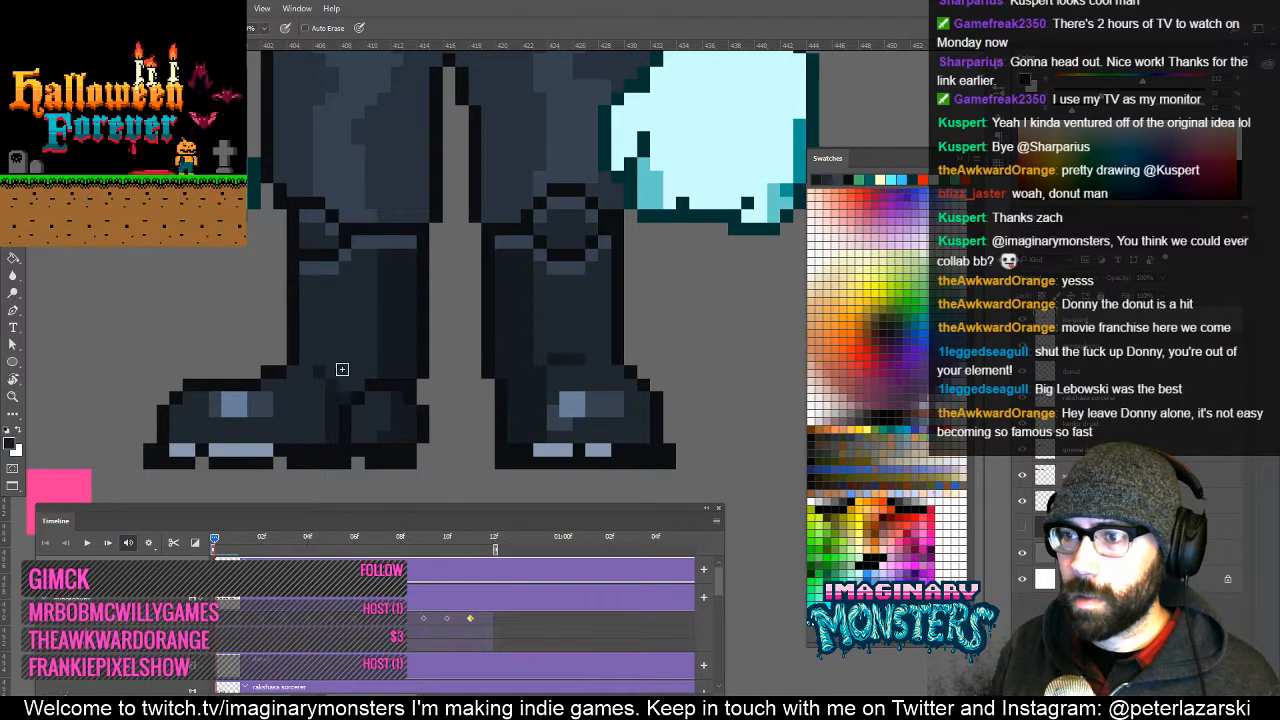
key("z")
left_click(391, 366, "alt")
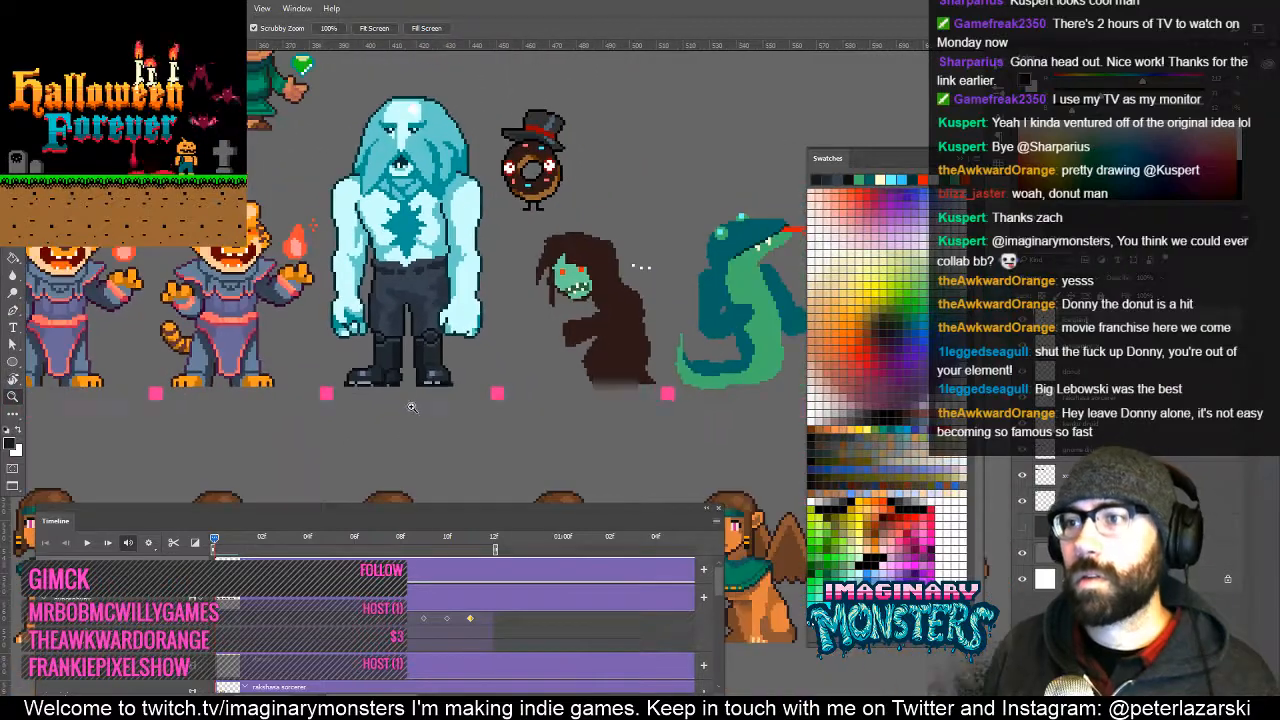
left_click_drag(403, 348, 476, 258)
Touch up the dark outline pixels along the giant's trousers beside the forearm.
key("b")
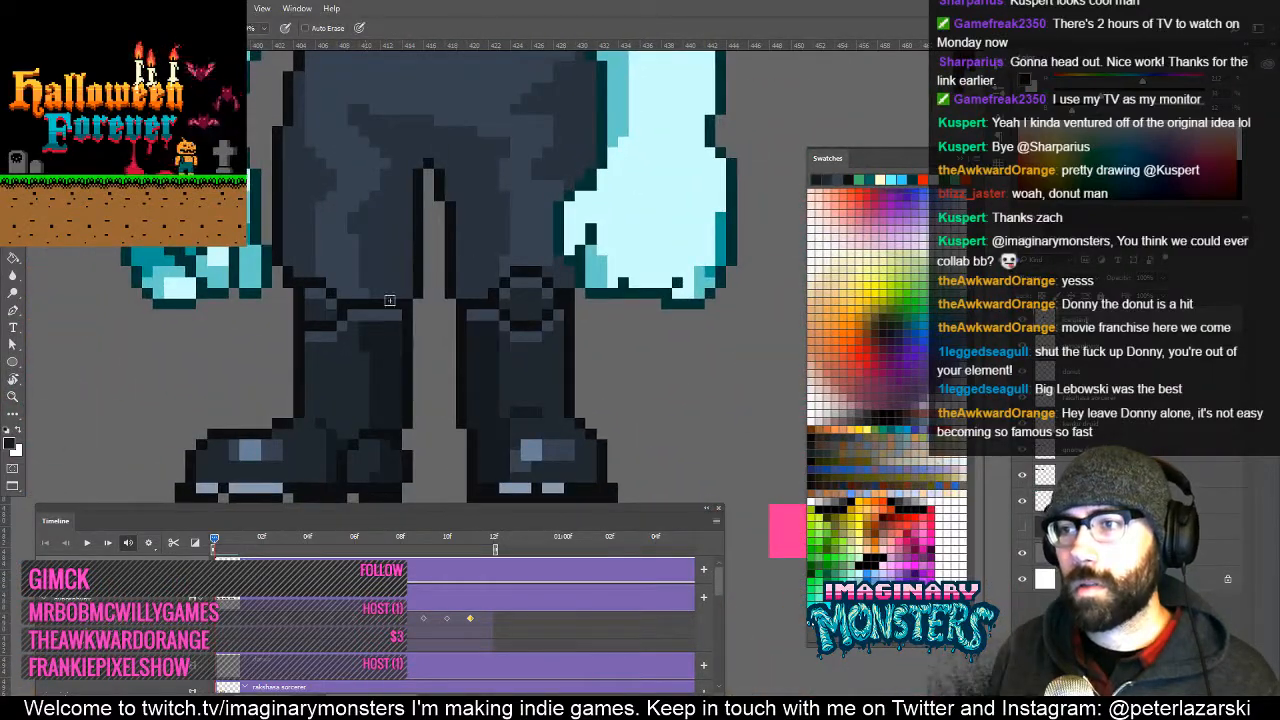
key("z")
left_click(522, 398, "alt")
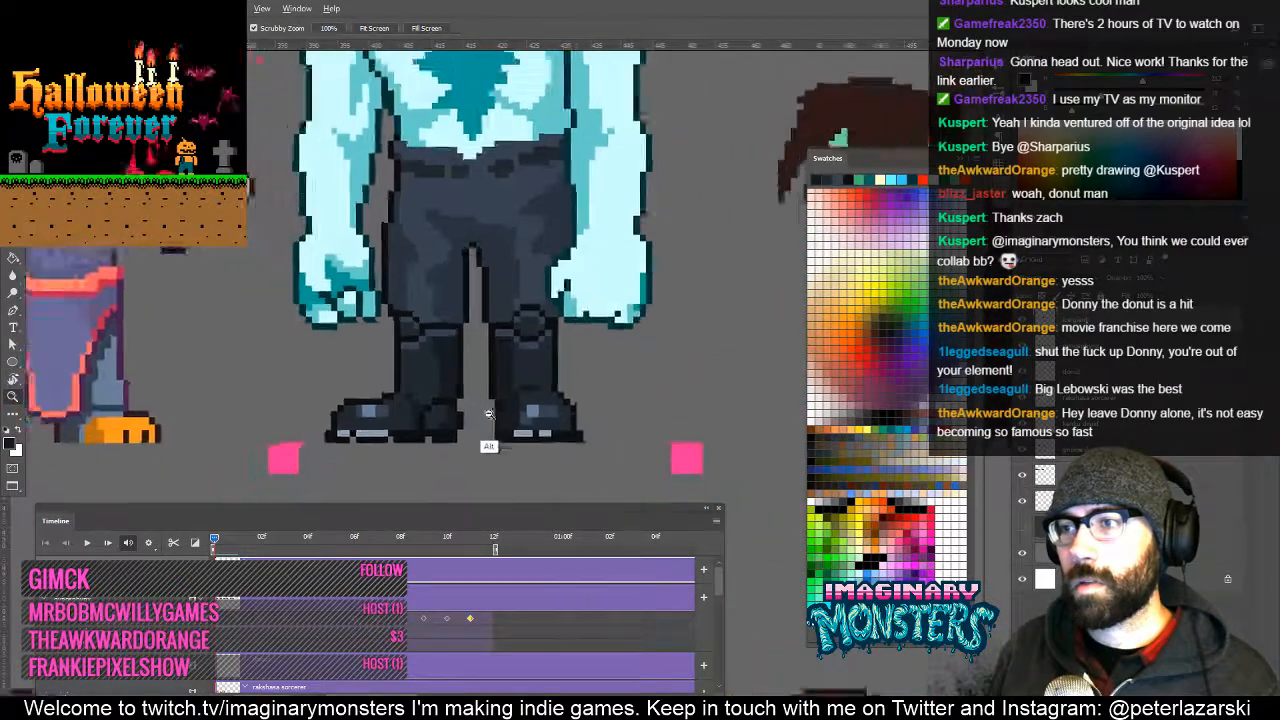
left_click(489, 414, "alt")
left_click_drag(574, 326, 515, 410)
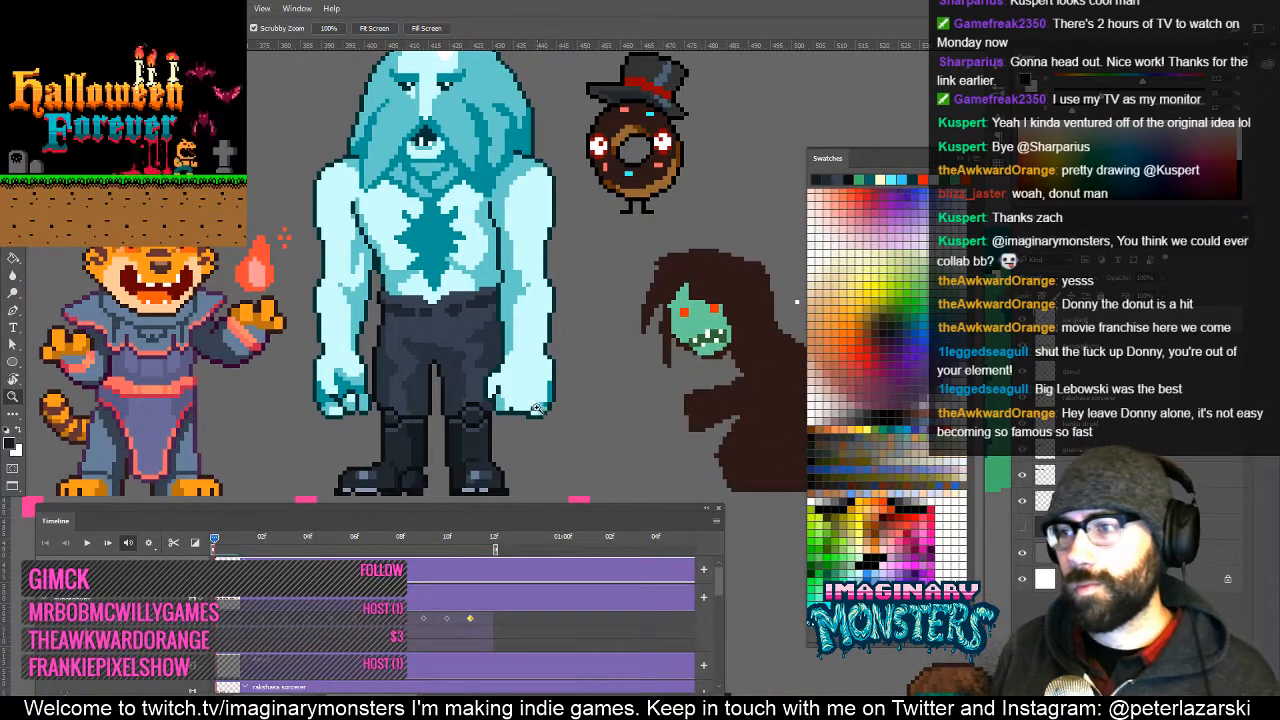
left_click(505, 355)
key("b")
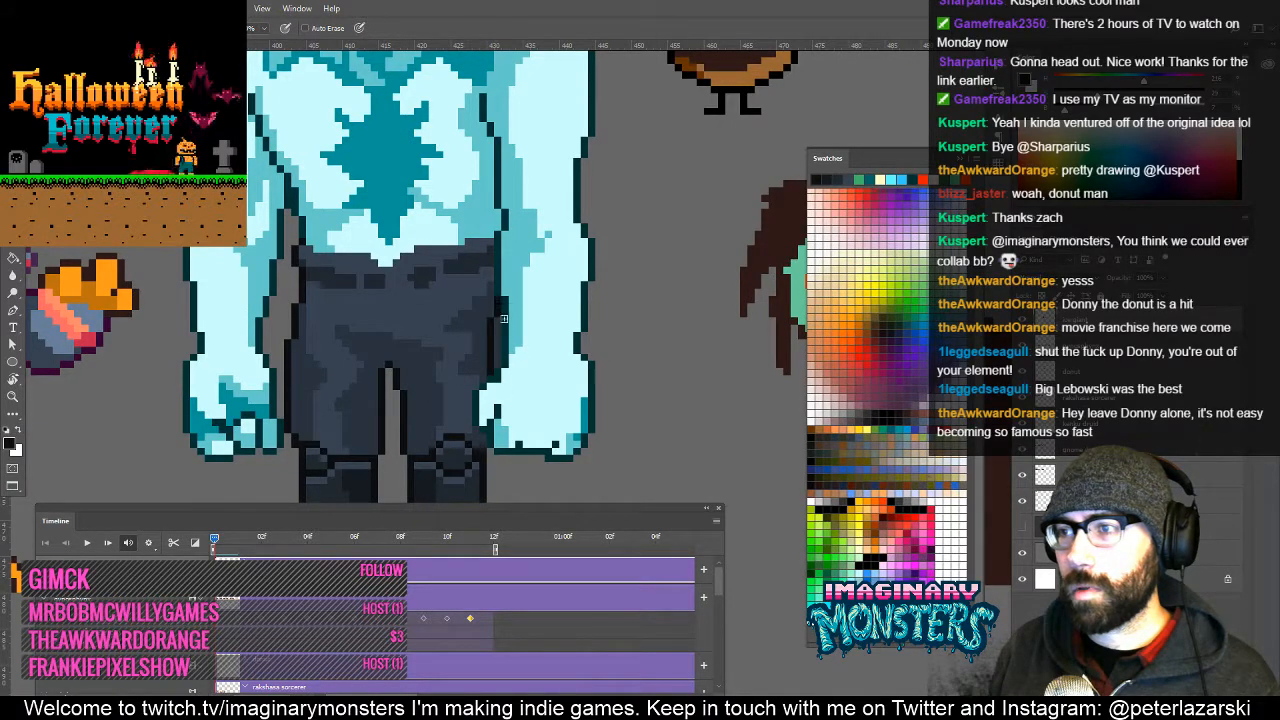
key("e")
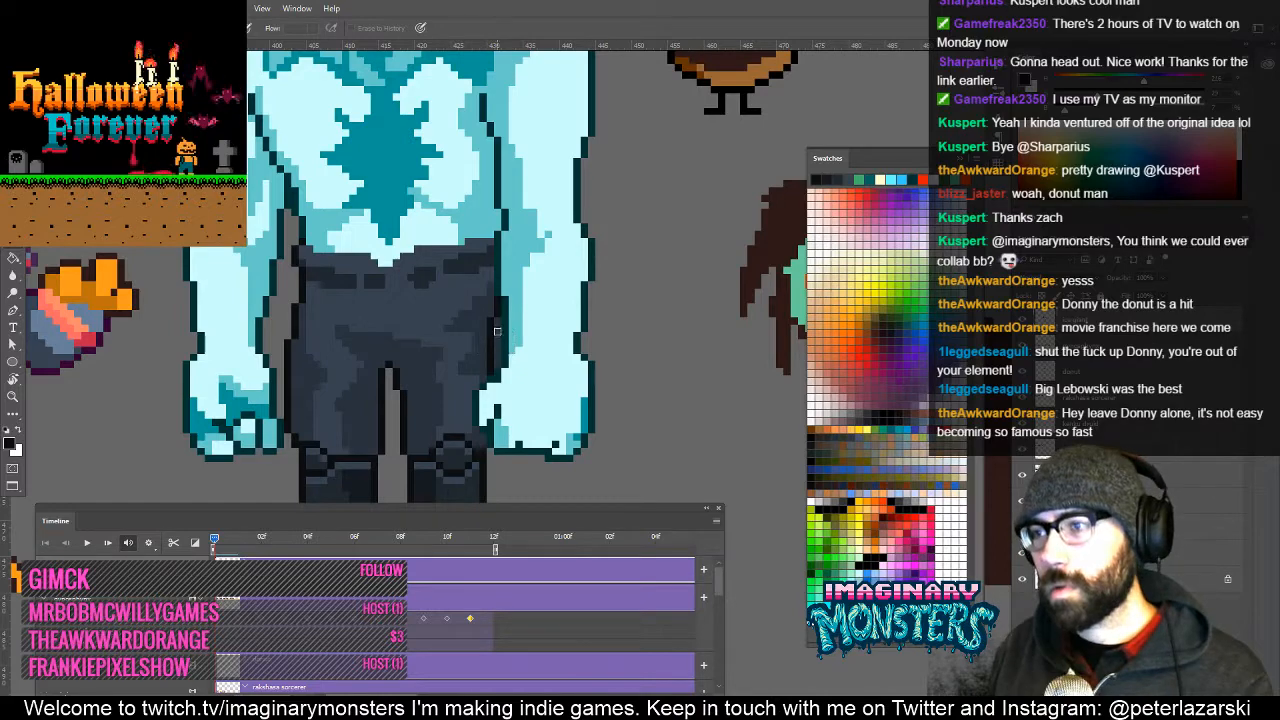
key("z")
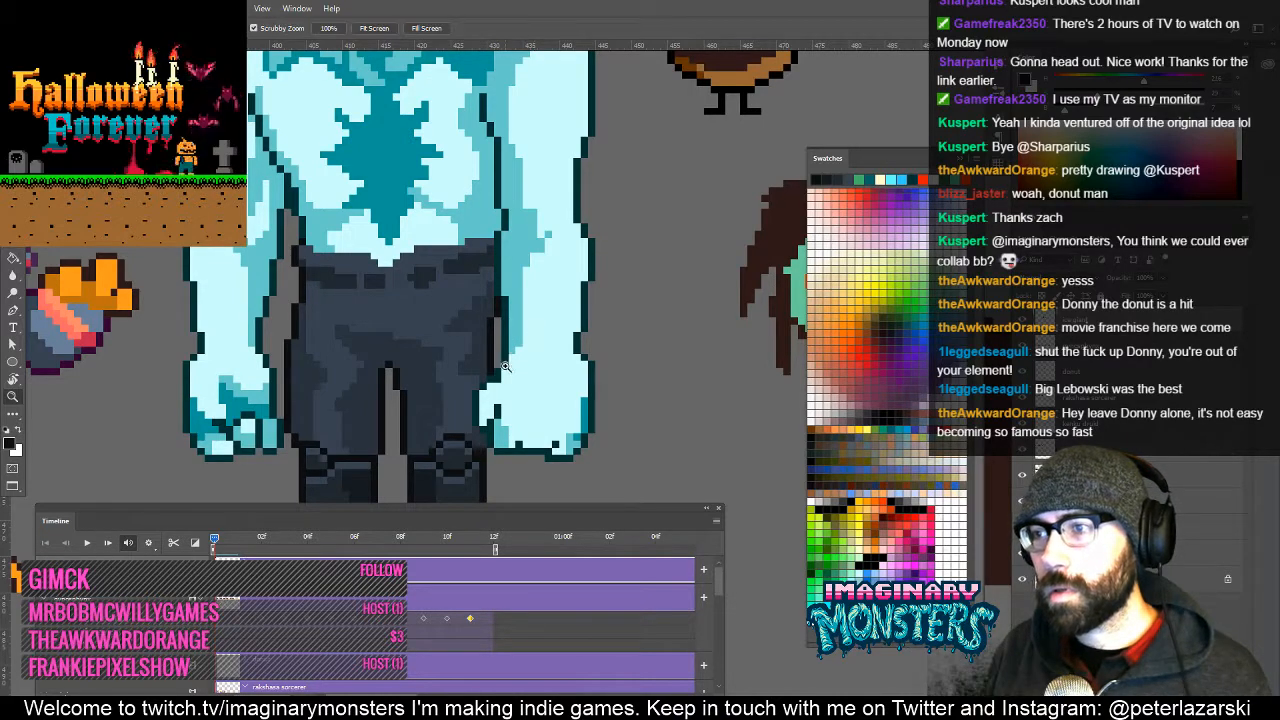
left_click(530, 359, "alt")
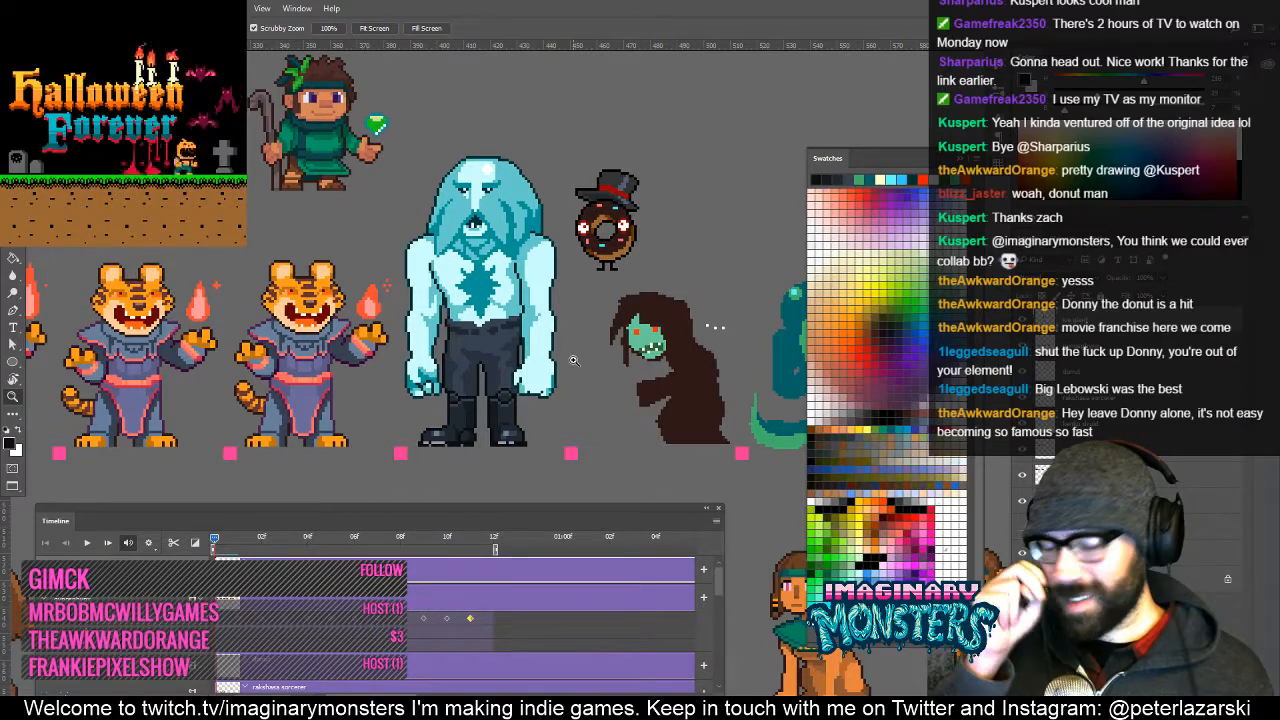
Review the character rows on the sprite sheet and play back the sphinx animation.
left_click_drag(570, 337, 478, 320)
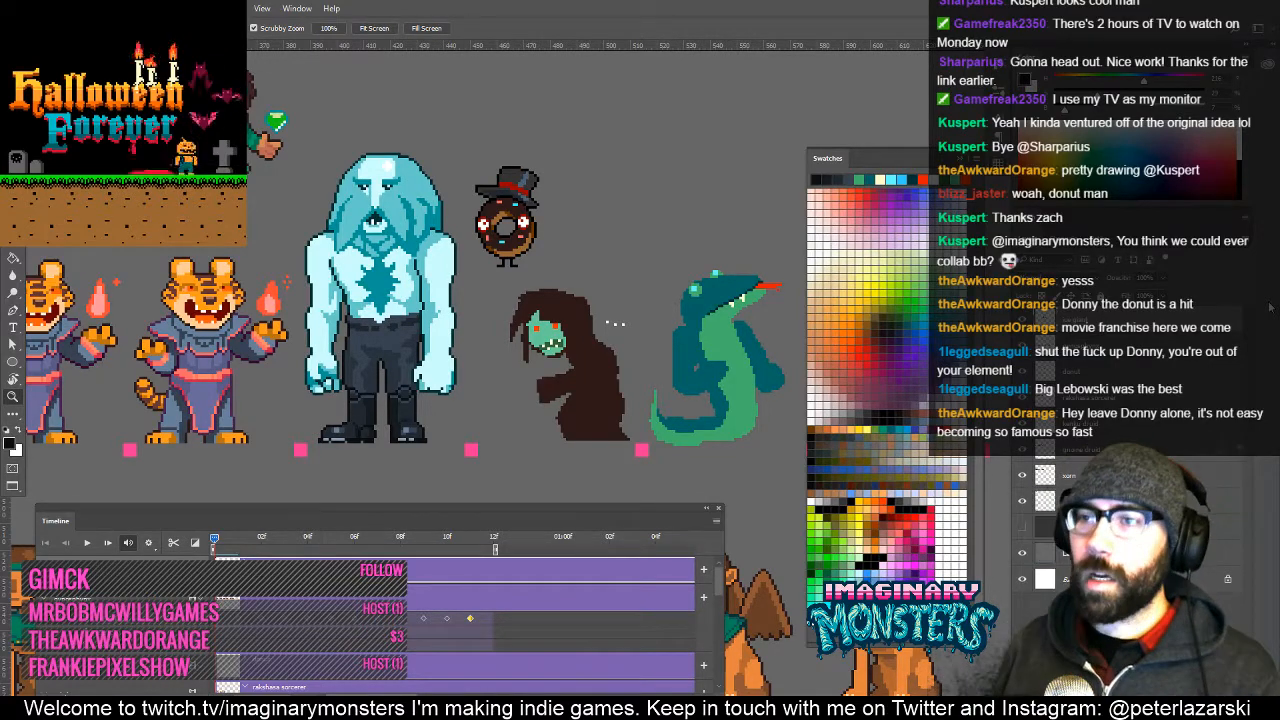
left_click_drag(314, 298, 418, 312)
left_click_drag(607, 278, 590, 349)
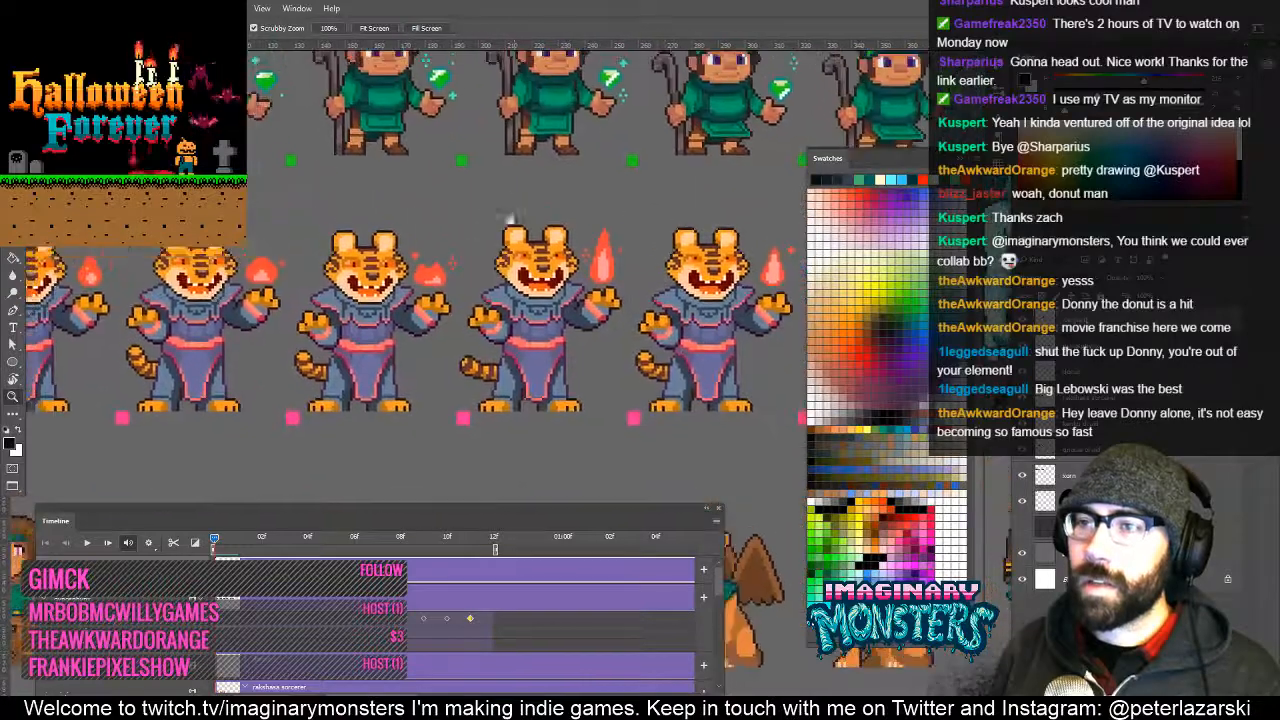
left_click_drag(509, 220, 531, 160)
key("space")
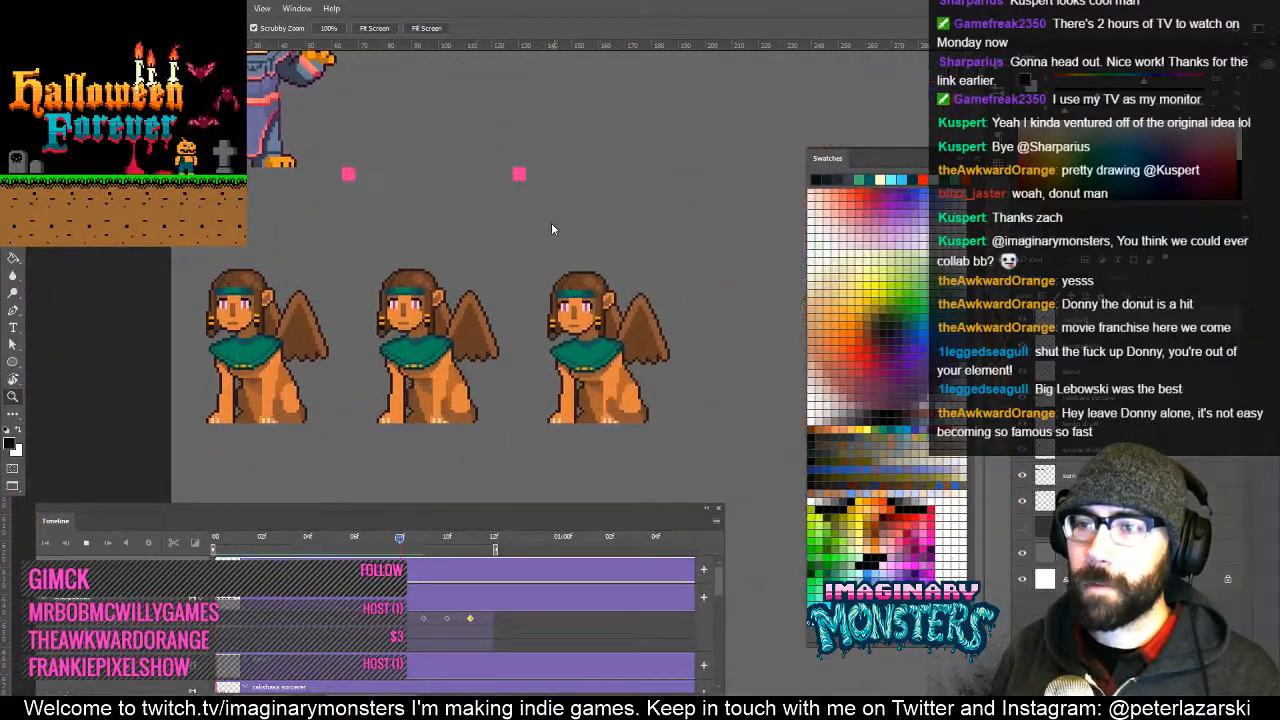
key("space")
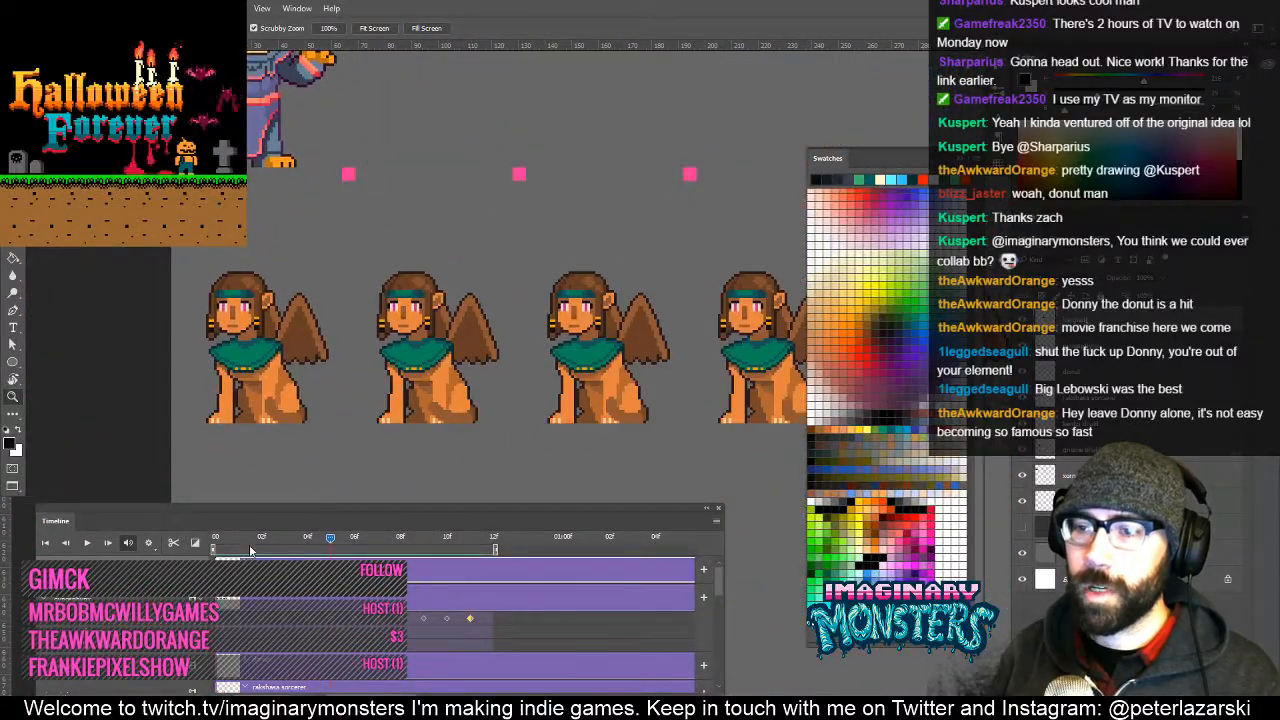
Clean up the edge of the first sphinx's green collar with the Eraser, checking frames 4 and 10.
left_click_drag(256, 540, 305, 550)
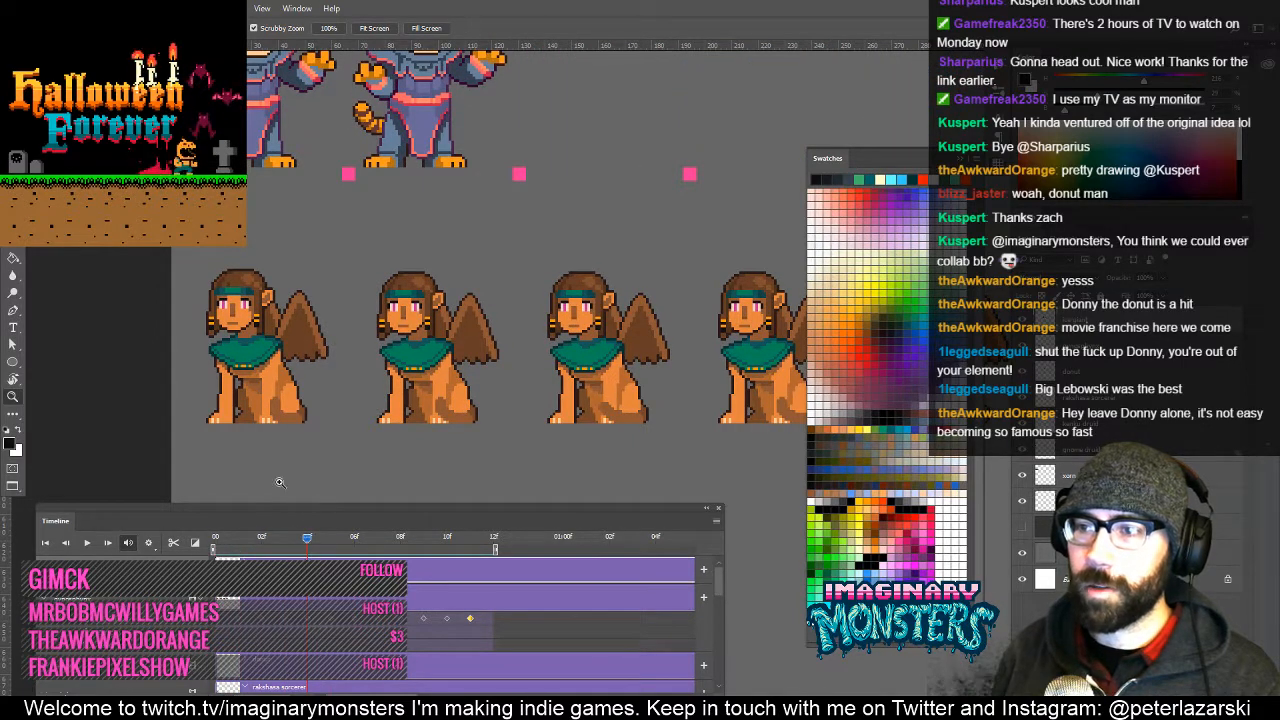
left_click(225, 365)
key("v")
key("e")
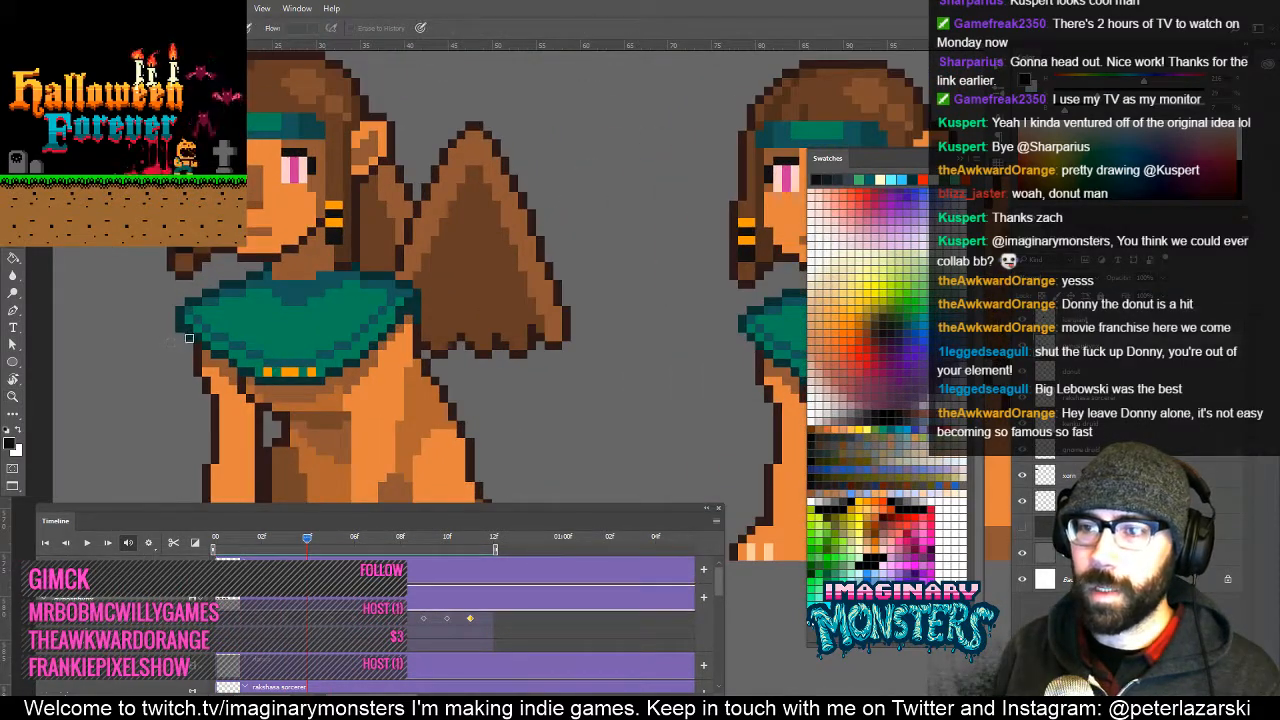
mouse_move(296, 347)
left_mouse_down()
mouse_move(313, 382)
mouse_move(334, 359)
mouse_move(283, 362)
left_mouse_up()
key("z")
left_click_drag(307, 541, 444, 563)
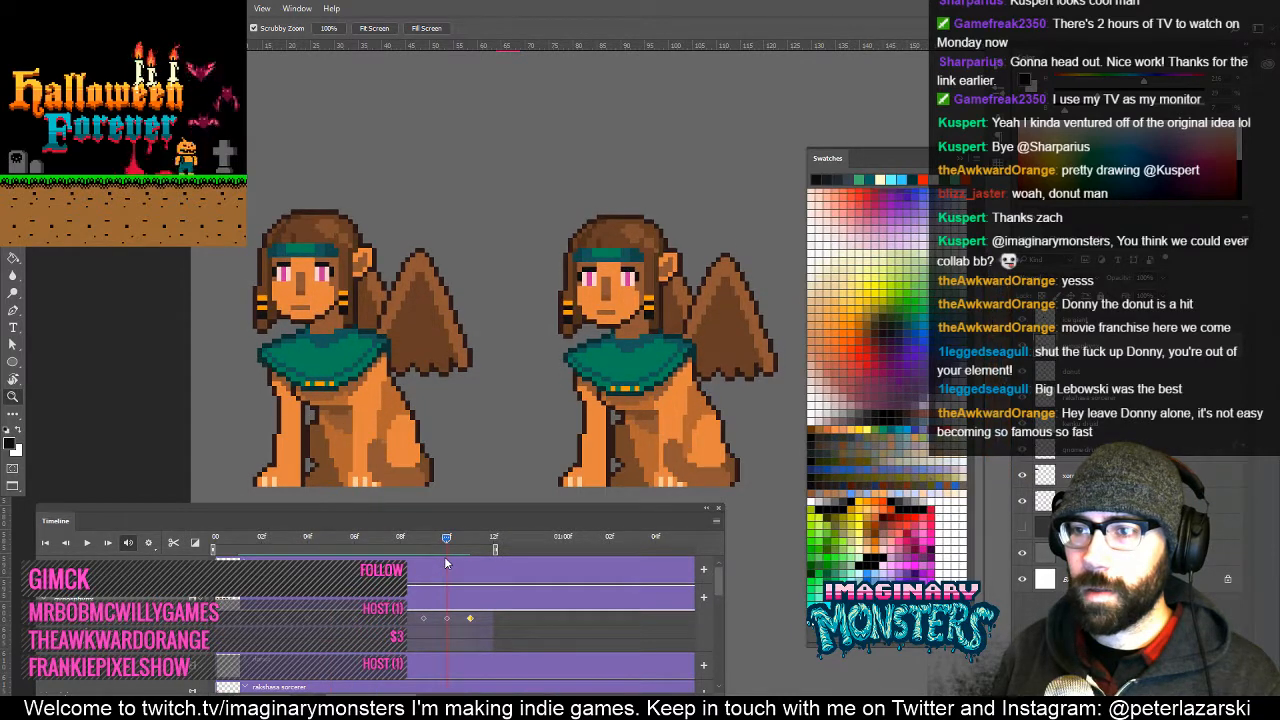
key("e")
key("z")
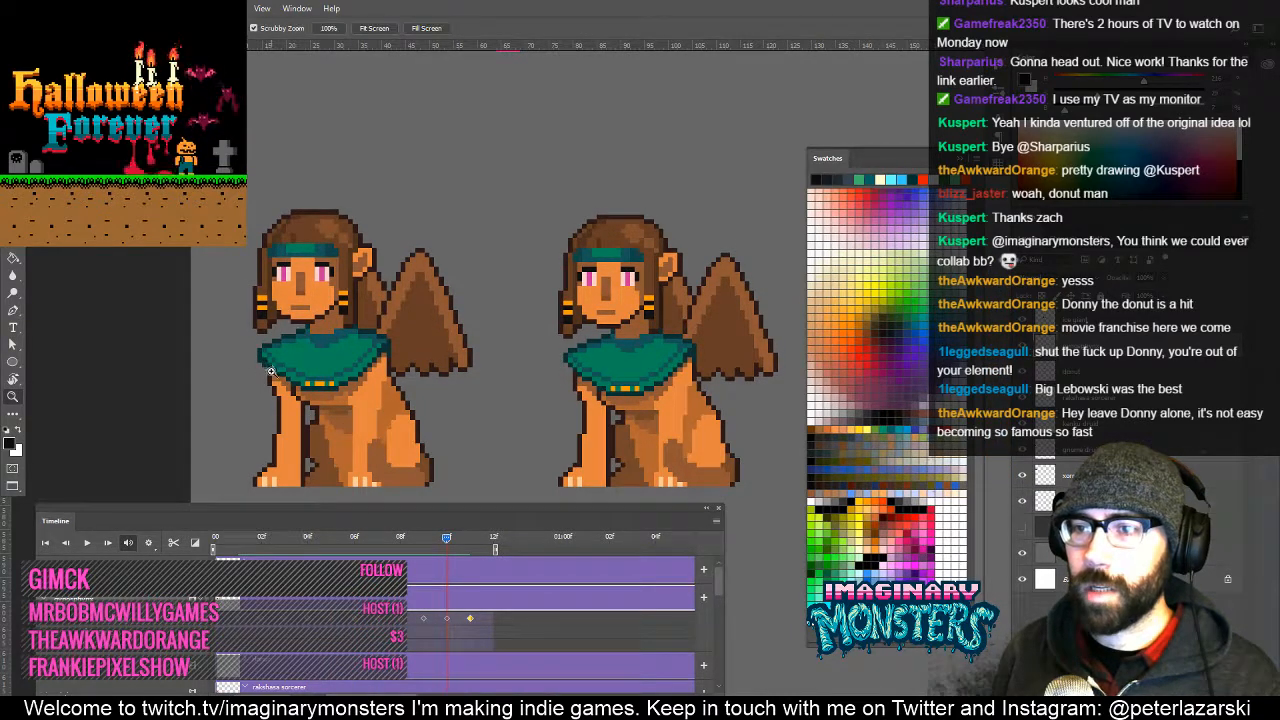
left_click(268, 366)
left_click_drag(336, 374, 357, 412)
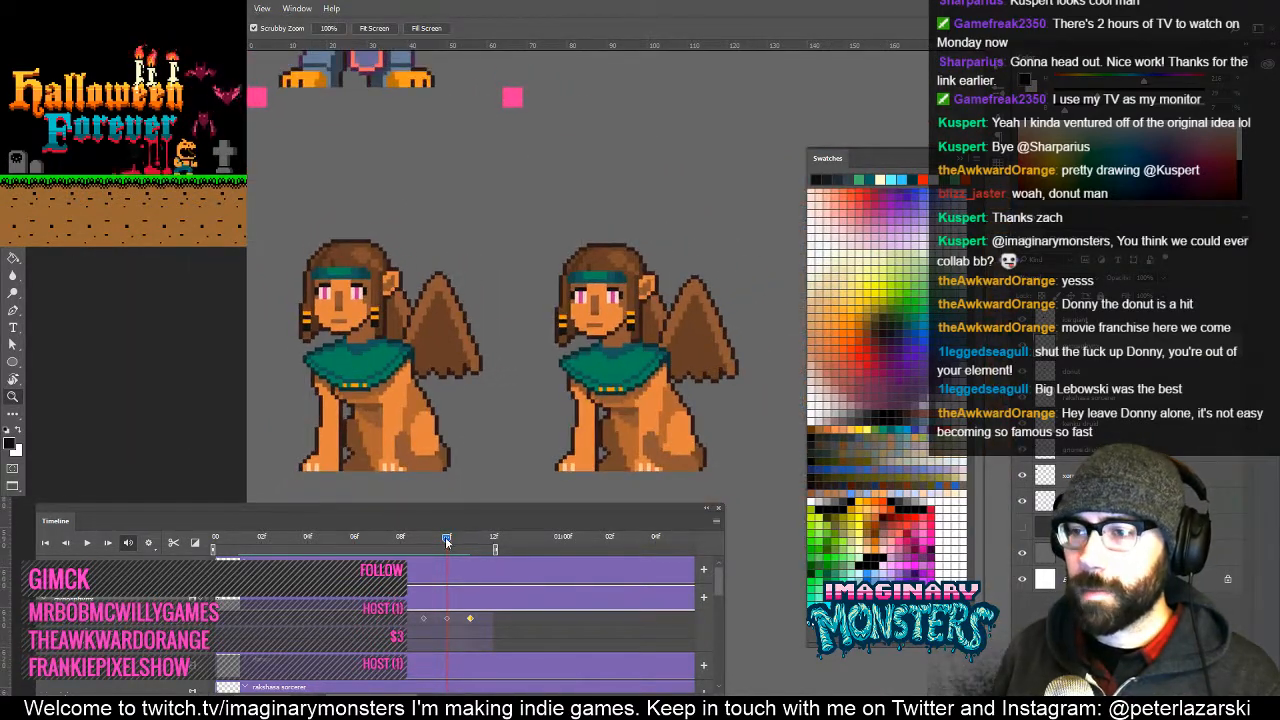
Play the animation from the first frame and examine the tiger sorcerer and the green-robed staff bearer.
left_click_drag(446, 540, 212, 546)
left_click_drag(350, 352, 338, 350)
mouse_move(383, 246)
left_mouse_down()
mouse_move(374, 320)
mouse_move(379, 240)
left_mouse_up()
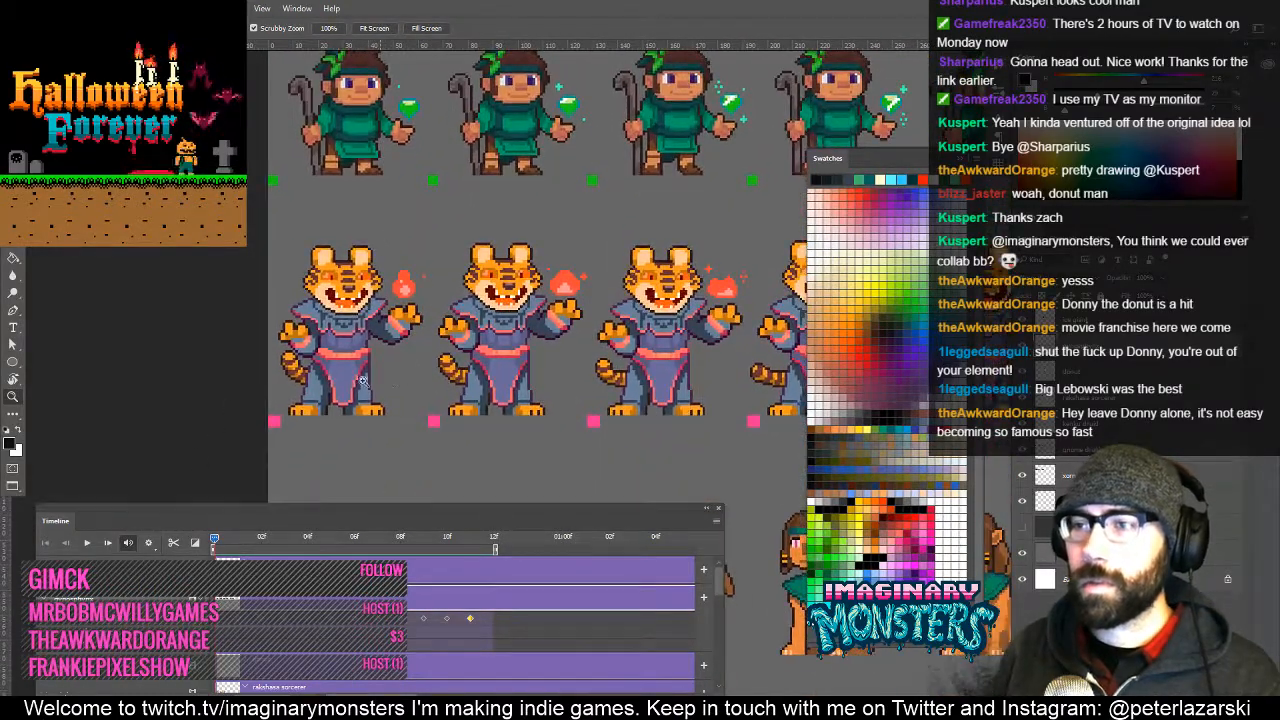
left_click_drag(357, 376, 535, 433)
left_click(494, 370)
key("space")
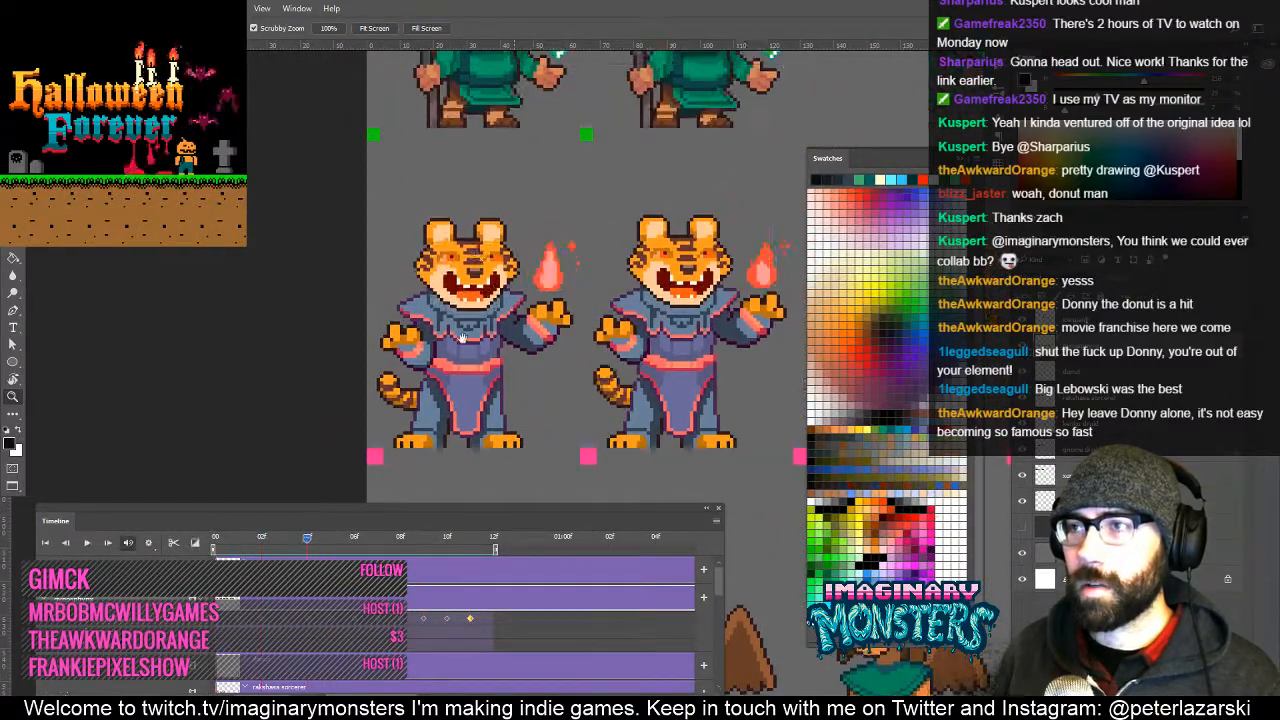
left_click_drag(509, 181, 486, 371)
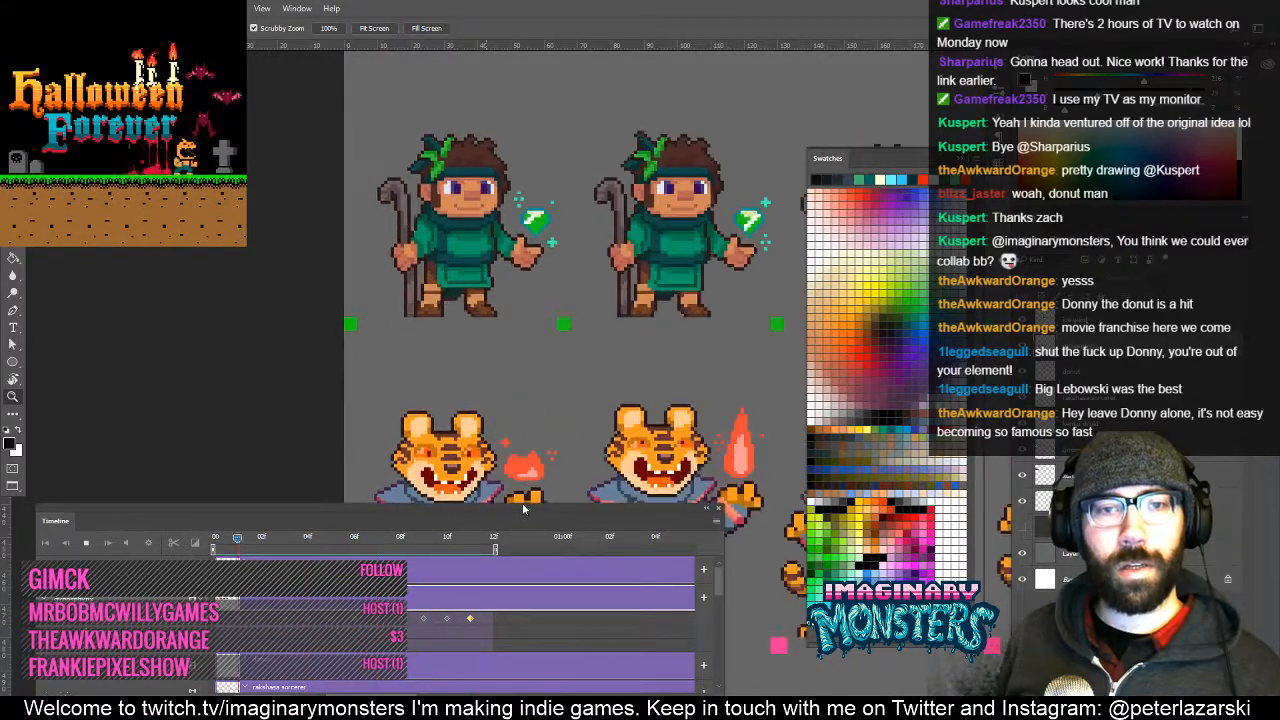
key("space")
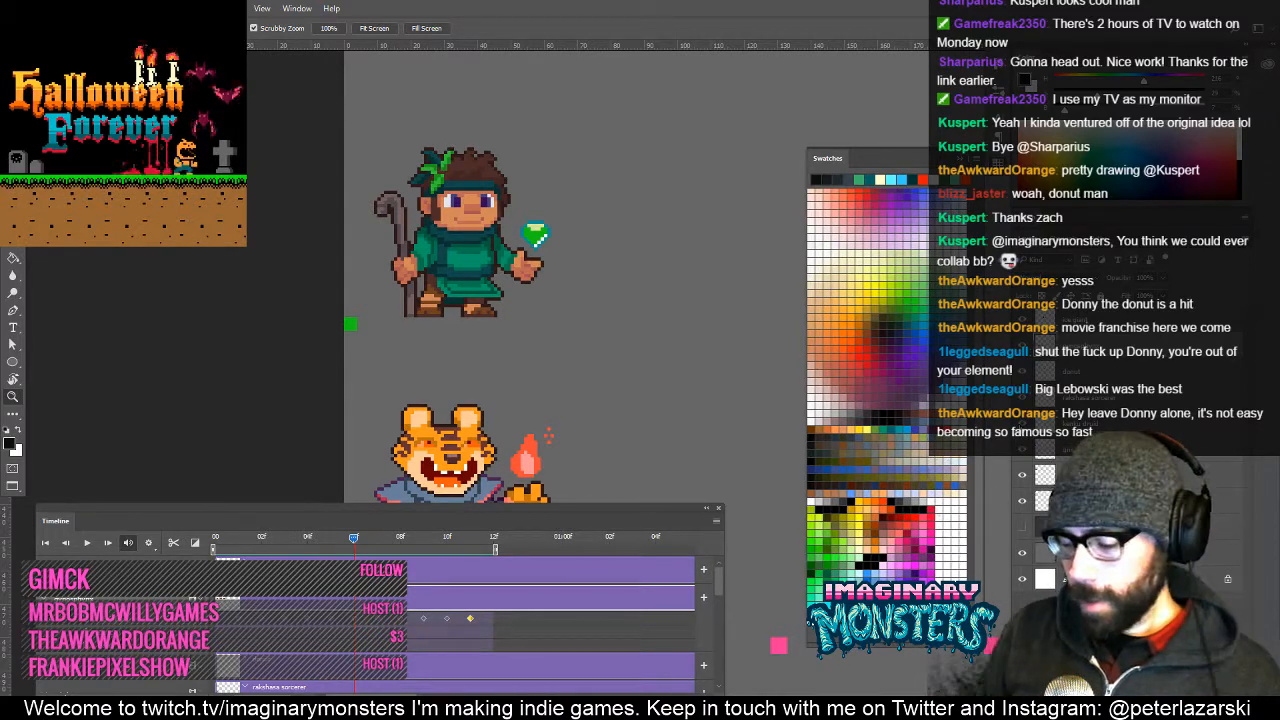
Return the timeline to the first frame, look over the whole sprite sheet and inspect the top-hatted donut up close.
left_click_drag(650, 388, 490, 388)
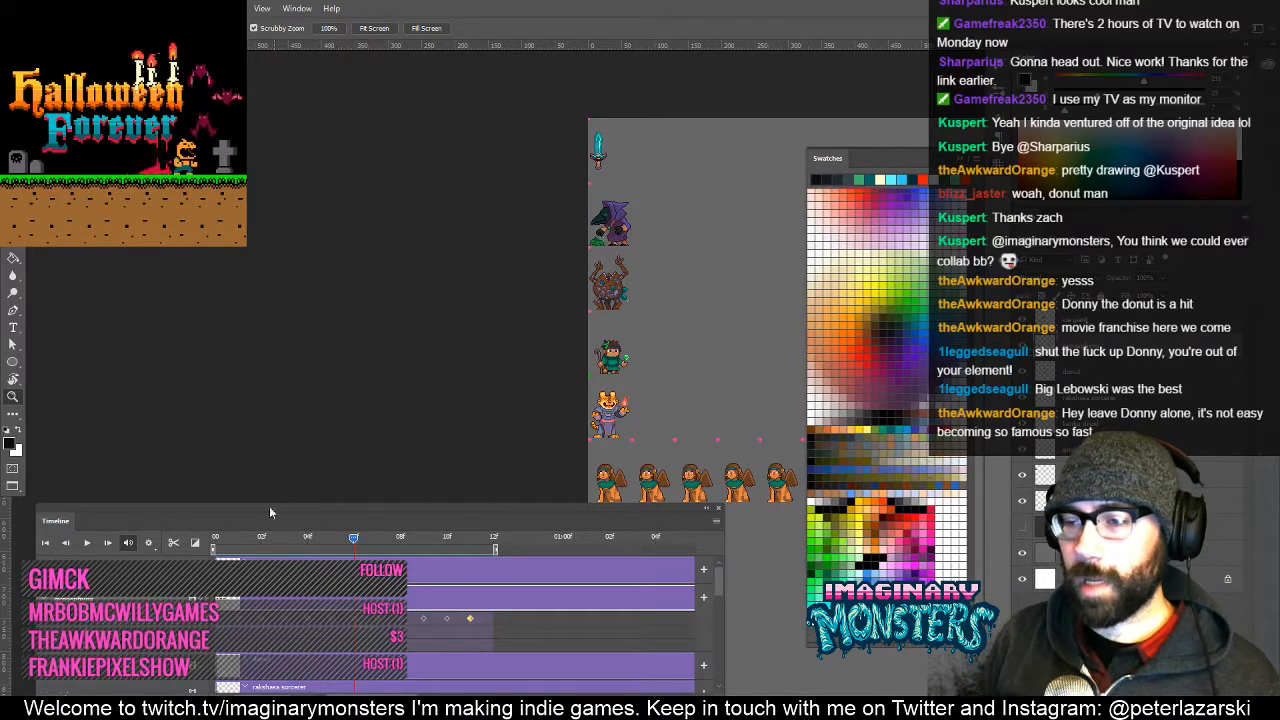
left_click_drag(268, 537, 199, 542)
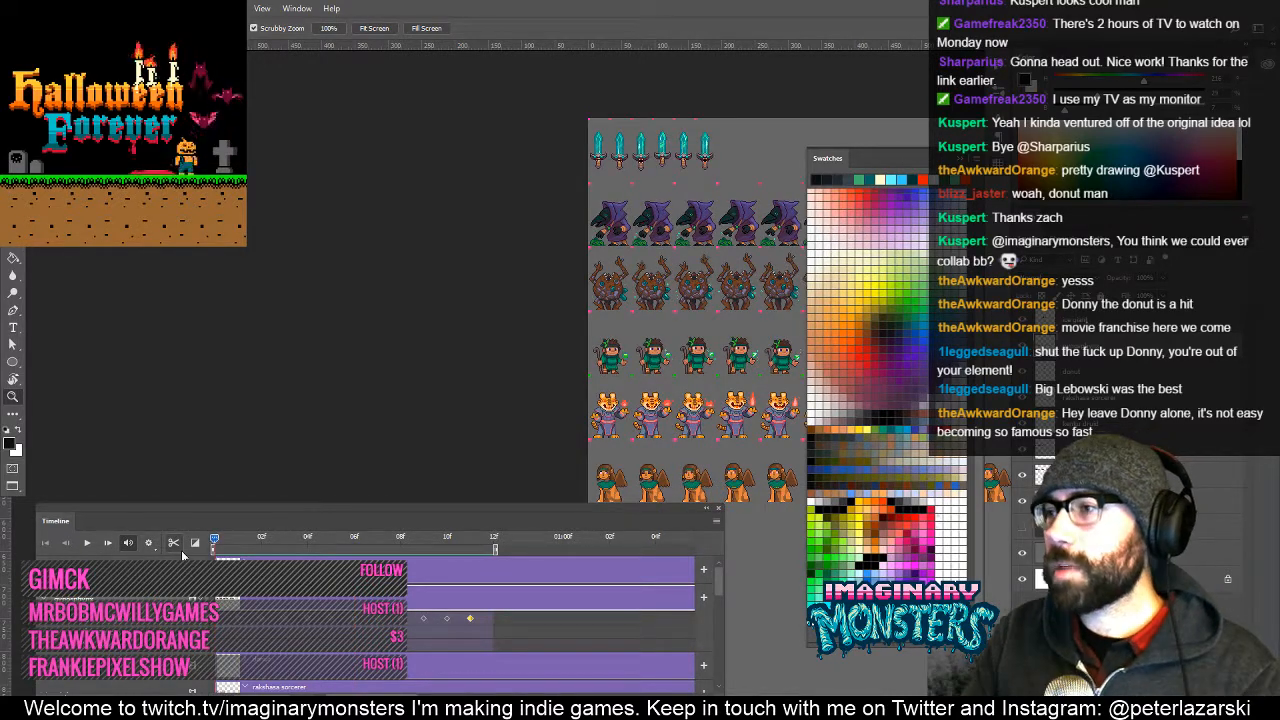
left_click_drag(590, 277, 353, 273)
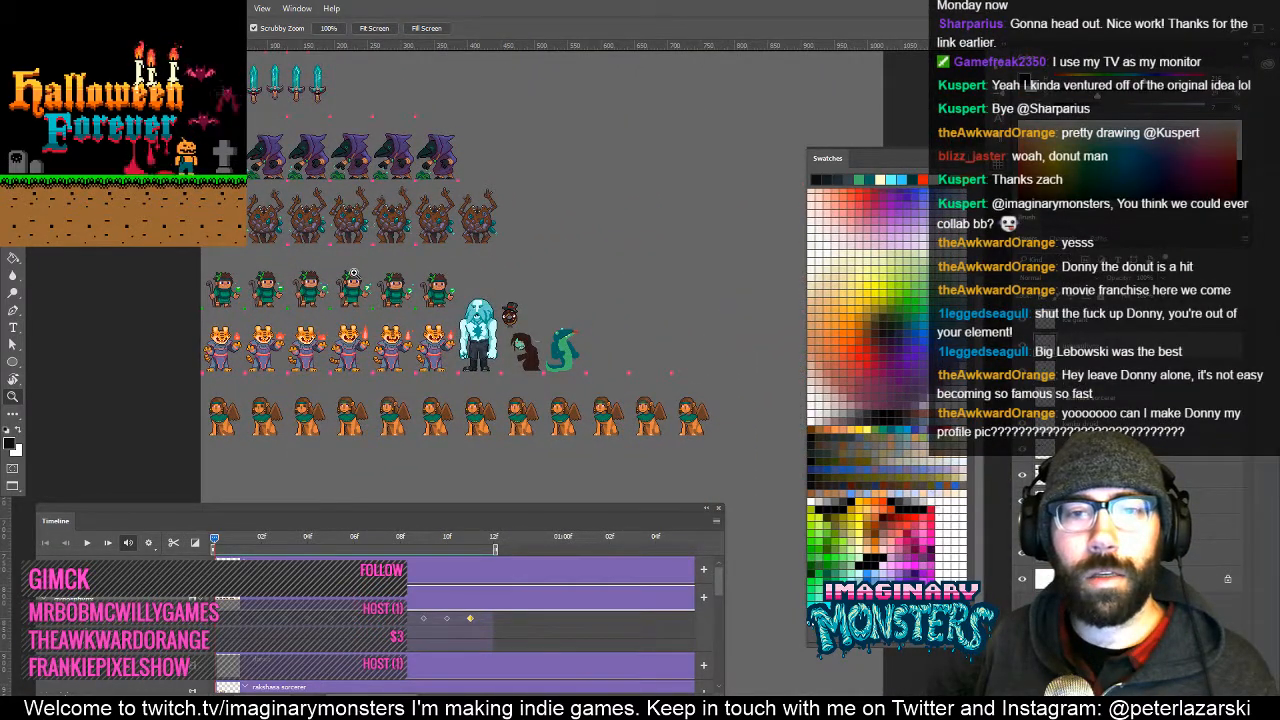
left_click_drag(512, 318, 670, 292)
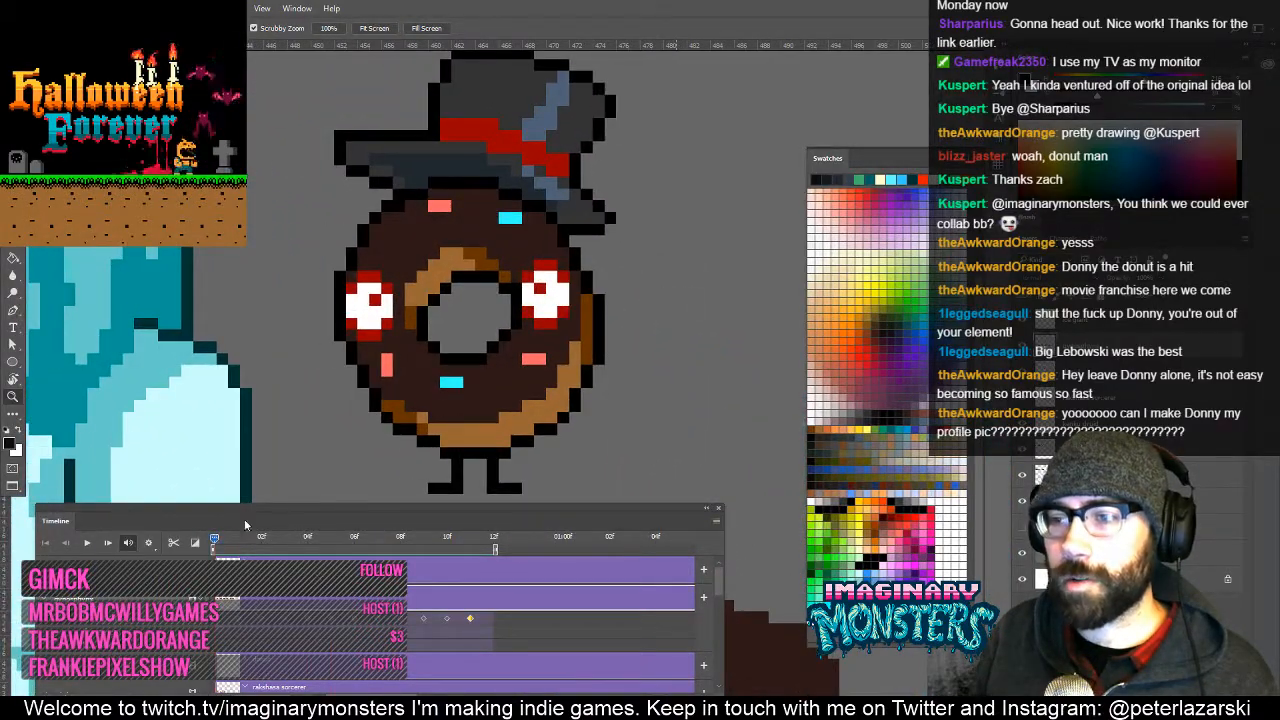
left_click_drag(630, 342, 680, 395)
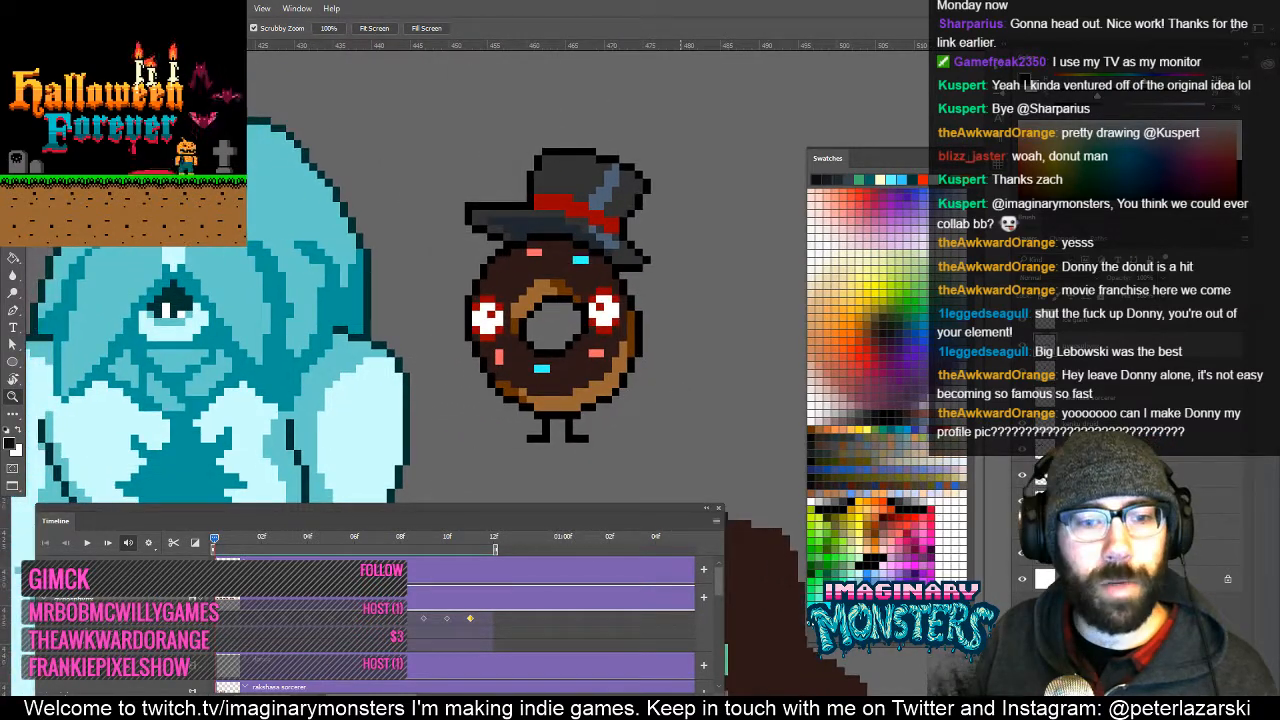